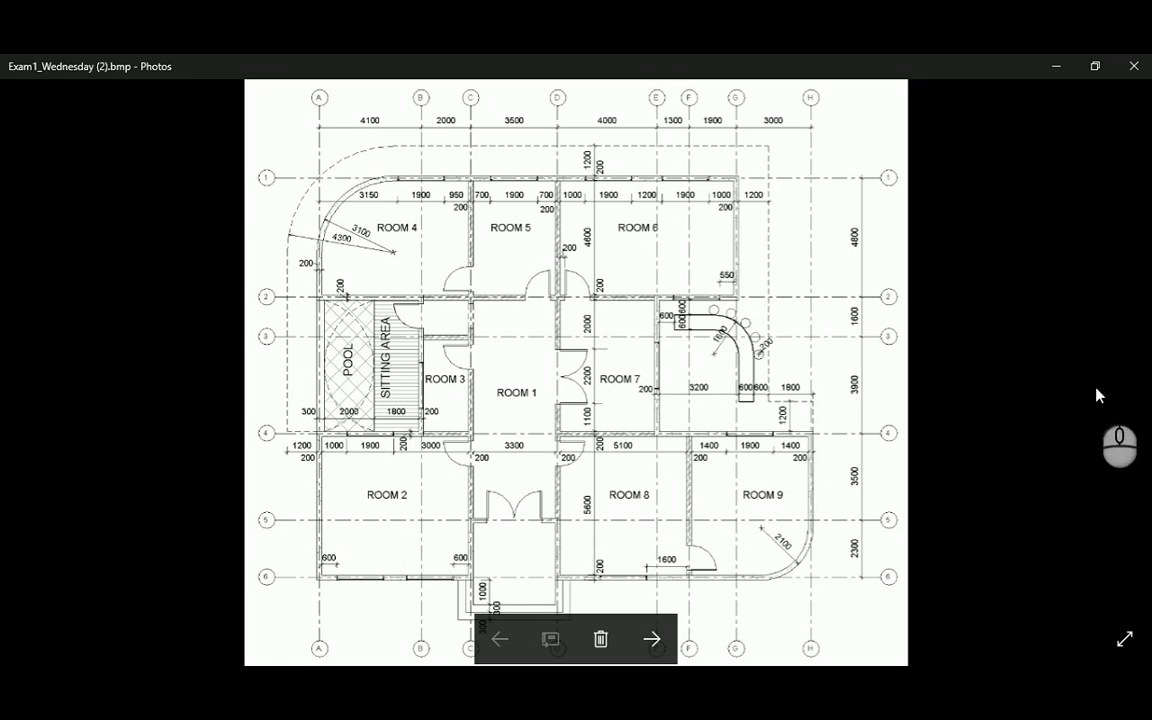
Step: Switch to Exam1_Wednesday.pdf in Acrobat Reader and read the Question 1 requirements for walls, doors, windows, blocks and layers
{"action": "left_click", "coordinate": [623, 688]}
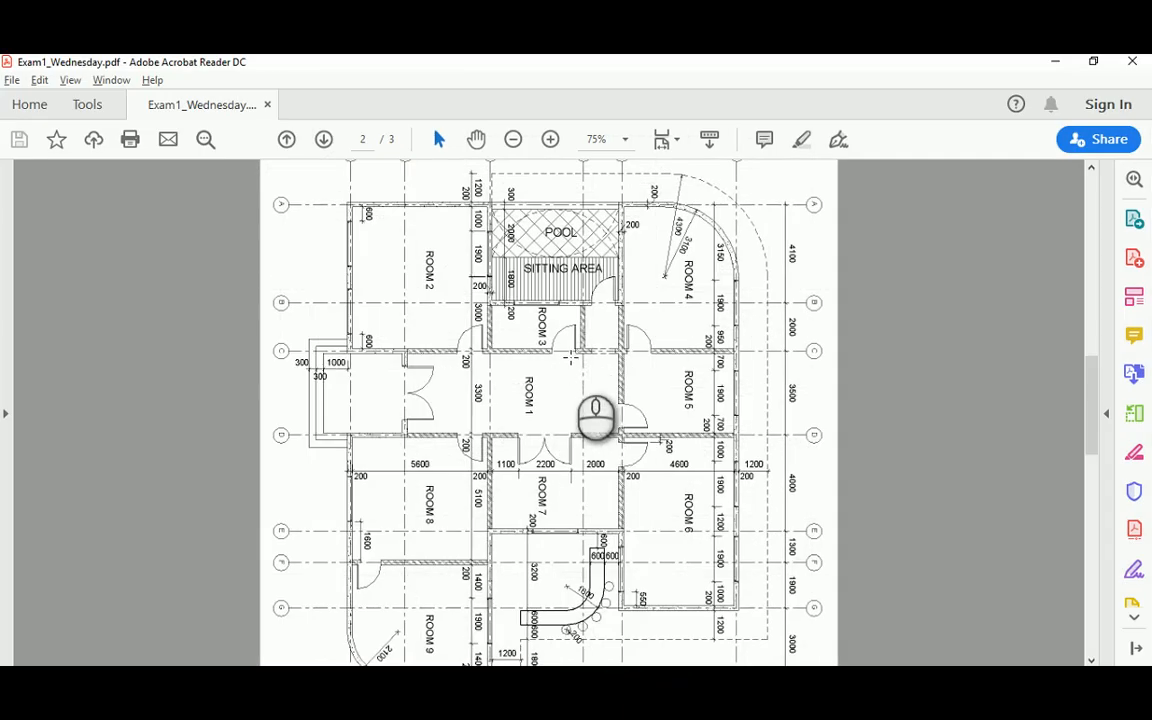
{"action": "scroll", "coordinate": [566, 411], "scroll_direction": "up", "scroll_amount": 10}
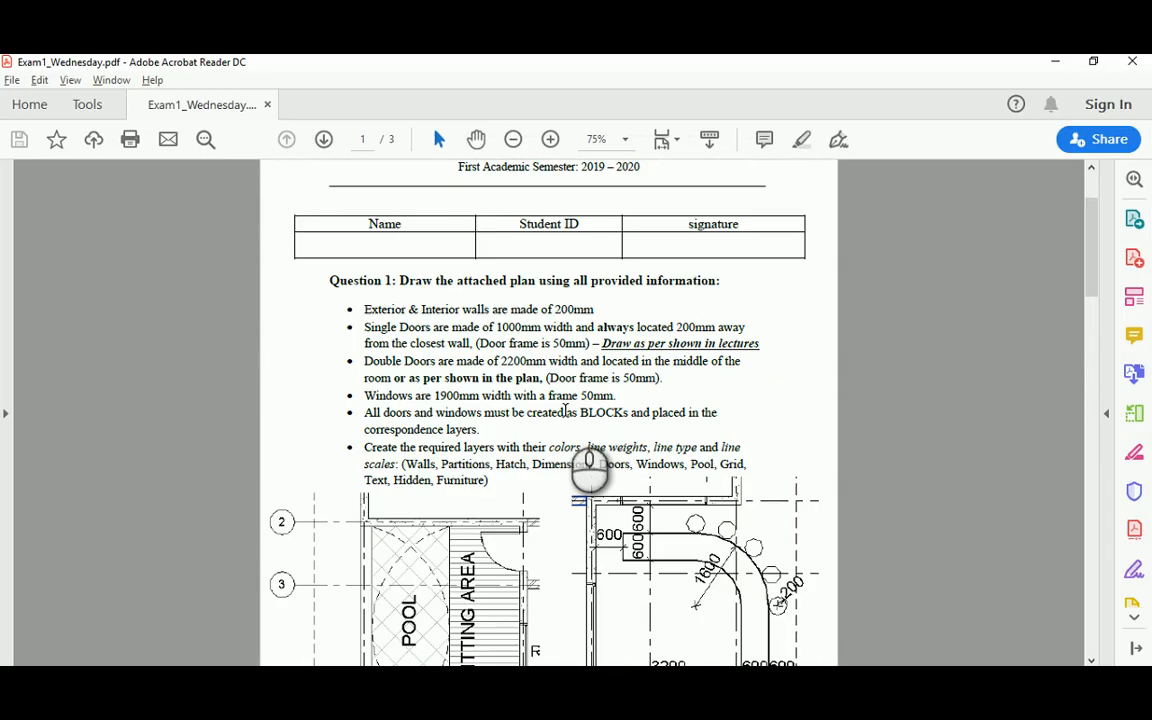
{"action": "scroll", "coordinate": [545, 425], "scroll_direction": "down", "scroll_amount": 2}
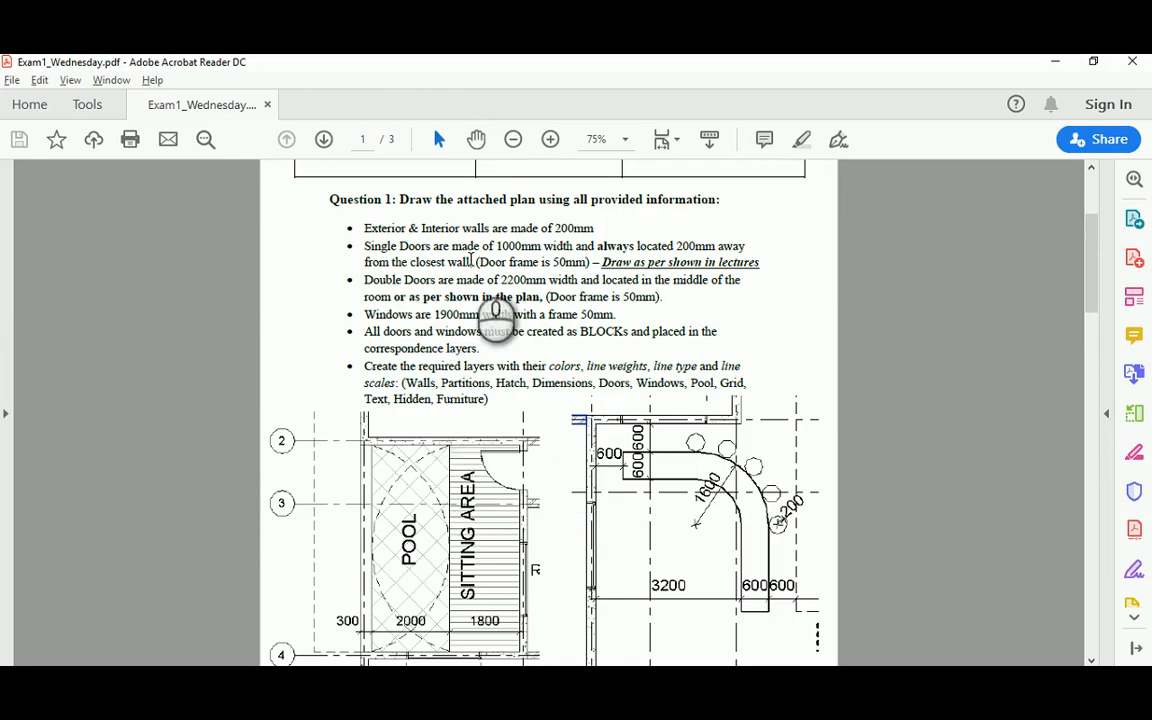
{"action": "scroll", "coordinate": [420, 362], "scroll_direction": "up", "scroll_amount": 4}
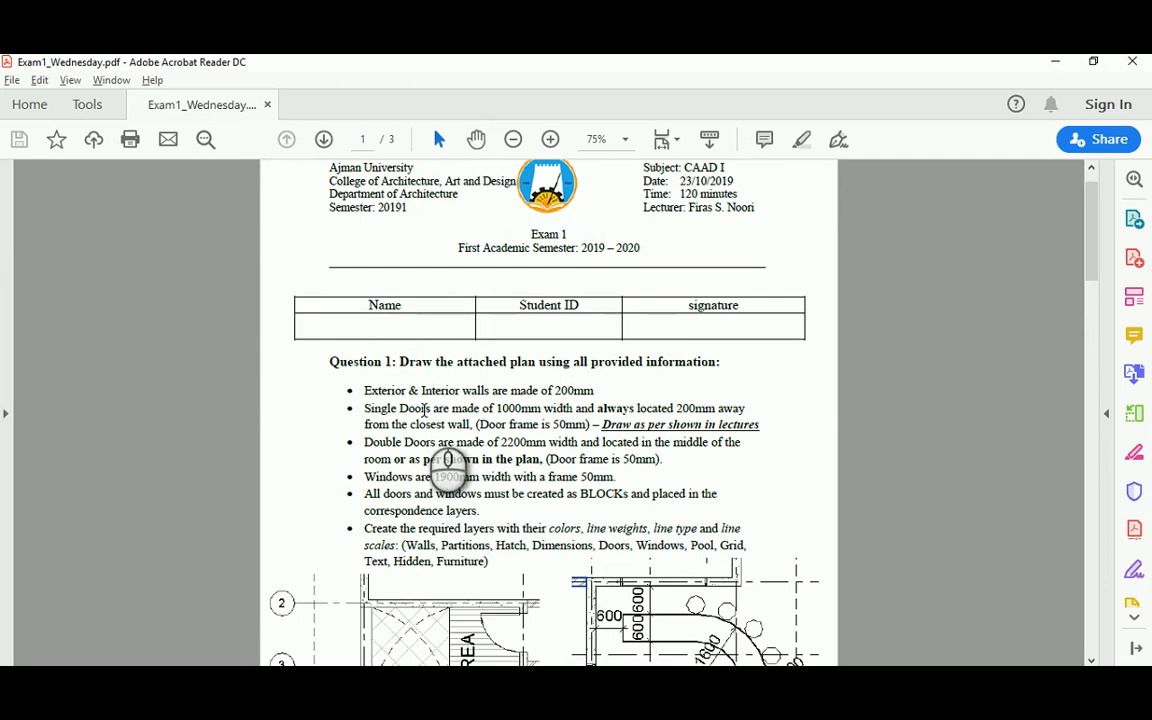
{"action": "scroll", "coordinate": [424, 410], "scroll_direction": "down", "scroll_amount": 4}
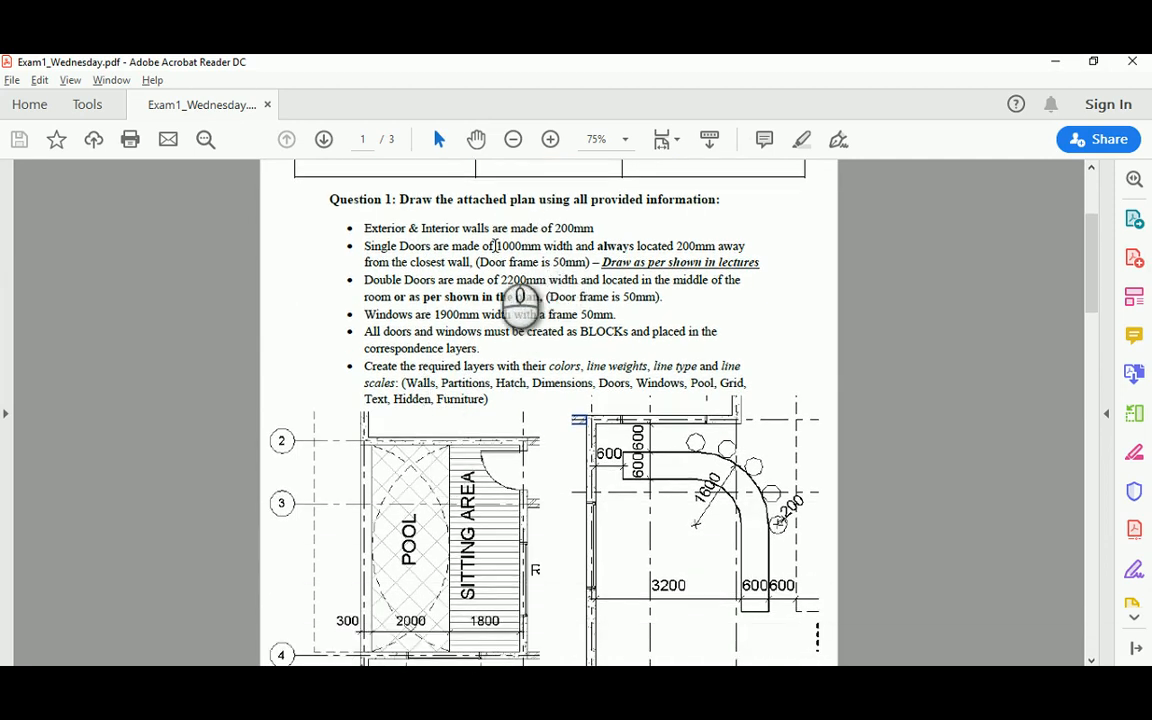
{"action": "left_click_drag", "start_coordinate": [496, 246], "coordinate": [521, 247]}
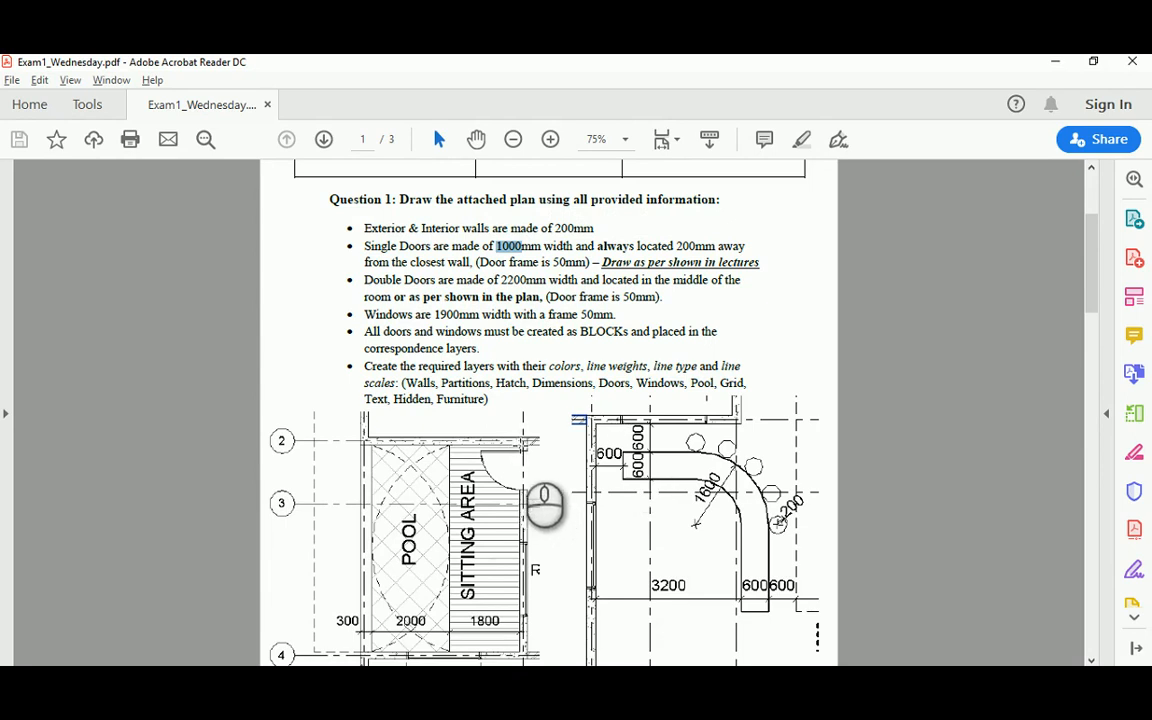
{"action": "scroll", "coordinate": [541, 505], "scroll_direction": "down", "scroll_amount": 2}
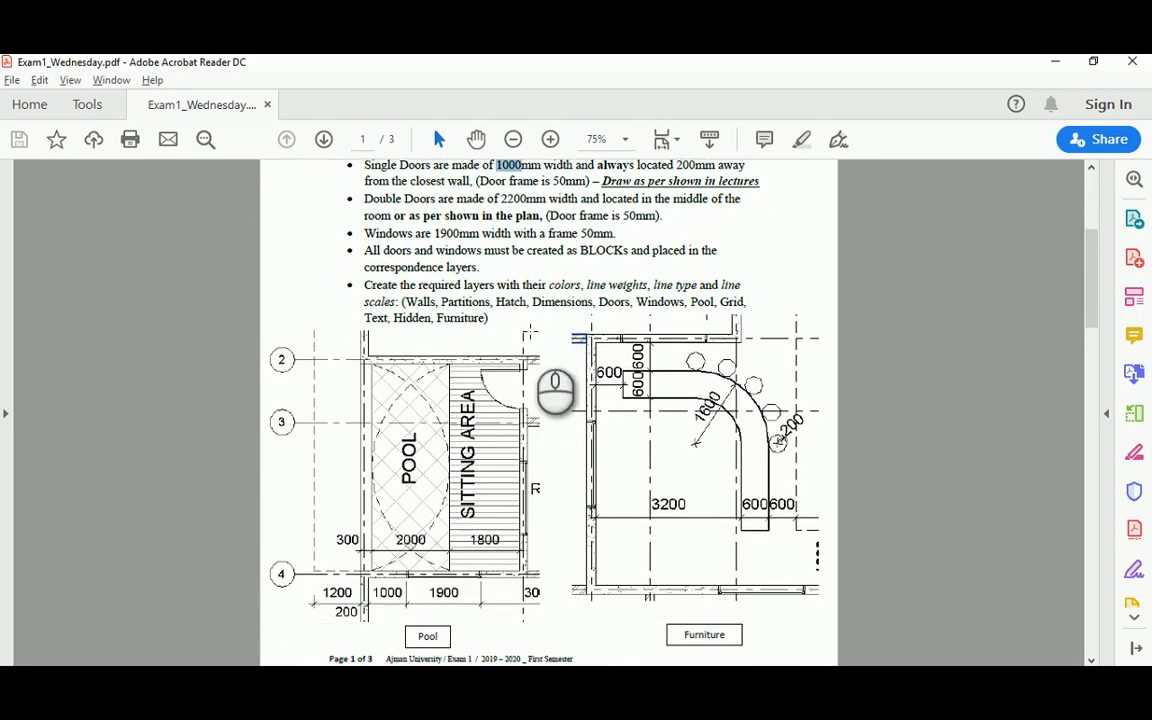
{"action": "mouse_move", "coordinate": [366, 285]}
{"action": "left_mouse_down"}
{"action": "mouse_move", "coordinate": [510, 301]}
{"action": "mouse_move", "coordinate": [515, 312]}
{"action": "mouse_move", "coordinate": [495, 327]}
{"action": "left_mouse_up"}
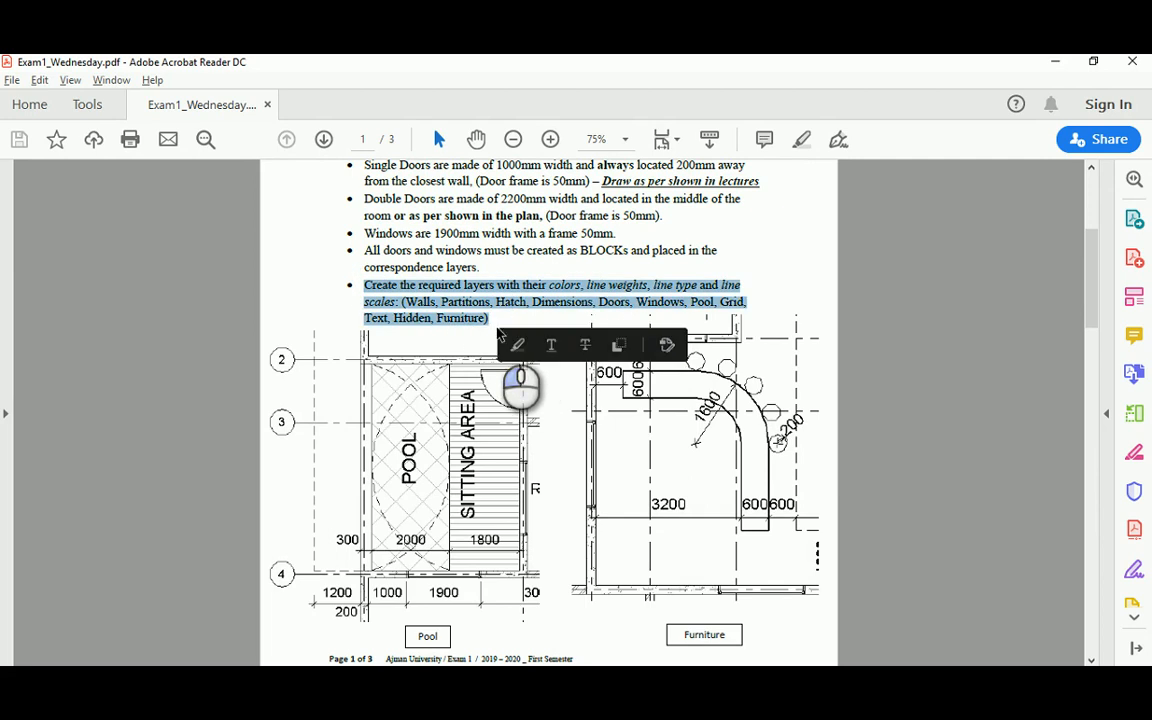
{"action": "left_click", "coordinate": [448, 290]}
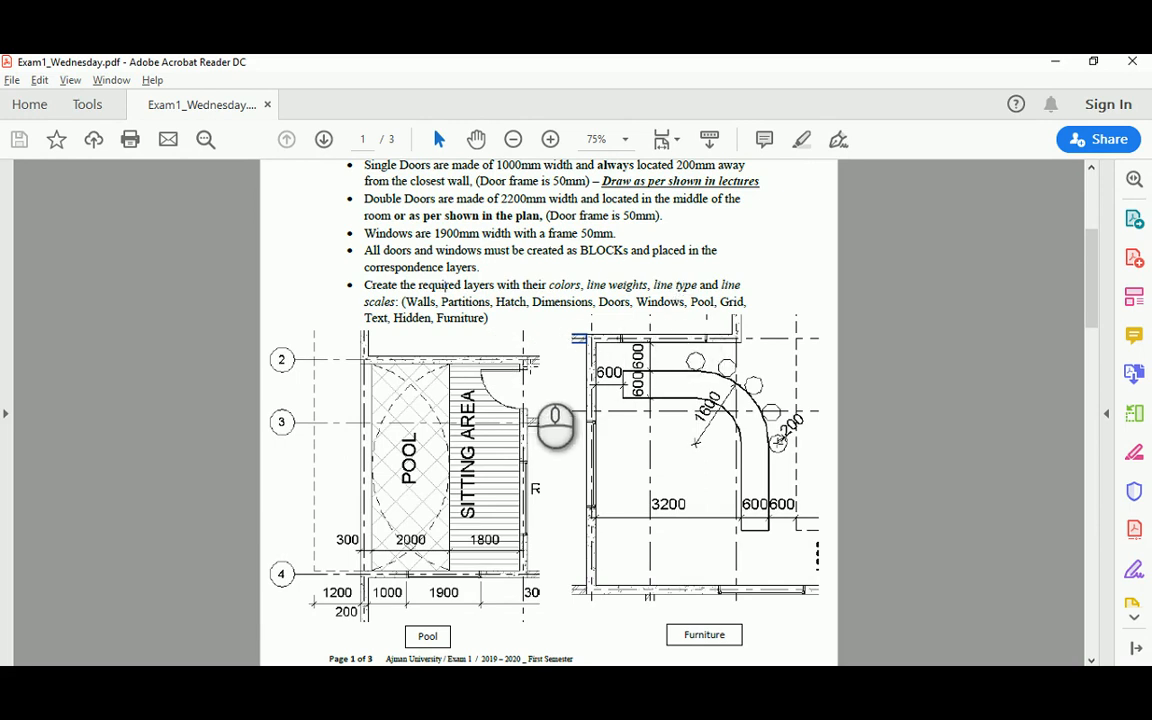
{"action": "scroll", "coordinate": [446, 285], "scroll_direction": "down", "scroll_amount": 2}
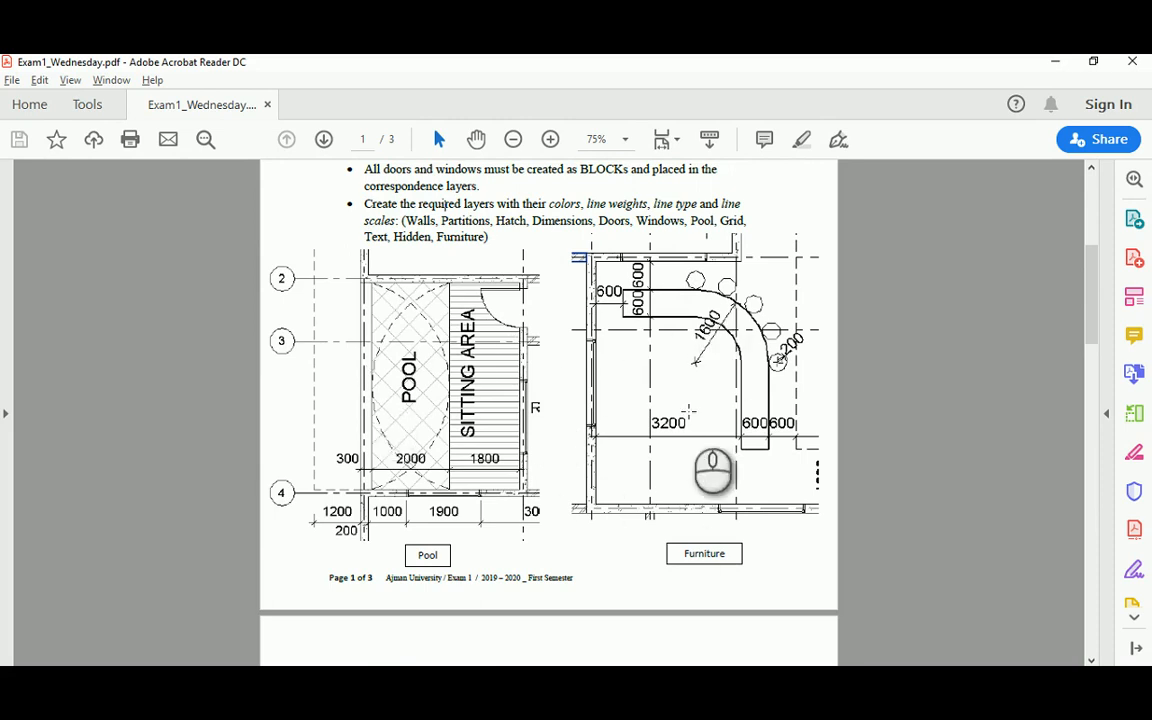
Step: Examine the floor plan page and the grading table in the exam PDF, and bring up the floor plan image in Photos
{"action": "scroll", "coordinate": [580, 435], "scroll_direction": "down", "scroll_amount": 10}
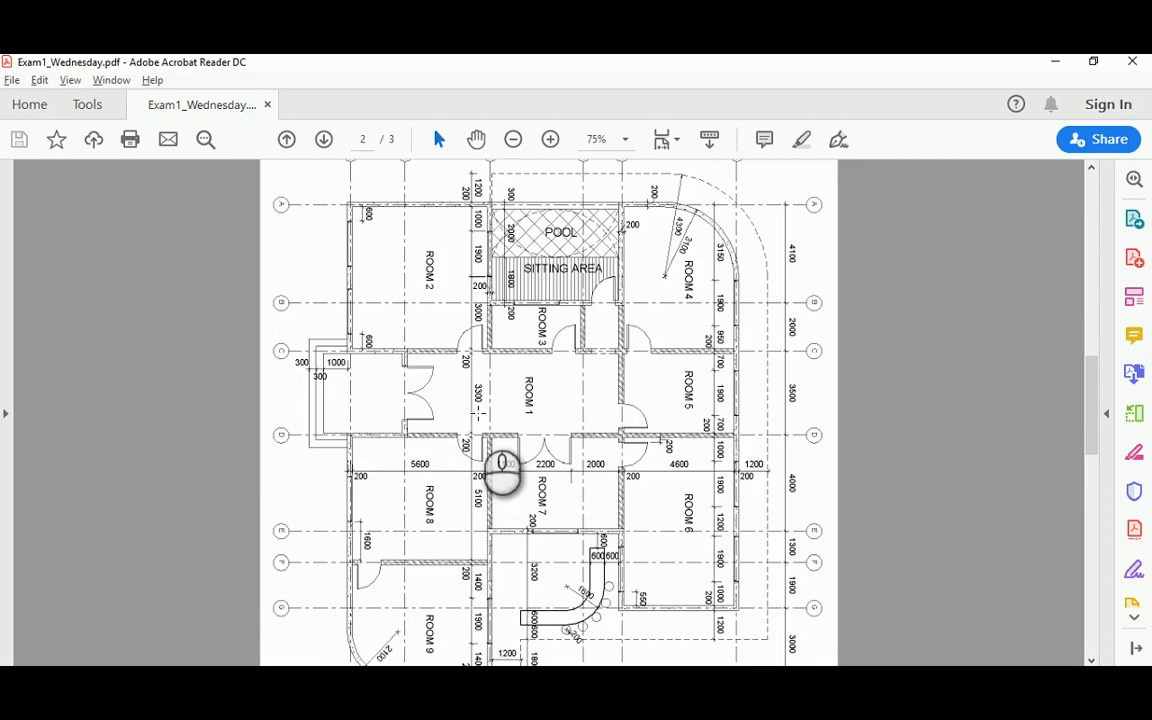
{"action": "scroll", "coordinate": [478, 413], "scroll_direction": "down", "scroll_amount": 8}
{"action": "scroll", "coordinate": [478, 413], "scroll_direction": "down", "scroll_amount": 5}
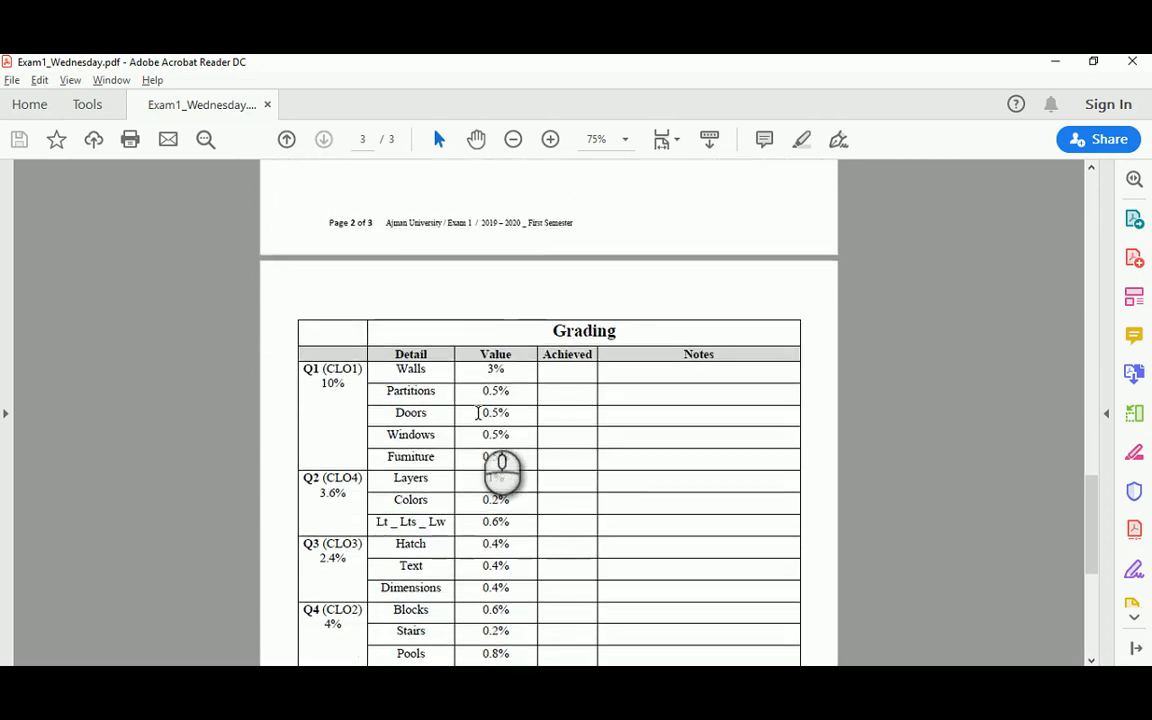
{"action": "scroll", "coordinate": [478, 413], "scroll_direction": "up", "scroll_amount": 8}
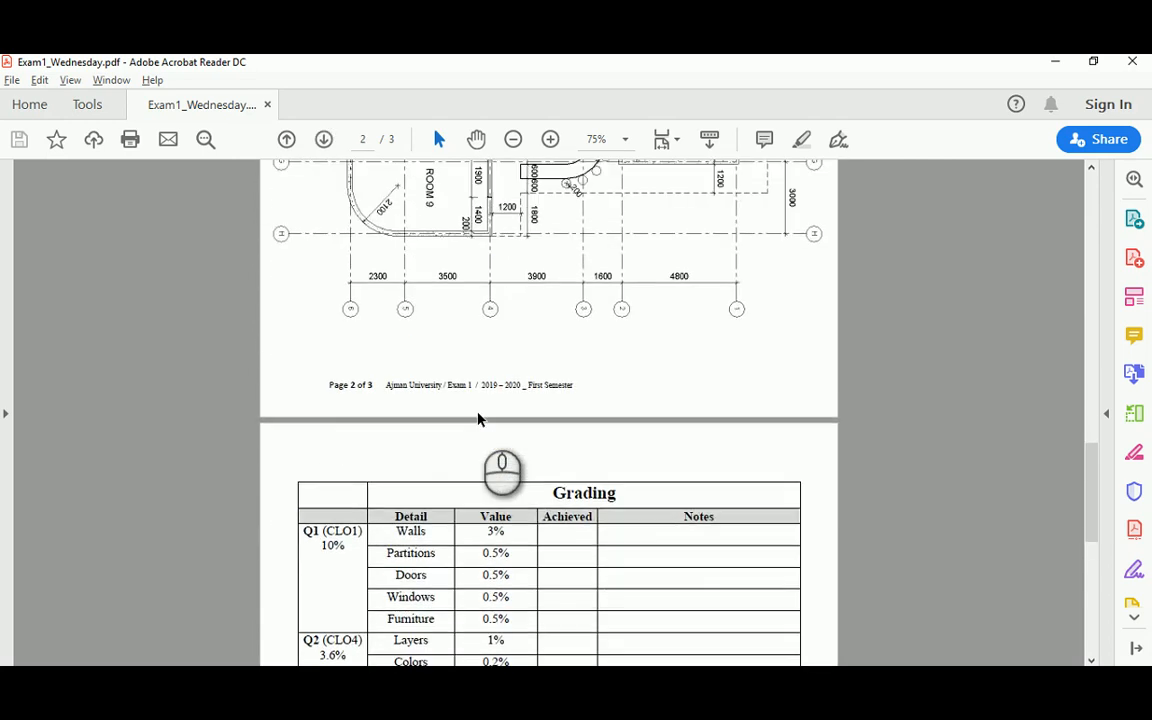
{"action": "scroll", "coordinate": [478, 413], "scroll_direction": "up", "scroll_amount": 4}
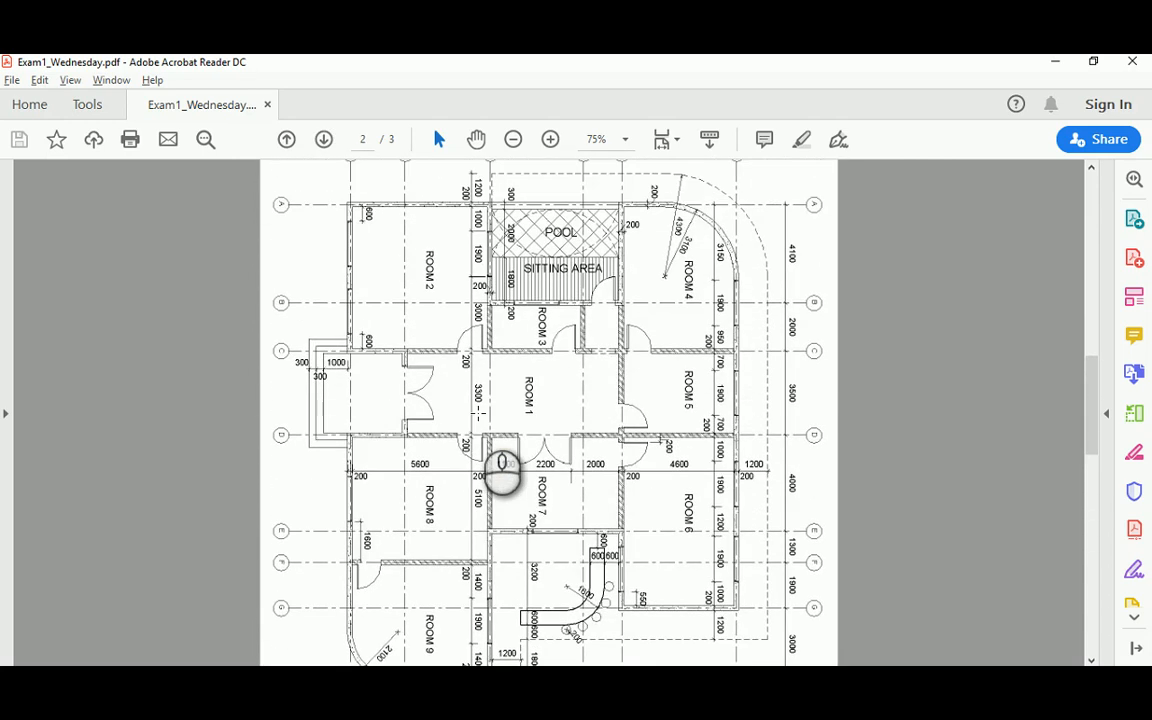
{"action": "scroll", "coordinate": [478, 413], "scroll_direction": "up", "scroll_amount": 2}
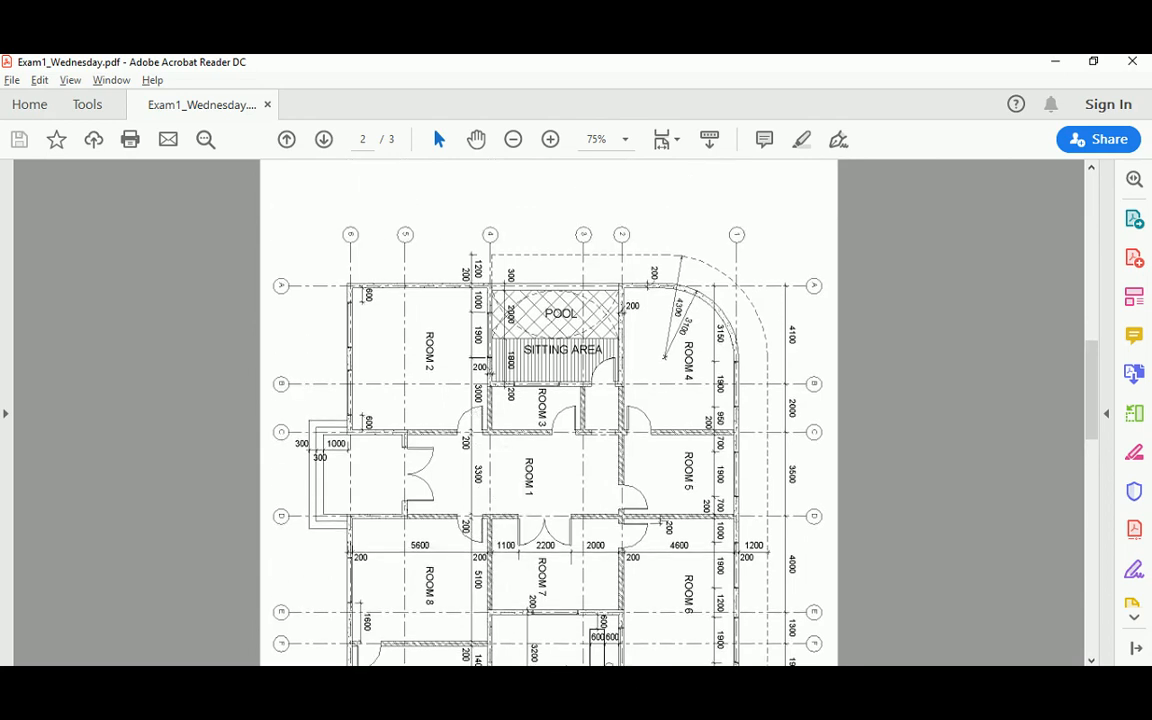
{"action": "left_click", "coordinate": [650, 618]}
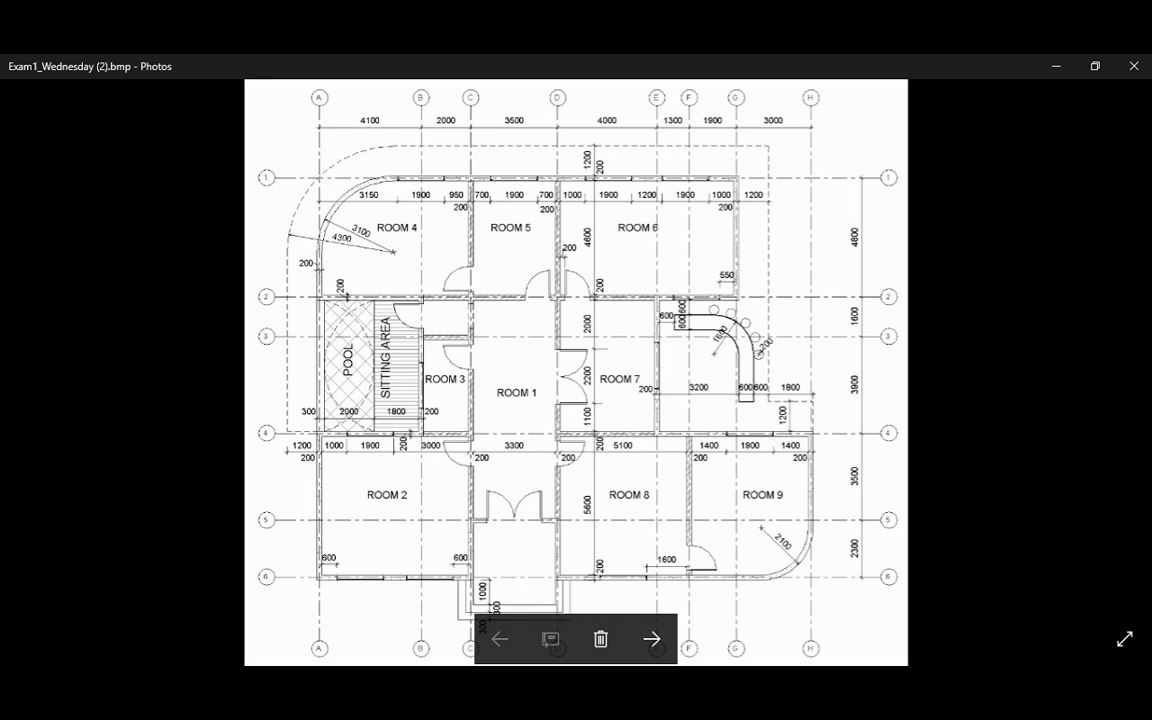
Step: Switch to AutoCAD and create a new drawing from the acadiso template
{"action": "left_click", "coordinate": [695, 689]}
{"action": "left_click", "coordinate": [16, 70]}
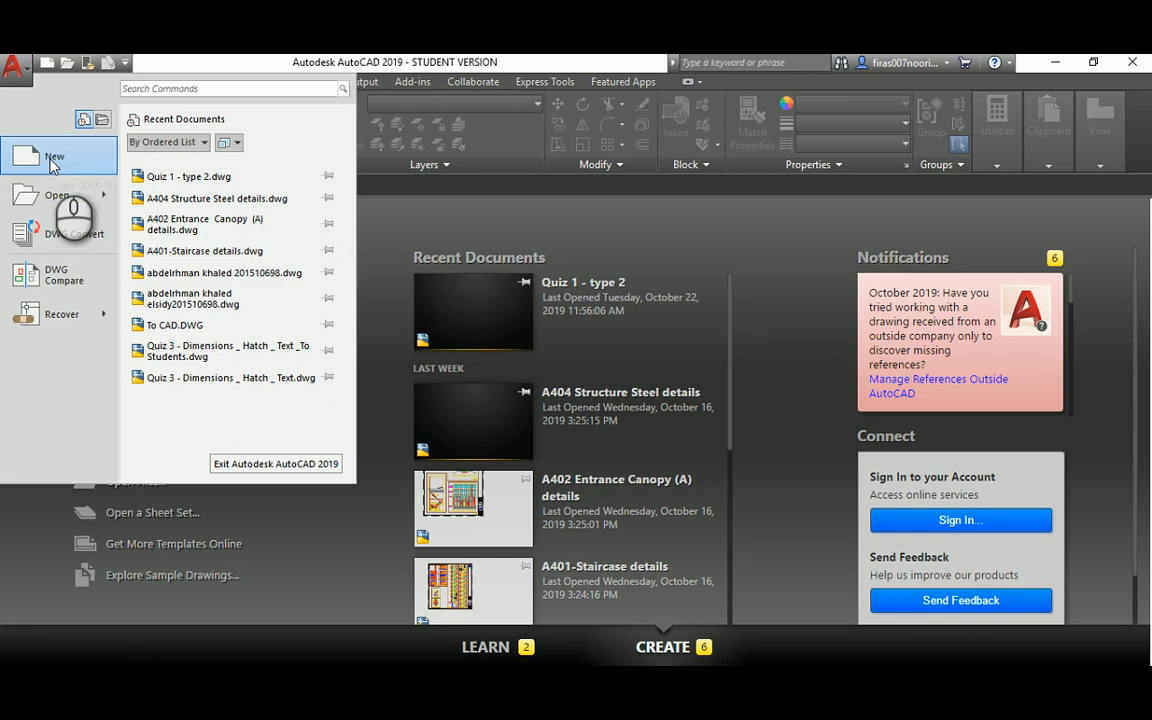
{"action": "left_click", "coordinate": [53, 160]}
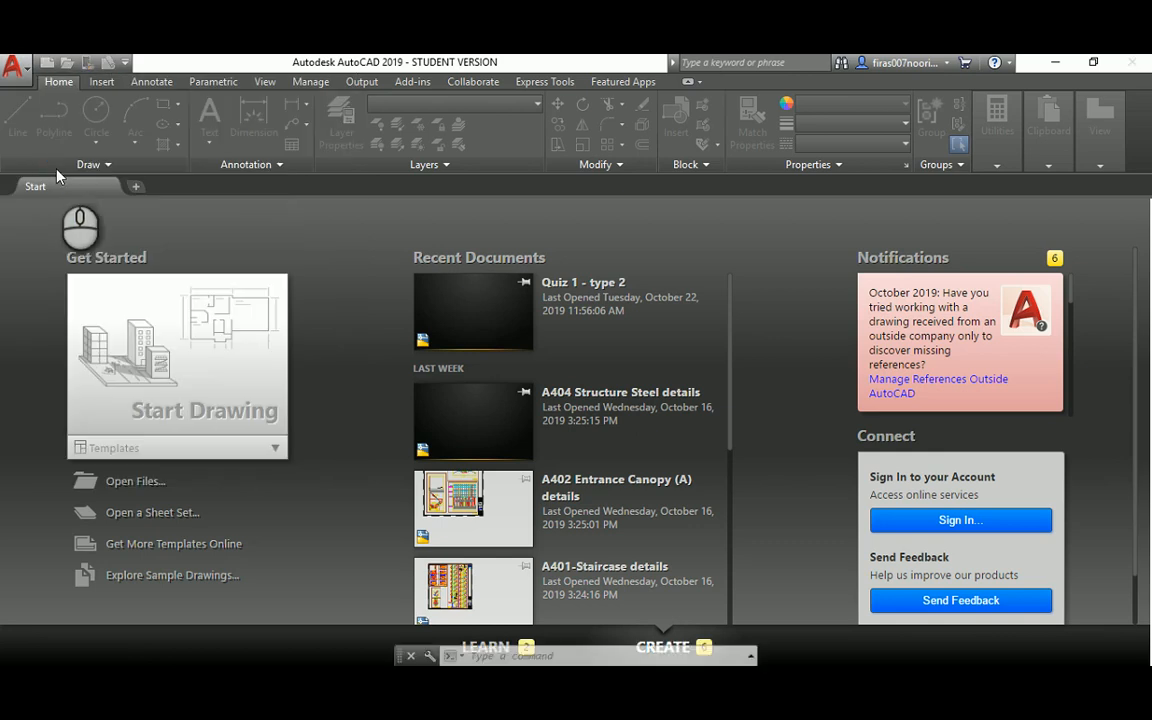
{"action": "left_click", "coordinate": [450, 334]}
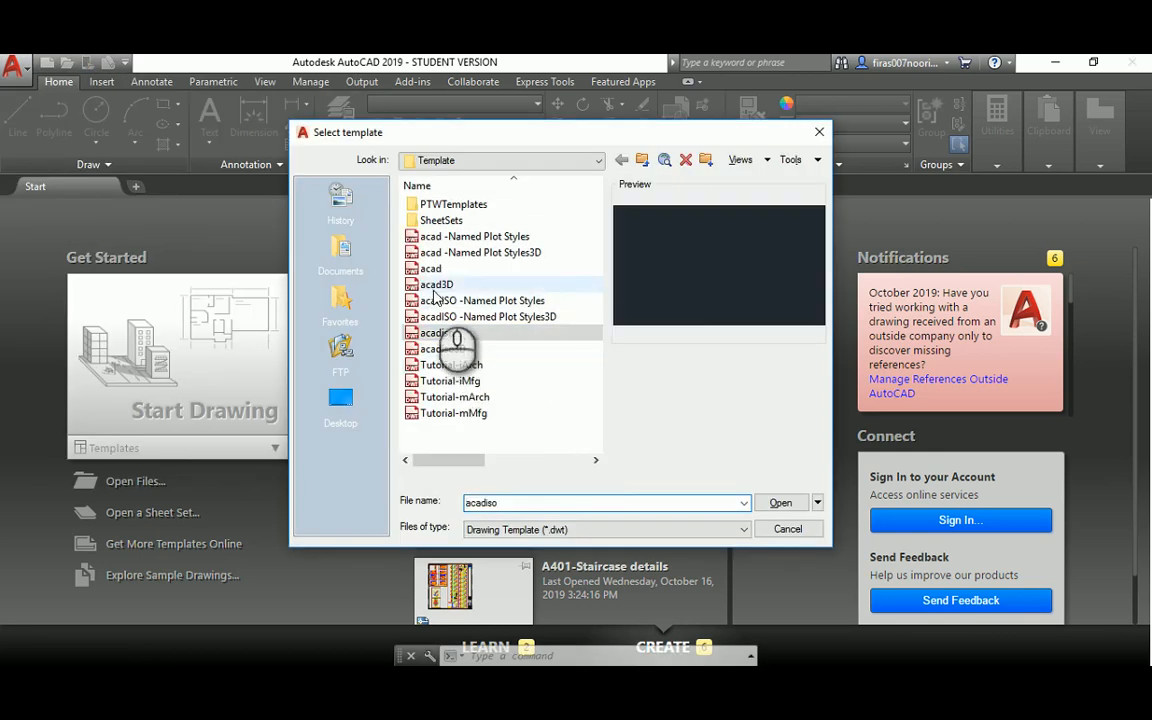
{"action": "double_click", "coordinate": [430, 333]}
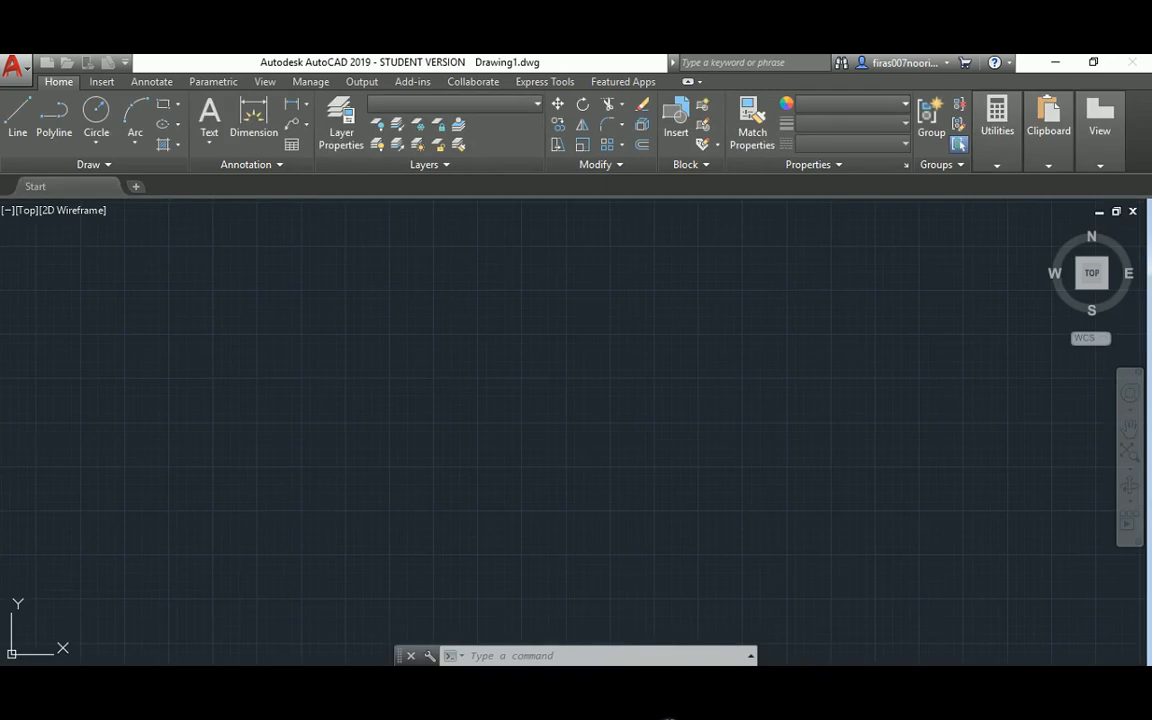
Step: Check the plan image for reference and set the drawing units' length precision to 0
{"action": "left_click", "coordinate": [648, 679]}
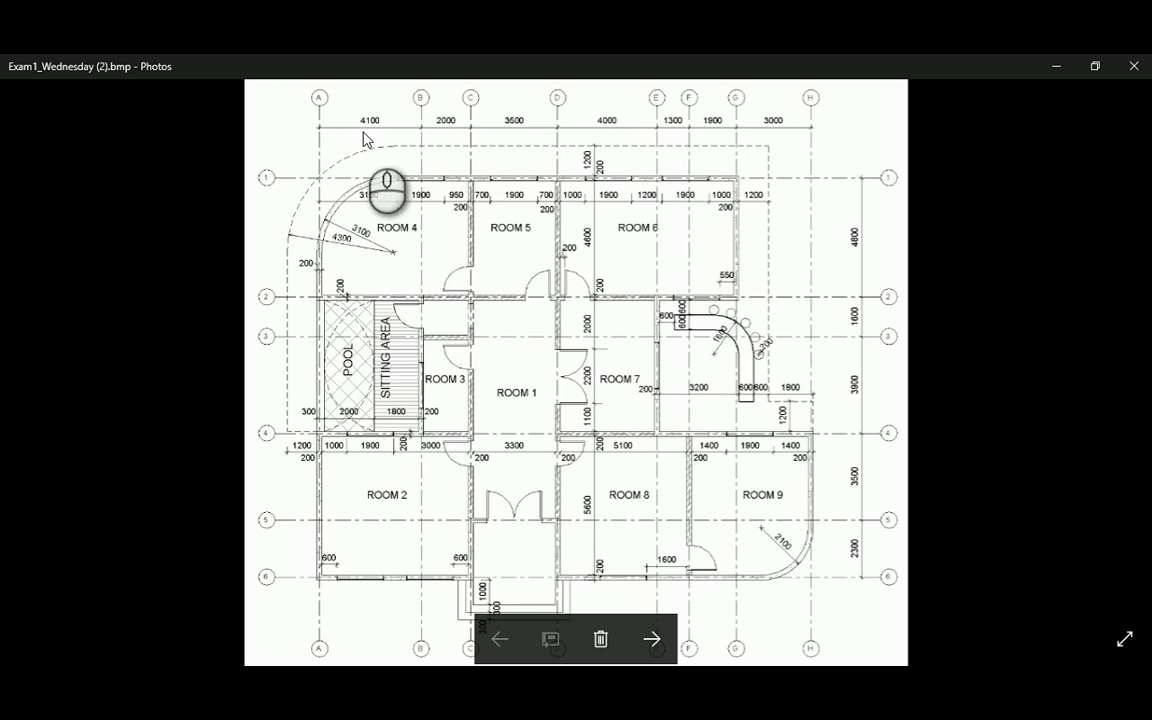
{"action": "left_click", "coordinate": [690, 680]}
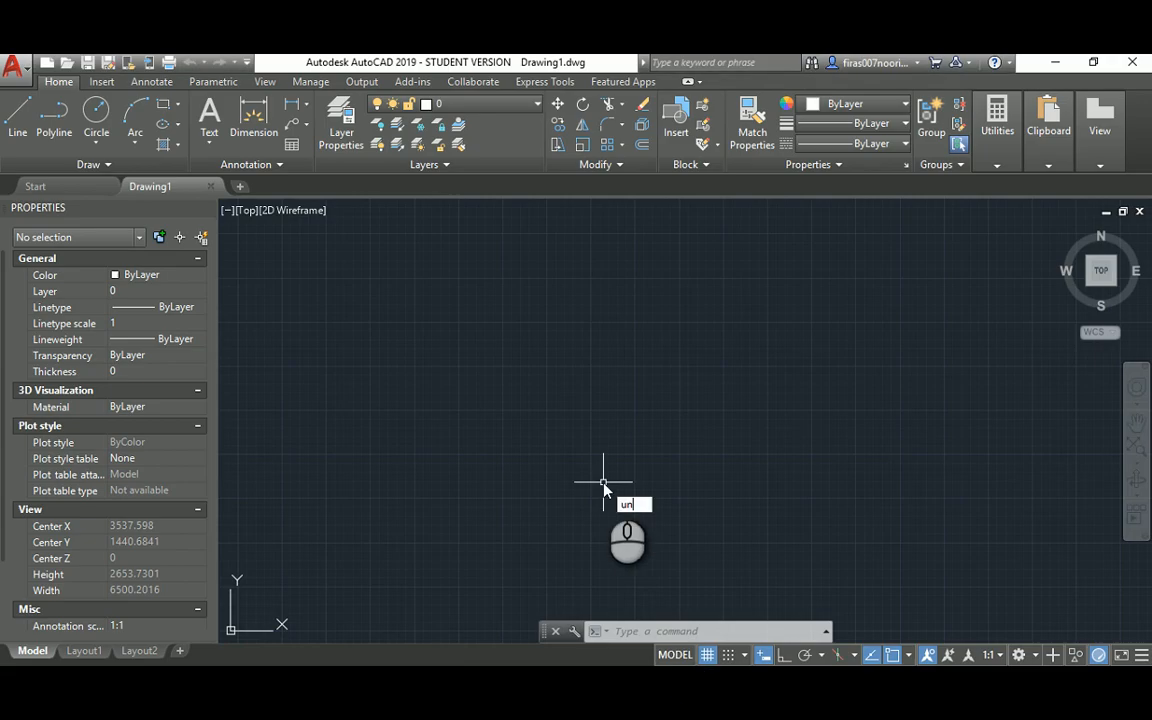
{"action": "type", "text": "un"}
{"action": "key", "text": "Return"}
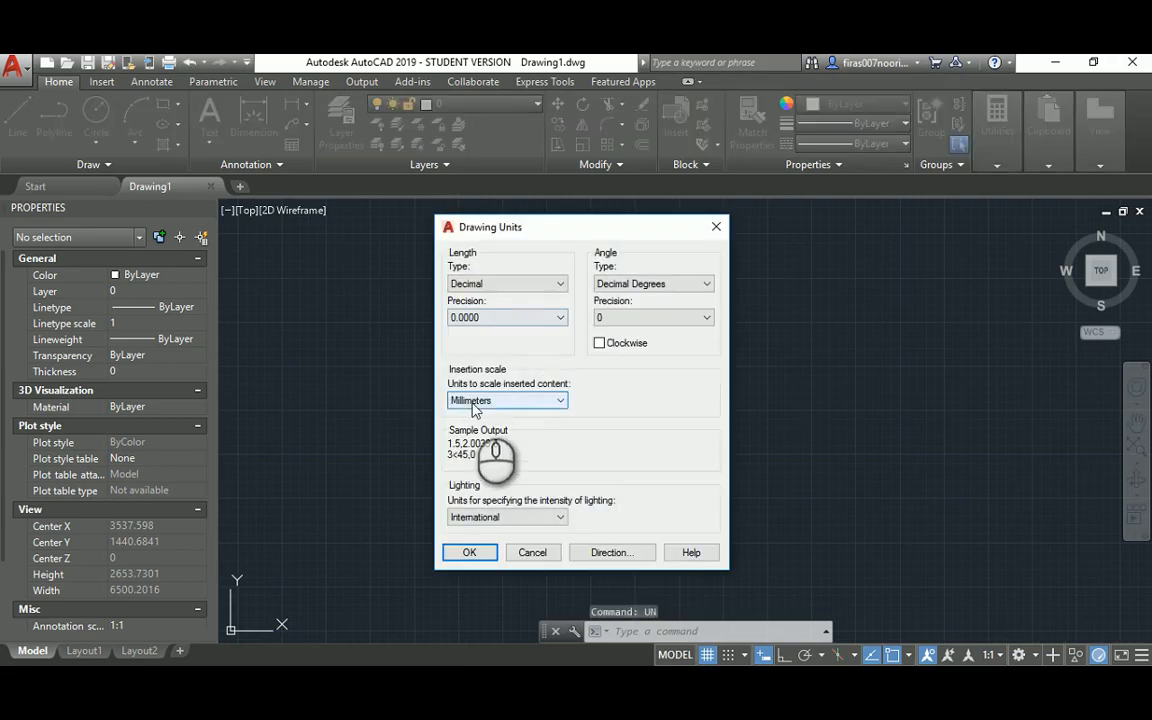
{"action": "left_click", "coordinate": [489, 318]}
{"action": "left_click", "coordinate": [478, 330]}
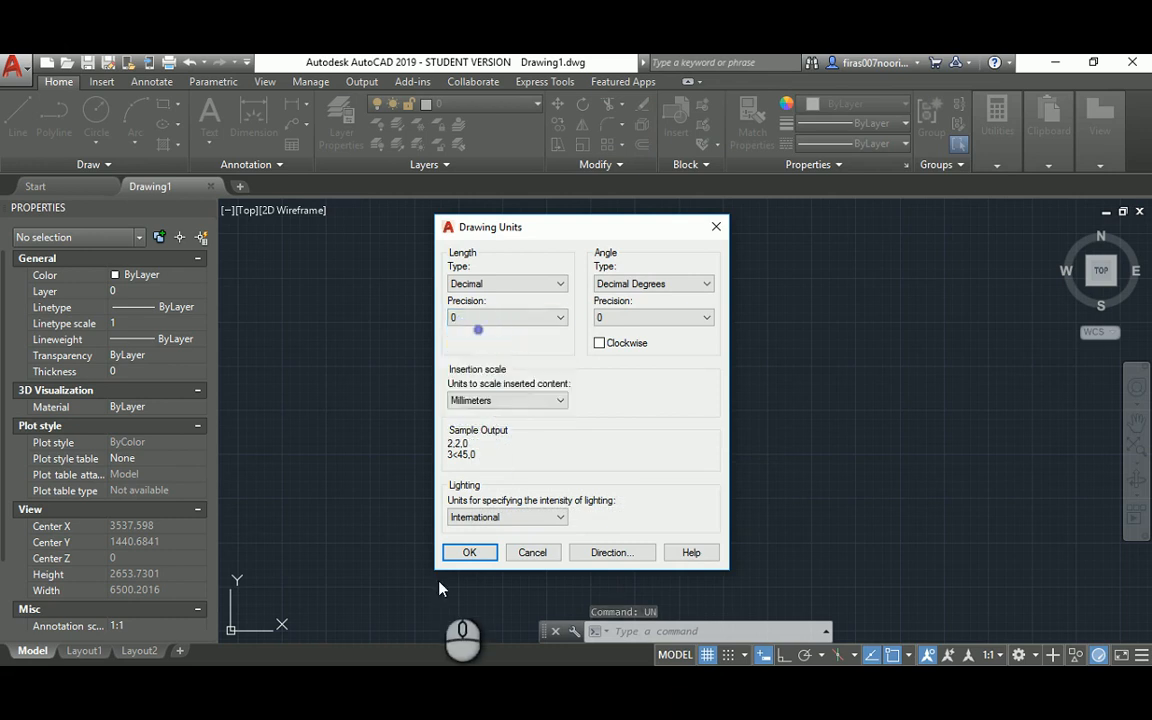
{"action": "left_click", "coordinate": [469, 552]}
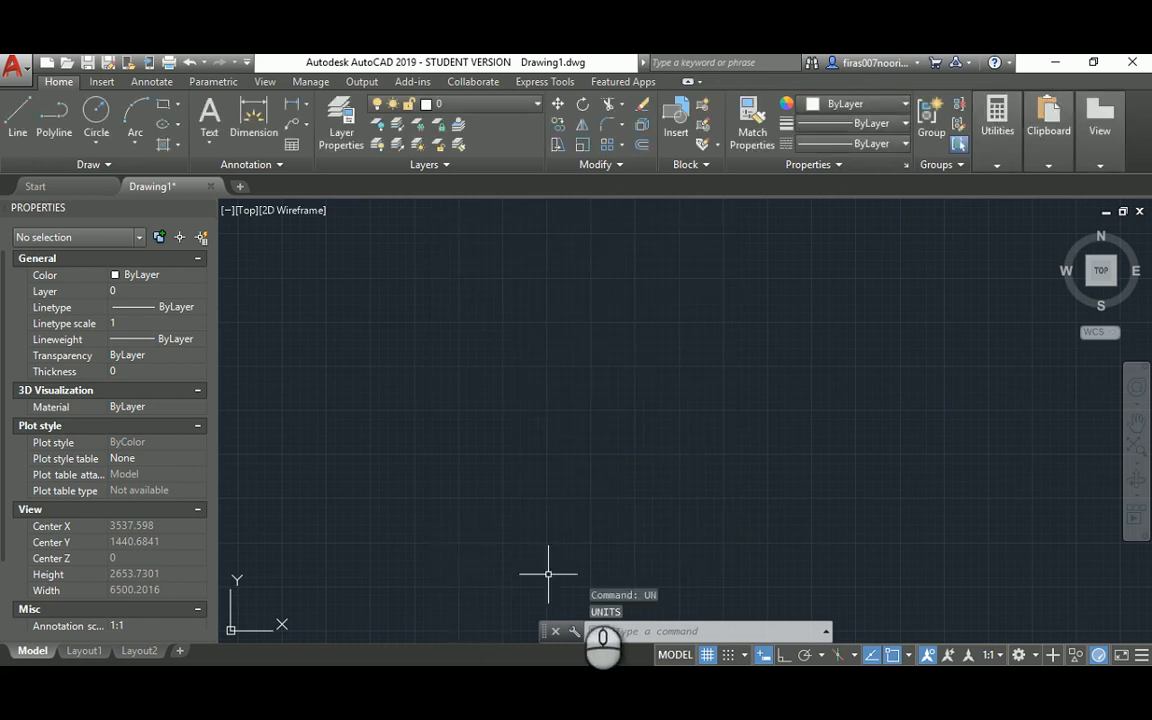
Step: Create a new layer named Girds and make it the current layer
{"action": "key", "text": "alt+Tab"}
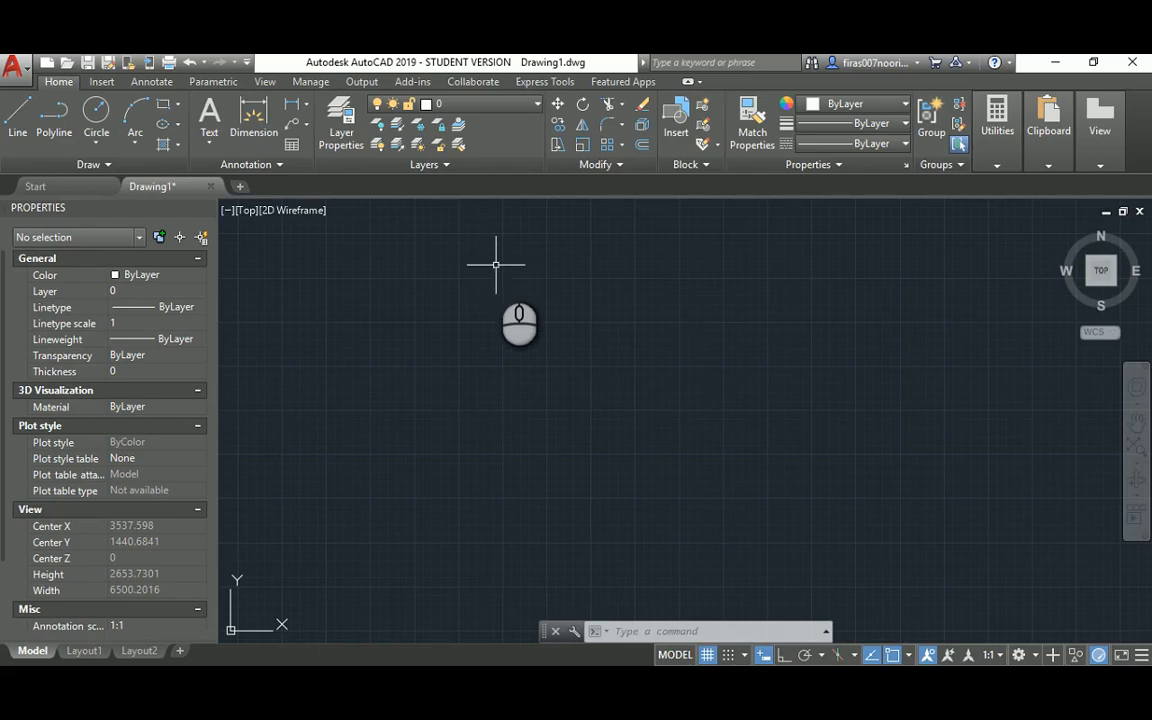
{"action": "type", "text": "LA"}
{"action": "key", "text": "Return"}
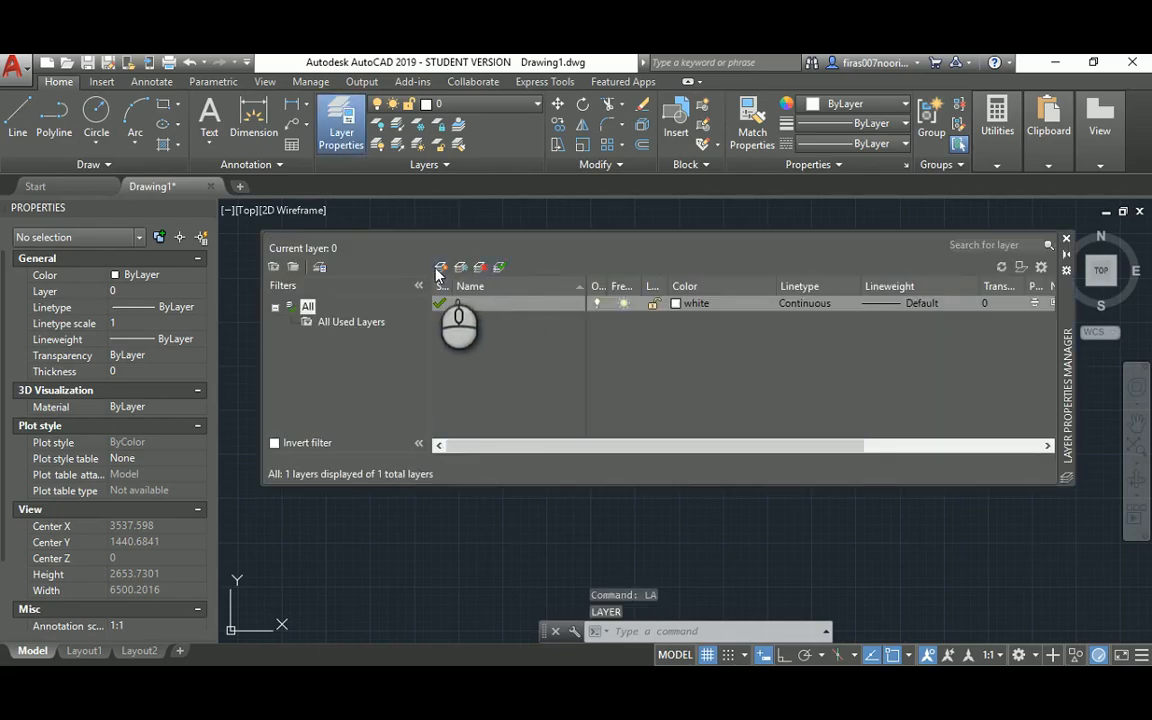
{"action": "left_click", "coordinate": [441, 268]}
{"action": "type", "text": "Girde"}
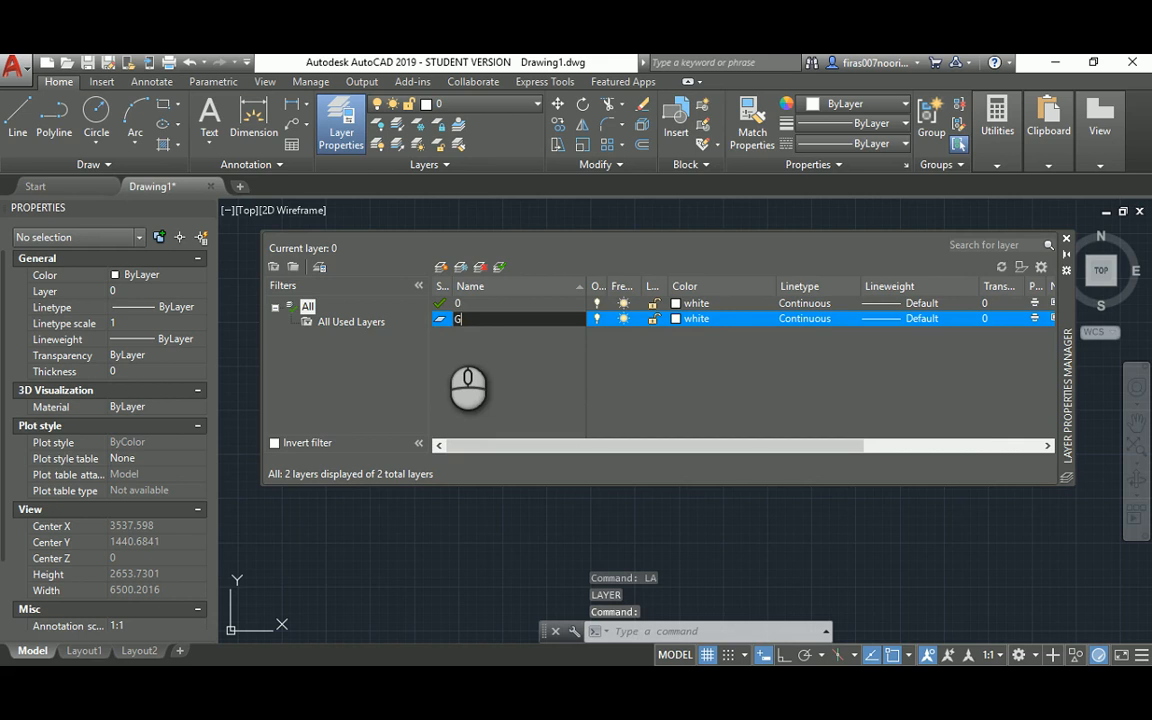
{"action": "double_click", "coordinate": [442, 319]}
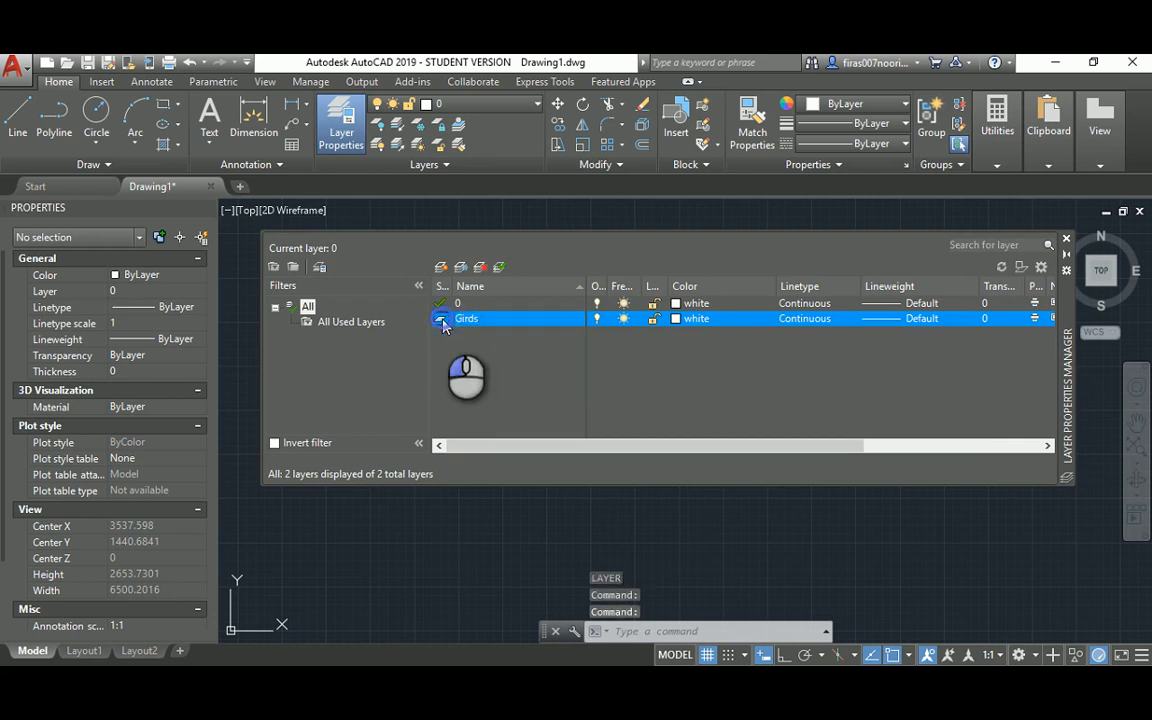
Step: Set the color of the Girds layer to red
{"action": "left_click", "coordinate": [677, 319]}
{"action": "left_click", "coordinate": [445, 404]}
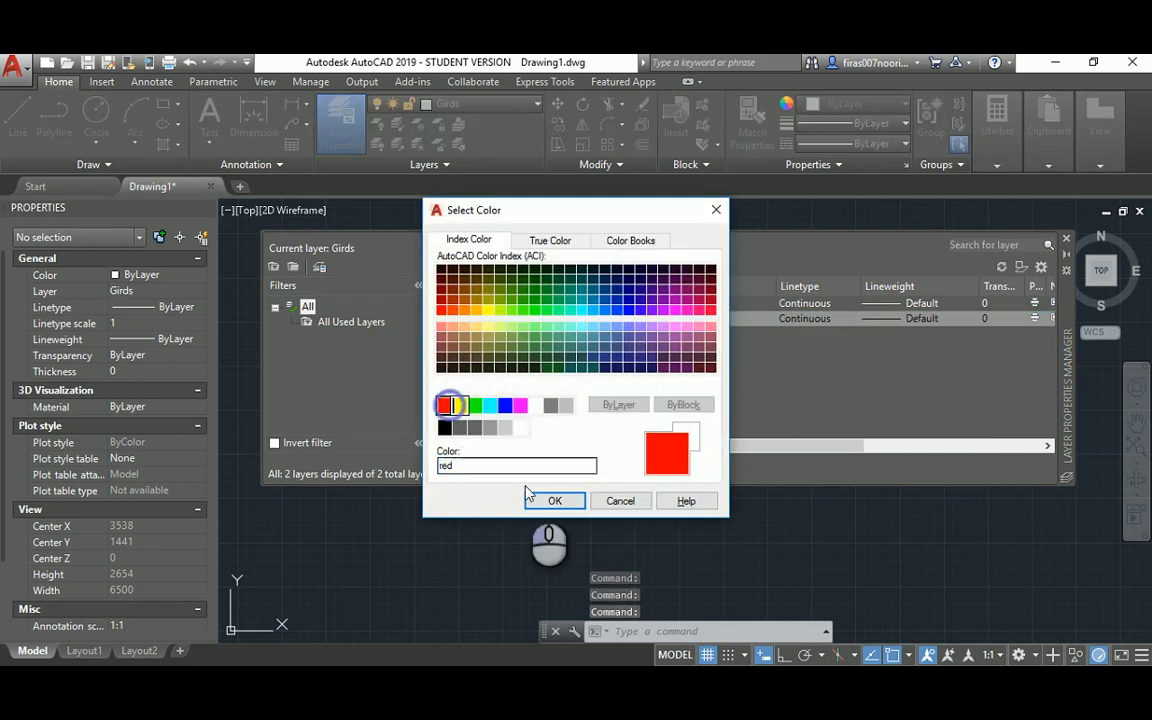
{"action": "left_click", "coordinate": [532, 500]}
Step: Load the ACAD_ISO04W100 long-dash dot linetype and assign it to the Girds layer
{"action": "left_click", "coordinate": [805, 318]}
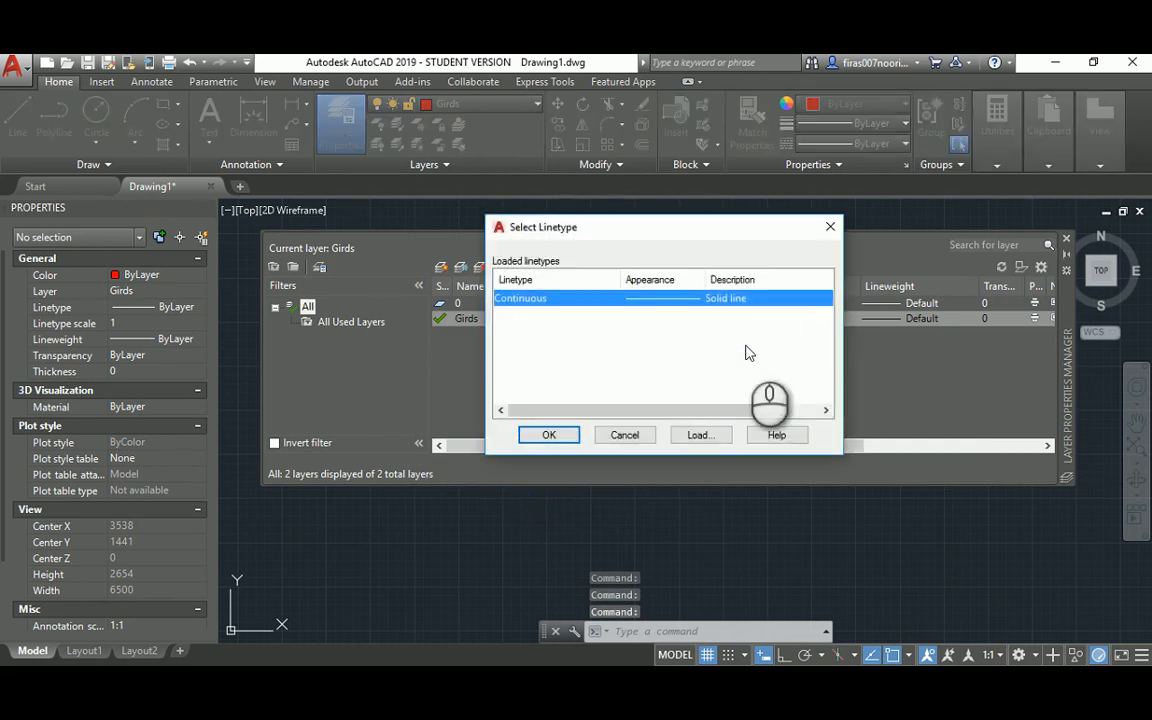
{"action": "left_click", "coordinate": [699, 435]}
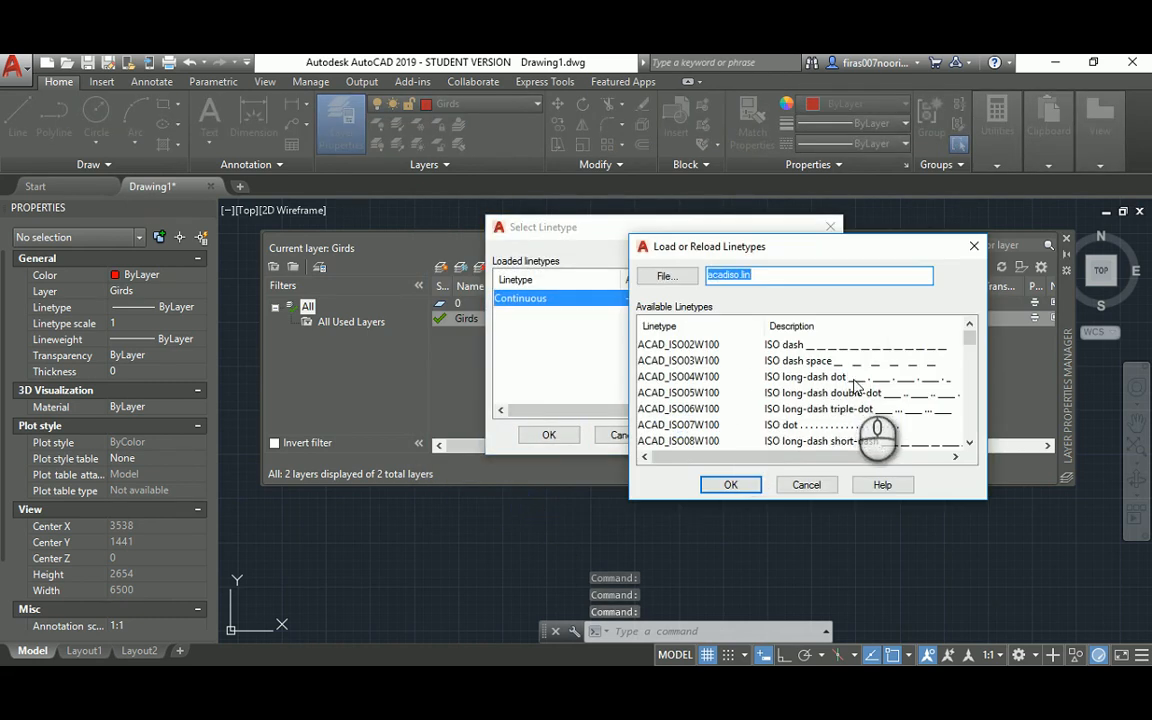
{"action": "left_click", "coordinate": [855, 380]}
{"action": "left_click", "coordinate": [731, 485]}
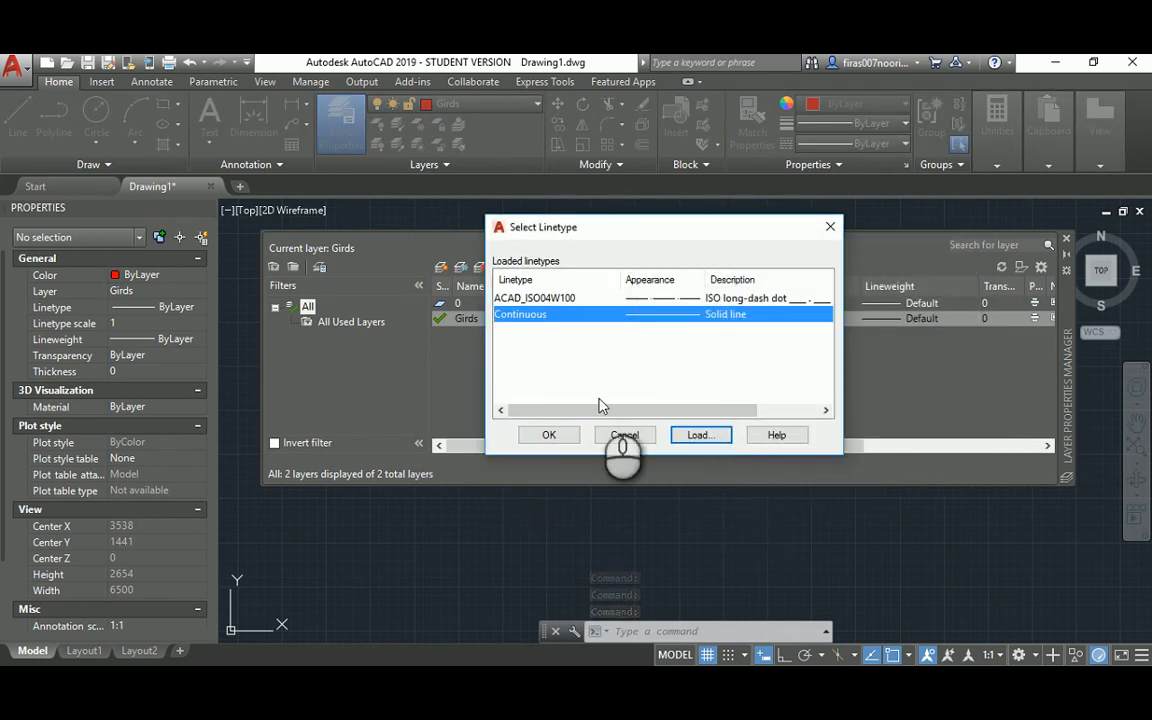
{"action": "left_click", "coordinate": [549, 435]}
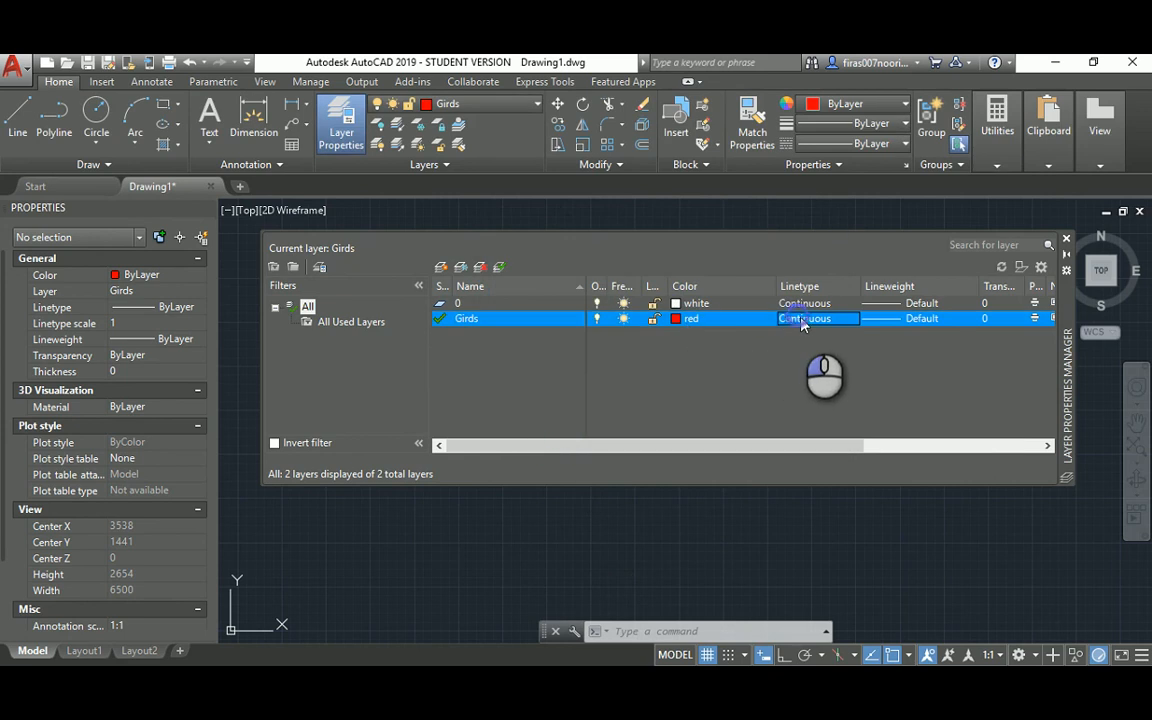
{"action": "left_click", "coordinate": [803, 320]}
{"action": "left_click", "coordinate": [648, 298]}
{"action": "left_click", "coordinate": [553, 434]}
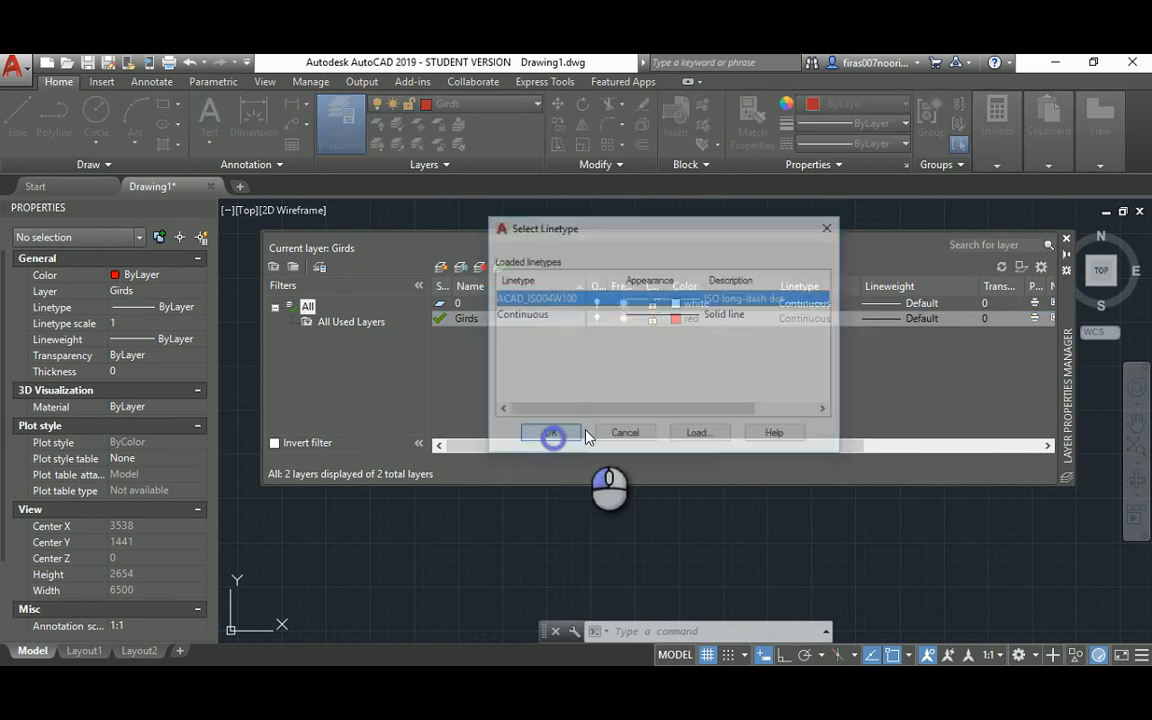
Step: Set the Girds layer's lineweight to 0.05 mm and close the layer manager
{"action": "left_click", "coordinate": [885, 320]}
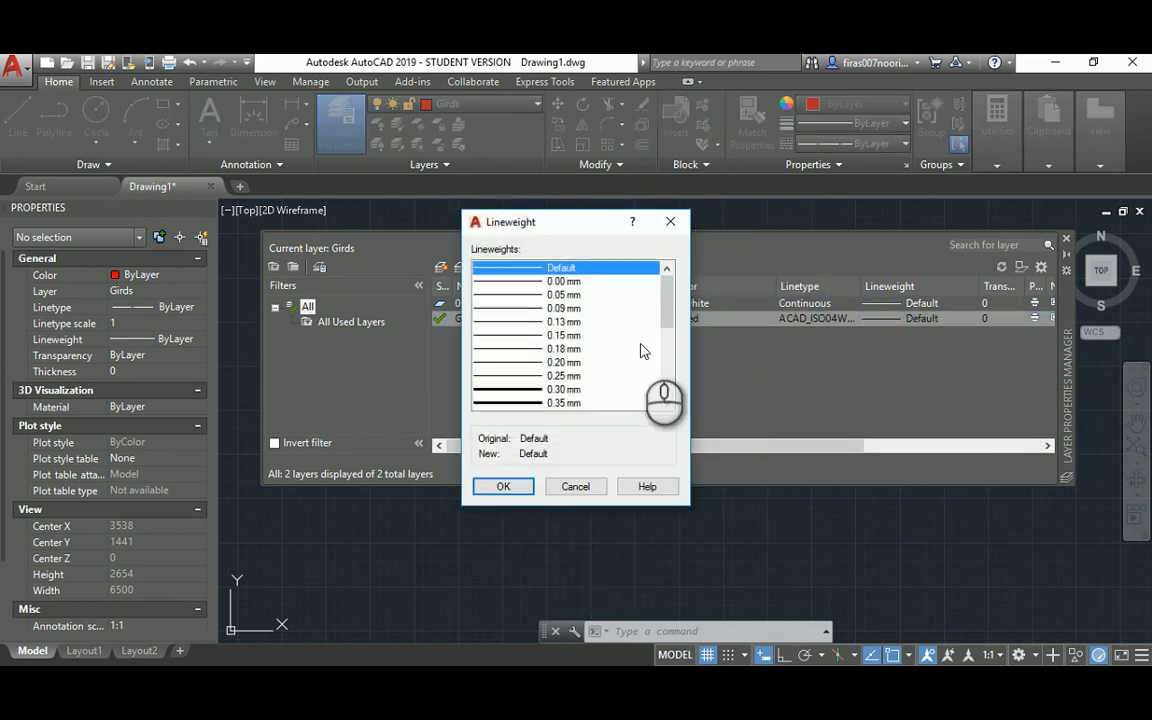
{"action": "left_click", "coordinate": [522, 295]}
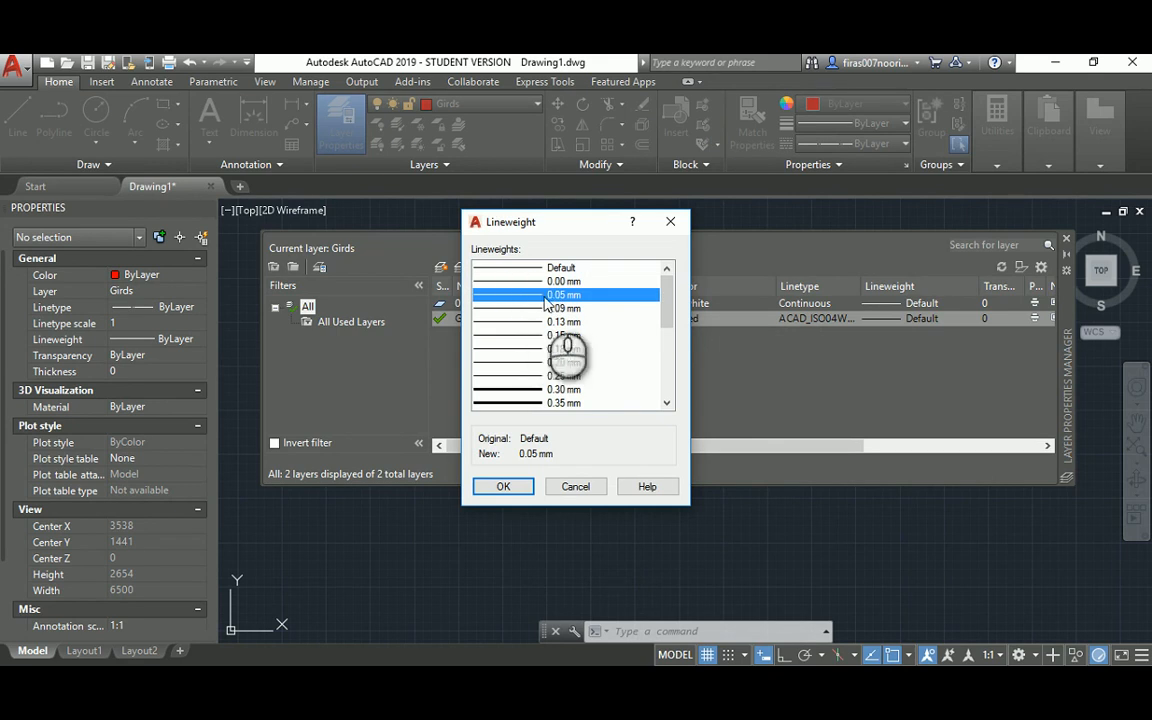
{"action": "left_click", "coordinate": [503, 486]}
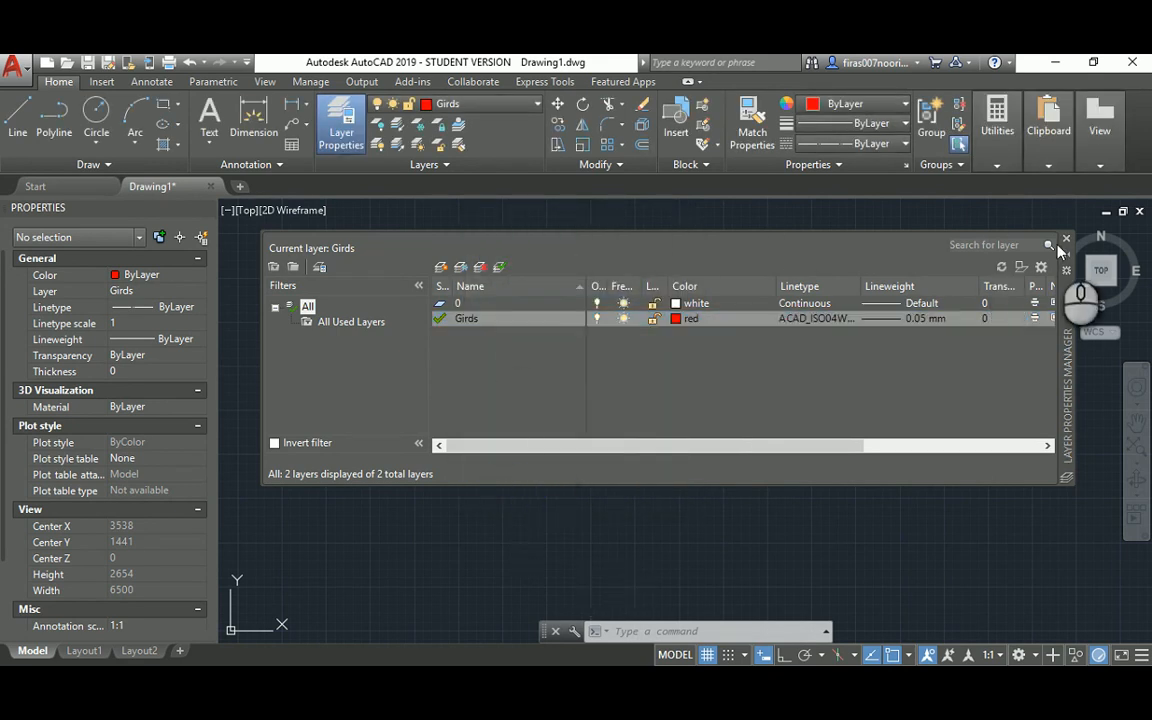
{"action": "left_click", "coordinate": [1064, 244]}
Step: Check the grid layout on the plan image and turn on Ortho mode during a trial vertical line, leaving that line undrawn
{"action": "key", "text": "alt+Tab"}
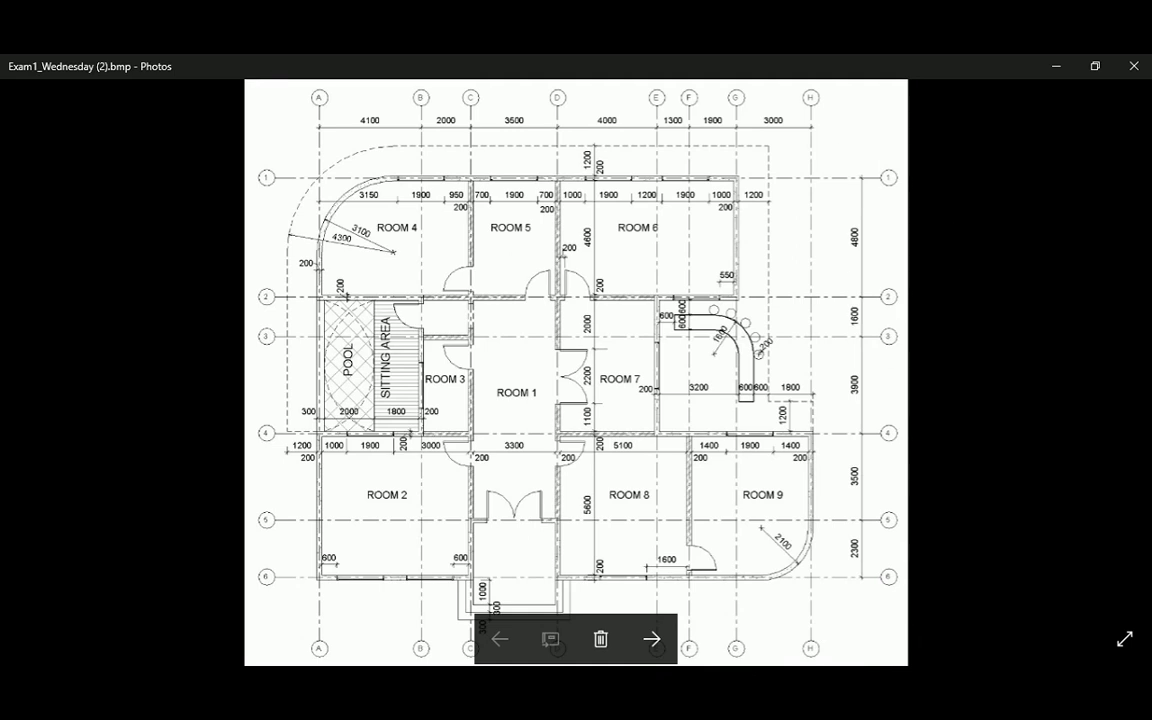
{"action": "left_click", "coordinate": [697, 687]}
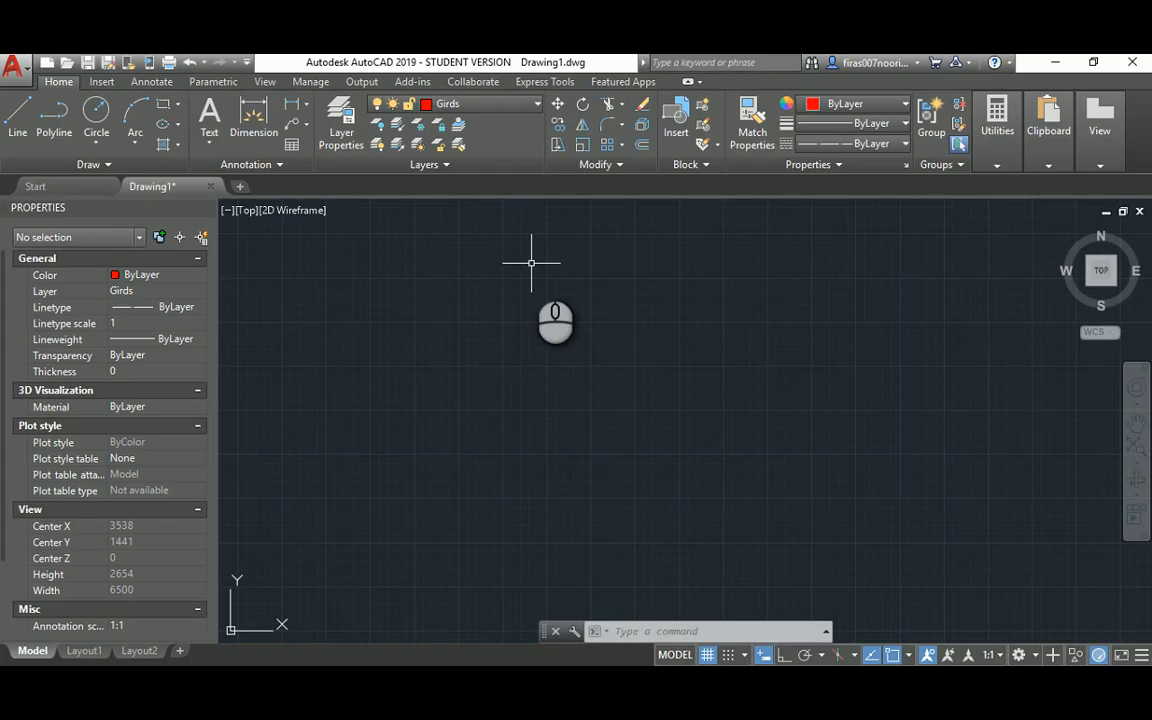
{"action": "type", "text": "L"}
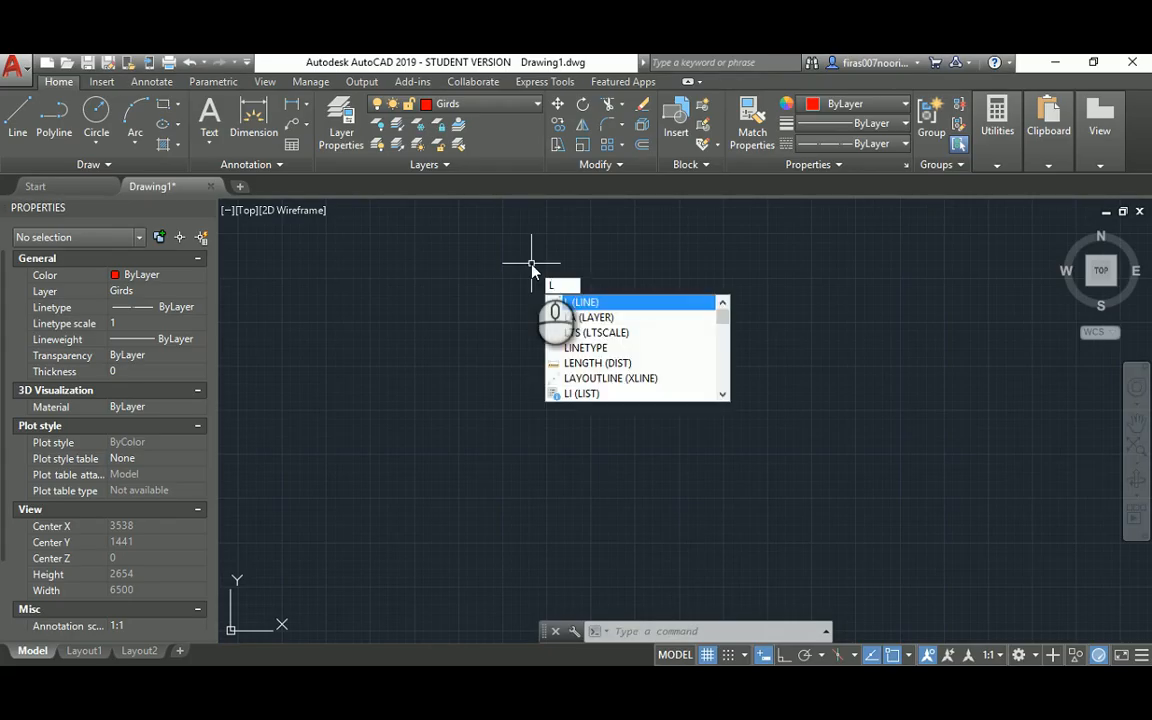
{"action": "key", "text": "Return"}
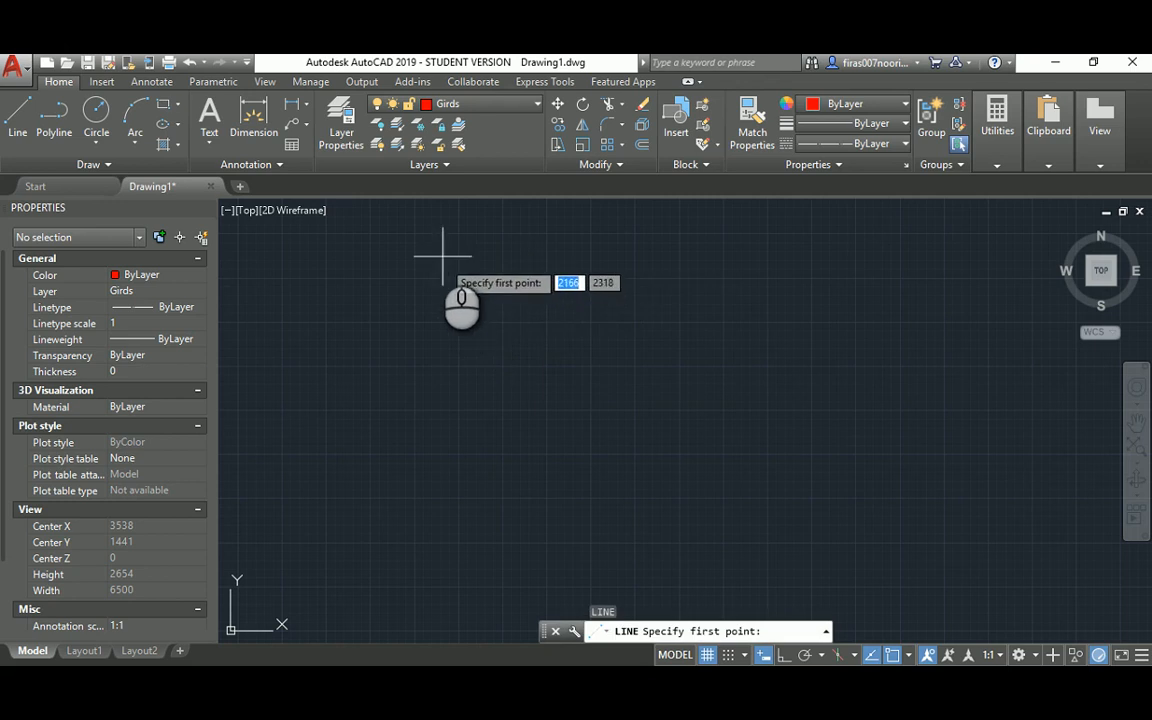
{"action": "left_click", "coordinate": [437, 243]}
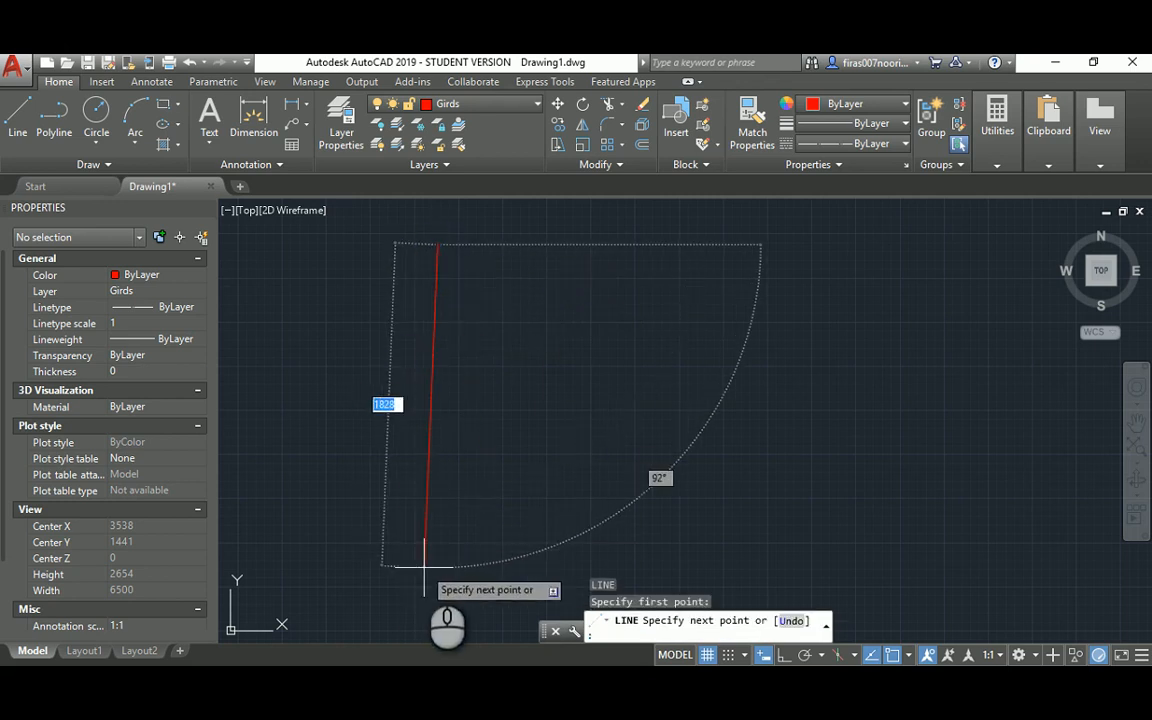
{"action": "key", "text": "F8"}
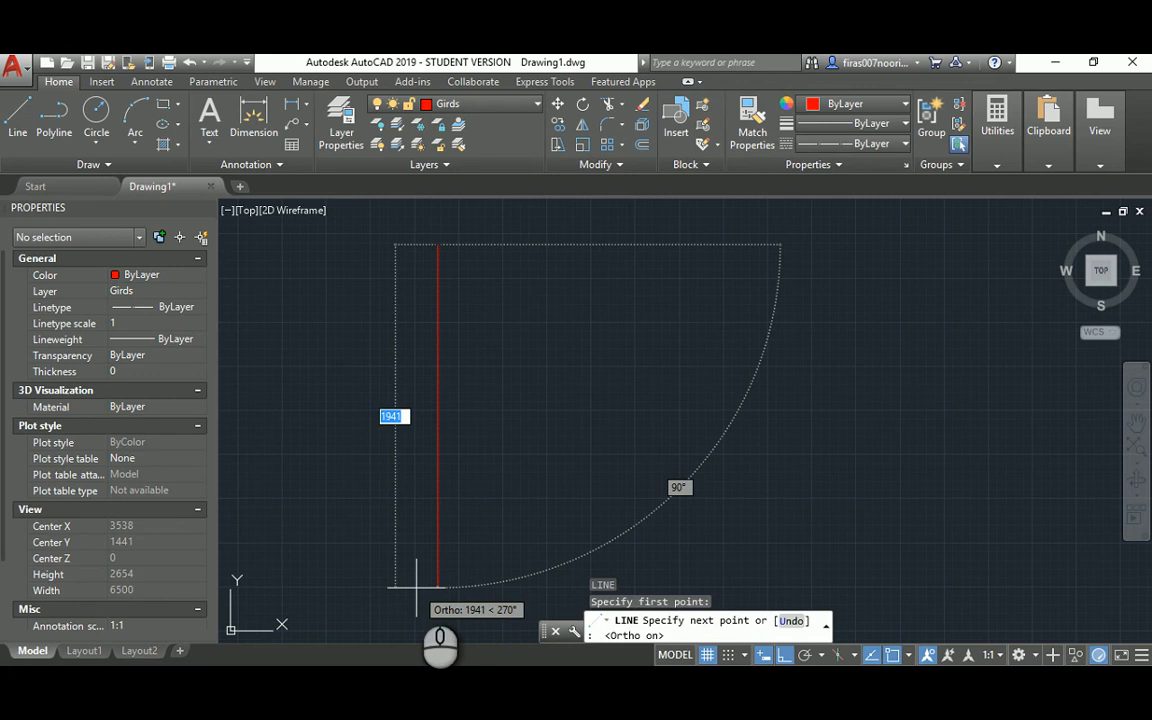
{"action": "scroll", "coordinate": [416, 588], "scroll_direction": "down", "scroll_amount": 6}
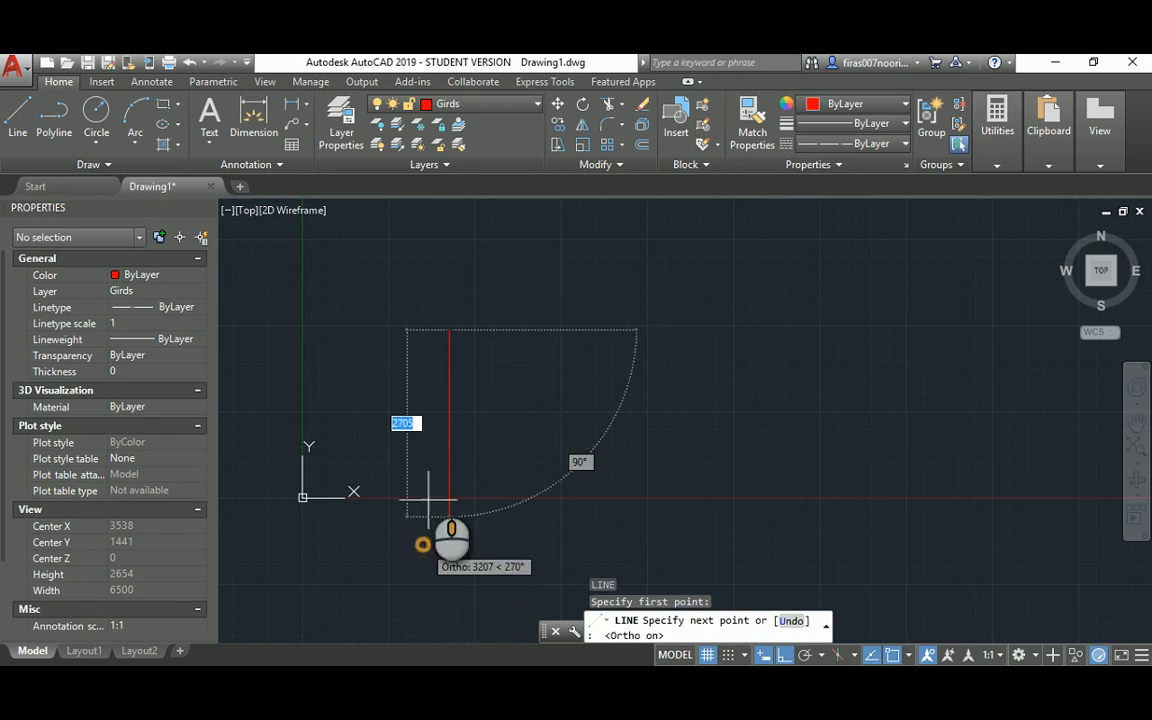
{"action": "middle_click_drag", "start_coordinate": [424, 501], "coordinate": [417, 329]}
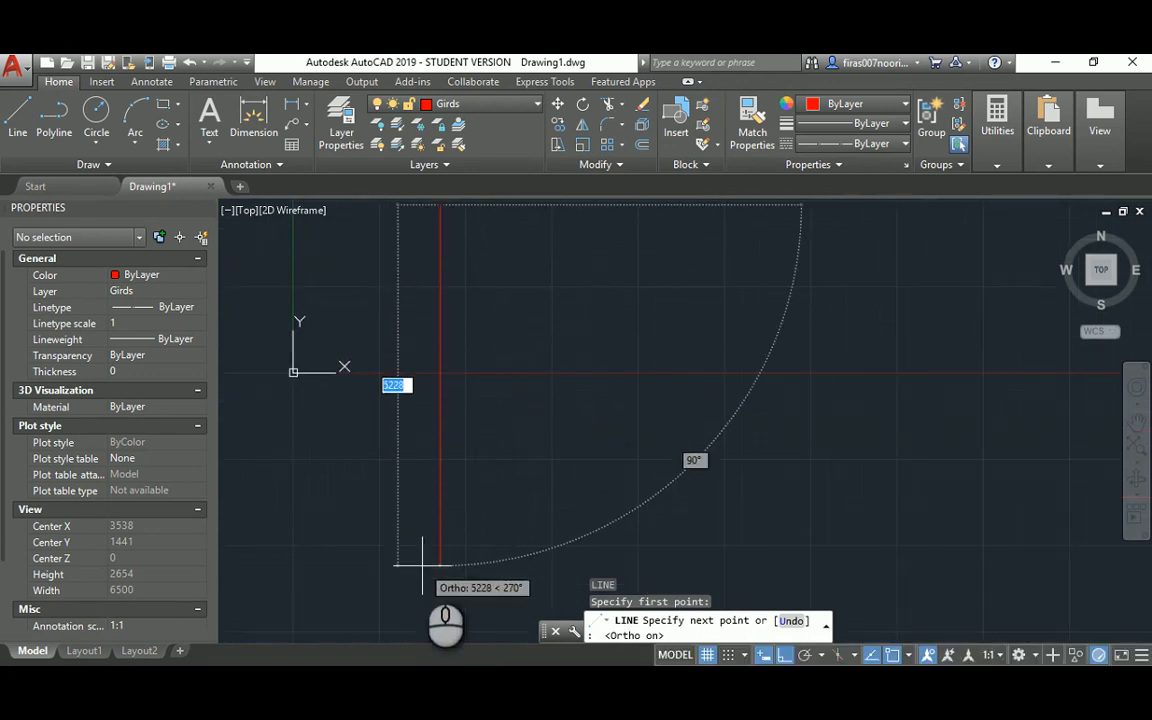
{"action": "scroll", "coordinate": [422, 565], "scroll_direction": "down", "scroll_amount": 2}
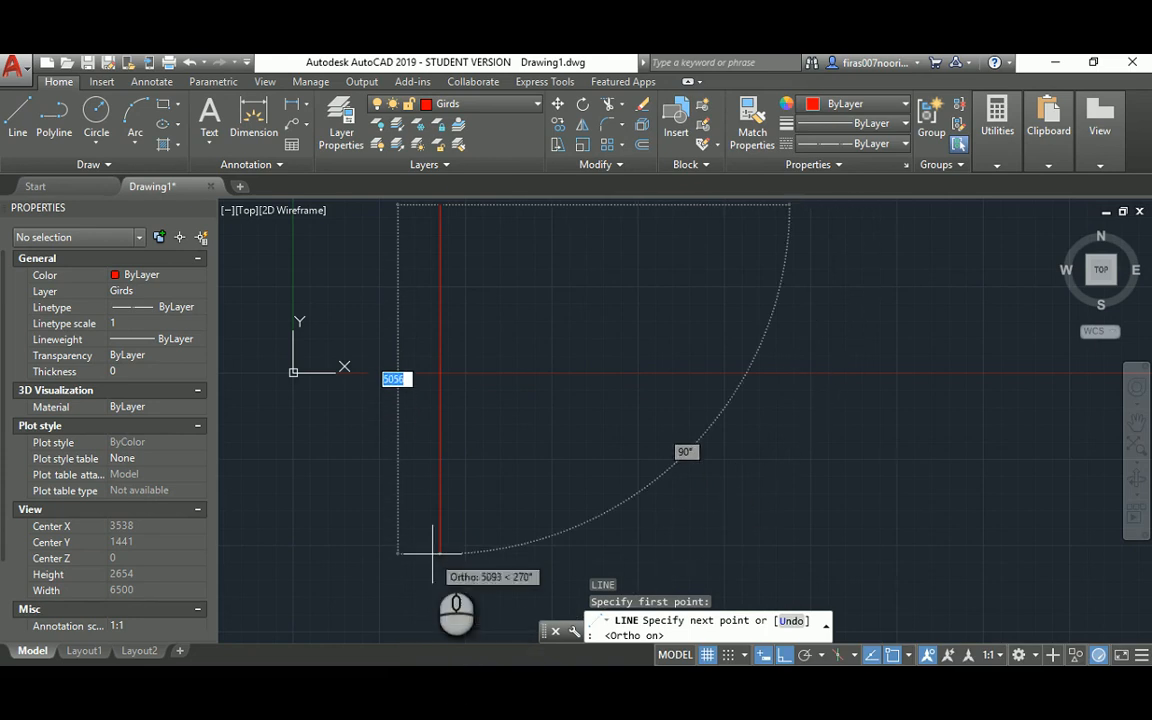
{"action": "key", "text": "Escape"}
Step: Draw the first vertical grid line straight down with a length of 30000
{"action": "scroll", "coordinate": [483, 381], "scroll_direction": "down", "scroll_amount": 5}
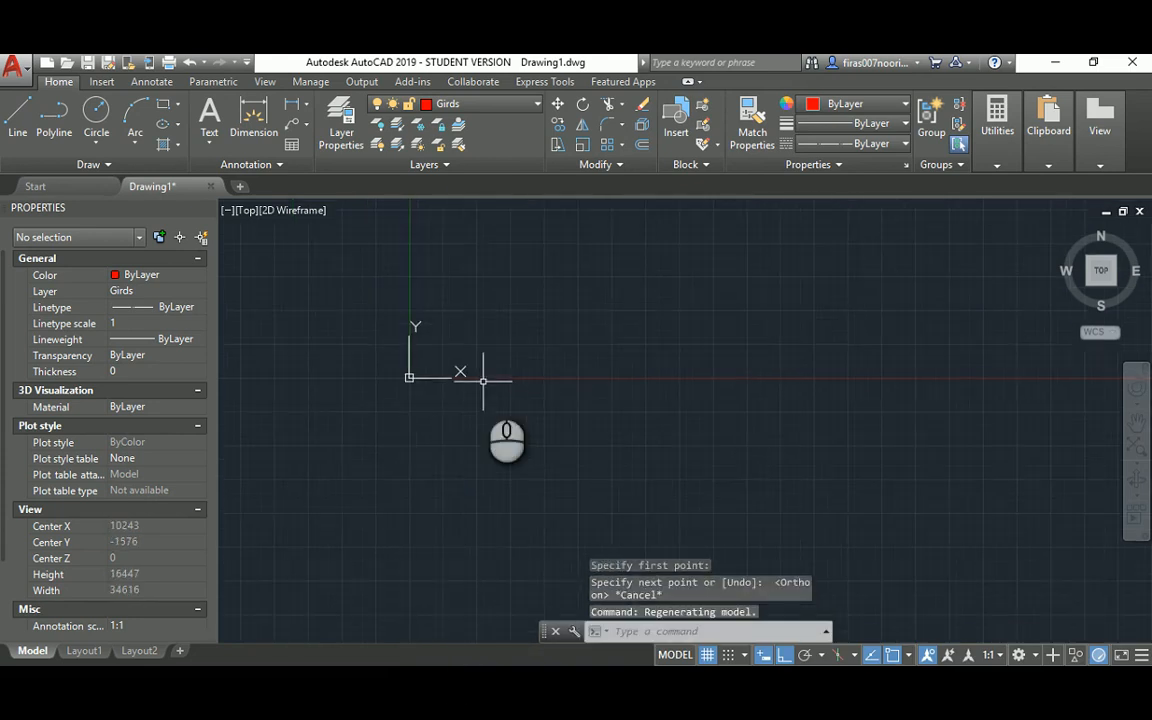
{"action": "scroll", "coordinate": [483, 381], "scroll_direction": "down", "scroll_amount": 1}
{"action": "middle_click_drag", "start_coordinate": [472, 358], "coordinate": [382, 385]}
{"action": "key", "text": "l"}
{"action": "key", "text": "Return"}
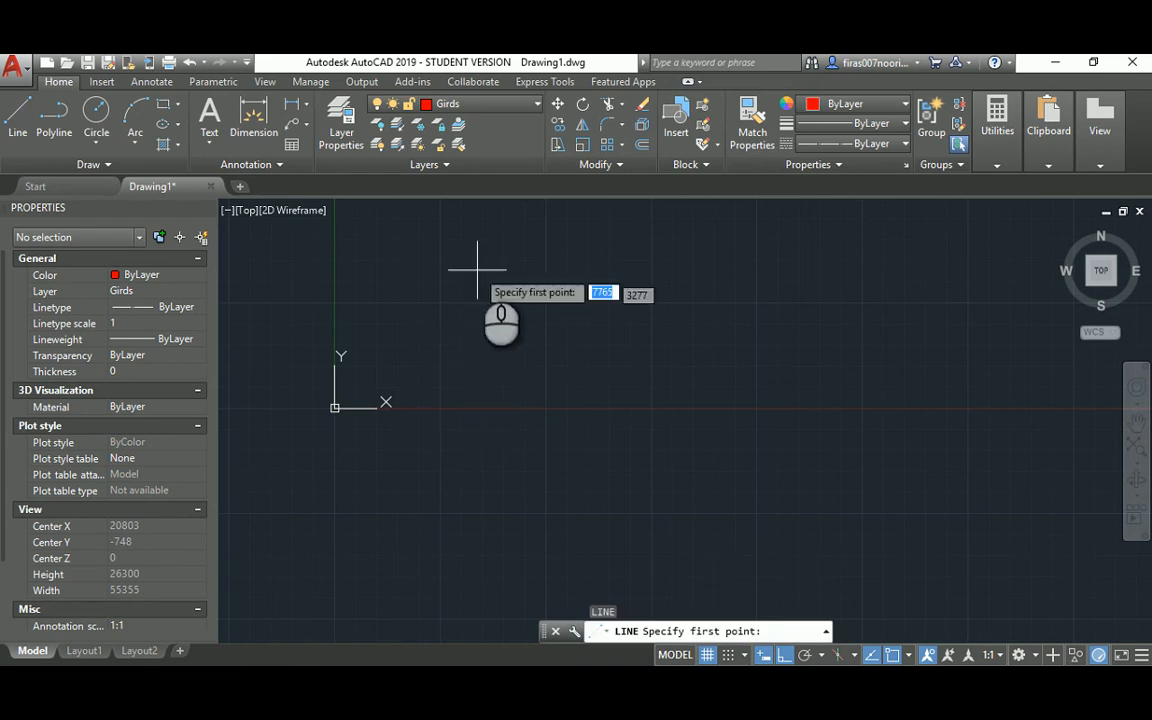
{"action": "left_click", "coordinate": [479, 246]}
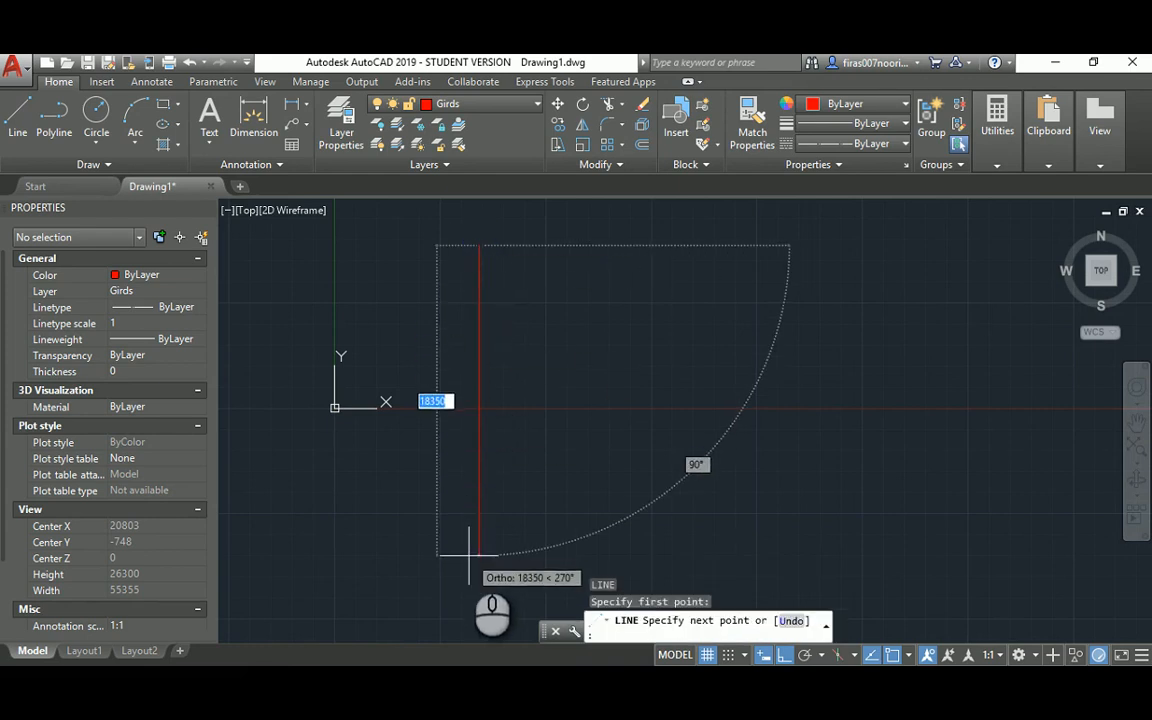
{"action": "scroll", "coordinate": [502, 379], "scroll_direction": "down", "scroll_amount": 1}
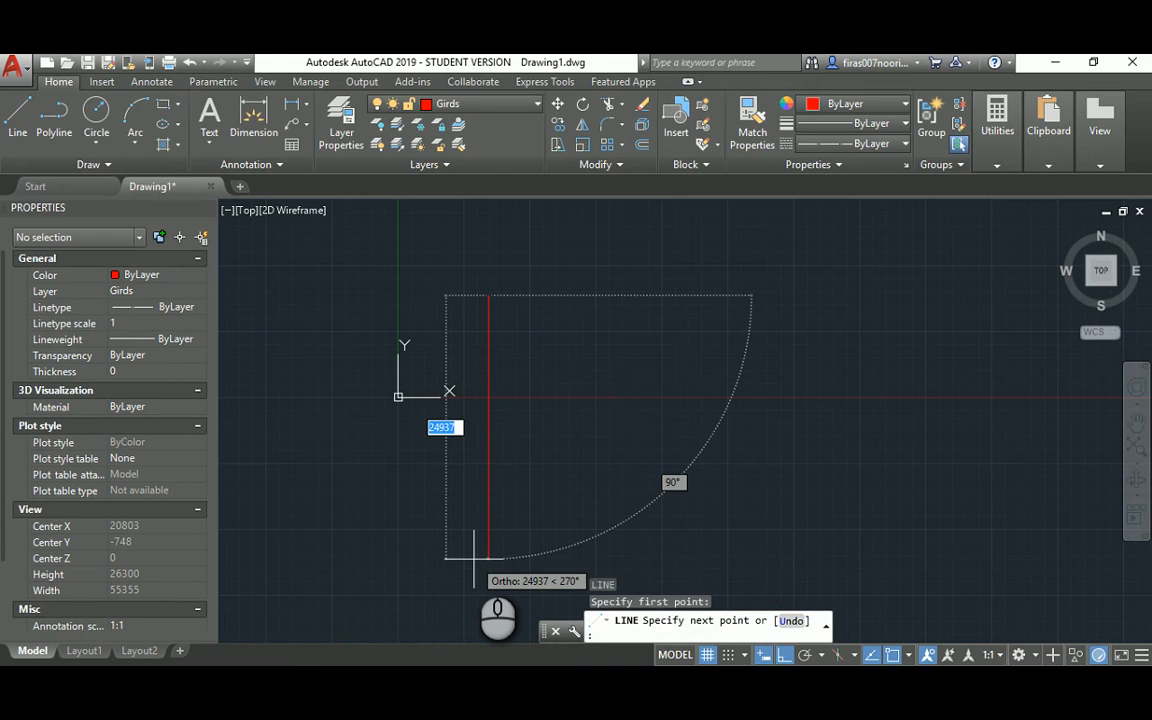
{"action": "type", "text": "30000"}
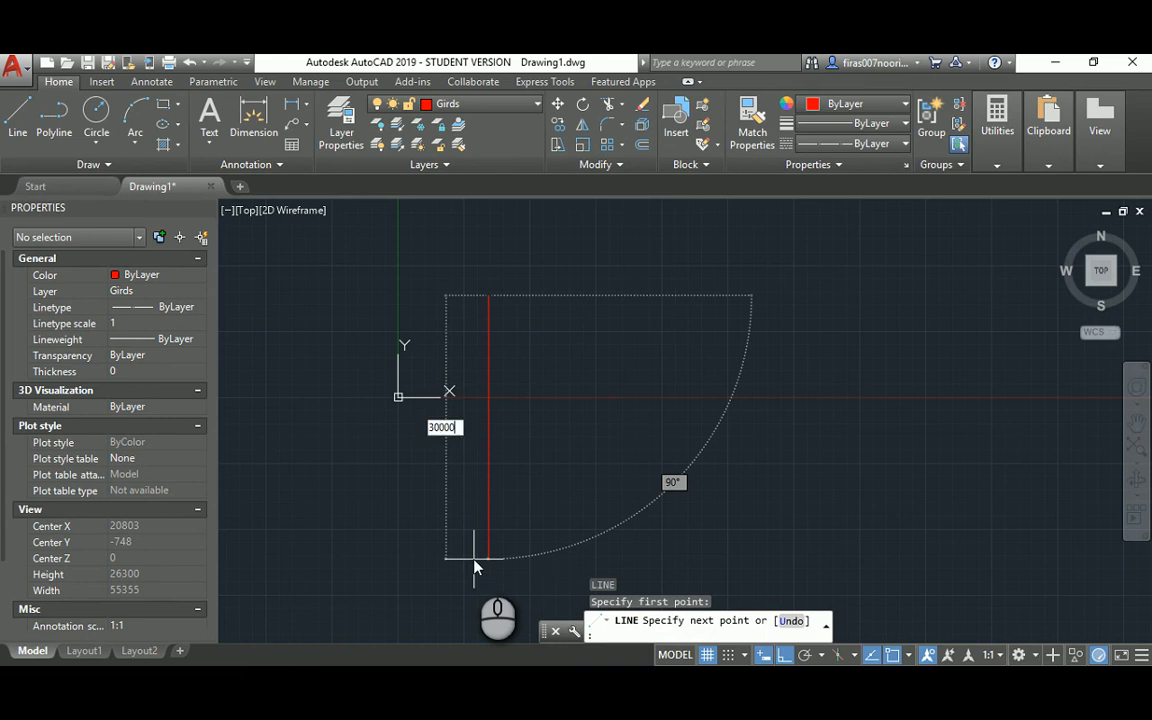
{"action": "key", "text": "Return"}
{"action": "key", "text": "Escape"}
Step: Try a global linetype scale factor of 10 and set it to 100 for the dash-dot grid line
{"action": "scroll", "coordinate": [488, 437], "scroll_direction": "down", "scroll_amount": 1}
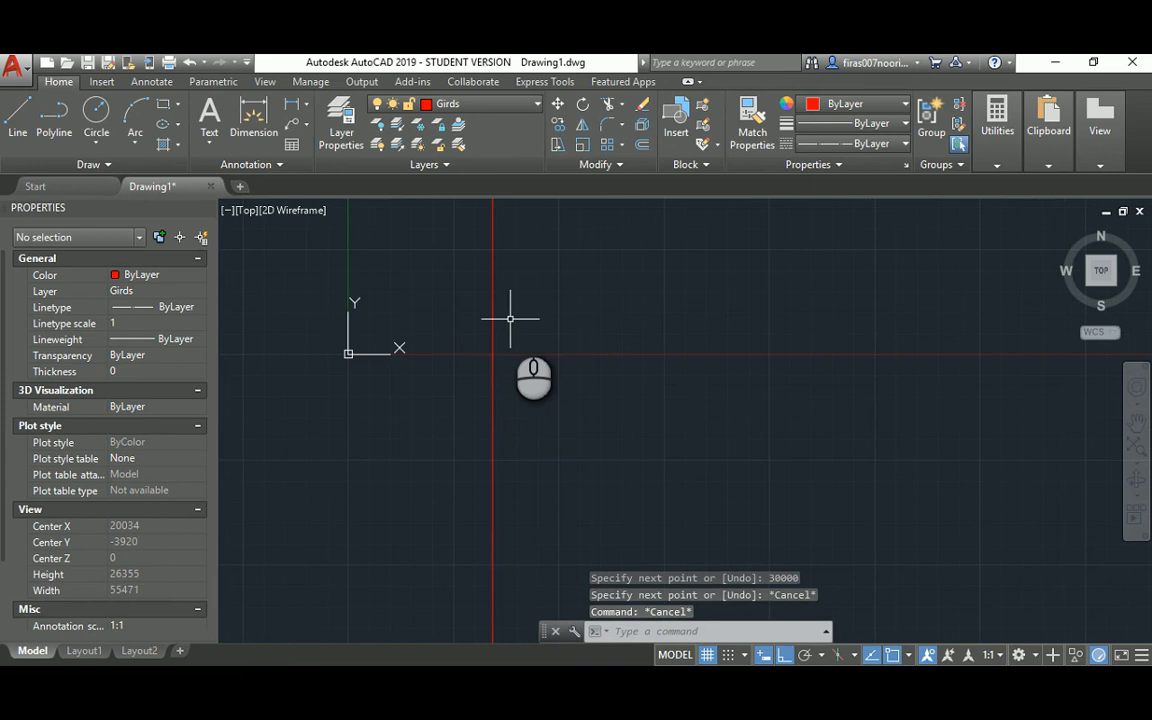
{"action": "scroll", "coordinate": [510, 318], "scroll_direction": "down", "scroll_amount": 2}
{"action": "type", "text": "l"}
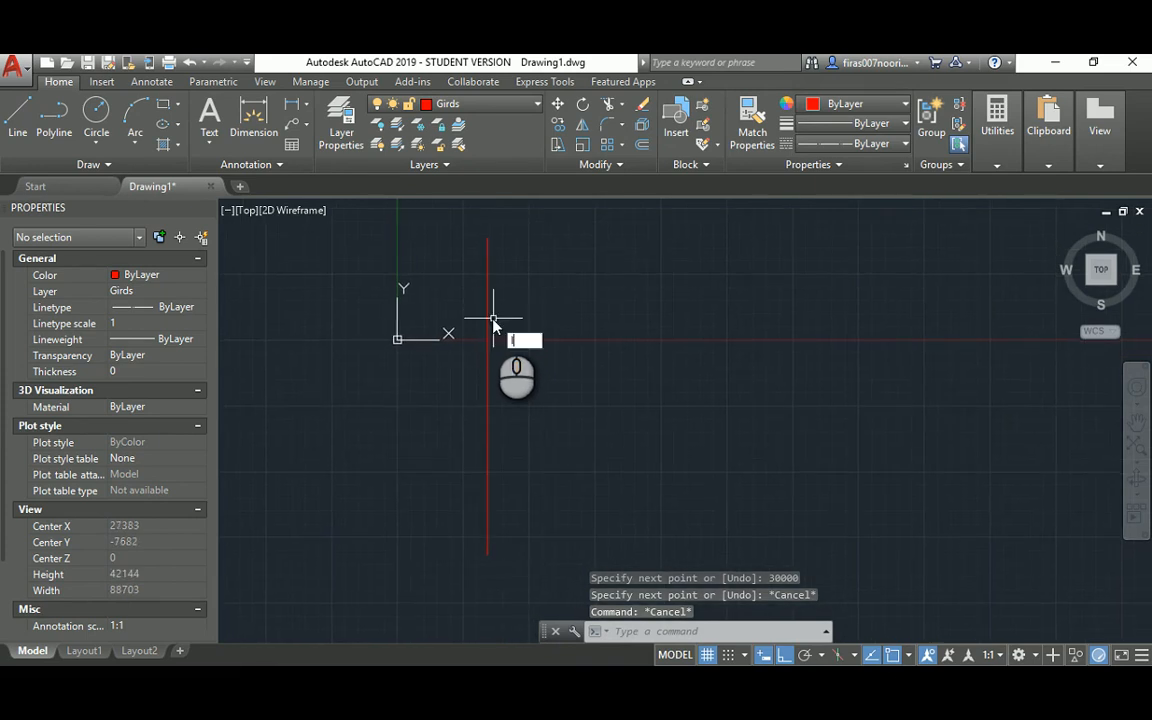
{"action": "type", "text": "ts"}
{"action": "key", "text": "Return"}
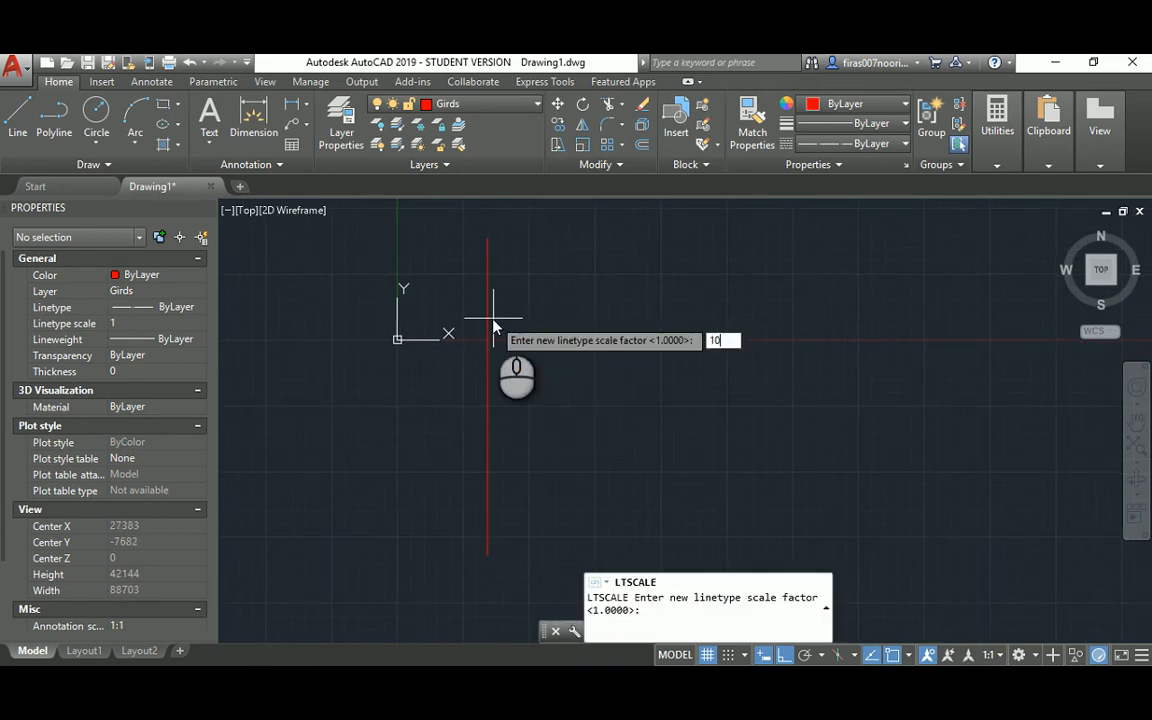
{"action": "key", "text": "Return"}
{"action": "key", "text": "Return"}
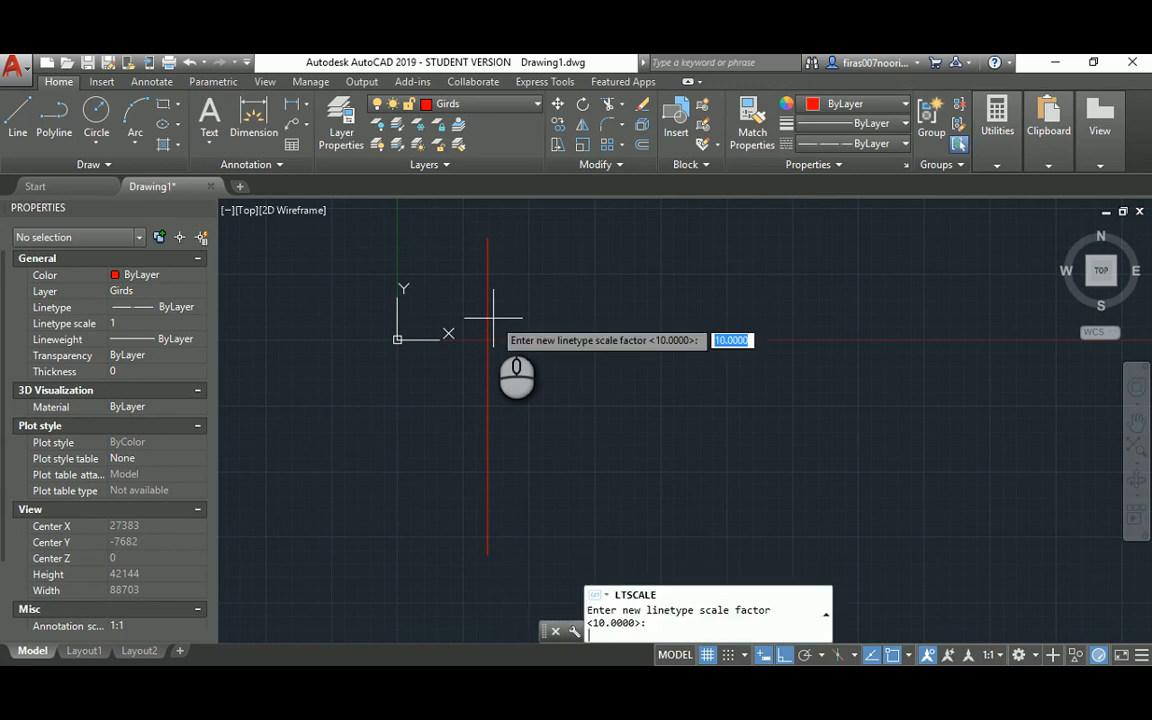
{"action": "key", "text": "Return"}
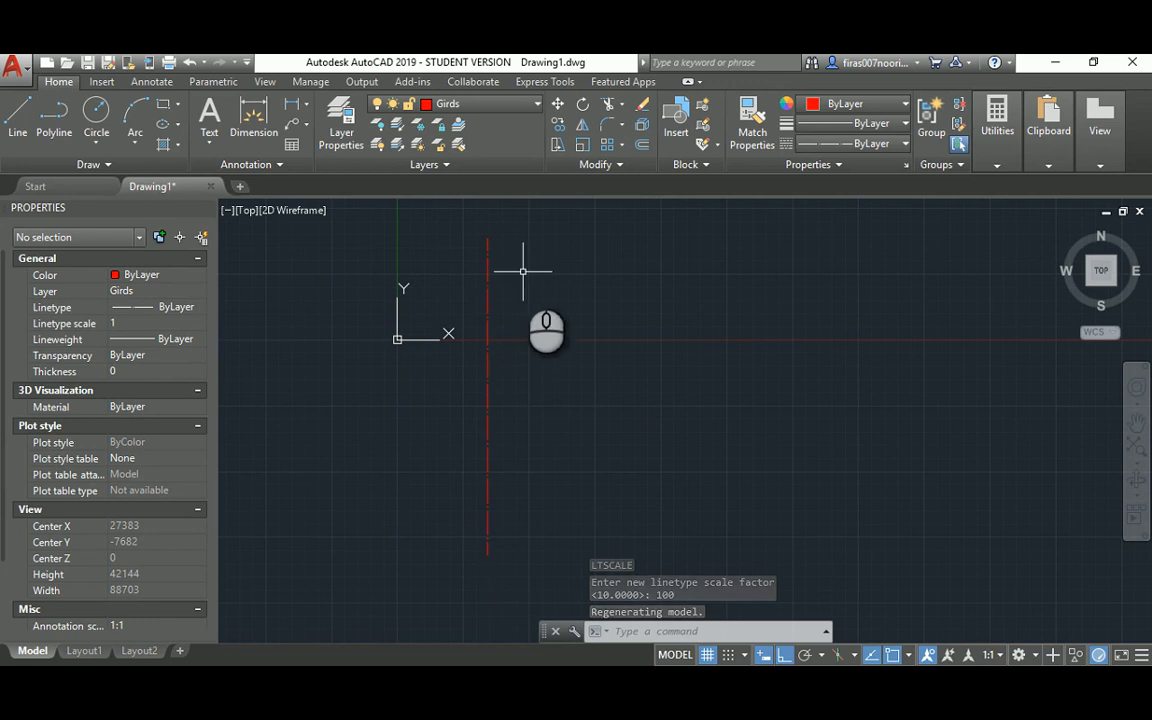
Step: Check the spacing between grid lines A and B on the plan image
{"action": "left_click", "coordinate": [648, 686]}
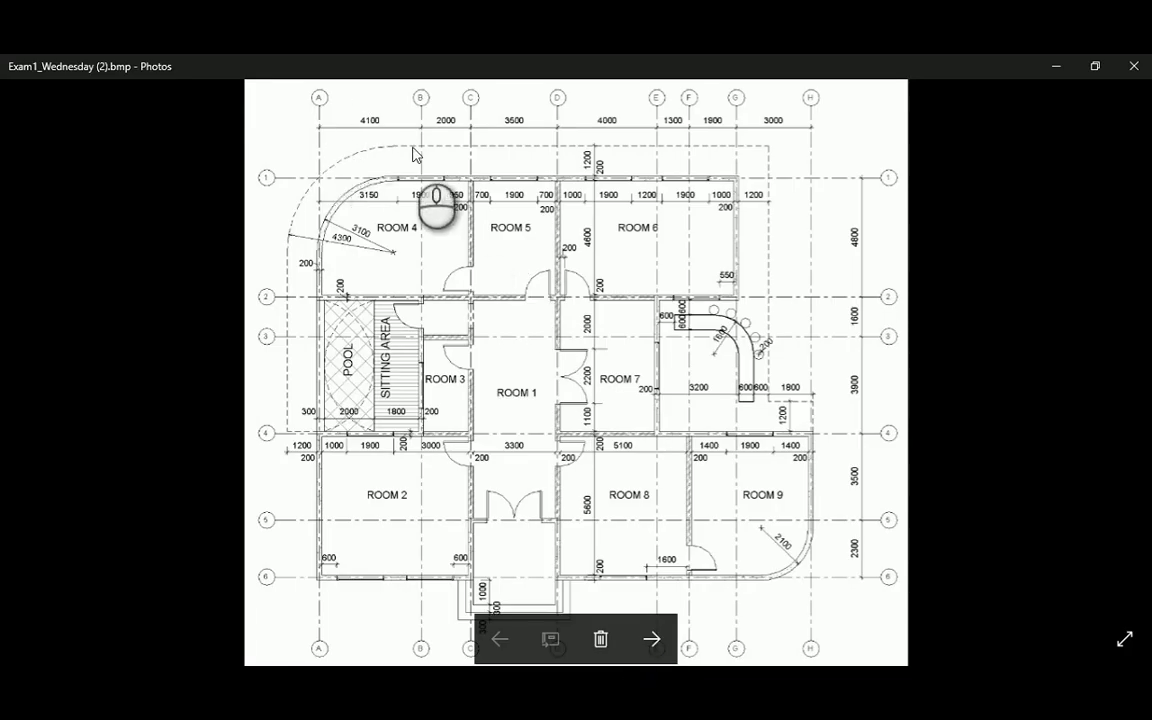
{"action": "key", "text": "alt+Tab"}
{"action": "type", "text": "o"}
{"action": "key", "text": "Return"}
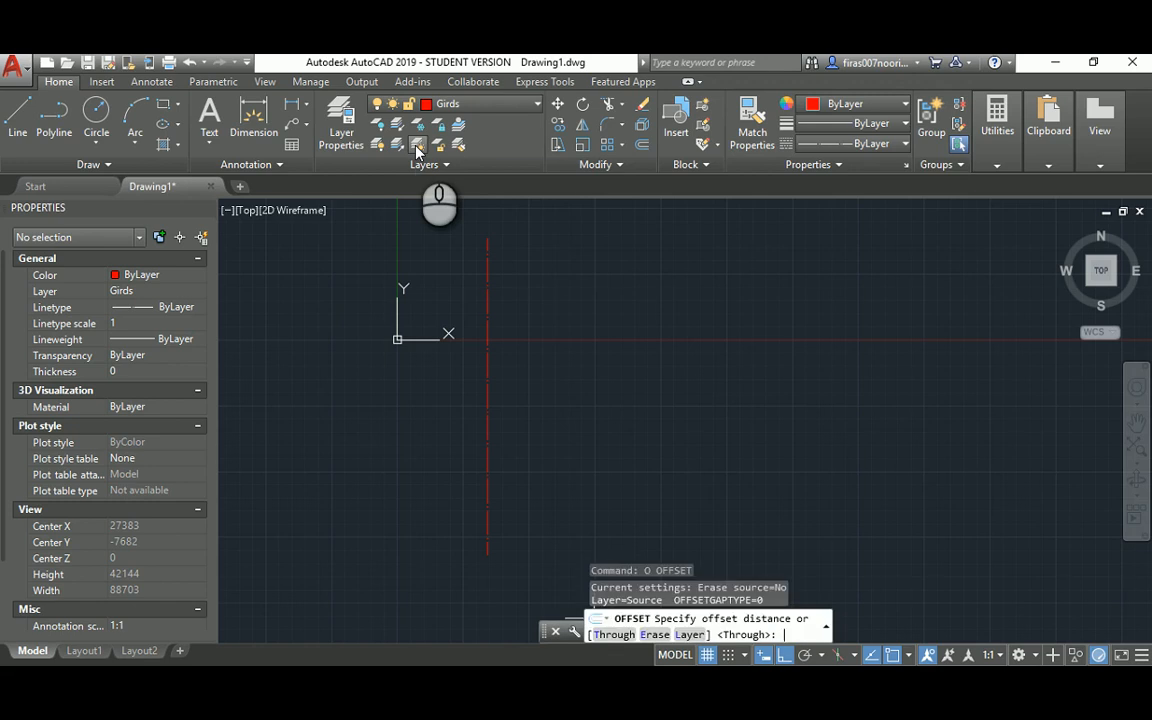
{"action": "type", "text": "4100"}
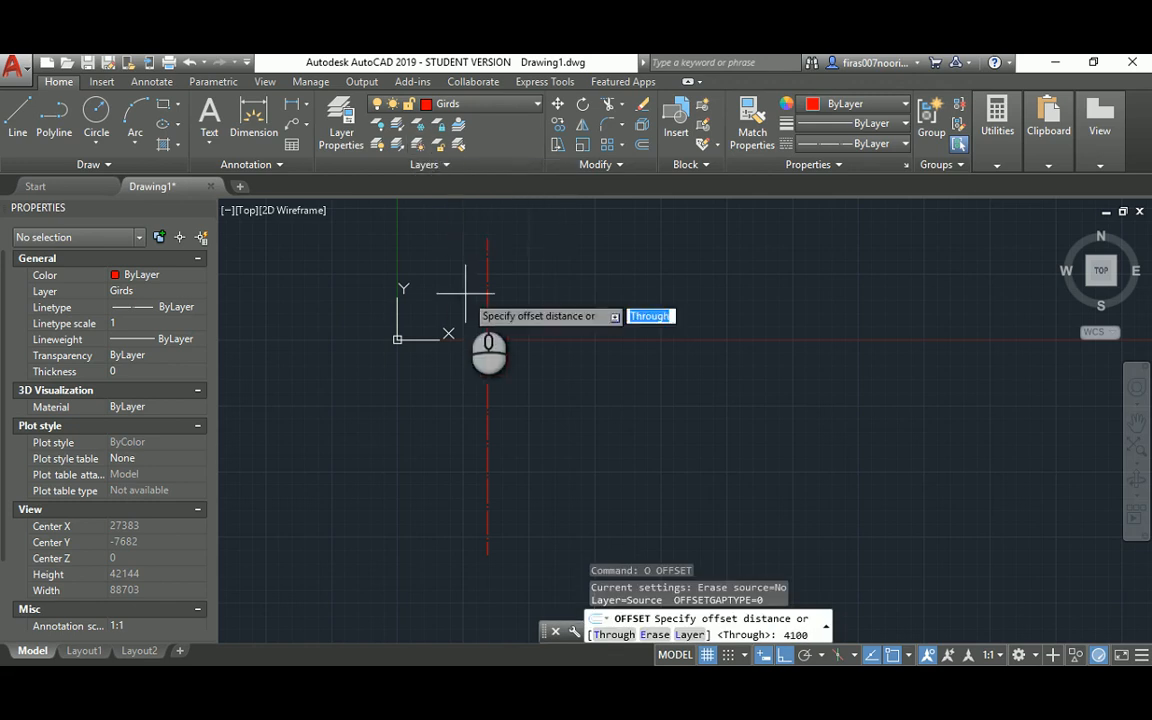
{"action": "key", "text": "Escape"}
{"action": "key", "text": "Escape"}
{"action": "key", "text": "Escape"}
Step: Offset the first vertical grid line 4100 to the right to create grid line B
{"action": "type", "text": "o"}
{"action": "key", "text": "Return"}
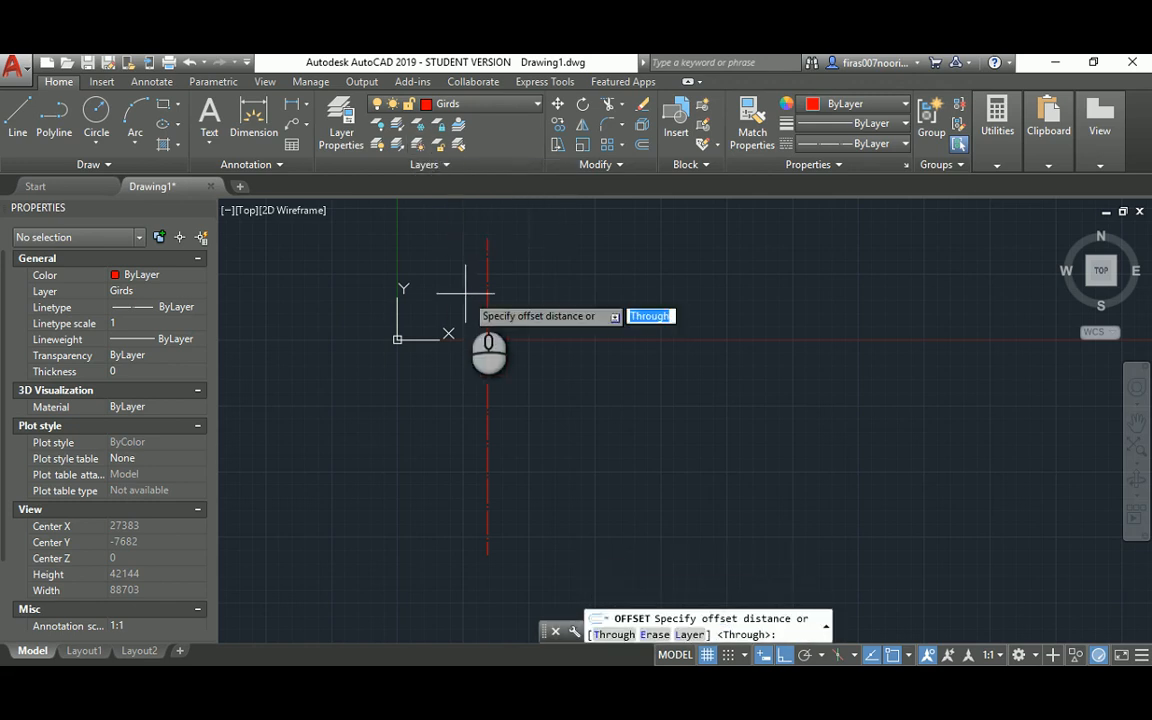
{"action": "type", "text": "4"}
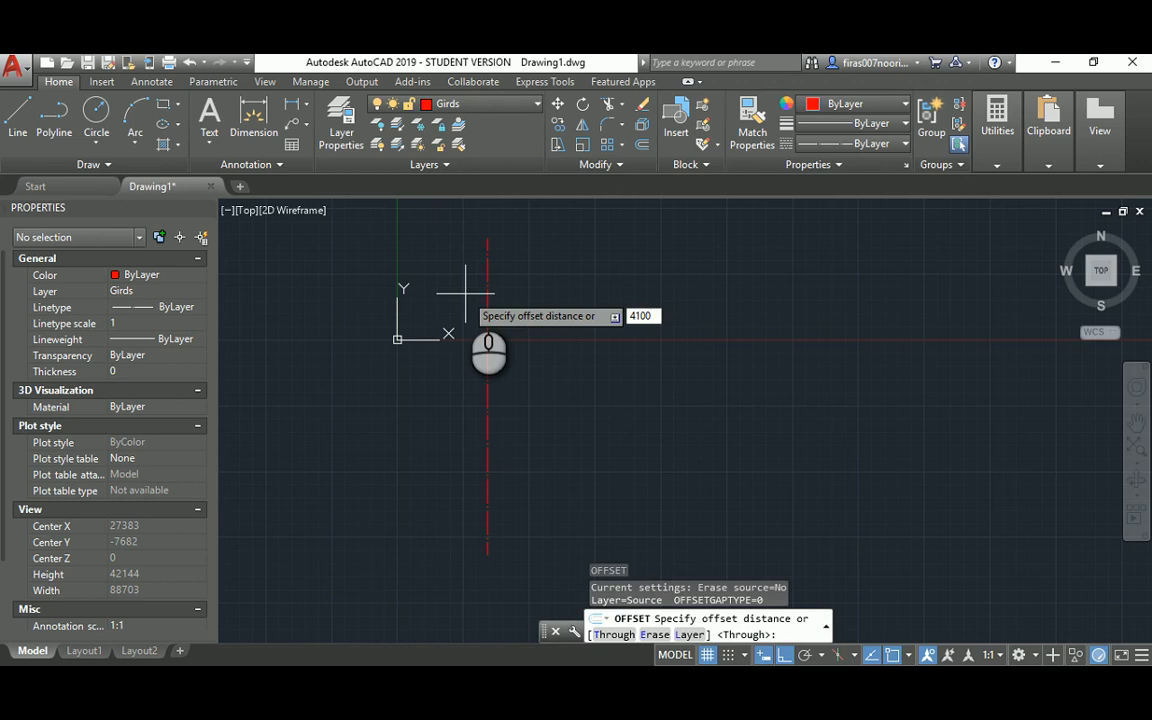
{"action": "type", "text": "100"}
{"action": "key", "text": "Return"}
{"action": "left_click", "coordinate": [488, 298]}
{"action": "left_click", "coordinate": [578, 316]}
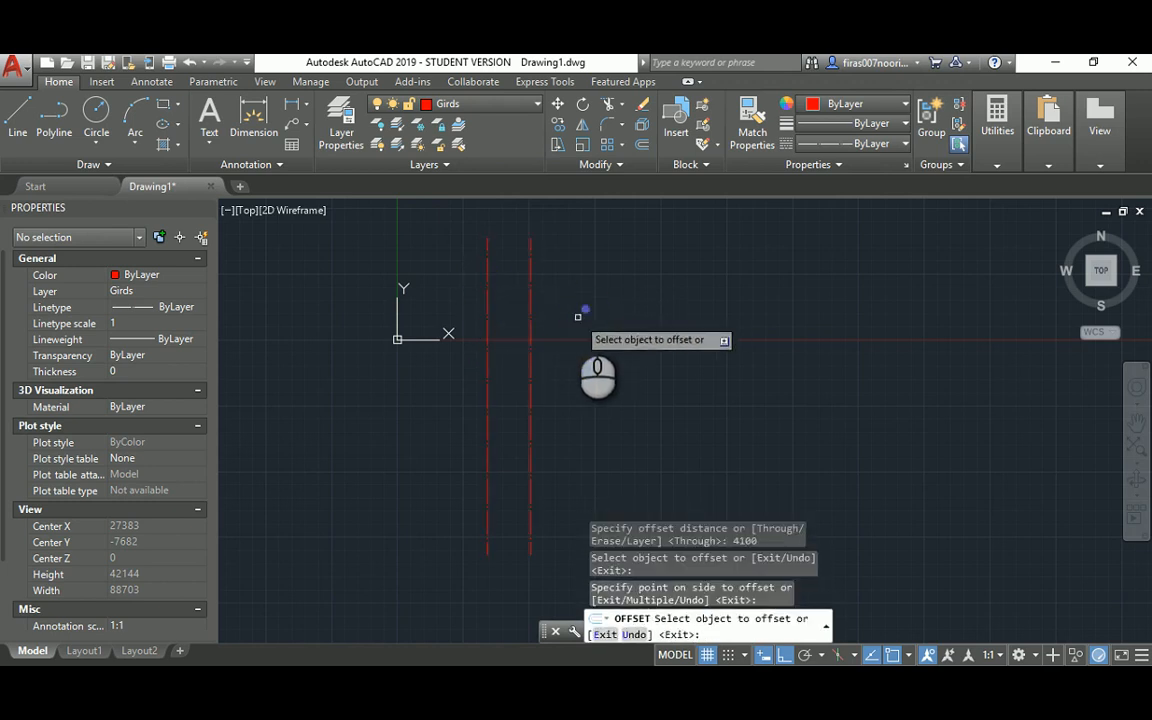
{"action": "key", "text": "Escape"}
Step: Offset grid line B 2000 to the right to create grid line C
{"action": "key", "text": "Return"}
{"action": "type", "text": "2000"}
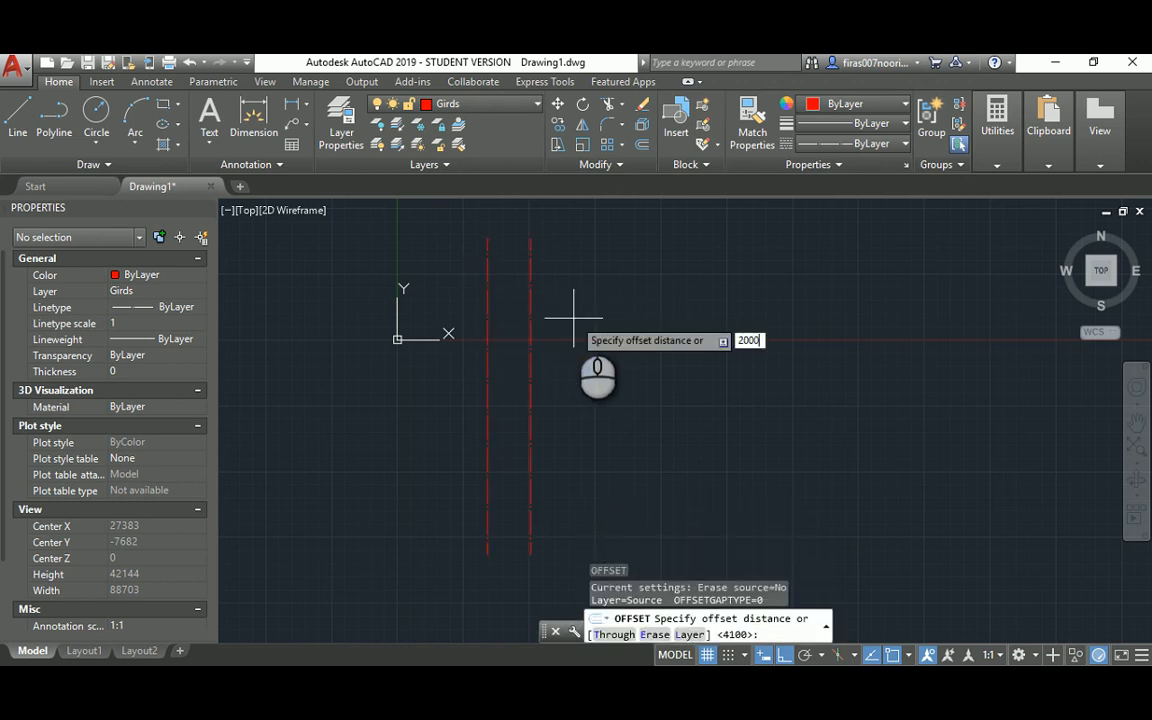
{"action": "key", "text": "Return"}
{"action": "left_click", "coordinate": [530, 290]}
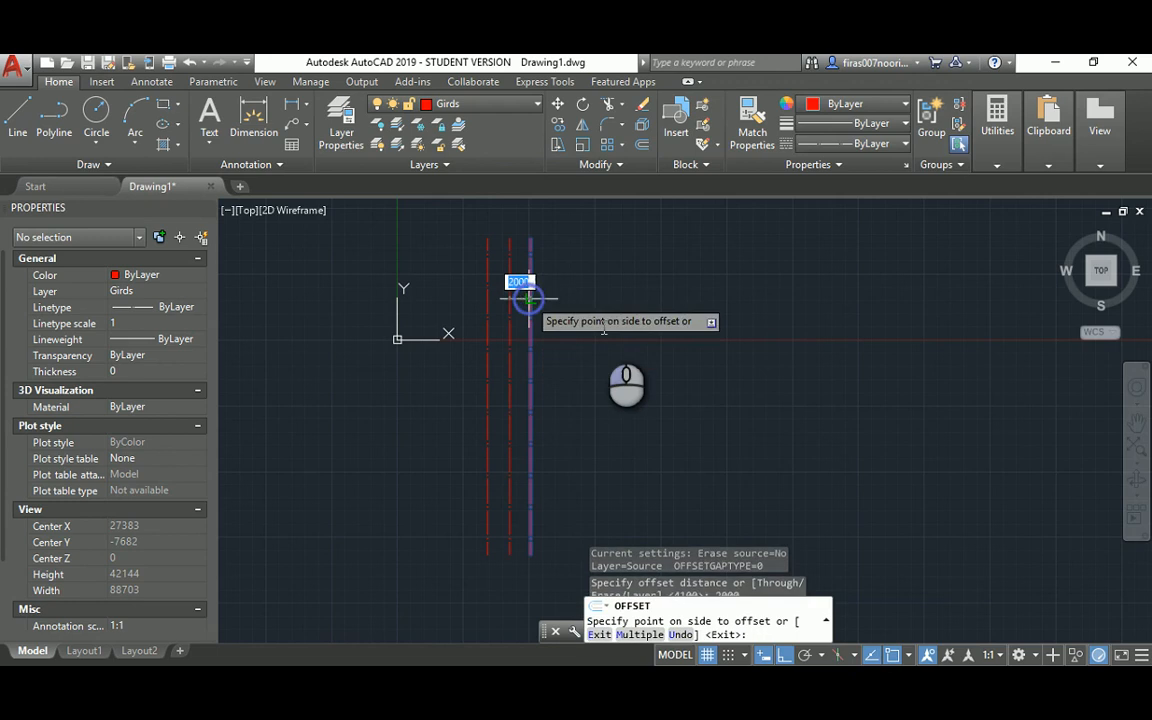
{"action": "left_click", "coordinate": [800, 328]}
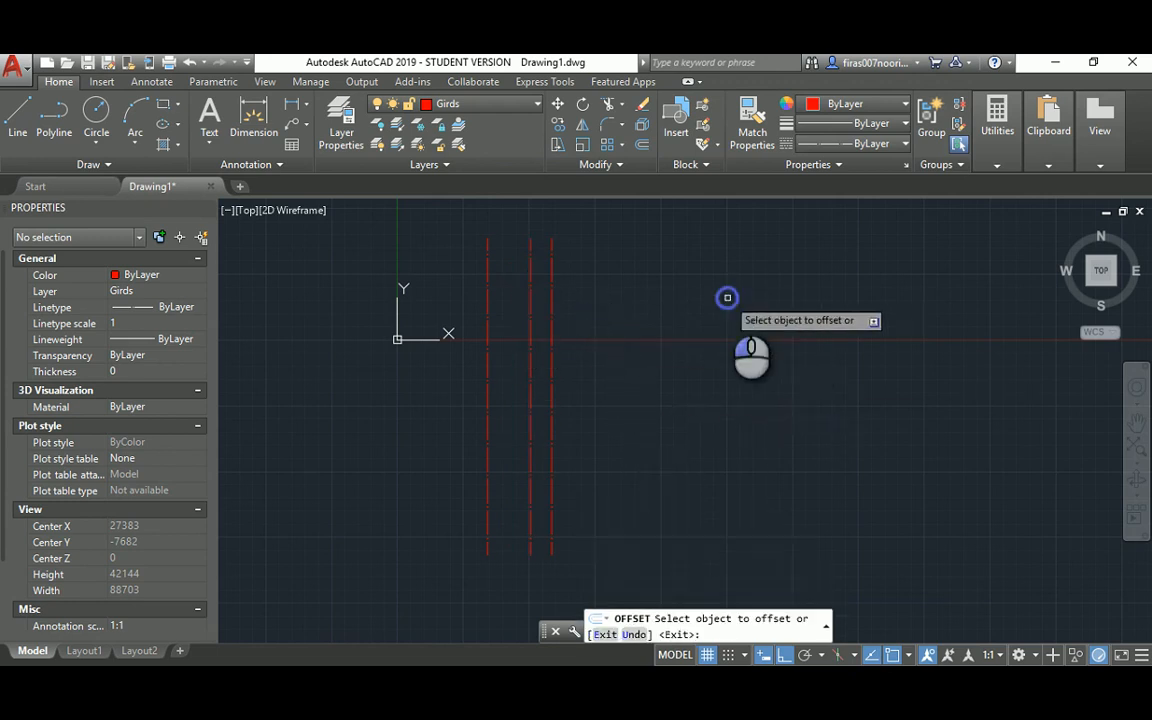
{"action": "key", "text": "Escape"}
{"action": "key", "text": "Escape"}
{"action": "key", "text": "Escape"}
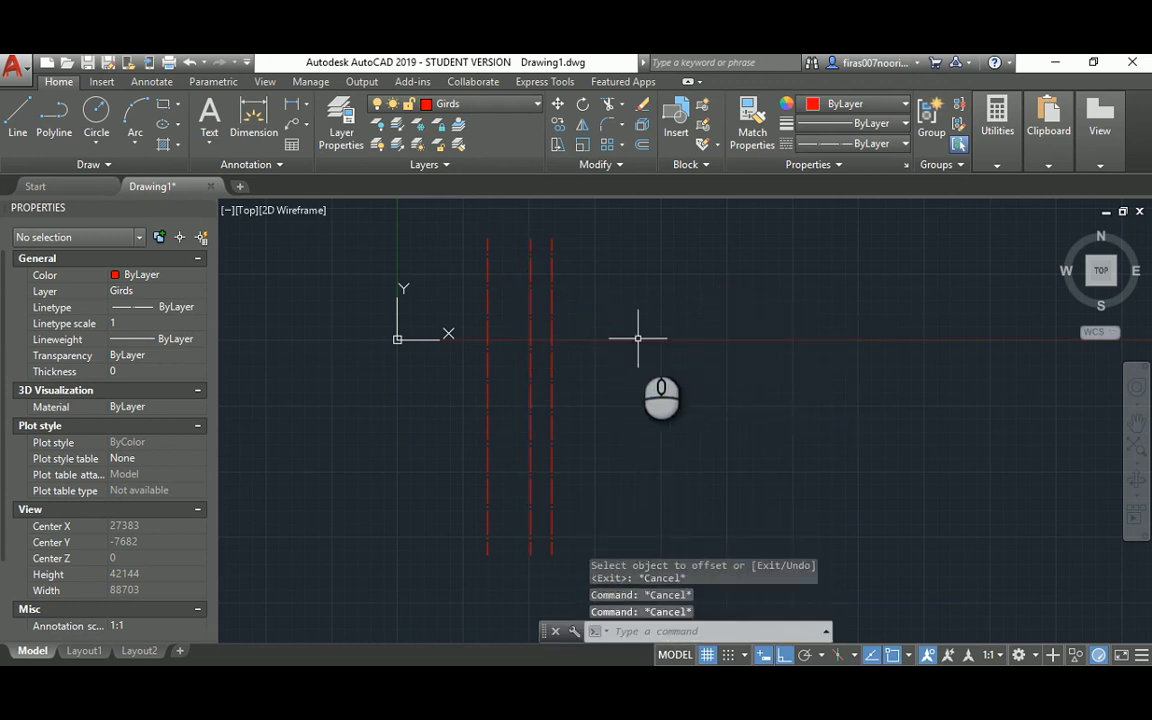
Step: Check the next grid spacing on the plan image and offset grid line C 3500 to the right for grid line D
{"action": "key", "text": "alt+Tab"}
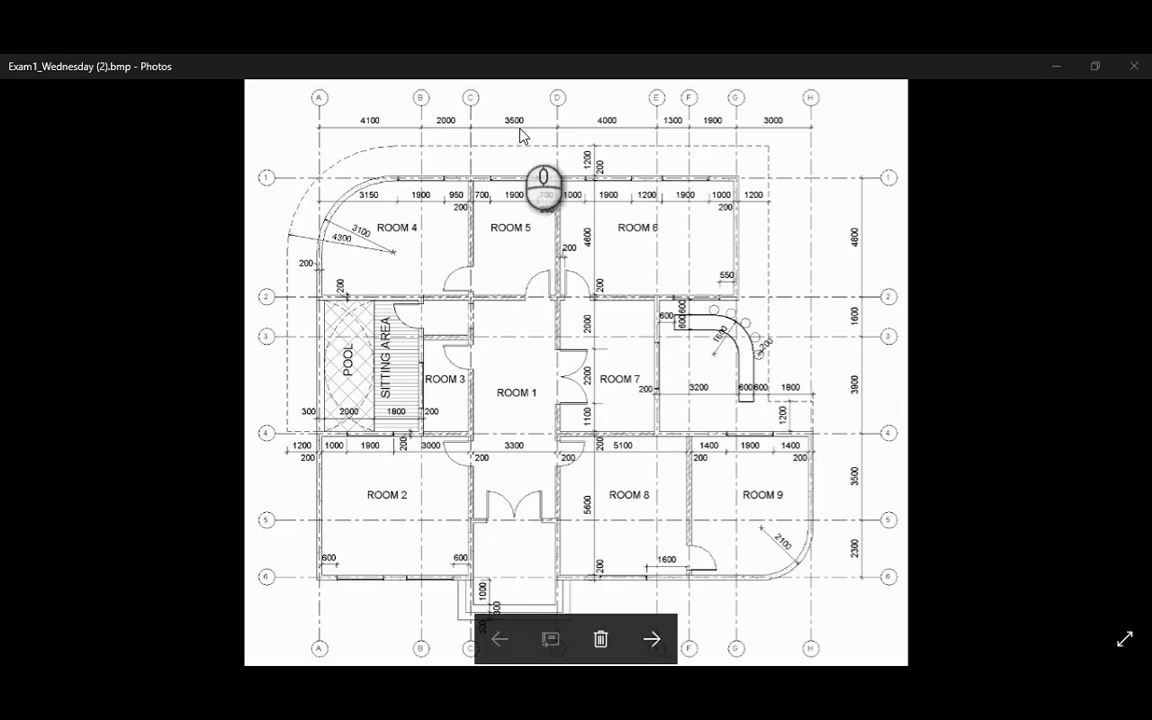
{"action": "key", "text": "alt+Tab"}
{"action": "type", "text": "o"}
{"action": "key", "text": "Return"}
{"action": "type", "text": "3"}
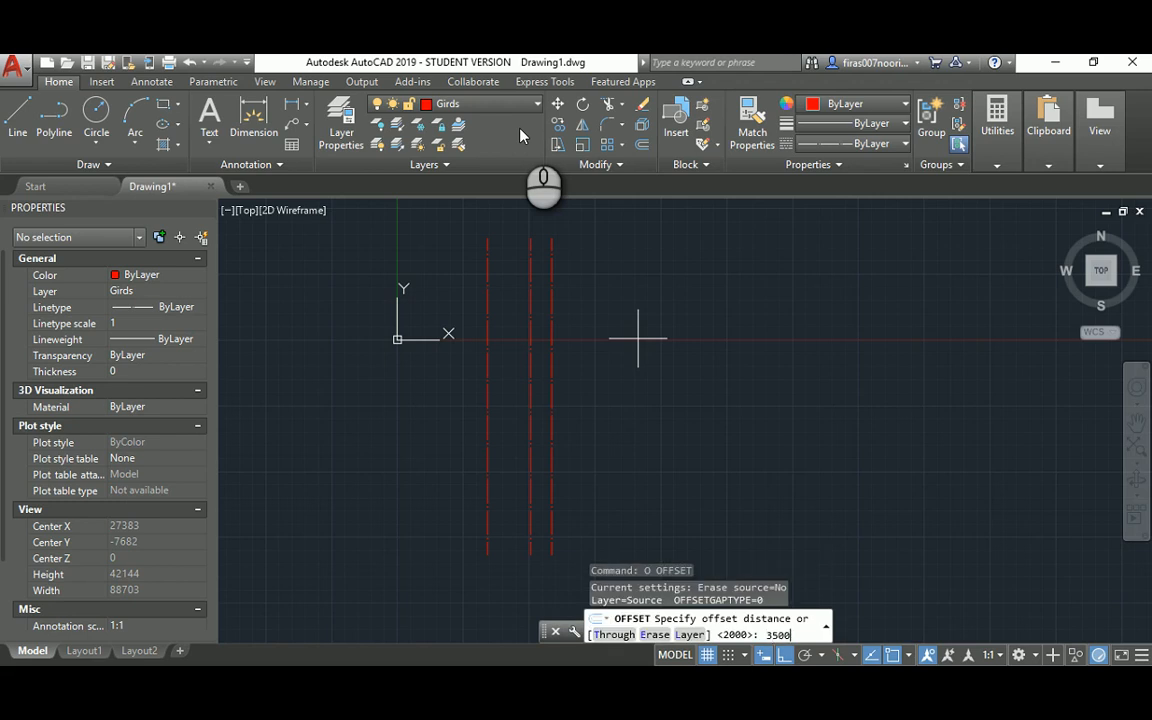
{"action": "type", "text": "500"}
{"action": "key", "text": "Return"}
{"action": "left_click", "coordinate": [552, 277]}
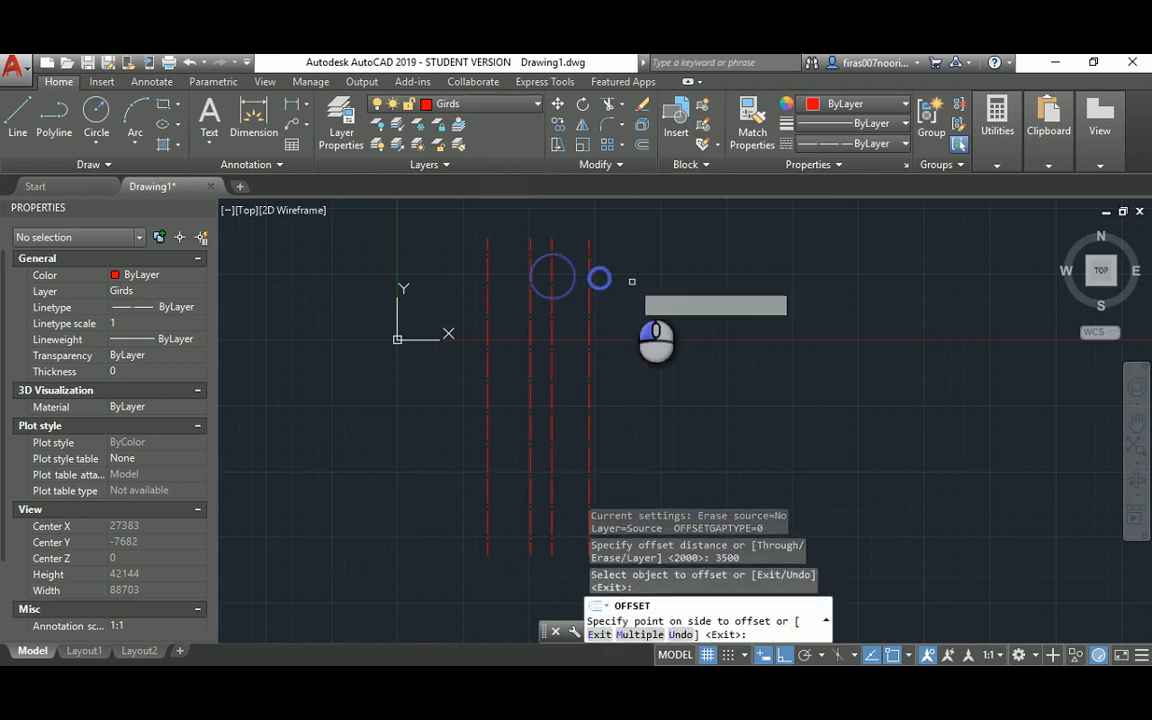
Step: Place the 3500 offset copy as grid line D and check the next spacing on the plan image
{"action": "left_click", "coordinate": [632, 281]}
{"action": "key", "text": "Escape"}
{"action": "key", "text": "alt+Tab"}
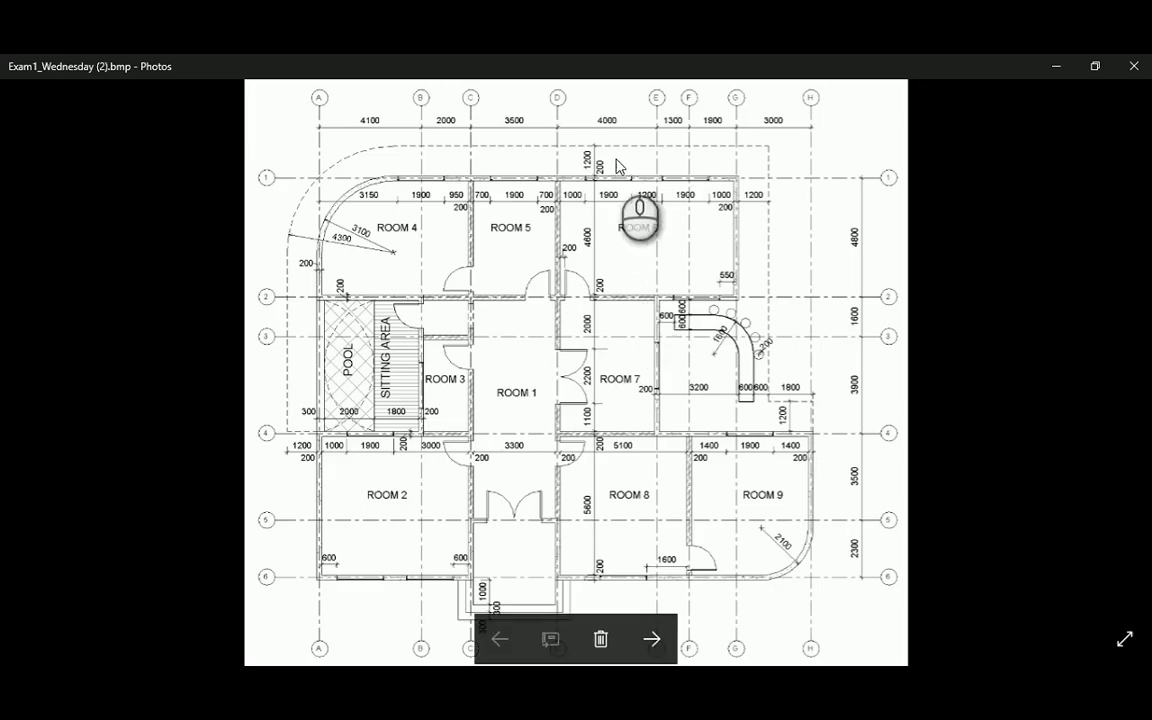
{"action": "key", "text": "alt+Tab"}
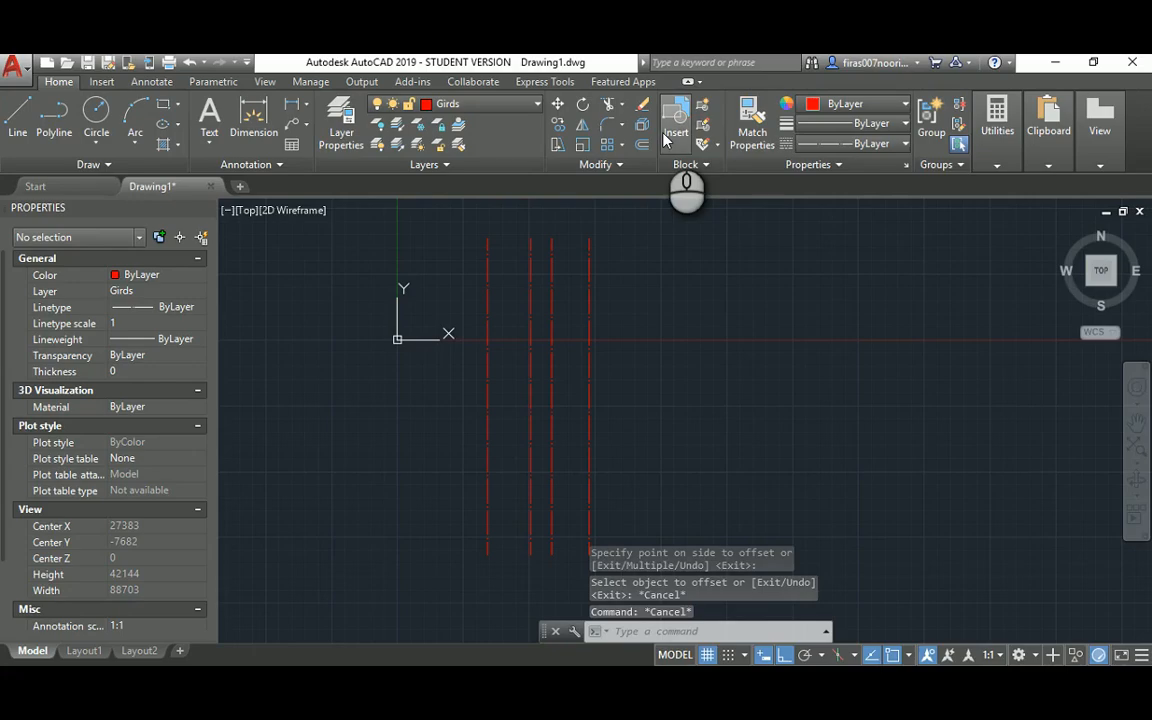
Step: Offset grid line D 4000 to the right to create grid line E
{"action": "type", "text": "o"}
{"action": "key", "text": "Return"}
{"action": "type", "text": "4"}
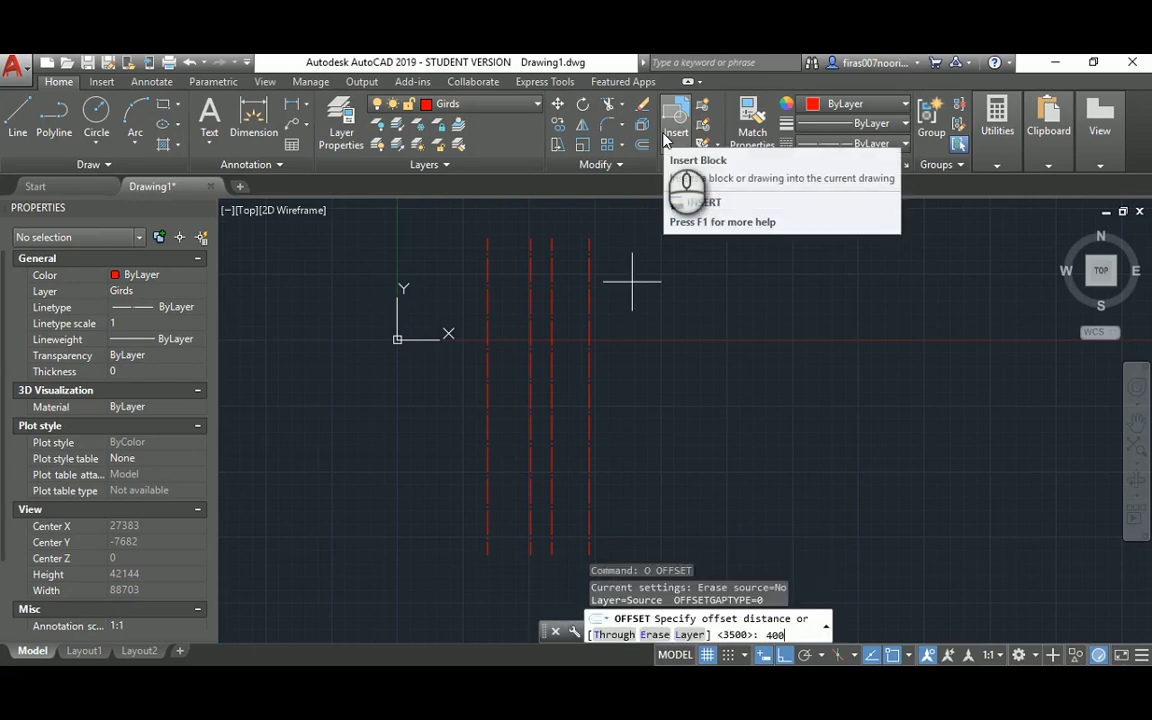
{"action": "type", "text": "000"}
{"action": "key", "text": "Return"}
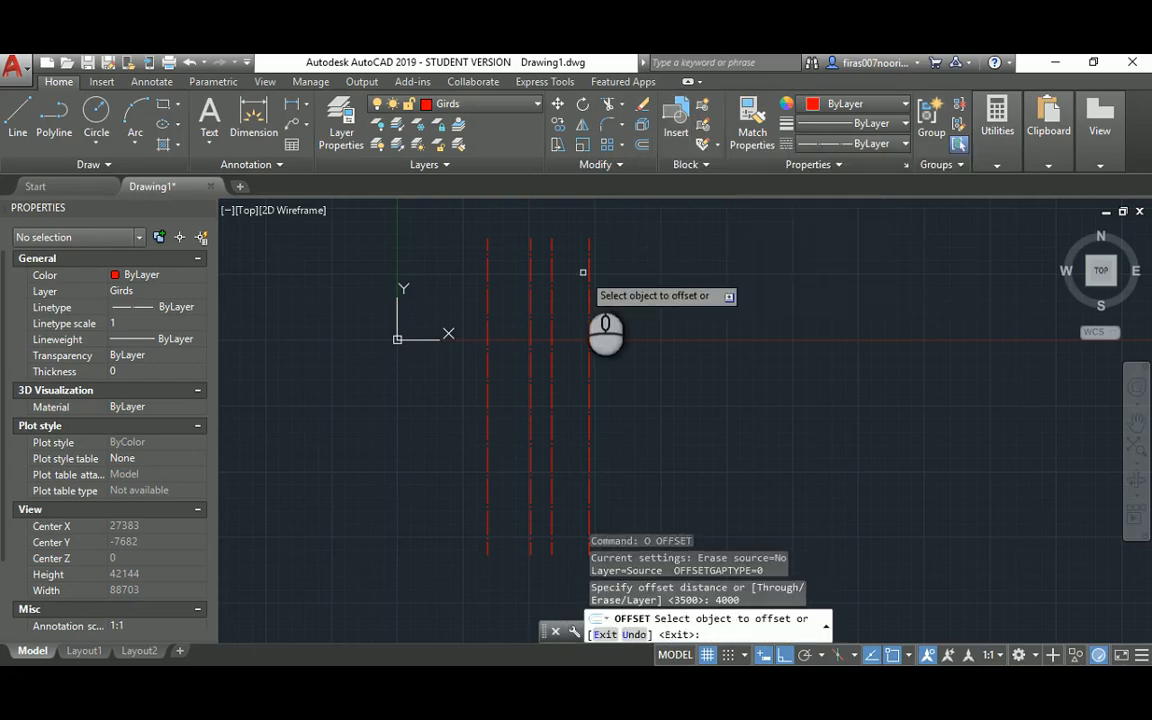
{"action": "left_click", "coordinate": [586, 272]}
{"action": "left_click", "coordinate": [663, 270]}
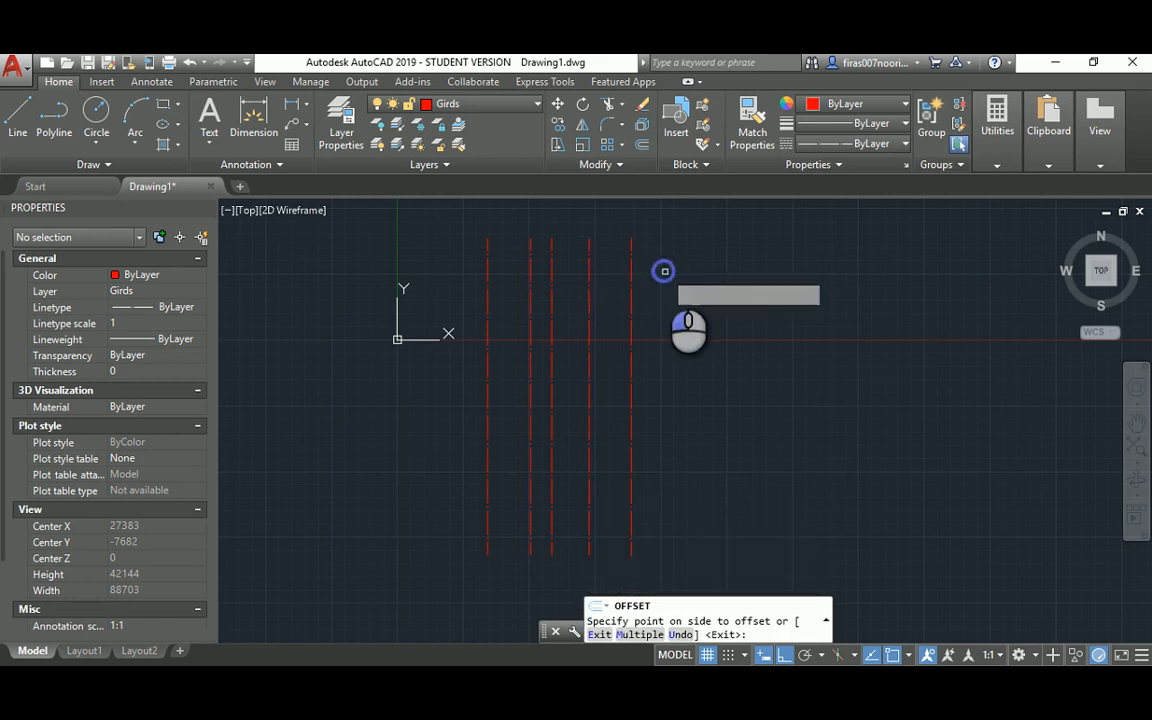
{"action": "key", "text": "Escape"}
{"action": "key", "text": "Escape"}
{"action": "key", "text": "Escape"}
Step: Offset grid line E 1300 to the right to create grid line F
{"action": "key", "text": "Return"}
{"action": "type", "text": "13"}
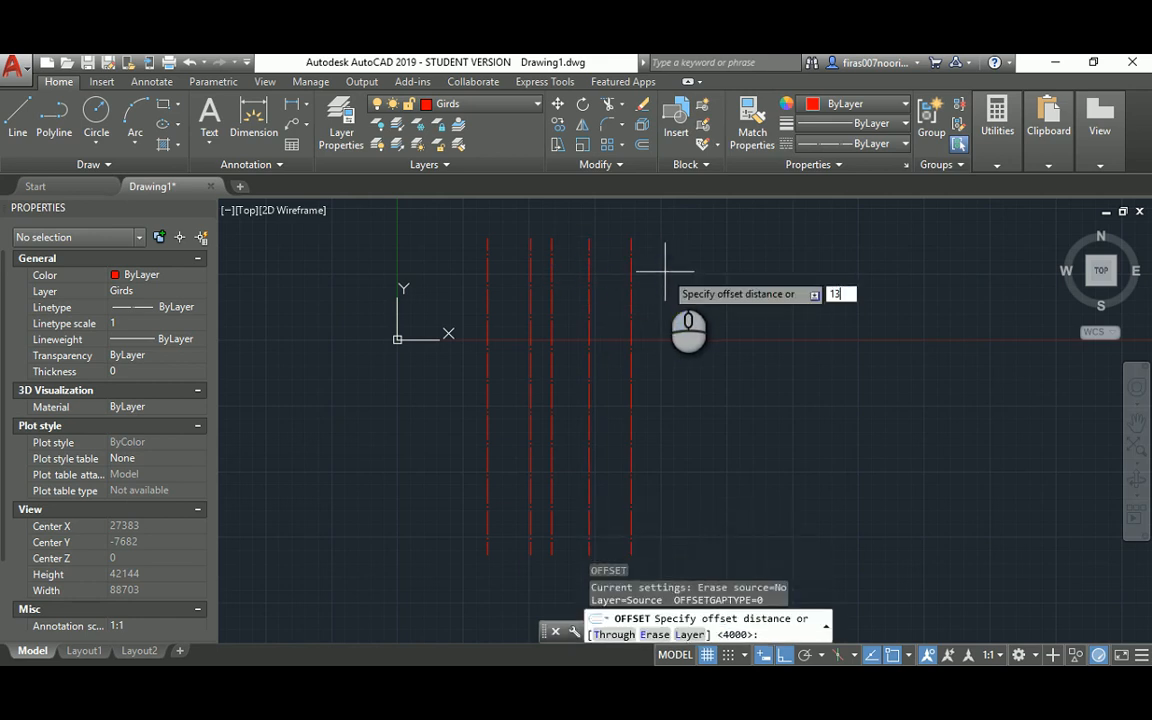
{"action": "type", "text": "00"}
{"action": "key", "text": "Return"}
{"action": "left_click", "coordinate": [630, 258]}
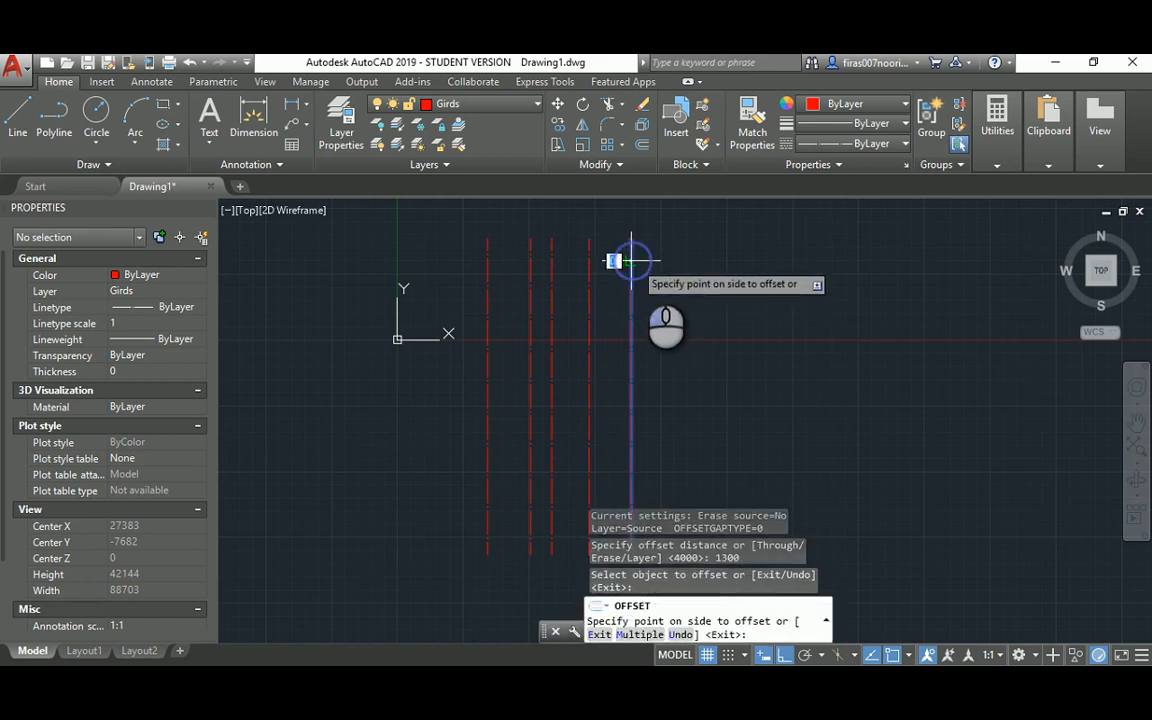
{"action": "left_click", "coordinate": [668, 283]}
{"action": "key", "text": "Escape"}
{"action": "key", "text": "Escape"}
Step: Check the next spacing on the plan image and offset grid line F 1900 to the right for grid line G
{"action": "key", "text": "alt+Tab"}
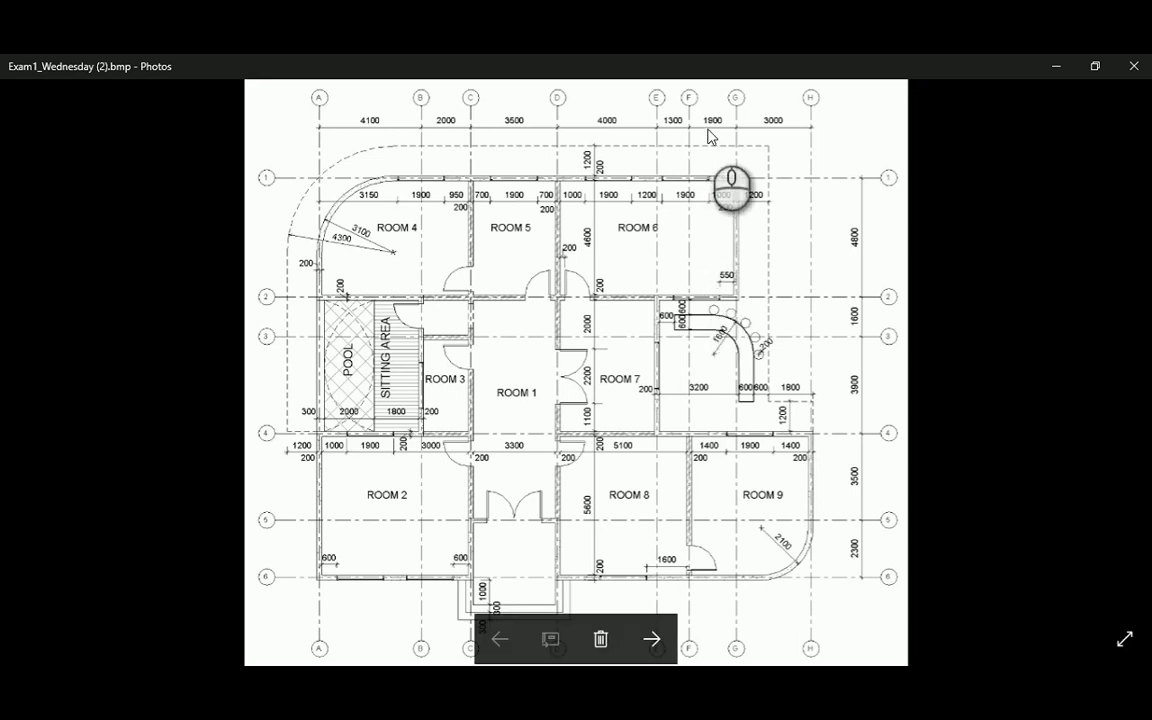
{"action": "key", "text": "alt+Tab"}
{"action": "type", "text": "o"}
{"action": "key", "text": "Return"}
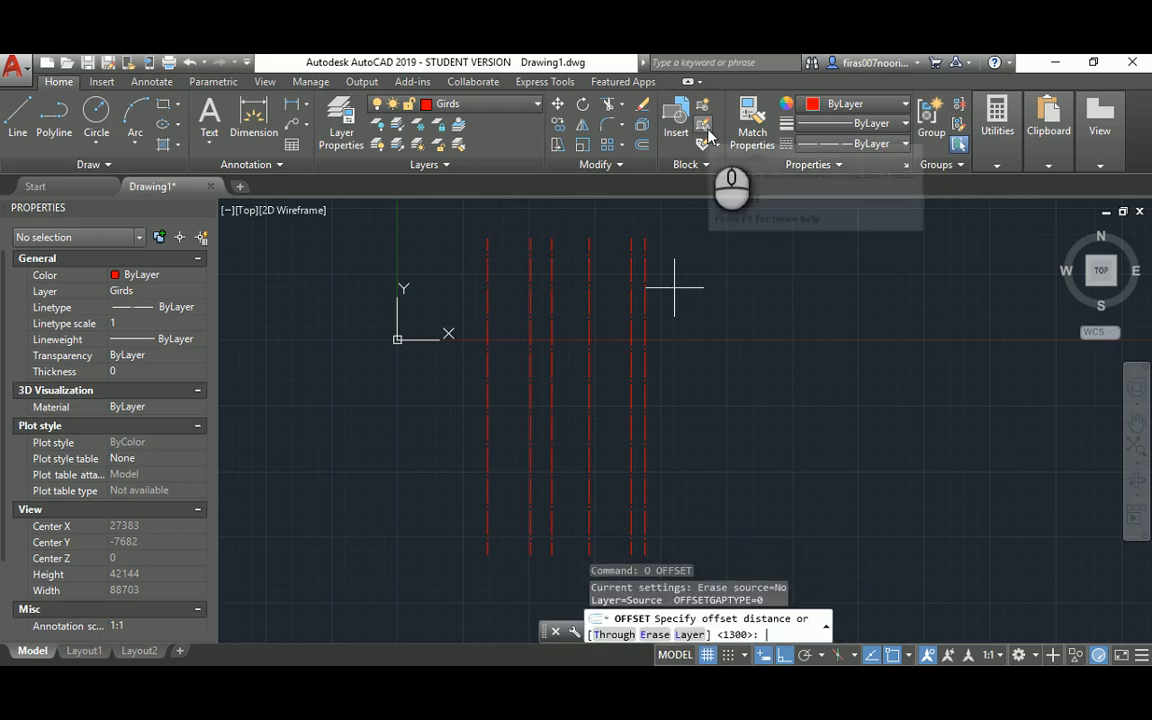
{"action": "type", "text": "1900"}
{"action": "key", "text": "Return"}
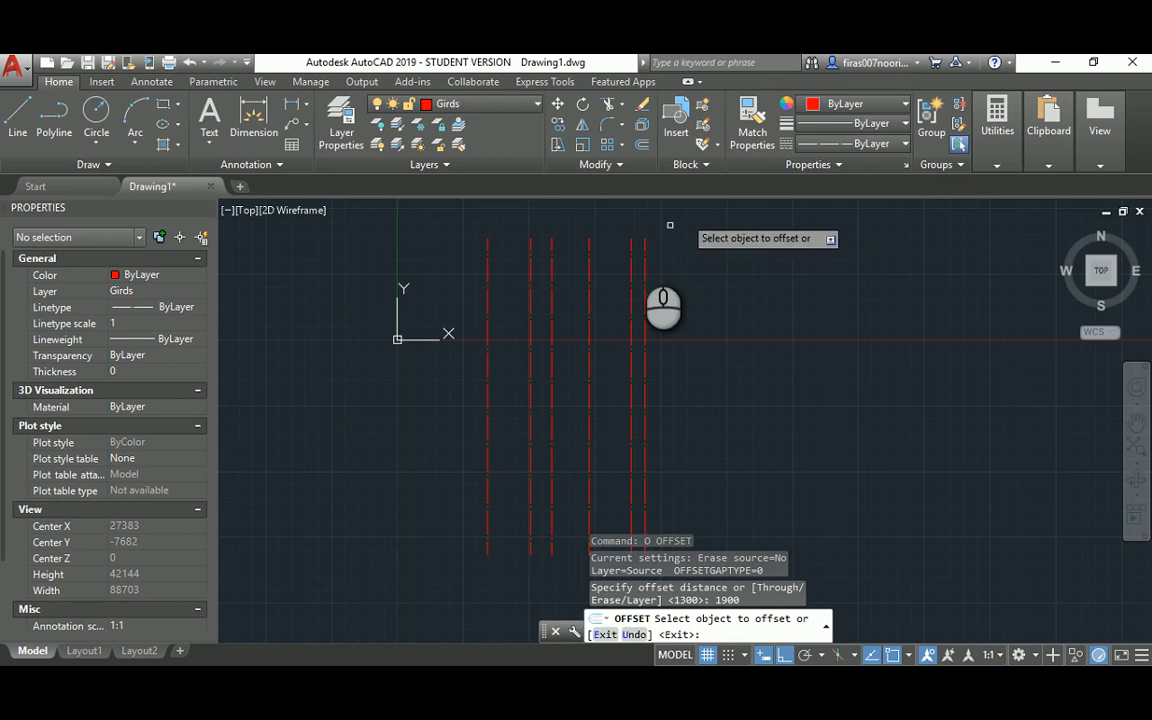
{"action": "left_click", "coordinate": [644, 261]}
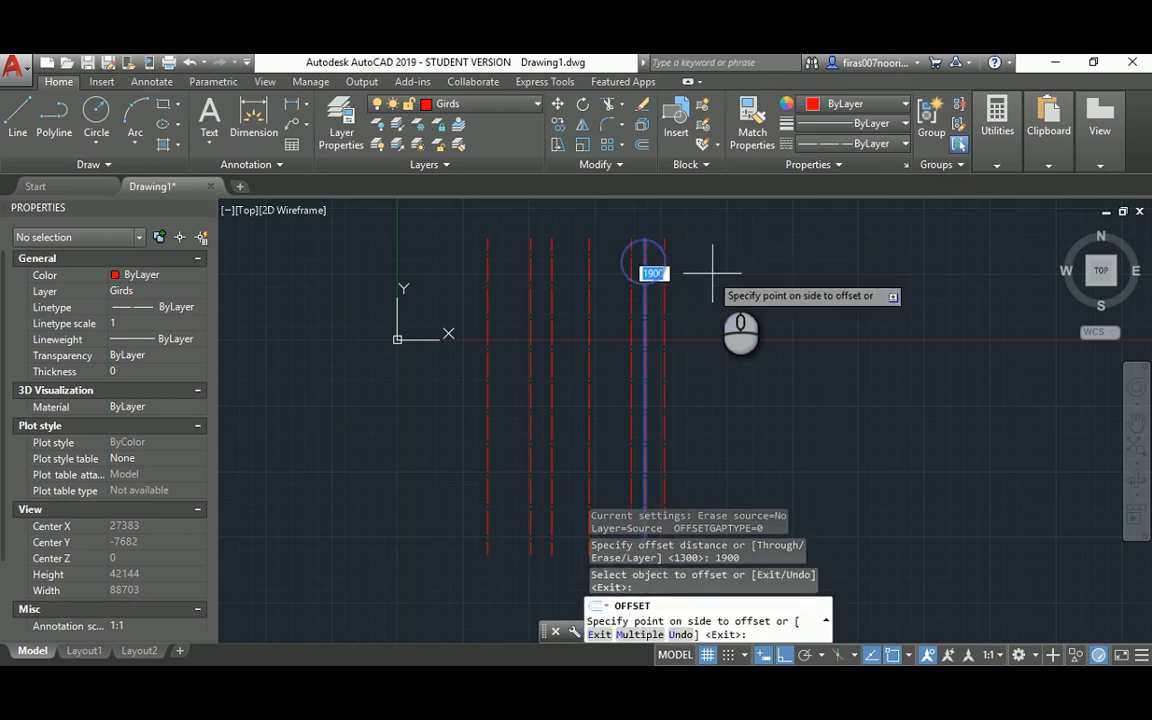
{"action": "left_click", "coordinate": [714, 274]}
{"action": "key", "text": "Escape"}
Step: Offset grid line G 3000 to the right to create grid line H
{"action": "key", "text": "Return"}
{"action": "type", "text": "3000"}
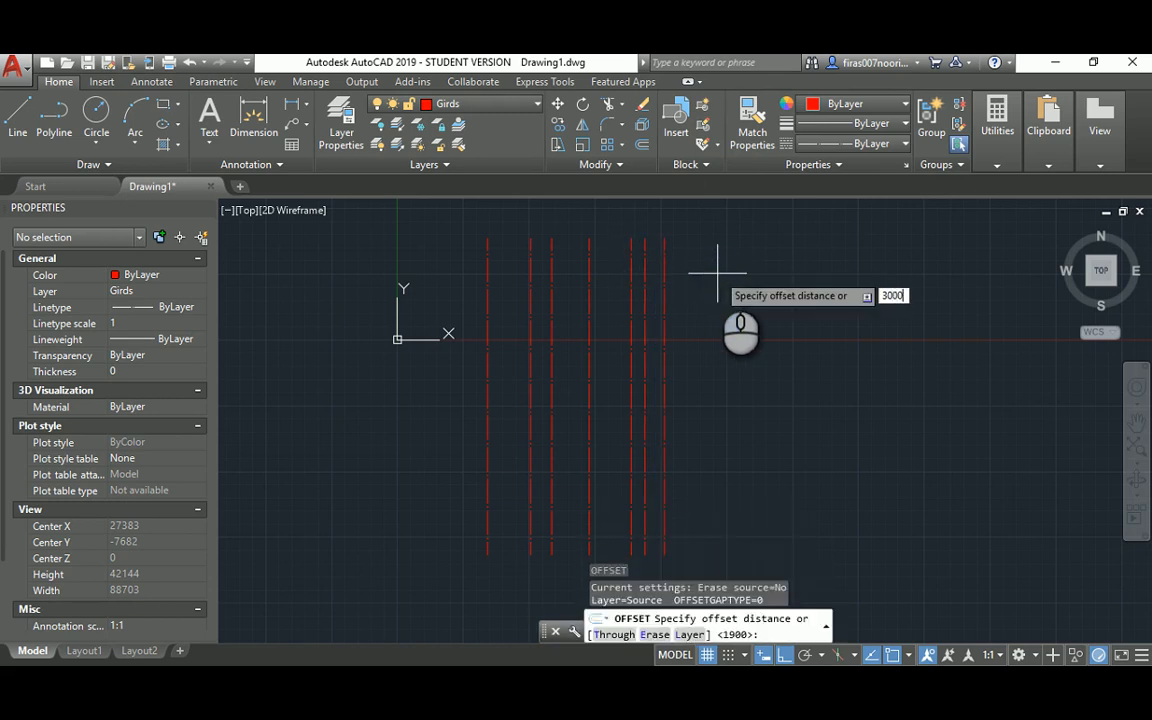
{"action": "key", "text": "Return"}
{"action": "left_click", "coordinate": [664, 262]}
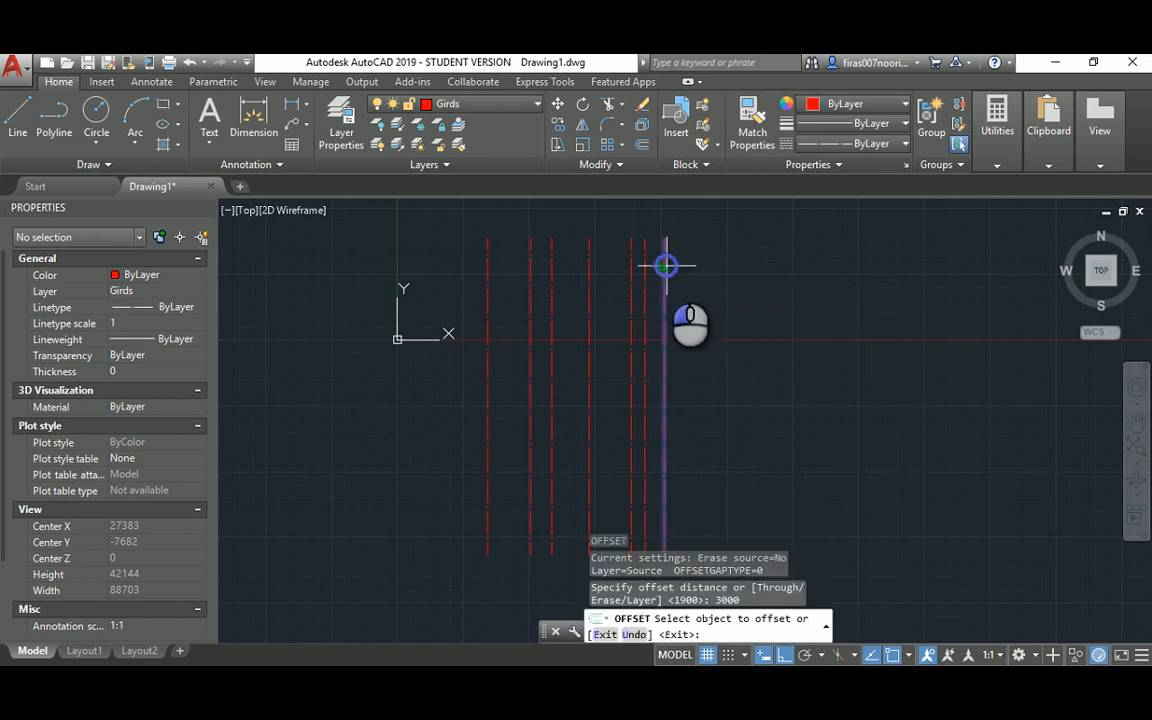
{"action": "left_click", "coordinate": [751, 264]}
{"action": "key", "text": "Escape"}
Step: Check the numbered grid spacings on the plan image and draw horizontal grid line 1 across all vertical grid lines near their upper ends
{"action": "key", "text": "alt+Tab"}
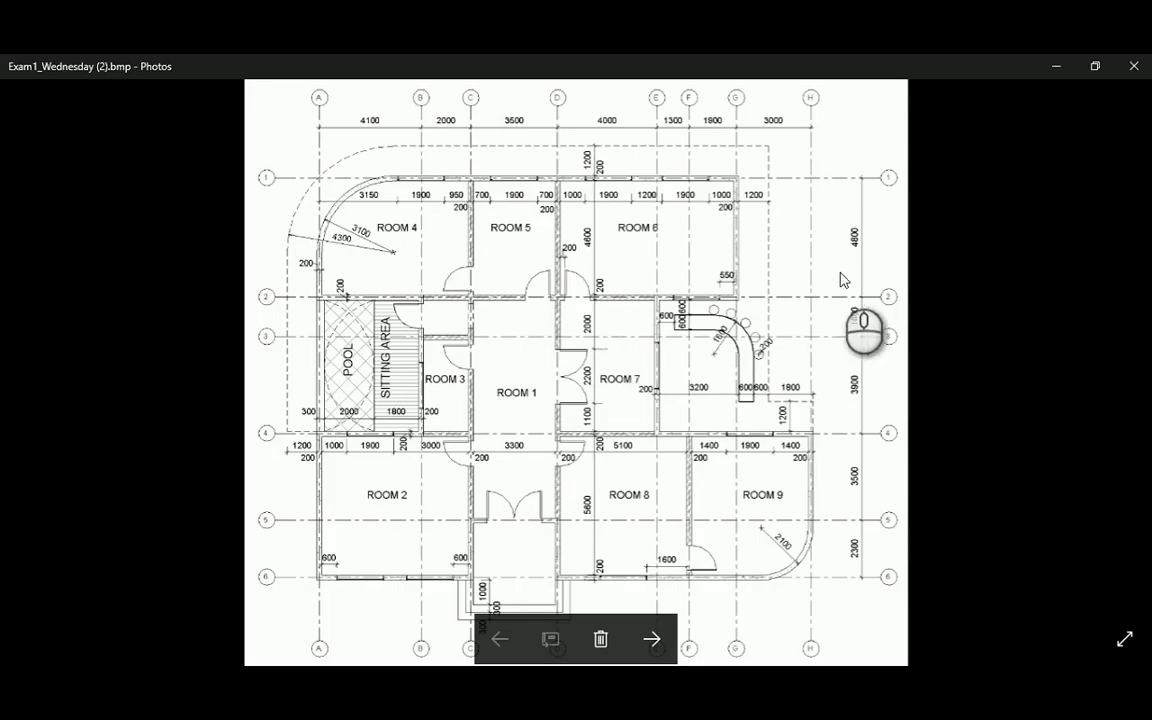
{"action": "scroll", "coordinate": [866, 240], "scroll_direction": "up", "scroll_amount": 3}
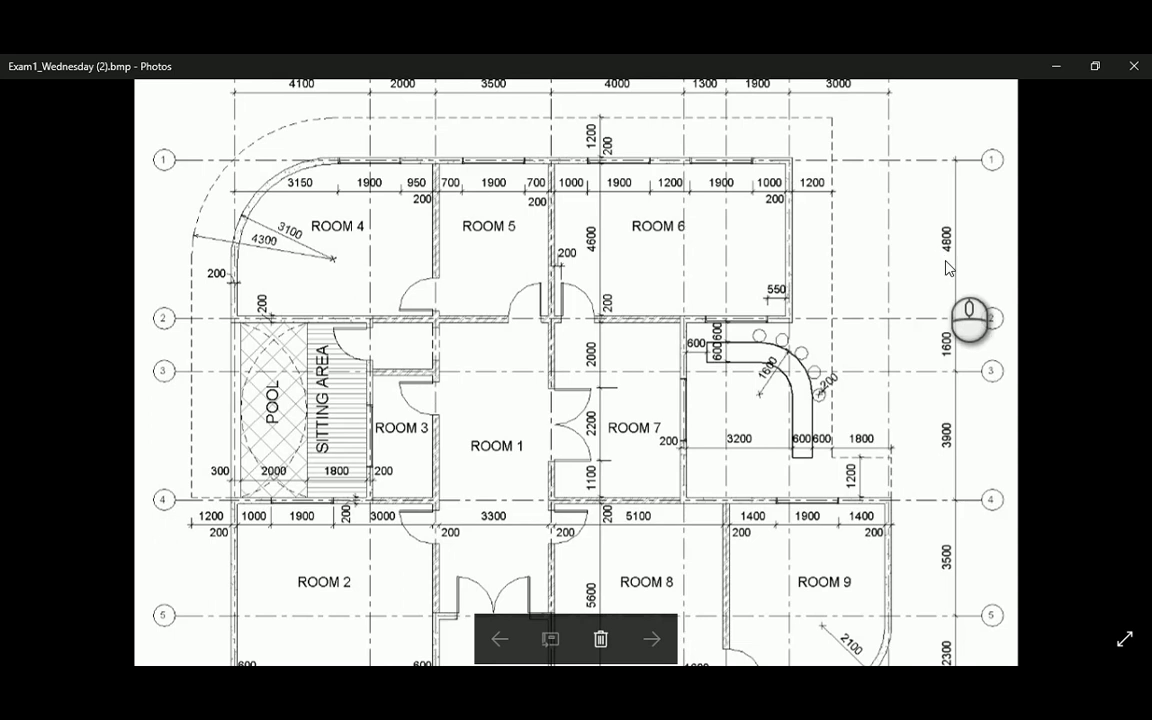
{"action": "key", "text": "alt+Tab"}
{"action": "type", "text": "l"}
{"action": "key", "text": "Return"}
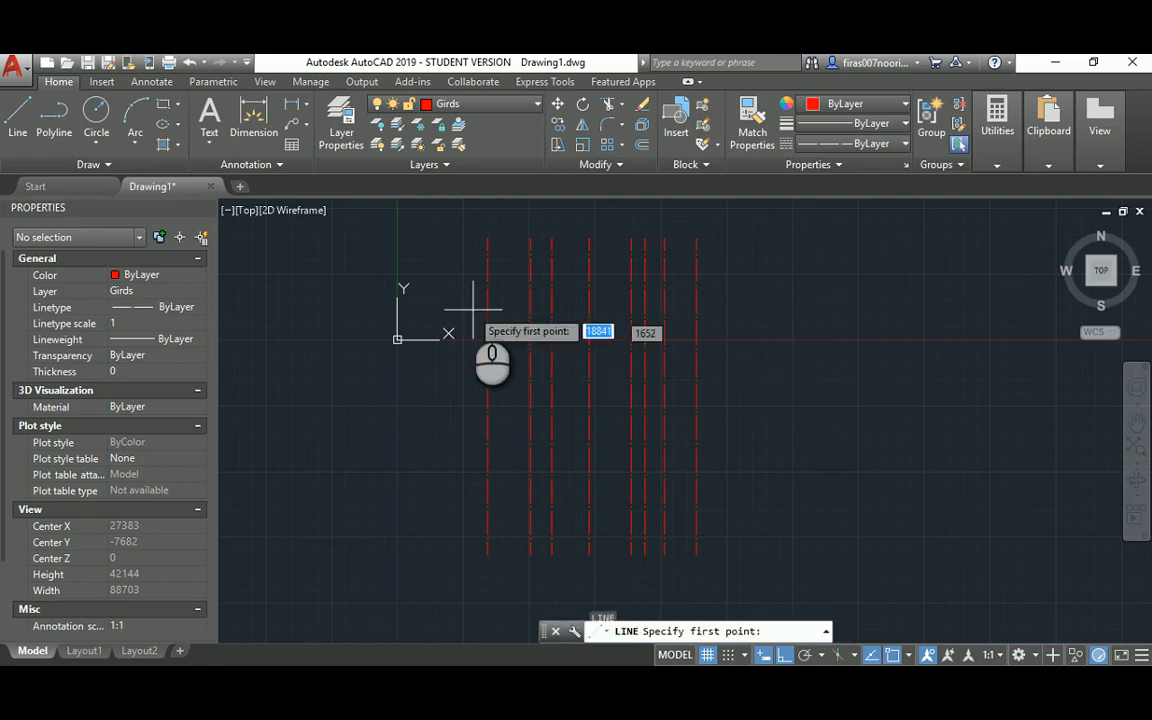
{"action": "left_click", "coordinate": [420, 281]}
{"action": "left_click", "coordinate": [769, 281]}
{"action": "key", "text": "Escape"}
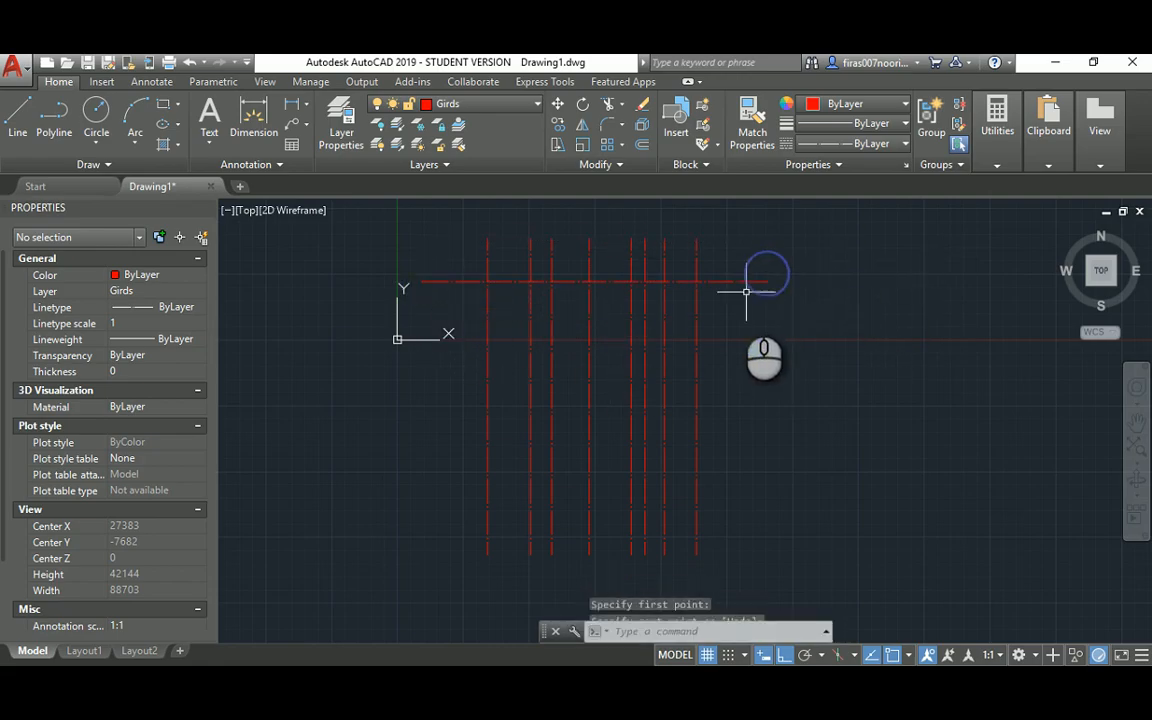
{"action": "key", "text": "Escape"}
{"action": "key", "text": "Escape"}
Step: Offset horizontal grid line 1 downward by 4800 to create grid line 2
{"action": "type", "text": "o"}
{"action": "key", "text": "Return"}
{"action": "type", "text": "4800"}
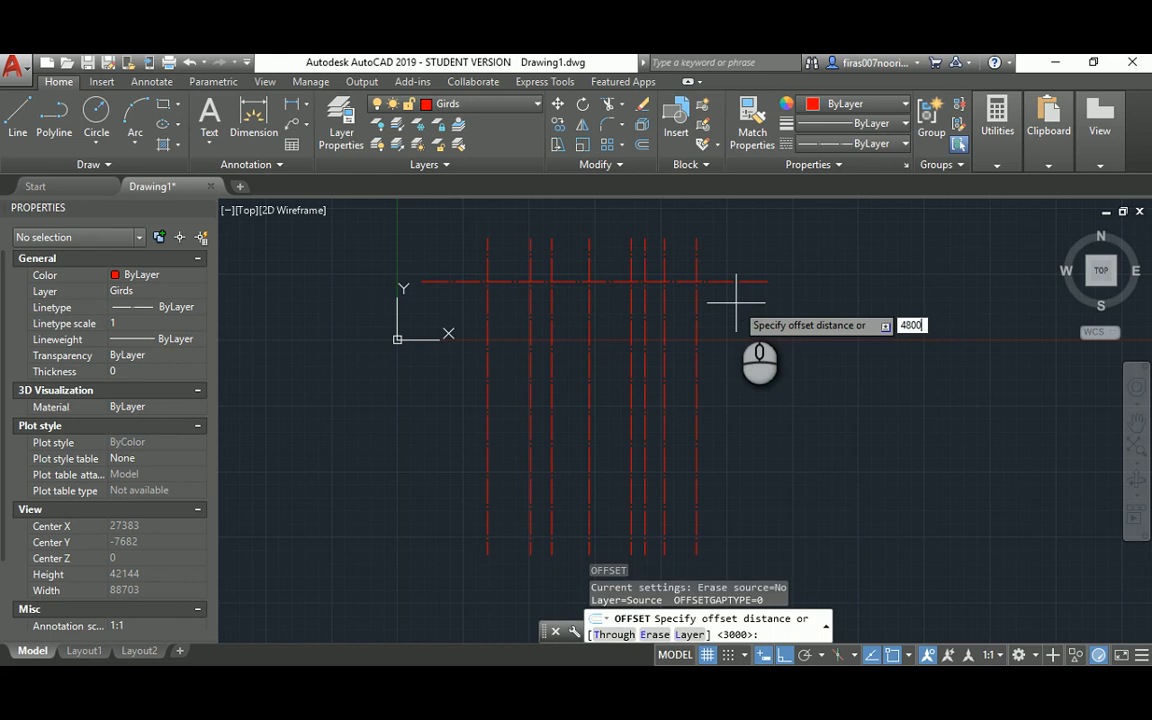
{"action": "key", "text": "Return"}
{"action": "left_click", "coordinate": [745, 281]}
{"action": "left_click", "coordinate": [733, 345]}
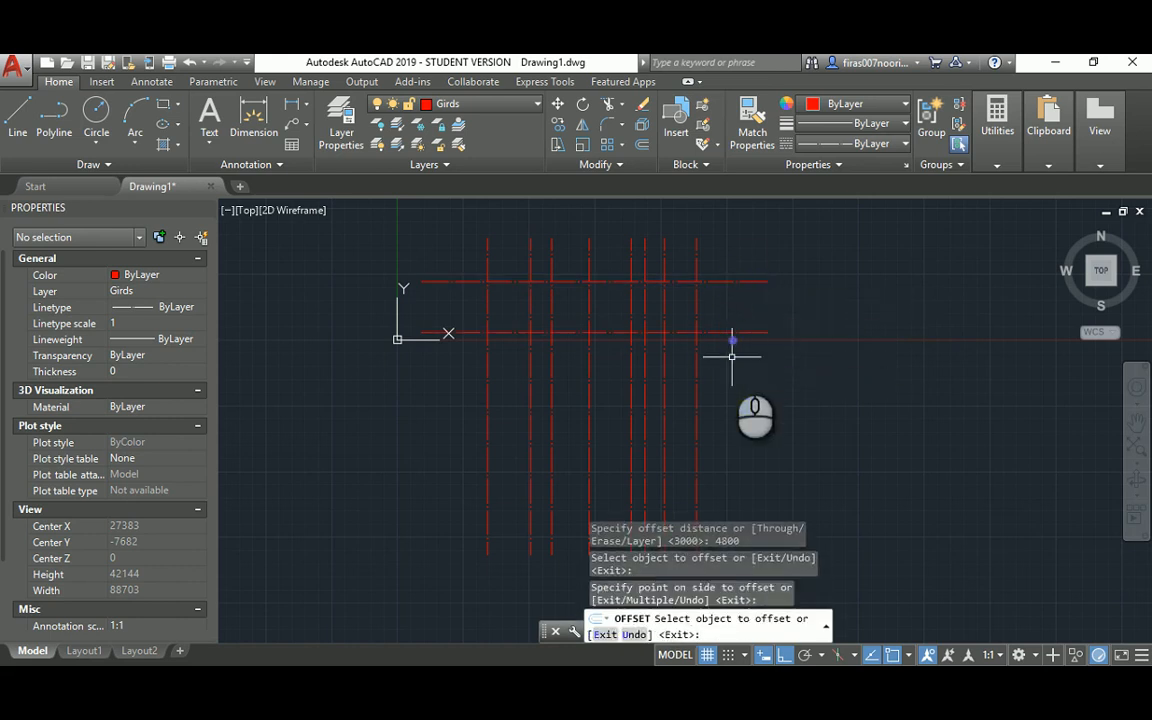
{"action": "key", "text": "Escape"}
Step: Check the next spacing on the plan image and offset grid line 2 downward by 1600 for grid line 3
{"action": "key", "text": "alt+Tab"}
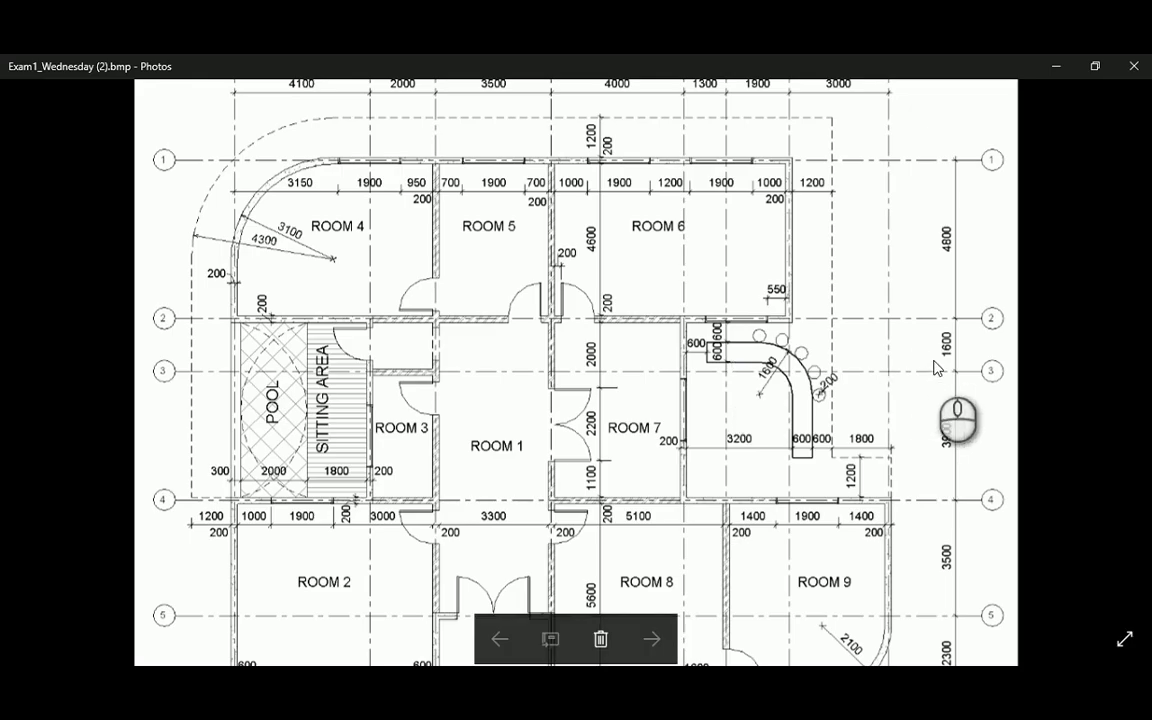
{"action": "key", "text": "alt+Tab"}
{"action": "type", "text": "o"}
{"action": "key", "text": "Return"}
{"action": "type", "text": "16"}
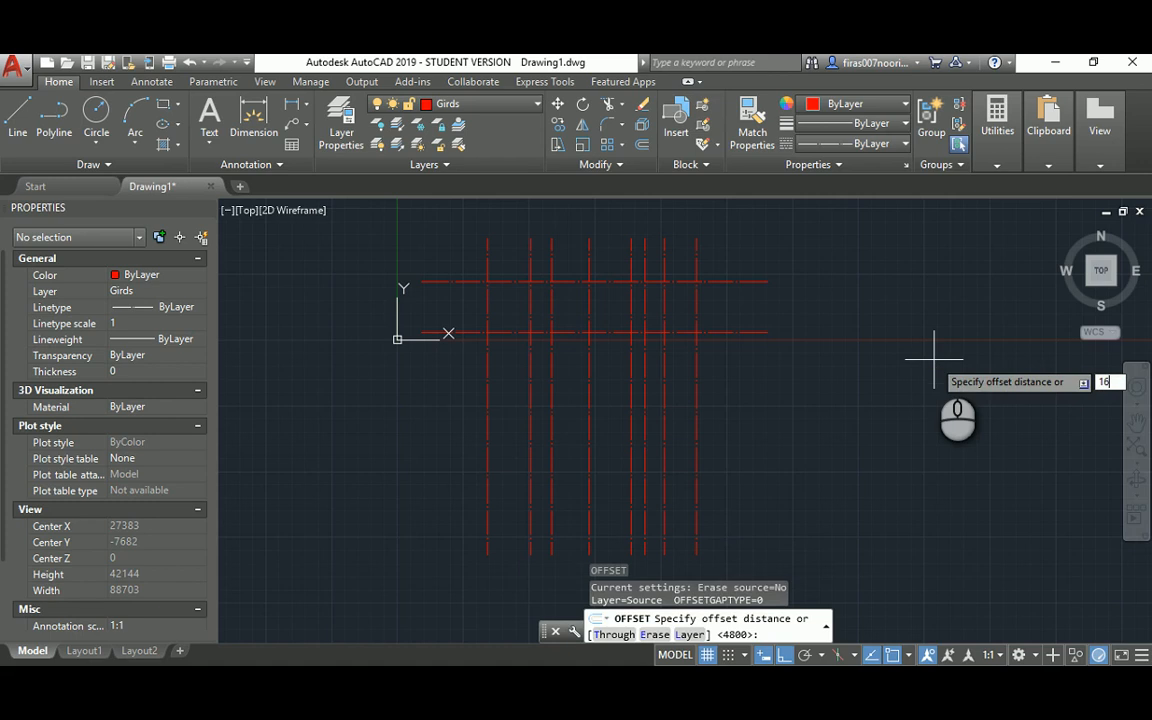
{"action": "type", "text": "00"}
{"action": "key", "text": "Return"}
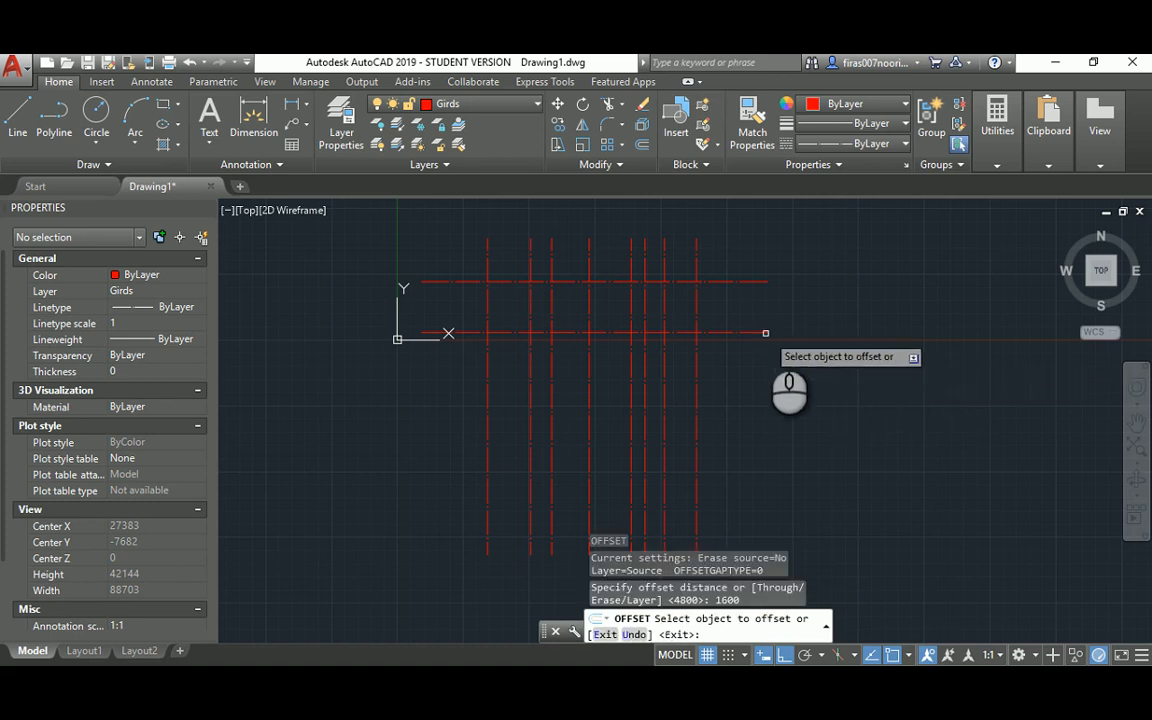
{"action": "left_click", "coordinate": [765, 333]}
{"action": "left_click", "coordinate": [765, 407]}
{"action": "key", "text": "Escape"}
Step: Check the next spacing on the plan image and offset grid line 3 downward by 3900 for grid line 4
{"action": "key", "text": "alt+Tab"}
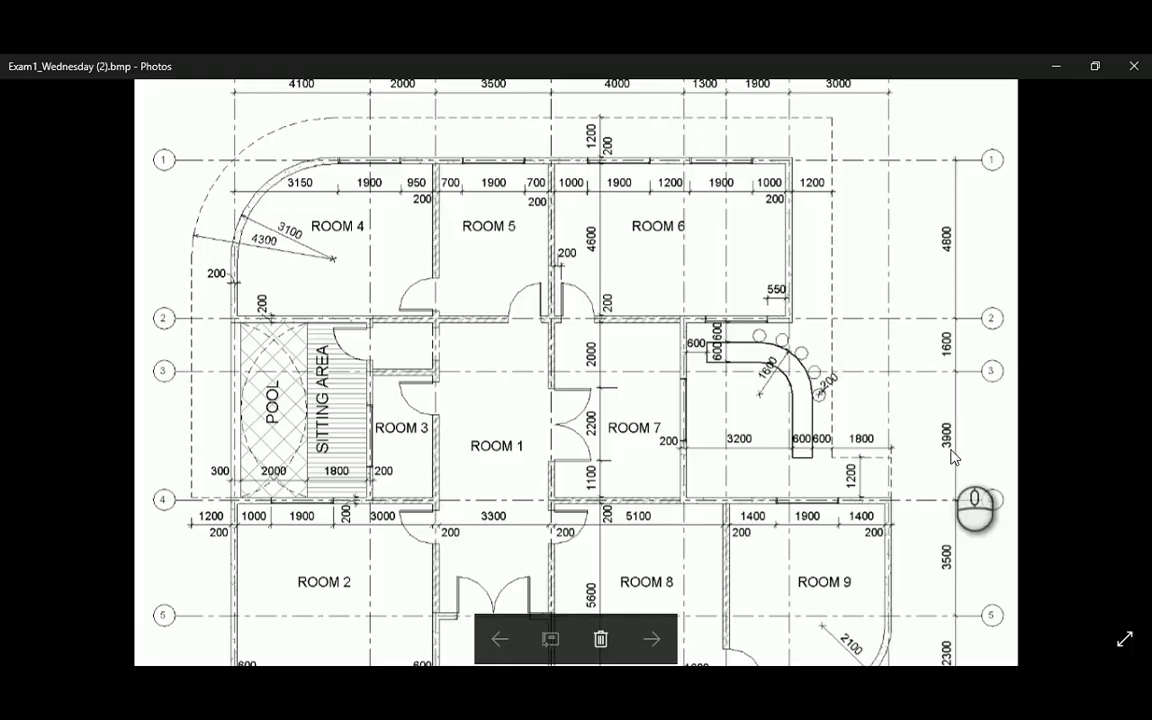
{"action": "key", "text": "alt+Tab"}
{"action": "type", "text": "o"}
{"action": "key", "text": "Return"}
{"action": "type", "text": "39"}
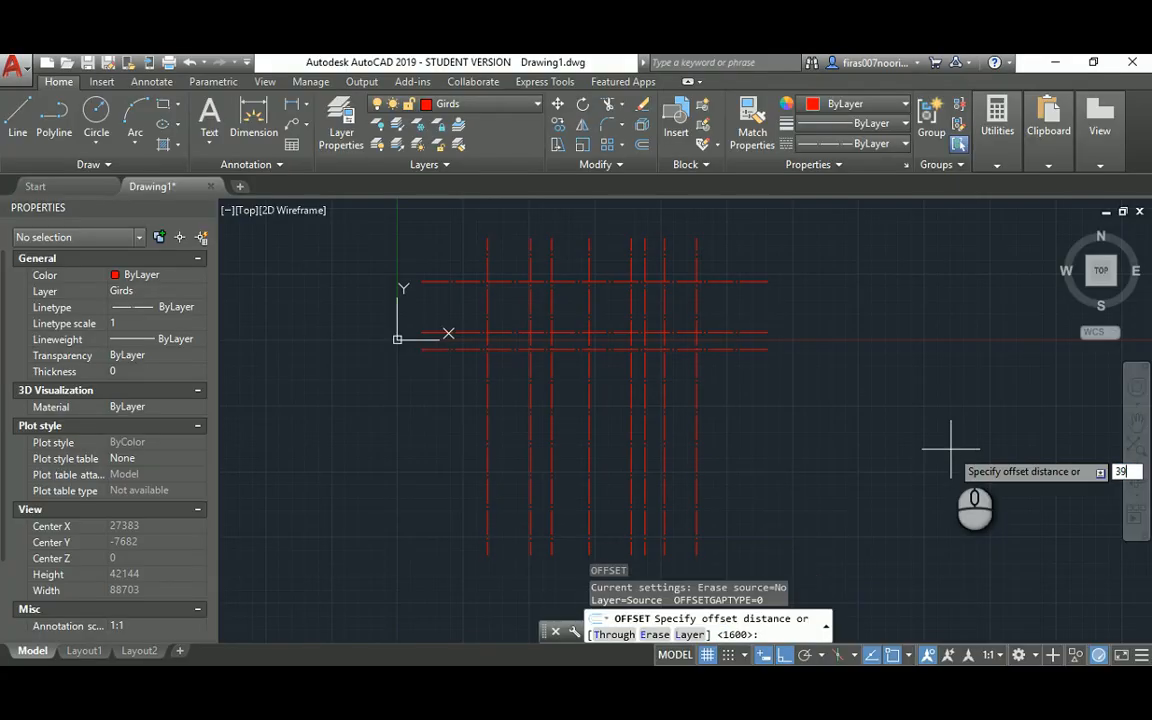
{"action": "type", "text": "00"}
{"action": "key", "text": "Return"}
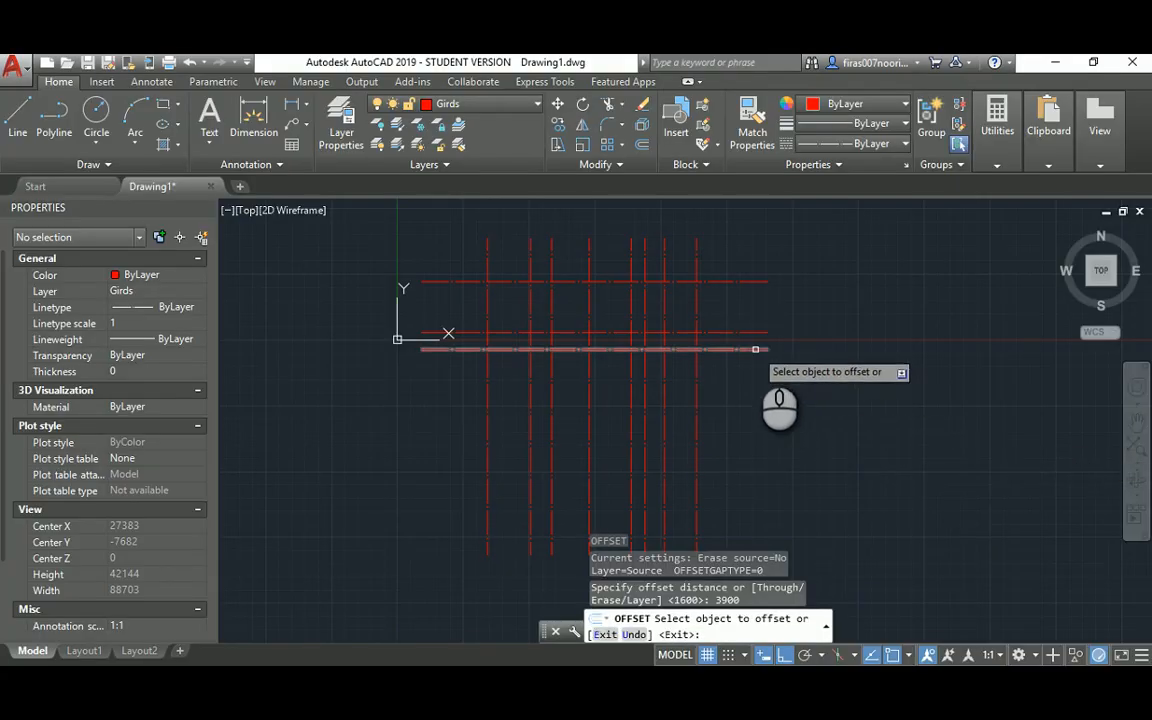
{"action": "left_click", "coordinate": [755, 349]}
{"action": "left_click", "coordinate": [771, 458]}
{"action": "key", "text": "Escape"}
{"action": "key", "text": "Escape"}
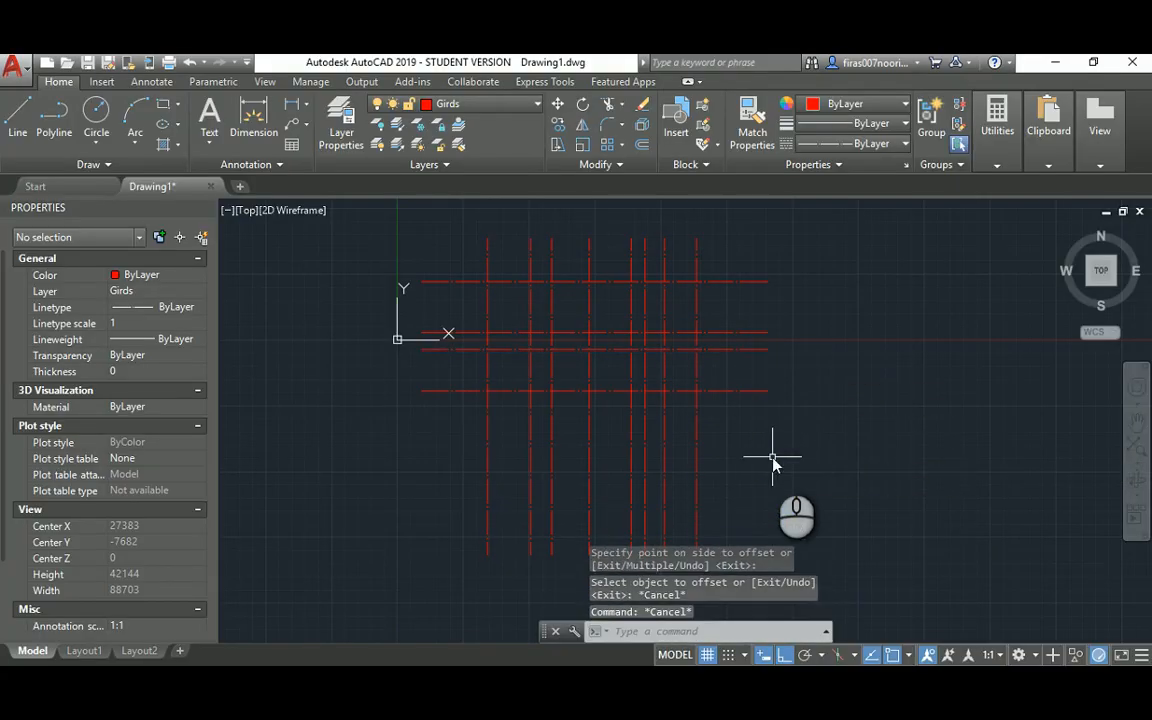
Step: Offset grid line 4 downward by 3600 to create grid line 5
{"action": "key", "text": "Return"}
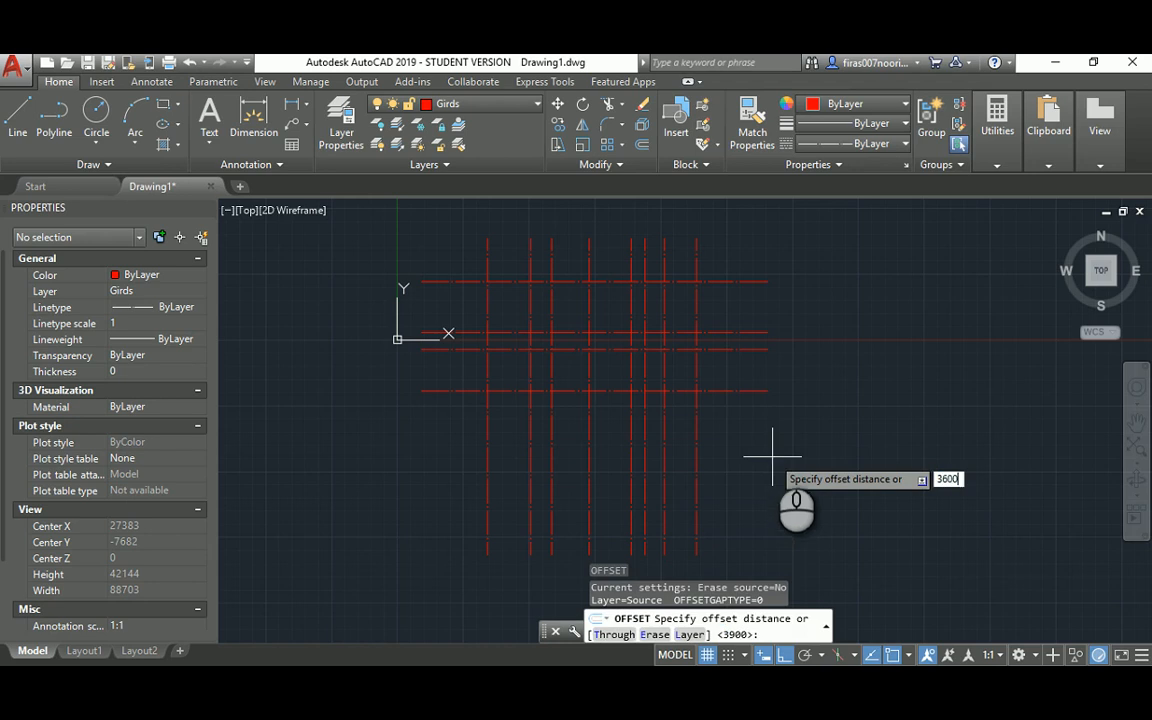
{"action": "type", "text": "3600"}
{"action": "key", "text": "Return"}
{"action": "left_click", "coordinate": [751, 391]}
{"action": "left_click", "coordinate": [772, 455]}
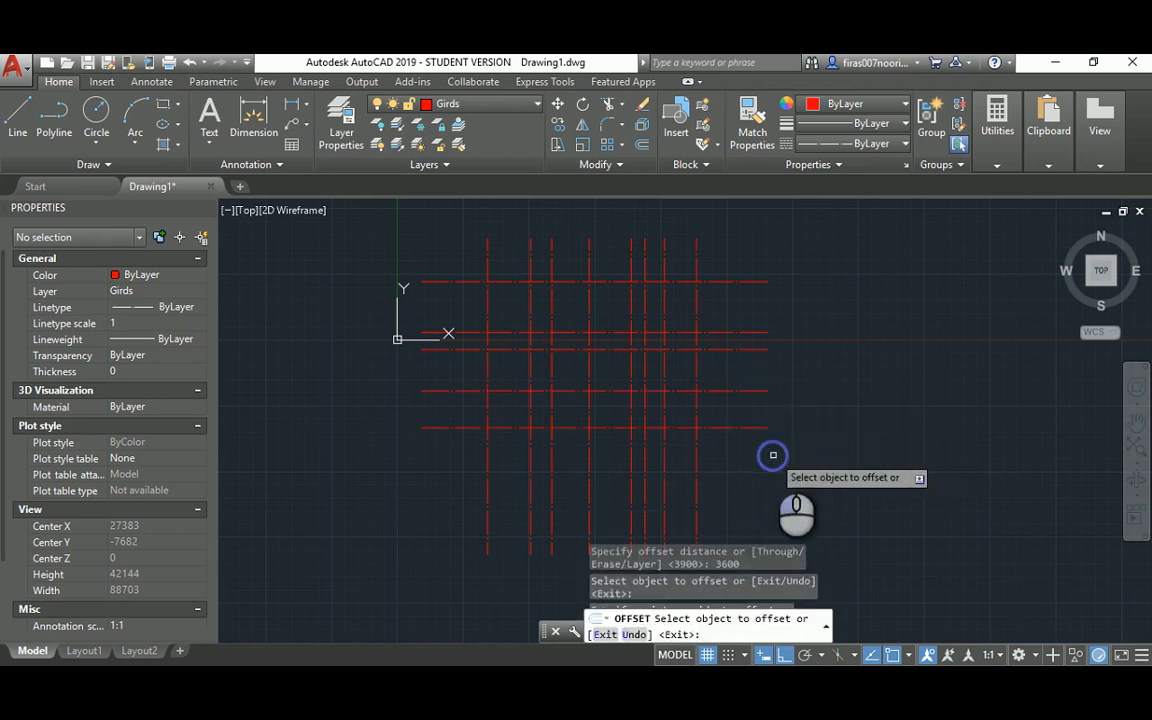
{"action": "key", "text": "Escape"}
Step: Check the spacing between grid lines 4 and 5 on the plan image and move grid line 5 up by 100
{"action": "key", "text": "alt+Tab"}
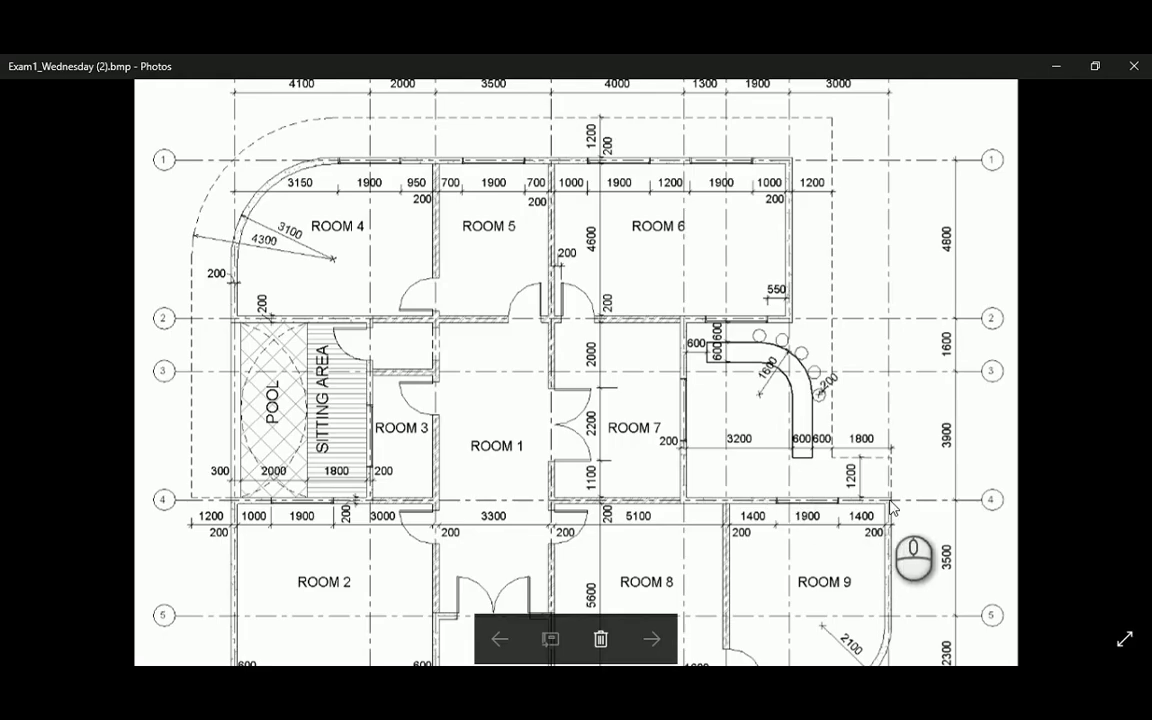
{"action": "scroll", "coordinate": [1060, 410], "scroll_direction": "down", "scroll_amount": 3}
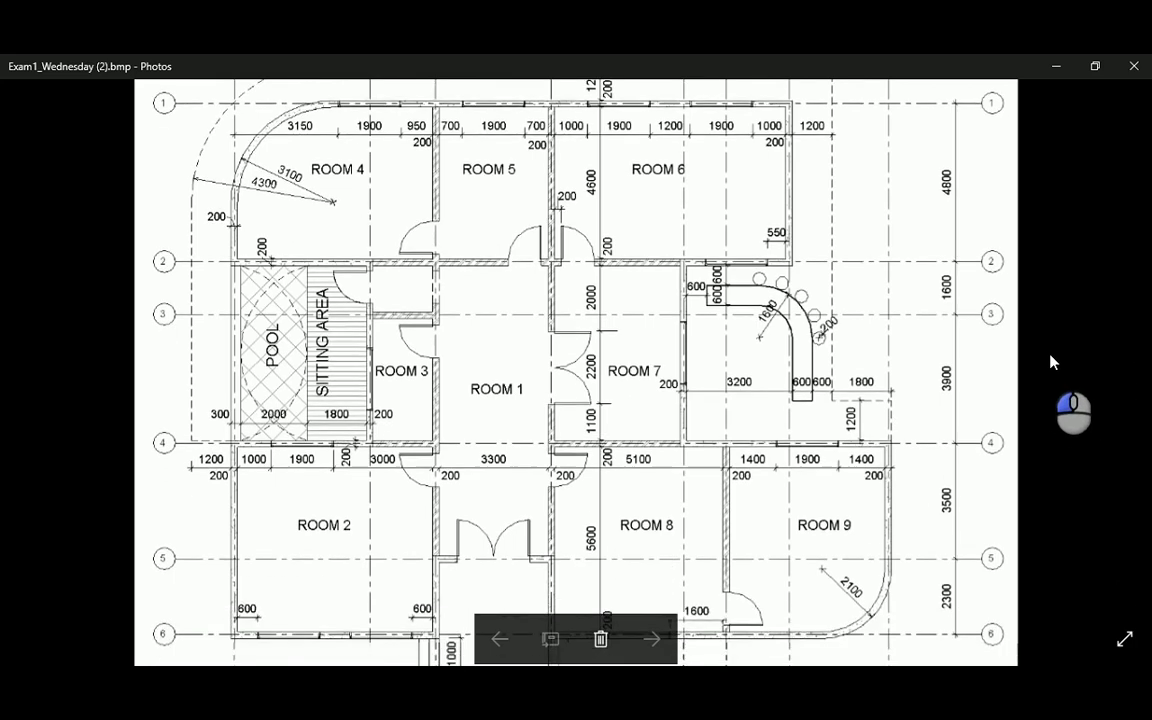
{"action": "key", "text": "alt+Tab"}
{"action": "key", "text": "Escape"}
{"action": "key", "text": "Escape"}
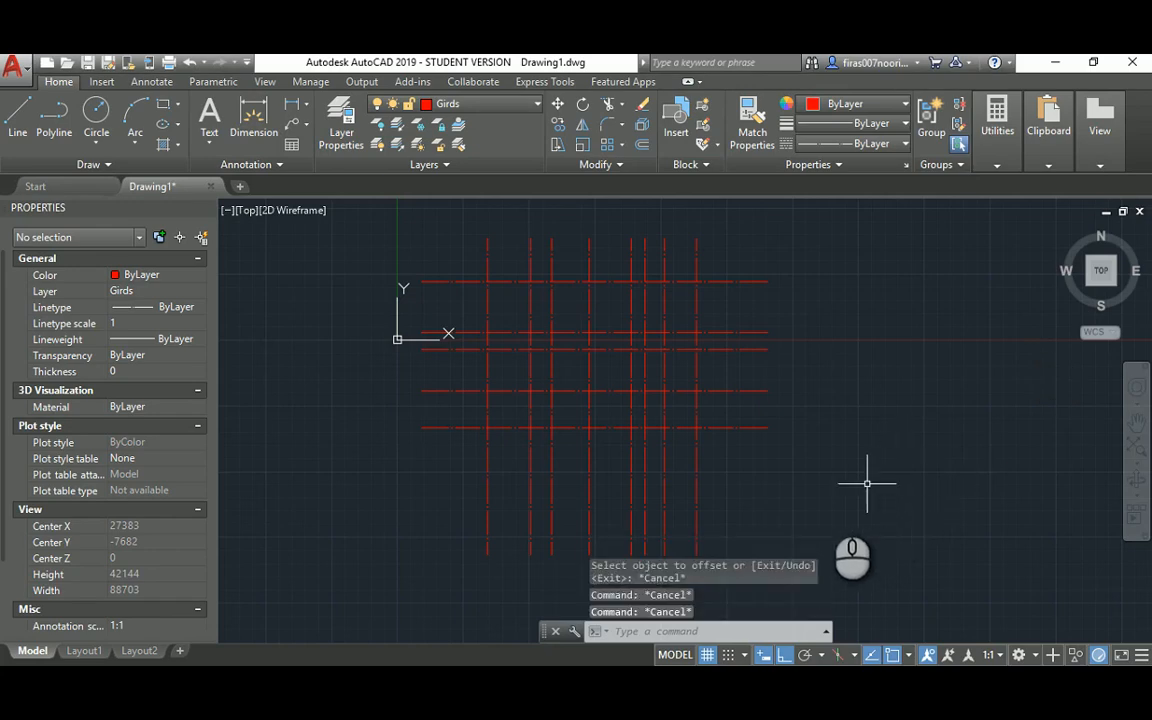
{"action": "type", "text": "m"}
{"action": "key", "text": "Return"}
{"action": "scroll", "coordinate": [825, 445], "scroll_direction": "up", "scroll_amount": 5}
{"action": "mouse_move", "coordinate": [804, 390]}
{"action": "left_mouse_down"}
{"action": "mouse_move", "coordinate": [750, 490]}
{"action": "mouse_move", "coordinate": [758, 406]}
{"action": "left_mouse_up"}
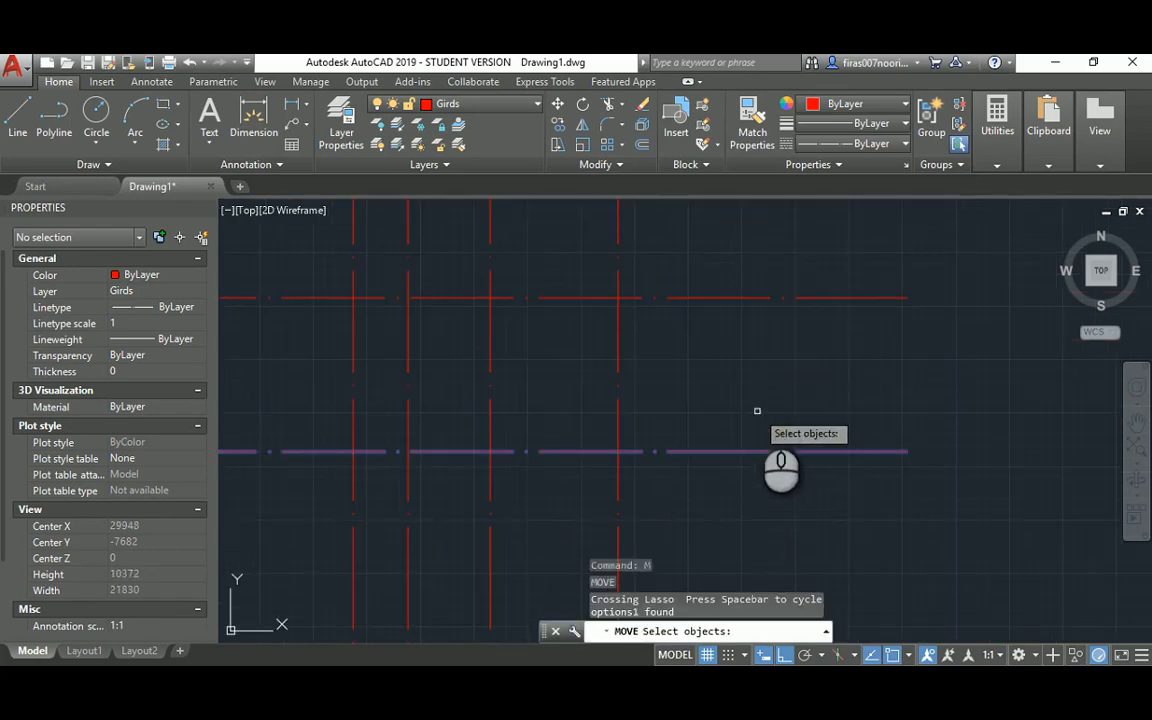
{"action": "key", "text": "Return"}
{"action": "left_click", "coordinate": [755, 408]}
{"action": "type", "text": "1"}
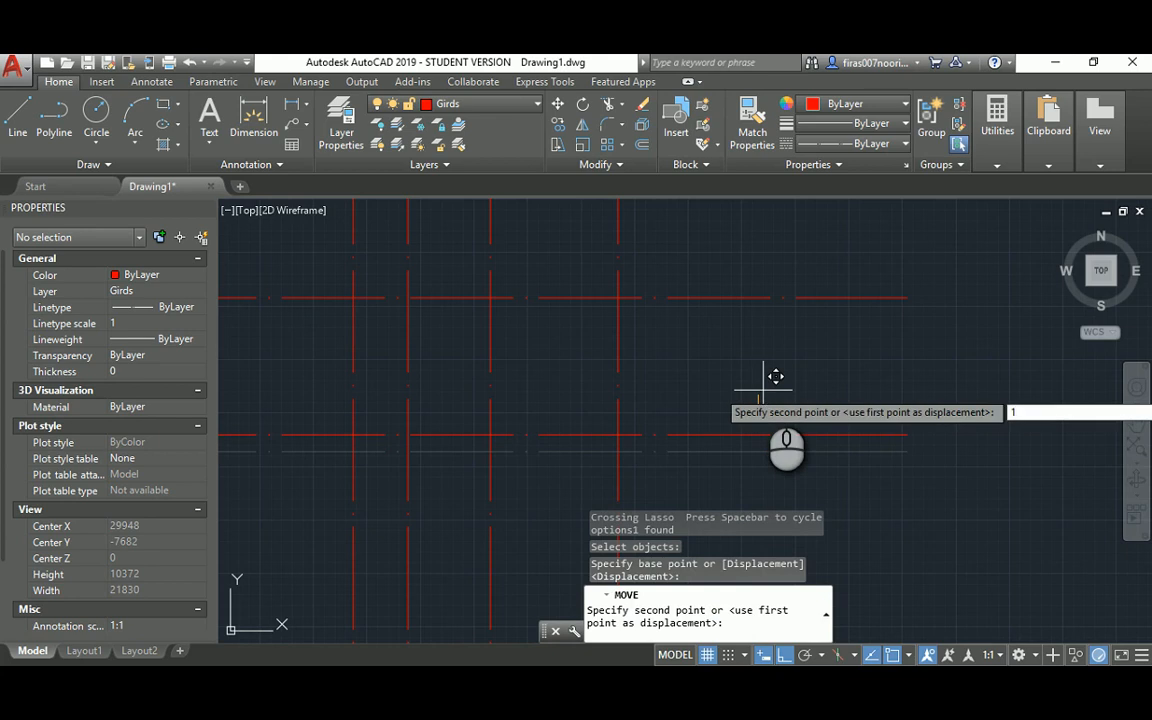
{"action": "type", "text": "00"}
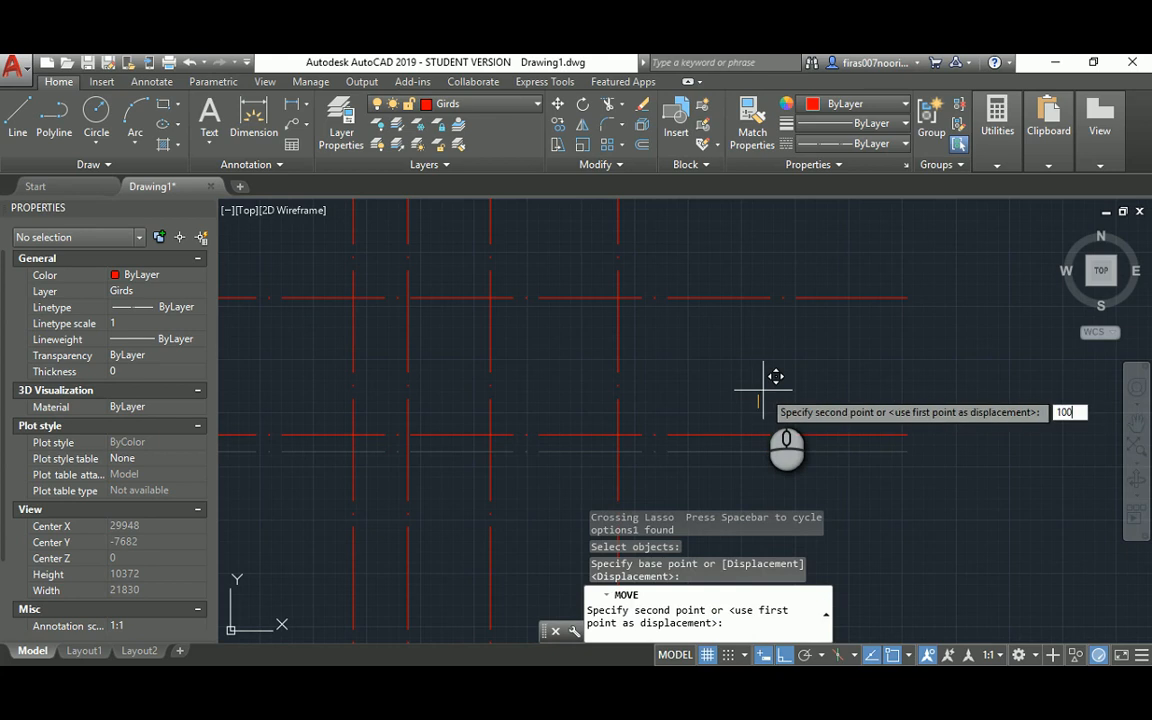
{"action": "key", "text": "Return"}
Step: Delete the misplaced horizontal grid line 5 below grid line 4
{"action": "left_click", "coordinate": [836, 424]}
{"action": "left_click", "coordinate": [776, 483]}
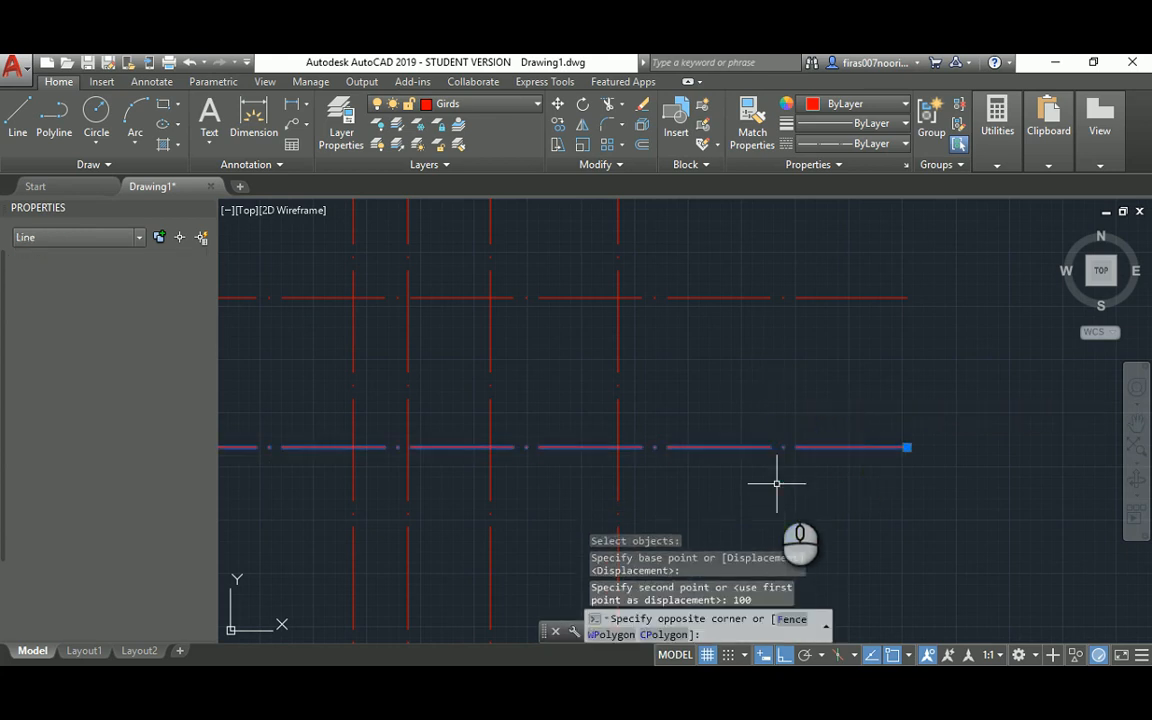
{"action": "key", "text": "Delete"}
Step: Check the spacing below grid line 4 on the plan image and offset grid line 4 downward by 3500 for grid line 5
{"action": "key", "text": "alt+Tab"}
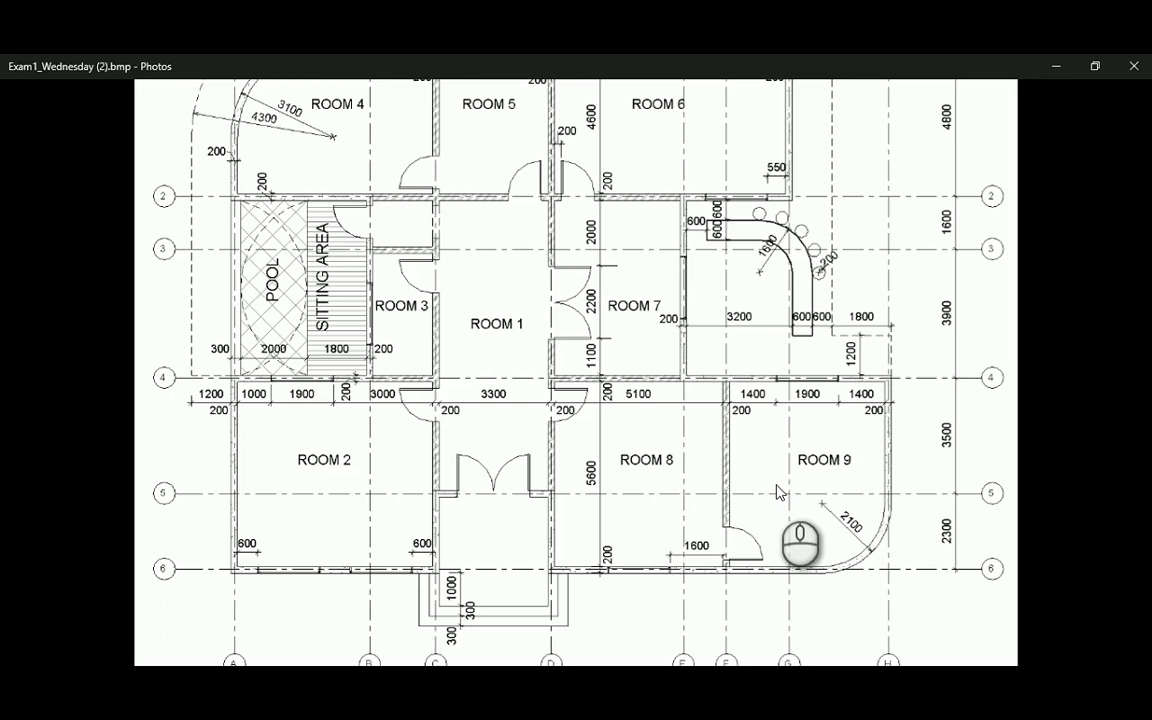
{"action": "key", "text": "alt+Tab"}
{"action": "type", "text": "o"}
{"action": "key", "text": "Return"}
{"action": "type", "text": "35"}
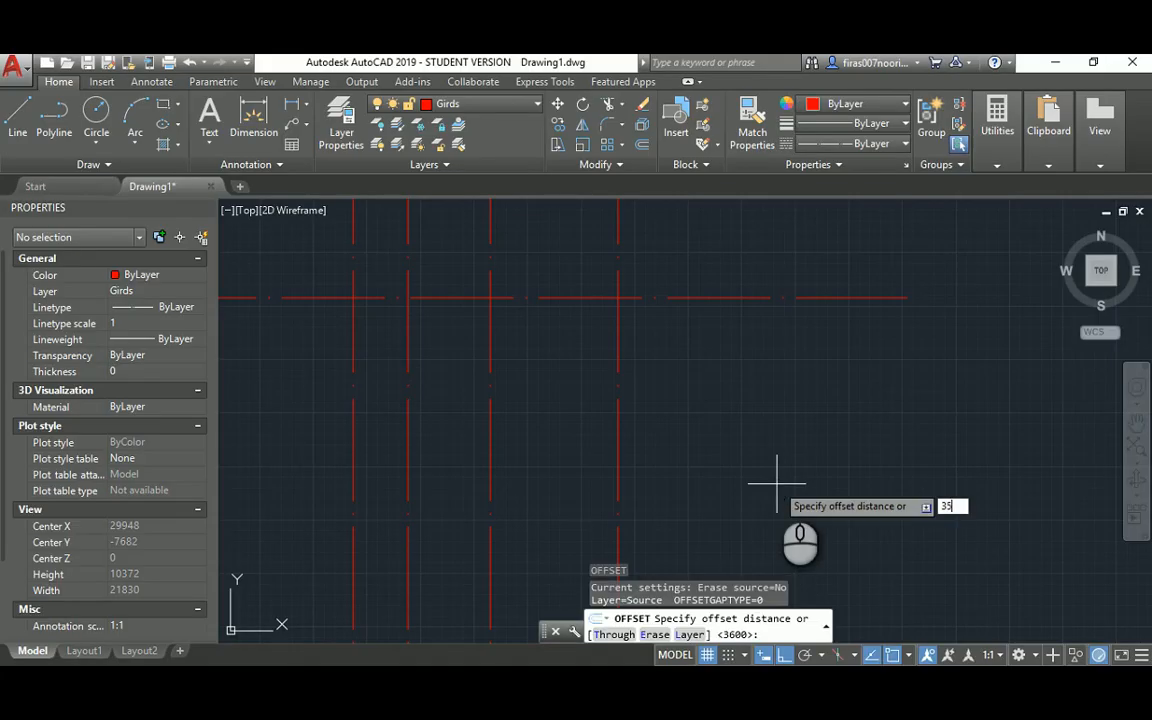
{"action": "type", "text": "00"}
{"action": "key", "text": "Return"}
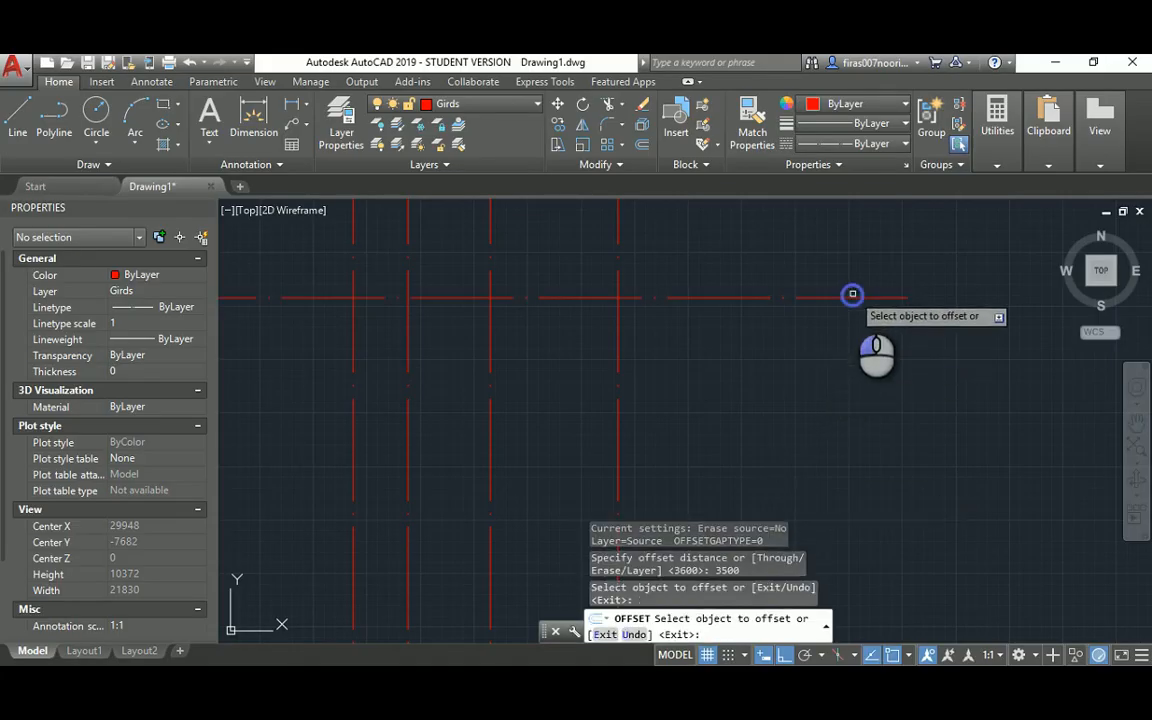
{"action": "left_click", "coordinate": [846, 296]}
{"action": "left_click", "coordinate": [838, 427]}
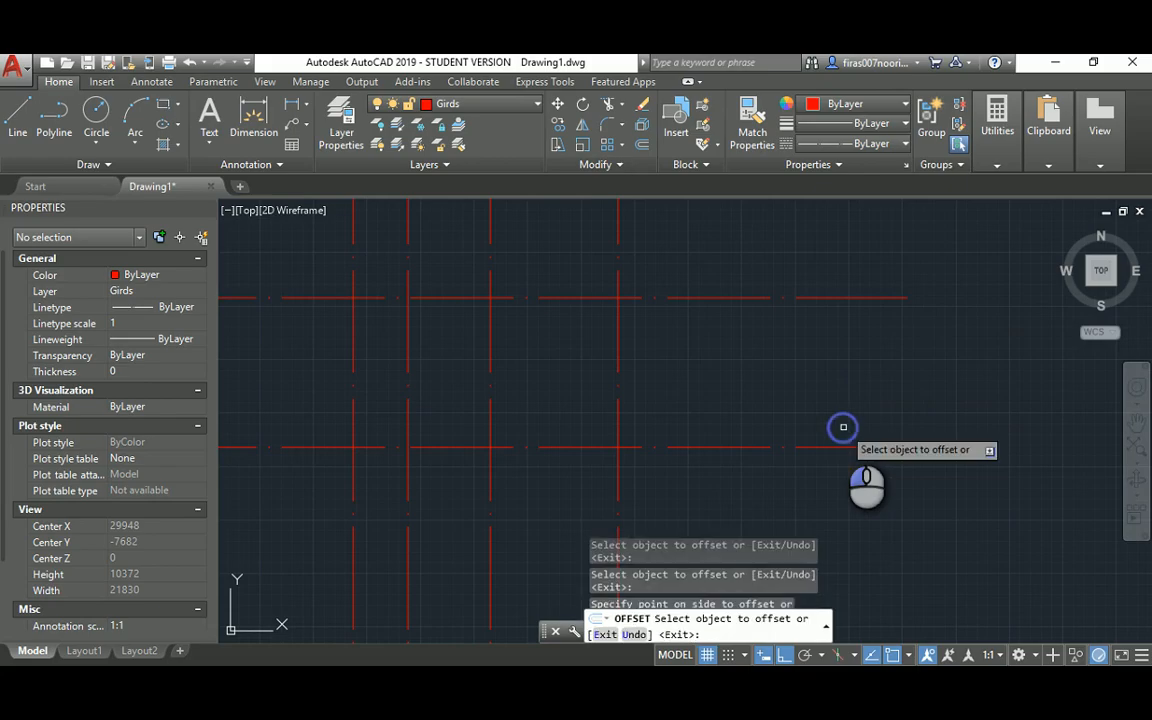
{"action": "key", "text": "Escape"}
Step: Check the next spacing on the plan image and offset grid line 5 downward by 2300 for grid line 6
{"action": "key", "text": "alt+Tab"}
{"action": "key", "text": "alt+Tab"}
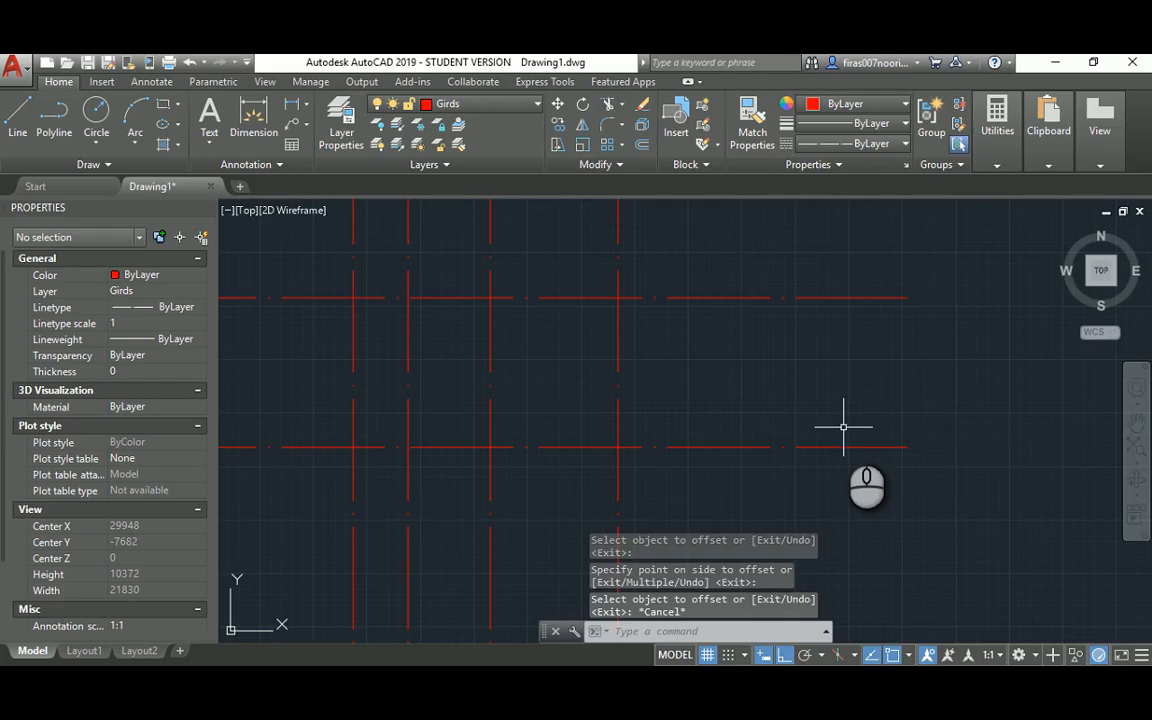
{"action": "type", "text": "o"}
{"action": "key", "text": "Return"}
{"action": "type", "text": "2300"}
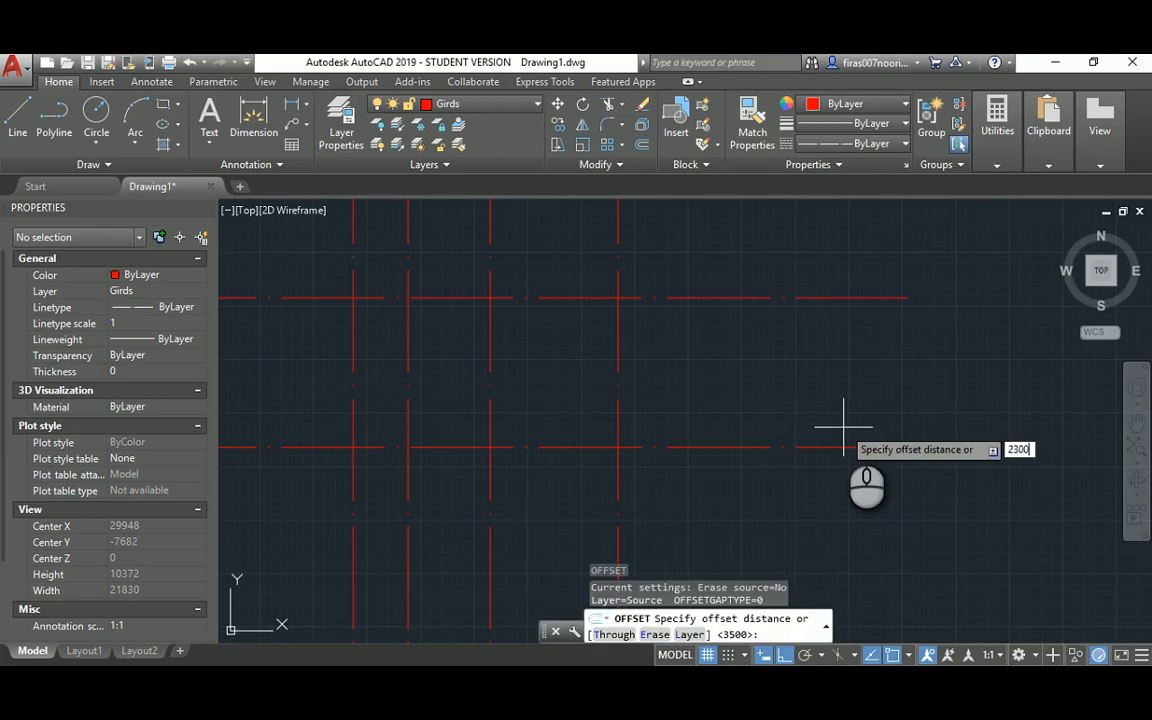
{"action": "key", "text": "Return"}
{"action": "left_click", "coordinate": [829, 446]}
{"action": "left_click", "coordinate": [829, 492]}
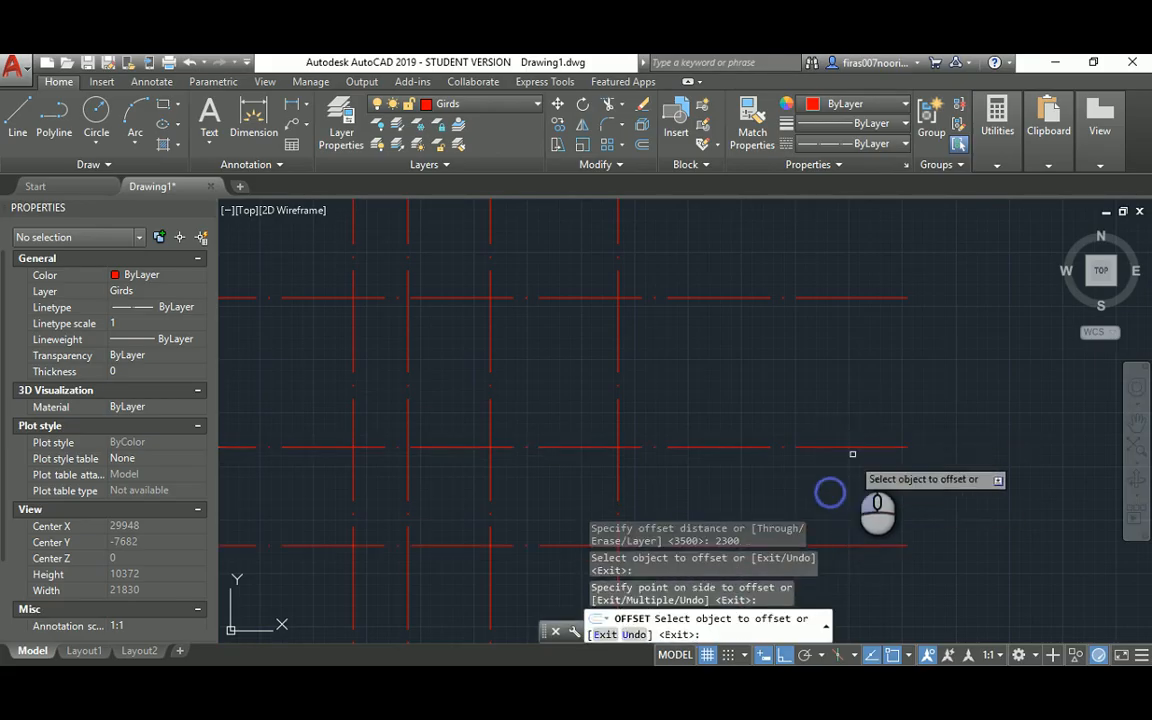
{"action": "scroll", "coordinate": [852, 454], "scroll_direction": "down", "scroll_amount": 5}
{"action": "mouse_move", "coordinate": [738, 411]}
{"action": "middle_mouse_down"}
{"action": "mouse_move", "coordinate": [656, 406]}
{"action": "mouse_move", "coordinate": [610, 378]}
{"action": "middle_mouse_up"}
{"action": "key", "text": "Escape"}
{"action": "key", "text": "Escape"}
Step: Stretch the lower ends of all the vertical grid lines upward, closer to grid line 6
{"action": "middle_click_drag", "start_coordinate": [558, 501], "coordinate": [523, 401]}
{"action": "key", "text": "Escape"}
{"action": "key", "text": "Escape"}
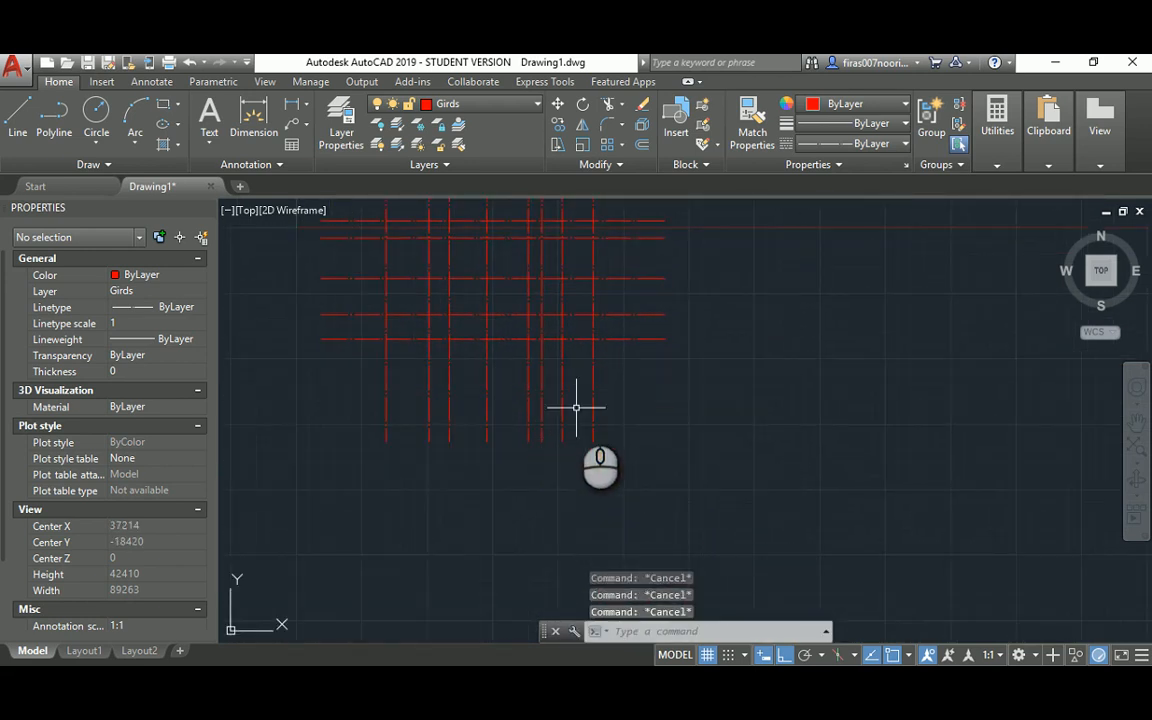
{"action": "type", "text": "s"}
{"action": "key", "text": "Return"}
{"action": "left_click", "coordinate": [617, 430]}
{"action": "left_click", "coordinate": [352, 470]}
{"action": "key", "text": "Return"}
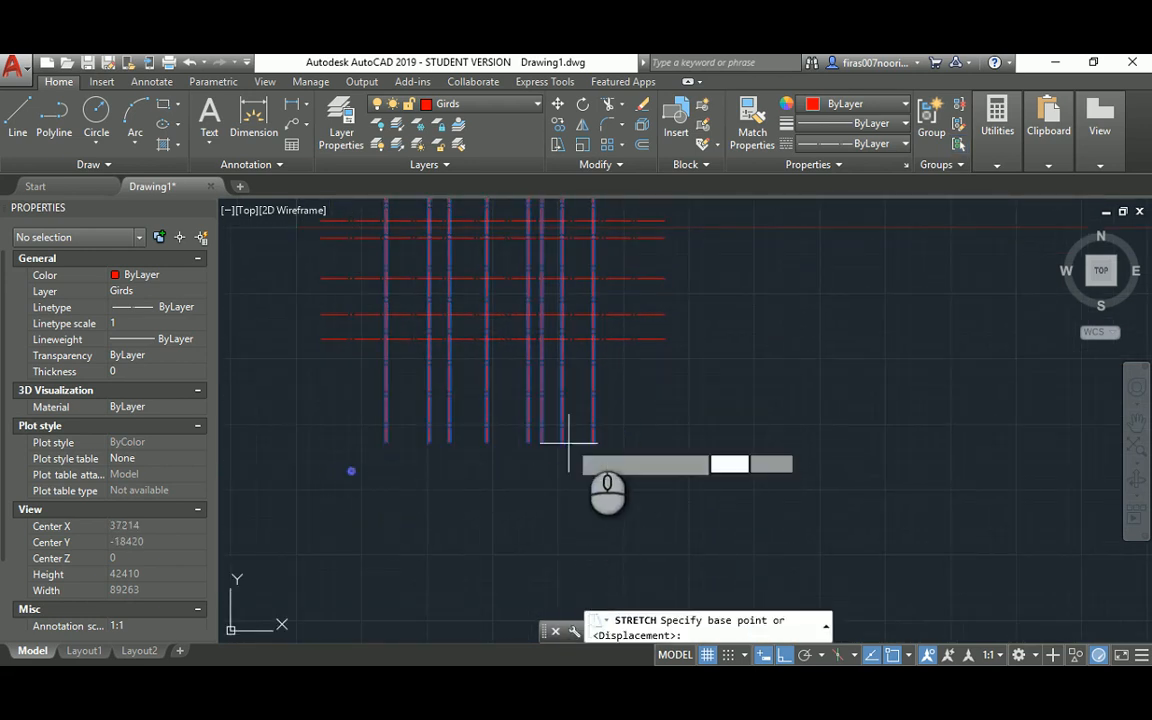
{"action": "left_click", "coordinate": [620, 407]}
{"action": "left_click", "coordinate": [628, 378]}
{"action": "middle_click_drag", "start_coordinate": [512, 320], "coordinate": [512, 467]}
{"action": "scroll", "coordinate": [378, 229], "scroll_direction": "up", "scroll_amount": 2}
{"action": "key", "text": "Escape"}
{"action": "key", "text": "Escape"}
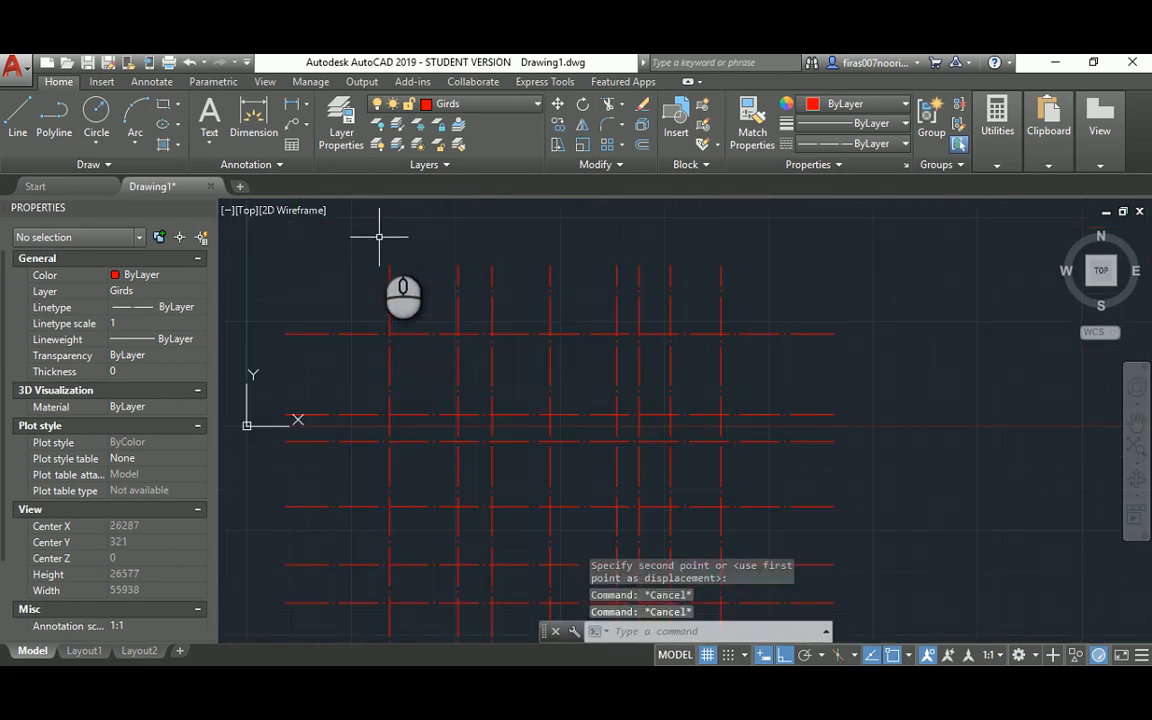
Step: Draw a circle for the grid bubble just above the upper end of the leftmost vertical grid line
{"action": "scroll", "coordinate": [378, 248], "scroll_direction": "up", "scroll_amount": 4}
{"action": "type", "text": "c"}
{"action": "key", "text": "Return"}
{"action": "left_click", "coordinate": [389, 250]}
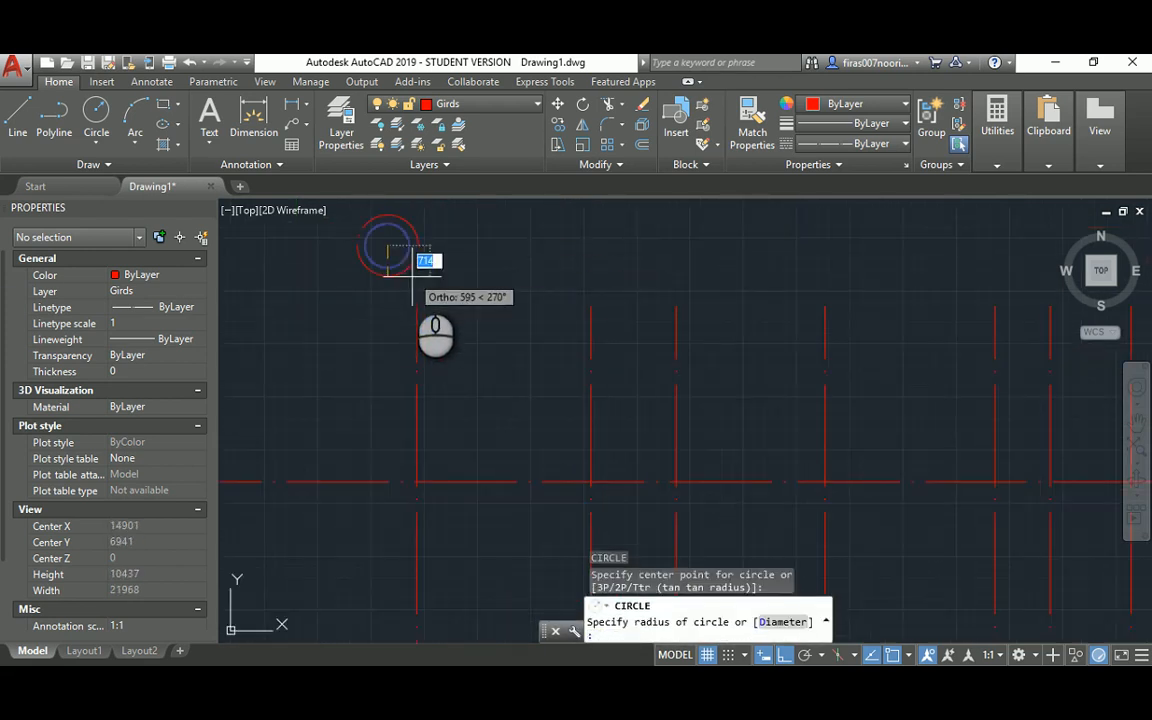
{"action": "key", "text": "Escape"}
{"action": "key", "text": "Escape"}
Step: Move the circle so its lowest point sits on the upper end of the leftmost vertical grid line
{"action": "key", "text": "Return"}
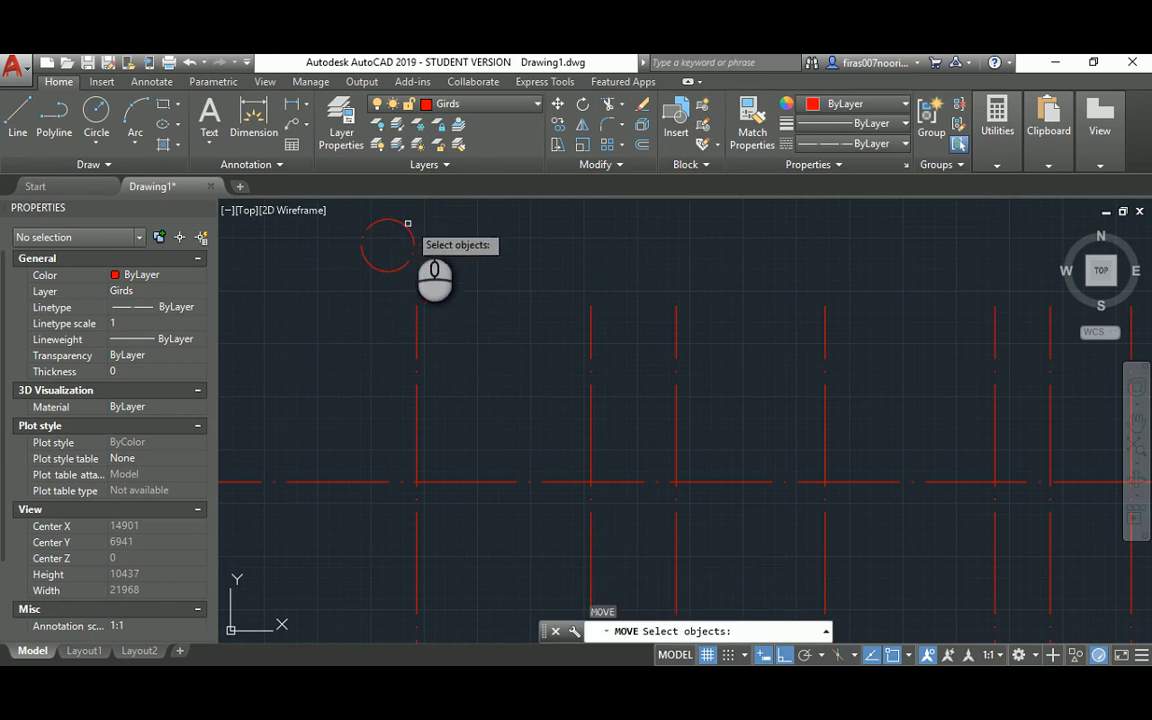
{"action": "left_click", "coordinate": [411, 214]}
{"action": "left_click", "coordinate": [379, 255]}
{"action": "right_click", "coordinate": [379, 255]}
{"action": "left_click", "coordinate": [387, 270]}
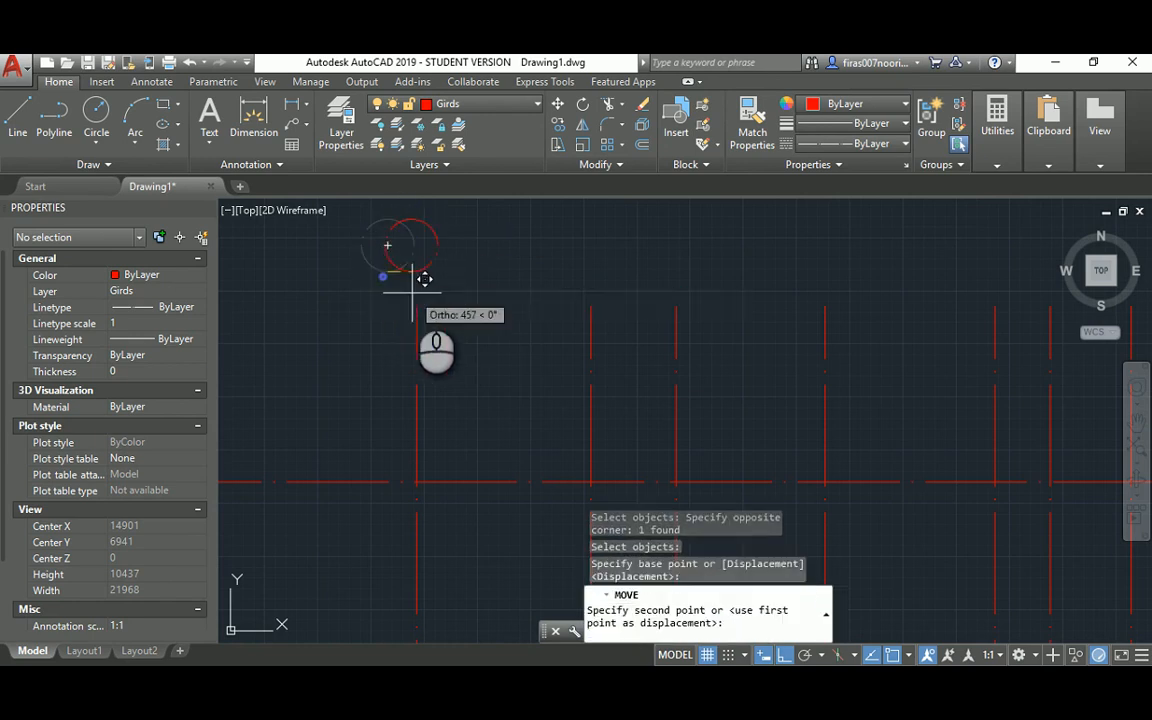
{"action": "left_click", "coordinate": [414, 301]}
{"action": "key", "text": "Escape"}
{"action": "key", "text": "Escape"}
{"action": "key", "text": "Escape"}
Step: Add the multiline text "A" inside the grid bubble circle
{"action": "scroll", "coordinate": [395, 276], "scroll_direction": "up", "scroll_amount": 2}
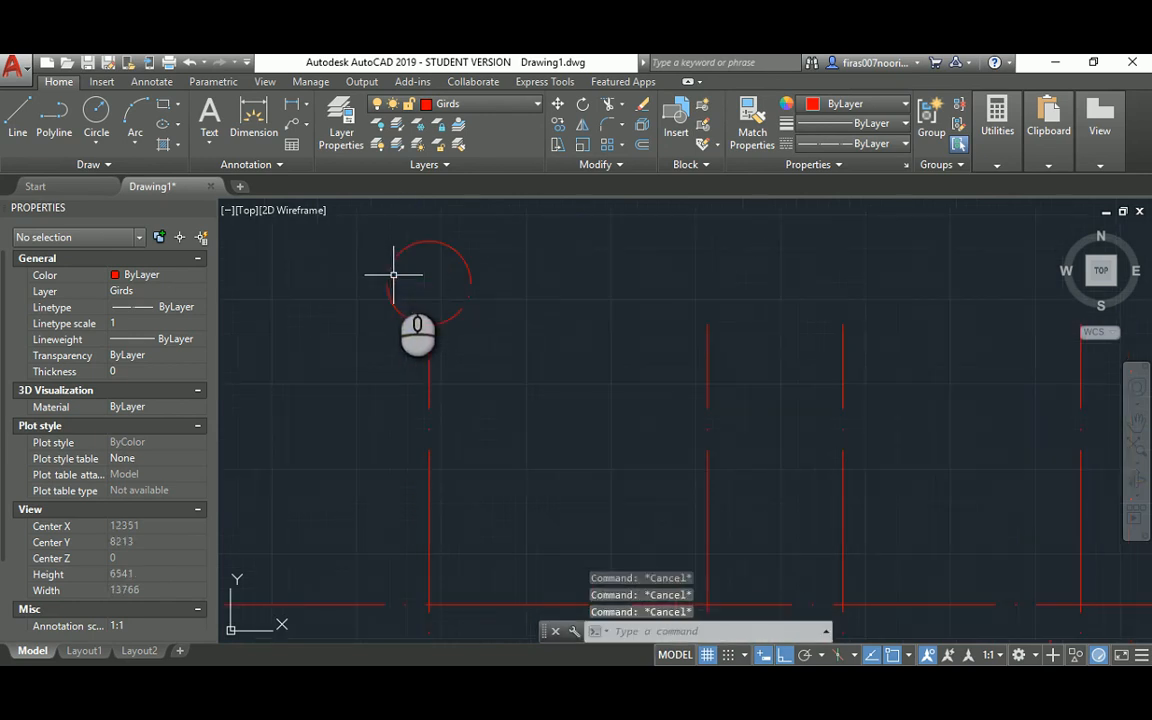
{"action": "scroll", "coordinate": [405, 270], "scroll_direction": "up", "scroll_amount": 2}
{"action": "type", "text": "t"}
{"action": "key", "text": "Return"}
{"action": "left_click", "coordinate": [405, 254]}
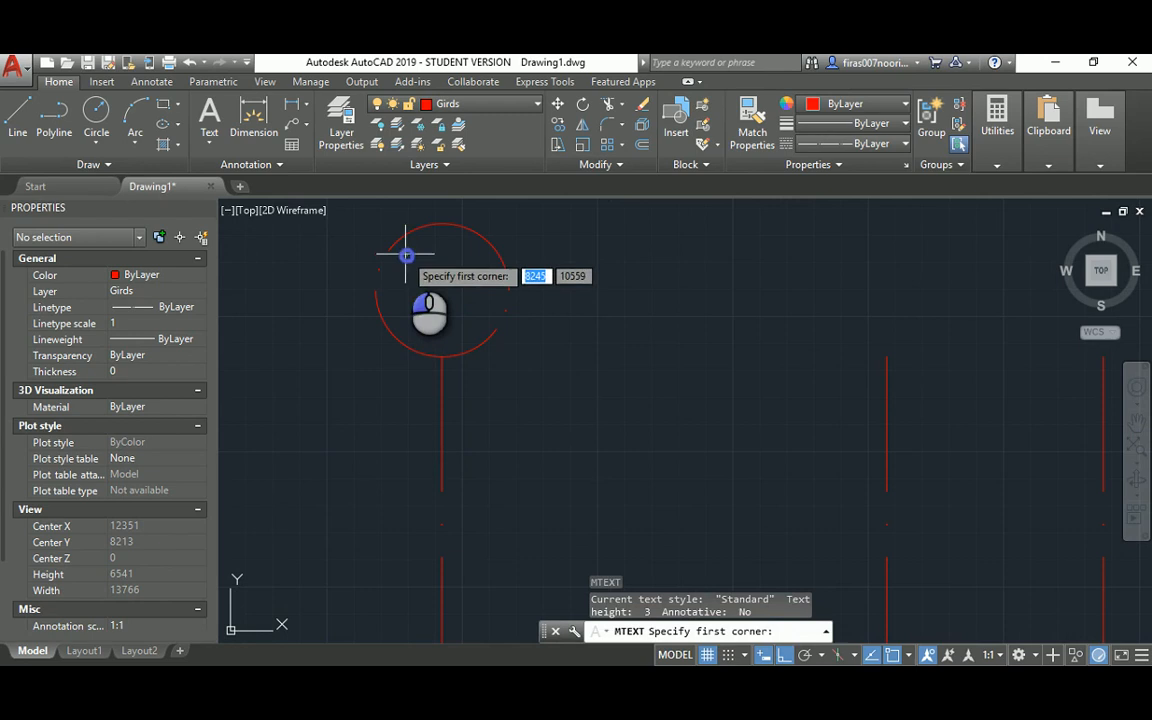
{"action": "left_click", "coordinate": [472, 325]}
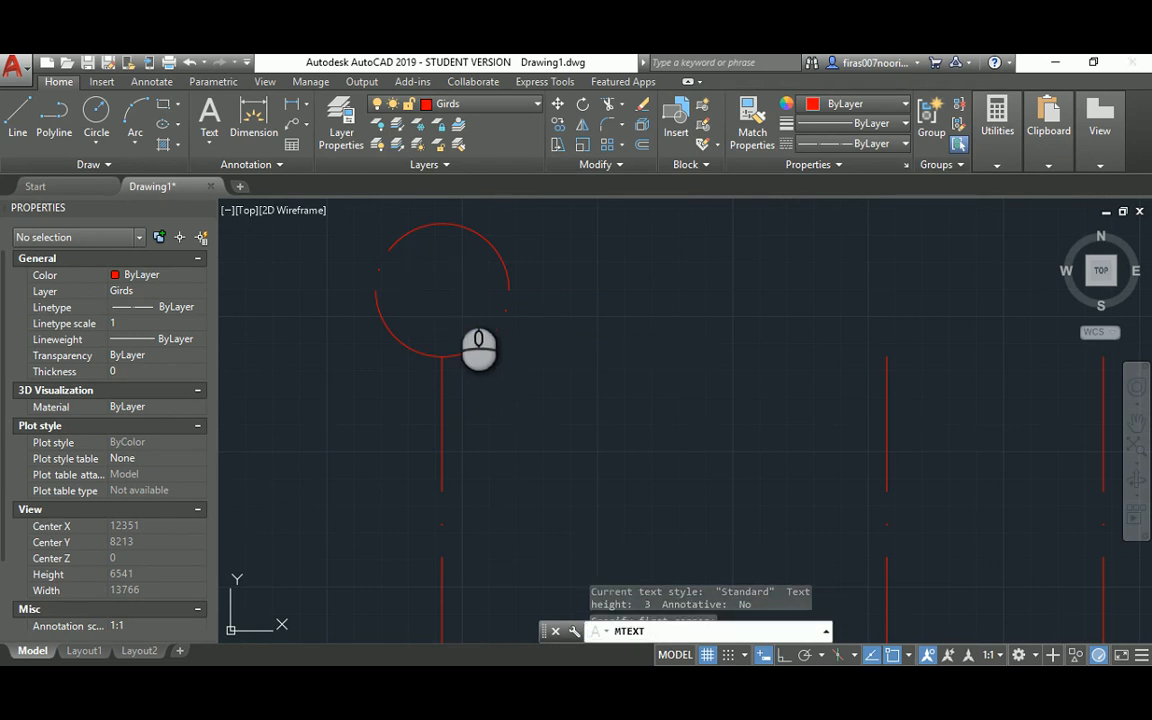
{"action": "left_click", "coordinate": [433, 303]}
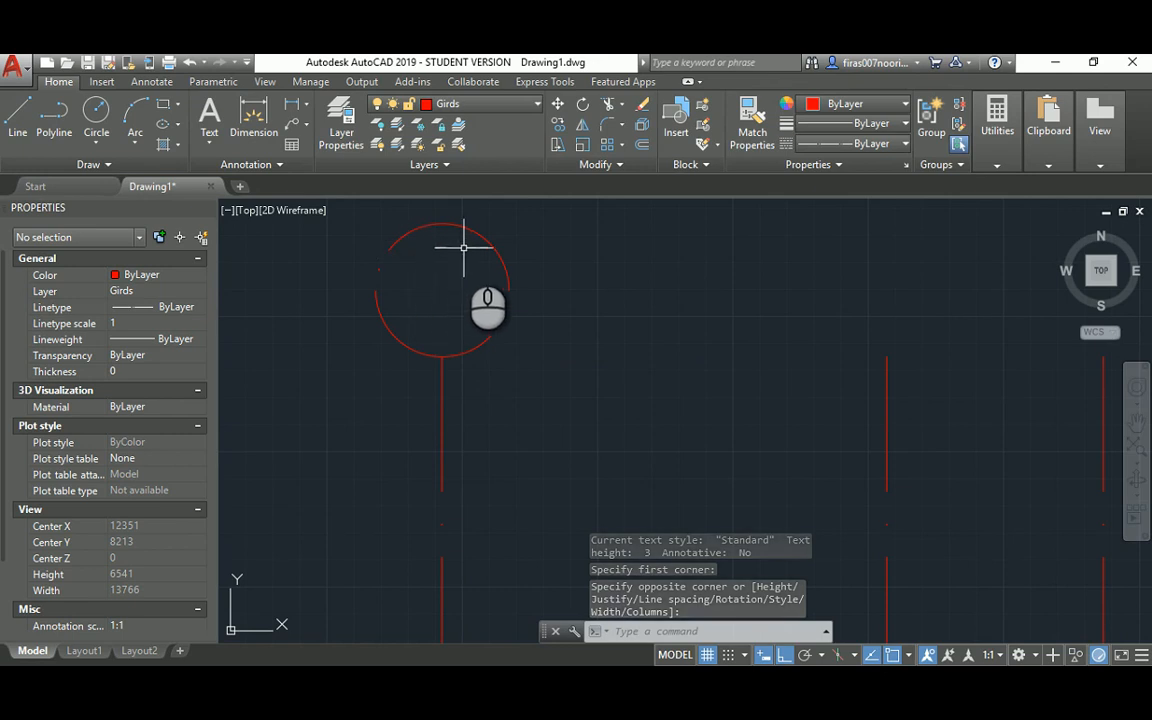
Step: Locate the tiny letter A inside the bubble and scale it up from a point near its upper-left corner
{"action": "left_click", "coordinate": [400, 300]}
{"action": "left_click", "coordinate": [424, 241]}
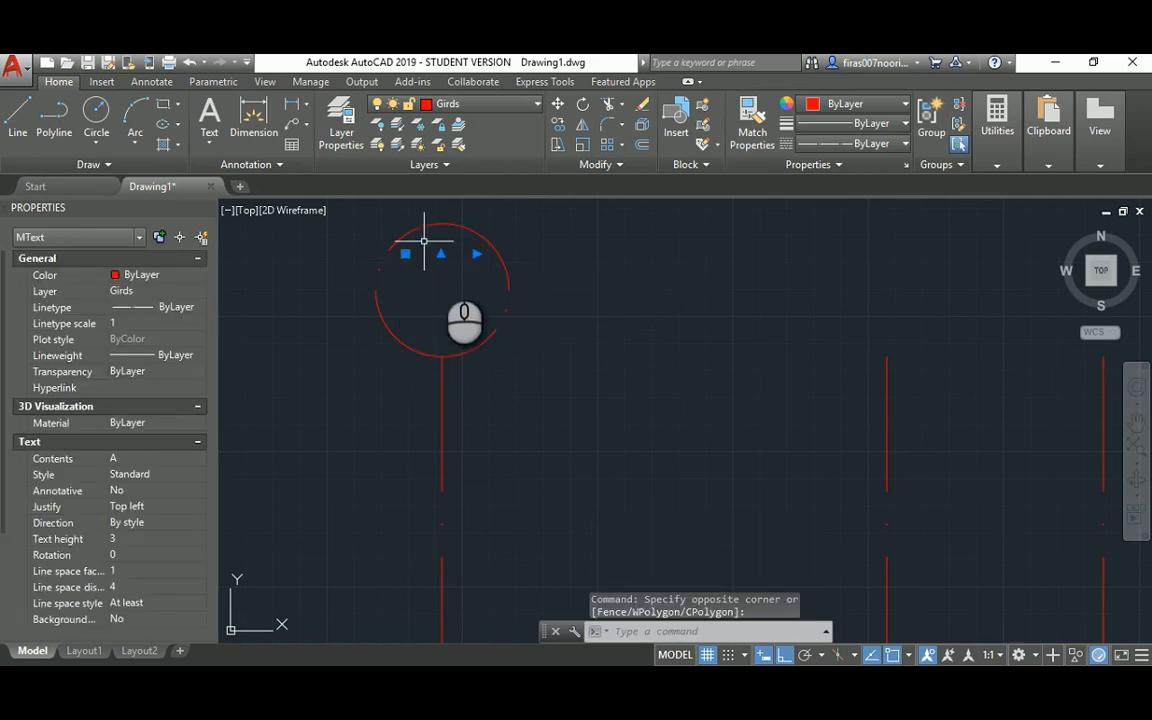
{"action": "scroll", "coordinate": [411, 265], "scroll_direction": "up", "scroll_amount": 8}
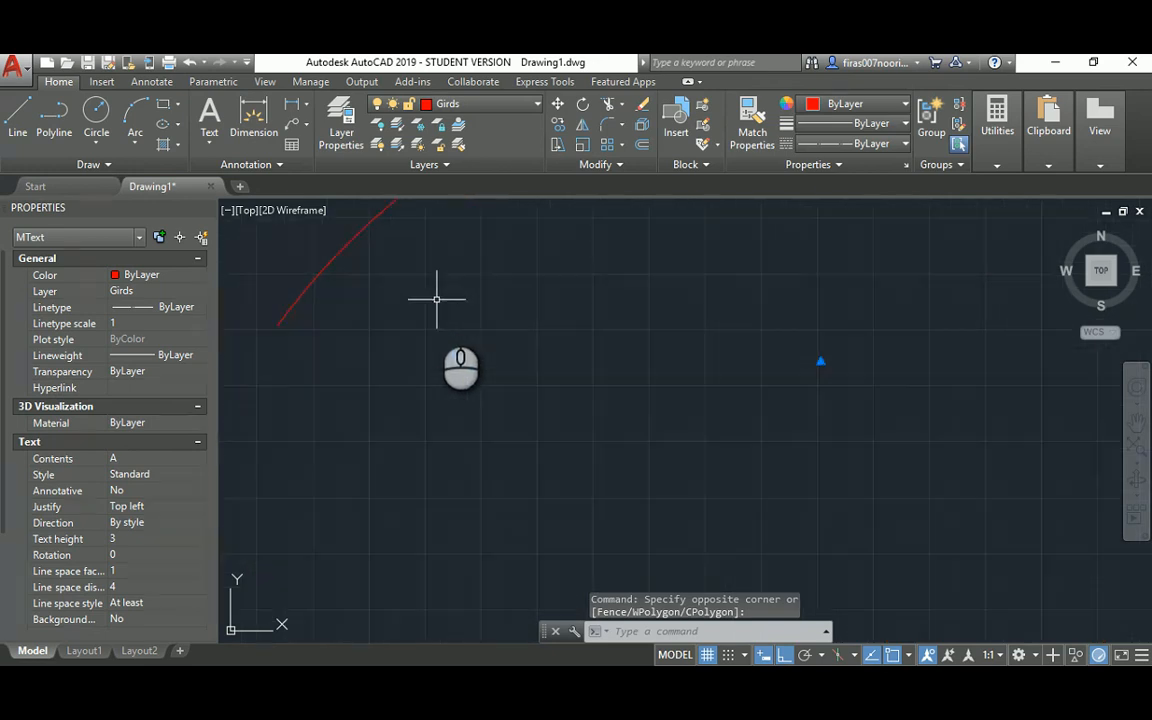
{"action": "scroll", "coordinate": [480, 358], "scroll_direction": "up", "scroll_amount": 4}
{"action": "key", "text": "Escape"}
{"action": "key", "text": "Escape"}
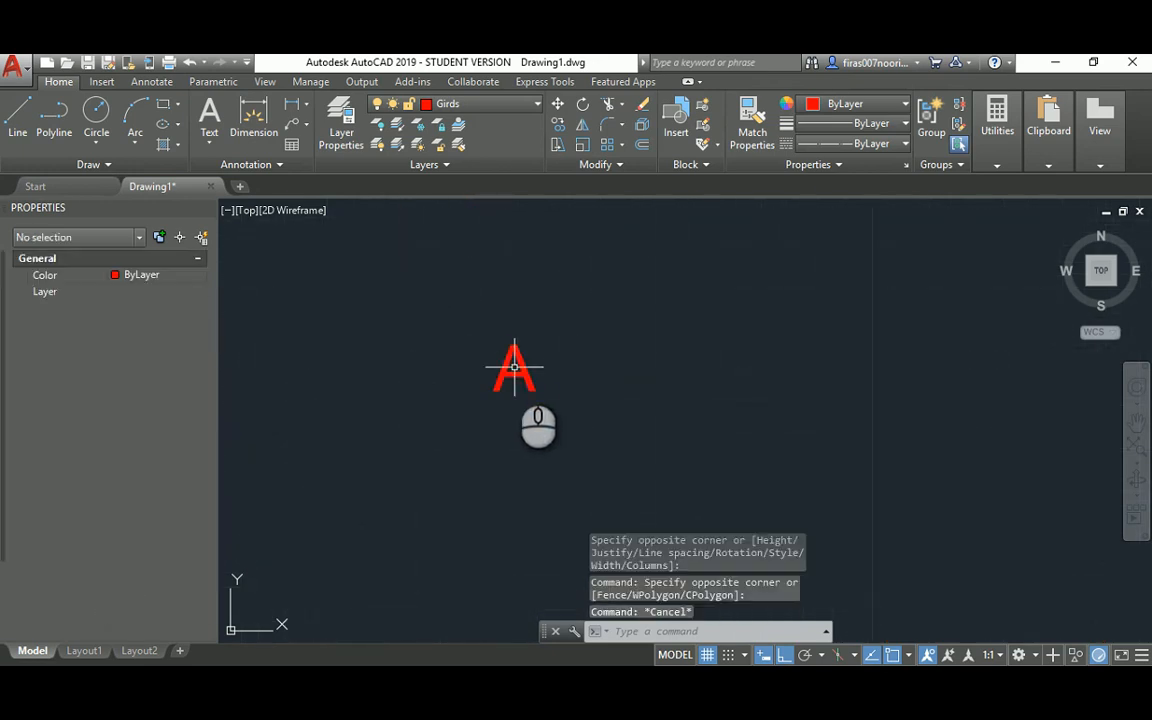
{"action": "type", "text": "sc"}
{"action": "key", "text": "Return"}
{"action": "left_click", "coordinate": [556, 326]}
{"action": "left_click", "coordinate": [460, 386]}
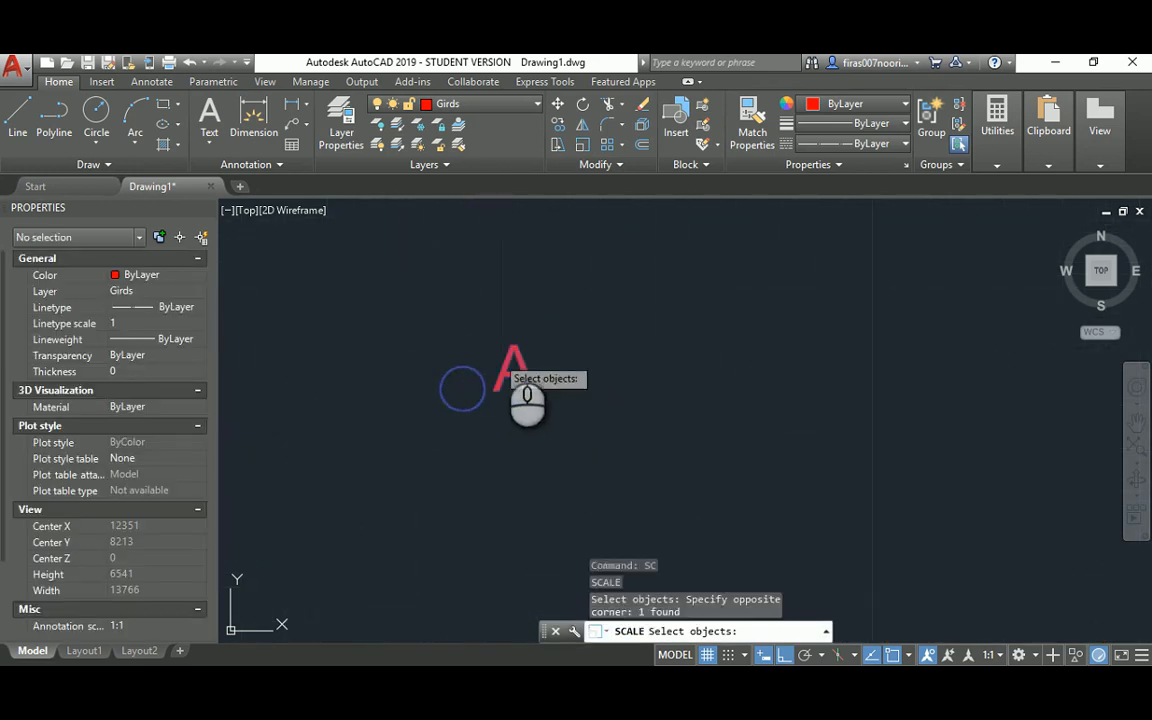
{"action": "key", "text": "Return"}
{"action": "left_click", "coordinate": [504, 344]}
{"action": "key", "text": "Return"}
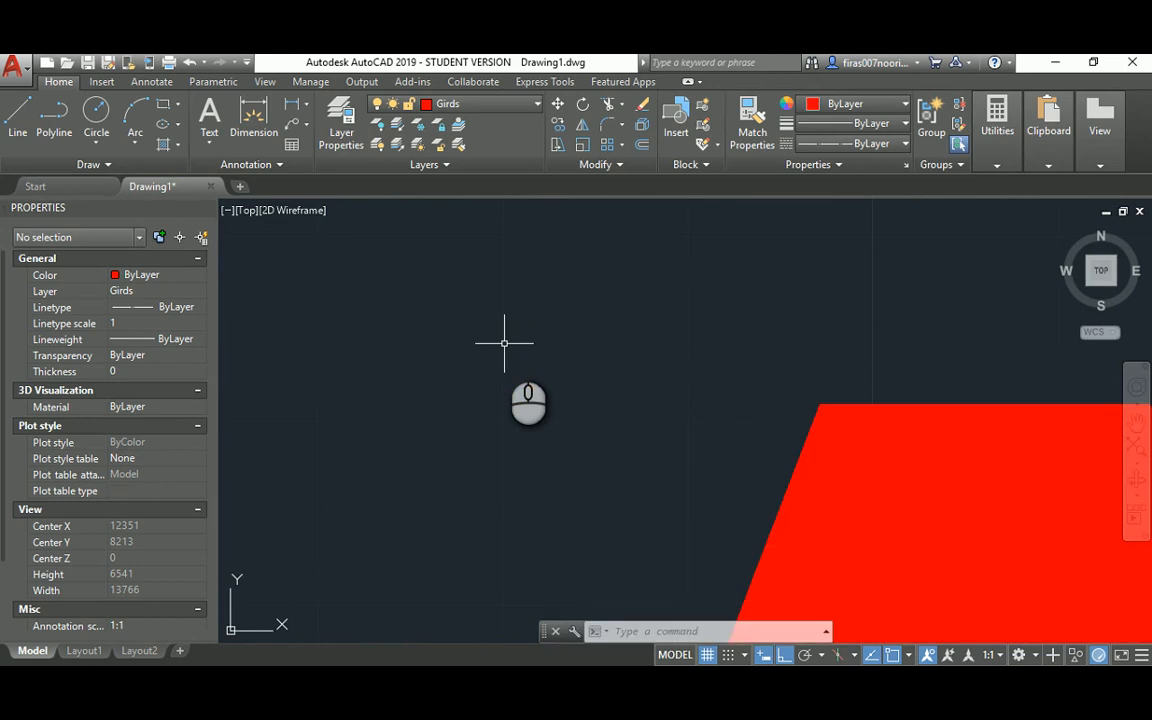
Step: Scale the letter A by a factor of 5 from its lower-left corner to suit the bubble
{"action": "scroll", "coordinate": [512, 322], "scroll_direction": "down", "scroll_amount": 6}
{"action": "key", "text": "Return"}
{"action": "left_click", "coordinate": [540, 356]}
{"action": "key", "text": "Return"}
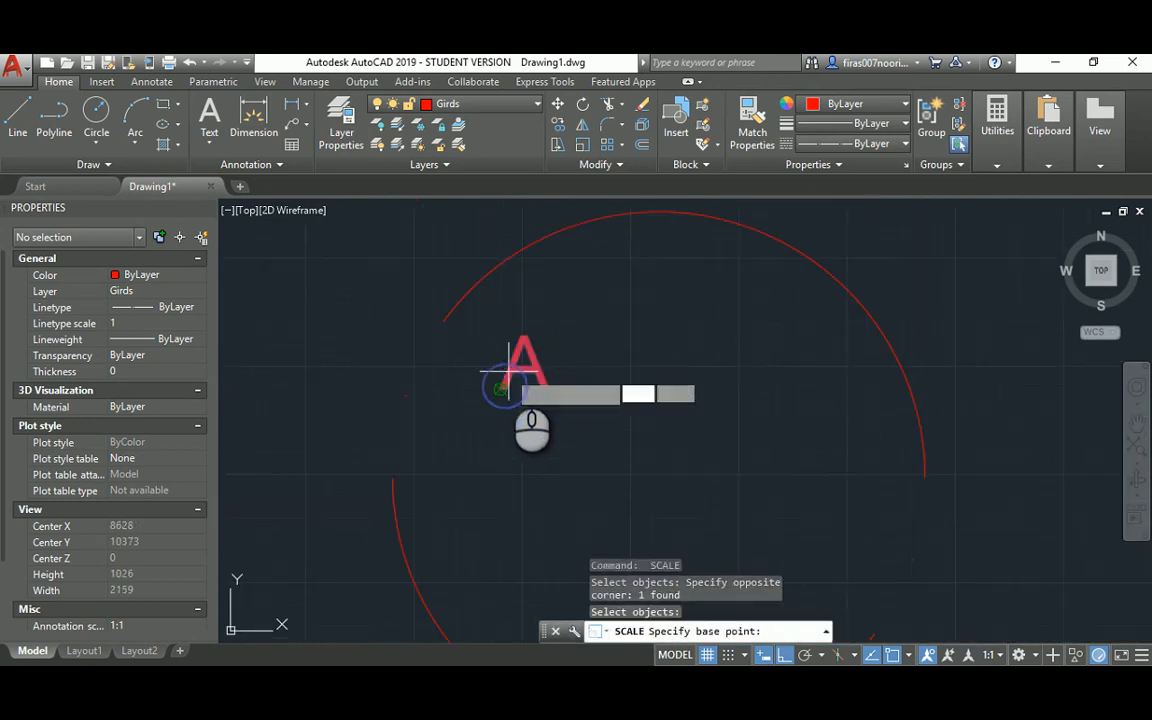
{"action": "left_click", "coordinate": [503, 388]}
{"action": "type", "text": "5"}
{"action": "key", "text": "Return"}
{"action": "scroll", "coordinate": [527, 365], "scroll_direction": "down", "scroll_amount": 4}
{"action": "key", "text": "Escape"}
{"action": "key", "text": "Escape"}
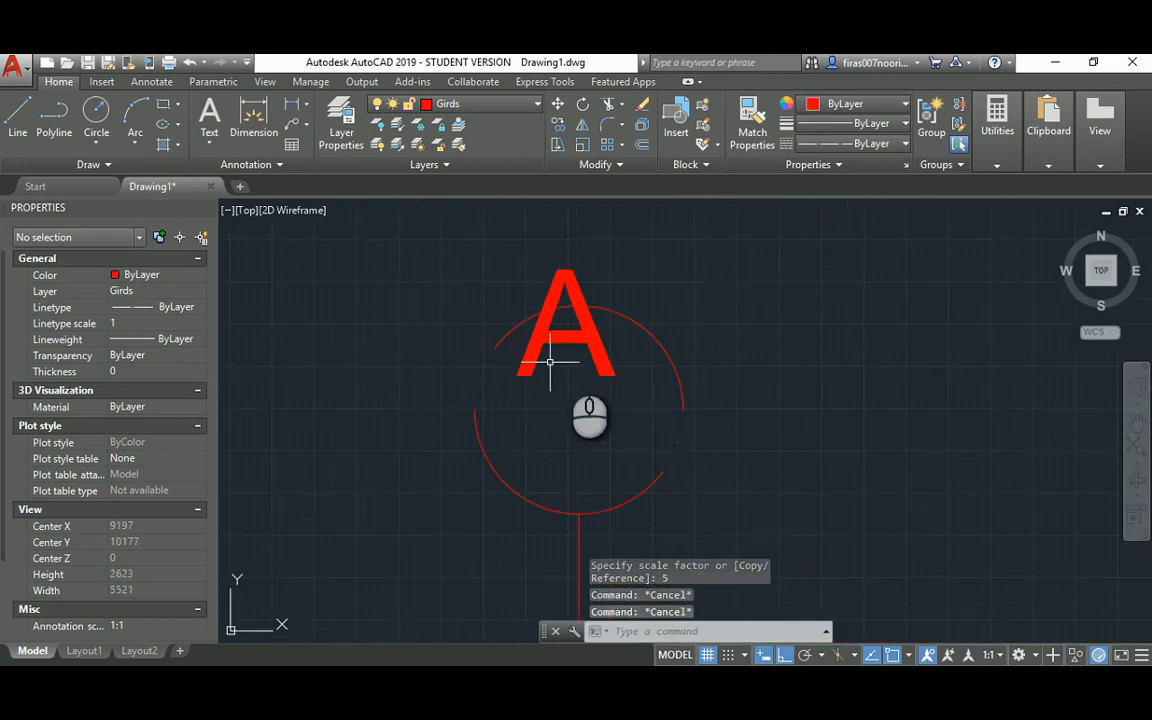
Step: Move the letter A straight down into the bubble circle
{"action": "type", "text": "m"}
{"action": "key", "text": "Return"}
{"action": "left_click", "coordinate": [615, 334]}
{"action": "left_click", "coordinate": [560, 365]}
{"action": "key", "text": "Return"}
{"action": "left_click", "coordinate": [734, 304]}
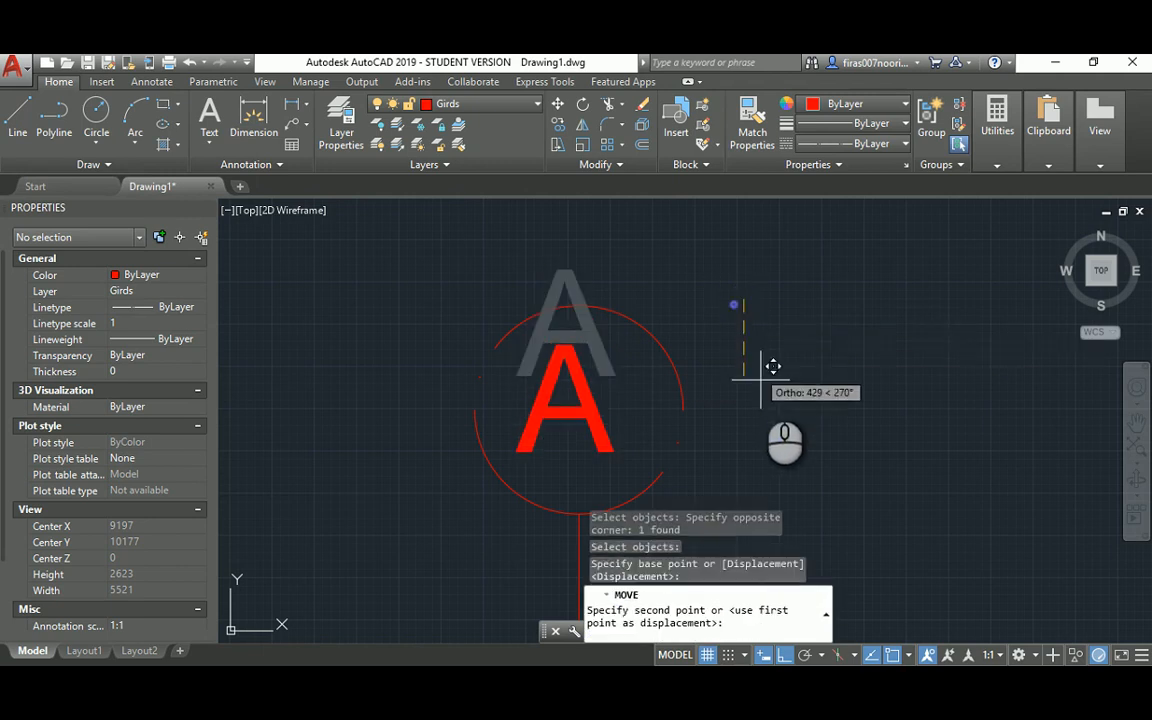
{"action": "left_click", "coordinate": [761, 381]}
{"action": "key", "text": "Escape"}
Step: Move the letter A slightly to the right so it is centred in the bubble circle
{"action": "type", "text": "m"}
{"action": "key", "text": "Return"}
{"action": "left_click", "coordinate": [632, 398]}
{"action": "left_click", "coordinate": [587, 418]}
{"action": "key", "text": "Return"}
{"action": "left_click", "coordinate": [770, 373]}
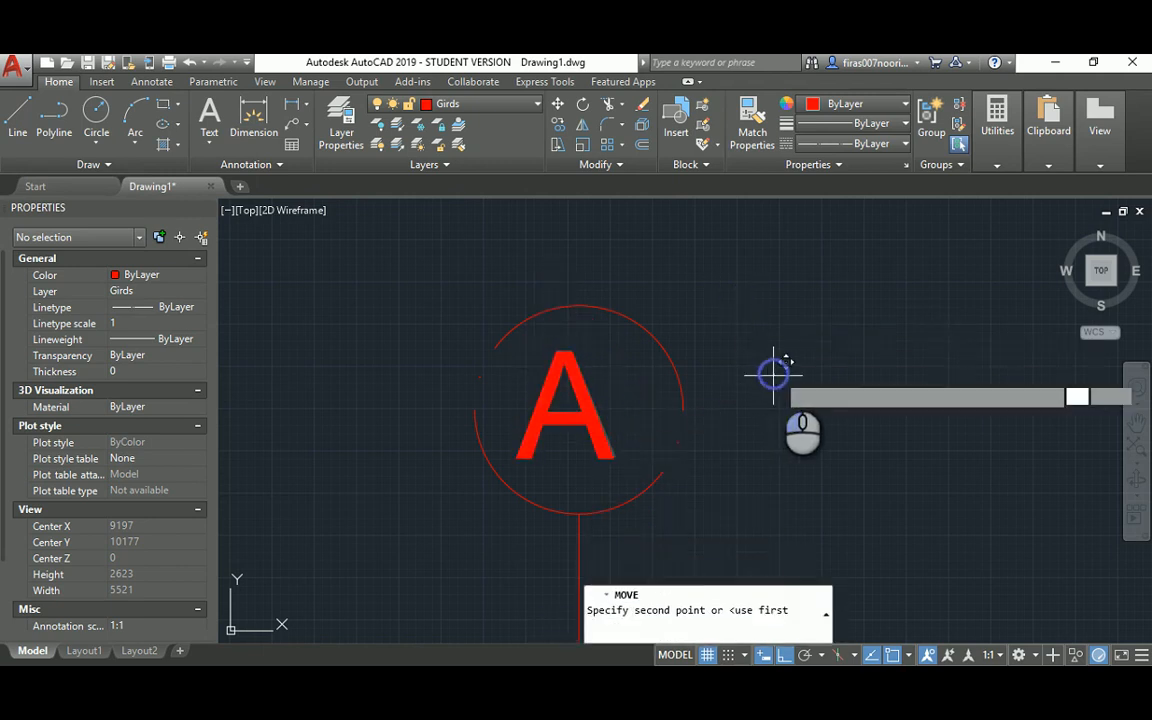
{"action": "key", "text": "Escape"}
Step: Switch to the floor plan image in Photos and check the grid labelling around the upper part of the plan
{"action": "key", "text": "alt+Tab"}
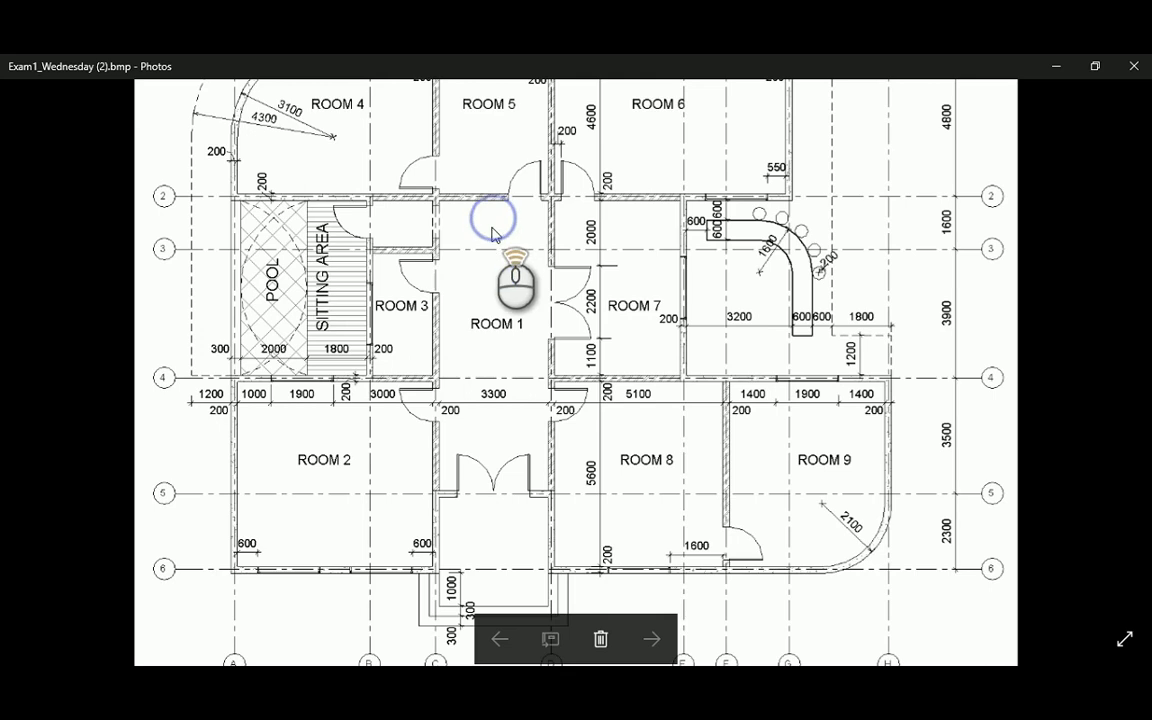
{"action": "left_click_drag", "start_coordinate": [491, 232], "coordinate": [489, 450]}
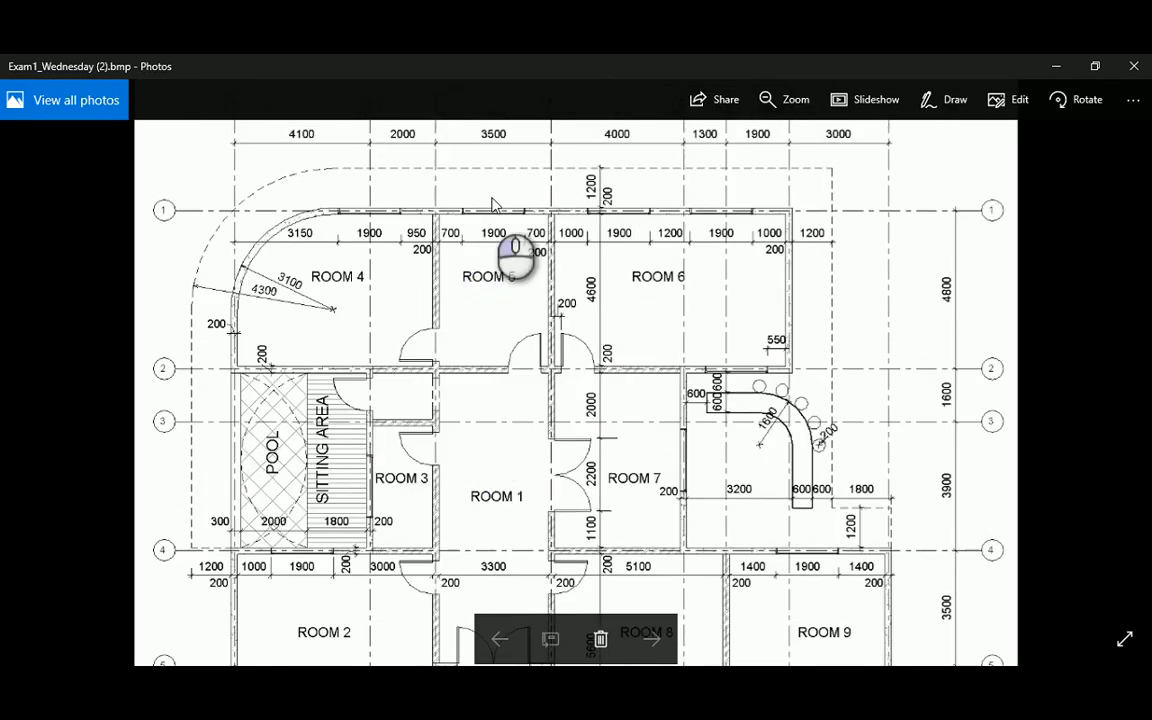
{"action": "scroll", "coordinate": [507, 311], "scroll_direction": "down", "scroll_amount": 2}
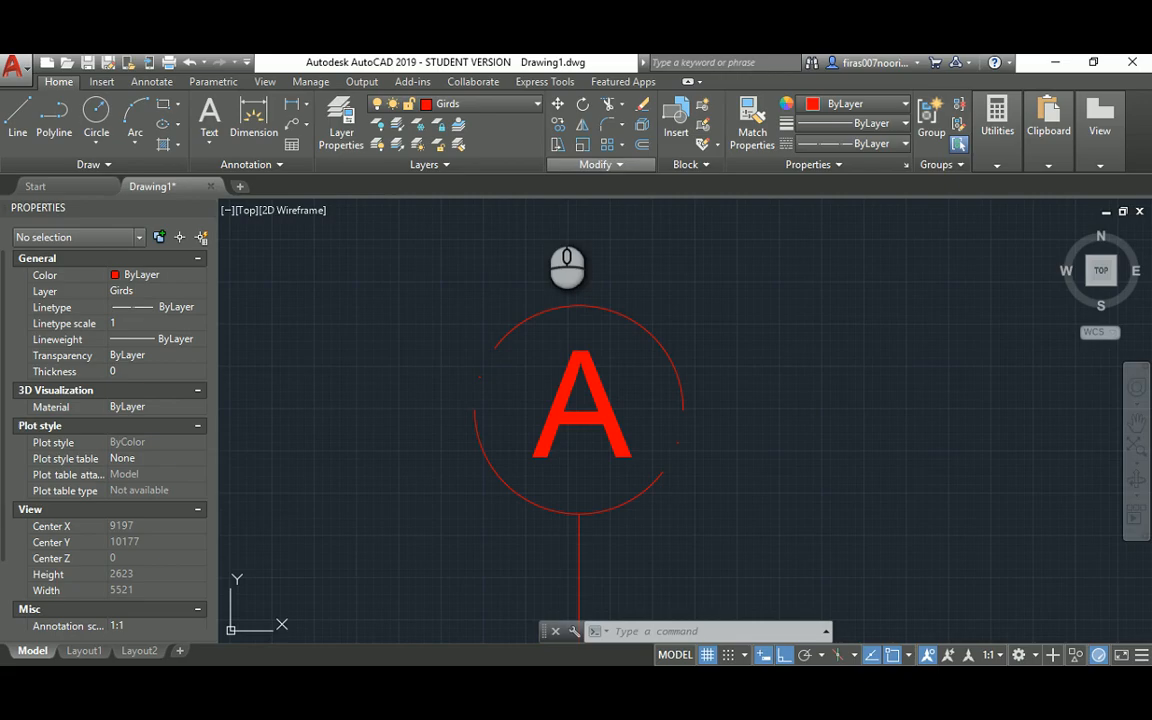
Step: Copy the A grid bubble from the top end of its grid line to the top ends of the other seven vertical grid lines
{"action": "type", "text": "co"}
{"action": "key", "text": "Return"}
{"action": "left_click", "coordinate": [476, 288]}
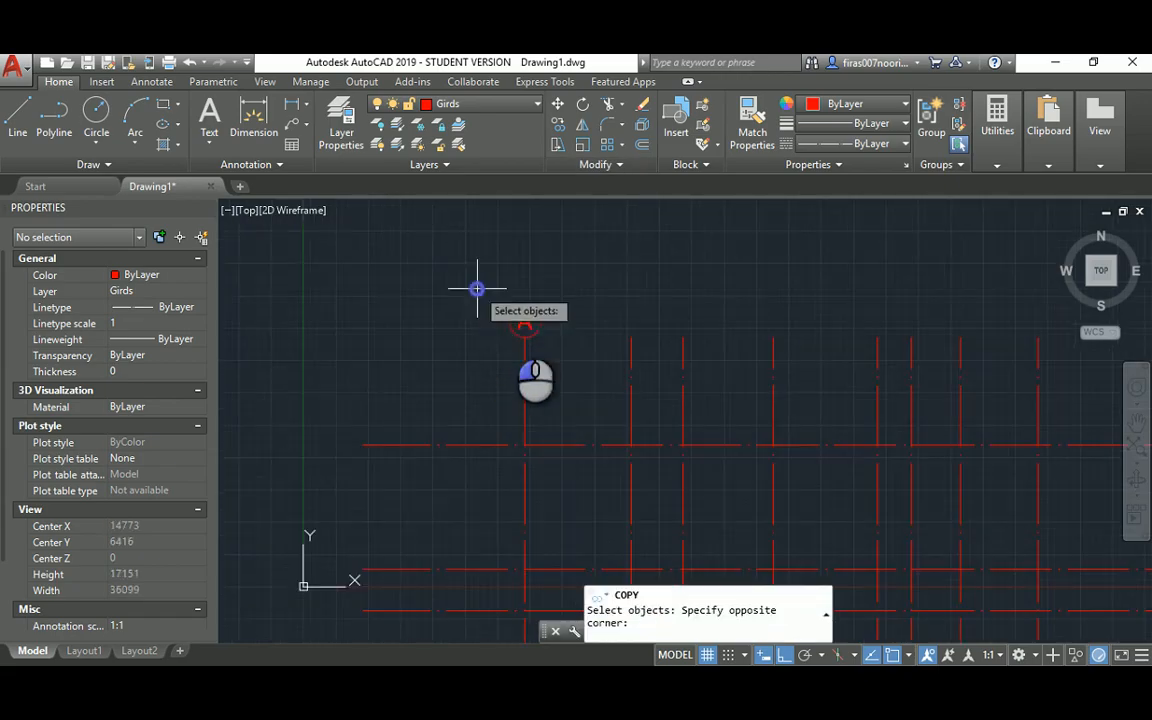
{"action": "left_click", "coordinate": [564, 355]}
{"action": "key", "text": "Return"}
{"action": "left_click", "coordinate": [524, 337]}
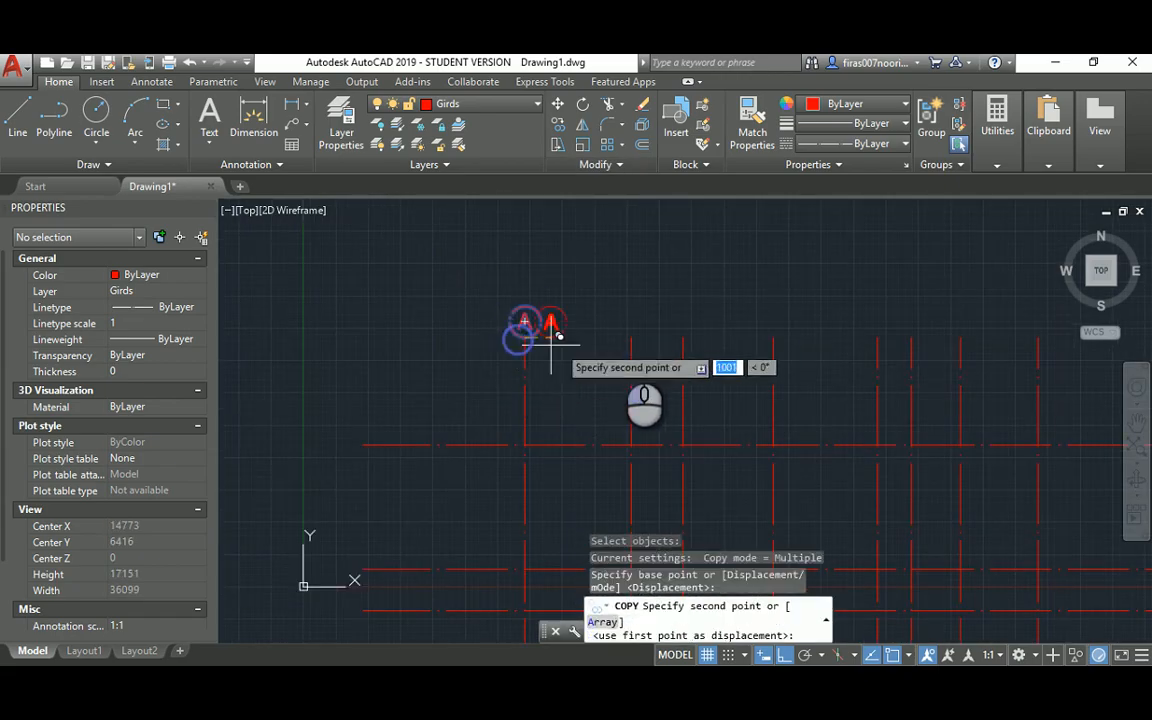
{"action": "left_click", "coordinate": [631, 337]}
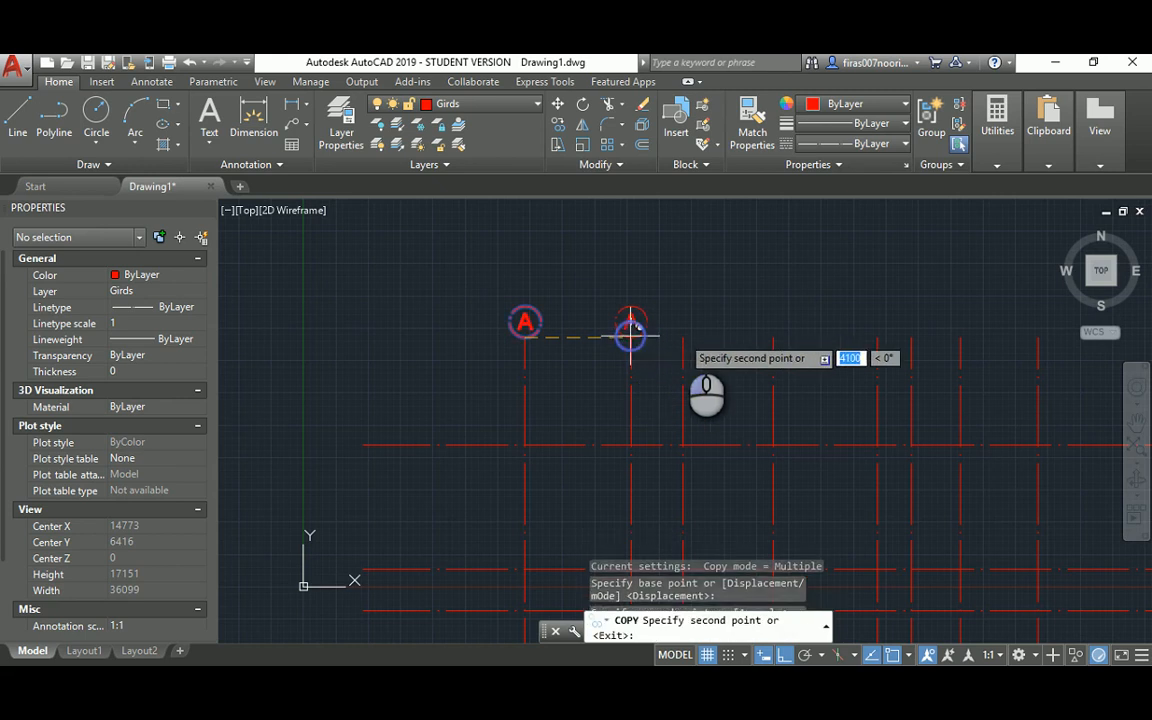
{"action": "left_click", "coordinate": [683, 337]}
{"action": "left_click", "coordinate": [773, 337]}
{"action": "left_click", "coordinate": [876, 337]}
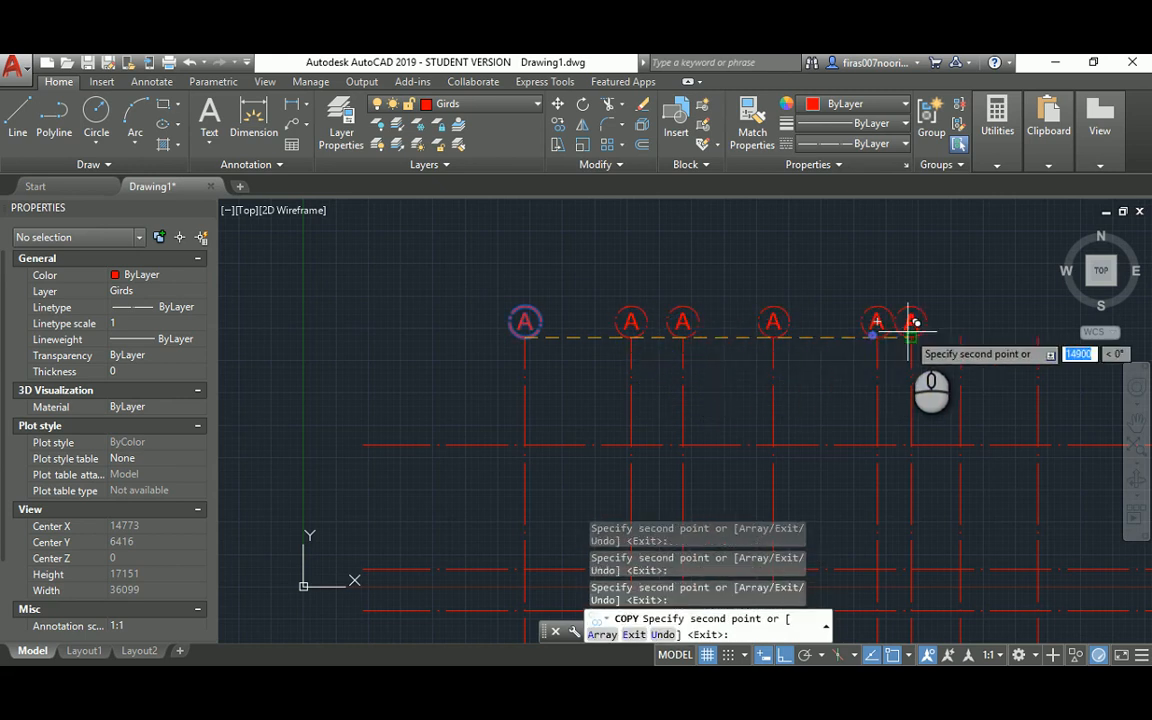
{"action": "left_click", "coordinate": [910, 337]}
{"action": "left_click", "coordinate": [957, 338]}
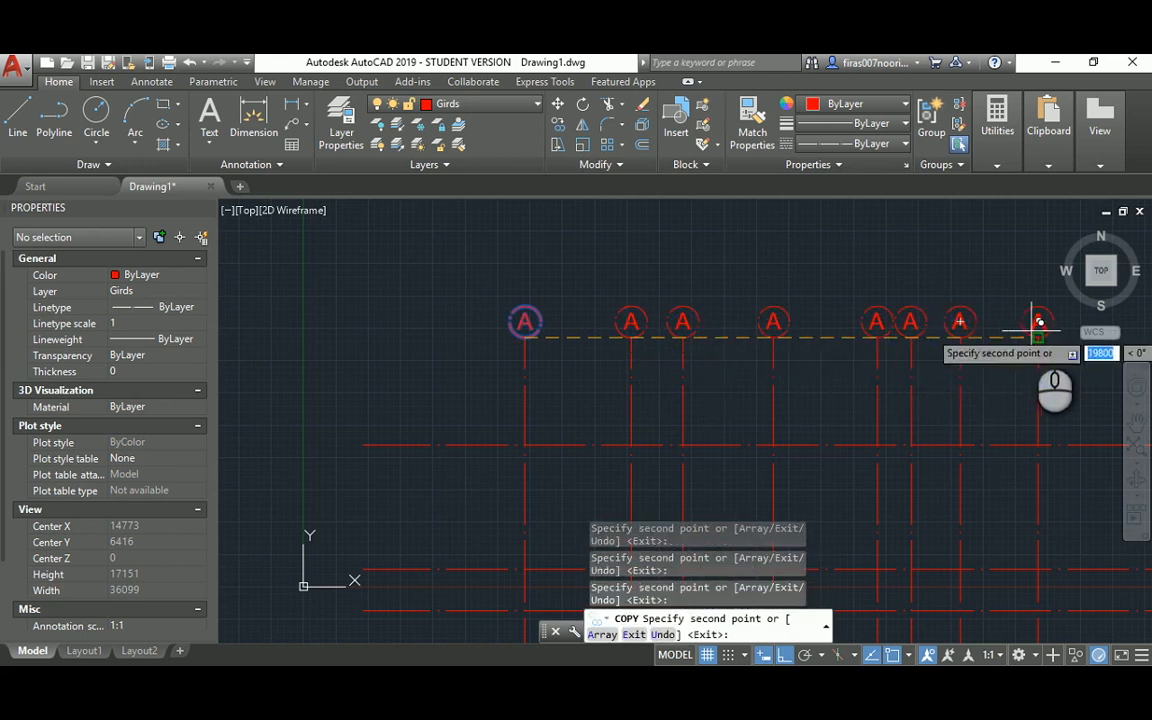
{"action": "left_click", "coordinate": [1037, 337]}
{"action": "middle_click_drag", "start_coordinate": [921, 329], "coordinate": [794, 339]}
{"action": "key", "text": "Escape"}
{"action": "key", "text": "Escape"}
Step: Change the letter in the second grid bubble of the top row to B
{"action": "scroll", "coordinate": [470, 359], "scroll_direction": "up", "scroll_amount": 2}
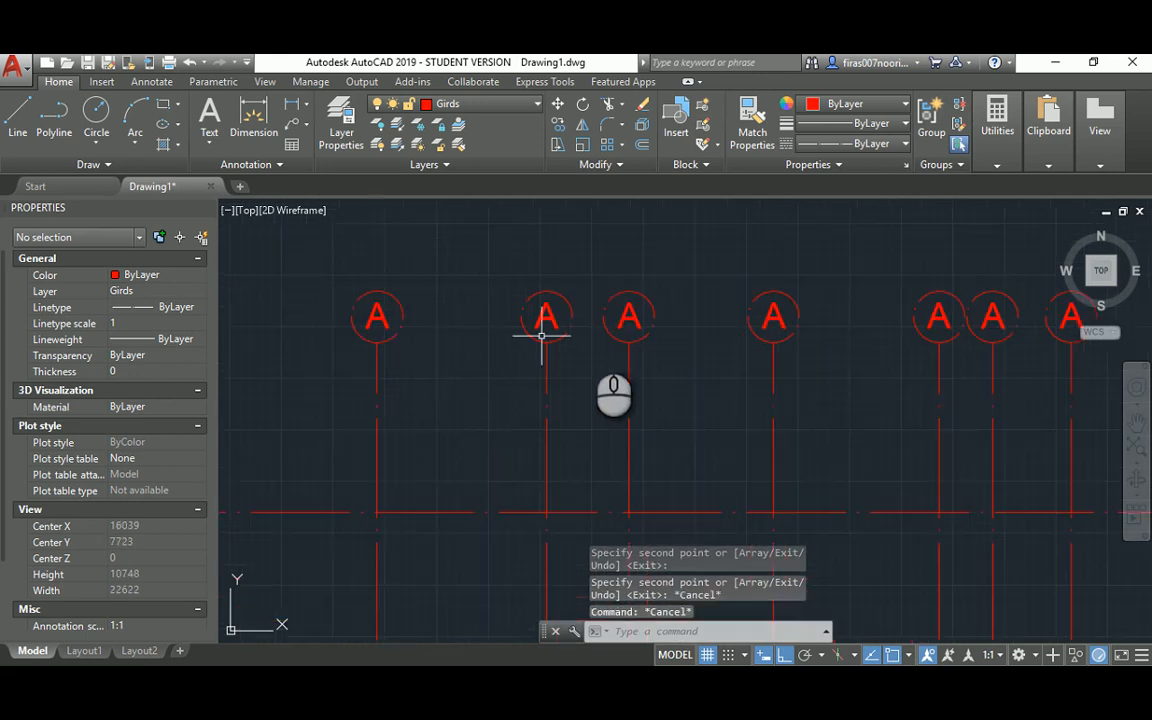
{"action": "middle_click_drag", "start_coordinate": [590, 339], "coordinate": [423, 352]}
{"action": "key", "text": "Escape"}
{"action": "key", "text": "Escape"}
{"action": "left_click", "coordinate": [363, 337]}
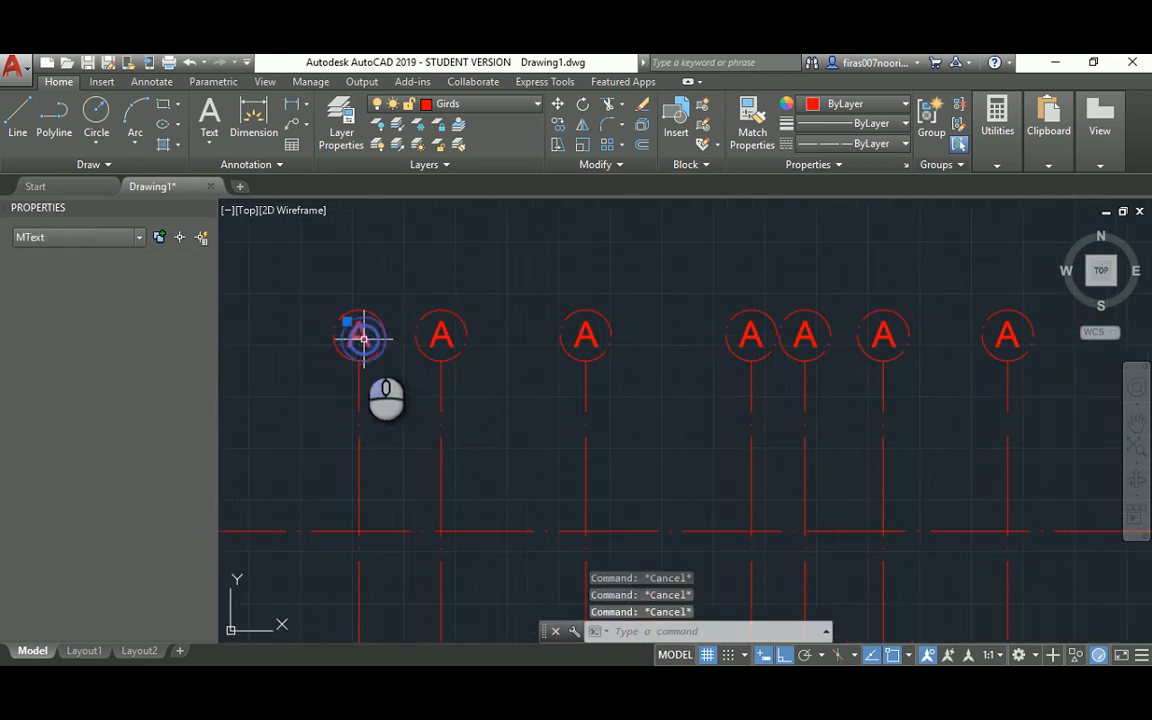
{"action": "double_click", "coordinate": [360, 337]}
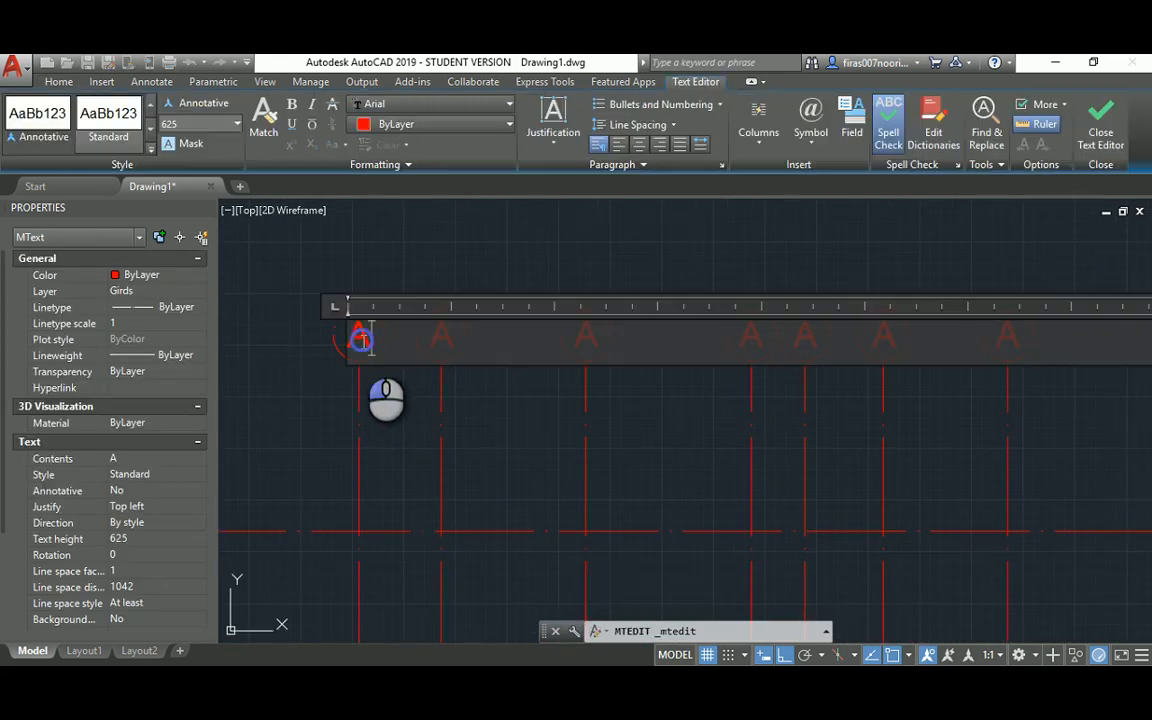
{"action": "type", "text": "B"}
{"action": "left_click", "coordinate": [443, 258]}
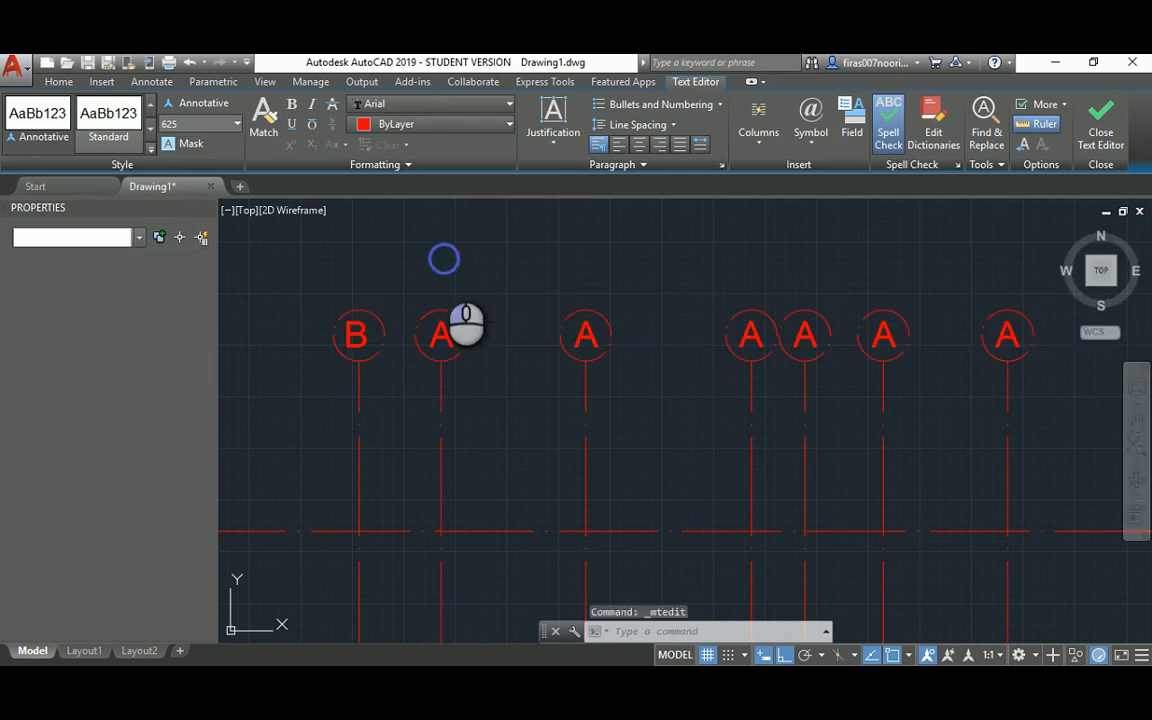
Step: Change the letters in the third and fourth grid bubbles of the top row to C and D
{"action": "left_click", "coordinate": [442, 337]}
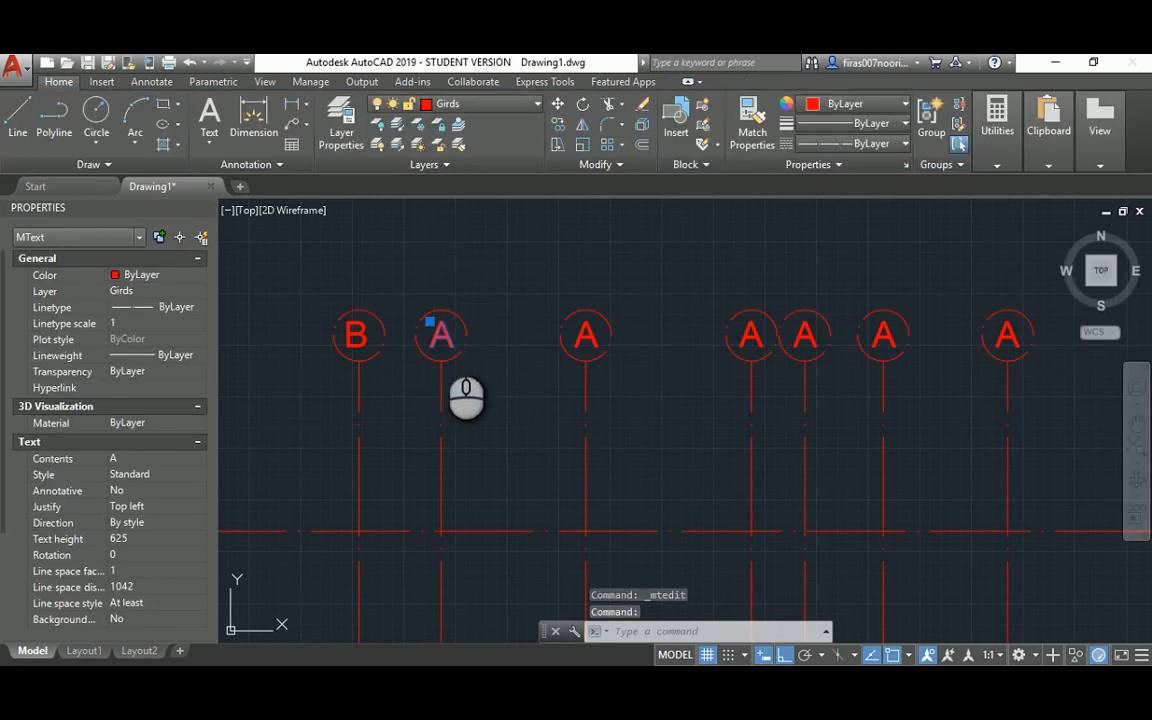
{"action": "double_click", "coordinate": [443, 337]}
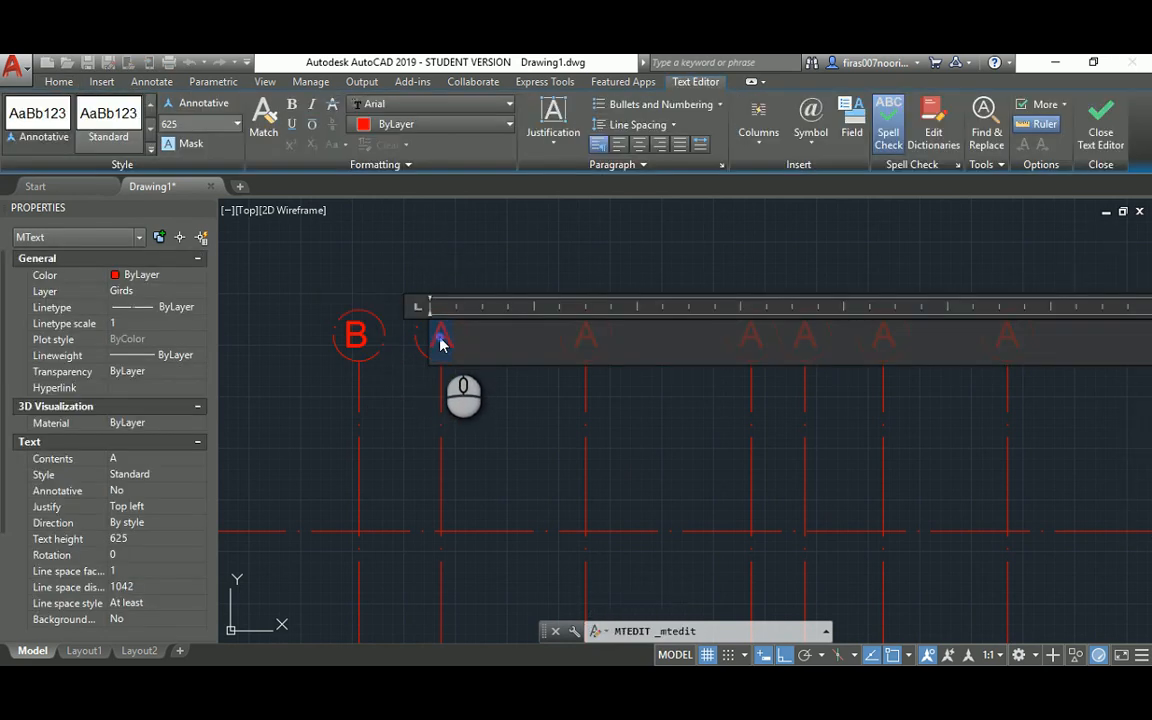
{"action": "left_click", "coordinate": [488, 263]}
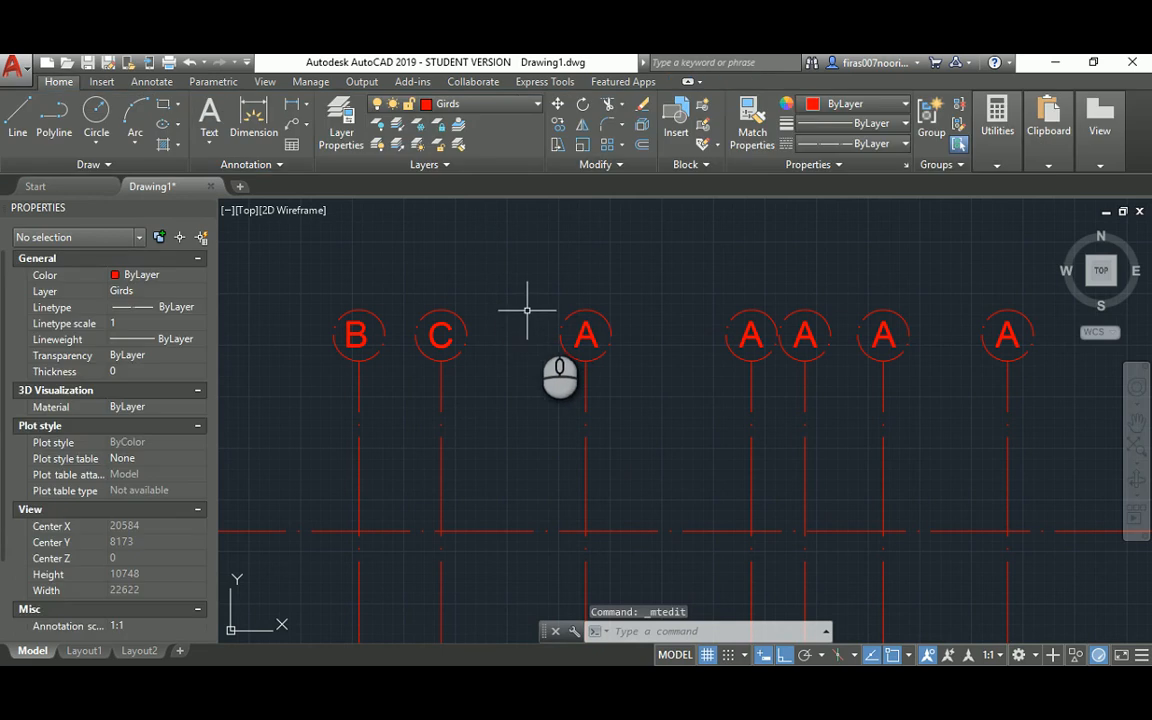
{"action": "left_click", "coordinate": [590, 327]}
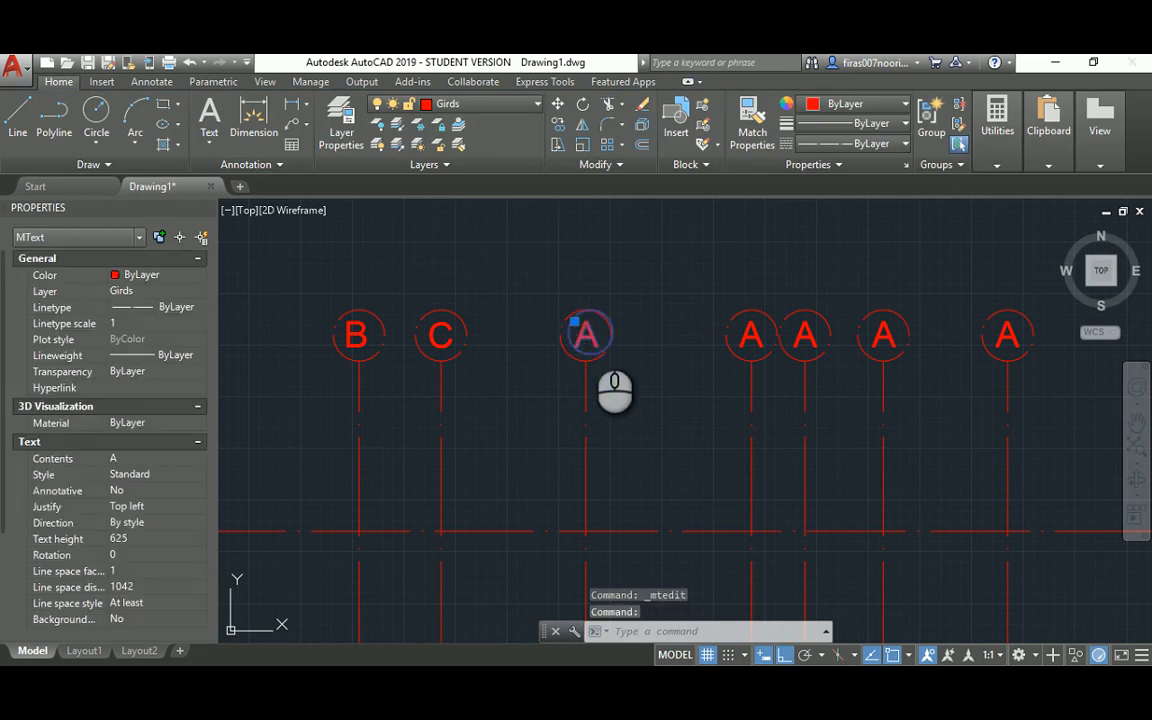
{"action": "double_click", "coordinate": [588, 335]}
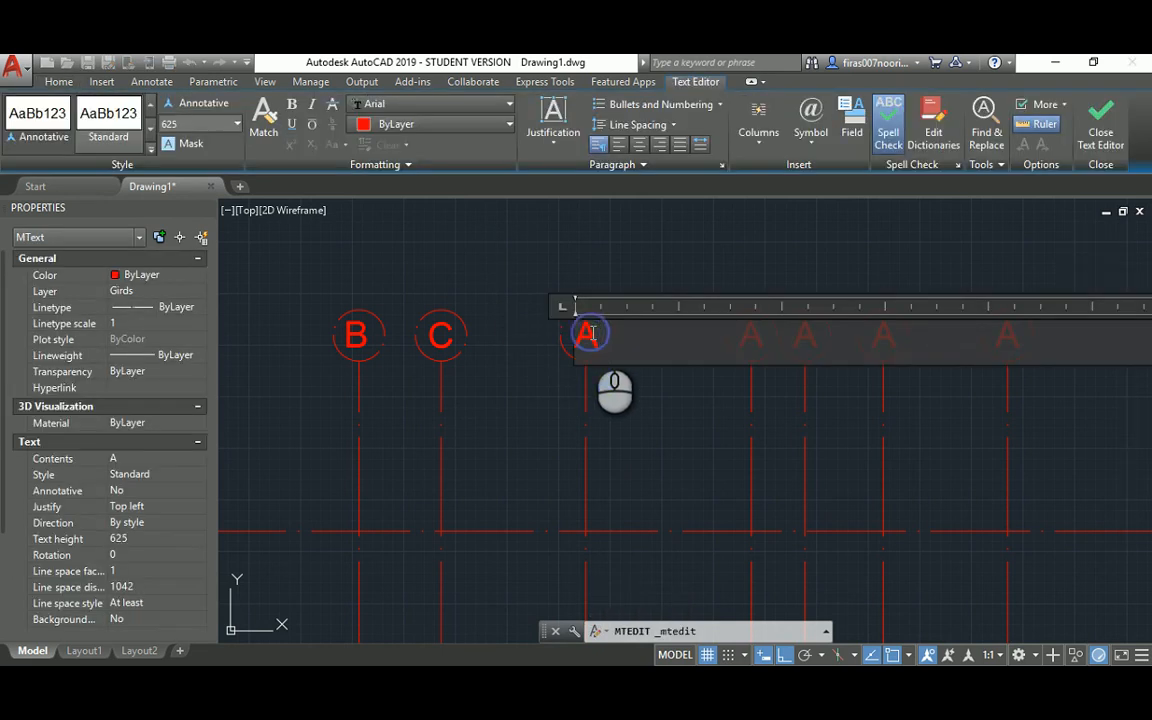
{"action": "left_click", "coordinate": [610, 272]}
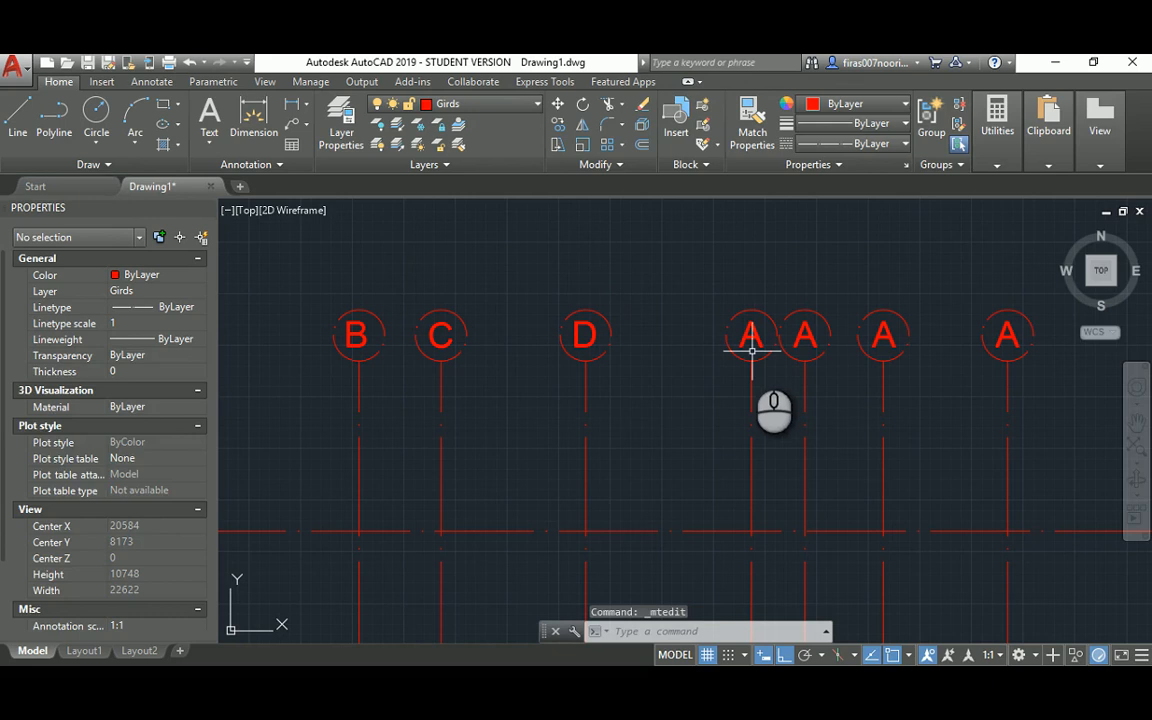
Step: Change the letters in the fifth and sixth grid bubbles of the top row to E and F
{"action": "left_click", "coordinate": [752, 338]}
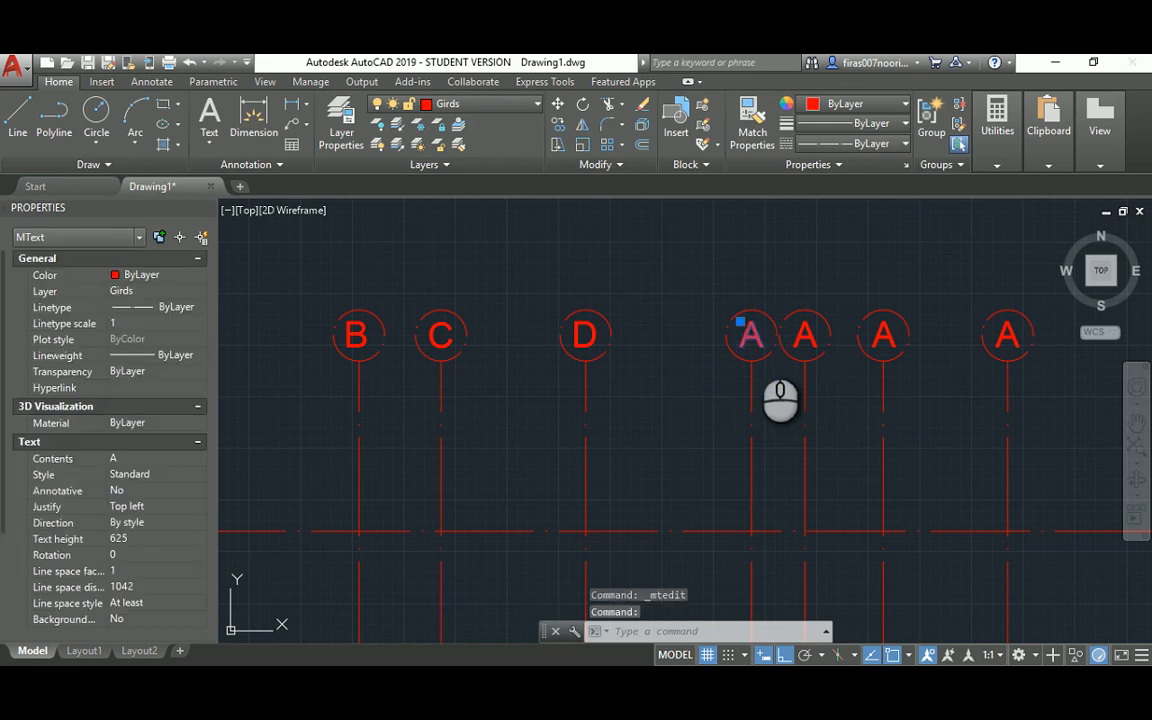
{"action": "double_click", "coordinate": [752, 338]}
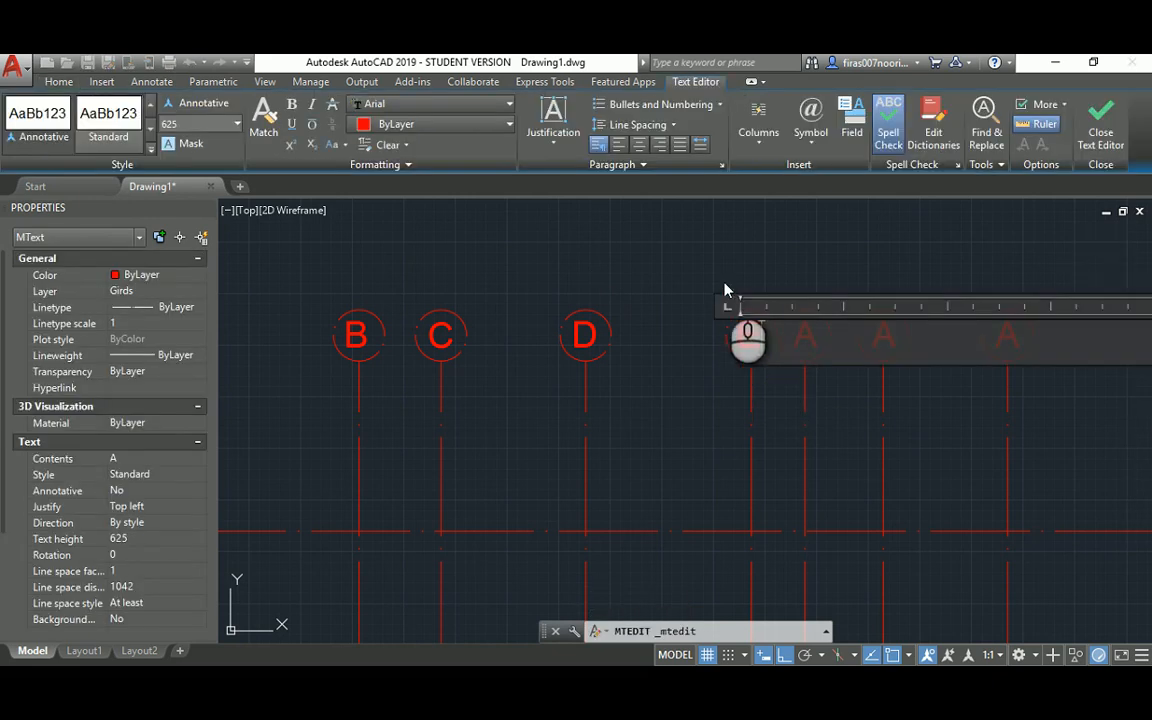
{"action": "left_click", "coordinate": [716, 258]}
{"action": "left_click", "coordinate": [797, 336]}
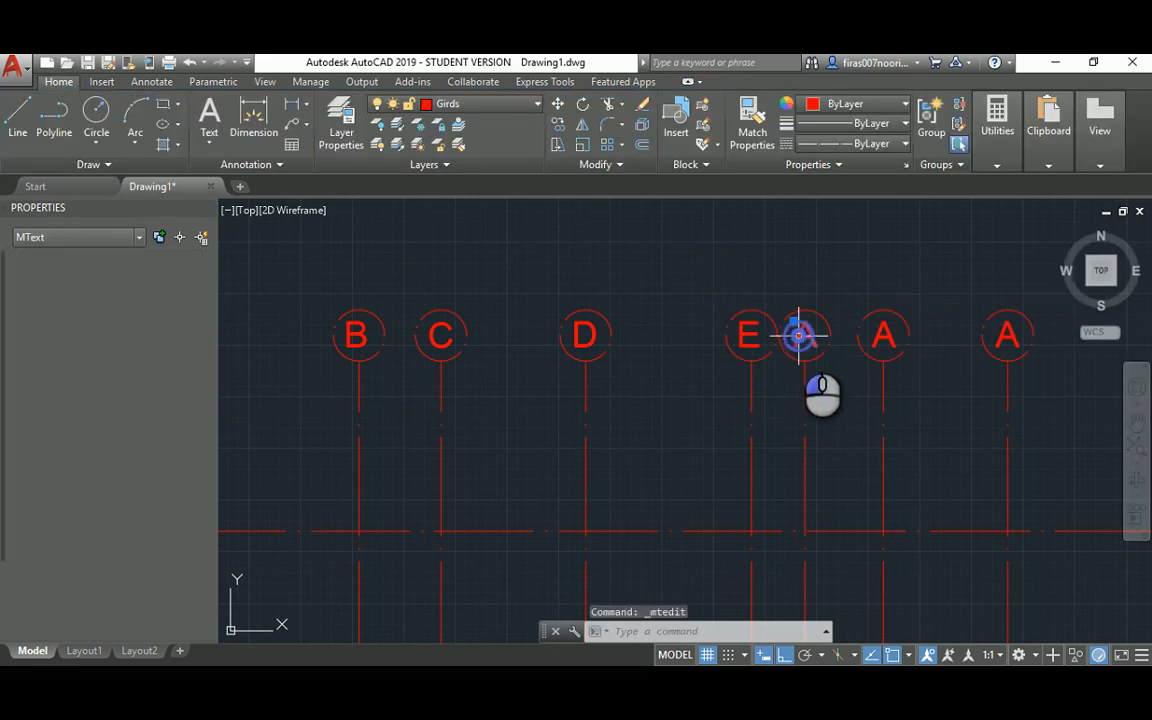
{"action": "double_click", "coordinate": [801, 339]}
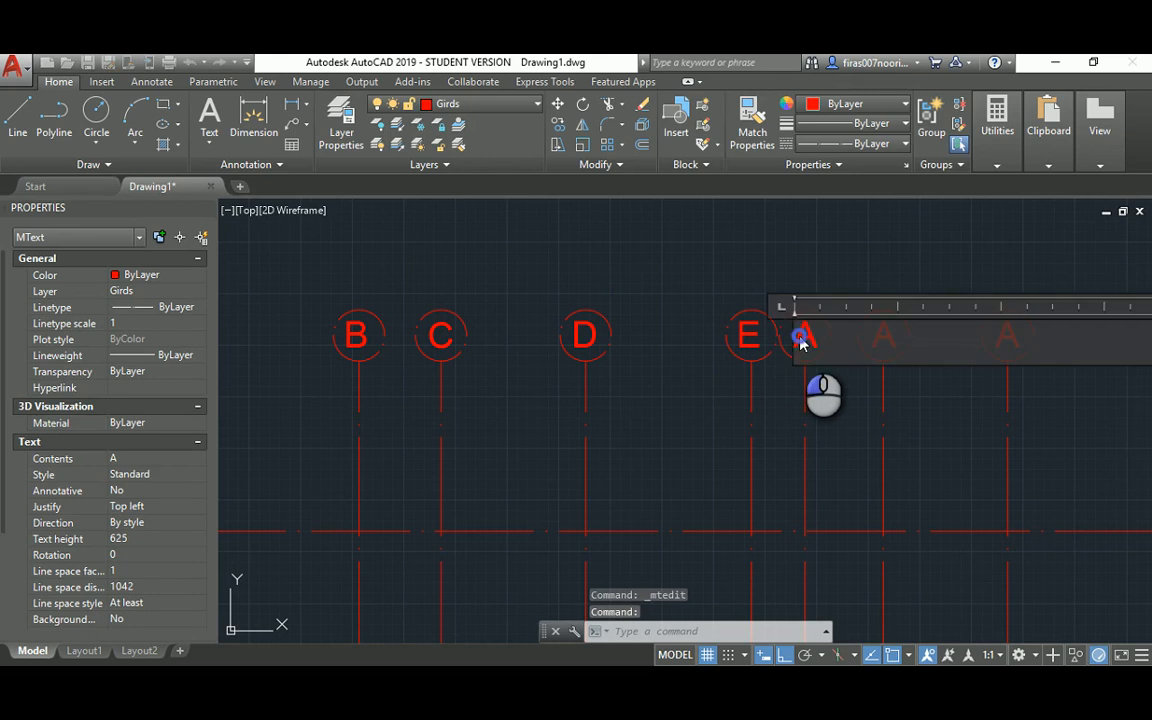
{"action": "left_click", "coordinate": [807, 266]}
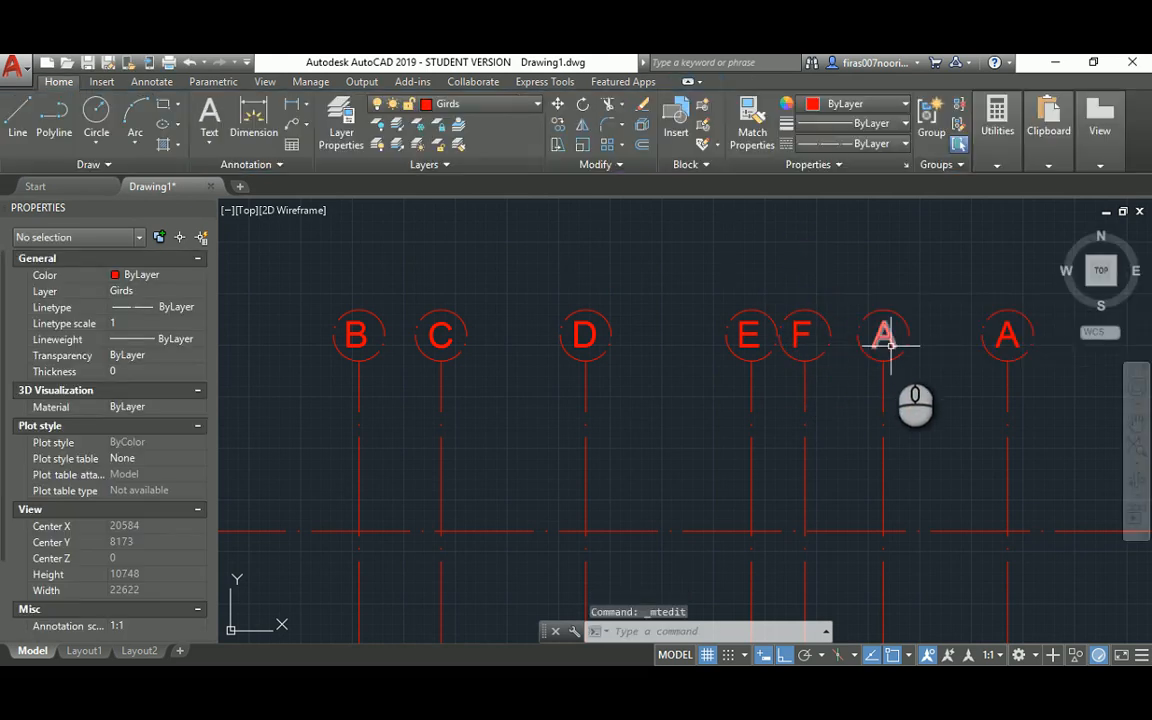
Step: Change the letter in the seventh grid bubble of the top row to G
{"action": "left_click", "coordinate": [886, 341]}
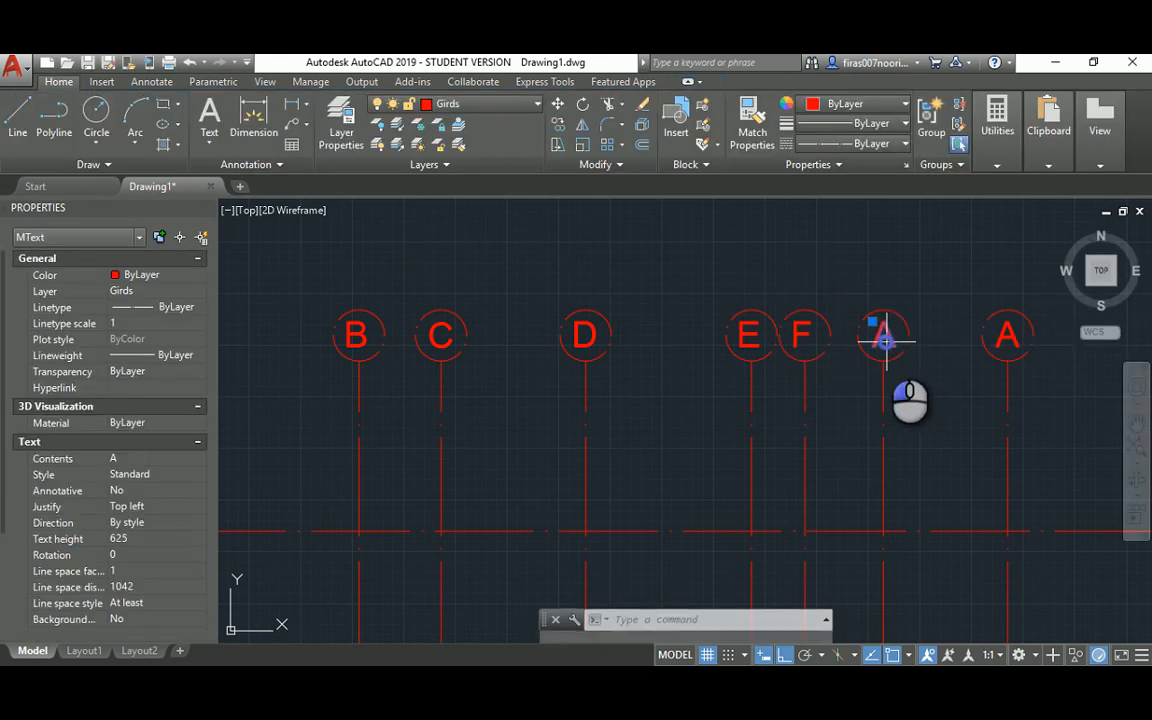
{"action": "left_click", "coordinate": [886, 340]}
{"action": "left_click", "coordinate": [886, 341]}
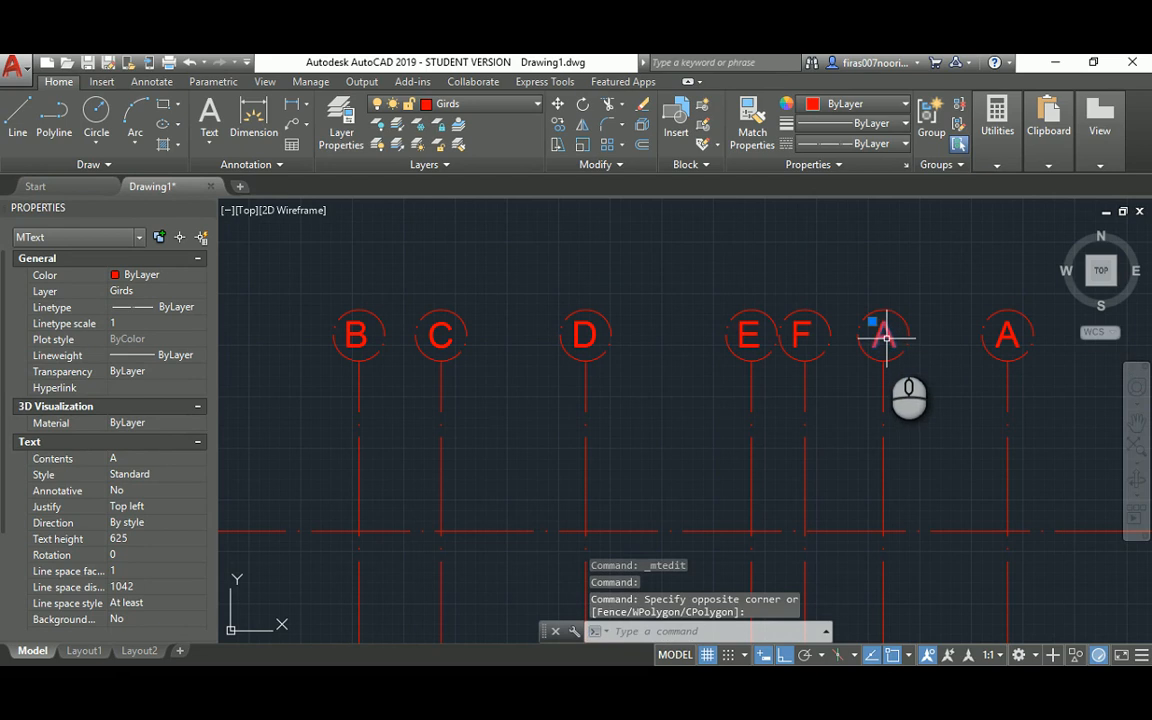
{"action": "double_click", "coordinate": [885, 341]}
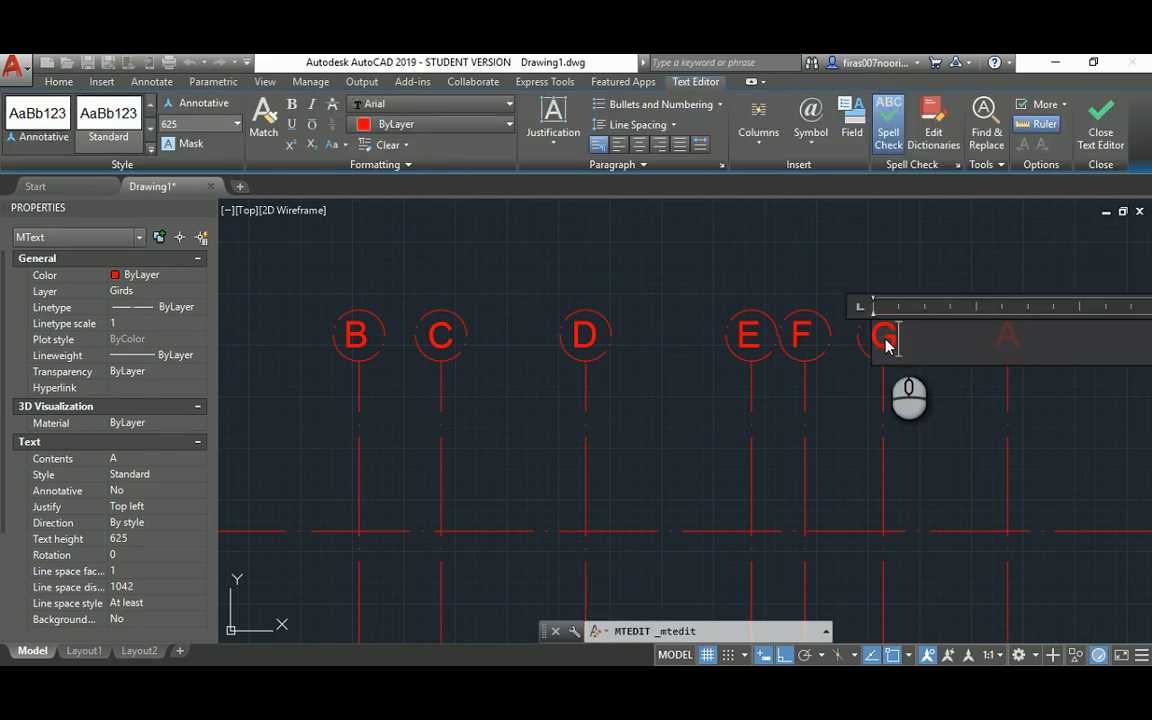
{"action": "left_click", "coordinate": [877, 254]}
Step: Change the letter in the last grid bubble of the top row to H
{"action": "middle_click_drag", "start_coordinate": [902, 252], "coordinate": [647, 272]}
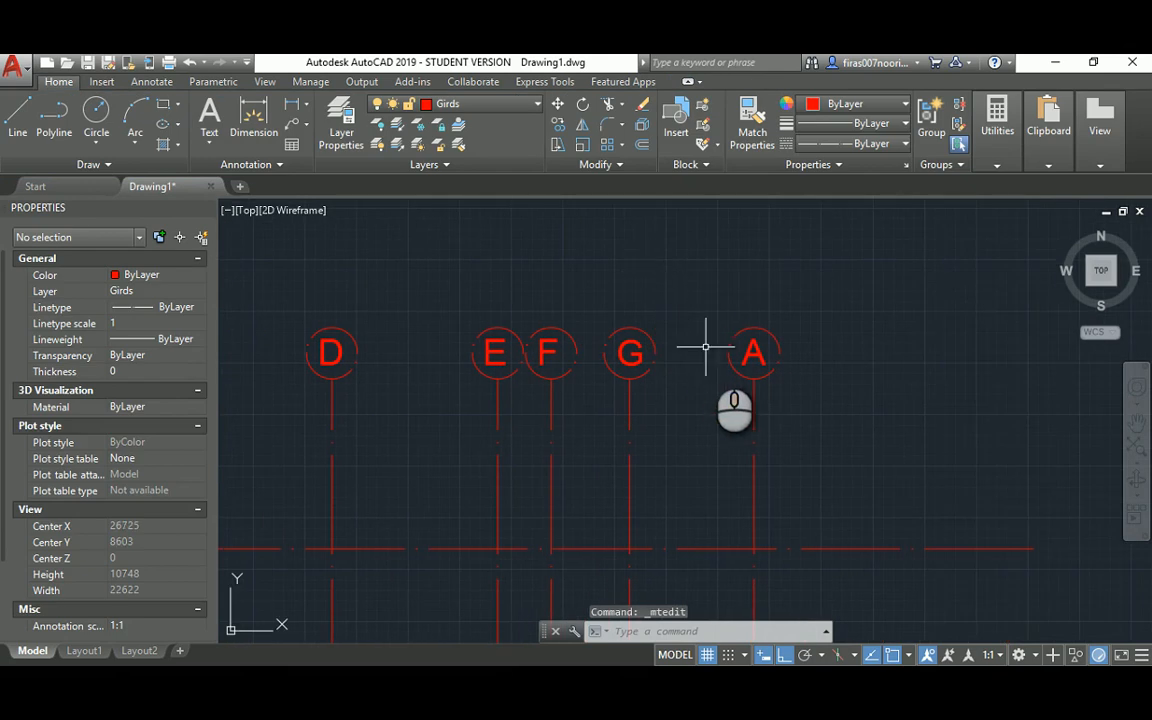
{"action": "left_click", "coordinate": [753, 352]}
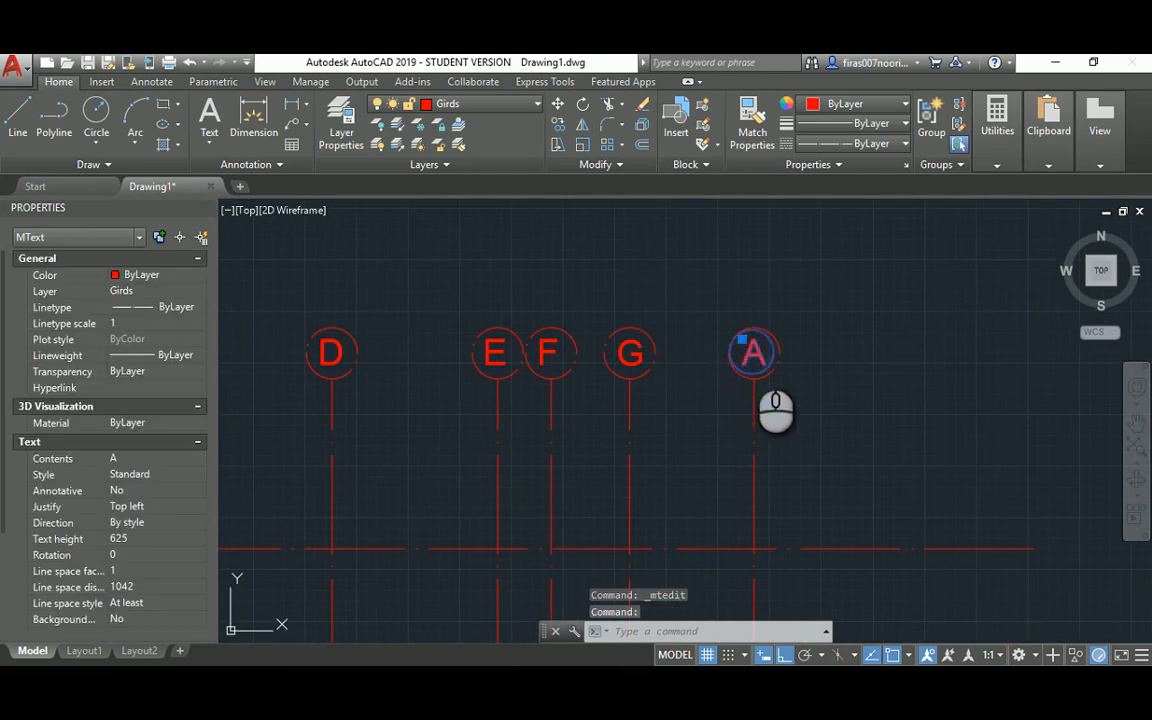
{"action": "double_click", "coordinate": [753, 352]}
{"action": "left_click", "coordinate": [752, 353]}
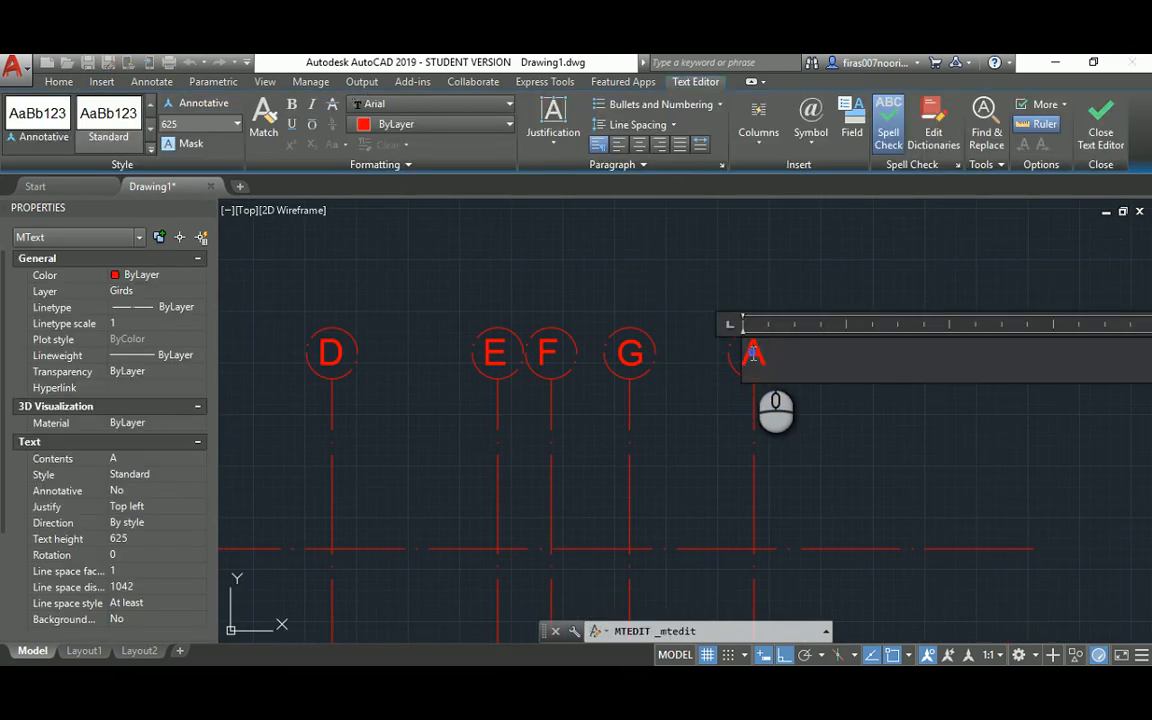
{"action": "left_click", "coordinate": [687, 270]}
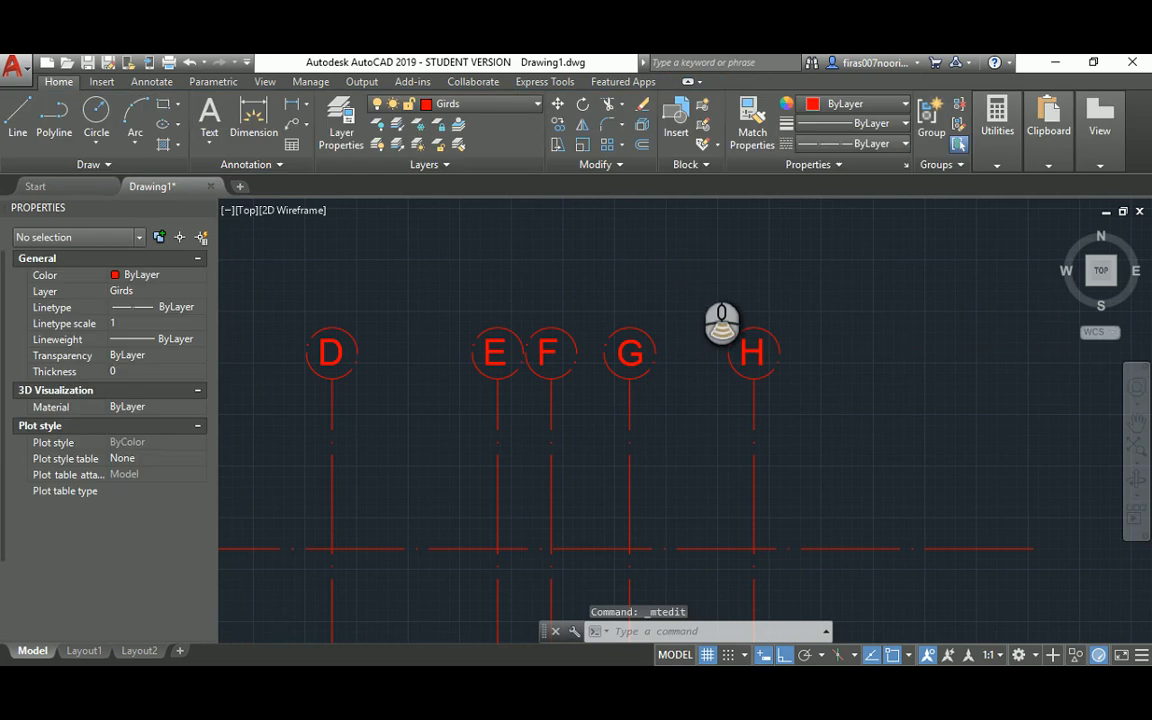
Step: Copy the whole row of bubbles A to H straight down to the bottom ends of the vertical grid lines
{"action": "scroll", "coordinate": [698, 265], "scroll_direction": "down", "scroll_amount": 3}
{"action": "key", "text": "Escape"}
{"action": "key", "text": "Escape"}
{"action": "scroll", "coordinate": [544, 273], "scroll_direction": "up", "scroll_amount": 1}
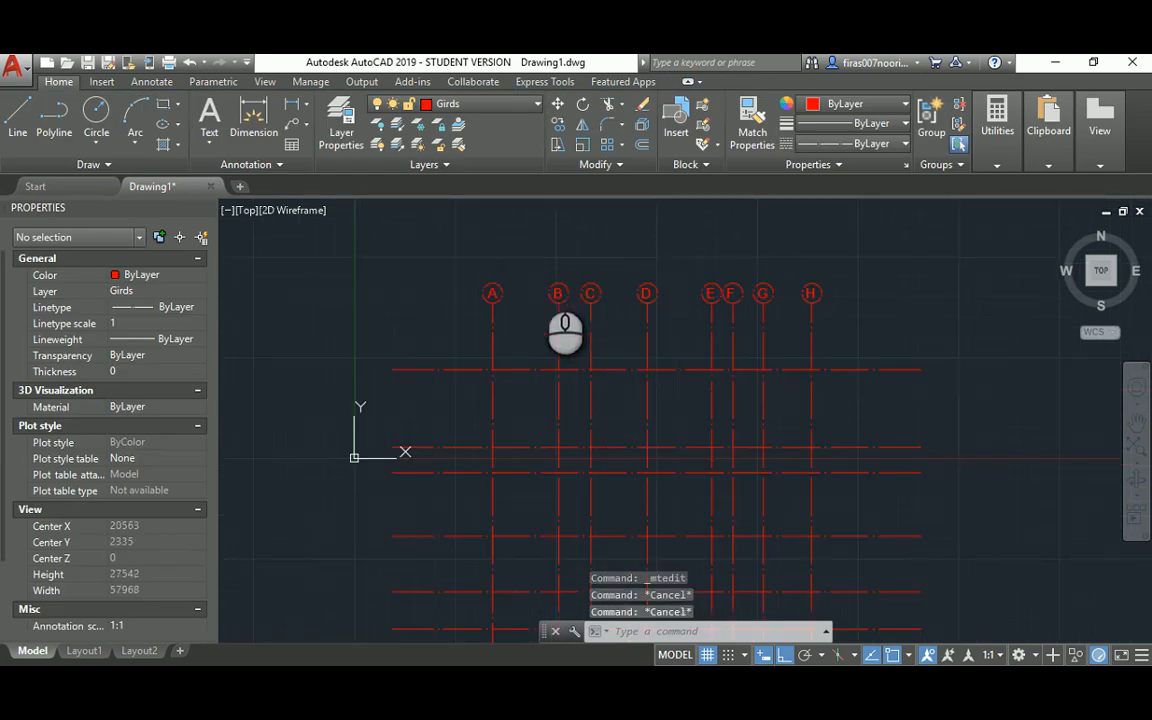
{"action": "type", "text": "co"}
{"action": "key", "text": "Return"}
{"action": "left_click", "coordinate": [449, 257]}
{"action": "left_click", "coordinate": [800, 306]}
{"action": "key", "text": "Return"}
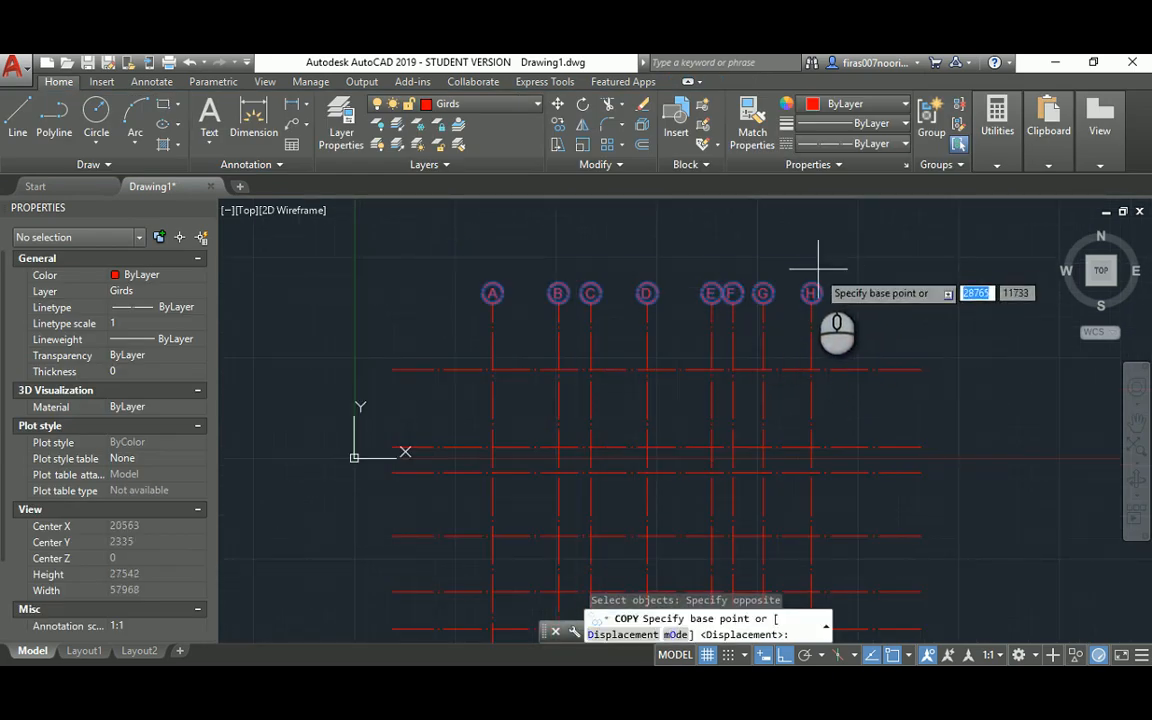
{"action": "left_click", "coordinate": [812, 291]}
{"action": "scroll", "coordinate": [810, 300], "scroll_direction": "down", "scroll_amount": 2}
{"action": "middle_click_drag", "start_coordinate": [790, 390], "coordinate": [783, 316]}
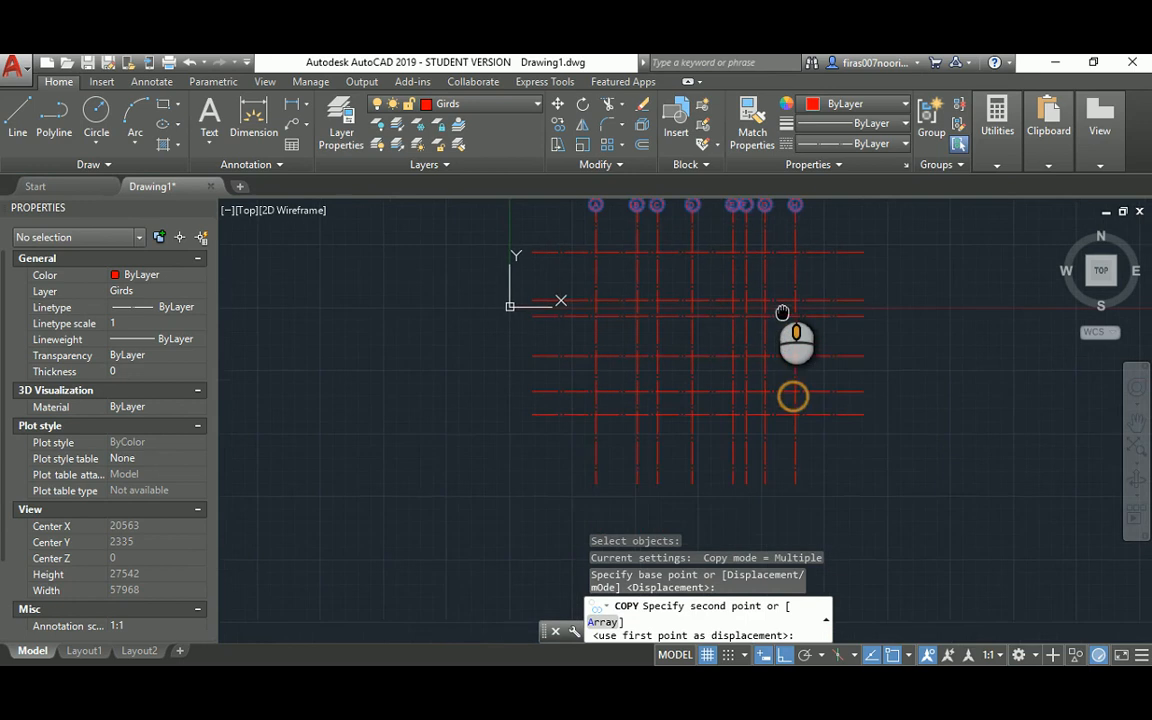
{"action": "scroll", "coordinate": [784, 421], "scroll_direction": "up", "scroll_amount": 5}
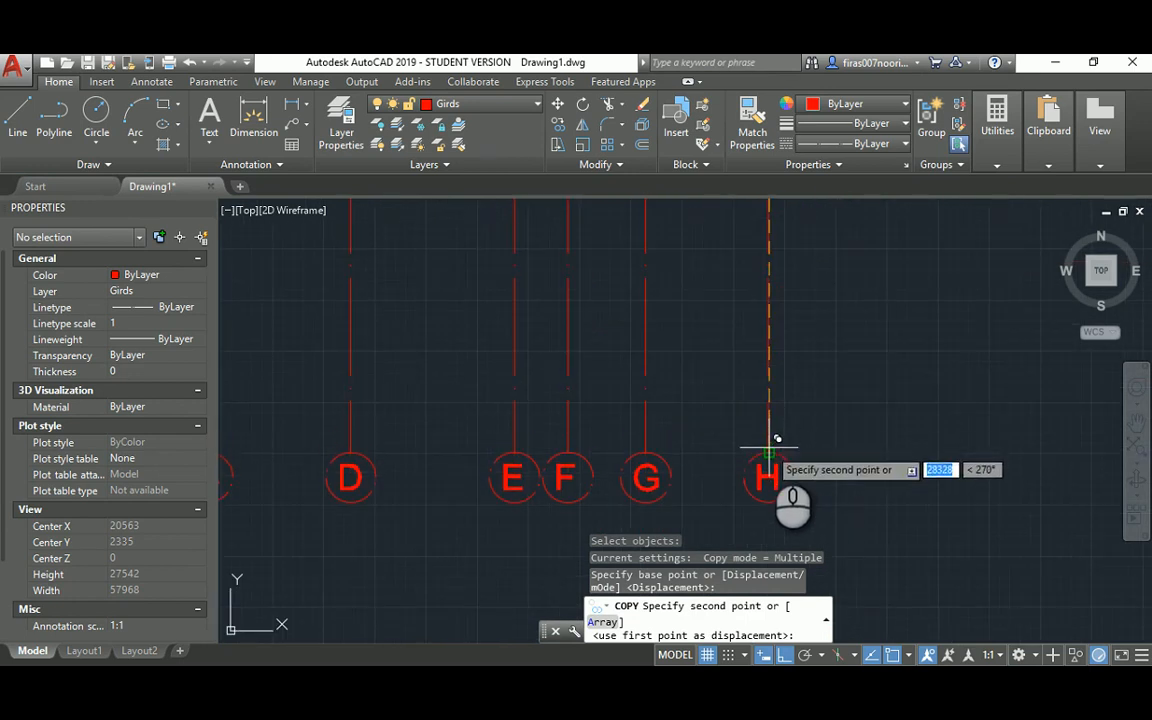
{"action": "left_click", "coordinate": [770, 432]}
{"action": "scroll", "coordinate": [831, 383], "scroll_direction": "down", "scroll_amount": 2}
{"action": "key", "text": "Escape"}
Step: Stretch the lower ends of the vertical grid lines upward together with their bubbles A to H, closer to the lowest horizontal grid line
{"action": "type", "text": "s"}
{"action": "key", "text": "Return"}
{"action": "left_click", "coordinate": [864, 370]}
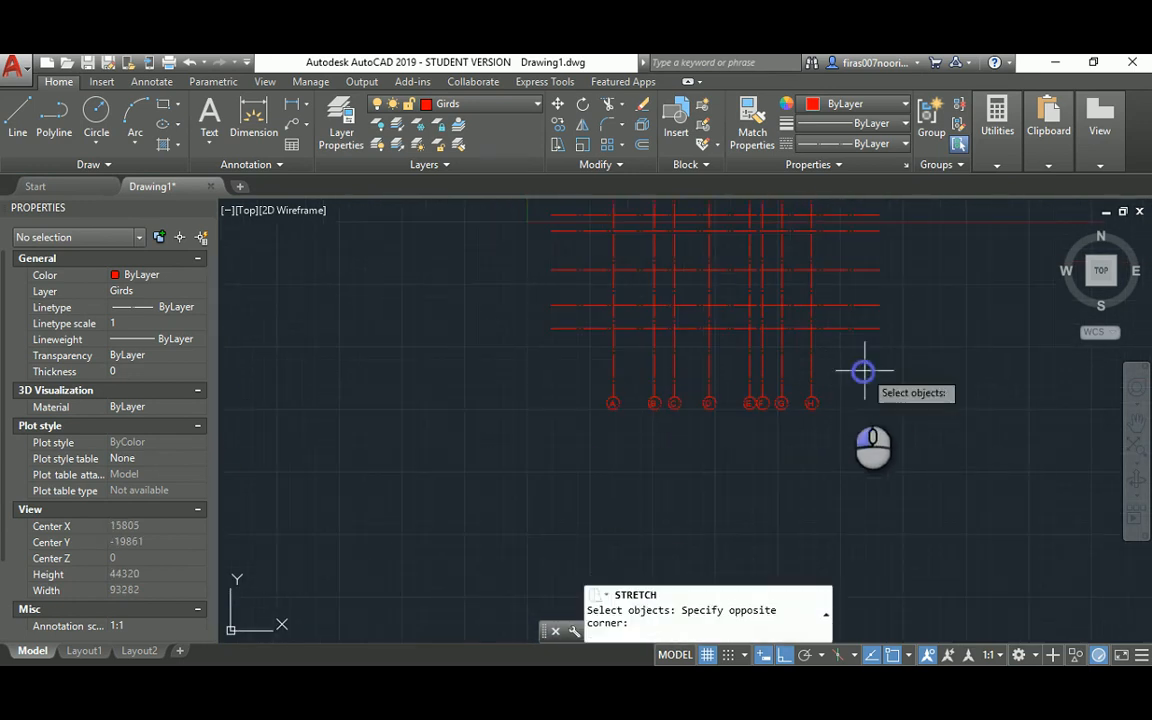
{"action": "left_click", "coordinate": [597, 445]}
{"action": "scroll", "coordinate": [783, 380], "scroll_direction": "up", "scroll_amount": 4}
{"action": "key", "text": "Return"}
{"action": "left_click", "coordinate": [913, 376]}
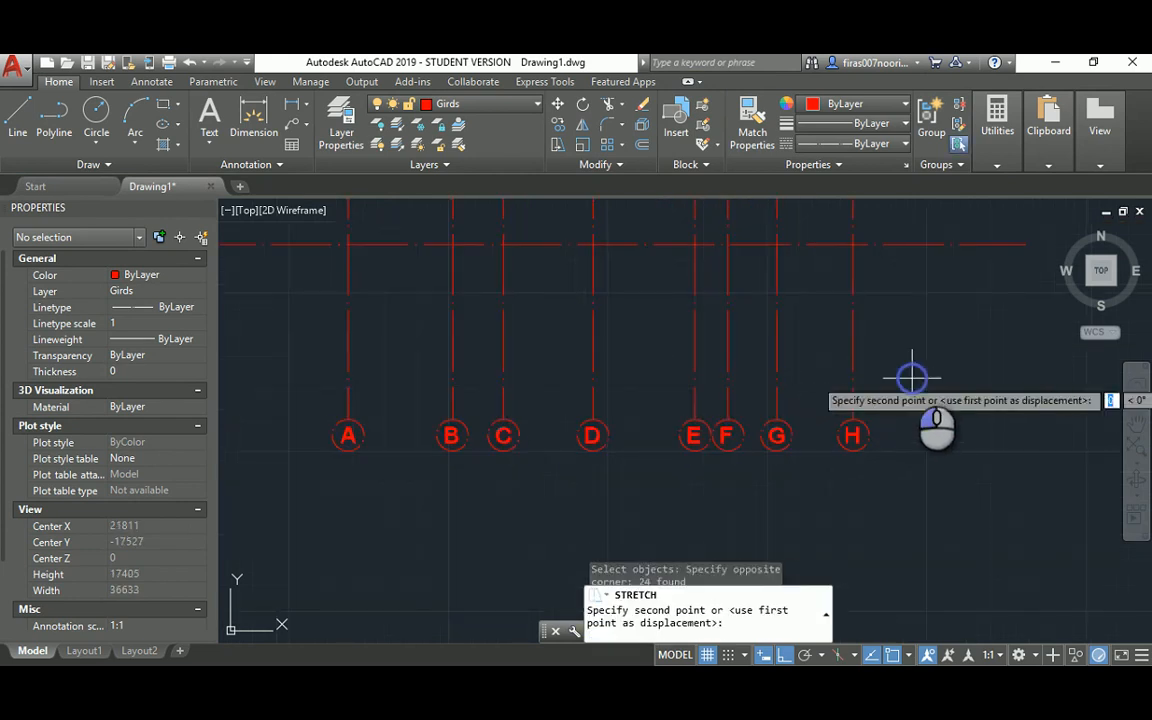
{"action": "scroll", "coordinate": [920, 346], "scroll_direction": "down", "scroll_amount": 4}
{"action": "key", "text": "Escape"}
{"action": "key", "text": "Escape"}
{"action": "key", "text": "Escape"}
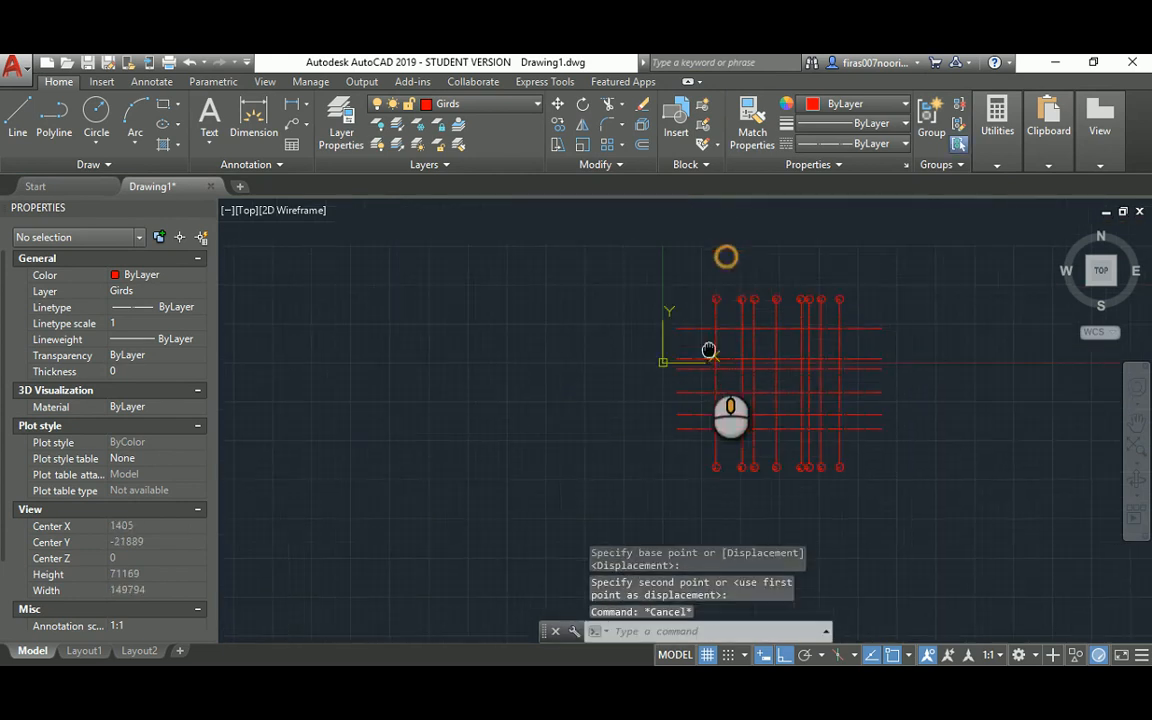
Step: Copy the upper bubble A onto the left end of the topmost horizontal grid line
{"action": "scroll", "coordinate": [710, 350], "scroll_direction": "up", "scroll_amount": 4}
{"action": "type", "text": "co"}
{"action": "key", "text": "Return"}
{"action": "left_click", "coordinate": [681, 288]}
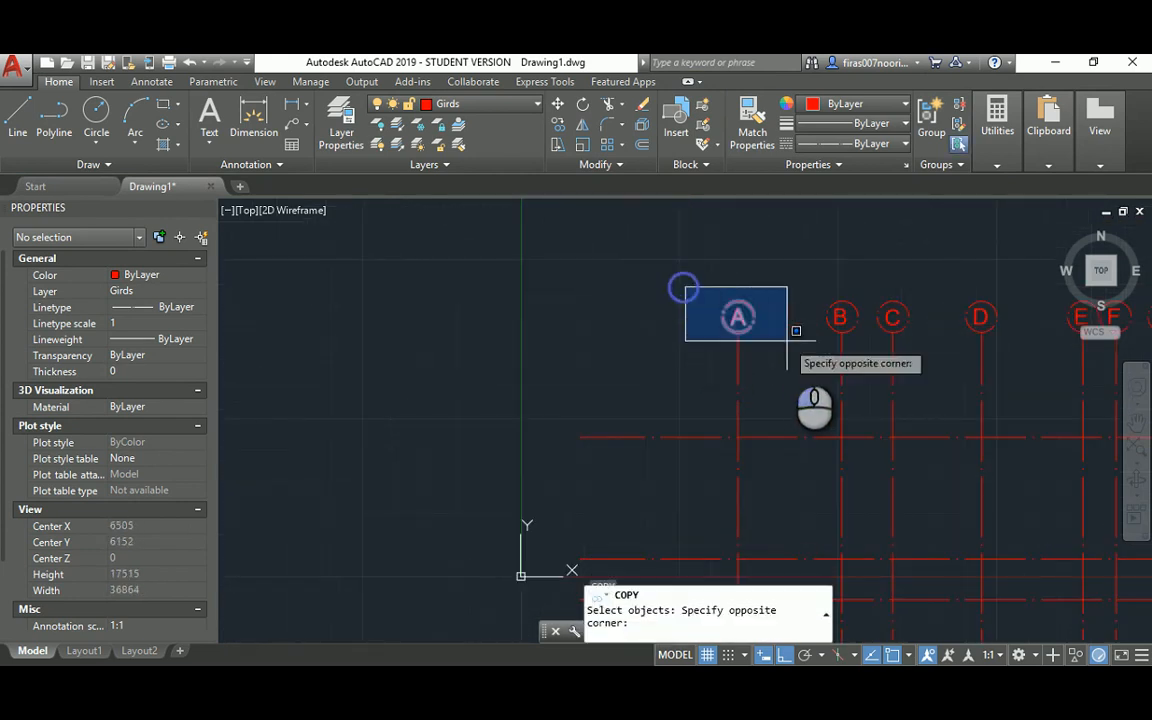
{"action": "left_click", "coordinate": [784, 334]}
{"action": "key", "text": "Return"}
{"action": "left_click", "coordinate": [752, 316]}
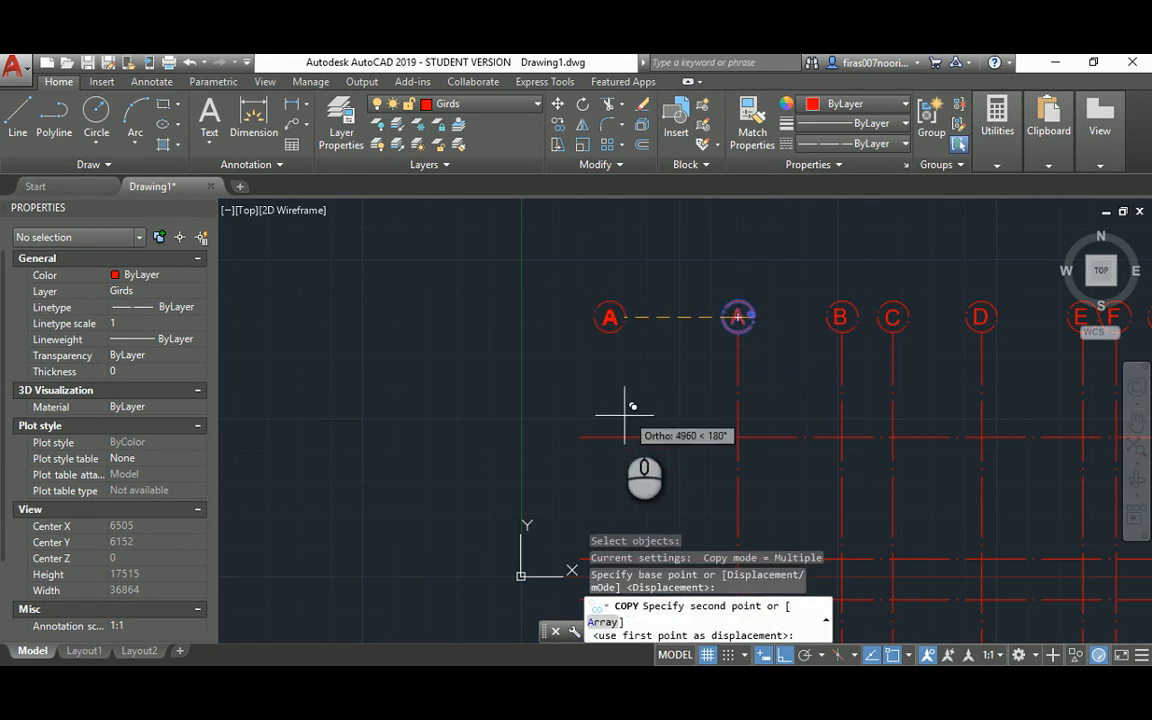
{"action": "left_click", "coordinate": [578, 437]}
{"action": "key", "text": "Escape"}
{"action": "scroll", "coordinate": [555, 452], "scroll_direction": "up", "scroll_amount": 4}
{"action": "key", "text": "Escape"}
{"action": "key", "text": "Escape"}
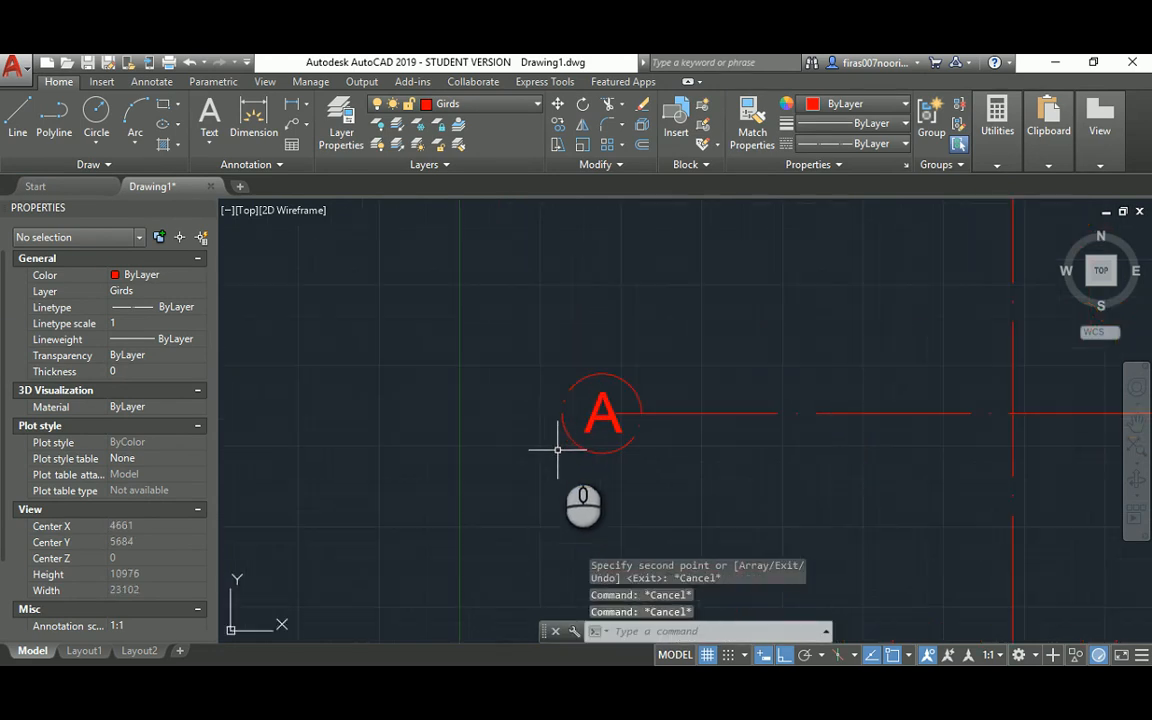
Step: Move the copied bubble A left so its right quadrant touches the end of the topmost horizontal grid line
{"action": "type", "text": "m"}
{"action": "key", "text": "Return"}
{"action": "left_click", "coordinate": [509, 375]}
{"action": "left_click", "coordinate": [673, 485]}
{"action": "key", "text": "Return"}
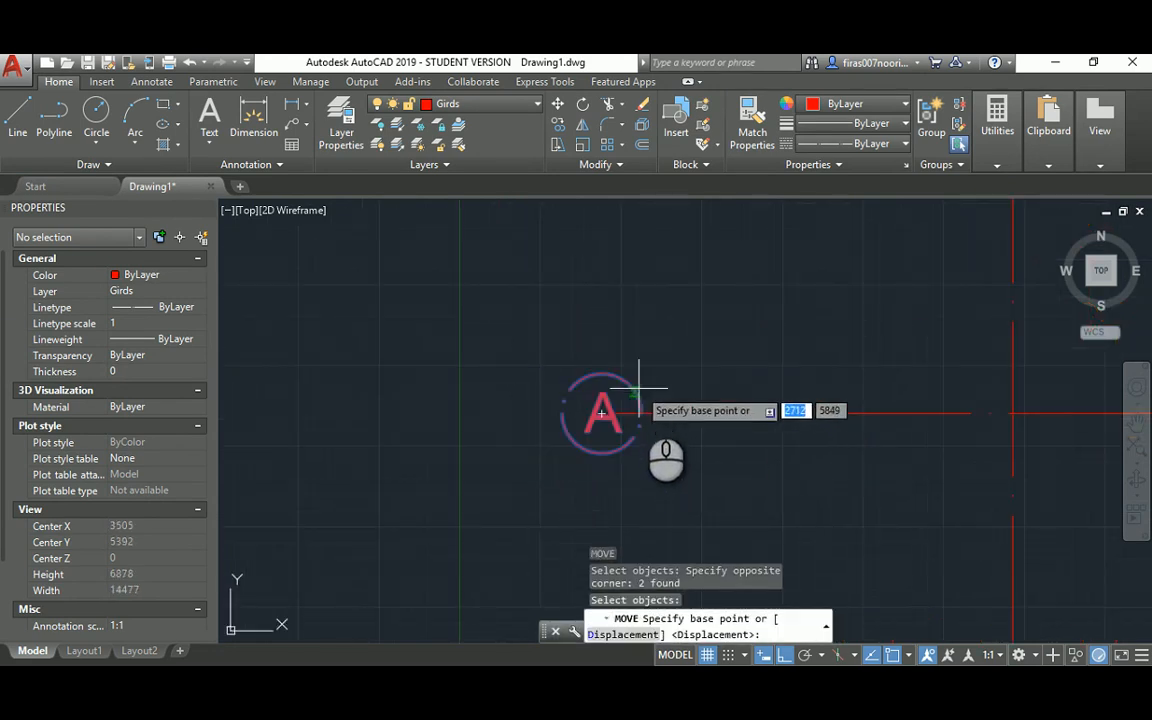
{"action": "left_click", "coordinate": [641, 400]}
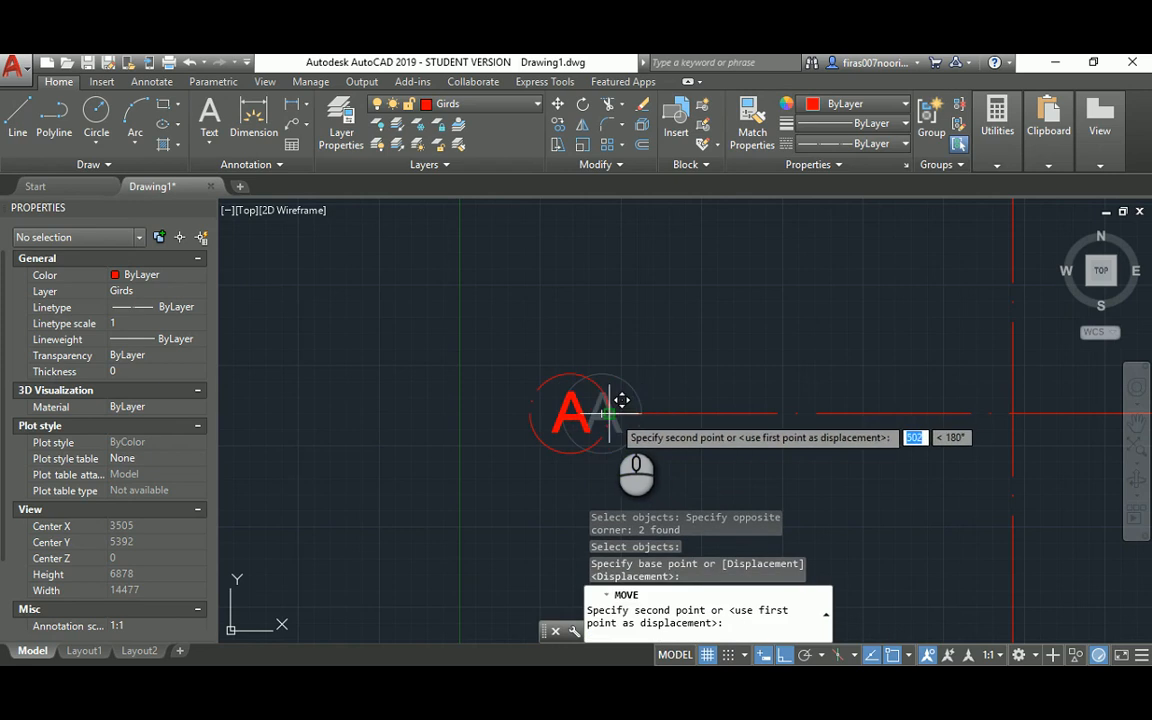
{"action": "key", "text": "Escape"}
{"action": "key", "text": "Escape"}
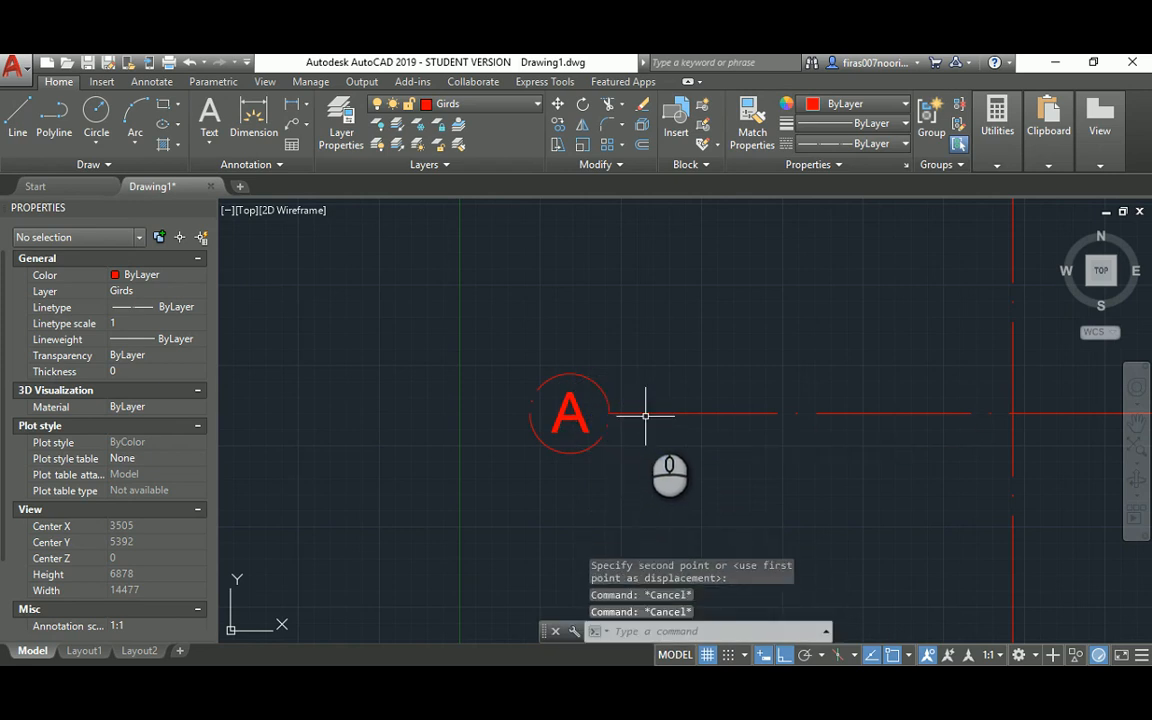
Step: Turn off the Nearest object snap mode in the drafting settings
{"action": "type", "text": "os"}
{"action": "key", "text": "Return"}
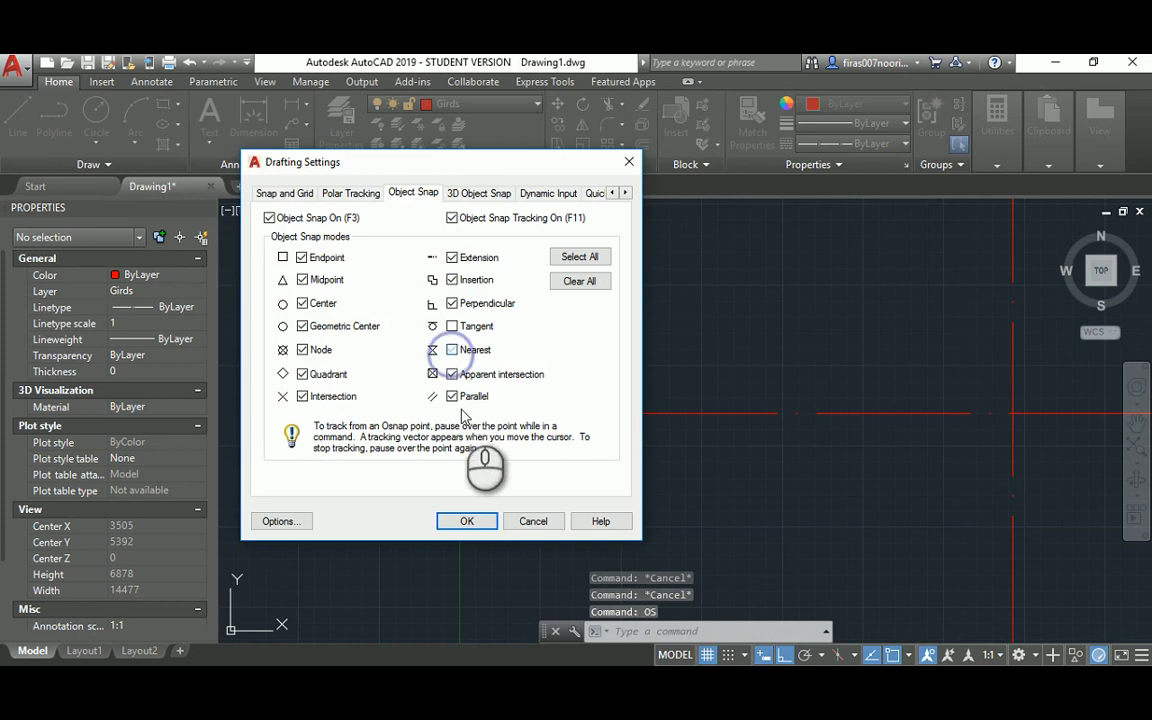
{"action": "left_click", "coordinate": [464, 520]}
Step: Check the row numbering in the plan image in Photos, and change the topmost horizontal grid line's bubble text to 1 back in AutoCAD
{"action": "key", "text": "alt+Tab"}
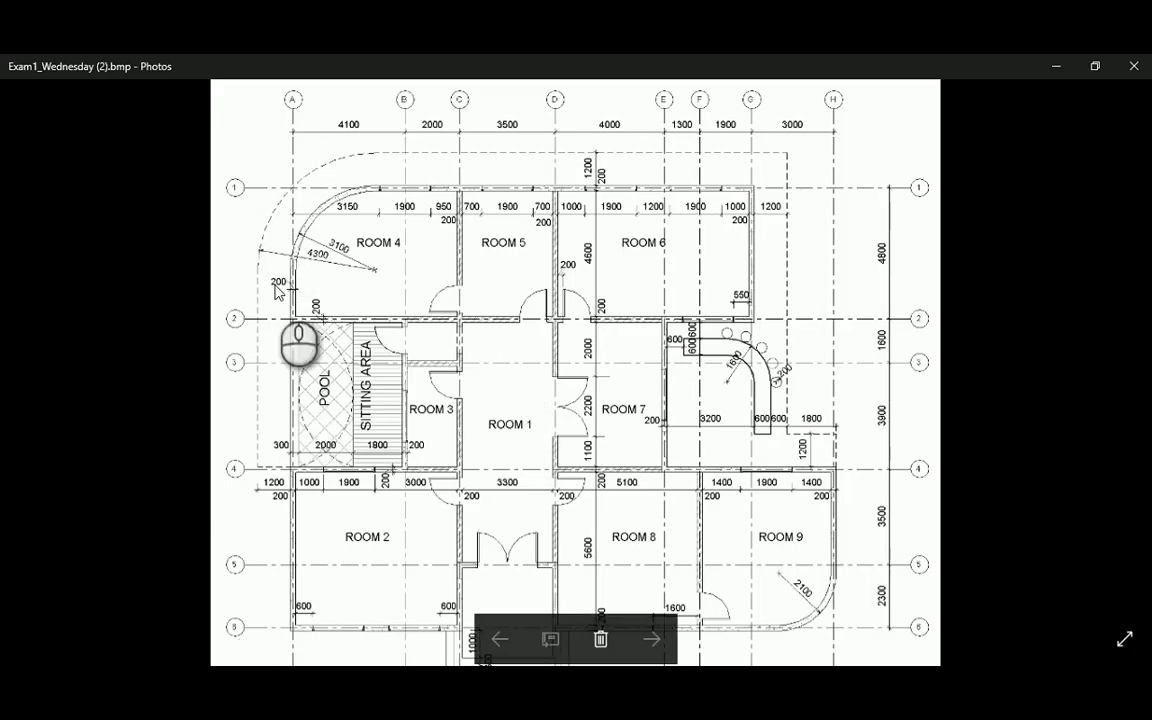
{"action": "key", "text": "alt+Tab"}
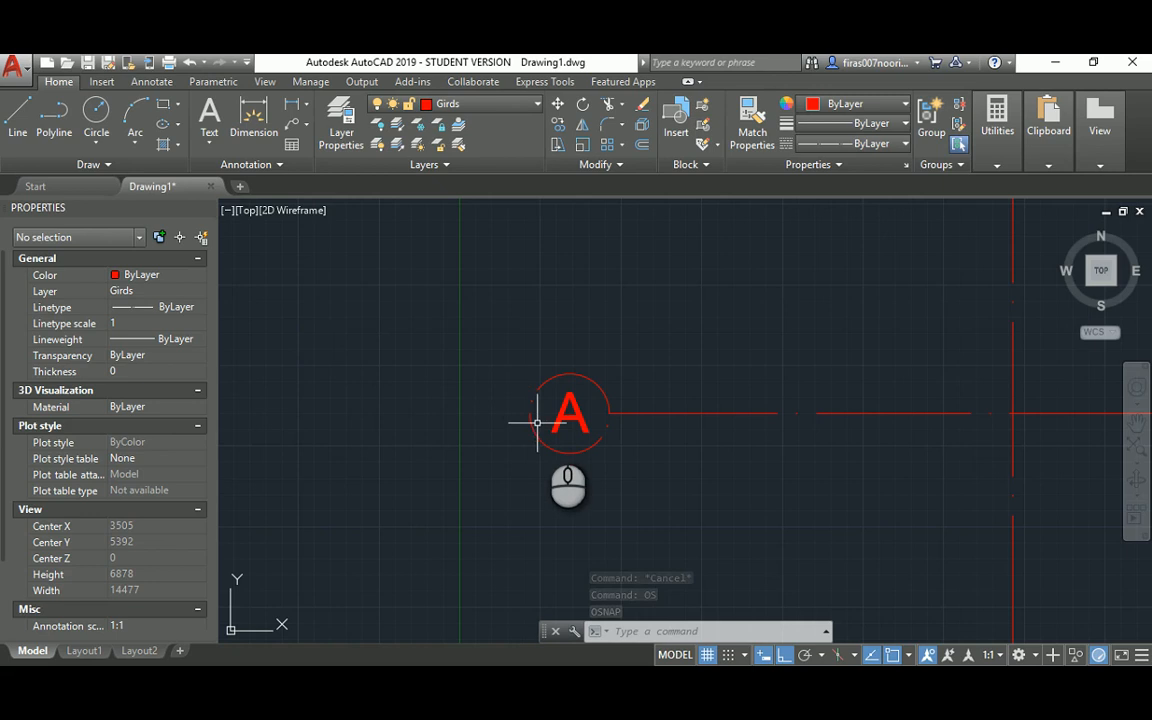
{"action": "key", "text": "Escape"}
{"action": "left_click", "coordinate": [563, 405]}
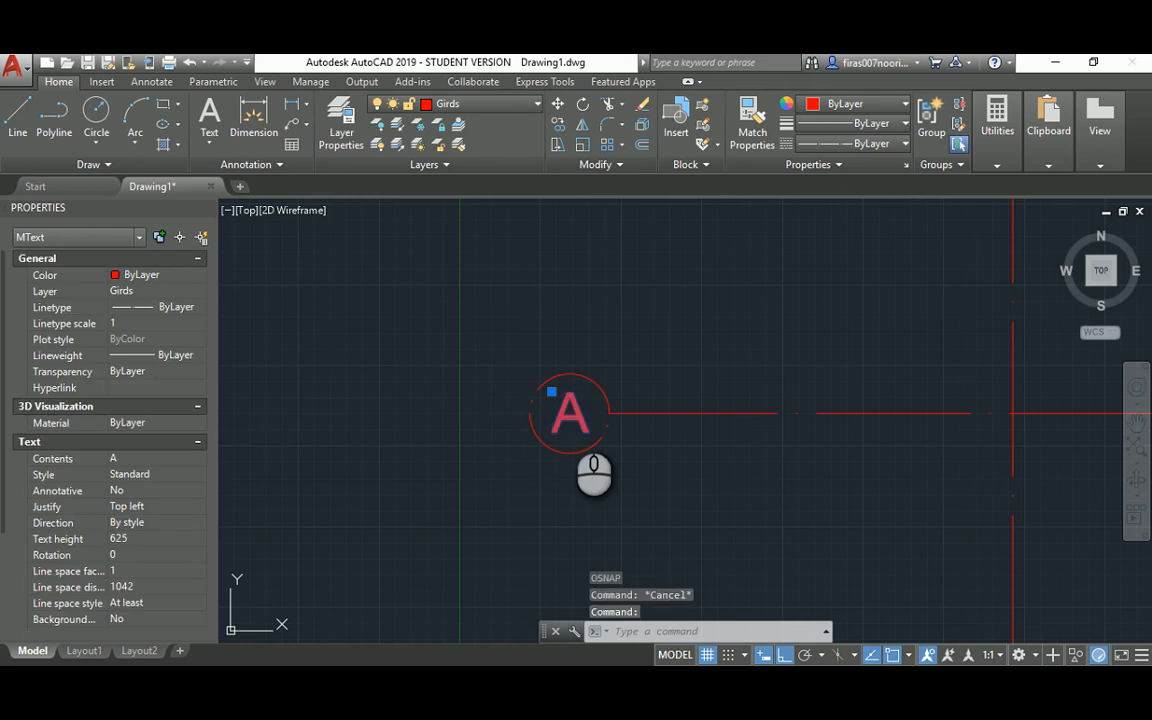
{"action": "double_click", "coordinate": [570, 415]}
{"action": "left_click", "coordinate": [476, 403]}
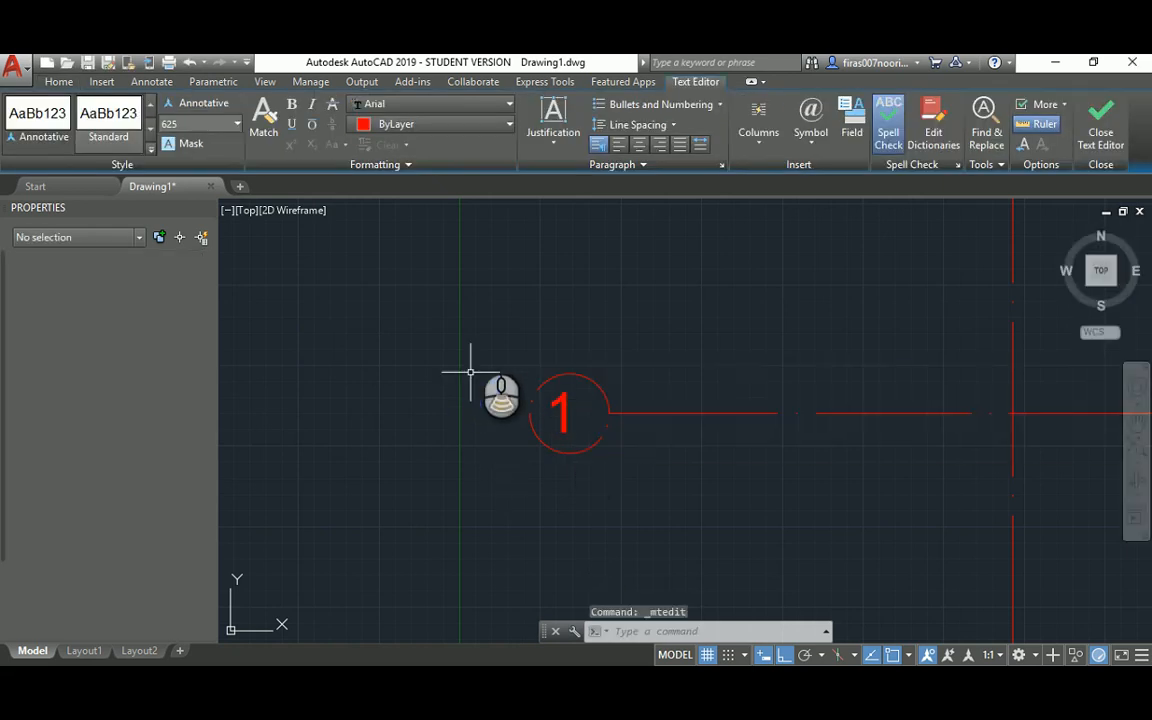
Step: Copy bubble 1 to the left ends of the other five horizontal grid lines below it
{"action": "scroll", "coordinate": [478, 337], "scroll_direction": "down", "scroll_amount": 5}
{"action": "key", "text": "Escape"}
{"action": "key", "text": "Escape"}
{"action": "type", "text": "co"}
{"action": "key", "text": "Return"}
{"action": "left_click", "coordinate": [473, 316]}
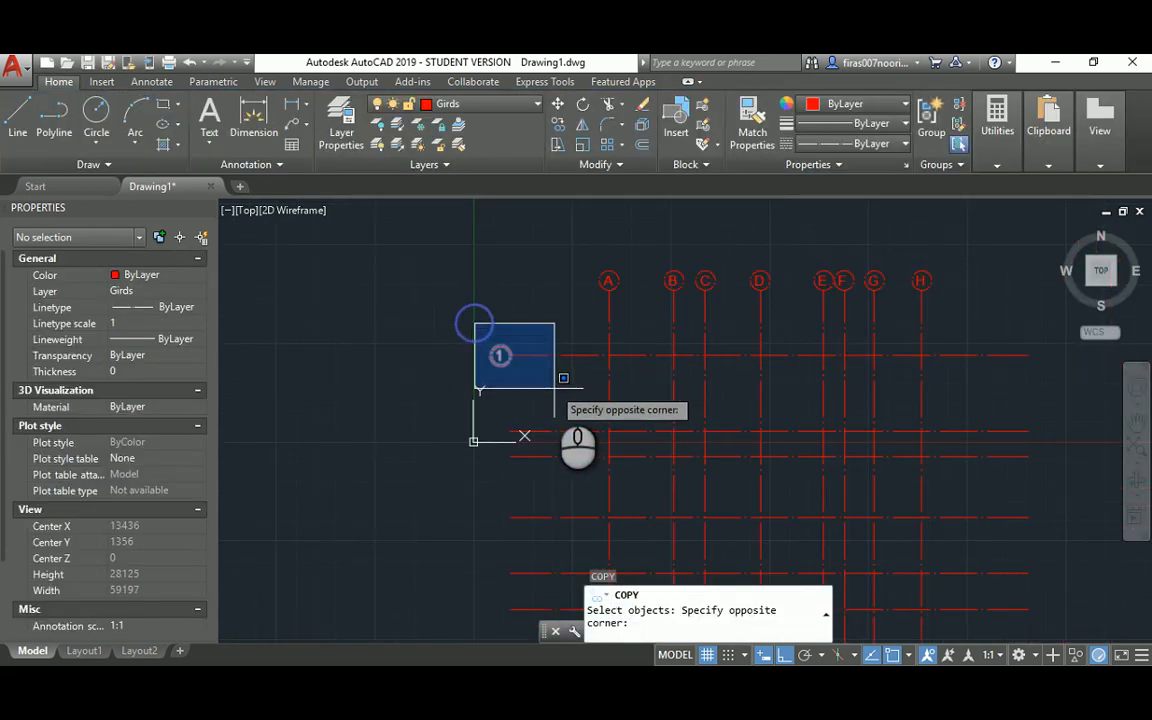
{"action": "left_click", "coordinate": [553, 391]}
{"action": "key", "text": "Return"}
{"action": "left_click", "coordinate": [501, 357]}
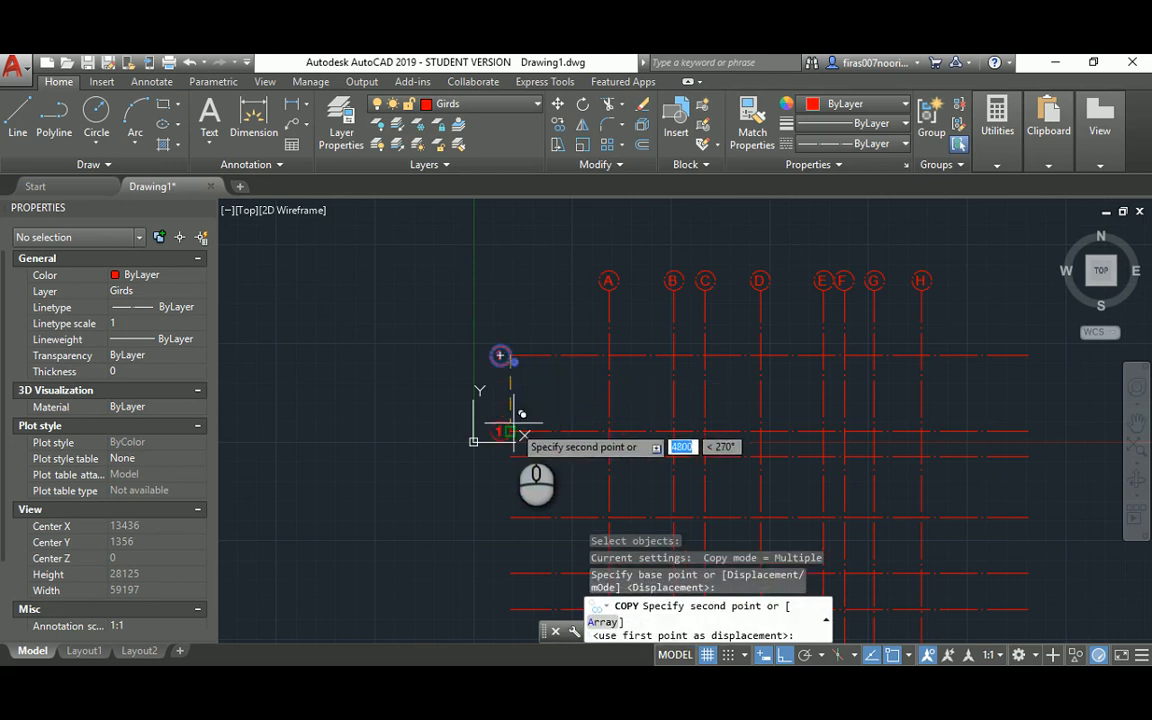
{"action": "left_click", "coordinate": [510, 431]}
{"action": "left_click", "coordinate": [508, 457]}
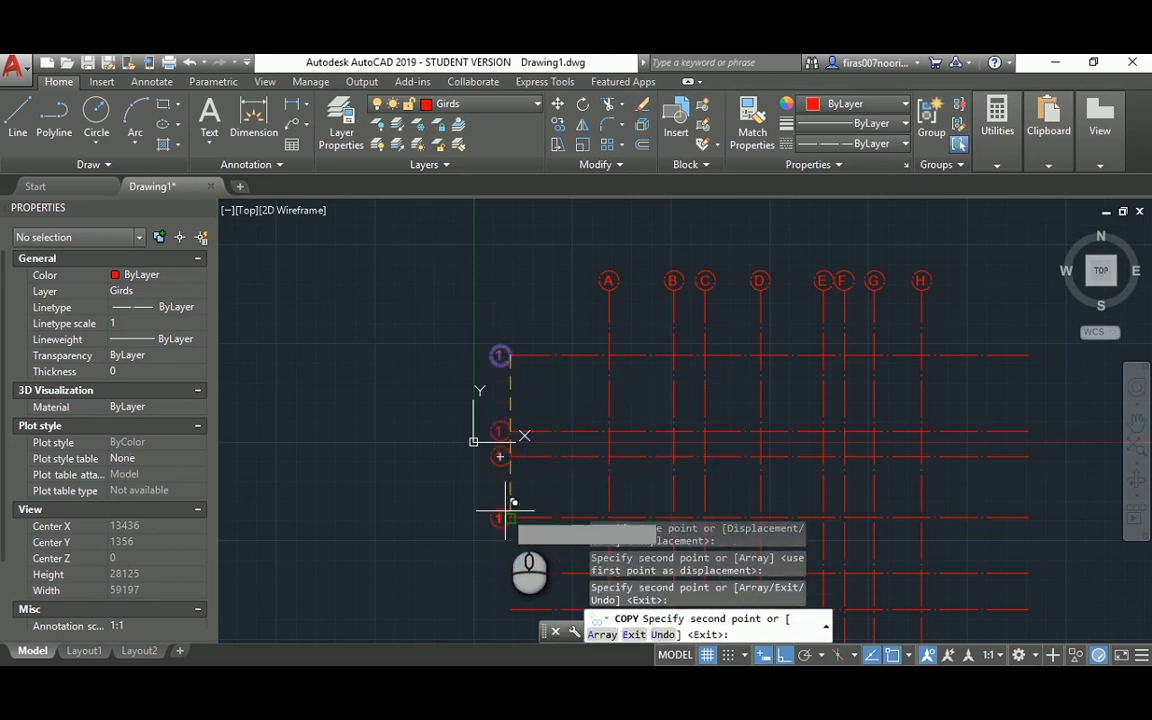
{"action": "left_click", "coordinate": [506, 517]}
{"action": "left_click", "coordinate": [501, 569]}
{"action": "middle_click_drag", "start_coordinate": [501, 569], "coordinate": [466, 387]}
{"action": "key", "text": "Escape"}
{"action": "key", "text": "Escape"}
{"action": "key", "text": "Escape"}
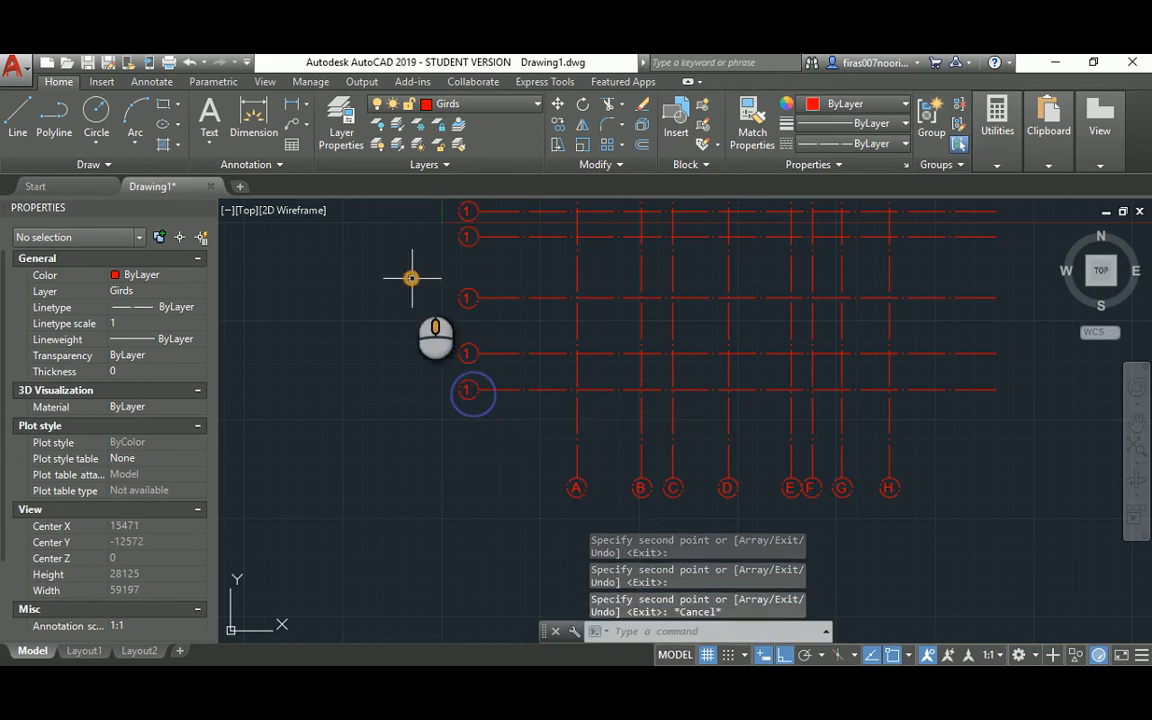
Step: Change the number in the left bubble of the second horizontal grid line to 2
{"action": "scroll", "coordinate": [405, 340], "scroll_direction": "up", "scroll_amount": 6}
{"action": "left_click", "coordinate": [428, 447]}
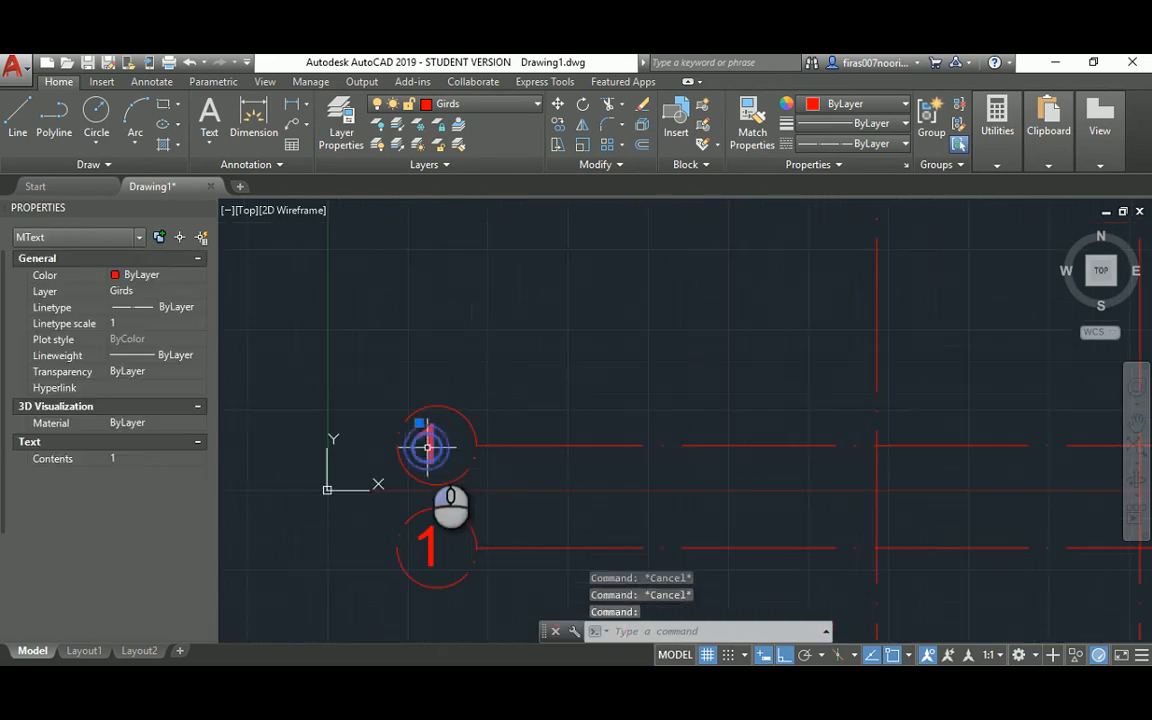
{"action": "double_click", "coordinate": [429, 450]}
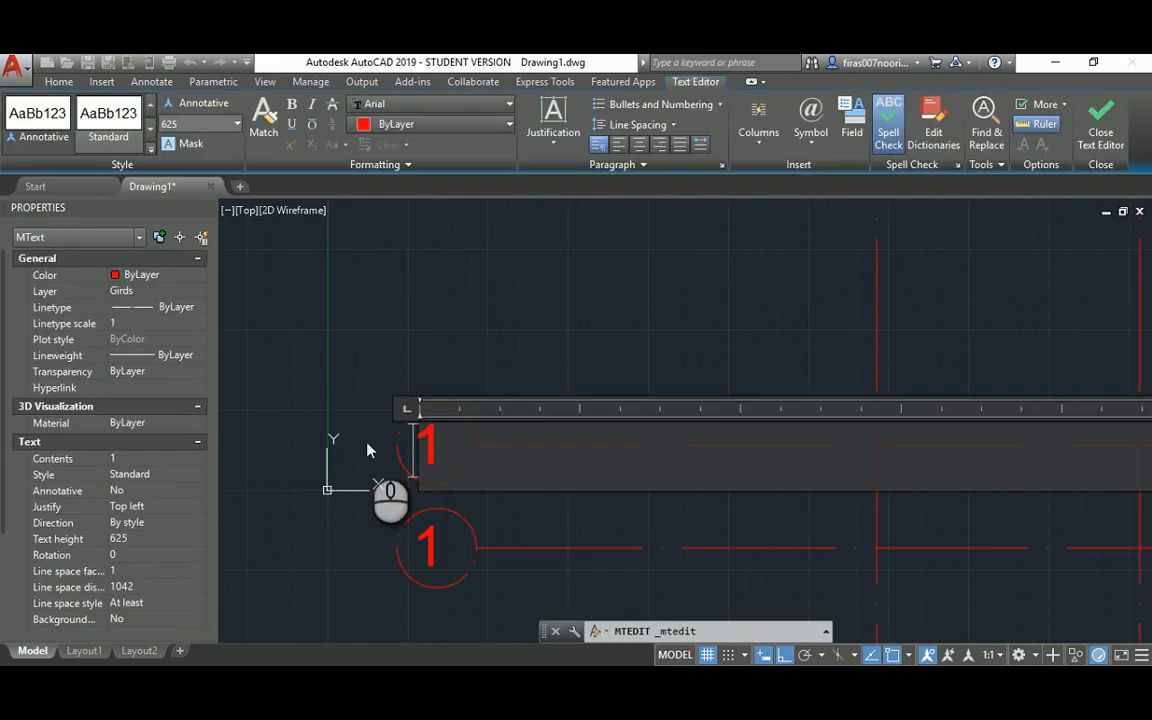
{"action": "type", "text": "2"}
{"action": "left_click", "coordinate": [363, 408]}
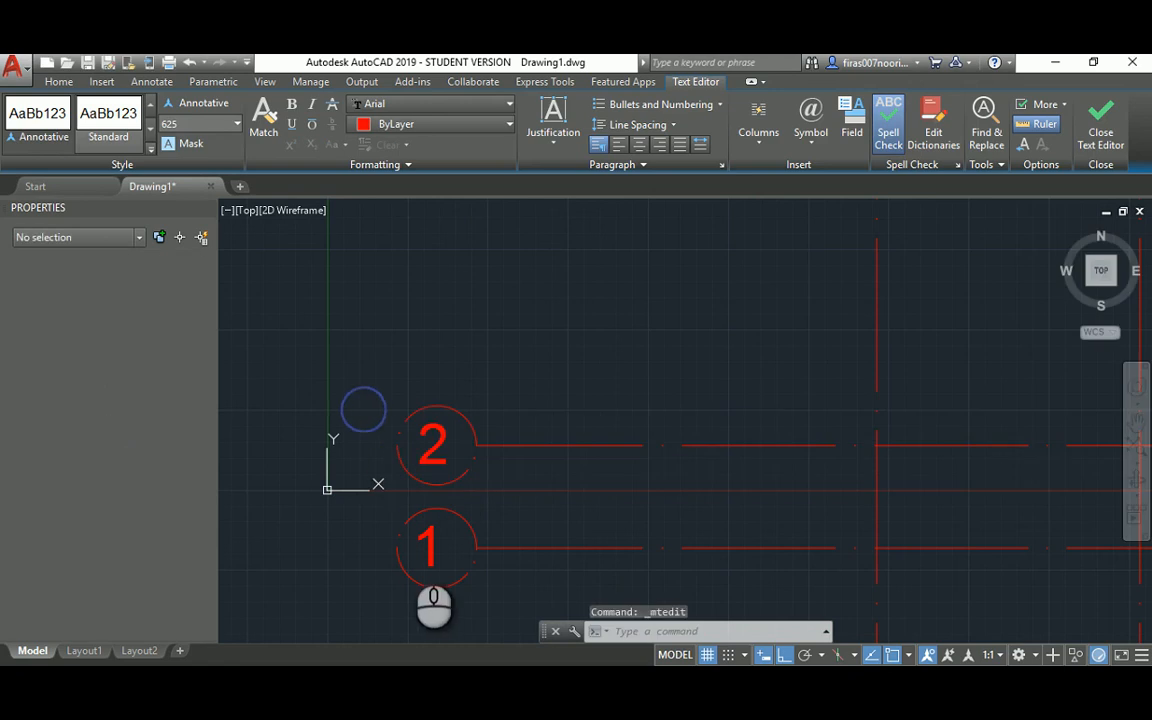
Step: Change the number in the left bubble of the third horizontal grid line to 3
{"action": "left_click", "coordinate": [426, 553]}
{"action": "left_click", "coordinate": [429, 540]}
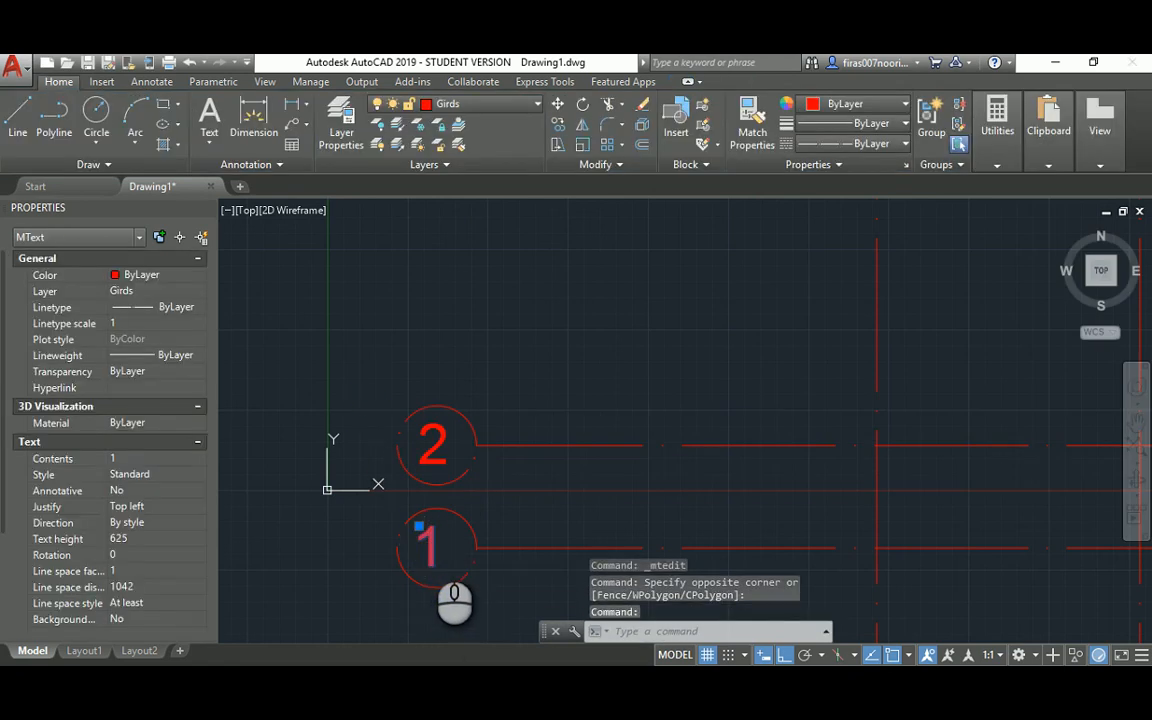
{"action": "double_click", "coordinate": [430, 543]}
{"action": "type", "text": "3"}
{"action": "left_click", "coordinate": [509, 378]}
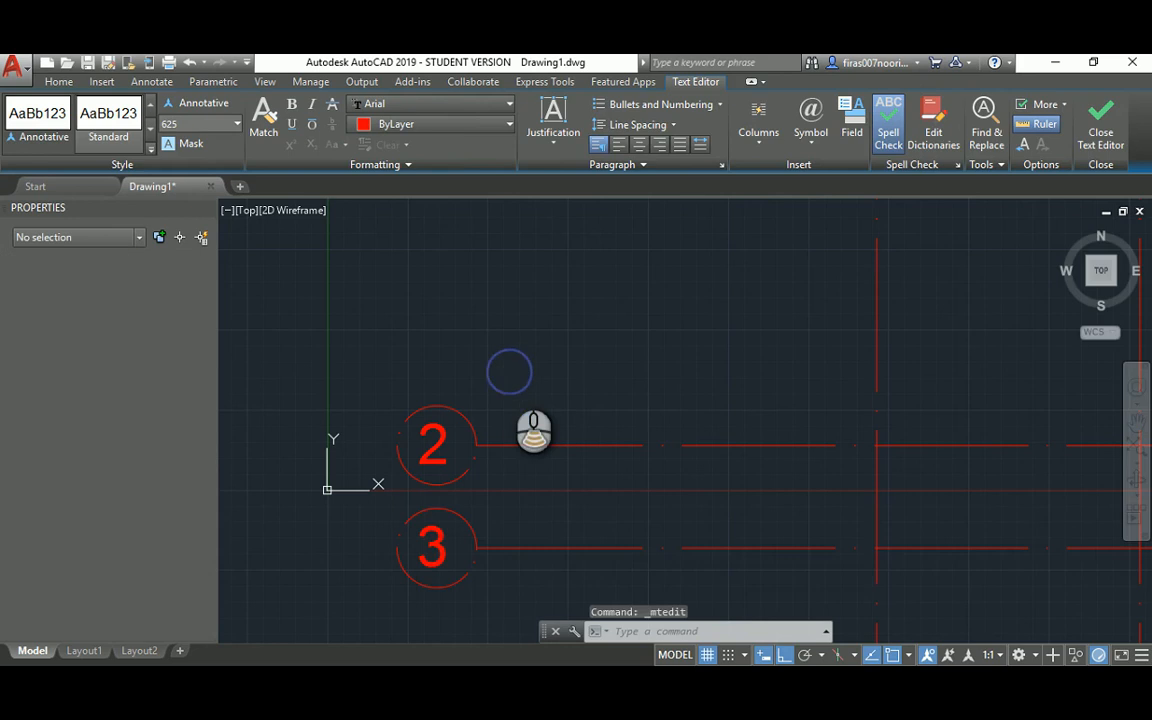
Step: Change the number in the left bubble of the fourth horizontal grid line to 4
{"action": "scroll", "coordinate": [509, 380], "scroll_direction": "down", "scroll_amount": 3}
{"action": "middle_click_drag", "start_coordinate": [483, 490], "coordinate": [478, 284]}
{"action": "left_click", "coordinate": [451, 432]}
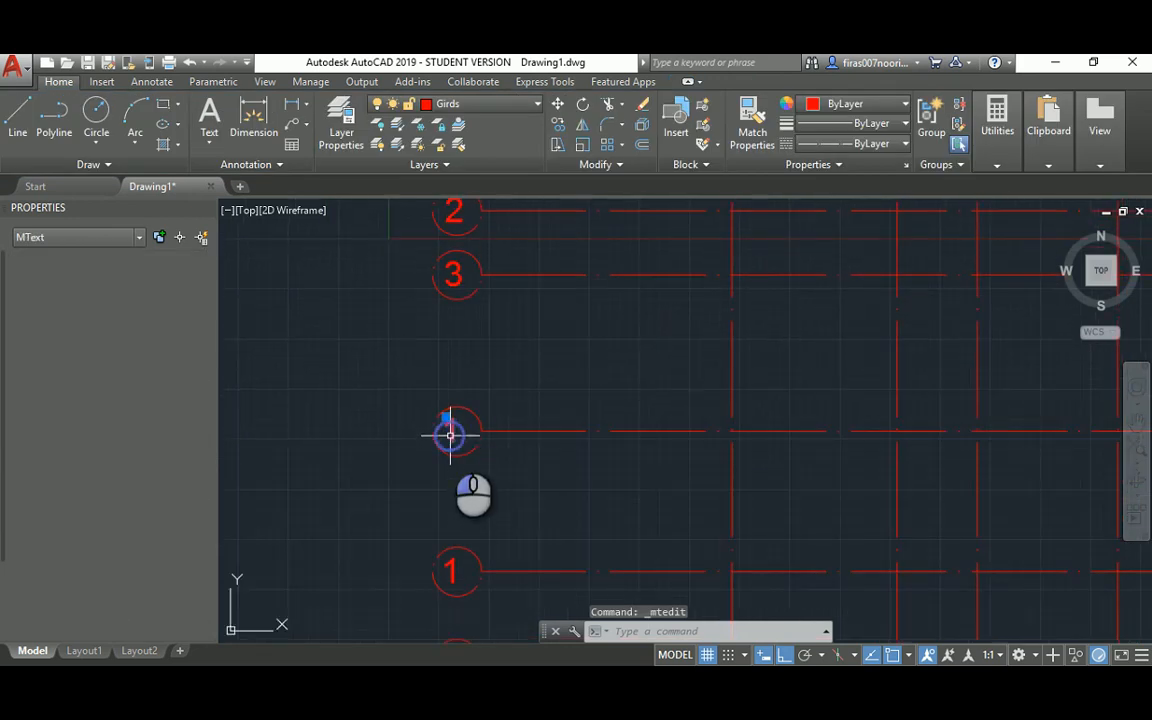
{"action": "double_click", "coordinate": [450, 430]}
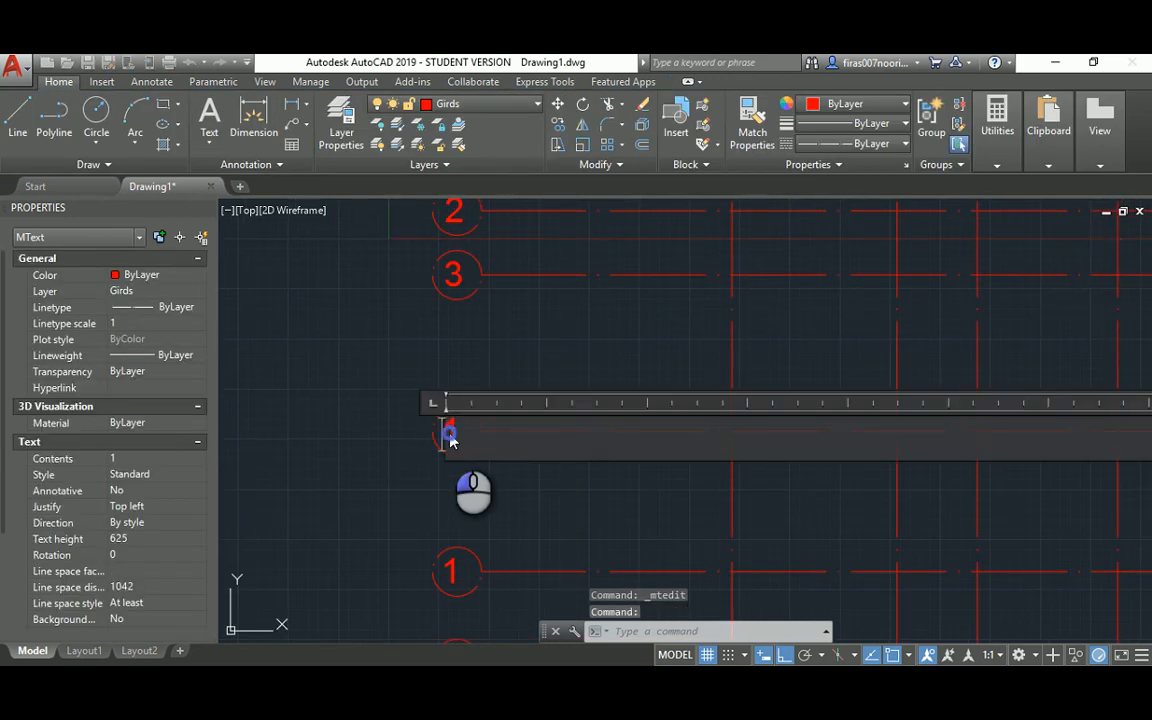
{"action": "type", "text": "4"}
{"action": "left_click", "coordinate": [375, 455]}
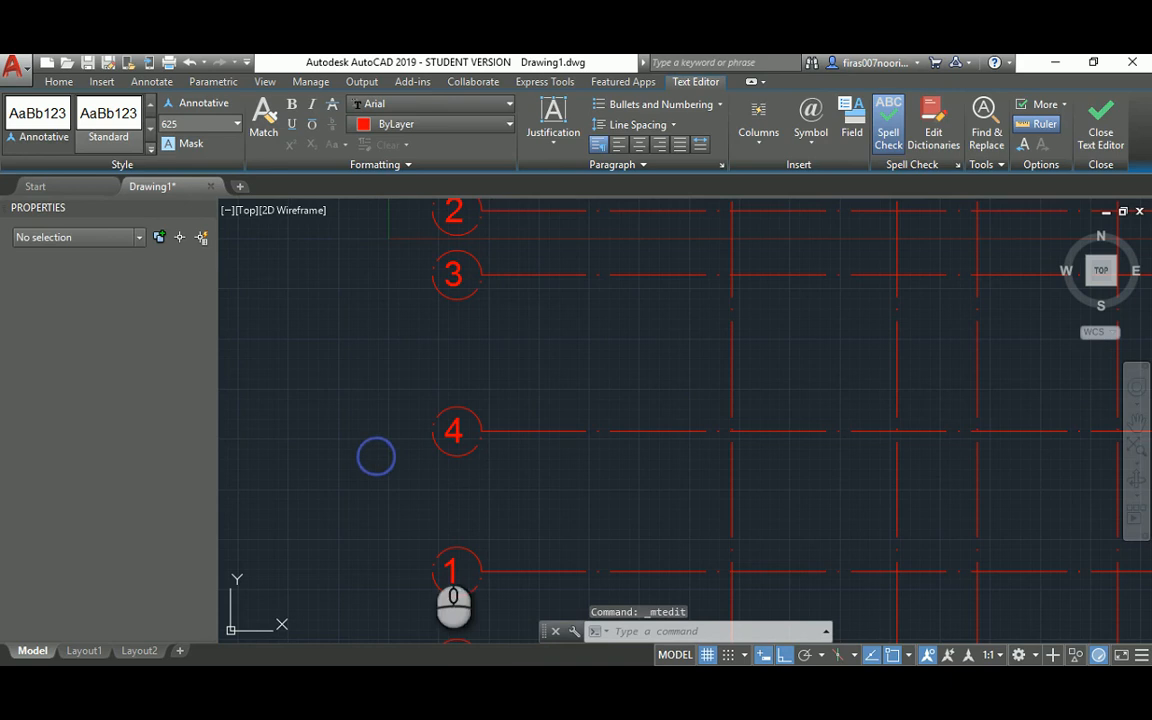
Step: Change the number in the left bubble of the fifth horizontal grid line to 5
{"action": "left_click", "coordinate": [450, 568]}
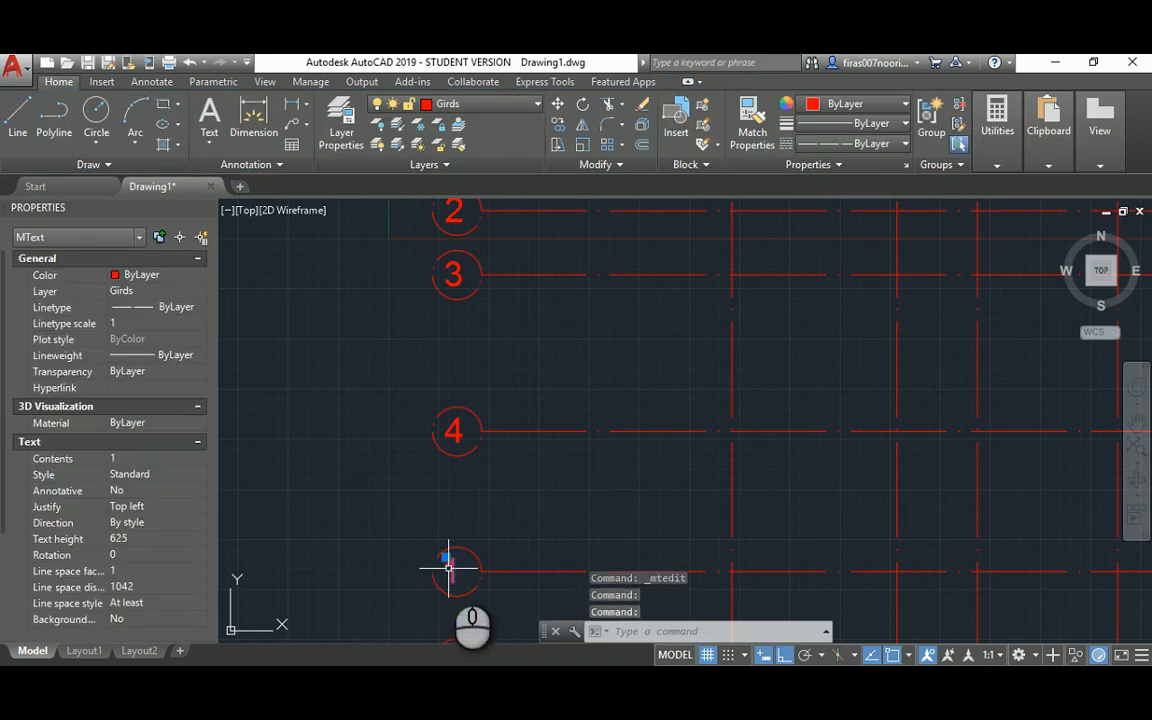
{"action": "double_click", "coordinate": [450, 568]}
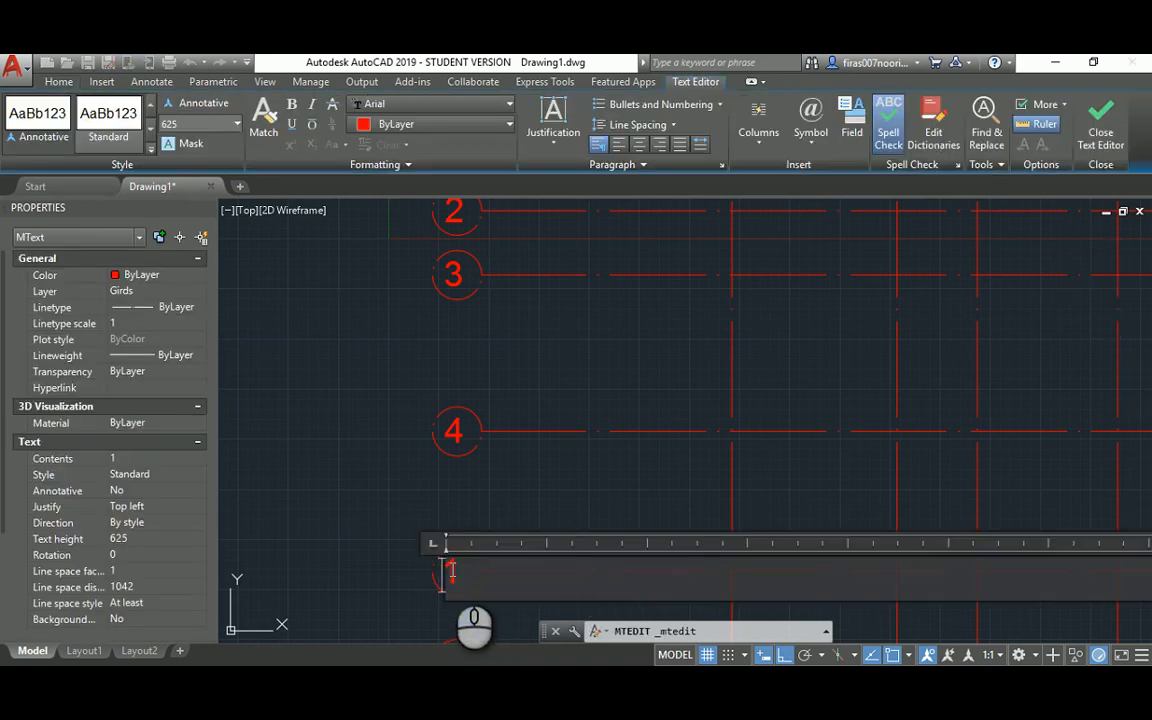
{"action": "type", "text": "5"}
{"action": "left_click", "coordinate": [368, 550]}
Step: Change the number in the left bubble of the lowest horizontal grid line to 6
{"action": "middle_click_drag", "start_coordinate": [368, 550], "coordinate": [377, 290]}
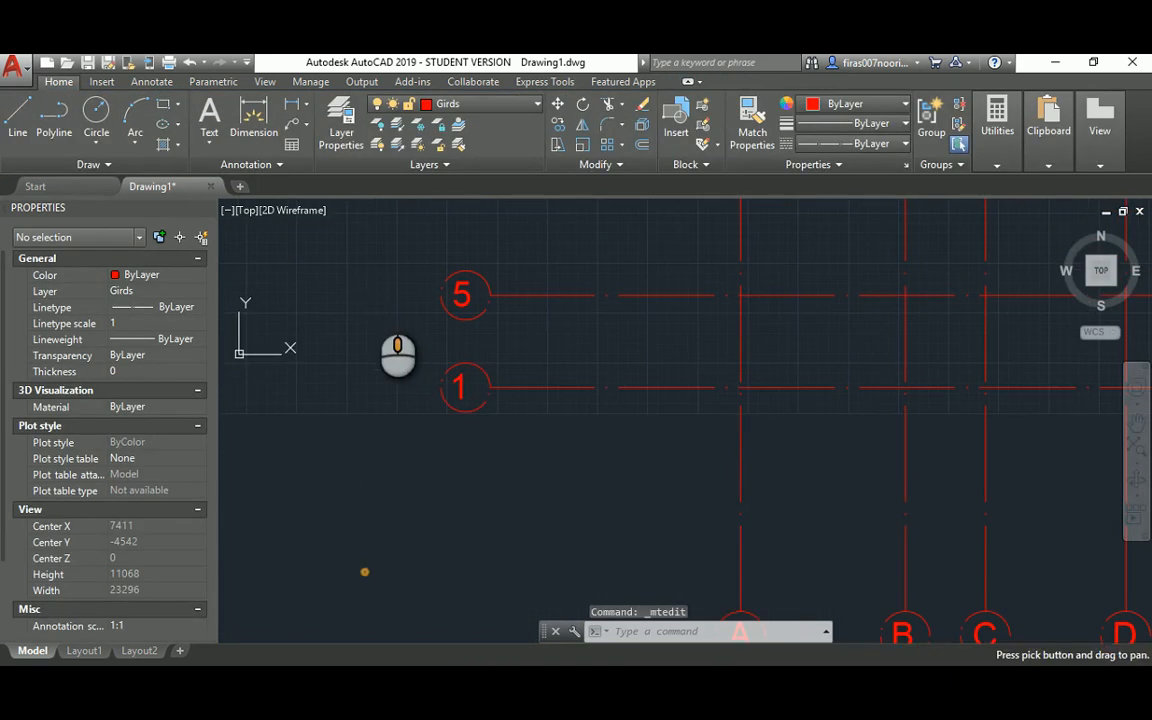
{"action": "left_click", "coordinate": [461, 388]}
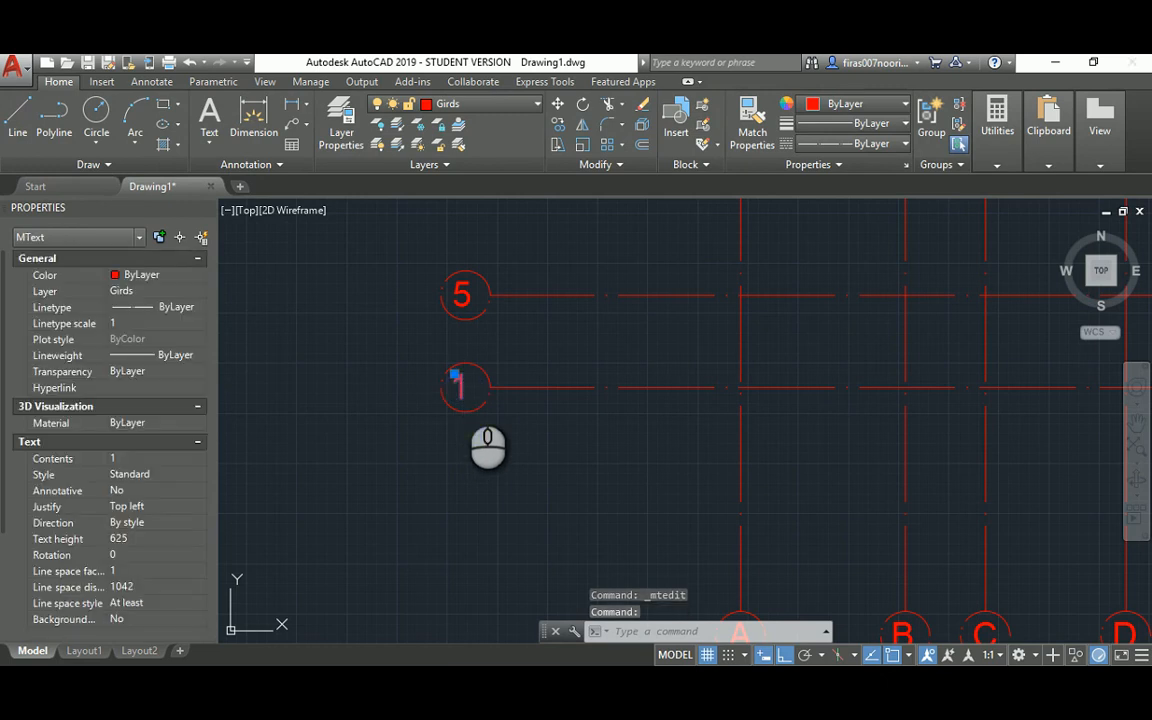
{"action": "double_click", "coordinate": [461, 388]}
{"action": "type", "text": "6"}
{"action": "left_click", "coordinate": [396, 453]}
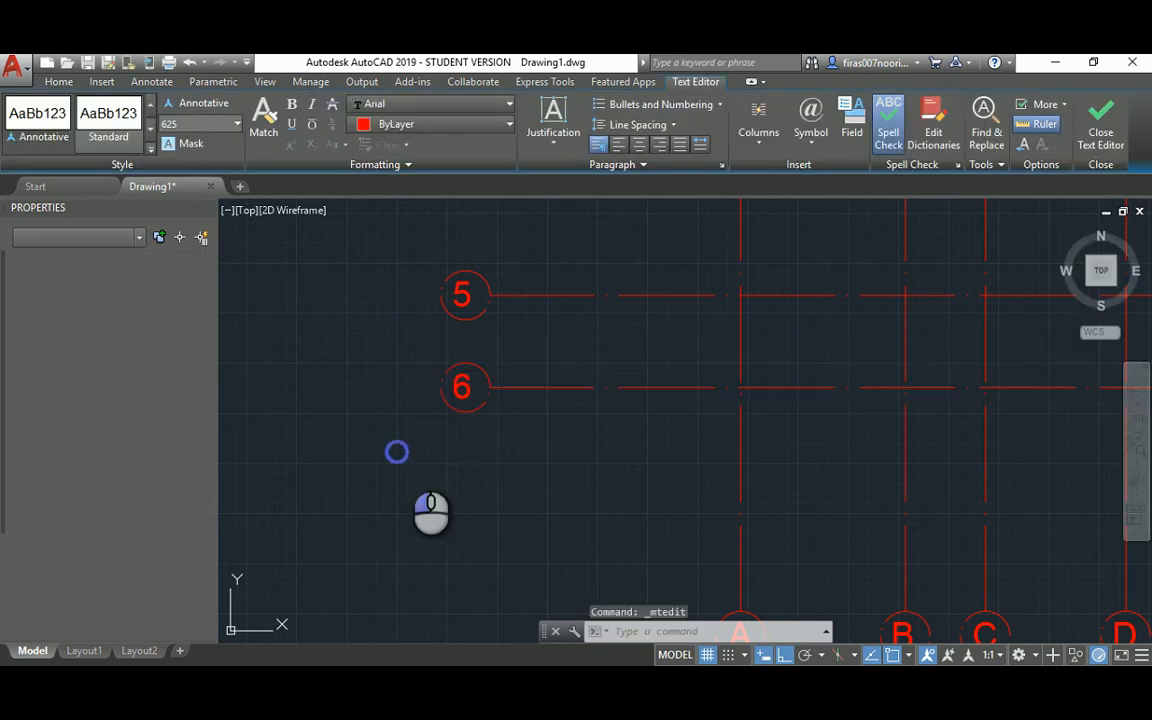
Step: Copy the whole column of bubbles 1 to 6 straight across to the right ends of the horizontal grid lines
{"action": "scroll", "coordinate": [441, 406], "scroll_direction": "down", "scroll_amount": 5}
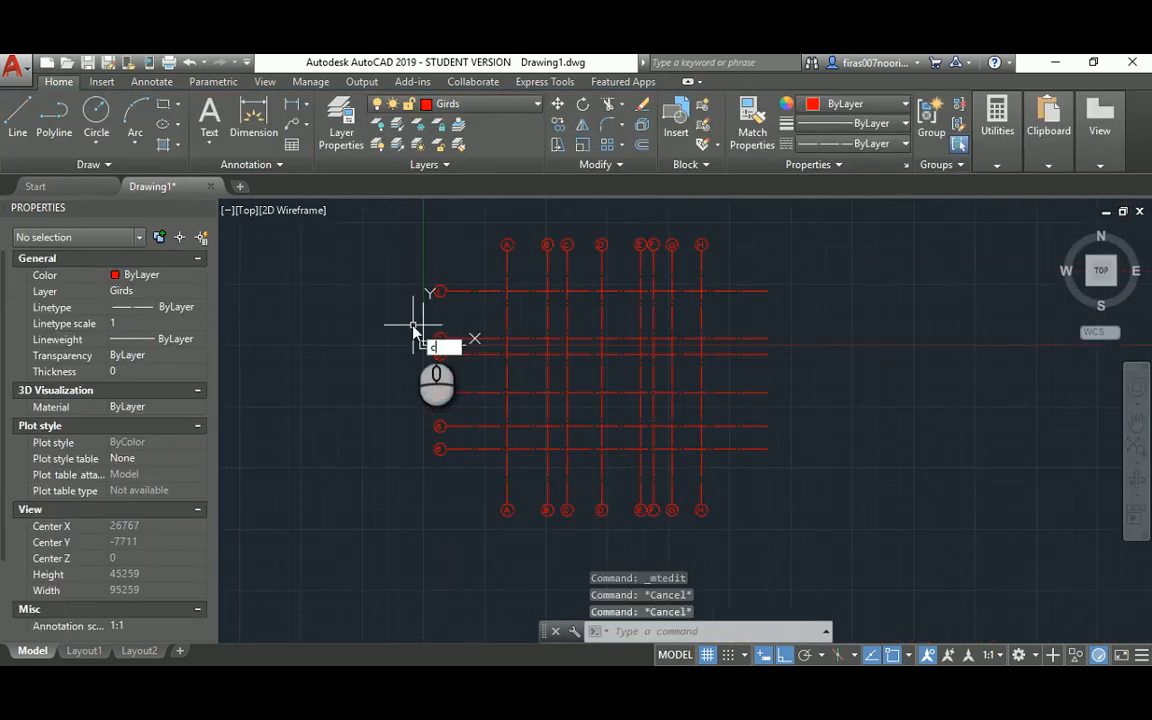
{"action": "type", "text": "o"}
{"action": "key", "text": "Return"}
{"action": "left_click", "coordinate": [380, 258]}
{"action": "left_click", "coordinate": [470, 480]}
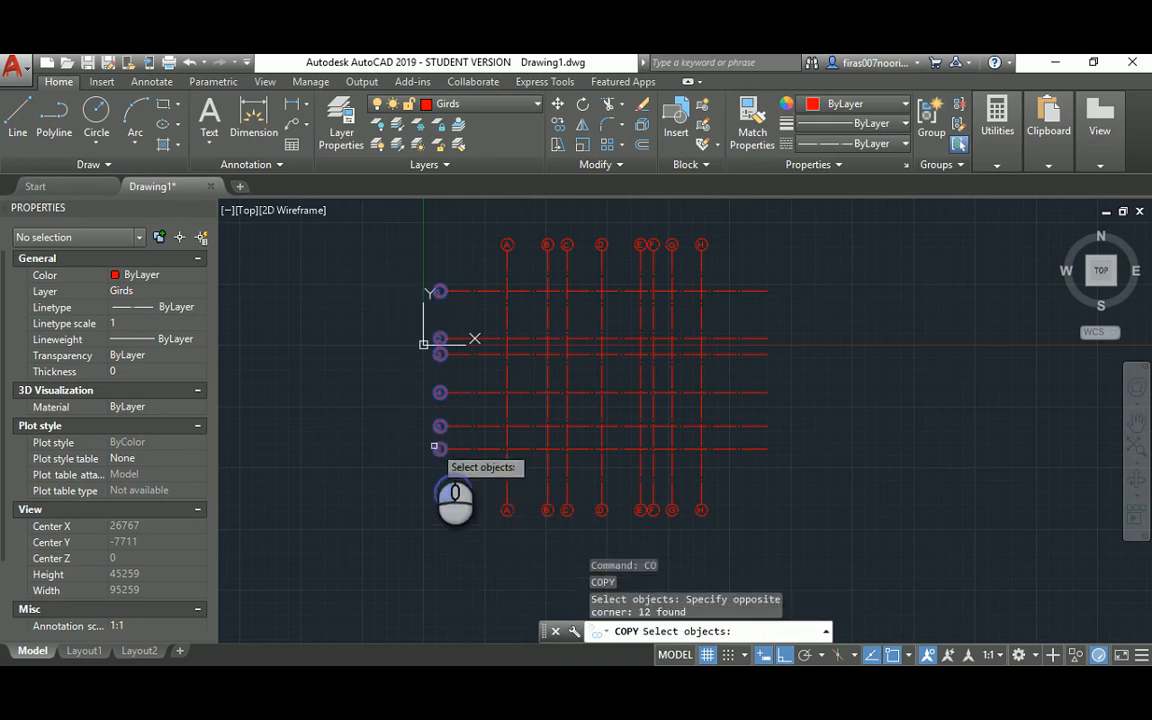
{"action": "key", "text": "Return"}
{"action": "left_click", "coordinate": [439, 449]}
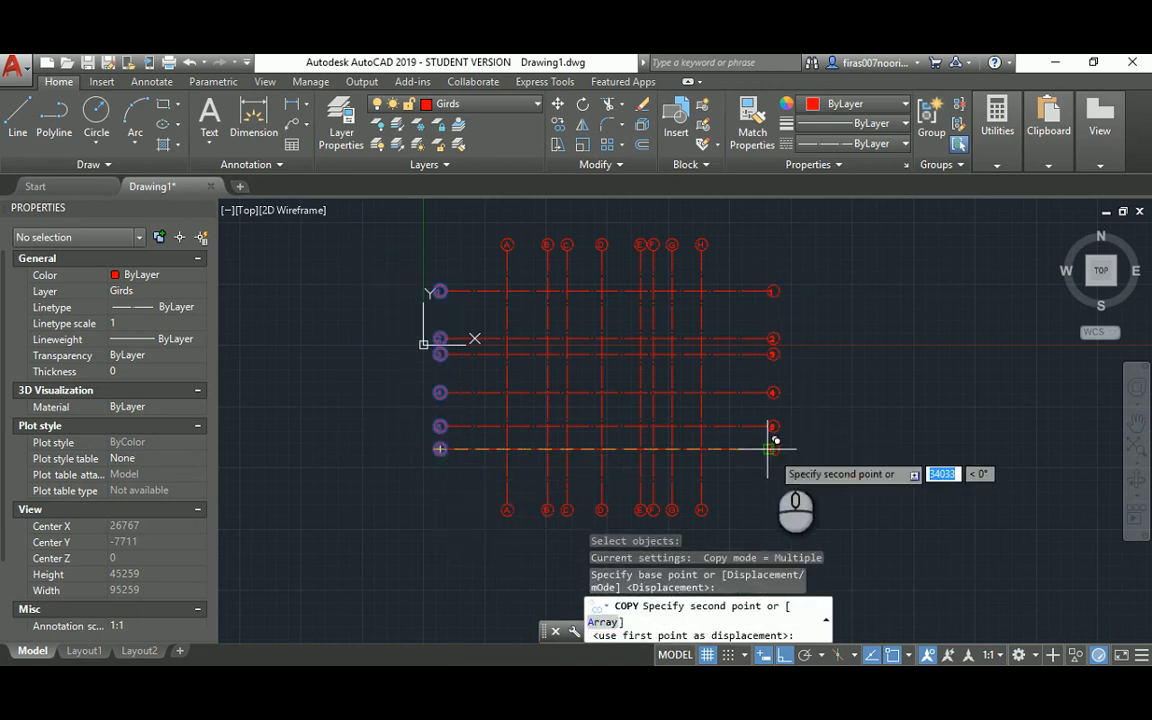
{"action": "left_click", "coordinate": [769, 449]}
{"action": "key", "text": "Escape"}
{"action": "scroll", "coordinate": [616, 380], "scroll_direction": "up", "scroll_amount": 2}
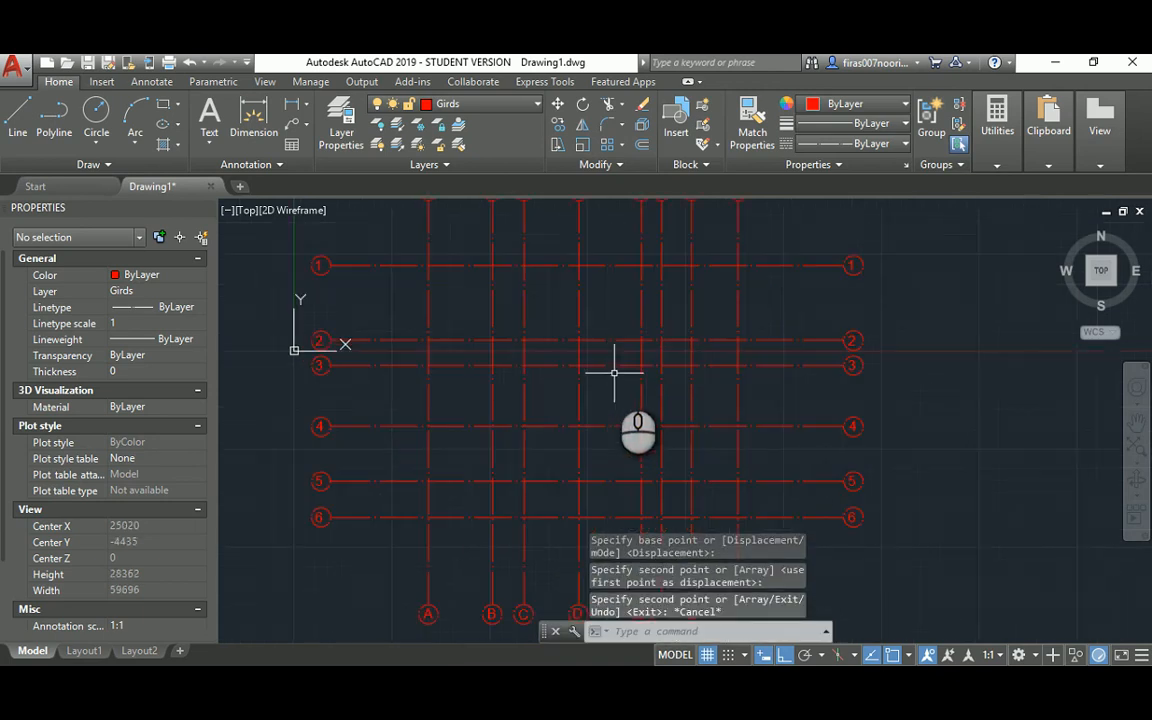
Step: Create a new layer named Dim. and make it the current layer
{"action": "scroll", "coordinate": [614, 372], "scroll_direction": "down", "scroll_amount": 2}
{"action": "middle_click_drag", "start_coordinate": [603, 354], "coordinate": [594, 347]}
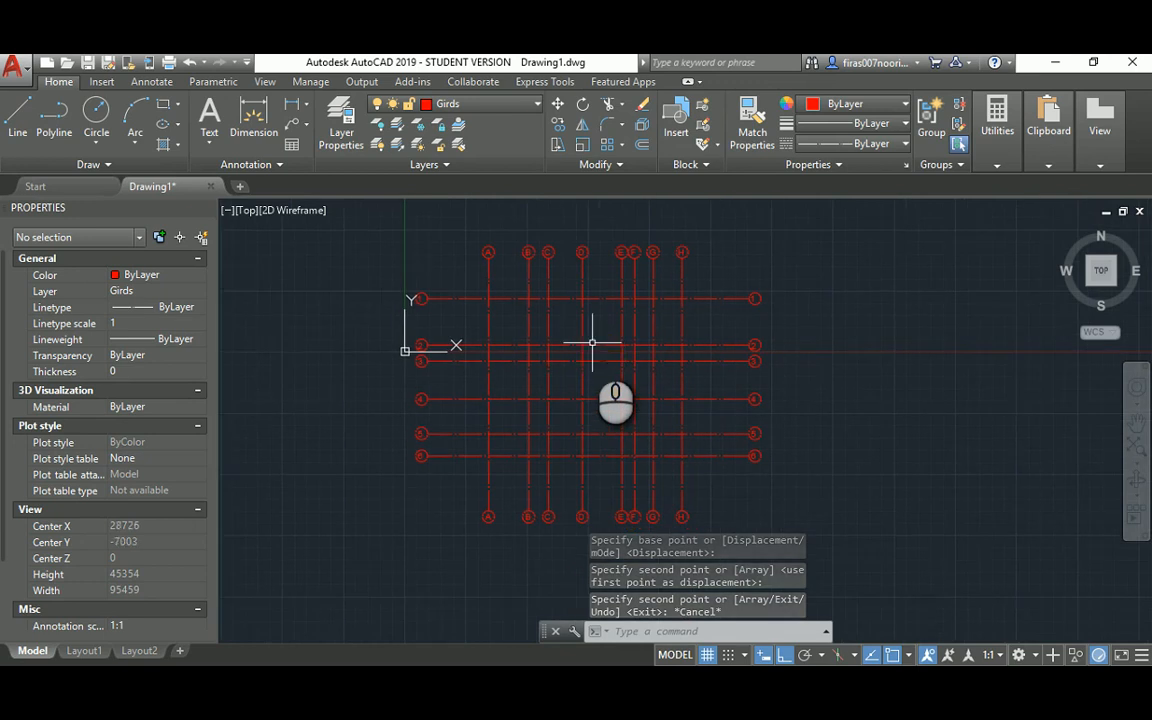
{"action": "key", "text": "alt+Tab"}
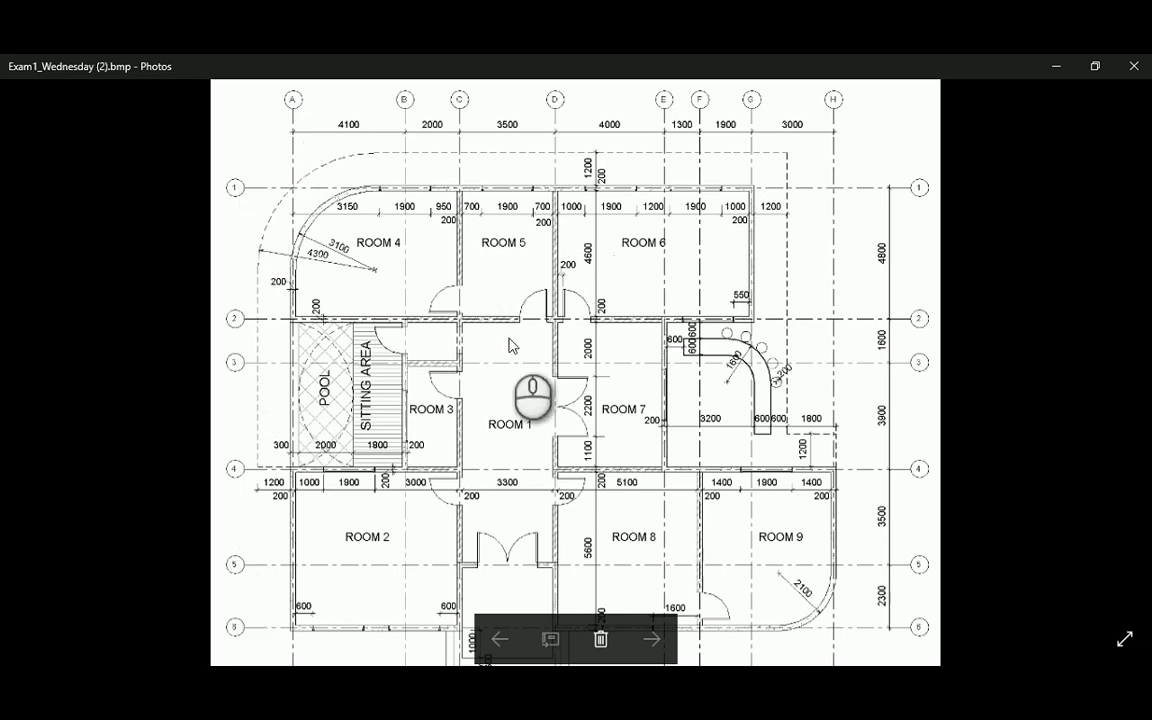
{"action": "key", "text": "alt+Tab"}
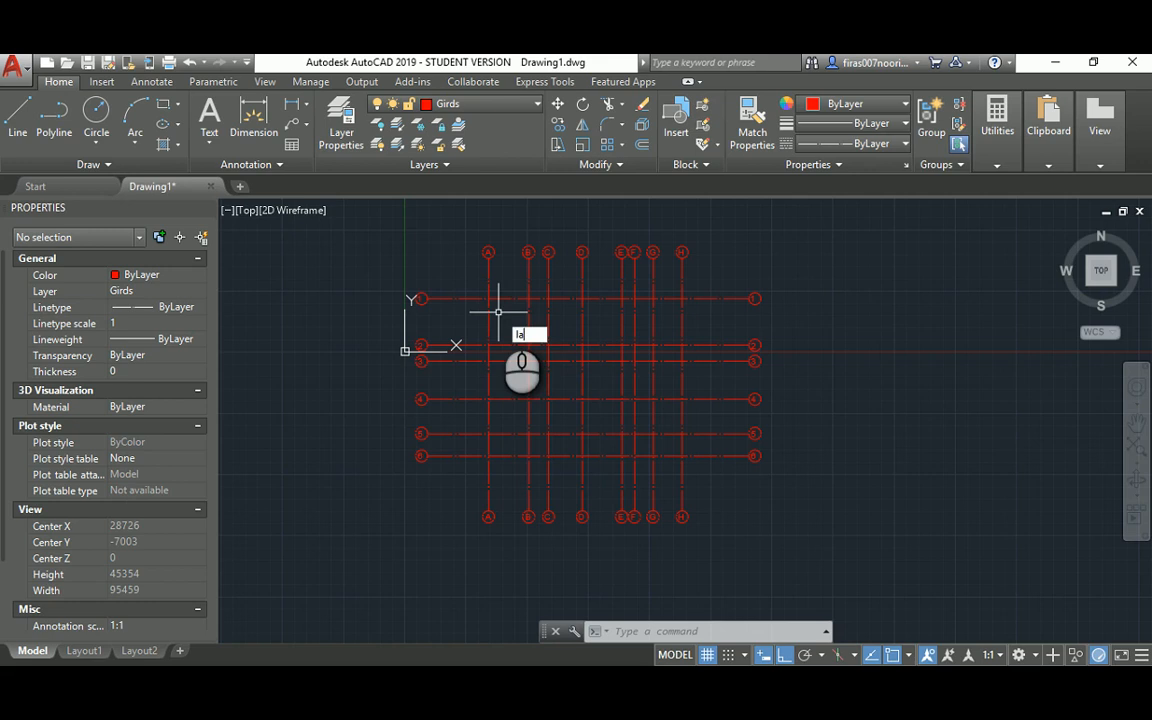
{"action": "type", "text": "la"}
{"action": "key", "text": "Return"}
{"action": "left_click", "coordinate": [441, 267]}
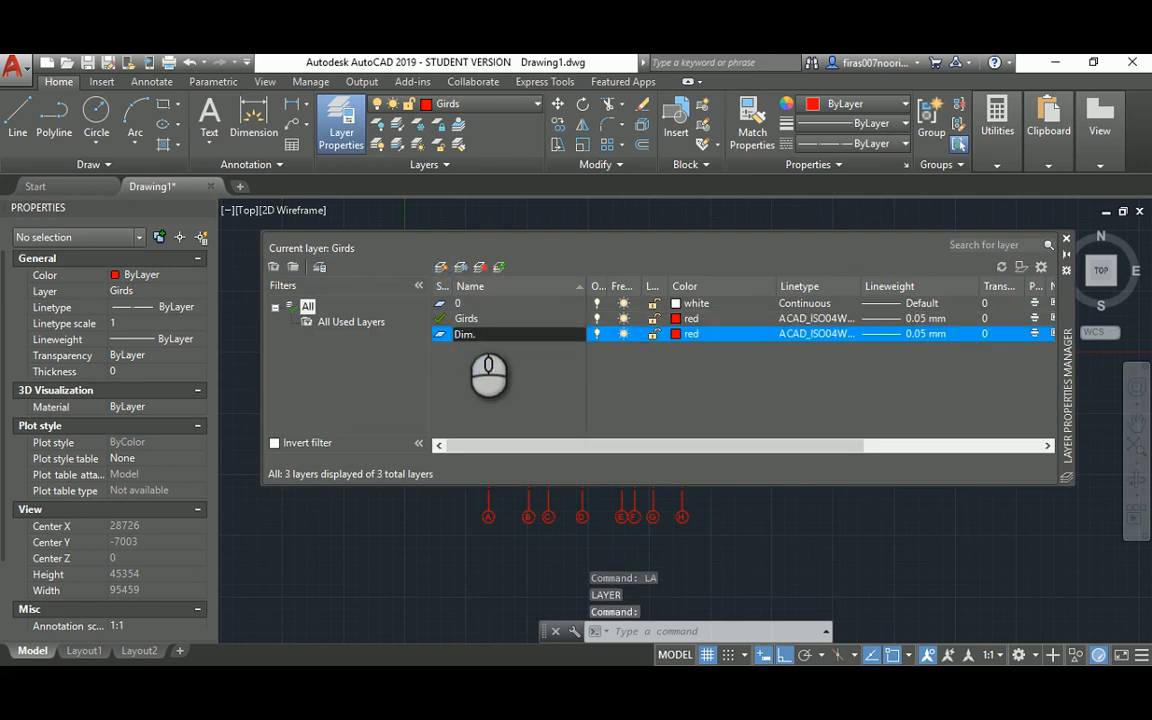
{"action": "double_click", "coordinate": [438, 340]}
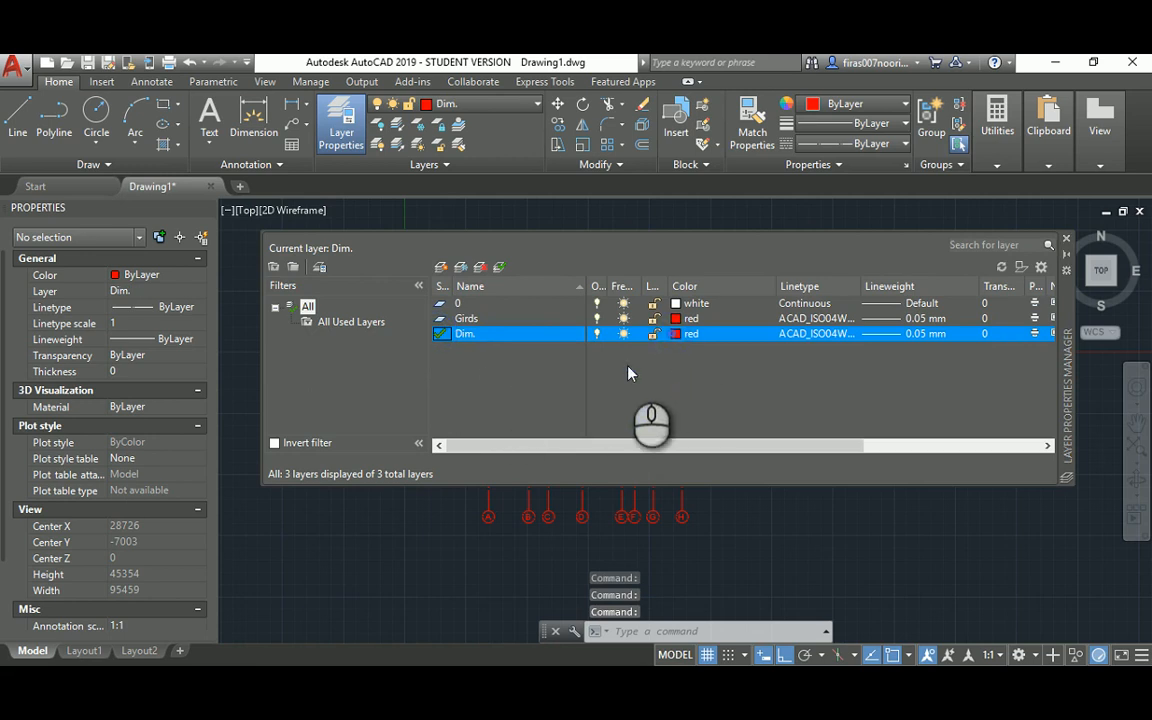
Step: Set the Dim. layer's color to yellow and its linetype to Continuous
{"action": "left_click", "coordinate": [689, 333]}
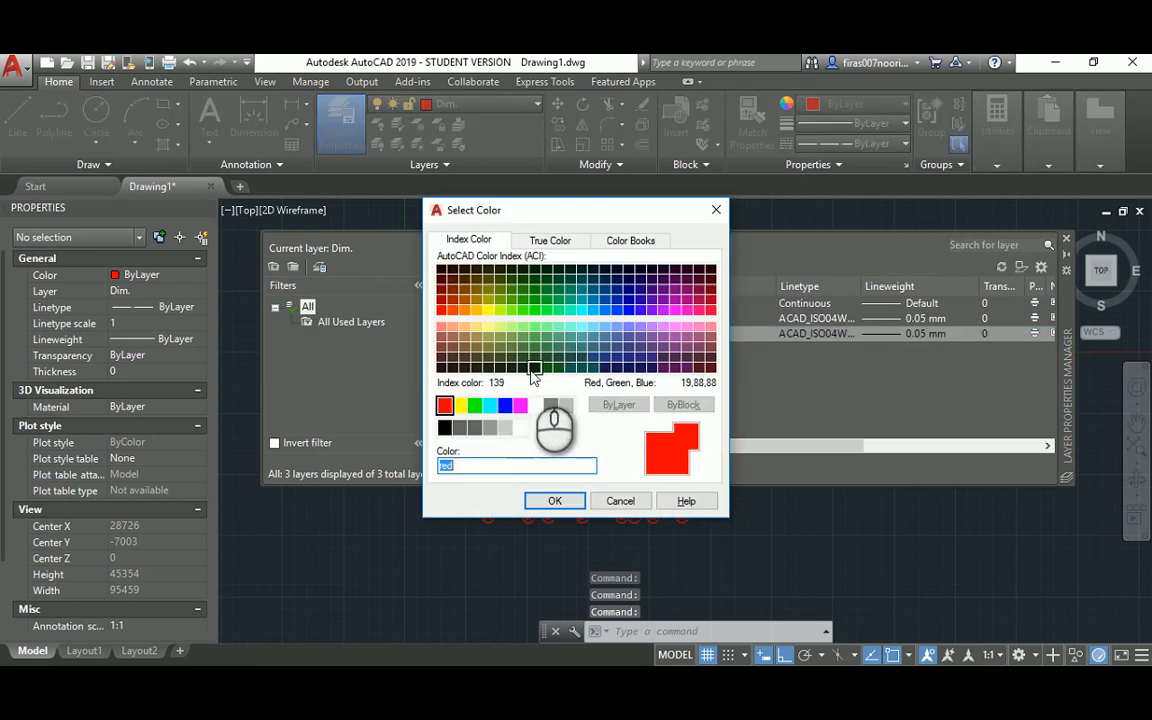
{"action": "left_click", "coordinate": [545, 500]}
{"action": "left_click", "coordinate": [815, 333]}
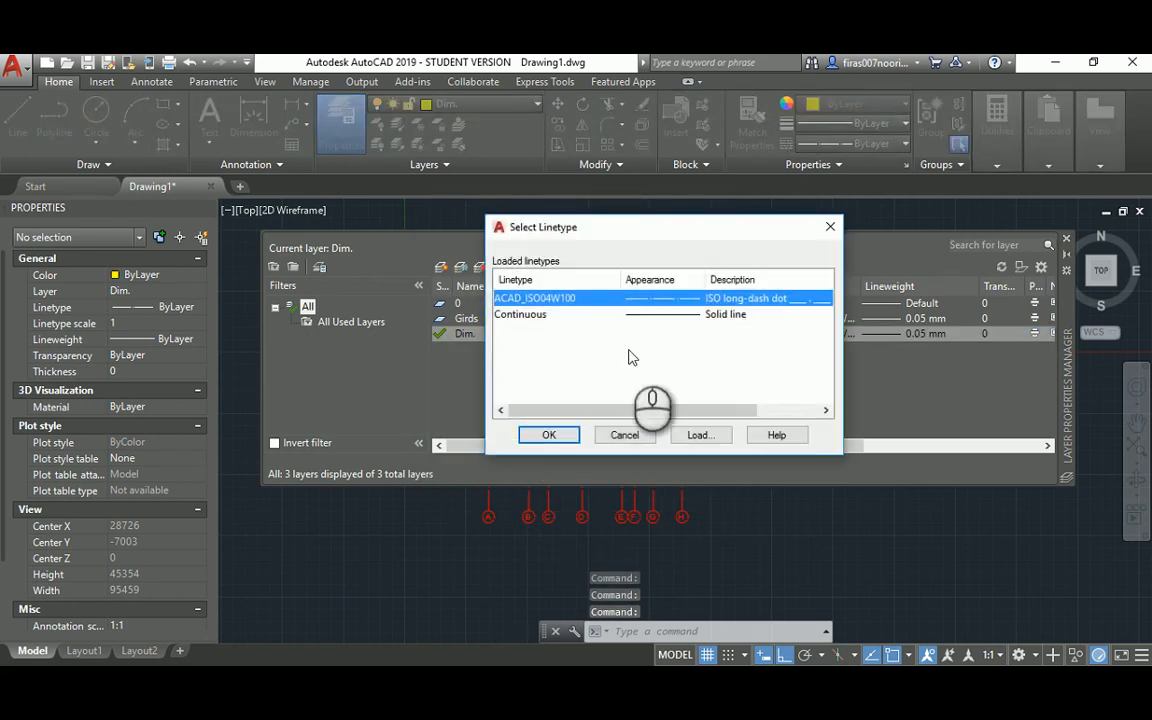
{"action": "left_click", "coordinate": [600, 312]}
{"action": "left_click", "coordinate": [548, 432]}
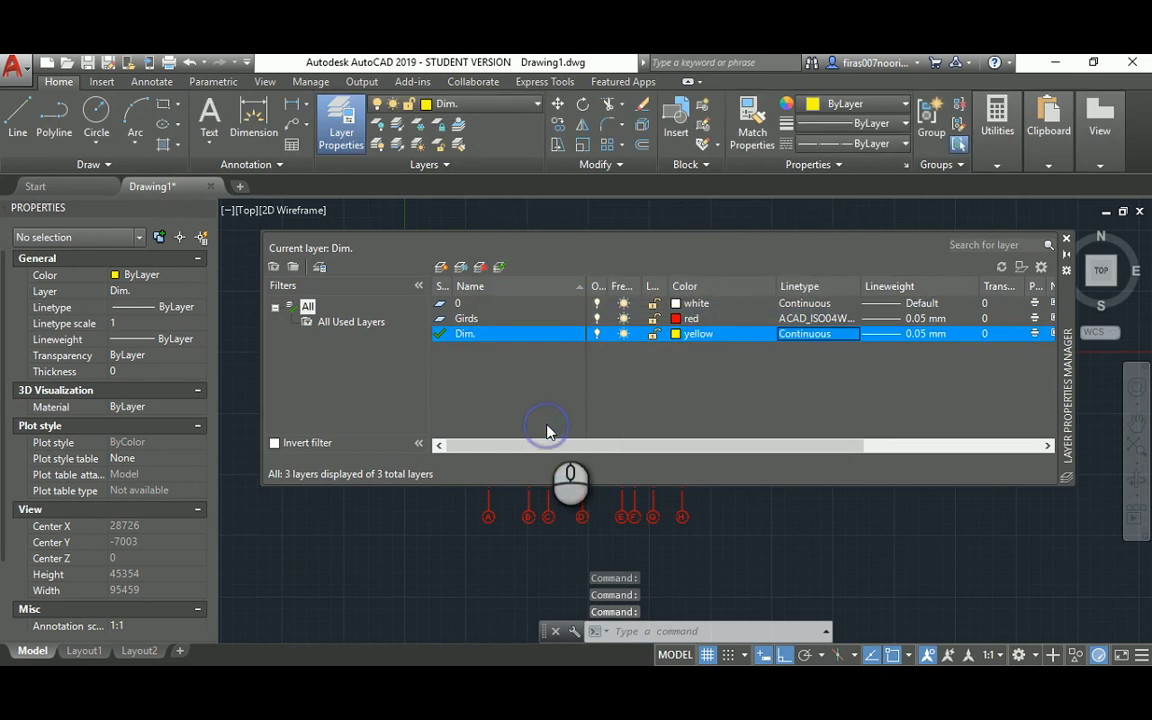
{"action": "left_click", "coordinate": [1066, 238]}
Step: Add a linear dimension between grid lines A and B, placed just below their upper bubbles
{"action": "middle_click_drag", "start_coordinate": [485, 261], "coordinate": [430, 329]}
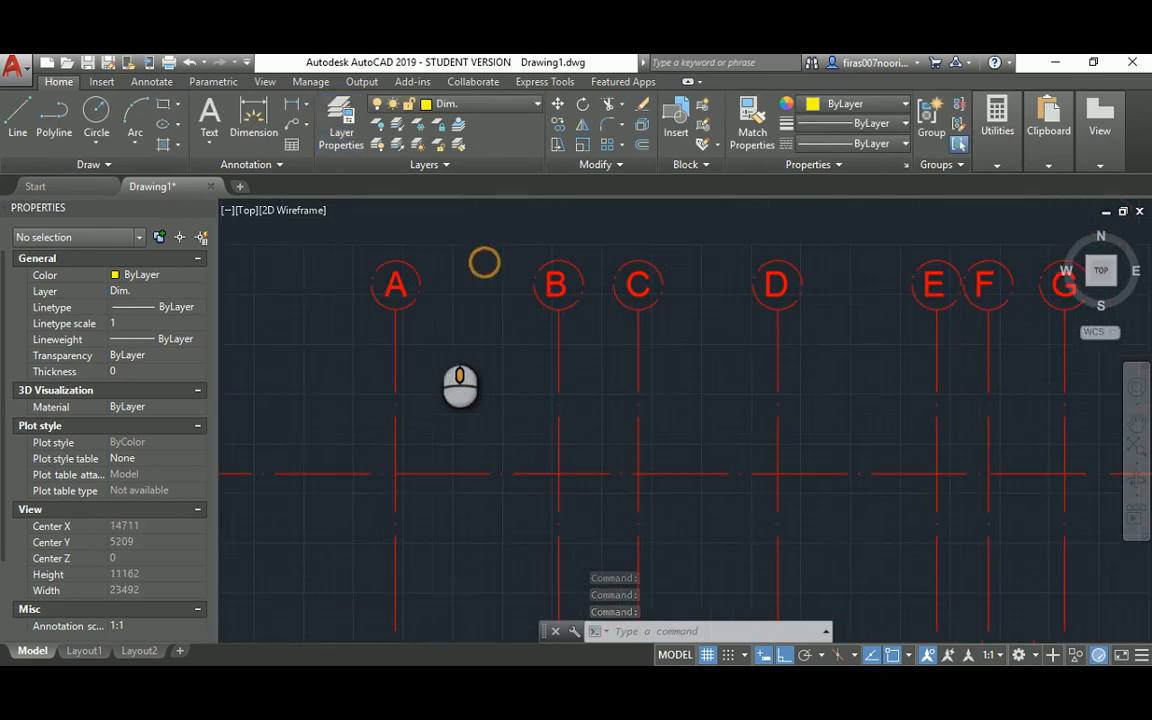
{"action": "type", "text": "i"}
{"action": "key", "text": "Return"}
{"action": "left_click", "coordinate": [395, 311]}
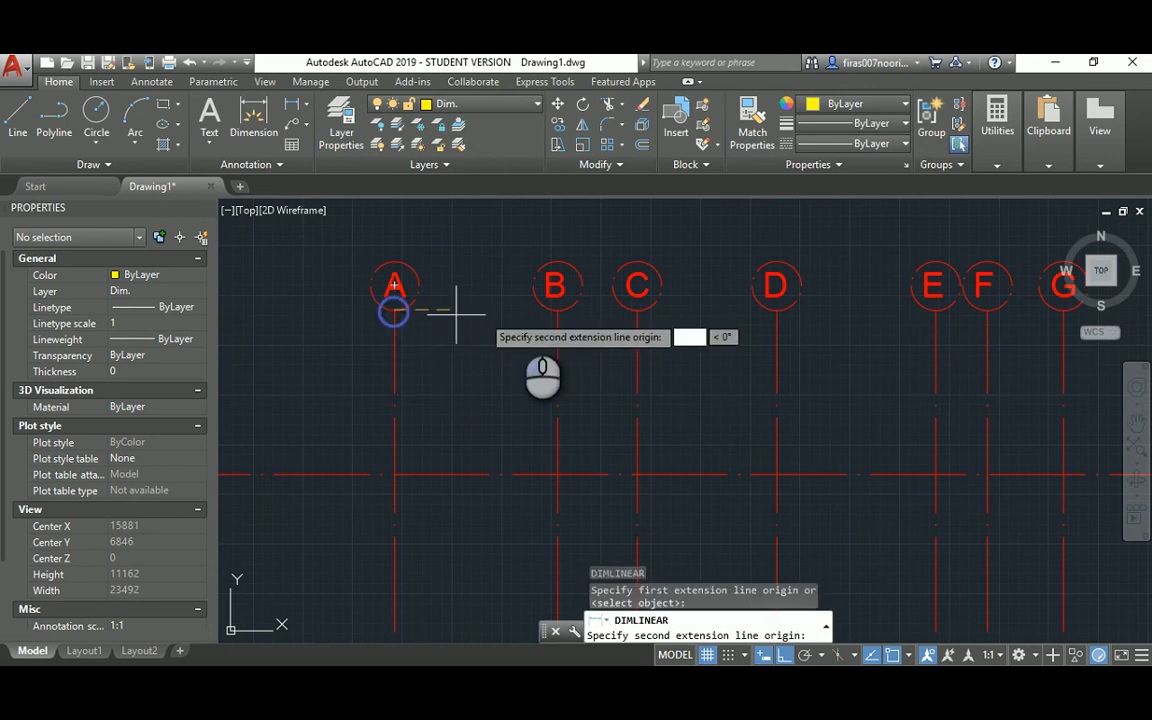
{"action": "left_click", "coordinate": [558, 309]}
{"action": "left_click", "coordinate": [500, 332]}
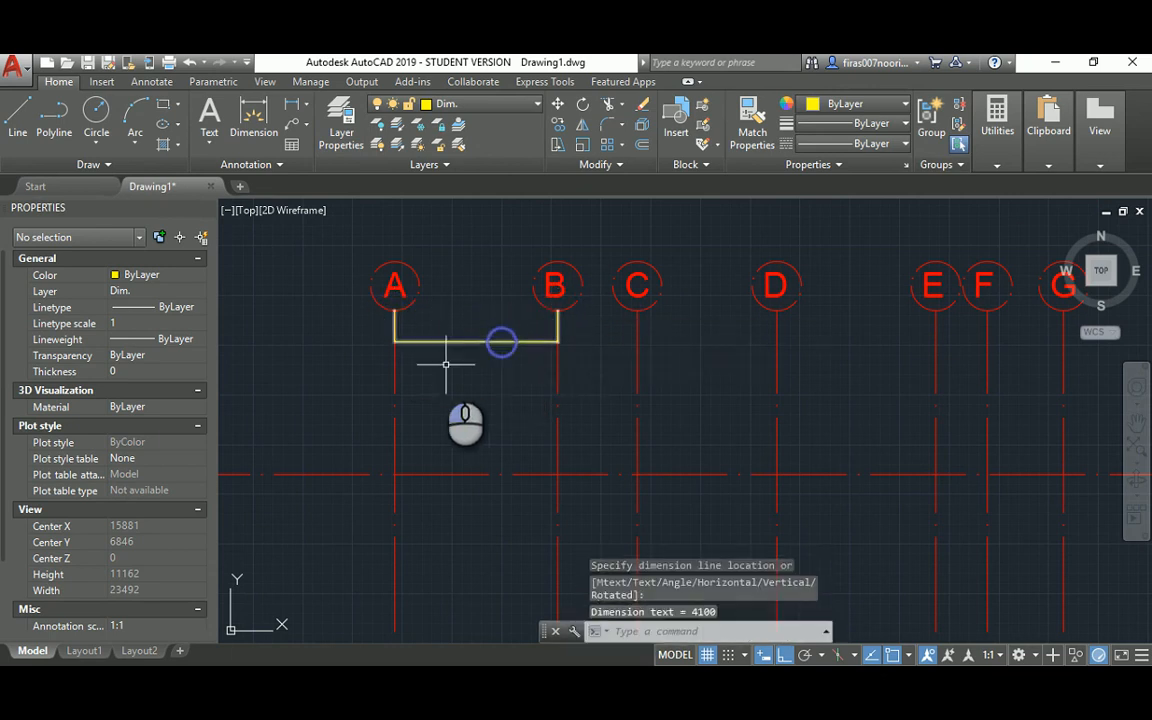
Step: Set the overall scale of the ISO-25 dimension style to 50
{"action": "scroll", "coordinate": [450, 360], "scroll_direction": "up", "scroll_amount": 2}
{"action": "key", "text": "Escape"}
{"action": "key", "text": "Escape"}
{"action": "type", "text": "d"}
{"action": "key", "text": "Return"}
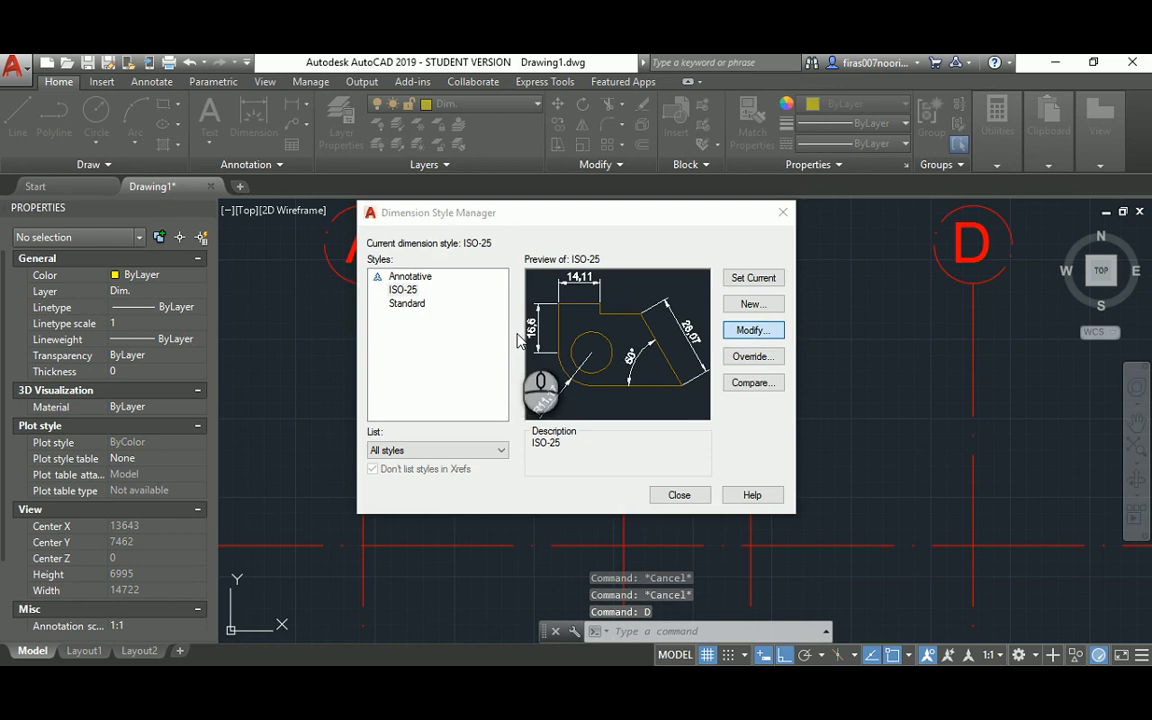
{"action": "key", "text": "Return"}
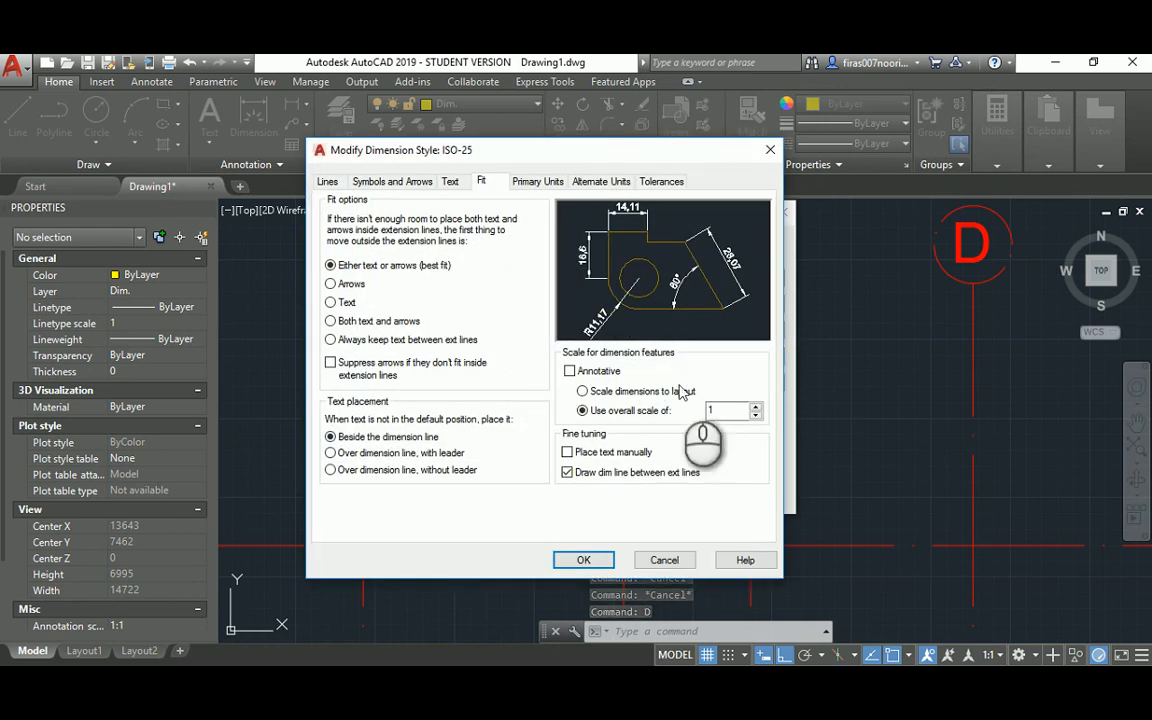
{"action": "left_click", "coordinate": [715, 410]}
{"action": "type", "text": "50"}
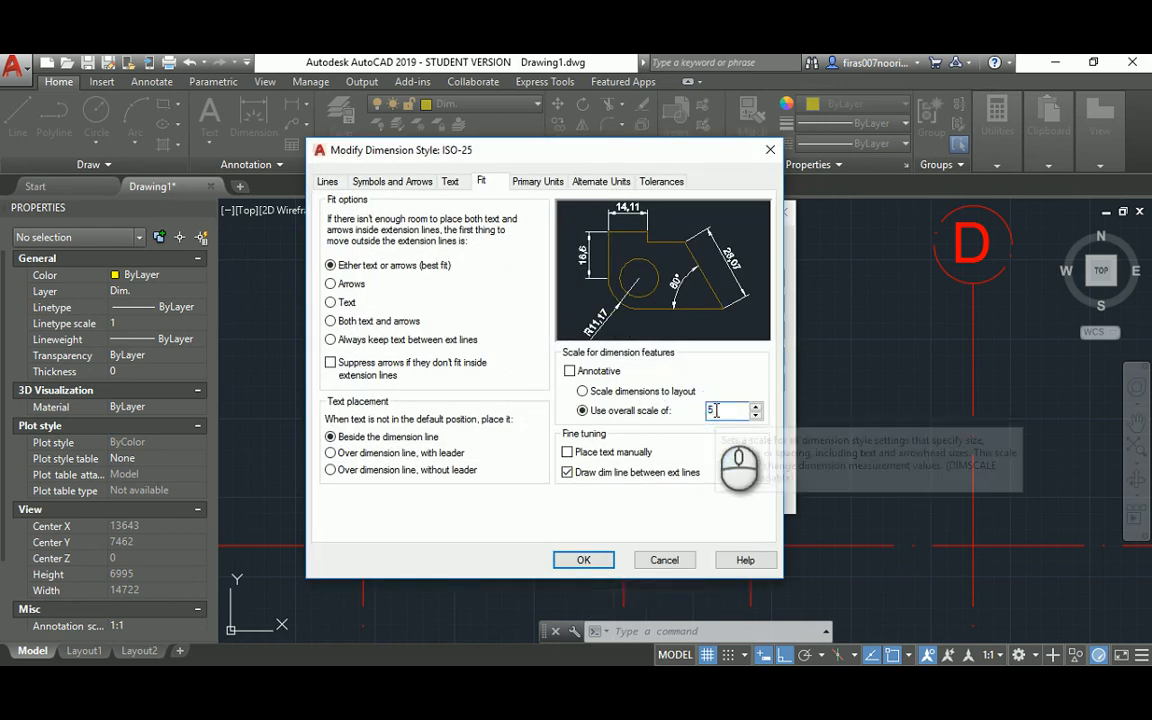
{"action": "left_click", "coordinate": [584, 559]}
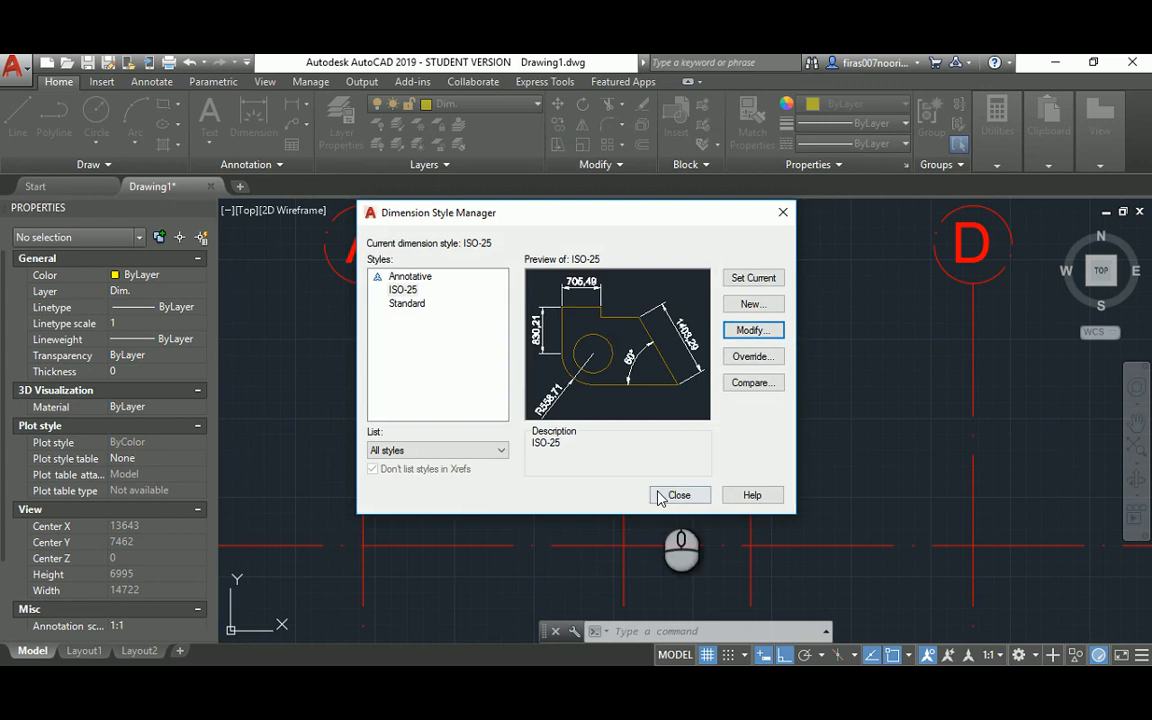
{"action": "left_click", "coordinate": [675, 495]}
Step: Set the overall scale of the ISO-25 dimension style to 100
{"action": "key", "text": "Return"}
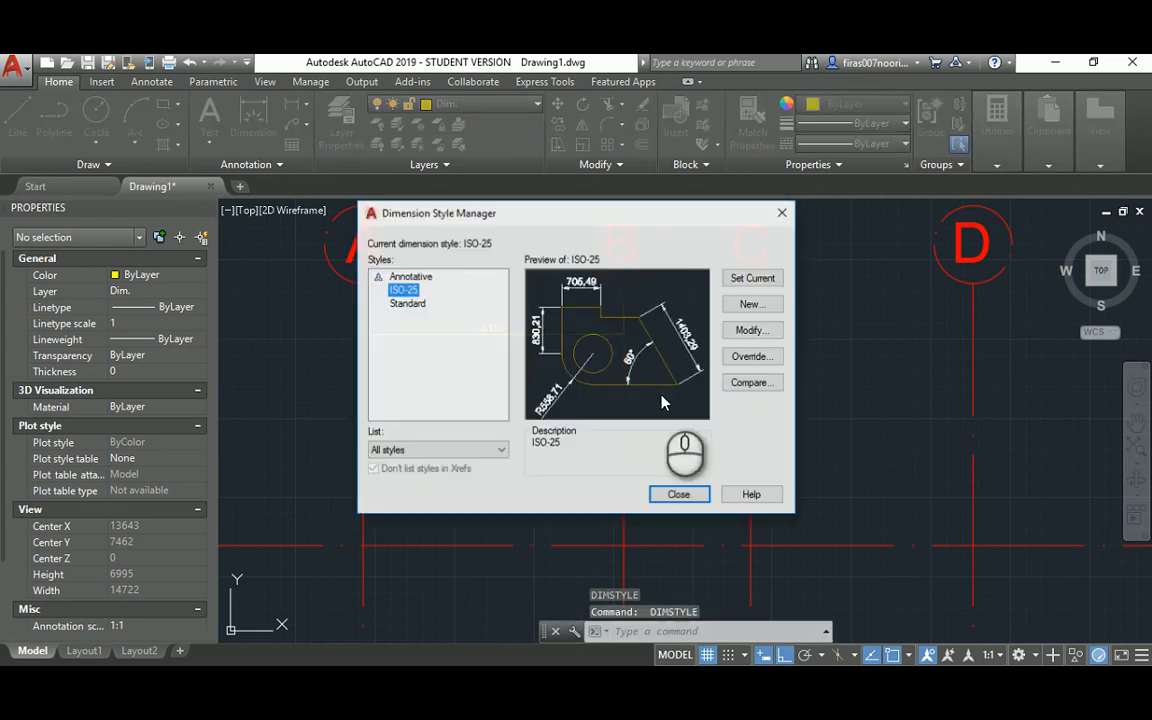
{"action": "left_click", "coordinate": [758, 333]}
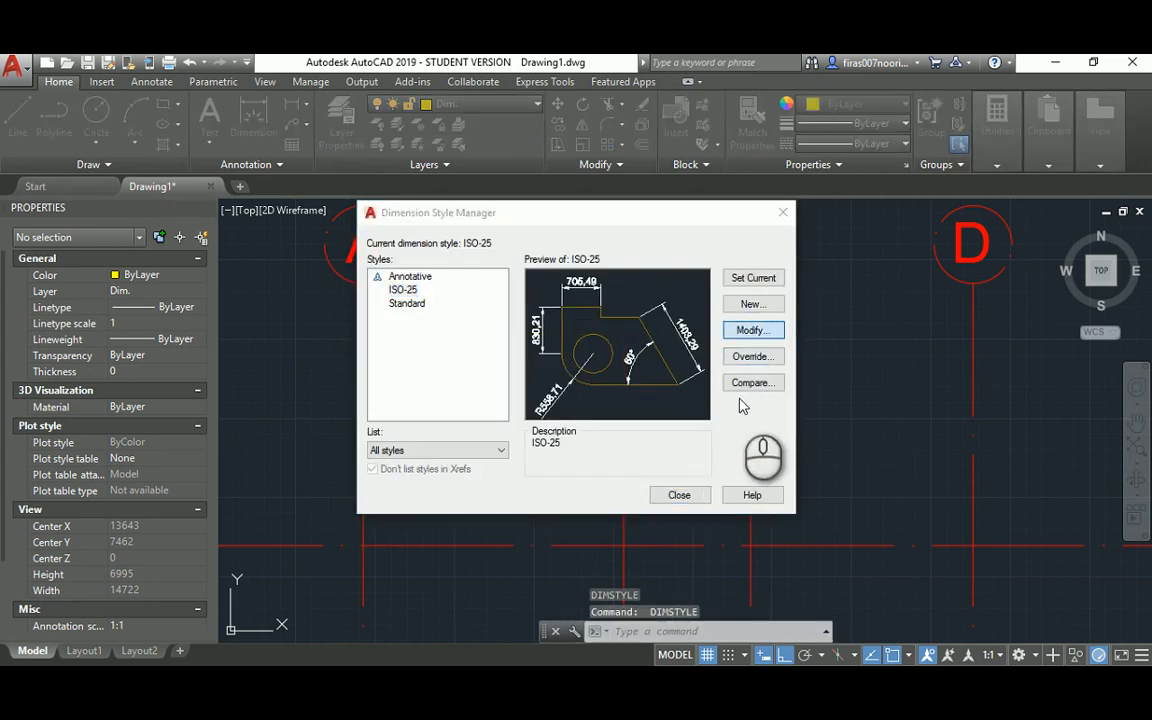
{"action": "left_click", "coordinate": [724, 410]}
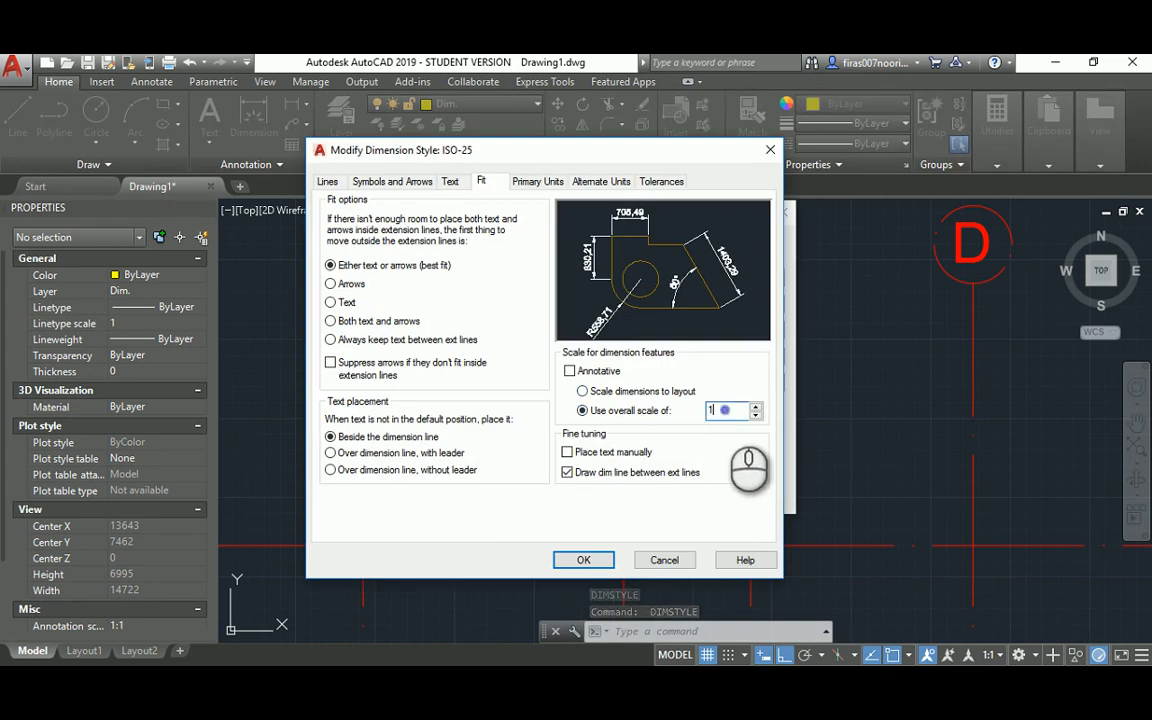
{"action": "type", "text": "100"}
{"action": "left_click", "coordinate": [600, 563]}
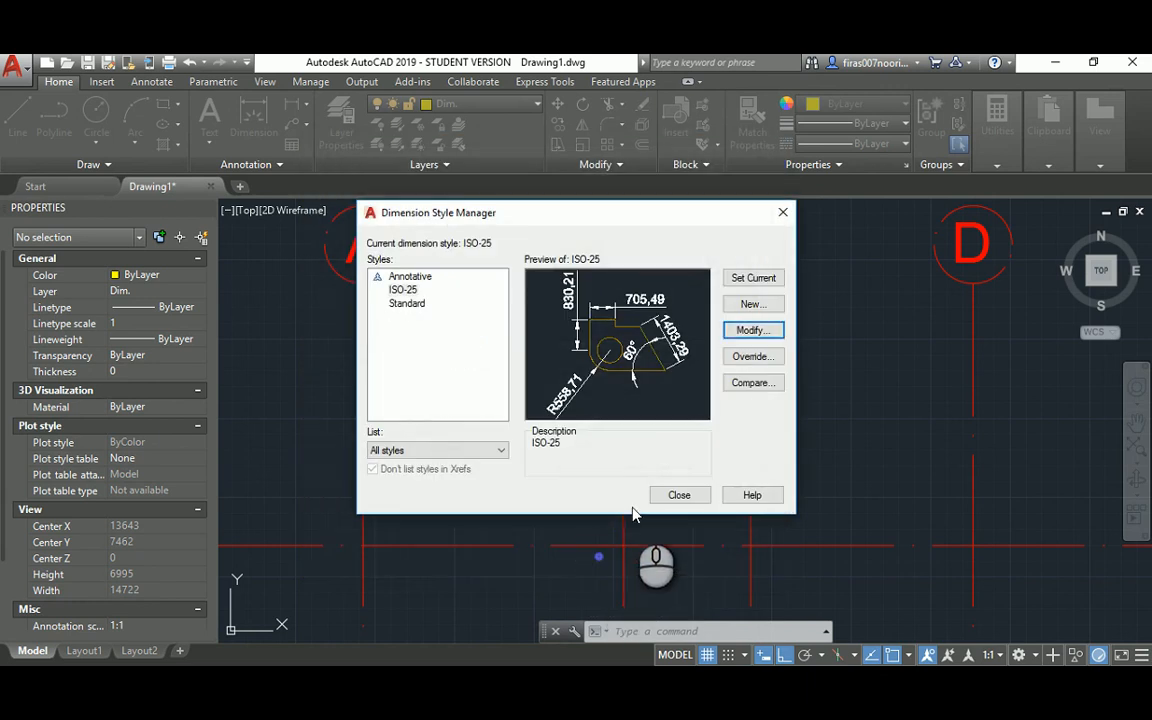
{"action": "left_click", "coordinate": [675, 494]}
Step: Continue the upper dimension chain from grid line B through C, D, E, F and G to H
{"action": "type", "text": "d"}
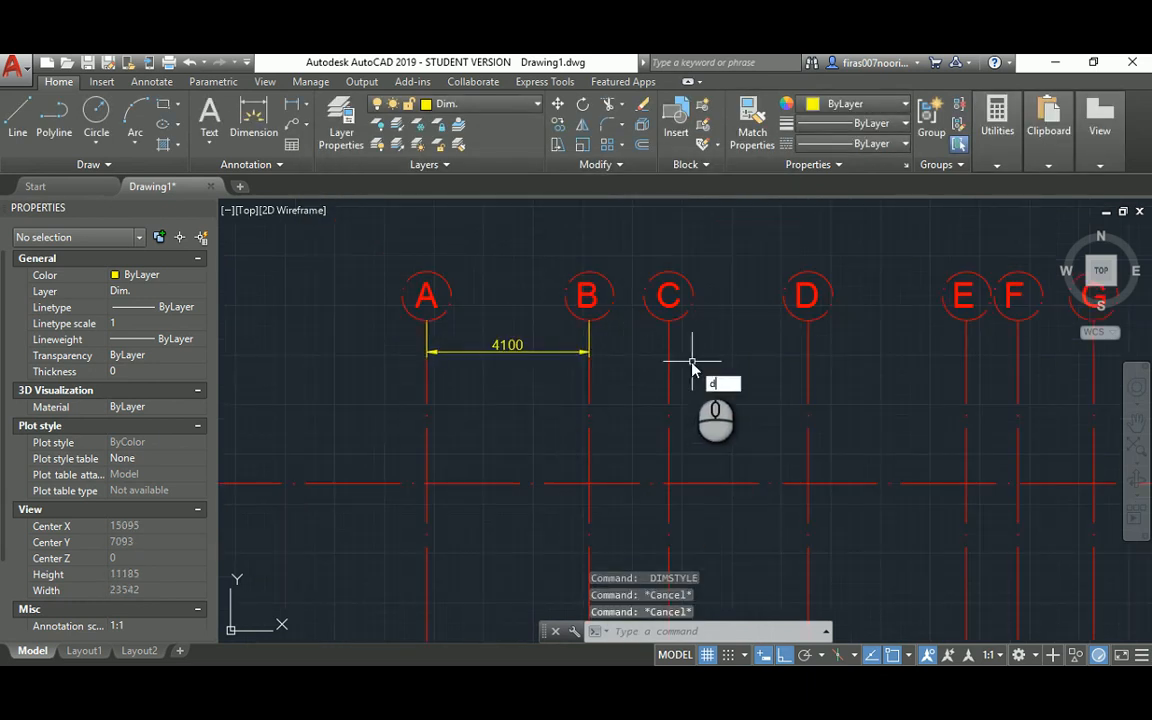
{"action": "type", "text": "co"}
{"action": "key", "text": "Return"}
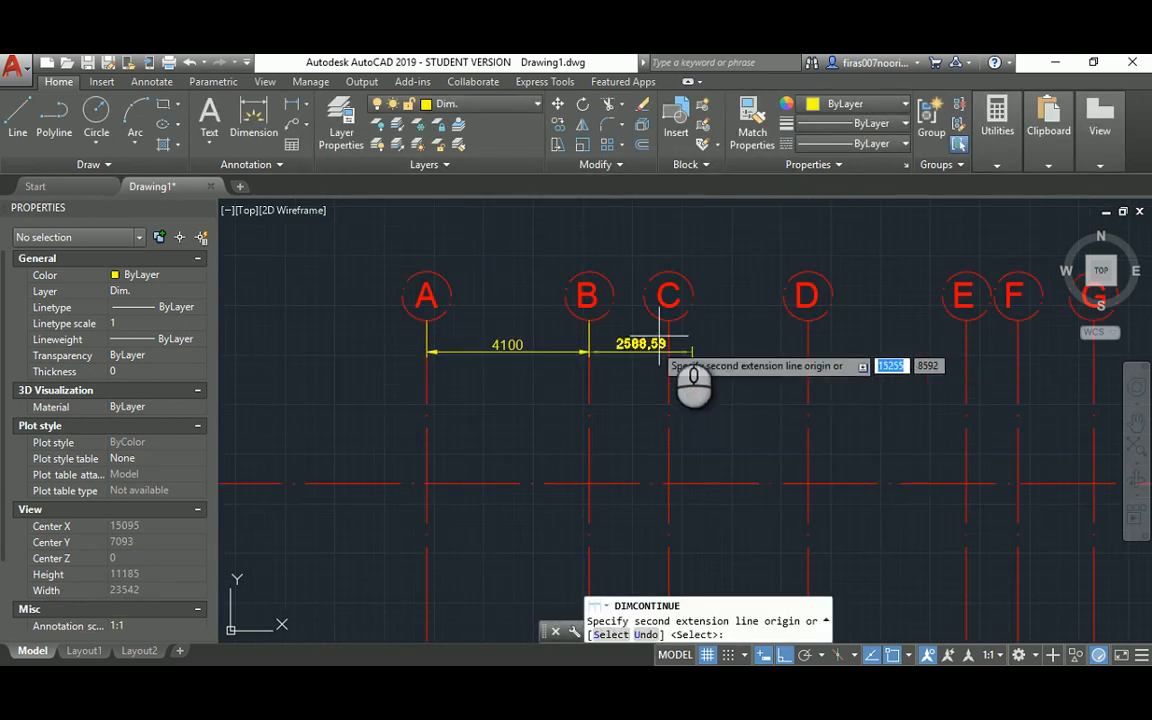
{"action": "scroll", "coordinate": [604, 345], "scroll_direction": "down", "scroll_amount": 4}
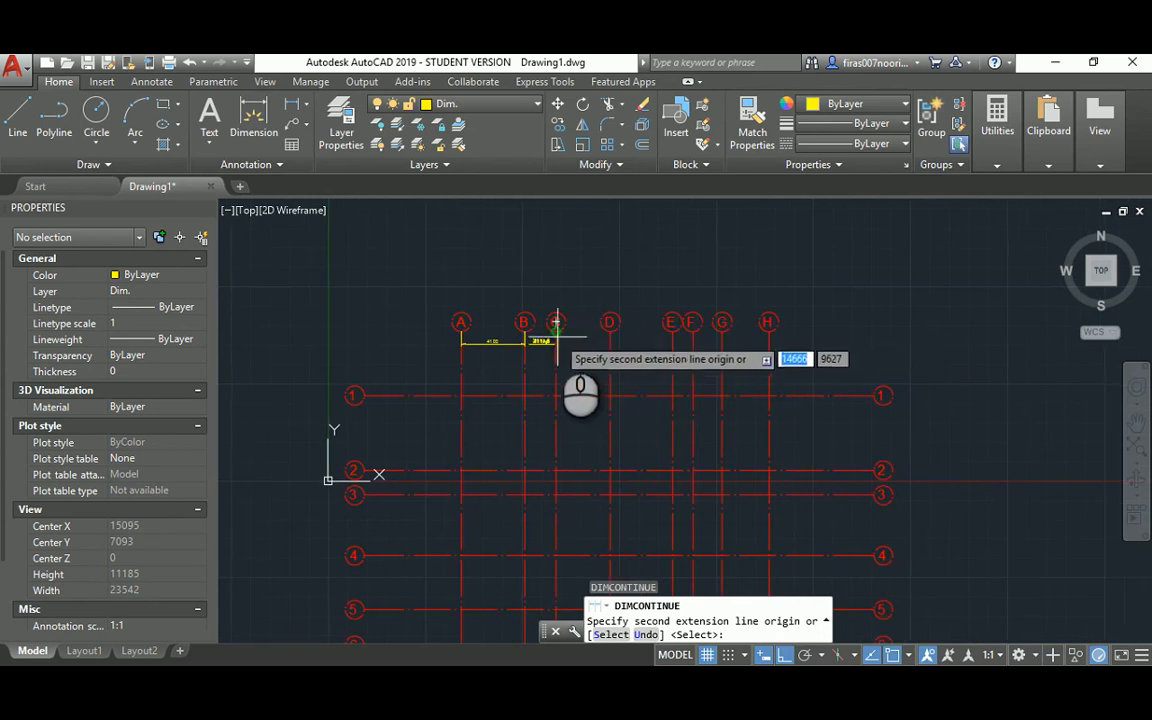
{"action": "left_click", "coordinate": [556, 330]}
{"action": "scroll", "coordinate": [583, 346], "scroll_direction": "up", "scroll_amount": 2}
{"action": "left_click", "coordinate": [624, 322]}
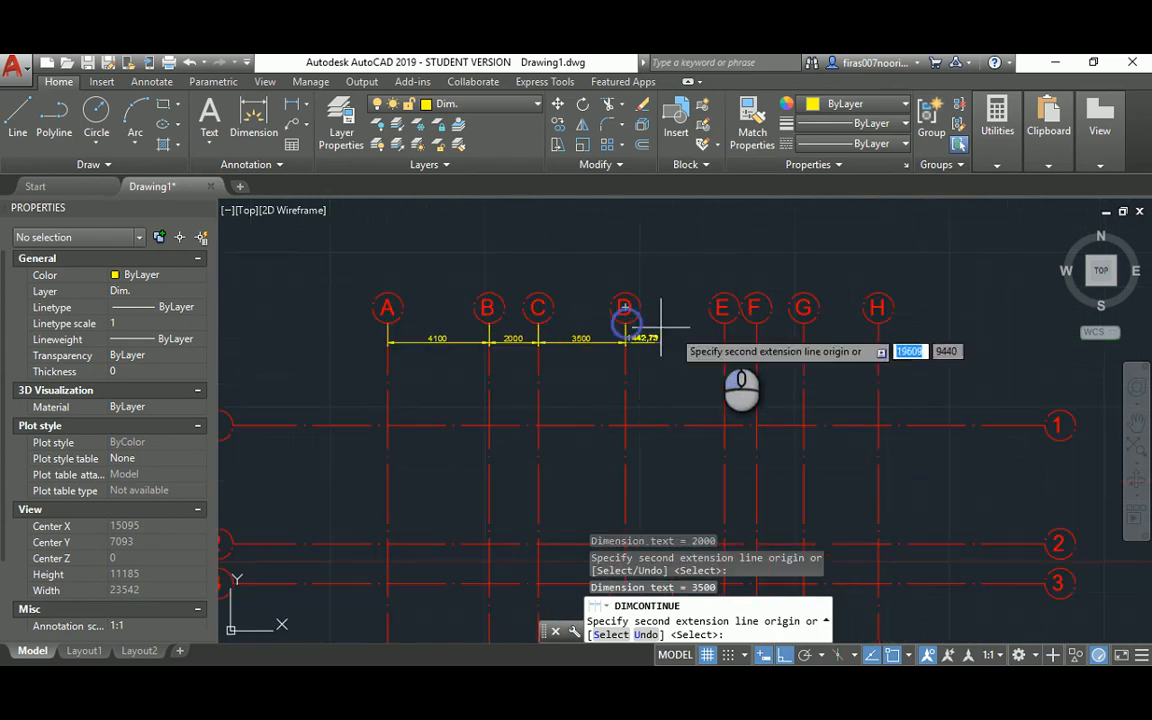
{"action": "left_click", "coordinate": [724, 322]}
{"action": "left_click", "coordinate": [756, 307]}
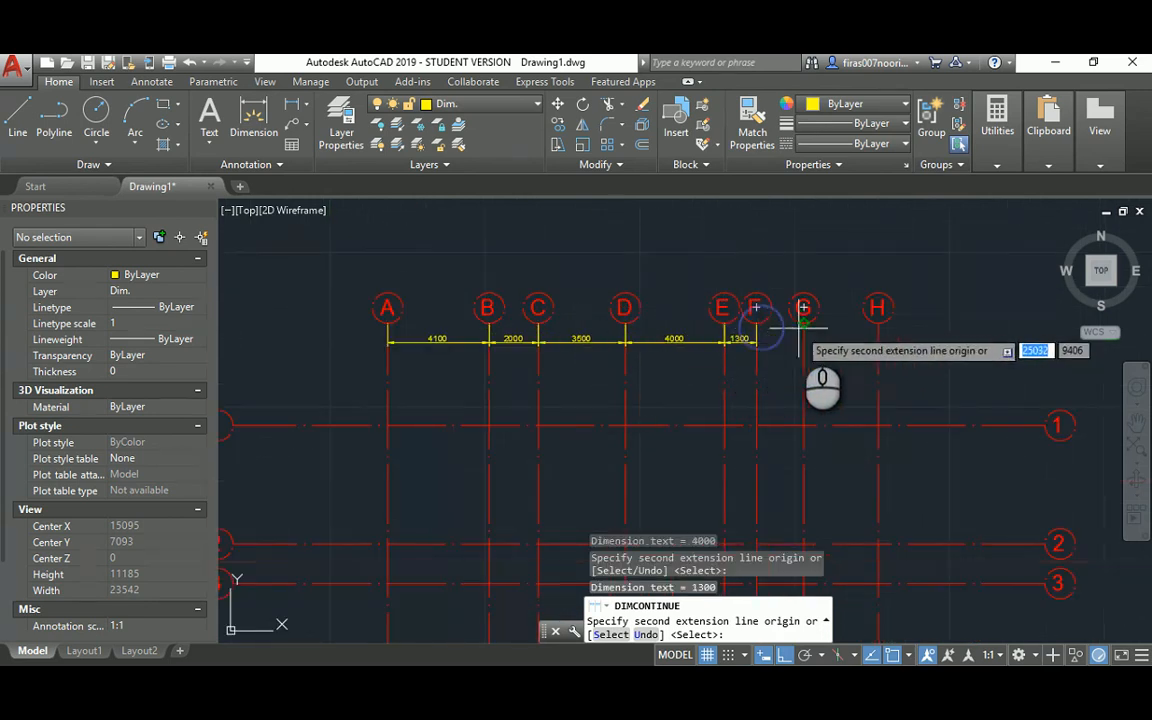
{"action": "left_click", "coordinate": [803, 308]}
{"action": "left_click", "coordinate": [877, 307]}
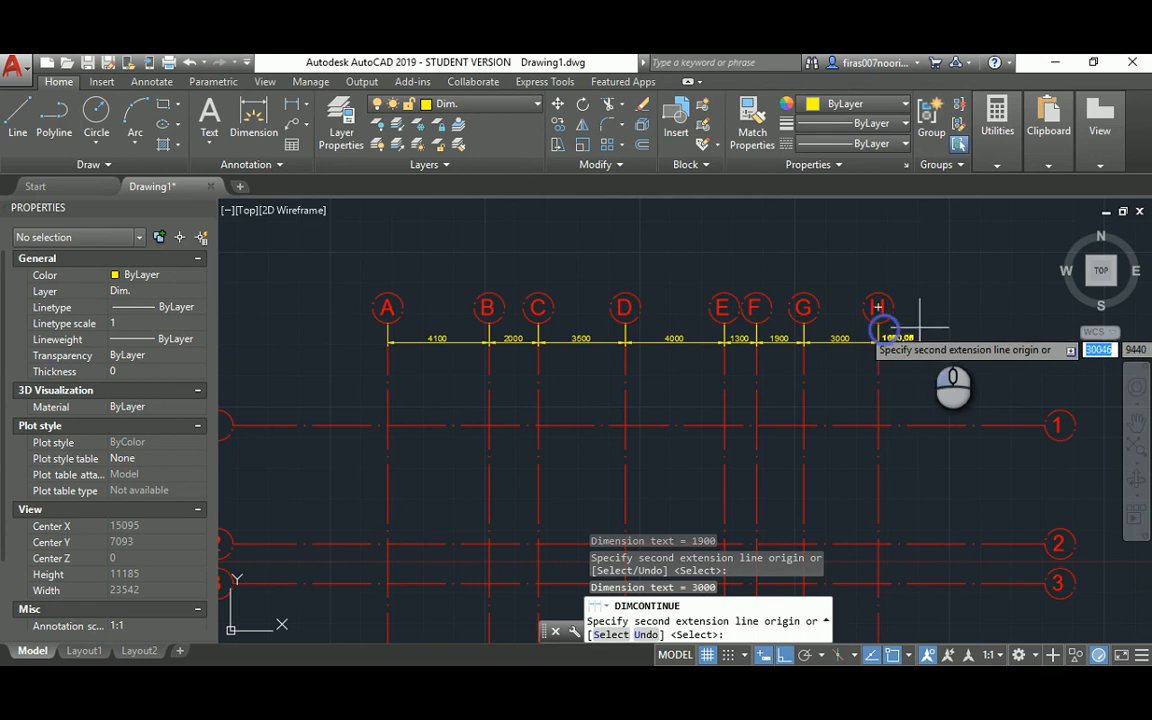
{"action": "key", "text": "Escape"}
{"action": "key", "text": "Escape"}
{"action": "key", "text": "Escape"}
{"action": "middle_click_drag", "start_coordinate": [584, 371], "coordinate": [598, 338]}
{"action": "scroll", "coordinate": [538, 372], "scroll_direction": "up", "scroll_amount": 3}
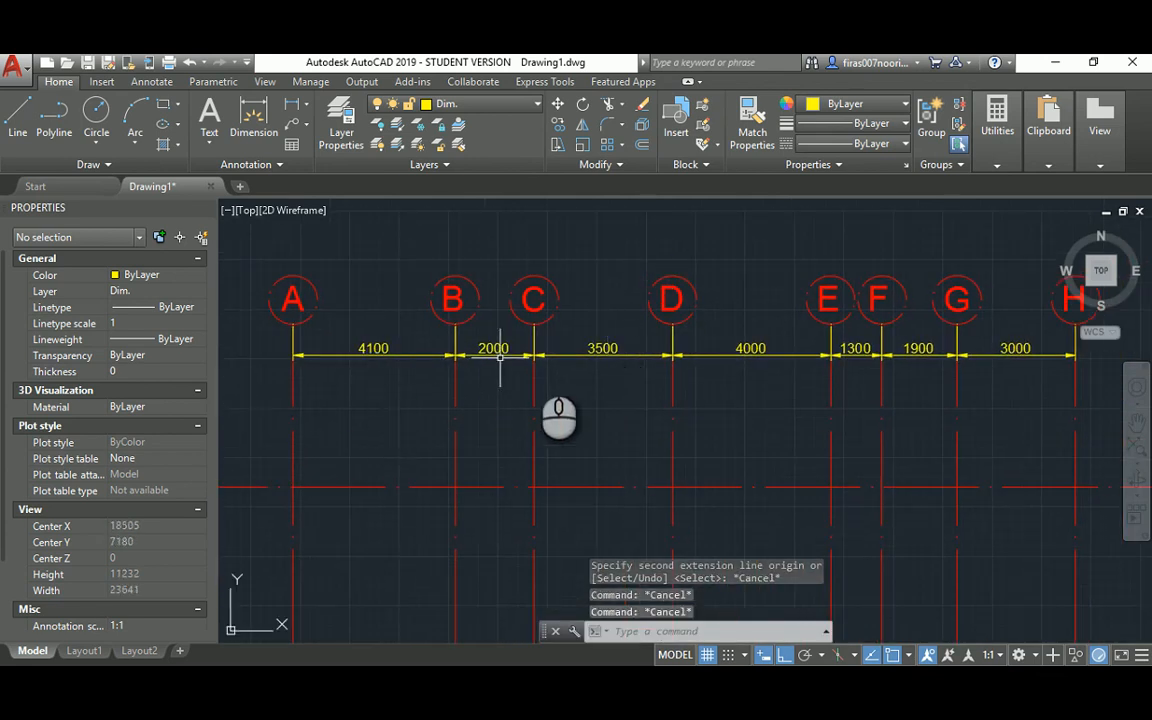
Step: Check the plan image and add a vertical linear dimension between grid lines 1 and 2 beside their left bubbles
{"action": "key", "text": "alt+Tab"}
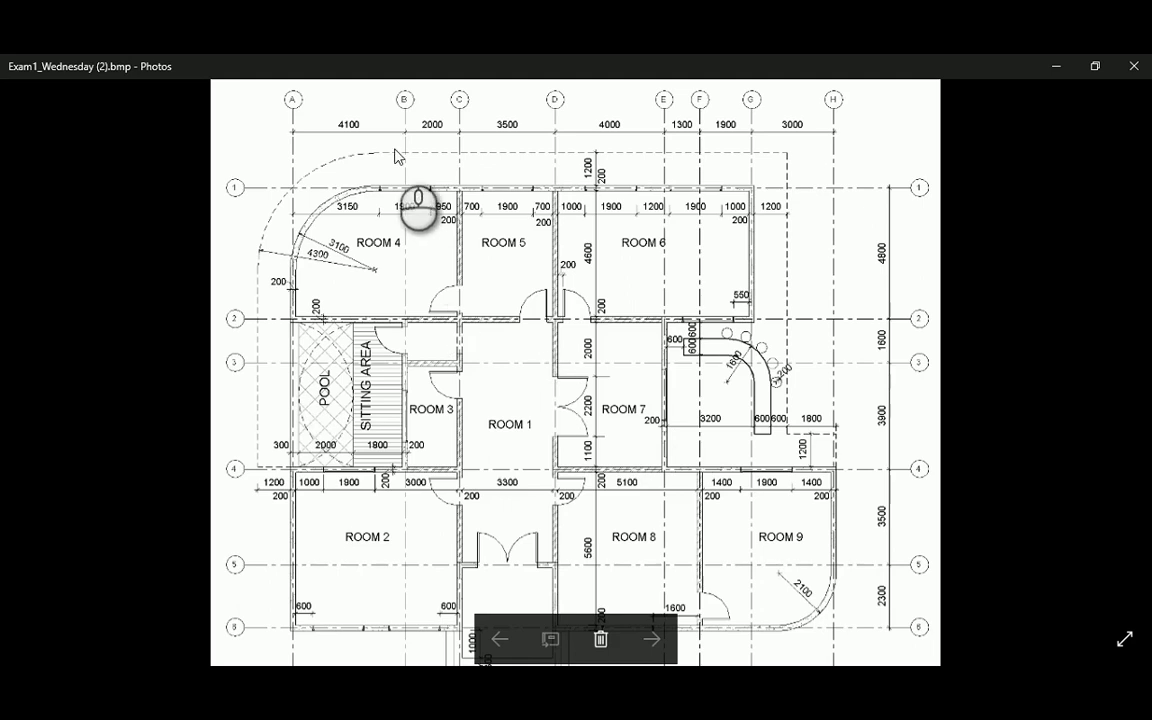
{"action": "key", "text": "alt+Tab"}
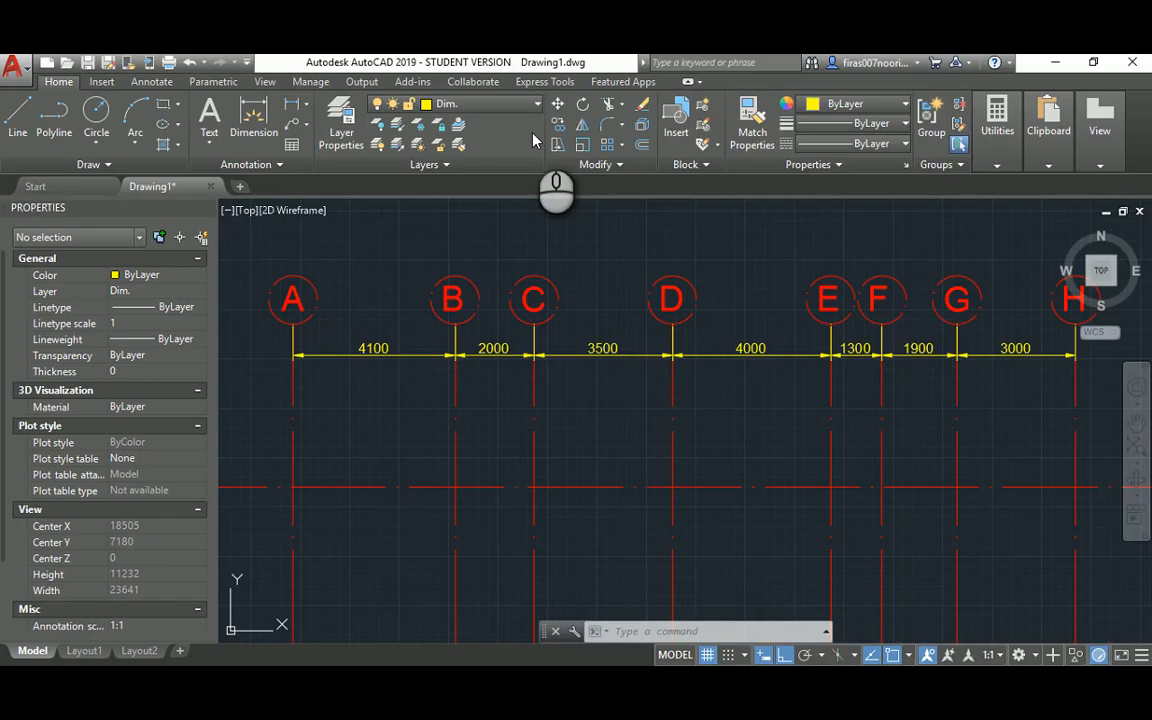
{"action": "key", "text": "alt+Tab"}
{"action": "key", "text": "alt+Tab"}
{"action": "scroll", "coordinate": [643, 278], "scroll_direction": "down", "scroll_amount": 2}
{"action": "middle_click_drag", "start_coordinate": [611, 404], "coordinate": [733, 303]}
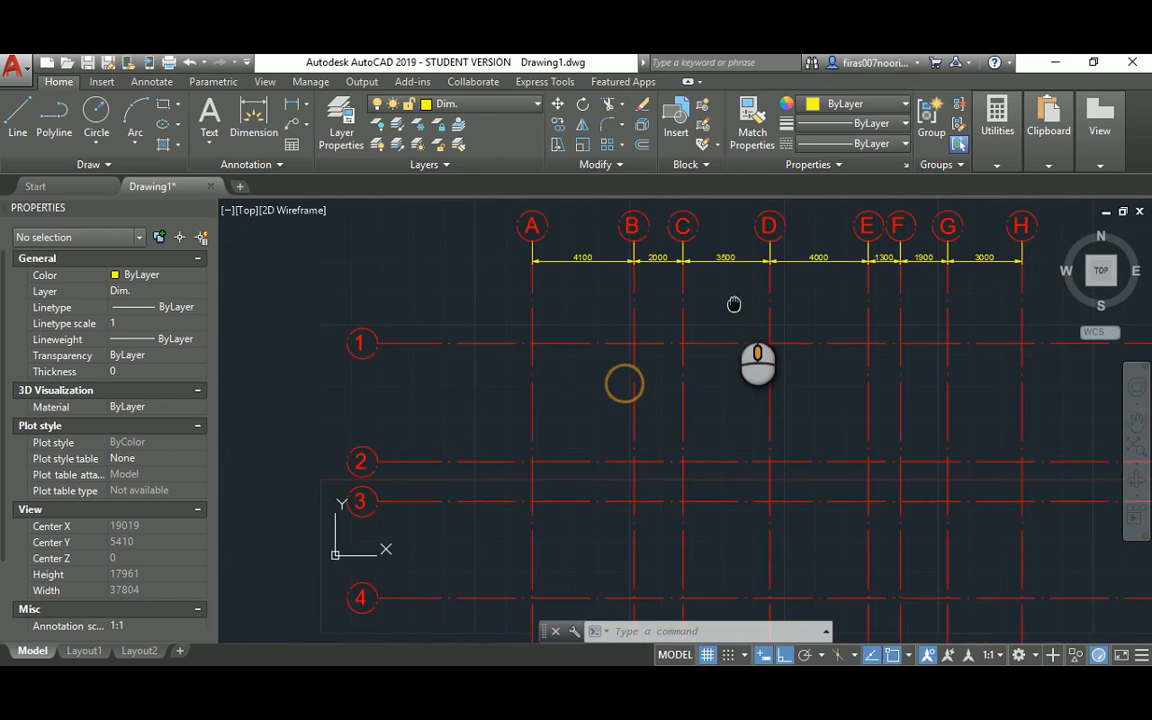
{"action": "middle_click_drag", "start_coordinate": [342, 398], "coordinate": [447, 368]}
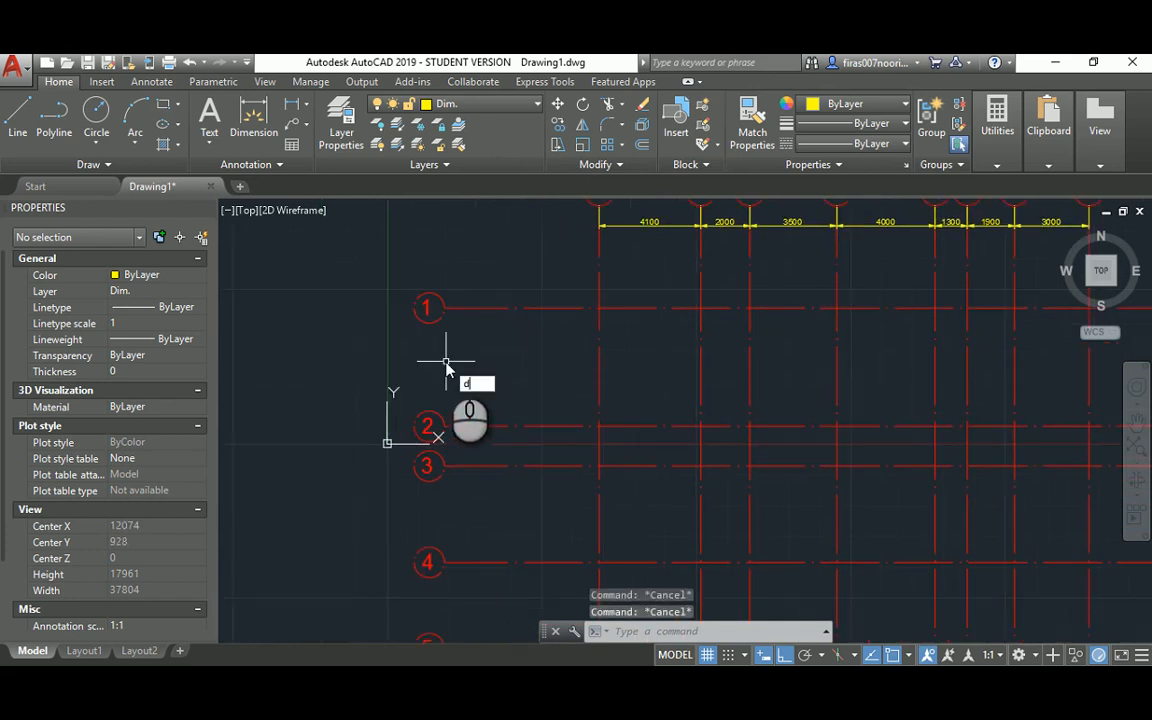
{"action": "type", "text": "li"}
{"action": "key", "text": "Return"}
{"action": "left_click", "coordinate": [428, 307]}
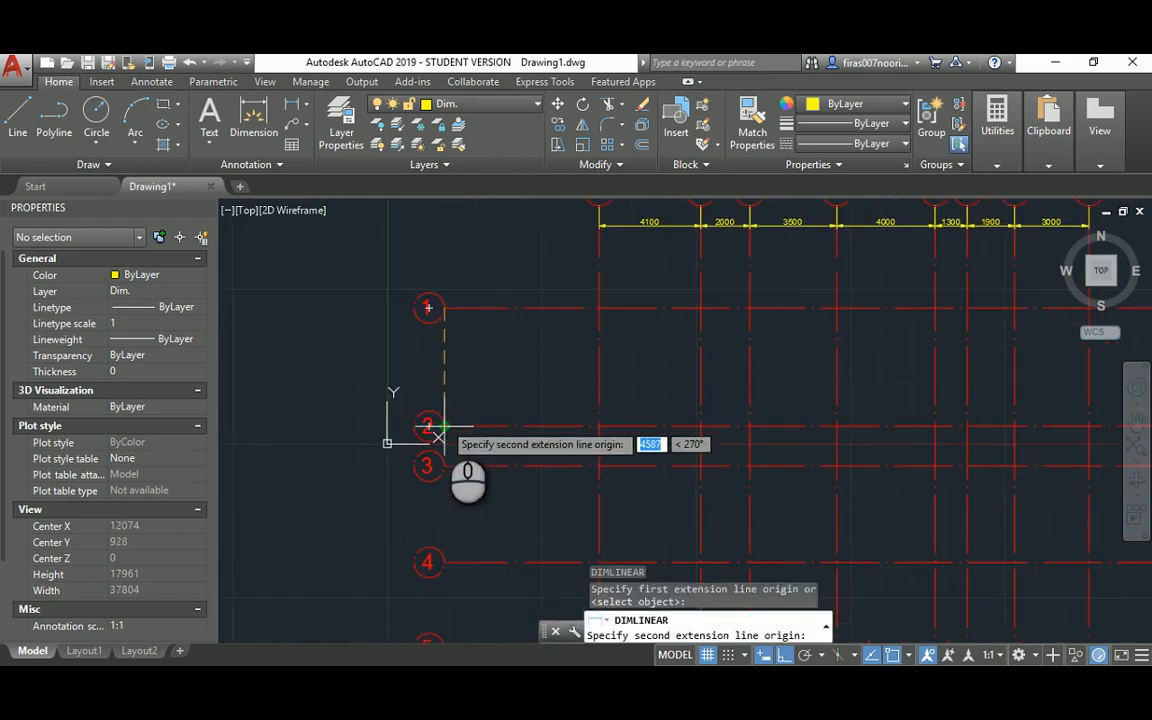
{"action": "left_click", "coordinate": [440, 428]}
{"action": "left_click", "coordinate": [463, 386]}
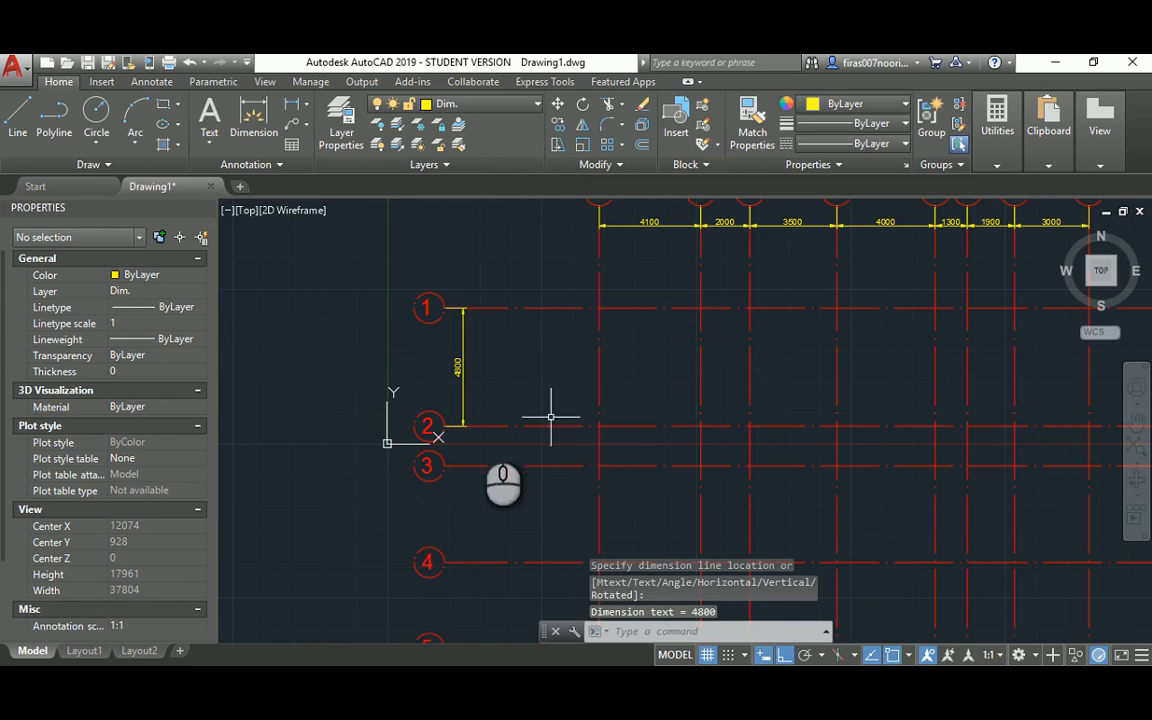
Step: Continue the vertical dimension chain from grid line 2 through 3, 4 and 5 to 6 beside the left bubbles
{"action": "middle_click_drag", "start_coordinate": [462, 410], "coordinate": [508, 320]}
{"action": "key", "text": "Escape"}
{"action": "key", "text": "Escape"}
{"action": "type", "text": "dc"}
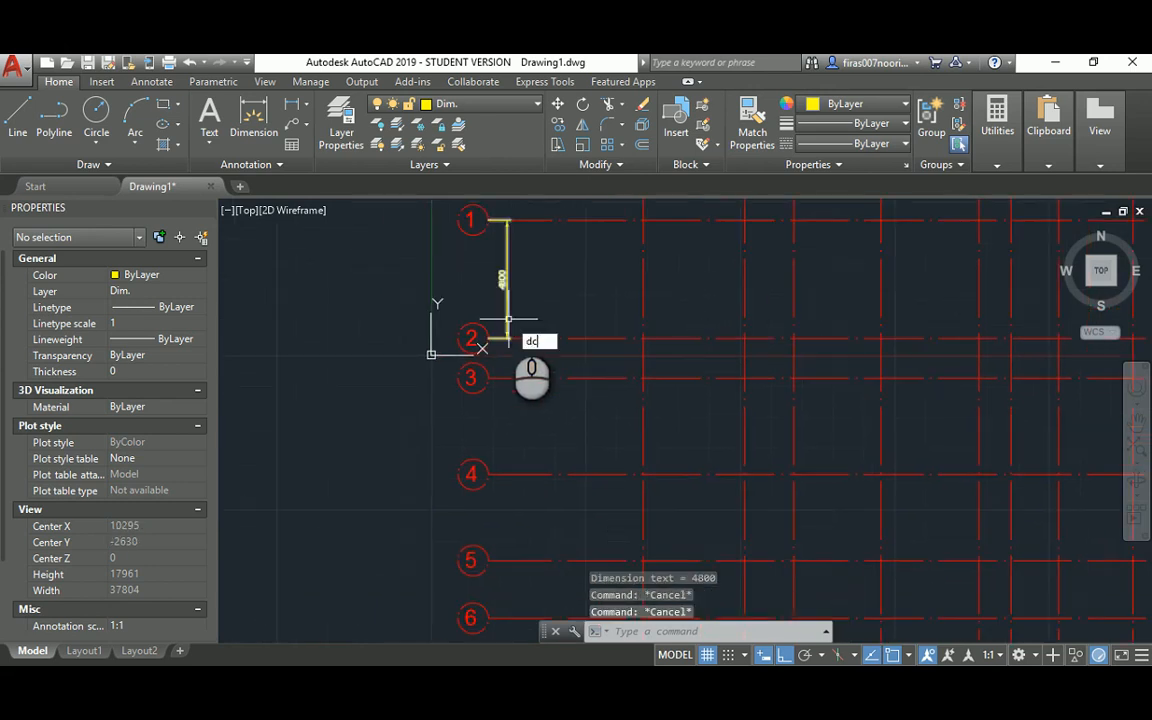
{"action": "type", "text": "o"}
{"action": "key", "text": "Return"}
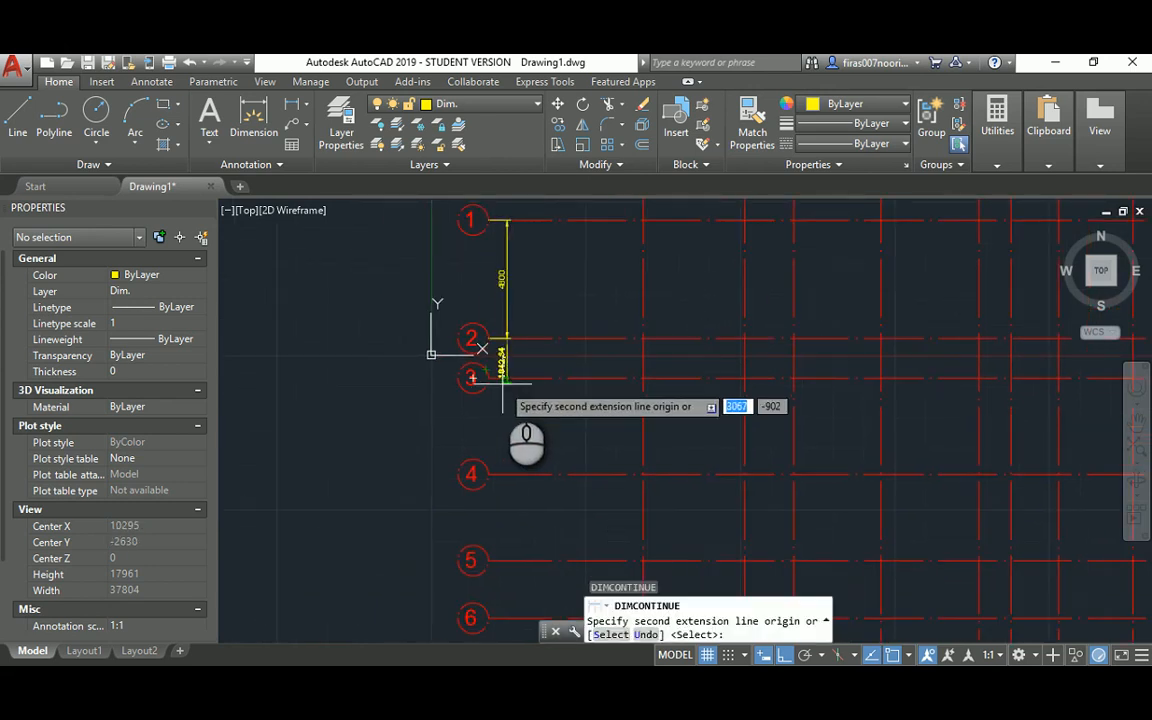
{"action": "left_click", "coordinate": [503, 380]}
{"action": "left_click", "coordinate": [503, 474]}
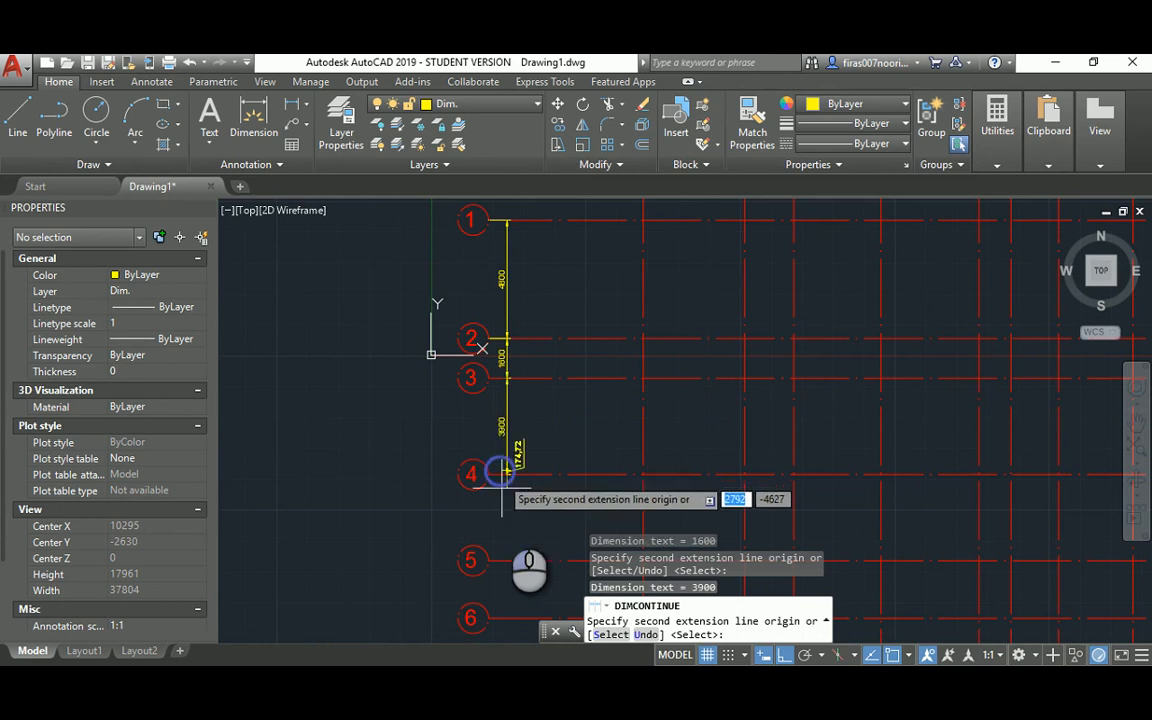
{"action": "left_click", "coordinate": [503, 560]}
{"action": "middle_click_drag", "start_coordinate": [503, 560], "coordinate": [502, 378]}
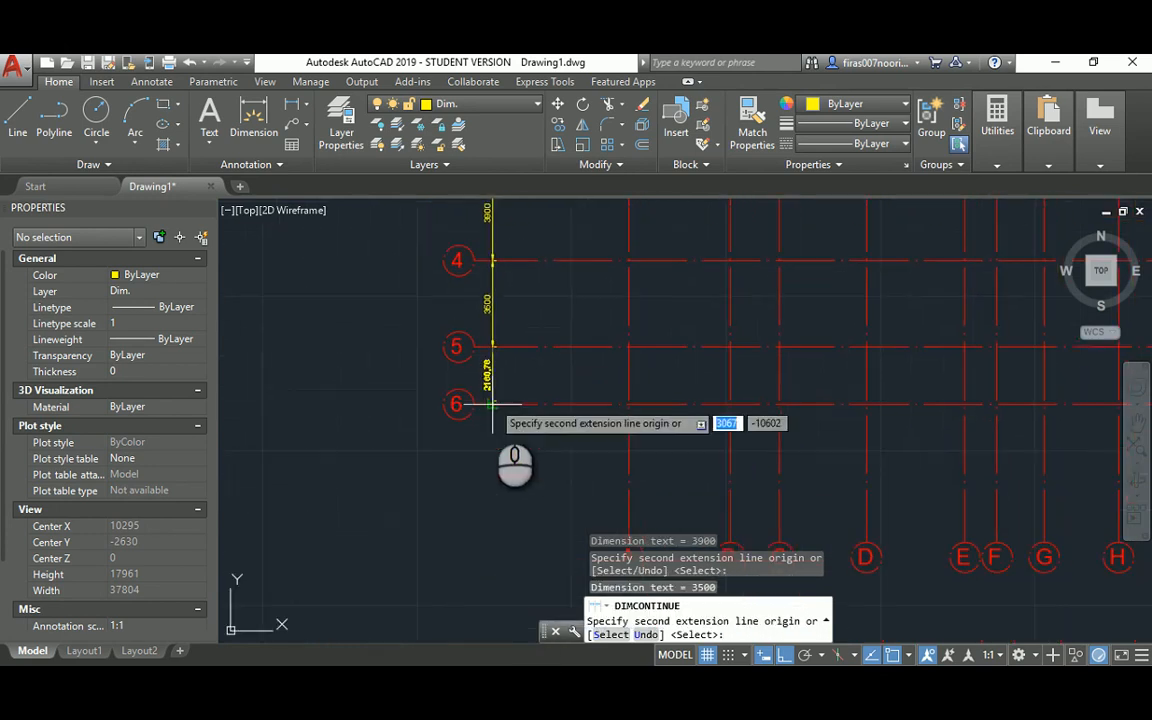
{"action": "left_click", "coordinate": [499, 402]}
{"action": "key", "text": "Escape"}
Step: Create a new layer named Walls and make it the current layer
{"action": "scroll", "coordinate": [502, 498], "scroll_direction": "down", "scroll_amount": 5}
{"action": "scroll", "coordinate": [587, 410], "scroll_direction": "up", "scroll_amount": 4}
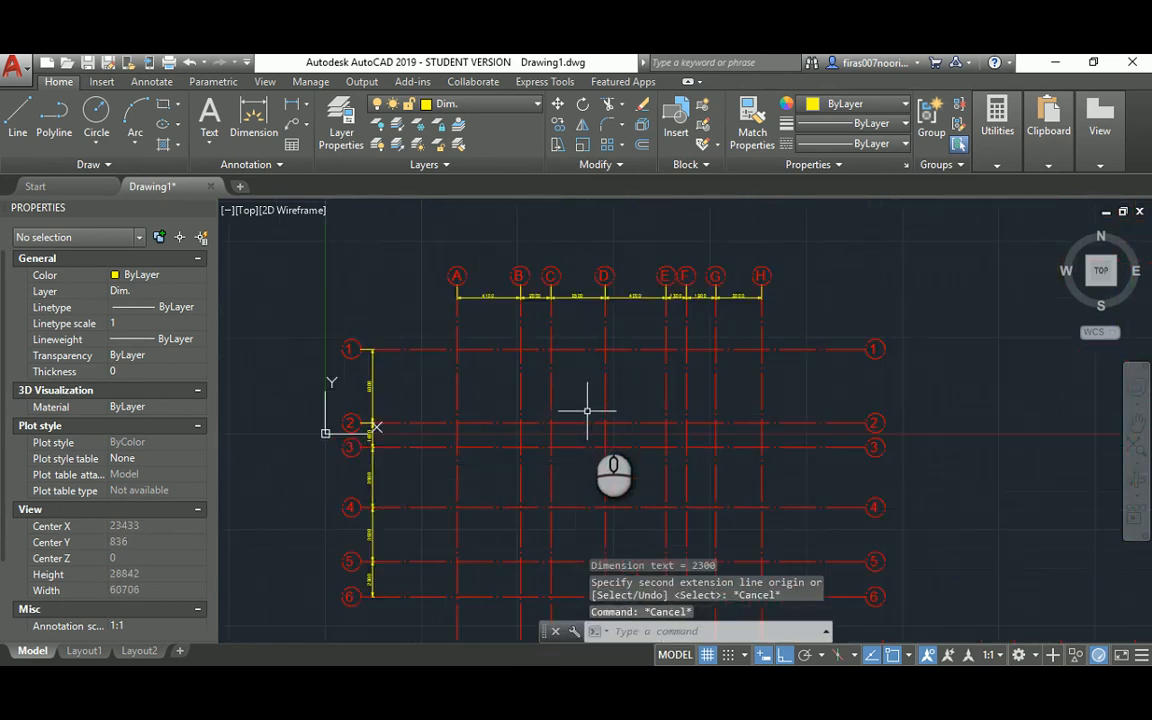
{"action": "middle_click_drag", "start_coordinate": [590, 421], "coordinate": [540, 364]}
{"action": "scroll", "coordinate": [540, 363], "scroll_direction": "down", "scroll_amount": 2}
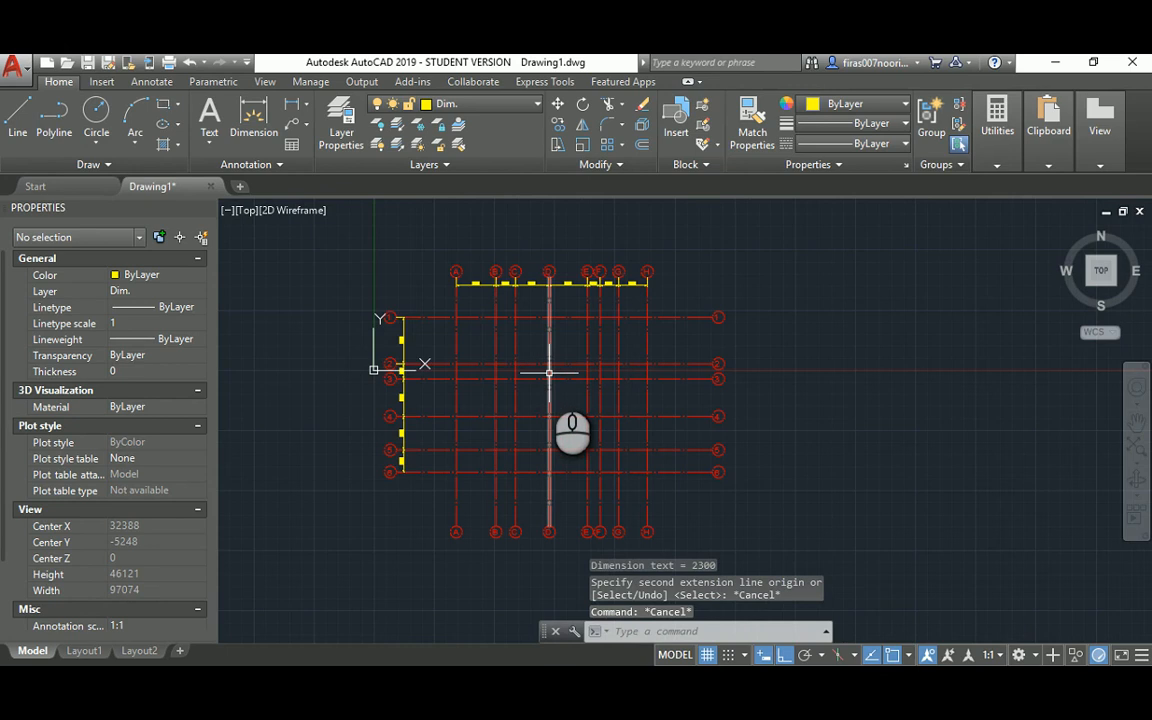
{"action": "type", "text": "LA"}
{"action": "key", "text": "Return"}
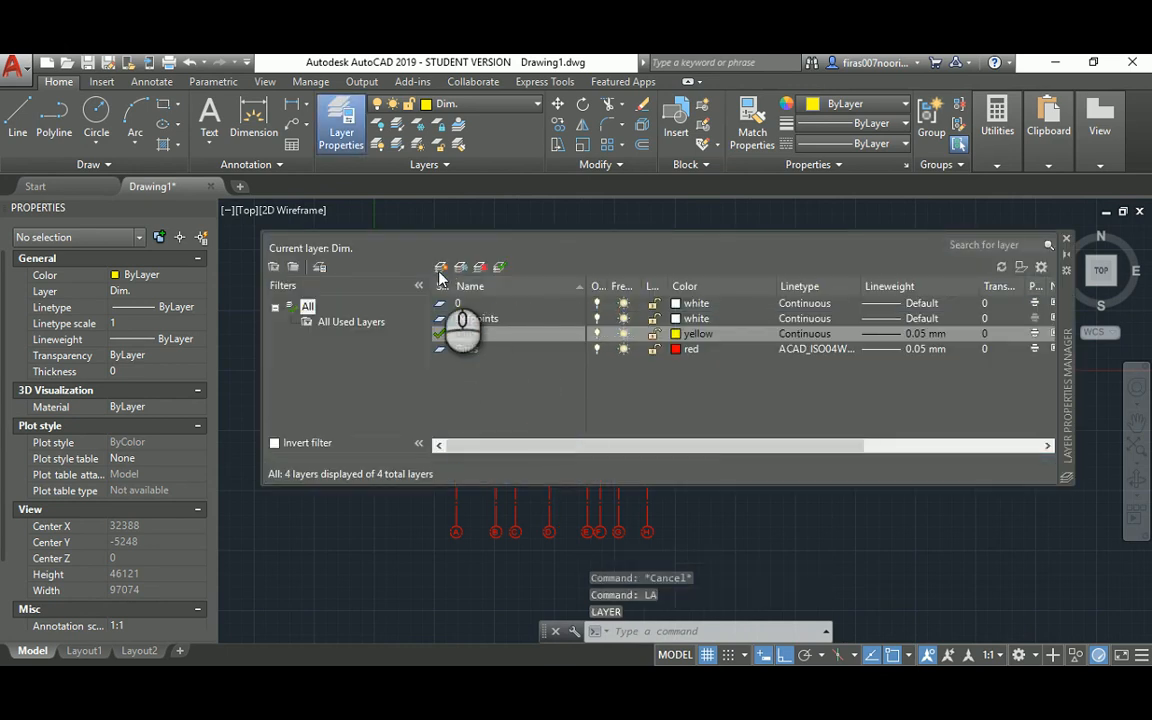
{"action": "left_click", "coordinate": [441, 268]}
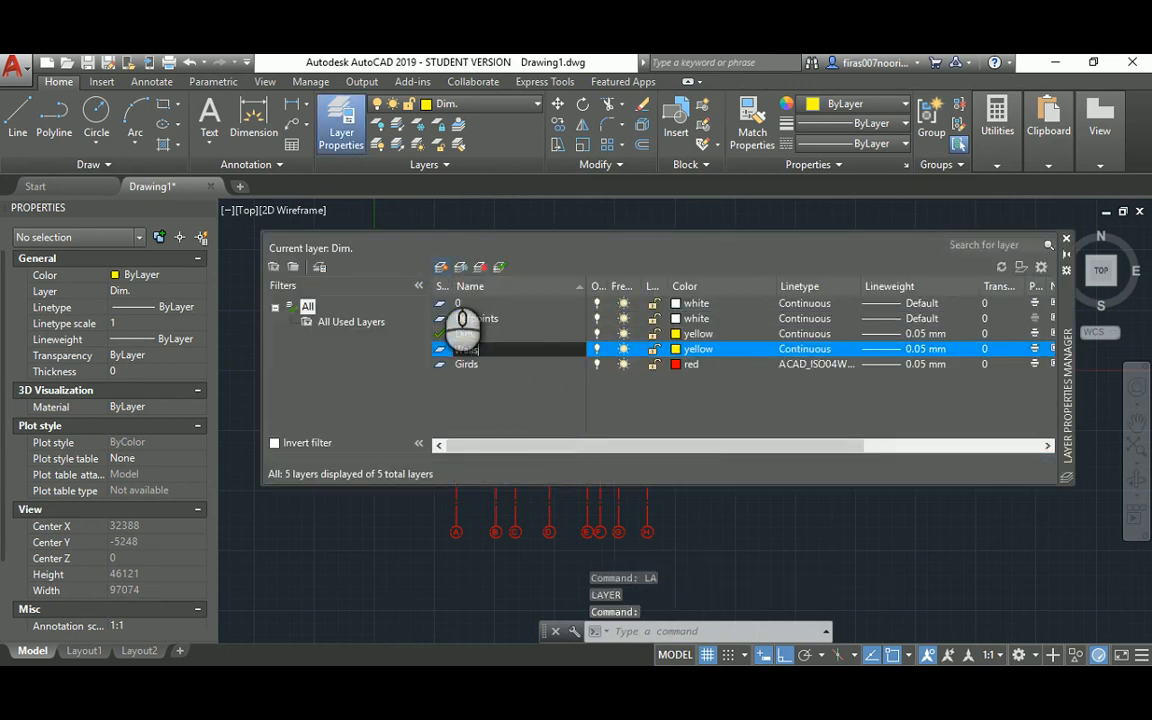
{"action": "type", "text": "Walls"}
{"action": "left_click", "coordinate": [517, 432]}
{"action": "double_click", "coordinate": [443, 350]}
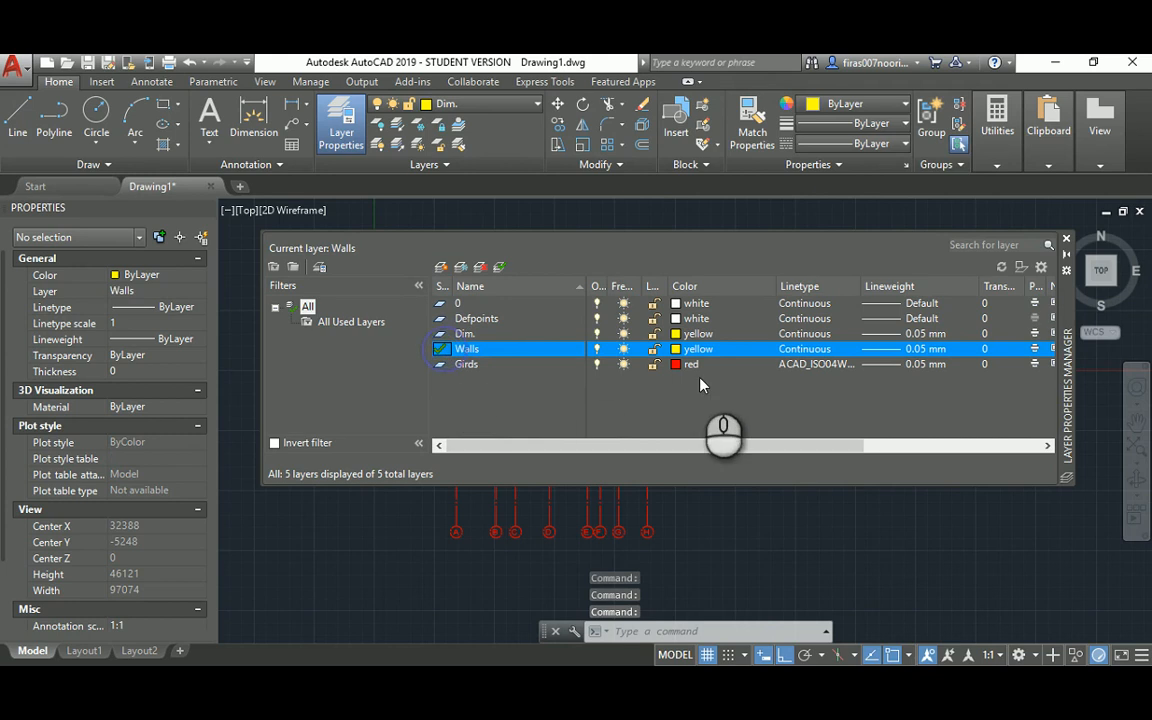
Step: Set the Walls layer's color to green and its lineweight to 0.35 mm, and close the layer manager
{"action": "left_click", "coordinate": [697, 349]}
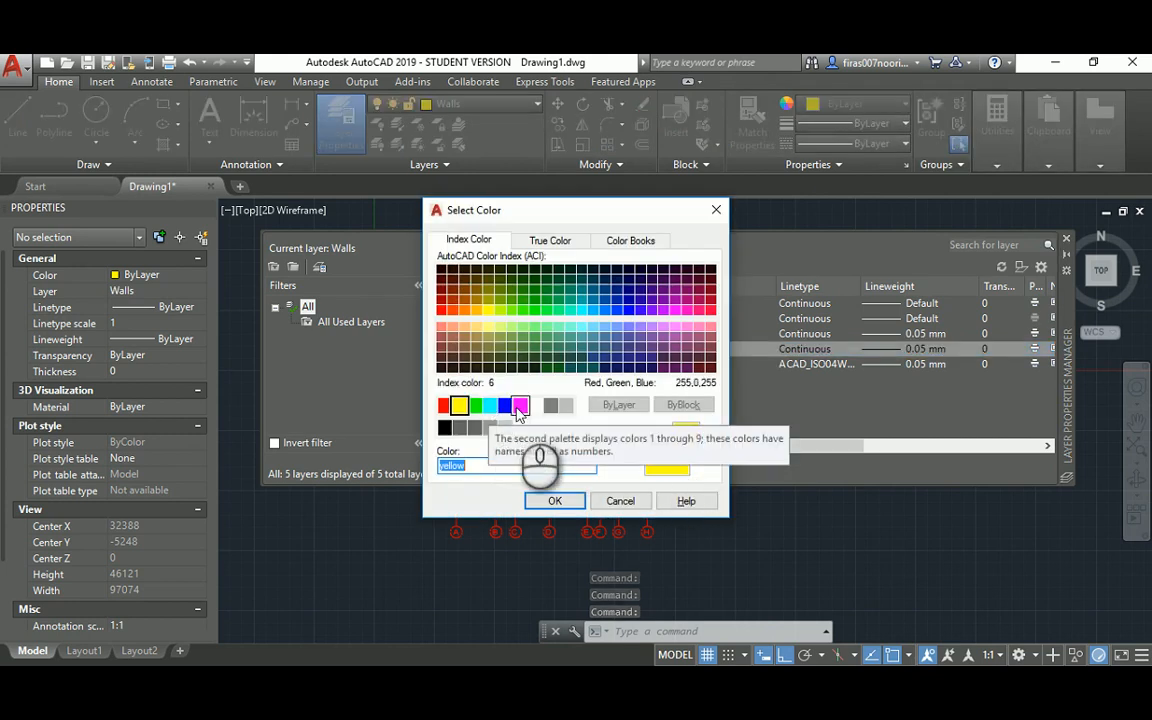
{"action": "left_click", "coordinate": [475, 405]}
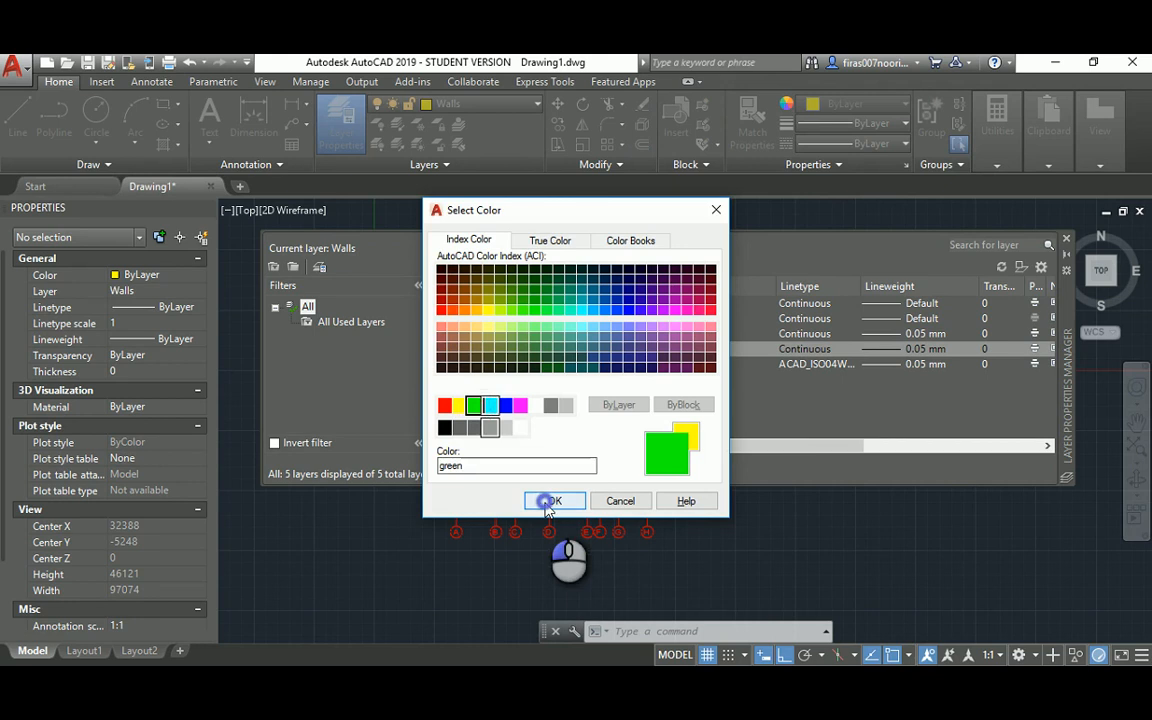
{"action": "left_click", "coordinate": [550, 501]}
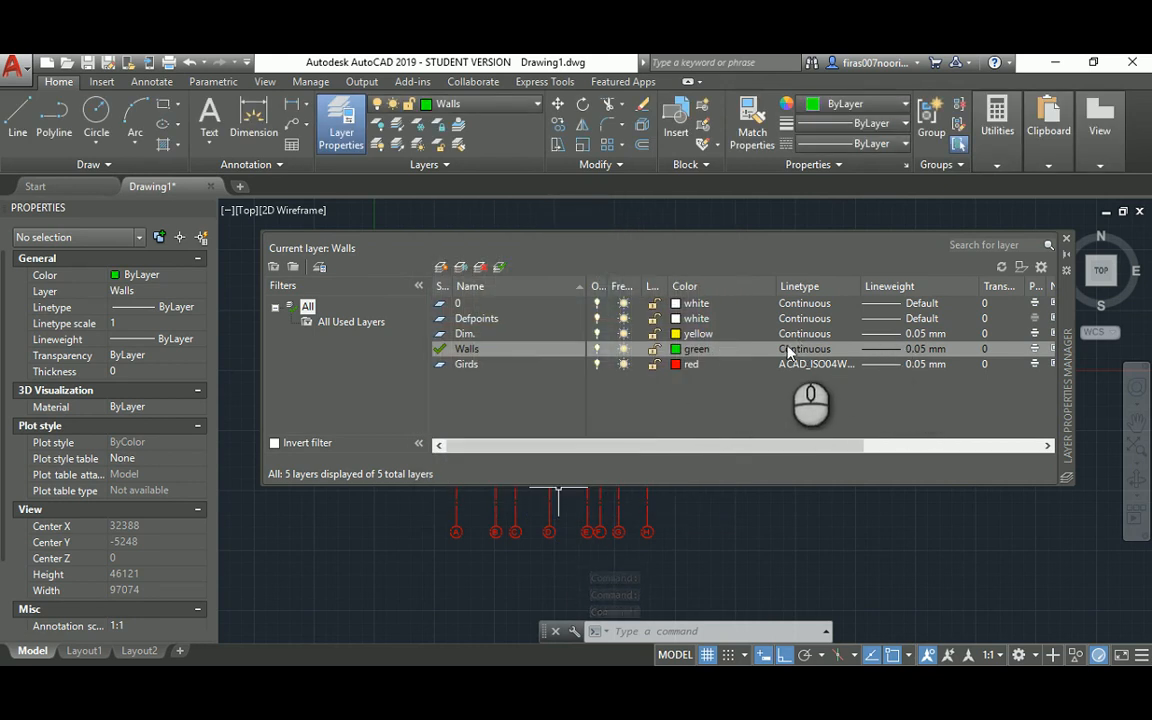
{"action": "left_click", "coordinate": [880, 352]}
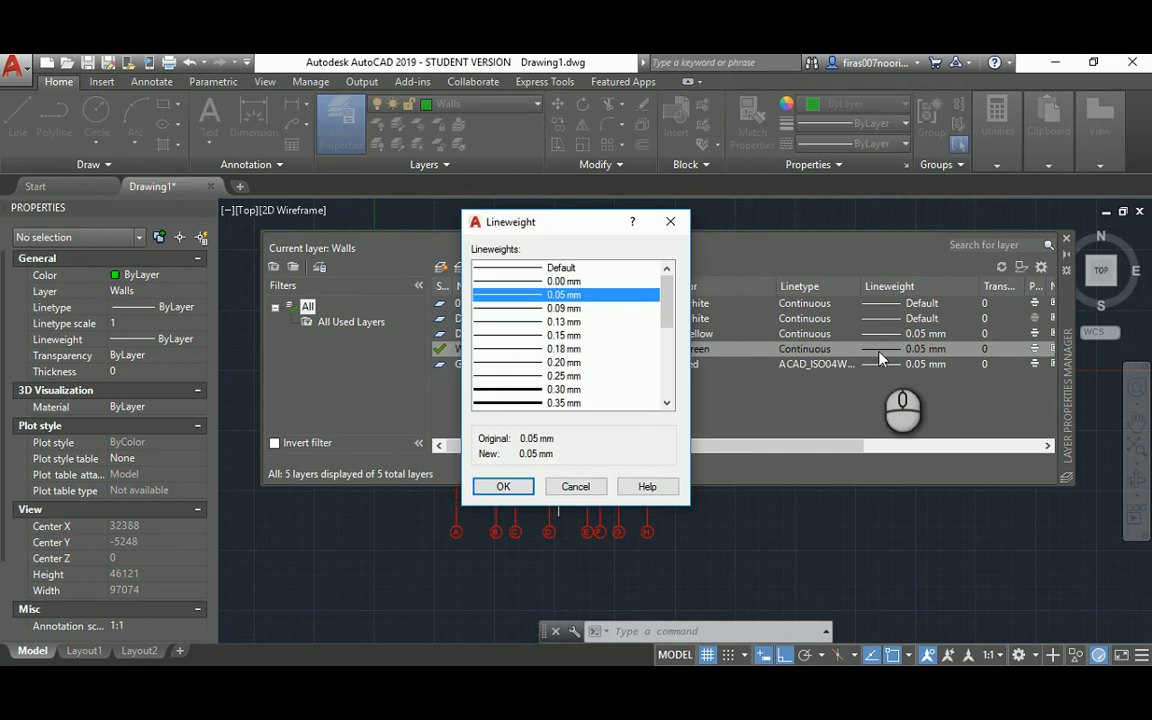
{"action": "left_click", "coordinate": [548, 403]}
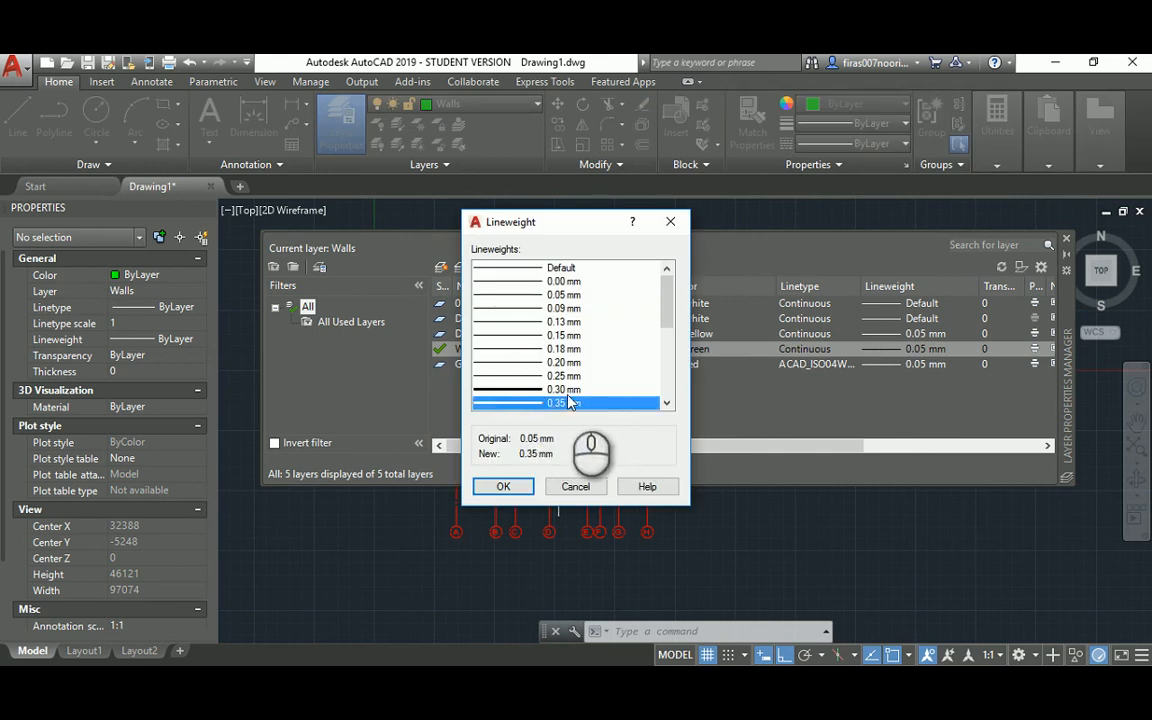
{"action": "scroll", "coordinate": [540, 390], "scroll_direction": "down", "scroll_amount": 1}
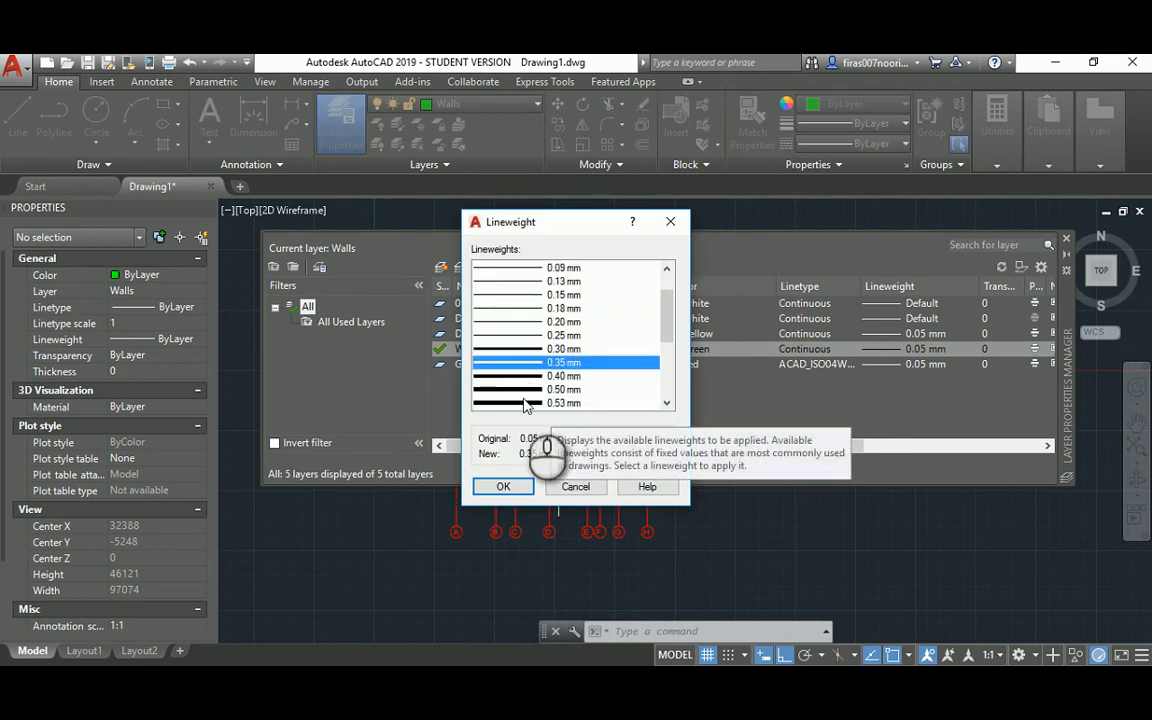
{"action": "left_click", "coordinate": [510, 486]}
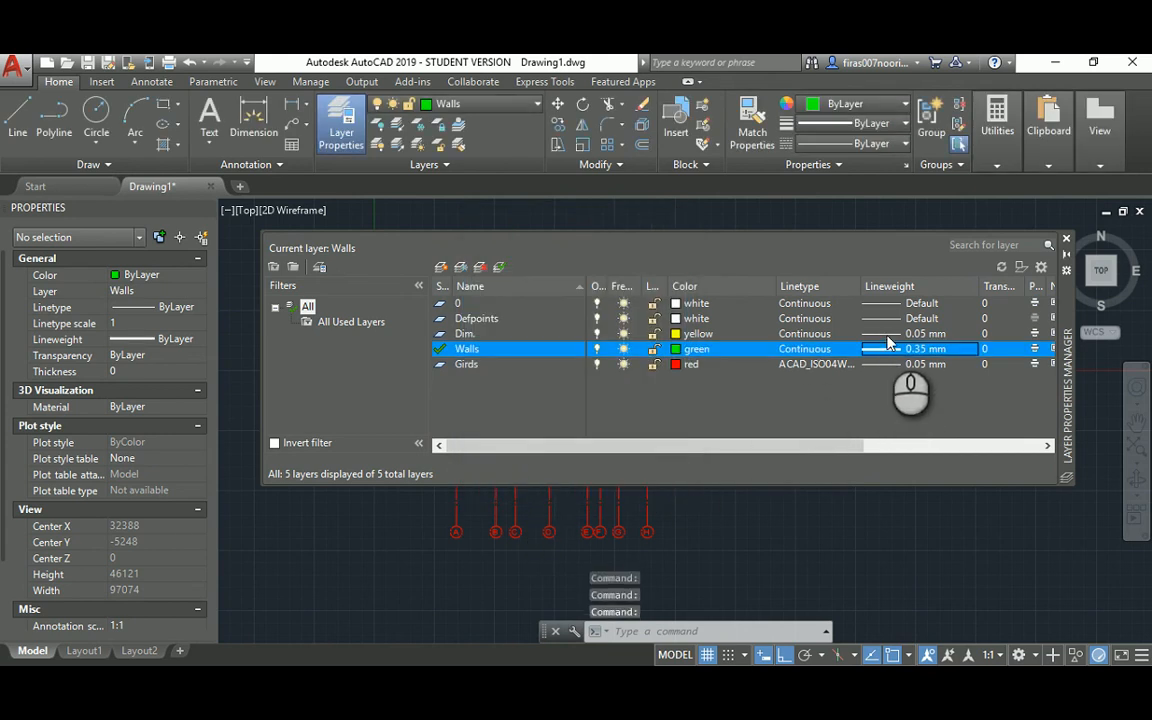
{"action": "left_click", "coordinate": [1066, 244]}
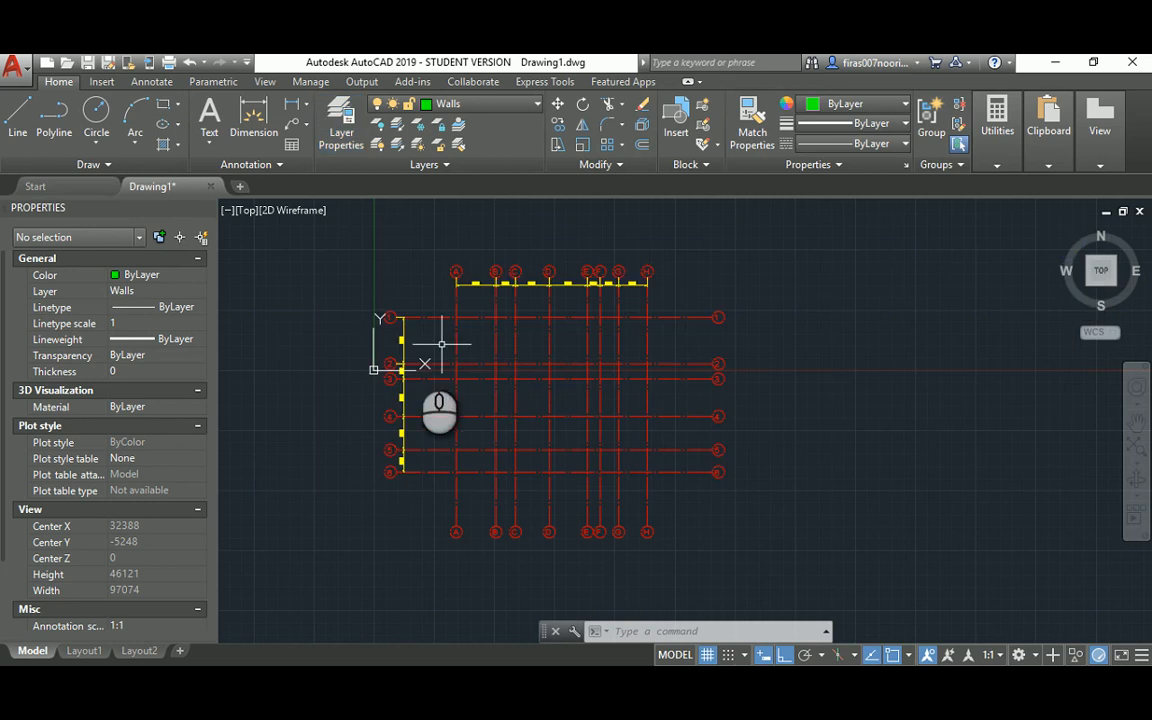
Step: Check the outer walls in the plan image and start a polyline at the intersection of grid lines A and 1
{"action": "scroll", "coordinate": [594, 378], "scroll_direction": "up", "scroll_amount": 3}
{"action": "middle_click_drag", "start_coordinate": [594, 378], "coordinate": [583, 347]}
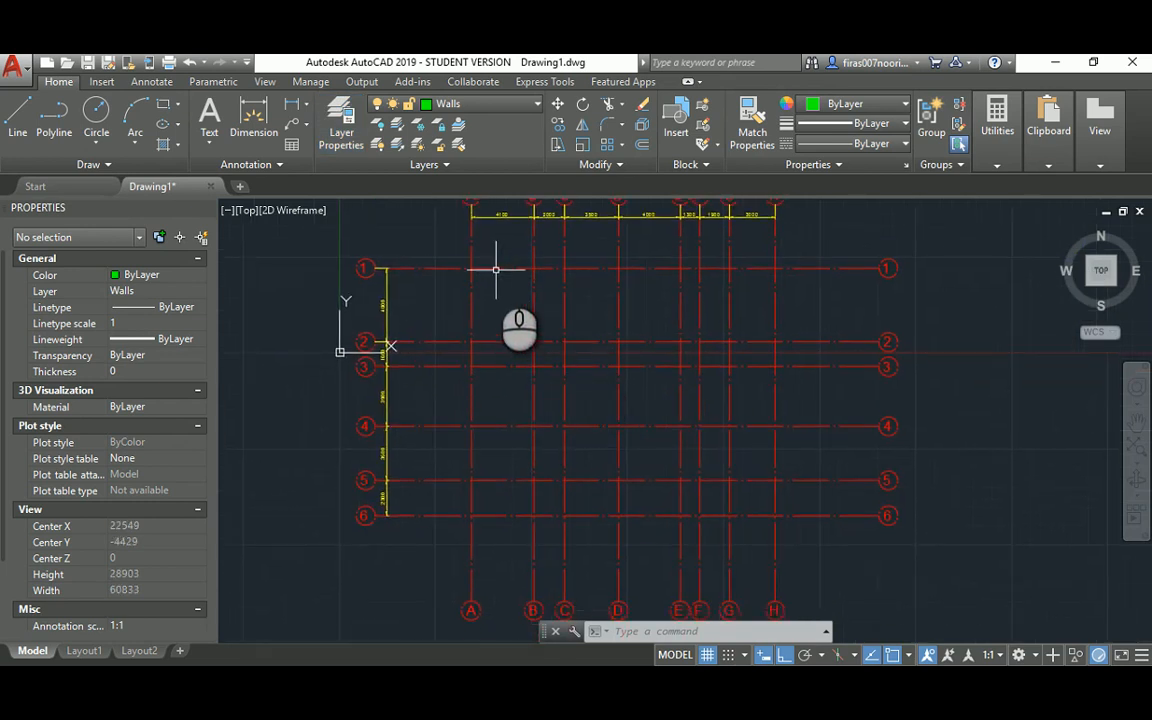
{"action": "key", "text": "alt+Tab"}
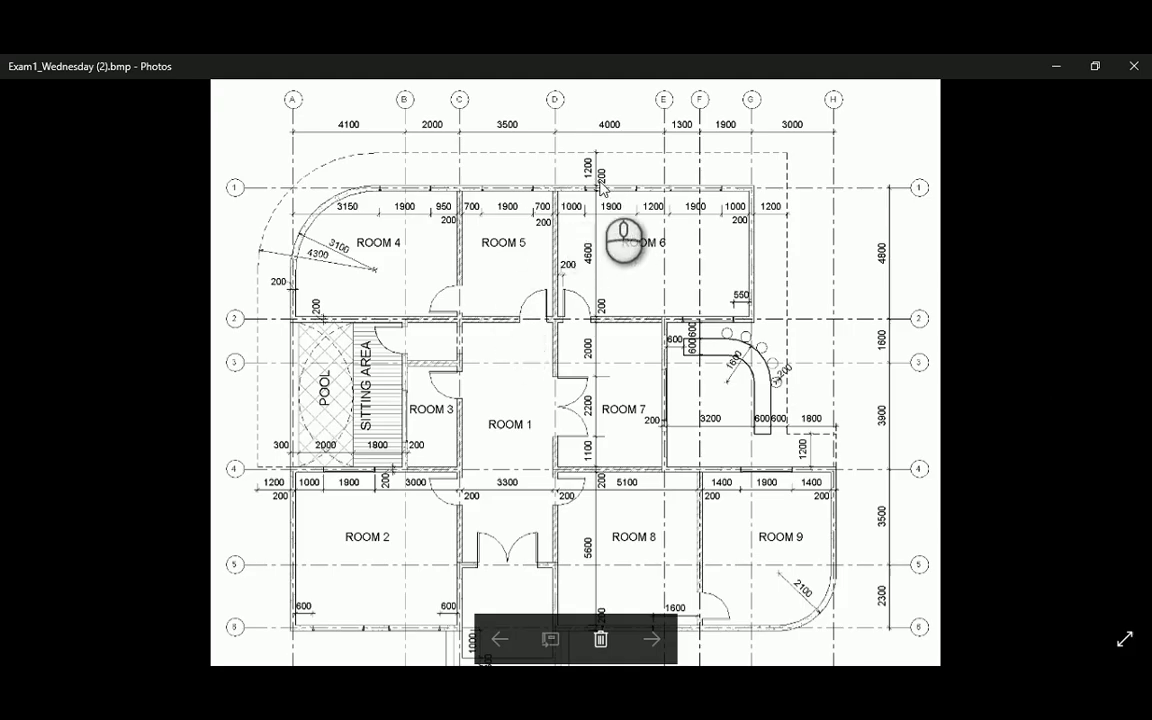
{"action": "key", "text": "alt+Tab"}
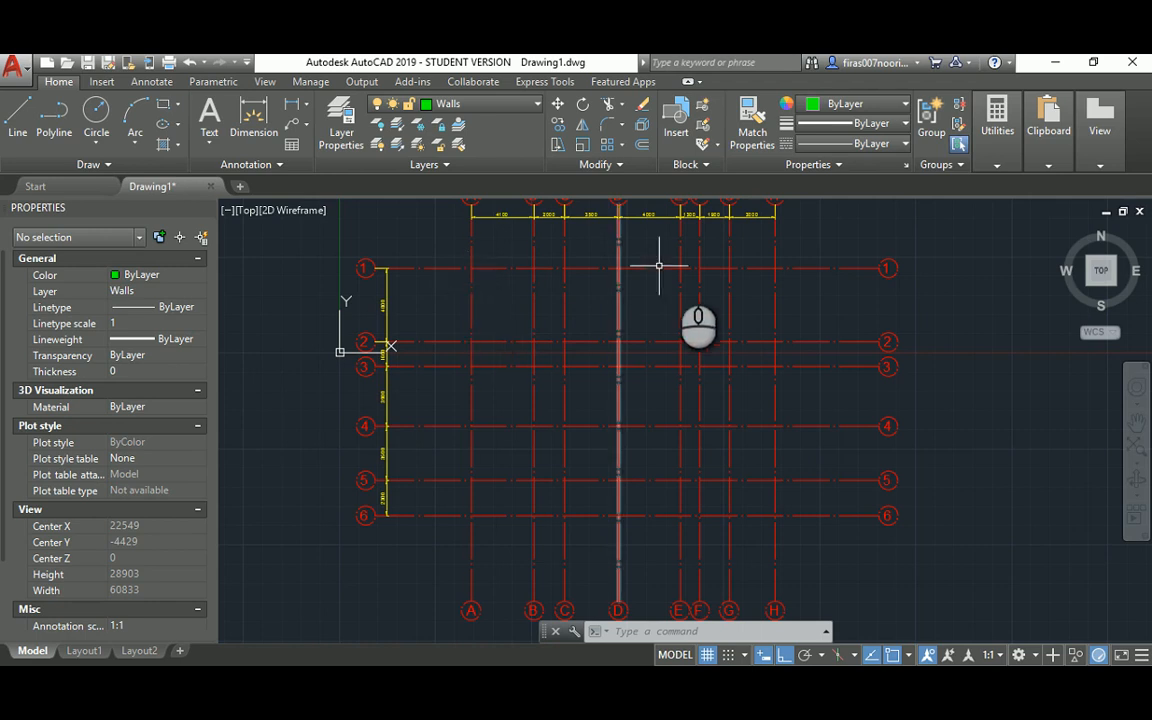
{"action": "key", "text": "alt+Tab"}
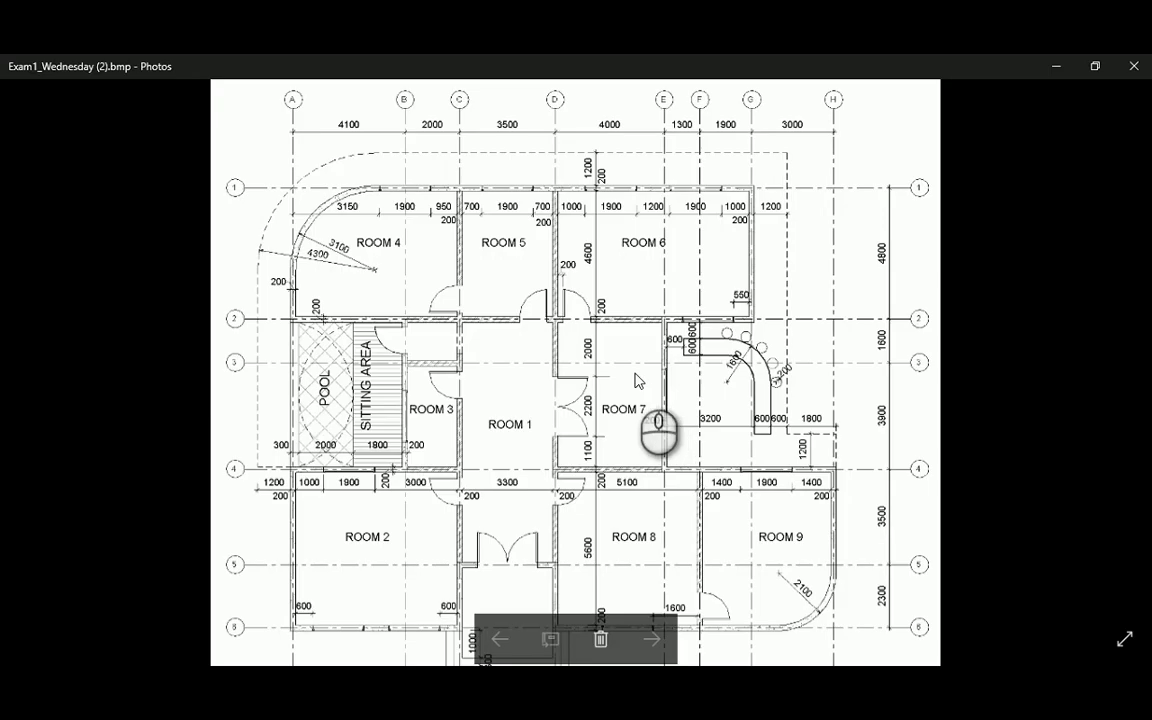
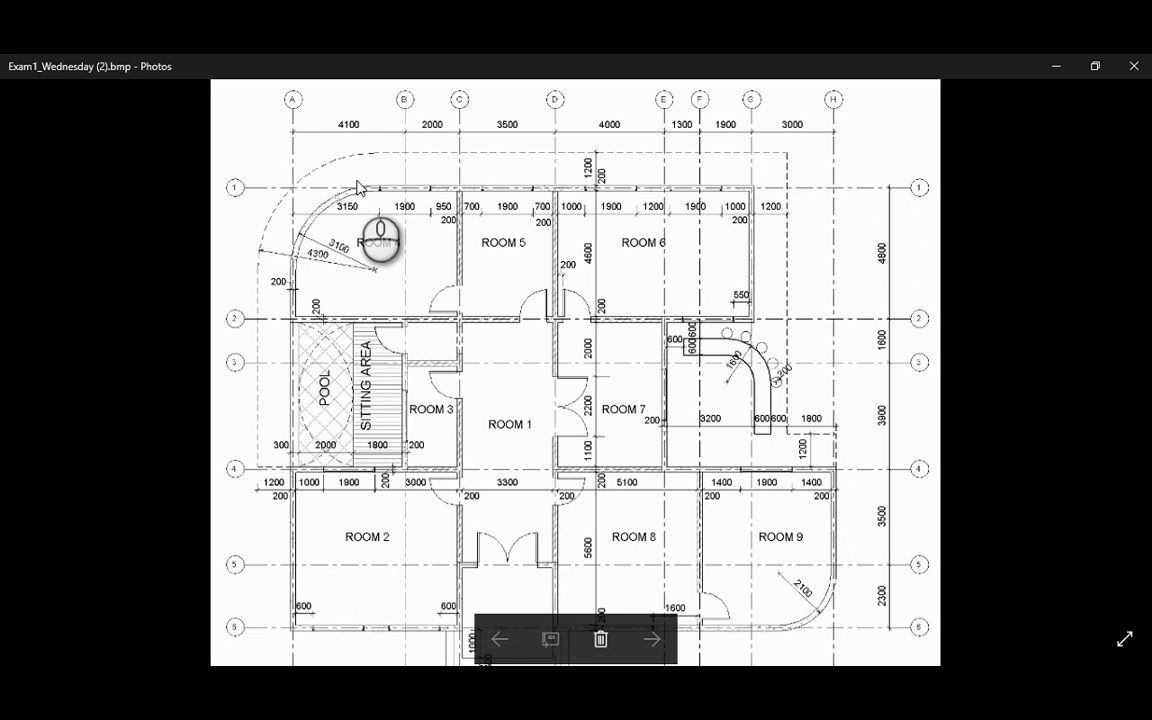
{"action": "key", "text": "alt+Tab"}
{"action": "type", "text": "pl"}
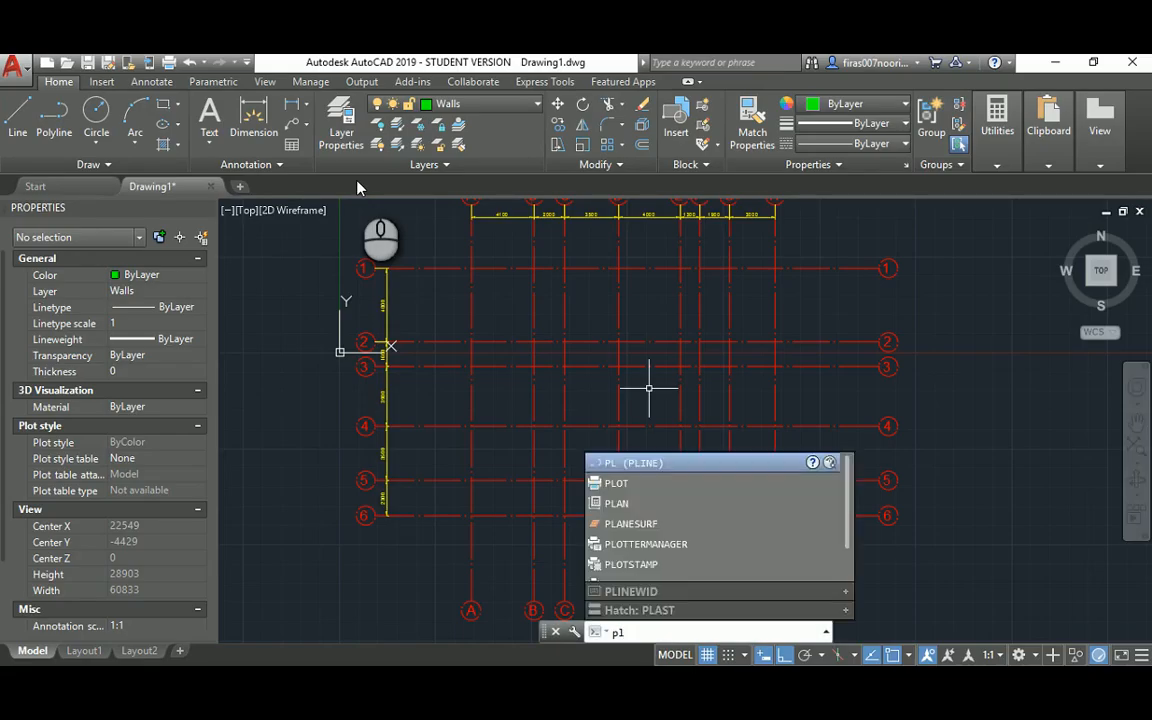
{"action": "key", "text": "Return"}
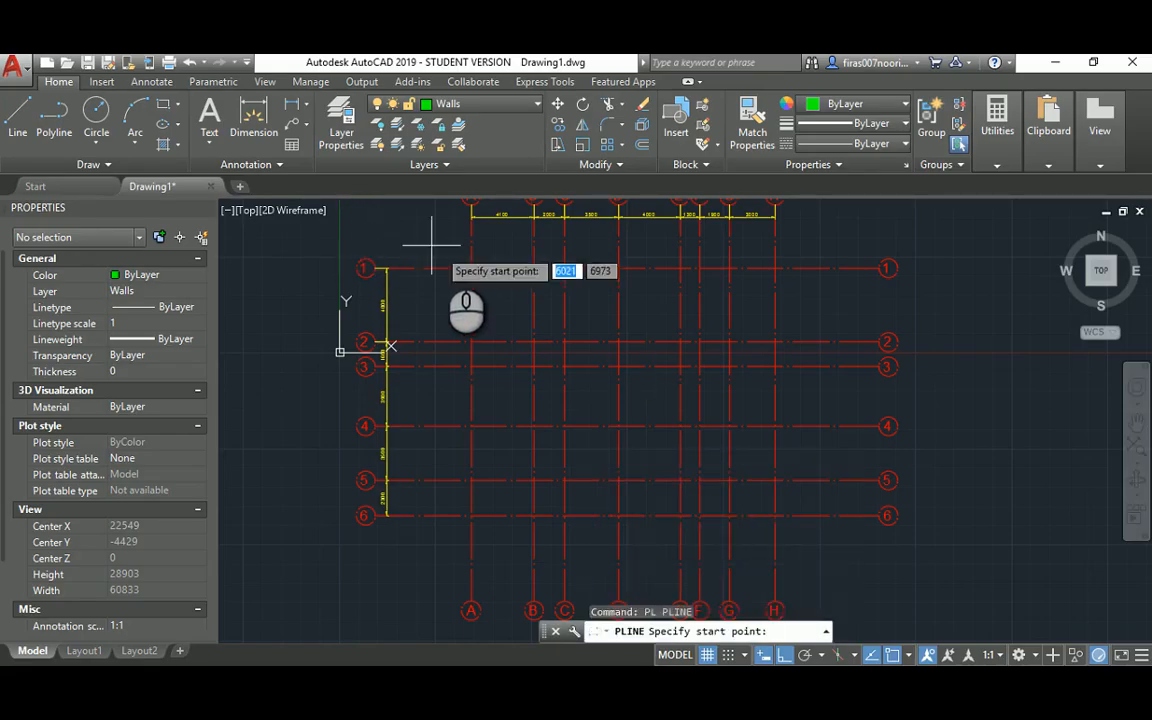
{"action": "left_click", "coordinate": [471, 268]}
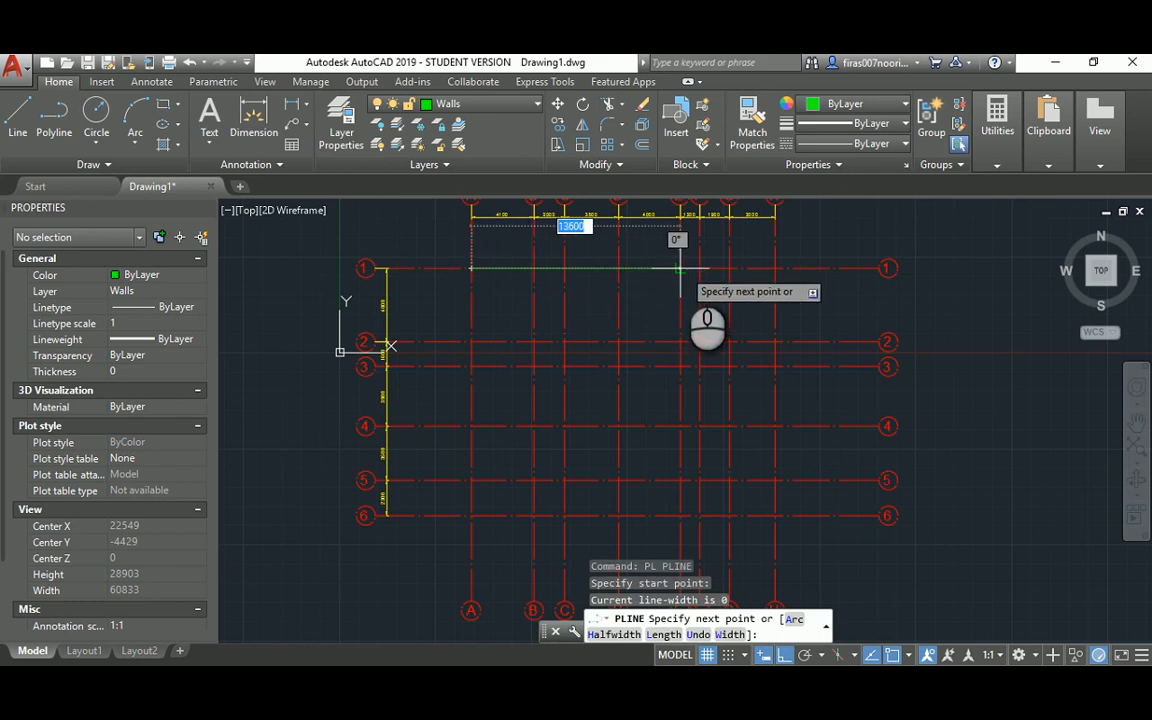
Step: Draw the outer wall polyline along grid line 1 to G and down grid line G to 2, following the plan image
{"action": "key", "text": "alt+Tab"}
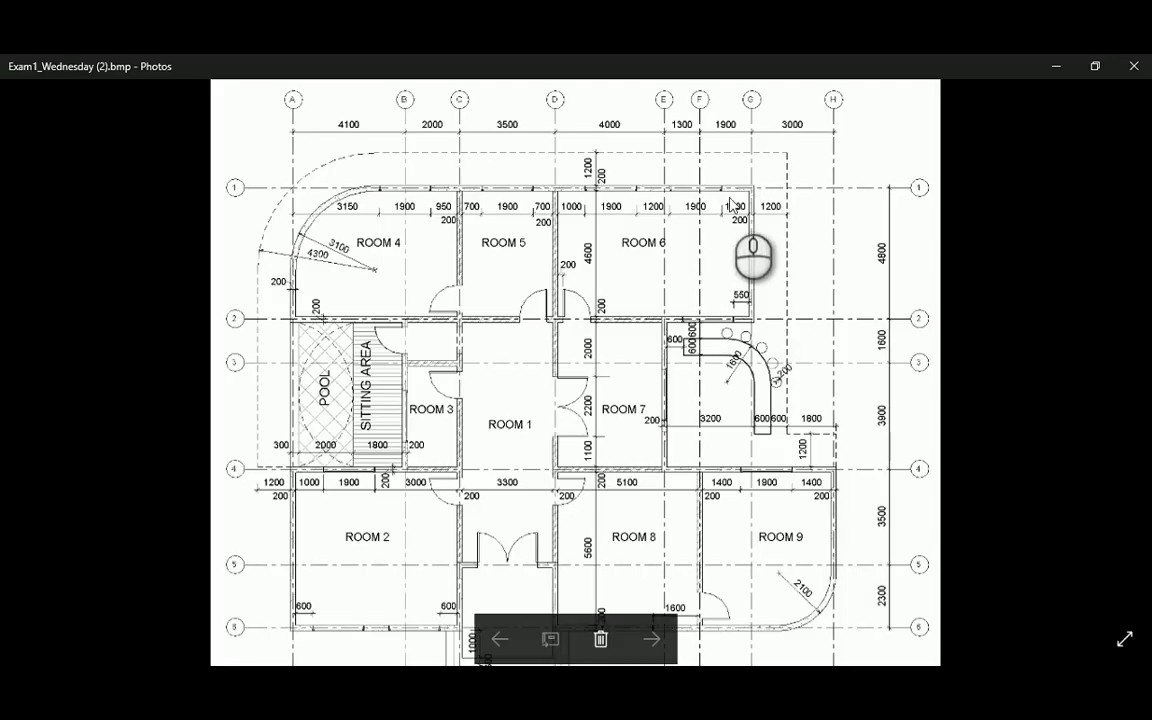
{"action": "key", "text": "alt+Tab"}
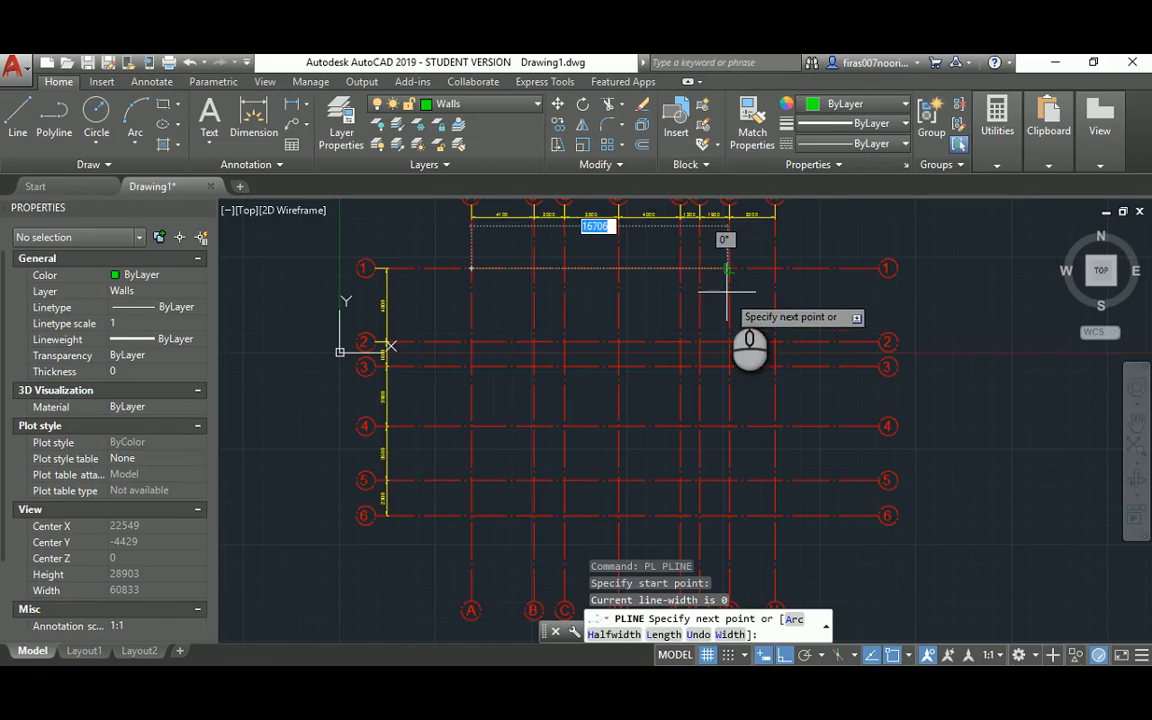
{"action": "middle_click_drag", "start_coordinate": [705, 268], "coordinate": [680, 302]}
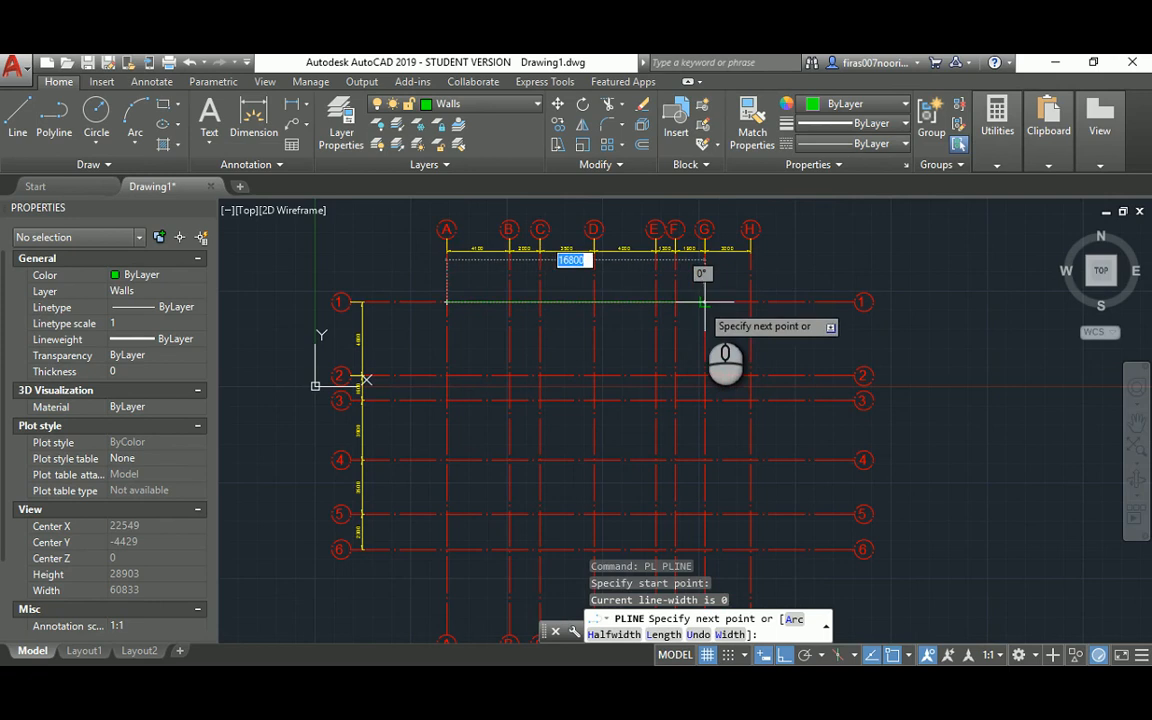
{"action": "left_click", "coordinate": [702, 303]}
{"action": "left_click", "coordinate": [705, 376]}
Step: Extend the wall polyline along grid line 2 back to E and down grid line E to 4, following the plan image
{"action": "key", "text": "alt+Tab"}
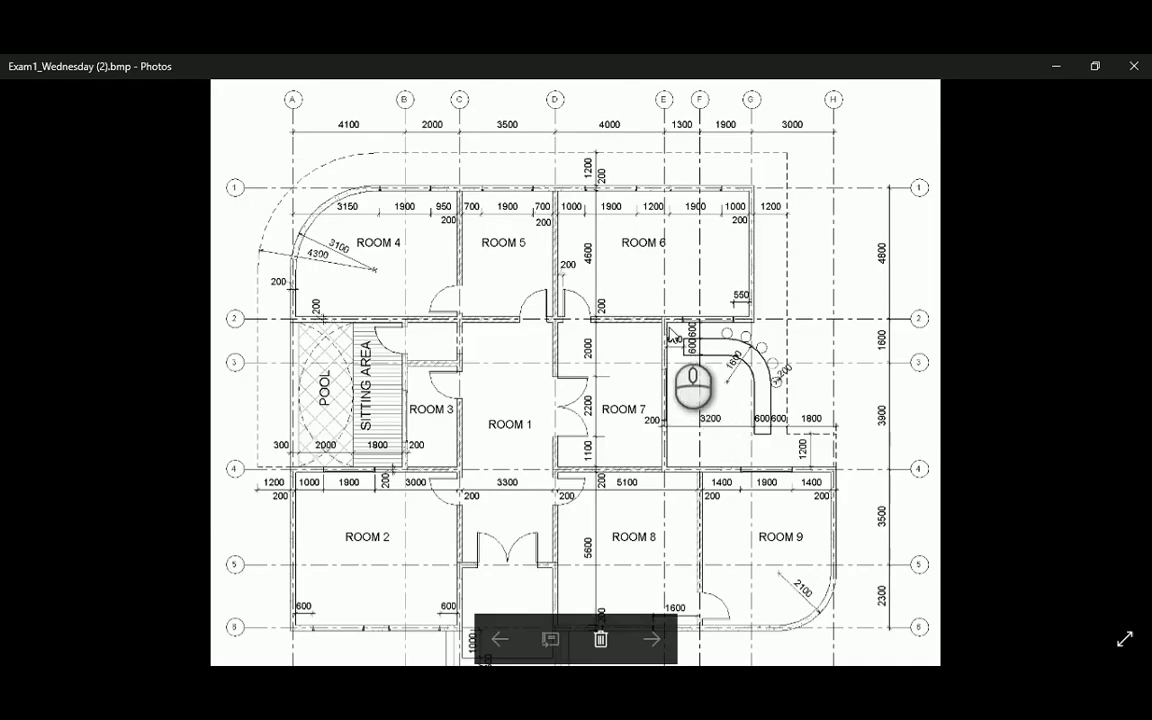
{"action": "key", "text": "alt+Tab"}
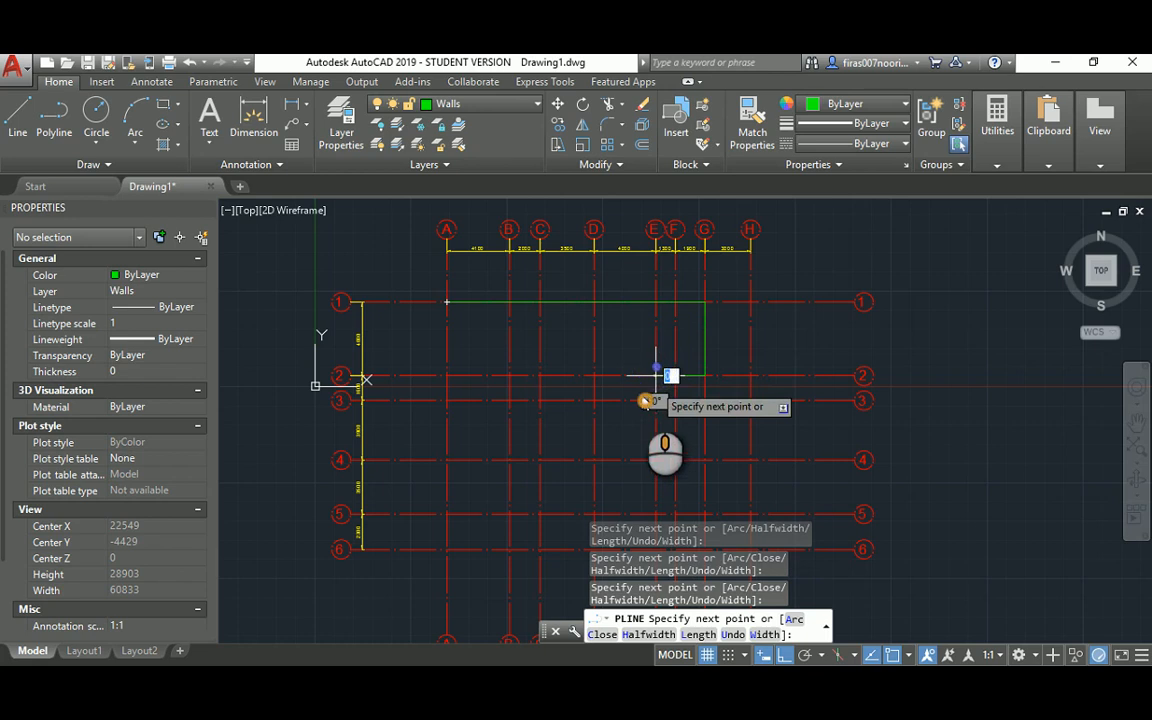
{"action": "key", "text": "alt+Tab"}
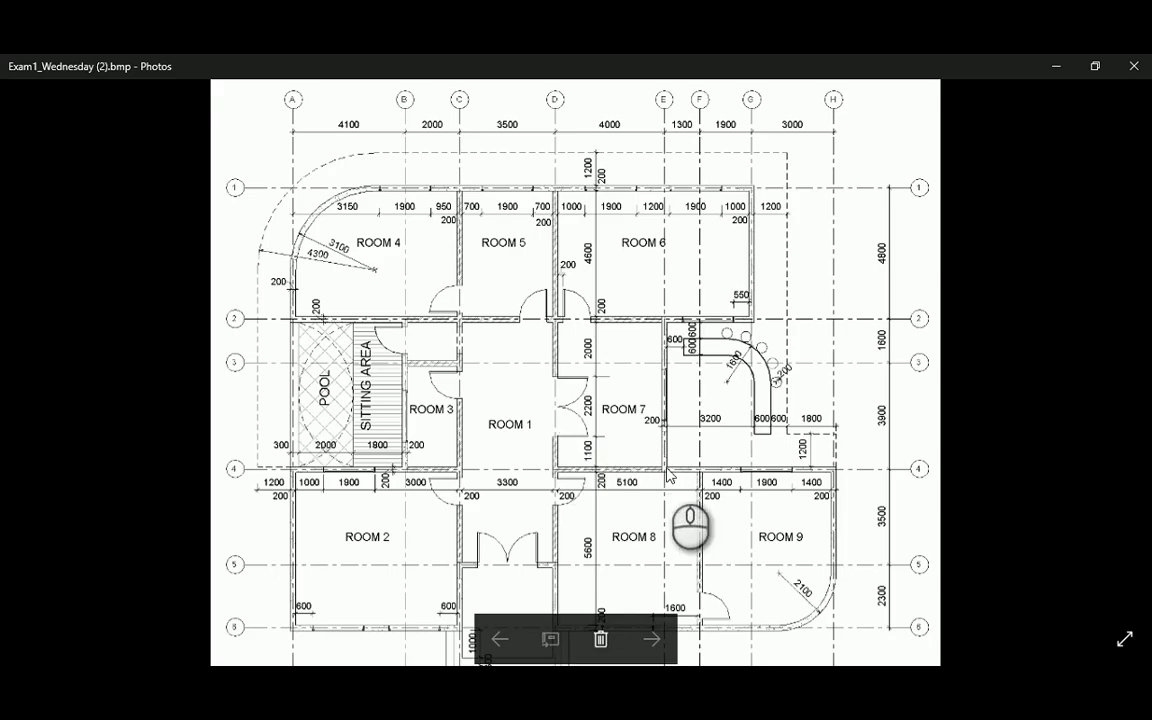
{"action": "key", "text": "alt+Tab"}
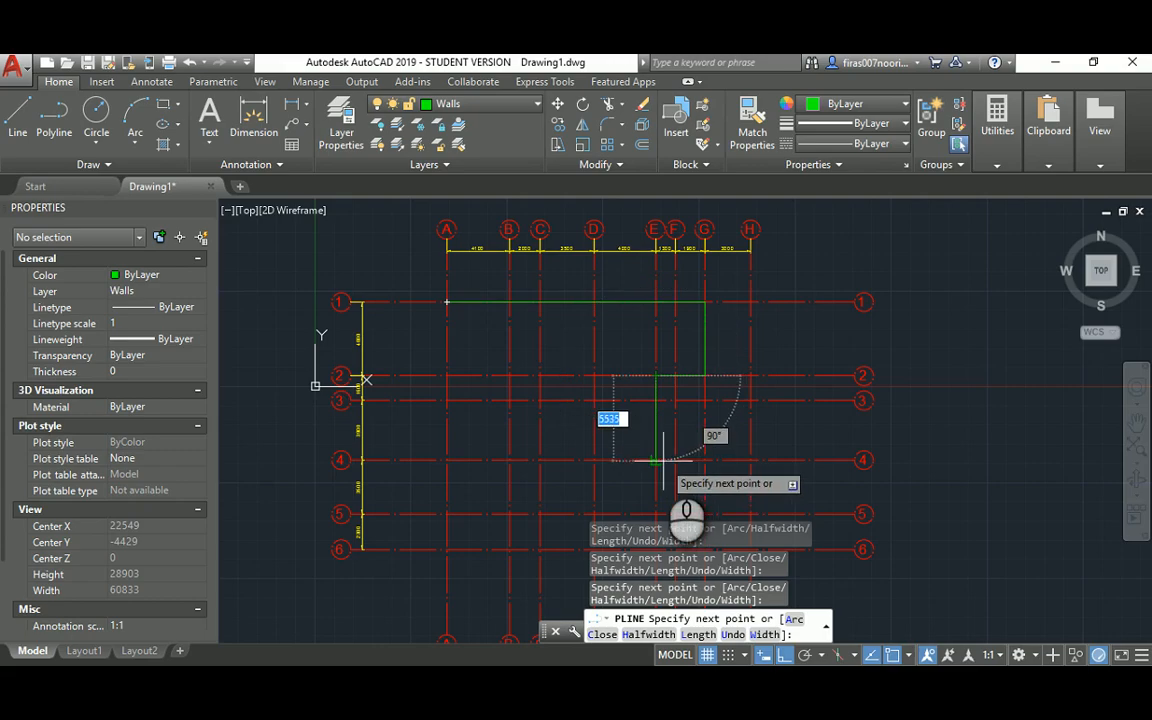
{"action": "key", "text": "alt+Tab"}
{"action": "key", "text": "alt+Tab"}
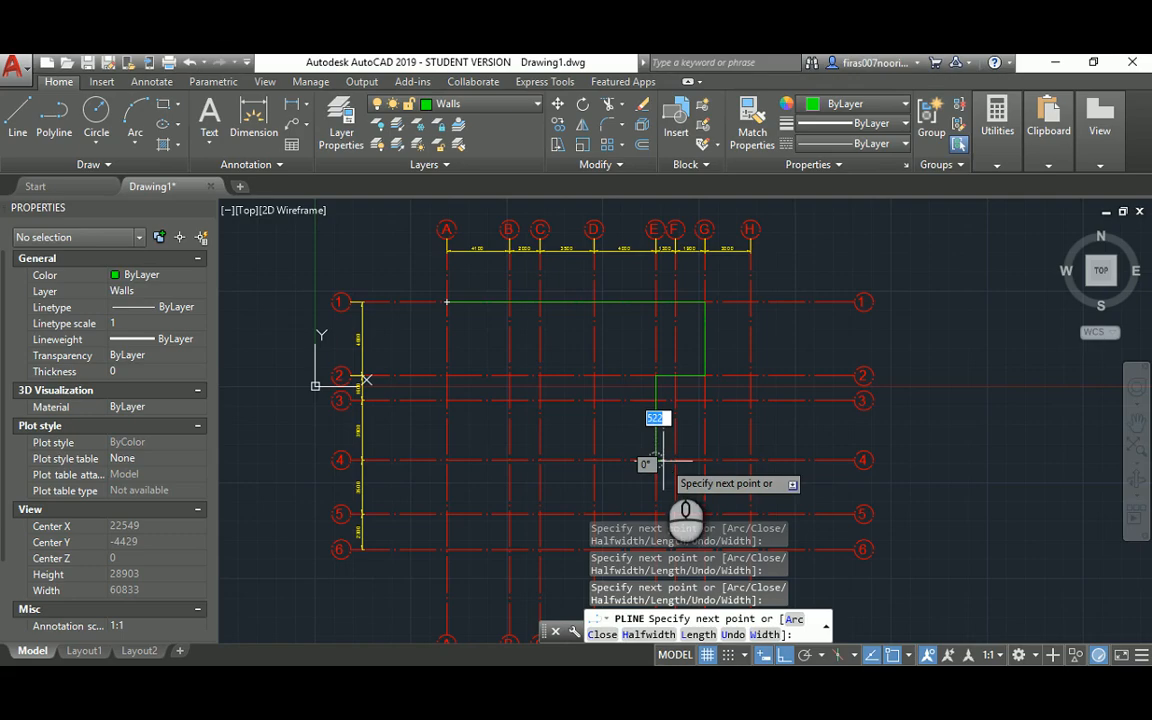
Step: Continue the wall polyline along grid line 4 to H, down H to 6, and back along 6 to D, following the plan image
{"action": "key", "text": "alt+Tab"}
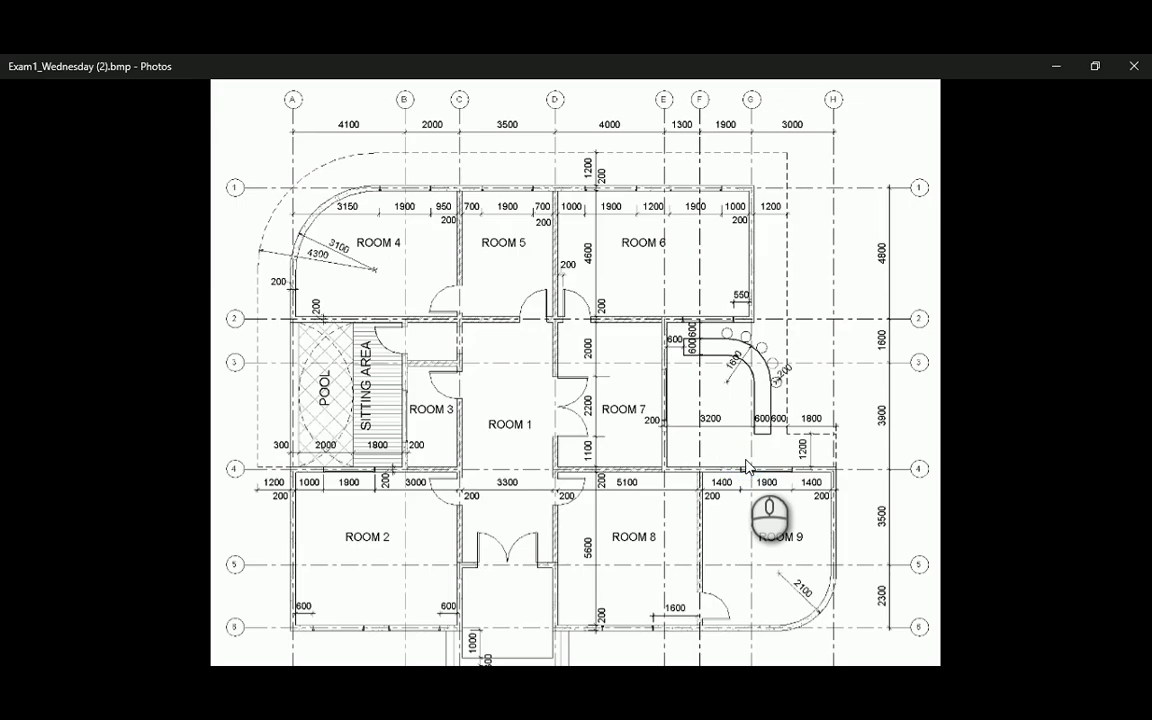
{"action": "key", "text": "alt+Tab"}
{"action": "middle_click_drag", "start_coordinate": [791, 482], "coordinate": [781, 351]}
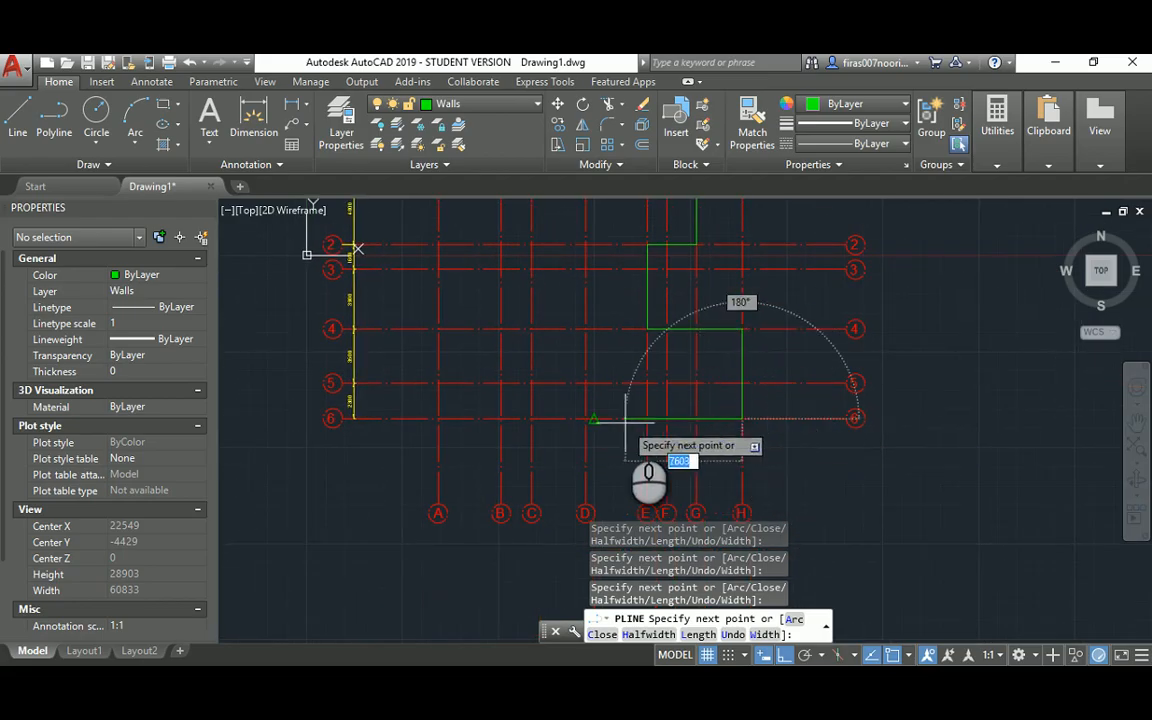
{"action": "key", "text": "alt+Tab"}
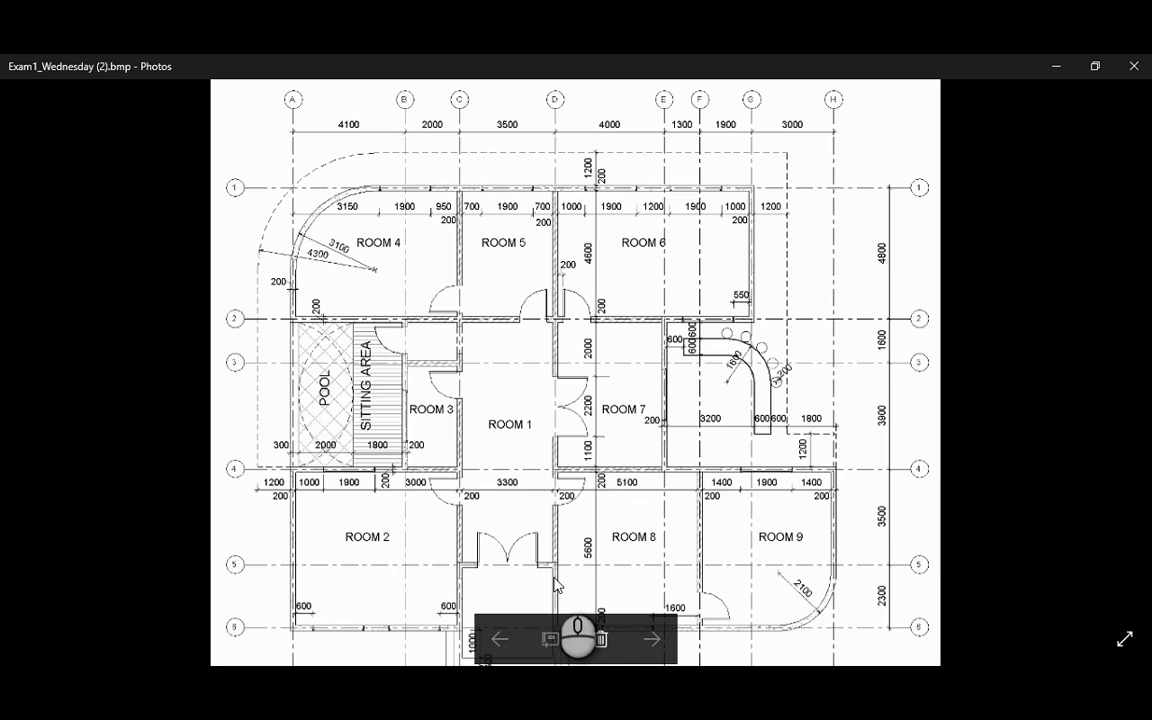
{"action": "key", "text": "alt+Tab"}
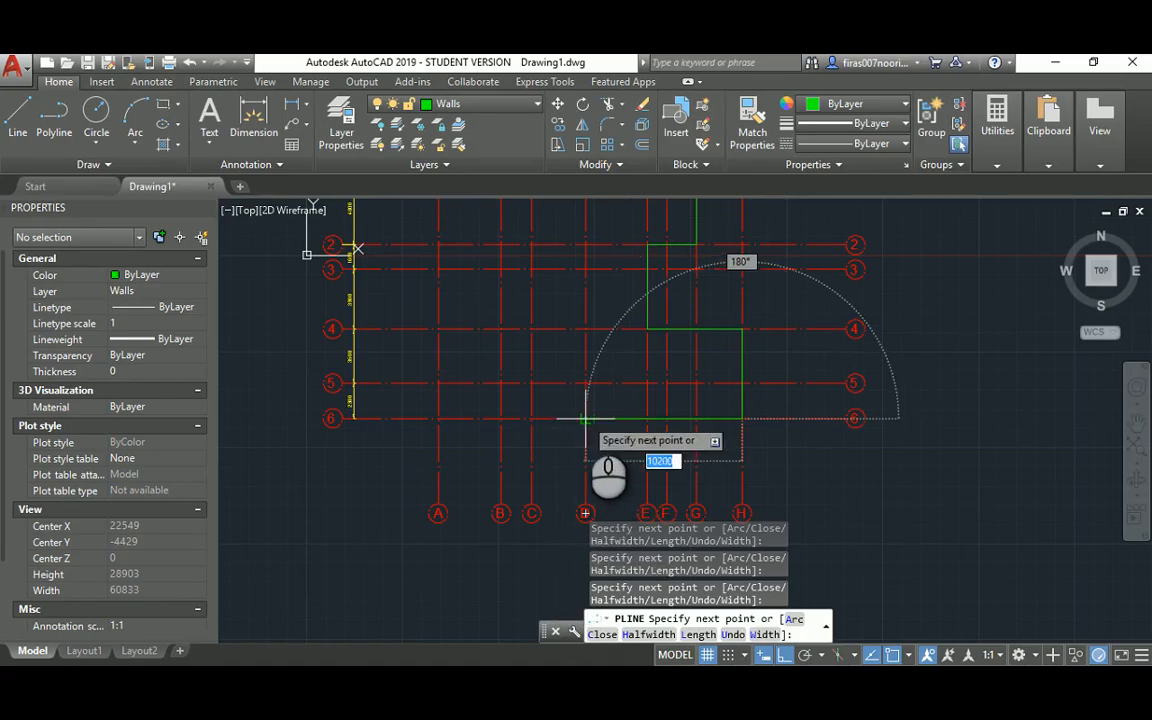
Step: Draw the entrance recess in the wall polyline up grid line D to 5, across to C, and down to grid line 6
{"action": "key", "text": "alt+Tab"}
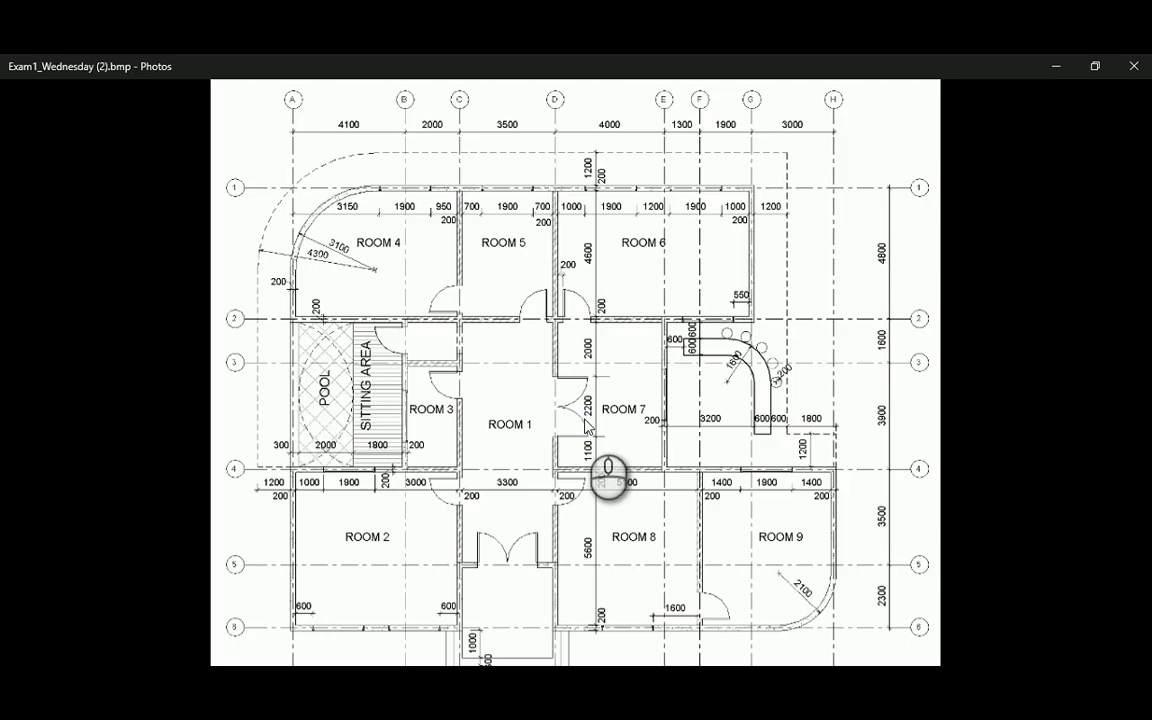
{"action": "key", "text": "alt+Tab"}
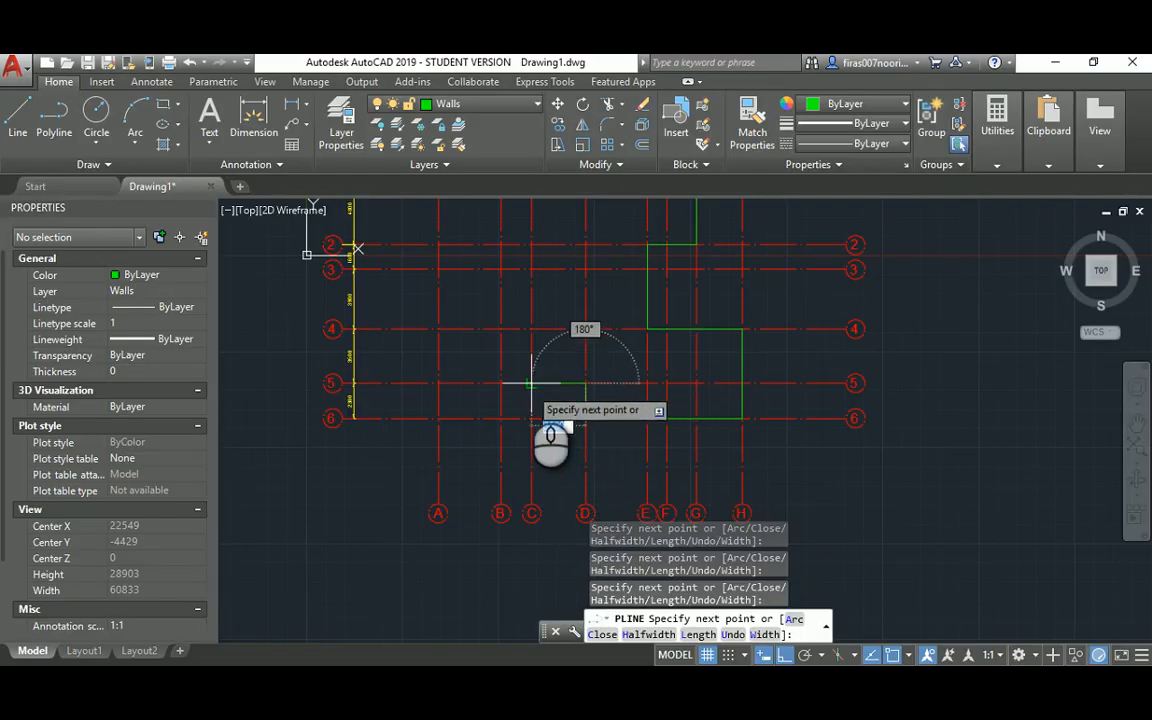
{"action": "key", "text": "alt+Tab"}
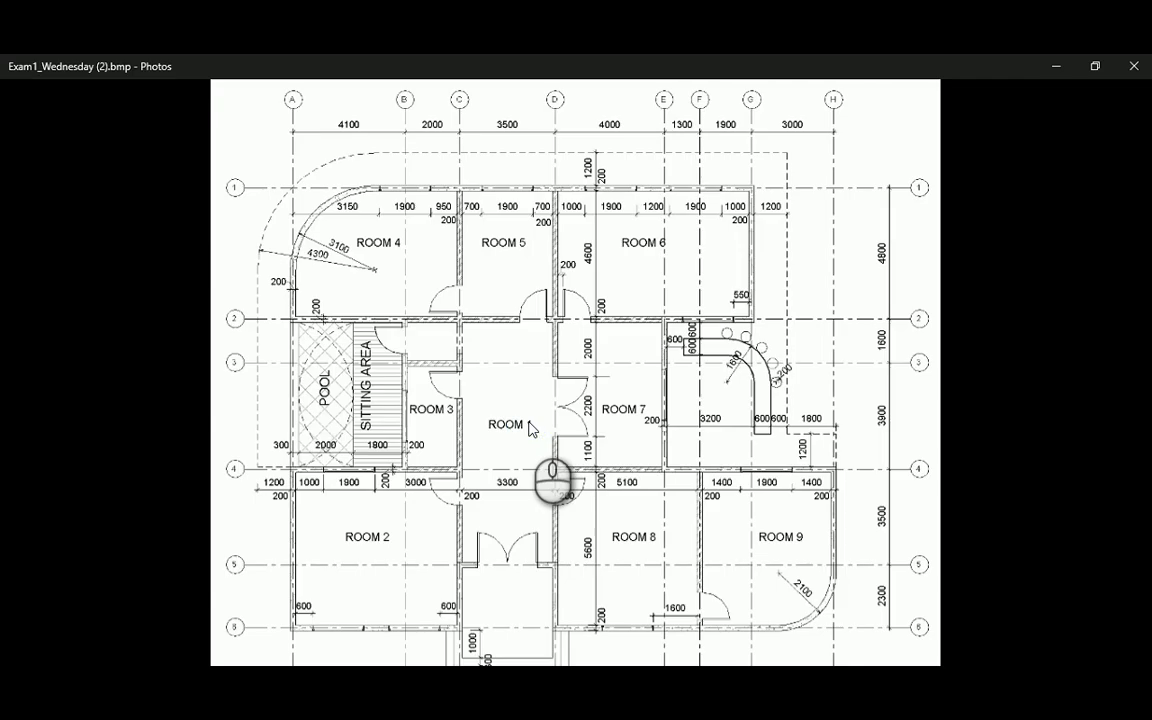
{"action": "key", "text": "alt+Tab"}
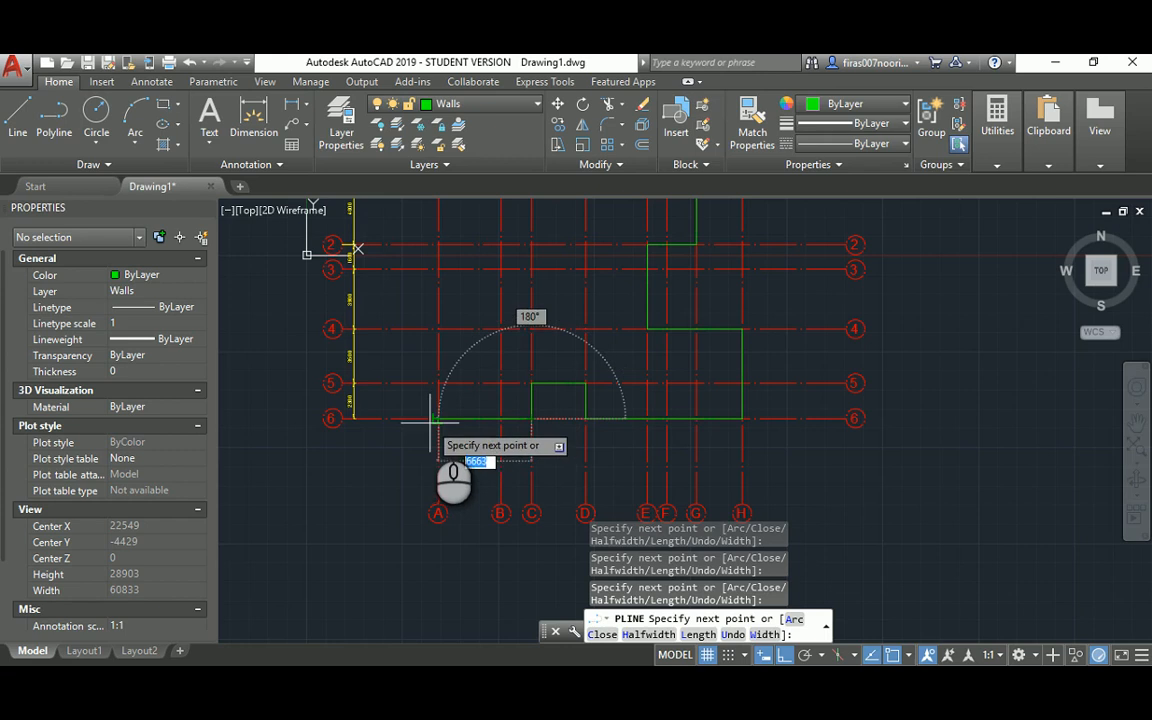
Step: Finish the wall polyline by running it along grid line 6 to A and up grid line A to its start at 1
{"action": "scroll", "coordinate": [443, 268], "scroll_direction": "up", "scroll_amount": 2}
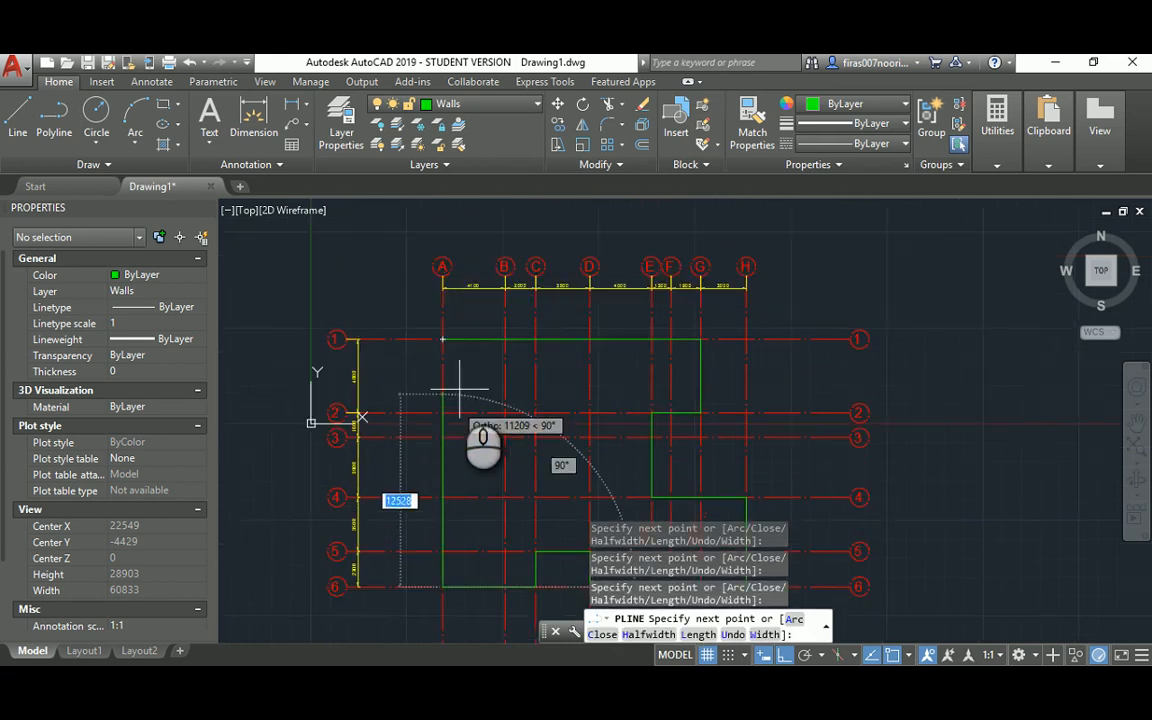
{"action": "scroll", "coordinate": [455, 365], "scroll_direction": "up", "scroll_amount": 1}
{"action": "key", "text": "Escape"}
{"action": "key", "text": "Escape"}
{"action": "key", "text": "Escape"}
Step: Offset the outer wall polyline by 100 to both the outside and the inside
{"action": "mouse_move", "coordinate": [463, 334]}
{"action": "middle_mouse_down"}
{"action": "mouse_move", "coordinate": [493, 296]}
{"action": "mouse_move", "coordinate": [483, 283]}
{"action": "mouse_move", "coordinate": [483, 310]}
{"action": "middle_mouse_up"}
{"action": "scroll", "coordinate": [440, 283], "scroll_direction": "up", "scroll_amount": 4}
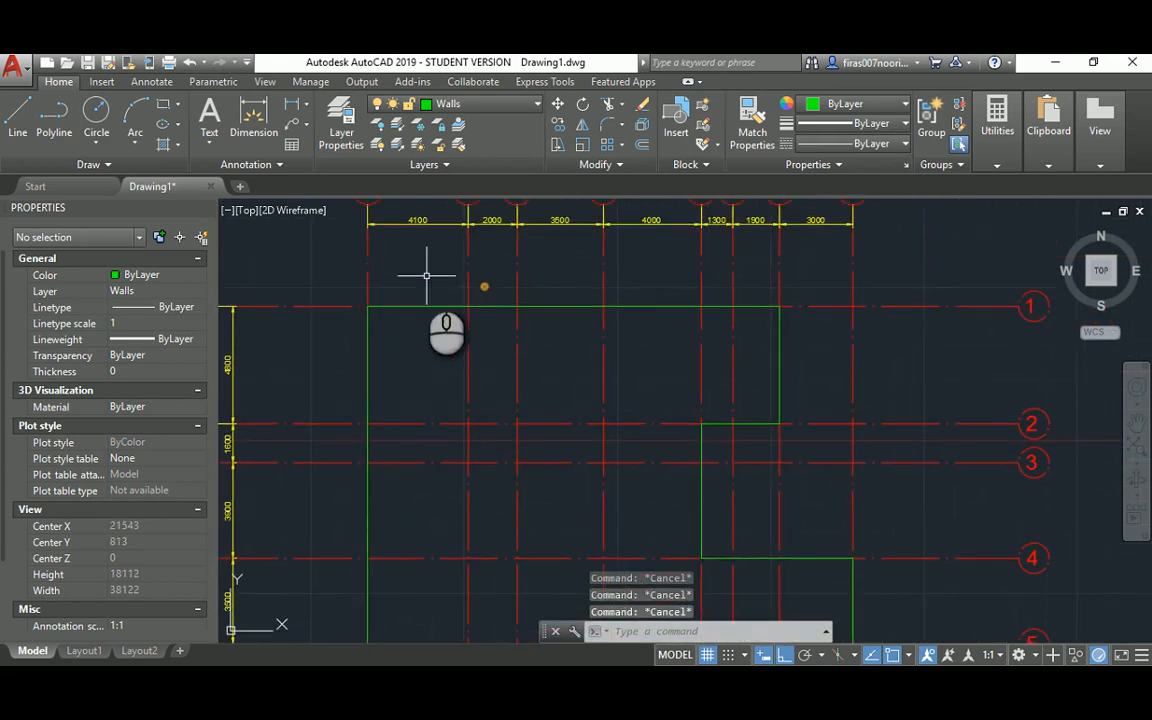
{"action": "type", "text": "o"}
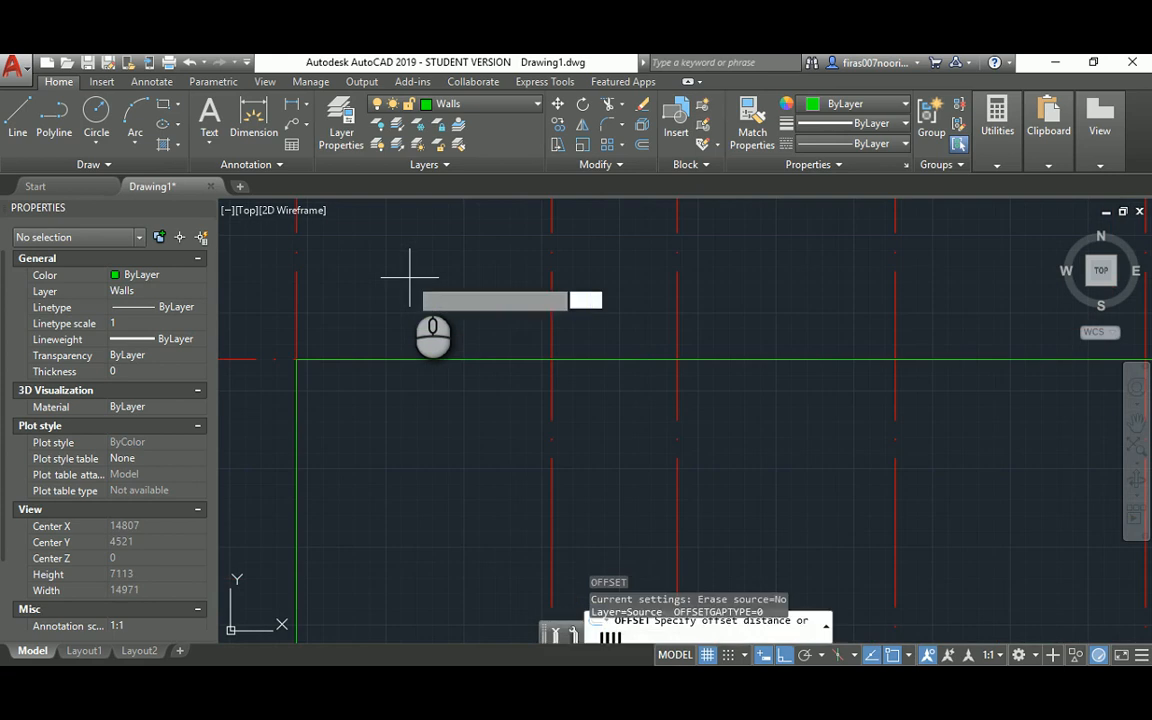
{"action": "key", "text": "Return"}
{"action": "key", "text": "Return"}
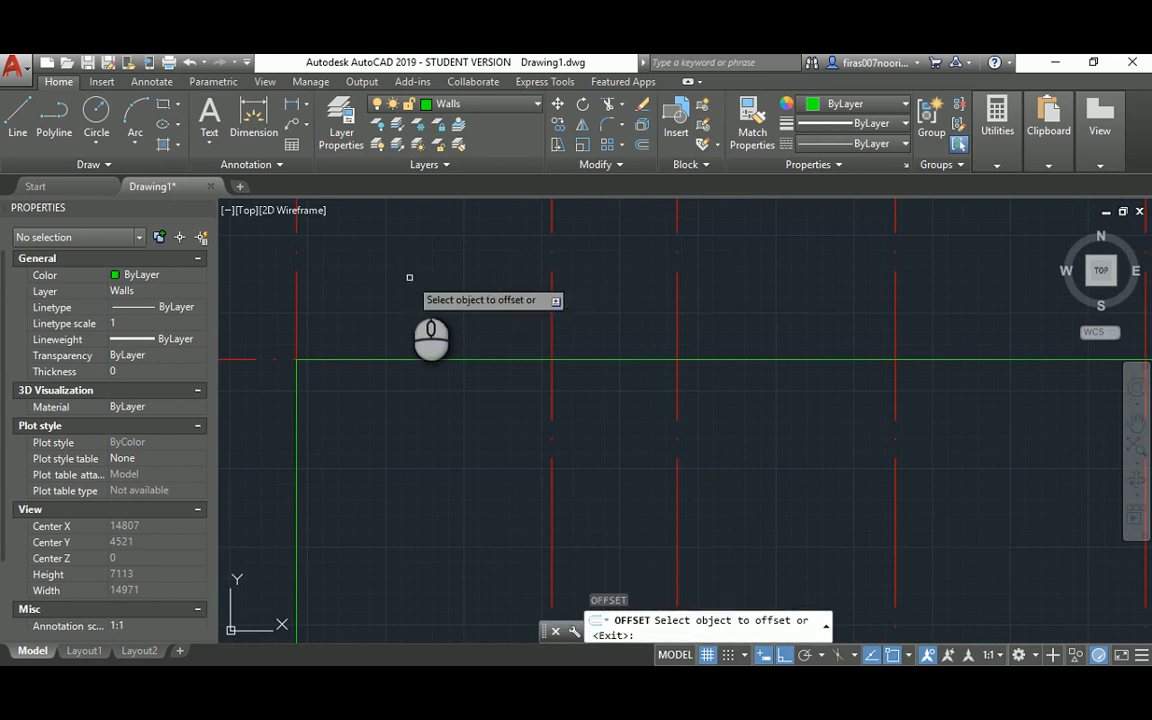
{"action": "left_click", "coordinate": [384, 358]}
{"action": "left_click", "coordinate": [387, 281]}
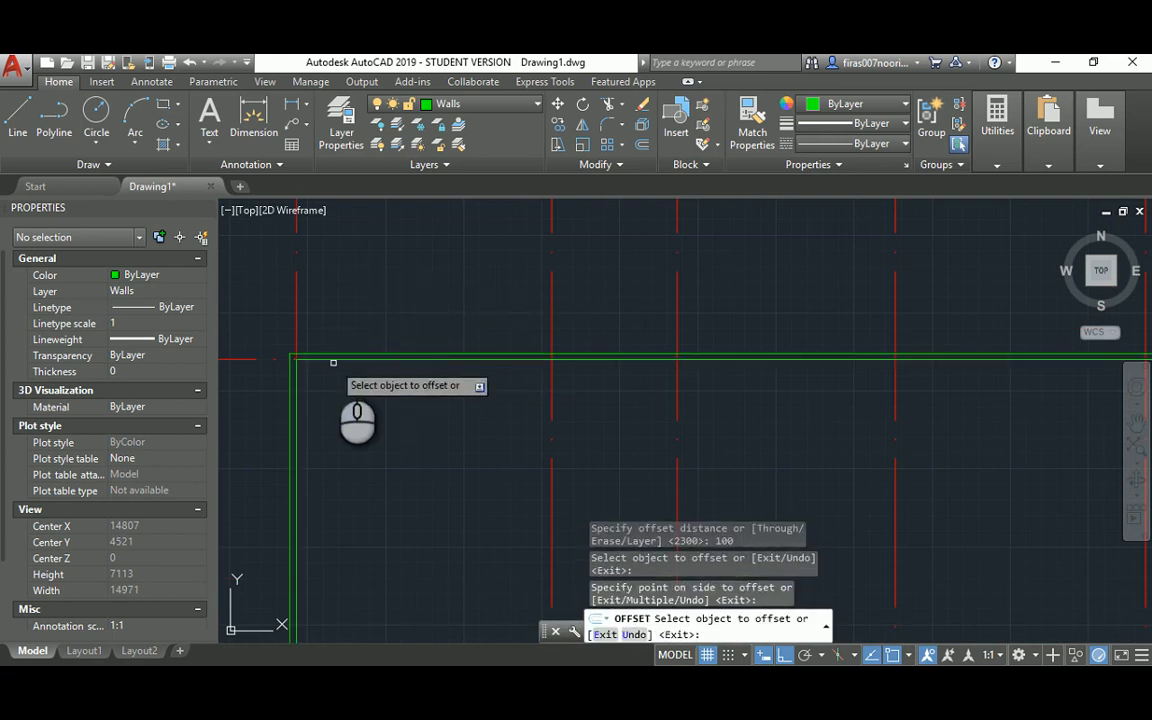
{"action": "scroll", "coordinate": [310, 370], "scroll_direction": "up", "scroll_amount": 4}
{"action": "key", "text": "Escape"}
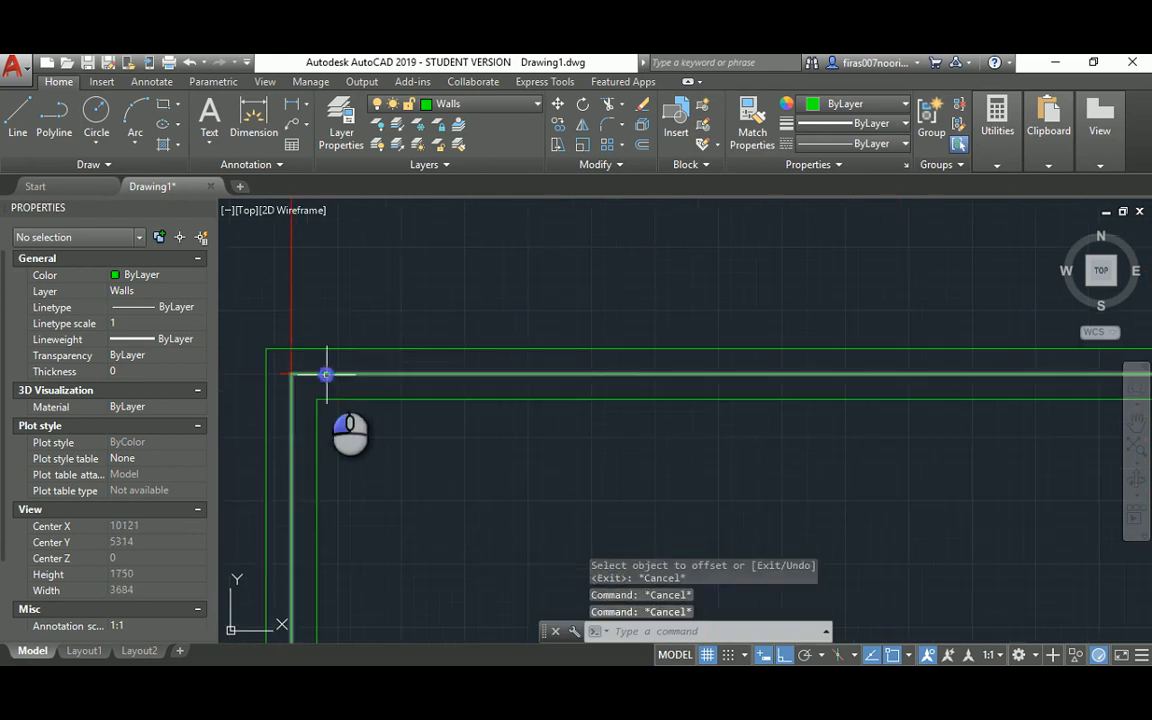
Step: Delete the original wall polyline running along the grid lines, between the two offset outlines
{"action": "left_click", "coordinate": [326, 375]}
{"action": "key", "text": "Delete"}
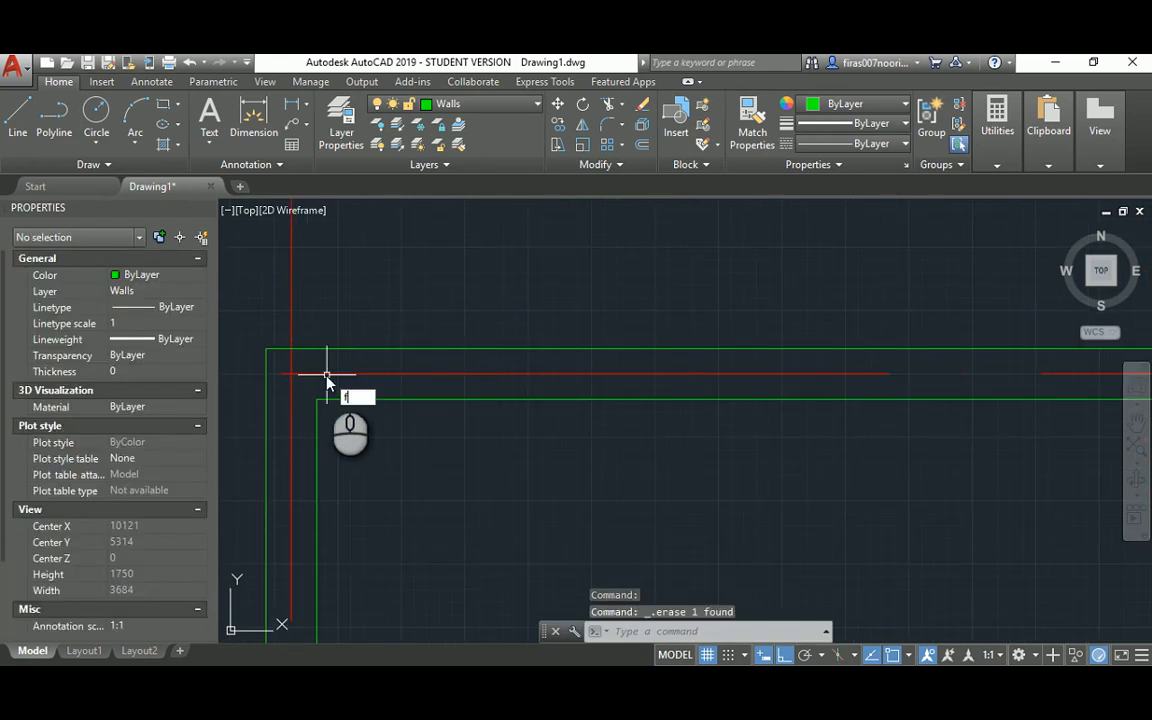
{"action": "key", "text": "Escape"}
{"action": "key", "text": "Escape"}
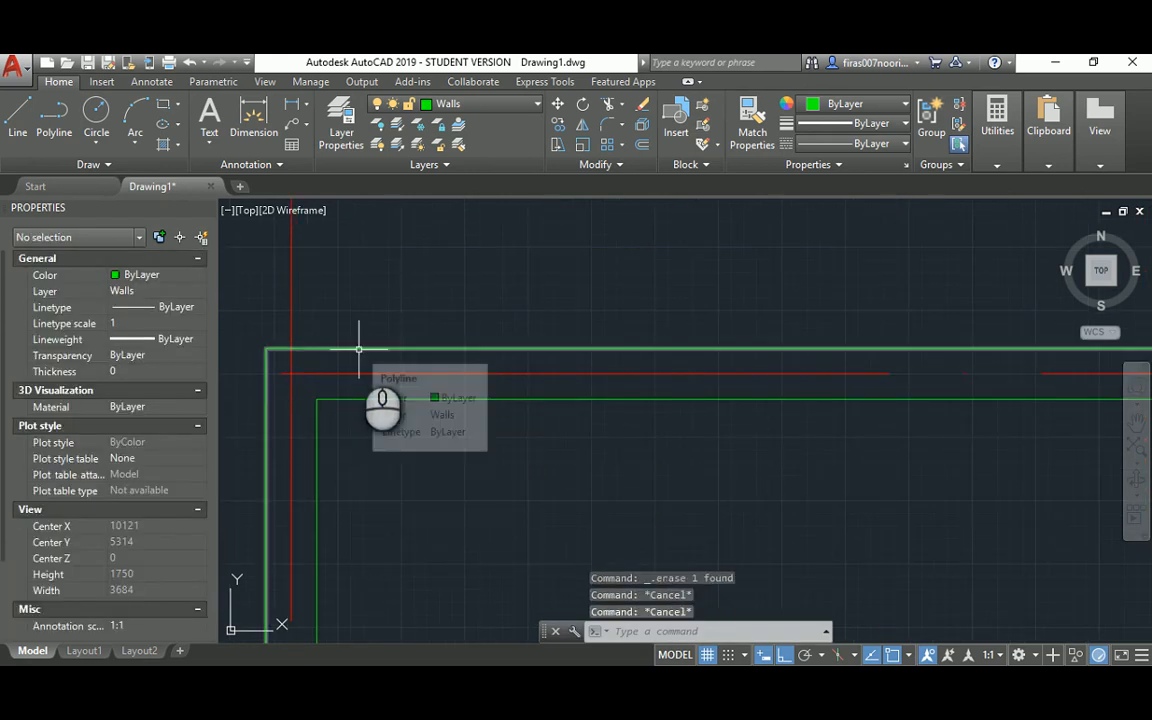
Step: Explode the outer and inner wall polylines into separate lines and check that single segments can be selected
{"action": "type", "text": "x"}
{"action": "key", "text": "Return"}
{"action": "left_click", "coordinate": [358, 350]}
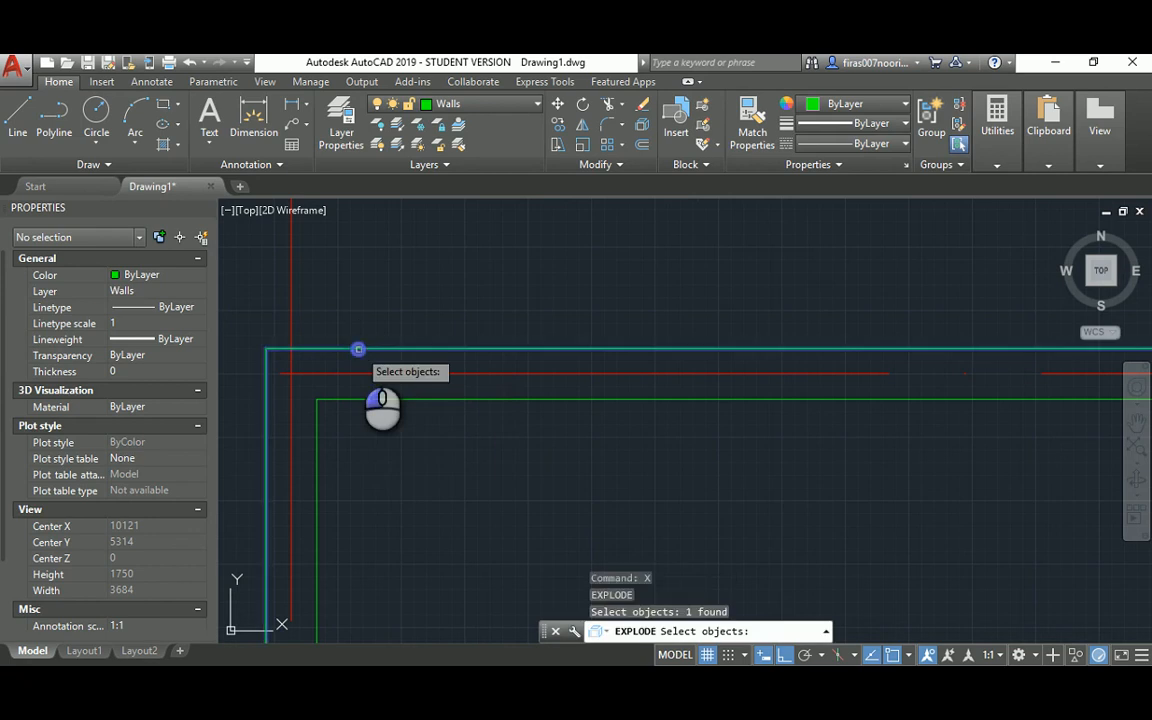
{"action": "left_click", "coordinate": [355, 399]}
{"action": "key", "text": "Return"}
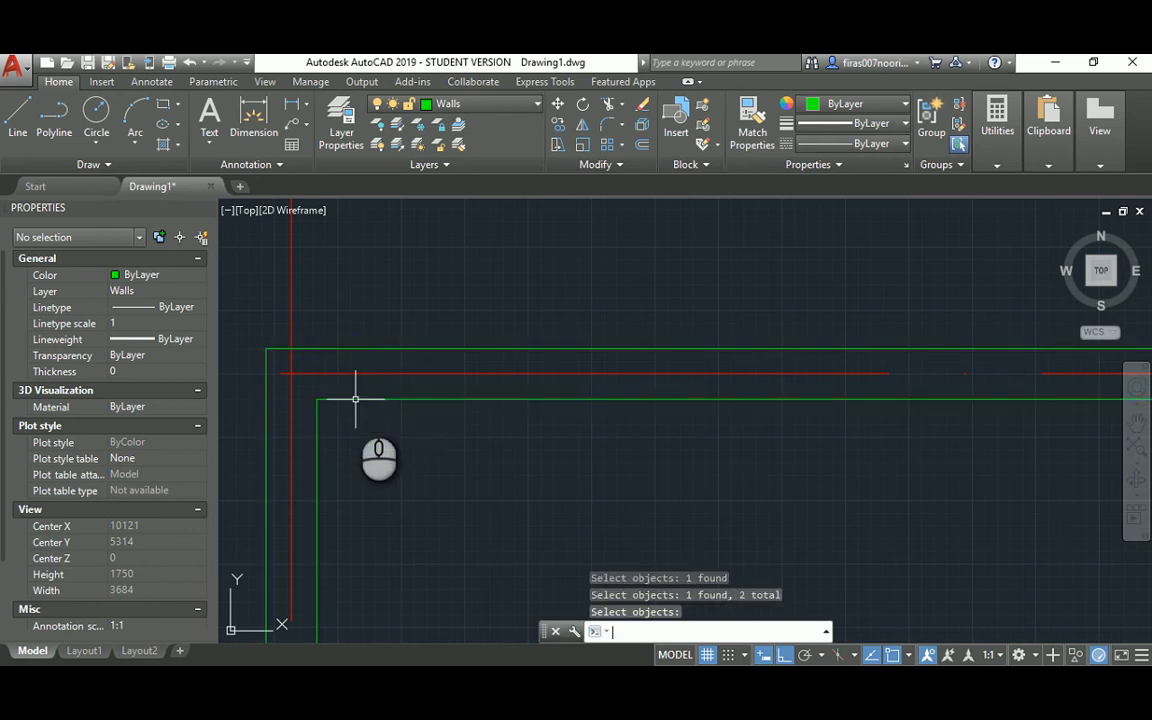
{"action": "key", "text": "Escape"}
{"action": "left_click", "coordinate": [355, 399]}
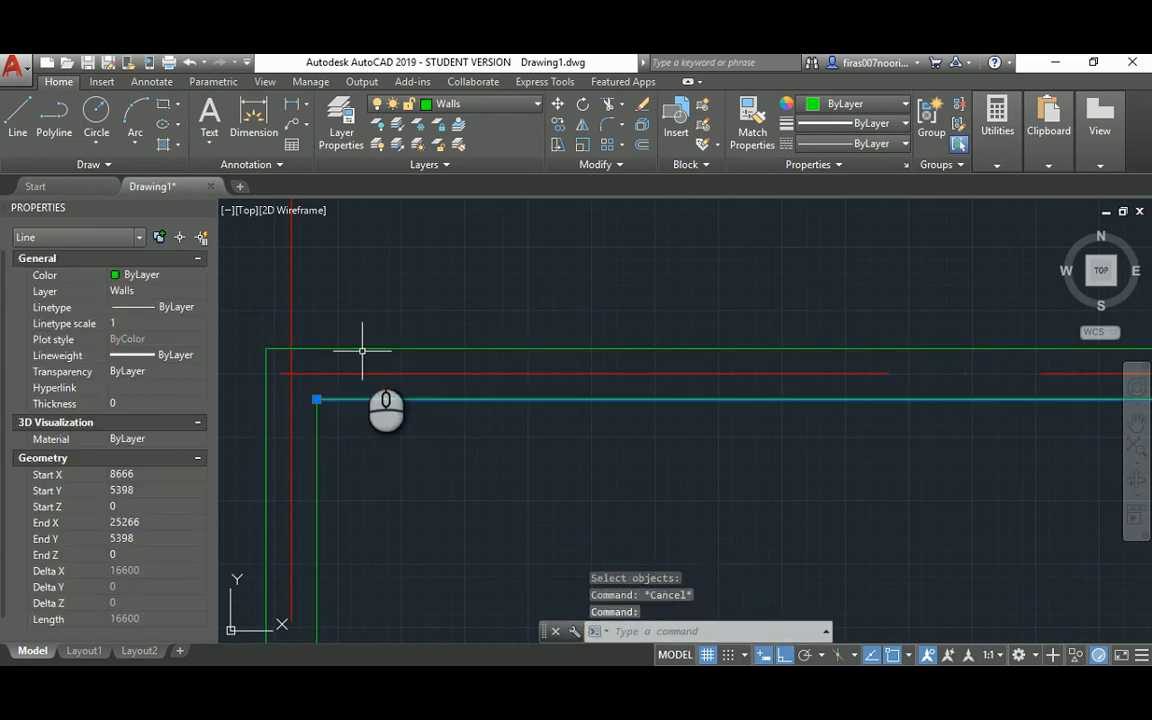
{"action": "left_click", "coordinate": [362, 350]}
{"action": "scroll", "coordinate": [368, 342], "scroll_direction": "down", "scroll_amount": 5}
{"action": "scroll", "coordinate": [427, 408], "scroll_direction": "down", "scroll_amount": 2}
{"action": "key", "text": "Escape"}
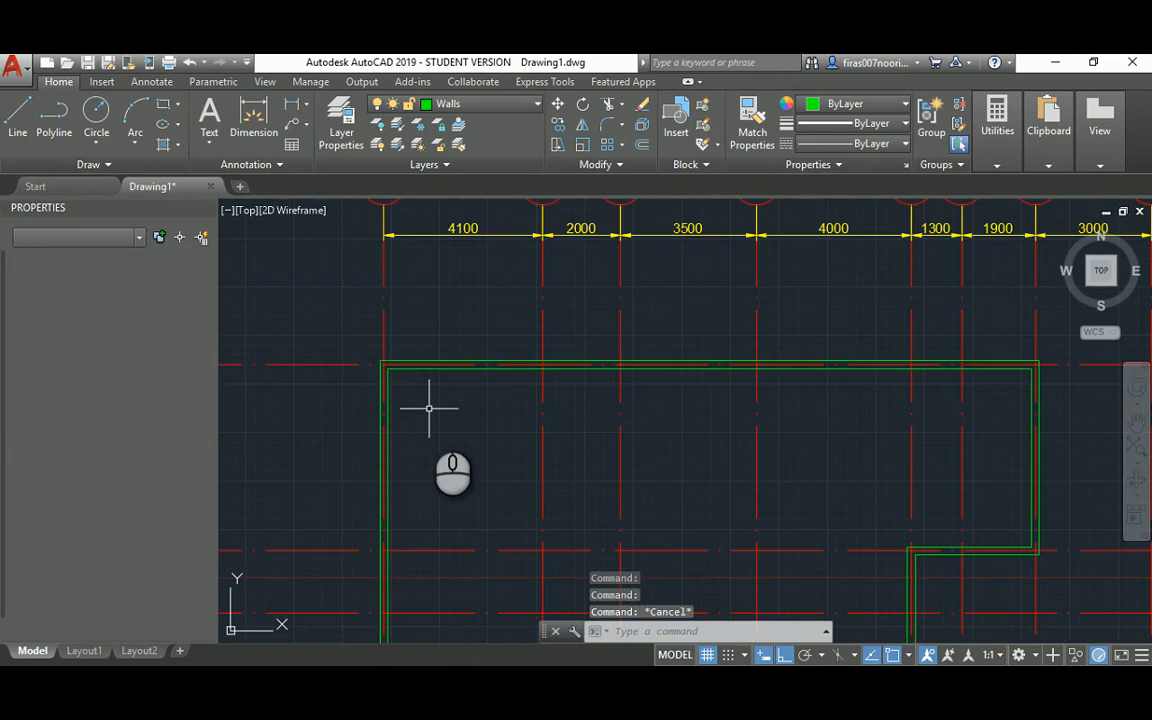
Step: Check the Room 4 corner radius in the plan image and fillet the outer wall corner at A-1 with radius 3100
{"action": "key", "text": "alt+Tab"}
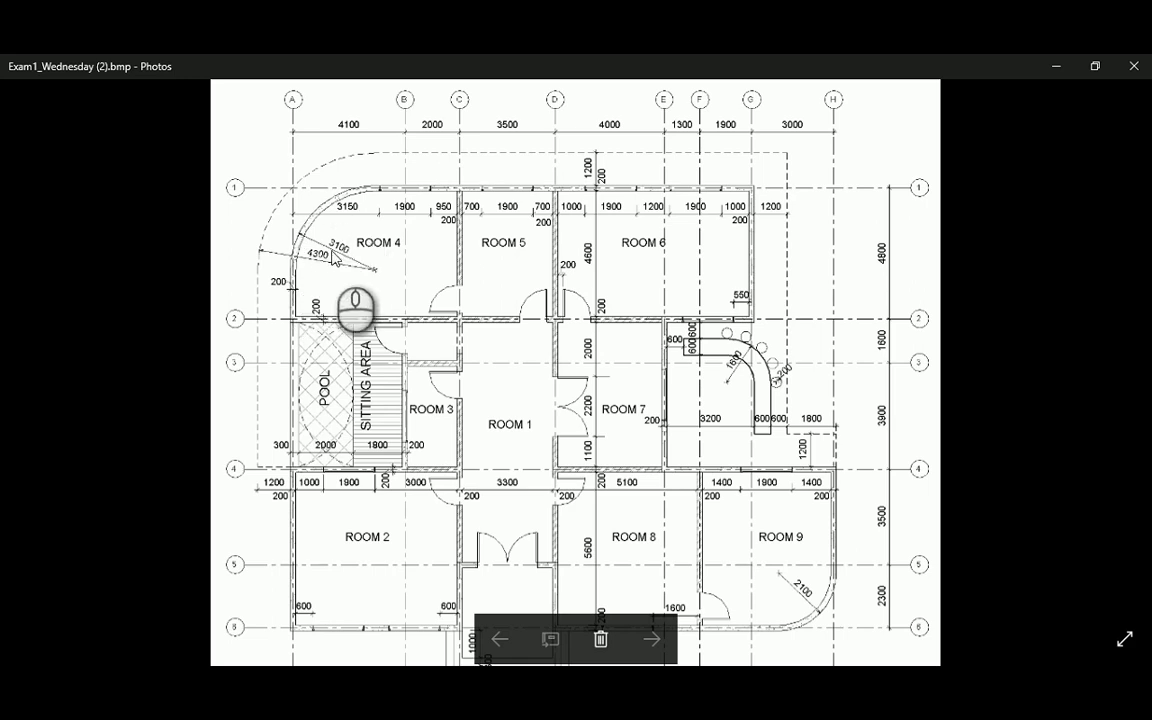
{"action": "key", "text": "alt+Tab"}
{"action": "key", "text": "Escape"}
{"action": "key", "text": "Escape"}
{"action": "key", "text": "Escape"}
{"action": "type", "text": "f"}
{"action": "key", "text": "space"}
{"action": "type", "text": "r"}
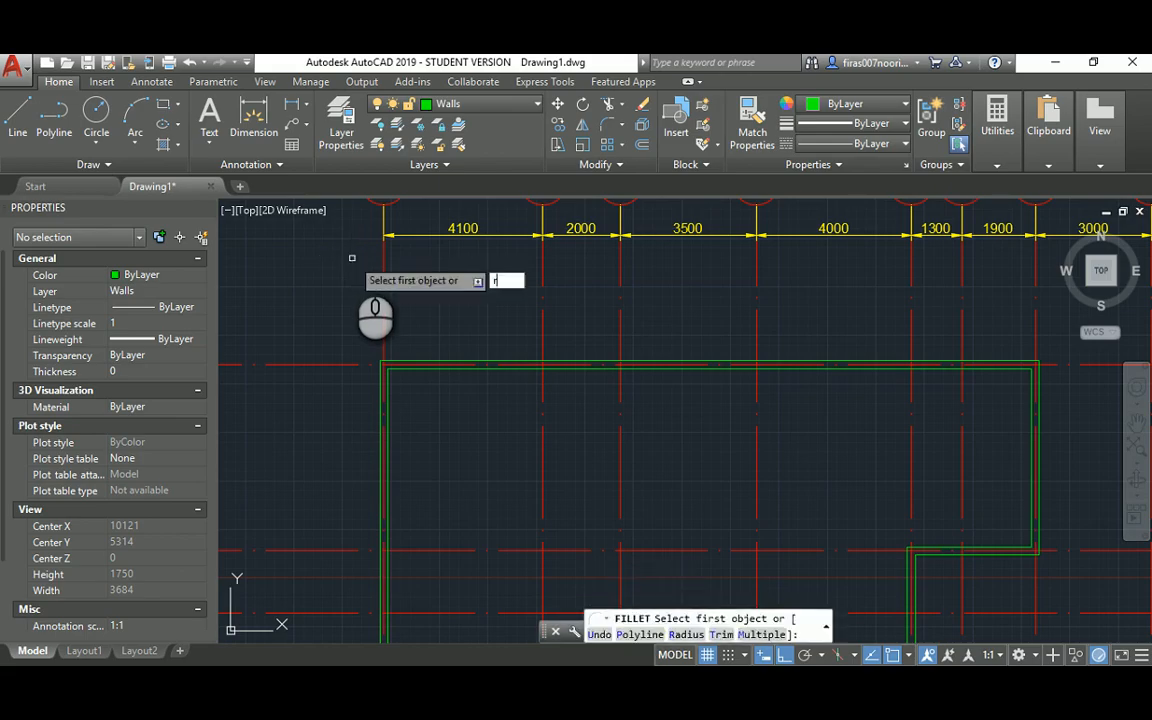
{"action": "key", "text": "Return"}
{"action": "type", "text": "3100"}
{"action": "key", "text": "Return"}
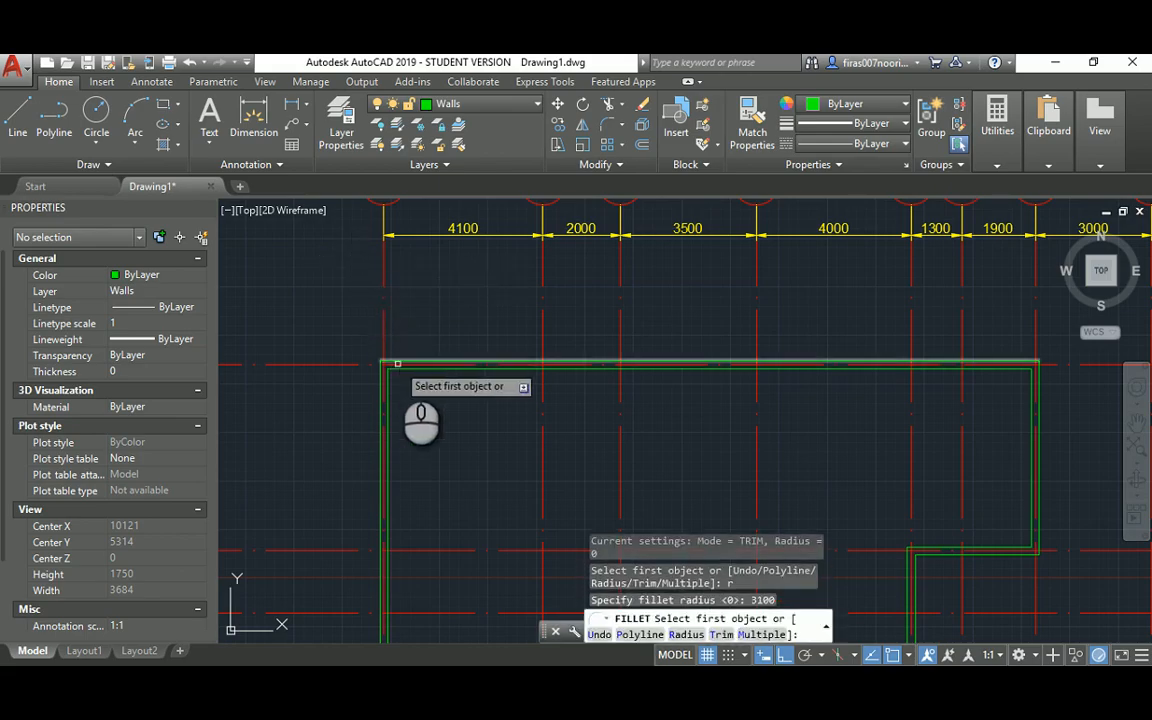
{"action": "left_click", "coordinate": [399, 362]}
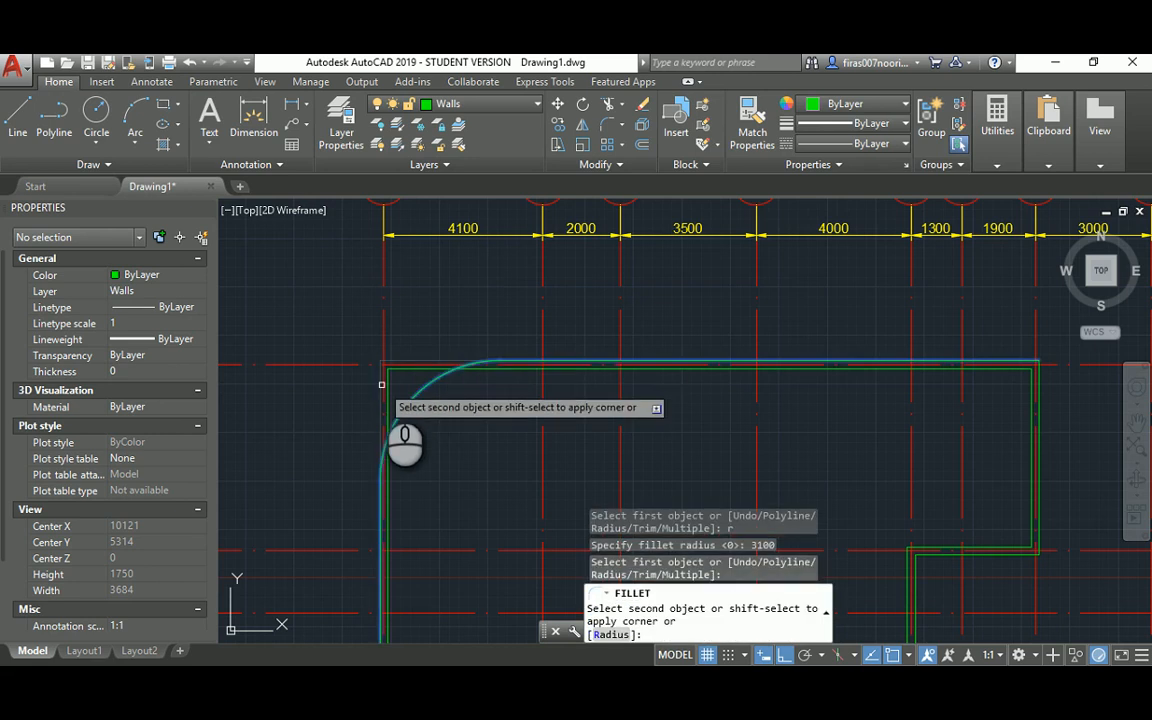
{"action": "left_click", "coordinate": [381, 384]}
{"action": "scroll", "coordinate": [400, 395], "scroll_direction": "up", "scroll_amount": 2}
{"action": "key", "text": "Escape"}
{"action": "key", "text": "Escape"}
Step: Offset the rounded outer wall corner at A-1 inward by 200
{"action": "type", "text": "o"}
{"action": "key", "text": "space"}
{"action": "type", "text": "2"}
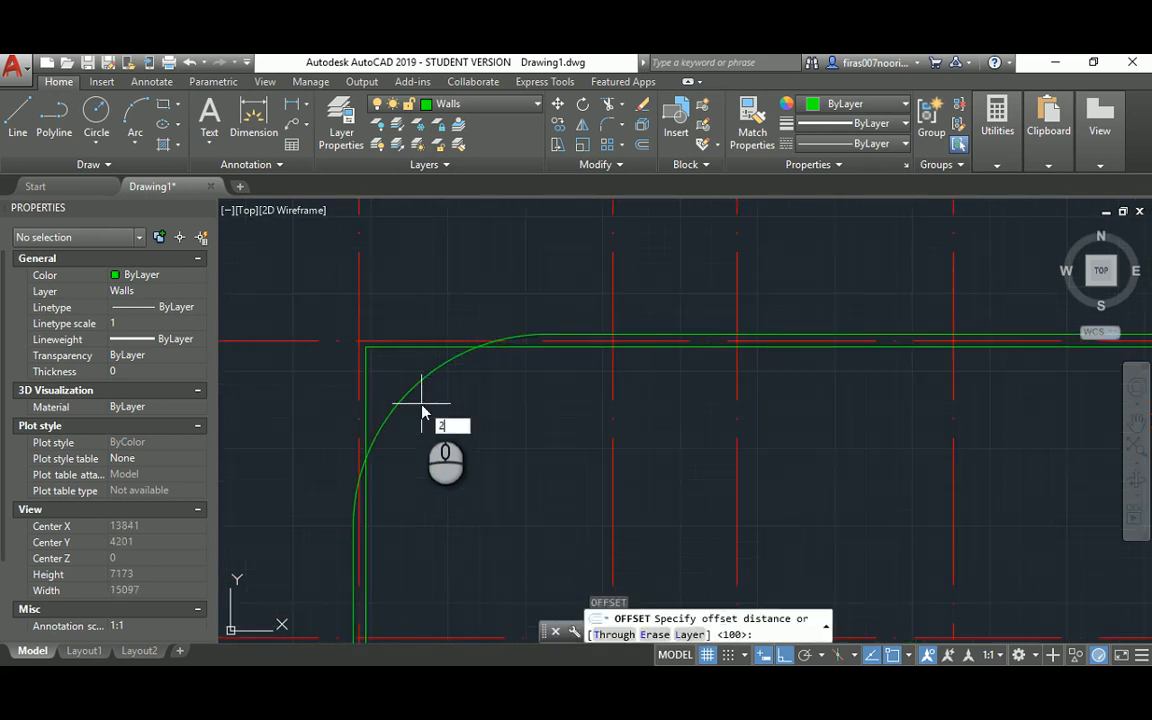
{"action": "type", "text": "00"}
{"action": "key", "text": "Return"}
{"action": "left_click", "coordinate": [418, 384]}
{"action": "left_click", "coordinate": [440, 410]}
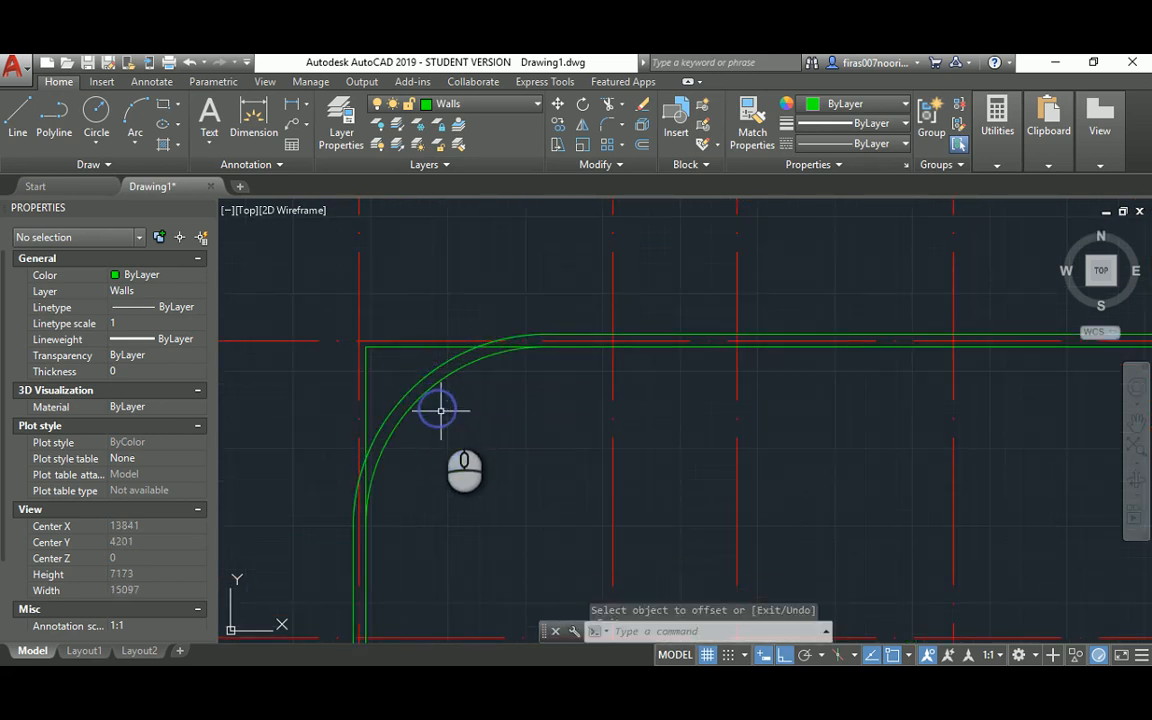
{"action": "key", "text": "Escape"}
Step: Trim the inner wall lines that extend past the inner arc at corner A-1
{"action": "type", "text": "tr"}
{"action": "key", "text": "space"}
{"action": "left_click", "coordinate": [425, 394]}
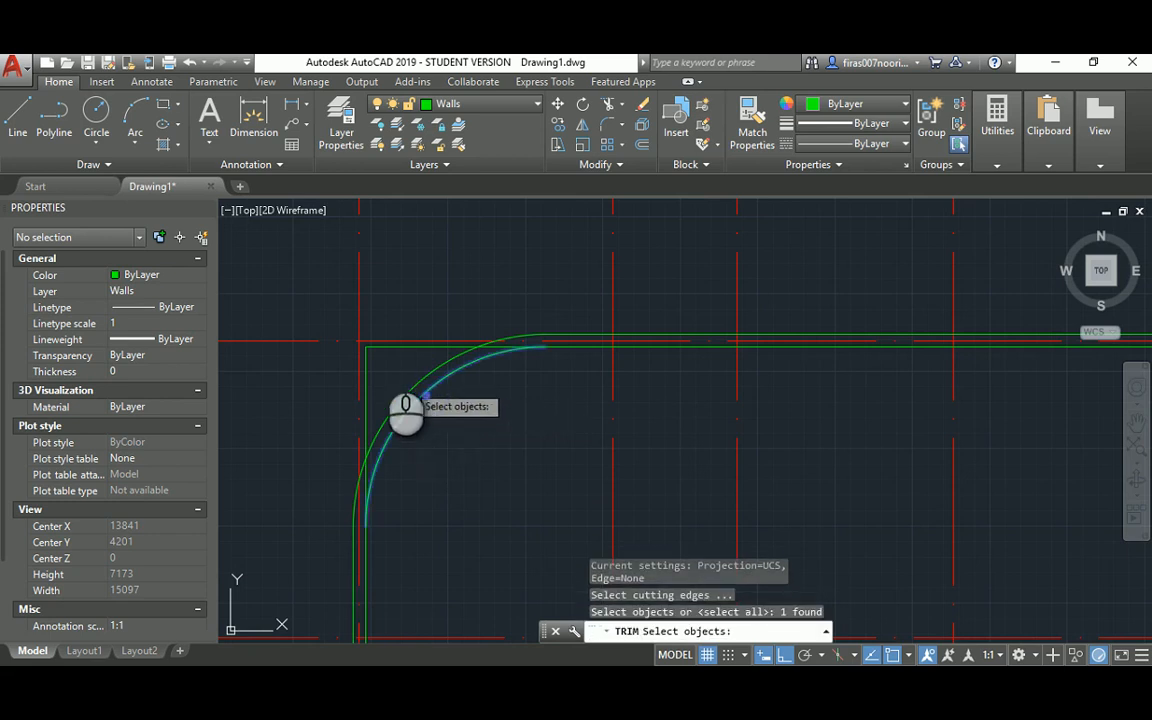
{"action": "key", "text": "space"}
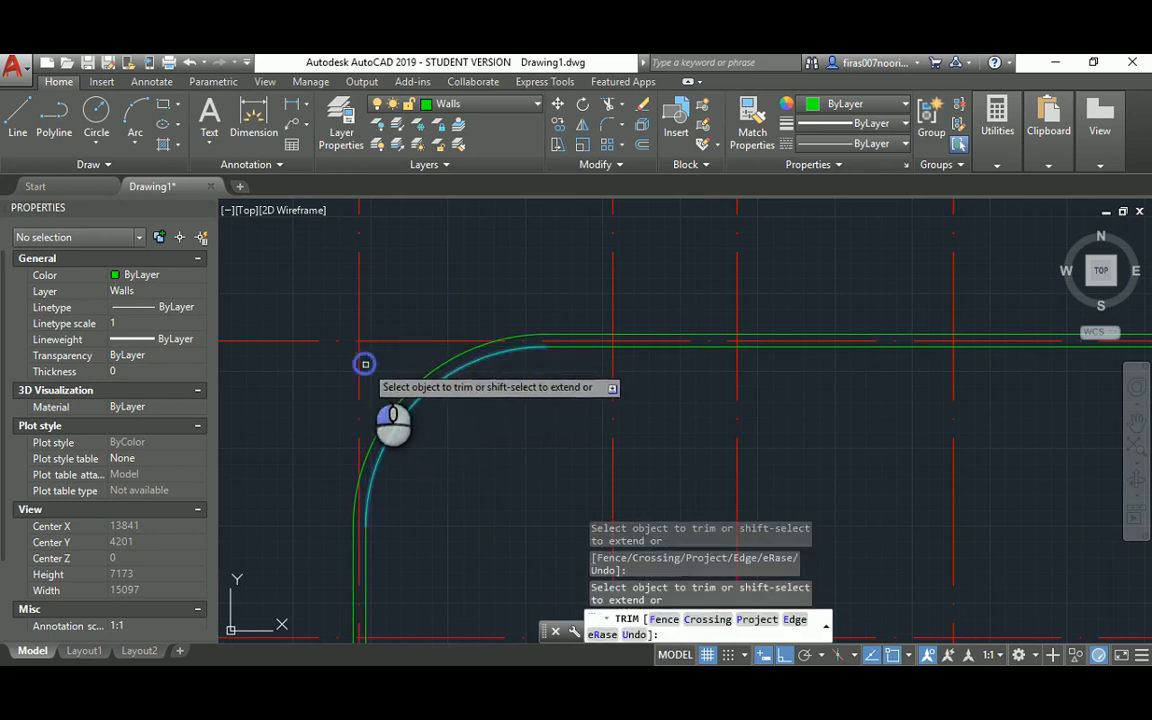
{"action": "scroll", "coordinate": [362, 358], "scroll_direction": "down", "scroll_amount": 5}
{"action": "key", "text": "Escape"}
Step: Check the Room 9 corner radius in the plan image and fillet the outer wall corner at H-6 with radius 2100
{"action": "key", "text": "alt+Tab"}
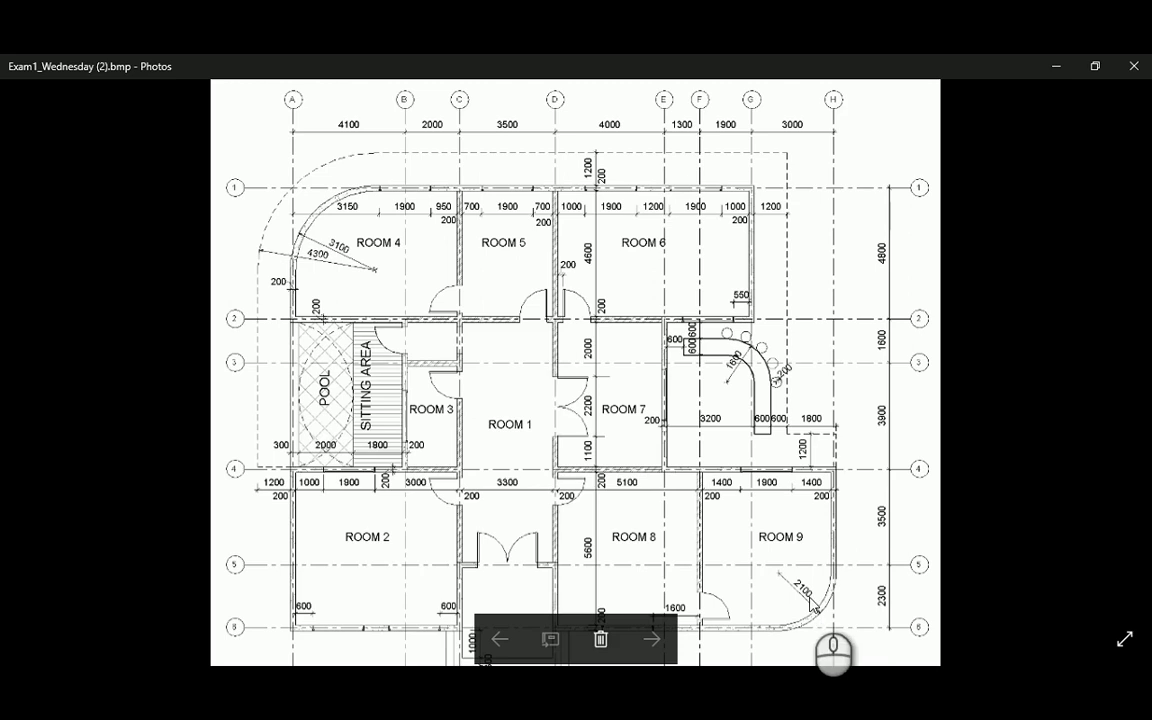
{"action": "key", "text": "alt+Tab"}
{"action": "scroll", "coordinate": [617, 490], "scroll_direction": "up", "scroll_amount": 6}
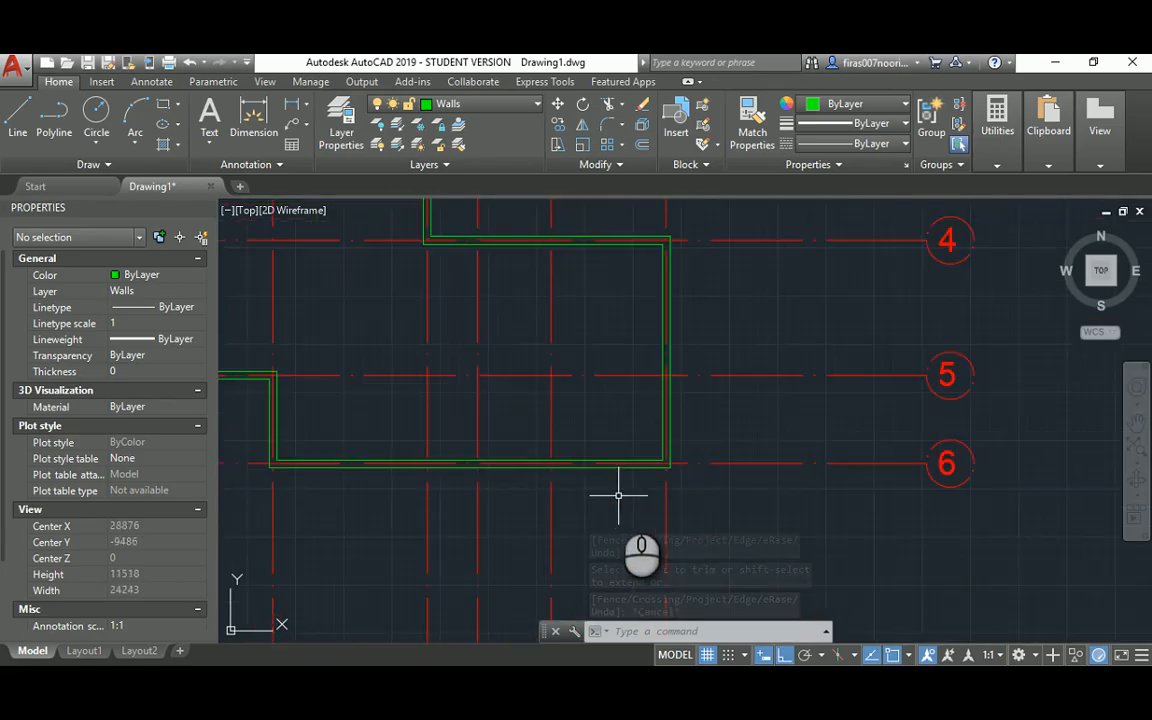
{"action": "type", "text": "f"}
{"action": "key", "text": "Return"}
{"action": "type", "text": "r"}
{"action": "key", "text": "Return"}
{"action": "type", "text": "21"}
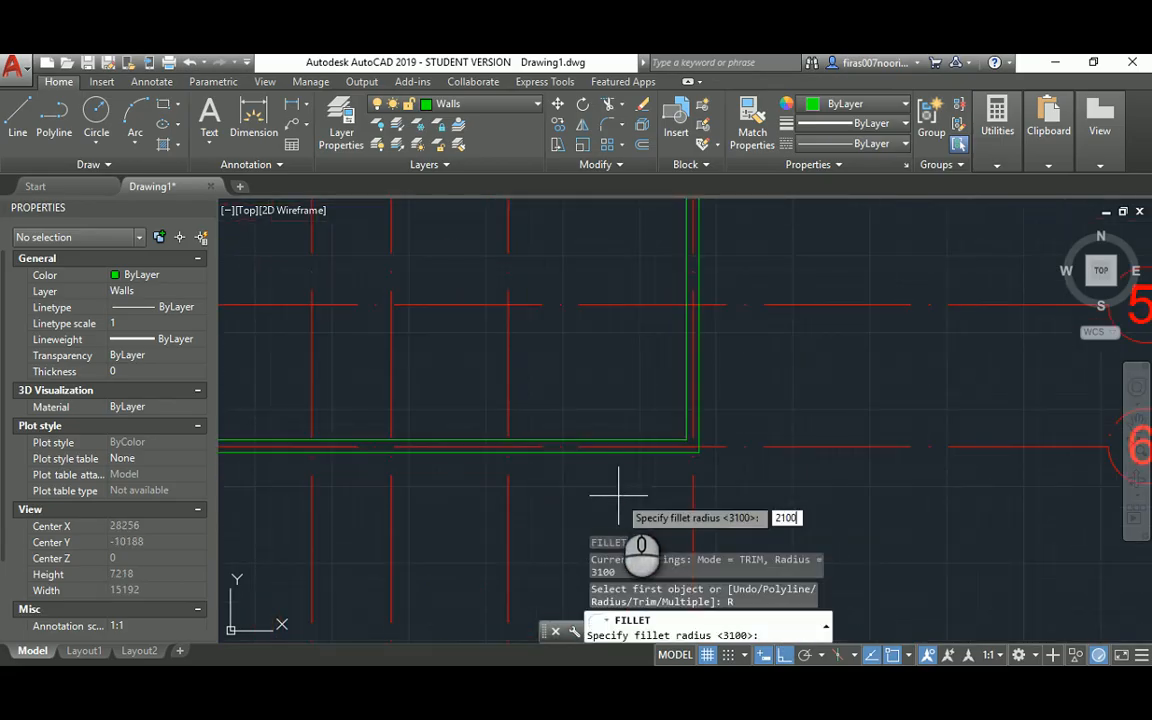
{"action": "type", "text": "00"}
{"action": "key", "text": "Return"}
{"action": "left_click", "coordinate": [645, 451]}
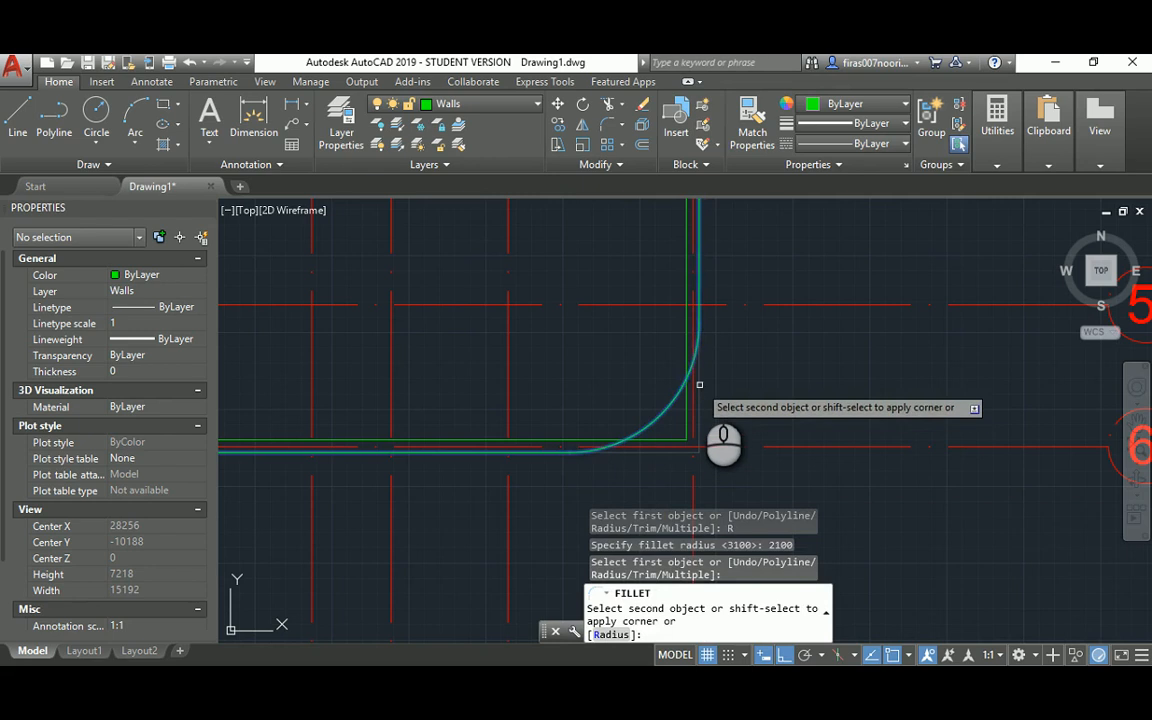
{"action": "left_click", "coordinate": [699, 384]}
{"action": "key", "text": "Escape"}
{"action": "key", "text": "Escape"}
Step: Offset the rounded outer wall corner at H-6 inward by 200
{"action": "type", "text": "o"}
{"action": "key", "text": "Return"}
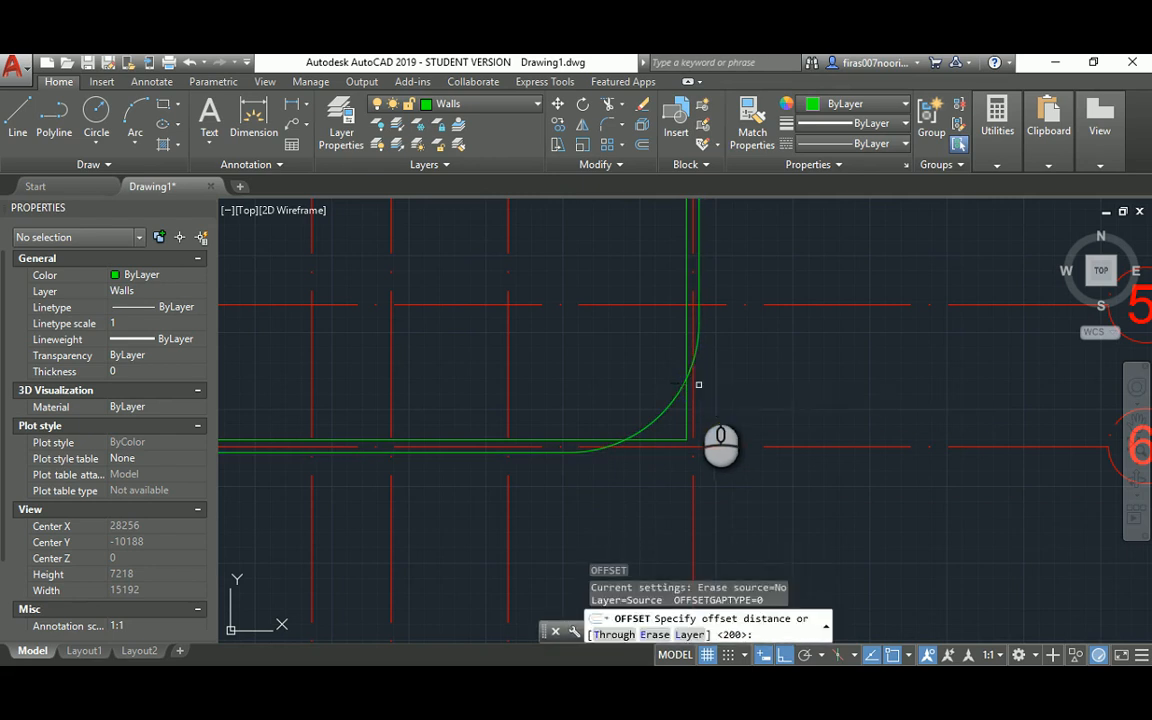
{"action": "key", "text": "Return"}
{"action": "left_click", "coordinate": [675, 405]}
{"action": "left_click", "coordinate": [630, 375]}
{"action": "key", "text": "Escape"}
{"action": "key", "text": "Escape"}
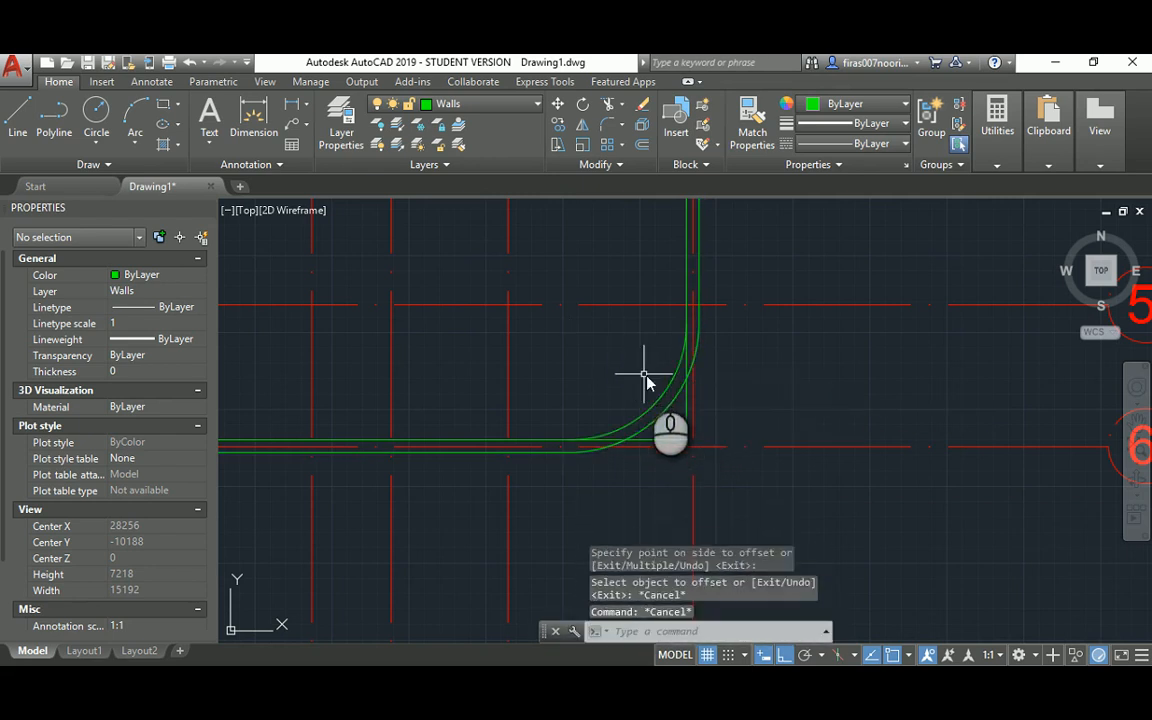
Step: Trim the inner wall lines that extend past the inner arc at corner H-6
{"action": "type", "text": "tr"}
{"action": "key", "text": "Return"}
{"action": "left_click", "coordinate": [662, 392]}
{"action": "key", "text": "Return"}
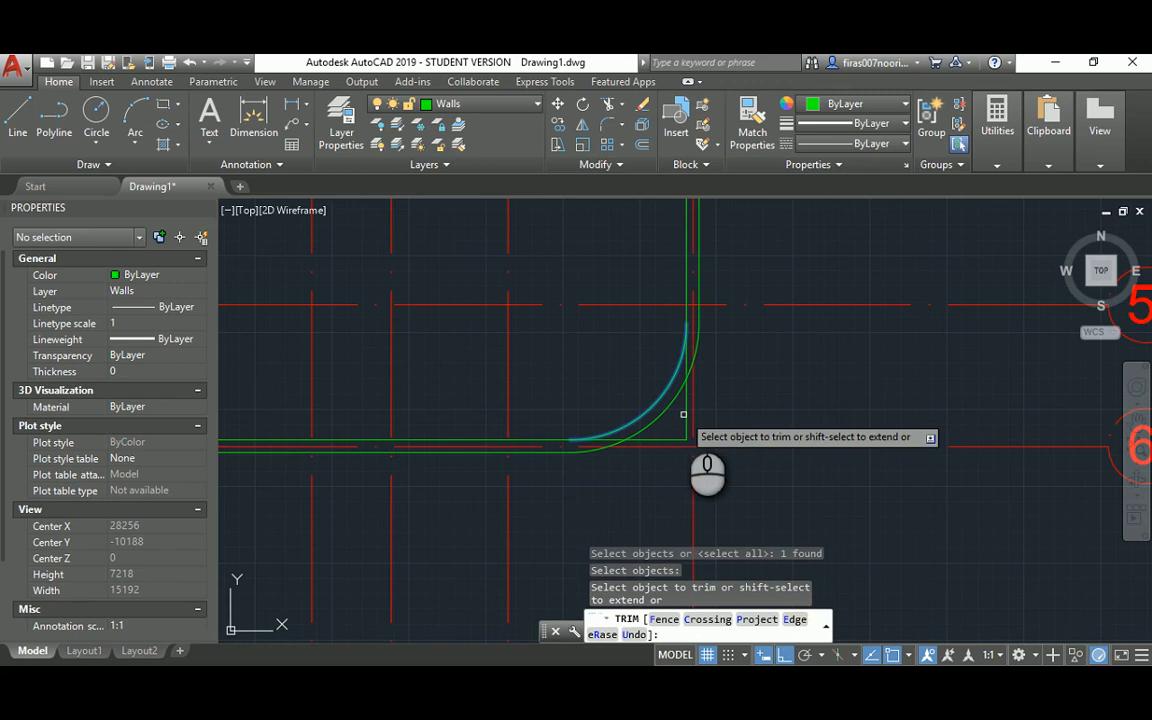
{"action": "left_click", "coordinate": [686, 414]}
{"action": "left_click", "coordinate": [668, 441]}
{"action": "key", "text": "Escape"}
Step: Check the interior walls around E-2 in the plan image, create a layer named "Part." and make it current
{"action": "scroll", "coordinate": [646, 352], "scroll_direction": "down", "scroll_amount": 3}
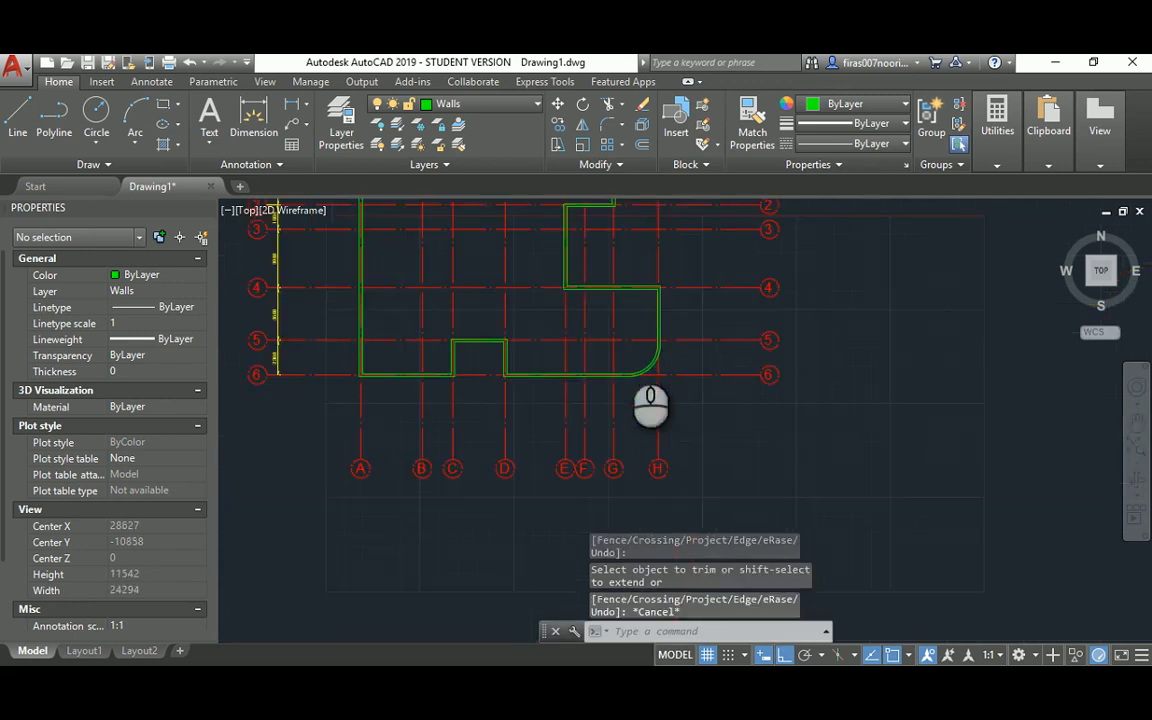
{"action": "middle_click_drag", "start_coordinate": [542, 304], "coordinate": [604, 424]}
{"action": "key", "text": "alt+Tab"}
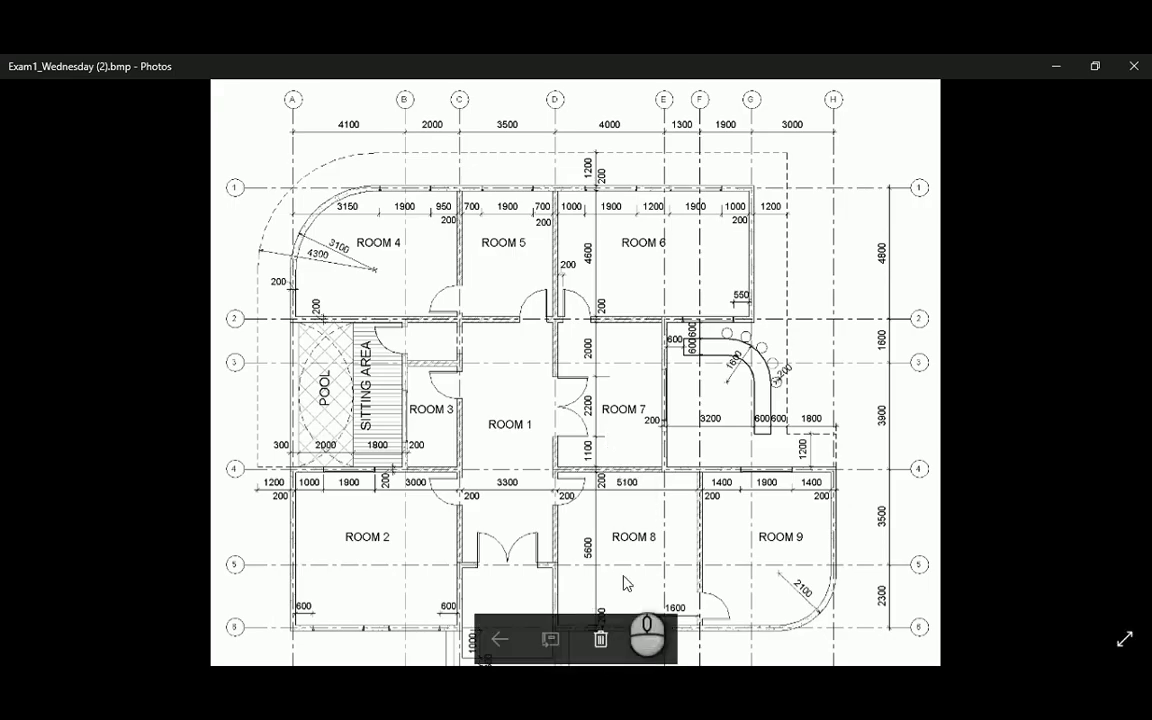
{"action": "scroll", "coordinate": [687, 318], "scroll_direction": "up", "scroll_amount": 5}
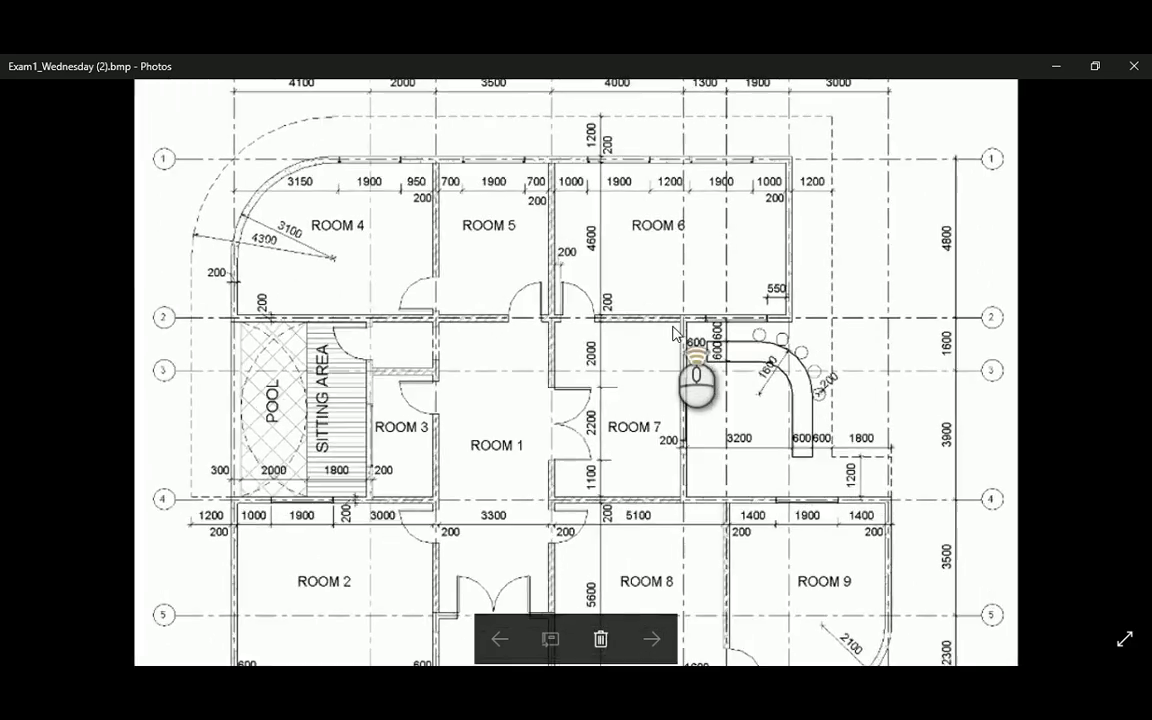
{"action": "scroll", "coordinate": [699, 322], "scroll_direction": "up", "scroll_amount": 2}
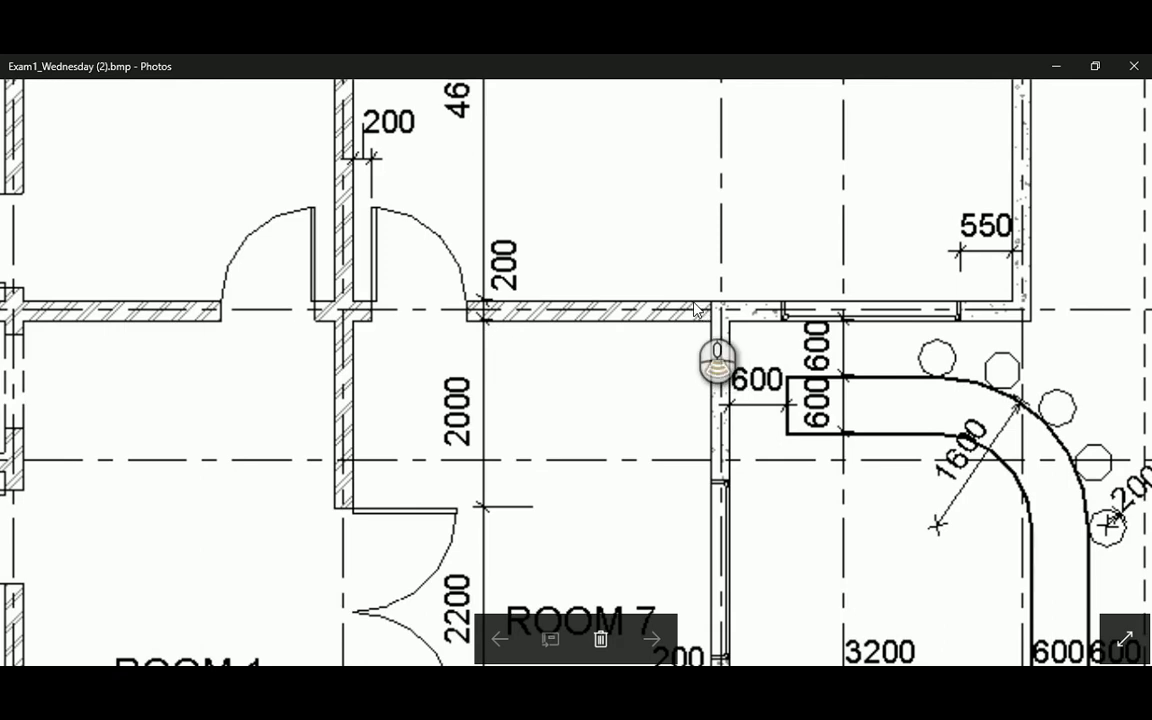
{"action": "key", "text": "alt+Tab"}
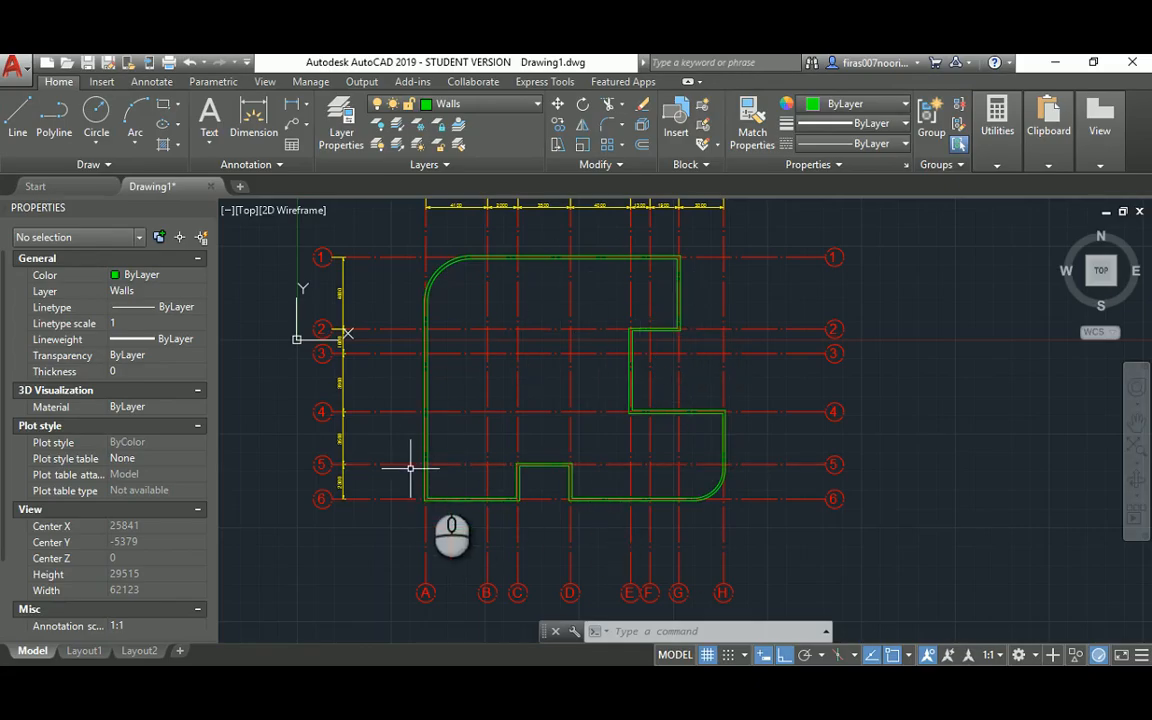
{"action": "type", "text": "LA"}
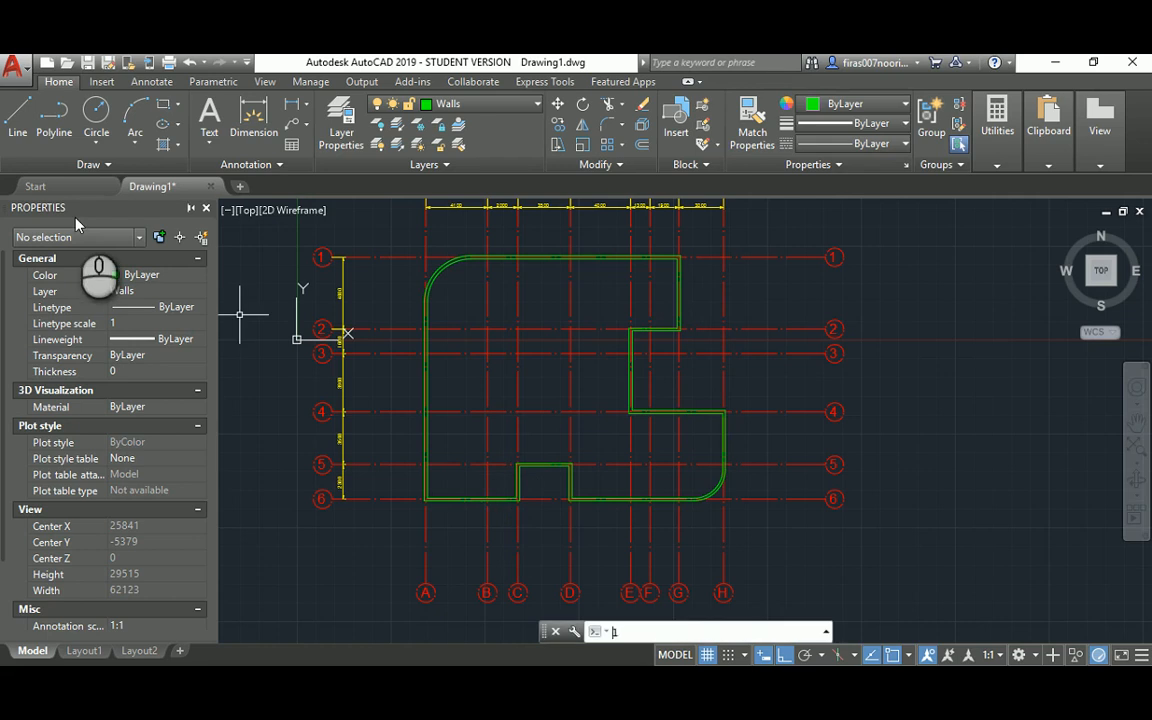
{"action": "key", "text": "Return"}
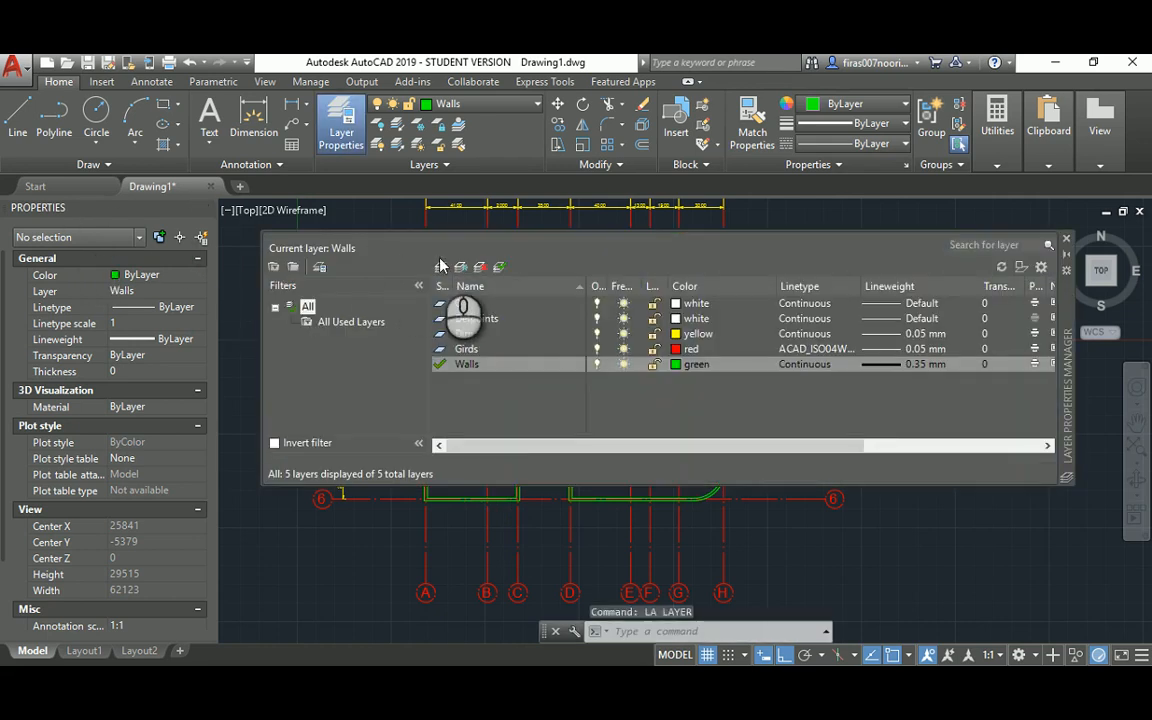
{"action": "left_click", "coordinate": [441, 268]}
{"action": "type", "text": "Part"}
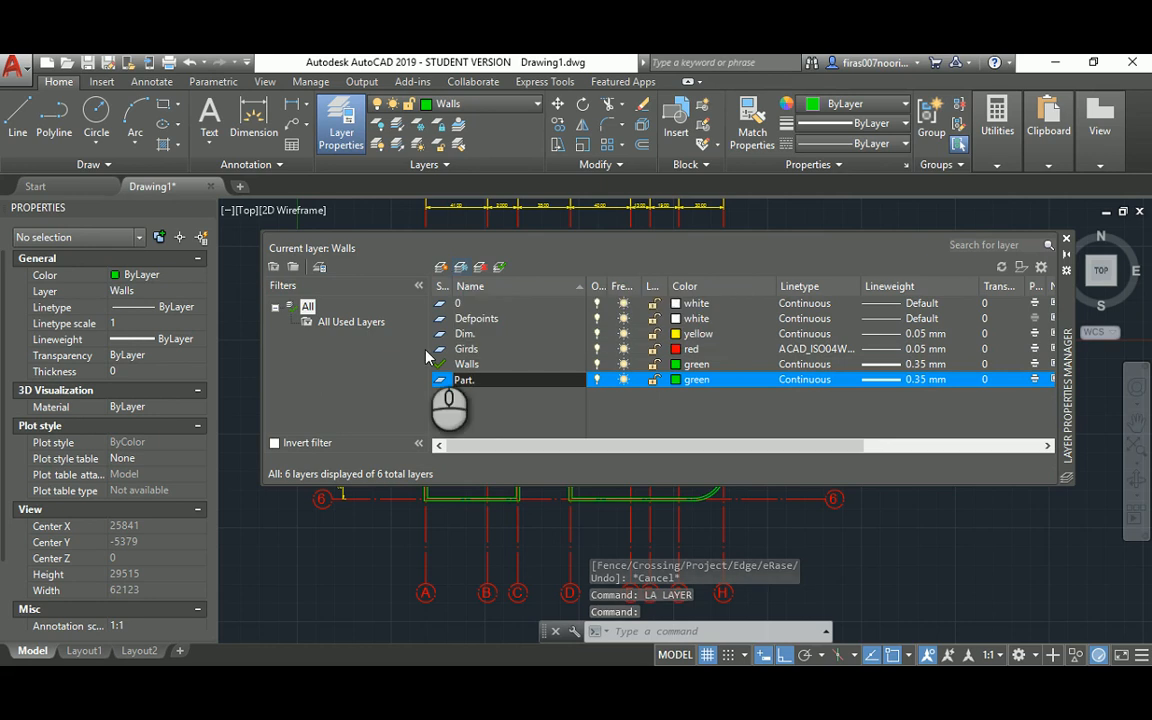
{"action": "type", "text": "."}
{"action": "double_click", "coordinate": [440, 380]}
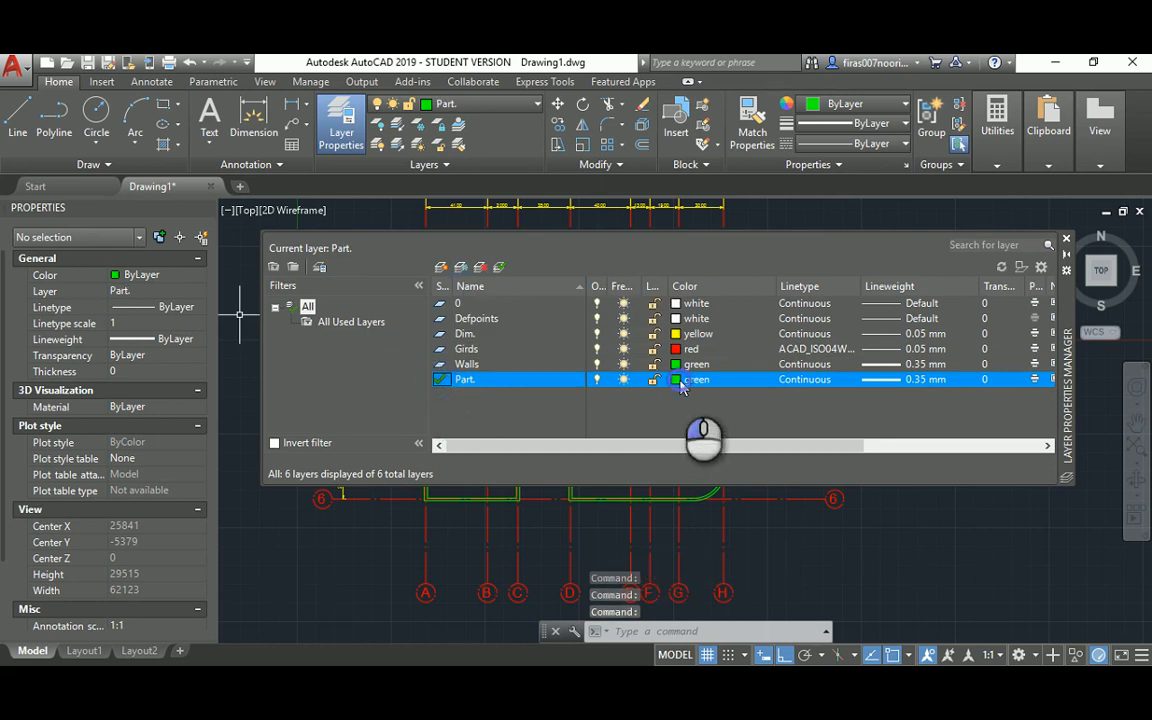
Step: Set the Part. layer's color to 43 and its lineweight to 0.30 mm
{"action": "left_click", "coordinate": [680, 381]}
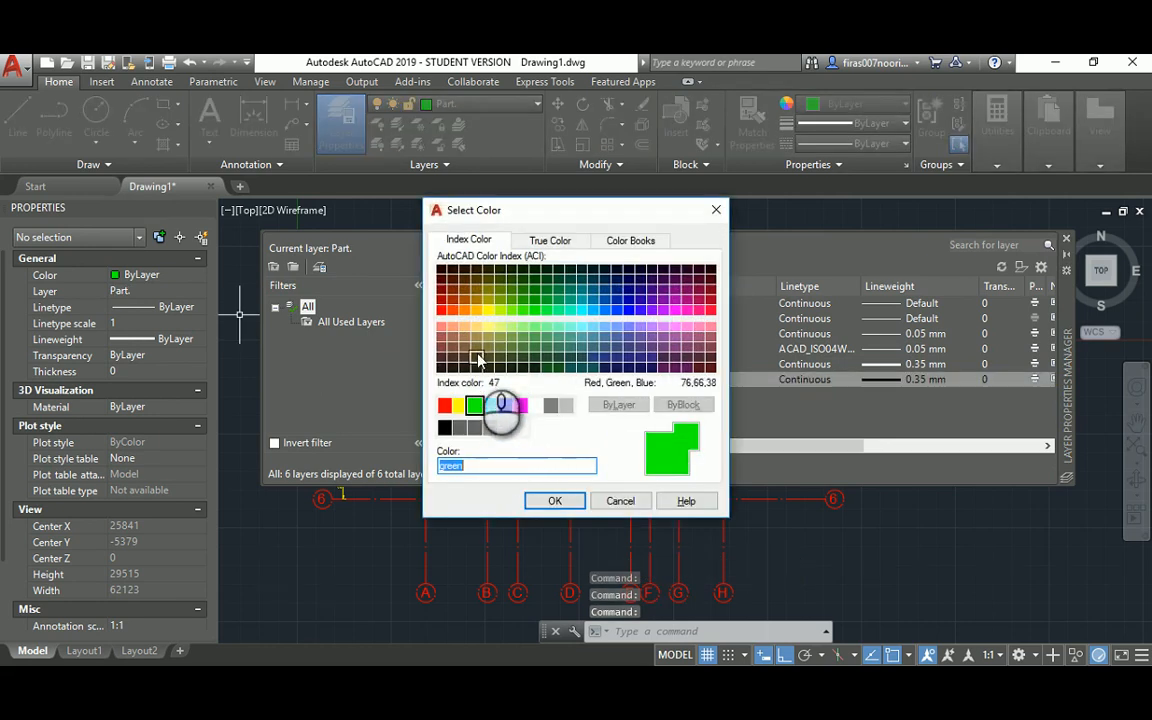
{"action": "left_click", "coordinate": [478, 340]}
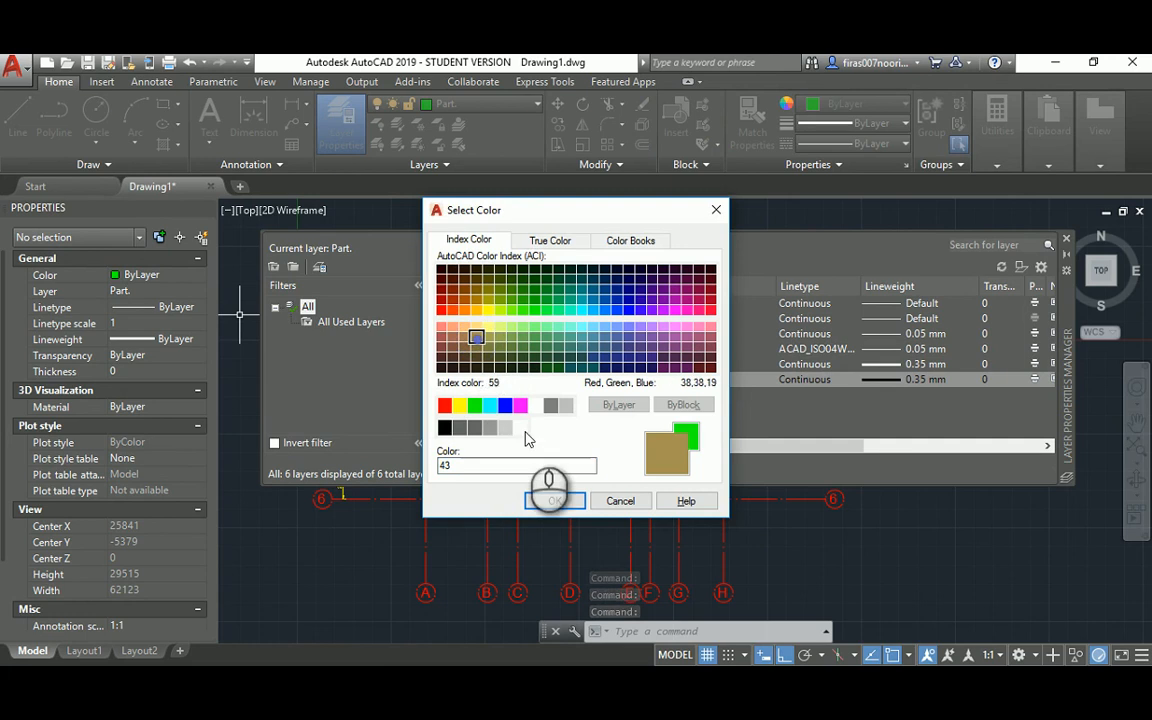
{"action": "left_click", "coordinate": [555, 501]}
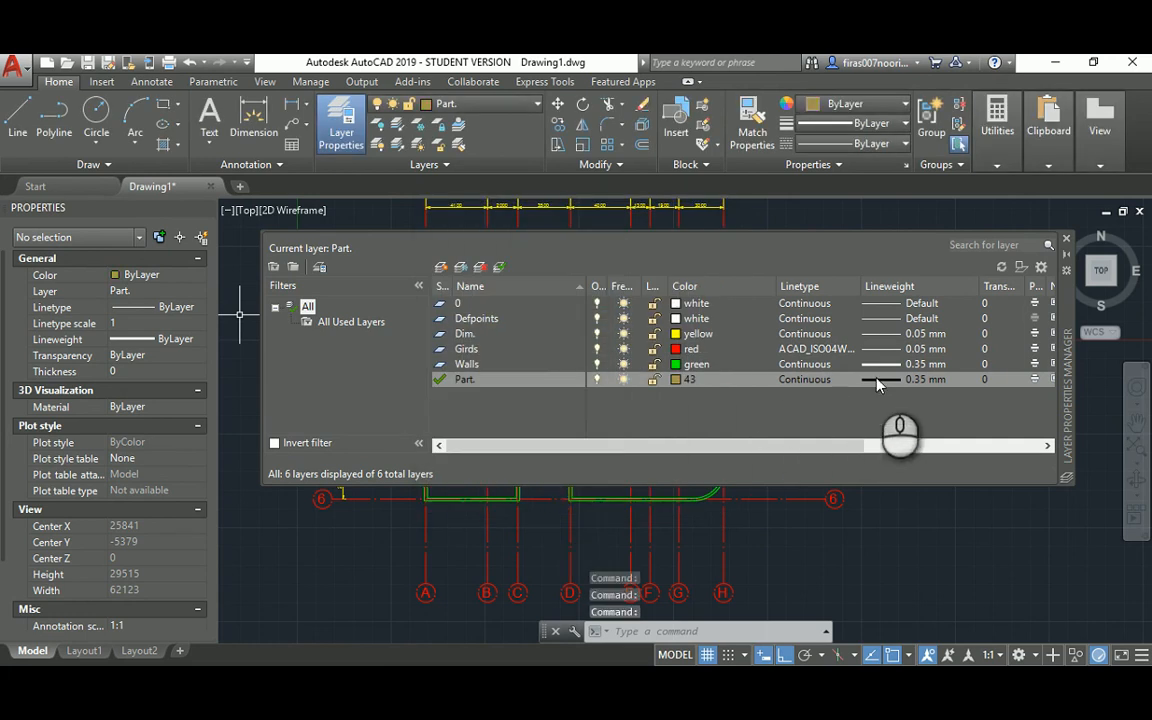
{"action": "left_click", "coordinate": [877, 382]}
{"action": "left_click", "coordinate": [526, 390]}
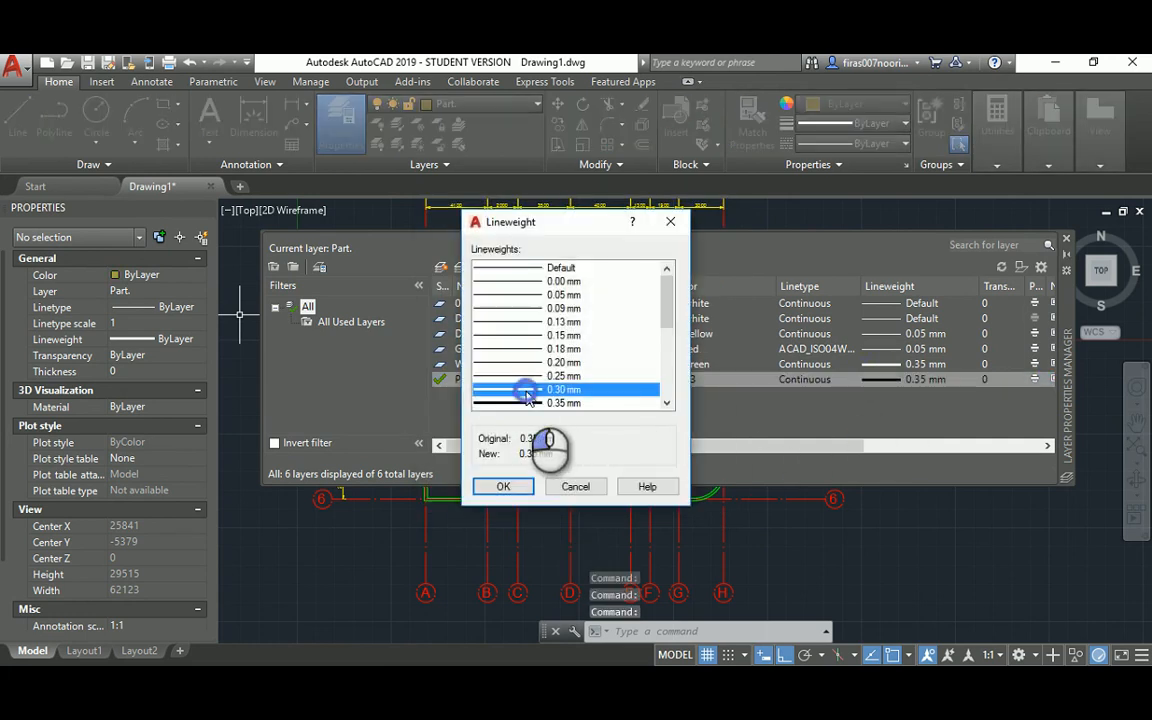
{"action": "left_click", "coordinate": [503, 487]}
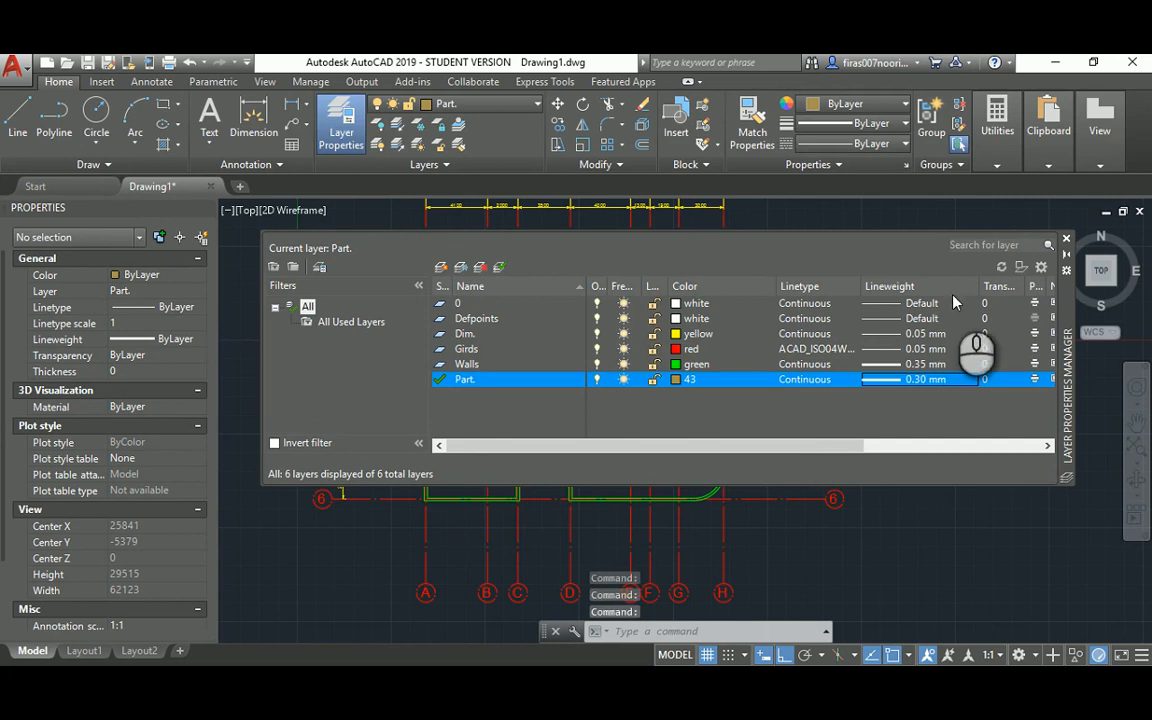
{"action": "left_click", "coordinate": [1064, 241]}
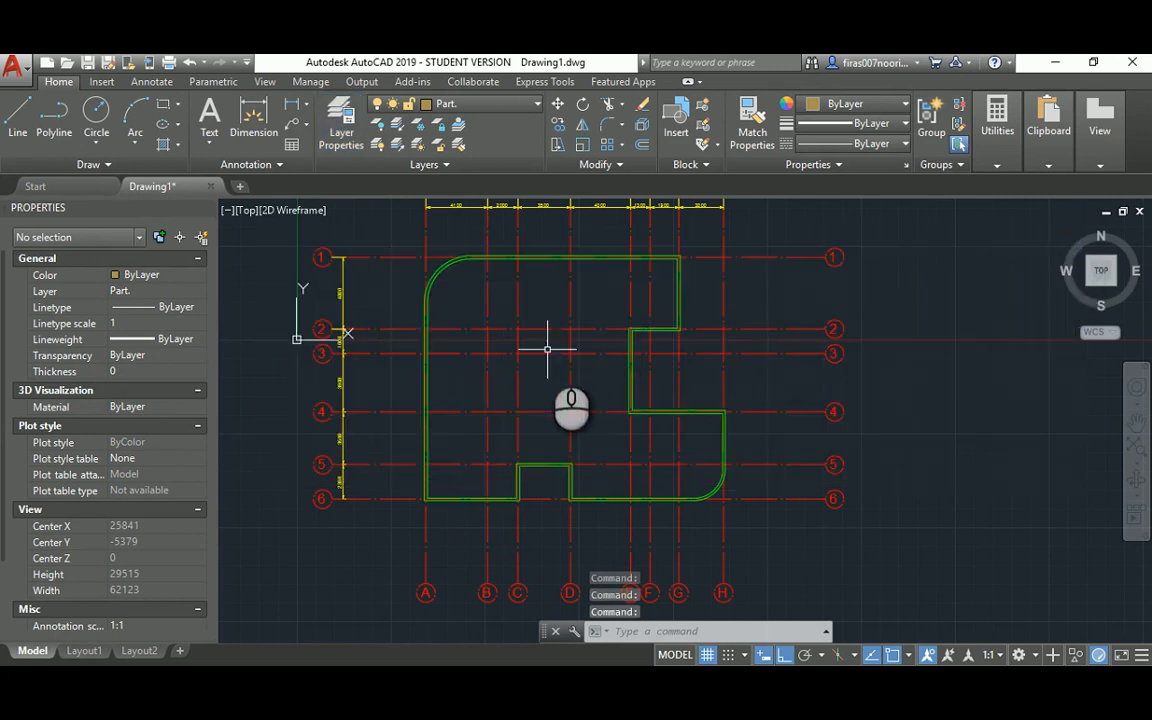
Step: Switch to the plan image and examine the hatched partition walls between the rooms
{"action": "key", "text": "alt+Tab"}
{"action": "scroll", "coordinate": [648, 322], "scroll_direction": "down", "scroll_amount": 4}
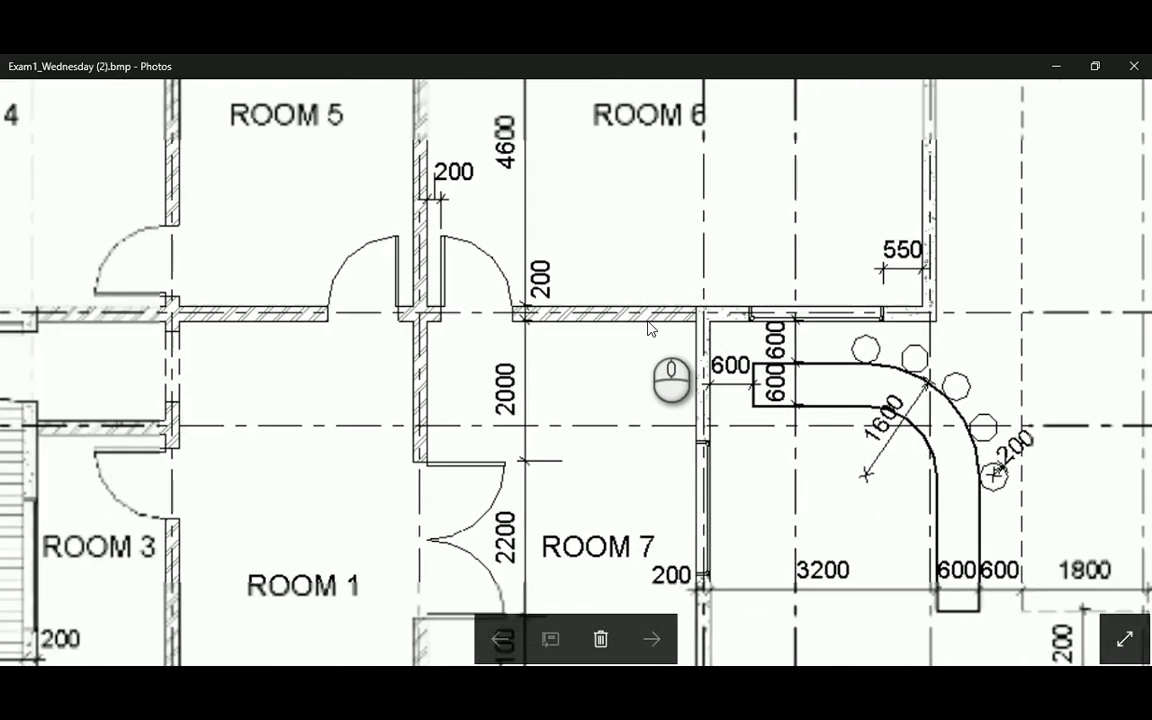
{"action": "scroll", "coordinate": [648, 322], "scroll_direction": "down", "scroll_amount": 1}
{"action": "scroll", "coordinate": [663, 328], "scroll_direction": "up", "scroll_amount": 6}
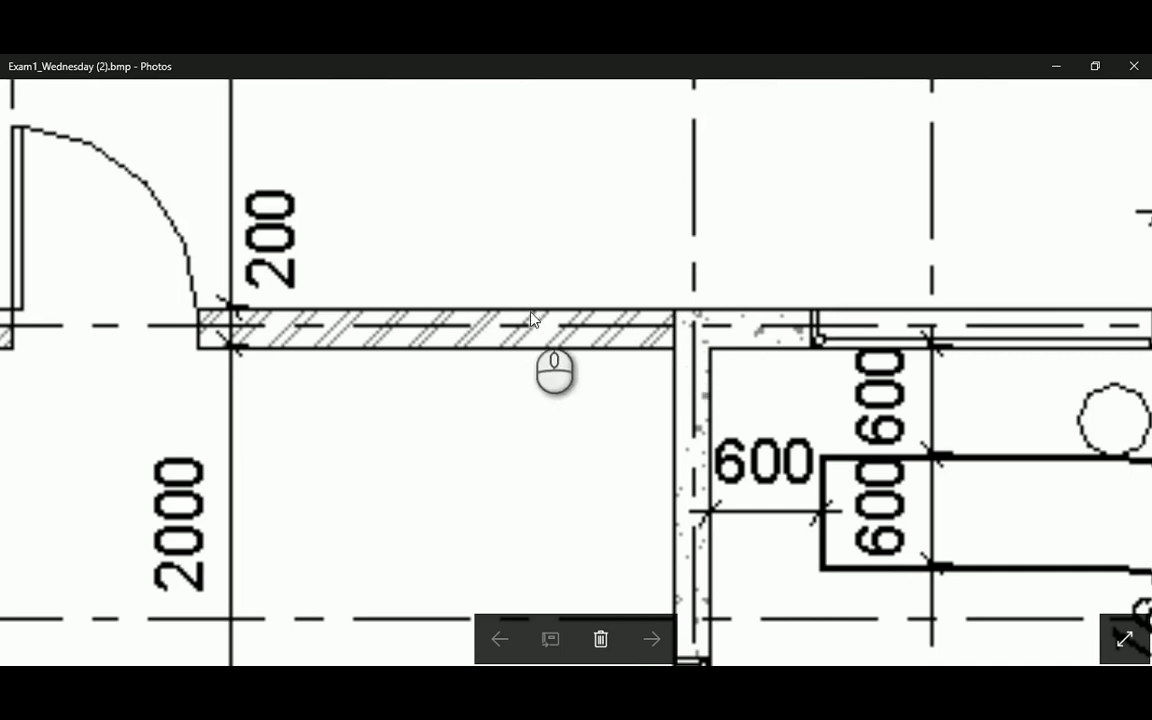
{"action": "scroll", "coordinate": [643, 335], "scroll_direction": "down", "scroll_amount": 6}
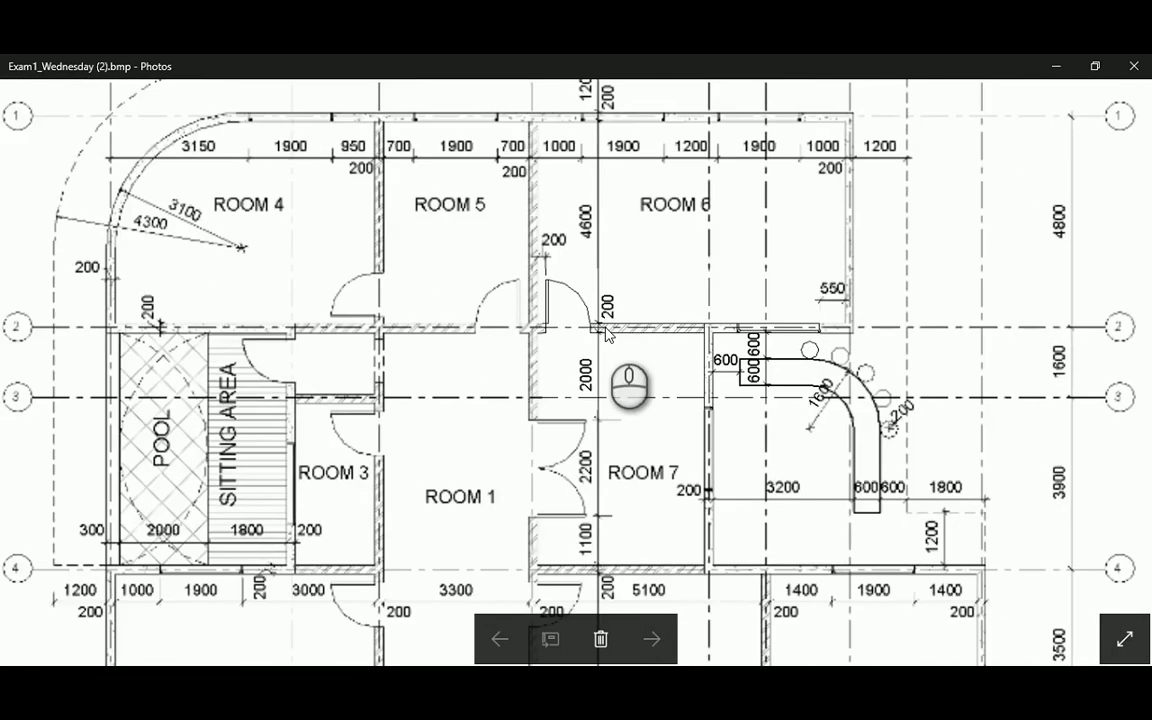
{"action": "scroll", "coordinate": [606, 333], "scroll_direction": "down", "scroll_amount": 4}
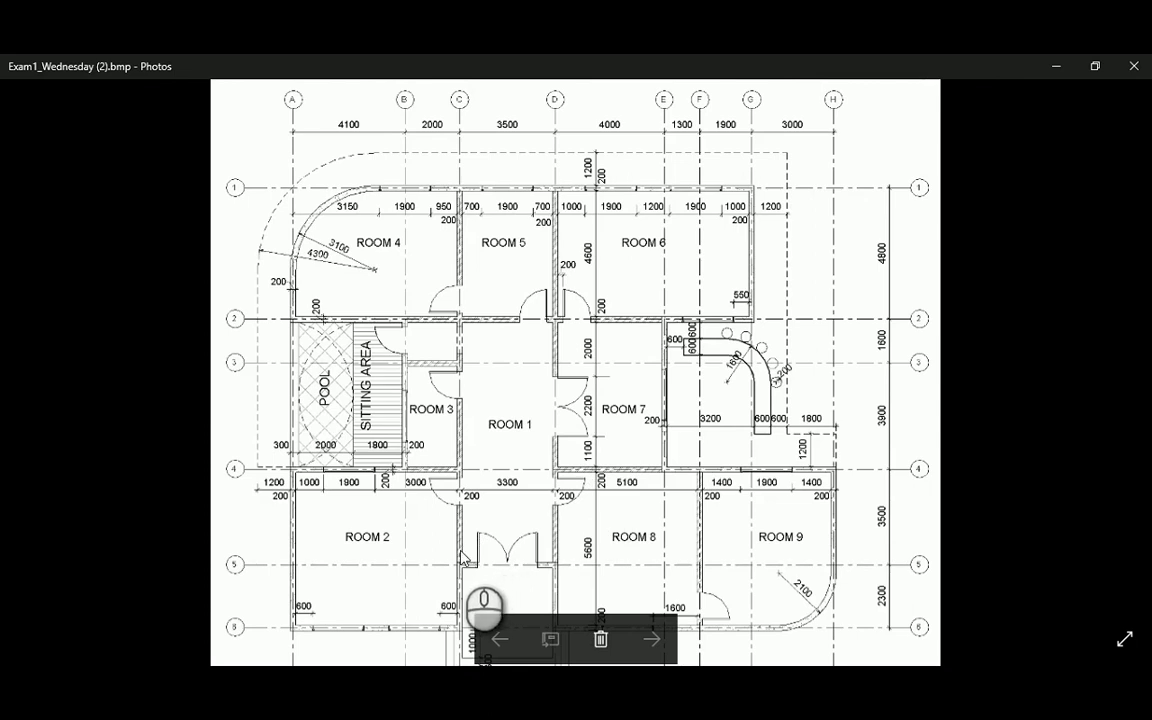
{"action": "key", "text": "alt+Tab"}
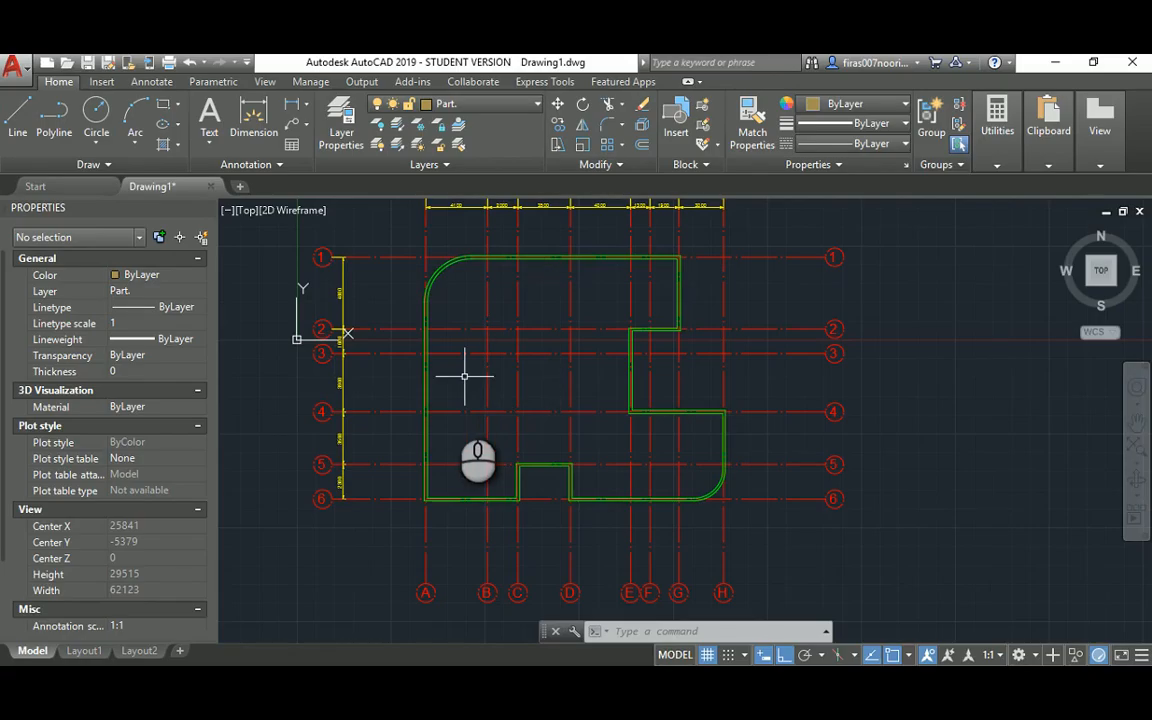
Step: Return to AutoCAD and draw a vertical partition line from the recess corner at C-5 up to the inner face of the axis 1 wall
{"action": "scroll", "coordinate": [477, 488], "scroll_direction": "up", "scroll_amount": 6}
{"action": "type", "text": "l"}
{"action": "key", "text": "Return"}
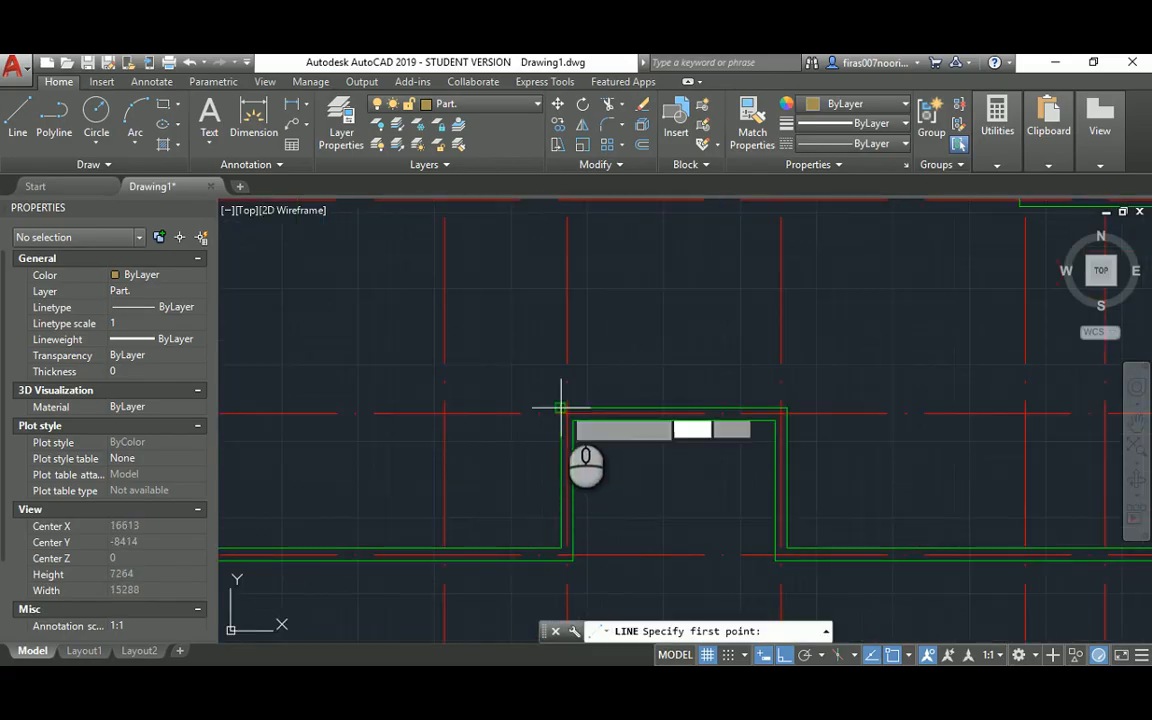
{"action": "left_click", "coordinate": [562, 406]}
{"action": "scroll", "coordinate": [551, 336], "scroll_direction": "down", "scroll_amount": 2}
{"action": "middle_click_drag", "start_coordinate": [547, 273], "coordinate": [504, 489]}
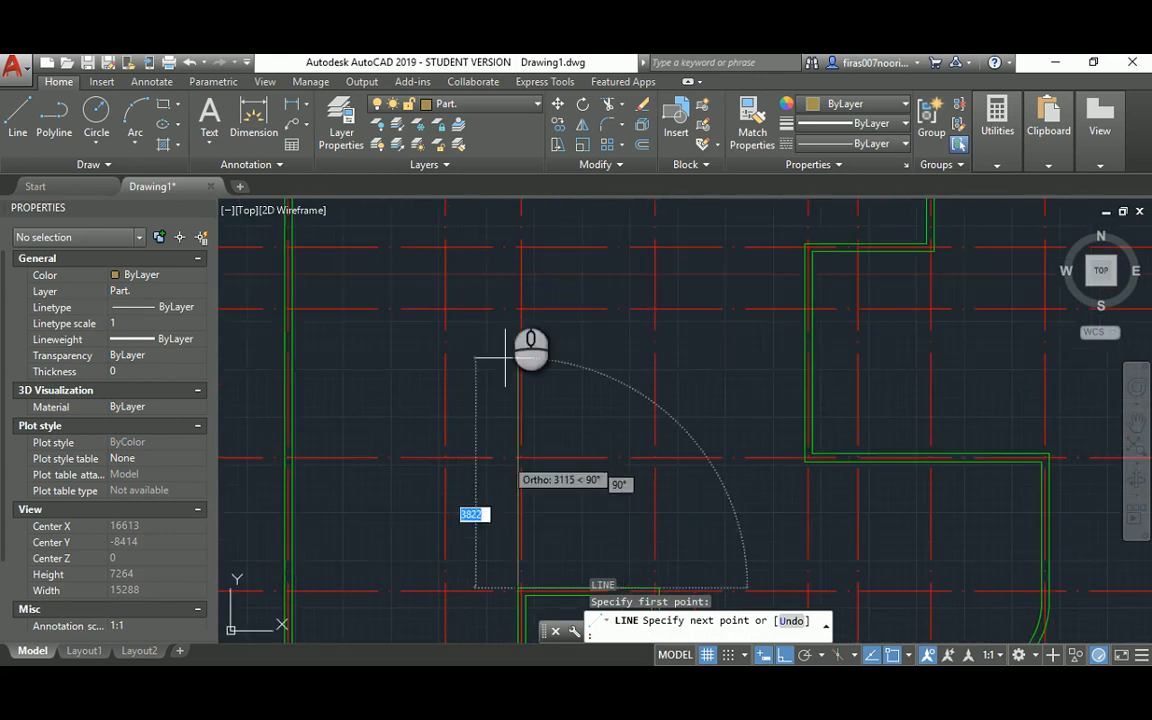
{"action": "middle_click_drag", "start_coordinate": [507, 288], "coordinate": [487, 488]}
{"action": "left_click", "coordinate": [494, 264]}
{"action": "key", "text": "Escape"}
{"action": "key", "text": "Escape"}
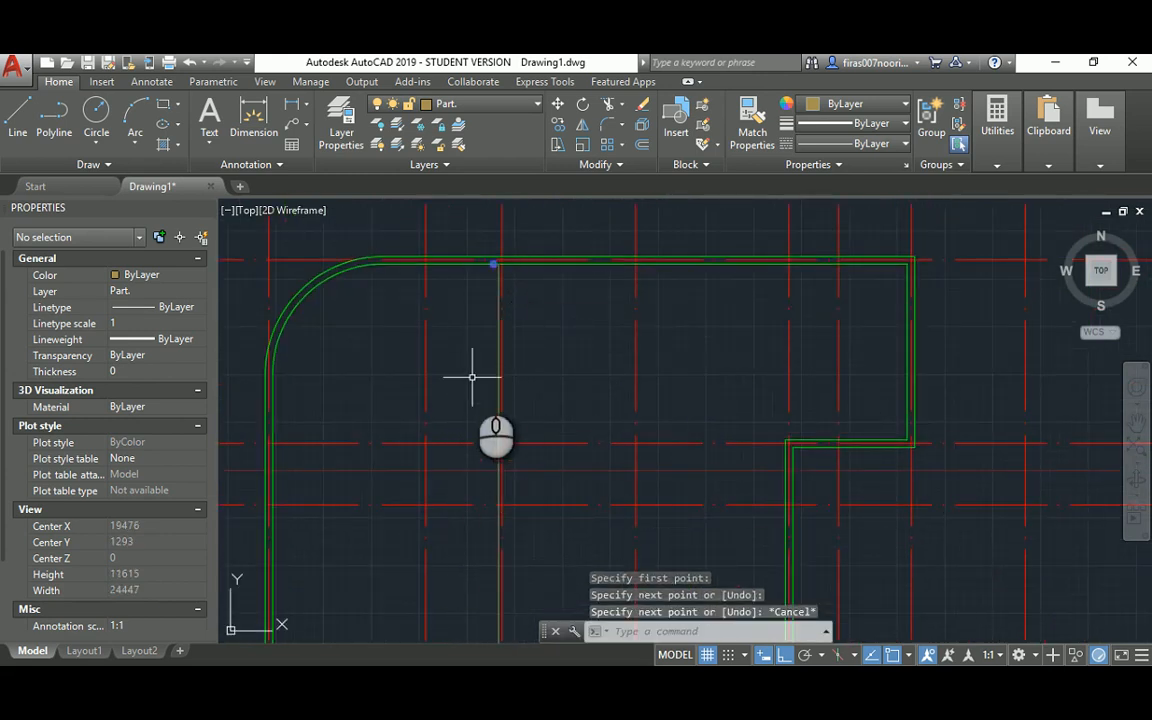
Step: Offset the partition line along axis C by 200 toward axis D
{"action": "type", "text": "o"}
{"action": "key", "text": "Return"}
{"action": "key", "text": "Return"}
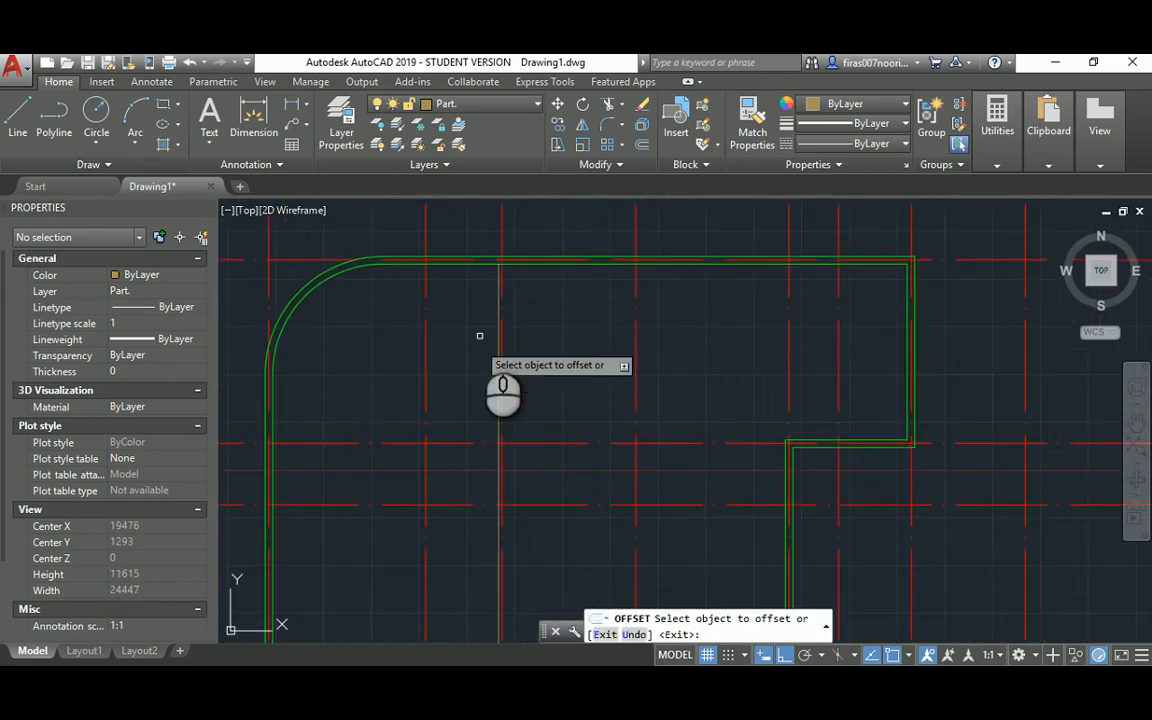
{"action": "left_click", "coordinate": [498, 309]}
{"action": "left_click", "coordinate": [554, 306]}
{"action": "key", "text": "Escape"}
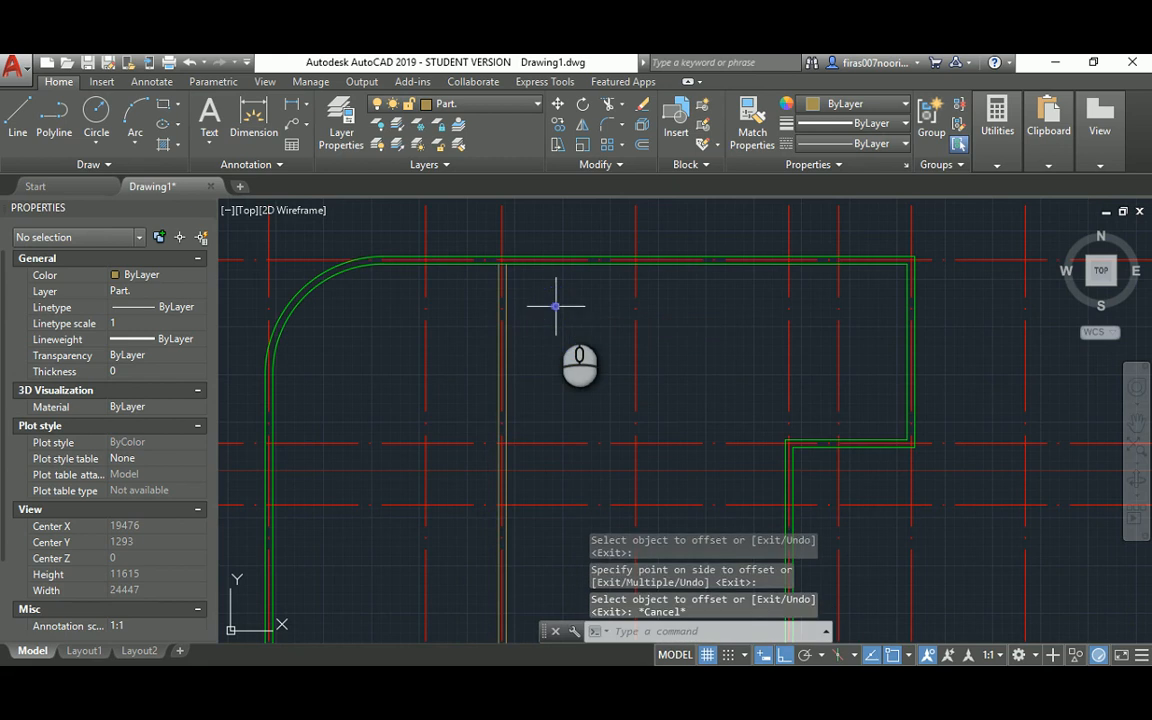
Step: Copy both partition lines from axis C to axis D, aligned with the side walls of the recess
{"action": "middle_click_drag", "start_coordinate": [525, 415], "coordinate": [493, 227]}
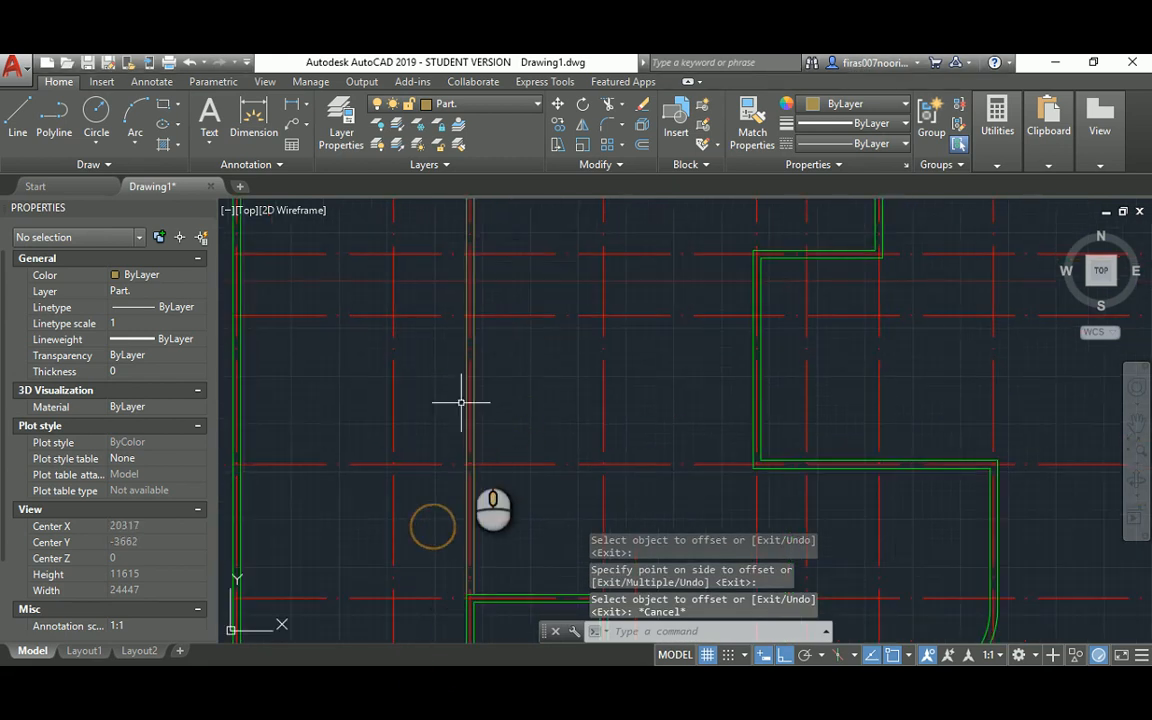
{"action": "scroll", "coordinate": [487, 515], "scroll_direction": "up", "scroll_amount": 5}
{"action": "key", "text": "Escape"}
{"action": "key", "text": "Escape"}
{"action": "type", "text": "c"}
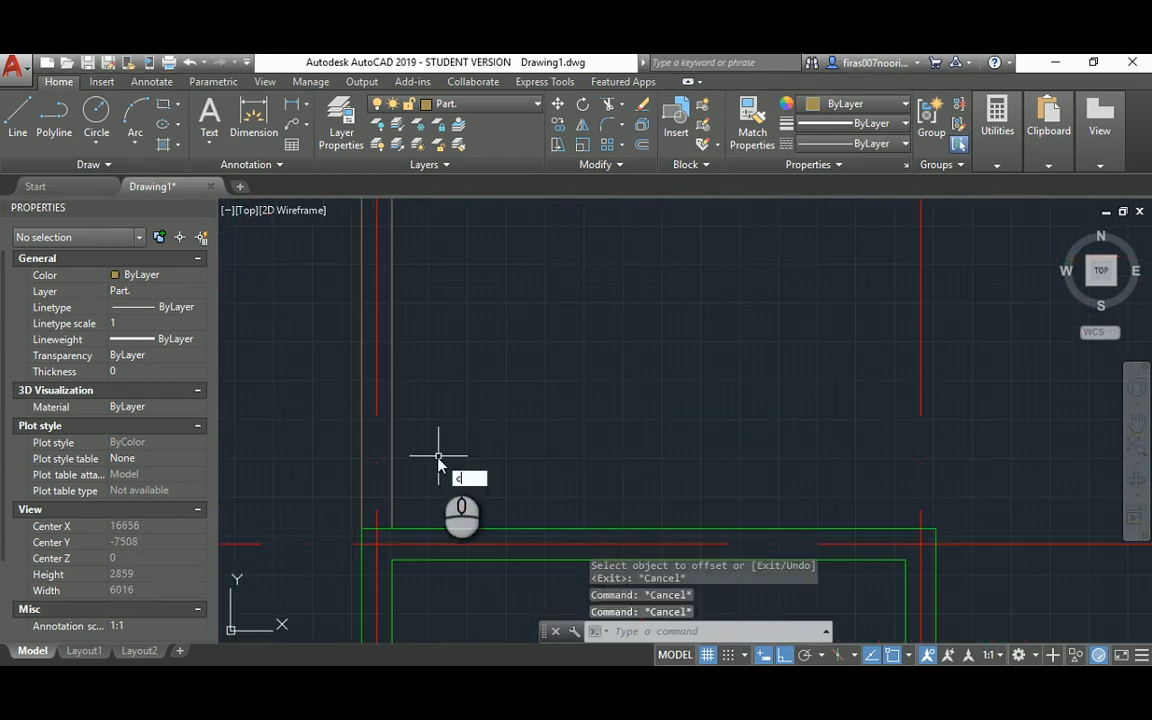
{"action": "type", "text": "t o"}
{"action": "key", "text": "Return"}
{"action": "left_click", "coordinate": [391, 467]}
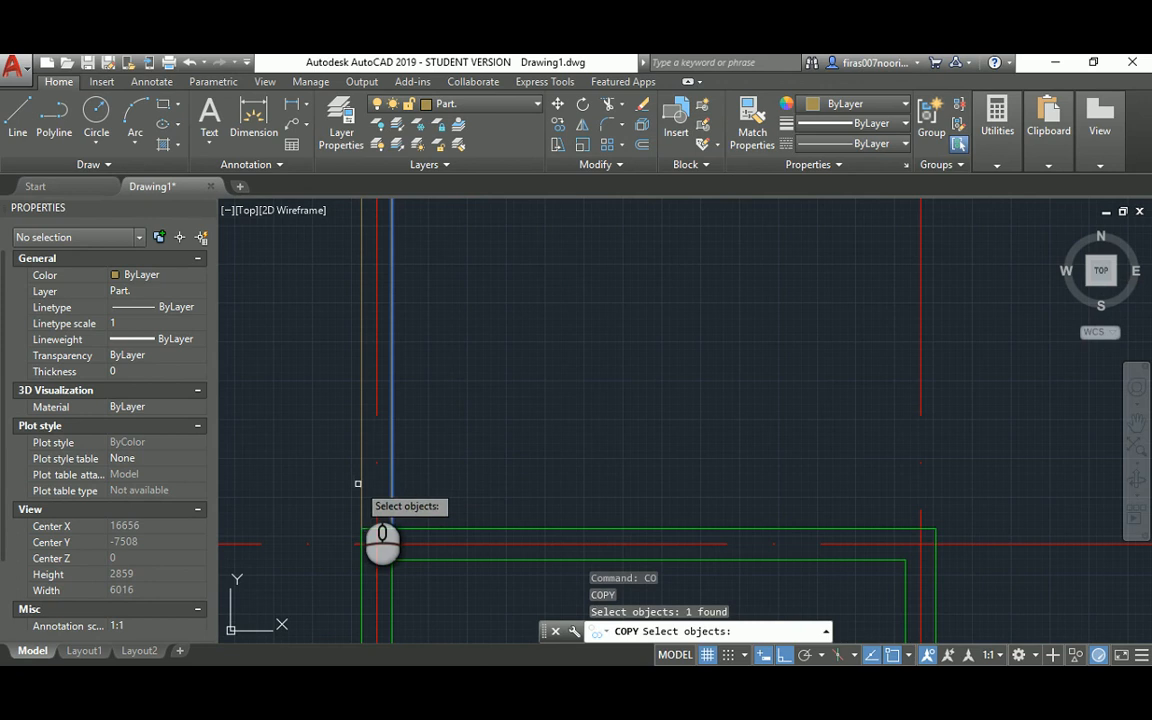
{"action": "left_click", "coordinate": [358, 484]}
{"action": "key", "text": "Return"}
{"action": "left_click", "coordinate": [396, 541]}
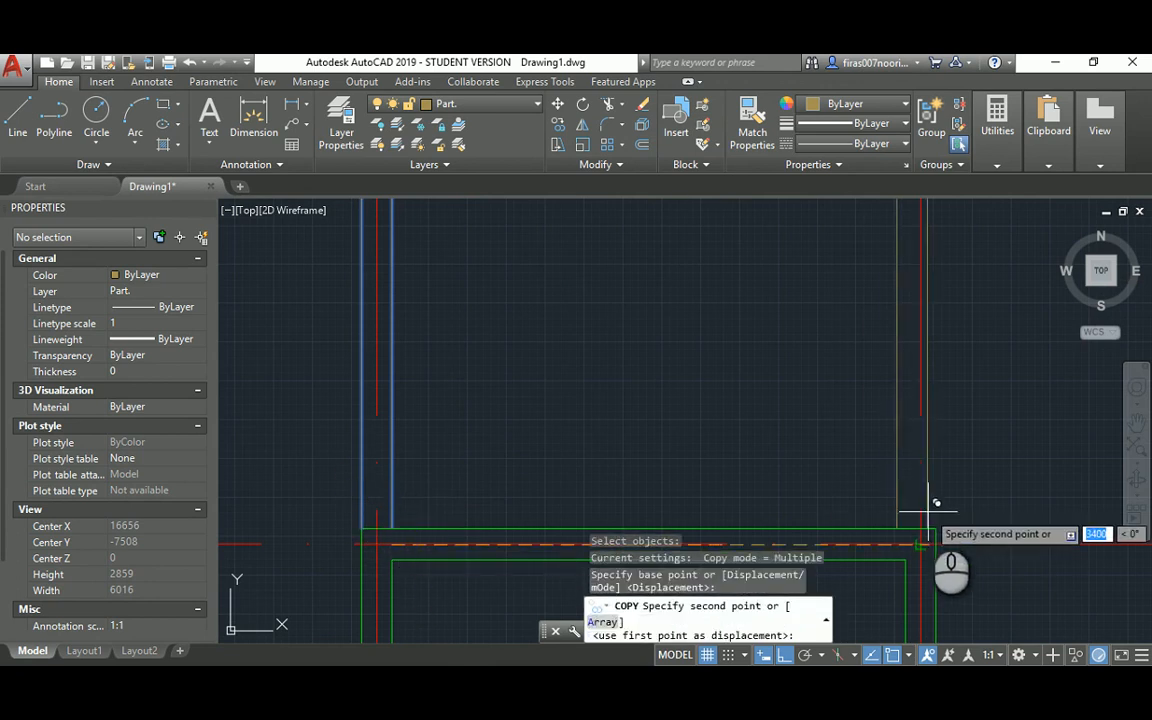
{"action": "key", "text": "Escape"}
{"action": "key", "text": "Escape"}
{"action": "key", "text": "Escape"}
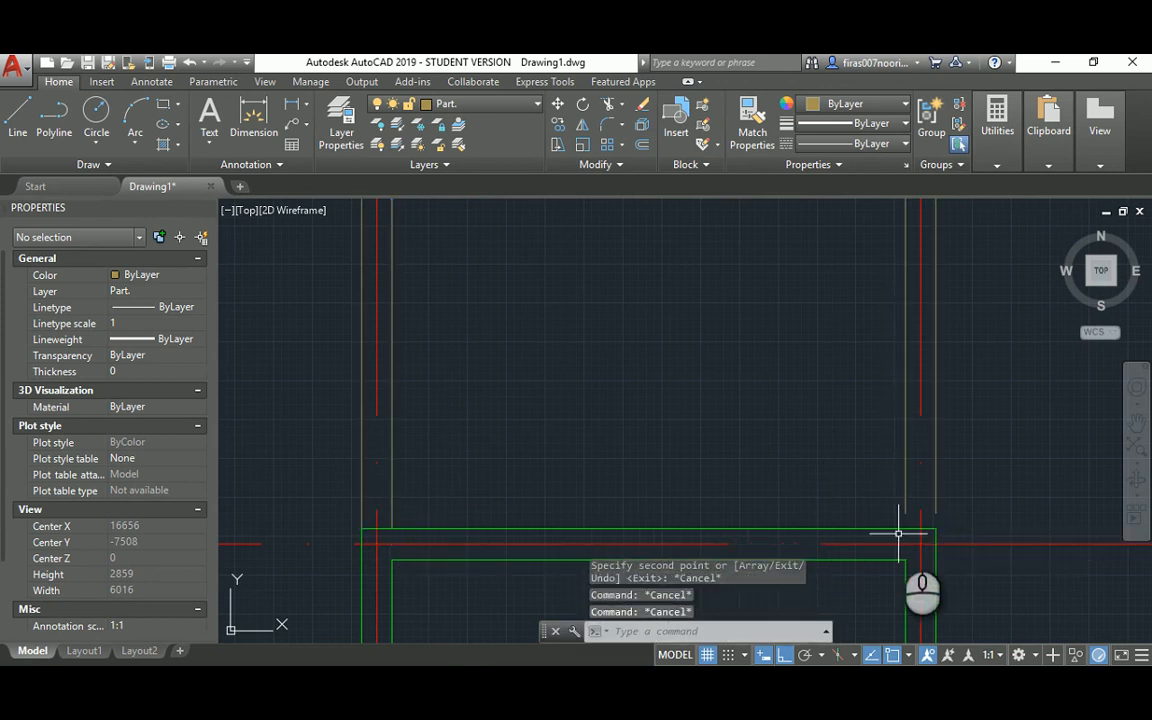
Step: Move the copied partition lines on axis D down to the recess wall at D-5
{"action": "type", "text": "m"}
{"action": "key", "text": "Return"}
{"action": "left_click", "coordinate": [939, 485]}
{"action": "left_click", "coordinate": [931, 483]}
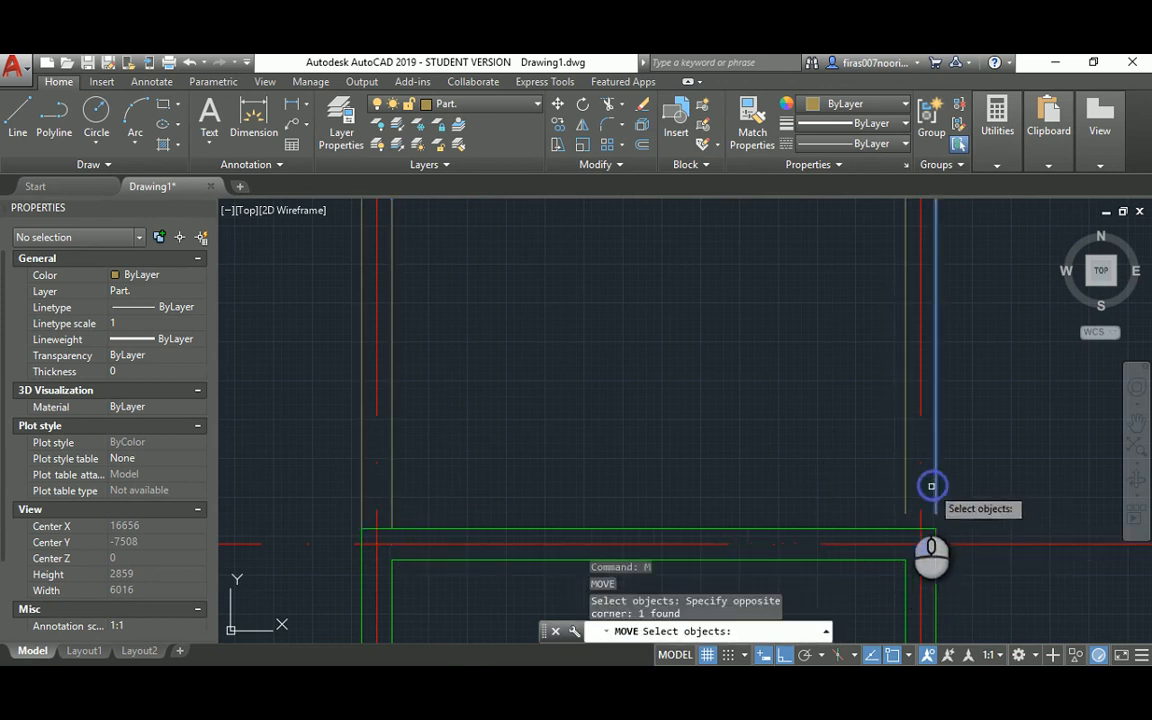
Step: Move the two partition lines on axis D down 100 so they meet the exterior wall at axis 5
{"action": "left_click", "coordinate": [901, 490]}
{"action": "left_click", "coordinate": [905, 482]}
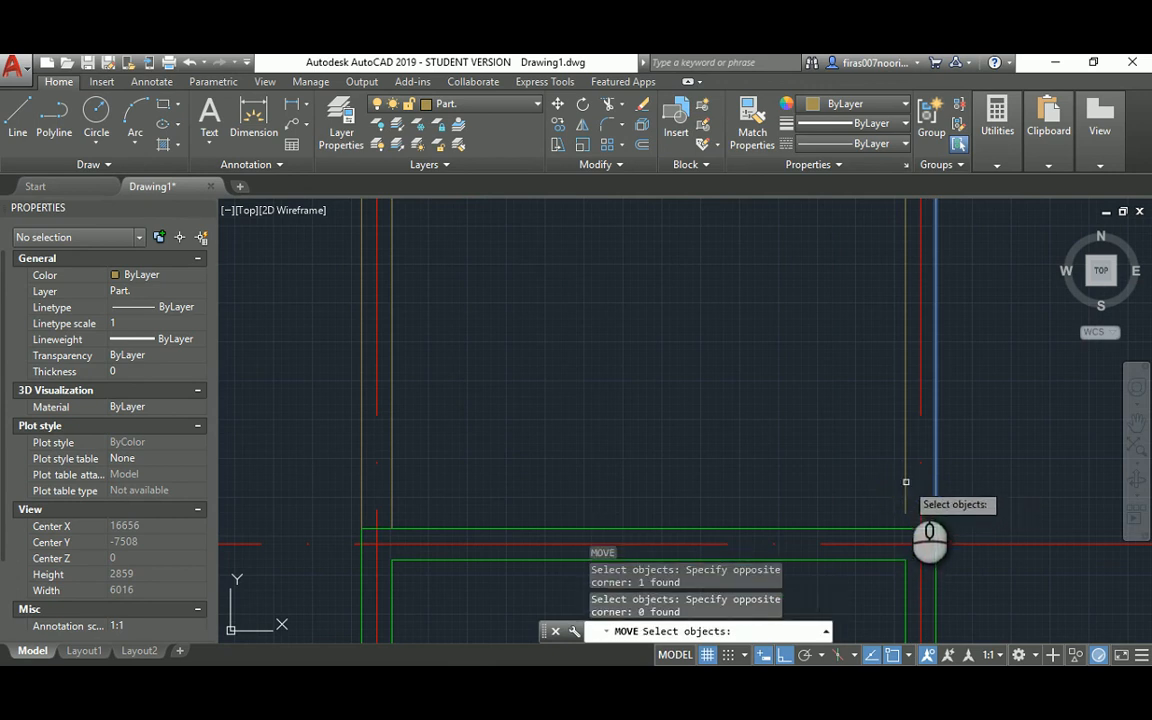
{"action": "left_click", "coordinate": [905, 481]}
{"action": "key", "text": "Return"}
{"action": "left_click", "coordinate": [936, 513]}
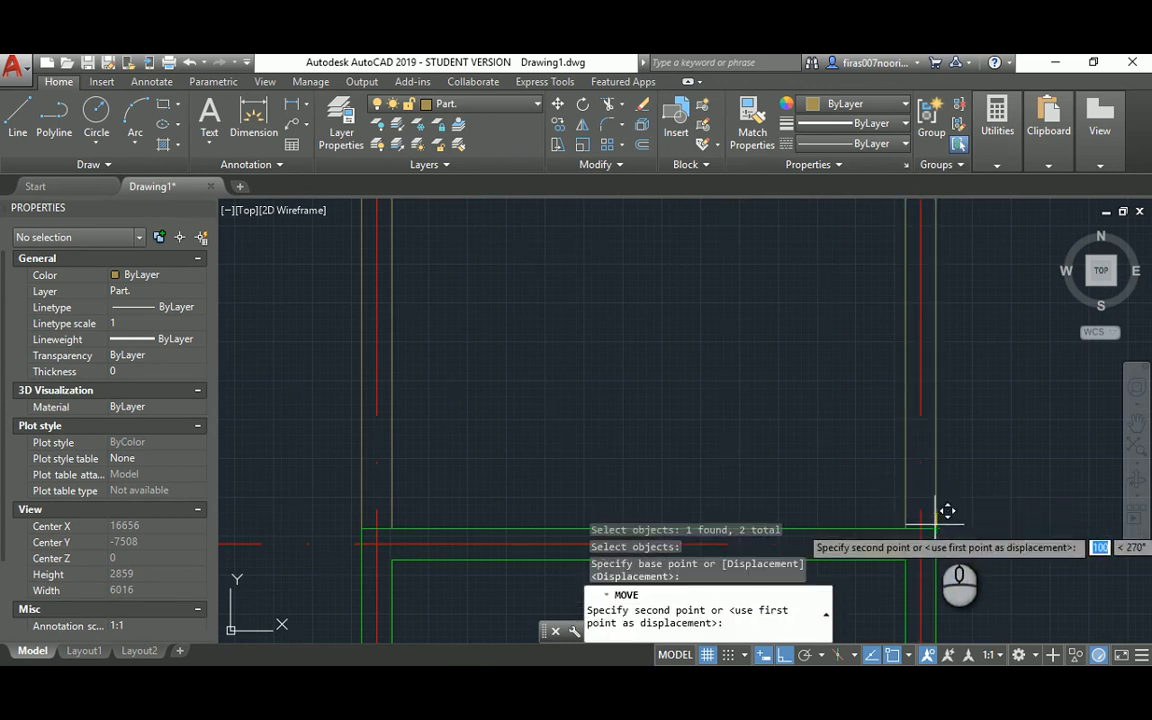
{"action": "left_click", "coordinate": [815, 468]}
{"action": "scroll", "coordinate": [815, 468], "scroll_direction": "down", "scroll_amount": 3}
{"action": "scroll", "coordinate": [748, 390], "scroll_direction": "down", "scroll_amount": 2}
{"action": "middle_click_drag", "start_coordinate": [738, 380], "coordinate": [727, 421]}
{"action": "scroll", "coordinate": [756, 393], "scroll_direction": "up", "scroll_amount": 1}
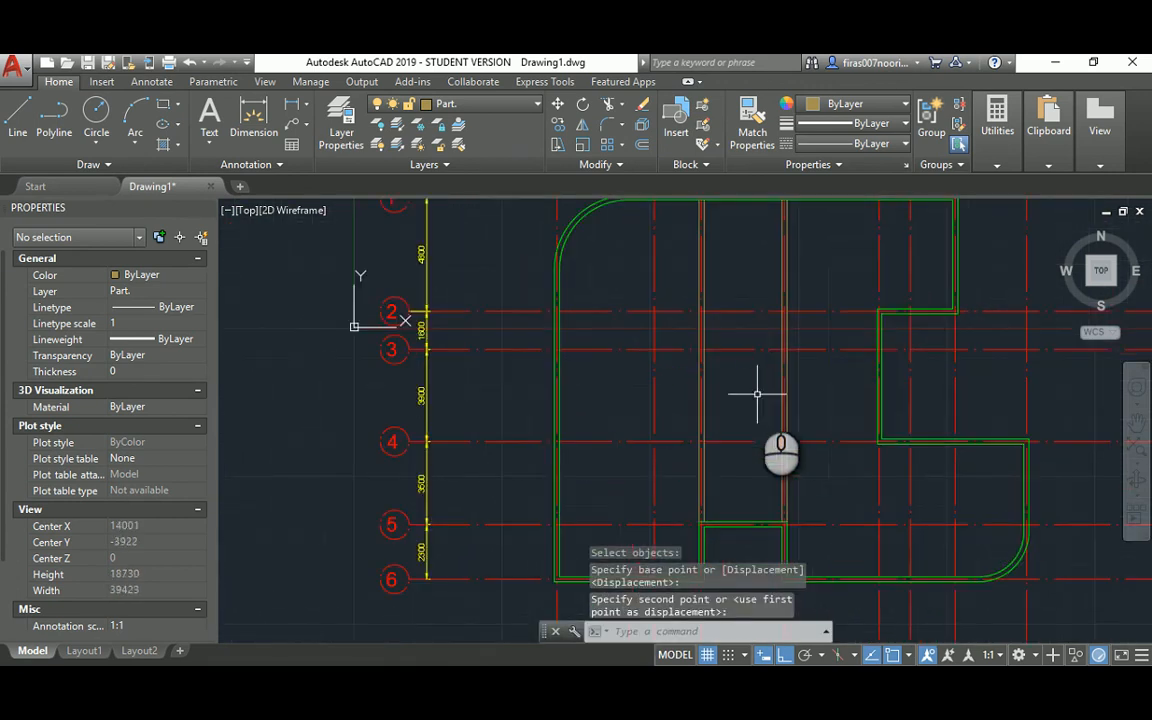
Step: Following the floor plan image, draw a horizontal partition line along axis 2 from the exterior wall corner at axis E to the axis A wall
{"action": "key", "text": "alt+Tab"}
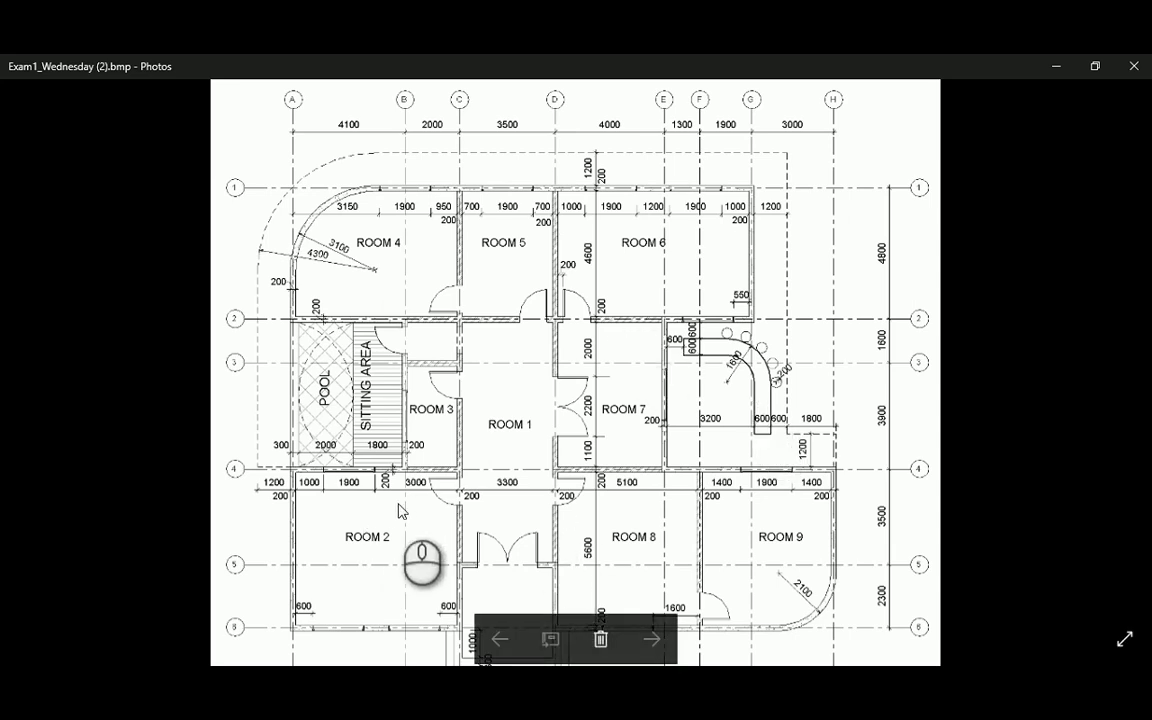
{"action": "key", "text": "alt+Tab"}
{"action": "scroll", "coordinate": [896, 289], "scroll_direction": "up", "scroll_amount": 3}
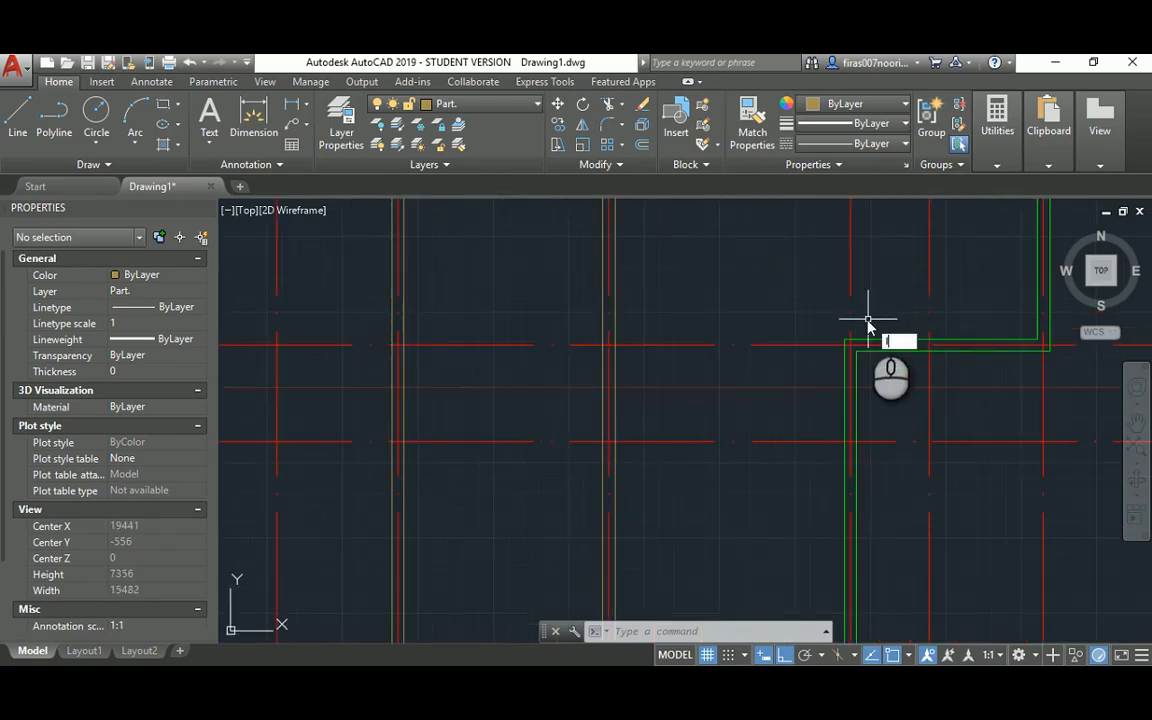
{"action": "key", "text": "Return"}
{"action": "left_click", "coordinate": [844, 335]}
{"action": "scroll", "coordinate": [844, 334], "scroll_direction": "down", "scroll_amount": 3}
{"action": "scroll", "coordinate": [536, 332], "scroll_direction": "up", "scroll_amount": 3}
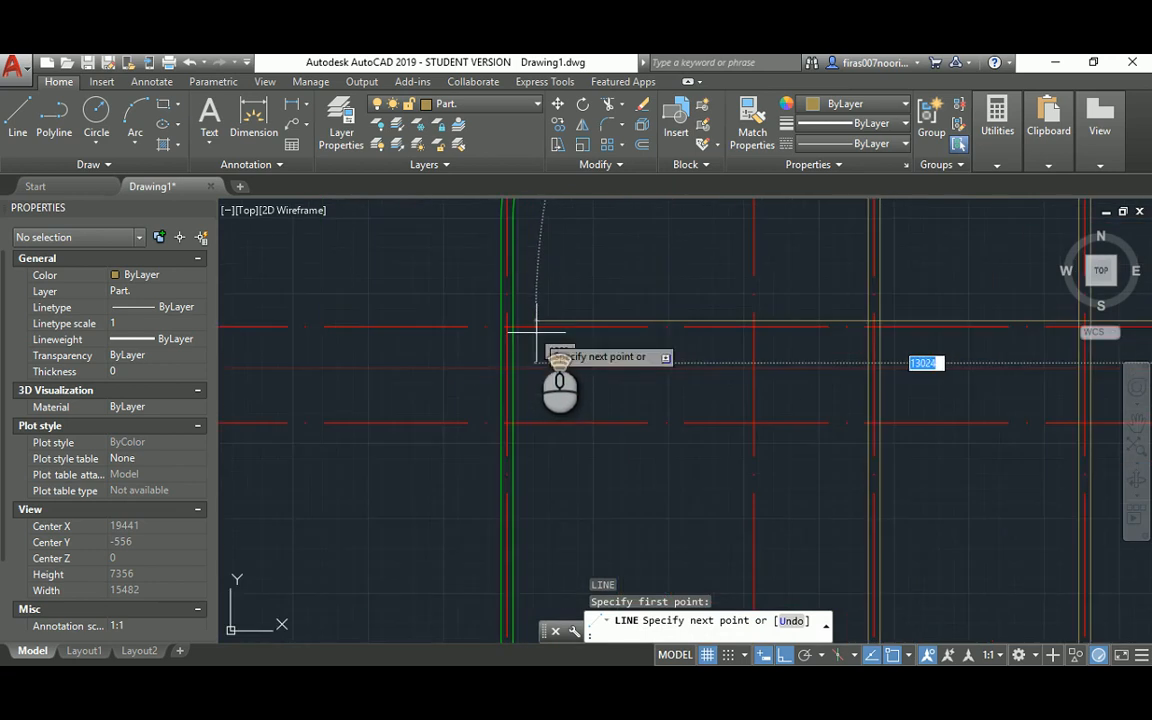
{"action": "scroll", "coordinate": [536, 332], "scroll_direction": "up", "scroll_amount": 3}
{"action": "key", "text": "Escape"}
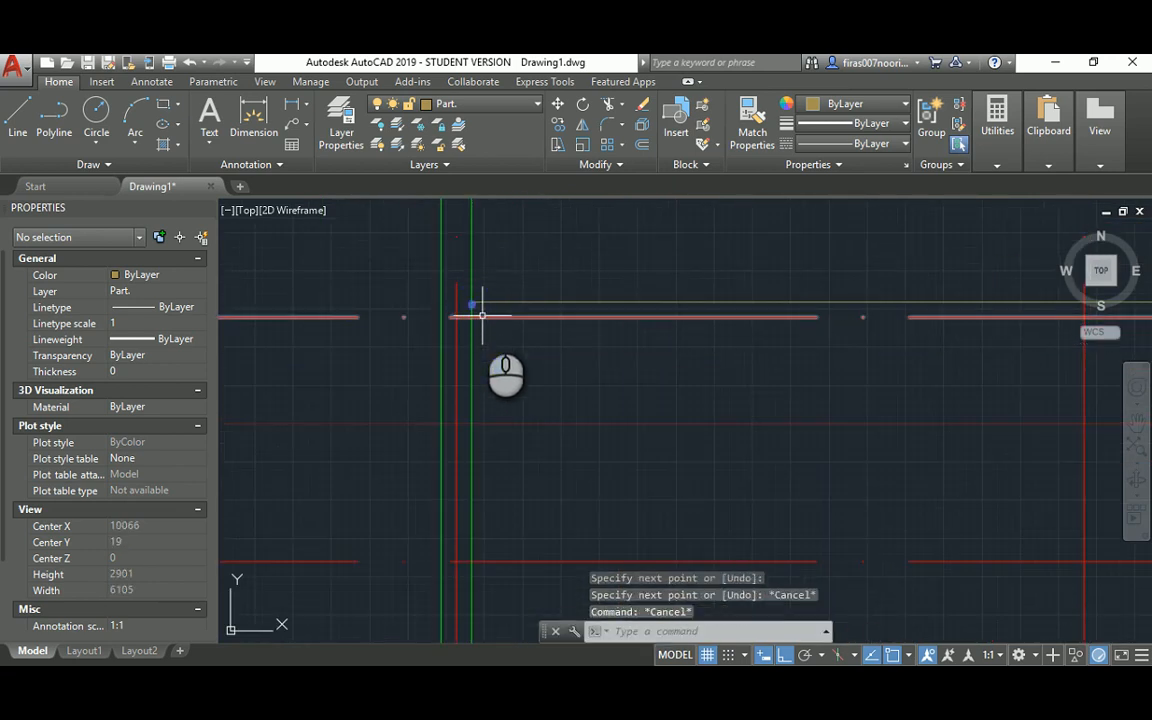
Step: Offset the axis 2 partition line 200 downward to form the wall's second face
{"action": "type", "text": "o"}
{"action": "key", "text": "Return"}
{"action": "key", "text": "Return"}
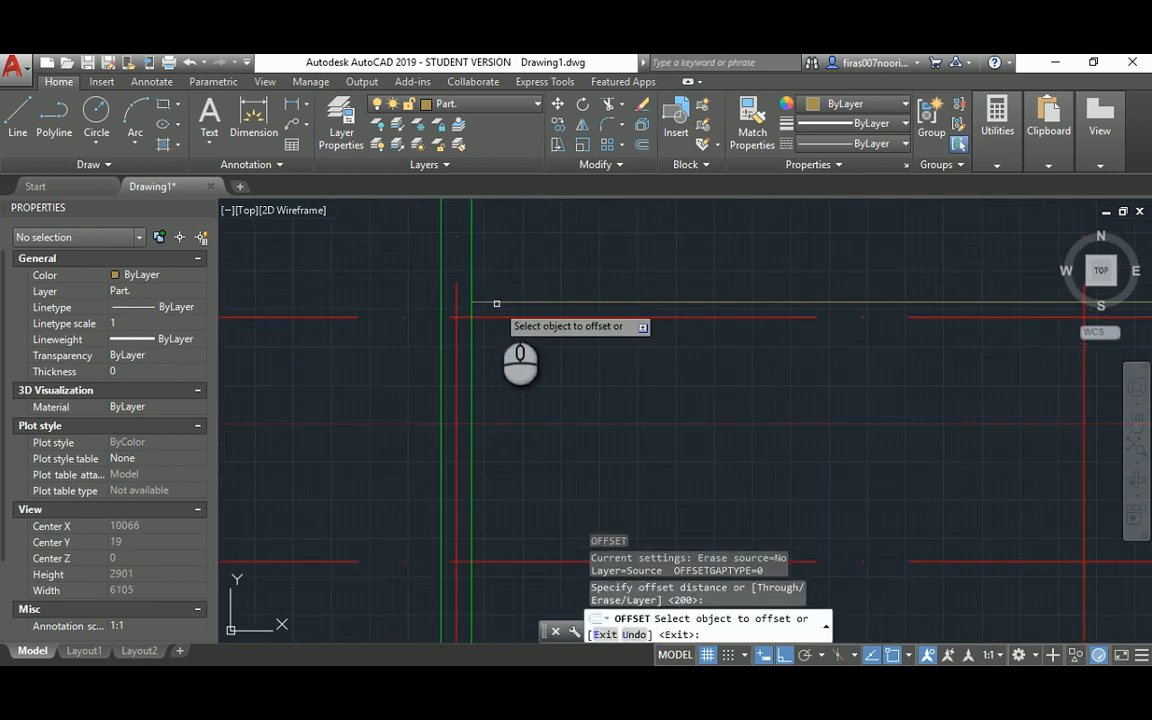
{"action": "left_click", "coordinate": [496, 303]}
{"action": "left_click", "coordinate": [504, 362]}
{"action": "scroll", "coordinate": [446, 333], "scroll_direction": "down", "scroll_amount": 6}
{"action": "middle_click_drag", "start_coordinate": [895, 327], "coordinate": [605, 332]}
{"action": "scroll", "coordinate": [605, 332], "scroll_direction": "up", "scroll_amount": 4}
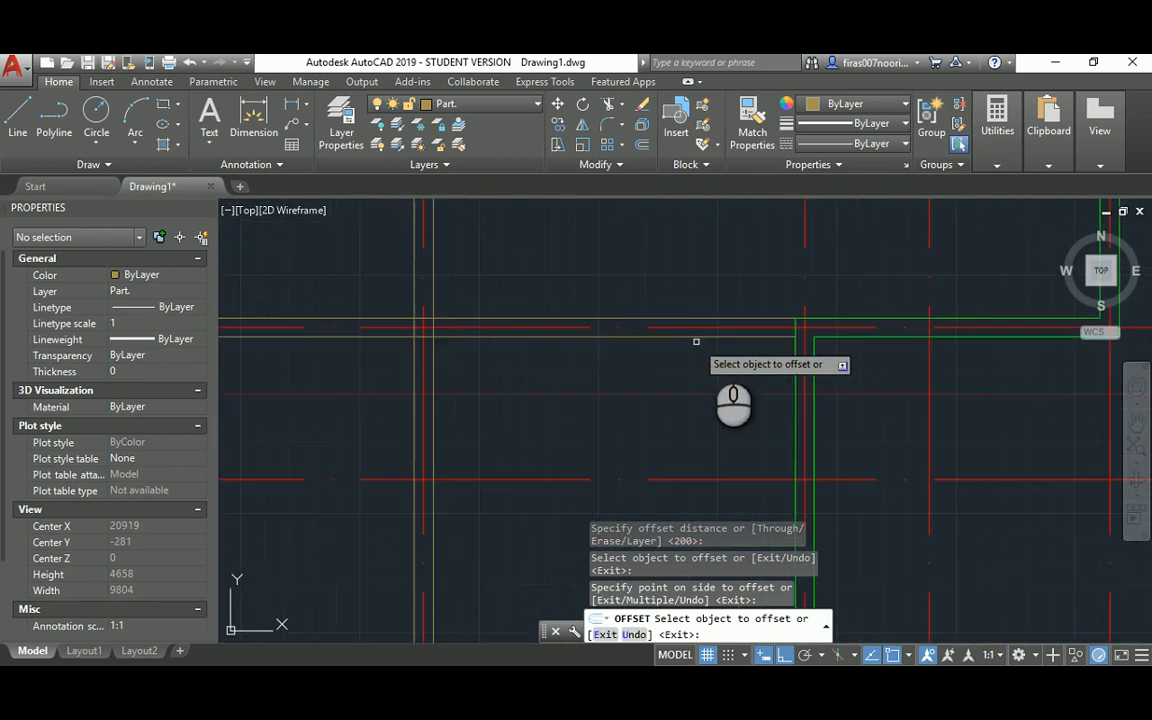
{"action": "scroll", "coordinate": [600, 355], "scroll_direction": "down", "scroll_amount": 4}
{"action": "key", "text": "Escape"}
{"action": "key", "text": "Escape"}
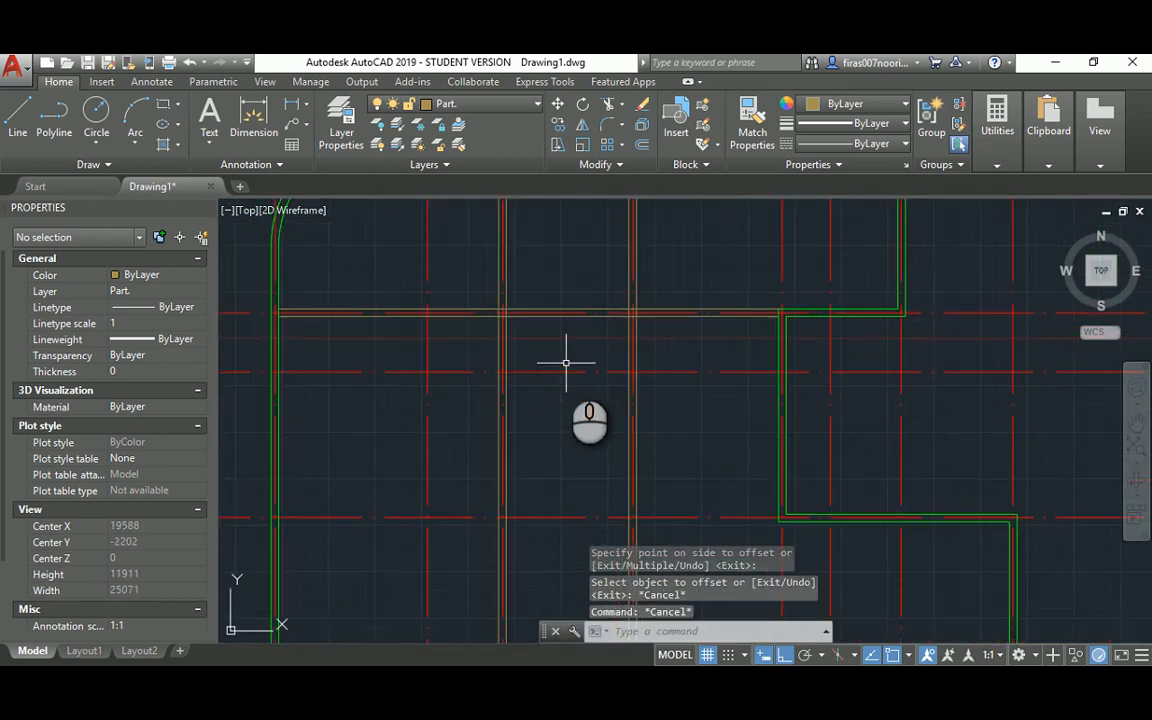
Step: Copy the two axis 2 partition lines down to the exterior wall corner at axes 4 and E
{"action": "type", "text": "co"}
{"action": "key", "text": "Return"}
{"action": "scroll", "coordinate": [708, 315], "scroll_direction": "up", "scroll_amount": 3}
{"action": "left_click", "coordinate": [717, 319]}
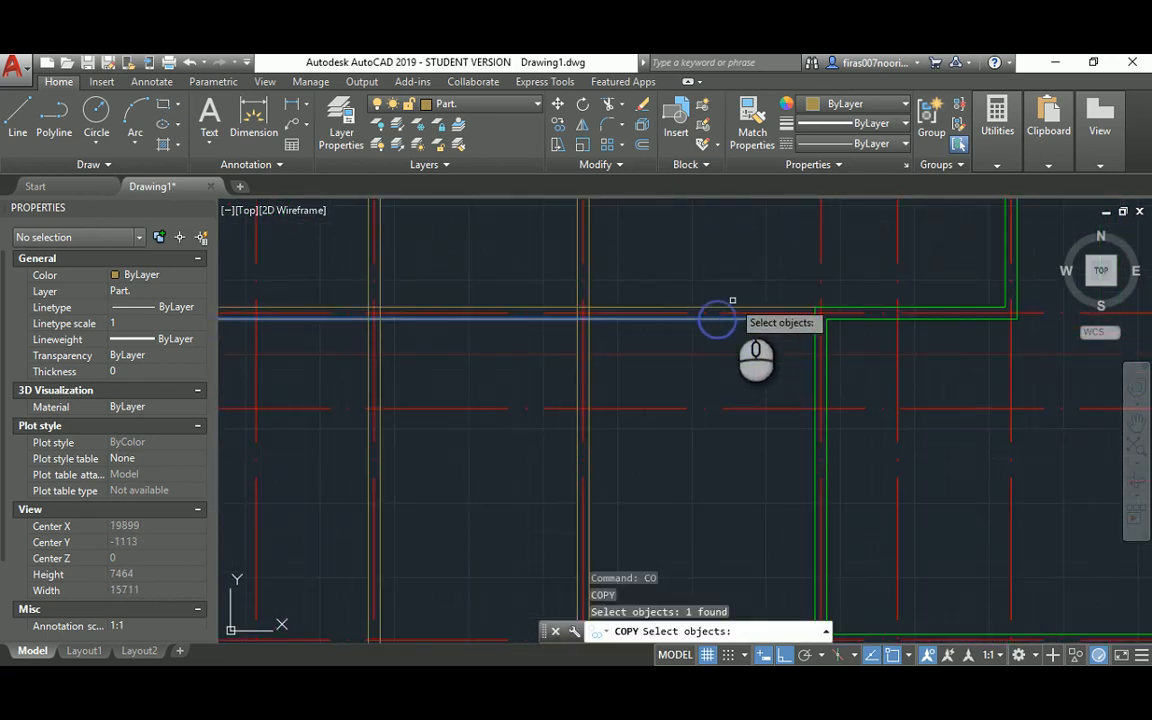
{"action": "left_click", "coordinate": [732, 304]}
{"action": "key", "text": "Return"}
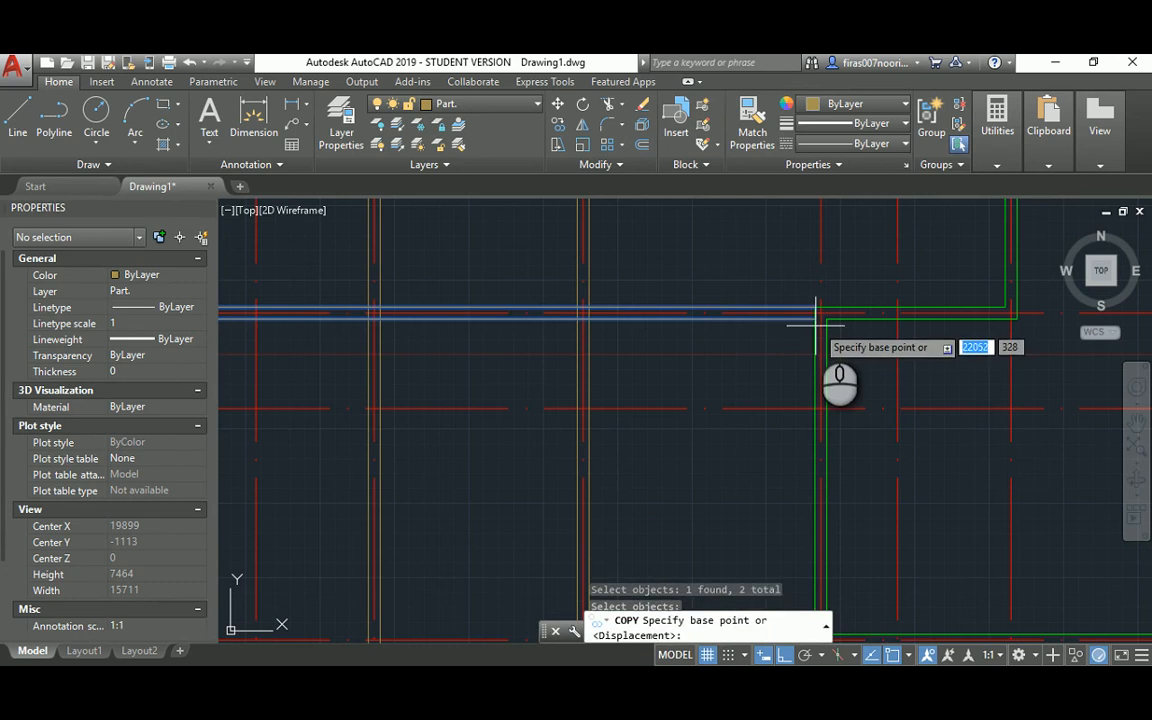
{"action": "left_click", "coordinate": [817, 312]}
{"action": "scroll", "coordinate": [820, 318], "scroll_direction": "down", "scroll_amount": 4}
{"action": "scroll", "coordinate": [812, 380], "scroll_direction": "up", "scroll_amount": 5}
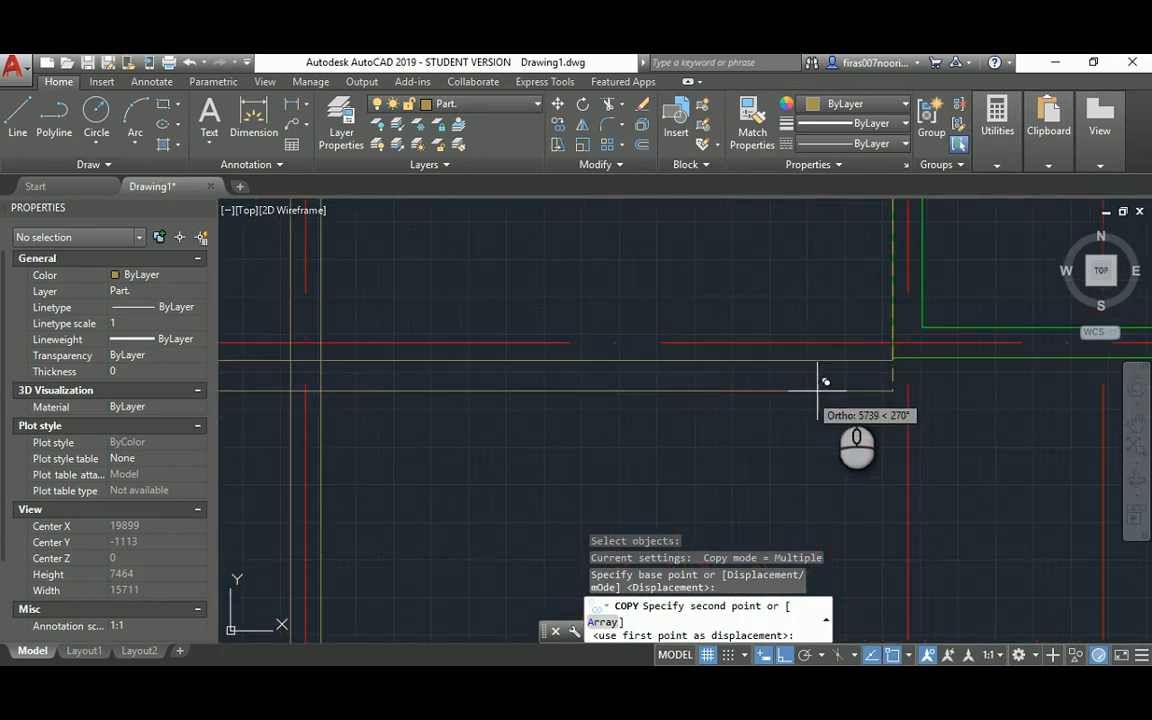
{"action": "left_click", "coordinate": [893, 355]}
{"action": "key", "text": "Escape"}
{"action": "scroll", "coordinate": [810, 330], "scroll_direction": "down", "scroll_amount": 5}
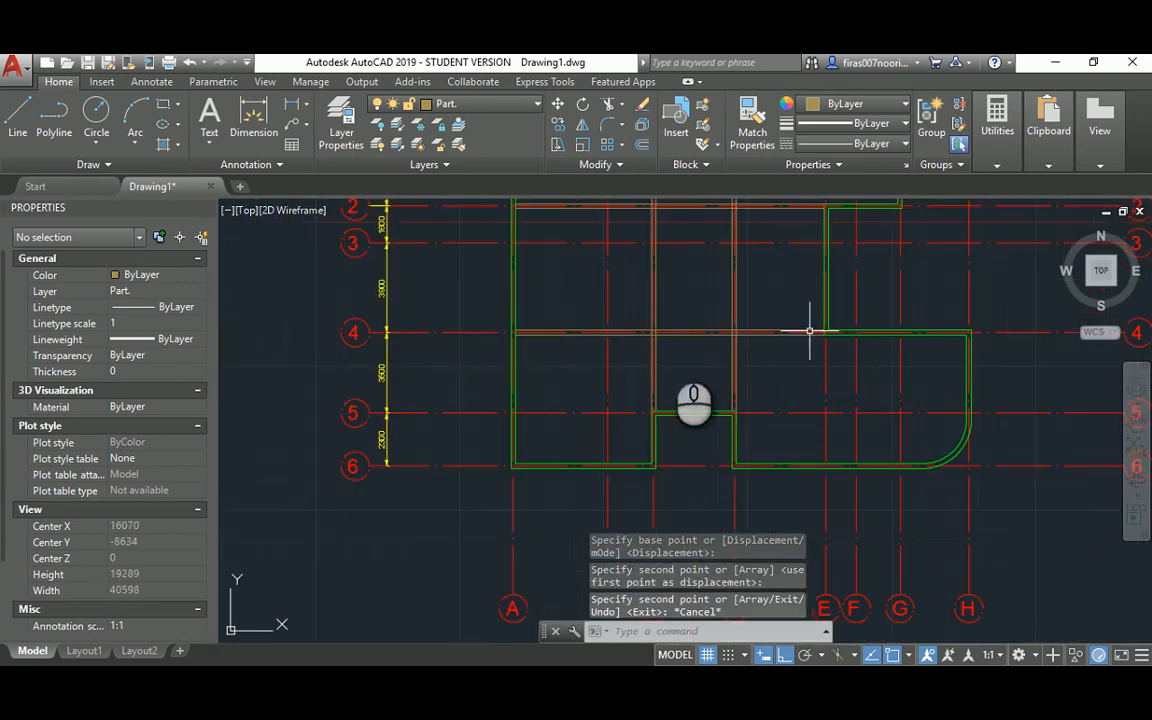
Step: Trim the two axis 4 partition lines between the inner faces of the axis C and D walls, matching the floor plan image
{"action": "key", "text": "alt+Tab"}
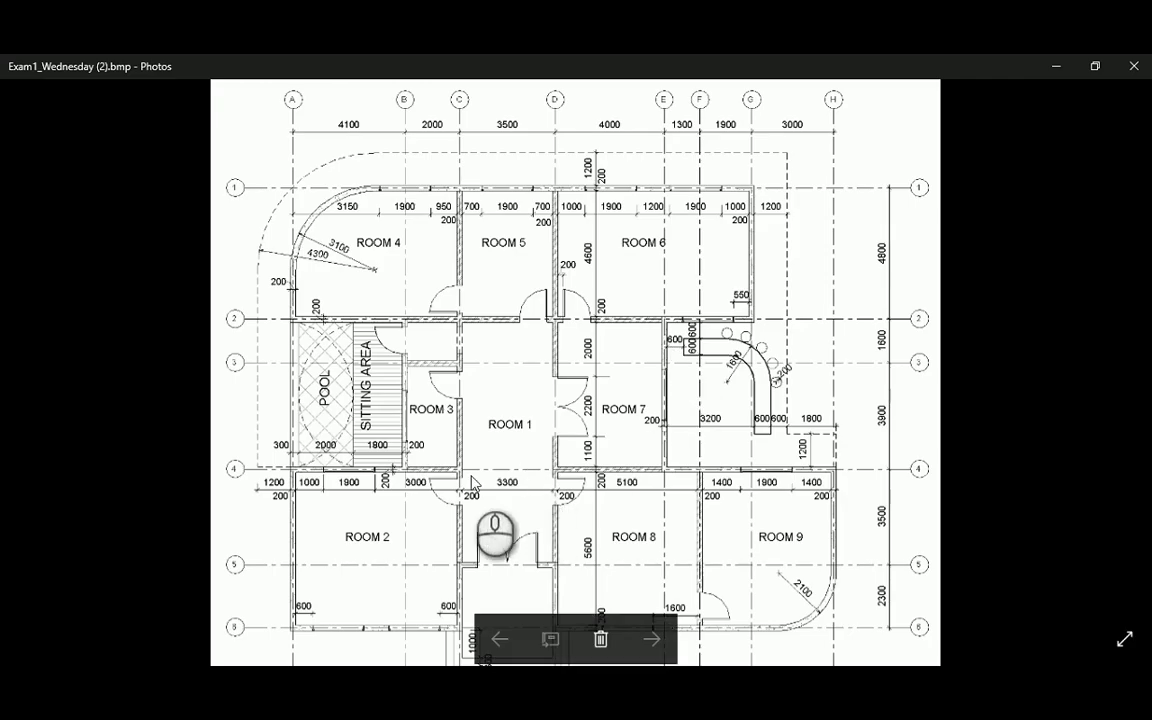
{"action": "key", "text": "alt+Tab"}
{"action": "scroll", "coordinate": [676, 398], "scroll_direction": "up", "scroll_amount": 6}
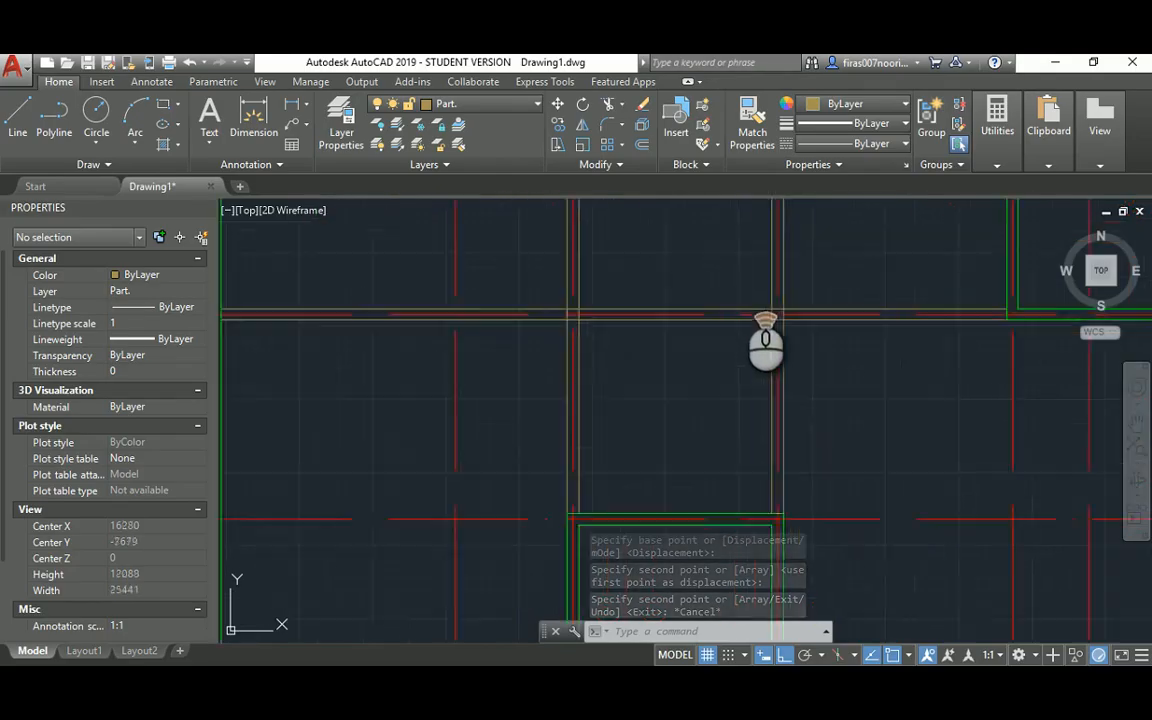
{"action": "key", "text": "Escape"}
{"action": "type", "text": "tr"}
{"action": "key", "text": "Return"}
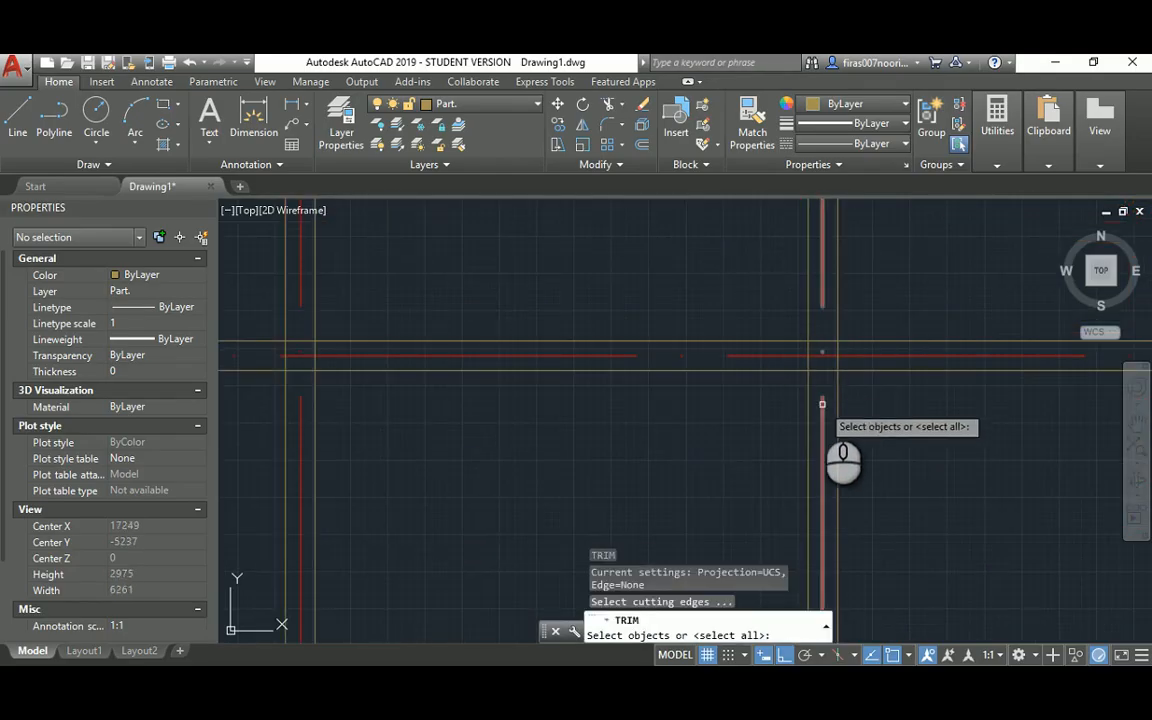
{"action": "left_click", "coordinate": [810, 397]}
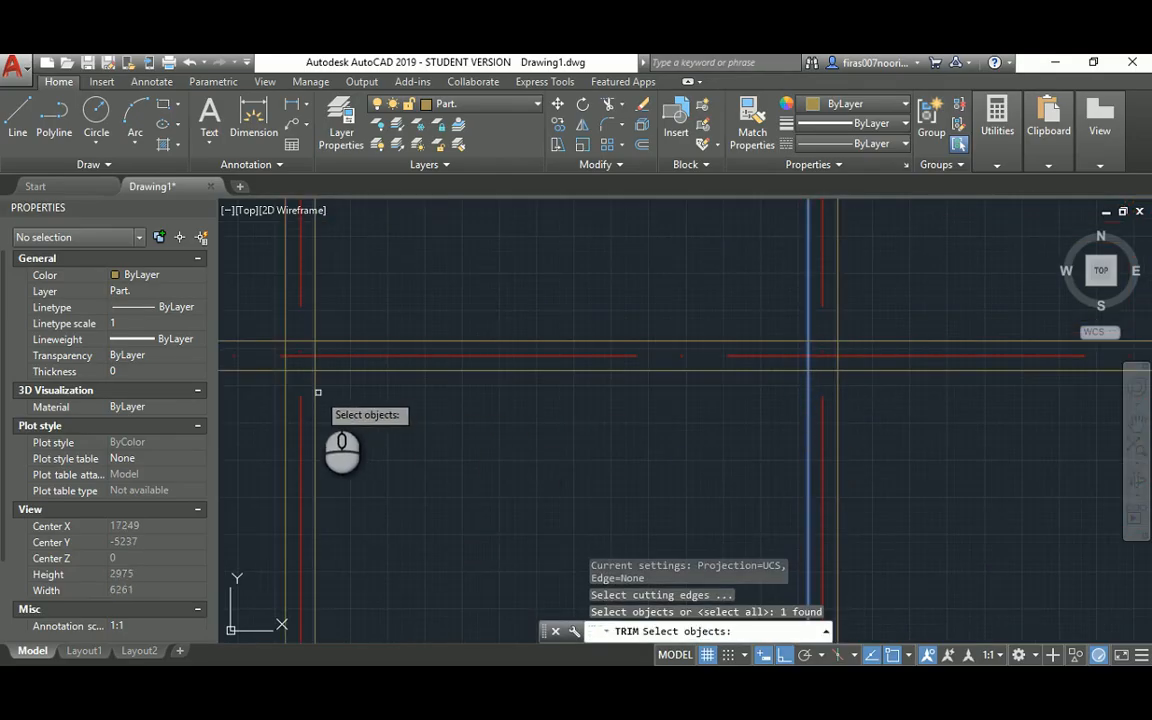
{"action": "left_click", "coordinate": [316, 392]}
{"action": "key", "text": "Return"}
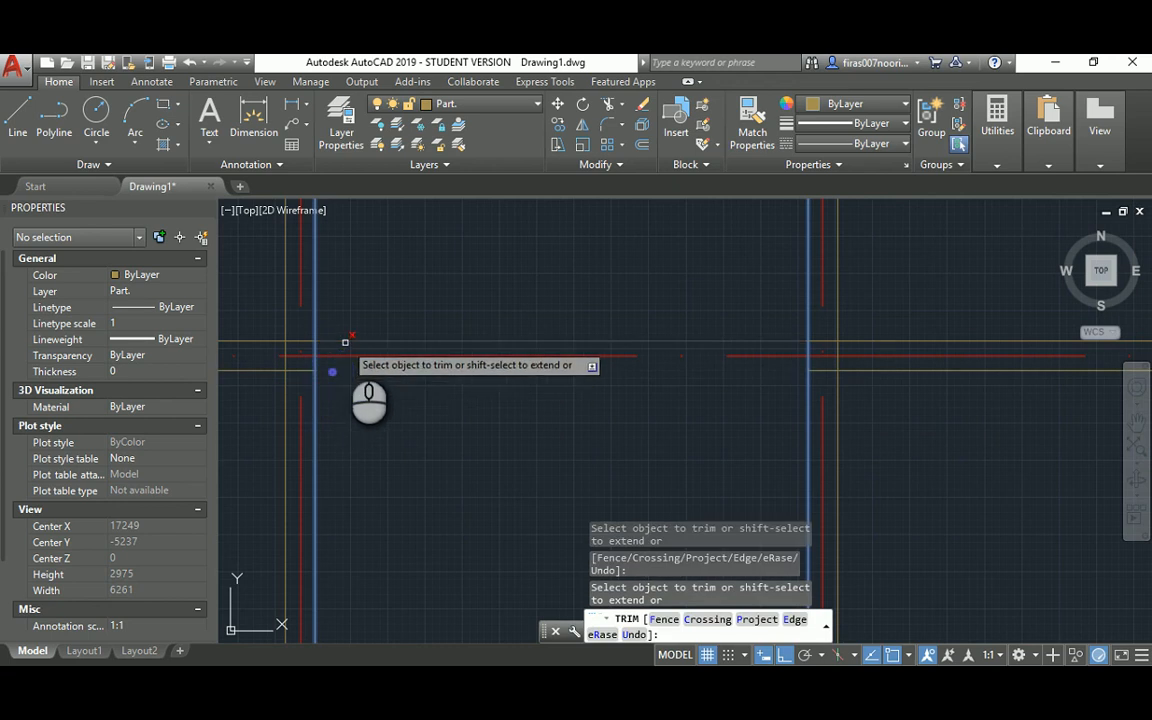
{"action": "left_click", "coordinate": [345, 343]}
{"action": "scroll", "coordinate": [453, 313], "scroll_direction": "down", "scroll_amount": 6}
{"action": "key", "text": "Escape"}
{"action": "middle_click_drag", "start_coordinate": [500, 417], "coordinate": [537, 464]}
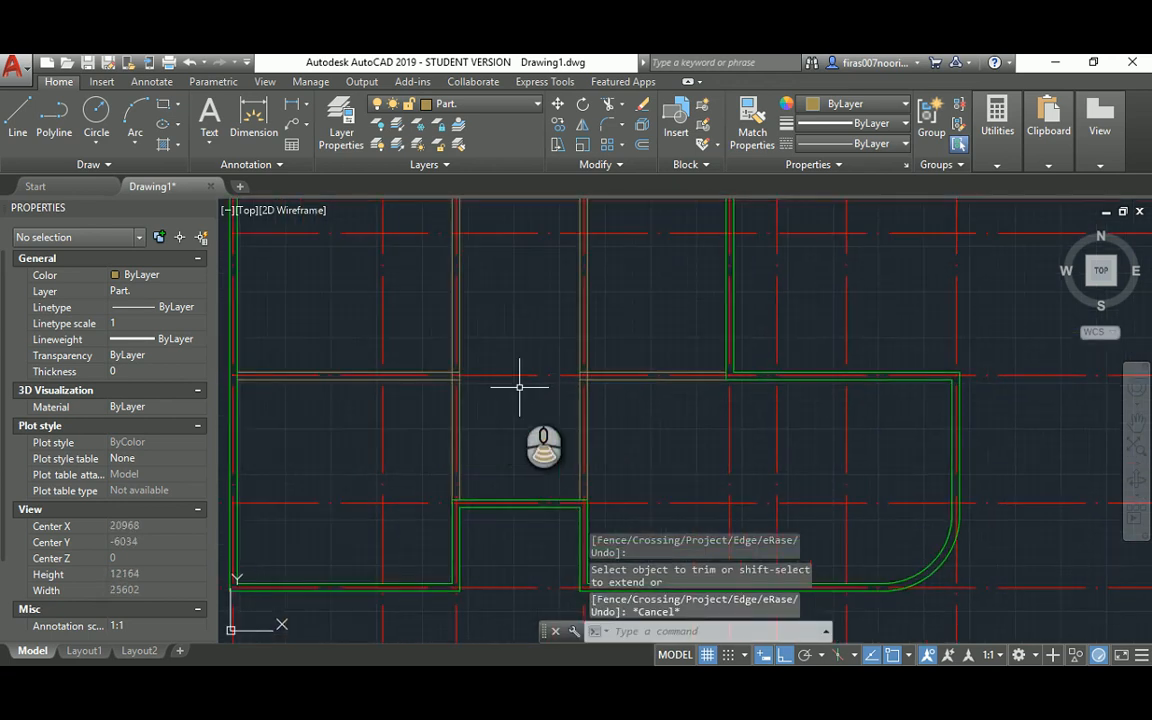
Step: Compare the drawn partitions with the floor plan image to identify the interior walls still missing
{"action": "scroll", "coordinate": [519, 387], "scroll_direction": "down", "scroll_amount": 5}
{"action": "middle_click_drag", "start_coordinate": [514, 326], "coordinate": [519, 355]}
{"action": "key", "text": "alt+Tab"}
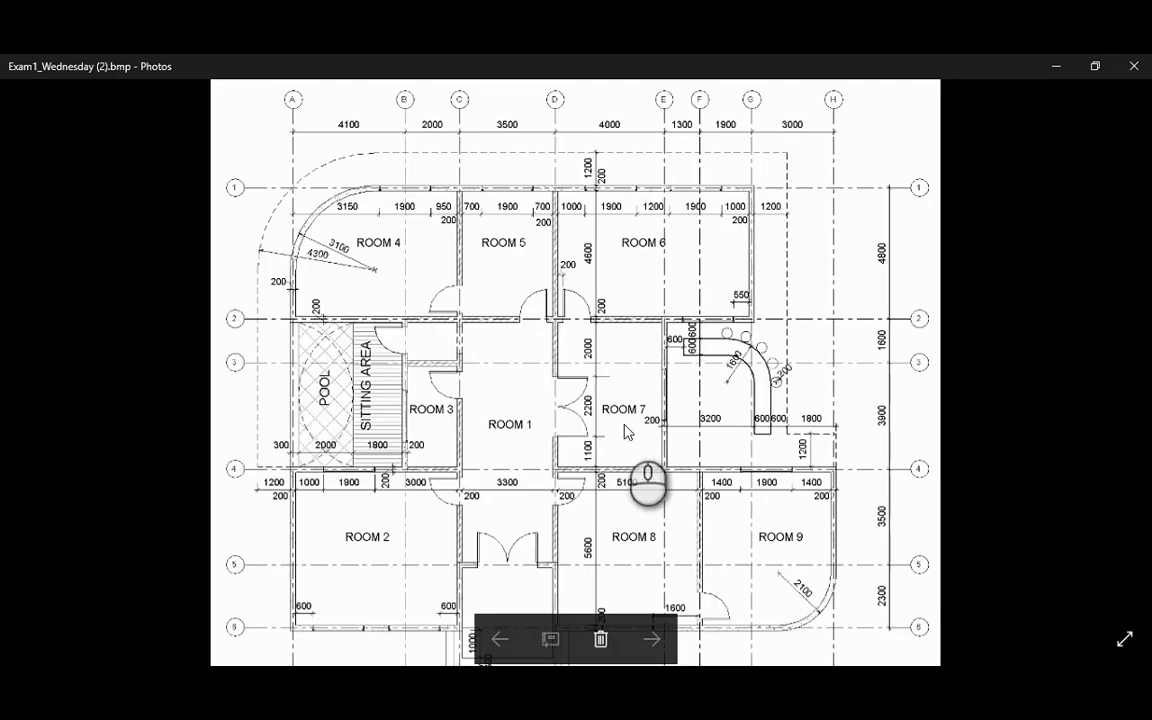
{"action": "key", "text": "alt+Tab"}
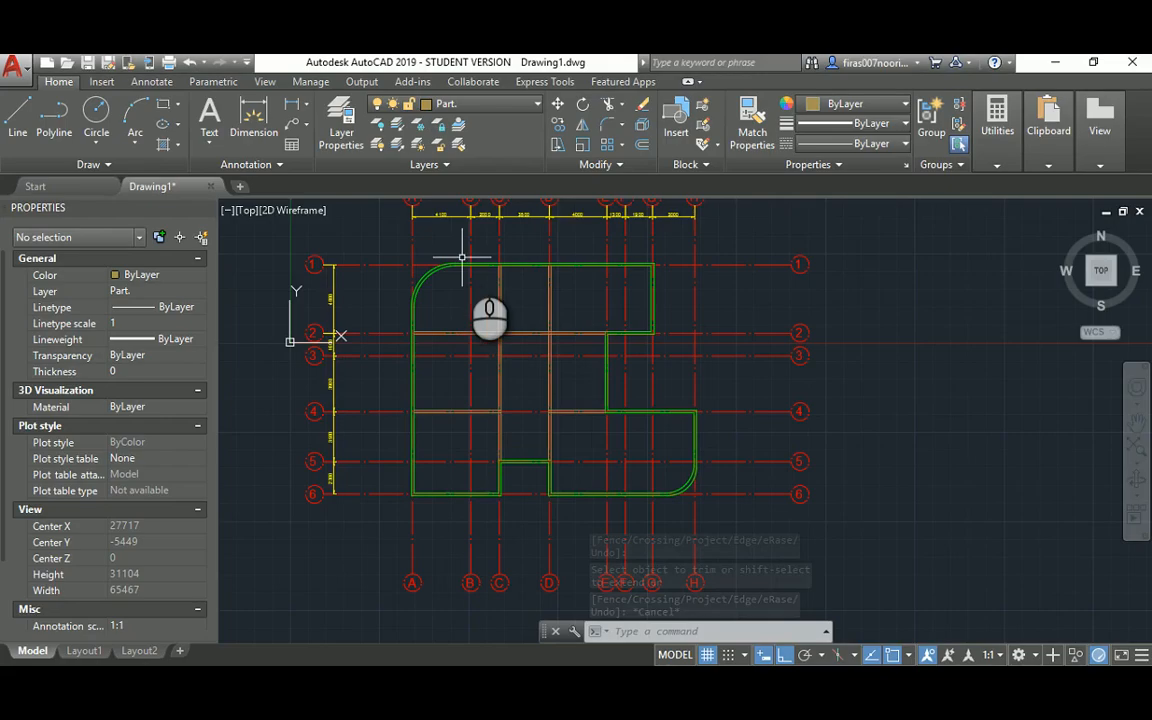
{"action": "key", "text": "alt+Tab"}
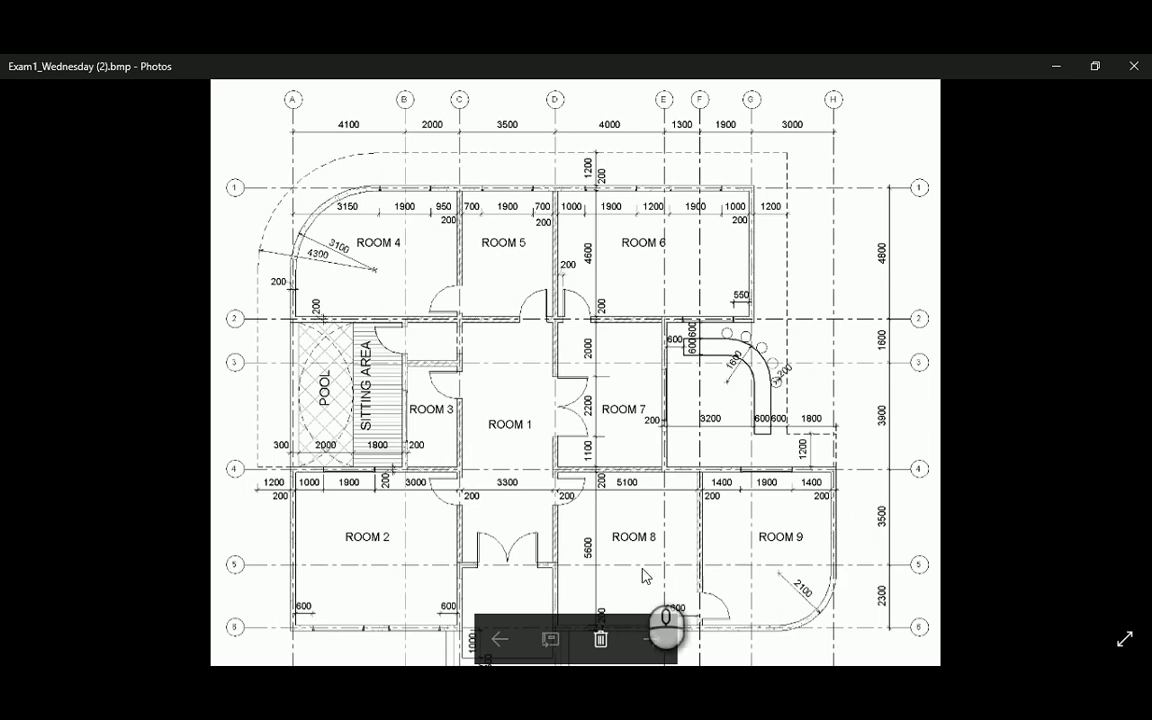
{"action": "key", "text": "alt+Tab"}
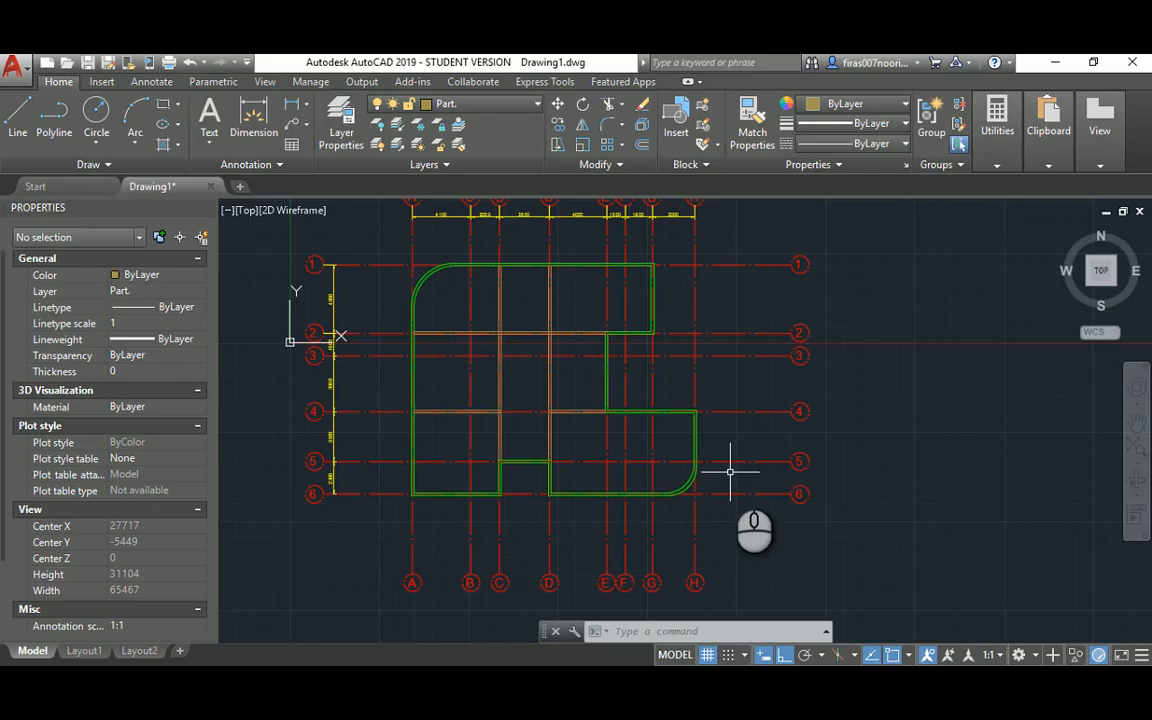
{"action": "scroll", "coordinate": [616, 475], "scroll_direction": "up", "scroll_amount": 3}
{"action": "key", "text": "alt+Tab"}
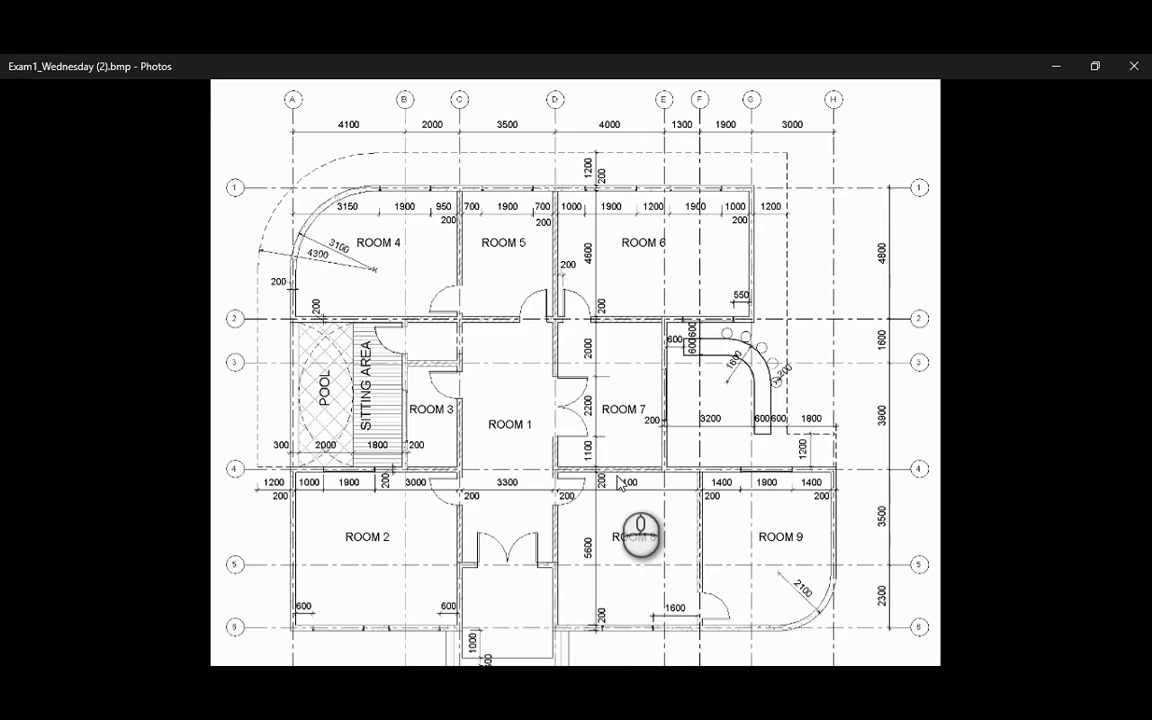
{"action": "key", "text": "alt+Tab"}
Step: Draw a vertical line along axis F from the axis 4 wall down to the inner face of the axis 6 wall
{"action": "scroll", "coordinate": [641, 430], "scroll_direction": "up", "scroll_amount": 2}
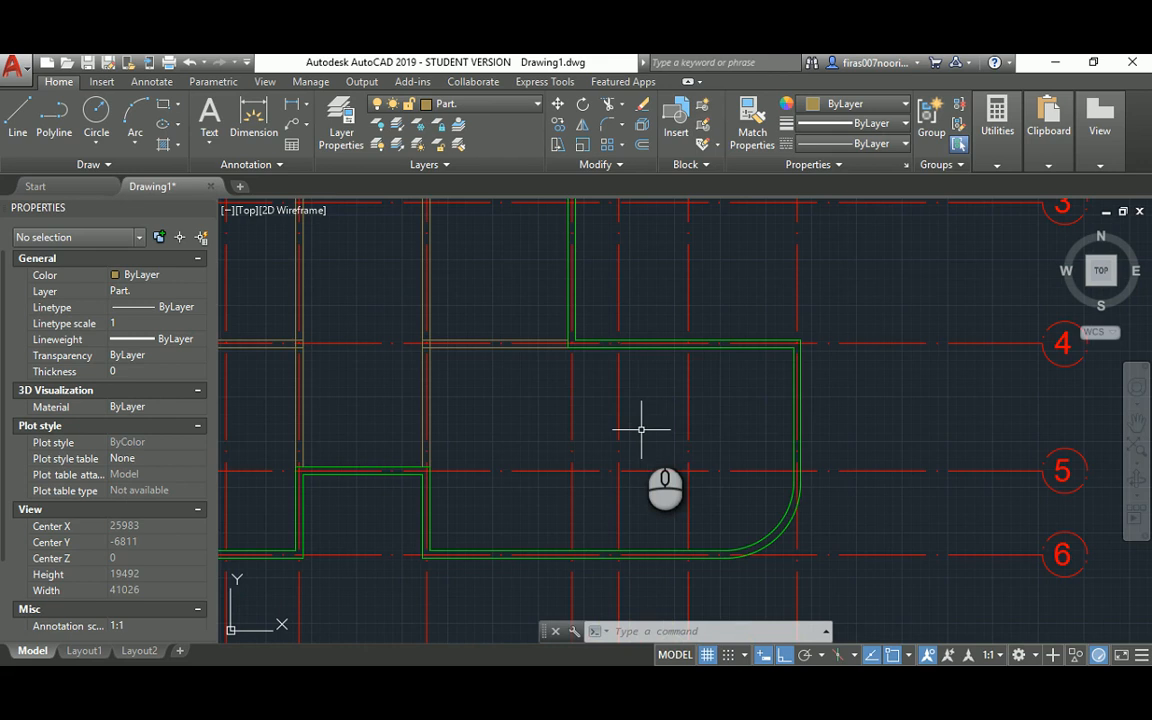
{"action": "key", "text": "l"}
{"action": "key", "text": "Return"}
{"action": "left_click", "coordinate": [618, 345]}
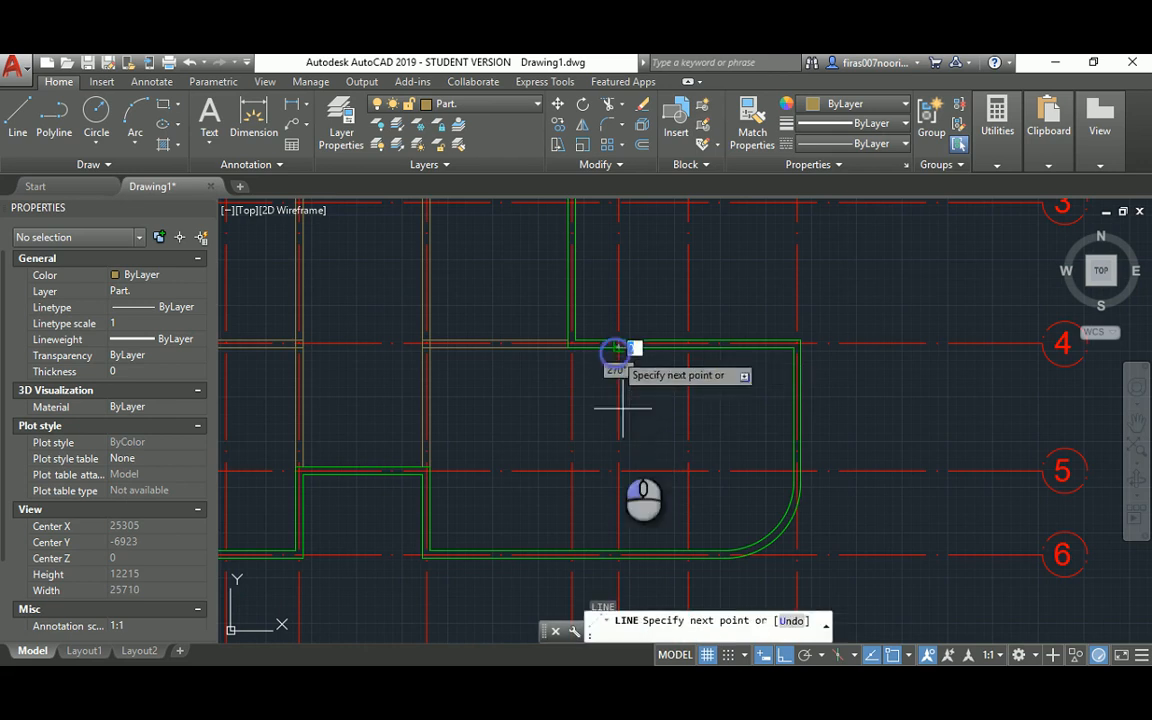
{"action": "left_click", "coordinate": [620, 536]}
{"action": "key", "text": "Escape"}
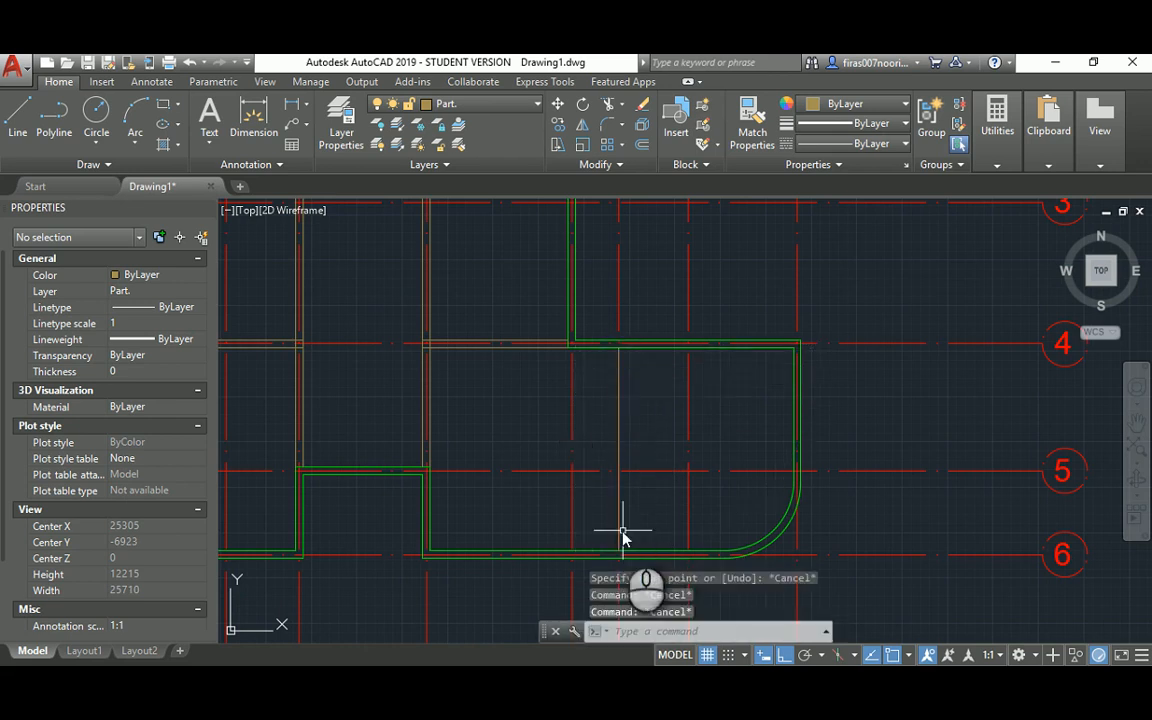
Step: Offset the axis F line 100 to each side and erase the original centre line
{"action": "type", "text": "o"}
{"action": "key", "text": "Return"}
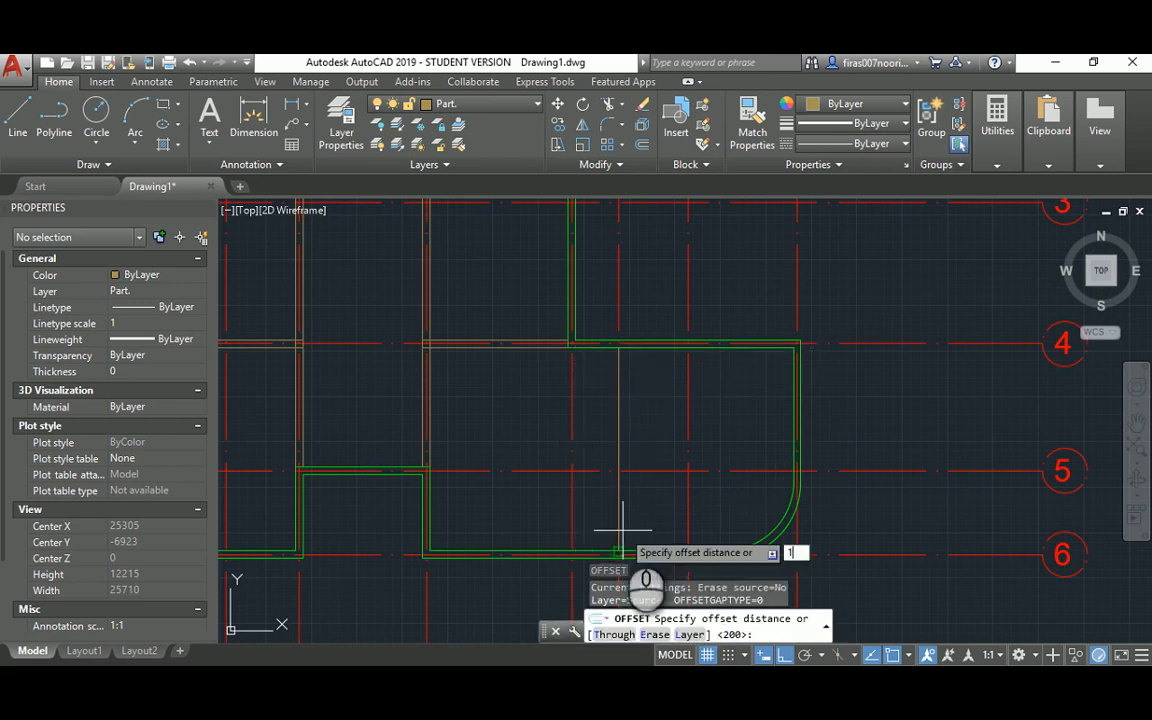
{"action": "type", "text": "100"}
{"action": "key", "text": "Return"}
{"action": "scroll", "coordinate": [620, 533], "scroll_direction": "up", "scroll_amount": 4}
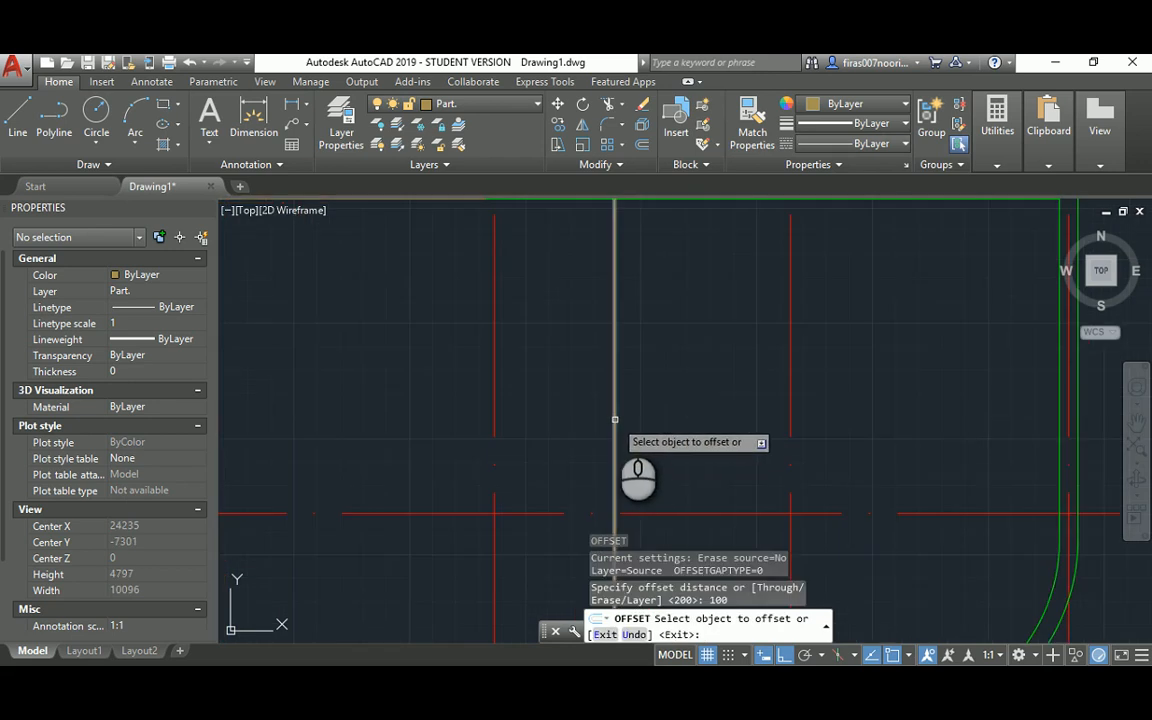
{"action": "left_click", "coordinate": [617, 417]}
{"action": "left_click", "coordinate": [673, 415]}
{"action": "left_click", "coordinate": [613, 398]}
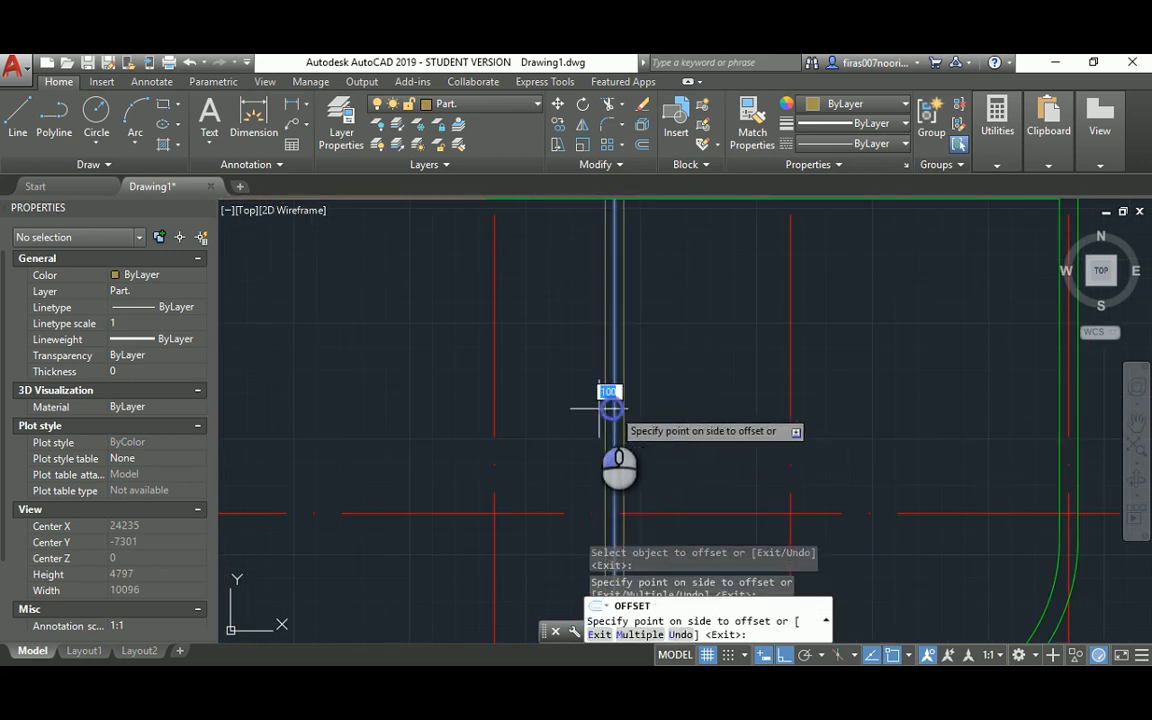
{"action": "left_click", "coordinate": [594, 411]}
{"action": "key", "text": "Escape"}
{"action": "key", "text": "Escape"}
{"action": "left_click", "coordinate": [613, 390]}
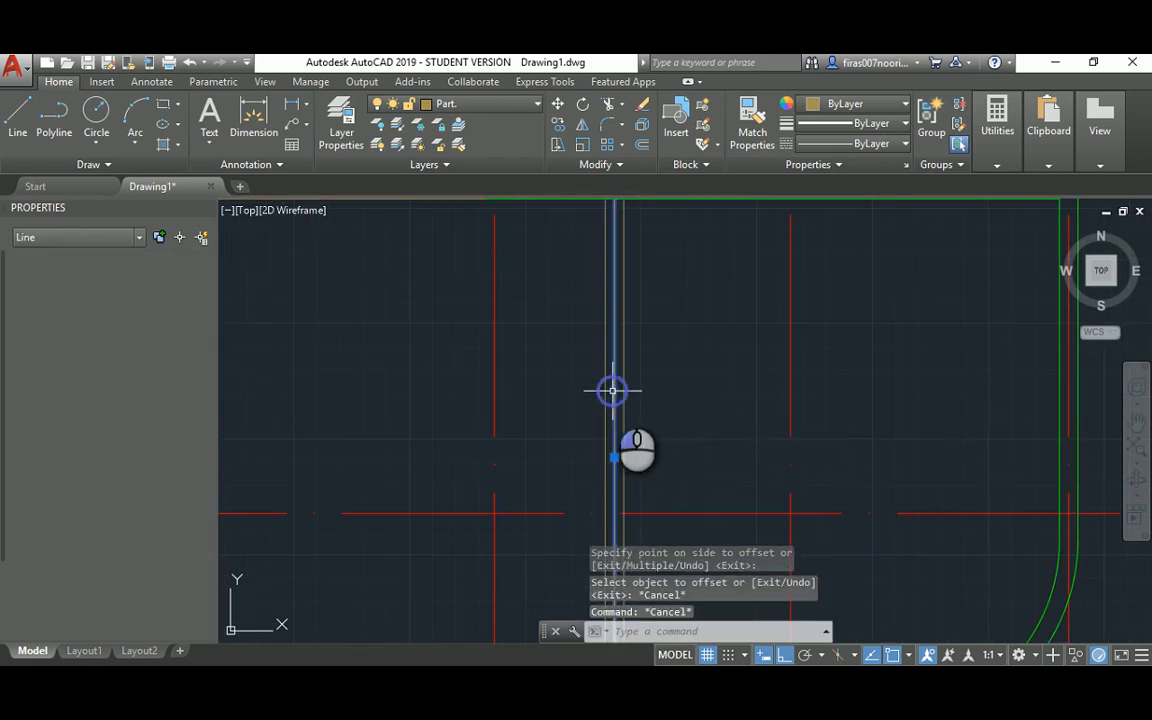
{"action": "key", "text": "Delete"}
Step: Copy the pair of axis F partition lines from its midpoint to axis B, starting at the lower face of the axis 2 wall
{"action": "scroll", "coordinate": [623, 393], "scroll_direction": "down", "scroll_amount": 5}
{"action": "scroll", "coordinate": [623, 393], "scroll_direction": "down", "scroll_amount": 3}
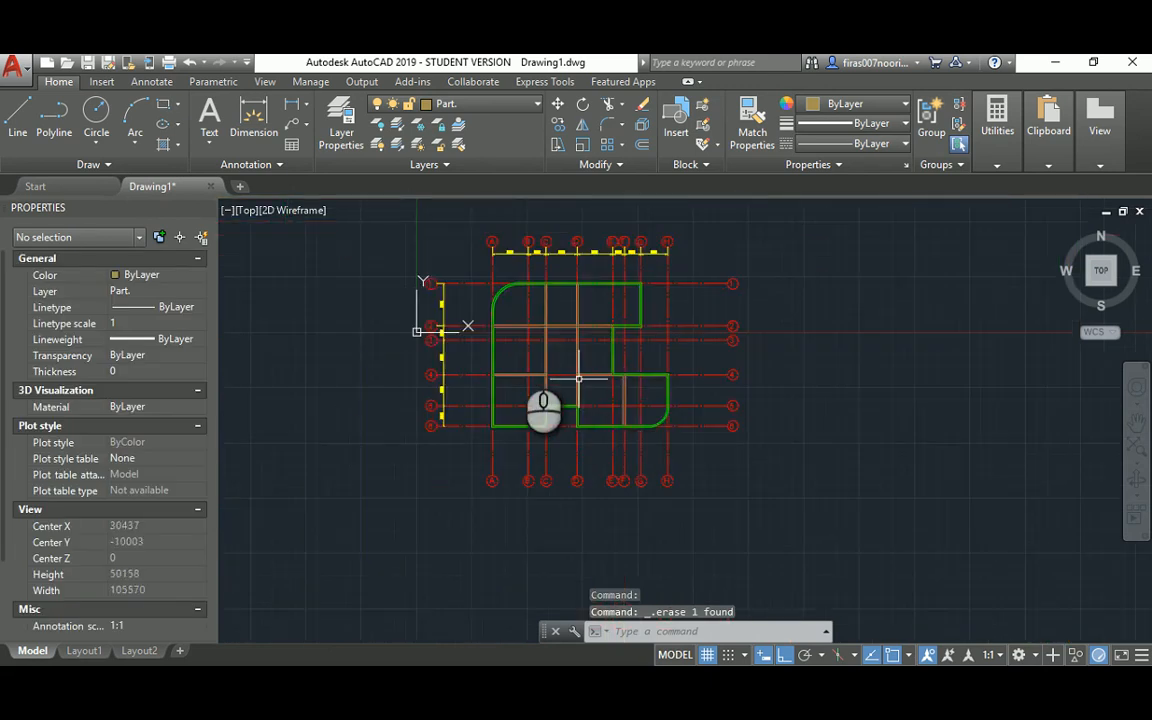
{"action": "scroll", "coordinate": [535, 321], "scroll_direction": "up", "scroll_amount": 6}
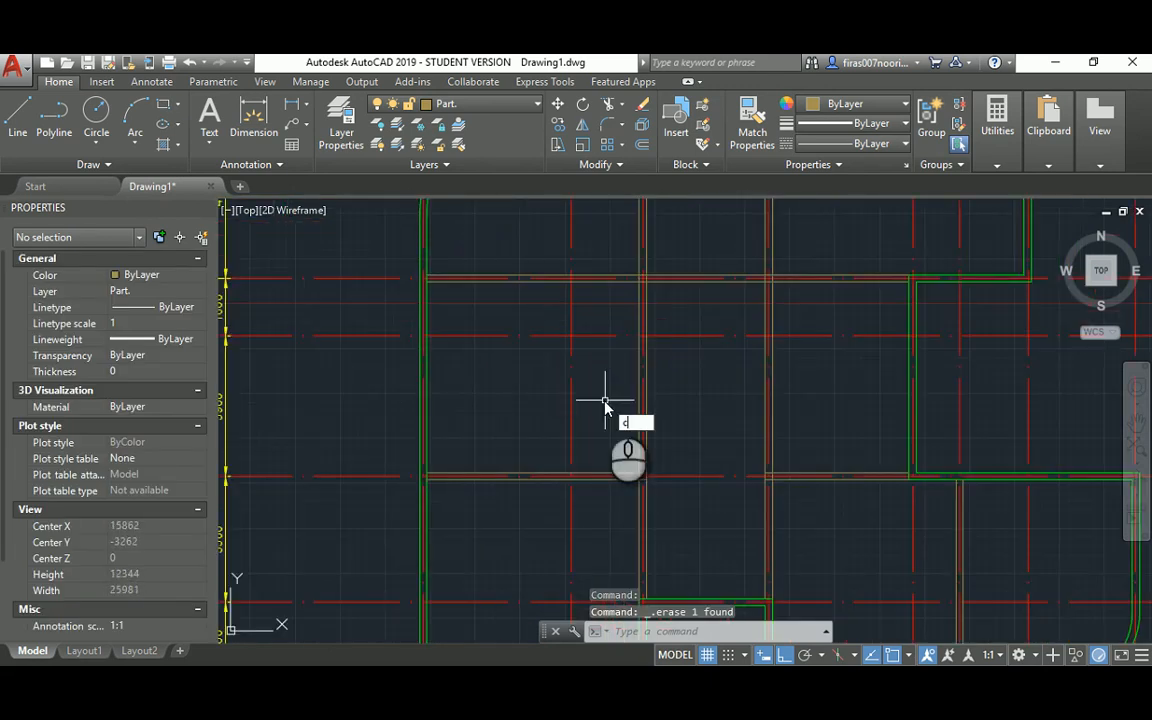
{"action": "type", "text": "o"}
{"action": "key", "text": "Return"}
{"action": "scroll", "coordinate": [875, 500], "scroll_direction": "up", "scroll_amount": 4}
{"action": "left_click", "coordinate": [954, 444]}
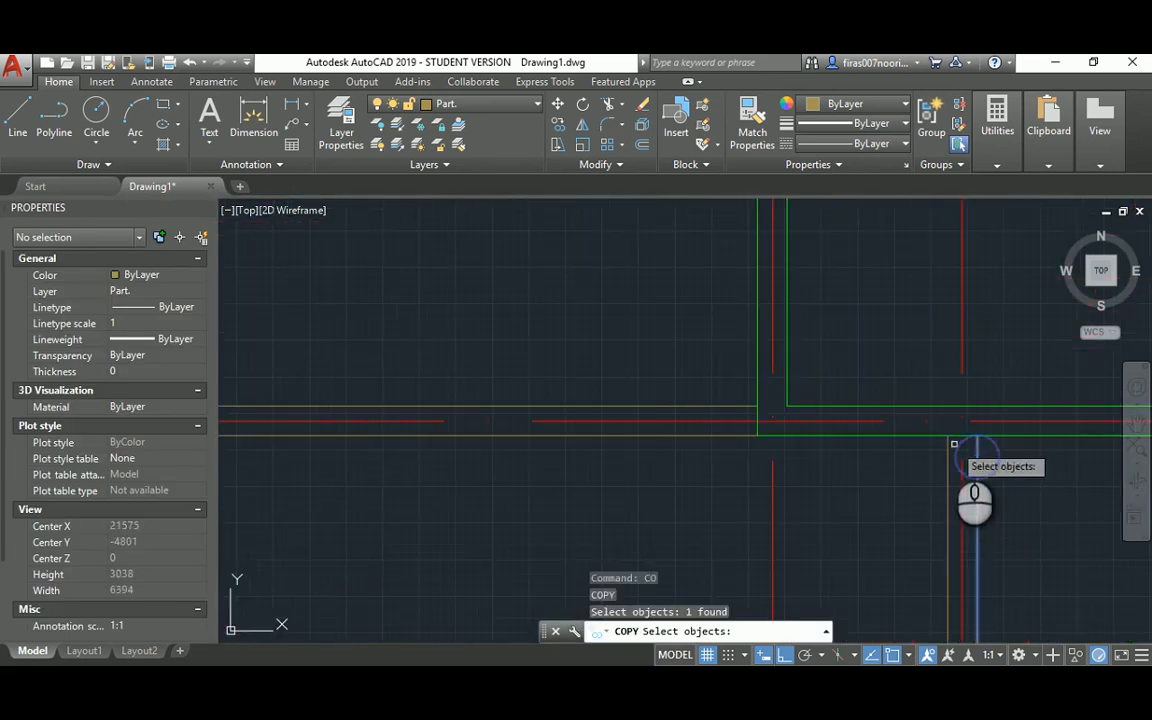
{"action": "key", "text": "Return"}
{"action": "left_click", "coordinate": [955, 438]}
{"action": "scroll", "coordinate": [974, 434], "scroll_direction": "down", "scroll_amount": 3}
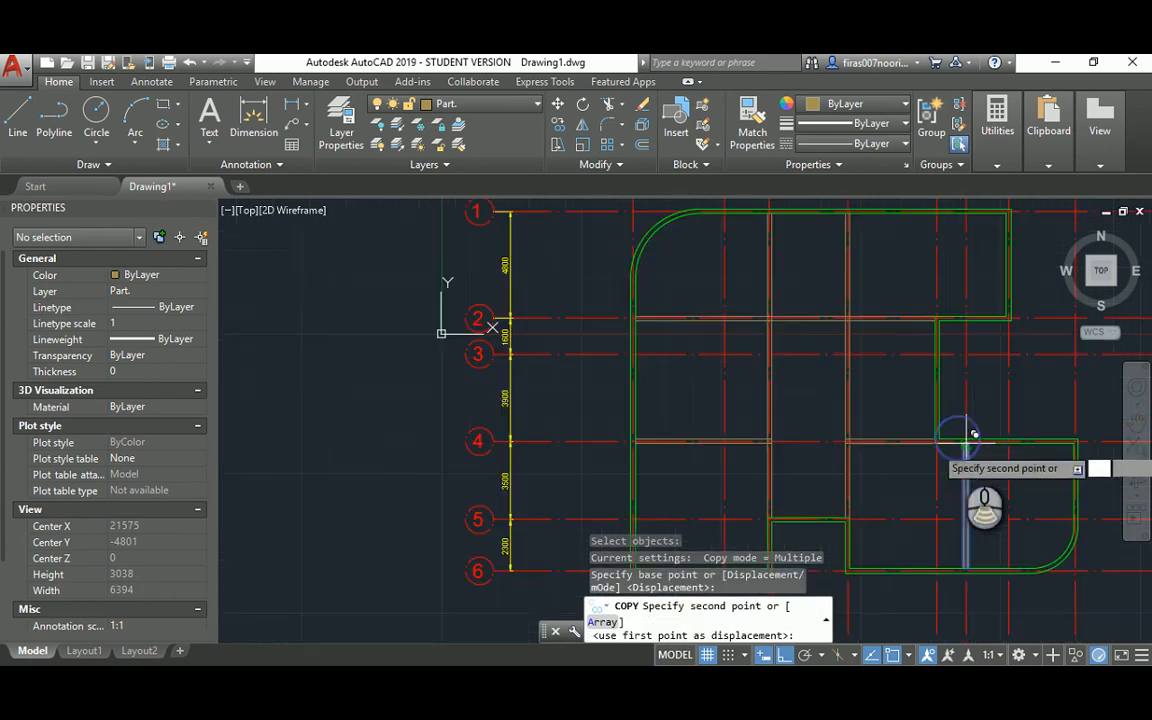
{"action": "scroll", "coordinate": [740, 328], "scroll_direction": "up", "scroll_amount": 5}
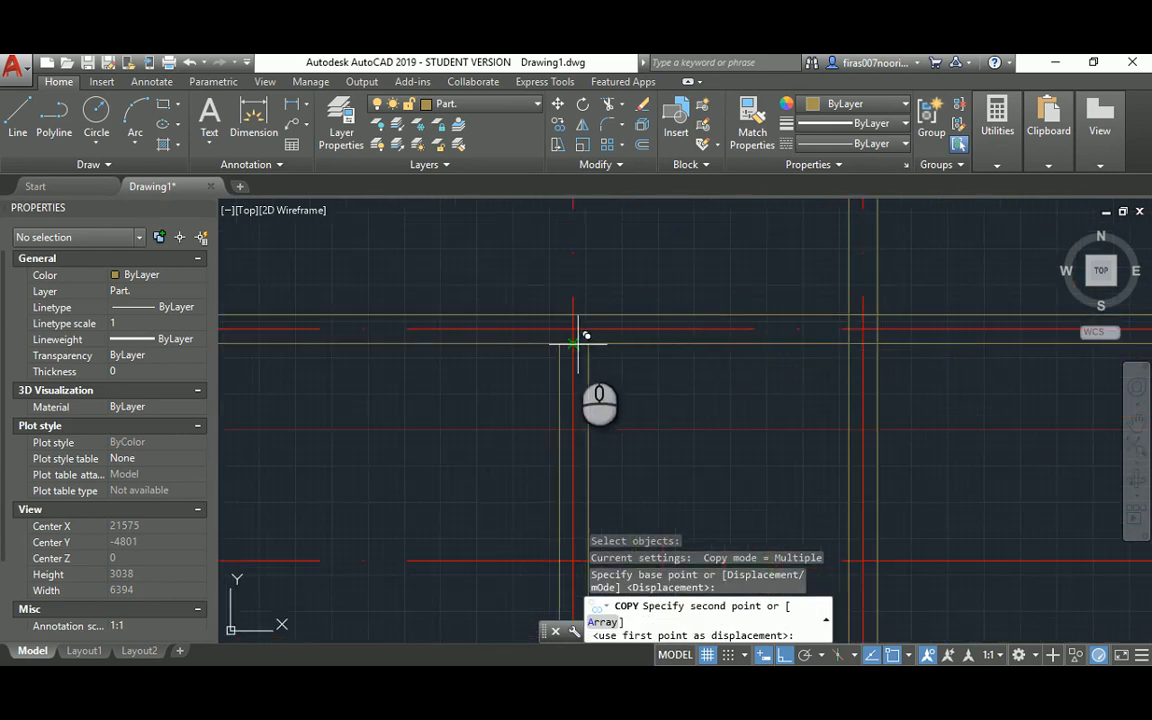
{"action": "left_click", "coordinate": [574, 343]}
{"action": "key", "text": "Escape"}
Step: Check the floor plan image, and draw a horizontal line along axis 3 between the facing sides of the axis B and C walls
{"action": "scroll", "coordinate": [575, 344], "scroll_direction": "down", "scroll_amount": 6}
{"action": "key", "text": "alt+Tab"}
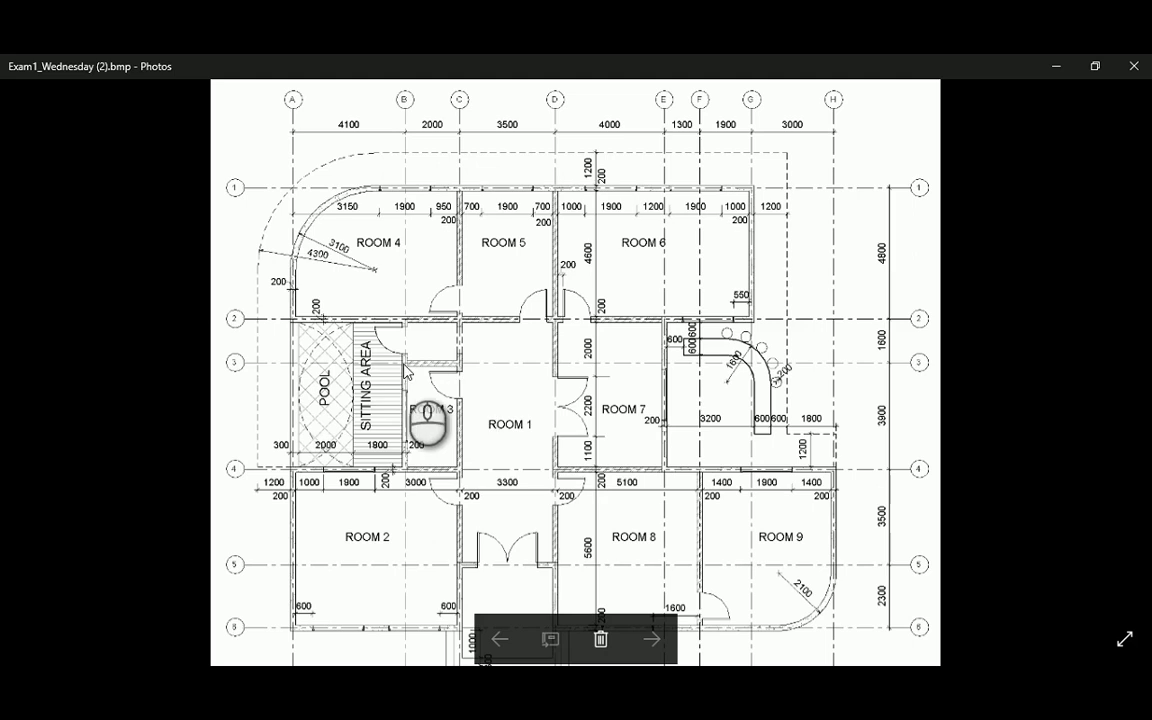
{"action": "key", "text": "alt+Tab"}
{"action": "scroll", "coordinate": [520, 380], "scroll_direction": "up", "scroll_amount": 4}
{"action": "key", "text": "Escape"}
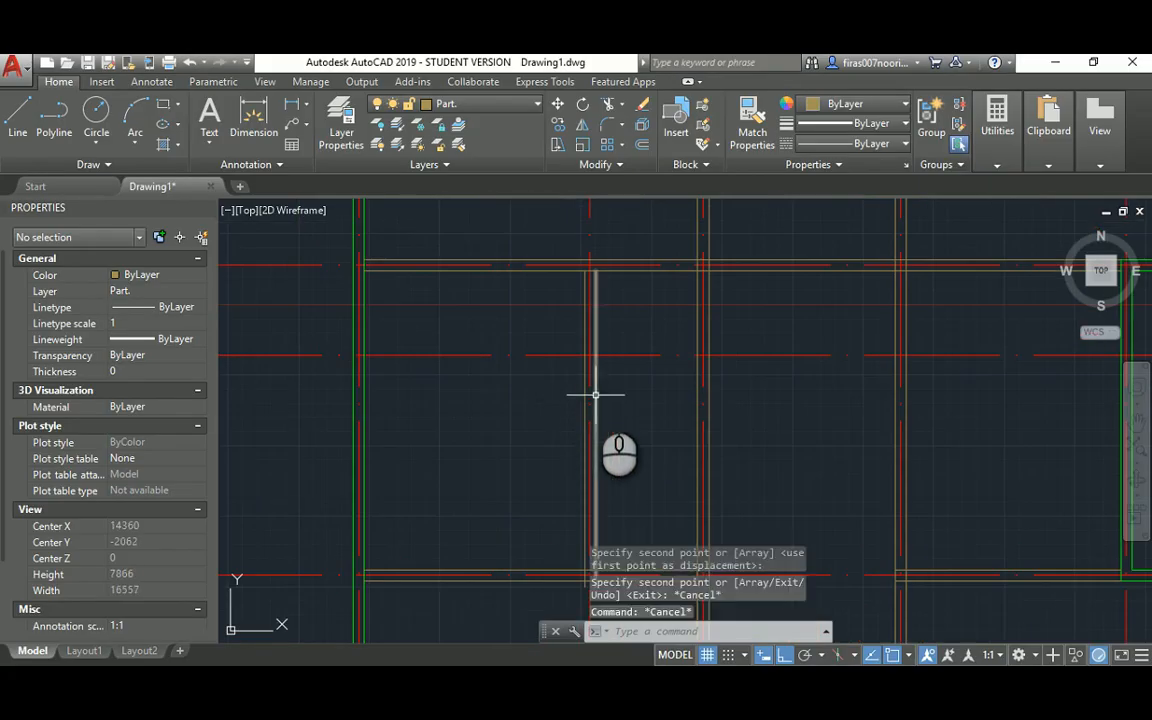
{"action": "type", "text": "l"}
{"action": "key", "text": "Return"}
{"action": "left_click", "coordinate": [599, 349]}
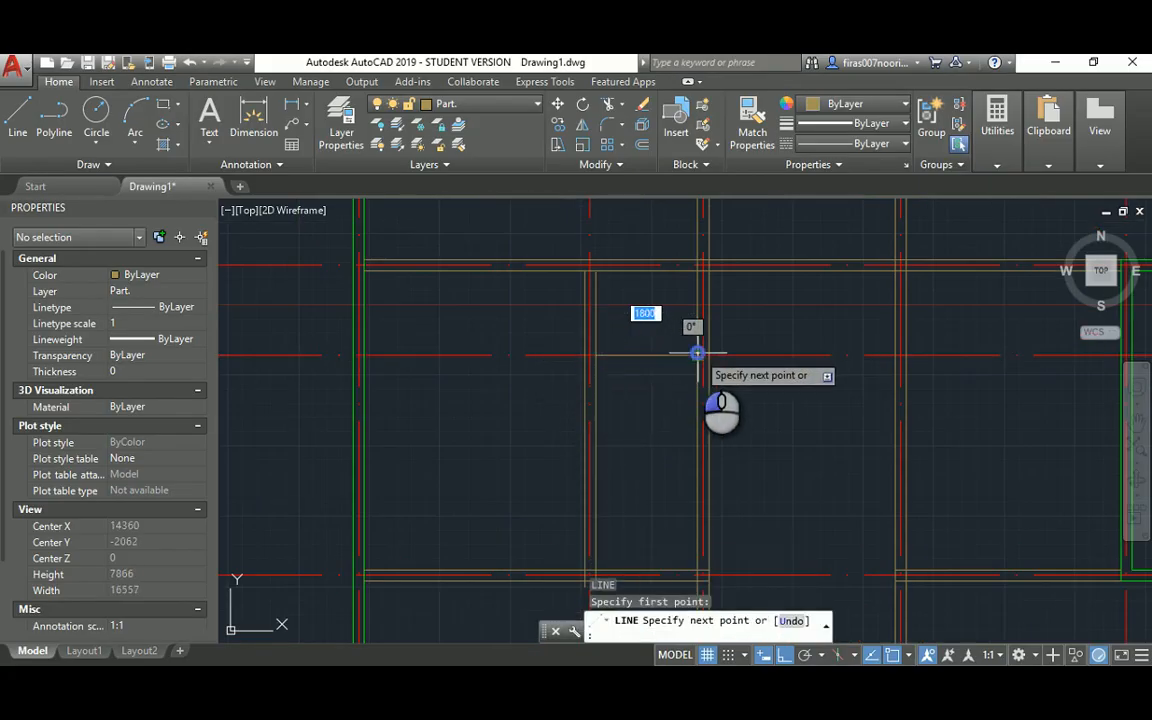
{"action": "key", "text": "Escape"}
Step: Offset the axis 3 line 100 to each side and erase the original centre line
{"action": "type", "text": "o"}
{"action": "key", "text": "Return"}
{"action": "key", "text": "Return"}
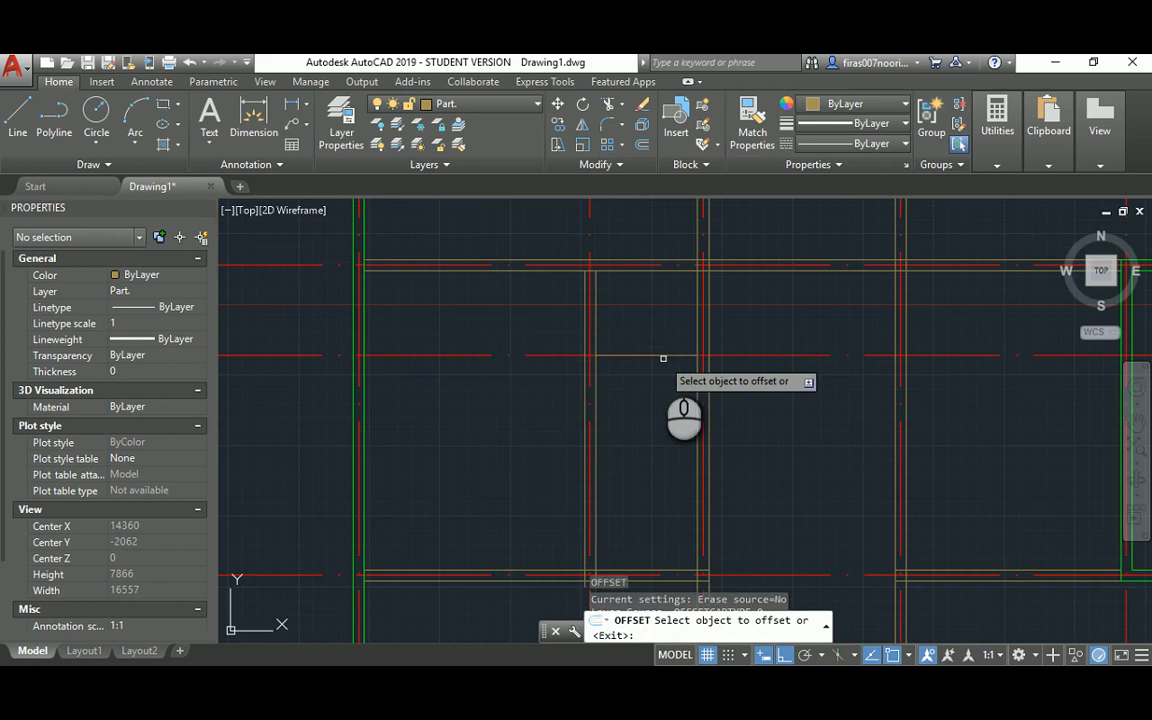
{"action": "left_click", "coordinate": [656, 354]}
{"action": "left_click", "coordinate": [647, 317]}
{"action": "left_click", "coordinate": [609, 353]}
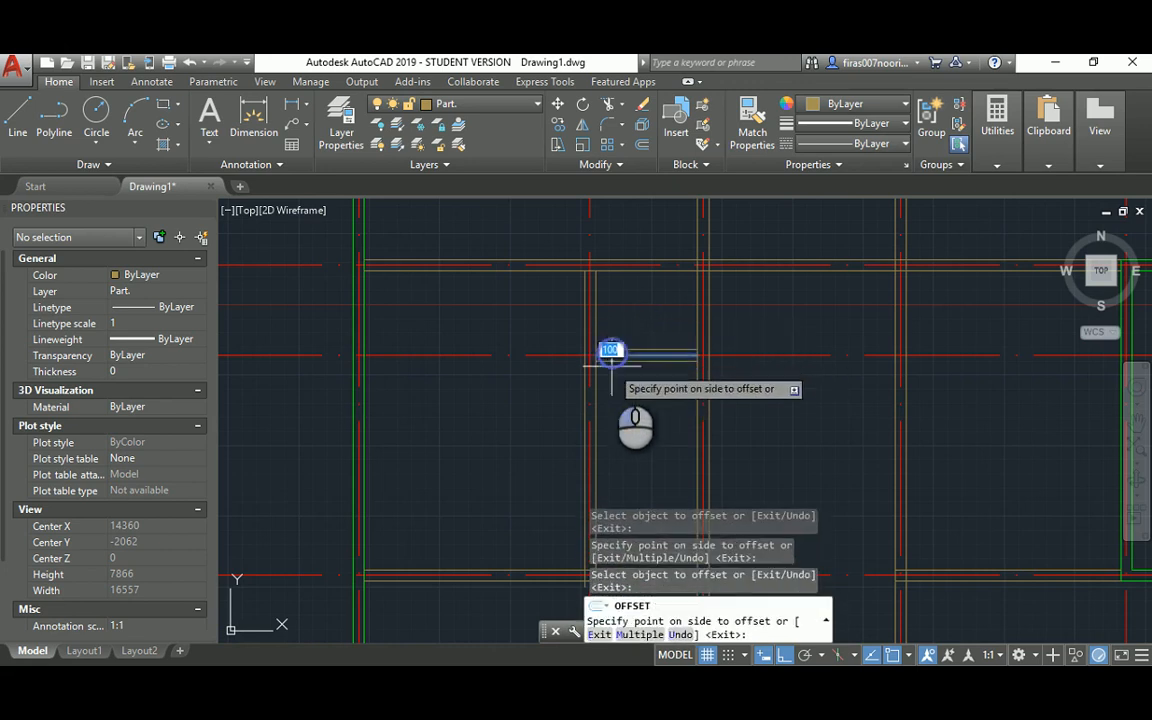
{"action": "left_click", "coordinate": [609, 367]}
{"action": "key", "text": "Escape"}
{"action": "left_click", "coordinate": [612, 353]}
{"action": "key", "text": "Delete"}
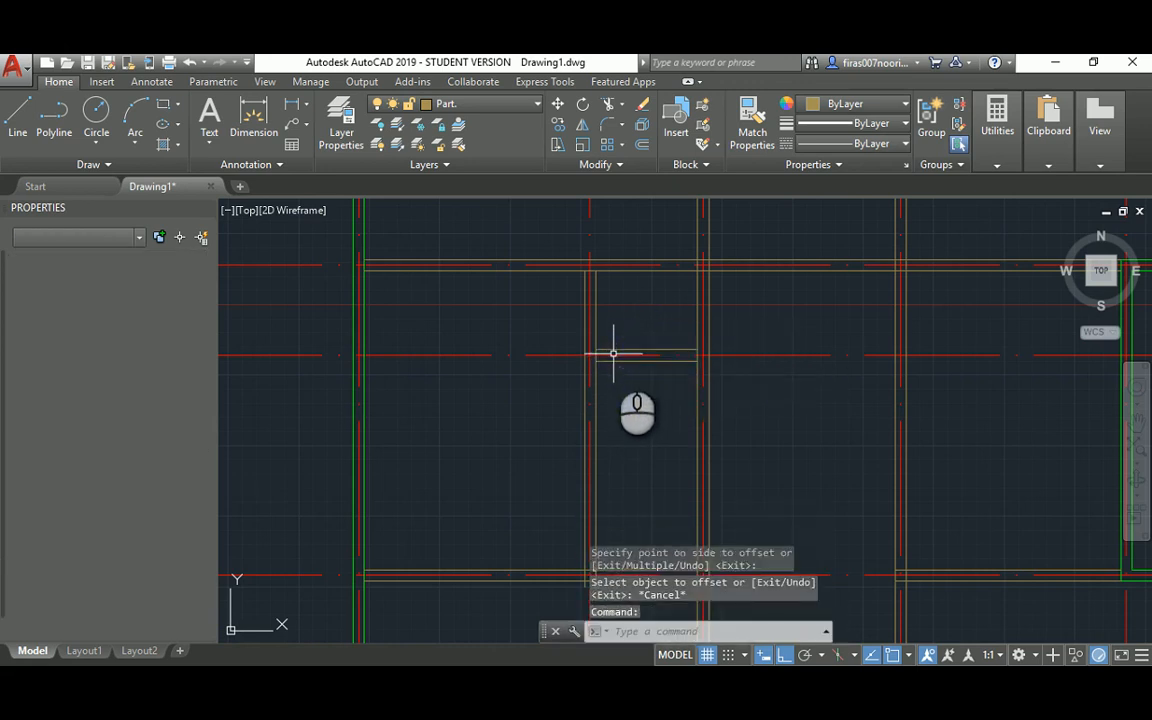
Step: Lock the Girds layer in the layer manager
{"action": "scroll", "coordinate": [565, 377], "scroll_direction": "down", "scroll_amount": 4}
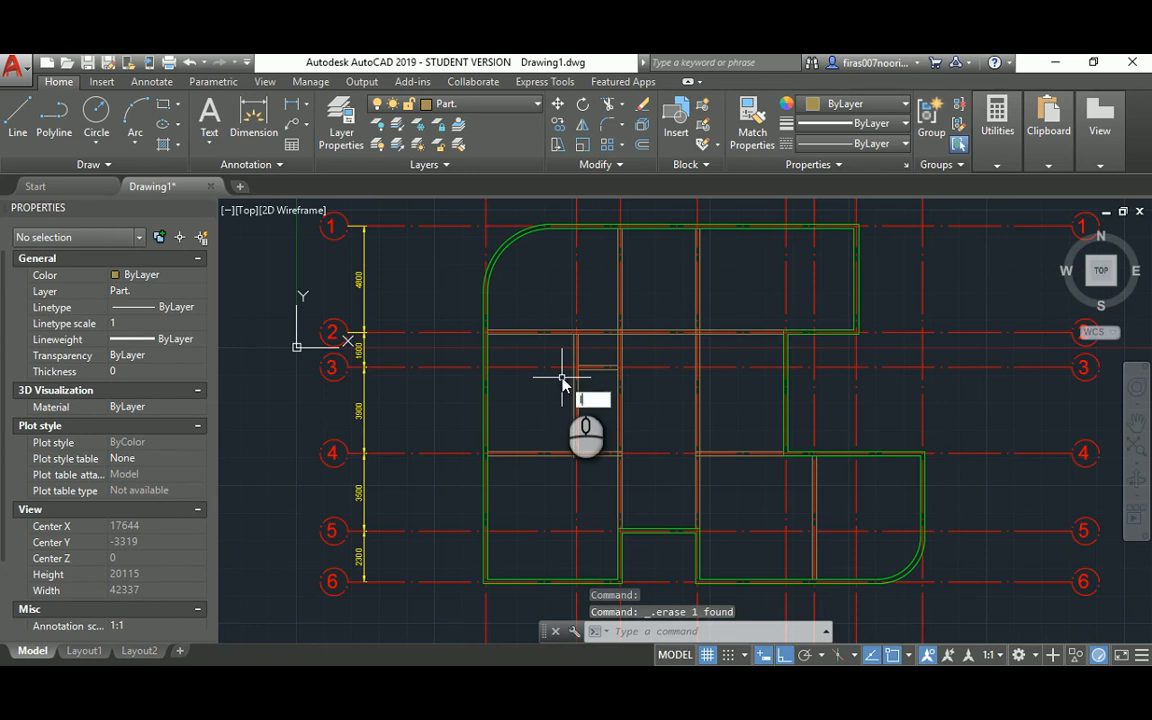
{"action": "type", "text": "la"}
{"action": "key", "text": "Return"}
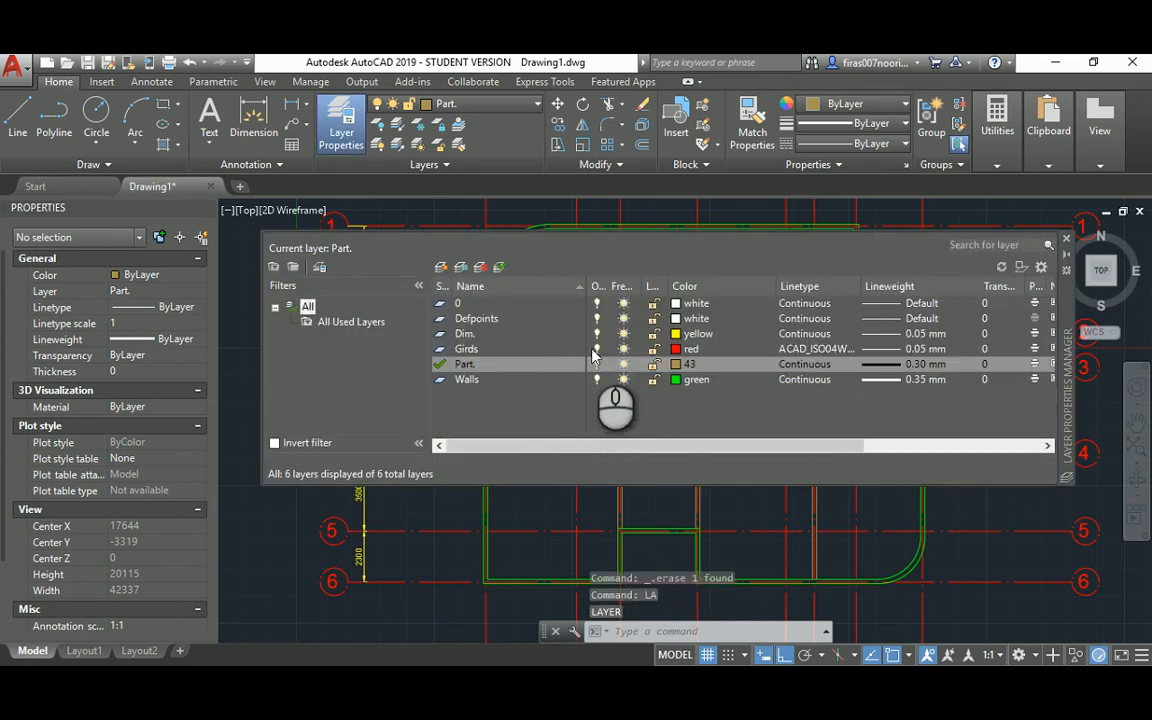
{"action": "left_click", "coordinate": [655, 350]}
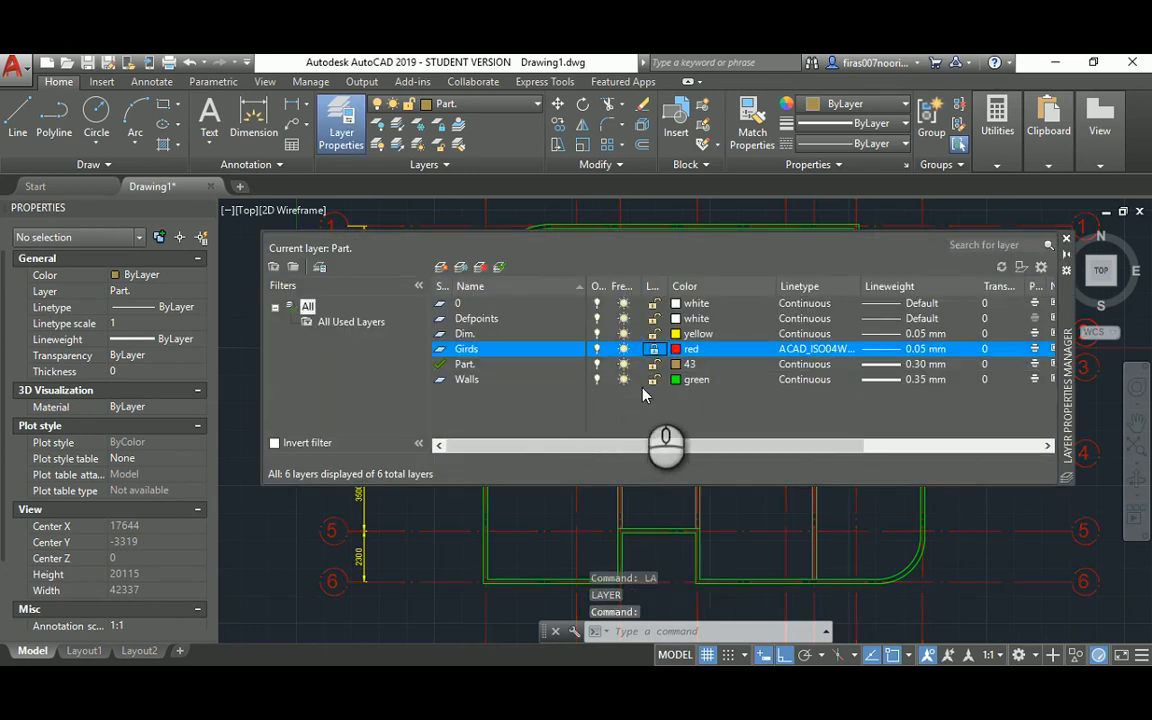
{"action": "left_click", "coordinate": [1067, 242]}
Step: Turn off the Girds layer so only the walls, partitions and dimensions are displayed
{"action": "scroll", "coordinate": [600, 318], "scroll_direction": "up", "scroll_amount": 4}
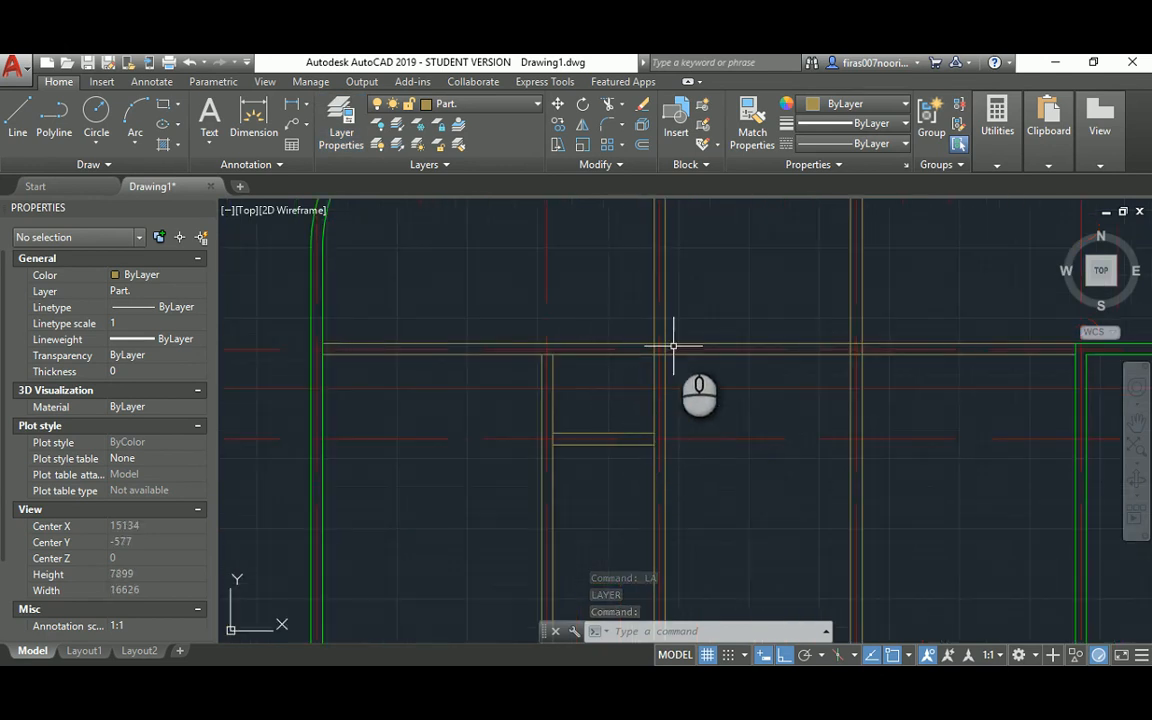
{"action": "scroll", "coordinate": [620, 314], "scroll_direction": "down", "scroll_amount": 3}
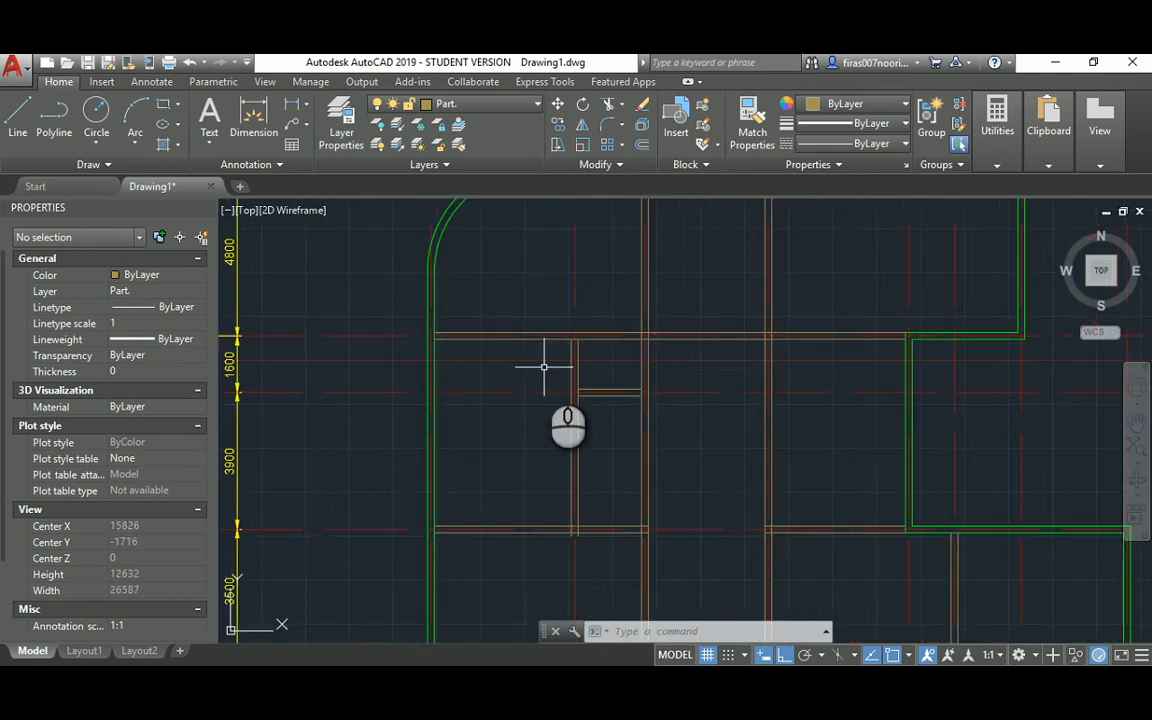
{"action": "scroll", "coordinate": [544, 367], "scroll_direction": "down", "scroll_amount": 3}
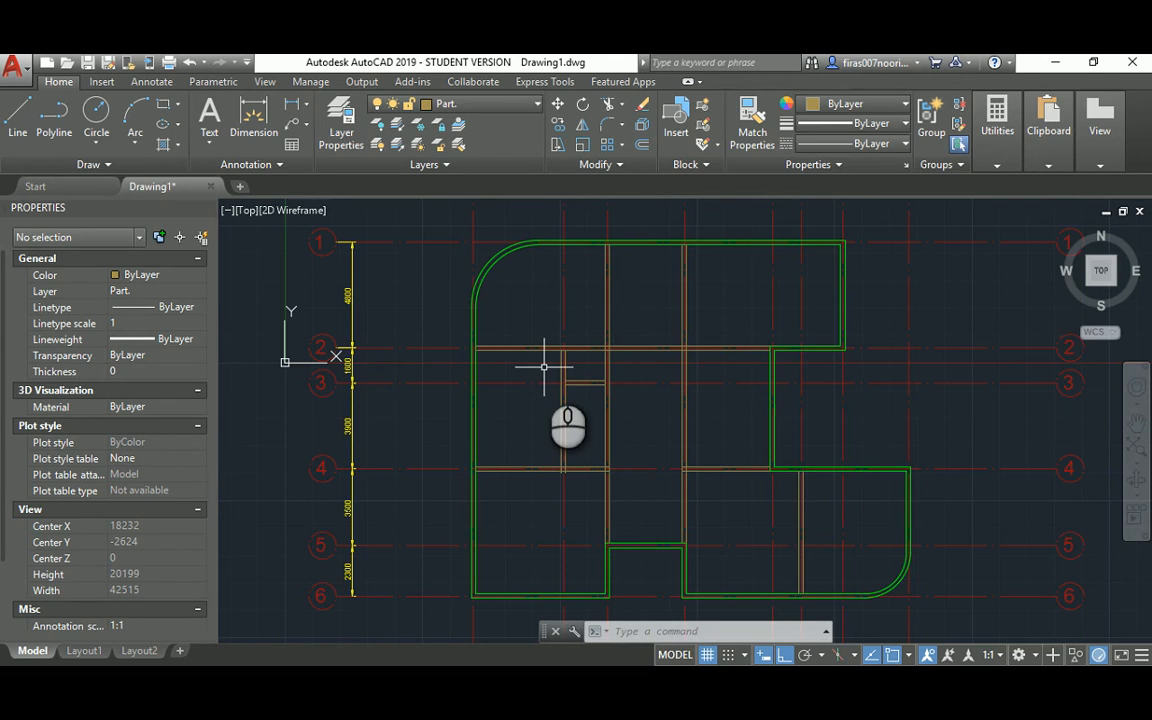
{"action": "type", "text": "a"}
{"action": "key", "text": "Return"}
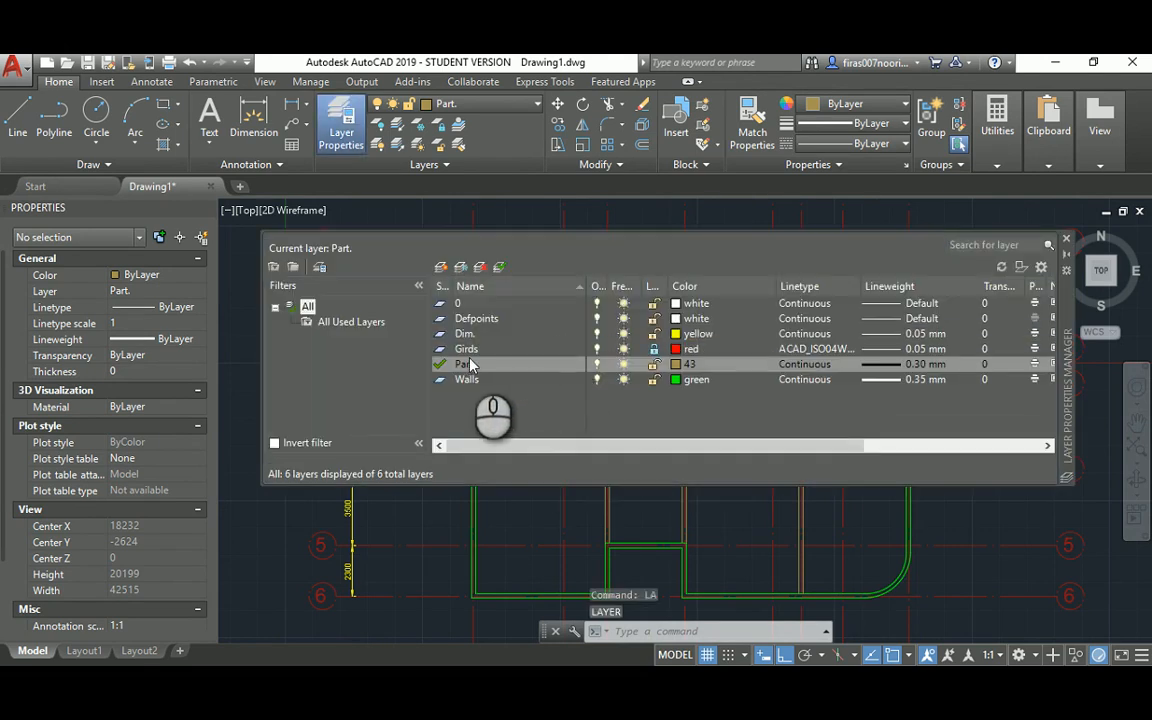
{"action": "left_click", "coordinate": [598, 349]}
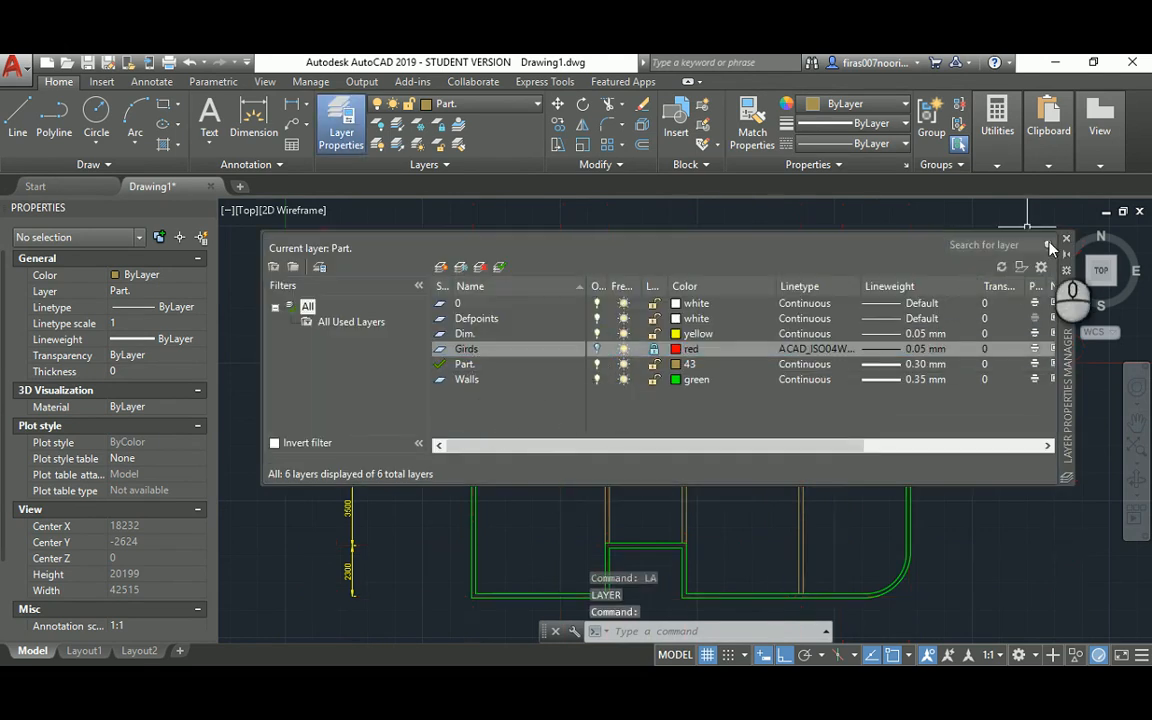
{"action": "left_click", "coordinate": [1067, 245]}
Step: Trim the overlapping partition lines where the axis C and axis B walls meet the axis 2 wall
{"action": "scroll", "coordinate": [612, 367], "scroll_direction": "up", "scroll_amount": 4}
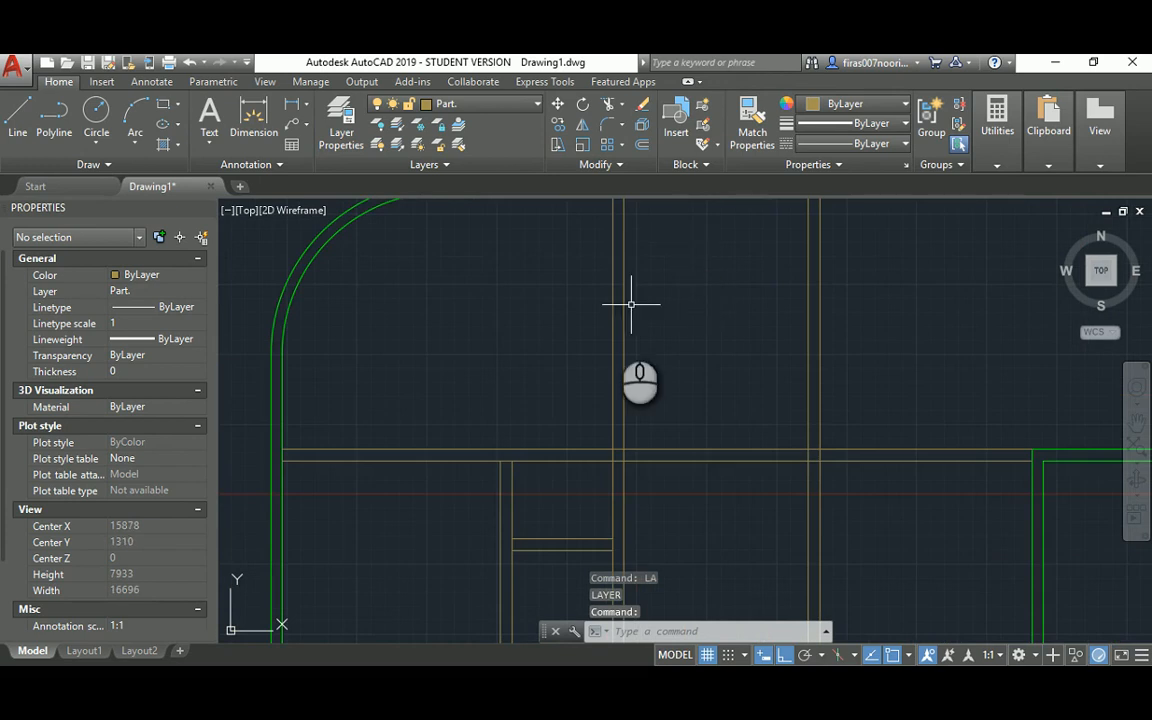
{"action": "middle_click_drag", "start_coordinate": [521, 291], "coordinate": [493, 219]}
{"action": "scroll", "coordinate": [446, 395], "scroll_direction": "up", "scroll_amount": 2}
{"action": "middle_click_drag", "start_coordinate": [414, 427], "coordinate": [493, 391]}
{"action": "key", "text": "Escape"}
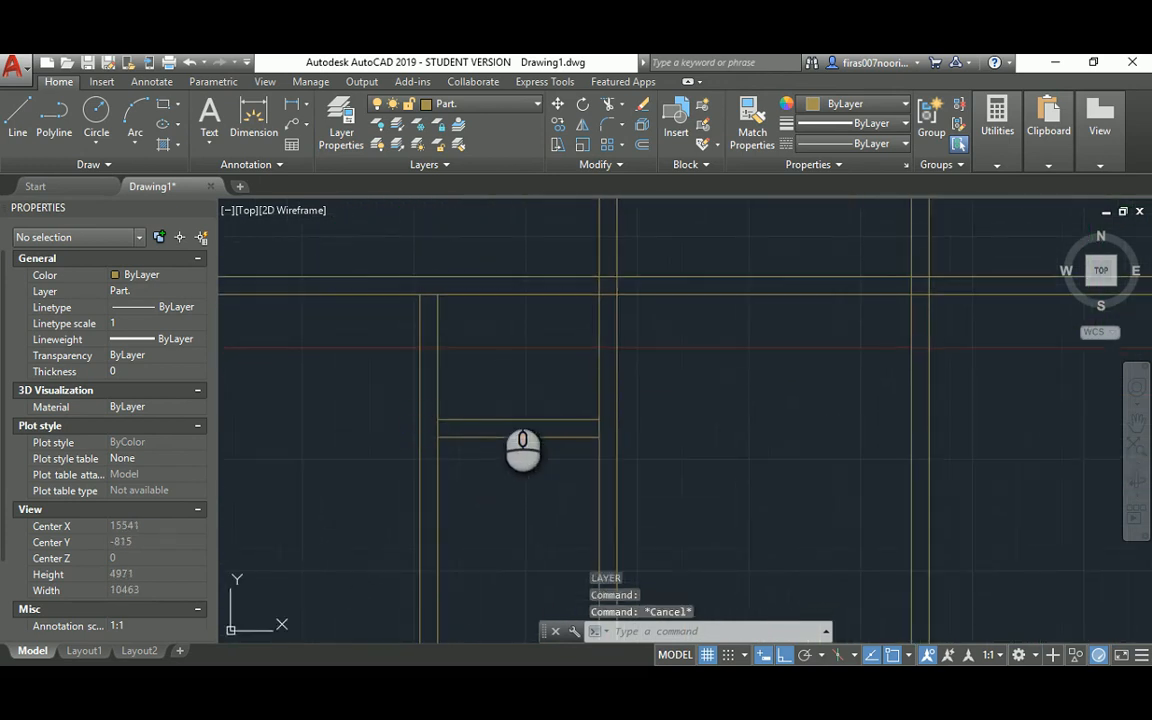
{"action": "type", "text": "tr"}
{"action": "key", "text": "Return"}
{"action": "key", "text": "Return"}
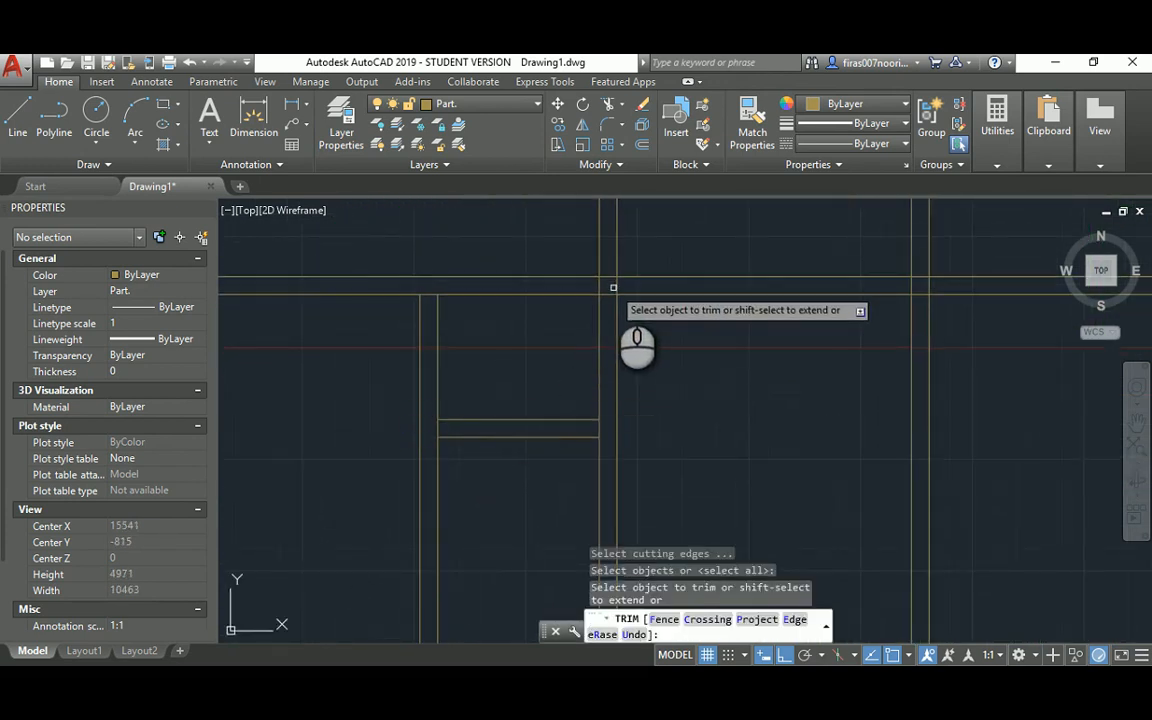
{"action": "left_click", "coordinate": [610, 278]}
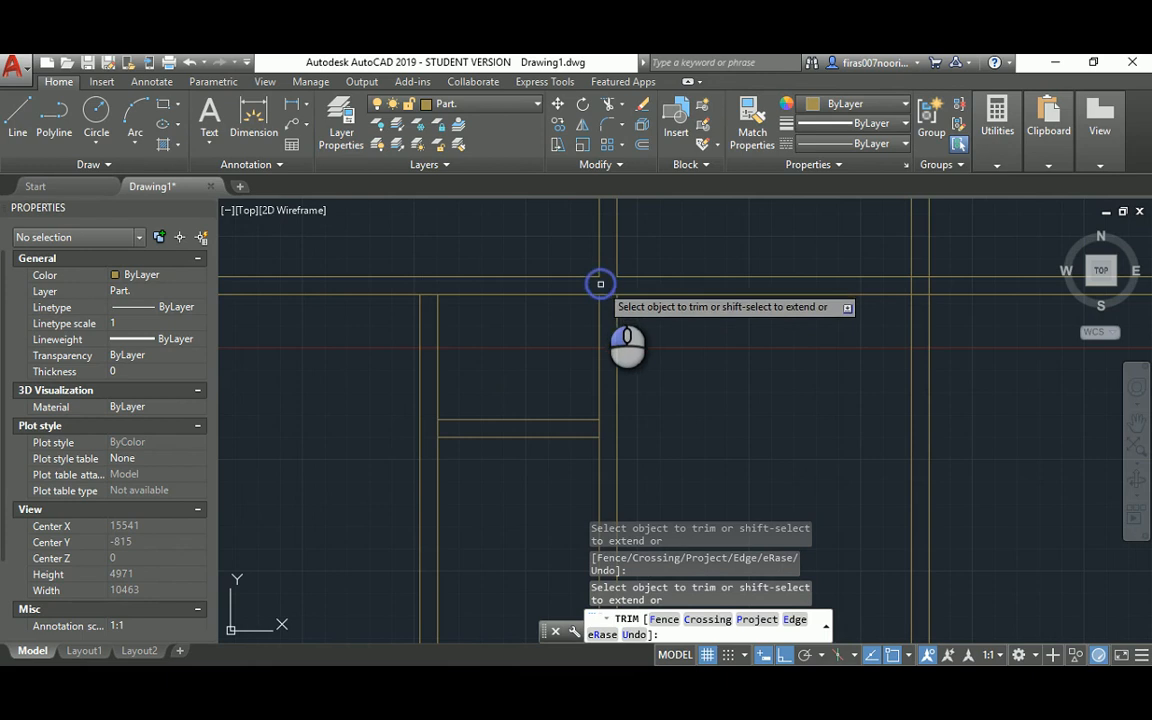
{"action": "scroll", "coordinate": [410, 296], "scroll_direction": "up", "scroll_amount": 2}
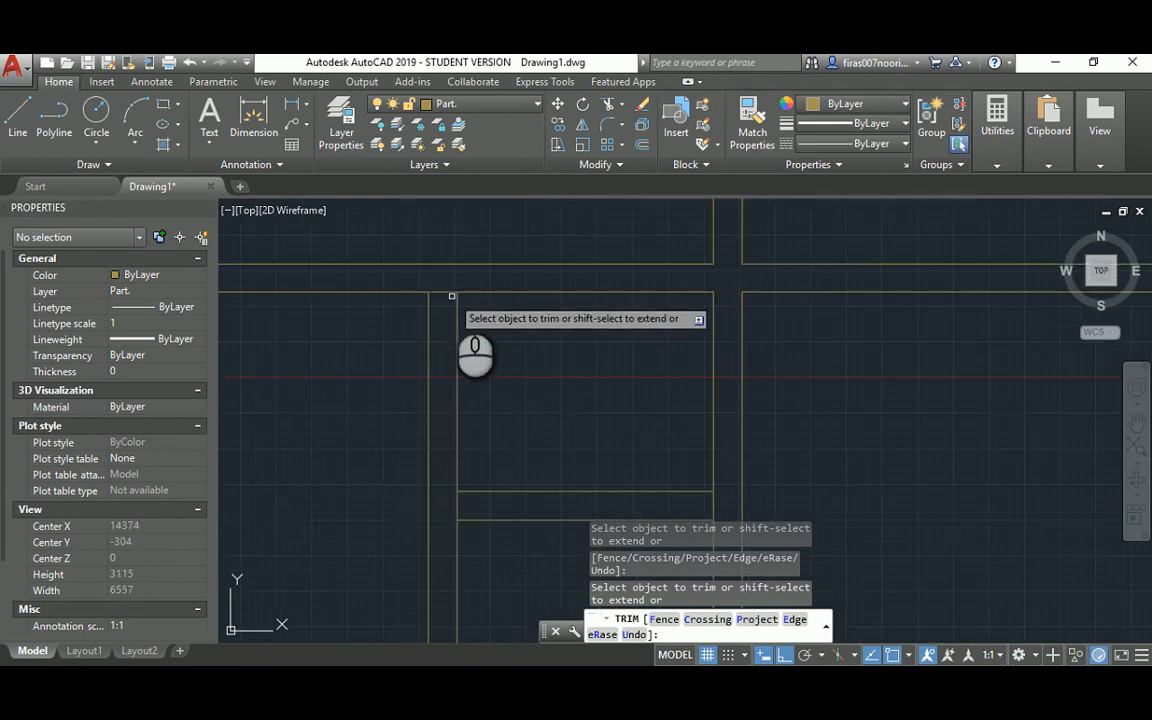
{"action": "middle_click_drag", "start_coordinate": [458, 406], "coordinate": [452, 275]}
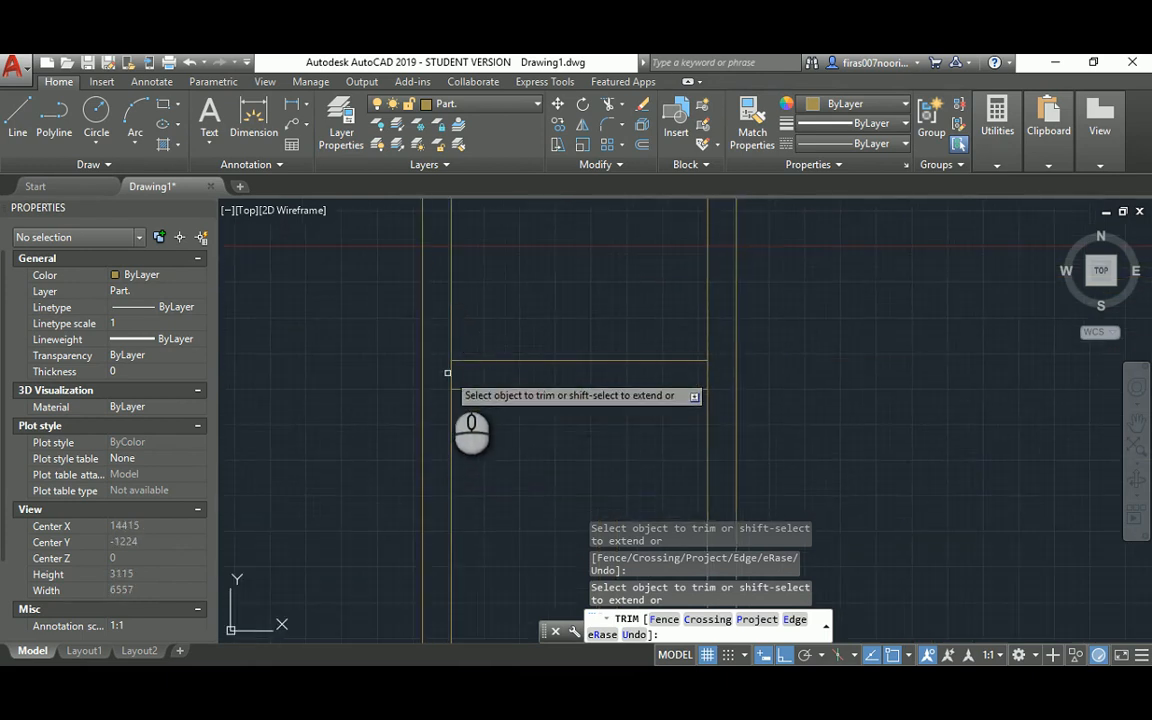
Step: Trim the axis B and C wall lines across both ends of the short axis 3 partition
{"action": "left_click", "coordinate": [702, 373]}
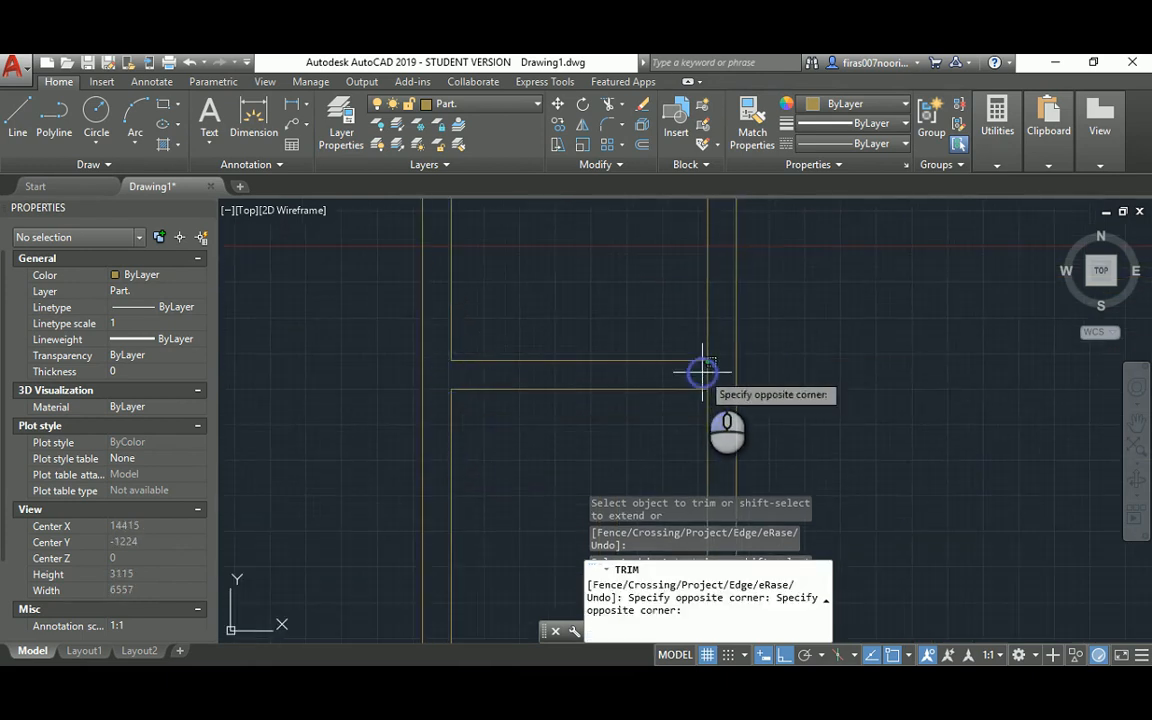
{"action": "left_click", "coordinate": [708, 372]}
{"action": "left_click", "coordinate": [708, 374]}
Step: Trim the axis B partition's overshooting ends at the axis 4 wall and clear the overlapping lines in that junction
{"action": "scroll", "coordinate": [514, 311], "scroll_direction": "down", "scroll_amount": 4}
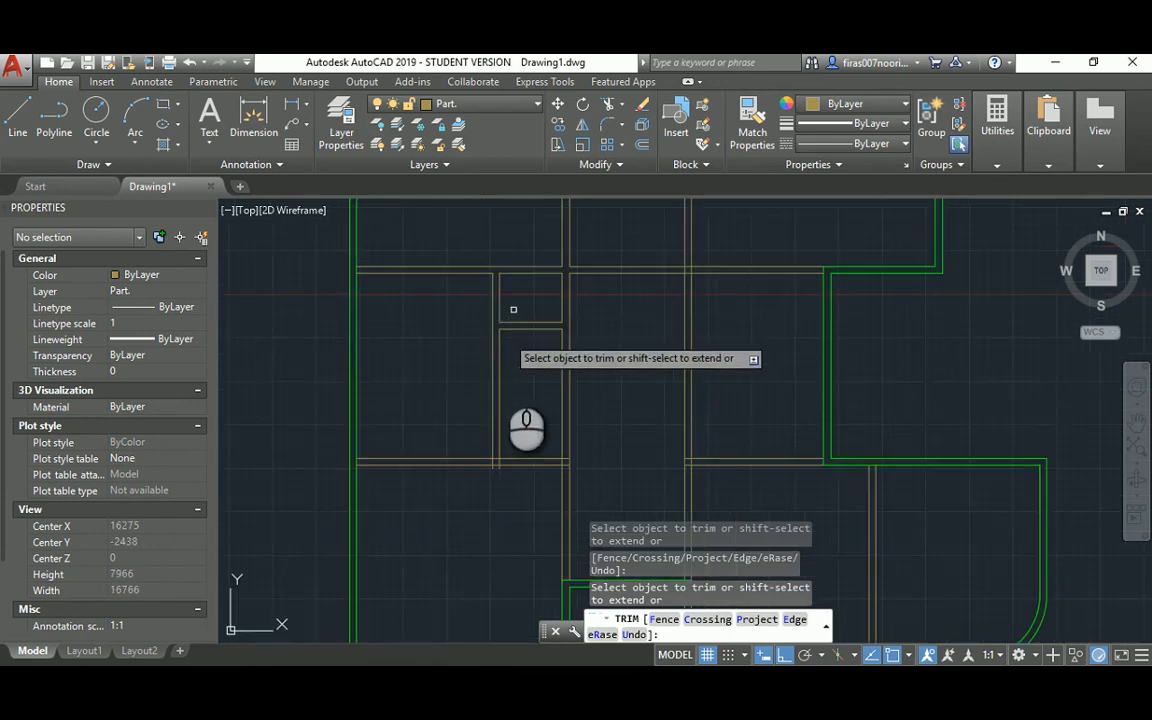
{"action": "scroll", "coordinate": [506, 468], "scroll_direction": "up", "scroll_amount": 4}
{"action": "left_click", "coordinate": [482, 463]}
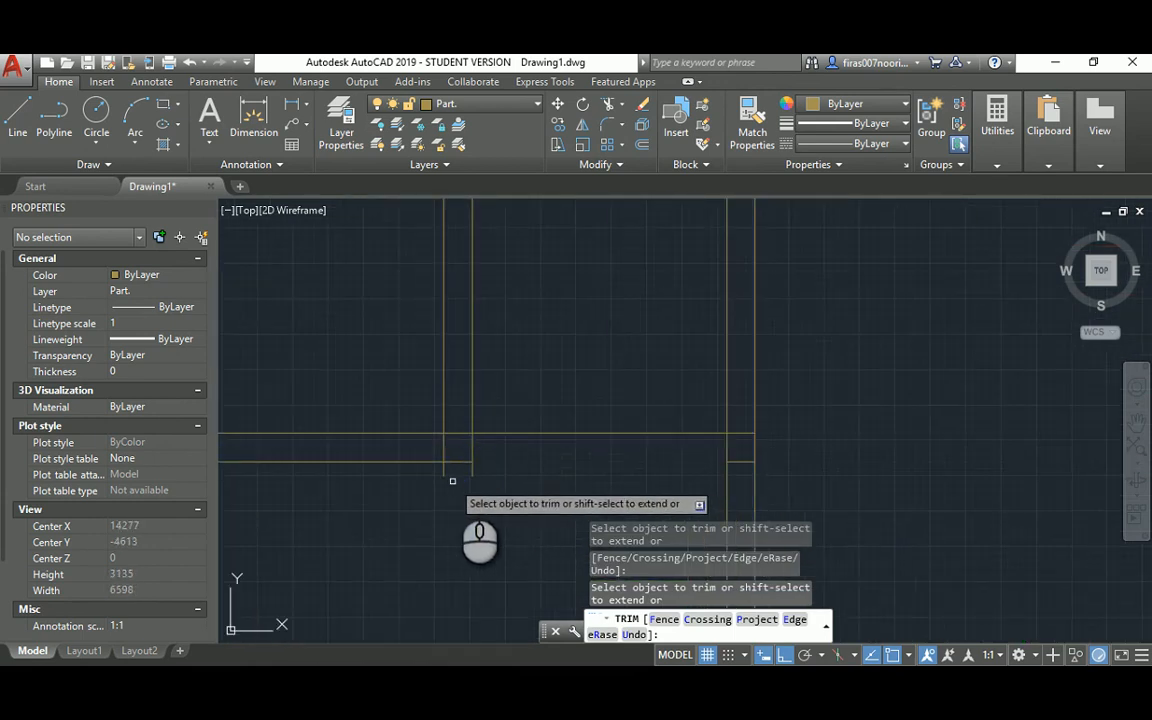
{"action": "key", "text": "ctrl+z"}
{"action": "scroll", "coordinate": [490, 468], "scroll_direction": "down", "scroll_amount": 4}
{"action": "scroll", "coordinate": [578, 424], "scroll_direction": "up", "scroll_amount": 4}
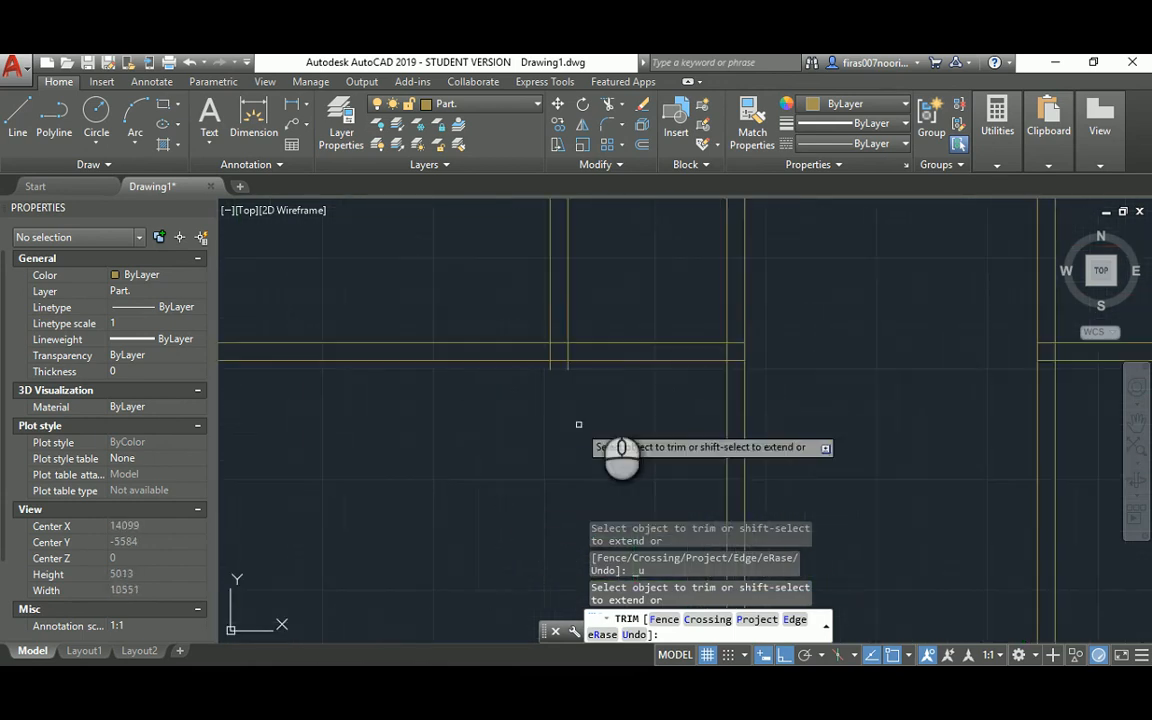
{"action": "left_click", "coordinate": [585, 406]}
{"action": "left_click", "coordinate": [535, 367]}
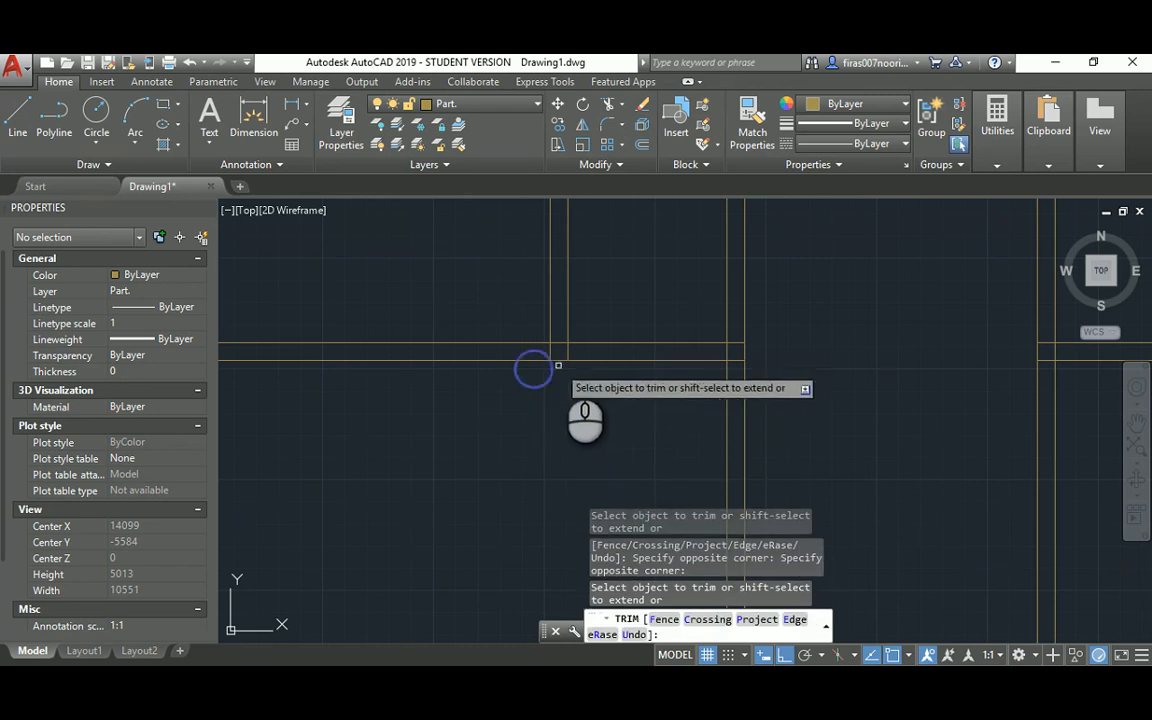
{"action": "left_click", "coordinate": [551, 352]}
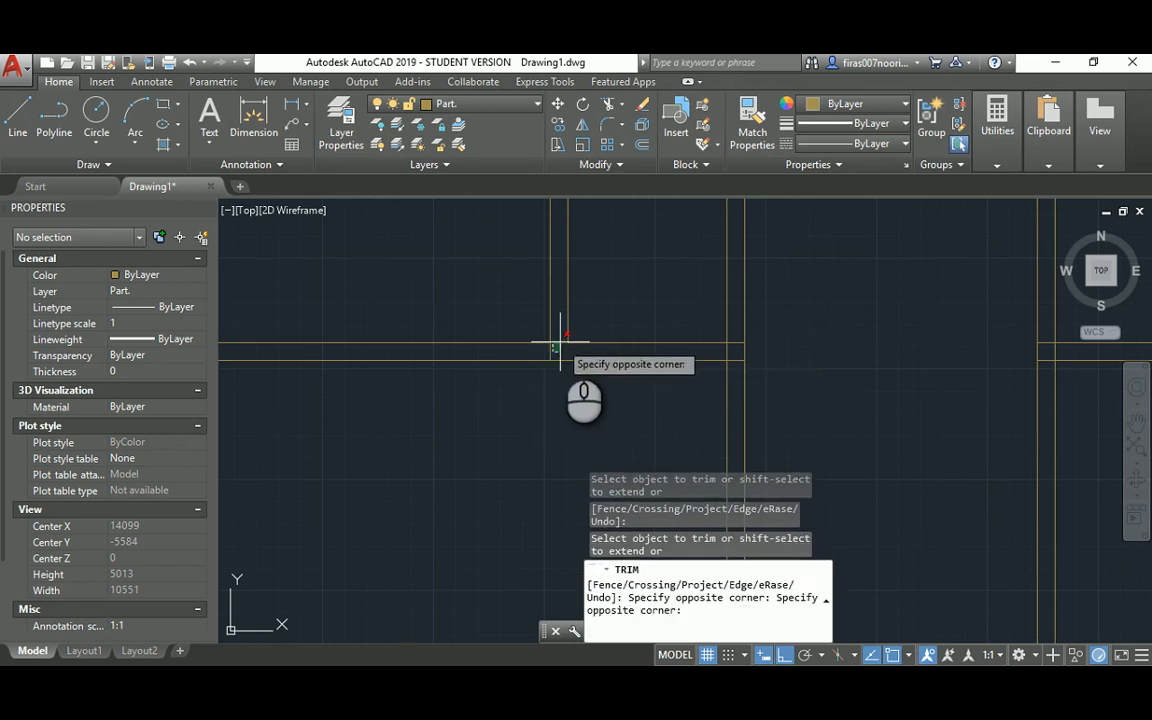
{"action": "left_click", "coordinate": [558, 340]}
{"action": "left_click", "coordinate": [550, 352]}
{"action": "left_click", "coordinate": [544, 351]}
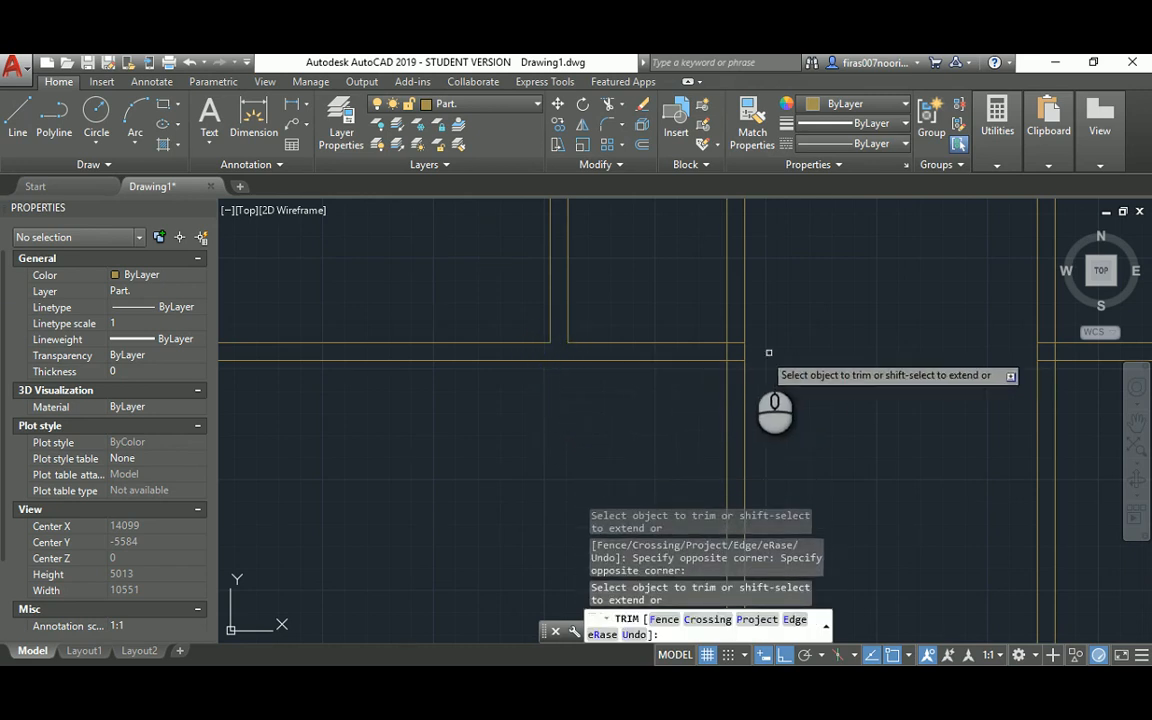
Step: Trim the overlapping lines where the axis 4 partition meets the axis C wall to form an open junction
{"action": "scroll", "coordinate": [733, 354], "scroll_direction": "up", "scroll_amount": 4}
{"action": "left_click", "coordinate": [745, 293]}
{"action": "left_click", "coordinate": [722, 392]}
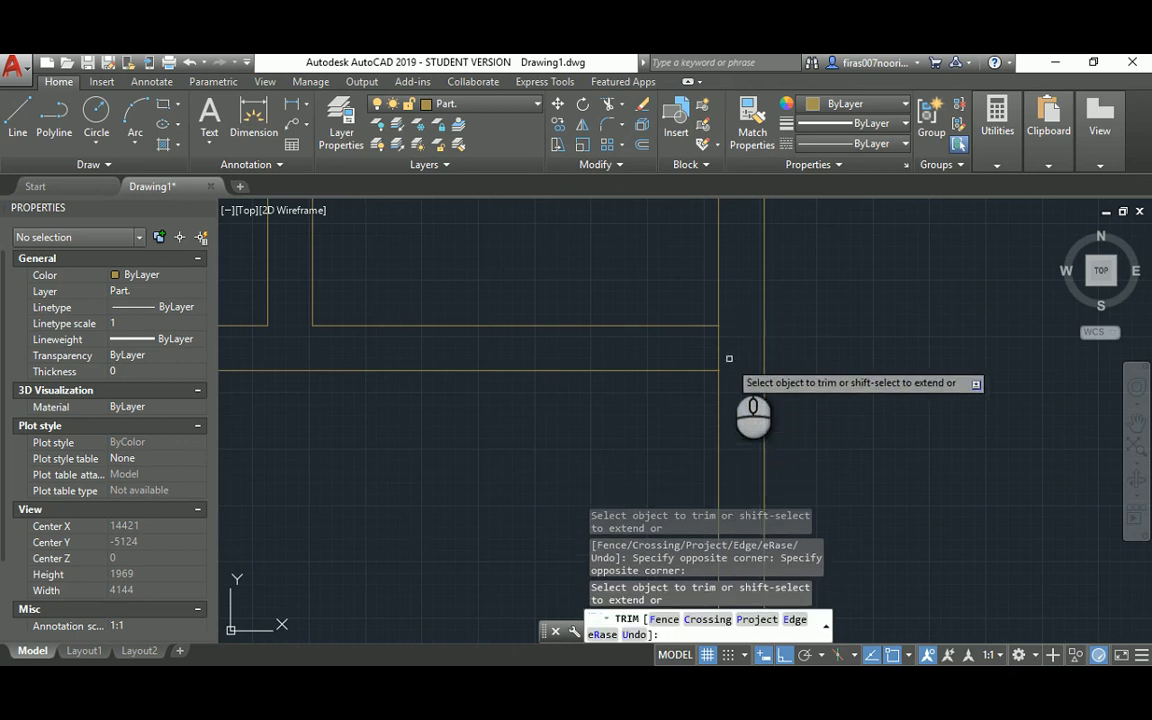
{"action": "left_click", "coordinate": [728, 342]}
{"action": "left_click", "coordinate": [689, 347]}
Step: Trim the overlapping lines where the axis 4 partition meets the axis D wall to form an open junction
{"action": "scroll", "coordinate": [600, 345], "scroll_direction": "down", "scroll_amount": 4}
{"action": "scroll", "coordinate": [710, 345], "scroll_direction": "up", "scroll_amount": 10}
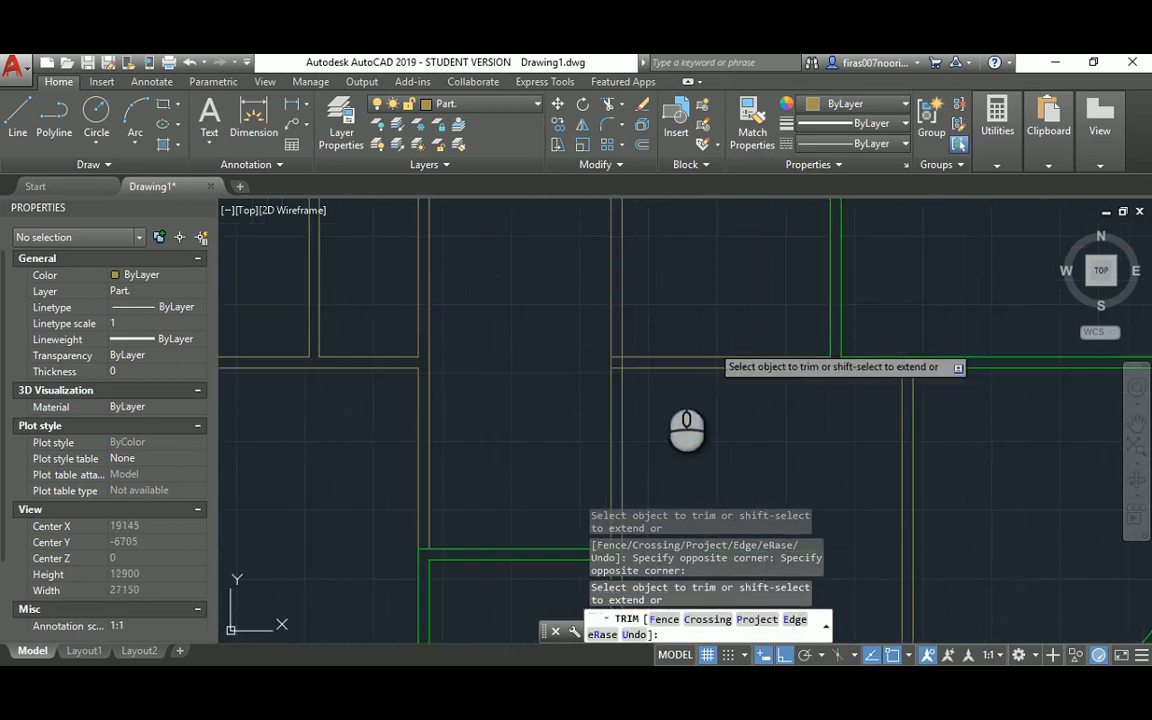
{"action": "left_click", "coordinate": [616, 327]}
{"action": "left_click", "coordinate": [551, 342]}
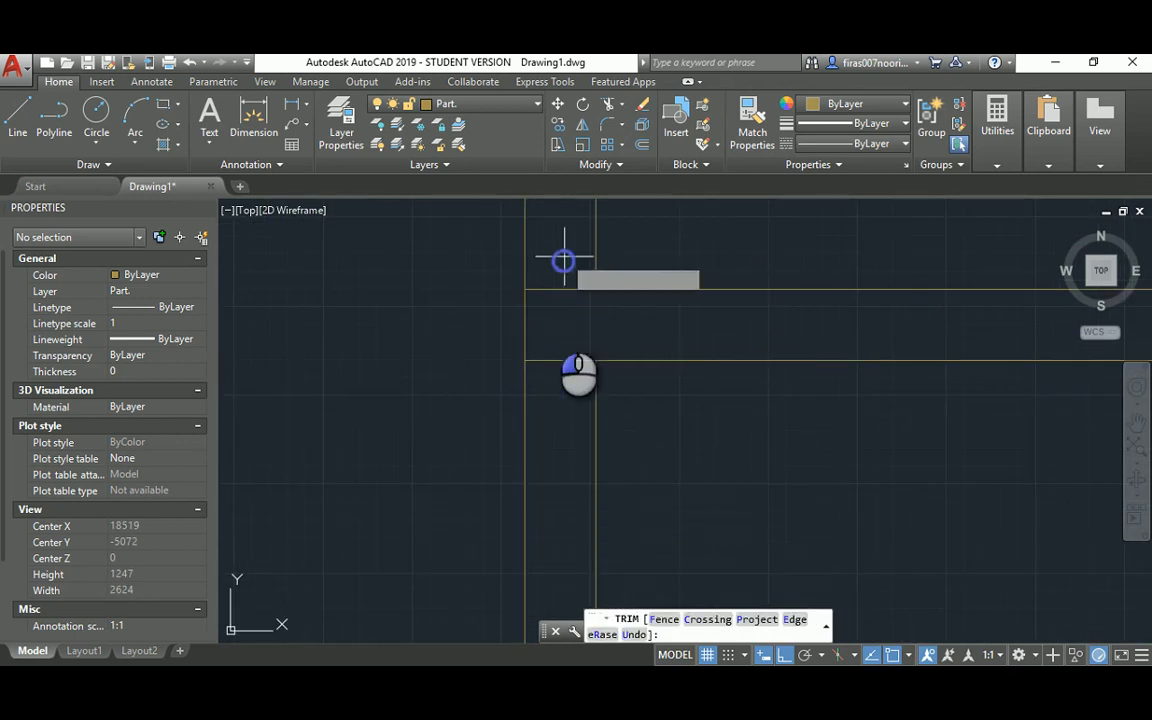
{"action": "scroll", "coordinate": [520, 340], "scroll_direction": "down", "scroll_amount": 10}
{"action": "scroll", "coordinate": [672, 380], "scroll_direction": "down", "scroll_amount": 3}
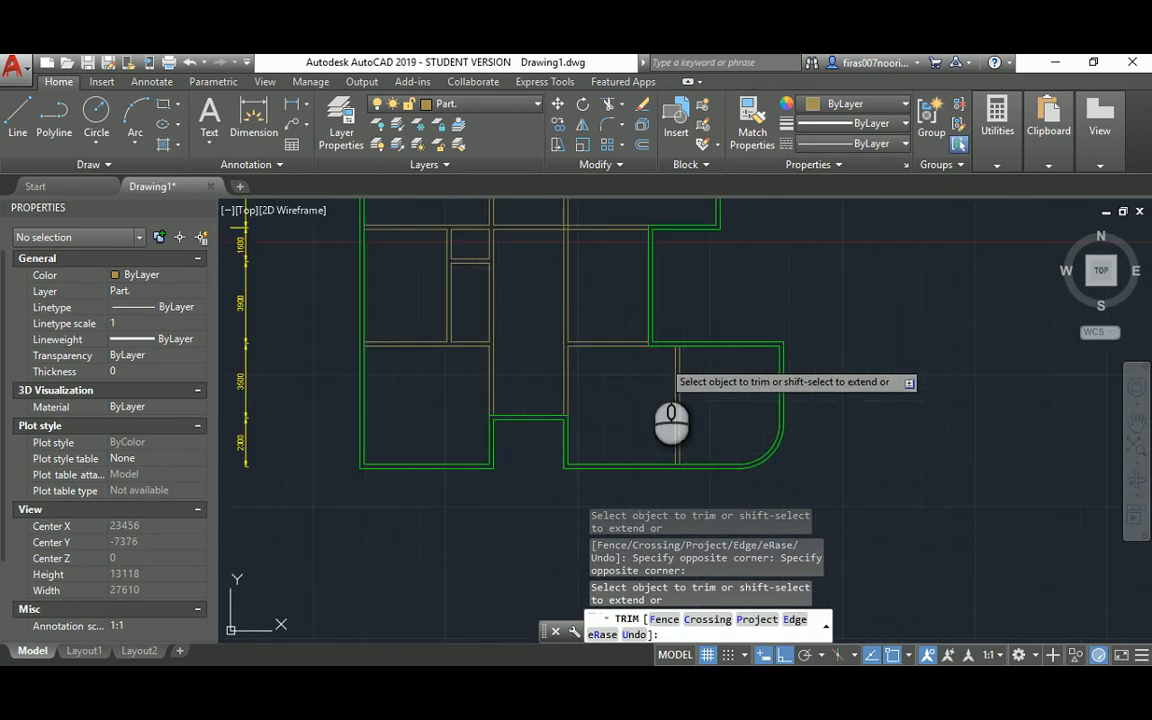
Step: Trim all four overlapping line segments at the crossing of the axis 2 and axis D walls, and finish trimming
{"action": "scroll", "coordinate": [520, 395], "scroll_direction": "up", "scroll_amount": 10}
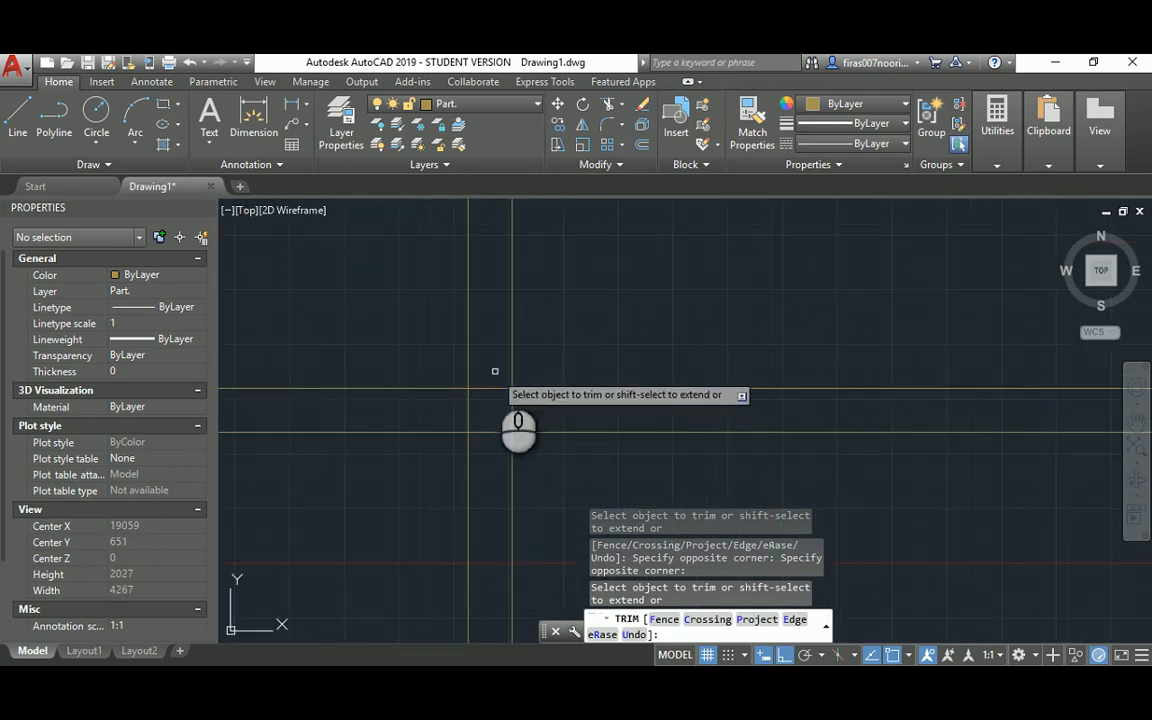
{"action": "left_click", "coordinate": [492, 373]}
{"action": "left_click", "coordinate": [489, 450]}
{"action": "left_click", "coordinate": [534, 413]}
{"action": "left_click", "coordinate": [443, 411]}
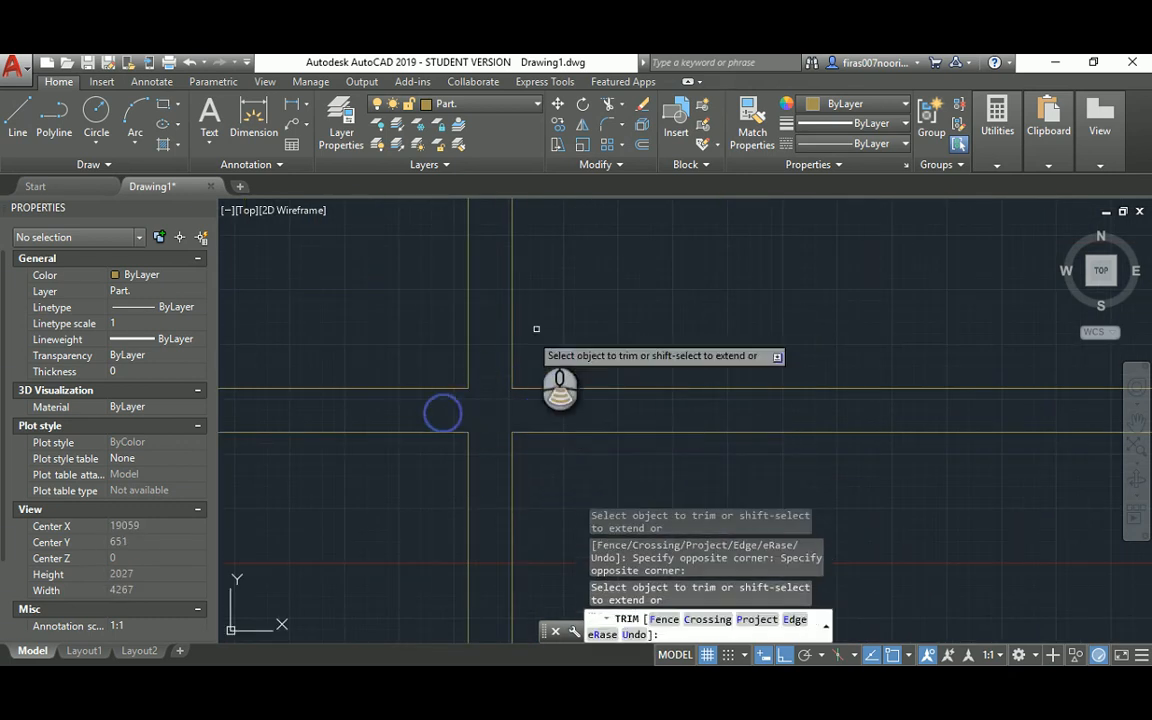
{"action": "scroll", "coordinate": [493, 333], "scroll_direction": "down", "scroll_amount": 5}
{"action": "key", "text": "Escape"}
{"action": "key", "text": "Escape"}
{"action": "key", "text": "Escape"}
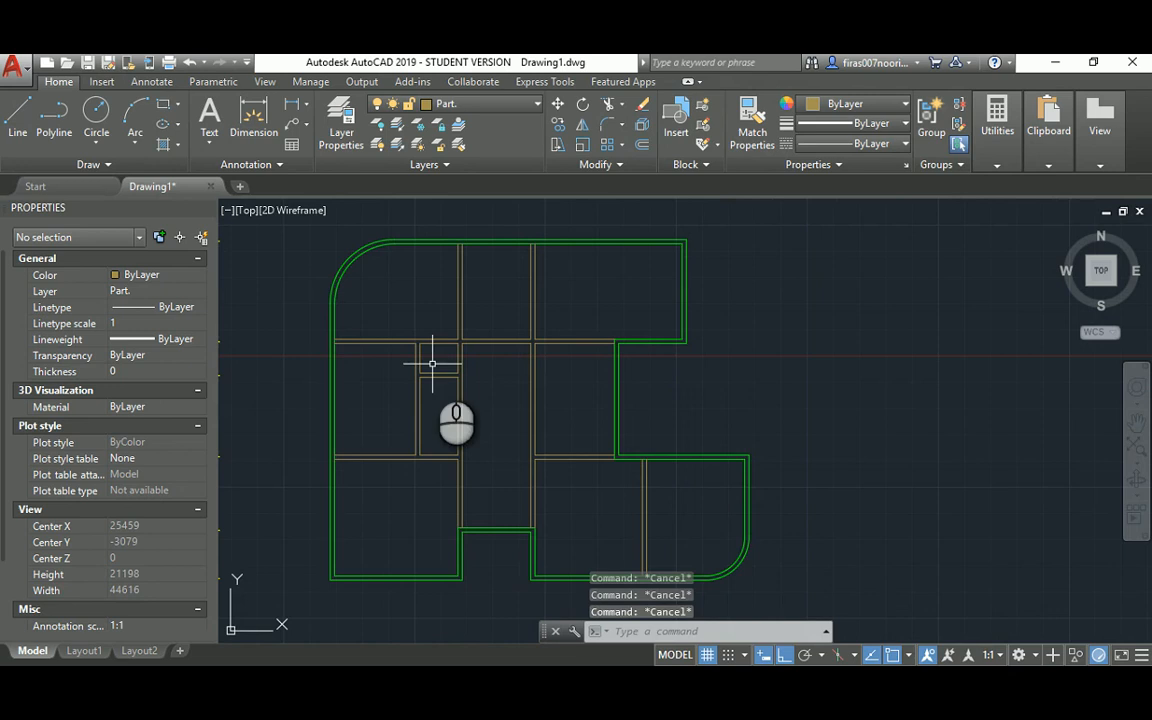
Step: Check the reference plan image and turn off the Walls layer in the drawing
{"action": "left_click", "coordinate": [661, 684]}
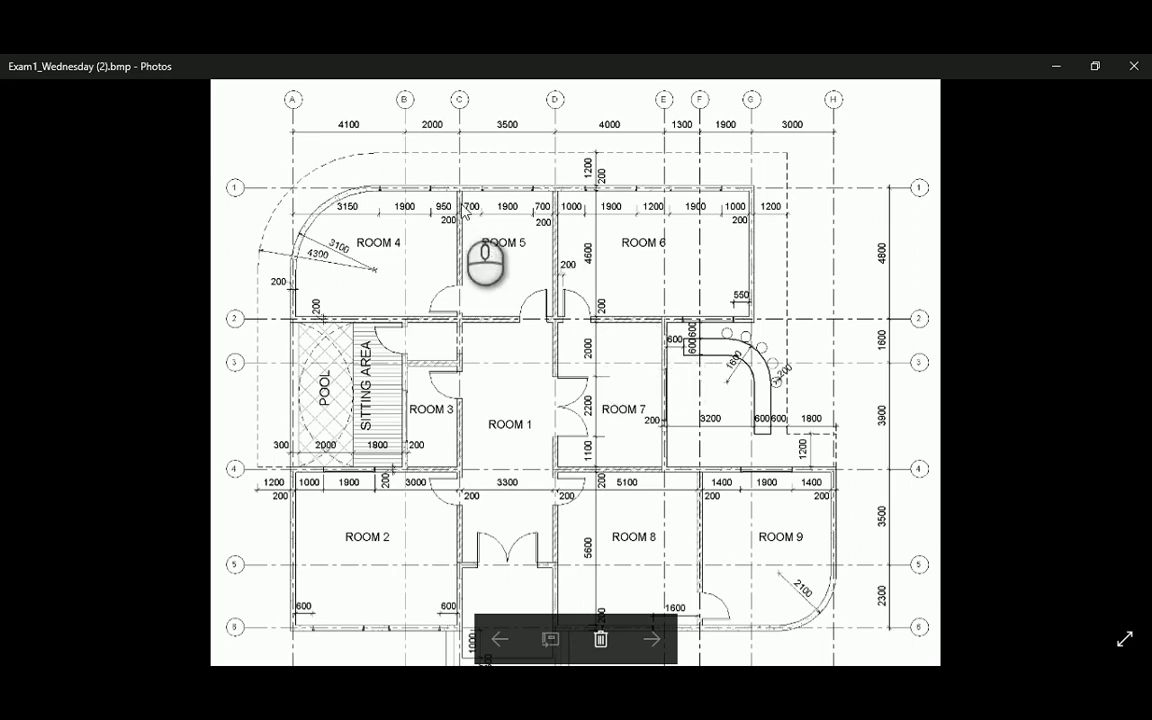
{"action": "key", "text": "alt+Tab"}
{"action": "scroll", "coordinate": [607, 334], "scroll_direction": "up", "scroll_amount": 3}
{"action": "scroll", "coordinate": [607, 334], "scroll_direction": "down", "scroll_amount": 5}
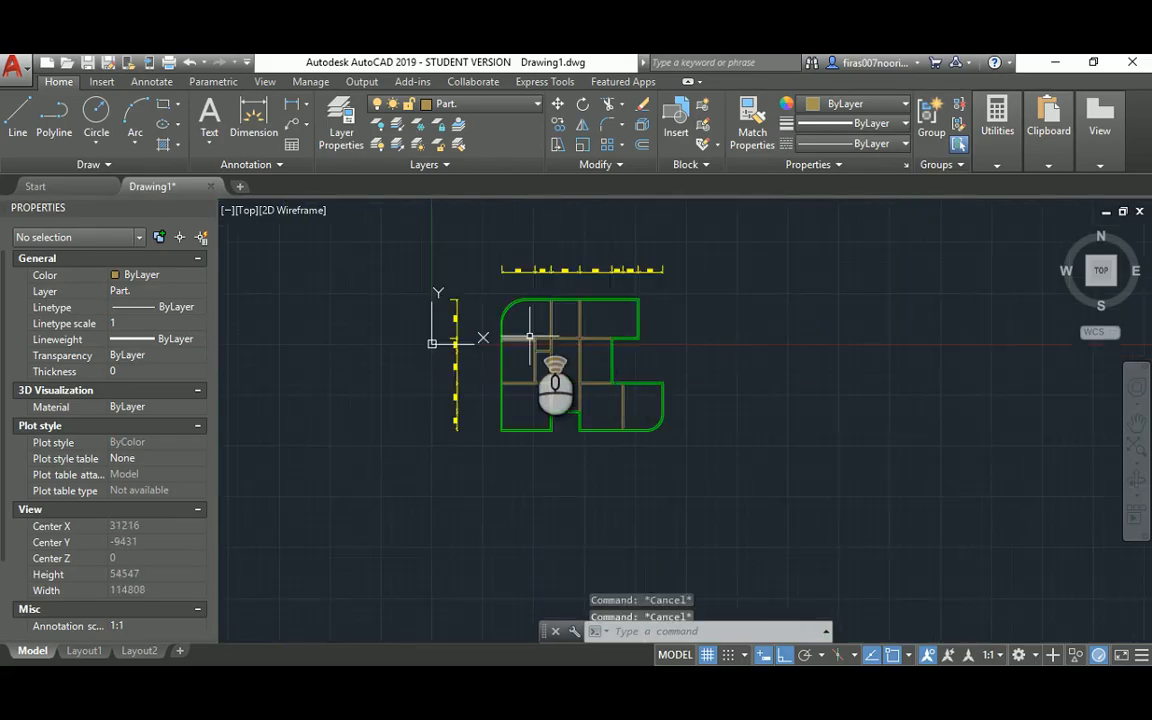
{"action": "scroll", "coordinate": [530, 338], "scroll_direction": "up", "scroll_amount": 4}
{"action": "key", "text": "Return"}
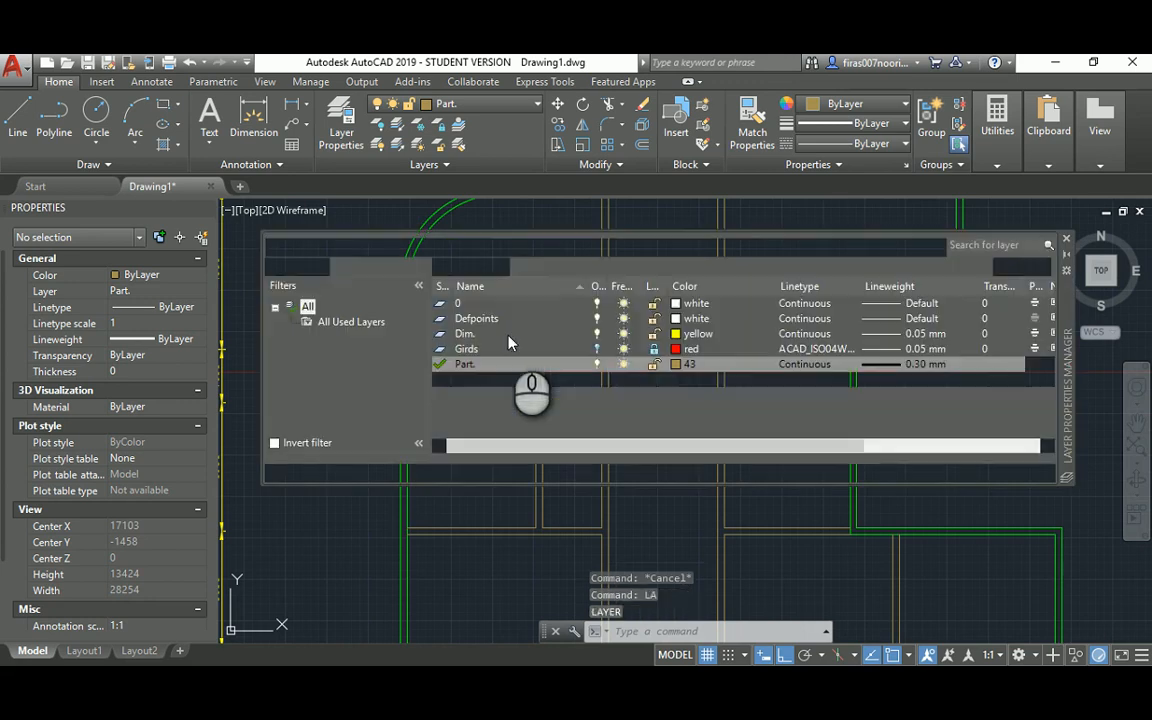
{"action": "left_click", "coordinate": [597, 380]}
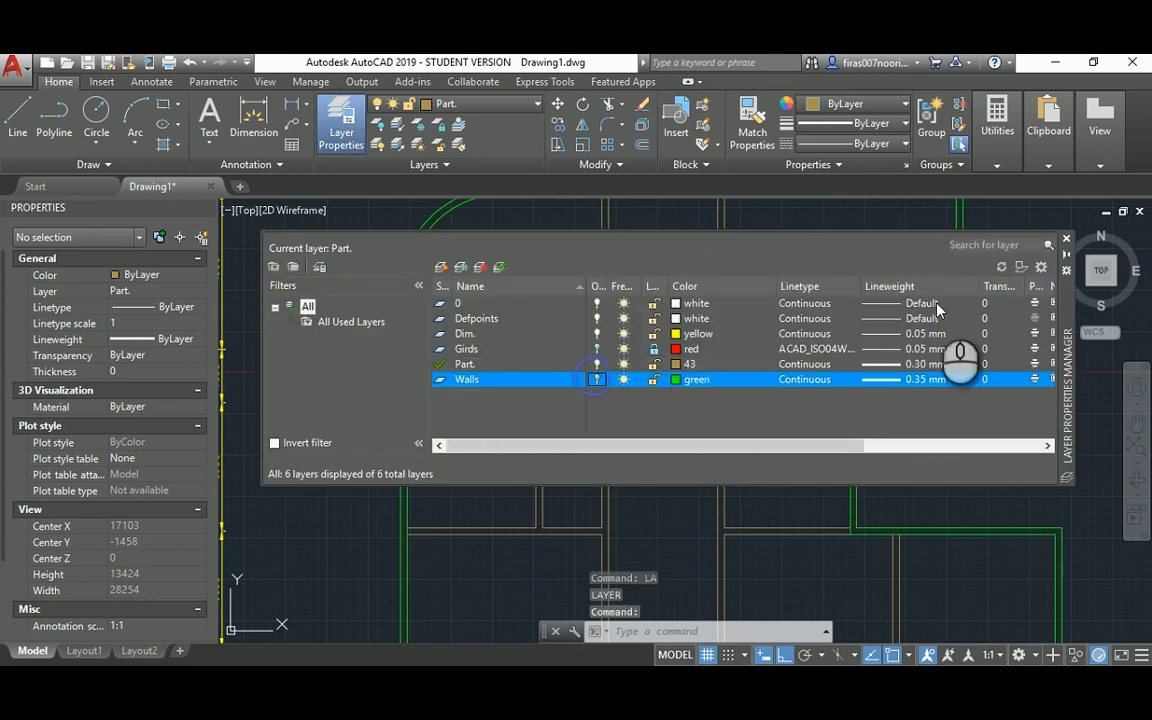
{"action": "left_click", "coordinate": [1066, 238]}
Step: Close the open axis E end of the axis 2 partition with a short line
{"action": "scroll", "coordinate": [836, 330], "scroll_direction": "up", "scroll_amount": 2}
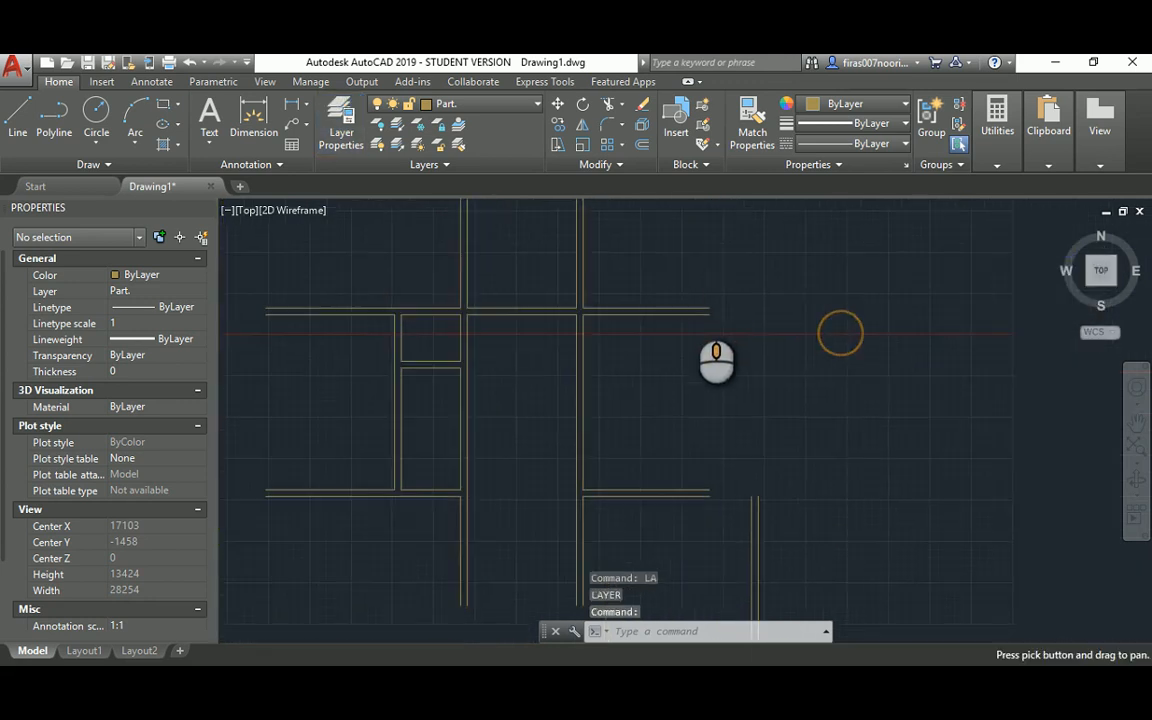
{"action": "key", "text": "Return"}
{"action": "left_click", "coordinate": [715, 303]}
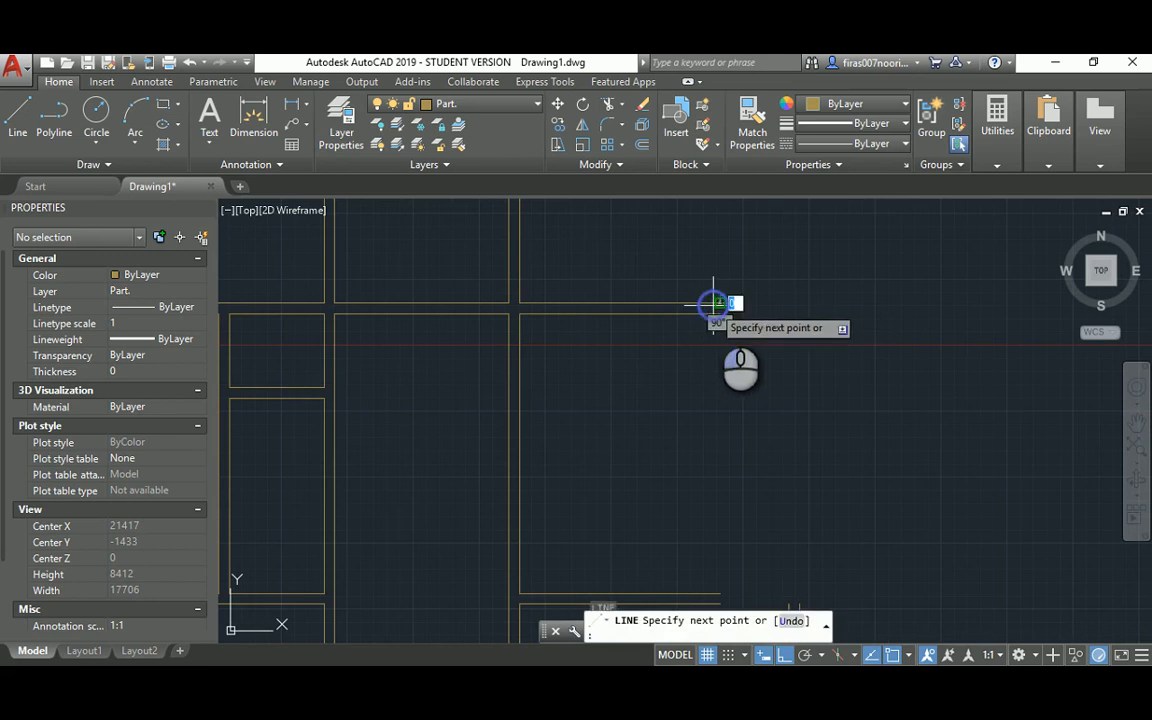
{"action": "left_click", "coordinate": [717, 313]}
{"action": "key", "text": "Escape"}
{"action": "scroll", "coordinate": [641, 335], "scroll_direction": "down", "scroll_amount": 2}
{"action": "middle_click_drag", "start_coordinate": [571, 257], "coordinate": [602, 403]}
{"action": "scroll", "coordinate": [602, 403], "scroll_direction": "up", "scroll_amount": 2}
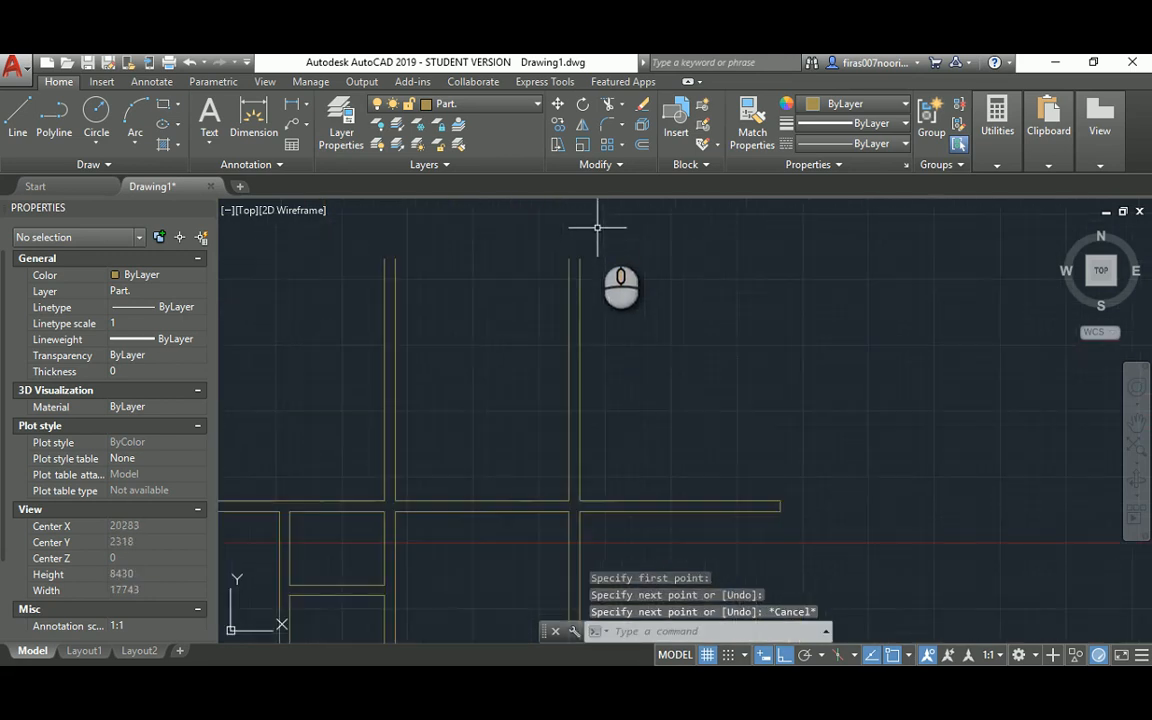
Step: Close the open axis 1 ends of the axis D and axis C partitions with short lines
{"action": "key", "text": "Return"}
{"action": "left_click", "coordinate": [580, 259]}
{"action": "left_click", "coordinate": [568, 259]}
{"action": "key", "text": "Escape"}
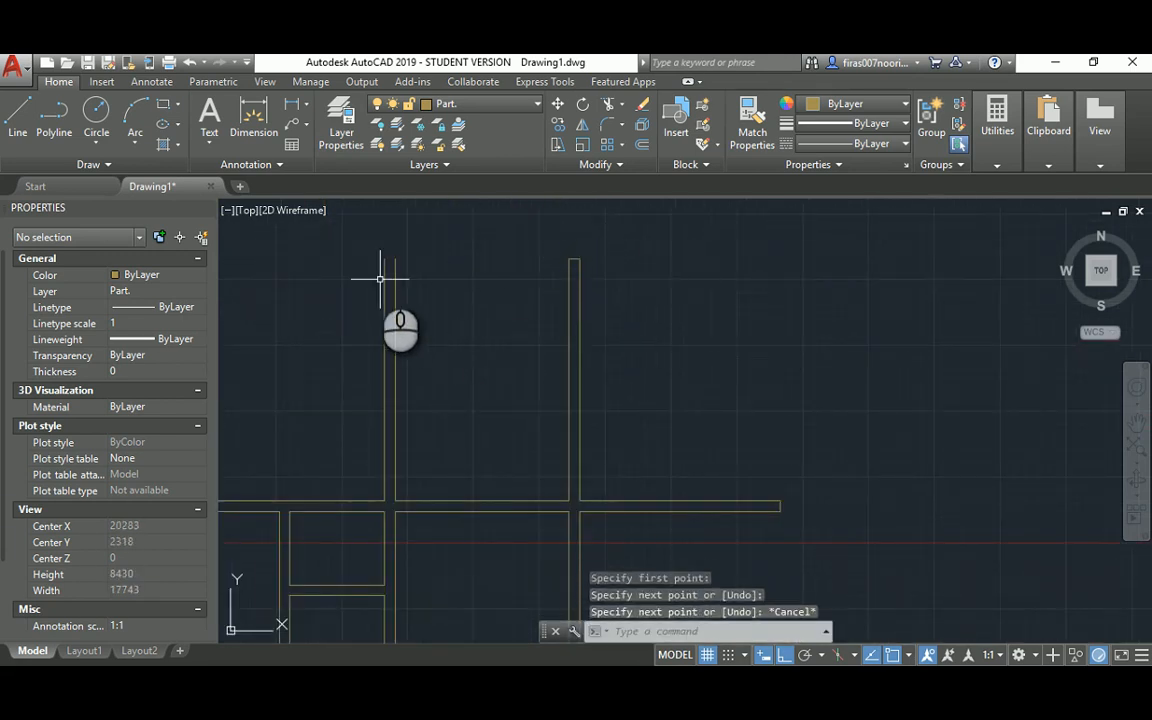
{"action": "key", "text": "Return"}
{"action": "left_click", "coordinate": [384, 259]}
{"action": "left_click", "coordinate": [393, 258]}
{"action": "key", "text": "Escape"}
Step: Close the open axis A ends of the axis 2 and axis 4 partitions with short lines
{"action": "middle_click_drag", "start_coordinate": [376, 409], "coordinate": [606, 210]}
{"action": "key", "text": "Return"}
{"action": "left_click", "coordinate": [309, 297]}
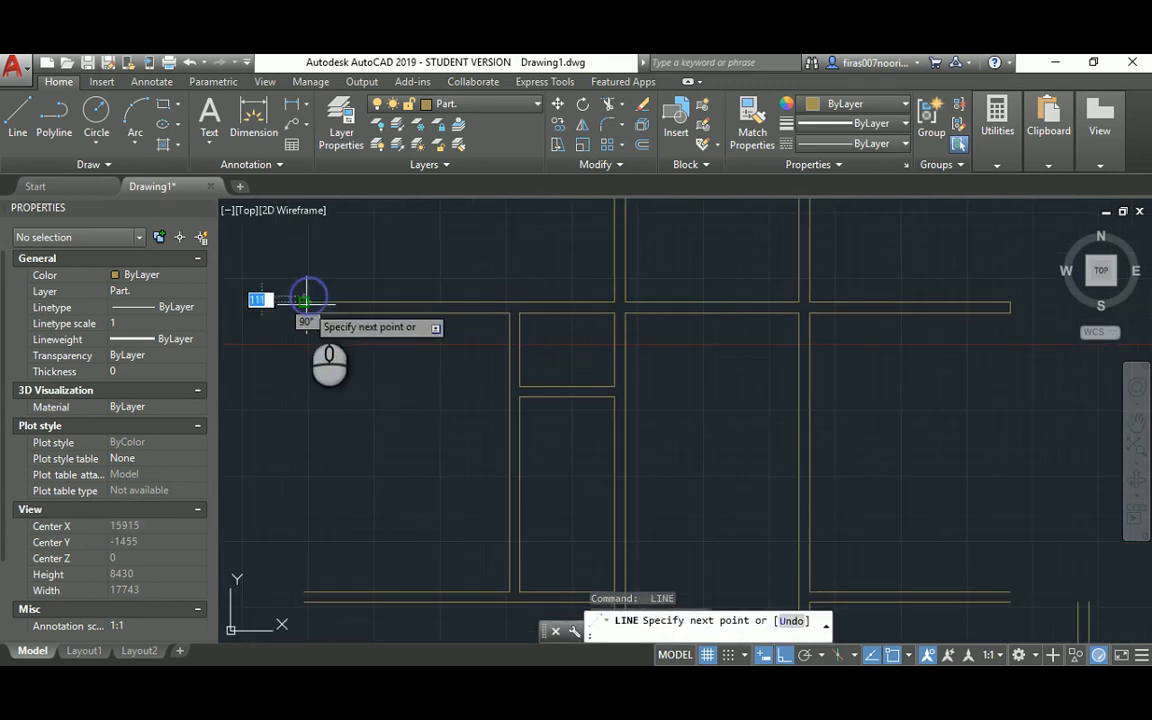
{"action": "key", "text": "Escape"}
{"action": "middle_click_drag", "start_coordinate": [397, 427], "coordinate": [447, 222]}
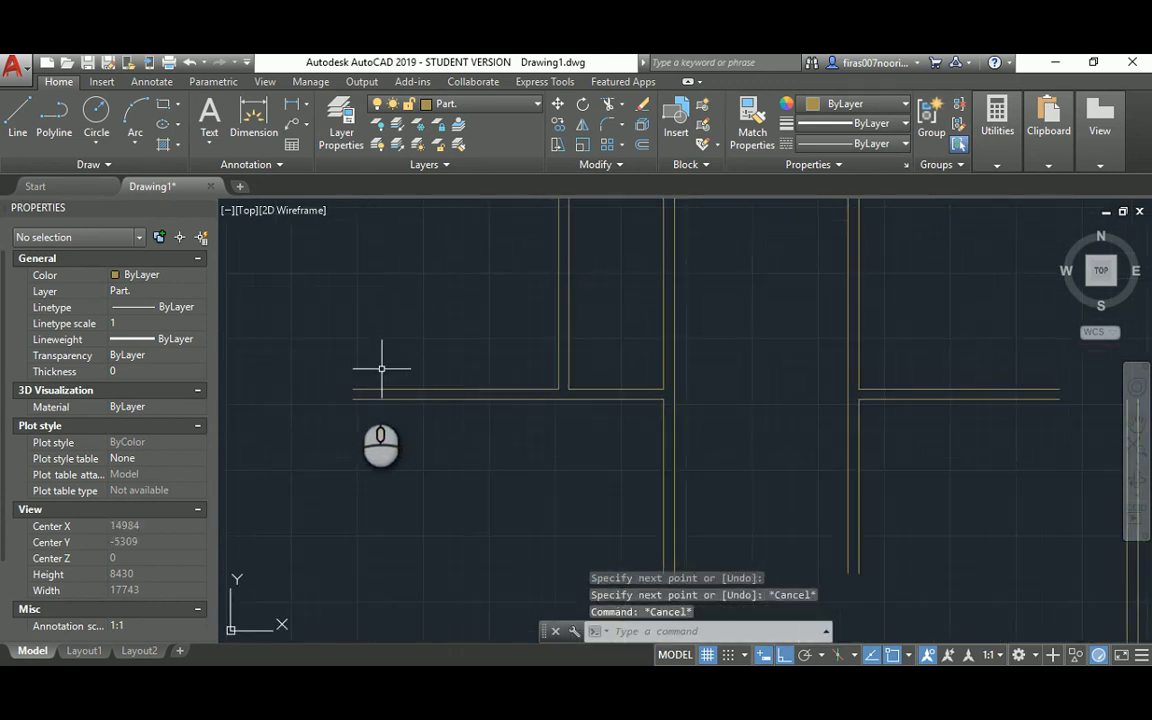
{"action": "key", "text": "Return"}
{"action": "left_click", "coordinate": [355, 388]}
{"action": "key", "text": "Escape"}
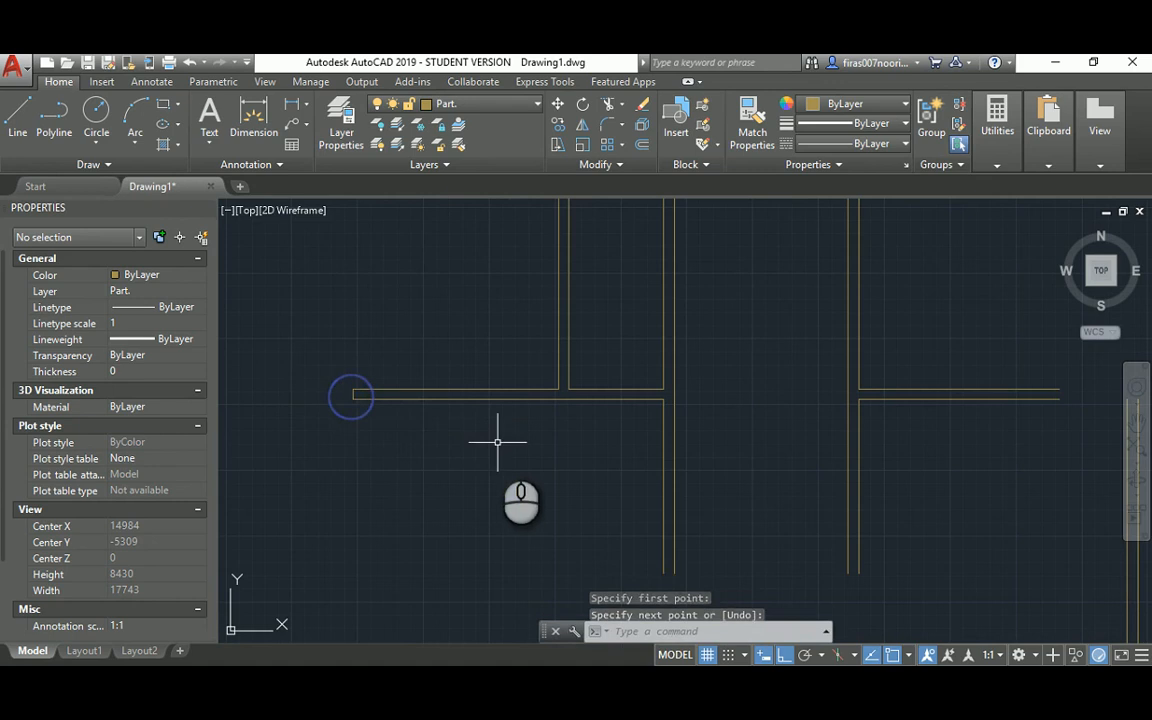
Step: Close the open axis 5 ends of the axis C and axis D partitions with short lines
{"action": "middle_click_drag", "start_coordinate": [496, 442], "coordinate": [437, 249]}
{"action": "key", "text": "Return"}
{"action": "left_click", "coordinate": [600, 385]}
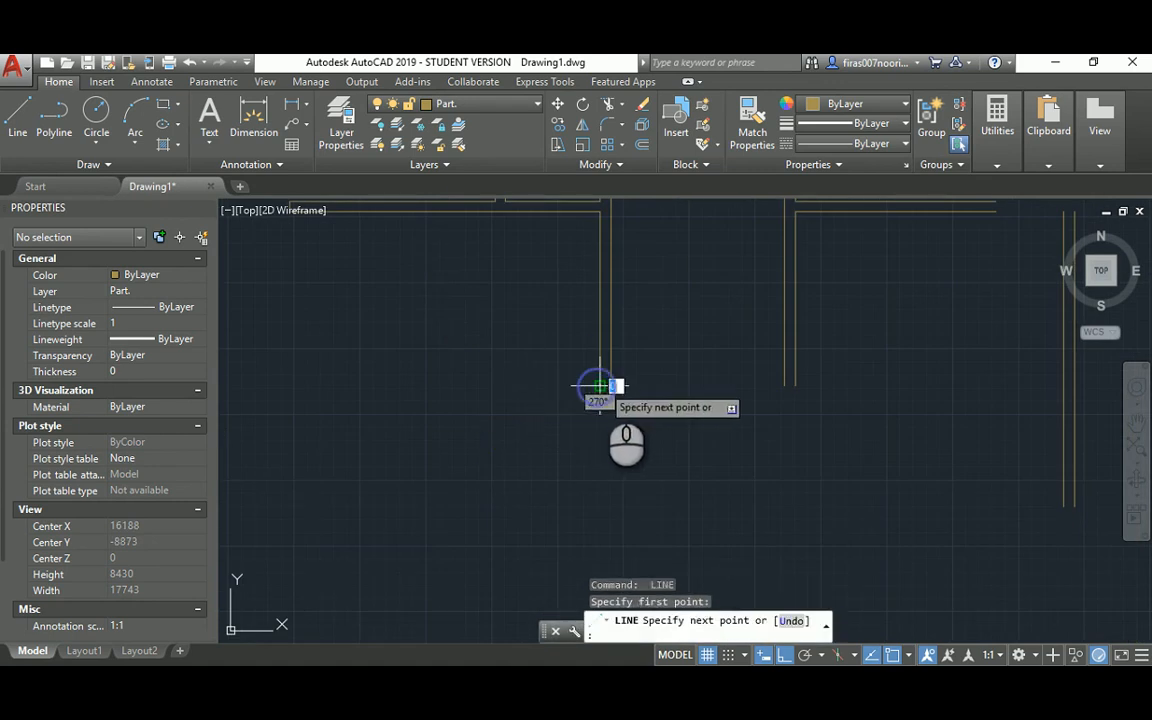
{"action": "left_click", "coordinate": [606, 385]}
{"action": "key", "text": "Escape"}
{"action": "key", "text": "Return"}
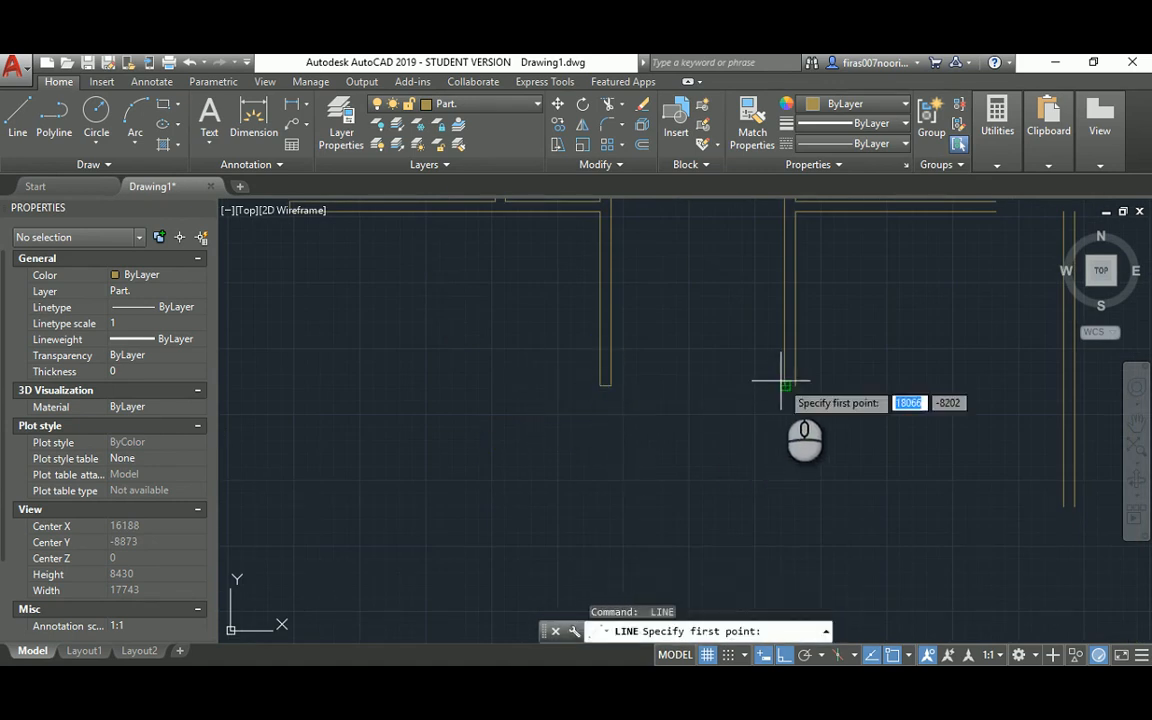
{"action": "left_click", "coordinate": [795, 385]}
{"action": "left_click", "coordinate": [795, 385]}
{"action": "key", "text": "Escape"}
Step: Close the open axis 6 end of the axis F partition with a short line
{"action": "middle_click_drag", "start_coordinate": [882, 363], "coordinate": [541, 260]}
{"action": "scroll", "coordinate": [684, 417], "scroll_direction": "up", "scroll_amount": 5}
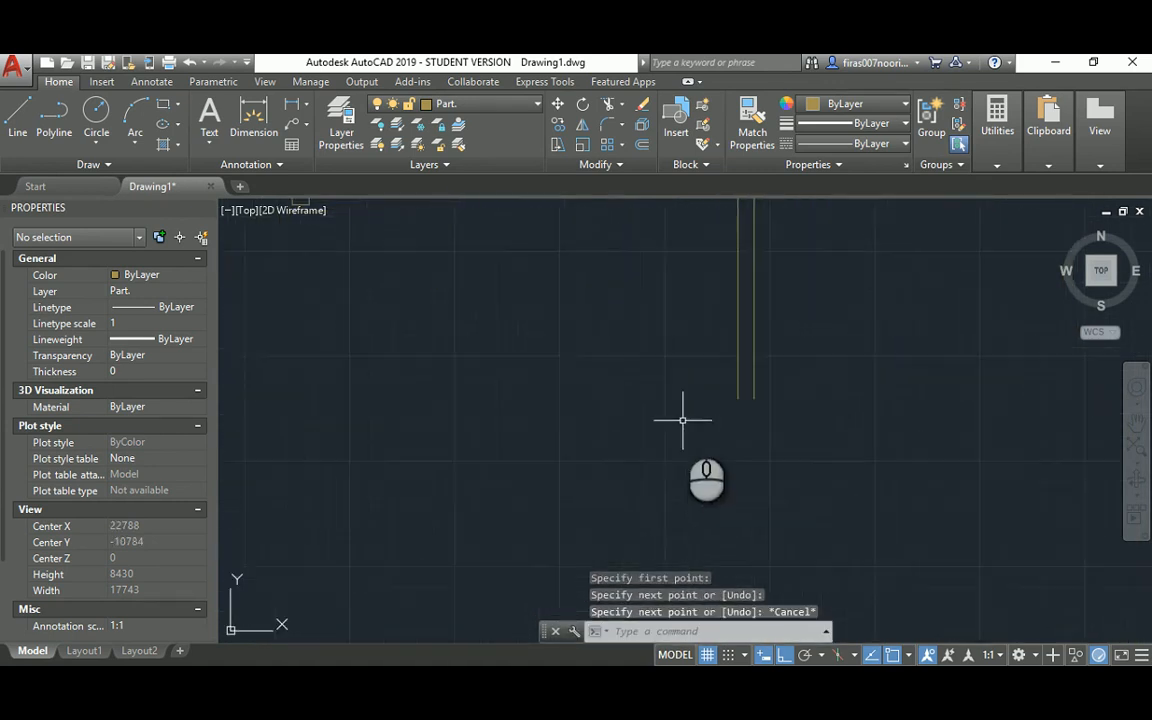
{"action": "key", "text": "Return"}
{"action": "left_click", "coordinate": [768, 385]}
{"action": "left_click", "coordinate": [795, 385]}
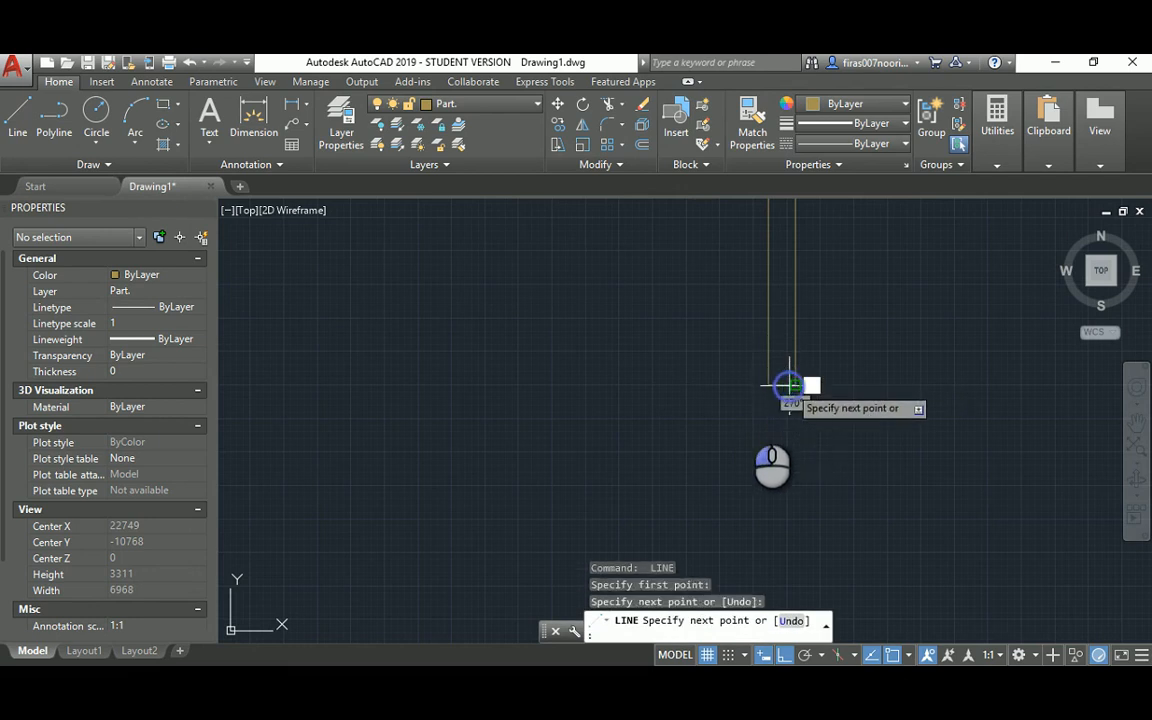
{"action": "key", "text": "Escape"}
Step: Close the axis E end of the axis 4 partition and the axis 4 end of the axis F partition with short lines
{"action": "scroll", "coordinate": [681, 427], "scroll_direction": "down", "scroll_amount": 6}
{"action": "middle_click_drag", "start_coordinate": [681, 368], "coordinate": [660, 403]}
{"action": "scroll", "coordinate": [652, 246], "scroll_direction": "up", "scroll_amount": 4}
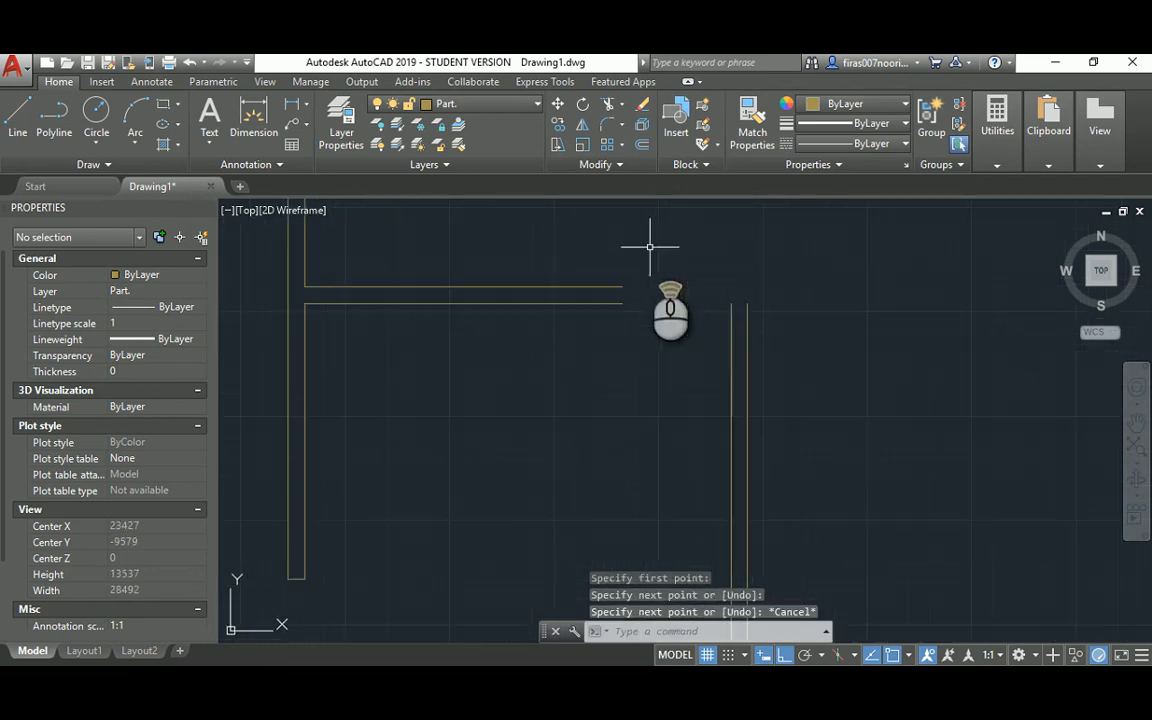
{"action": "key", "text": "Return"}
{"action": "left_click", "coordinate": [619, 288]}
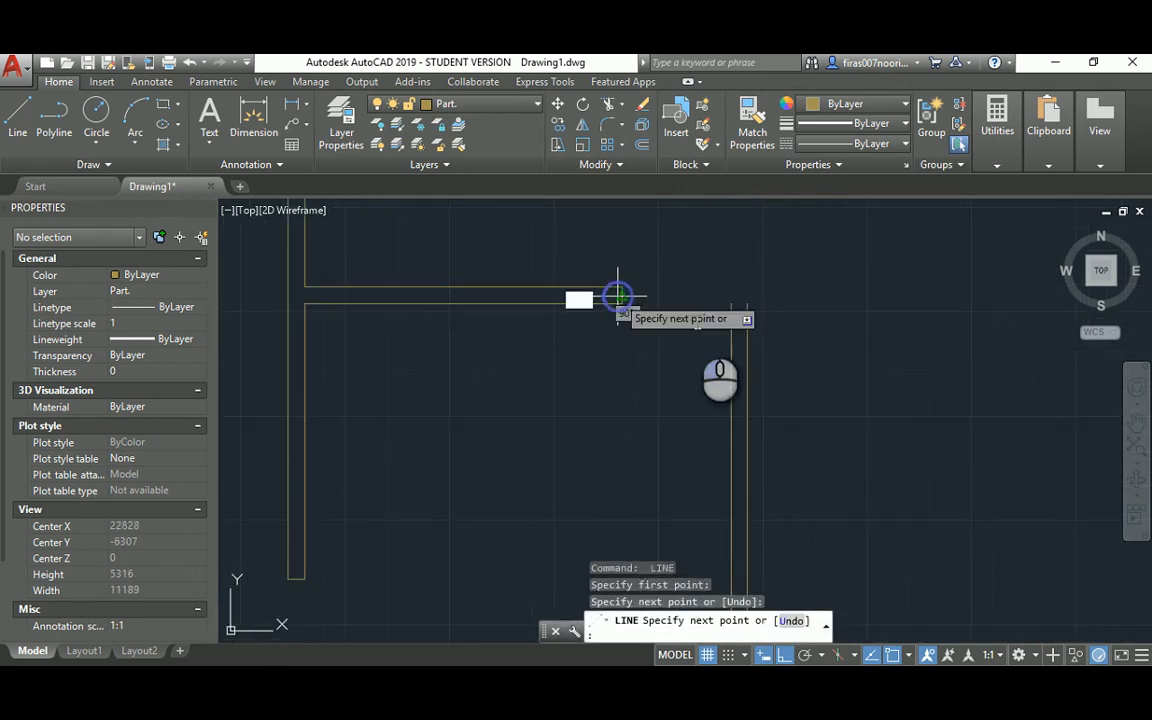
{"action": "left_click", "coordinate": [621, 302]}
{"action": "key", "text": "Escape"}
{"action": "key", "text": "Return"}
{"action": "left_click", "coordinate": [737, 304]}
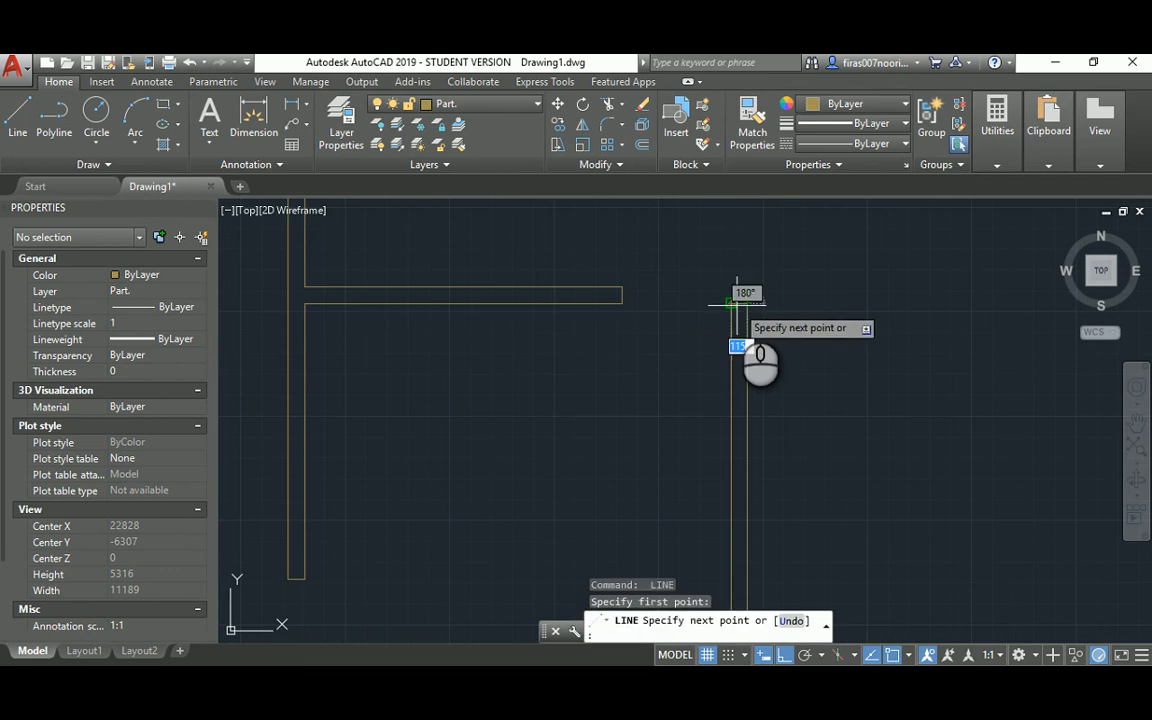
{"action": "key", "text": "Escape"}
Step: Turn the Walls layer back on
{"action": "scroll", "coordinate": [581, 283], "scroll_direction": "down", "scroll_amount": 5}
{"action": "middle_click_drag", "start_coordinate": [560, 357], "coordinate": [558, 399]}
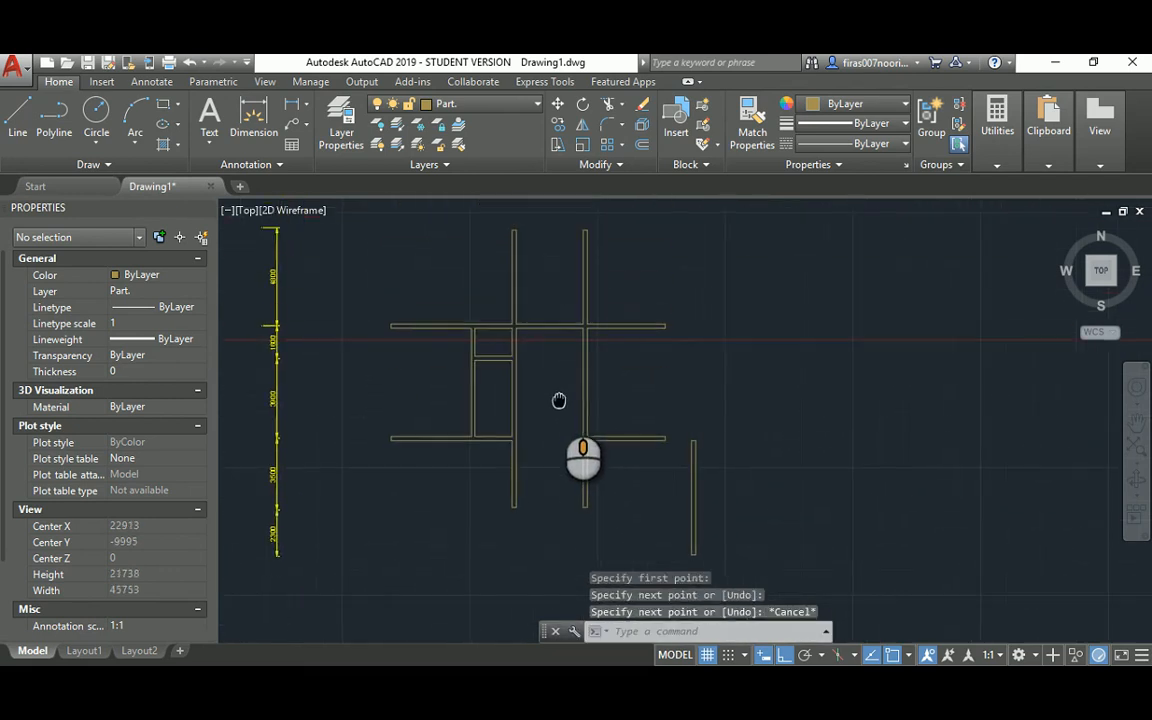
{"action": "key", "text": "Escape"}
{"action": "key", "text": "Escape"}
{"action": "key", "text": "Return"}
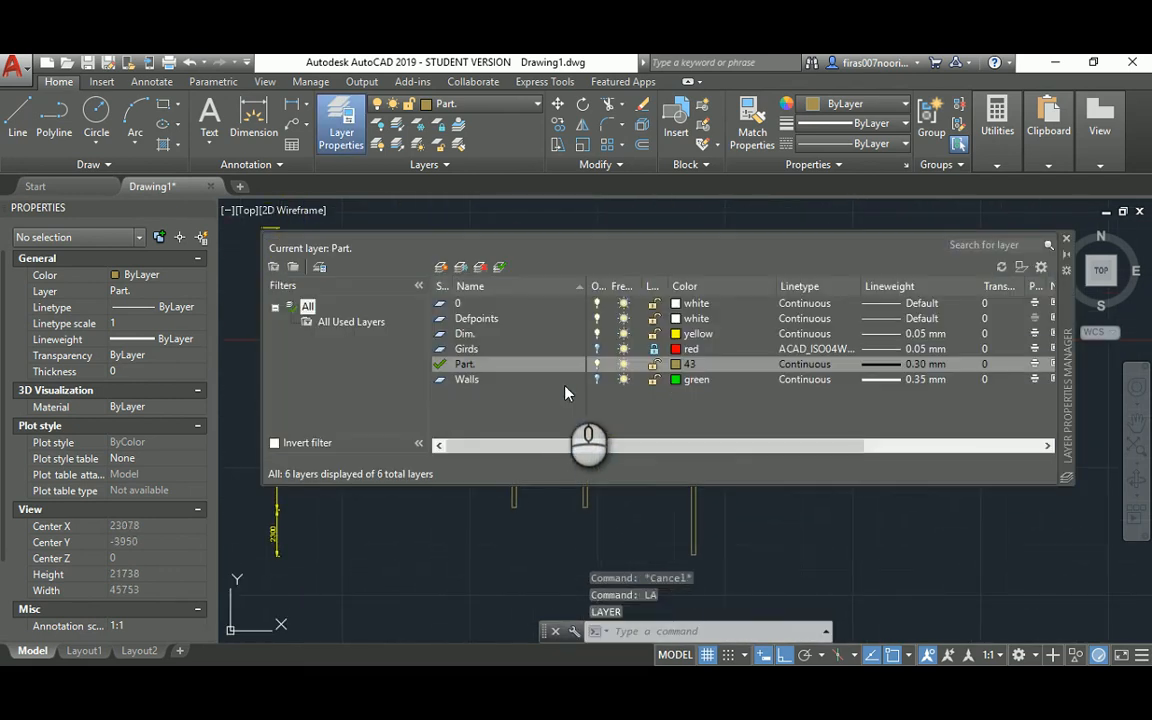
{"action": "left_click", "coordinate": [597, 380]}
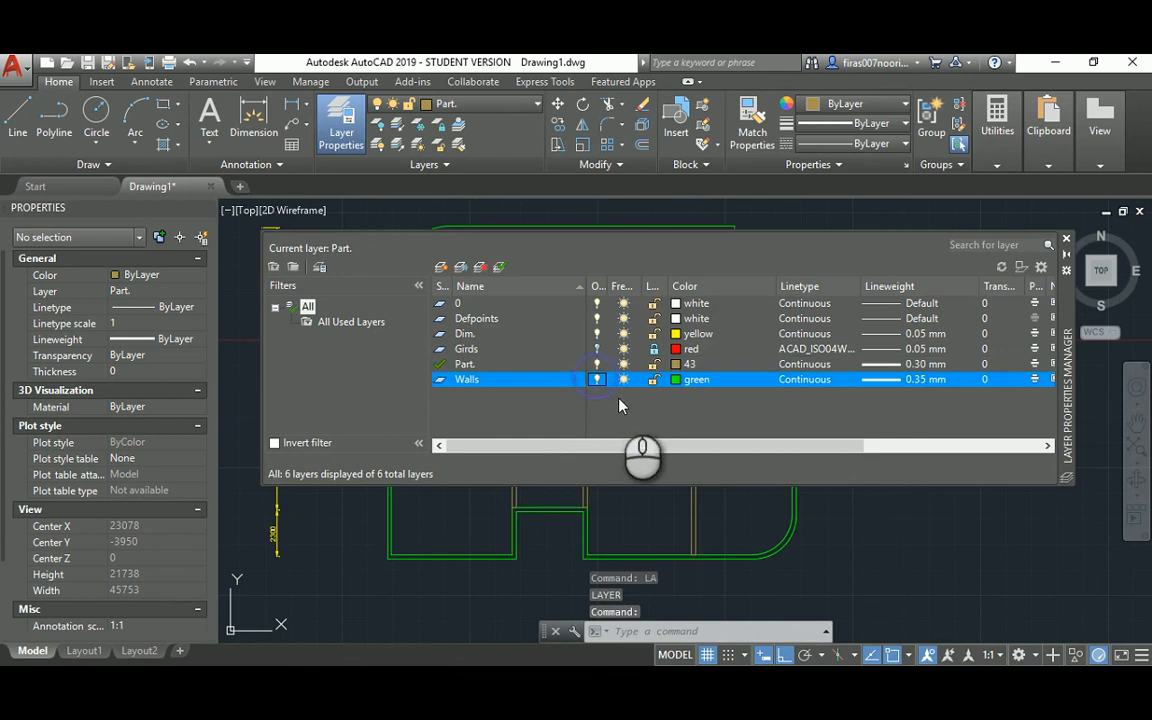
{"action": "left_click", "coordinate": [1066, 243]}
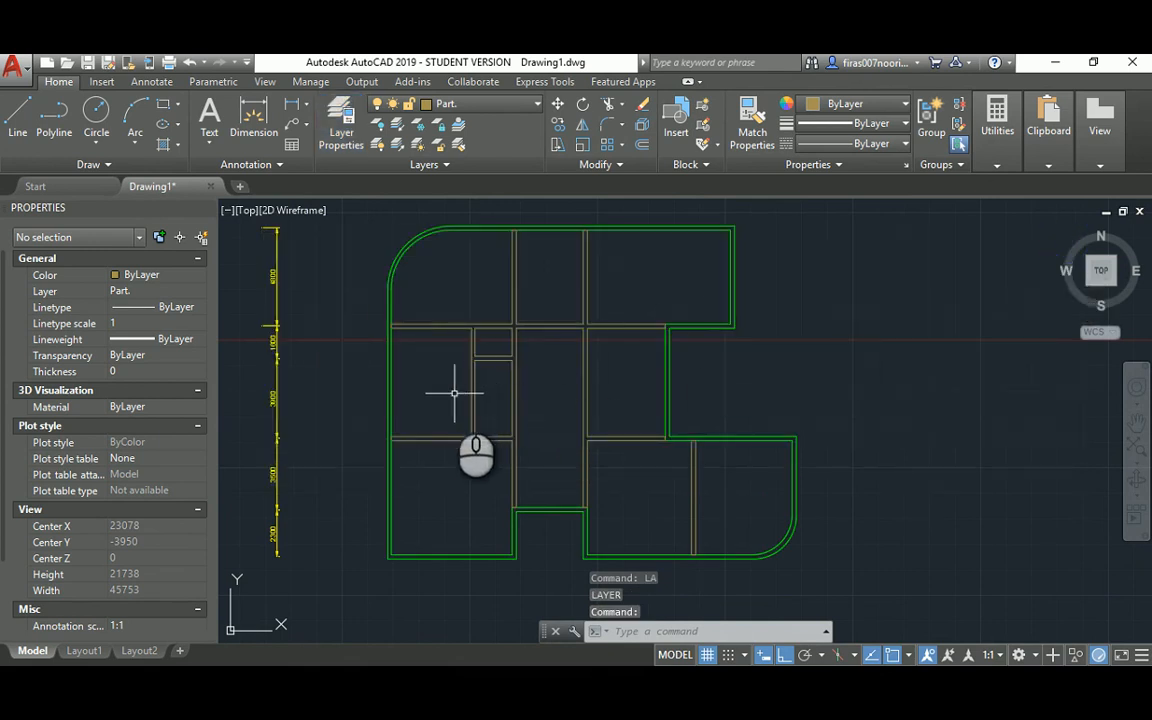
Step: Check the pool area in the reference plan and delete the lower line of the axis 2 partition between axes A and B
{"action": "scroll", "coordinate": [408, 418], "scroll_direction": "up", "scroll_amount": 5}
{"action": "key", "text": "alt+Tab"}
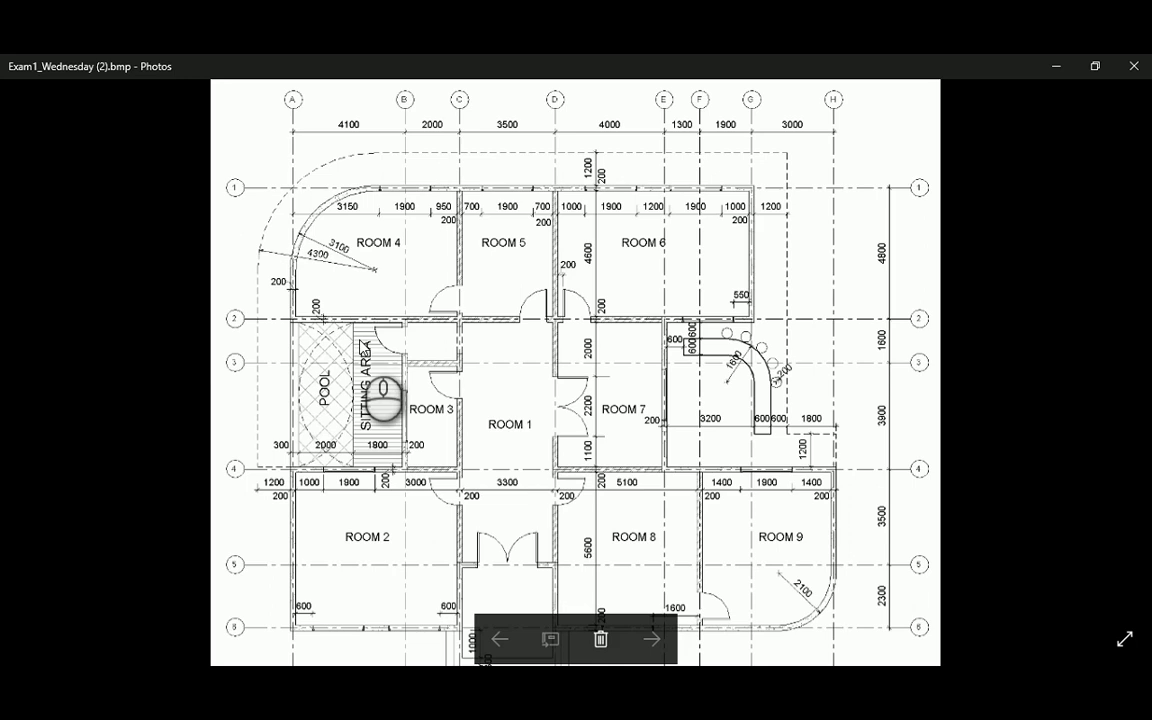
{"action": "scroll", "coordinate": [307, 343], "scroll_direction": "up", "scroll_amount": 3}
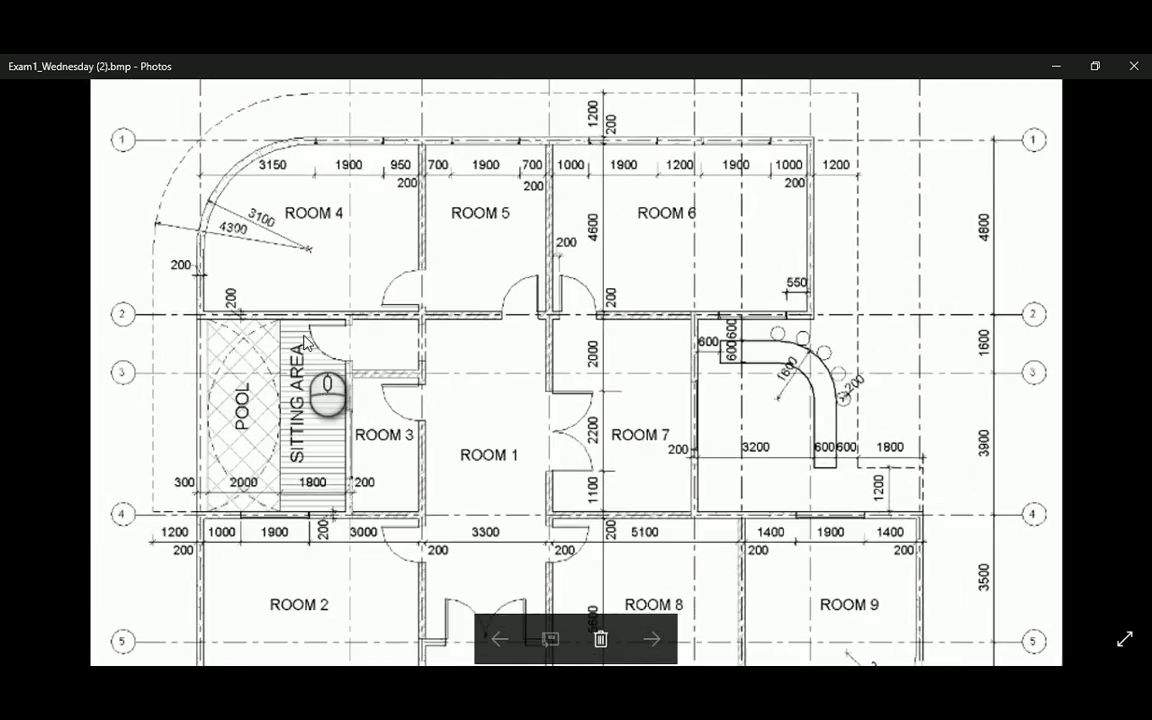
{"action": "scroll", "coordinate": [258, 320], "scroll_direction": "up", "scroll_amount": 1}
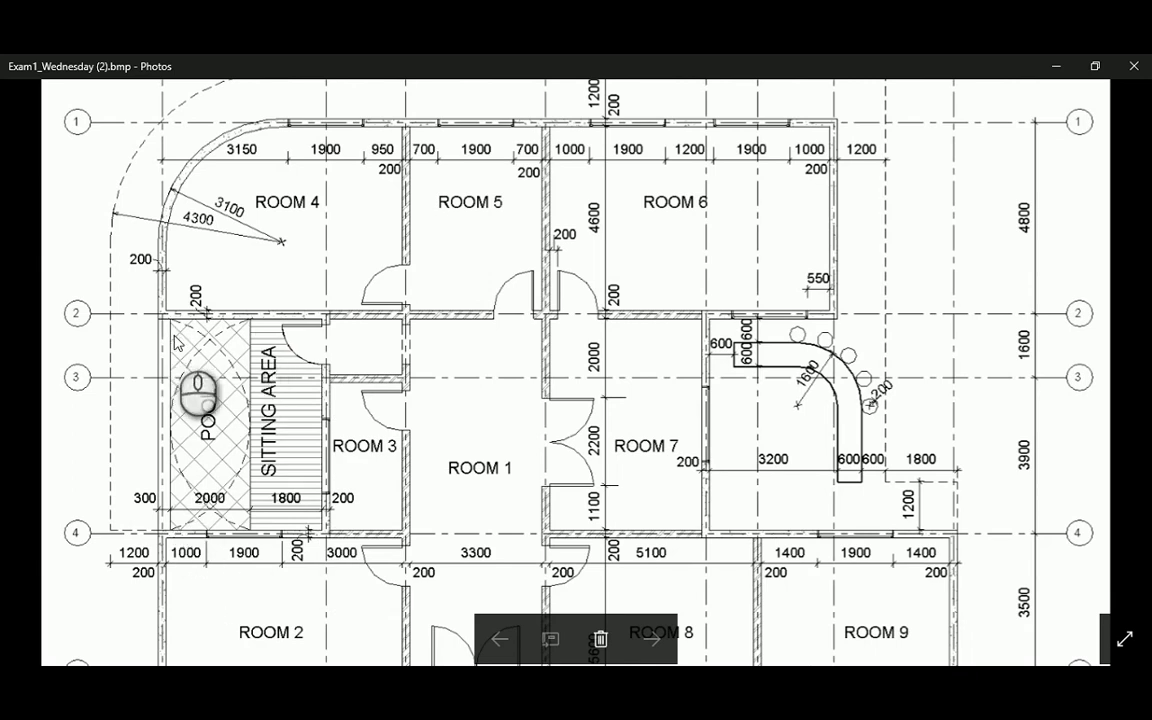
{"action": "key", "text": "alt+Tab"}
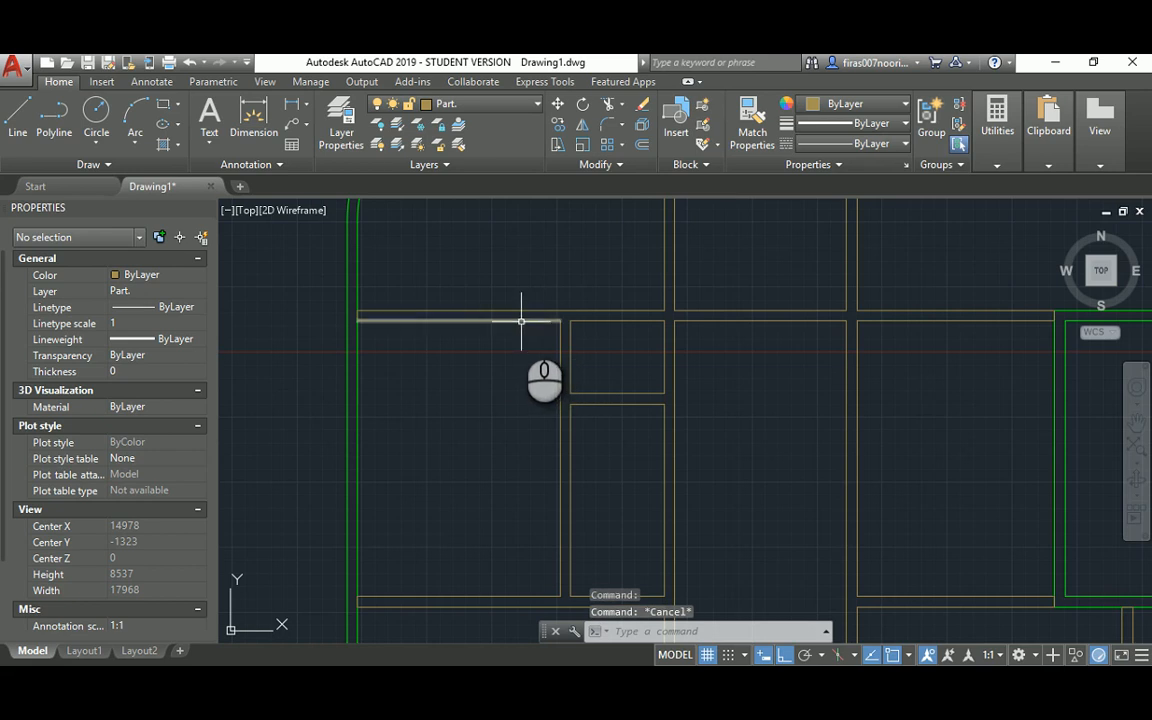
{"action": "left_click", "coordinate": [521, 321]}
{"action": "key", "text": "Delete"}
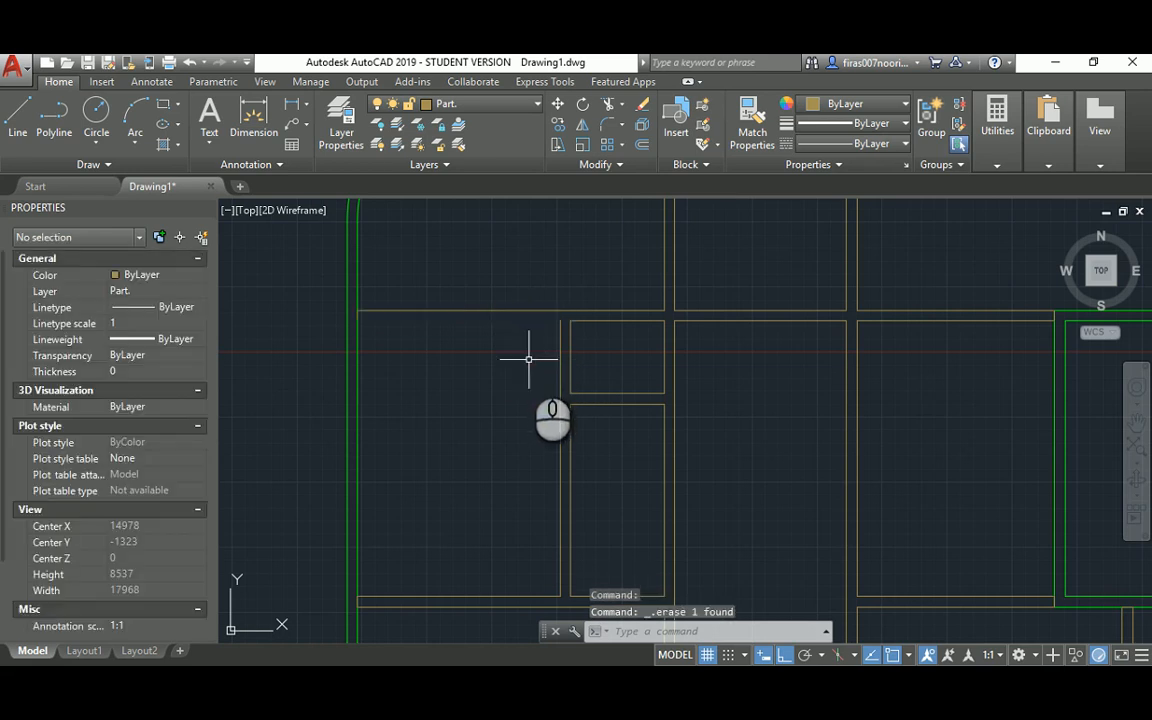
Step: Draw a 3900-long line along the pool area's upper edge, from its right-hand partition to the left outer wall's inner face
{"action": "type", "text": "l"}
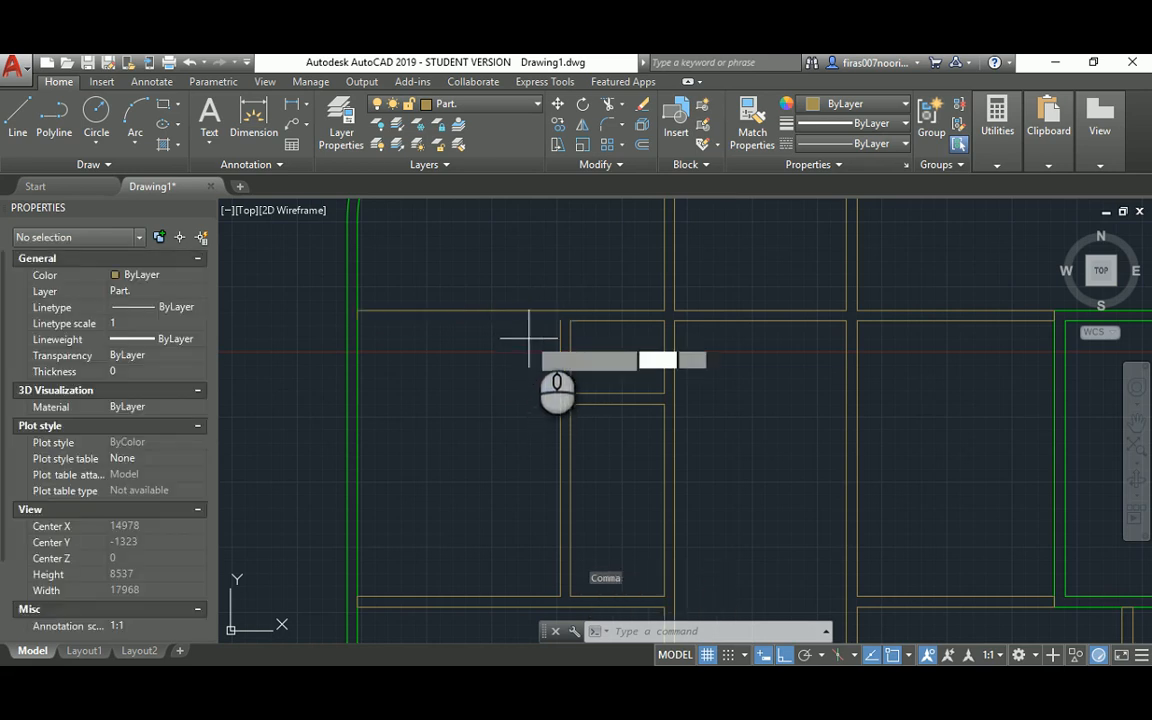
{"action": "key", "text": "Return"}
{"action": "left_click", "coordinate": [552, 322]}
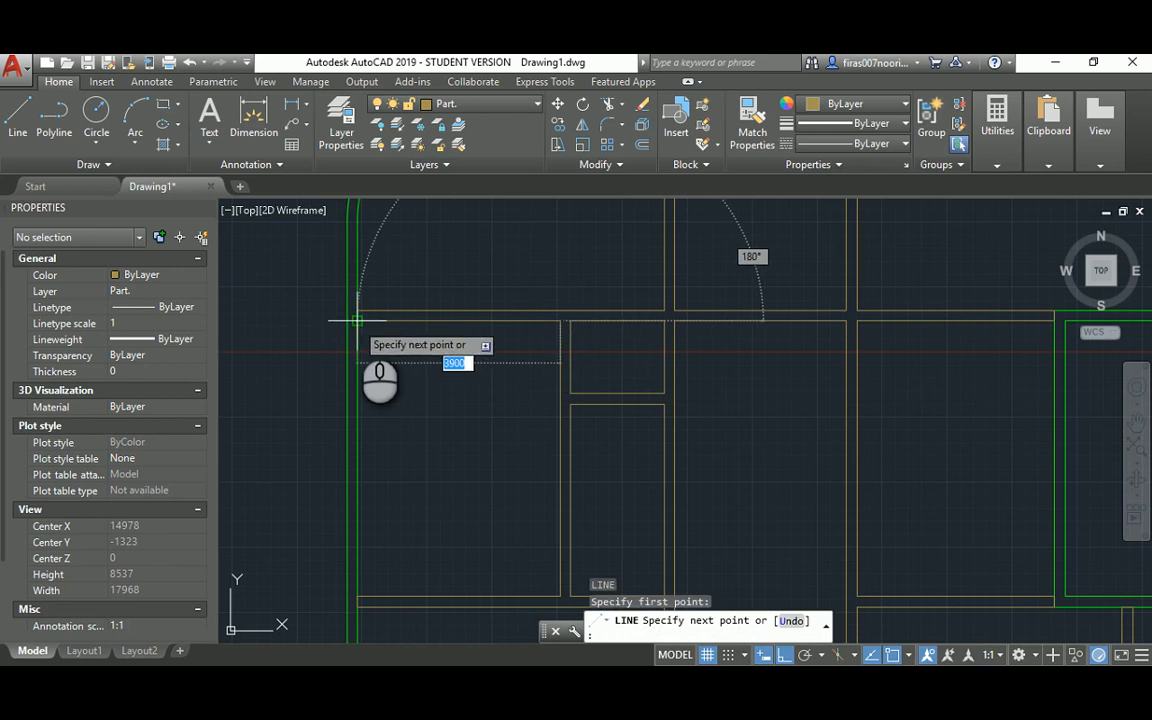
{"action": "key", "text": "Escape"}
Step: Match the properties of the left outer wall onto the new line along the pool area's upper edge
{"action": "type", "text": "ma"}
{"action": "key", "text": "Return"}
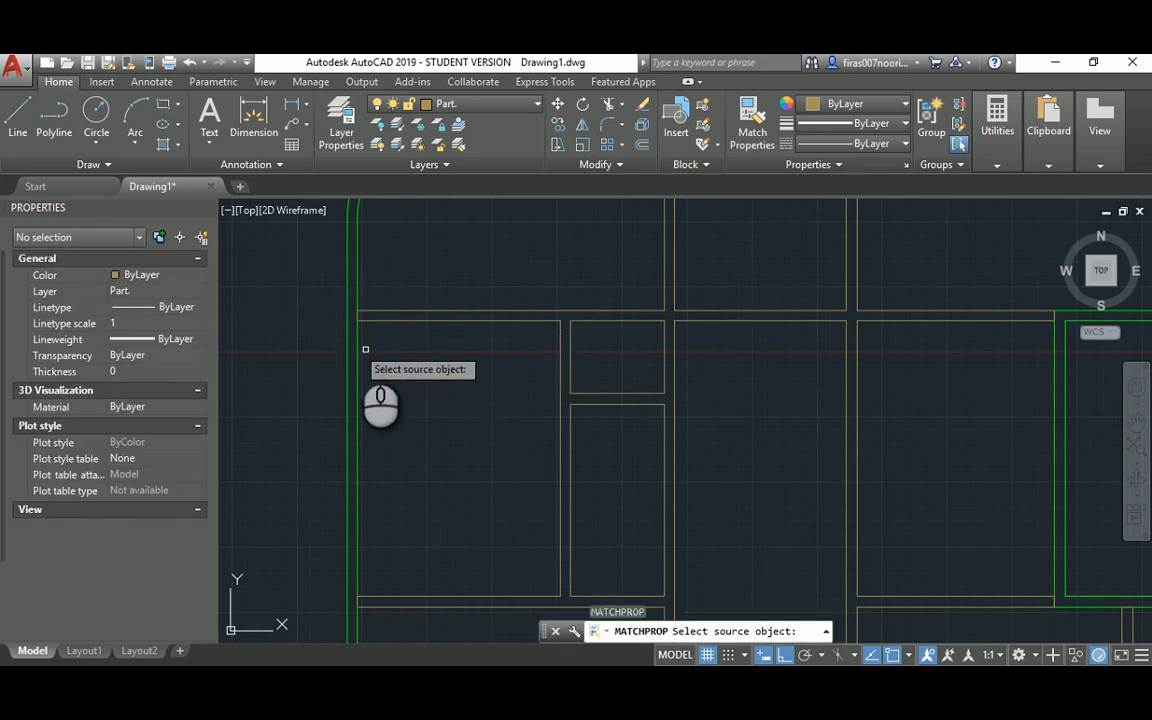
{"action": "left_click", "coordinate": [356, 345]}
{"action": "left_click", "coordinate": [378, 321]}
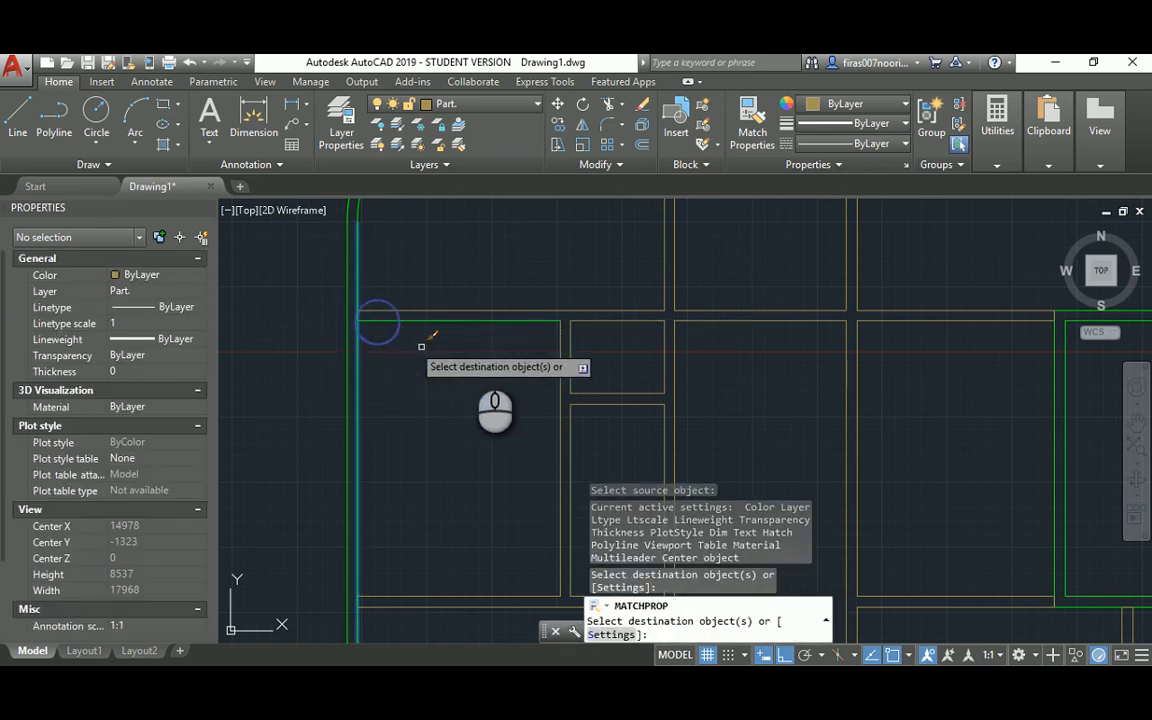
{"action": "key", "text": "Escape"}
{"action": "key", "text": "Escape"}
{"action": "key", "text": "Escape"}
{"action": "type", "text": "e"}
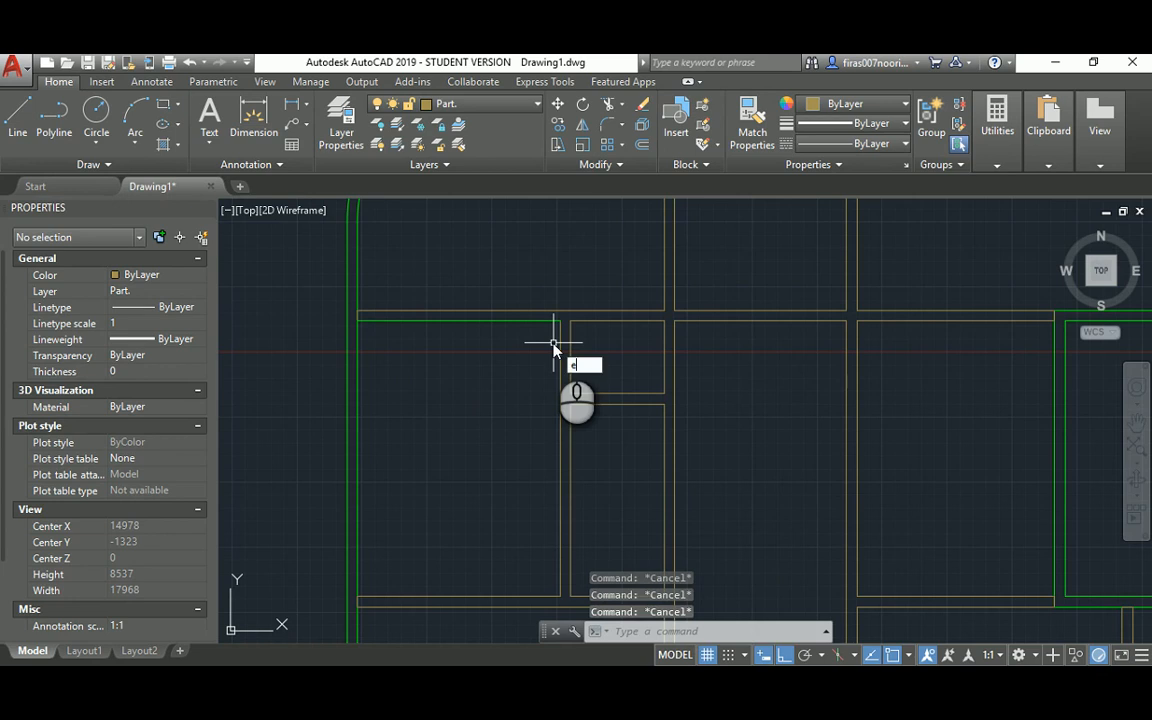
{"action": "key", "text": "Escape"}
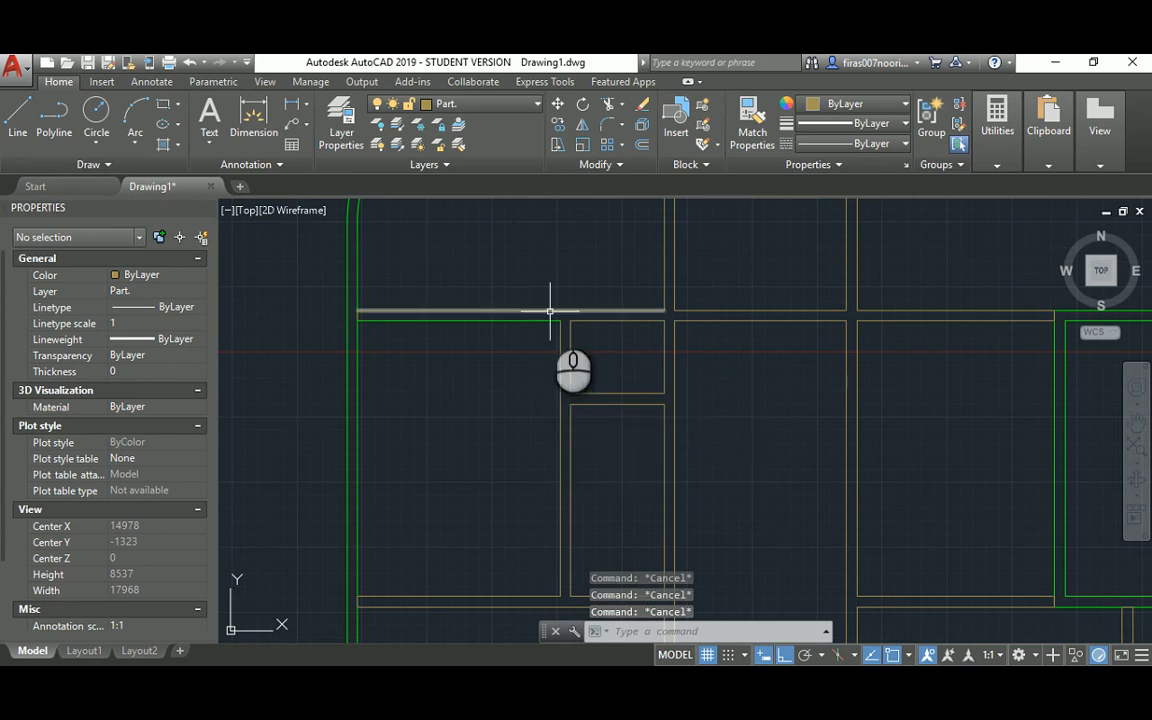
Step: Match the green wall properties onto the upper line of the axis 2 partition above the pool area
{"action": "left_click", "coordinate": [549, 311]}
{"action": "key", "text": "Escape"}
{"action": "type", "text": "ma"}
{"action": "key", "text": "Return"}
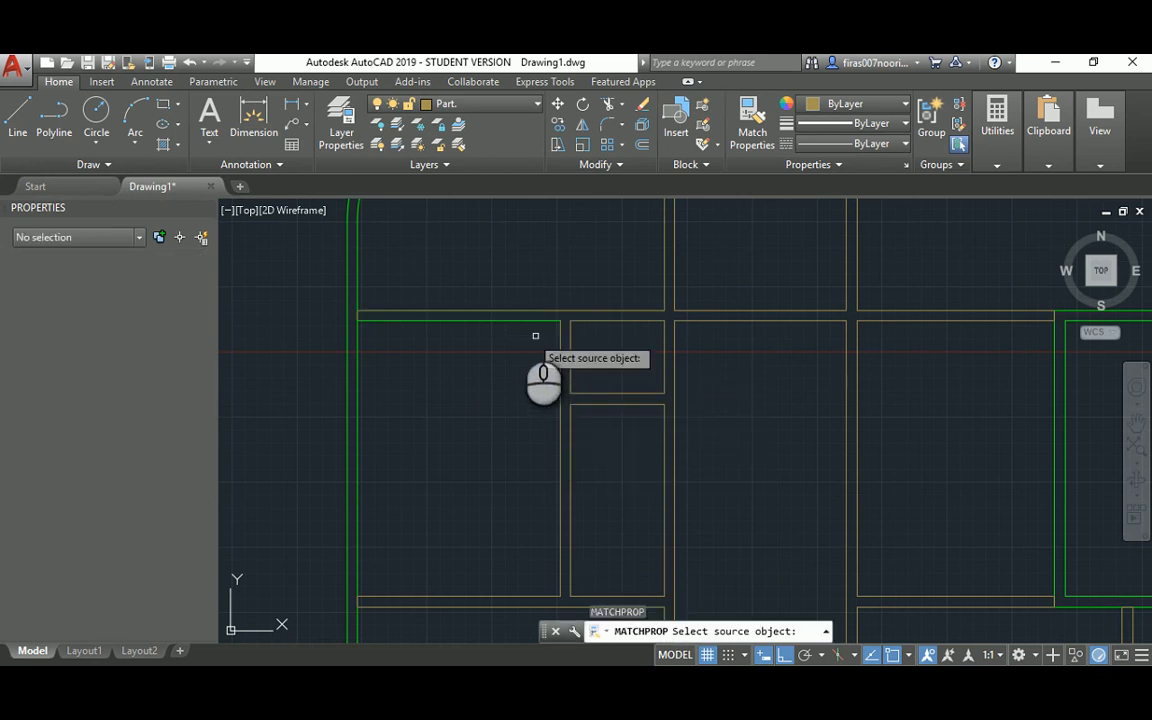
{"action": "left_click", "coordinate": [513, 312]}
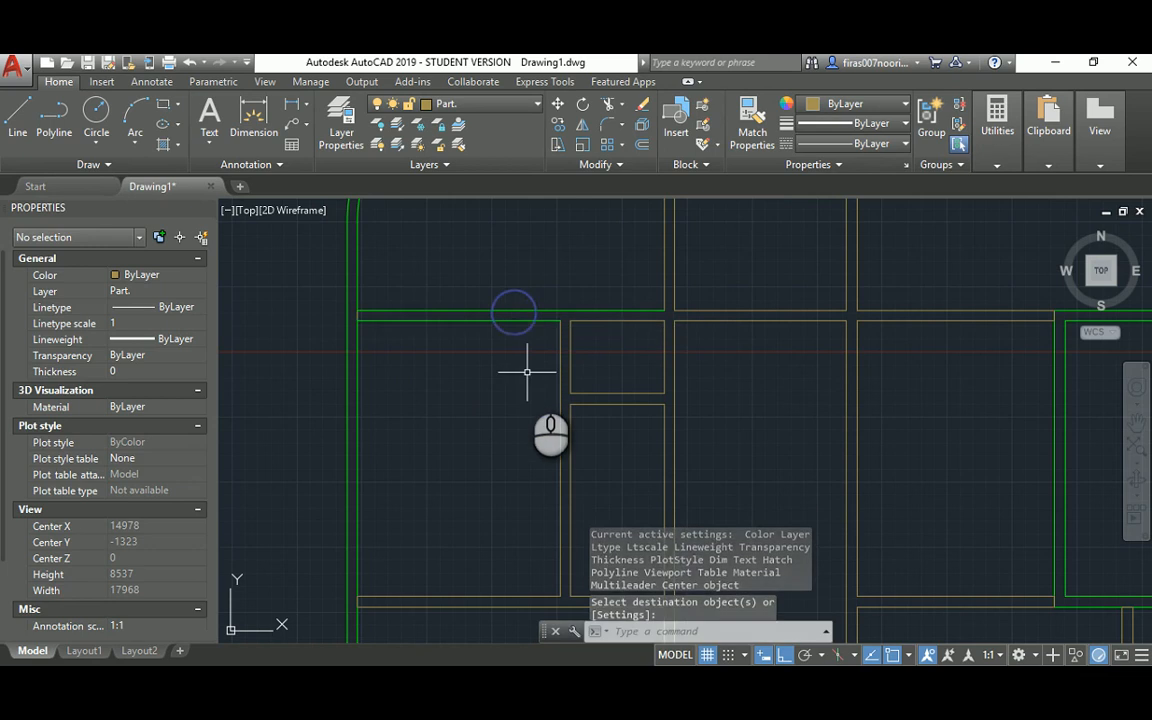
{"action": "key", "text": "Escape"}
{"action": "key", "text": "Escape"}
{"action": "key", "text": "Escape"}
Step: Match the wall properties onto the partition lines along the pool area's right side and lower edge
{"action": "type", "text": "ma"}
{"action": "key", "text": "Return"}
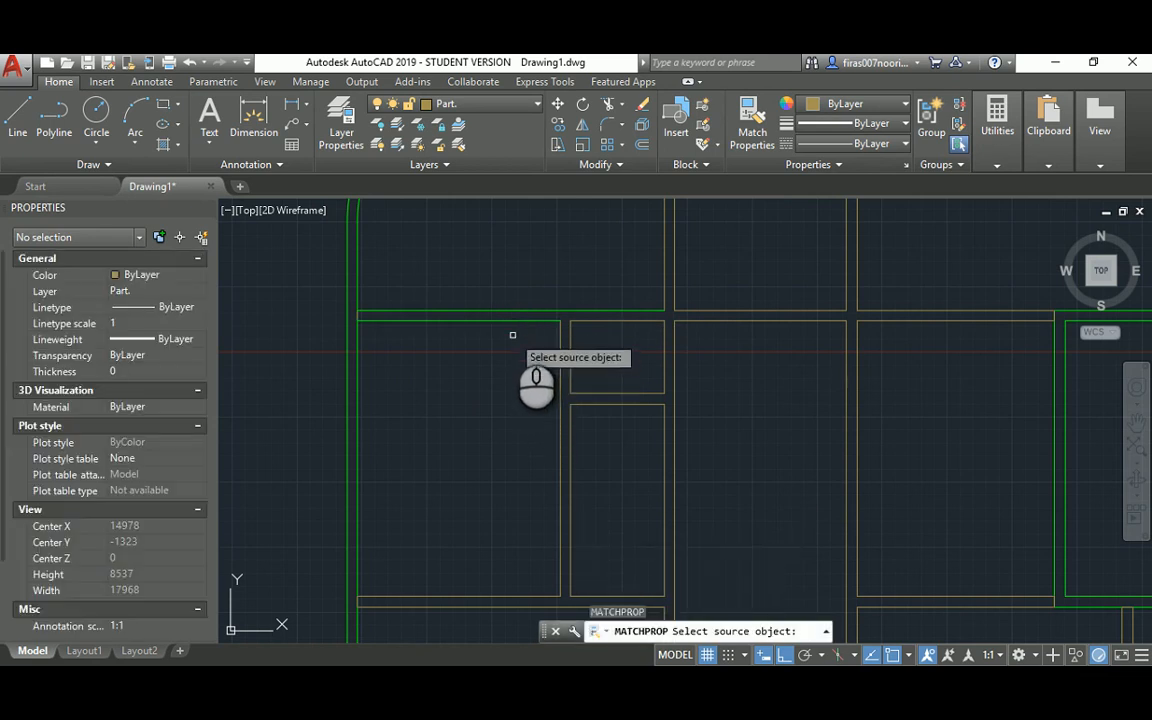
{"action": "left_click", "coordinate": [508, 321]}
{"action": "left_click", "coordinate": [604, 352]}
{"action": "left_click", "coordinate": [512, 366]}
{"action": "middle_click_drag", "start_coordinate": [543, 434], "coordinate": [423, 491]}
{"action": "left_click", "coordinate": [450, 386]}
{"action": "left_click", "coordinate": [433, 467]}
{"action": "left_click", "coordinate": [553, 337]}
{"action": "left_click", "coordinate": [452, 298]}
{"action": "key", "text": "Escape"}
{"action": "key", "text": "Escape"}
{"action": "key", "text": "Escape"}
Step: Try to fillet the outer wall lines at the pool area's upper-right corner using the existing radius
{"action": "type", "text": "f"}
{"action": "key", "text": "Return"}
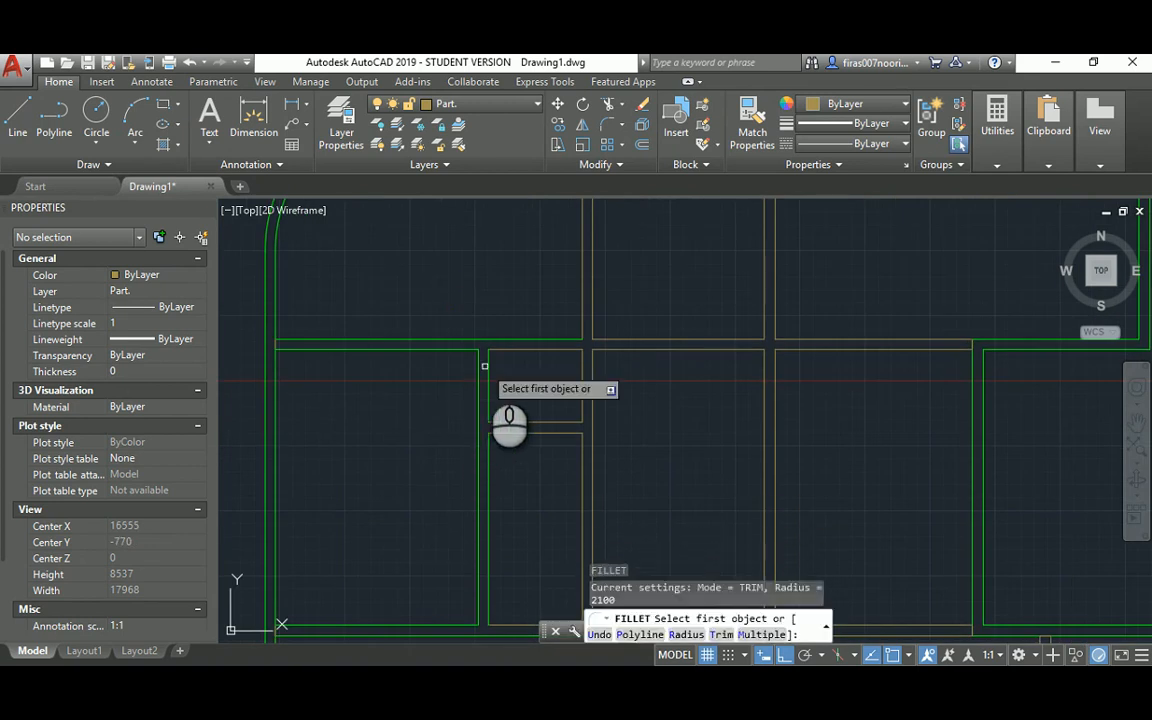
{"action": "left_click", "coordinate": [489, 366]}
{"action": "left_click", "coordinate": [475, 340]}
{"action": "left_click", "coordinate": [474, 339]}
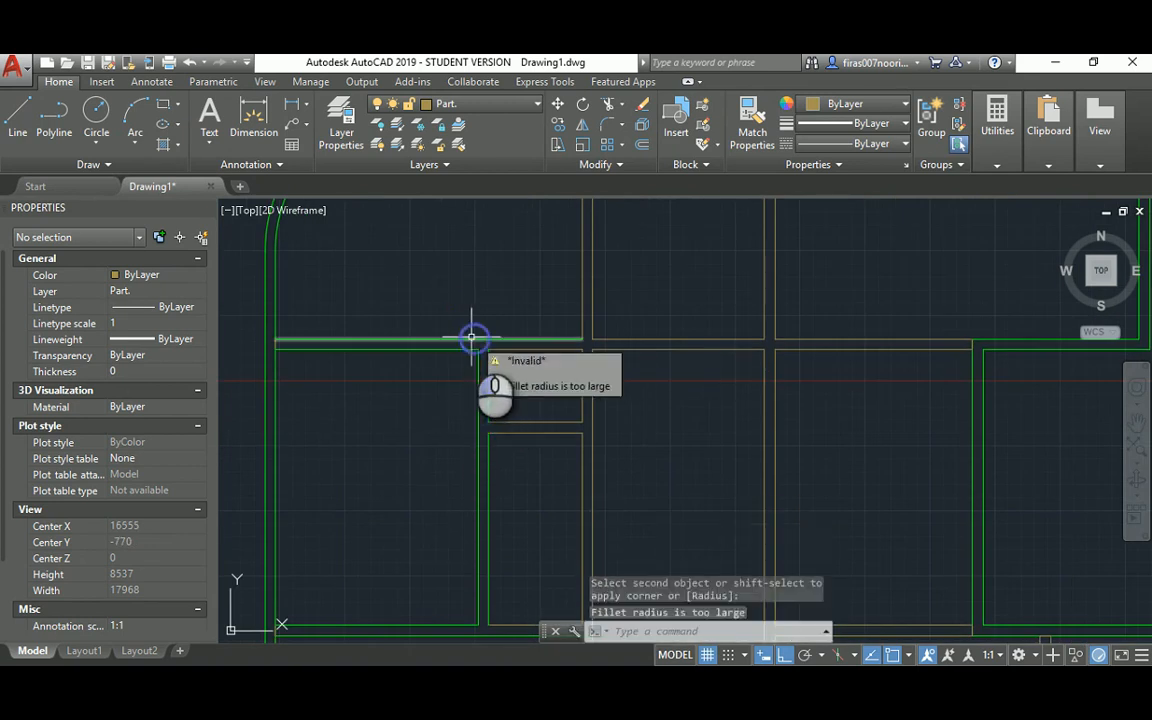
Step: Set the fillet radius to 0 and join the outer wall lines at the pool area's upper-right corner
{"action": "key", "text": "Escape"}
{"action": "key", "text": "Escape"}
{"action": "type", "text": "f"}
{"action": "key", "text": "Return"}
{"action": "type", "text": "r"}
{"action": "key", "text": "Return"}
{"action": "type", "text": "0"}
{"action": "key", "text": "Return"}
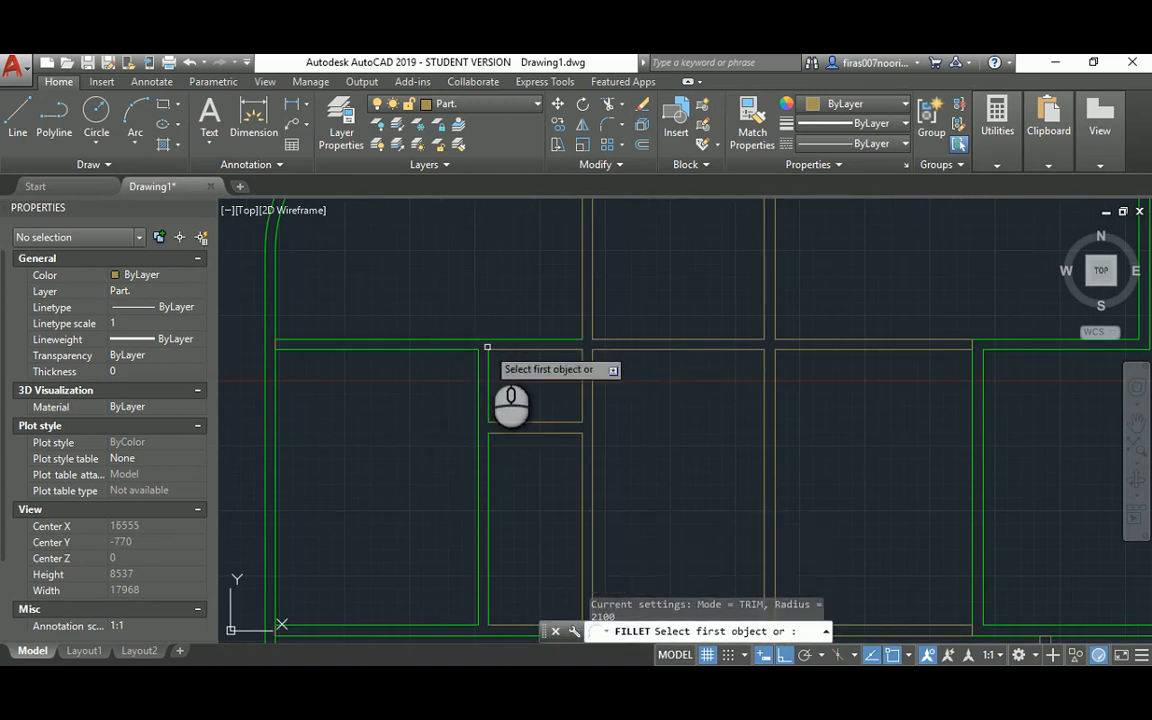
{"action": "left_click", "coordinate": [467, 339]}
{"action": "left_click", "coordinate": [488, 372]}
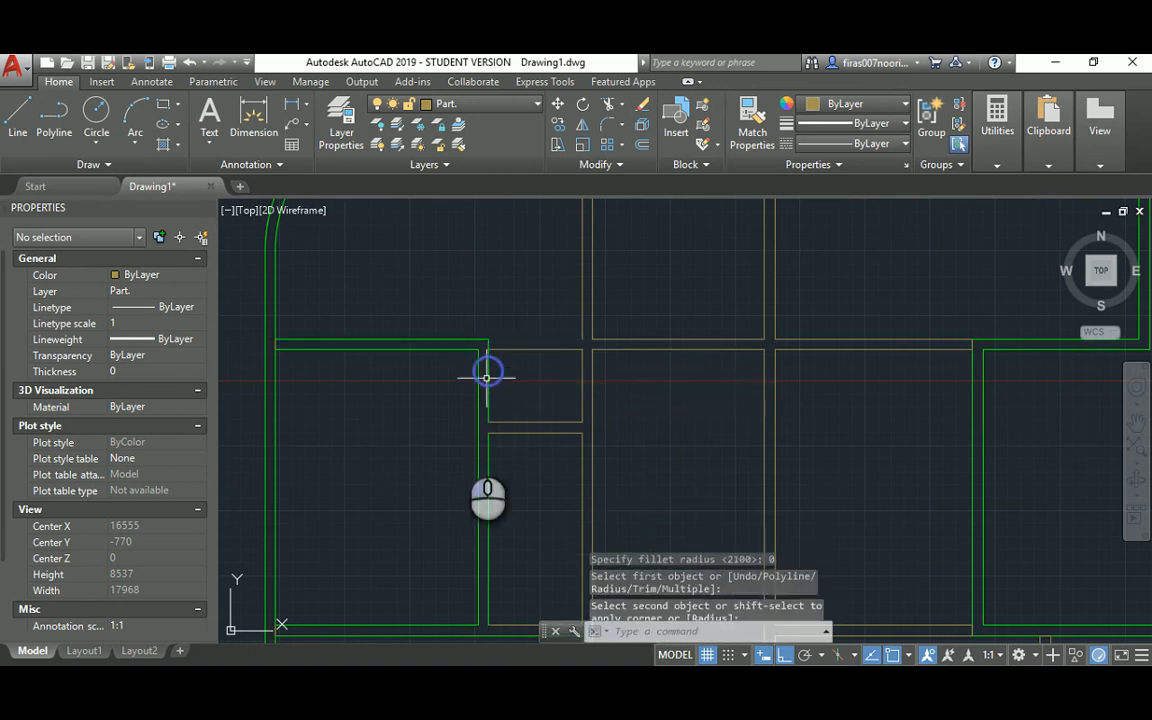
Step: Join the outer wall lines at the pool area's lower-right corner with a radius 0 fillet
{"action": "middle_click_drag", "start_coordinate": [454, 481], "coordinate": [442, 300]}
{"action": "key", "text": "Return"}
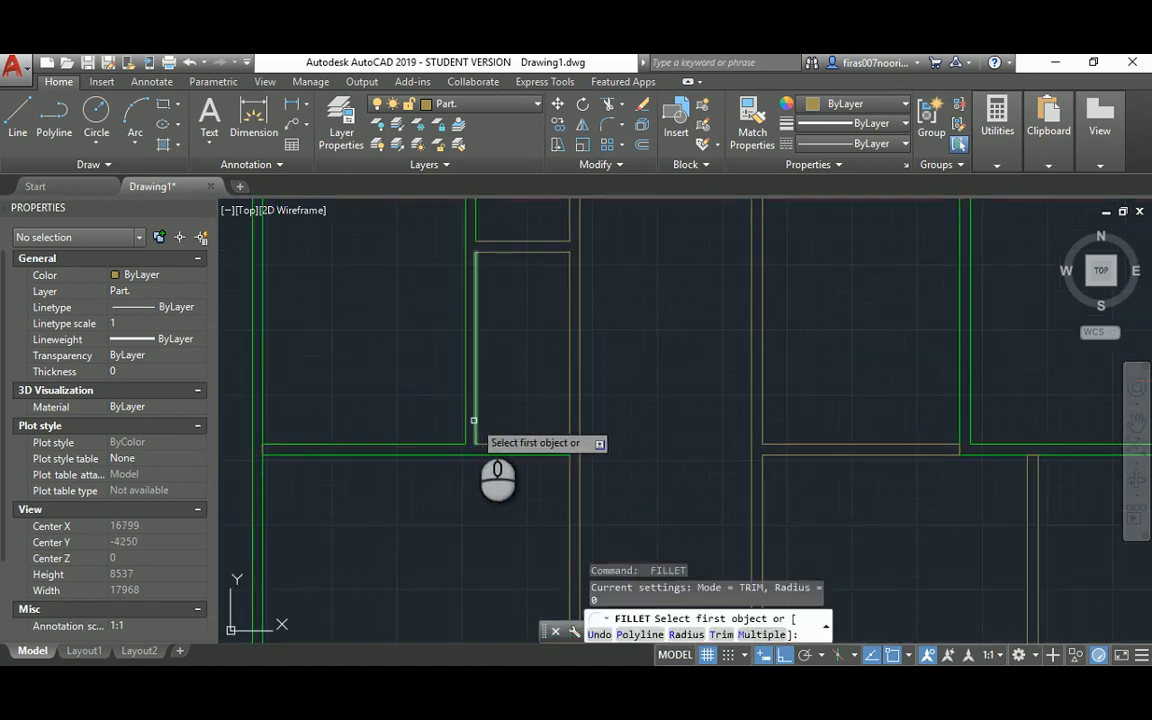
{"action": "left_click", "coordinate": [474, 421]}
{"action": "key", "text": "Escape"}
{"action": "key", "text": "Escape"}
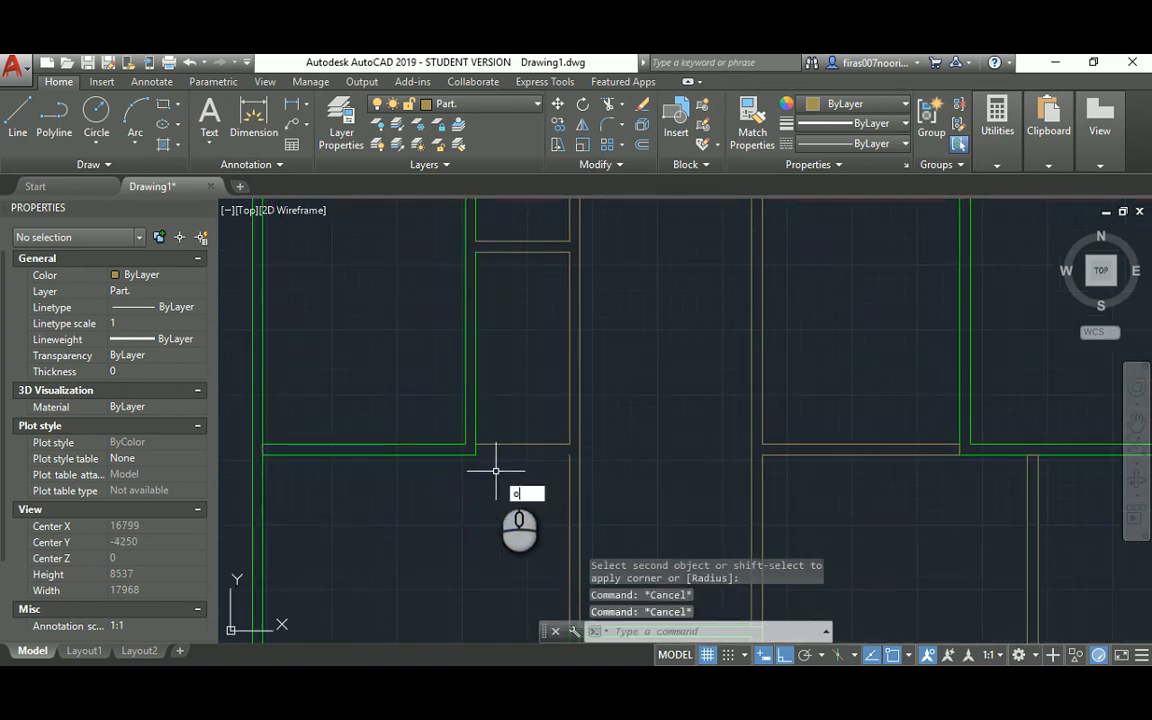
Step: Offset the remaining partition lines right of the pool area by 200, the lower one downward and the axis 2 one upward
{"action": "type", "text": "o"}
{"action": "key", "text": "Return"}
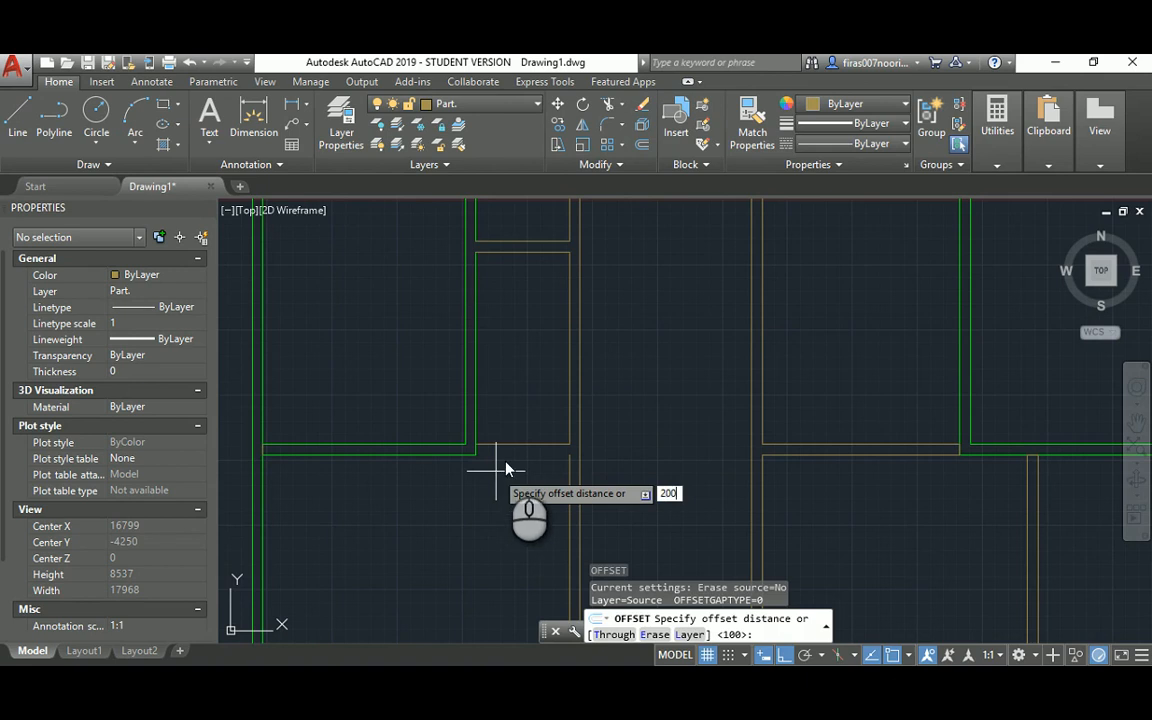
{"action": "key", "text": "Return"}
{"action": "left_click", "coordinate": [504, 443]}
{"action": "left_click", "coordinate": [505, 482]}
{"action": "middle_click_drag", "start_coordinate": [508, 331], "coordinate": [469, 533]}
{"action": "left_click", "coordinate": [466, 351]}
{"action": "left_click", "coordinate": [482, 297]}
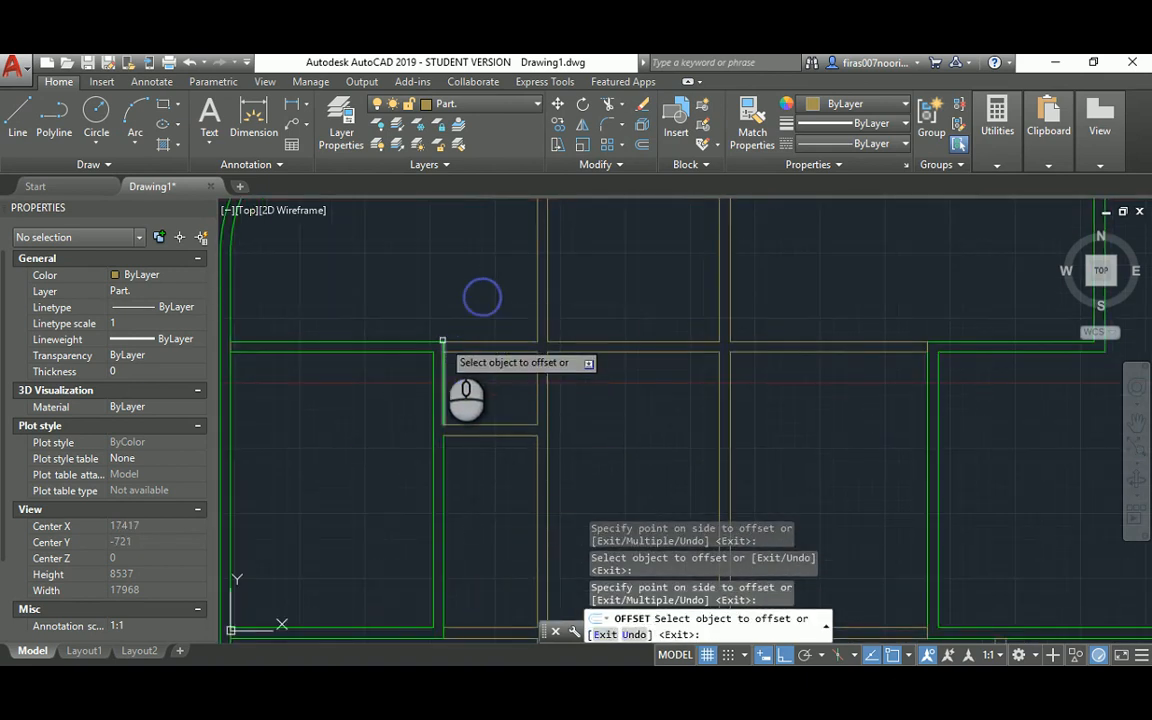
{"action": "scroll", "coordinate": [443, 341], "scroll_direction": "up", "scroll_amount": 4}
{"action": "key", "text": "Escape"}
{"action": "key", "text": "Escape"}
{"action": "left_click", "coordinate": [424, 316]}
{"action": "key", "text": "Escape"}
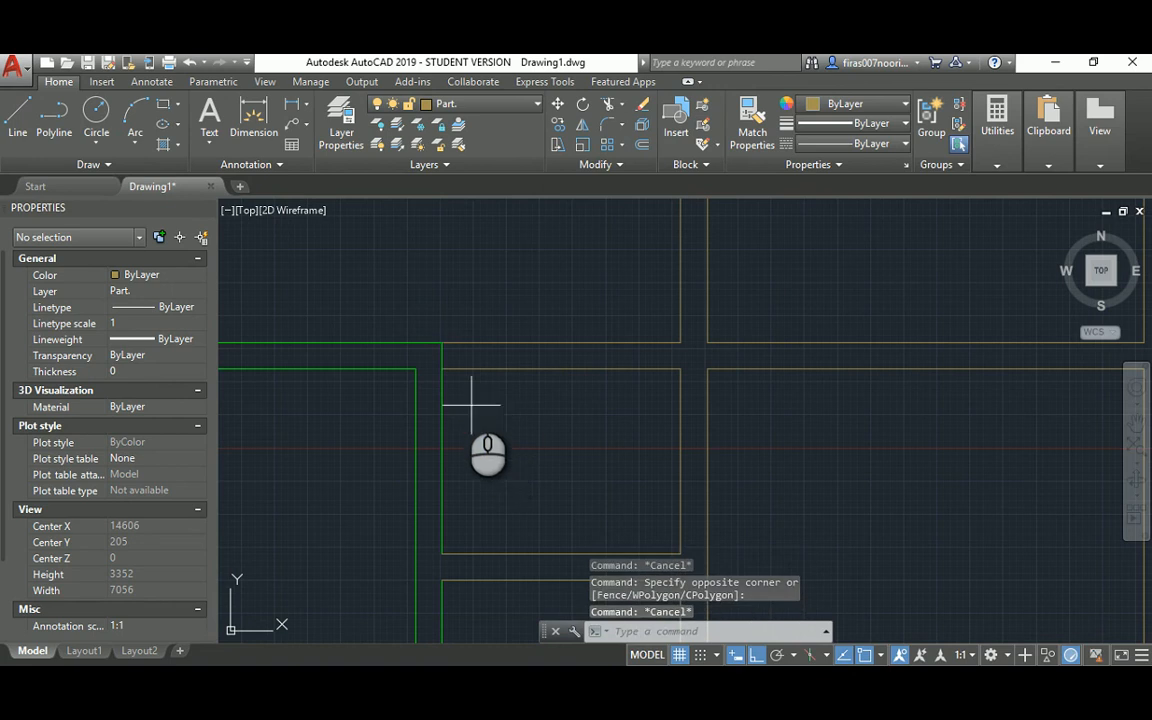
Step: Close the axis 2 partition's end at the pool area's upper-right corner with a short line
{"action": "type", "text": "l"}
{"action": "key", "text": "Return"}
{"action": "left_click", "coordinate": [441, 343]}
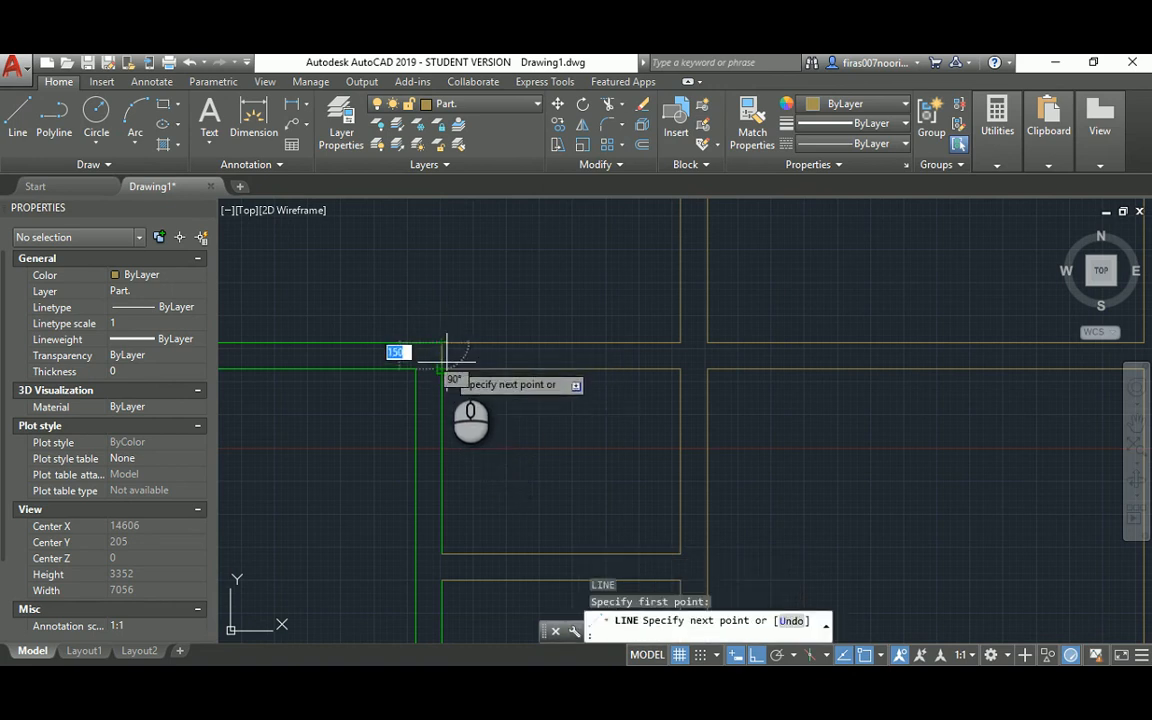
{"action": "left_click", "coordinate": [445, 363]}
{"action": "scroll", "coordinate": [463, 332], "scroll_direction": "down", "scroll_amount": 2}
{"action": "key", "text": "Escape"}
Step: Delete the short outer wall line on the pool area's right side between the axis 2 and middle partitions
{"action": "scroll", "coordinate": [466, 476], "scroll_direction": "up", "scroll_amount": 4}
{"action": "key", "text": "Escape"}
{"action": "key", "text": "Escape"}
{"action": "key", "text": "Escape"}
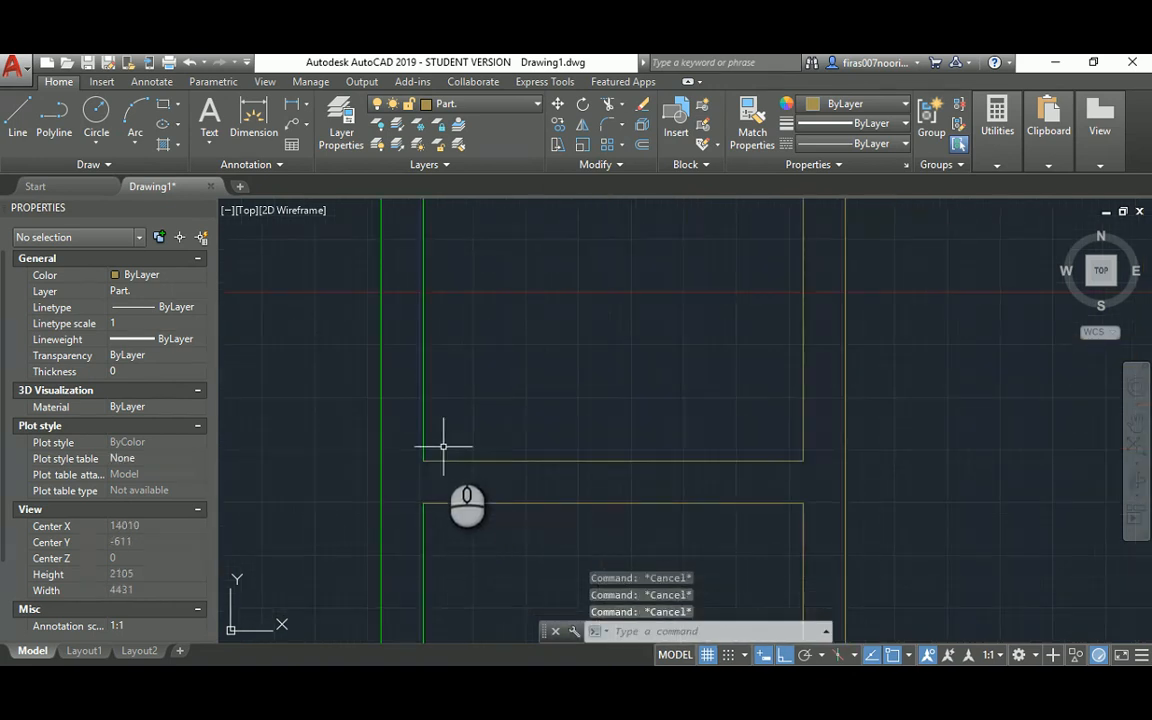
{"action": "left_click", "coordinate": [424, 399]}
{"action": "key", "text": "Delete"}
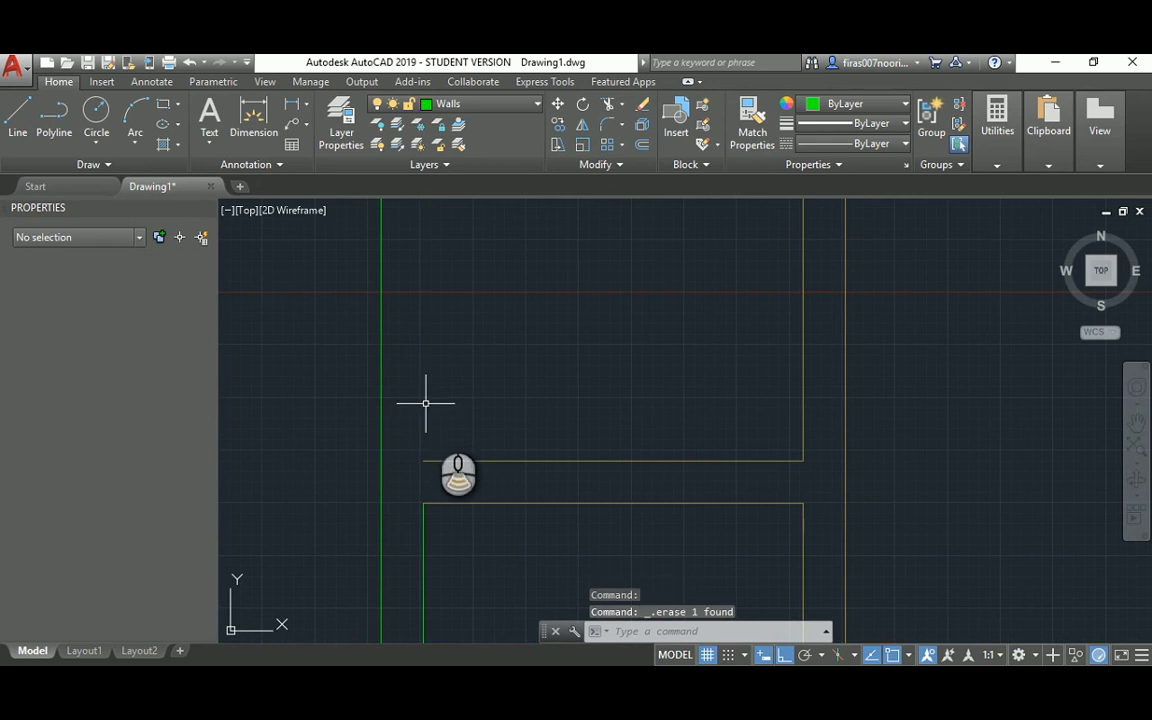
Step: Fillet the remaining outer line of the pool area's right wall to the upper wall line, forming a continuous corner
{"action": "scroll", "coordinate": [434, 415], "scroll_direction": "down", "scroll_amount": 2}
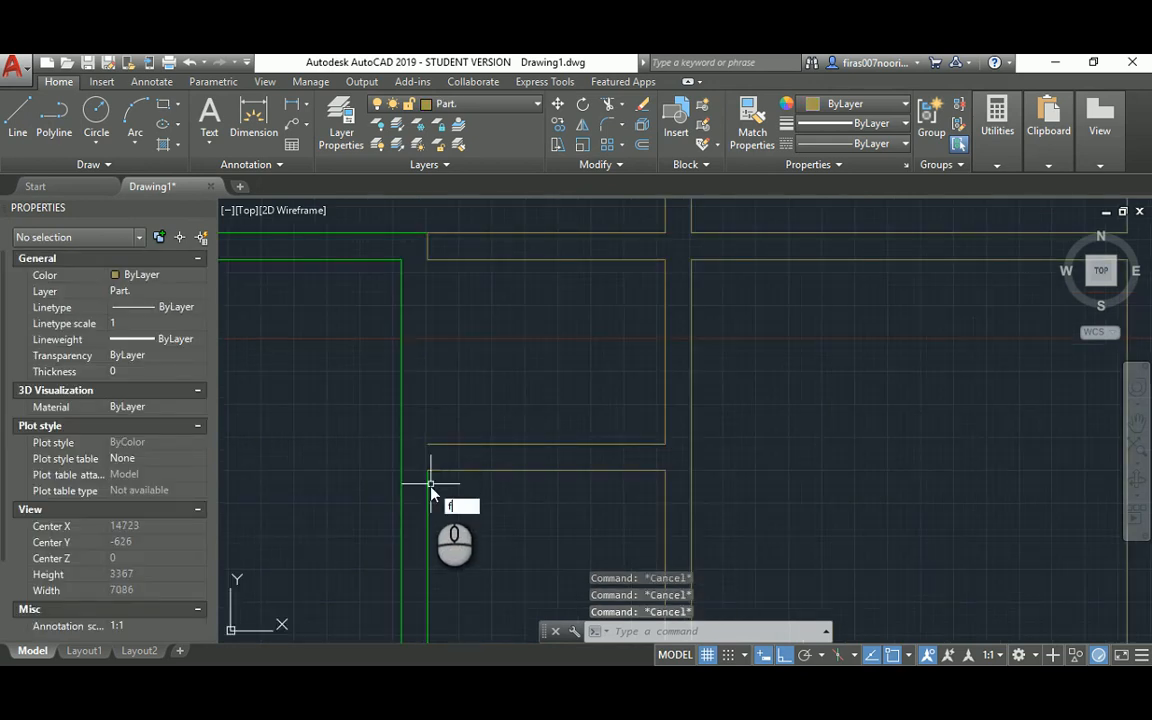
{"action": "type", "text": "f"}
{"action": "key", "text": "Return"}
{"action": "left_click", "coordinate": [428, 515]}
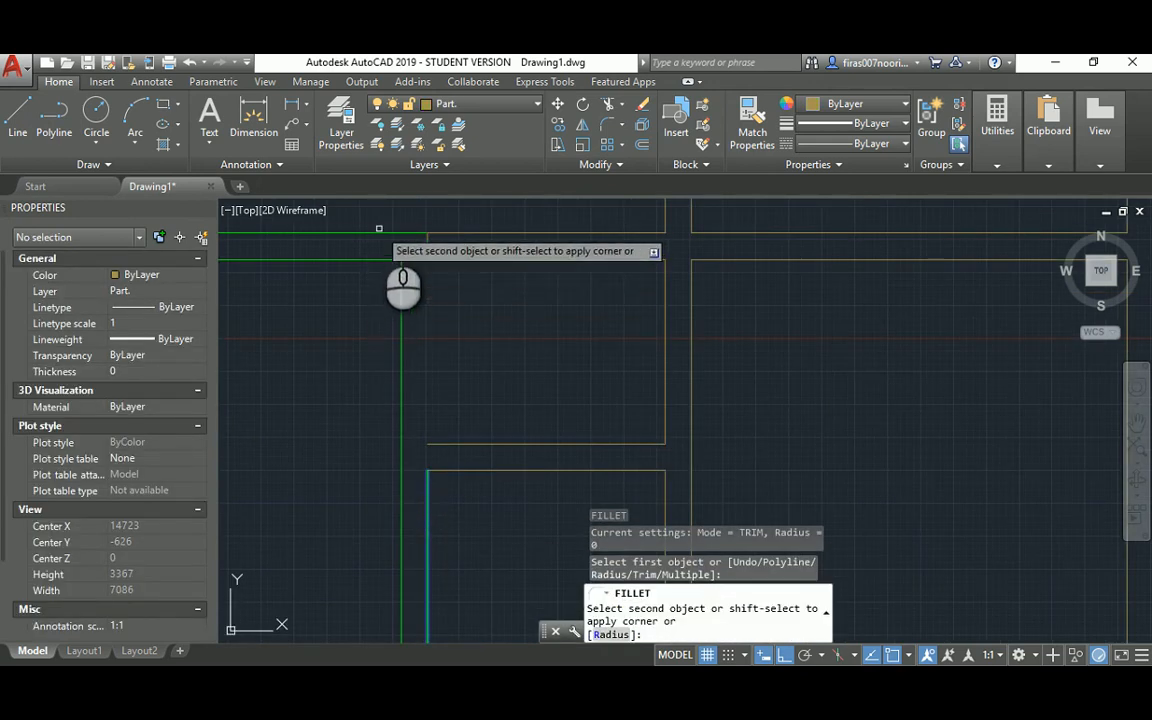
{"action": "left_click", "coordinate": [379, 231]}
{"action": "key", "text": "Escape"}
{"action": "key", "text": "Escape"}
Step: Close the middle partition's open end against the pool area's right wall with a short line
{"action": "type", "text": "l"}
{"action": "key", "text": "Return"}
{"action": "scroll", "coordinate": [444, 407], "scroll_direction": "up", "scroll_amount": 5}
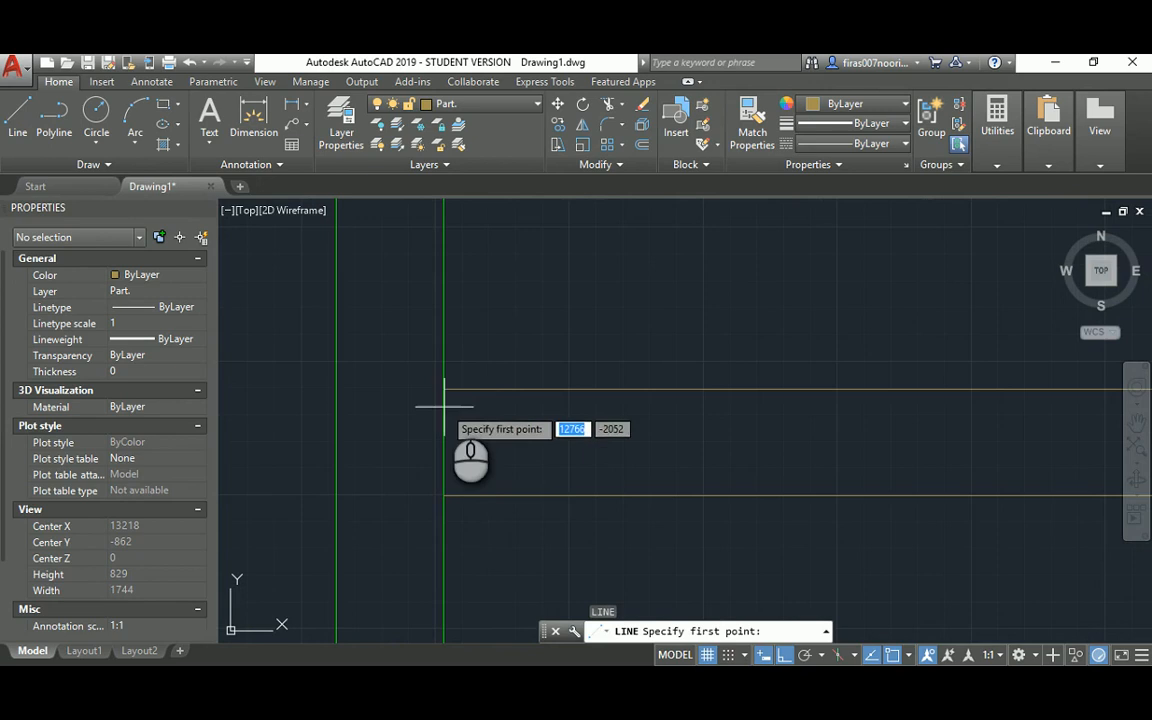
{"action": "left_click", "coordinate": [450, 386]}
{"action": "left_click", "coordinate": [440, 498]}
{"action": "key", "text": "Return"}
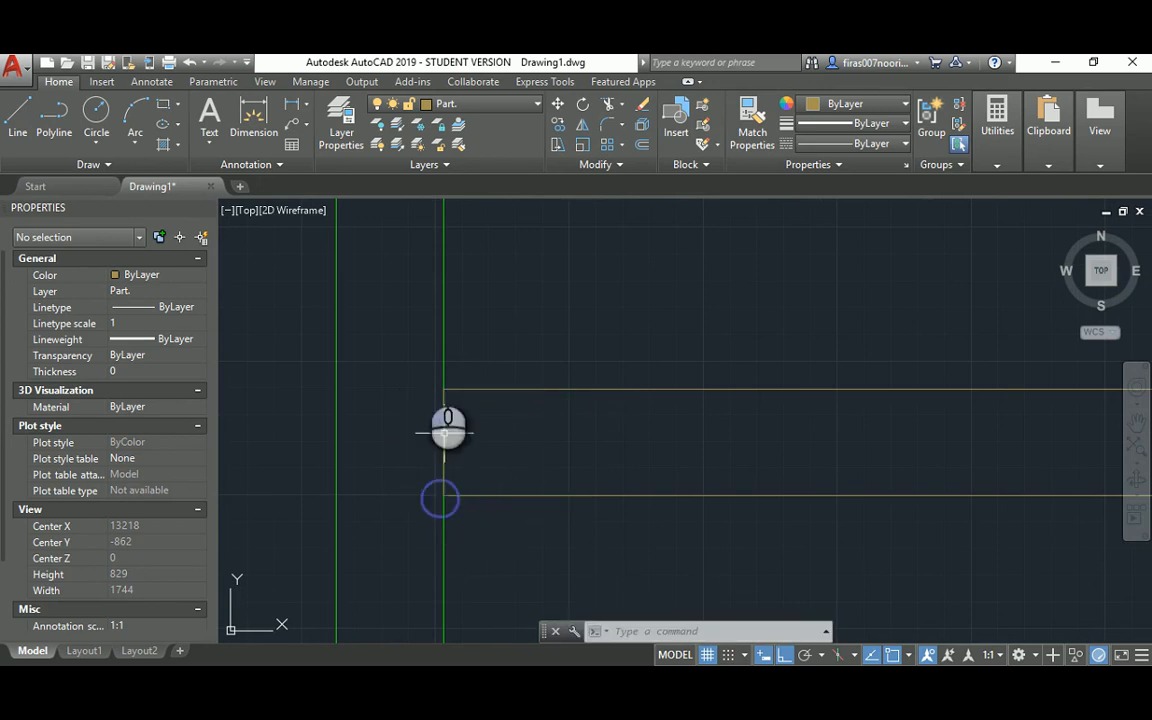
{"action": "key", "text": "Escape"}
Step: Close the lower partition's end at the pool area's lower-right corner with a short line
{"action": "scroll", "coordinate": [444, 432], "scroll_direction": "down", "scroll_amount": 6}
{"action": "scroll", "coordinate": [423, 554], "scroll_direction": "up", "scroll_amount": 8}
{"action": "key", "text": "Escape"}
{"action": "left_click", "coordinate": [373, 463]}
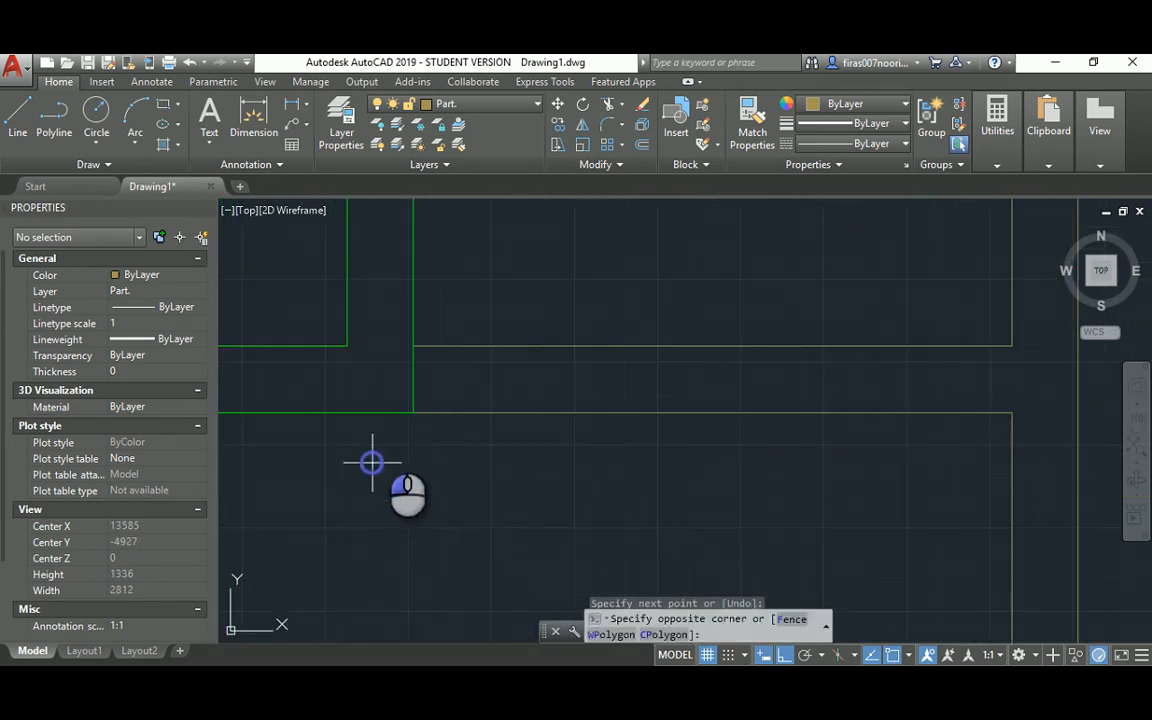
{"action": "key", "text": "Escape"}
{"action": "key", "text": "l"}
{"action": "key", "text": "Return"}
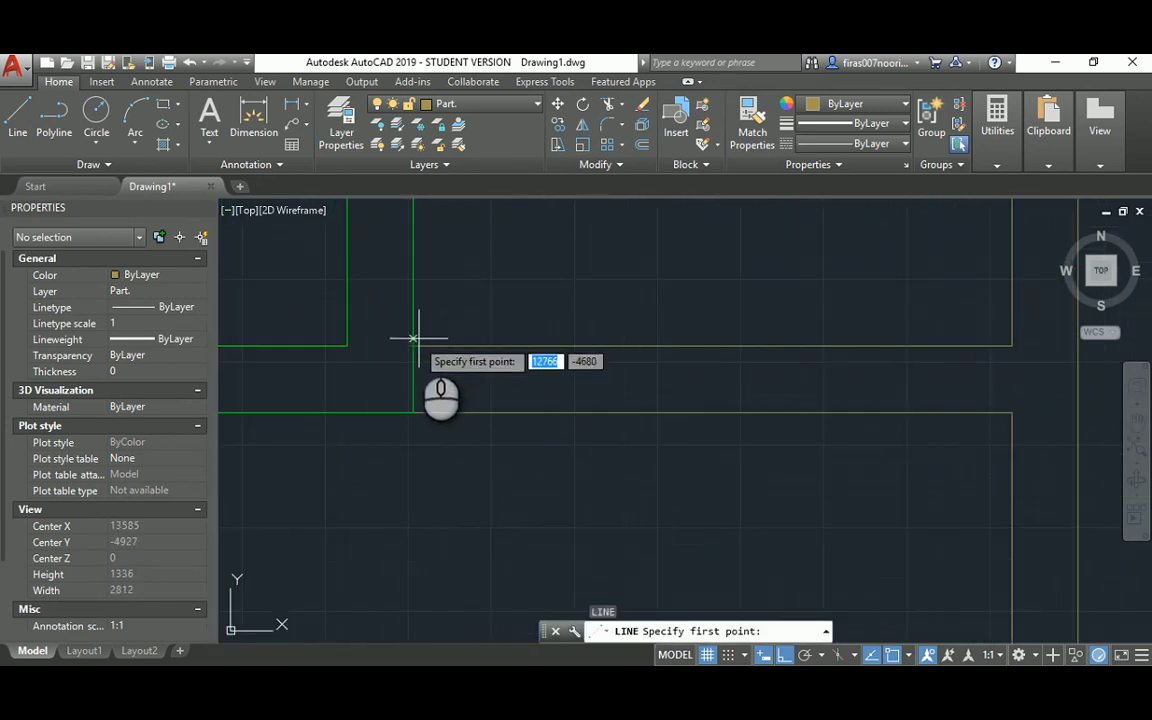
{"action": "left_click", "coordinate": [413, 345]}
{"action": "key", "text": "Escape"}
Step: Turn off the Walls layer
{"action": "scroll", "coordinate": [515, 370], "scroll_direction": "down", "scroll_amount": 10}
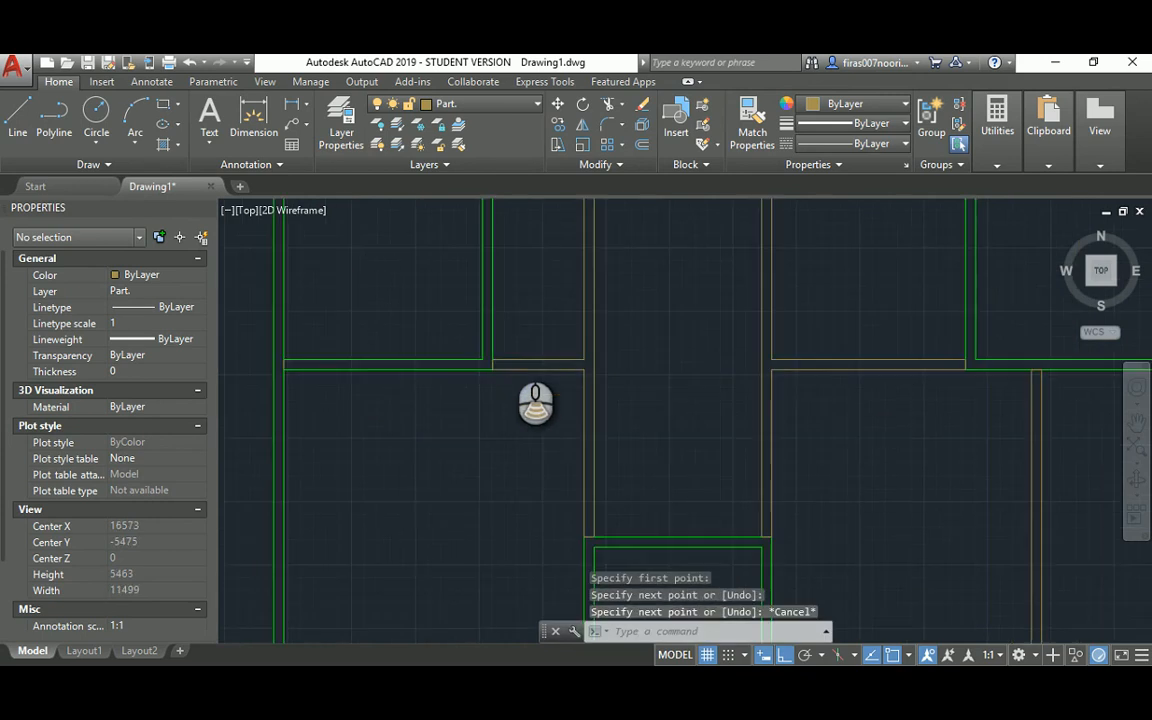
{"action": "key", "text": "Escape"}
{"action": "key", "text": "Escape"}
{"action": "type", "text": "la"}
{"action": "key", "text": "Return"}
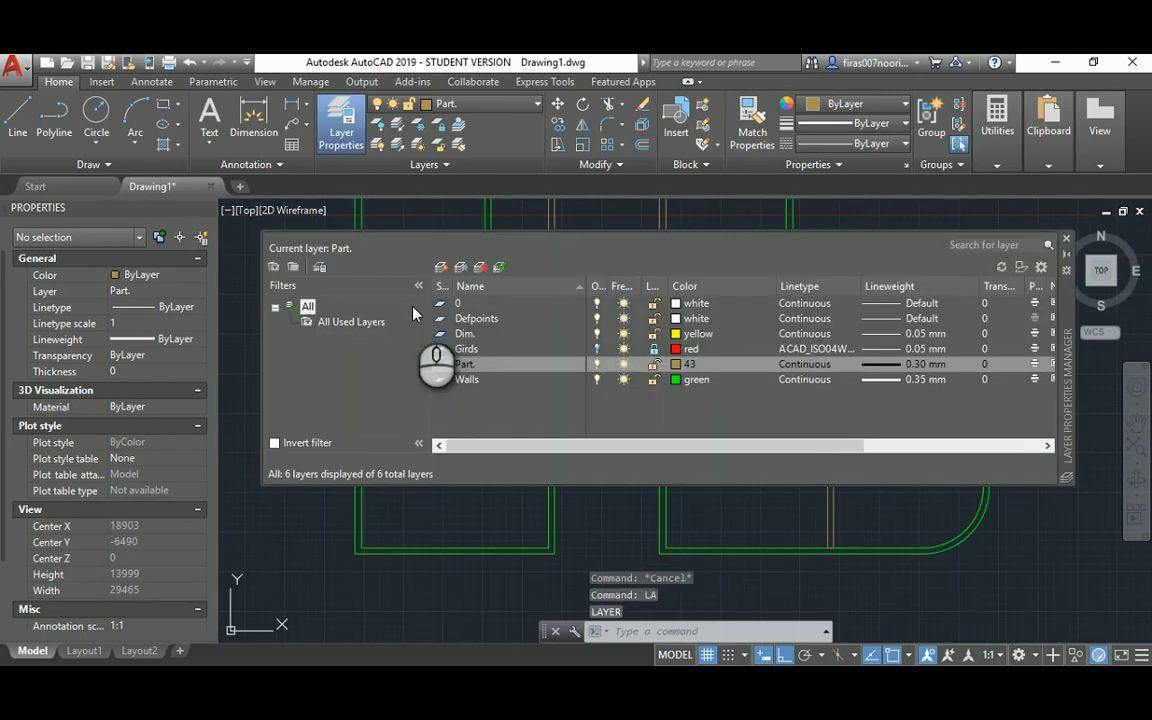
{"action": "left_click", "coordinate": [580, 379]}
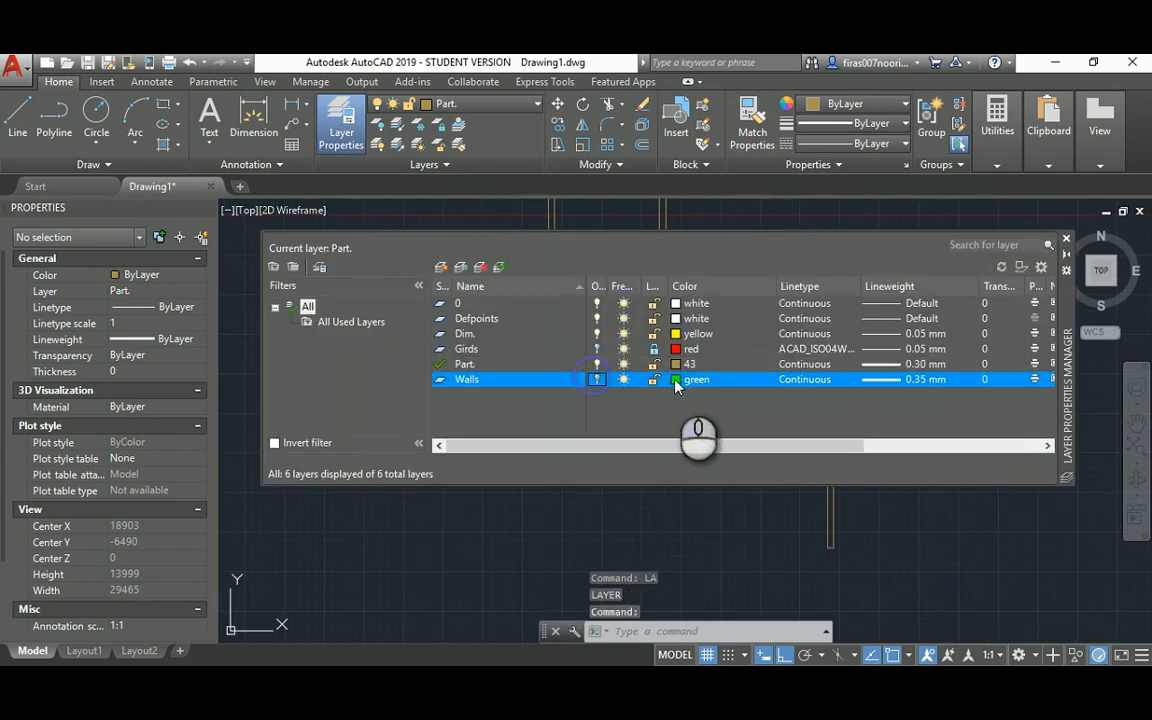
{"action": "left_click", "coordinate": [1066, 238]}
Step: Delete the two stray short partition end lines left of the partition layout
{"action": "mouse_move", "coordinate": [587, 320]}
{"action": "middle_mouse_down"}
{"action": "mouse_move", "coordinate": [542, 423]}
{"action": "mouse_move", "coordinate": [603, 414]}
{"action": "middle_mouse_up"}
{"action": "key", "text": "Escape"}
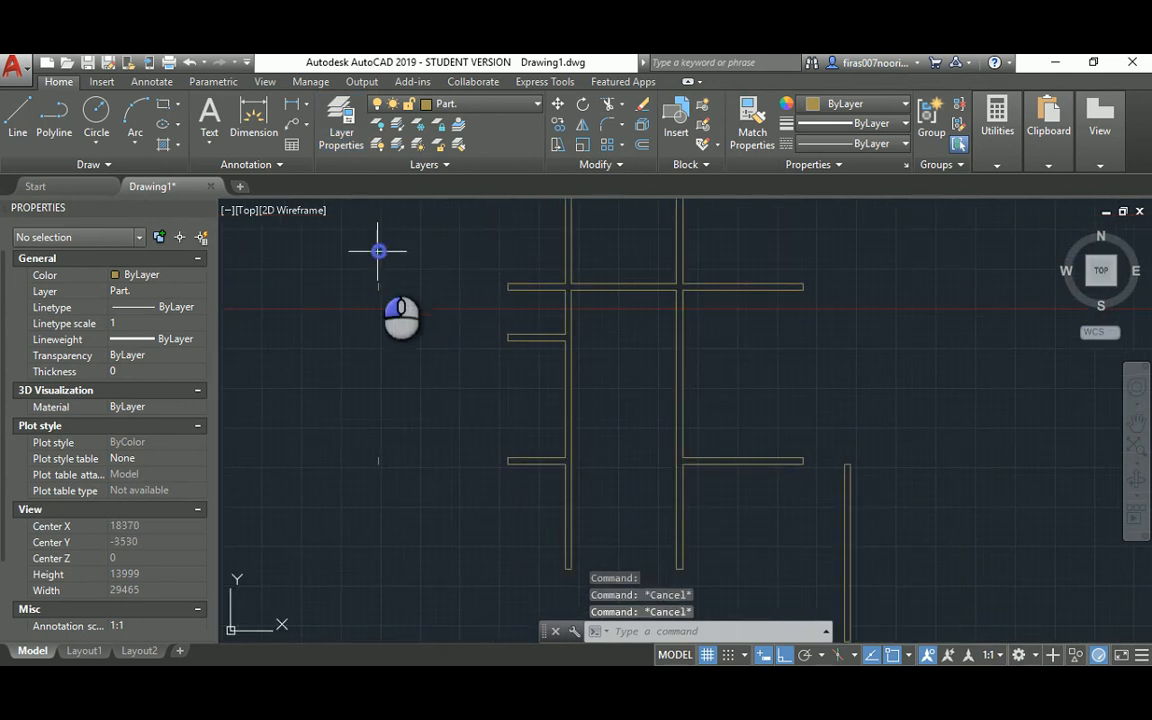
{"action": "left_click", "coordinate": [381, 247]}
{"action": "left_click", "coordinate": [417, 572]}
{"action": "key", "text": "Delete"}
{"action": "mouse_move", "coordinate": [590, 267]}
{"action": "middle_mouse_down"}
{"action": "mouse_move", "coordinate": [576, 267]}
{"action": "mouse_move", "coordinate": [519, 411]}
{"action": "mouse_move", "coordinate": [502, 280]}
{"action": "middle_mouse_up"}
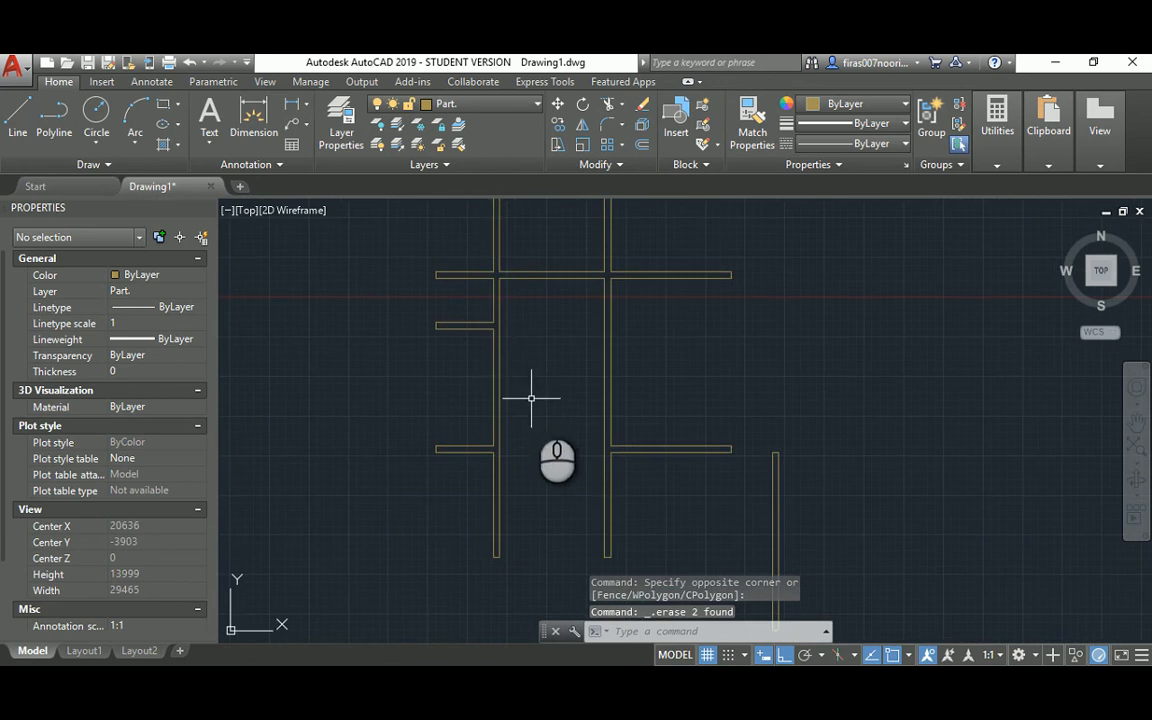
Step: Turn the Walls layer on again to show the outer walls with the partitions
{"action": "scroll", "coordinate": [531, 398], "scroll_direction": "down", "scroll_amount": 2}
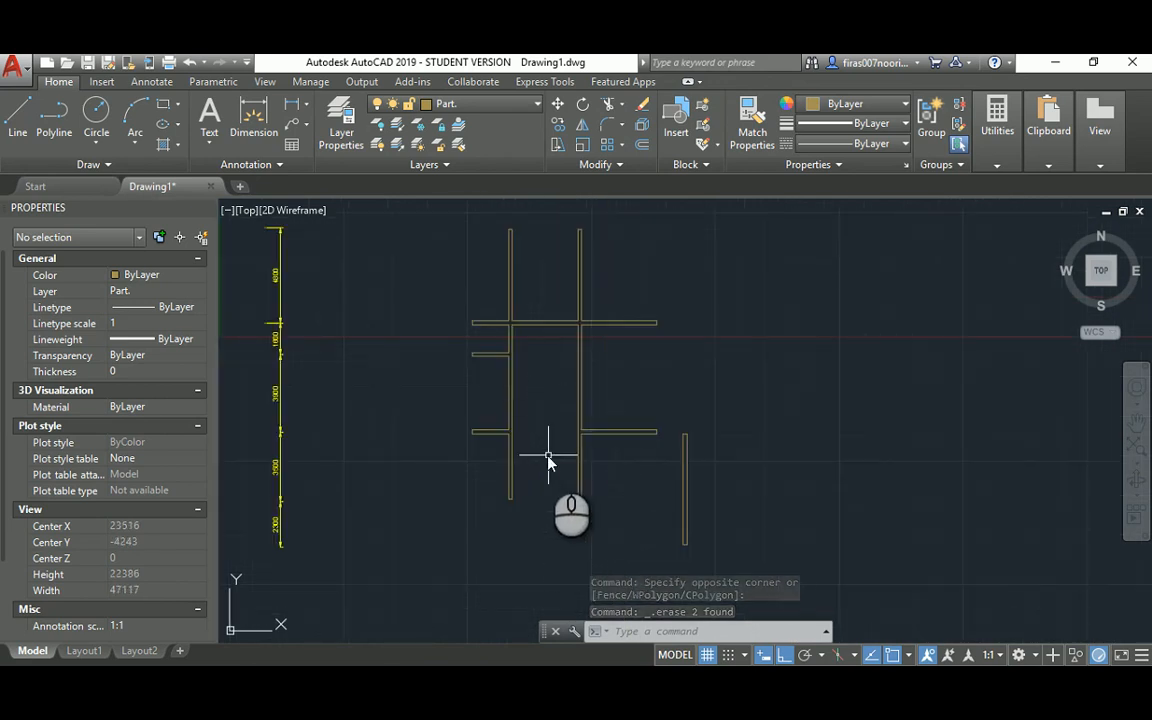
{"action": "type", "text": "LA"}
{"action": "key", "text": "Return"}
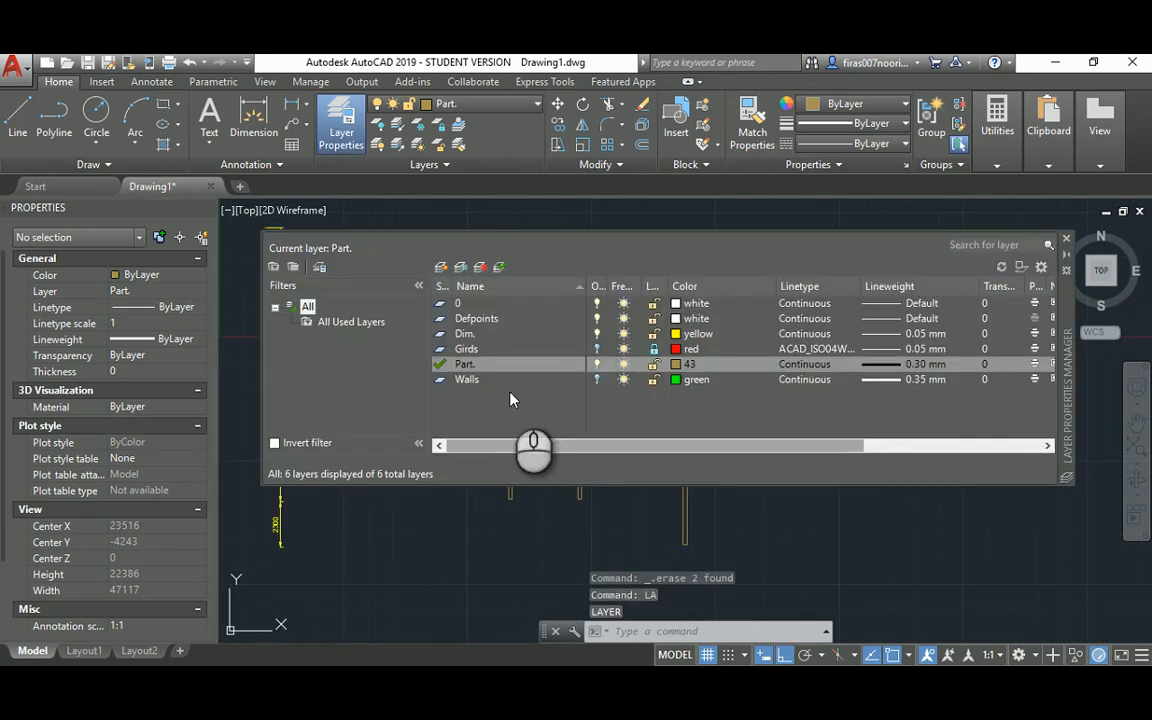
{"action": "left_click", "coordinate": [596, 380]}
{"action": "left_click", "coordinate": [1066, 241]}
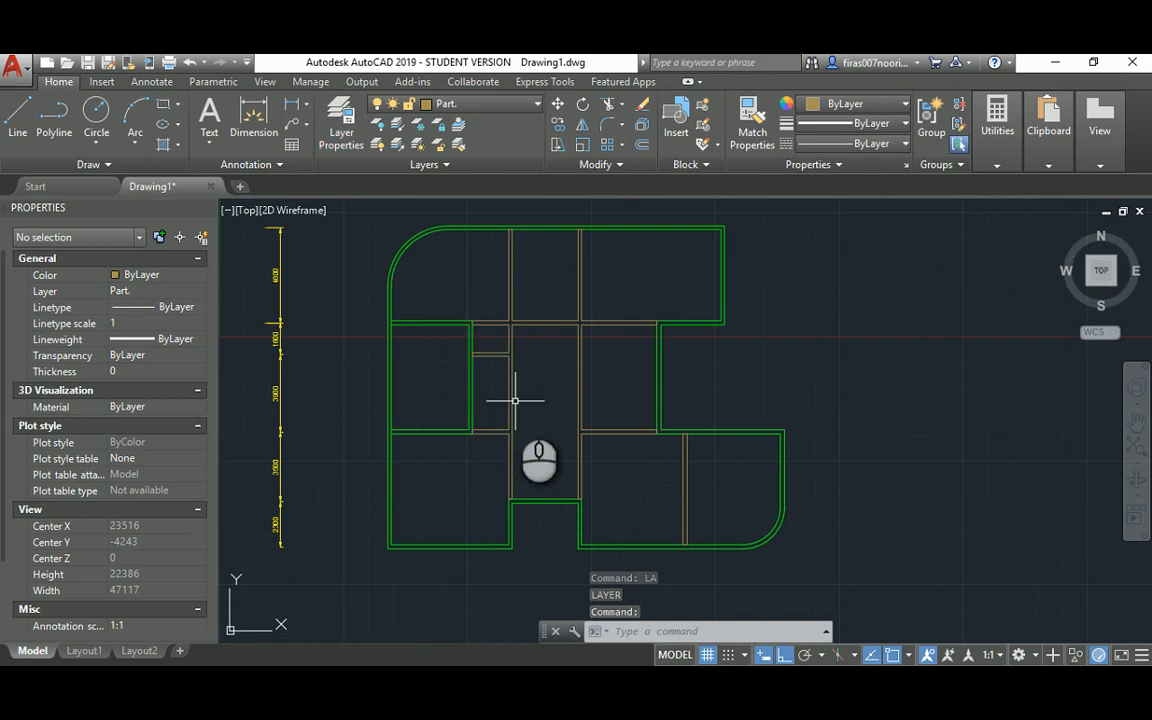
Step: Turn on the Girds layer to show the grid lines together with the walls and partitions
{"action": "scroll", "coordinate": [515, 400], "scroll_direction": "up", "scroll_amount": 2}
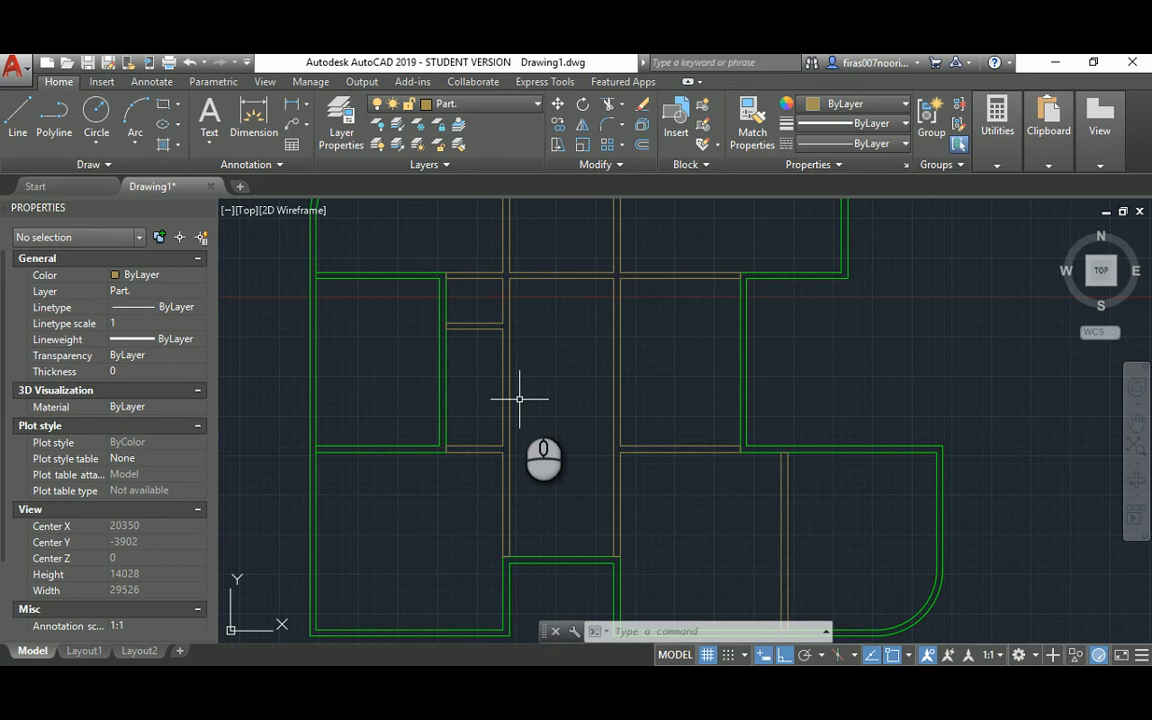
{"action": "scroll", "coordinate": [519, 399], "scroll_direction": "down", "scroll_amount": 2}
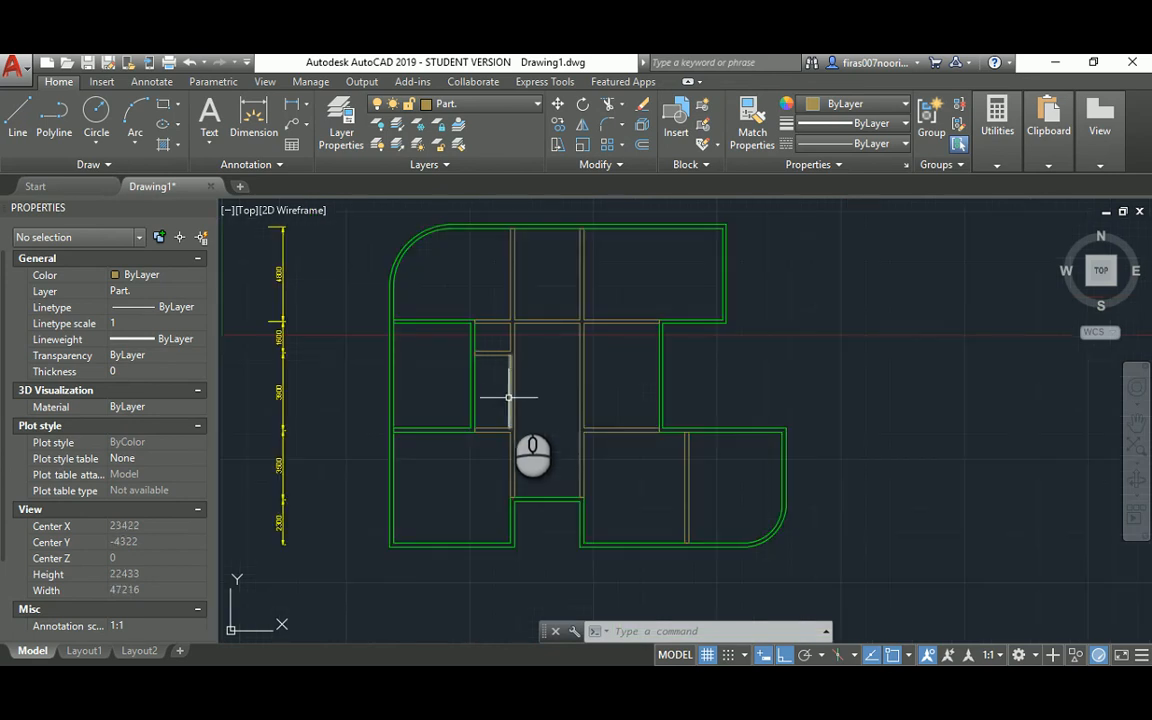
{"action": "key", "text": "Return"}
{"action": "key", "text": "Escape"}
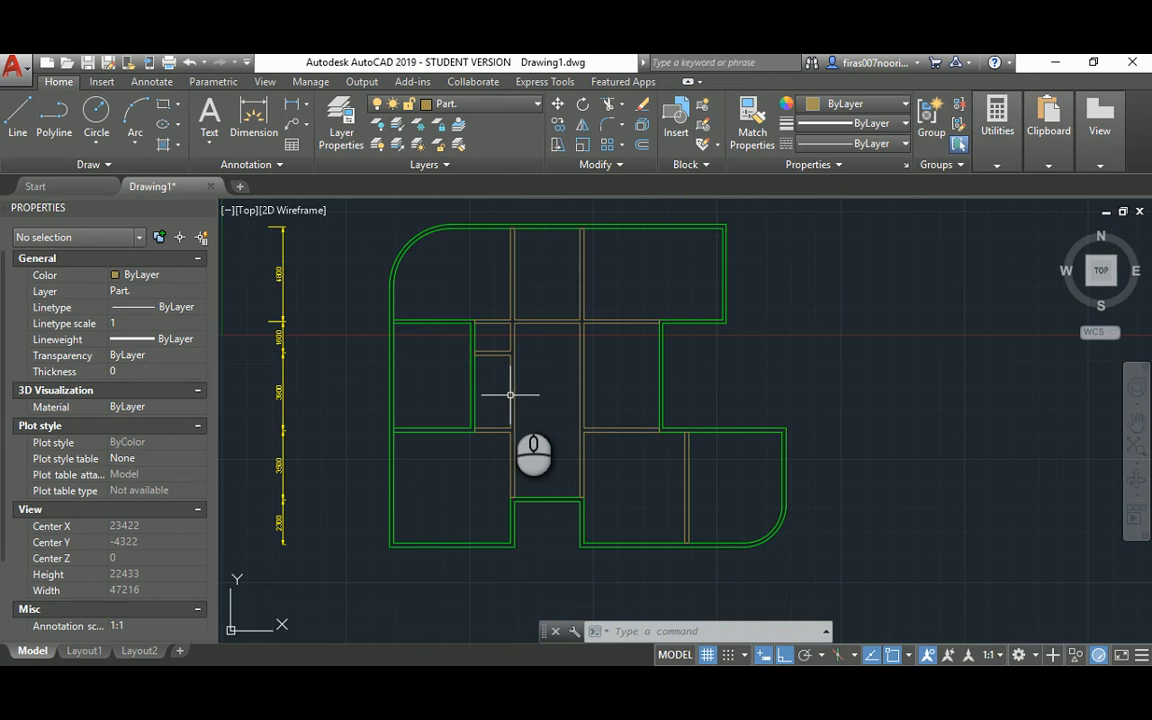
{"action": "type", "text": "la"}
{"action": "key", "text": "Return"}
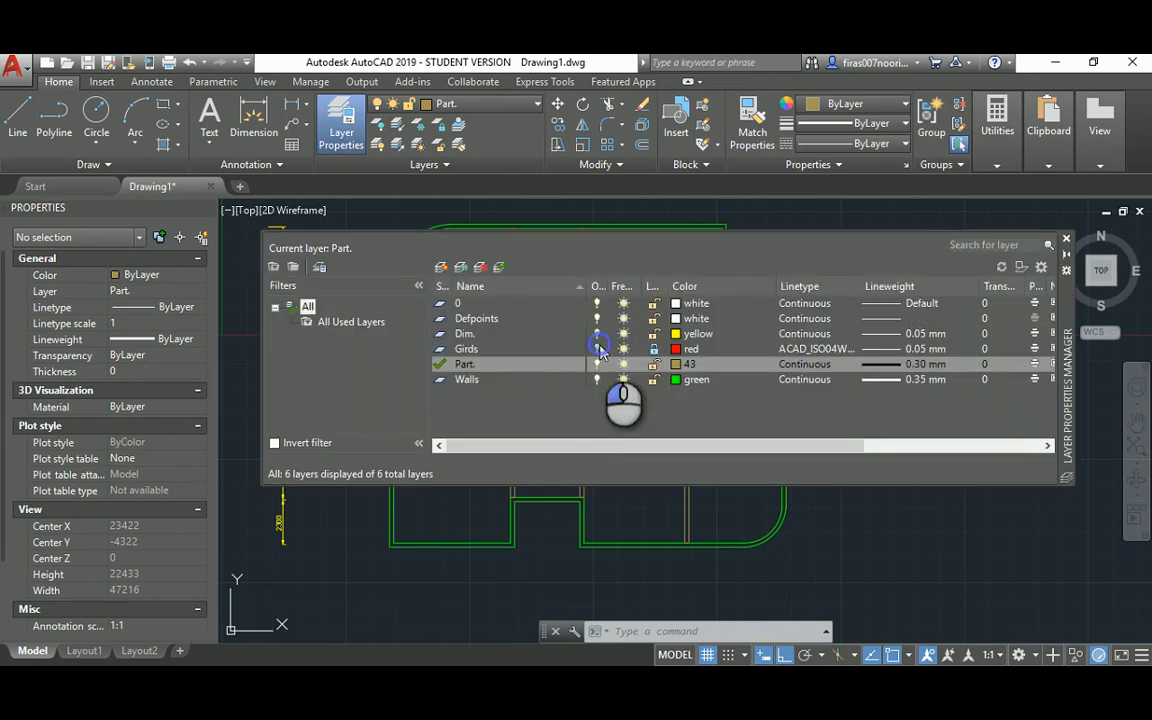
{"action": "left_click", "coordinate": [599, 348]}
{"action": "left_click", "coordinate": [1066, 239]}
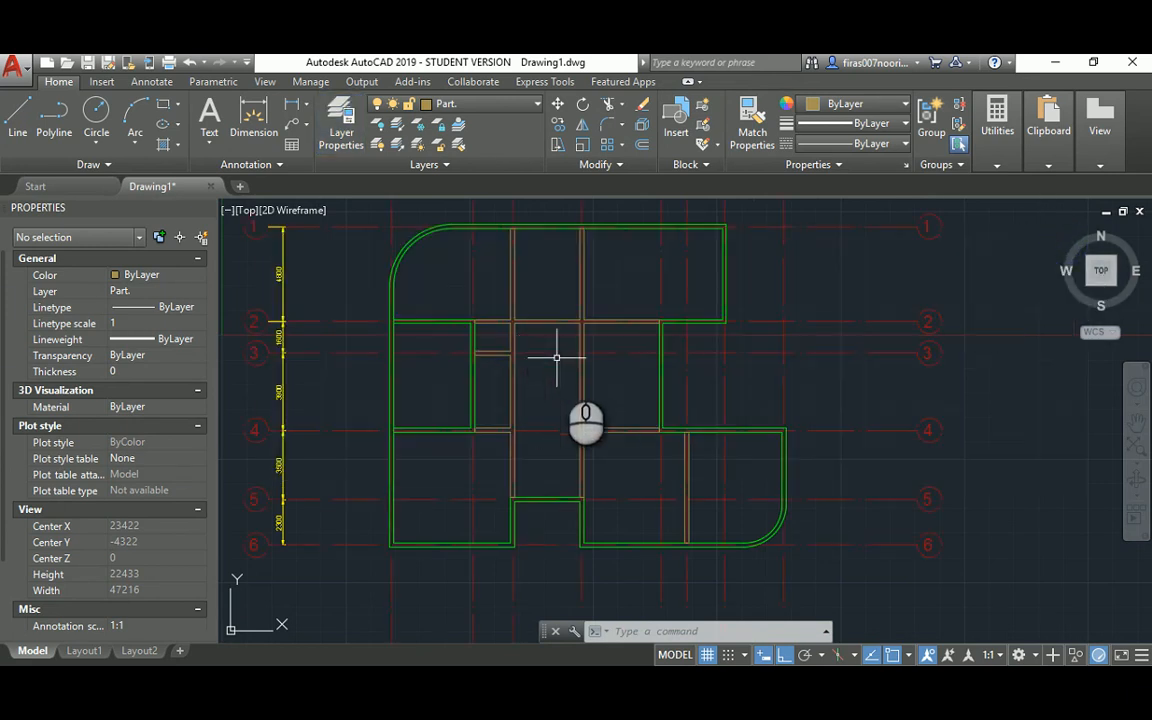
{"action": "middle_click_drag", "start_coordinate": [535, 295], "coordinate": [524, 338]}
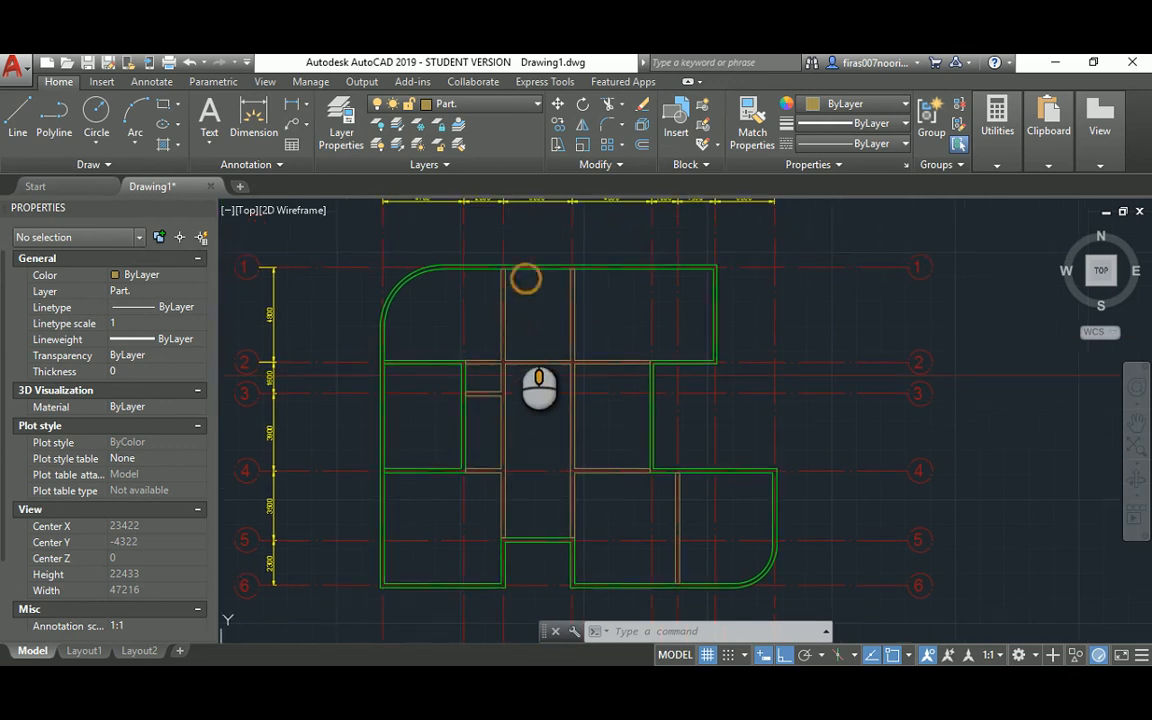
Step: Switch to the exam image in Photos and examine the door openings where Rooms 5 and 6 meet Room 1
{"action": "key", "text": "alt+Tab"}
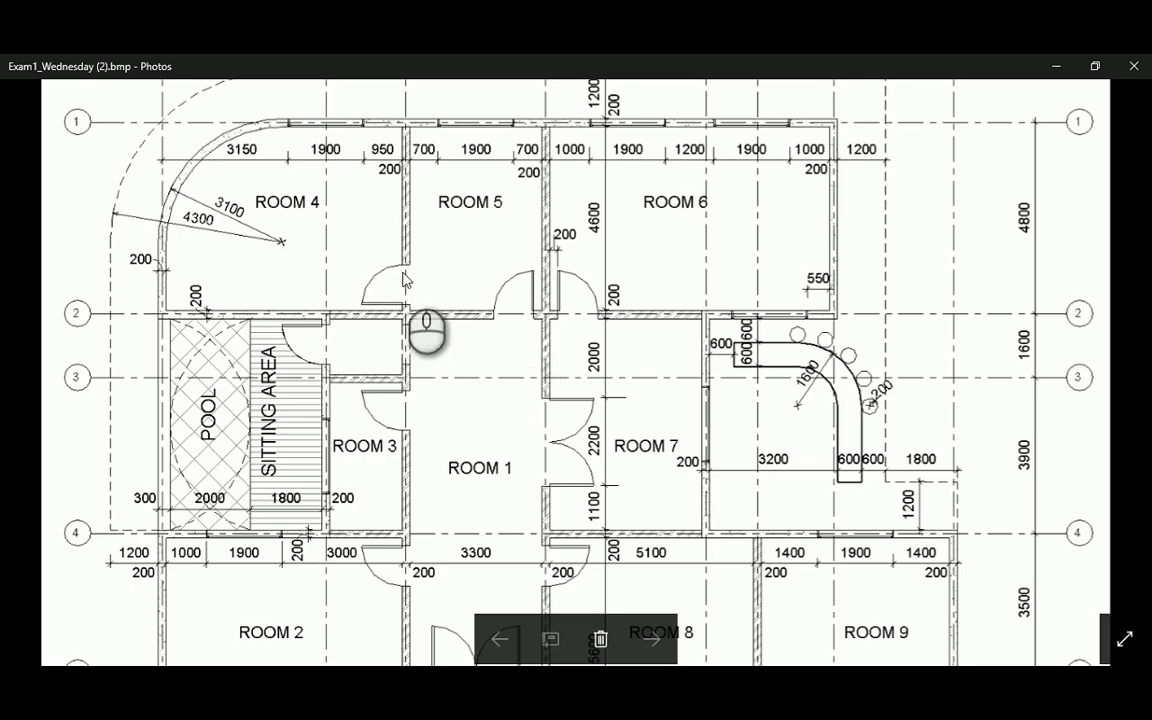
{"action": "left_click_drag", "start_coordinate": [375, 267], "coordinate": [430, 266]}
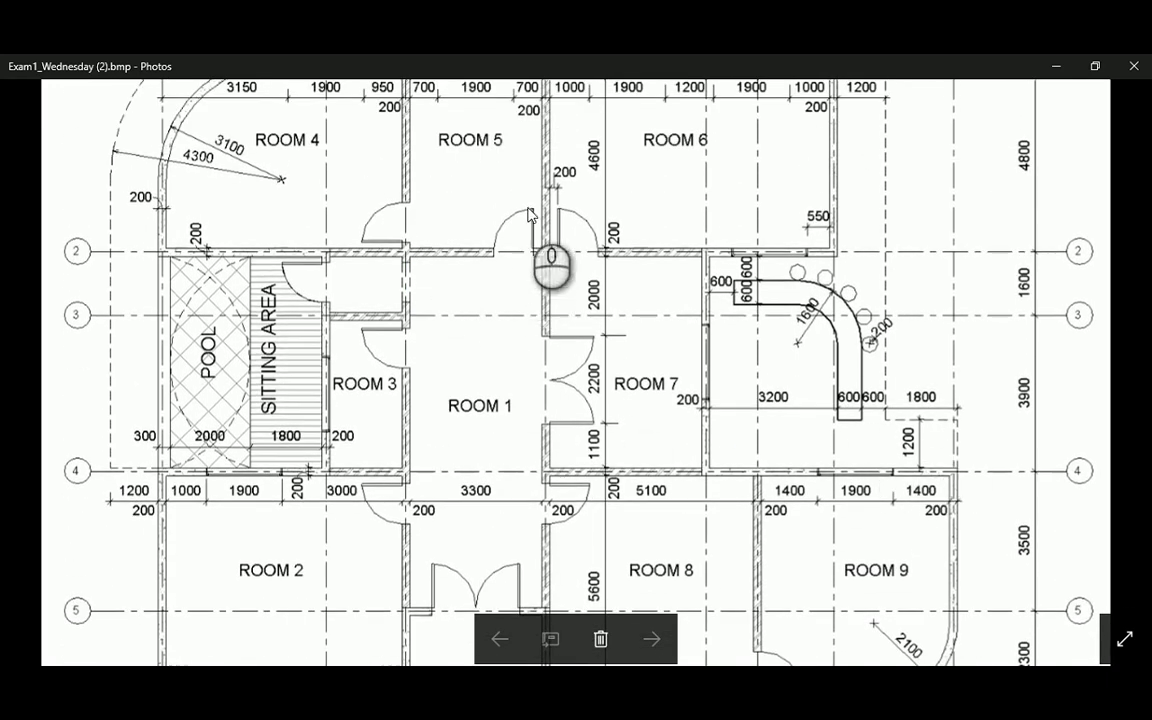
{"action": "scroll", "coordinate": [515, 232], "scroll_direction": "up", "scroll_amount": 5}
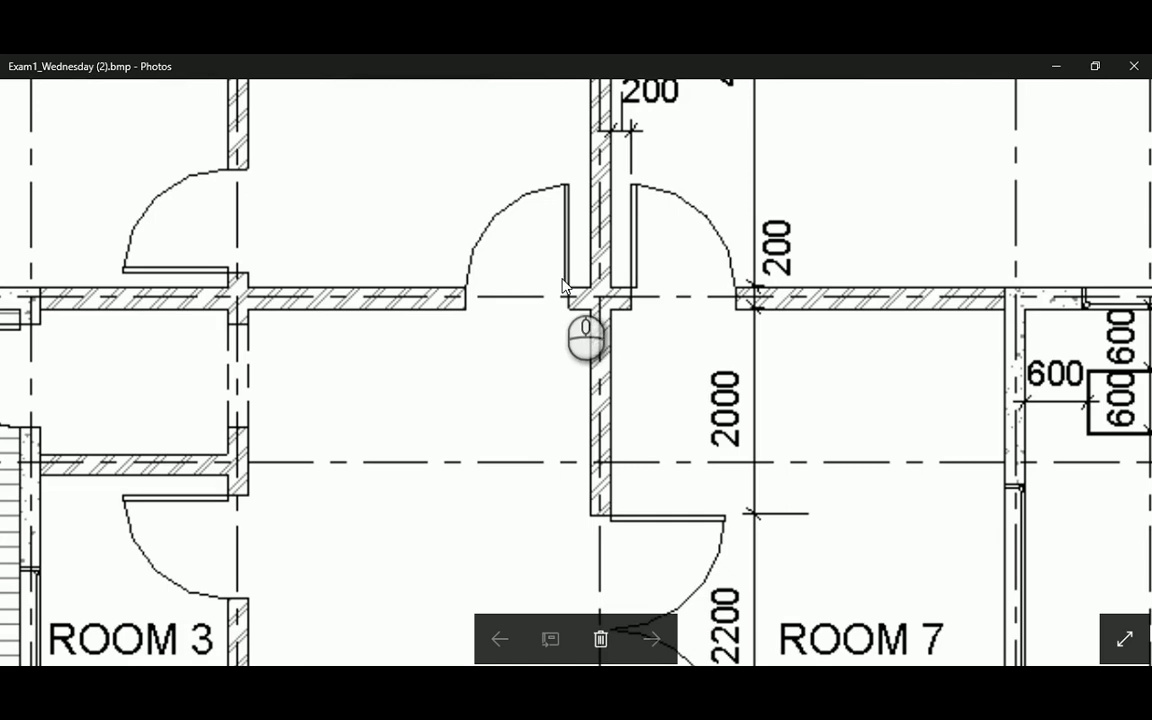
Step: Switch to the exam PDF and read the door width, wall distance and frame requirements under Question 1
{"action": "key", "text": "alt+Tab"}
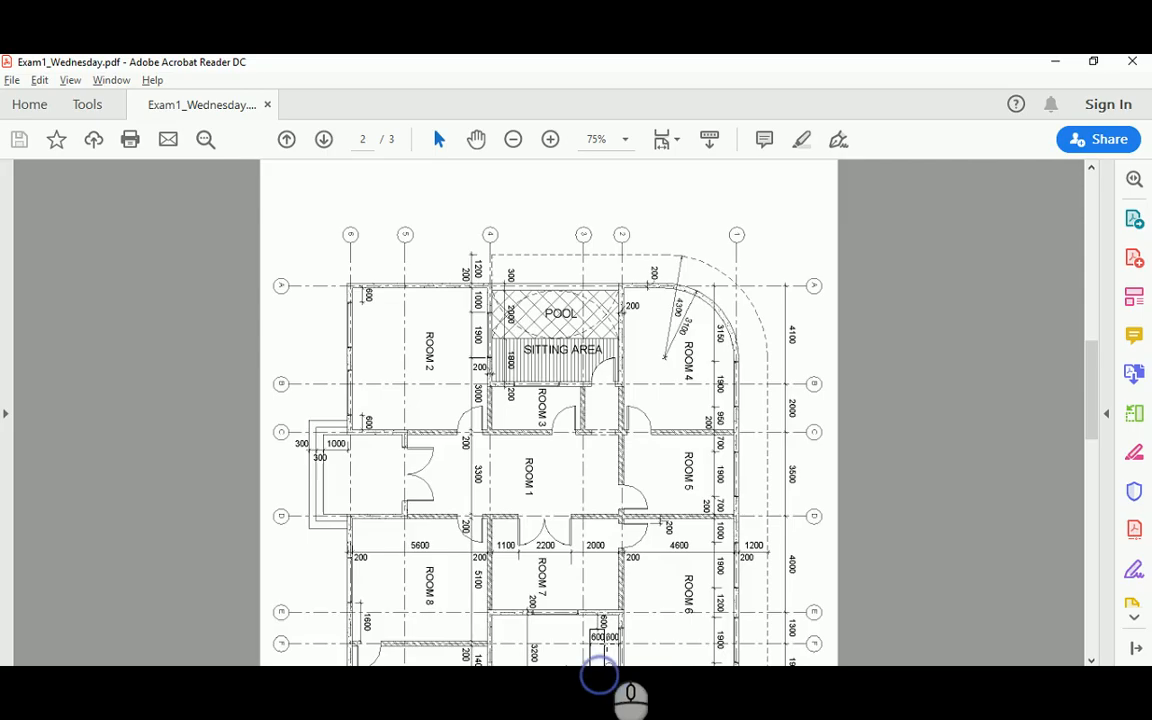
{"action": "scroll", "coordinate": [571, 391], "scroll_direction": "up", "scroll_amount": 8}
{"action": "scroll", "coordinate": [567, 376], "scroll_direction": "up", "scroll_amount": 5}
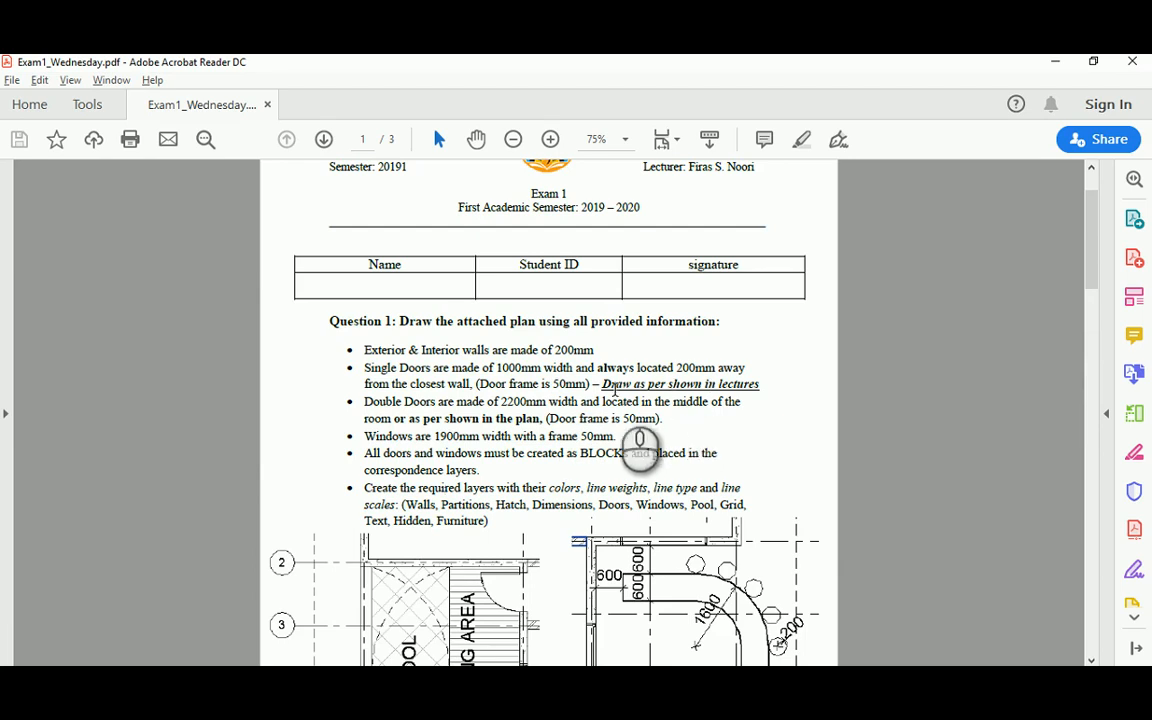
{"action": "mouse_move", "coordinate": [606, 381]}
{"action": "left_mouse_down"}
{"action": "mouse_move", "coordinate": [735, 400]}
{"action": "mouse_move", "coordinate": [758, 390]}
{"action": "left_mouse_up"}
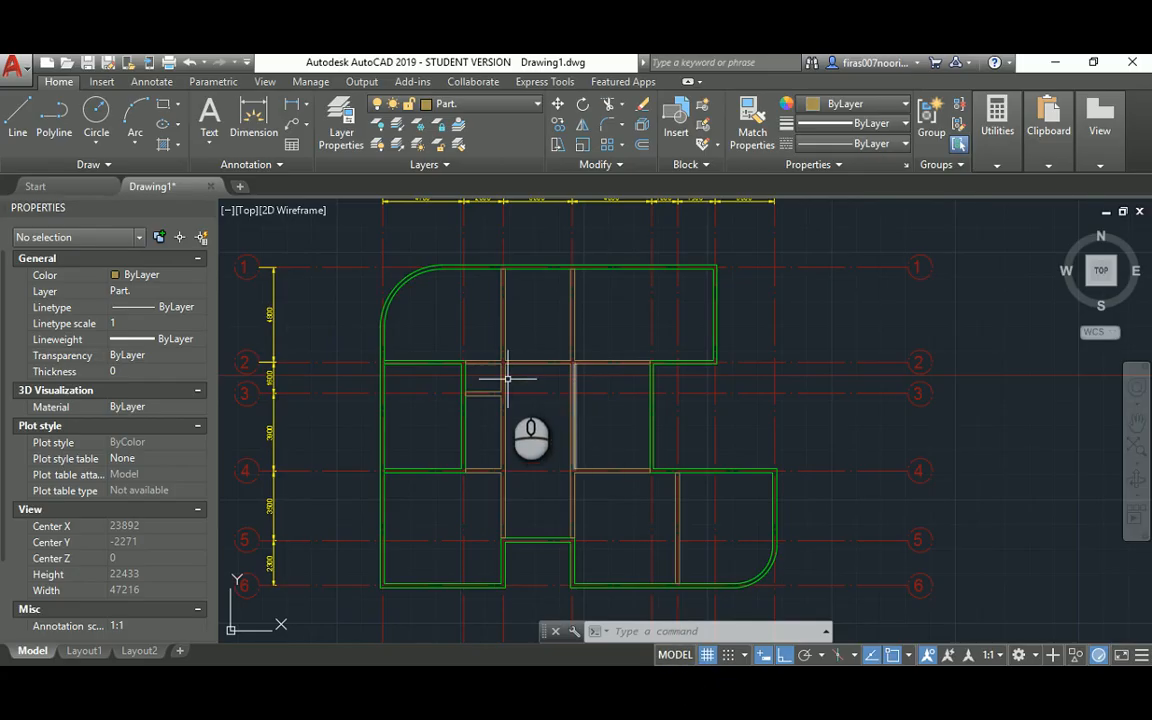
{"action": "scroll", "coordinate": [501, 373], "scroll_direction": "up", "scroll_amount": 3}
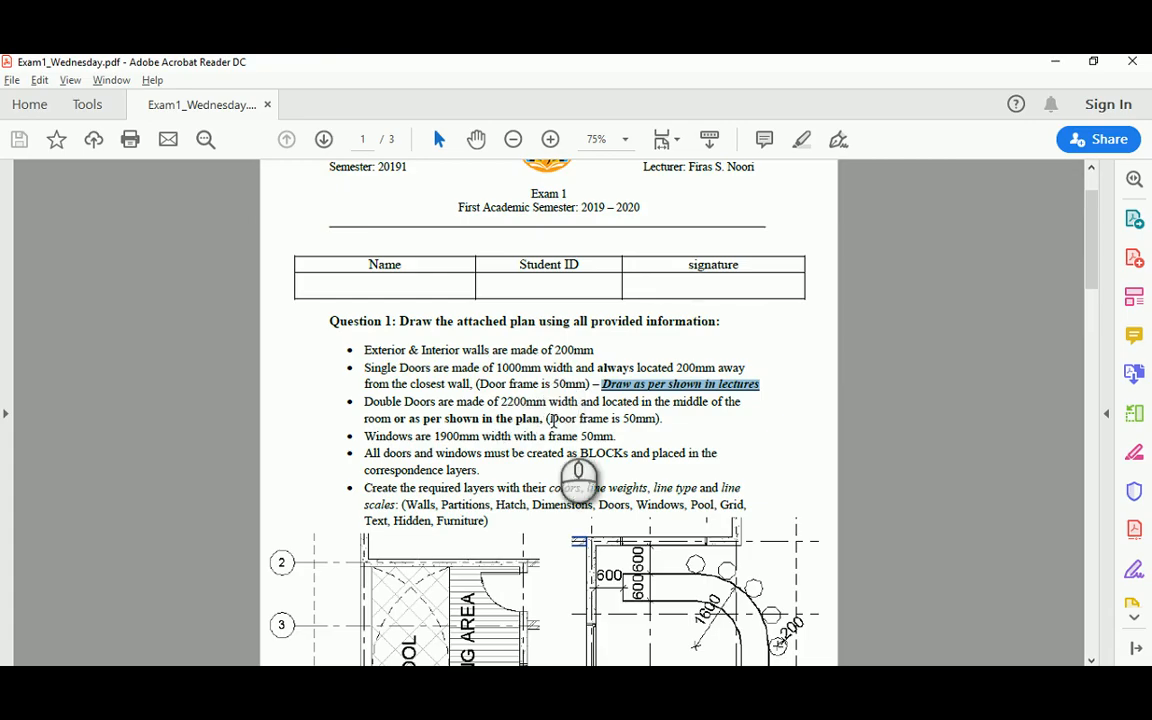
{"action": "scroll", "coordinate": [578, 472], "scroll_direction": "down", "scroll_amount": 10}
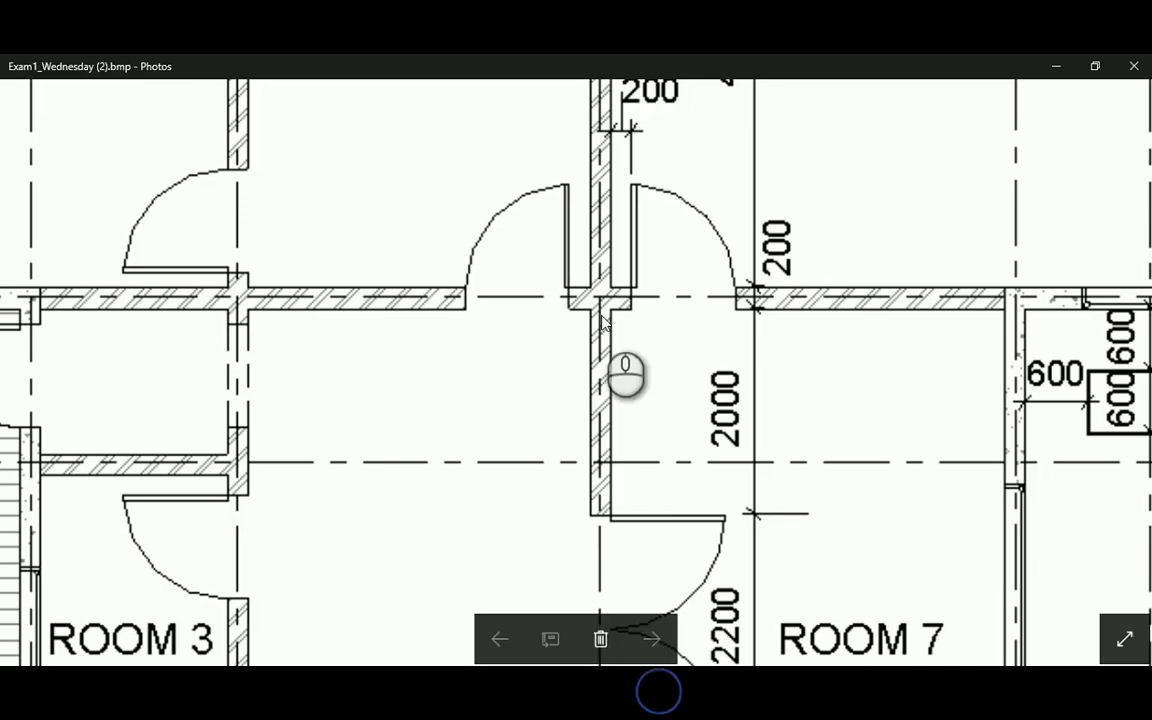
Step: Check the door positions along grid line 2 in the exam image, then return to the AutoCAD drawing
{"action": "scroll", "coordinate": [524, 300], "scroll_direction": "down", "scroll_amount": 5}
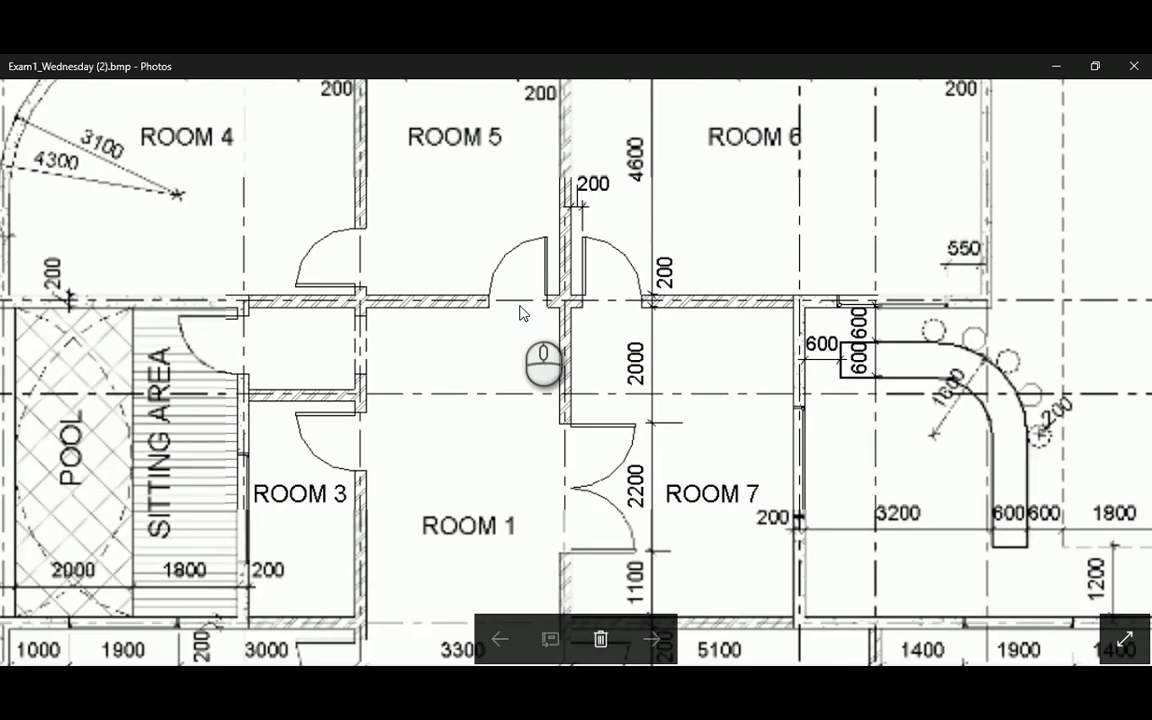
{"action": "scroll", "coordinate": [547, 258], "scroll_direction": "down", "scroll_amount": 3}
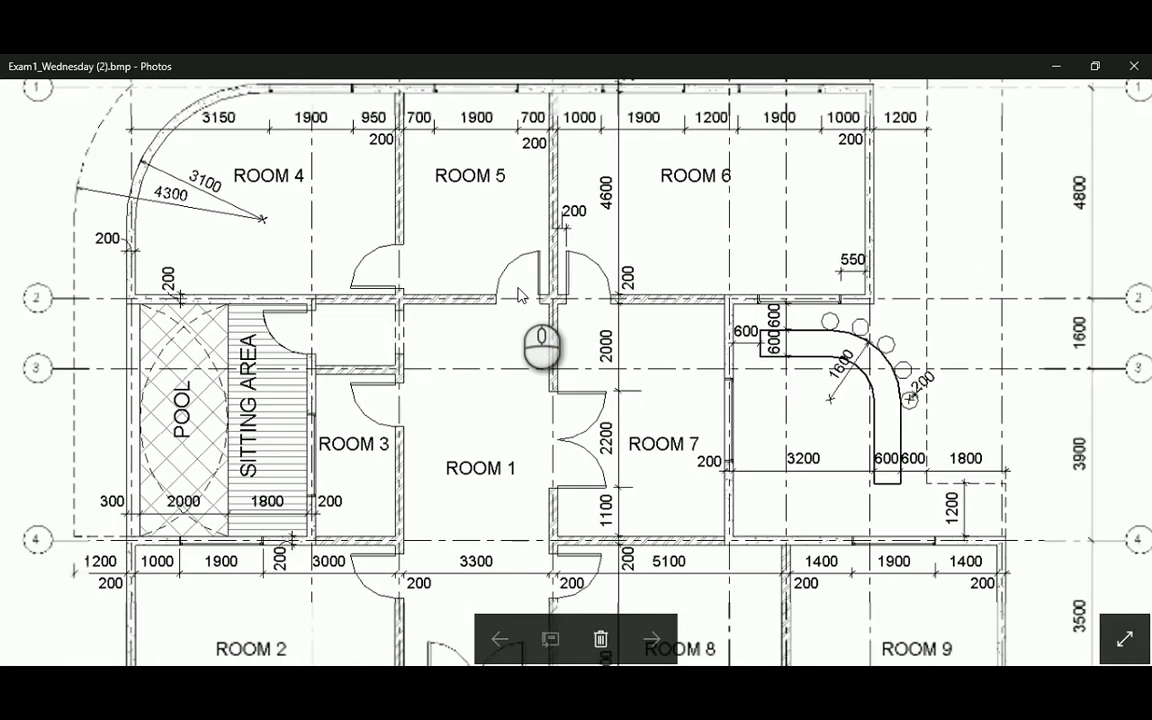
{"action": "key", "text": "alt+Tab"}
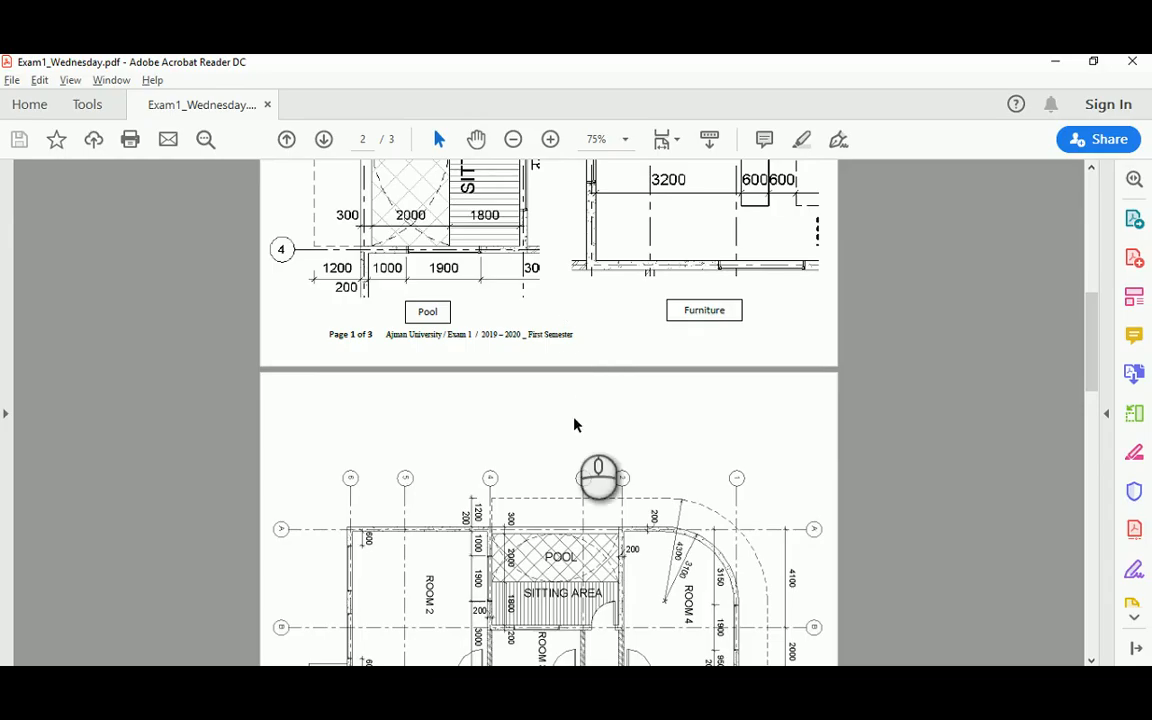
{"action": "key", "text": "alt+Tab"}
{"action": "key", "text": "alt+Tab"}
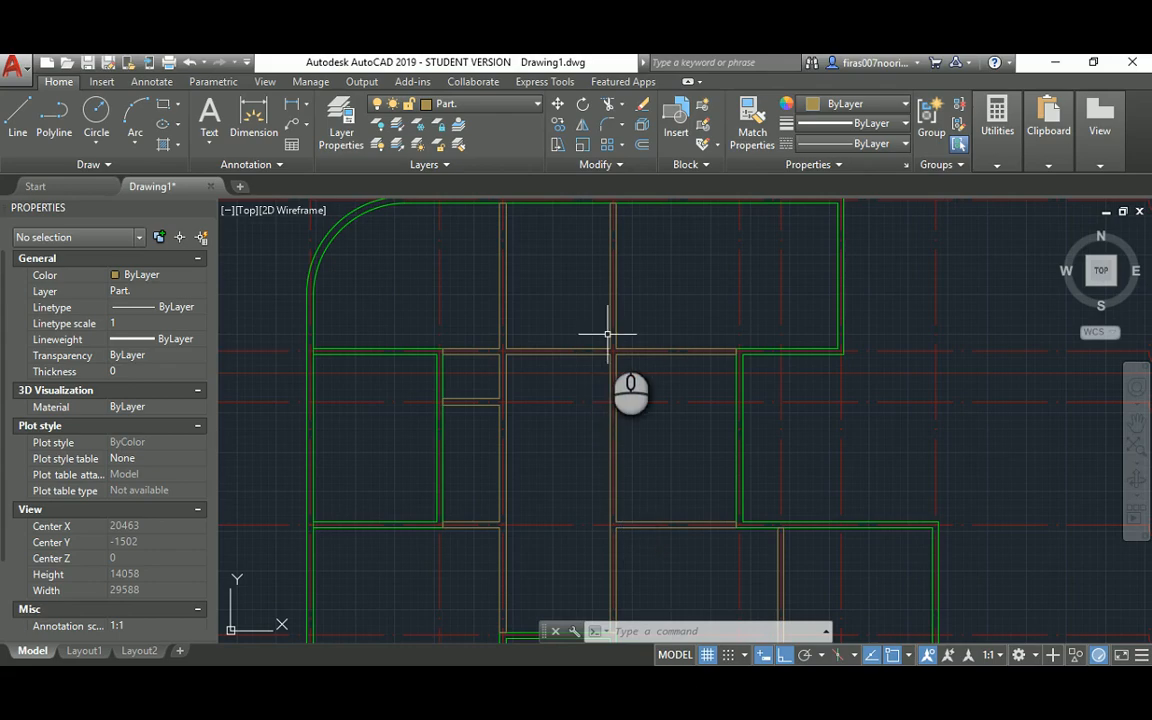
{"action": "key", "text": "alt+Tab"}
{"action": "key", "text": "alt+Tab"}
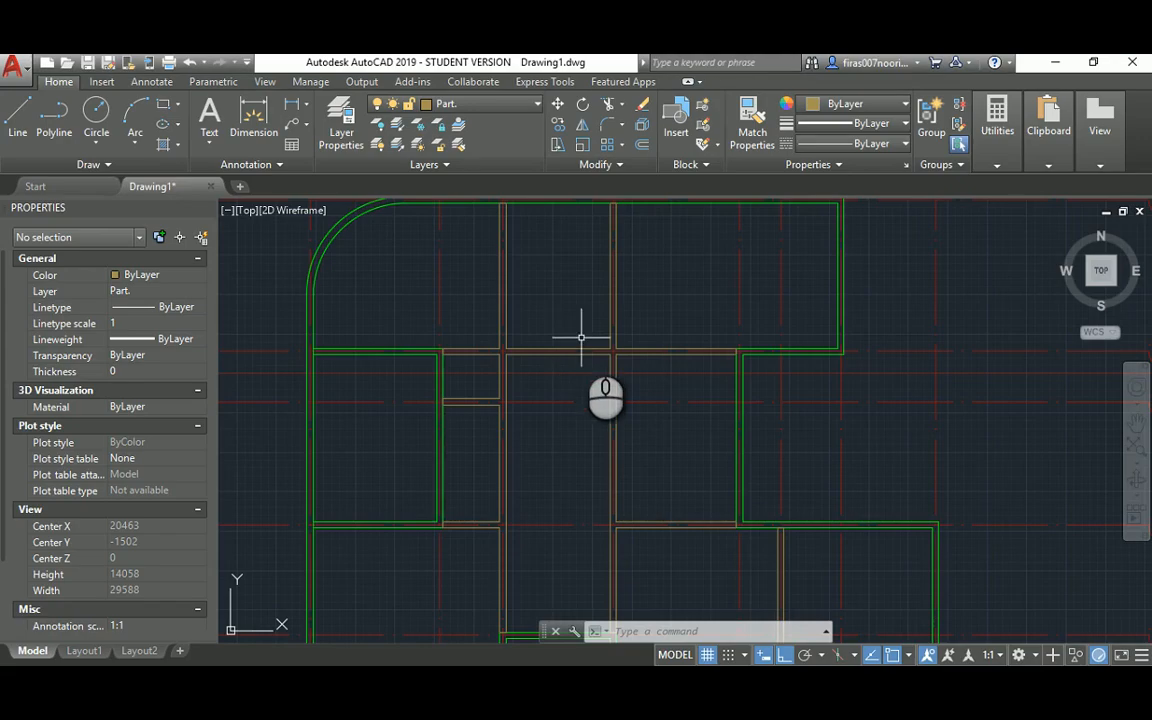
Step: Draw a short line across the Room 5 lower partition where it meets the partition between Rooms 5 and 6
{"action": "scroll", "coordinate": [586, 329], "scroll_direction": "up", "scroll_amount": 5}
{"action": "type", "text": "l"}
{"action": "key", "text": "Return"}
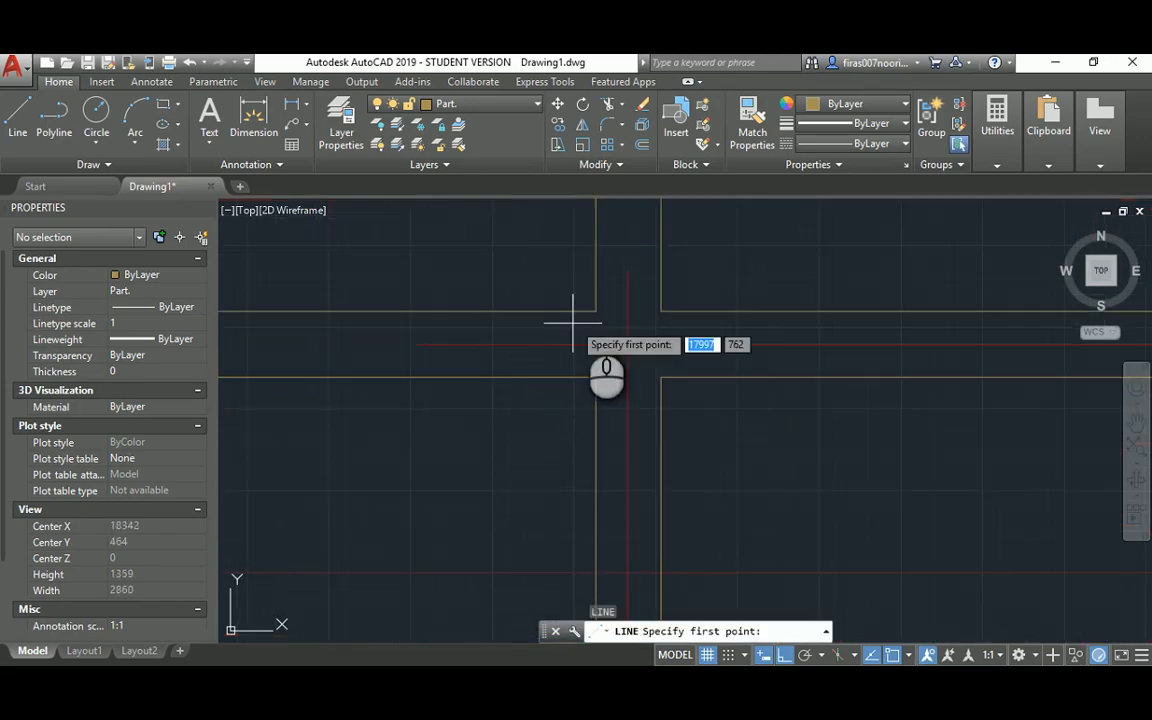
{"action": "left_click", "coordinate": [591, 373]}
{"action": "left_click", "coordinate": [594, 313]}
{"action": "key", "text": "Escape"}
{"action": "key", "text": "Escape"}
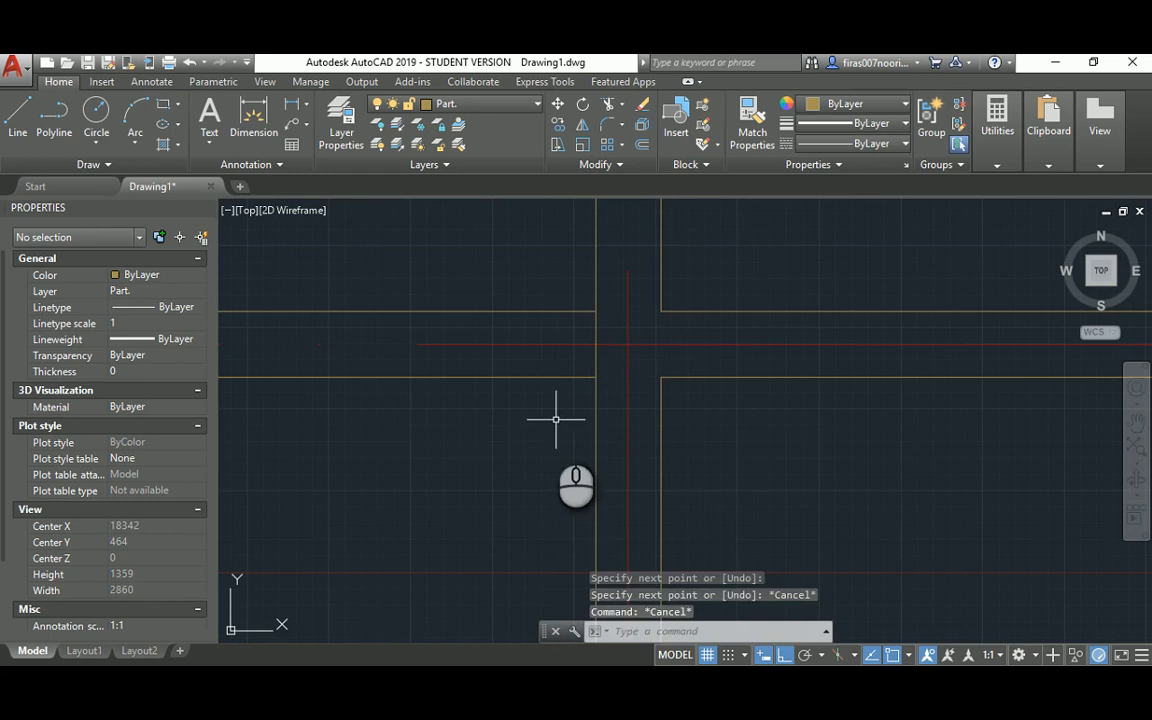
Step: Move the short line 200 to the left along the Room 5 lower partition, away from the junction
{"action": "type", "text": "m"}
{"action": "key", "text": "Return"}
{"action": "left_click", "coordinate": [540, 460]}
{"action": "left_click", "coordinate": [607, 288]}
{"action": "key", "text": "Return"}
{"action": "left_click", "coordinate": [538, 272]}
{"action": "type", "text": "2"}
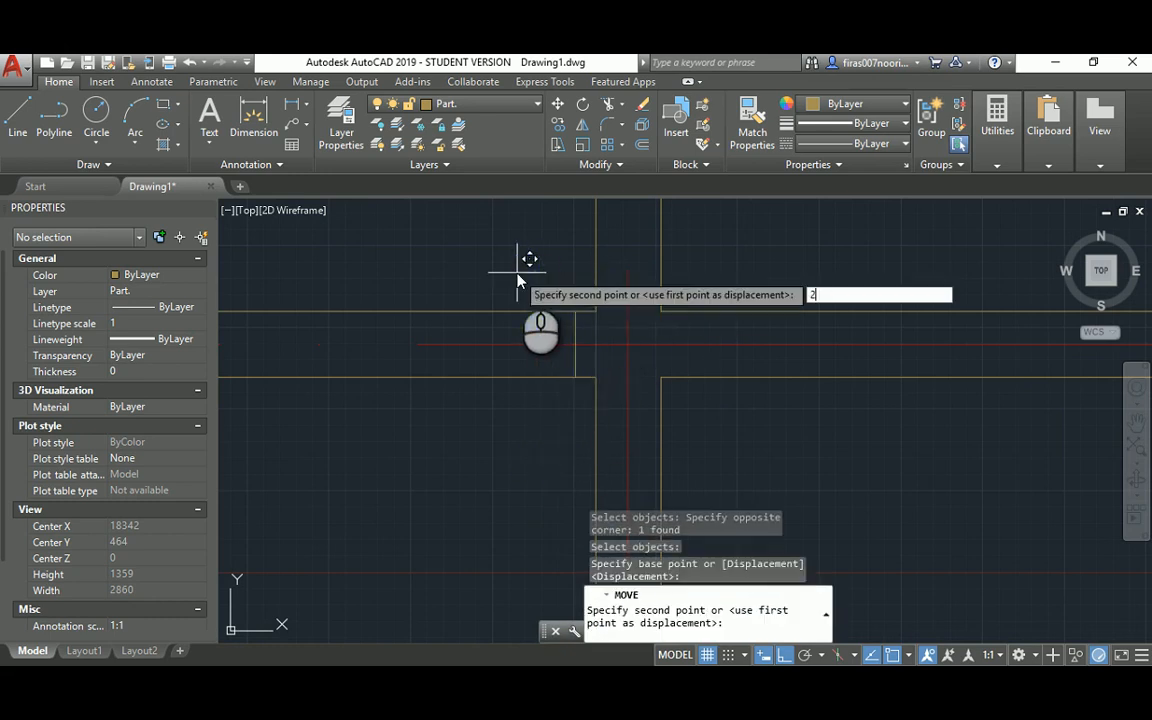
{"action": "type", "text": "00"}
{"action": "key", "text": "Return"}
{"action": "key", "text": "Escape"}
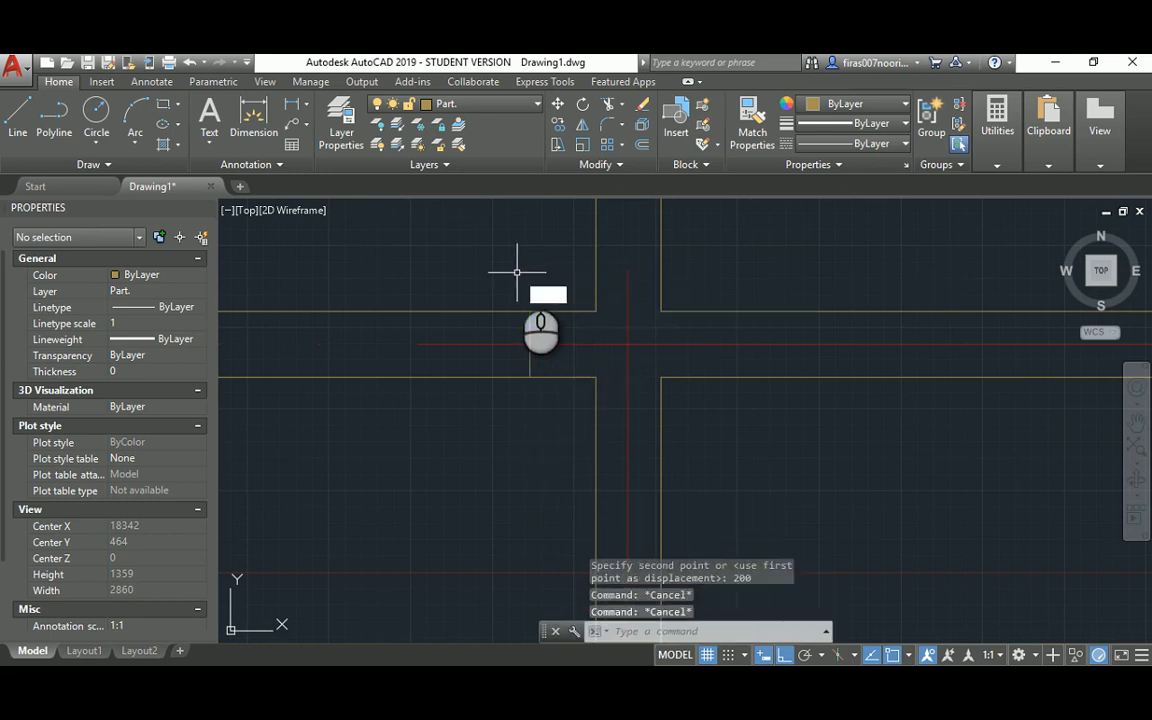
Step: Offset the moved line 1000 to the left to mark the other side of the Room 5 doorway
{"action": "type", "text": "o"}
{"action": "key", "text": "Return"}
{"action": "type", "text": "1000"}
{"action": "key", "text": "Return"}
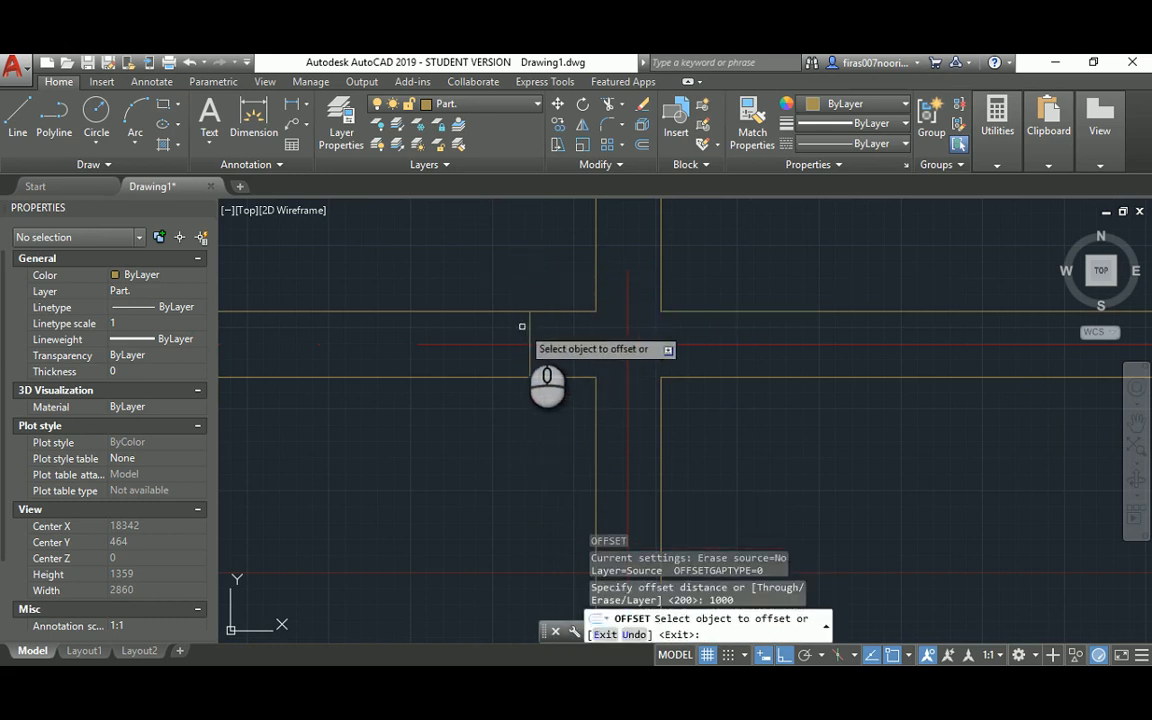
{"action": "left_click", "coordinate": [527, 327]}
{"action": "scroll", "coordinate": [530, 330], "scroll_direction": "down", "scroll_amount": 3}
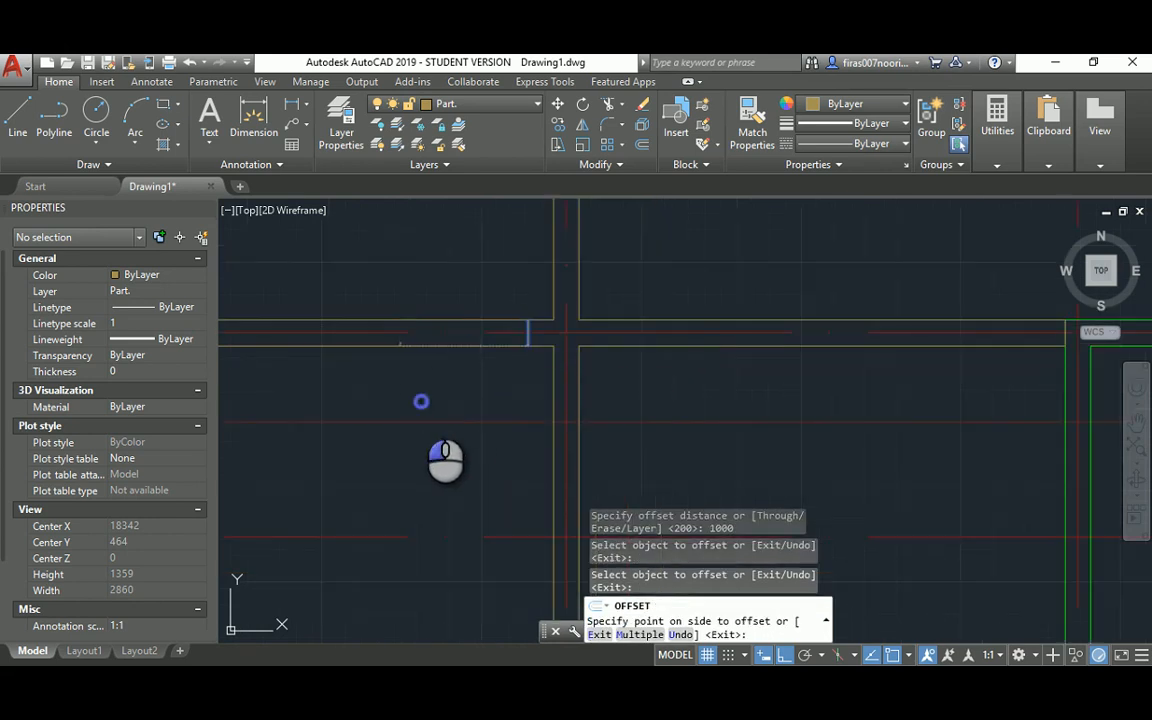
{"action": "left_click", "coordinate": [421, 401]}
{"action": "key", "text": "Escape"}
{"action": "key", "text": "Escape"}
Step: Trim the partition faces between the two jamb lines to open the Room 5 doorway
{"action": "type", "text": "tr"}
{"action": "key", "text": "Return"}
{"action": "key", "text": "Return"}
{"action": "left_click", "coordinate": [481, 291]}
{"action": "left_click", "coordinate": [467, 343]}
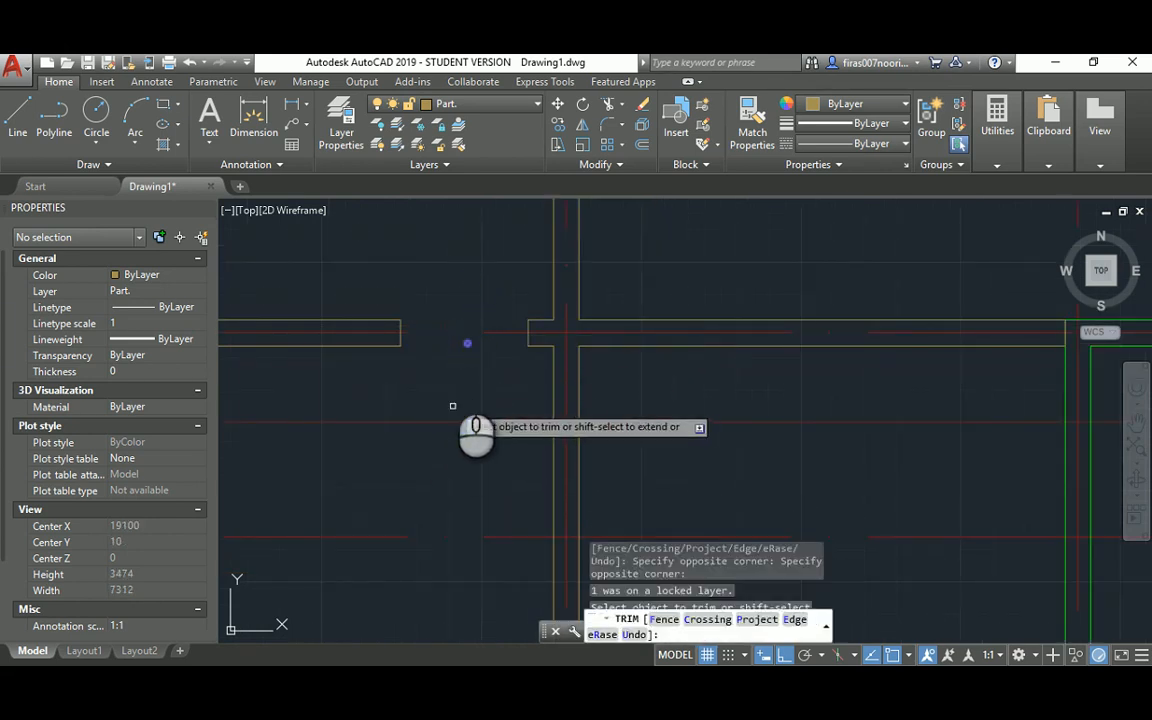
{"action": "key", "text": "Escape"}
{"action": "key", "text": "Escape"}
{"action": "key", "text": "Escape"}
{"action": "key", "text": "Escape"}
Step: Mirror both Room 5 jamb lines about the centre of the partition between Rooms 5 and 6, keeping the originals
{"action": "type", "text": "mi"}
{"action": "key", "text": "Return"}
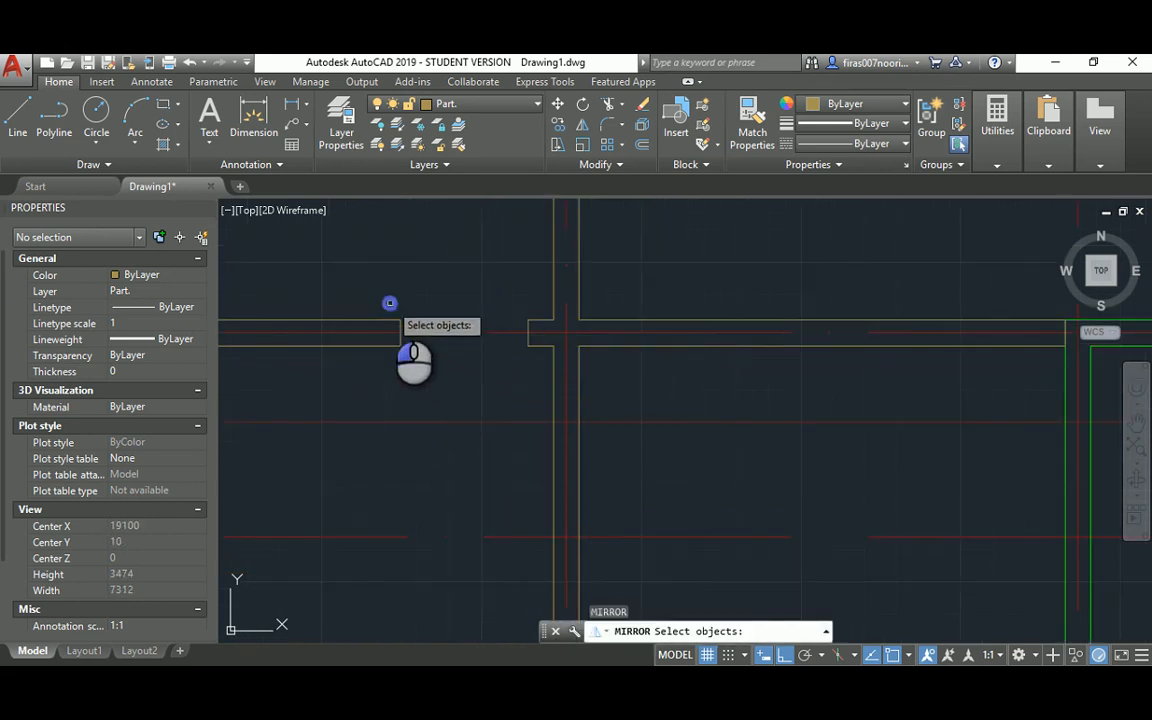
{"action": "left_click", "coordinate": [391, 303]}
{"action": "left_click", "coordinate": [530, 380]}
{"action": "key", "text": "Return"}
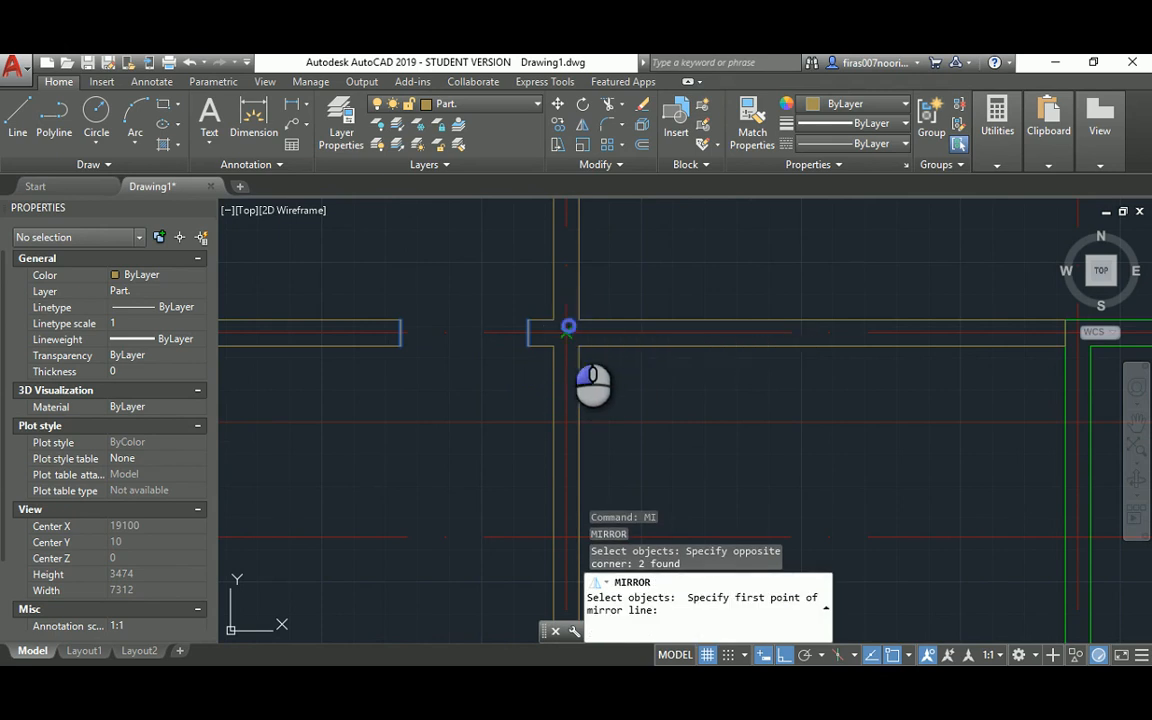
{"action": "left_click", "coordinate": [570, 323]}
{"action": "left_click", "coordinate": [514, 462]}
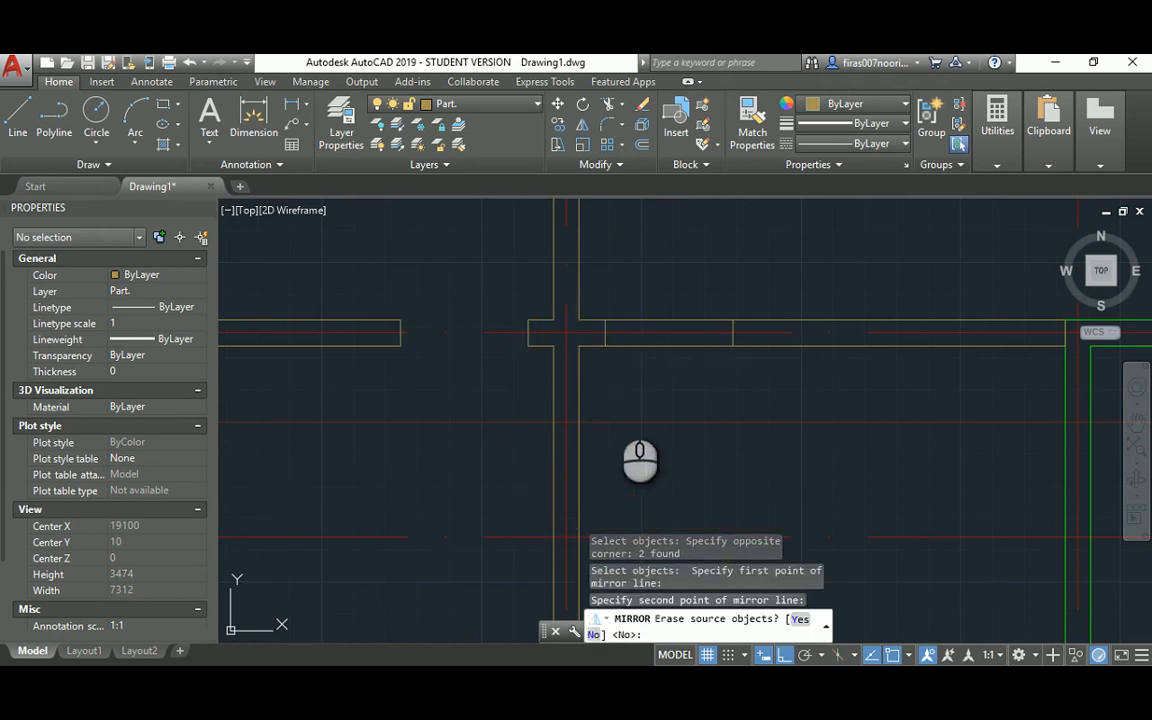
{"action": "key", "text": "Return"}
Step: Trim the partition faces between the mirrored jamb lines to open the Room 6 doorway
{"action": "type", "text": "tr"}
{"action": "key", "text": "Return"}
{"action": "key", "text": "Return"}
{"action": "left_click", "coordinate": [653, 270]}
{"action": "left_click", "coordinate": [623, 388]}
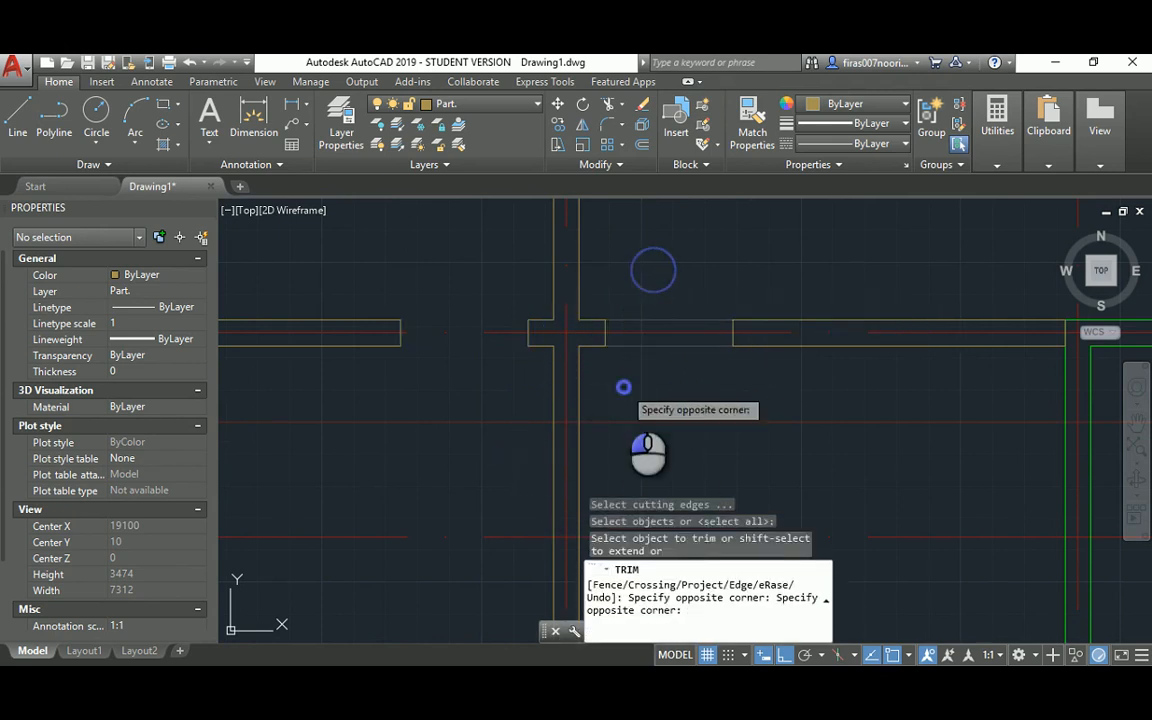
{"action": "key", "text": "Escape"}
{"action": "scroll", "coordinate": [653, 348], "scroll_direction": "down", "scroll_amount": 2}
Step: Check the reference plan and copy both Room 5 doorway jamb lines into the open space above the partition
{"action": "key", "text": "alt+Tab"}
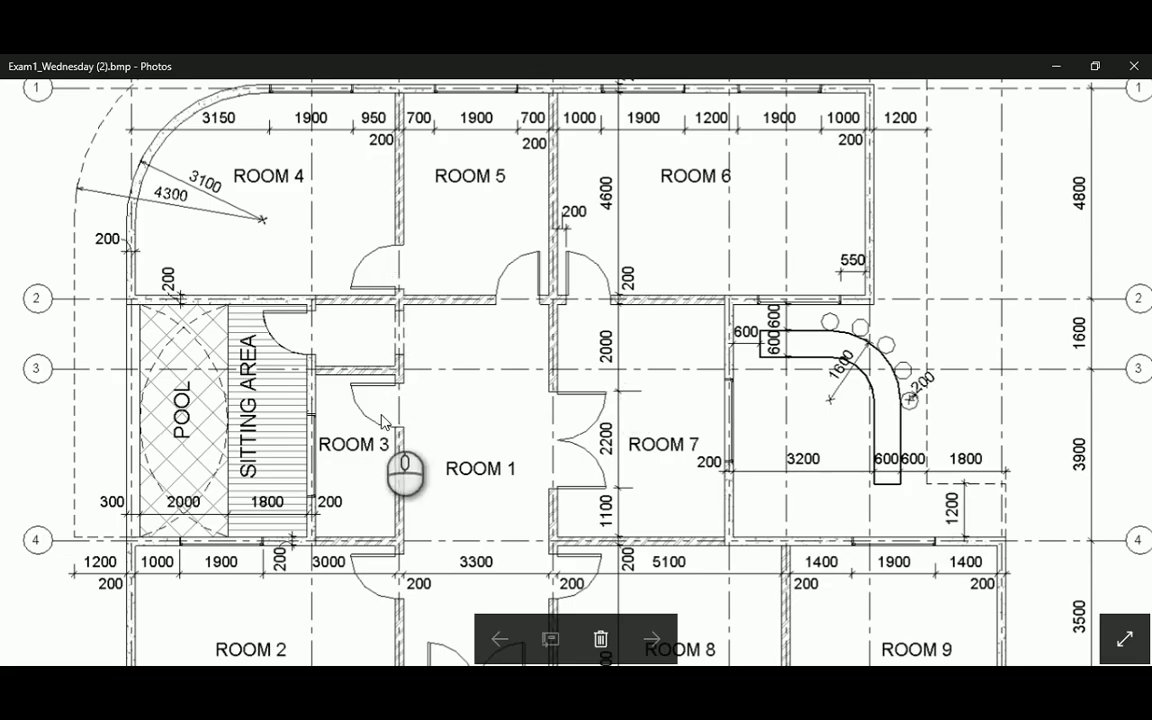
{"action": "key", "text": "alt+Tab"}
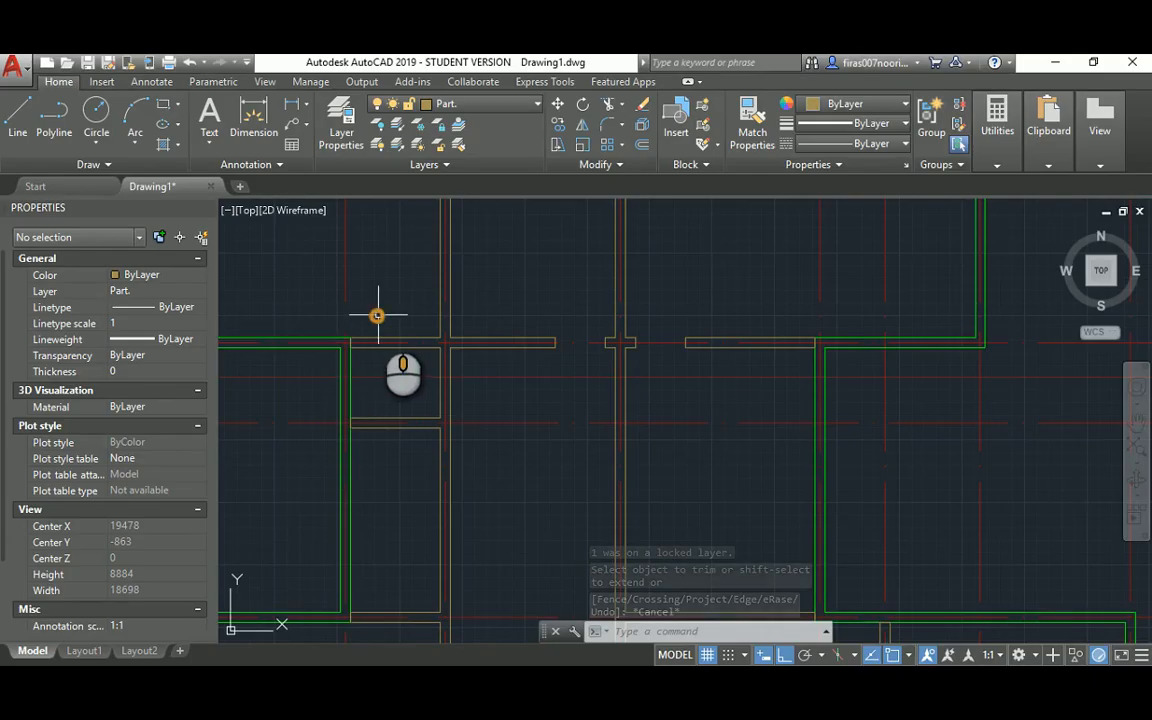
{"action": "scroll", "coordinate": [378, 314], "scroll_direction": "up", "scroll_amount": 3}
{"action": "scroll", "coordinate": [604, 337], "scroll_direction": "up", "scroll_amount": 4}
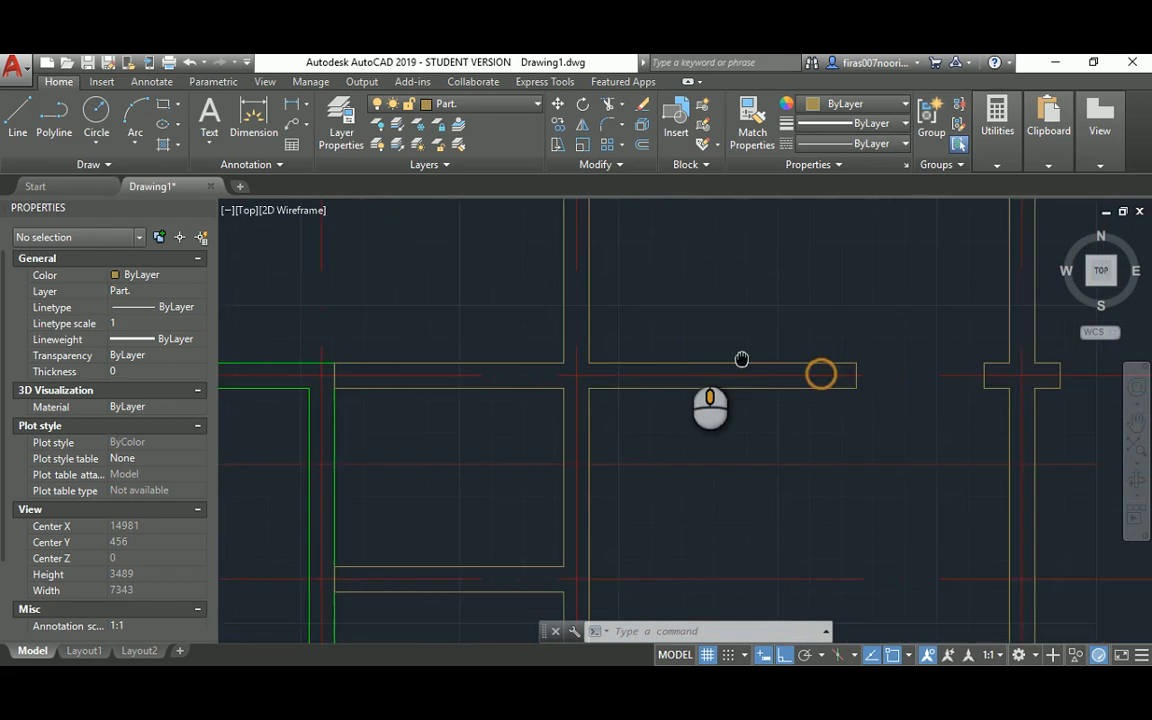
{"action": "type", "text": "o"}
{"action": "key", "text": "Return"}
{"action": "left_click", "coordinate": [730, 312]}
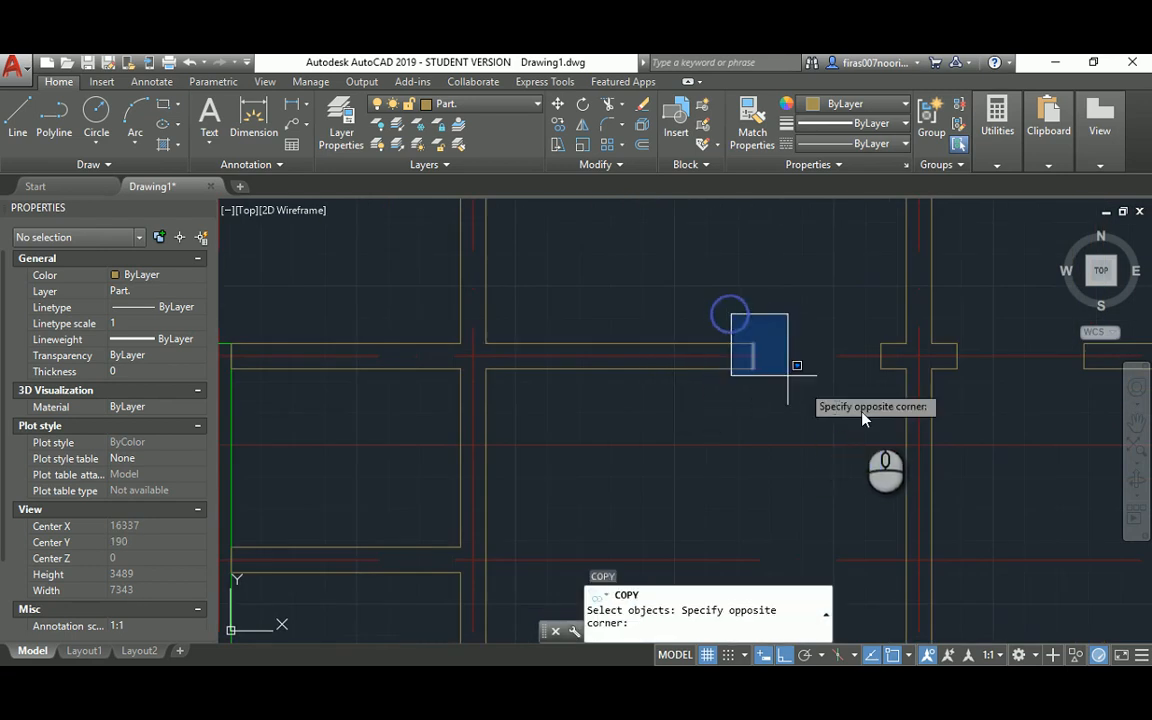
{"action": "left_click", "coordinate": [885, 400]}
{"action": "key", "text": "Return"}
{"action": "left_click", "coordinate": [812, 411]}
{"action": "left_click", "coordinate": [800, 301]}
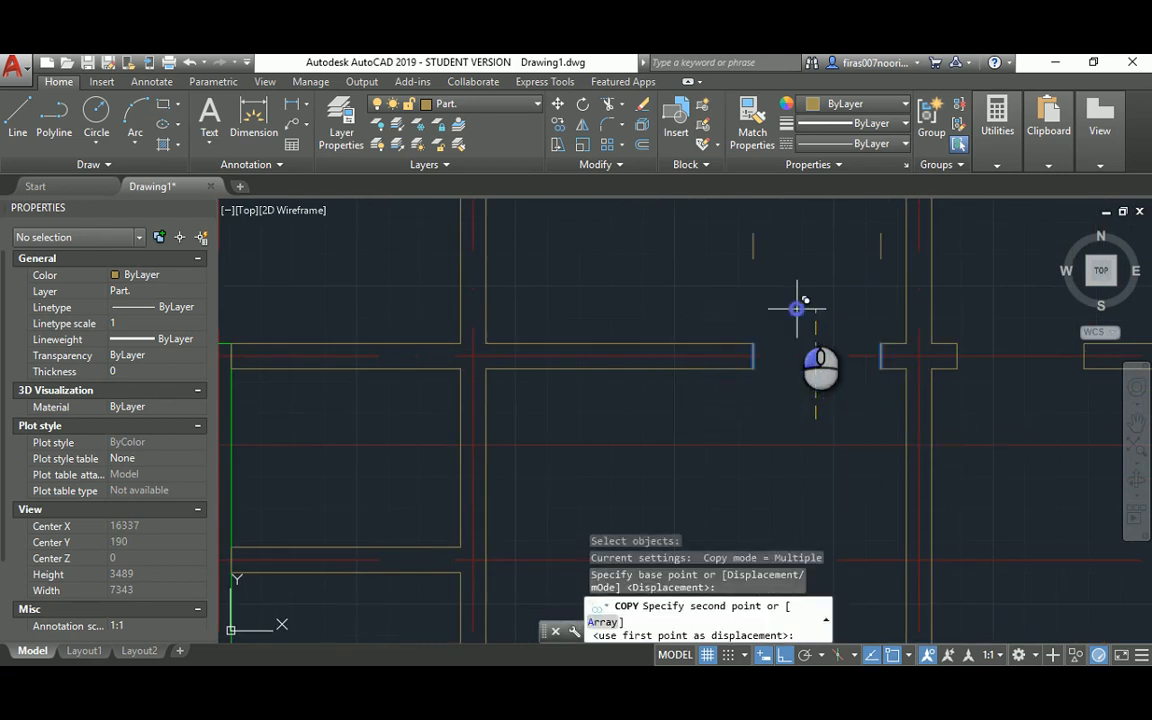
{"action": "key", "text": "Escape"}
Step: Rotate the two copied jamb lines 90 degrees so they run horizontally
{"action": "middle_click_drag", "start_coordinate": [797, 275], "coordinate": [707, 341]}
{"action": "type", "text": "ro"}
{"action": "key", "text": "Return"}
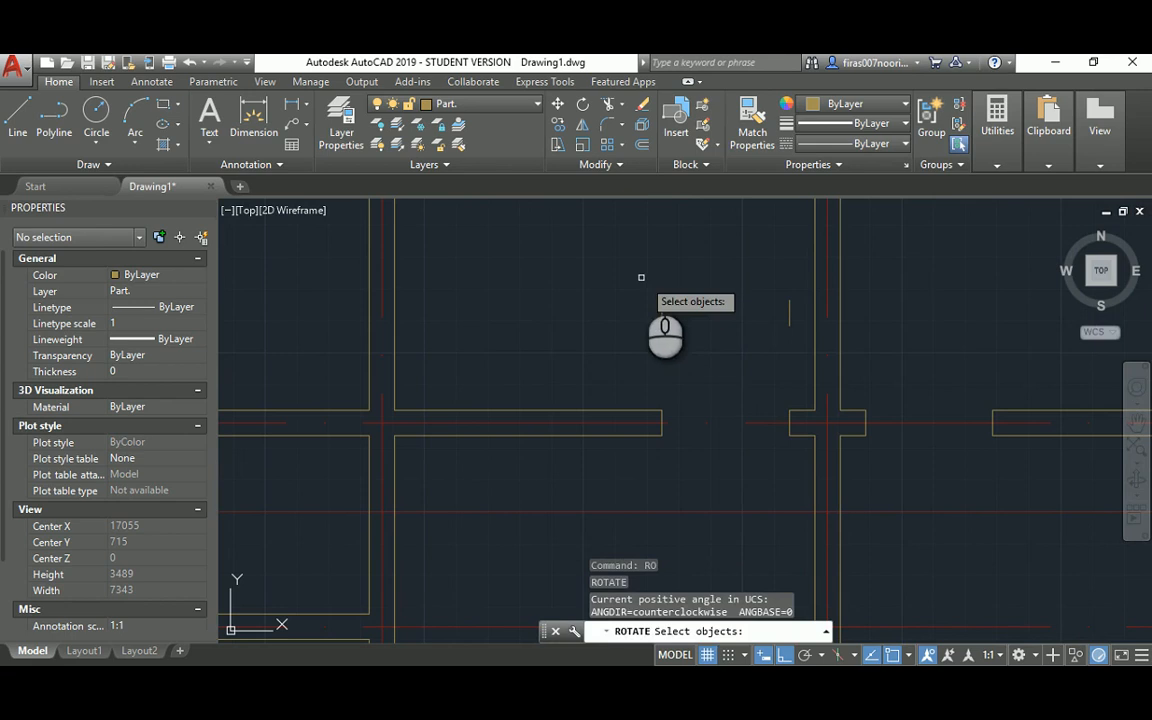
{"action": "left_click", "coordinate": [640, 275]}
{"action": "left_click", "coordinate": [797, 366]}
{"action": "key", "text": "Return"}
{"action": "left_click", "coordinate": [586, 336]}
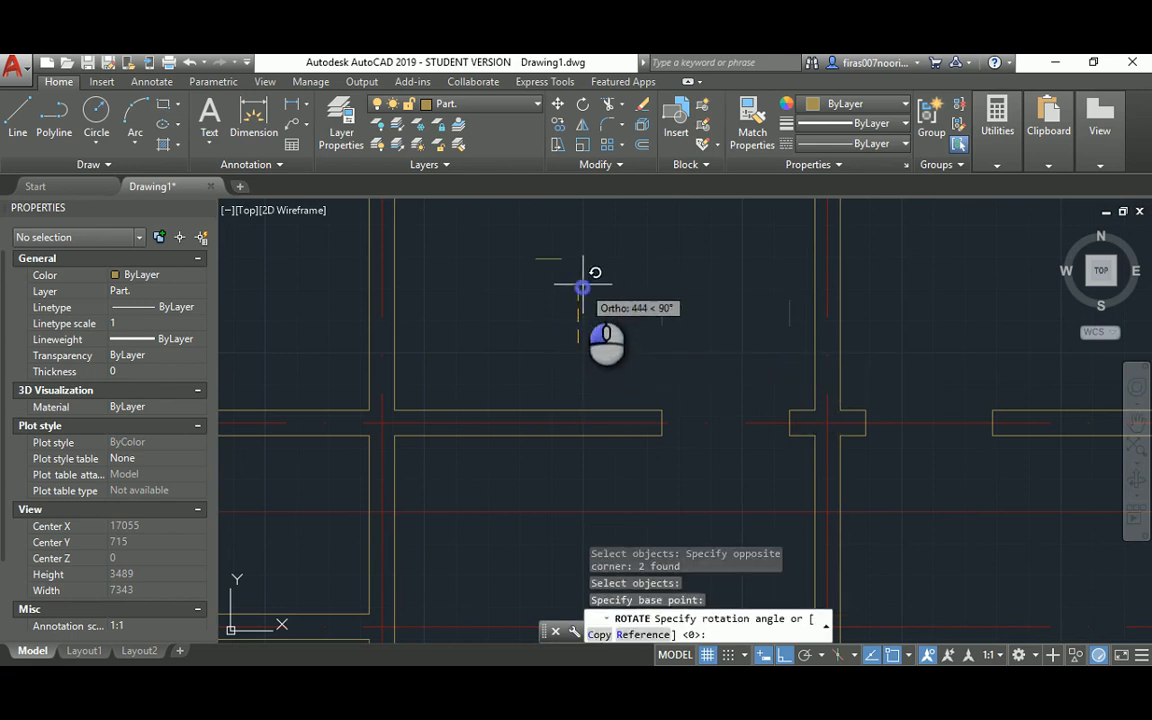
{"action": "left_click", "coordinate": [589, 272]}
{"action": "key", "text": "Escape"}
Step: Move both horizontal lines onto the partition between Rooms 4 and 5, with the lower one at the intersecting partition's upper face
{"action": "middle_click_drag", "start_coordinate": [586, 275], "coordinate": [531, 425]}
{"action": "key", "text": "Escape"}
{"action": "key", "text": "Escape"}
{"action": "type", "text": "m"}
{"action": "key", "text": "Return"}
{"action": "type", "text": "p"}
{"action": "key", "text": "Return"}
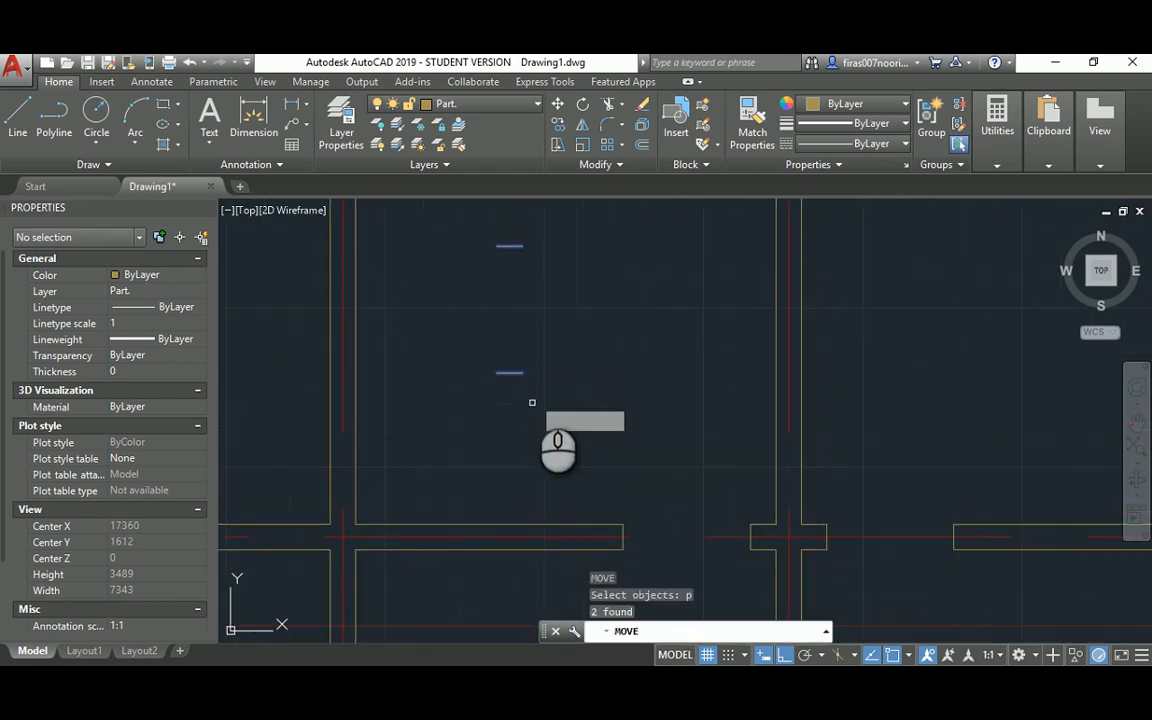
{"action": "key", "text": "Return"}
{"action": "left_click", "coordinate": [526, 371]}
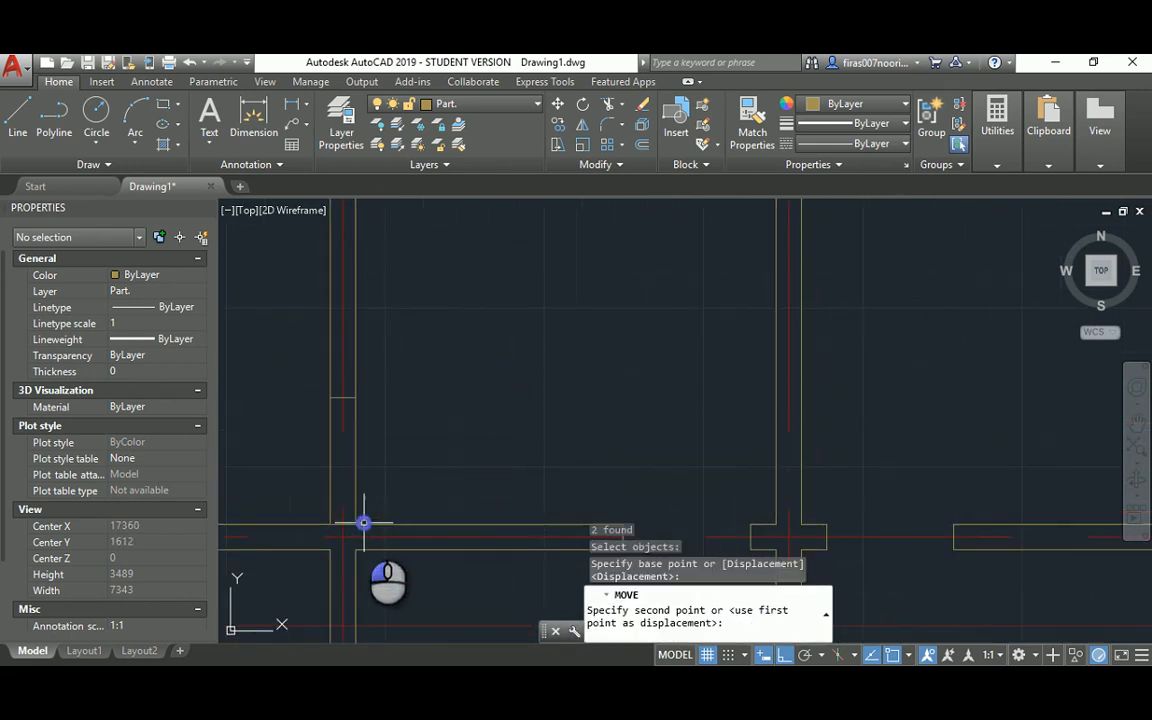
{"action": "left_click", "coordinate": [363, 522]}
{"action": "key", "text": "Escape"}
Step: Move both jamb lines up 200 along the partition between Rooms 4 and 5
{"action": "type", "text": "m"}
{"action": "key", "text": "Return"}
{"action": "type", "text": "p"}
{"action": "key", "text": "Return"}
{"action": "key", "text": "Return"}
{"action": "left_click", "coordinate": [452, 416]}
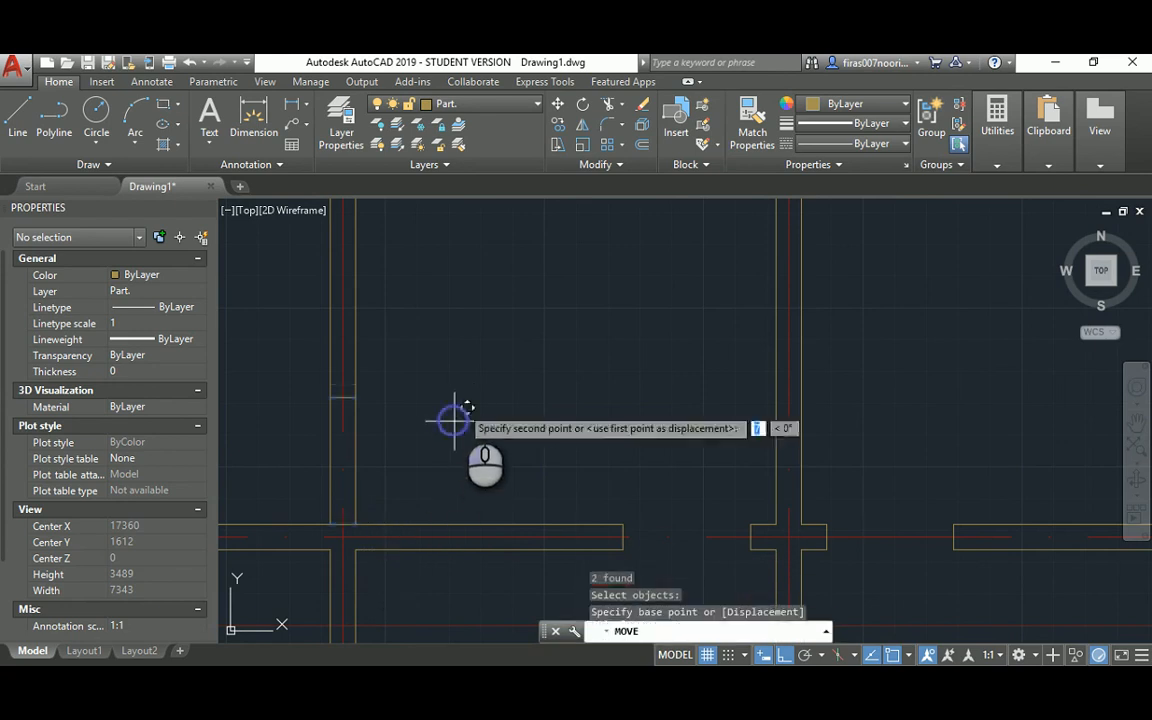
{"action": "type", "text": "200"}
{"action": "key", "text": "Return"}
{"action": "key", "text": "Escape"}
{"action": "key", "text": "Escape"}
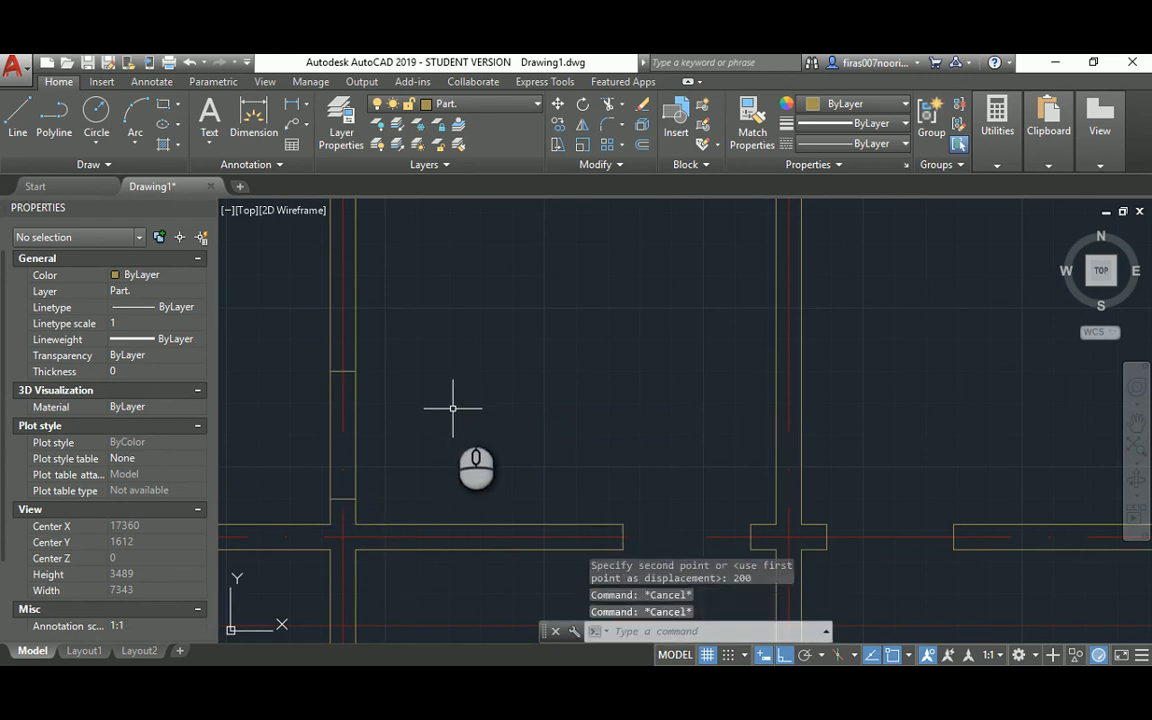
Step: Trim the partition faces between the two jamb lines to open the Room 4 doorway
{"action": "type", "text": "tr"}
{"action": "key", "text": "Return"}
{"action": "key", "text": "Return"}
{"action": "left_click", "coordinate": [409, 412]}
{"action": "left_click", "coordinate": [331, 424]}
{"action": "key", "text": "Escape"}
{"action": "middle_click_drag", "start_coordinate": [312, 450], "coordinate": [447, 293]}
{"action": "key", "text": "Escape"}
{"action": "key", "text": "Escape"}
{"action": "scroll", "coordinate": [465, 300], "scroll_direction": "down", "scroll_amount": 2}
{"action": "key", "text": "alt+Tab"}
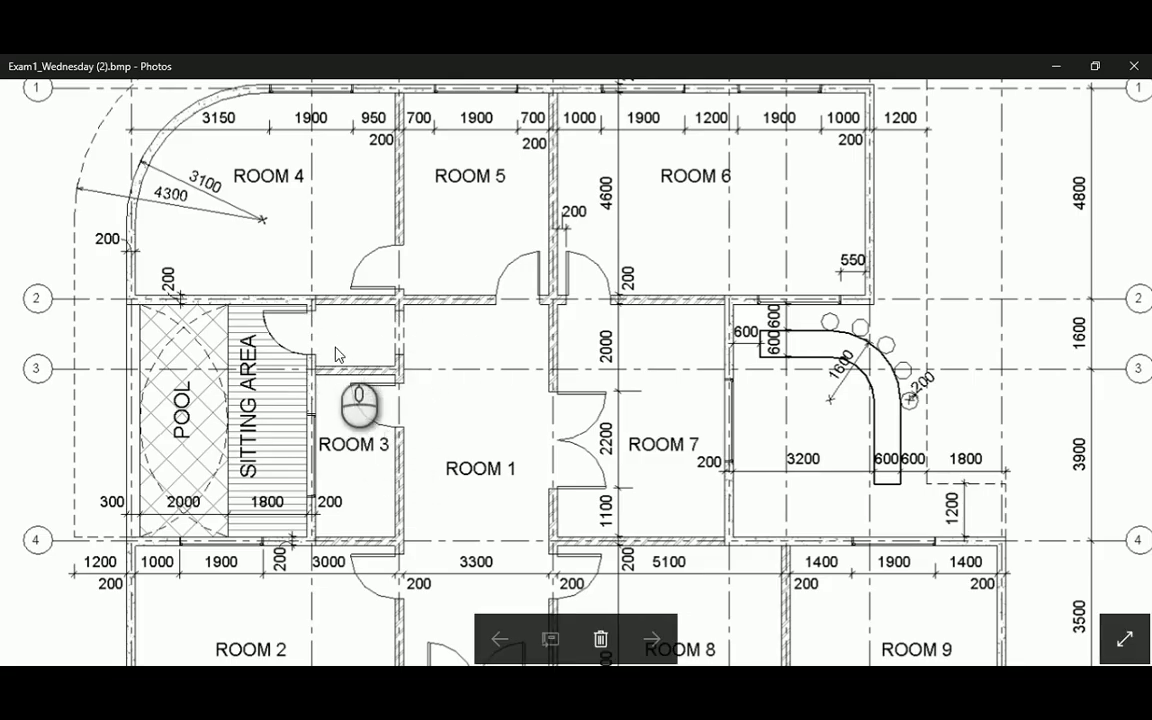
{"action": "key", "text": "alt+Tab"}
{"action": "type", "text": "co"}
{"action": "key", "text": "Return"}
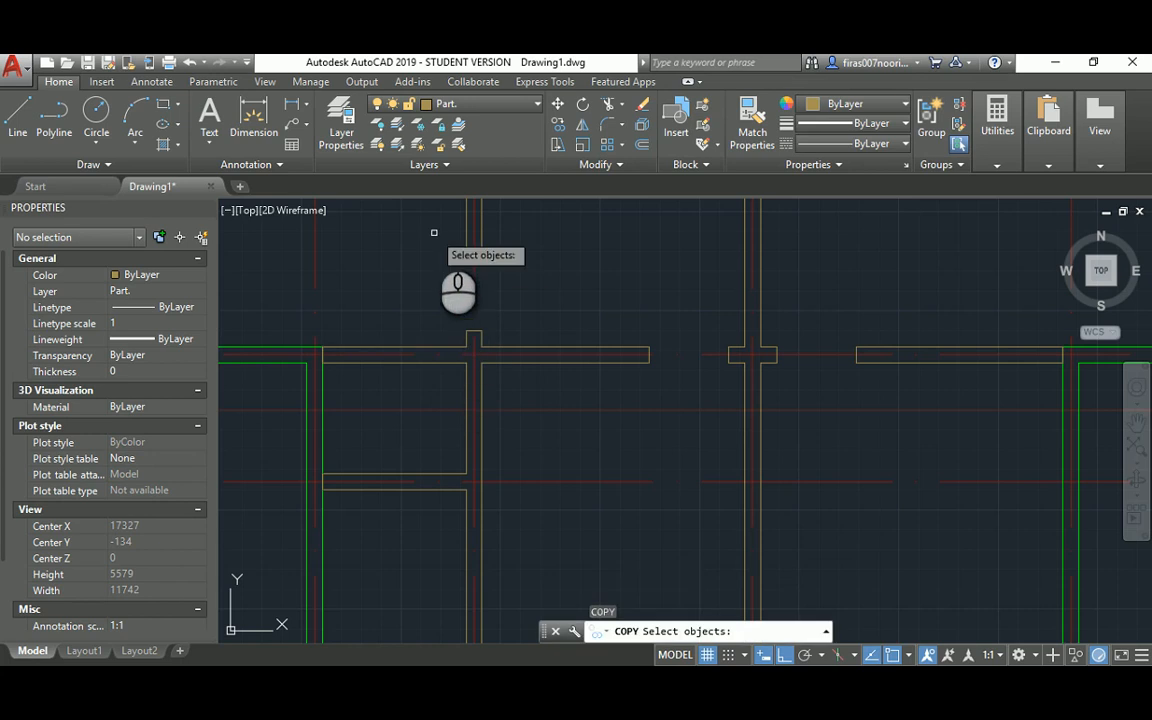
{"action": "key", "text": "Escape"}
Step: Mirror both Room 4 jamb lines about the centre of the horizontal partition below, keeping the originals
{"action": "type", "text": "mi"}
{"action": "key", "text": "Return"}
{"action": "left_click", "coordinate": [431, 245]}
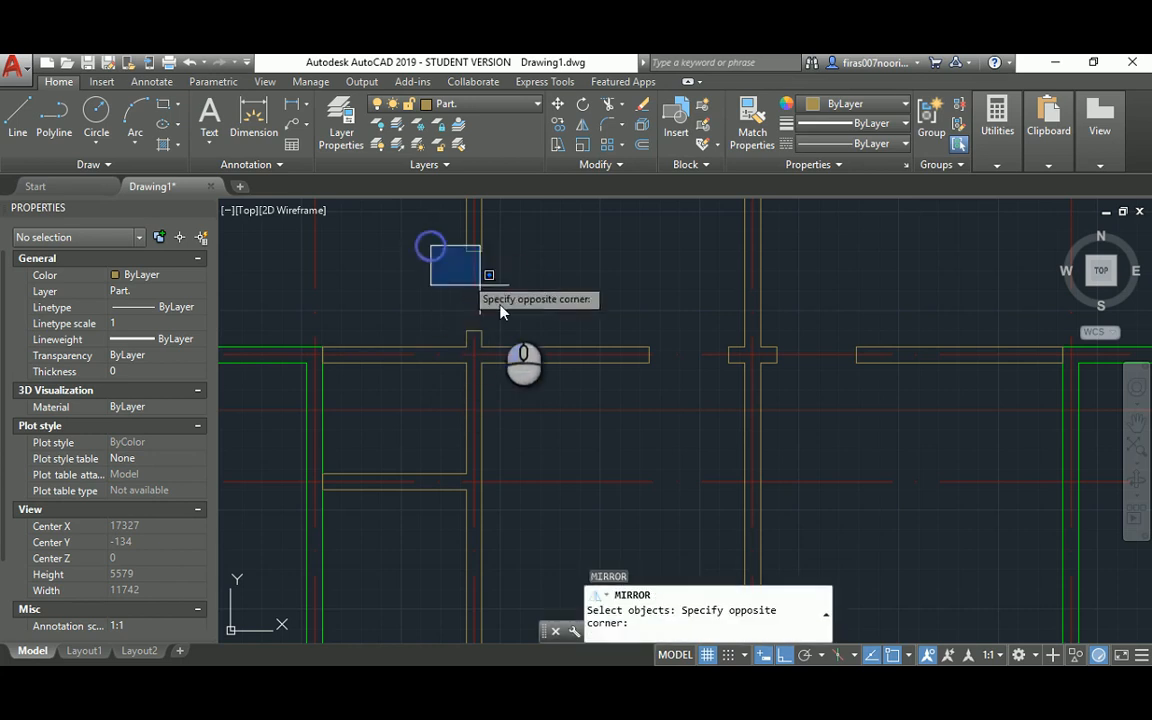
{"action": "left_click", "coordinate": [519, 346]}
{"action": "key", "text": "Return"}
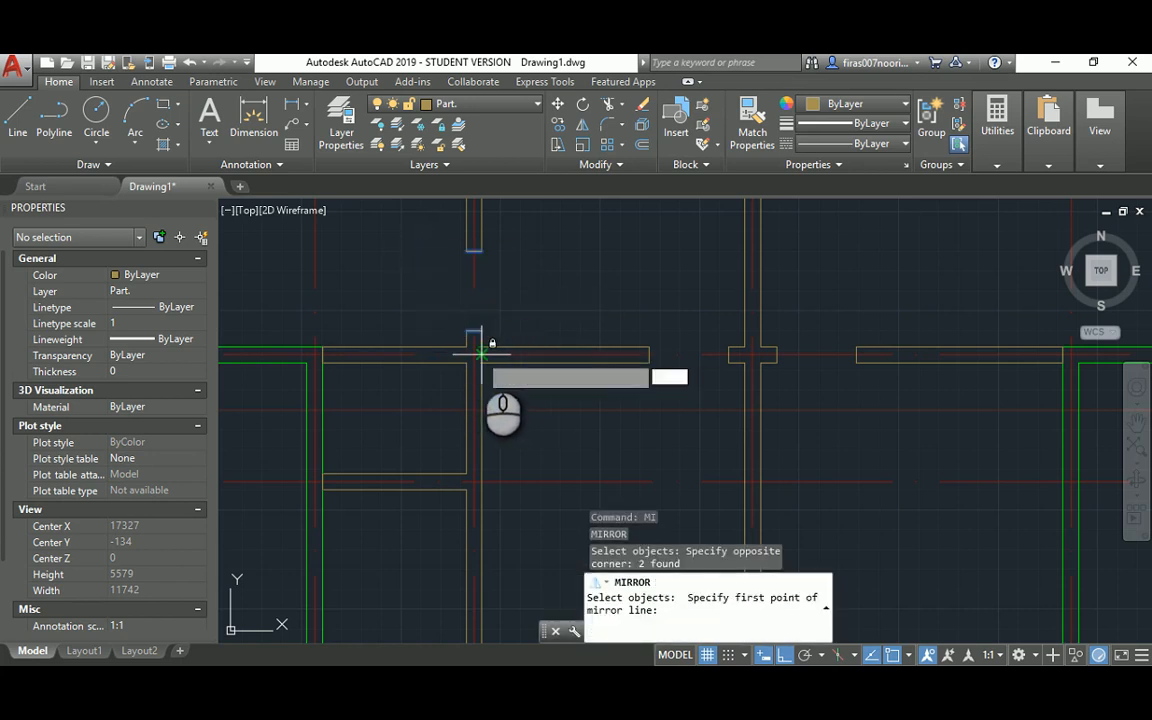
{"action": "left_click", "coordinate": [478, 354]}
{"action": "left_click", "coordinate": [672, 342]}
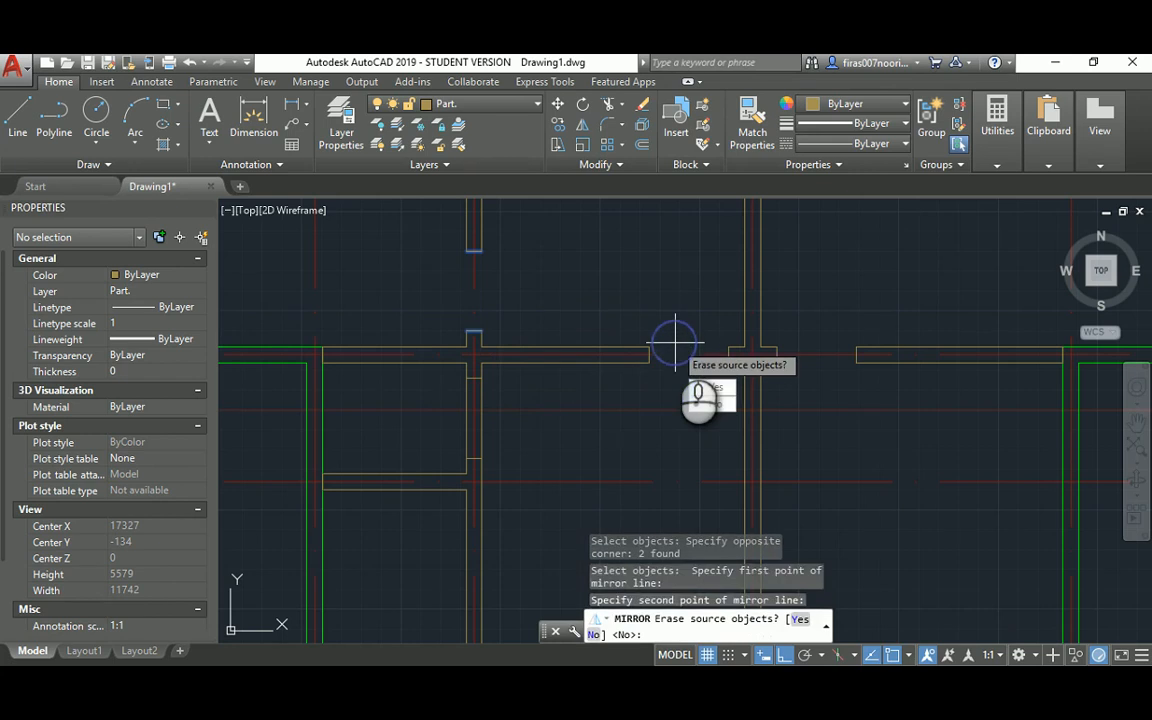
{"action": "key", "text": "Escape"}
{"action": "key", "text": "Escape"}
{"action": "key", "text": "Escape"}
Step: Copy the two mirrored jamb lines horizontally onto the exterior wall between the sitting area and the small room above Room 3
{"action": "key", "text": "Return"}
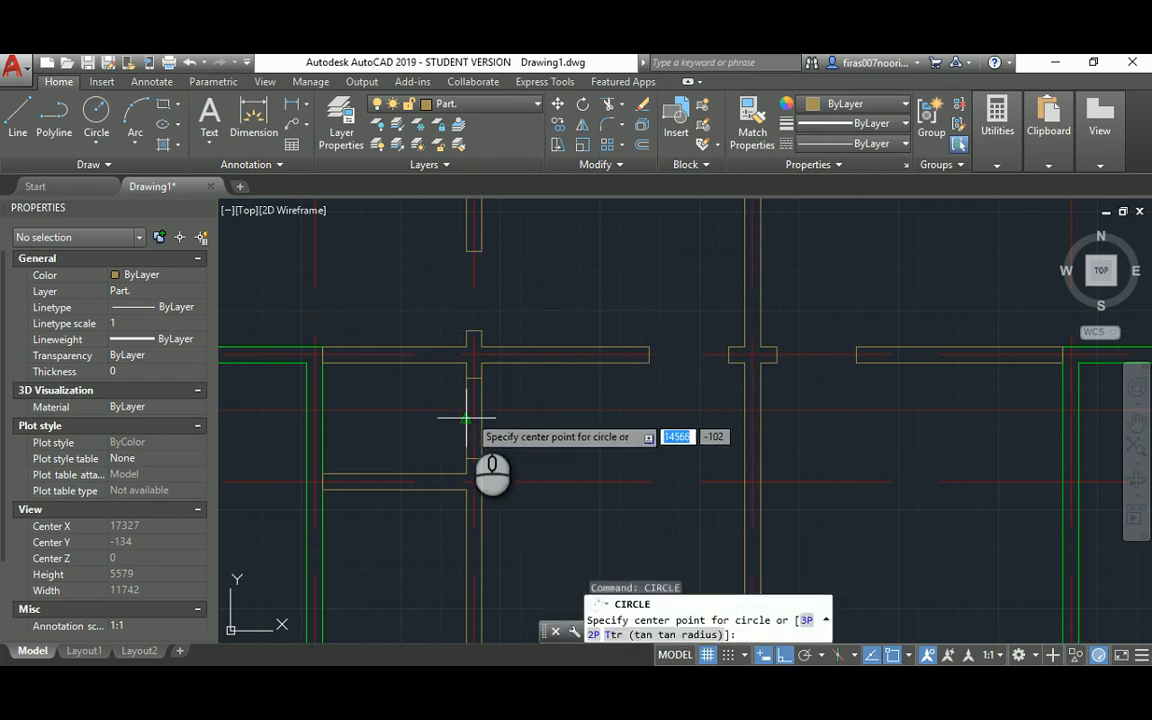
{"action": "key", "text": "Escape"}
{"action": "type", "text": "ct o"}
{"action": "key", "text": "Return"}
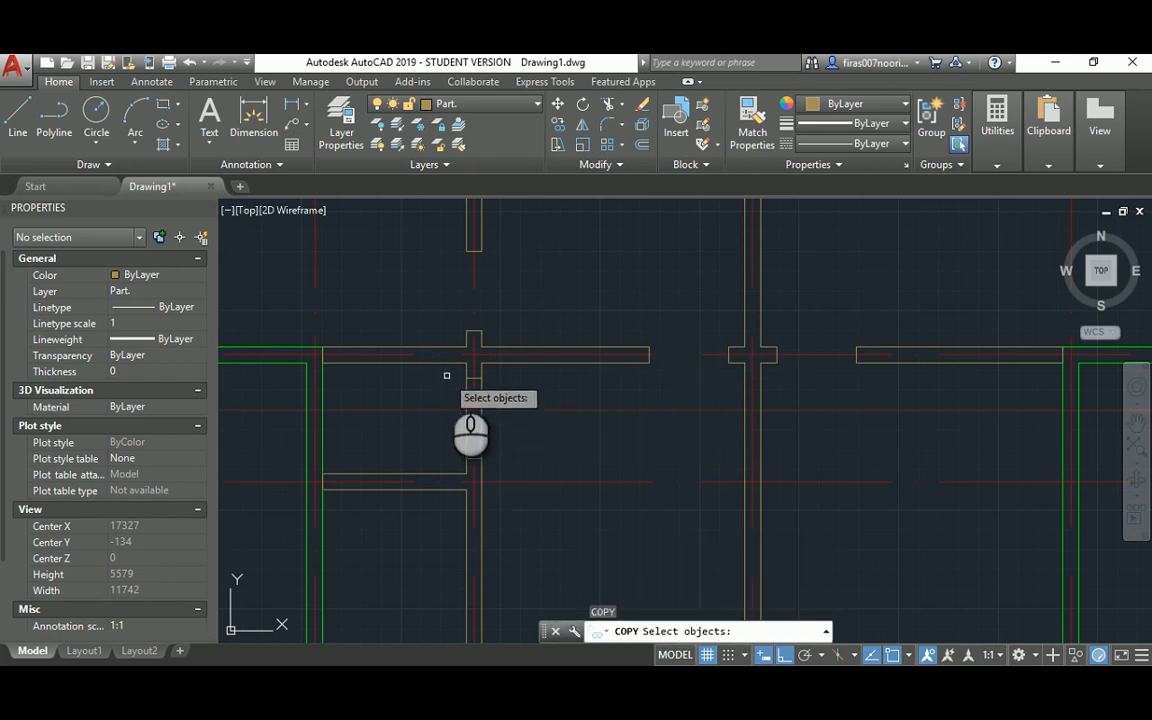
{"action": "left_click", "coordinate": [447, 375]}
{"action": "left_click", "coordinate": [505, 468]}
{"action": "key", "text": "Return"}
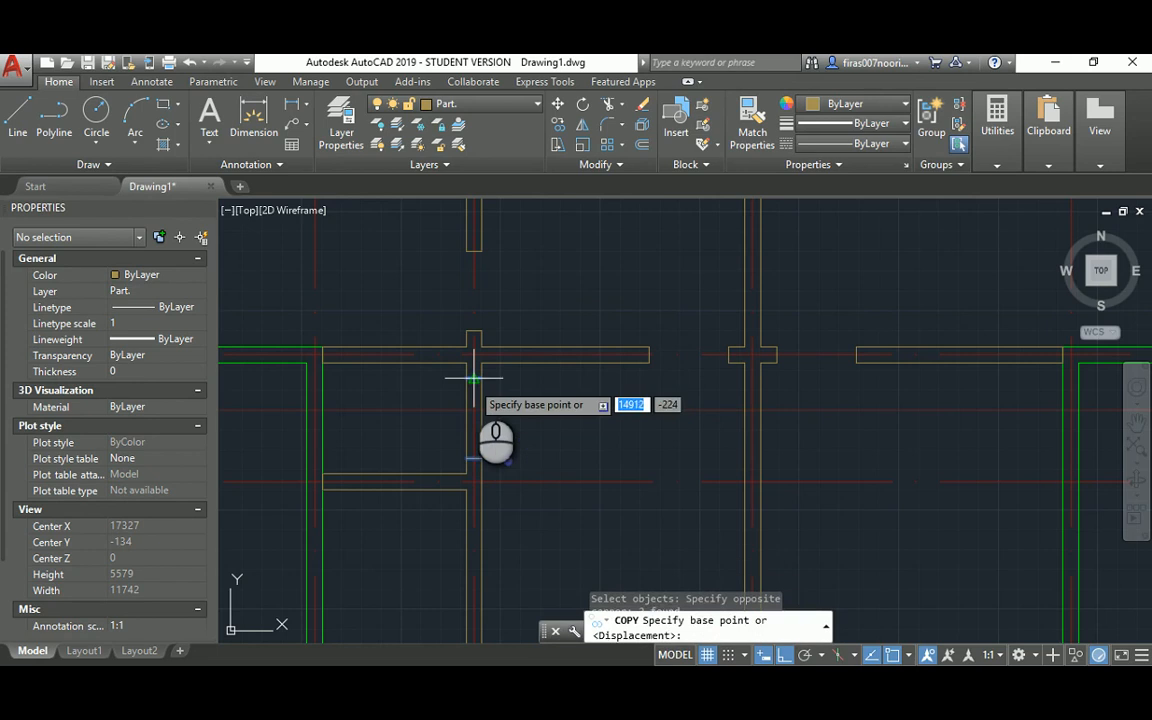
{"action": "left_click", "coordinate": [474, 378]}
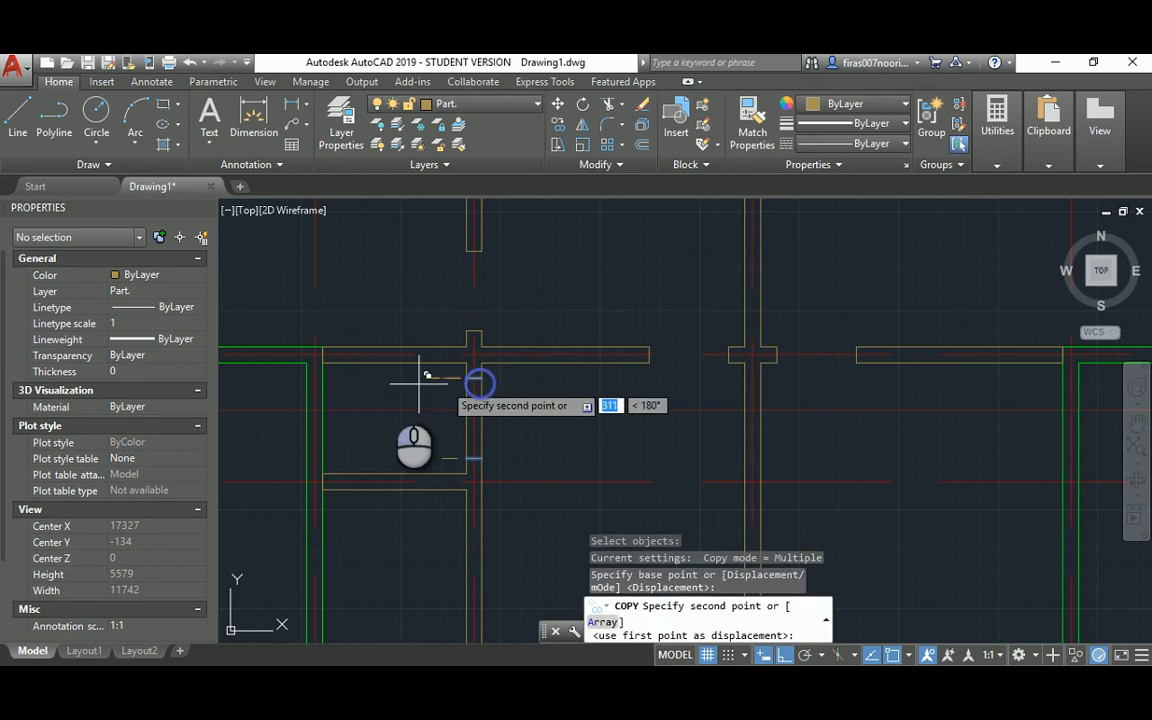
{"action": "left_click", "coordinate": [322, 376]}
{"action": "key", "text": "Escape"}
{"action": "key", "text": "Escape"}
{"action": "key", "text": "Escape"}
Step: Match the properties of the green exterior wall line onto the two jamb lines copied into that wall
{"action": "key", "text": "Return"}
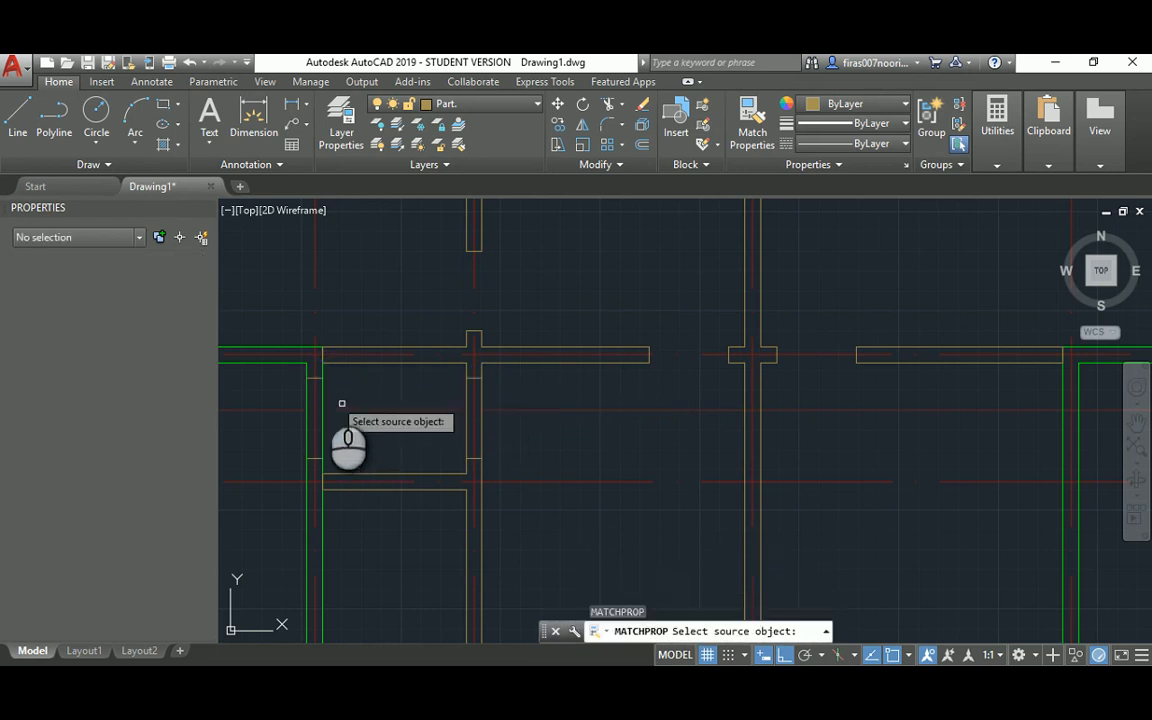
{"action": "left_click", "coordinate": [322, 386]}
{"action": "left_click", "coordinate": [278, 406]}
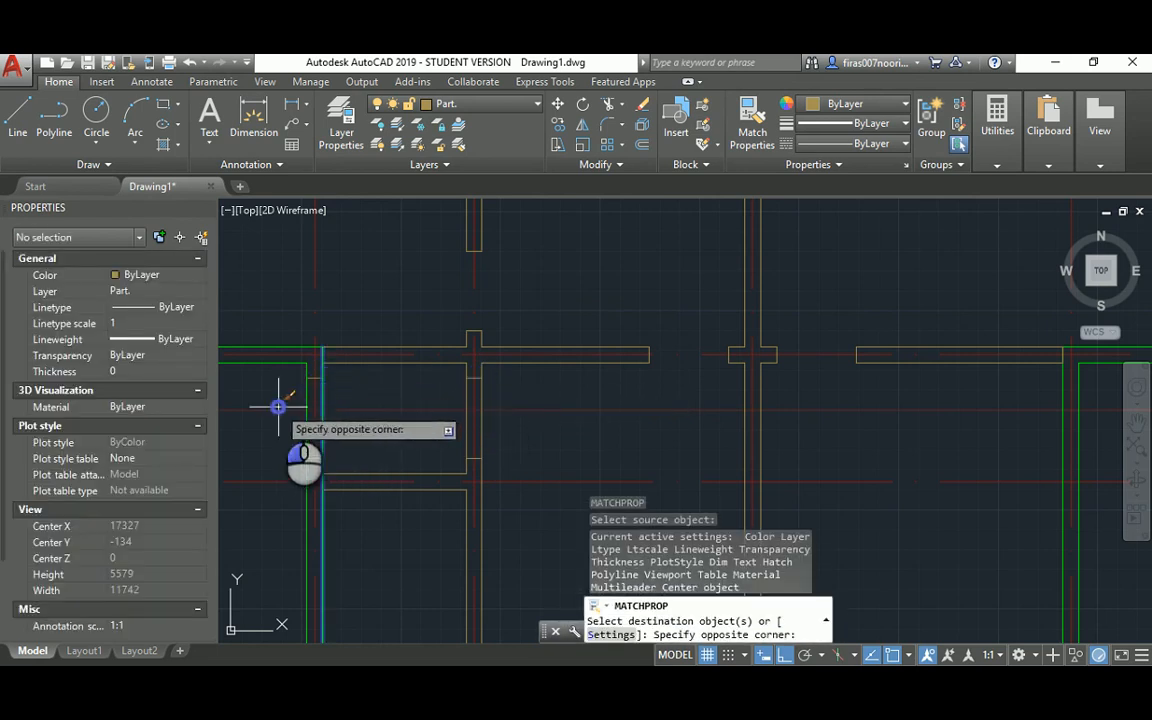
{"action": "left_click", "coordinate": [342, 373]}
{"action": "left_click", "coordinate": [283, 442]}
{"action": "left_click", "coordinate": [337, 458]}
{"action": "scroll", "coordinate": [350, 425], "scroll_direction": "up", "scroll_amount": 5}
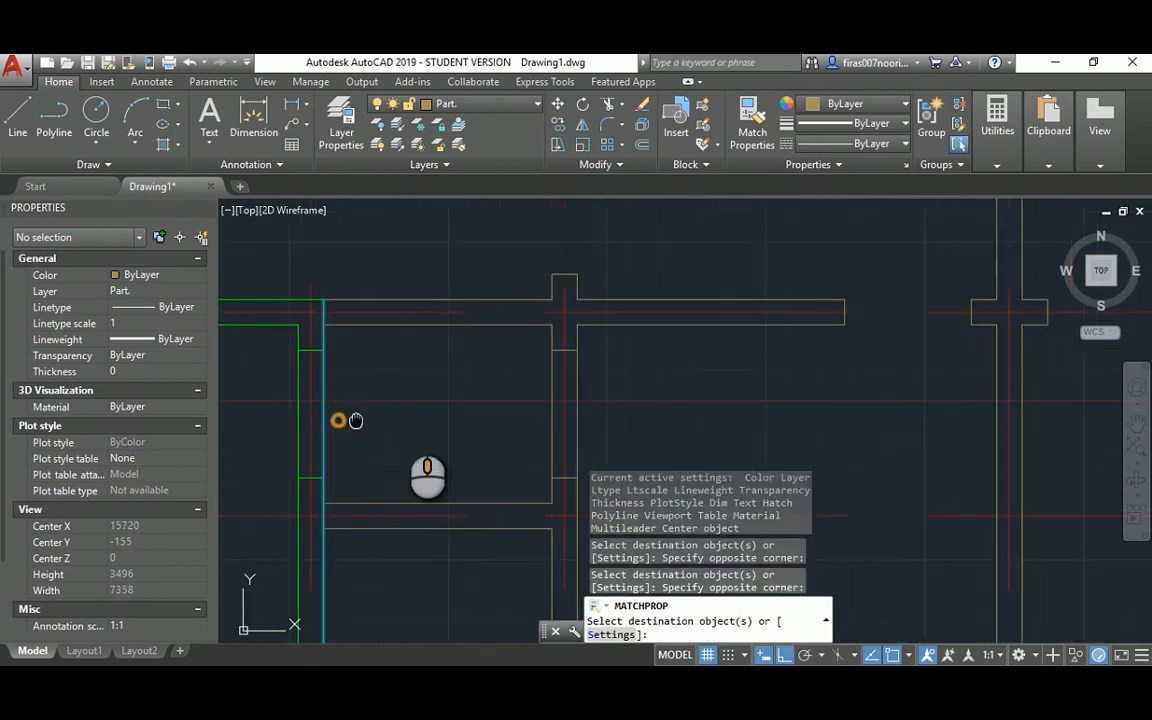
{"action": "key", "text": "Escape"}
Step: Trim the wall faces between the jamb lines on both sides of the small room above Room 3 to open its two doorways
{"action": "type", "text": "tr"}
{"action": "key", "text": "Return"}
{"action": "key", "text": "Return"}
{"action": "left_click", "coordinate": [719, 378]}
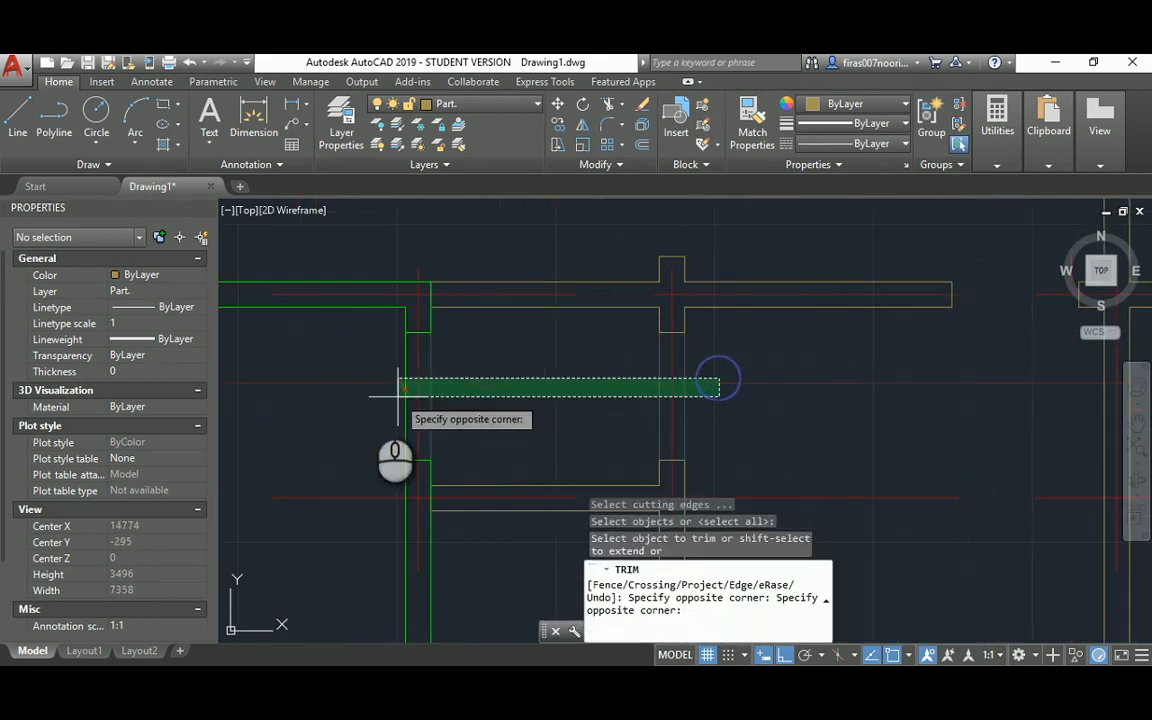
{"action": "left_click", "coordinate": [362, 402]}
{"action": "key", "text": "Escape"}
{"action": "scroll", "coordinate": [512, 355], "scroll_direction": "down", "scroll_amount": 2}
{"action": "middle_click_drag", "start_coordinate": [565, 392], "coordinate": [514, 334]}
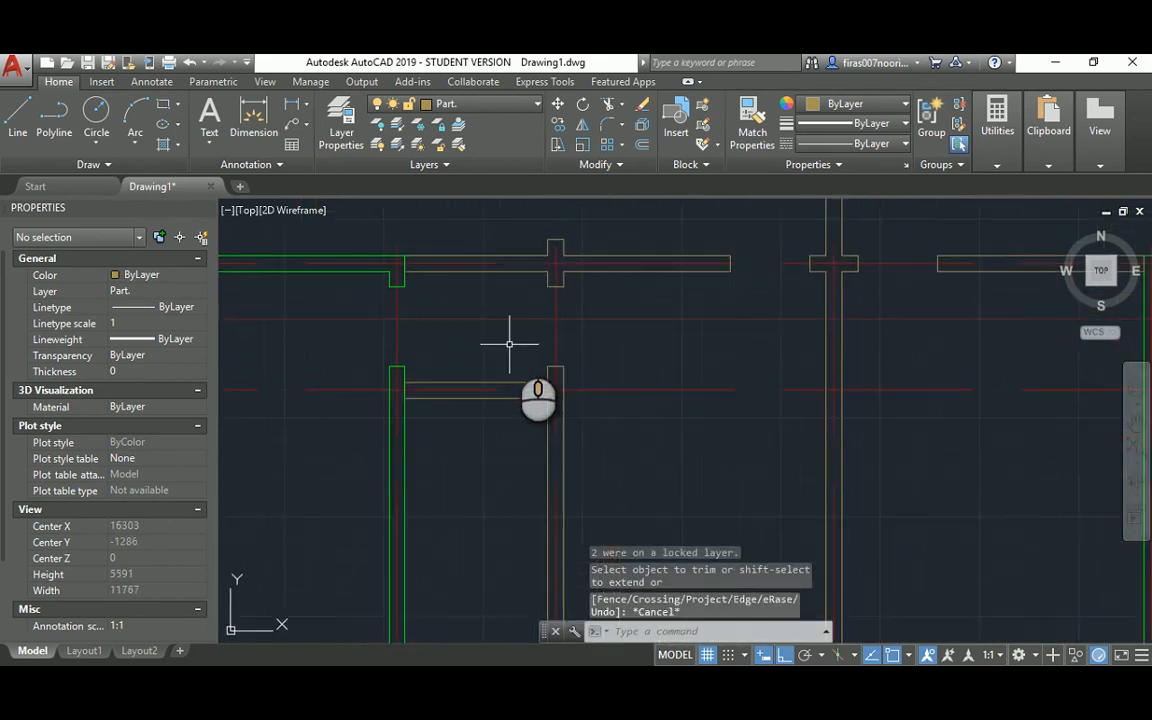
Step: Copy the jamb lines between the small room and Room 1 down the same partition, keeping their offset from Room 3's upper partition
{"action": "scroll", "coordinate": [541, 381], "scroll_direction": "down", "scroll_amount": 4}
{"action": "key", "text": "alt+Tab"}
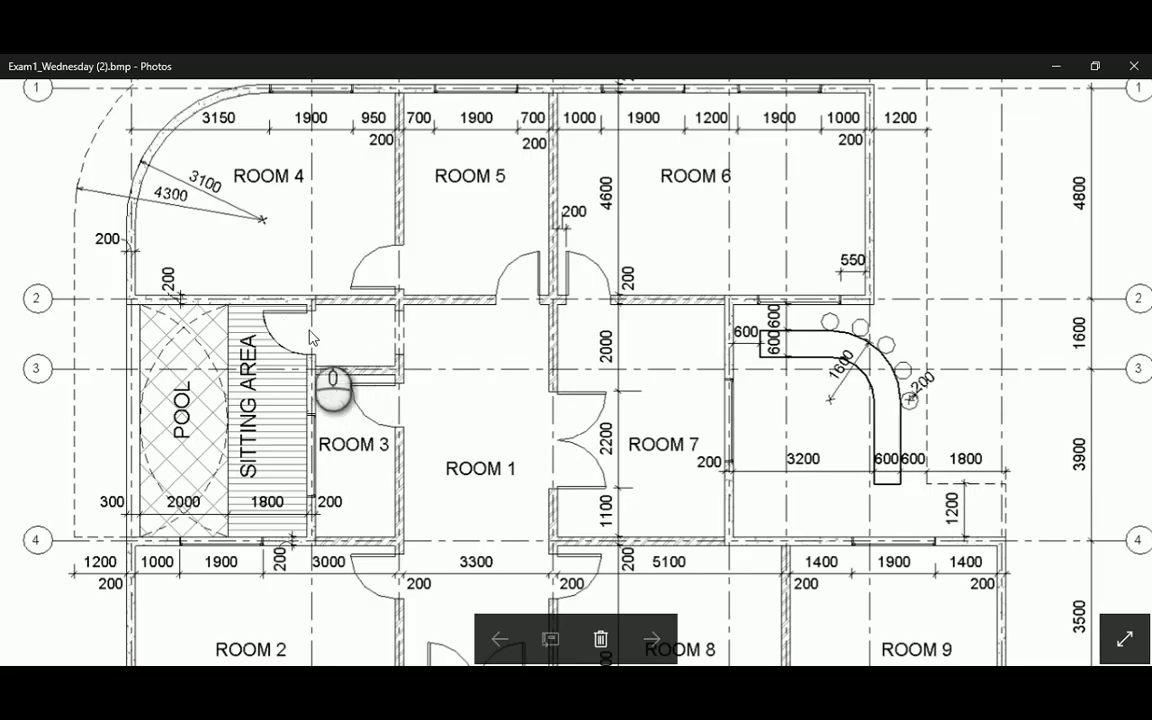
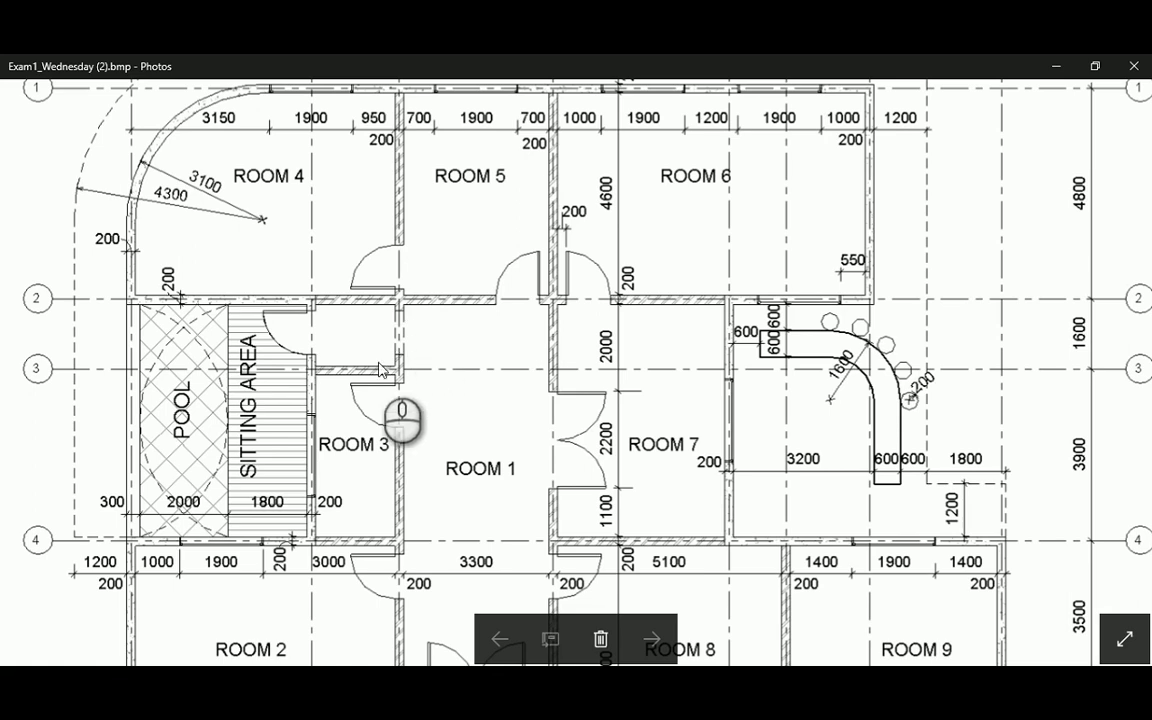
{"action": "key", "text": "alt+Tab"}
{"action": "key", "text": "Escape"}
{"action": "key", "text": "Escape"}
{"action": "type", "text": "co"}
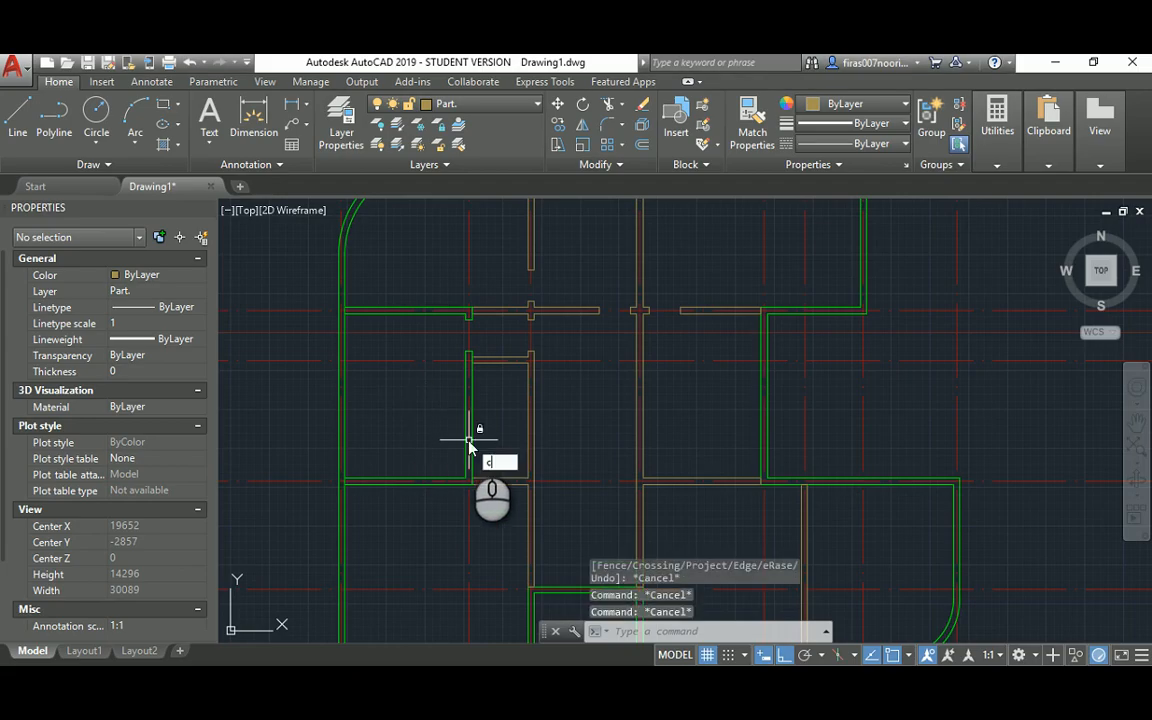
{"action": "key", "text": "space"}
{"action": "scroll", "coordinate": [483, 321], "scroll_direction": "up", "scroll_amount": 6}
{"action": "left_click", "coordinate": [533, 269]}
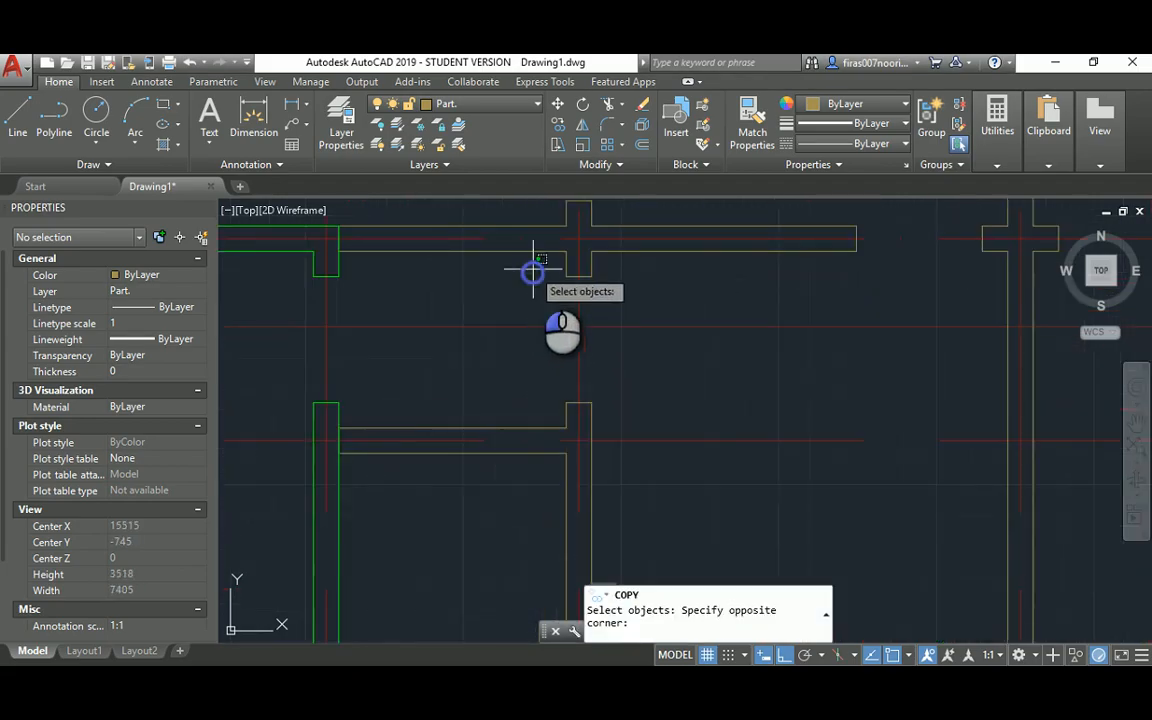
{"action": "left_click", "coordinate": [608, 411]}
{"action": "key", "text": "space"}
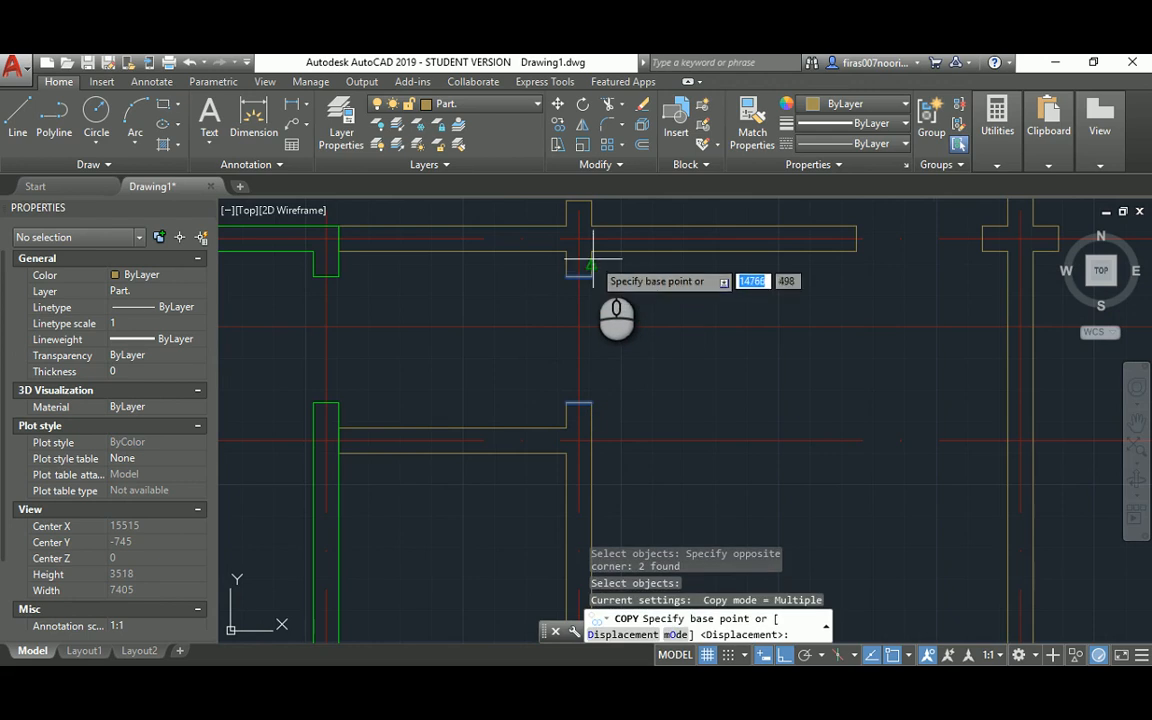
{"action": "left_click", "coordinate": [578, 248]}
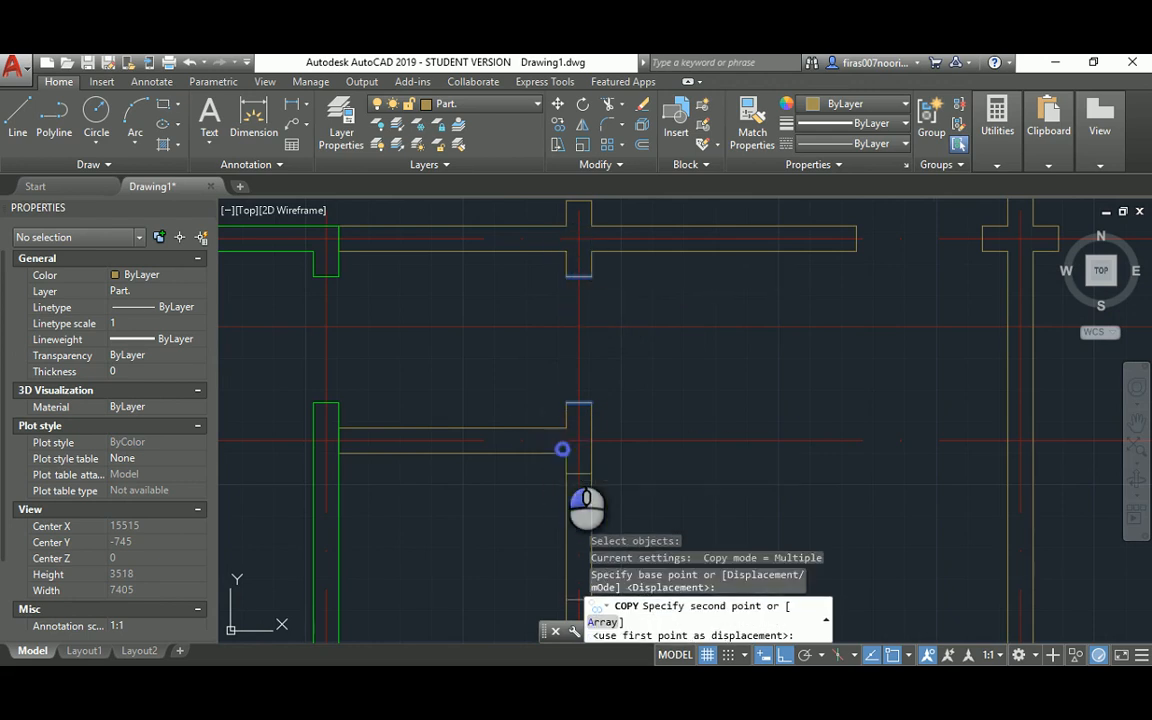
{"action": "left_click", "coordinate": [563, 450]}
{"action": "key", "text": "Escape"}
Step: Trim the partition faces between the copied jamb lines to open the Room 3 doorway
{"action": "middle_click_drag", "start_coordinate": [517, 509], "coordinate": [484, 393]}
{"action": "key", "text": "Escape"}
{"action": "key", "text": "Escape"}
{"action": "type", "text": "tr"}
{"action": "key", "text": "space"}
{"action": "key", "text": "space"}
{"action": "left_click", "coordinate": [586, 411]}
{"action": "left_click", "coordinate": [441, 425]}
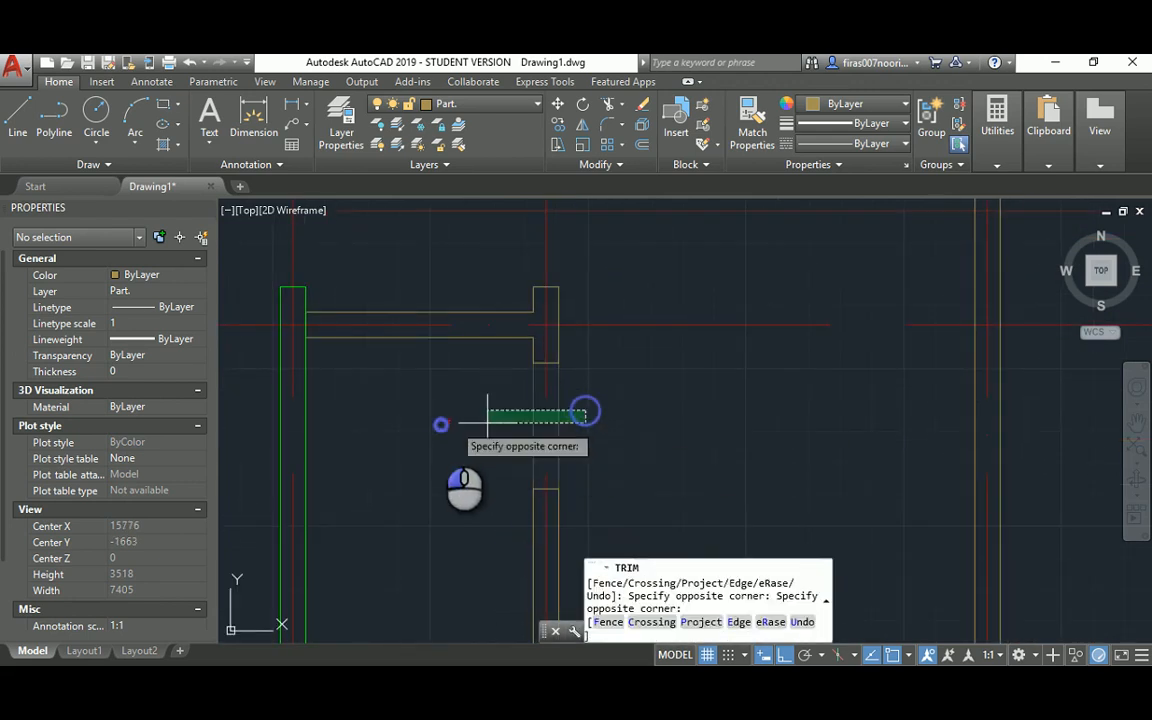
{"action": "key", "text": "Escape"}
{"action": "scroll", "coordinate": [532, 388], "scroll_direction": "down", "scroll_amount": 6}
{"action": "scroll", "coordinate": [561, 368], "scroll_direction": "up", "scroll_amount": 2}
Step: Copy the Room 3 doorway's jamb lines down the same partition to Room 2, keeping their offset from the horizontal partition above
{"action": "key", "text": "alt+Tab"}
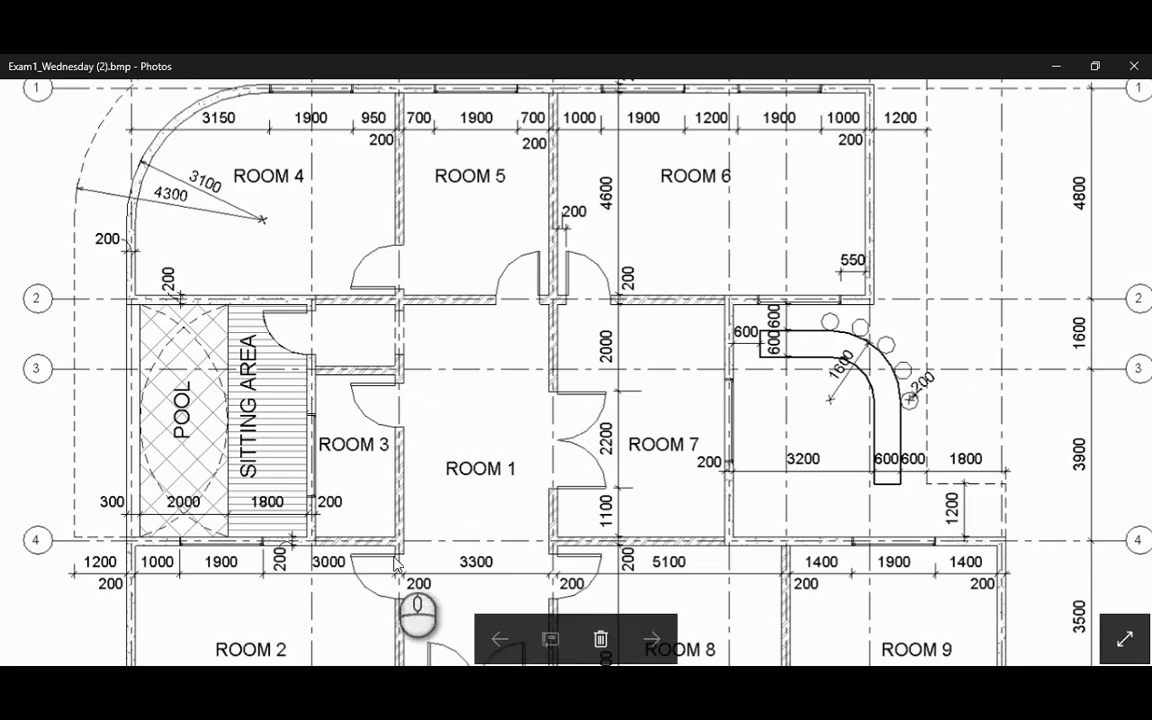
{"action": "key", "text": "alt+Tab"}
{"action": "key", "text": "Escape"}
{"action": "key", "text": "Escape"}
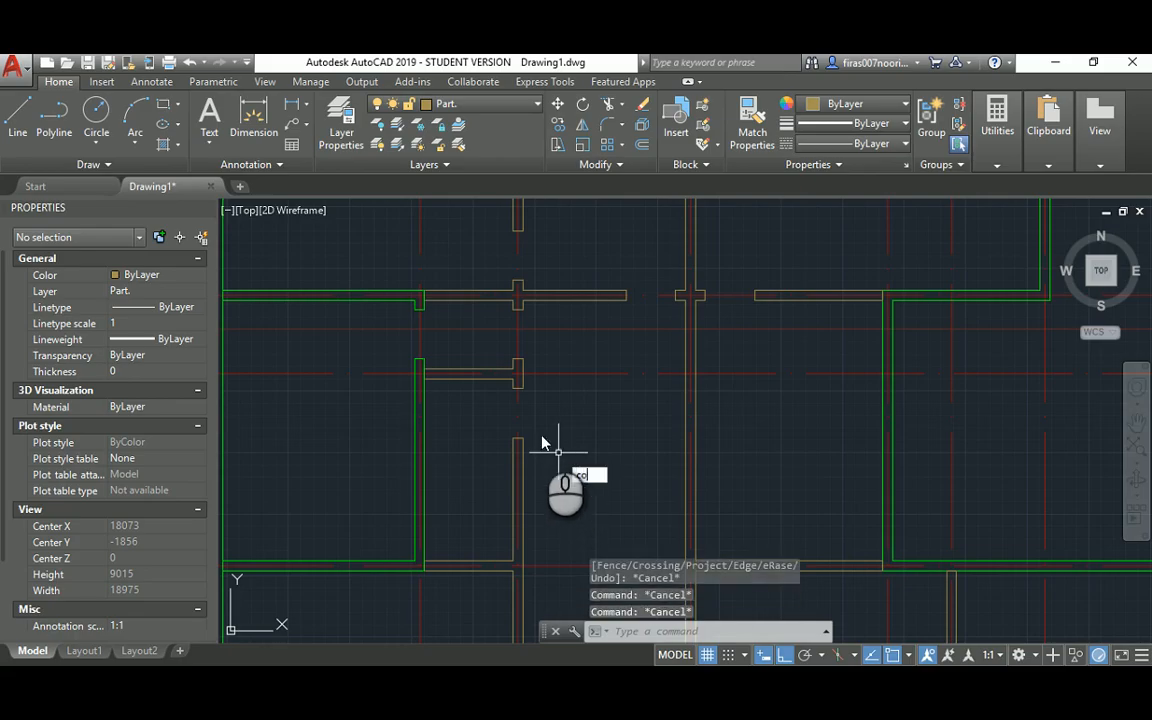
{"action": "key", "text": "Return"}
{"action": "left_click", "coordinate": [499, 458]}
{"action": "left_click", "coordinate": [536, 384]}
{"action": "key", "text": "Return"}
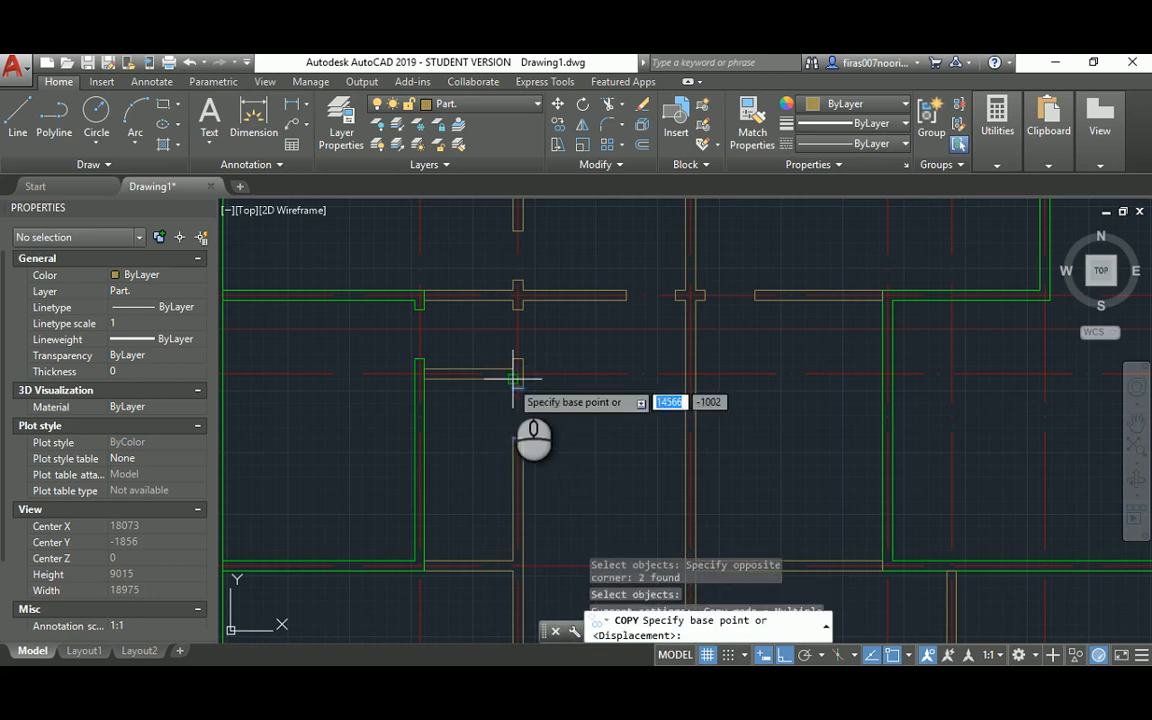
{"action": "left_click", "coordinate": [513, 378]}
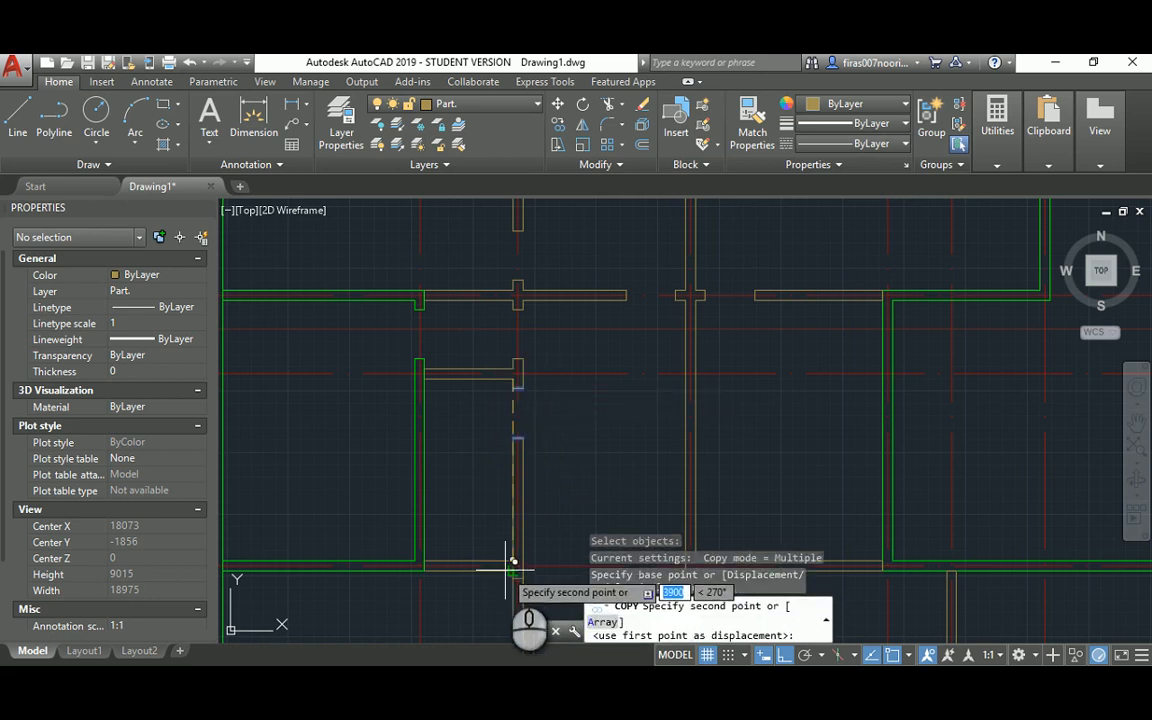
{"action": "key", "text": "Escape"}
{"action": "key", "text": "Escape"}
{"action": "key", "text": "Escape"}
{"action": "scroll", "coordinate": [509, 355], "scroll_direction": "up", "scroll_amount": 4}
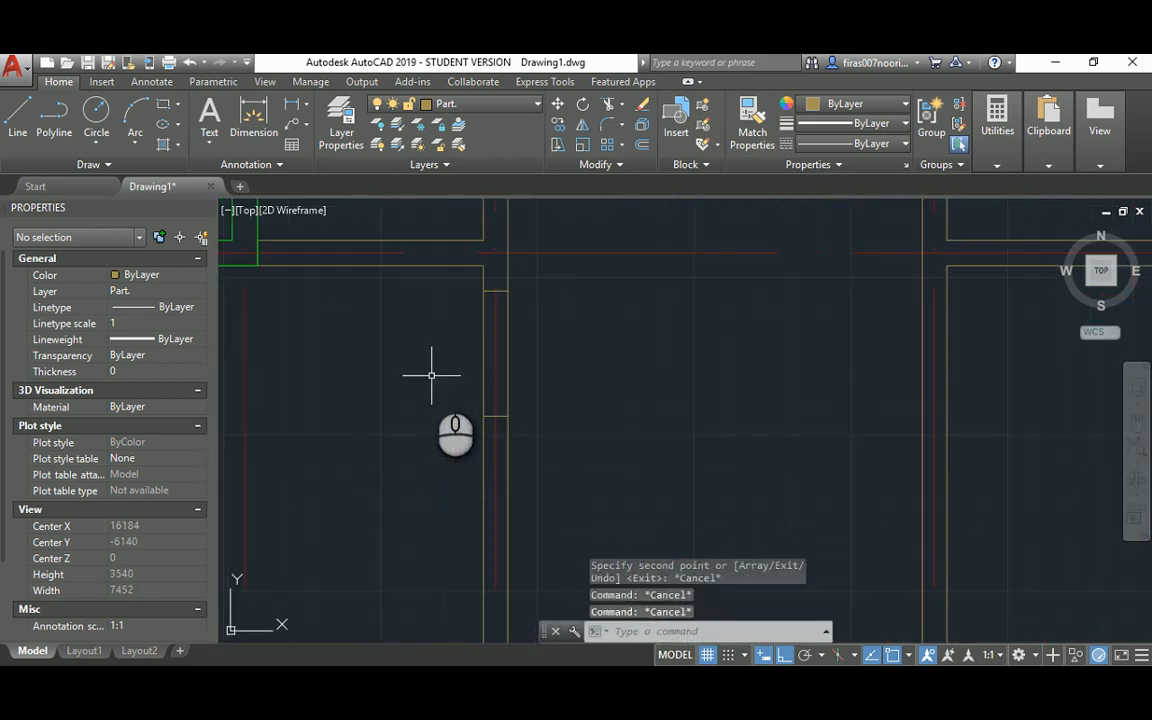
Step: Copy the two Room 2 jamb lines horizontally across the hall onto the opposite partition at Room 8
{"action": "type", "text": "co"}
{"action": "key", "text": "Return"}
{"action": "left_click", "coordinate": [445, 450]}
{"action": "left_click", "coordinate": [550, 272]}
{"action": "key", "text": "Return"}
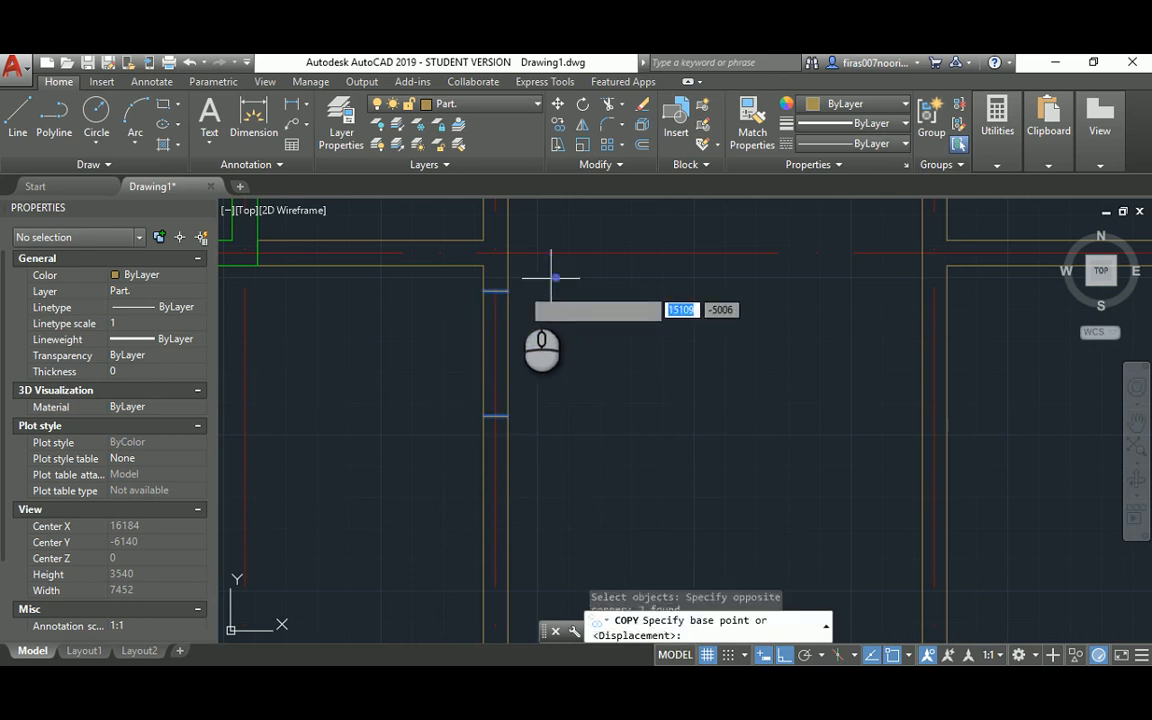
{"action": "left_click", "coordinate": [506, 291]}
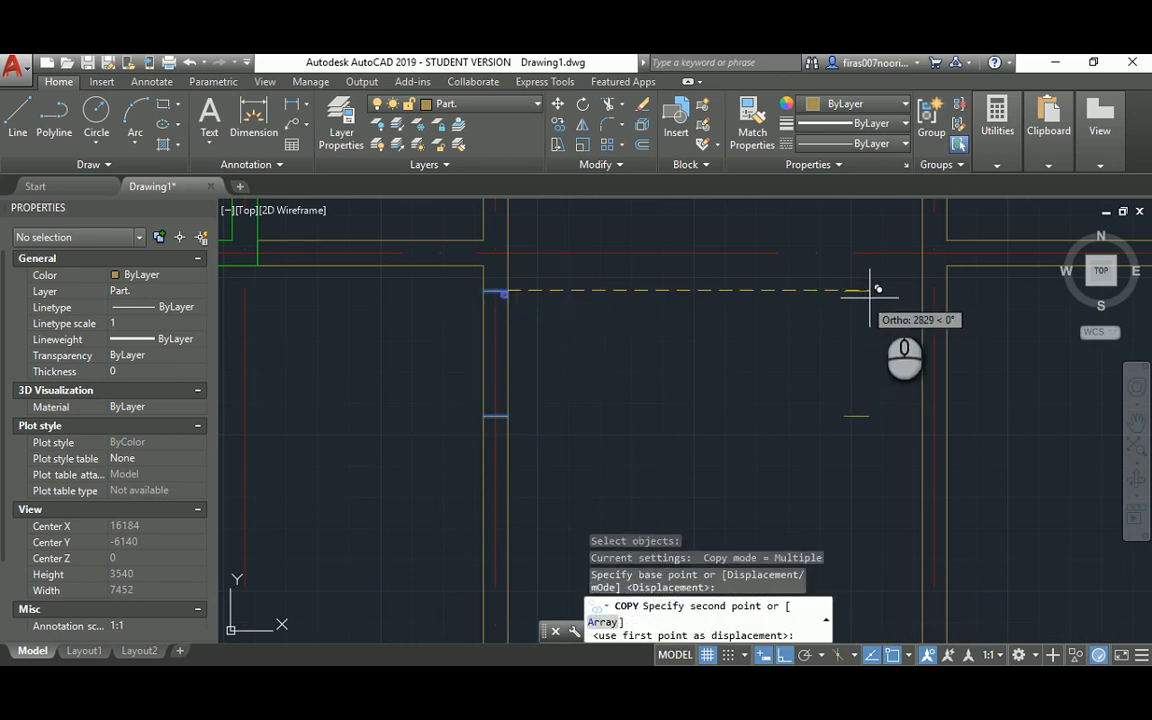
{"action": "left_click", "coordinate": [947, 291]}
{"action": "key", "text": "Escape"}
{"action": "key", "text": "Escape"}
{"action": "key", "text": "Escape"}
Step: Trim the partition faces between the copied jamb lines to open the Room 2 and Room 8 doorways
{"action": "type", "text": "tr"}
{"action": "key", "text": "Return"}
{"action": "key", "text": "Return"}
{"action": "left_click", "coordinate": [962, 321]}
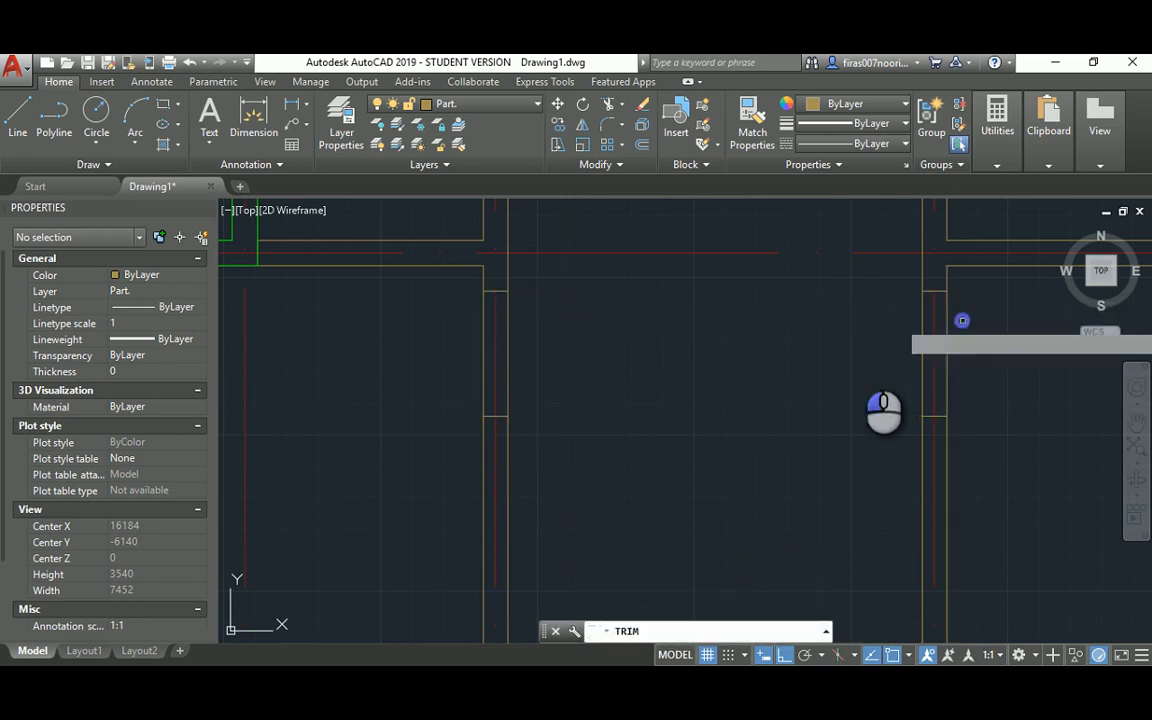
{"action": "left_click", "coordinate": [360, 361]}
{"action": "key", "text": "Escape"}
{"action": "scroll", "coordinate": [695, 330], "scroll_direction": "down", "scroll_amount": 6}
{"action": "middle_click_drag", "start_coordinate": [712, 270], "coordinate": [624, 363]}
Step: Copy the Room 8 doorway's jamb lines to the lower end of the partition between Rooms 8 and 9, as in the reference plan
{"action": "key", "text": "alt+Tab"}
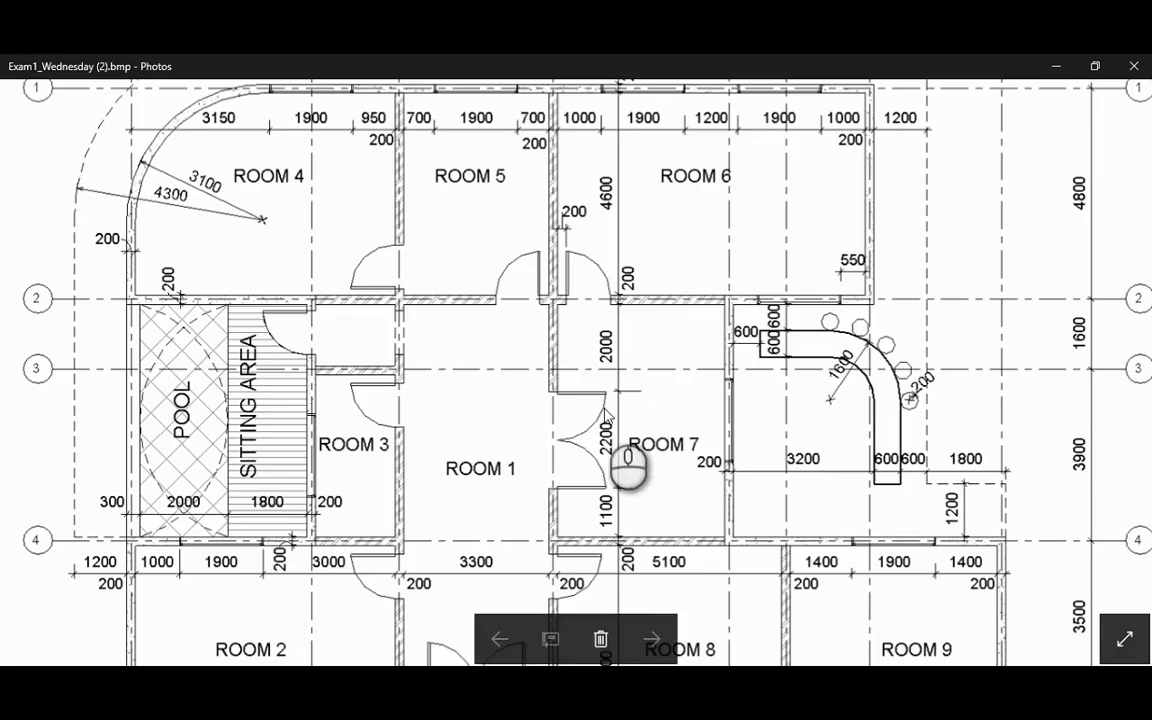
{"action": "left_click_drag", "start_coordinate": [501, 503], "coordinate": [518, 238]}
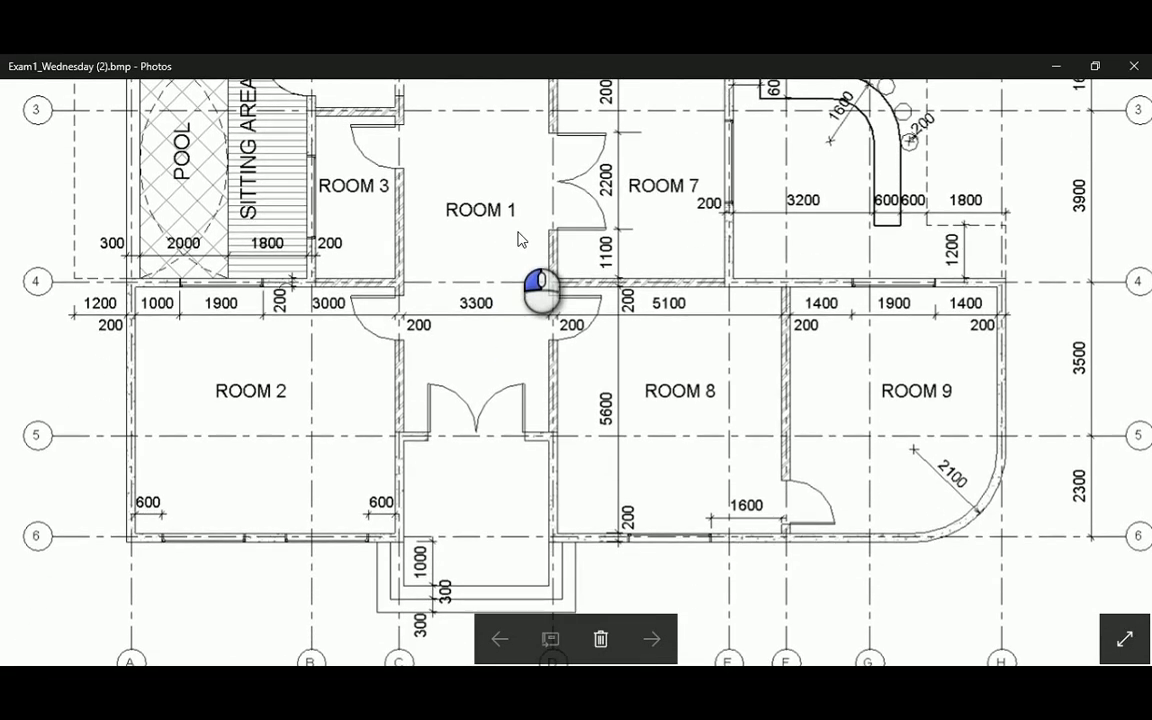
{"action": "key", "text": "alt+Tab"}
{"action": "key", "text": "Escape"}
{"action": "key", "text": "Escape"}
{"action": "key", "text": "Escape"}
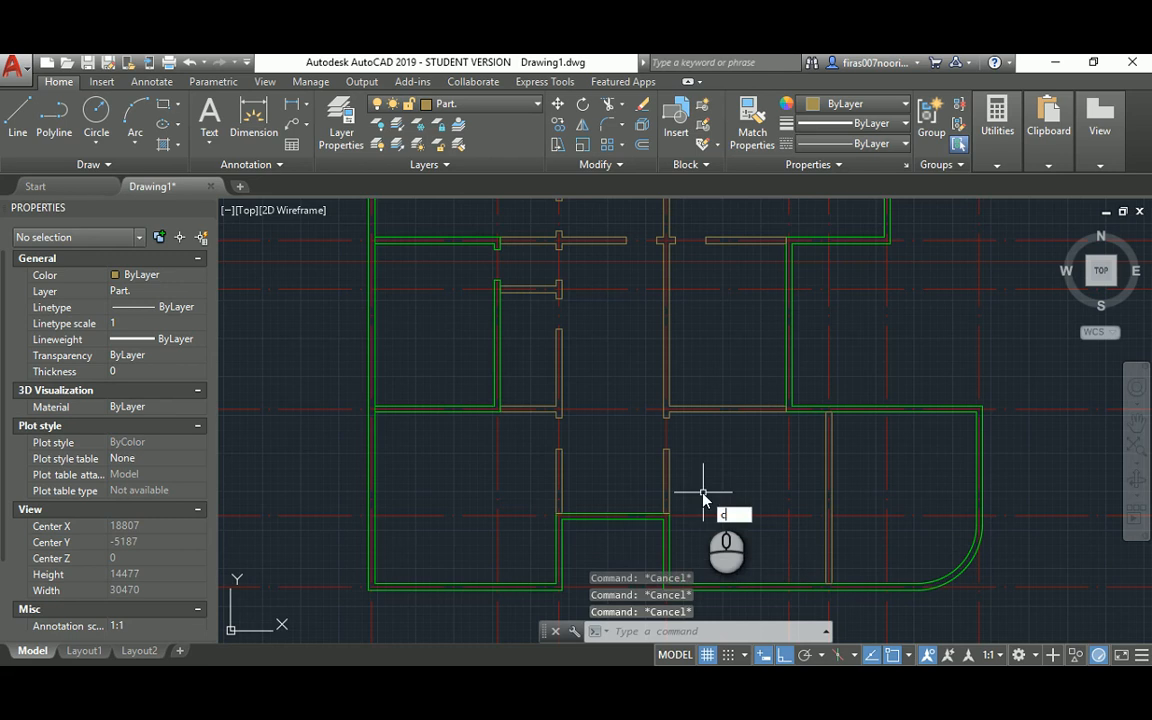
{"action": "type", "text": "co"}
{"action": "key", "text": "space"}
{"action": "scroll", "coordinate": [671, 488], "scroll_direction": "up", "scroll_amount": 2}
{"action": "left_click", "coordinate": [645, 437]}
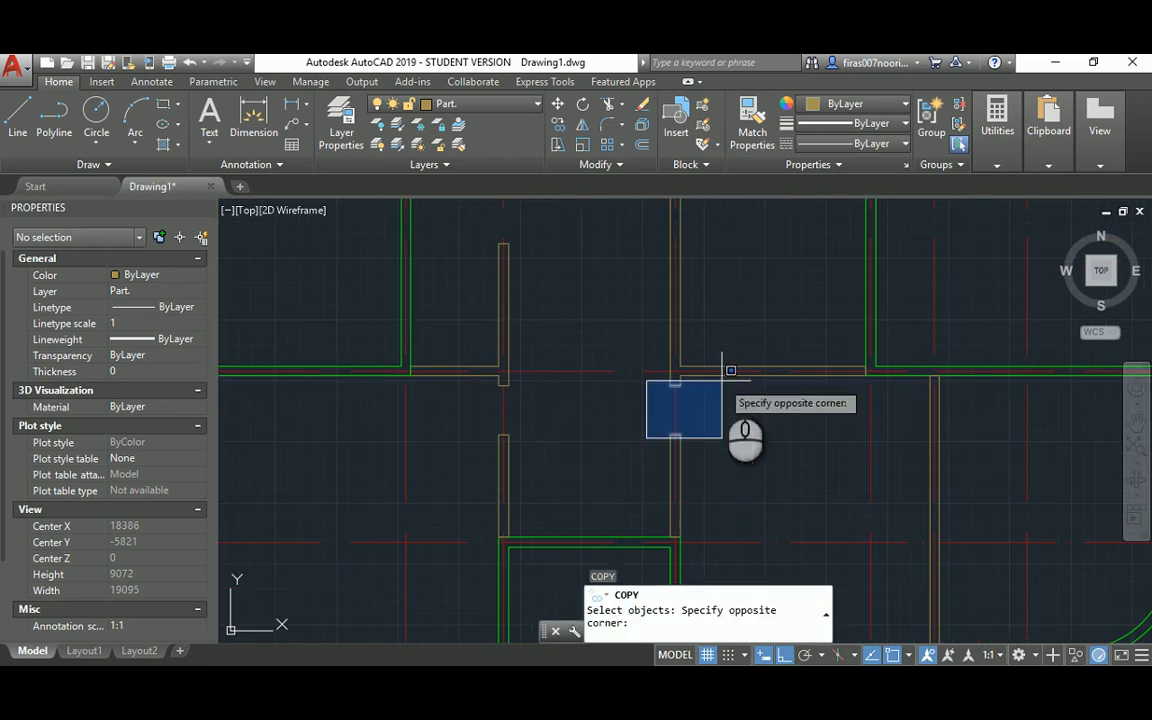
{"action": "left_click", "coordinate": [720, 381]}
{"action": "key", "text": "space"}
{"action": "left_click", "coordinate": [685, 433]}
{"action": "middle_click_drag", "start_coordinate": [771, 495], "coordinate": [651, 277]}
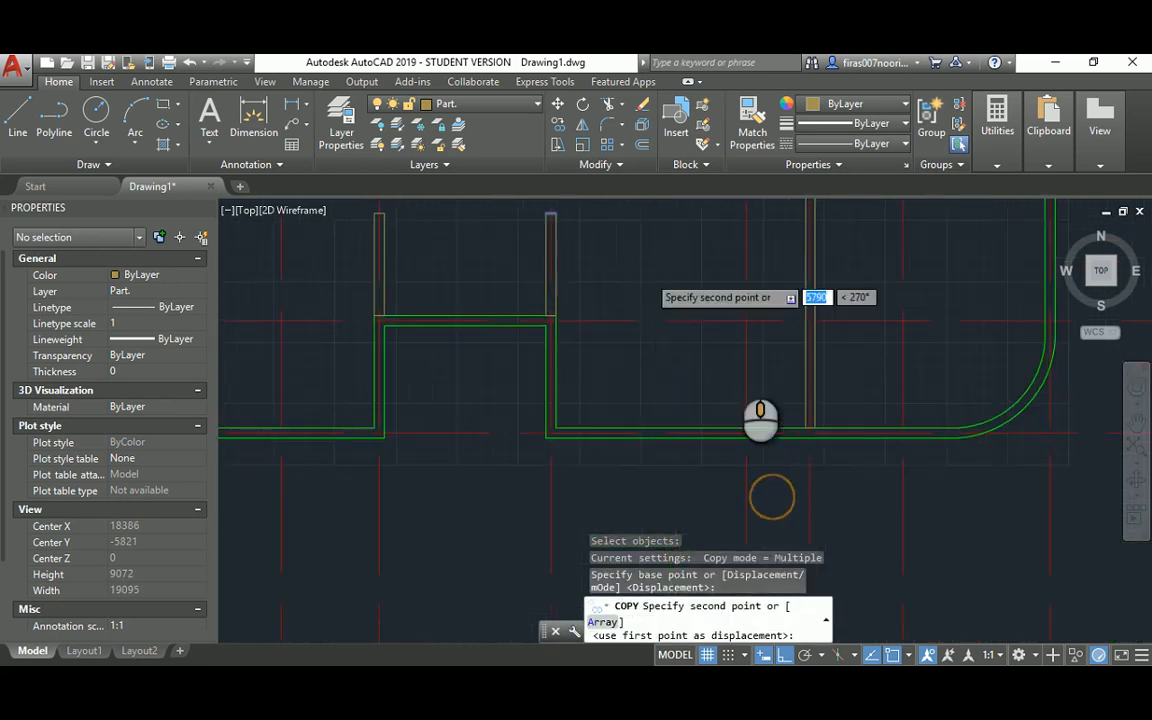
{"action": "scroll", "coordinate": [787, 388], "scroll_direction": "up", "scroll_amount": 2}
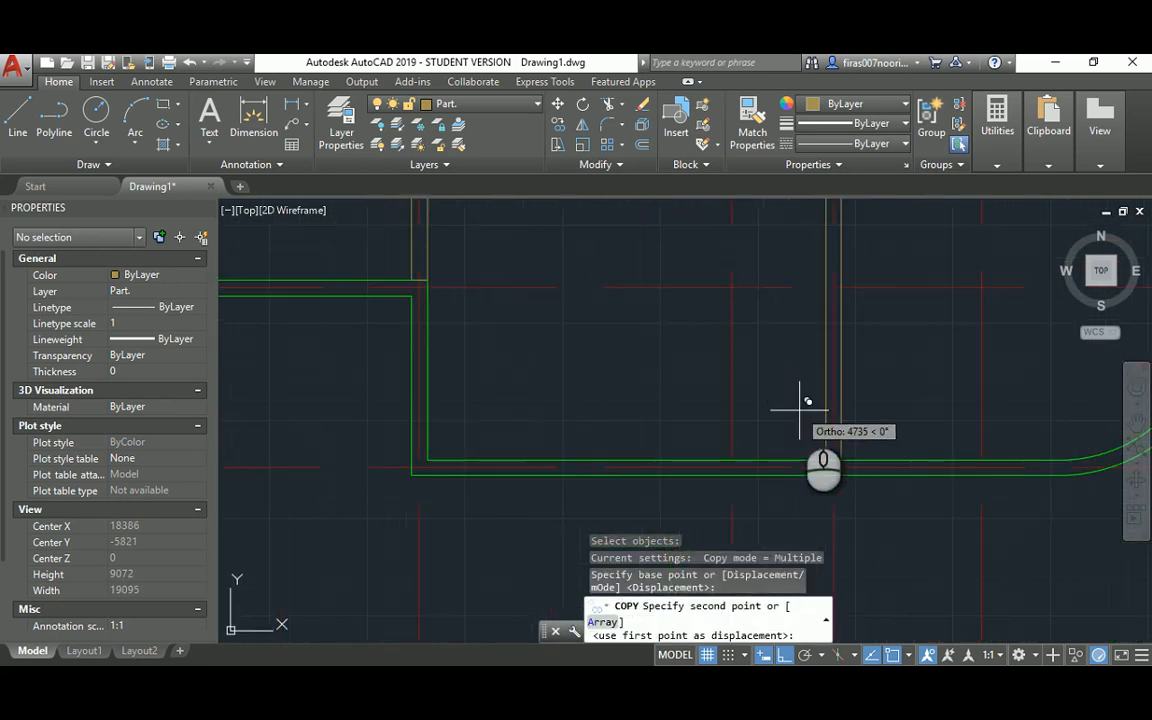
{"action": "left_click", "coordinate": [841, 458]}
{"action": "key", "text": "Escape"}
Step: Move the two copied jamb lines in the Room 8–Room 9 partition up 200 from the exterior wall
{"action": "type", "text": "m"}
{"action": "key", "text": "space"}
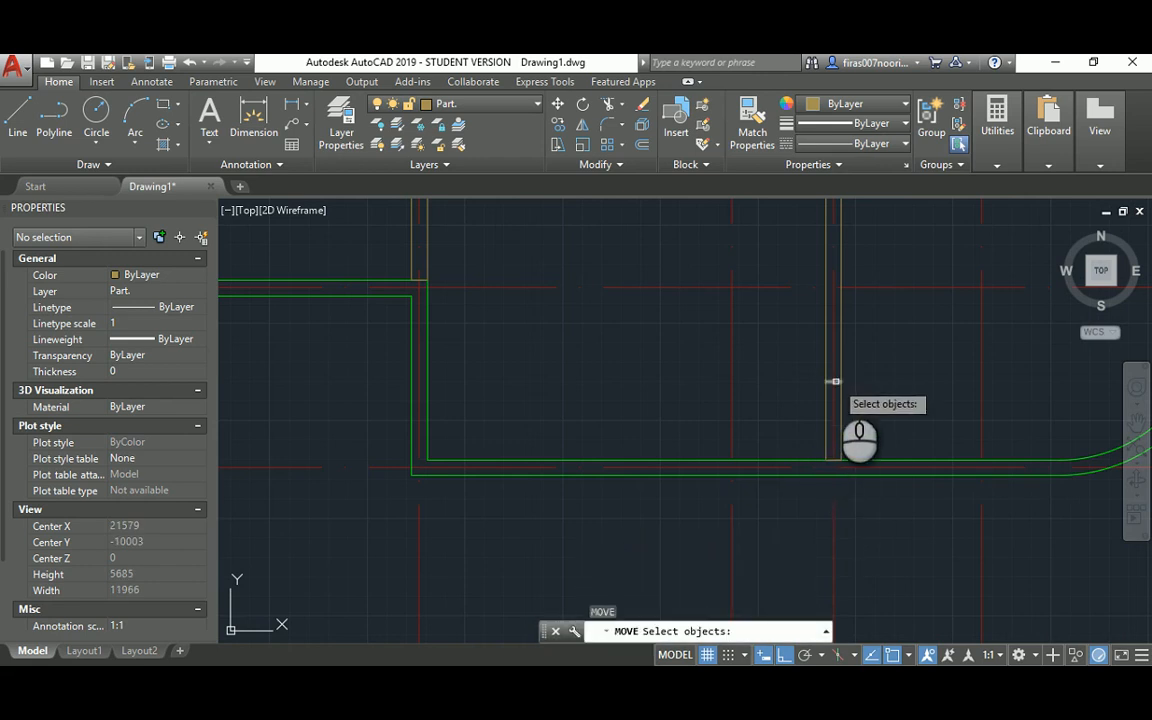
{"action": "left_click", "coordinate": [835, 381]}
{"action": "left_click", "coordinate": [838, 460]}
{"action": "key", "text": "Return"}
{"action": "left_click", "coordinate": [884, 392]}
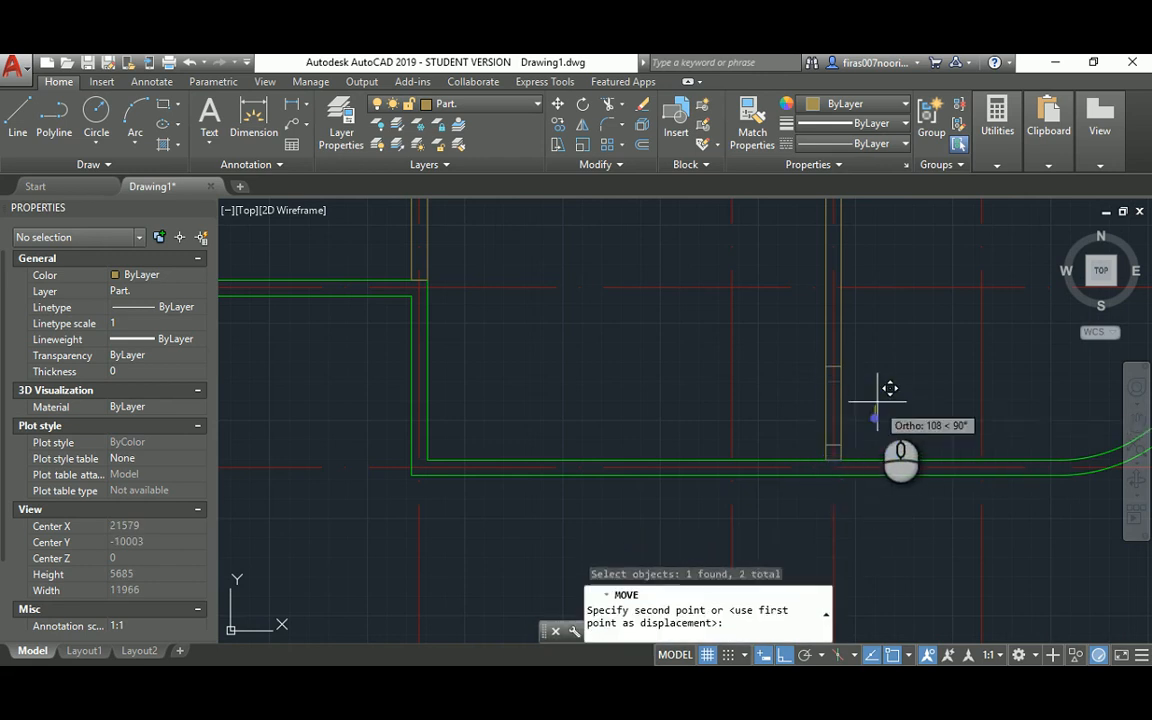
{"action": "type", "text": "200"}
{"action": "key", "text": "Return"}
{"action": "key", "text": "Escape"}
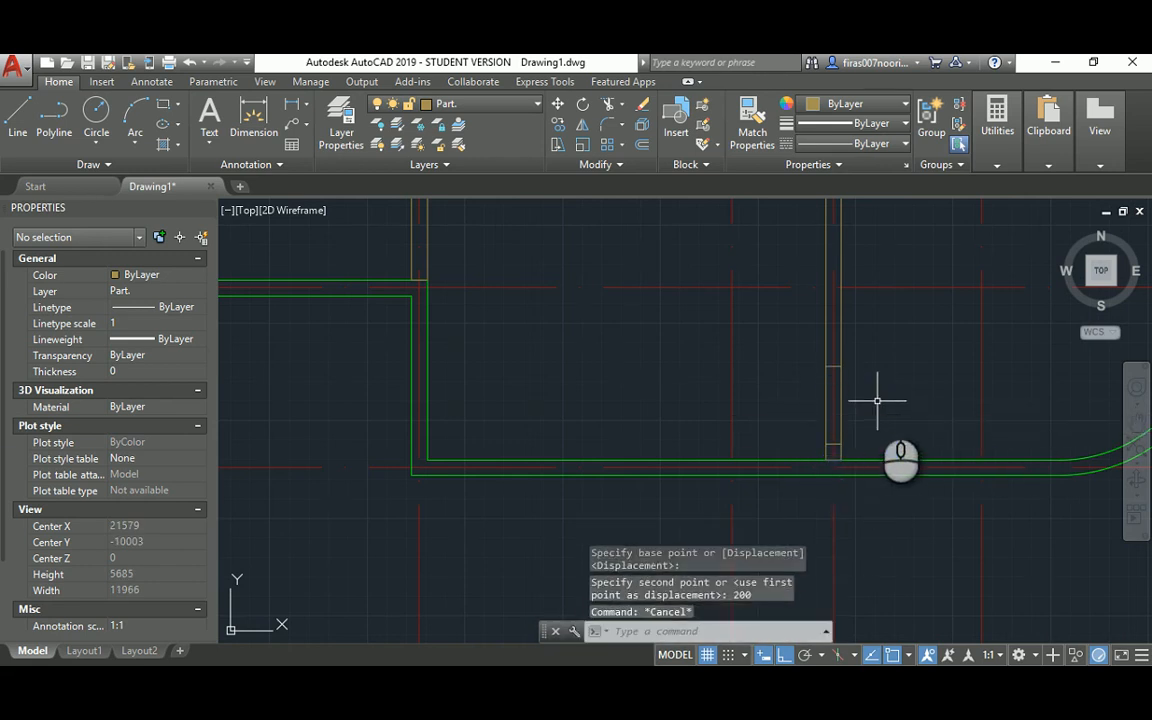
Step: Trim the partition faces between the moved jamb lines to open the Room 9 doorway
{"action": "type", "text": "tr"}
{"action": "key", "text": "space"}
{"action": "key", "text": "space"}
{"action": "left_click_drag", "start_coordinate": [877, 402], "coordinate": [788, 406]}
{"action": "key", "text": "Escape"}
{"action": "scroll", "coordinate": [810, 466], "scroll_direction": "down", "scroll_amount": 6}
{"action": "middle_click_drag", "start_coordinate": [759, 399], "coordinate": [725, 394]}
{"action": "middle_click_drag", "start_coordinate": [676, 320], "coordinate": [654, 332]}
{"action": "scroll", "coordinate": [653, 333], "scroll_direction": "up", "scroll_amount": 2}
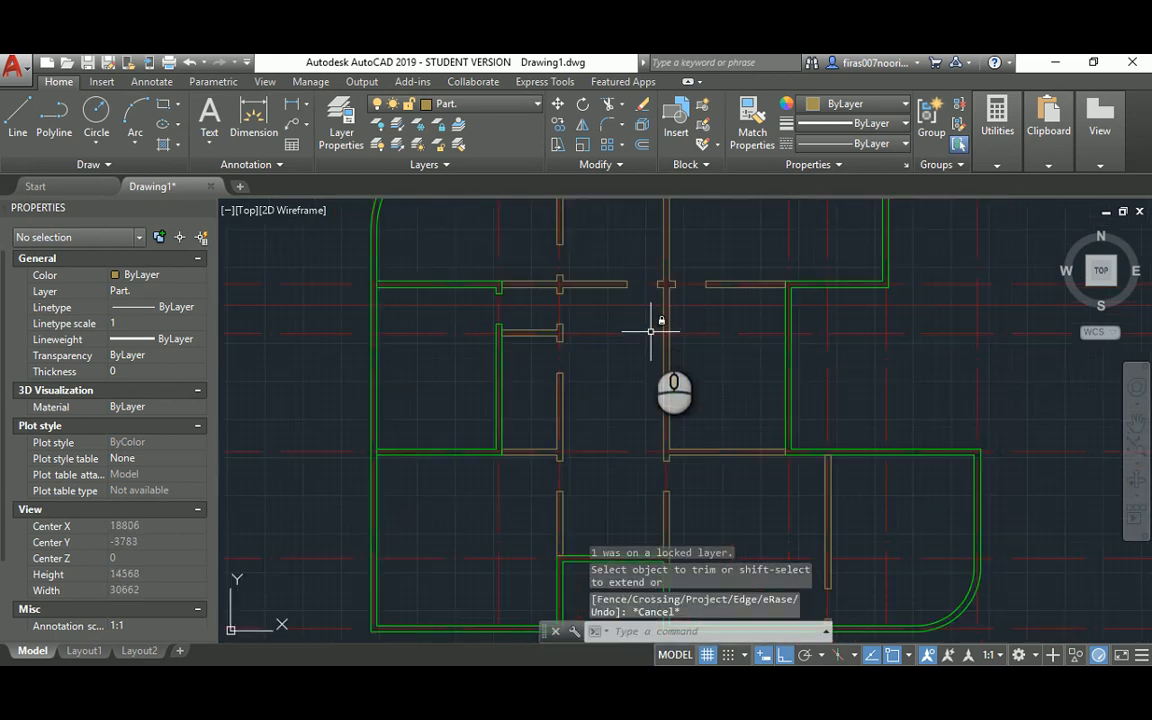
{"action": "scroll", "coordinate": [652, 335], "scroll_direction": "down", "scroll_amount": 2}
Step: Check the door details in the reference plan, add a new layer with default settings, and make layer 0 current
{"action": "key", "text": "alt+Tab"}
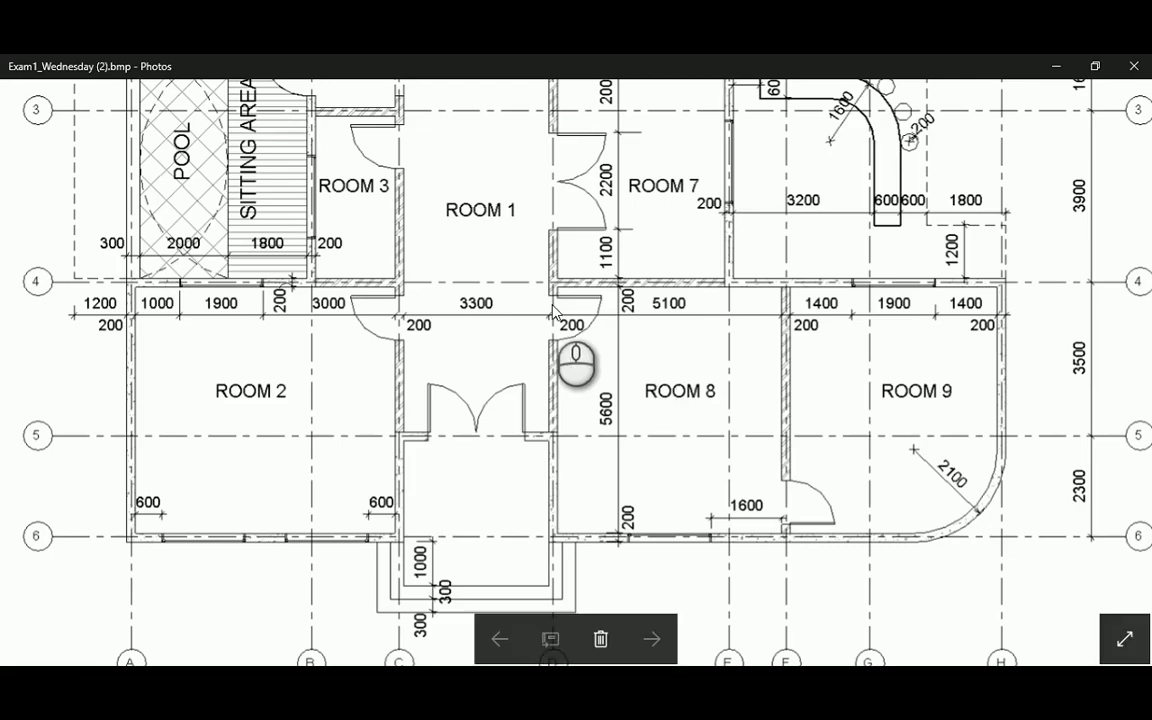
{"action": "scroll", "coordinate": [555, 312], "scroll_direction": "down", "scroll_amount": 3}
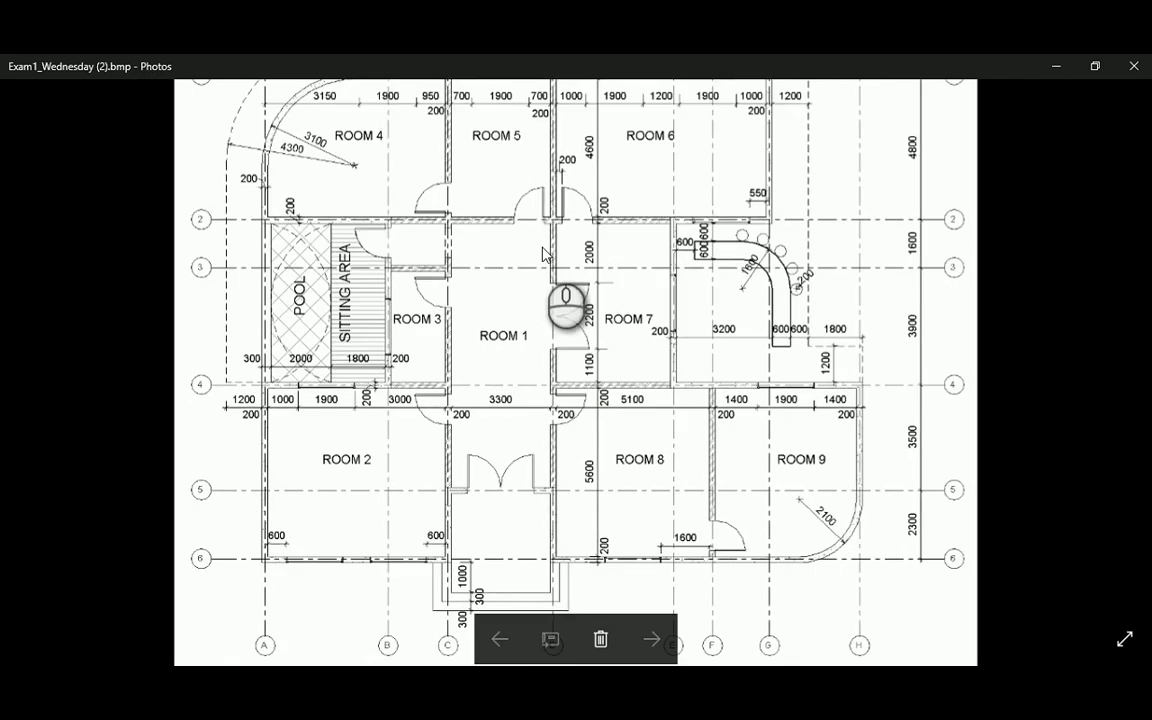
{"action": "scroll", "coordinate": [545, 210], "scroll_direction": "up", "scroll_amount": 5}
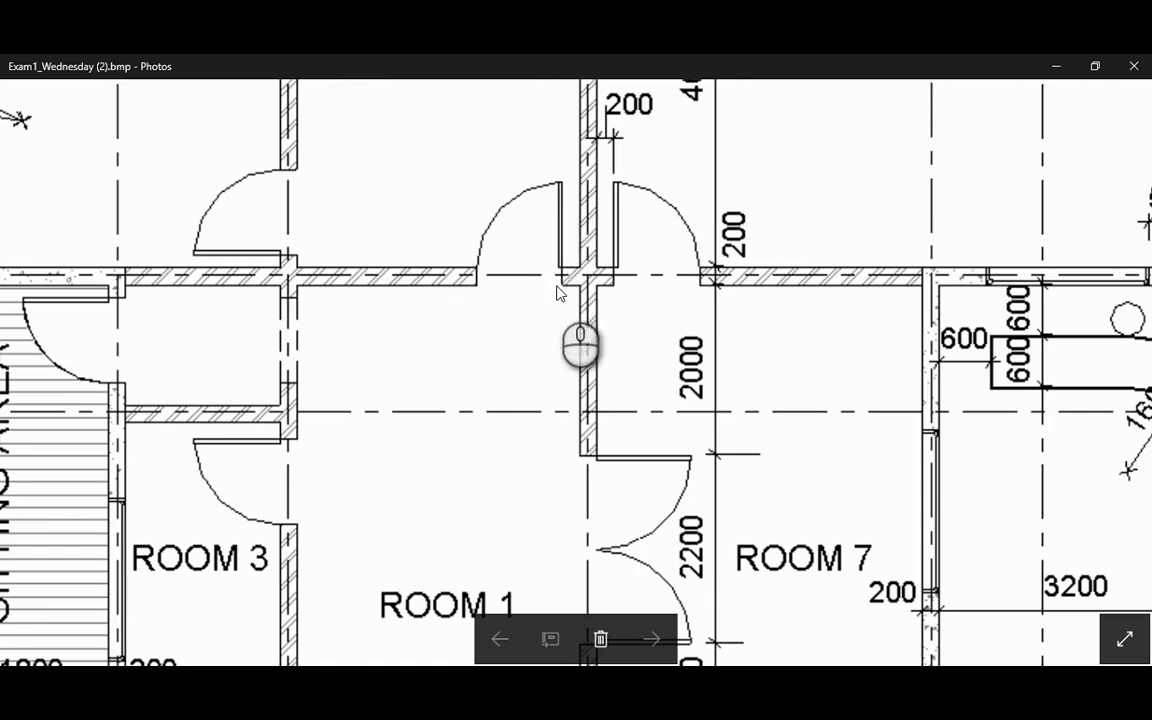
{"action": "key", "text": "alt+Tab"}
{"action": "scroll", "coordinate": [585, 278], "scroll_direction": "up", "scroll_amount": 6}
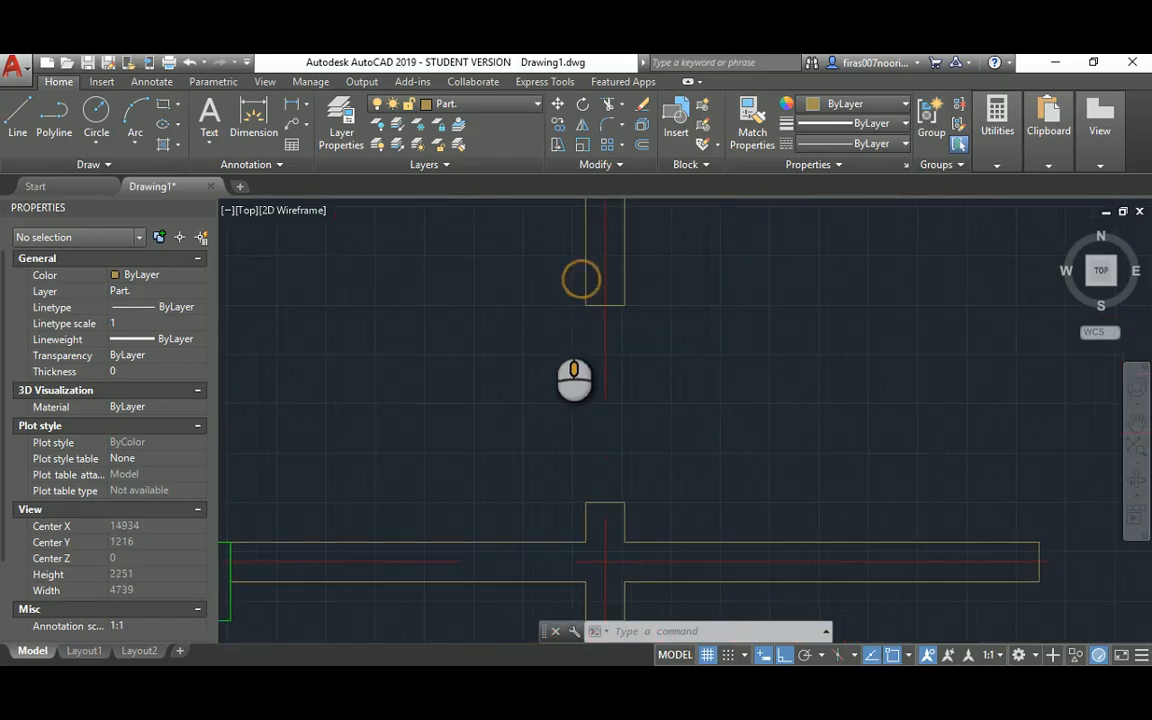
{"action": "key", "text": "Return"}
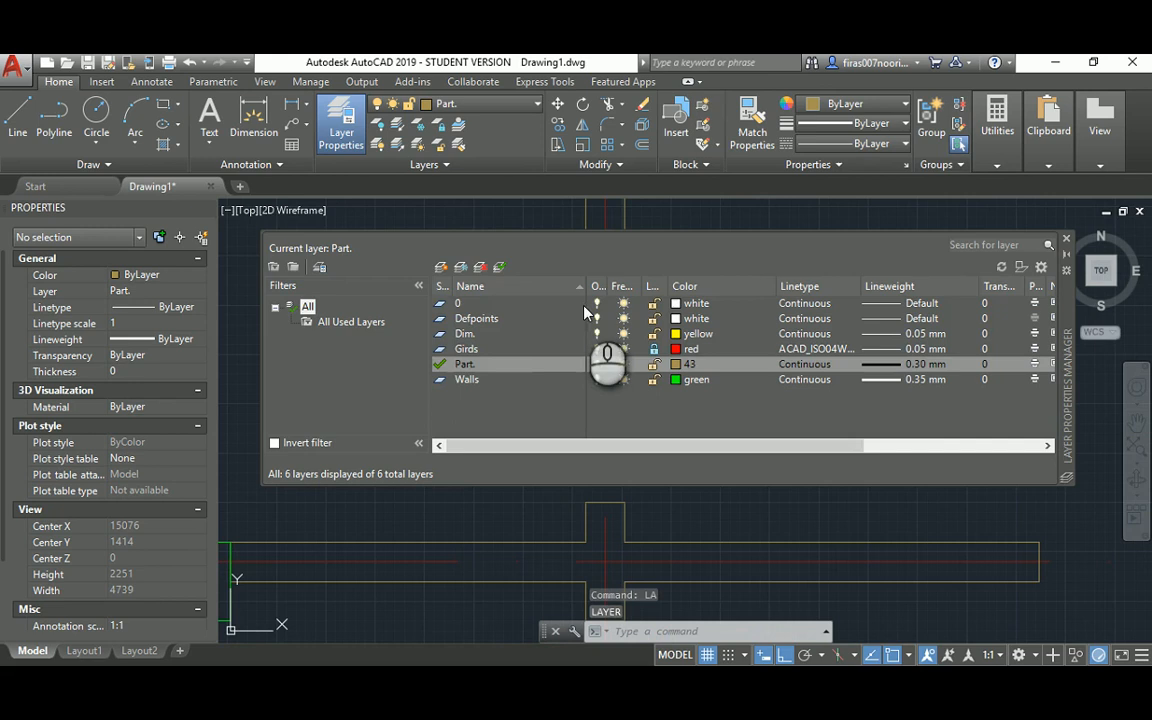
{"action": "left_click", "coordinate": [447, 303]}
{"action": "left_click", "coordinate": [439, 269]}
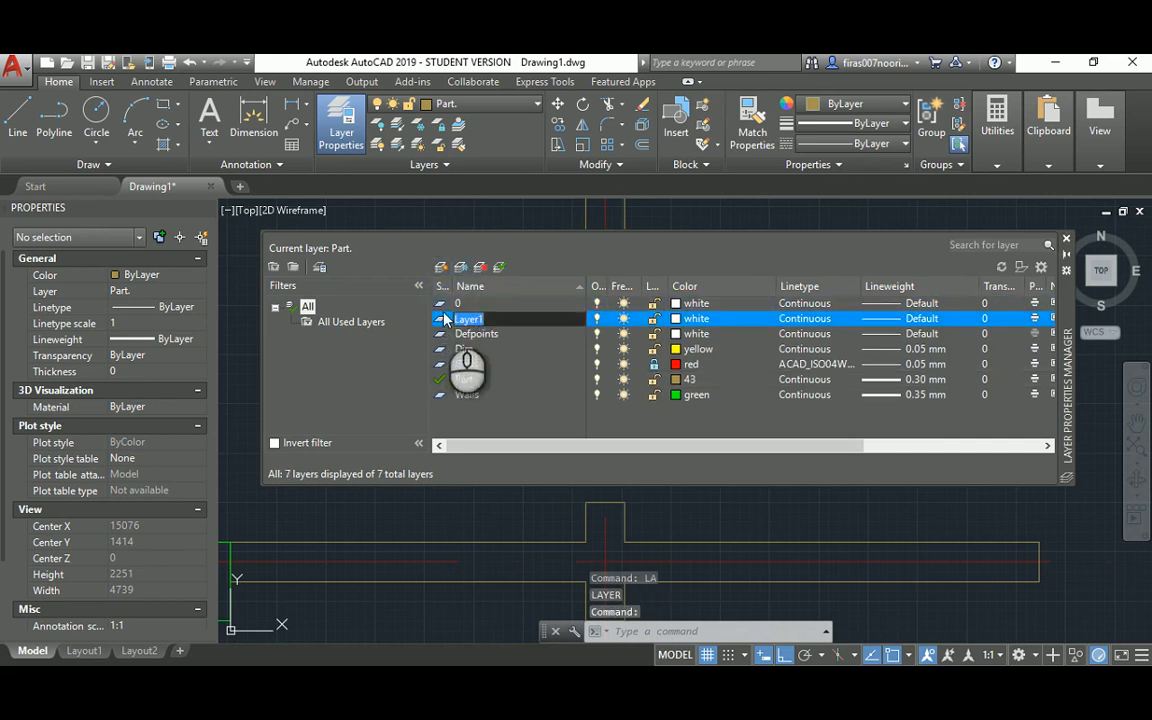
{"action": "double_click", "coordinate": [441, 303]}
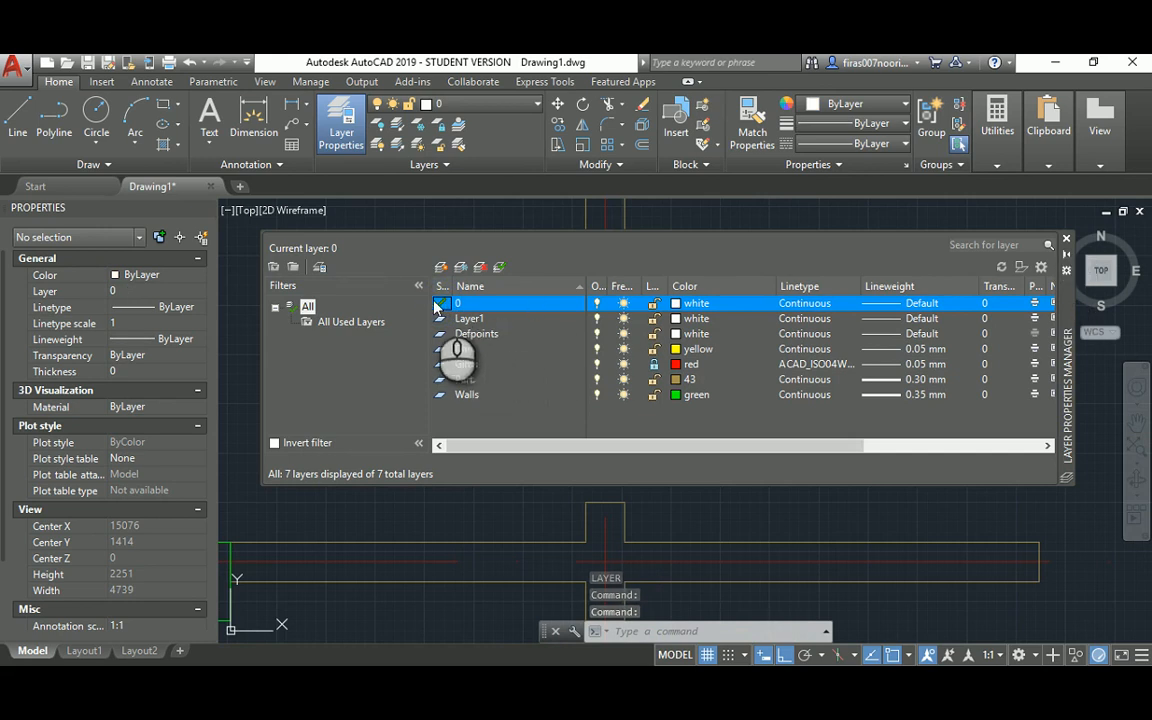
{"action": "left_click", "coordinate": [1064, 242]}
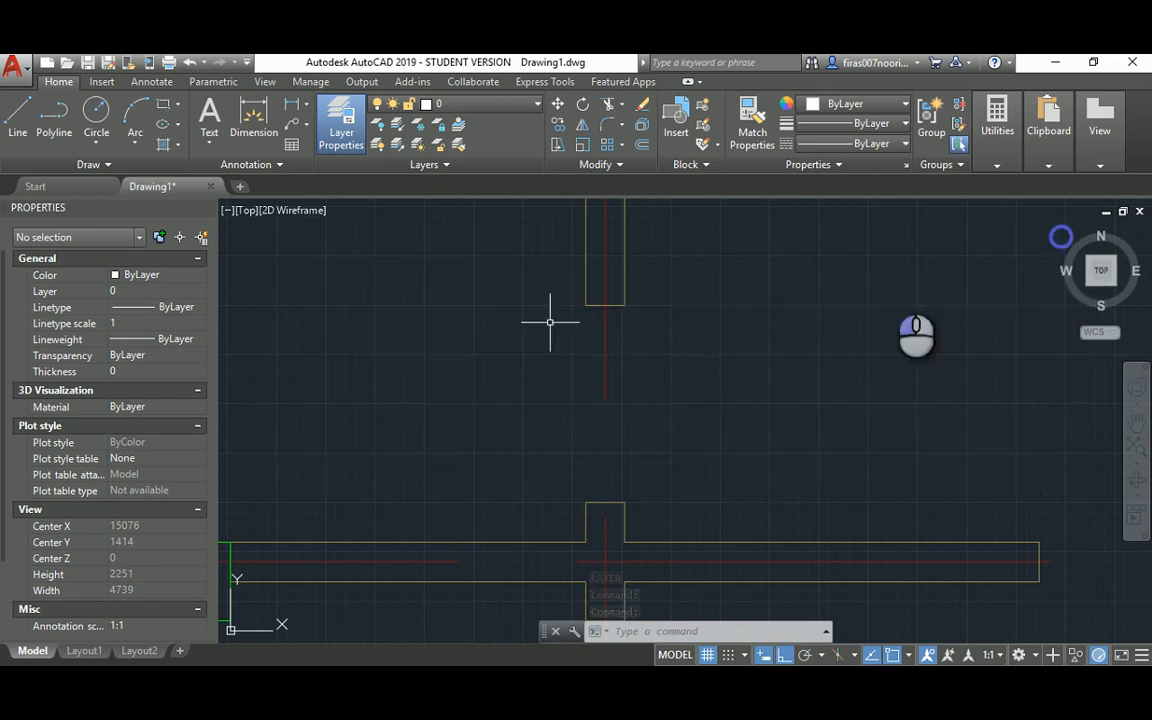
Step: Offset the upper jamb line of the Room 4 doorway by 50 into the opening
{"action": "type", "text": "o"}
{"action": "key", "text": "Return"}
{"action": "type", "text": "50"}
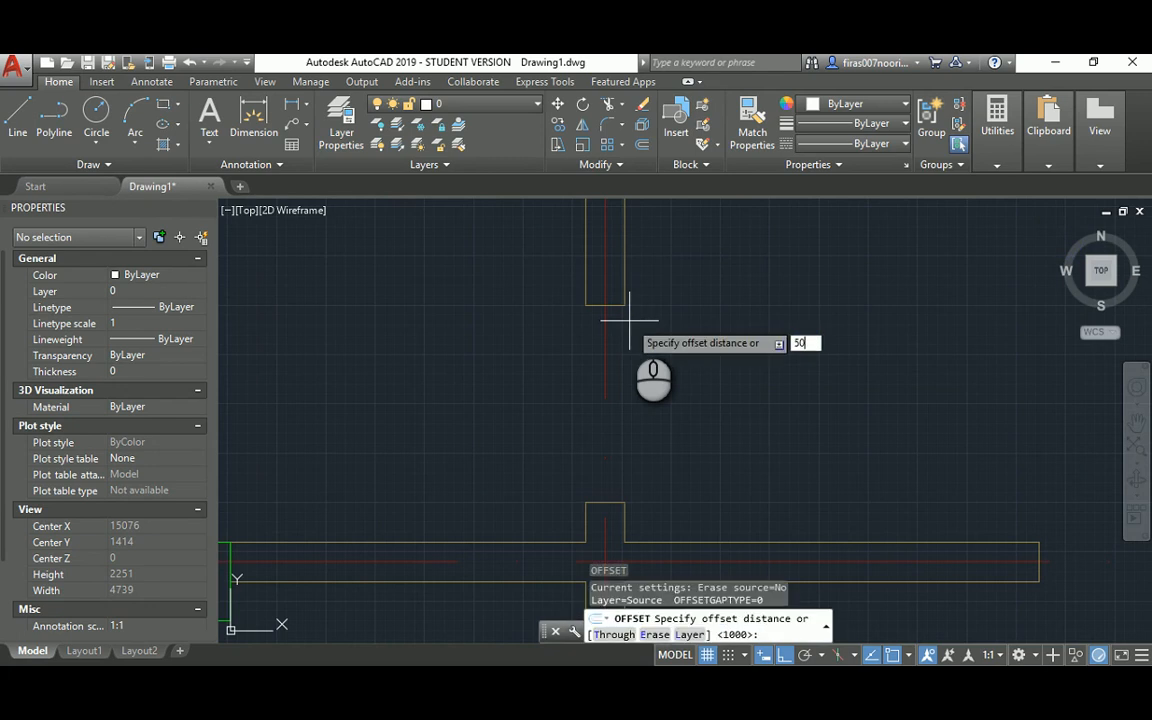
{"action": "key", "text": "Return"}
{"action": "left_click", "coordinate": [612, 304]}
{"action": "left_click", "coordinate": [580, 320]}
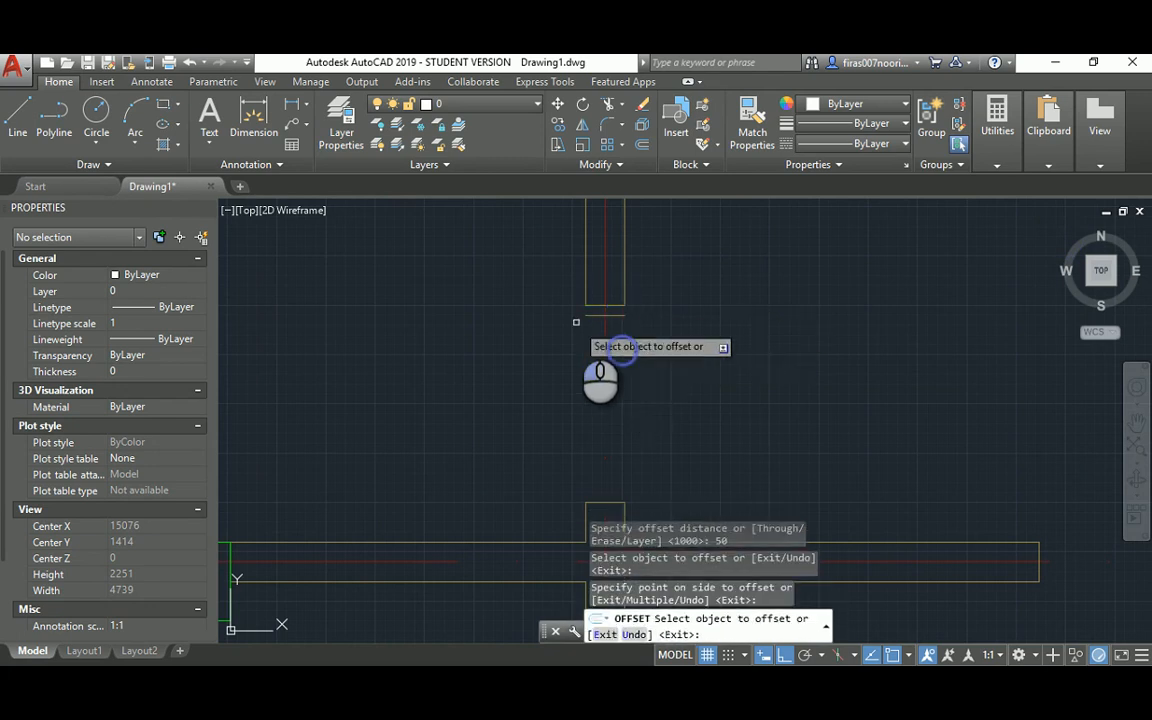
{"action": "key", "text": "Escape"}
{"action": "key", "text": "Escape"}
{"action": "key", "text": "Escape"}
{"action": "scroll", "coordinate": [578, 320], "scroll_direction": "up", "scroll_amount": 4}
Step: Draw a door-frame rectangle between the Room 4 doorway's upper jamb and the offset line, and delete the offset line
{"action": "type", "text": "re"}
{"action": "key", "text": "Return"}
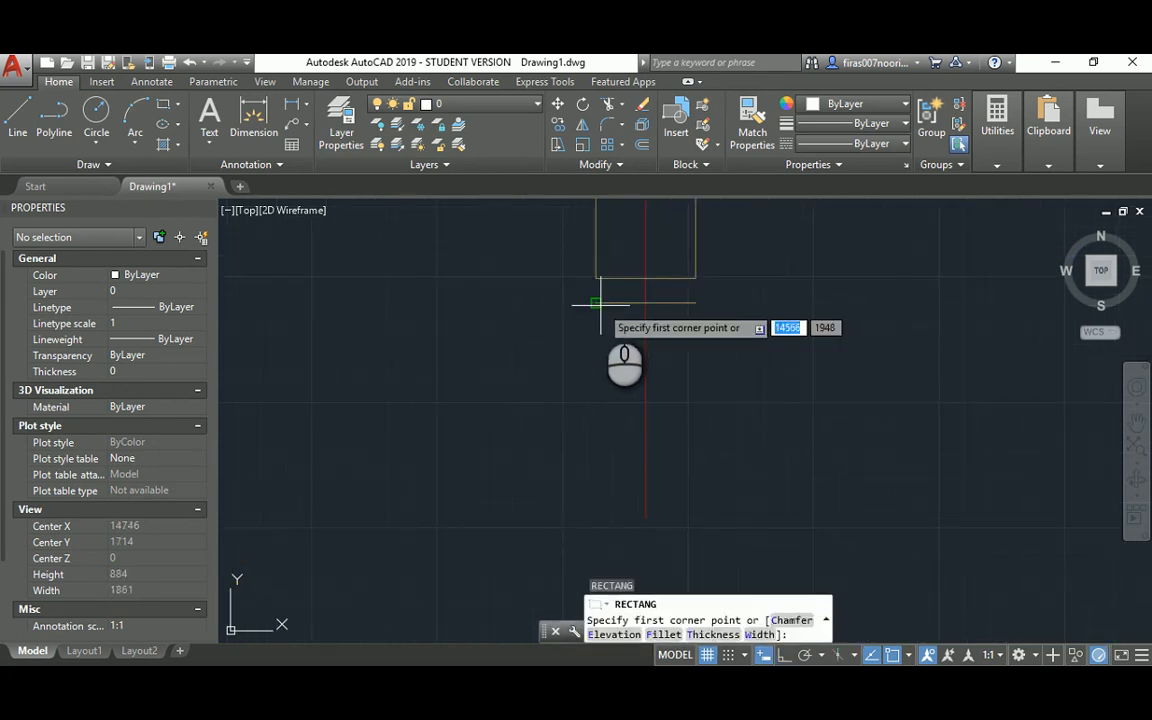
{"action": "left_click", "coordinate": [597, 301]}
{"action": "left_click", "coordinate": [694, 279]}
{"action": "left_click", "coordinate": [571, 334]}
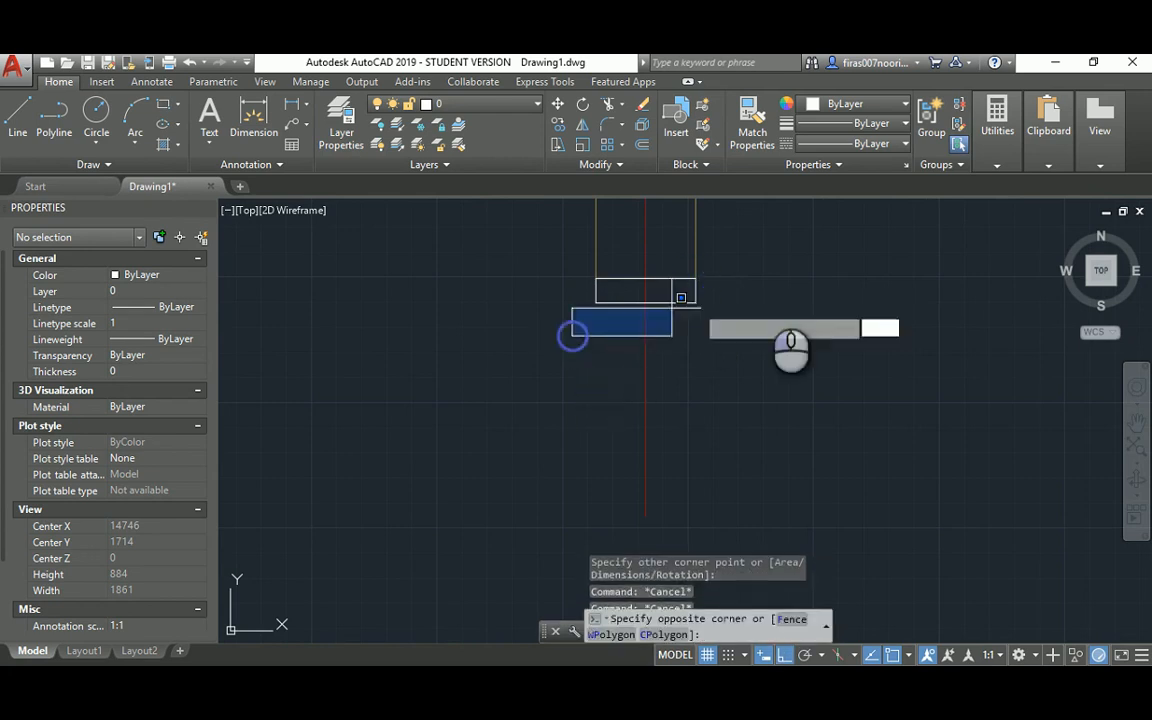
{"action": "left_click", "coordinate": [760, 291]}
{"action": "key", "text": "Delete"}
{"action": "scroll", "coordinate": [676, 322], "scroll_direction": "down", "scroll_amount": 4}
{"action": "key", "text": "Escape"}
{"action": "key", "text": "Escape"}
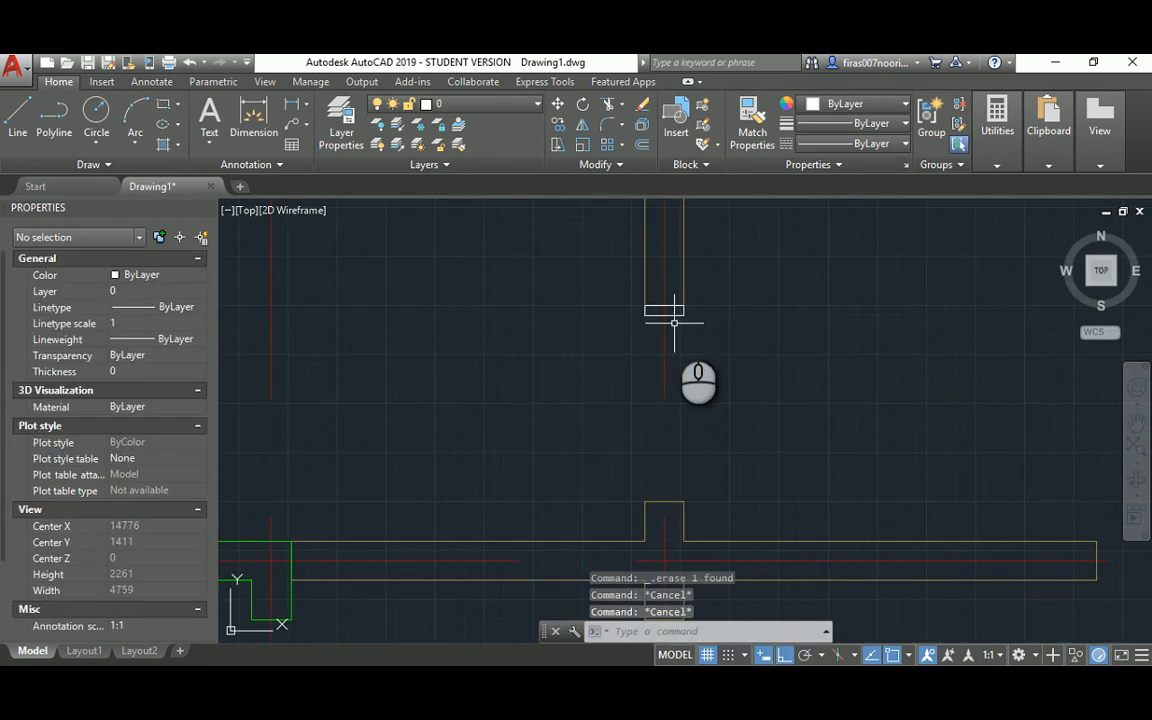
Step: Copy the door-frame rectangle straight down to the lower jamb of the Room 4 doorway
{"action": "type", "text": "o"}
{"action": "key", "text": "Return"}
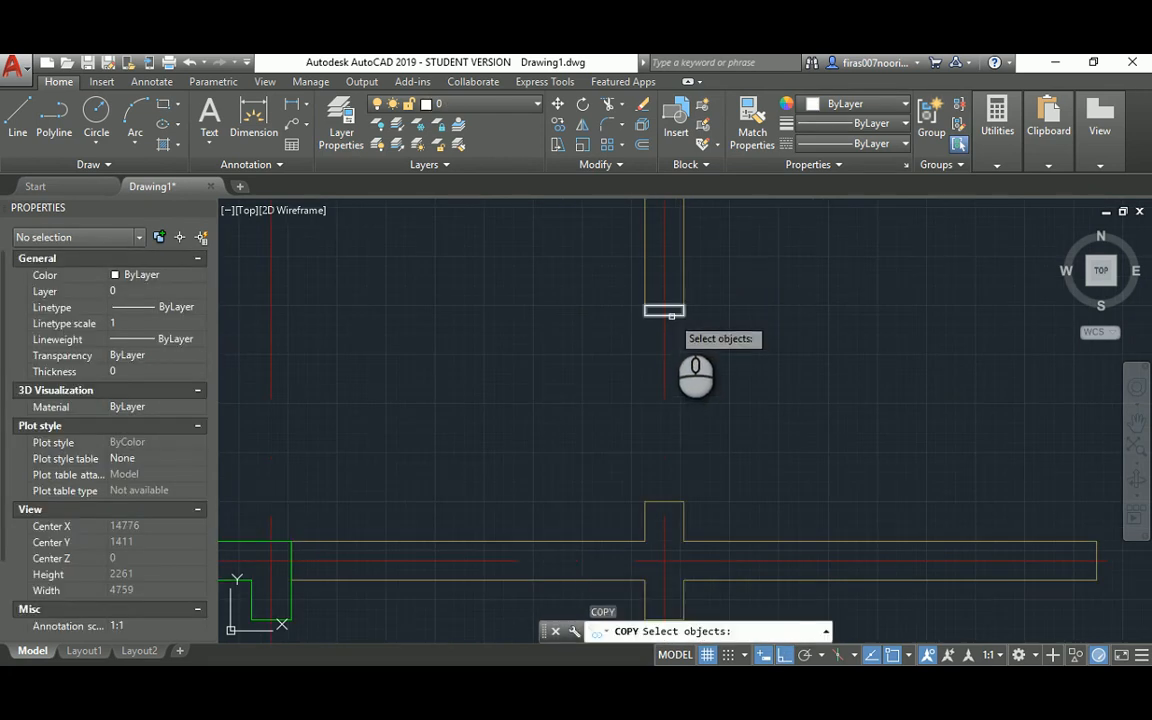
{"action": "left_click", "coordinate": [666, 312]}
{"action": "key", "text": "Return"}
{"action": "left_click", "coordinate": [684, 310]}
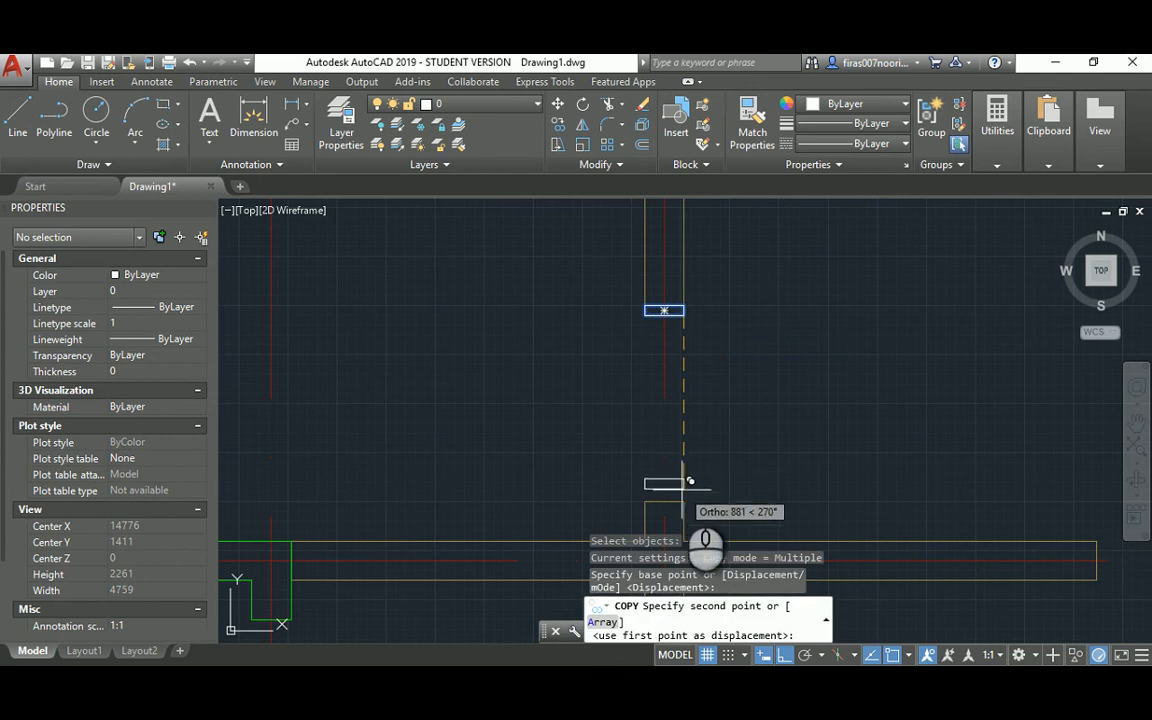
{"action": "left_click", "coordinate": [684, 492]}
{"action": "scroll", "coordinate": [541, 392], "scroll_direction": "down", "scroll_amount": 4}
{"action": "key", "text": "Escape"}
{"action": "key", "text": "Escape"}
{"action": "key", "text": "Escape"}
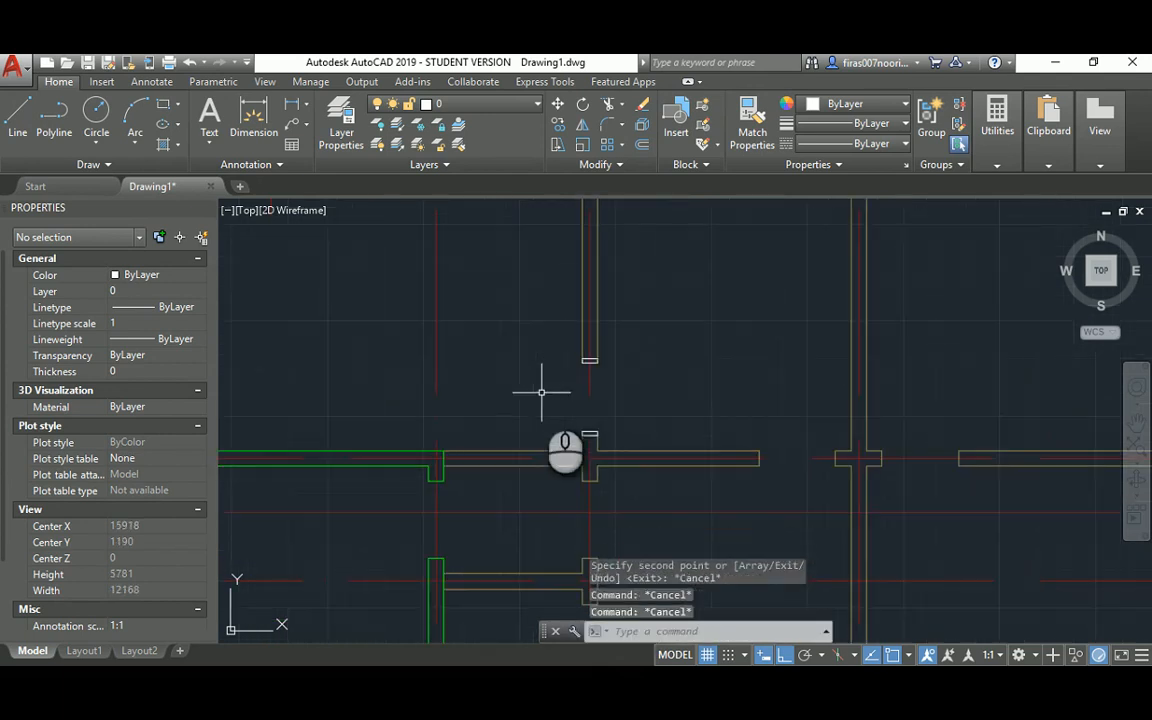
{"action": "scroll", "coordinate": [555, 380], "scroll_direction": "down", "scroll_amount": 2}
{"action": "scroll", "coordinate": [566, 373], "scroll_direction": "up", "scroll_amount": 6}
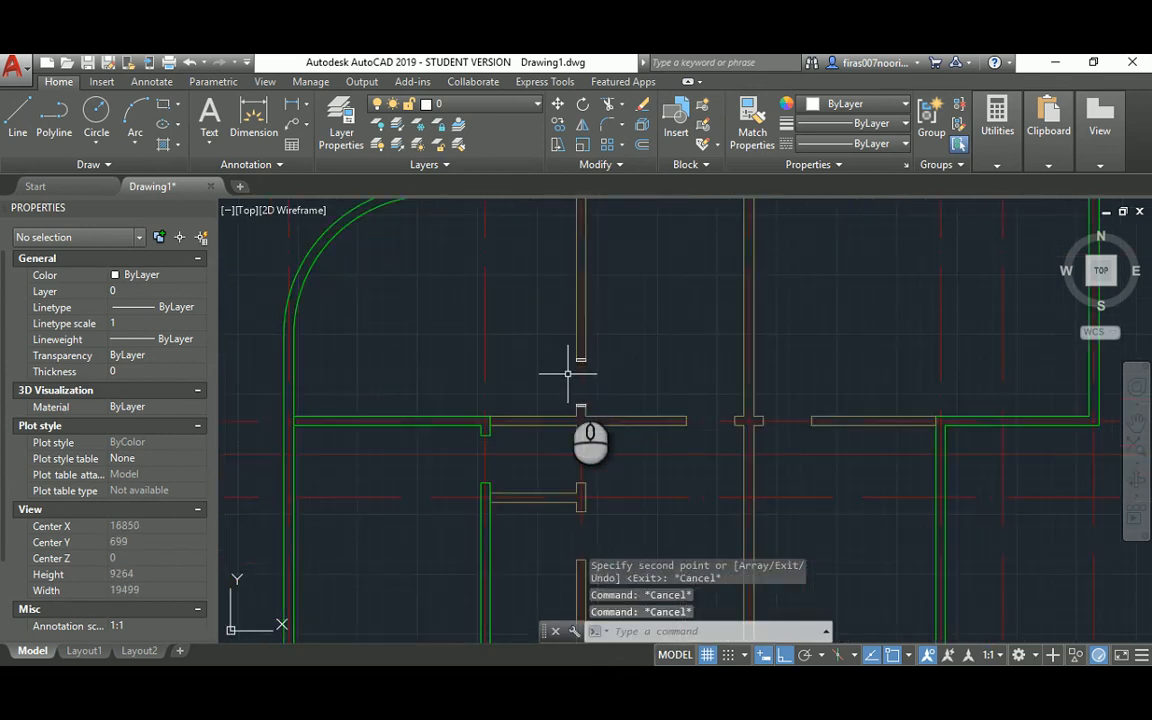
Step: Draw a vertical line across the Room 4 doorway joining the left inner corners of the two frame rectangles
{"action": "type", "text": "l"}
{"action": "key", "text": "Return"}
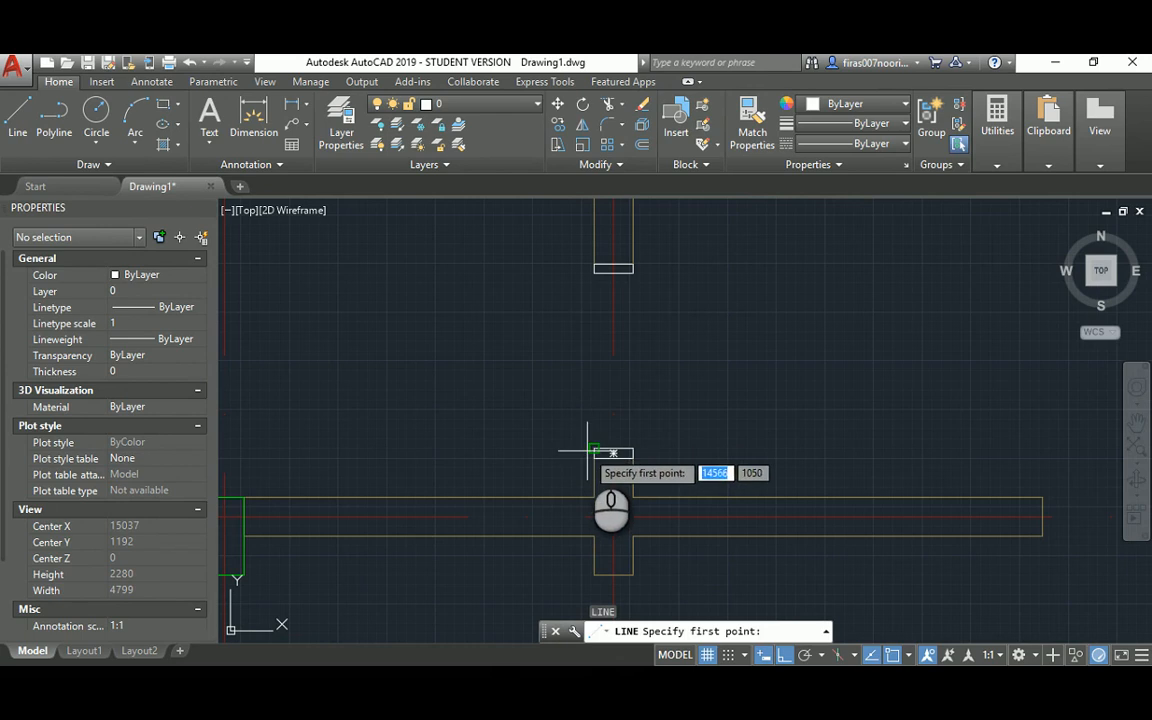
{"action": "left_click", "coordinate": [606, 452]}
{"action": "key", "text": "Escape"}
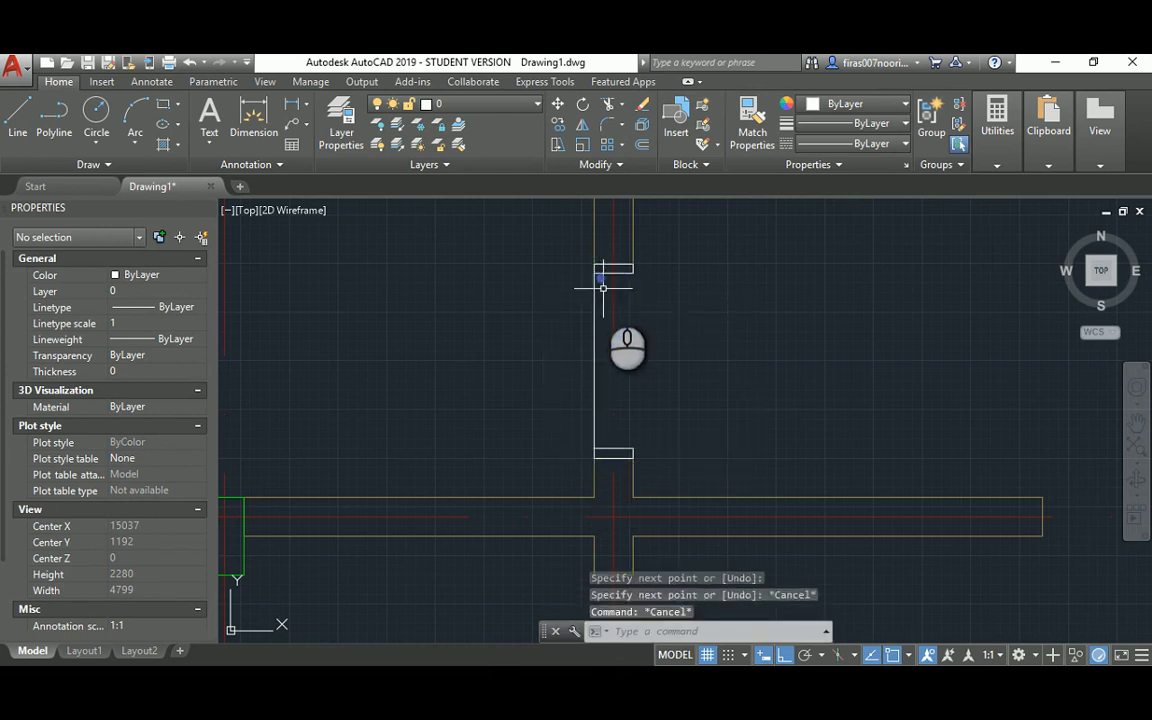
Step: Rotate the vertical doorway line about its lower end at the lower frame so it lies horizontally, pointing left from the wall
{"action": "type", "text": "ro"}
{"action": "key", "text": "Return"}
{"action": "left_click", "coordinate": [597, 296]}
{"action": "key", "text": "Return"}
{"action": "scroll", "coordinate": [595, 450], "scroll_direction": "up", "scroll_amount": 4}
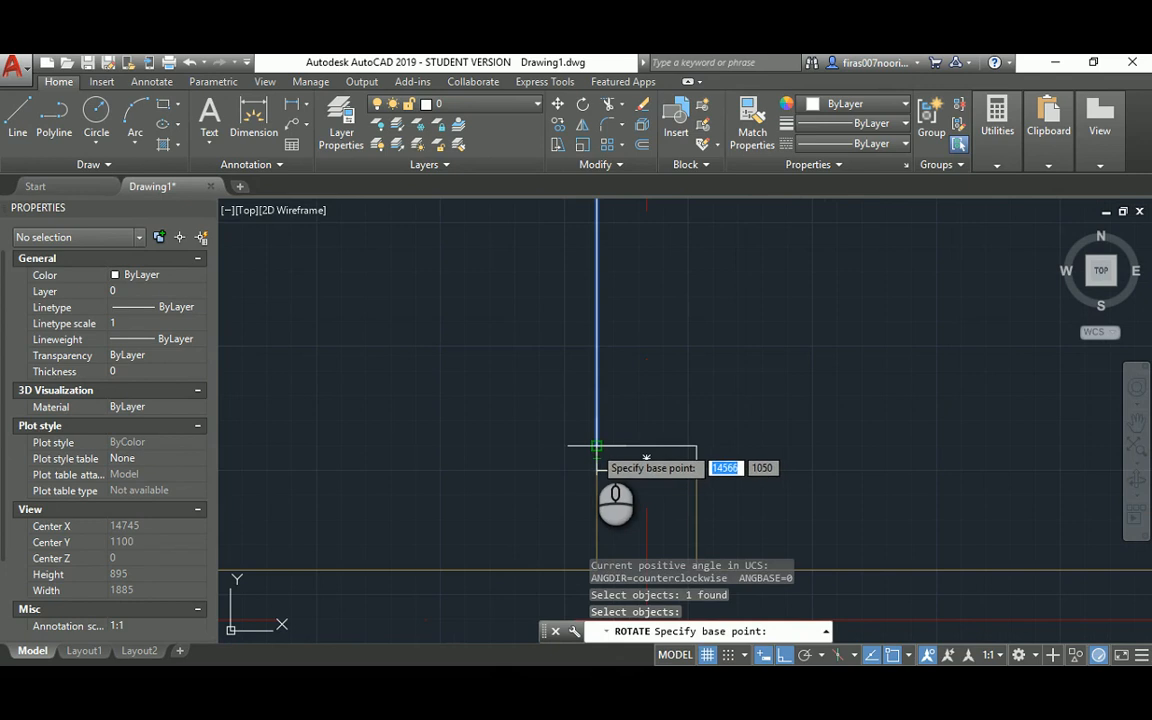
{"action": "left_click", "coordinate": [597, 446]}
{"action": "left_click", "coordinate": [549, 395]}
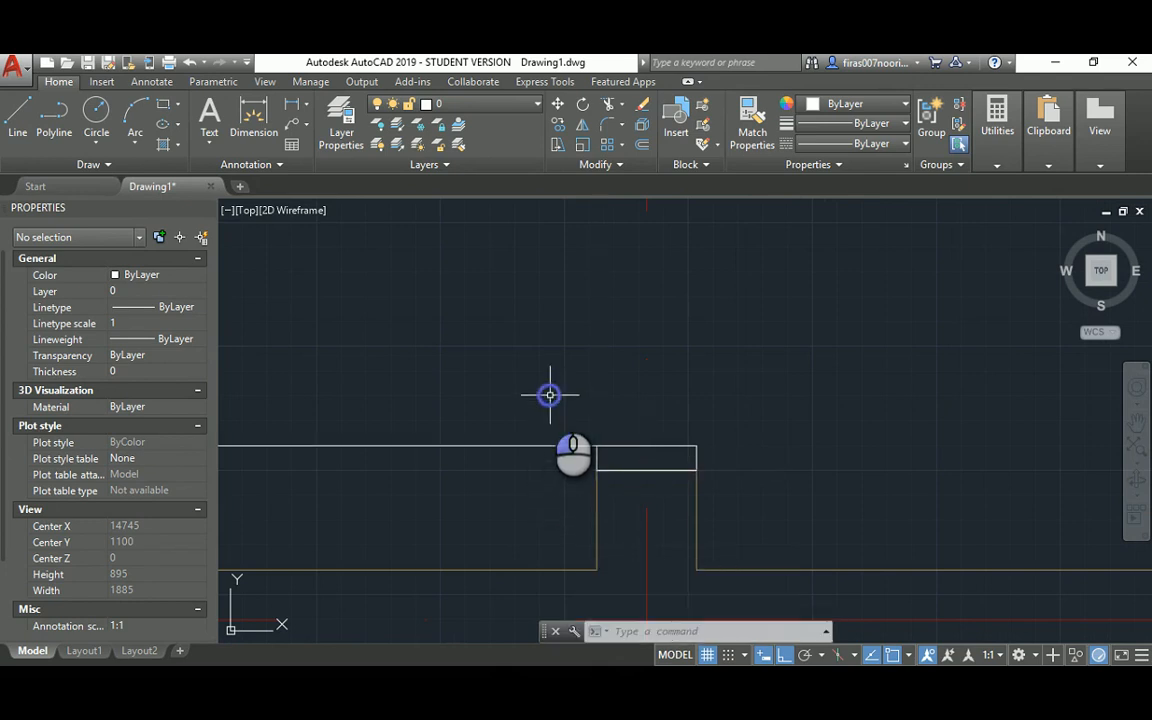
{"action": "scroll", "coordinate": [550, 396], "scroll_direction": "down", "scroll_amount": 2}
{"action": "key", "text": "Escape"}
{"action": "key", "text": "Escape"}
{"action": "key", "text": "Escape"}
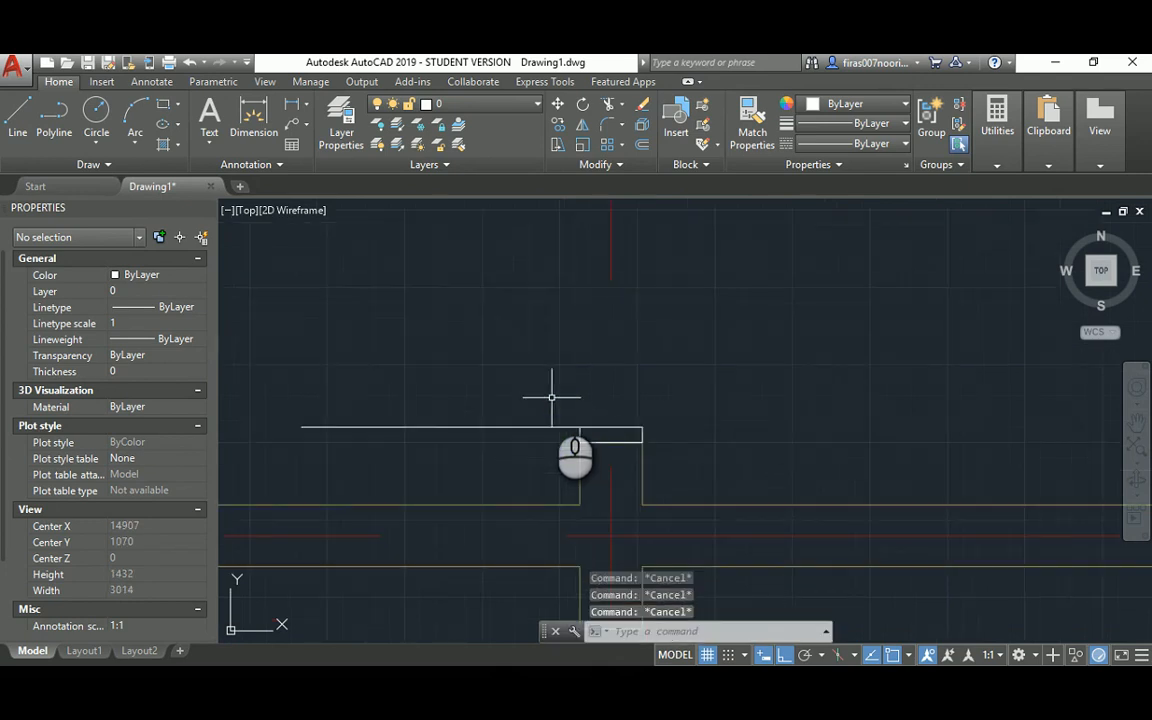
Step: Offset the horizontal door-leaf line upward by 50
{"action": "type", "text": "o"}
{"action": "key", "text": "Return"}
{"action": "key", "text": "Return"}
{"action": "left_click", "coordinate": [525, 427]}
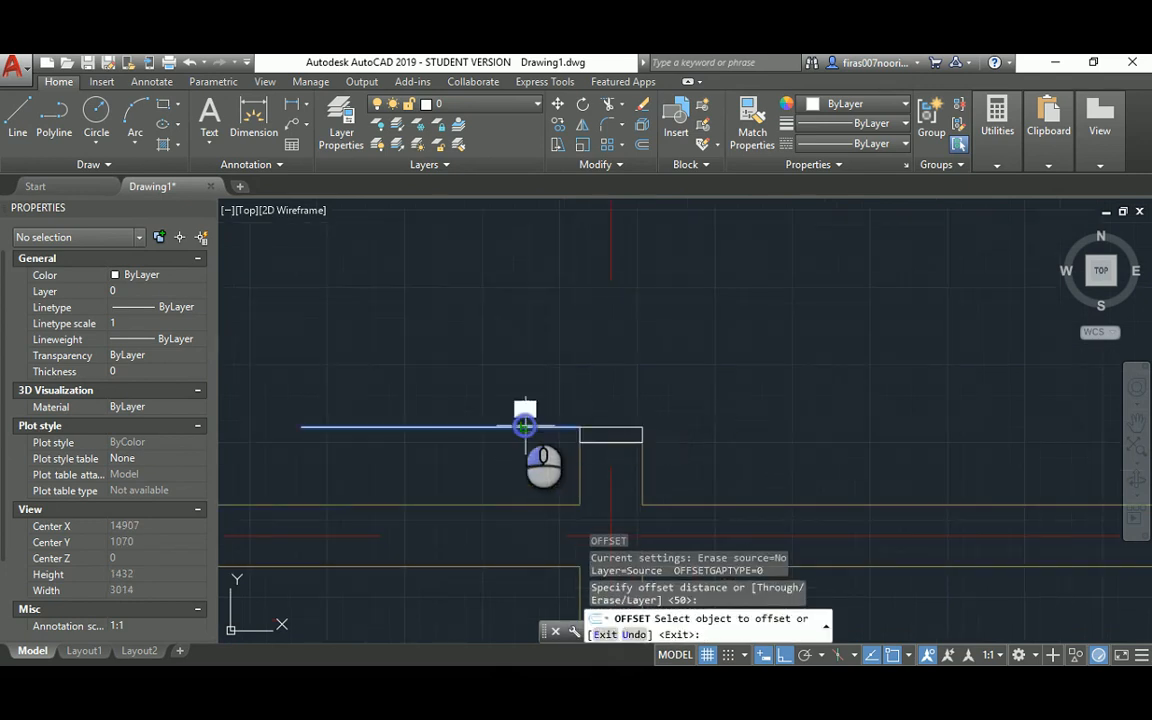
{"action": "left_click", "coordinate": [517, 377]}
{"action": "key", "text": "Escape"}
{"action": "key", "text": "Escape"}
Step: Draw the door-leaf rectangle between the two horizontal lines and delete both construction lines
{"action": "type", "text": "rec"}
{"action": "key", "text": "Return"}
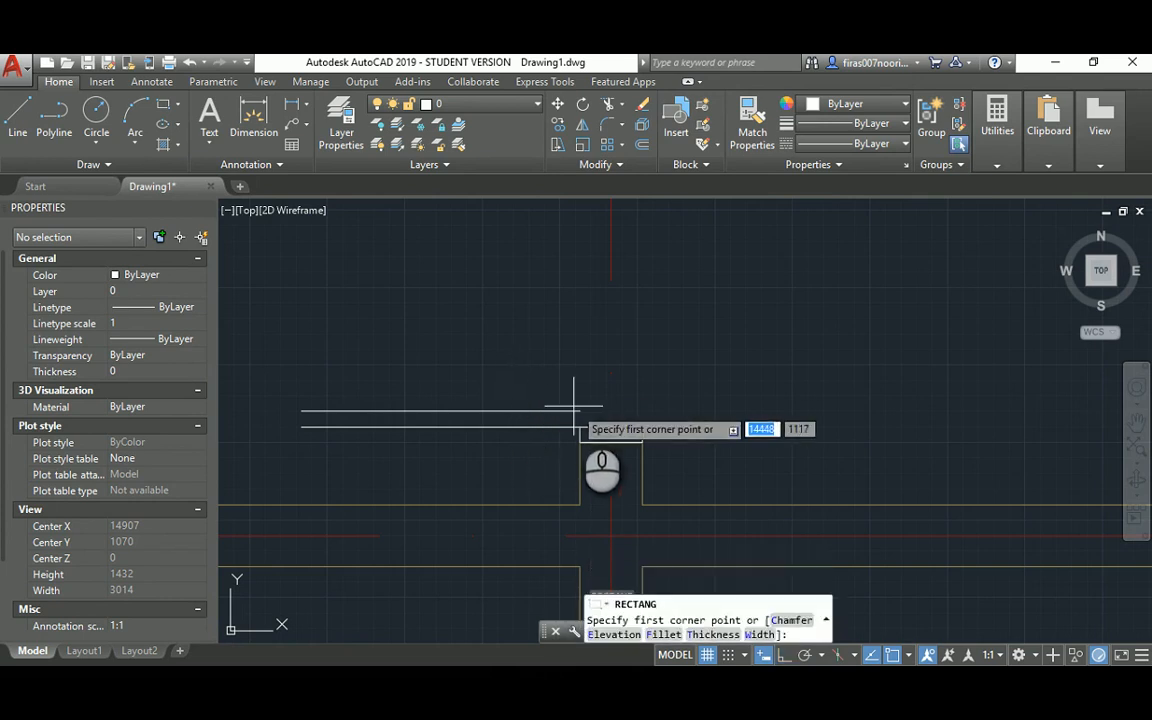
{"action": "left_click", "coordinate": [579, 411]}
{"action": "left_click", "coordinate": [301, 427]}
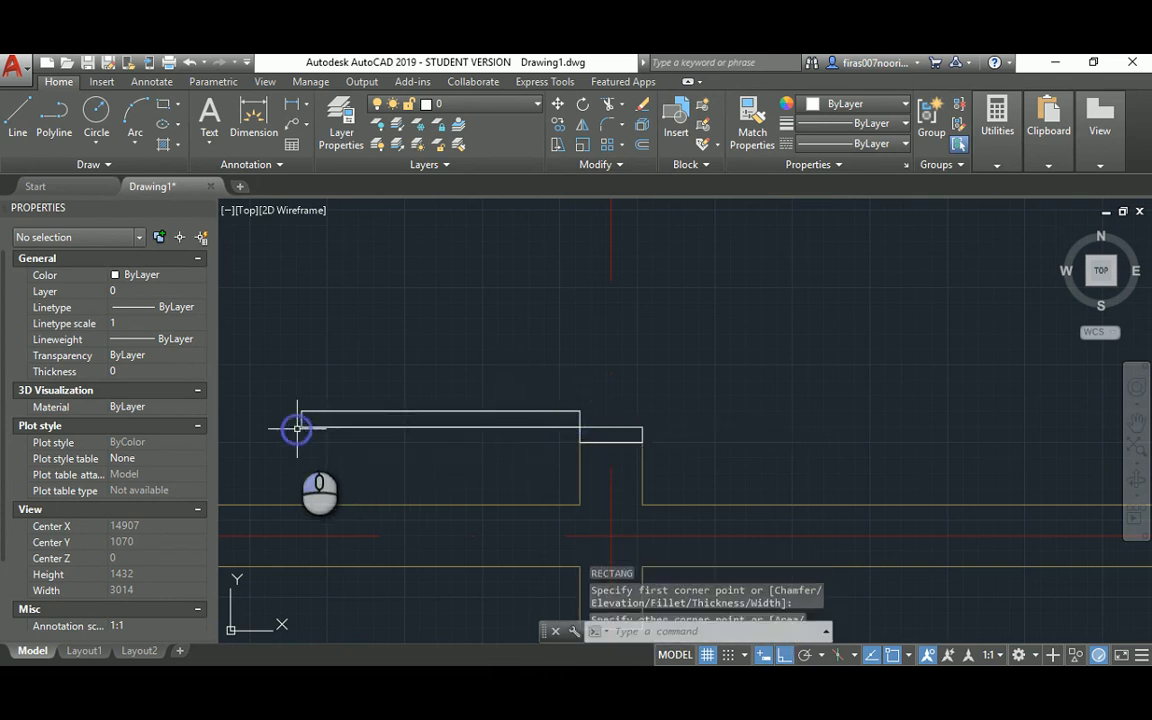
{"action": "left_click", "coordinate": [290, 437]}
{"action": "left_click", "coordinate": [625, 411]}
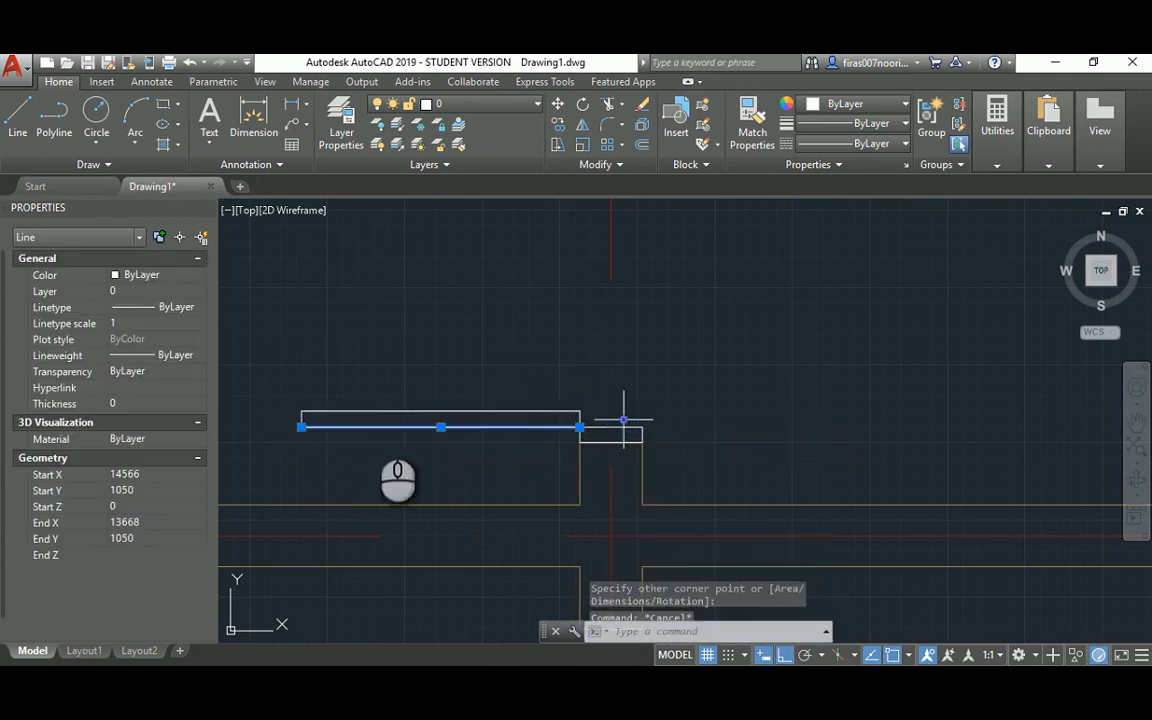
{"action": "left_click", "coordinate": [292, 400]}
{"action": "left_click", "coordinate": [586, 412]}
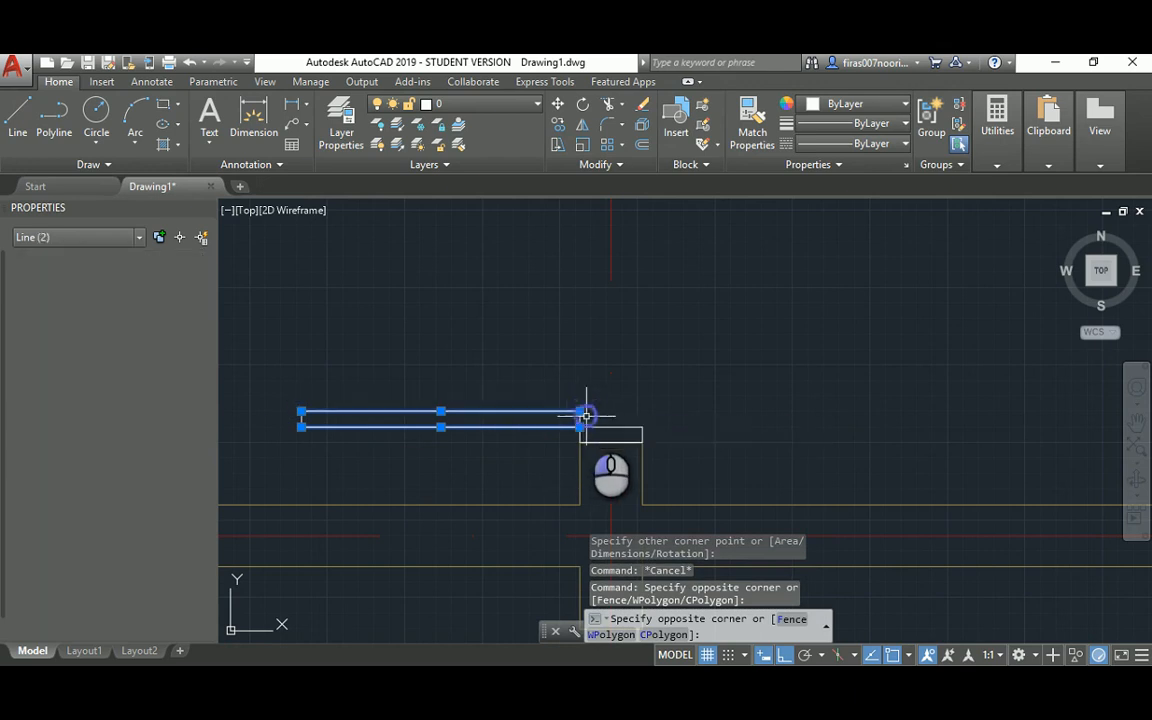
{"action": "key", "text": "Delete"}
{"action": "key", "text": "Escape"}
{"action": "key", "text": "Escape"}
{"action": "scroll", "coordinate": [522, 399], "scroll_direction": "down", "scroll_amount": 2}
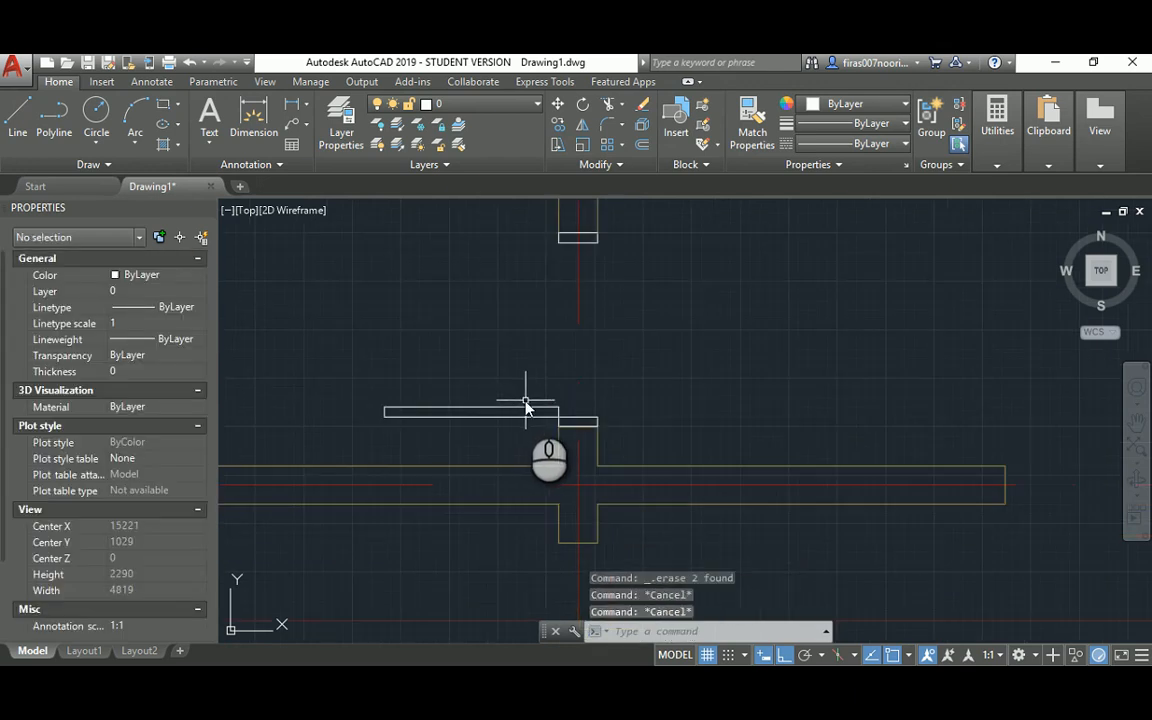
Step: Draw a circle centred on the door leaf's lower hinge corner with its radius reaching the leaf's far lower corner
{"action": "type", "text": "c"}
{"action": "key", "text": "Return"}
{"action": "scroll", "coordinate": [555, 432], "scroll_direction": "up", "scroll_amount": 2}
{"action": "left_click", "coordinate": [568, 417]}
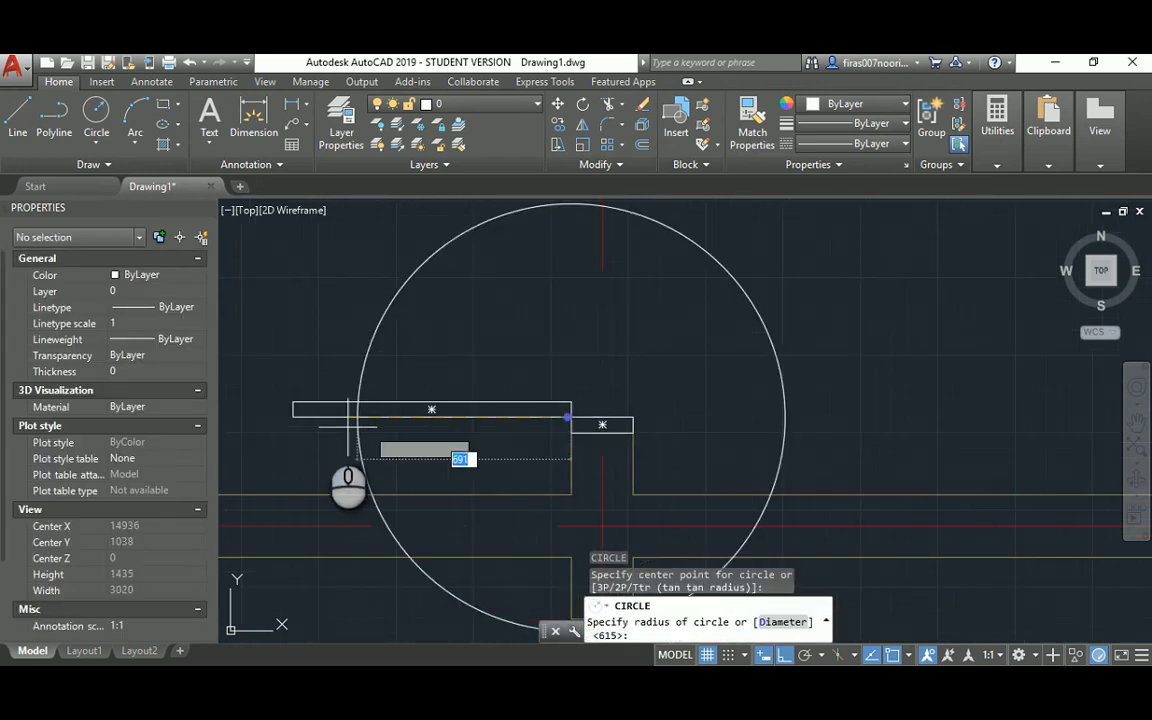
{"action": "left_click", "coordinate": [300, 417]}
{"action": "key", "text": "Escape"}
{"action": "key", "text": "Escape"}
{"action": "key", "text": "Escape"}
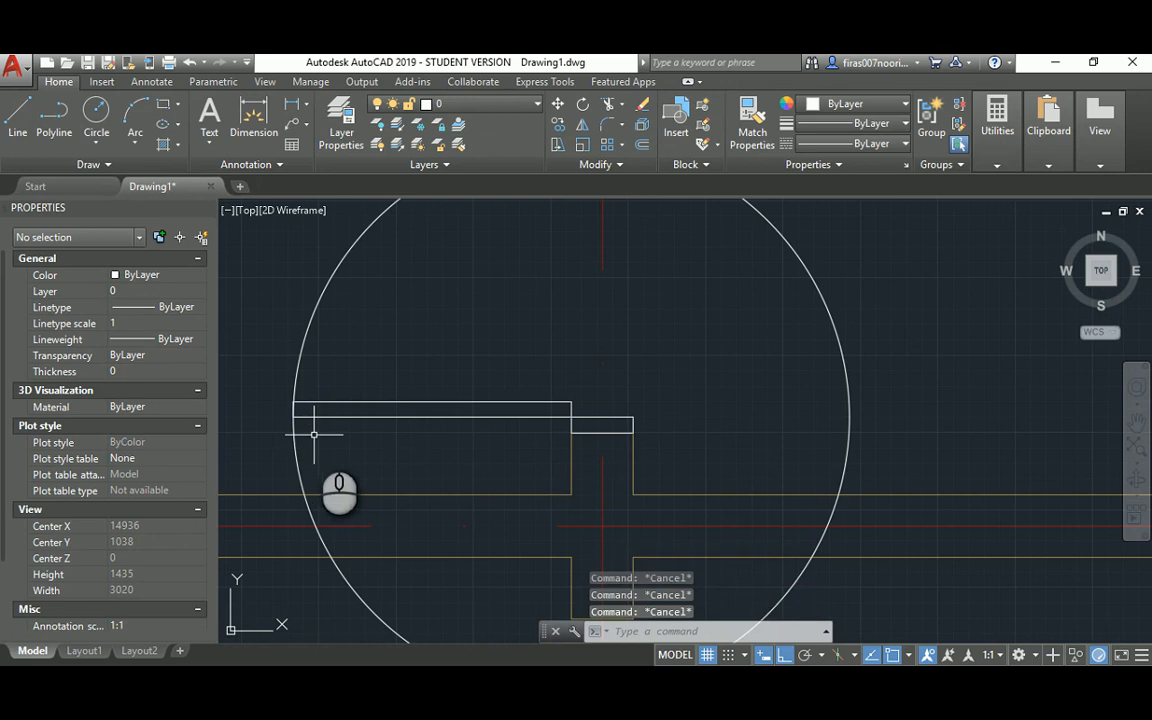
Step: Trim the circle to a quarter-circle door swing, using the door leaf and the upper frame rectangle as cutting edges
{"action": "type", "text": "tr"}
{"action": "key", "text": "Return"}
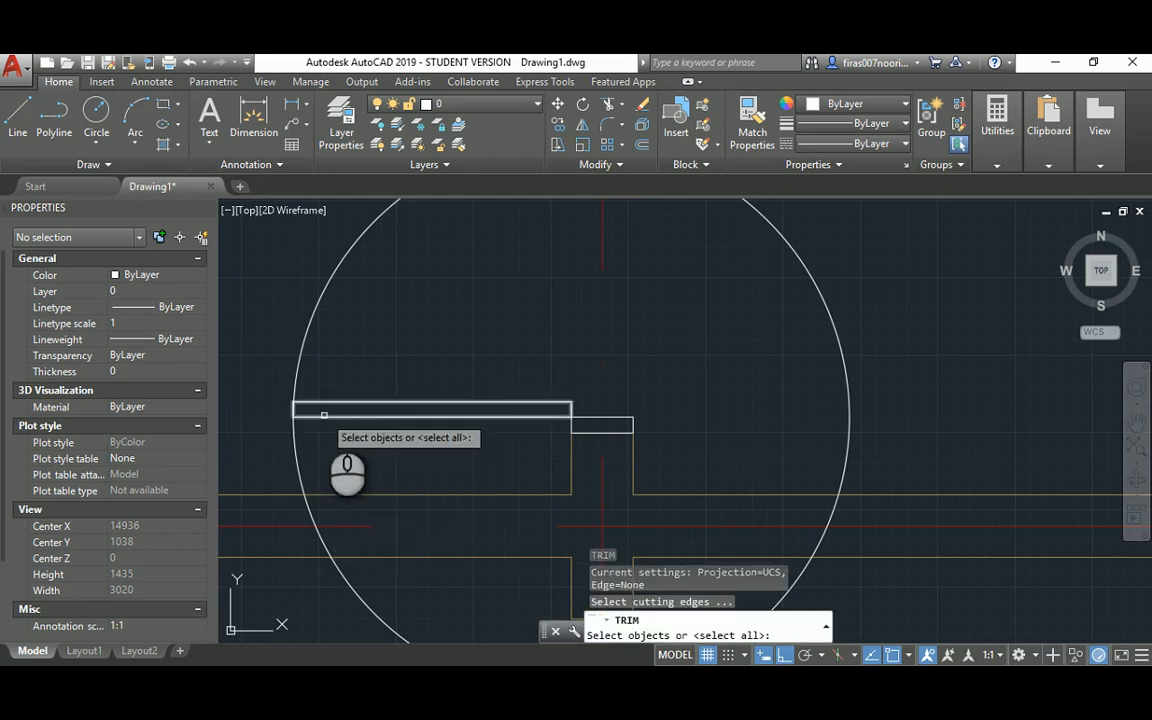
{"action": "left_click", "coordinate": [322, 408]}
{"action": "scroll", "coordinate": [513, 405], "scroll_direction": "down", "scroll_amount": 2}
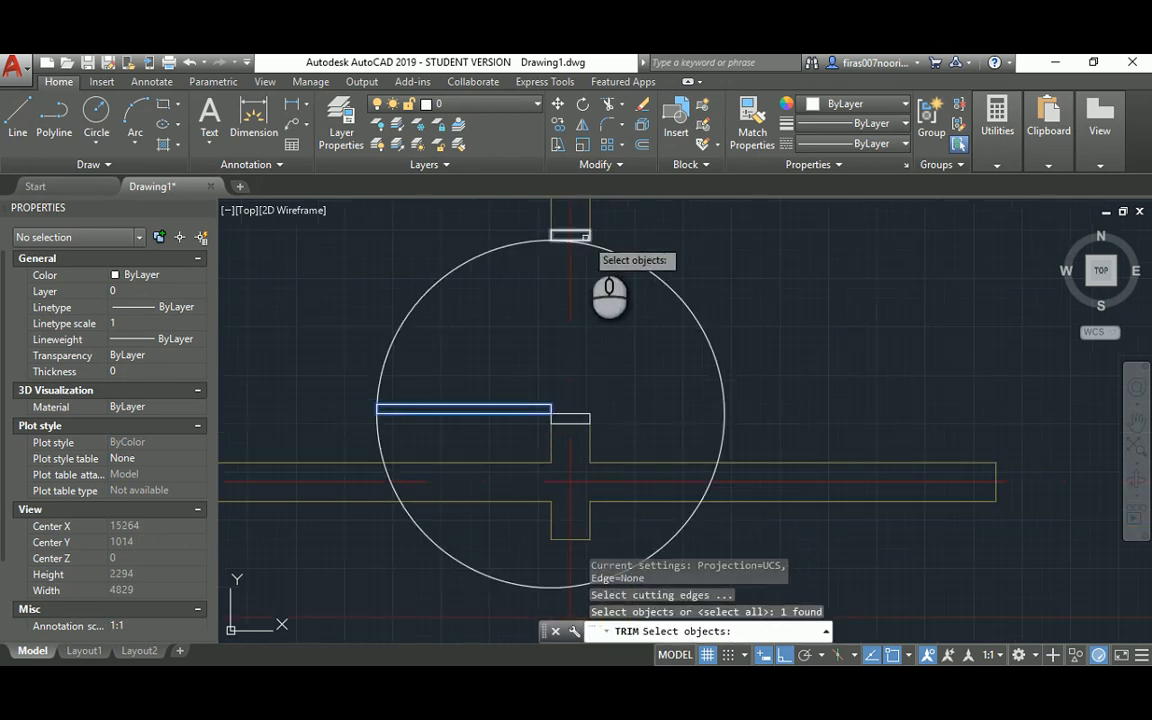
{"action": "left_click", "coordinate": [586, 236]}
{"action": "key", "text": "Return"}
{"action": "left_click", "coordinate": [635, 257]}
{"action": "key", "text": "Escape"}
{"action": "key", "text": "Escape"}
{"action": "key", "text": "Escape"}
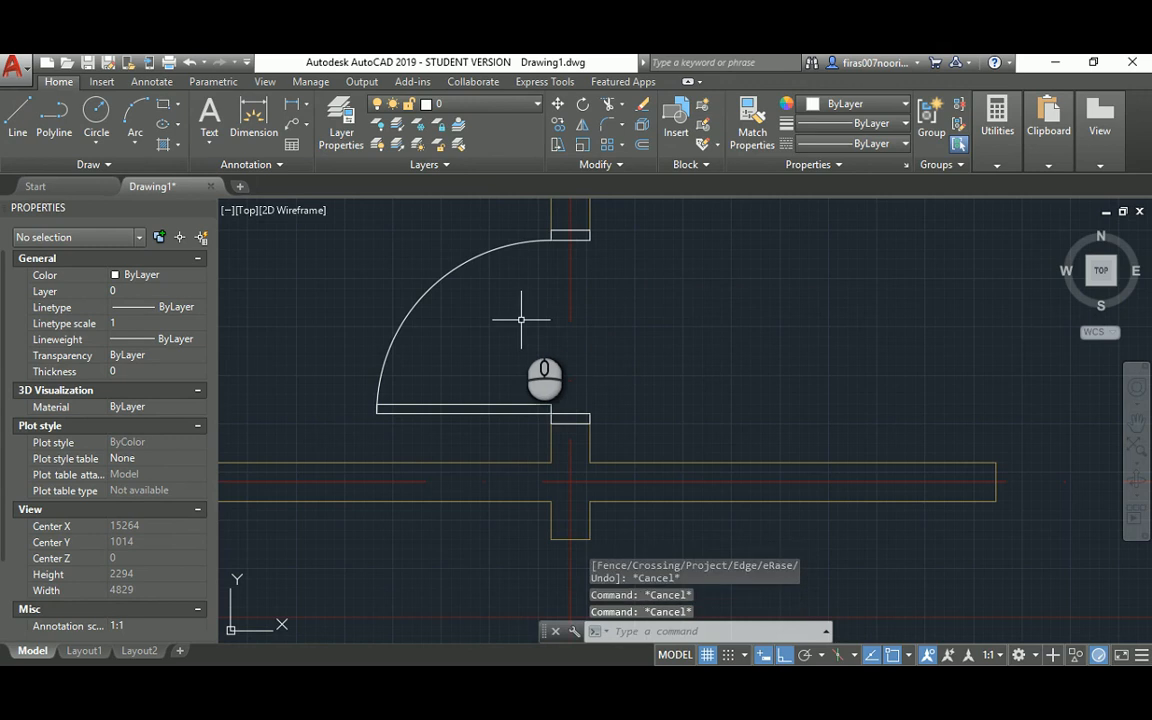
Step: Move the complete door, with both frame rectangles, swing arc and leaf, to the left out of the Room 4 doorway
{"action": "type", "text": "m"}
{"action": "key", "text": "Return"}
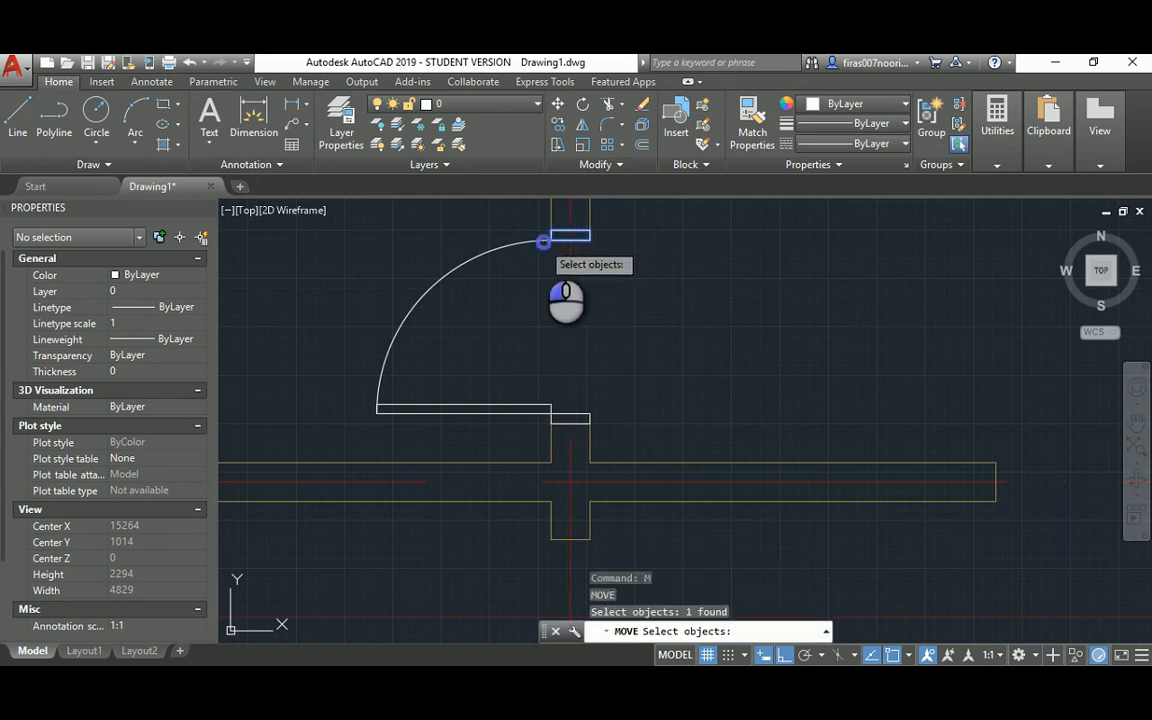
{"action": "left_click", "coordinate": [541, 242]}
{"action": "left_click", "coordinate": [505, 416]}
{"action": "left_click", "coordinate": [527, 391]}
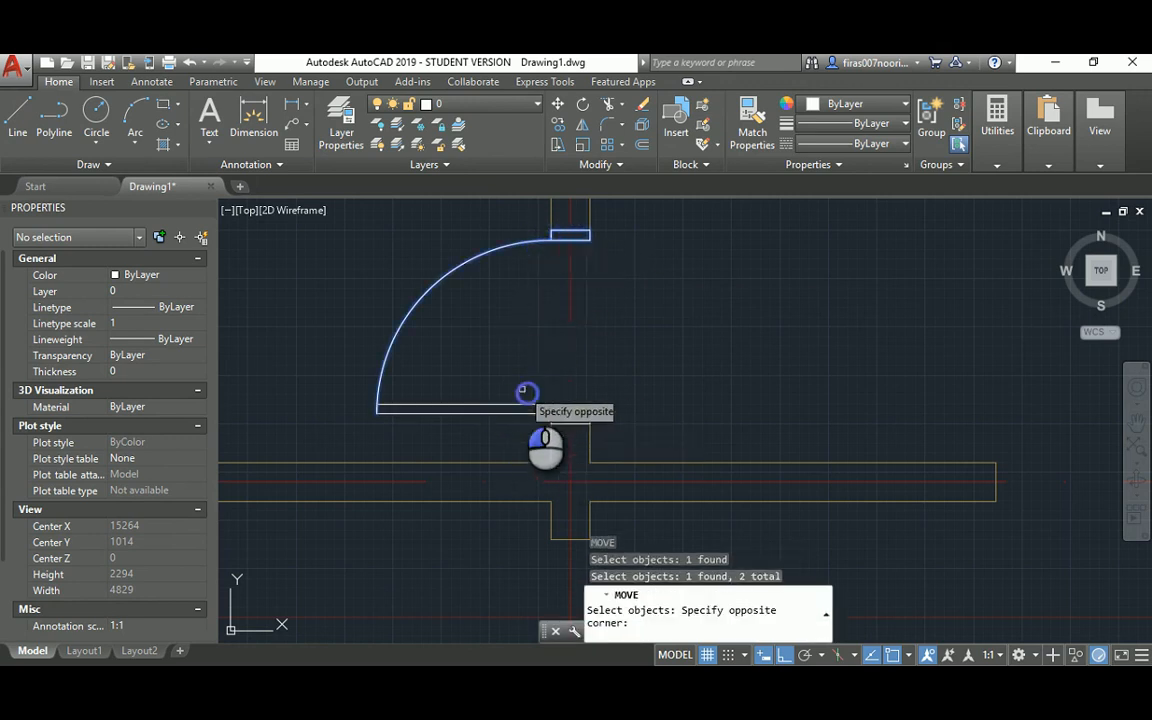
{"action": "left_click", "coordinate": [545, 411]}
{"action": "left_click", "coordinate": [556, 413]}
{"action": "scroll", "coordinate": [666, 383], "scroll_direction": "down", "scroll_amount": 2}
{"action": "key", "text": "Return"}
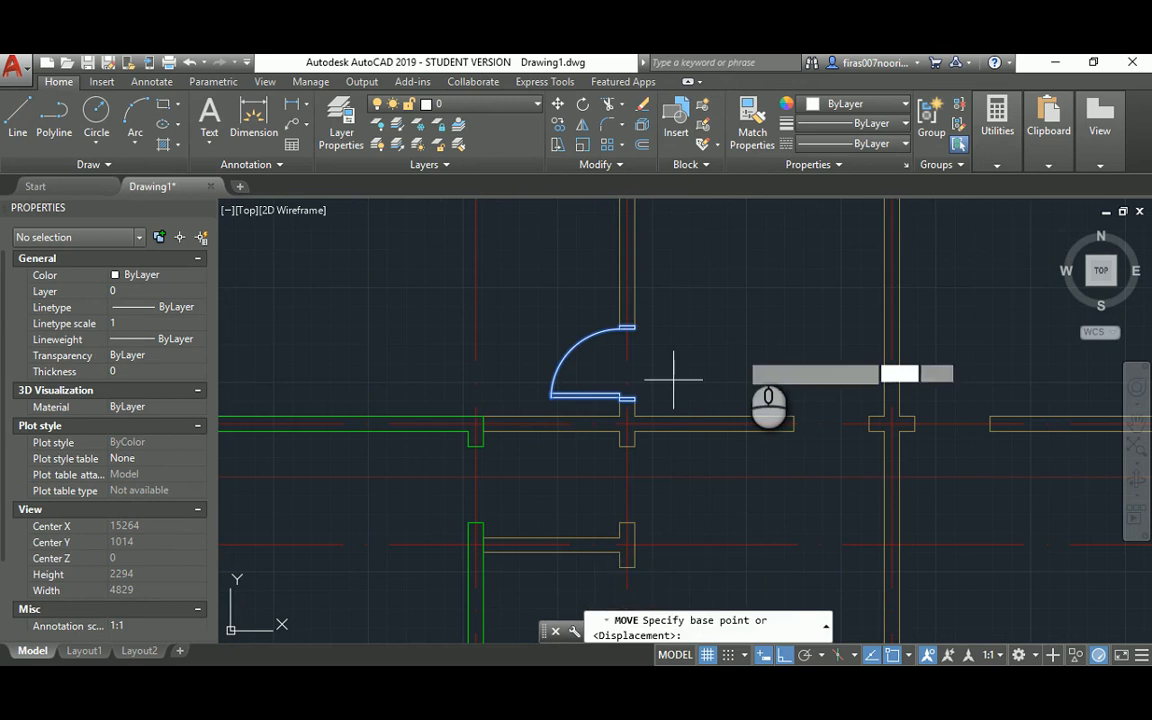
{"action": "left_click", "coordinate": [745, 345]}
{"action": "left_click", "coordinate": [711, 347]}
{"action": "key", "text": "Escape"}
{"action": "scroll", "coordinate": [634, 352], "scroll_direction": "up", "scroll_amount": 1}
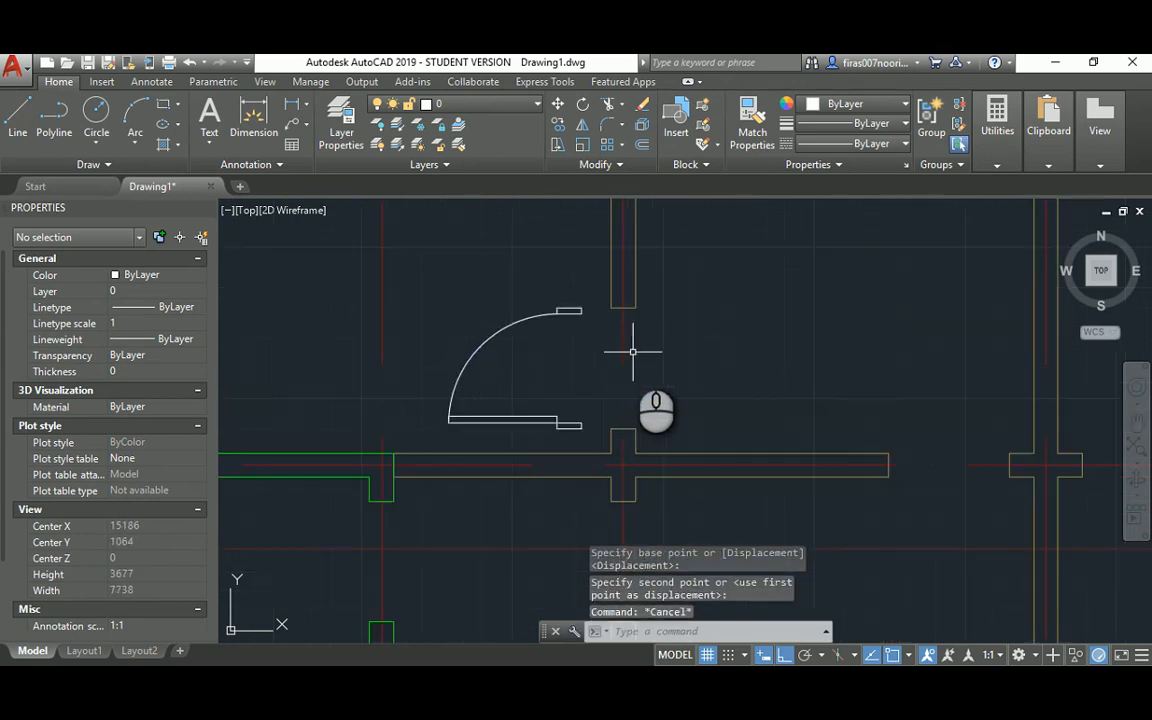
Step: Check the single doors in the reference plan, and rename the new layer Doors and make it current
{"action": "key", "text": "alt+Tab"}
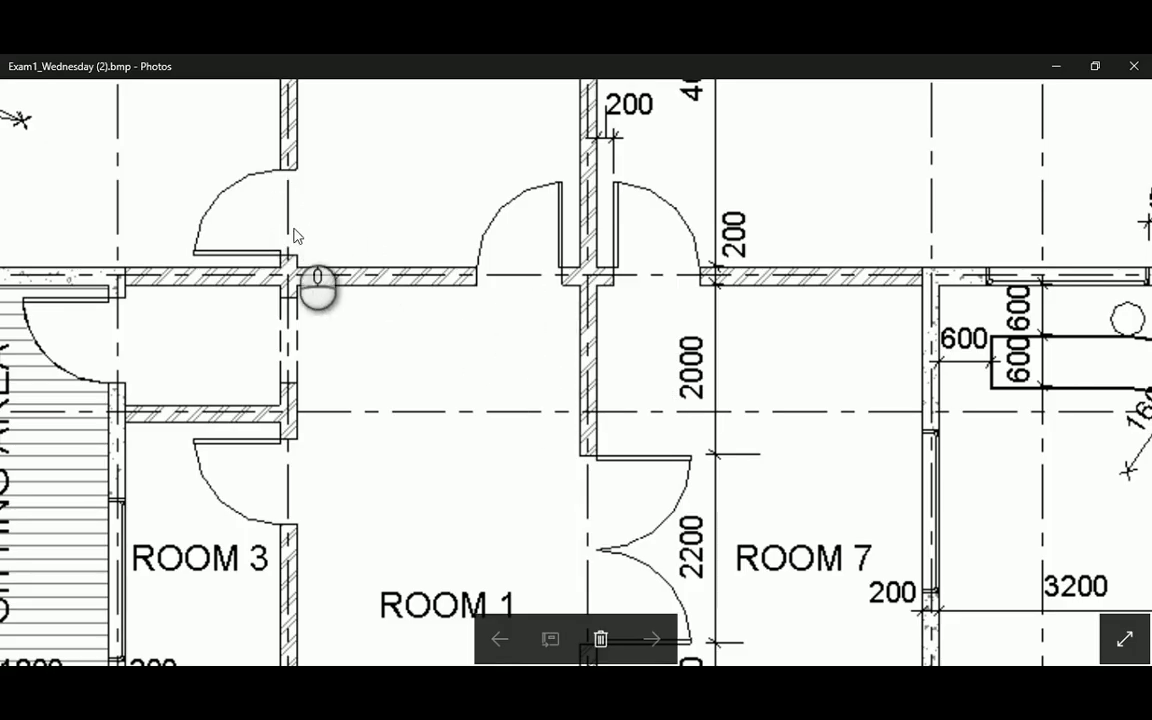
{"action": "key", "text": "alt+Tab"}
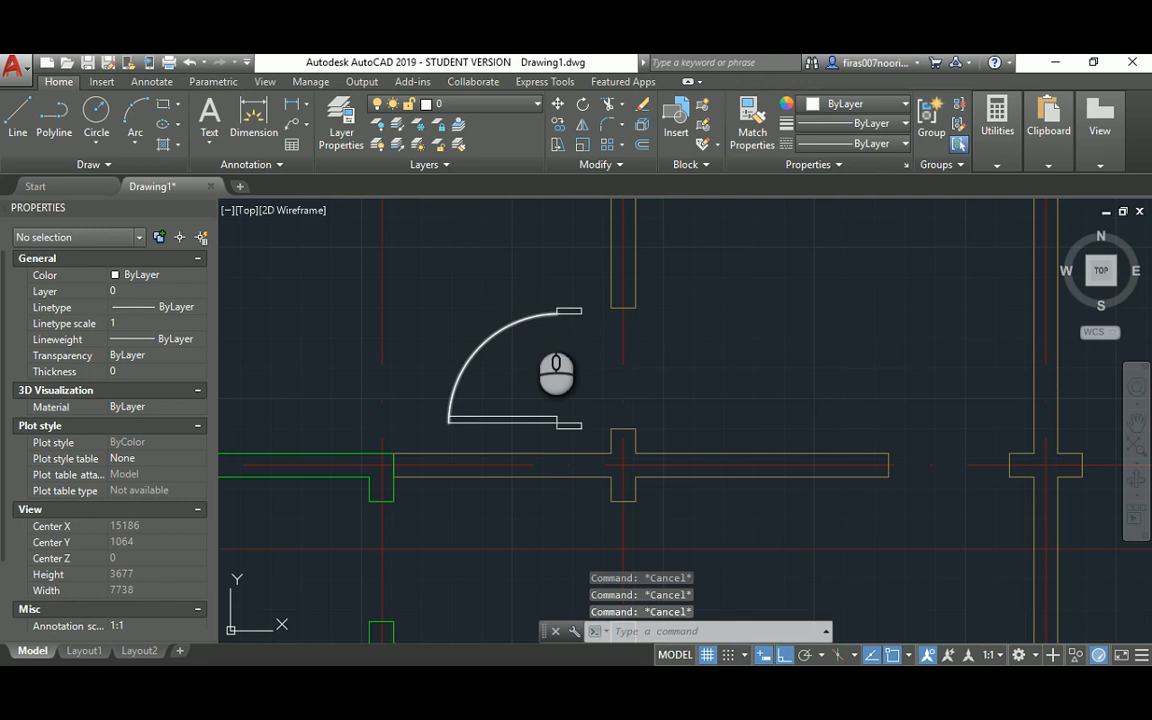
{"action": "type", "text": "la"}
{"action": "key", "text": "Return"}
{"action": "double_click", "coordinate": [476, 366]}
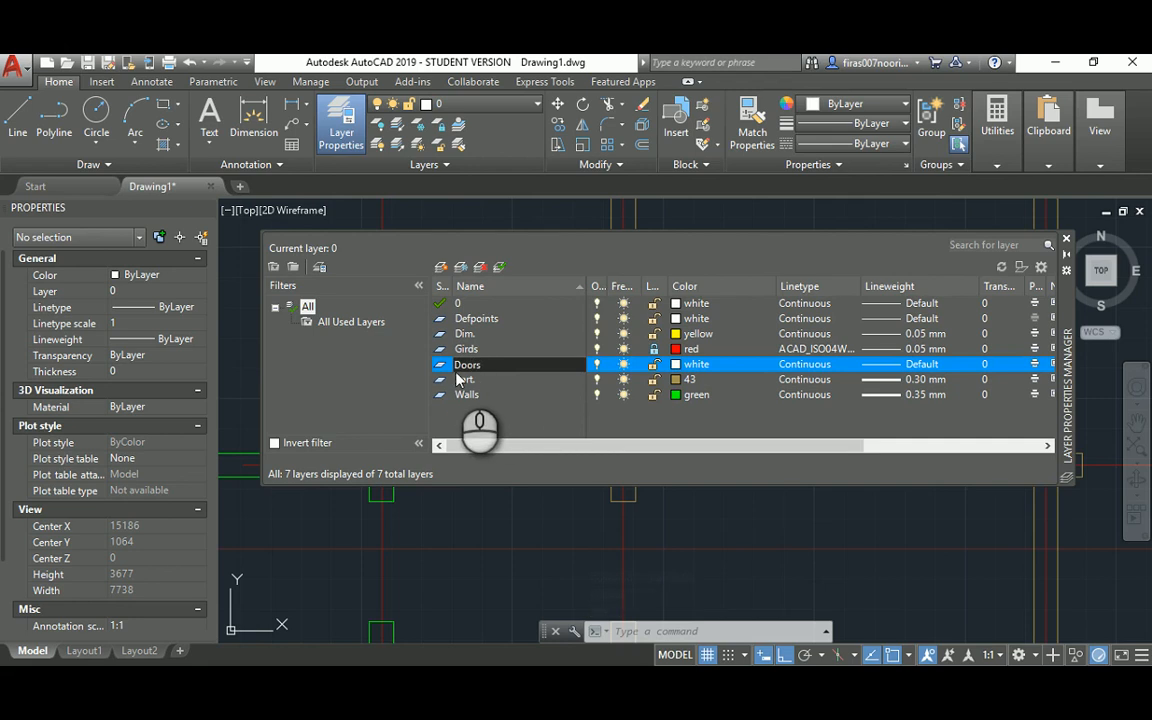
{"action": "double_click", "coordinate": [443, 366]}
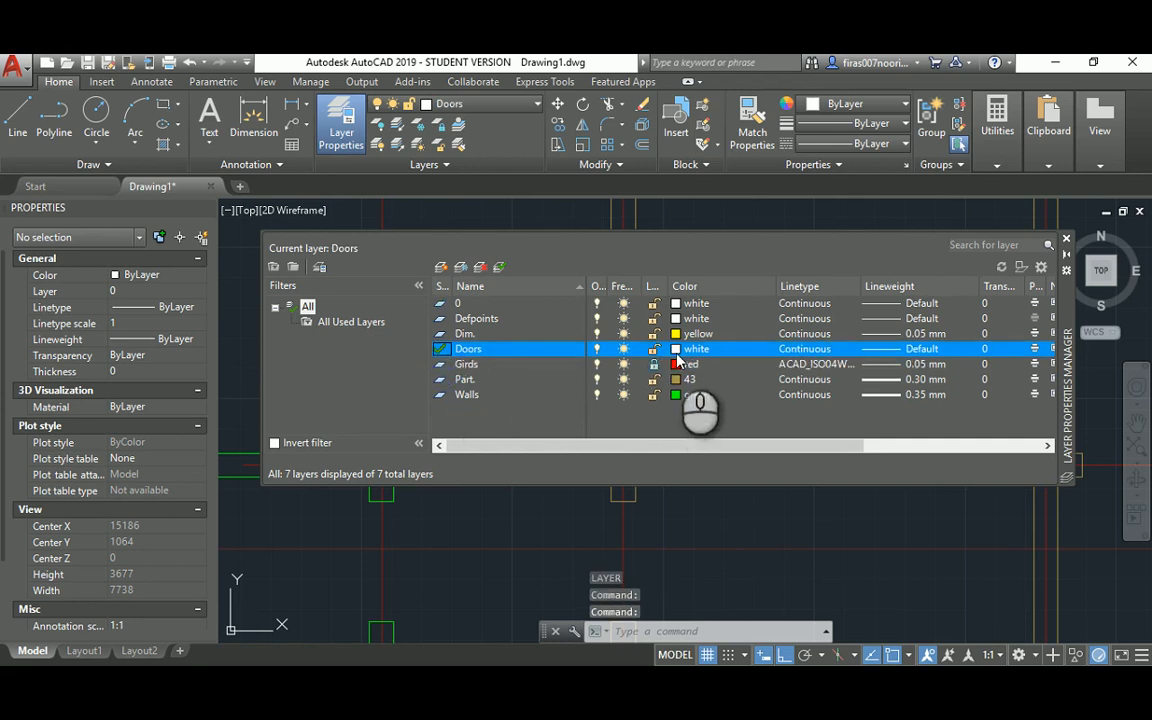
Step: Set the Doors layer to a 0.13 mm lineweight and magenta color, and close the layer manager
{"action": "left_click", "coordinate": [872, 355]}
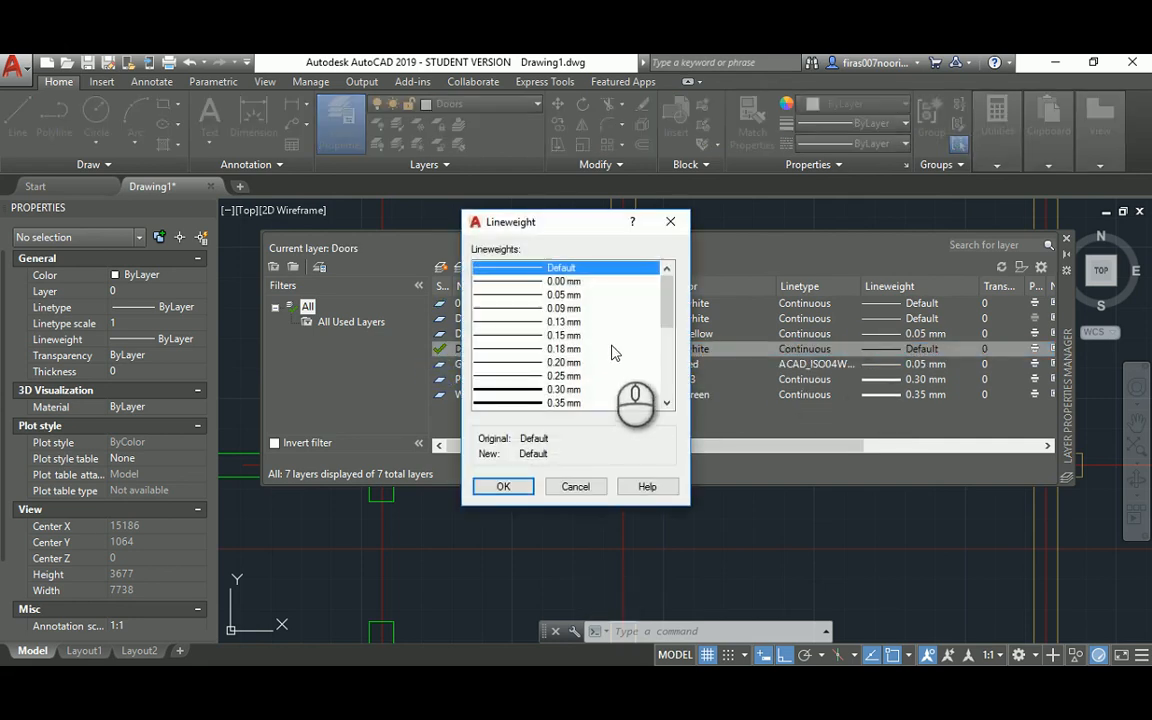
{"action": "left_click", "coordinate": [522, 321]}
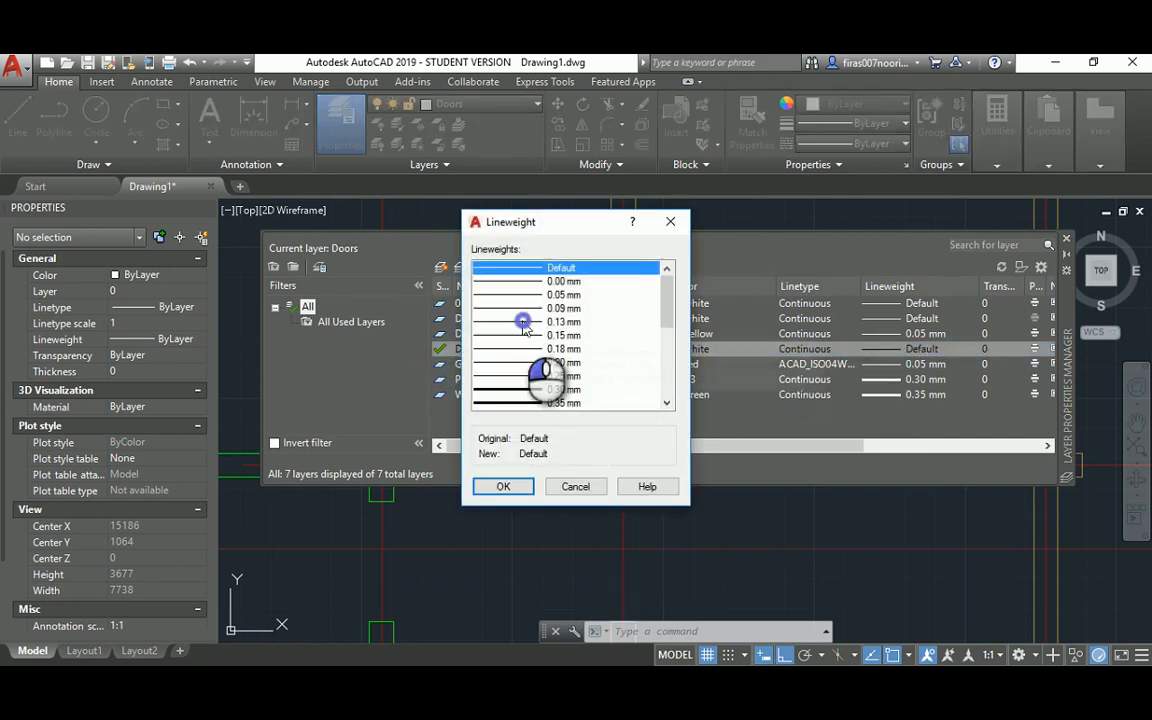
{"action": "left_click", "coordinate": [520, 489]}
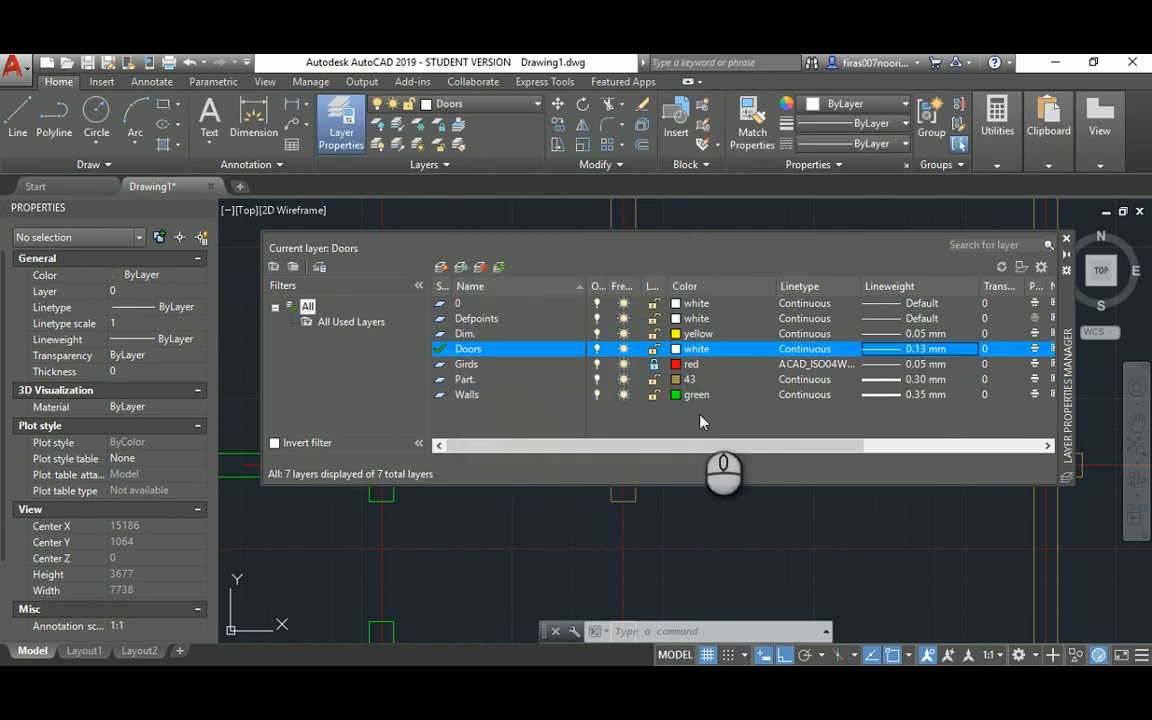
{"action": "left_click", "coordinate": [694, 349]}
{"action": "left_click", "coordinate": [522, 405]}
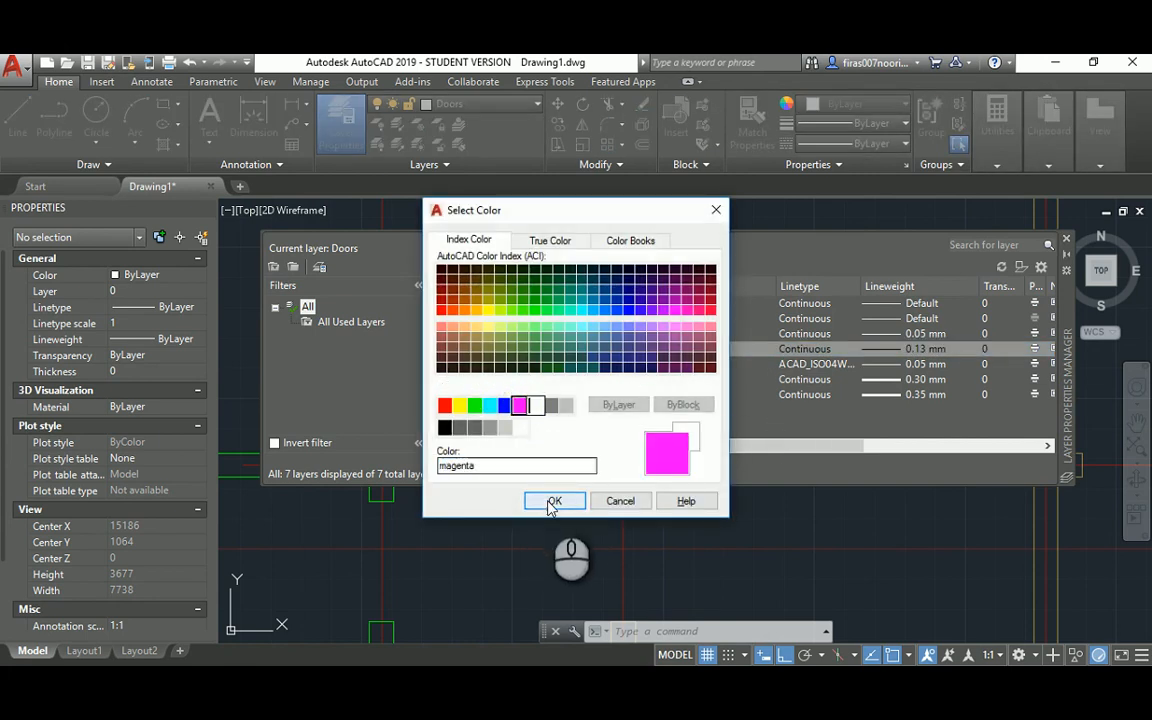
{"action": "left_click", "coordinate": [552, 502]}
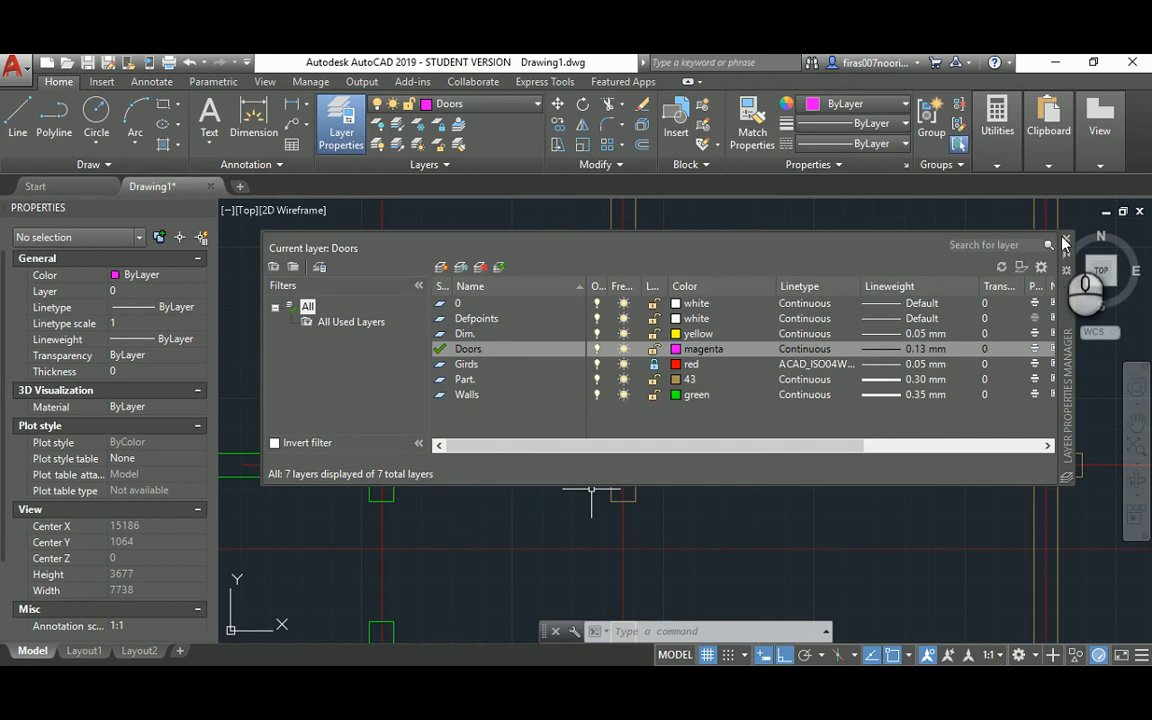
{"action": "left_click", "coordinate": [1065, 242]}
Step: Define the four door objects as block Door_Single_1000mm_Plan, with the lower frame rectangle's lower-left corner as base point
{"action": "type", "text": "b"}
{"action": "key", "text": "Return"}
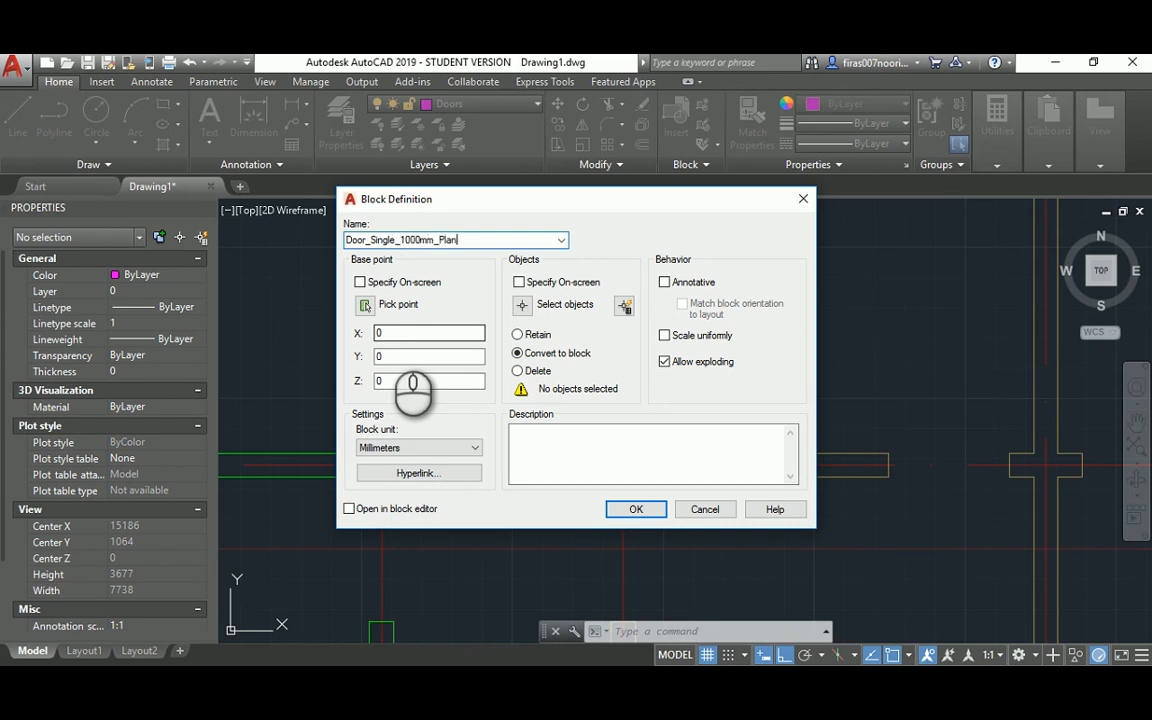
{"action": "left_click", "coordinate": [540, 304]}
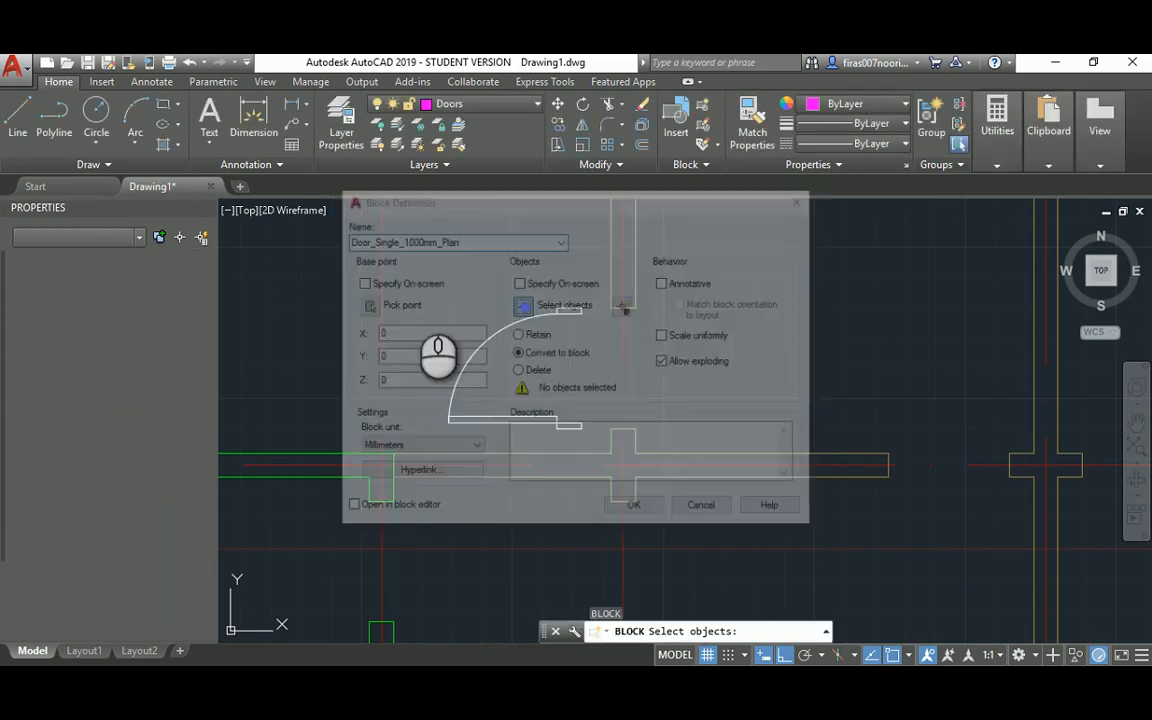
{"action": "left_click", "coordinate": [434, 281]}
{"action": "left_click", "coordinate": [586, 439]}
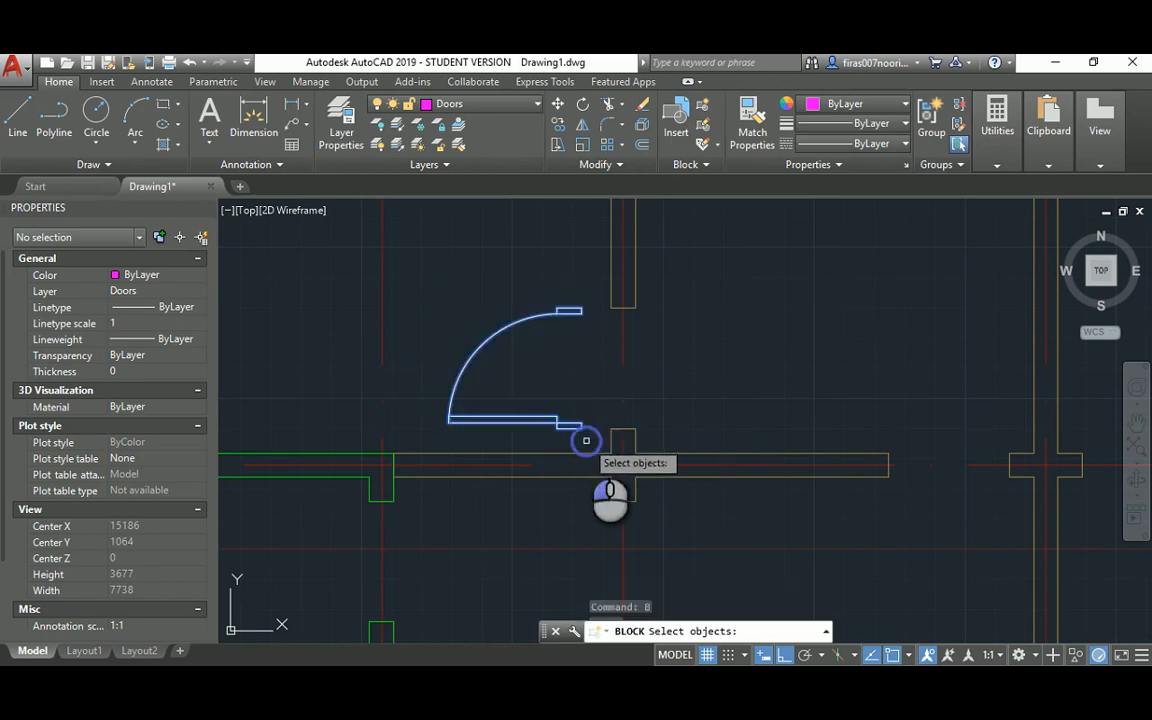
{"action": "key", "text": "Return"}
{"action": "left_click", "coordinate": [366, 306]}
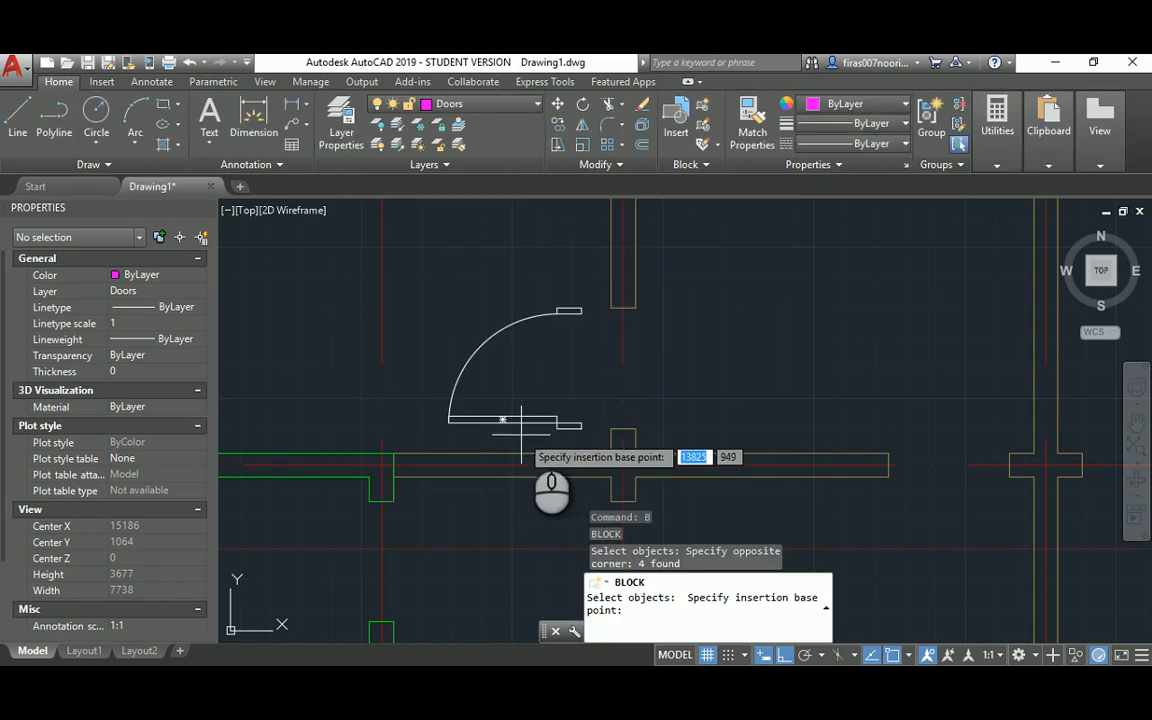
{"action": "left_click", "coordinate": [552, 432]}
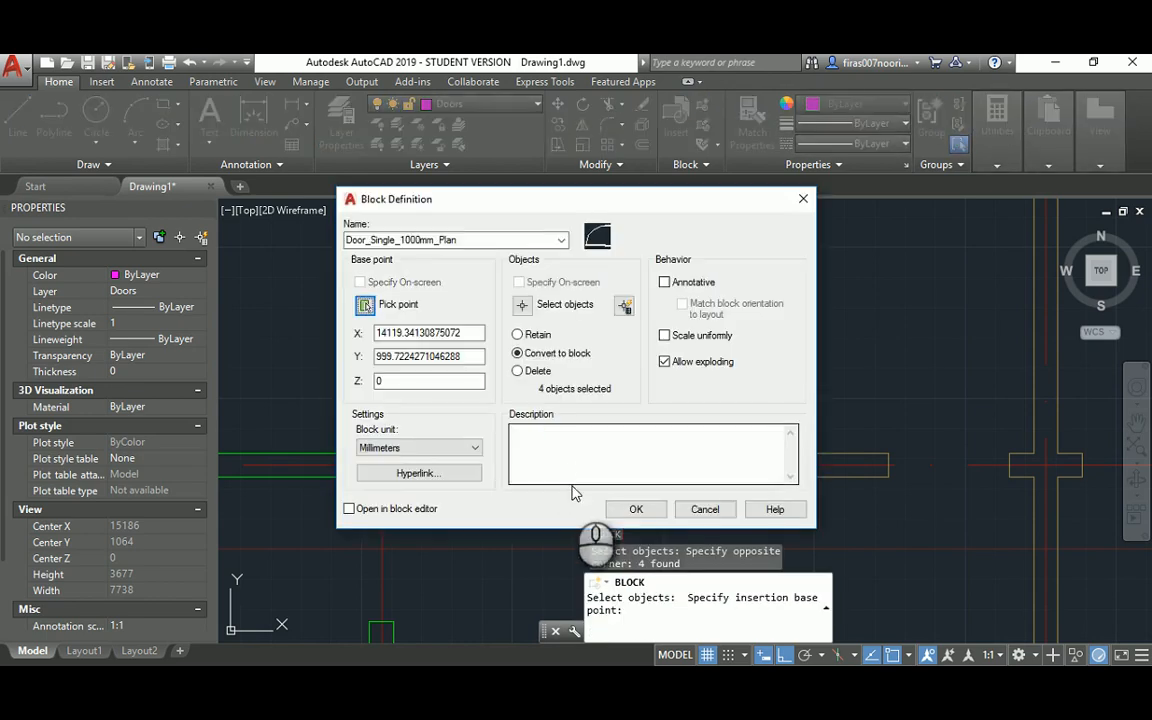
{"action": "left_click", "coordinate": [632, 507]}
{"action": "scroll", "coordinate": [568, 403], "scroll_direction": "up", "scroll_amount": 2}
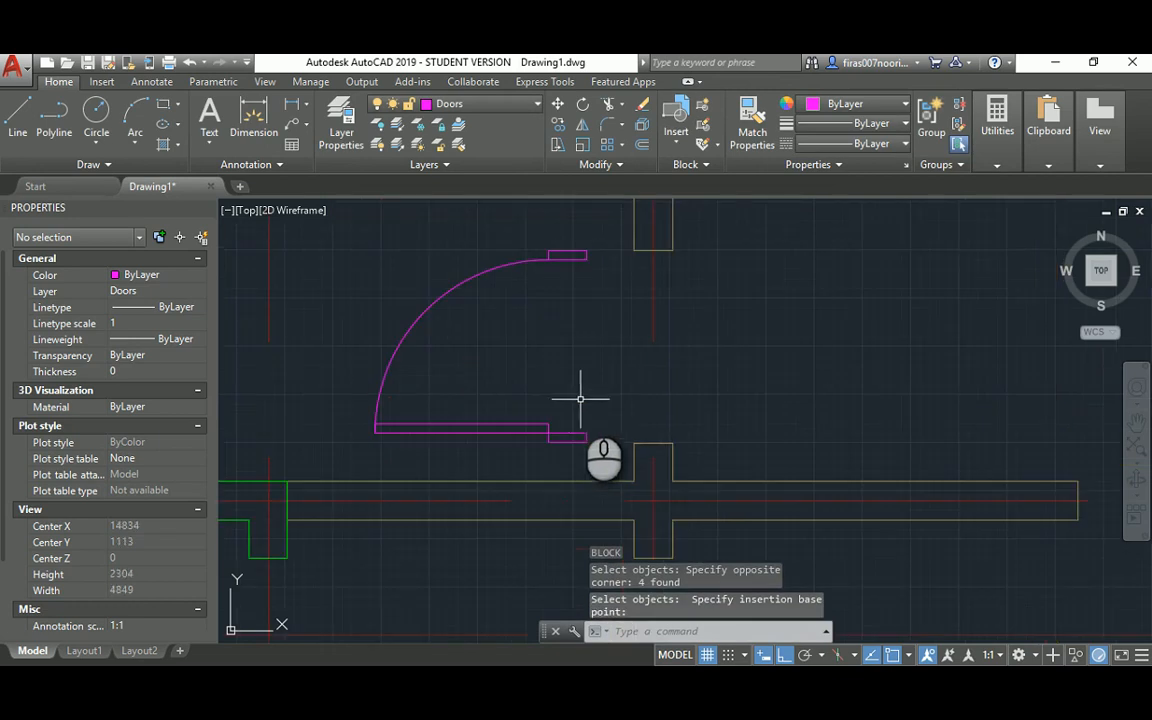
Step: Move the door block back into the Room 4 doorway, using the lower frame's lower-right corner as base point
{"action": "type", "text": "m"}
{"action": "key", "text": "Return"}
{"action": "left_click", "coordinate": [566, 399]}
{"action": "left_click", "coordinate": [548, 432]}
{"action": "key", "text": "Return"}
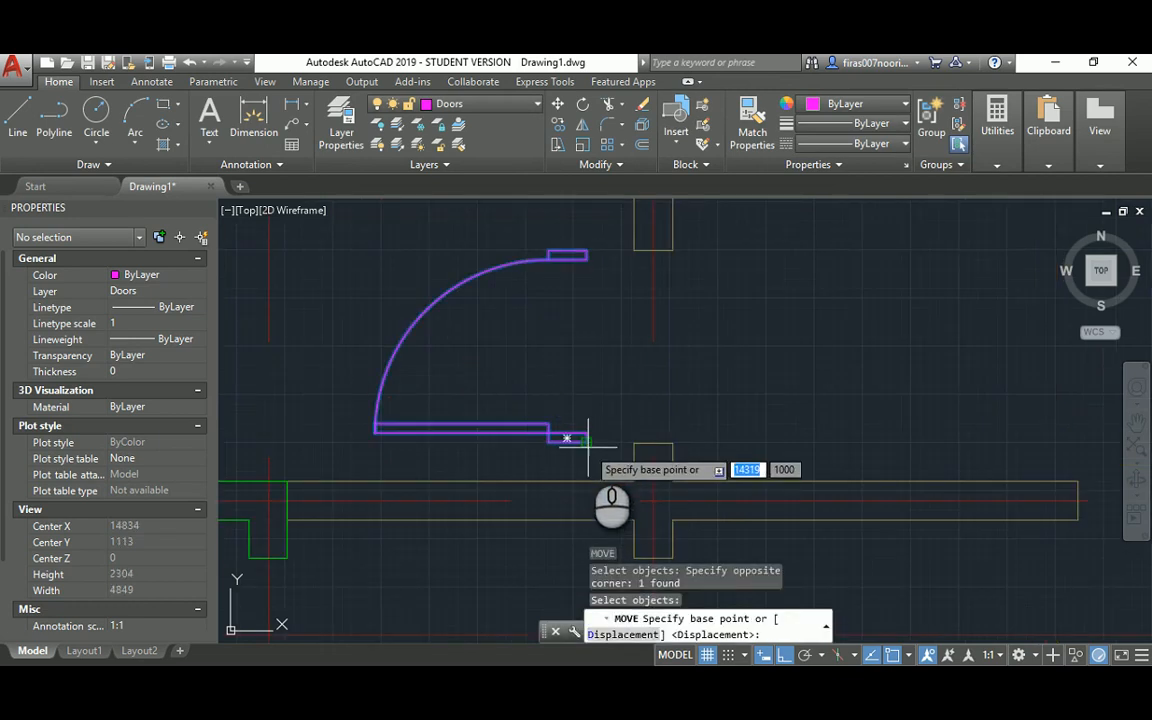
{"action": "left_click", "coordinate": [588, 437]}
{"action": "scroll", "coordinate": [451, 321], "scroll_direction": "down", "scroll_amount": 2}
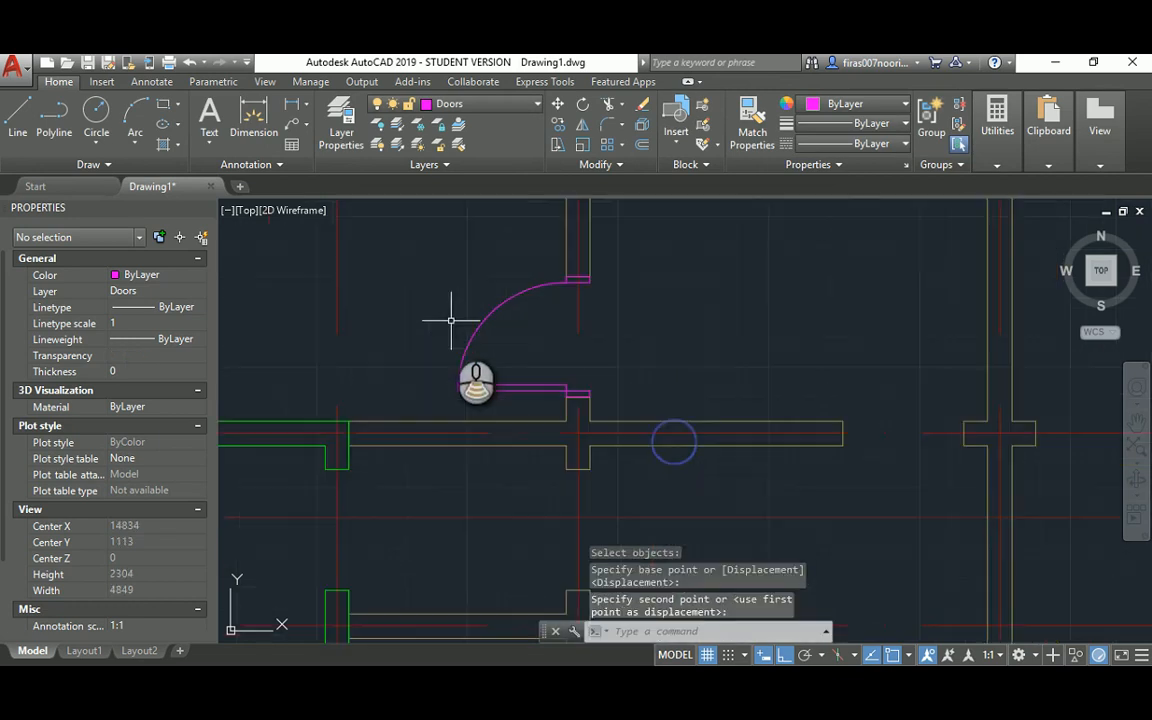
{"action": "scroll", "coordinate": [460, 320], "scroll_direction": "down", "scroll_amount": 4}
{"action": "key", "text": "Escape"}
{"action": "key", "text": "Escape"}
{"action": "key", "text": "Escape"}
Step: Copy the Room 4 door into the next opening down the same wall, seating its lower frame on the wall end
{"action": "type", "text": "c"}
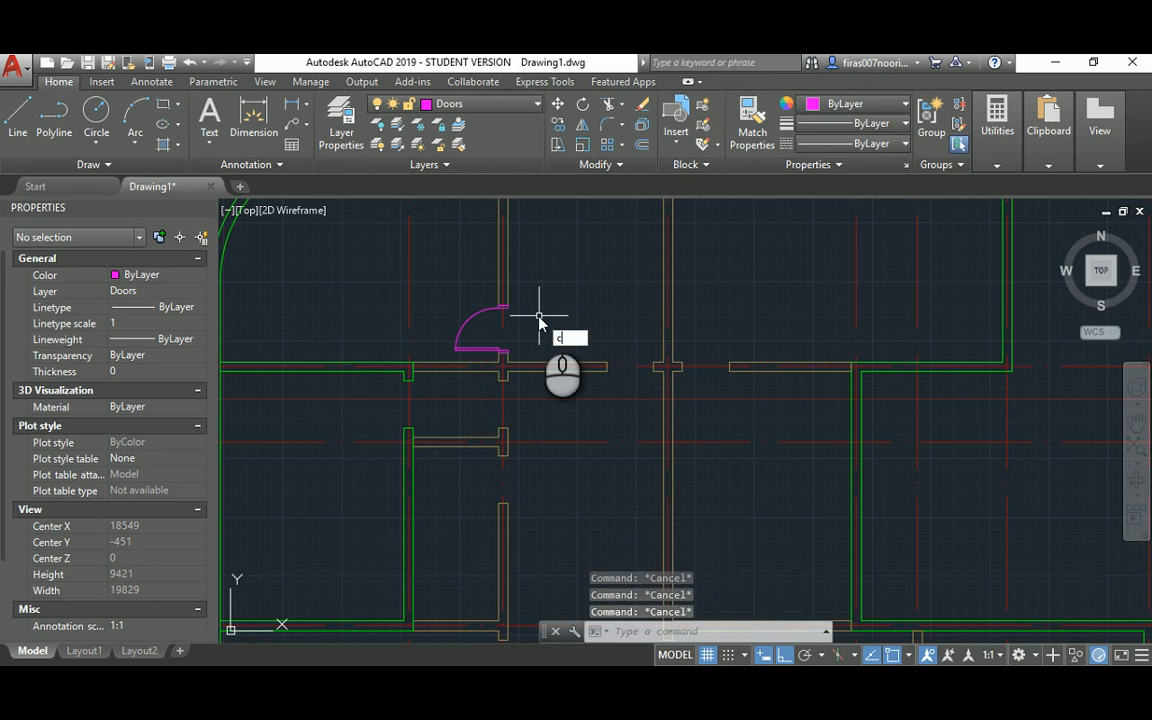
{"action": "type", "text": "o"}
{"action": "key", "text": "Return"}
{"action": "left_click", "coordinate": [451, 322]}
{"action": "left_click", "coordinate": [511, 372]}
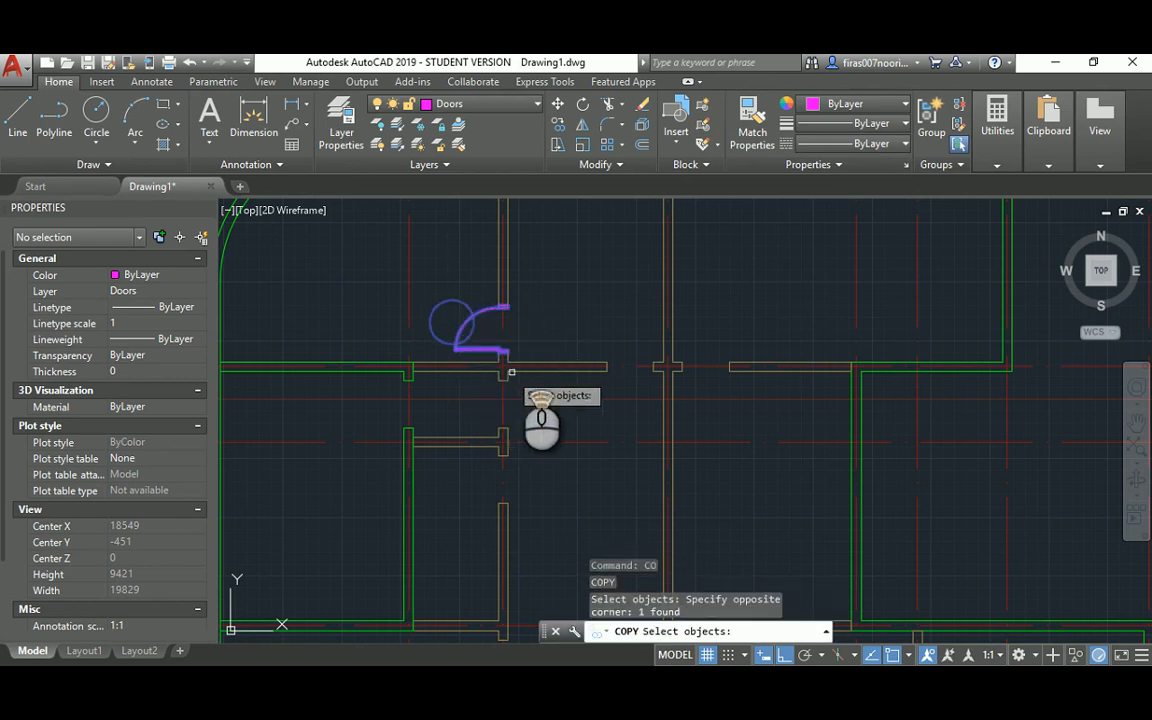
{"action": "scroll", "coordinate": [508, 378], "scroll_direction": "up", "scroll_amount": 2}
{"action": "key", "text": "Return"}
{"action": "left_click", "coordinate": [498, 334]}
{"action": "scroll", "coordinate": [511, 425], "scroll_direction": "up", "scroll_amount": 2}
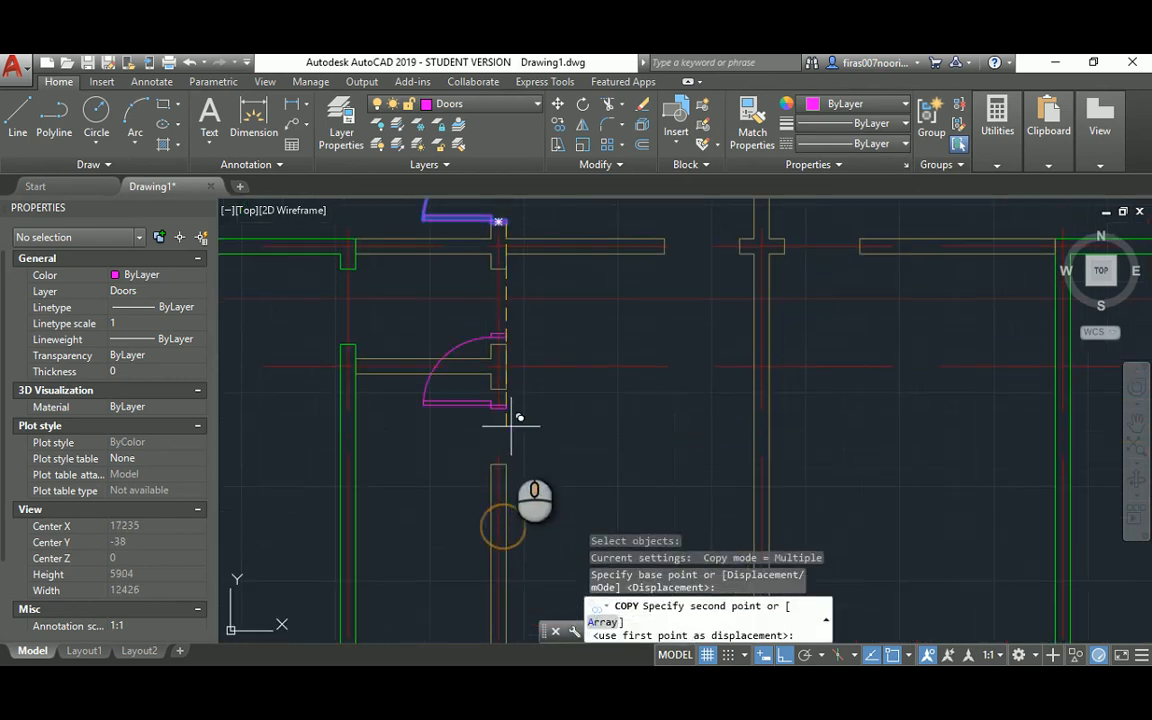
{"action": "left_click", "coordinate": [505, 457]}
{"action": "key", "text": "Escape"}
{"action": "key", "text": "Escape"}
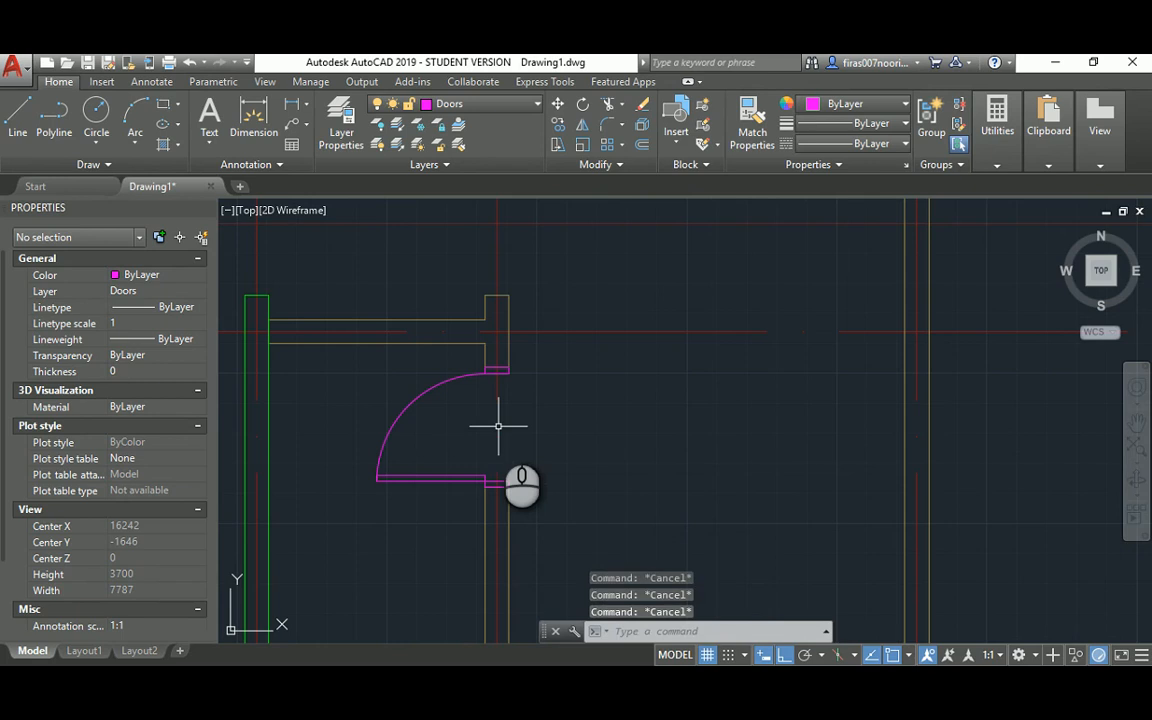
Step: Mirror the copied door about a horizontal line midway between its two frames, erasing the source so the leaf hangs from the upper frame
{"action": "type", "text": "mi"}
{"action": "key", "text": "Return"}
{"action": "left_click", "coordinate": [442, 396]}
{"action": "left_click", "coordinate": [404, 406]}
{"action": "key", "text": "Return"}
{"action": "right_click", "coordinate": [520, 412], "text": "shift"}
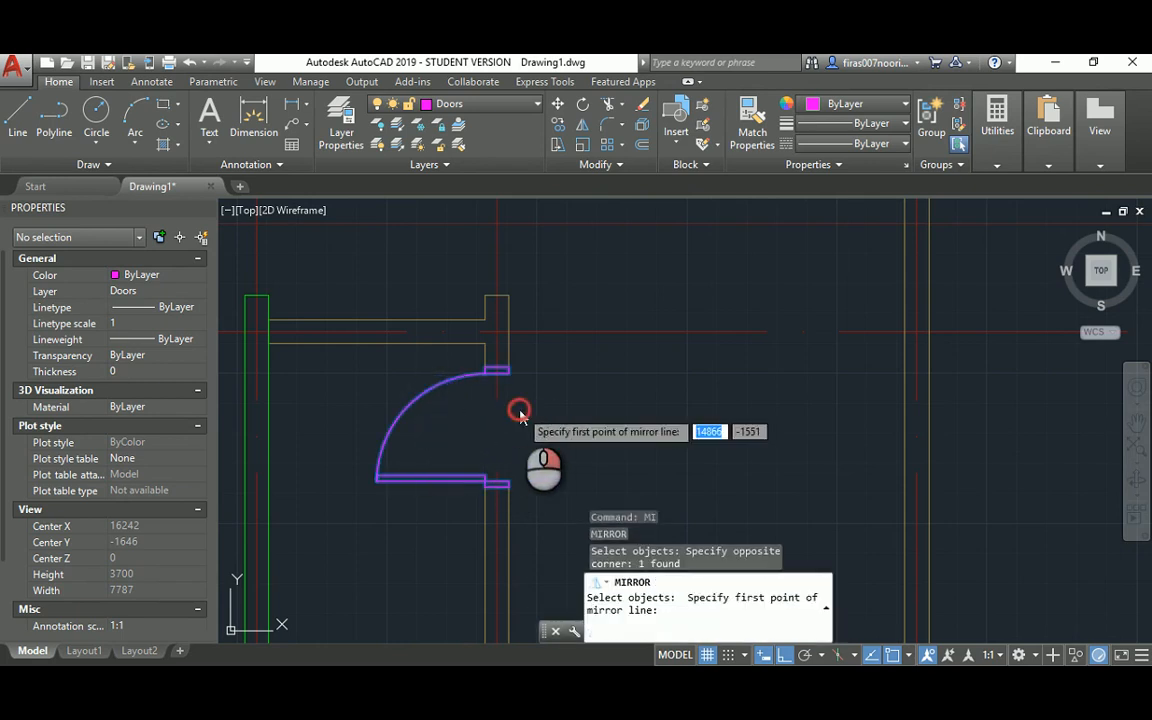
{"action": "left_click", "coordinate": [592, 291]}
{"action": "scroll", "coordinate": [515, 405], "scroll_direction": "up", "scroll_amount": 5}
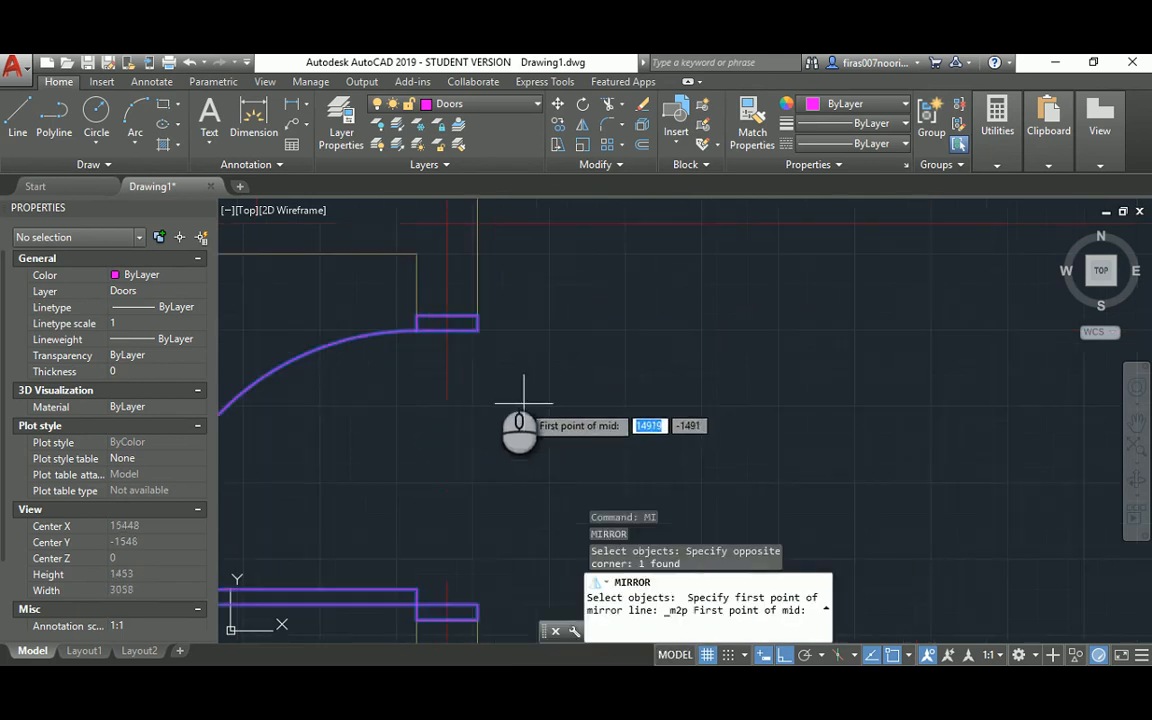
{"action": "left_click", "coordinate": [479, 332]}
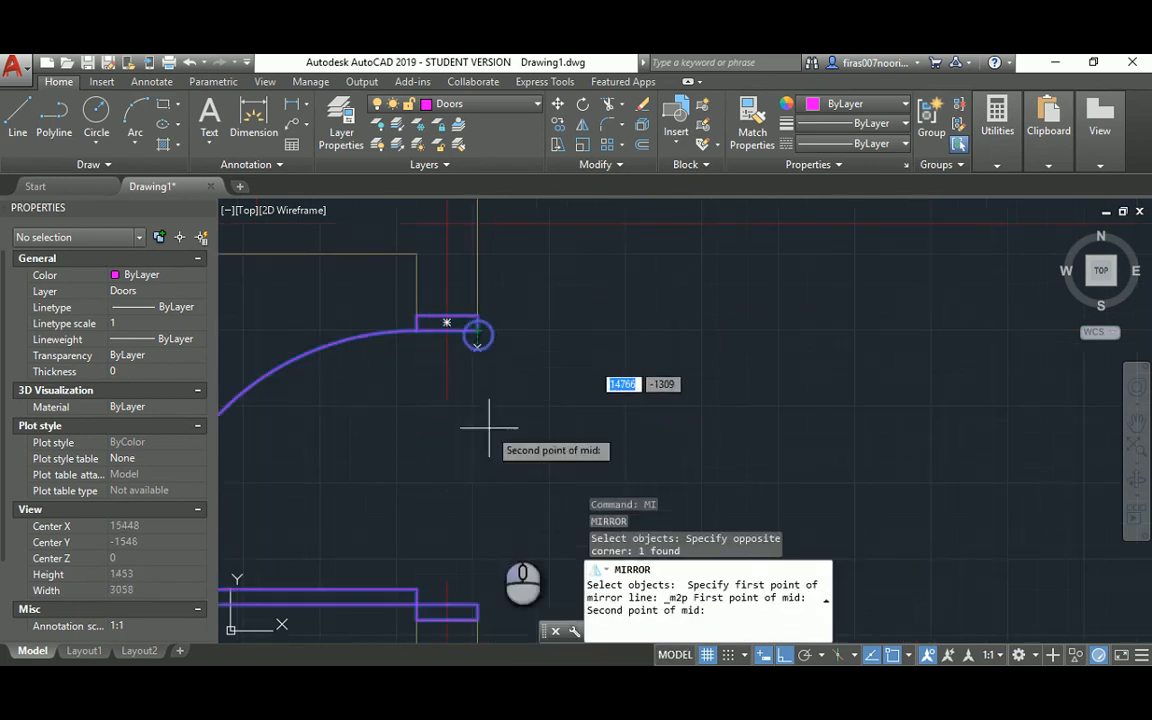
{"action": "left_click", "coordinate": [479, 606]}
{"action": "scroll", "coordinate": [395, 450], "scroll_direction": "down", "scroll_amount": 3}
{"action": "left_click", "coordinate": [406, 440]}
{"action": "type", "text": "y"}
{"action": "key", "text": "Return"}
{"action": "scroll", "coordinate": [512, 391], "scroll_direction": "down", "scroll_amount": 4}
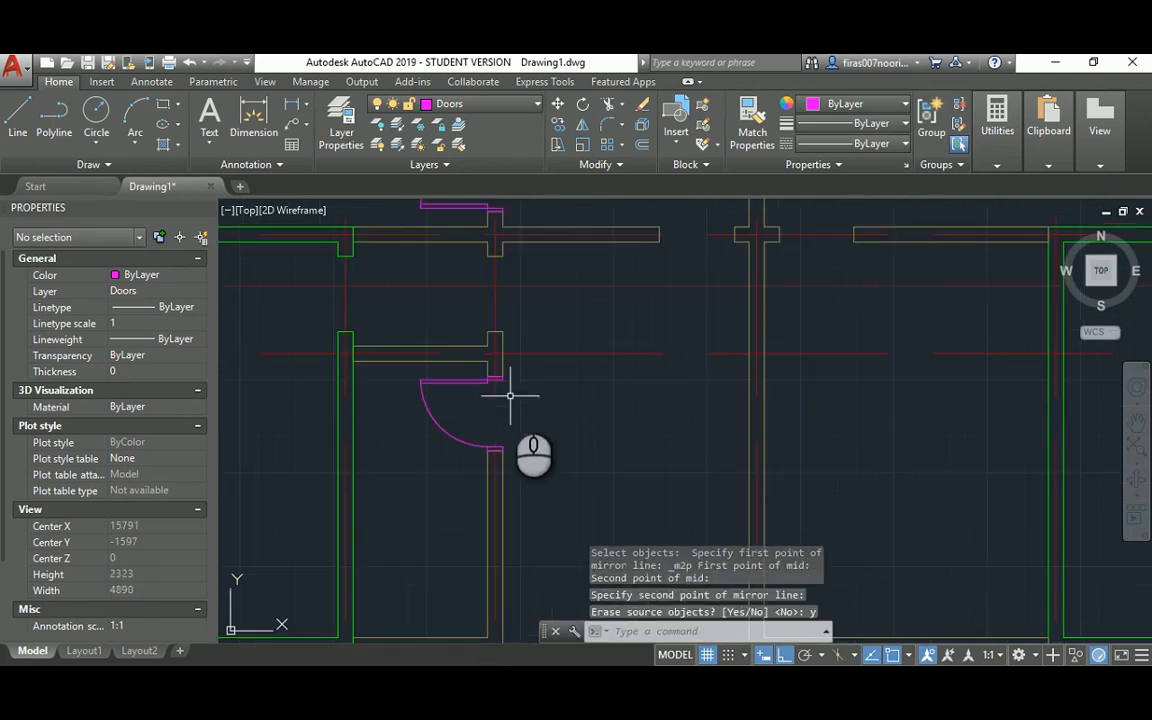
{"action": "key", "text": "Escape"}
{"action": "key", "text": "Escape"}
Step: Copy the mirrored door from its upper frame corner into the opening in the green wall to the upper left
{"action": "scroll", "coordinate": [545, 391], "scroll_direction": "up", "scroll_amount": 1}
{"action": "type", "text": "co"}
{"action": "key", "text": "Return"}
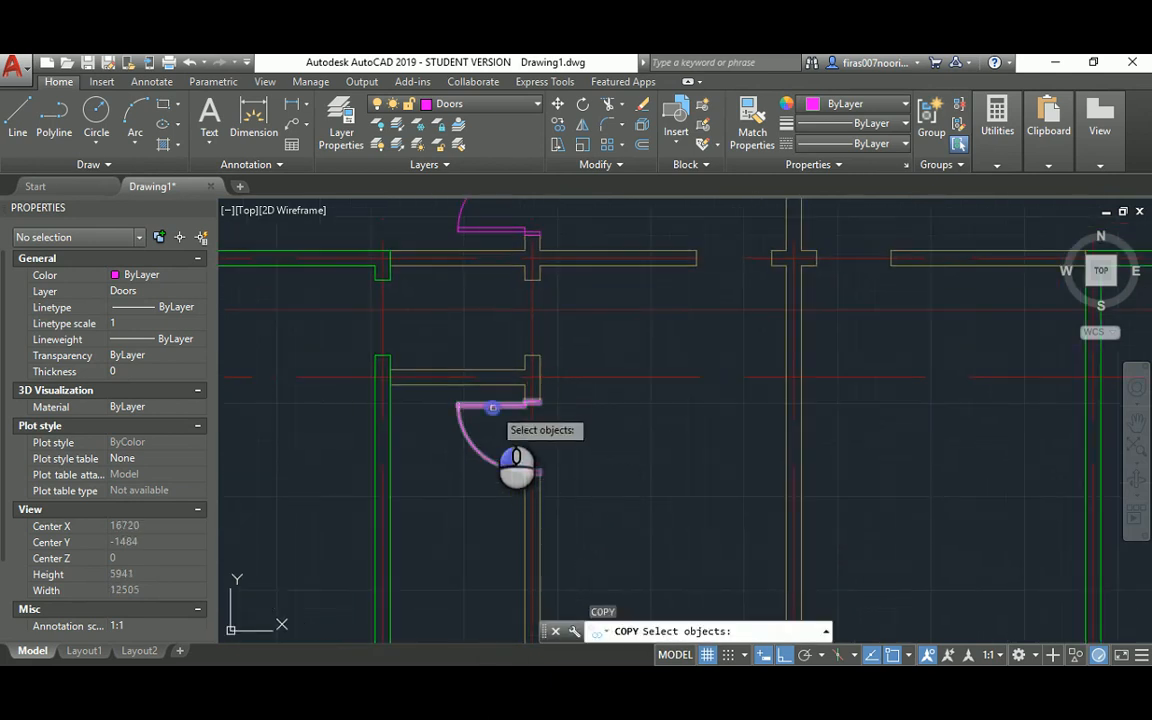
{"action": "left_click", "coordinate": [495, 406]}
{"action": "scroll", "coordinate": [530, 410], "scroll_direction": "up", "scroll_amount": 2}
{"action": "key", "text": "Return"}
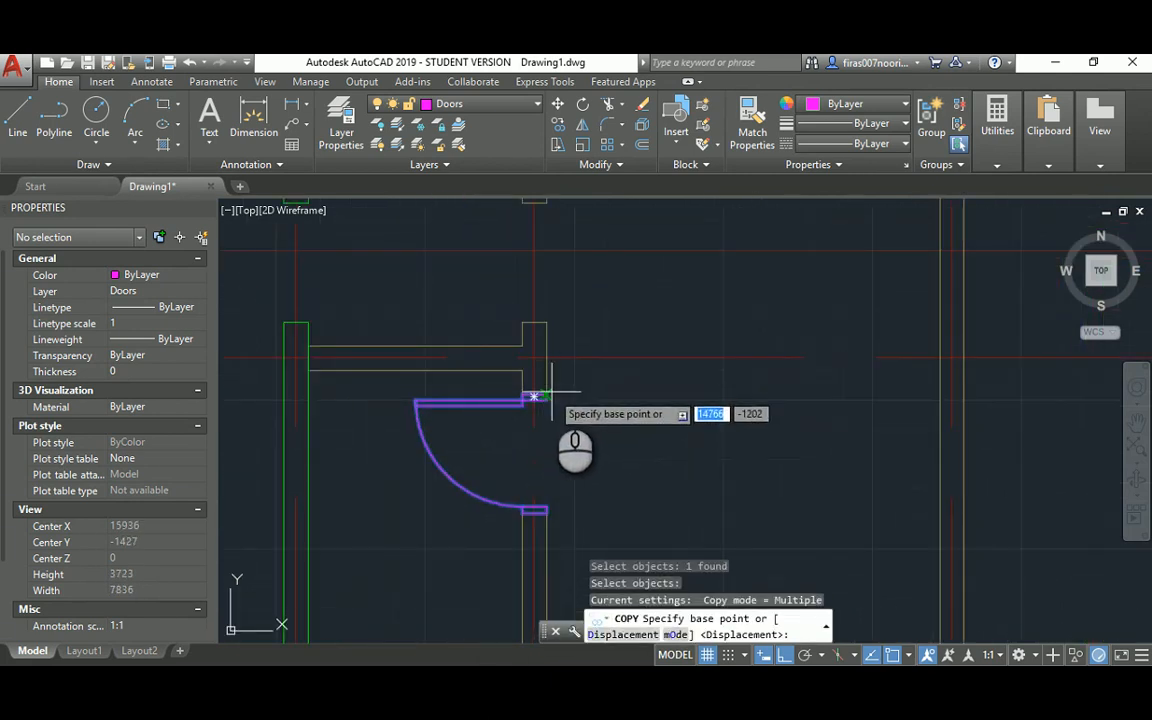
{"action": "left_click", "coordinate": [550, 392]}
{"action": "scroll", "coordinate": [548, 390], "scroll_direction": "down", "scroll_amount": 2}
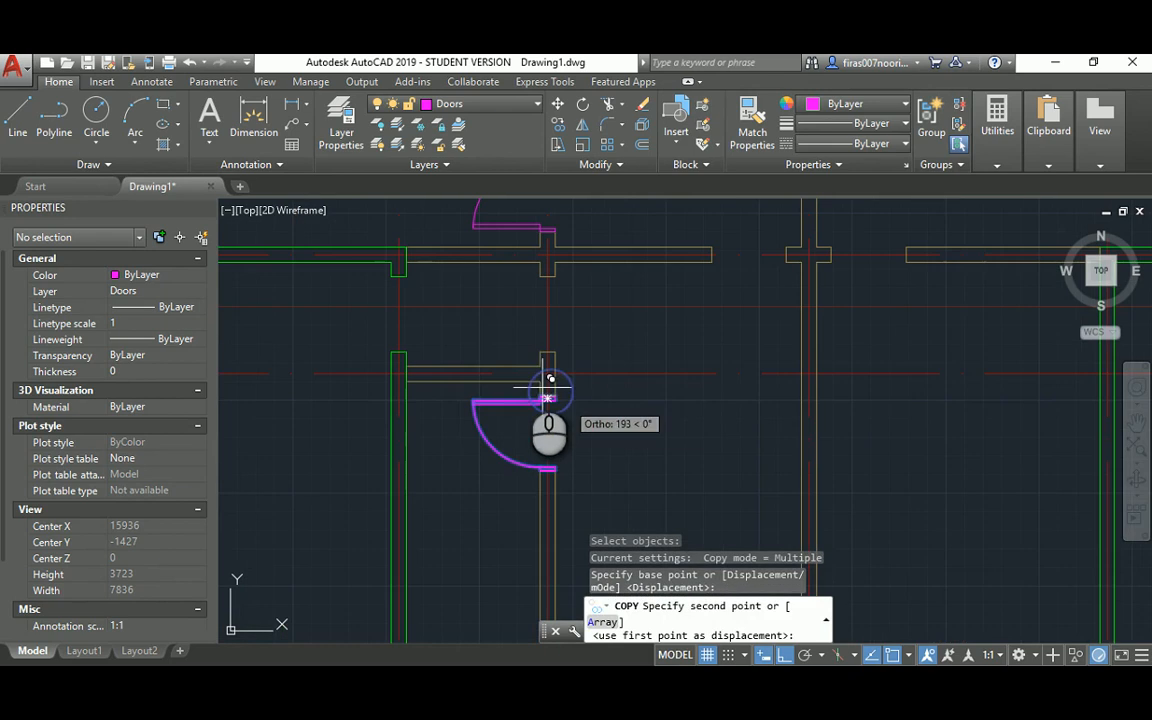
{"action": "left_click", "coordinate": [411, 268]}
{"action": "key", "text": "Escape"}
{"action": "scroll", "coordinate": [640, 340], "scroll_direction": "down", "scroll_amount": 2}
{"action": "middle_click_drag", "start_coordinate": [695, 342], "coordinate": [666, 388]}
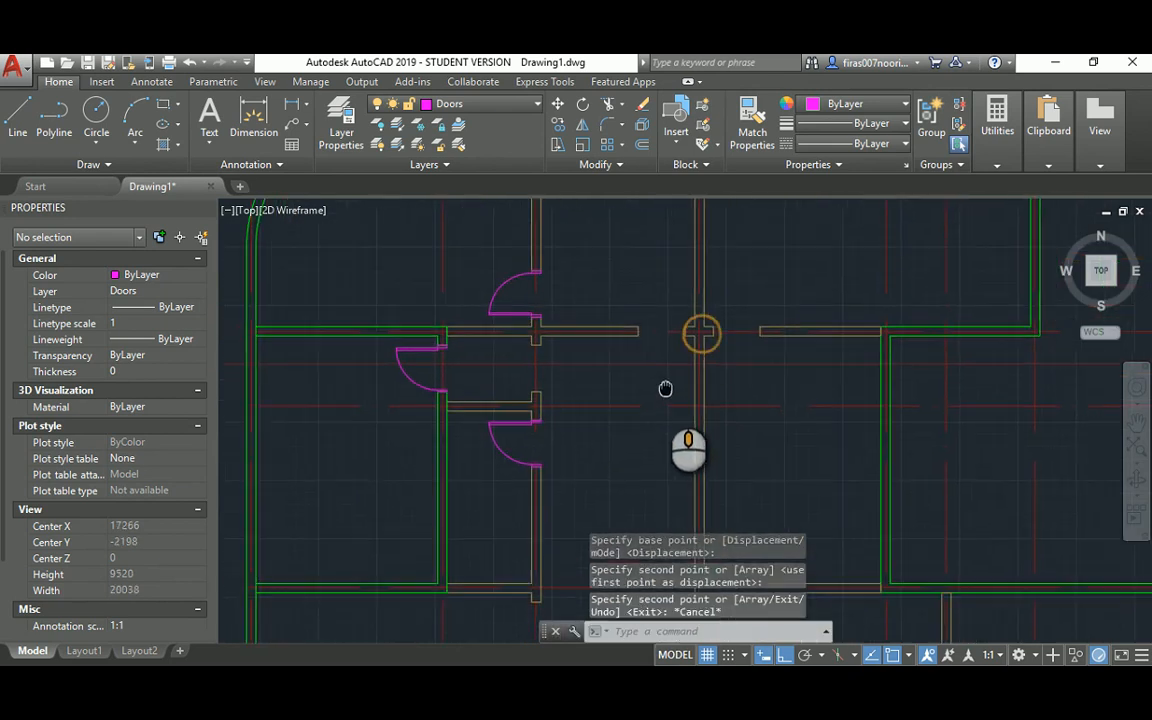
Step: Copy the lower door horizontally into the empty space right of its wall
{"action": "key", "text": "Return"}
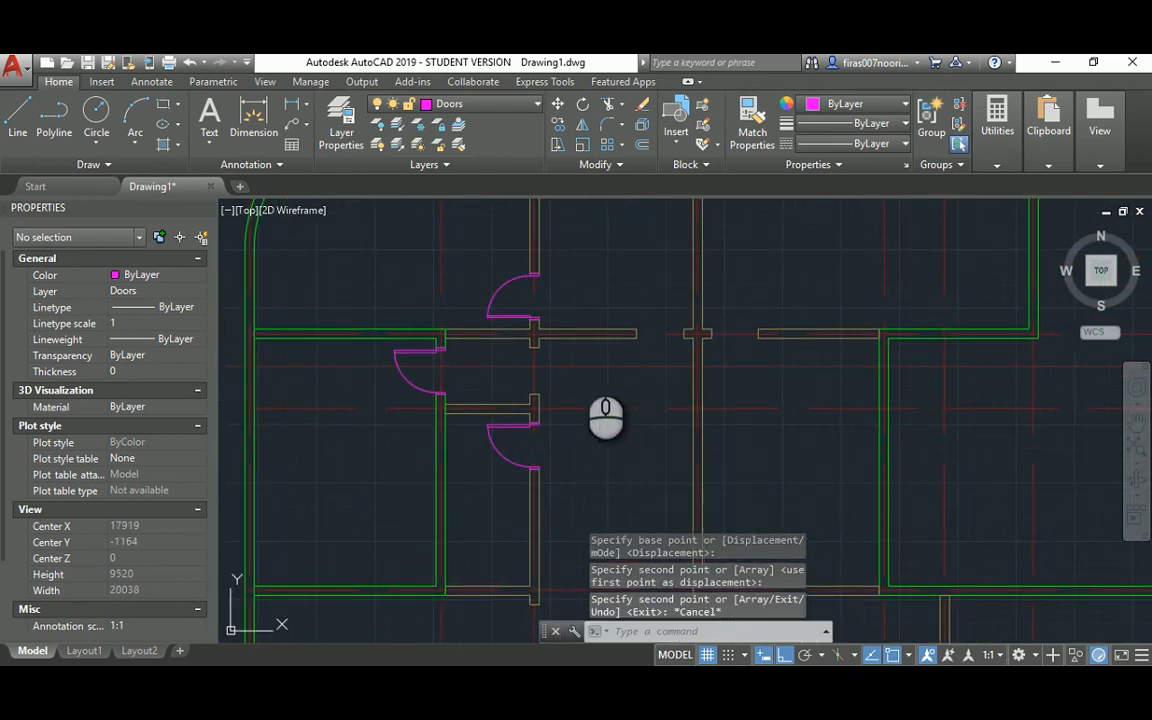
{"action": "left_click", "coordinate": [502, 427]}
{"action": "key", "text": "Return"}
{"action": "left_click", "coordinate": [594, 442]}
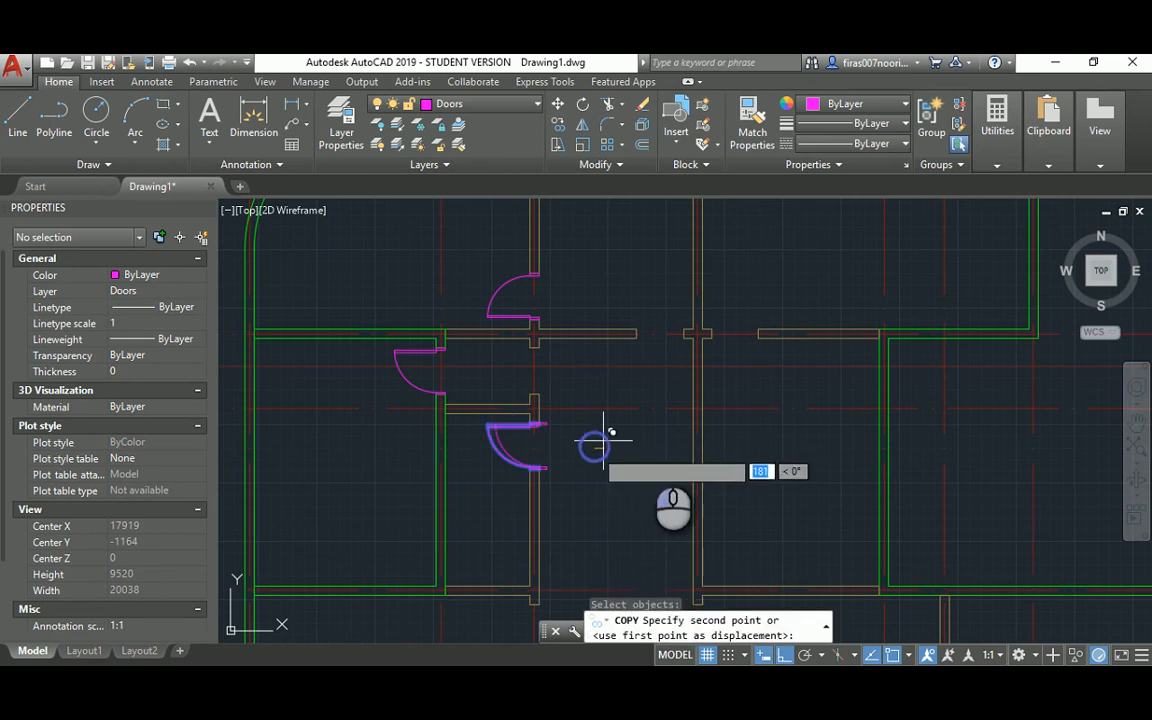
{"action": "left_click", "coordinate": [679, 458]}
{"action": "key", "text": "Escape"}
{"action": "key", "text": "Escape"}
{"action": "key", "text": "Escape"}
Step: Rotate the free-standing door copy to 270° so its leaf points up and its frames stand side by side
{"action": "type", "text": "r"}
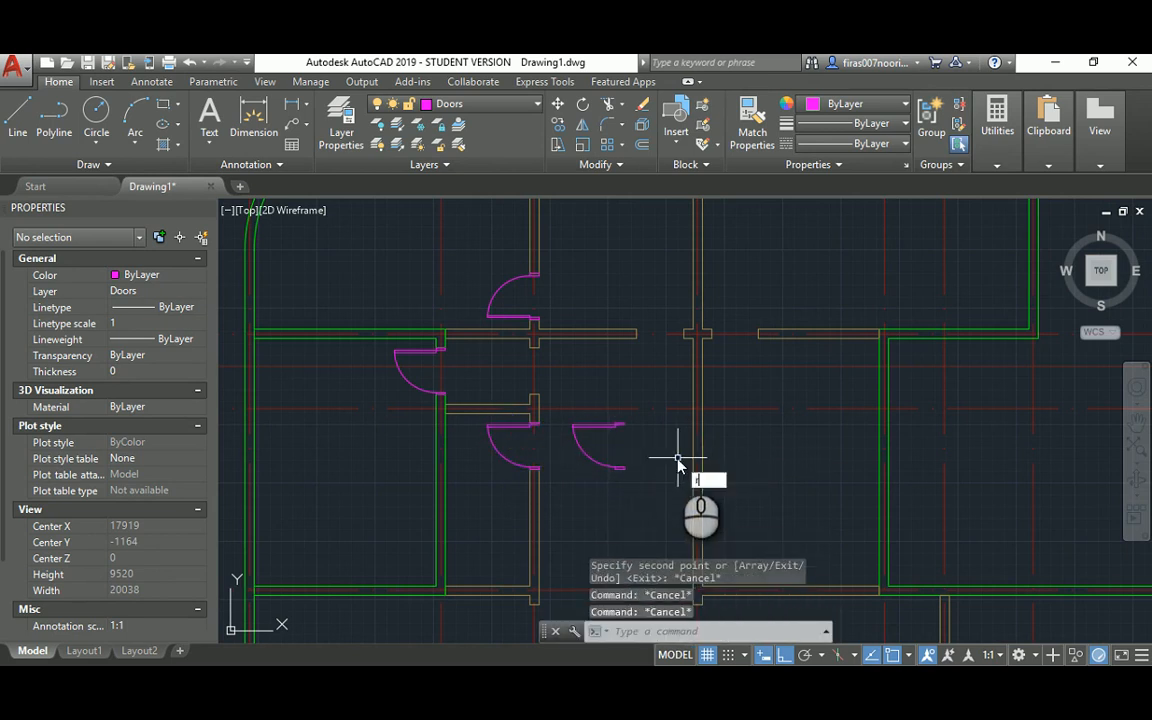
{"action": "type", "text": "o"}
{"action": "key", "text": "Return"}
{"action": "left_click", "coordinate": [598, 429]}
{"action": "key", "text": "Return"}
{"action": "scroll", "coordinate": [615, 441], "scroll_direction": "up", "scroll_amount": 4}
{"action": "left_click", "coordinate": [614, 442]}
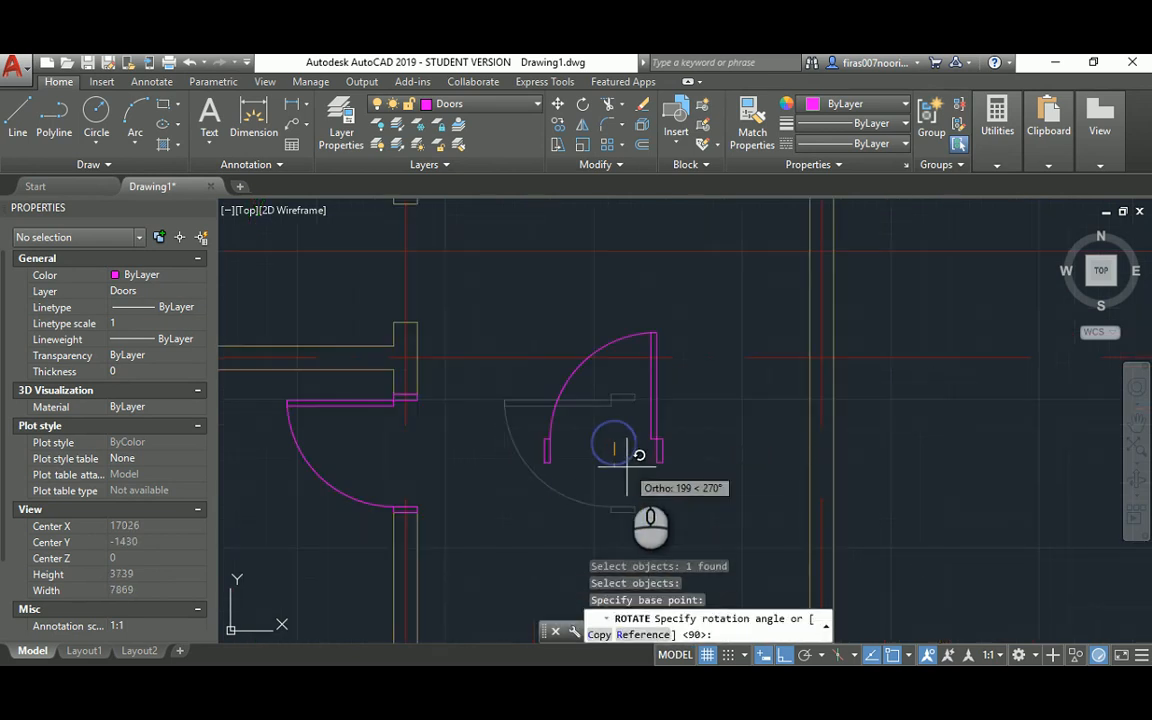
{"action": "left_click", "coordinate": [626, 468]}
{"action": "key", "text": "Escape"}
{"action": "key", "text": "Escape"}
{"action": "type", "text": "m"}
{"action": "key", "text": "Return"}
{"action": "left_click", "coordinate": [668, 440]}
{"action": "left_click", "coordinate": [619, 470]}
{"action": "key", "text": "Return"}
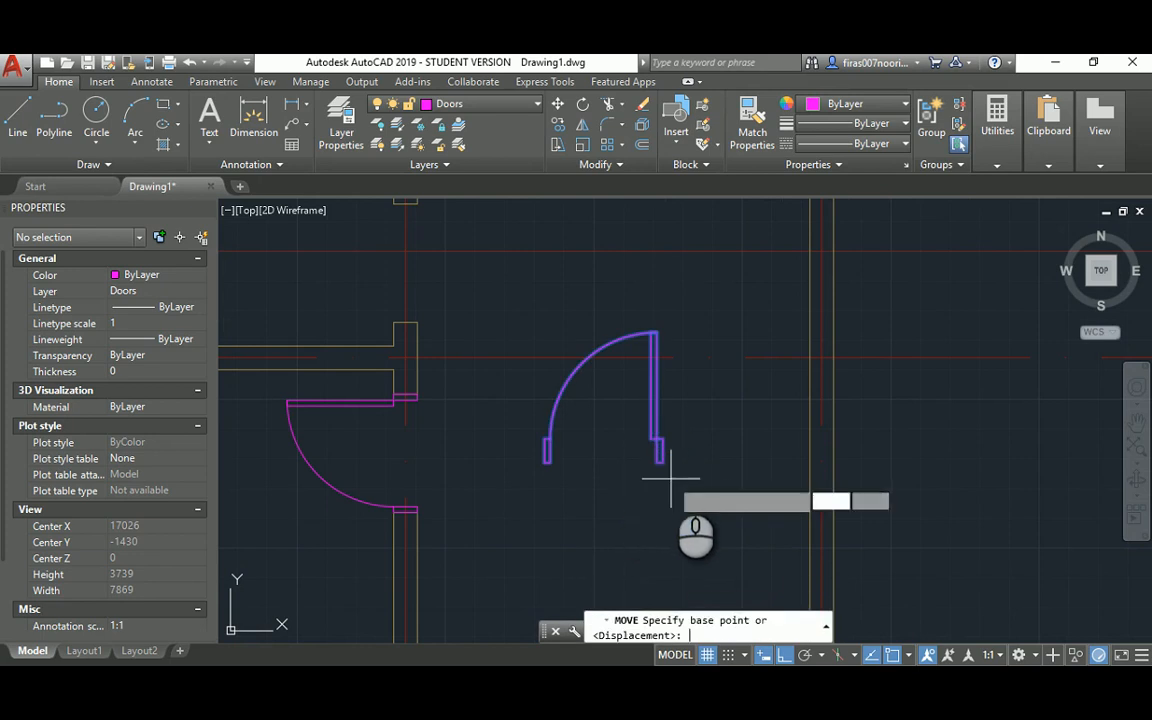
{"action": "left_click", "coordinate": [662, 459]}
{"action": "scroll", "coordinate": [664, 468], "scroll_direction": "down", "scroll_amount": 4}
{"action": "key", "text": "Escape"}
{"action": "key", "text": "Escape"}
Step: Move the rotated door into the horizontal wall opening left of the wall crossing, snapping its right frame to the wall stub
{"action": "scroll", "coordinate": [668, 464], "scroll_direction": "up", "scroll_amount": 6}
{"action": "type", "text": "m"}
{"action": "key", "text": "Return"}
{"action": "left_click", "coordinate": [674, 451]}
{"action": "left_click", "coordinate": [622, 475]}
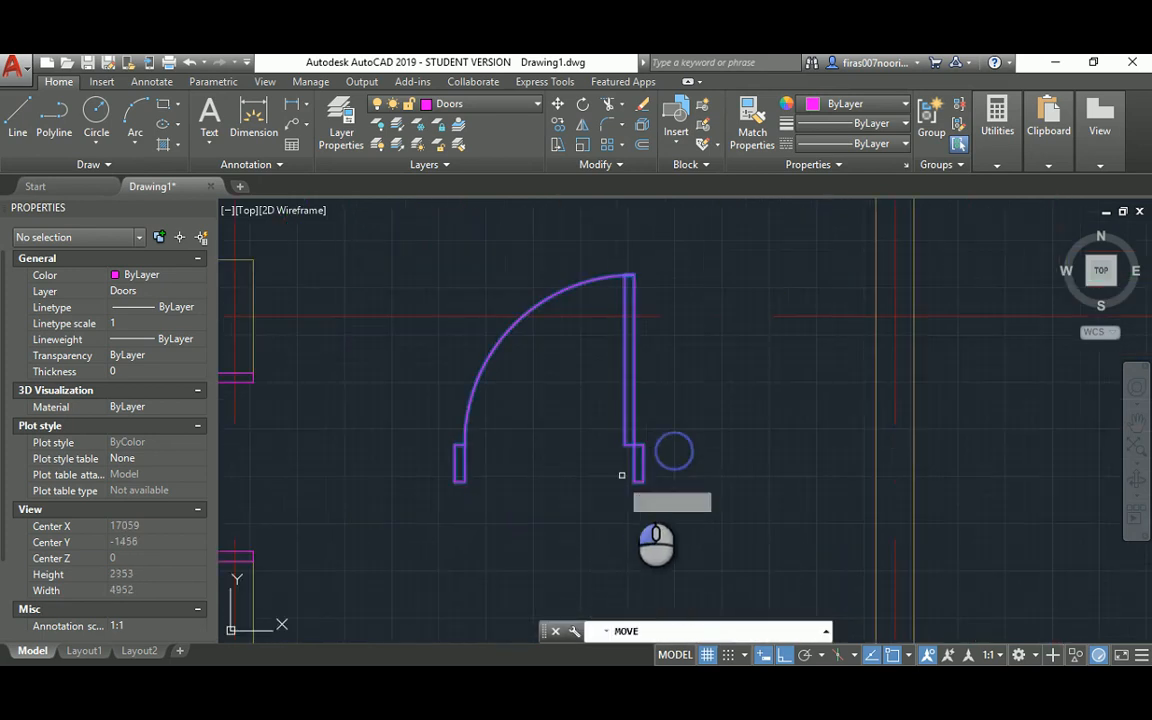
{"action": "key", "text": "Return"}
{"action": "left_click", "coordinate": [639, 486]}
{"action": "scroll", "coordinate": [643, 476], "scroll_direction": "down", "scroll_amount": 4}
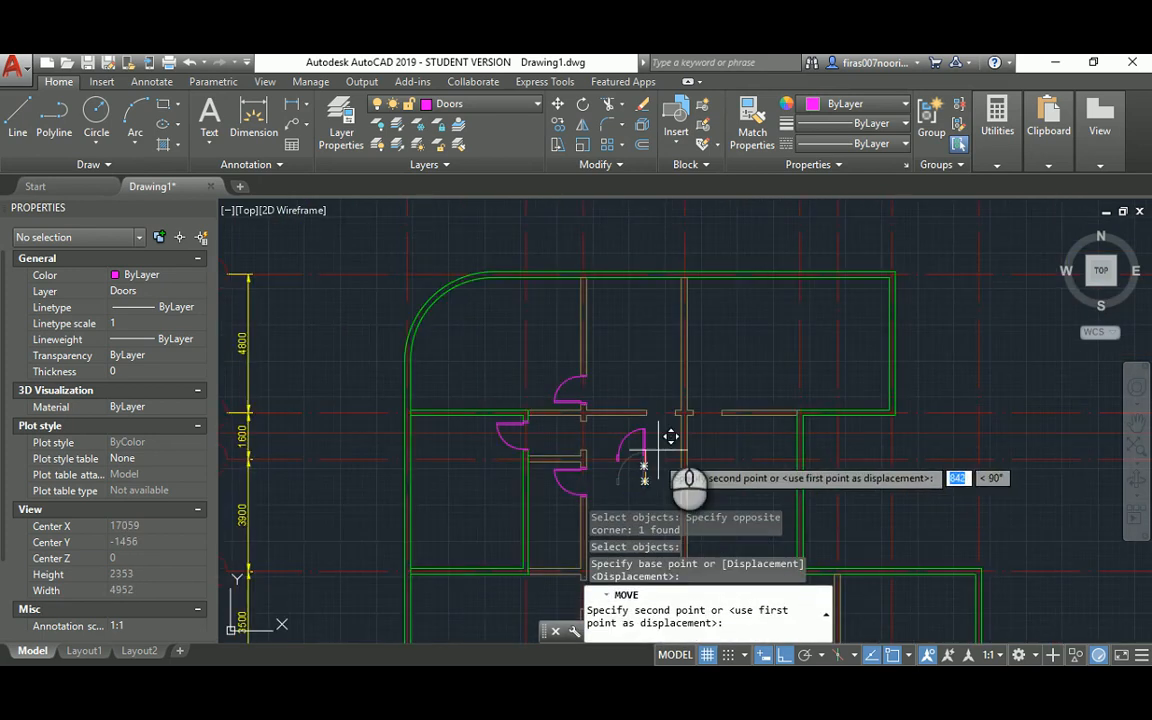
{"action": "scroll", "coordinate": [674, 437], "scroll_direction": "up", "scroll_amount": 6}
{"action": "scroll", "coordinate": [643, 334], "scroll_direction": "down", "scroll_amount": 3}
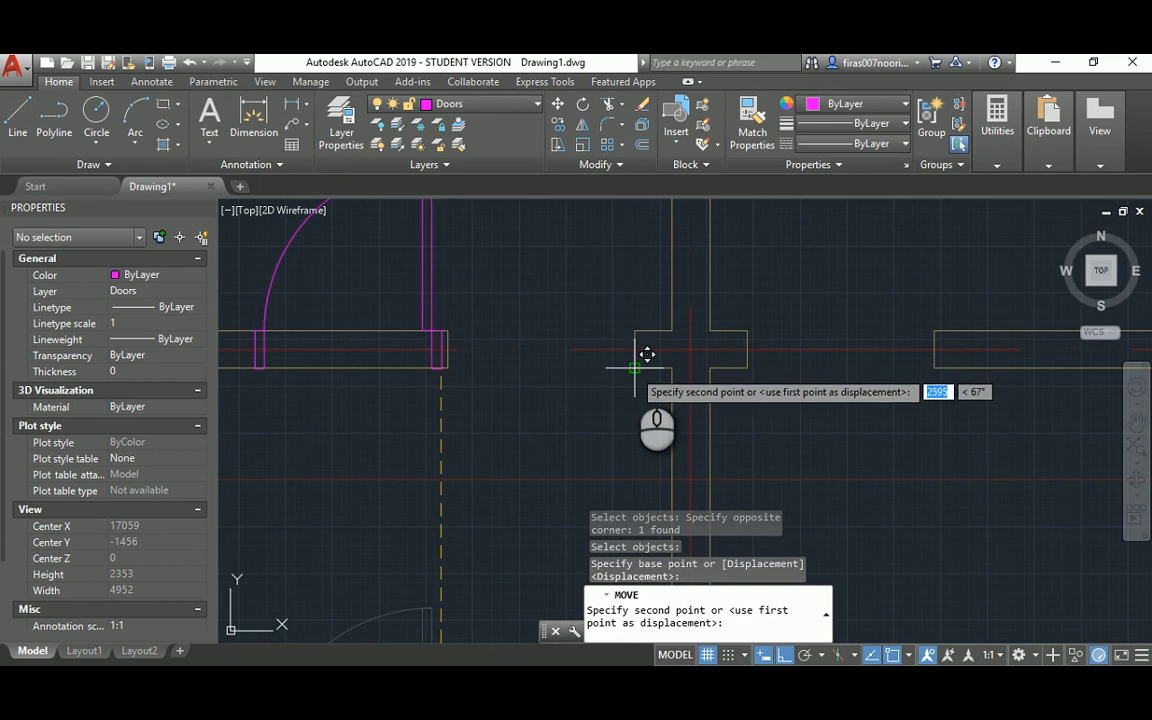
{"action": "key", "text": "Escape"}
{"action": "key", "text": "Escape"}
{"action": "key", "text": "Escape"}
Step: Mirror that door about the vertical wall's centre into the opening right of the wall crossing, keeping the original
{"action": "scroll", "coordinate": [620, 409], "scroll_direction": "down", "scroll_amount": 3}
{"action": "type", "text": "mi"}
{"action": "key", "text": "Return"}
{"action": "left_click", "coordinate": [619, 354]}
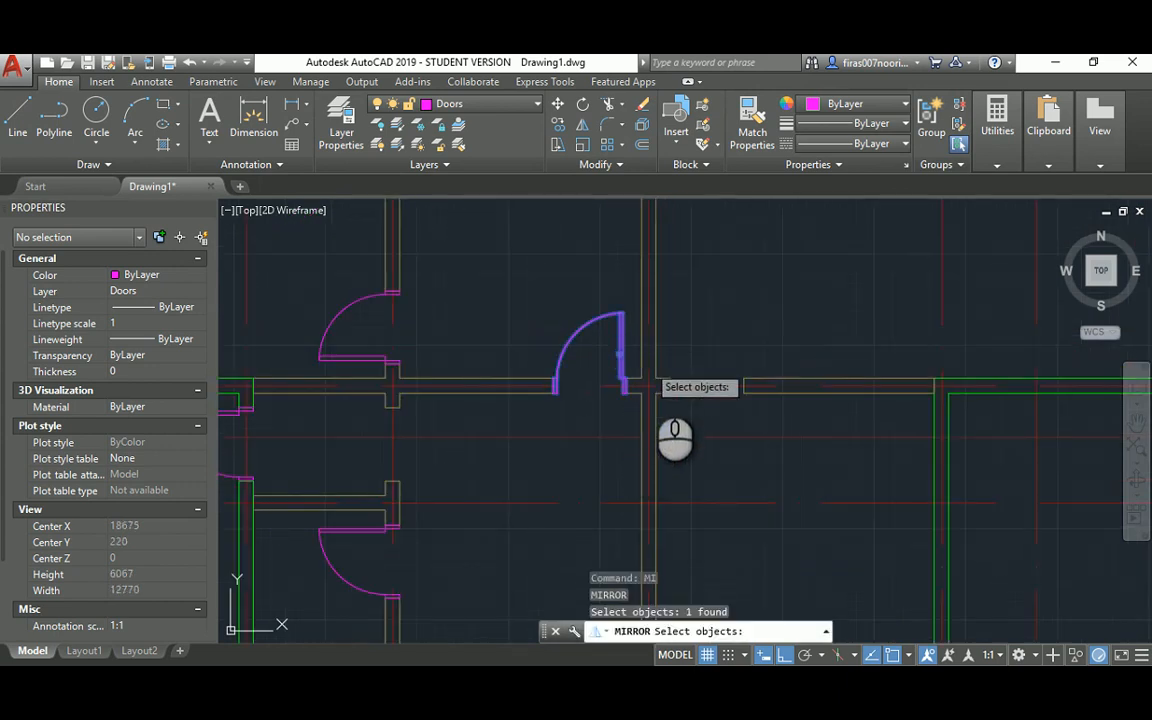
{"action": "key", "text": "Return"}
{"action": "left_click", "coordinate": [649, 378]}
{"action": "left_click", "coordinate": [697, 278]}
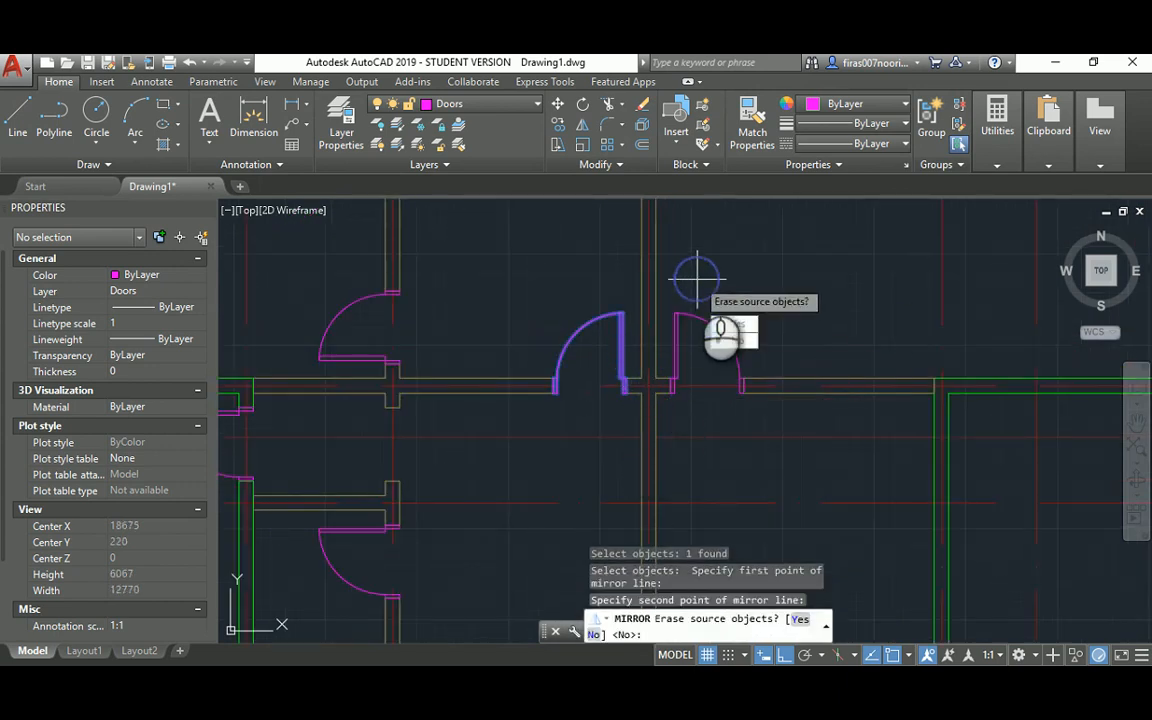
{"action": "key", "text": "Escape"}
{"action": "key", "text": "Escape"}
{"action": "scroll", "coordinate": [695, 295], "scroll_direction": "down", "scroll_amount": 6}
{"action": "scroll", "coordinate": [685, 380], "scroll_direction": "up", "scroll_amount": 2}
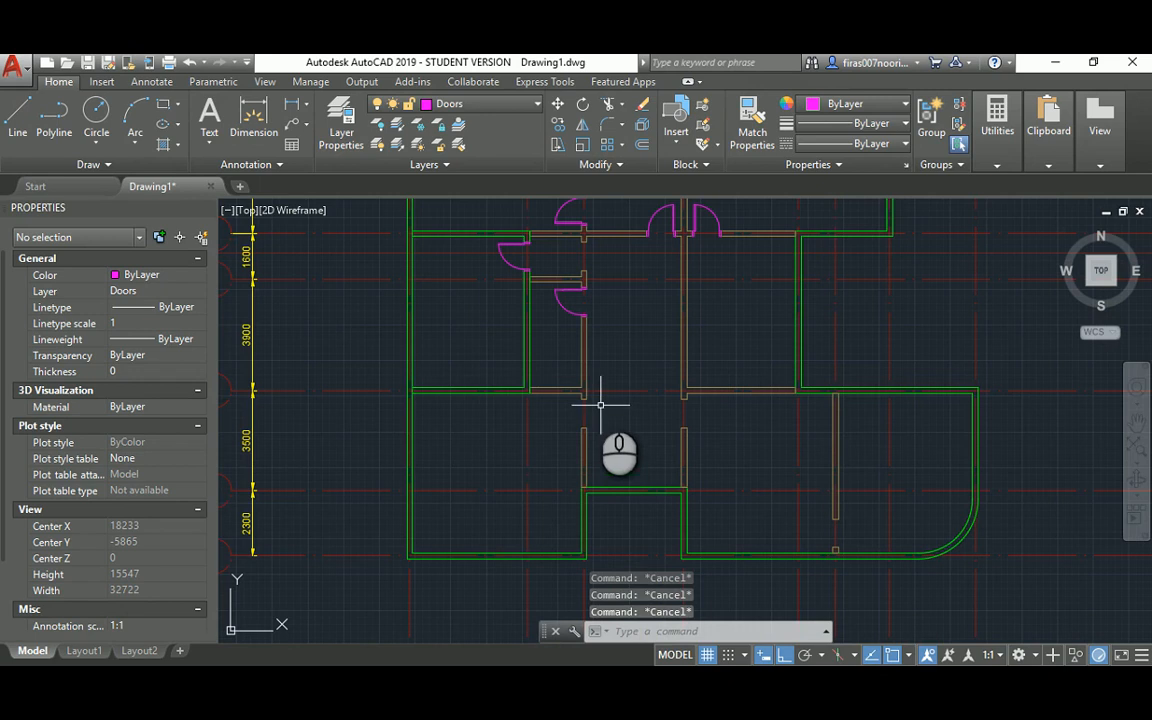
Step: Copy the lower left corridor door from its upper frame corner down to the opening just below grid line 4
{"action": "type", "text": "ct o"}
{"action": "key", "text": "Return"}
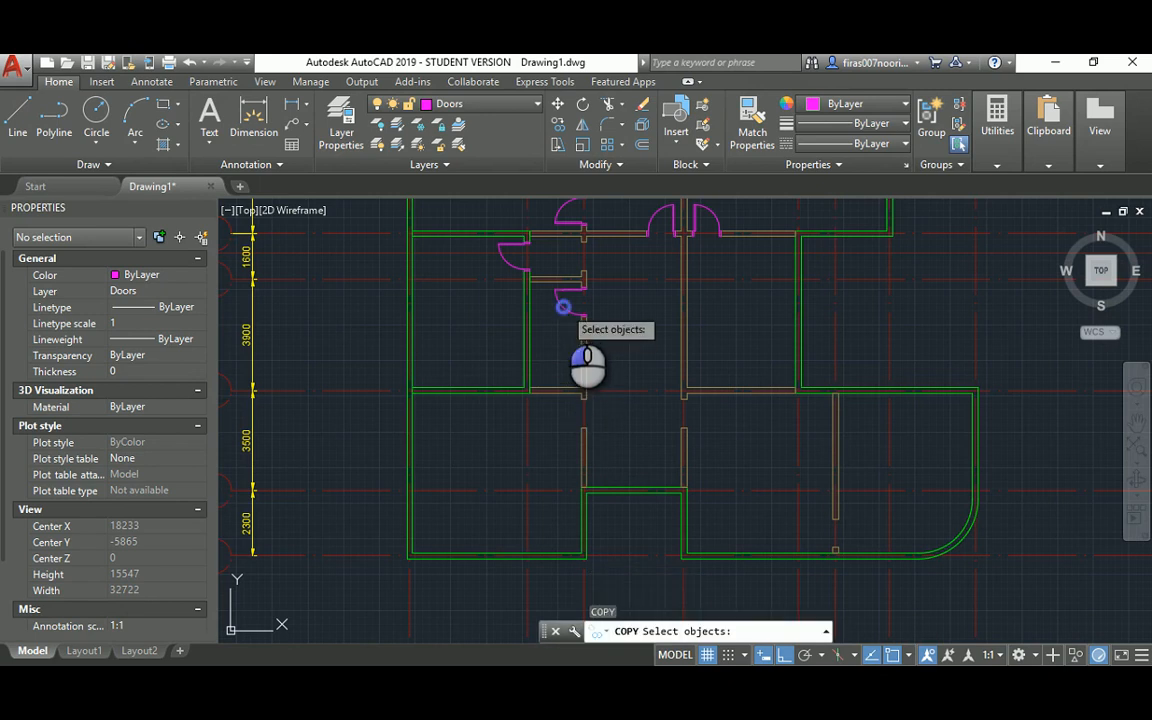
{"action": "left_click", "coordinate": [563, 306]}
{"action": "scroll", "coordinate": [565, 306], "scroll_direction": "up", "scroll_amount": 5}
{"action": "key", "text": "Return"}
{"action": "left_click", "coordinate": [631, 249]}
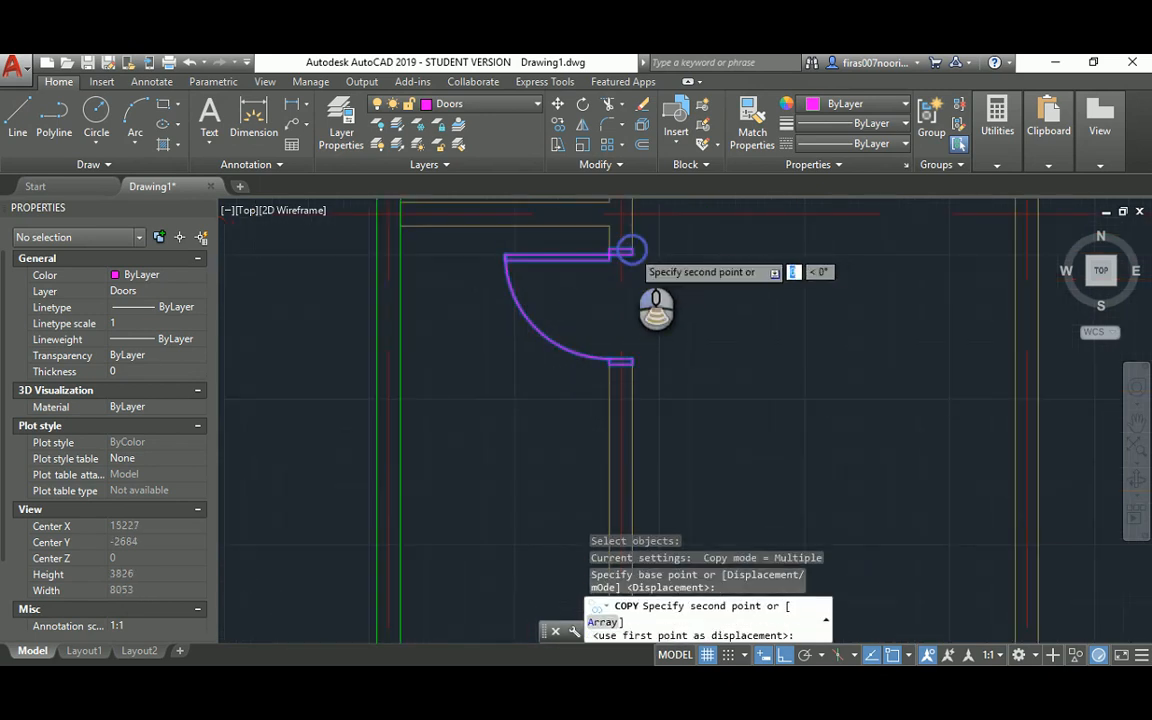
{"action": "scroll", "coordinate": [632, 249], "scroll_direction": "down", "scroll_amount": 6}
{"action": "scroll", "coordinate": [653, 355], "scroll_direction": "up", "scroll_amount": 6}
{"action": "left_click", "coordinate": [565, 349]}
{"action": "key", "text": "Return"}
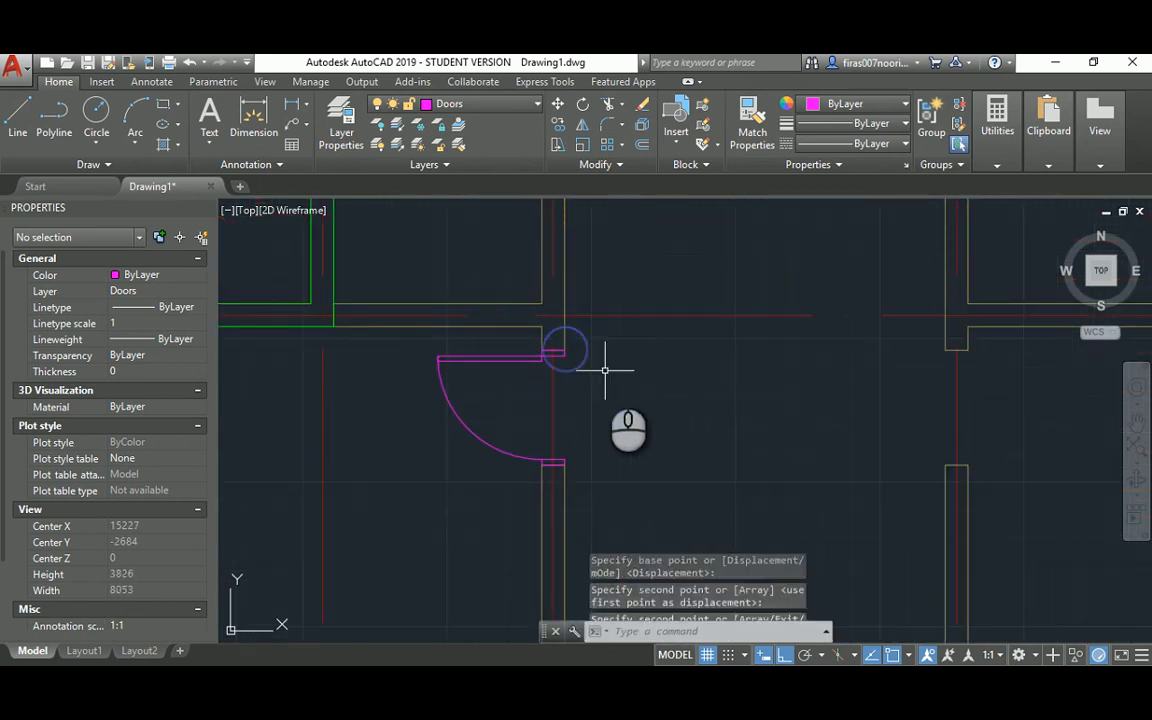
{"action": "key", "text": "Escape"}
Step: Mirror the door below grid line 4 about the vertical line midway between both corridor walls, keeping the original
{"action": "type", "text": "mi"}
{"action": "key", "text": "Return"}
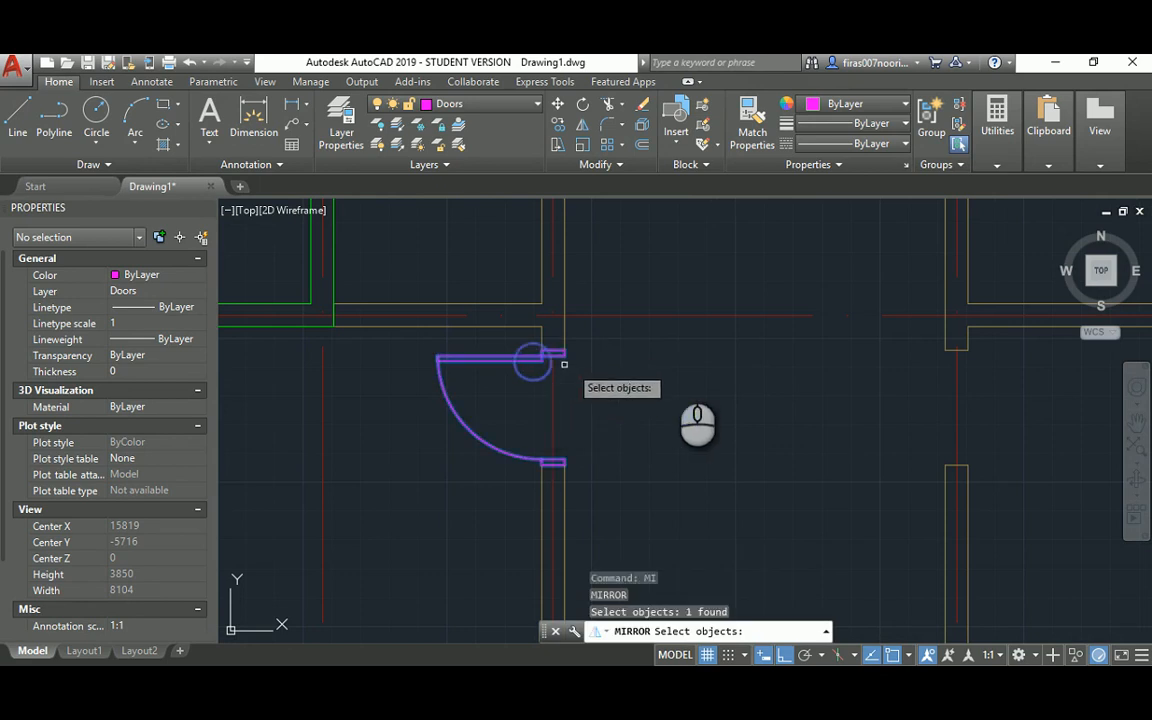
{"action": "key", "text": "Return"}
{"action": "right_click", "coordinate": [712, 342], "text": "shift"}
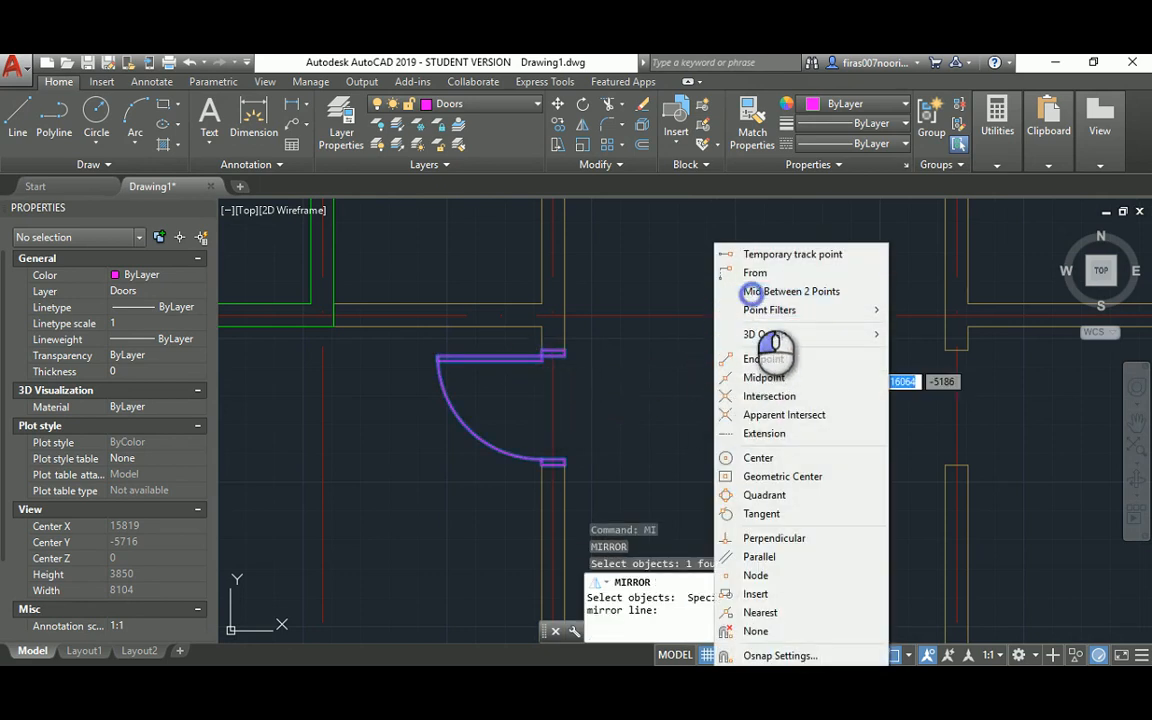
{"action": "left_click", "coordinate": [752, 291]}
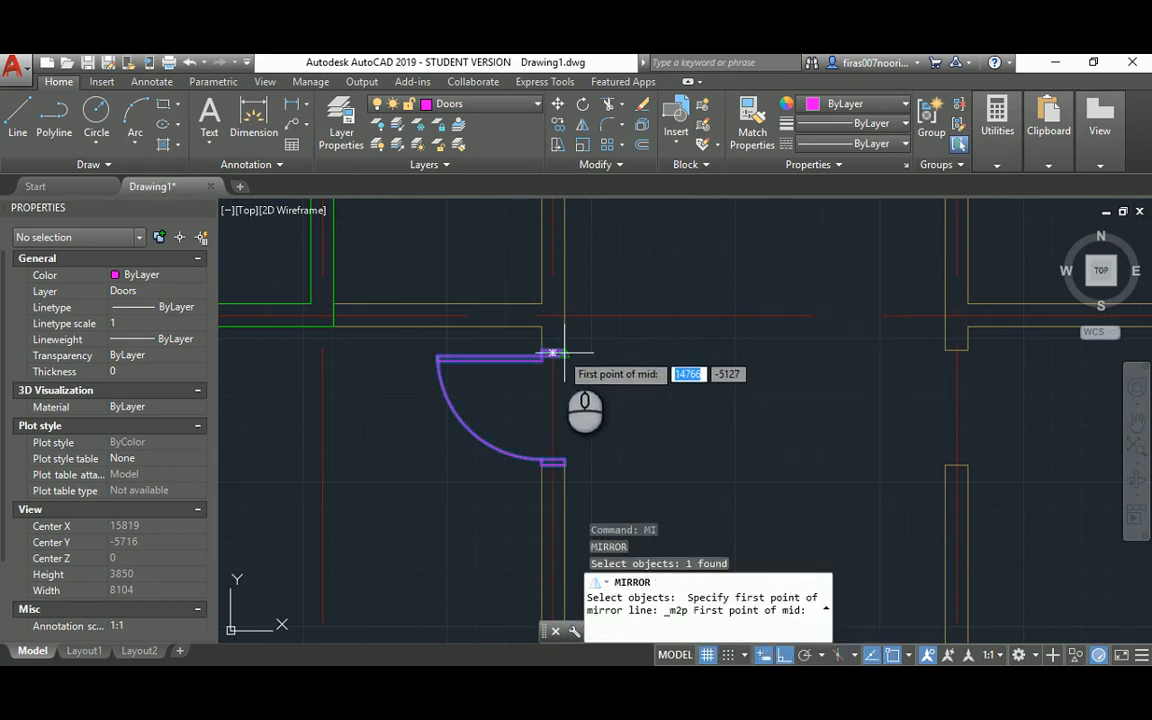
{"action": "left_click", "coordinate": [563, 351]}
{"action": "left_click", "coordinate": [948, 348]}
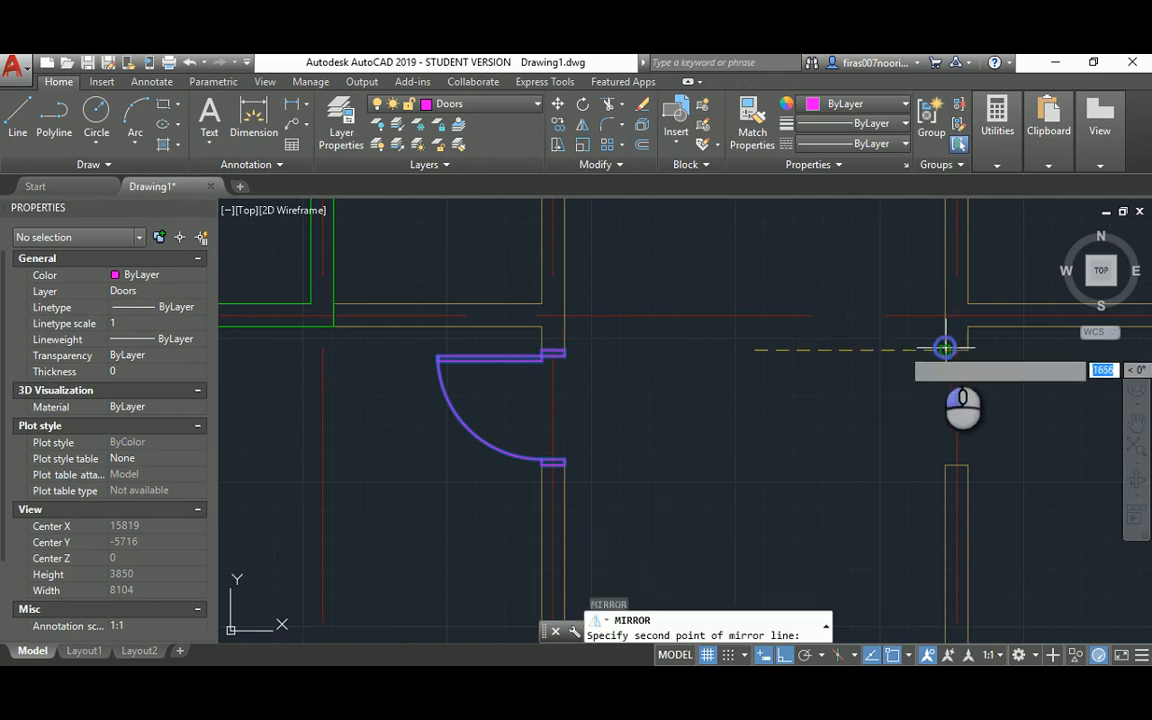
{"action": "left_click", "coordinate": [774, 270]}
{"action": "key", "text": "Return"}
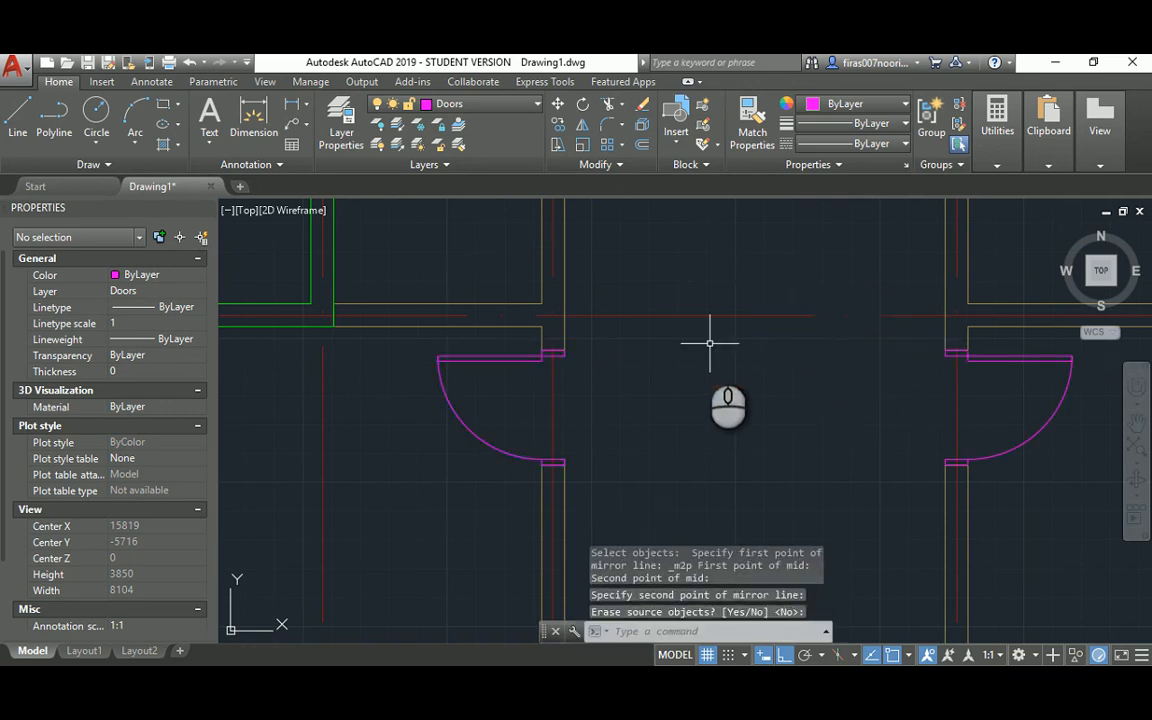
{"action": "scroll", "coordinate": [710, 338], "scroll_direction": "down", "scroll_amount": 6}
{"action": "key", "text": "Escape"}
{"action": "key", "text": "Escape"}
{"action": "key", "text": "Escape"}
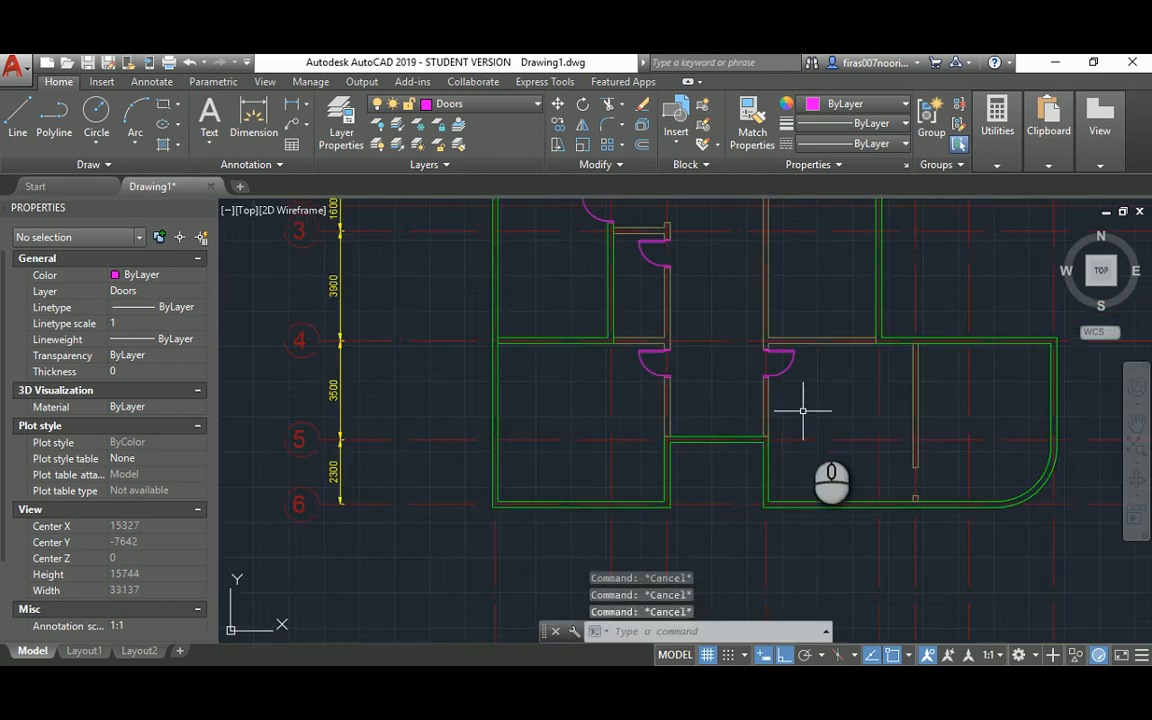
Step: Copy the left corridor door below grid line 4 from its upper frame corner to the opening in the grid line F wall near grid line 6
{"action": "type", "text": "o"}
{"action": "key", "text": "Return"}
{"action": "scroll", "coordinate": [731, 414], "scroll_direction": "down", "scroll_amount": 2}
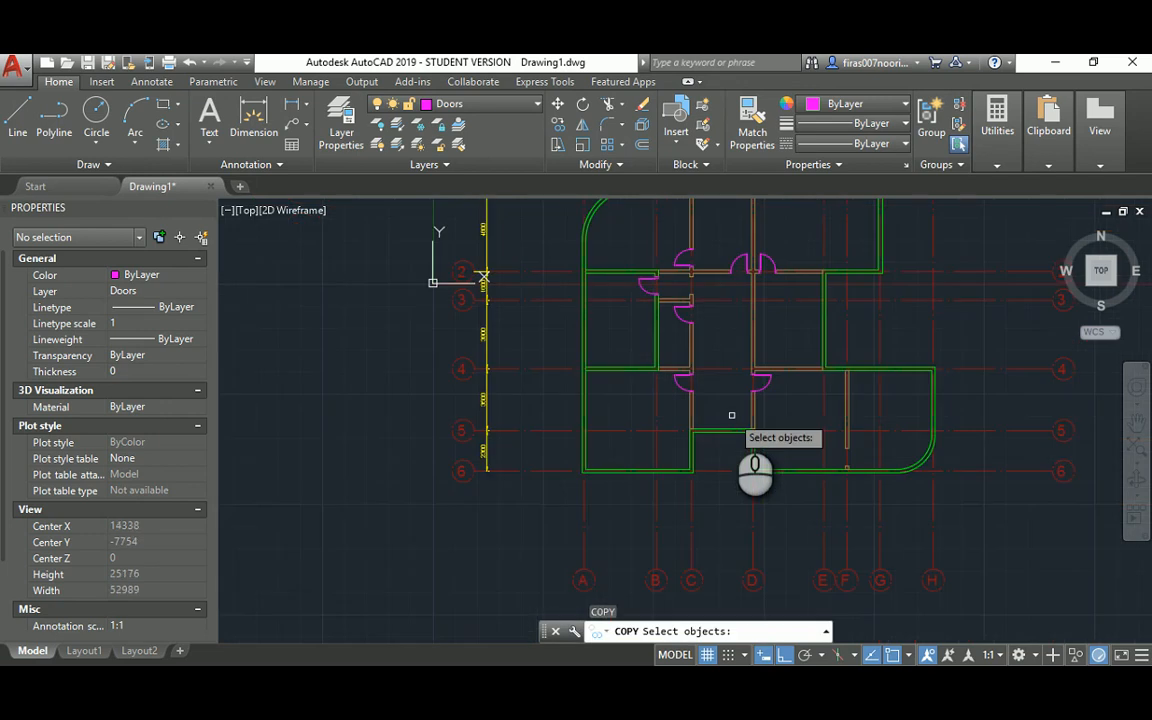
{"action": "scroll", "coordinate": [806, 472], "scroll_direction": "up", "scroll_amount": 2}
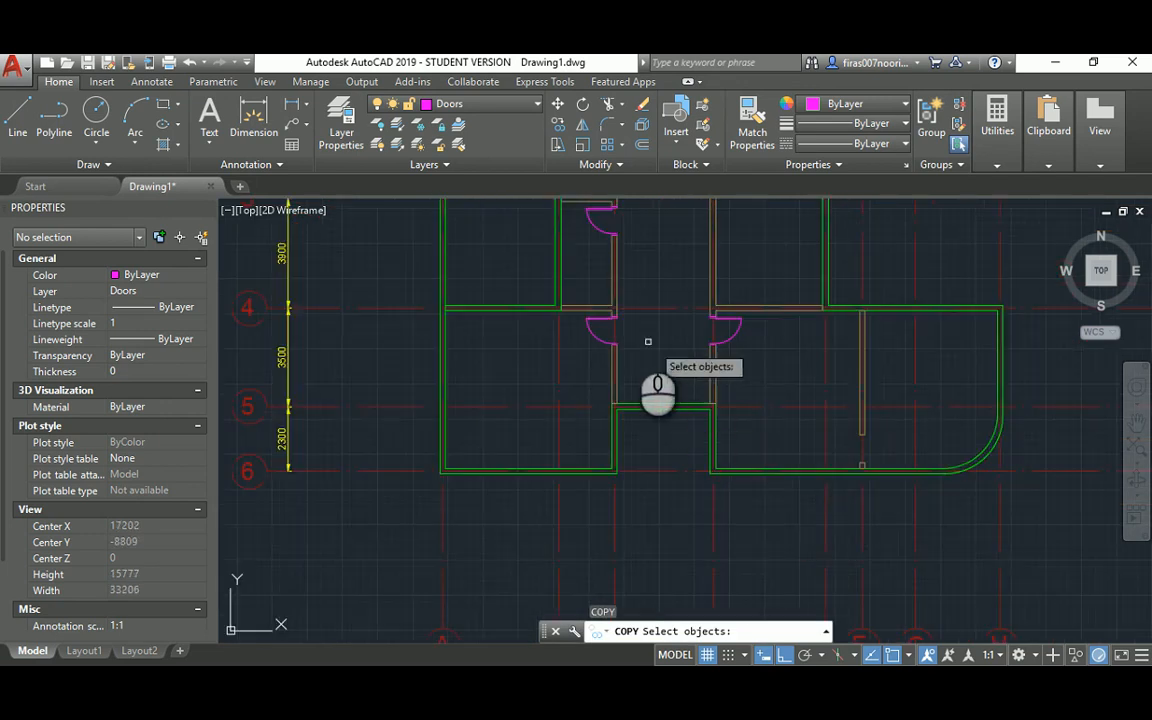
{"action": "left_click", "coordinate": [584, 316]}
{"action": "scroll", "coordinate": [605, 312], "scroll_direction": "up", "scroll_amount": 10}
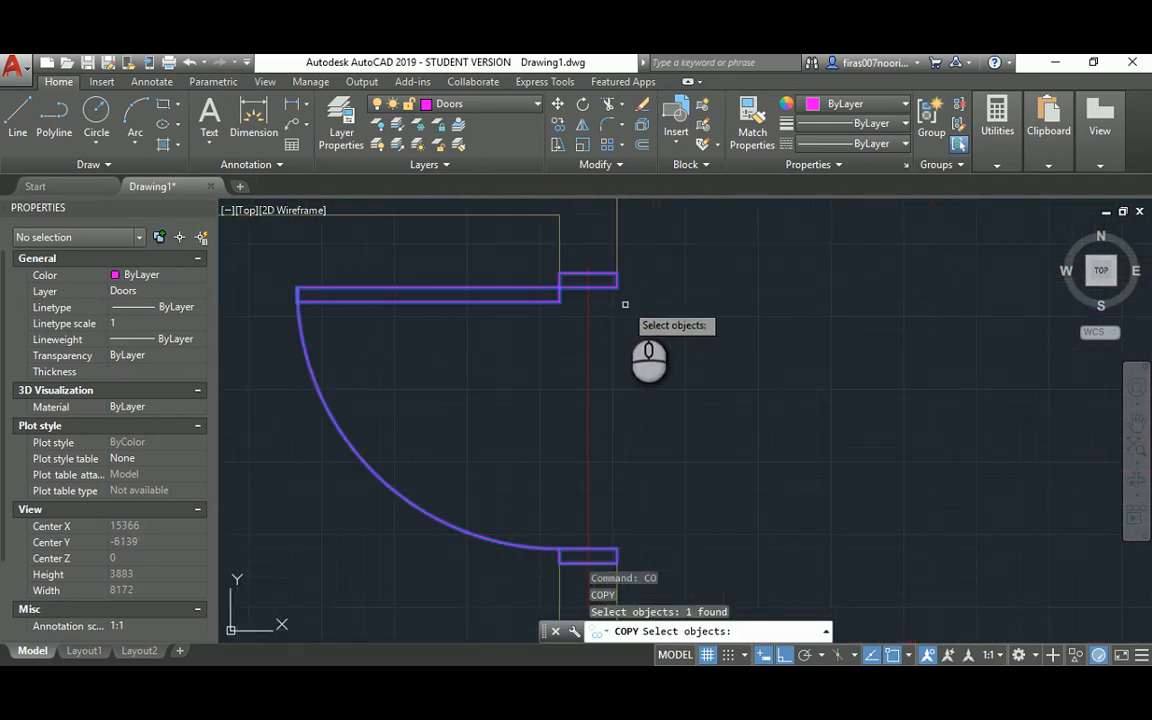
{"action": "key", "text": "Return"}
{"action": "left_click", "coordinate": [616, 279]}
{"action": "scroll", "coordinate": [856, 386], "scroll_direction": "down", "scroll_amount": 8}
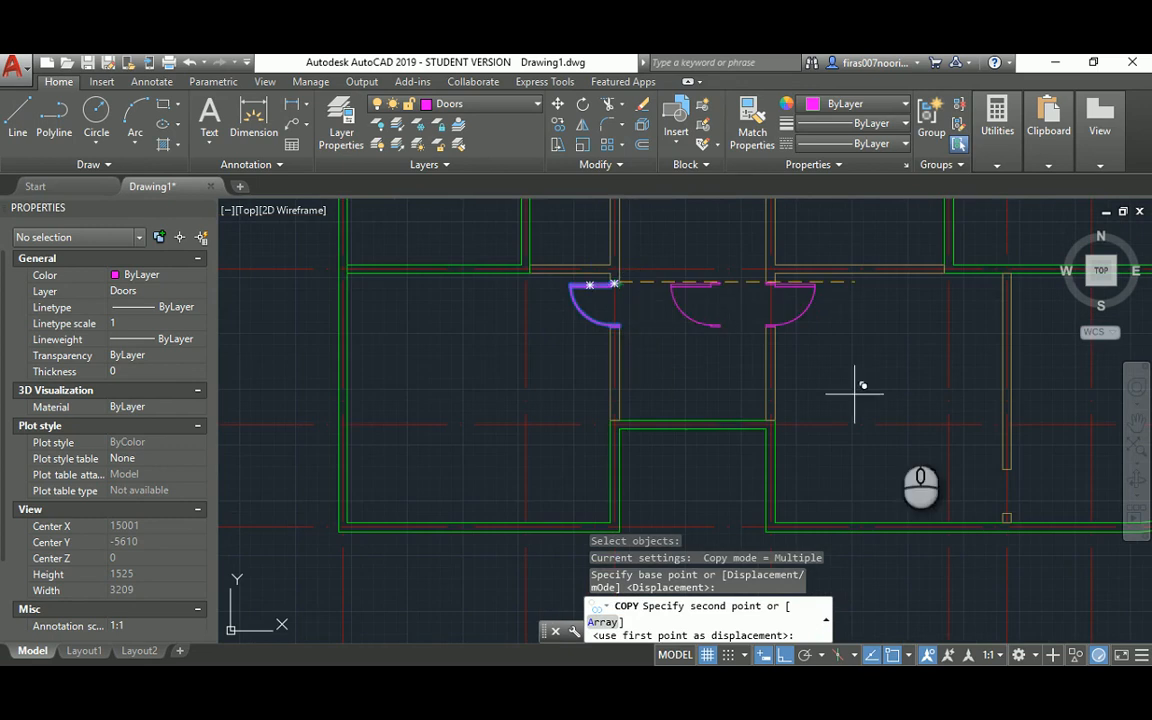
{"action": "scroll", "coordinate": [996, 480], "scroll_direction": "up", "scroll_amount": 5}
{"action": "middle_click_drag", "start_coordinate": [996, 480], "coordinate": [704, 335]}
{"action": "left_click", "coordinate": [786, 337]}
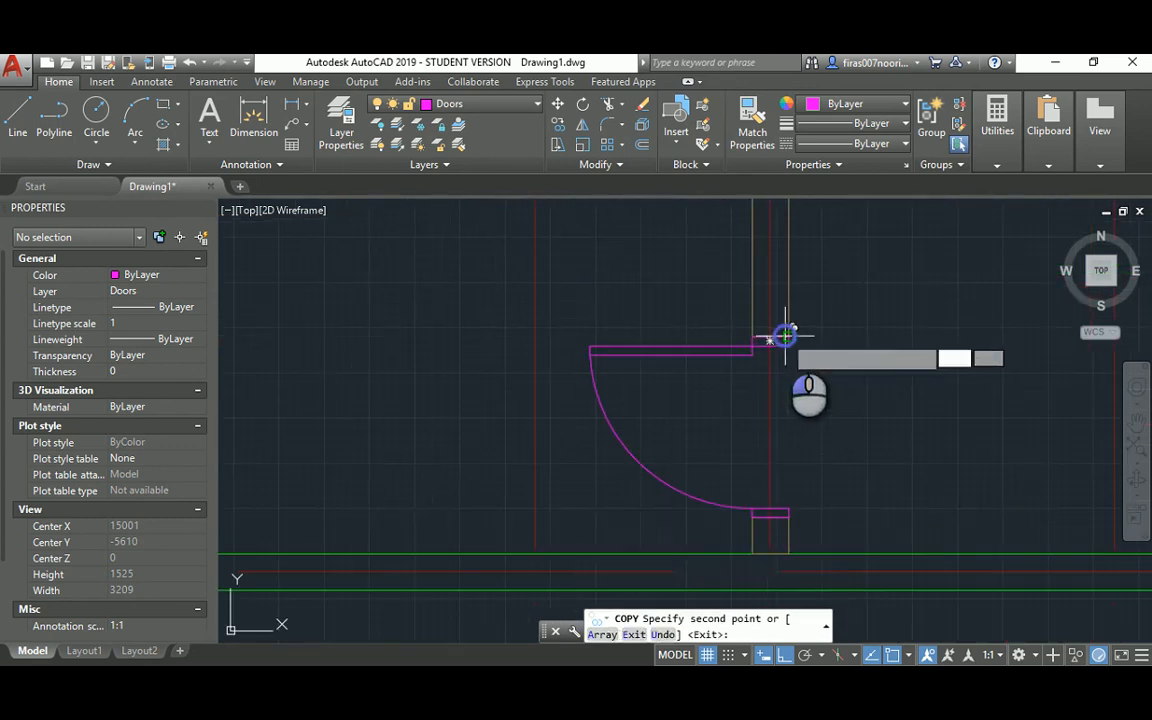
{"action": "key", "text": "Escape"}
{"action": "key", "text": "Escape"}
{"action": "key", "text": "Escape"}
Step: Mirror the copied door about the horizontal line midway between its two frames, erasing the source
{"action": "key", "text": "Return"}
{"action": "left_click", "coordinate": [679, 319]}
{"action": "left_click", "coordinate": [662, 359]}
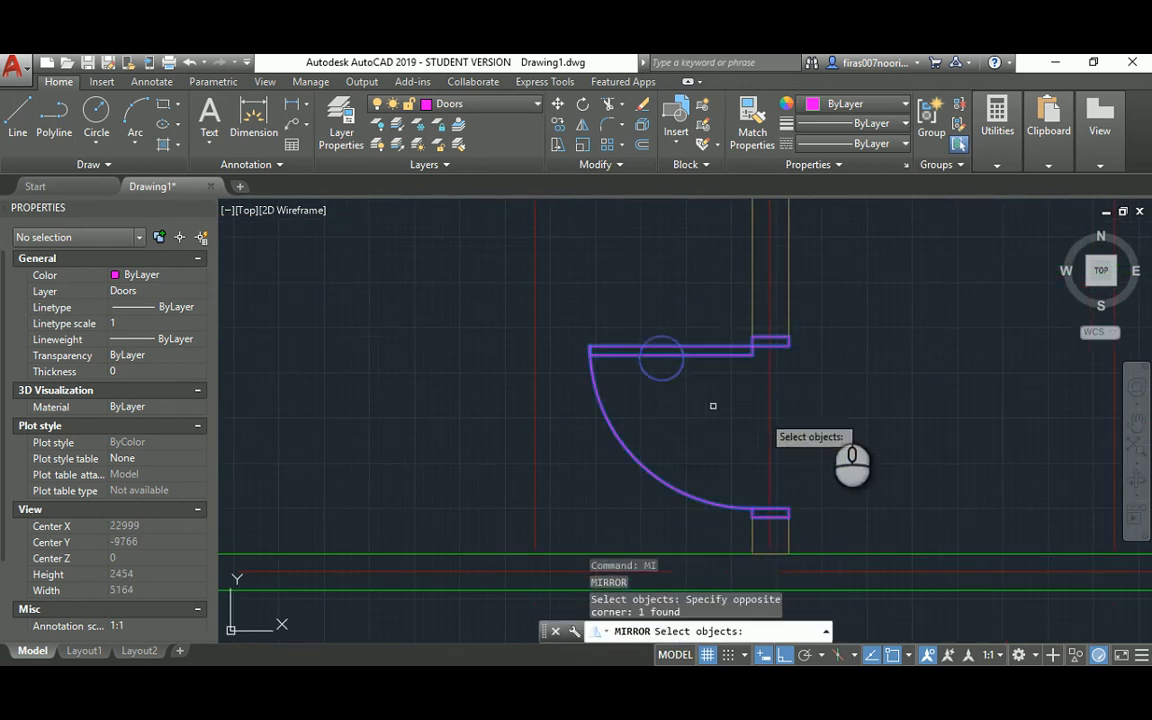
{"action": "key", "text": "Return"}
{"action": "right_click", "coordinate": [849, 398], "text": "shift"}
{"action": "left_click", "coordinate": [903, 292]}
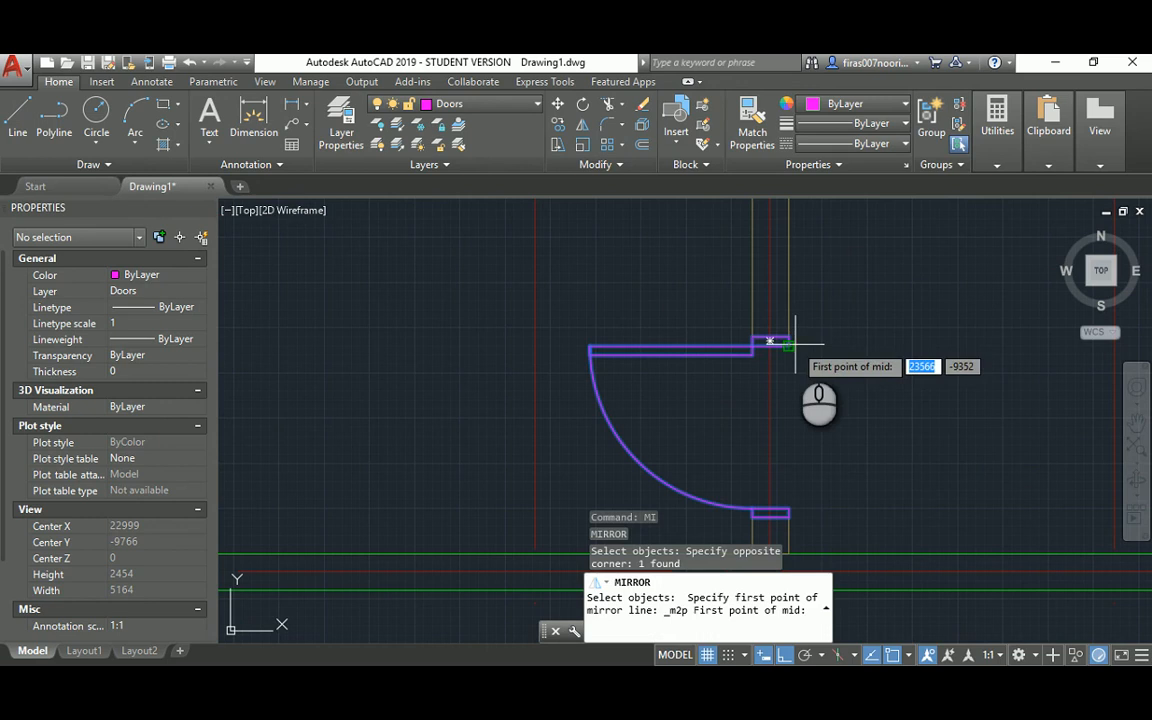
{"action": "left_click", "coordinate": [786, 340]}
{"action": "left_click", "coordinate": [783, 508]}
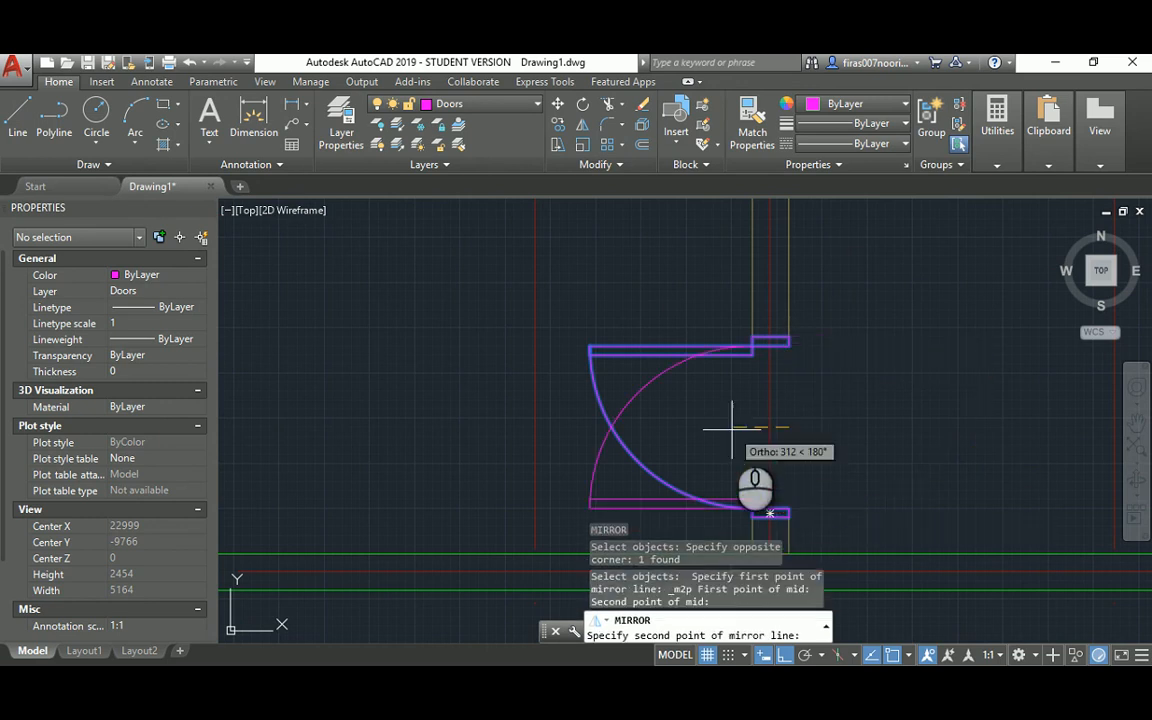
{"action": "left_click", "coordinate": [732, 432]}
{"action": "type", "text": "y"}
{"action": "key", "text": "Return"}
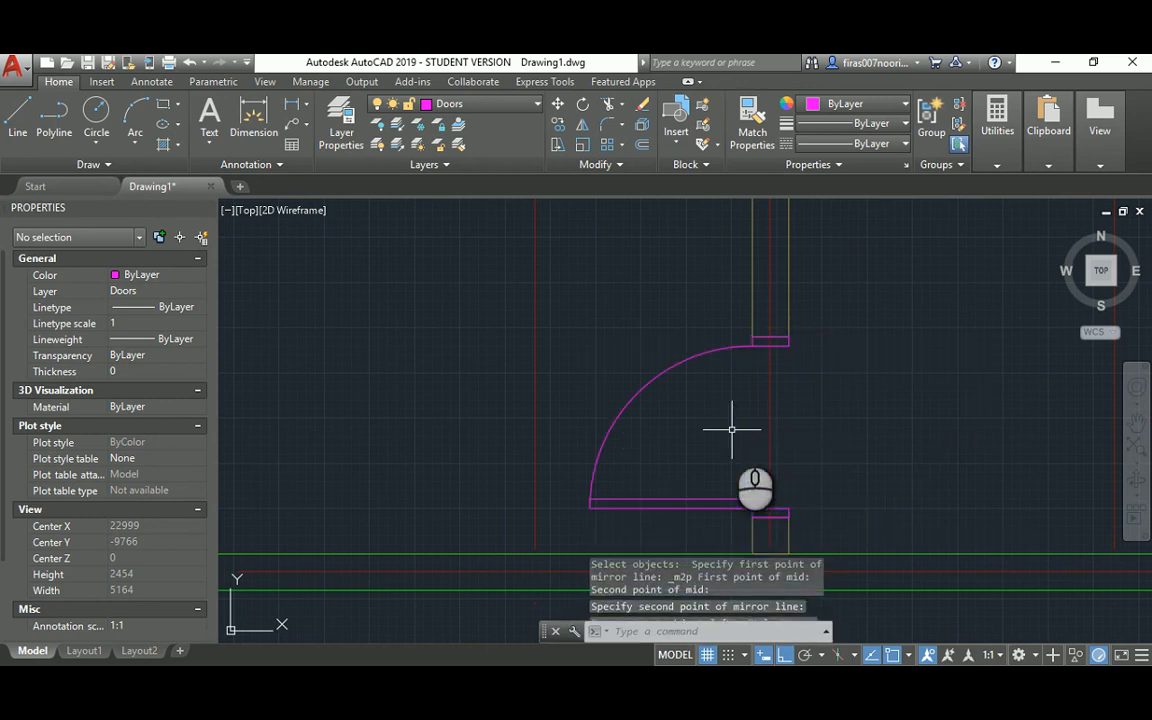
Step: Check the door's swing in the reference plan, then mirror it about the wall's vertical centre line into Room 9, erasing the source
{"action": "key", "text": "alt+Tab"}
{"action": "scroll", "coordinate": [731, 437], "scroll_direction": "down", "scroll_amount": 5}
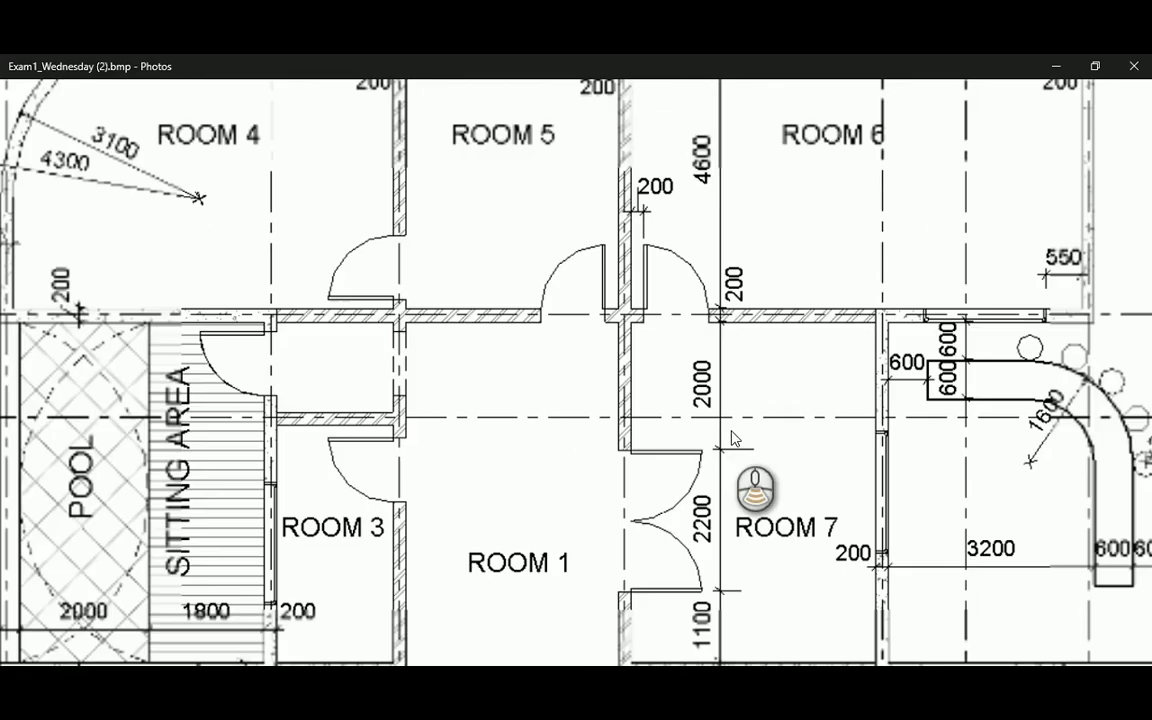
{"action": "scroll", "coordinate": [727, 605], "scroll_direction": "down", "scroll_amount": 2}
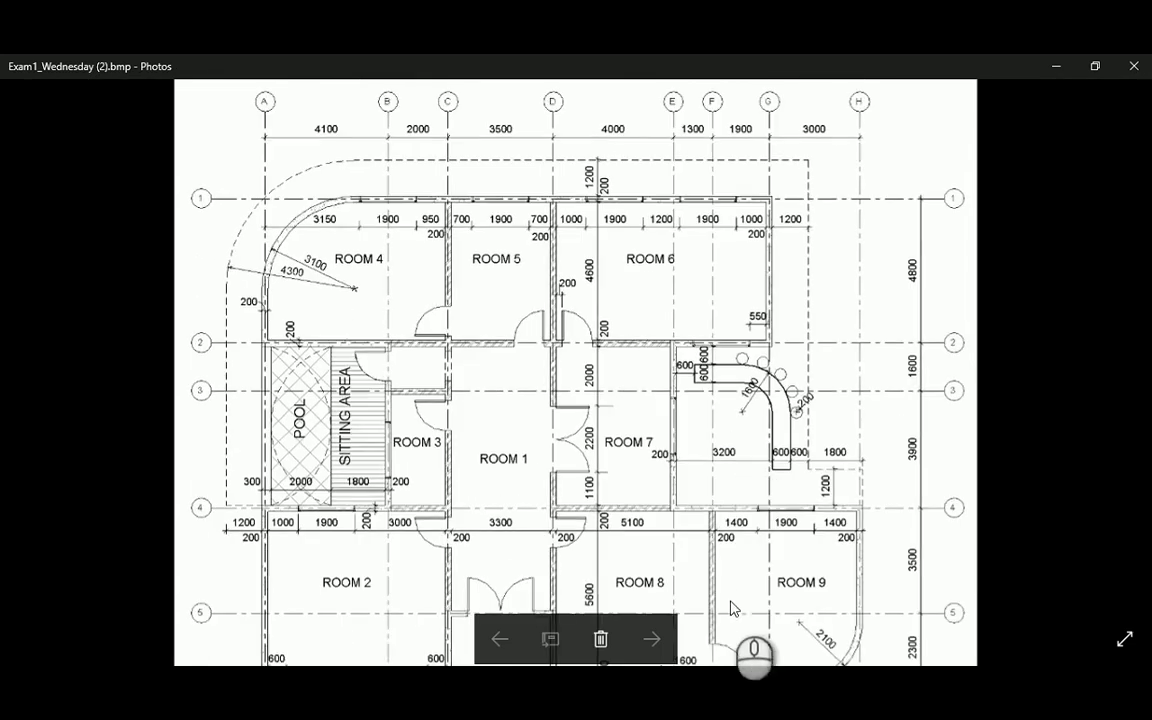
{"action": "key", "text": "alt+Tab"}
{"action": "scroll", "coordinate": [753, 540], "scroll_direction": "up", "scroll_amount": 3}
{"action": "scroll", "coordinate": [753, 540], "scroll_direction": "up", "scroll_amount": 4}
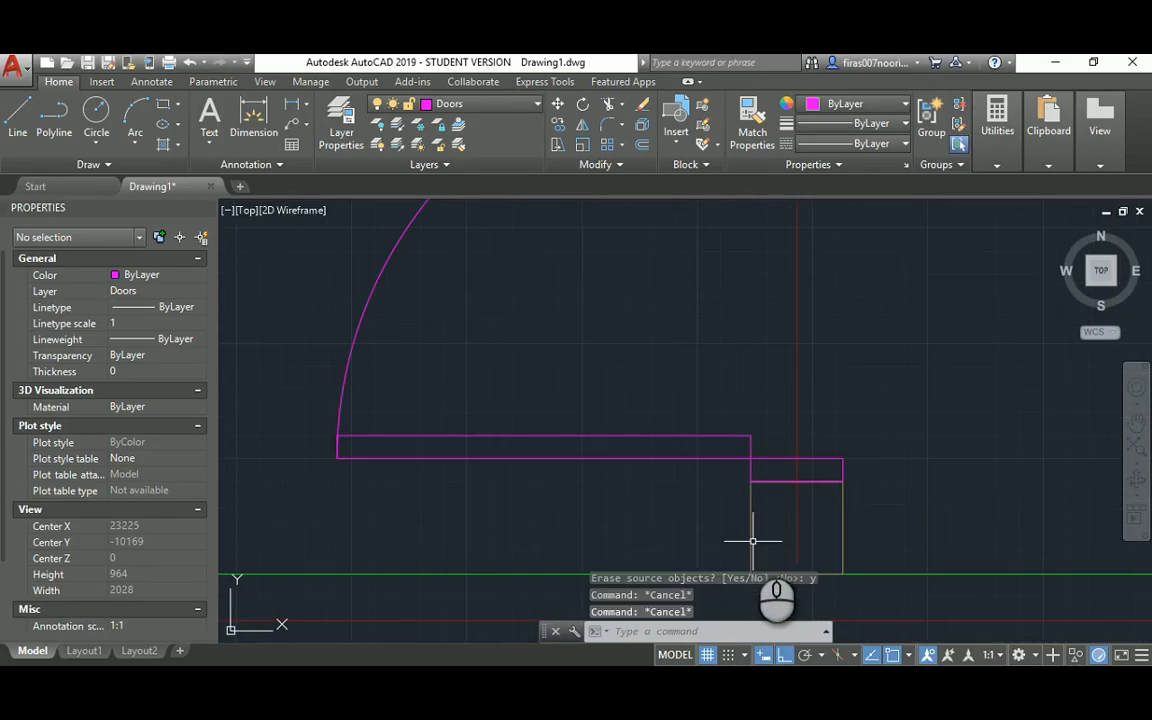
{"action": "scroll", "coordinate": [671, 519], "scroll_direction": "down", "scroll_amount": 6}
{"action": "double_click", "coordinate": [658, 451]}
{"action": "left_click", "coordinate": [664, 504]}
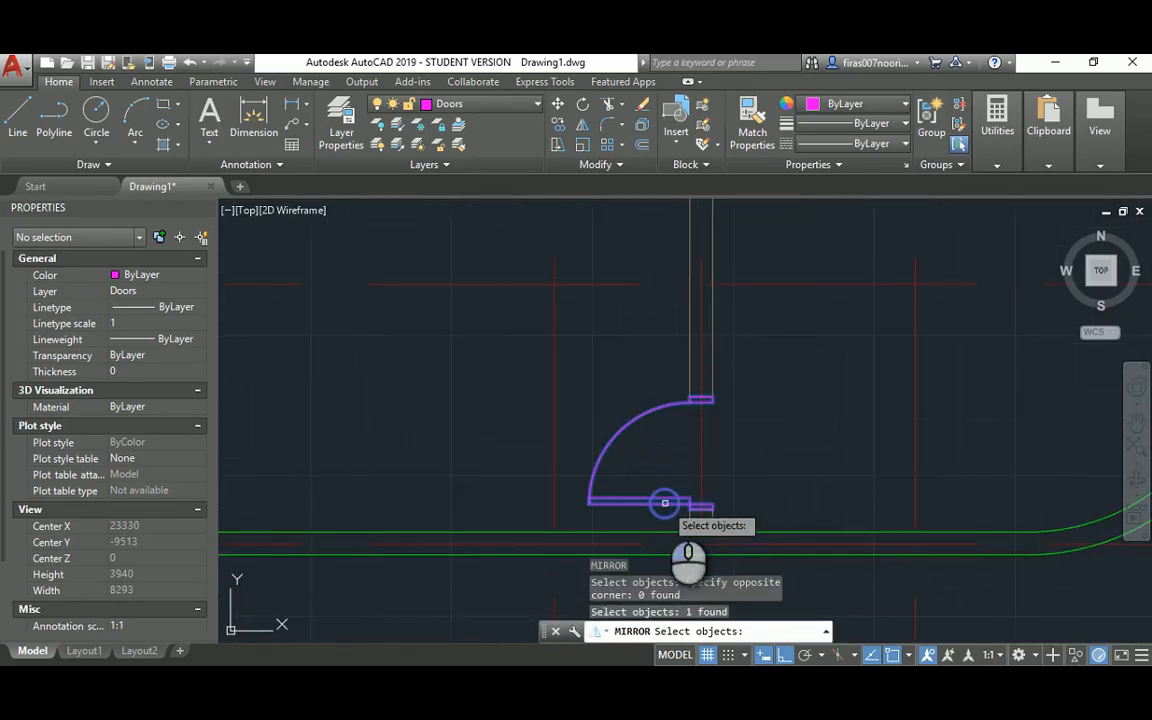
{"action": "key", "text": "Return"}
{"action": "left_click", "coordinate": [703, 505]}
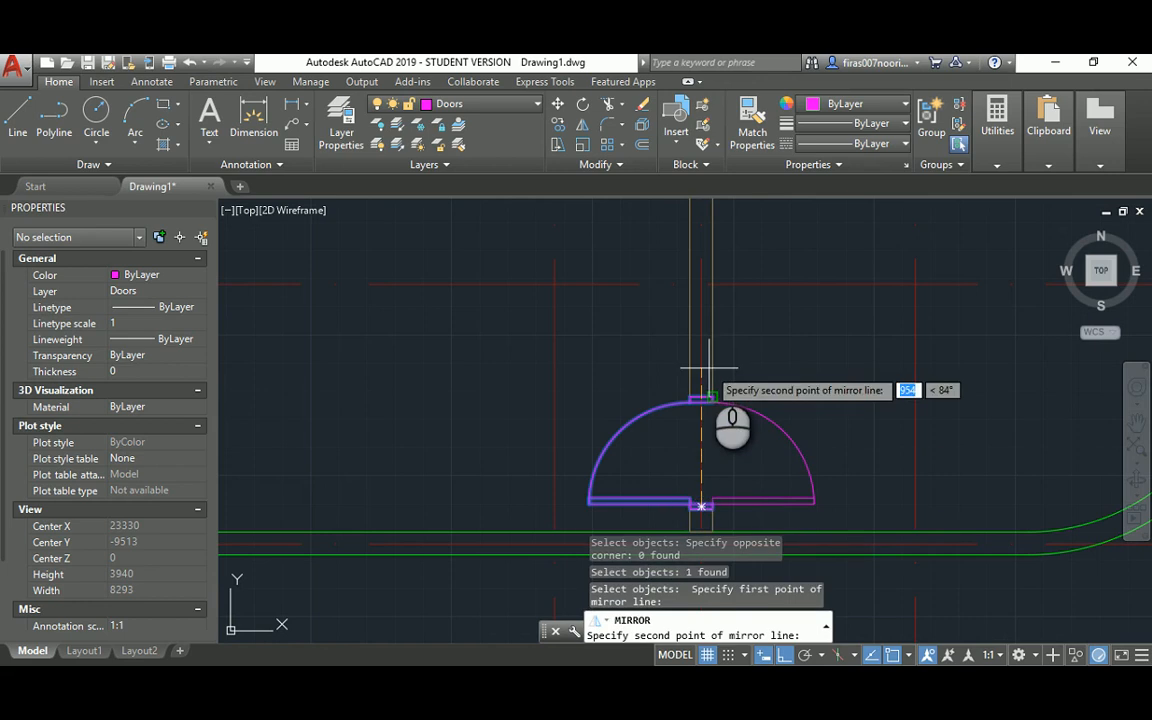
{"action": "left_click", "coordinate": [745, 352]}
{"action": "type", "text": "y"}
{"action": "key", "text": "Return"}
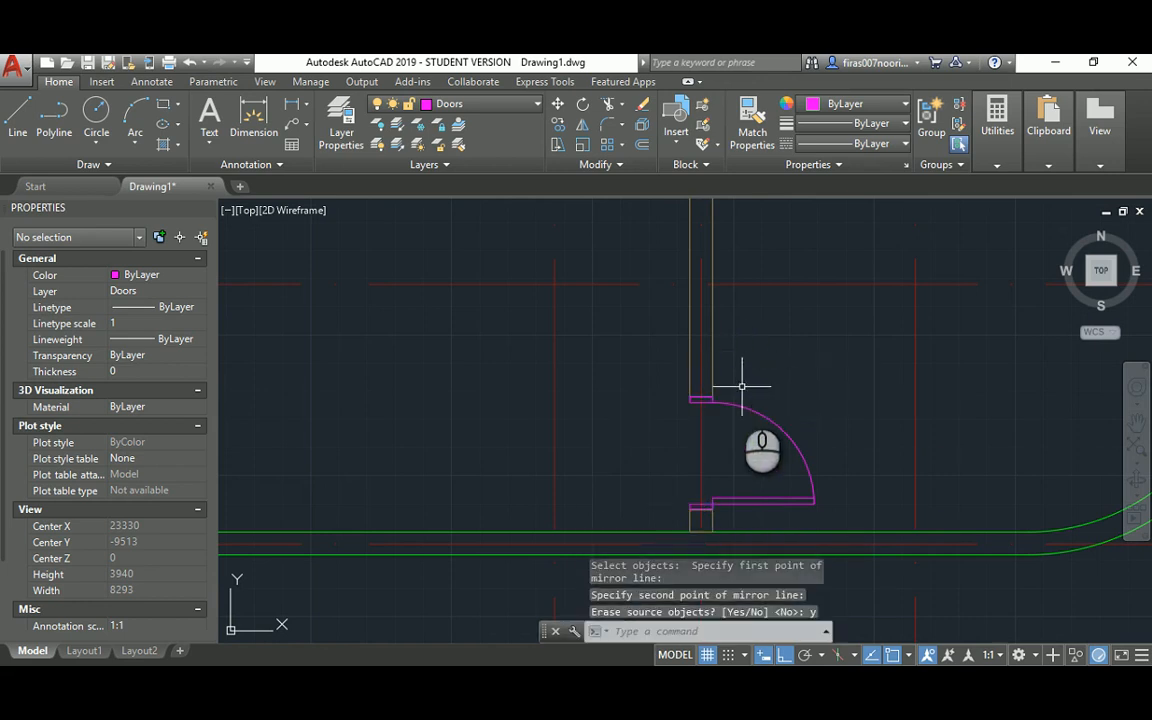
{"action": "key", "text": "Escape"}
Step: Examine the entrance double door in the reference plan in Photos and the double-door specification in the exam PDF in Acrobat Reader
{"action": "scroll", "coordinate": [668, 329], "scroll_direction": "down", "scroll_amount": 8}
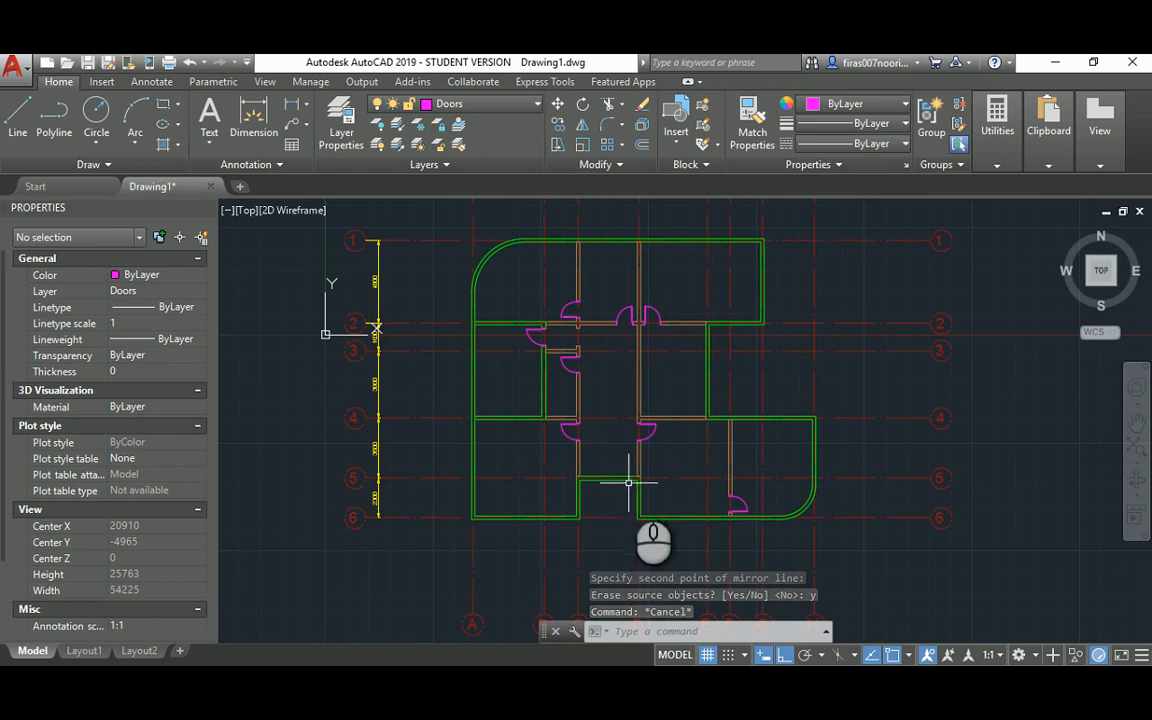
{"action": "key", "text": "alt+Tab"}
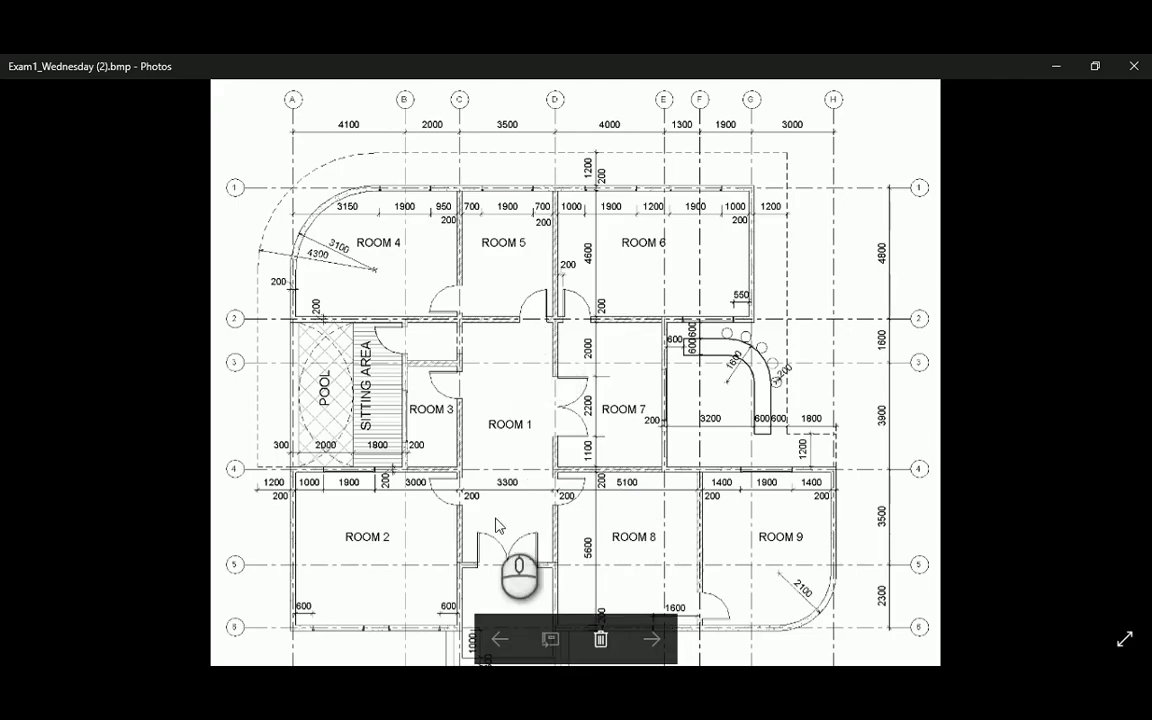
{"action": "scroll", "coordinate": [495, 565], "scroll_direction": "up", "scroll_amount": 3}
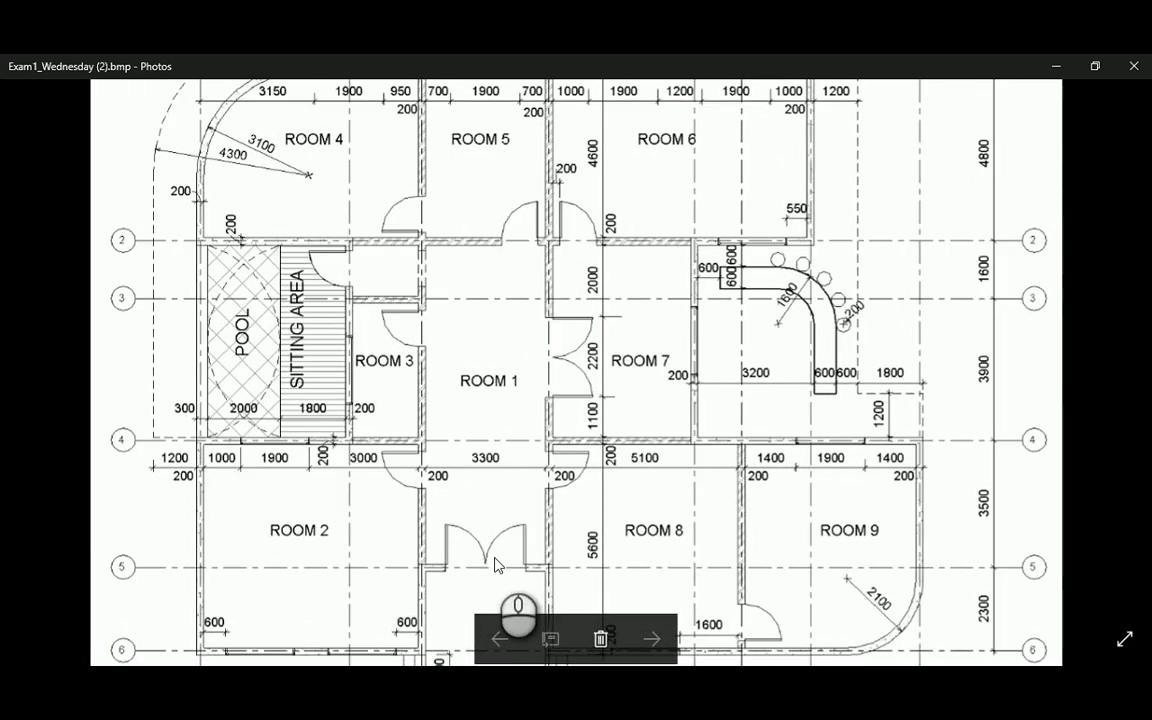
{"action": "mouse_move", "coordinate": [616, 684]}
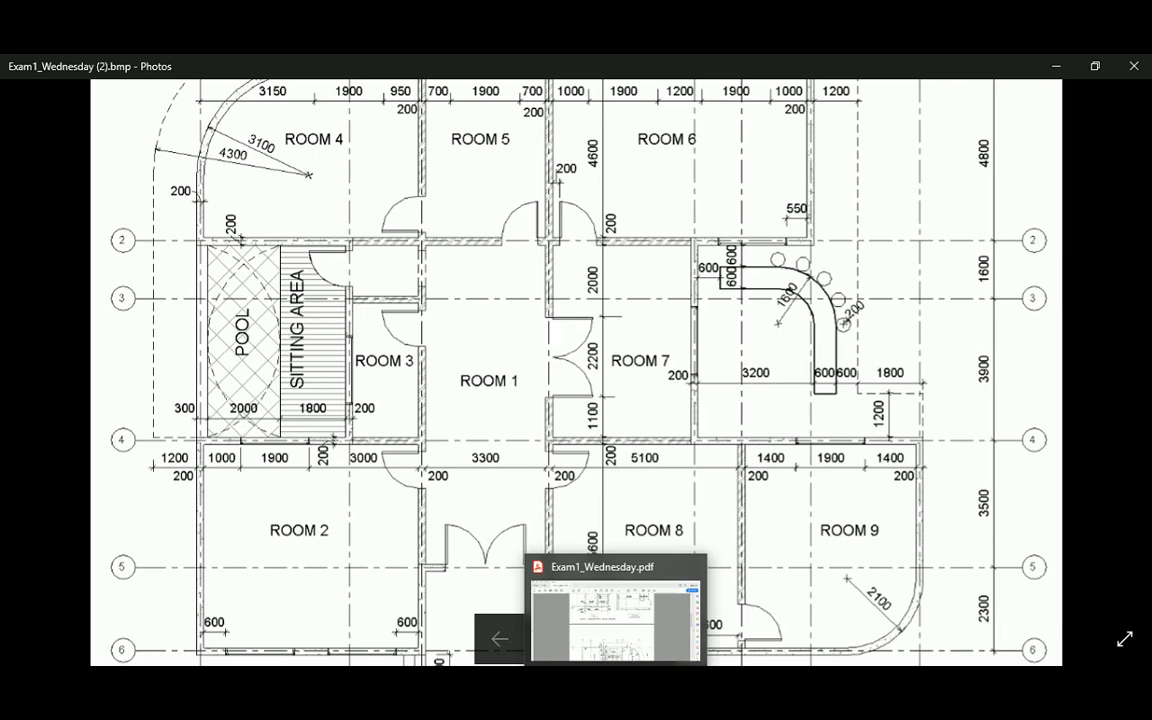
{"action": "left_click", "coordinate": [615, 683]}
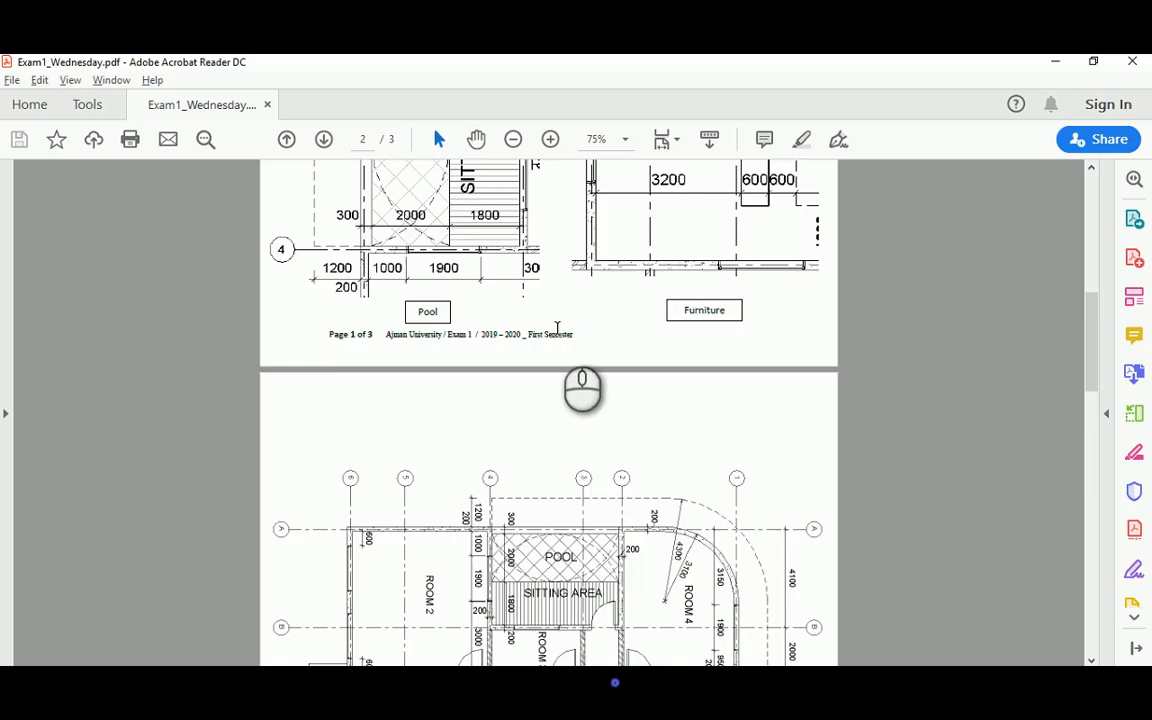
{"action": "scroll", "coordinate": [555, 340], "scroll_direction": "up", "scroll_amount": 15}
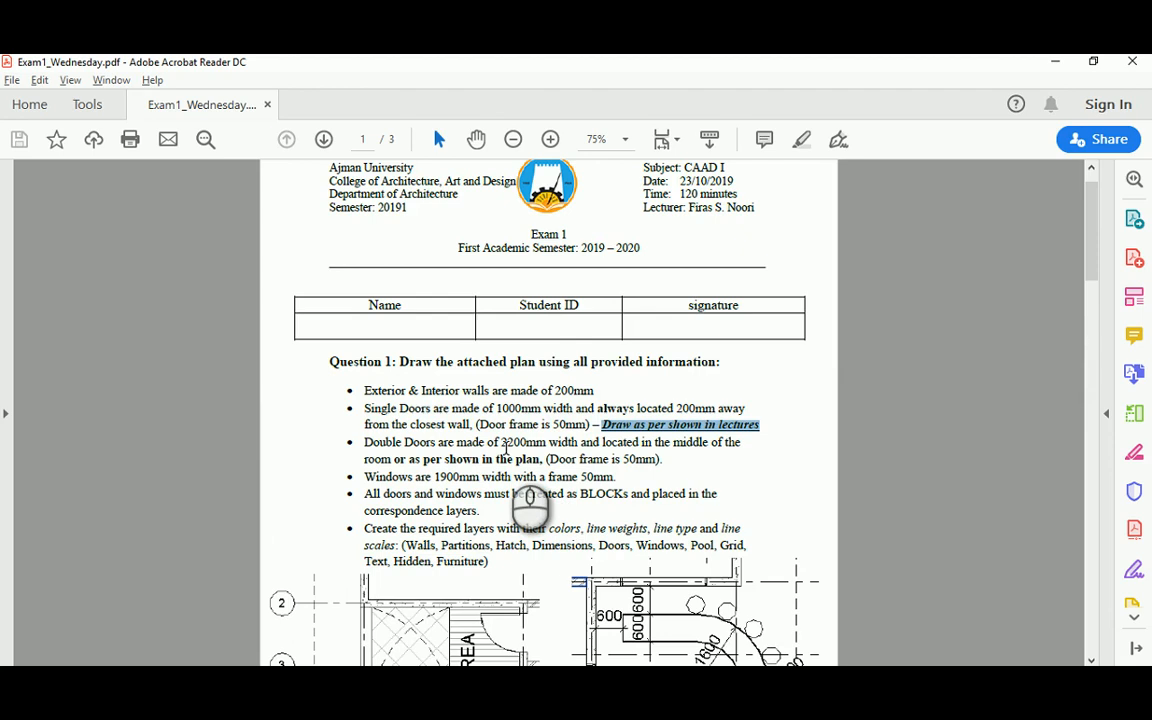
{"action": "key", "text": "alt+Tab"}
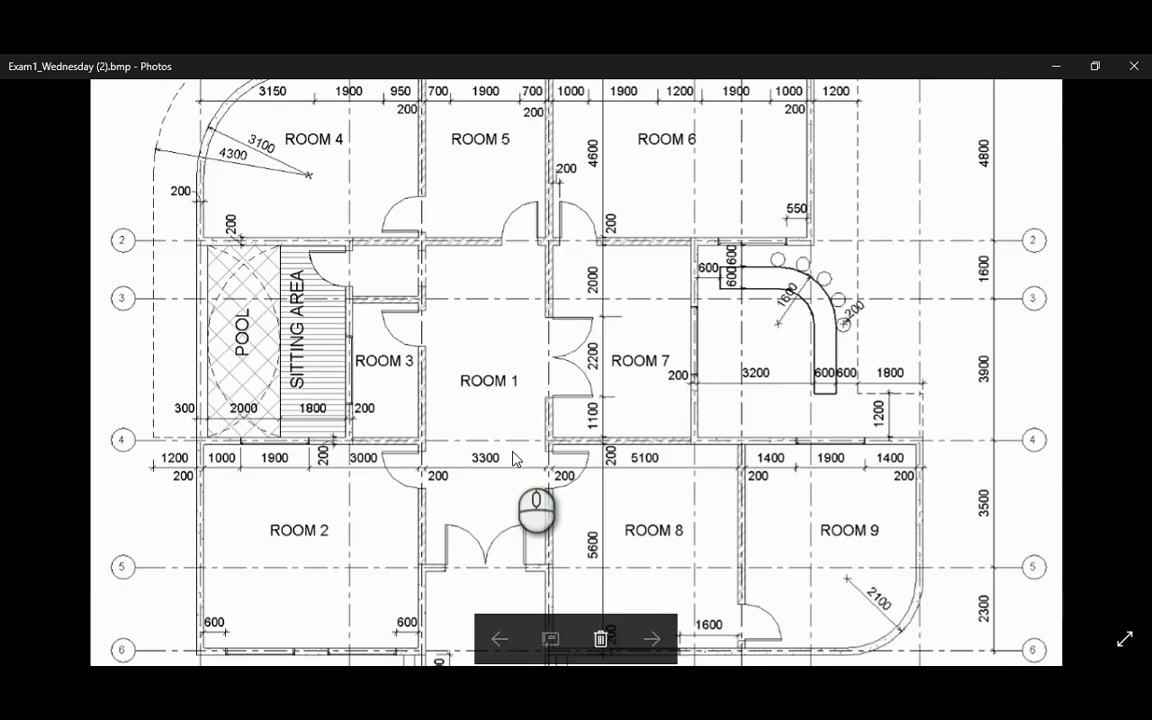
{"action": "key", "text": "alt+Tab"}
Step: Draw a vertical line across the thickness of the entrance wall on grid line 5 at its midpoint
{"action": "scroll", "coordinate": [620, 460], "scroll_direction": "up", "scroll_amount": 5}
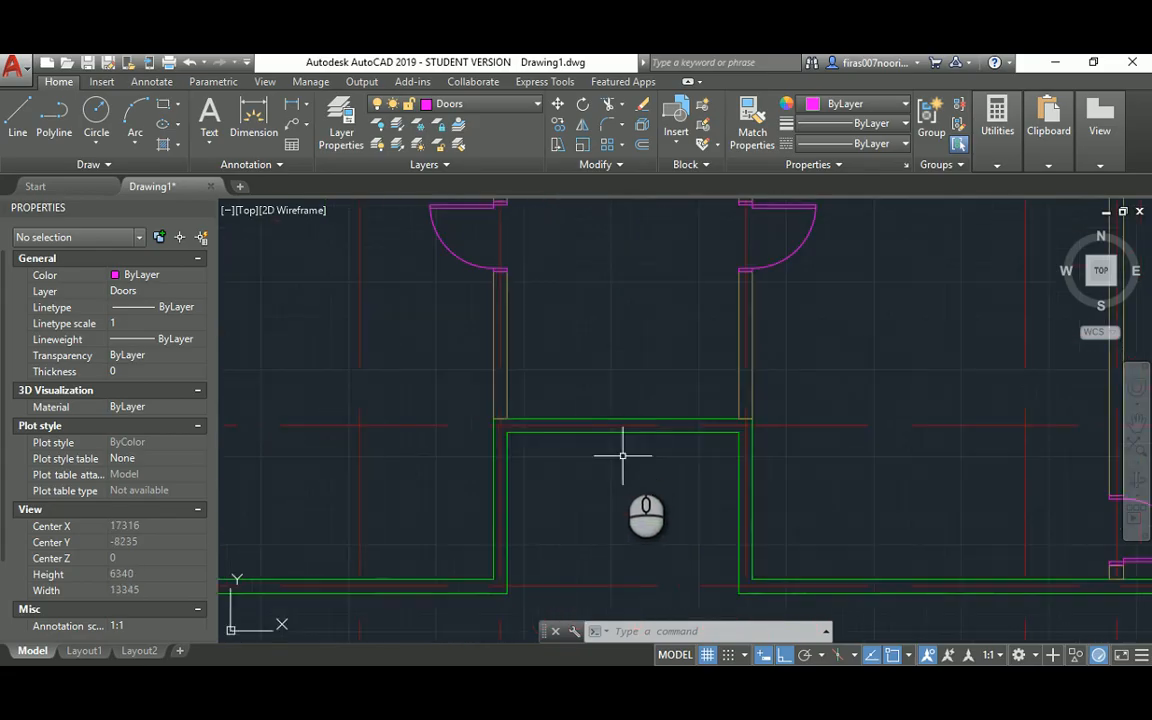
{"action": "type", "text": "l"}
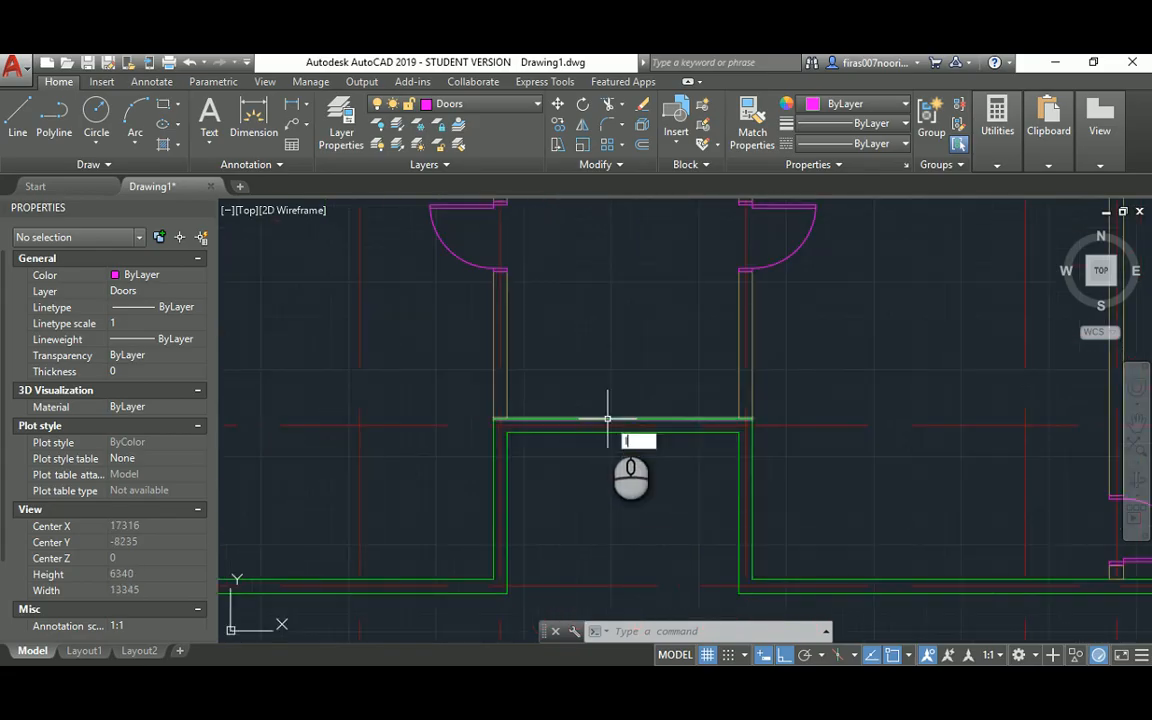
{"action": "key", "text": "Return"}
{"action": "left_click", "coordinate": [618, 418]}
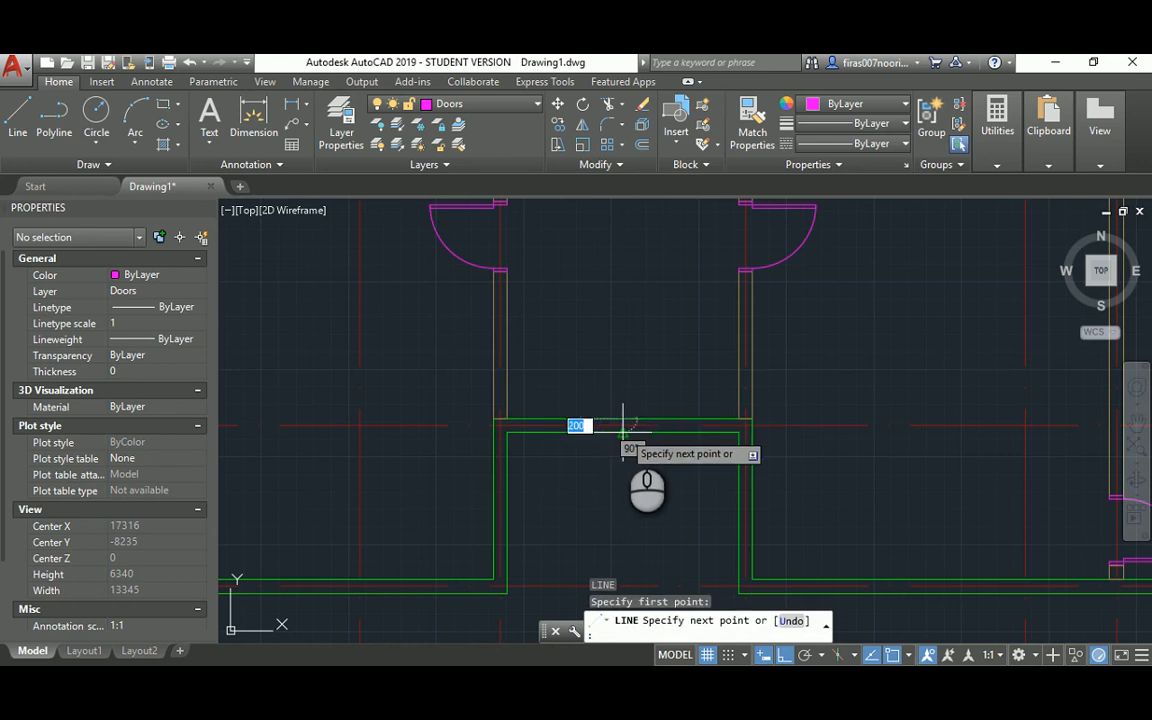
{"action": "key", "text": "Escape"}
Step: Offset the entrance wall's middle line 1100 mm to each side and delete the original middle line
{"action": "scroll", "coordinate": [636, 440], "scroll_direction": "up", "scroll_amount": 2}
{"action": "middle_click_drag", "start_coordinate": [514, 282], "coordinate": [508, 358]}
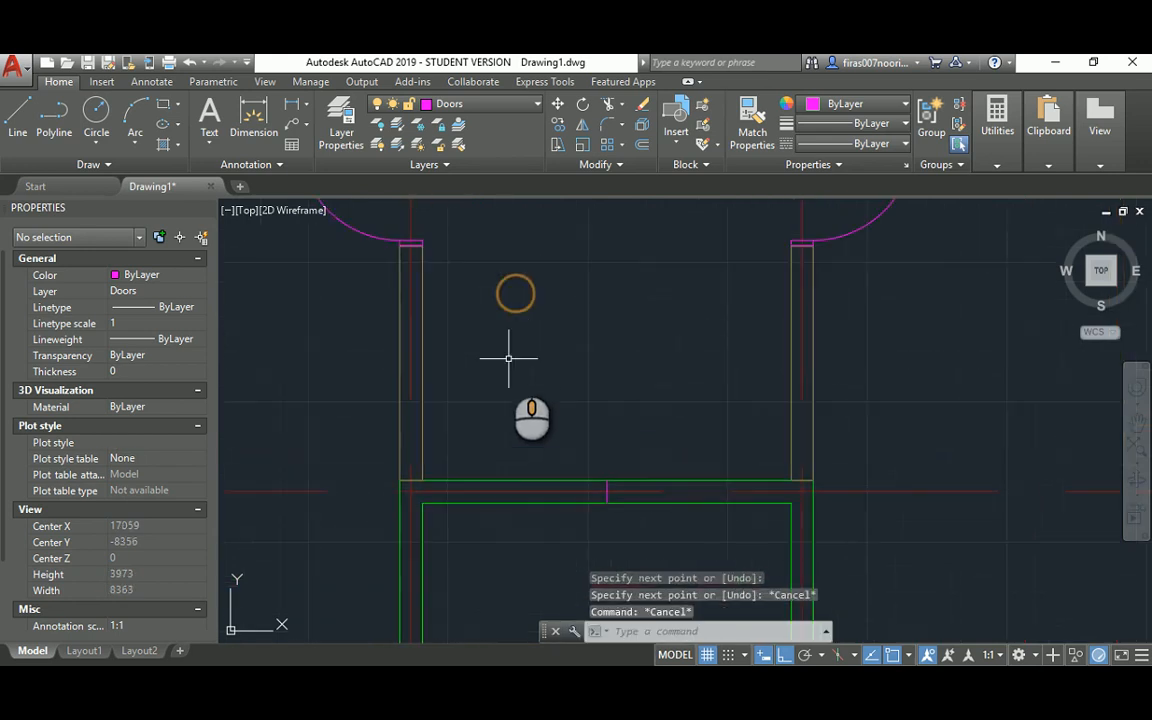
{"action": "type", "text": "o"}
{"action": "key", "text": "Return"}
{"action": "type", "text": "1"}
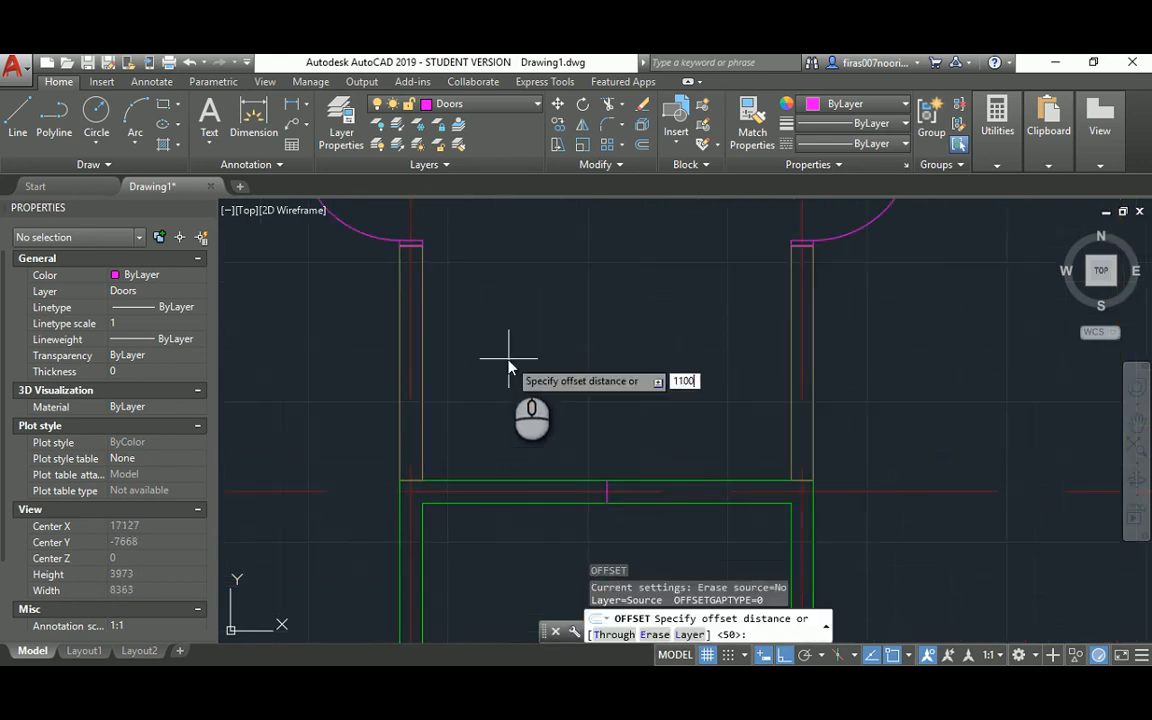
{"action": "type", "text": "100"}
{"action": "key", "text": "Return"}
{"action": "left_click", "coordinate": [605, 491]}
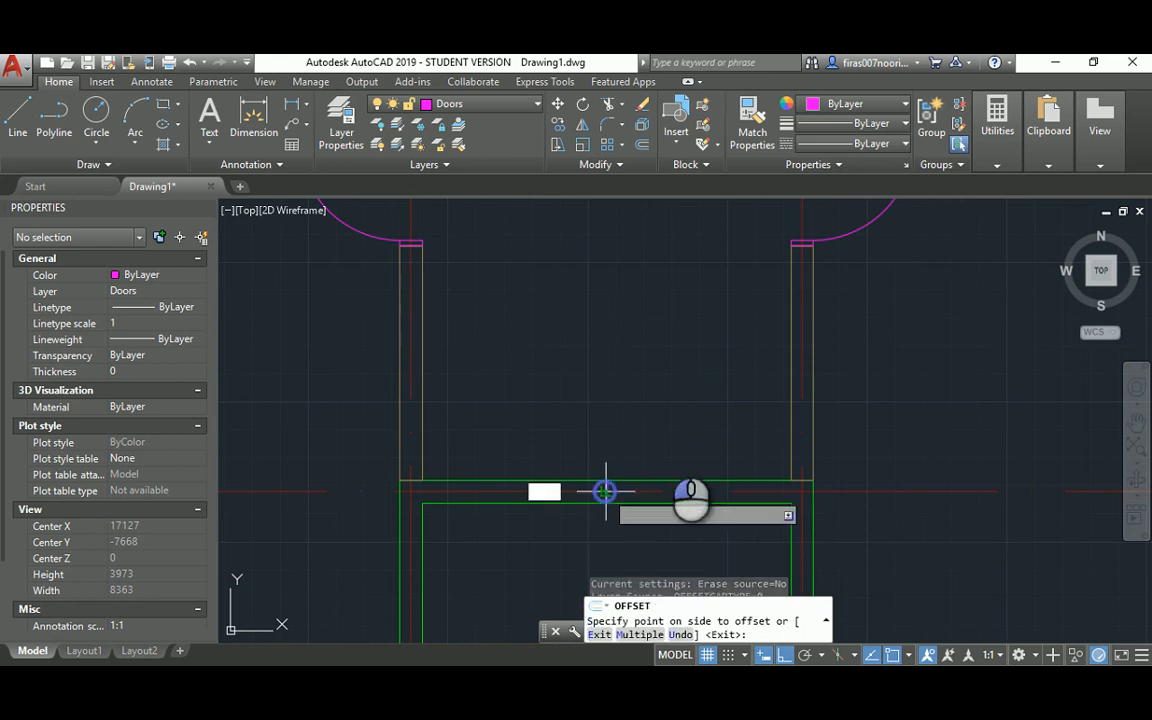
{"action": "left_click", "coordinate": [702, 424]}
{"action": "left_click", "coordinate": [609, 486]}
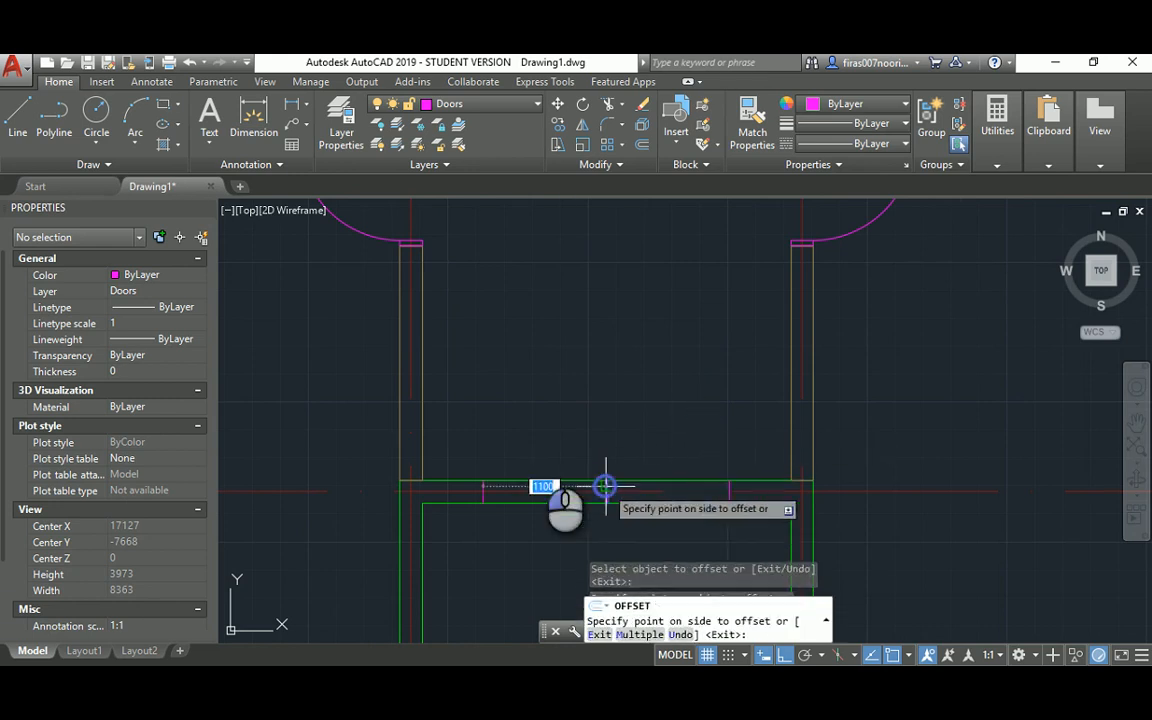
{"action": "left_click", "coordinate": [510, 440]}
{"action": "middle_click_drag", "start_coordinate": [566, 469], "coordinate": [543, 355]}
{"action": "key", "text": "Escape"}
{"action": "left_click", "coordinate": [558, 457]}
{"action": "left_click", "coordinate": [604, 363]}
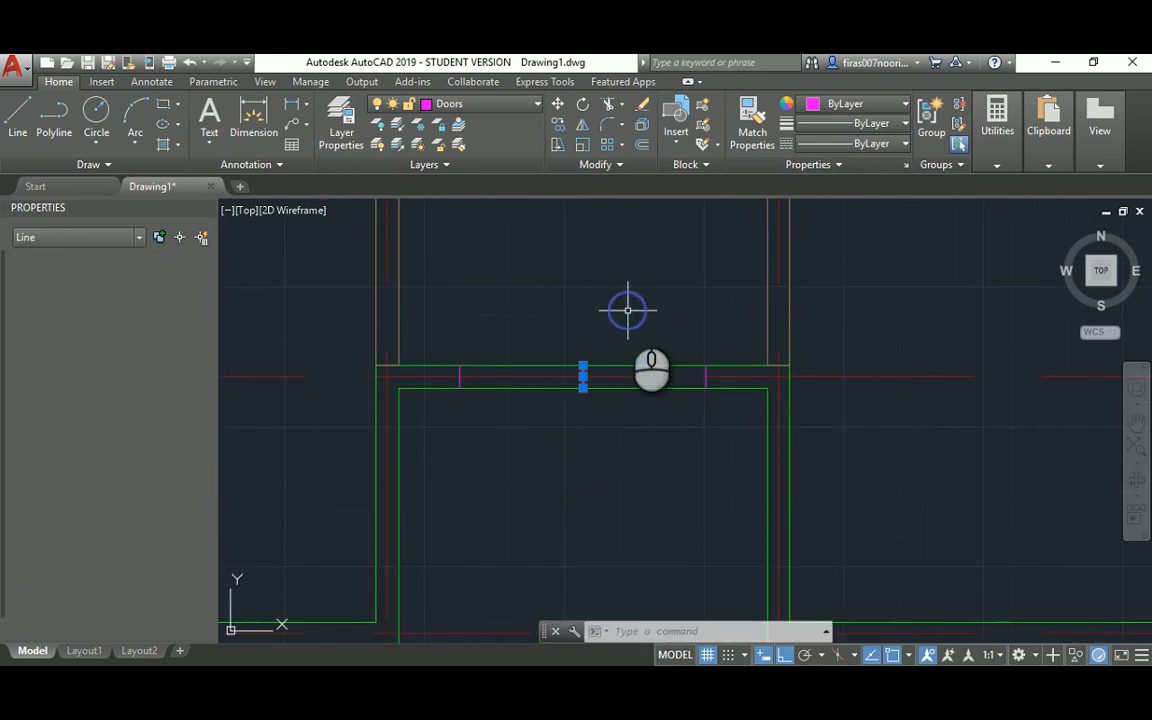
Step: Match the properties of the green wall line onto the offset lines marking the entrance opening
{"action": "type", "text": "ma"}
{"action": "key", "text": "Return"}
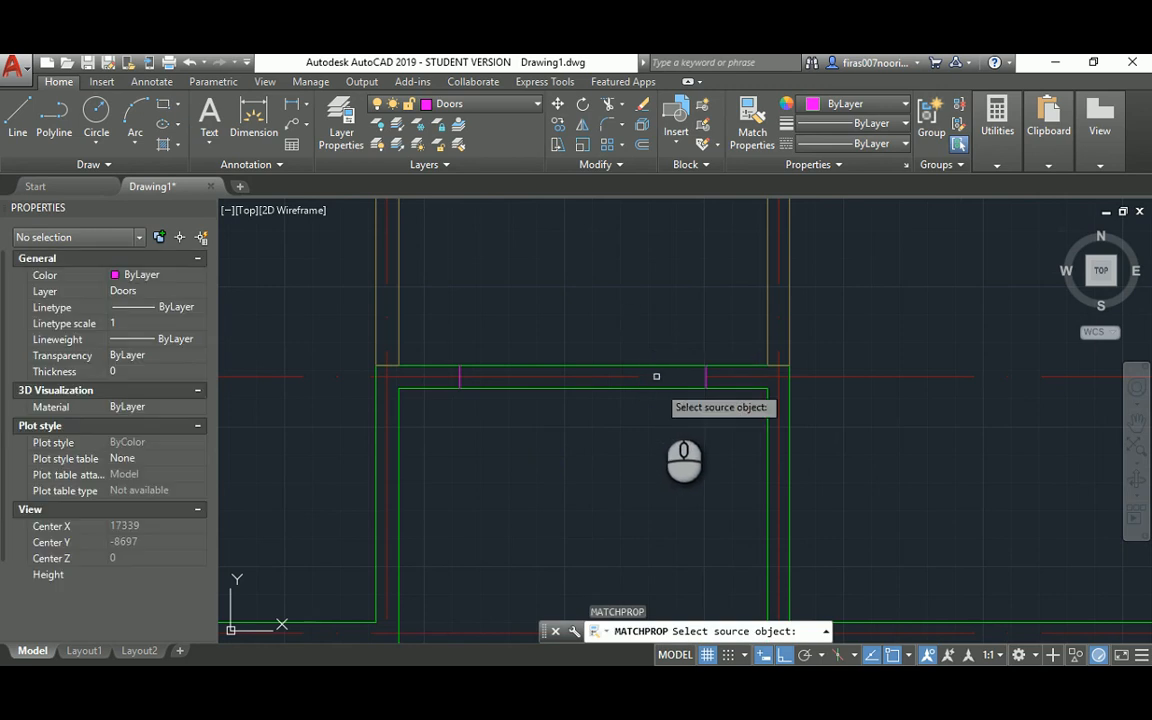
{"action": "left_click", "coordinate": [671, 388]}
{"action": "left_click", "coordinate": [442, 419]}
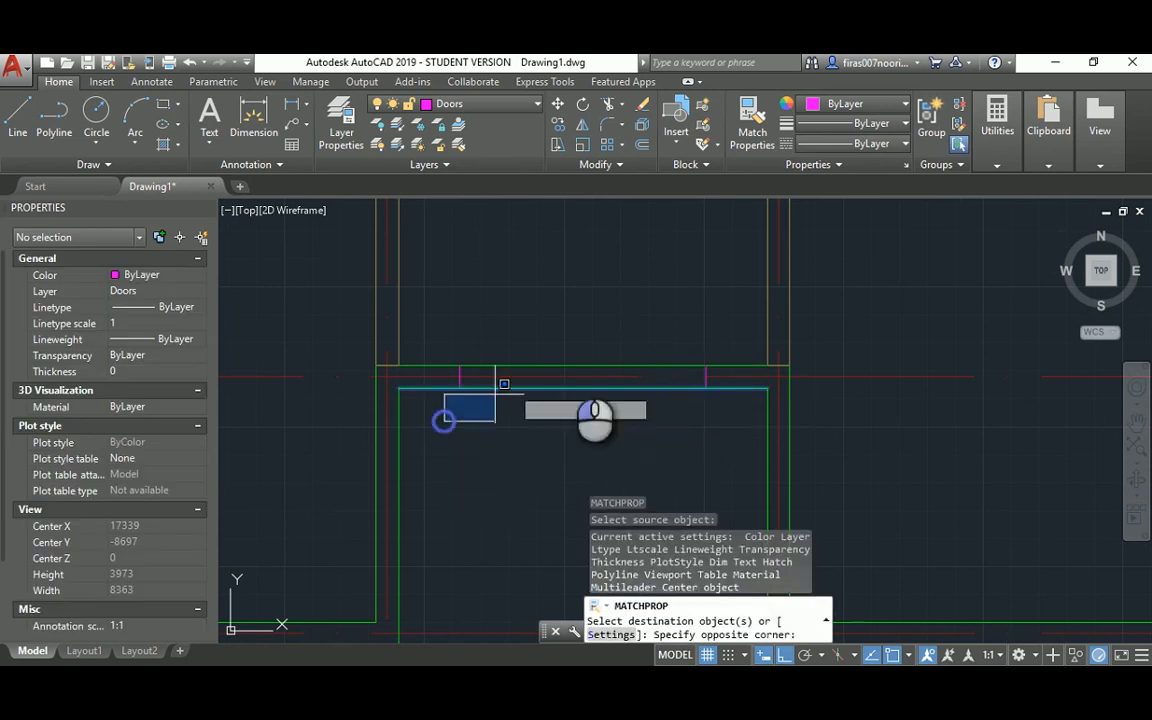
Step: Match the two magenta jamb lines at the entrance opening to the properties of the green wall
{"action": "left_click", "coordinate": [726, 327]}
{"action": "key", "text": "Escape"}
{"action": "key", "text": "Escape"}
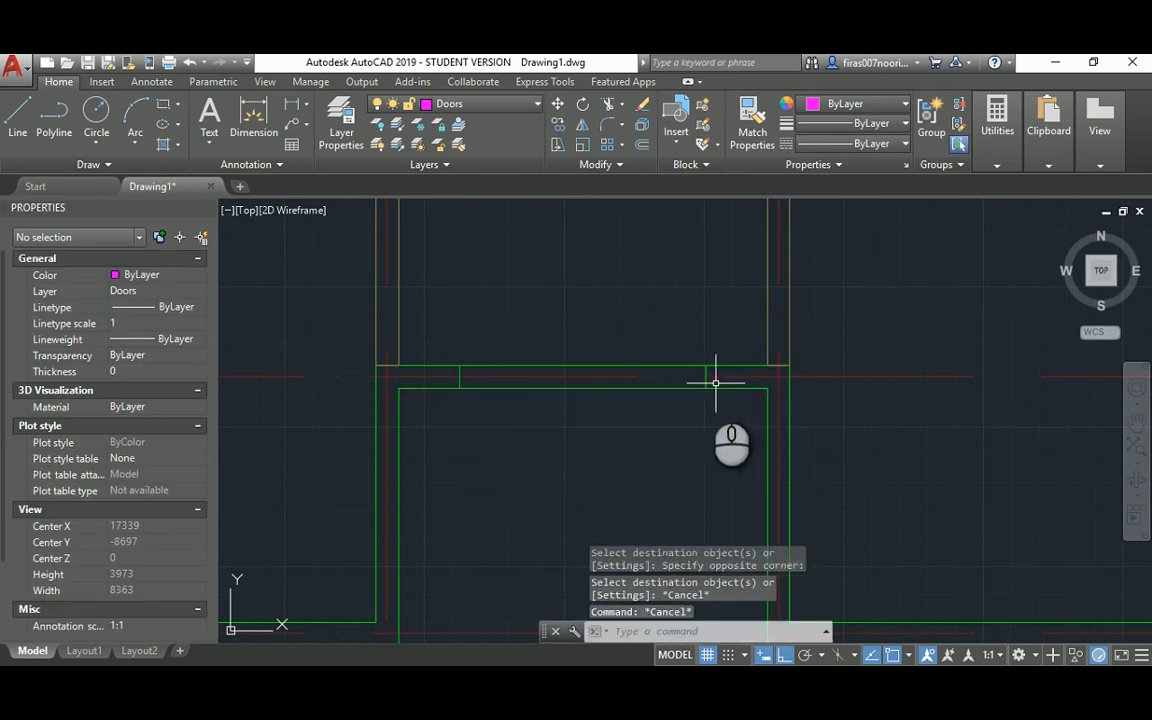
Step: Trim the two wall lines between the jamb lines to open the main entrance
{"action": "type", "text": "tr"}
{"action": "key", "text": "Return"}
{"action": "left_click", "coordinate": [608, 320]}
{"action": "left_click", "coordinate": [571, 421]}
{"action": "key", "text": "Escape"}
{"action": "key", "text": "Escape"}
{"action": "scroll", "coordinate": [530, 383], "scroll_direction": "down", "scroll_amount": 4}
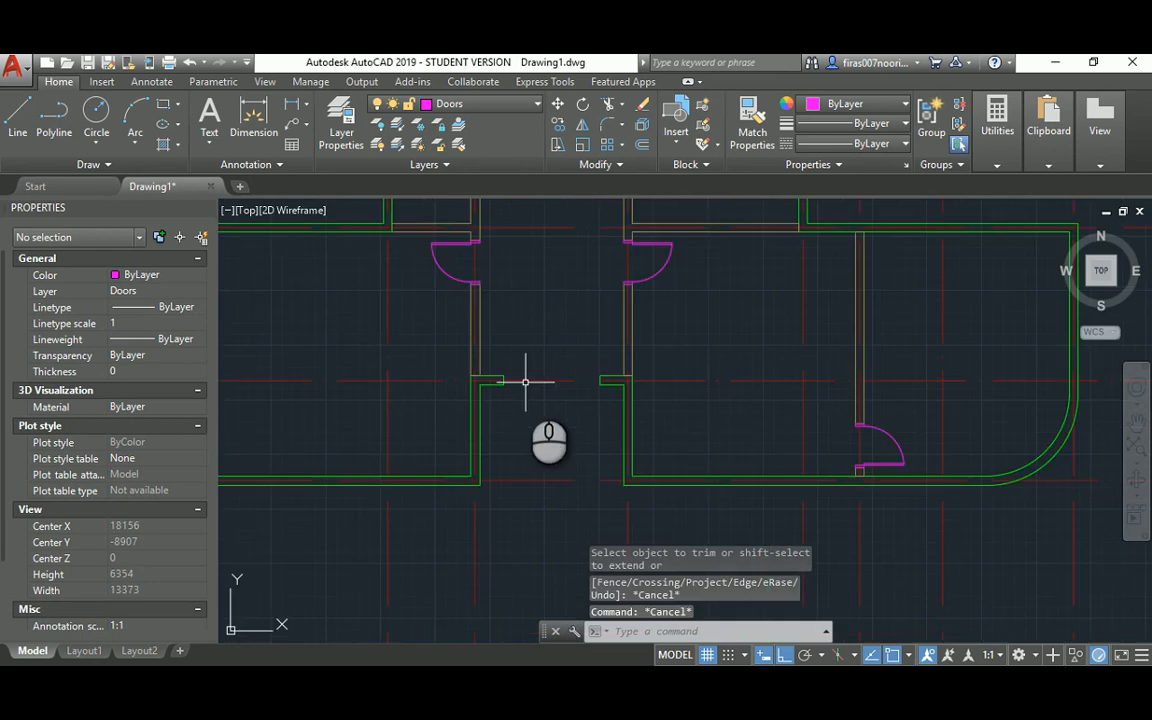
Step: Check the door openings on the reference plan in Photos, and copy the entrance's two jamb lines straight up into Room 1
{"action": "middle_click_drag", "start_coordinate": [523, 258], "coordinate": [523, 354]}
{"action": "key", "text": "alt+Tab"}
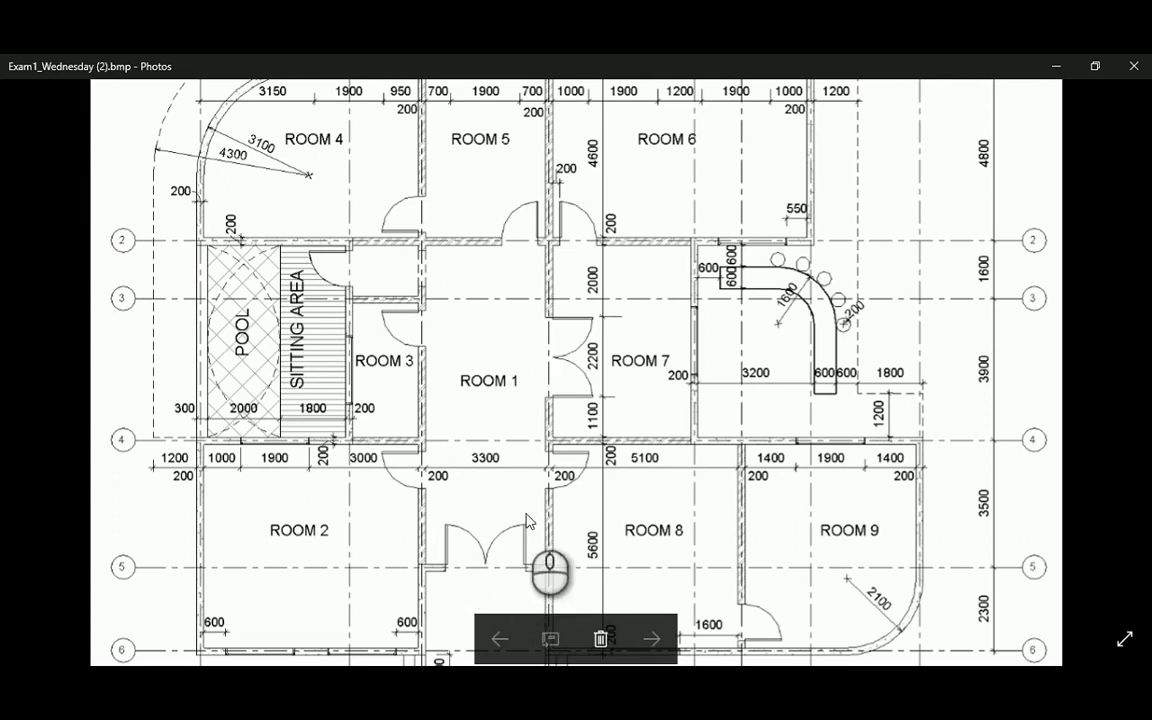
{"action": "key", "text": "alt+Tab"}
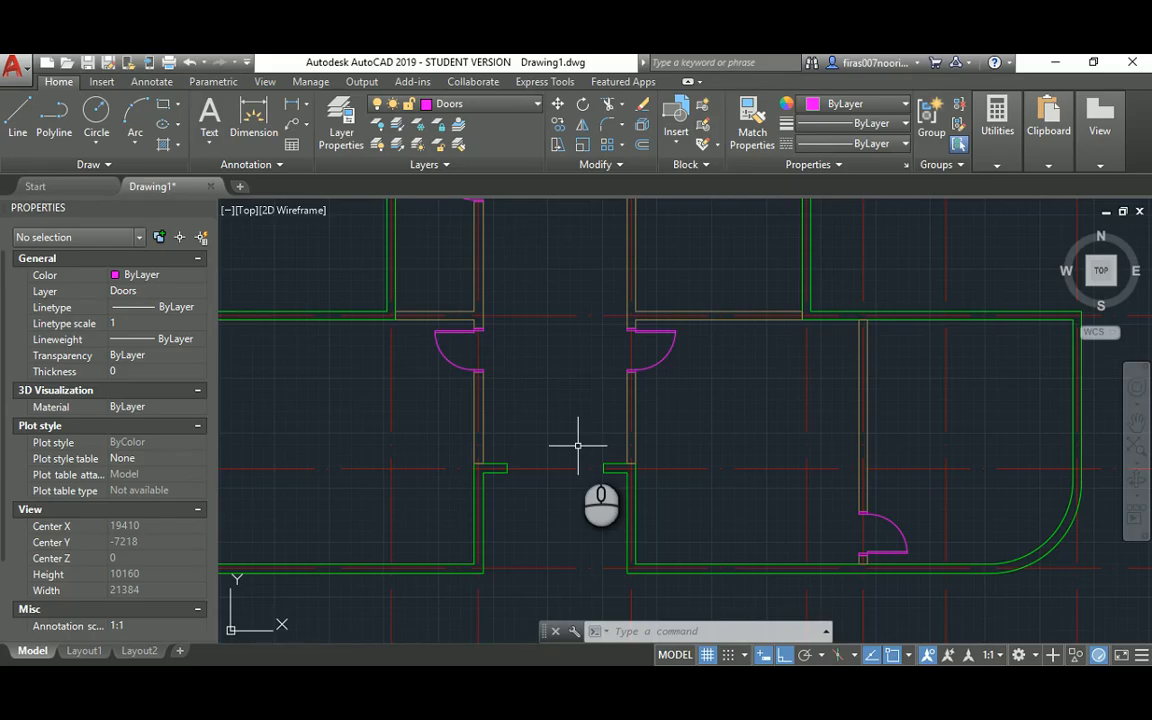
{"action": "type", "text": "co"}
{"action": "key", "text": "Return"}
{"action": "left_click", "coordinate": [501, 450]}
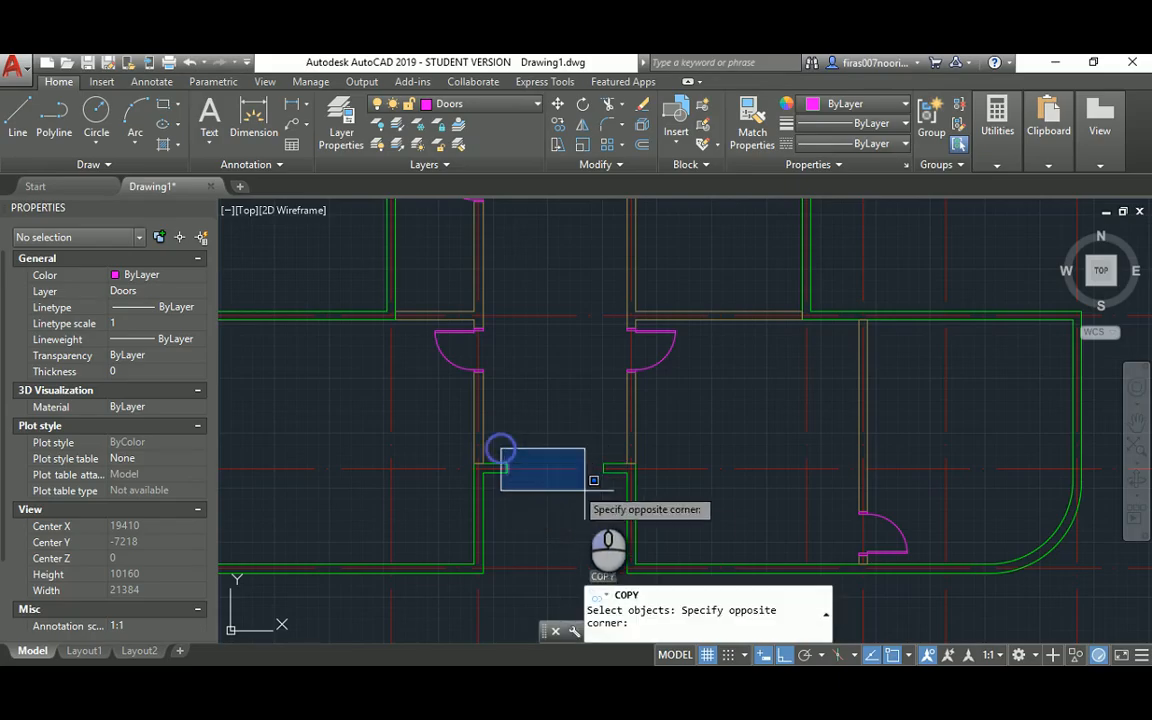
{"action": "left_click", "coordinate": [607, 496]}
{"action": "key", "text": "Return"}
{"action": "left_click", "coordinate": [571, 505]}
{"action": "left_click", "coordinate": [560, 303]}
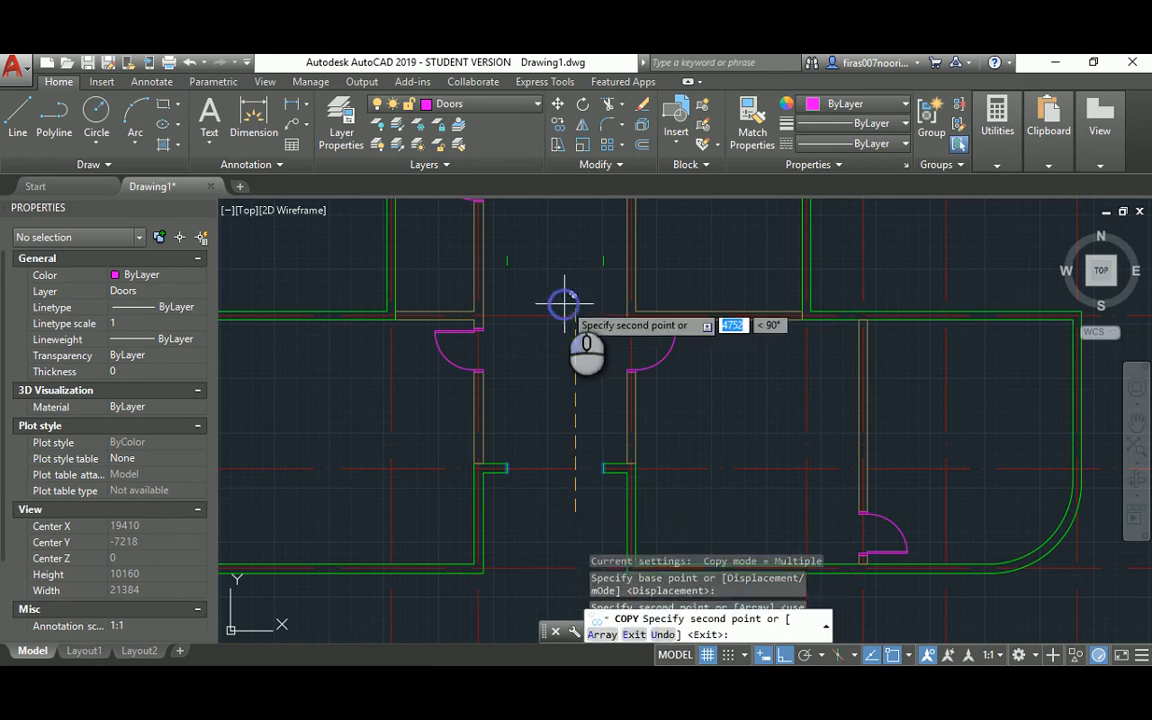
{"action": "key", "text": "Escape"}
Step: Rotate the two copied jamb lines by 270° about a point in Room 1
{"action": "middle_click_drag", "start_coordinate": [560, 252], "coordinate": [561, 399]}
{"action": "type", "text": "ro"}
{"action": "key", "text": "Return"}
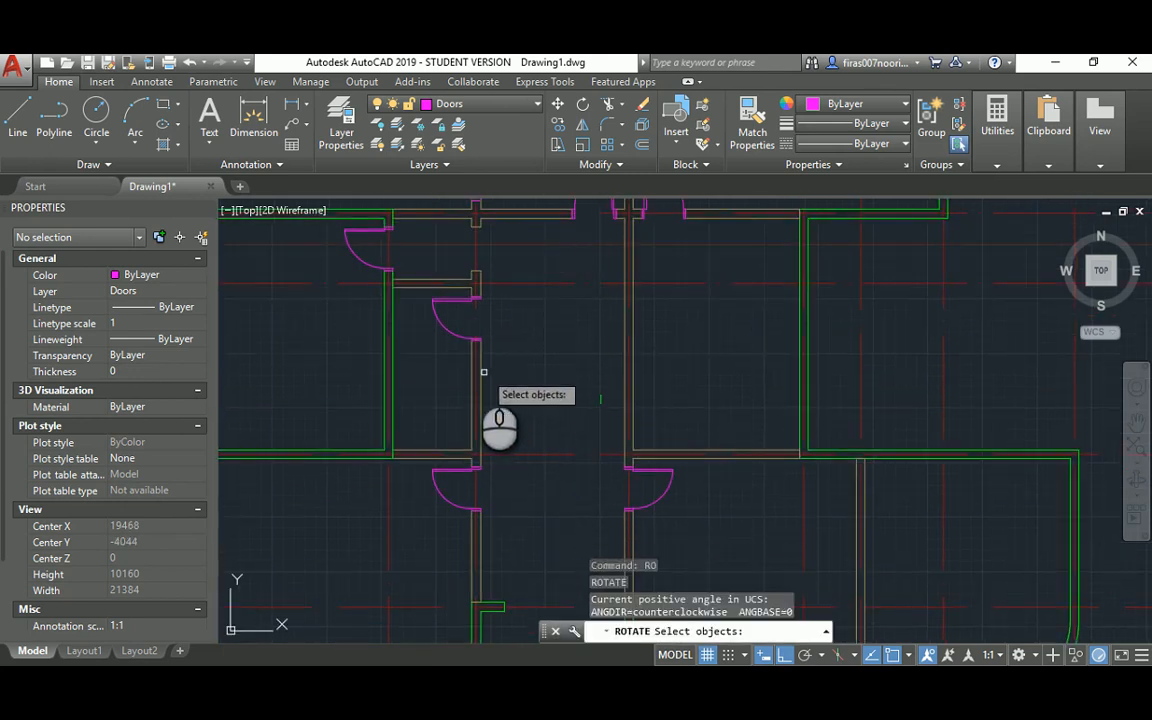
{"action": "left_click", "coordinate": [488, 373]}
{"action": "left_click", "coordinate": [599, 411]}
{"action": "key", "text": "Return"}
{"action": "left_click", "coordinate": [549, 317]}
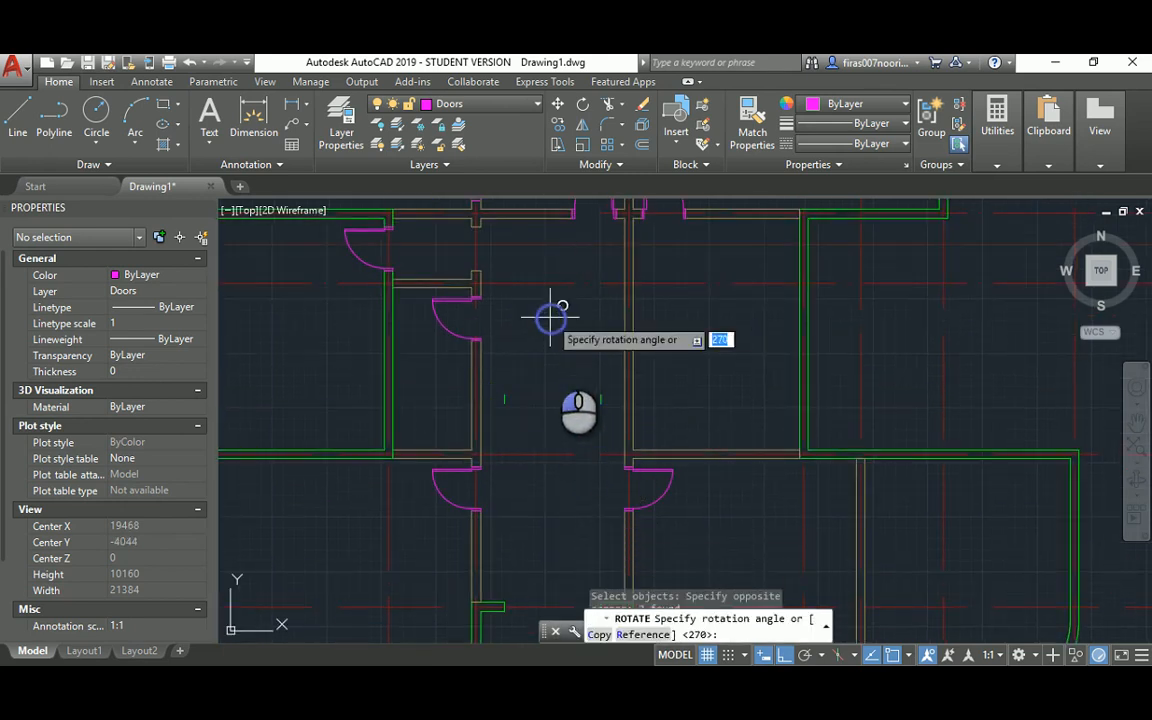
{"action": "key", "text": "Escape"}
{"action": "key", "text": "Escape"}
Step: Move the rotated jamb lines horizontally across Room 1, close to the Room 7 partition wall
{"action": "type", "text": "m"}
{"action": "key", "text": "Return"}
{"action": "type", "text": "p"}
{"action": "key", "text": "Return"}
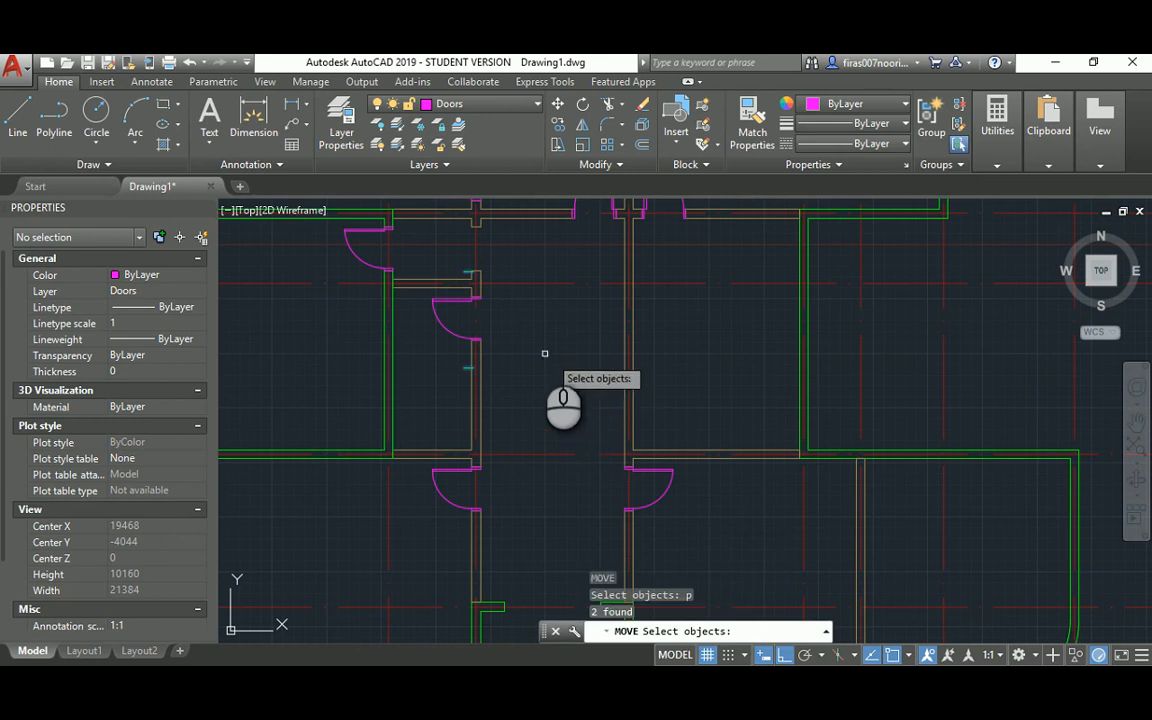
{"action": "key", "text": "Return"}
{"action": "left_click", "coordinate": [538, 347]}
{"action": "left_click", "coordinate": [683, 371]}
{"action": "key", "text": "Escape"}
{"action": "key", "text": "Escape"}
Step: Move the jamb lines onto the Room 7 partition wall, snapping the lower one to the wall's lower inner corner
{"action": "type", "text": "m"}
{"action": "key", "text": "Return"}
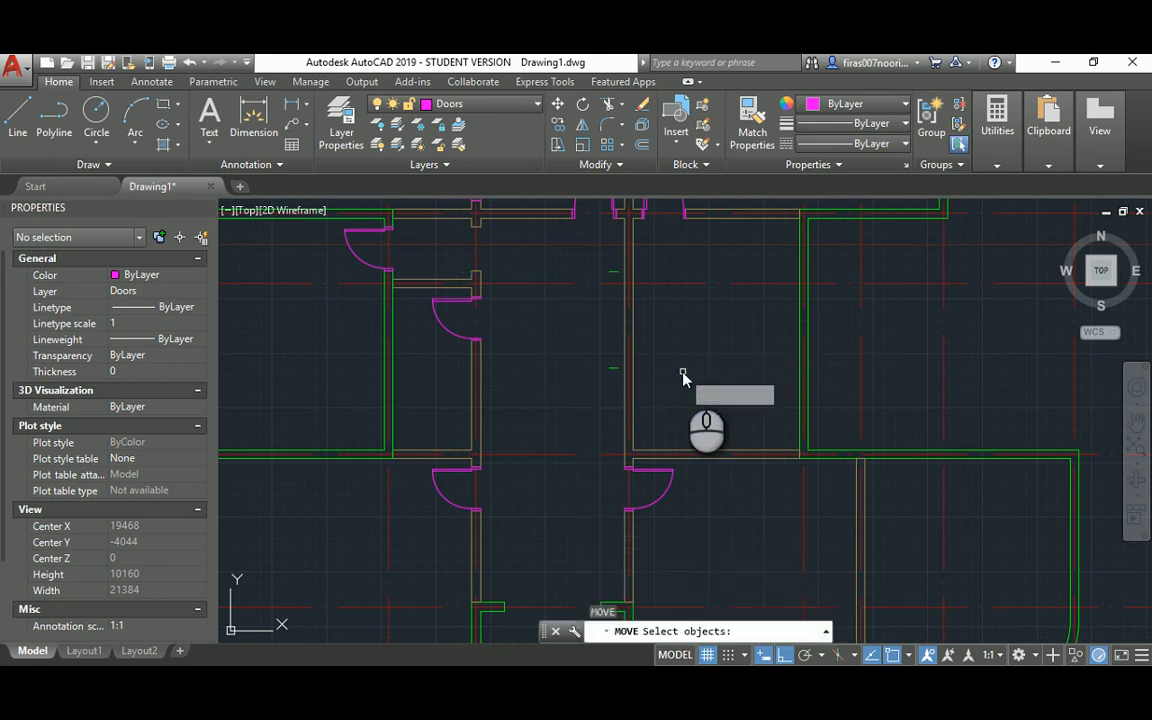
{"action": "type", "text": "p"}
{"action": "key", "text": "Return"}
{"action": "scroll", "coordinate": [604, 373], "scroll_direction": "up", "scroll_amount": 5}
{"action": "key", "text": "Return"}
{"action": "left_click", "coordinate": [655, 345]}
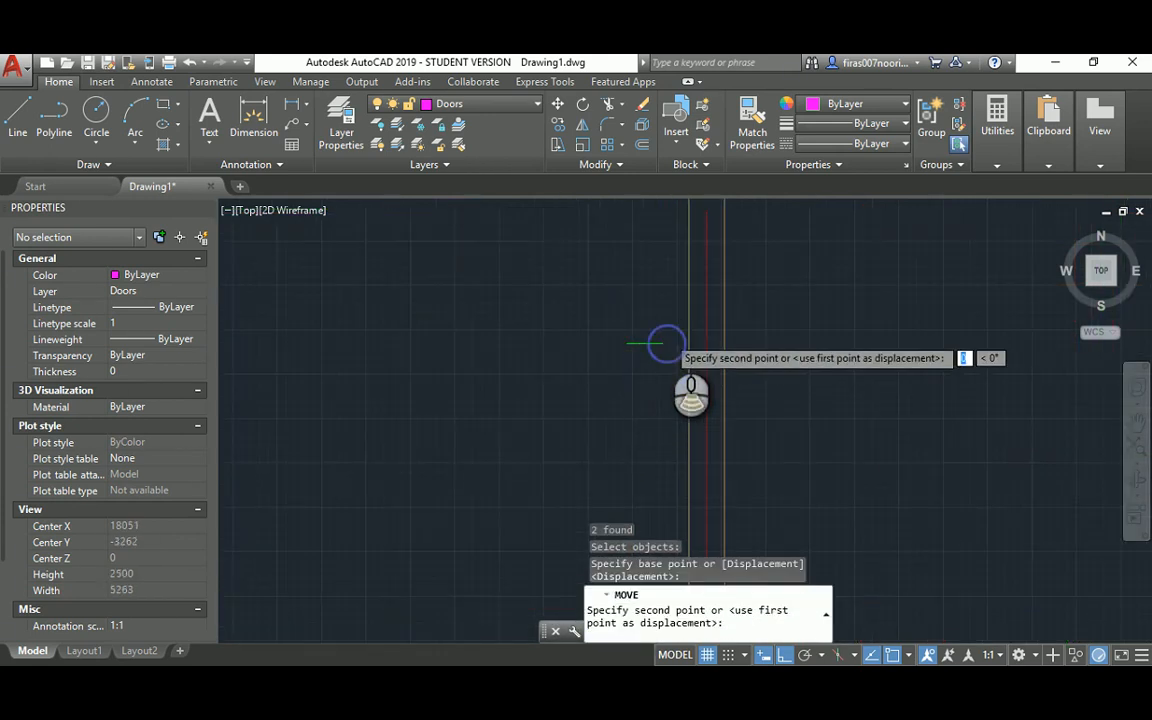
{"action": "scroll", "coordinate": [680, 365], "scroll_direction": "down", "scroll_amount": 5}
{"action": "key", "text": "Escape"}
{"action": "key", "text": "Escape"}
{"action": "scroll", "coordinate": [697, 400], "scroll_direction": "up", "scroll_amount": 4}
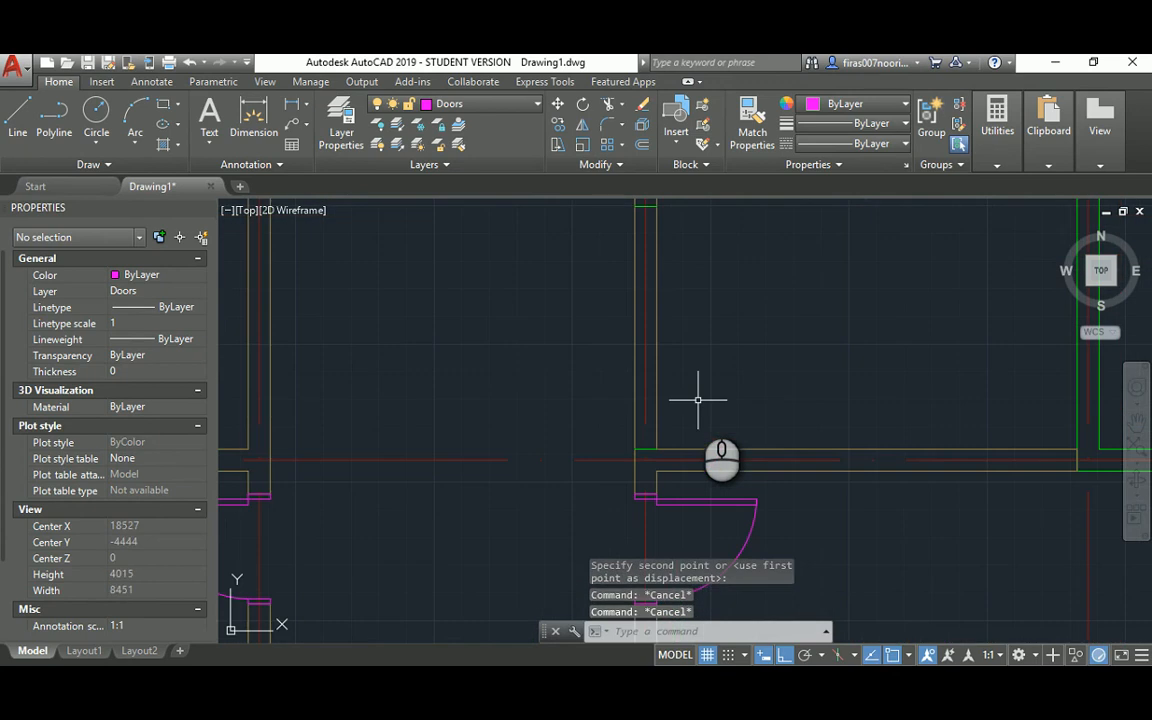
Step: Move the two jamb lines up 1100 along the Room 7 partition wall
{"action": "type", "text": "m"}
{"action": "key", "text": "Return"}
{"action": "type", "text": "p"}
{"action": "key", "text": "Return"}
{"action": "key", "text": "Return"}
{"action": "left_click", "coordinate": [736, 358]}
{"action": "type", "text": "1"}
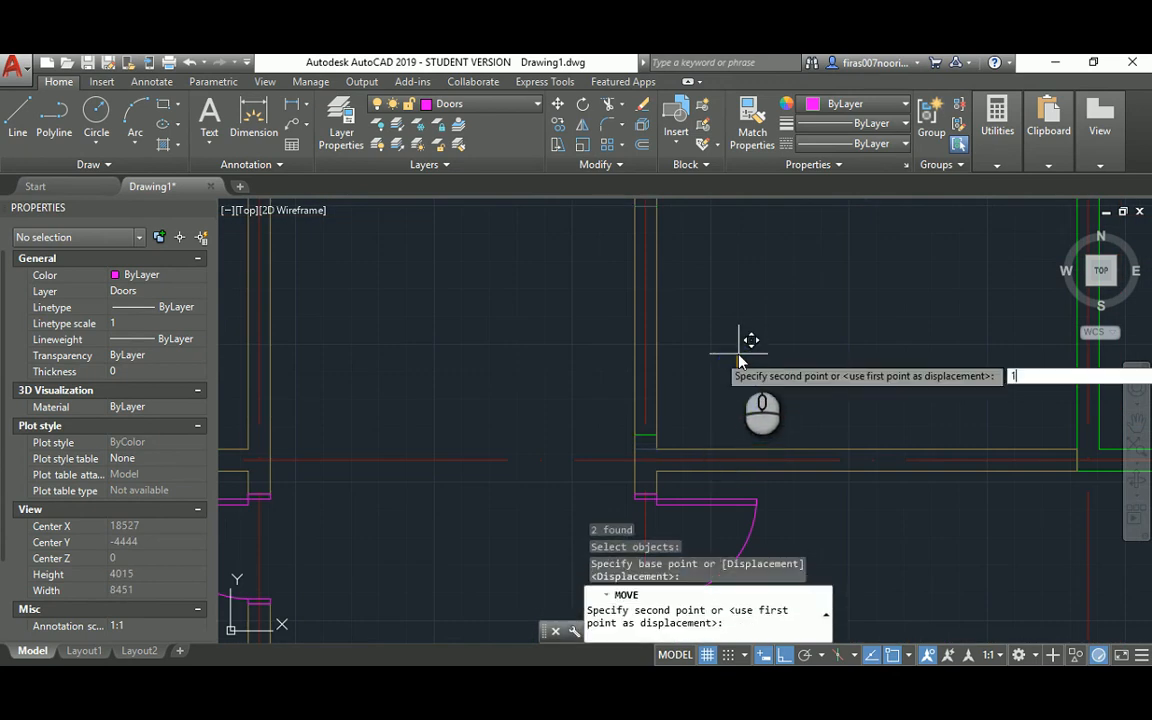
{"action": "type", "text": "100"}
{"action": "key", "text": "Return"}
{"action": "key", "text": "Escape"}
{"action": "key", "text": "Escape"}
{"action": "scroll", "coordinate": [668, 366], "scroll_direction": "down", "scroll_amount": 3}
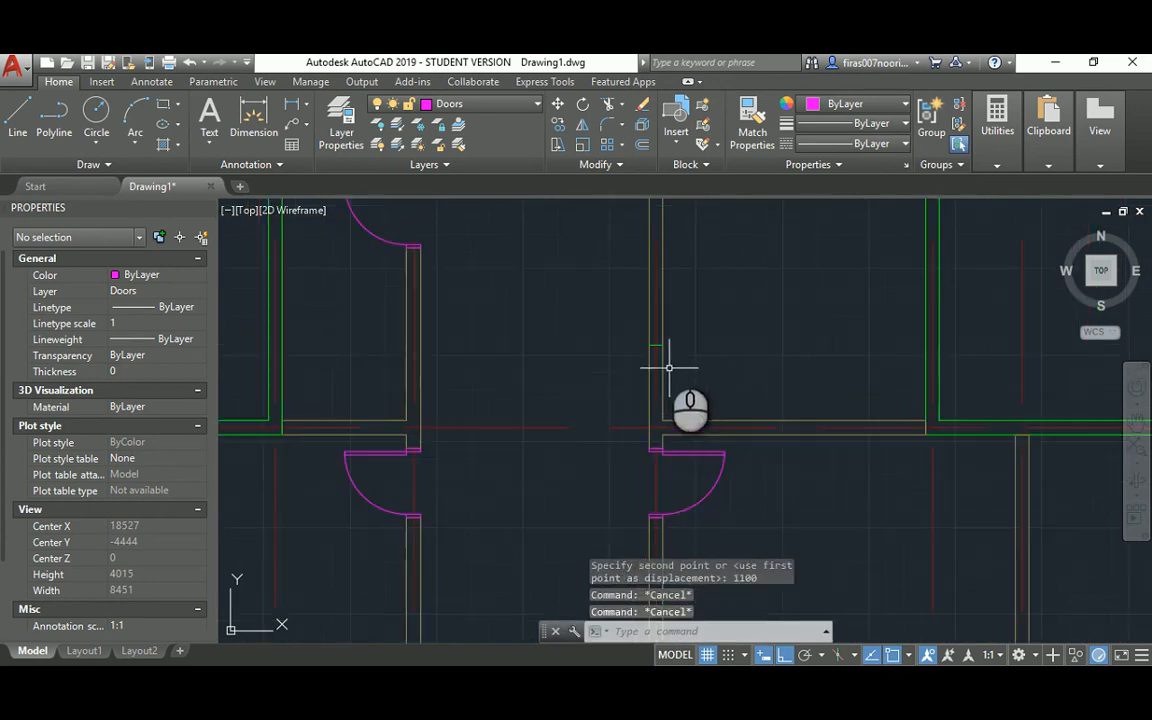
Step: Match the two jamb lines in the Room 7 wall to the properties of the partition wall
{"action": "key", "text": "Escape"}
{"action": "middle_click_drag", "start_coordinate": [665, 324], "coordinate": [643, 407]}
{"action": "type", "text": "ma"}
{"action": "key", "text": "Return"}
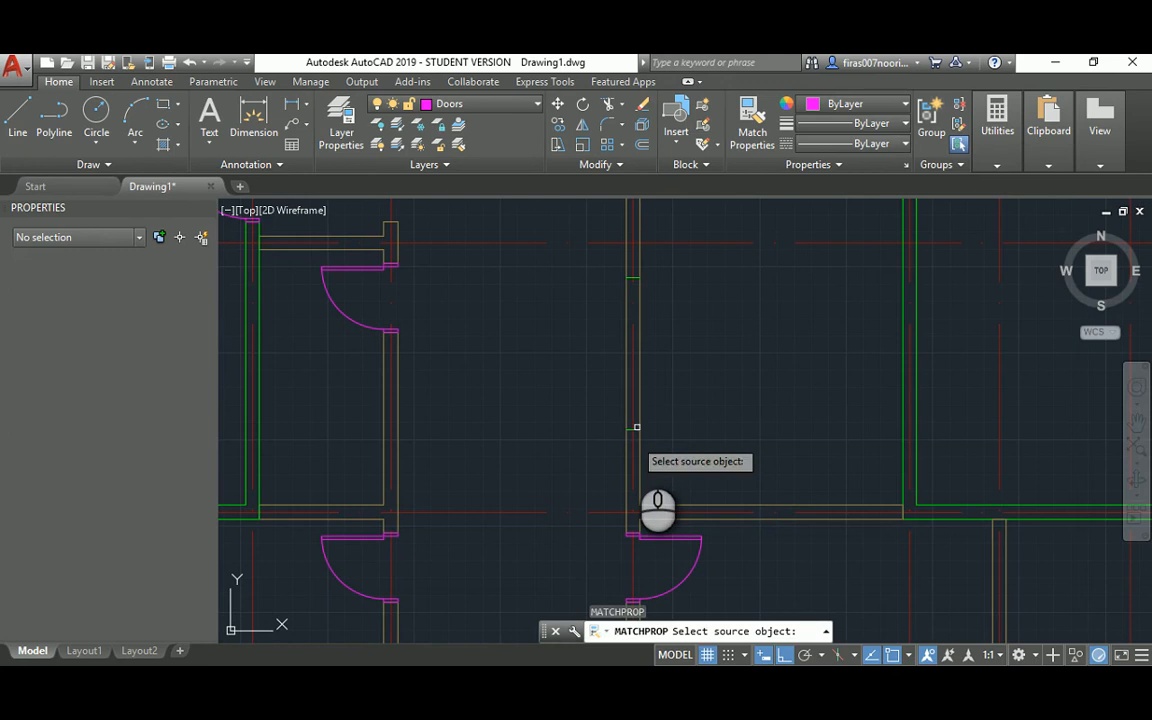
{"action": "left_click", "coordinate": [640, 460]}
{"action": "left_click", "coordinate": [619, 453]}
{"action": "left_click", "coordinate": [686, 257]}
{"action": "key", "text": "Escape"}
{"action": "key", "text": "Escape"}
{"action": "key", "text": "Escape"}
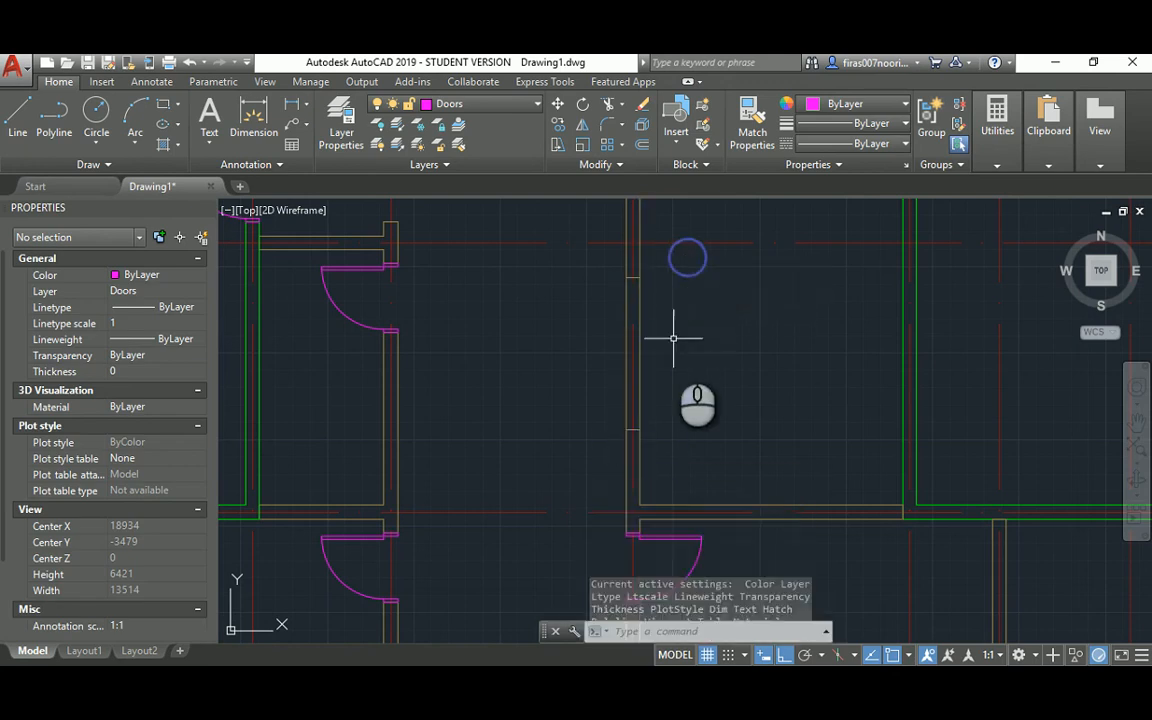
Step: Trim both partition wall lines between the jamb lines to open the Room 7 double-door gap
{"action": "type", "text": "tr"}
{"action": "key", "text": "Return"}
{"action": "key", "text": "Return"}
{"action": "left_click_drag", "start_coordinate": [683, 342], "coordinate": [557, 360]}
{"action": "key", "text": "Escape"}
{"action": "key", "text": "Escape"}
{"action": "key", "text": "Escape"}
{"action": "key", "text": "Escape"}
{"action": "scroll", "coordinate": [571, 349], "scroll_direction": "down", "scroll_amount": 4}
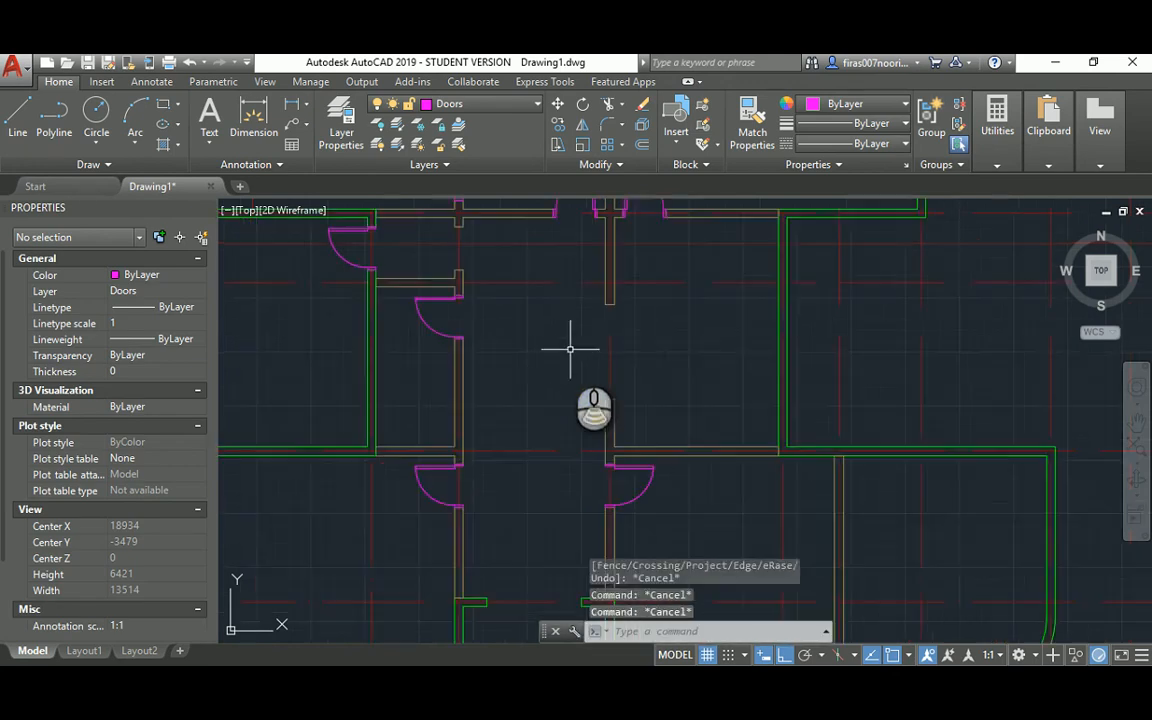
Step: Make layer 0 current and offset the entrance's left jamb line 50 into the opening
{"action": "scroll", "coordinate": [546, 519], "scroll_direction": "up", "scroll_amount": 6}
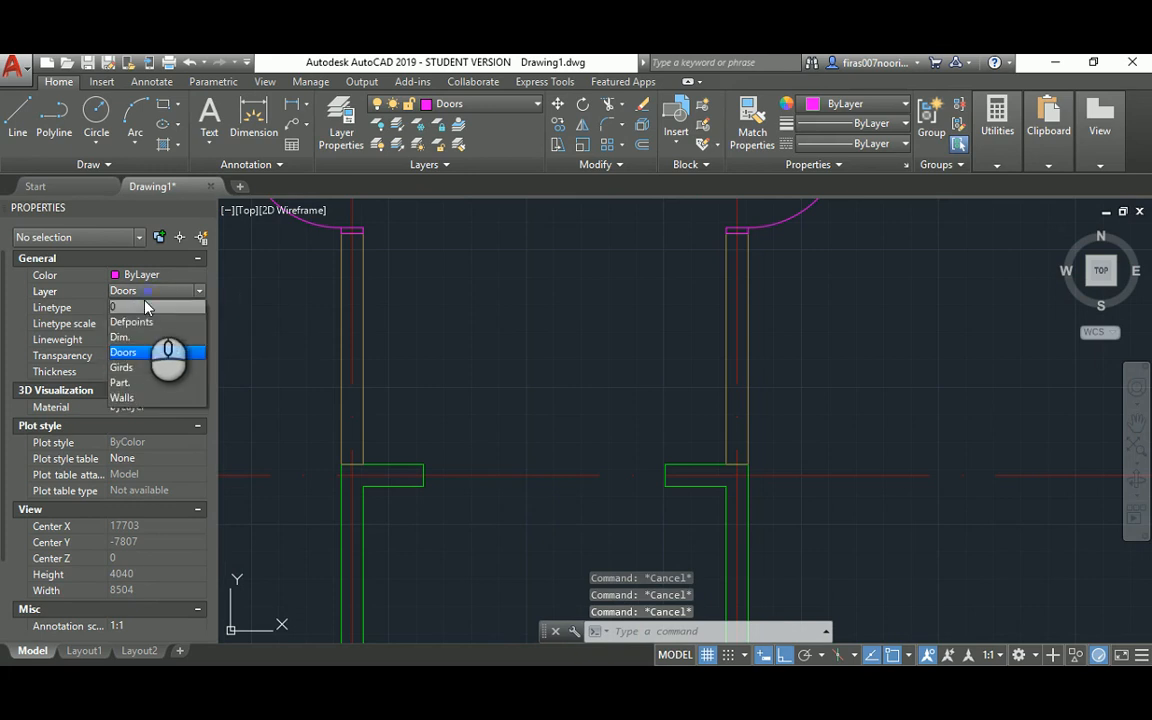
{"action": "left_click", "coordinate": [145, 307]}
{"action": "middle_click_drag", "start_coordinate": [524, 419], "coordinate": [542, 324]}
{"action": "scroll", "coordinate": [425, 410], "scroll_direction": "up", "scroll_amount": 2}
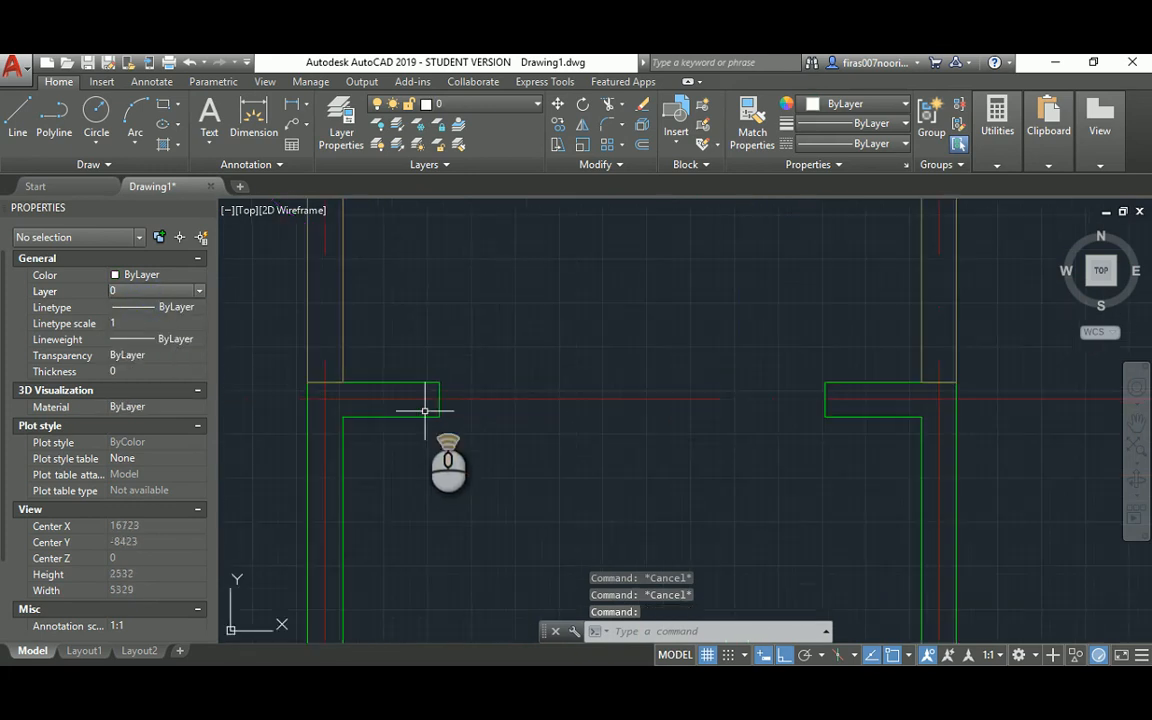
{"action": "scroll", "coordinate": [425, 410], "scroll_direction": "up", "scroll_amount": 2}
{"action": "type", "text": "o"}
{"action": "key", "text": "Return"}
{"action": "type", "text": "5"}
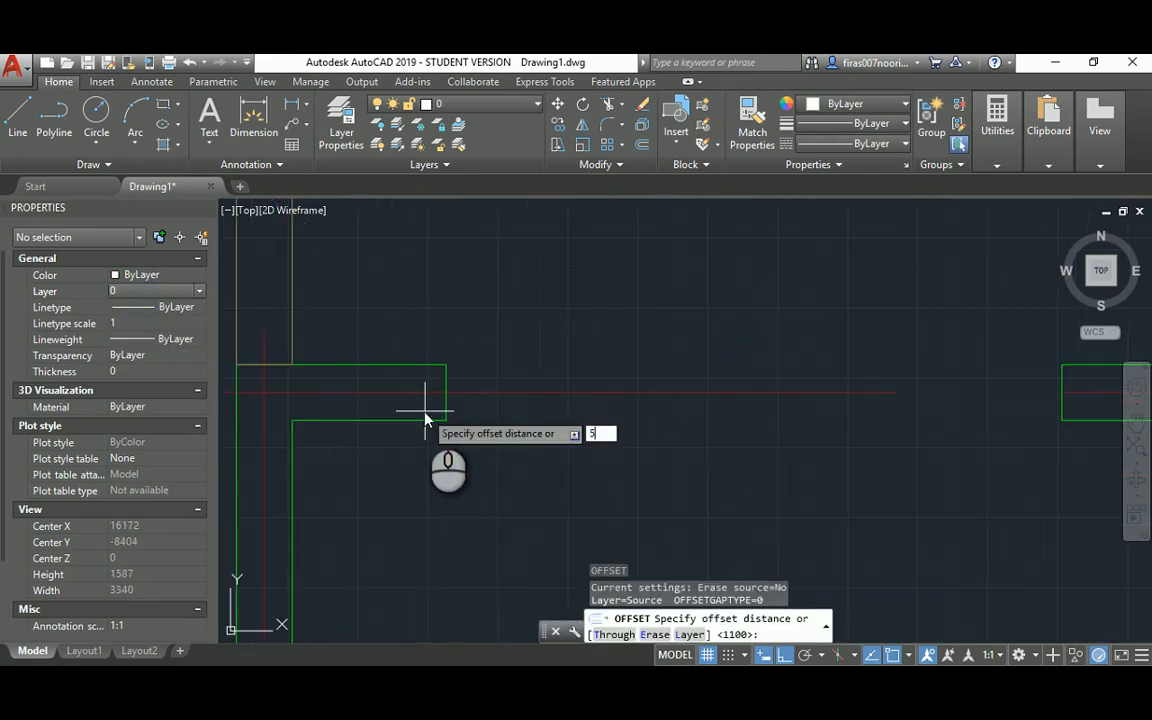
{"action": "type", "text": "0"}
{"action": "key", "text": "Return"}
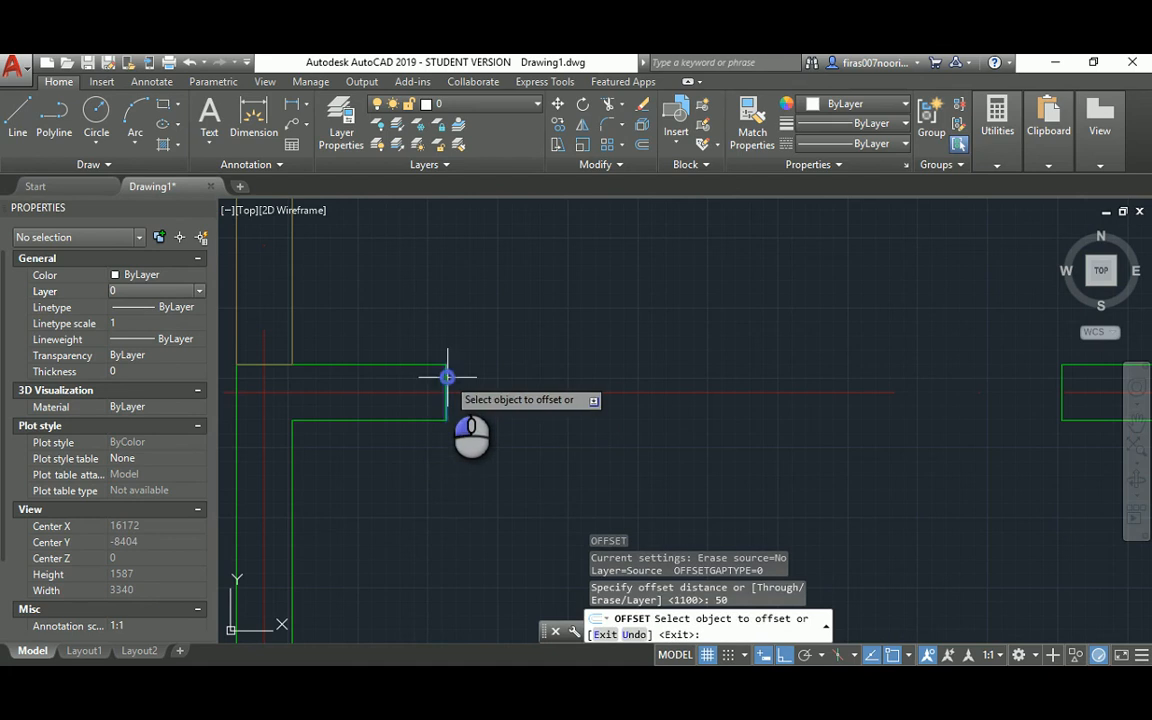
{"action": "left_click", "coordinate": [447, 377]}
{"action": "left_click", "coordinate": [540, 377]}
{"action": "key", "text": "Escape"}
{"action": "key", "text": "Escape"}
Step: Draw a door frame rectangle between the left jamb and the offset line, and delete the offset line
{"action": "type", "text": "rec"}
{"action": "key", "text": "Return"}
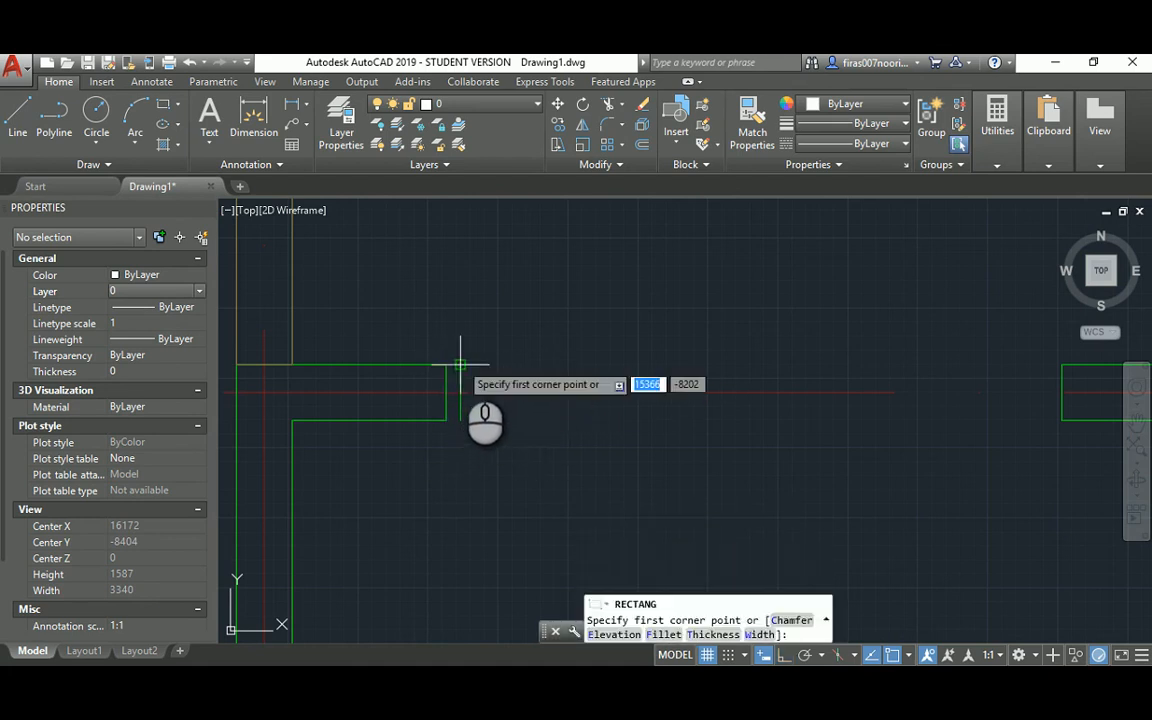
{"action": "left_click", "coordinate": [460, 365]}
{"action": "key", "text": "Escape"}
{"action": "left_click", "coordinate": [452, 432]}
{"action": "left_click", "coordinate": [512, 301]}
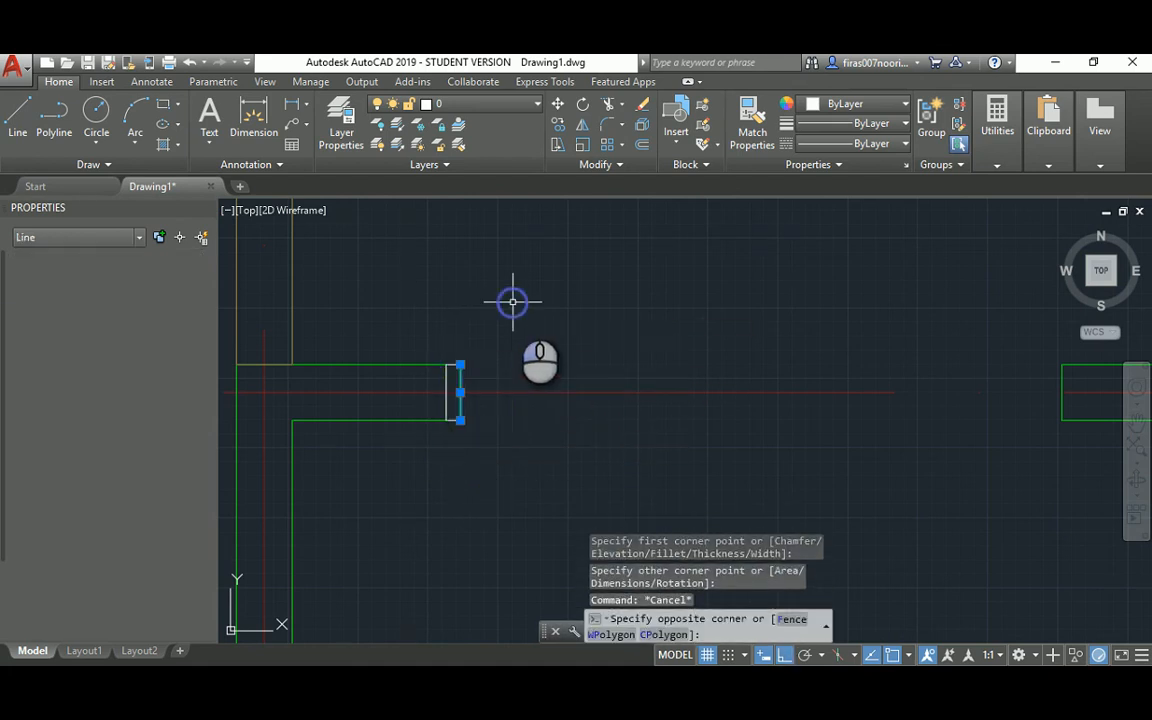
{"action": "key", "text": "Delete"}
Step: Copy the door frame rectangle from the left jamb to the right jamb of the entrance
{"action": "key", "text": "Return"}
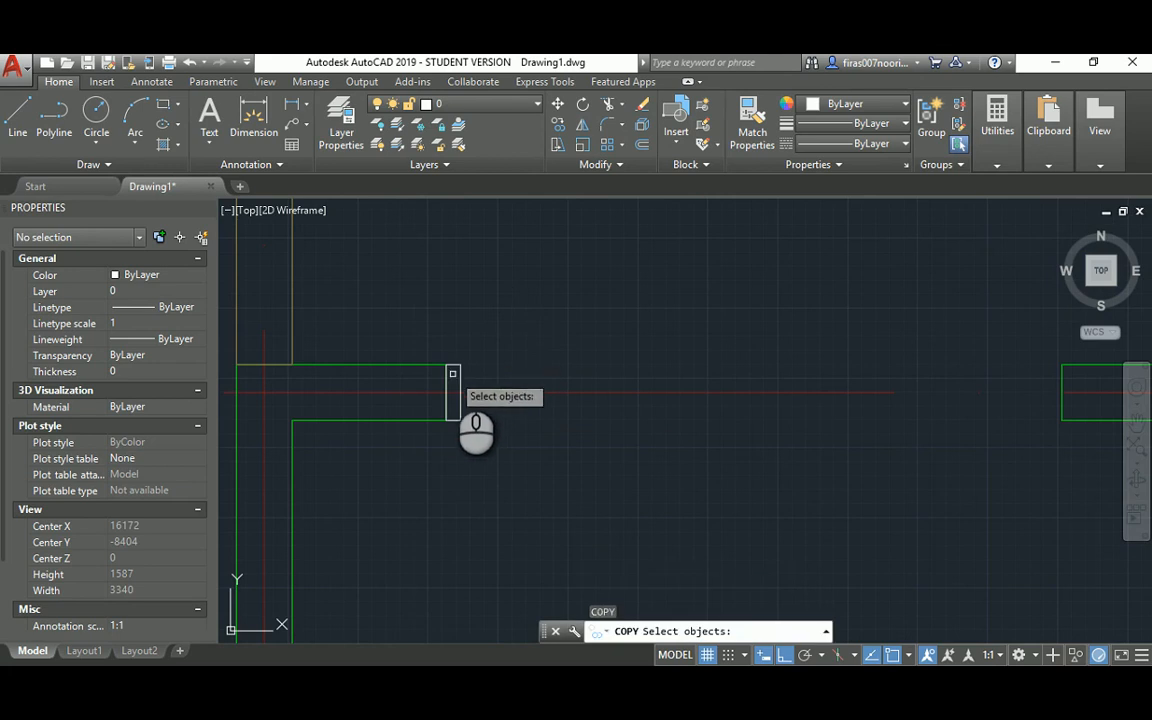
{"action": "left_click", "coordinate": [454, 366]}
{"action": "key", "text": "Return"}
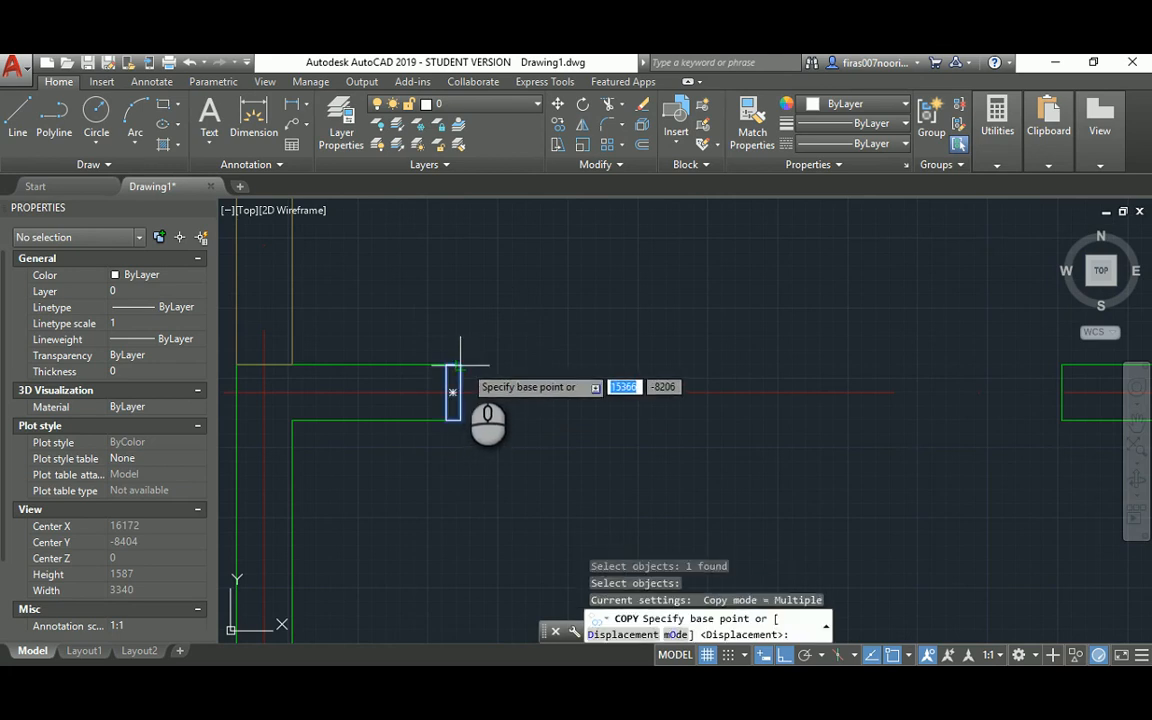
{"action": "left_click", "coordinate": [463, 365]}
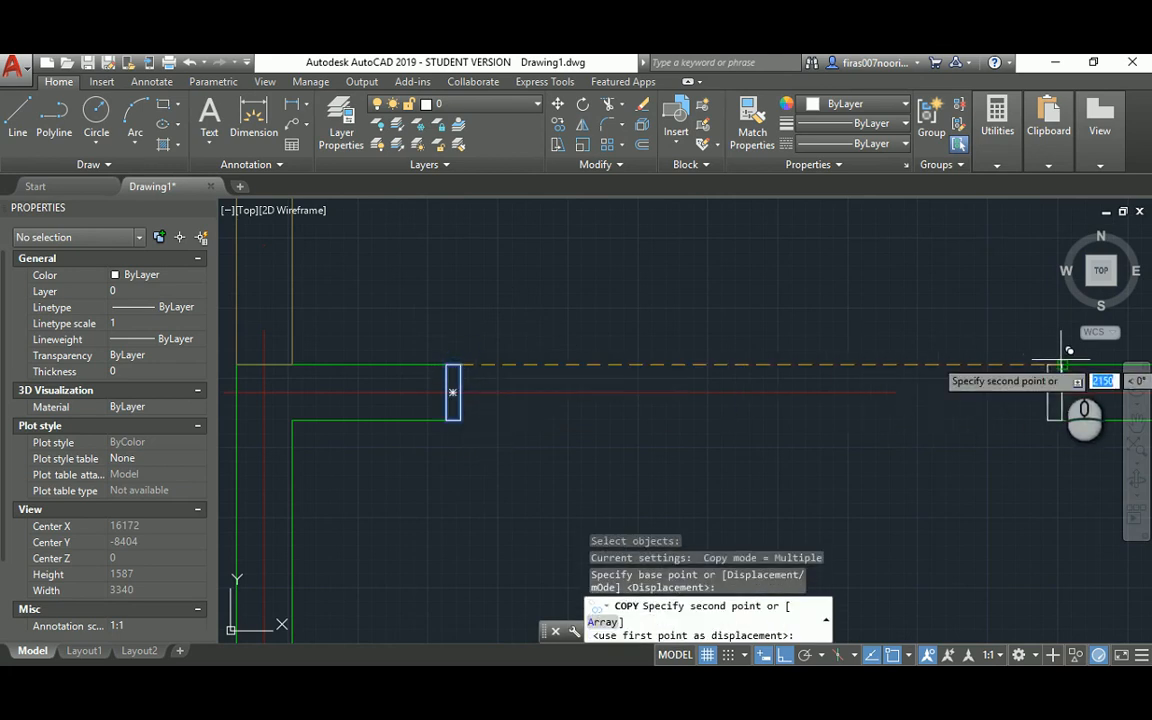
{"action": "key", "text": "Escape"}
{"action": "key", "text": "Escape"}
Step: Draw a line across the entrance between the upper inner corners of the two door frames
{"action": "type", "text": "l"}
{"action": "key", "text": "Return"}
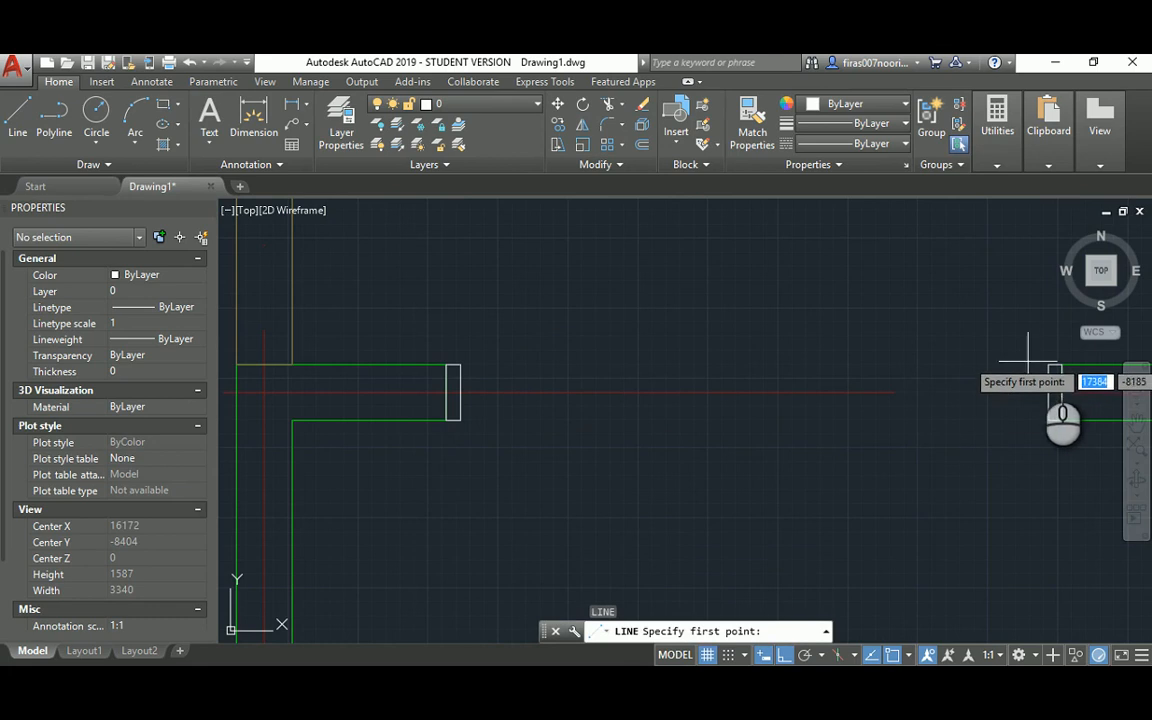
{"action": "left_click", "coordinate": [1049, 366]}
{"action": "left_click", "coordinate": [465, 363]}
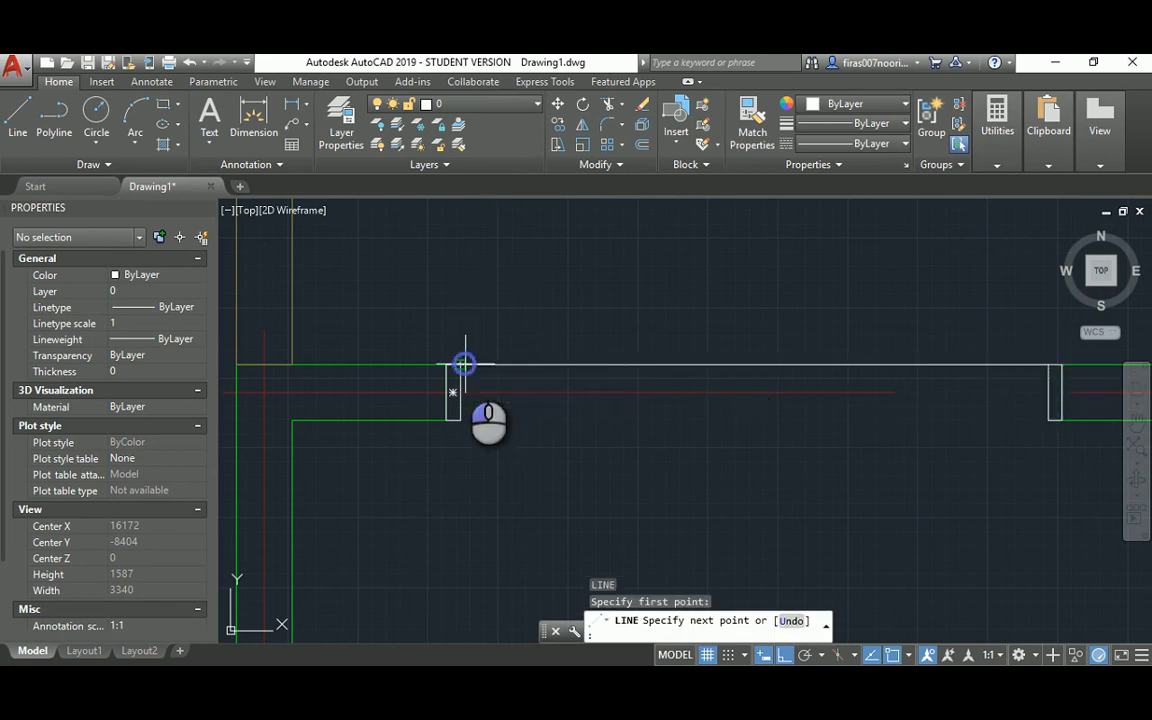
{"action": "key", "text": "Escape"}
{"action": "key", "text": "Escape"}
Step: Draw a line from the left frame's upper inner corner to the midpoint of the line across the entrance
{"action": "key", "text": "Return"}
{"action": "left_click", "coordinate": [465, 360]}
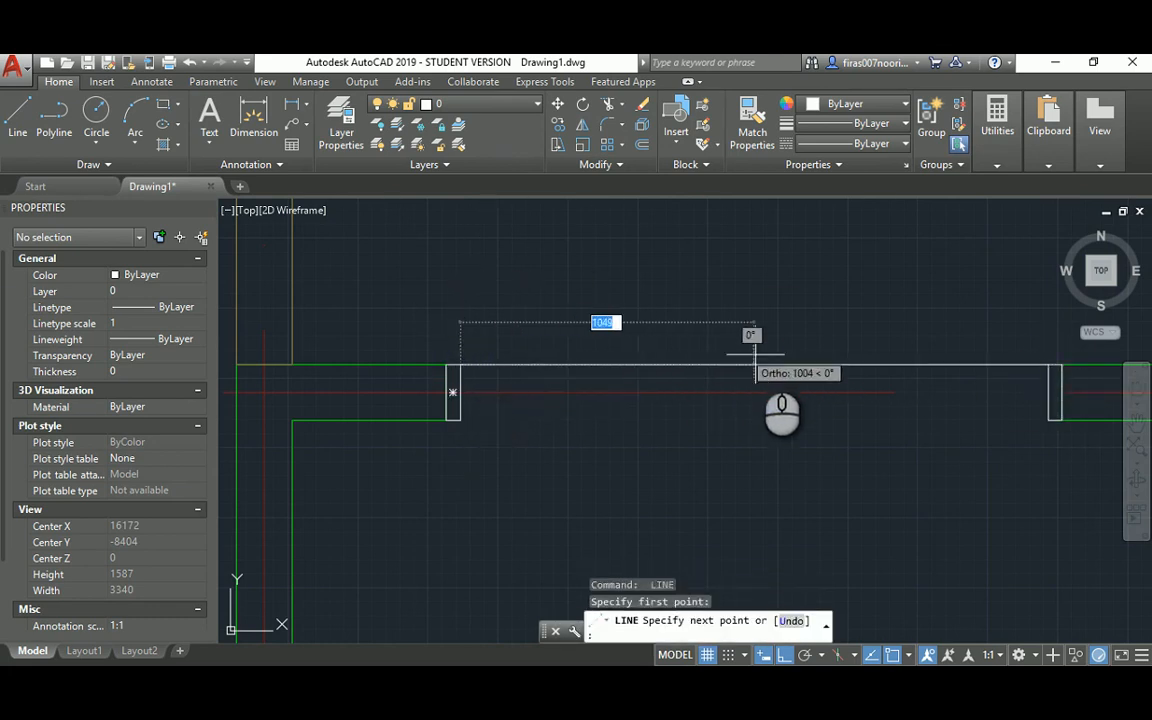
{"action": "key", "text": "Escape"}
{"action": "key", "text": "Escape"}
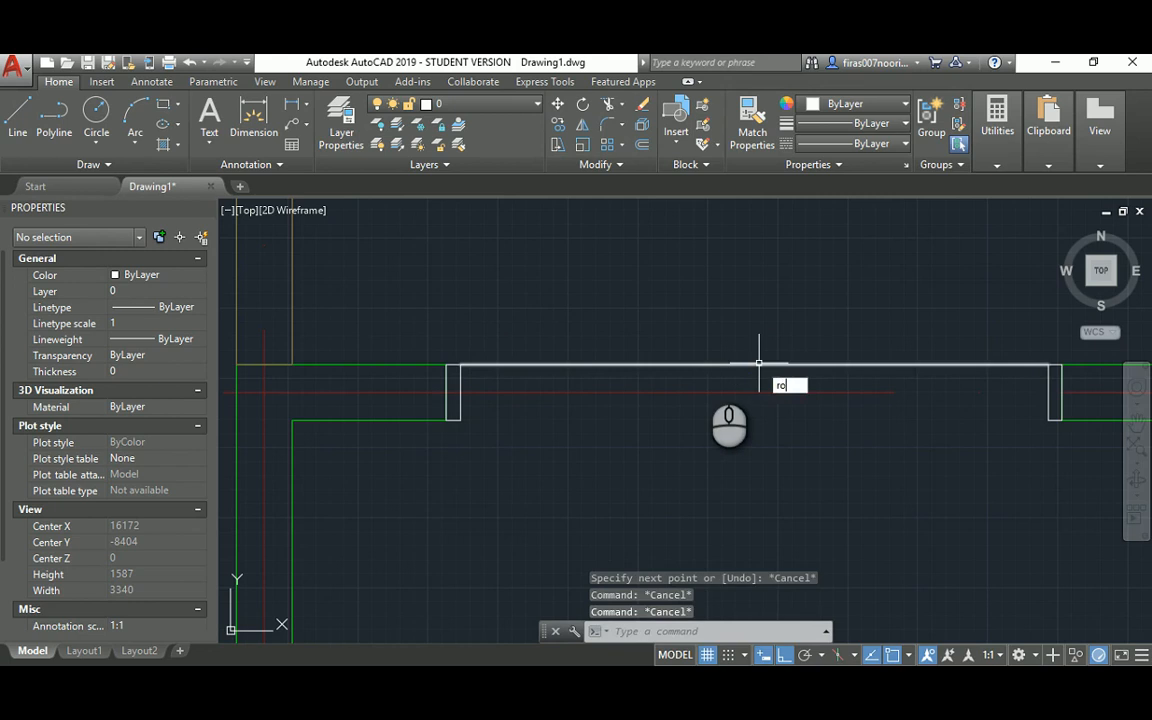
Step: Rotate the half-width line upright about its end at the left door frame
{"action": "key", "text": "Return"}
{"action": "left_click", "coordinate": [681, 365]}
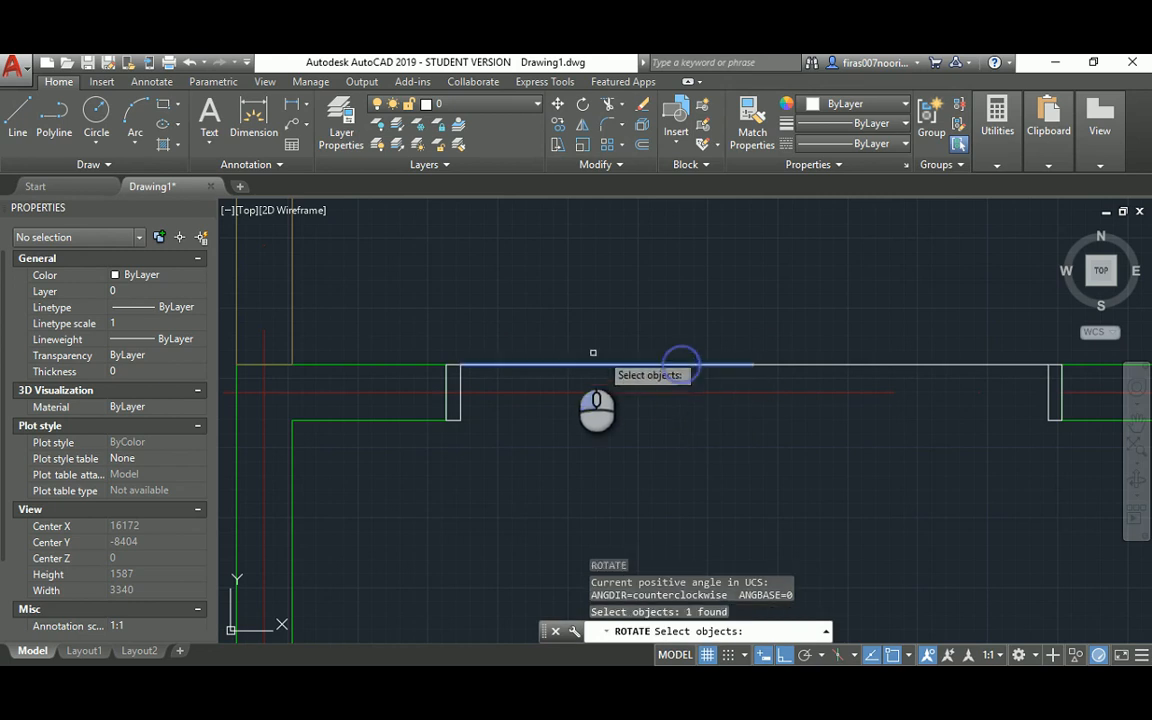
{"action": "key", "text": "Return"}
{"action": "left_click", "coordinate": [457, 366]}
{"action": "key", "text": "Escape"}
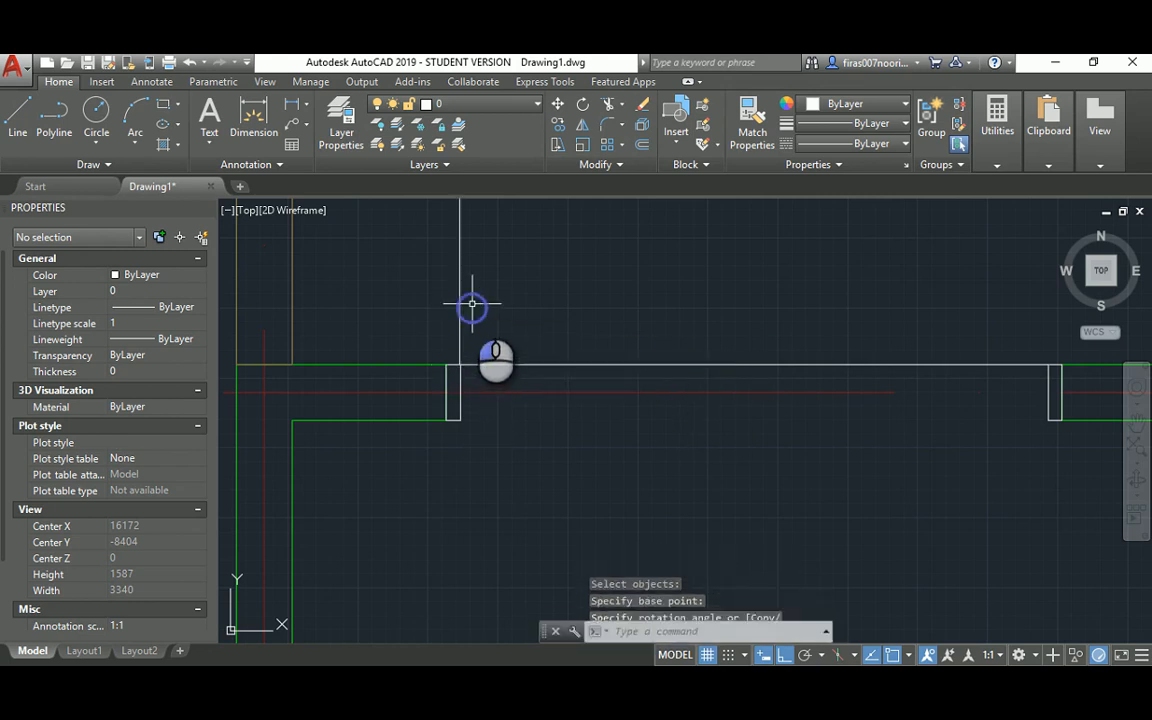
Step: Move the upright door line so its lower endpoint meets the left frame's upper inner corner
{"action": "scroll", "coordinate": [450, 370], "scroll_direction": "up", "scroll_amount": 6}
{"action": "scroll", "coordinate": [525, 375], "scroll_direction": "up", "scroll_amount": 5}
{"action": "key", "text": "Escape"}
{"action": "key", "text": "Escape"}
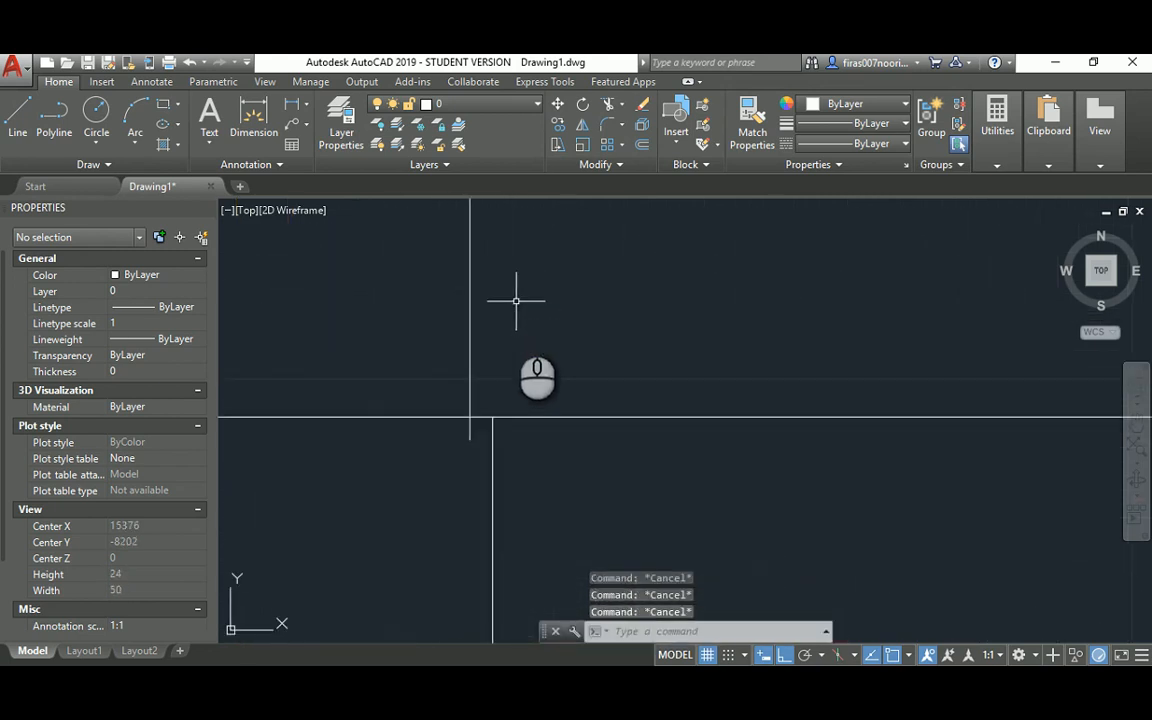
{"action": "type", "text": "m"}
{"action": "key", "text": "Return"}
{"action": "left_click", "coordinate": [525, 271]}
{"action": "left_click", "coordinate": [419, 320]}
{"action": "key", "text": "Return"}
{"action": "left_click", "coordinate": [470, 430]}
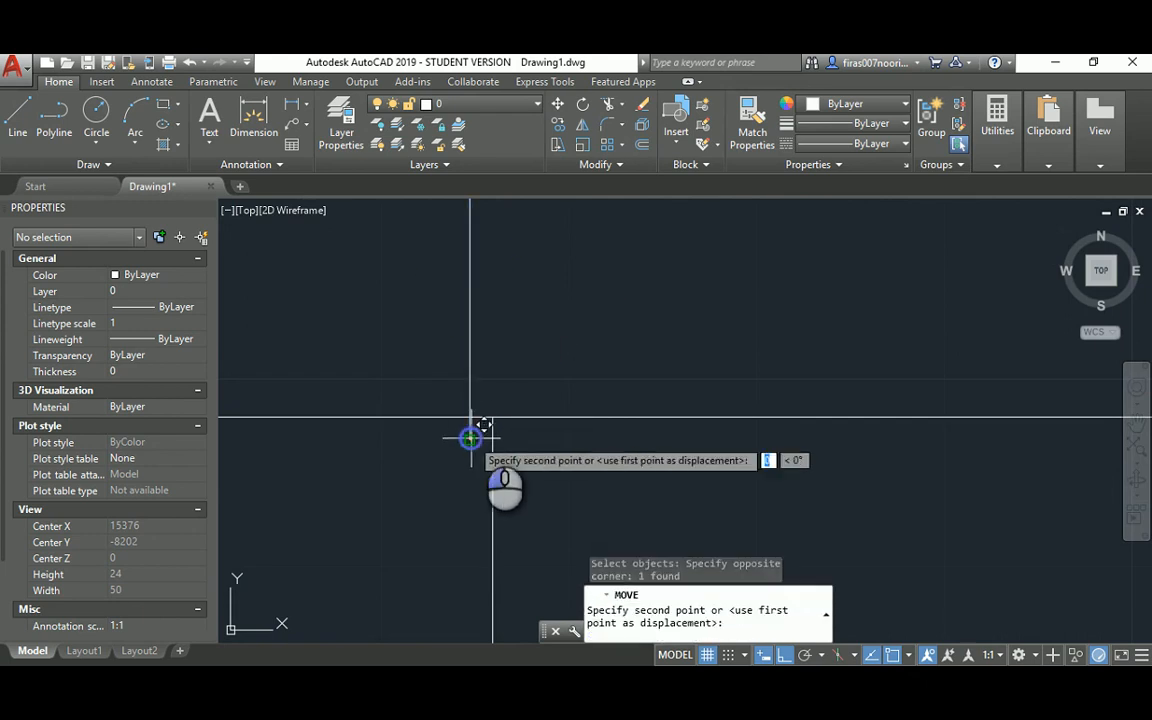
{"action": "left_click", "coordinate": [490, 420]}
{"action": "scroll", "coordinate": [490, 420], "scroll_direction": "down", "scroll_amount": 20}
{"action": "key", "text": "Escape"}
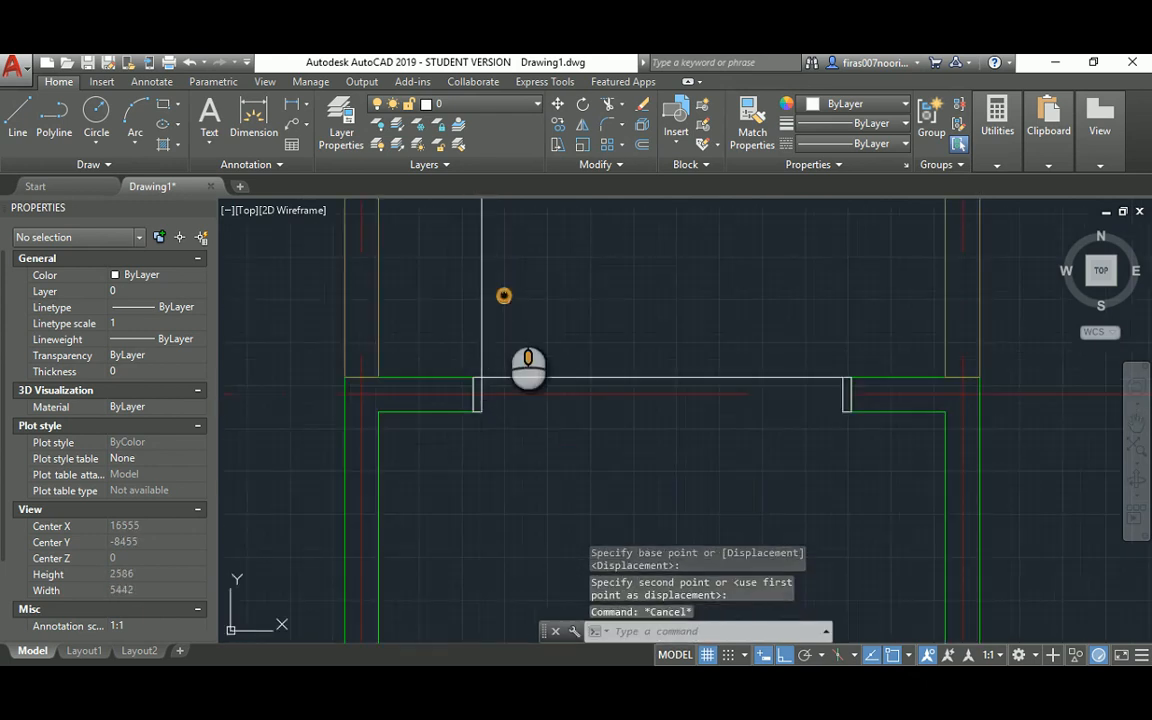
Step: Copy the left door frame rectangle from its lower outer corner to its upper inner corner, at the base of the upright door line
{"action": "key", "text": "Escape"}
{"action": "key", "text": "Escape"}
{"action": "type", "text": "ct o"}
{"action": "key", "text": "Return"}
{"action": "scroll", "coordinate": [494, 386], "scroll_direction": "up", "scroll_amount": 4}
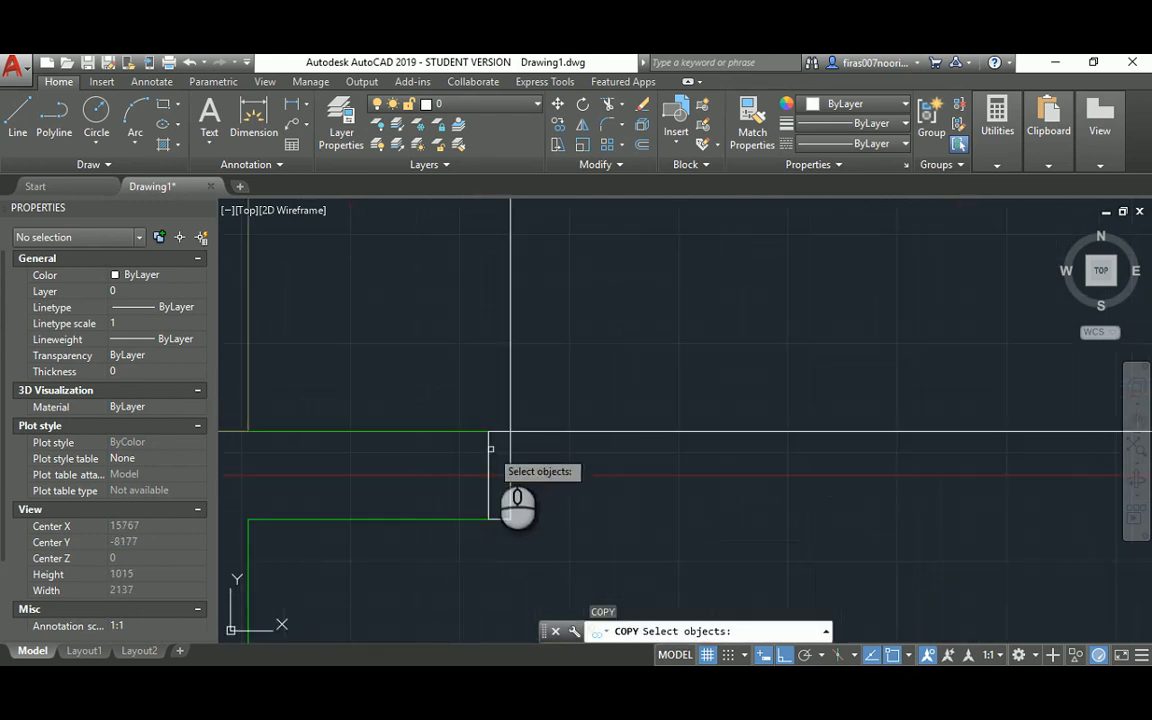
{"action": "left_click", "coordinate": [507, 442]}
{"action": "left_click", "coordinate": [495, 462]}
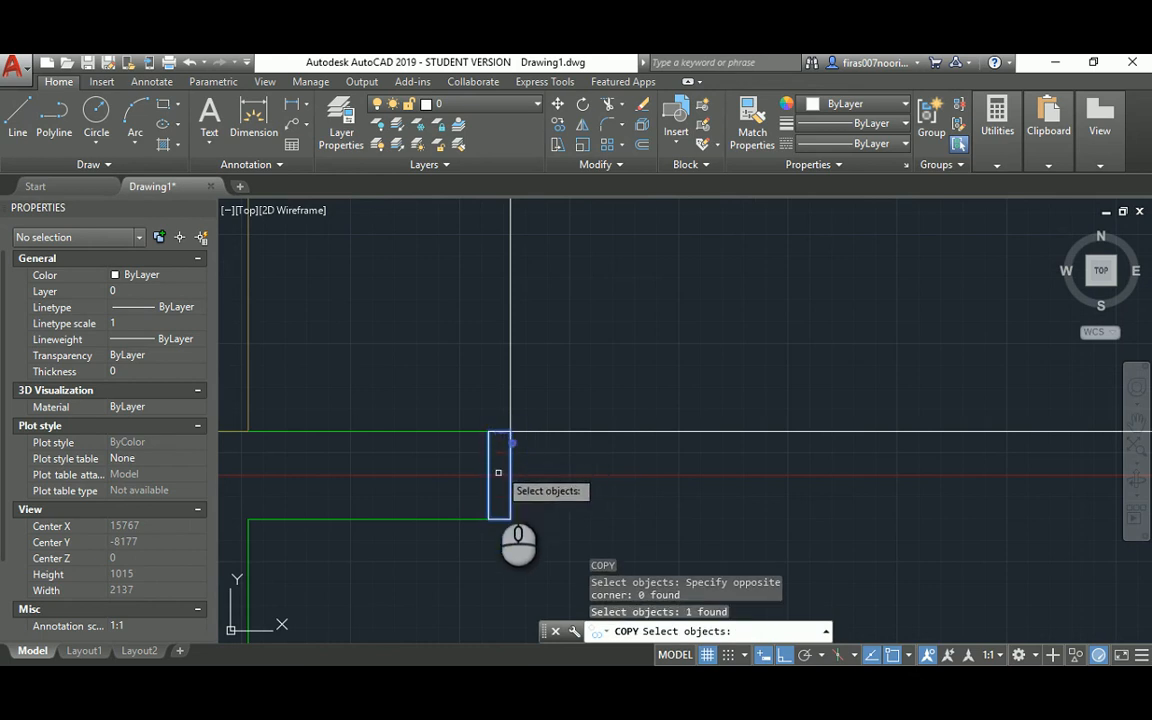
{"action": "key", "text": "Return"}
{"action": "left_click", "coordinate": [489, 518]}
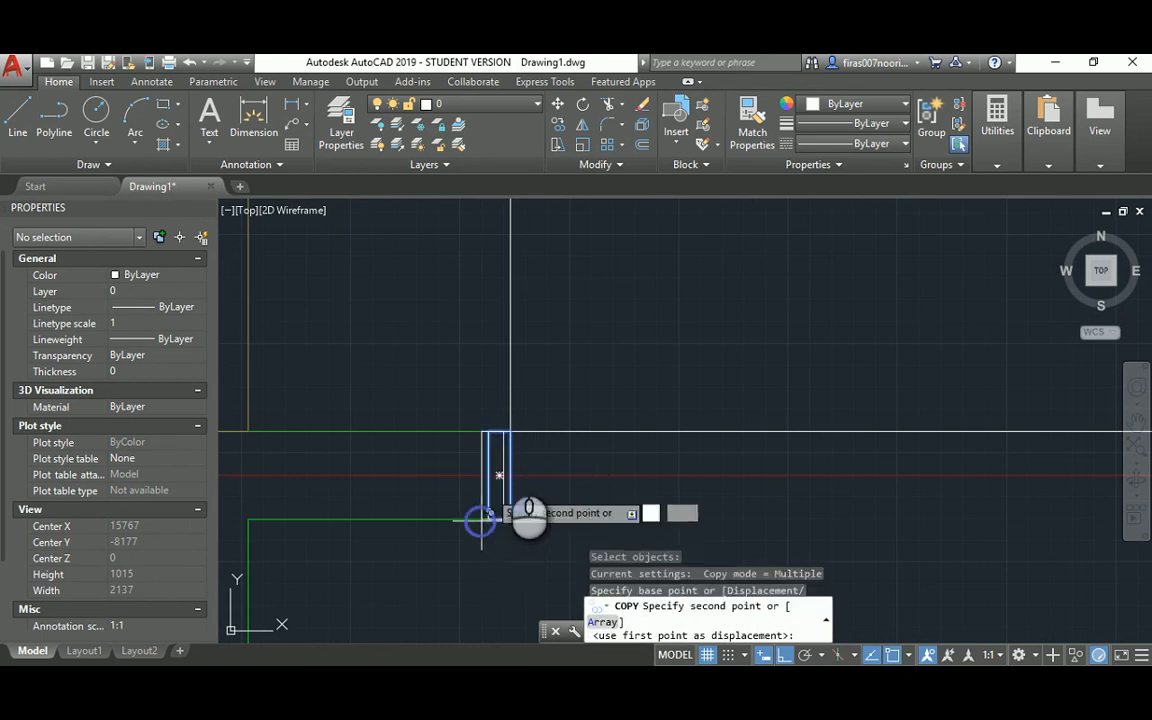
{"action": "left_click", "coordinate": [512, 431]}
{"action": "key", "text": "Return"}
Step: Stretch the top of the copied rectangle up to the upper end of the upright door line to form the door leaf
{"action": "type", "text": "s"}
{"action": "key", "text": "Return"}
{"action": "left_click", "coordinate": [598, 316]}
{"action": "left_click", "coordinate": [485, 356]}
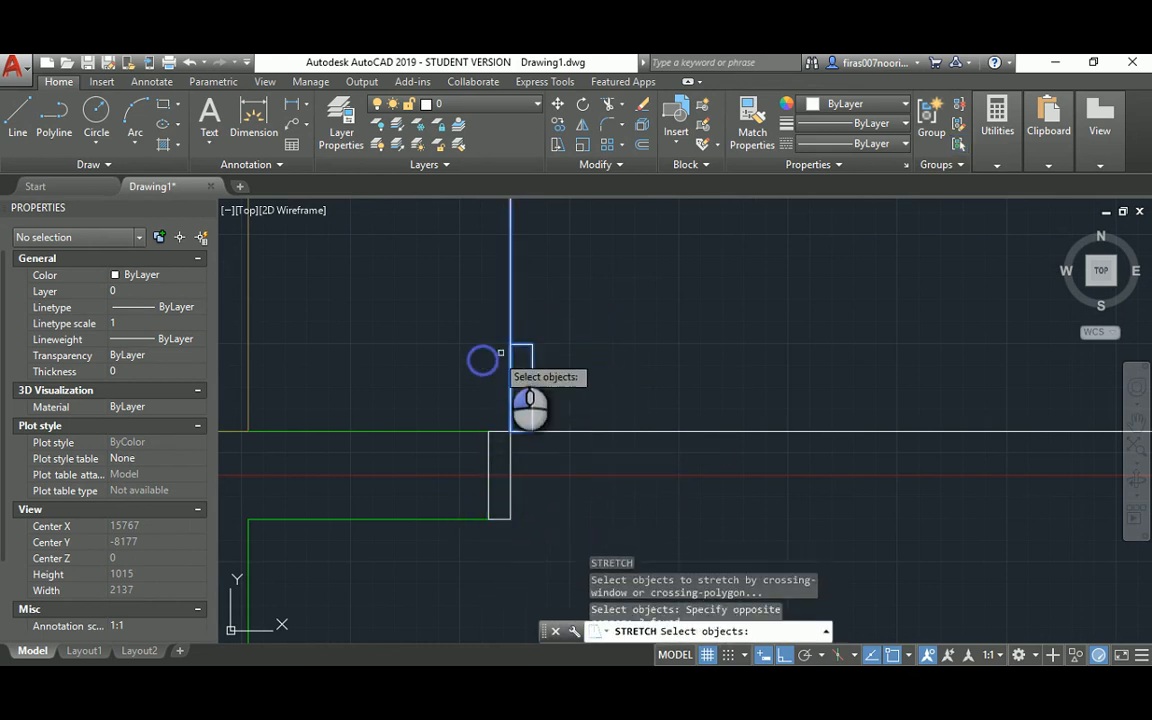
{"action": "key", "text": "Return"}
{"action": "left_click", "coordinate": [508, 346]}
{"action": "scroll", "coordinate": [520, 330], "scroll_direction": "down", "scroll_amount": 2}
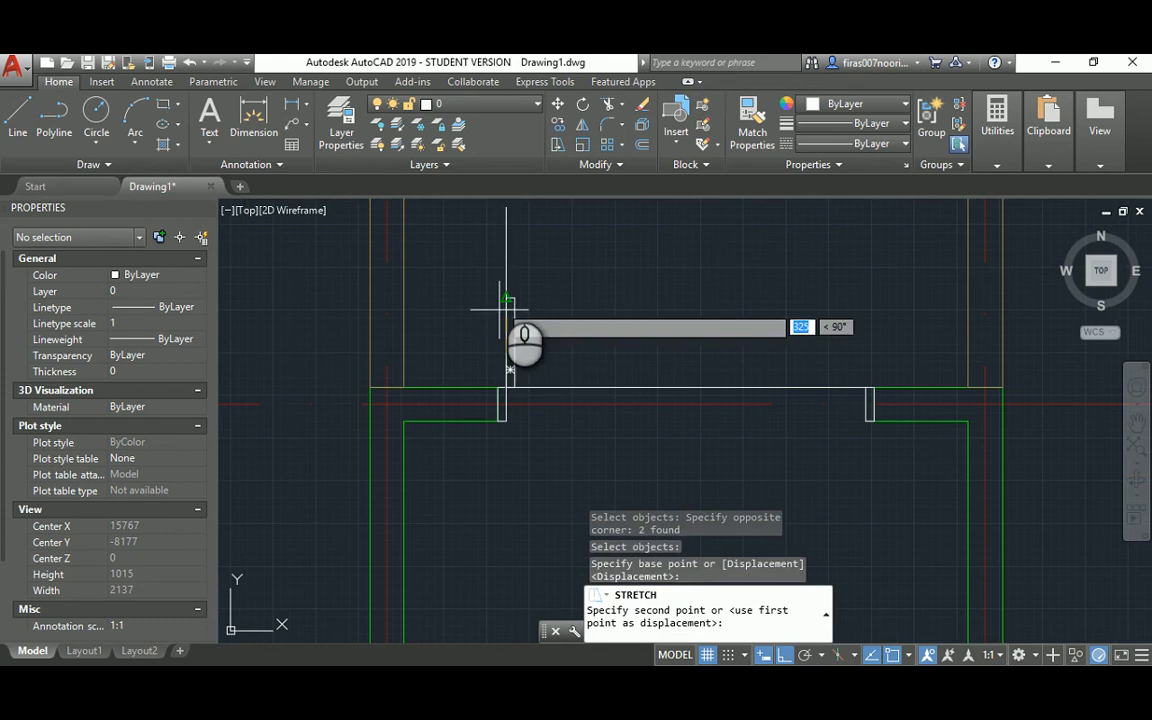
{"action": "left_click", "coordinate": [507, 213]}
{"action": "key", "text": "Escape"}
{"action": "middle_click_drag", "start_coordinate": [505, 214], "coordinate": [484, 287]}
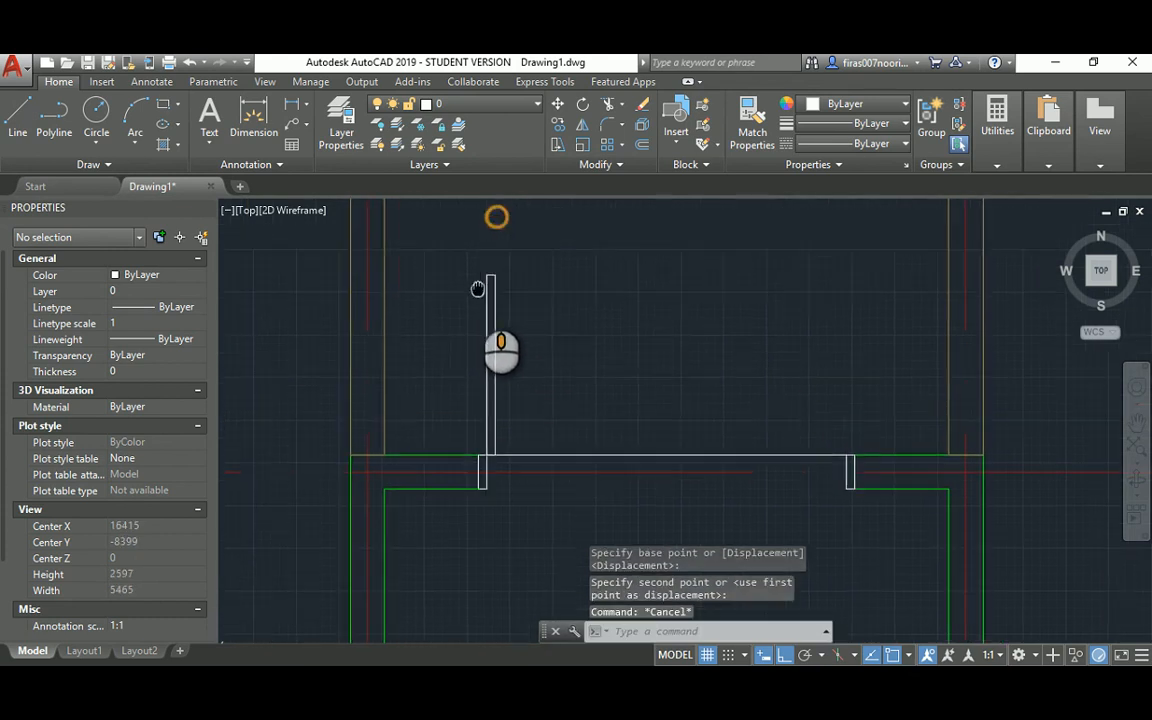
Step: Delete the upright guide line that runs along the outer edge of the door leaf
{"action": "left_click", "coordinate": [476, 267]}
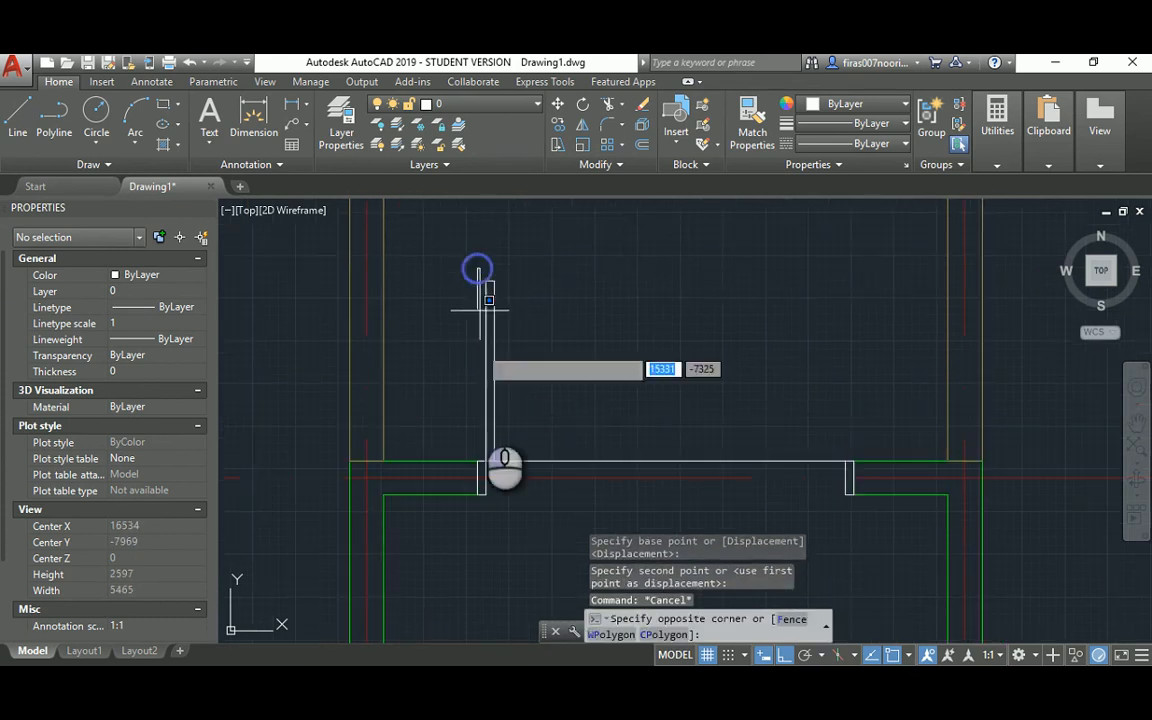
{"action": "left_click", "coordinate": [493, 453]}
{"action": "key", "text": "Delete"}
Step: Draw a circle centred on the left frame's upper inner corner with its radius reaching the top of the door leaf
{"action": "scroll", "coordinate": [509, 431], "scroll_direction": "up", "scroll_amount": 2}
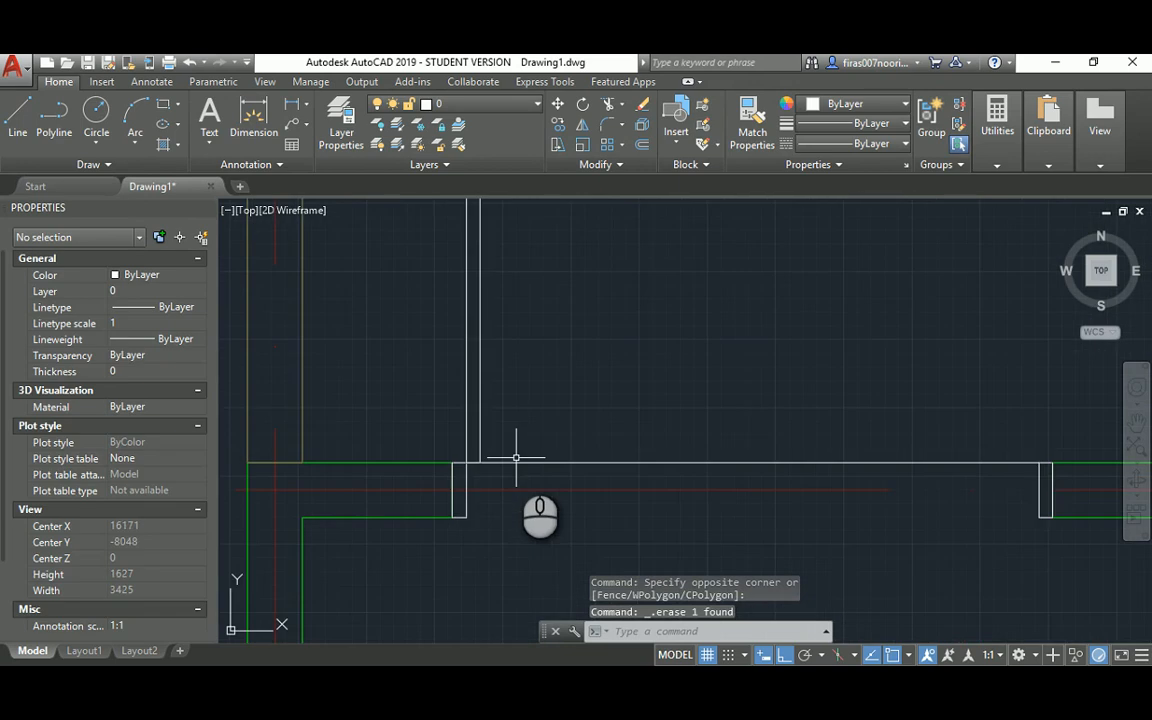
{"action": "type", "text": "c"}
{"action": "key", "text": "Return"}
{"action": "left_click", "coordinate": [466, 462]}
{"action": "middle_click_drag", "start_coordinate": [435, 334], "coordinate": [427, 452]}
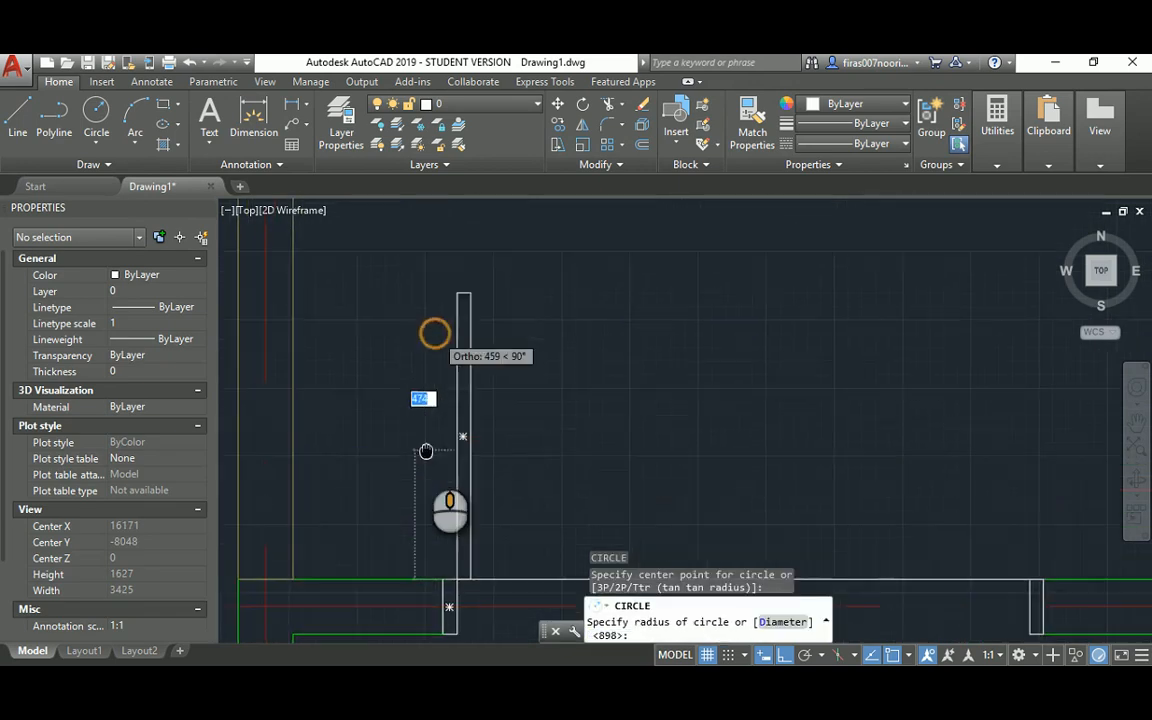
{"action": "left_click", "coordinate": [452, 298]}
{"action": "scroll", "coordinate": [452, 298], "scroll_direction": "down", "scroll_amount": 4}
{"action": "key", "text": "Escape"}
{"action": "key", "text": "Escape"}
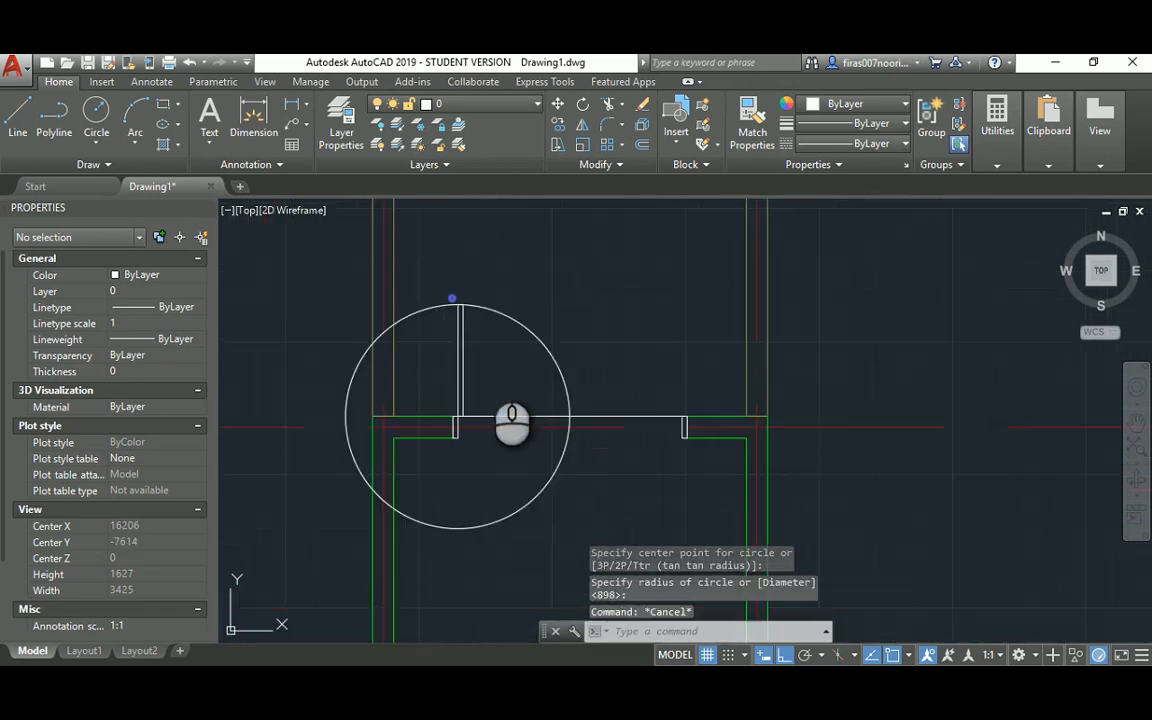
Step: Trim the circle to a quarter swing arc, using the line across the entrance and the door leaf as cutting edges
{"action": "type", "text": "tr"}
{"action": "key", "text": "Return"}
{"action": "left_click", "coordinate": [500, 418]}
{"action": "left_click", "coordinate": [458, 372]}
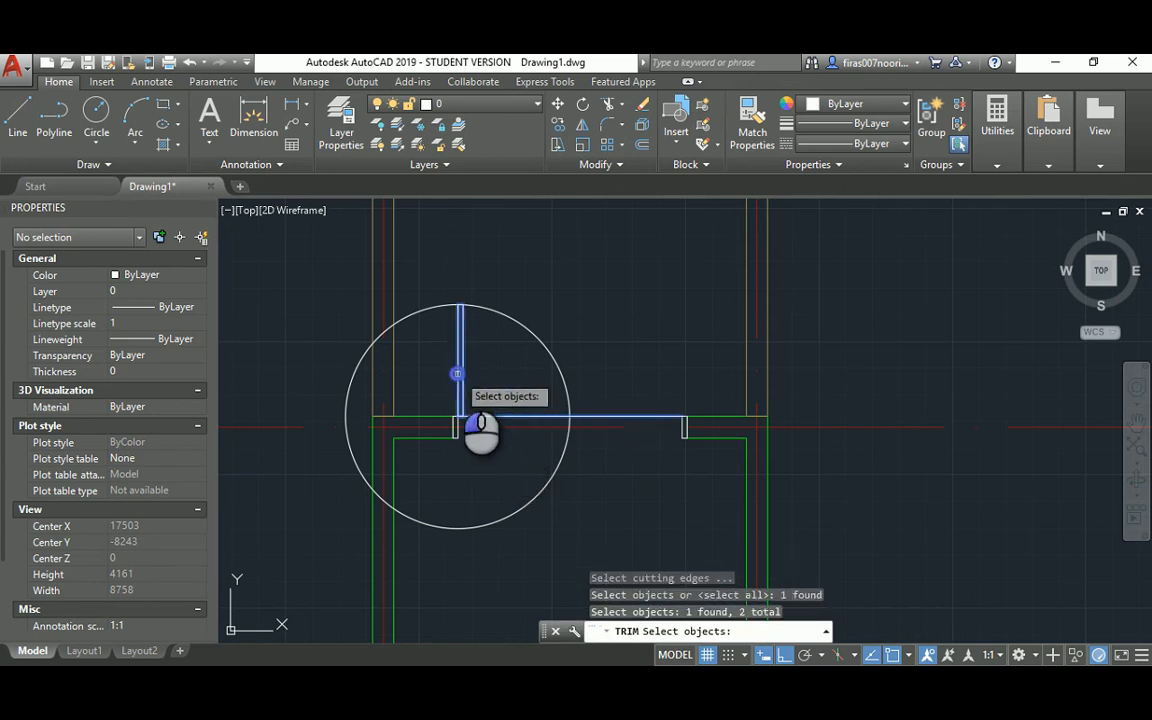
{"action": "key", "text": "Return"}
{"action": "left_click", "coordinate": [427, 296]}
{"action": "key", "text": "Escape"}
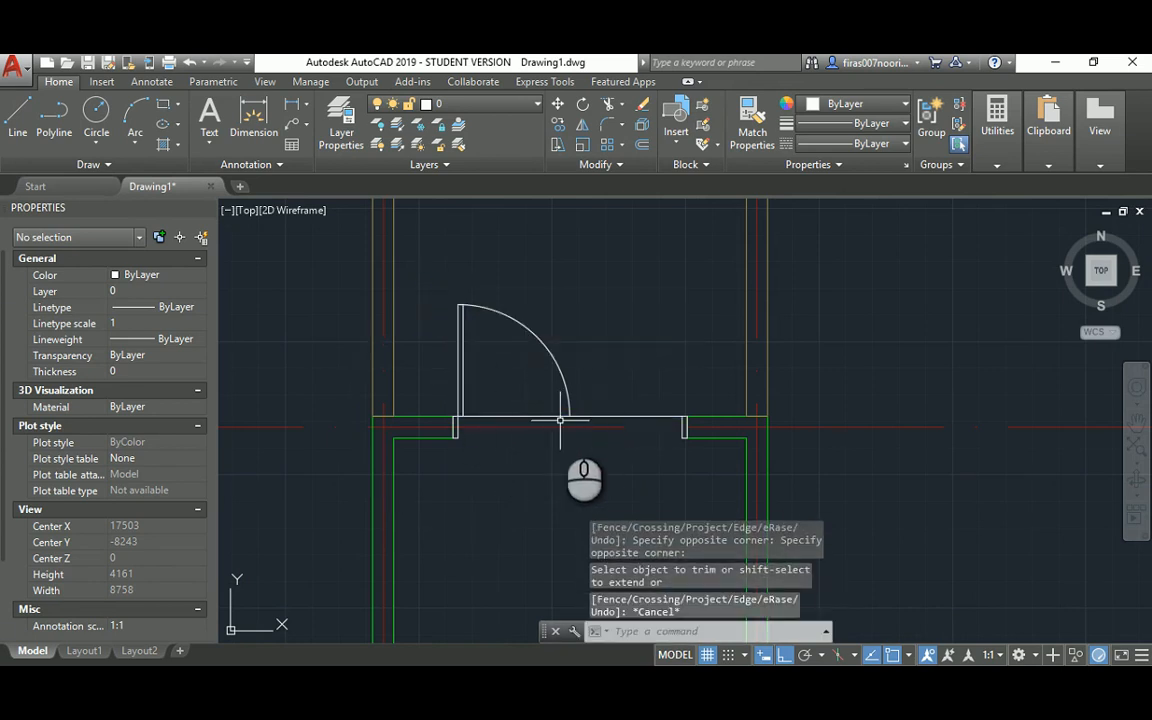
{"action": "key", "text": "Escape"}
{"action": "key", "text": "Escape"}
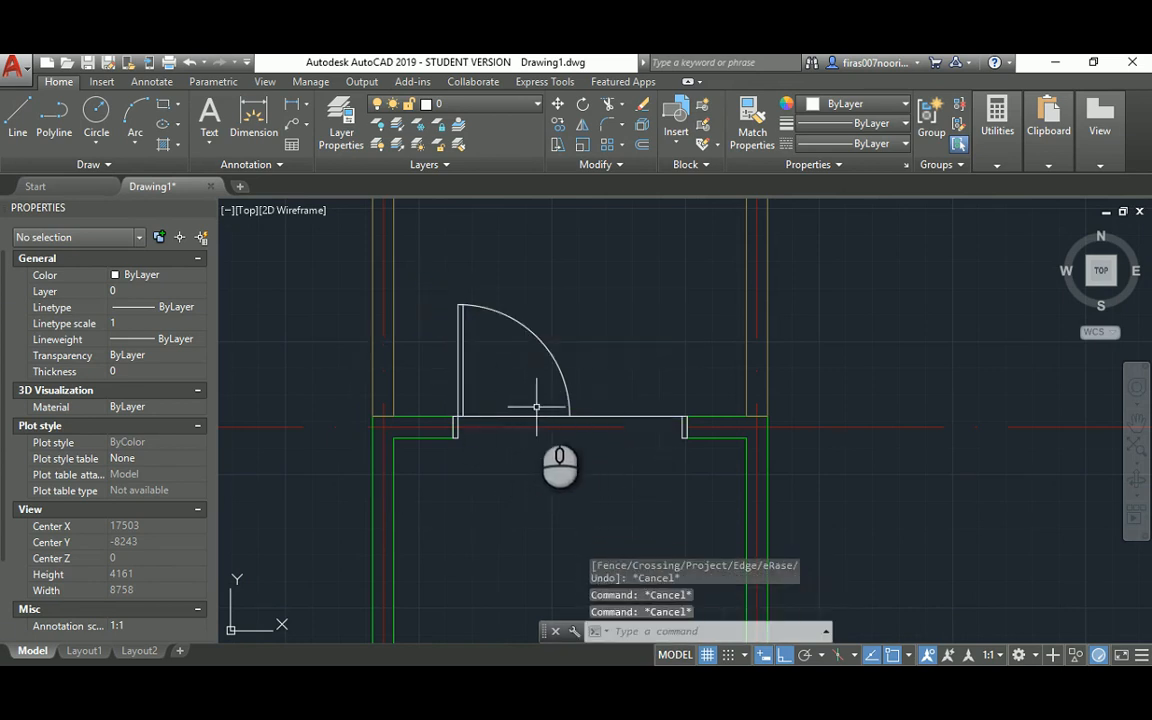
Step: Mirror the left door leaf and swing arc about a vertical axis through the midpoint of the entrance, keeping the originals
{"action": "type", "text": "mi"}
{"action": "key", "text": "Return"}
{"action": "left_click", "coordinate": [548, 257]}
{"action": "left_click", "coordinate": [432, 345]}
{"action": "scroll", "coordinate": [563, 429], "scroll_direction": "up", "scroll_amount": 2}
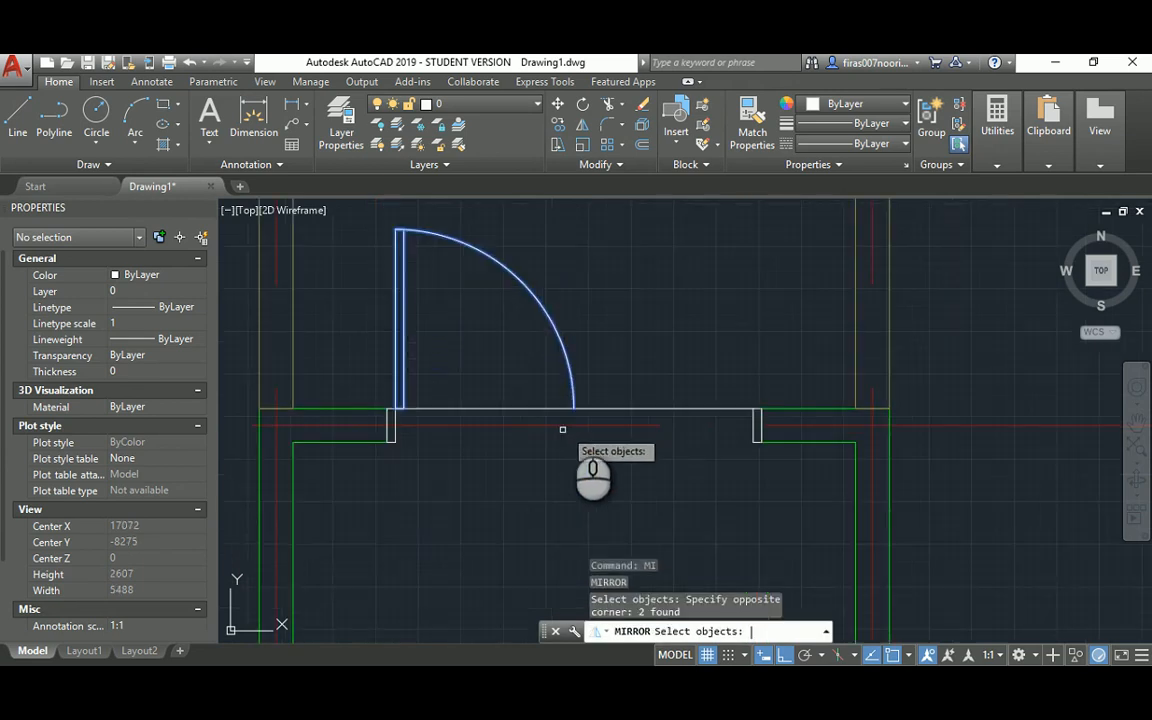
{"action": "key", "text": "Return"}
{"action": "left_click", "coordinate": [573, 408]}
{"action": "left_click", "coordinate": [581, 440]}
{"action": "key", "text": "Return"}
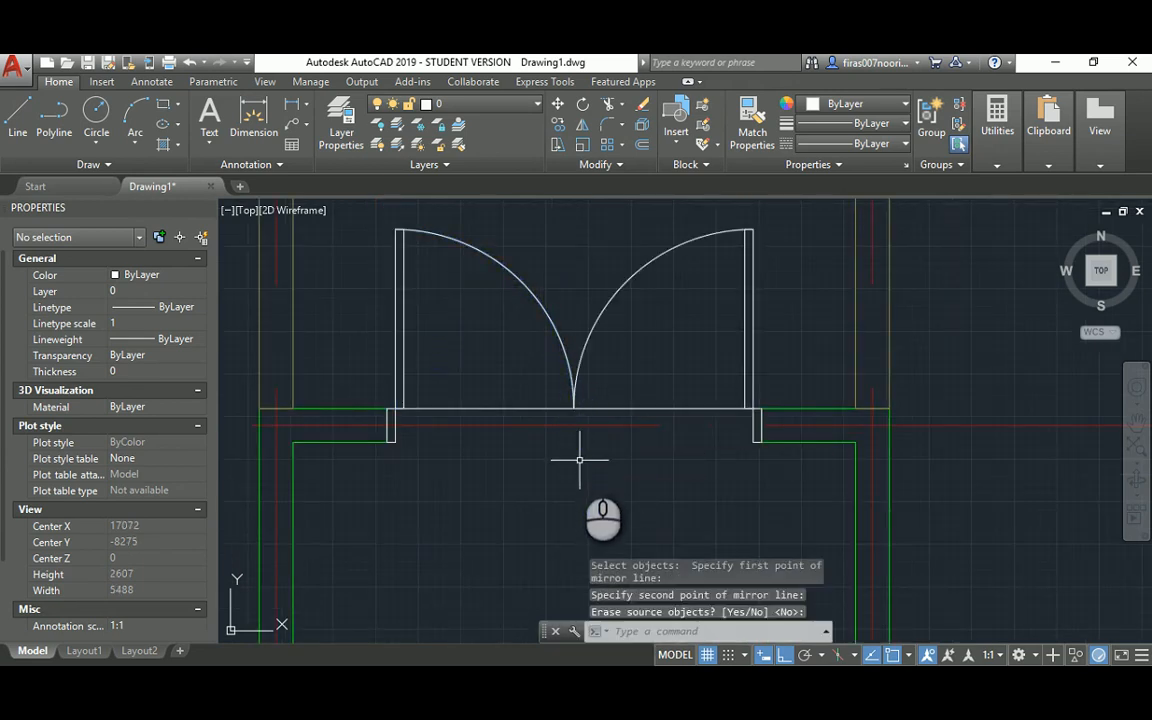
Step: Delete the guide line across the entrance between the two door frames
{"action": "key", "text": "Escape"}
{"action": "left_click", "coordinate": [602, 408]}
{"action": "key", "text": "Delete"}
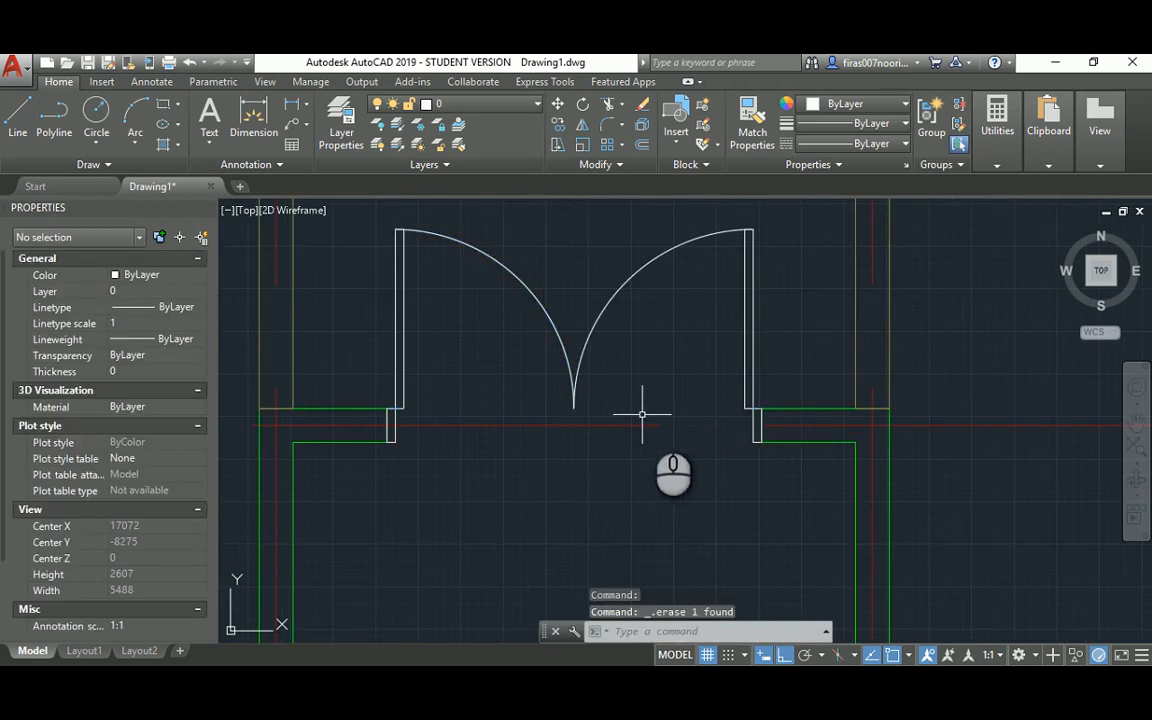
Step: Move both door leaves, their swing arcs and both frames straight up, clear of the wall opening
{"action": "key", "text": "Escape"}
{"action": "type", "text": "m"}
{"action": "key", "text": "Return"}
{"action": "left_click", "coordinate": [753, 314]}
{"action": "left_click", "coordinate": [702, 340]}
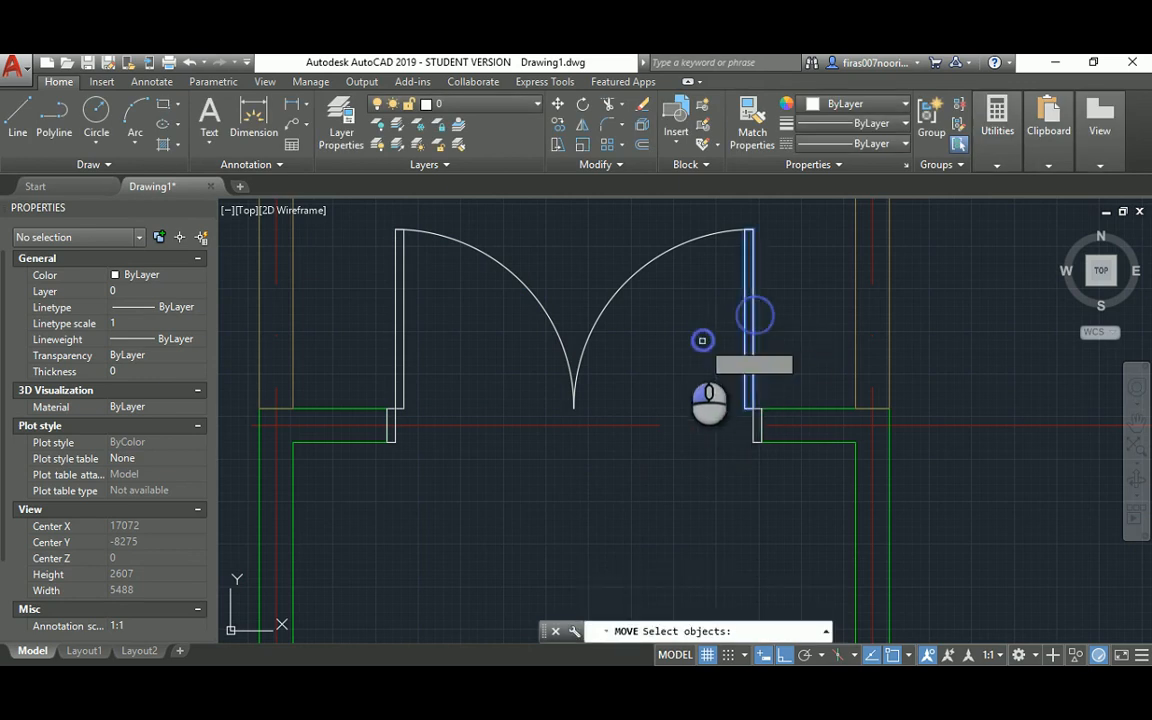
{"action": "left_click", "coordinate": [611, 281]}
{"action": "left_click", "coordinate": [476, 314]}
{"action": "left_click", "coordinate": [479, 315]}
{"action": "left_click", "coordinate": [329, 355]}
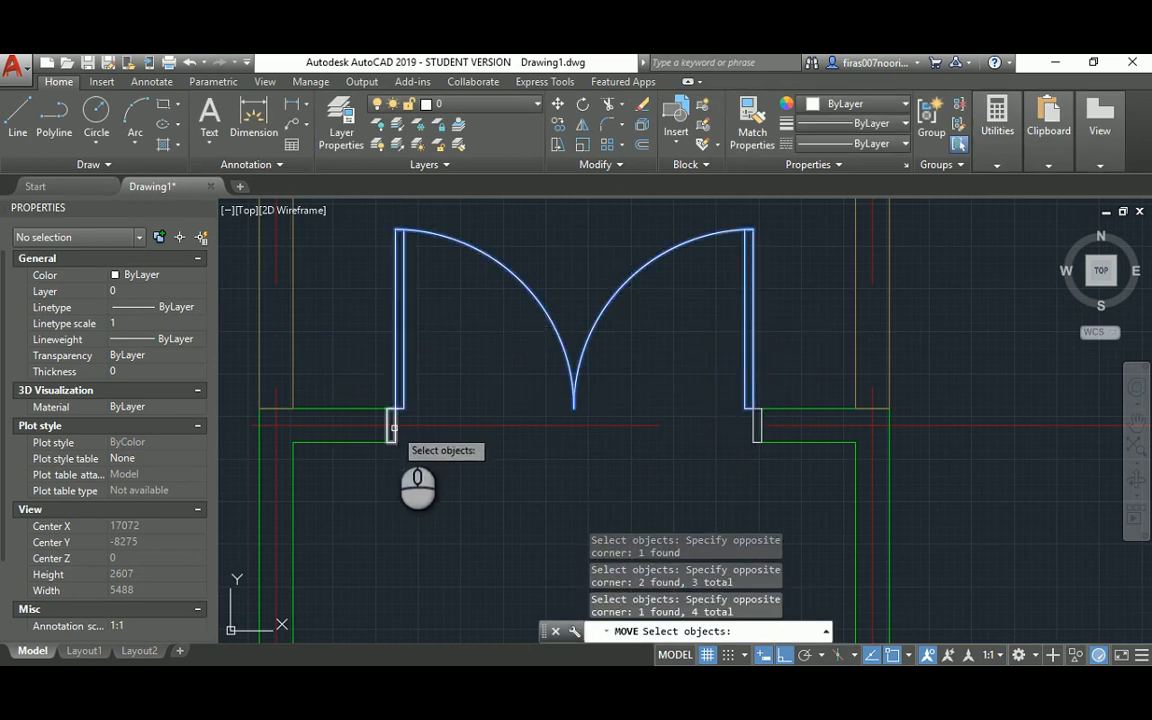
{"action": "left_click", "coordinate": [392, 428]}
{"action": "left_click", "coordinate": [755, 425]}
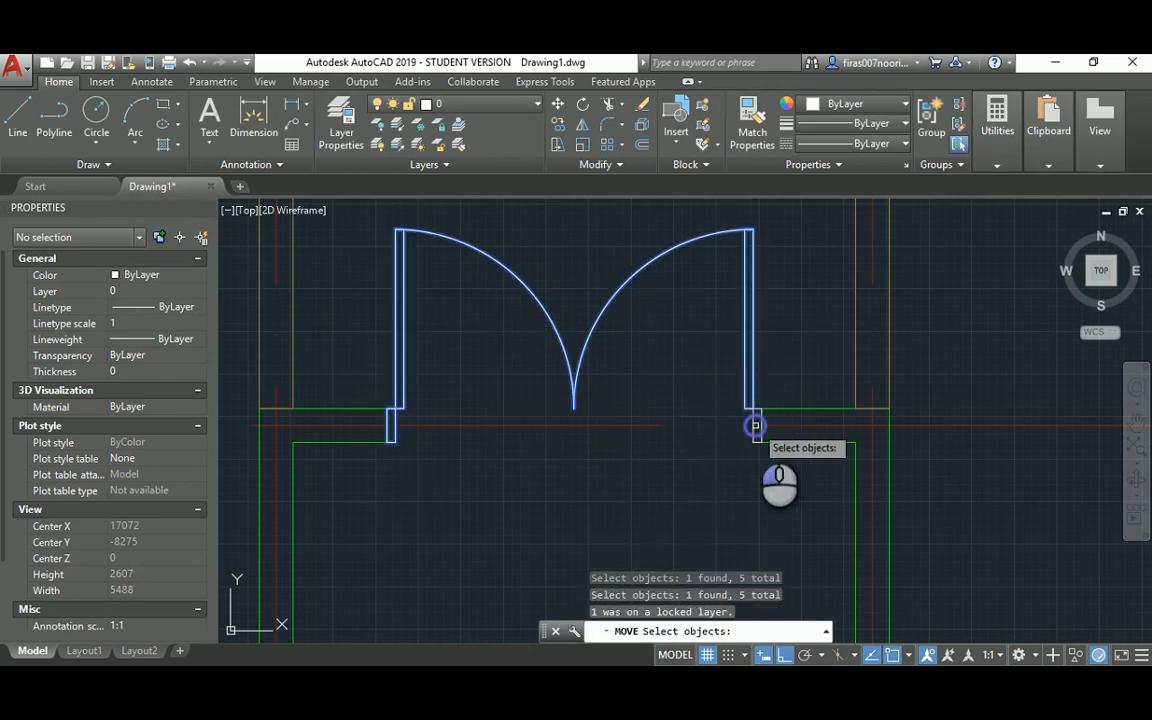
{"action": "left_click", "coordinate": [752, 427]}
{"action": "key", "text": "space"}
{"action": "left_click", "coordinate": [787, 353]}
{"action": "left_click", "coordinate": [798, 289]}
{"action": "key", "text": "Escape"}
{"action": "key", "text": "Escape"}
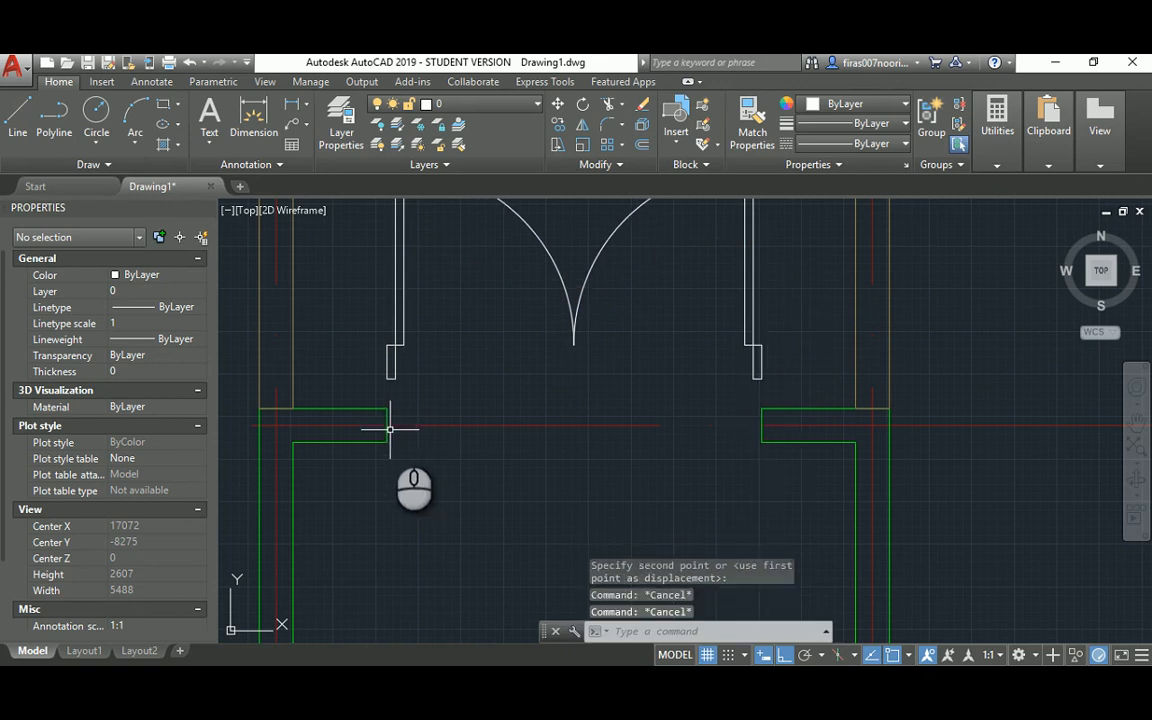
Step: Make Doors the current layer
{"action": "middle_click_drag", "start_coordinate": [486, 350], "coordinate": [483, 464]}
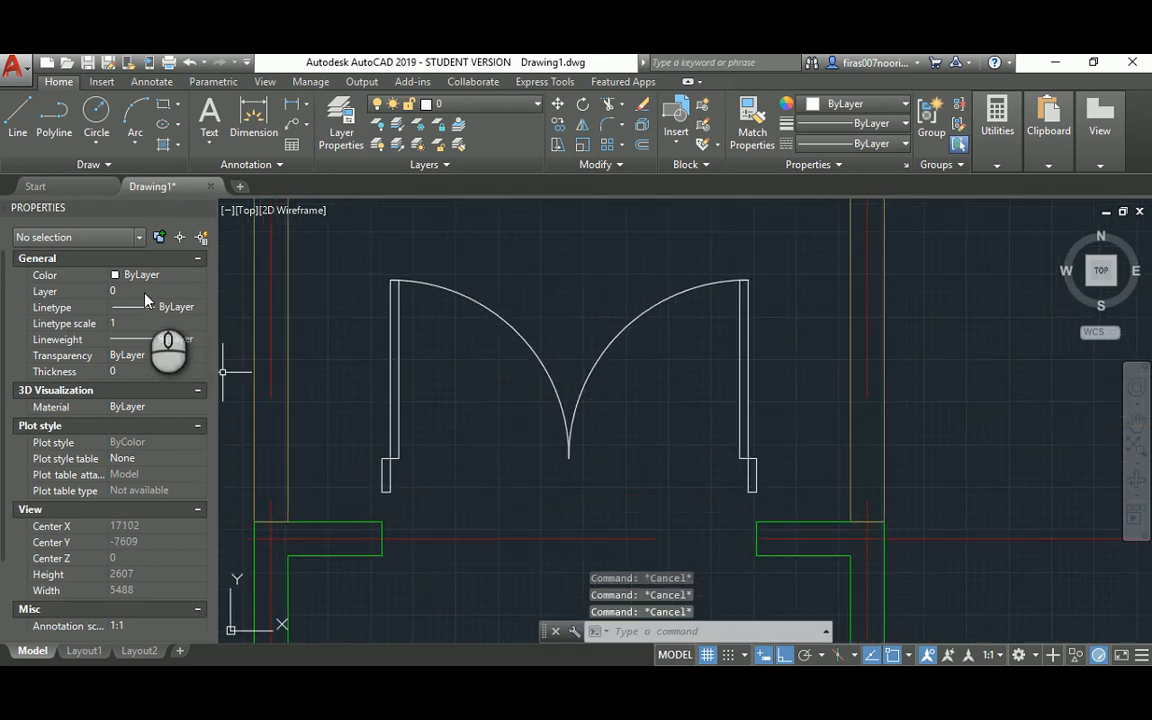
{"action": "left_click", "coordinate": [143, 292]}
{"action": "left_click", "coordinate": [125, 354]}
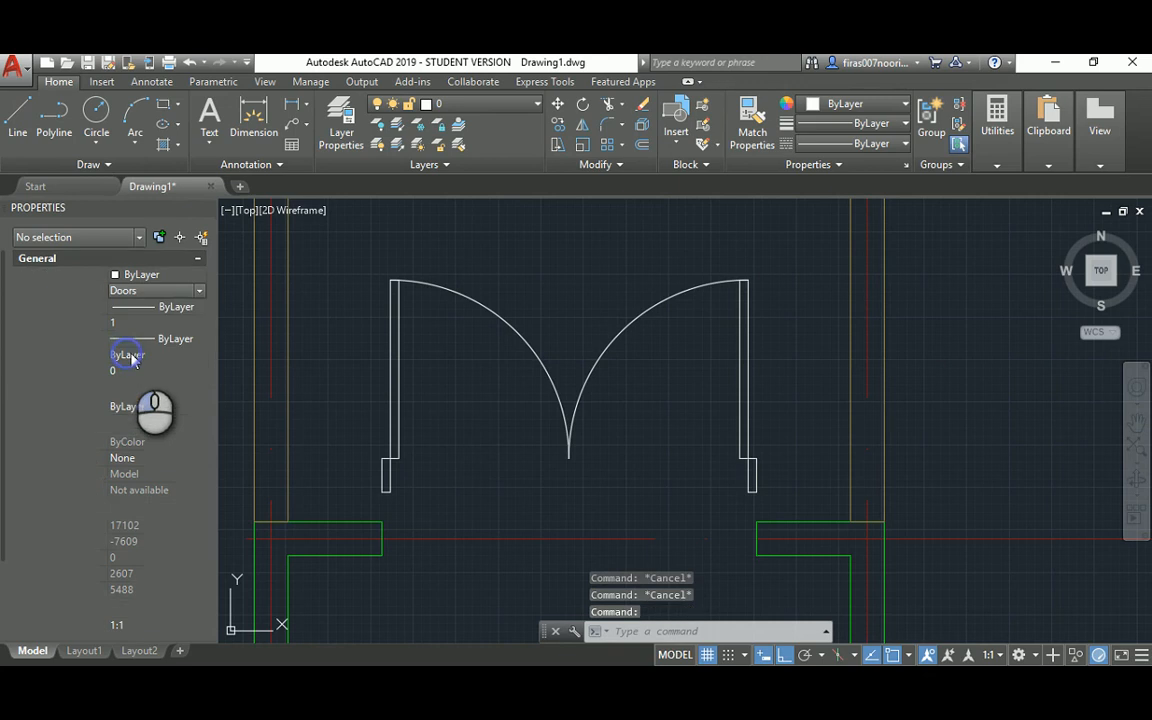
Step: Define the leaves, arcs and frames as block Door_Double_2200mm_Plan, with its base point at the left frame's upper outer corner
{"action": "type", "text": "B"}
{"action": "key", "text": "Return"}
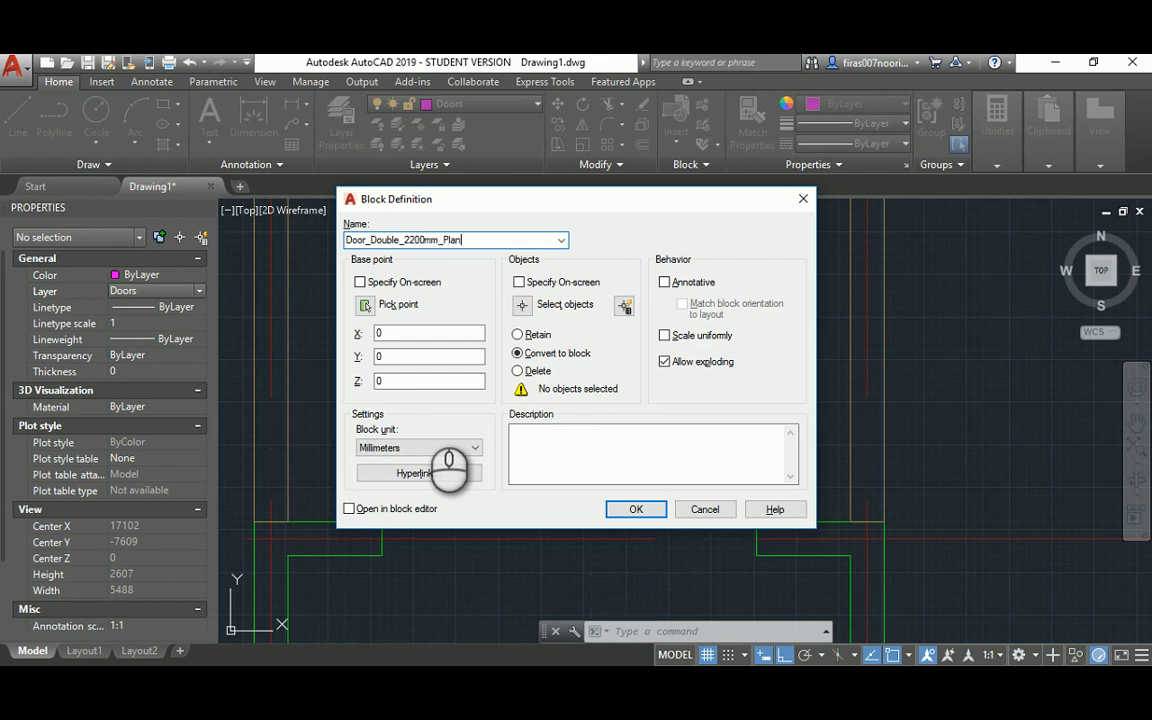
{"action": "left_click", "coordinate": [527, 312]}
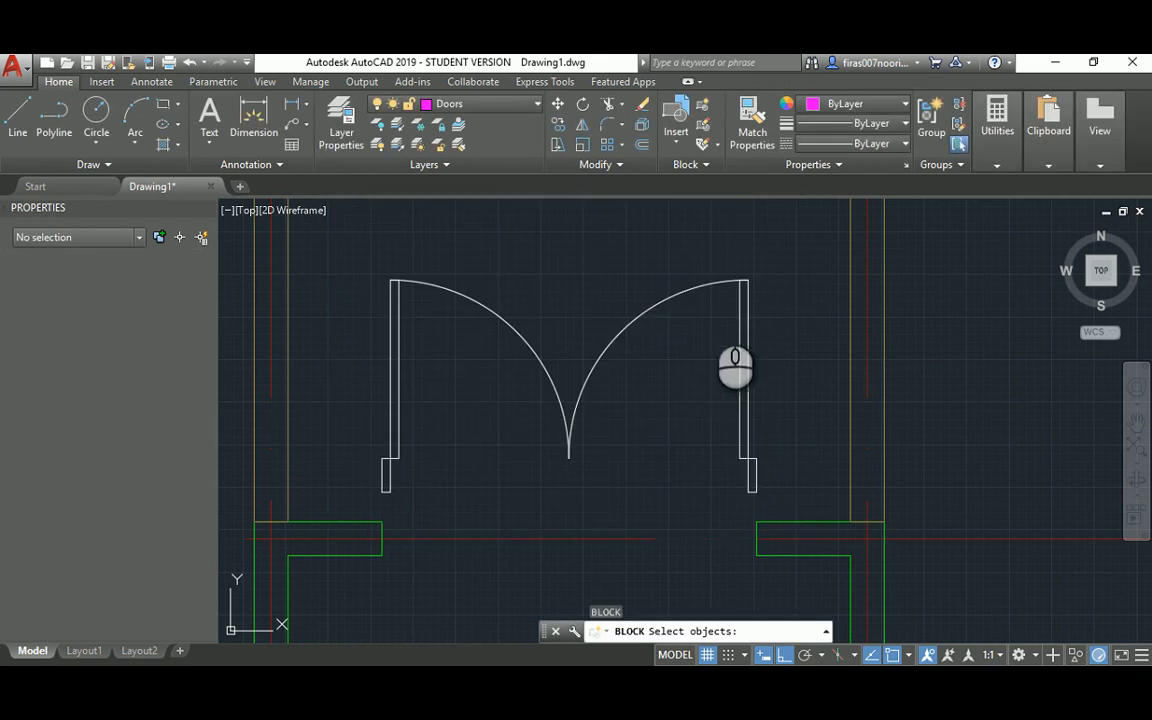
{"action": "left_click", "coordinate": [790, 251]}
{"action": "left_click", "coordinate": [352, 508]}
{"action": "key", "text": "Return"}
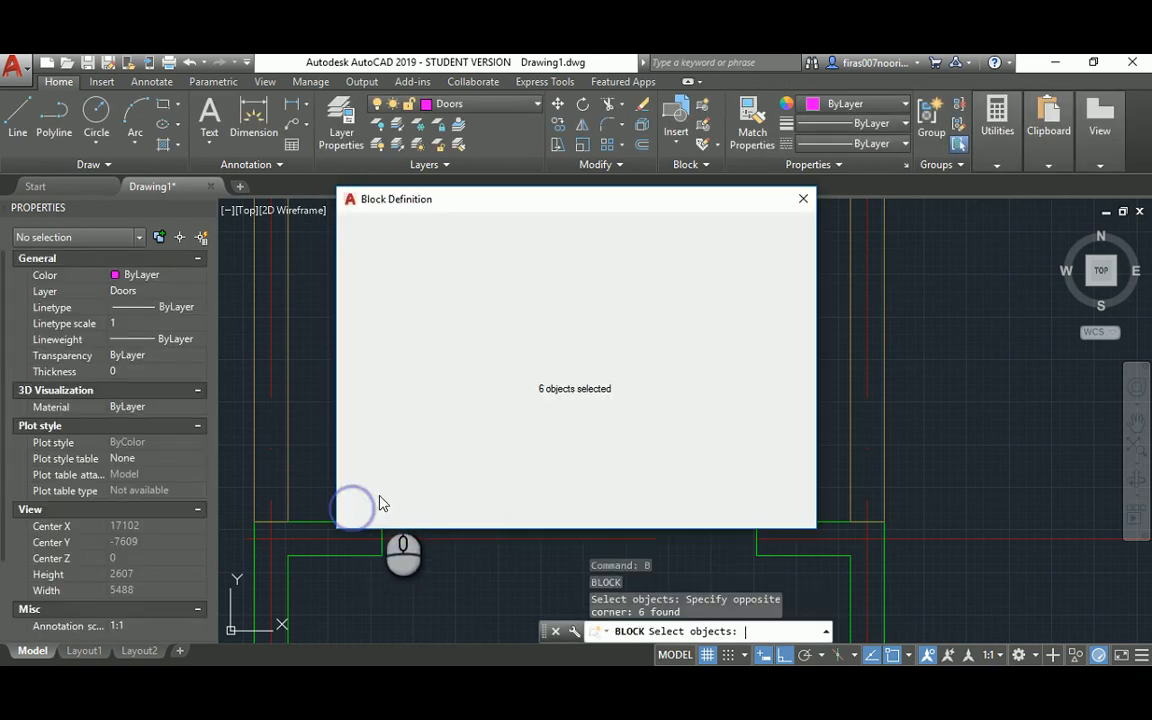
{"action": "left_click", "coordinate": [362, 306]}
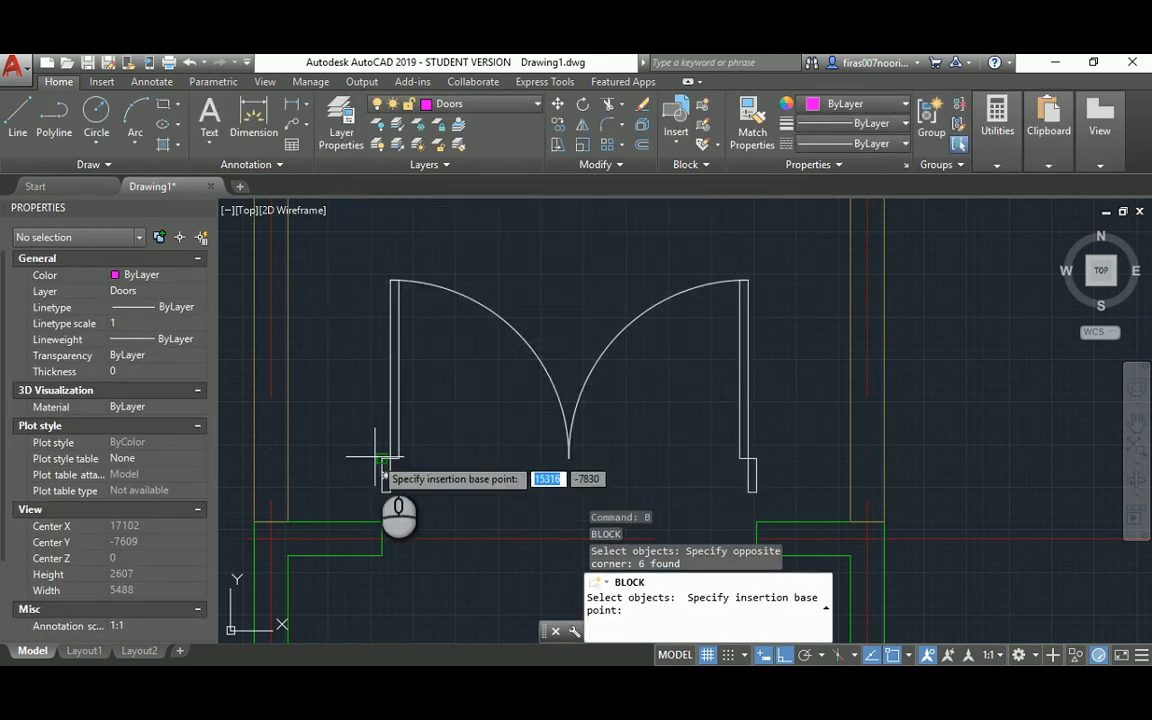
{"action": "left_click", "coordinate": [383, 460]}
{"action": "left_click", "coordinate": [632, 508]}
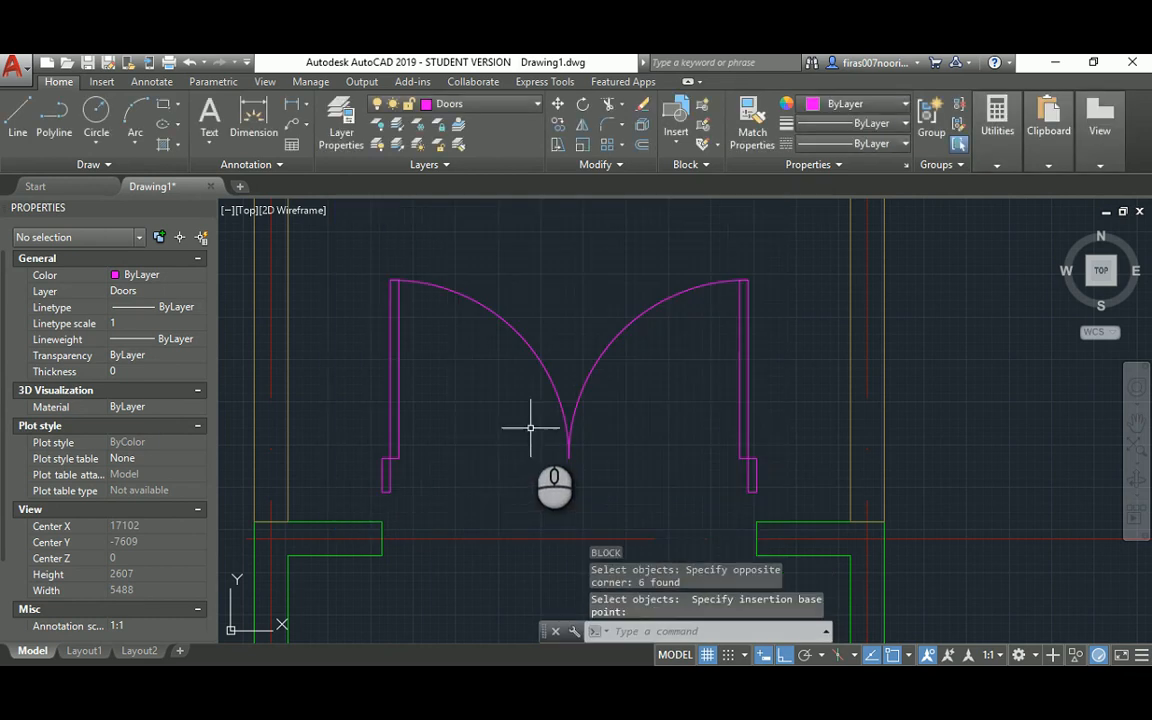
Step: Move the double-door block straight down into the entrance opening so its frames fit against the wall ends
{"action": "key", "text": "Escape"}
{"action": "type", "text": "m"}
{"action": "key", "text": "Return"}
{"action": "left_click", "coordinate": [485, 288]}
{"action": "left_click", "coordinate": [380, 482]}
{"action": "key", "text": "Return"}
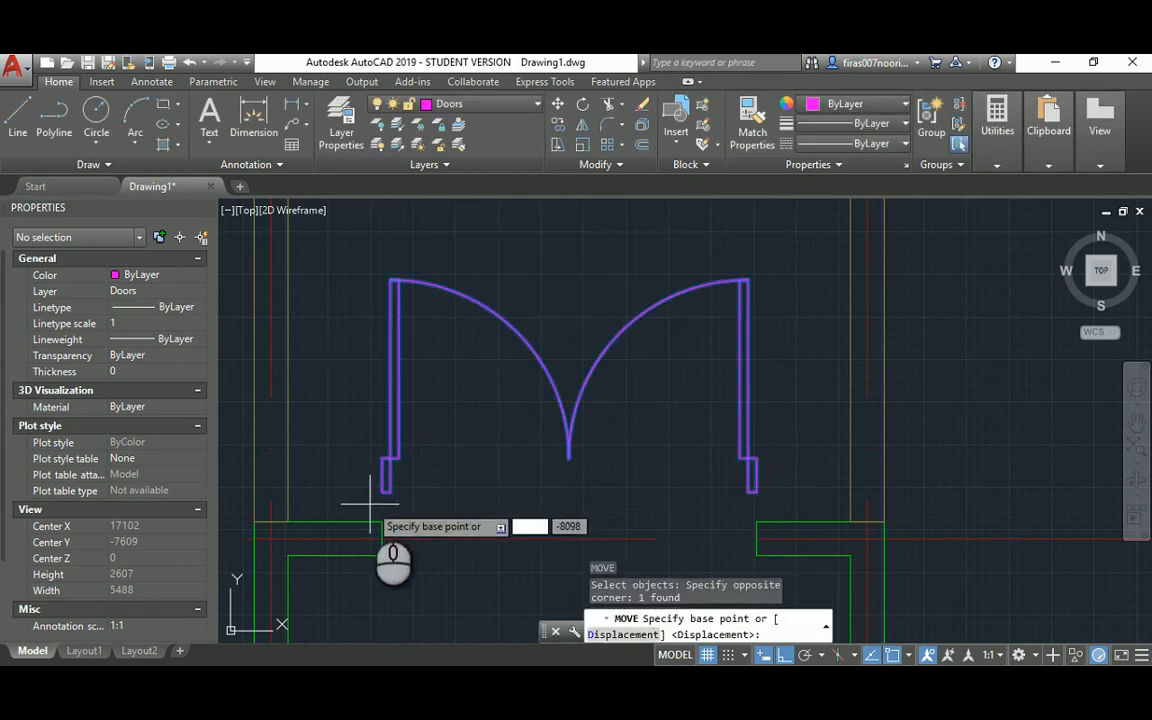
{"action": "left_click", "coordinate": [385, 474]}
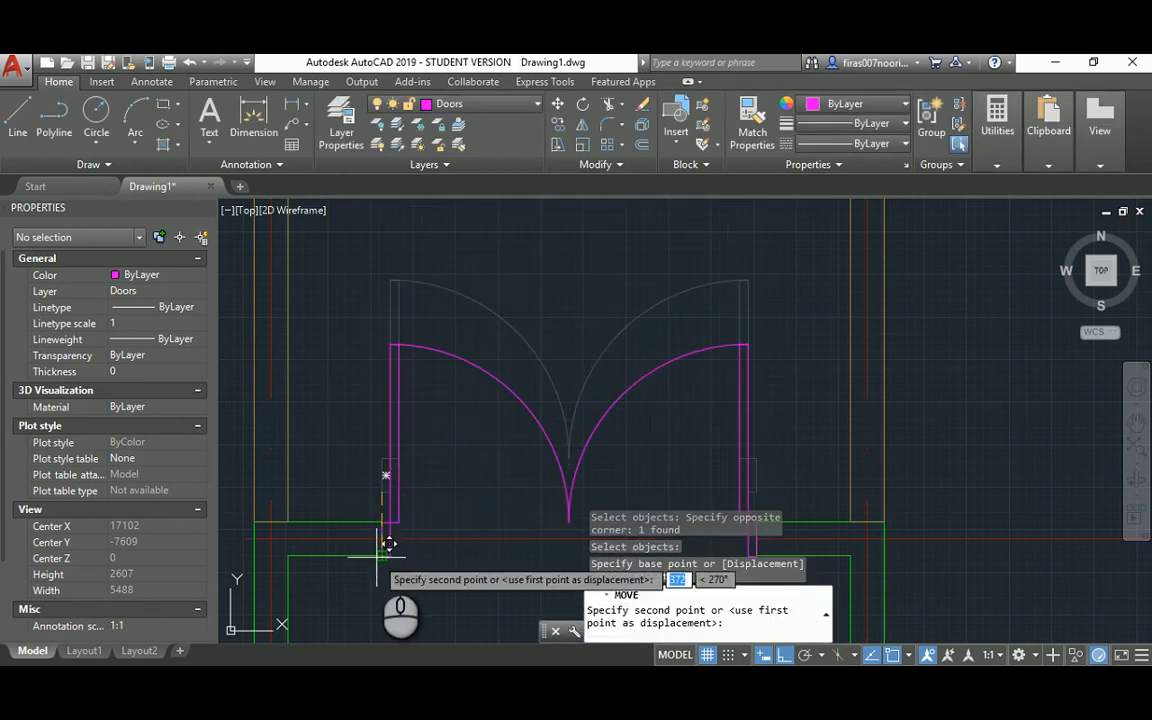
{"action": "key", "text": "Escape"}
{"action": "key", "text": "Escape"}
Step: Copy the entrance double-door block straight up into the hallway, using the left frame's upper outer corner as base point
{"action": "type", "text": "ct o"}
{"action": "key", "text": "Return"}
{"action": "left_click", "coordinate": [427, 442]}
{"action": "left_click", "coordinate": [398, 452]}
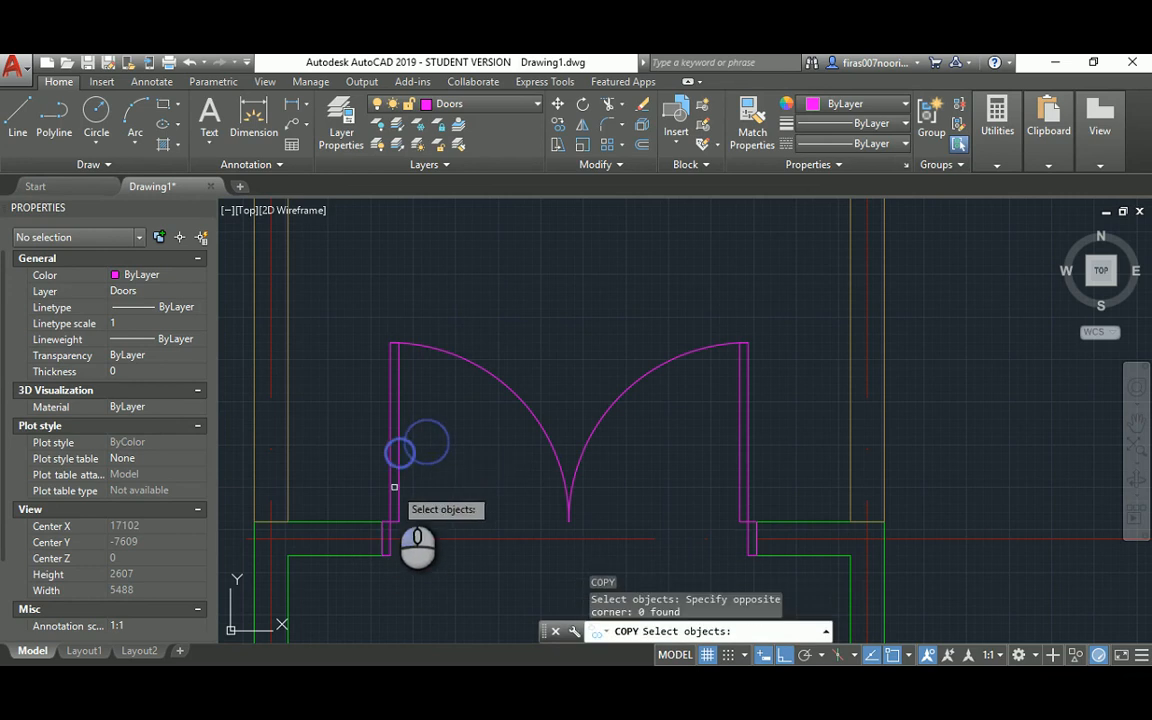
{"action": "left_click", "coordinate": [387, 486]}
{"action": "key", "text": "Return"}
{"action": "left_click", "coordinate": [378, 517]}
{"action": "scroll", "coordinate": [380, 520], "scroll_direction": "down", "scroll_amount": 6}
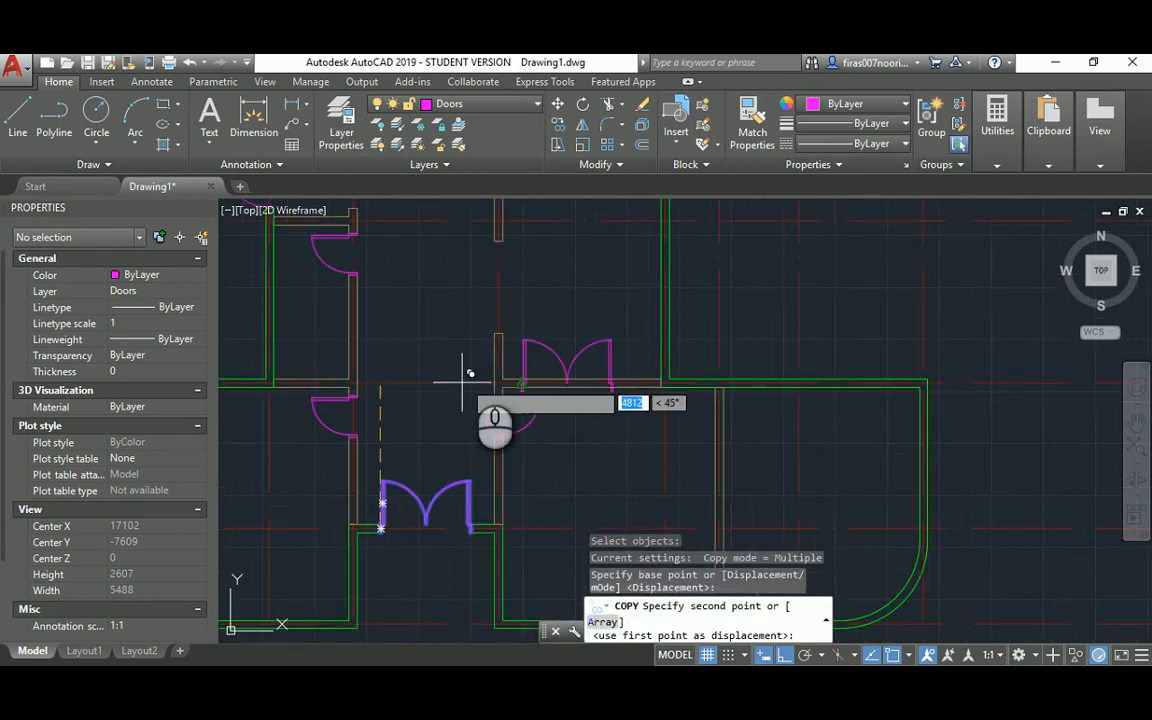
{"action": "key", "text": "Escape"}
{"action": "key", "text": "Escape"}
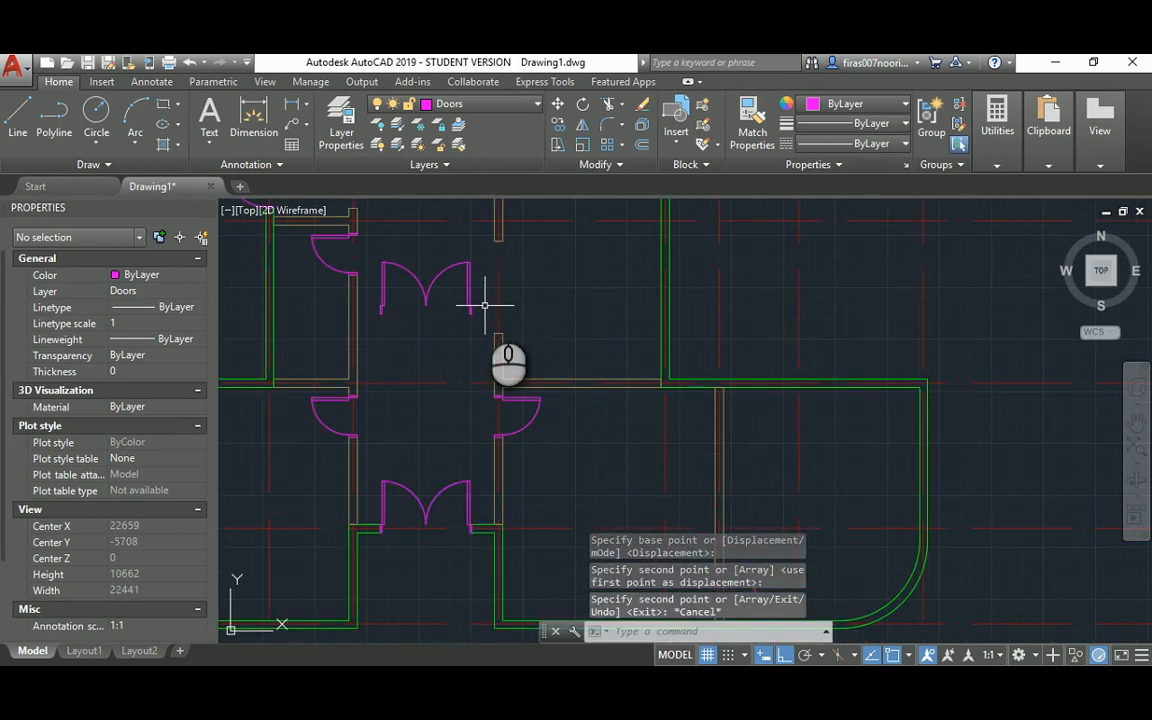
Step: Rotate the copied double door in the hallway to 270° so its leaves point toward the wall on the east side
{"action": "type", "text": "ro"}
{"action": "key", "text": "Return"}
{"action": "left_click", "coordinate": [451, 255]}
{"action": "left_click", "coordinate": [424, 309]}
{"action": "key", "text": "Return"}
{"action": "left_click", "coordinate": [407, 350]}
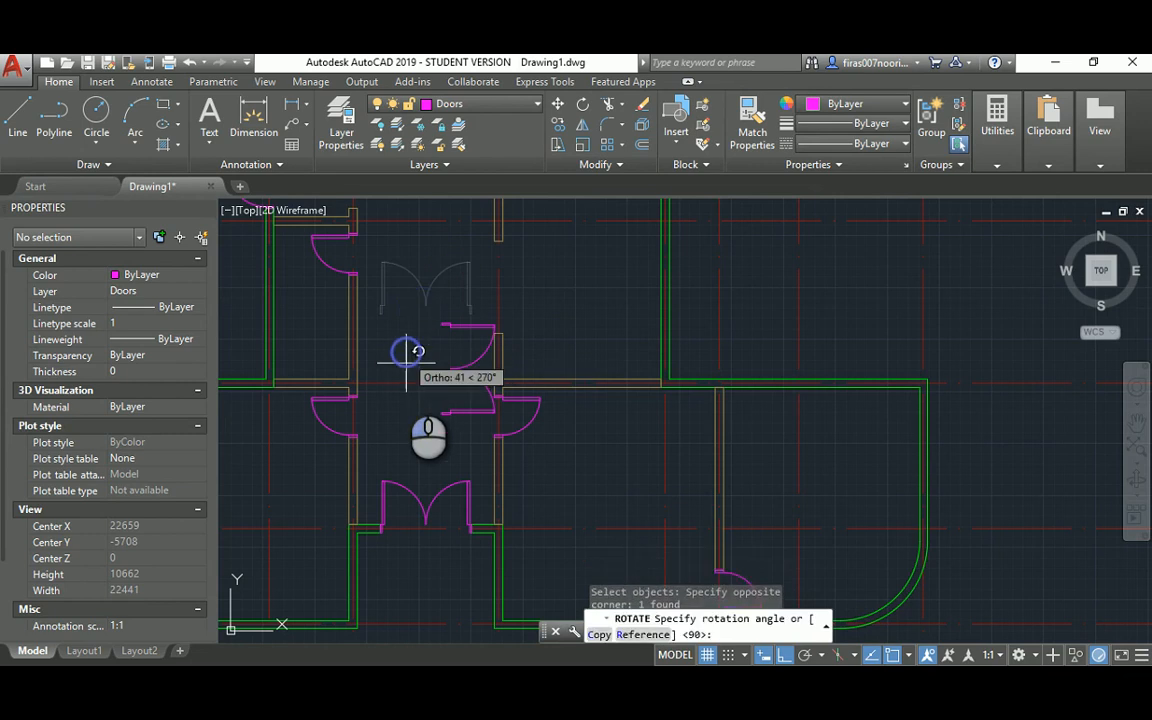
{"action": "left_click", "coordinate": [404, 378]}
{"action": "key", "text": "Escape"}
{"action": "key", "text": "Escape"}
Step: Move the rotated double door by its upper frame's outer corner into the double-door opening in the hallway's east wall
{"action": "type", "text": "m"}
{"action": "key", "text": "Return"}
{"action": "left_click", "coordinate": [437, 334]}
{"action": "left_click", "coordinate": [431, 328]}
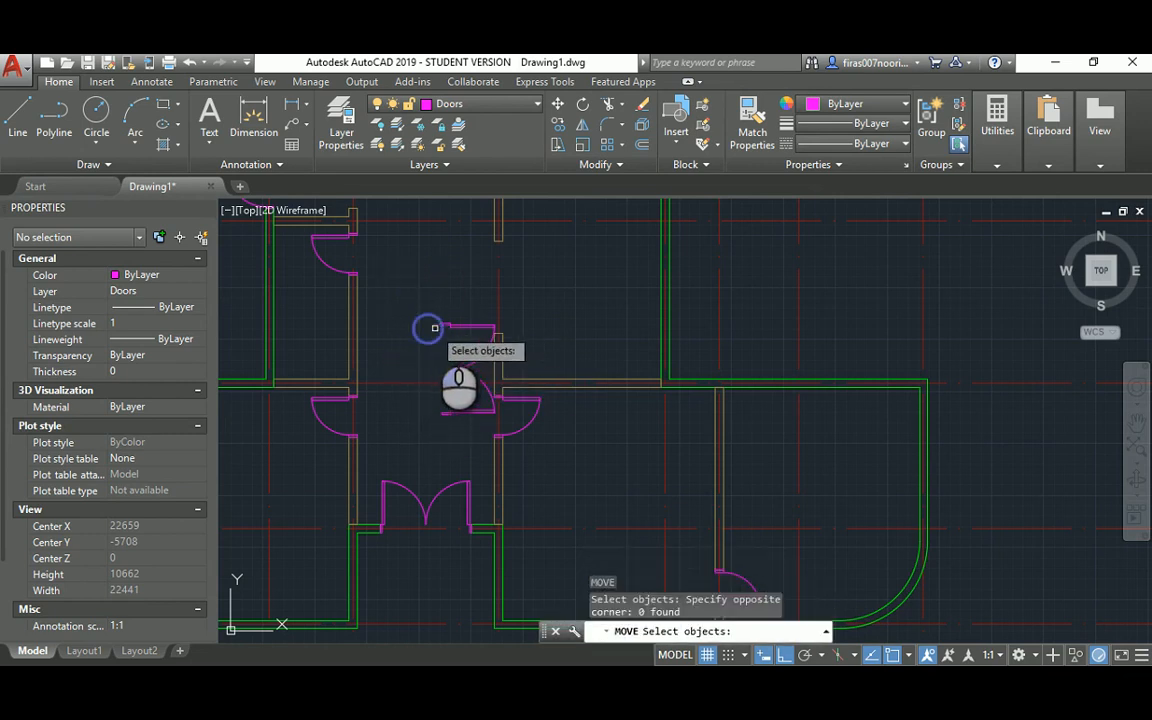
{"action": "left_click", "coordinate": [443, 324]}
{"action": "key", "text": "Return"}
{"action": "scroll", "coordinate": [444, 325], "scroll_direction": "up", "scroll_amount": 5}
{"action": "left_click", "coordinate": [434, 321]}
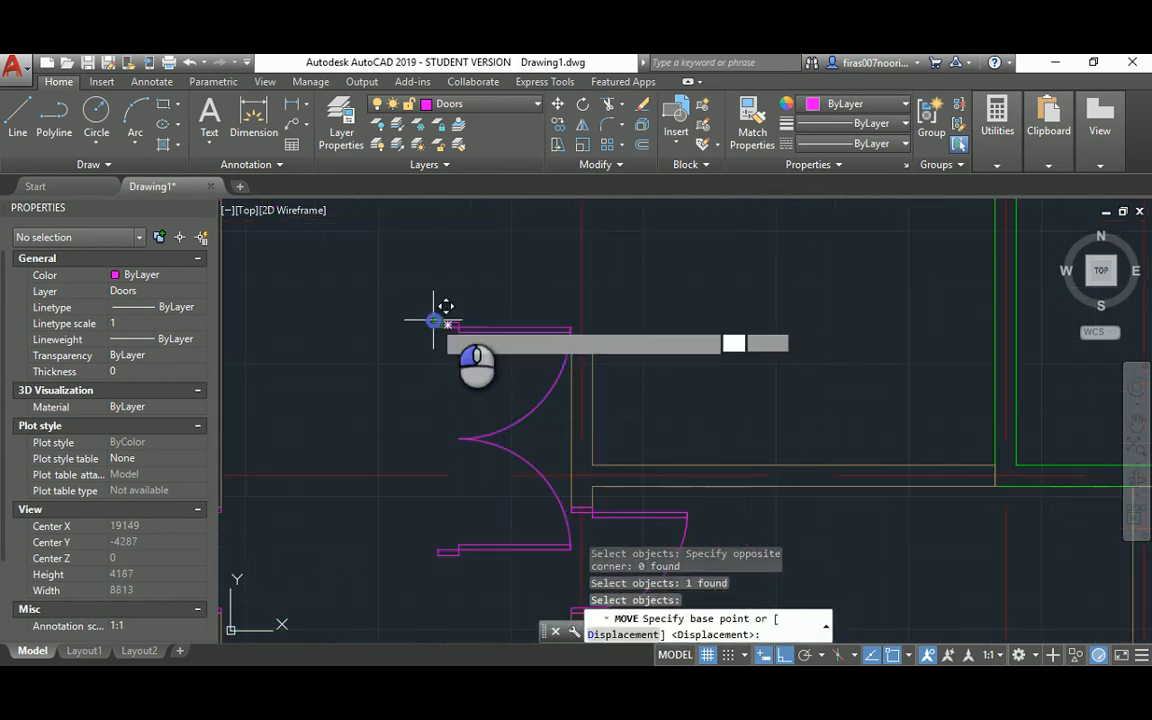
{"action": "middle_click_drag", "start_coordinate": [537, 234], "coordinate": [460, 457]}
{"action": "key", "text": "Escape"}
{"action": "scroll", "coordinate": [467, 366], "scroll_direction": "down", "scroll_amount": 5}
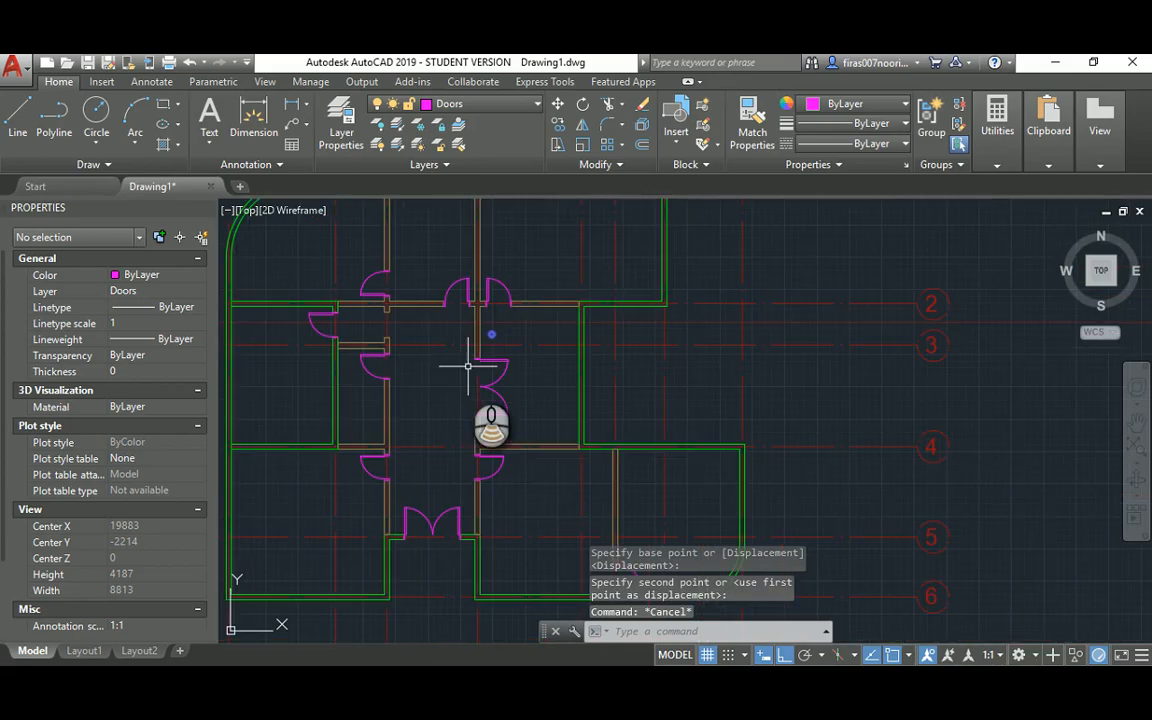
Step: Check the north wall's window dimensions in the reference plan image and make Walls the current layer in the AutoCAD drawing
{"action": "key", "text": "alt+Tab"}
{"action": "scroll", "coordinate": [486, 374], "scroll_direction": "down", "scroll_amount": 2}
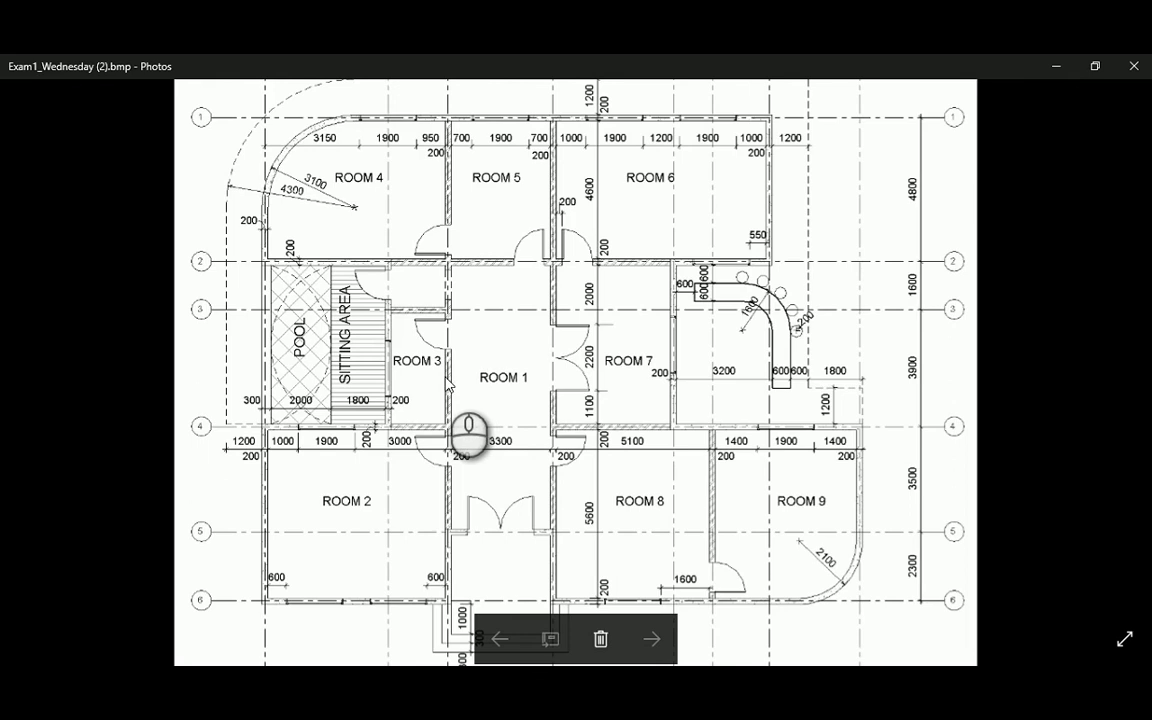
{"action": "scroll", "coordinate": [355, 120], "scroll_direction": "up", "scroll_amount": 3}
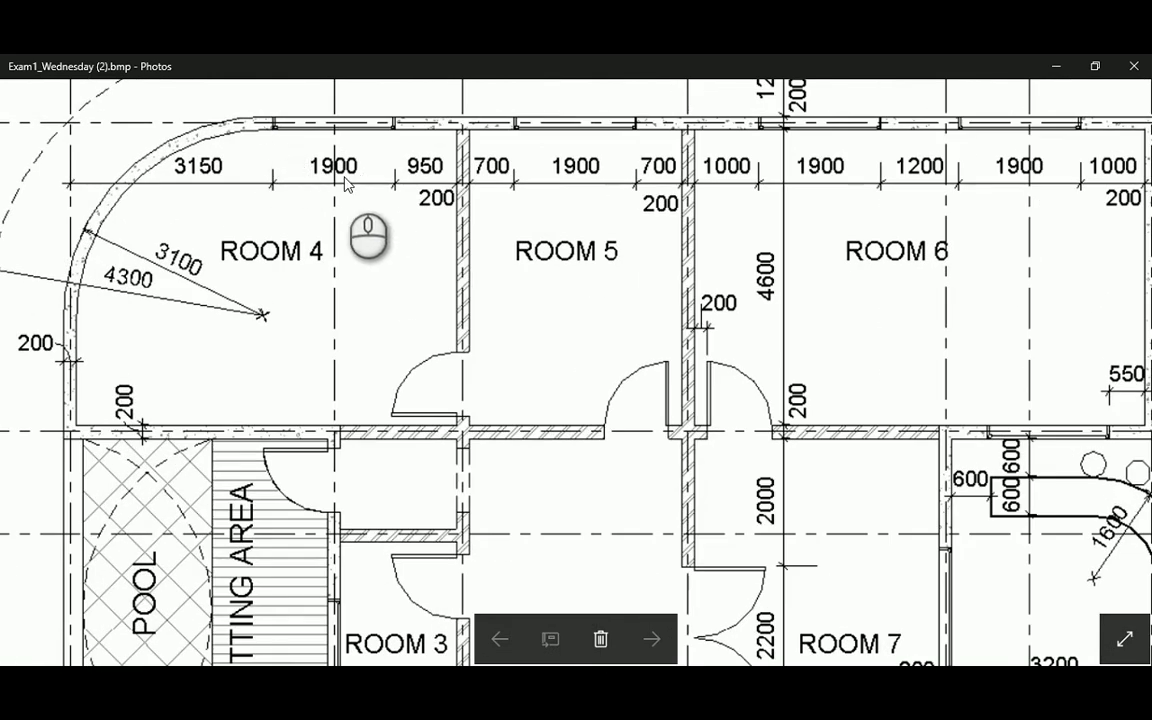
{"action": "key", "text": "alt+Tab"}
{"action": "middle_click_drag", "start_coordinate": [391, 285], "coordinate": [489, 442]}
{"action": "scroll", "coordinate": [439, 331], "scroll_direction": "up", "scroll_amount": 5}
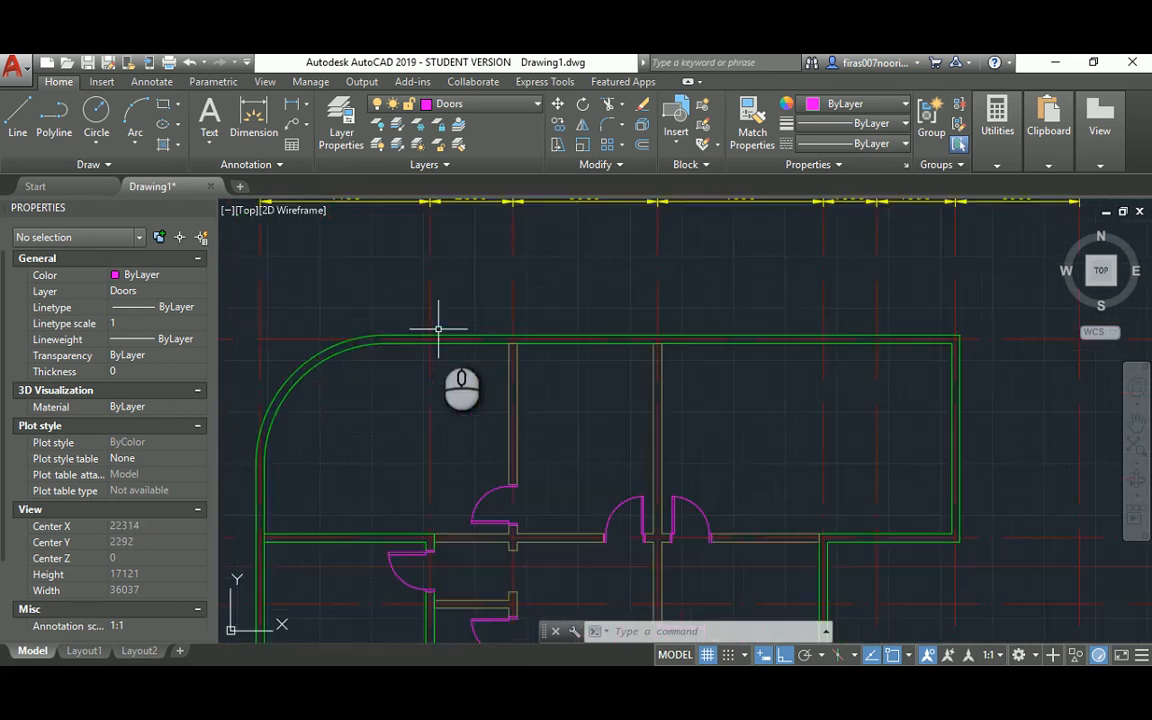
{"action": "key", "text": "Return"}
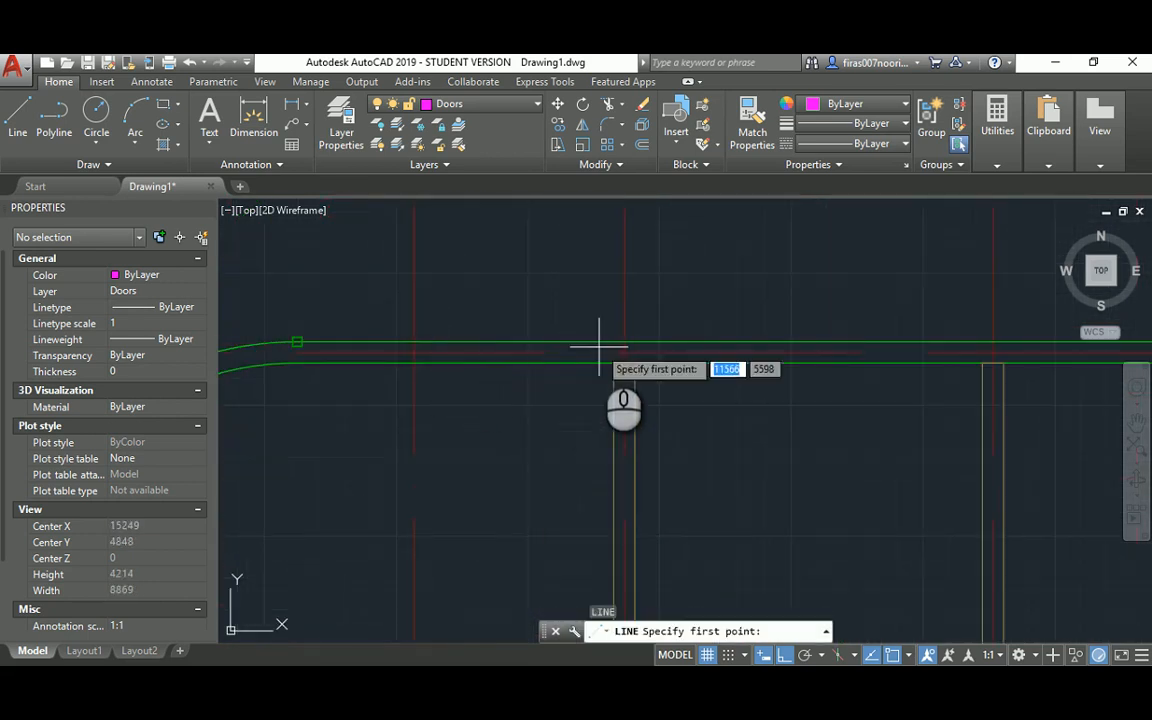
{"action": "key", "text": "Escape"}
{"action": "key", "text": "Escape"}
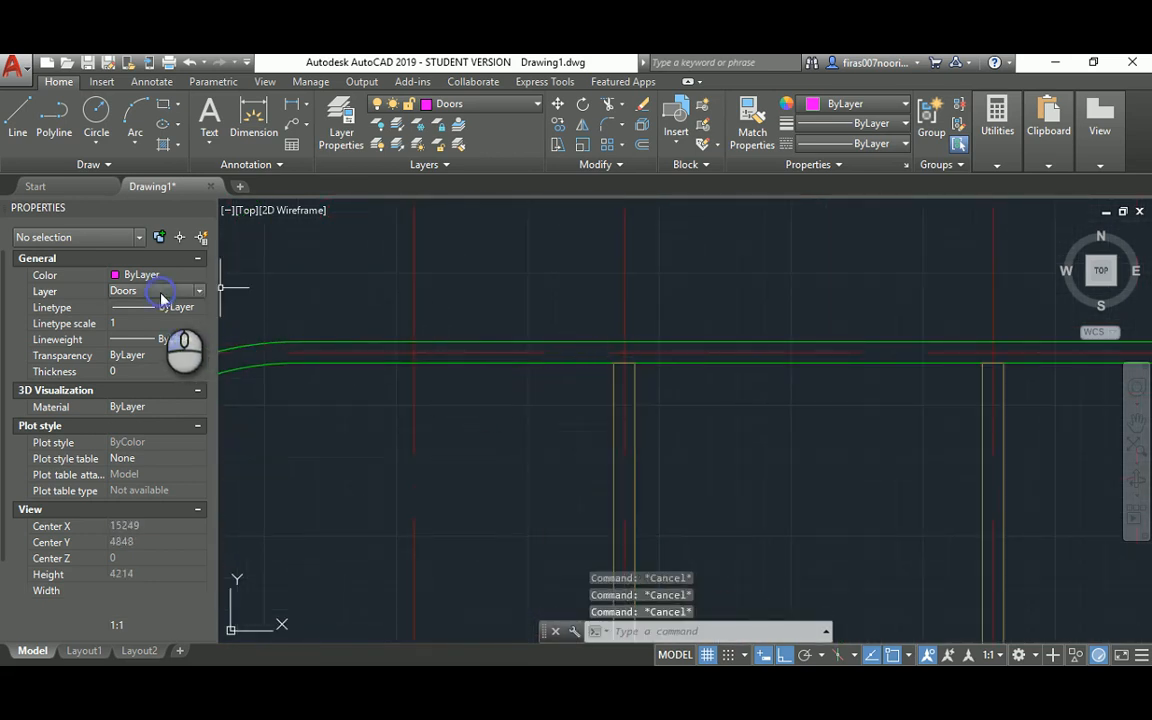
{"action": "left_click", "coordinate": [128, 399]}
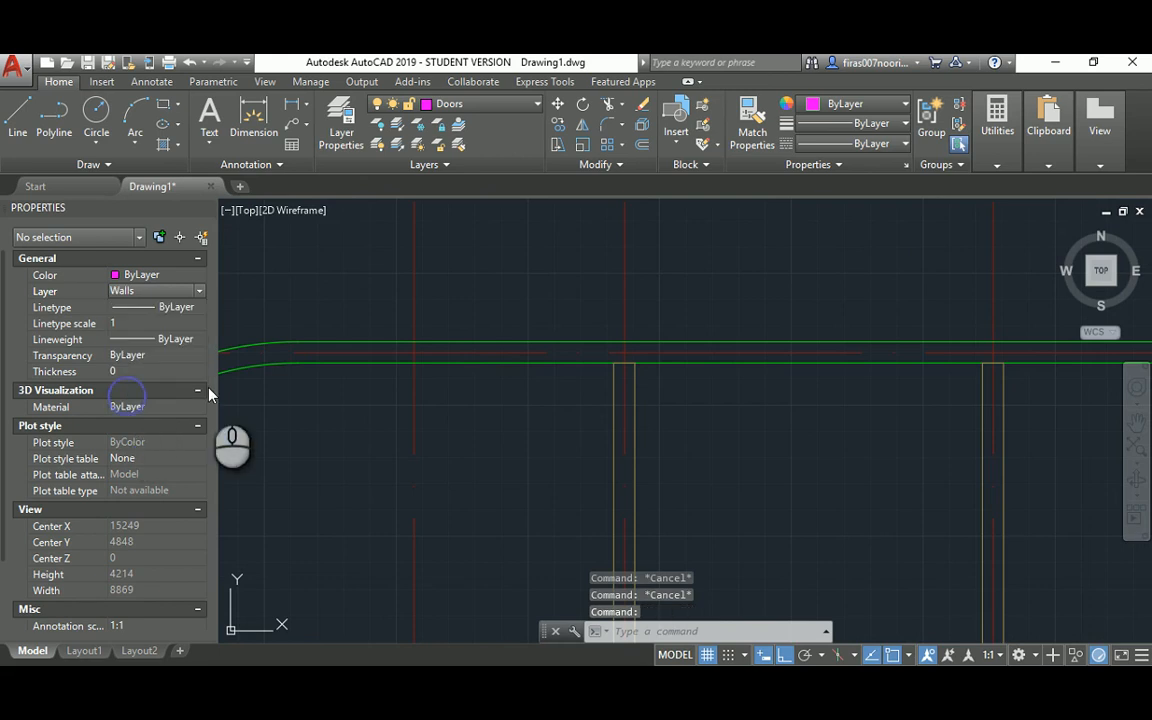
Step: Draw a line across the north exterior wall, in line with the west face of the Room 4–Room 5 partition
{"action": "key", "text": "Return"}
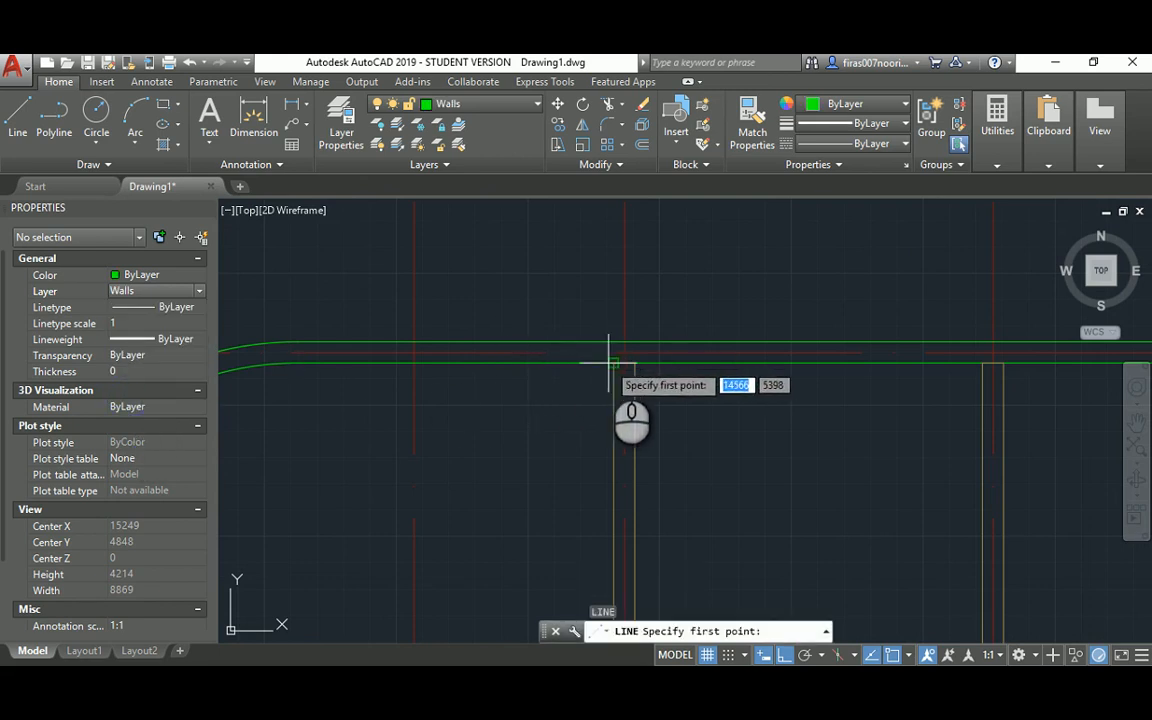
{"action": "left_click", "coordinate": [615, 344]}
{"action": "key", "text": "Escape"}
Step: Recheck the window offset in the reference plan and move the new wall line 950 to the west
{"action": "key", "text": "alt+Tab"}
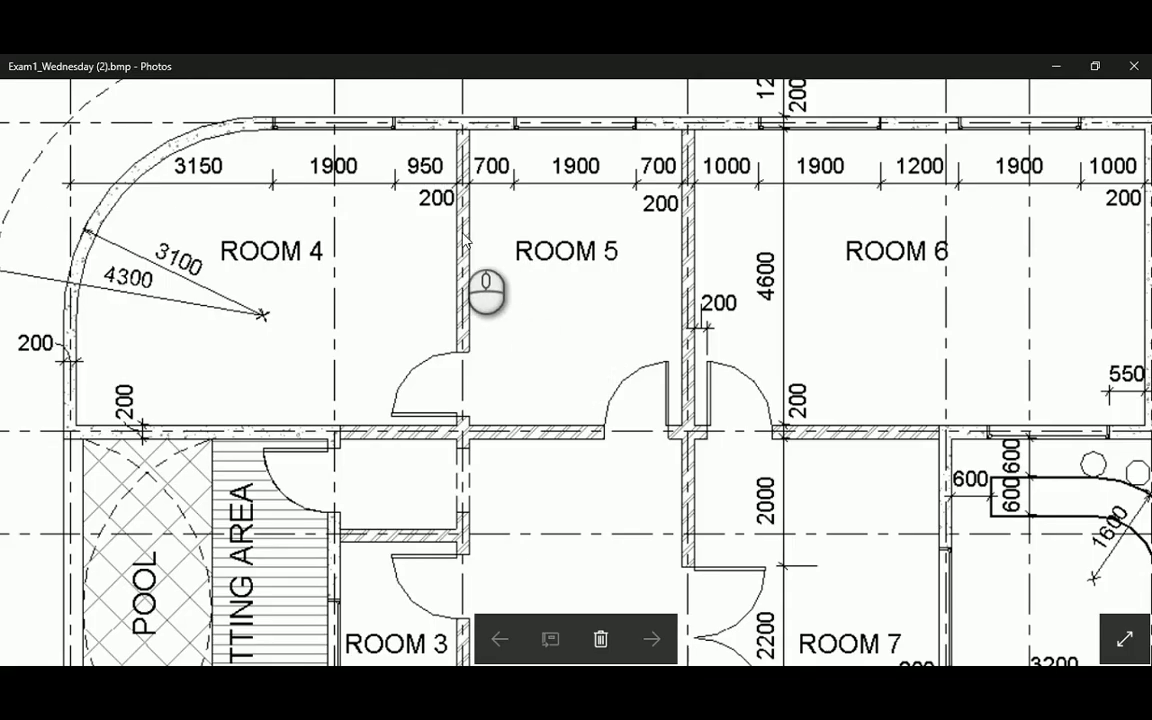
{"action": "key", "text": "alt+Tab"}
{"action": "type", "text": "m"}
{"action": "key", "text": "Return"}
{"action": "scroll", "coordinate": [615, 330], "scroll_direction": "up", "scroll_amount": 2}
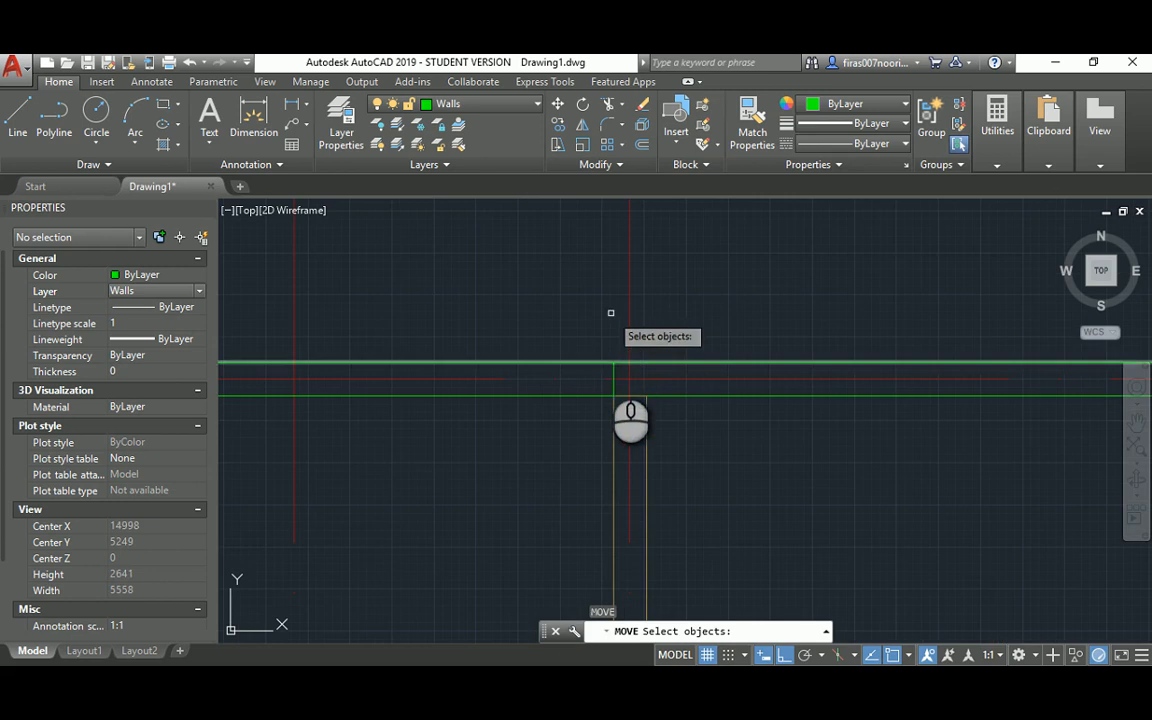
{"action": "left_click", "coordinate": [613, 373]}
{"action": "key", "text": "Return"}
{"action": "left_click", "coordinate": [589, 298]}
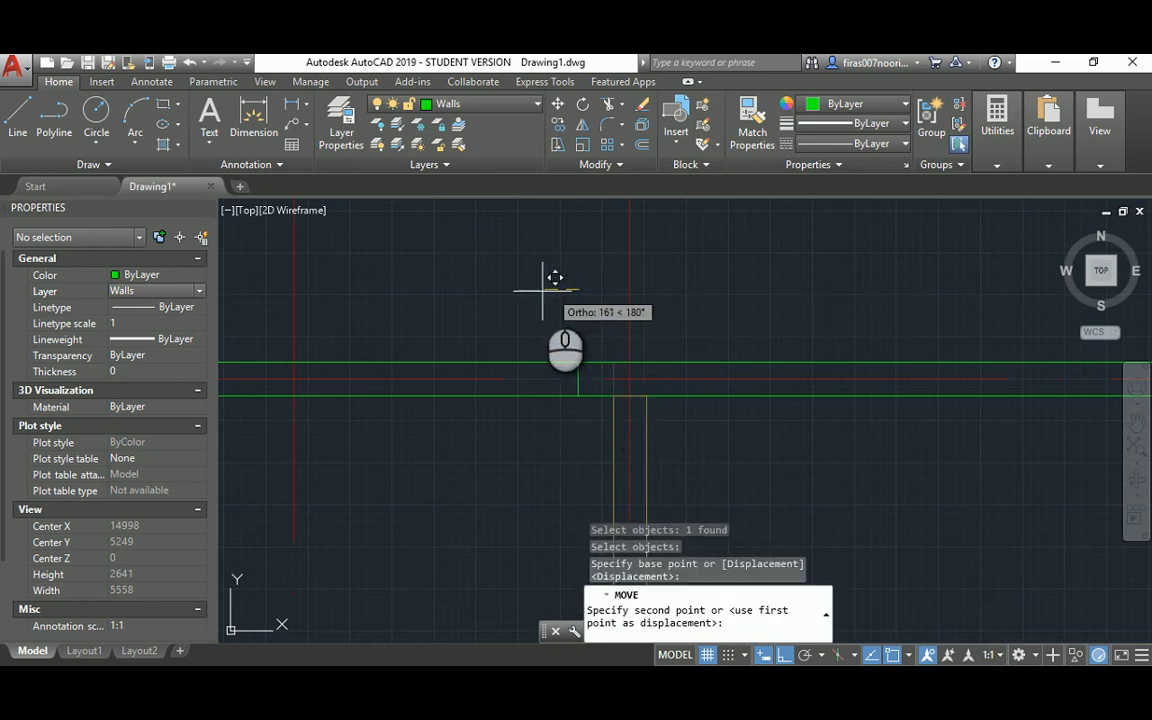
{"action": "type", "text": "950"}
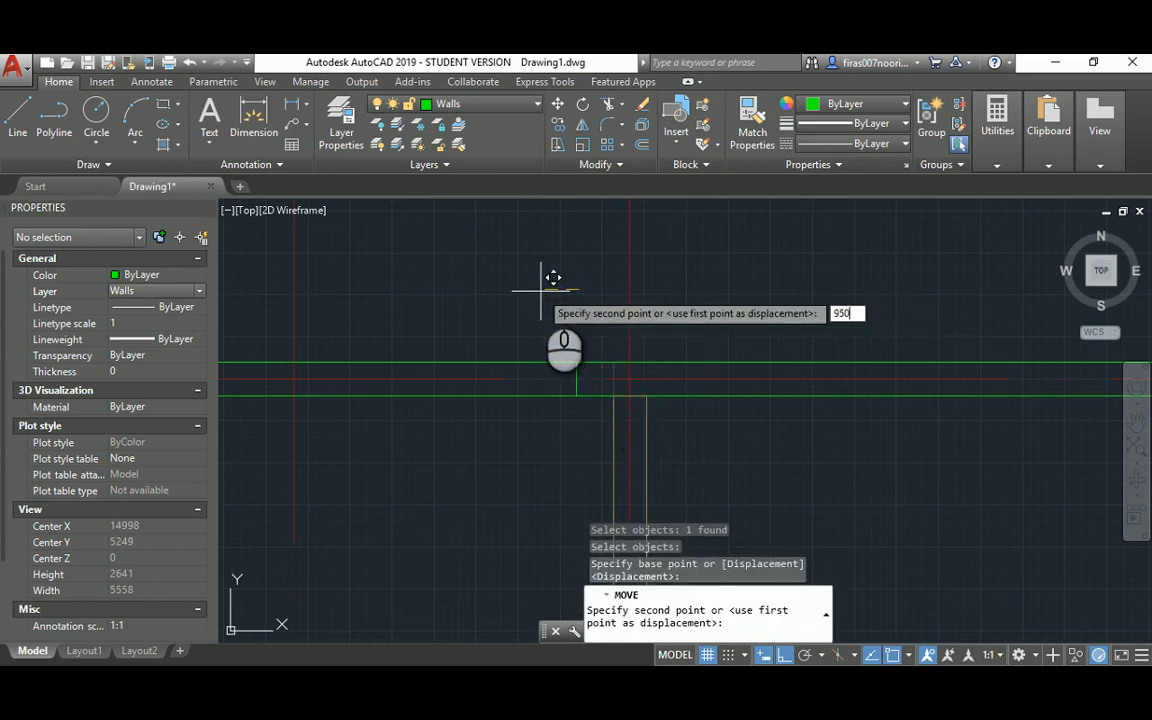
{"action": "key", "text": "Return"}
{"action": "key", "text": "Escape"}
{"action": "key", "text": "Escape"}
Step: Offset the moved jamb line 1950 to the west
{"action": "type", "text": "o"}
{"action": "key", "text": "Return"}
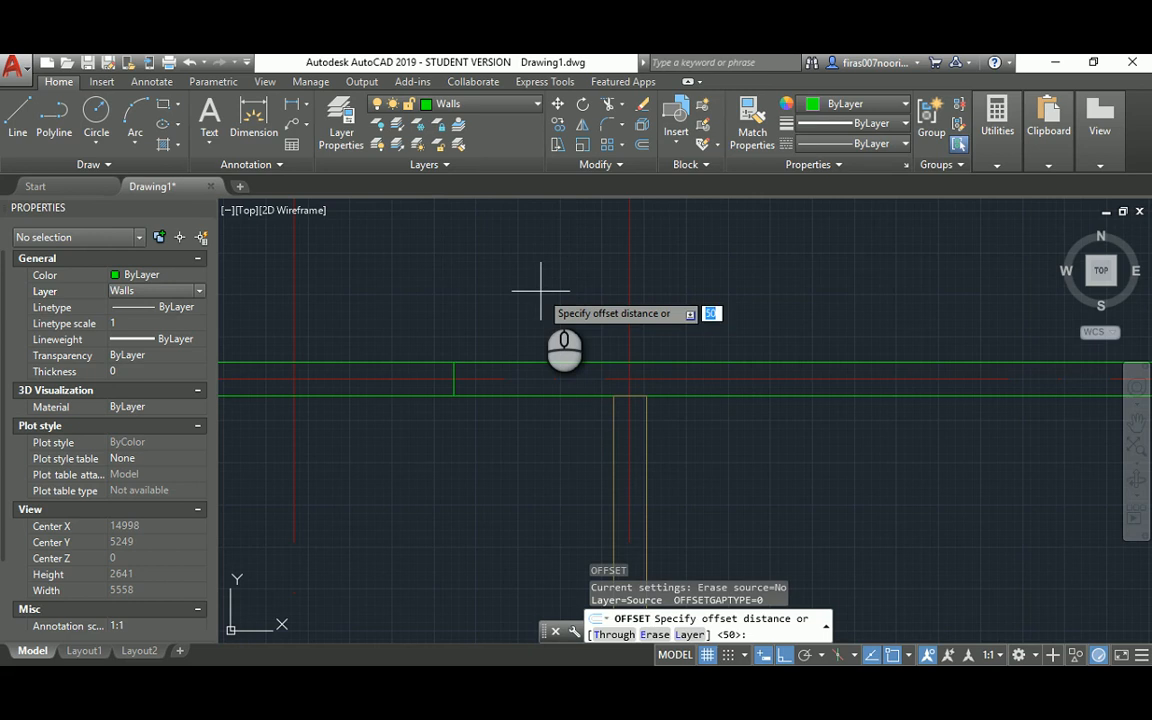
{"action": "type", "text": "196"}
{"action": "key", "text": "BackSpace"}
{"action": "type", "text": "50"}
{"action": "key", "text": "Return"}
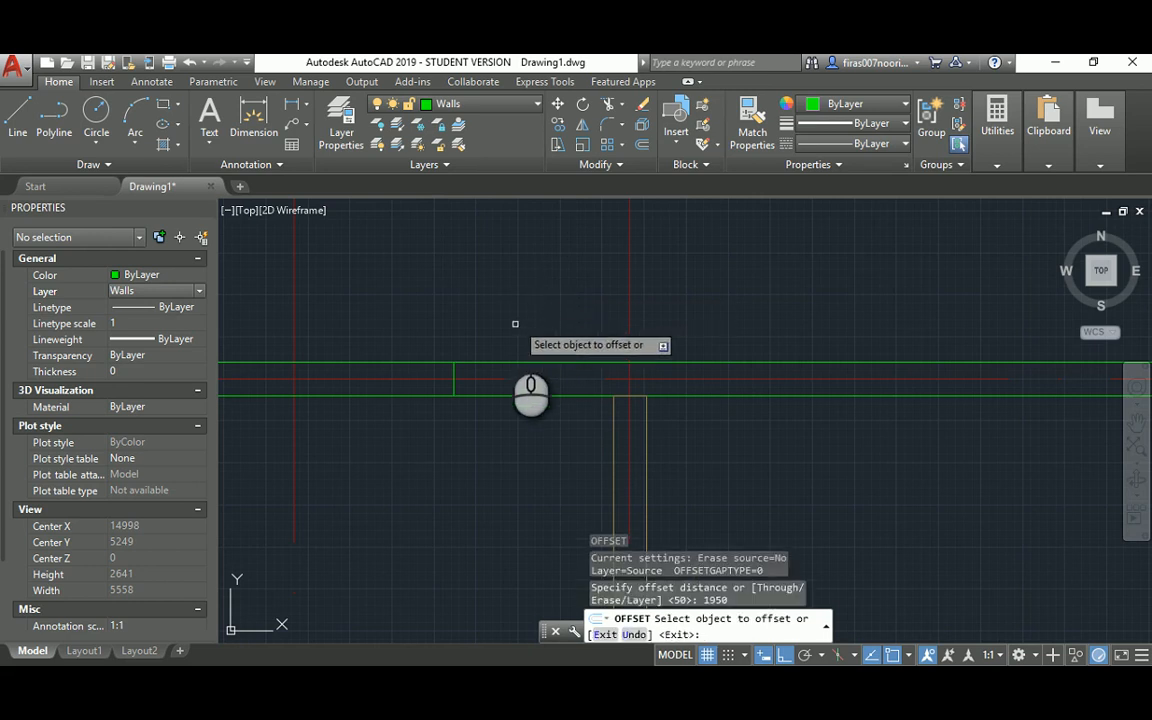
{"action": "left_click", "coordinate": [453, 373]}
{"action": "scroll", "coordinate": [453, 373], "scroll_direction": "down", "scroll_amount": 3}
{"action": "left_click", "coordinate": [388, 401]}
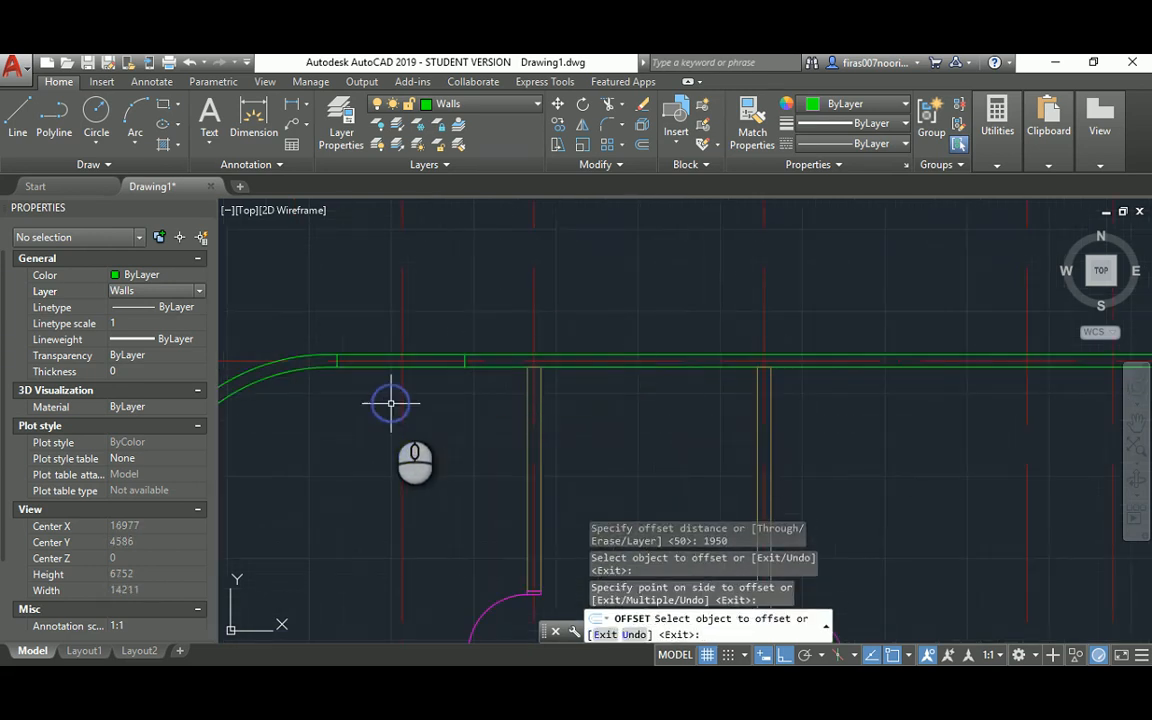
{"action": "key", "text": "Escape"}
Step: Trim both north wall lines between the two jamb lines to open the Room 4 window gap
{"action": "type", "text": "tr"}
{"action": "key", "text": "Return"}
{"action": "left_click", "coordinate": [334, 404]}
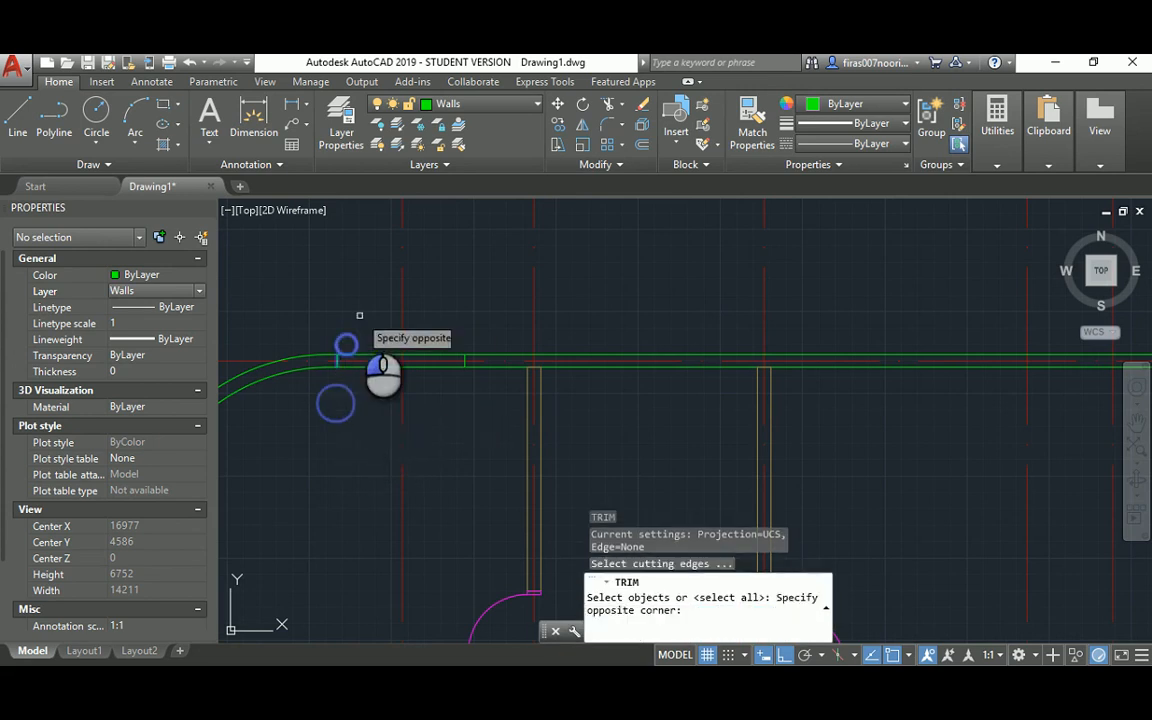
{"action": "left_click", "coordinate": [345, 342]}
{"action": "left_click", "coordinate": [446, 320]}
{"action": "left_click", "coordinate": [467, 382]}
{"action": "key", "text": "Return"}
{"action": "left_click", "coordinate": [378, 312]}
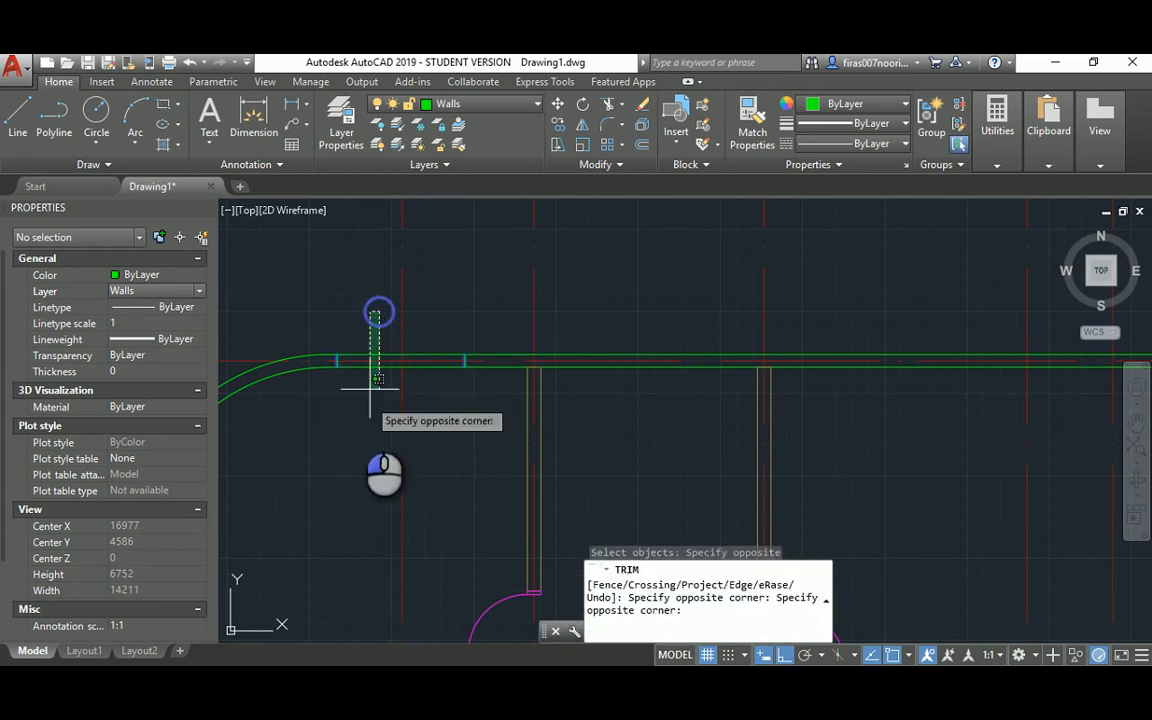
{"action": "left_click", "coordinate": [371, 391]}
{"action": "key", "text": "Escape"}
Step: Check the window widths in the reference plan and dimension the width of the new gap in the north wall
{"action": "scroll", "coordinate": [405, 329], "scroll_direction": "down", "scroll_amount": 2}
{"action": "key", "text": "alt+Tab"}
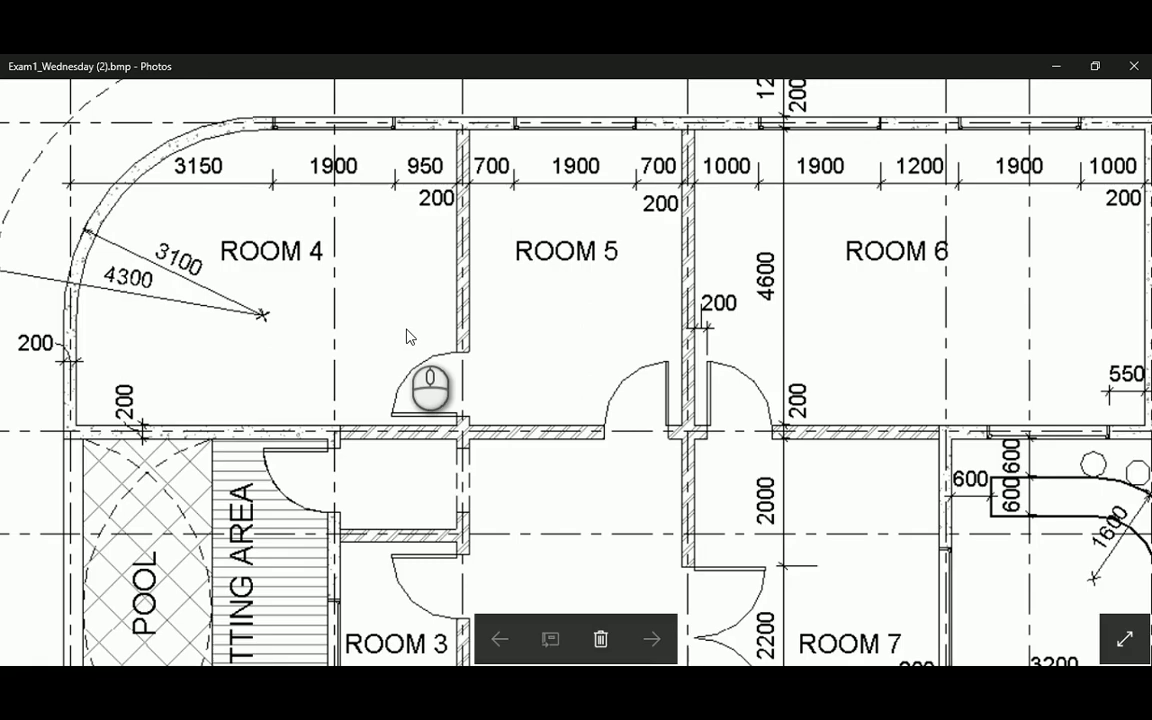
{"action": "scroll", "coordinate": [405, 330], "scroll_direction": "up", "scroll_amount": 2}
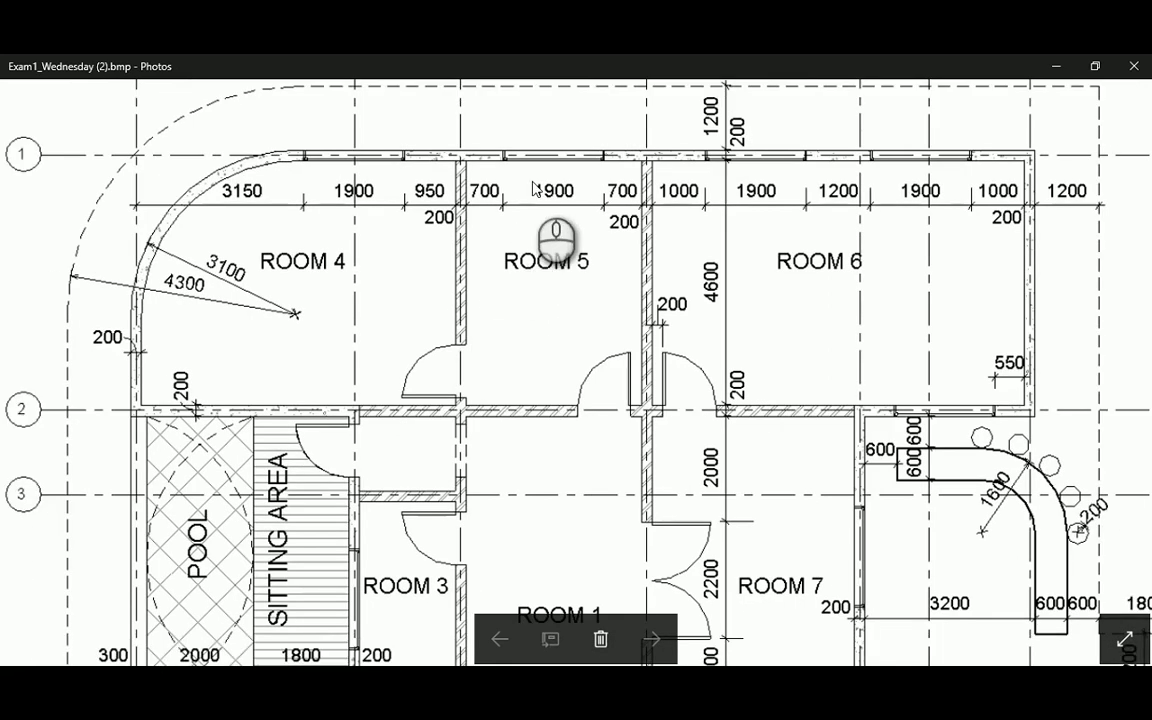
{"action": "key", "text": "alt+Tab"}
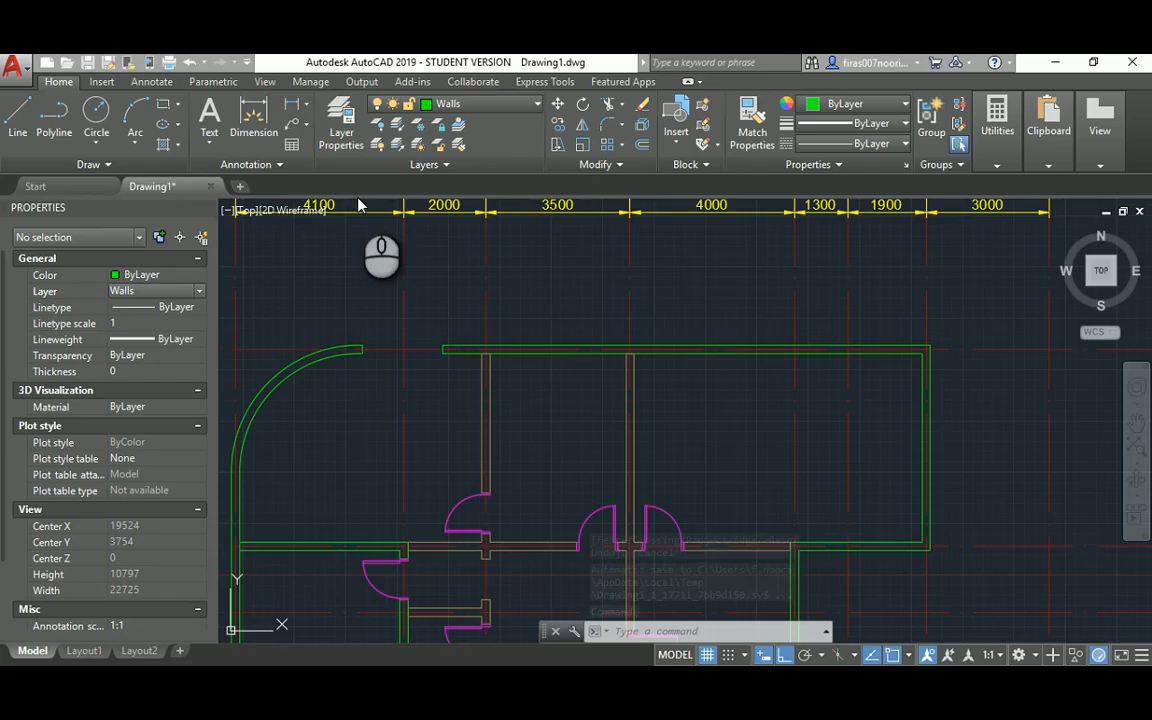
{"action": "key", "text": "Escape"}
{"action": "key", "text": "Escape"}
{"action": "key", "text": "Escape"}
{"action": "scroll", "coordinate": [362, 340], "scroll_direction": "up", "scroll_amount": 3}
{"action": "type", "text": "li"}
{"action": "key", "text": "Return"}
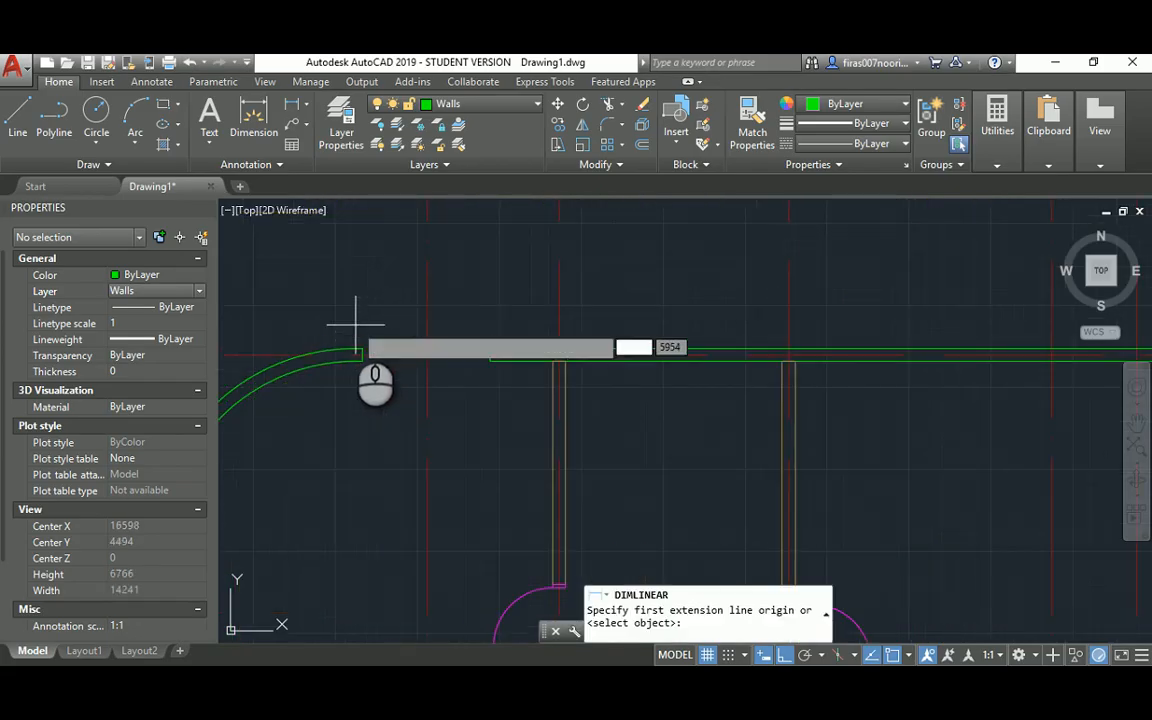
{"action": "left_click", "coordinate": [362, 346]}
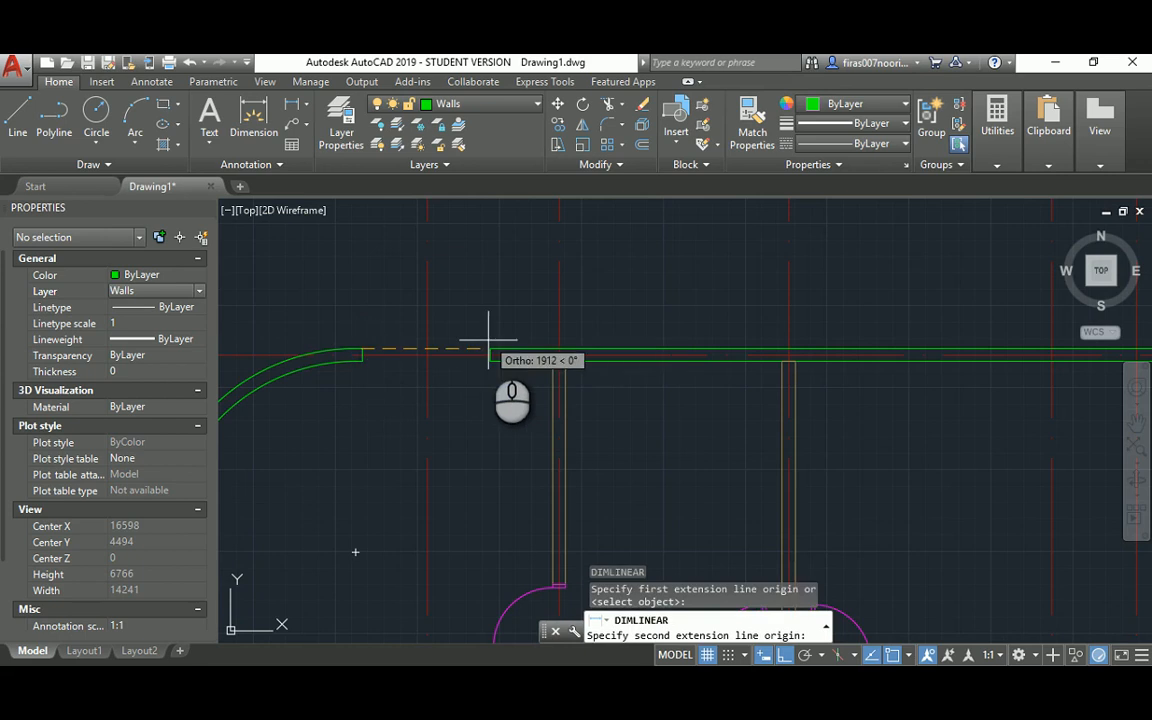
{"action": "left_click", "coordinate": [487, 344]}
{"action": "scroll", "coordinate": [465, 318], "scroll_direction": "up", "scroll_amount": 2}
{"action": "left_click", "coordinate": [465, 318]}
{"action": "middle_click_drag", "start_coordinate": [563, 332], "coordinate": [738, 302]}
{"action": "key", "text": "Escape"}
{"action": "left_click", "coordinate": [360, 352]}
{"action": "key", "text": "Escape"}
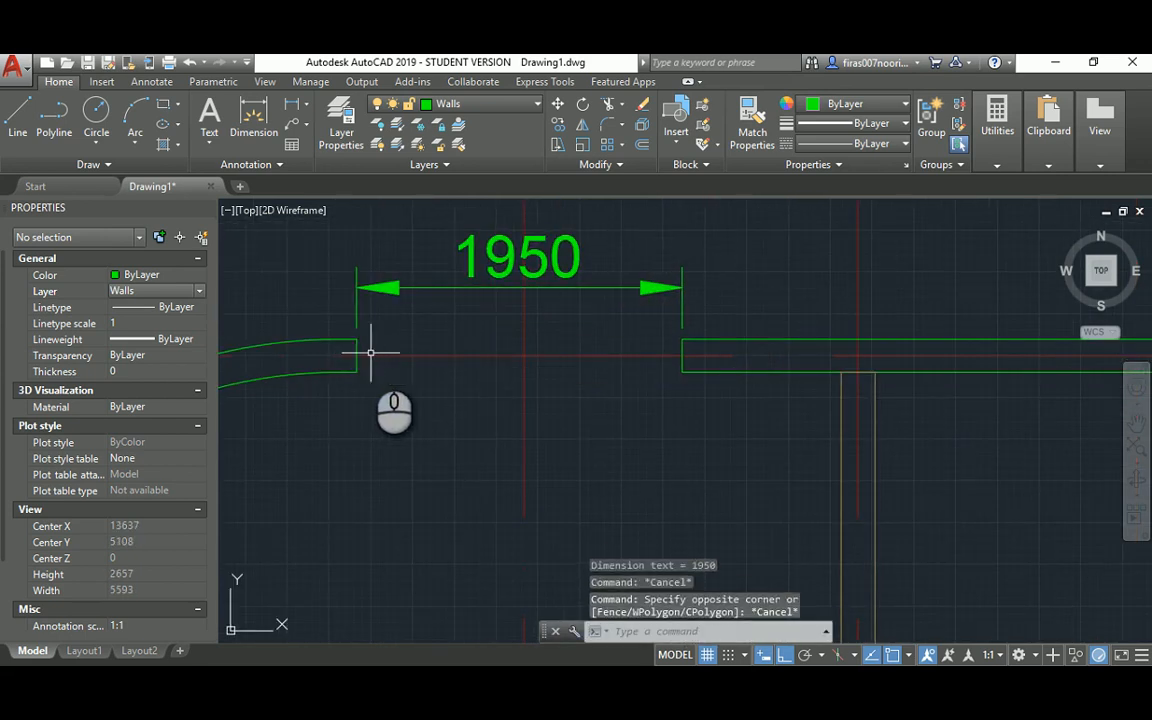
Step: Undo the gap's dimension, the wall trim and the 1950 offset
{"action": "key", "text": "ctrl+z"}
{"action": "key", "text": "ctrl+z"}
{"action": "key", "text": "ctrl+z"}
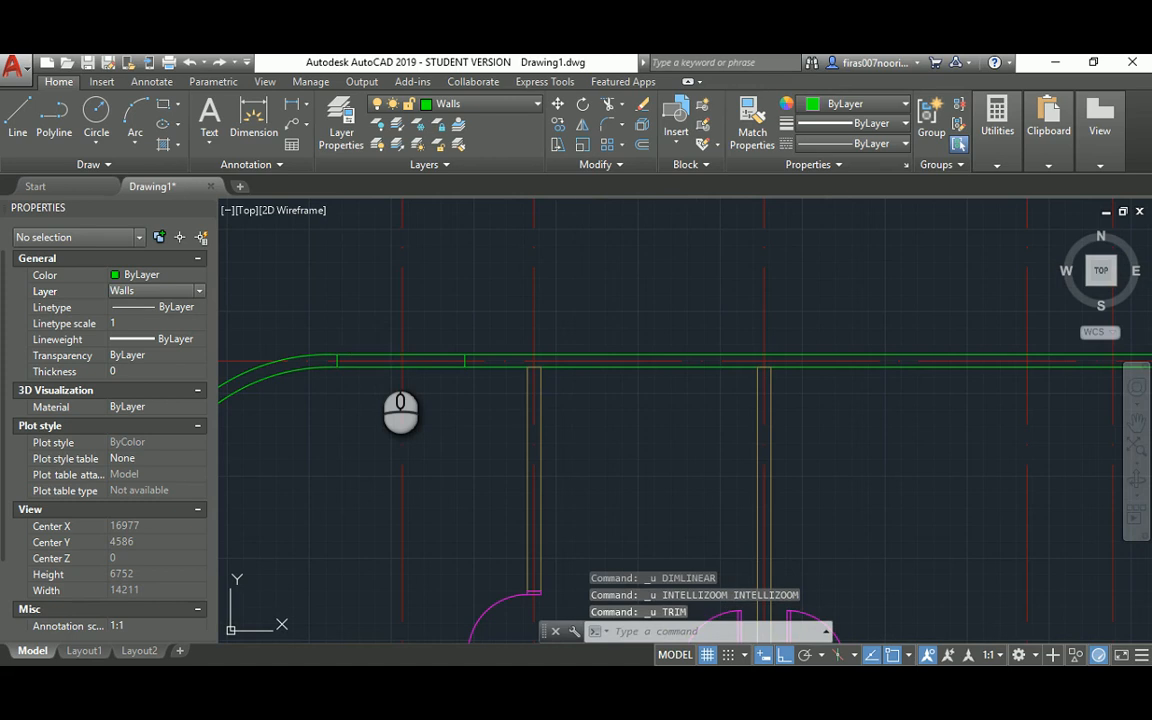
Step: Offset the jamb line 1900 to the west for the Room 4 window's other side
{"action": "type", "text": "o"}
{"action": "key", "text": "Return"}
{"action": "type", "text": "1900"}
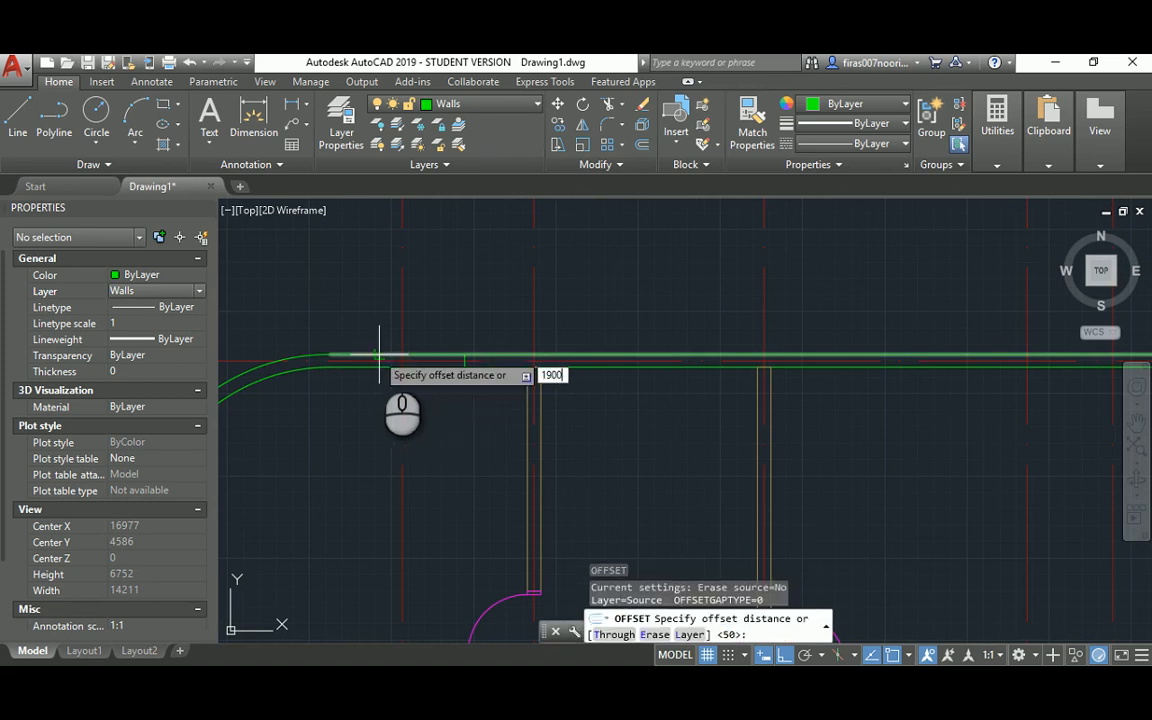
{"action": "key", "text": "Return"}
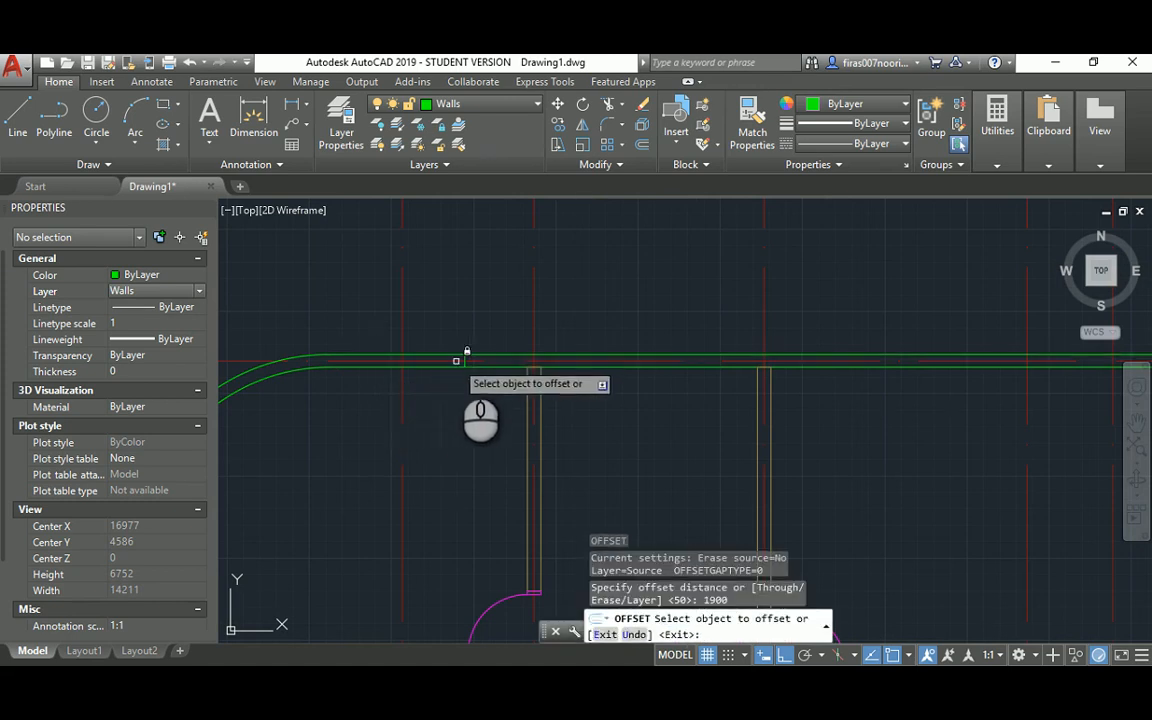
{"action": "left_click", "coordinate": [465, 361]}
{"action": "left_click", "coordinate": [345, 411]}
{"action": "key", "text": "Escape"}
{"action": "key", "text": "Escape"}
{"action": "key", "text": "Escape"}
Step: Trim both north wall lines between the 1900-spaced jamb lines to open the Room 4 window
{"action": "type", "text": "tr"}
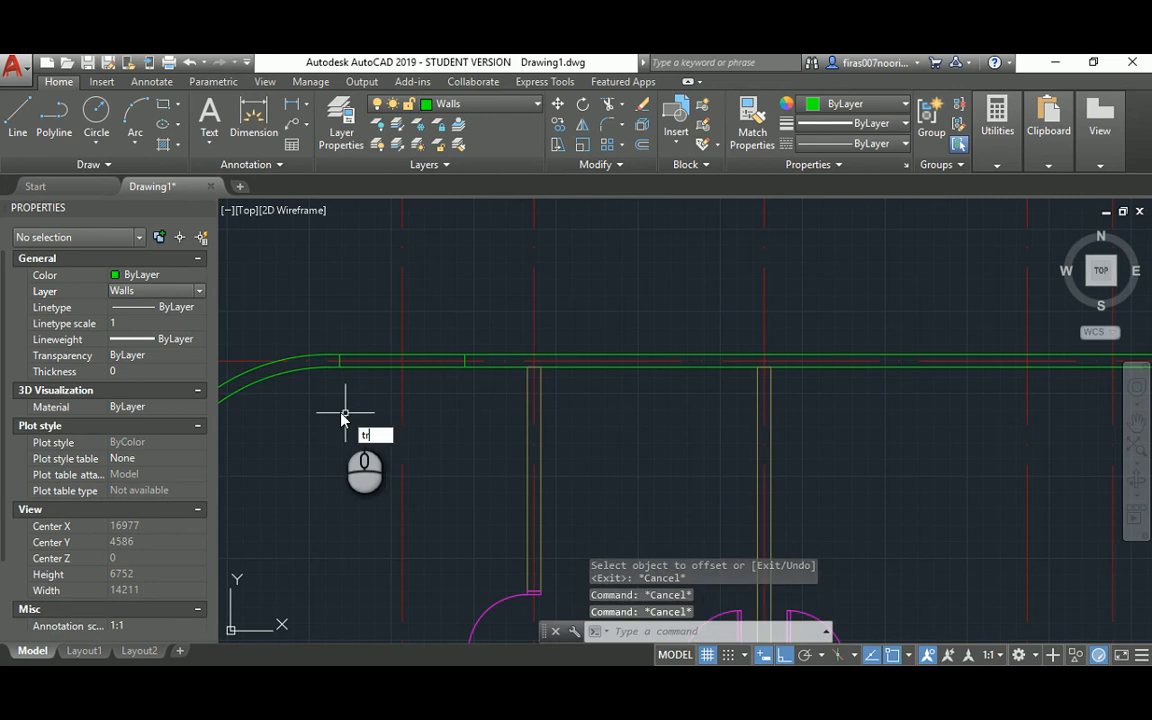
{"action": "key", "text": "Return"}
{"action": "left_click", "coordinate": [329, 406]}
{"action": "left_click", "coordinate": [373, 321]}
{"action": "left_click", "coordinate": [473, 337]}
{"action": "left_click", "coordinate": [452, 321]}
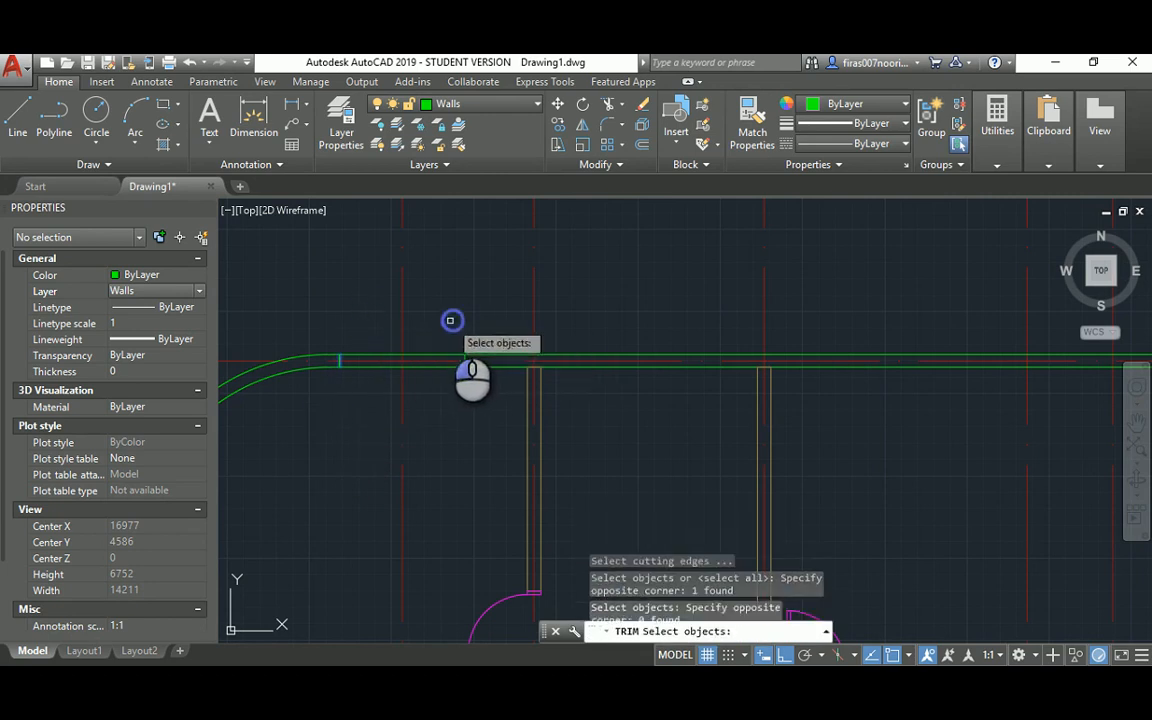
{"action": "left_click", "coordinate": [446, 321]}
{"action": "left_click", "coordinate": [474, 401]}
{"action": "key", "text": "Return"}
{"action": "left_click", "coordinate": [443, 388]}
{"action": "left_click", "coordinate": [432, 312]}
{"action": "key", "text": "Escape"}
{"action": "key", "text": "Escape"}
{"action": "key", "text": "Escape"}
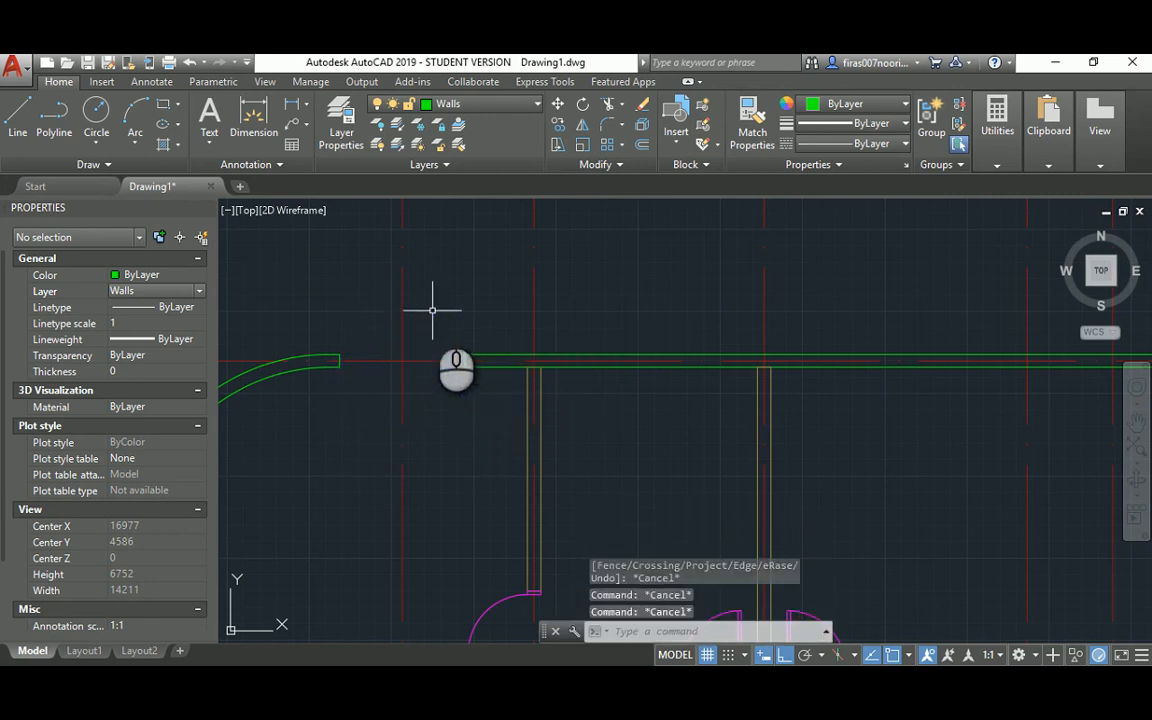
{"action": "type", "text": "co"}
{"action": "key", "text": "Return"}
{"action": "left_click", "coordinate": [333, 341]}
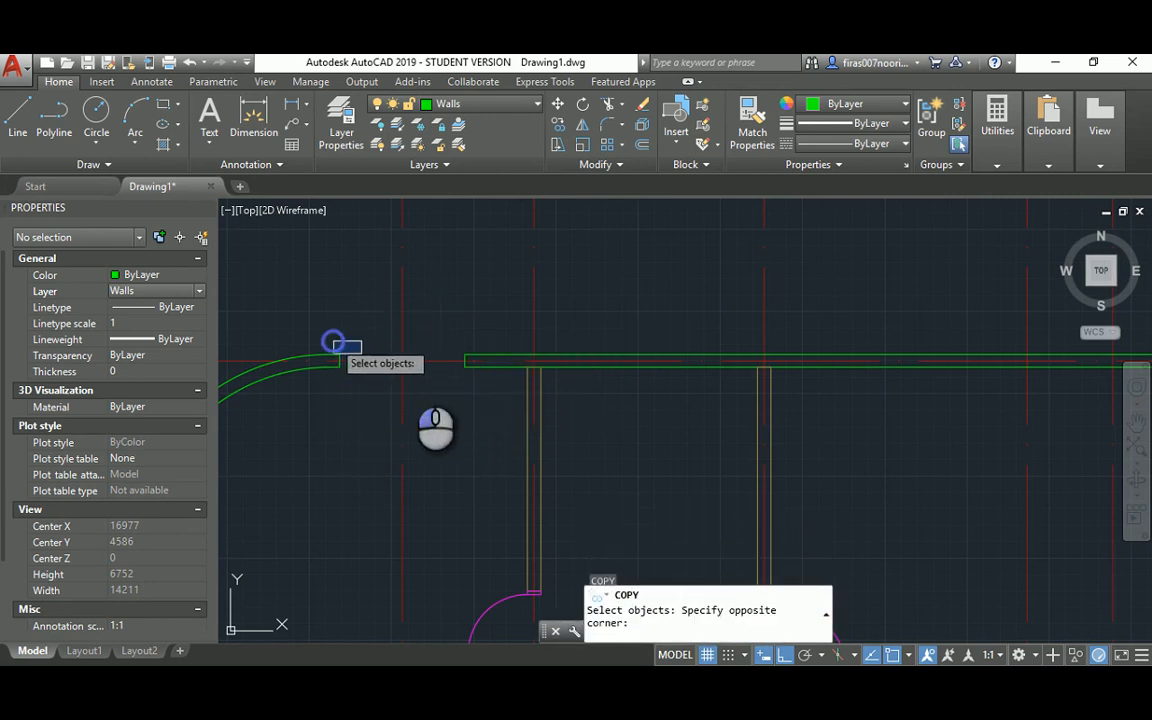
{"action": "left_click", "coordinate": [463, 387]}
{"action": "key", "text": "Return"}
{"action": "left_click", "coordinate": [440, 405]}
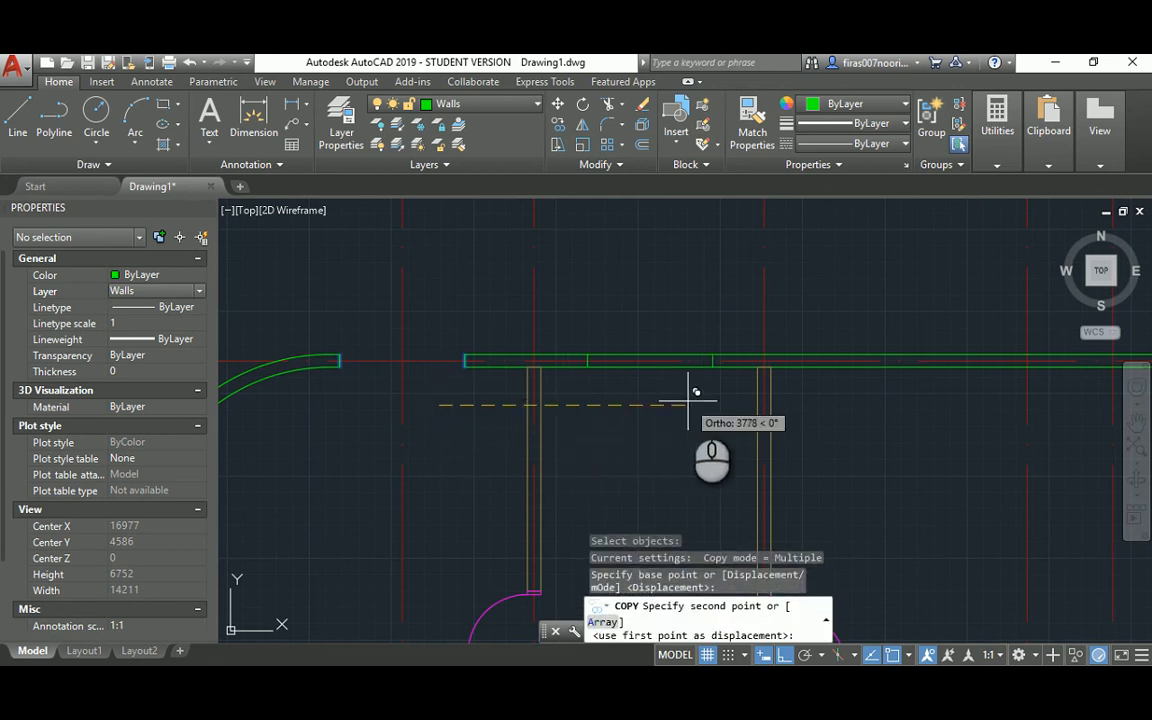
{"action": "key", "text": "Escape"}
Step: Check the Room 5 window's width and side distances in the reference plan
{"action": "key", "text": "alt+Tab"}
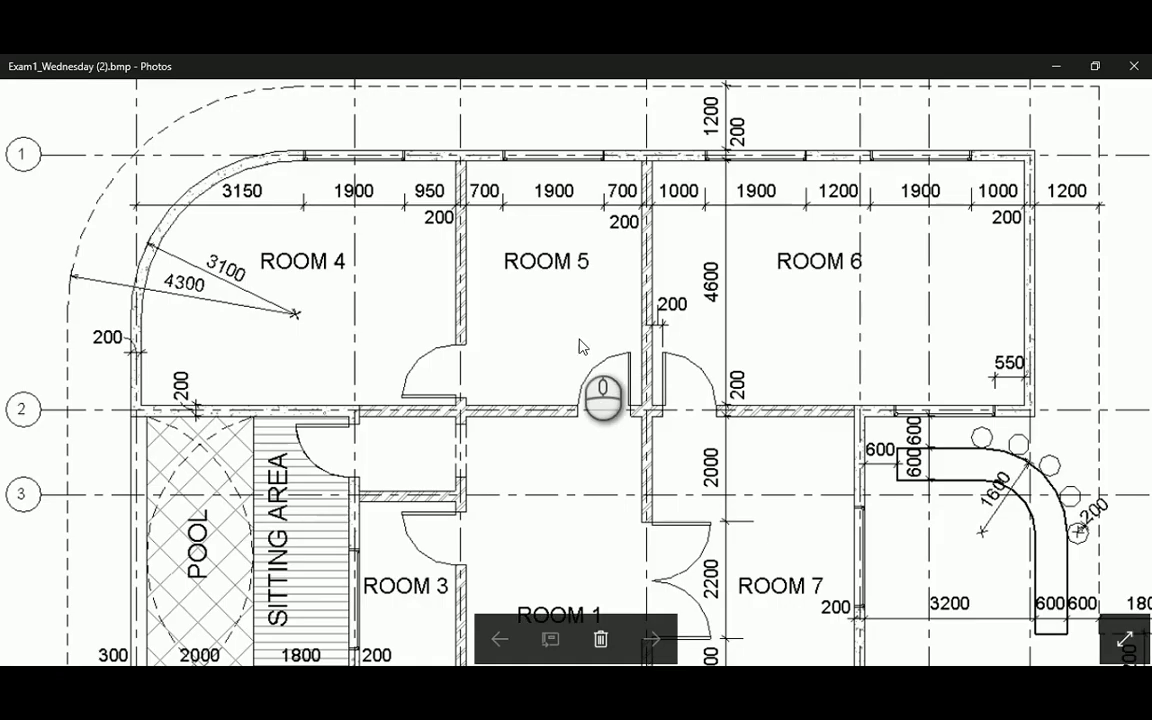
{"action": "key", "text": "alt+Tab"}
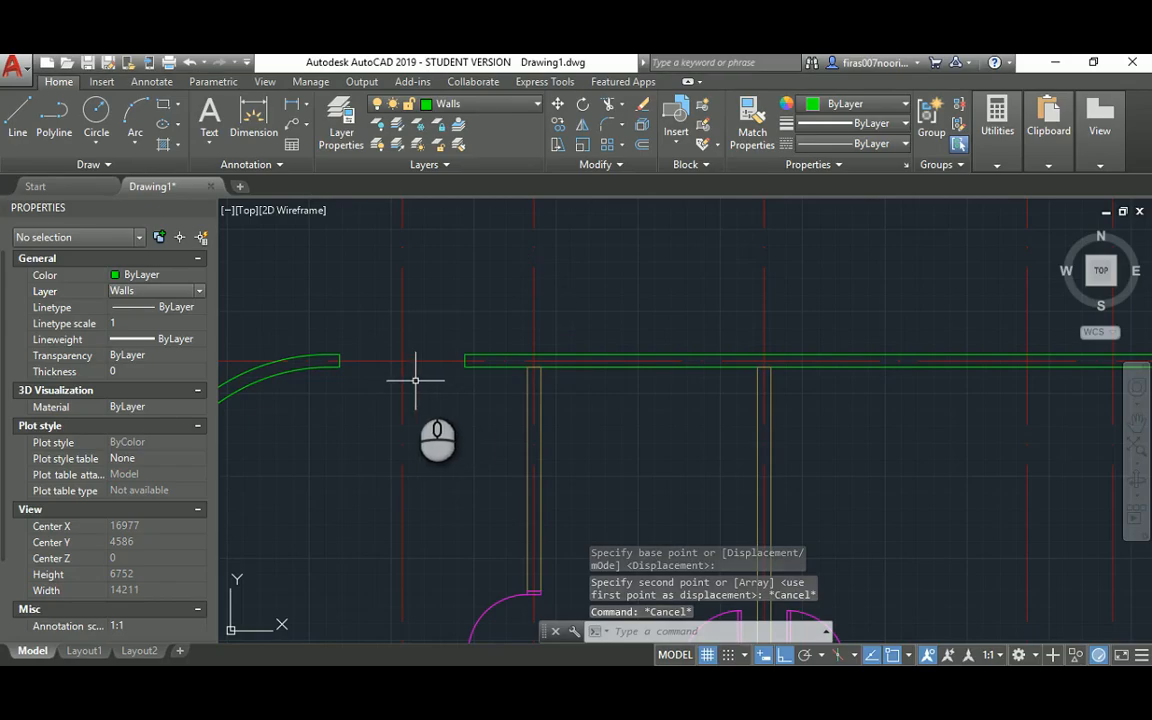
{"action": "type", "text": "co"}
{"action": "key", "text": "Return"}
{"action": "left_click", "coordinate": [321, 328]}
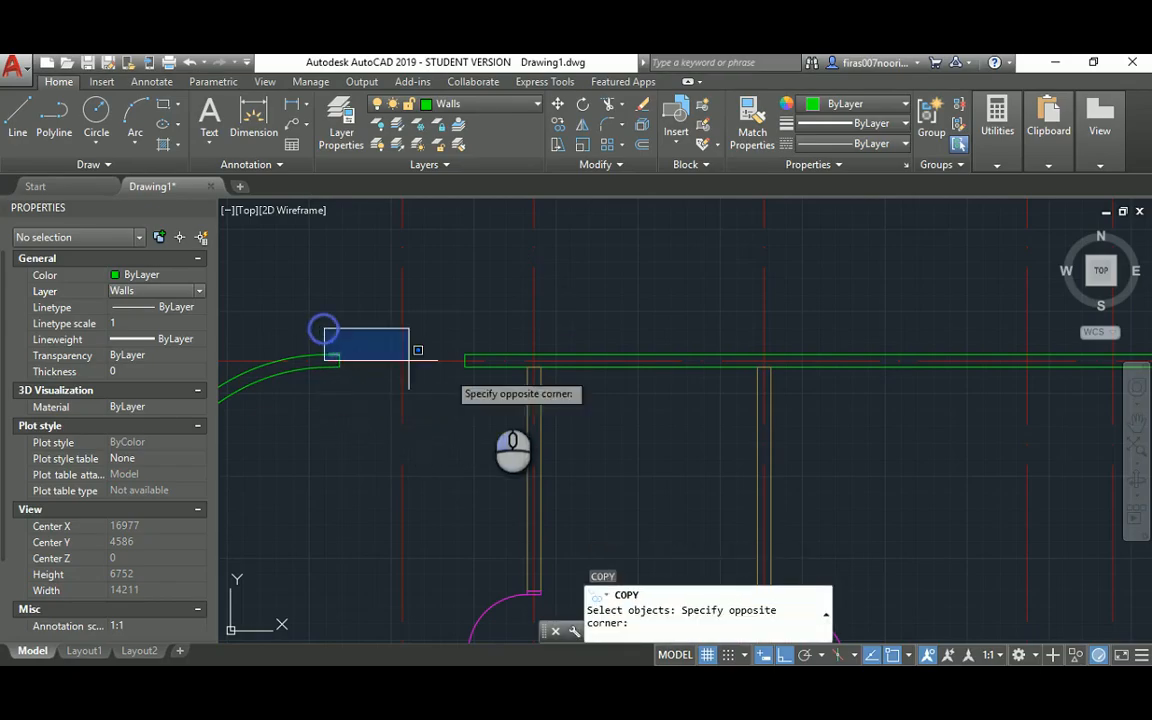
{"action": "left_click", "coordinate": [489, 398]}
{"action": "key", "text": "Return"}
{"action": "scroll", "coordinate": [419, 368], "scroll_direction": "up", "scroll_amount": 2}
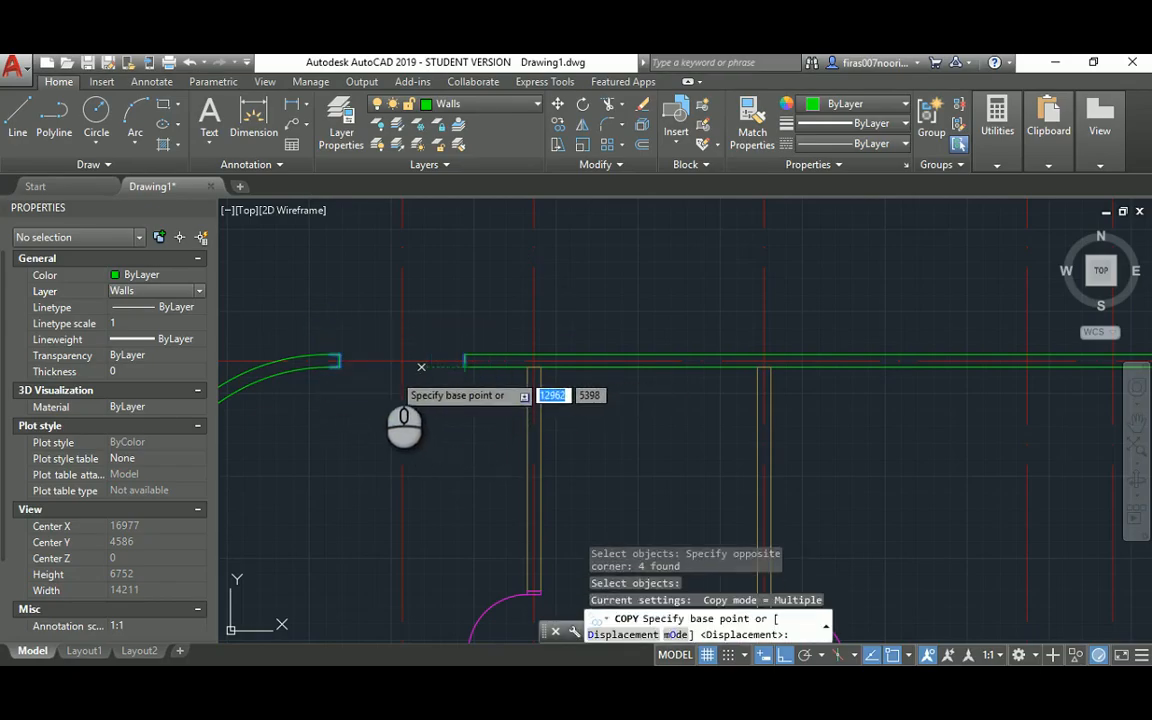
{"action": "key", "text": "Escape"}
Step: Copy the Room 4 window's two jamb lines so the east one meets the Room 5 side of the Room 5/Room 6 partition
{"action": "key", "text": "Return"}
{"action": "left_click", "coordinate": [327, 332]}
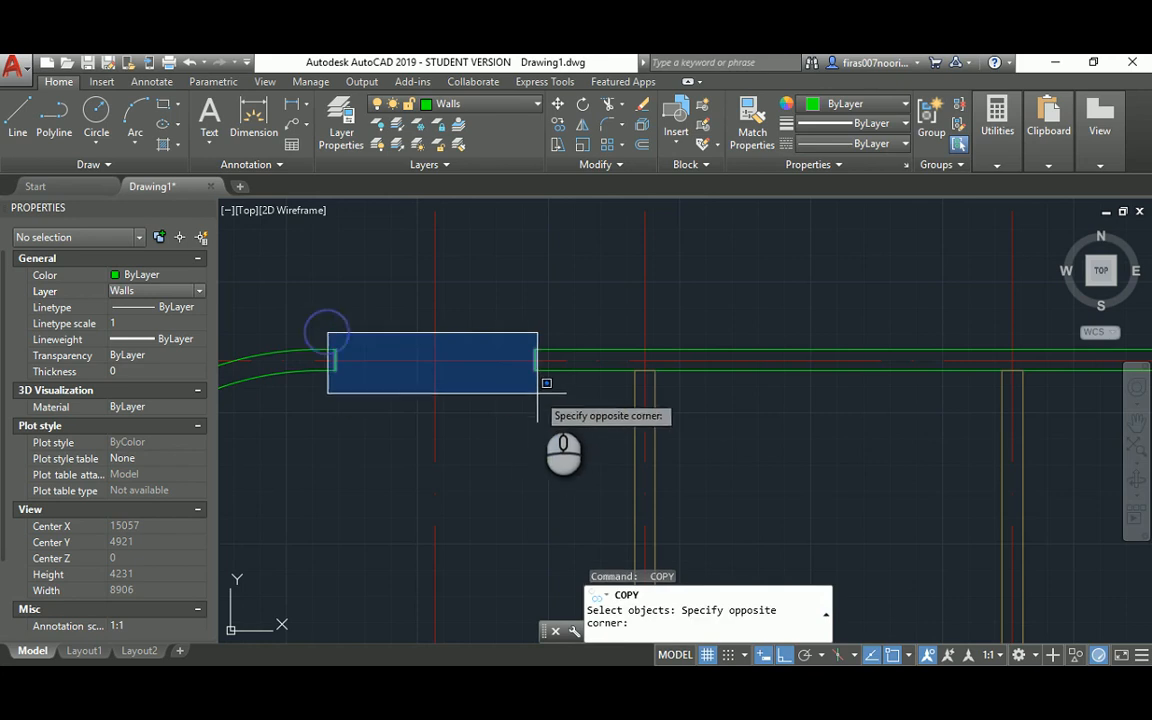
{"action": "left_click", "coordinate": [538, 401]}
{"action": "key", "text": "Return"}
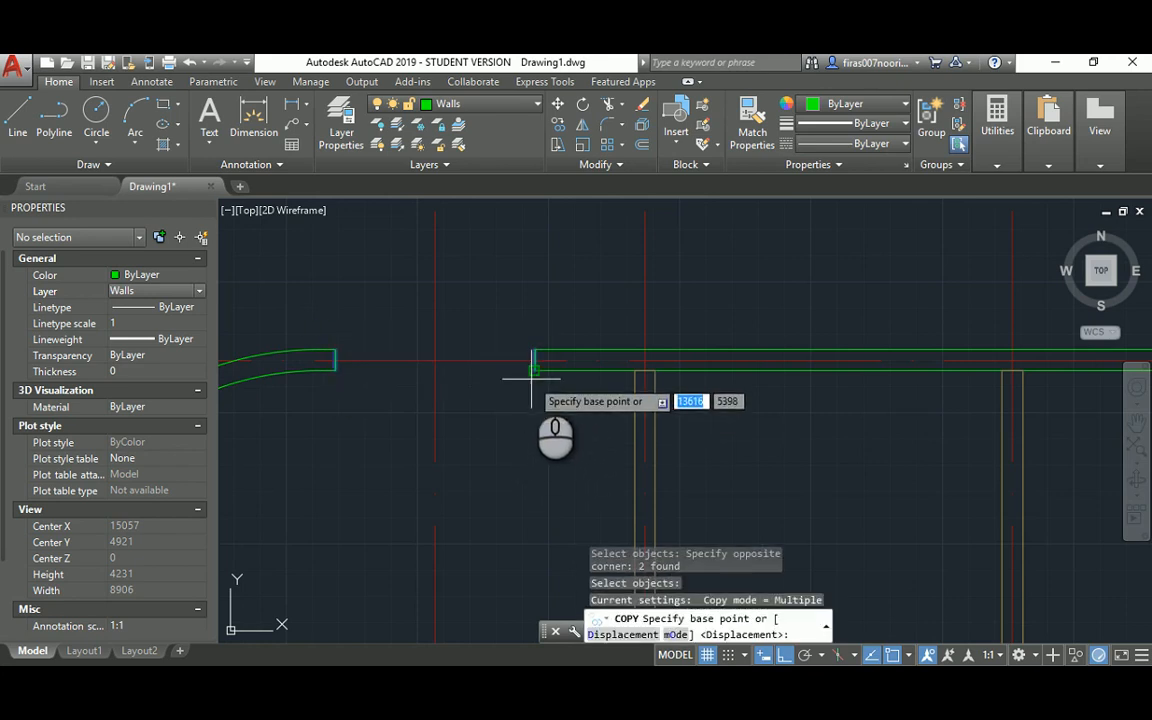
{"action": "left_click", "coordinate": [532, 375]}
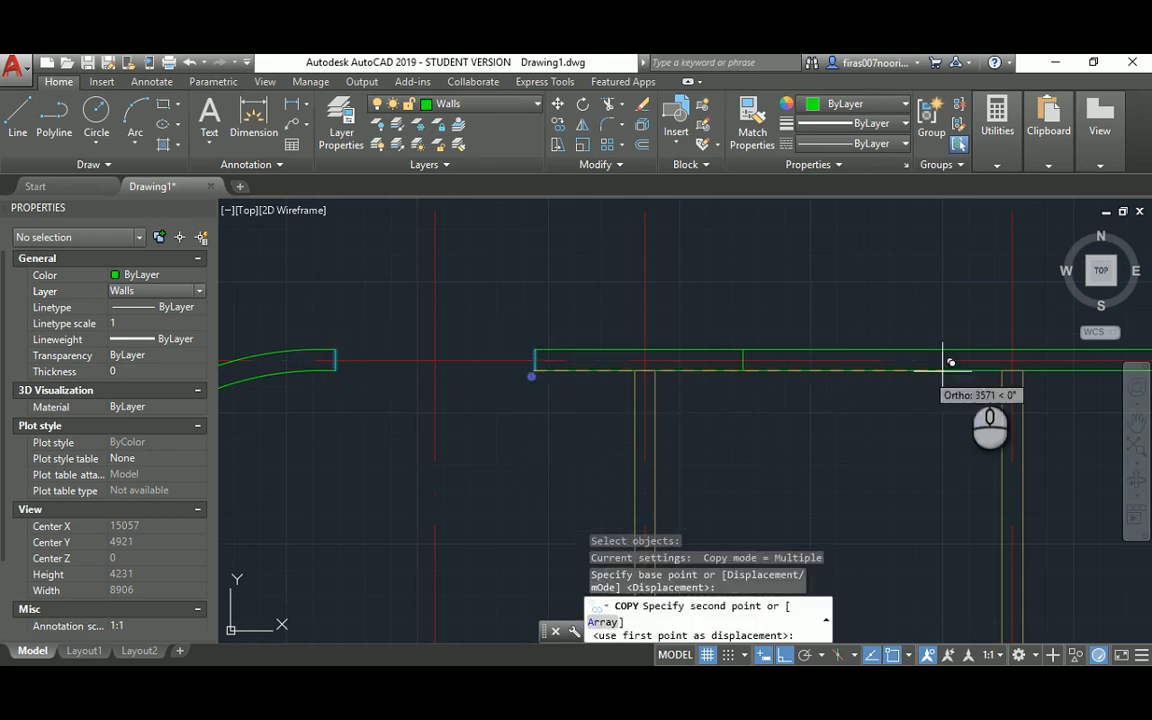
{"action": "left_click", "coordinate": [1003, 362]}
{"action": "key", "text": "Escape"}
{"action": "key", "text": "Escape"}
{"action": "key", "text": "Escape"}
Step: Move the two copied jamb lines 700 to the west along Room 5's north wall
{"action": "key", "text": "Return"}
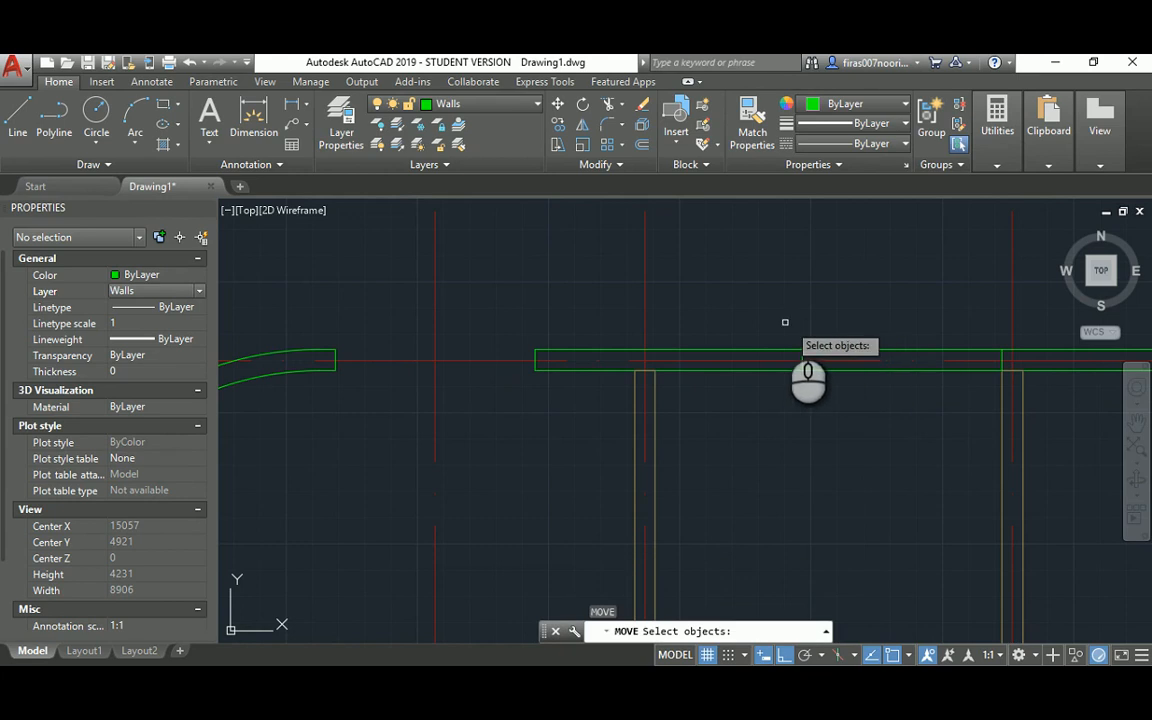
{"action": "left_click", "coordinate": [784, 321]}
{"action": "left_click", "coordinate": [1000, 388]}
{"action": "key", "text": "Return"}
{"action": "left_click", "coordinate": [970, 403]}
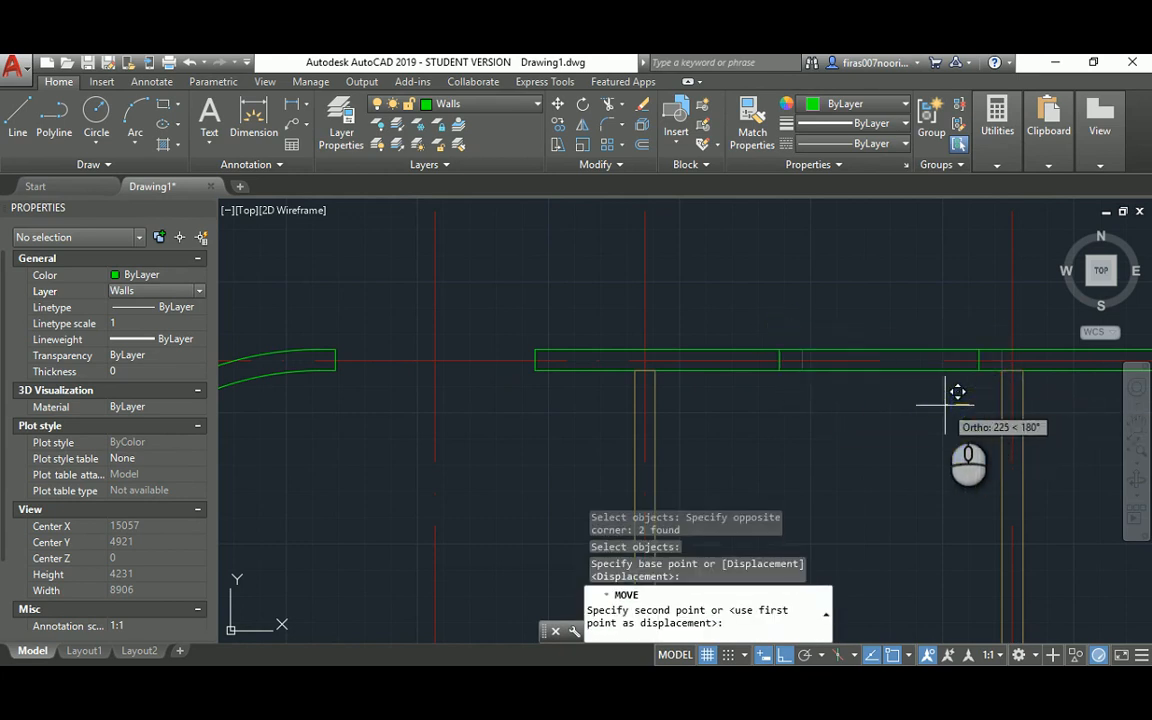
{"action": "type", "text": "700"}
{"action": "key", "text": "Return"}
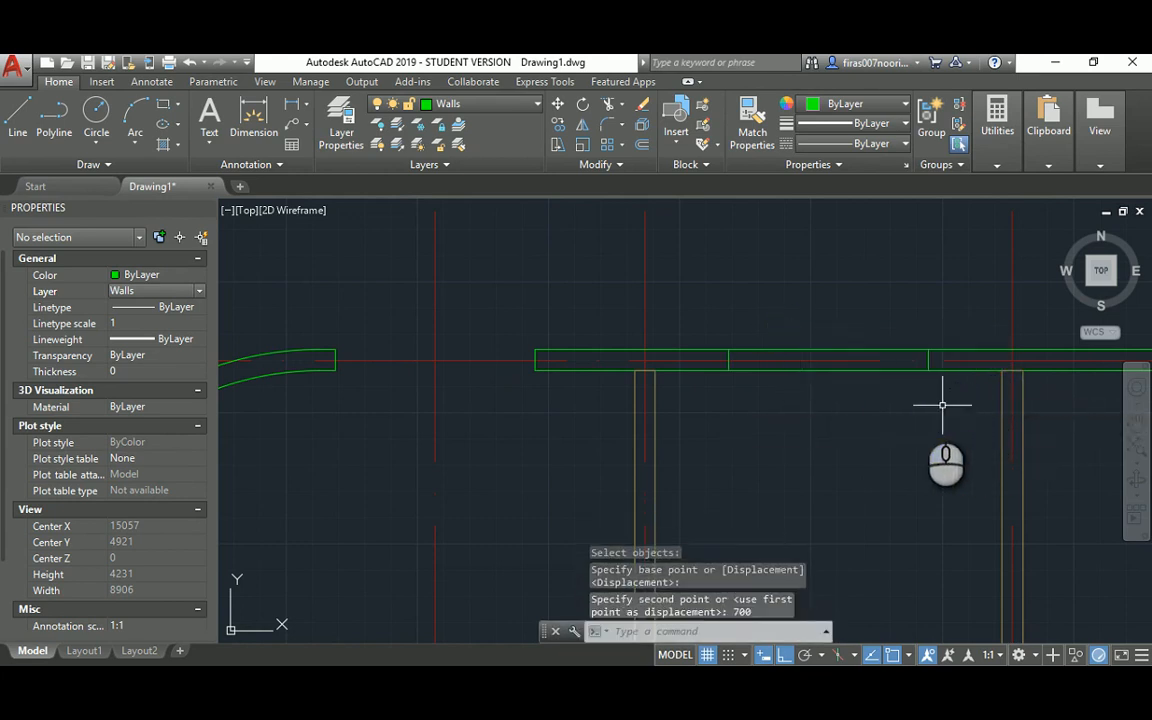
{"action": "key", "text": "Escape"}
{"action": "key", "text": "Escape"}
Step: Trim both north wall lines between the jamb lines to open the Room 5 window
{"action": "type", "text": "tr"}
{"action": "key", "text": "Return"}
{"action": "key", "text": "Return"}
{"action": "left_click", "coordinate": [825, 293]}
{"action": "left_click", "coordinate": [823, 403]}
{"action": "key", "text": "Escape"}
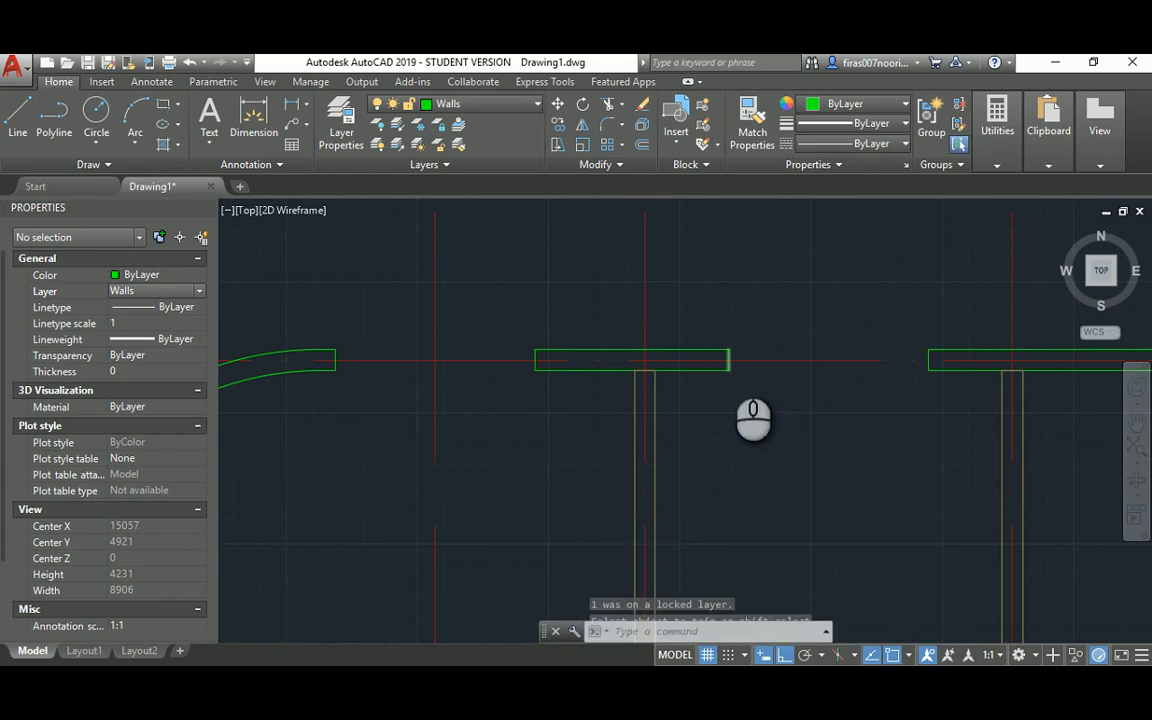
Step: Check the Room 6 north windows' widths and spacing in the reference plan
{"action": "key", "text": "alt+Tab"}
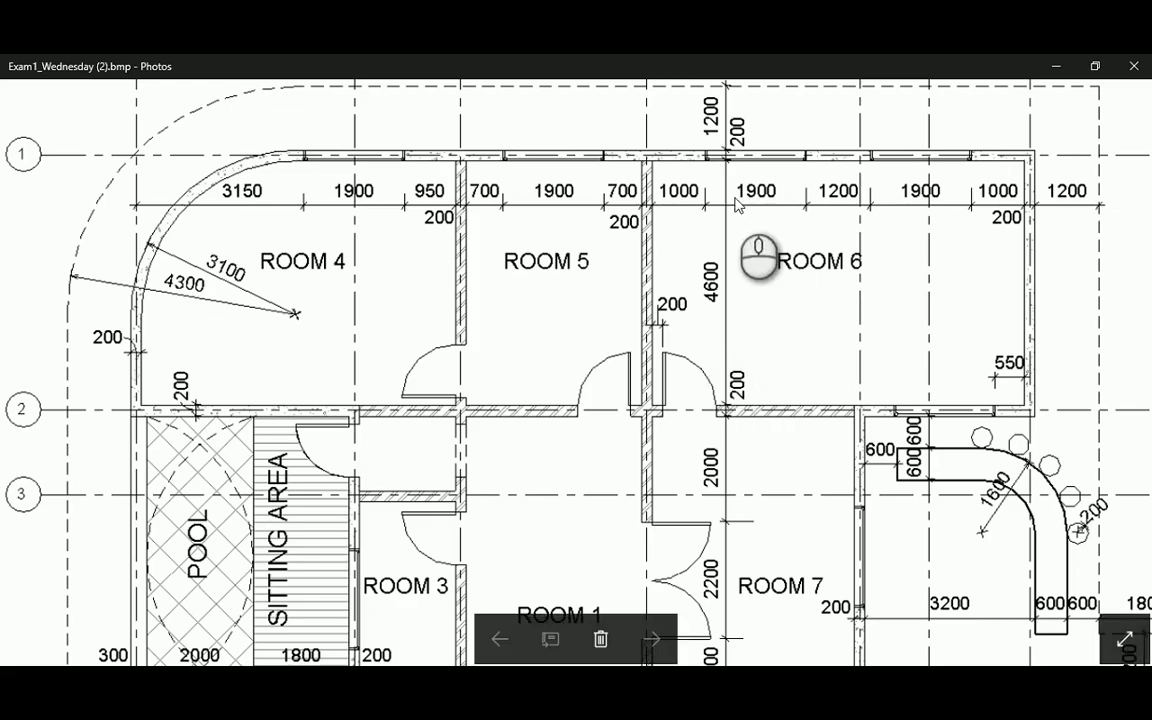
{"action": "key", "text": "alt+Tab"}
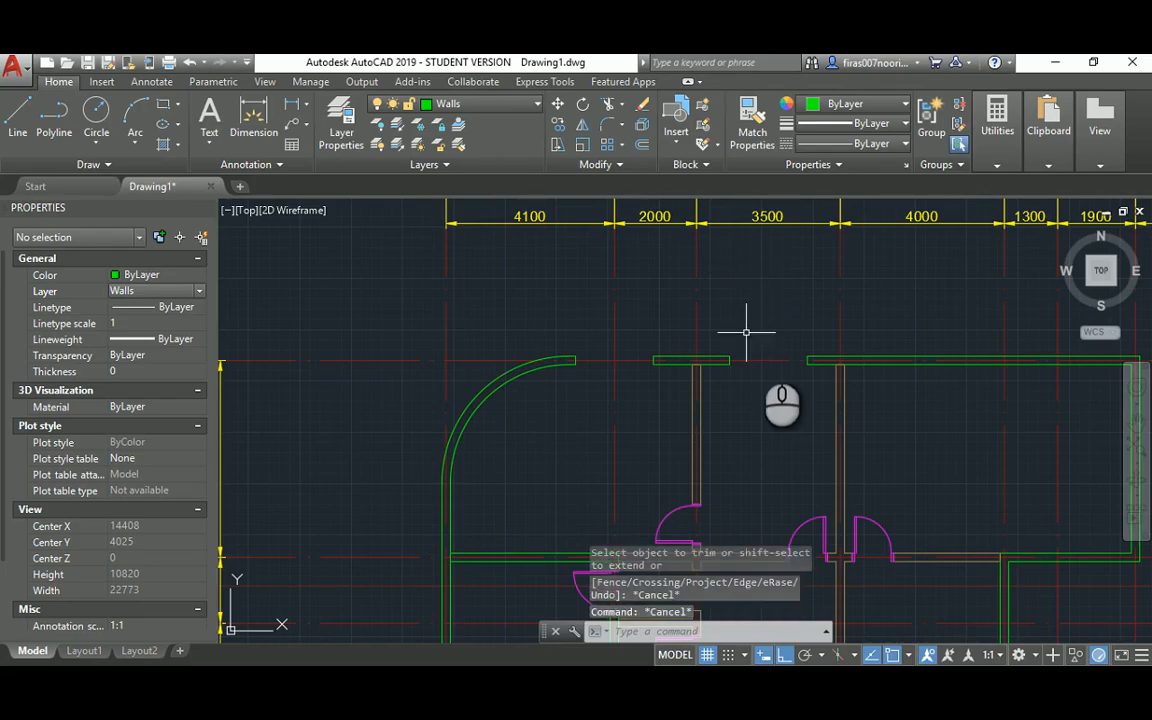
{"action": "mouse_move", "coordinate": [746, 329]}
{"action": "middle_mouse_down"}
{"action": "mouse_move", "coordinate": [712, 352]}
{"action": "mouse_move", "coordinate": [664, 349]}
{"action": "middle_mouse_up"}
{"action": "type", "text": "o"}
{"action": "key", "text": "Return"}
{"action": "scroll", "coordinate": [664, 349], "scroll_direction": "up", "scroll_amount": 4}
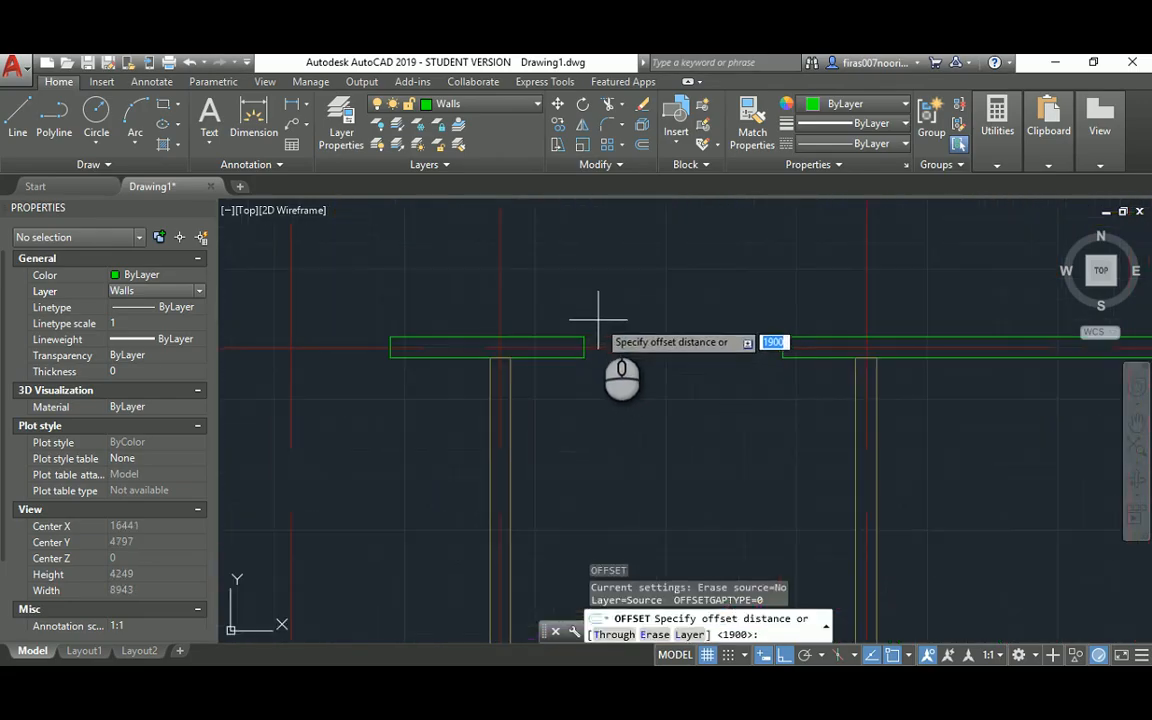
{"action": "key", "text": "Escape"}
Step: Copy the Room 5 window's two jamb lines so the west one meets the Room 6 side of the partition wall
{"action": "type", "text": "co"}
{"action": "key", "text": "Return"}
{"action": "left_click", "coordinate": [576, 314]}
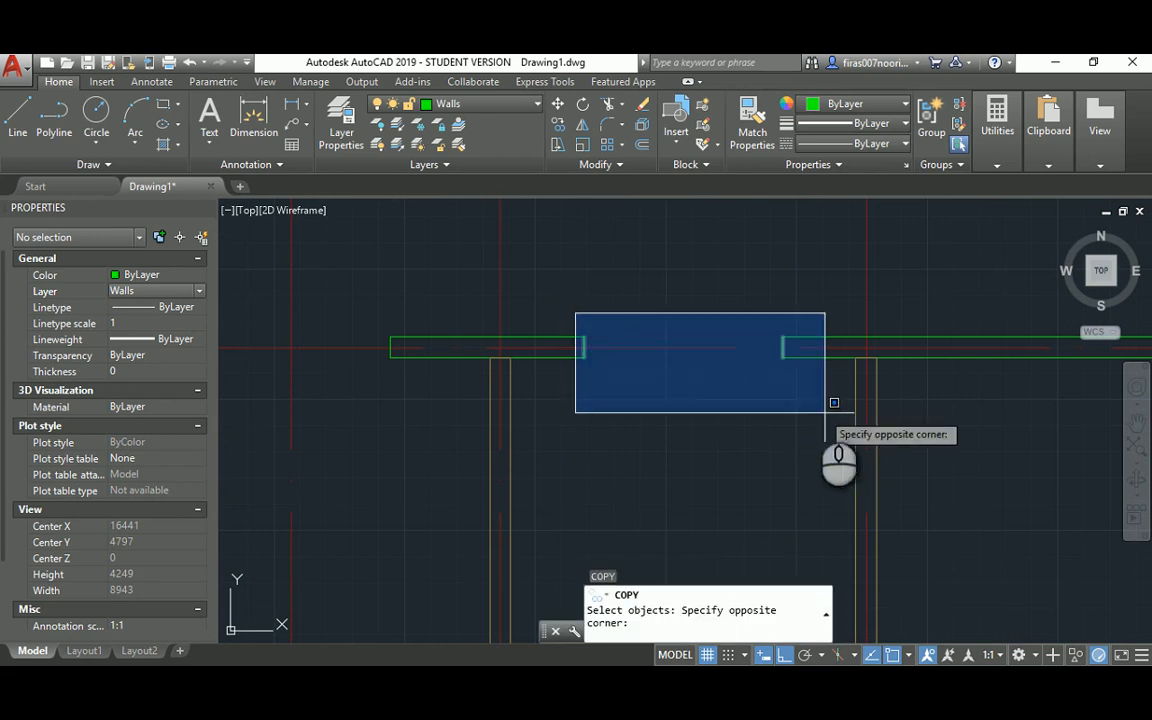
{"action": "left_click", "coordinate": [823, 411]}
{"action": "key", "text": "Return"}
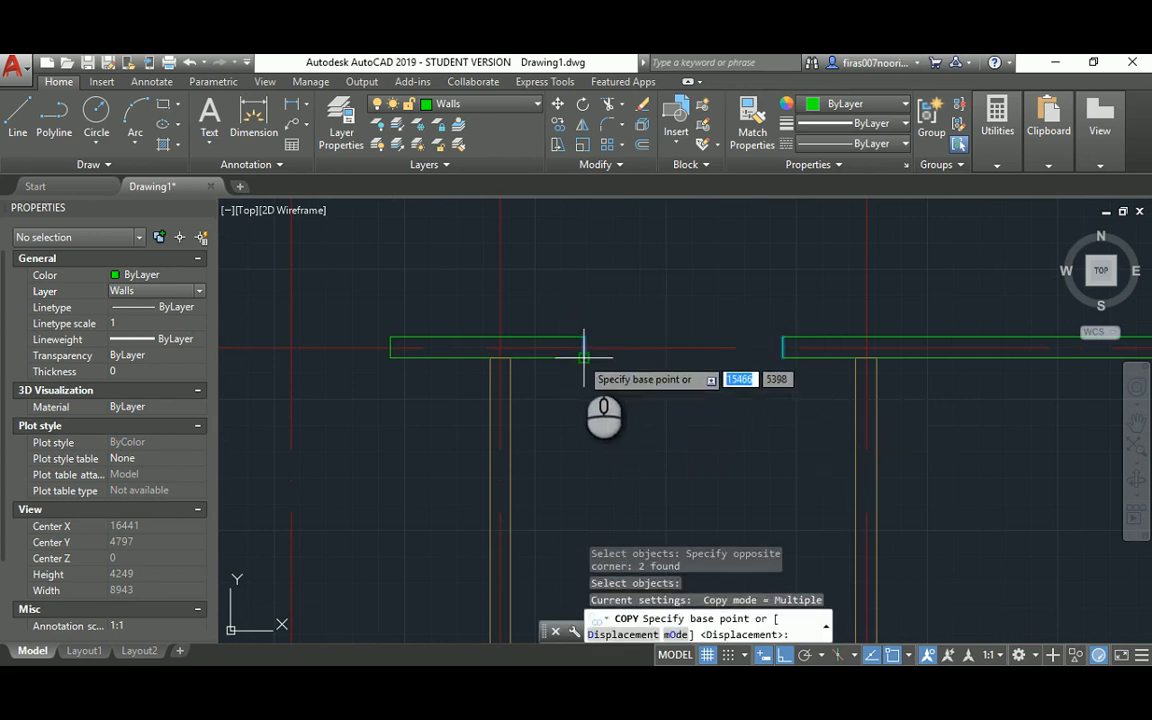
{"action": "left_click", "coordinate": [584, 355]}
{"action": "left_click", "coordinate": [879, 346]}
{"action": "key", "text": "Escape"}
{"action": "scroll", "coordinate": [967, 387], "scroll_direction": "up", "scroll_amount": 1}
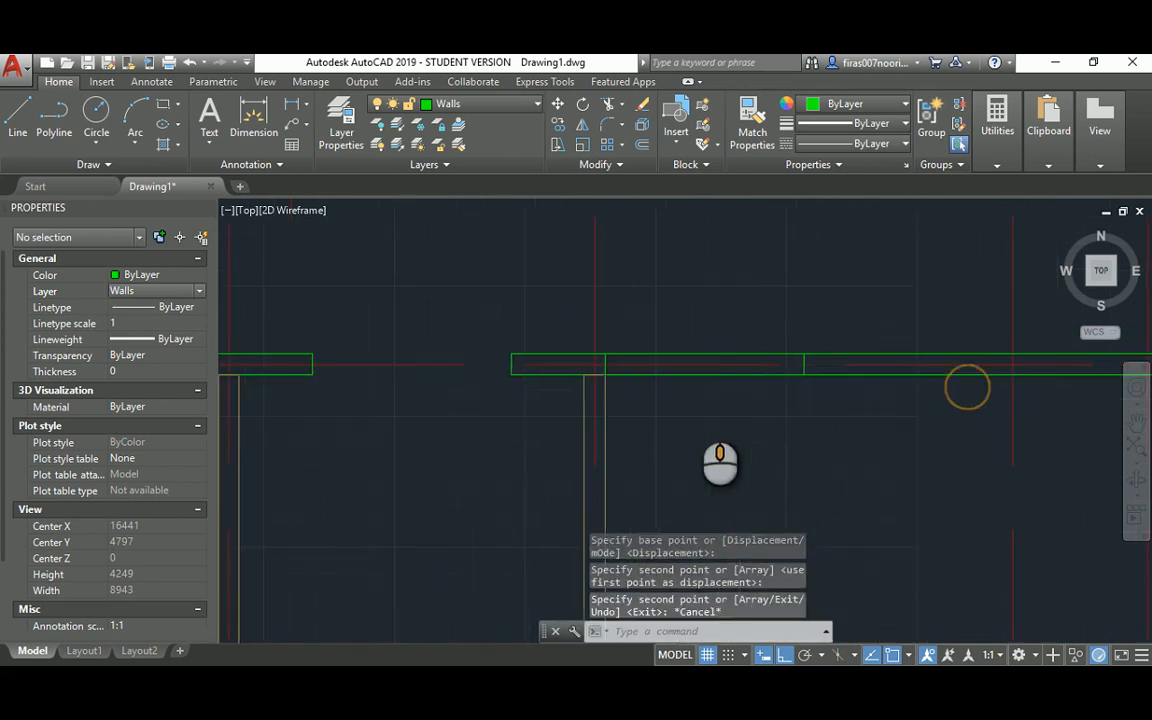
Step: Move the two copied jamb lines 1000 to the east along Room 6's north wall
{"action": "key", "text": "Escape"}
{"action": "type", "text": "m"}
{"action": "key", "text": "Return"}
{"action": "left_click", "coordinate": [589, 330]}
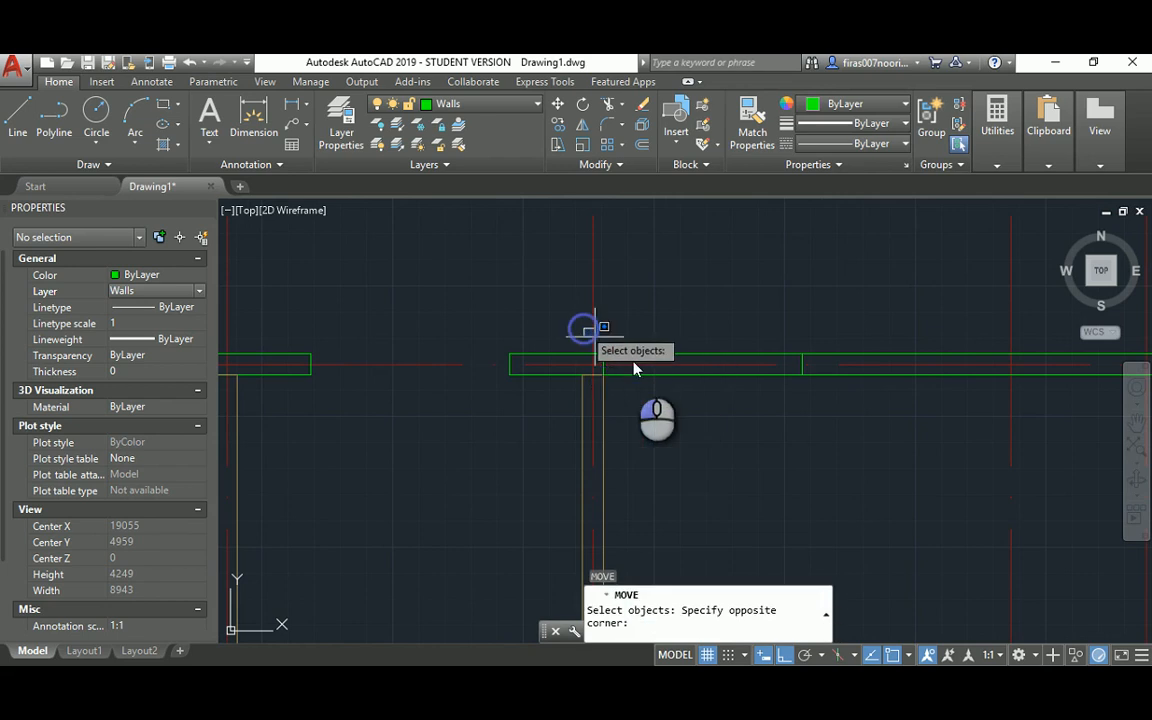
{"action": "left_click", "coordinate": [778, 389]}
{"action": "key", "text": "Return"}
{"action": "left_click", "coordinate": [723, 296]}
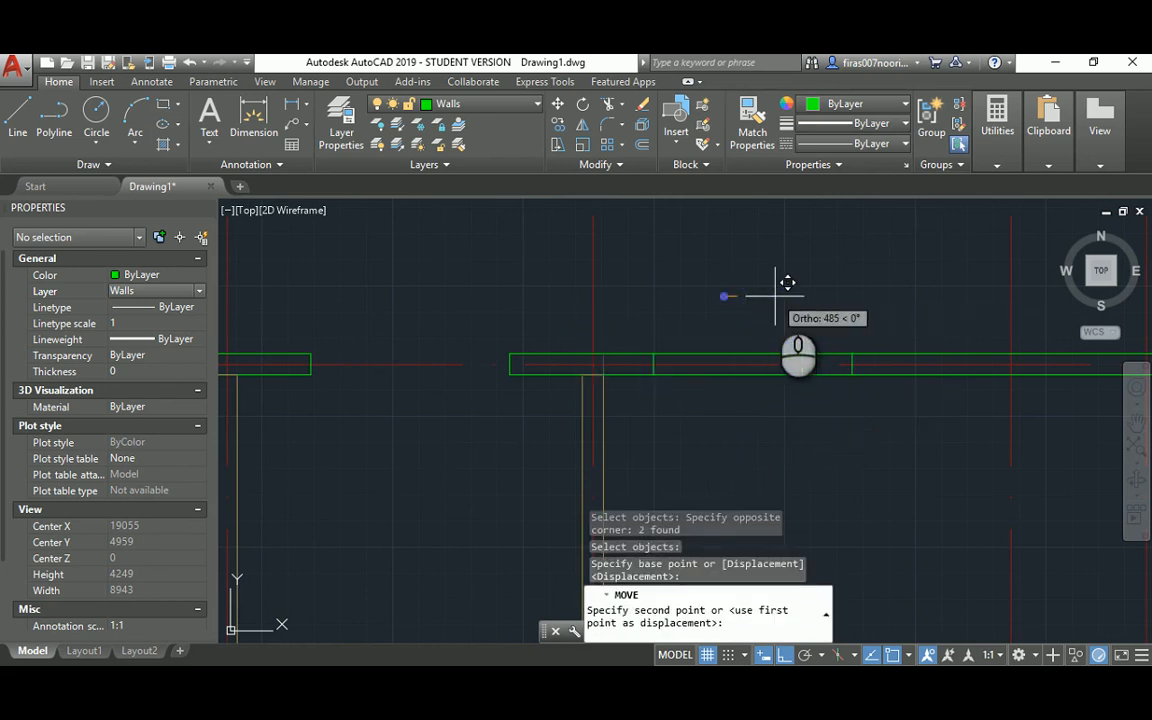
{"action": "type", "text": "100"}
{"action": "key", "text": "Return"}
{"action": "scroll", "coordinate": [676, 334], "scroll_direction": "down", "scroll_amount": 4}
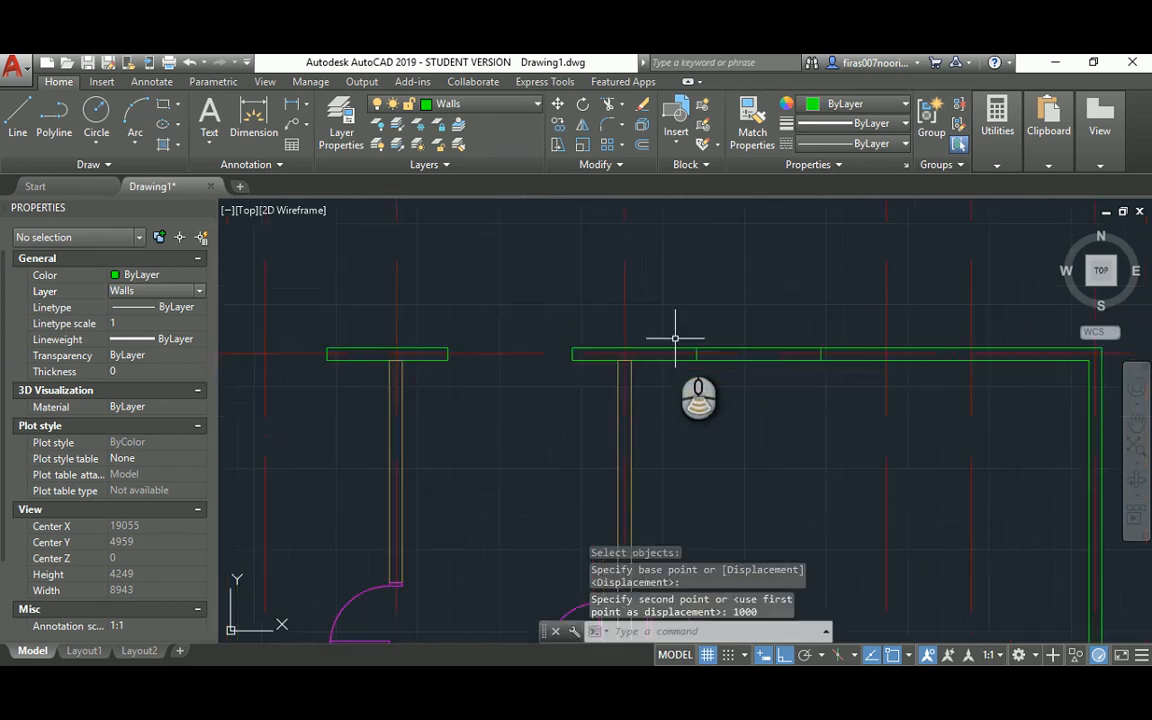
{"action": "key", "text": "Escape"}
{"action": "key", "text": "Escape"}
{"action": "key", "text": "Escape"}
Step: Mirror the two Room 6 jamb lines about the midpoint between the room's inner side walls, keeping the originals
{"action": "type", "text": "mi"}
{"action": "key", "text": "Return"}
{"action": "left_click", "coordinate": [676, 327]}
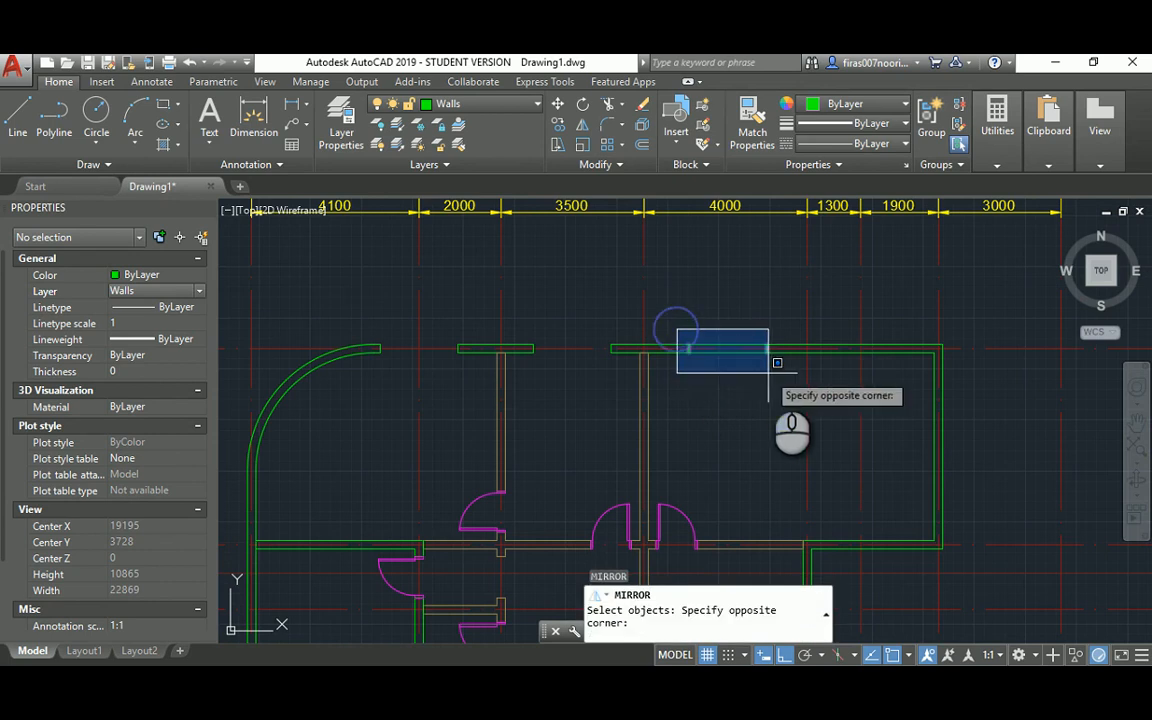
{"action": "left_click", "coordinate": [770, 370]}
{"action": "key", "text": "Return"}
{"action": "right_click", "coordinate": [766, 390], "text": "shift"}
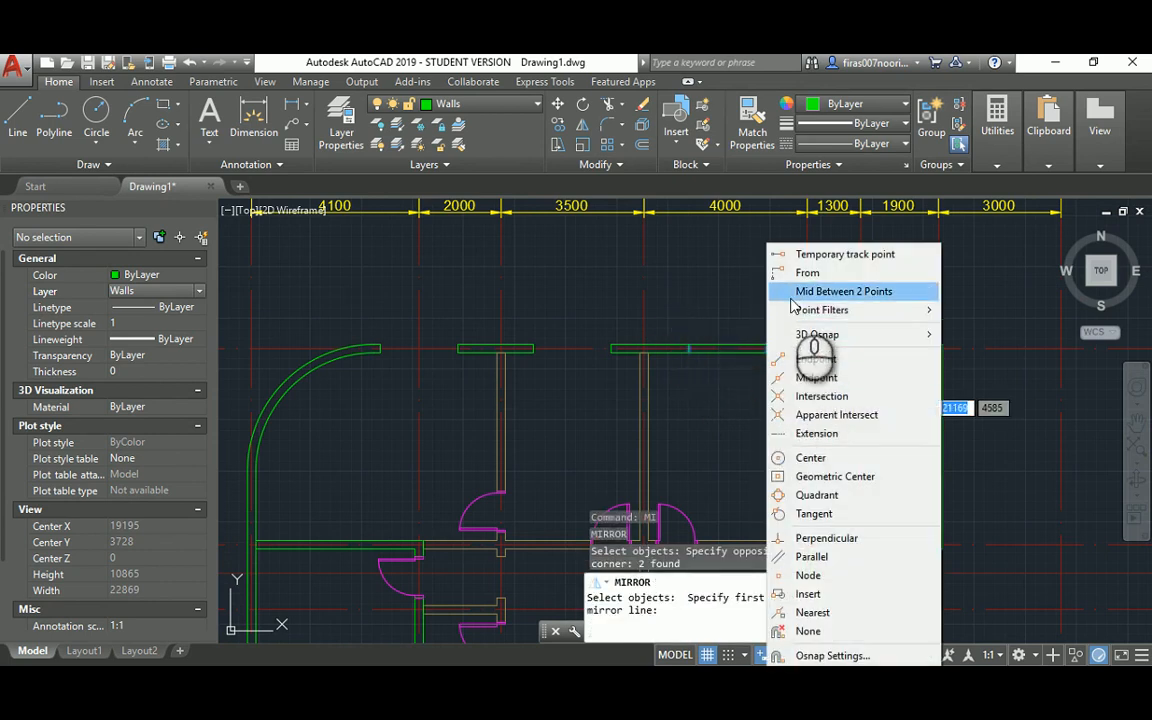
{"action": "left_click", "coordinate": [791, 296]}
{"action": "left_click", "coordinate": [656, 349]}
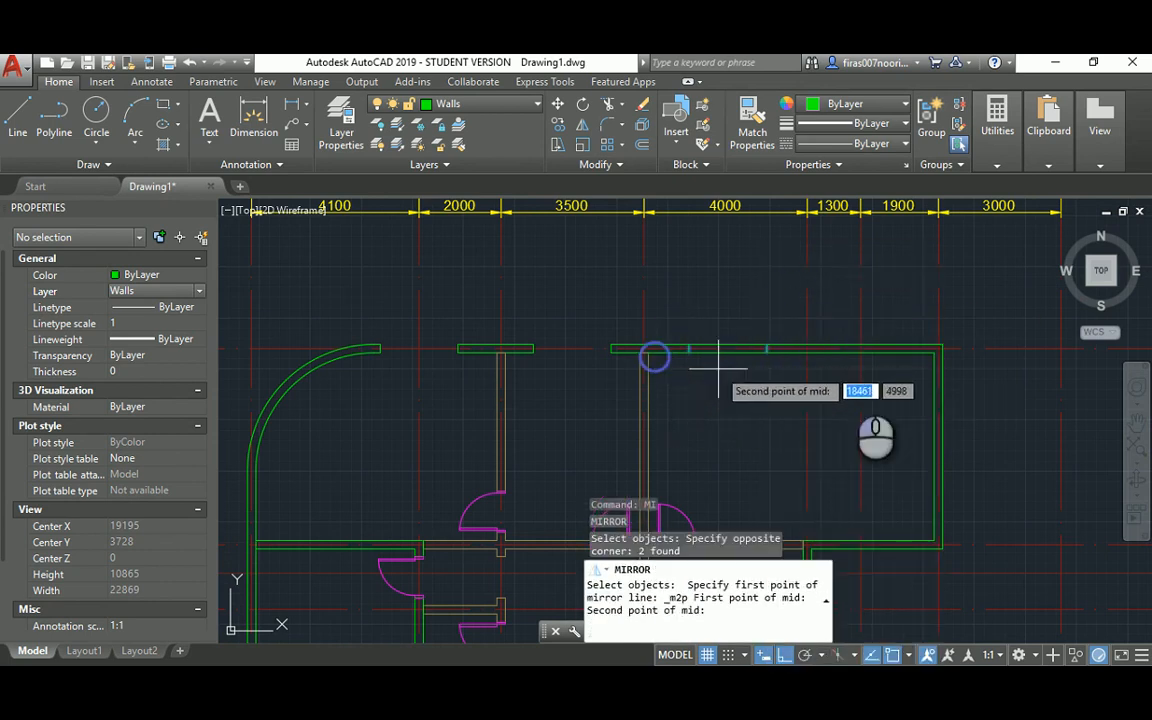
{"action": "left_click", "coordinate": [938, 350]}
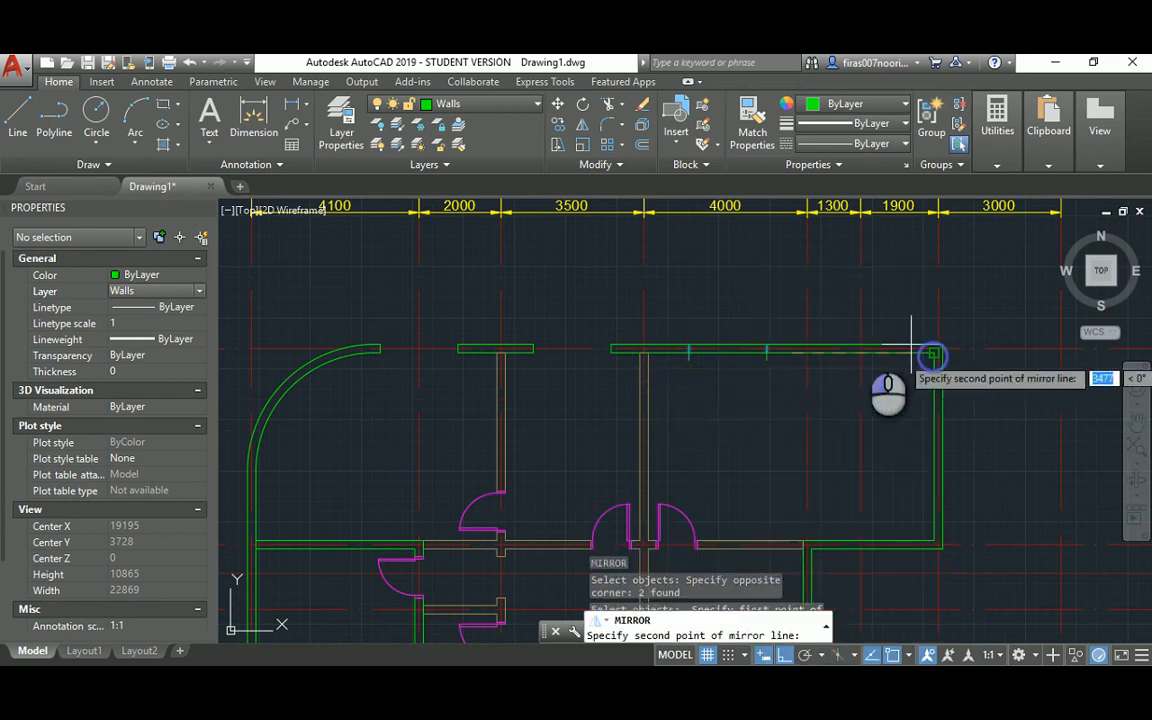
{"action": "left_click", "coordinate": [791, 273]}
{"action": "key", "text": "Return"}
{"action": "key", "text": "Escape"}
{"action": "key", "text": "Escape"}
{"action": "key", "text": "Escape"}
Step: Trim the north wall lines between each jamb pair, using the four jamb lines as cutting edges, to open both Room 6 windows
{"action": "scroll", "coordinate": [768, 336], "scroll_direction": "up", "scroll_amount": 4}
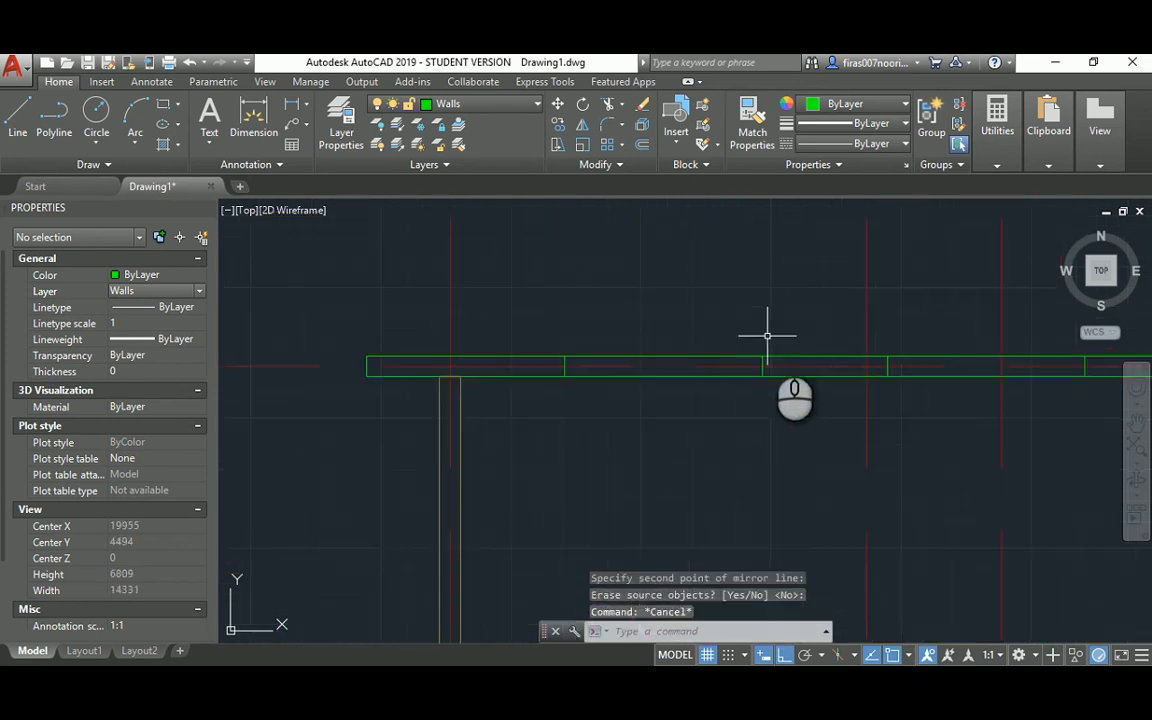
{"action": "middle_click_drag", "start_coordinate": [796, 347], "coordinate": [640, 359]}
{"action": "type", "text": "tr"}
{"action": "key", "text": "Return"}
{"action": "left_click", "coordinate": [566, 447]}
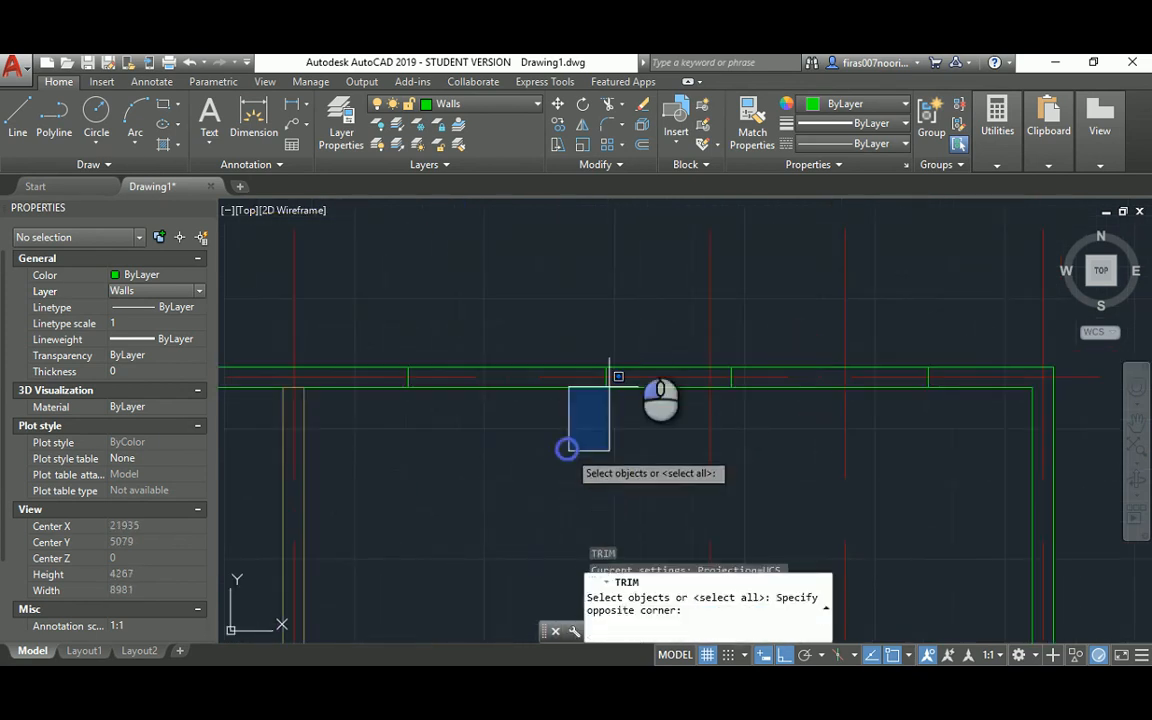
{"action": "left_click", "coordinate": [640, 326]}
{"action": "left_click", "coordinate": [449, 446]}
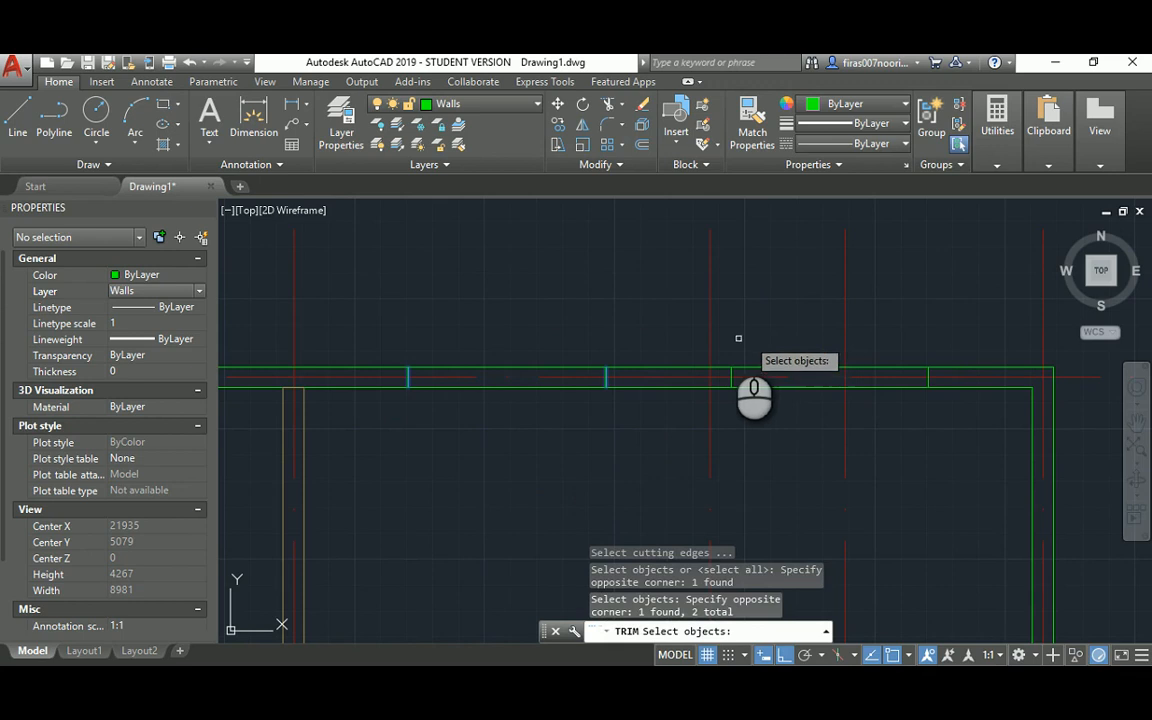
{"action": "left_click", "coordinate": [730, 337]}
{"action": "left_click", "coordinate": [985, 411]}
{"action": "key", "text": "Return"}
{"action": "left_click", "coordinate": [823, 330]}
{"action": "left_click", "coordinate": [815, 436]}
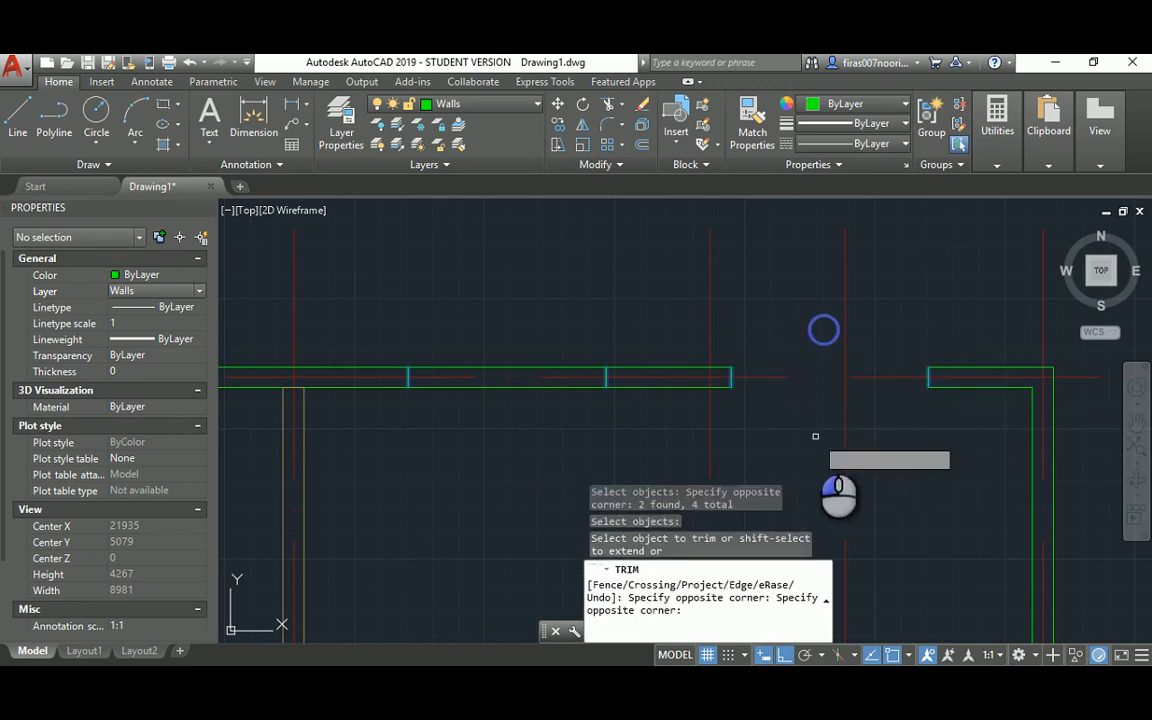
{"action": "left_click", "coordinate": [530, 309]}
{"action": "left_click", "coordinate": [517, 424]}
{"action": "key", "text": "Escape"}
Step: Check the position of Room 6's south wall window in the reference plan
{"action": "scroll", "coordinate": [650, 320], "scroll_direction": "down", "scroll_amount": 2}
{"action": "key", "text": "alt+Tab"}
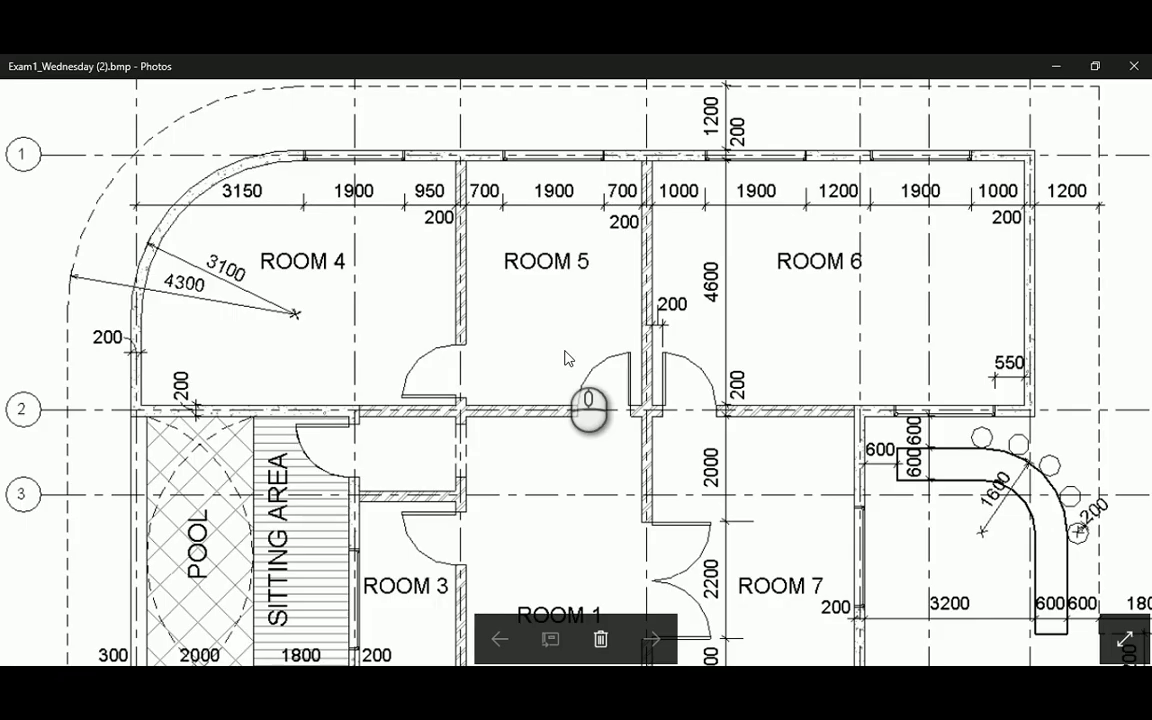
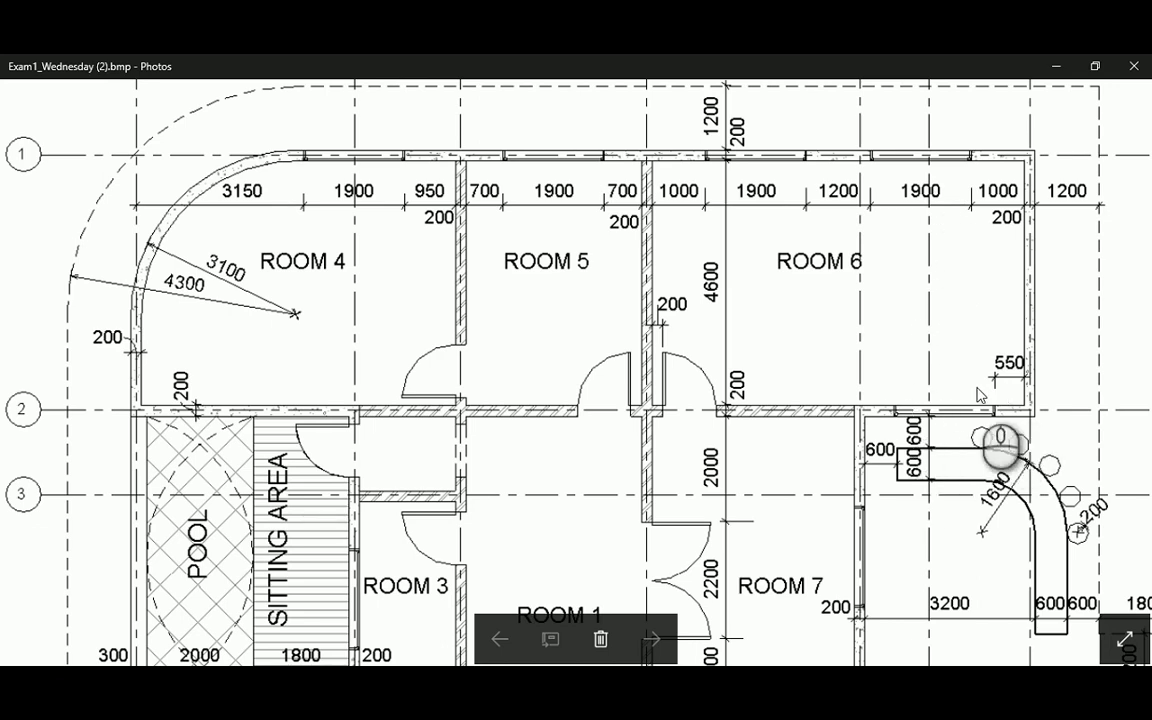
{"action": "key", "text": "alt+Tab"}
{"action": "type", "text": "ct o"}
{"action": "key", "text": "Return"}
{"action": "scroll", "coordinate": [700, 370], "scroll_direction": "up", "scroll_amount": 2}
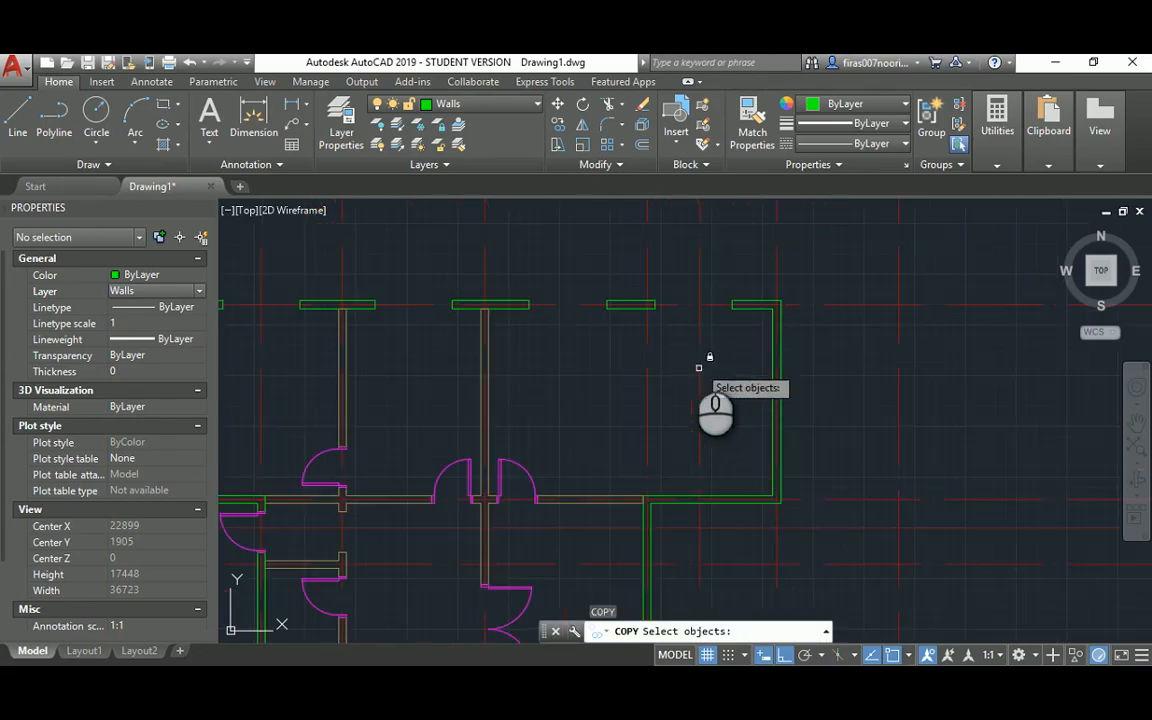
{"action": "left_click", "coordinate": [643, 276]}
{"action": "key", "text": "Escape"}
{"action": "key", "text": "Escape"}
Step: Copy the eastern Room 6 window's two jamb lines down to the room's inner southeast corner
{"action": "key", "text": "Return"}
{"action": "left_click", "coordinate": [638, 282]}
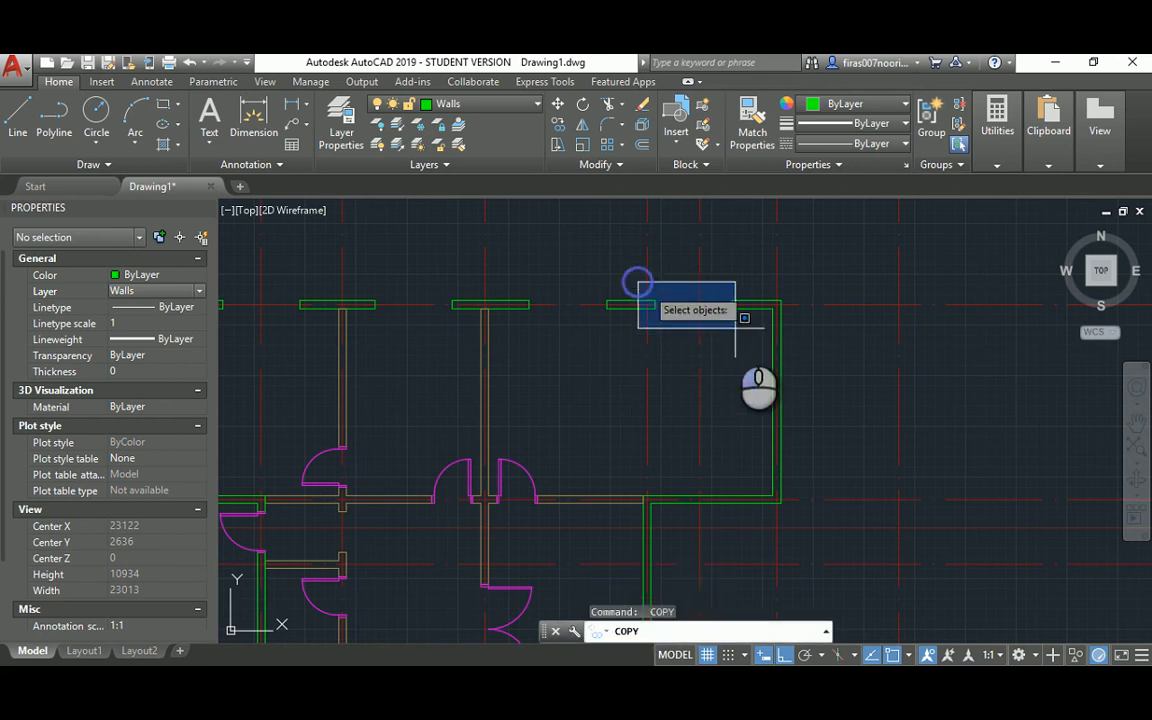
{"action": "left_click", "coordinate": [736, 330]}
{"action": "key", "text": "Return"}
{"action": "left_click", "coordinate": [733, 315]}
{"action": "scroll", "coordinate": [770, 490], "scroll_direction": "up", "scroll_amount": 4}
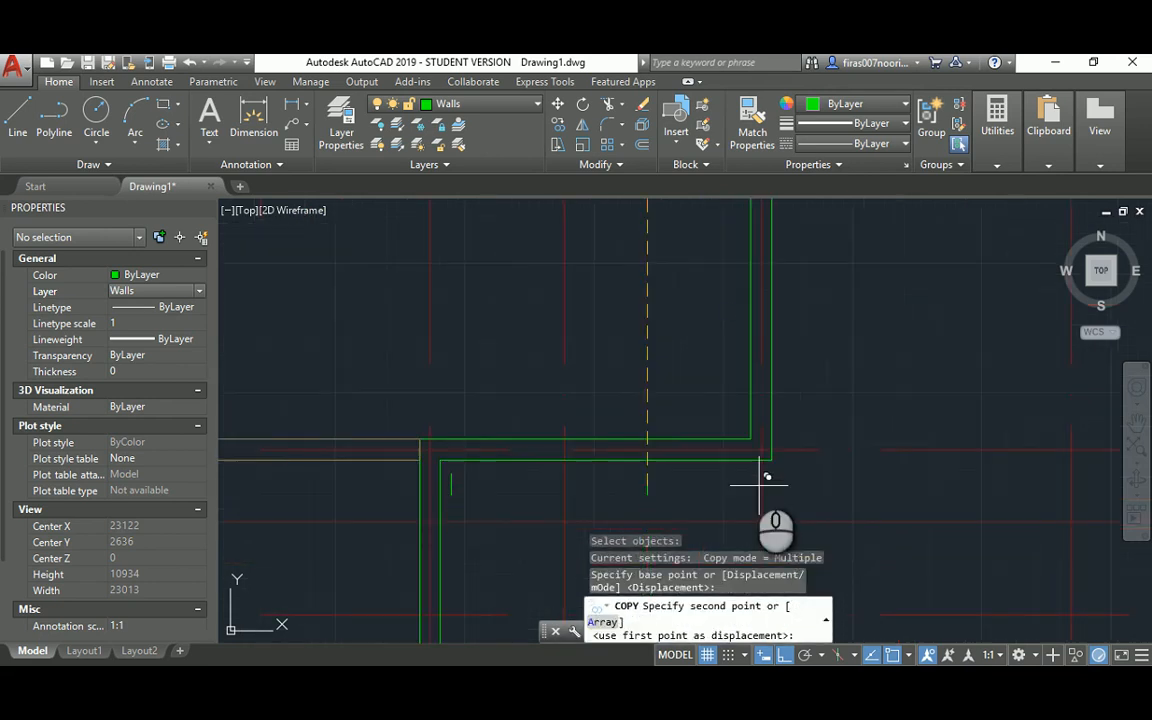
{"action": "left_click", "coordinate": [746, 435]}
{"action": "key", "text": "Escape"}
Step: Move the two copied jamb lines down so they span the thickness of Room 6's south wall
{"action": "type", "text": "m"}
{"action": "key", "text": "Return"}
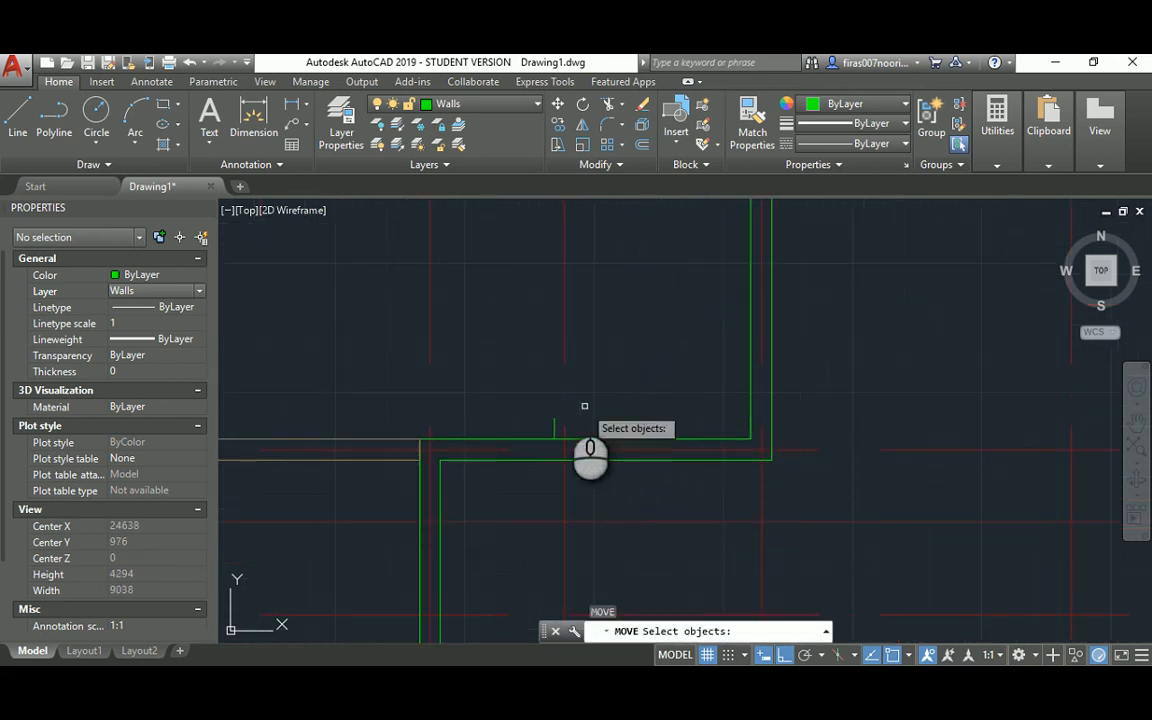
{"action": "left_click", "coordinate": [541, 392]}
{"action": "left_click", "coordinate": [628, 422]}
{"action": "key", "text": "Return"}
{"action": "left_click", "coordinate": [760, 455]}
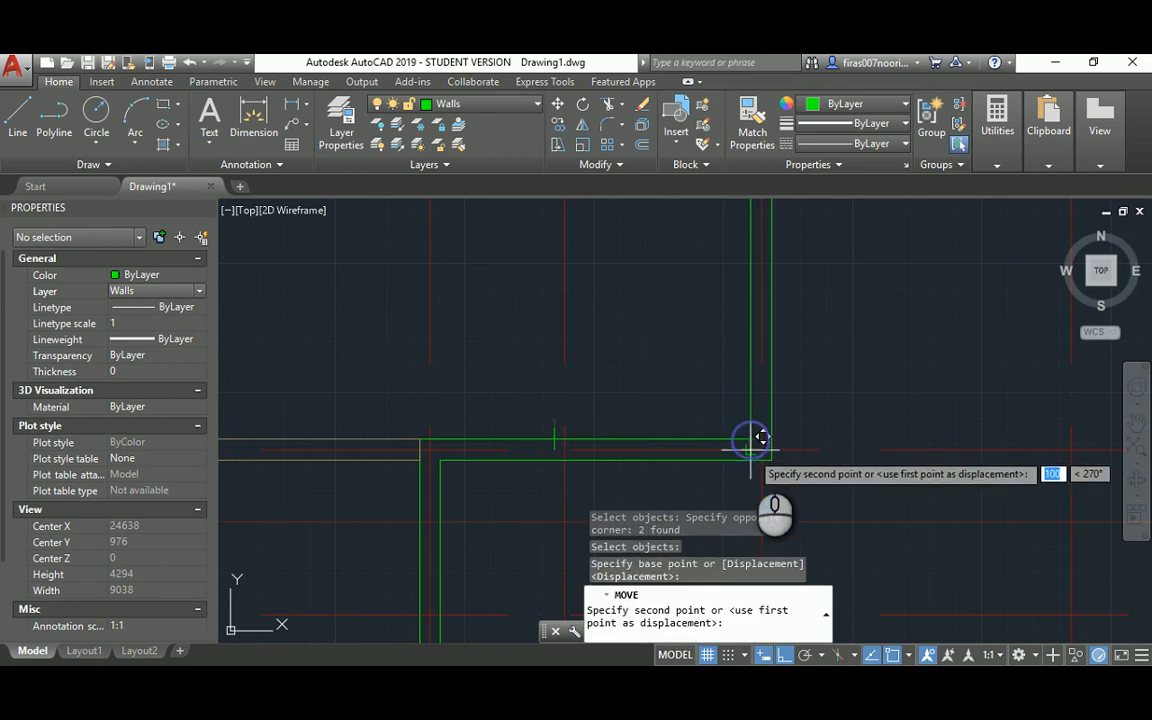
{"action": "key", "text": "Escape"}
{"action": "key", "text": "Escape"}
Step: Move the same two jamb lines 550 to the west along Room 6's south wall
{"action": "type", "text": "m"}
{"action": "key", "text": "Return"}
{"action": "type", "text": "p"}
{"action": "key", "text": "Return"}
{"action": "key", "text": "Return"}
{"action": "left_click", "coordinate": [700, 350]}
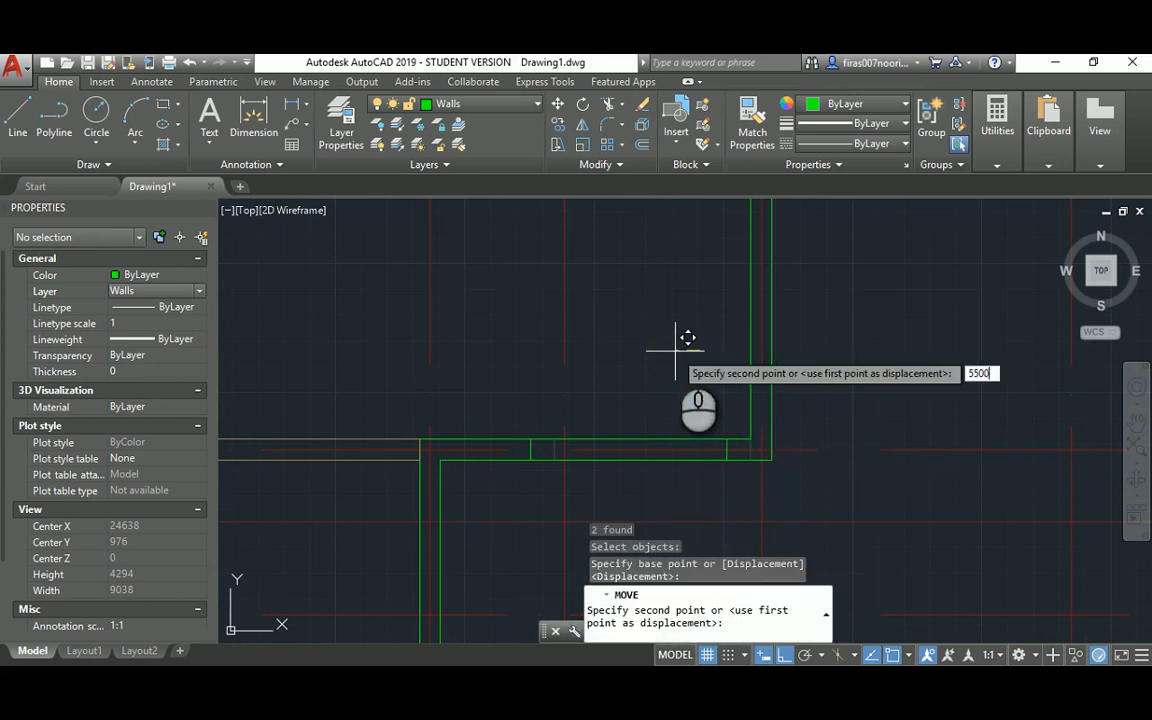
{"action": "key", "text": "Escape"}
{"action": "key", "text": "Escape"}
Step: Trim both wall lines between the two jamb lines in Room 6's south wall to open the window
{"action": "type", "text": "tr"}
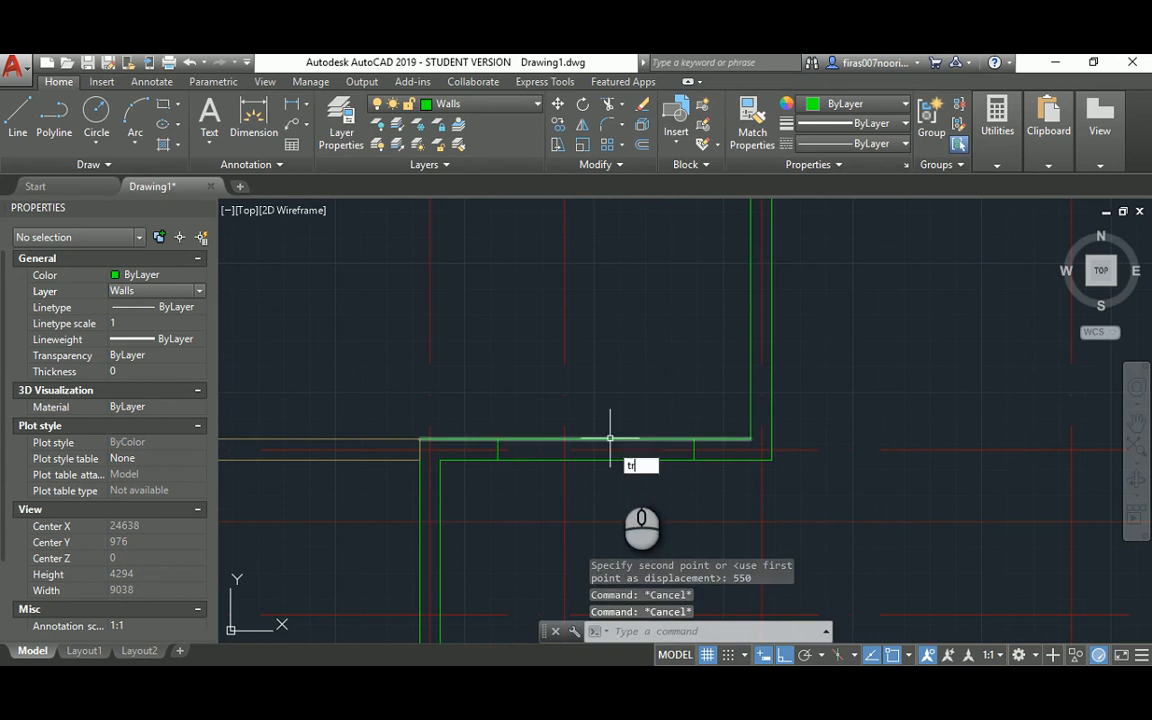
{"action": "key", "text": "Return"}
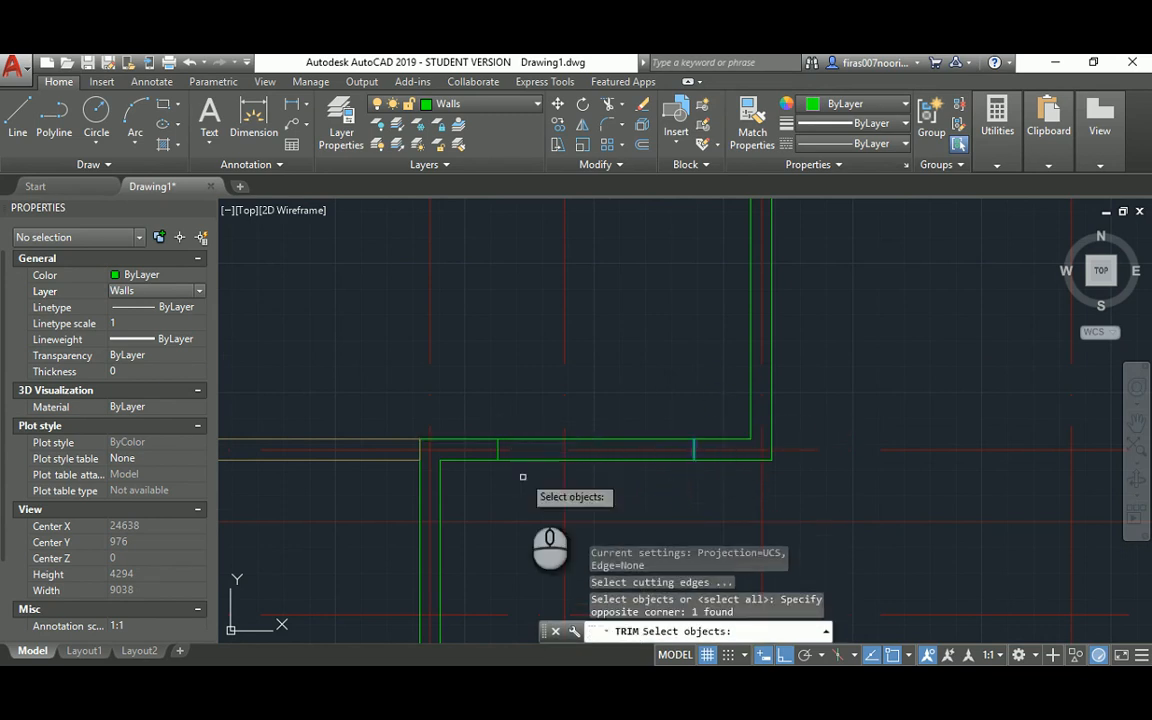
{"action": "mouse_move", "coordinate": [536, 503]}
{"action": "left_mouse_down"}
{"action": "mouse_move", "coordinate": [489, 425]}
{"action": "mouse_move", "coordinate": [543, 509]}
{"action": "left_mouse_up"}
{"action": "key", "text": "Return"}
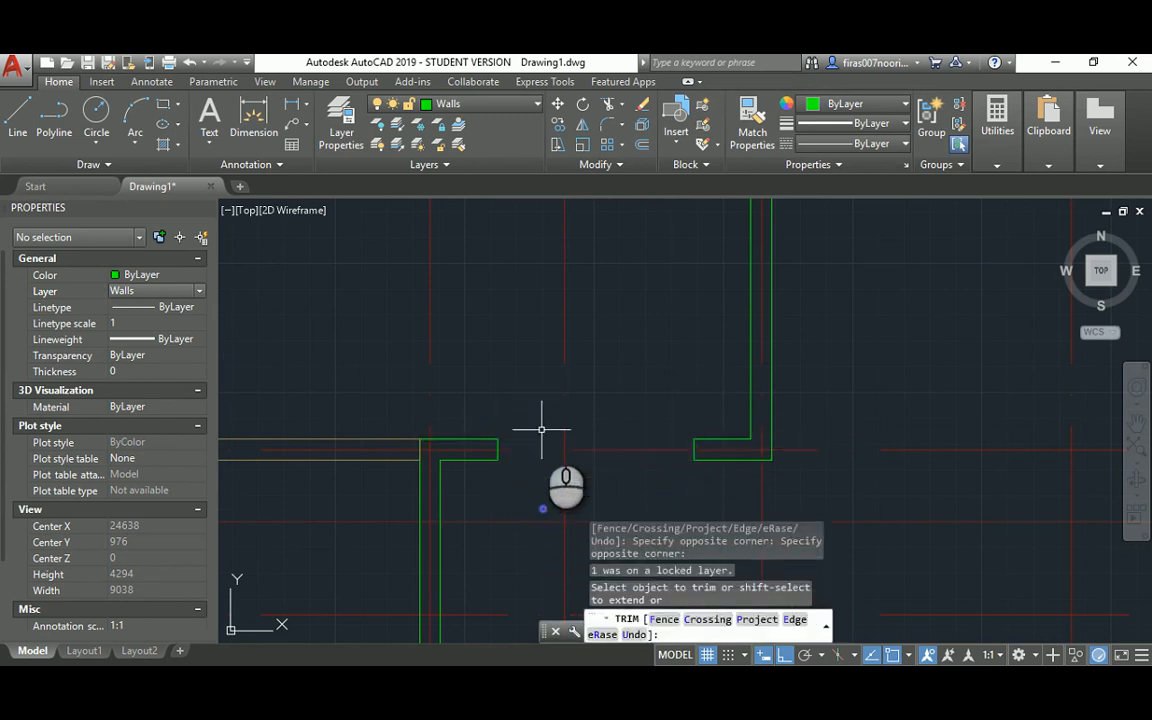
{"action": "key", "text": "Escape"}
Step: Switch to the reference plan in Photos and check the window position in Room 7's east wall
{"action": "scroll", "coordinate": [542, 429], "scroll_direction": "down", "scroll_amount": 5}
{"action": "key", "text": "alt+Tab"}
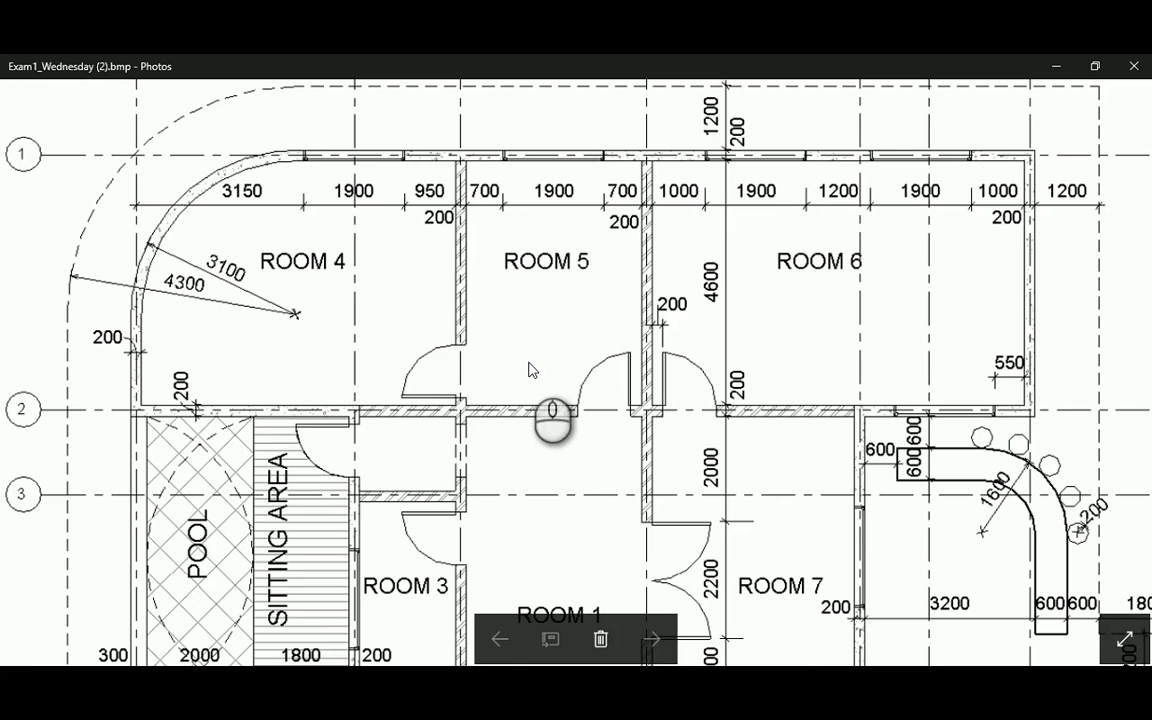
{"action": "scroll", "coordinate": [532, 368], "scroll_direction": "down", "scroll_amount": 3}
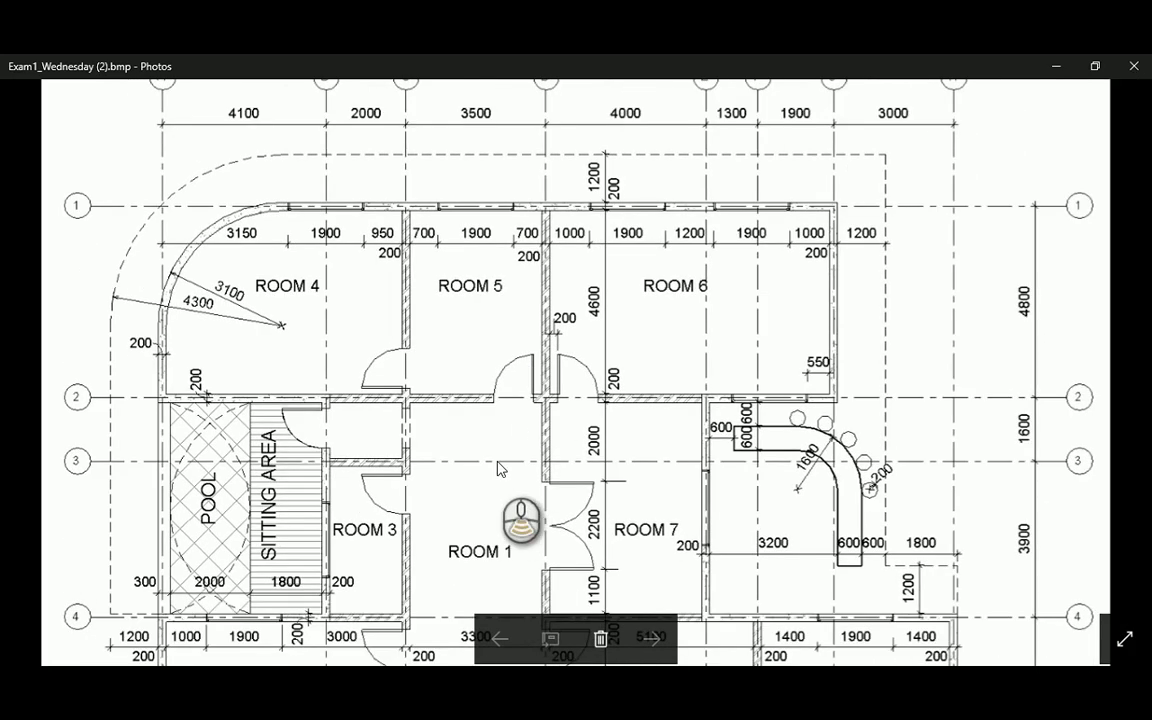
{"action": "scroll", "coordinate": [498, 468], "scroll_direction": "down", "scroll_amount": 1}
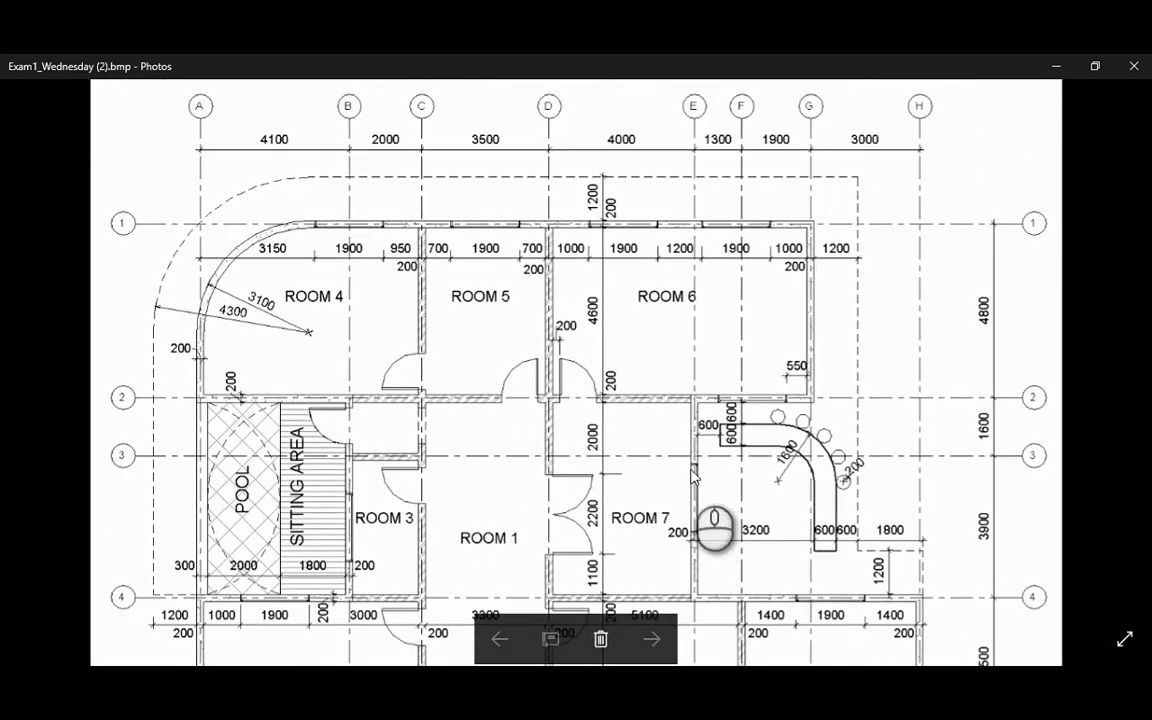
{"action": "key", "text": "alt+Tab"}
Step: Copy the two jamb lines of Room 6's south window straight down into the open area east of Room 7
{"action": "scroll", "coordinate": [496, 442], "scroll_direction": "up", "scroll_amount": 5}
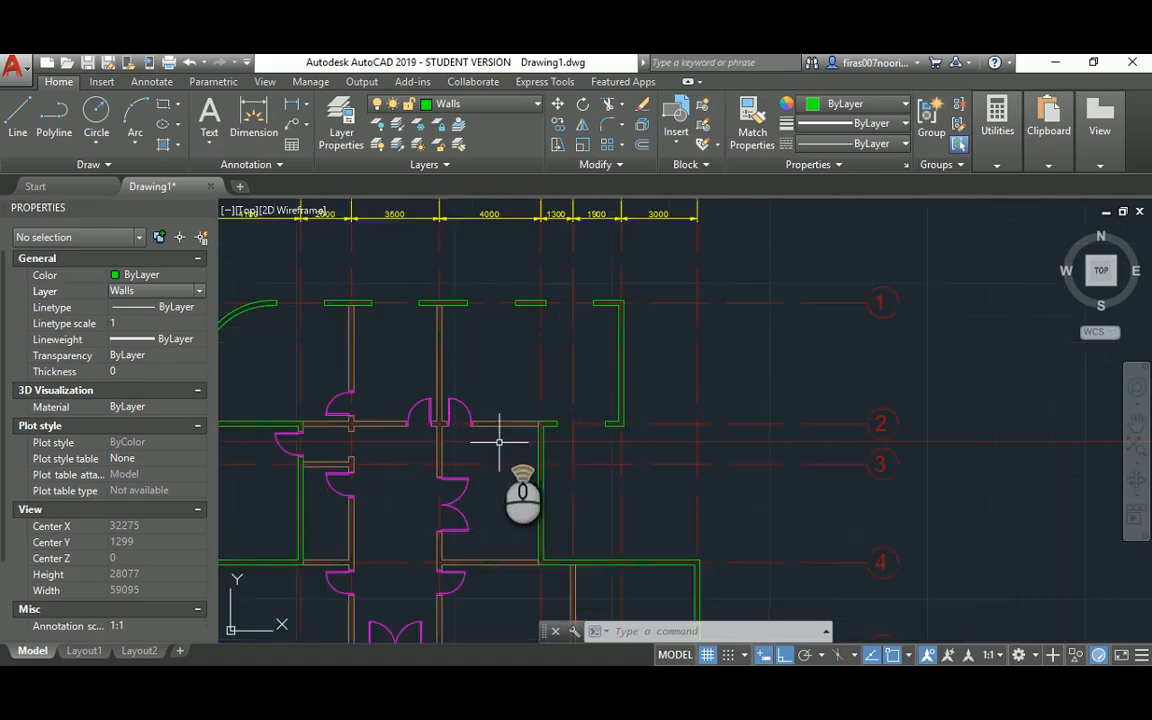
{"action": "key", "text": "Return"}
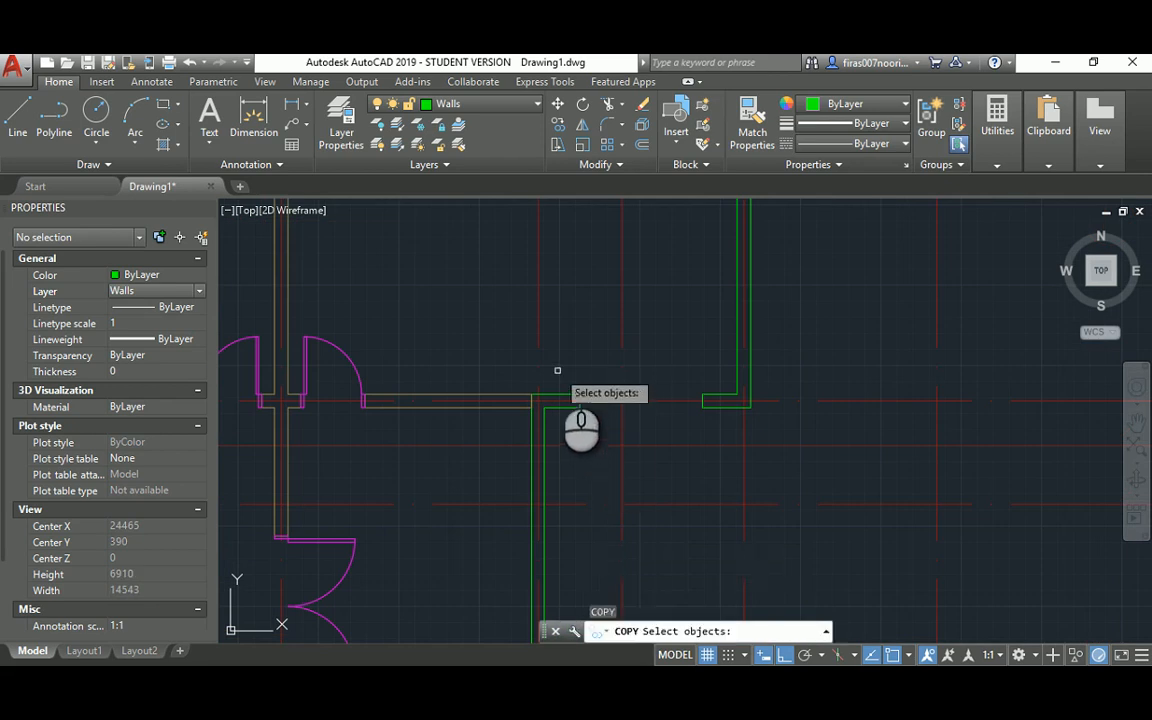
{"action": "left_click", "coordinate": [555, 365]}
{"action": "left_click", "coordinate": [704, 446]}
{"action": "right_click", "coordinate": [656, 325]}
{"action": "left_click", "coordinate": [656, 325]}
{"action": "scroll", "coordinate": [657, 326], "scroll_direction": "down", "scroll_amount": 4}
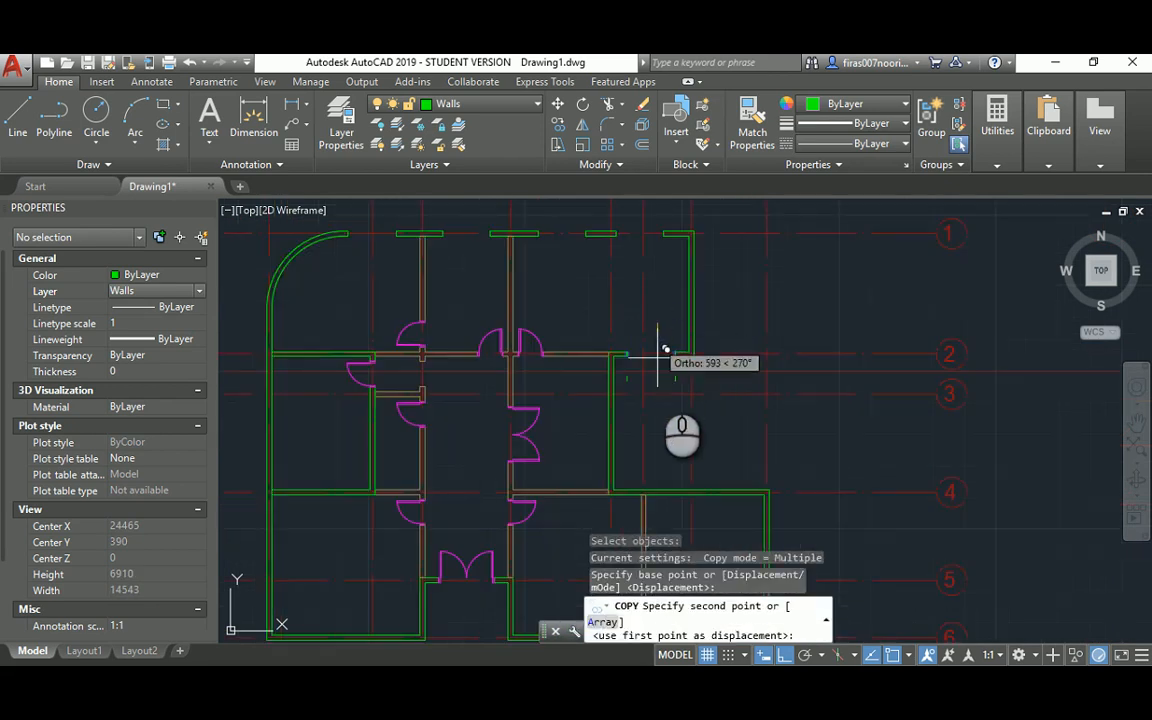
{"action": "scroll", "coordinate": [659, 412], "scroll_direction": "up", "scroll_amount": 4}
{"action": "left_click", "coordinate": [660, 413]}
{"action": "right_click", "coordinate": [660, 413]}
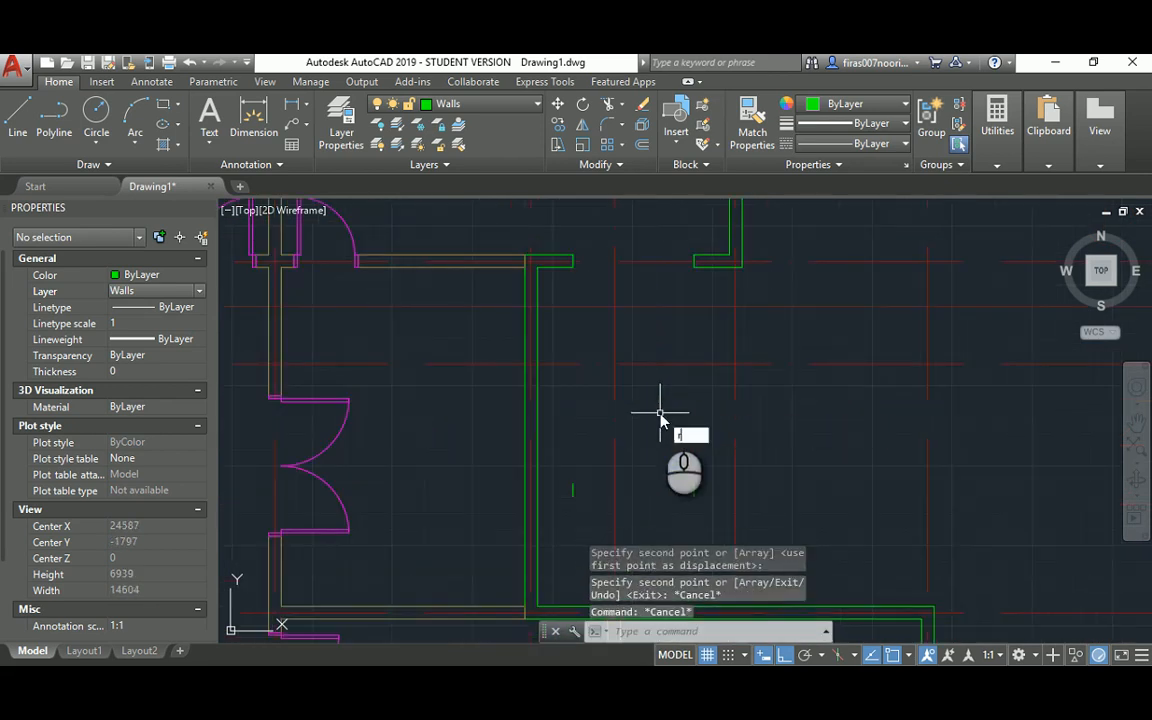
Step: Rotate the two copied jamb lines 90 degrees so that they lie horizontally
{"action": "type", "text": "ro"}
{"action": "key", "text": "Return"}
{"action": "left_click", "coordinate": [553, 463]}
{"action": "left_click", "coordinate": [705, 508]}
{"action": "right_click", "coordinate": [630, 470]}
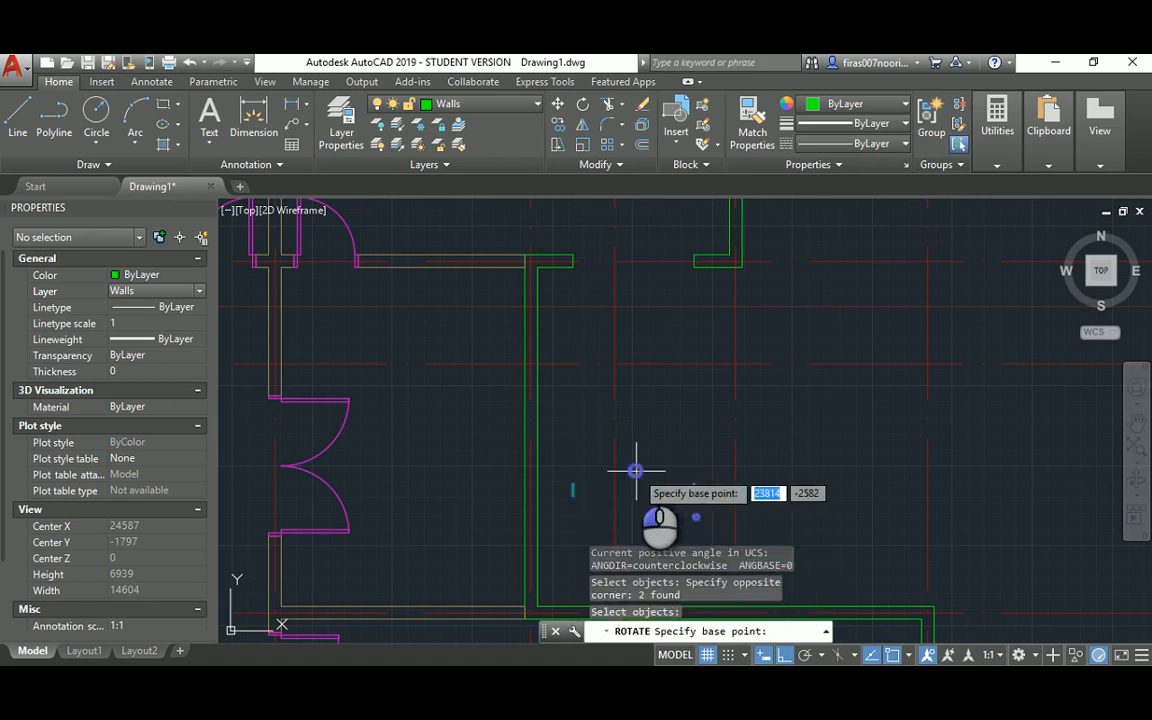
{"action": "left_click", "coordinate": [636, 471]}
{"action": "left_click", "coordinate": [646, 411]}
{"action": "key", "text": "Escape"}
{"action": "key", "text": "Escape"}
Step: Move the rotated jamb pair by the midpoint between its lines onto the midpoint of Room 7's east wall
{"action": "type", "text": "m"}
{"action": "key", "text": "Return"}
{"action": "left_click", "coordinate": [636, 404]}
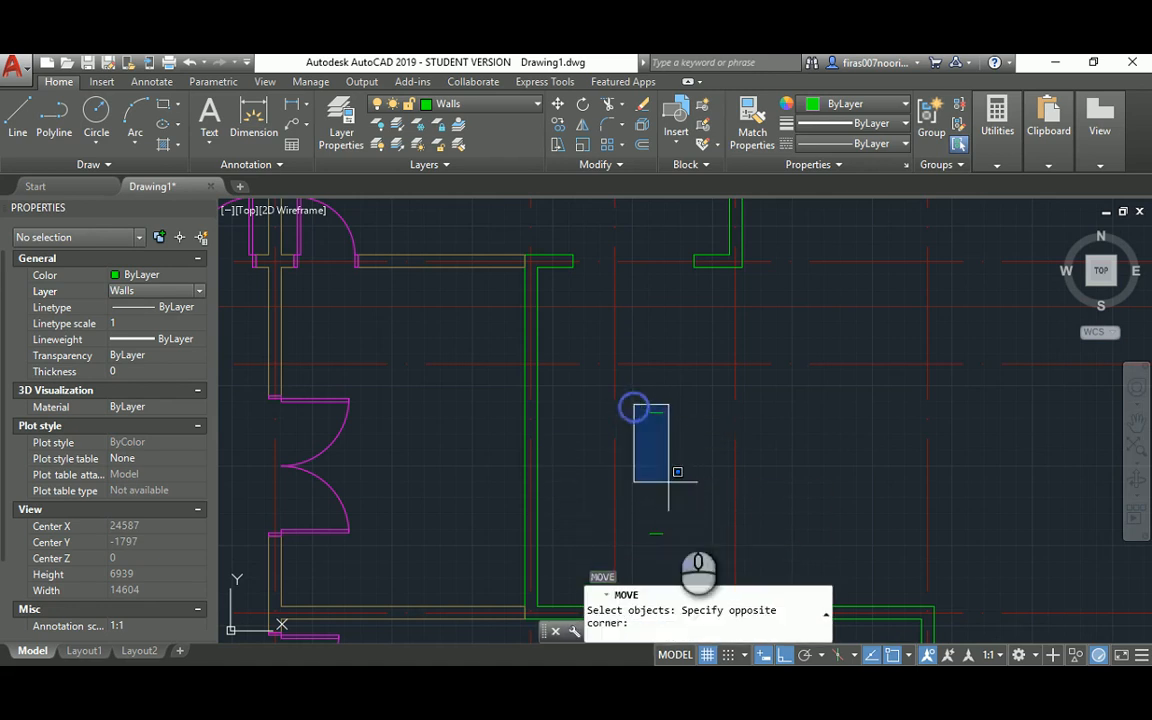
{"action": "left_click", "coordinate": [682, 554]}
{"action": "right_click", "coordinate": [681, 470]}
{"action": "middle_click_drag", "start_coordinate": [681, 470], "coordinate": [694, 386]}
{"action": "right_click", "coordinate": [698, 370], "text": "shift"}
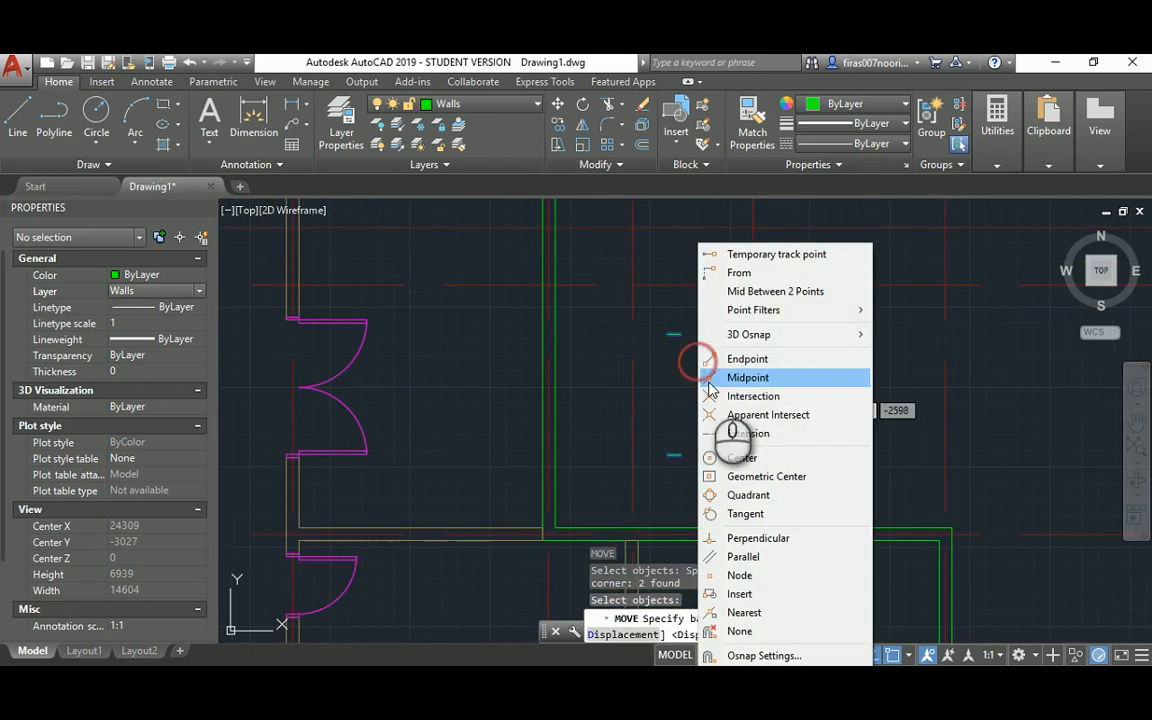
{"action": "left_click", "coordinate": [765, 291]}
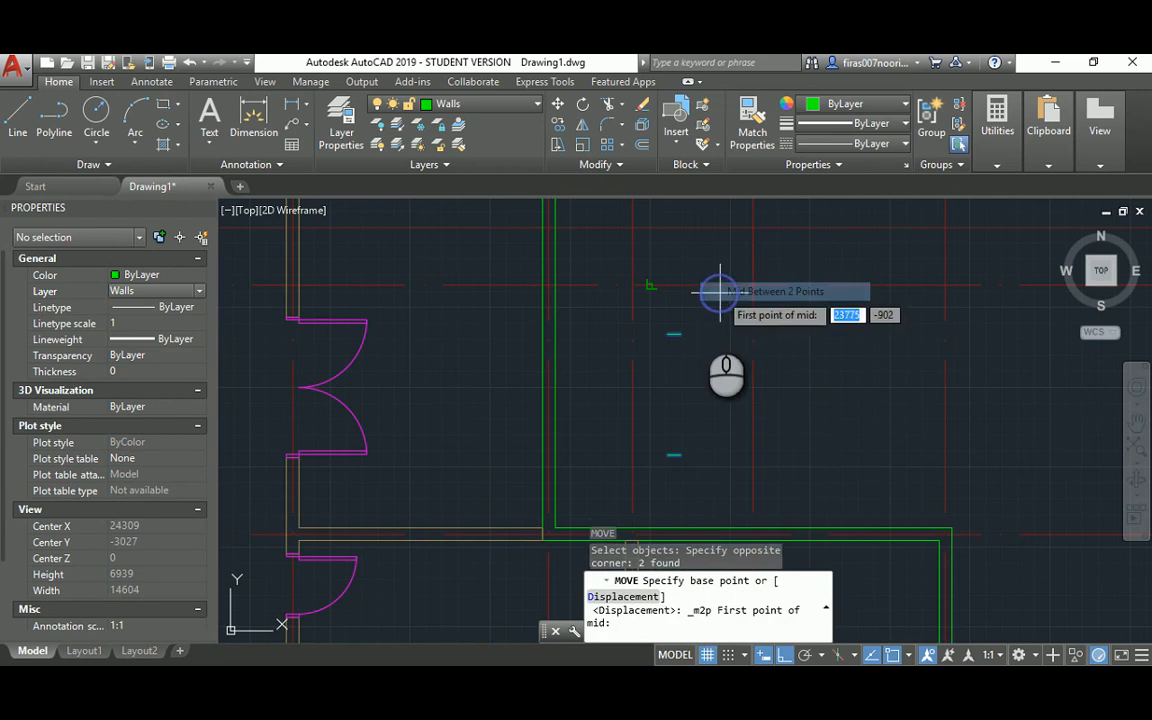
{"action": "left_click", "coordinate": [668, 333]}
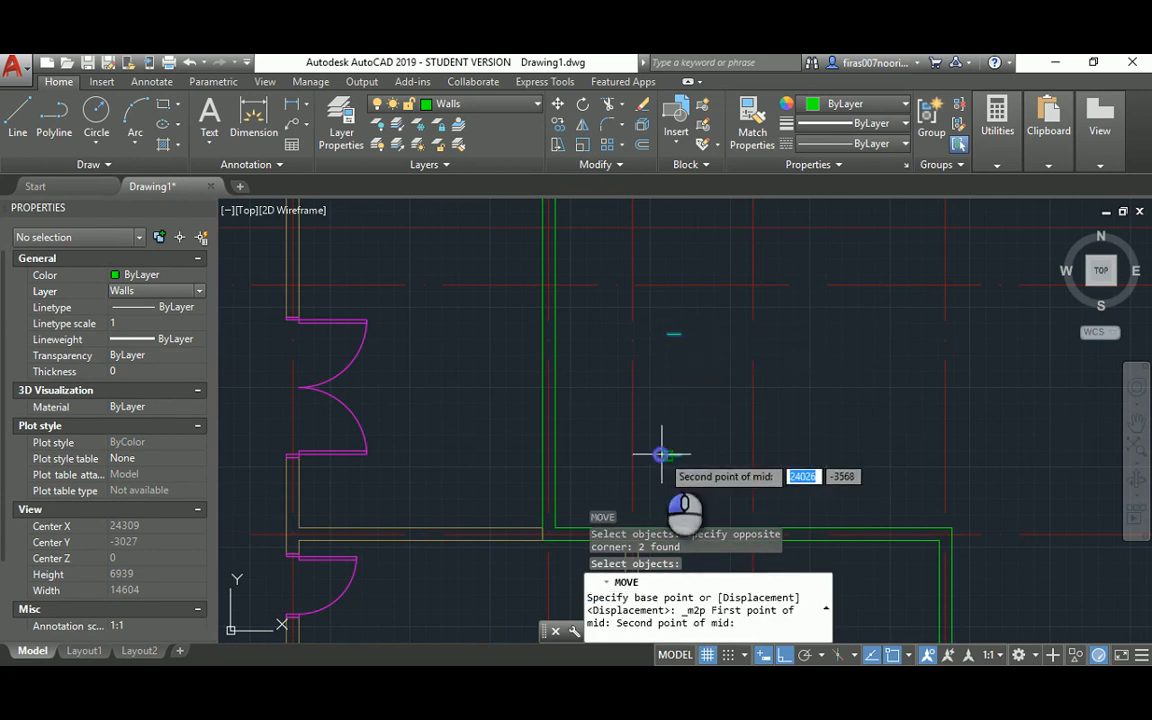
{"action": "left_click", "coordinate": [661, 455]}
{"action": "scroll", "coordinate": [608, 364], "scroll_direction": "down", "scroll_amount": 2}
{"action": "left_click", "coordinate": [564, 344]}
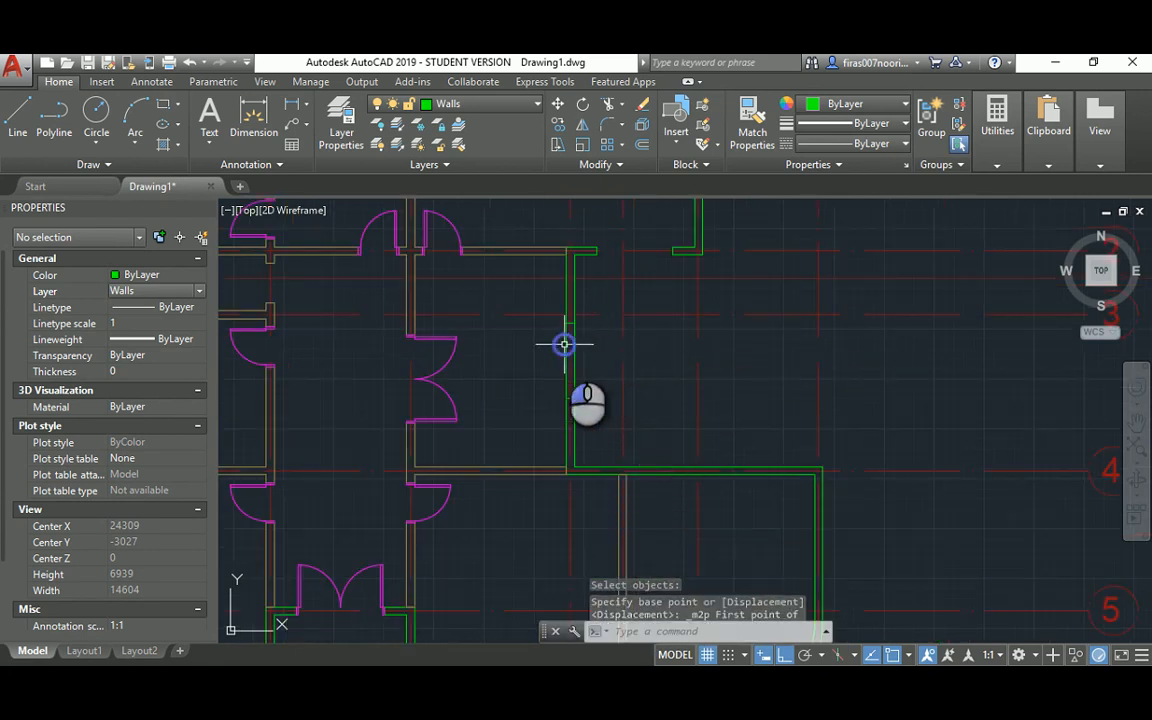
{"action": "key", "text": "Escape"}
{"action": "key", "text": "Escape"}
Step: Trim both wall lines between the two jamb lines in Room 7's east wall to open the window
{"action": "type", "text": "tr"}
{"action": "key", "text": "space"}
{"action": "left_click", "coordinate": [537, 412]}
{"action": "left_click", "coordinate": [586, 384]}
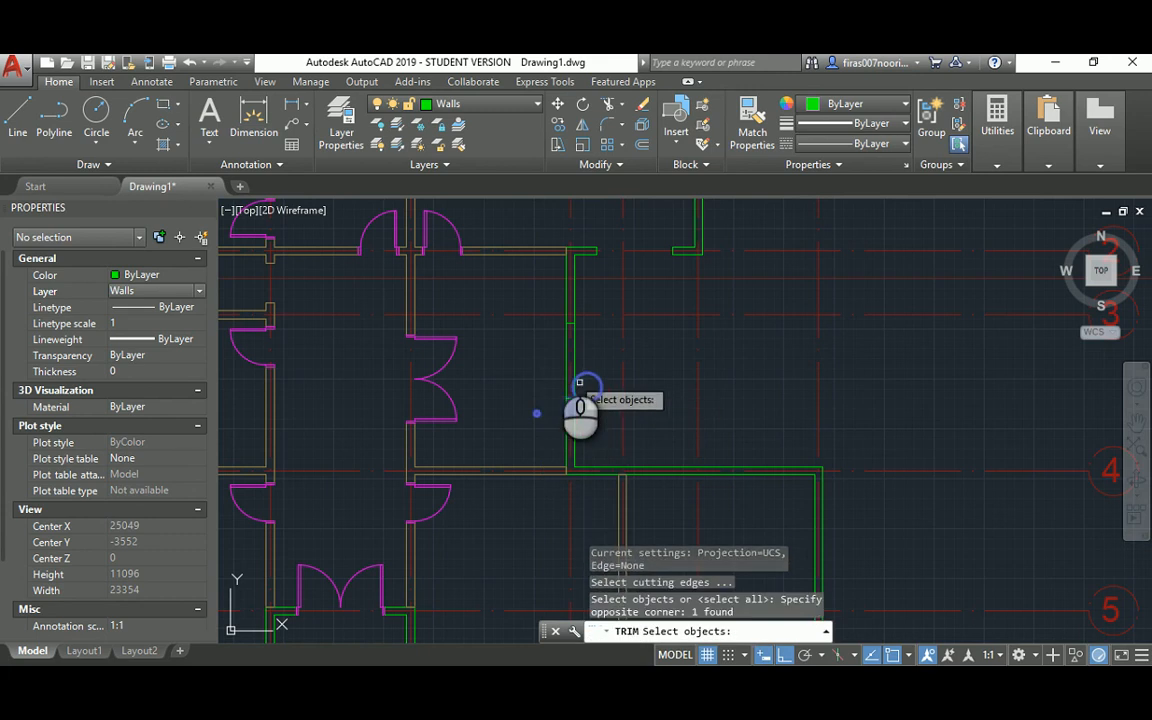
{"action": "left_click", "coordinate": [545, 342]}
{"action": "left_click", "coordinate": [585, 308]}
{"action": "key", "text": "space"}
{"action": "left_click", "coordinate": [598, 355]}
Step: Switch to the reference plan in Photos and check the window dimensions in Room 9's north wall
{"action": "key", "text": "alt+Tab"}
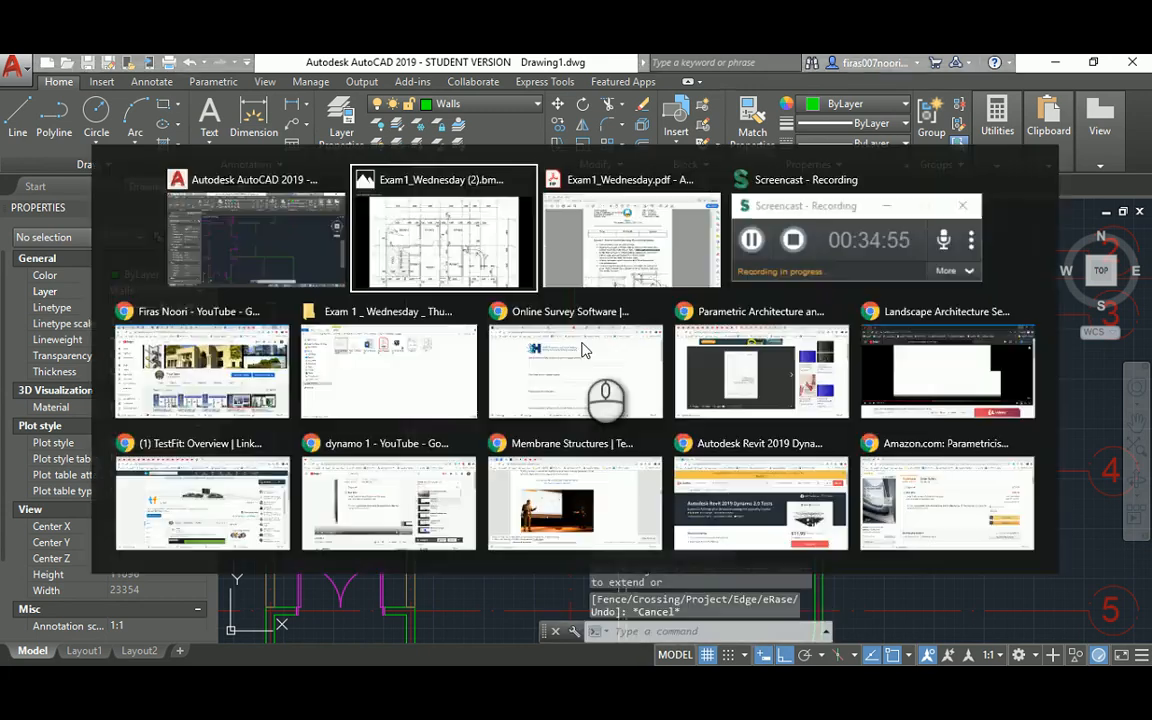
{"action": "left_click_drag", "start_coordinate": [660, 440], "coordinate": [648, 188]}
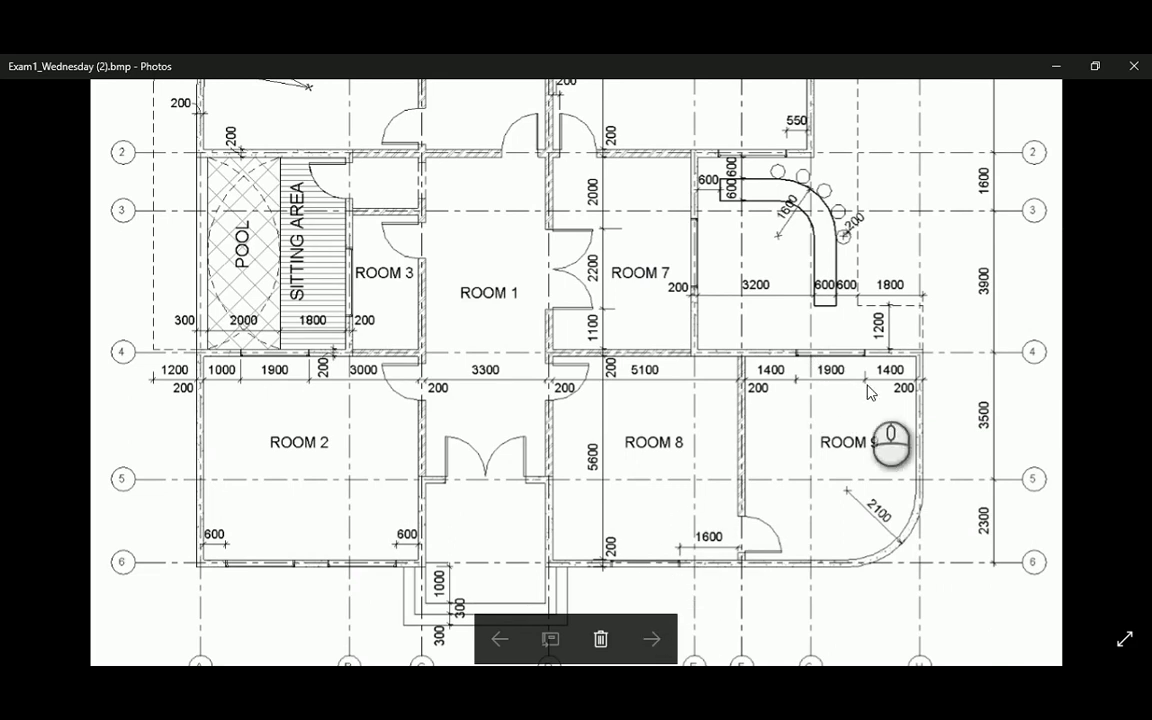
{"action": "key", "text": "alt+Tab"}
{"action": "scroll", "coordinate": [671, 347], "scroll_direction": "down", "scroll_amount": 3}
{"action": "scroll", "coordinate": [625, 262], "scroll_direction": "up", "scroll_amount": 3}
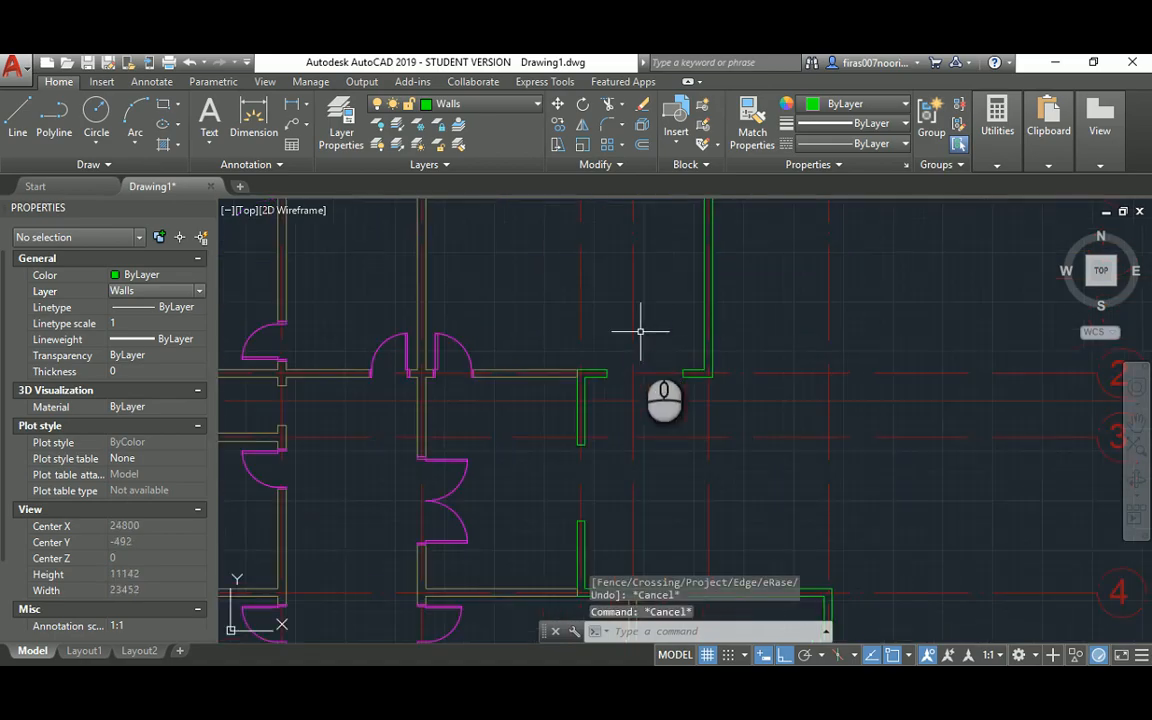
{"action": "type", "text": "co"}
{"action": "key", "text": "Return"}
{"action": "left_click", "coordinate": [597, 360]}
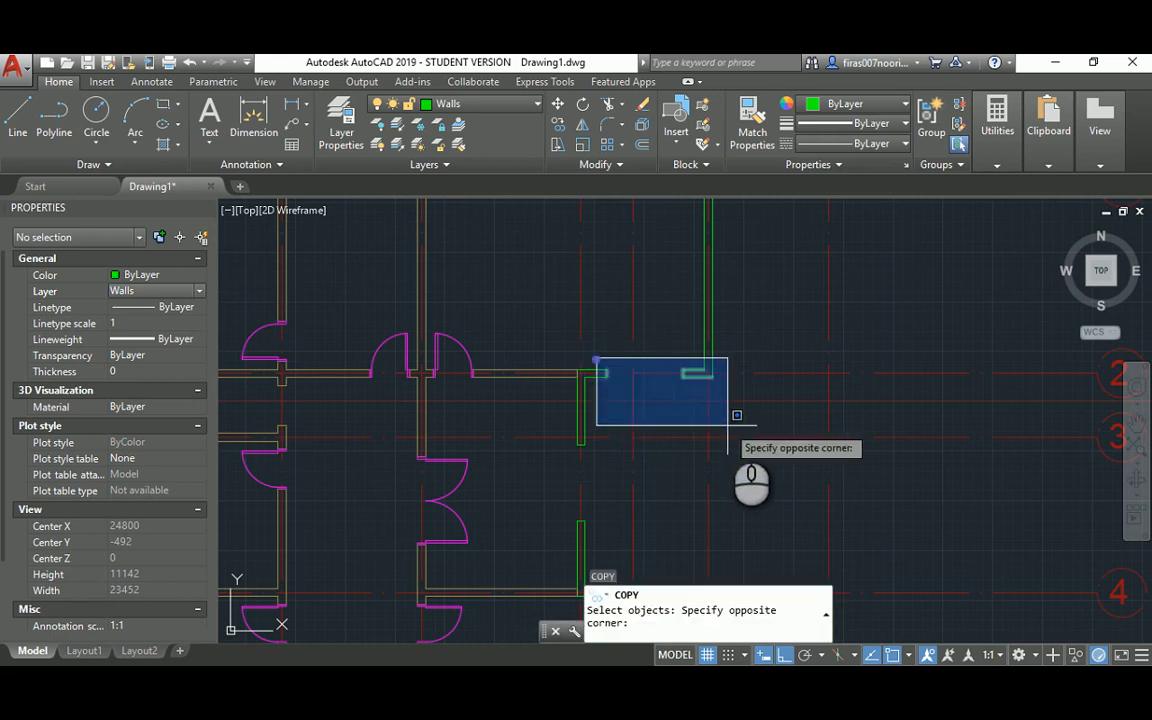
{"action": "left_click", "coordinate": [692, 394]}
{"action": "scroll", "coordinate": [615, 440], "scroll_direction": "up", "scroll_amount": 1}
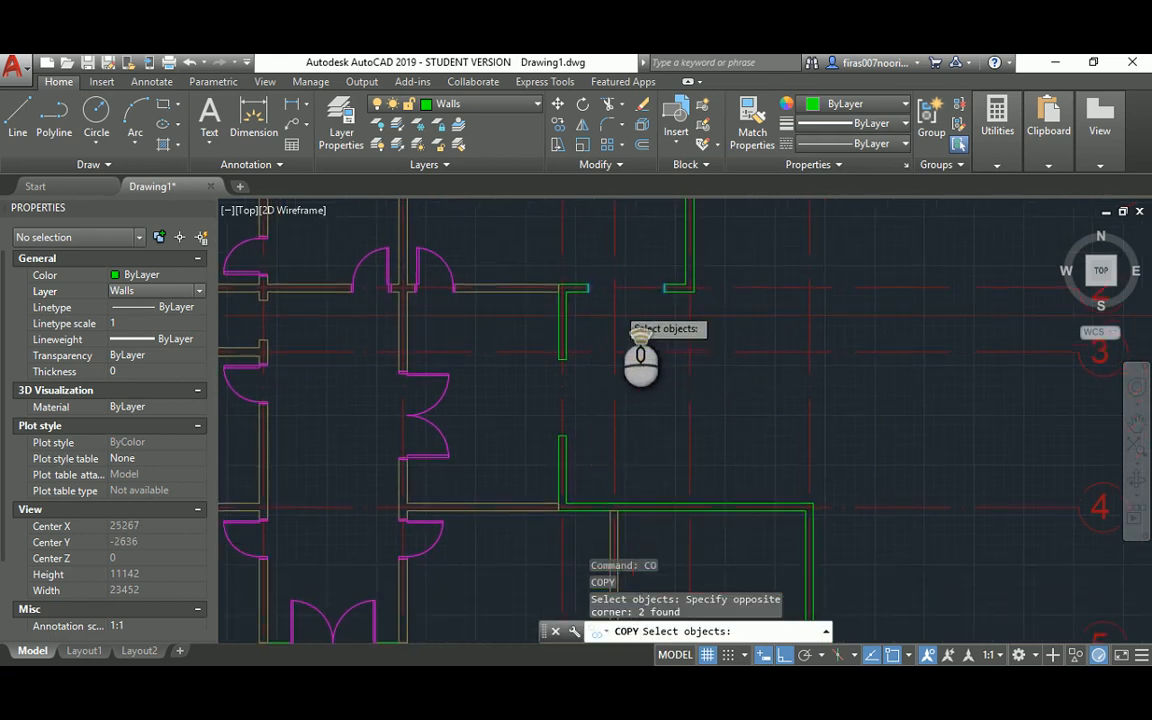
{"action": "scroll", "coordinate": [645, 355], "scroll_direction": "up", "scroll_amount": 1}
{"action": "right_click", "coordinate": [630, 305], "text": "shift"}
{"action": "left_click", "coordinate": [660, 291]}
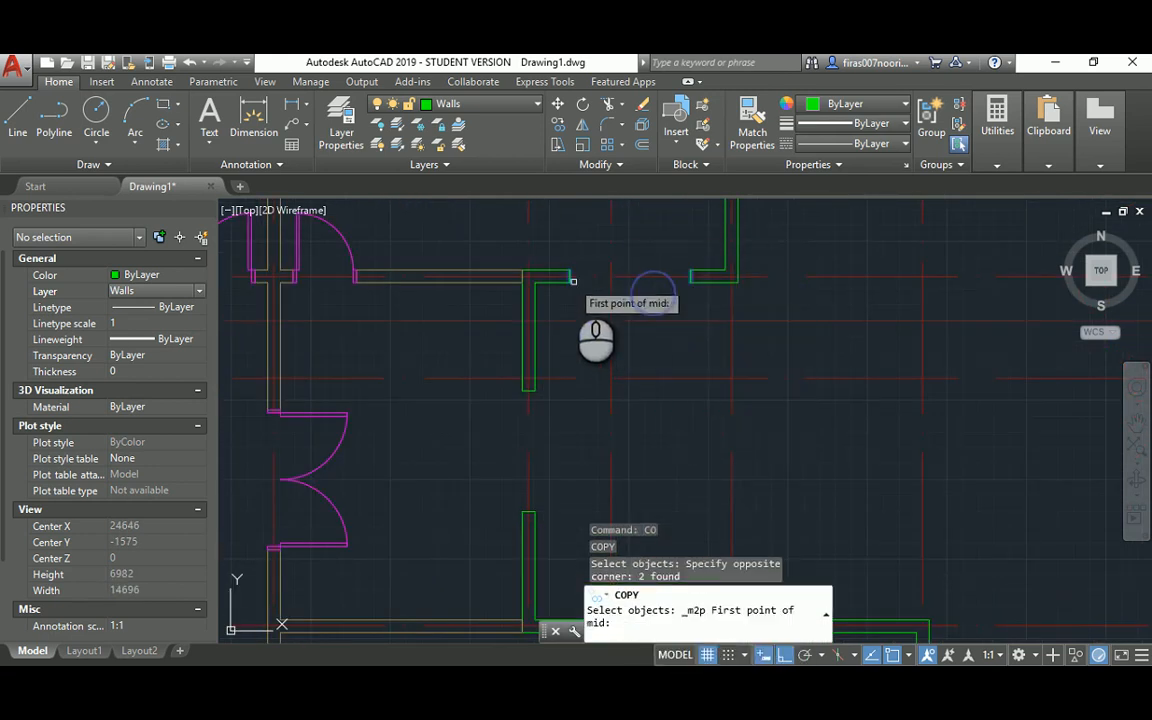
{"action": "right_click", "coordinate": [580, 290], "text": "shift"}
{"action": "left_click", "coordinate": [616, 291]}
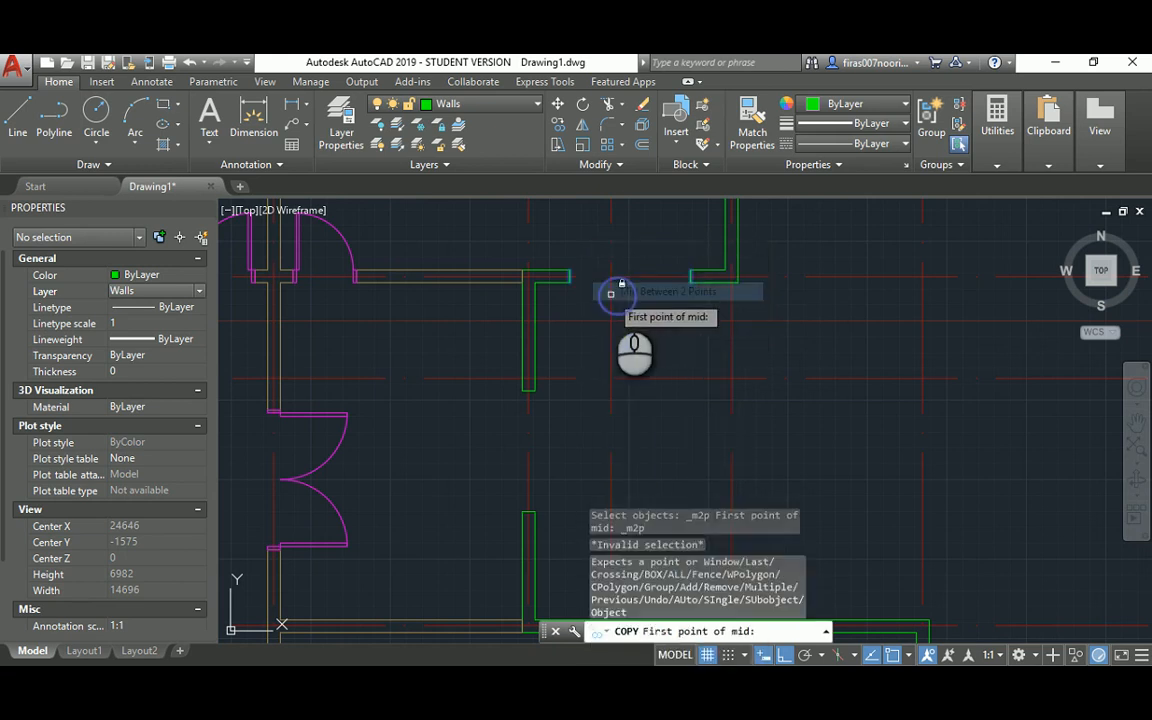
{"action": "key", "text": "Escape"}
{"action": "key", "text": "Escape"}
{"action": "key", "text": "Escape"}
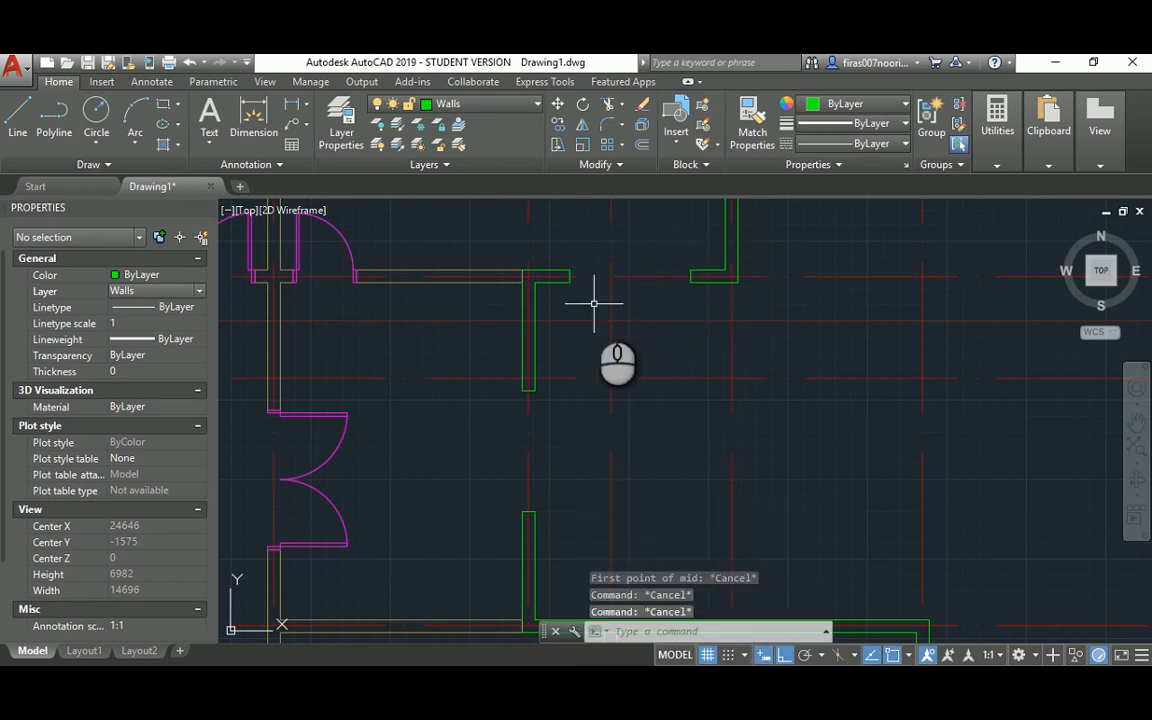
Step: Copy the jamb pair of Room 6's south window by its midpoint to the middle of Room 9's north wall, centred between the room's inner corners
{"action": "type", "text": "co"}
{"action": "key", "text": "Return"}
{"action": "left_click", "coordinate": [558, 252]}
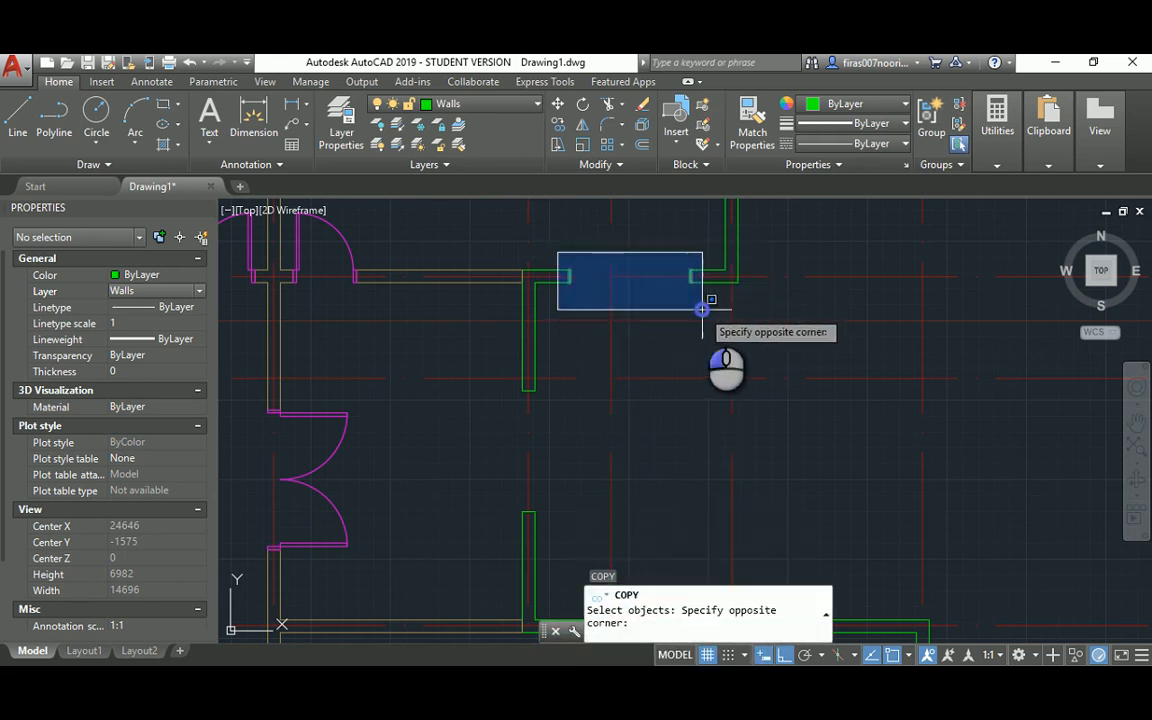
{"action": "left_click", "coordinate": [703, 310]}
{"action": "key", "text": "Return"}
{"action": "right_click", "coordinate": [675, 313], "text": "shift"}
{"action": "left_click", "coordinate": [714, 291]}
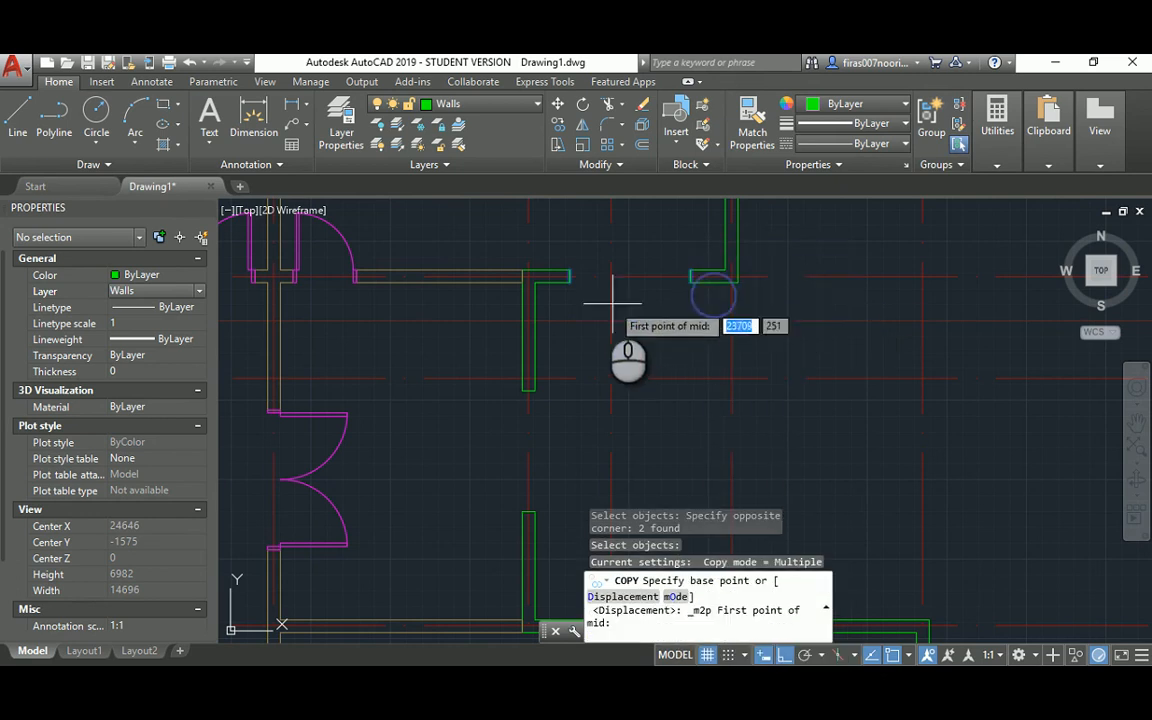
{"action": "left_click", "coordinate": [578, 285]}
{"action": "left_click", "coordinate": [690, 280]}
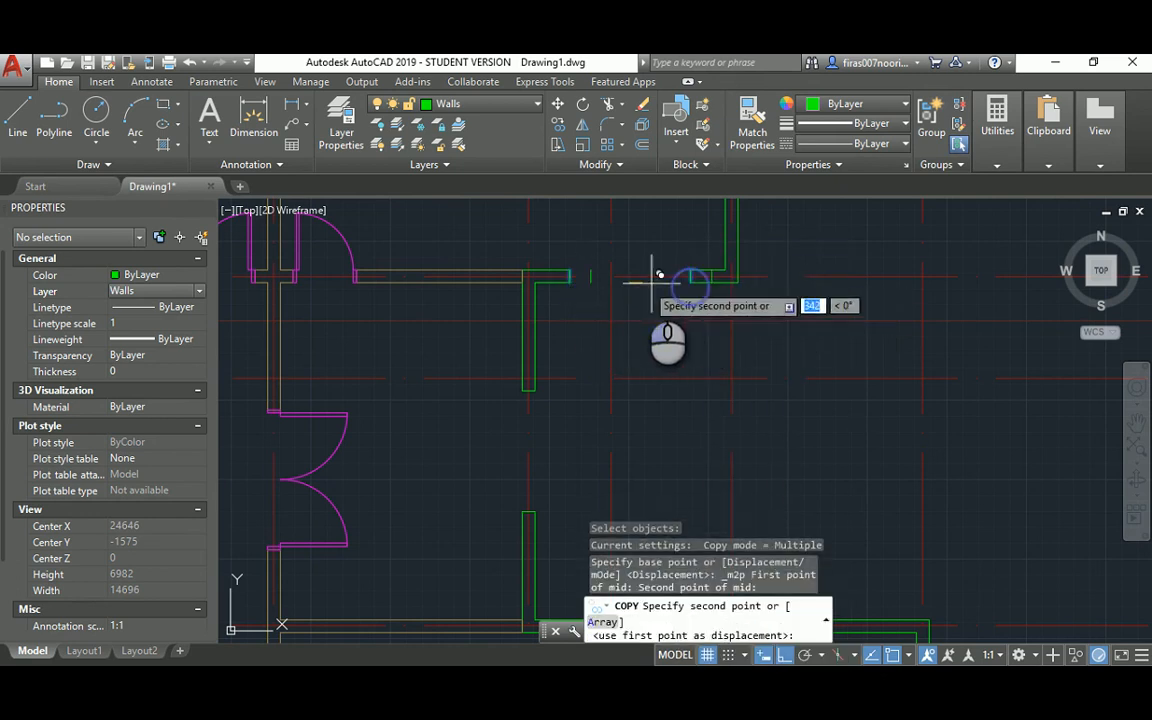
{"action": "scroll", "coordinate": [708, 440], "scroll_direction": "down", "scroll_amount": 2}
{"action": "scroll", "coordinate": [708, 440], "scroll_direction": "up", "scroll_amount": 2}
{"action": "right_click", "coordinate": [690, 405], "text": "shift"}
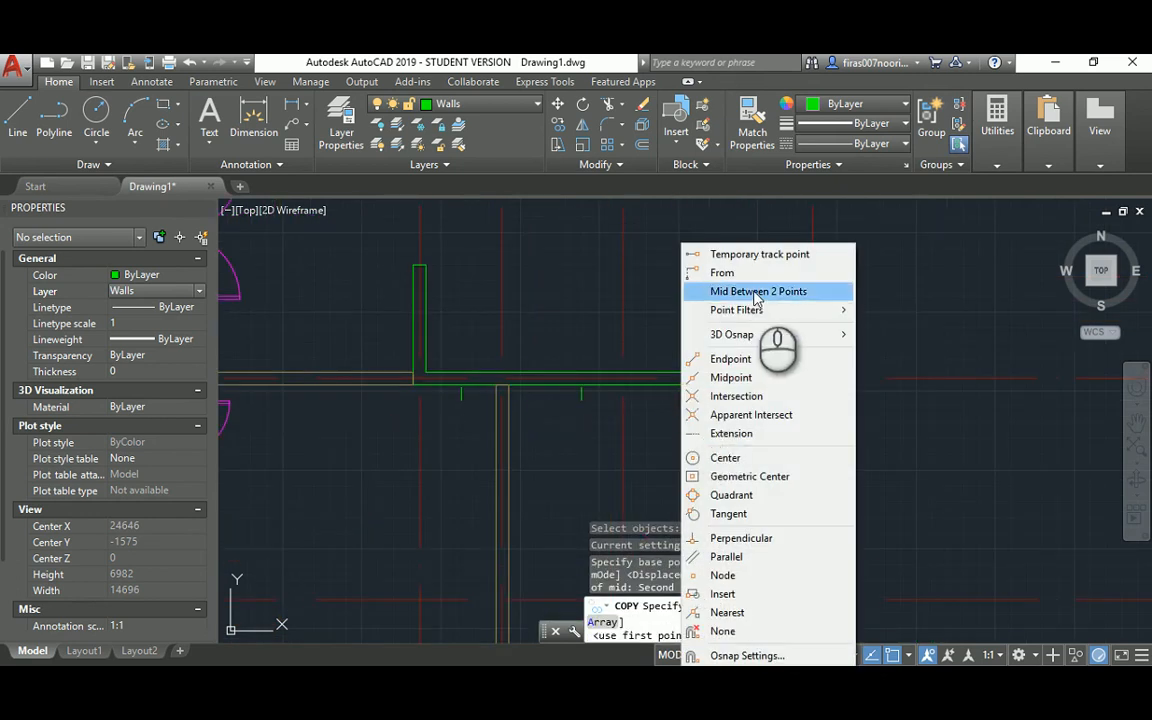
{"action": "left_click", "coordinate": [742, 291]}
{"action": "left_click", "coordinate": [510, 384]}
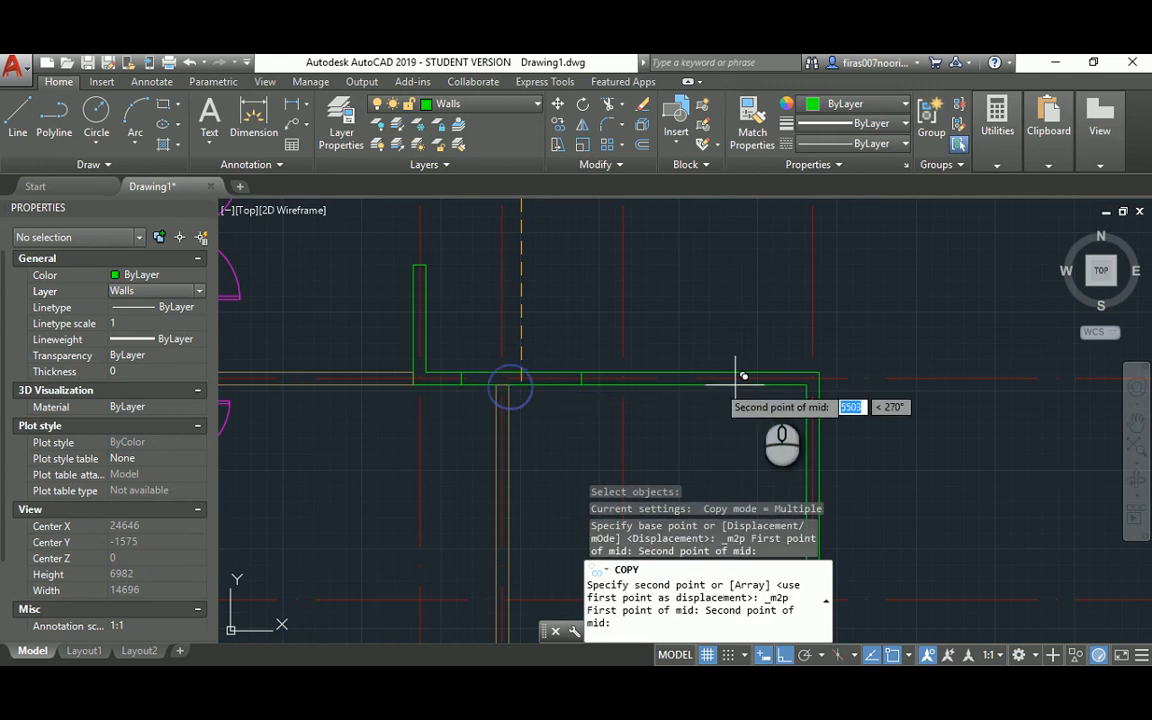
{"action": "left_click", "coordinate": [814, 377]}
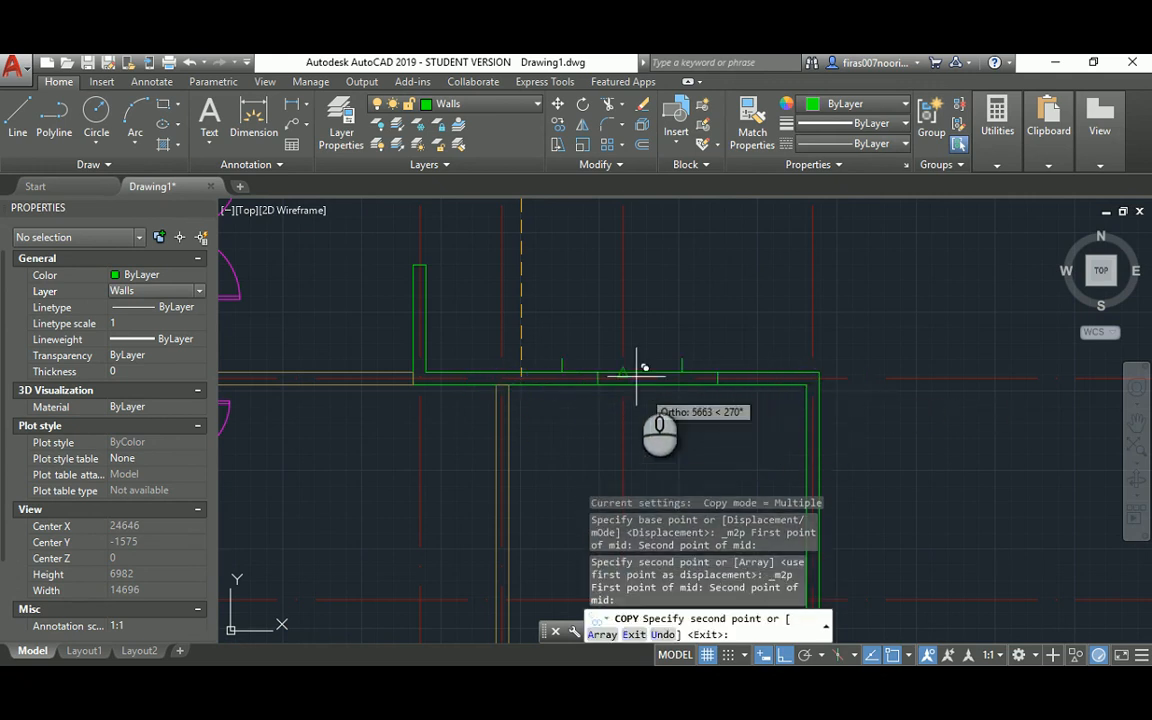
Step: Place another copy of the jamb pair in the open area just below the south wall of Rooms 8 and 9
{"action": "scroll", "coordinate": [643, 368], "scroll_direction": "down", "scroll_amount": 3}
{"action": "middle_click_drag", "start_coordinate": [550, 478], "coordinate": [593, 397]}
{"action": "scroll", "coordinate": [585, 405], "scroll_direction": "up", "scroll_amount": 4}
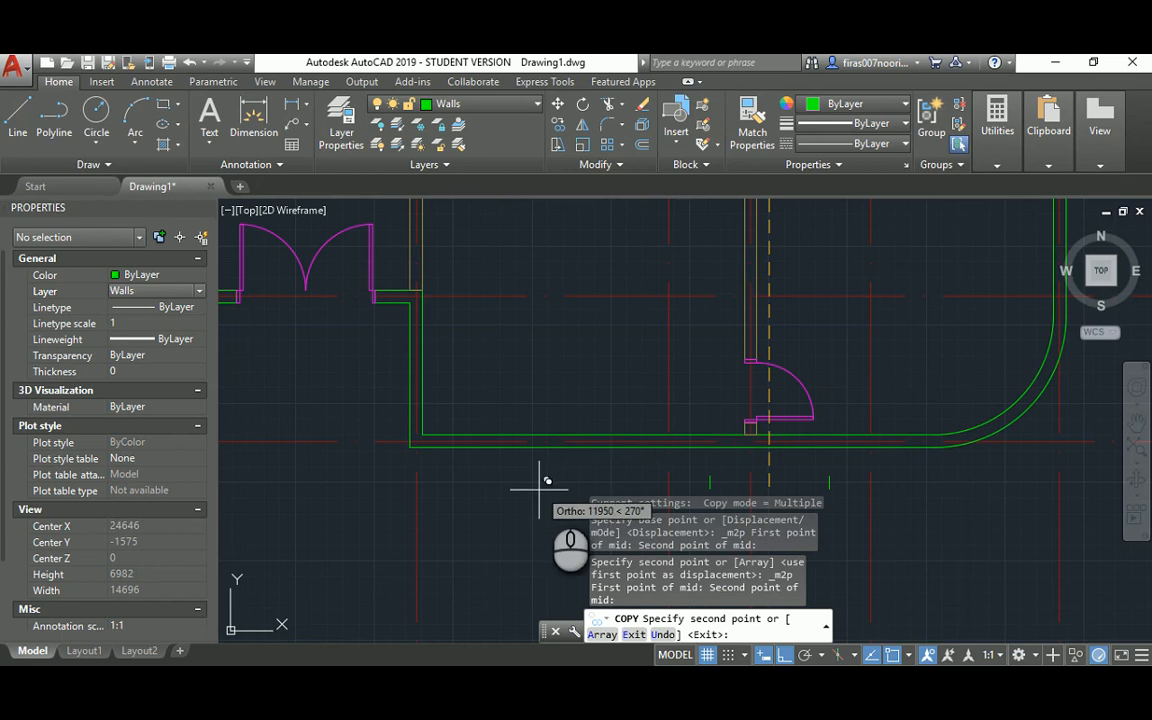
{"action": "middle_click_drag", "start_coordinate": [540, 490], "coordinate": [656, 400]}
{"action": "key", "text": "Escape"}
{"action": "key", "text": "Escape"}
{"action": "key", "text": "Escape"}
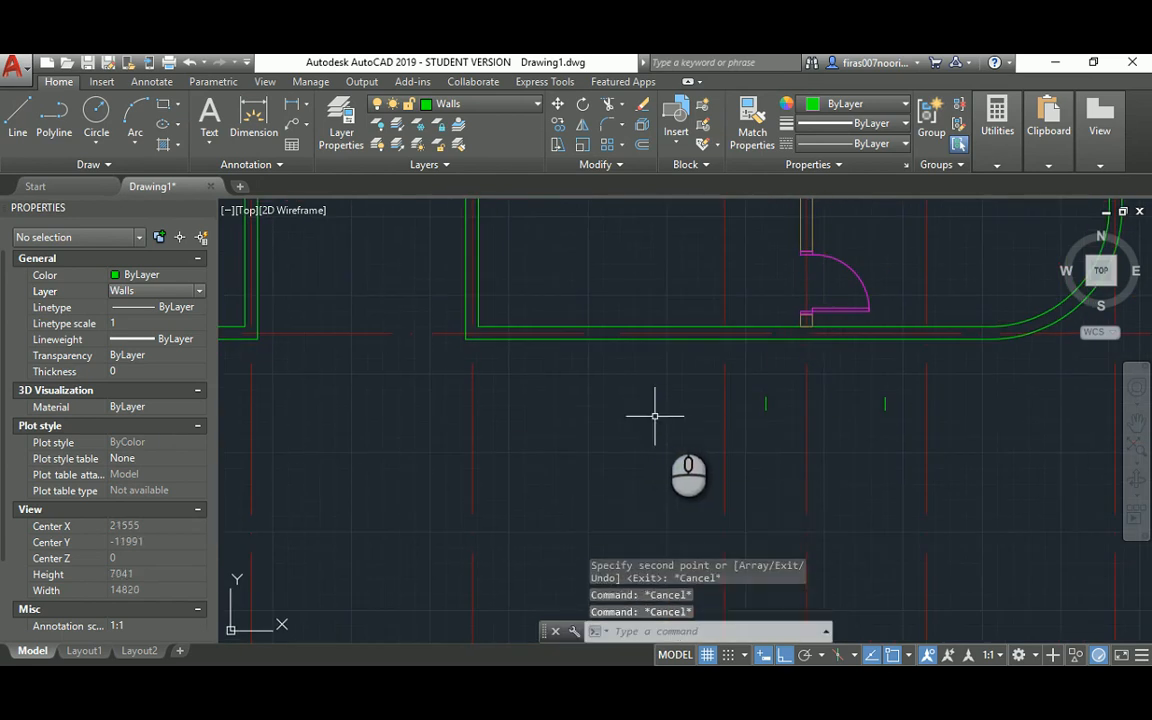
Step: Move the loose jamb pair by its midpoint onto Room 8's south wall, centred between the southwest inner corner and the Room 9 partition
{"action": "type", "text": "m"}
{"action": "key", "text": "Return"}
{"action": "left_click", "coordinate": [741, 382]}
{"action": "left_click", "coordinate": [900, 427]}
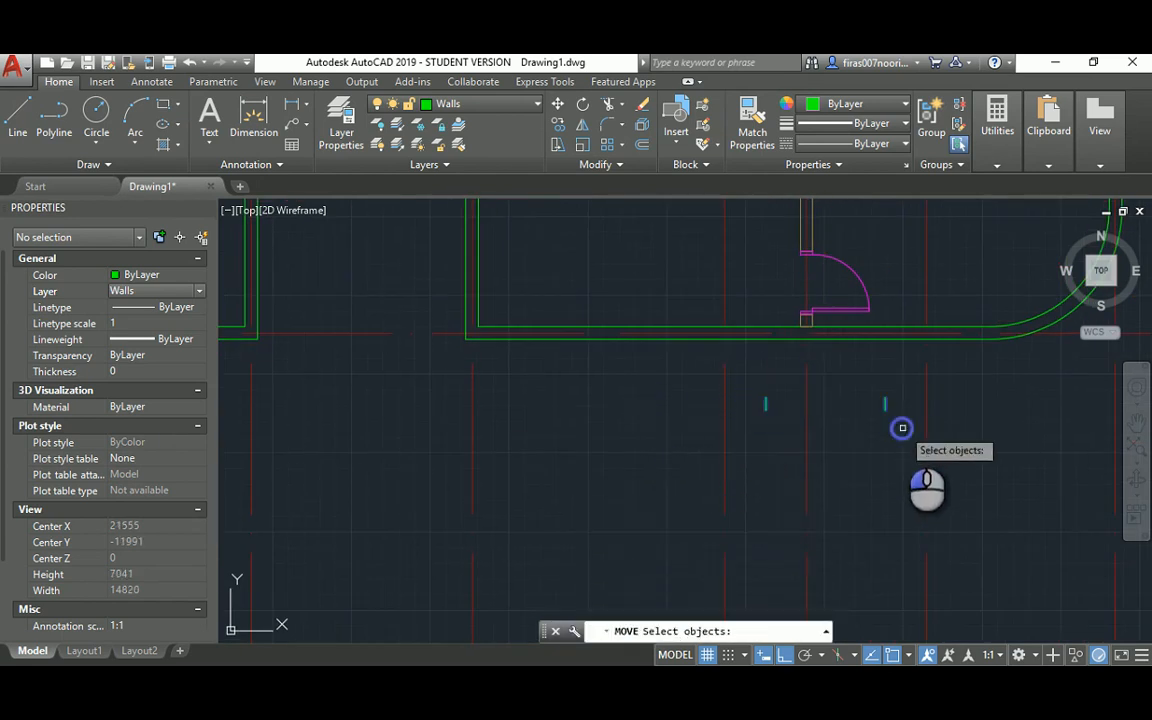
{"action": "right_click", "coordinate": [843, 404], "text": "shift"}
{"action": "left_click", "coordinate": [837, 409]}
{"action": "left_click", "coordinate": [841, 433]}
{"action": "key", "text": "Return"}
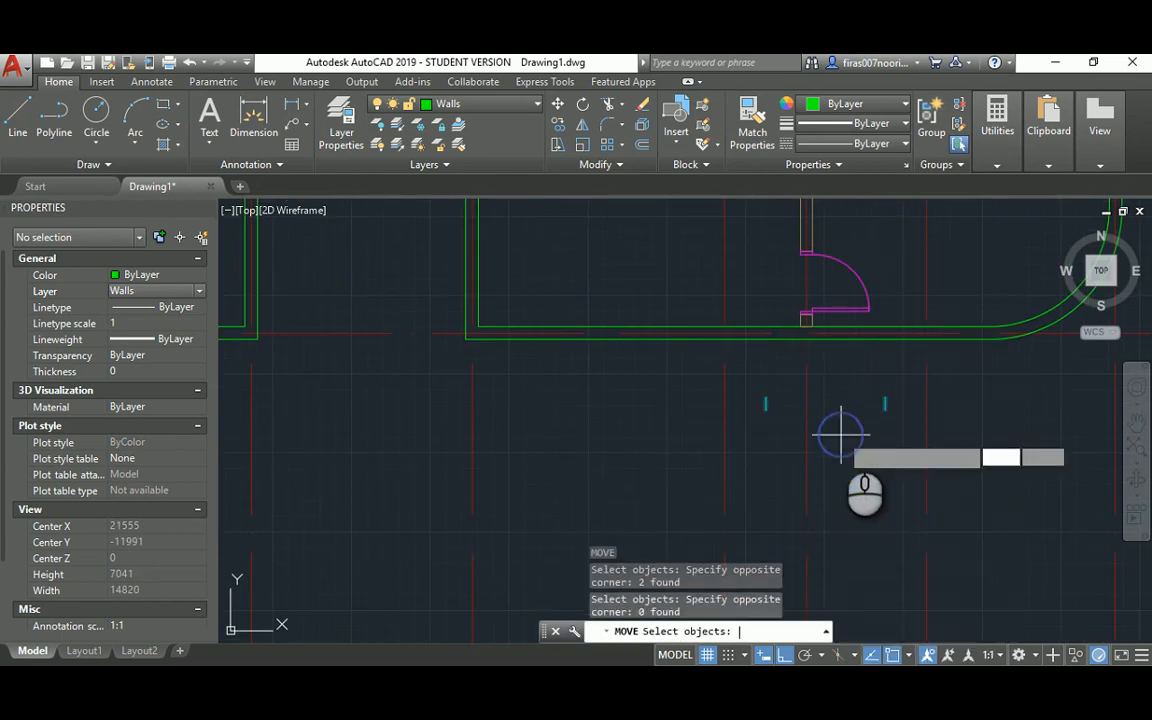
{"action": "right_click", "coordinate": [850, 379], "text": "shift"}
{"action": "left_click", "coordinate": [905, 291]}
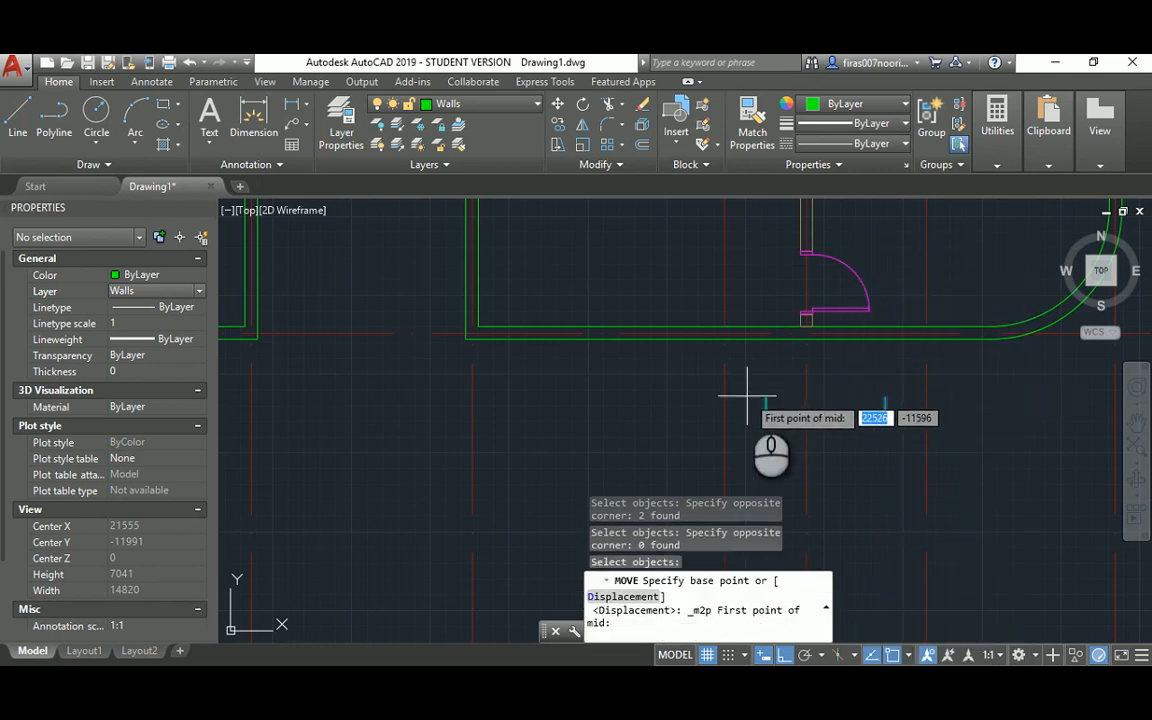
{"action": "left_click", "coordinate": [760, 397]}
{"action": "left_click", "coordinate": [882, 390]}
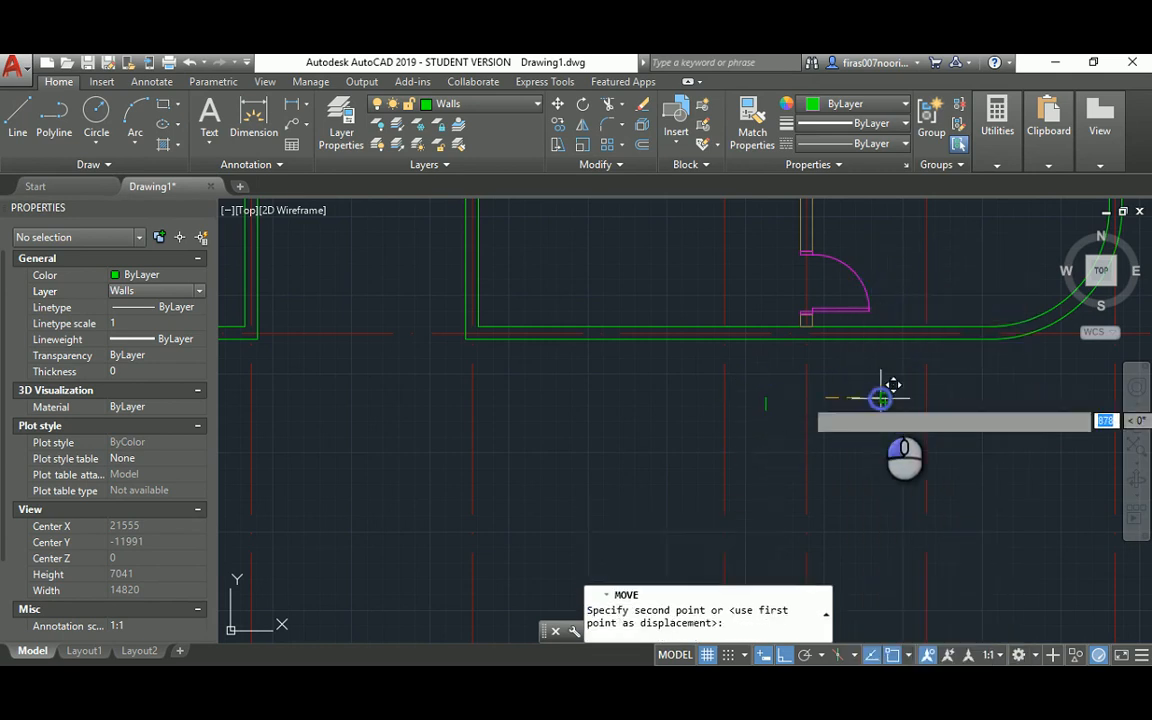
{"action": "right_click", "coordinate": [705, 370], "text": "shift"}
{"action": "left_click", "coordinate": [770, 291]}
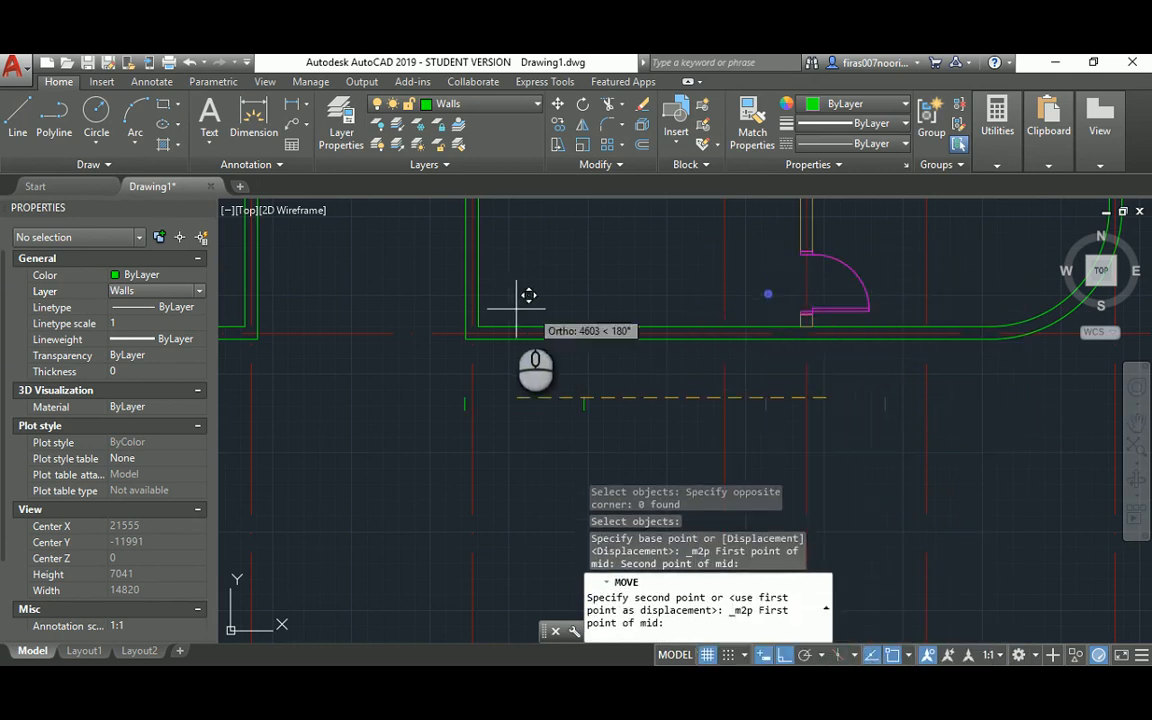
{"action": "left_click", "coordinate": [489, 330]}
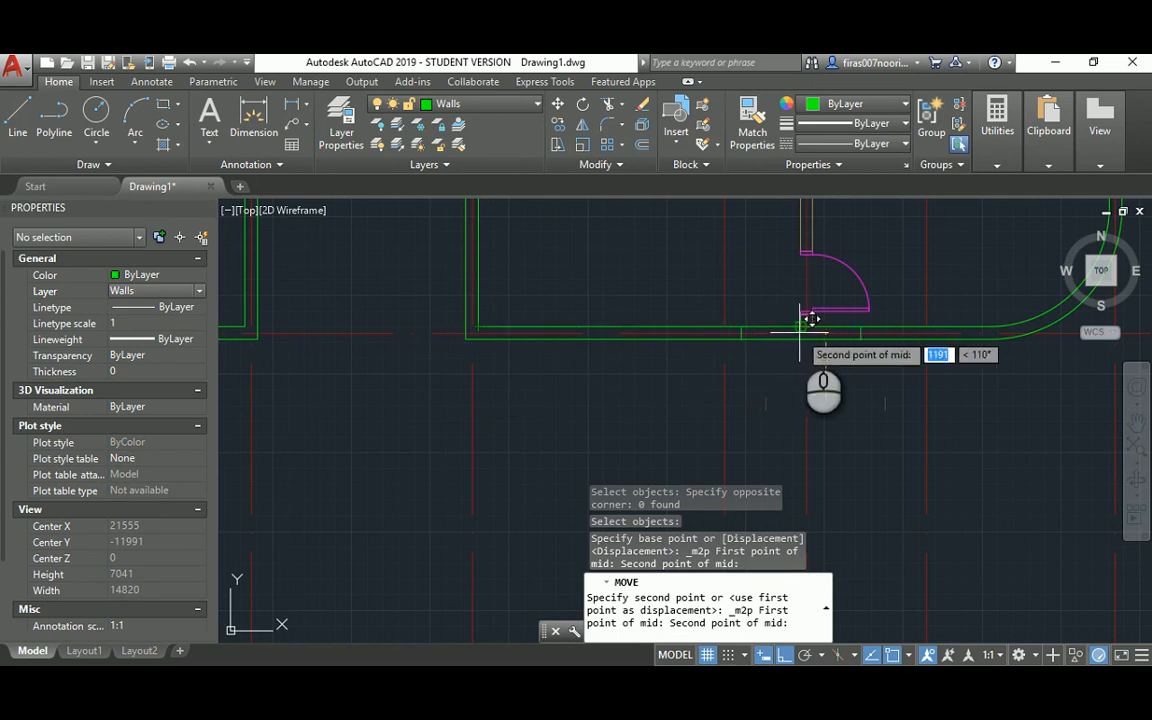
{"action": "key", "text": "Escape"}
{"action": "key", "text": "Escape"}
{"action": "key", "text": "Escape"}
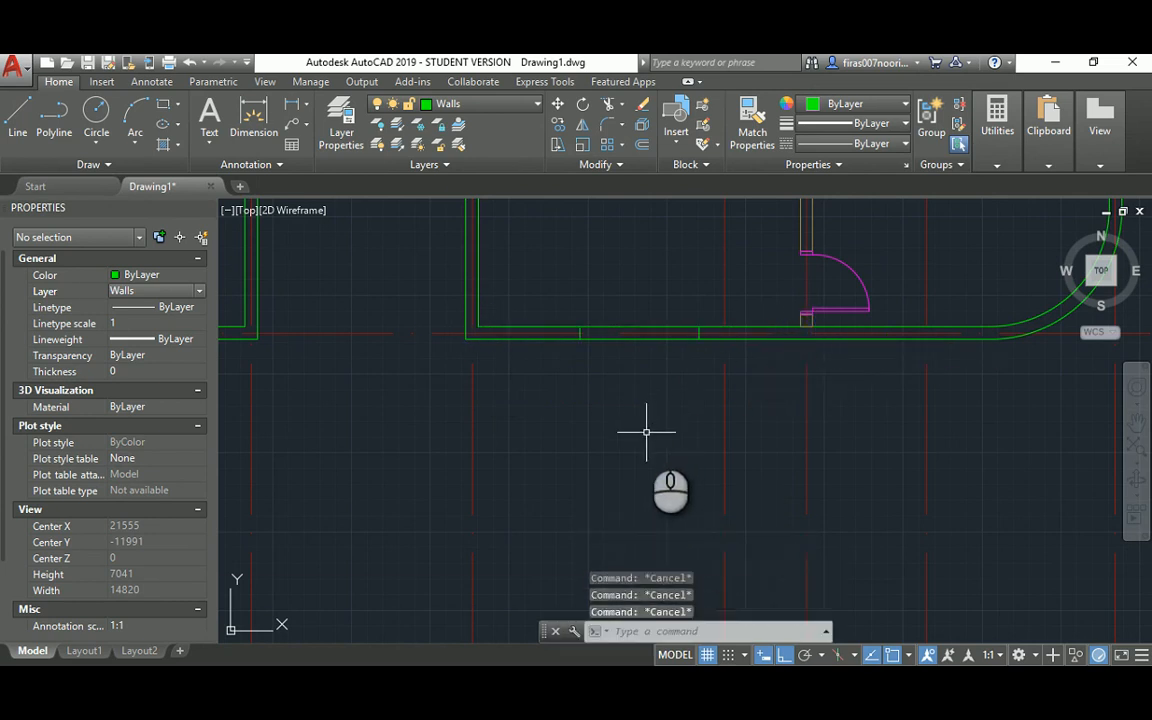
Step: Switch to the reference plan in Photos and check the window's offset from the partition in Room 8's south wall
{"action": "key", "text": "alt+Tab"}
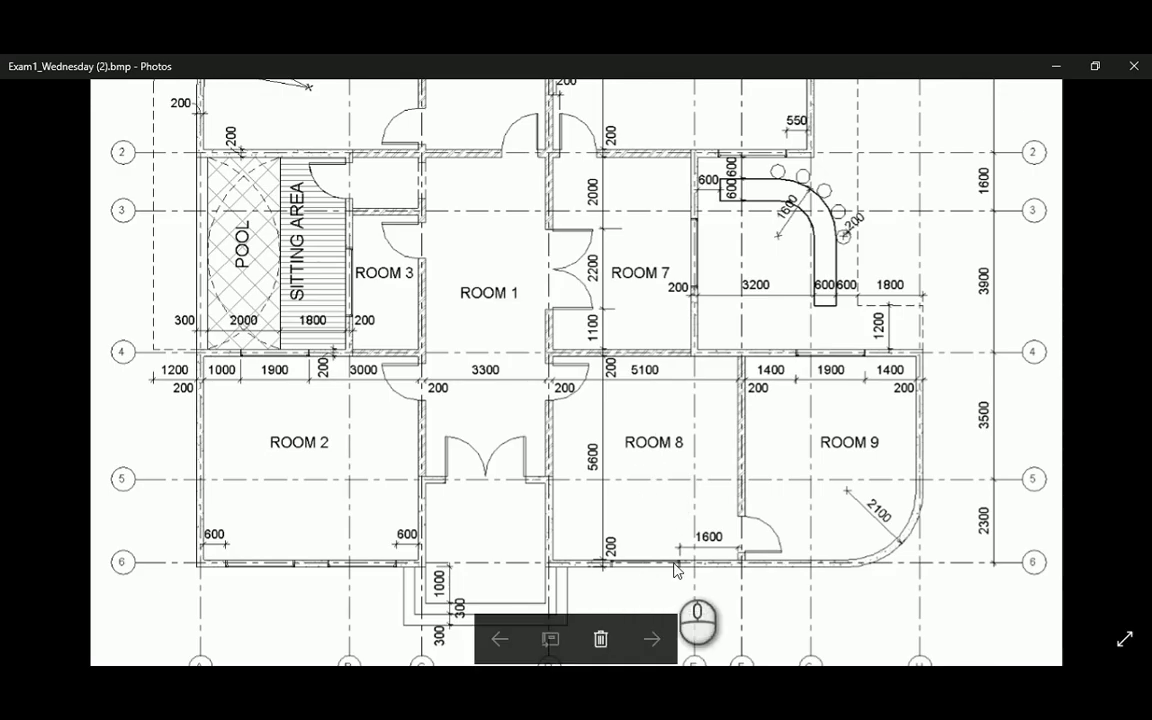
{"action": "key", "text": "alt+Tab"}
{"action": "key", "text": "alt+Tab"}
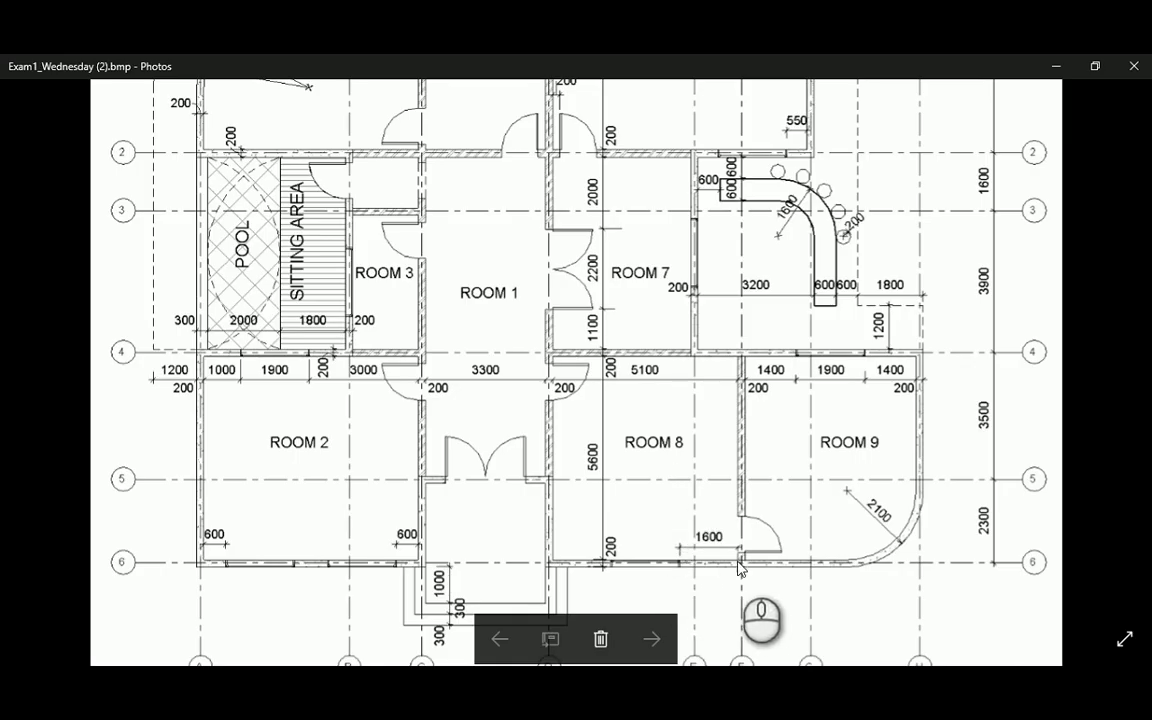
{"action": "key", "text": "alt+Tab"}
Step: Move Room 8's south window jamb pair east so its east jamb meets the west face of the Room 9 partition
{"action": "scroll", "coordinate": [666, 412], "scroll_direction": "up", "scroll_amount": 2}
{"action": "key", "text": "Escape"}
{"action": "key", "text": "Escape"}
{"action": "type", "text": "m"}
{"action": "key", "text": "Return"}
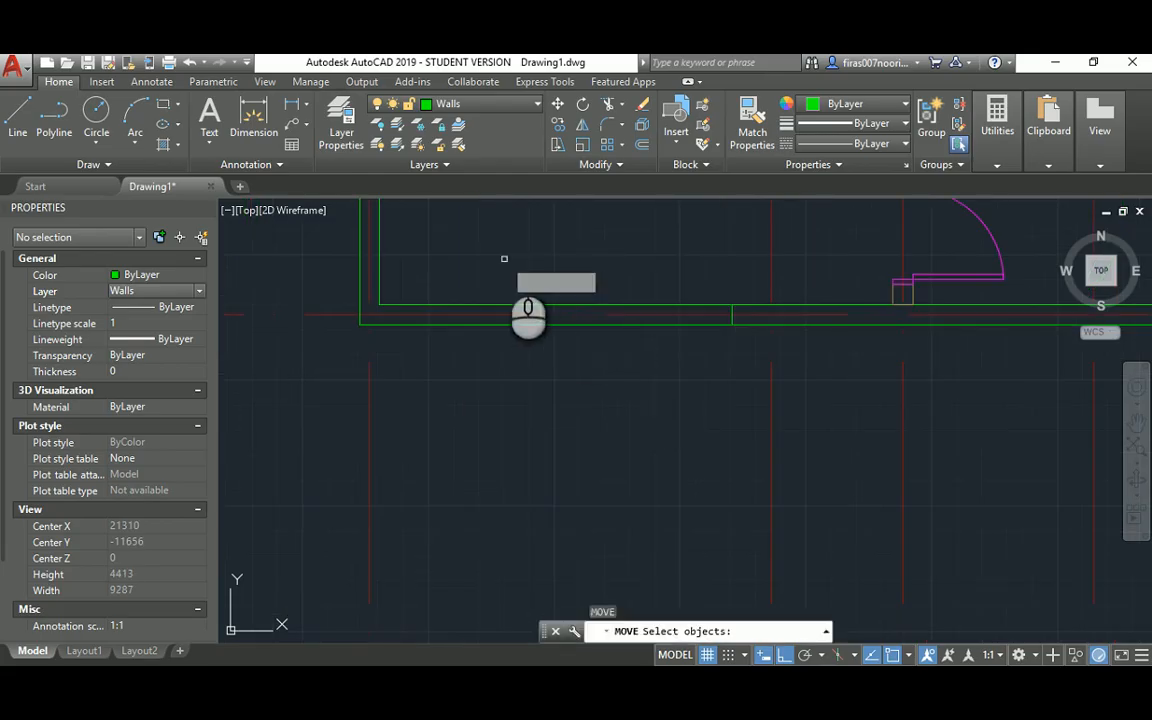
{"action": "left_click", "coordinate": [503, 256]}
{"action": "left_click", "coordinate": [761, 380]}
{"action": "key", "text": "Return"}
{"action": "left_click", "coordinate": [734, 300]}
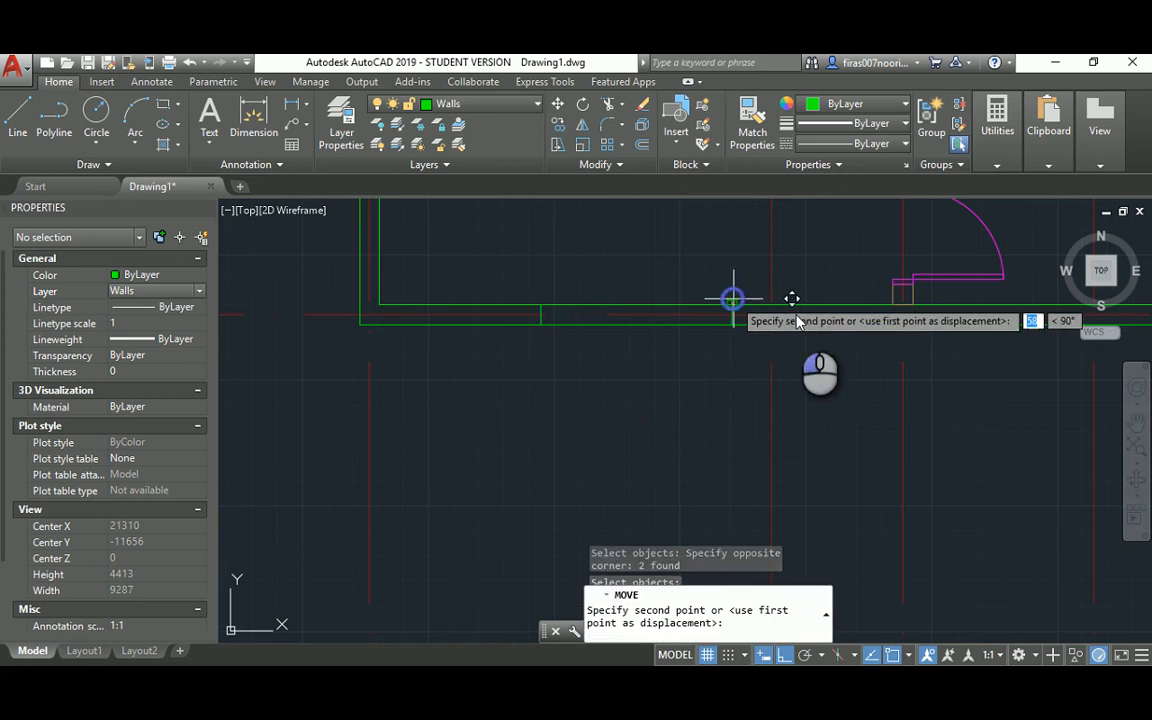
{"action": "key", "text": "Escape"}
{"action": "key", "text": "Escape"}
{"action": "key", "text": "Escape"}
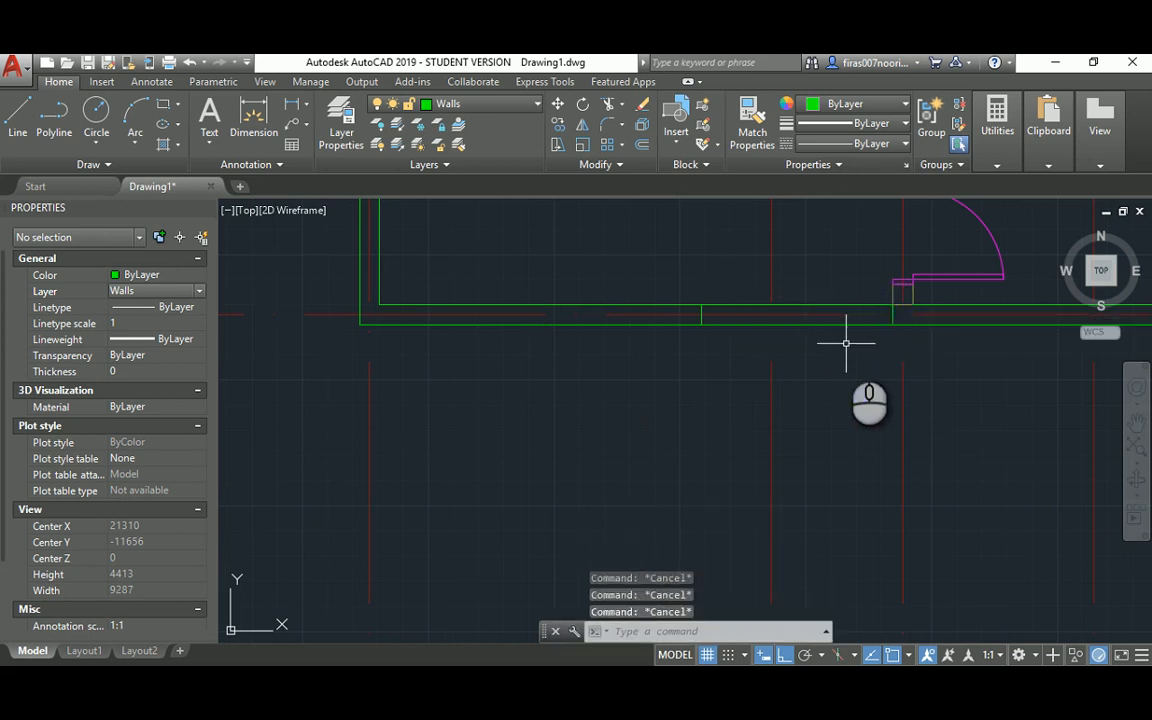
Step: Move the same jamb pair 1600 west along Room 8's south wall
{"action": "type", "text": "m"}
{"action": "key", "text": "Return"}
{"action": "type", "text": "p"}
{"action": "key", "text": "Return"}
{"action": "key", "text": "Return"}
{"action": "left_click", "coordinate": [666, 425]}
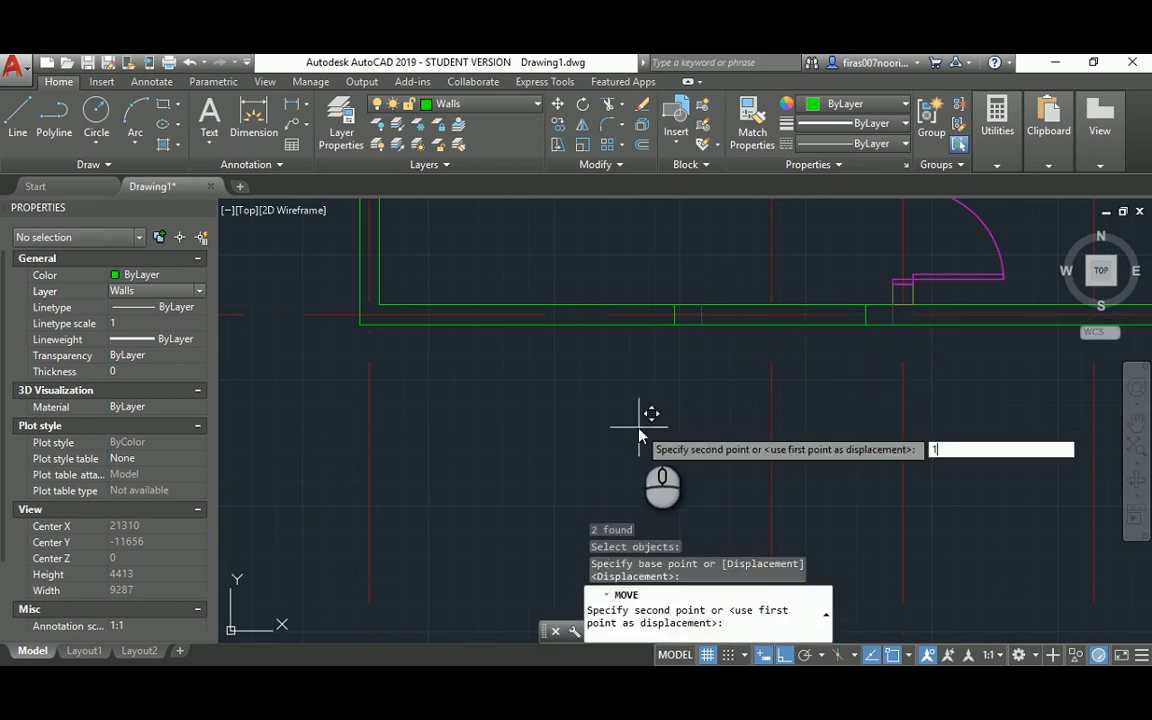
{"action": "key", "text": "Return"}
{"action": "key", "text": "Escape"}
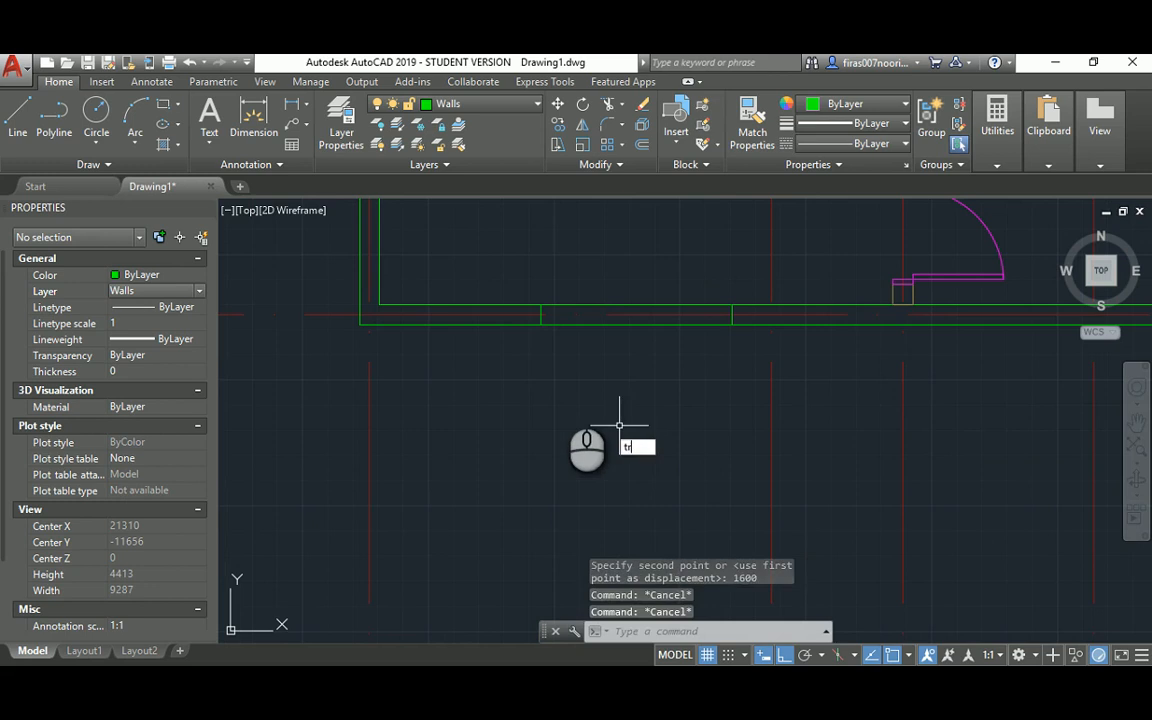
Step: Trim both wall lines between the two jambs in Room 8's south wall to open the window
{"action": "type", "text": "tr"}
{"action": "key", "text": "Return"}
{"action": "left_click", "coordinate": [515, 266]}
{"action": "left_click", "coordinate": [596, 375]}
{"action": "left_click", "coordinate": [702, 285]}
{"action": "left_click", "coordinate": [740, 337]}
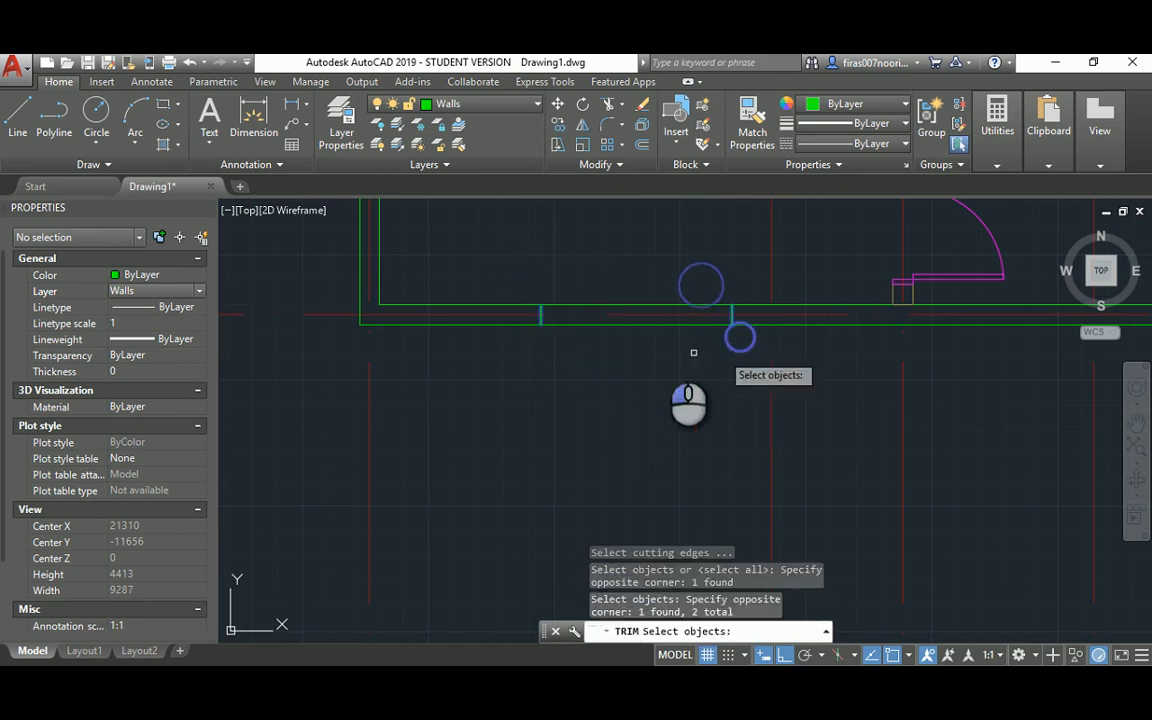
{"action": "key", "text": "Return"}
{"action": "left_click", "coordinate": [625, 252]}
{"action": "left_click", "coordinate": [604, 381]}
{"action": "scroll", "coordinate": [579, 423], "scroll_direction": "down", "scroll_amount": 10}
{"action": "scroll", "coordinate": [615, 410], "scroll_direction": "up", "scroll_amount": 8}
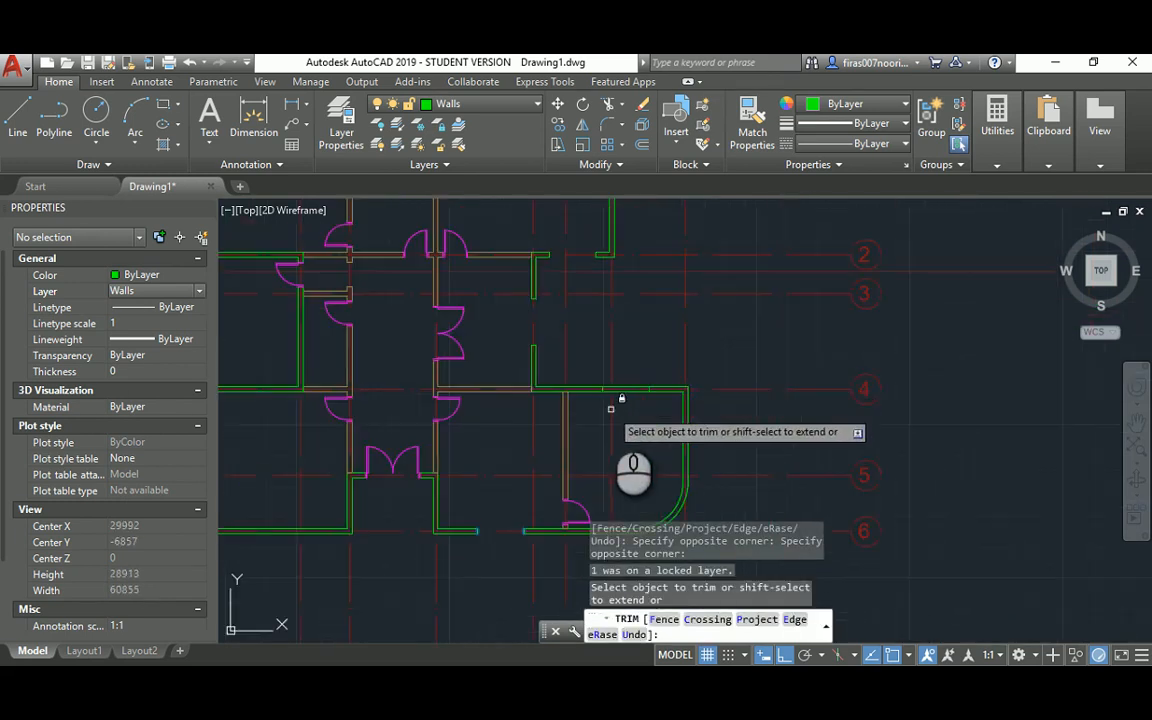
{"action": "key", "text": "Return"}
Step: Trim both wall lines between the two jambs in Room 9's north wall to open the window
{"action": "key", "text": "Return"}
{"action": "left_click", "coordinate": [576, 314]}
{"action": "left_click", "coordinate": [604, 390]}
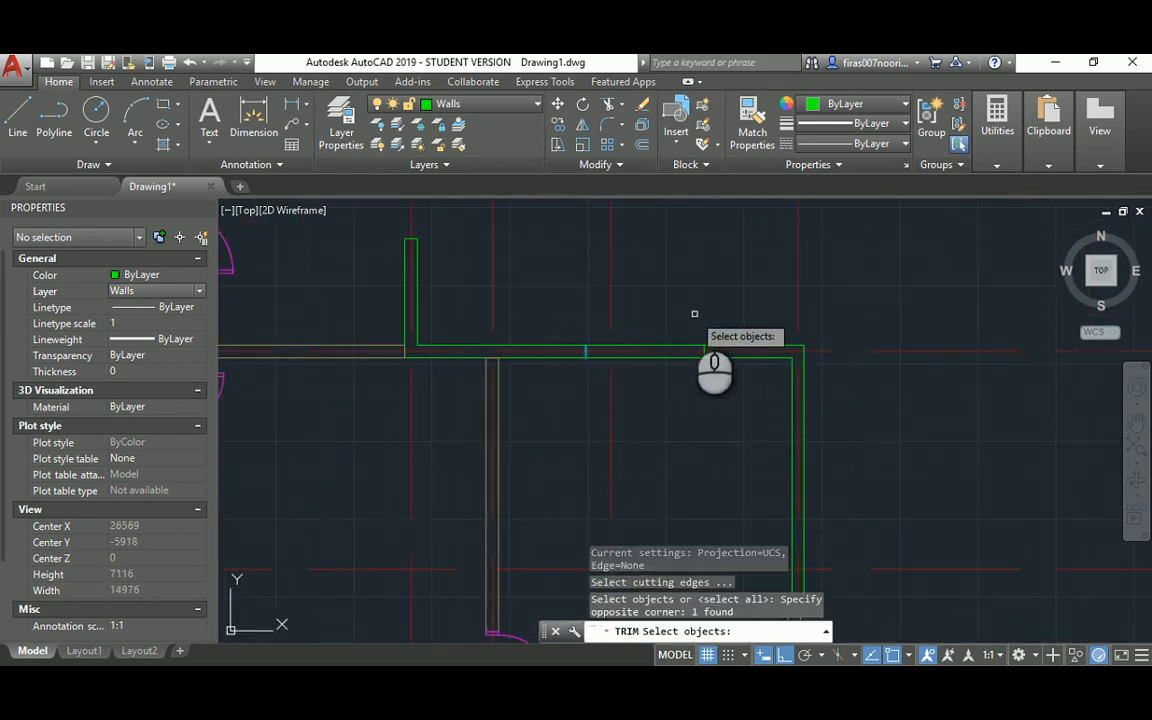
{"action": "left_click", "coordinate": [690, 312]}
{"action": "left_click", "coordinate": [740, 398]}
{"action": "key", "text": "Return"}
{"action": "left_click", "coordinate": [672, 296]}
{"action": "left_click", "coordinate": [663, 379]}
{"action": "key", "text": "Escape"}
{"action": "scroll", "coordinate": [663, 376], "scroll_direction": "down", "scroll_amount": 5}
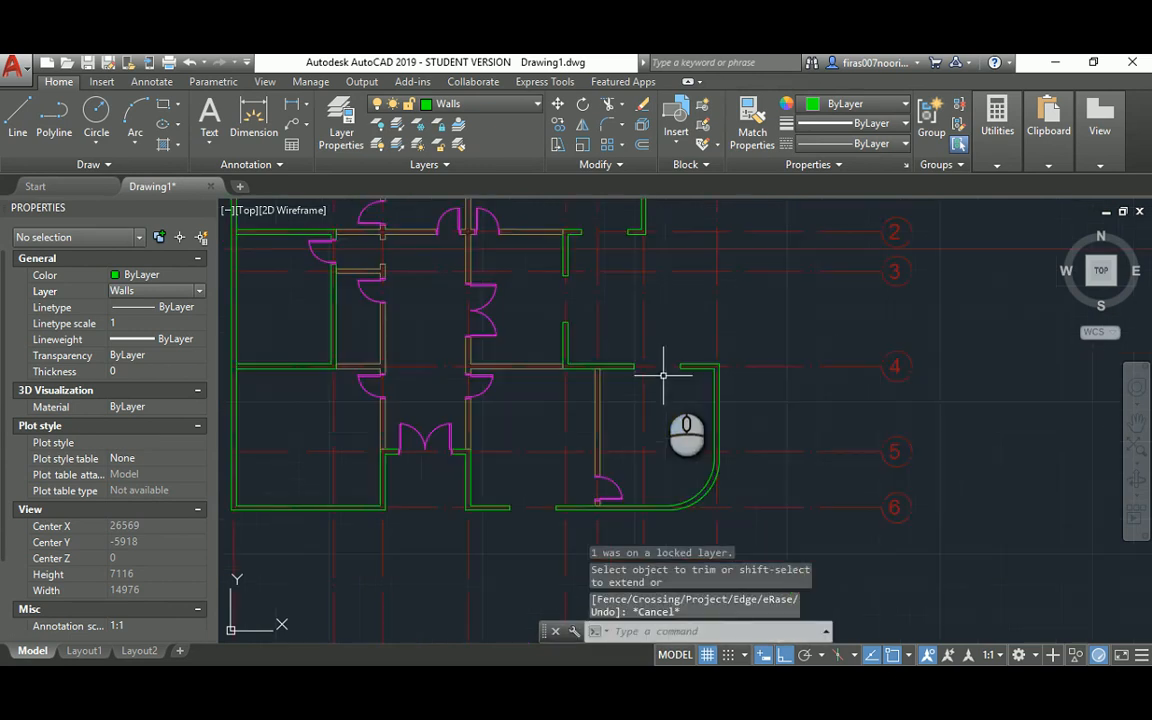
Step: Check Room 2's south windows on the reference plan in Photos, and copy Room 8's south jamb pair to Room 2's inner southeast corner
{"action": "key", "text": "alt+Tab"}
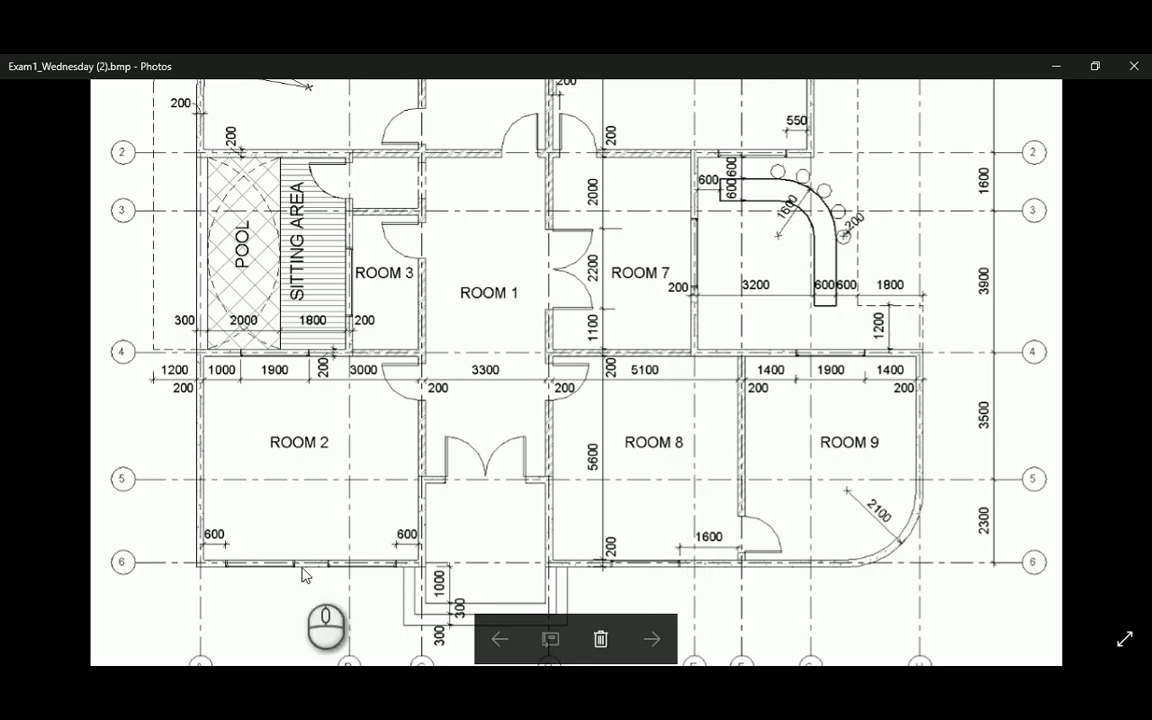
{"action": "key", "text": "alt+Tab"}
{"action": "scroll", "coordinate": [486, 532], "scroll_direction": "up", "scroll_amount": 5}
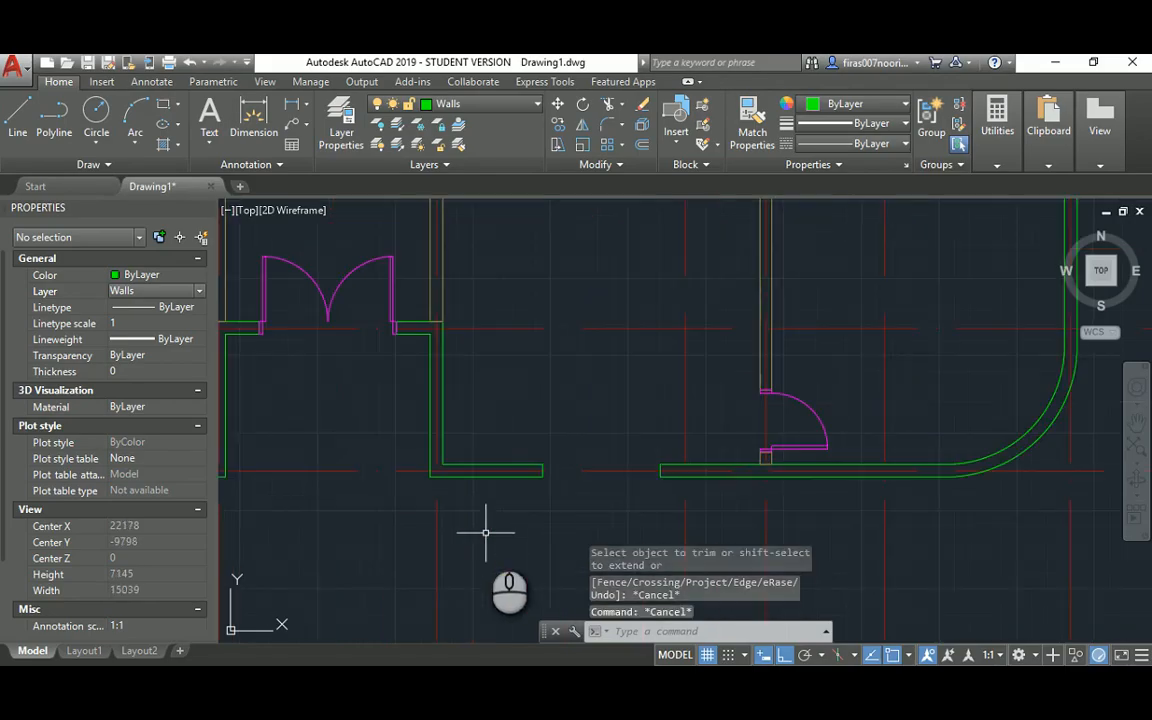
{"action": "type", "text": "ct o"}
{"action": "key", "text": "Return"}
{"action": "left_click", "coordinate": [537, 438]}
{"action": "left_click", "coordinate": [661, 501]}
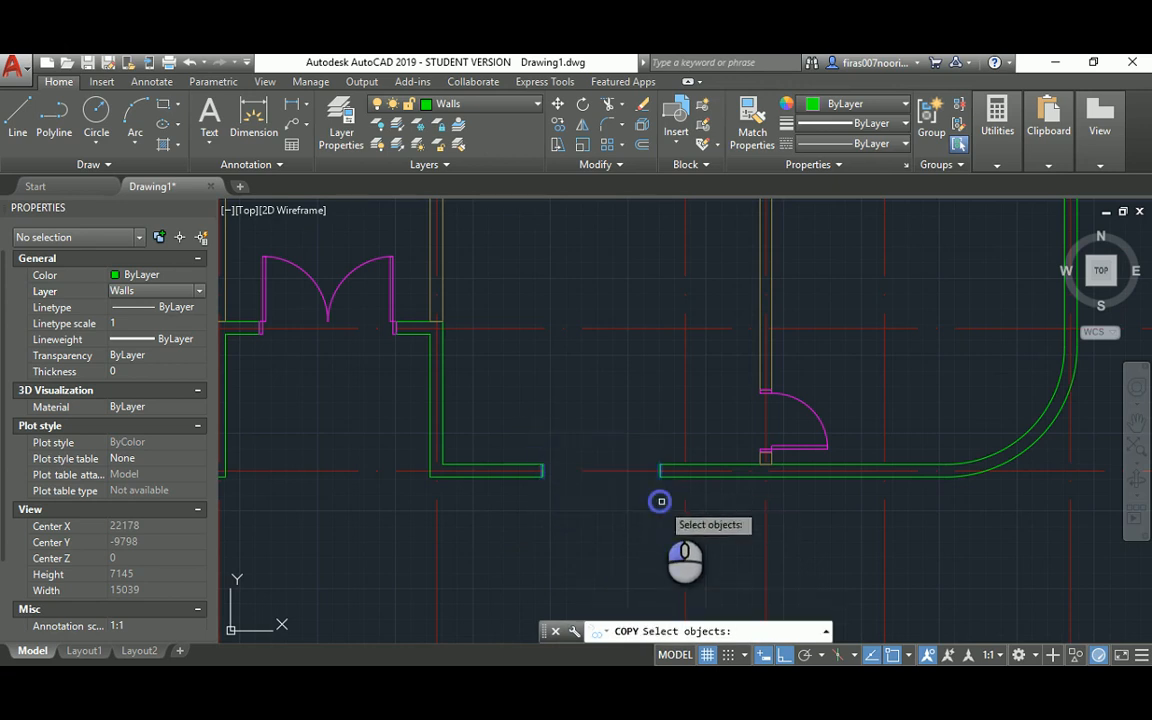
{"action": "left_click", "coordinate": [660, 466]}
{"action": "scroll", "coordinate": [420, 432], "scroll_direction": "up", "scroll_amount": 3}
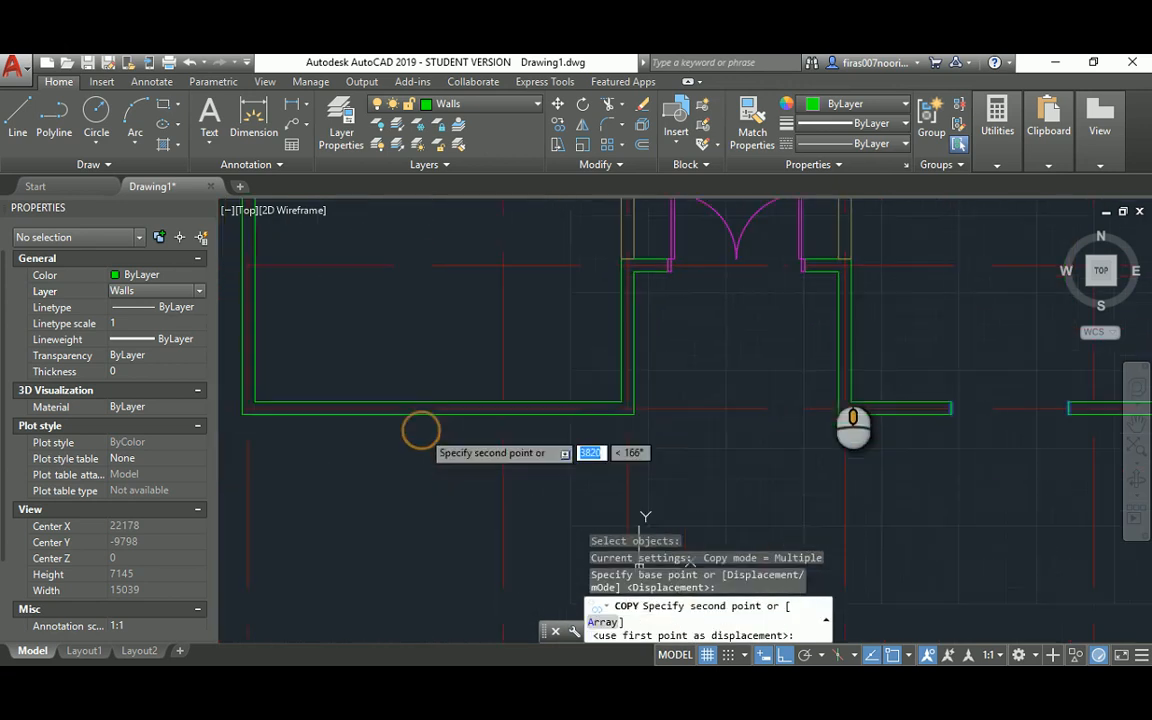
{"action": "left_click", "coordinate": [601, 407]}
{"action": "key", "text": "Escape"}
Step: Move the copied jamb pair 600 west from Room 2's inner southeast corner along the south wall
{"action": "middle_click_drag", "start_coordinate": [507, 432], "coordinate": [703, 396]}
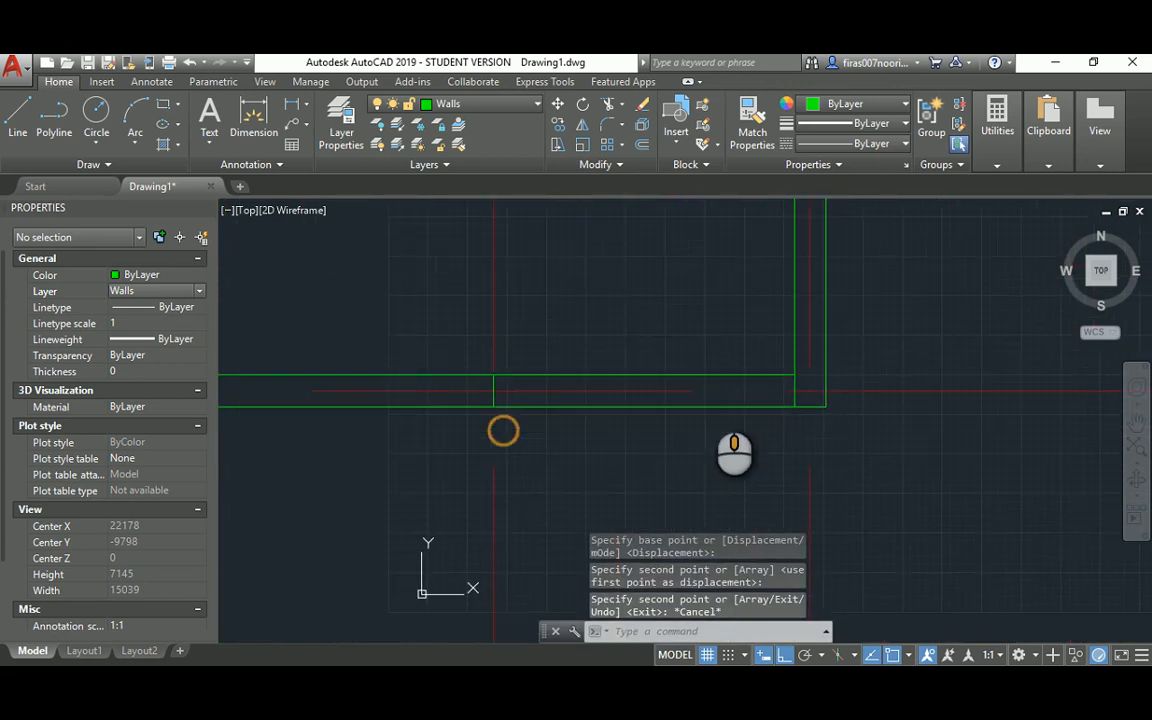
{"action": "key", "text": "Escape"}
{"action": "type", "text": "m"}
{"action": "key", "text": "Return"}
{"action": "left_click", "coordinate": [424, 462]}
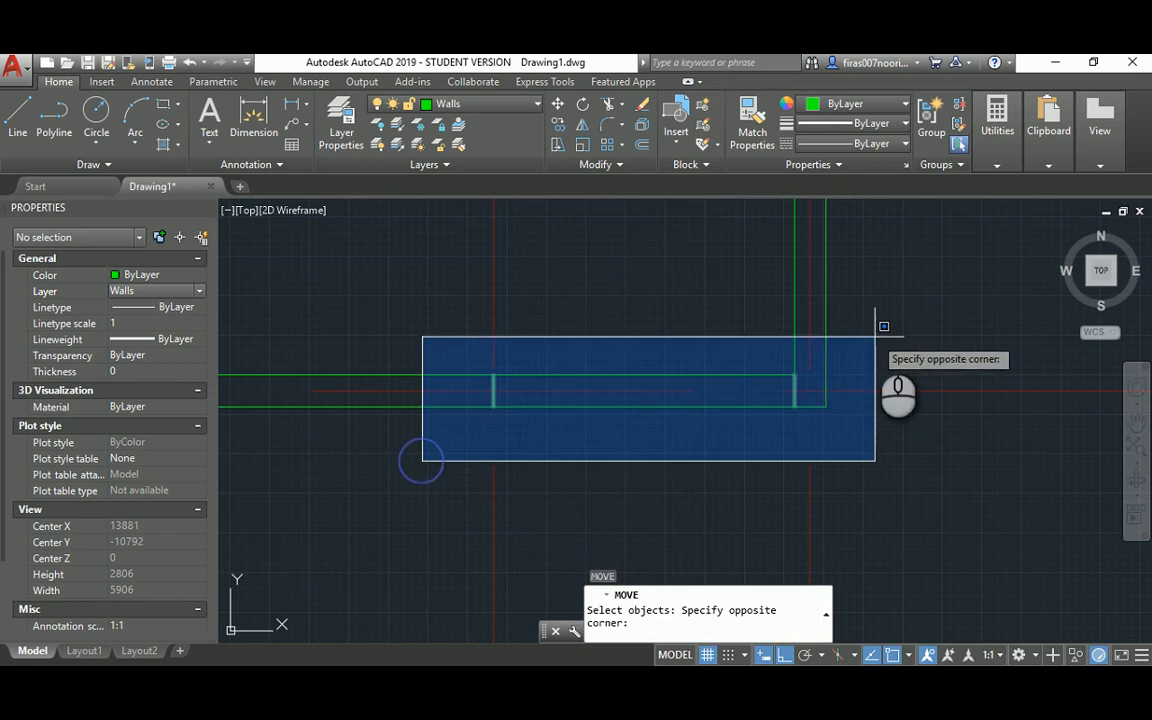
{"action": "left_click", "coordinate": [815, 337]}
{"action": "key", "text": "Return"}
{"action": "left_click", "coordinate": [726, 320]}
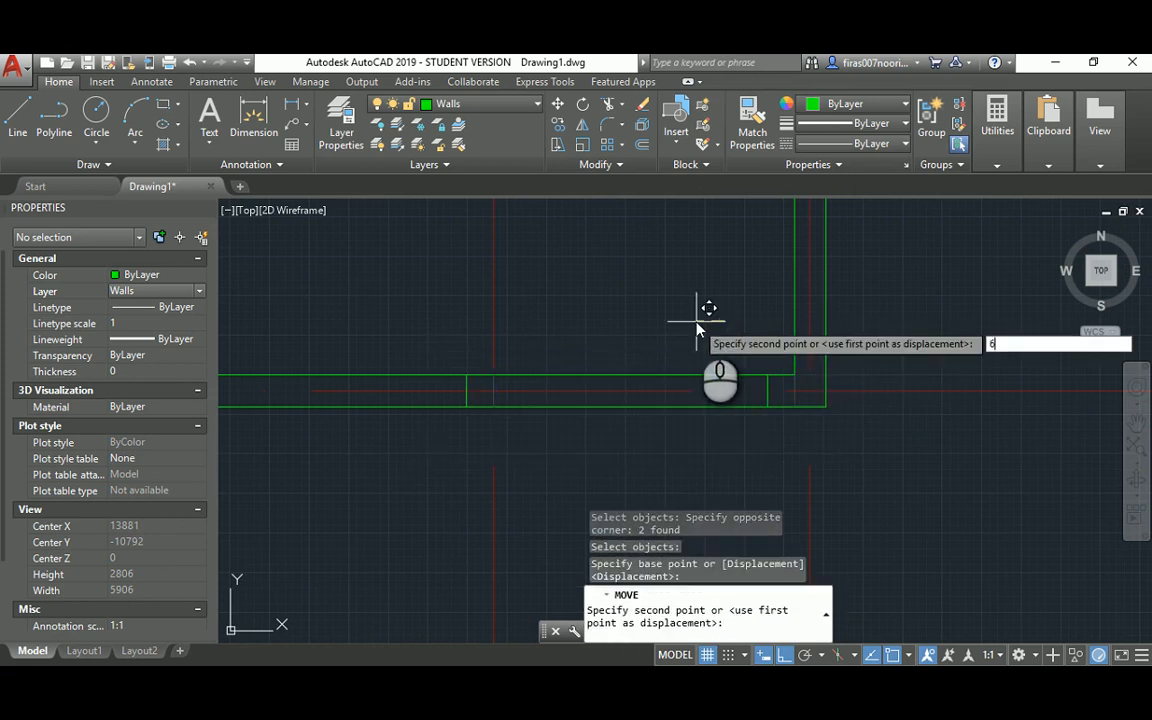
{"action": "key", "text": "Return"}
{"action": "scroll", "coordinate": [697, 319], "scroll_direction": "down", "scroll_amount": 4}
{"action": "key", "text": "Escape"}
{"action": "key", "text": "Escape"}
{"action": "key", "text": "Escape"}
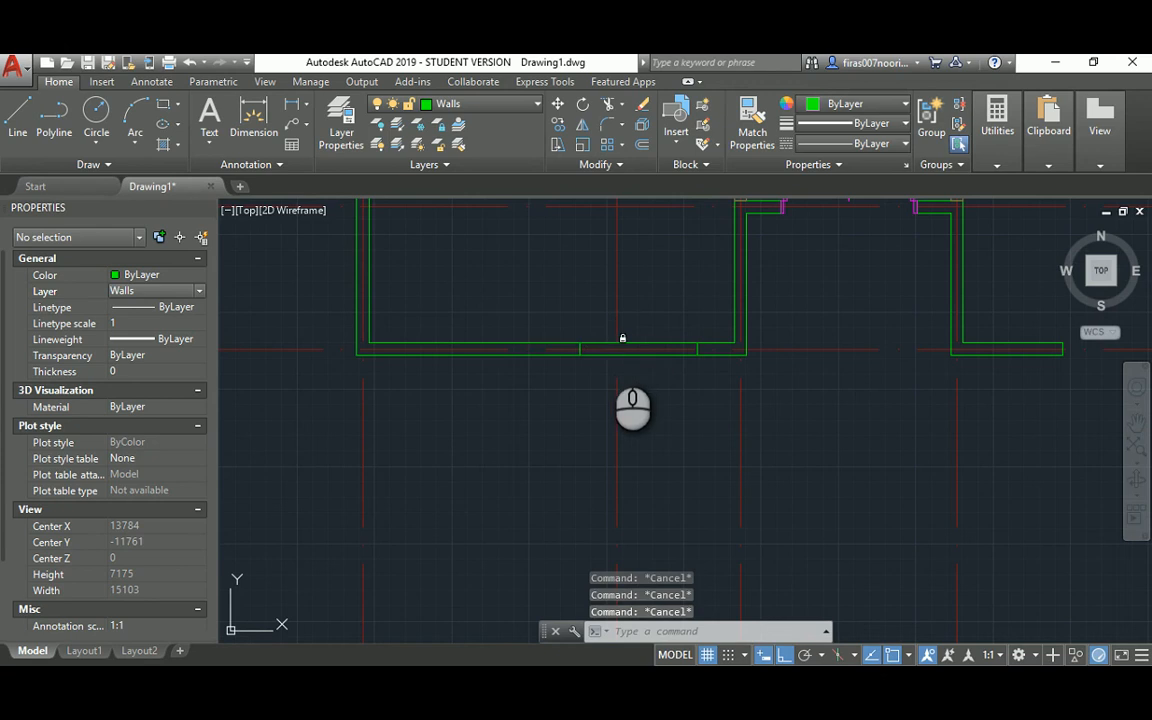
Step: Mirror Room 2's south jamb pair about a vertical line through the wall's midpoint, keeping the original pair
{"action": "type", "text": "mi"}
{"action": "key", "text": "Return"}
{"action": "left_click", "coordinate": [572, 325]}
{"action": "left_click", "coordinate": [715, 380]}
{"action": "key", "text": "Return"}
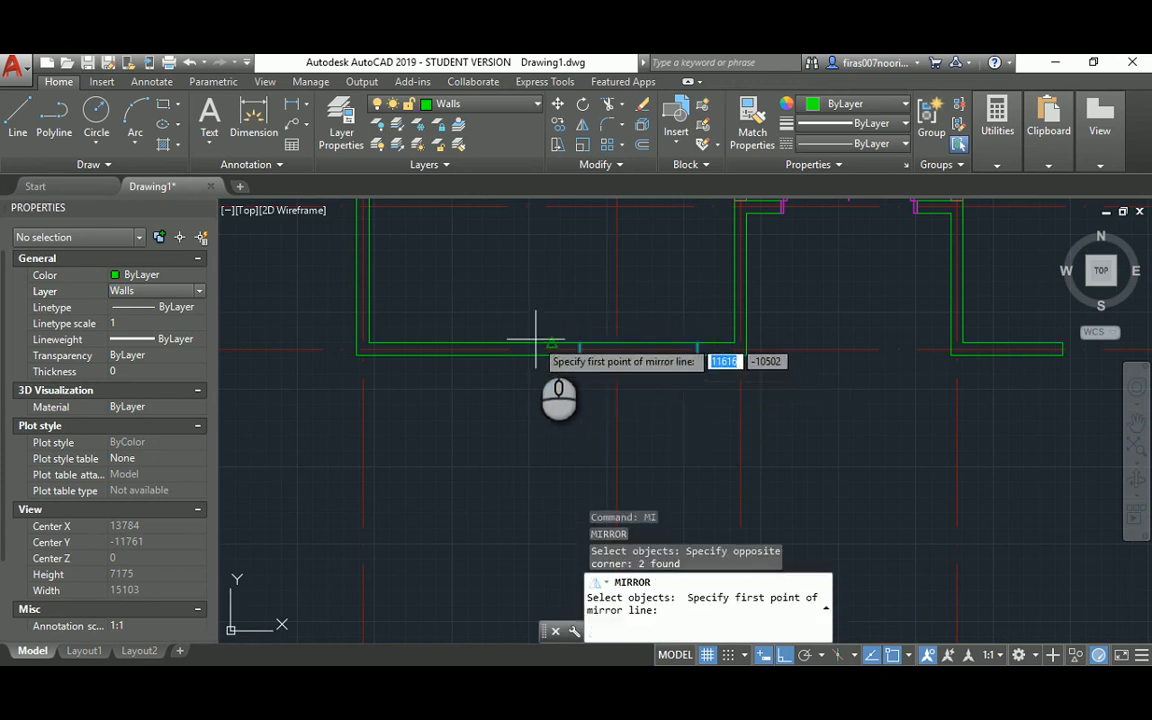
{"action": "left_click", "coordinate": [553, 325]}
{"action": "left_click", "coordinate": [560, 284]}
{"action": "key", "text": "Escape"}
{"action": "key", "text": "Escape"}
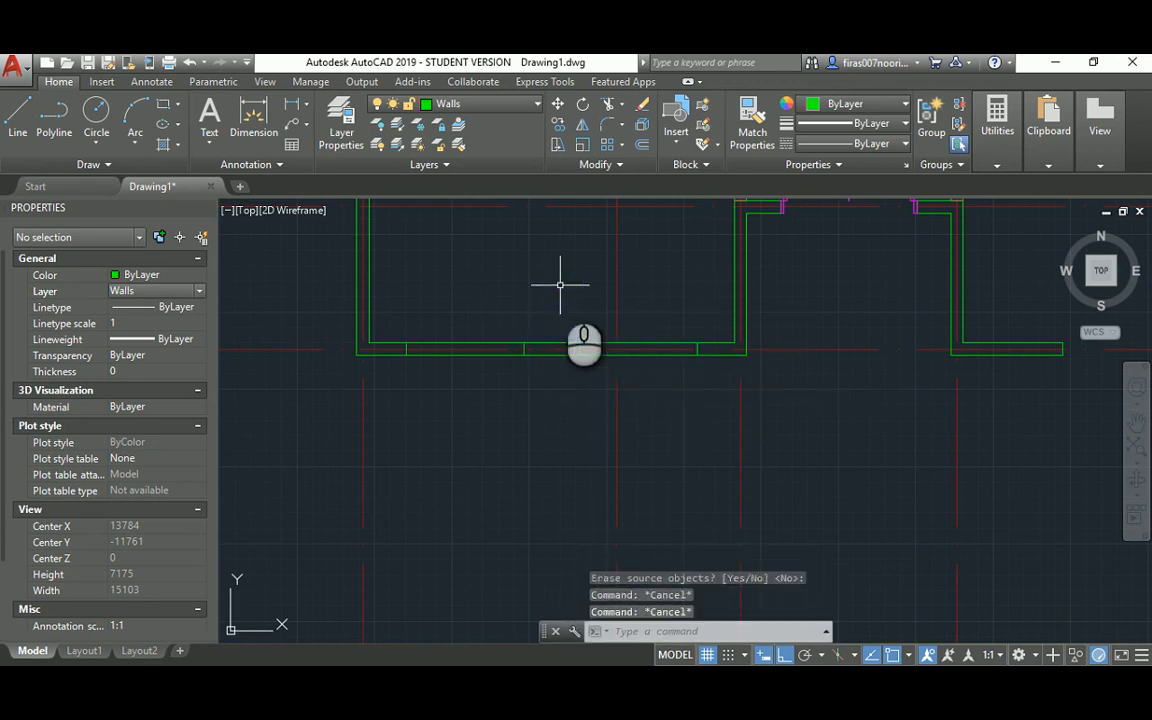
Step: Trim the wall lines between both jamb pairs in Room 2's south wall to open the two windows
{"action": "type", "text": "tr"}
{"action": "key", "text": "Return"}
{"action": "left_click", "coordinate": [388, 319]}
{"action": "left_click", "coordinate": [697, 378]}
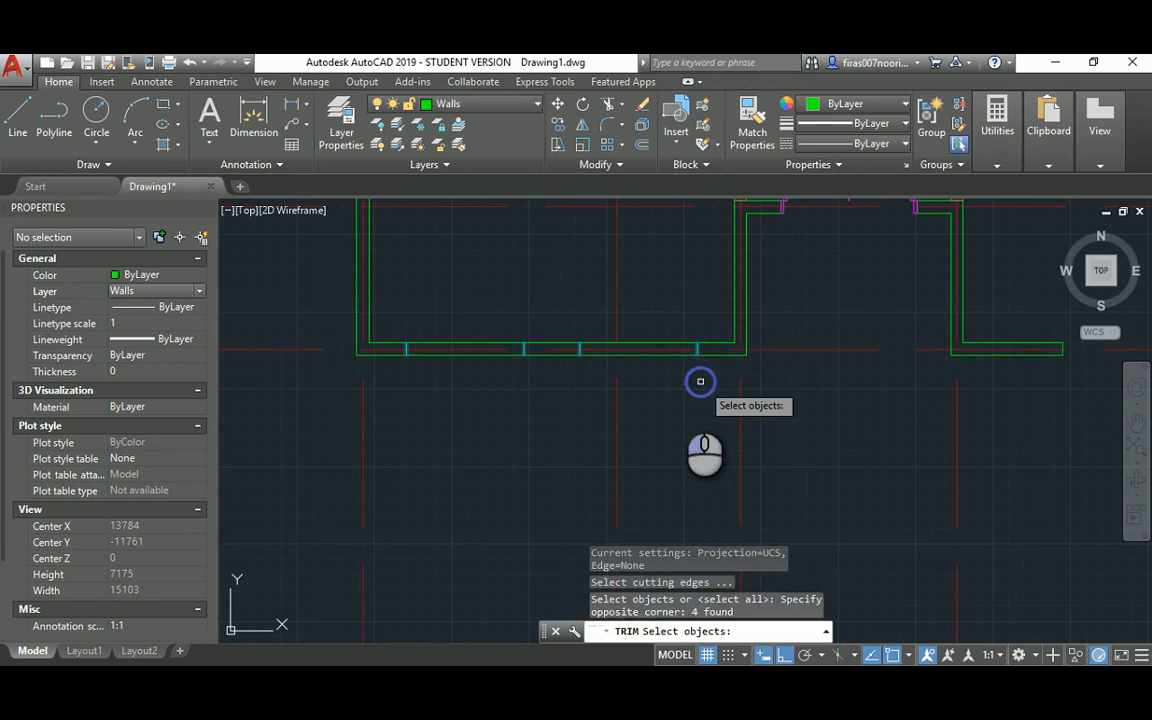
{"action": "left_click", "coordinate": [645, 297]}
{"action": "left_click", "coordinate": [466, 320]}
{"action": "left_click", "coordinate": [470, 388]}
{"action": "key", "text": "Escape"}
{"action": "scroll", "coordinate": [577, 359], "scroll_direction": "down", "scroll_amount": 4}
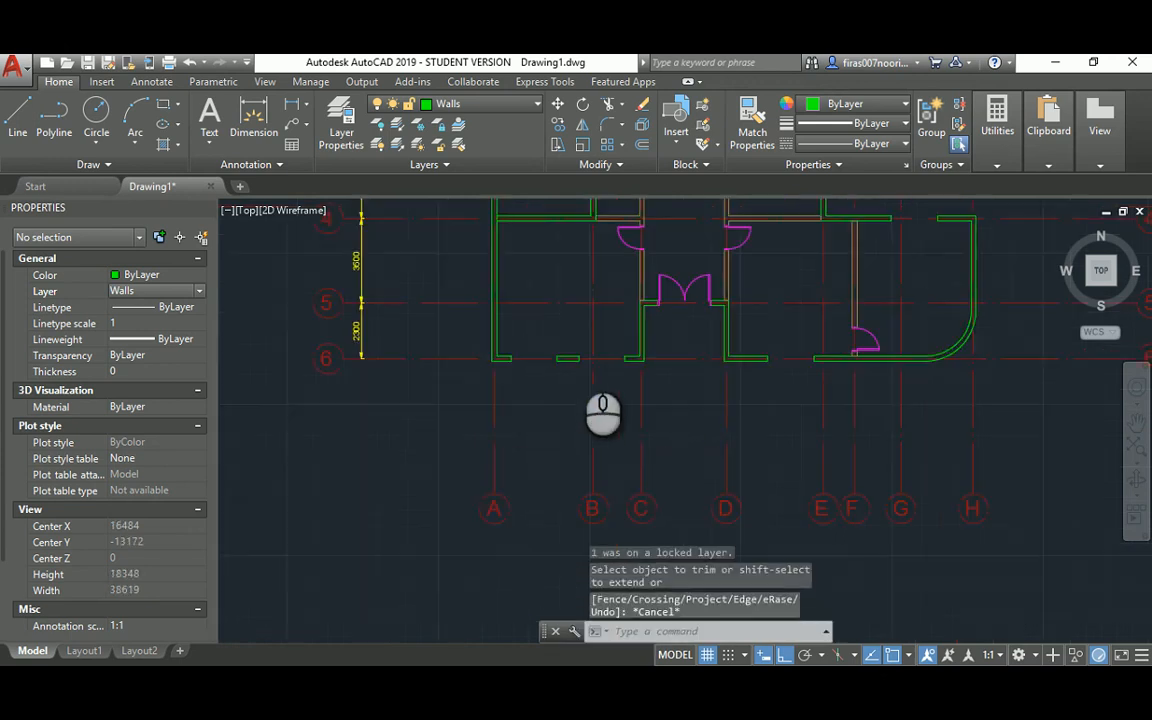
Step: Check Room 2's north window on the reference plan in Photos, and copy the southwest jamb pair to Room 2's inner northwest corner
{"action": "key", "text": "alt+Tab"}
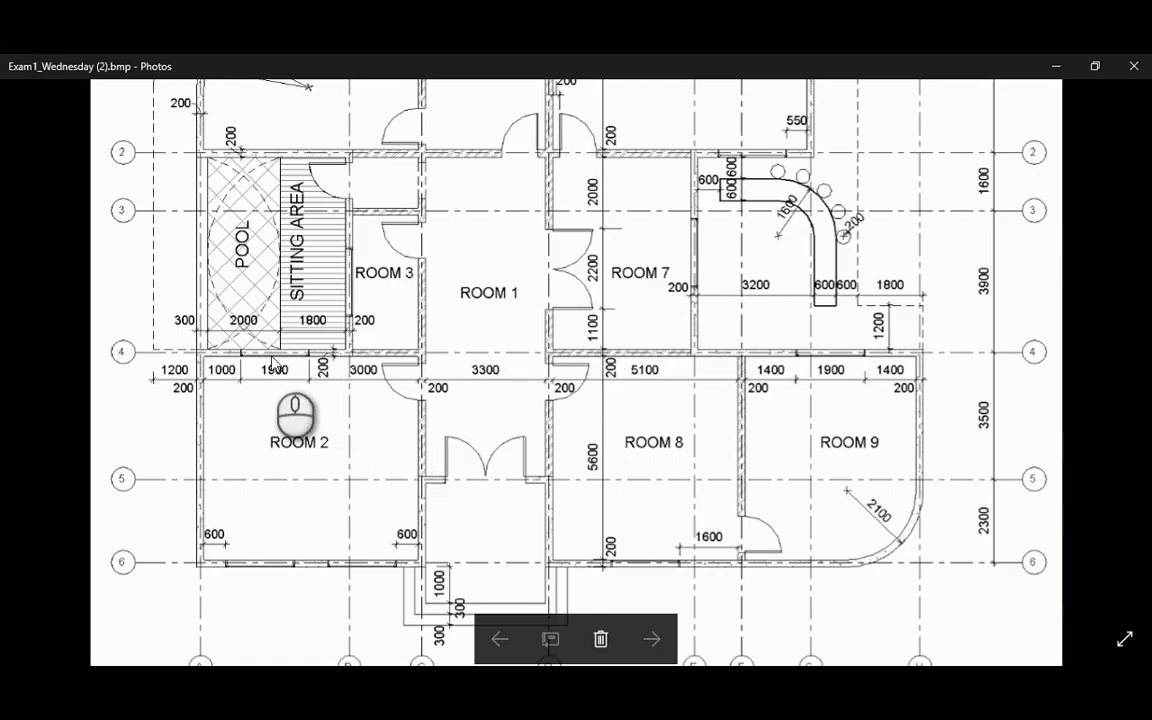
{"action": "key", "text": "alt+Tab"}
{"action": "scroll", "coordinate": [548, 334], "scroll_direction": "up", "scroll_amount": 5}
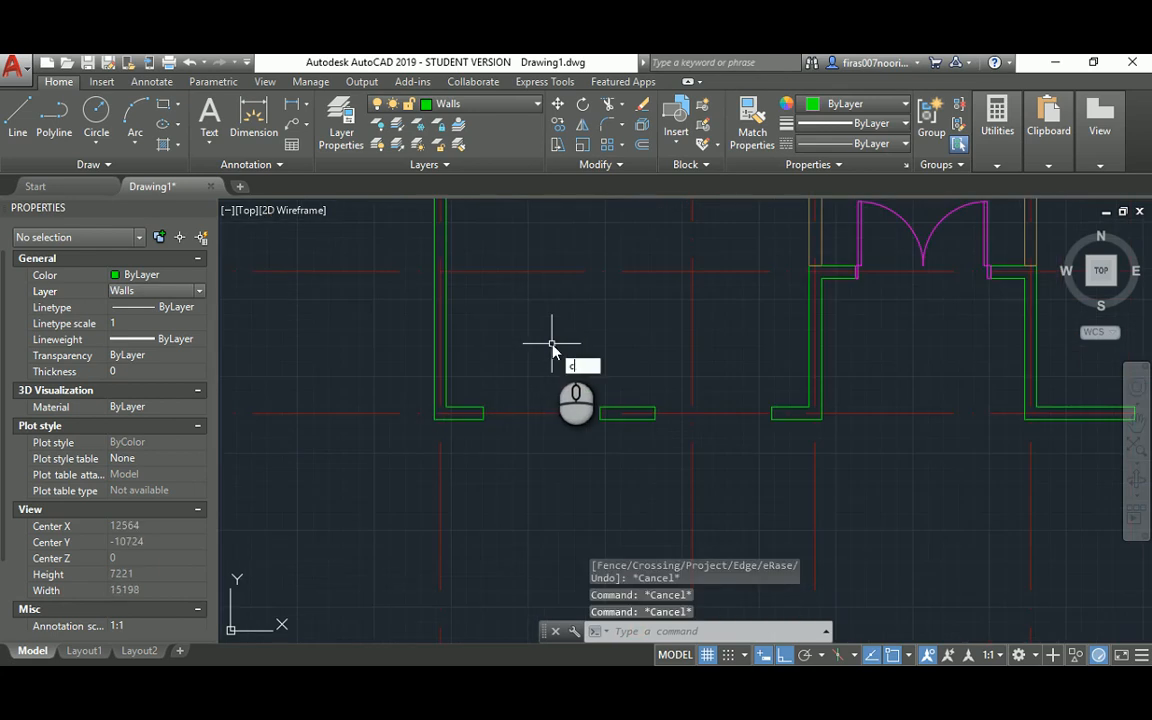
{"action": "type", "text": "o"}
{"action": "key", "text": "Return"}
{"action": "left_click", "coordinate": [465, 373]}
{"action": "left_click", "coordinate": [612, 446]}
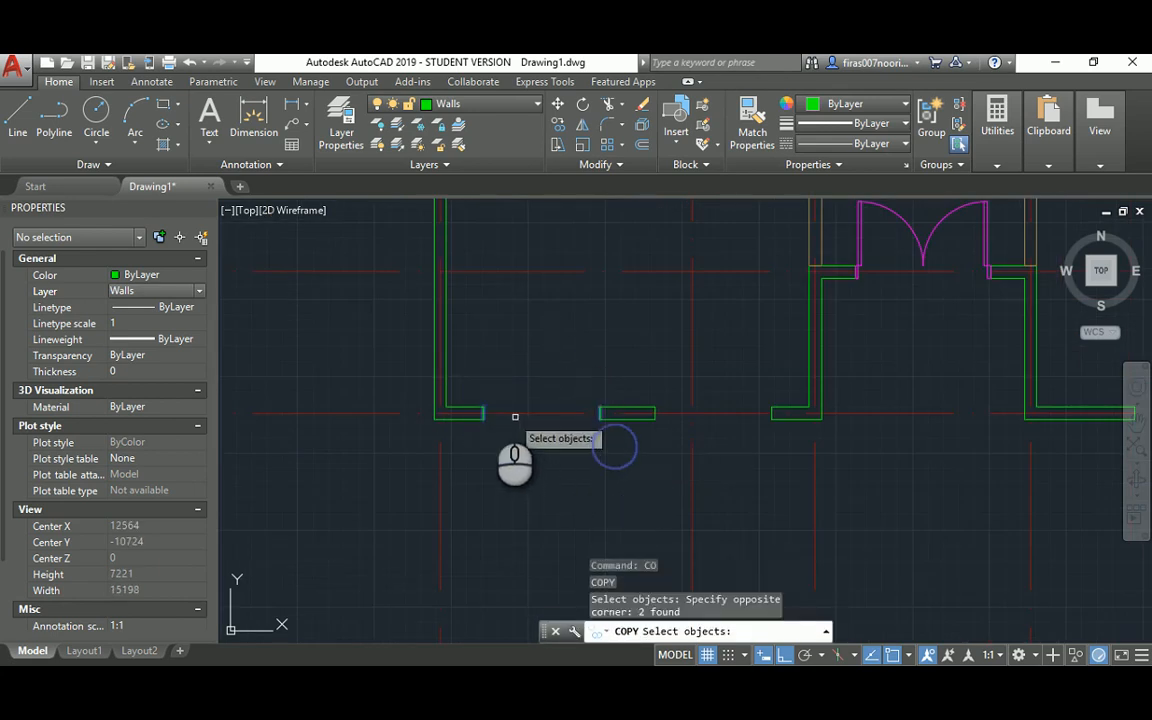
{"action": "key", "text": "Return"}
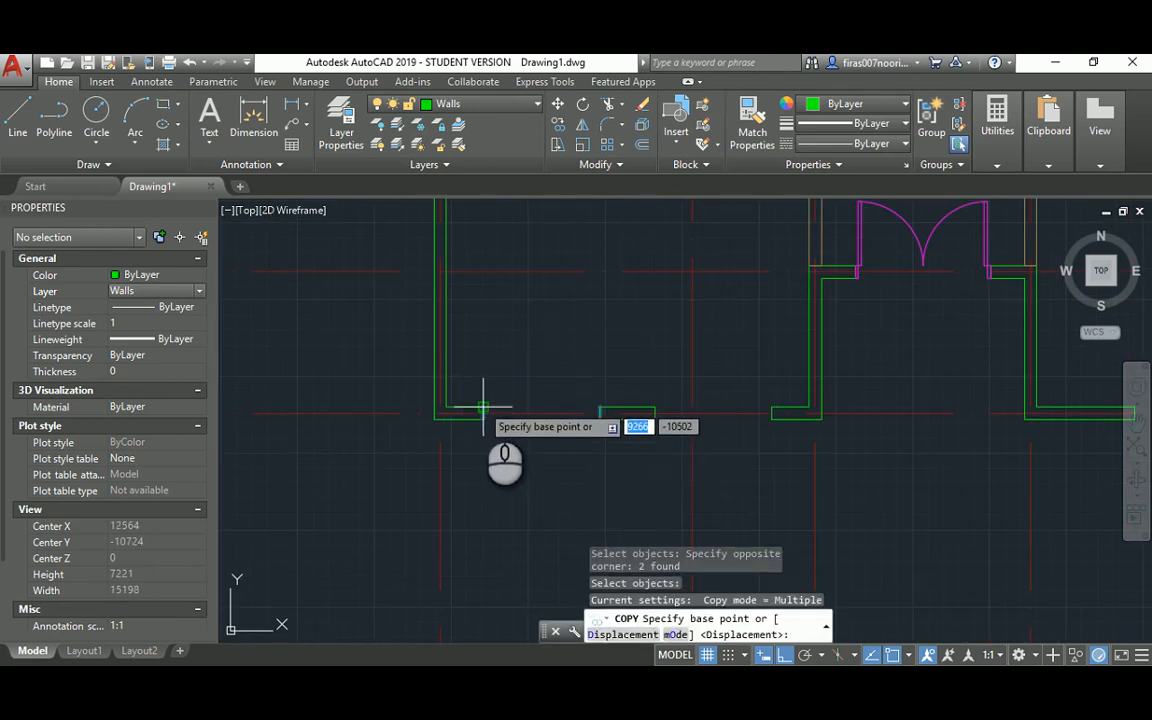
{"action": "left_click", "coordinate": [483, 419]}
{"action": "middle_click_drag", "start_coordinate": [480, 238], "coordinate": [494, 443]}
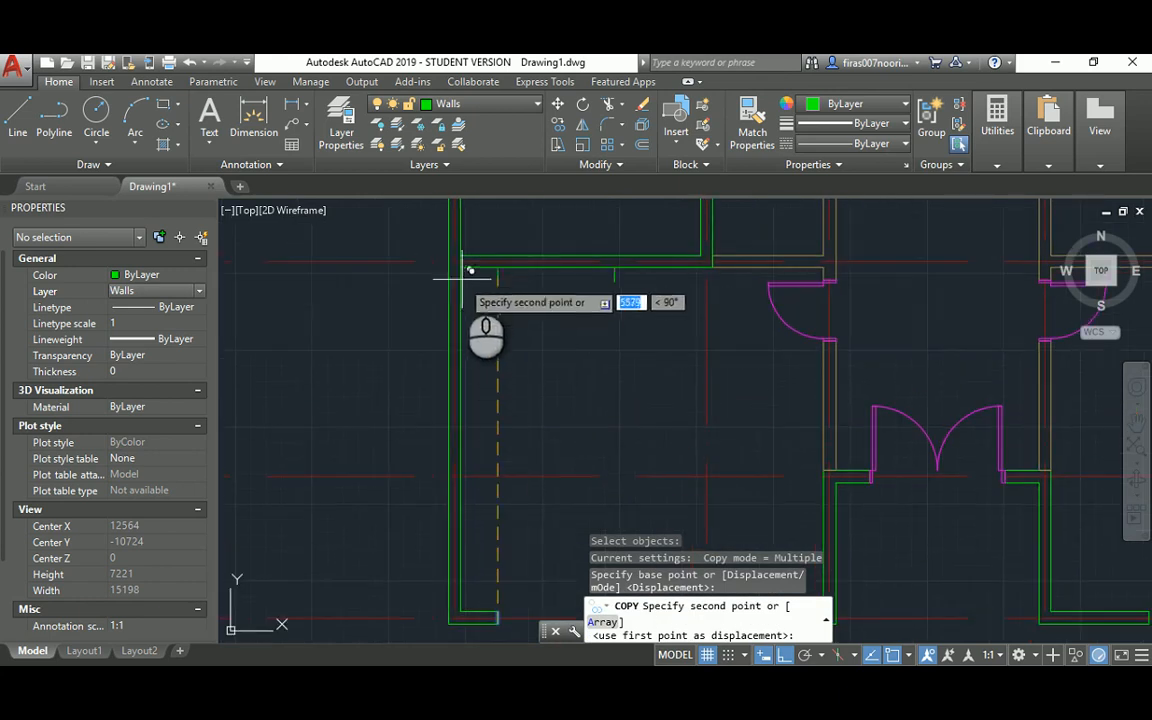
{"action": "key", "text": "Escape"}
{"action": "key", "text": "Escape"}
{"action": "scroll", "coordinate": [470, 248], "scroll_direction": "up", "scroll_amount": 2}
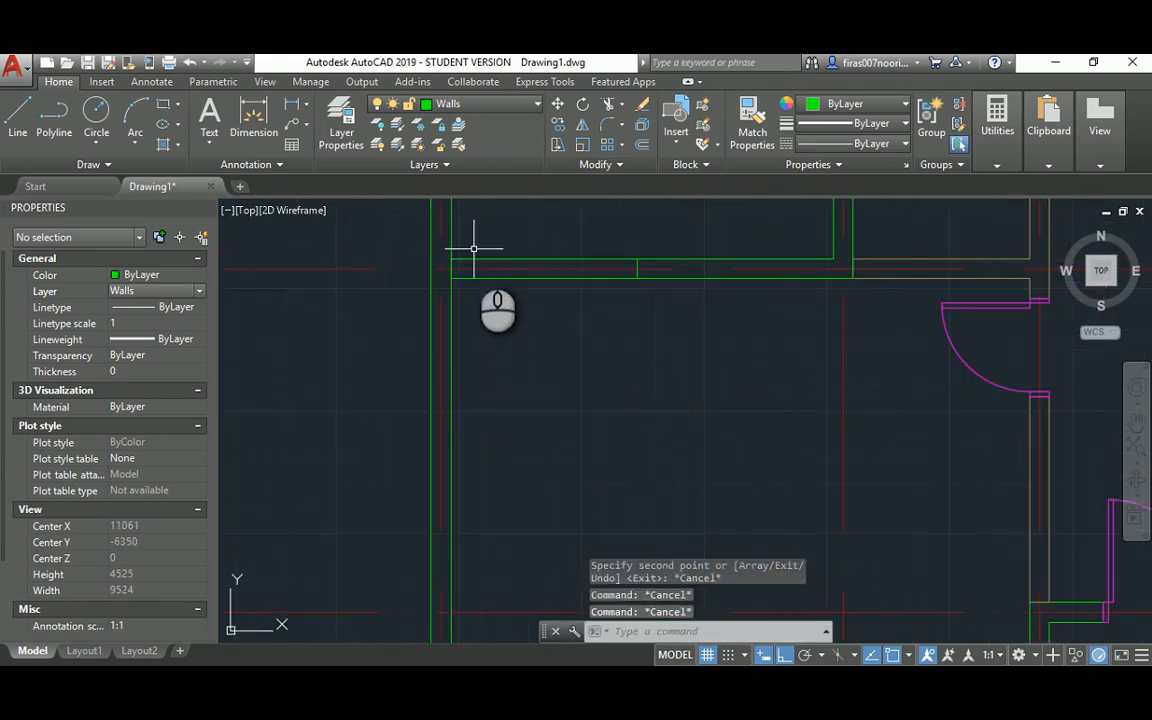
Step: Move the copied jamb pair 1000 east from Room 2's inner northwest corner along the north wall
{"action": "type", "text": "m"}
{"action": "key", "text": "Return"}
{"action": "left_click", "coordinate": [393, 241]}
{"action": "key", "text": "Return"}
{"action": "left_click", "coordinate": [604, 349]}
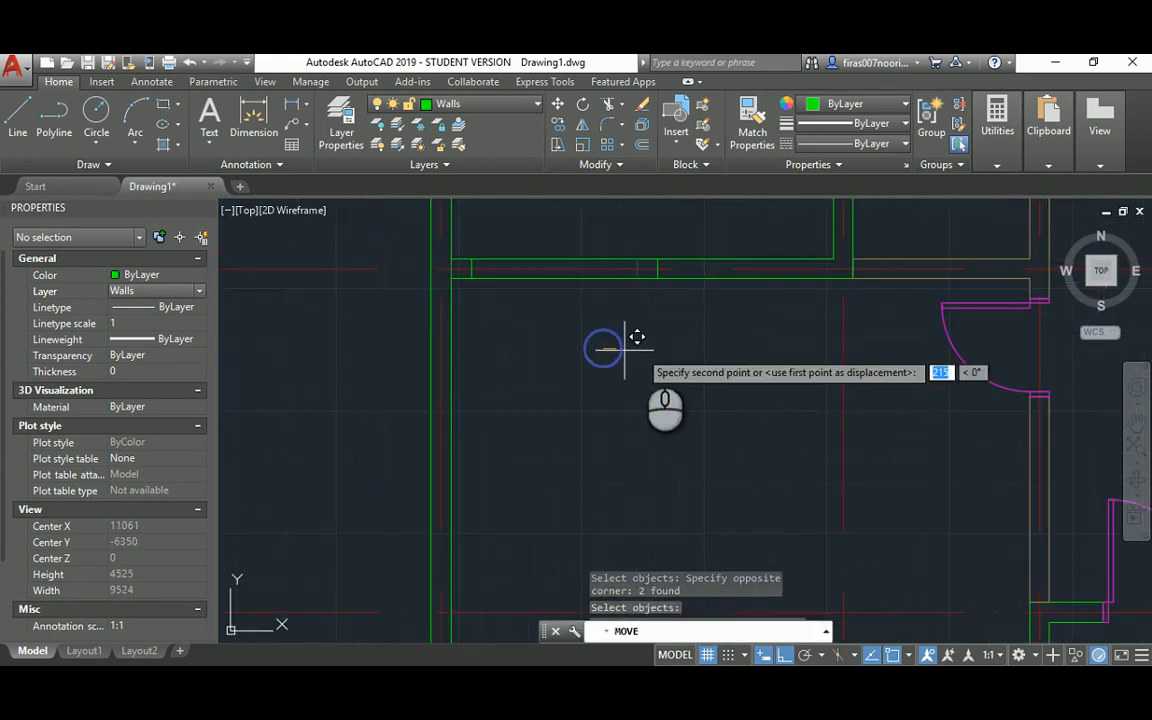
{"action": "type", "text": "1000"}
{"action": "key", "text": "Return"}
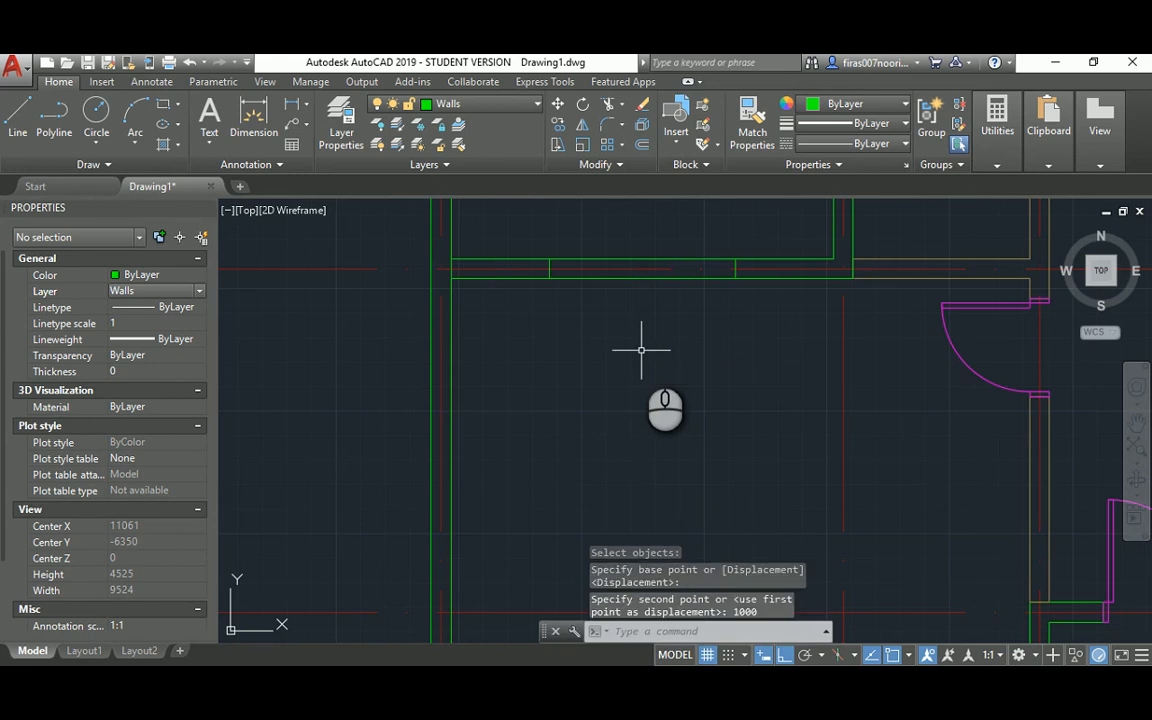
{"action": "key", "text": "Escape"}
Step: Trim the wall lines between the jambs in Room 2's north wall to open the window
{"action": "type", "text": "tr"}
{"action": "key", "text": "Return"}
{"action": "key", "text": "Return"}
{"action": "left_click", "coordinate": [621, 237]}
{"action": "left_click", "coordinate": [527, 314]}
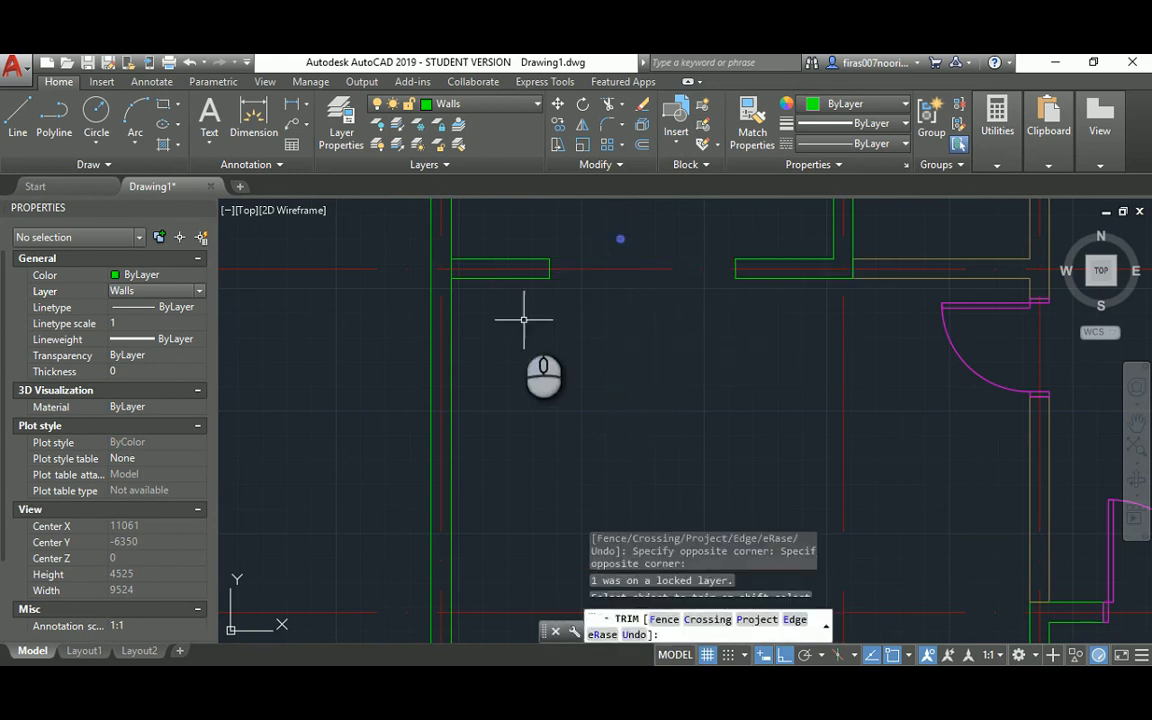
{"action": "key", "text": "Escape"}
{"action": "scroll", "coordinate": [506, 257], "scroll_direction": "down", "scroll_amount": 4}
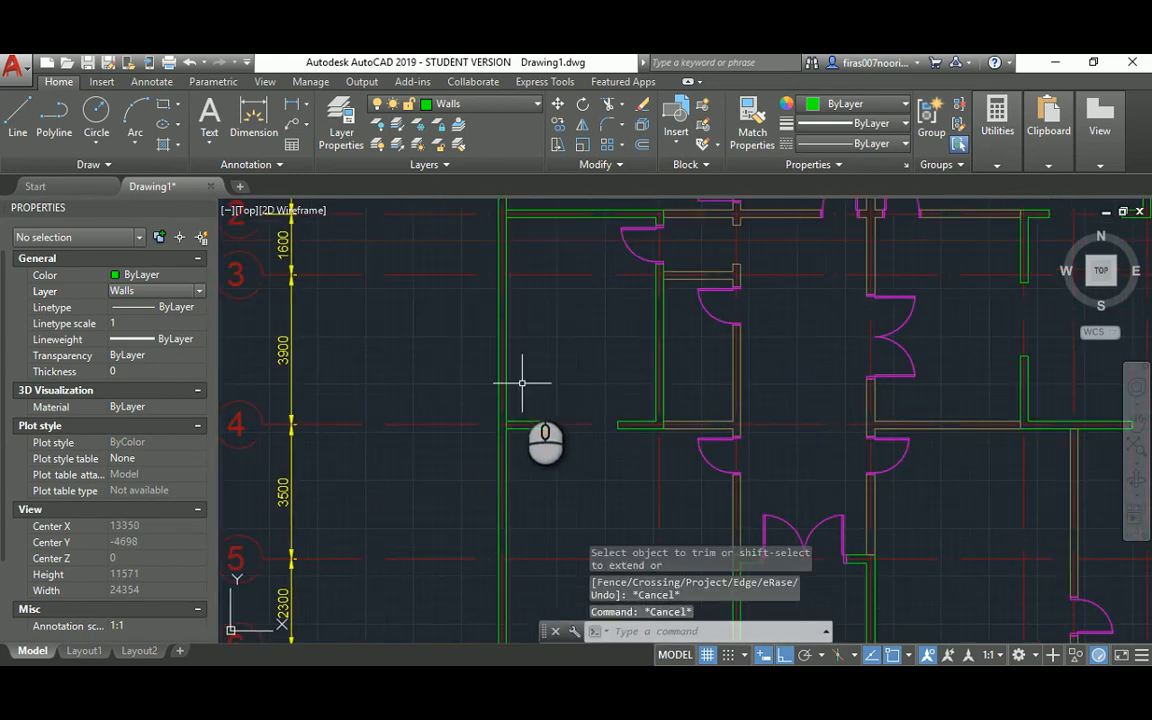
Step: Check Room 3's west window on the reference plan, and pick up Room 7's east jamb pair for copying from the midpoint between its jambs
{"action": "scroll", "coordinate": [522, 383], "scroll_direction": "up", "scroll_amount": 3}
{"action": "middle_click_drag", "start_coordinate": [526, 365], "coordinate": [488, 528]}
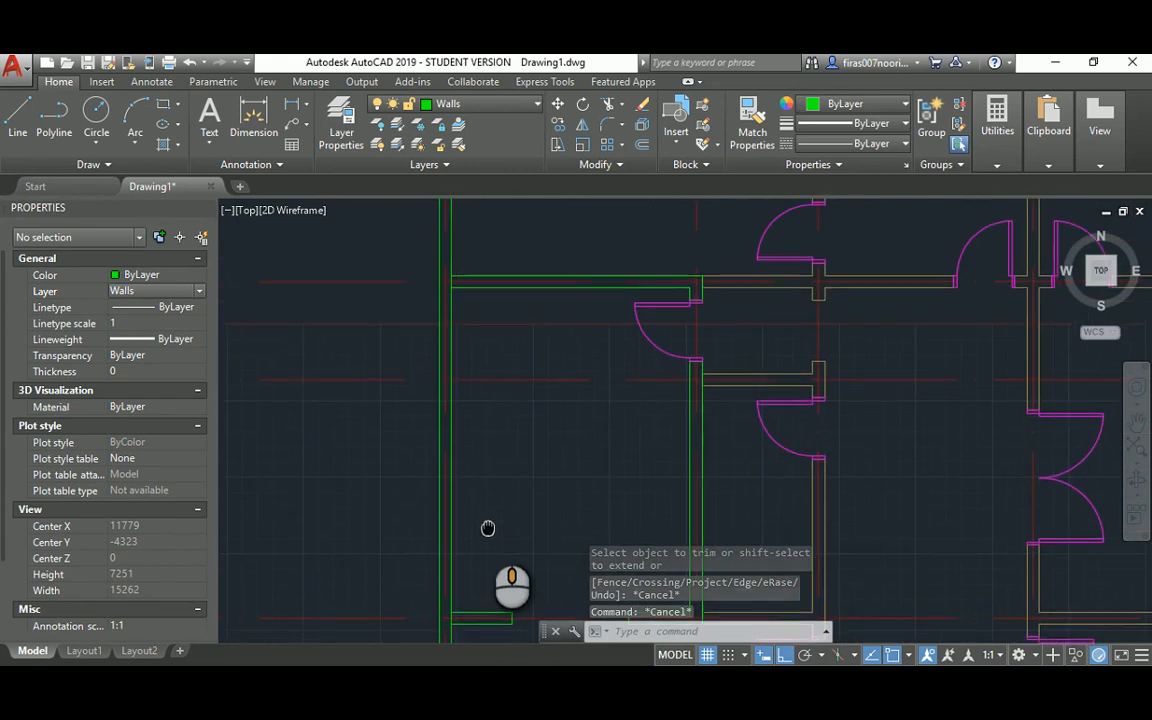
{"action": "scroll", "coordinate": [486, 460], "scroll_direction": "down", "scroll_amount": 4}
{"action": "key", "text": "alt+Tab"}
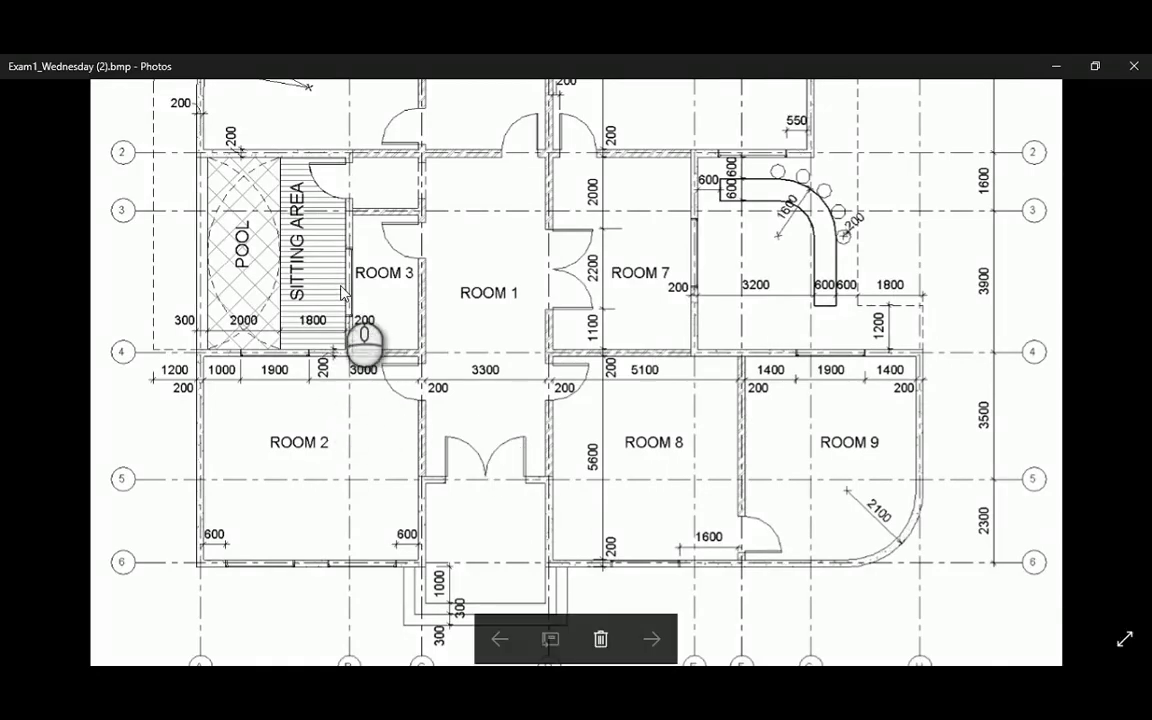
{"action": "key", "text": "alt+Tab"}
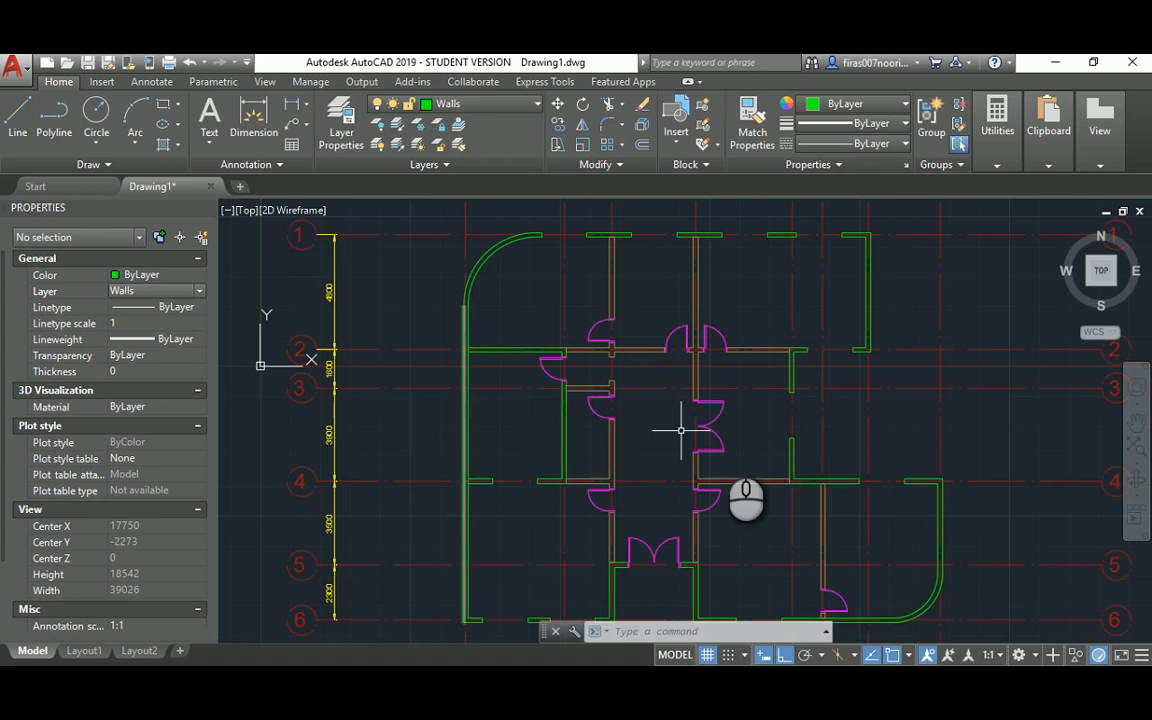
{"action": "scroll", "coordinate": [808, 460], "scroll_direction": "up", "scroll_amount": 2}
{"action": "type", "text": "co"}
{"action": "key", "text": "Return"}
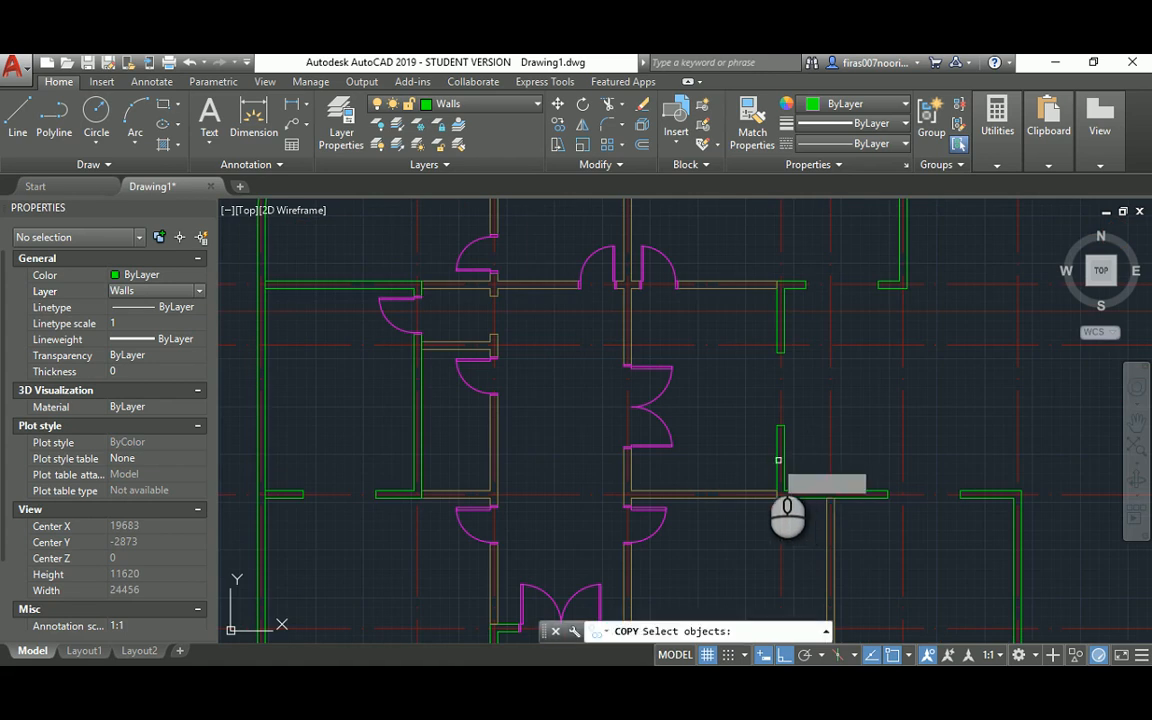
{"action": "left_click", "coordinate": [747, 443]}
{"action": "left_click", "coordinate": [801, 342]}
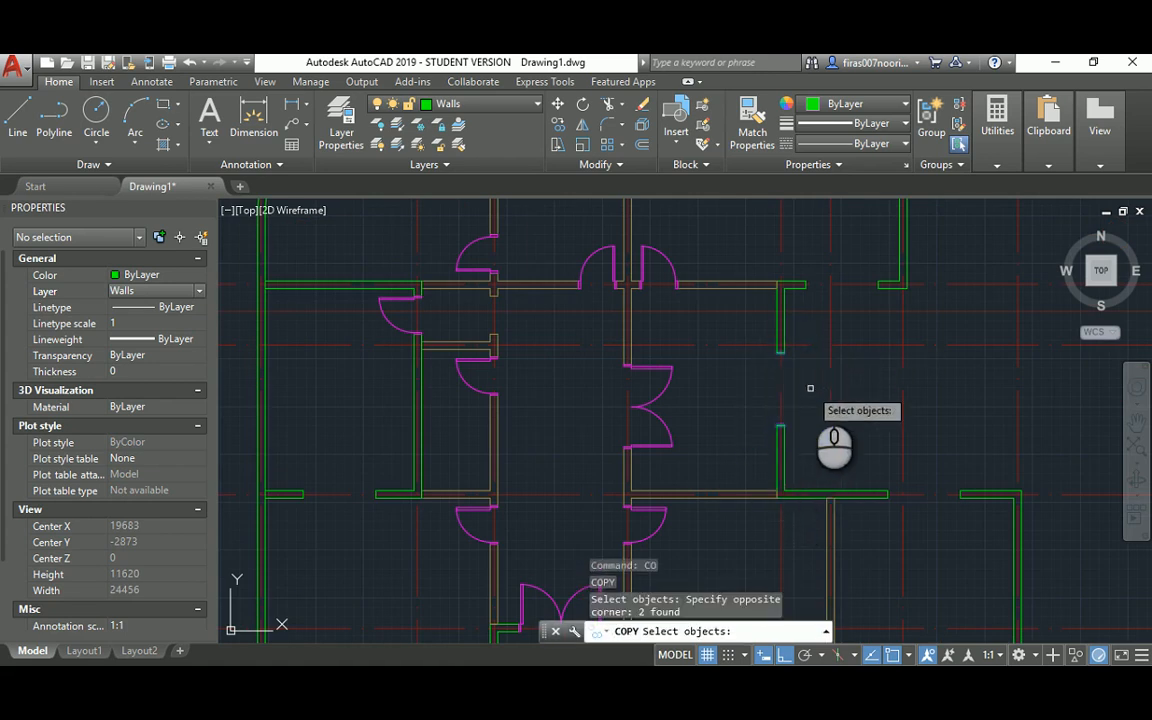
{"action": "key", "text": "Return"}
{"action": "right_click", "coordinate": [810, 385], "text": "shift"}
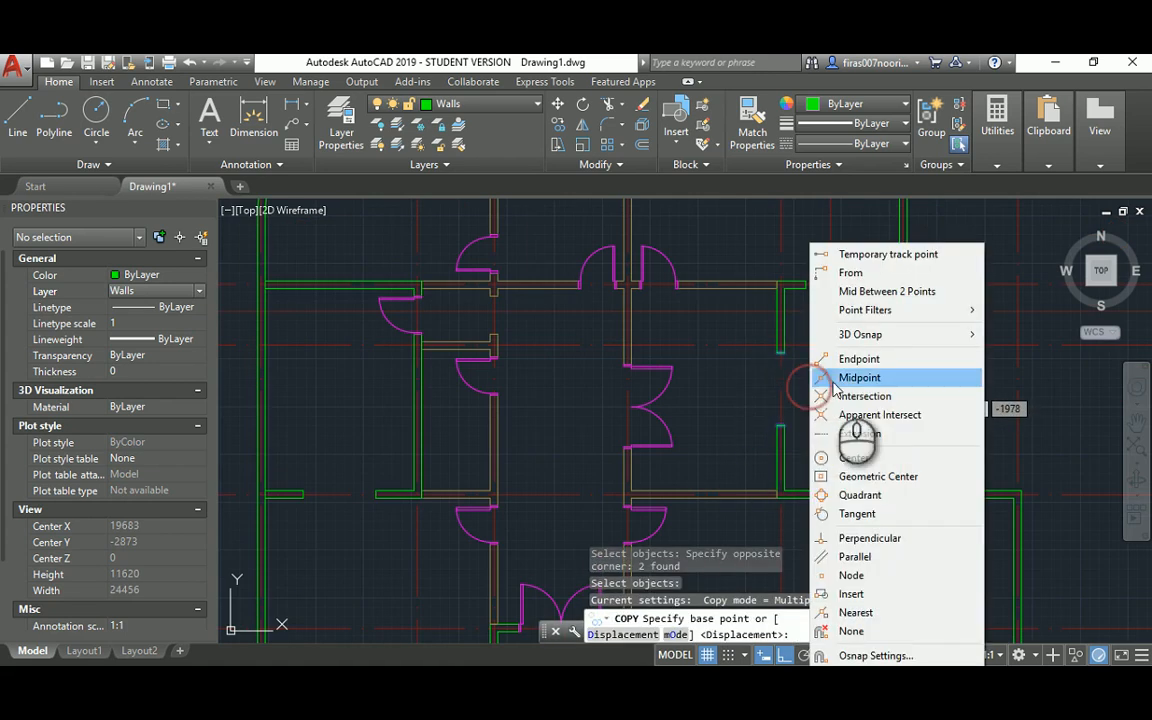
{"action": "left_click", "coordinate": [866, 290]}
{"action": "scroll", "coordinate": [820, 360], "scroll_direction": "up", "scroll_amount": 2}
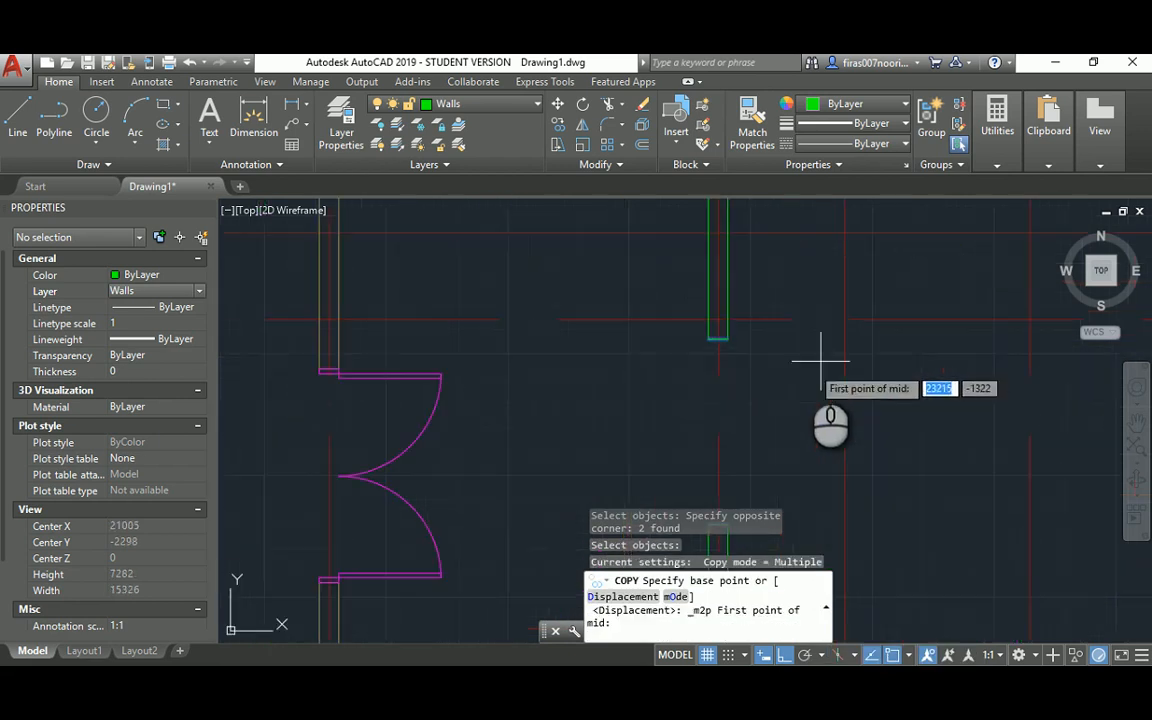
{"action": "left_click", "coordinate": [727, 340]}
{"action": "scroll", "coordinate": [730, 340], "scroll_direction": "down", "scroll_amount": 2}
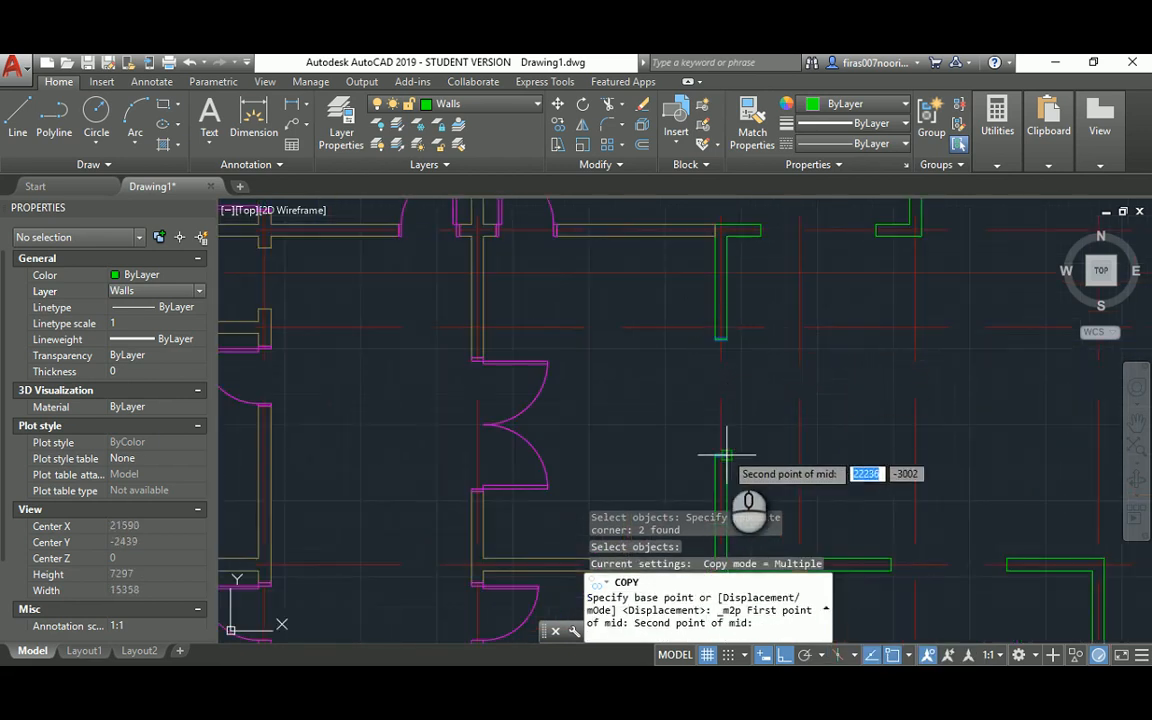
{"action": "left_click", "coordinate": [724, 452]}
Step: Place the copied jamb pair in Room 3's west wall, centred midway between the room's two inner west corners
{"action": "scroll", "coordinate": [738, 427], "scroll_direction": "down", "scroll_amount": 2}
{"action": "scroll", "coordinate": [400, 437], "scroll_direction": "up", "scroll_amount": 2}
{"action": "right_click", "coordinate": [399, 437], "text": "shift"}
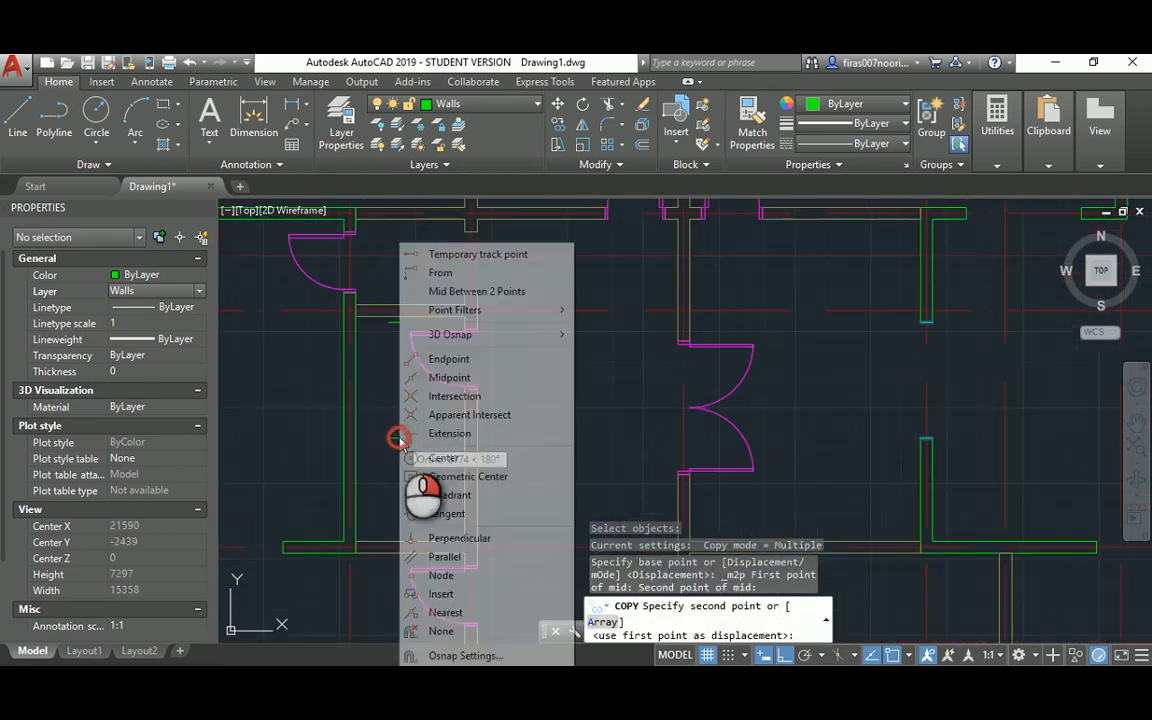
{"action": "left_click", "coordinate": [477, 291]}
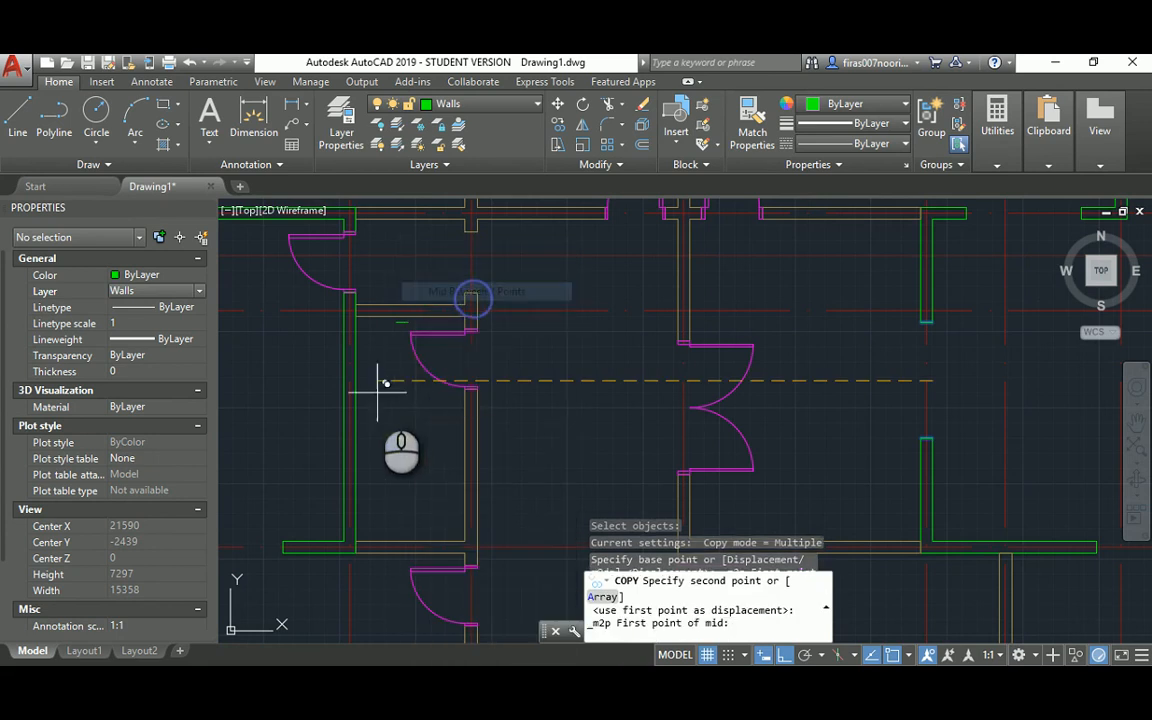
{"action": "left_click", "coordinate": [358, 318]}
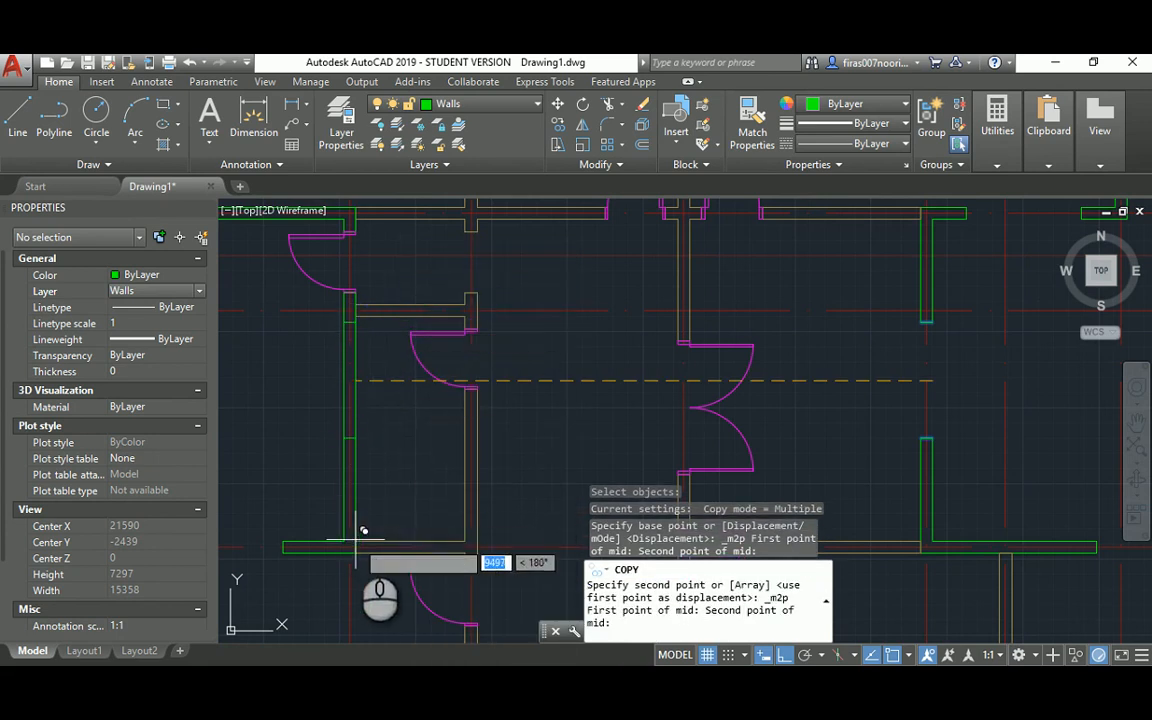
{"action": "left_click", "coordinate": [352, 538]}
{"action": "key", "text": "Return"}
{"action": "key", "text": "Escape"}
{"action": "key", "text": "Escape"}
Step: Trim the wall lines between the jambs in Room 3's west wall to open the window
{"action": "type", "text": "tr"}
{"action": "key", "text": "Return"}
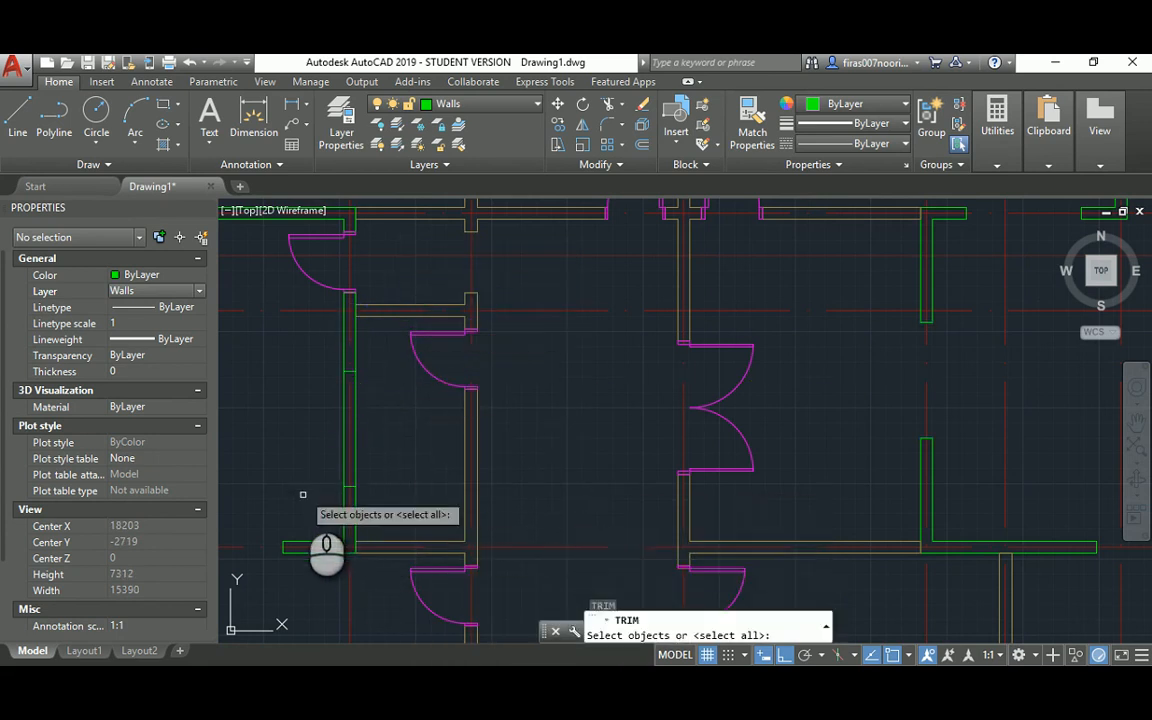
{"action": "key", "text": "Escape"}
{"action": "type", "text": "tr"}
{"action": "key", "text": "Return"}
{"action": "key", "text": "Return"}
{"action": "left_click_drag", "start_coordinate": [375, 419], "coordinate": [301, 442]}
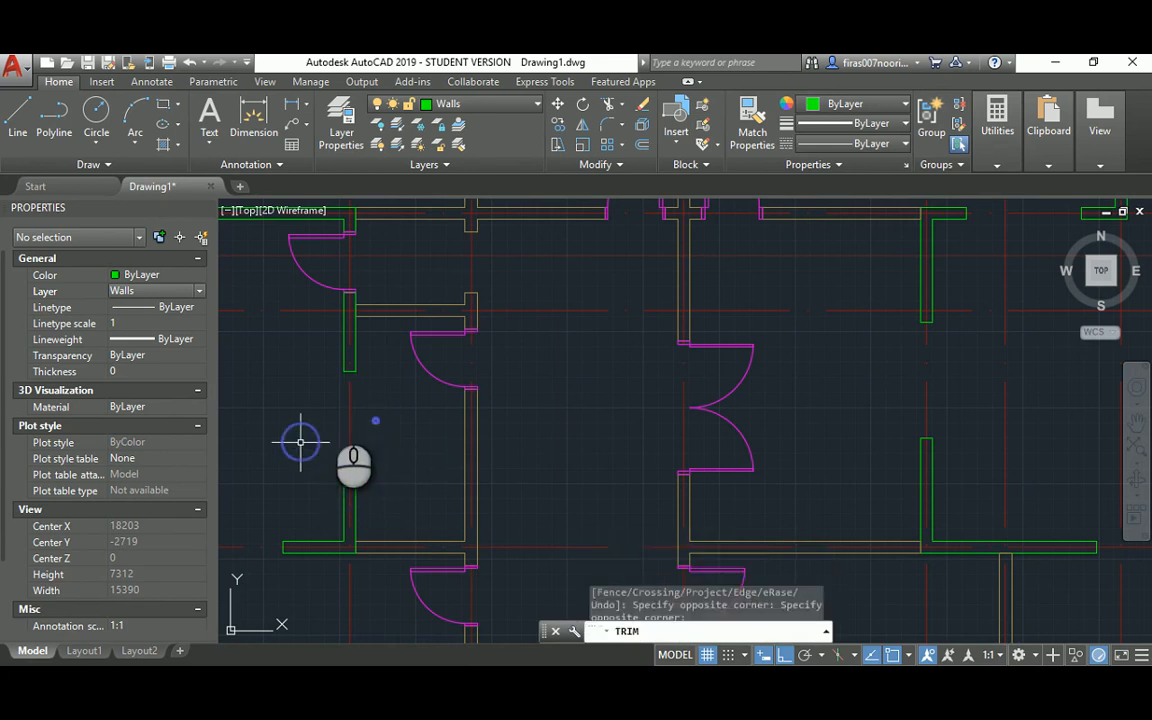
{"action": "key", "text": "Escape"}
{"action": "scroll", "coordinate": [320, 396], "scroll_direction": "down", "scroll_amount": 2}
{"action": "middle_click_drag", "start_coordinate": [317, 383], "coordinate": [524, 347]}
Step: Check the pool's west side on the reference plan, and extend the pool-side lines of its north and south walls to the outer west wall line
{"action": "key", "text": "alt+Tab"}
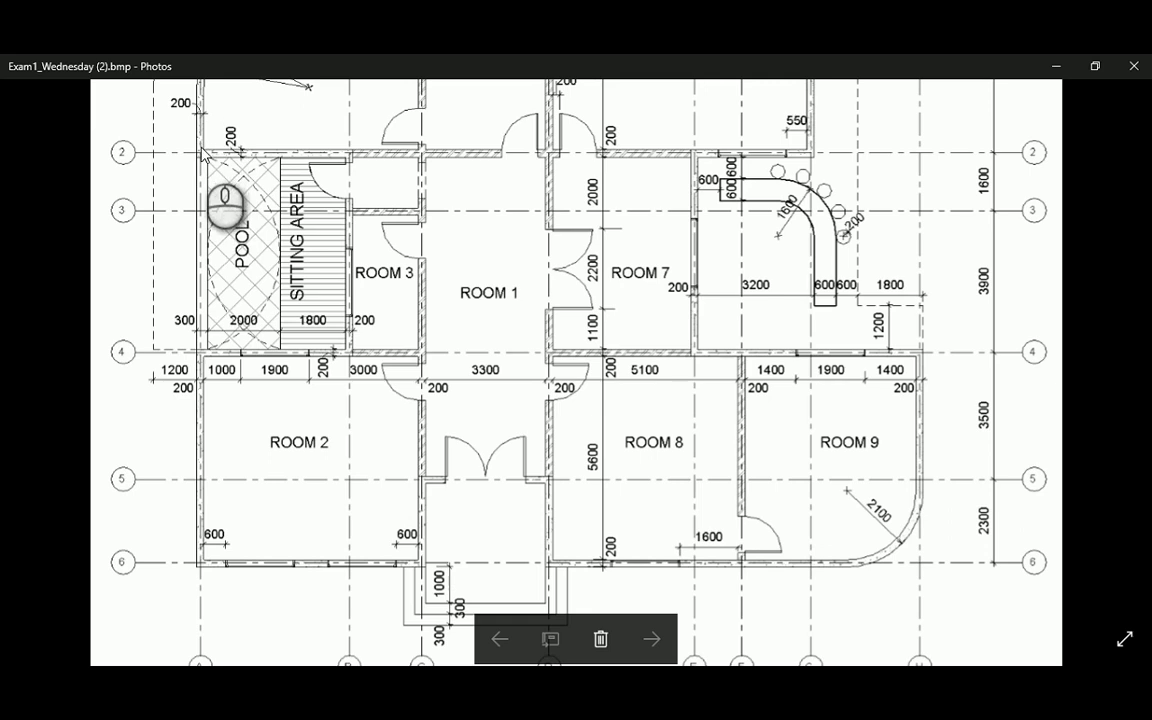
{"action": "key", "text": "alt+Tab"}
{"action": "key", "text": "Escape"}
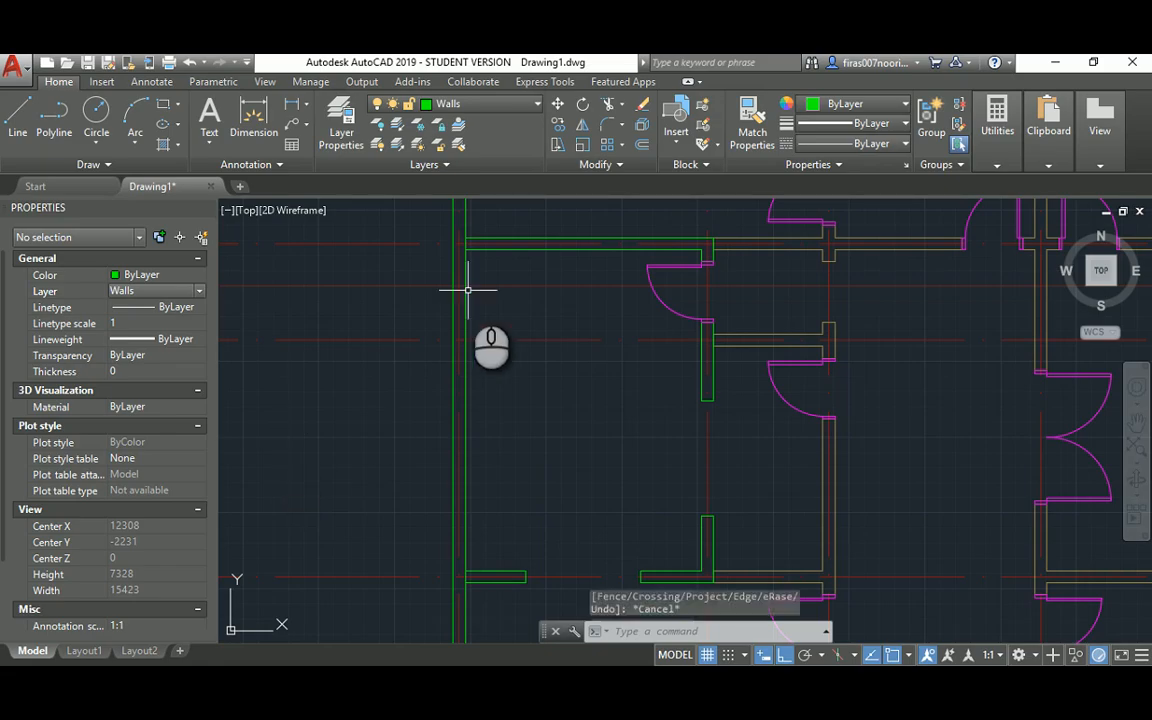
{"action": "key", "text": "Escape"}
{"action": "type", "text": "ex"}
{"action": "key", "text": "Return"}
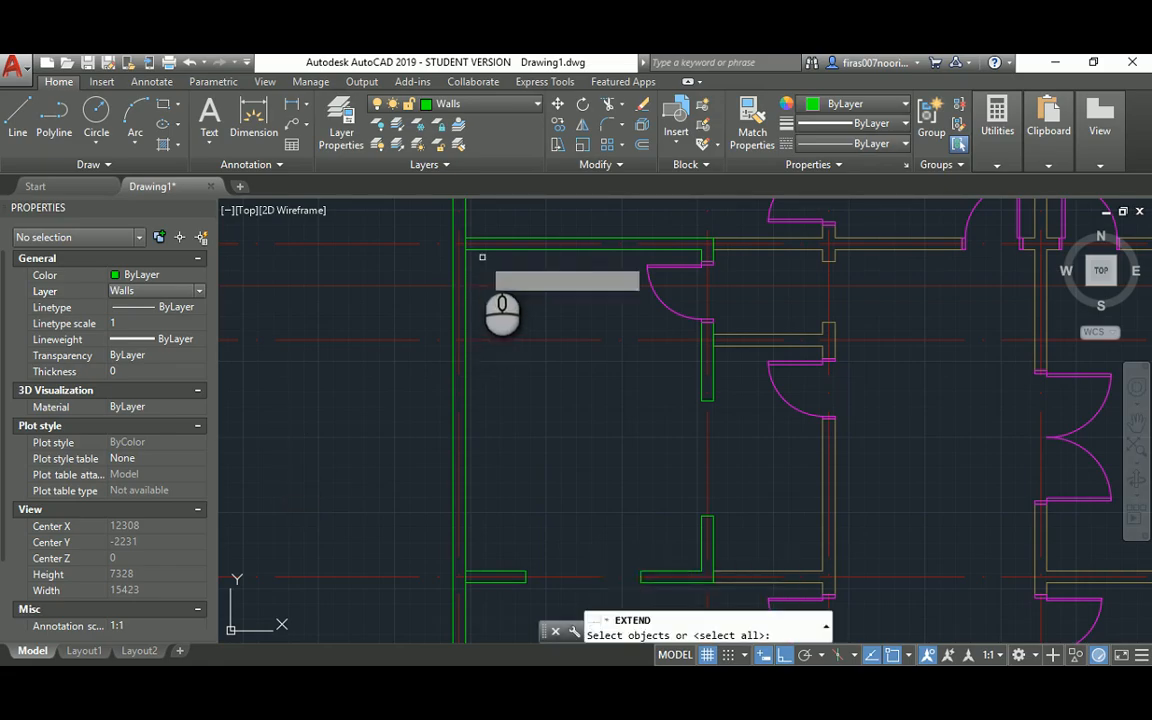
{"action": "key", "text": "Return"}
{"action": "left_click", "coordinate": [470, 250]}
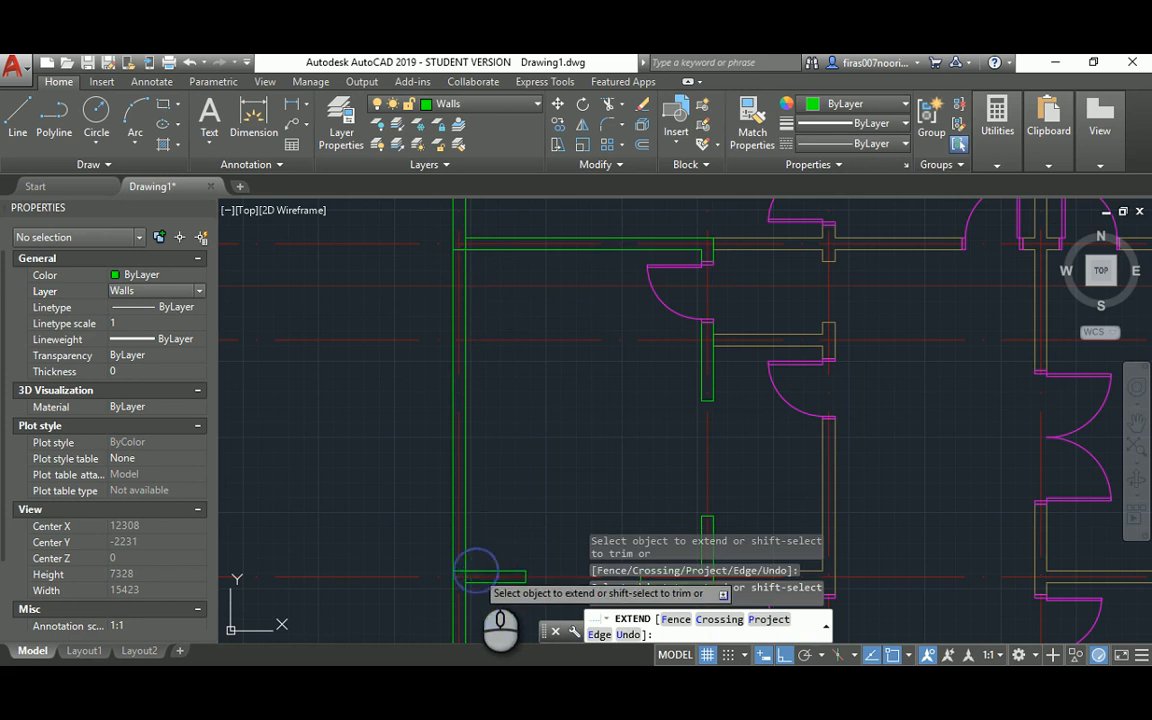
{"action": "key", "text": "Escape"}
Step: Trim away both lines of the pool's west wall, using the extended north and south wall lines as cutting edges
{"action": "type", "text": "tr"}
{"action": "key", "text": "Return"}
{"action": "left_click", "coordinate": [477, 574]}
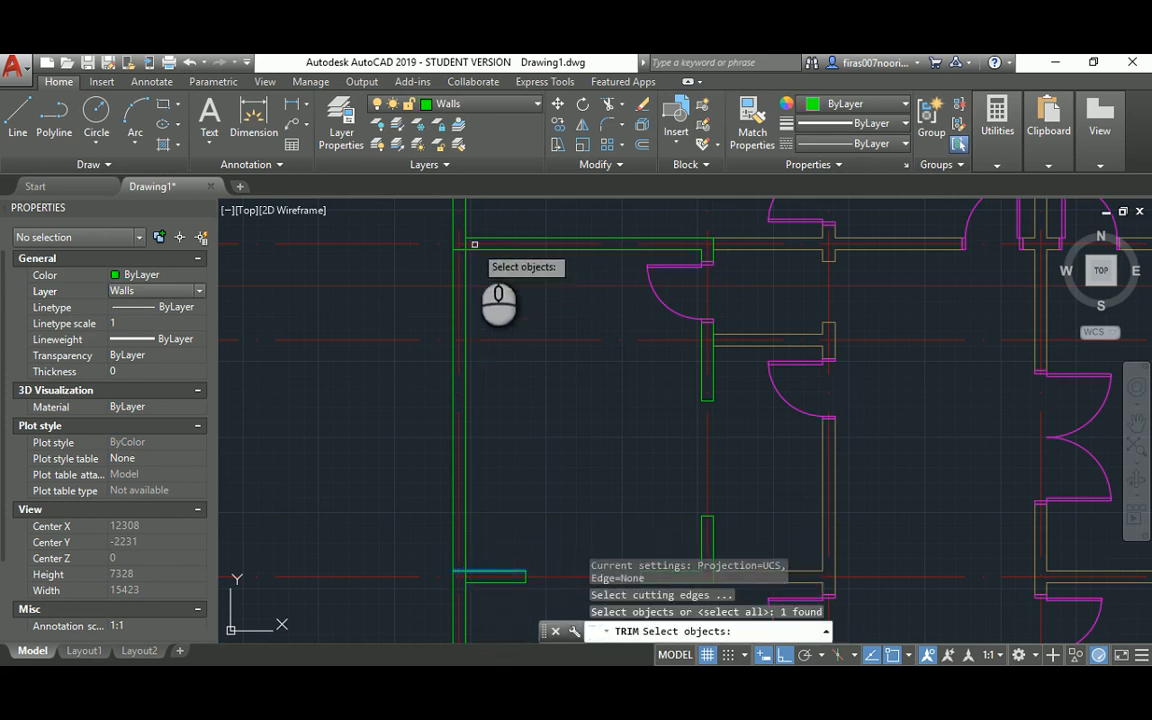
{"action": "left_click", "coordinate": [474, 250]}
{"action": "key", "text": "Return"}
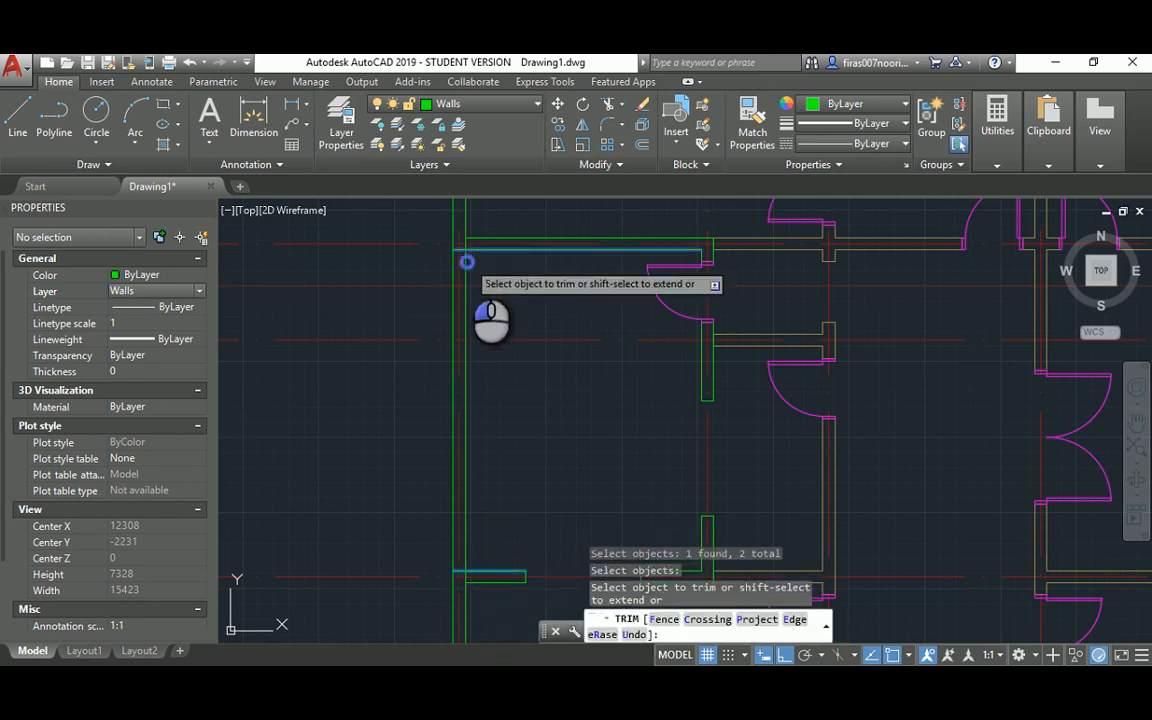
{"action": "left_click", "coordinate": [463, 258]}
{"action": "left_click", "coordinate": [454, 262]}
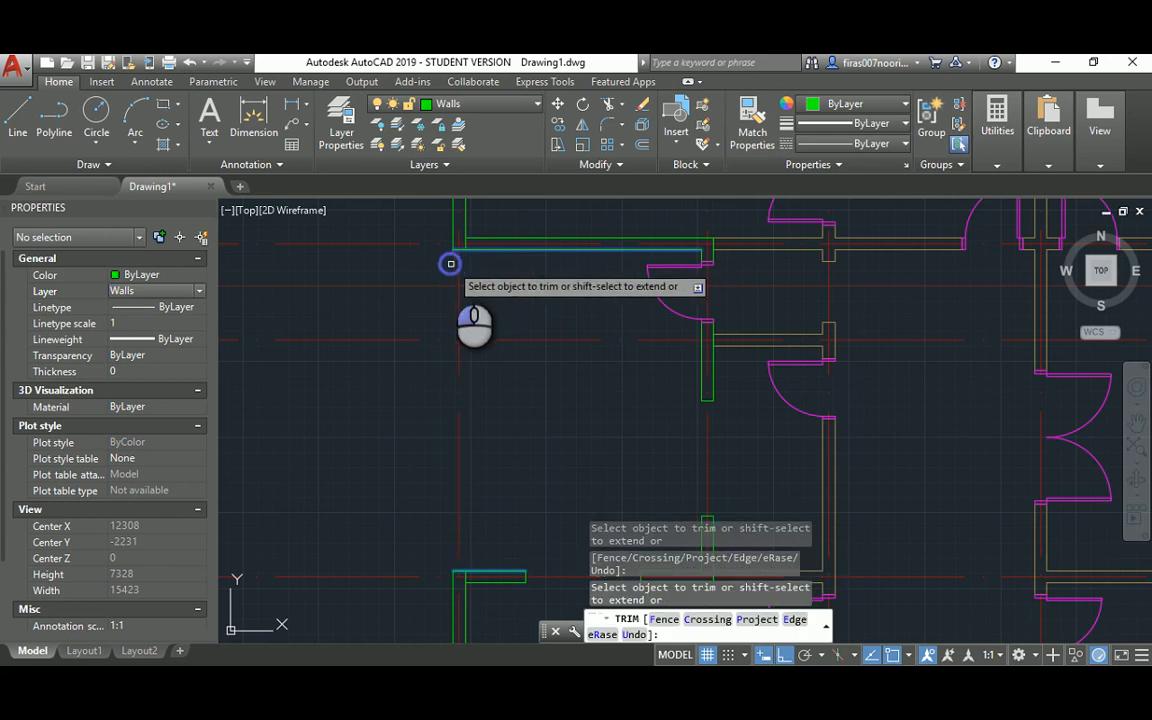
{"action": "key", "text": "Escape"}
Step: Trim the leftover inner wall line at the corner where the pool's north wall meets the west wall
{"action": "scroll", "coordinate": [465, 245], "scroll_direction": "up", "scroll_amount": 6}
{"action": "key", "text": "Return"}
{"action": "left_click", "coordinate": [468, 249]}
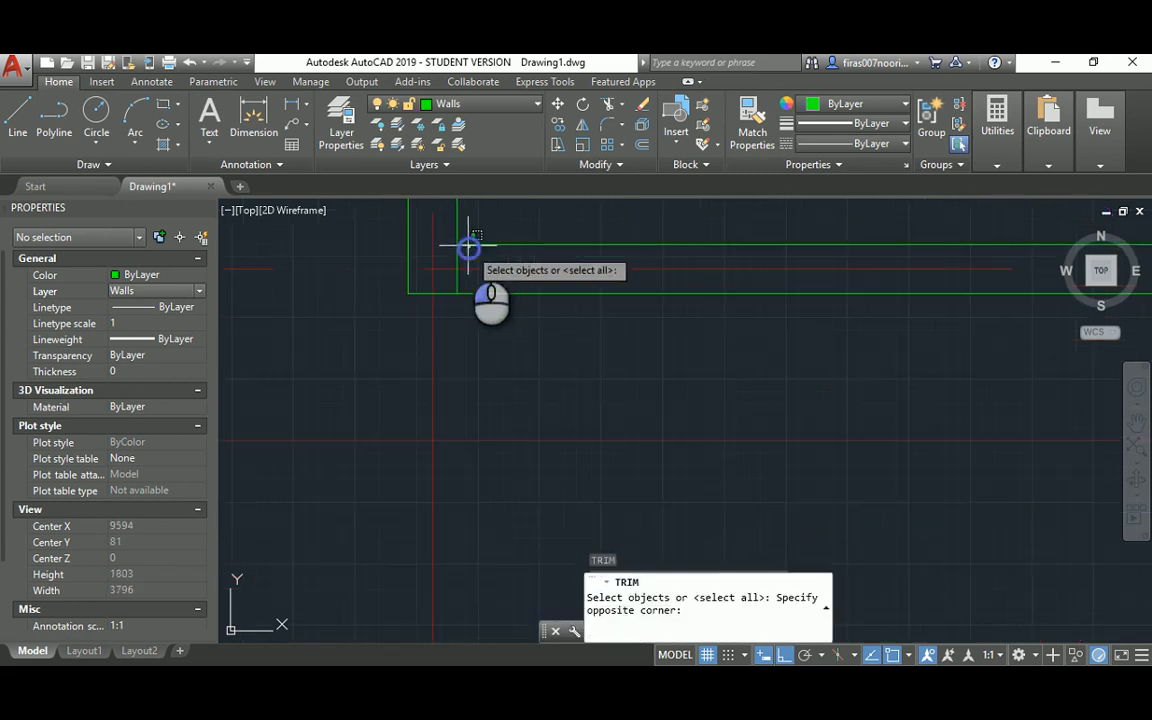
{"action": "left_click", "coordinate": [465, 247]}
{"action": "key", "text": "Return"}
{"action": "left_click", "coordinate": [461, 253]}
{"action": "left_click", "coordinate": [455, 256]}
{"action": "scroll", "coordinate": [440, 420], "scroll_direction": "down", "scroll_amount": 5}
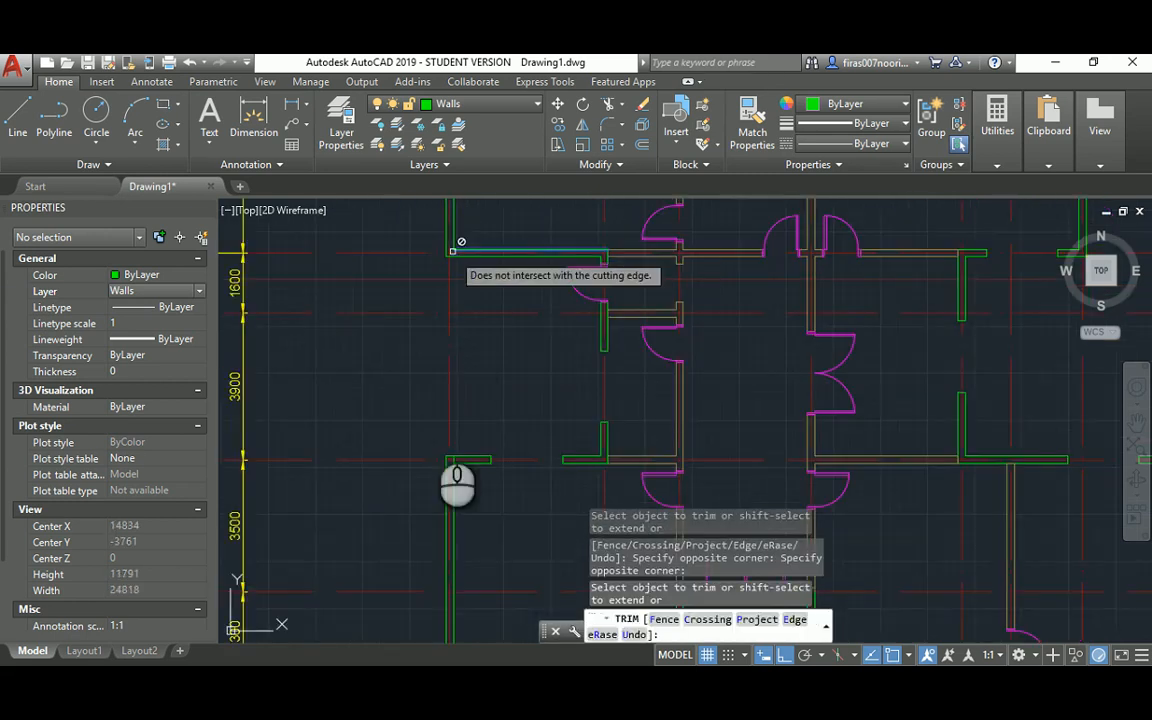
Step: Trim the leftover inner wall line at Room 2's northwest wall corner
{"action": "scroll", "coordinate": [460, 460], "scroll_direction": "up", "scroll_amount": 6}
{"action": "key", "text": "Escape"}
{"action": "key", "text": "Escape"}
{"action": "key", "text": "Escape"}
{"action": "key", "text": "Return"}
{"action": "left_click", "coordinate": [448, 299]}
{"action": "left_click", "coordinate": [440, 291]}
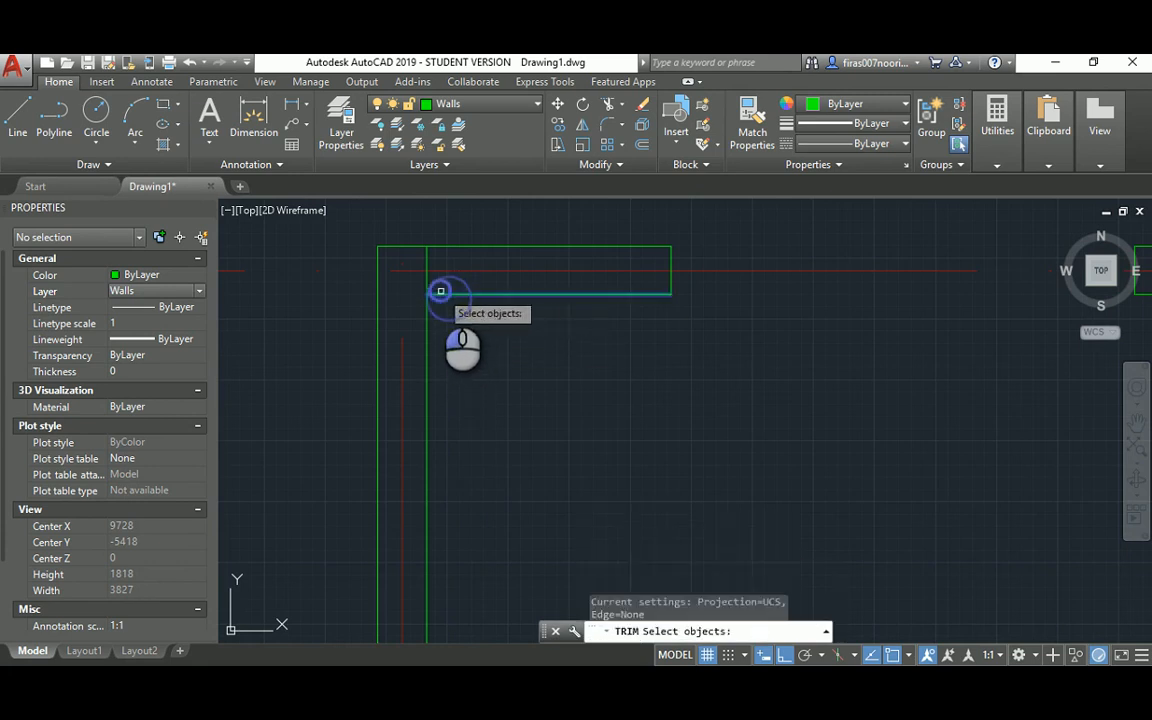
{"action": "key", "text": "Return"}
{"action": "left_click", "coordinate": [432, 285]}
{"action": "left_click", "coordinate": [424, 281]}
{"action": "scroll", "coordinate": [449, 351], "scroll_direction": "down", "scroll_amount": 5}
{"action": "key", "text": "Escape"}
{"action": "key", "text": "Escape"}
Step: Draw a line along the pool's open west side, from the south wall's outer corner up to the north wall
{"action": "middle_click_drag", "start_coordinate": [449, 351], "coordinate": [438, 553]}
{"action": "type", "text": "l"}
{"action": "key", "text": "Return"}
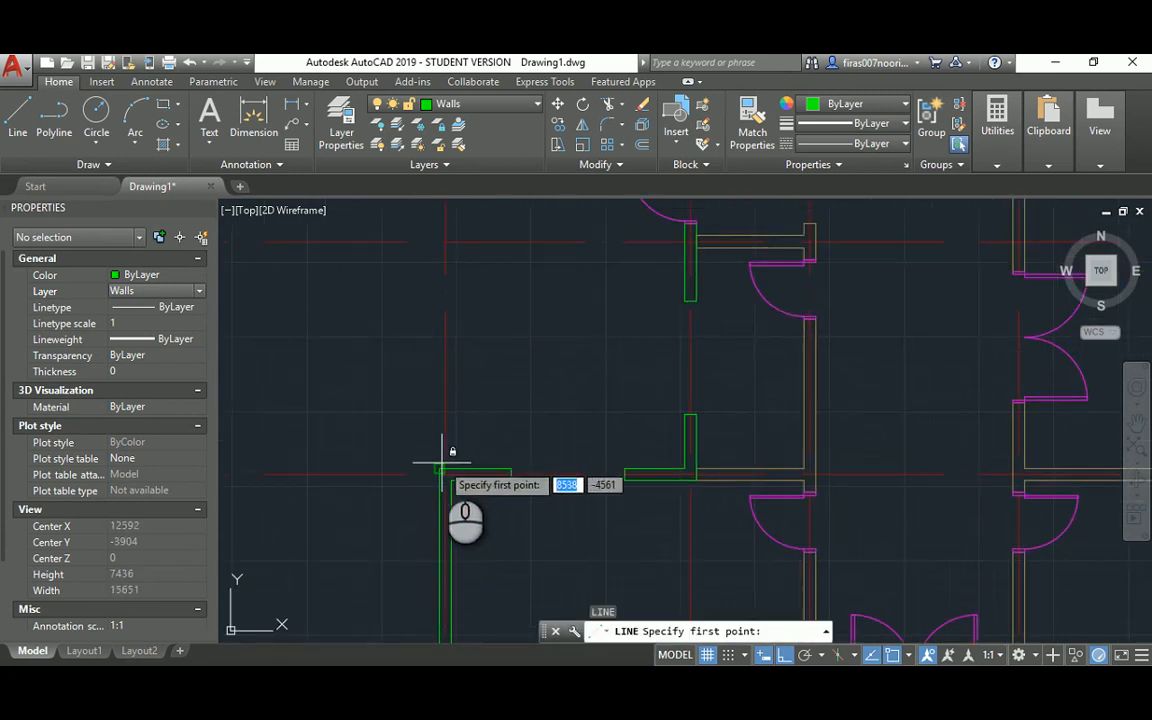
{"action": "left_click", "coordinate": [442, 468]}
{"action": "middle_click_drag", "start_coordinate": [411, 316], "coordinate": [404, 517]}
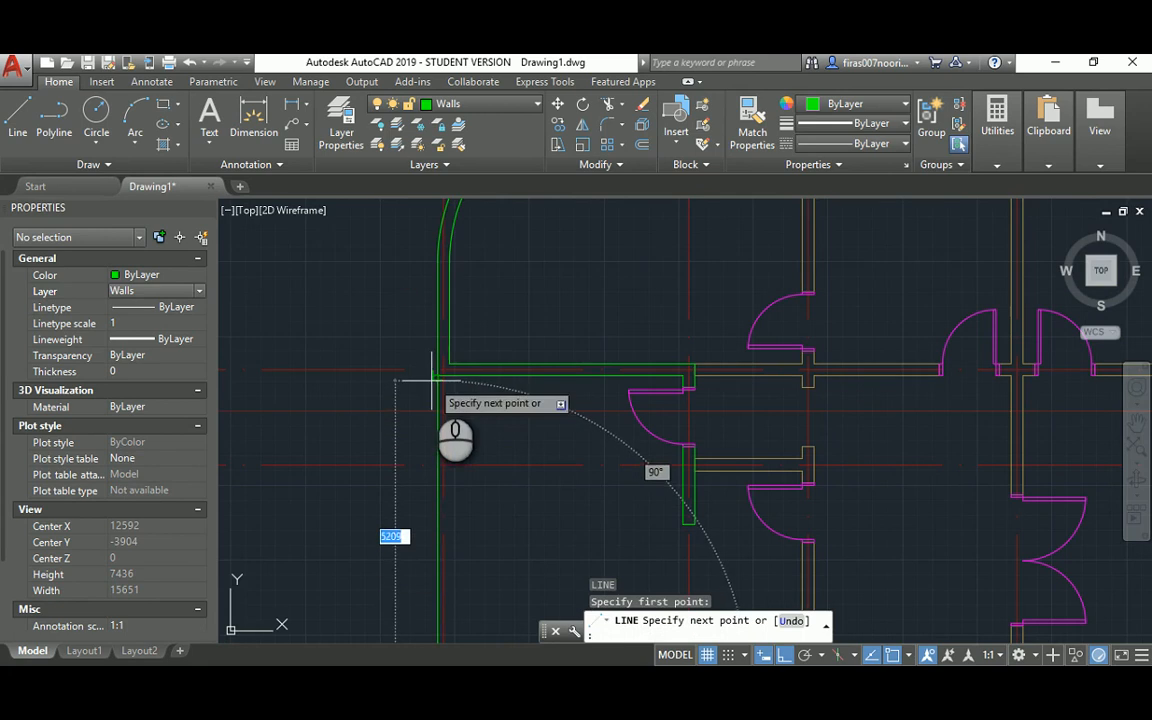
{"action": "key", "text": "Escape"}
Step: Offset the pool's new west edge line by 300 towards the inside of the pool
{"action": "type", "text": "o"}
{"action": "key", "text": "Return"}
{"action": "type", "text": "3"}
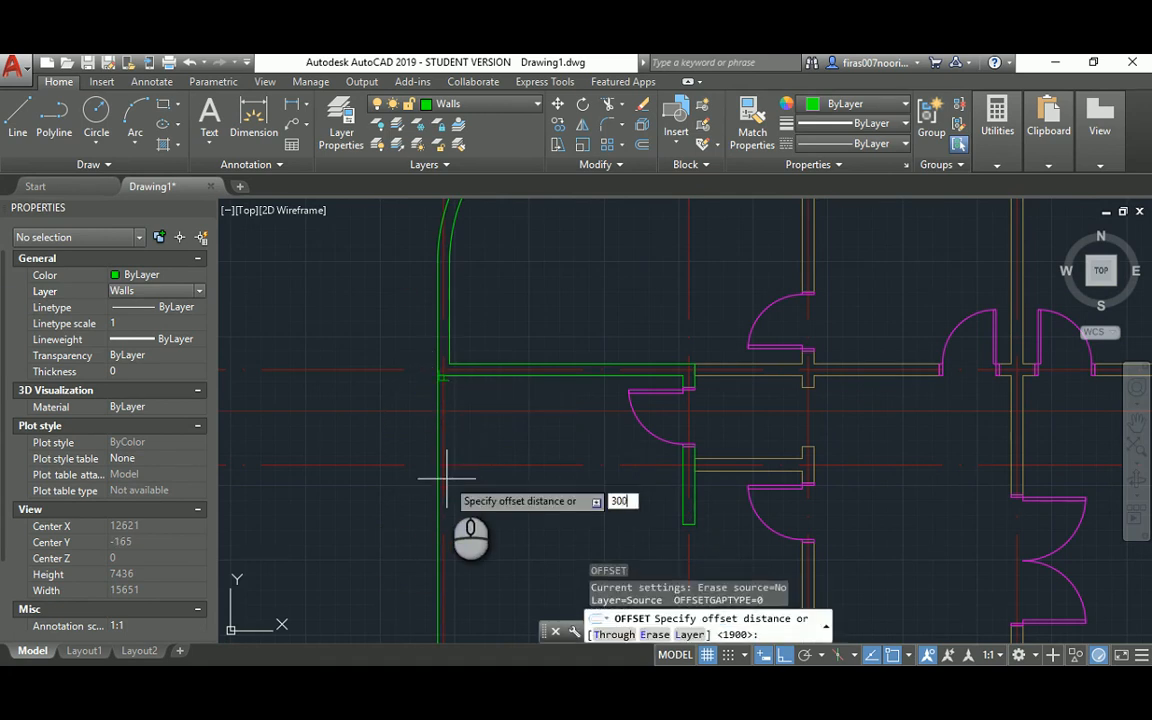
{"action": "type", "text": "00"}
{"action": "key", "text": "Return"}
{"action": "key", "text": "Escape"}
{"action": "key", "text": "alt+Tab"}
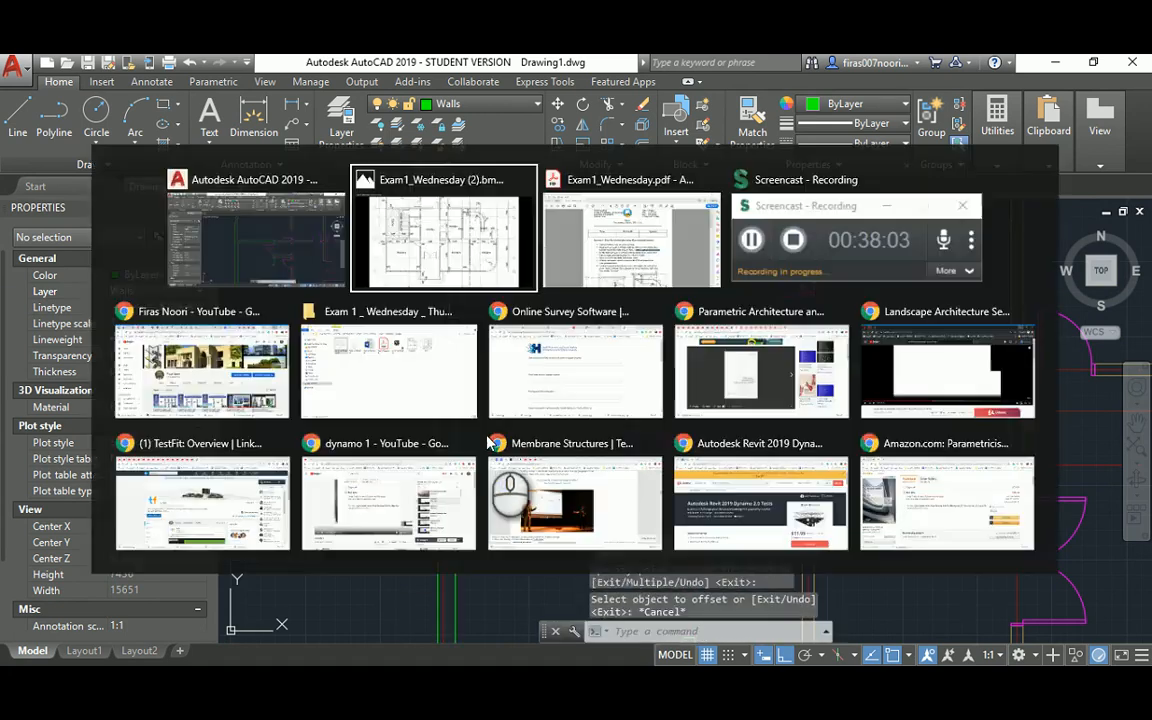
{"action": "key", "text": "alt+Tab"}
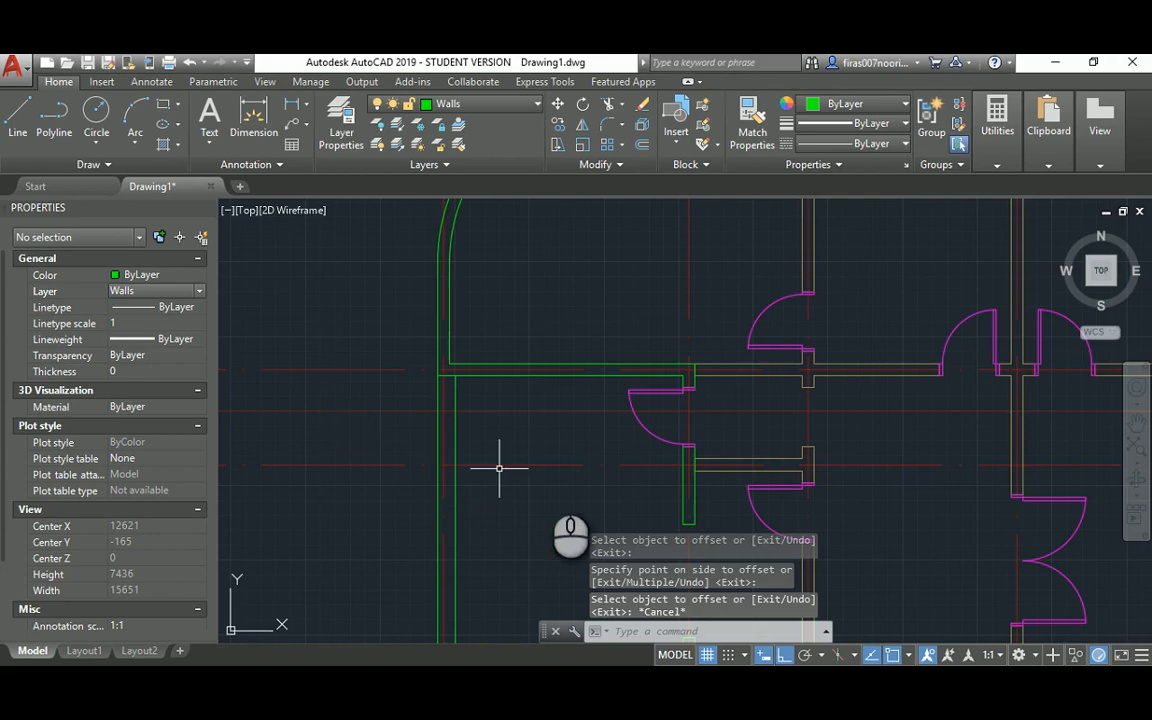
{"action": "key", "text": "Escape"}
{"action": "middle_click_drag", "start_coordinate": [600, 486], "coordinate": [560, 359]}
{"action": "type", "text": "ma"}
{"action": "key", "text": "Return"}
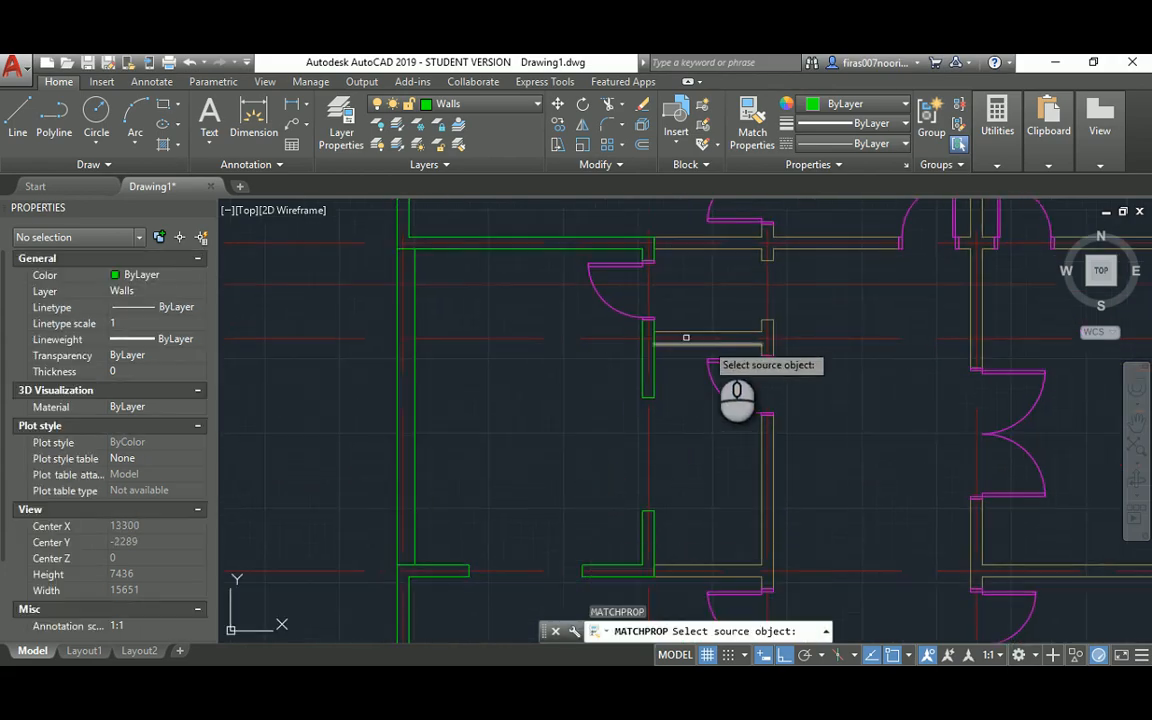
{"action": "left_click", "coordinate": [715, 329]}
{"action": "left_click", "coordinate": [416, 303]}
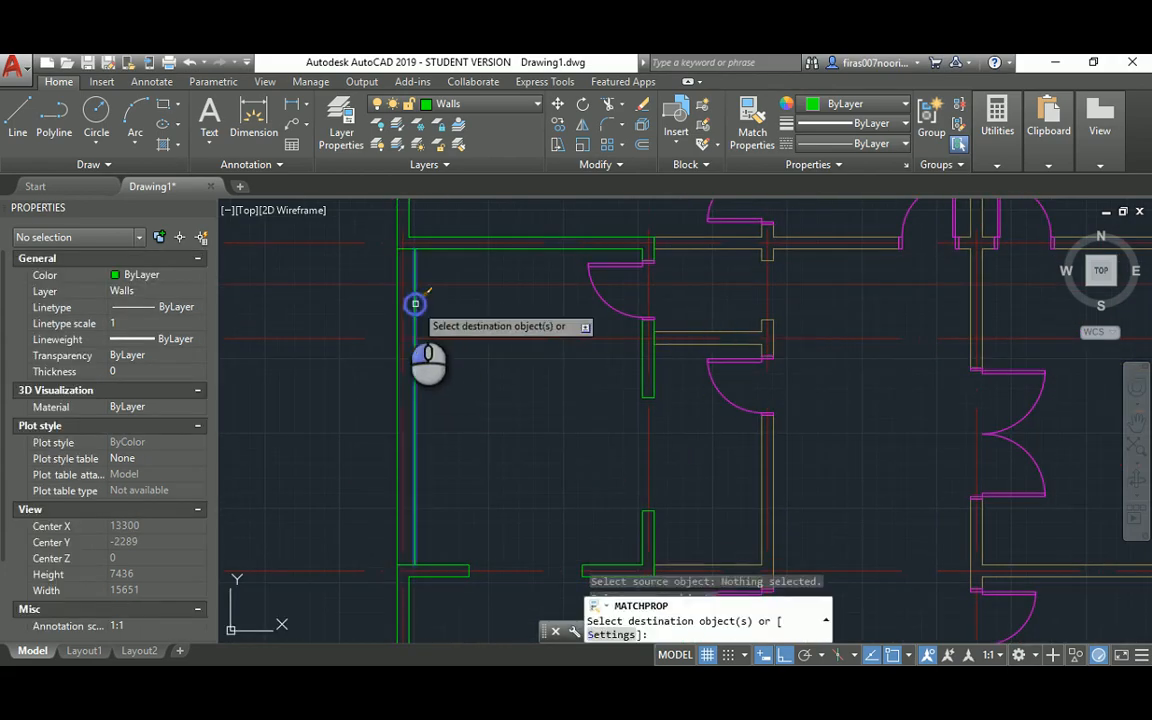
{"action": "key", "text": "Escape"}
{"action": "key", "text": "Escape"}
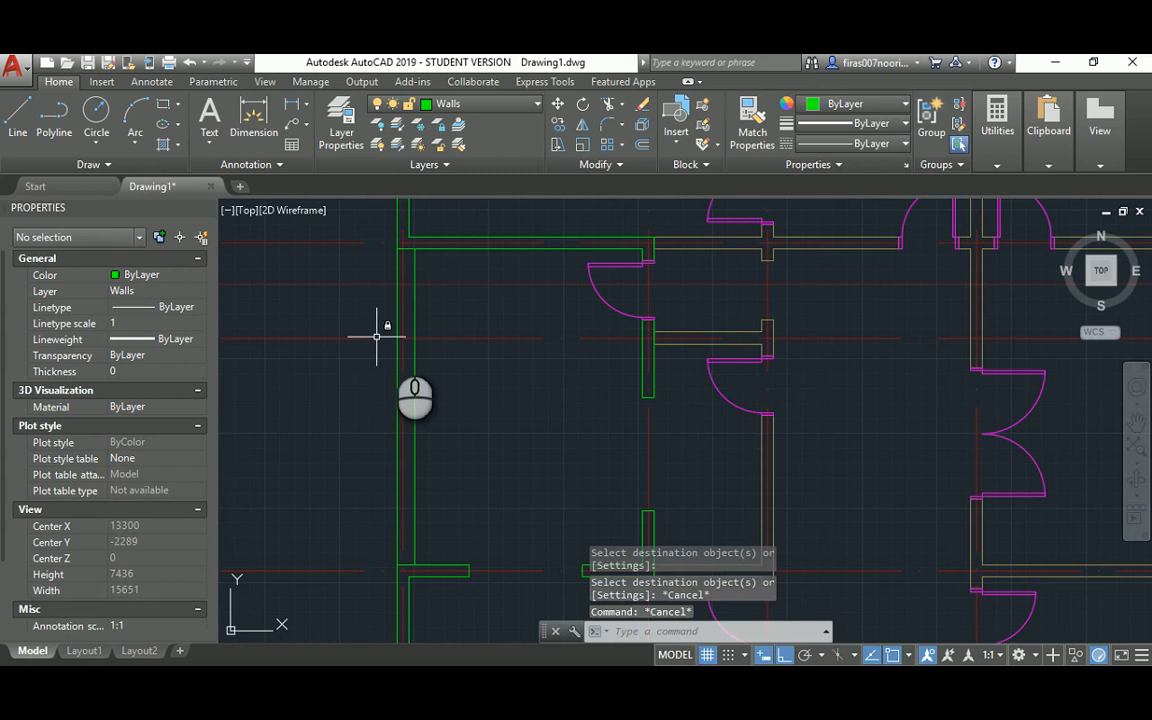
Step: Match the properties of a thin interior partition line onto both lines of the pool's west edge
{"action": "type", "text": "ma"}
{"action": "key", "text": "Return"}
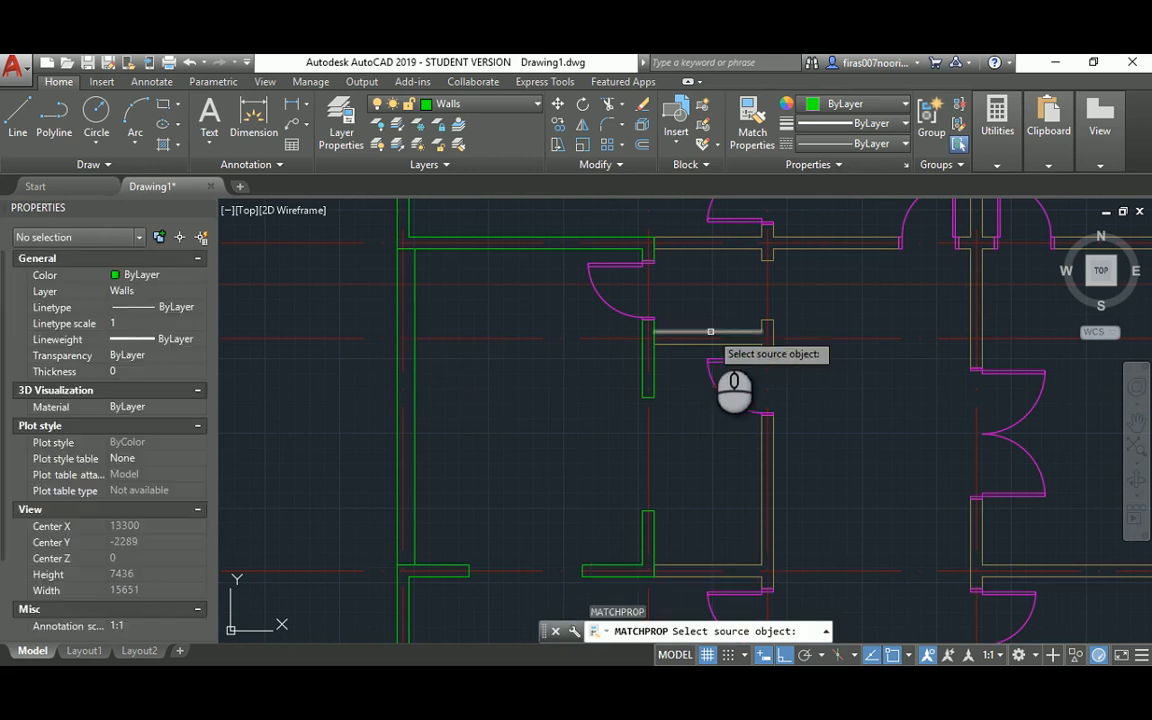
{"action": "left_click", "coordinate": [710, 330]}
{"action": "left_click", "coordinate": [414, 296]}
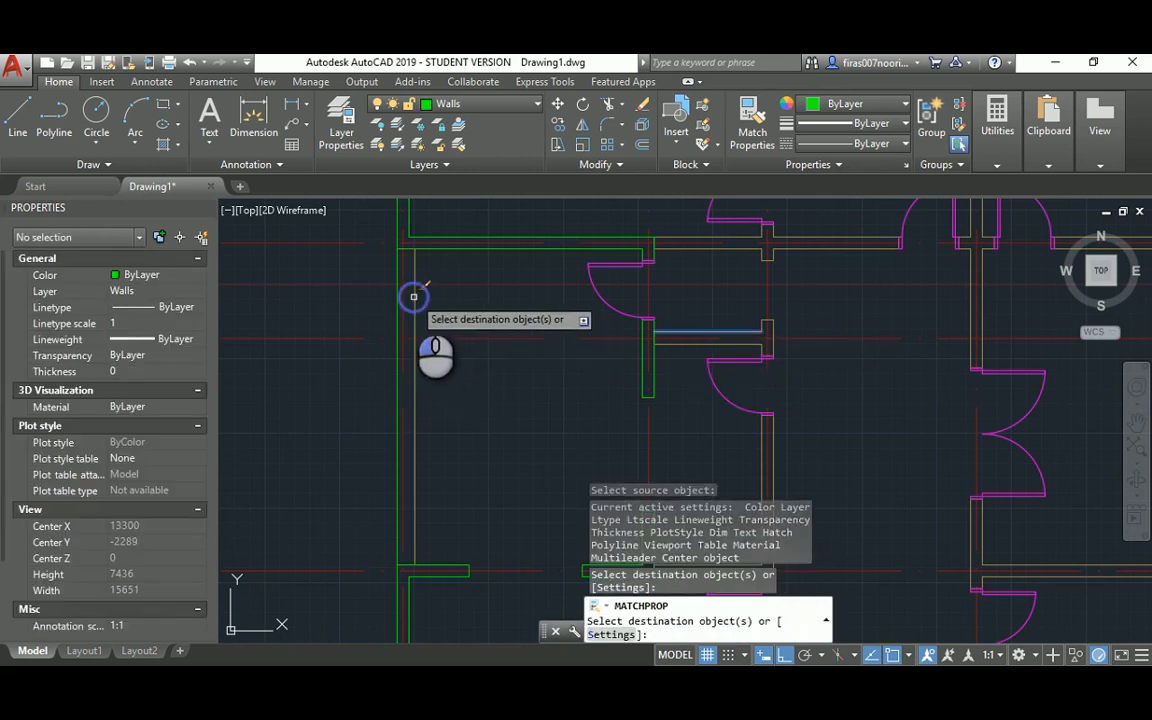
{"action": "key", "text": "Escape"}
{"action": "key", "text": "Escape"}
{"action": "key", "text": "Escape"}
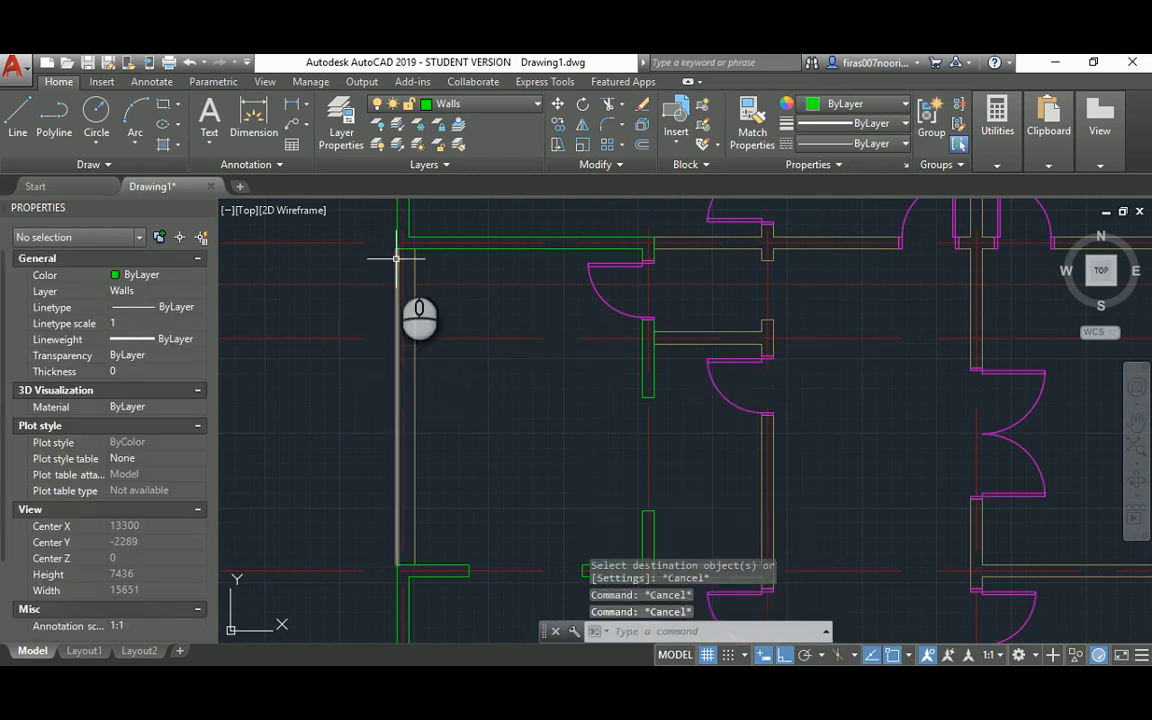
Step: Draw a short line closing the north end of the pool's west edge strip between its two vertical lines
{"action": "scroll", "coordinate": [395, 243], "scroll_direction": "up", "scroll_amount": 4}
{"action": "type", "text": "l"}
{"action": "key", "text": "Return"}
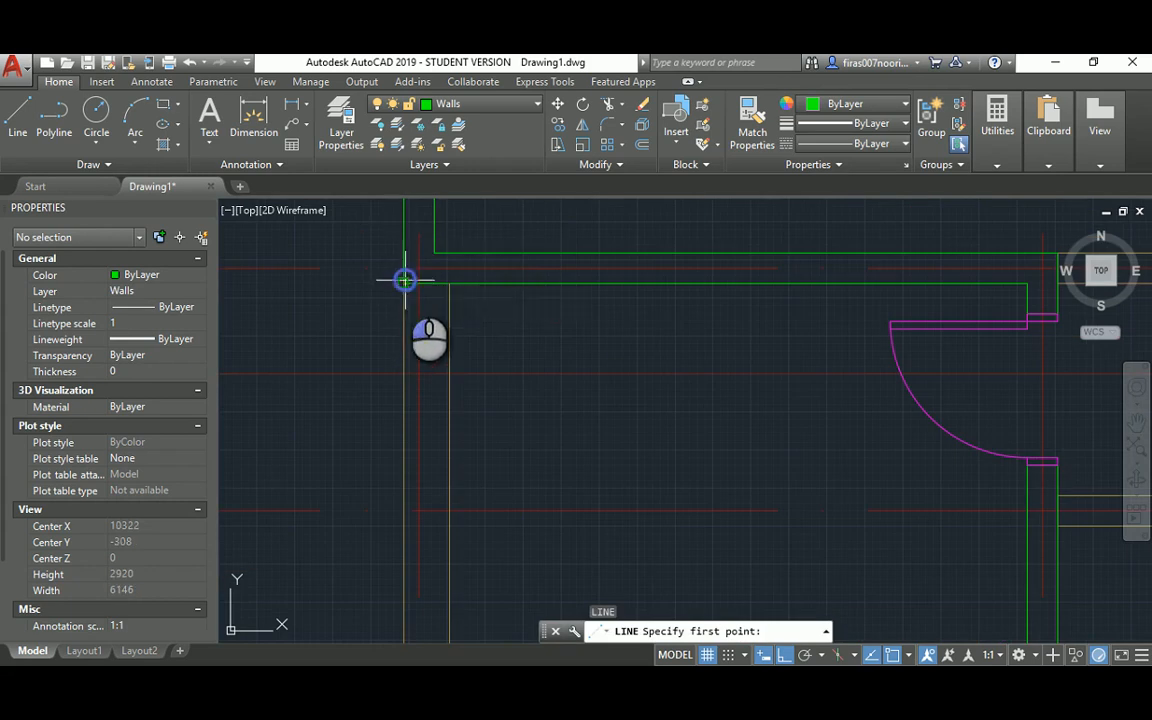
{"action": "left_click", "coordinate": [405, 284]}
{"action": "left_click", "coordinate": [449, 285]}
{"action": "key", "text": "Escape"}
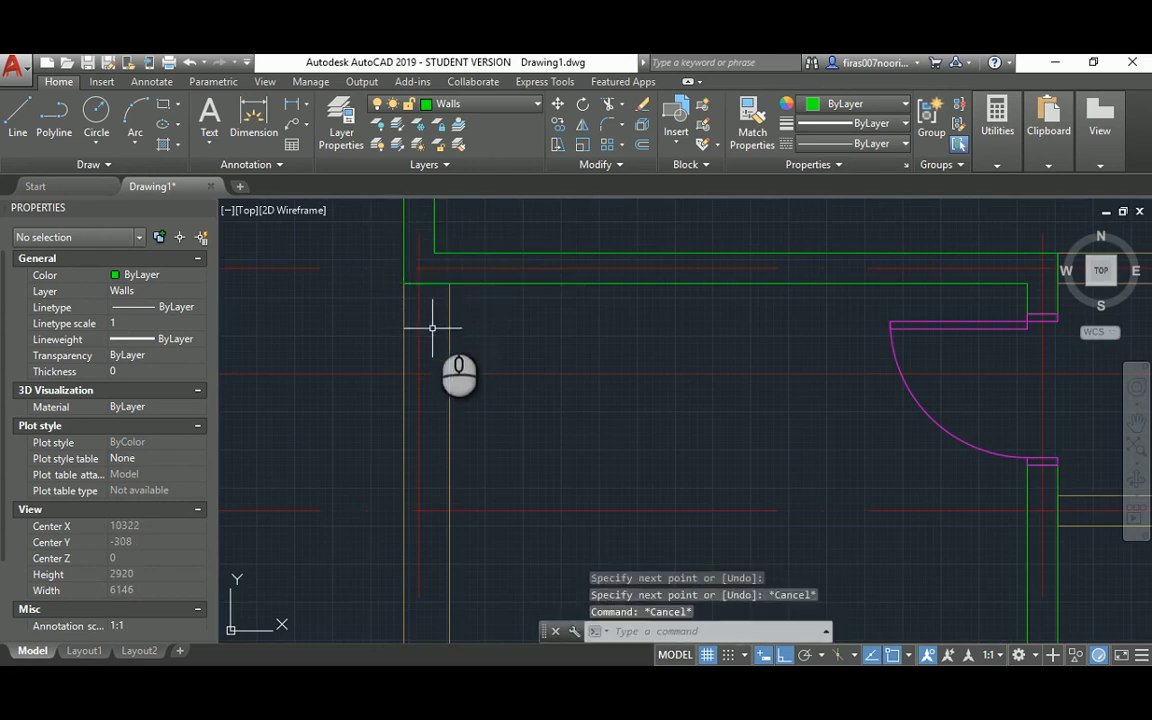
Step: Match the properties of the strip's inner vertical line onto the short closing line at its north end
{"action": "type", "text": "ma"}
{"action": "key", "text": "Return"}
{"action": "left_click", "coordinate": [449, 293]}
{"action": "left_click", "coordinate": [354, 321]}
{"action": "left_click", "coordinate": [489, 264]}
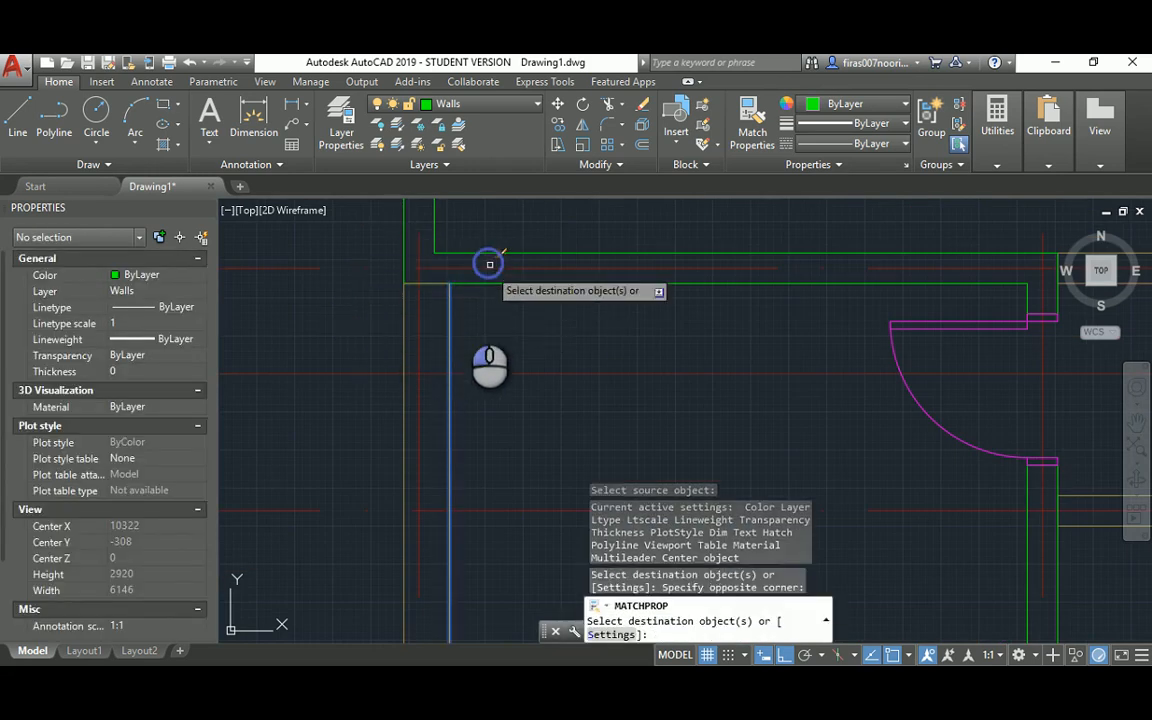
{"action": "key", "text": "Escape"}
{"action": "key", "text": "Escape"}
{"action": "key", "text": "Escape"}
Step: Copy the short closing line straight down to the south end of the pool's west edge strip
{"action": "type", "text": "ct o"}
{"action": "key", "text": "Return"}
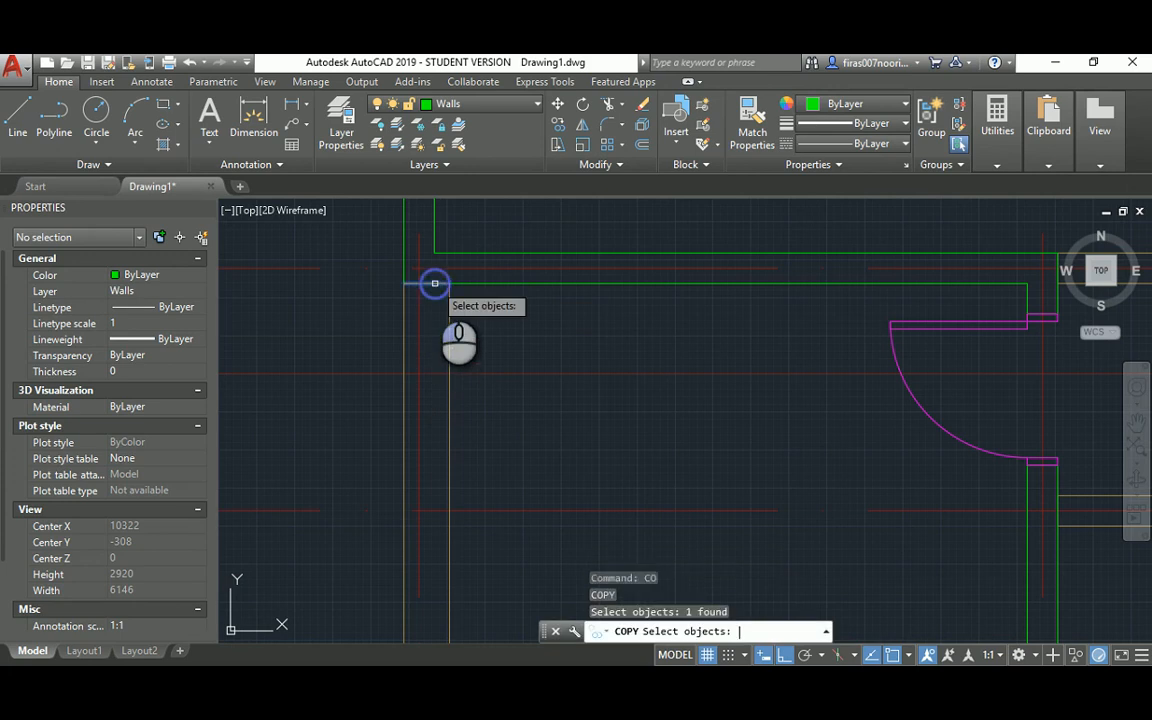
{"action": "key", "text": "Return"}
{"action": "left_click", "coordinate": [435, 283]}
{"action": "scroll", "coordinate": [411, 368], "scroll_direction": "down", "scroll_amount": 4}
{"action": "scroll", "coordinate": [472, 339], "scroll_direction": "up", "scroll_amount": 2}
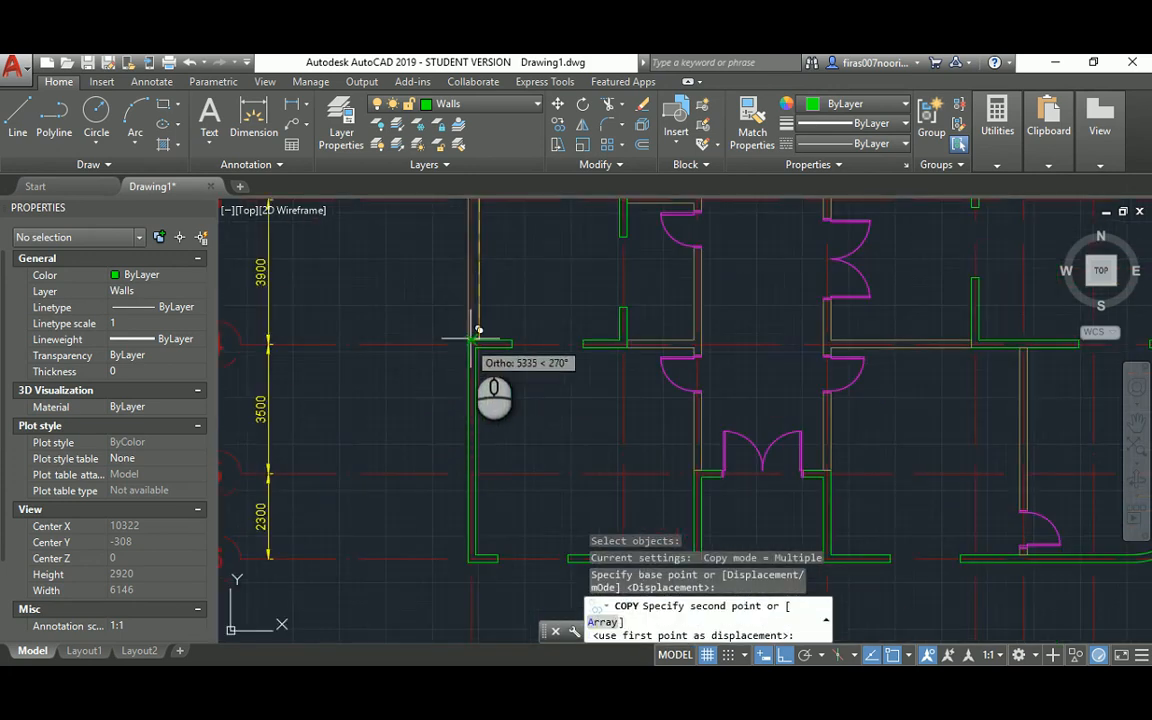
{"action": "scroll", "coordinate": [472, 339], "scroll_direction": "up", "scroll_amount": 4}
{"action": "left_click", "coordinate": [488, 337]}
{"action": "key", "text": "Escape"}
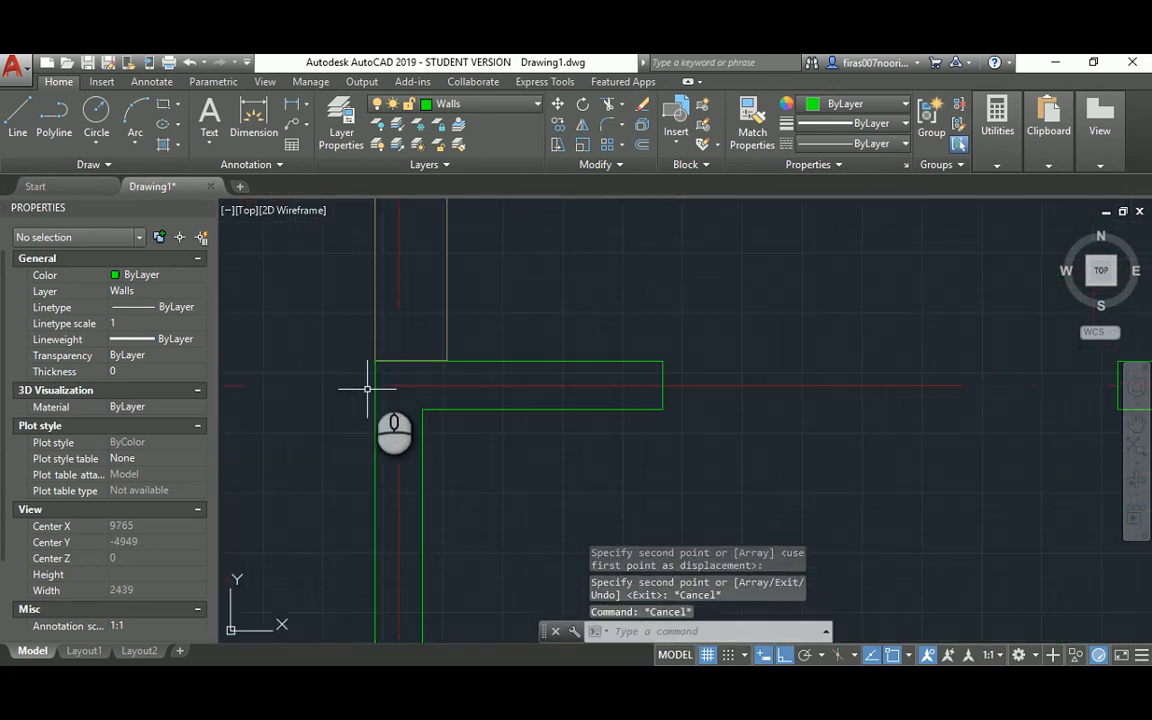
Step: Move the copied closing line down onto the pool-side line of the south wall, snapping to the wall's outer corner
{"action": "scroll", "coordinate": [367, 389], "scroll_direction": "up", "scroll_amount": 10}
{"action": "key", "text": "Escape"}
{"action": "key", "text": "Escape"}
{"action": "type", "text": "m"}
{"action": "key", "text": "Return"}
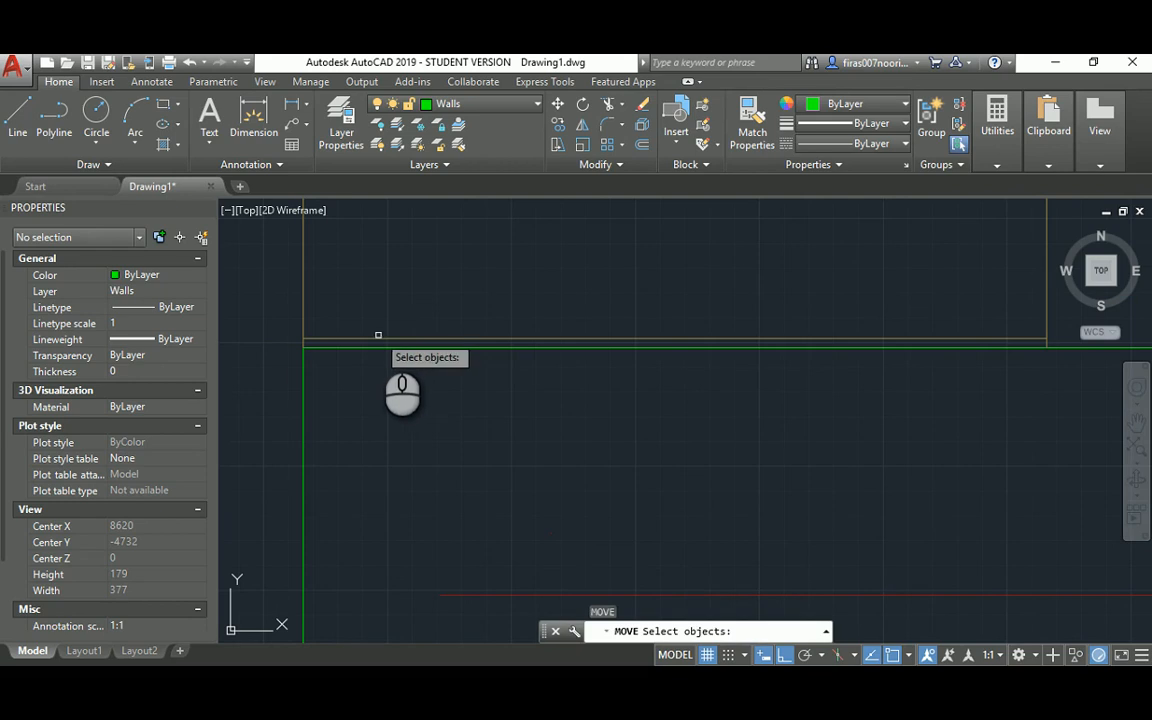
{"action": "left_click", "coordinate": [378, 338]}
{"action": "key", "text": "Return"}
{"action": "left_click", "coordinate": [307, 338]}
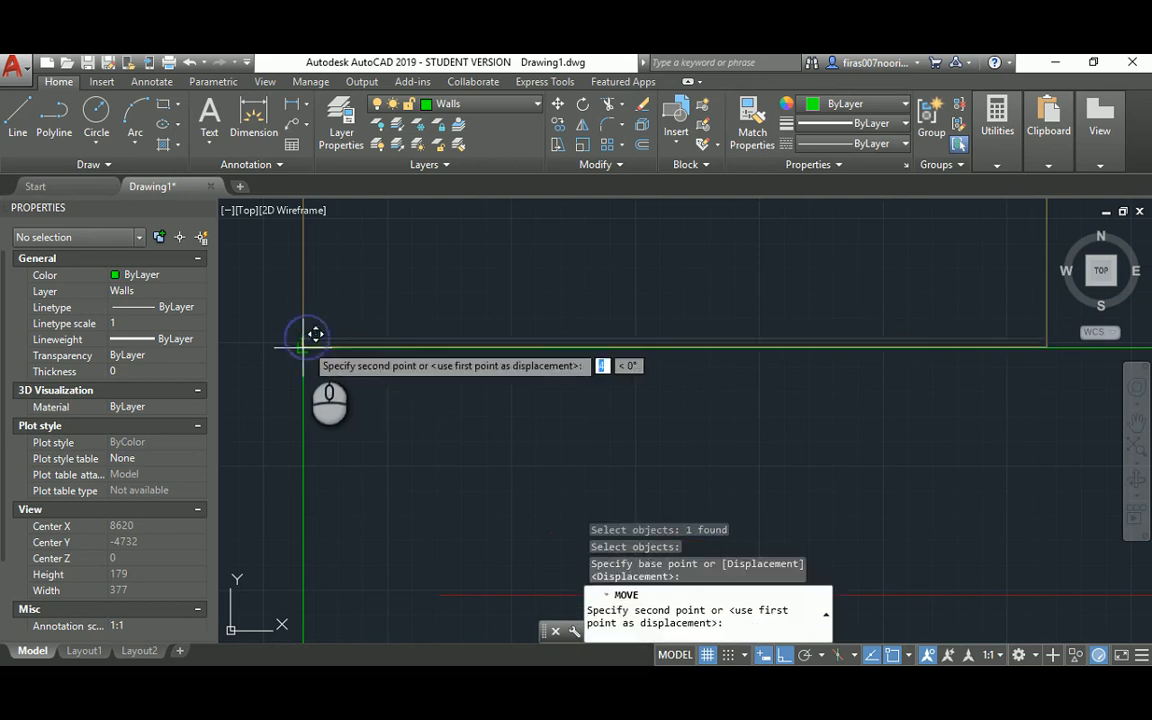
{"action": "key", "text": "Escape"}
{"action": "key", "text": "Escape"}
{"action": "scroll", "coordinate": [509, 368], "scroll_direction": "down", "scroll_amount": 10}
{"action": "scroll", "coordinate": [524, 355], "scroll_direction": "down", "scroll_amount": 4}
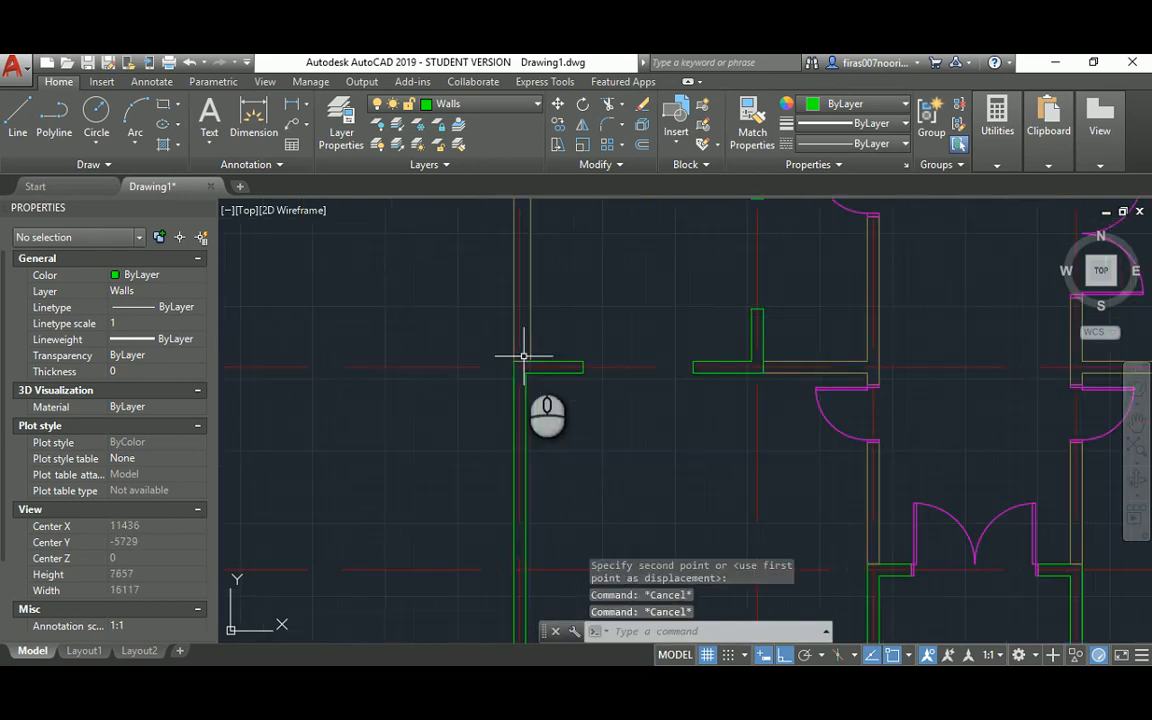
{"action": "middle_click_drag", "start_coordinate": [551, 287], "coordinate": [537, 400]}
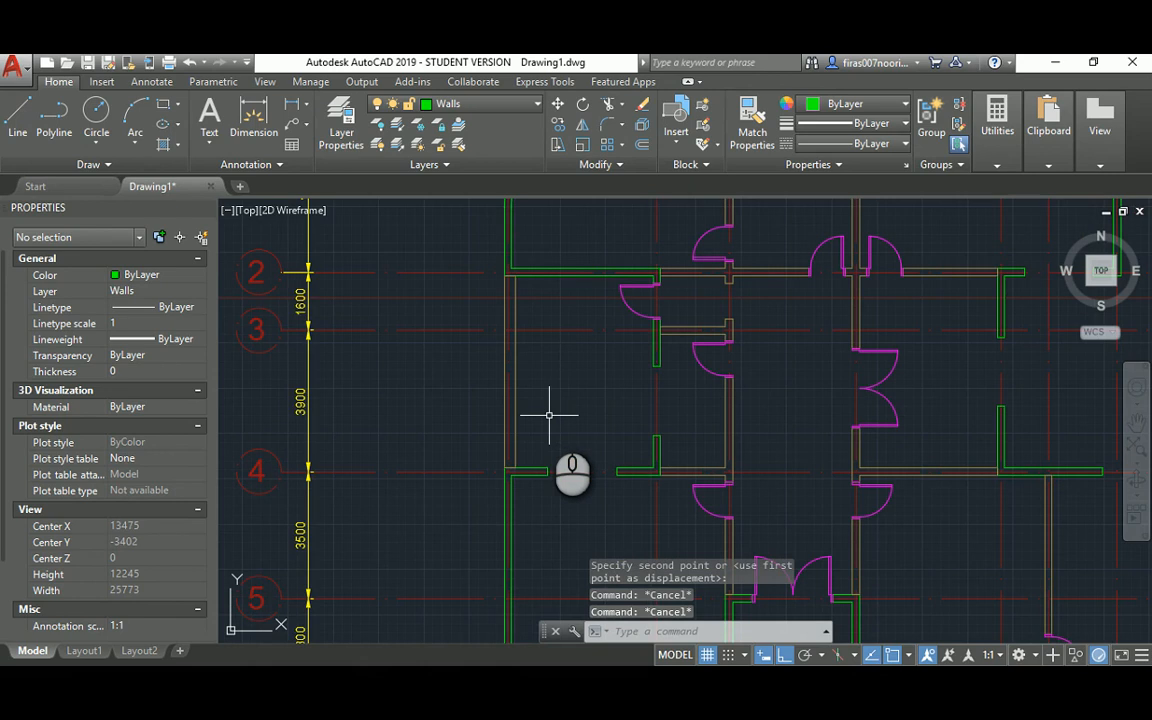
{"action": "scroll", "coordinate": [549, 414], "scroll_direction": "up", "scroll_amount": 2}
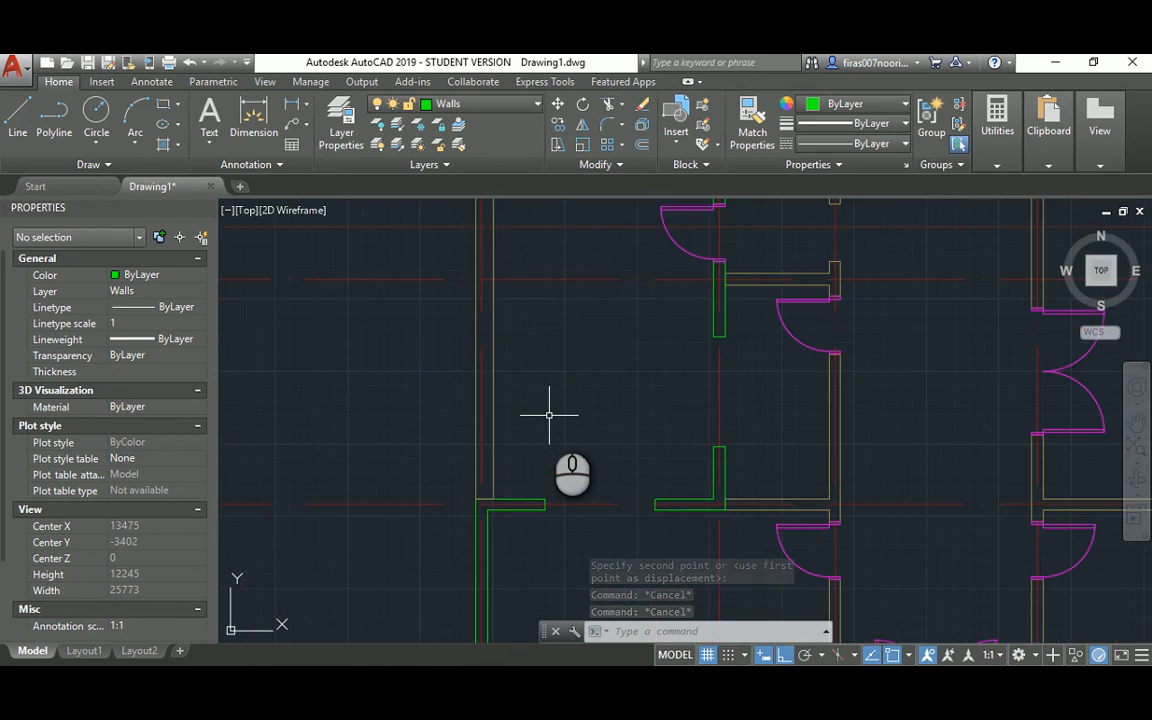
{"action": "scroll", "coordinate": [549, 414], "scroll_direction": "down", "scroll_amount": 4}
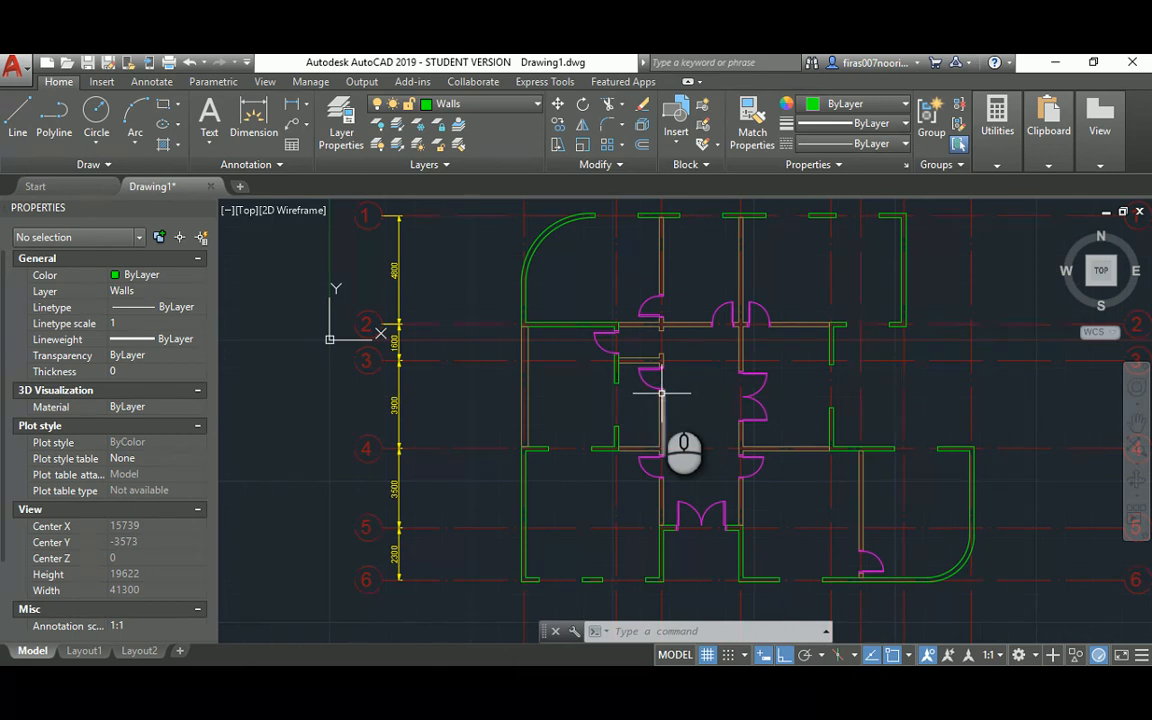
{"action": "middle_click_drag", "start_coordinate": [661, 393], "coordinate": [604, 395]}
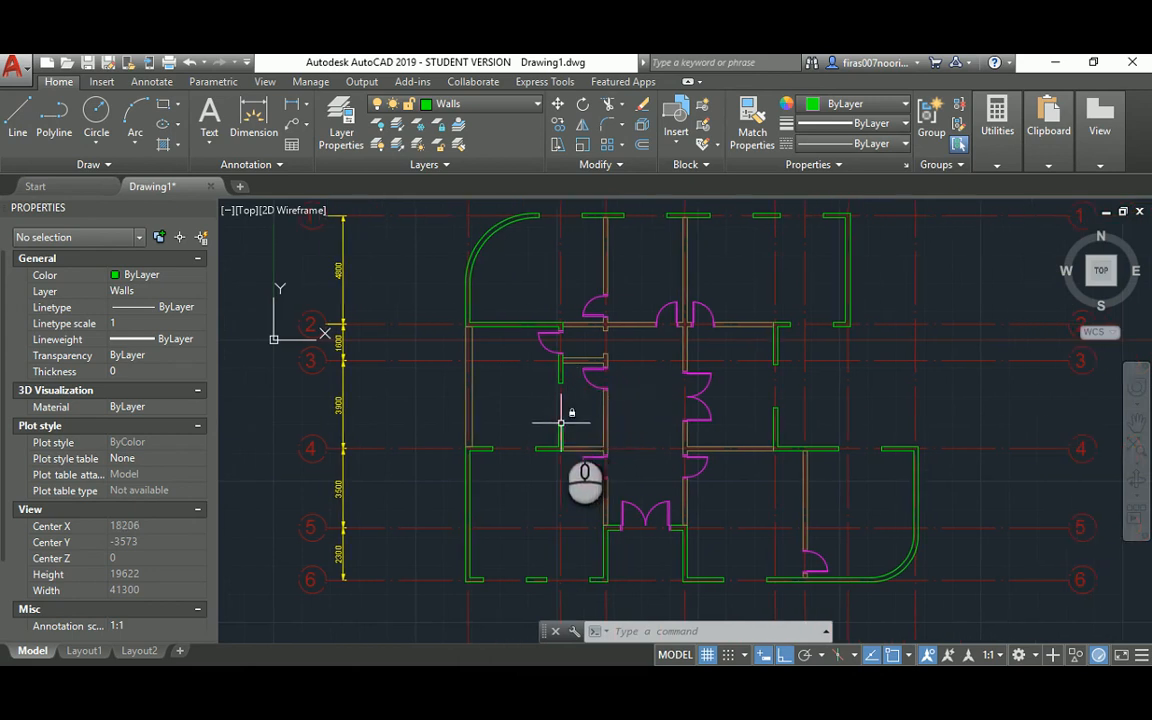
Step: Offset the wall's end line on the west side of the pool's south window opening by 50 into the opening
{"action": "scroll", "coordinate": [561, 424], "scroll_direction": "up", "scroll_amount": 6}
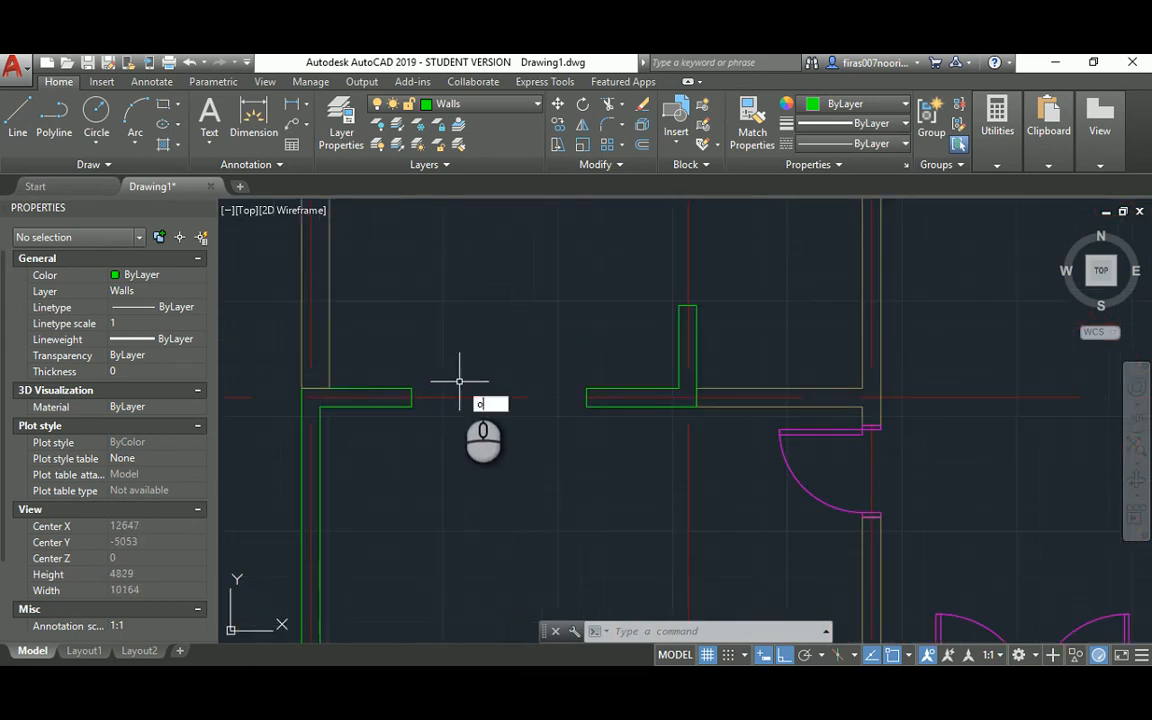
{"action": "key", "text": "Return"}
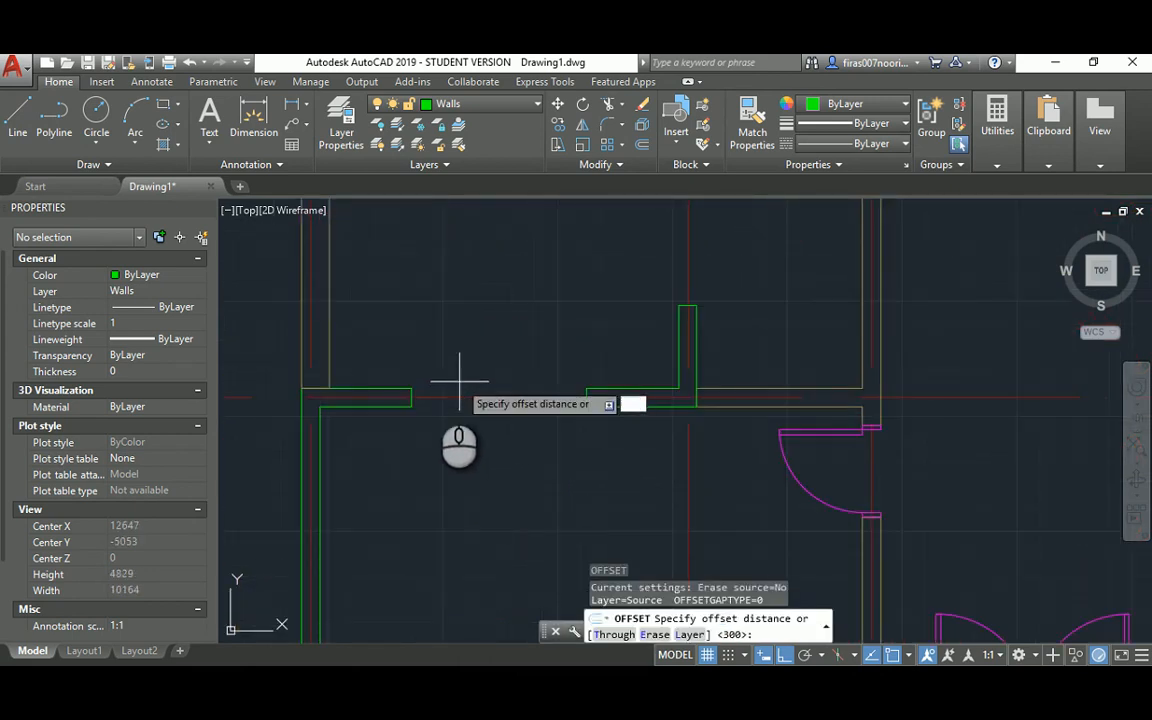
{"action": "type", "text": "50"}
{"action": "key", "text": "Return"}
{"action": "scroll", "coordinate": [430, 395], "scroll_direction": "up", "scroll_amount": 3}
{"action": "left_click", "coordinate": [401, 390]}
{"action": "left_click", "coordinate": [443, 398]}
{"action": "key", "text": "Escape"}
{"action": "key", "text": "Escape"}
{"action": "key", "text": "Escape"}
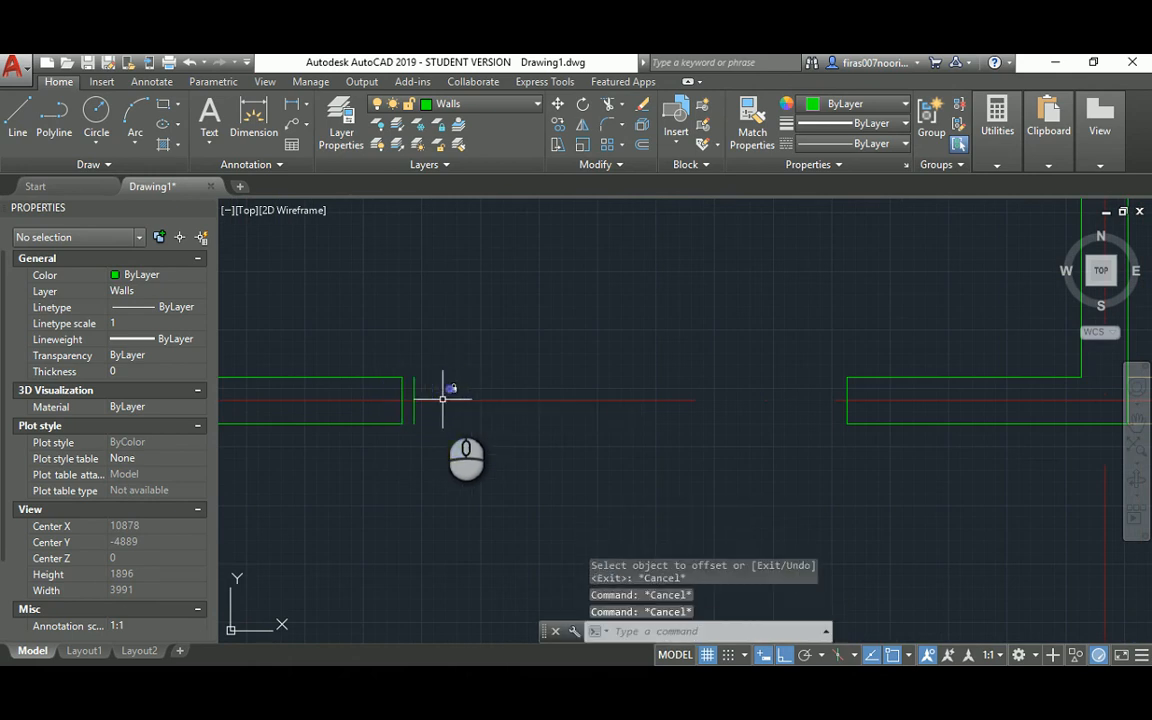
Step: Draw a rectangular window jamb between the wall end and the offset line, and delete the offset guide line
{"action": "key", "text": "Return"}
{"action": "left_click", "coordinate": [416, 383]}
{"action": "left_click", "coordinate": [402, 420]}
{"action": "key", "text": "Escape"}
{"action": "key", "text": "Escape"}
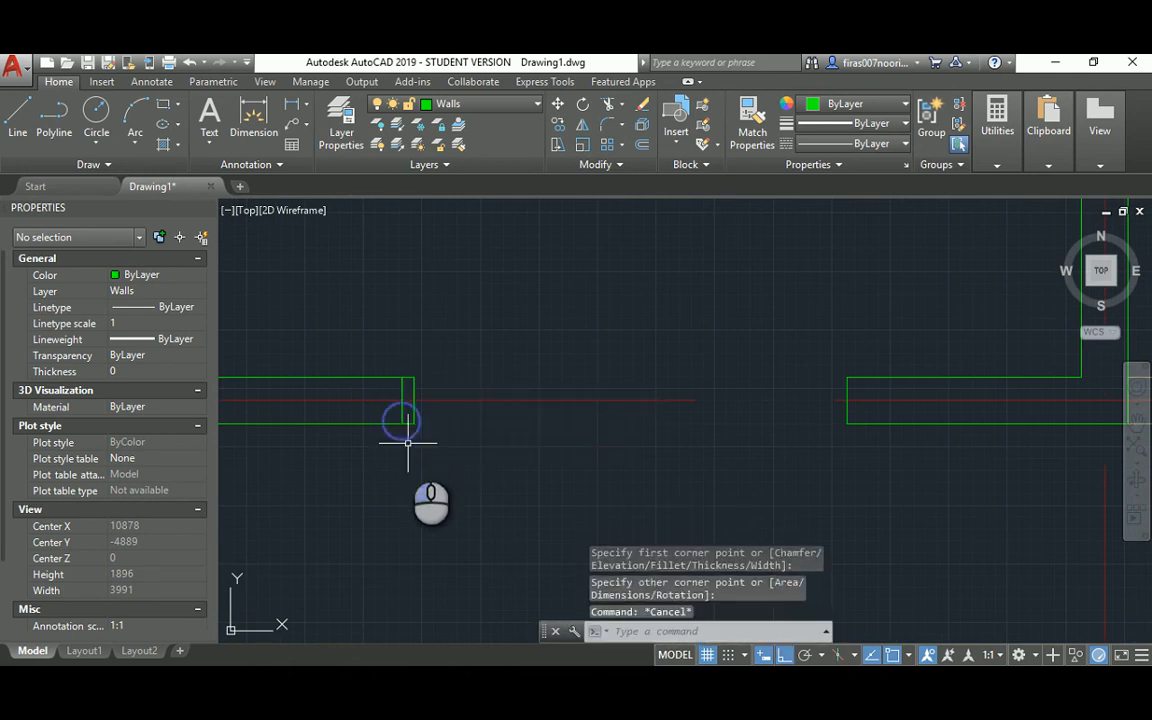
{"action": "left_click", "coordinate": [407, 444]}
{"action": "left_click", "coordinate": [478, 307]}
{"action": "key", "text": "Delete"}
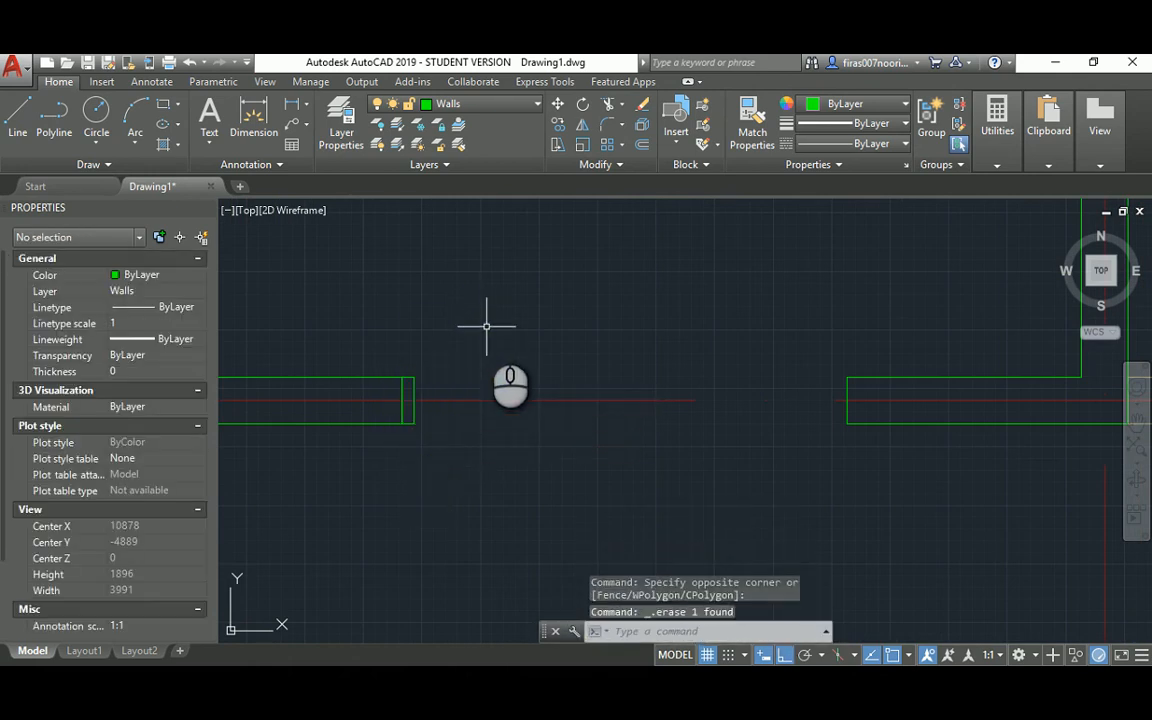
Step: Copy the rectangular jamb to the east end of the same window opening, flush against the wall end
{"action": "type", "text": "co"}
{"action": "key", "text": "Return"}
{"action": "key", "text": "Return"}
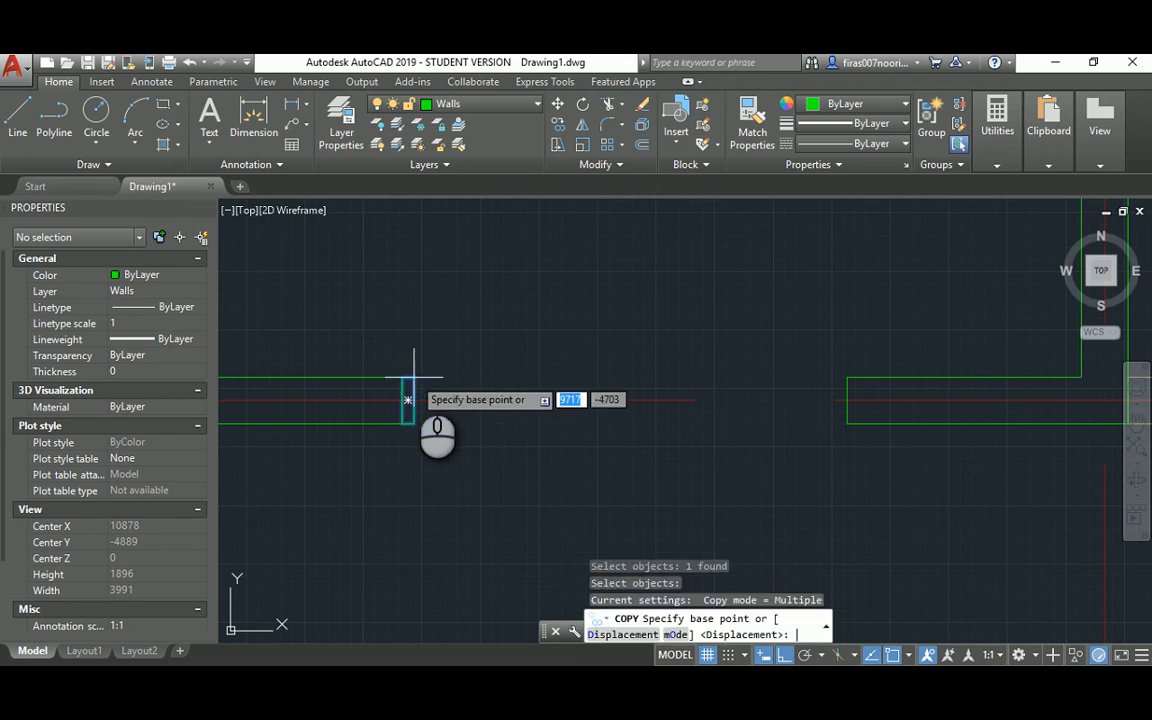
{"action": "left_click", "coordinate": [412, 379]}
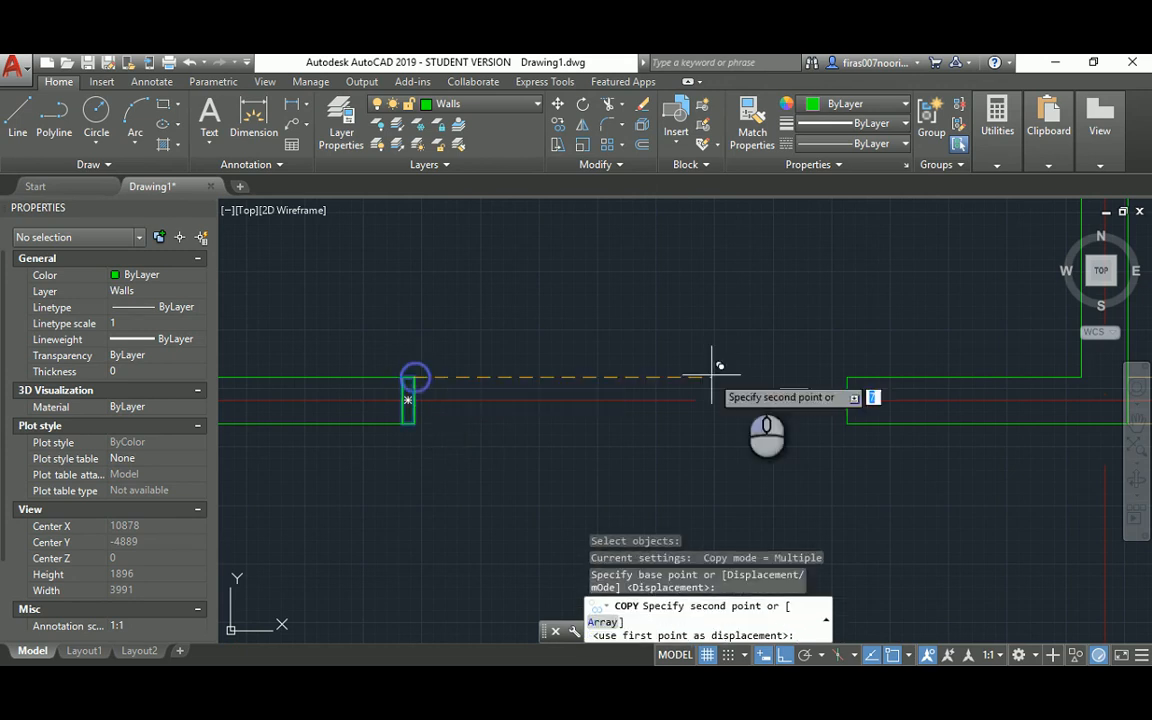
{"action": "left_click", "coordinate": [845, 379]}
{"action": "key", "text": "Escape"}
Step: Draw the window's north and south face lines between the inner corners of the two jambs
{"action": "type", "text": "l"}
{"action": "key", "text": "Return"}
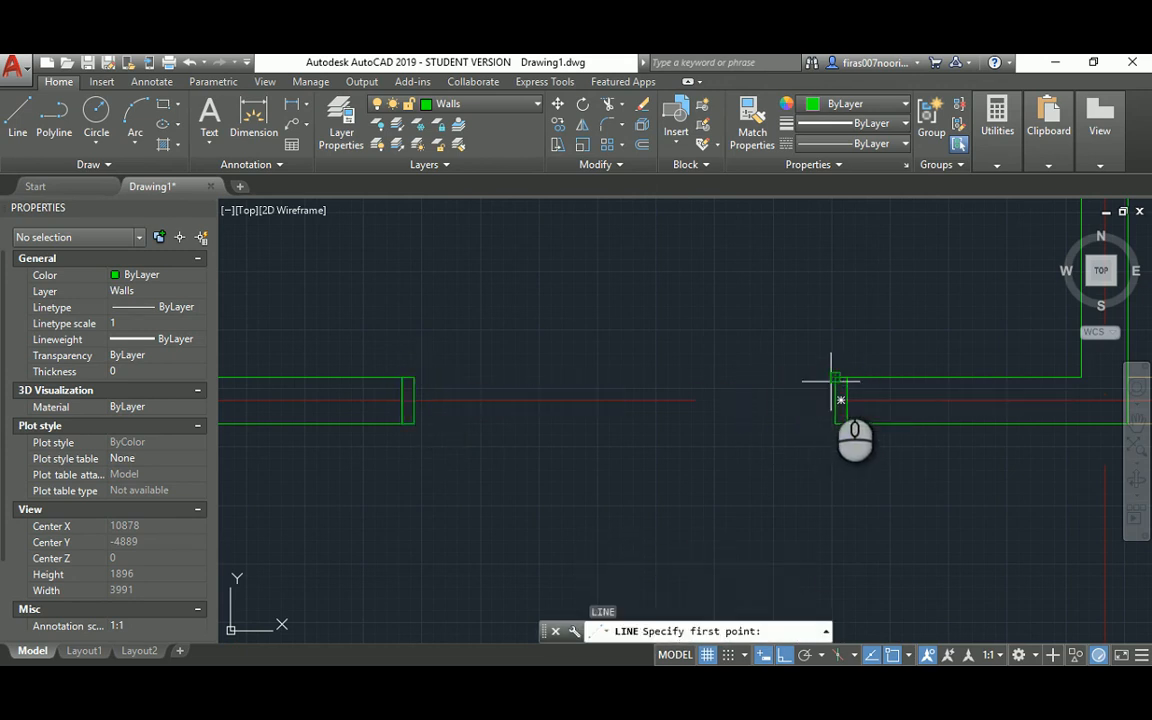
{"action": "left_click", "coordinate": [835, 379]}
{"action": "left_click", "coordinate": [414, 380]}
{"action": "key", "text": "Escape"}
{"action": "key", "text": "Return"}
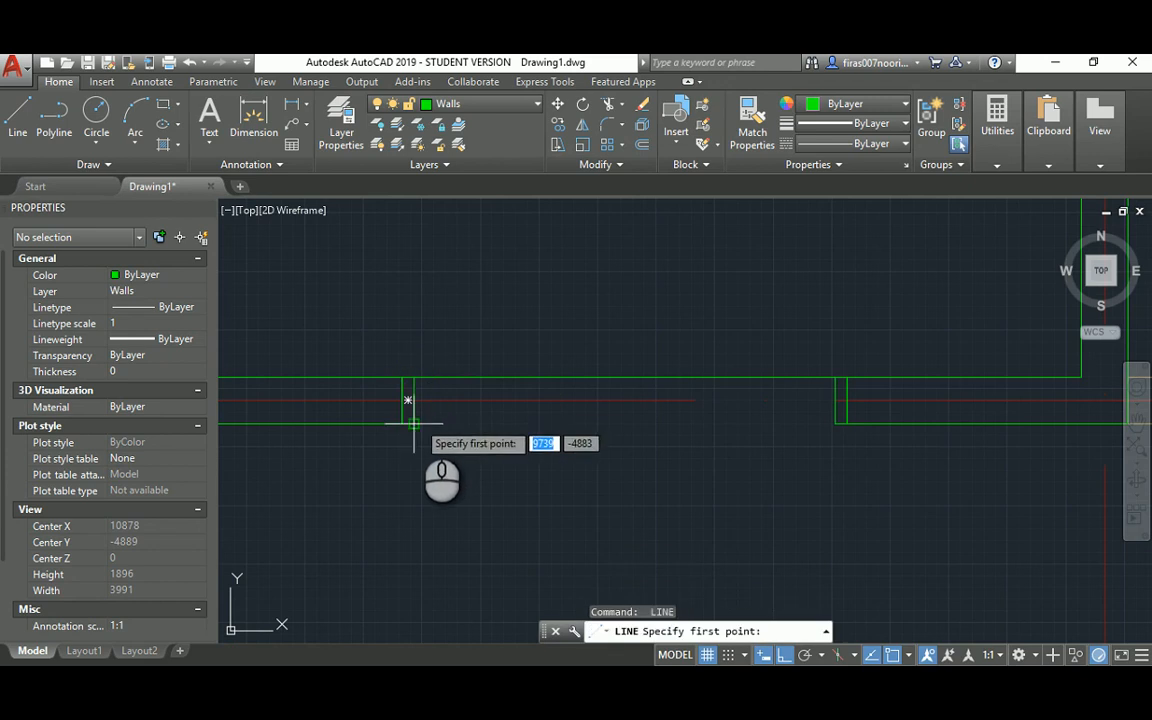
{"action": "left_click", "coordinate": [414, 424]}
{"action": "left_click", "coordinate": [835, 424]}
{"action": "key", "text": "Escape"}
Step: Draw the window's glass line between the midpoints of the two jambs' inner sides
{"action": "key", "text": "Return"}
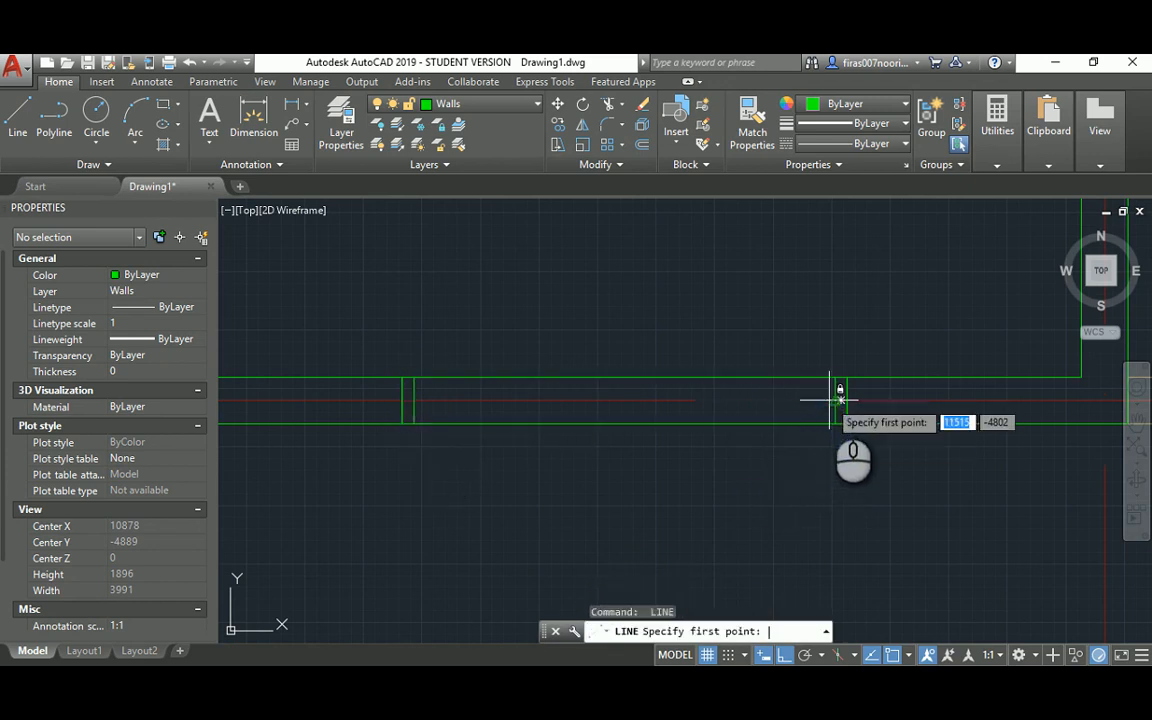
{"action": "left_click", "coordinate": [837, 400]}
{"action": "left_click", "coordinate": [414, 400]}
{"action": "key", "text": "Escape"}
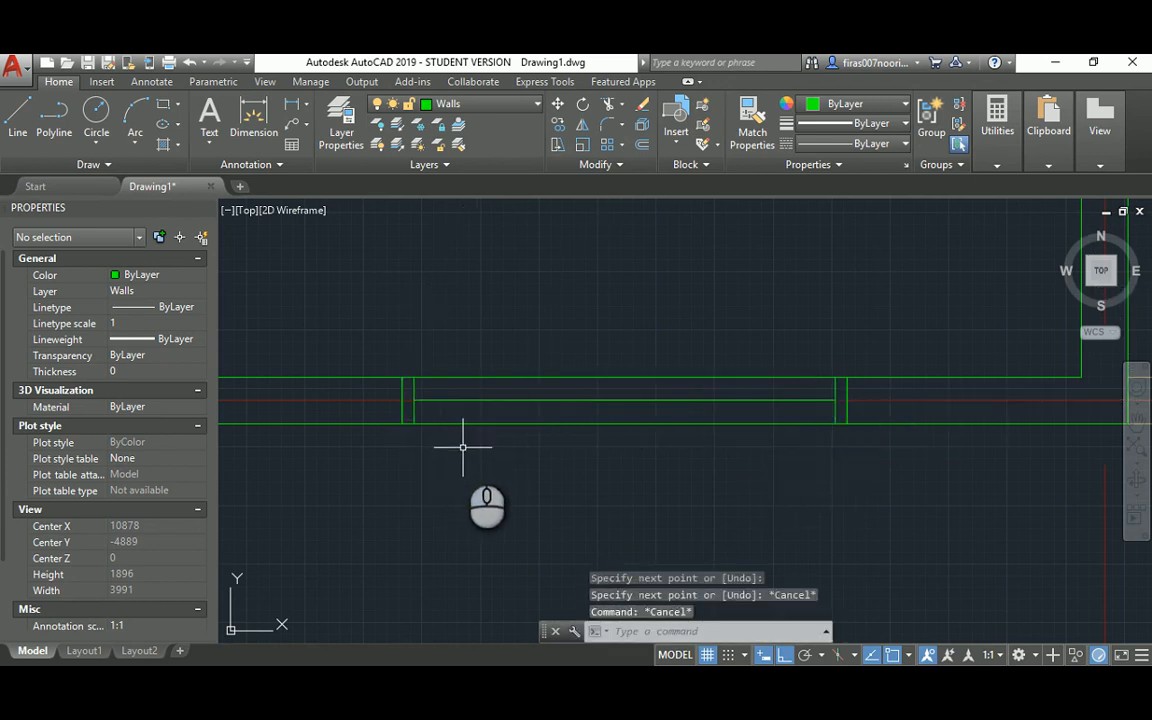
Step: Move the window linework straight north, out of the wall opening and clear of the wall
{"action": "type", "text": "m"}
{"action": "key", "text": "Return"}
{"action": "left_click", "coordinate": [836, 358]}
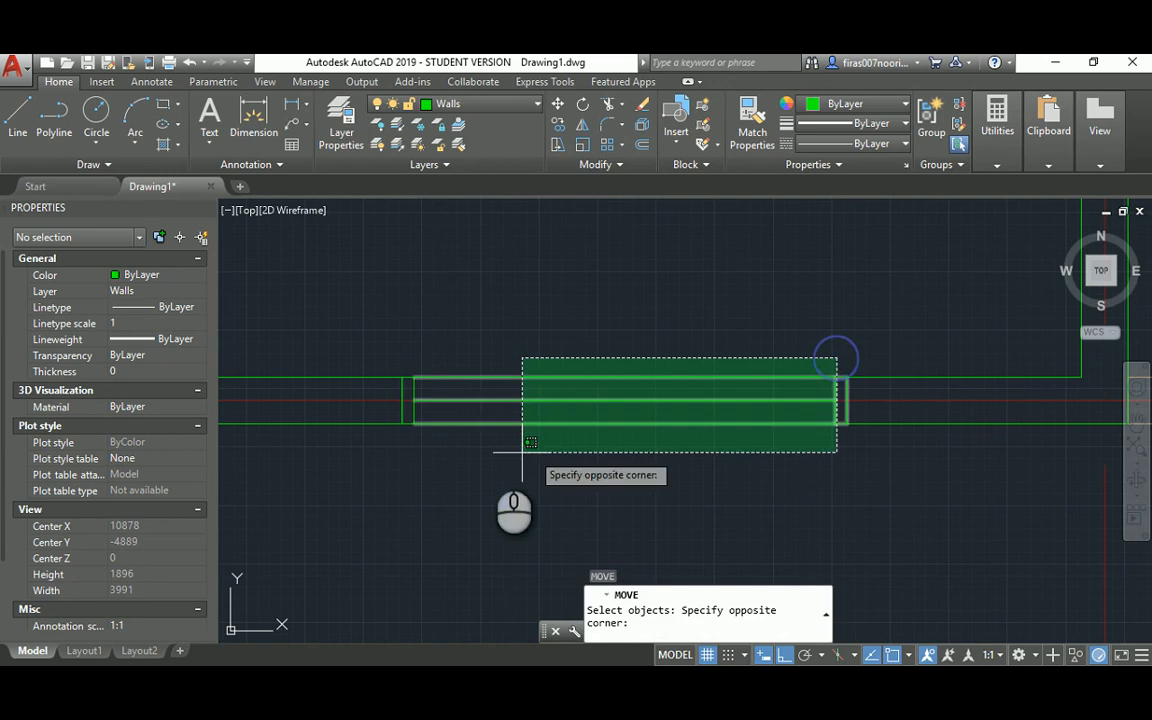
{"action": "left_click", "coordinate": [406, 452]}
{"action": "key", "text": "Return"}
{"action": "left_click", "coordinate": [528, 350]}
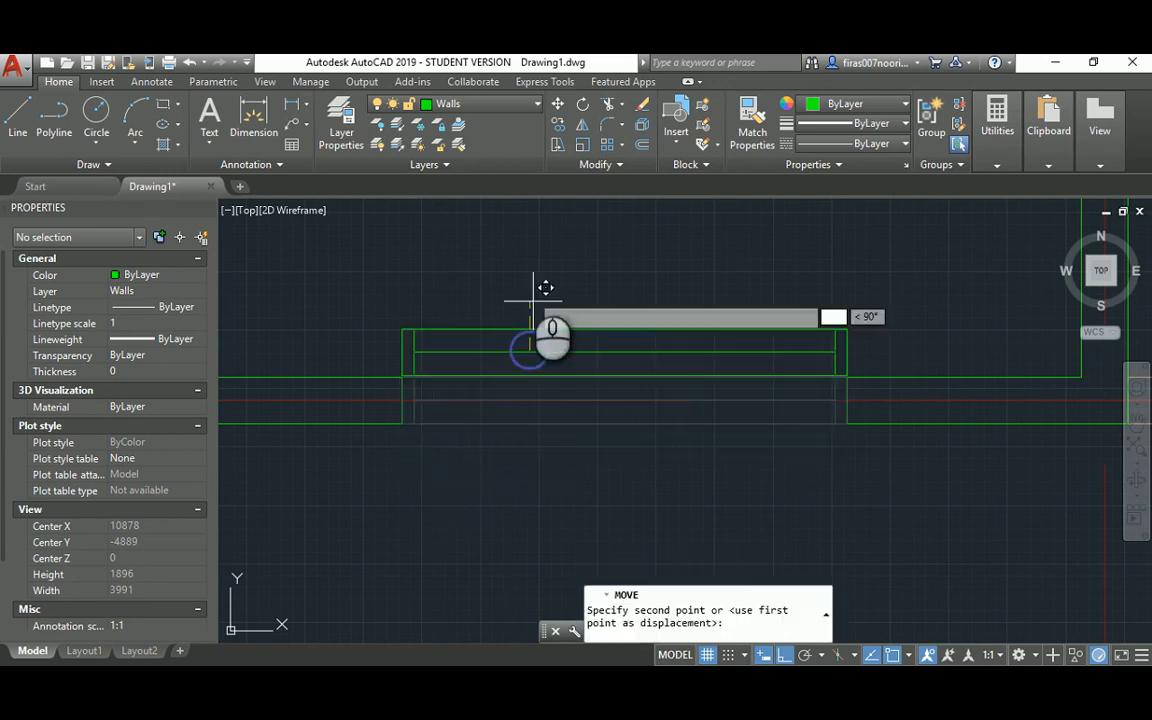
{"action": "left_click", "coordinate": [533, 299]}
{"action": "key", "text": "Escape"}
{"action": "key", "text": "Escape"}
{"action": "key", "text": "Escape"}
Step: Assign all of the window linework to layer 0
{"action": "left_click", "coordinate": [886, 250]}
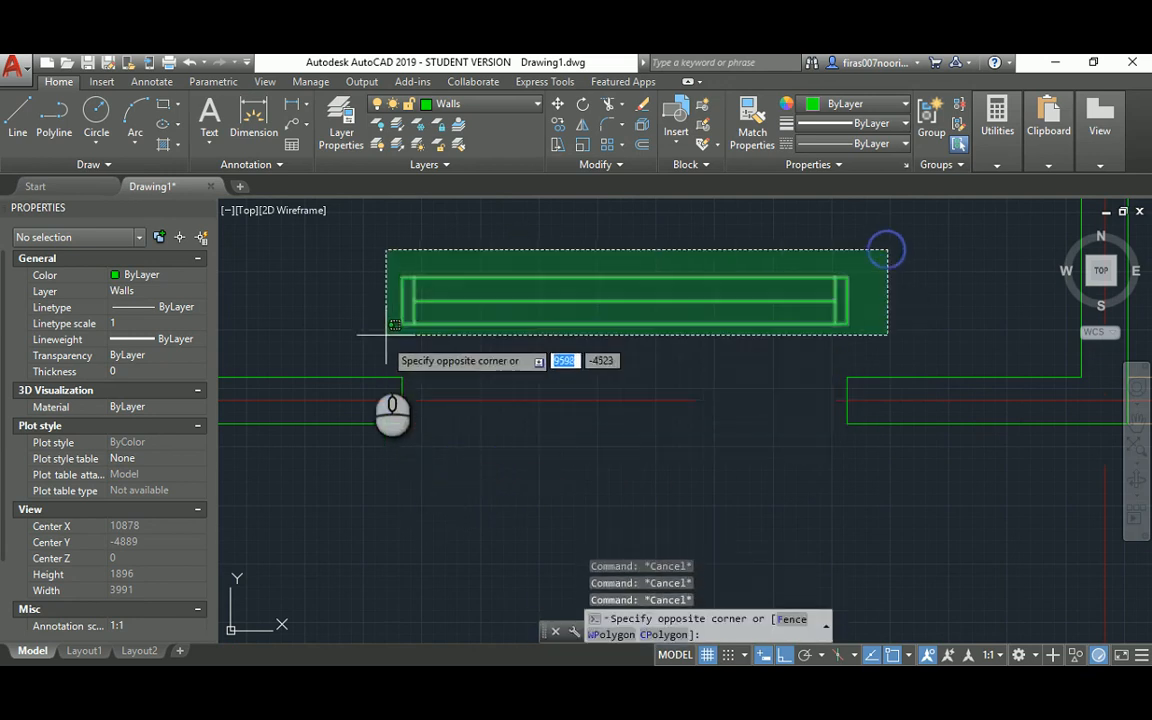
{"action": "left_click", "coordinate": [386, 335]}
{"action": "left_click", "coordinate": [142, 280]}
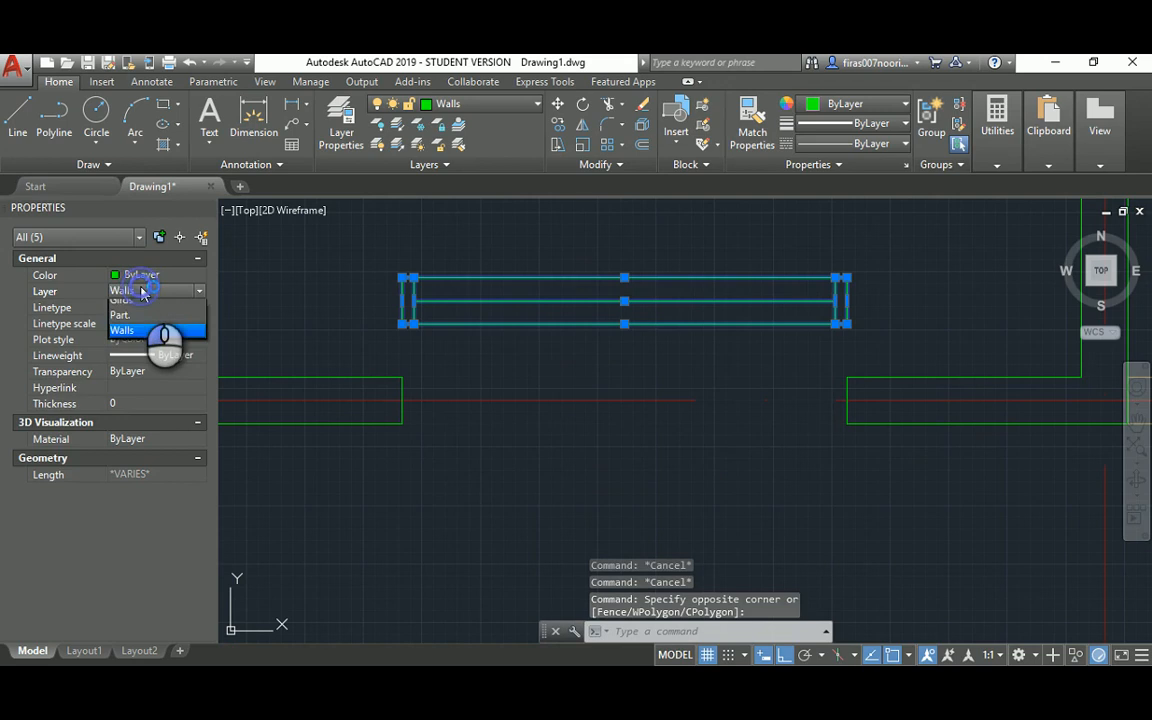
{"action": "left_click", "coordinate": [123, 395]}
{"action": "key", "text": "Escape"}
{"action": "key", "text": "Escape"}
{"action": "key", "text": "Escape"}
Step: Offset the window's central glass line by 20 to both its north and south sides
{"action": "scroll", "coordinate": [430, 291], "scroll_direction": "up", "scroll_amount": 3}
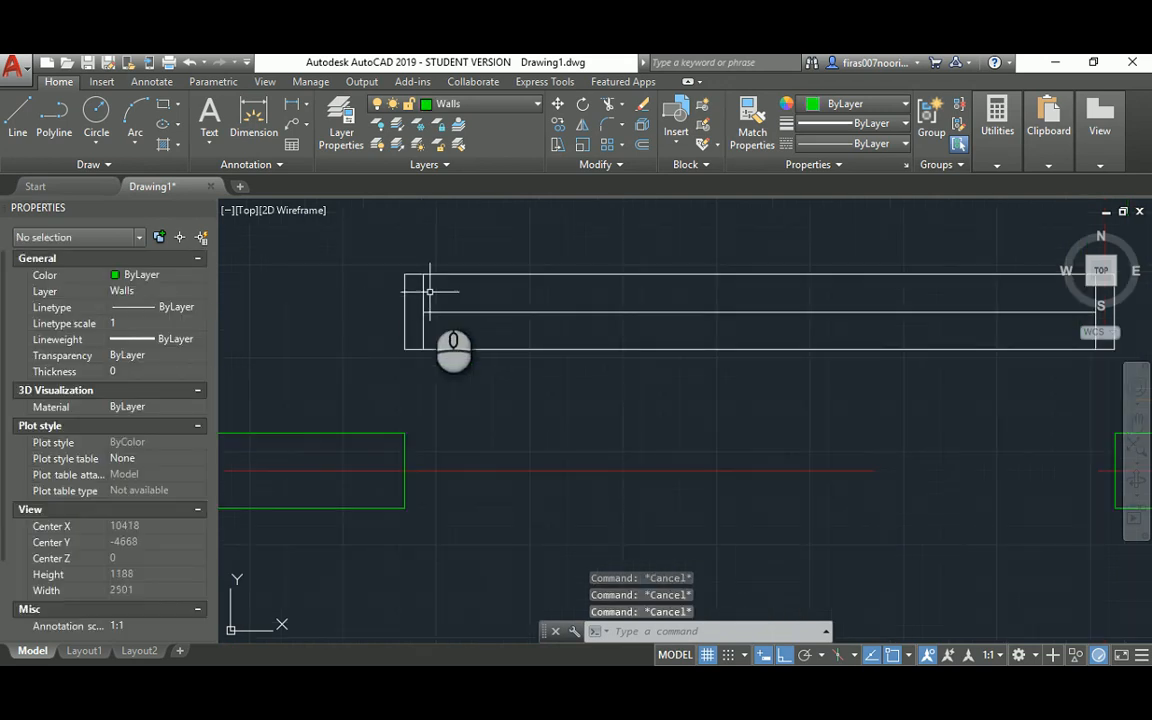
{"action": "type", "text": "o"}
{"action": "key", "text": "Return"}
{"action": "key", "text": "Return"}
{"action": "left_click", "coordinate": [470, 312]}
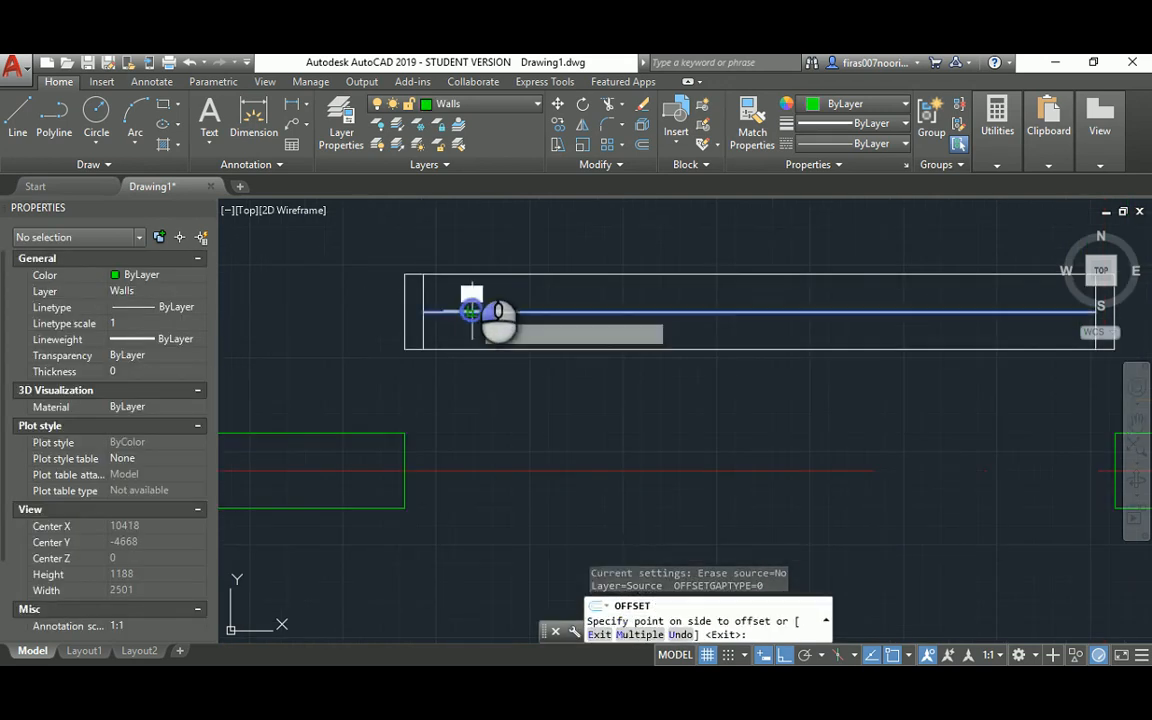
{"action": "left_click", "coordinate": [470, 219]}
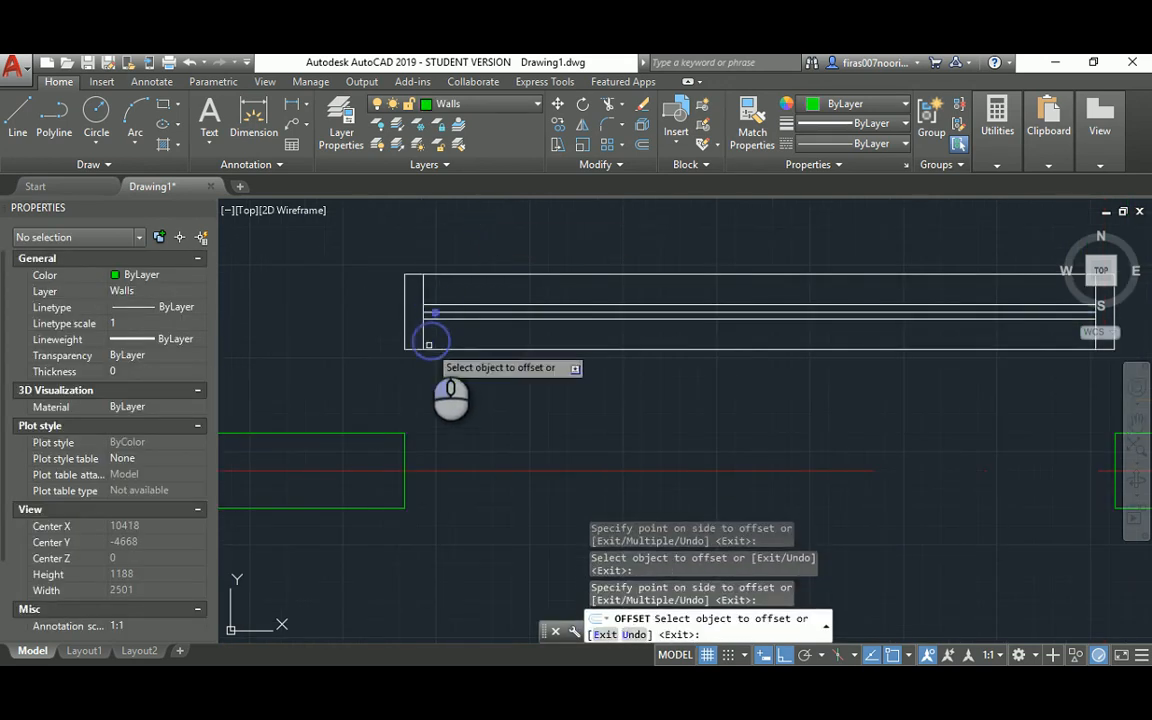
{"action": "key", "text": "Escape"}
{"action": "key", "text": "Escape"}
Step: Delete the original central glass line, keeping the two offset glass lines
{"action": "scroll", "coordinate": [435, 280], "scroll_direction": "up", "scroll_amount": 5}
{"action": "left_click", "coordinate": [436, 236]}
{"action": "left_click", "coordinate": [436, 230]}
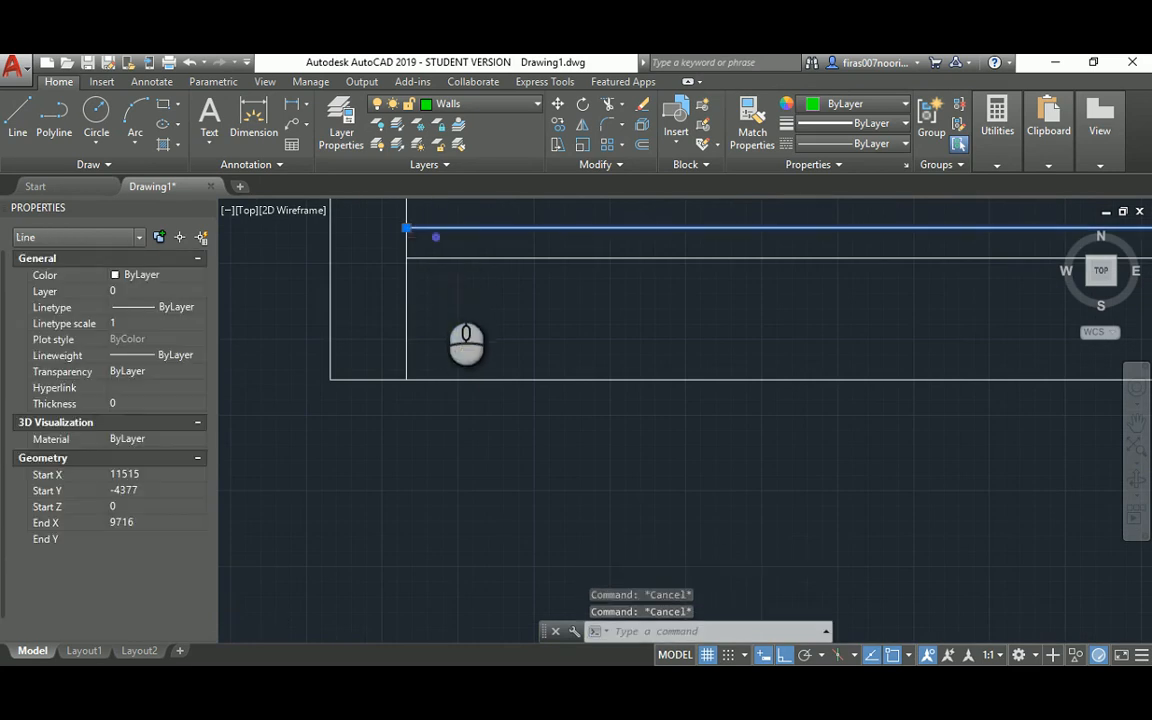
{"action": "scroll", "coordinate": [432, 262], "scroll_direction": "down", "scroll_amount": 3}
{"action": "key", "text": "Delete"}
{"action": "scroll", "coordinate": [440, 285], "scroll_direction": "down", "scroll_amount": 3}
{"action": "key", "text": "Escape"}
{"action": "key", "text": "Escape"}
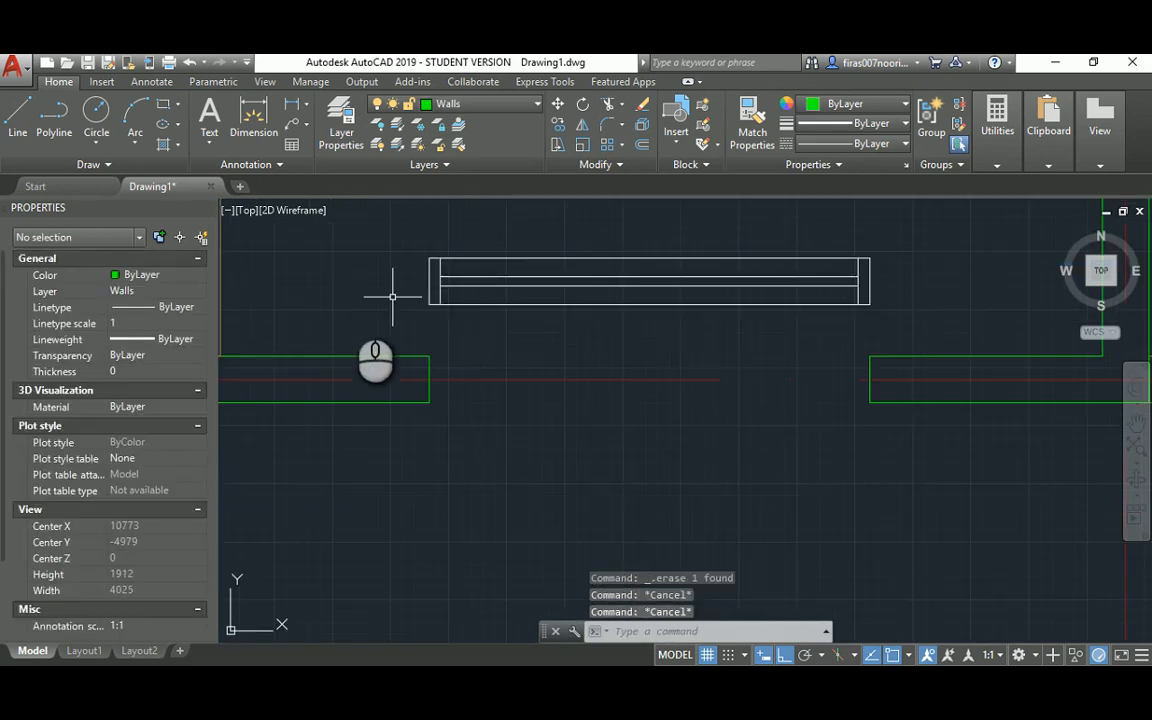
Step: Create a new layer named Windows and make it the current layer
{"action": "key", "text": "Return"}
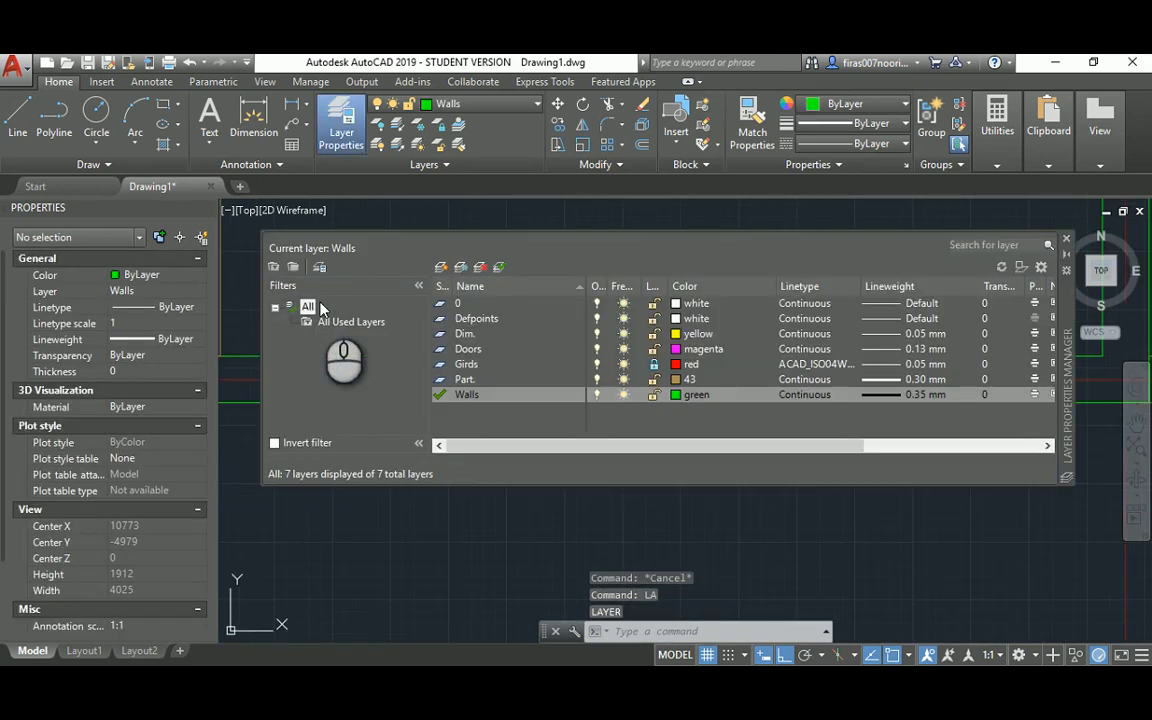
{"action": "left_click", "coordinate": [442, 269]}
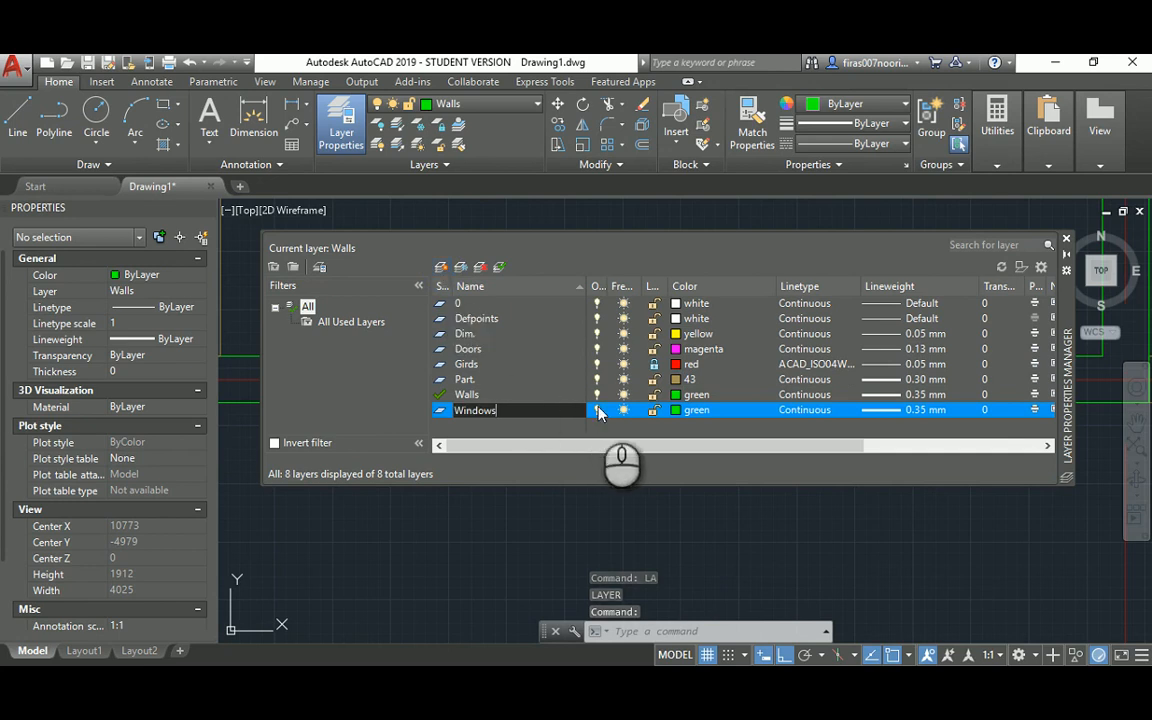
{"action": "left_click", "coordinate": [498, 428]}
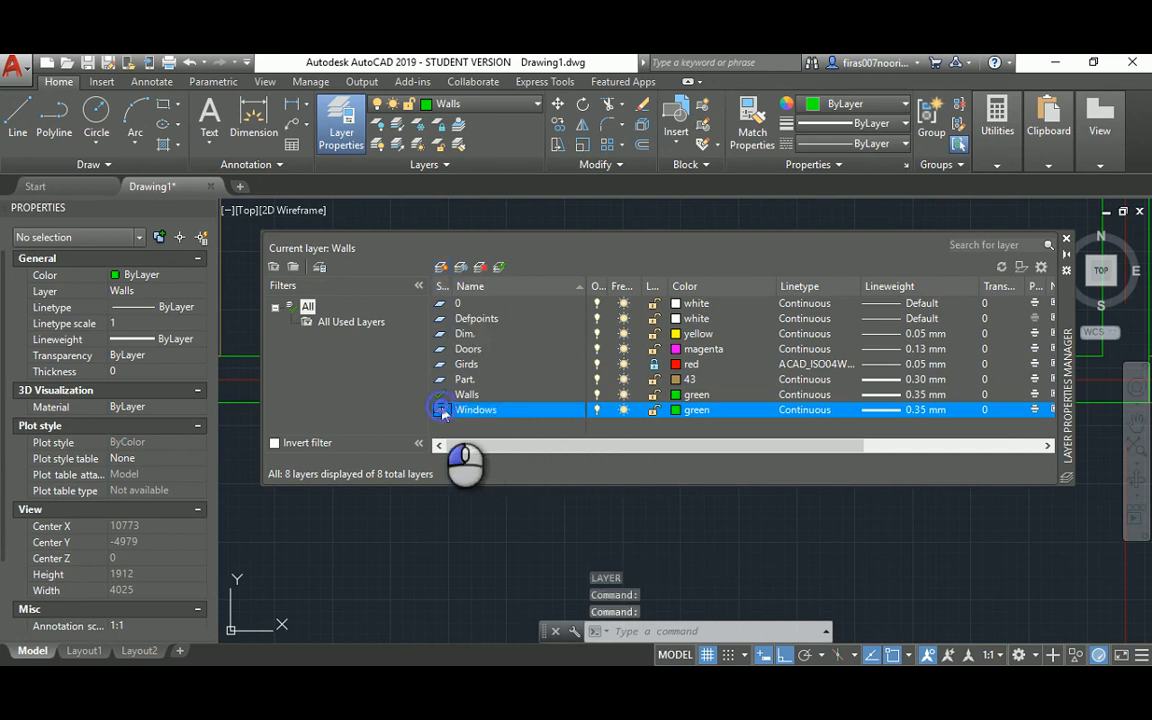
Step: Give the Windows layer the colour cyan and a lineweight of 0.13 mm
{"action": "left_click", "coordinate": [692, 410]}
{"action": "left_click", "coordinate": [489, 405]}
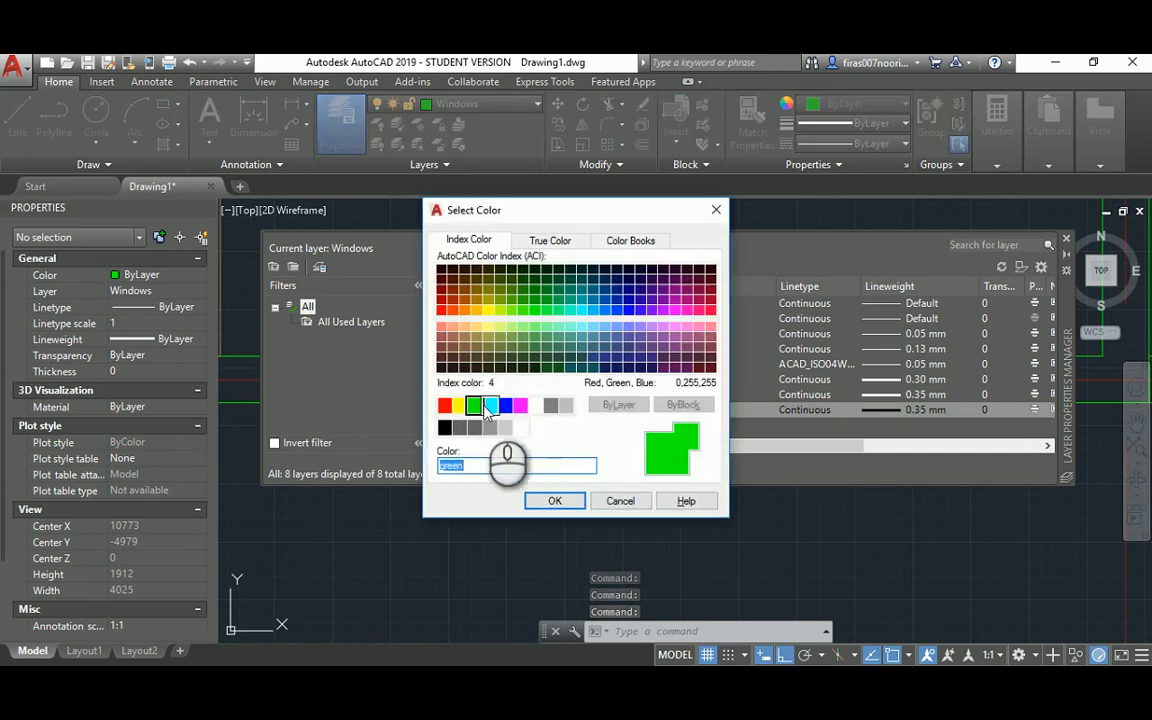
{"action": "left_click", "coordinate": [555, 501]}
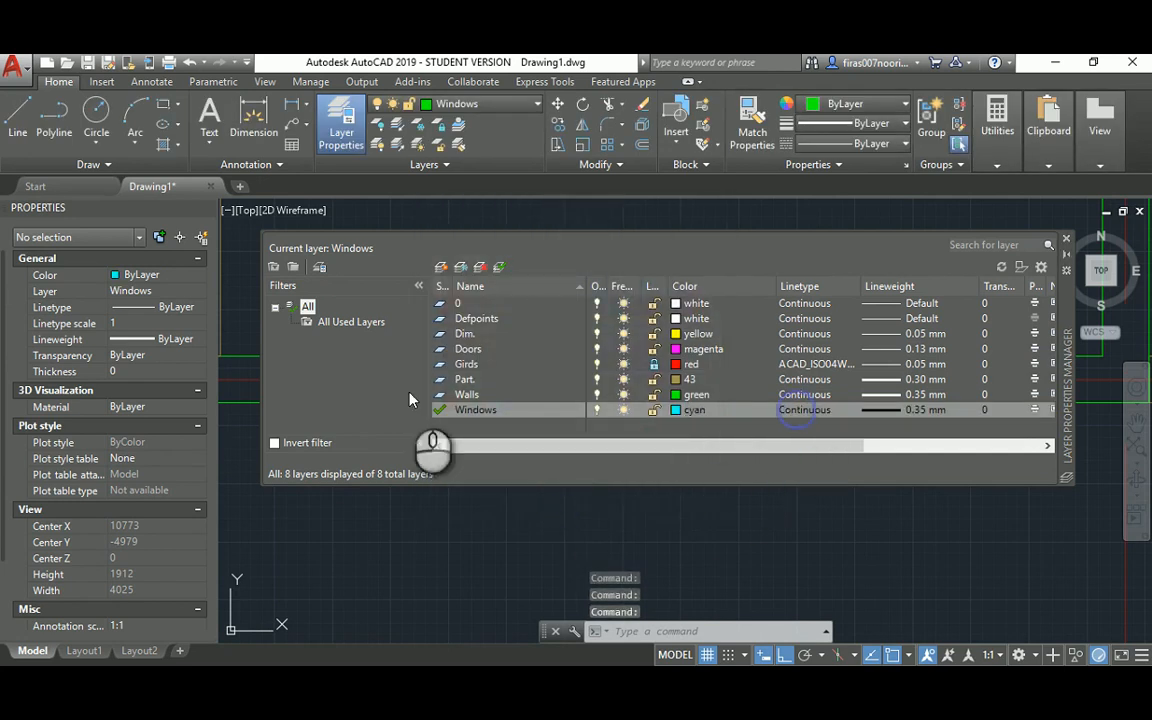
{"action": "left_click", "coordinate": [549, 437]}
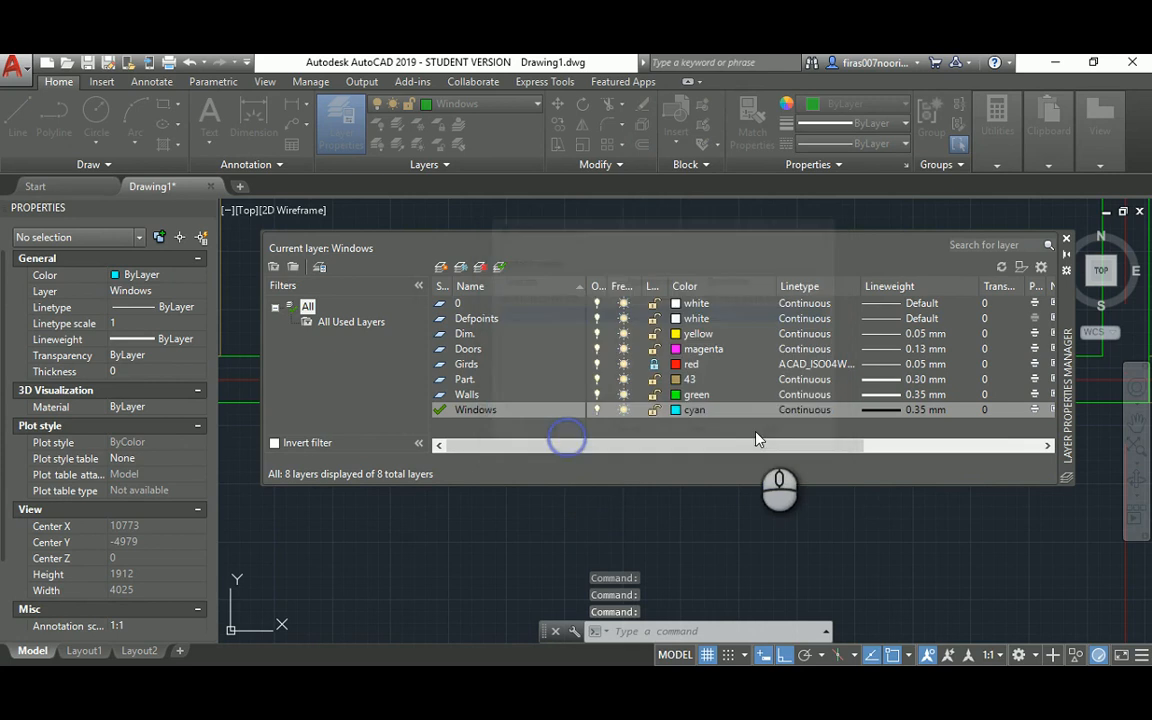
{"action": "left_click", "coordinate": [885, 410]}
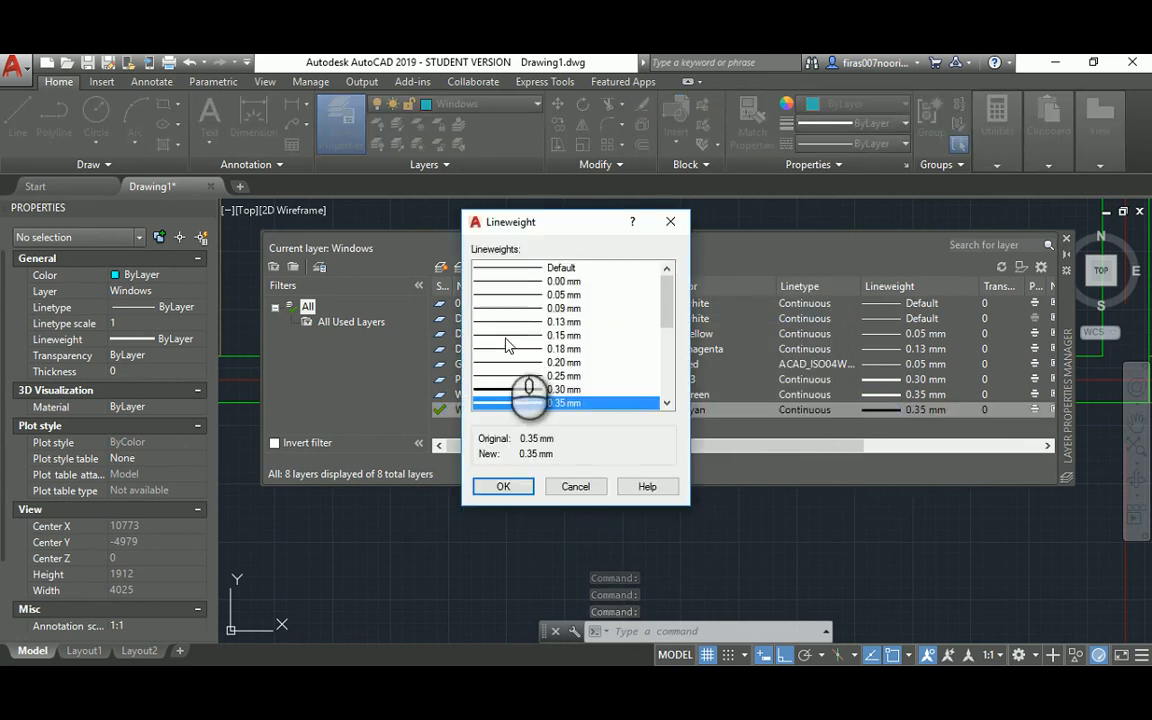
{"action": "left_click", "coordinate": [503, 321]}
{"action": "left_click", "coordinate": [503, 487]}
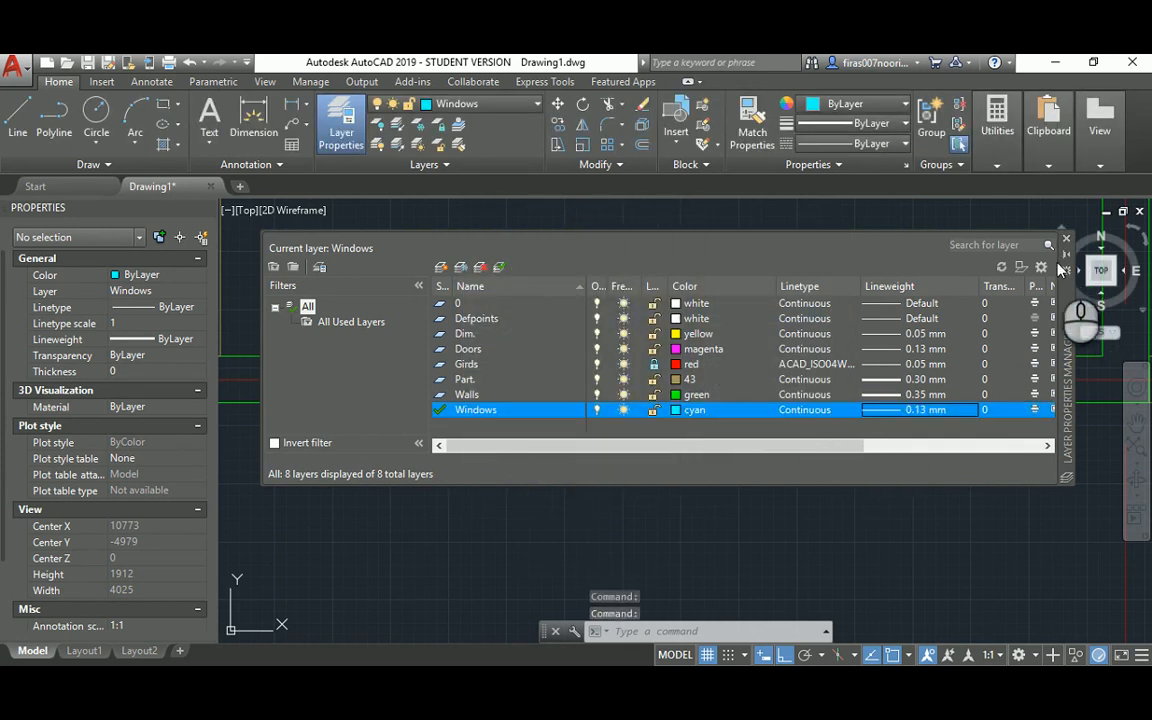
{"action": "left_click", "coordinate": [1066, 238]}
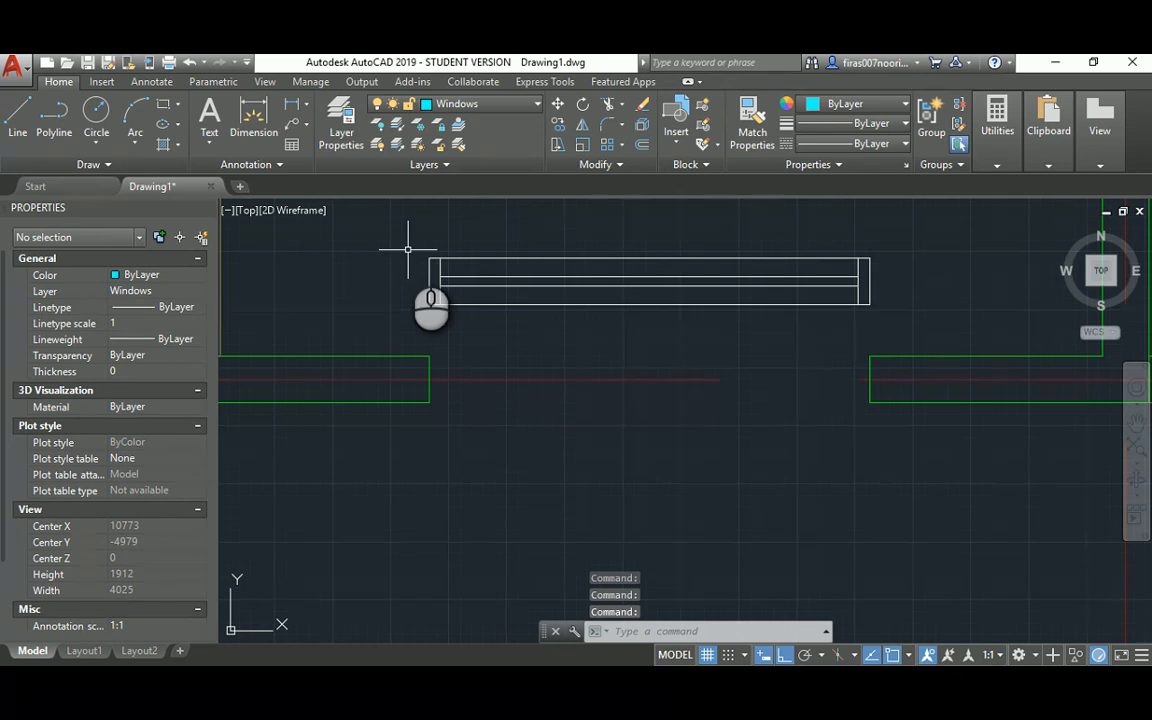
Step: Convert the window linework to a block named Window_Fixed_1900mm_Plan with its base point at the northeast corner
{"action": "type", "text": "B"}
{"action": "key", "text": "Return"}
{"action": "type", "text": "Wino"}
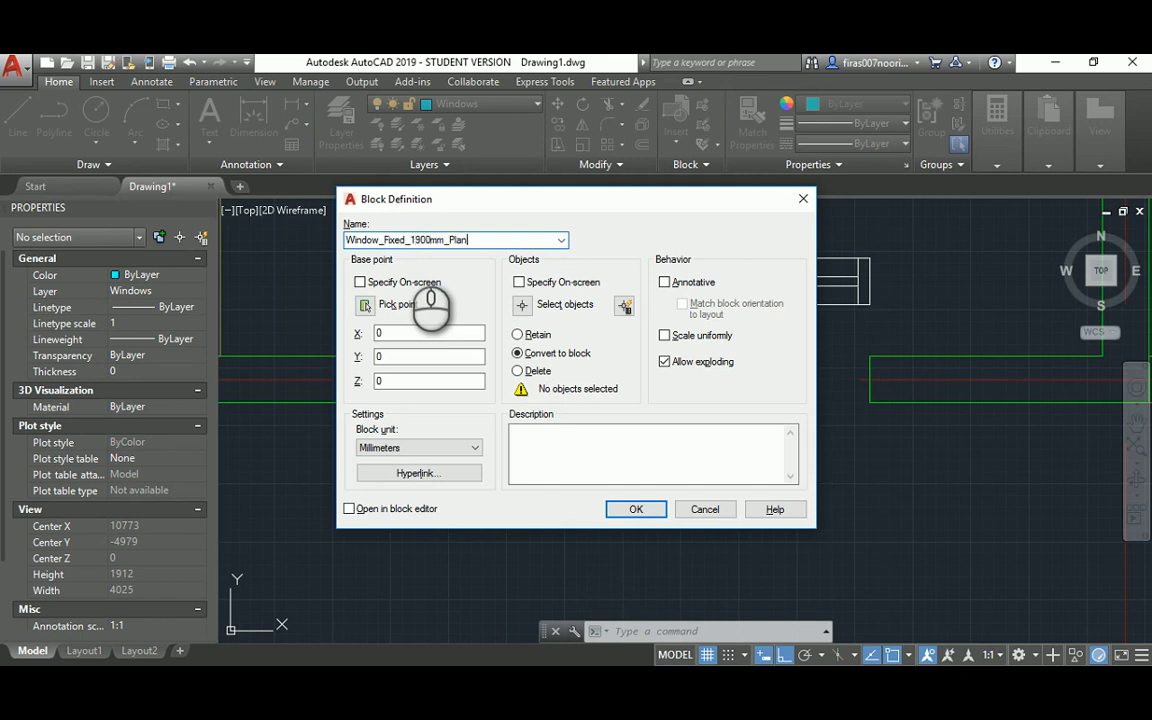
{"action": "left_click", "coordinate": [518, 305]}
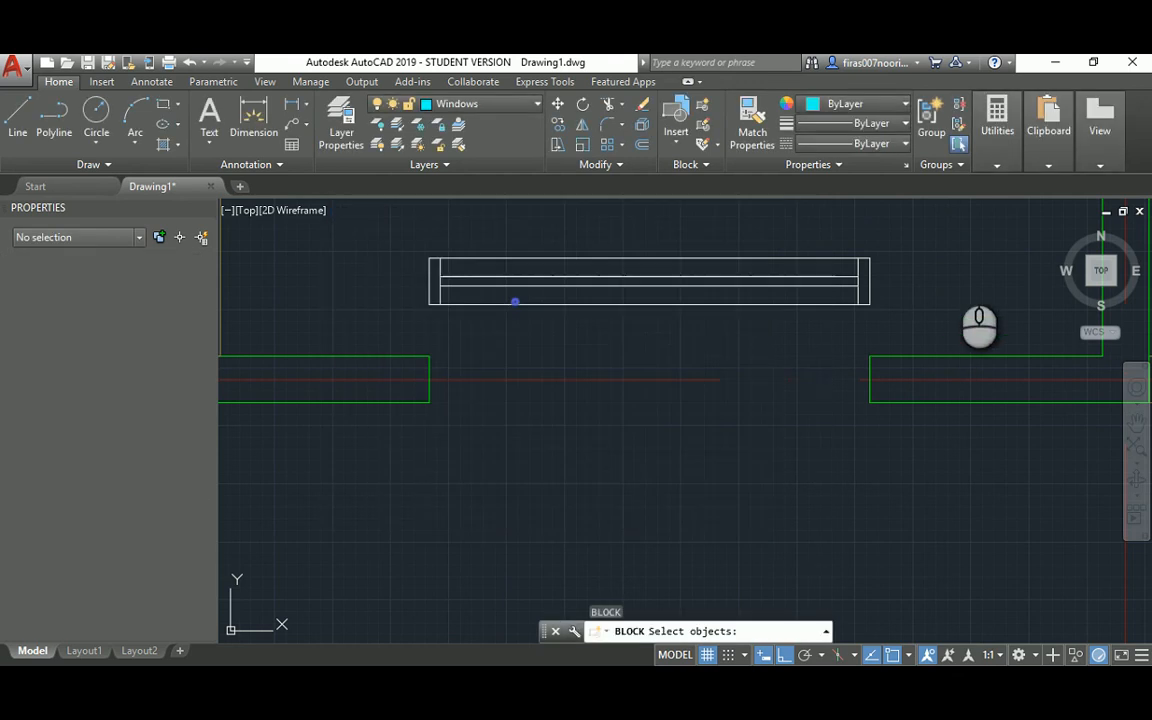
{"action": "left_click", "coordinate": [903, 233]}
{"action": "left_click", "coordinate": [399, 323]}
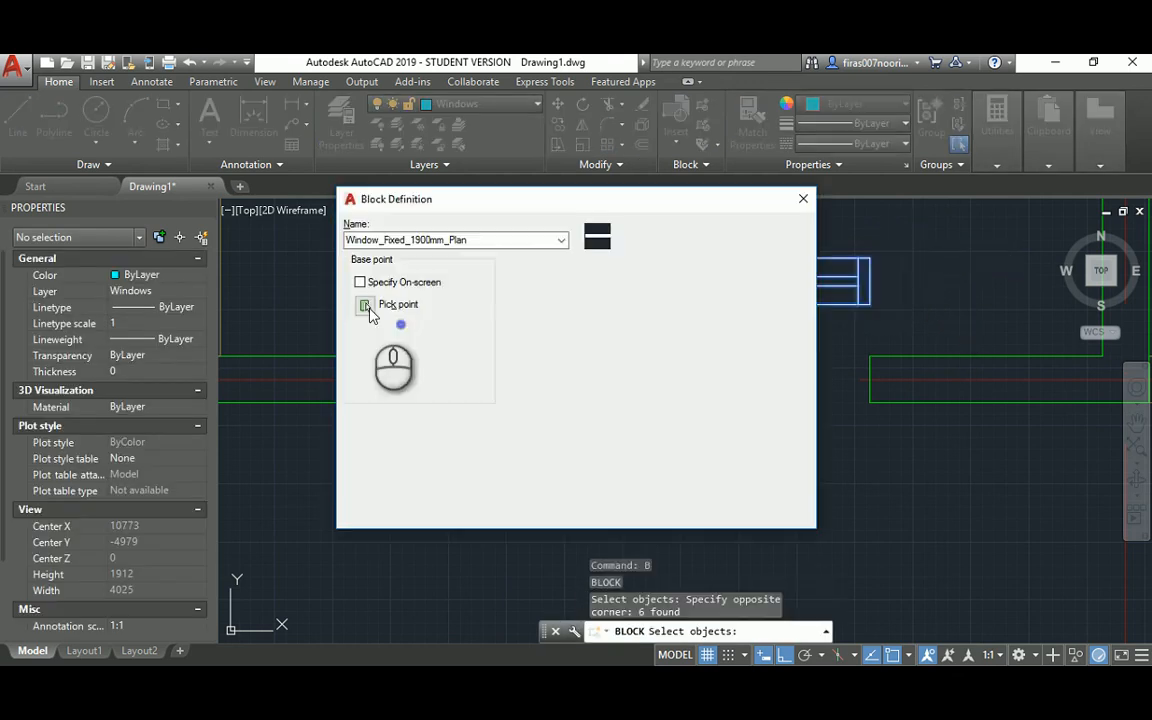
{"action": "left_click", "coordinate": [365, 375]}
{"action": "left_click", "coordinate": [869, 258]}
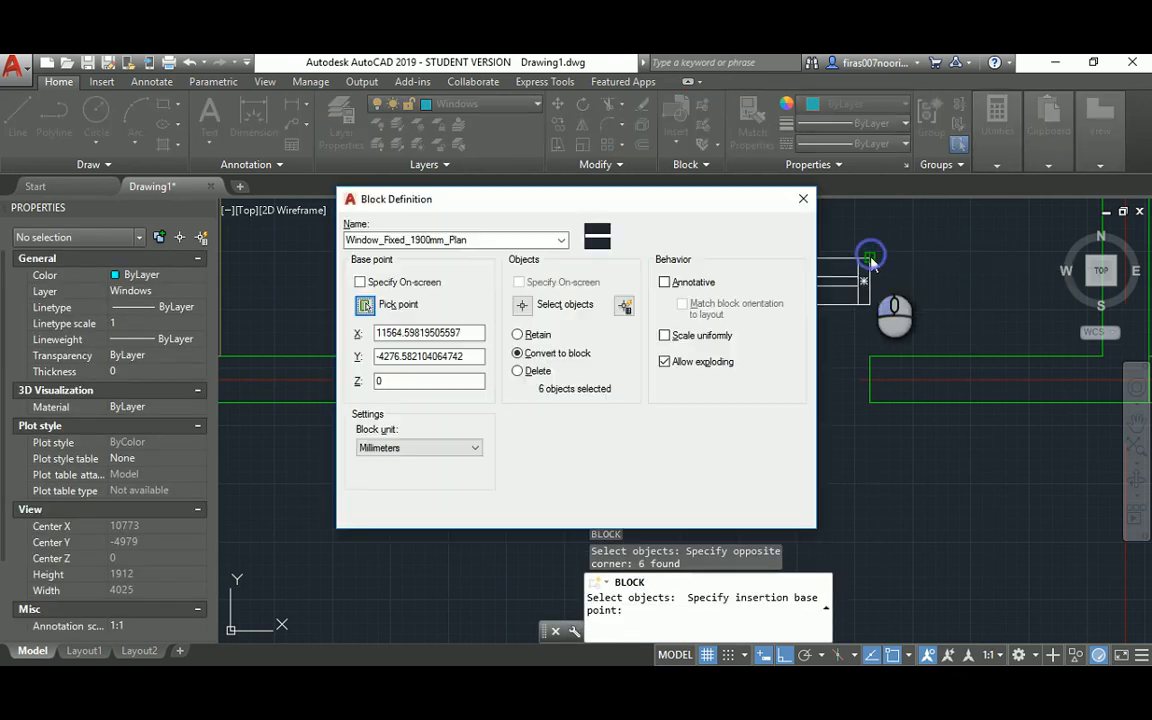
{"action": "left_click", "coordinate": [636, 509]}
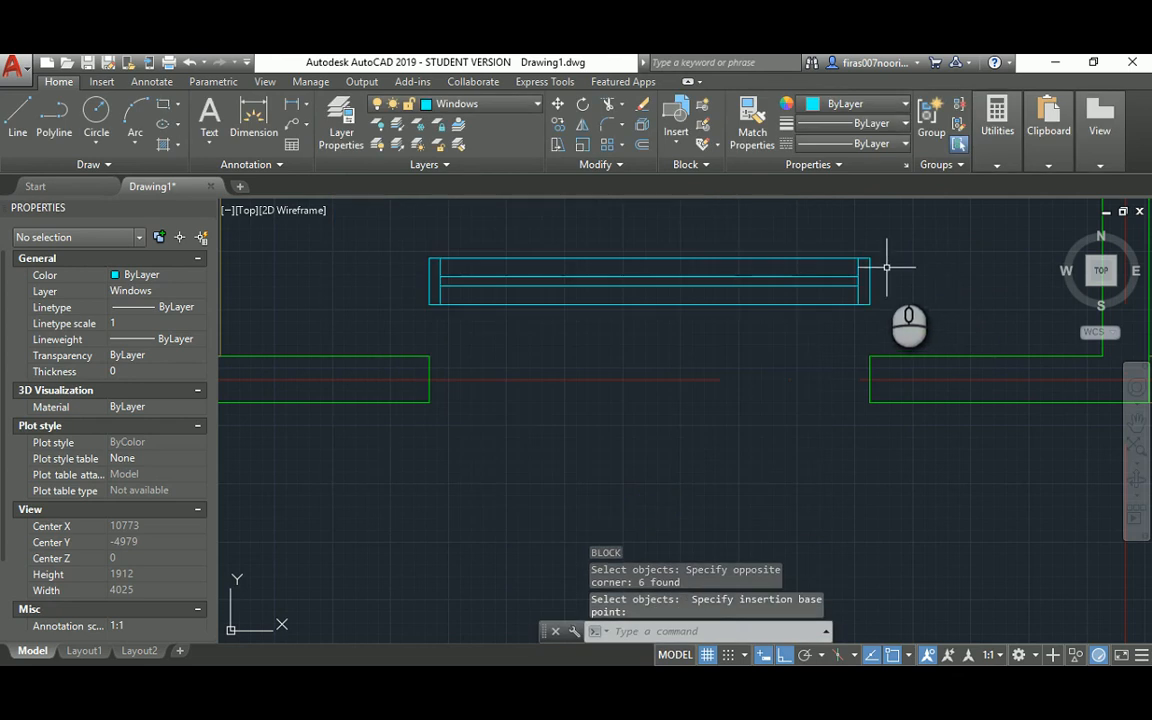
Step: Move the window block back into the wall opening, with its northeast corner on the east wall end's upper corner
{"action": "left_click", "coordinate": [875, 262]}
{"action": "left_click", "coordinate": [840, 268]}
{"action": "type", "text": "m"}
{"action": "key", "text": "Return"}
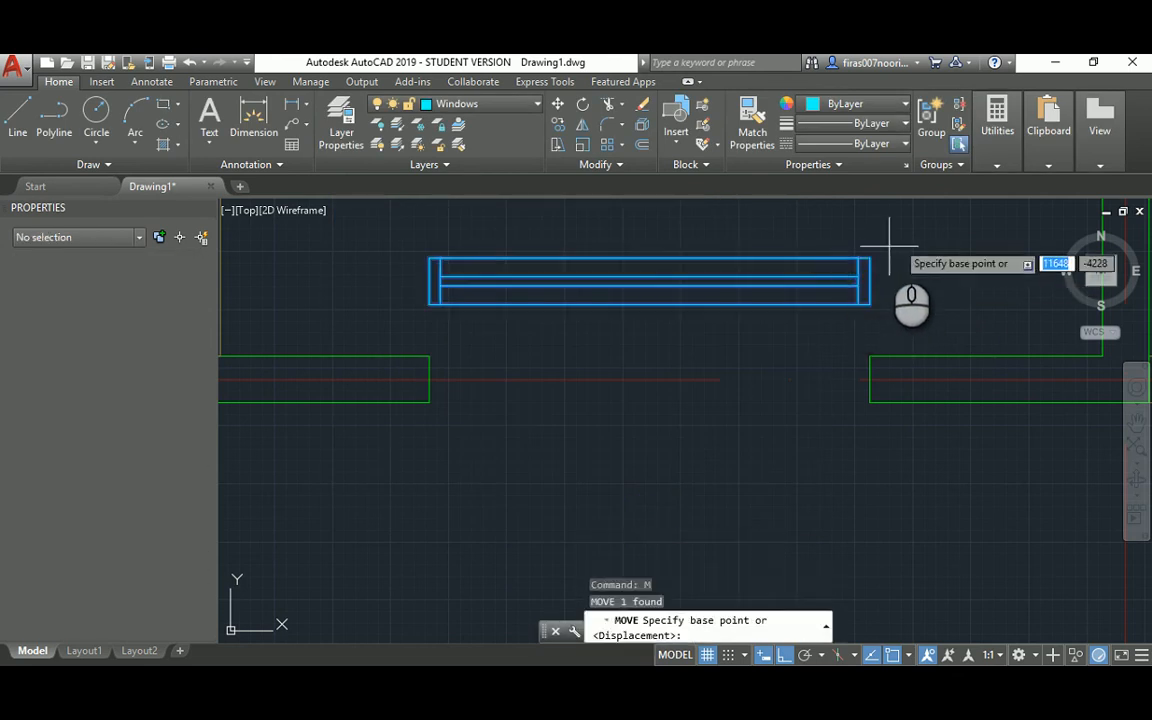
{"action": "left_click", "coordinate": [869, 258]}
{"action": "left_click", "coordinate": [869, 356]}
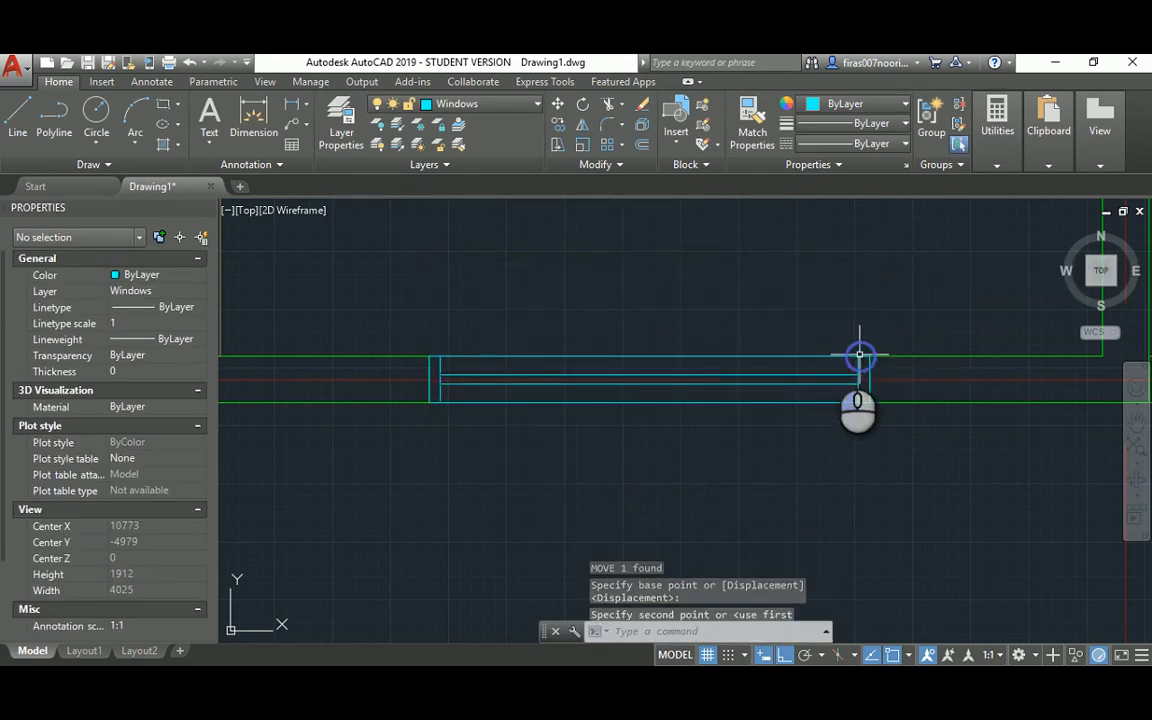
{"action": "key", "text": "Escape"}
Step: Check the reference plan in Photos, and offset the west face of the sitting area's east wall 1800 to the west
{"action": "scroll", "coordinate": [697, 378], "scroll_direction": "down", "scroll_amount": 10}
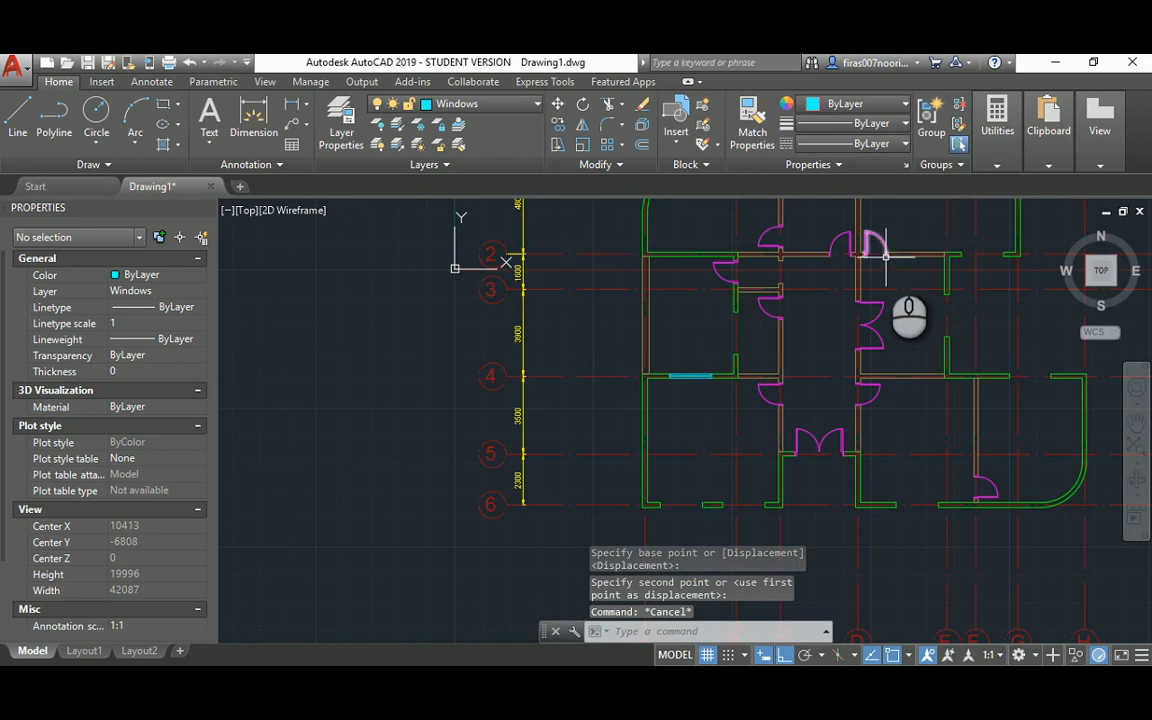
{"action": "middle_click_drag", "start_coordinate": [876, 263], "coordinate": [696, 326]}
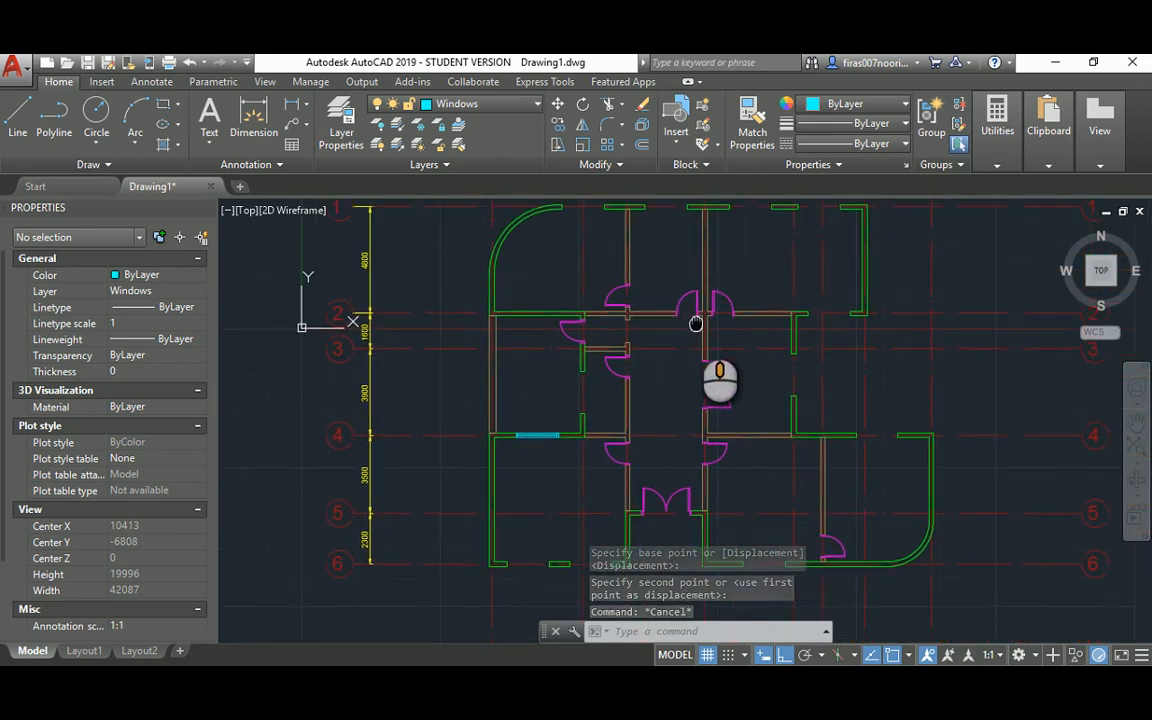
{"action": "key", "text": "alt+Tab"}
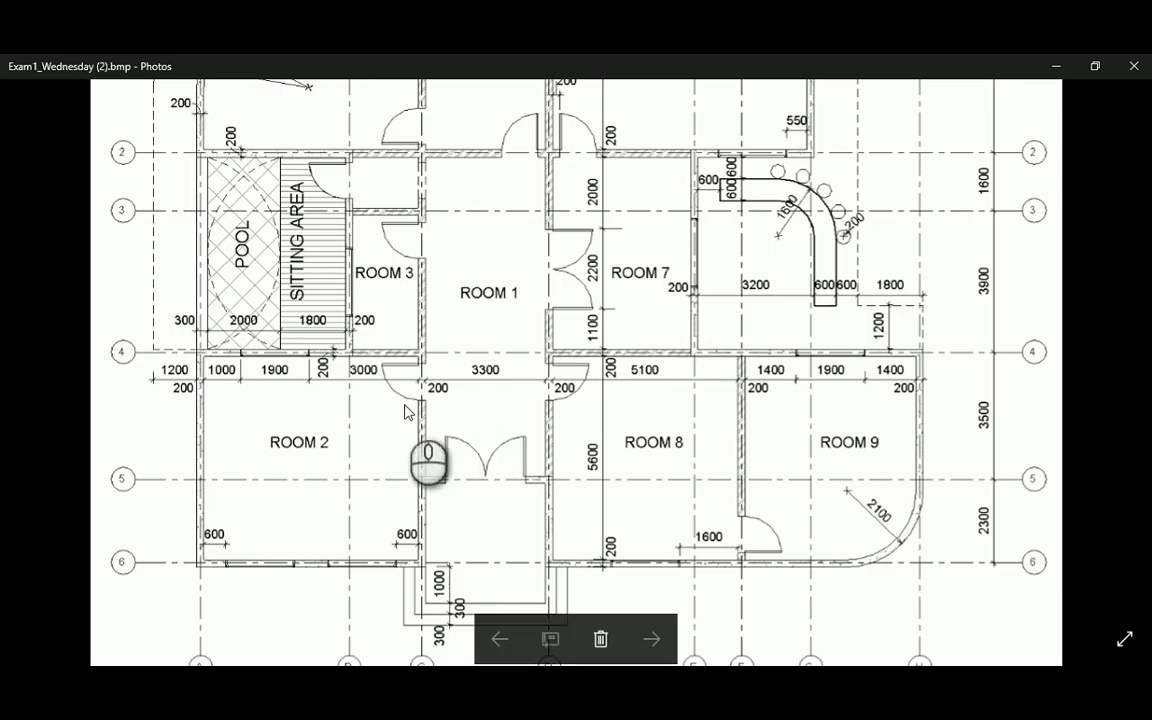
{"action": "key", "text": "alt+Tab"}
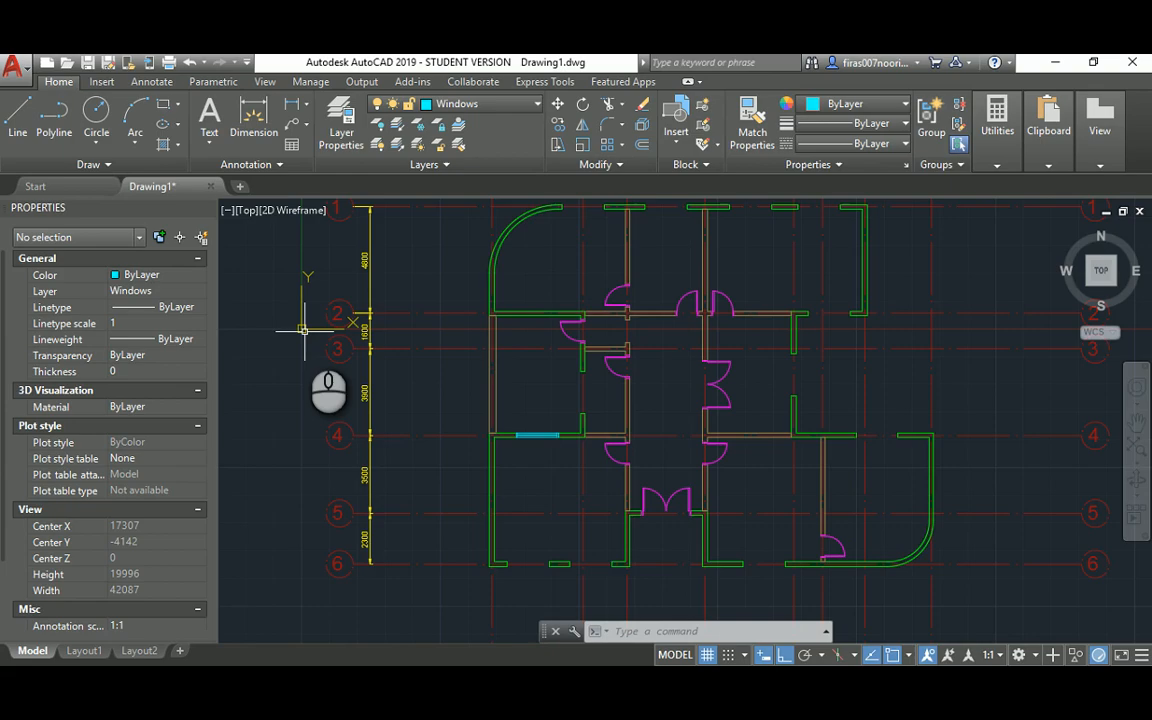
{"action": "type", "text": "o"}
{"action": "key", "text": "Return"}
{"action": "type", "text": "1"}
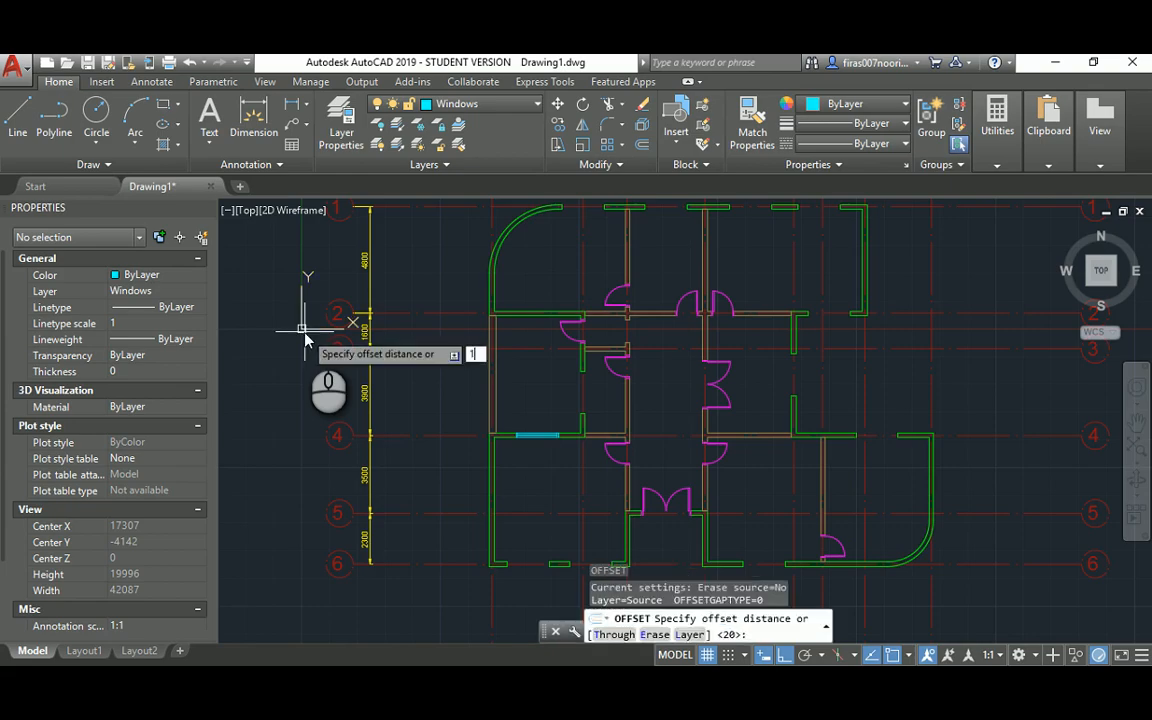
{"action": "type", "text": "800"}
{"action": "key", "text": "Return"}
{"action": "scroll", "coordinate": [520, 430], "scroll_direction": "up", "scroll_amount": 4}
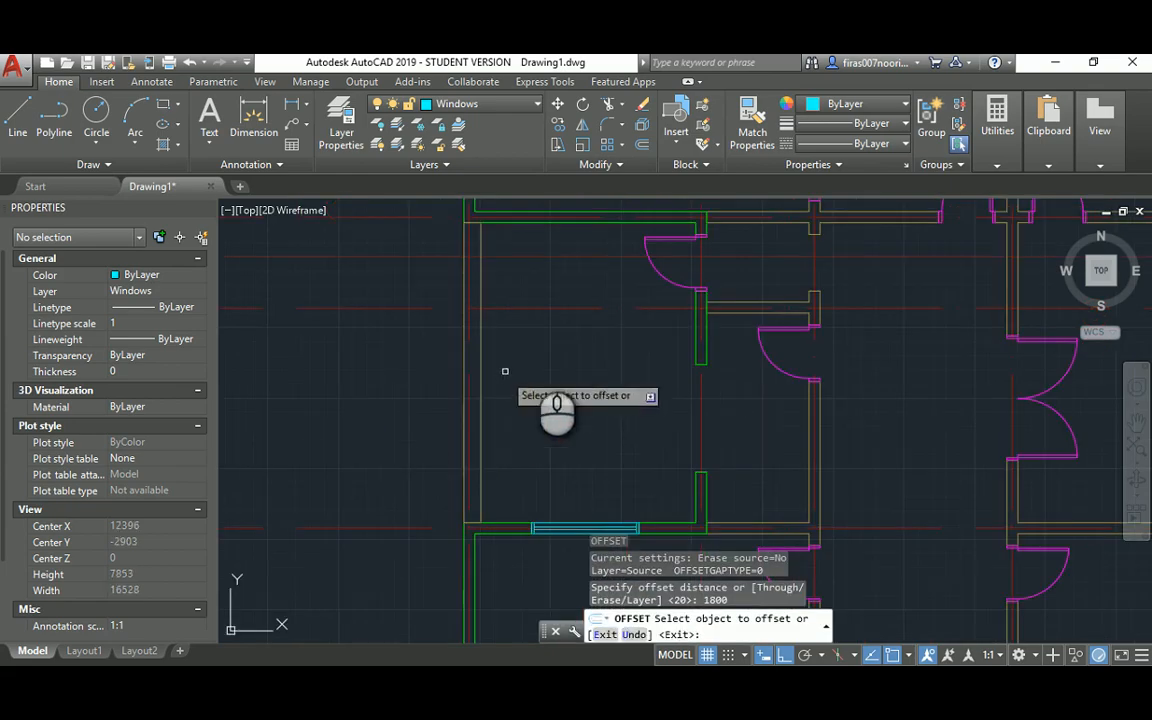
{"action": "left_click", "coordinate": [693, 326]}
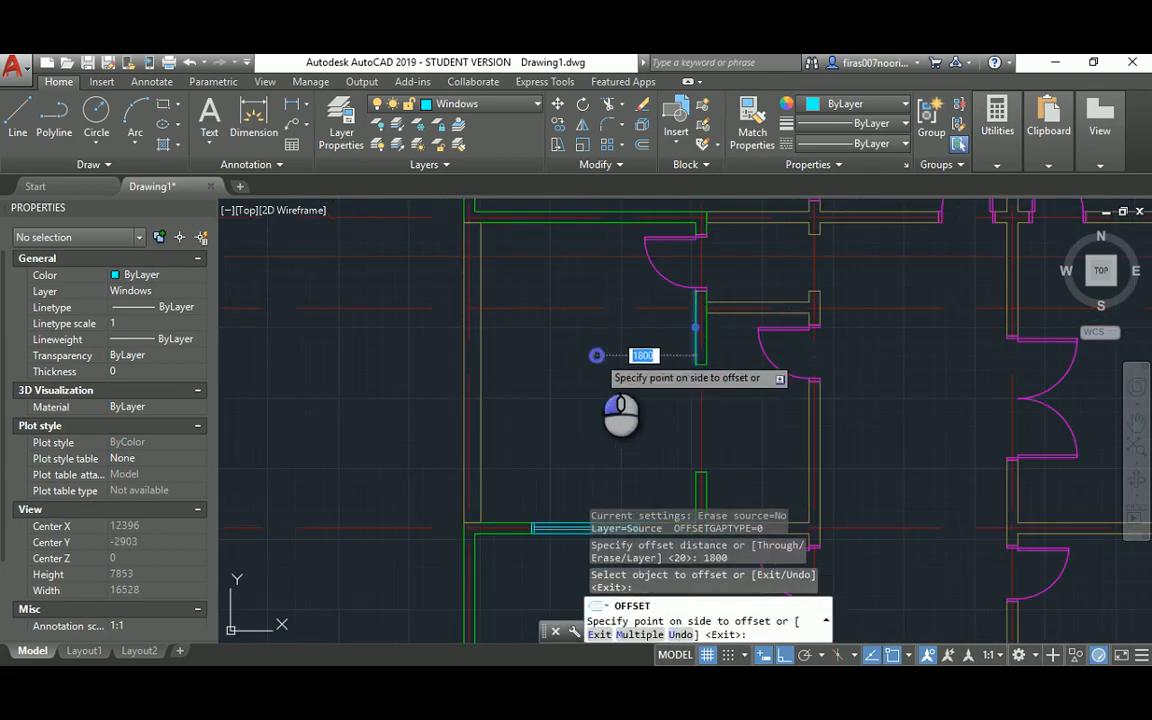
{"action": "left_click", "coordinate": [597, 355]}
{"action": "key", "text": "Escape"}
{"action": "key", "text": "Escape"}
Step: Extend the offset line between the pool and sitting area to the room's north and south walls
{"action": "key", "text": "Return"}
{"action": "key", "text": "Return"}
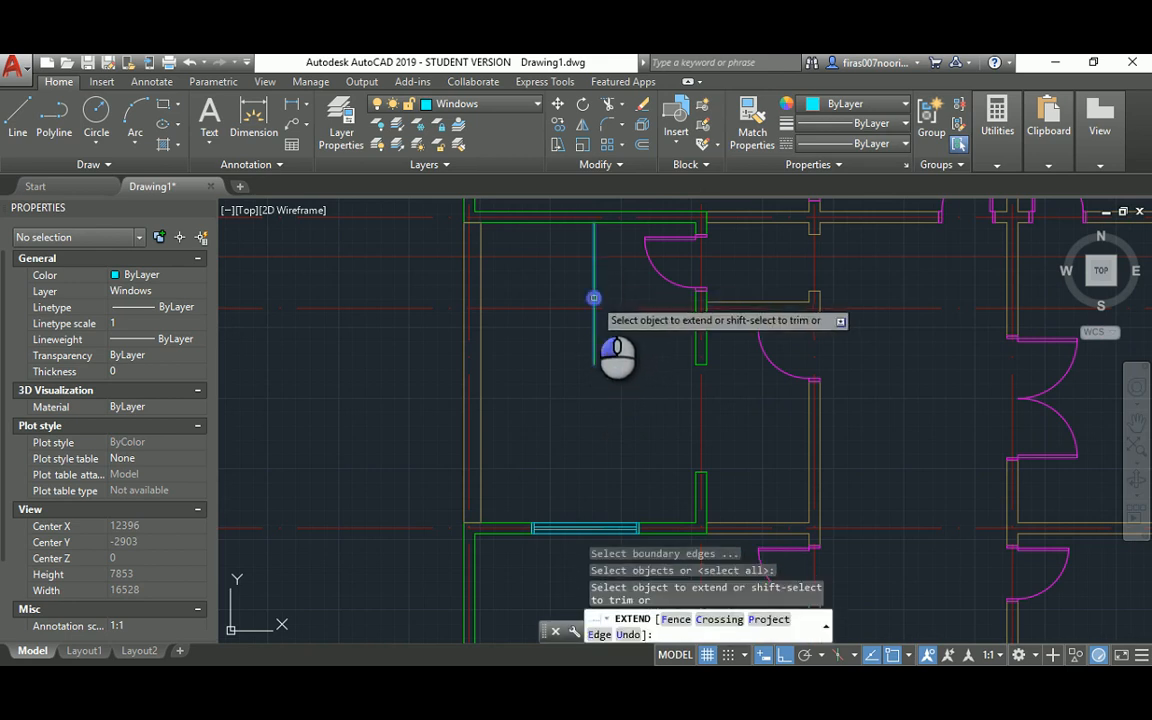
{"action": "left_click", "coordinate": [594, 300]}
{"action": "scroll", "coordinate": [592, 361], "scroll_direction": "down", "scroll_amount": 2}
{"action": "key", "text": "Escape"}
{"action": "key", "text": "Escape"}
{"action": "key", "text": "Escape"}
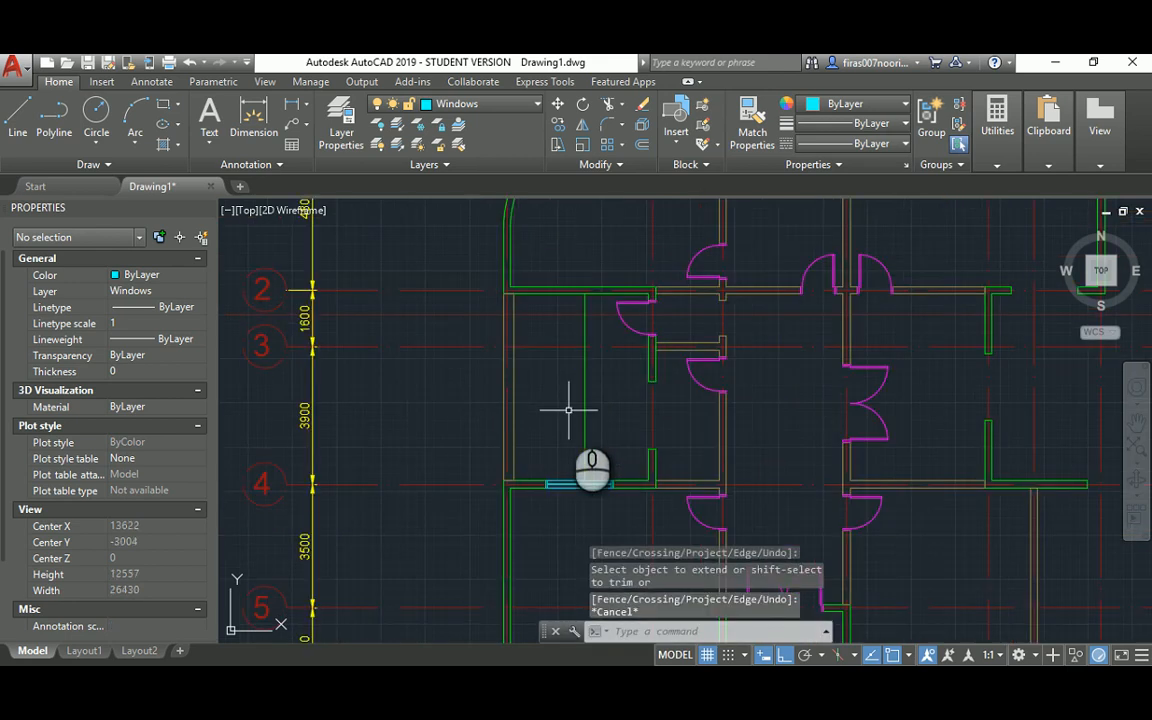
{"action": "left_click", "coordinate": [596, 391]}
{"action": "left_click", "coordinate": [566, 400]}
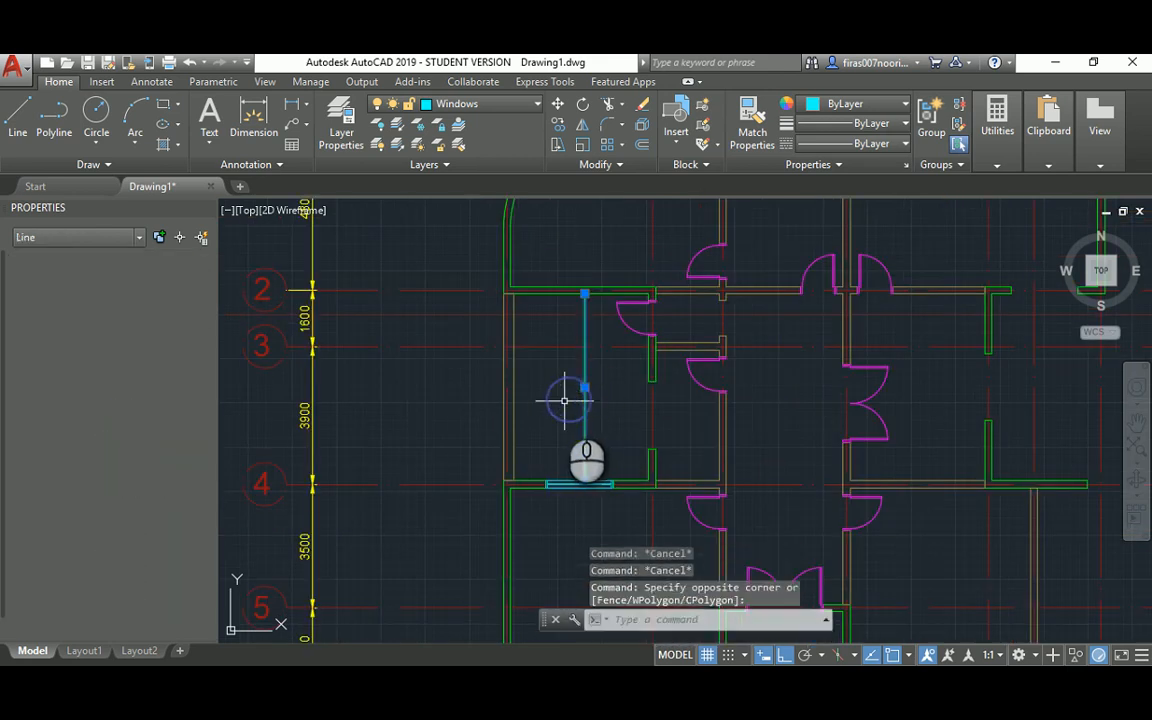
{"action": "key", "text": "Escape"}
{"action": "key", "text": "Escape"}
{"action": "type", "text": "a"}
{"action": "key", "text": "Return"}
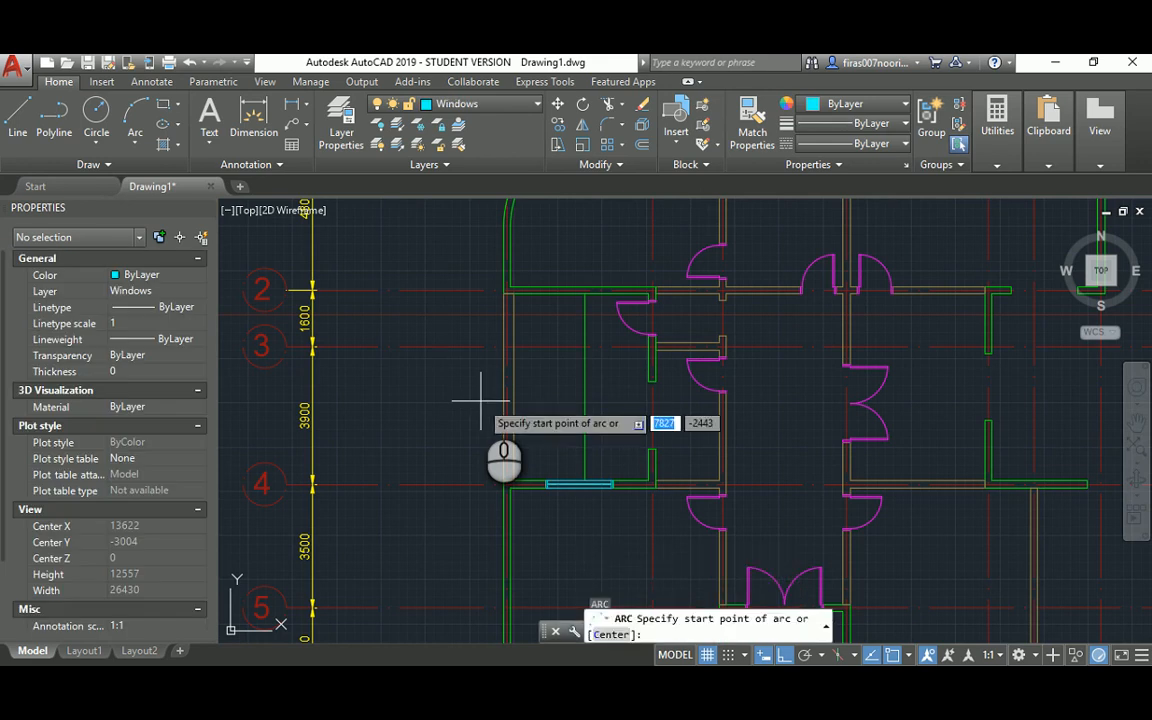
{"action": "key", "text": "Escape"}
{"action": "key", "text": "Escape"}
Step: Create a layer named Pool, make it current and set its color to 11
{"action": "type", "text": "a"}
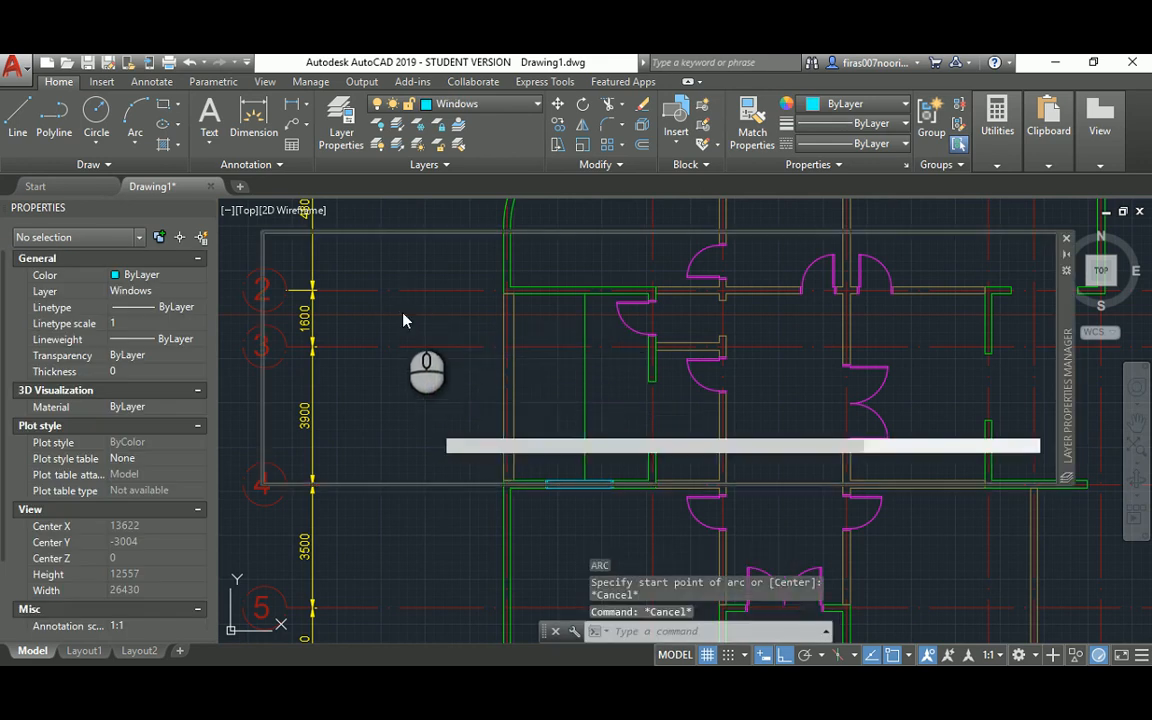
{"action": "key", "text": "Return"}
{"action": "left_click", "coordinate": [440, 268]}
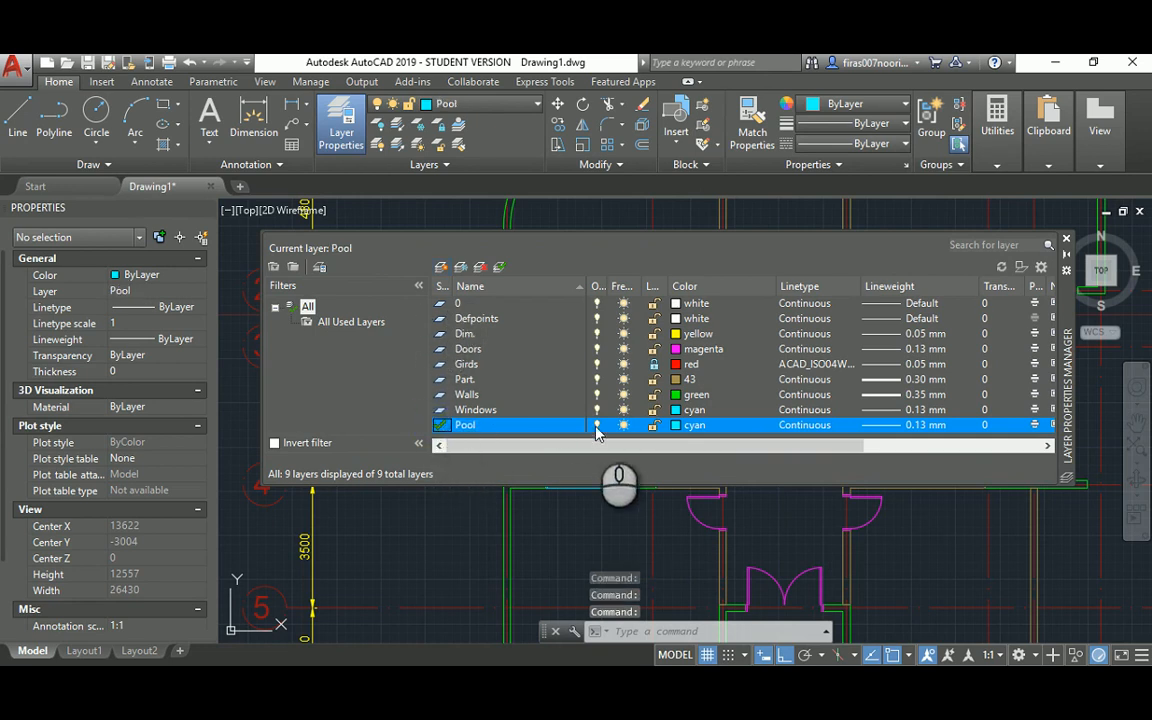
{"action": "left_click", "coordinate": [675, 426]}
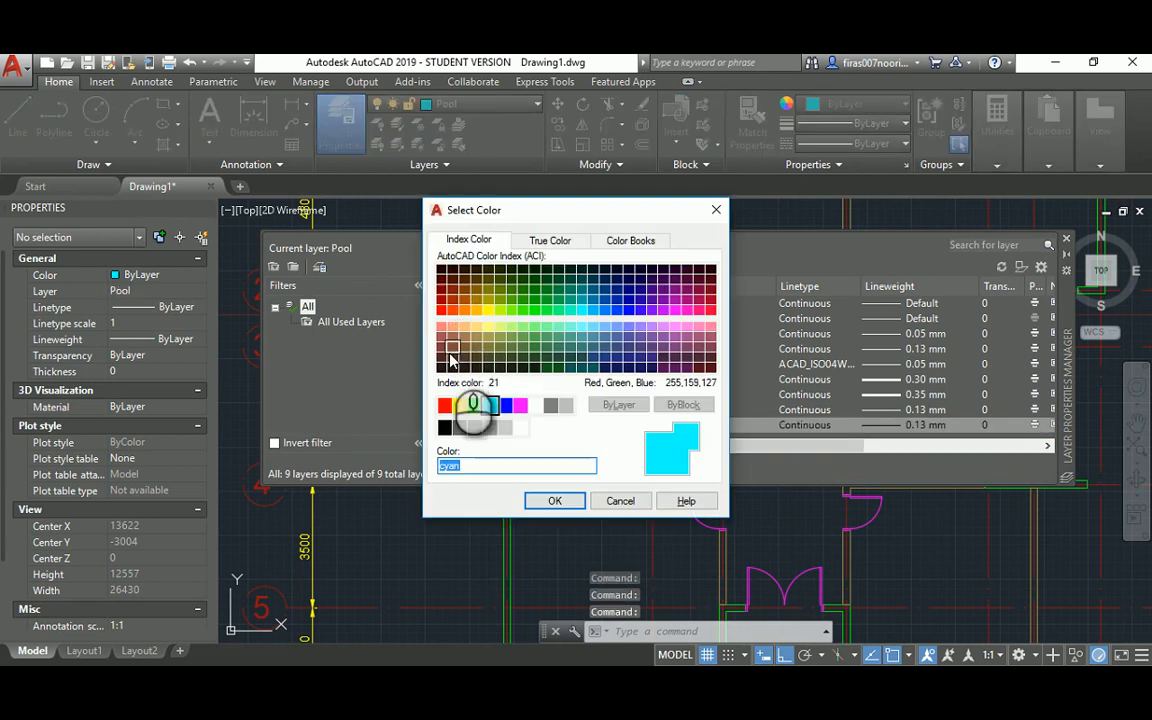
{"action": "left_click", "coordinate": [442, 328]}
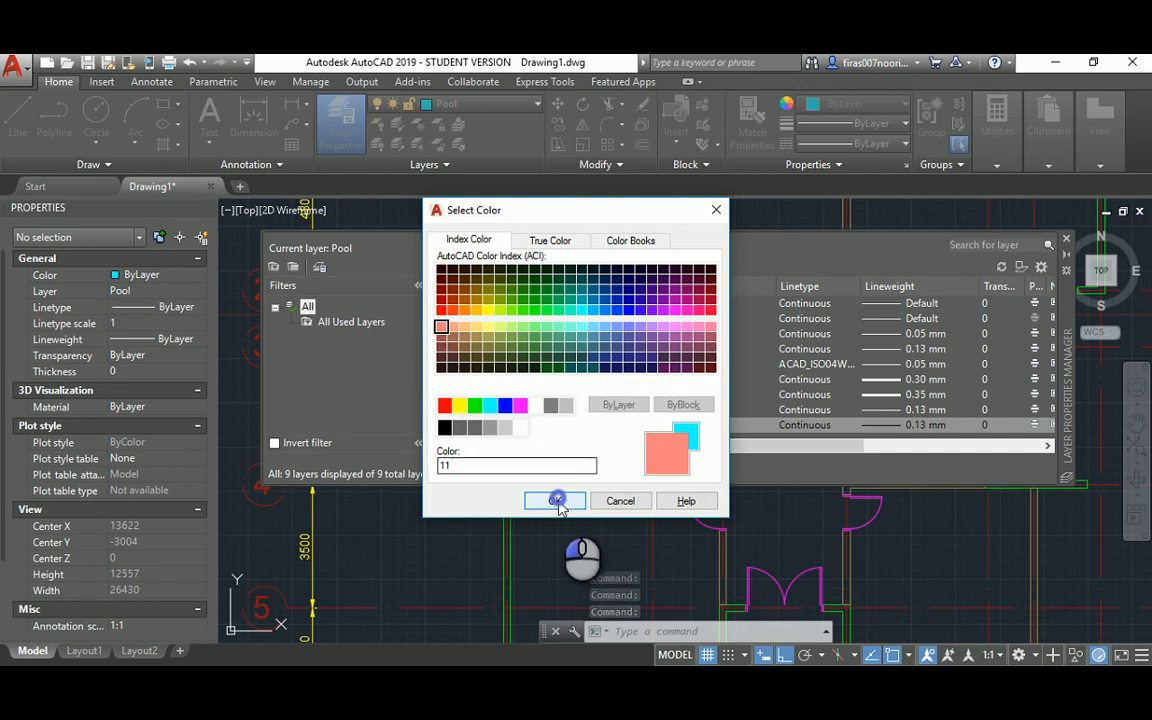
{"action": "left_click", "coordinate": [555, 500]}
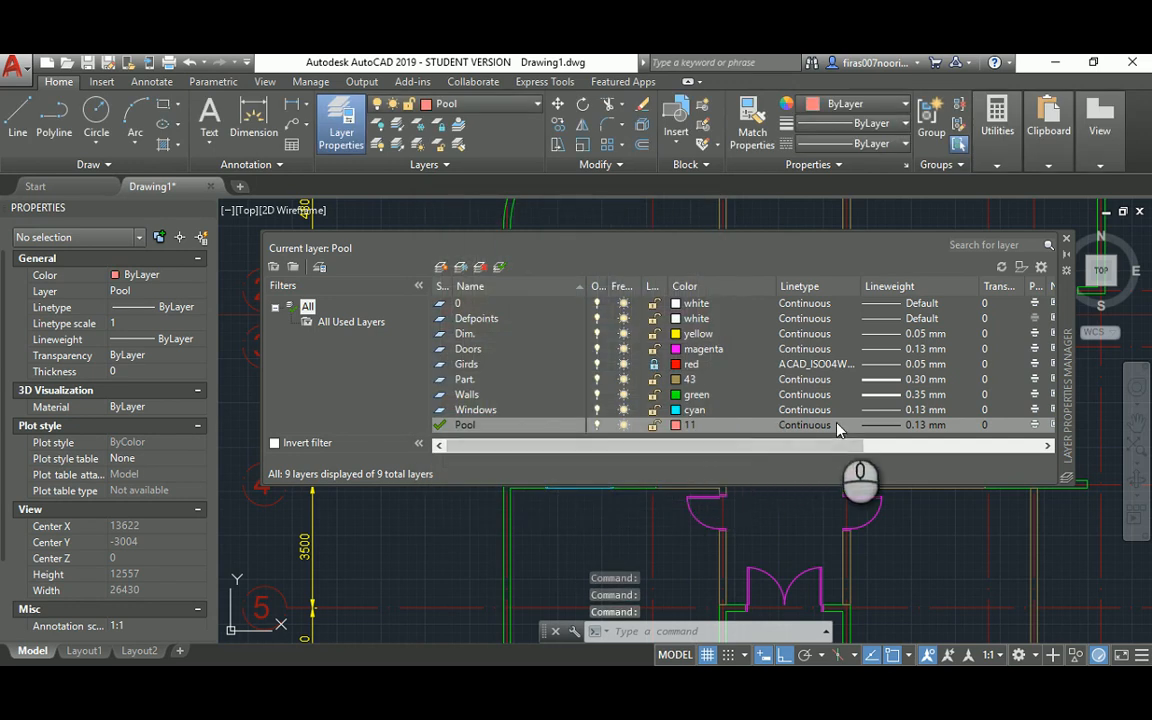
{"action": "left_click", "coordinate": [1065, 245]}
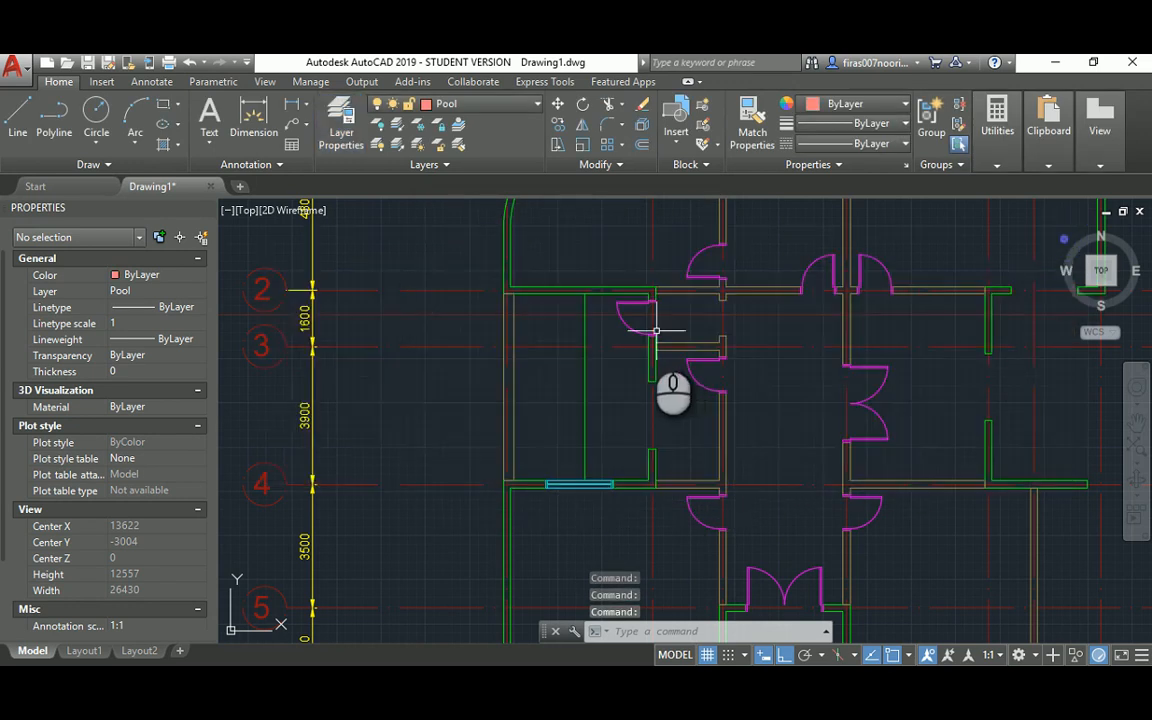
Step: Check the reference plan in Photos, and draw an arc from the pool's northwest corner through its east line's midpoint to its southwest corner
{"action": "key", "text": "alt+Tab"}
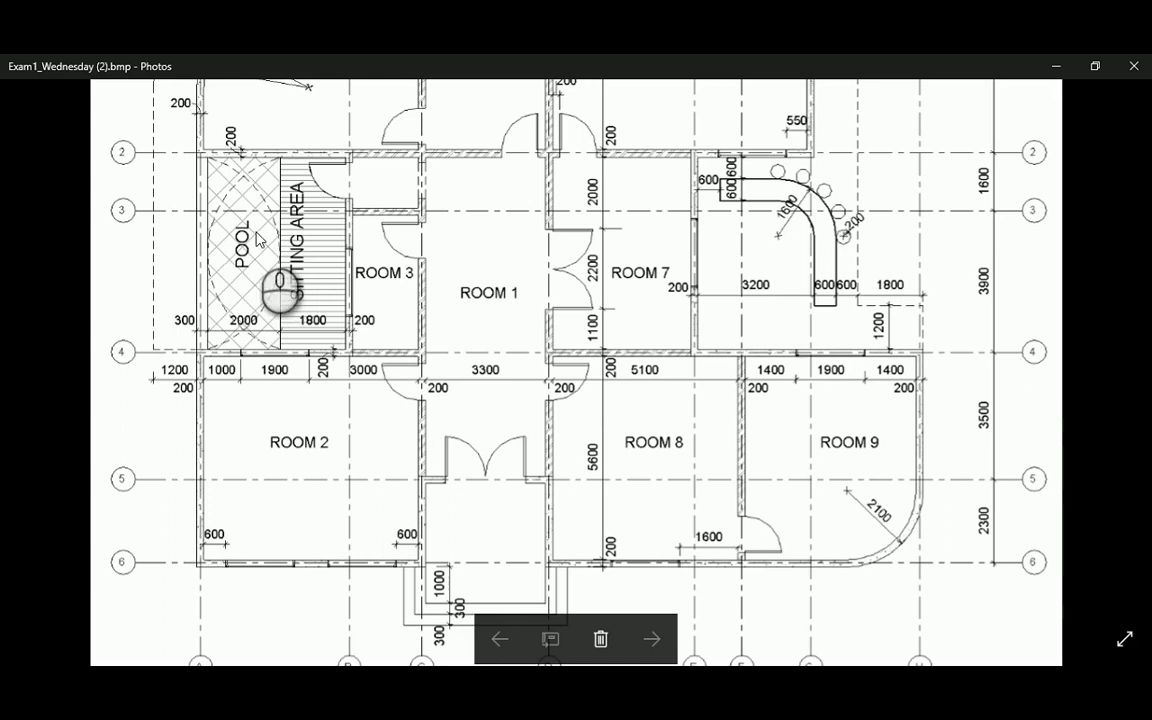
{"action": "key", "text": "alt+Tab"}
{"action": "scroll", "coordinate": [530, 349], "scroll_direction": "up", "scroll_amount": 3}
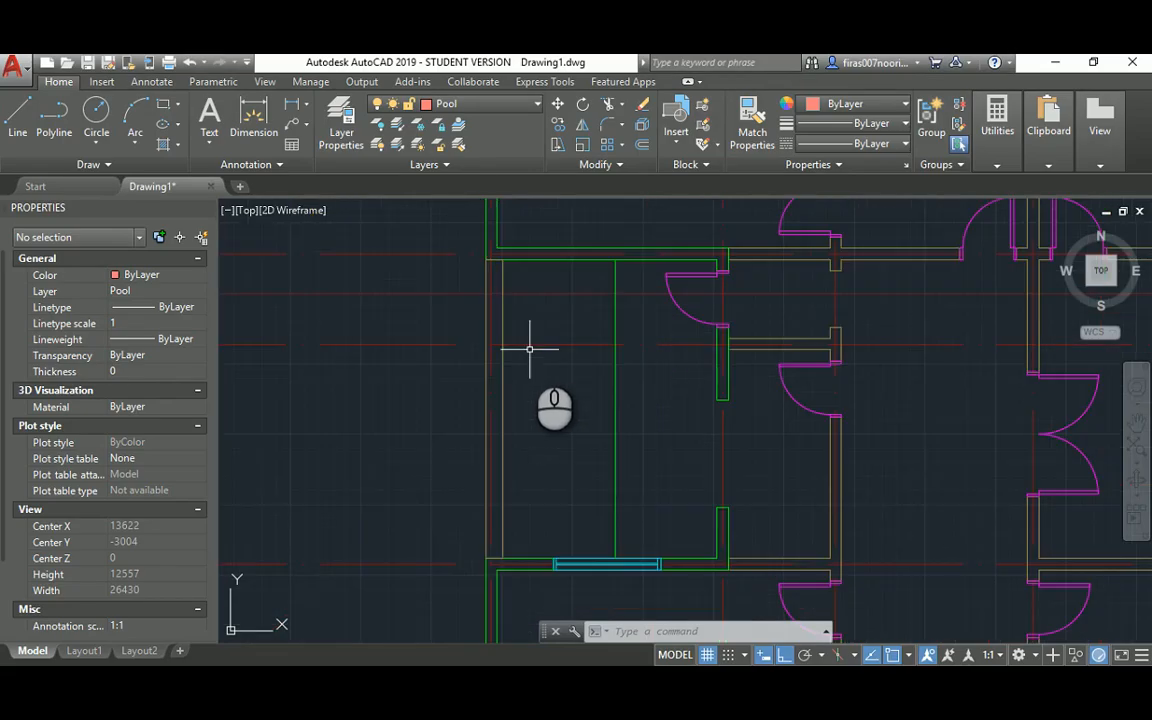
{"action": "type", "text": "a"}
{"action": "key", "text": "Return"}
{"action": "left_click", "coordinate": [502, 262]}
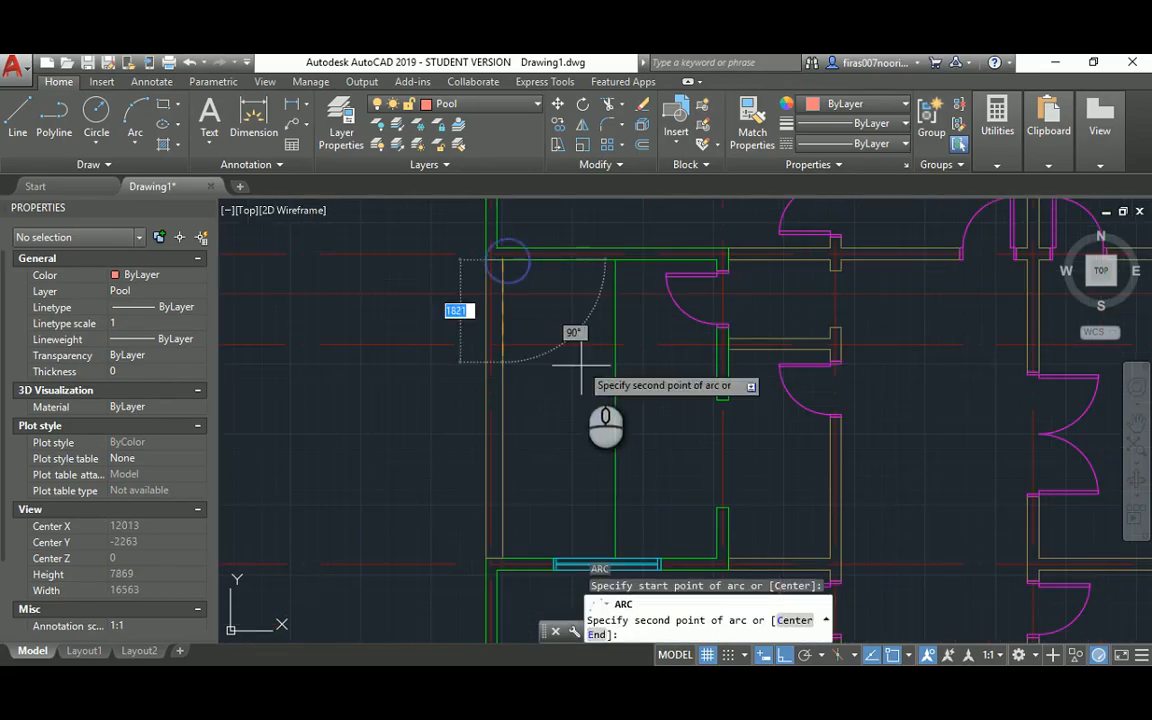
{"action": "left_click", "coordinate": [615, 411]}
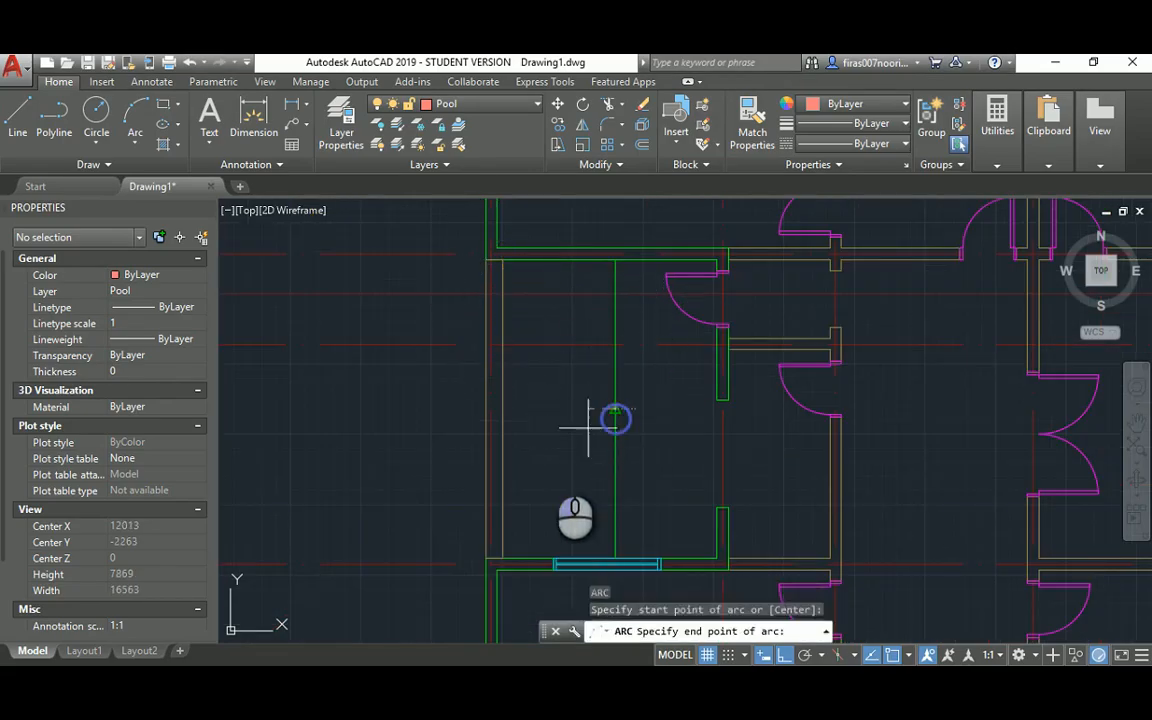
{"action": "left_click", "coordinate": [500, 552]}
Step: Draw a second arc from the pool's northeast corner through the midpoint of its west line to its southeast corner
{"action": "key", "text": "Return"}
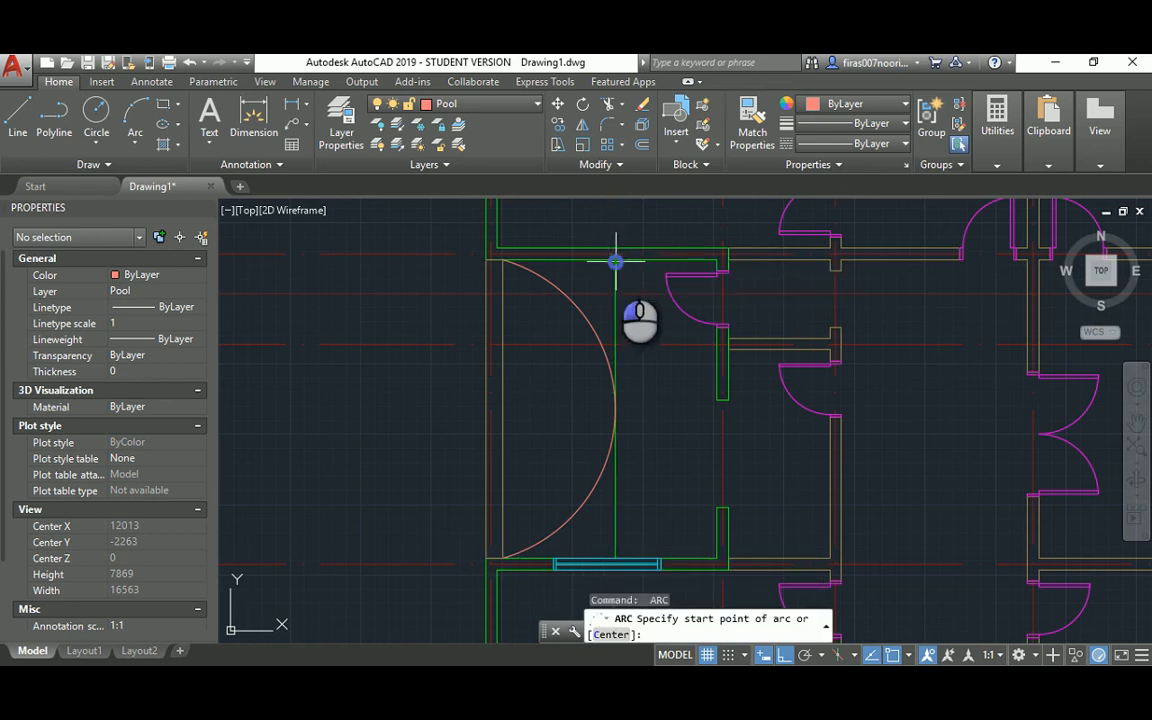
{"action": "left_click", "coordinate": [615, 262]}
{"action": "left_click", "coordinate": [504, 407]}
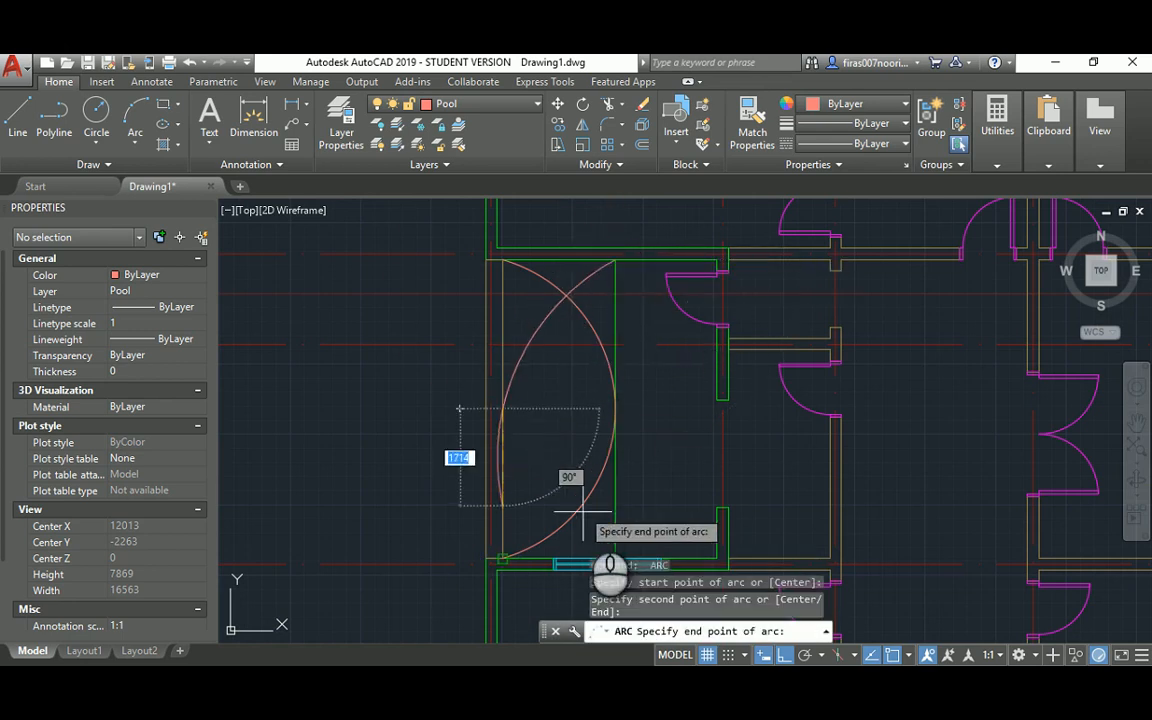
{"action": "left_click", "coordinate": [614, 555]}
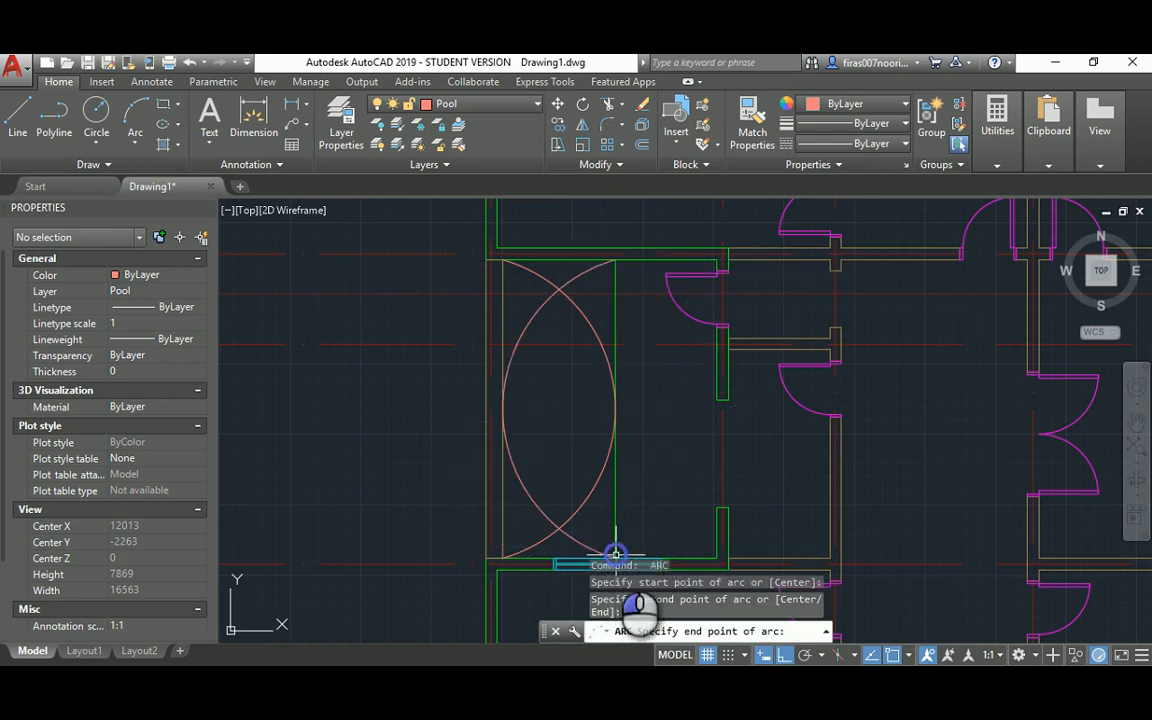
{"action": "middle_click_drag", "start_coordinate": [681, 454], "coordinate": [600, 378]}
{"action": "key", "text": "Escape"}
{"action": "middle_click_drag", "start_coordinate": [489, 310], "coordinate": [463, 398]}
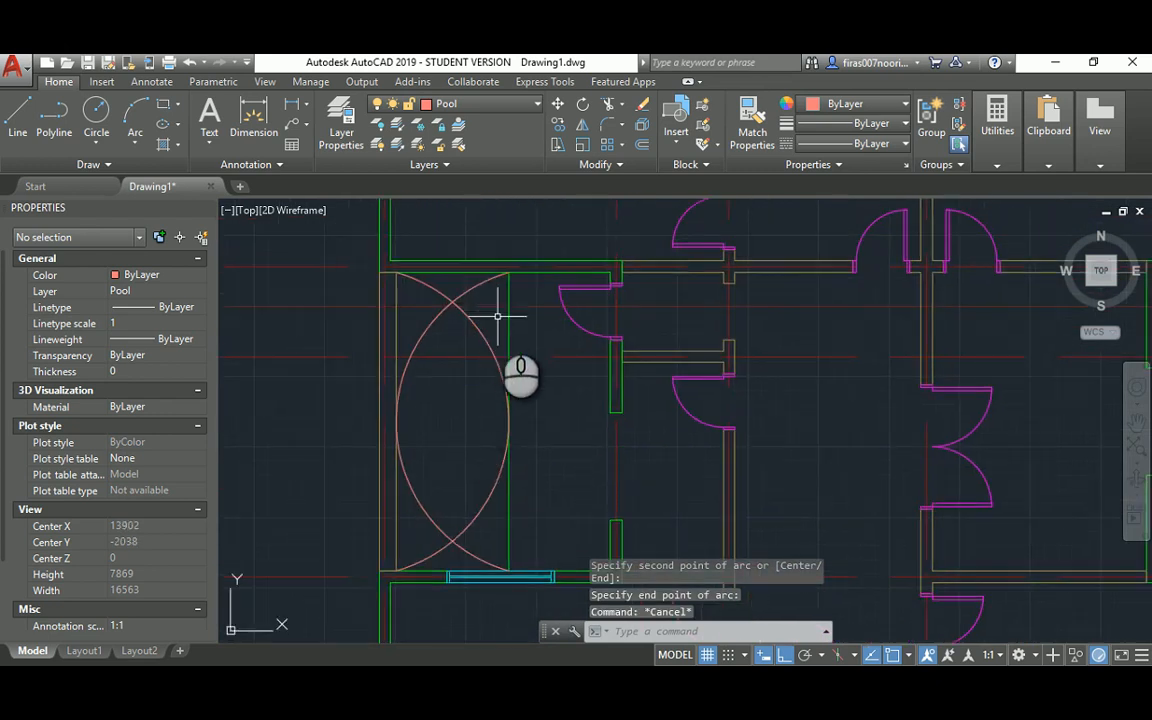
Step: Check the pool's line style on the reference plan in Photos, and load the ACAD_ISO02W100 linetype into the drawing
{"action": "key", "text": "alt+Tab"}
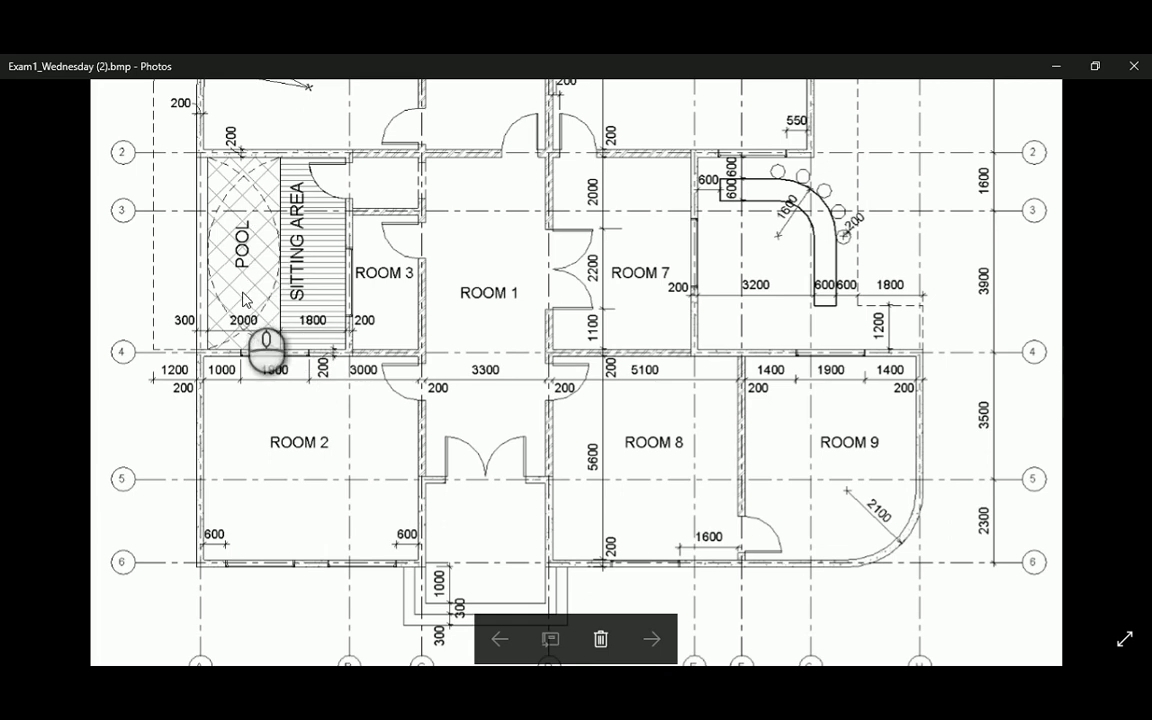
{"action": "key", "text": "alt+Tab"}
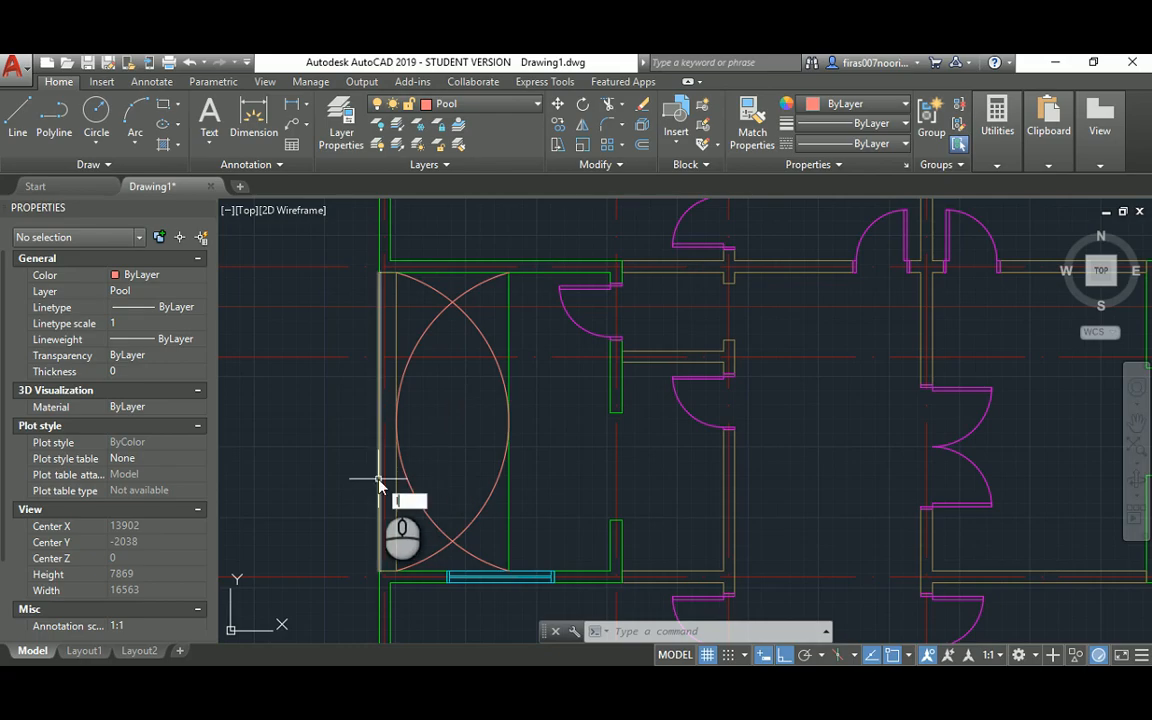
{"action": "type", "text": "la"}
{"action": "key", "text": "Return"}
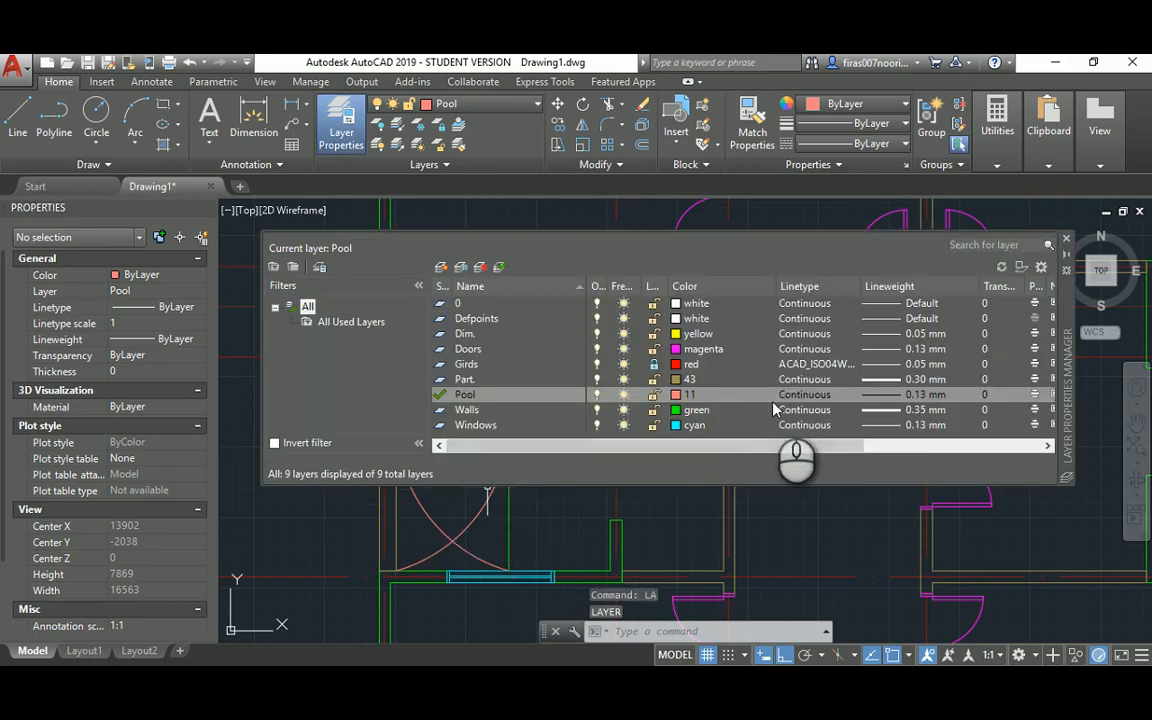
{"action": "left_click", "coordinate": [788, 396]}
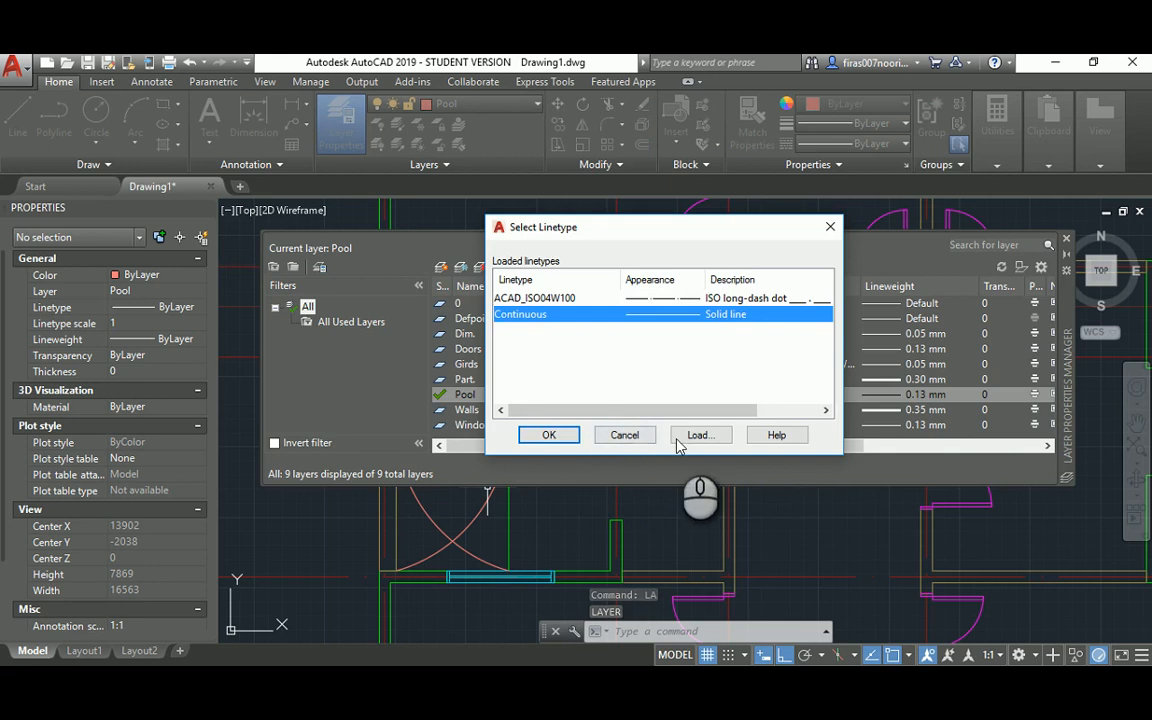
{"action": "left_click", "coordinate": [690, 435]}
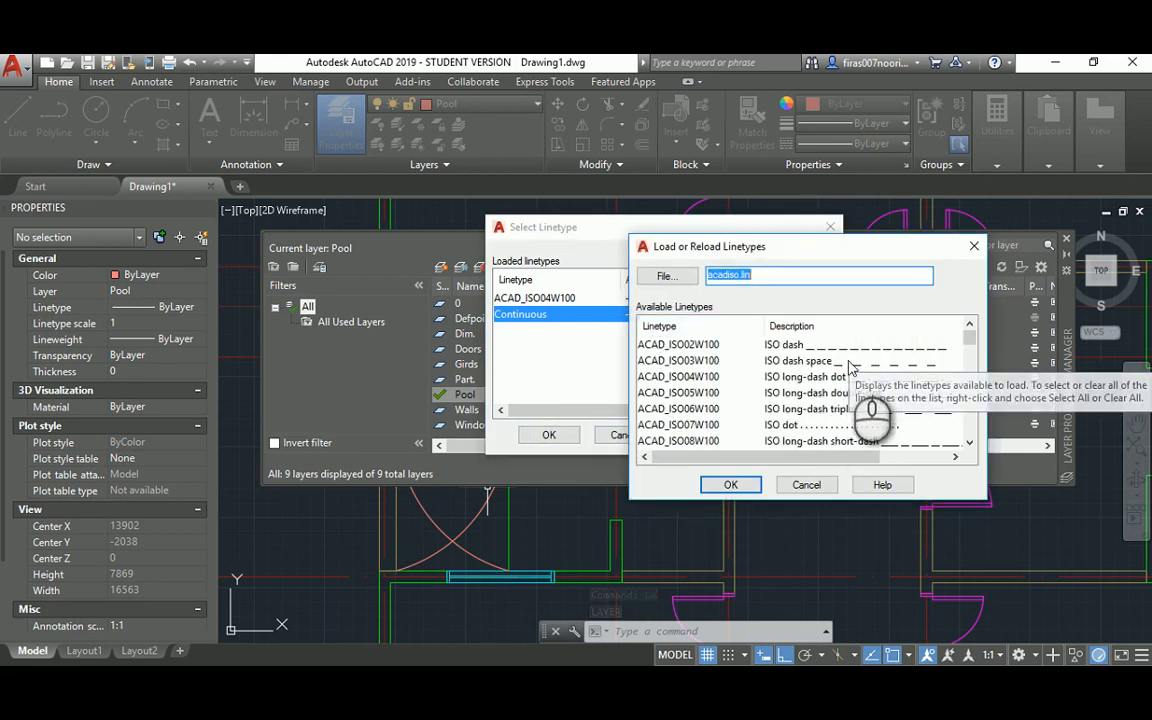
{"action": "left_click", "coordinate": [840, 345]}
{"action": "left_click", "coordinate": [731, 484]}
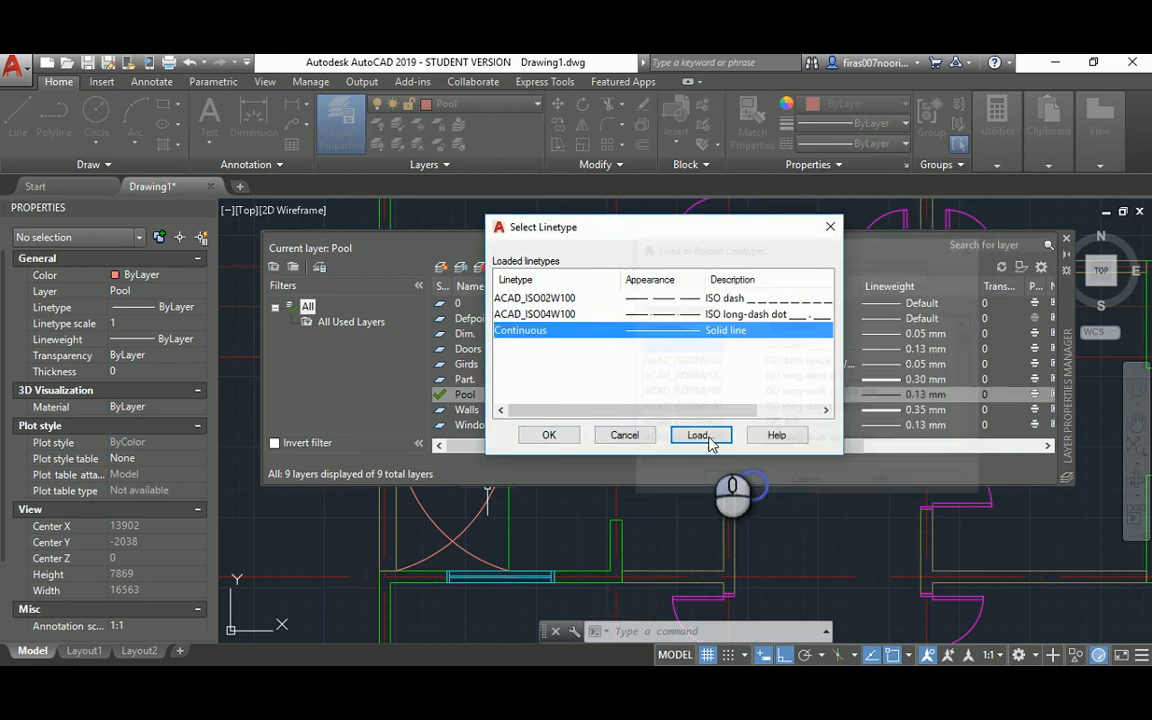
{"action": "left_click", "coordinate": [550, 435]}
Step: Assign the ACAD_ISO02W100 linetype to the Pool layer and close the layer manager
{"action": "left_click", "coordinate": [797, 400]}
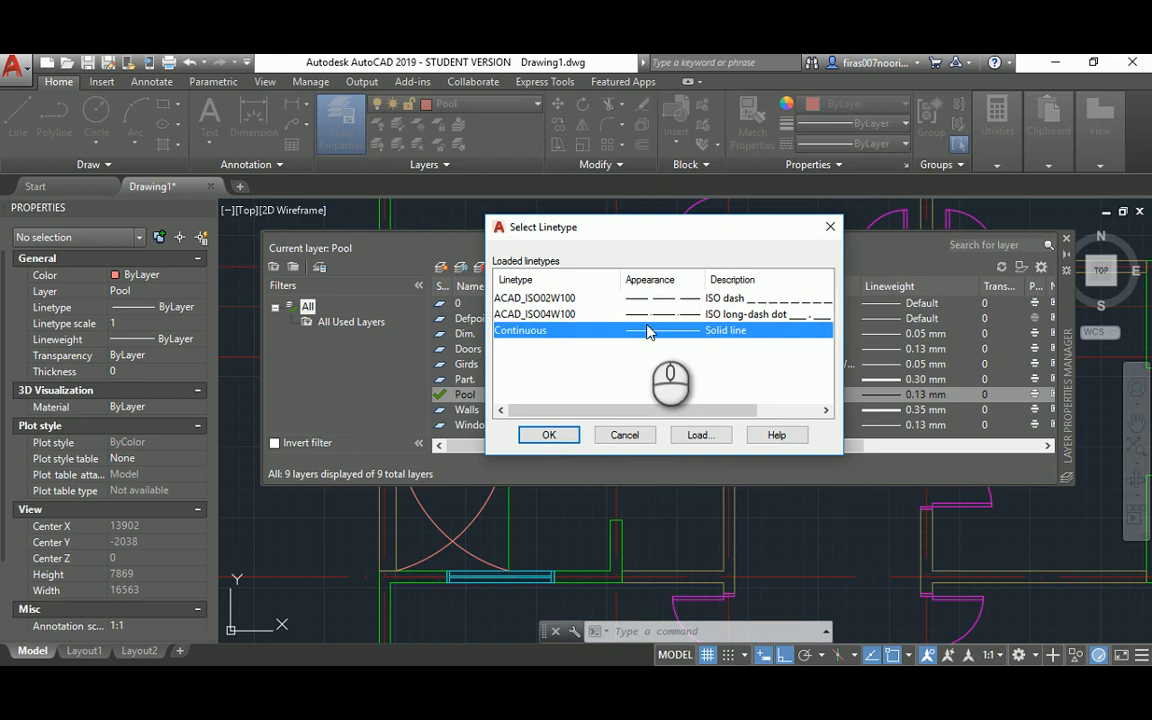
{"action": "left_click", "coordinate": [641, 299]}
{"action": "left_click", "coordinate": [548, 434]}
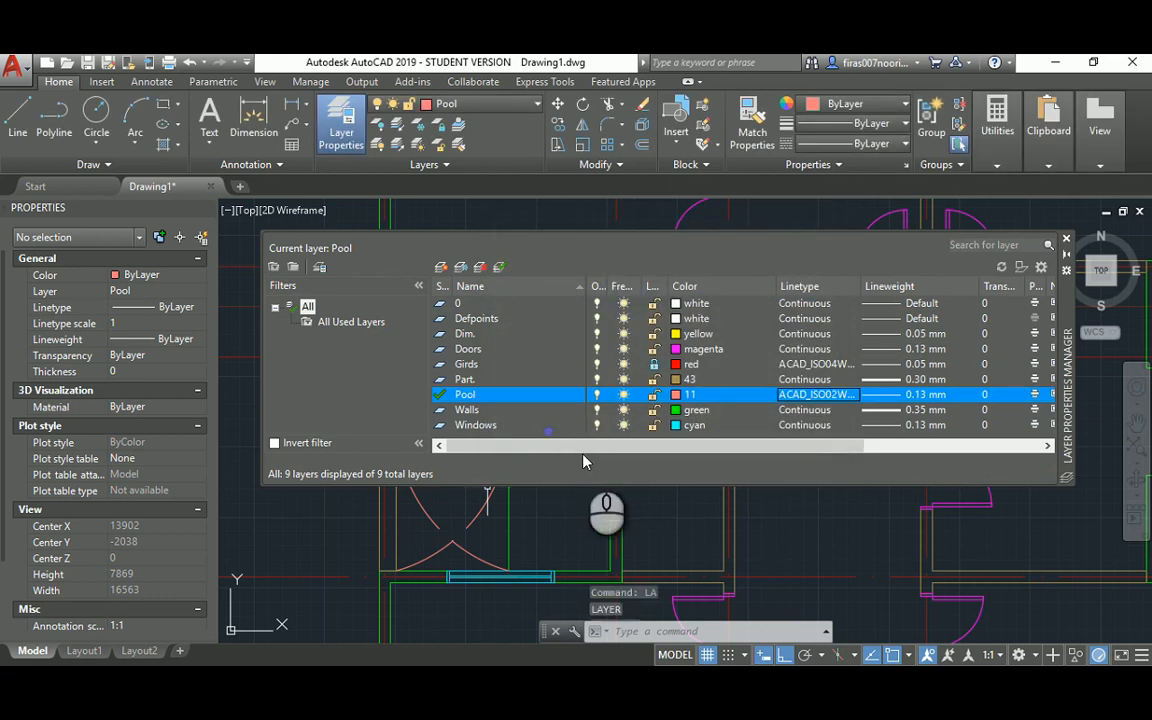
{"action": "left_click", "coordinate": [1066, 238]}
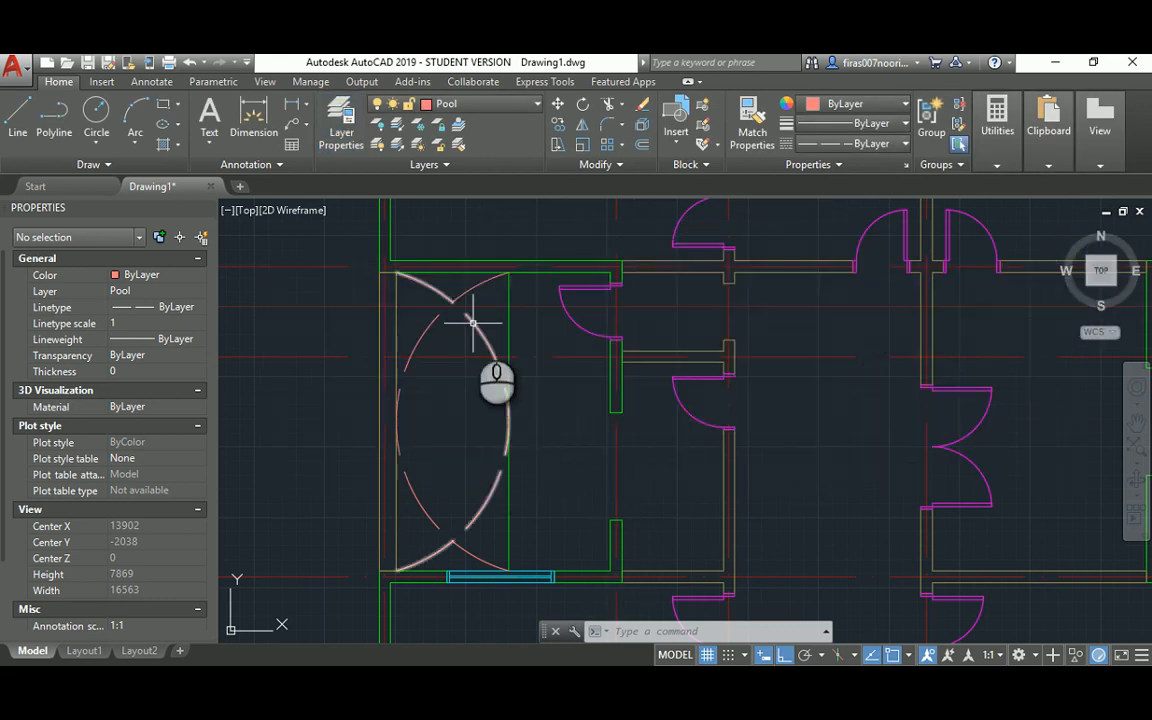
Step: Compare the pool with the reference plan in Photos, and select the two dashed pool arcs
{"action": "scroll", "coordinate": [508, 356], "scroll_direction": "down", "scroll_amount": 3}
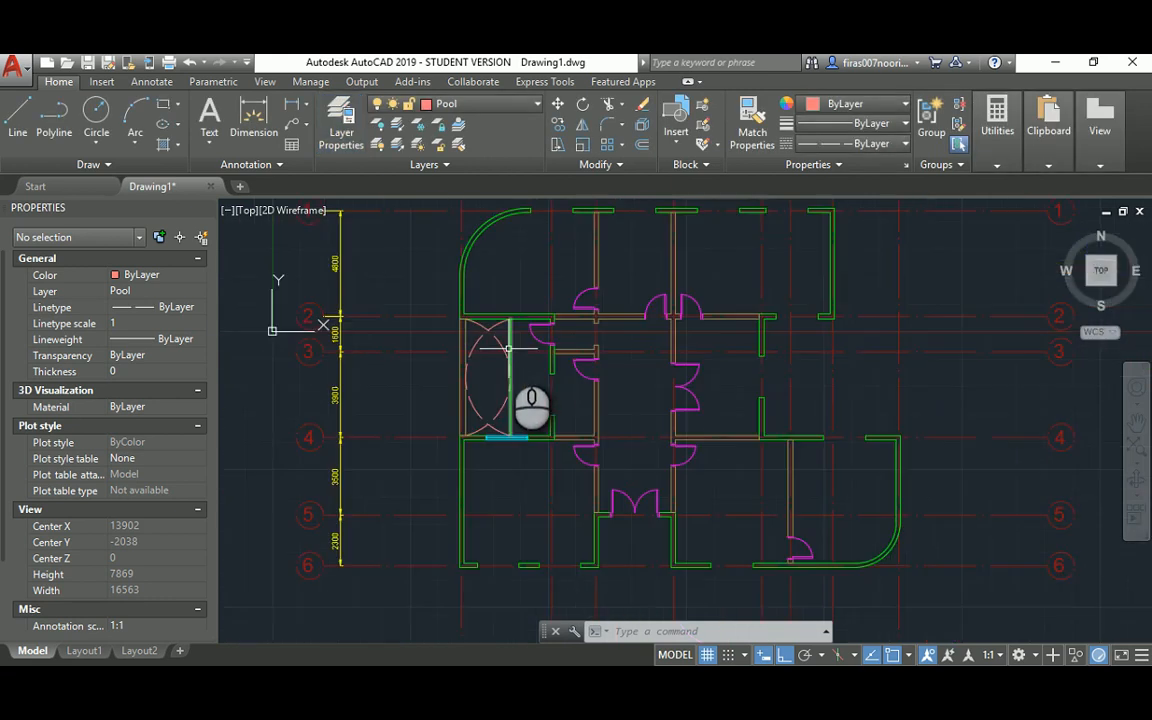
{"action": "key", "text": "alt+Tab"}
{"action": "key", "text": "alt+Tab"}
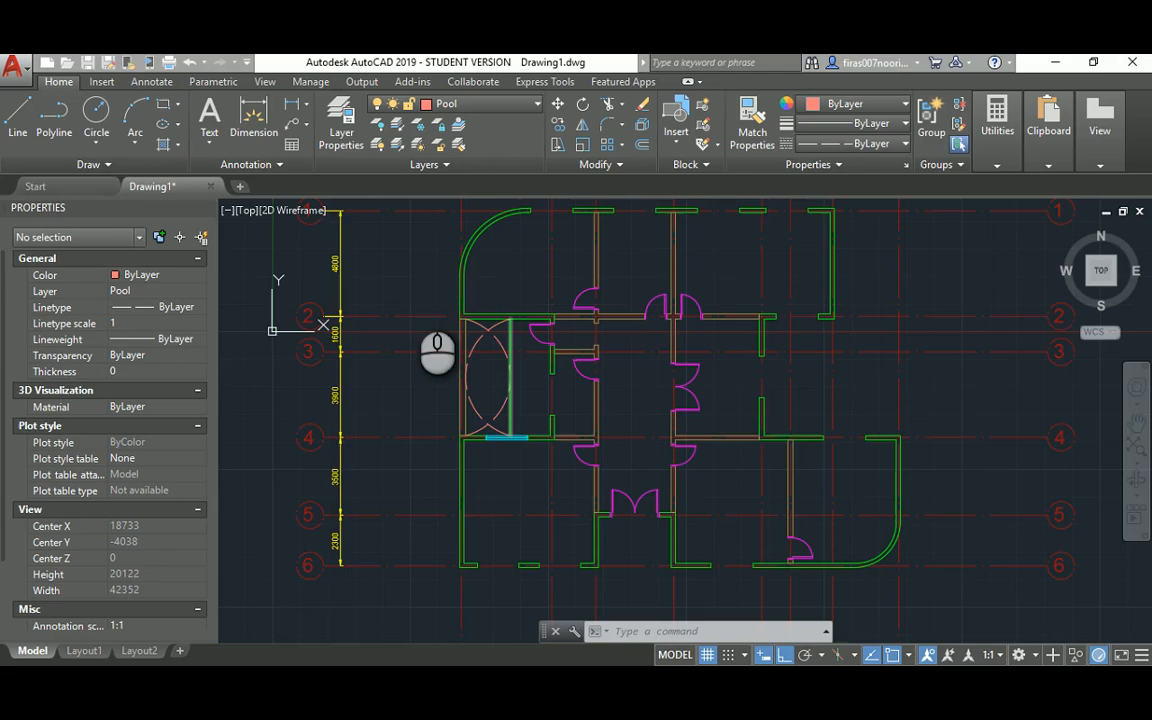
{"action": "scroll", "coordinate": [477, 367], "scroll_direction": "up", "scroll_amount": 5}
{"action": "left_click", "coordinate": [575, 378]}
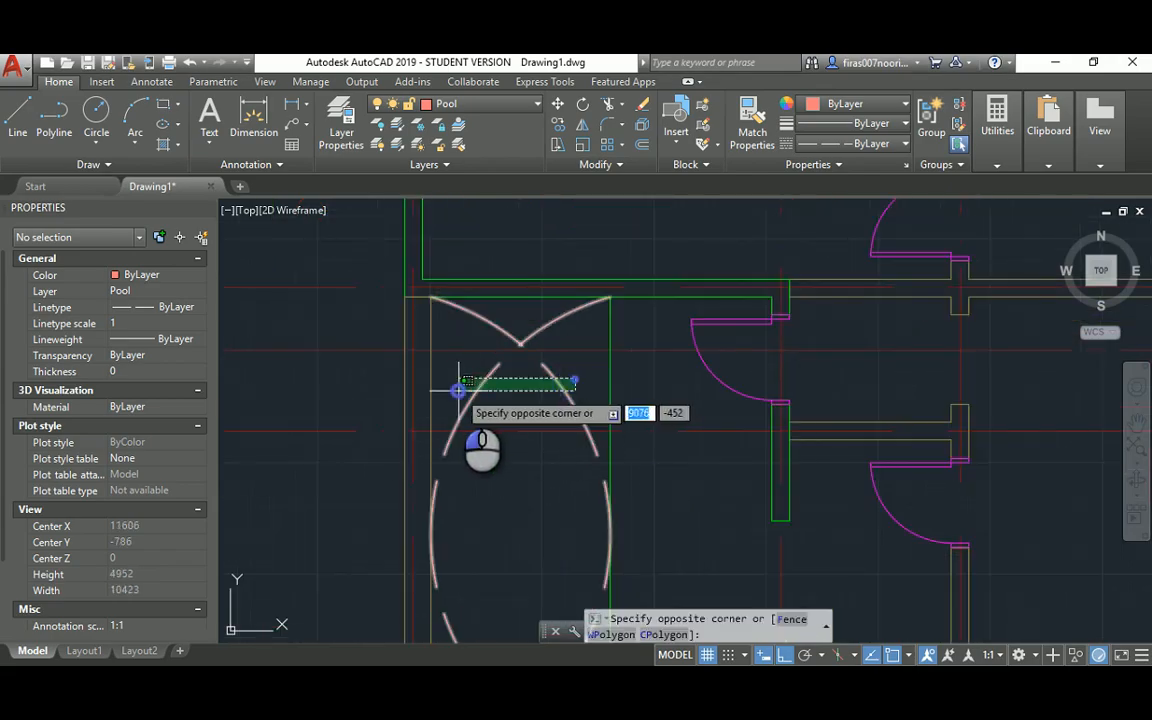
Step: Try linetype scales of 0.5 and 2 on the pool's two dashed arcs
{"action": "left_click", "coordinate": [458, 390]}
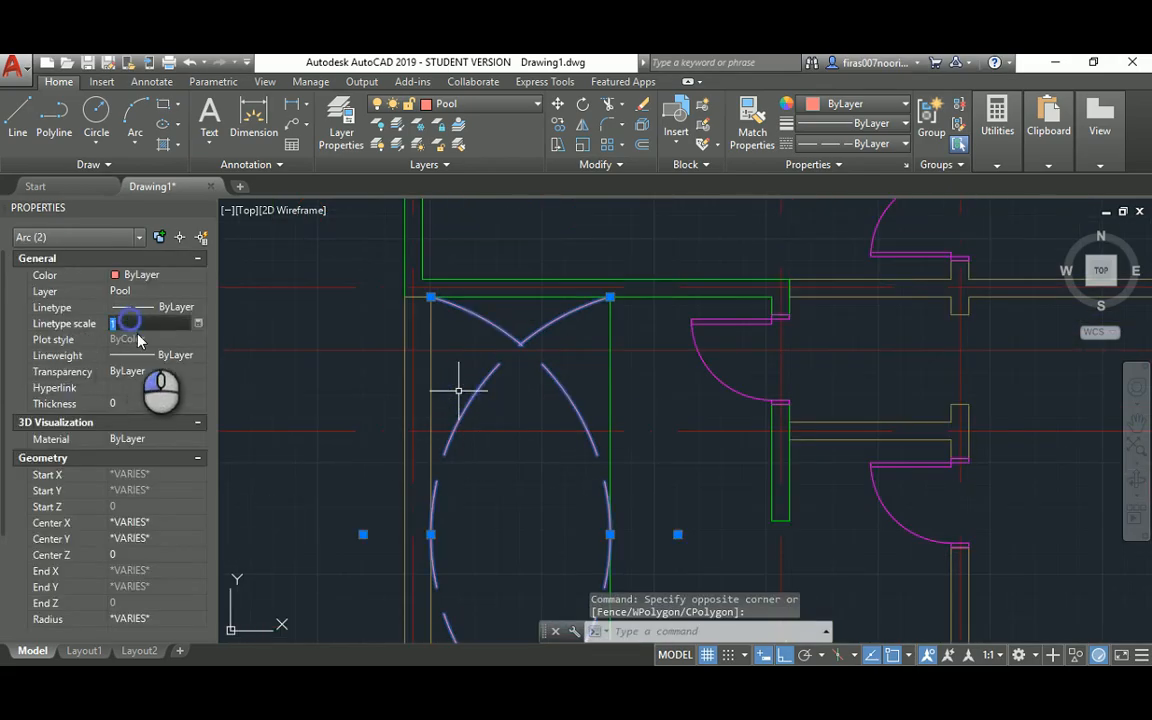
{"action": "type", "text": ".5"}
{"action": "key", "text": "Return"}
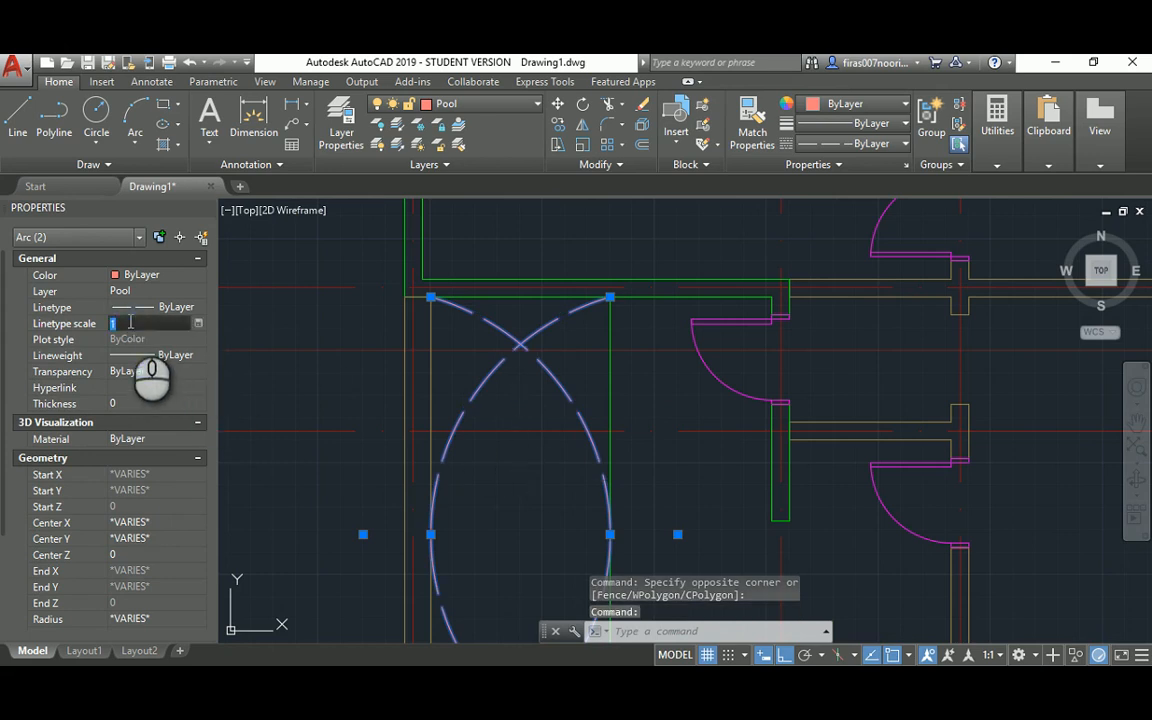
{"action": "key", "text": "Return"}
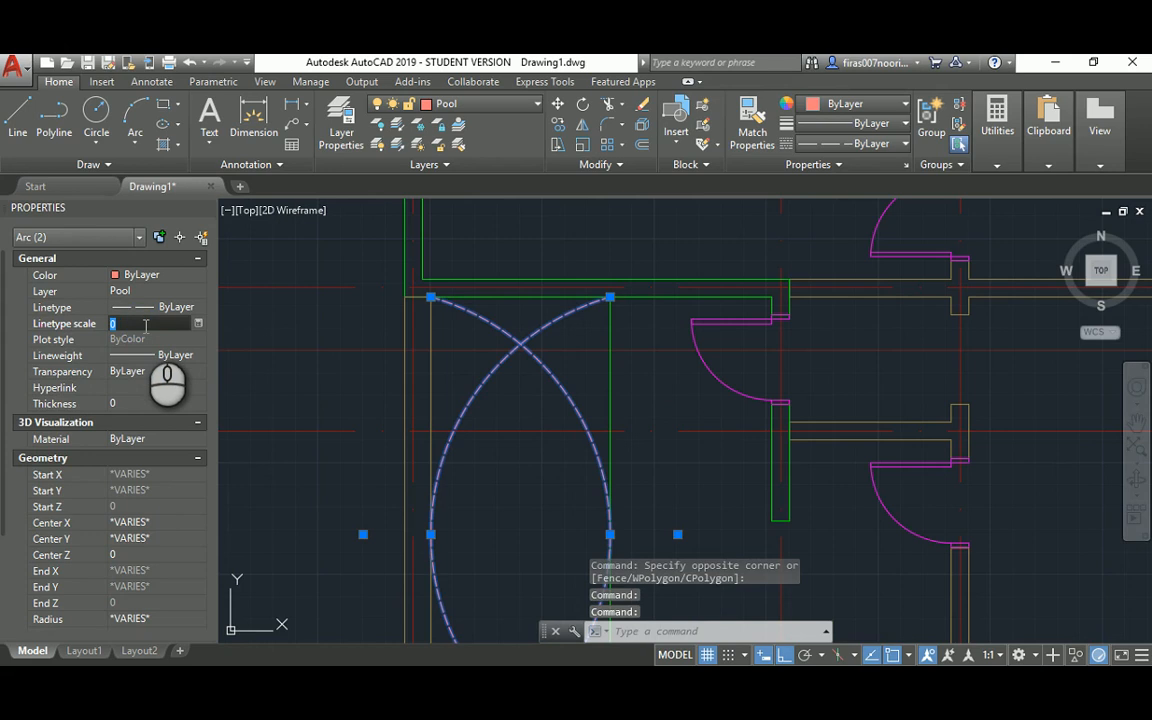
{"action": "key", "text": "Return"}
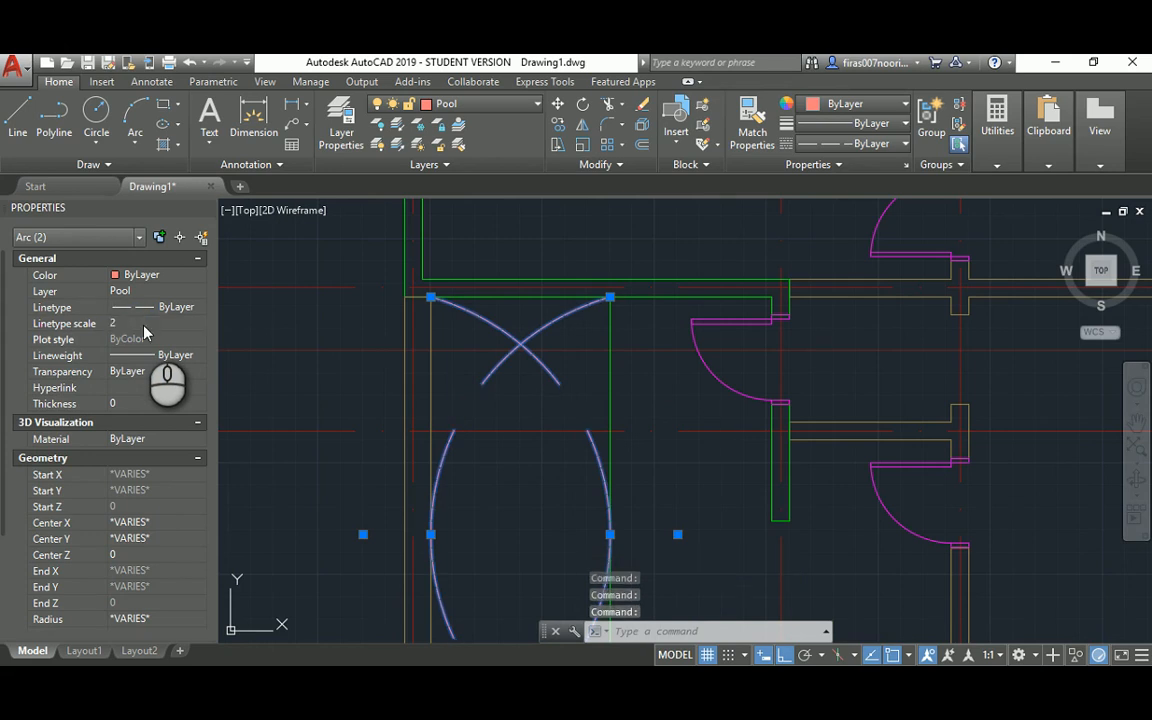
Step: Set the linetype scale of the pool's two dashed arcs to 0.5
{"action": "left_click", "coordinate": [138, 323]}
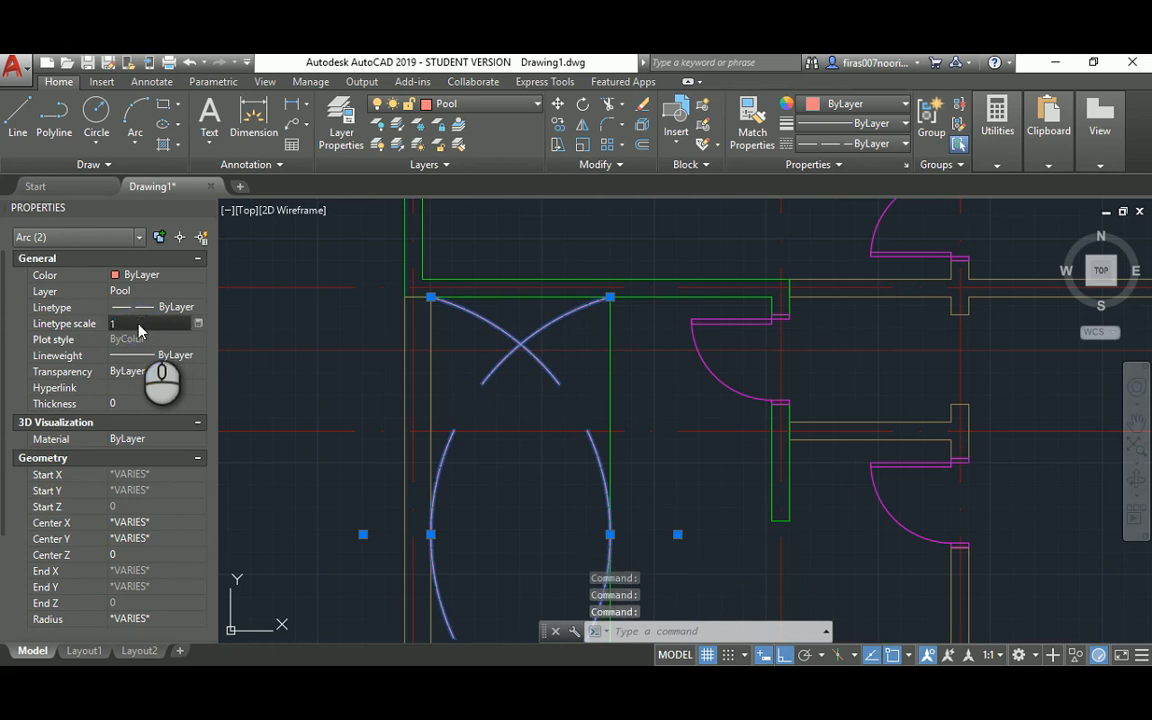
{"action": "left_click", "coordinate": [139, 323]}
{"action": "type", "text": "."}
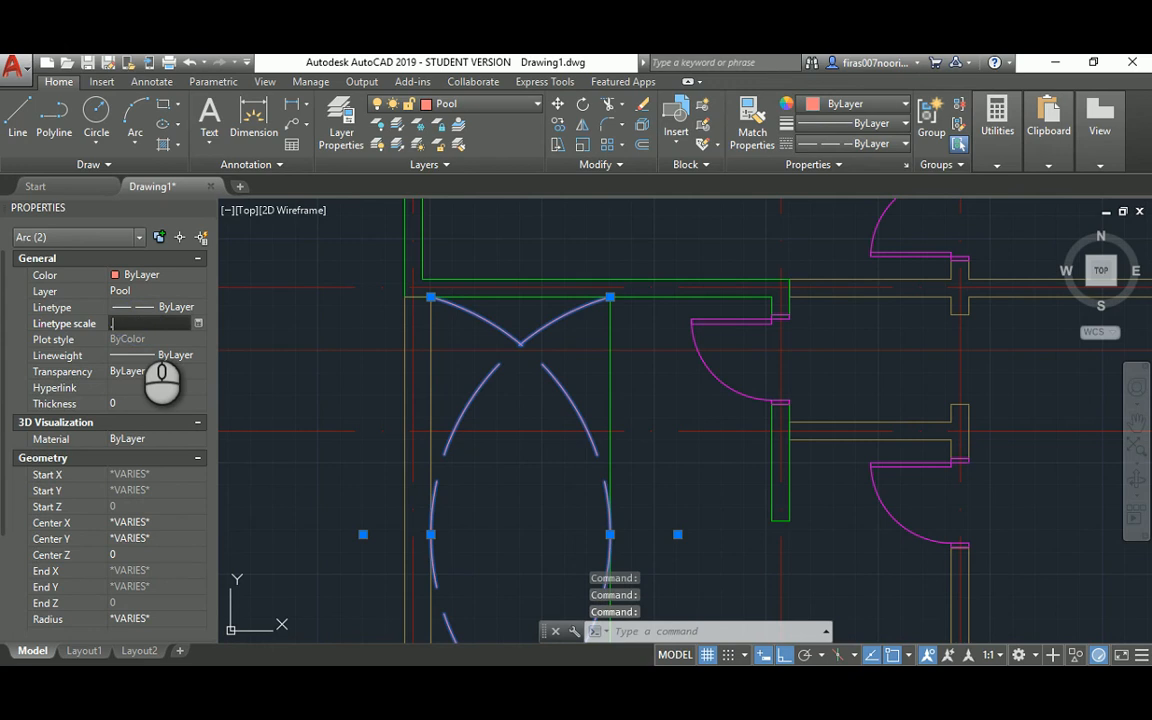
{"action": "key", "text": "Escape"}
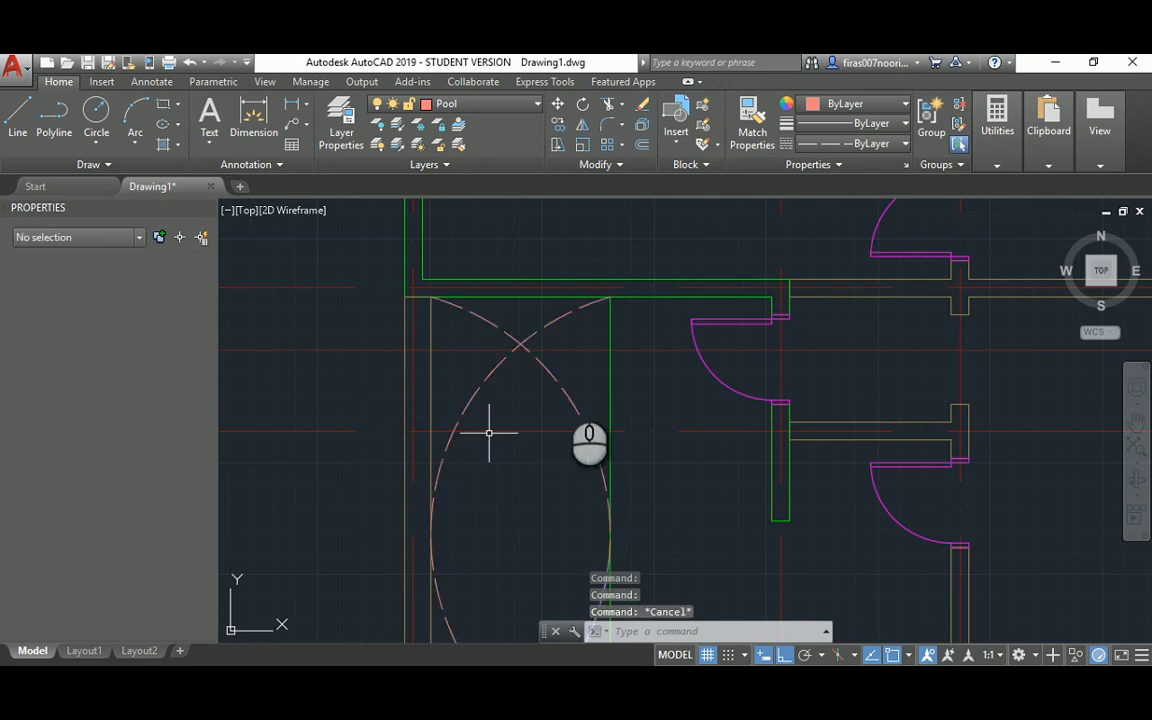
{"action": "key", "text": "Escape"}
Step: Check the reference plan image, create a layer named Furn and make it current
{"action": "scroll", "coordinate": [599, 432], "scroll_direction": "down", "scroll_amount": 5}
{"action": "mouse_move", "coordinate": [599, 432]}
{"action": "middle_mouse_down"}
{"action": "mouse_move", "coordinate": [598, 385]}
{"action": "mouse_move", "coordinate": [551, 367]}
{"action": "middle_mouse_up"}
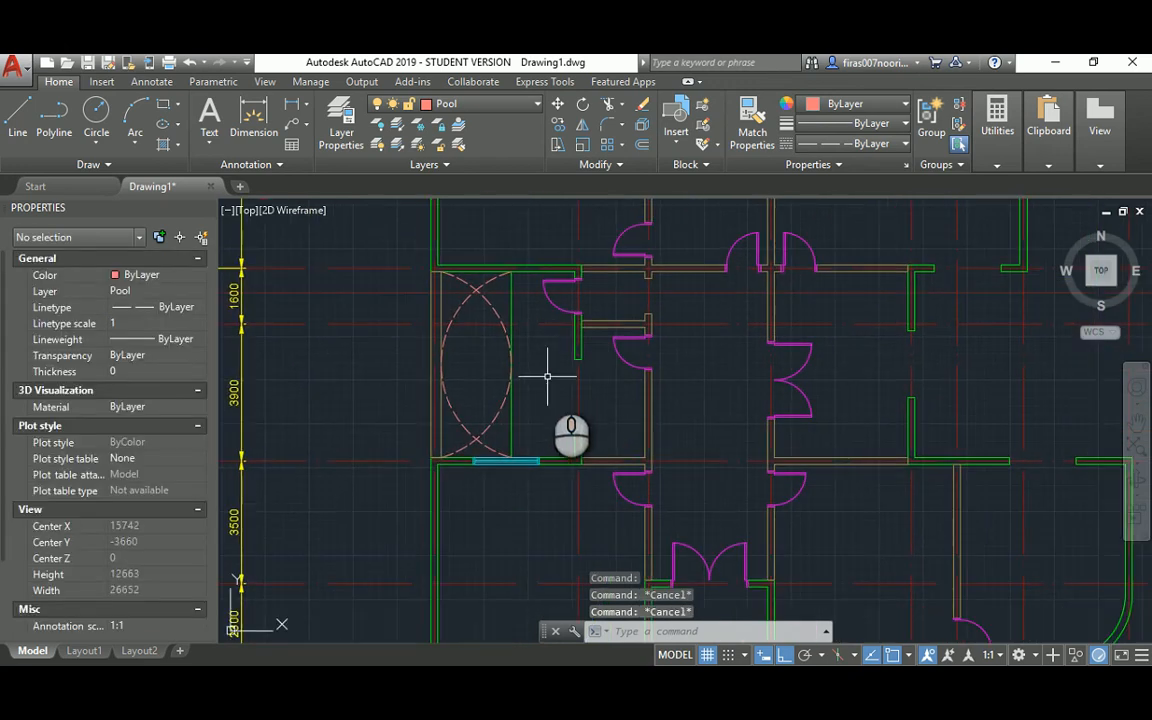
{"action": "key", "text": "alt+Tab"}
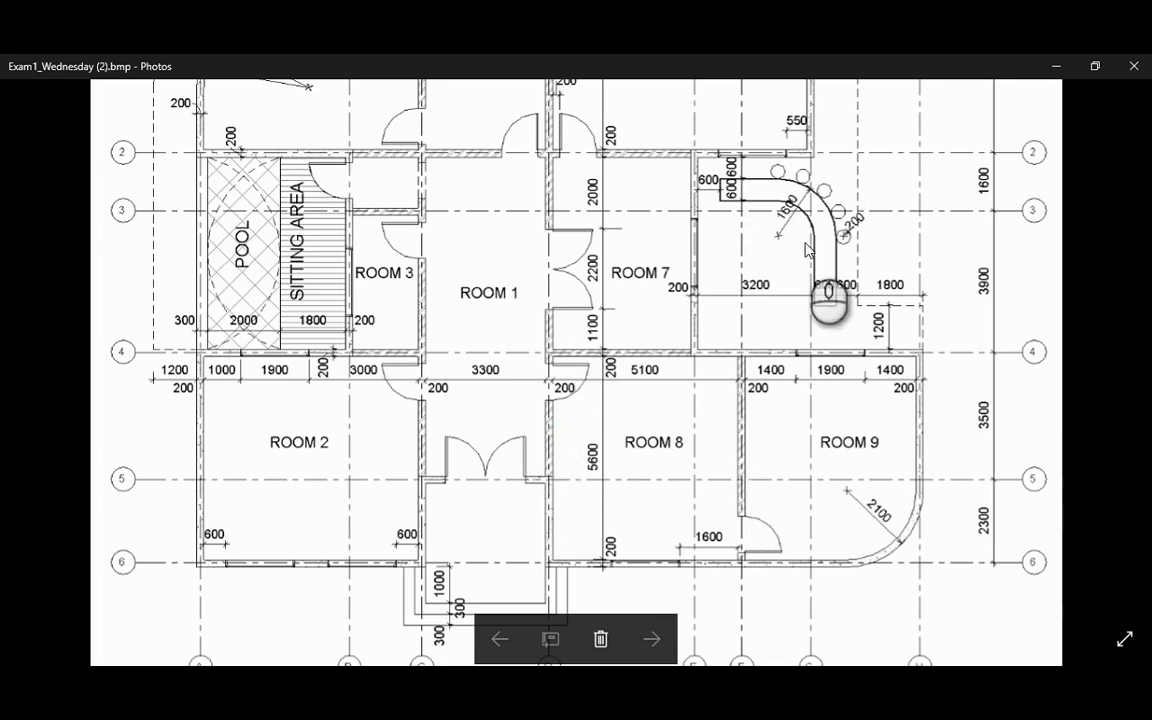
{"action": "key", "text": "alt+Tab"}
{"action": "type", "text": "la"}
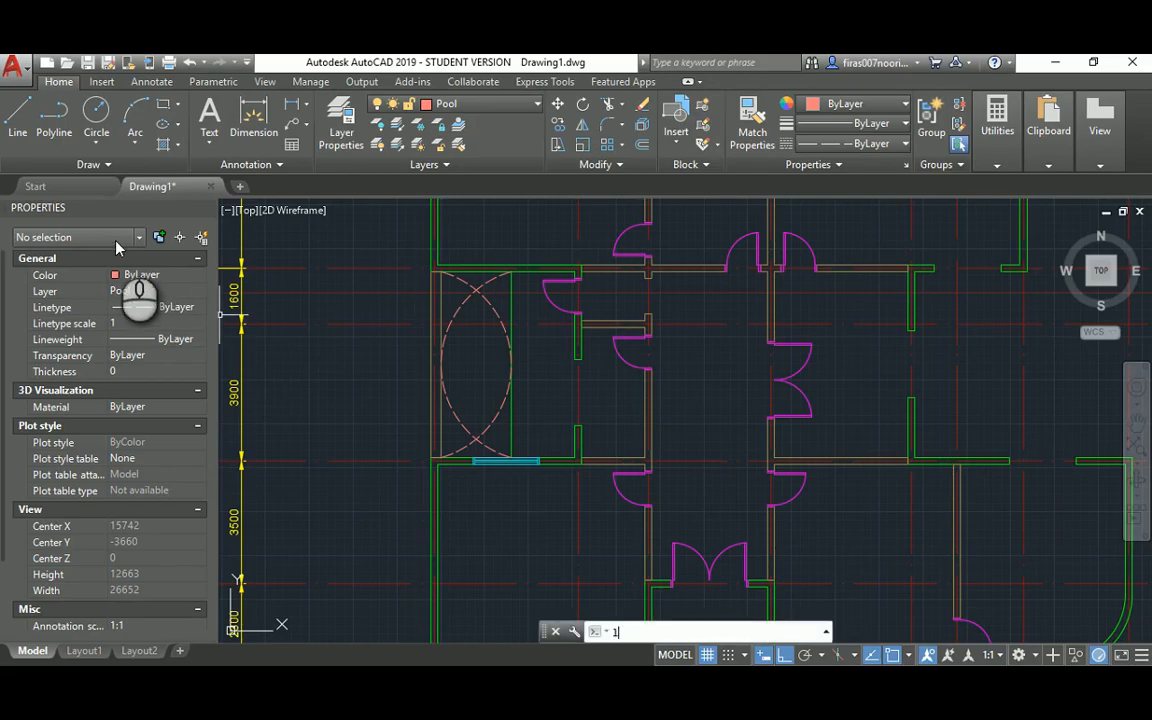
{"action": "key", "text": "Return"}
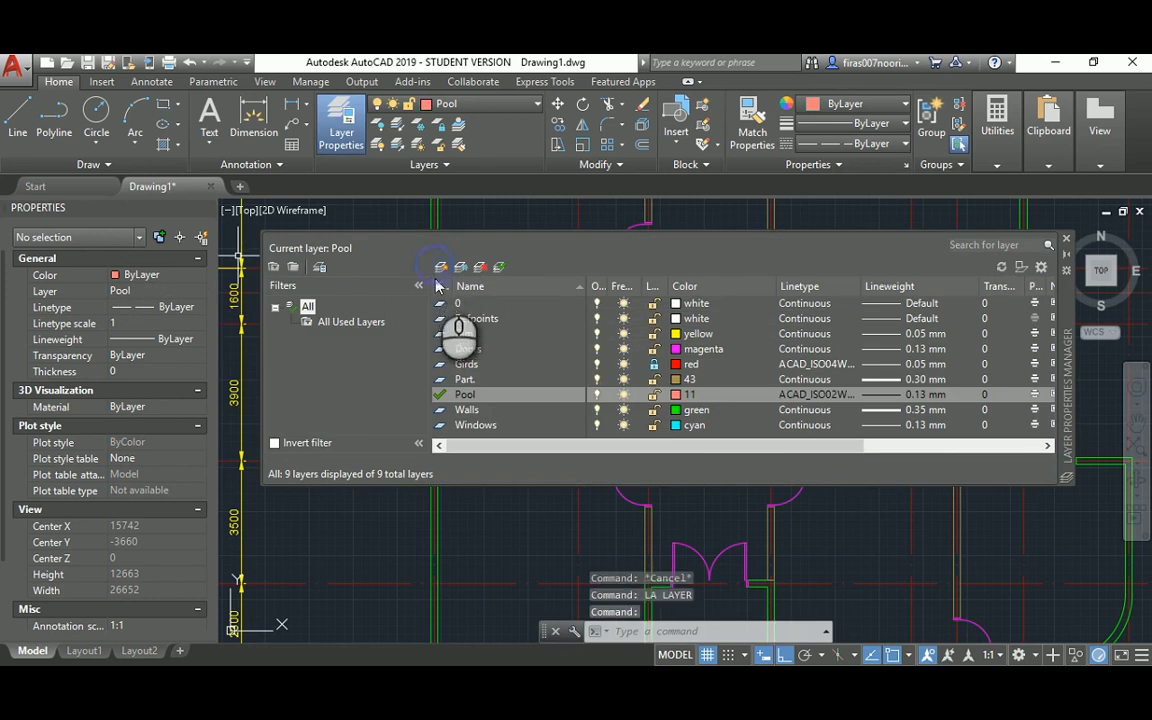
{"action": "left_click", "coordinate": [441, 267]}
{"action": "type", "text": "Furn"}
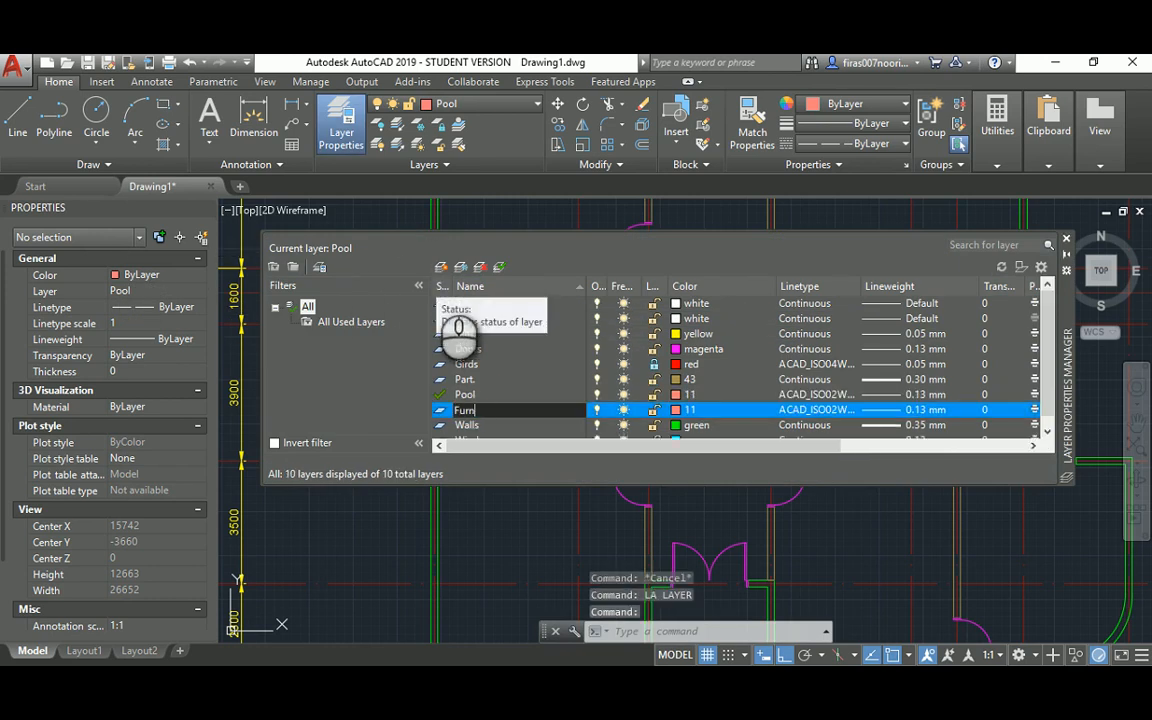
{"action": "double_click", "coordinate": [440, 410]}
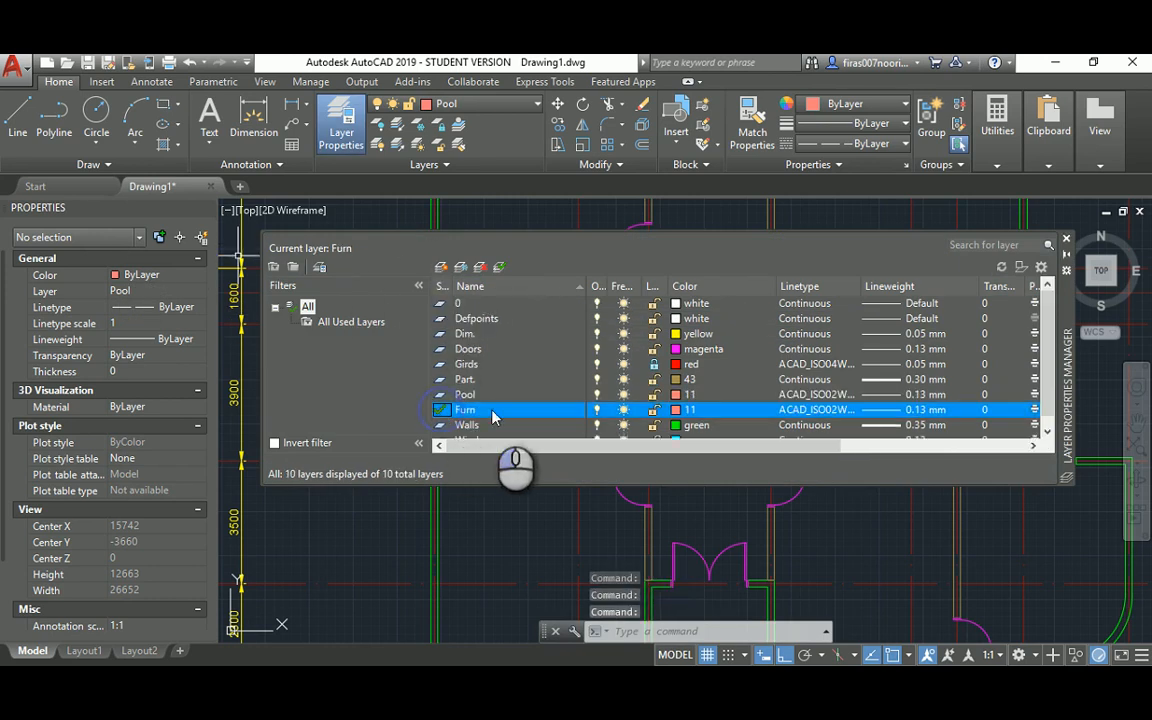
Step: Set the Furn layer's linetype to Continuous
{"action": "left_click", "coordinate": [807, 374]}
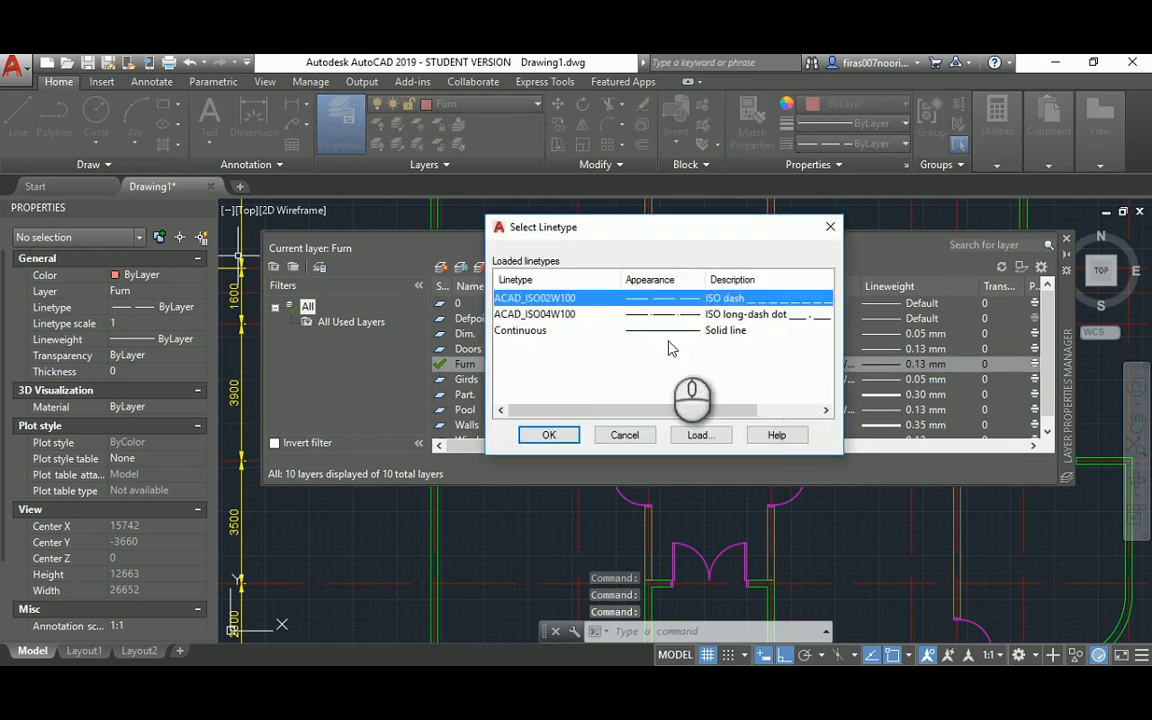
{"action": "left_click", "coordinate": [575, 330]}
{"action": "left_click", "coordinate": [552, 435]}
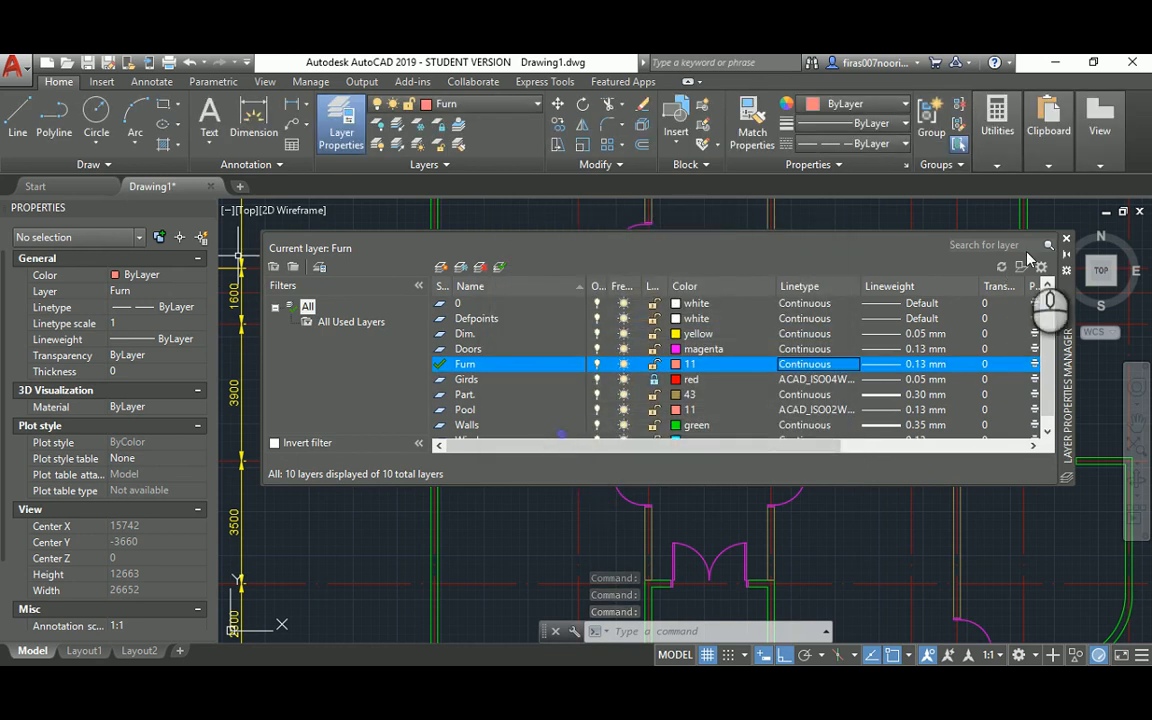
{"action": "left_click", "coordinate": [1066, 239]}
Step: Check the counter dimensions in the reference plan and offset the bottom edge of the short wall stub on axis 2 downward by 600
{"action": "middle_click_drag", "start_coordinate": [880, 319], "coordinate": [473, 325]}
{"action": "scroll", "coordinate": [552, 321], "scroll_direction": "up", "scroll_amount": 2}
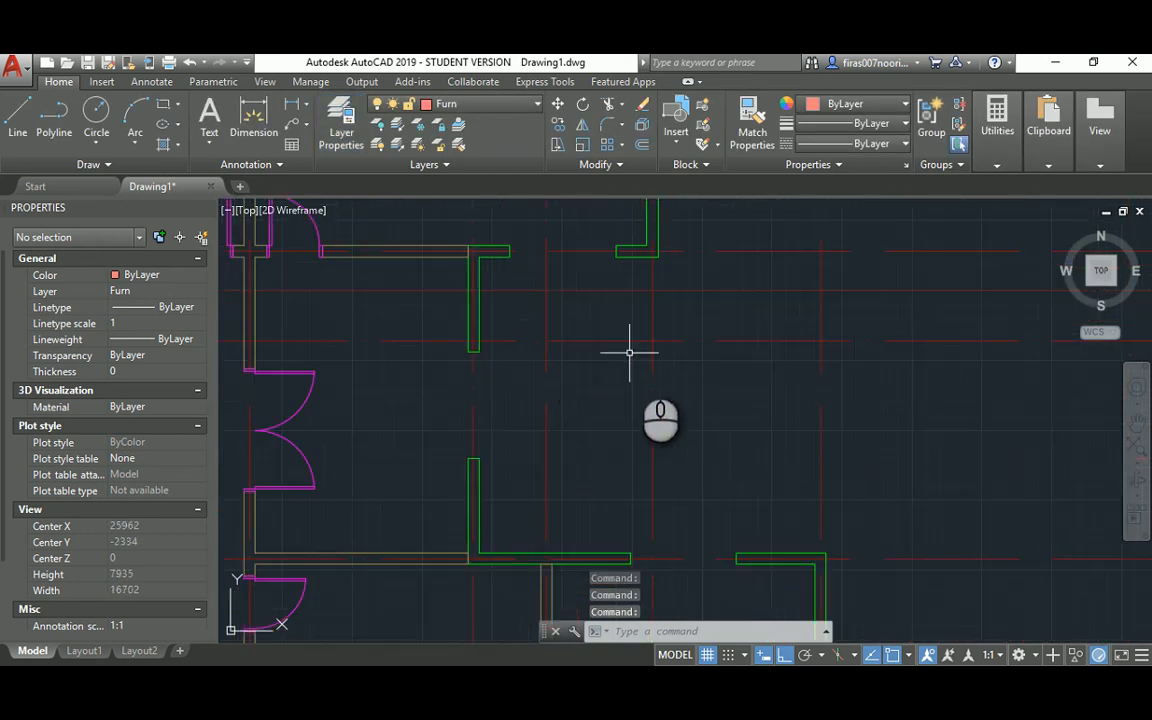
{"action": "middle_click_drag", "start_coordinate": [640, 364], "coordinate": [641, 344]}
{"action": "key", "text": "alt+Tab"}
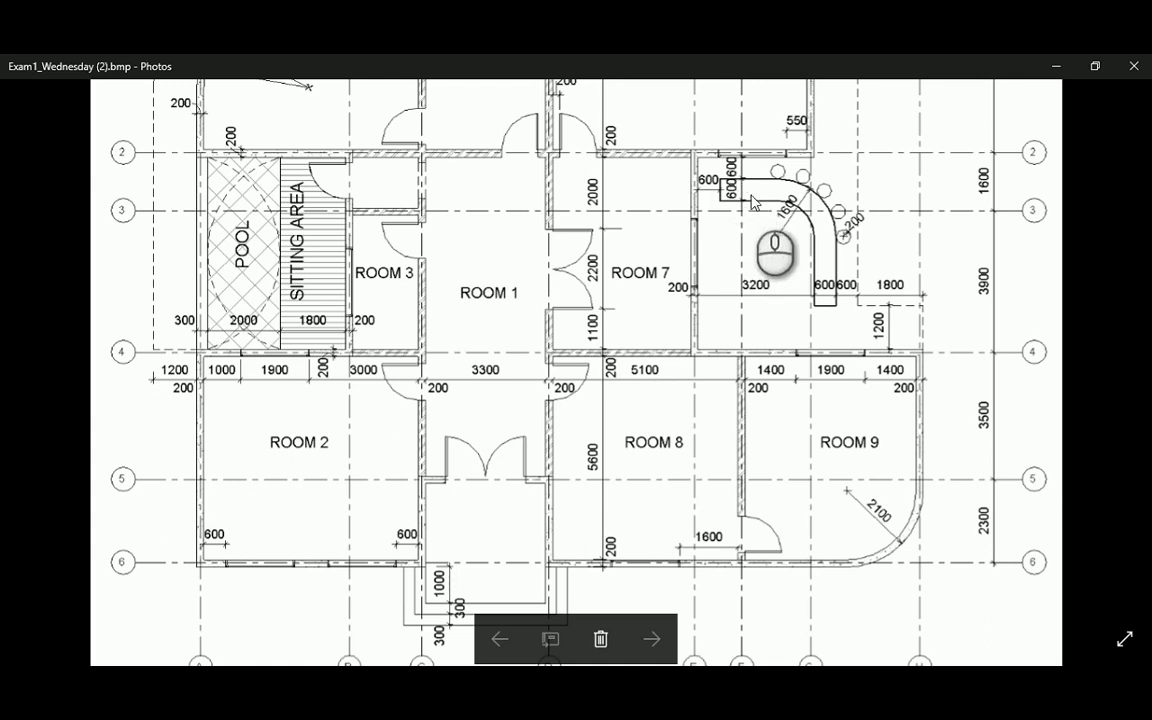
{"action": "key", "text": "alt+Tab"}
{"action": "type", "text": "o"}
{"action": "key", "text": "Return"}
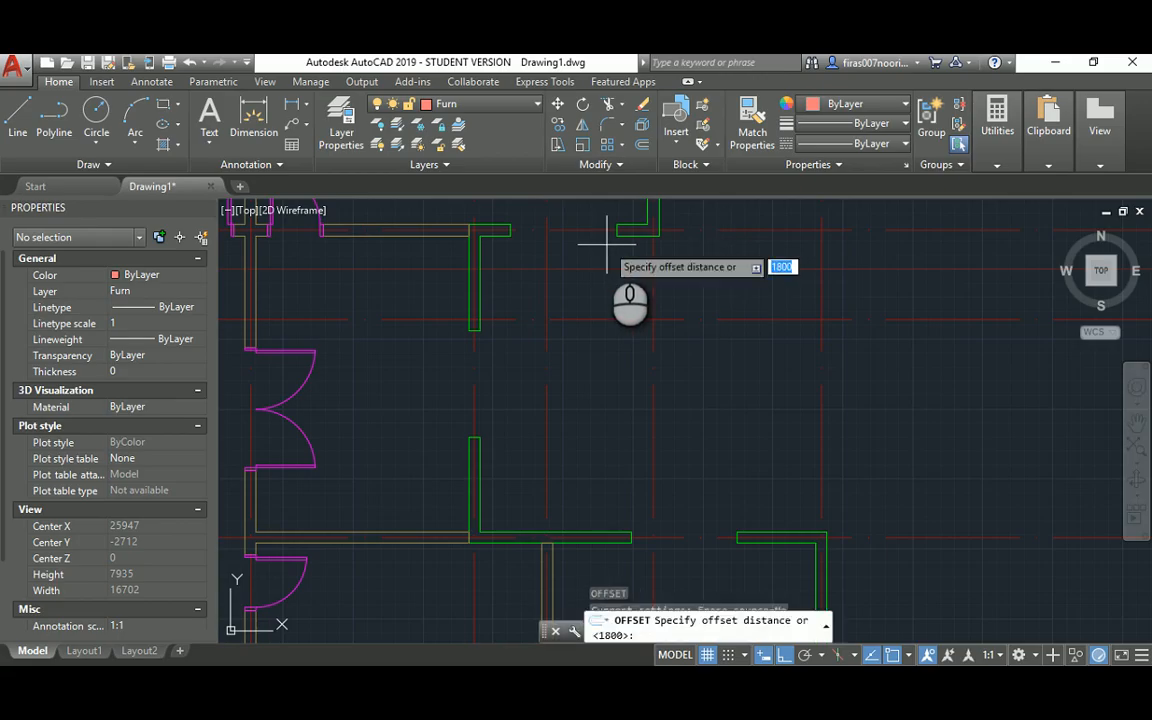
{"action": "type", "text": "6"}
{"action": "key", "text": "Return"}
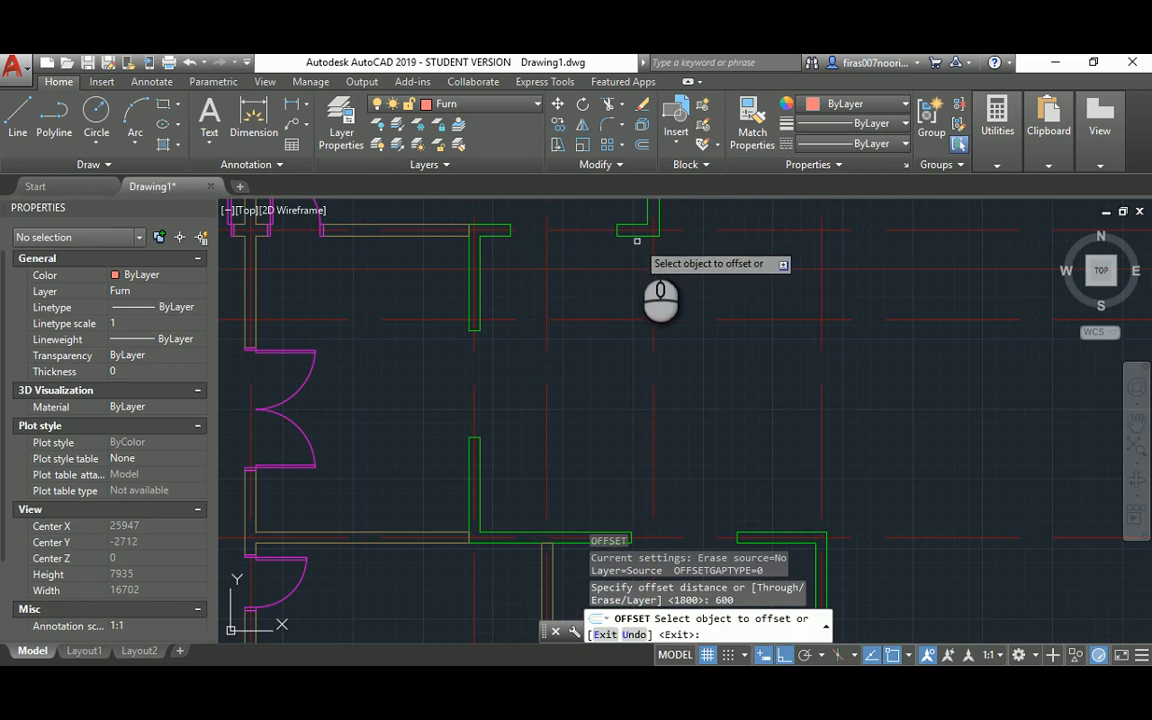
{"action": "left_click", "coordinate": [634, 237]}
{"action": "left_click", "coordinate": [576, 288]}
{"action": "scroll", "coordinate": [553, 283], "scroll_direction": "up", "scroll_amount": 2}
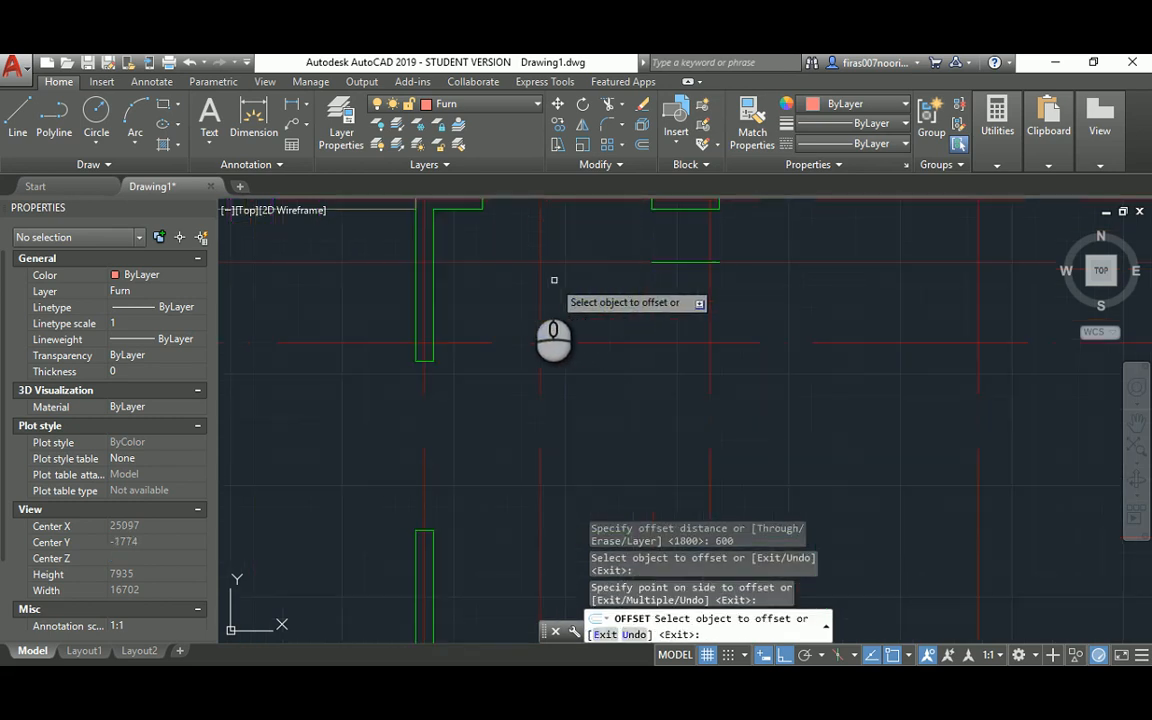
Step: Offset the vertical wall's inner face 600 into the counter room, and the new horizontal line another 600 downward
{"action": "left_click", "coordinate": [430, 288]}
{"action": "left_click", "coordinate": [500, 308]}
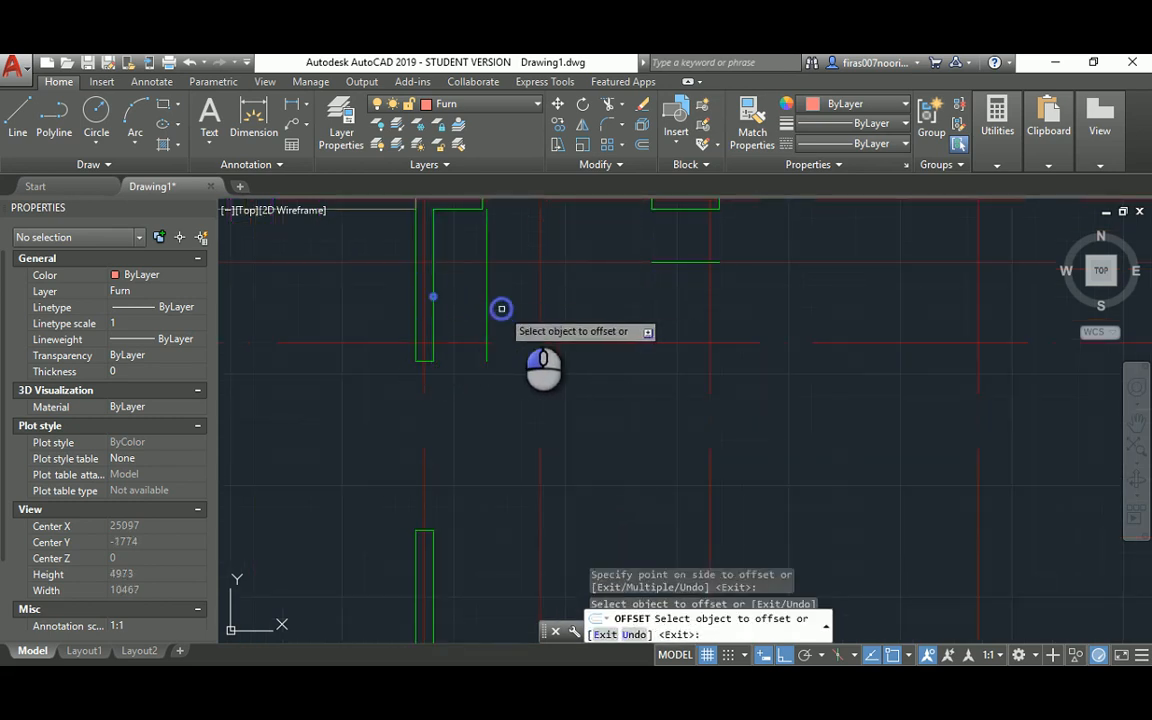
{"action": "left_click", "coordinate": [643, 267]}
{"action": "left_click", "coordinate": [660, 318]}
{"action": "key", "text": "Escape"}
{"action": "key", "text": "Escape"}
{"action": "key", "text": "Escape"}
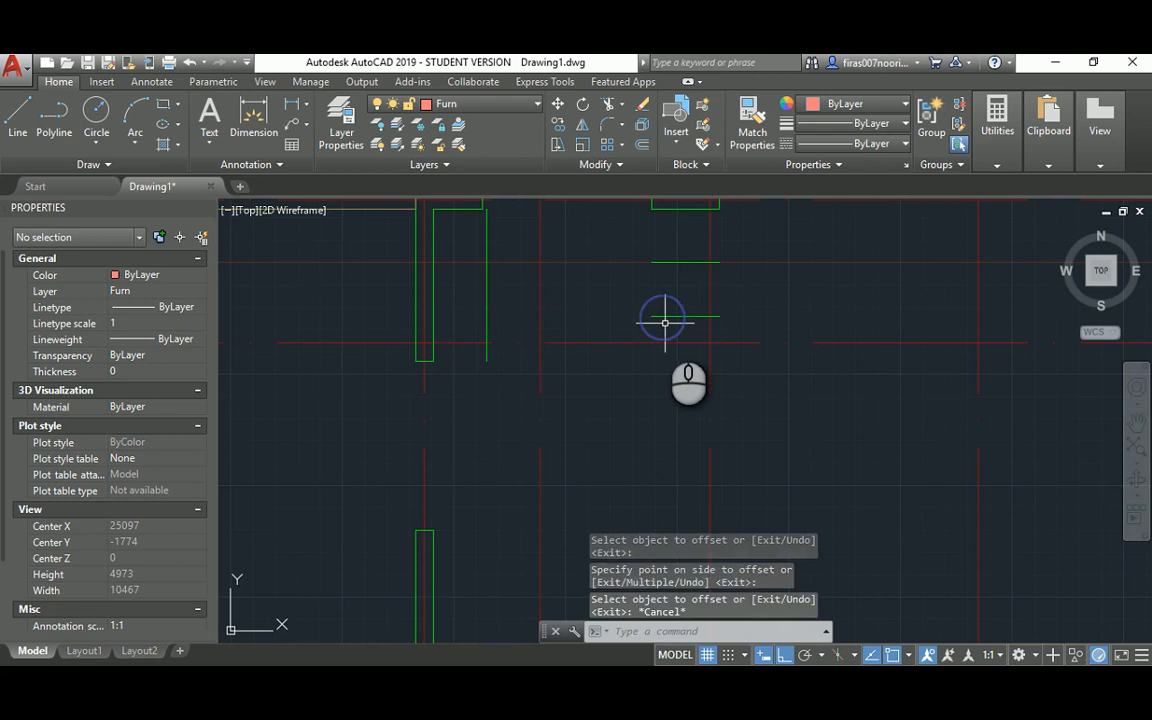
Step: Fillet the upper horizontal offset line with the vertical offset line to form a sharp corner
{"action": "type", "text": "f"}
{"action": "key", "text": "Return"}
{"action": "left_click", "coordinate": [668, 263]}
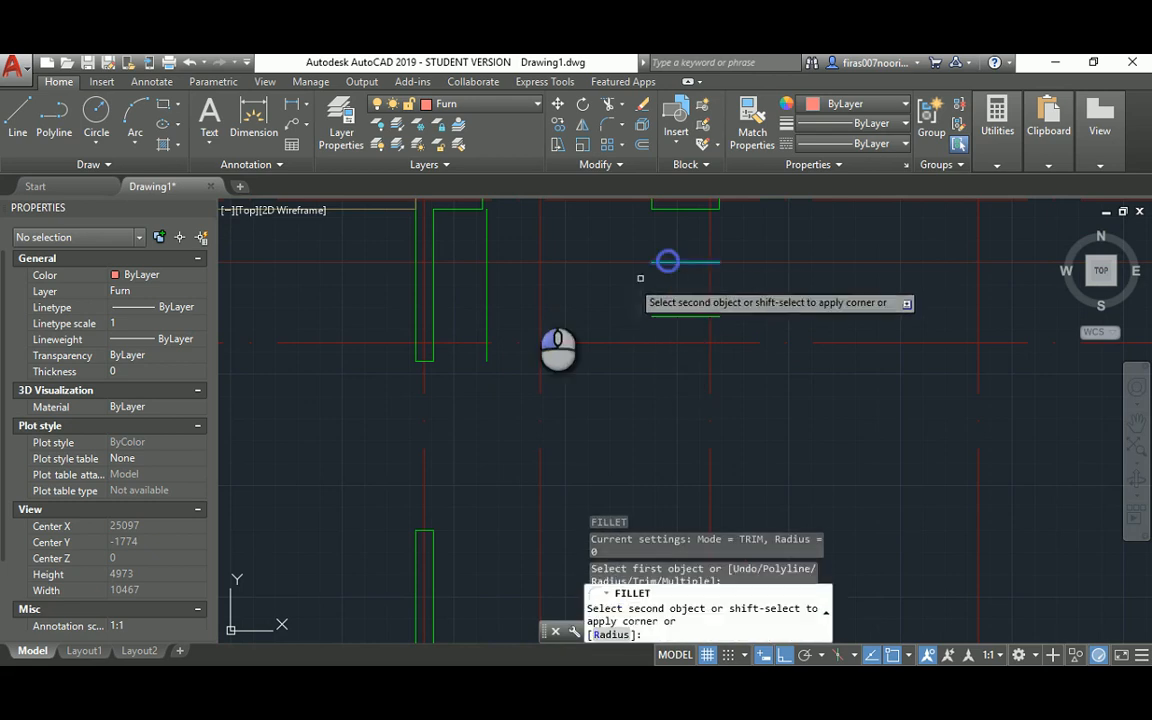
{"action": "left_click", "coordinate": [487, 274]}
{"action": "key", "text": "Escape"}
{"action": "key", "text": "Return"}
{"action": "left_click", "coordinate": [487, 274]}
{"action": "key", "text": "Escape"}
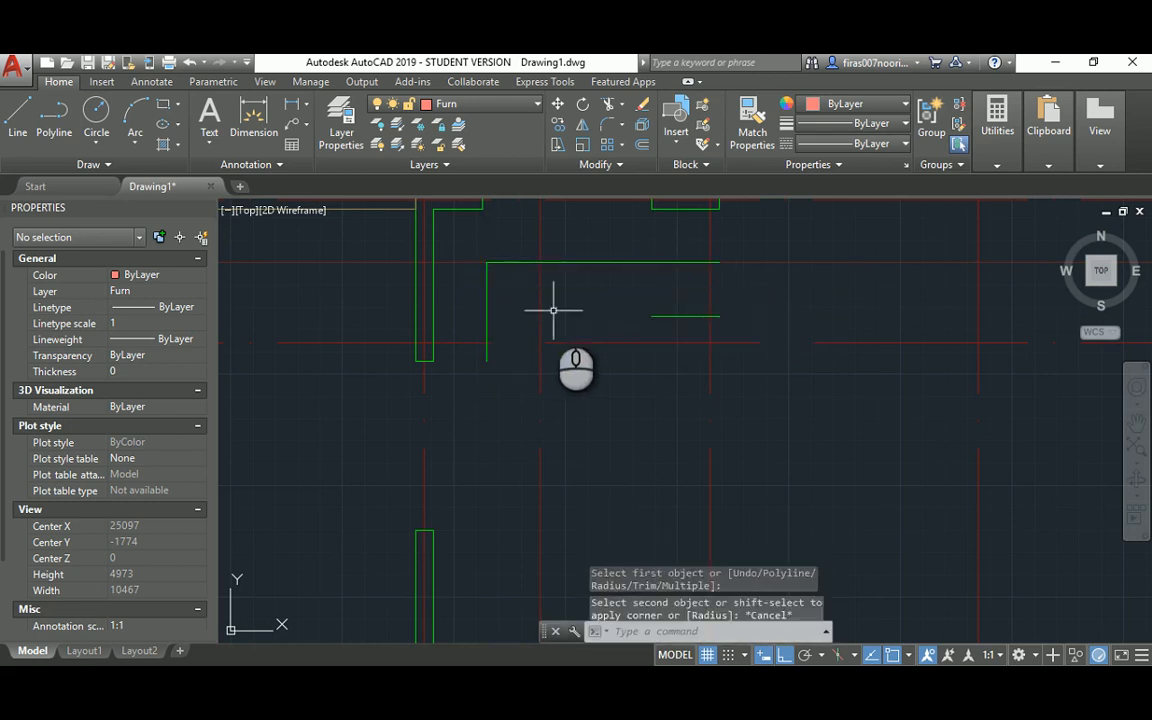
Step: Fillet the vertical offset line with the lower horizontal line to close the counter's end with a sharp corner
{"action": "key", "text": "Return"}
{"action": "left_click", "coordinate": [485, 273]}
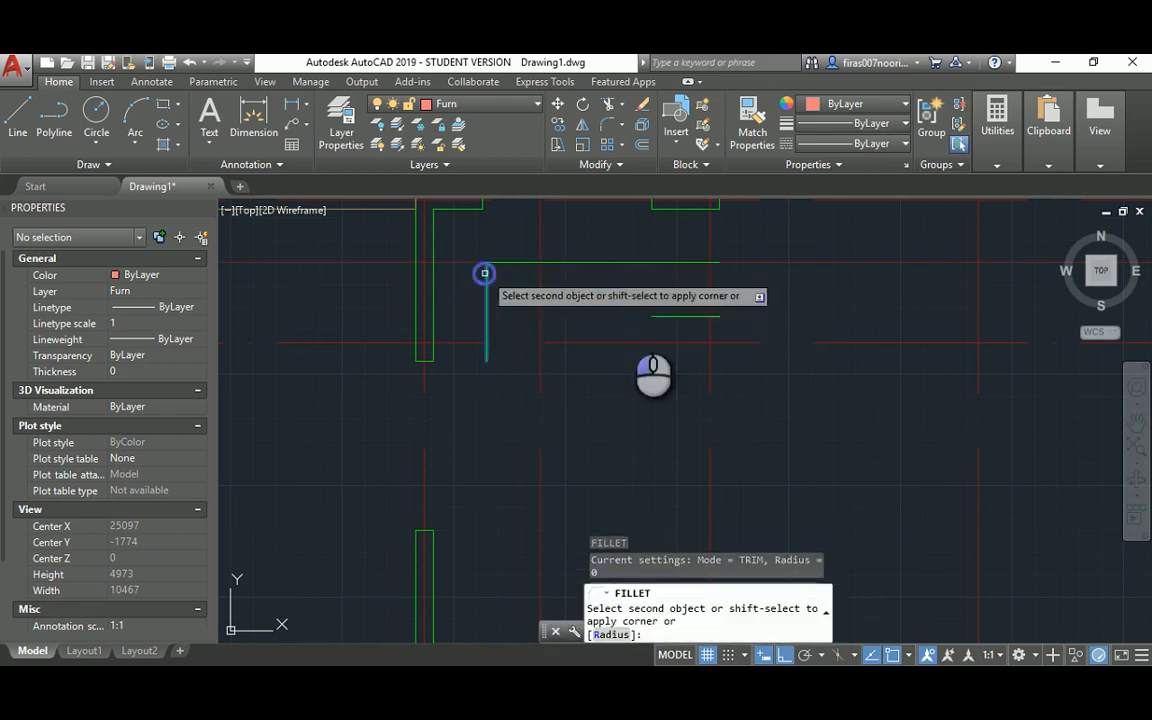
{"action": "left_click", "coordinate": [656, 316]}
{"action": "key", "text": "Escape"}
{"action": "key", "text": "Escape"}
Step: Move the three counter outline lines from the Walls layer to the Furn layer
{"action": "left_click", "coordinate": [478, 330]}
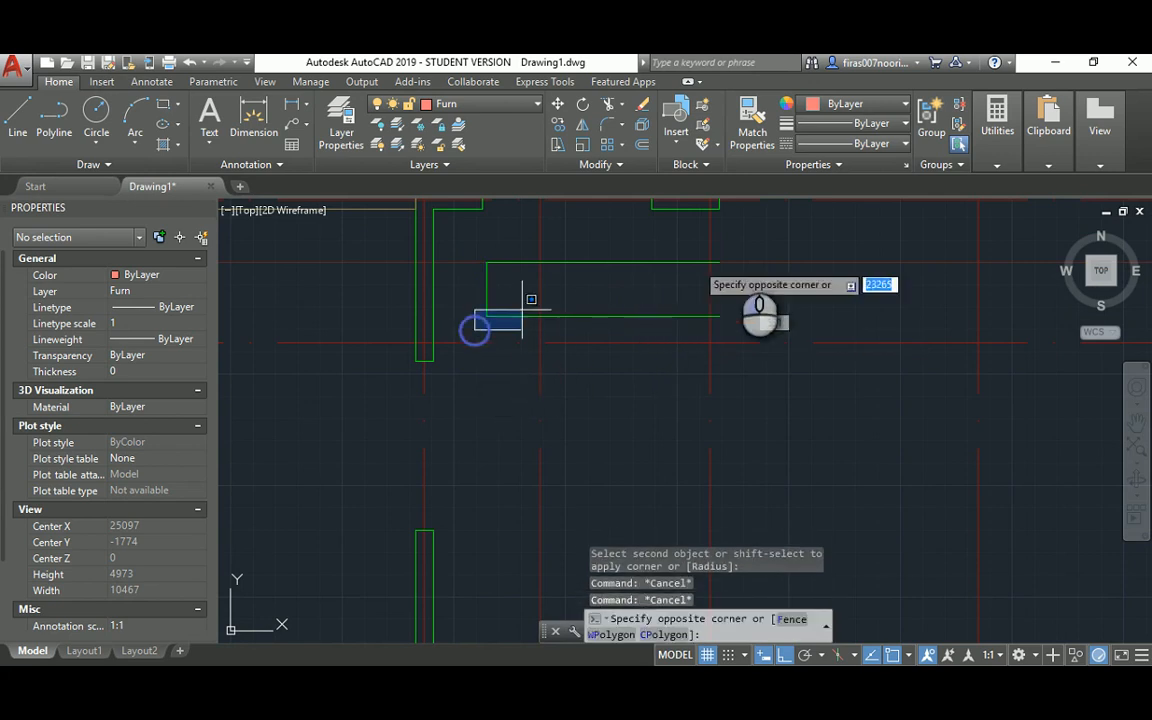
{"action": "left_click", "coordinate": [761, 244]}
{"action": "left_click", "coordinate": [165, 291]}
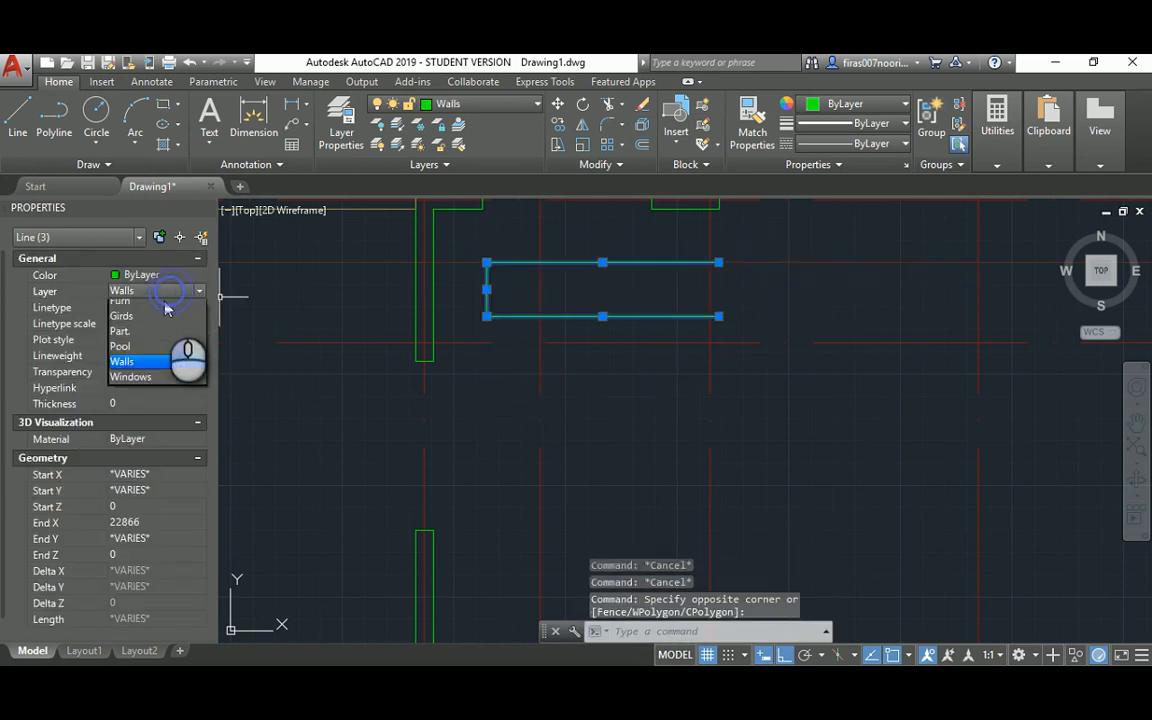
{"action": "left_click", "coordinate": [128, 370]}
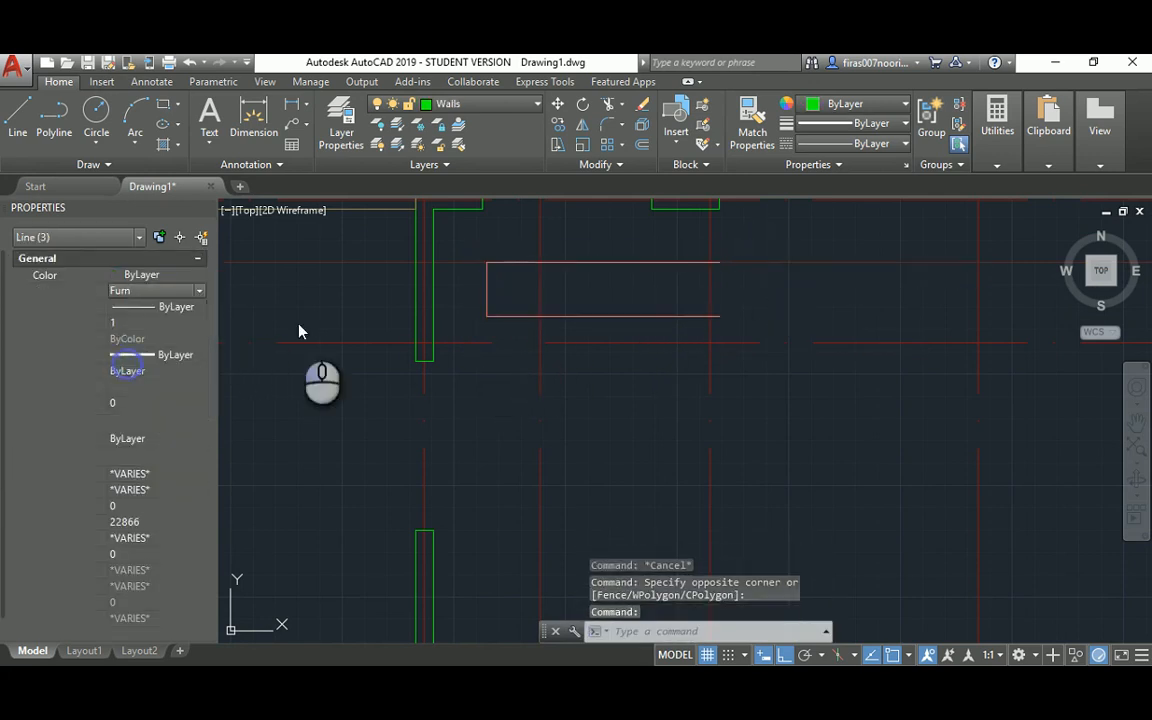
{"action": "key", "text": "Escape"}
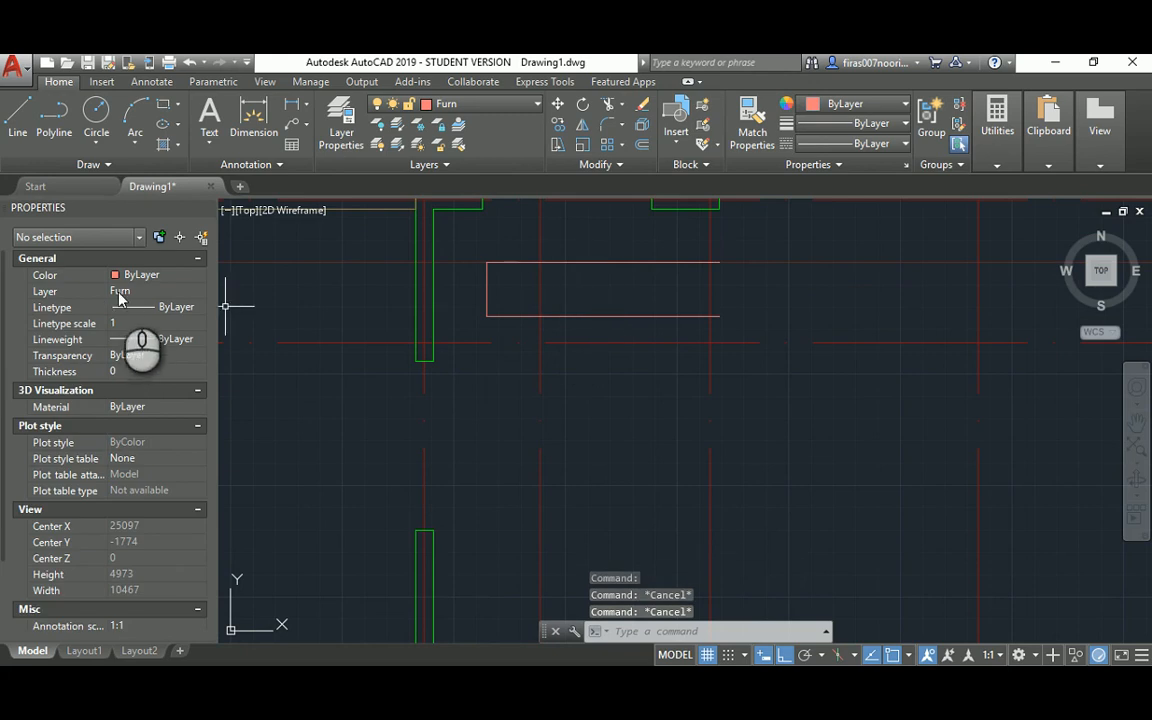
Step: Check the reference plan and offset the inner face of the lower vertical wall segment 3200 into the counter room
{"action": "middle_click_drag", "start_coordinate": [662, 281], "coordinate": [650, 314]}
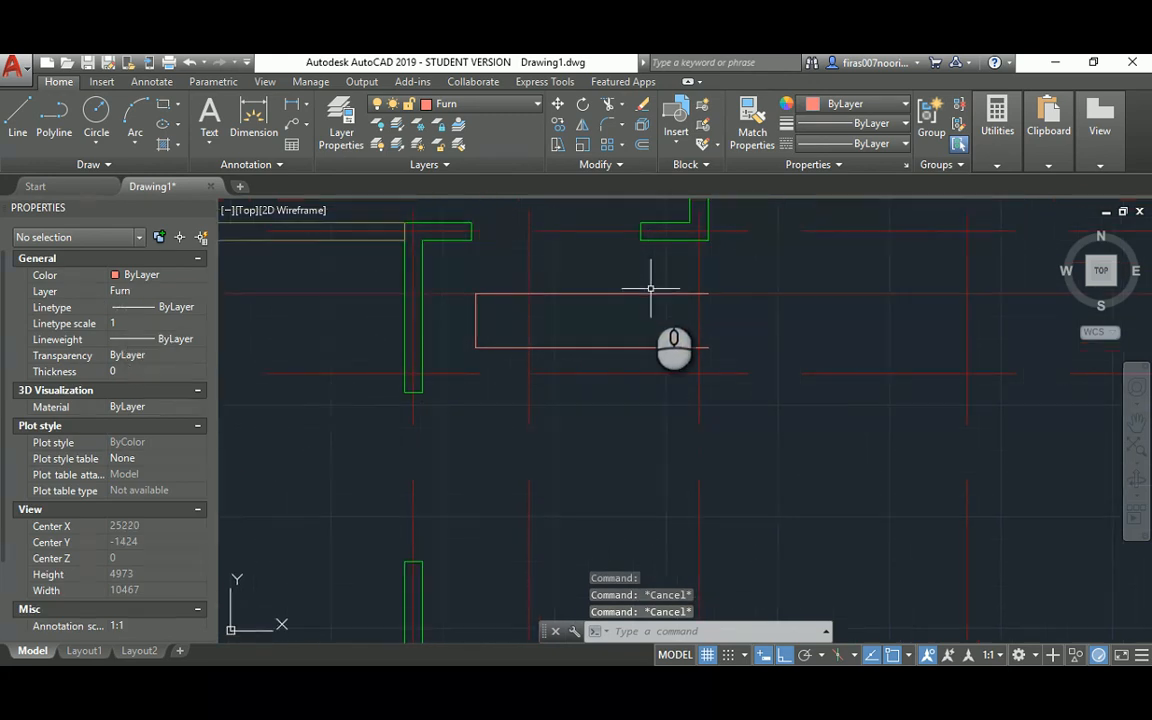
{"action": "key", "text": "alt+Tab"}
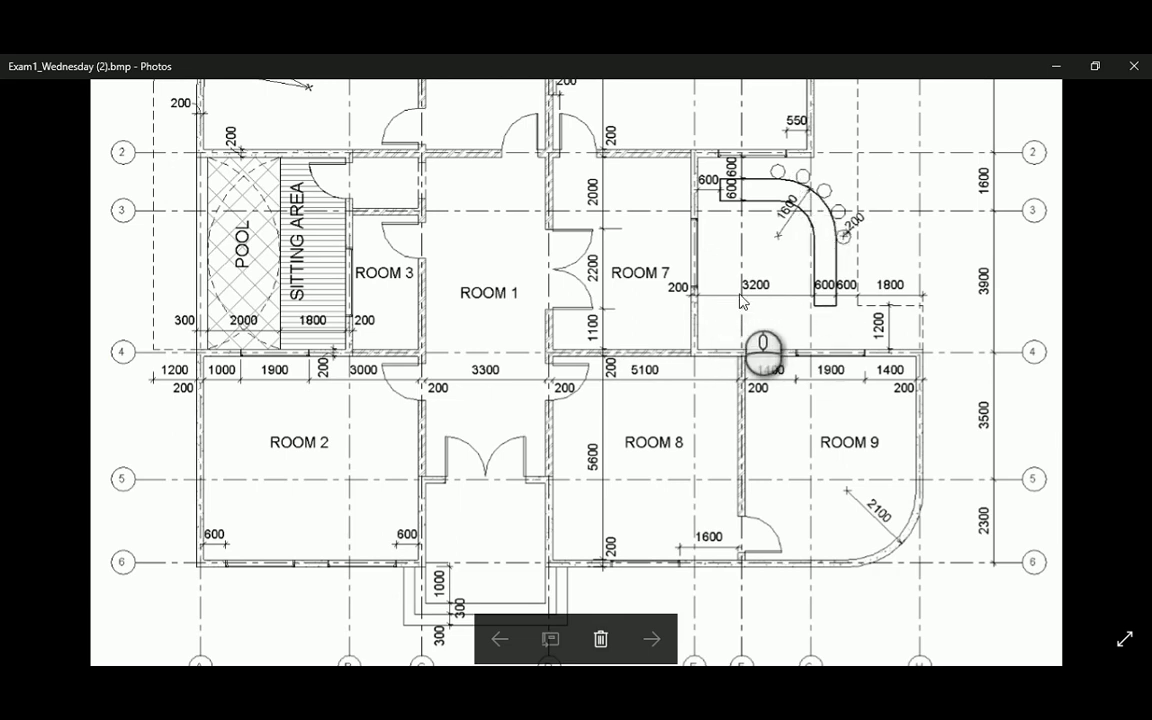
{"action": "key", "text": "alt+Tab"}
{"action": "type", "text": "o"}
{"action": "key", "text": "Return"}
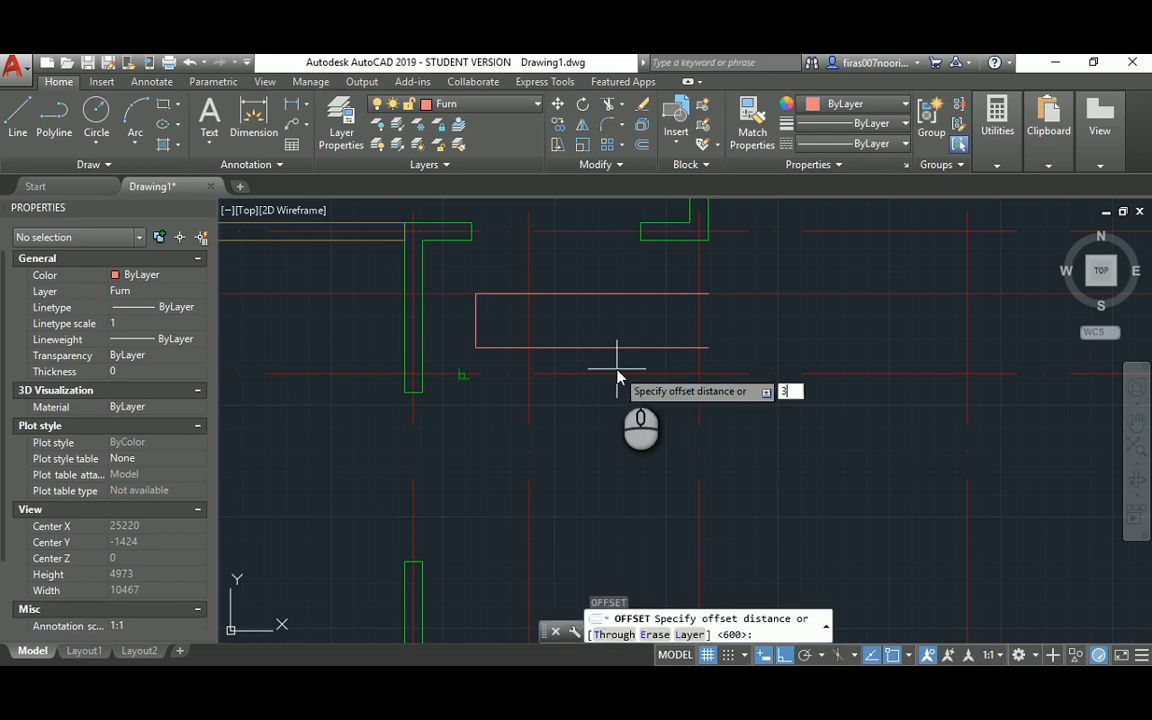
{"action": "type", "text": "3200"}
{"action": "key", "text": "Return"}
{"action": "scroll", "coordinate": [600, 370], "scroll_direction": "down", "scroll_amount": 2}
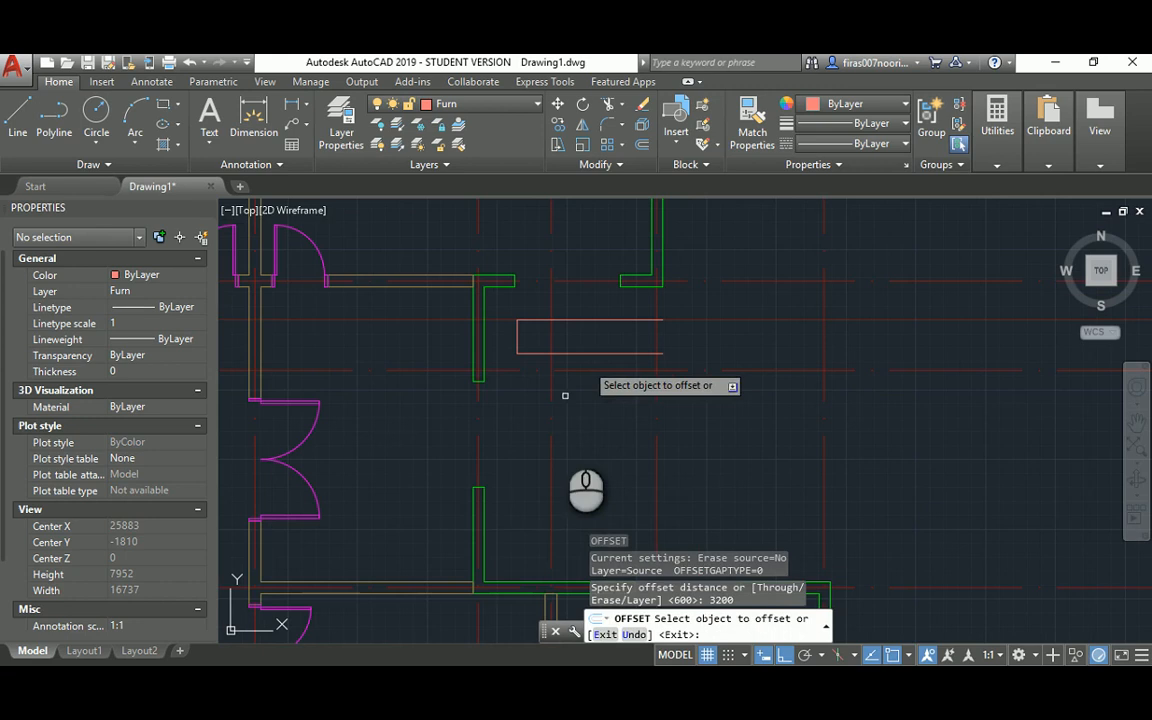
{"action": "left_click", "coordinate": [480, 505]}
{"action": "left_click", "coordinate": [580, 493]}
{"action": "middle_click_drag", "start_coordinate": [617, 472], "coordinate": [598, 370]}
{"action": "key", "text": "Escape"}
{"action": "key", "text": "Escape"}
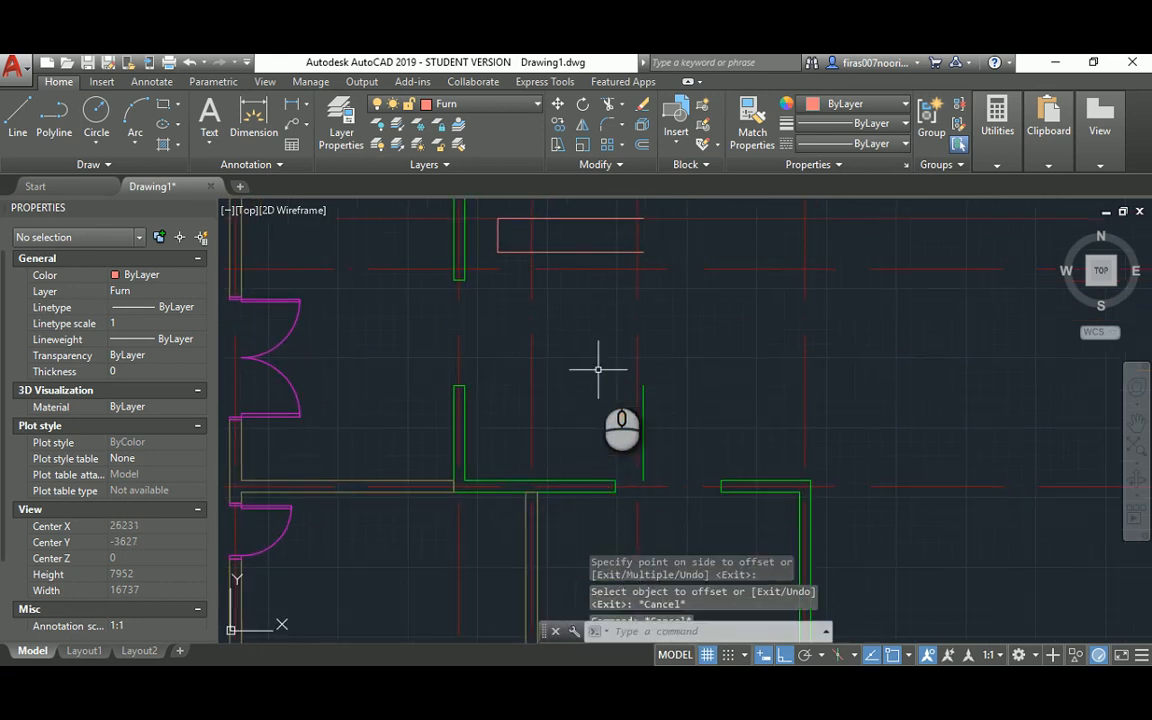
Step: Offset the new vertical counter line 600 away from the wall and check the counter's curve radius in the reference plan
{"action": "type", "text": "o"}
{"action": "key", "text": "Return"}
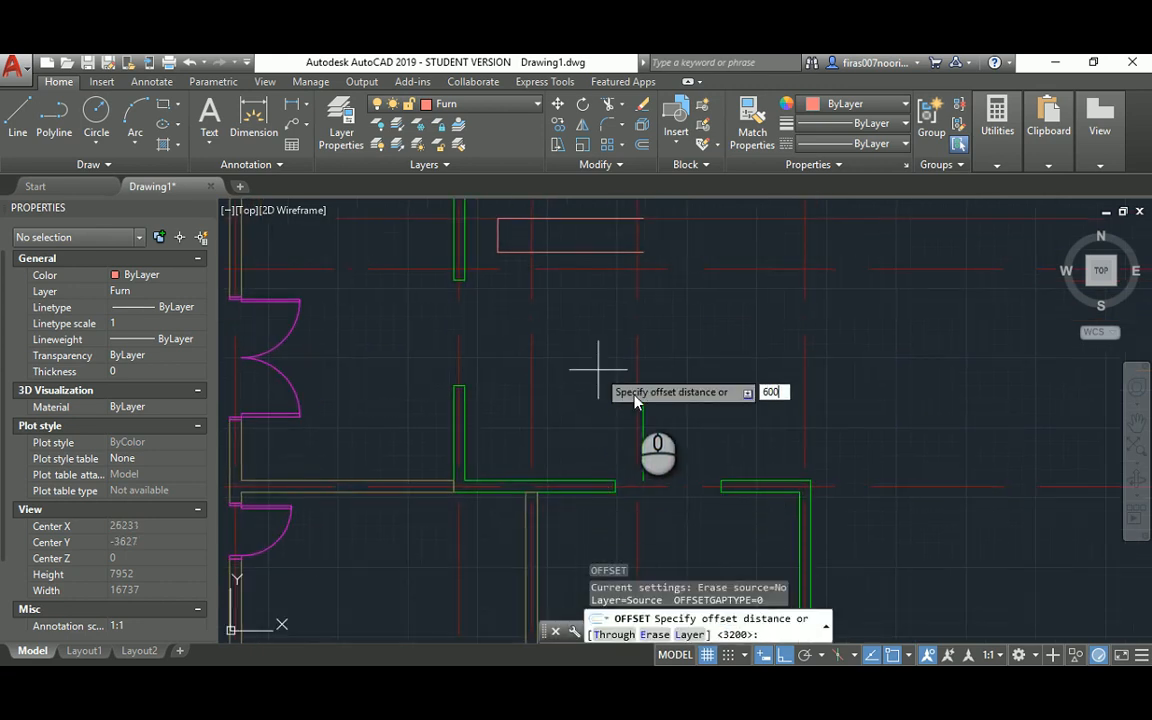
{"action": "type", "text": "600"}
{"action": "key", "text": "Return"}
{"action": "left_click", "coordinate": [643, 400]}
{"action": "left_click", "coordinate": [697, 400]}
{"action": "key", "text": "Escape"}
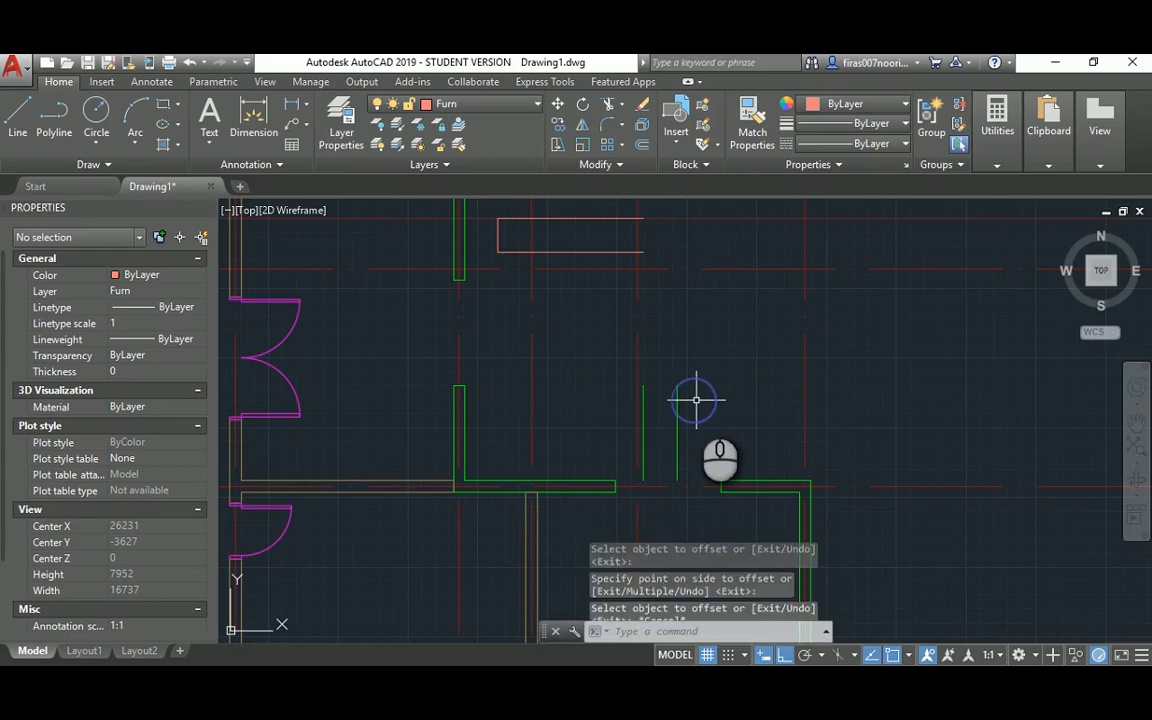
{"action": "key", "text": "alt+Tab"}
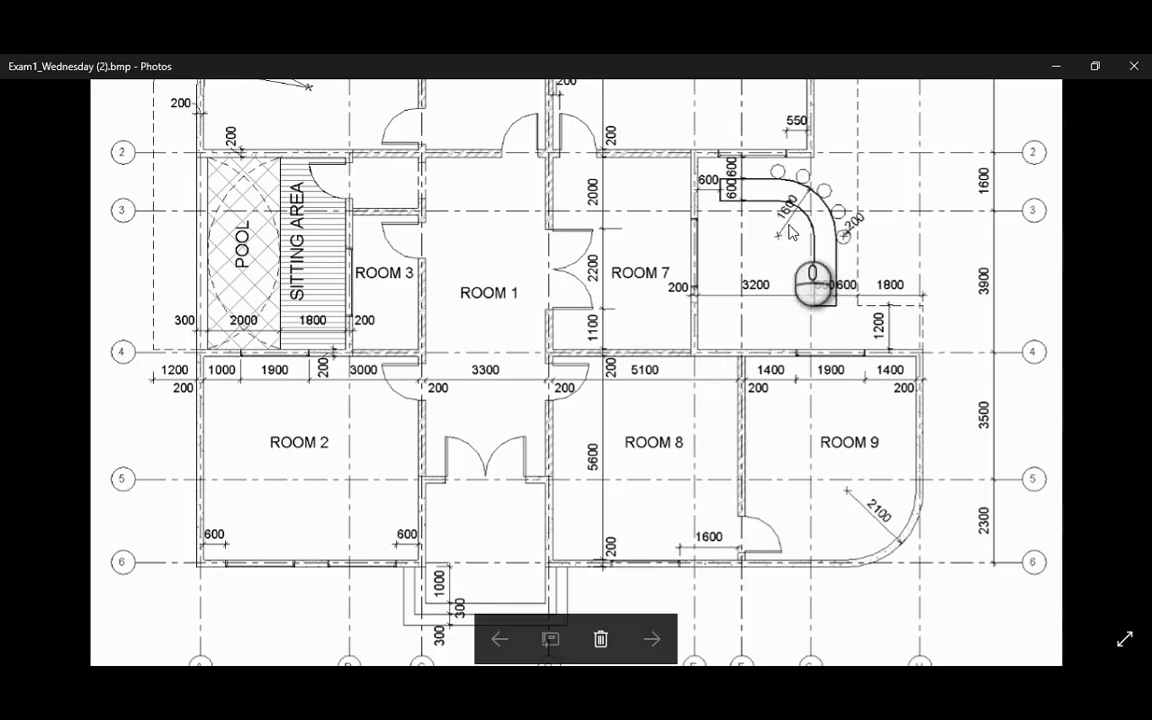
{"action": "key", "text": "alt+Tab"}
{"action": "type", "text": "fr"}
{"action": "key", "text": "Return"}
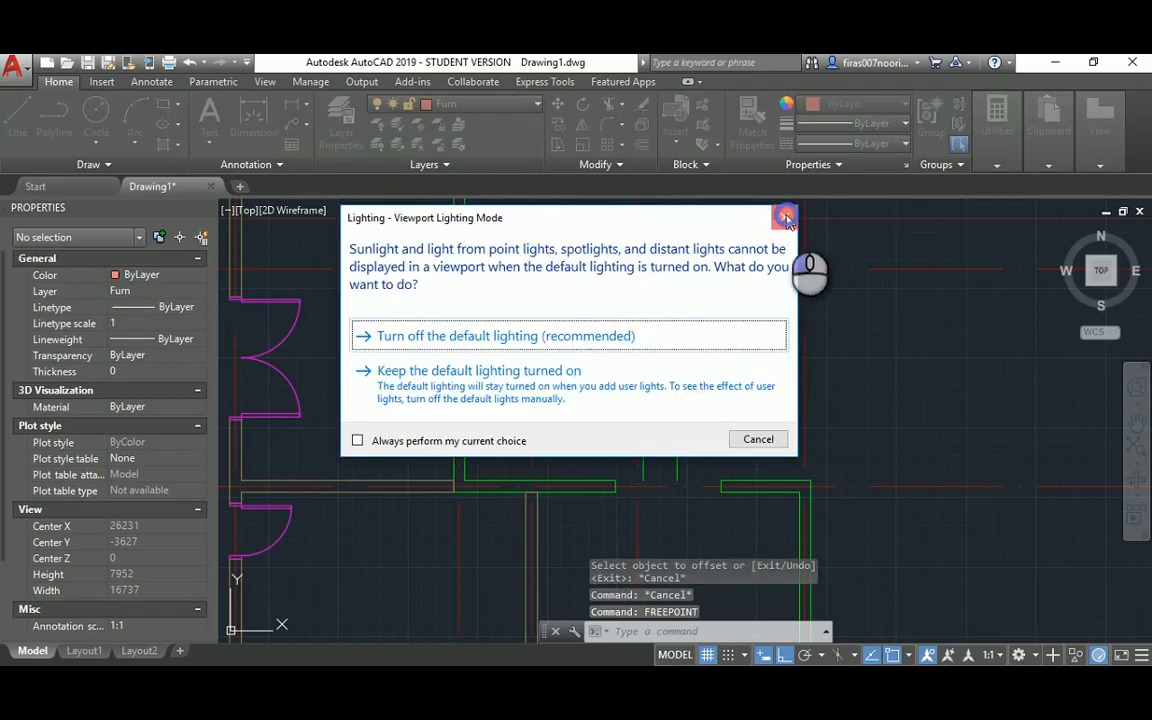
{"action": "left_click", "coordinate": [786, 218]}
Step: Fillet the counter's upper horizontal line with the outer vertical line using a radius of 1600
{"action": "type", "text": "f"}
{"action": "key", "text": "Return"}
{"action": "type", "text": "r"}
{"action": "key", "text": "Return"}
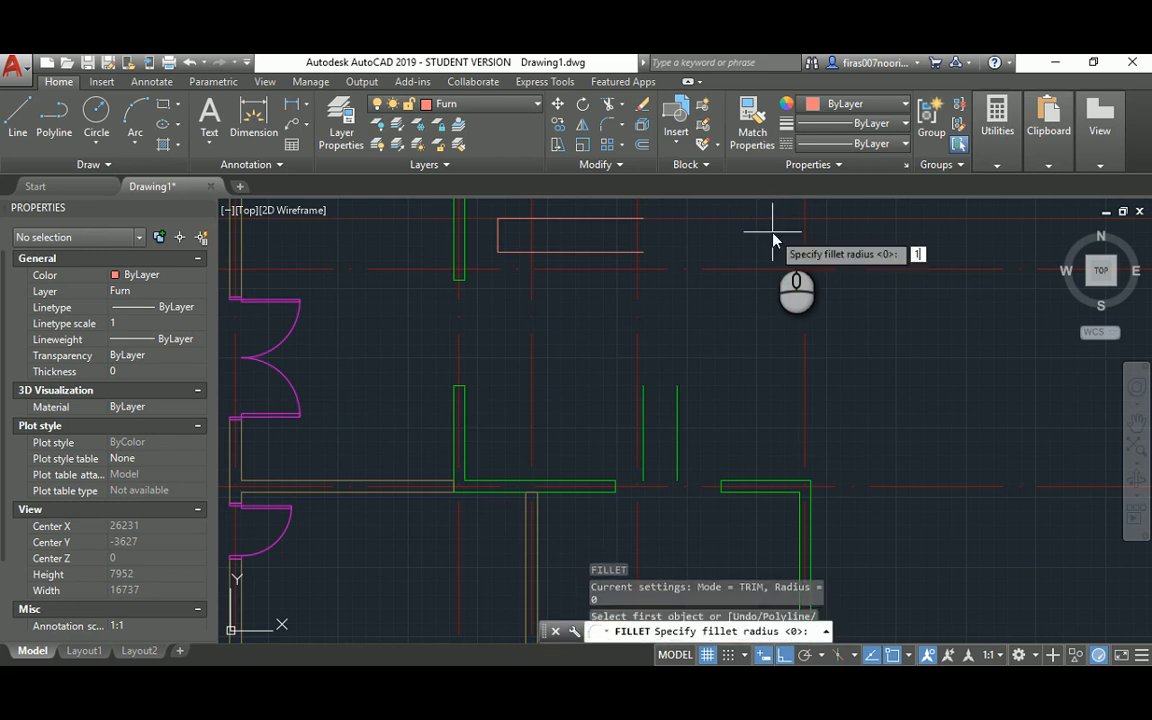
{"action": "type", "text": "1600"}
{"action": "key", "text": "Return"}
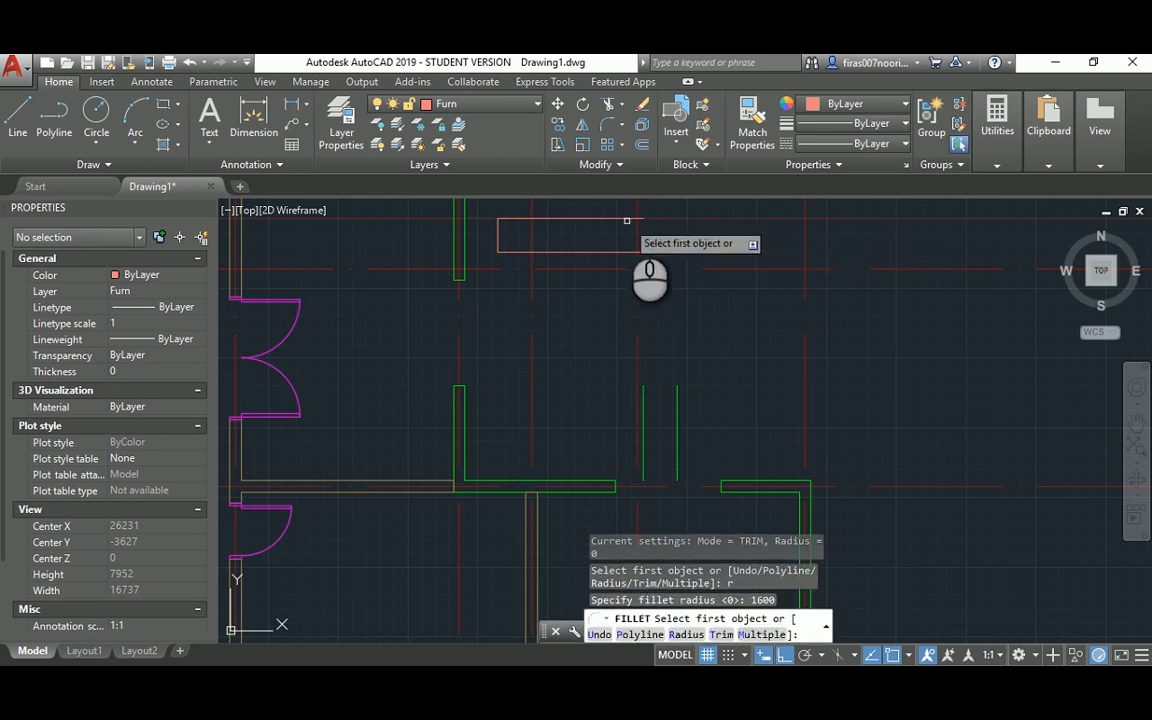
{"action": "left_click", "coordinate": [620, 217]}
{"action": "left_click", "coordinate": [677, 388]}
{"action": "key", "text": "Escape"}
{"action": "key", "text": "Escape"}
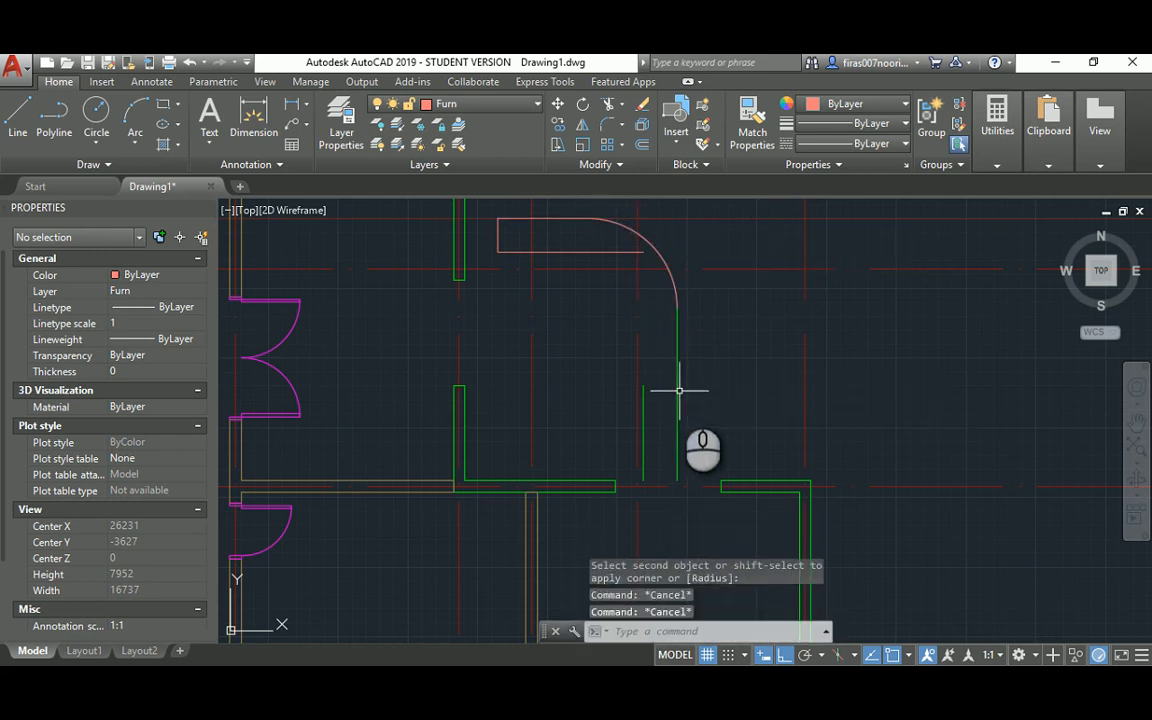
Step: Offset the counter's outer arc 600 inward to create the inner curve
{"action": "type", "text": "o"}
{"action": "key", "text": "Return"}
{"action": "key", "text": "Return"}
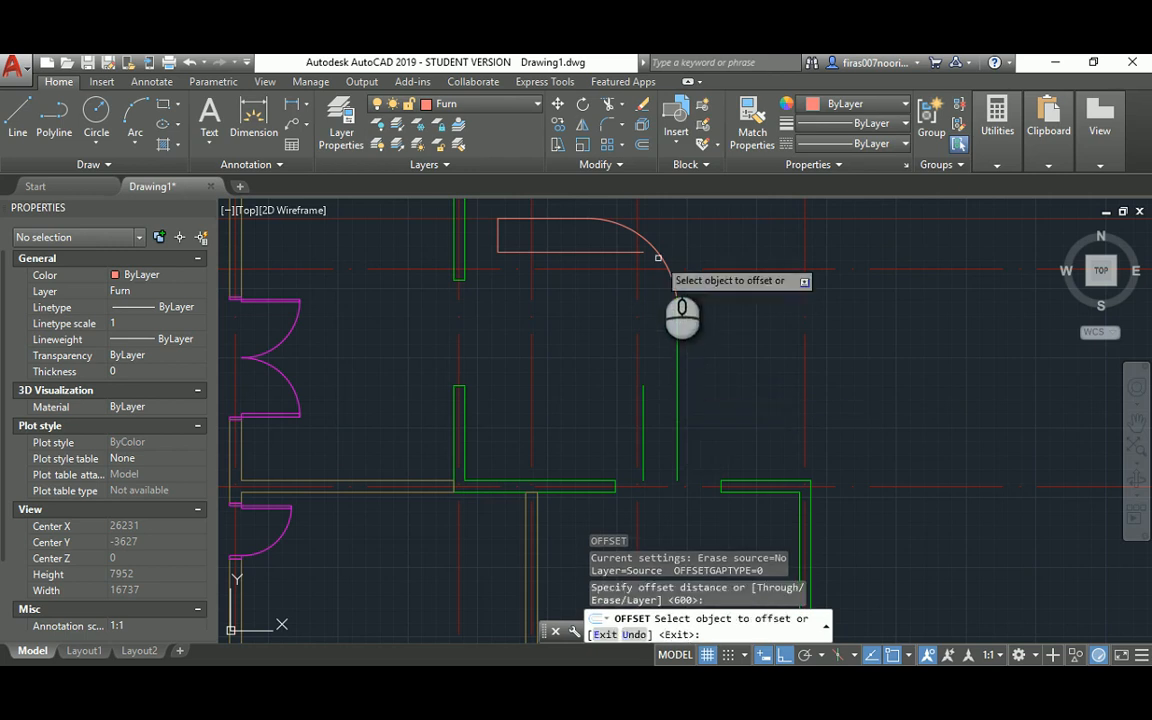
{"action": "left_click", "coordinate": [670, 272]}
{"action": "left_click", "coordinate": [587, 307]}
{"action": "key", "text": "Escape"}
{"action": "key", "text": "Escape"}
{"action": "key", "text": "Escape"}
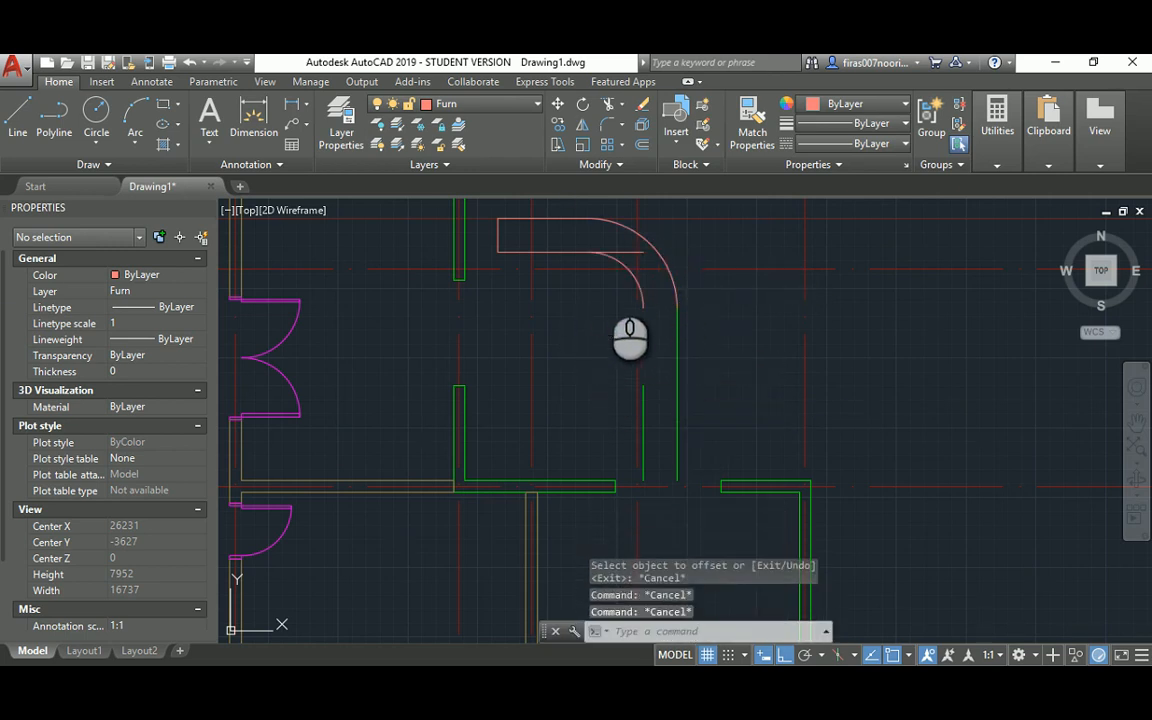
Step: Trim the part of the counter's lower horizontal line that overshoots the inner arc
{"action": "type", "text": "tr"}
{"action": "key", "text": "Return"}
{"action": "left_click", "coordinate": [611, 259]}
{"action": "key", "text": "Return"}
{"action": "left_click", "coordinate": [620, 252]}
{"action": "key", "text": "Escape"}
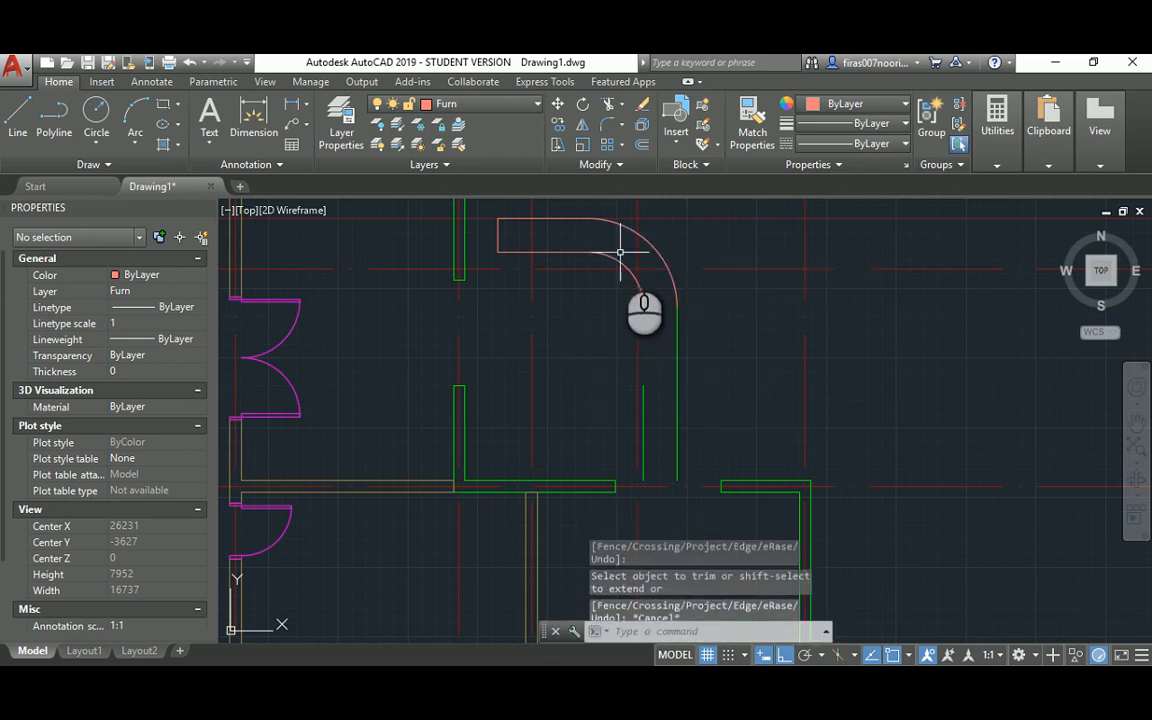
Step: Extend the inner vertical counter line up to the end of the inner arc
{"action": "type", "text": "ex"}
{"action": "key", "text": "Return"}
{"action": "key", "text": "Return"}
{"action": "left_click", "coordinate": [640, 401]}
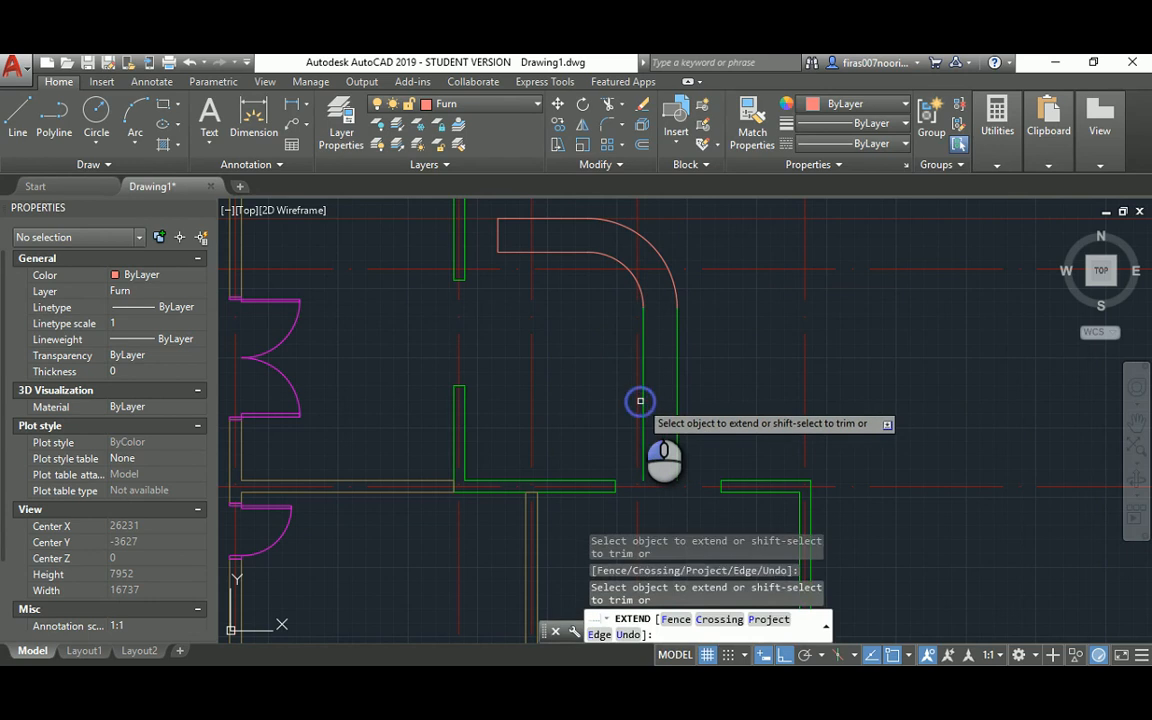
{"action": "key", "text": "Escape"}
Step: Match the two vertical counter lines to the properties of the inner arc on the Furn layer
{"action": "type", "text": "ma"}
{"action": "key", "text": "Return"}
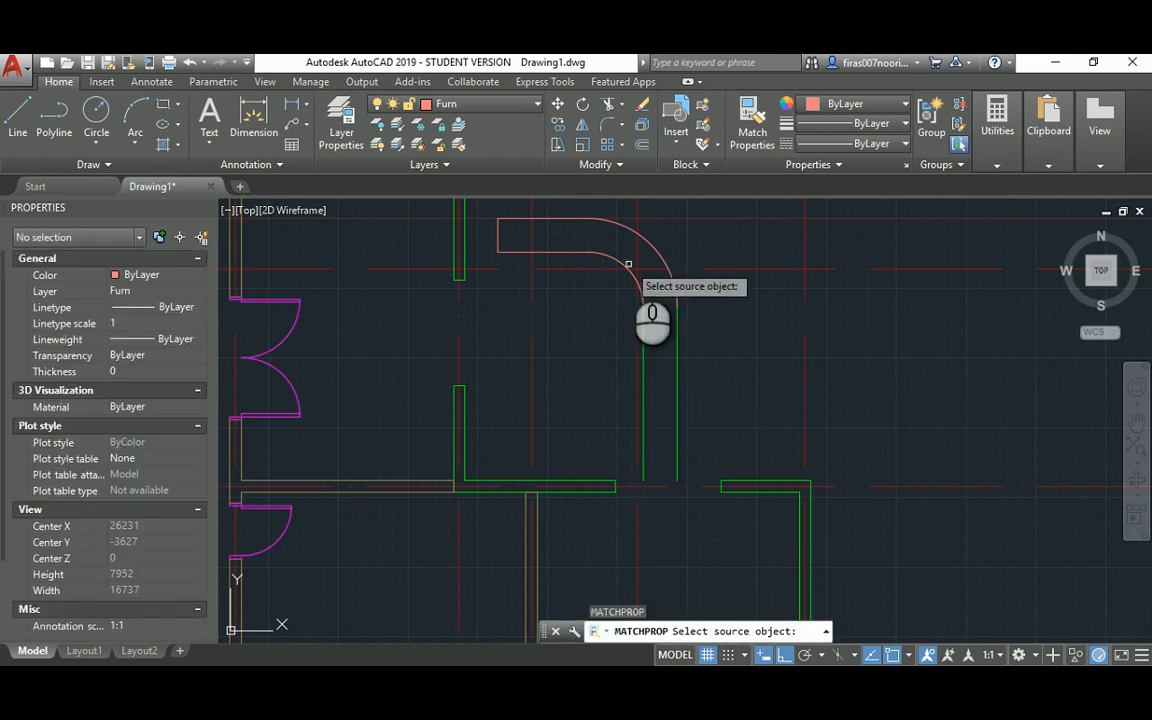
{"action": "left_click", "coordinate": [630, 274]}
{"action": "left_click", "coordinate": [689, 340]}
{"action": "left_click", "coordinate": [625, 361]}
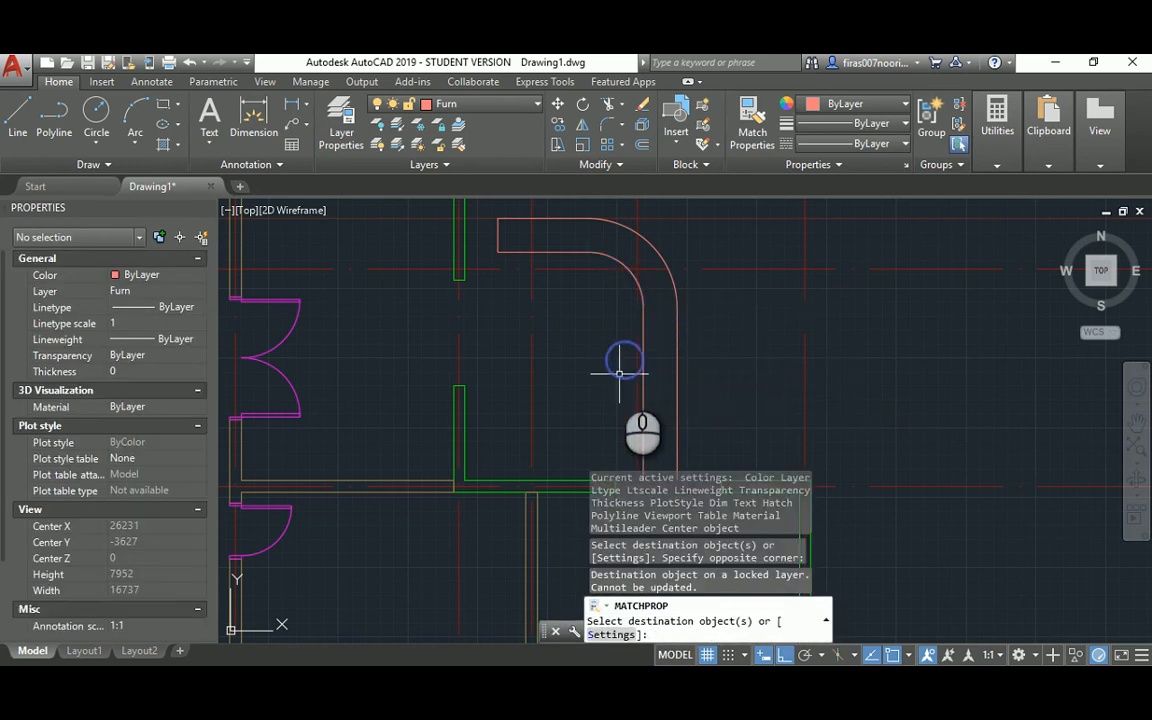
Step: Check the reference plan and offset the upper face of the short horizontal wall below the counter 1200 upward
{"action": "key", "text": "alt+Tab"}
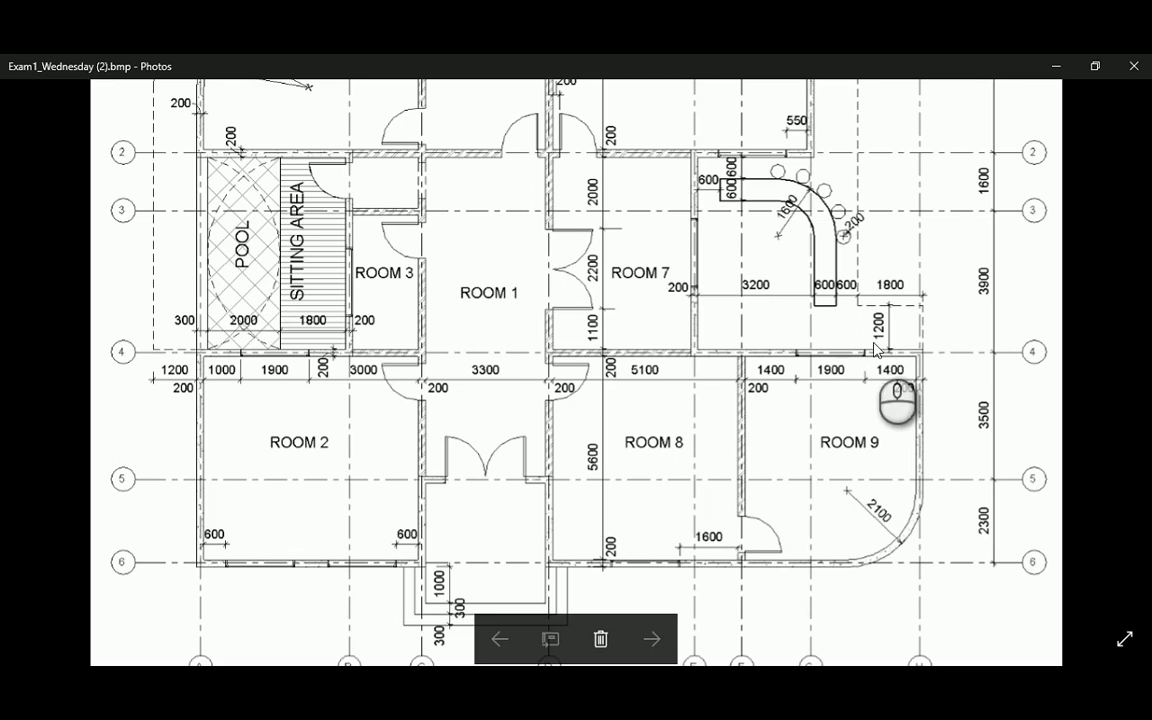
{"action": "key", "text": "alt+Tab"}
{"action": "key", "text": "Escape"}
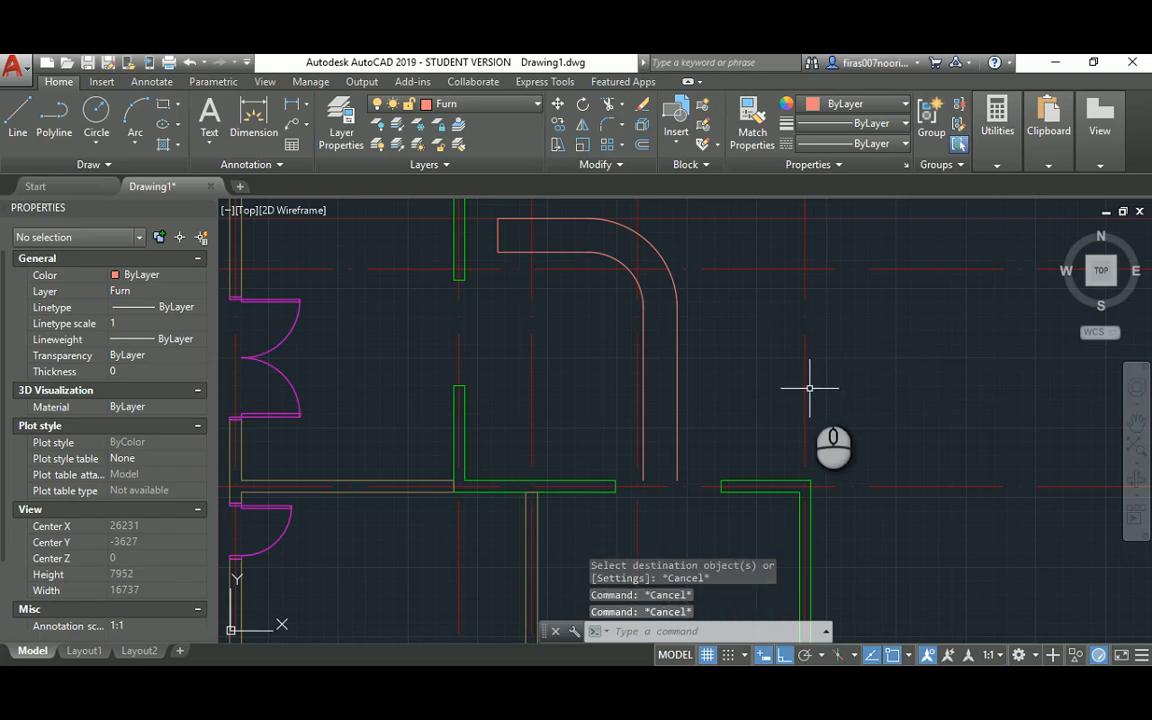
{"action": "type", "text": "o"}
{"action": "key", "text": "Return"}
{"action": "type", "text": "1200"}
{"action": "key", "text": "Return"}
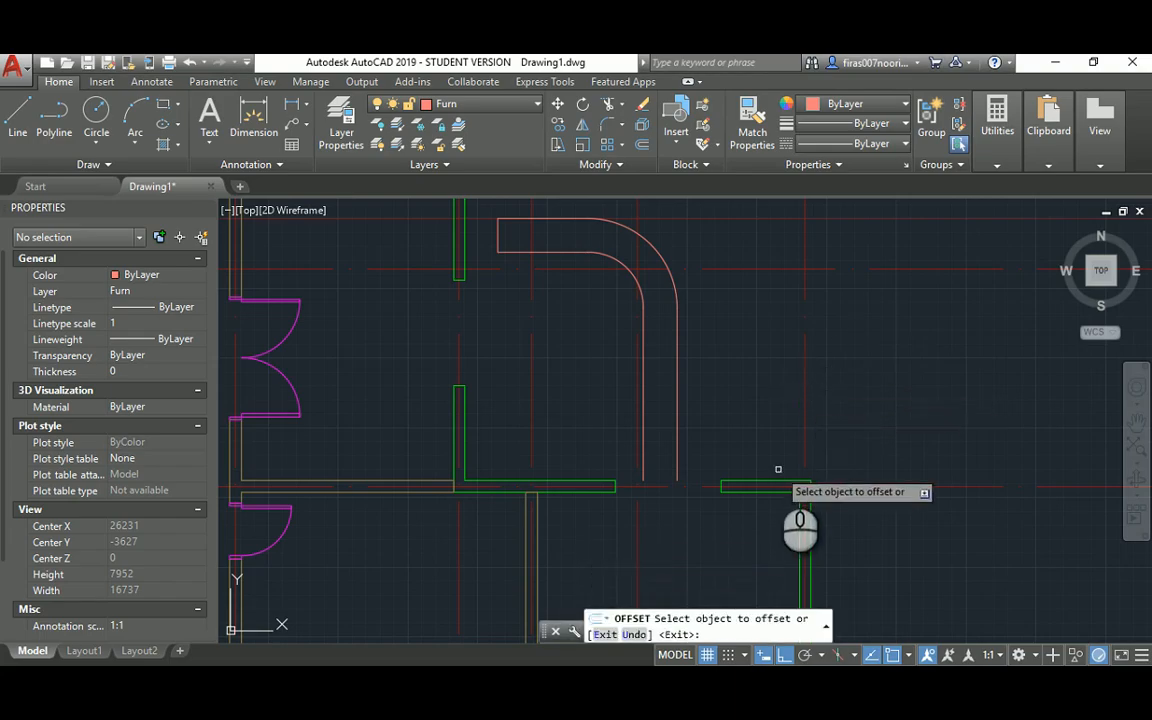
{"action": "left_click", "coordinate": [764, 481]}
{"action": "left_click", "coordinate": [726, 428]}
{"action": "key", "text": "Escape"}
{"action": "key", "text": "Escape"}
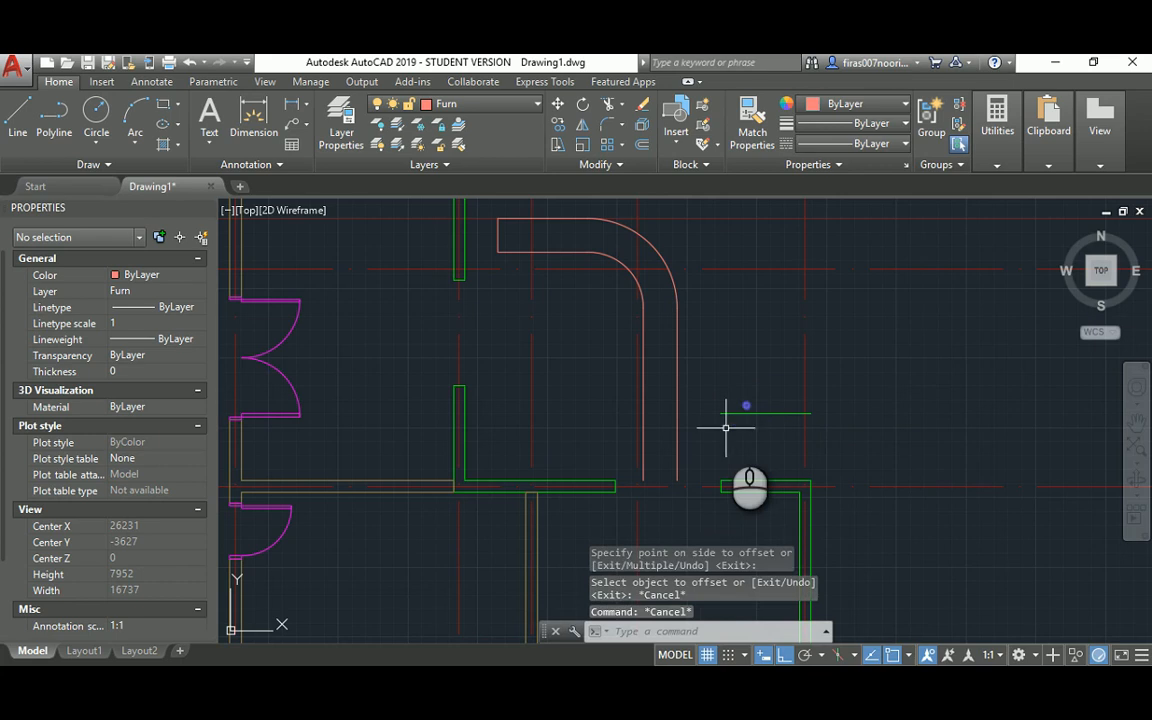
Step: Draw a horizontal line from the near end of the offset wall line to the inner vertical counter line
{"action": "type", "text": "l"}
{"action": "key", "text": "Return"}
{"action": "left_click", "coordinate": [716, 413]}
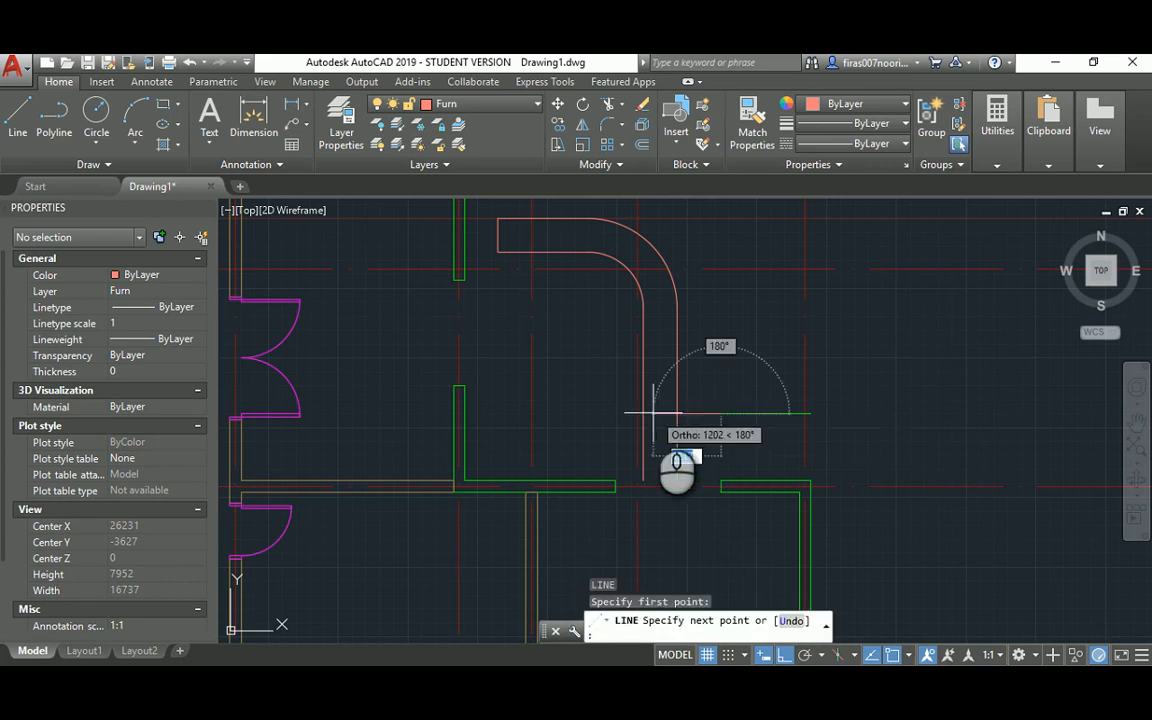
{"action": "left_click", "coordinate": [642, 413]}
{"action": "key", "text": "Escape"}
{"action": "key", "text": "Escape"}
{"action": "key", "text": "Escape"}
Step: Fillet the new horizontal end line with the outer vertical counter line using radius 0
{"action": "scroll", "coordinate": [662, 420], "scroll_direction": "up", "scroll_amount": 2}
{"action": "type", "text": "f"}
{"action": "key", "text": "Return"}
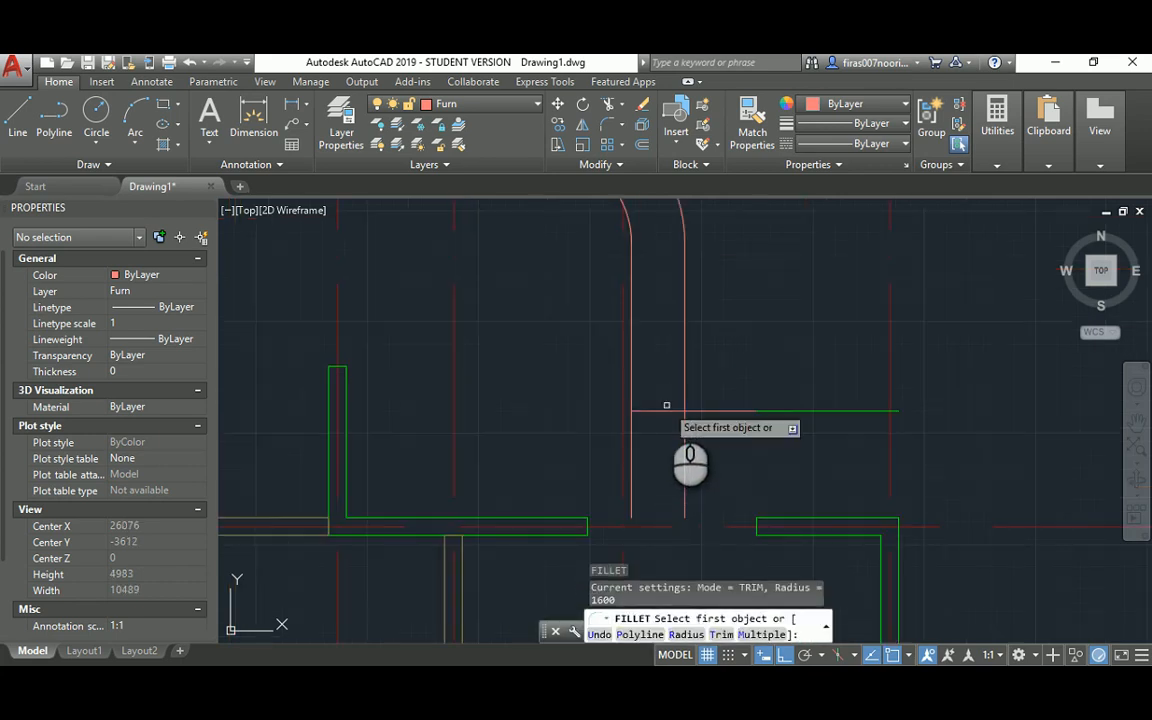
{"action": "type", "text": "r"}
{"action": "key", "text": "Return"}
{"action": "type", "text": "0"}
{"action": "key", "text": "Return"}
{"action": "left_click", "coordinate": [671, 411]}
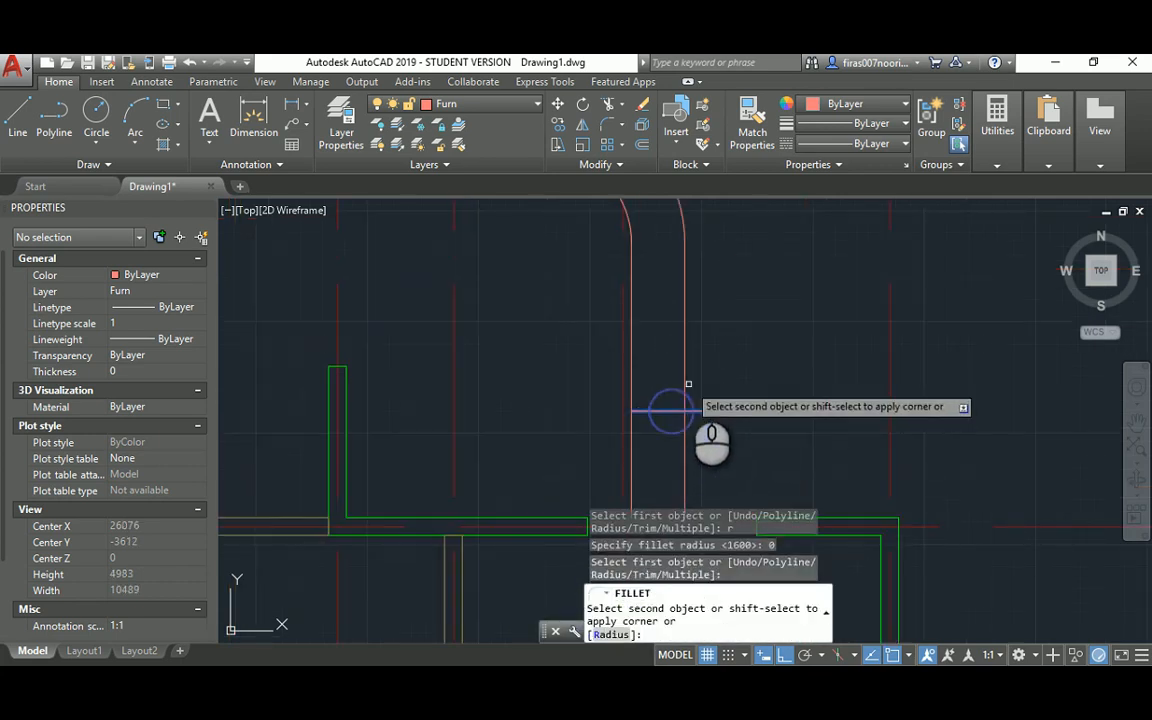
{"action": "left_click", "coordinate": [684, 385]}
Step: Fillet the inner vertical counter line with the end line to close the counter with a sharp corner
{"action": "key", "text": "Return"}
{"action": "left_click", "coordinate": [638, 425]}
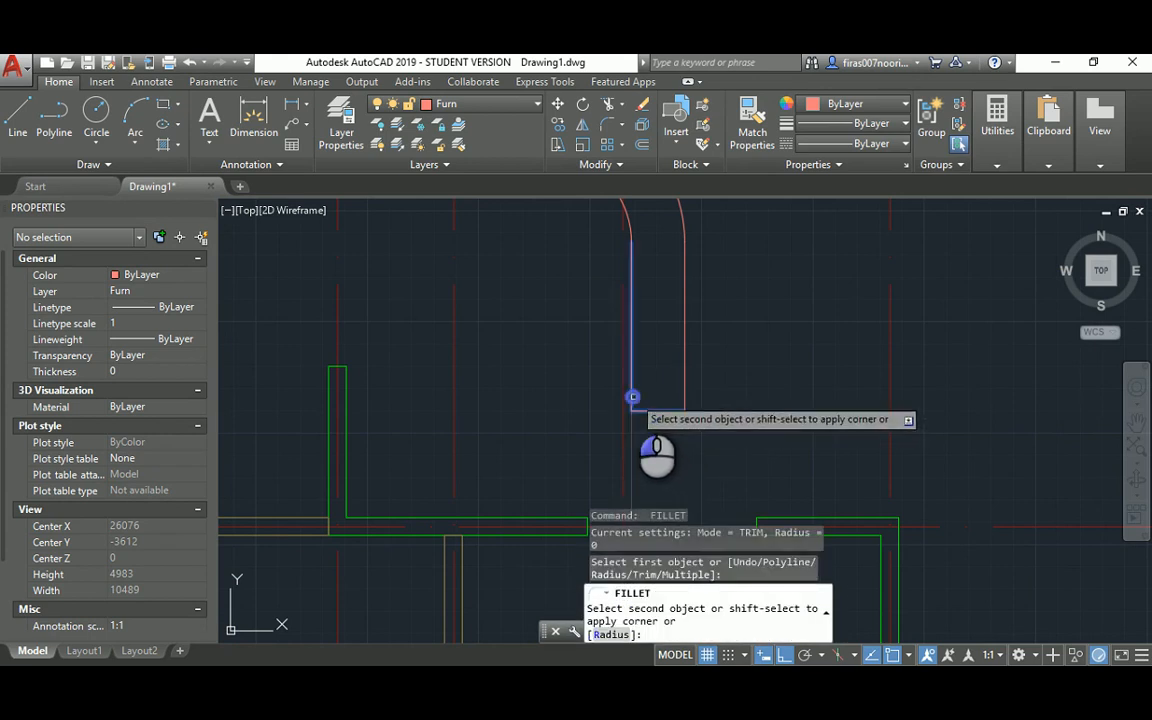
{"action": "scroll", "coordinate": [672, 440], "scroll_direction": "down", "scroll_amount": 3}
{"action": "scroll", "coordinate": [668, 442], "scroll_direction": "up", "scroll_amount": 2}
{"action": "key", "text": "Escape"}
{"action": "scroll", "coordinate": [733, 430], "scroll_direction": "up", "scroll_amount": 1}
{"action": "key", "text": "Escape"}
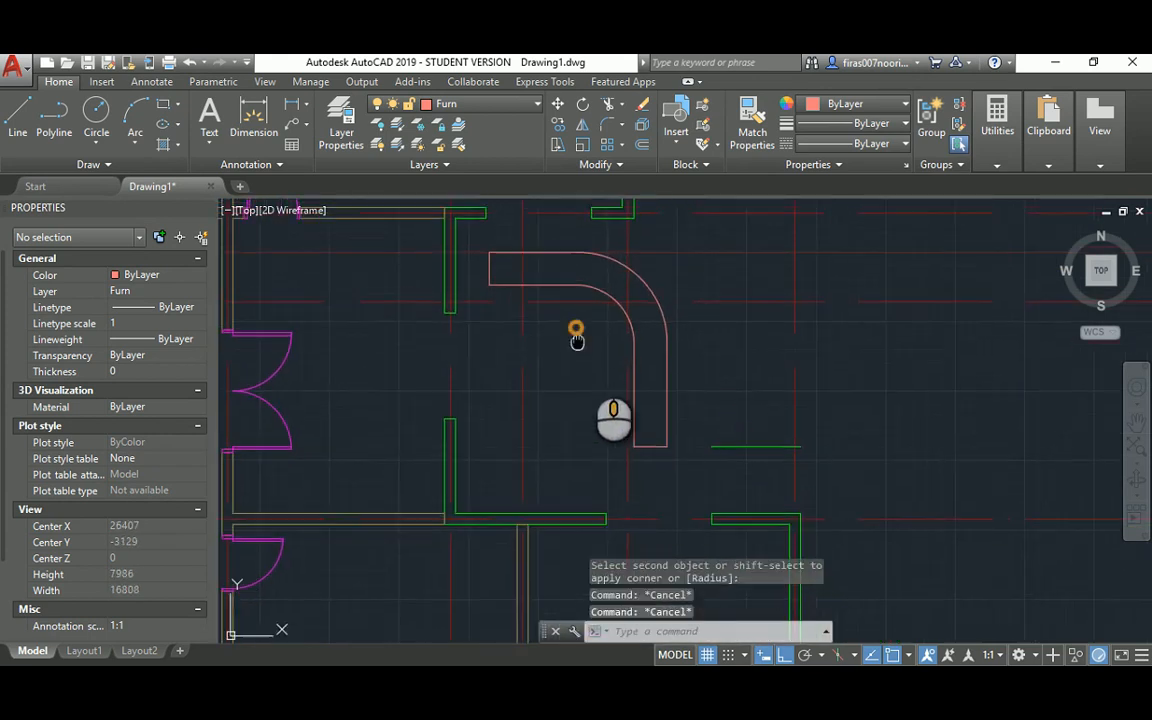
Step: Check the stools in the reference plan and draw a short horizontal guide line outward from the outer arc's lower end
{"action": "middle_click_drag", "start_coordinate": [576, 329], "coordinate": [674, 372]}
{"action": "key", "text": "Escape"}
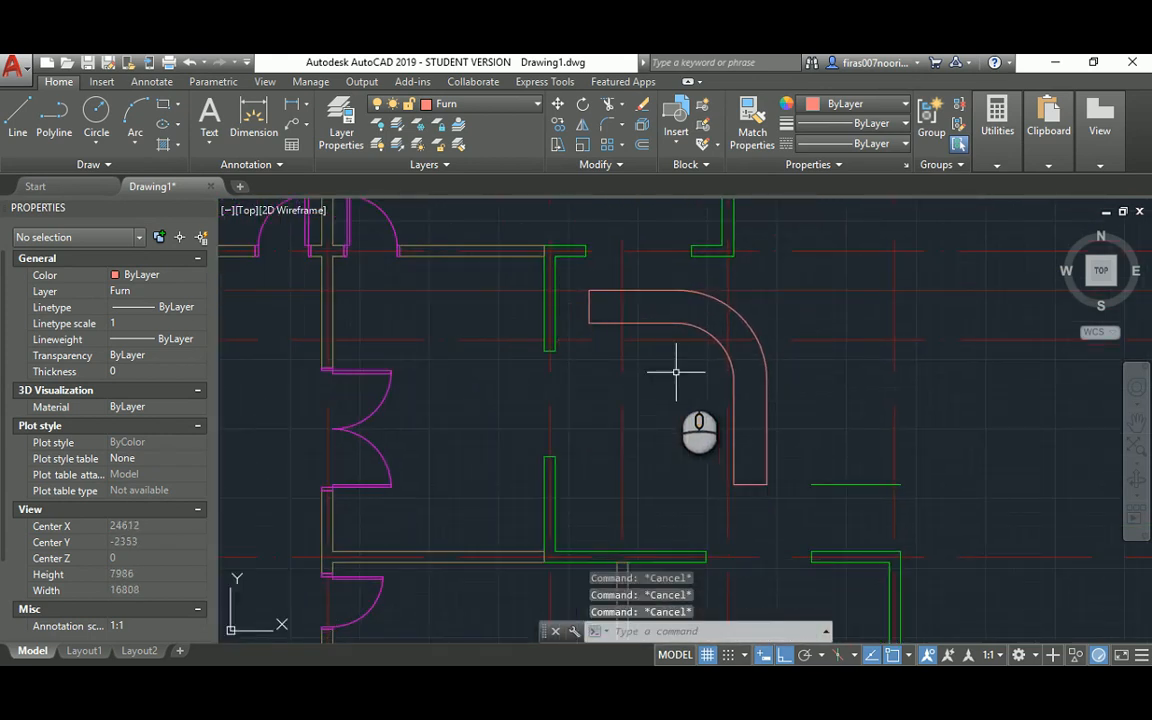
{"action": "key", "text": "alt+Tab"}
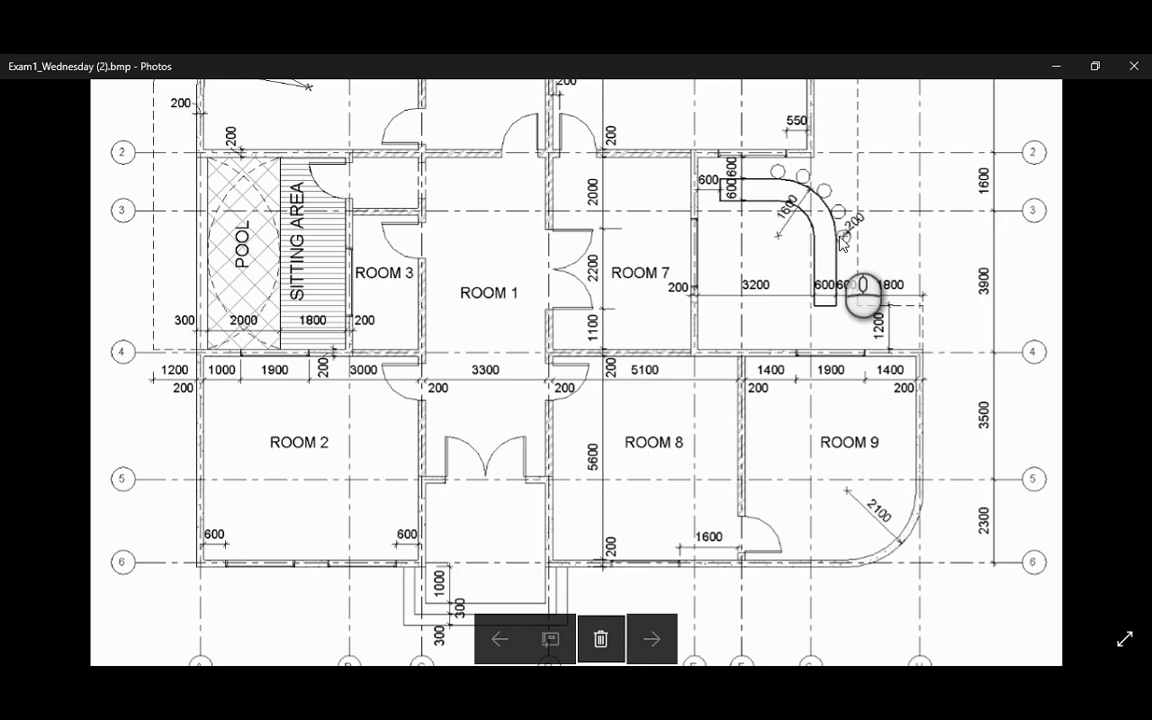
{"action": "key", "text": "alt+Tab"}
{"action": "scroll", "coordinate": [775, 373], "scroll_direction": "up", "scroll_amount": 3}
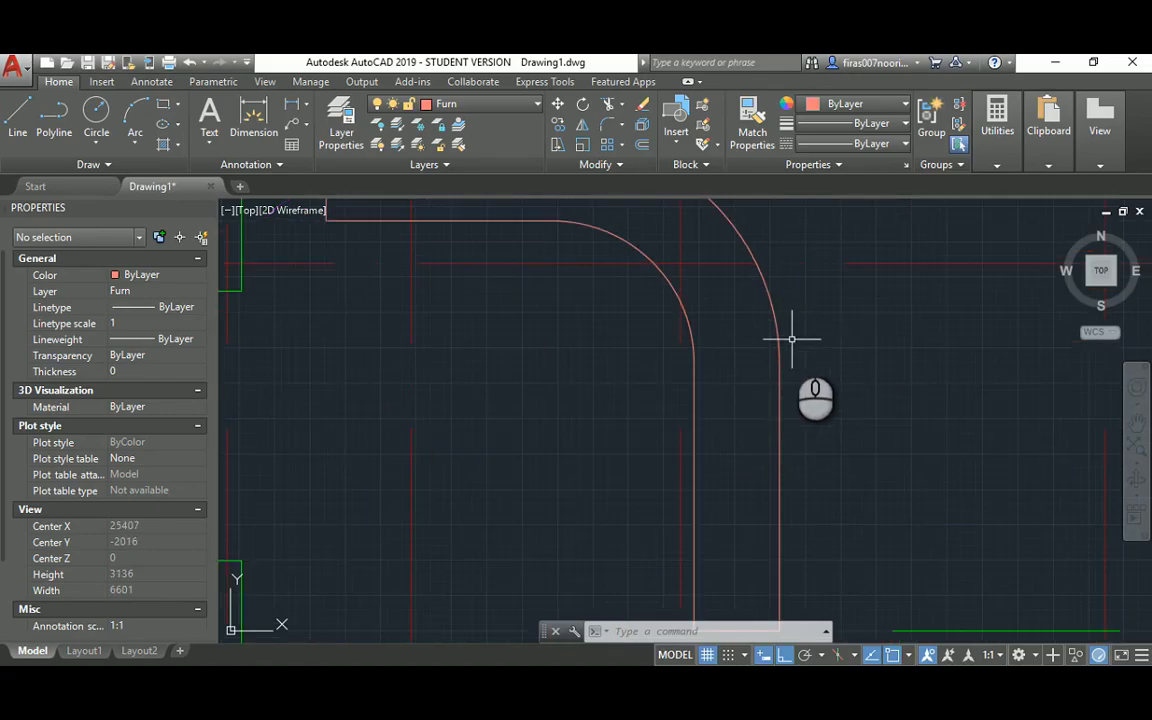
{"action": "type", "text": "l"}
{"action": "key", "text": "Return"}
{"action": "left_click", "coordinate": [777, 352]}
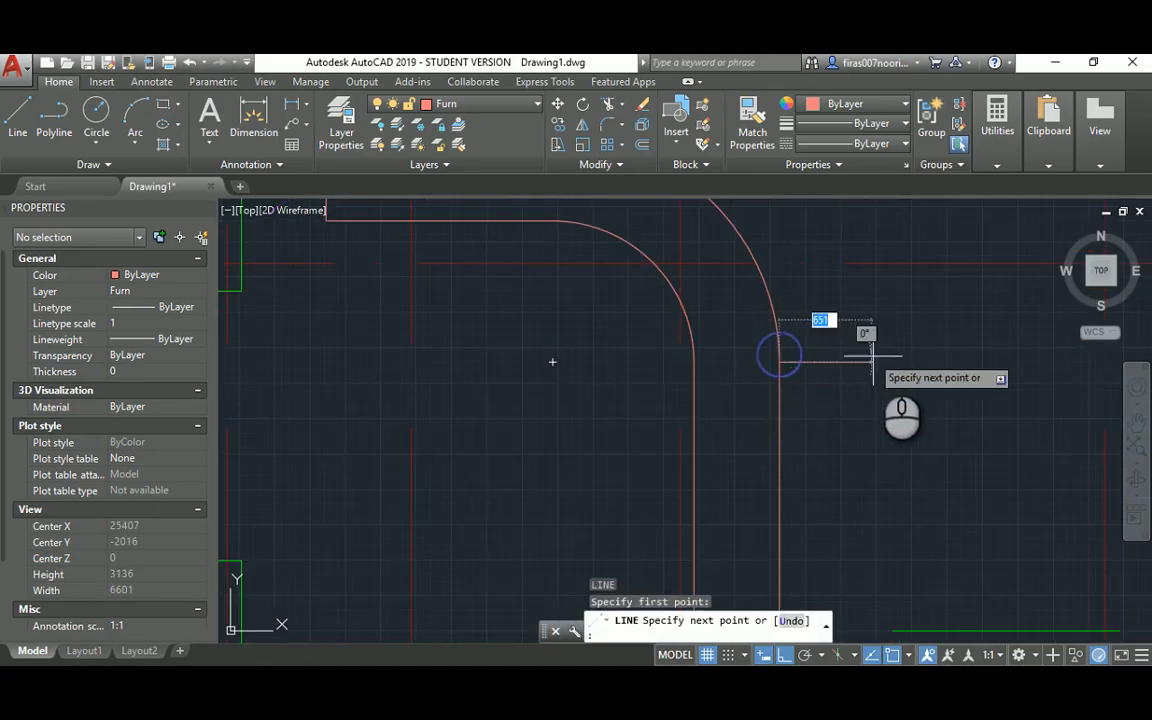
{"action": "key", "text": "Escape"}
Step: Draw a short vertical guide line upward from the outer arc's upper end
{"action": "middle_click_drag", "start_coordinate": [655, 235], "coordinate": [598, 415]}
{"action": "scroll", "coordinate": [598, 418], "scroll_direction": "down", "scroll_amount": 2}
{"action": "key", "text": "Return"}
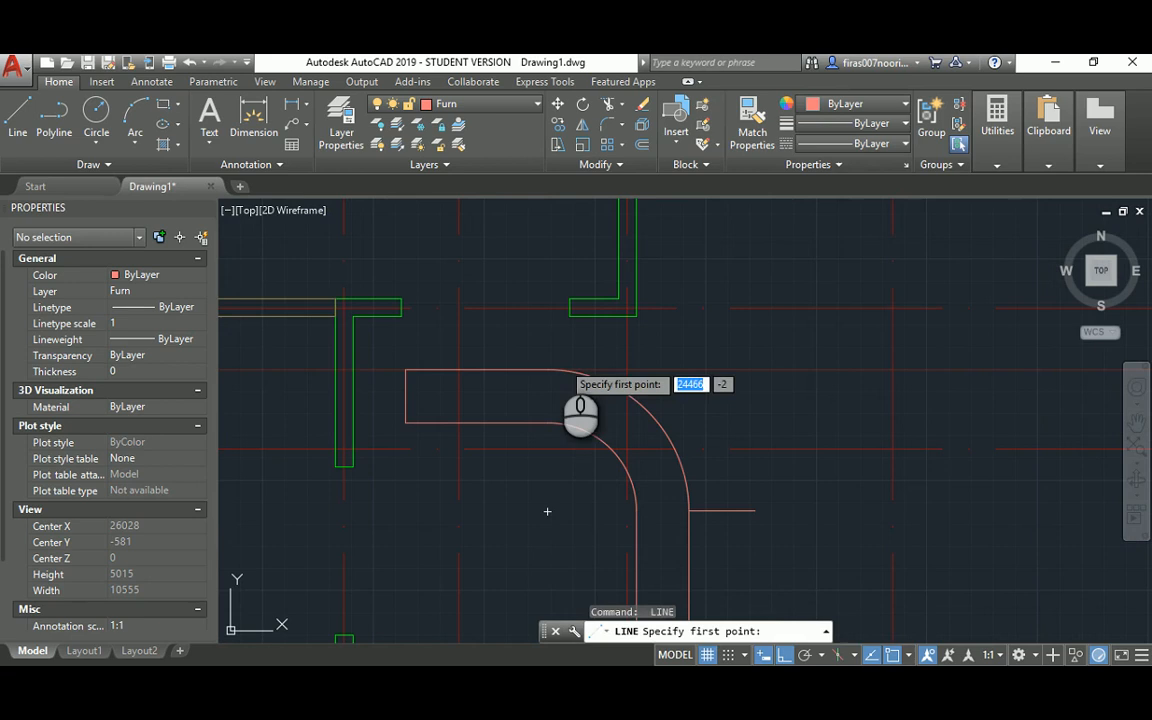
{"action": "left_click", "coordinate": [545, 370]}
{"action": "left_click", "coordinate": [546, 338]}
{"action": "key", "text": "Escape"}
{"action": "key", "text": "Escape"}
Step: Draw a stool circle with radius 200 centred on the outer arc's lower end
{"action": "middle_click_drag", "start_coordinate": [707, 442], "coordinate": [667, 343]}
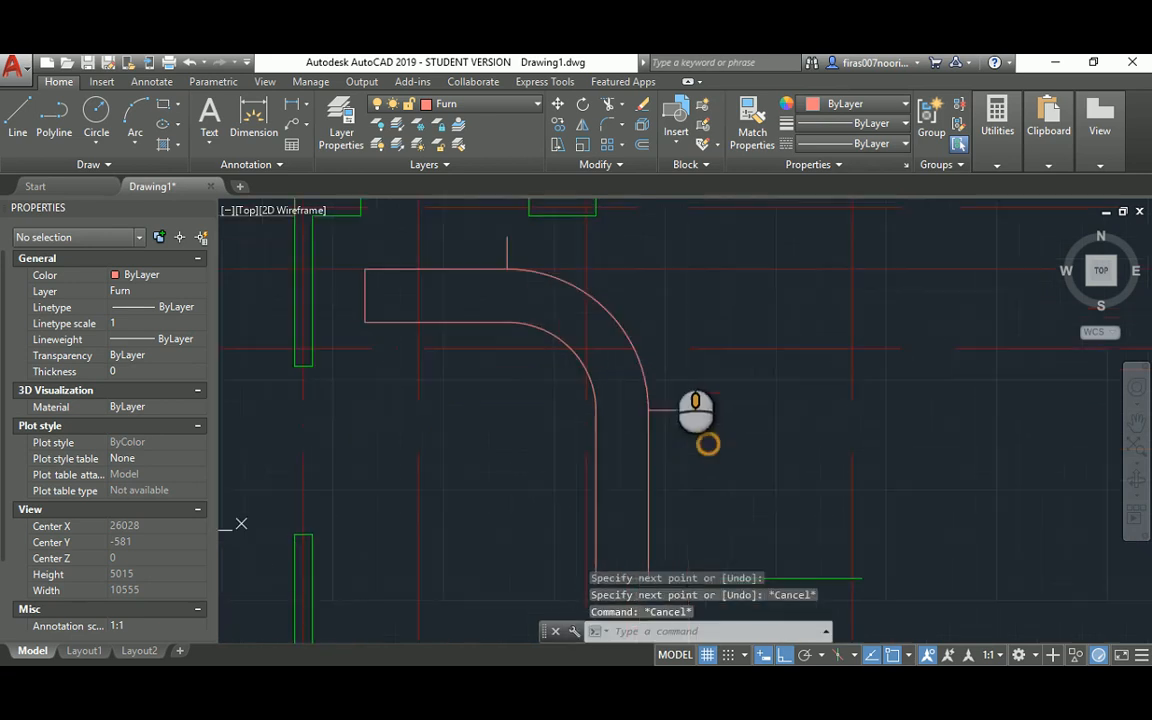
{"action": "scroll", "coordinate": [656, 389], "scroll_direction": "up", "scroll_amount": 4}
{"action": "key", "text": "Escape"}
{"action": "key", "text": "Escape"}
{"action": "type", "text": "circle"}
{"action": "key", "text": "Return"}
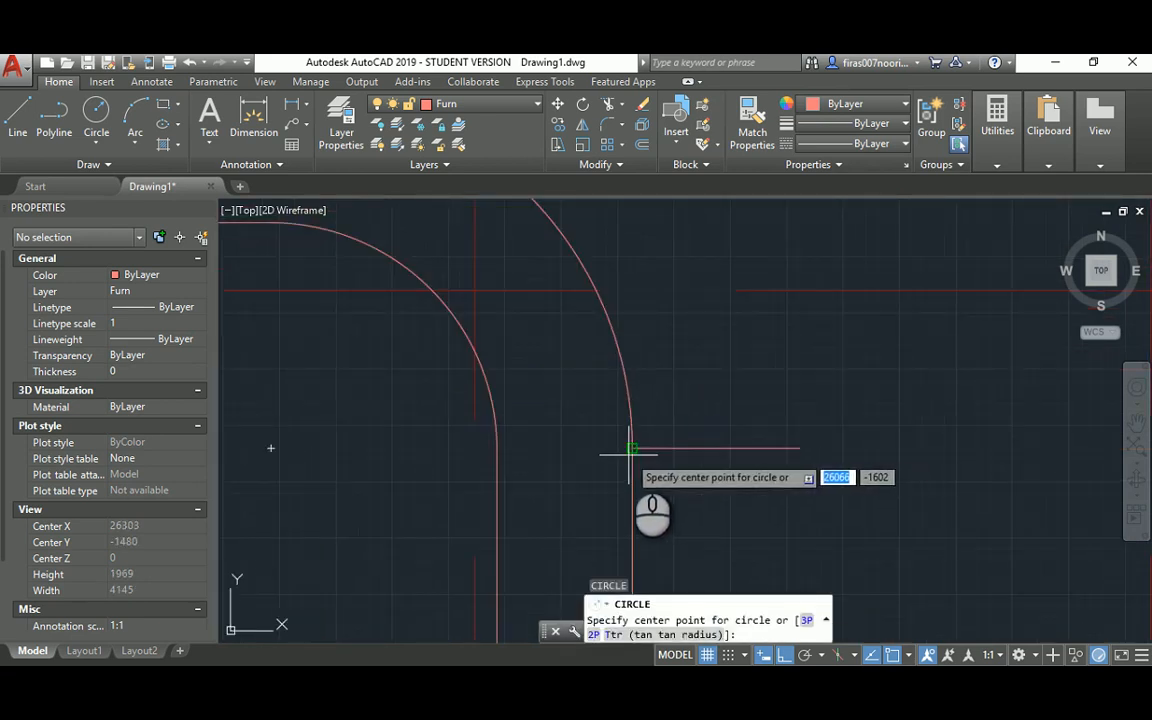
{"action": "left_click", "coordinate": [631, 449]}
{"action": "type", "text": "200"}
{"action": "key", "text": "Return"}
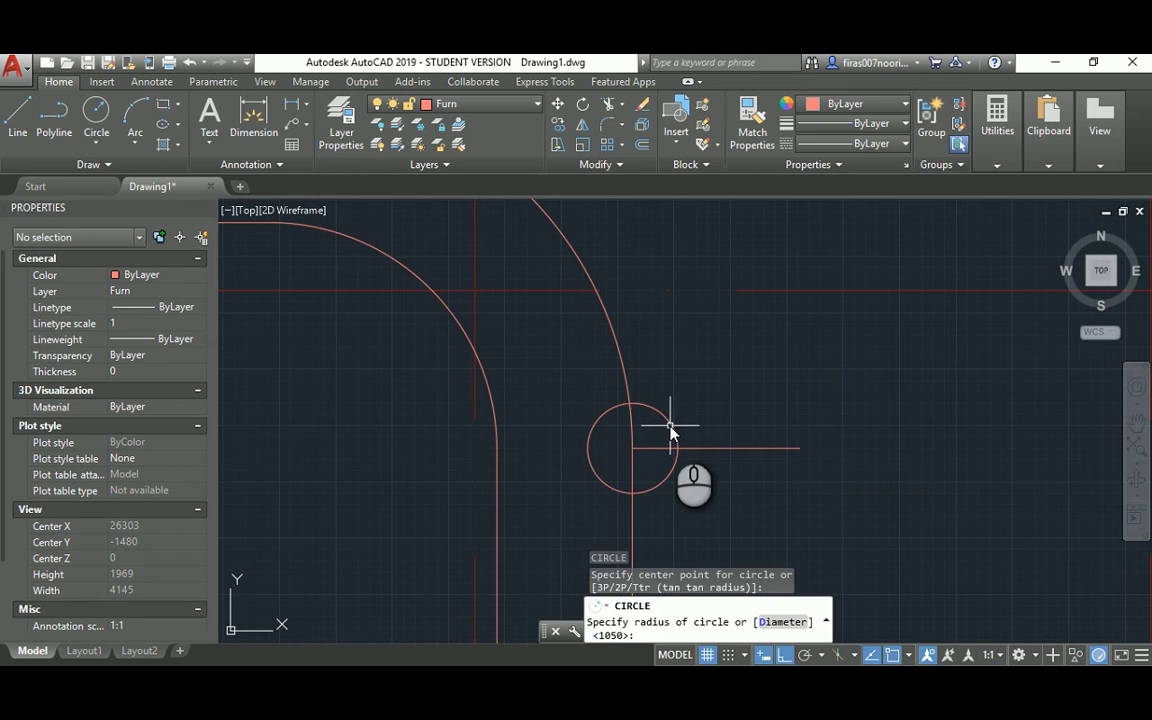
{"action": "key", "text": "Escape"}
{"action": "key", "text": "Escape"}
Step: Move the stool circle by its left quadrant onto the arc's lower end so it sits outside the counter
{"action": "type", "text": "m"}
{"action": "key", "text": "Return"}
{"action": "left_click", "coordinate": [588, 449]}
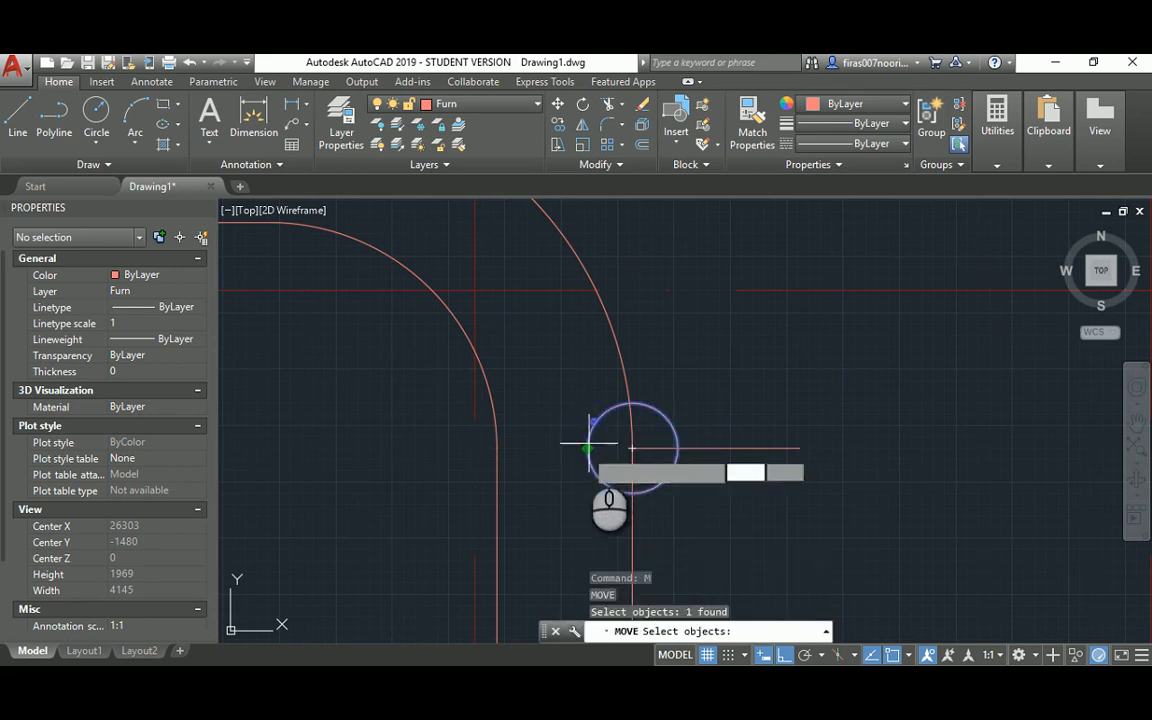
{"action": "key", "text": "Return"}
{"action": "left_click", "coordinate": [588, 449]}
{"action": "left_click", "coordinate": [634, 448]}
{"action": "scroll", "coordinate": [677, 424], "scroll_direction": "down", "scroll_amount": 2}
{"action": "key", "text": "Escape"}
{"action": "key", "text": "Escape"}
Step: Copy the stool circle from its bottom quadrant to the outer arc's upper end
{"action": "type", "text": "co"}
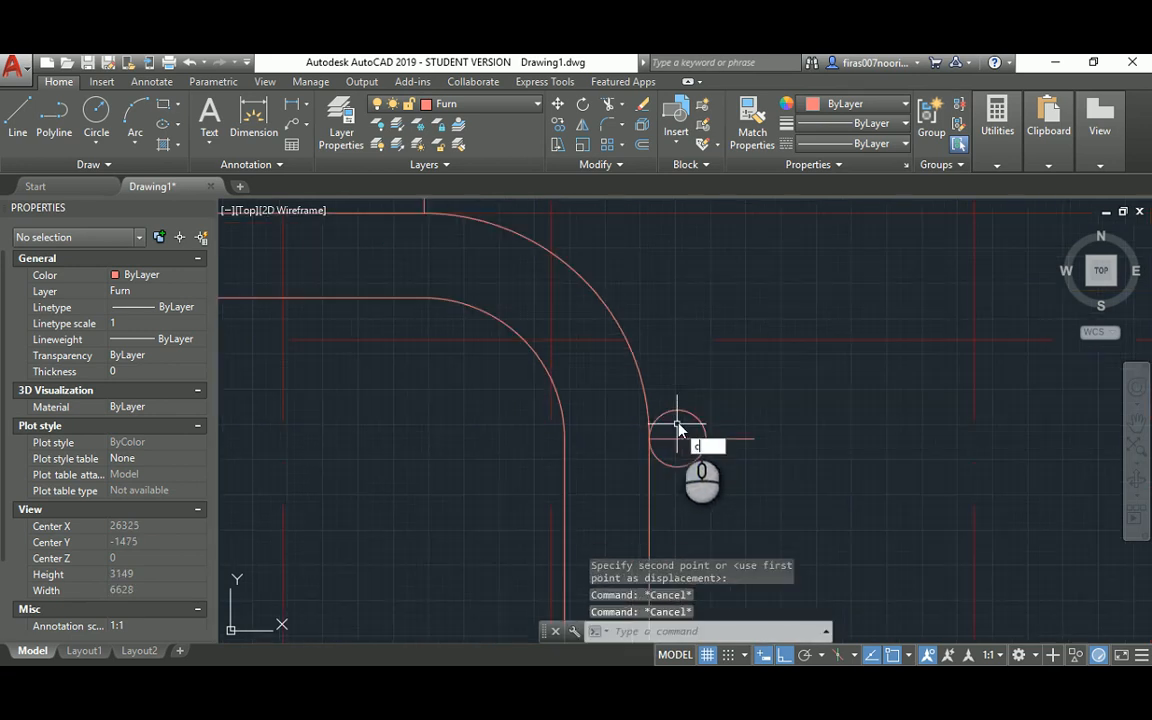
{"action": "key", "text": "Return"}
{"action": "left_click_drag", "start_coordinate": [694, 404], "coordinate": [684, 421]}
{"action": "key", "text": "Return"}
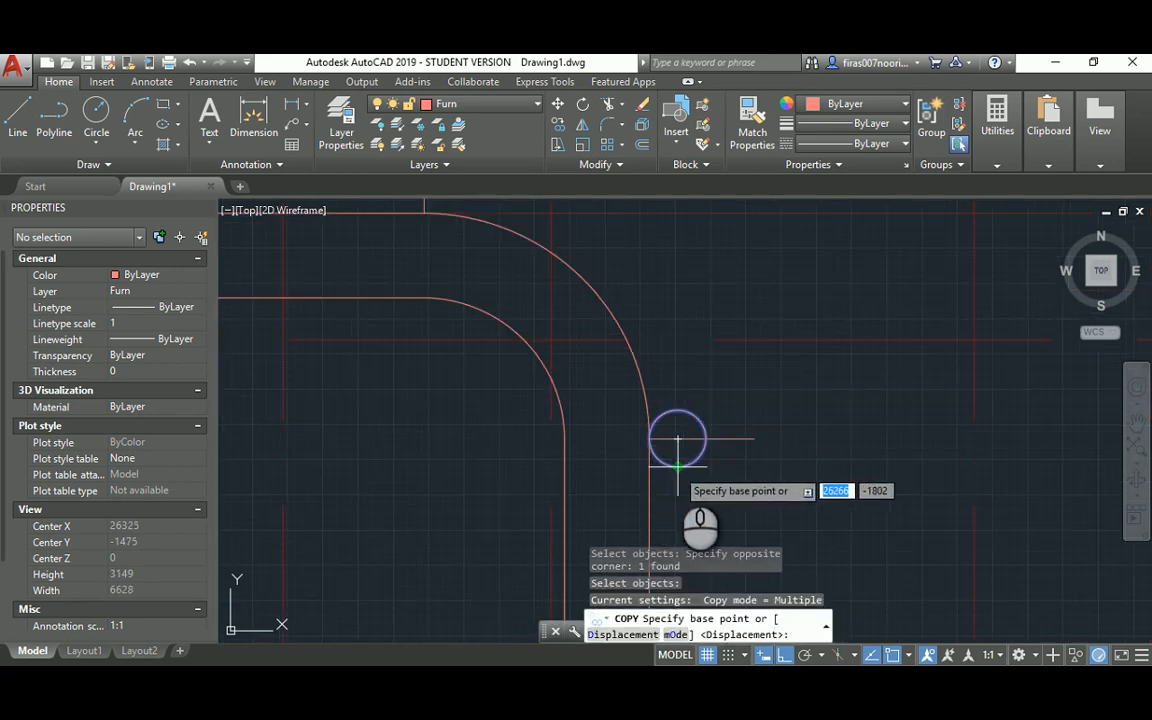
{"action": "left_click", "coordinate": [677, 467]}
{"action": "scroll", "coordinate": [683, 459], "scroll_direction": "down", "scroll_amount": 4}
{"action": "scroll", "coordinate": [571, 369], "scroll_direction": "up", "scroll_amount": 4}
{"action": "left_click", "coordinate": [595, 352]}
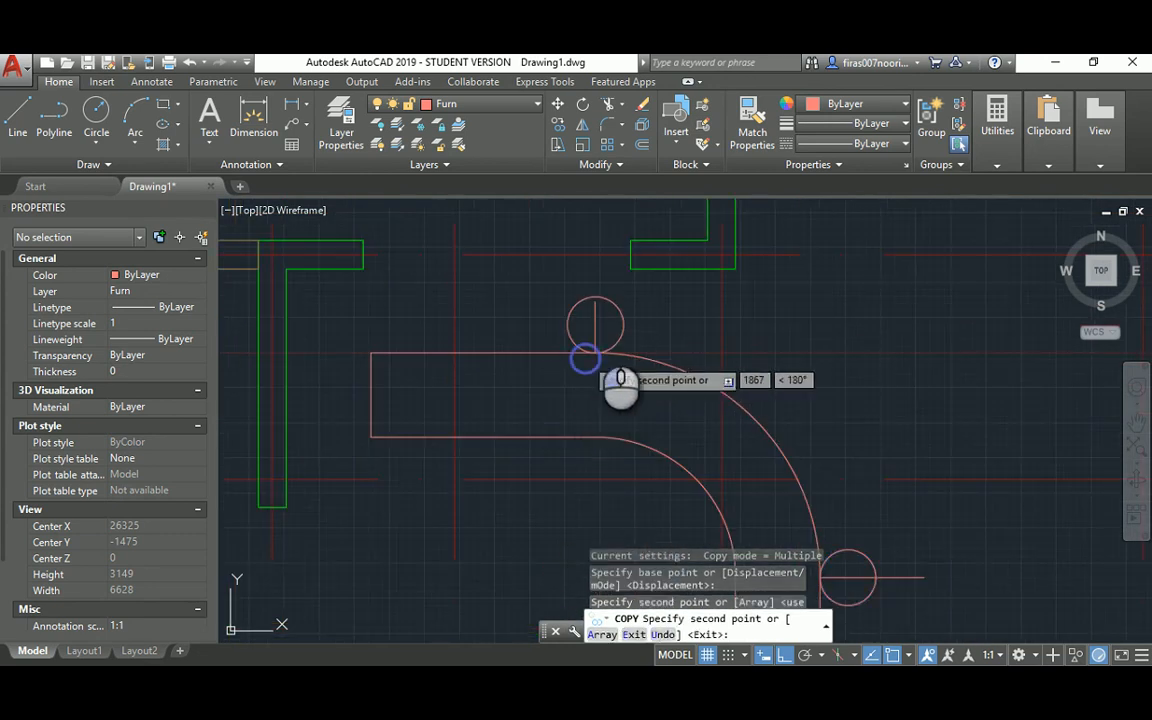
{"action": "key", "text": "Escape"}
{"action": "key", "text": "Escape"}
Step: Delete the short vertical guide line inside the upper stool circle
{"action": "left_click", "coordinate": [595, 327]}
{"action": "scroll", "coordinate": [714, 369], "scroll_direction": "down", "scroll_amount": 4}
{"action": "key", "text": "Delete"}
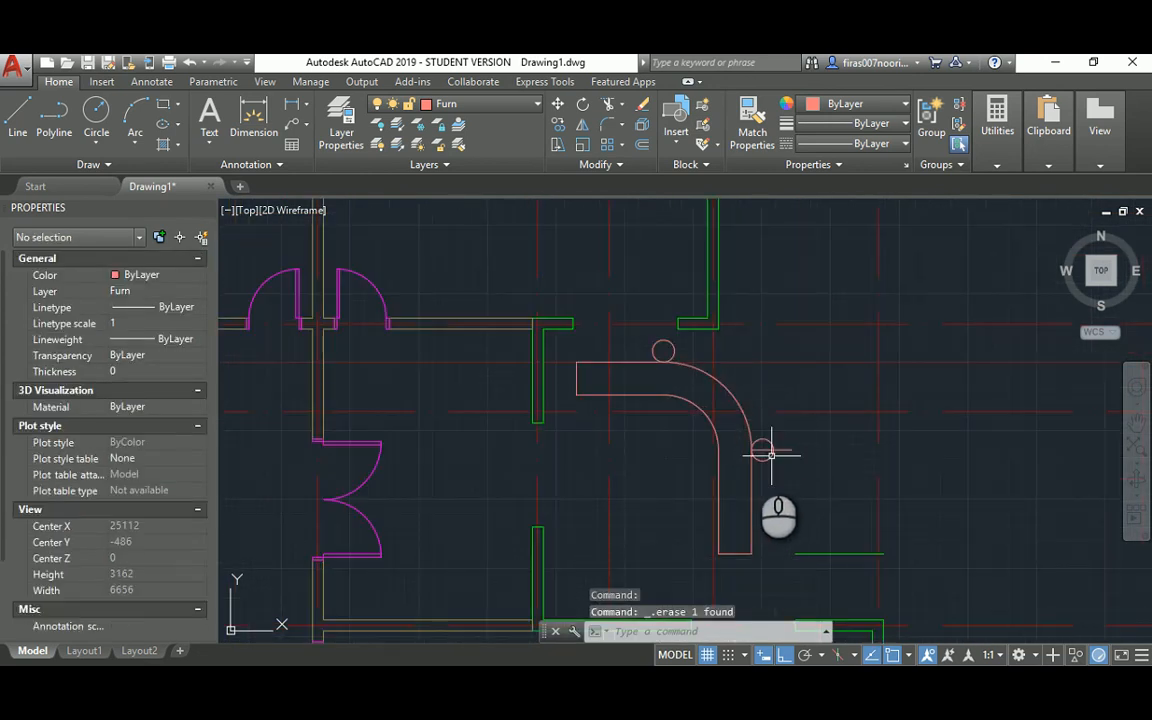
Step: Delete the short horizontal guide line inside the lower stool circle and check the stool arrangement in the reference image
{"action": "left_click", "coordinate": [760, 450]}
{"action": "key", "text": "Delete"}
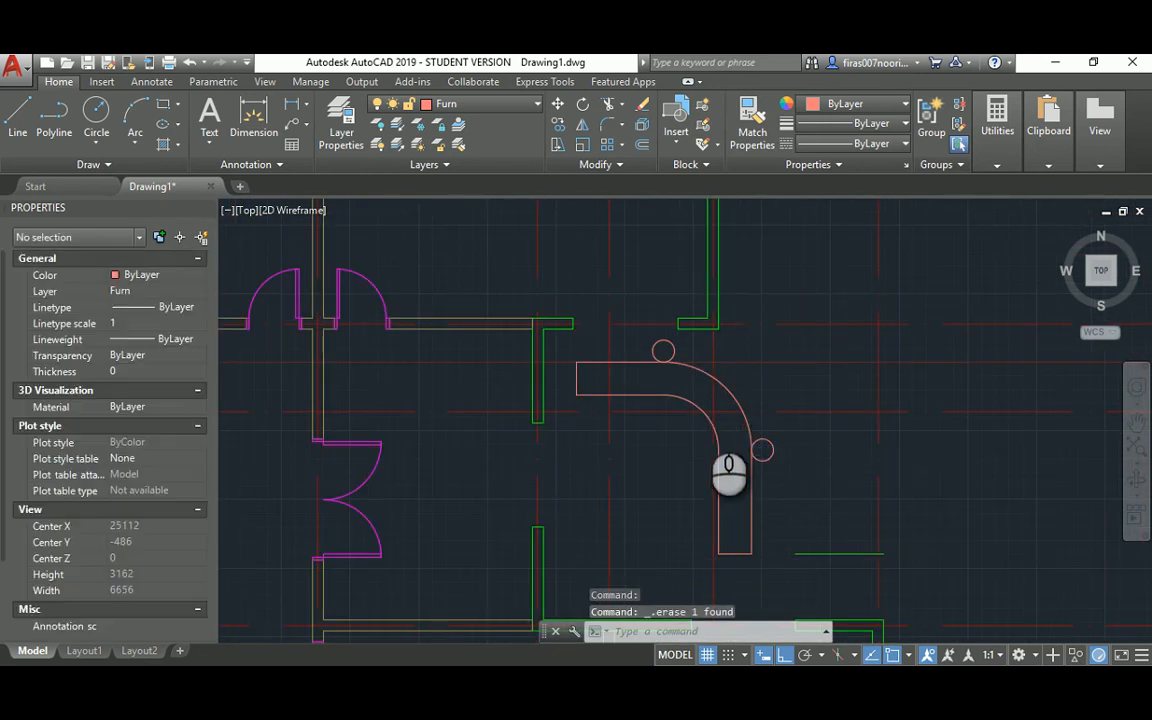
{"action": "scroll", "coordinate": [705, 413], "scroll_direction": "down", "scroll_amount": 3}
{"action": "scroll", "coordinate": [708, 410], "scroll_direction": "up", "scroll_amount": 3}
{"action": "key", "text": "alt+Tab"}
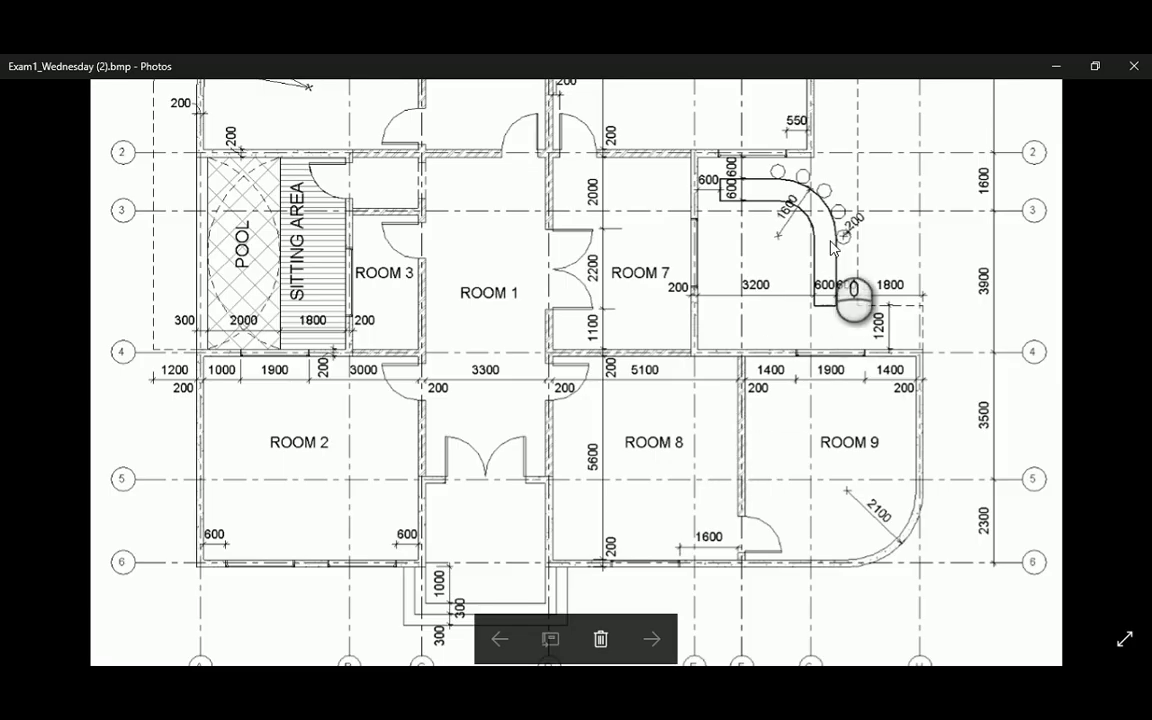
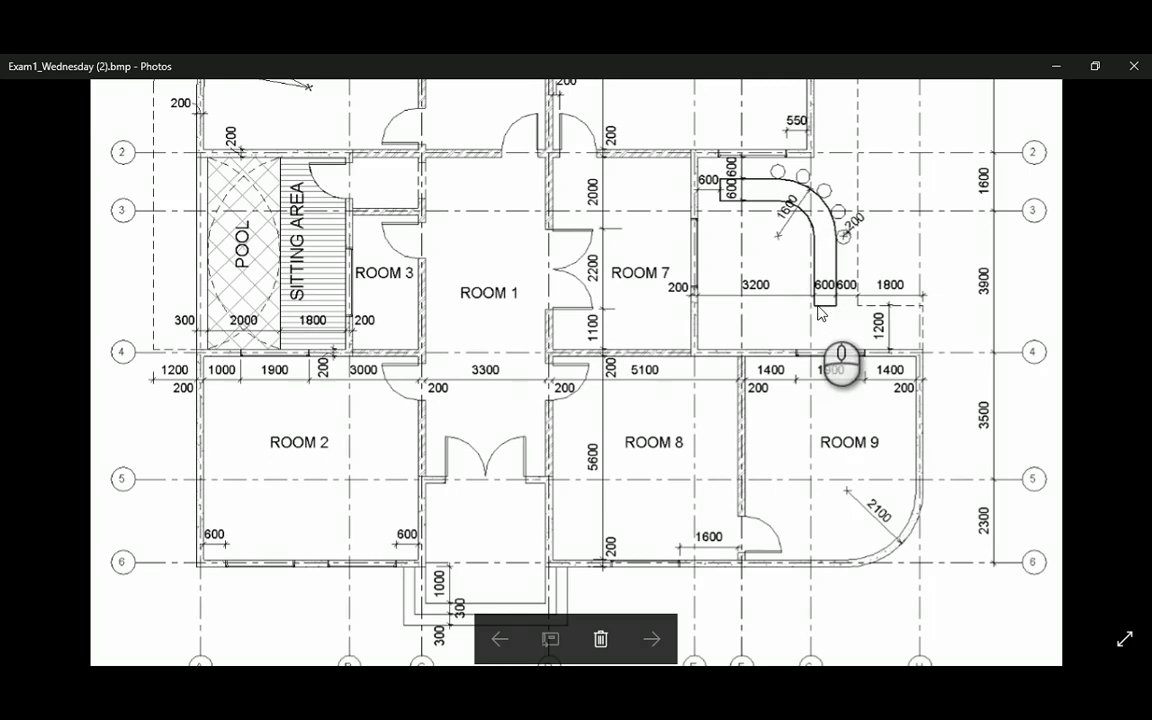
{"action": "key", "text": "alt+Tab"}
{"action": "scroll", "coordinate": [760, 445], "scroll_direction": "up", "scroll_amount": 2}
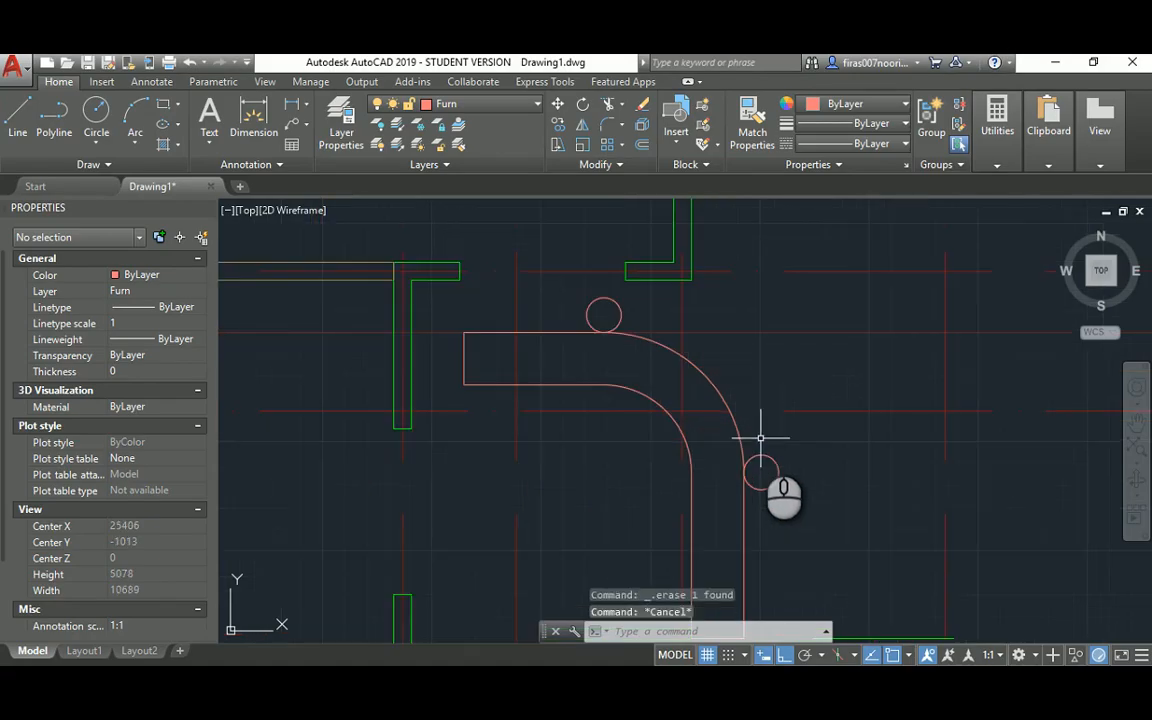
{"action": "type", "text": "o"}
{"action": "key", "text": "Return"}
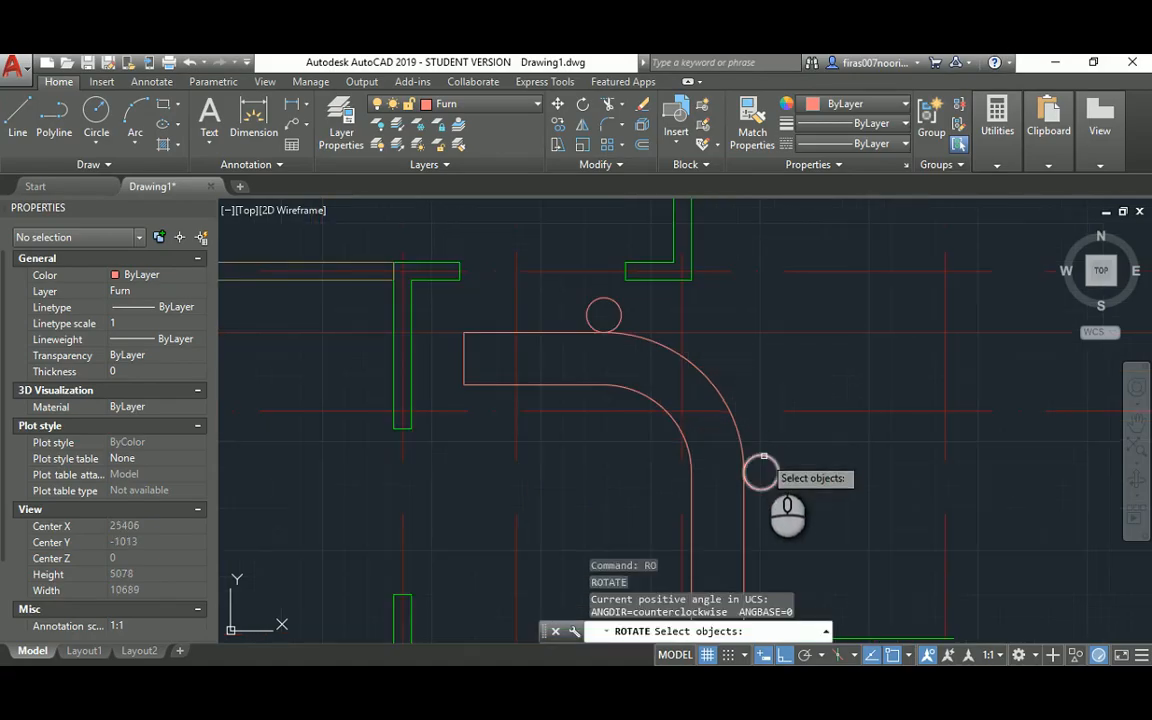
{"action": "key", "text": "Escape"}
Step: Draw a horizontal guide line from the lower stool's centre across the counter, past the centre of its curve
{"action": "type", "text": "l"}
{"action": "key", "text": "Return"}
{"action": "left_click", "coordinate": [760, 472]}
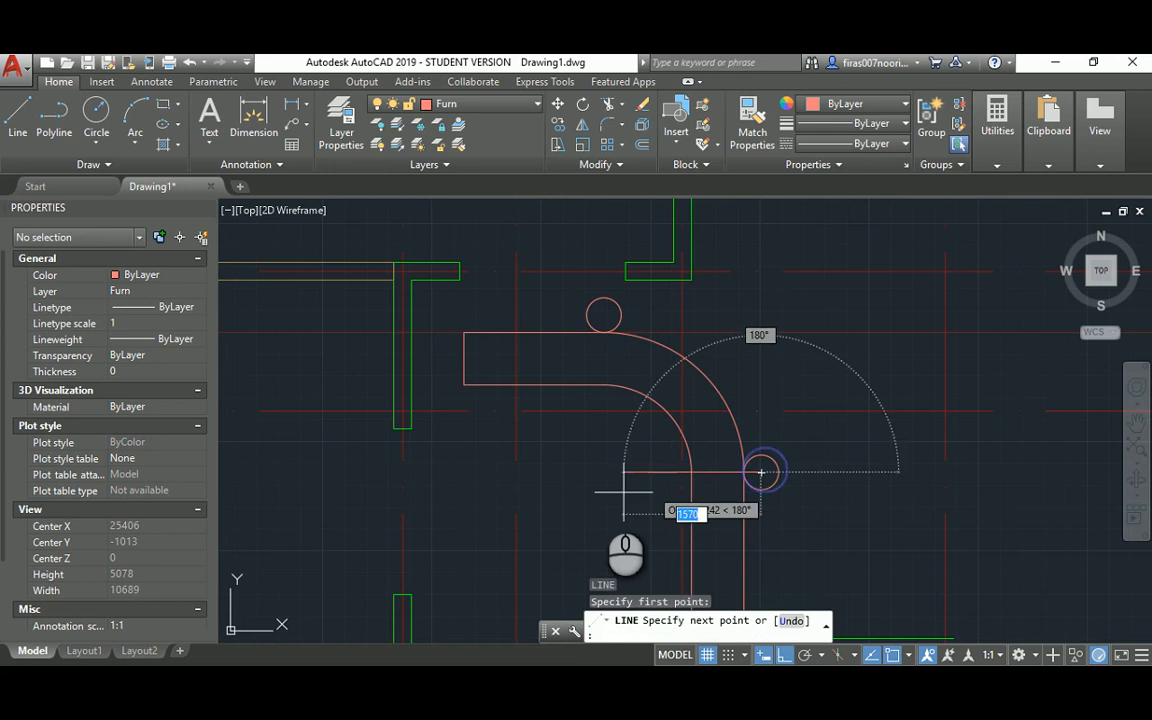
{"action": "left_click", "coordinate": [563, 505]}
{"action": "key", "text": "Escape"}
Step: Draw a vertical guide line from the upper stool's centre down through the counter so it crosses the horizontal guide line
{"action": "type", "text": "l"}
{"action": "key", "text": "Return"}
{"action": "left_click", "coordinate": [605, 316]}
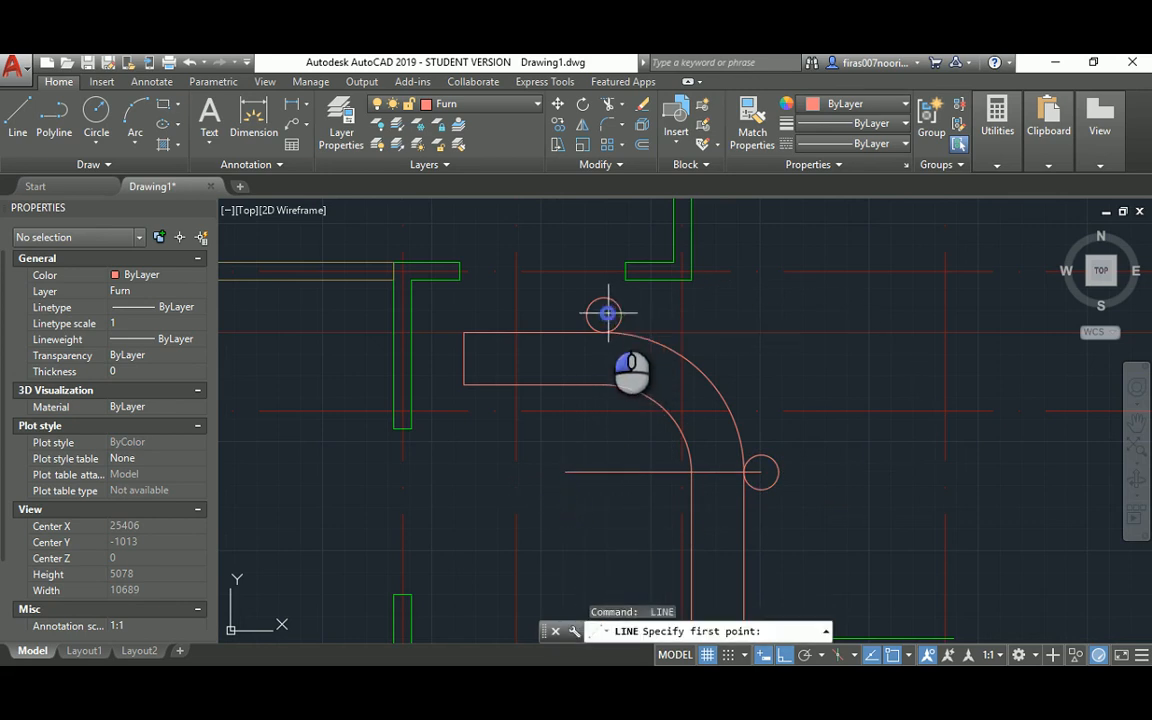
{"action": "left_click", "coordinate": [601, 505]}
{"action": "key", "text": "Escape"}
{"action": "key", "text": "Escape"}
{"action": "key", "text": "Escape"}
{"action": "key", "text": "Escape"}
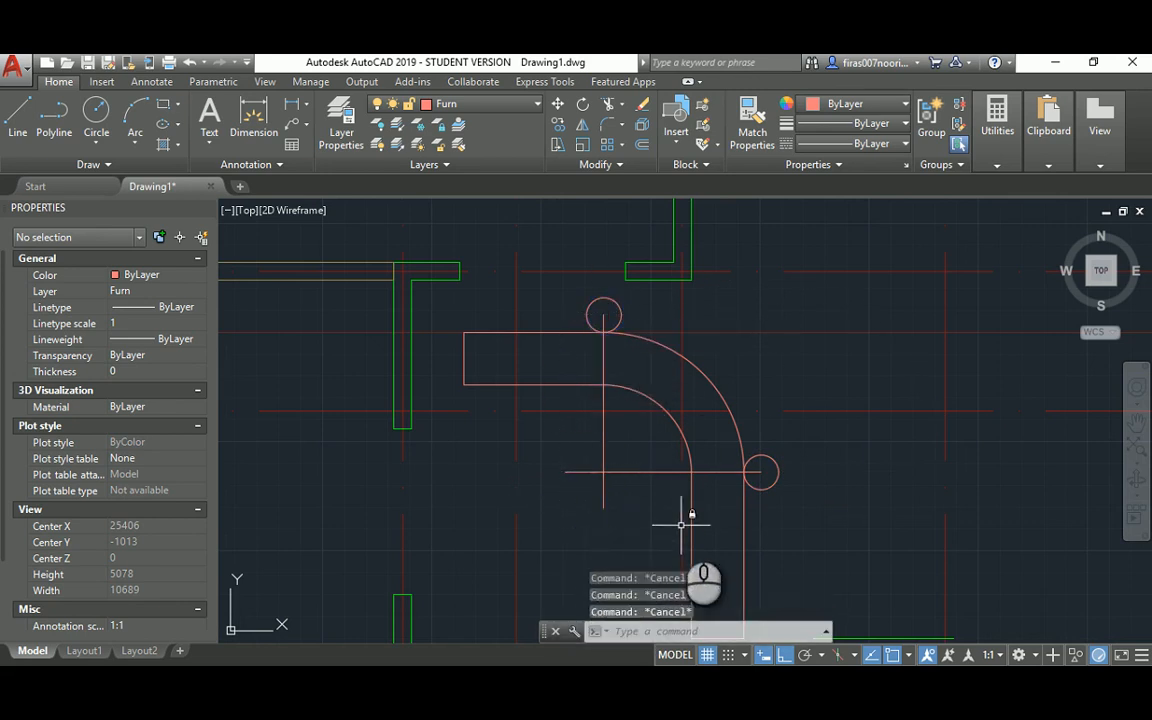
Step: Rotate a copy of the lower stool circle by 22.5 degrees about the intersection of the two guide lines
{"action": "type", "text": "ro"}
{"action": "key", "text": "Return"}
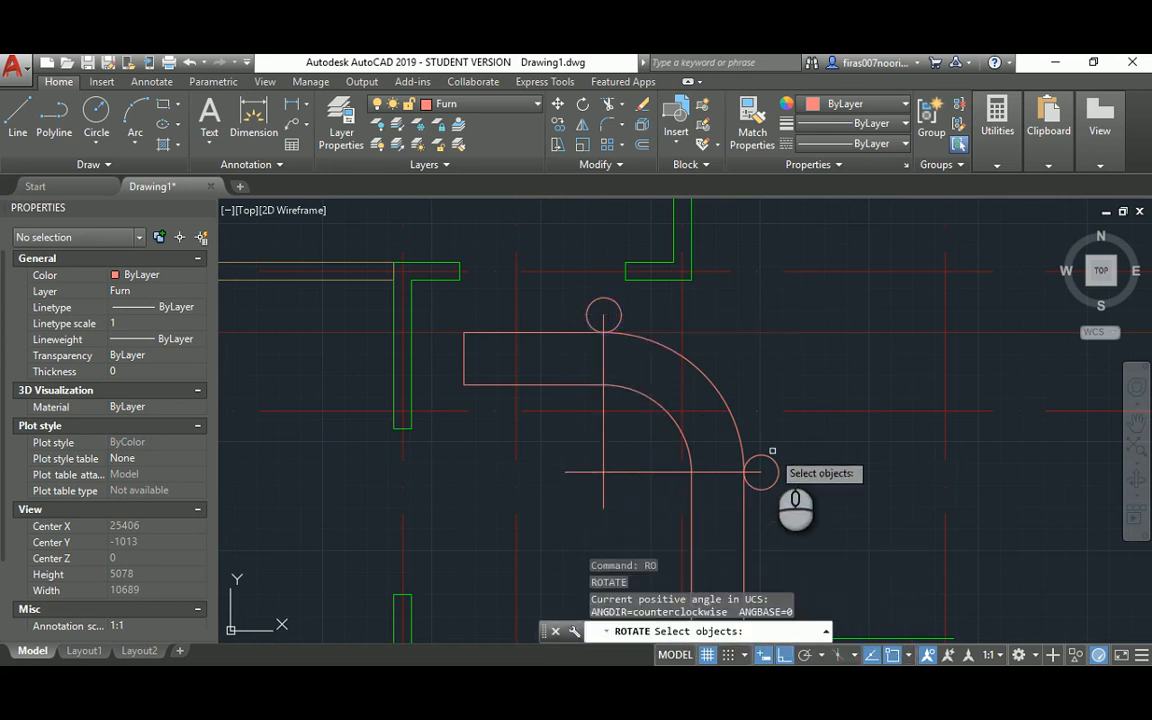
{"action": "left_click", "coordinate": [765, 457]}
{"action": "key", "text": "Return"}
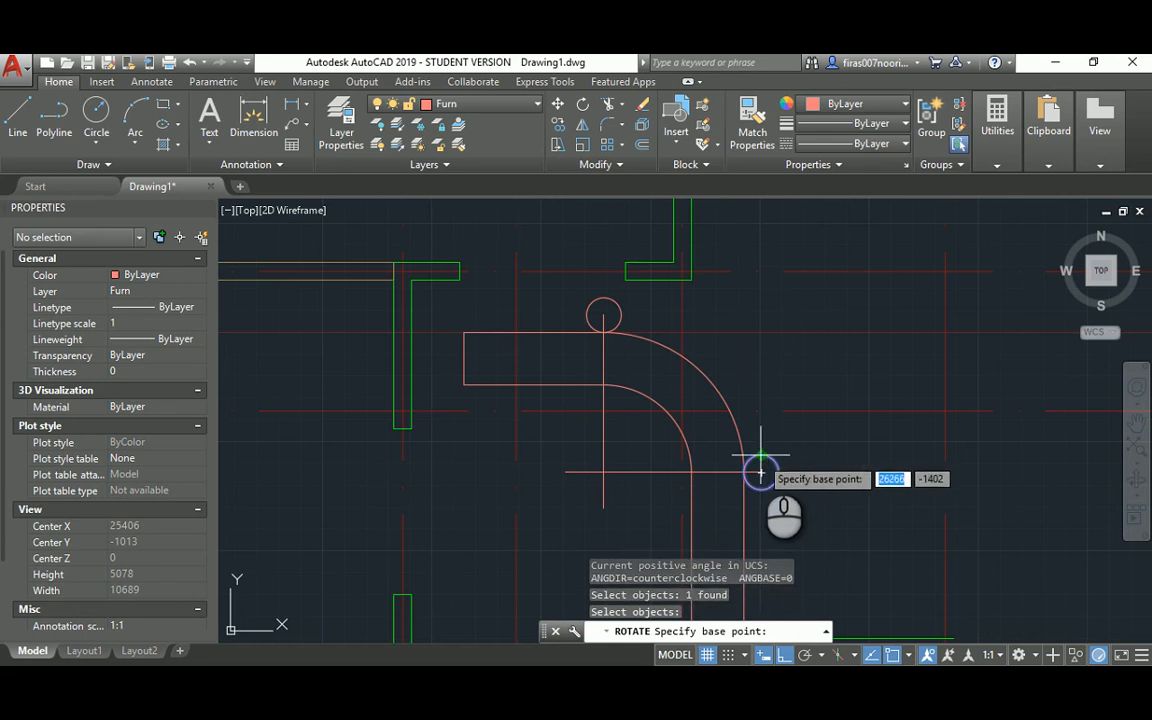
{"action": "left_click", "coordinate": [603, 472]}
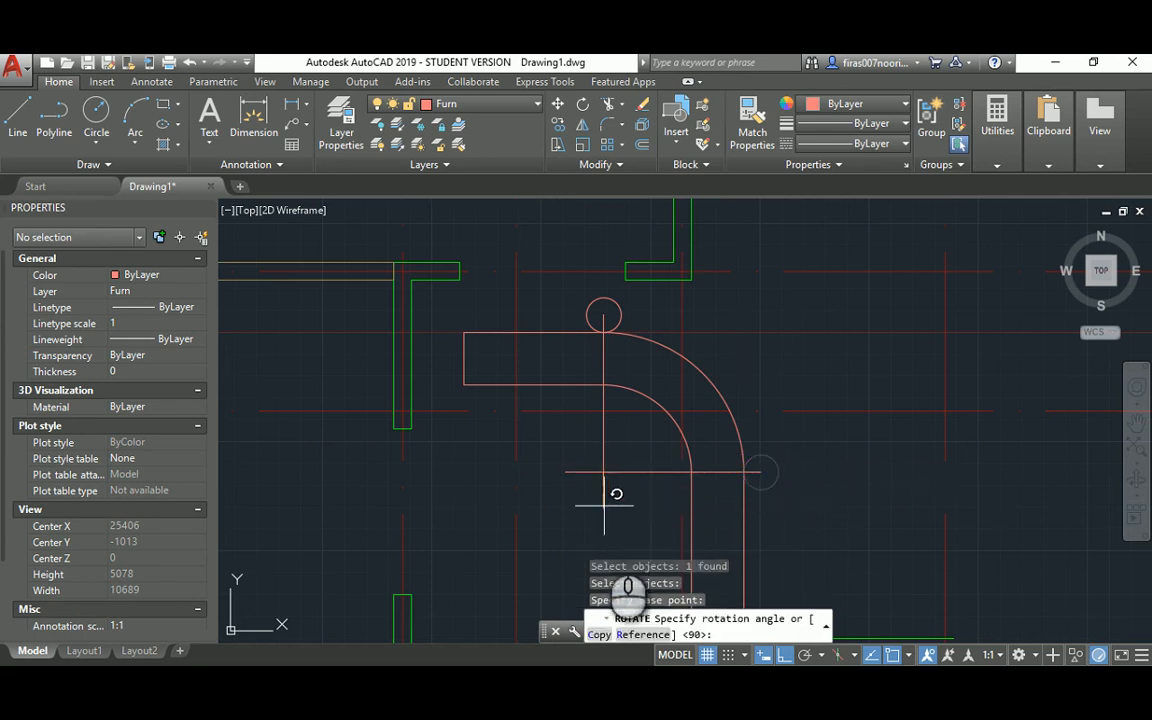
{"action": "left_click", "coordinate": [597, 635]}
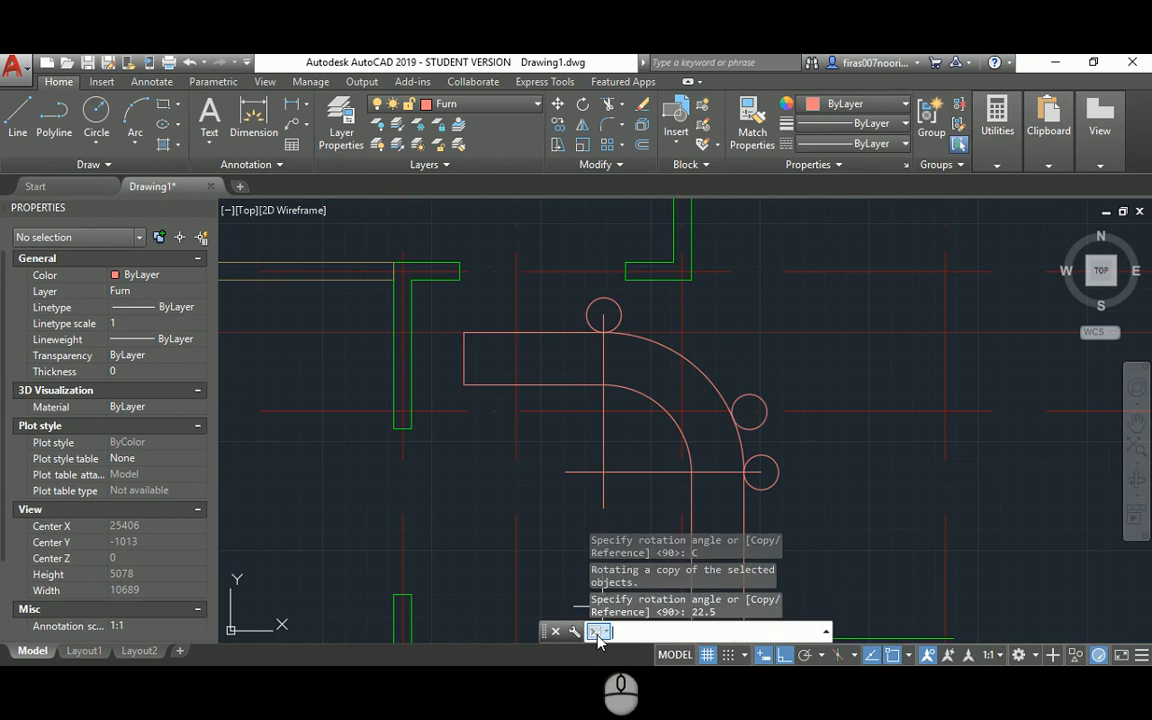
{"action": "key", "text": "Return"}
Step: Rotate a copy of the second stool from the lower end by 22.5 degrees about the guide lines' intersection
{"action": "key", "text": "Return"}
{"action": "left_click", "coordinate": [755, 407]}
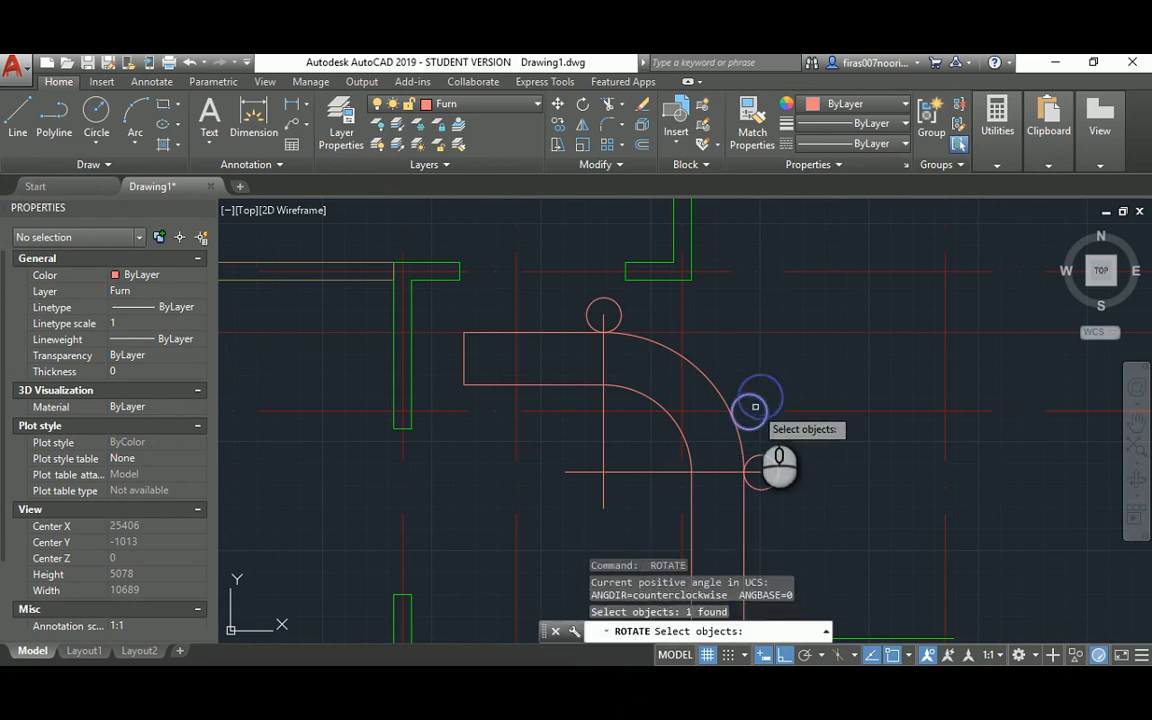
{"action": "key", "text": "Return"}
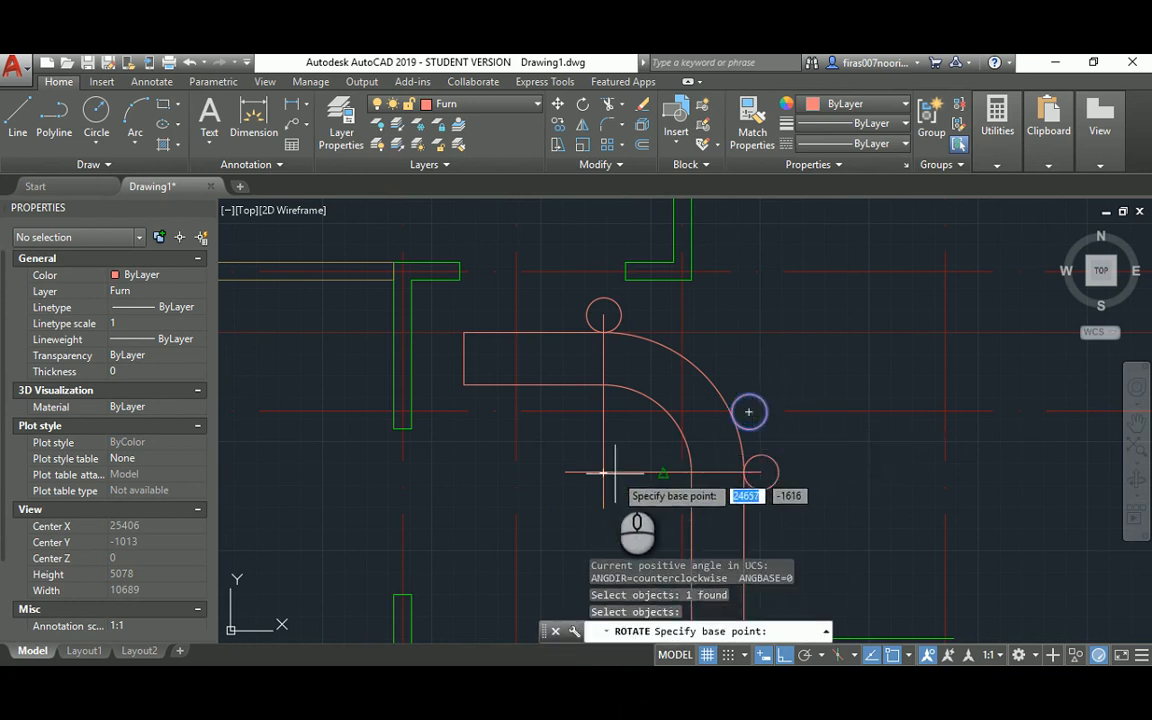
{"action": "left_click", "coordinate": [604, 473]}
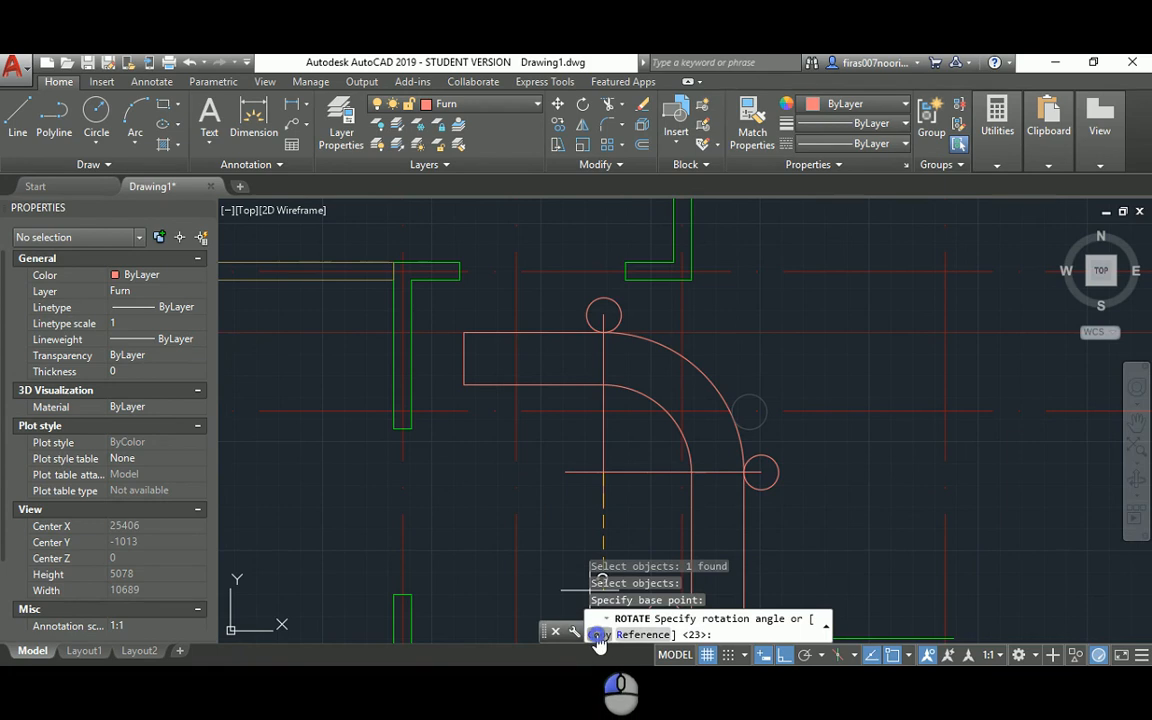
{"action": "left_click", "coordinate": [598, 635]}
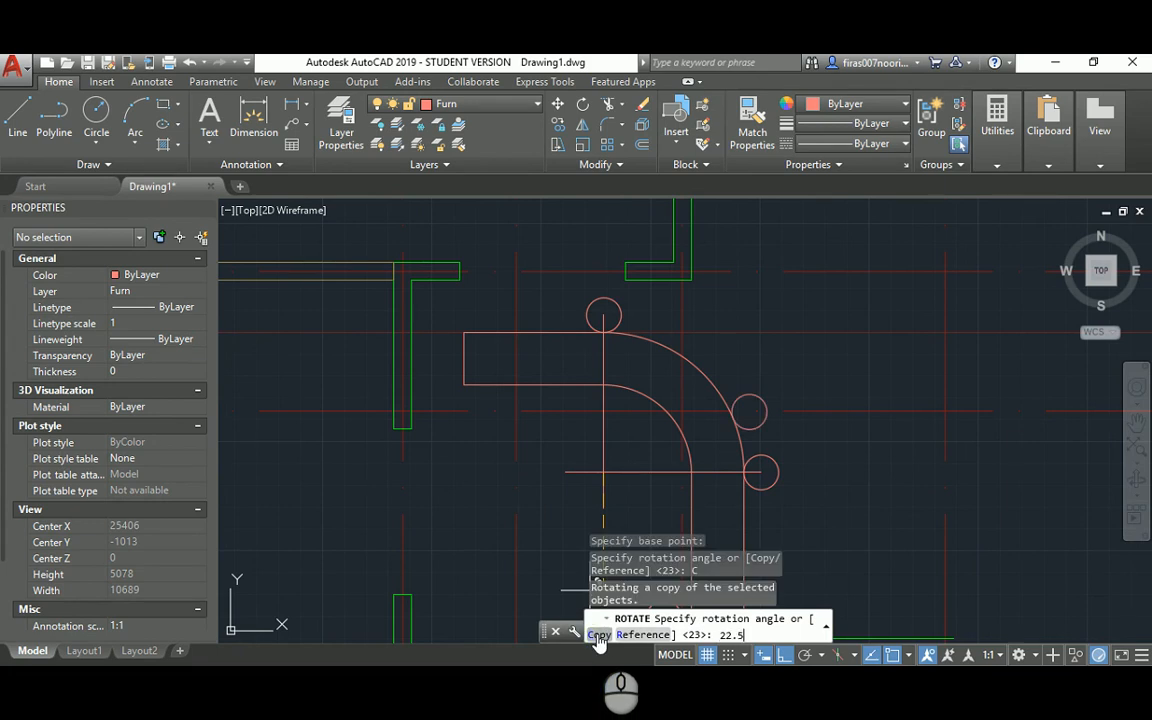
{"action": "key", "text": "Return"}
Step: Rotate a copy of the third stool by 22.5 degrees about the guide lines' intersection to fill the last gap in the row
{"action": "key", "text": "Return"}
{"action": "left_click", "coordinate": [740, 352]}
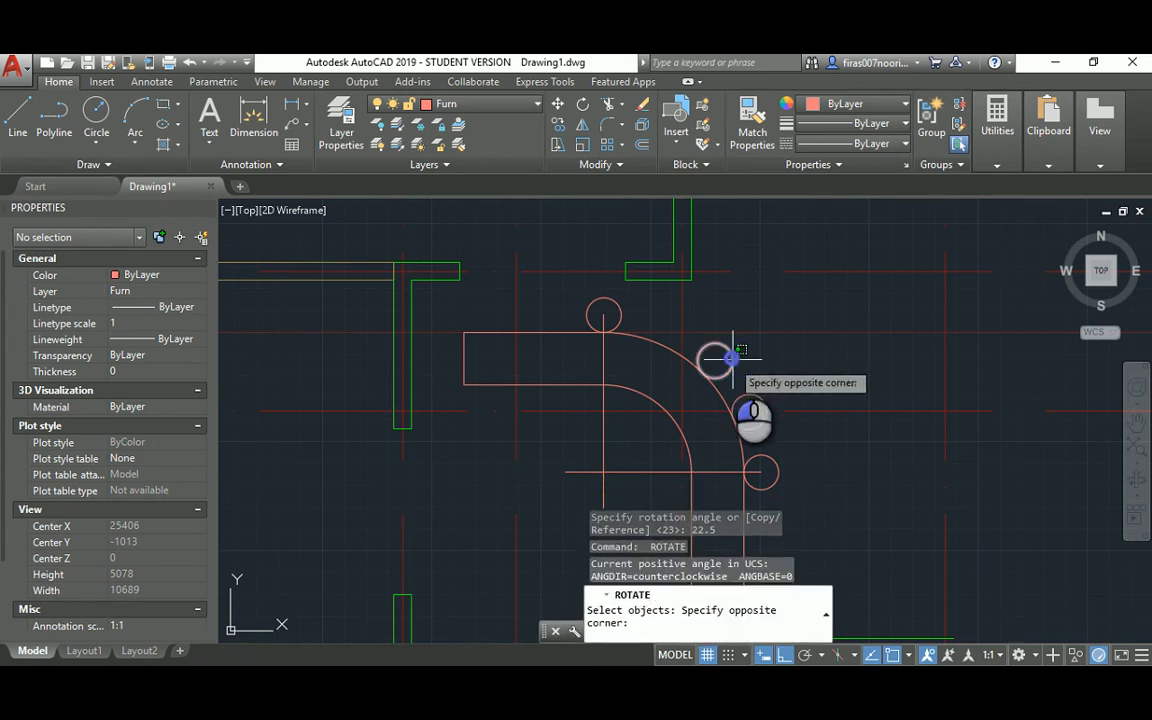
{"action": "left_click", "coordinate": [725, 364]}
{"action": "key", "text": "Return"}
{"action": "left_click", "coordinate": [604, 473]}
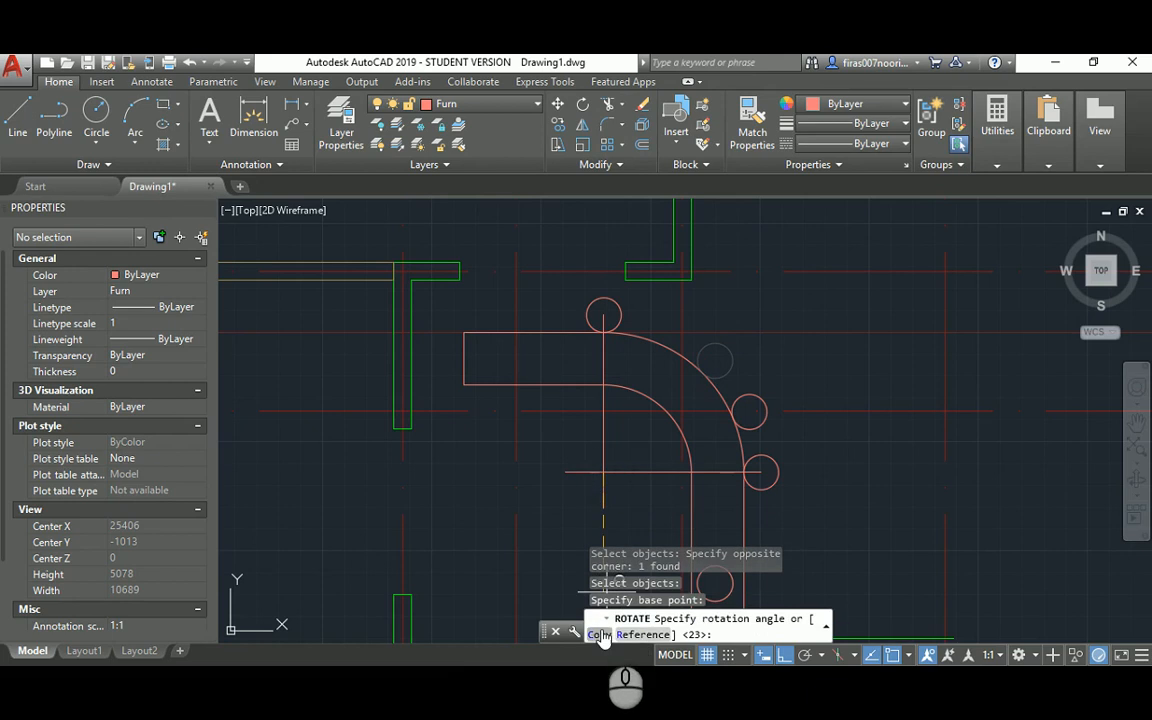
{"action": "left_click", "coordinate": [598, 635]}
{"action": "type", "text": "22."}
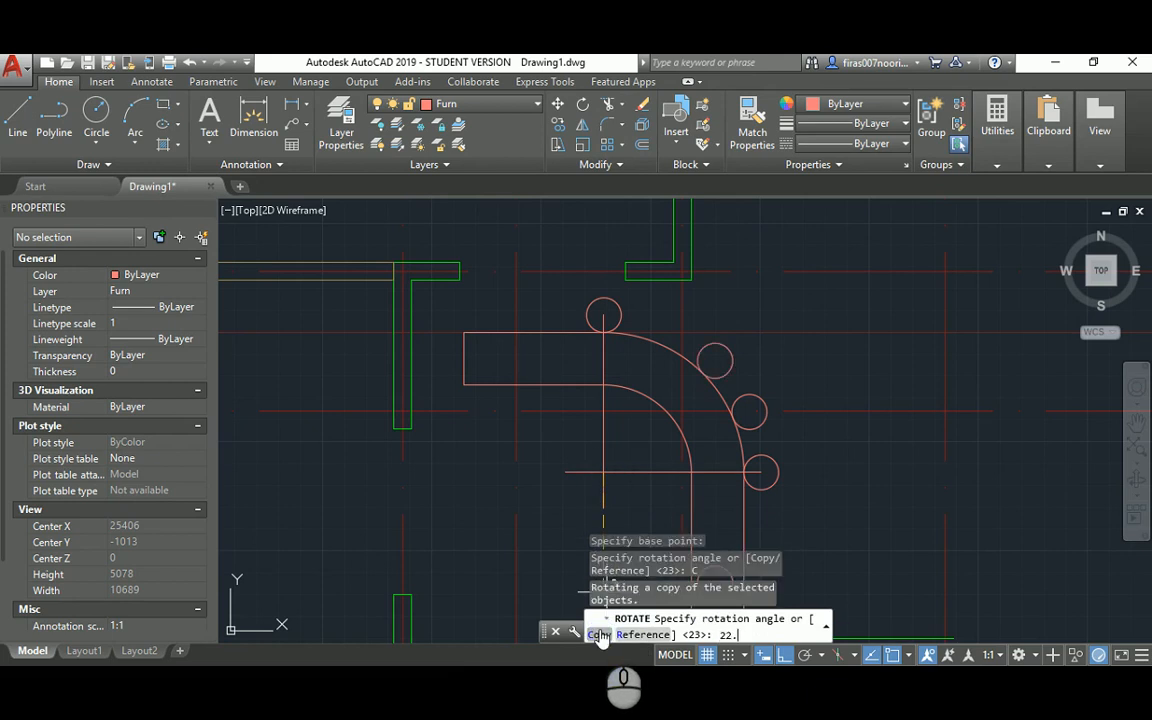
{"action": "type", "text": "5"}
{"action": "key", "text": "Return"}
{"action": "key", "text": "Escape"}
{"action": "key", "text": "Escape"}
Step: Delete the horizontal and vertical guide lines that cross at the centre of the counter's curve
{"action": "left_click", "coordinate": [630, 458]}
{"action": "left_click", "coordinate": [604, 484]}
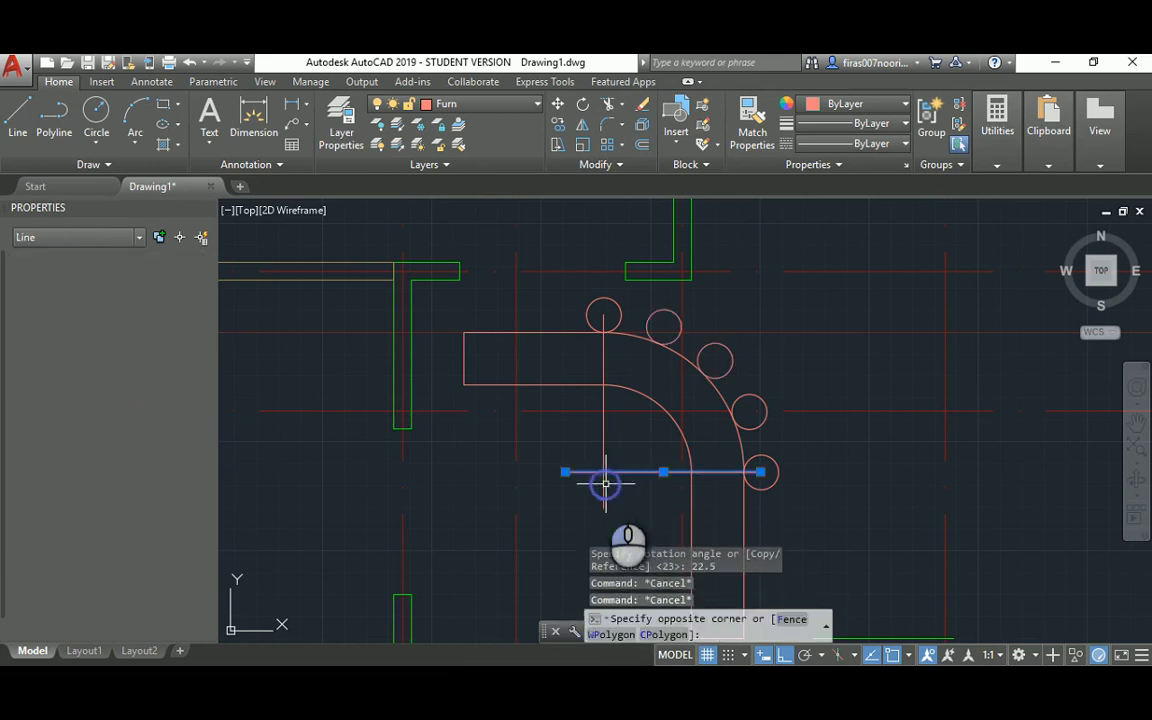
{"action": "left_click", "coordinate": [607, 446]}
{"action": "left_click", "coordinate": [597, 447]}
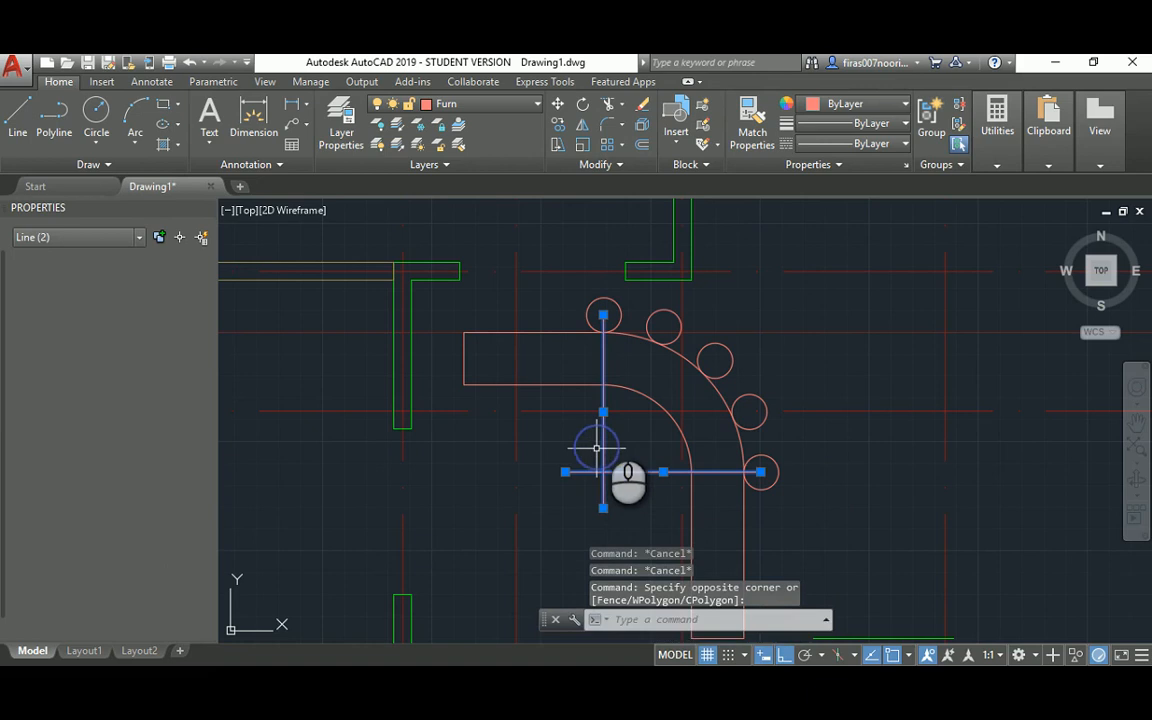
{"action": "key", "text": "Delete"}
Step: Check the reference image for remaining elements, create a layer named Dash and make it current
{"action": "scroll", "coordinate": [637, 329], "scroll_direction": "down", "scroll_amount": 2}
{"action": "scroll", "coordinate": [660, 390], "scroll_direction": "down", "scroll_amount": 5}
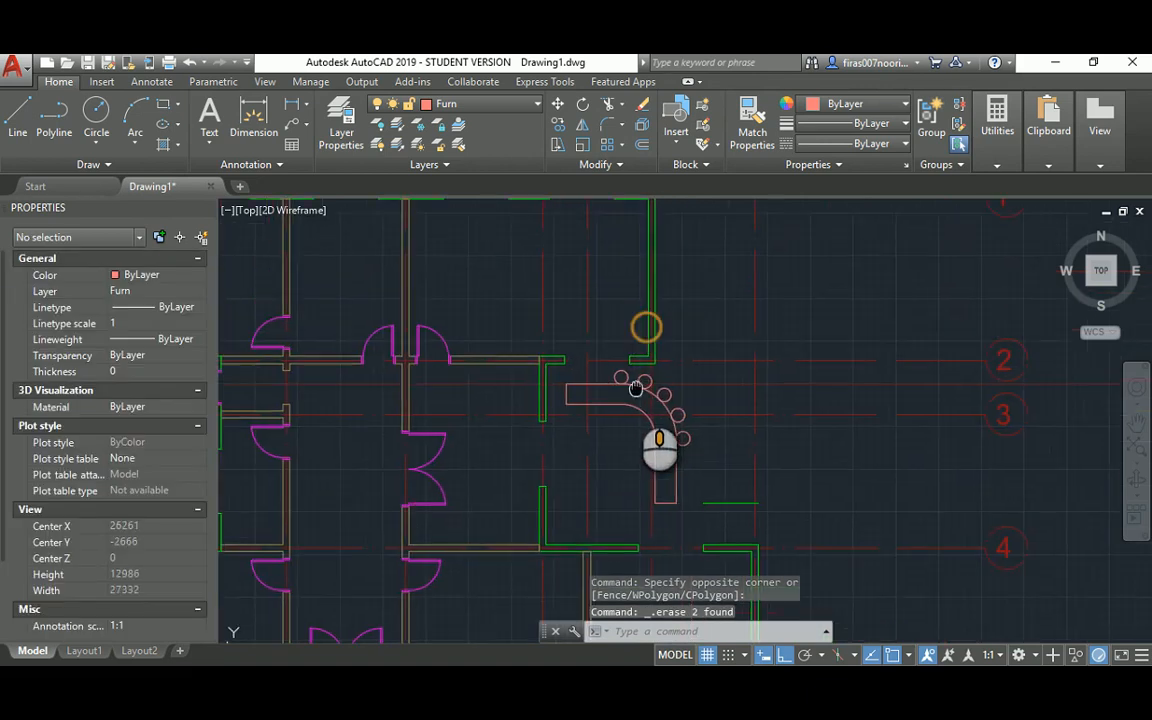
{"action": "key", "text": "alt+Tab"}
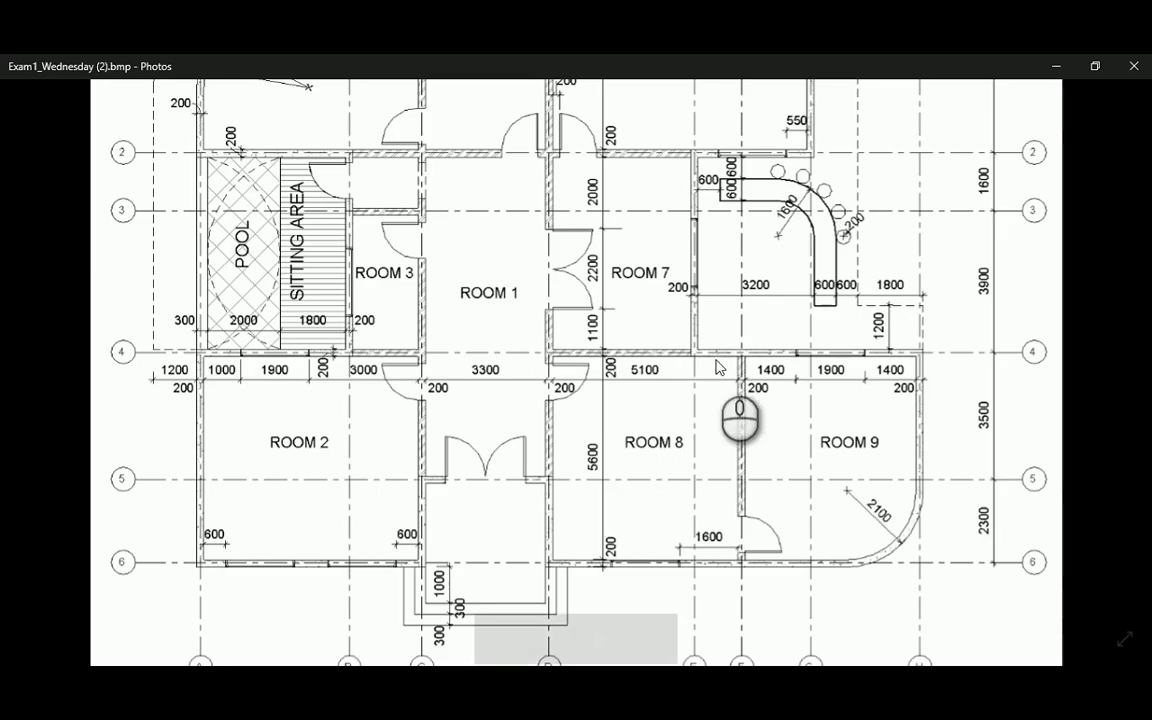
{"action": "key", "text": "alt+Tab"}
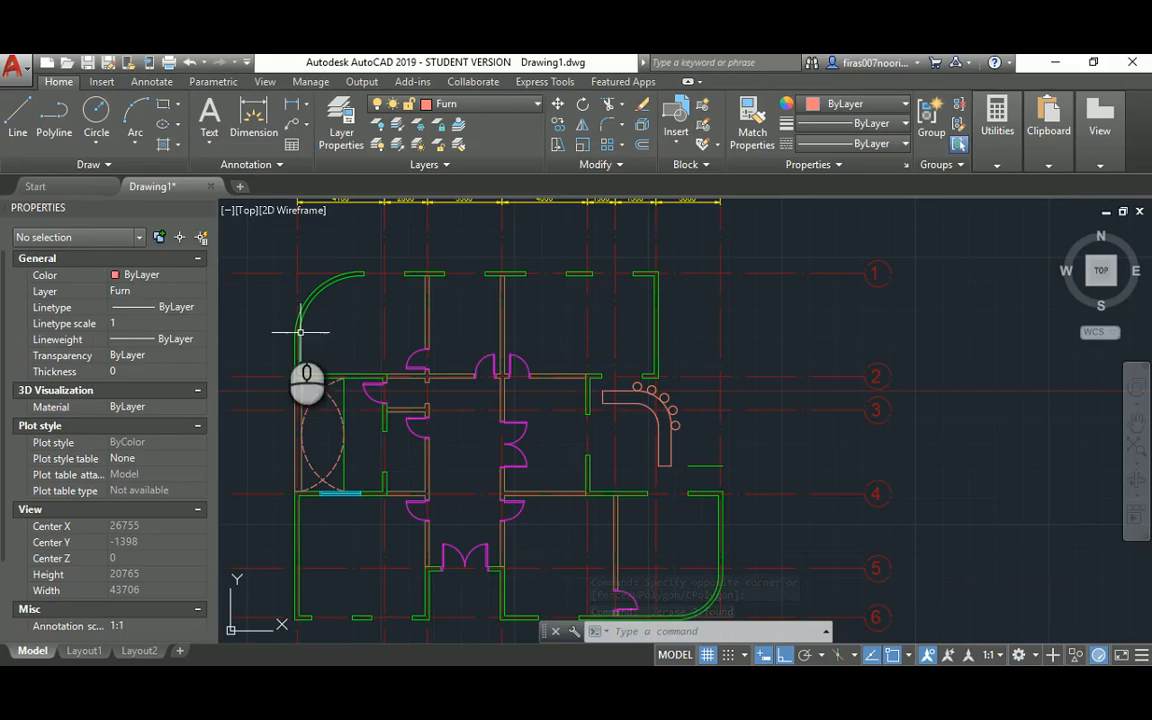
{"action": "type", "text": "la"}
{"action": "key", "text": "Return"}
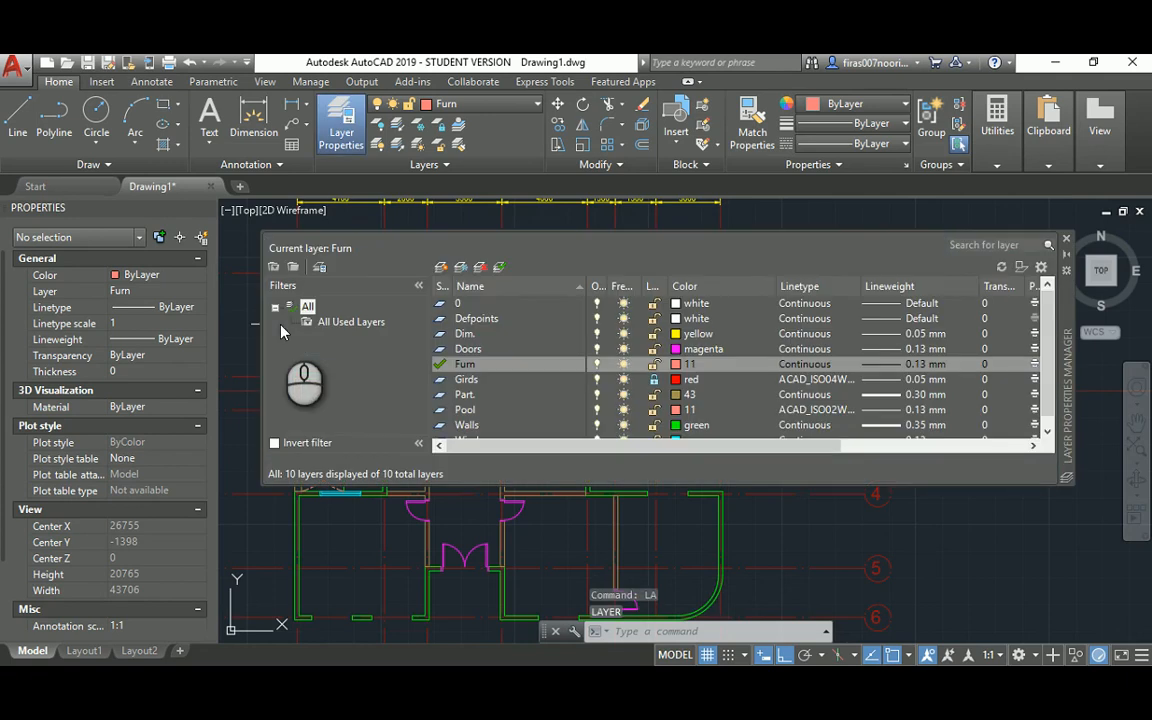
{"action": "left_click", "coordinate": [441, 267]}
{"action": "type", "text": "Dash"}
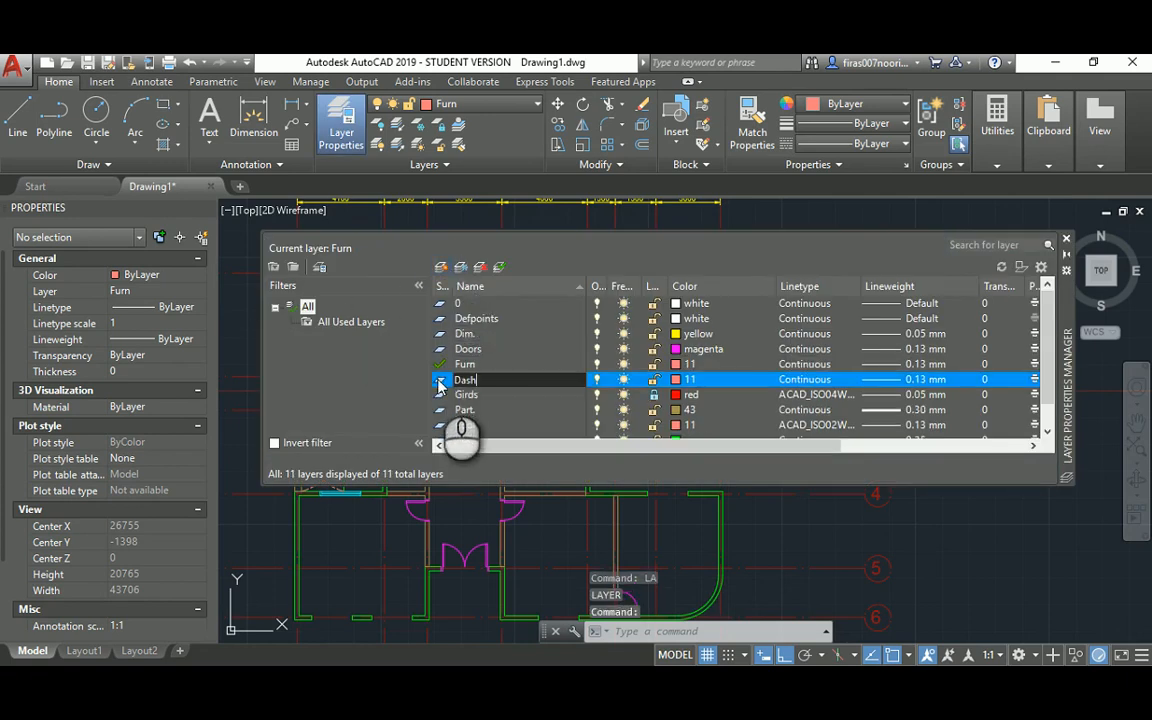
{"action": "double_click", "coordinate": [441, 383]}
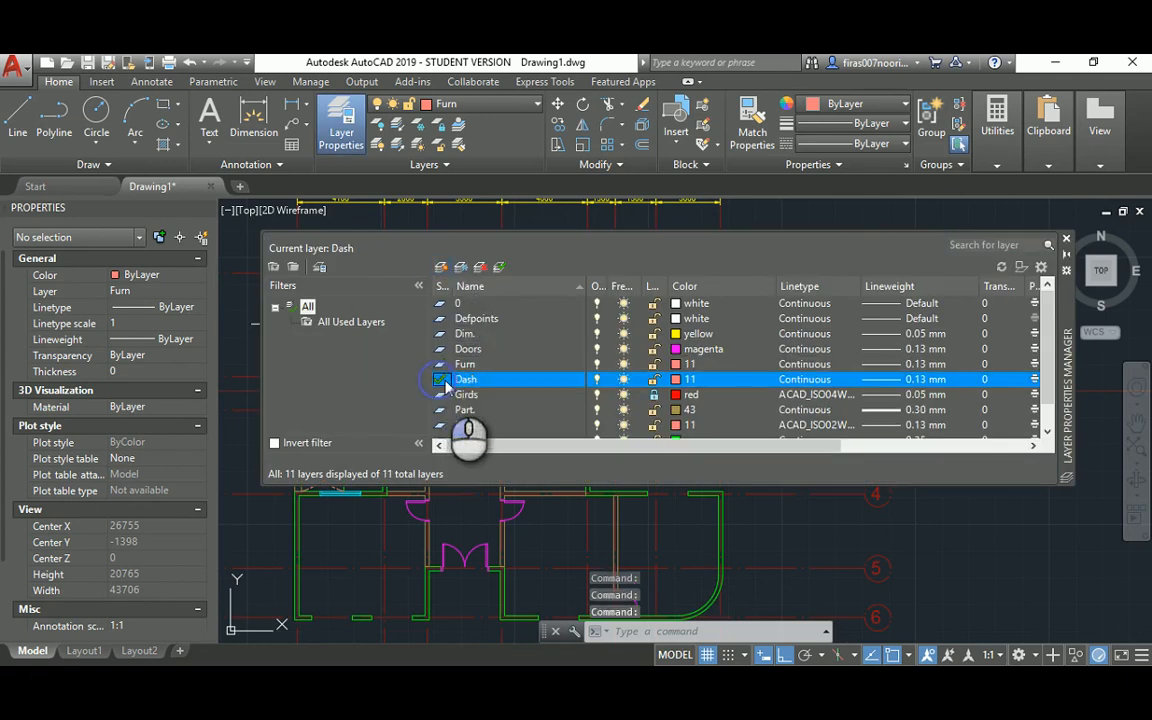
Step: Give the Dash layer colour 52 and the ACAD_ISO02W100 ISO dash linetype, and close the layer manager
{"action": "left_click", "coordinate": [679, 380]}
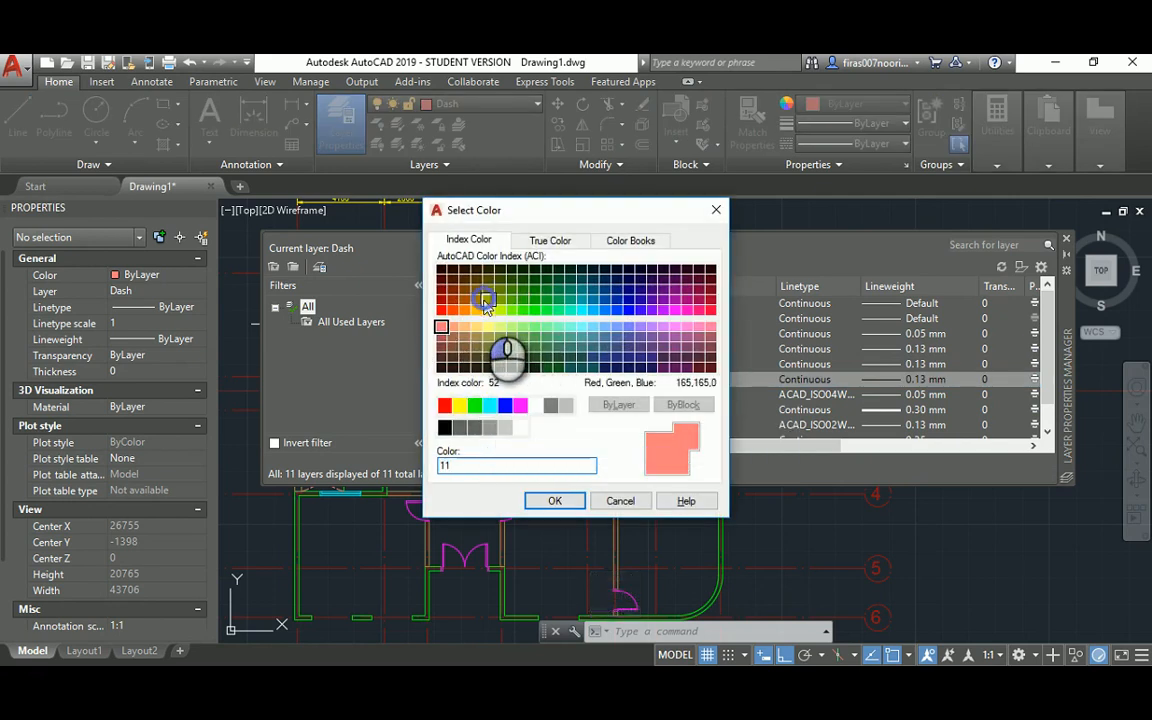
{"action": "left_click", "coordinate": [484, 303]}
{"action": "left_click", "coordinate": [555, 500]}
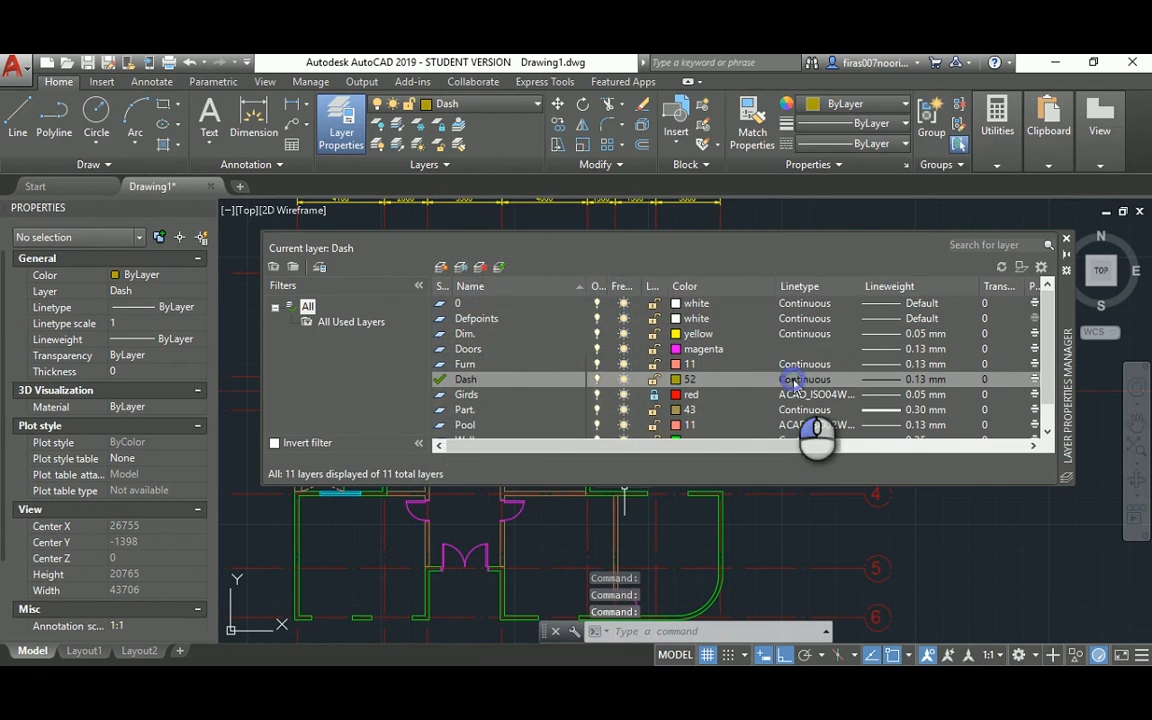
{"action": "left_click", "coordinate": [792, 381]}
{"action": "left_click", "coordinate": [755, 298]}
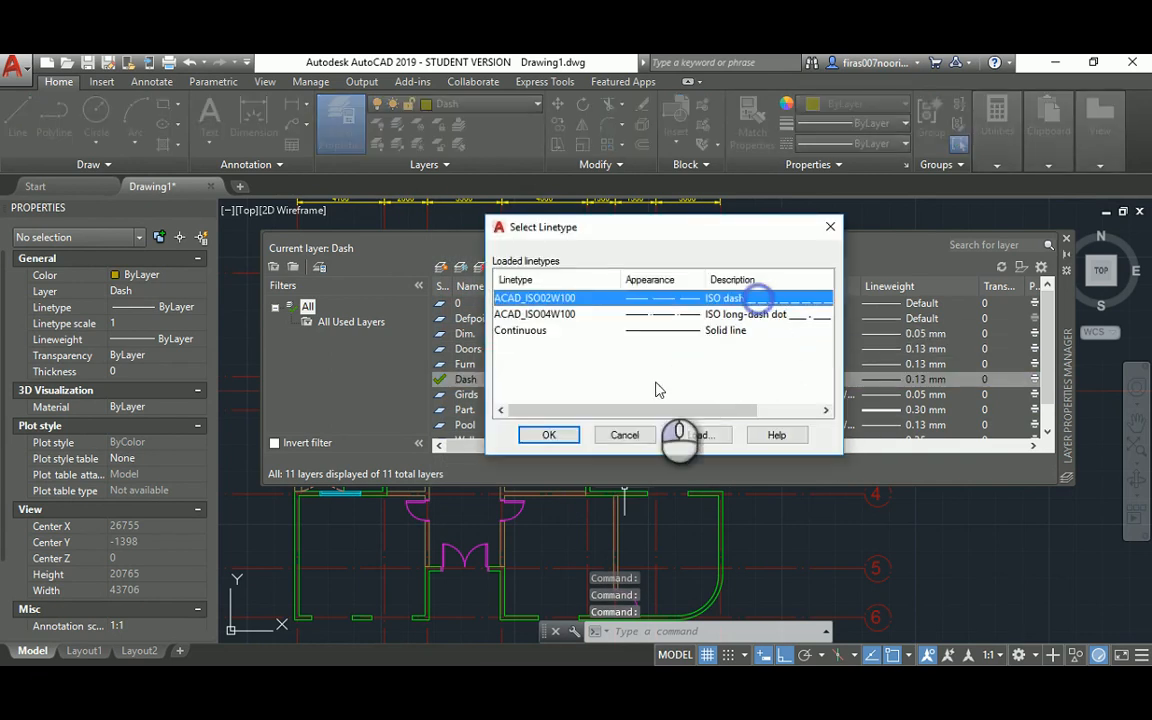
{"action": "left_click", "coordinate": [549, 435]}
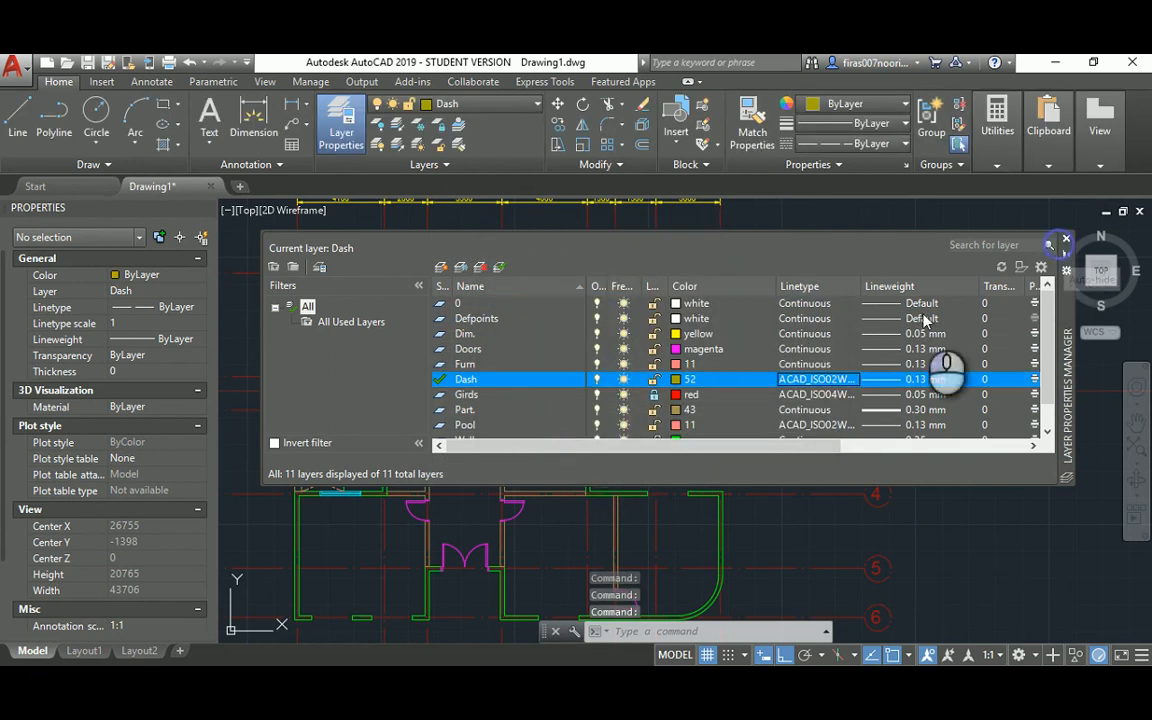
{"action": "left_click", "coordinate": [1066, 242]}
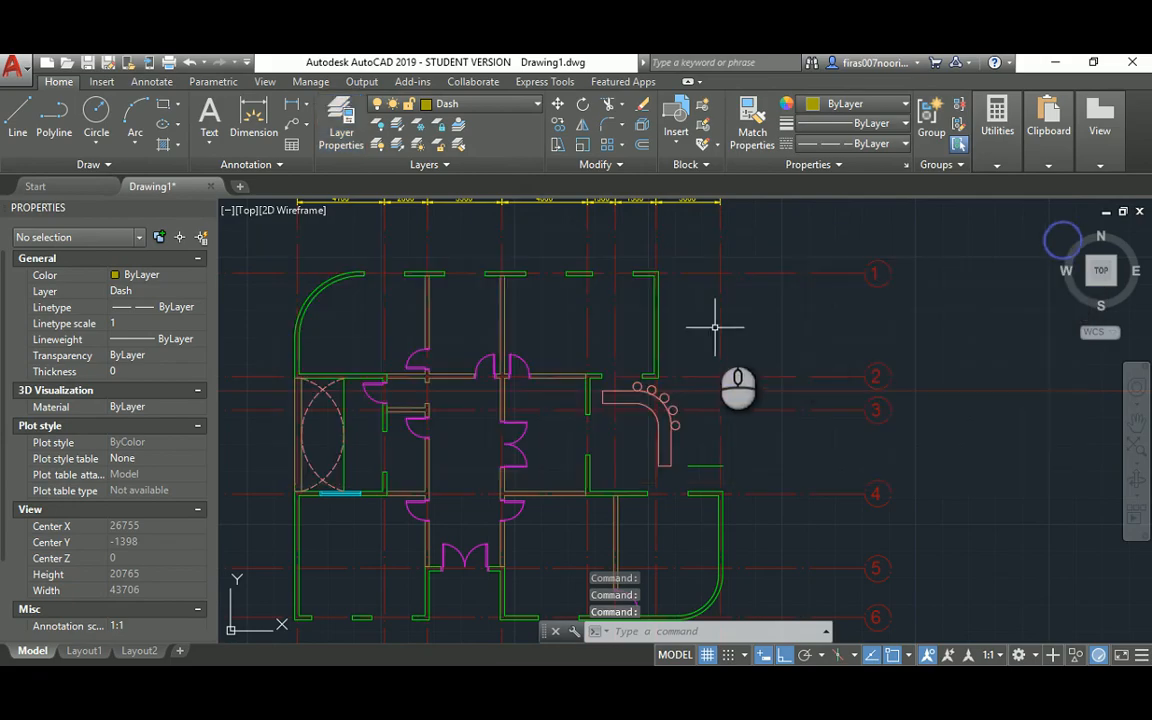
Step: Compare the dashed outline and its dimensions around the counter area in the reference image with the drawing
{"action": "key", "text": "alt+Tab"}
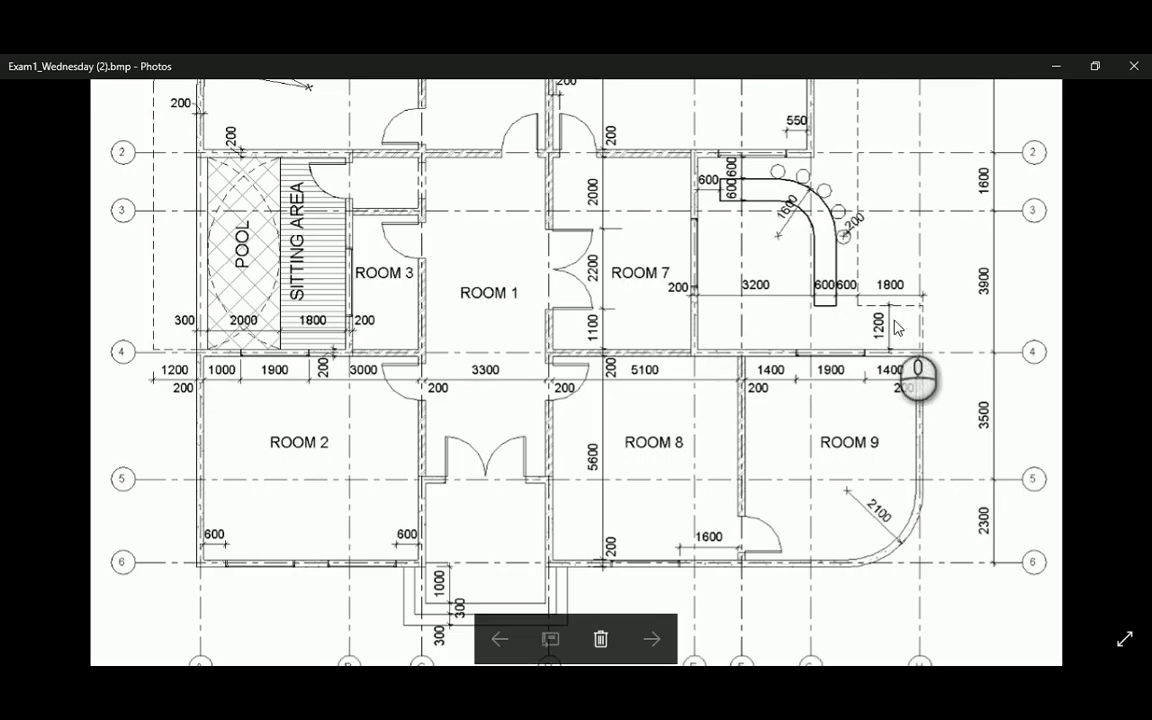
{"action": "key", "text": "alt+Tab"}
{"action": "scroll", "coordinate": [672, 497], "scroll_direction": "up", "scroll_amount": 2}
{"action": "middle_click_drag", "start_coordinate": [700, 300], "coordinate": [698, 405]}
{"action": "key", "text": "alt+Tab"}
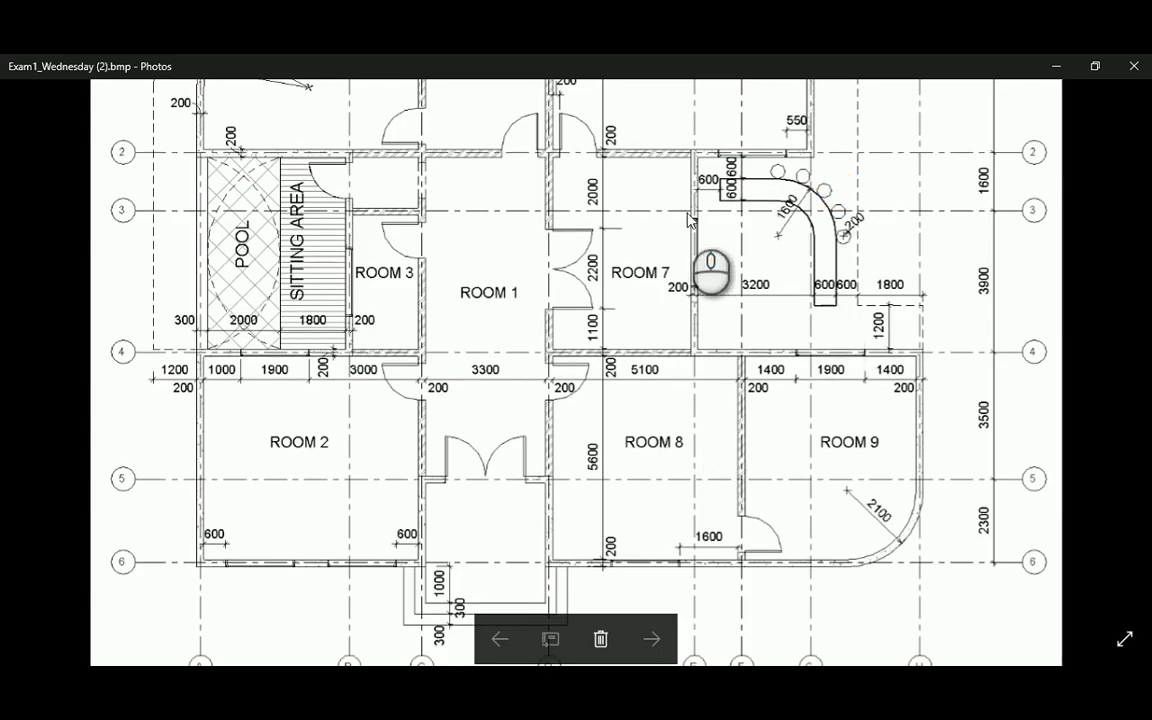
{"action": "left_click_drag", "start_coordinate": [645, 252], "coordinate": [651, 420]}
{"action": "key", "text": "alt+Tab"}
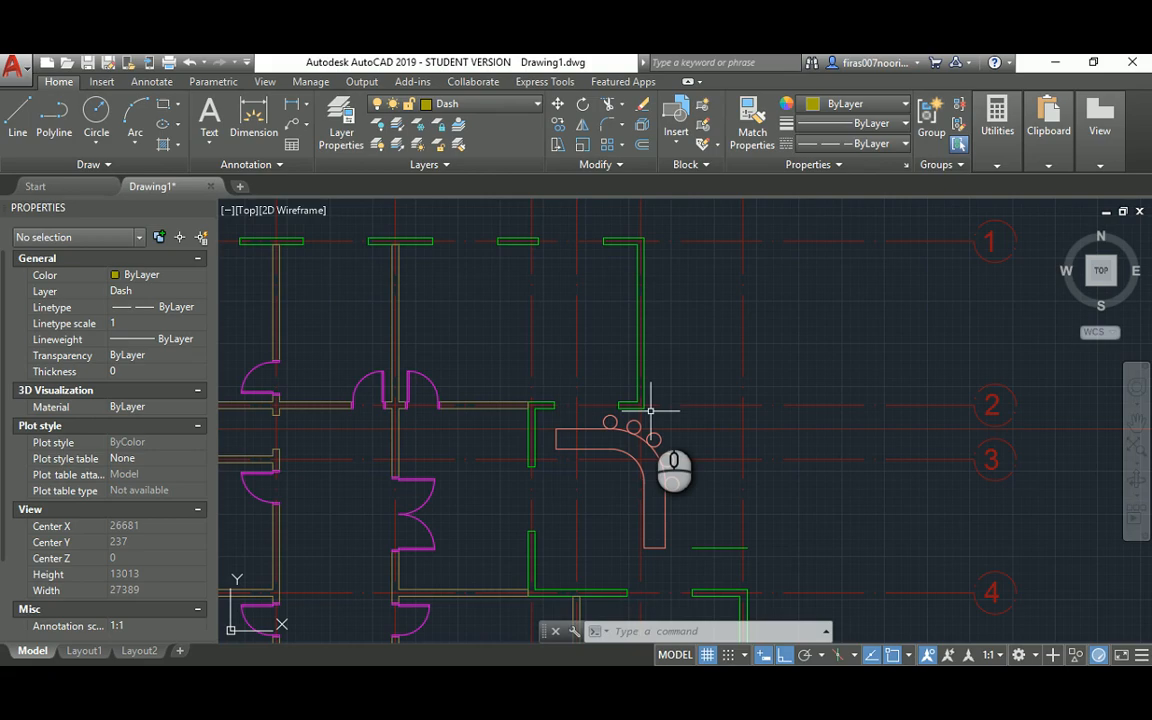
Step: Offset the outer line of Room 6's east wall and the outer line of its north wall segment 1200 outward
{"action": "type", "text": "o"}
{"action": "key", "text": "Return"}
{"action": "type", "text": "1200"}
{"action": "key", "text": "Return"}
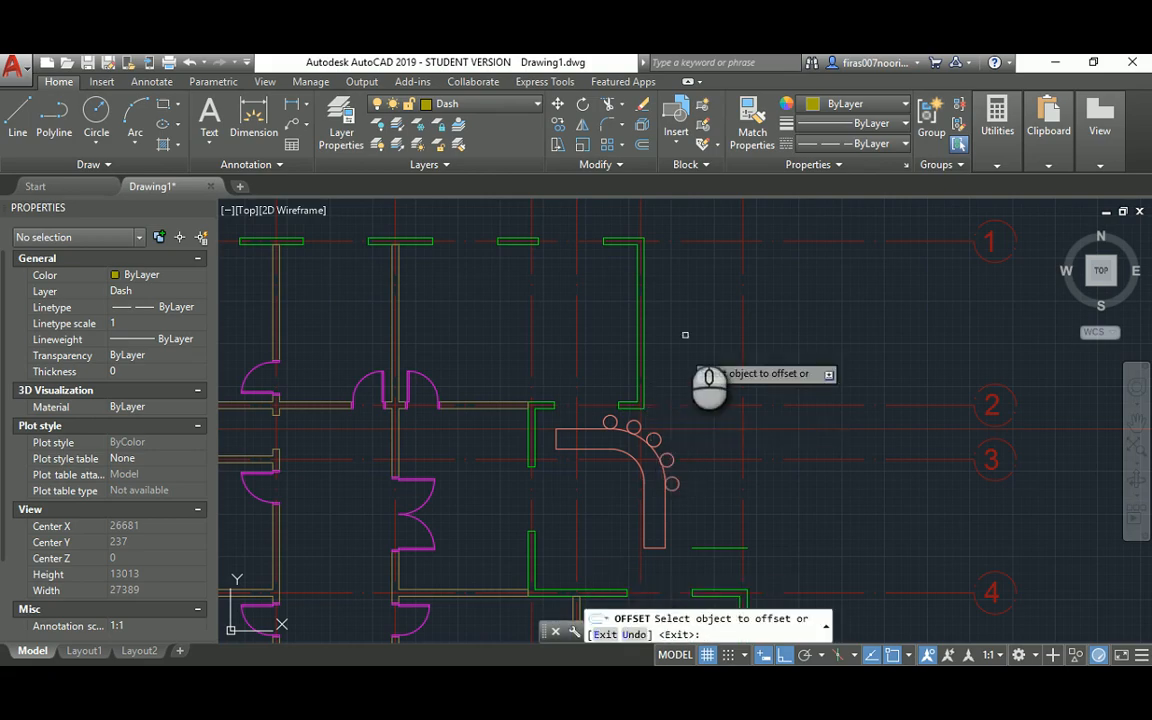
{"action": "left_click", "coordinate": [643, 312]}
{"action": "left_click", "coordinate": [709, 315]}
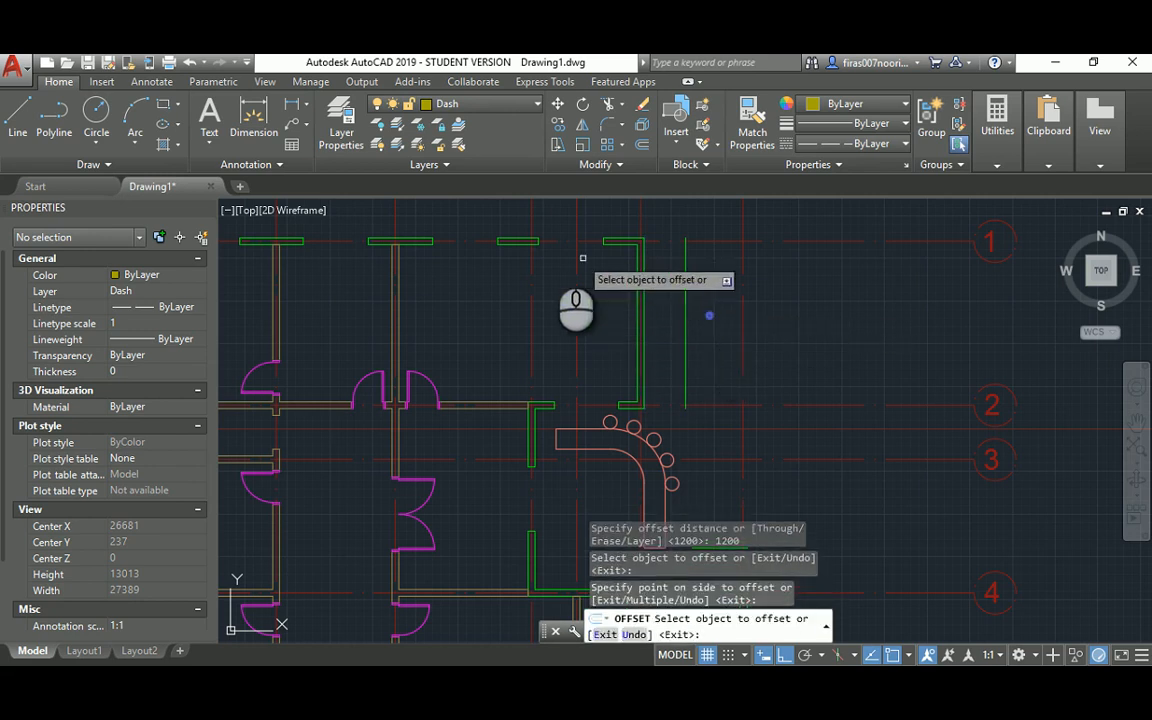
{"action": "left_click", "coordinate": [520, 238]}
{"action": "left_click", "coordinate": [508, 200]}
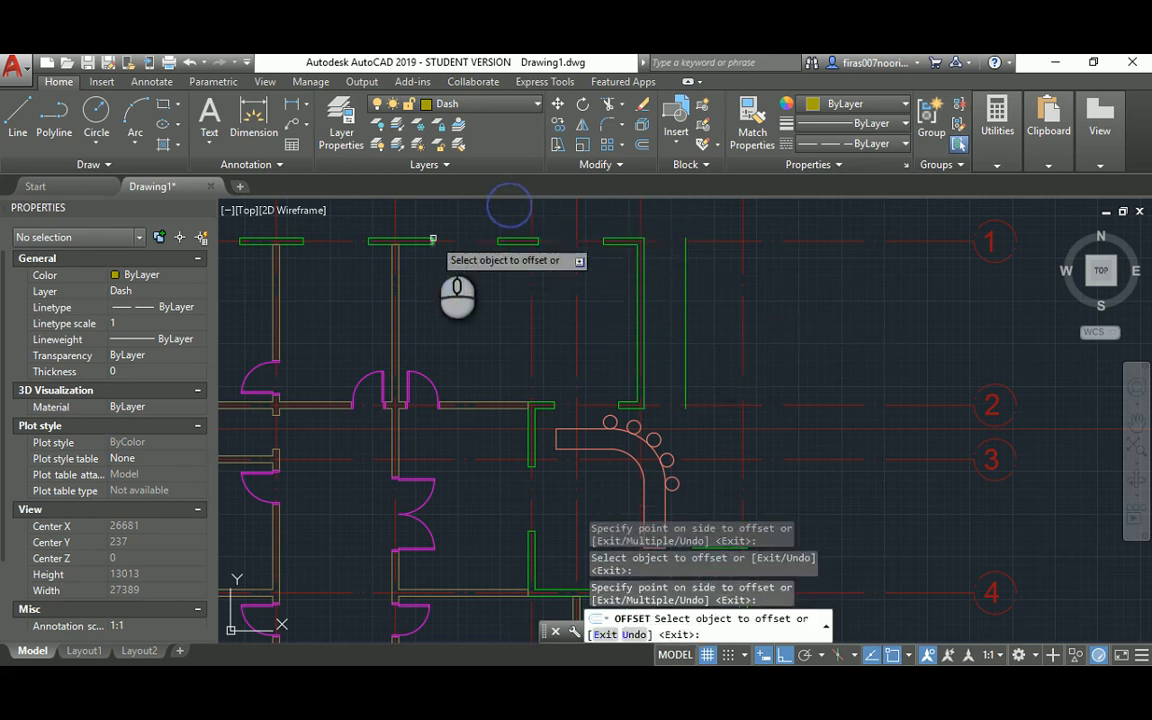
Step: Offset the outer arc of Room 4's curved wall and the outer wall line beside the pool outward by the same distance
{"action": "scroll", "coordinate": [451, 291], "scroll_direction": "down", "scroll_amount": 5}
{"action": "scroll", "coordinate": [536, 282], "scroll_direction": "up", "scroll_amount": 4}
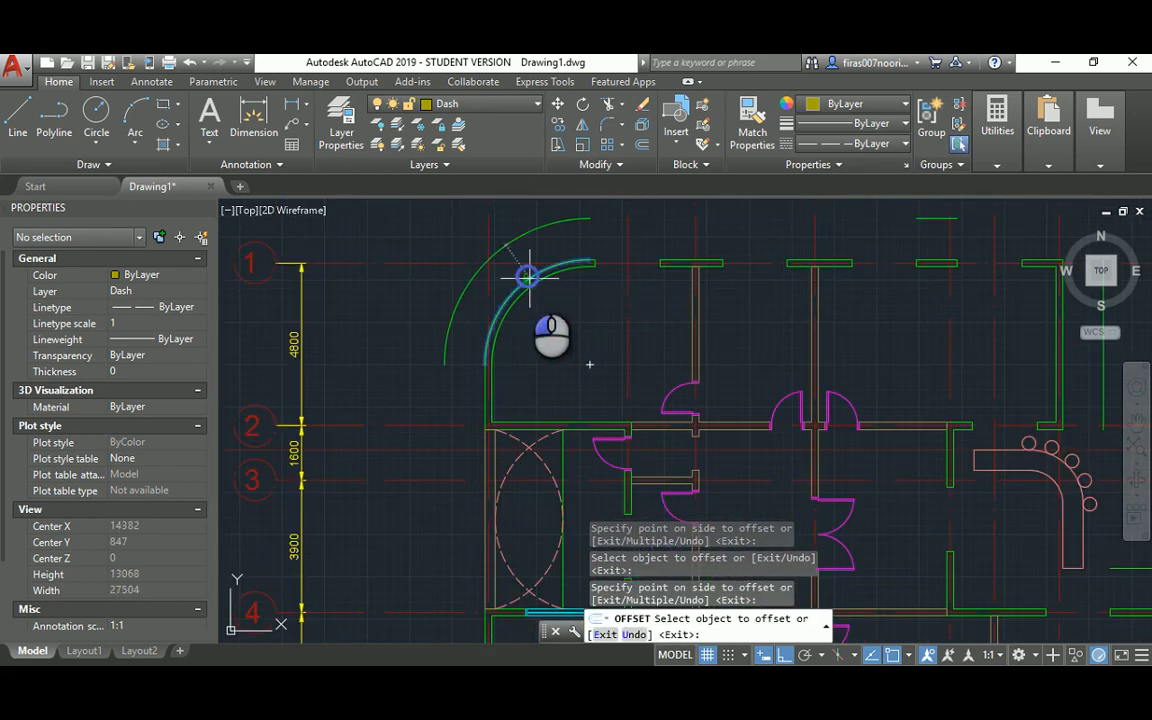
{"action": "left_click", "coordinate": [482, 458]}
{"action": "key", "text": "Escape"}
Step: Join the offset pool-side line, the offset arc and the offset north line with zero-radius fillets
{"action": "type", "text": "f"}
{"action": "key", "text": "Return"}
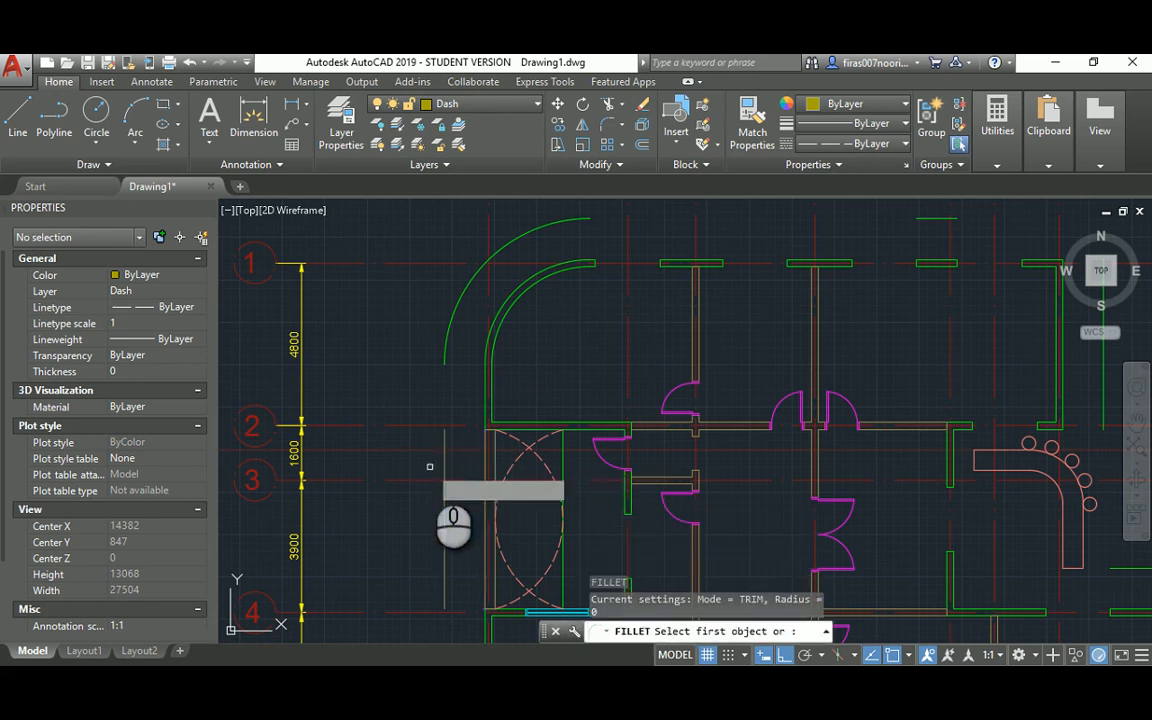
{"action": "type", "text": "r"}
{"action": "key", "text": "Return"}
{"action": "key", "text": "Return"}
{"action": "left_click", "coordinate": [443, 443]}
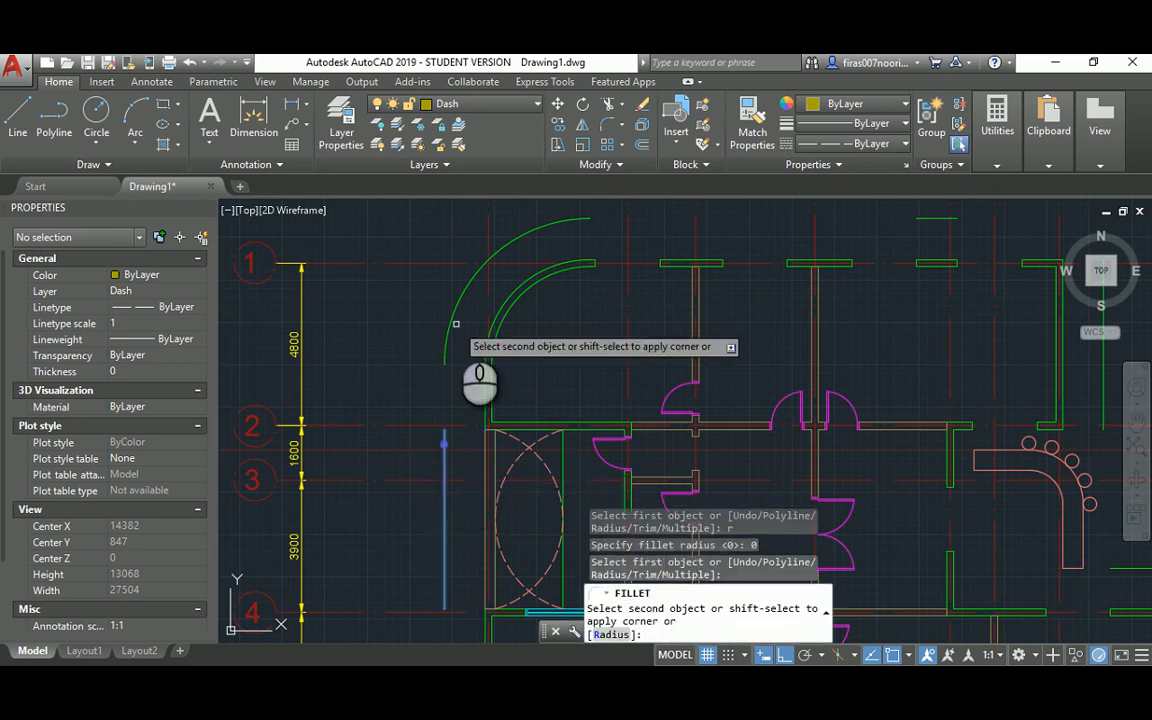
{"action": "left_click", "coordinate": [451, 322]}
{"action": "key", "text": "Return"}
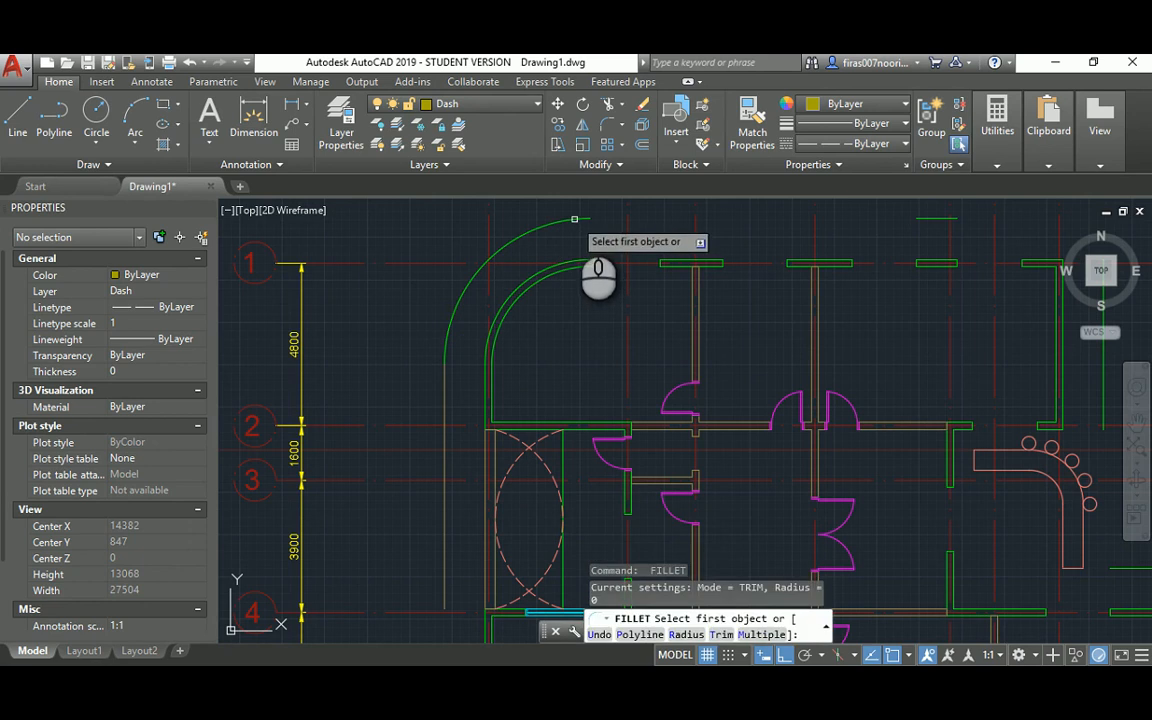
{"action": "left_click", "coordinate": [579, 225]}
{"action": "left_click", "coordinate": [921, 215]}
Step: Fillet the north outline line to the east one, and the east one to the short horizontal line above Room 9
{"action": "key", "text": "Return"}
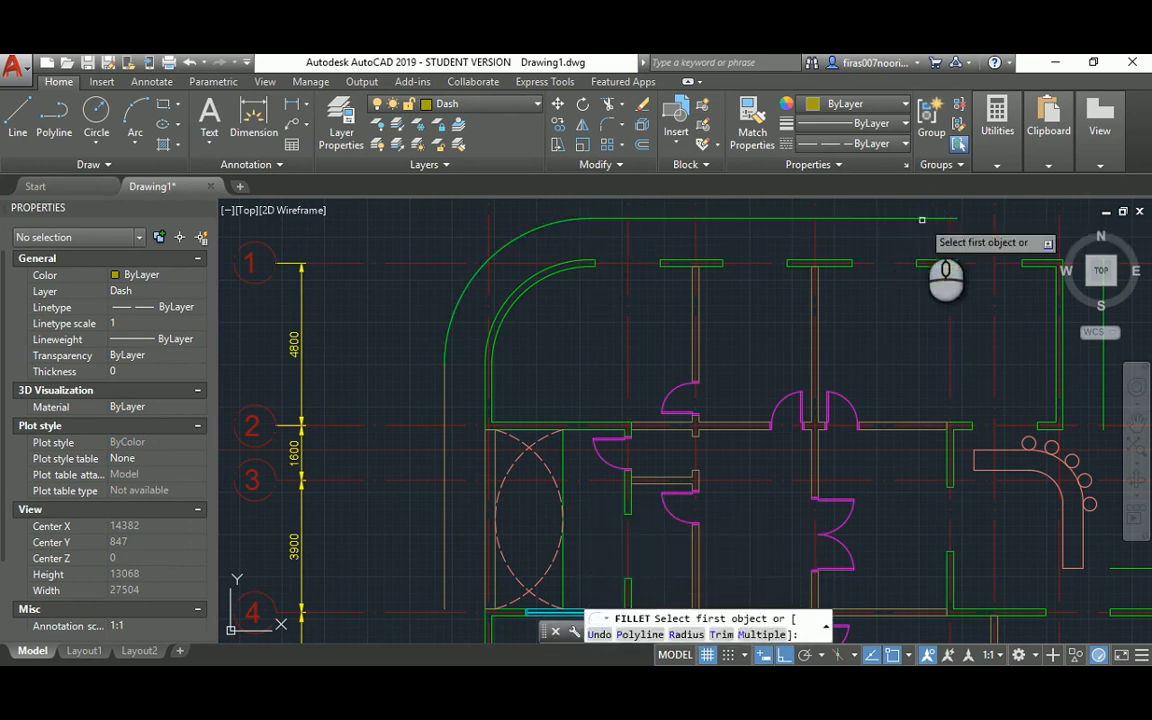
{"action": "left_click", "coordinate": [921, 215]}
{"action": "middle_click_drag", "start_coordinate": [933, 335], "coordinate": [604, 349]}
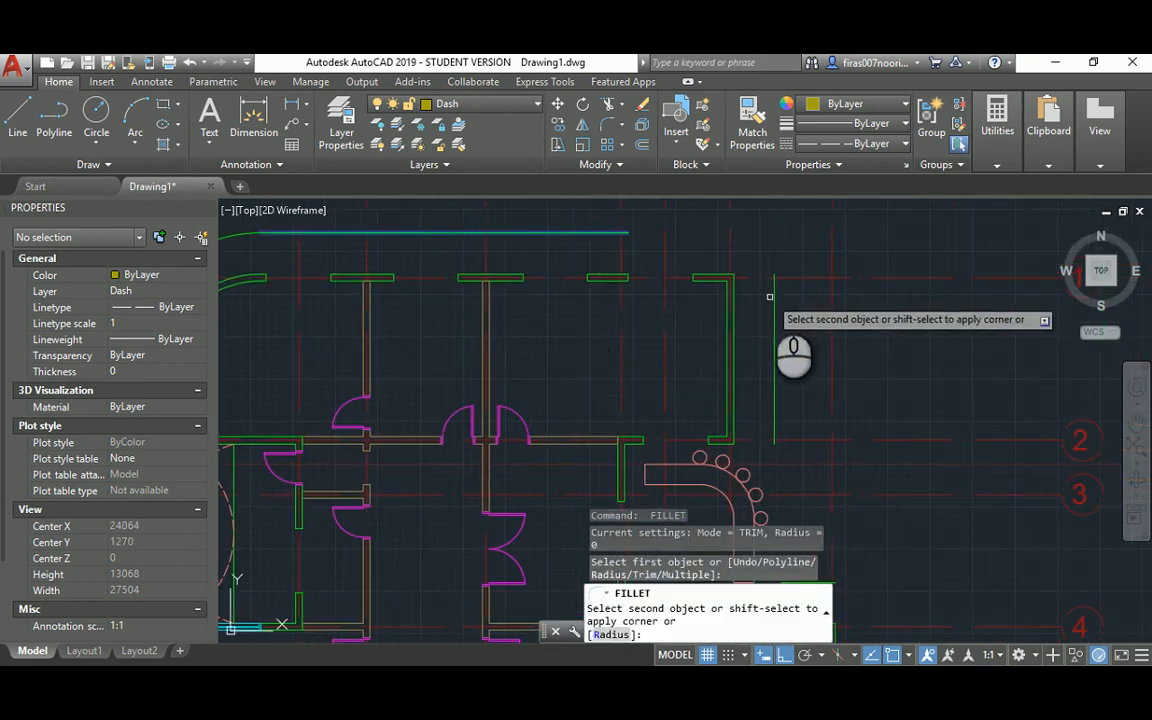
{"action": "scroll", "coordinate": [783, 361], "scroll_direction": "down", "scroll_amount": 2}
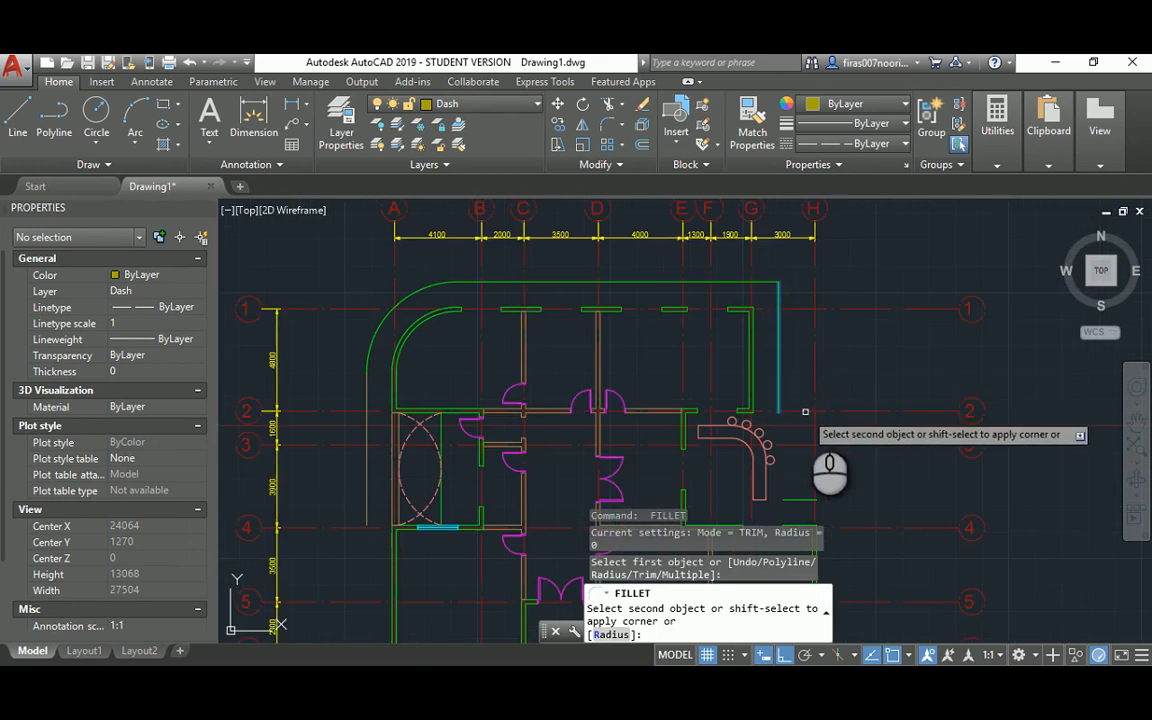
{"action": "middle_click_drag", "start_coordinate": [805, 413], "coordinate": [741, 303]}
{"action": "scroll", "coordinate": [714, 373], "scroll_direction": "up", "scroll_amount": 2}
{"action": "left_click", "coordinate": [724, 398]}
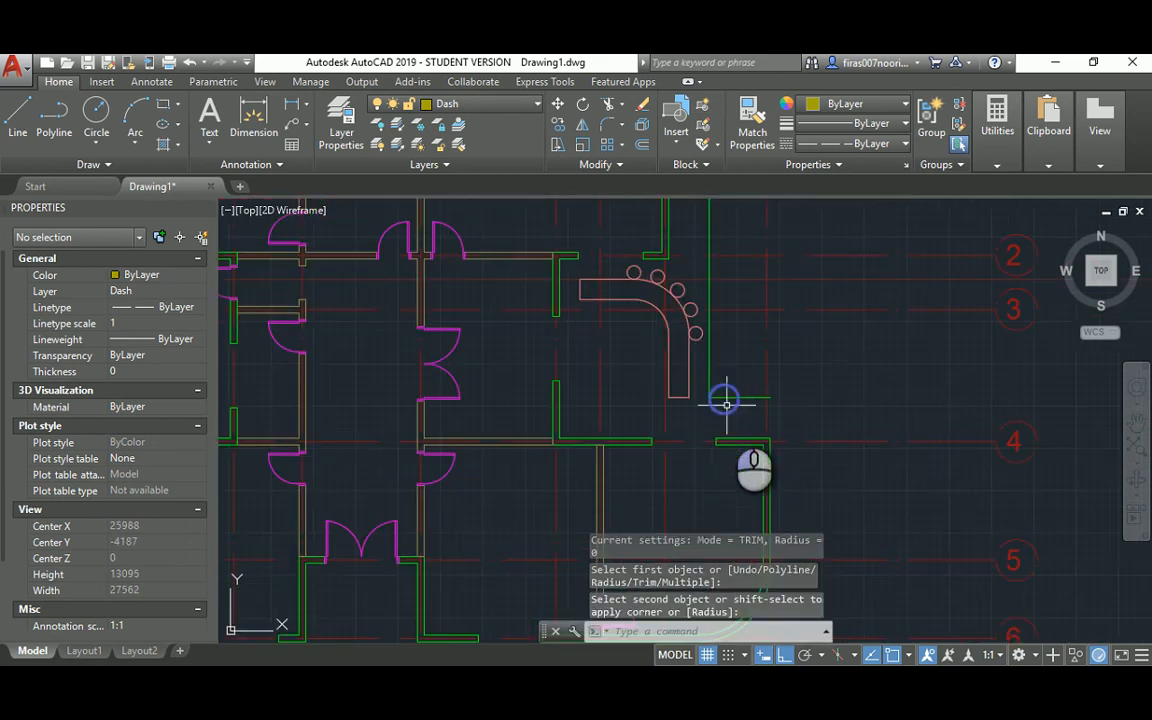
Step: Draw a vertical line from the east end of the short horizontal line down to Room 9's outer wall corner
{"action": "key", "text": "Escape"}
{"action": "key", "text": "Escape"}
{"action": "type", "text": "l"}
{"action": "key", "text": "Return"}
{"action": "left_click", "coordinate": [770, 400]}
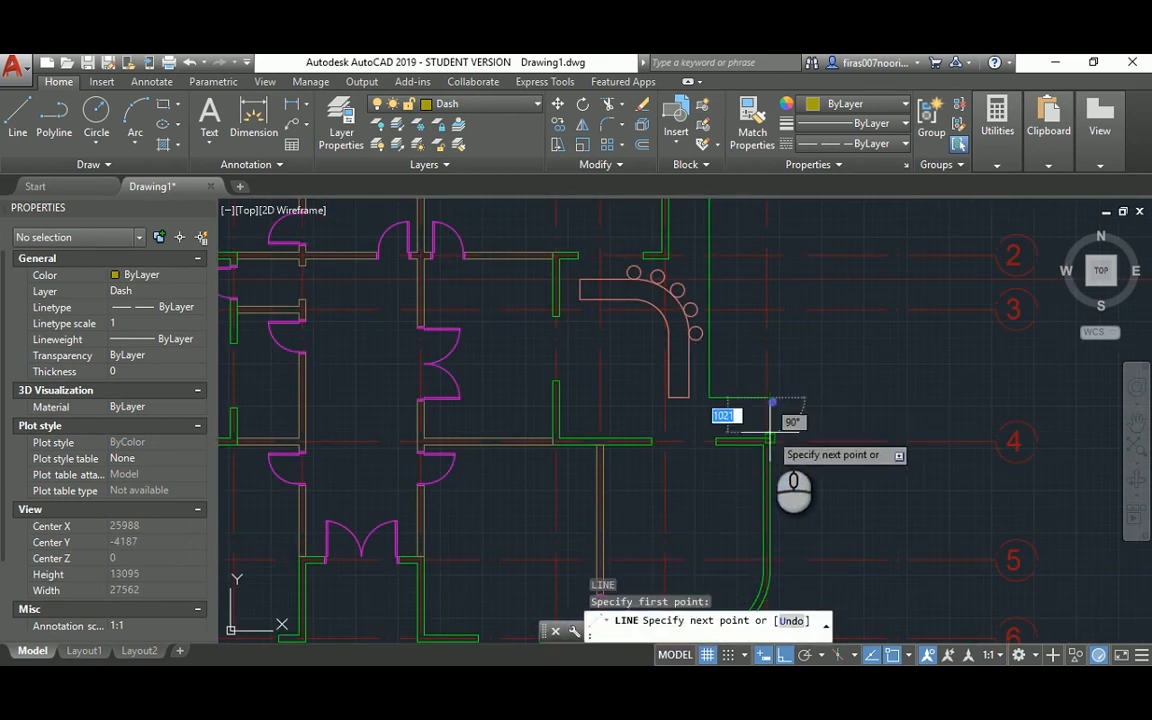
{"action": "key", "text": "Escape"}
{"action": "key", "text": "Escape"}
Step: Reduce the linetype scale of the new vertical line above Room 9's corner so its dashes show
{"action": "scroll", "coordinate": [760, 425], "scroll_direction": "up", "scroll_amount": 3}
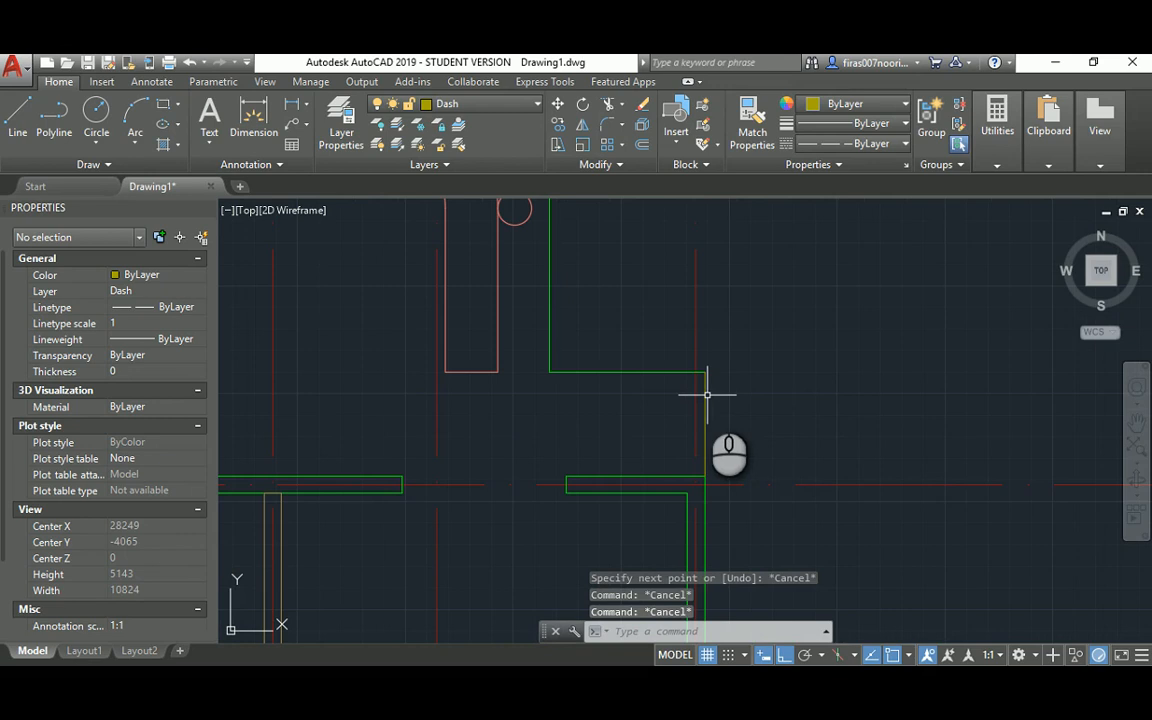
{"action": "left_click", "coordinate": [705, 395]}
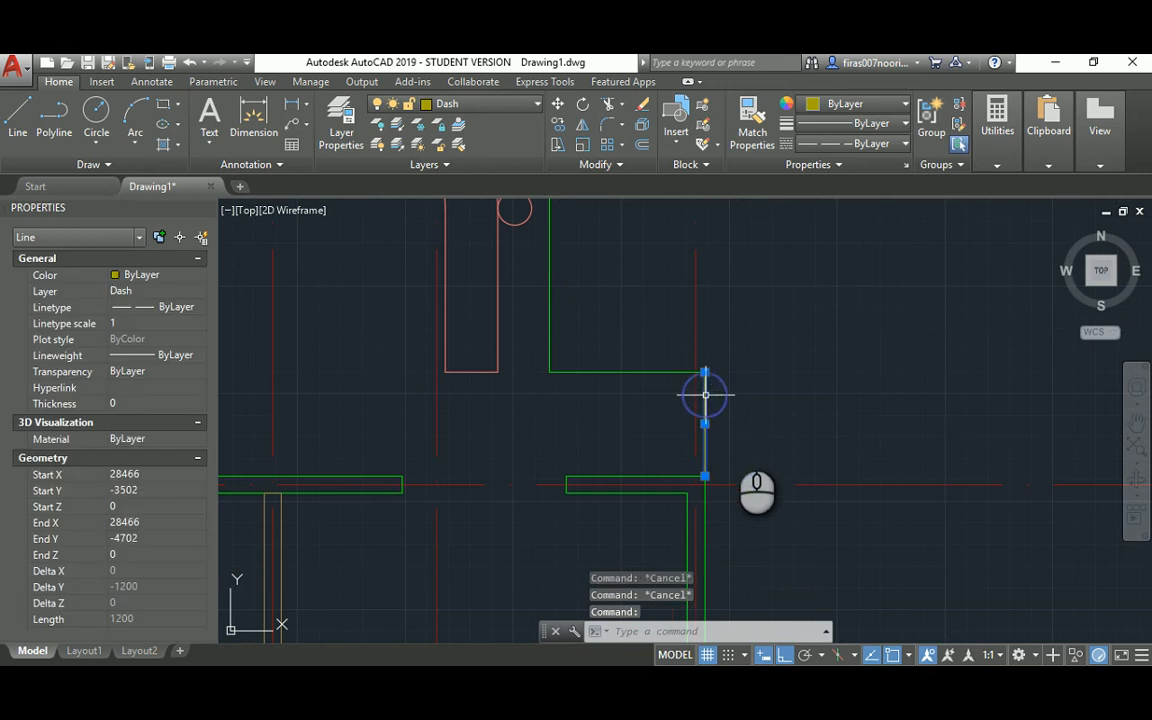
{"action": "left_click", "coordinate": [142, 324]}
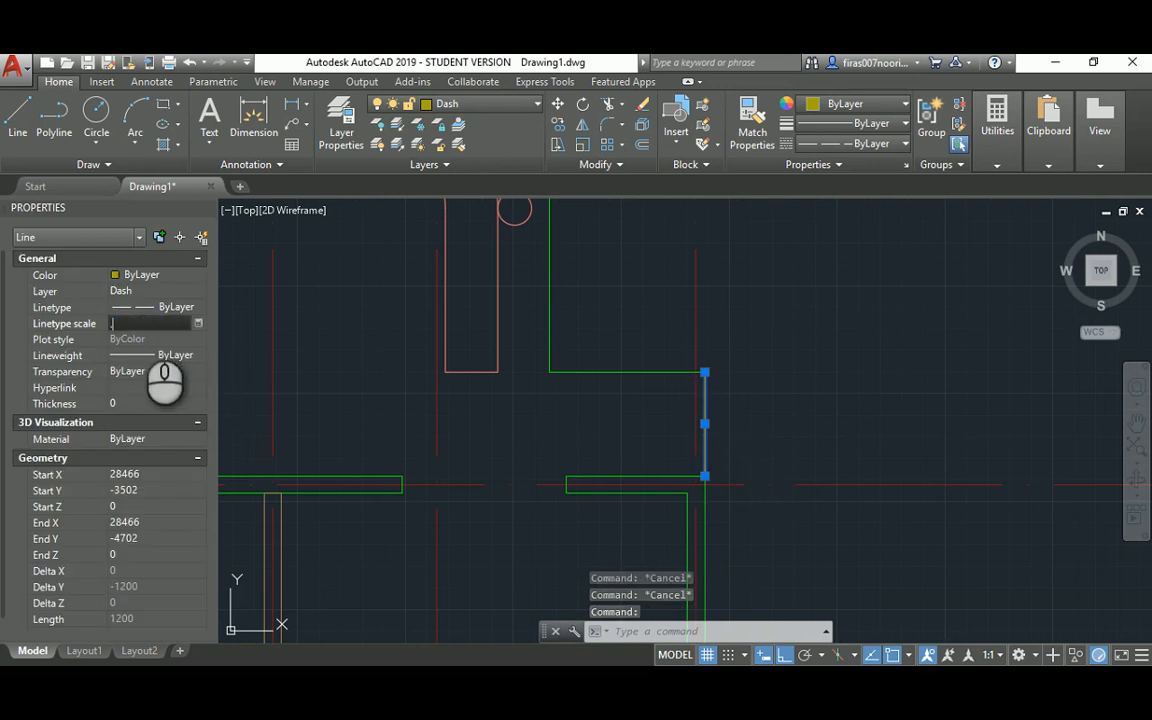
{"action": "left_click", "coordinate": [133, 324]}
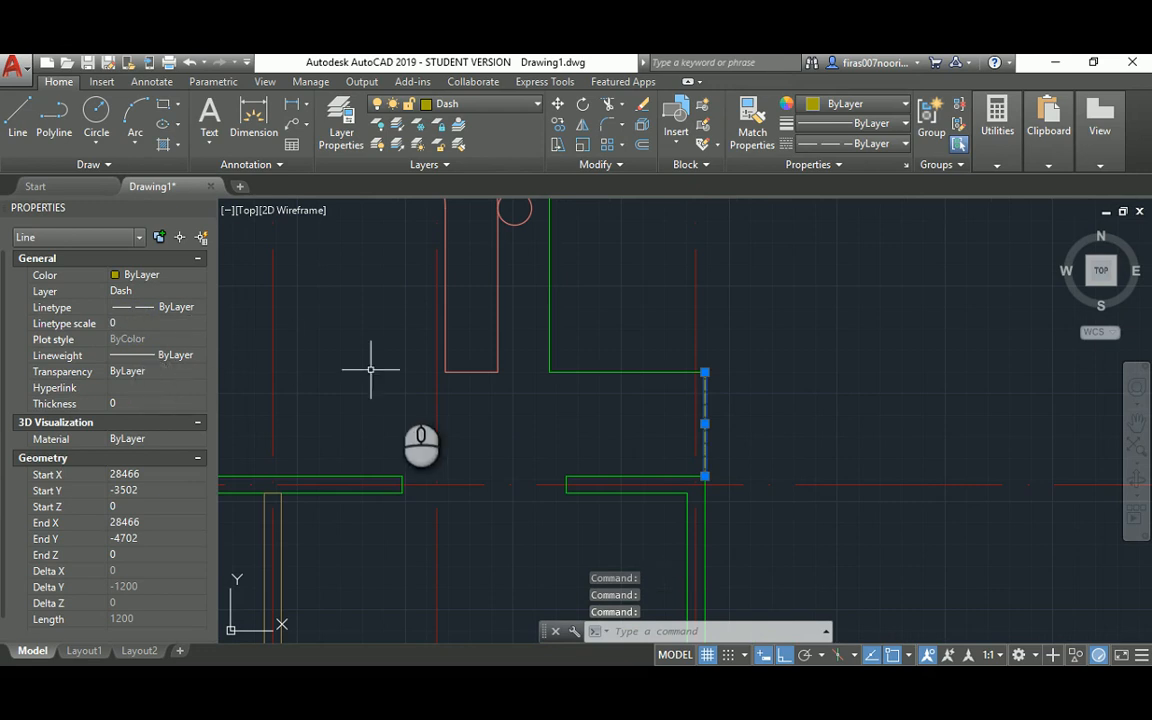
{"action": "scroll", "coordinate": [630, 400], "scroll_direction": "up", "scroll_amount": 2}
{"action": "key", "text": "Escape"}
Step: Match the dashed line's properties onto the short horizontal line and the east outline line beside the counter
{"action": "type", "text": "ma"}
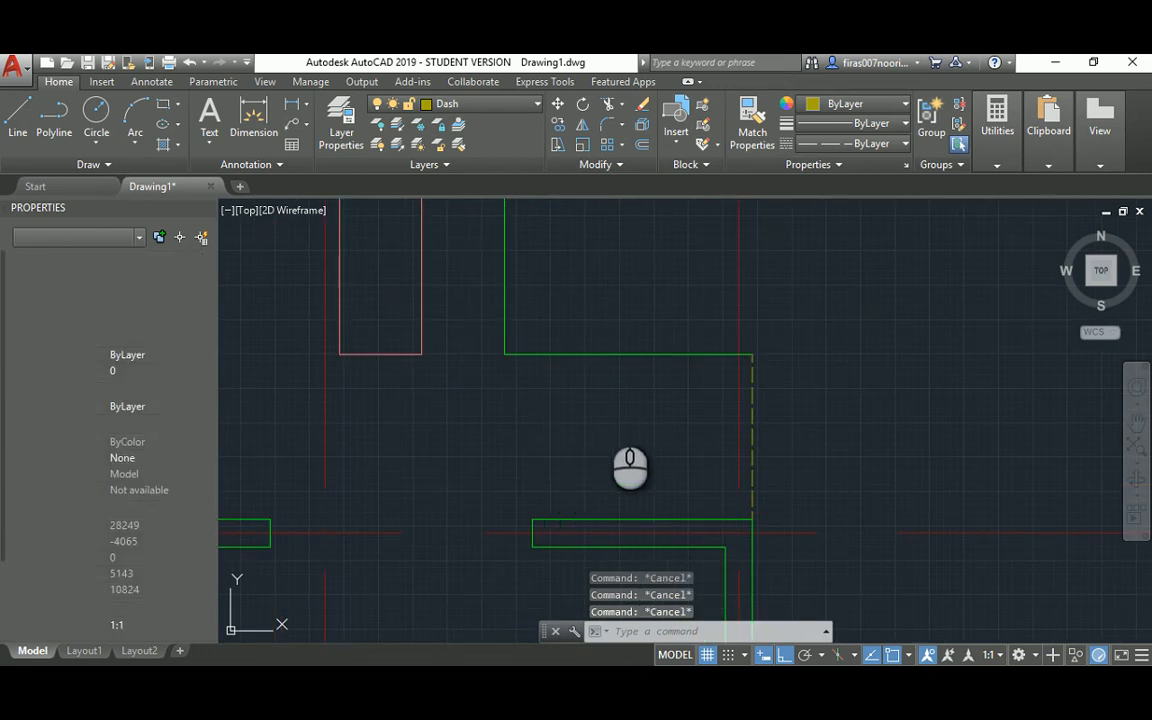
{"action": "key", "text": "Return"}
{"action": "left_click", "coordinate": [751, 377]}
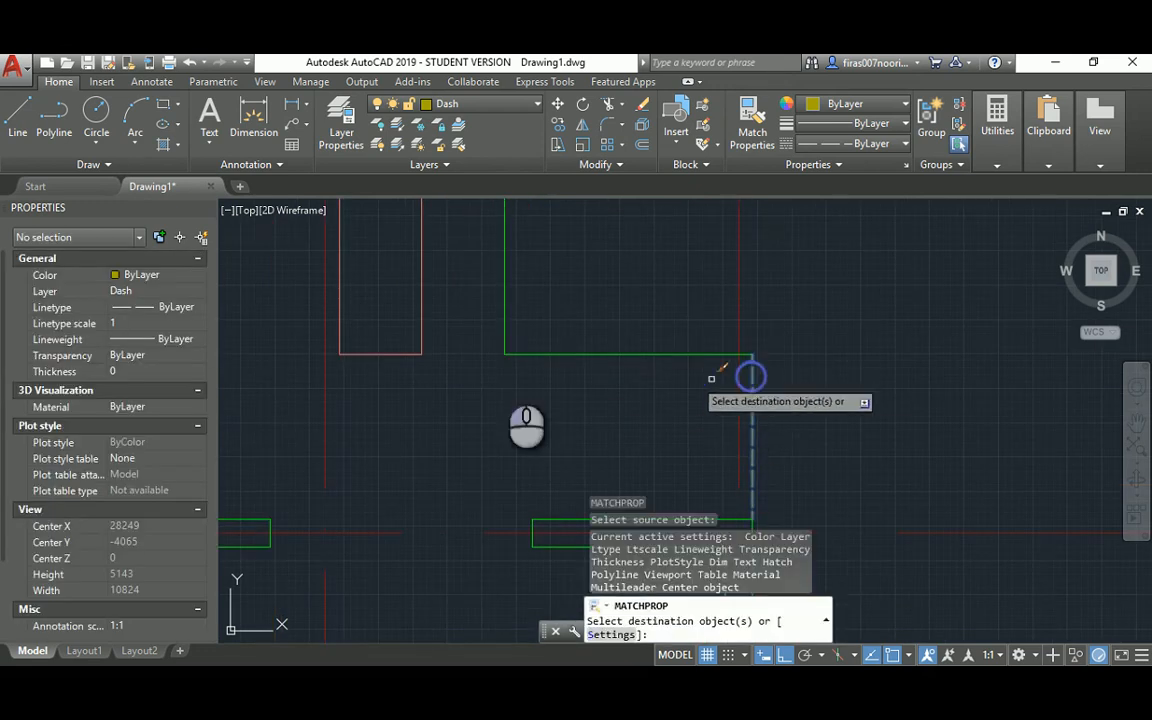
{"action": "left_click_drag", "start_coordinate": [538, 321], "coordinate": [498, 389]}
{"action": "scroll", "coordinate": [527, 414], "scroll_direction": "down", "scroll_amount": 3}
{"action": "middle_click_drag", "start_coordinate": [400, 280], "coordinate": [585, 517]}
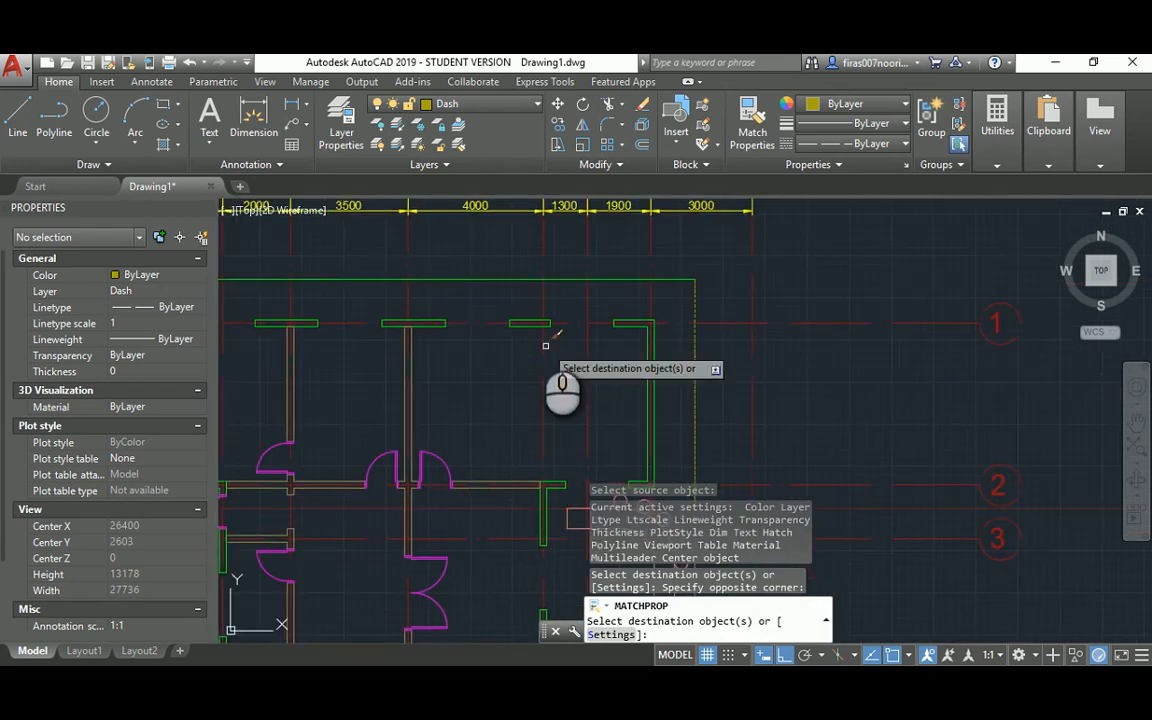
Step: Apply the same dashed properties to the outline's curved corner, its north line and its pool-side line
{"action": "middle_click_drag", "start_coordinate": [488, 321], "coordinate": [1002, 301]}
{"action": "scroll", "coordinate": [700, 267], "scroll_direction": "up", "scroll_amount": 2}
{"action": "left_click", "coordinate": [697, 223]}
{"action": "left_click", "coordinate": [646, 273]}
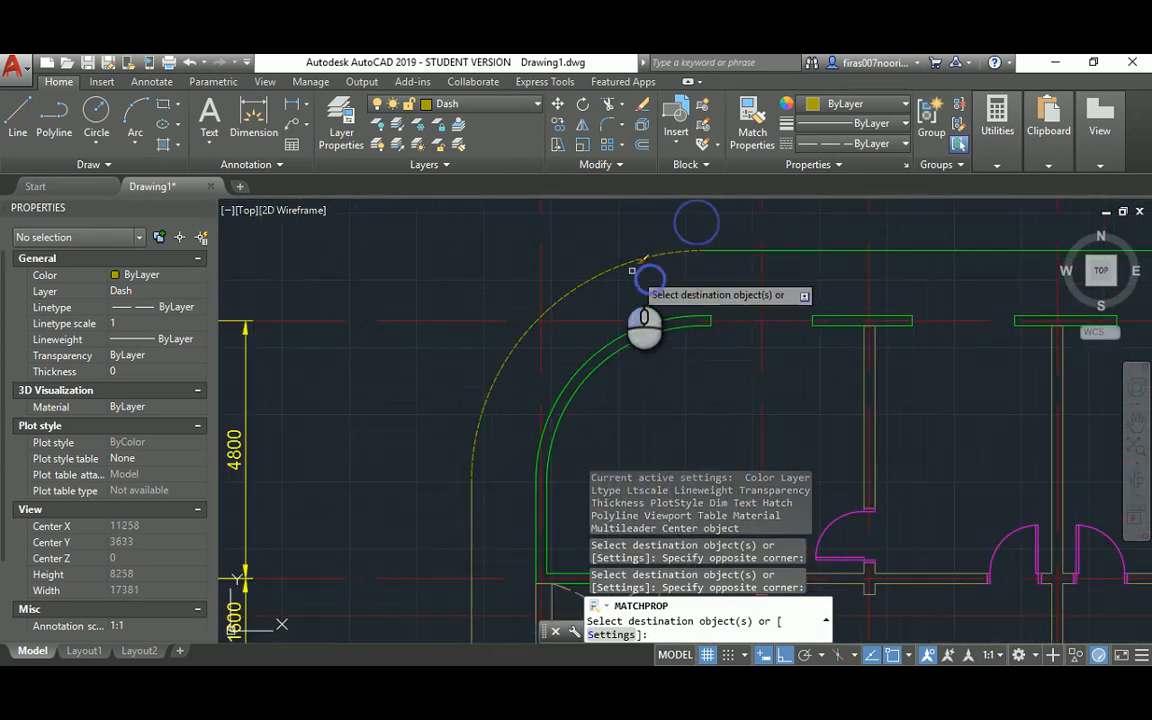
{"action": "left_click", "coordinate": [734, 253]}
{"action": "left_click", "coordinate": [713, 240]}
{"action": "scroll", "coordinate": [622, 265], "scroll_direction": "down", "scroll_amount": 5}
{"action": "scroll", "coordinate": [540, 343], "scroll_direction": "up", "scroll_amount": 4}
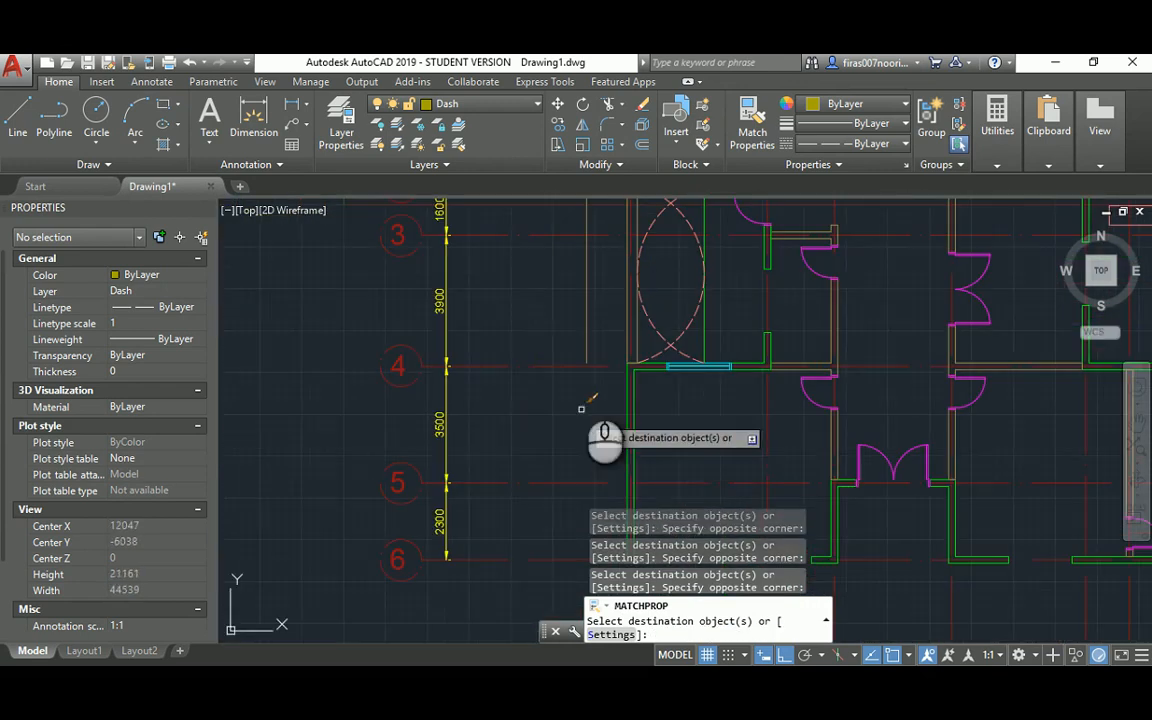
{"action": "key", "text": "Escape"}
Step: Check the outline in the reference image and draw its closing horizontal line at grid 4, from the outer wall corner to the pool-side line
{"action": "key", "text": "alt+Tab"}
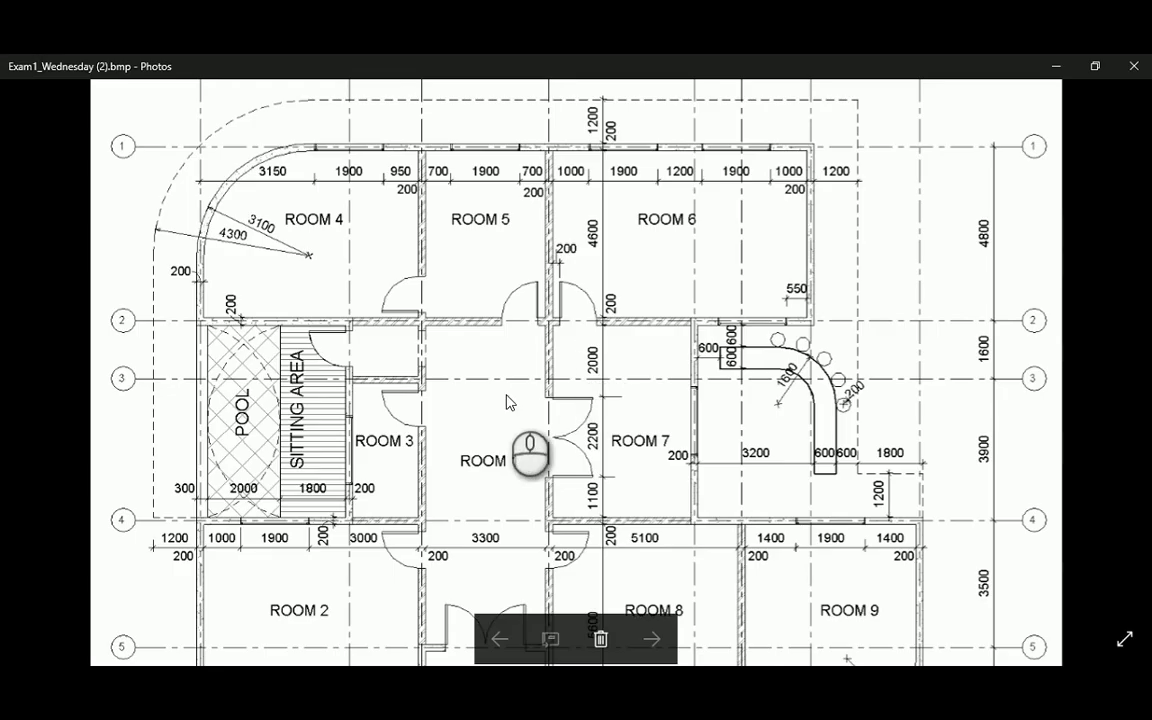
{"action": "key", "text": "alt+Tab"}
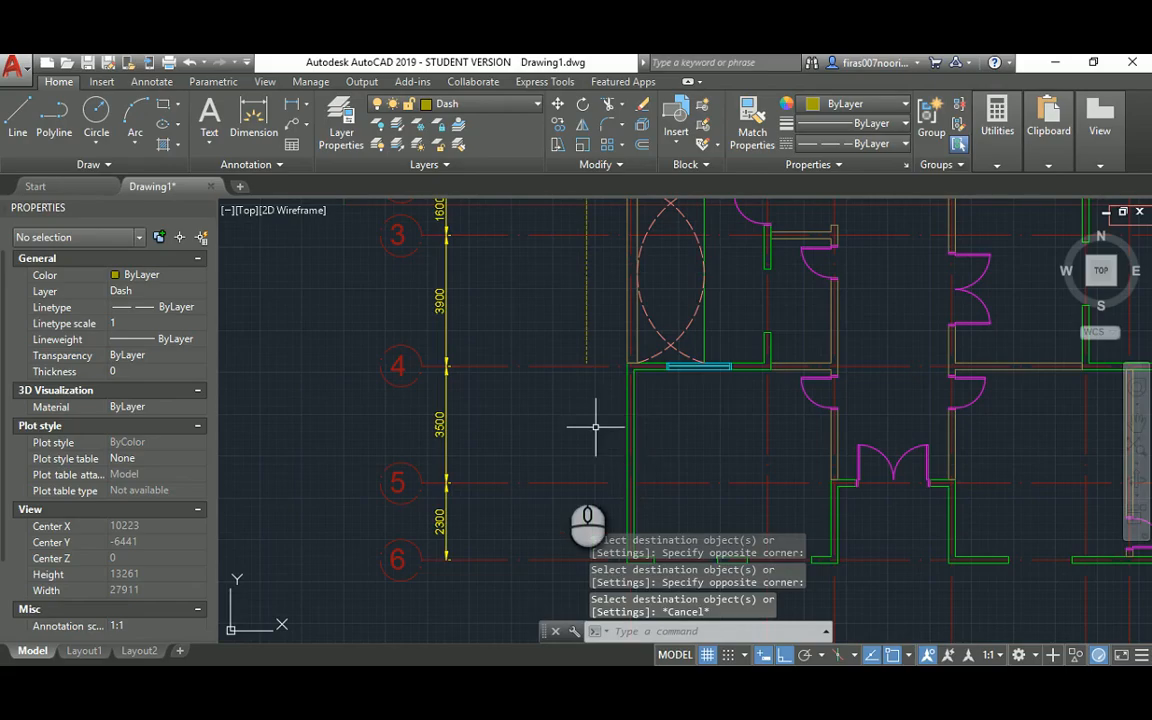
{"action": "scroll", "coordinate": [610, 380], "scroll_direction": "up", "scroll_amount": 2}
{"action": "type", "text": "l"}
{"action": "key", "text": "Return"}
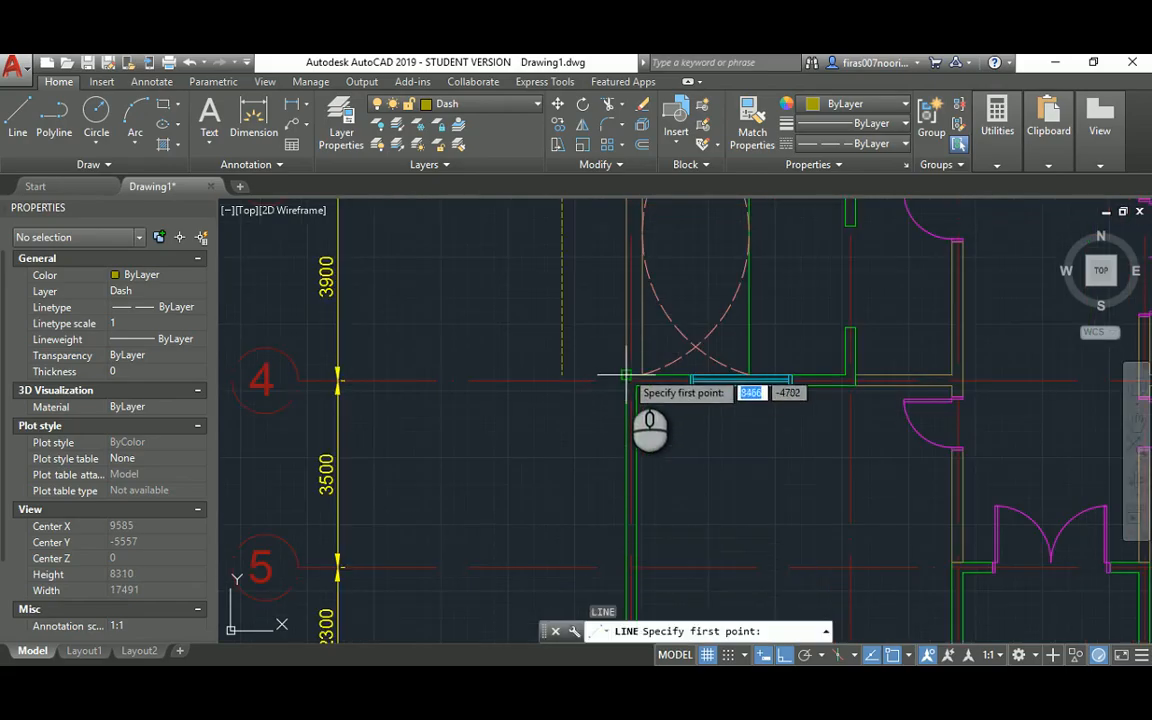
{"action": "left_click", "coordinate": [626, 378]}
{"action": "left_click", "coordinate": [562, 377]}
{"action": "key", "text": "Escape"}
Step: Match the dashed pool-side line's properties onto the closing line at grid 4
{"action": "type", "text": "ma"}
{"action": "key", "text": "Return"}
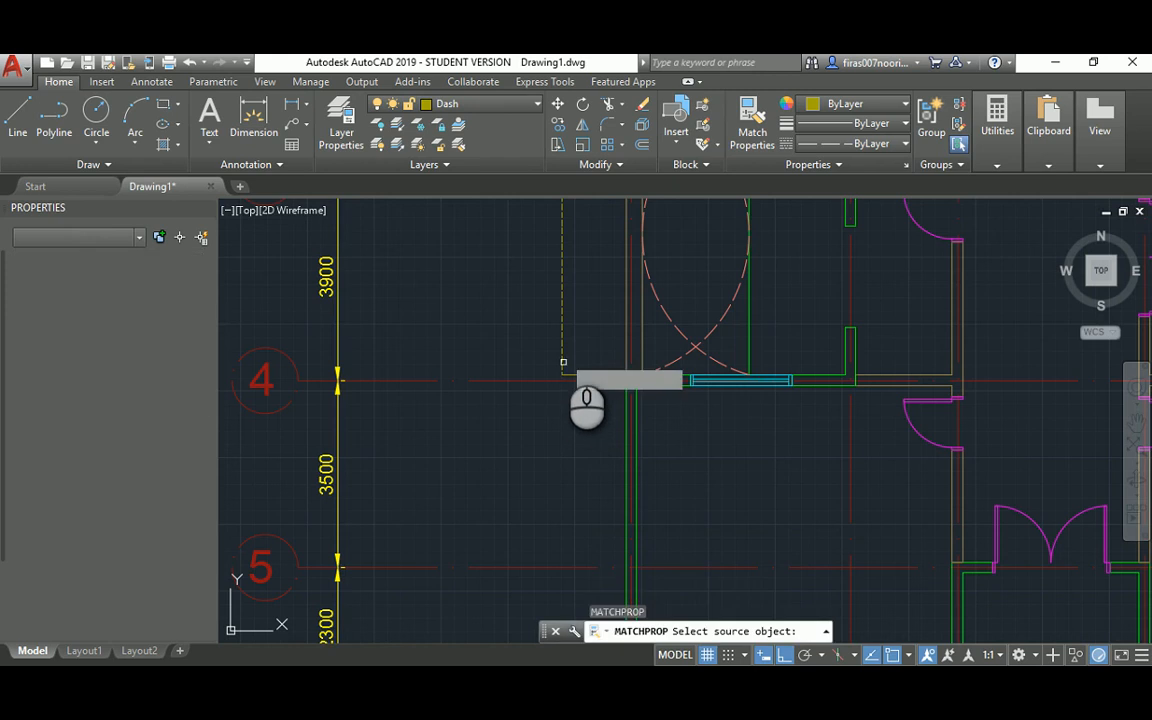
{"action": "left_click", "coordinate": [562, 341]}
{"action": "key", "text": "Escape"}
Step: Check the entrance steps in the reference image, create a layer named Stairs and make it current
{"action": "scroll", "coordinate": [600, 380], "scroll_direction": "down", "scroll_amount": 8}
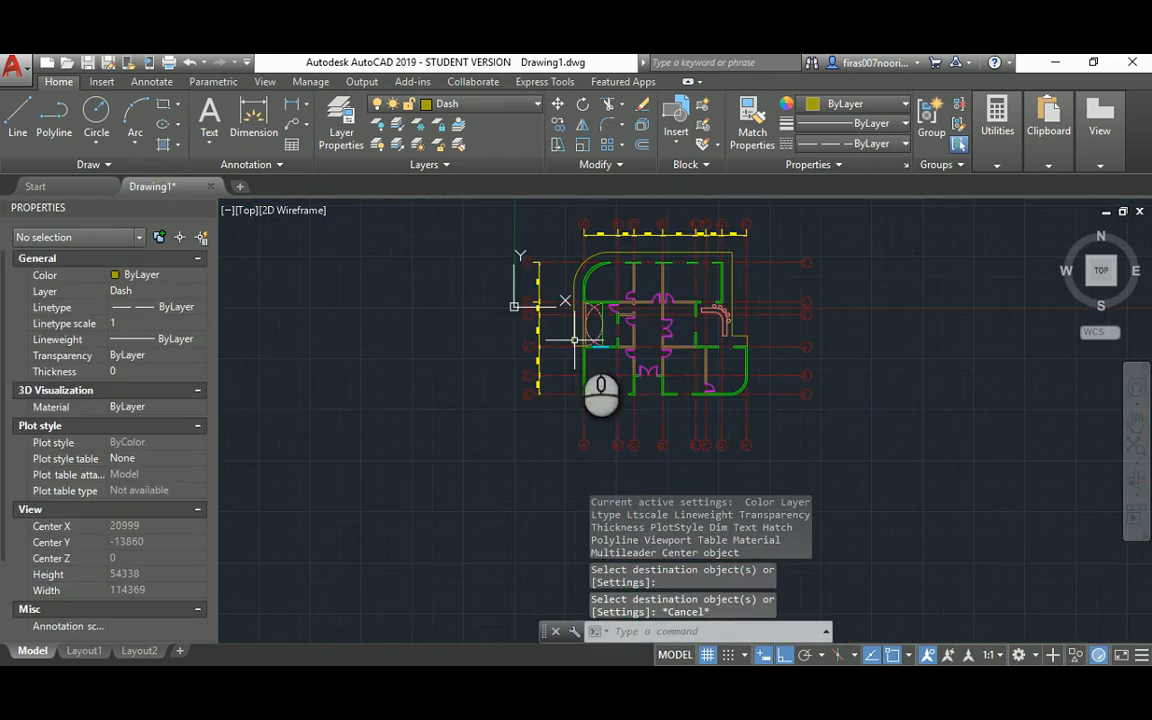
{"action": "key", "text": "alt+Tab"}
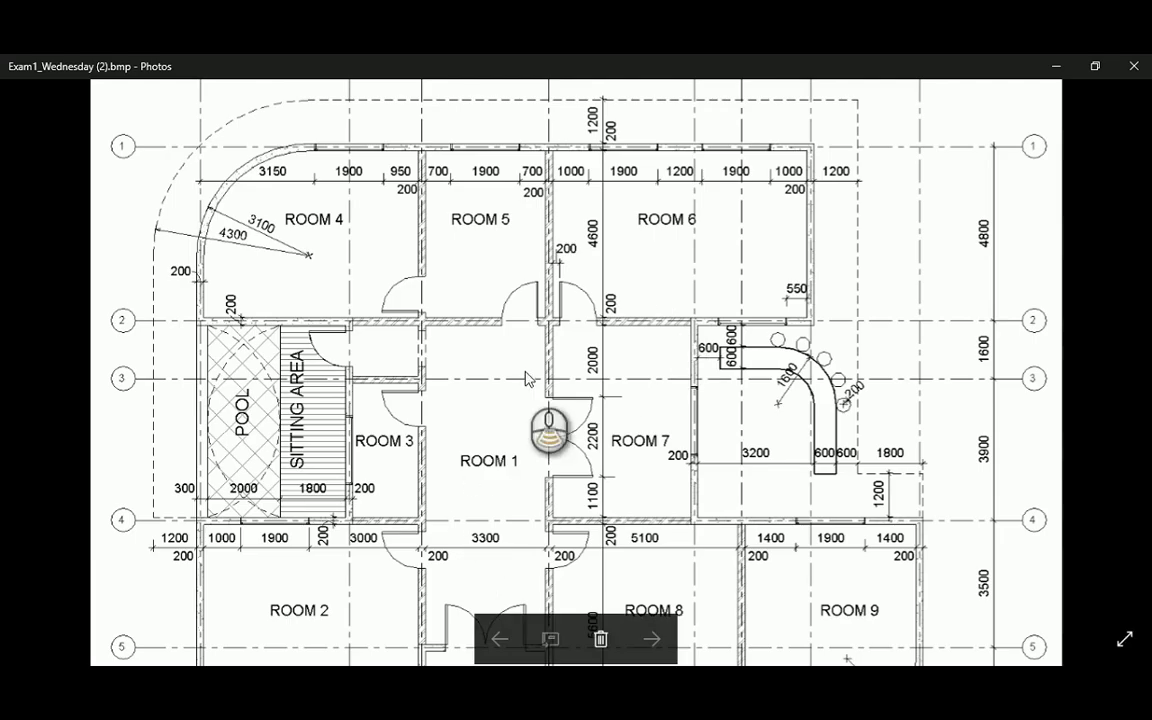
{"action": "left_click_drag", "start_coordinate": [490, 478], "coordinate": [519, 267]}
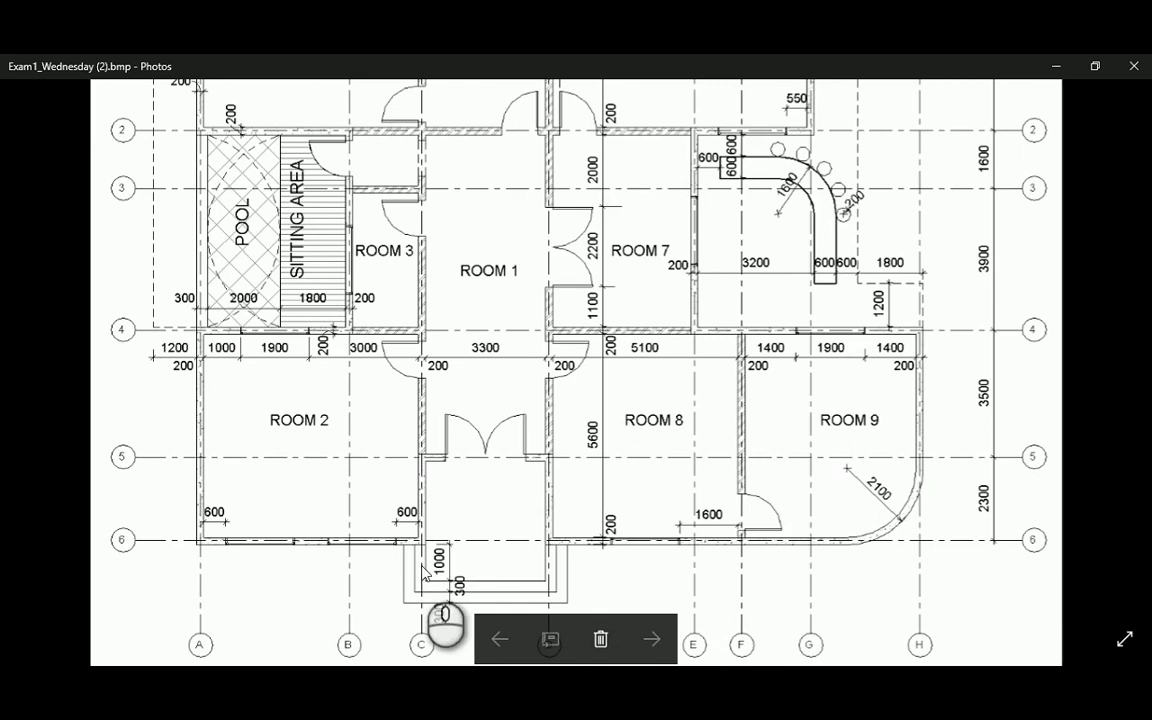
{"action": "key", "text": "alt+Tab"}
{"action": "type", "text": "l"}
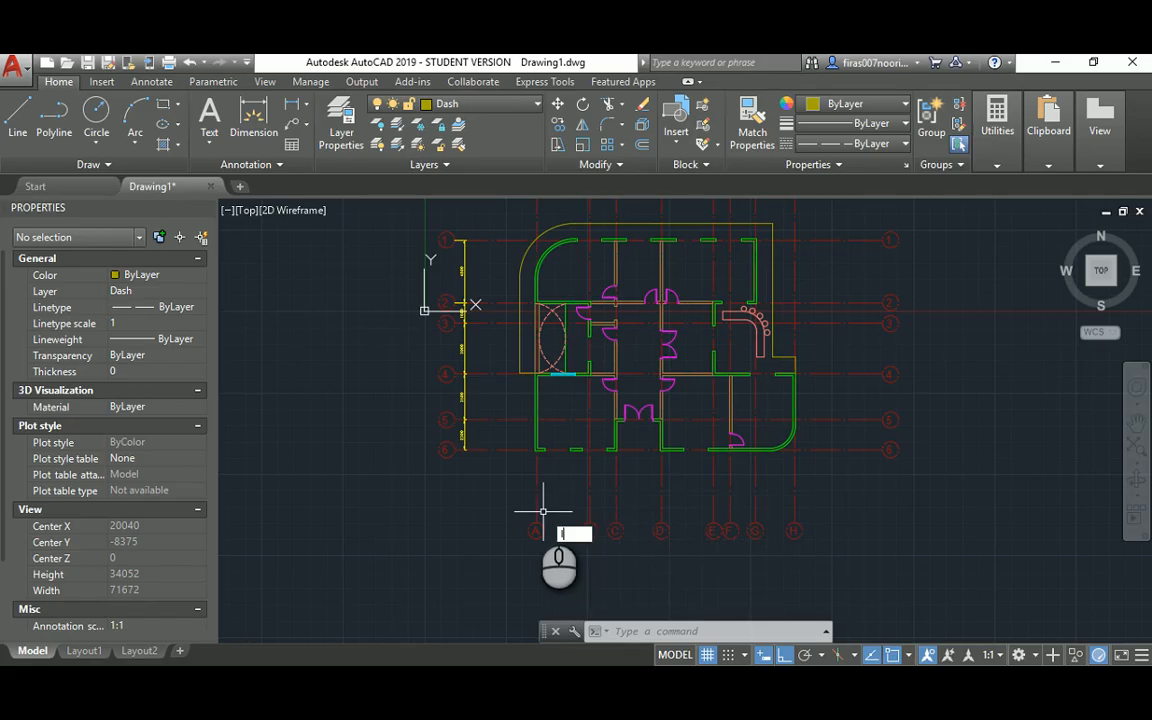
{"action": "type", "text": "a"}
{"action": "key", "text": "Return"}
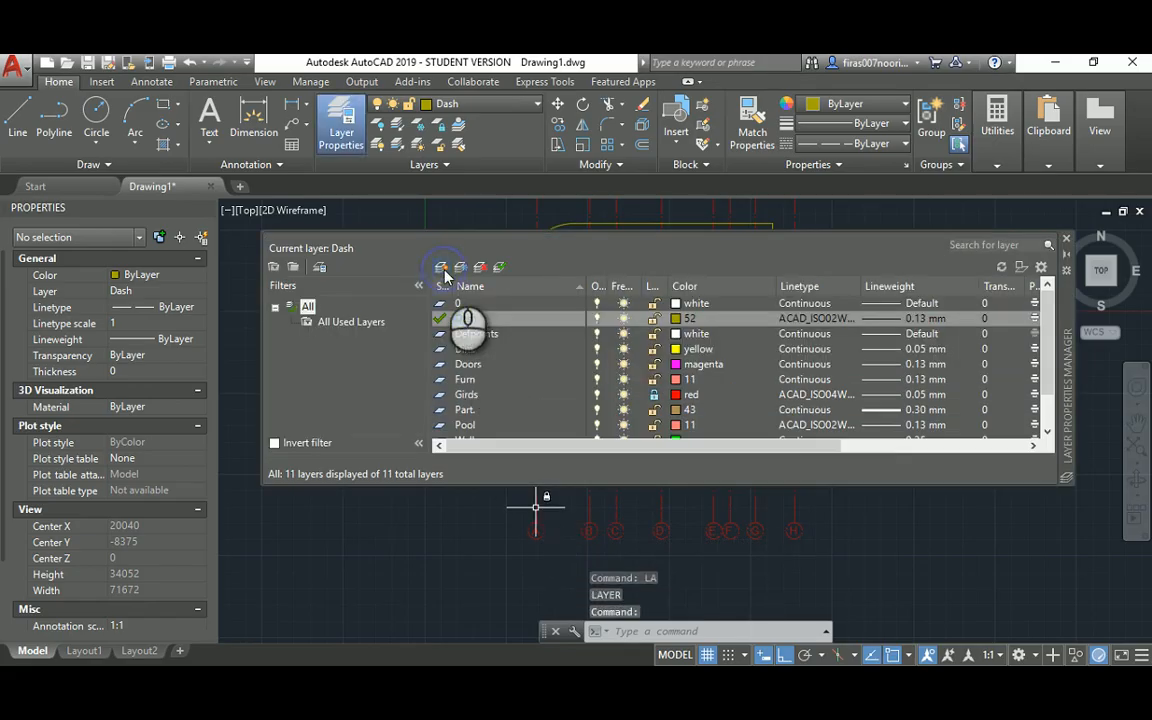
{"action": "left_click", "coordinate": [440, 267]}
{"action": "type", "text": "Stairs"}
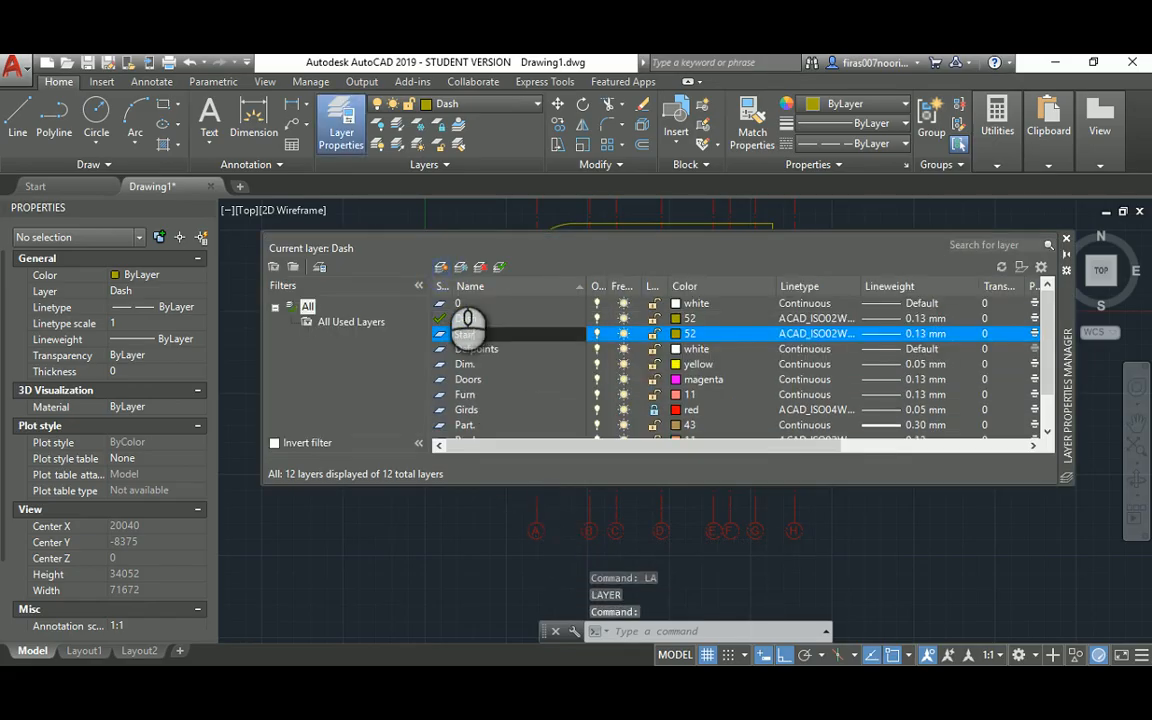
{"action": "double_click", "coordinate": [440, 335]}
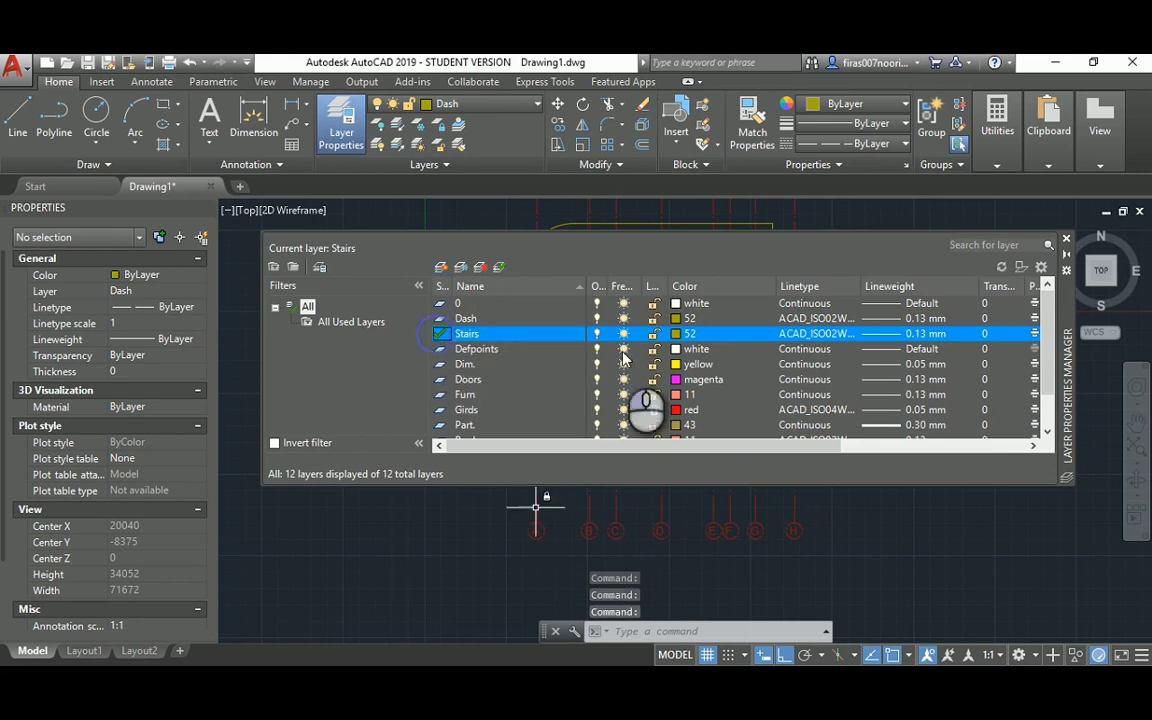
Step: Set the Stairs layer's color to 11 and its linetype to Continuous, then close the layer manager
{"action": "left_click", "coordinate": [678, 426]}
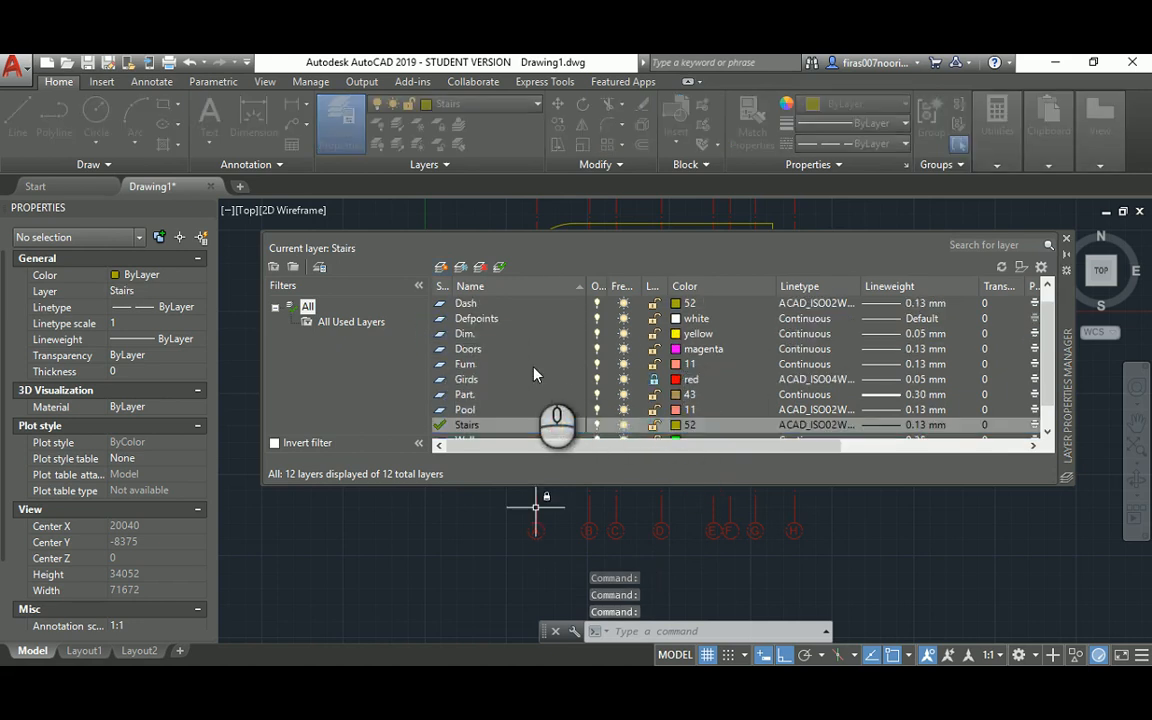
{"action": "left_click", "coordinate": [441, 328]}
{"action": "left_click", "coordinate": [553, 501]}
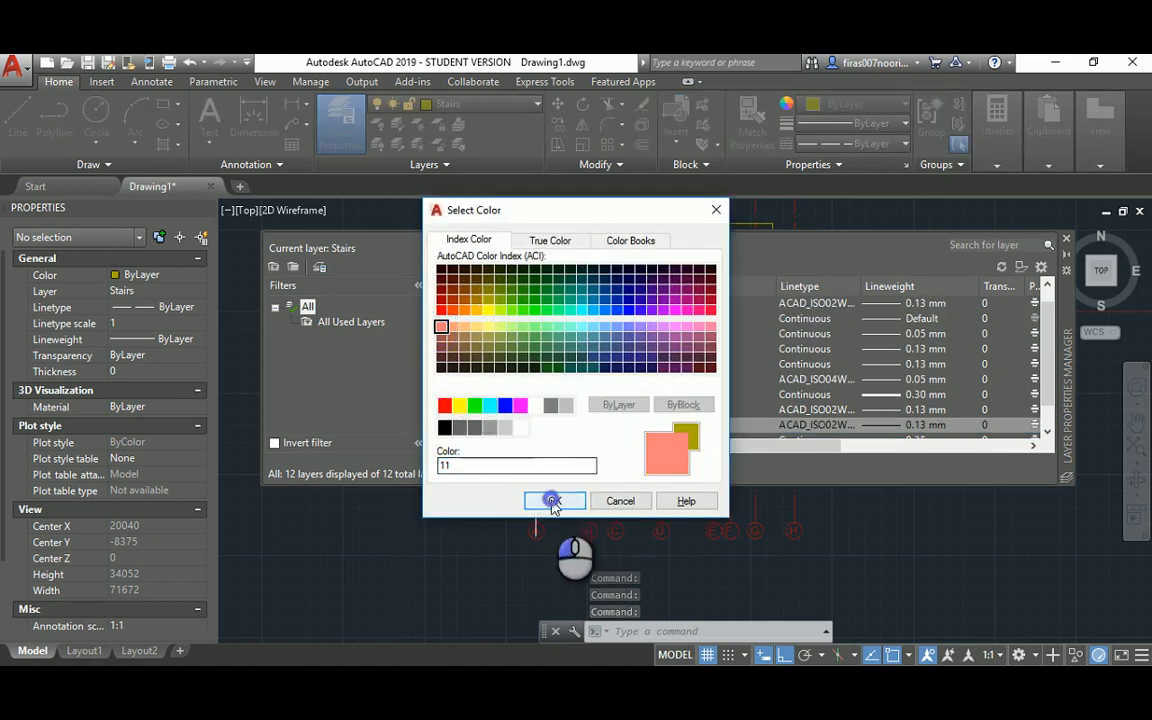
{"action": "left_click", "coordinate": [800, 425]}
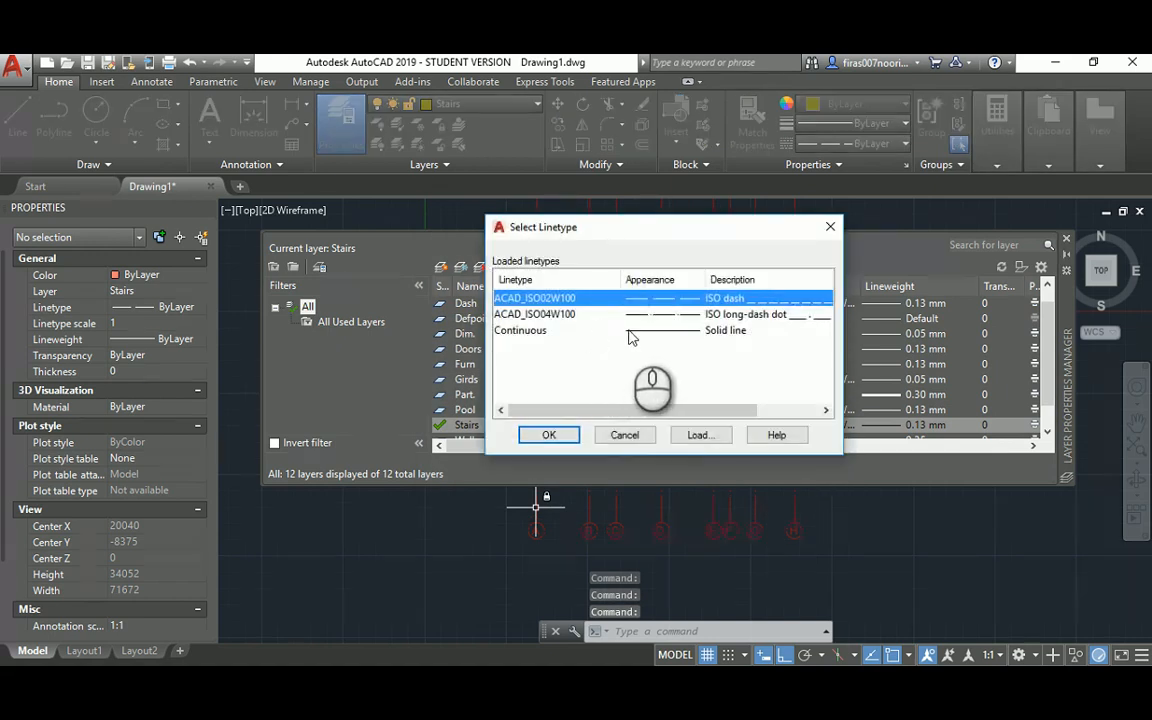
{"action": "left_click", "coordinate": [632, 333]}
{"action": "left_click", "coordinate": [549, 435]}
{"action": "left_click", "coordinate": [1066, 238]}
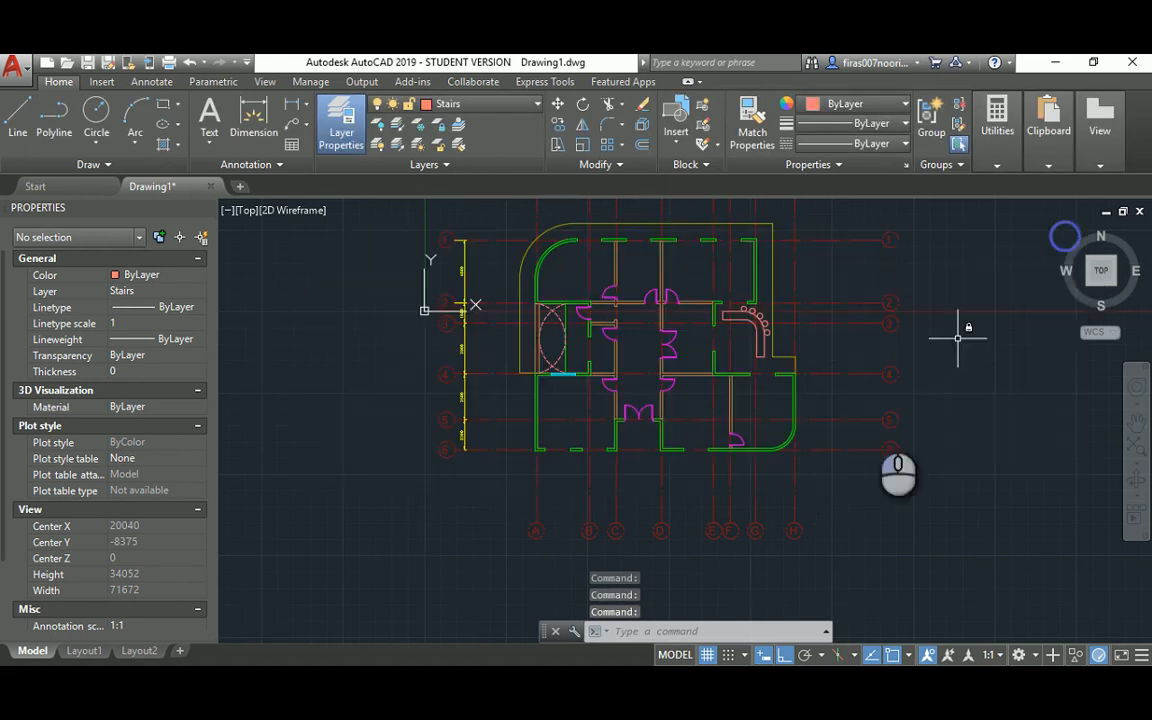
Step: Check the entrance steps in the reference image and draw the landing outline, extending 1000 out from the entrance walls and spanning between their inner faces
{"action": "scroll", "coordinate": [641, 484], "scroll_direction": "up", "scroll_amount": 2}
{"action": "scroll", "coordinate": [641, 484], "scroll_direction": "up", "scroll_amount": 1}
{"action": "key", "text": "alt+Tab"}
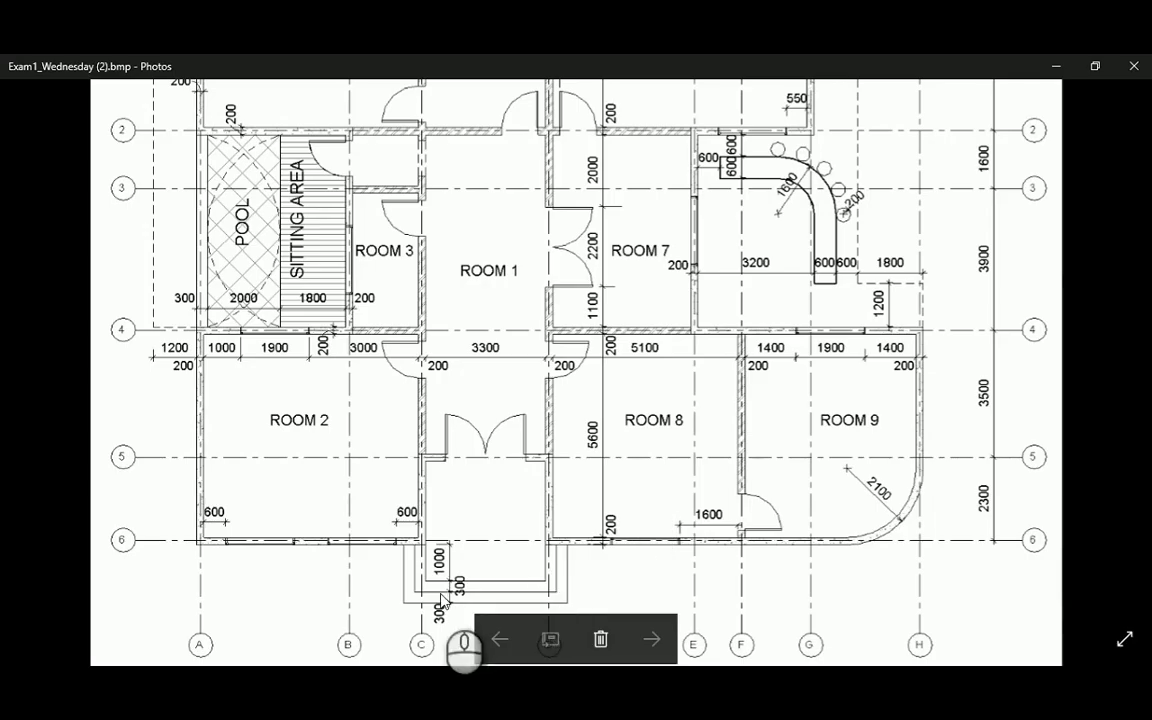
{"action": "key", "text": "alt+Tab"}
{"action": "scroll", "coordinate": [560, 465], "scroll_direction": "up", "scroll_amount": 2}
{"action": "key", "text": "l"}
{"action": "key", "text": "Return"}
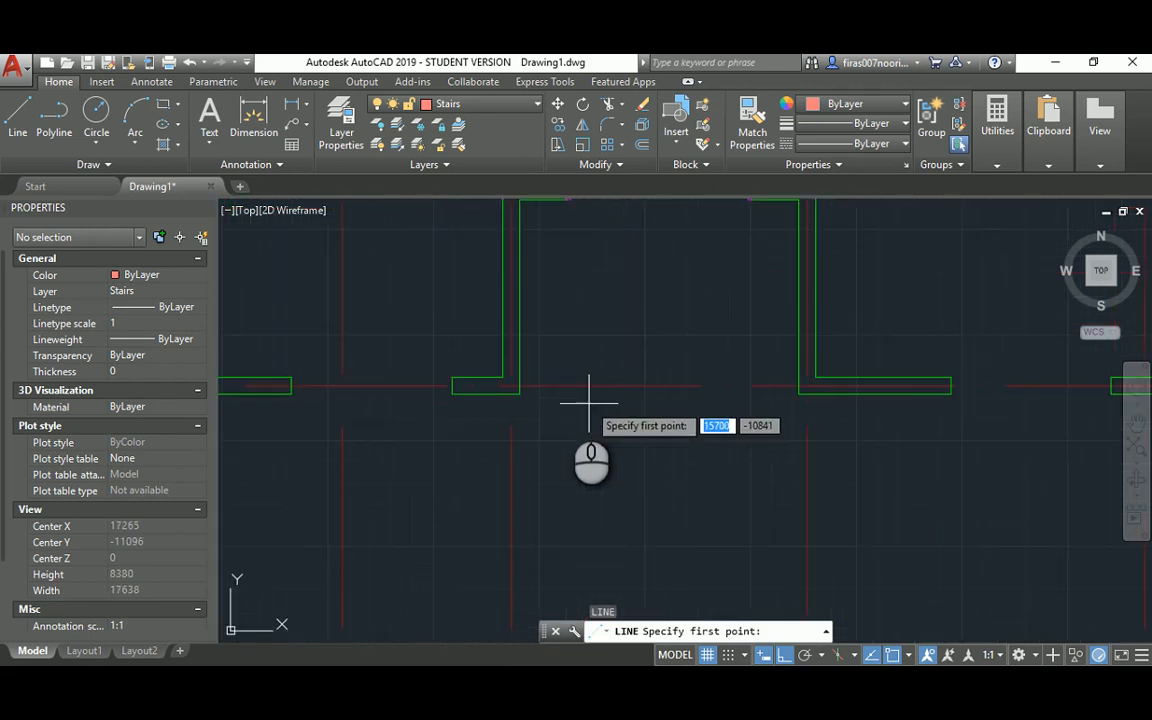
{"action": "left_click", "coordinate": [521, 381]}
{"action": "type", "text": "10"}
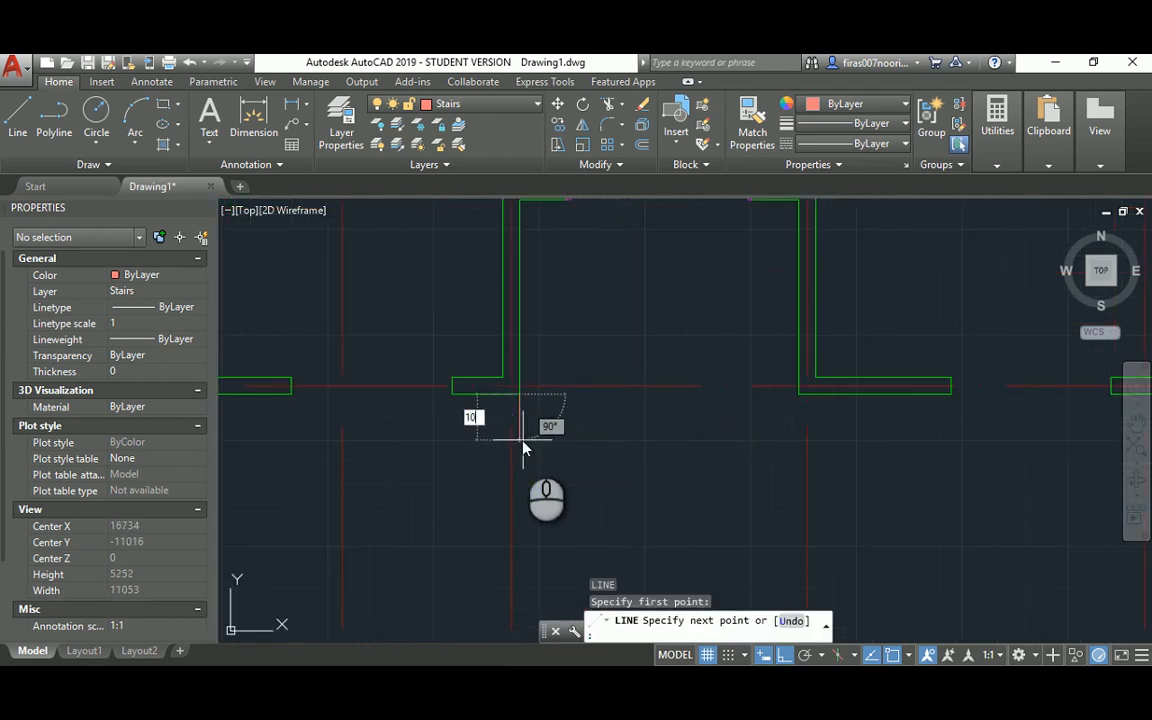
{"action": "type", "text": "00"}
{"action": "key", "text": "Return"}
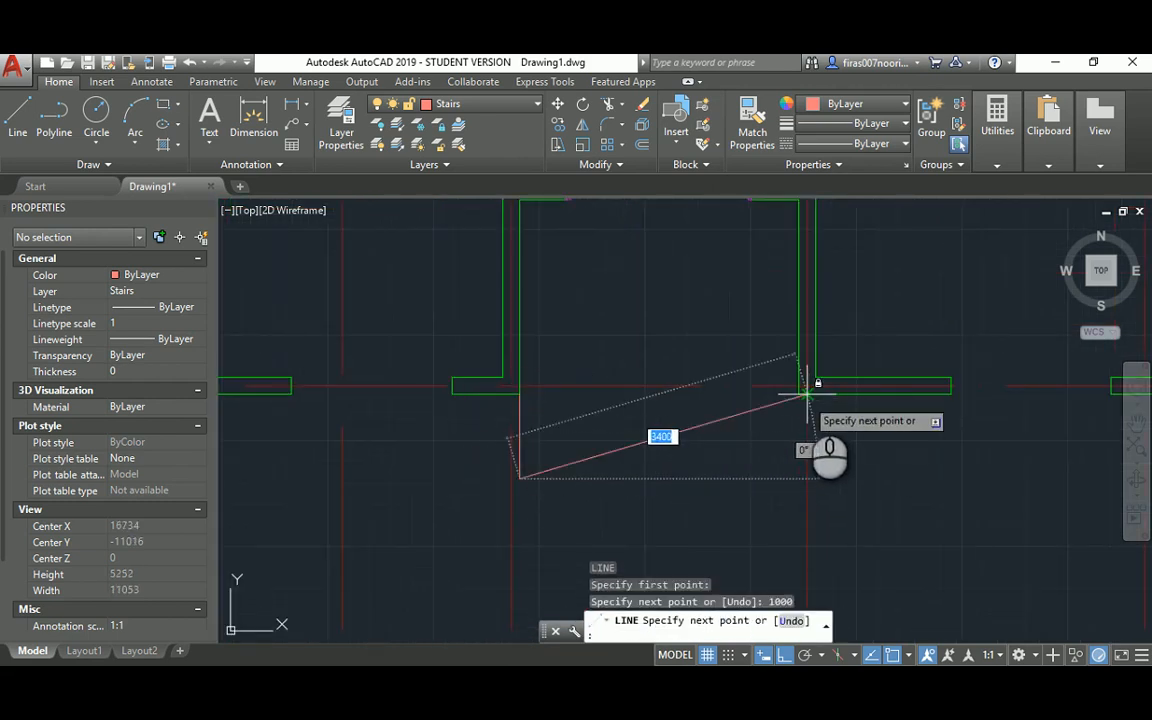
{"action": "left_click", "coordinate": [797, 475]}
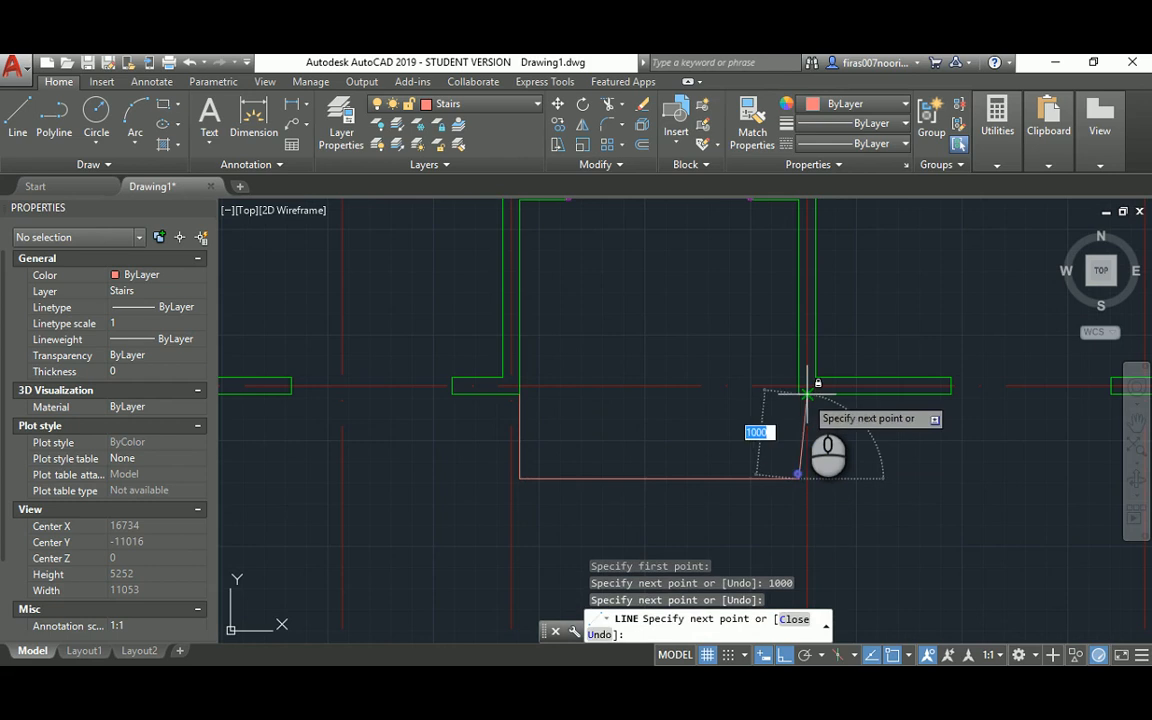
{"action": "left_click", "coordinate": [800, 396]}
{"action": "key", "text": "Escape"}
Step: Check the step width in the reference image and offset the landing's west side and front lines outward twice at 300
{"action": "key", "text": "alt+Tab"}
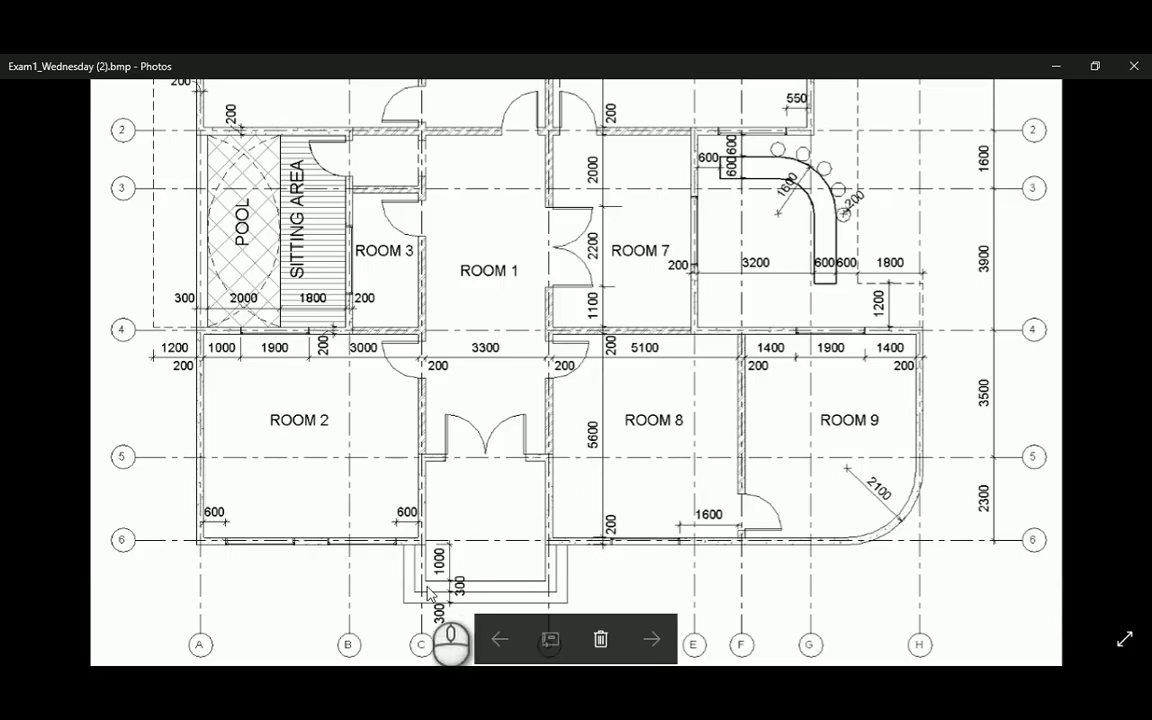
{"action": "key", "text": "alt+Tab"}
{"action": "type", "text": "o"}
{"action": "key", "text": "Return"}
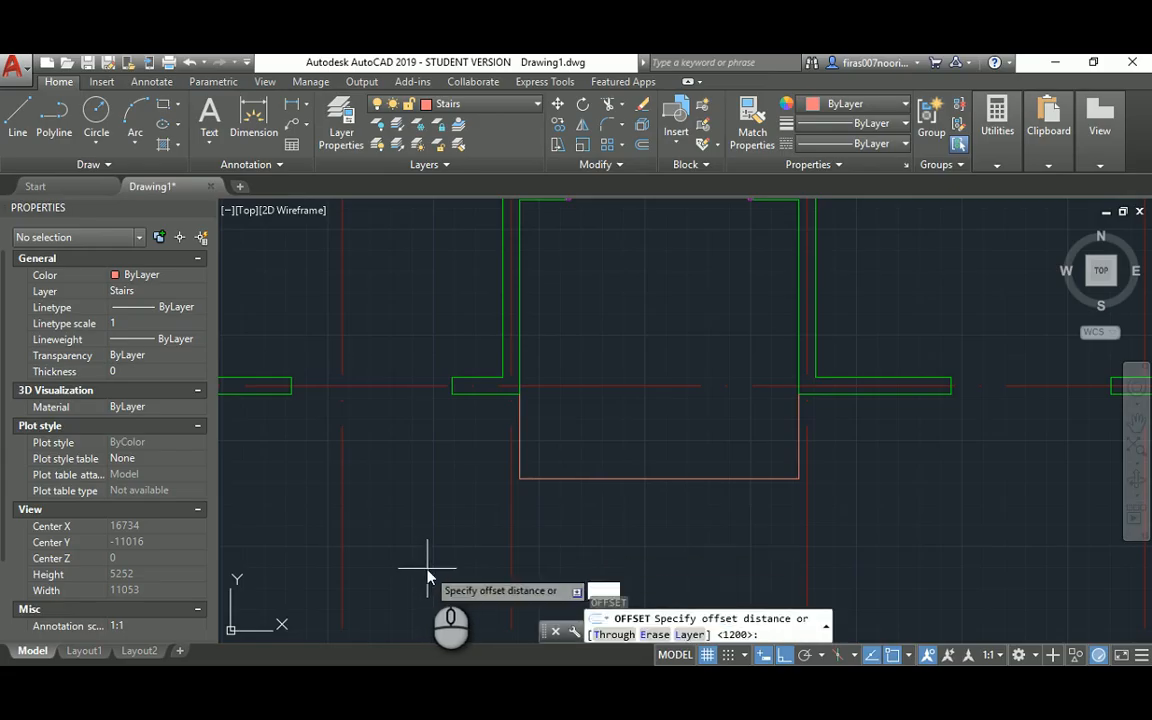
{"action": "type", "text": "200"}
{"action": "key", "text": "Return"}
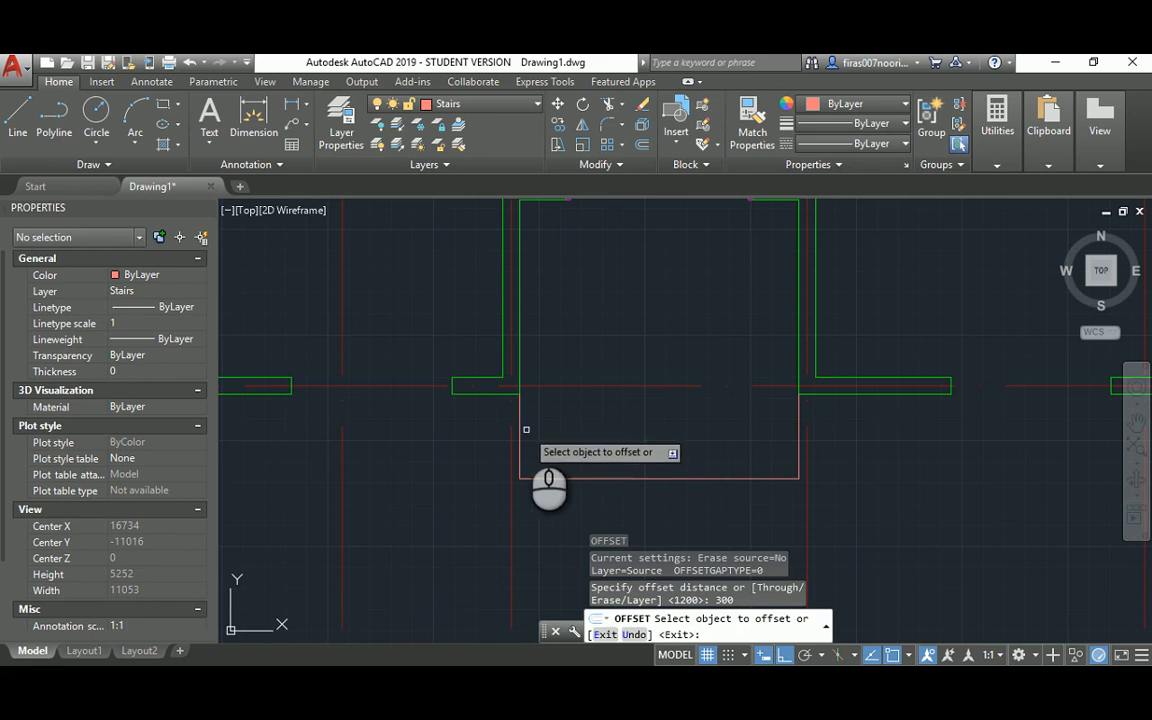
{"action": "left_click", "coordinate": [520, 426]}
{"action": "left_click", "coordinate": [474, 435]}
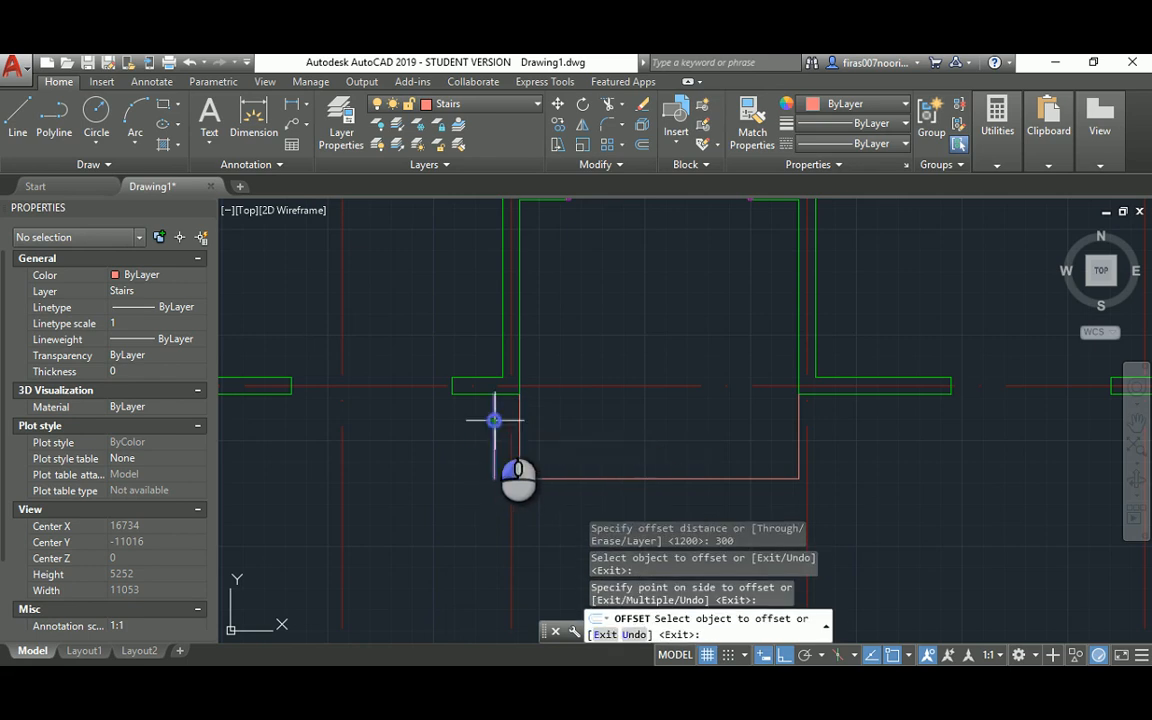
{"action": "left_click", "coordinate": [494, 420]}
{"action": "left_click", "coordinate": [468, 442]}
{"action": "left_click", "coordinate": [553, 478]}
{"action": "left_click", "coordinate": [555, 503]}
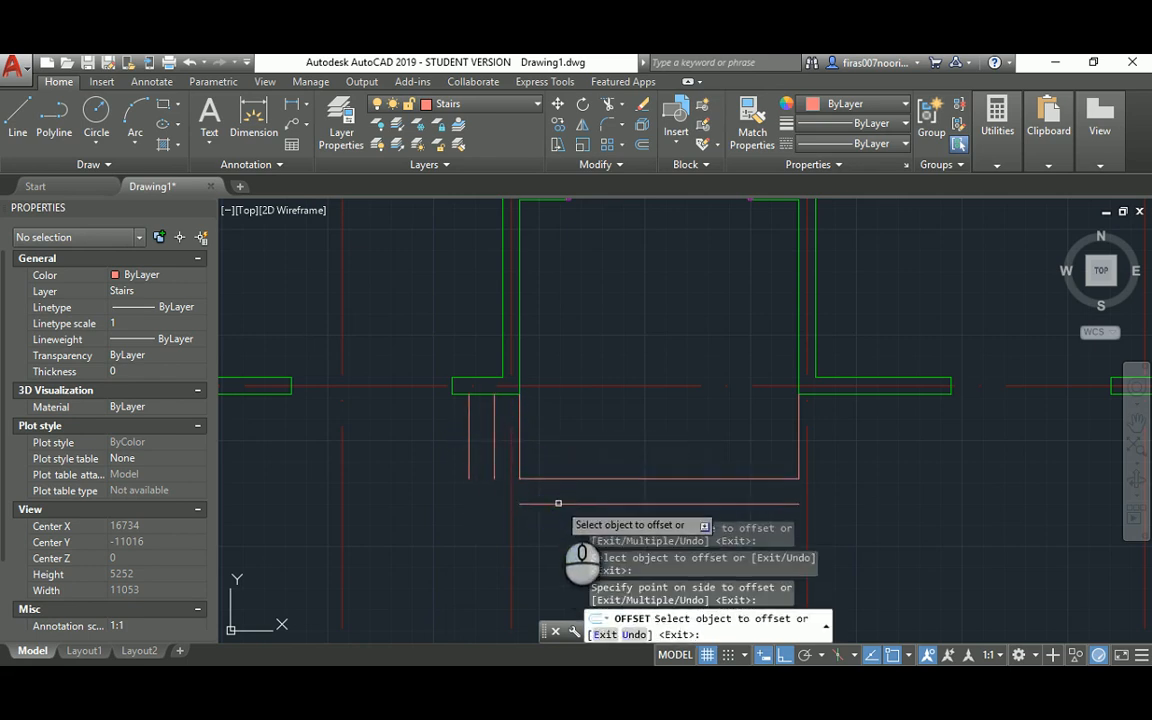
{"action": "key", "text": "Escape"}
Step: Mirror the two offset west side lines to the east side about the vertical axis through the landing's front midpoint
{"action": "type", "text": "mi"}
{"action": "key", "text": "Return"}
{"action": "left_click", "coordinate": [445, 504]}
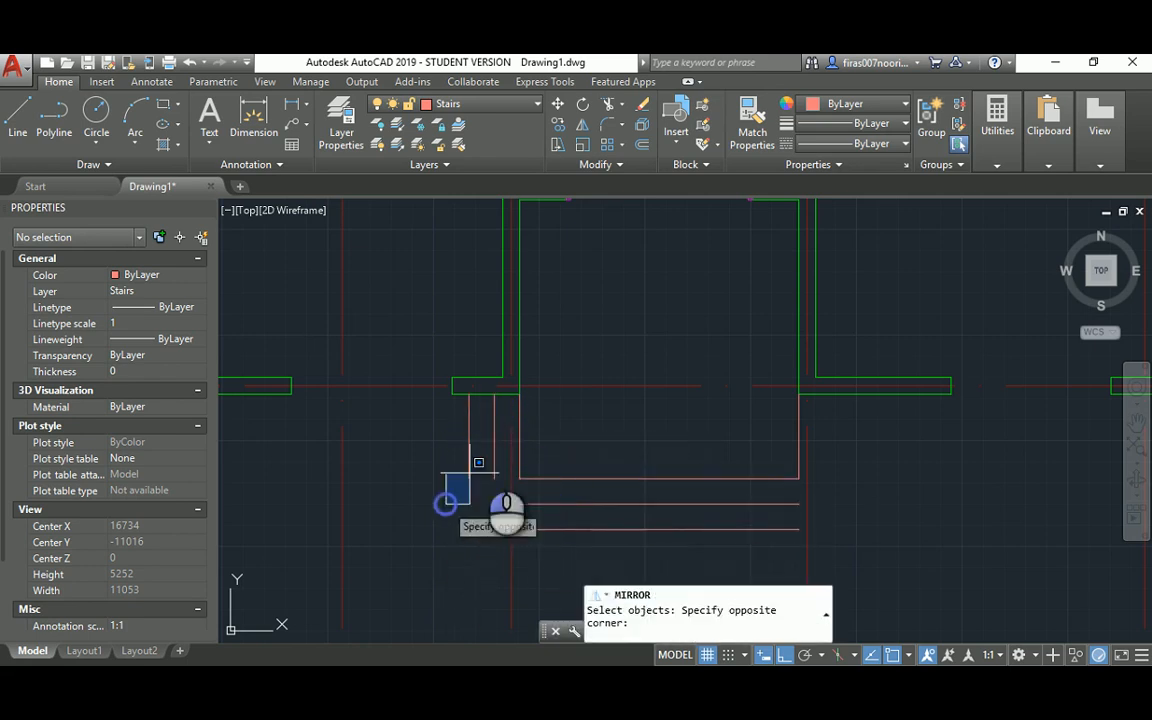
{"action": "left_click", "coordinate": [504, 388]}
{"action": "key", "text": "Return"}
{"action": "left_click", "coordinate": [651, 481]}
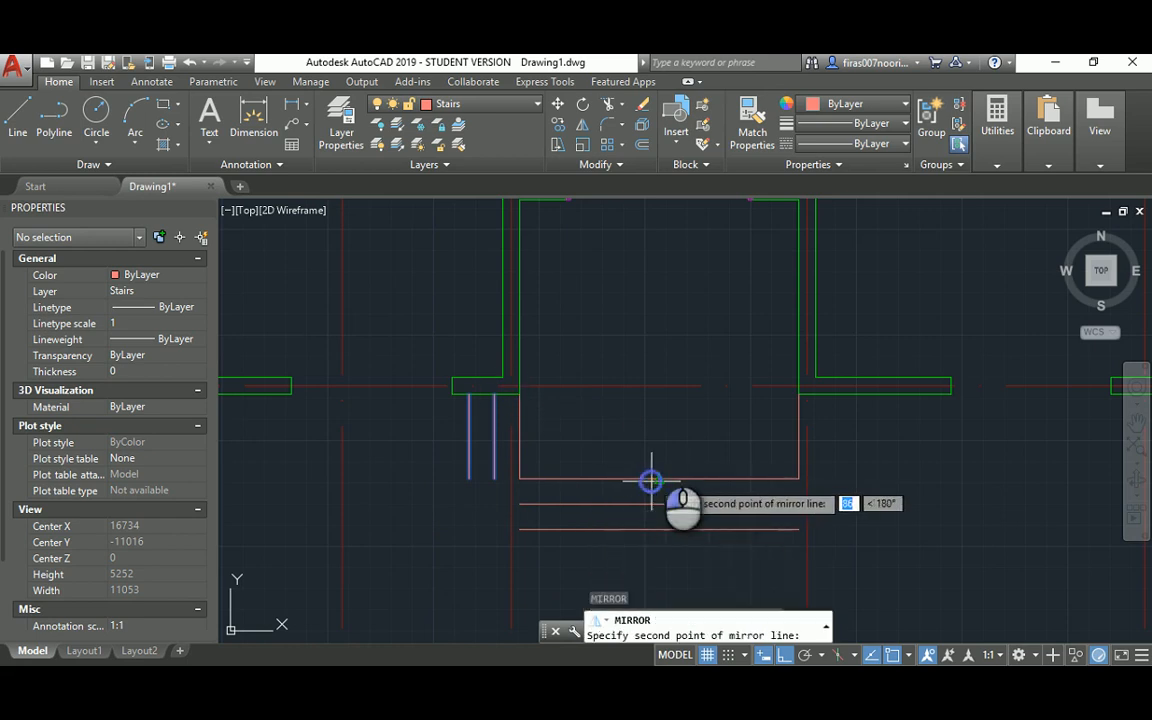
{"action": "left_click", "coordinate": [664, 425]}
{"action": "key", "text": "Escape"}
Step: Fillet the two west side lines with their matching front lines to form sharp step corners
{"action": "type", "text": "f"}
{"action": "key", "text": "Return"}
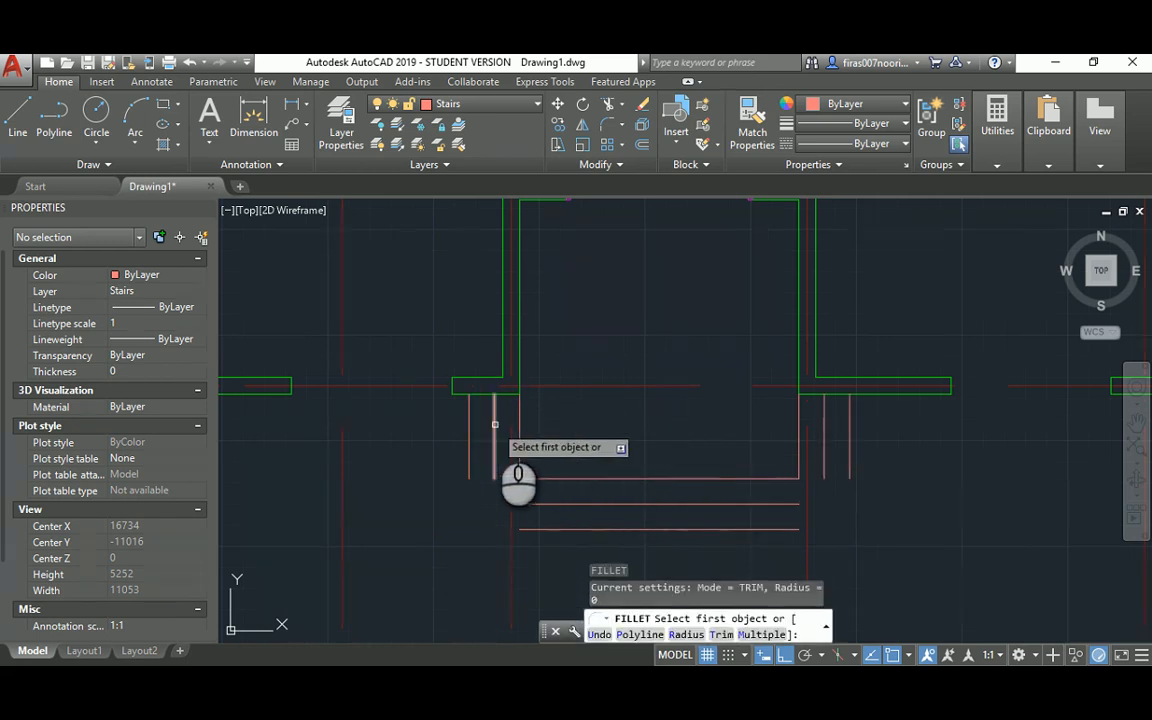
{"action": "left_click", "coordinate": [494, 424]}
{"action": "left_click", "coordinate": [544, 503]}
{"action": "key", "text": "Return"}
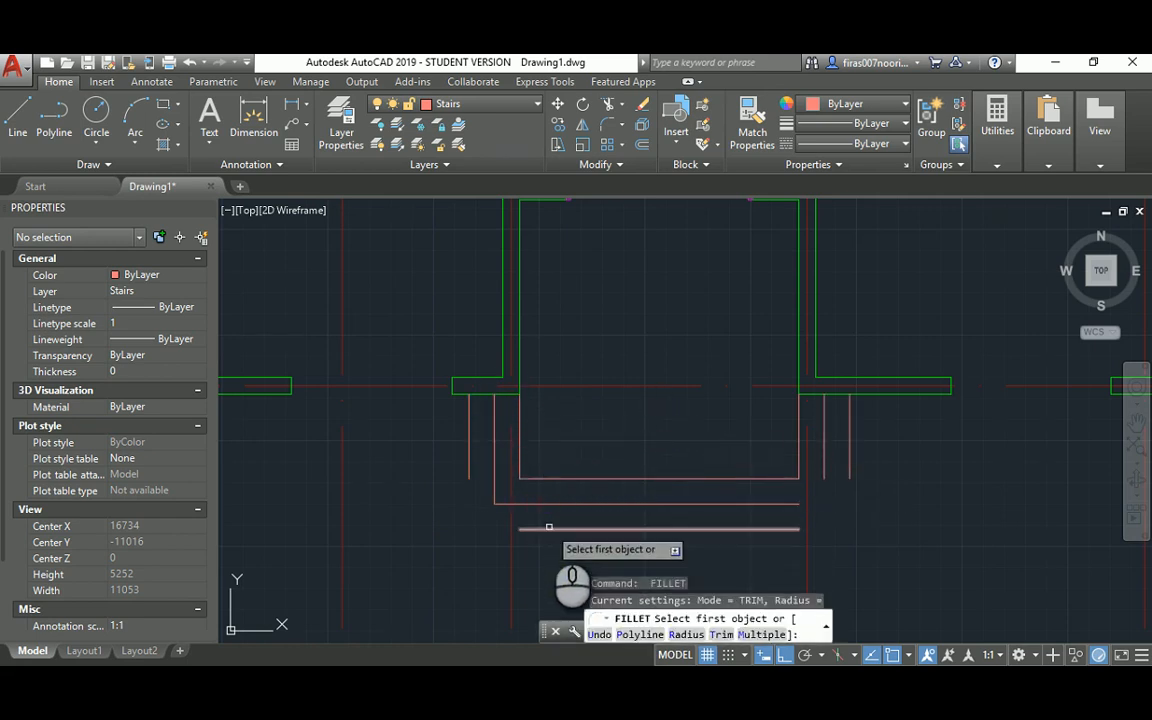
{"action": "left_click", "coordinate": [547, 527]}
{"action": "left_click", "coordinate": [471, 429]}
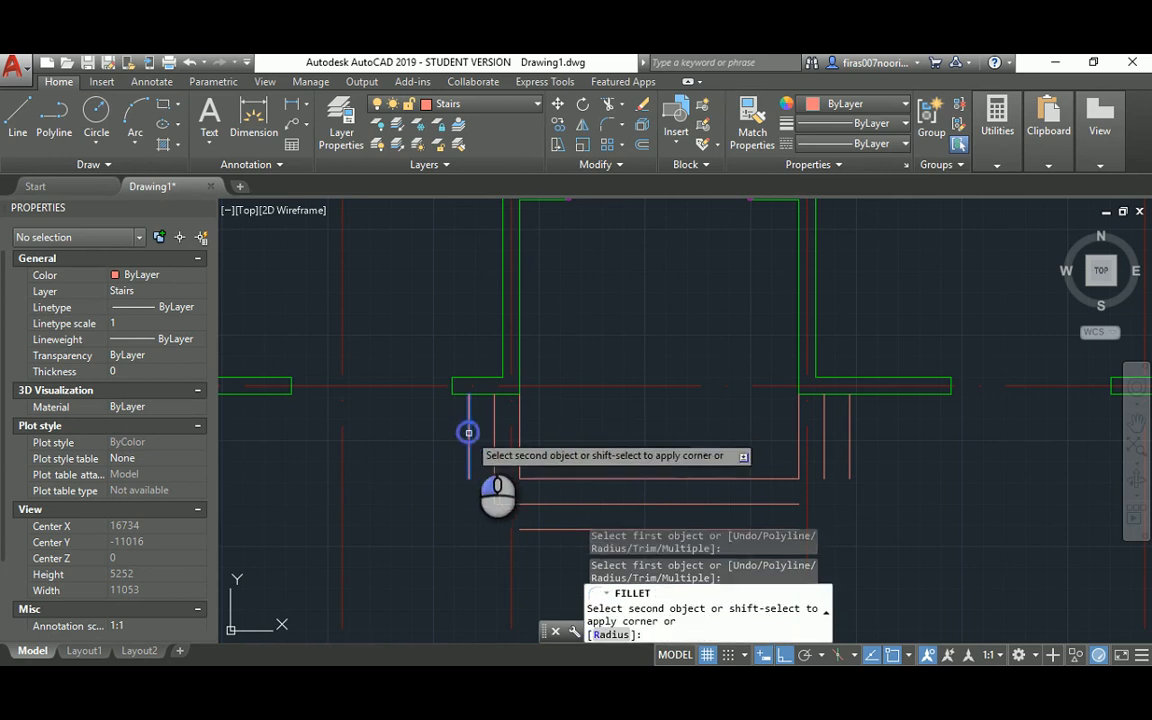
{"action": "left_click", "coordinate": [532, 529]}
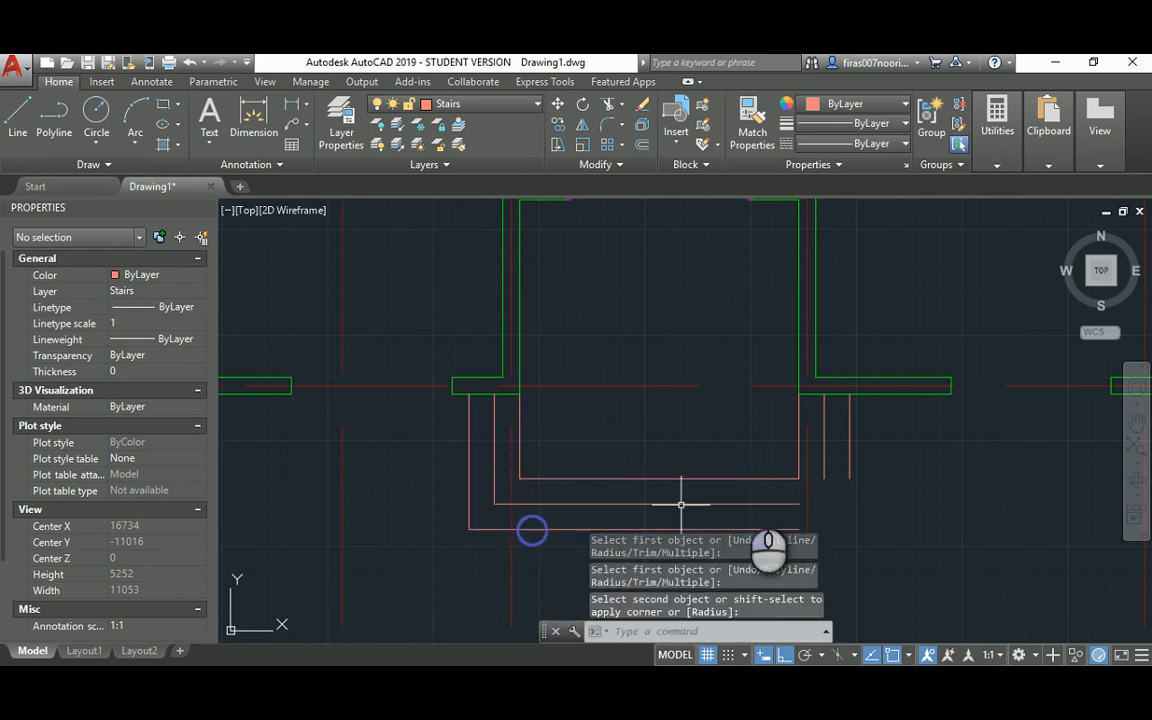
Step: Fillet the two mirrored east side lines with their matching front lines to close the entrance steps
{"action": "key", "text": "Return"}
{"action": "left_click", "coordinate": [746, 478]}
{"action": "left_click", "coordinate": [820, 464]}
{"action": "key", "text": "Return"}
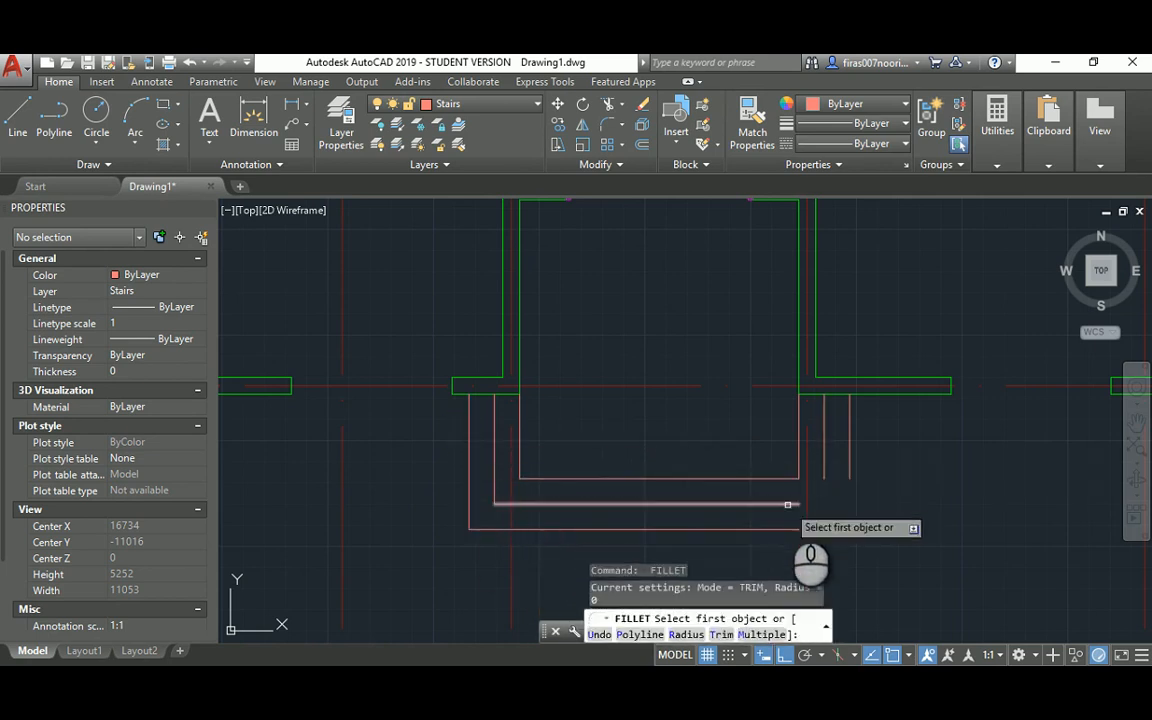
{"action": "left_click", "coordinate": [790, 503]}
{"action": "left_click", "coordinate": [823, 458]}
{"action": "key", "text": "Return"}
{"action": "left_click", "coordinate": [849, 445]}
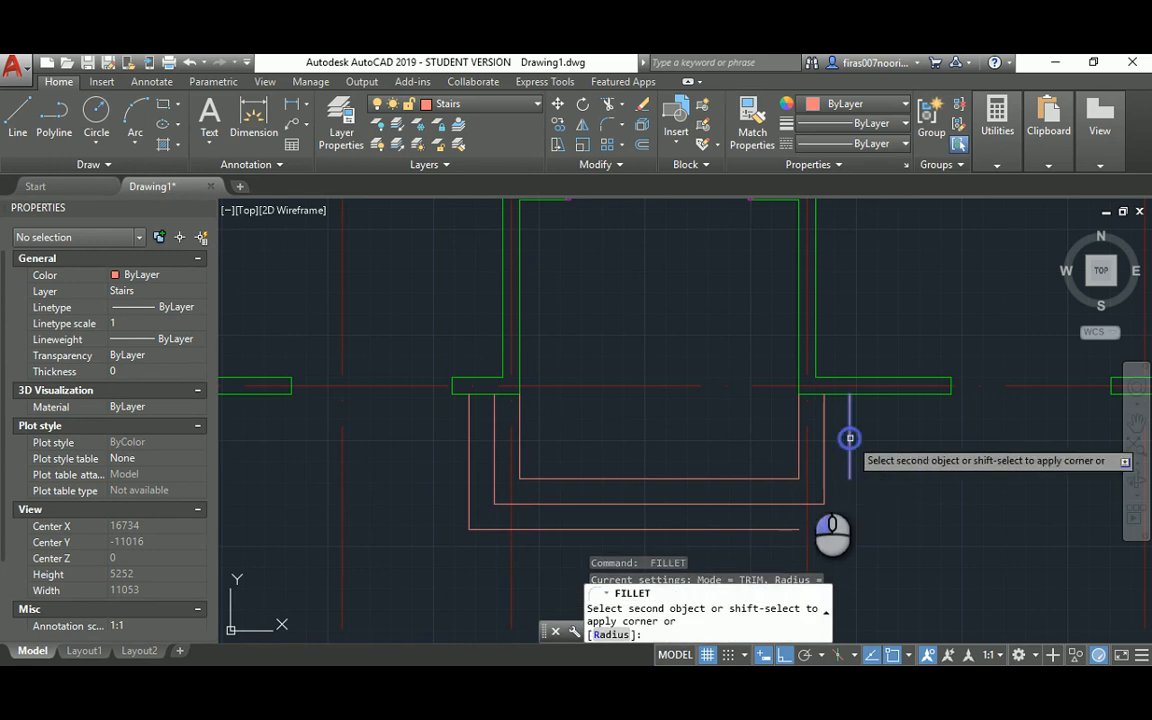
{"action": "left_click", "coordinate": [543, 529]}
{"action": "key", "text": "Escape"}
Step: Check the dimensions in the reference image and make the Dim. layer current
{"action": "scroll", "coordinate": [673, 409], "scroll_direction": "down", "scroll_amount": 5}
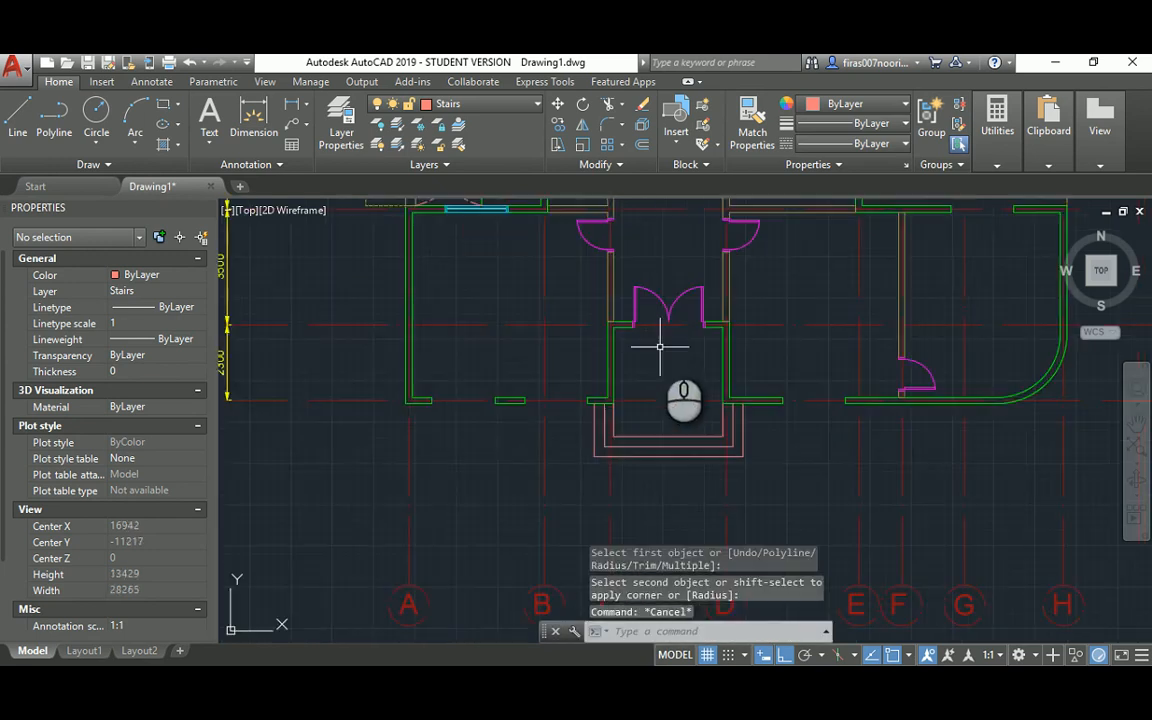
{"action": "key", "text": "alt+Tab"}
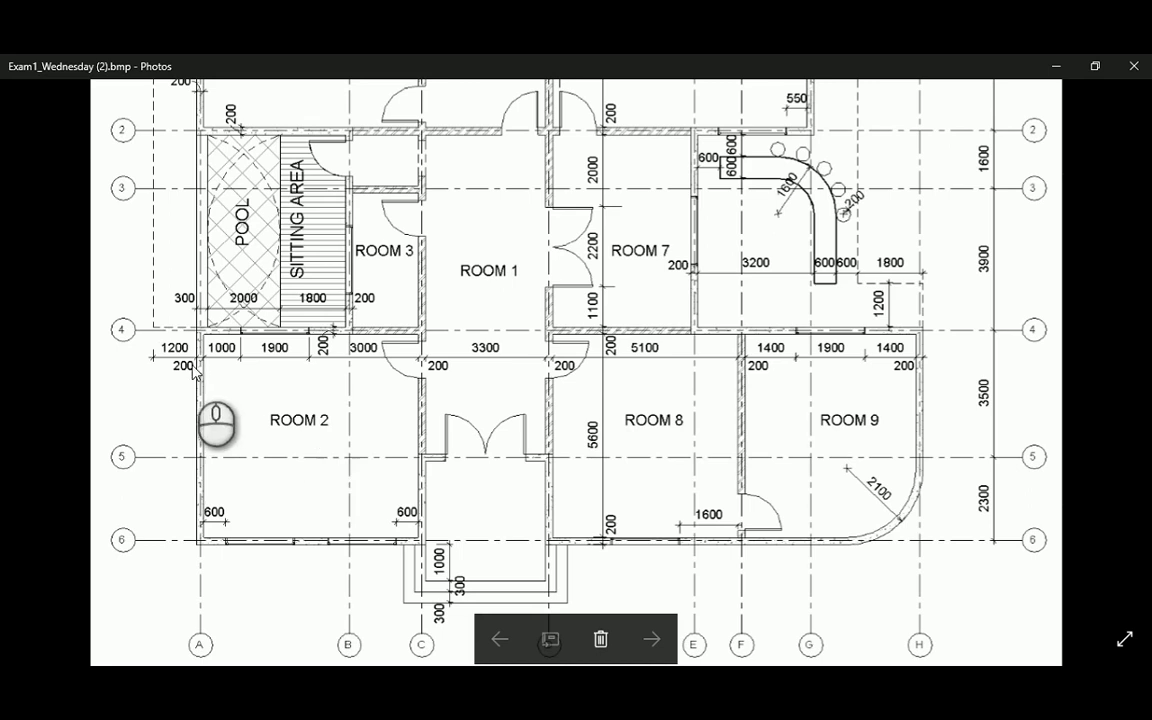
{"action": "key", "text": "alt+Tab"}
{"action": "scroll", "coordinate": [430, 380], "scroll_direction": "up", "scroll_amount": 3}
{"action": "key", "text": "Escape"}
{"action": "type", "text": "la"}
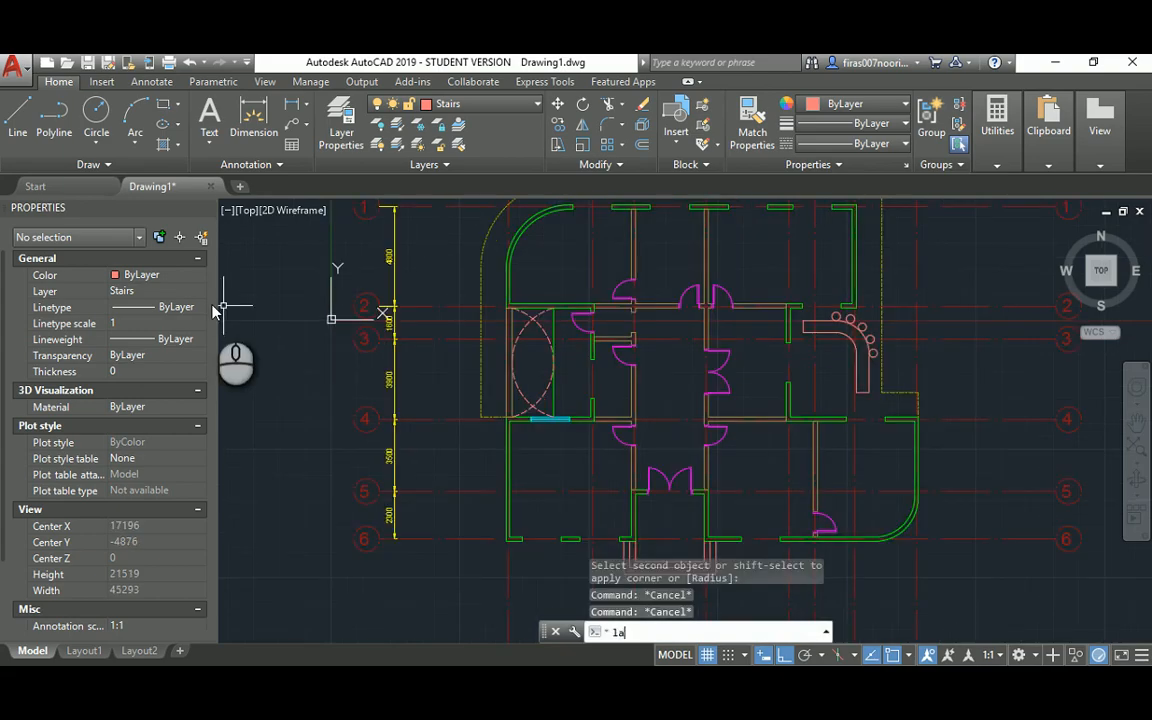
{"action": "key", "text": "Return"}
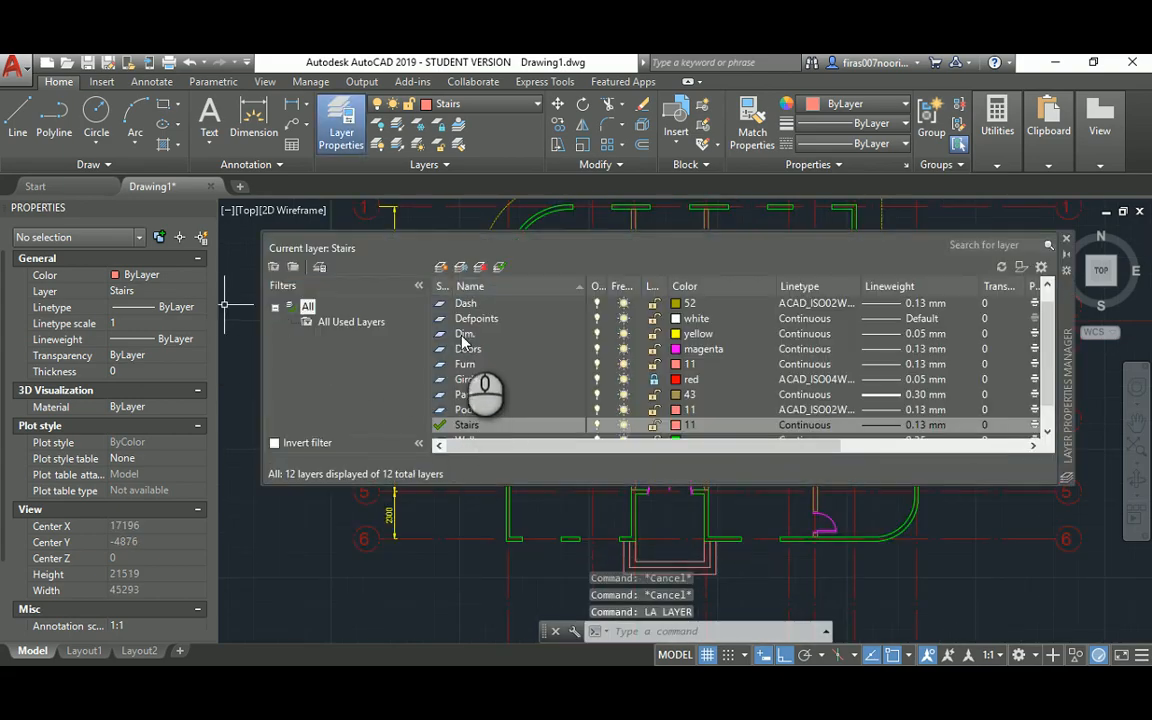
{"action": "left_click", "coordinate": [466, 336]}
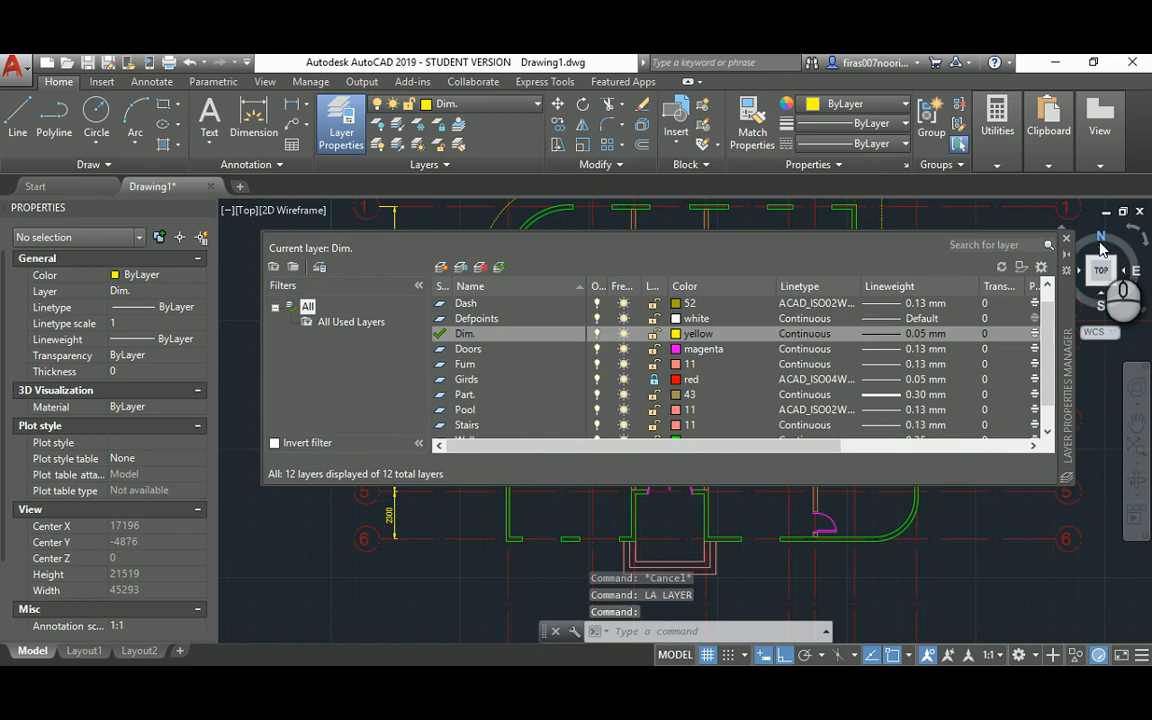
{"action": "left_click", "coordinate": [1065, 241]}
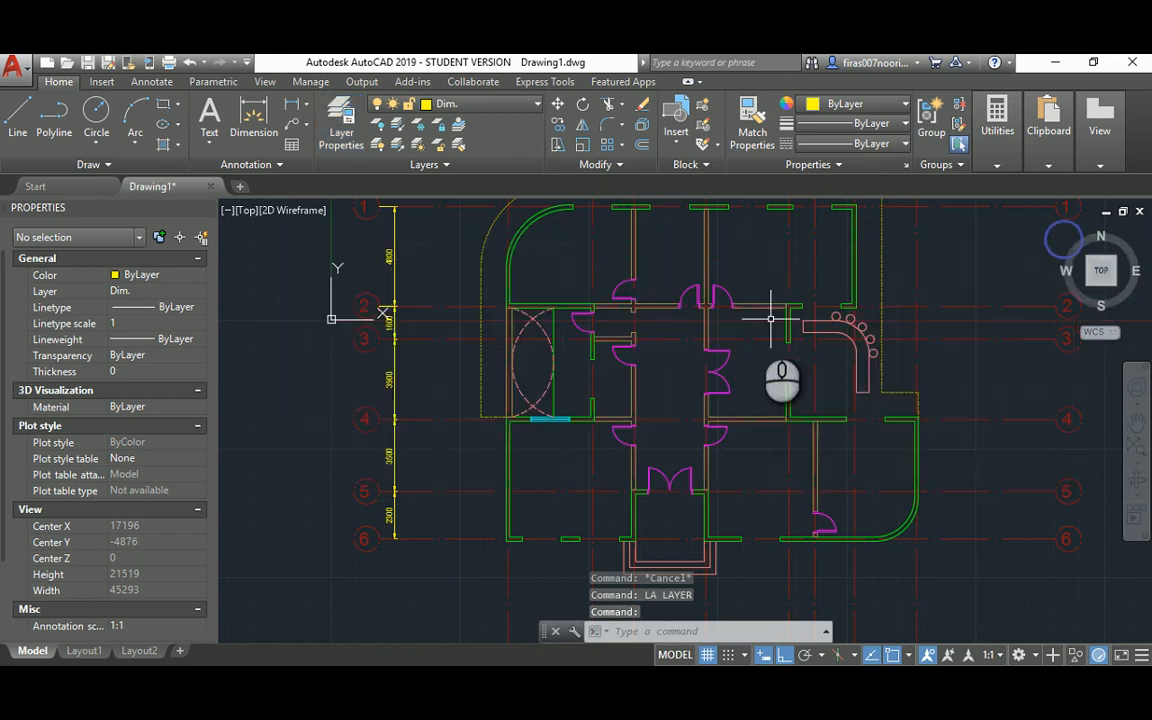
Step: Add a horizontal linear dimension just above grid 4, from the dashed outline's west corner to the outer wall face
{"action": "scroll", "coordinate": [570, 465], "scroll_direction": "up", "scroll_amount": 4}
{"action": "type", "text": "li"}
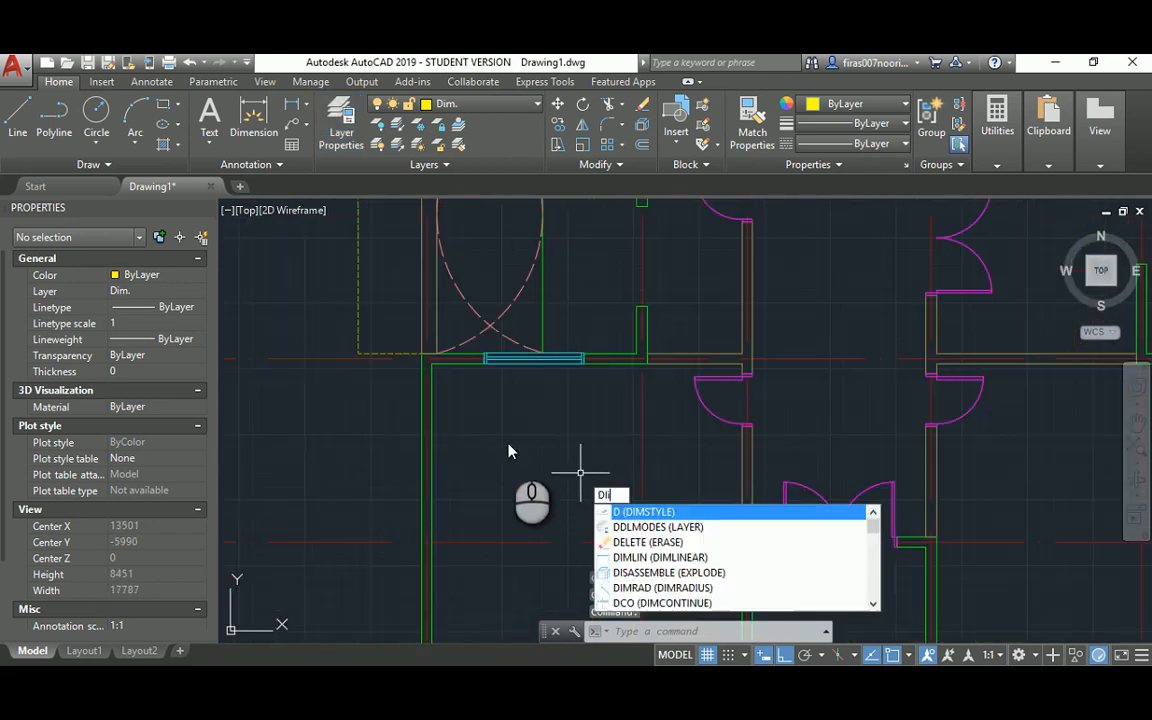
{"action": "key", "text": "Return"}
{"action": "left_click", "coordinate": [358, 352]}
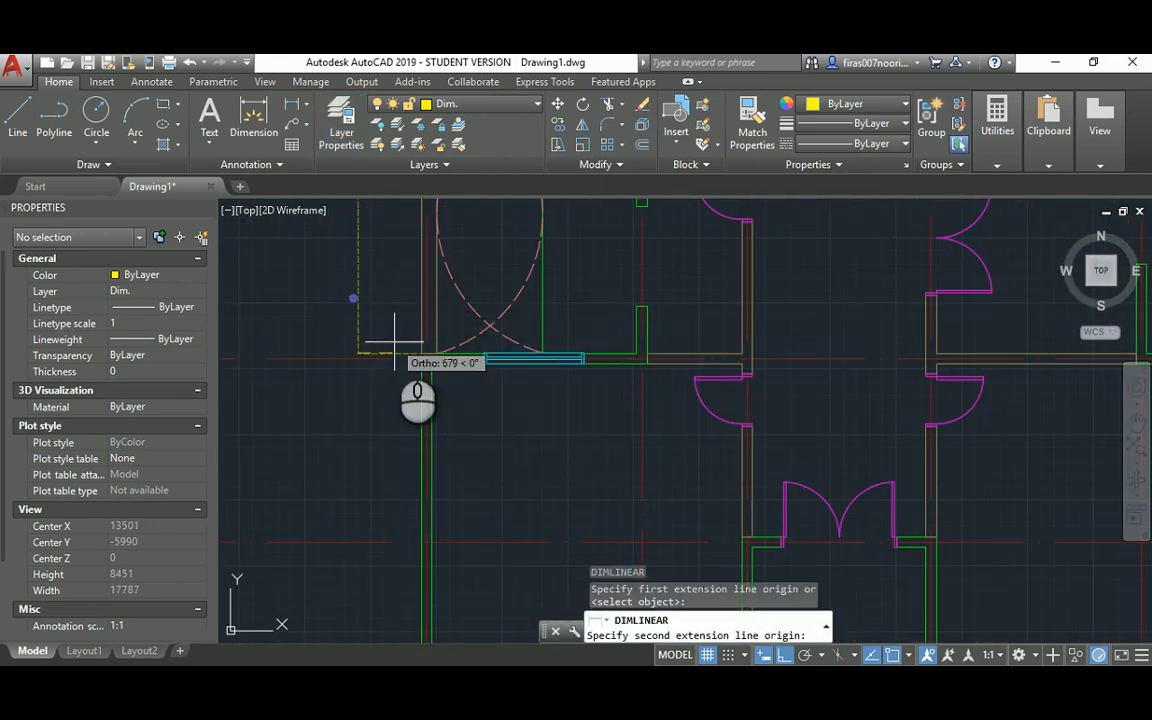
{"action": "left_click", "coordinate": [422, 352]}
{"action": "left_click", "coordinate": [398, 316]}
{"action": "key", "text": "Escape"}
{"action": "key", "text": "Escape"}
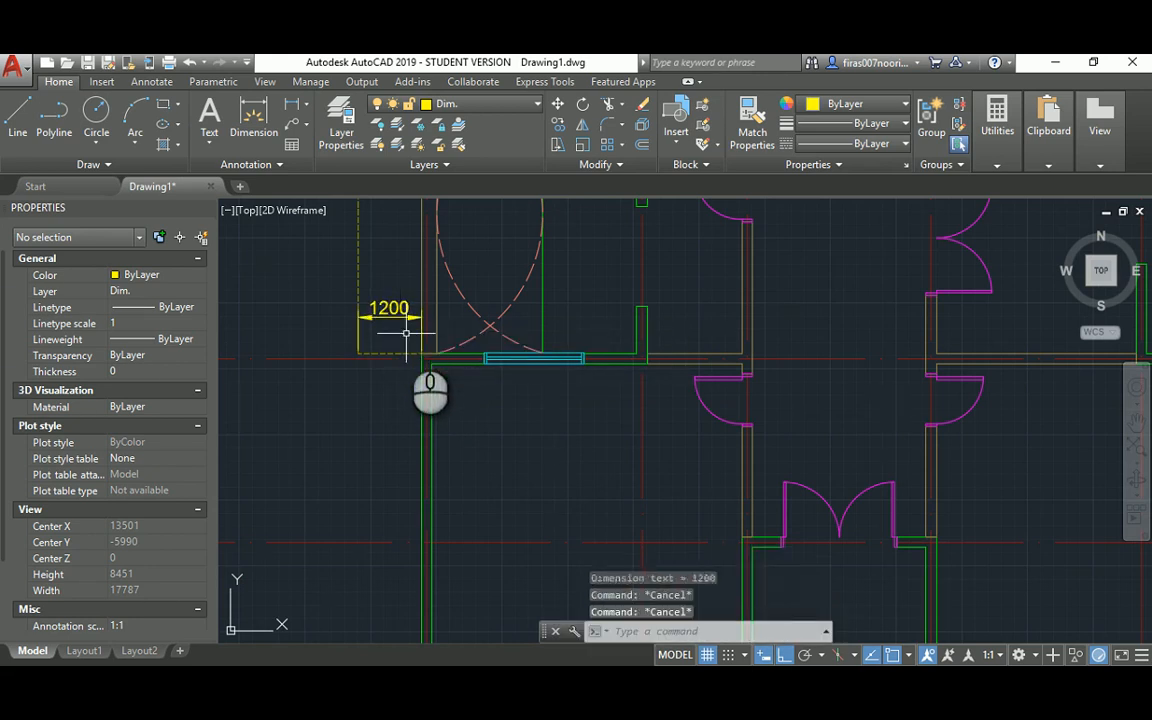
Step: Continue the dimension chain east from the outer wall, across the pool, sitting area and Room 3, to the central hall's east wall
{"action": "type", "text": "dco"}
{"action": "key", "text": "Return"}
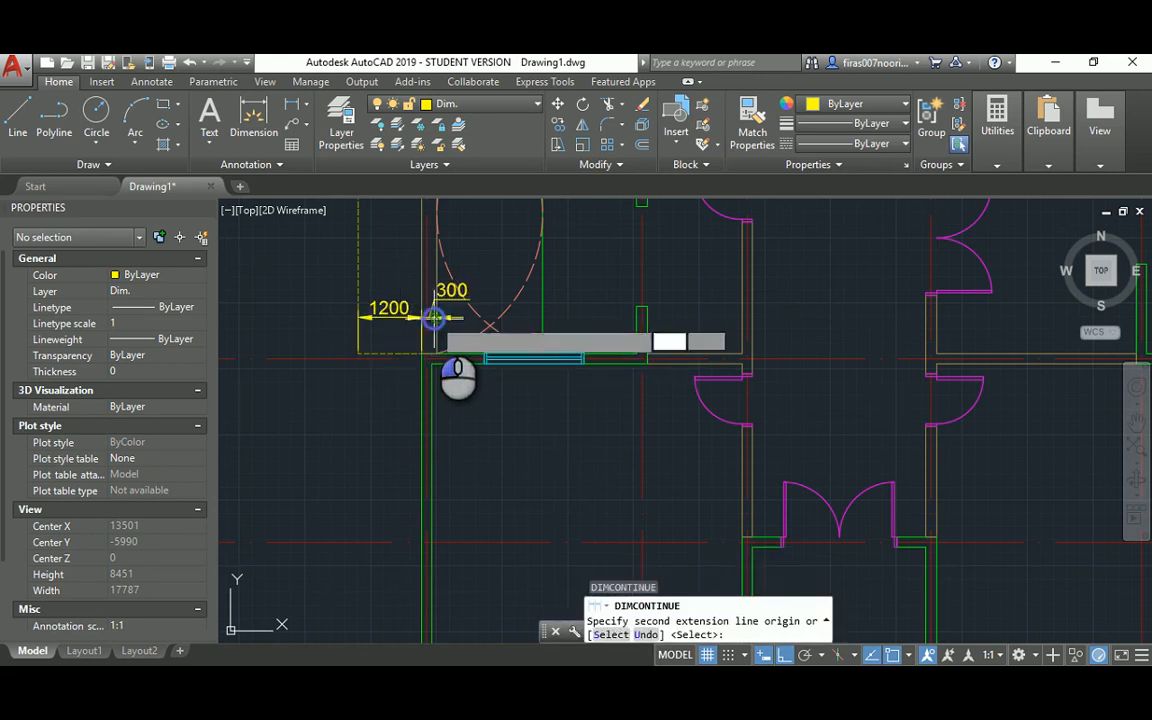
{"action": "left_click", "coordinate": [434, 318]}
{"action": "left_click", "coordinate": [543, 318]}
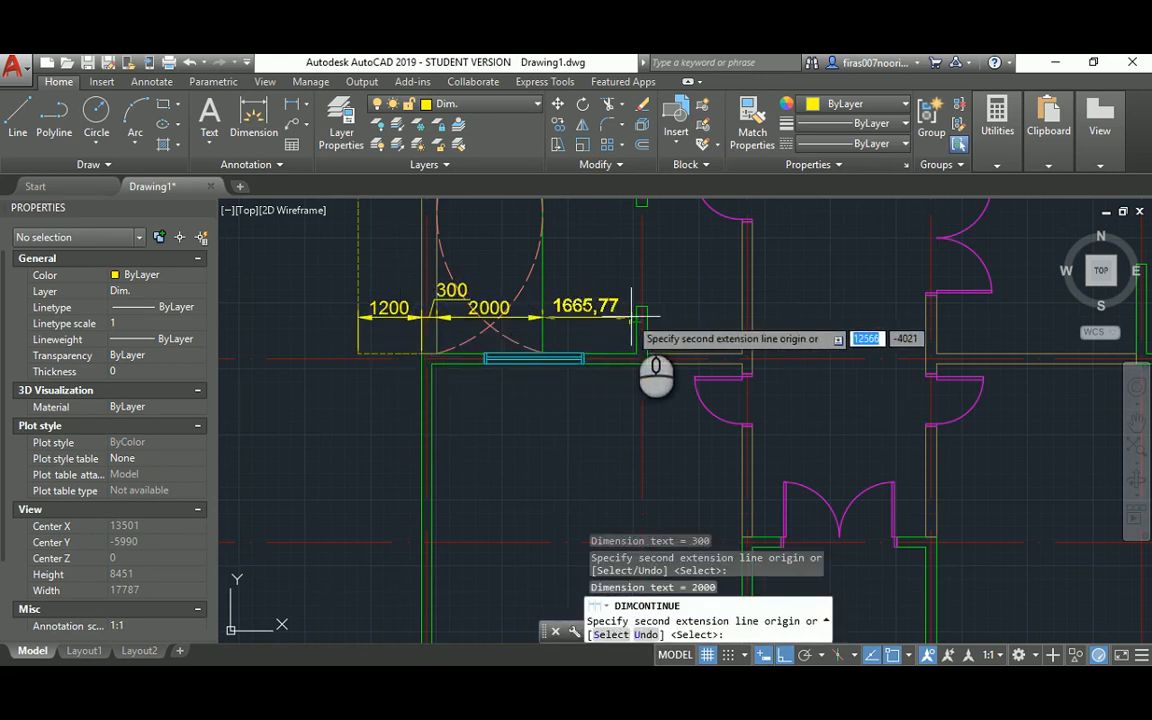
{"action": "left_click", "coordinate": [636, 318]}
{"action": "left_click", "coordinate": [648, 318]}
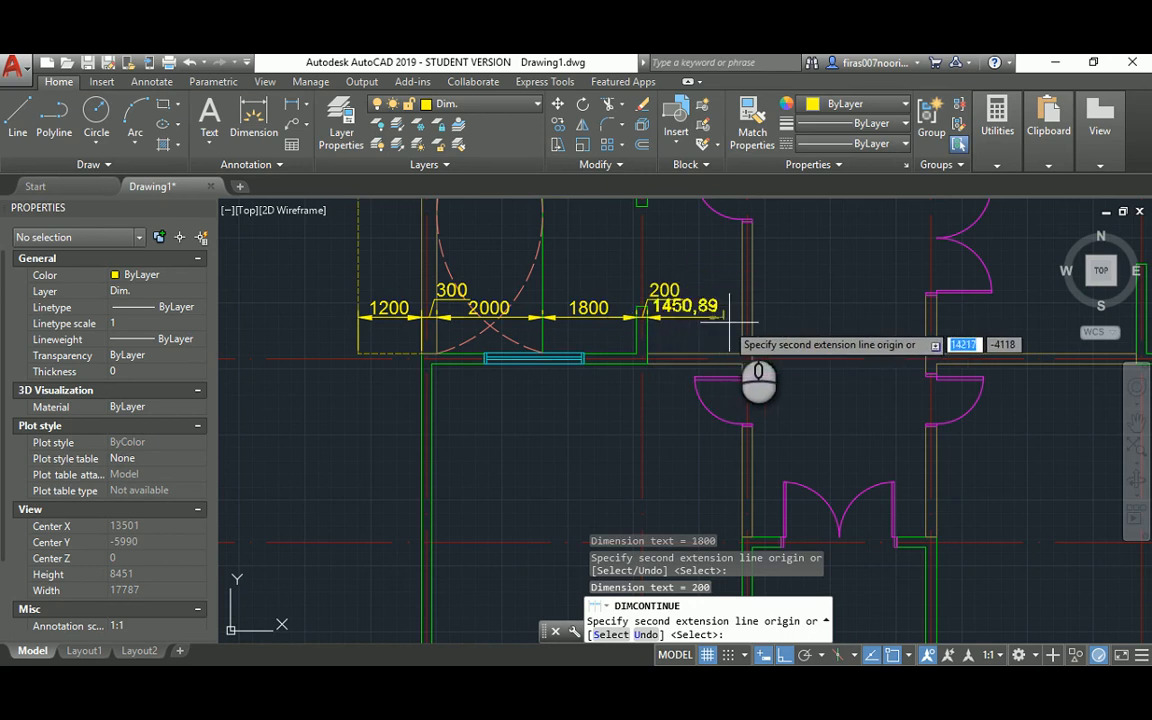
{"action": "left_click", "coordinate": [746, 320]}
{"action": "left_click", "coordinate": [754, 318]}
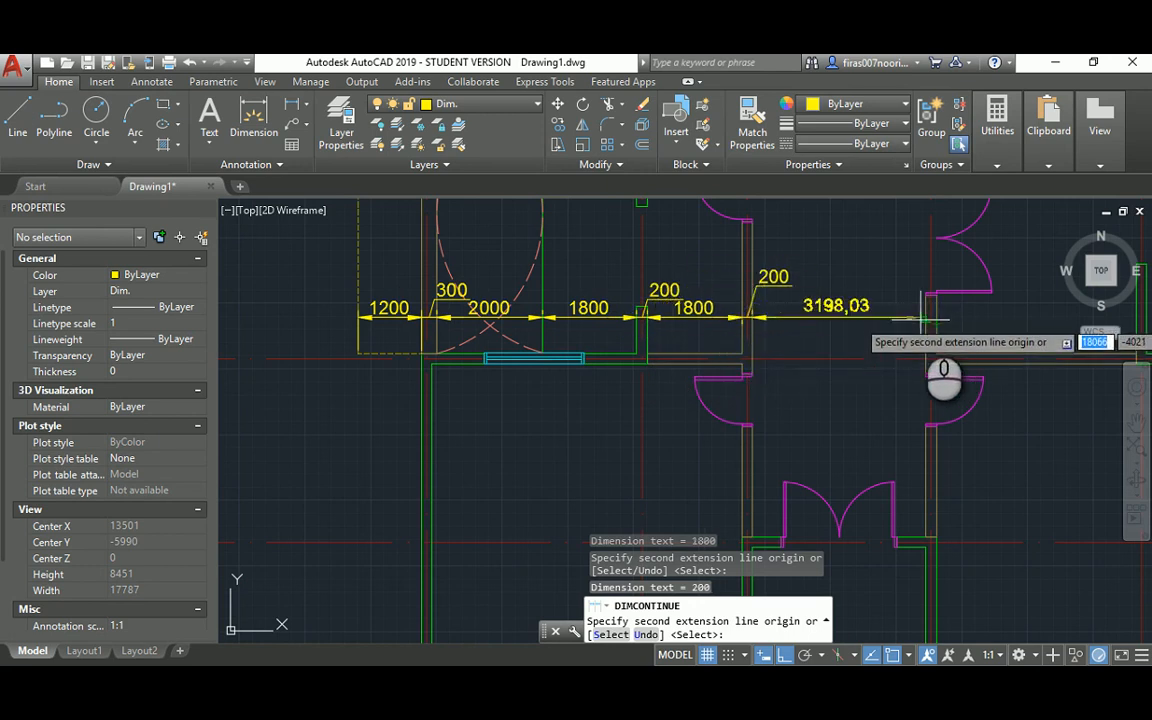
{"action": "left_click", "coordinate": [936, 318]}
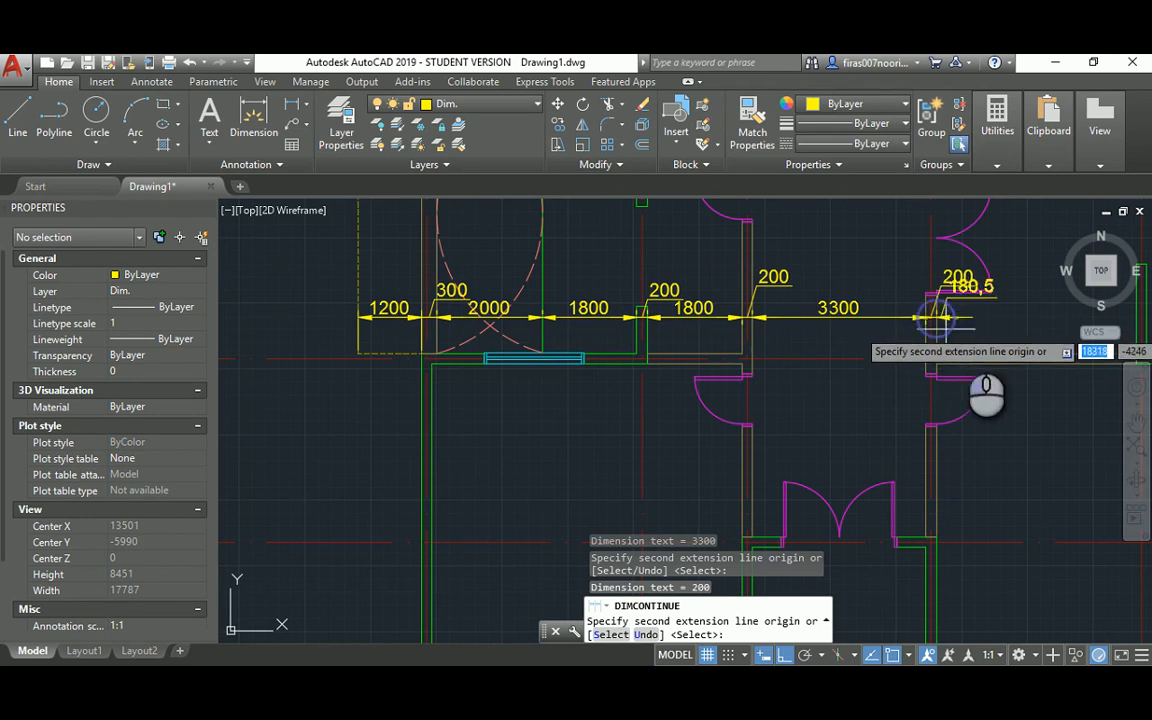
Step: Continue the chain east past the wall stub and the bar counter's two edges to the dashed outline's east corner
{"action": "mouse_move", "coordinate": [944, 330]}
{"action": "middle_mouse_down"}
{"action": "mouse_move", "coordinate": [552, 353]}
{"action": "mouse_move", "coordinate": [621, 352]}
{"action": "middle_mouse_up"}
{"action": "left_click", "coordinate": [656, 343]}
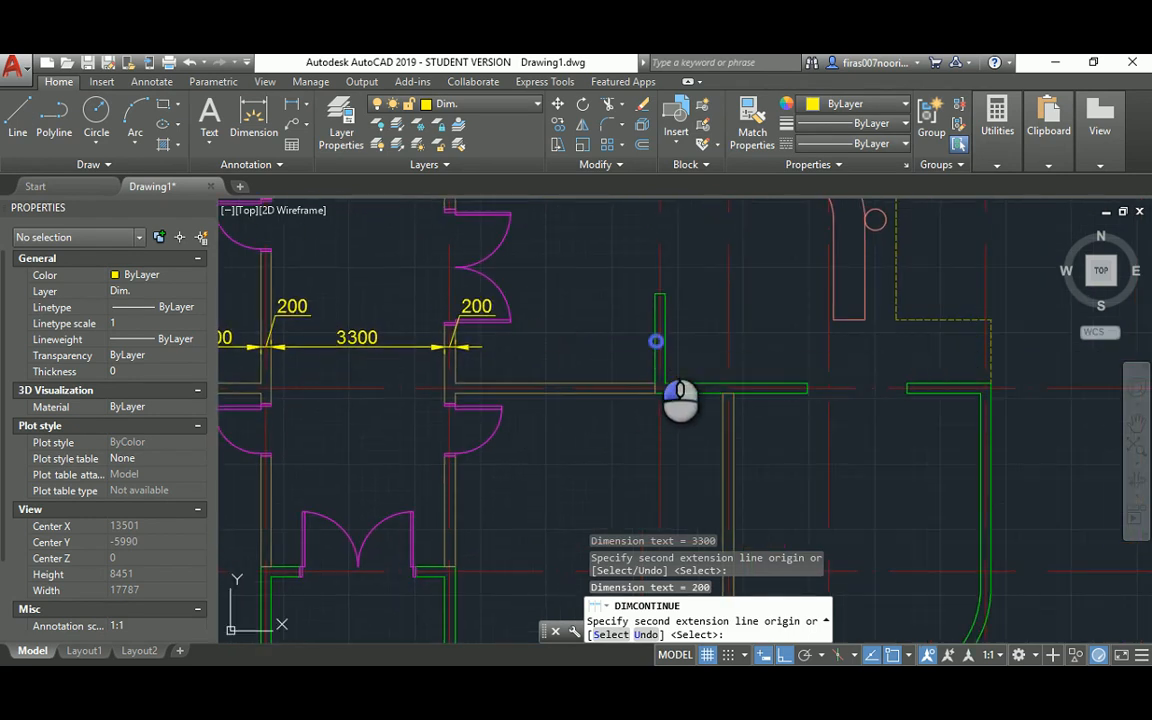
{"action": "left_click", "coordinate": [665, 343]}
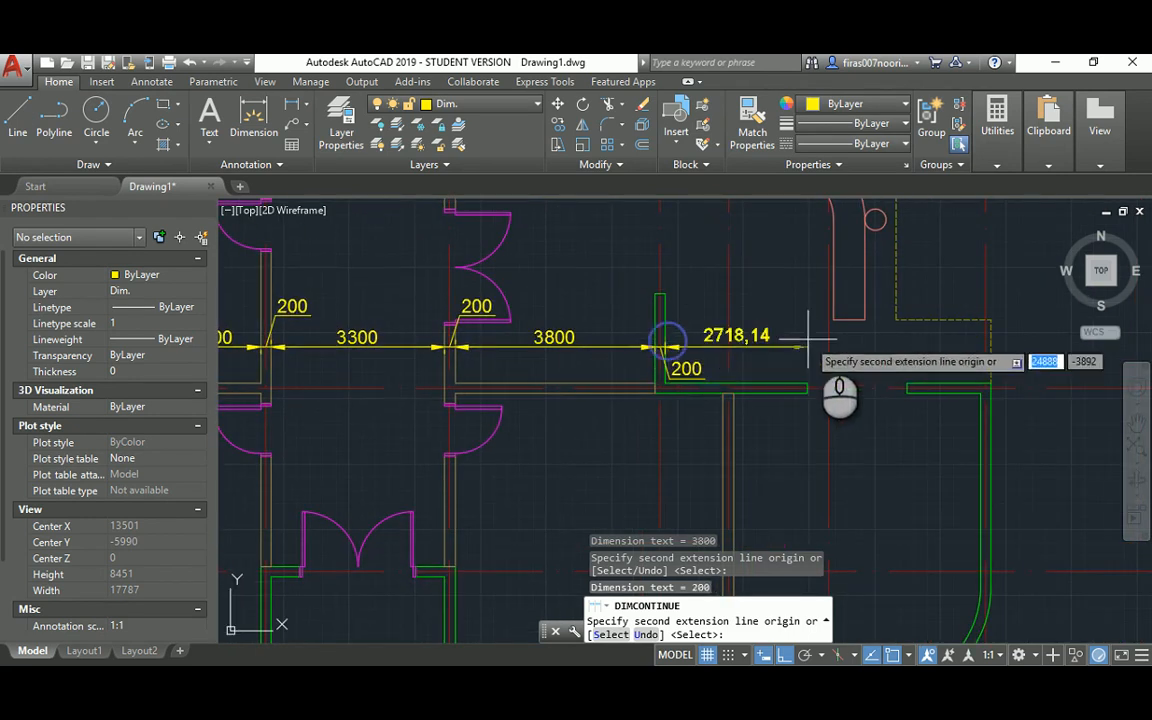
{"action": "left_click", "coordinate": [863, 321]}
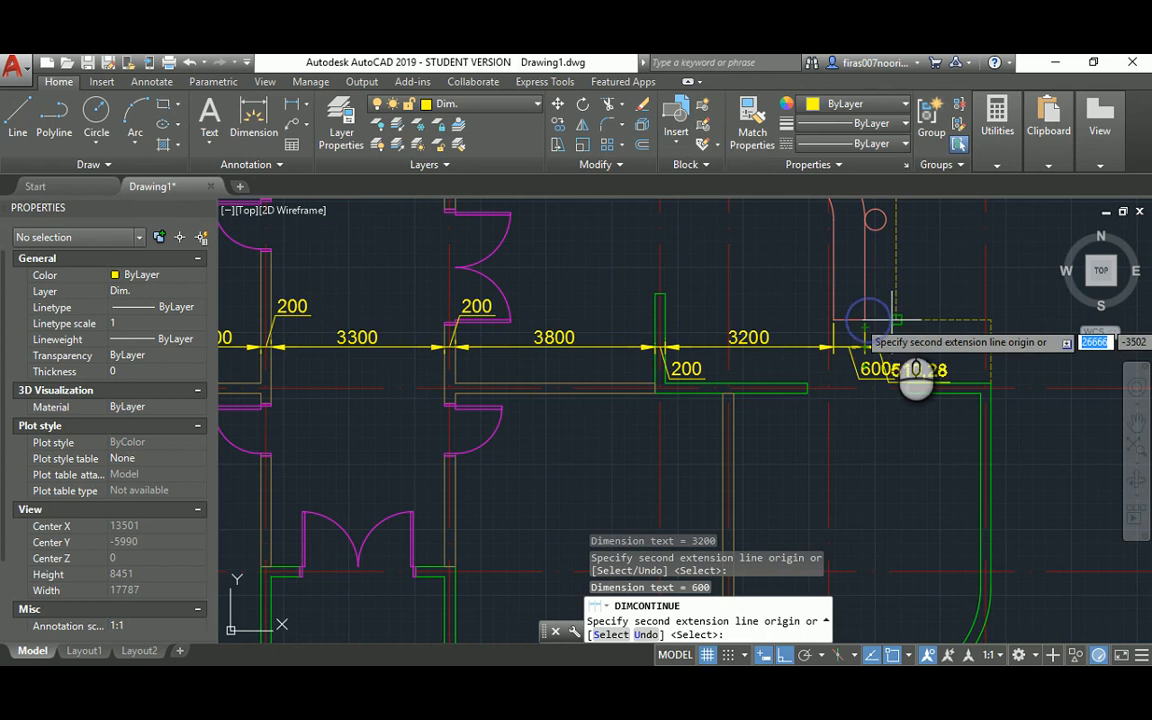
{"action": "left_click", "coordinate": [990, 322]}
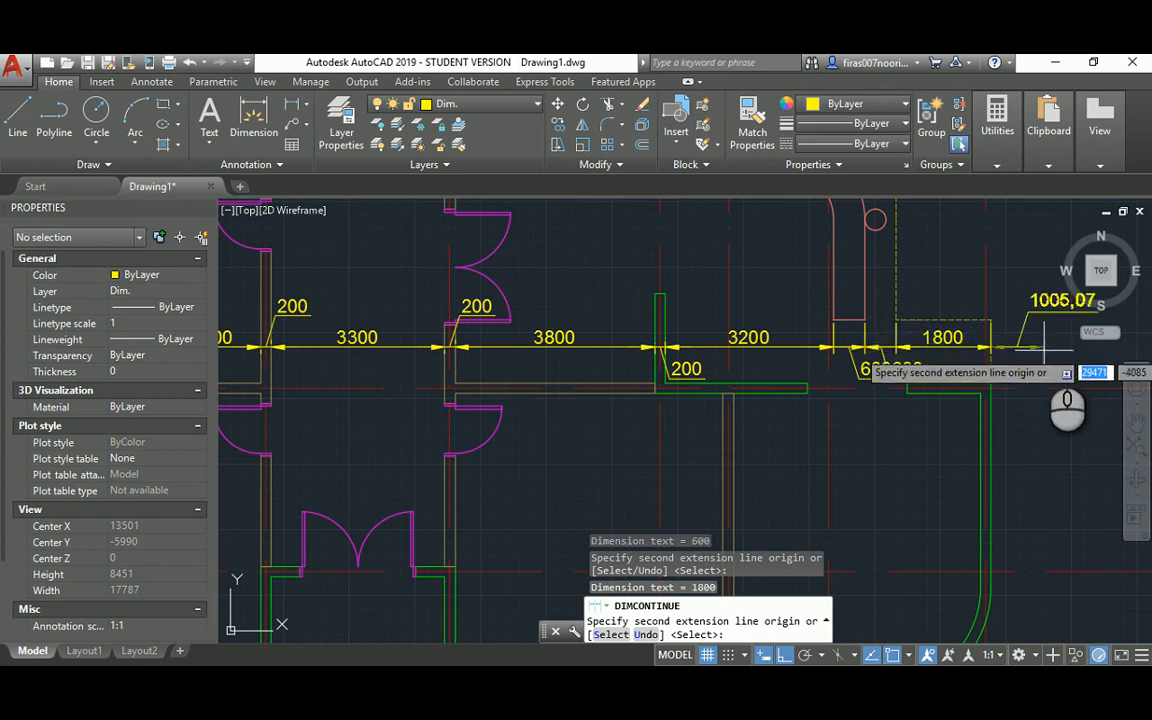
{"action": "key", "text": "Return"}
{"action": "key", "text": "Escape"}
Step: Move the text of the bar counter's 600 width dimension west, clear of the neighbouring 600 text
{"action": "scroll", "coordinate": [857, 360], "scroll_direction": "up", "scroll_amount": 2}
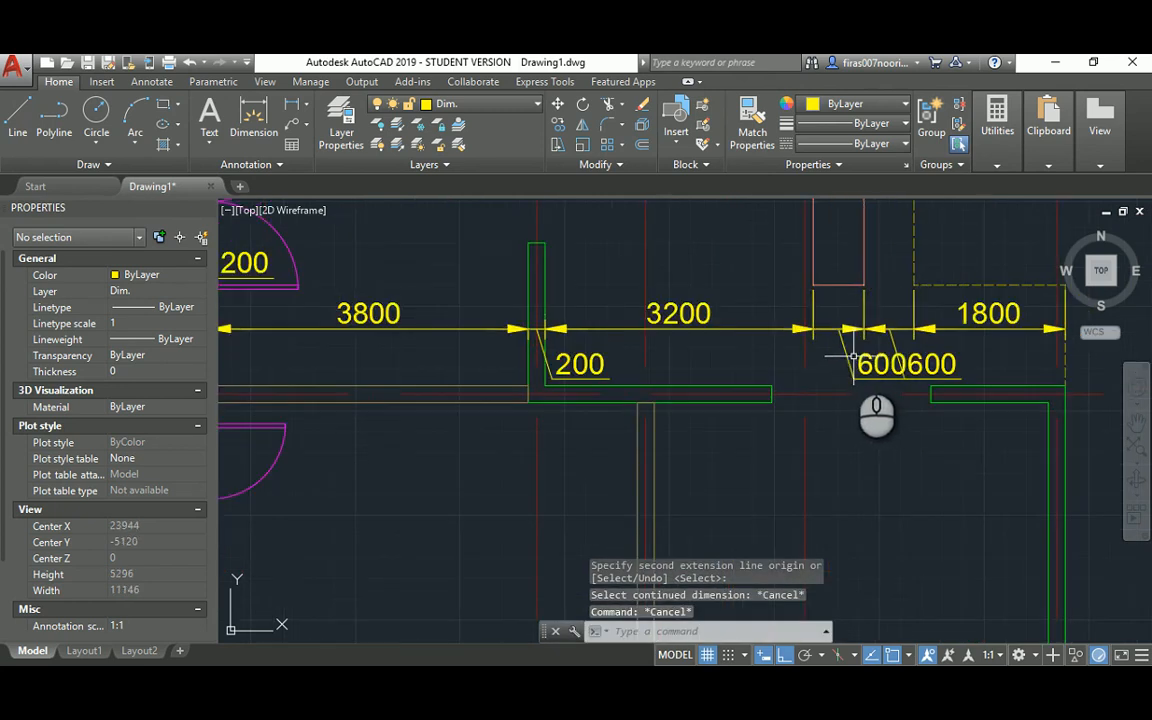
{"action": "left_click", "coordinate": [855, 357]}
{"action": "left_click", "coordinate": [843, 357]}
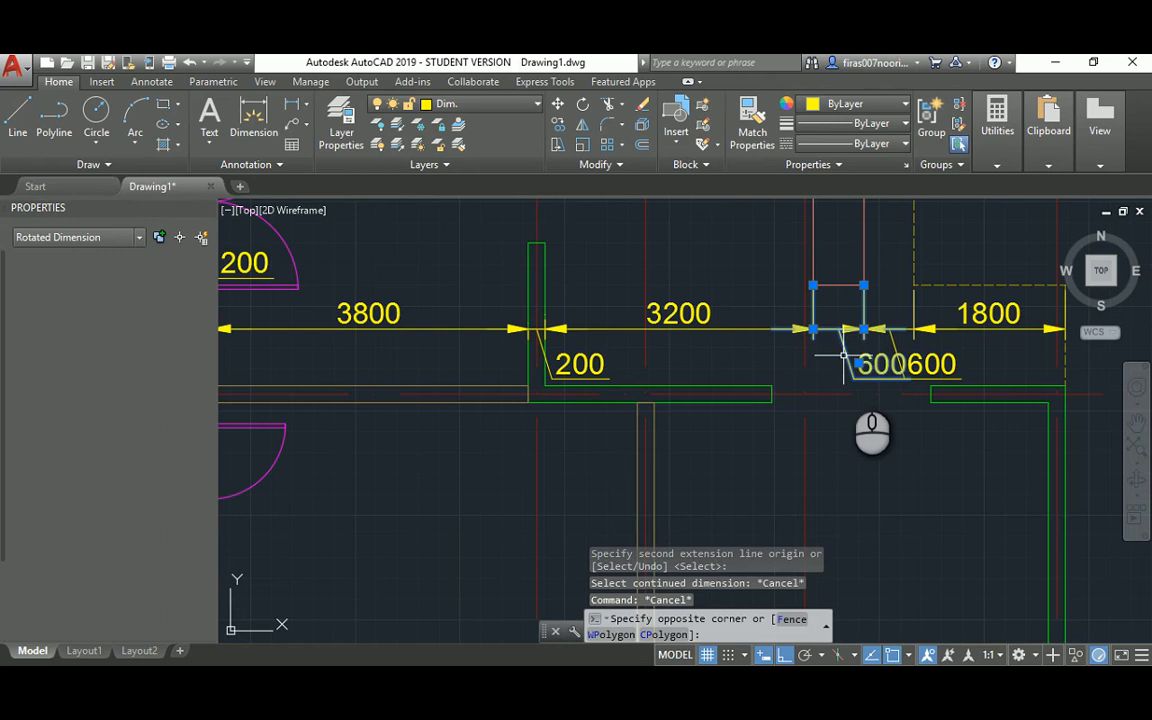
{"action": "left_click", "coordinate": [857, 370]}
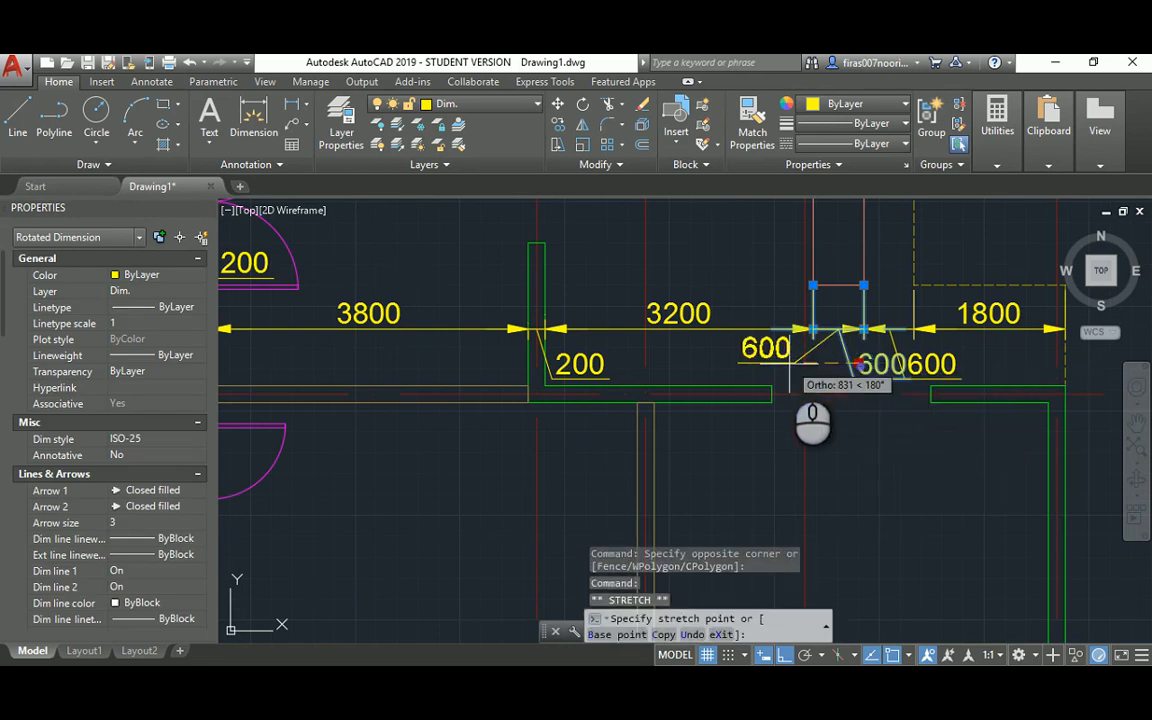
{"action": "left_click", "coordinate": [790, 367]}
{"action": "left_click", "coordinate": [792, 368]}
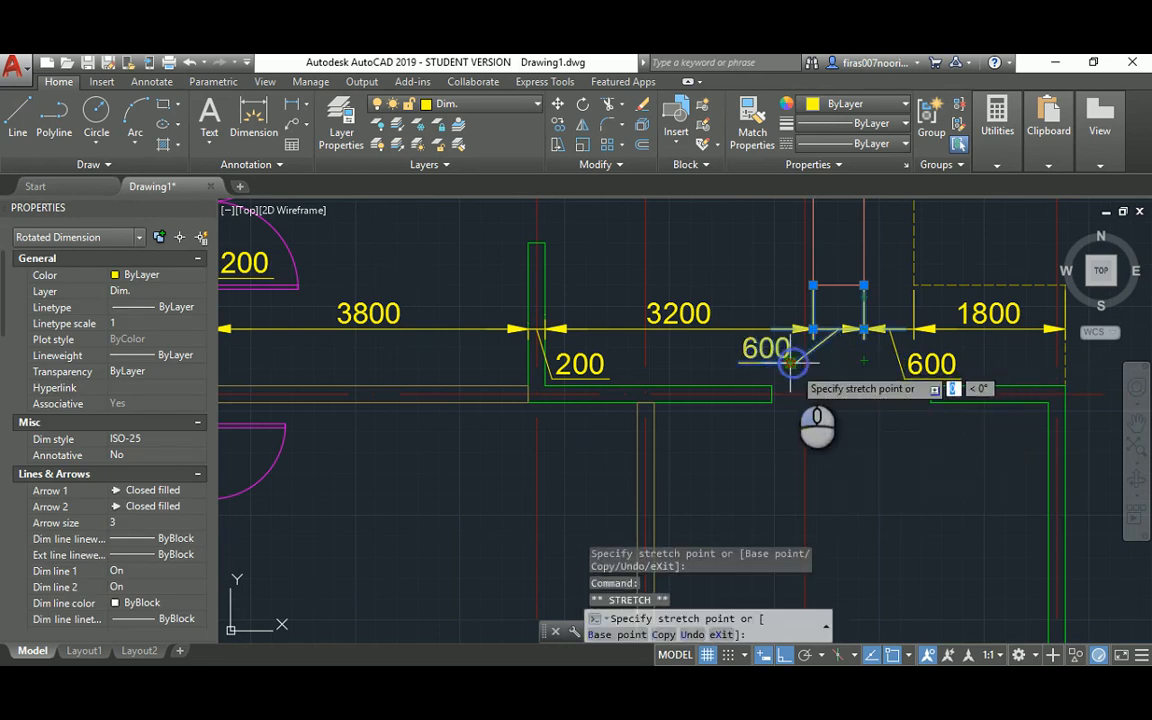
{"action": "scroll", "coordinate": [792, 368], "scroll_direction": "down", "scroll_amount": 5}
{"action": "scroll", "coordinate": [560, 375], "scroll_direction": "up", "scroll_amount": 6}
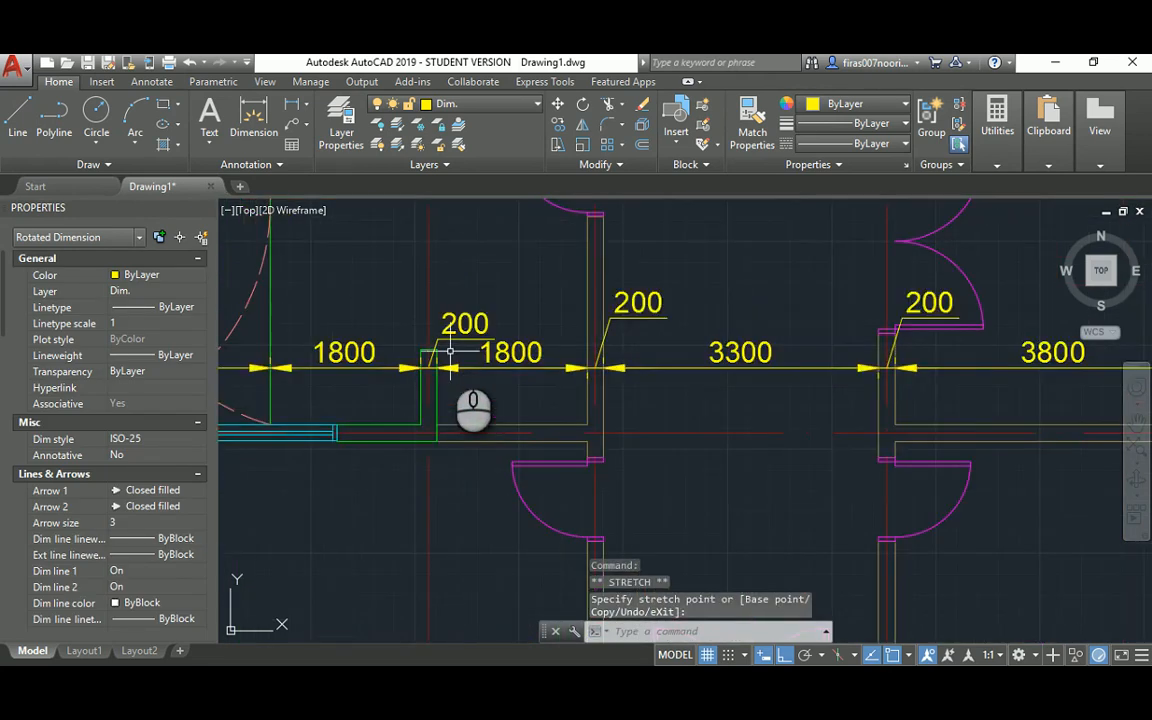
{"action": "middle_click_drag", "start_coordinate": [469, 360], "coordinate": [908, 348]}
{"action": "scroll", "coordinate": [563, 355], "scroll_direction": "down", "scroll_amount": 6}
{"action": "key", "text": "Escape"}
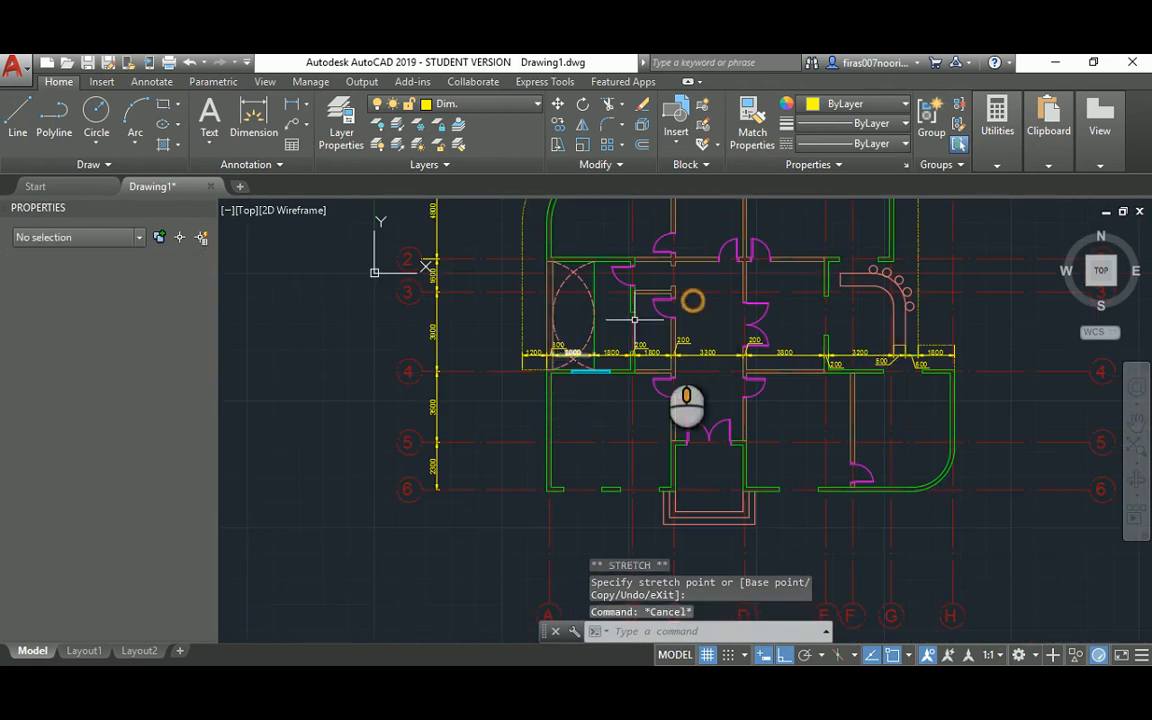
Step: Check the reference image, create a new layer named Hatch and make it current
{"action": "middle_click_drag", "start_coordinate": [692, 299], "coordinate": [578, 346]}
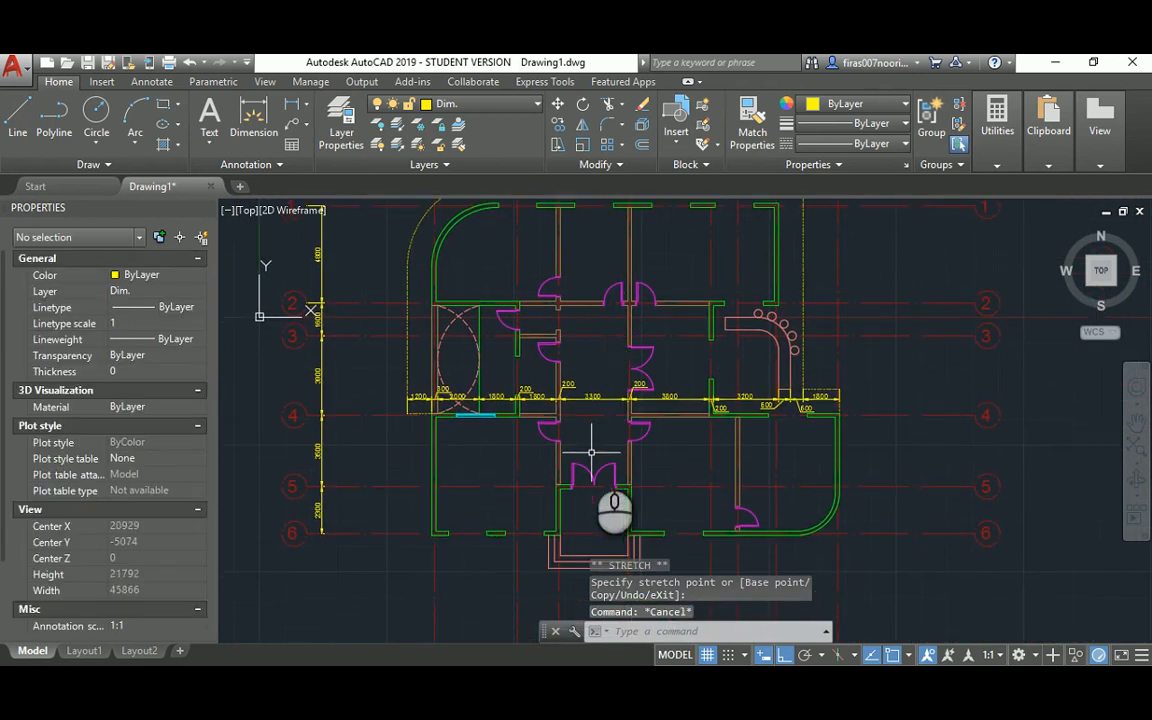
{"action": "key", "text": "alt+Tab"}
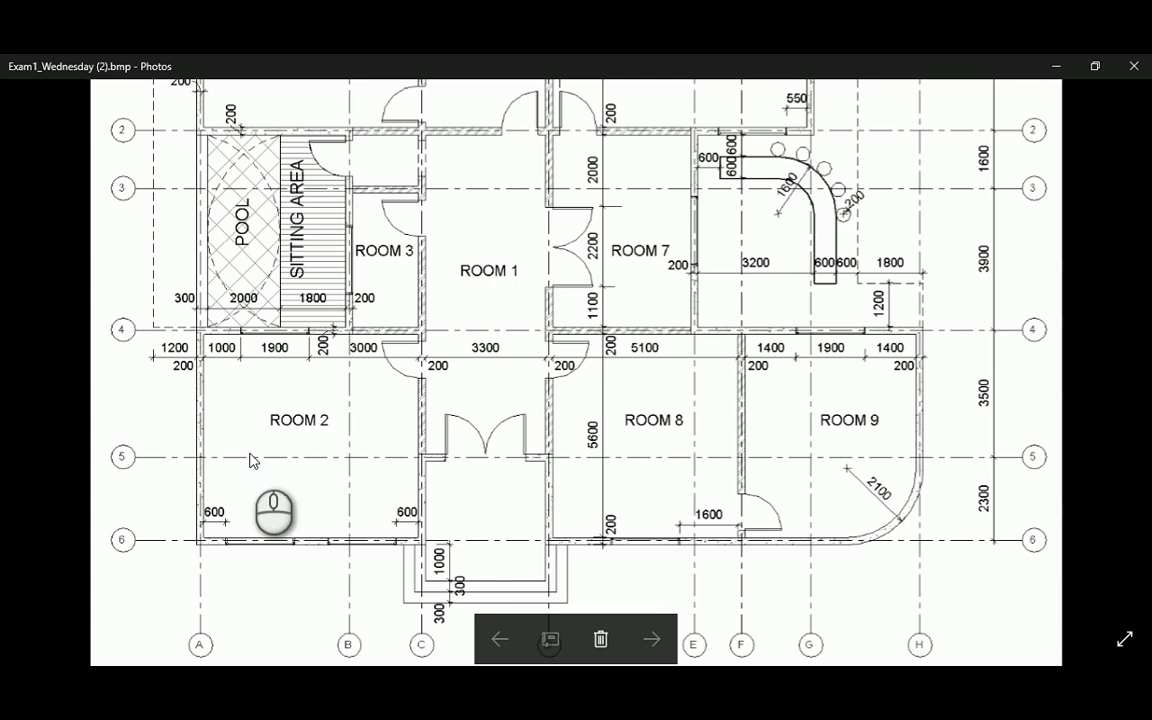
{"action": "key", "text": "alt+Tab"}
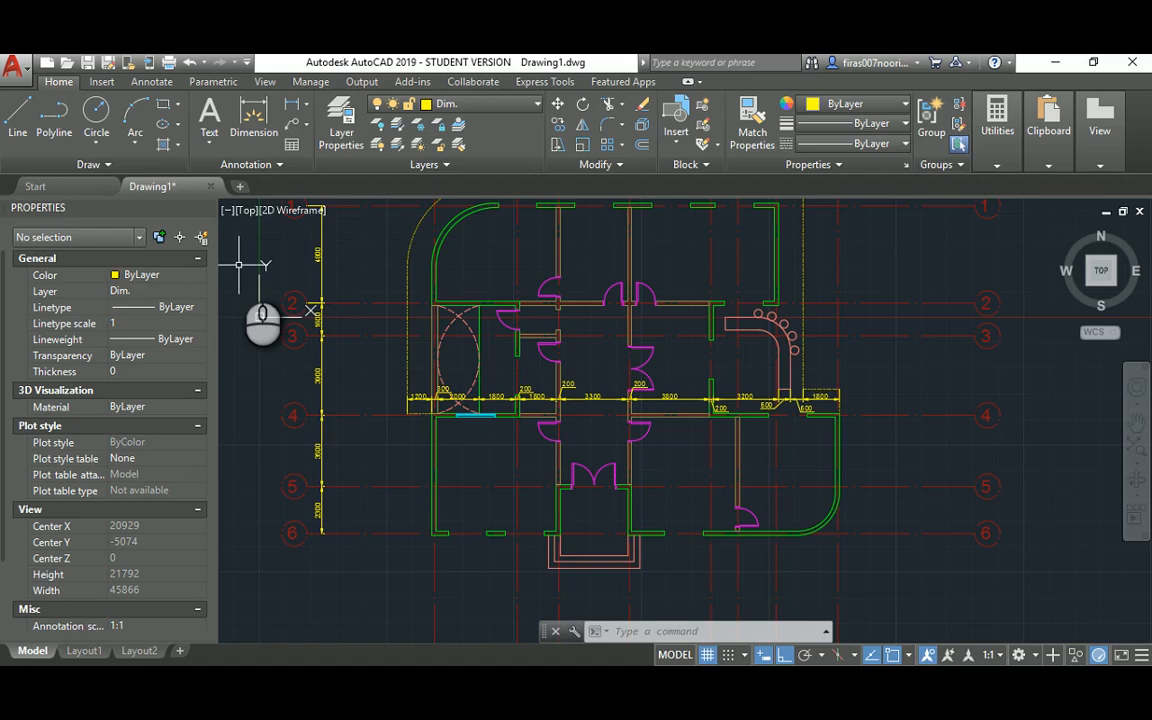
{"action": "type", "text": "la"}
{"action": "key", "text": "Return"}
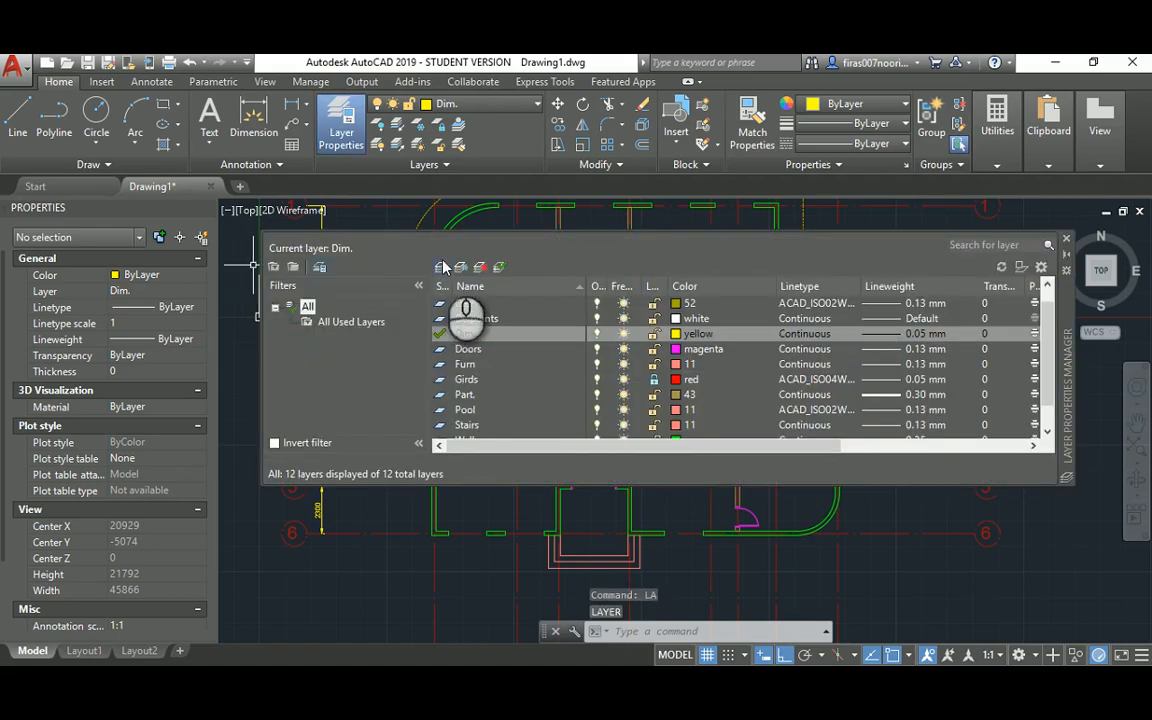
{"action": "left_click", "coordinate": [441, 267]}
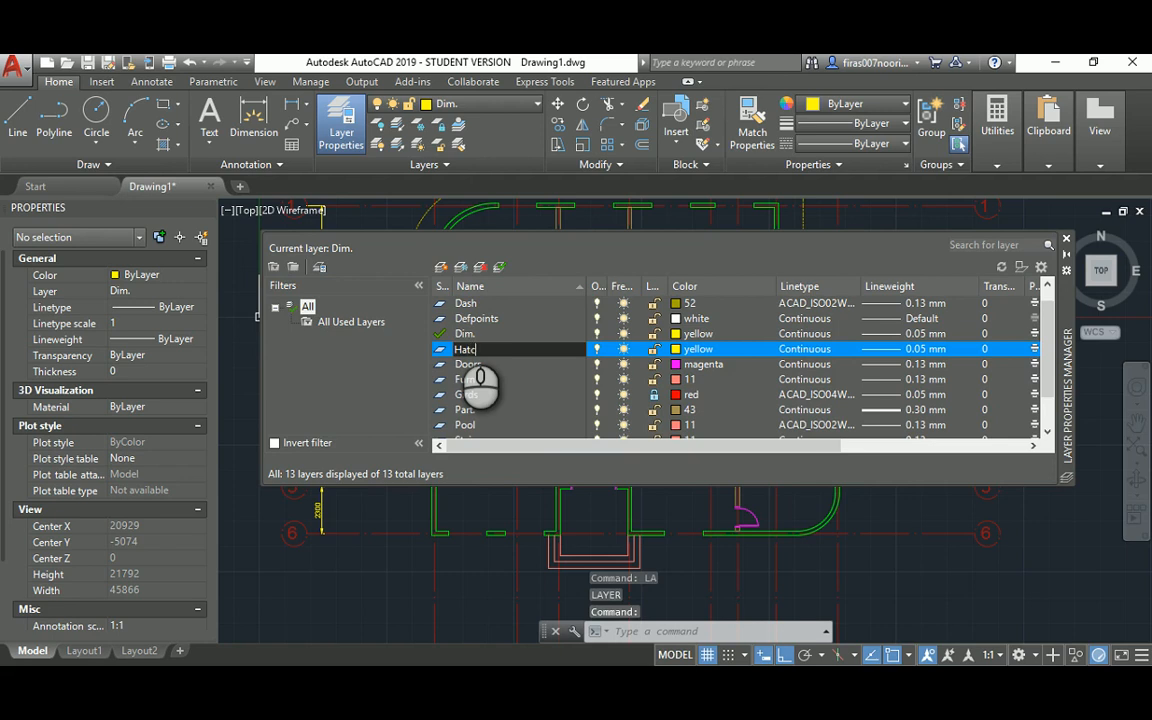
{"action": "double_click", "coordinate": [440, 356]}
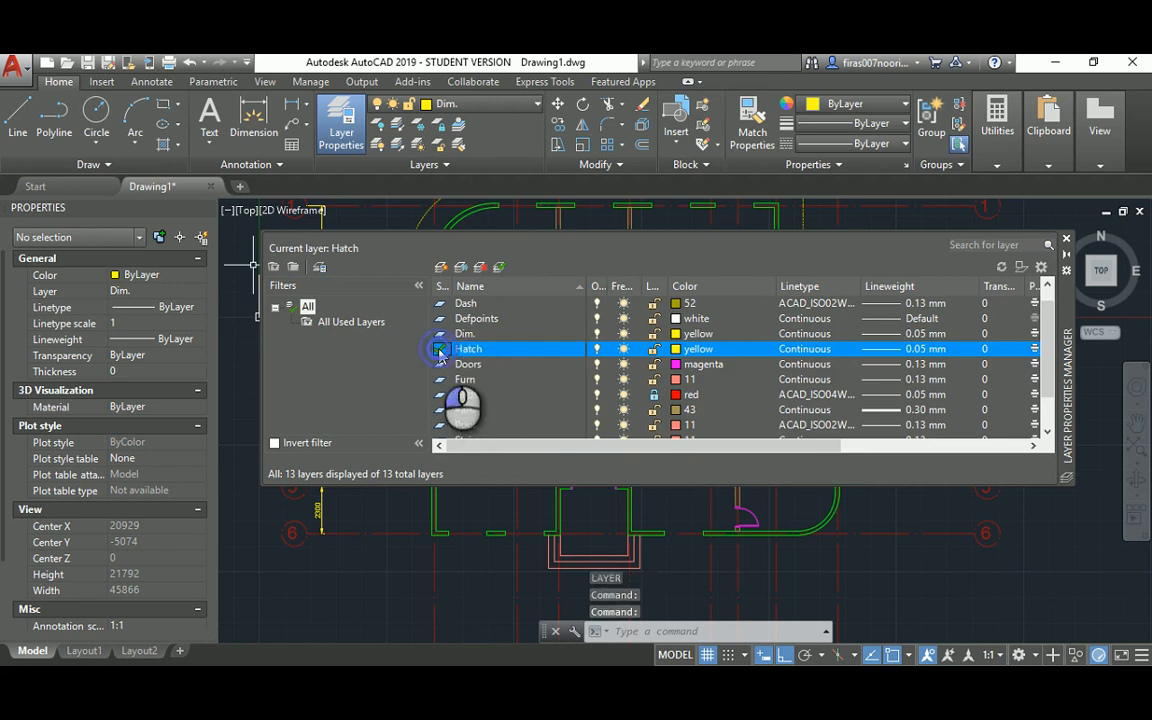
Step: Set the Hatch layer's color to 13, check its linetype and lineweight, and close the layer manager
{"action": "left_click", "coordinate": [683, 395]}
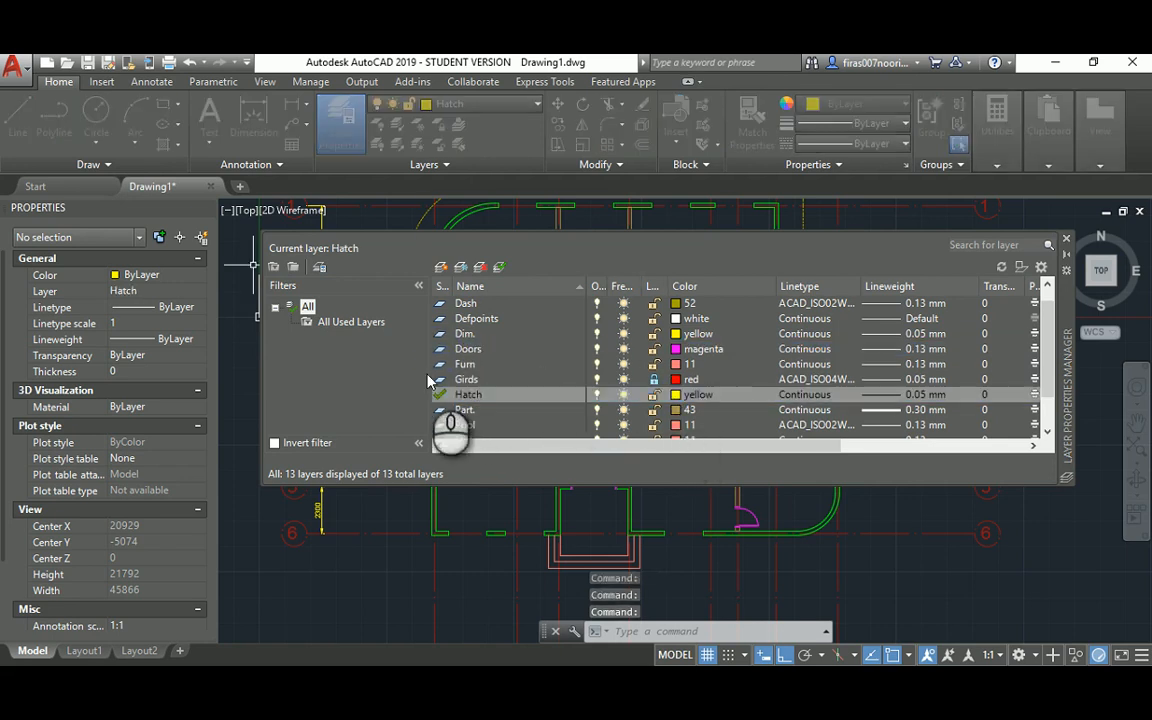
{"action": "left_click", "coordinate": [447, 345]}
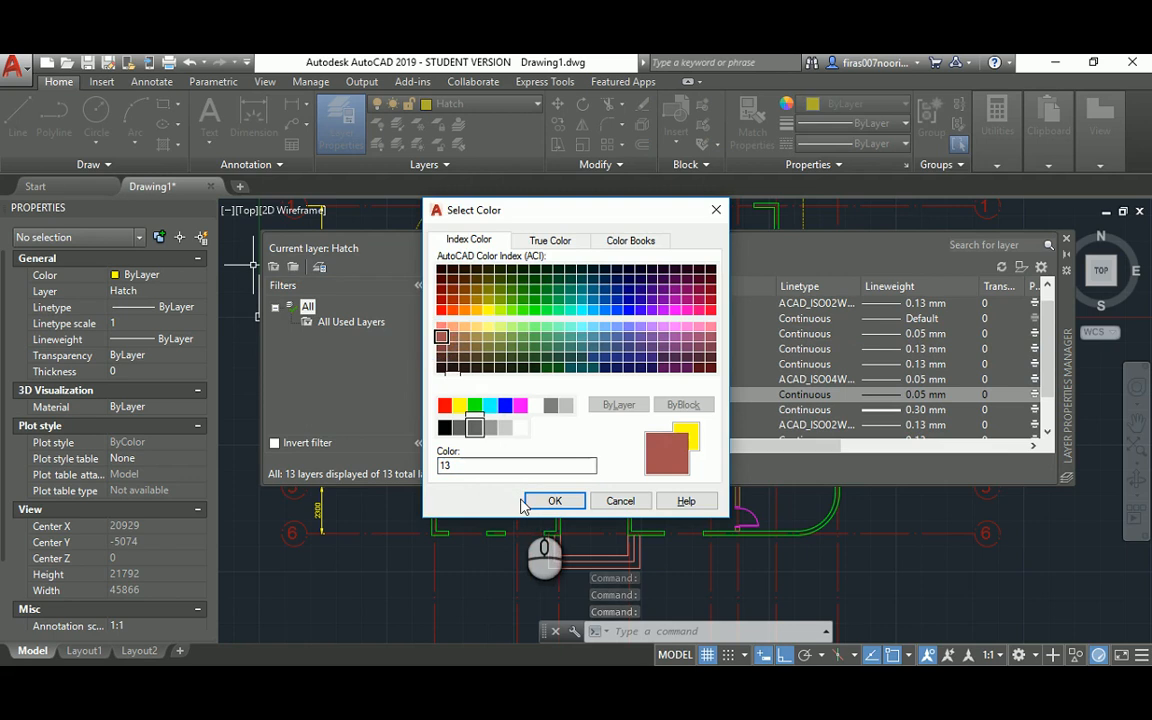
{"action": "left_click", "coordinate": [552, 500]}
{"action": "left_click", "coordinate": [787, 396]}
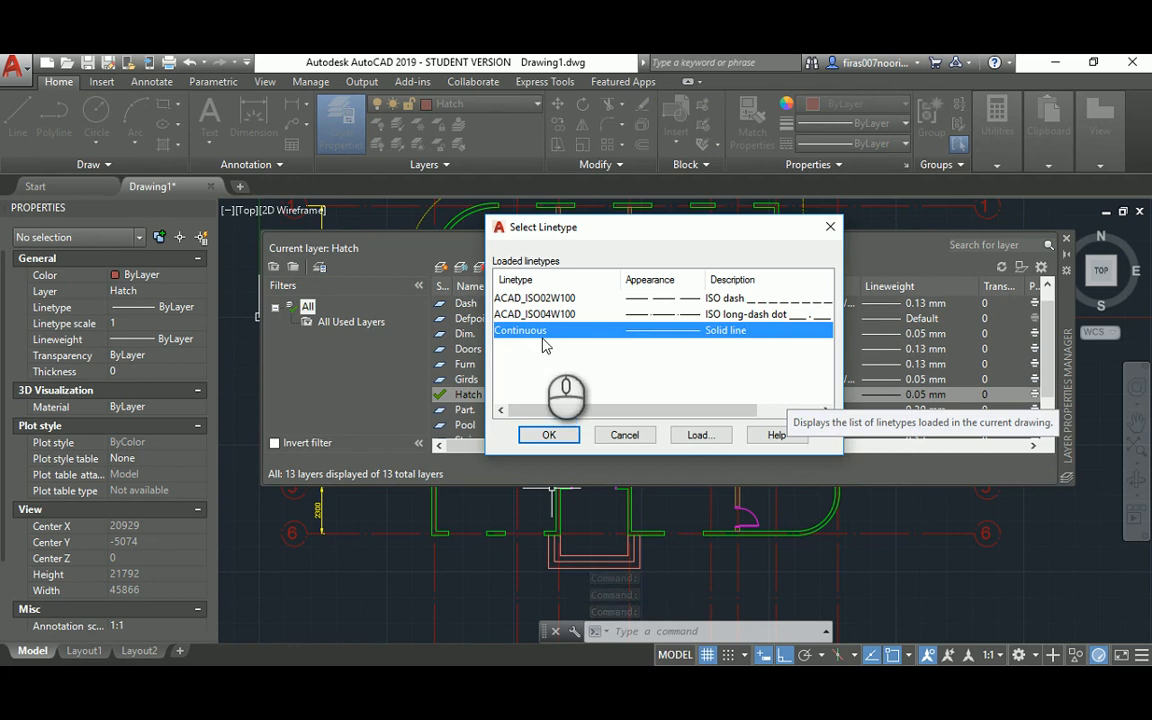
{"action": "left_click", "coordinate": [830, 227]}
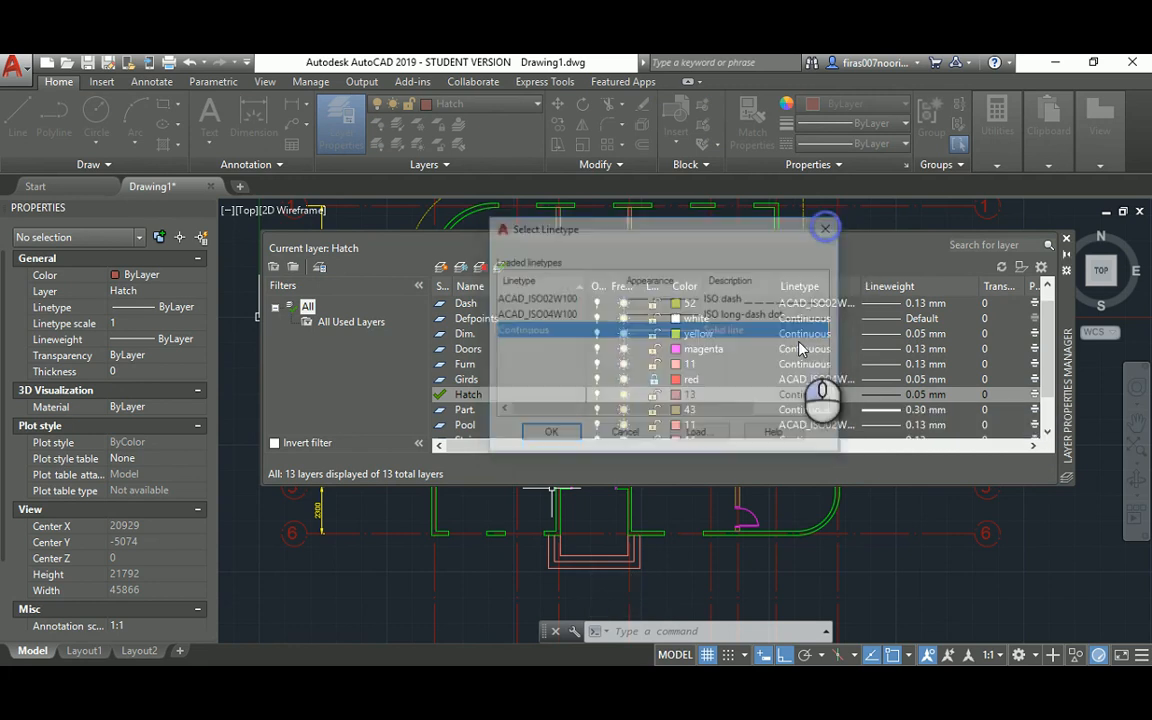
{"action": "left_click", "coordinate": [884, 396]}
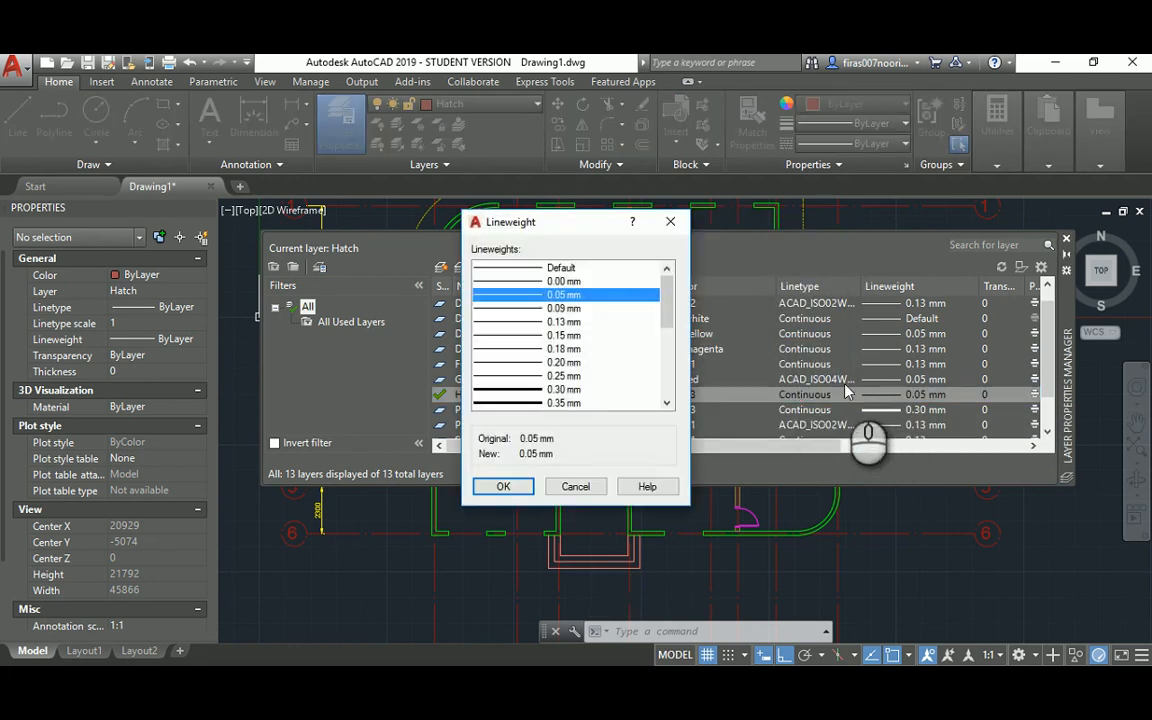
{"action": "key", "text": "Escape"}
{"action": "left_click", "coordinate": [1066, 238]}
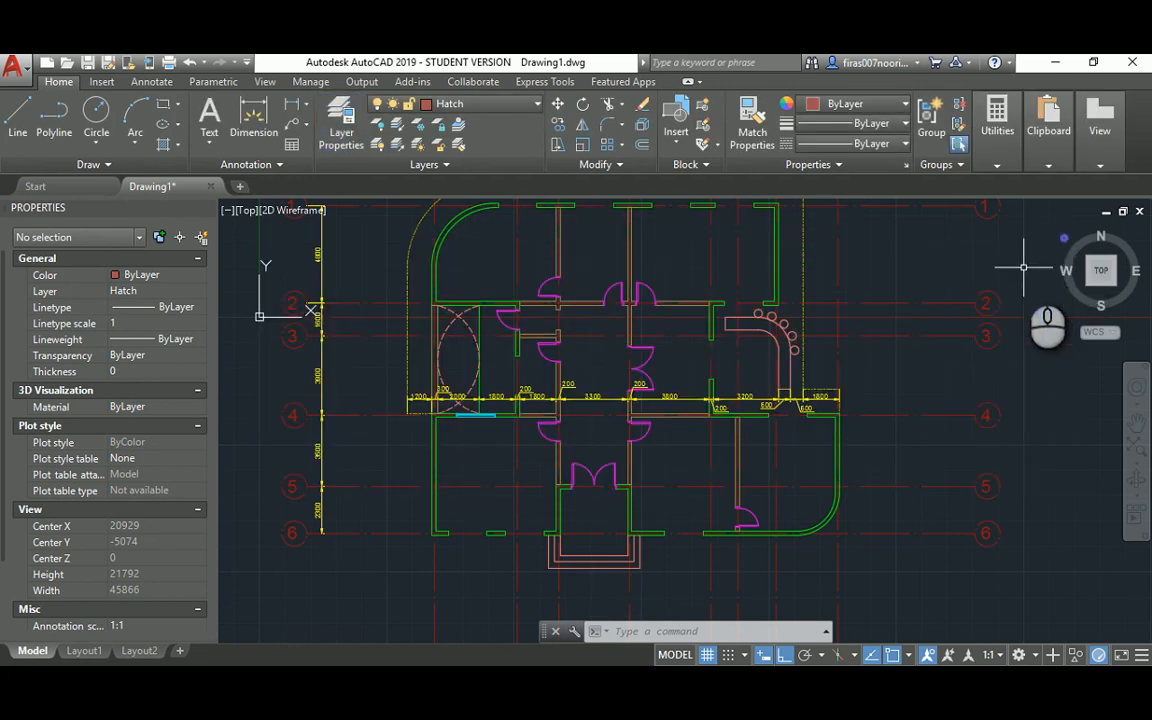
Step: Turn off the Pool and Dim. layers by picking the pool's dashed curve and a dimension
{"action": "scroll", "coordinate": [433, 338], "scroll_direction": "up", "scroll_amount": 5}
{"action": "scroll", "coordinate": [433, 338], "scroll_direction": "up", "scroll_amount": 3}
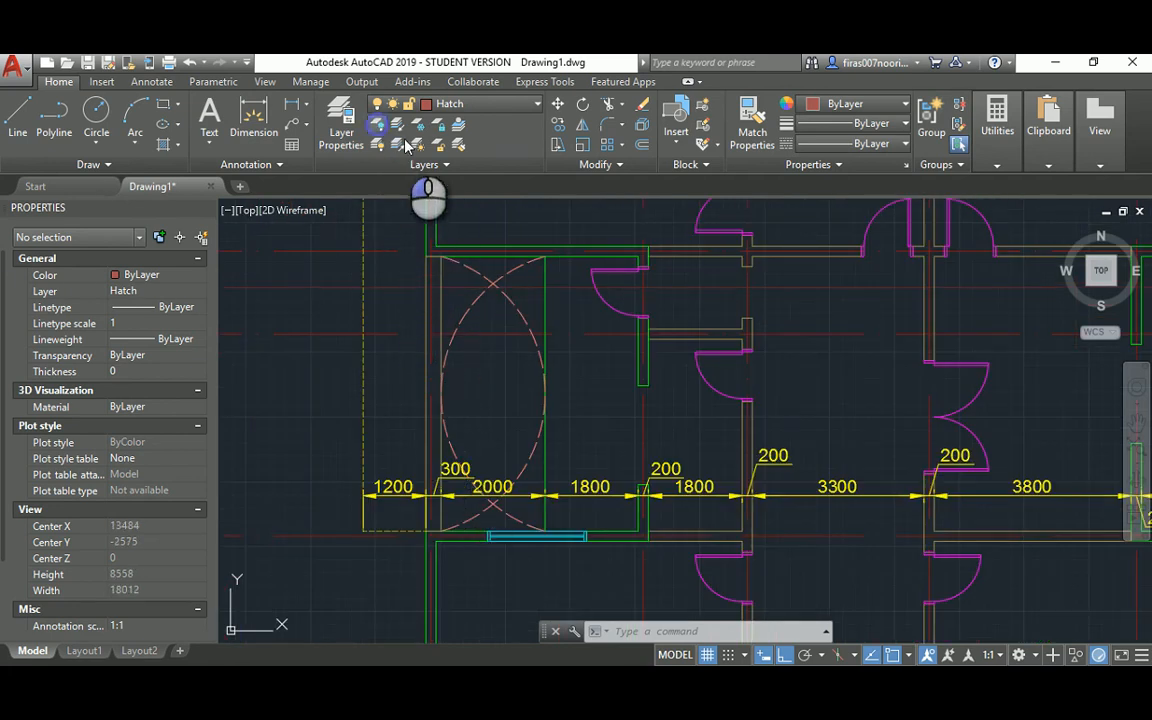
{"action": "left_click", "coordinate": [406, 144]}
{"action": "left_click", "coordinate": [474, 297]}
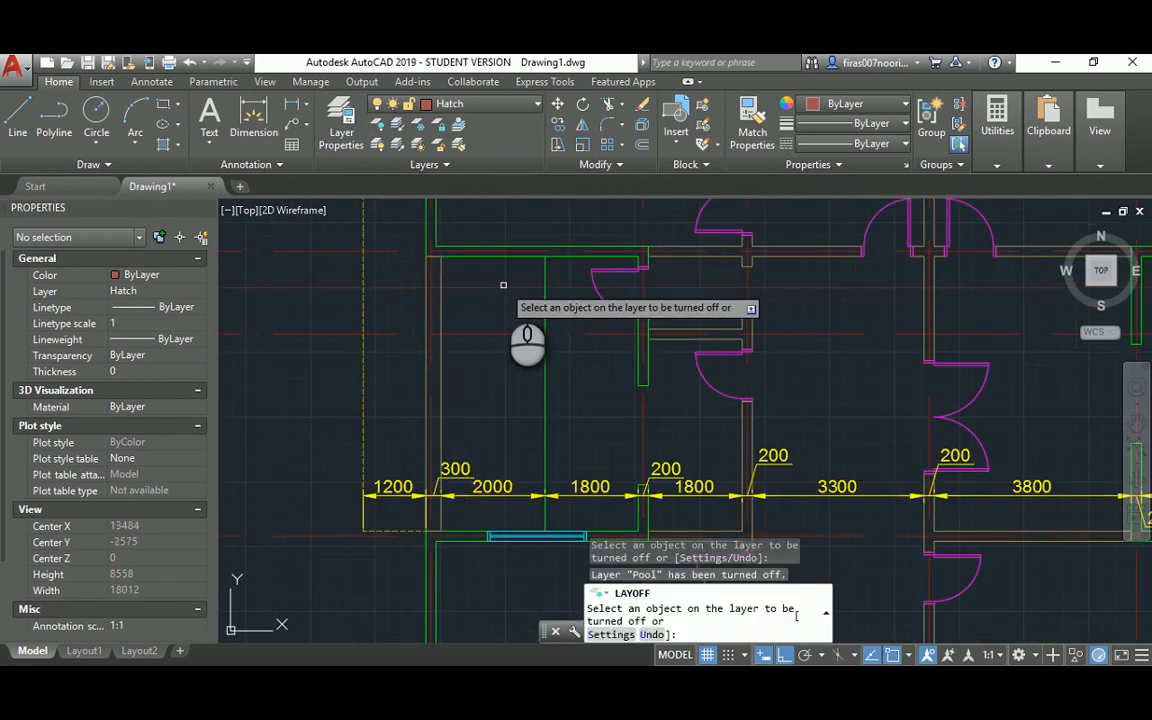
{"action": "left_click", "coordinate": [503, 285]}
{"action": "left_click", "coordinate": [466, 431]}
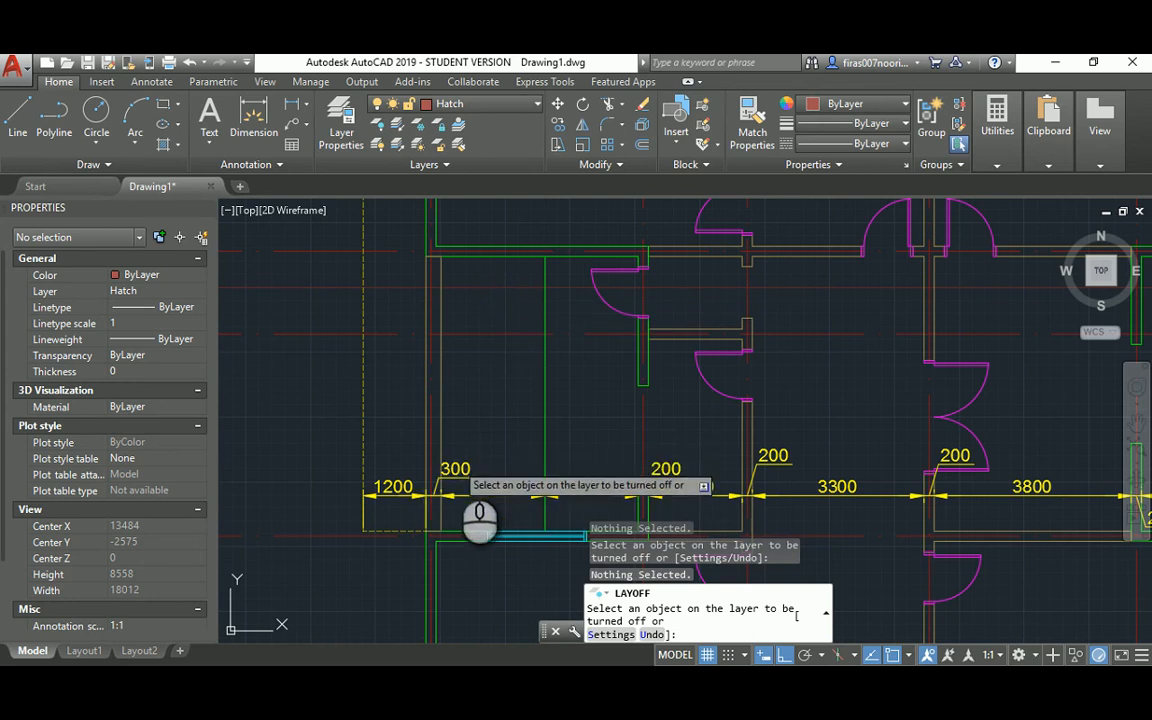
{"action": "left_click", "coordinate": [458, 458]}
{"action": "key", "text": "Escape"}
{"action": "key", "text": "Escape"}
{"action": "key", "text": "Escape"}
Step: Turn off the Girds layer in the layer manager to hide the grid lines
{"action": "left_click", "coordinate": [495, 333]}
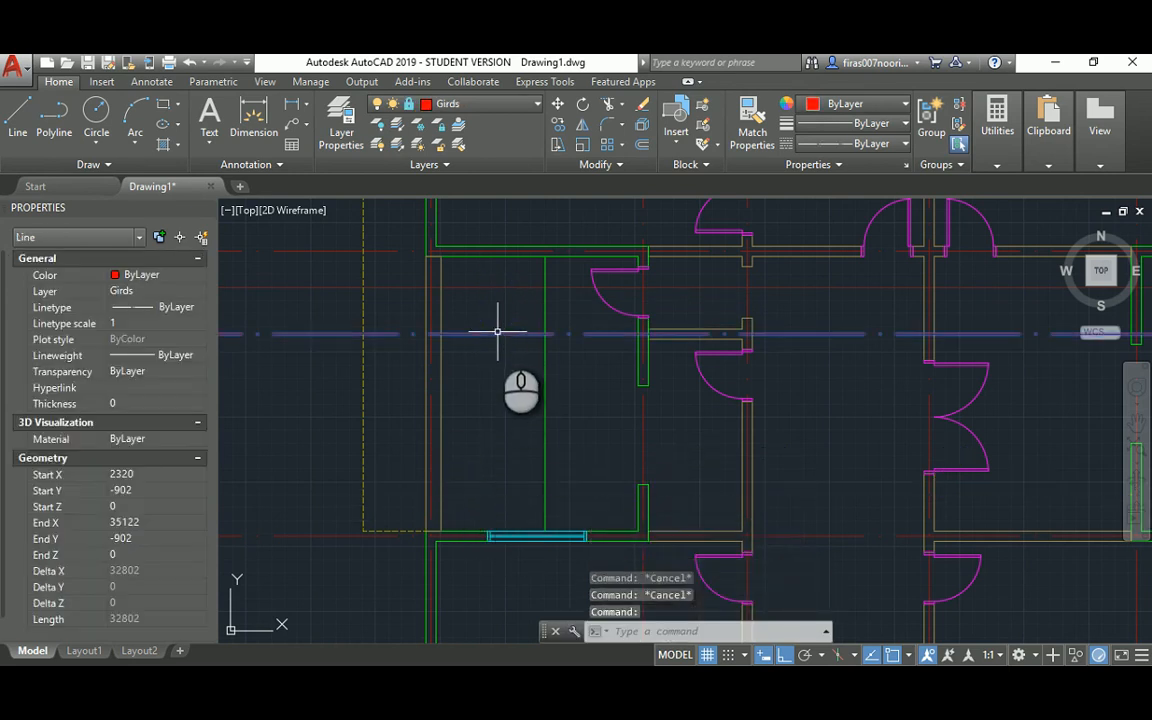
{"action": "key", "text": "Escape"}
{"action": "type", "text": "la"}
{"action": "key", "text": "Return"}
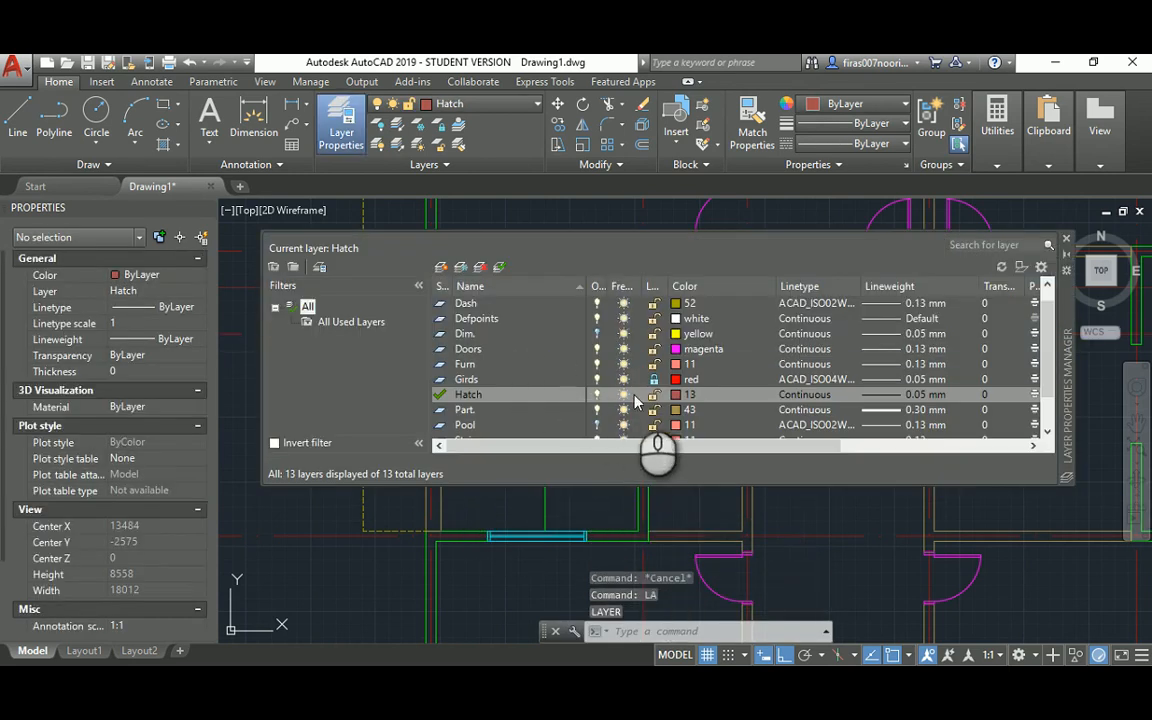
{"action": "left_click", "coordinate": [598, 380]}
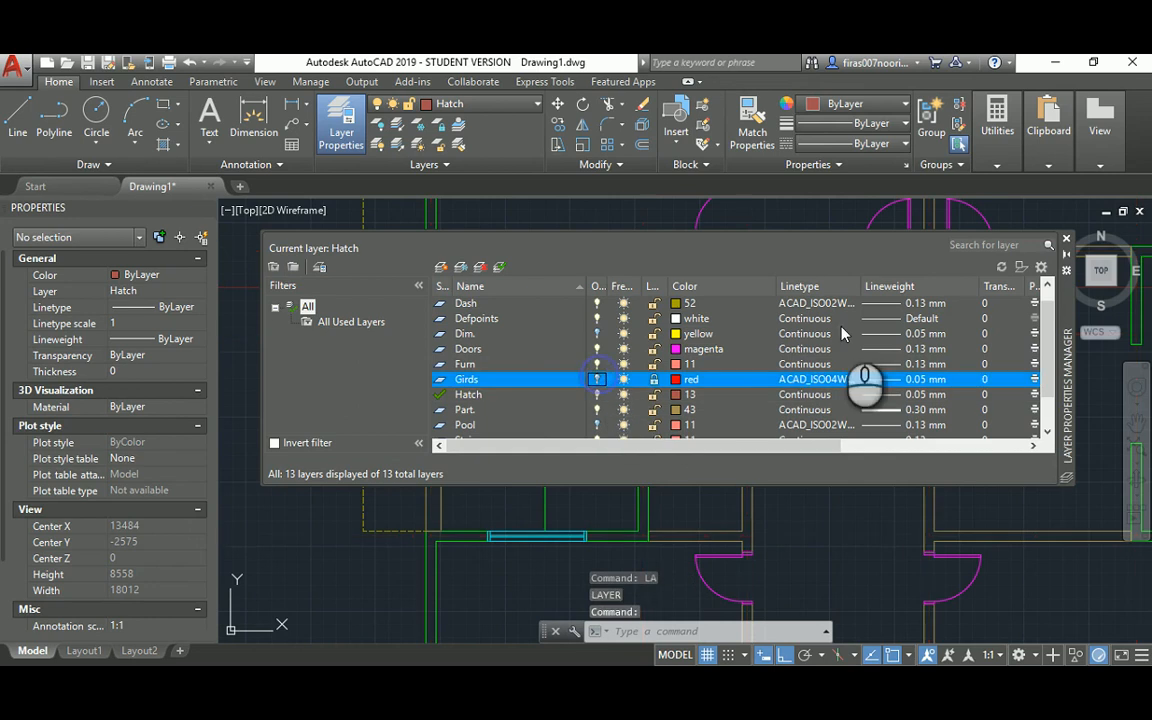
{"action": "left_click", "coordinate": [1066, 242]}
{"action": "scroll", "coordinate": [530, 322], "scroll_direction": "down", "scroll_amount": 3}
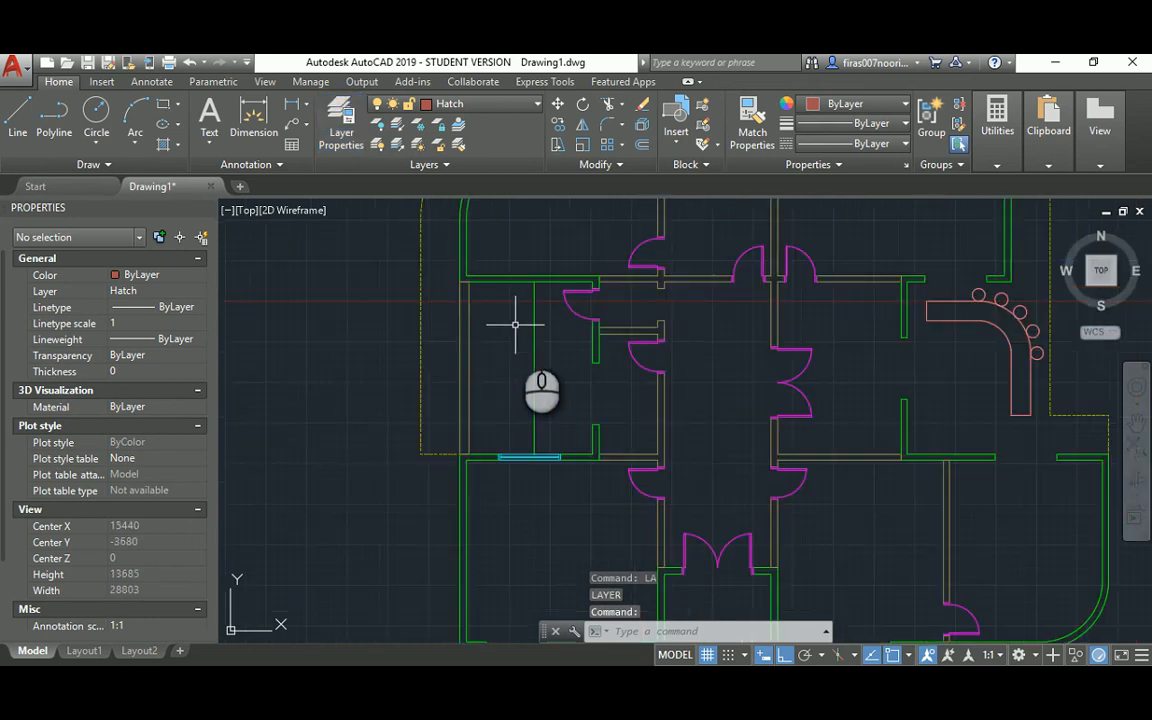
Step: Check the pool's hatch in the reference image, then hatch the pool rectangle with the ANSI37 pattern at scale 100
{"action": "key", "text": "alt+Tab"}
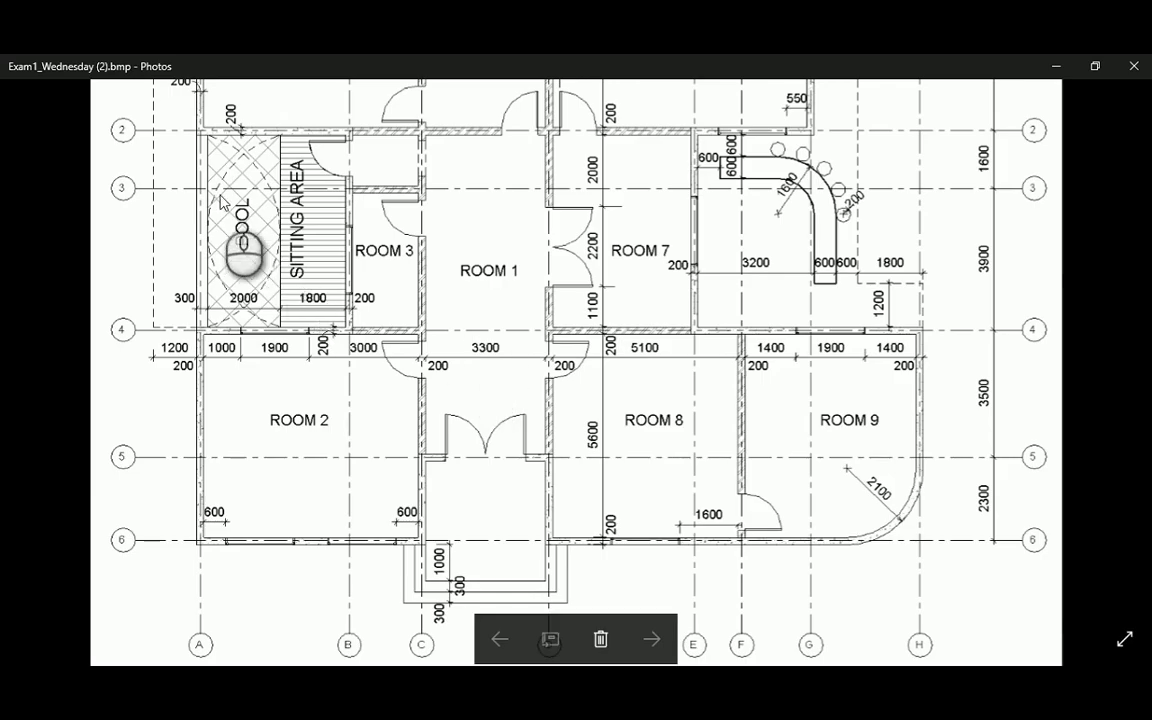
{"action": "key", "text": "alt+Tab"}
{"action": "type", "text": "h"}
{"action": "key", "text": "Return"}
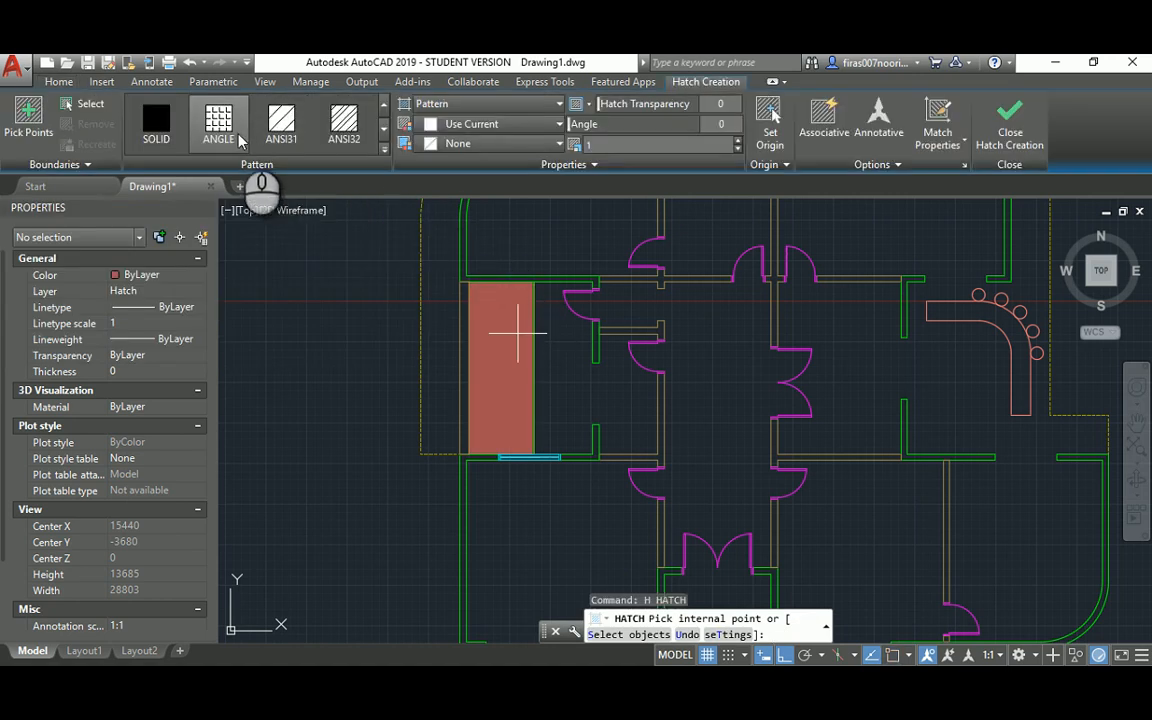
{"action": "left_click", "coordinate": [383, 150]}
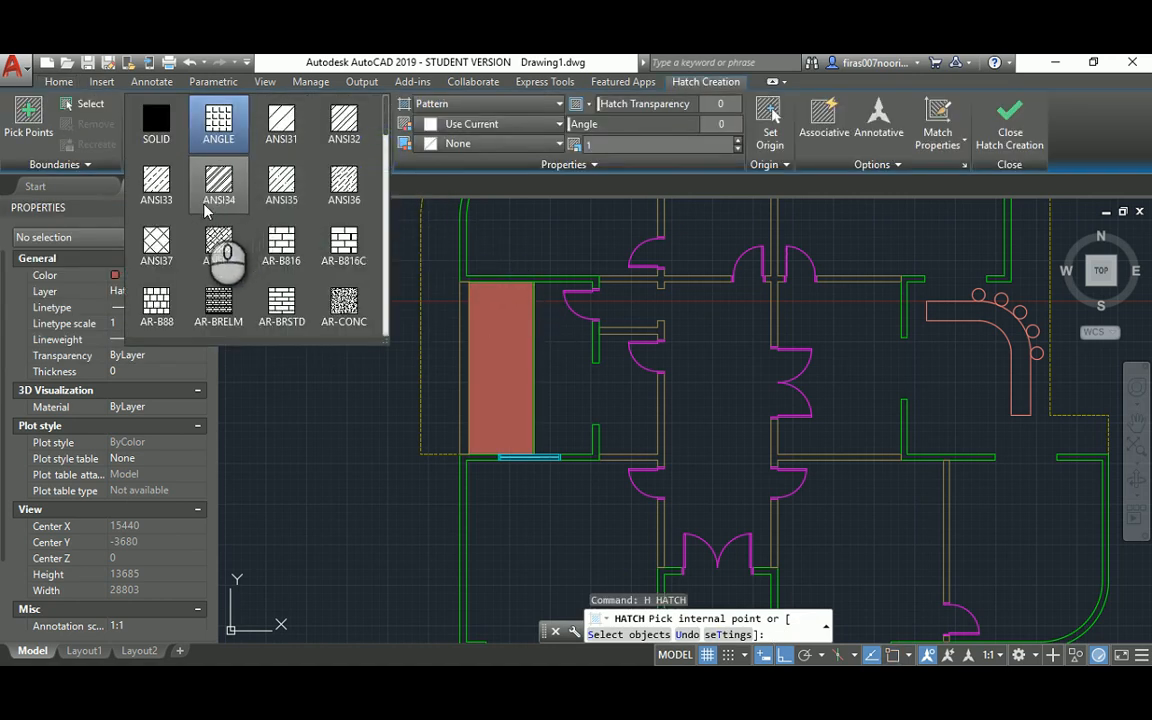
{"action": "left_click", "coordinate": [162, 242]}
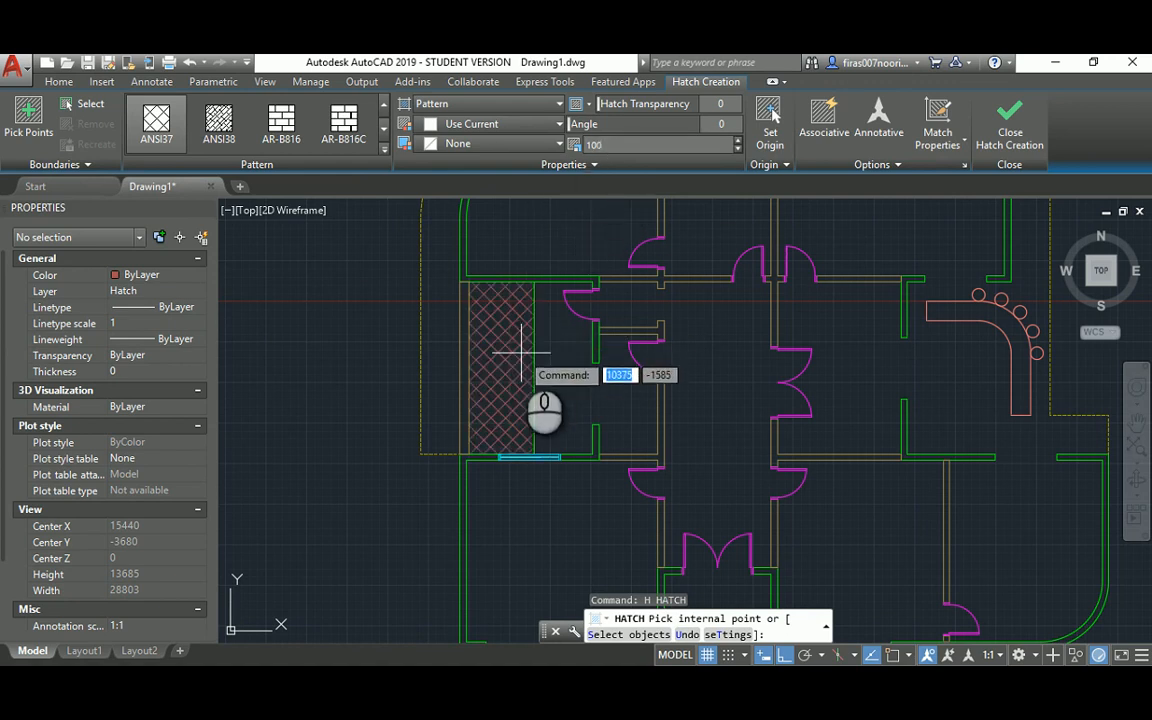
{"action": "left_click", "coordinate": [520, 352]}
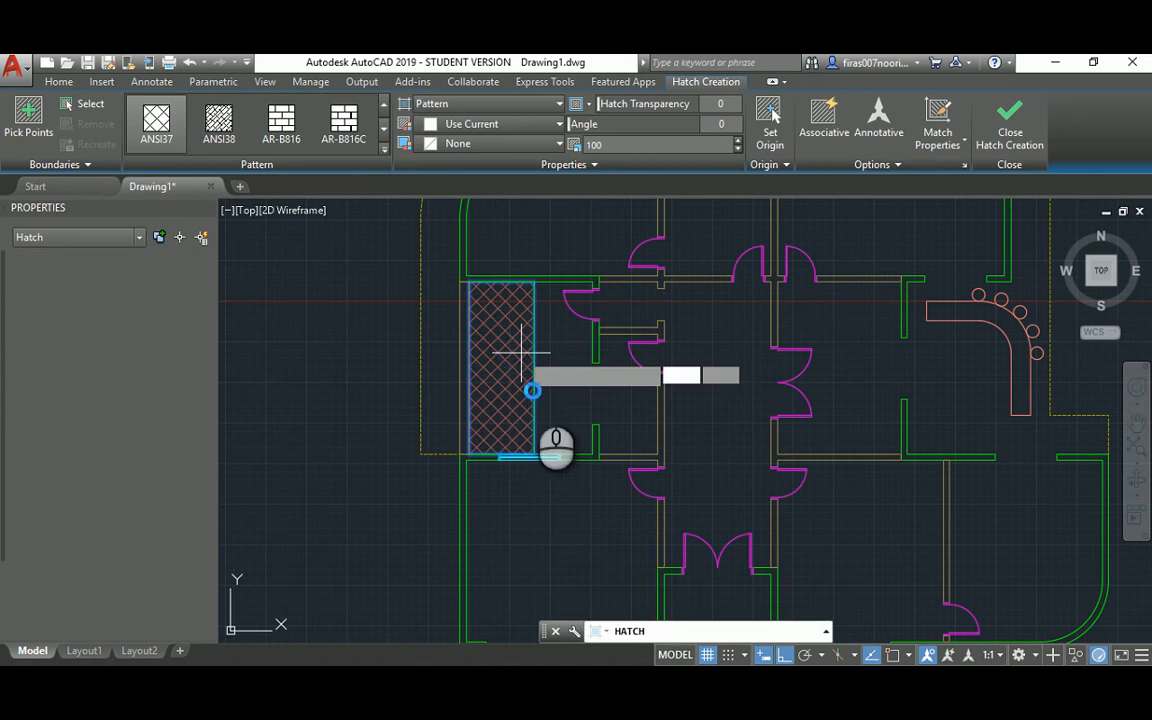
{"action": "key", "text": "Return"}
Step: Check the reference image and copy the window in the wall below the pool straight down into the empty room beneath it
{"action": "key", "text": "alt+Tab"}
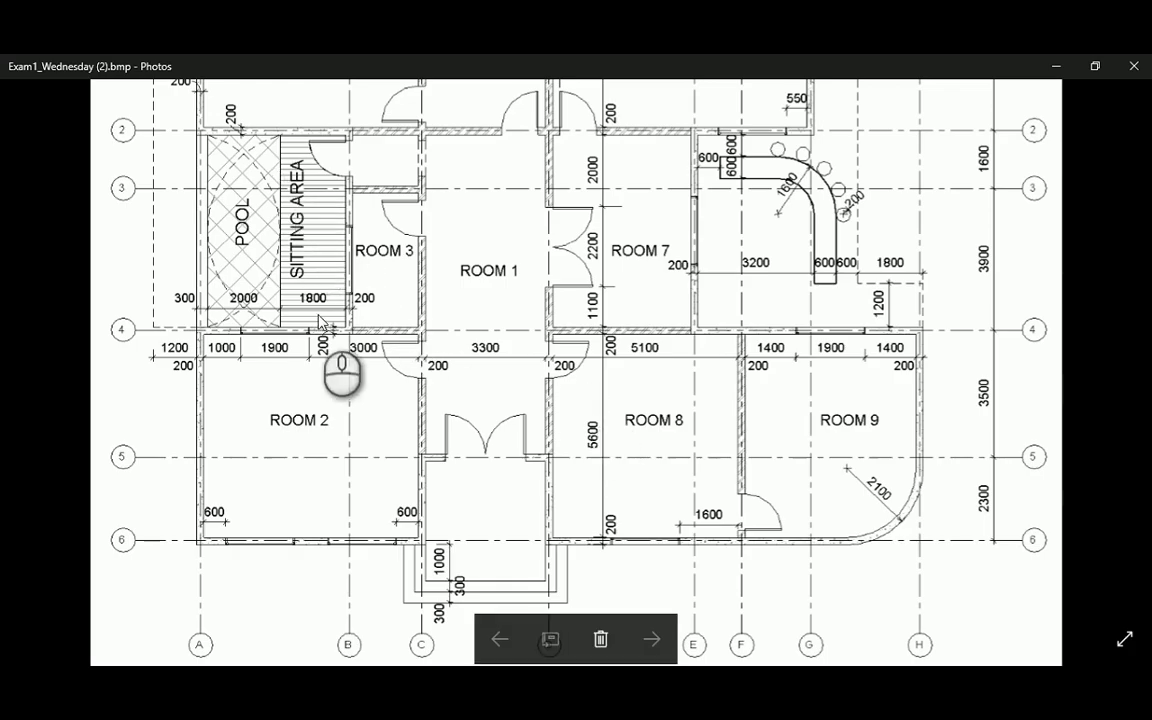
{"action": "key", "text": "alt+Tab"}
{"action": "scroll", "coordinate": [597, 450], "scroll_direction": "up", "scroll_amount": 5}
{"action": "type", "text": "c"}
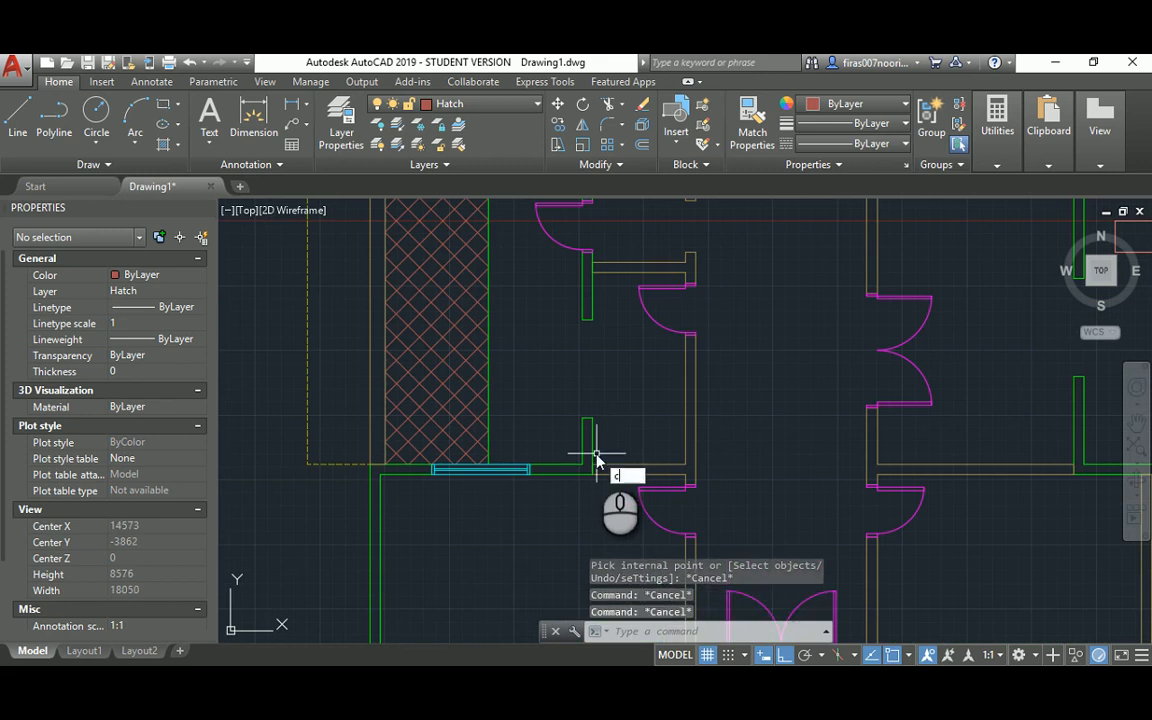
{"action": "type", "text": "o"}
{"action": "key", "text": "Return"}
{"action": "left_click", "coordinate": [496, 470]}
{"action": "key", "text": "Return"}
{"action": "left_click", "coordinate": [491, 487]}
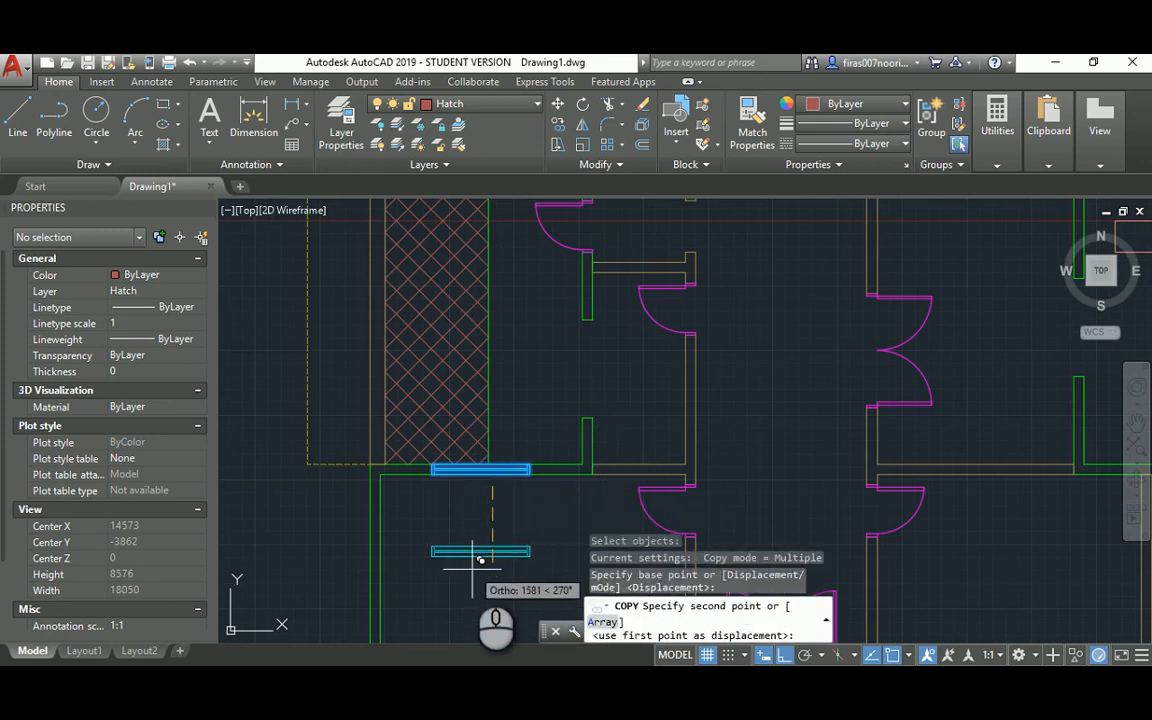
{"action": "left_click", "coordinate": [472, 565]}
{"action": "key", "text": "Escape"}
{"action": "key", "text": "Escape"}
Step: Rotate the copied window so that it stands vertically
{"action": "type", "text": "ro"}
{"action": "key", "text": "Return"}
{"action": "left_click", "coordinate": [476, 552]}
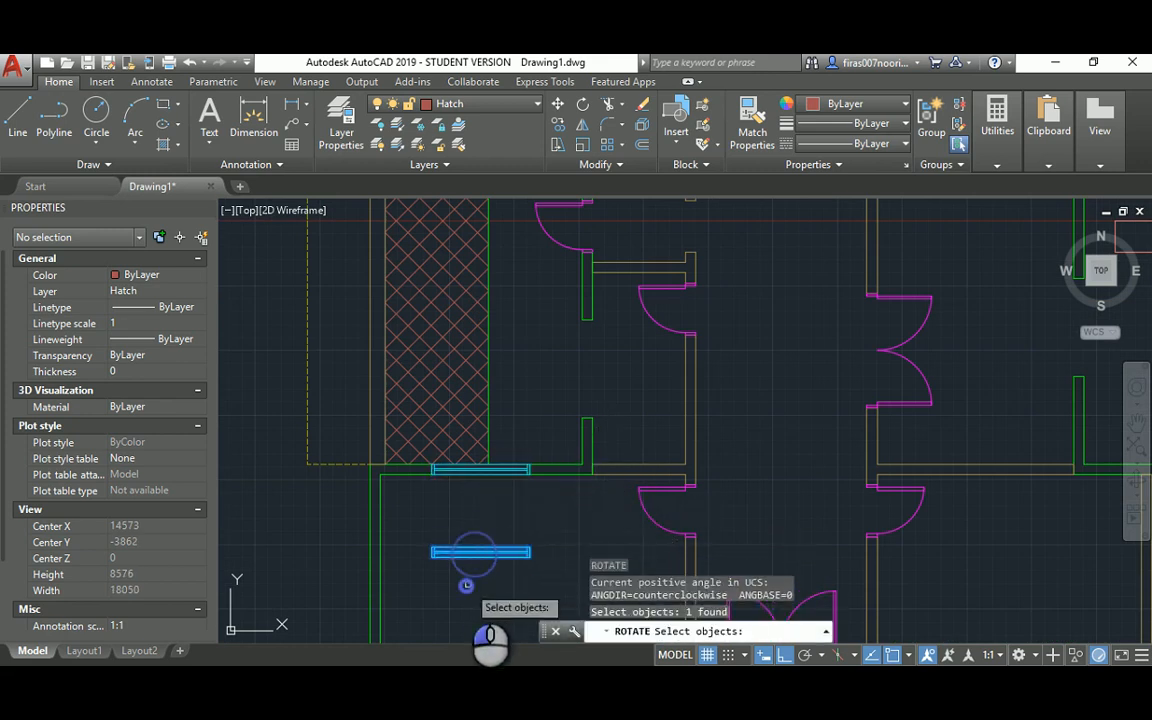
{"action": "key", "text": "Return"}
{"action": "left_click", "coordinate": [466, 586]}
{"action": "left_click", "coordinate": [463, 540]}
{"action": "key", "text": "Escape"}
Step: Move the vertical window into the opening of the wall between the sitting area and Room 3
{"action": "key", "text": "m"}
{"action": "key", "text": "Return"}
{"action": "left_click", "coordinate": [473, 519]}
{"action": "left_click", "coordinate": [413, 551]}
{"action": "key", "text": "Return"}
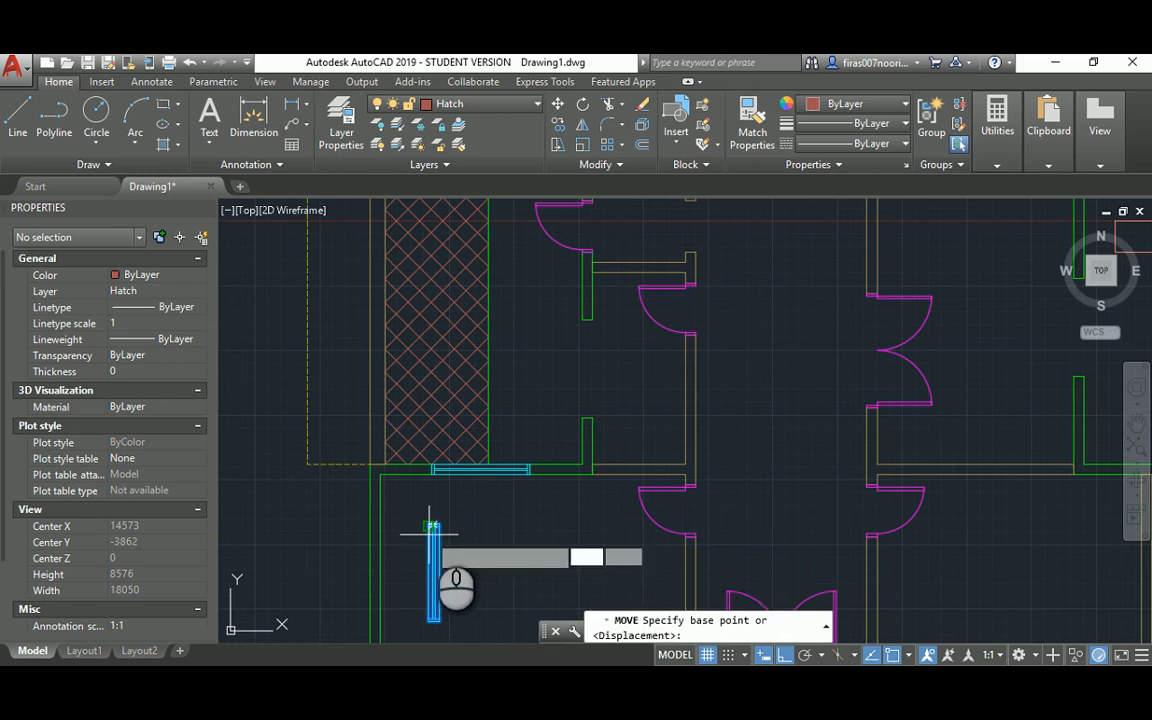
{"action": "left_click", "coordinate": [432, 528]}
{"action": "scroll", "coordinate": [560, 365], "scroll_direction": "up", "scroll_amount": 4}
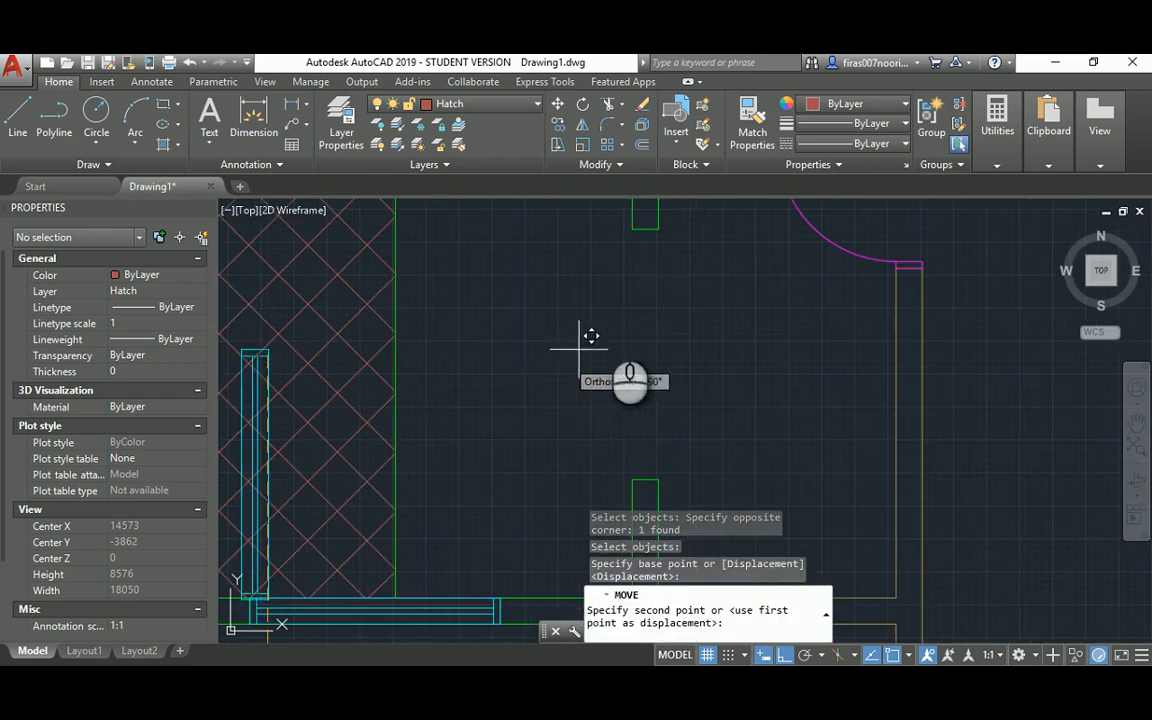
{"action": "left_click", "coordinate": [663, 233]}
{"action": "scroll", "coordinate": [557, 348], "scroll_direction": "down", "scroll_amount": 3}
{"action": "key", "text": "Escape"}
{"action": "key", "text": "Escape"}
Step: Copy the vertical window from the sitting area wall into the opening of the wall between Room 7 and the bar counter
{"action": "type", "text": "c"}
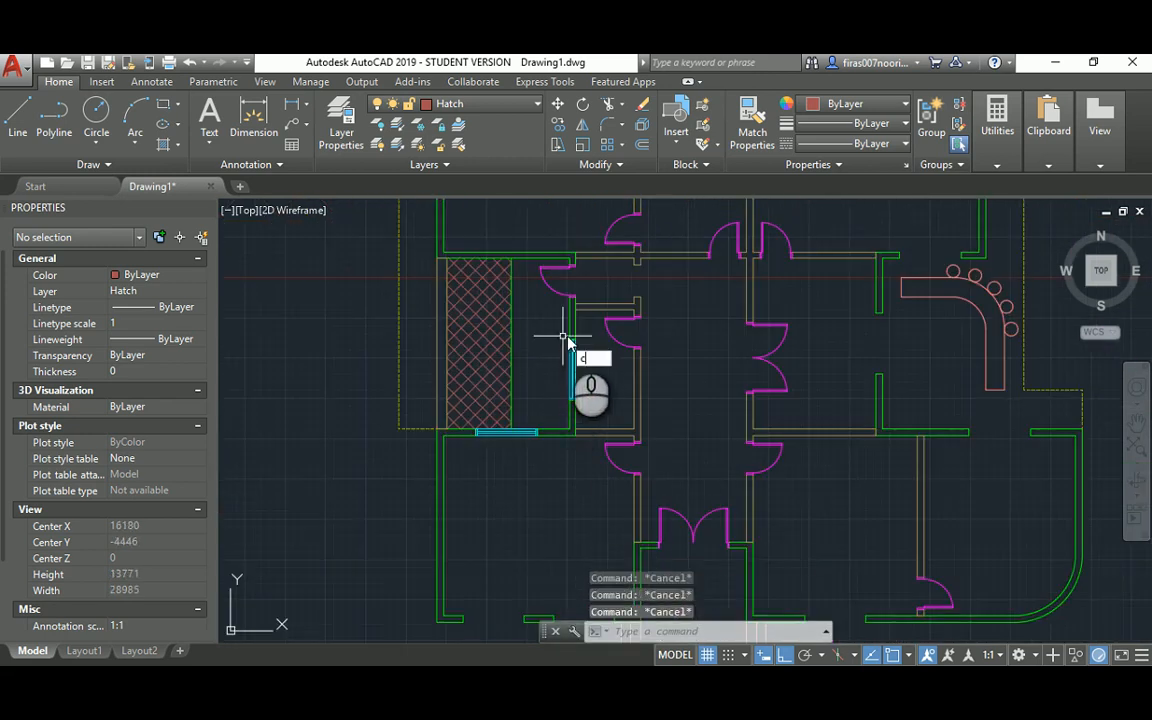
{"action": "type", "text": "t o"}
{"action": "key", "text": "Return"}
{"action": "left_click", "coordinate": [574, 350]}
{"action": "scroll", "coordinate": [574, 350], "scroll_direction": "up", "scroll_amount": 5}
{"action": "key", "text": "Return"}
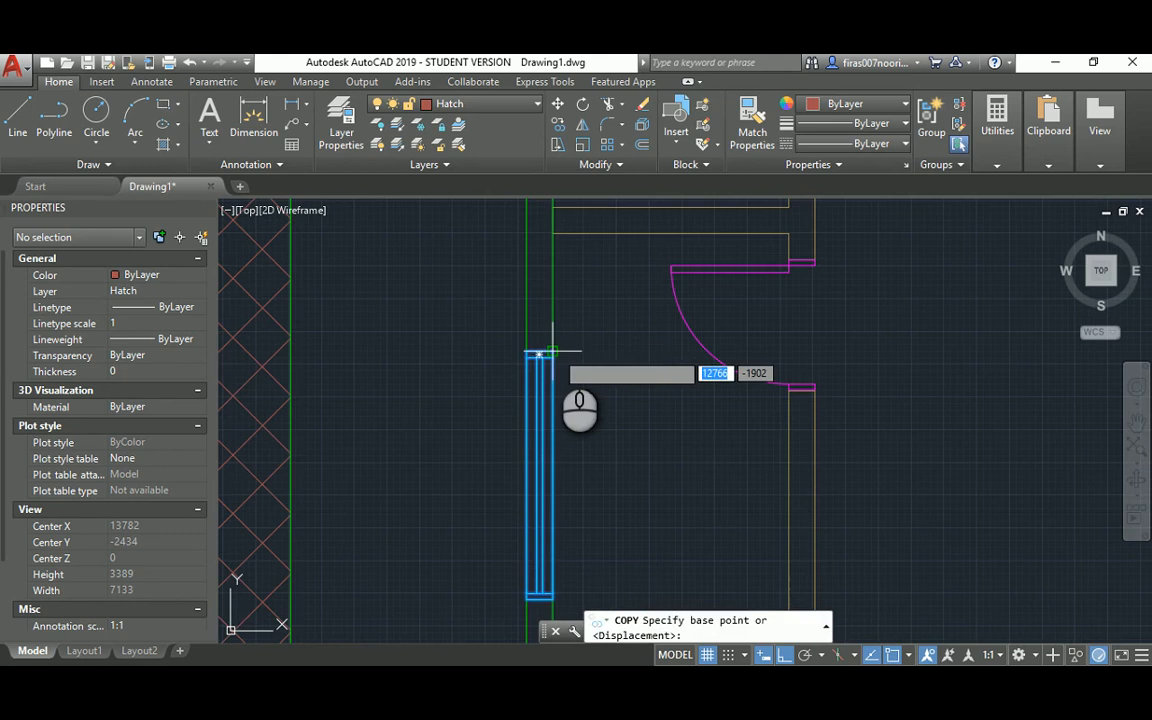
{"action": "left_click", "coordinate": [553, 342]}
{"action": "scroll", "coordinate": [553, 345], "scroll_direction": "down", "scroll_amount": 4}
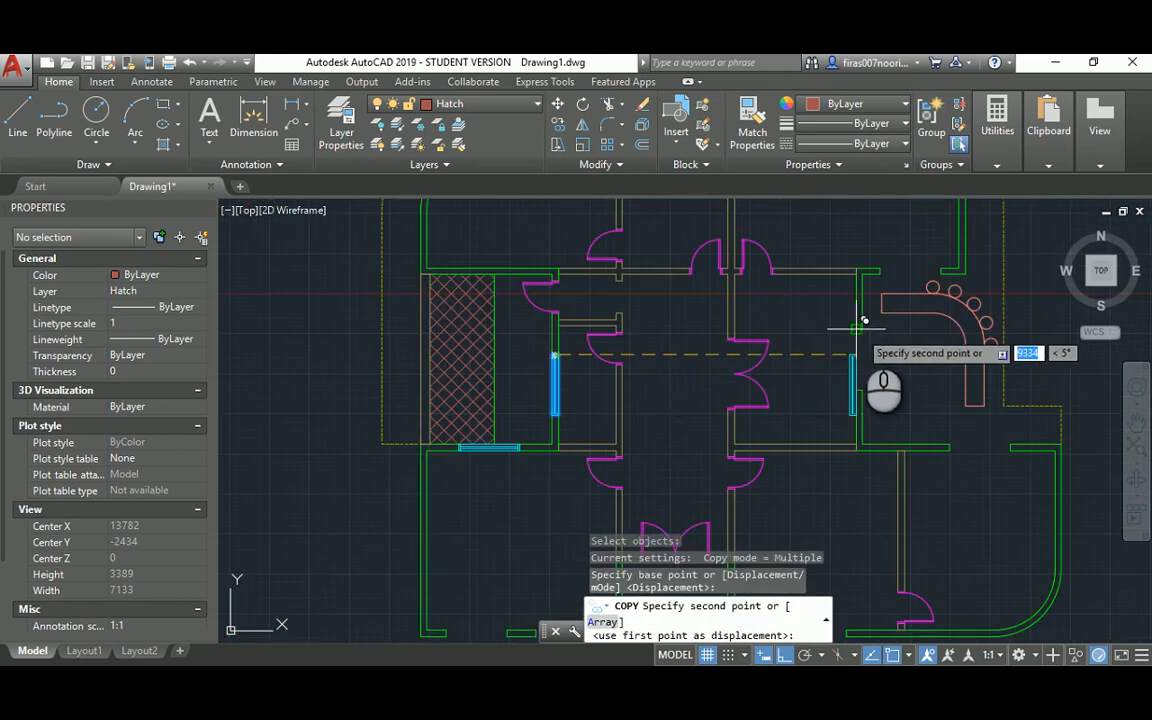
{"action": "mouse_move", "coordinate": [860, 331]}
{"action": "middle_mouse_down"}
{"action": "mouse_move", "coordinate": [810, 377]}
{"action": "mouse_move", "coordinate": [655, 256]}
{"action": "mouse_move", "coordinate": [630, 442]}
{"action": "mouse_move", "coordinate": [764, 262]}
{"action": "mouse_move", "coordinate": [785, 433]}
{"action": "middle_mouse_up"}
{"action": "key", "text": "Return"}
Step: Copy the horizontal window below the pool into the three openings of the lower exterior wall in Rooms 2 and 8
{"action": "key", "text": "Return"}
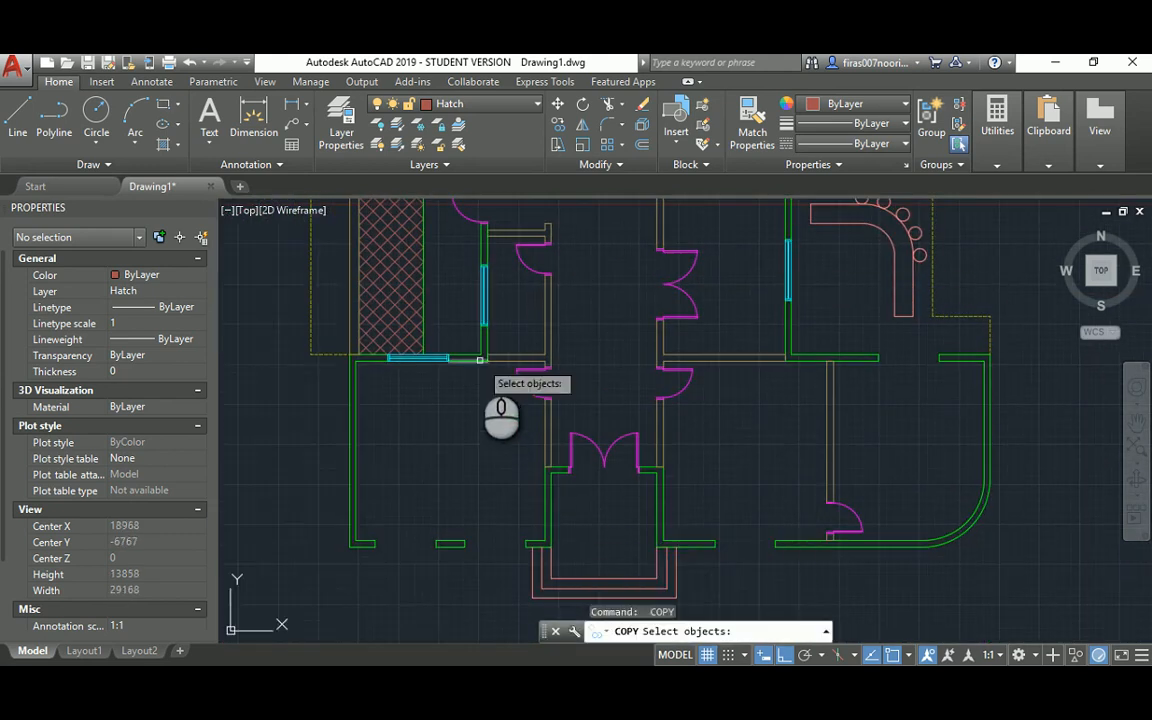
{"action": "left_click", "coordinate": [435, 358]}
{"action": "key", "text": "Return"}
{"action": "scroll", "coordinate": [450, 378], "scroll_direction": "up", "scroll_amount": 3}
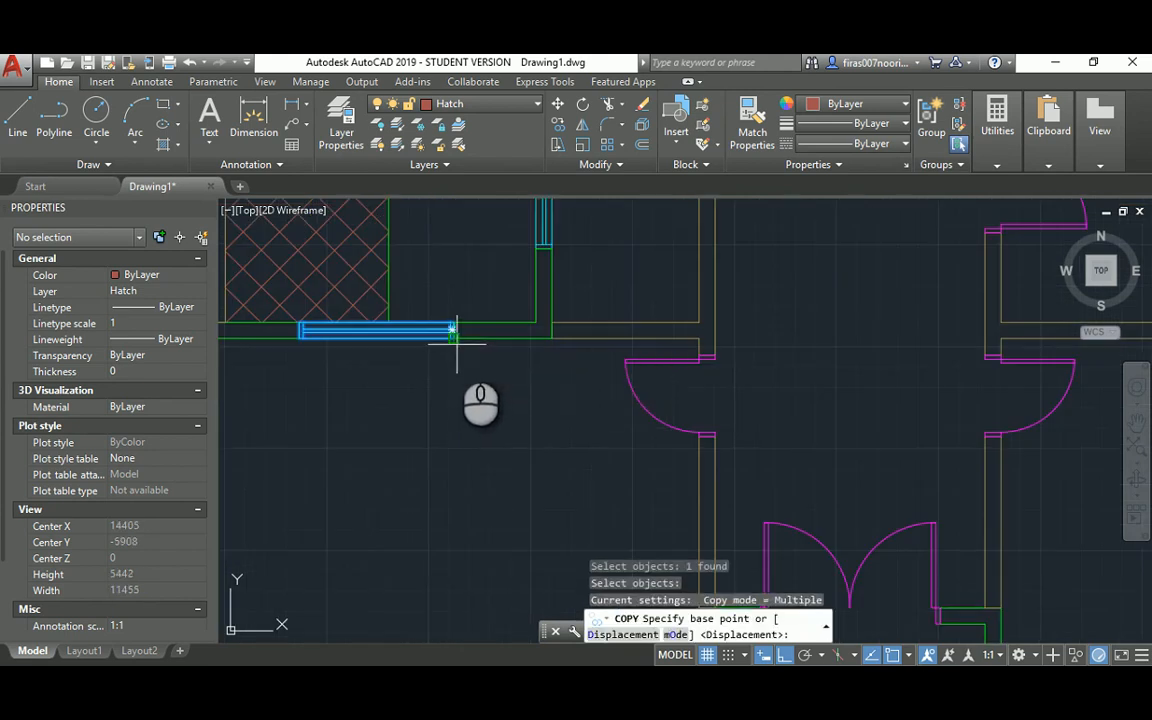
{"action": "left_click", "coordinate": [452, 328]}
{"action": "scroll", "coordinate": [458, 360], "scroll_direction": "down", "scroll_amount": 6}
{"action": "scroll", "coordinate": [487, 445], "scroll_direction": "up", "scroll_amount": 6}
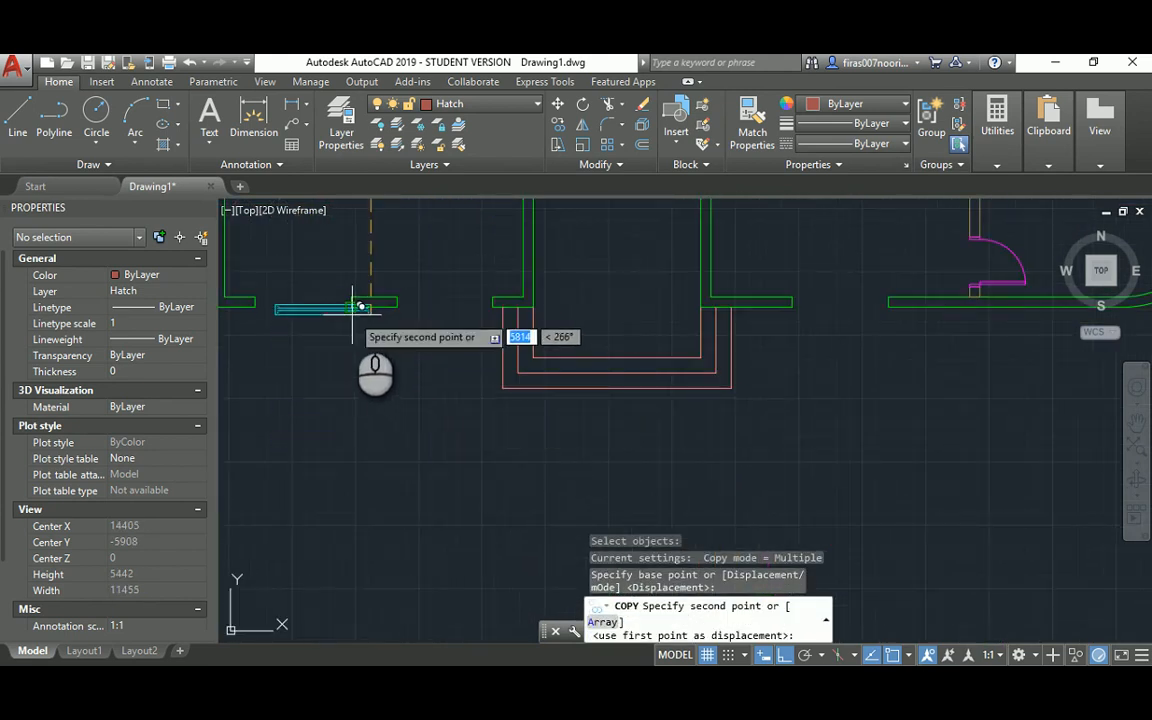
{"action": "scroll", "coordinate": [475, 308], "scroll_direction": "up", "scroll_amount": 2}
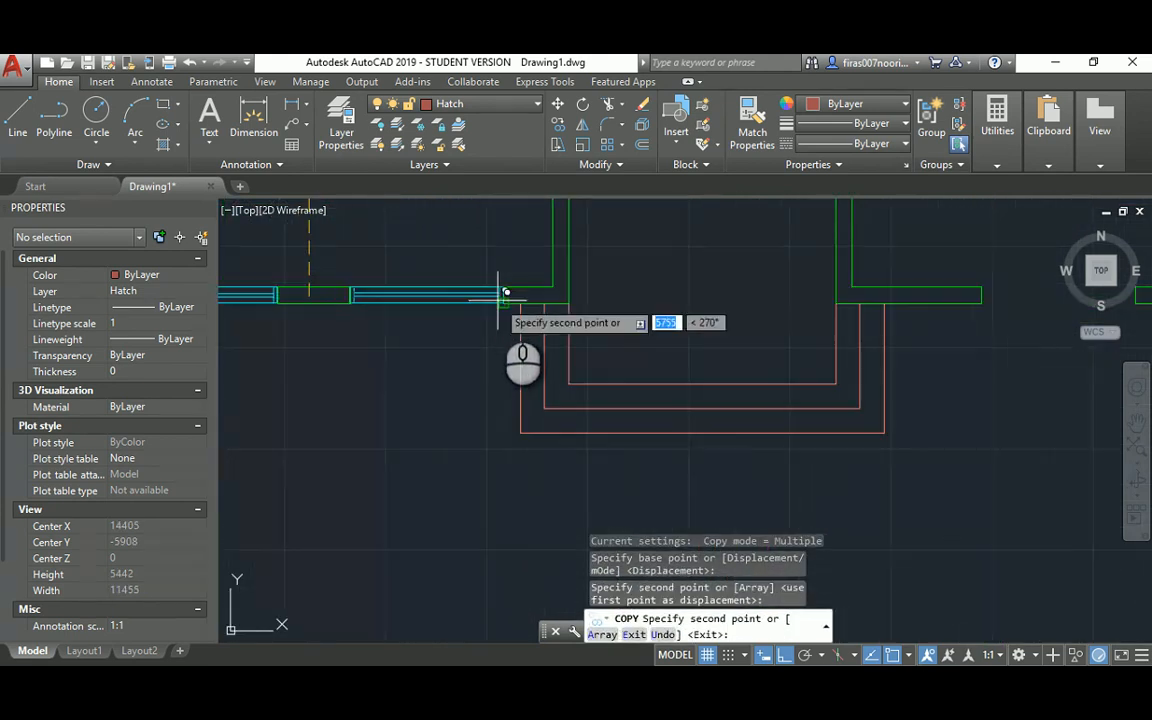
{"action": "left_click", "coordinate": [502, 297]}
{"action": "middle_click_drag", "start_coordinate": [900, 327], "coordinate": [424, 398]}
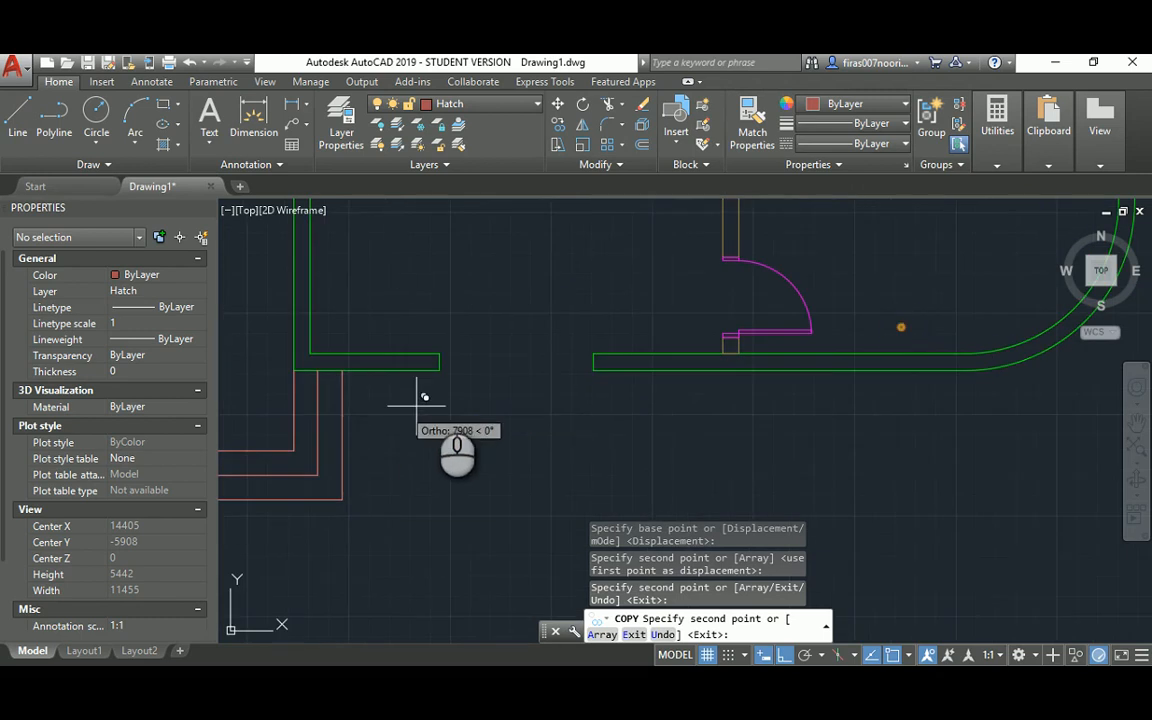
{"action": "left_click", "coordinate": [593, 362]}
Step: Place further copies of the horizontal window in the openings above Room 9, above the bar counter and along the upper exterior wall
{"action": "scroll", "coordinate": [588, 372], "scroll_direction": "down", "scroll_amount": 5}
{"action": "scroll", "coordinate": [660, 370], "scroll_direction": "up", "scroll_amount": 5}
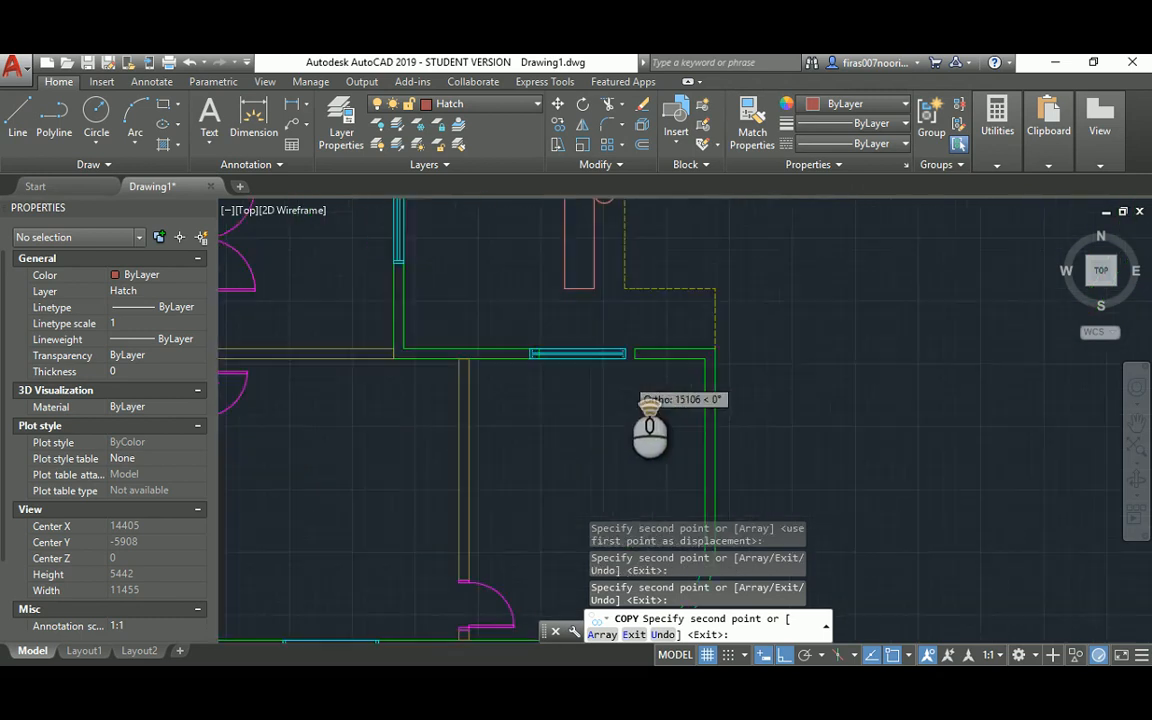
{"action": "scroll", "coordinate": [548, 370], "scroll_direction": "up", "scroll_amount": 5}
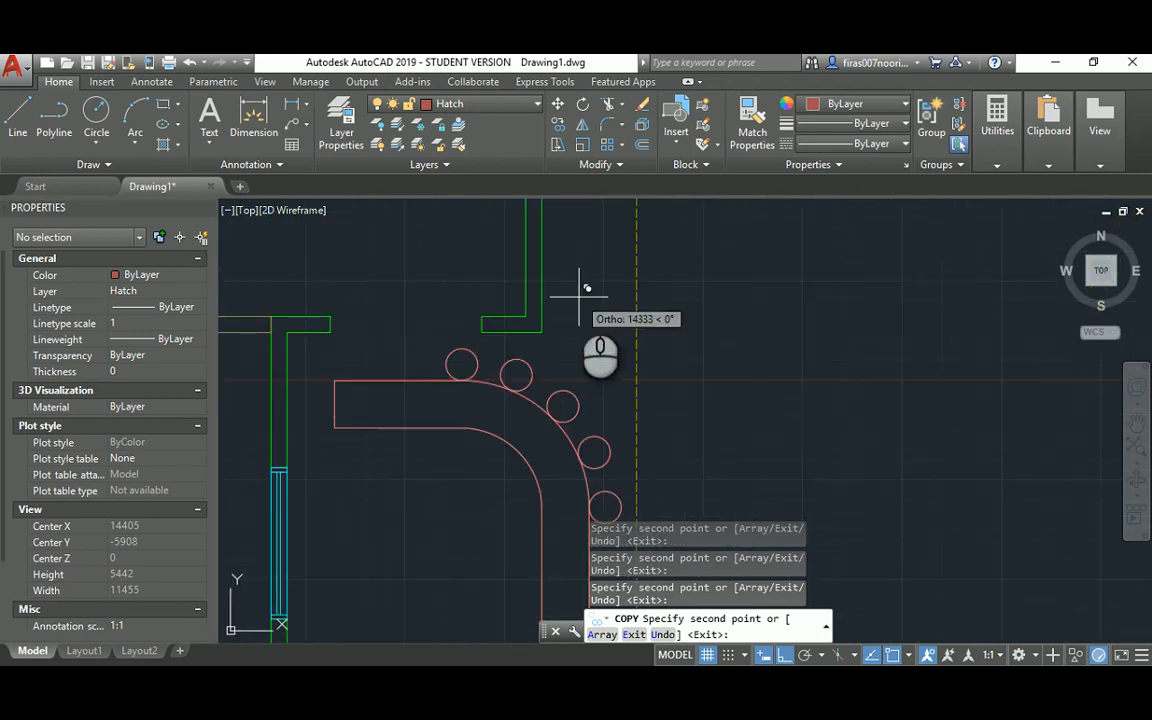
{"action": "scroll", "coordinate": [429, 285], "scroll_direction": "up", "scroll_amount": 5}
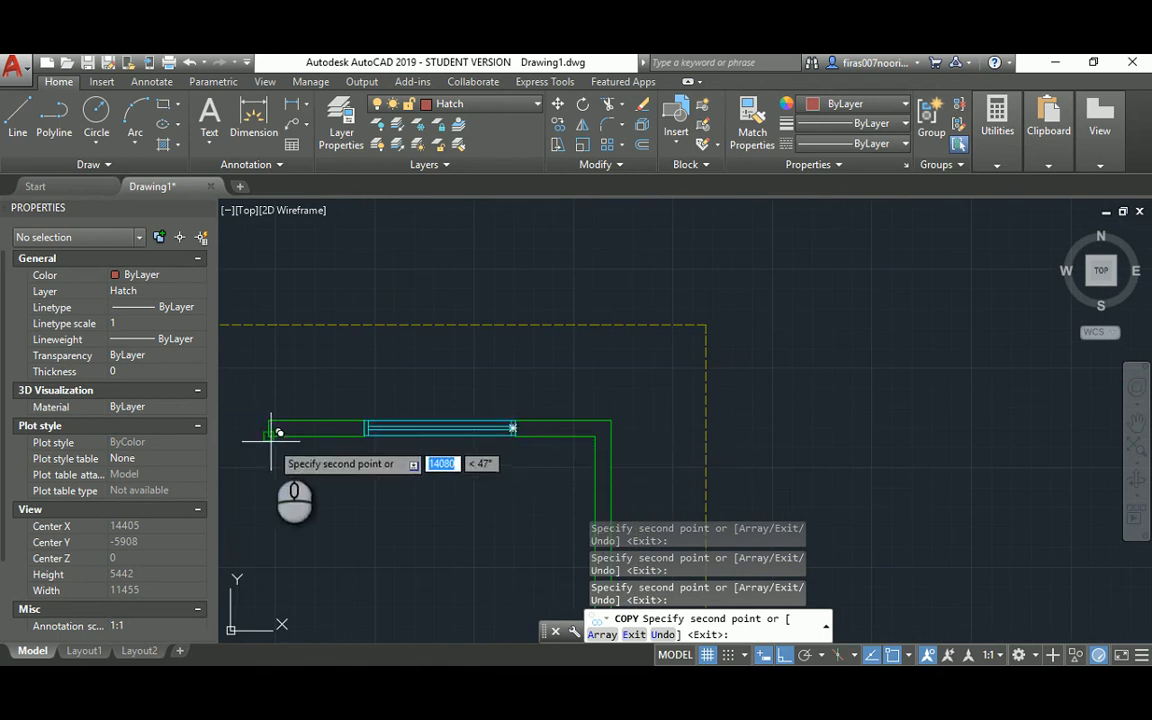
{"action": "scroll", "coordinate": [340, 465], "scroll_direction": "down", "scroll_amount": 5}
{"action": "scroll", "coordinate": [648, 410], "scroll_direction": "up", "scroll_amount": 5}
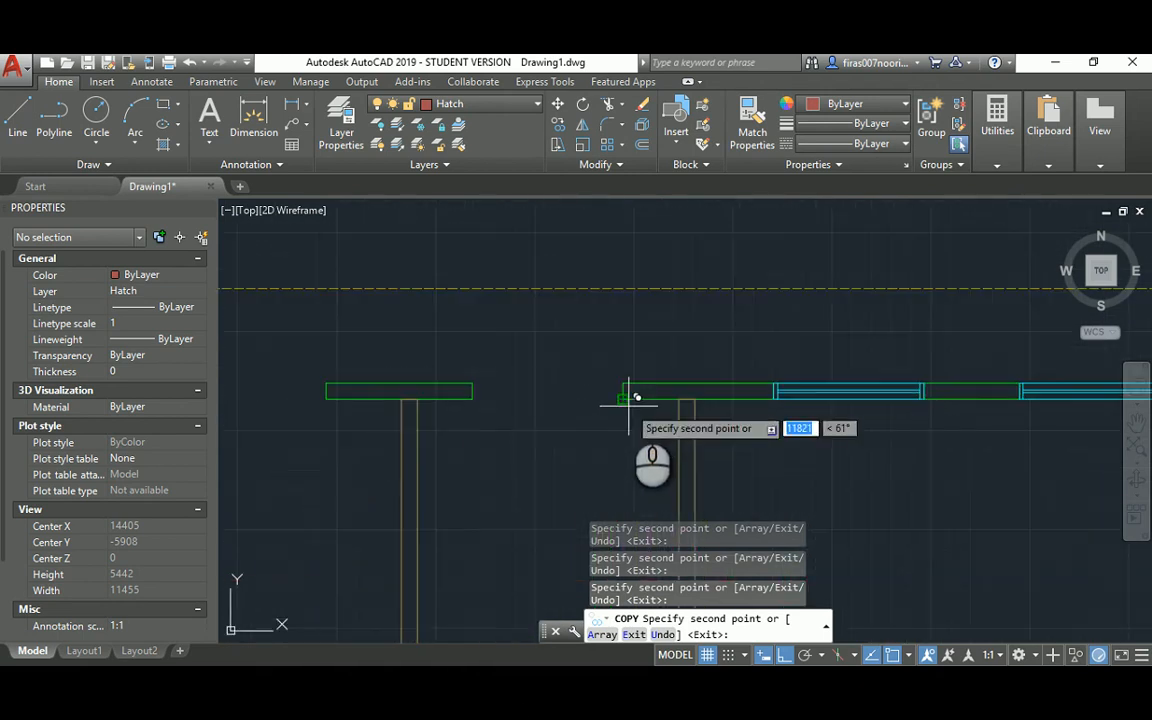
{"action": "left_click", "coordinate": [332, 398]}
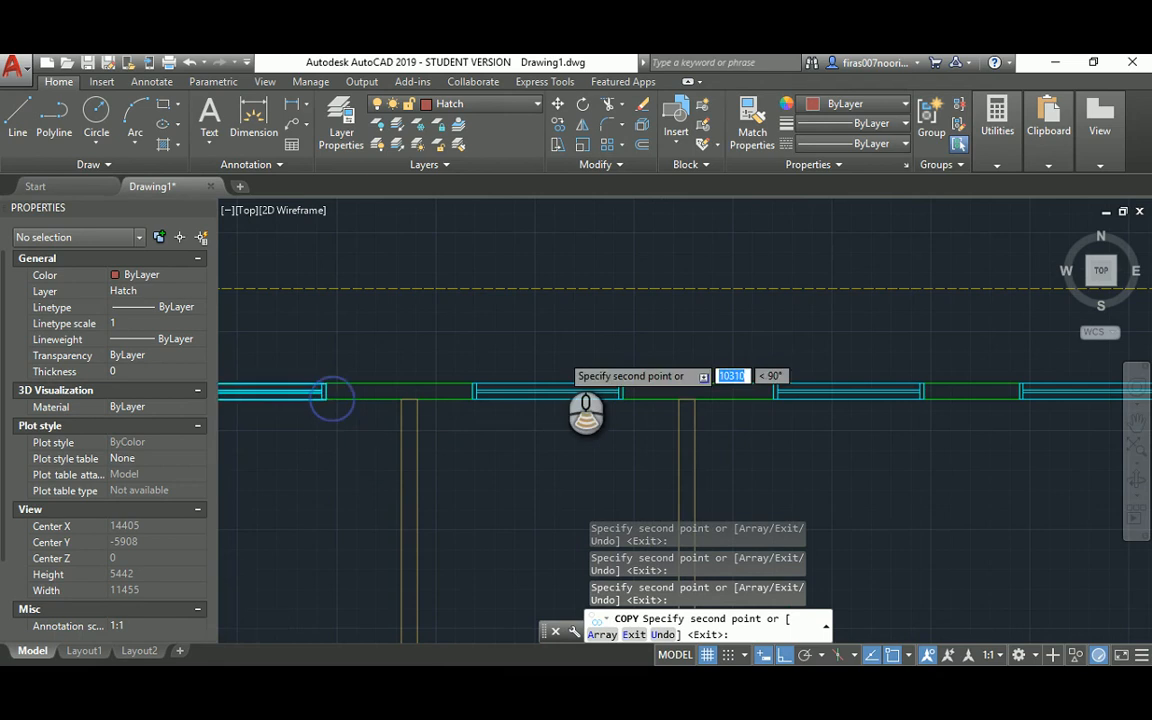
{"action": "scroll", "coordinate": [562, 351], "scroll_direction": "down", "scroll_amount": 5}
{"action": "key", "text": "Escape"}
{"action": "key", "text": "Escape"}
Step: Hatch the sitting area beside the pool with a horizontal-line ACAD_ISO pattern at scale 100
{"action": "scroll", "coordinate": [500, 452], "scroll_direction": "up", "scroll_amount": 3}
{"action": "mouse_move", "coordinate": [513, 495]}
{"action": "middle_mouse_down"}
{"action": "mouse_move", "coordinate": [518, 513]}
{"action": "mouse_move", "coordinate": [520, 400]}
{"action": "middle_mouse_up"}
{"action": "scroll", "coordinate": [520, 400], "scroll_direction": "up", "scroll_amount": 2}
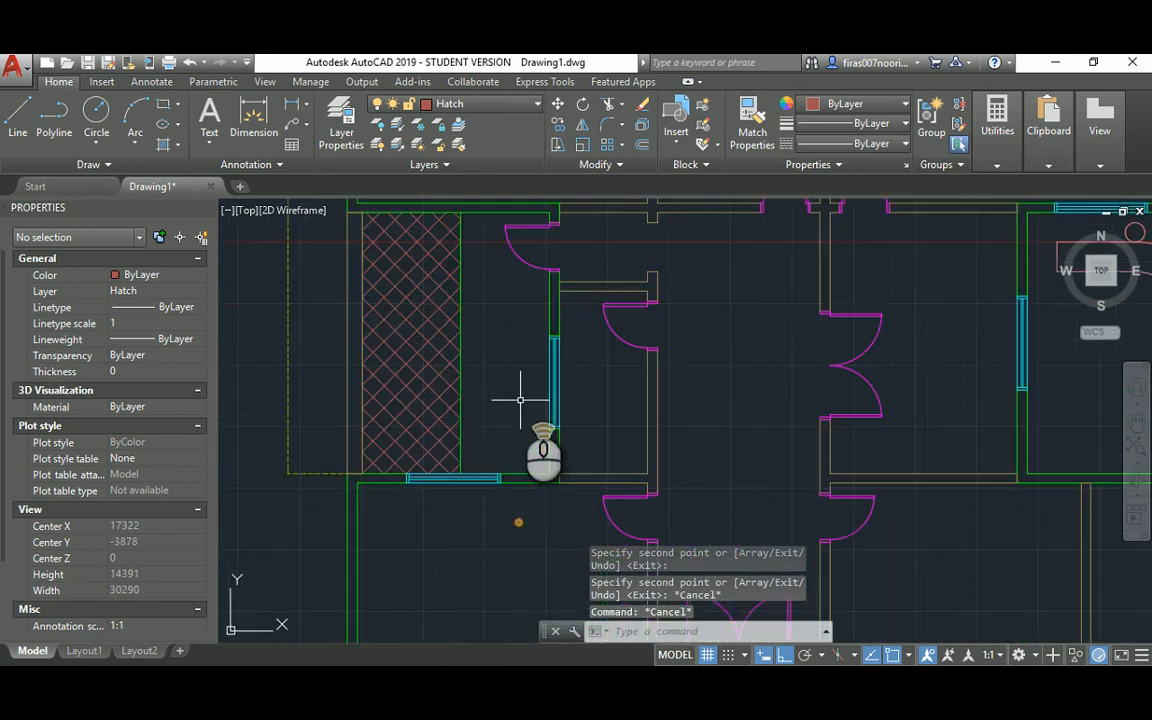
{"action": "scroll", "coordinate": [520, 400], "scroll_direction": "down", "scroll_amount": 3}
{"action": "scroll", "coordinate": [451, 367], "scroll_direction": "up", "scroll_amount": 3}
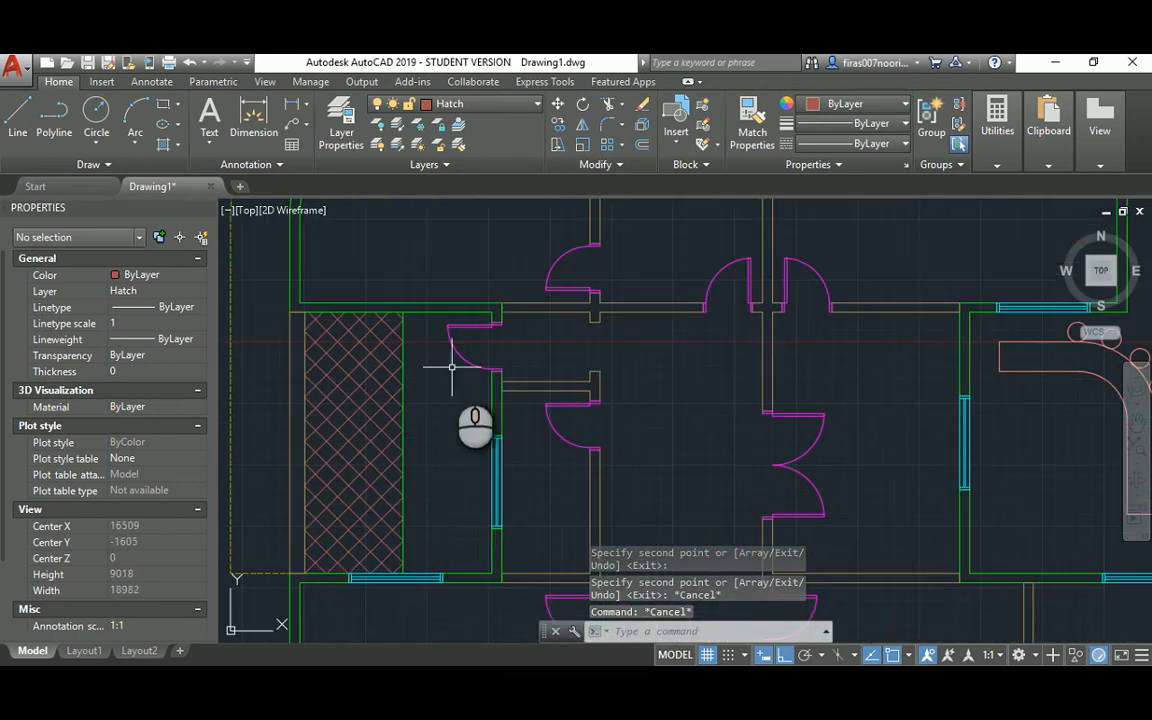
{"action": "type", "text": "h"}
{"action": "key", "text": "Return"}
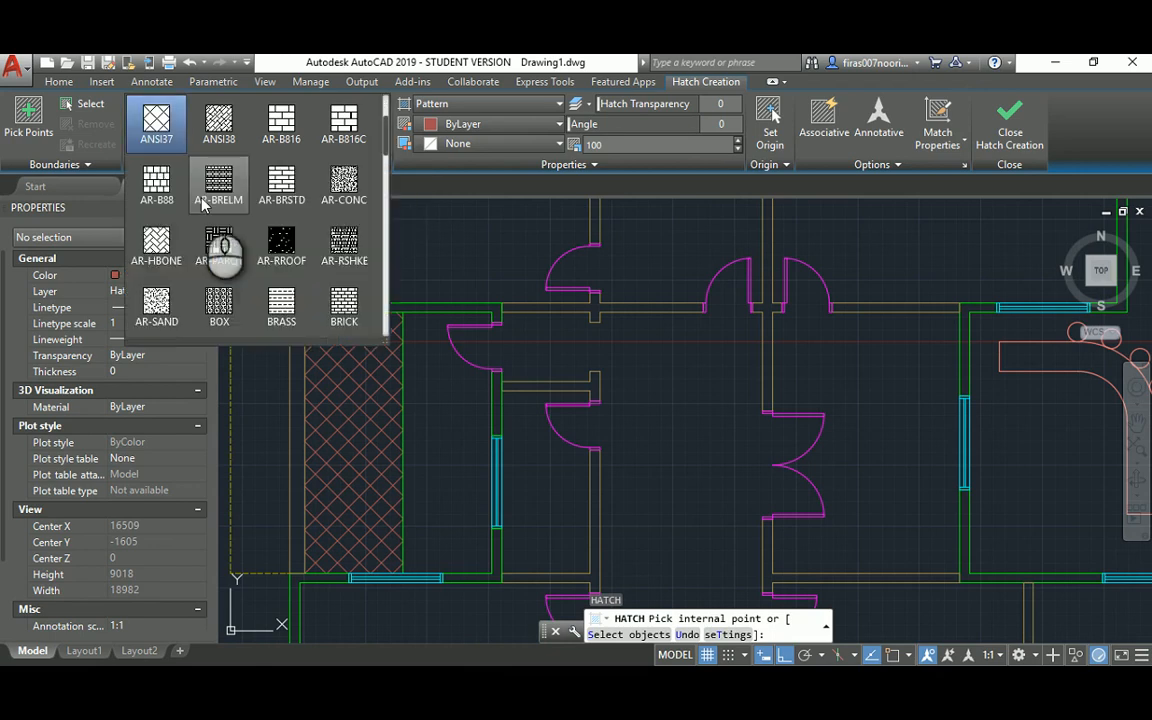
{"action": "scroll", "coordinate": [203, 204], "scroll_direction": "up", "scroll_amount": 1}
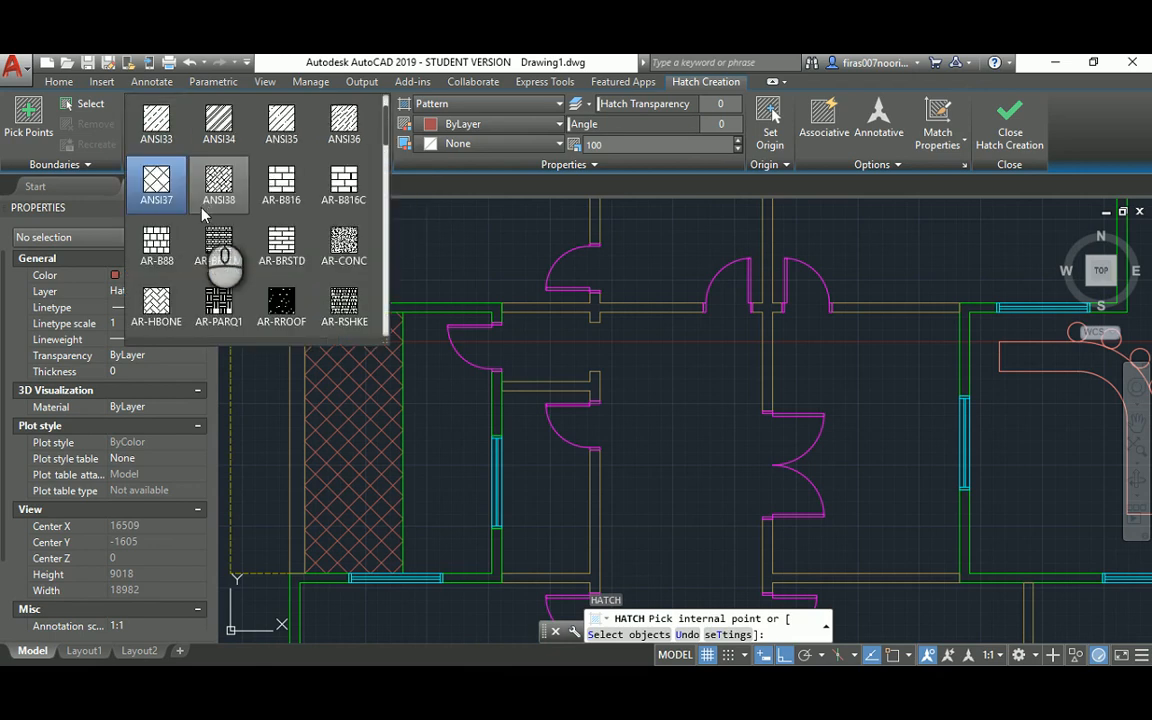
{"action": "scroll", "coordinate": [203, 213], "scroll_direction": "down", "scroll_amount": 3}
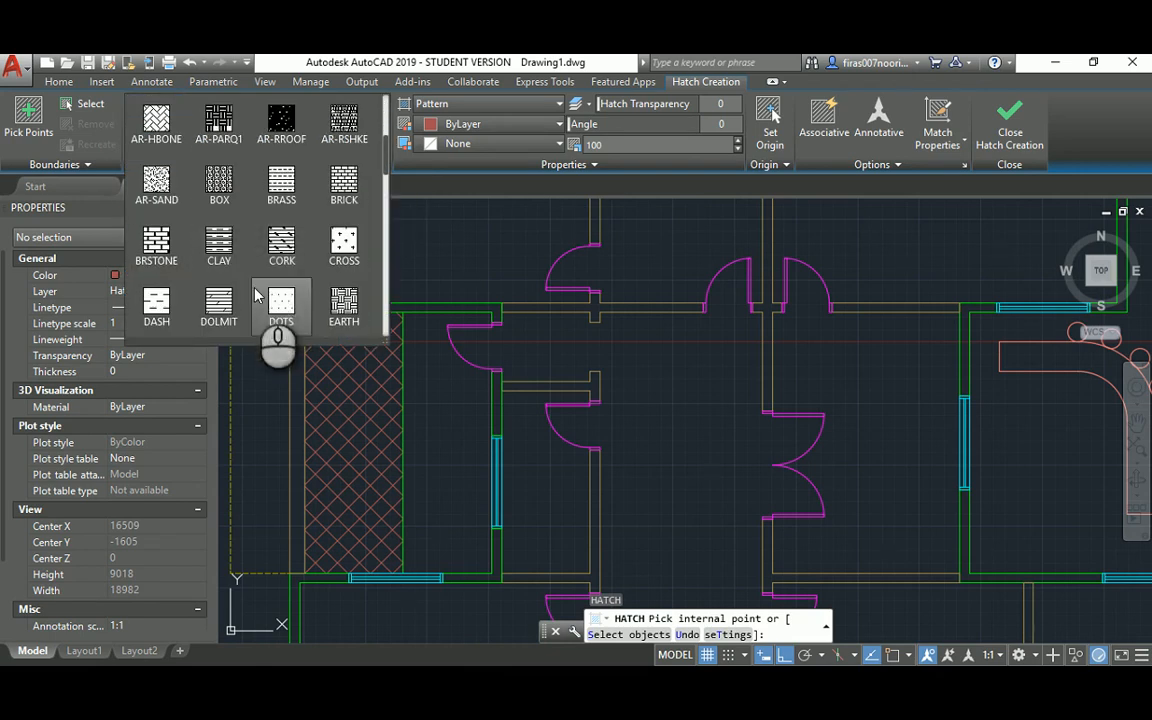
{"action": "scroll", "coordinate": [250, 275], "scroll_direction": "down", "scroll_amount": 1}
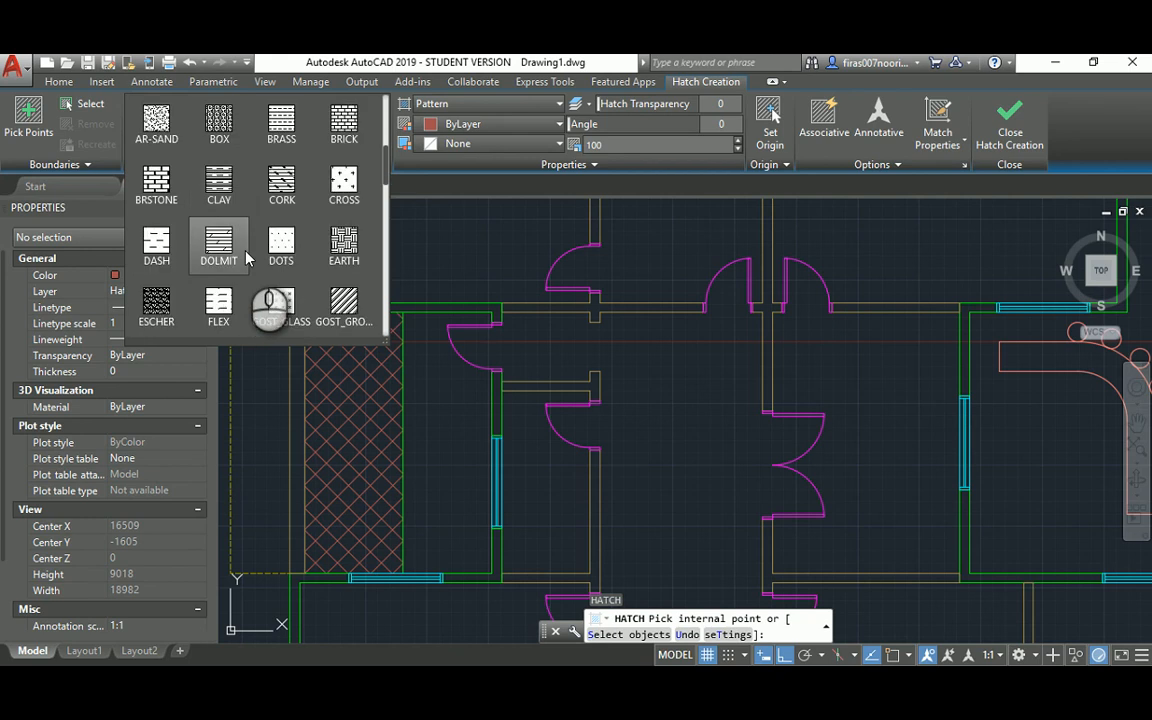
{"action": "scroll", "coordinate": [248, 258], "scroll_direction": "down", "scroll_amount": 3}
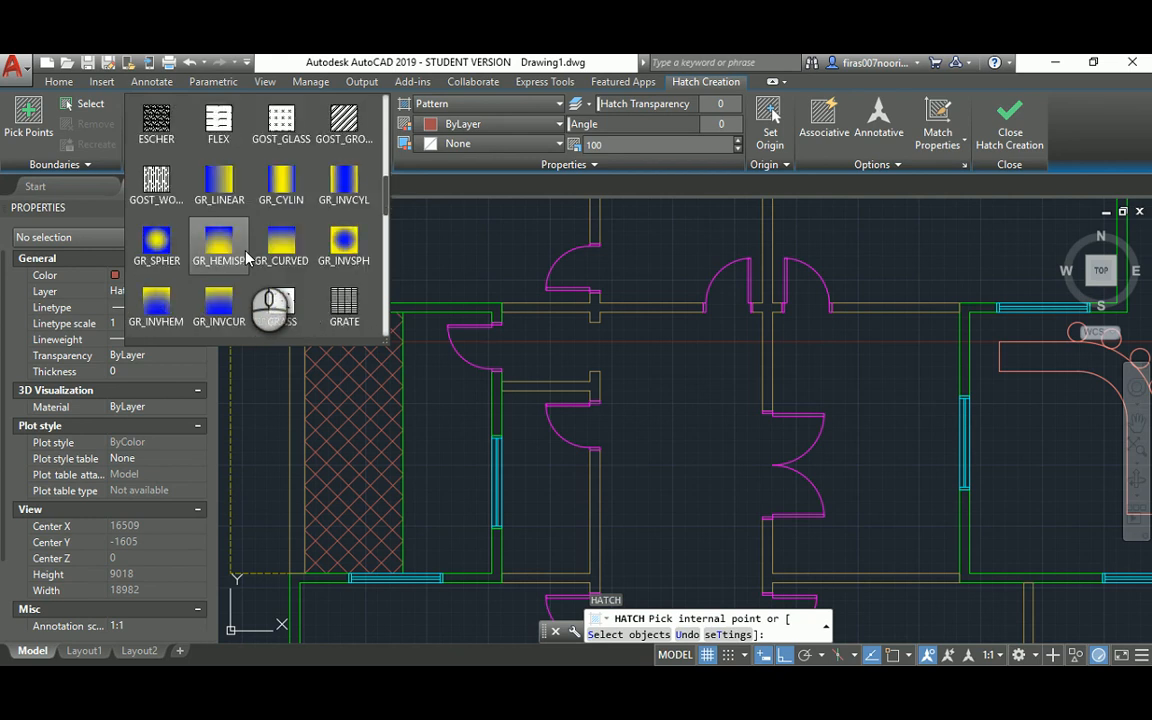
{"action": "scroll", "coordinate": [248, 258], "scroll_direction": "down", "scroll_amount": 3}
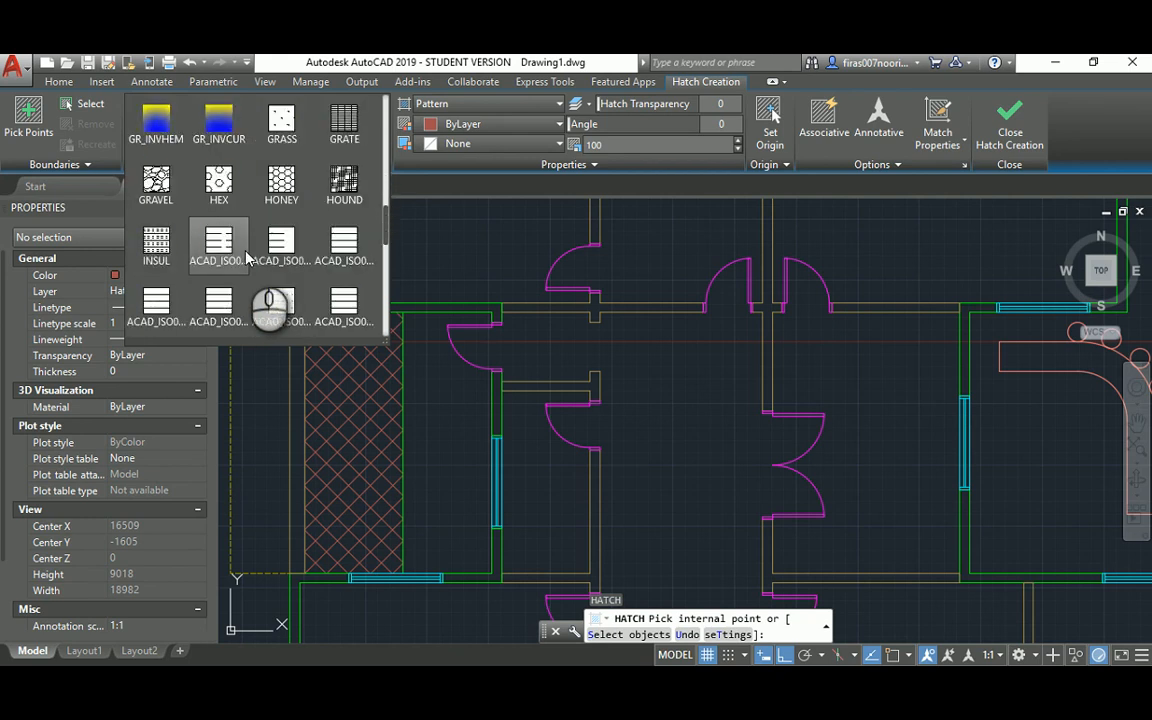
{"action": "left_click", "coordinate": [337, 243]}
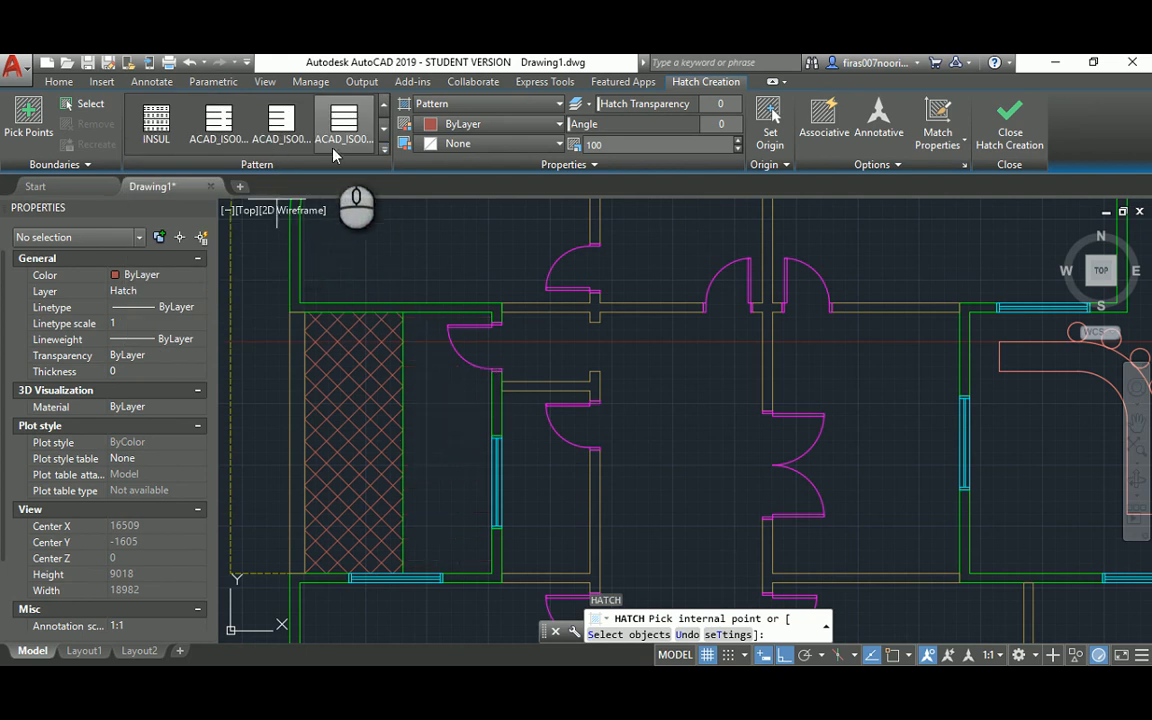
{"action": "left_click", "coordinate": [384, 147]}
{"action": "left_click", "coordinate": [340, 305]}
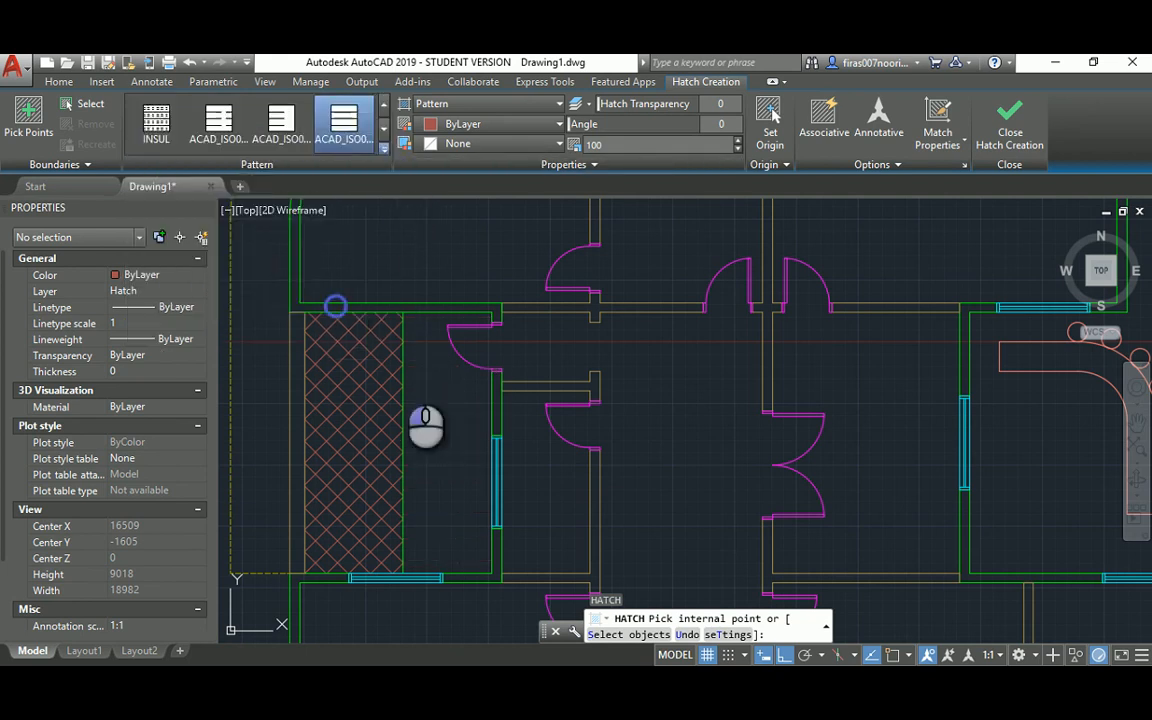
{"action": "left_click", "coordinate": [465, 378]}
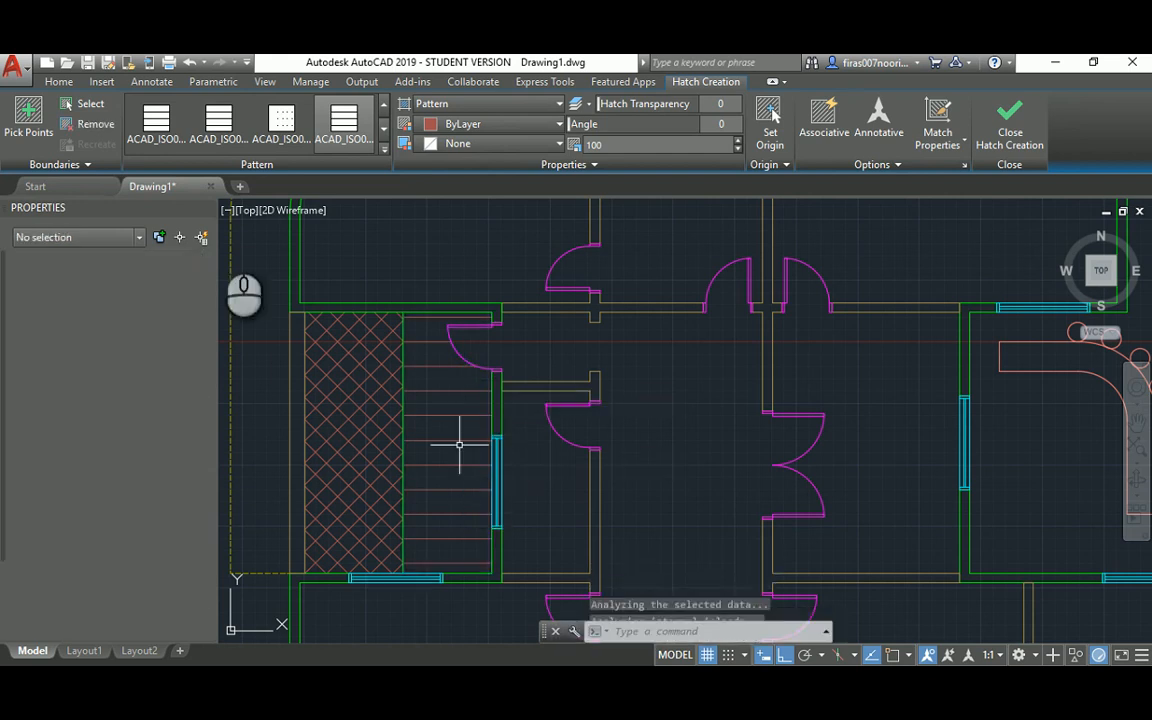
{"action": "key", "text": "Escape"}
{"action": "scroll", "coordinate": [513, 440], "scroll_direction": "down", "scroll_amount": 4}
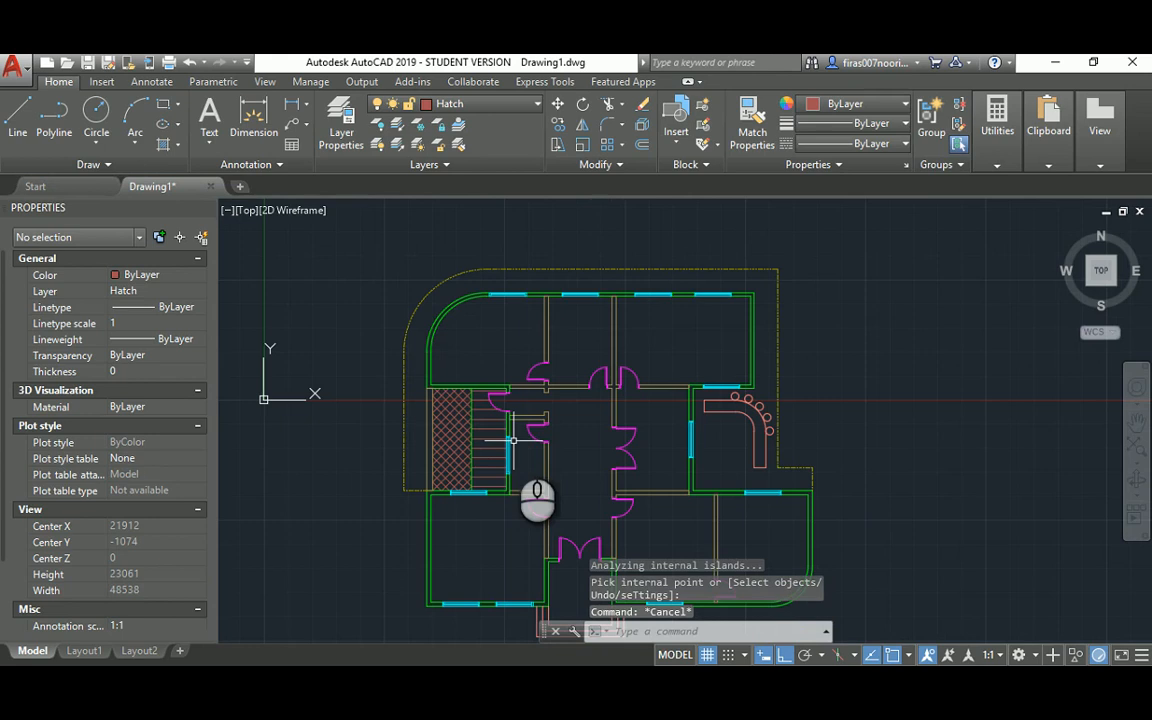
{"action": "type", "text": "h"}
{"action": "key", "text": "Return"}
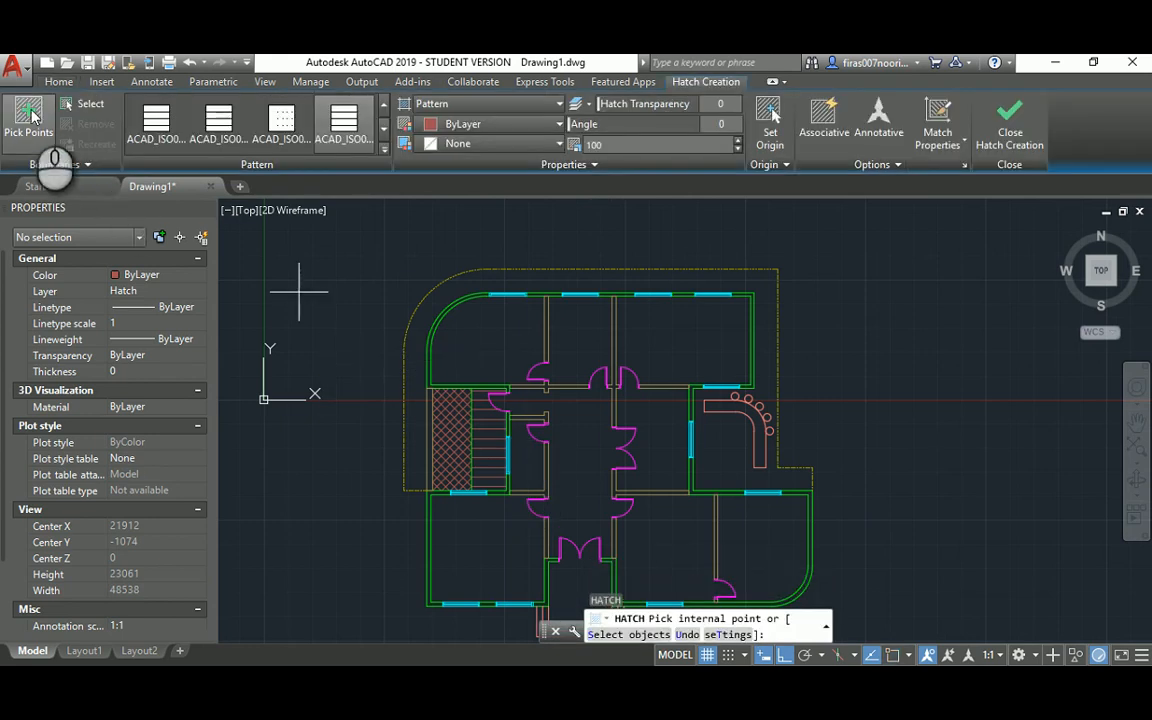
{"action": "key", "text": "Escape"}
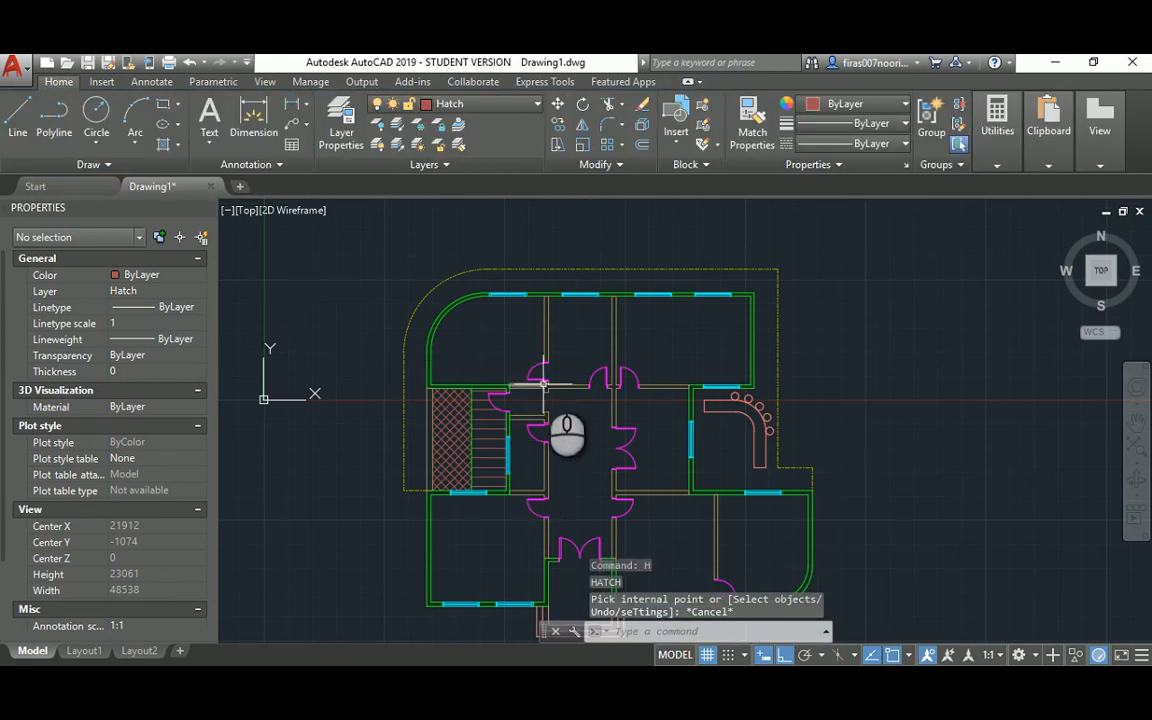
Step: Switch to the reference image in Photos and examine how the exterior and interior walls are hatched
{"action": "scroll", "coordinate": [543, 383], "scroll_direction": "up", "scroll_amount": 2}
{"action": "key", "text": "alt+Tab"}
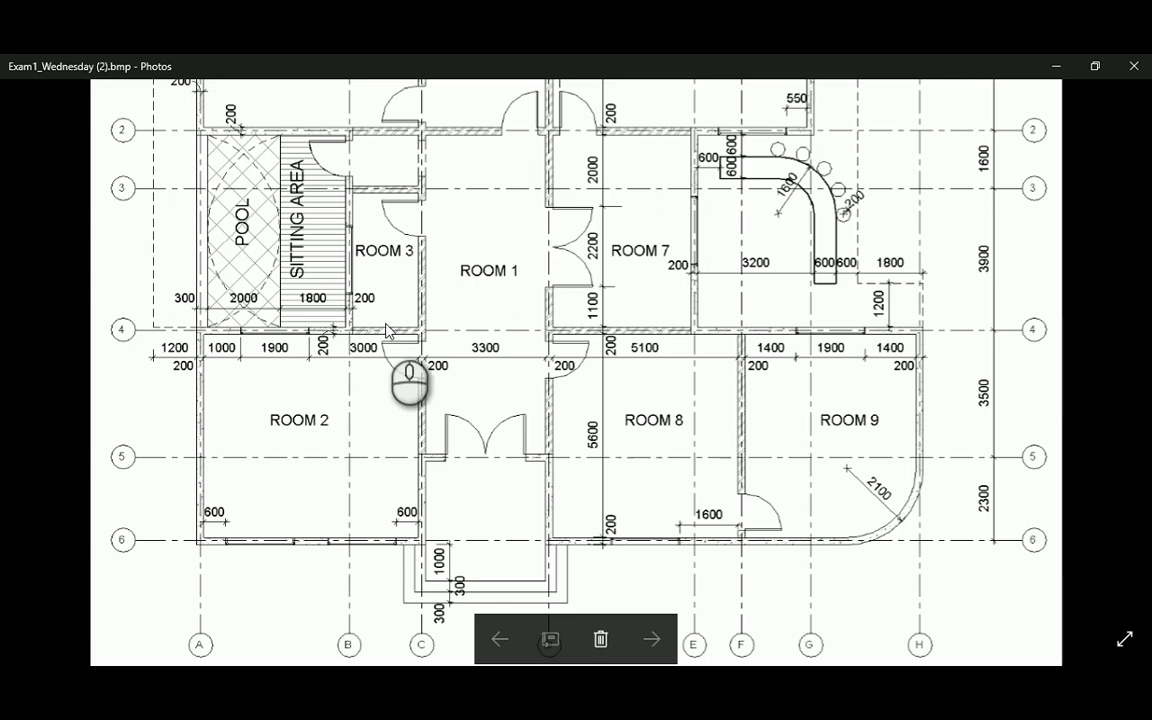
{"action": "scroll", "coordinate": [366, 334], "scroll_direction": "up", "scroll_amount": 5}
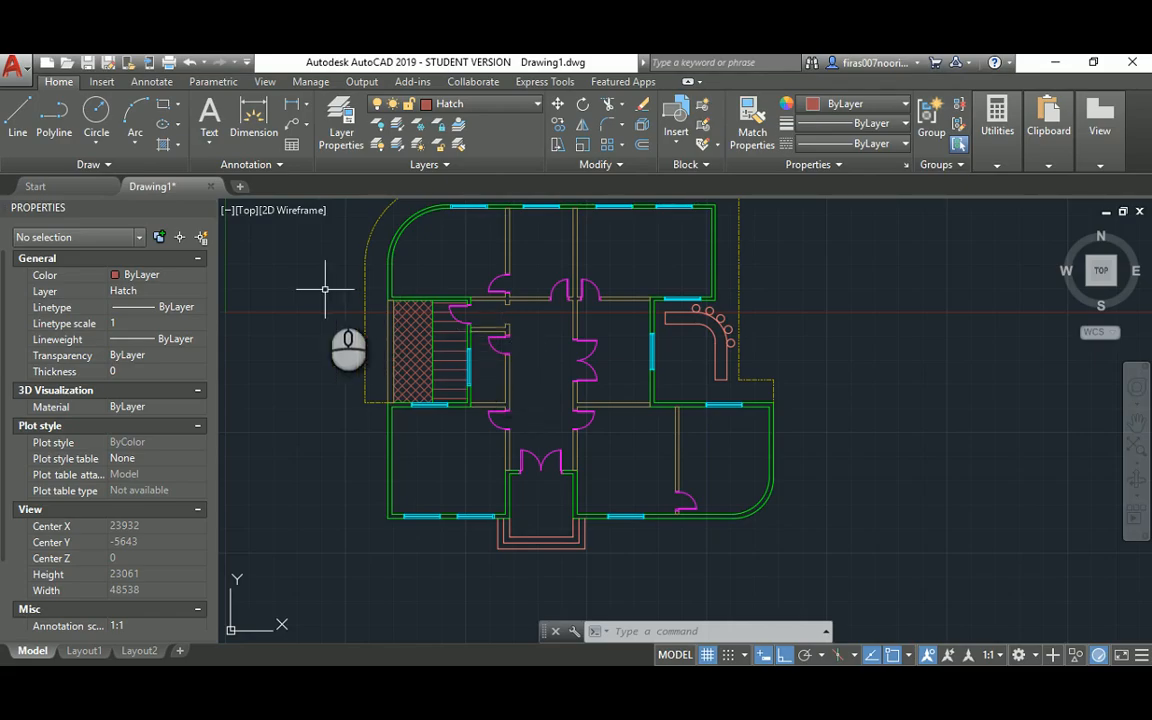
{"action": "scroll", "coordinate": [361, 279], "scroll_direction": "up", "scroll_amount": 3}
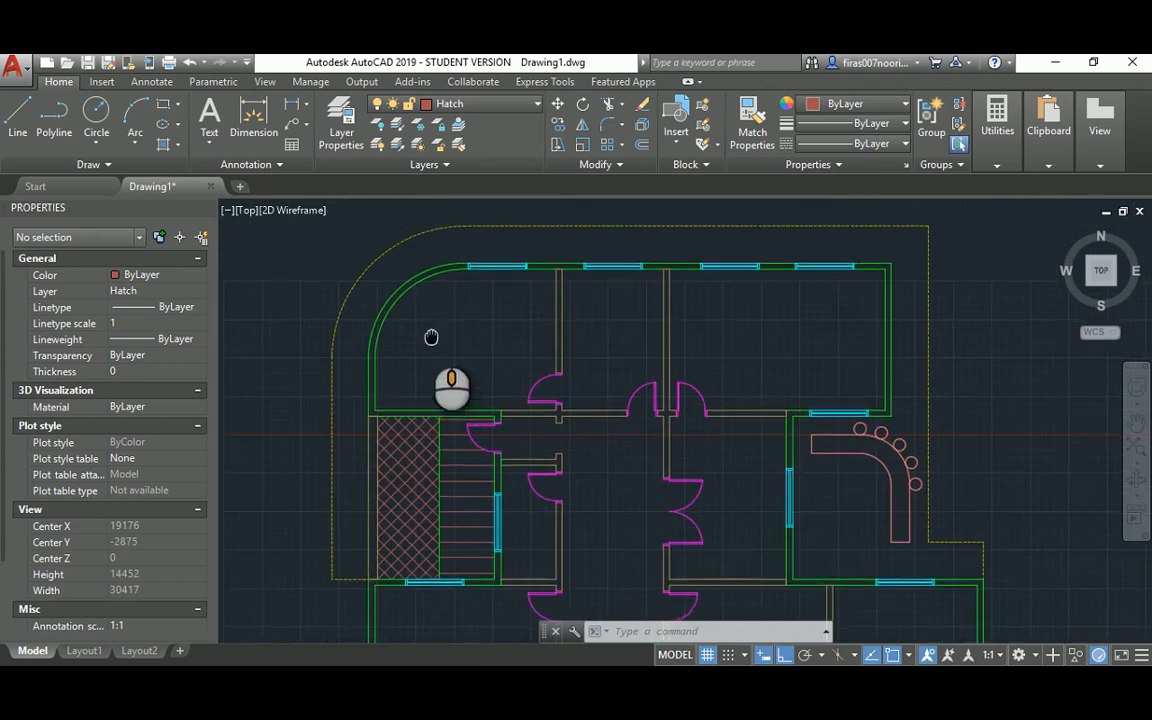
Step: Try to hatch the curved exterior wall with the AR-CONC pattern at scale 100, and undo it
{"action": "key", "text": "Escape"}
{"action": "type", "text": "h"}
{"action": "key", "text": "Return"}
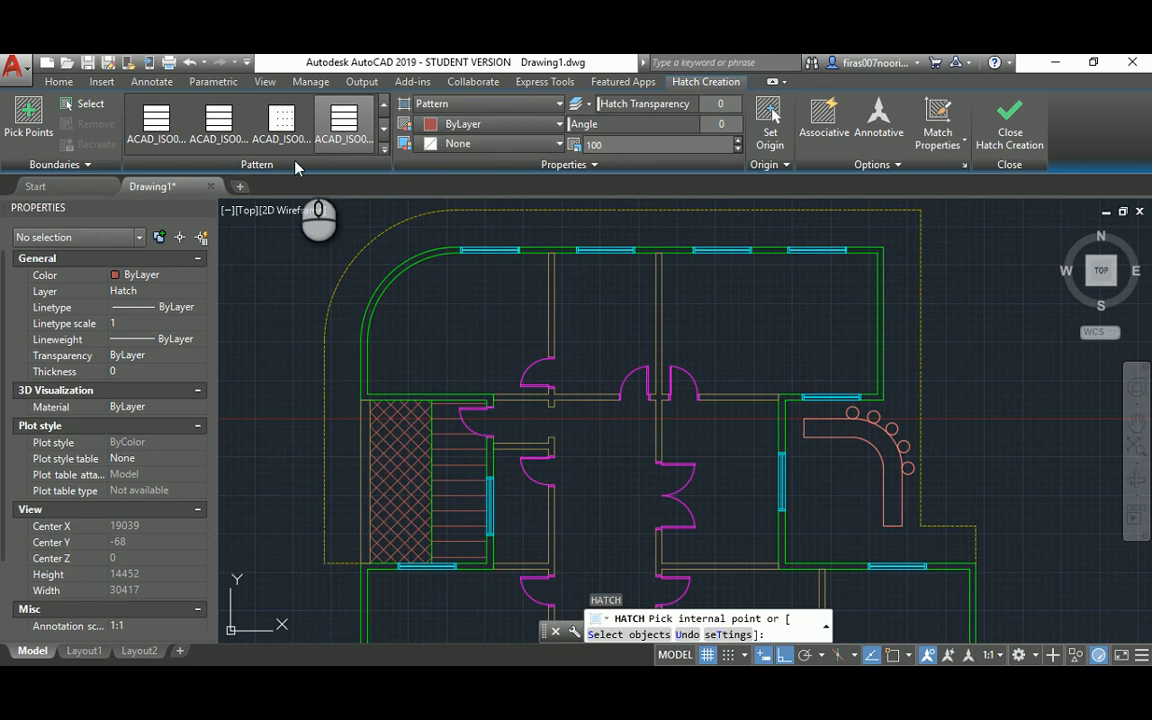
{"action": "left_click", "coordinate": [384, 150]}
{"action": "scroll", "coordinate": [265, 180], "scroll_direction": "down", "scroll_amount": 5}
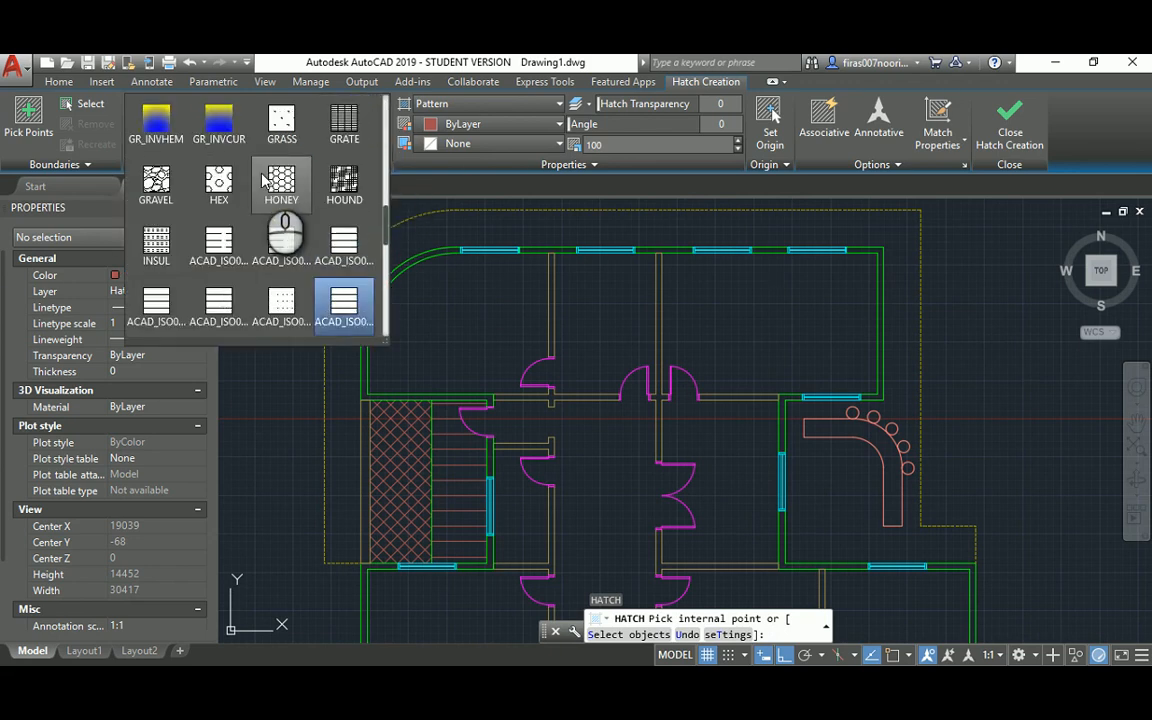
{"action": "scroll", "coordinate": [265, 180], "scroll_direction": "up", "scroll_amount": 2}
{"action": "scroll", "coordinate": [265, 180], "scroll_direction": "up", "scroll_amount": 3}
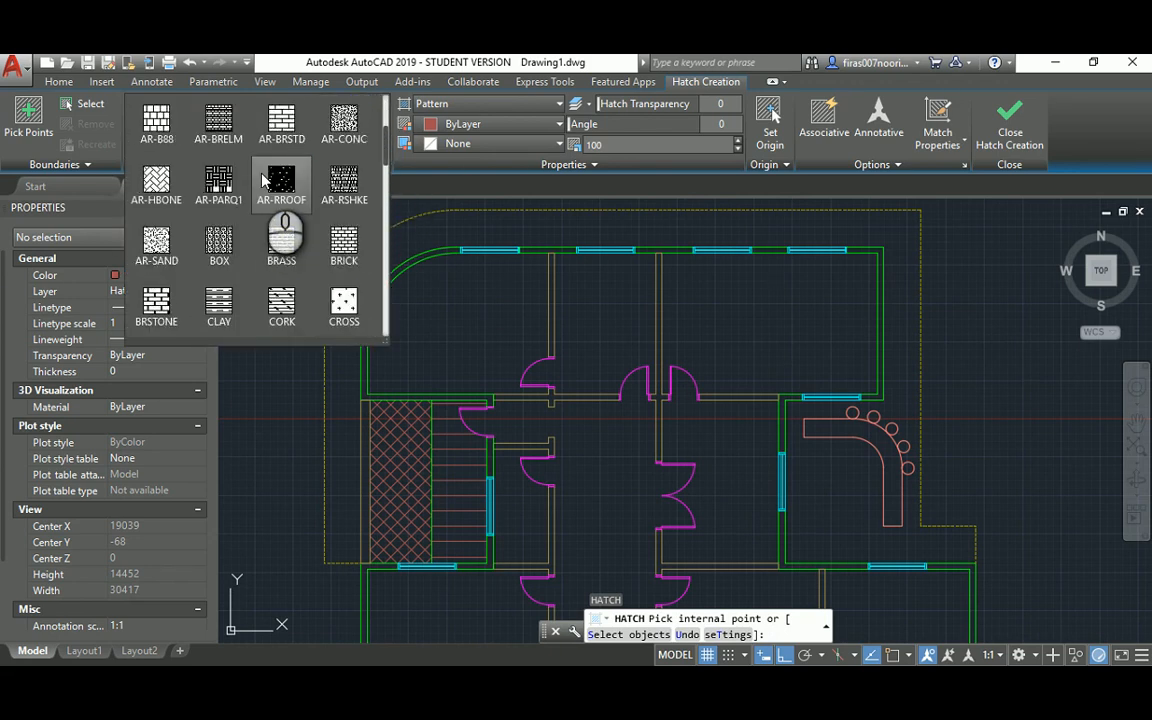
{"action": "scroll", "coordinate": [310, 190], "scroll_direction": "up", "scroll_amount": 1}
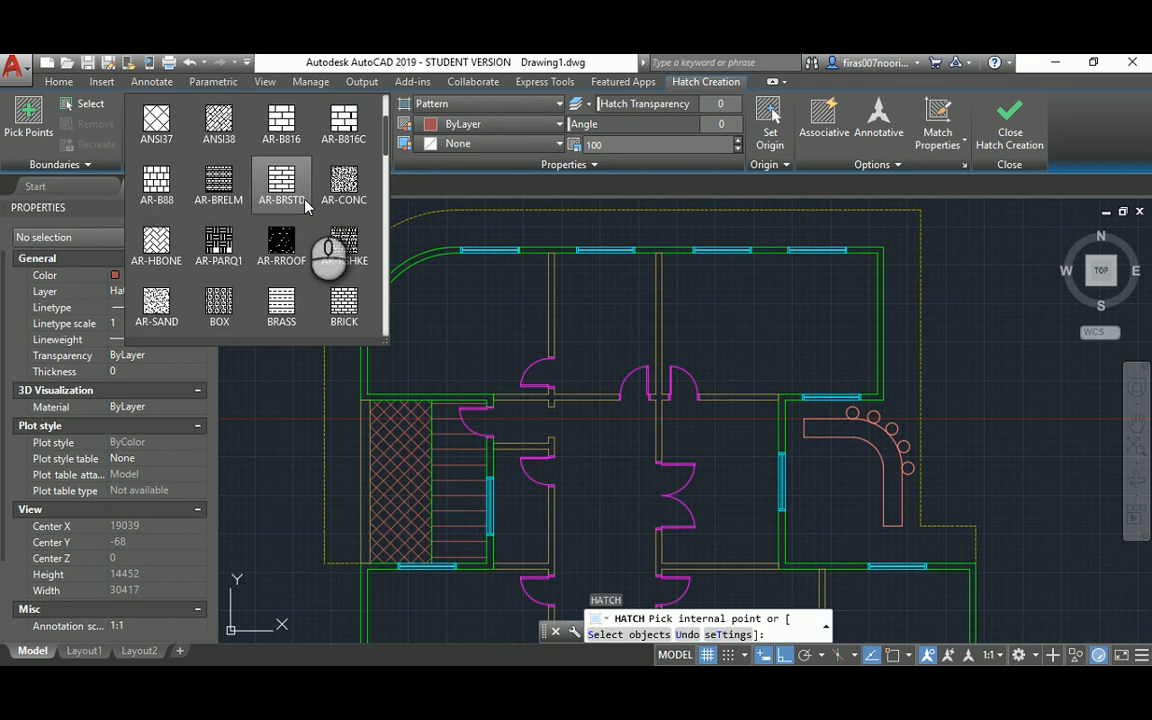
{"action": "left_click", "coordinate": [328, 185]}
{"action": "scroll", "coordinate": [380, 270], "scroll_direction": "up", "scroll_amount": 2}
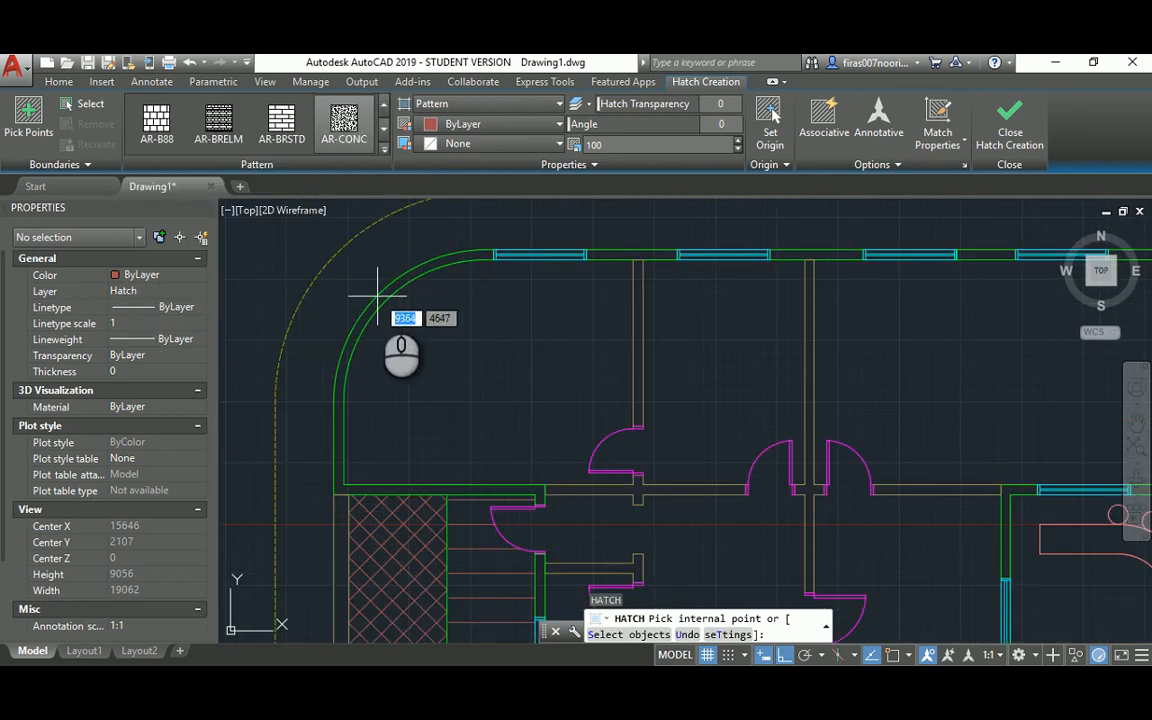
{"action": "left_click", "coordinate": [378, 299]}
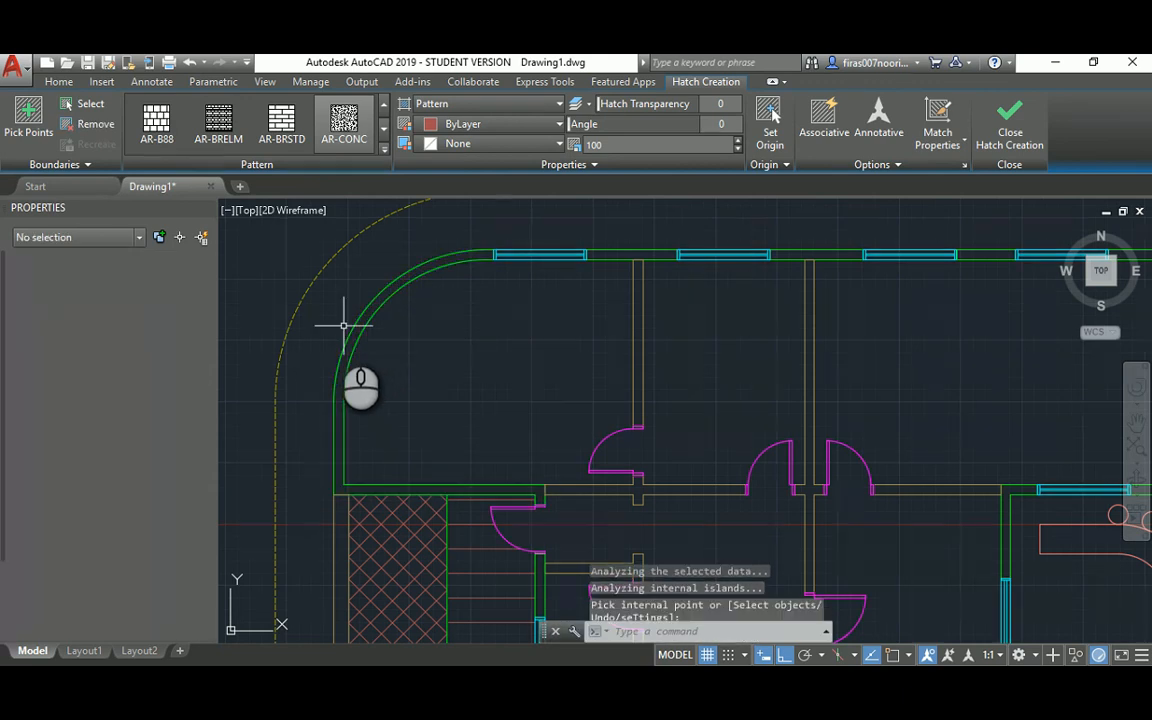
{"action": "key", "text": "ctrl+z"}
Step: Start a new AR-CONC hatch at scale 2 and apply it to the curved exterior wall above the pool
{"action": "scroll", "coordinate": [337, 327], "scroll_direction": "down", "scroll_amount": 2}
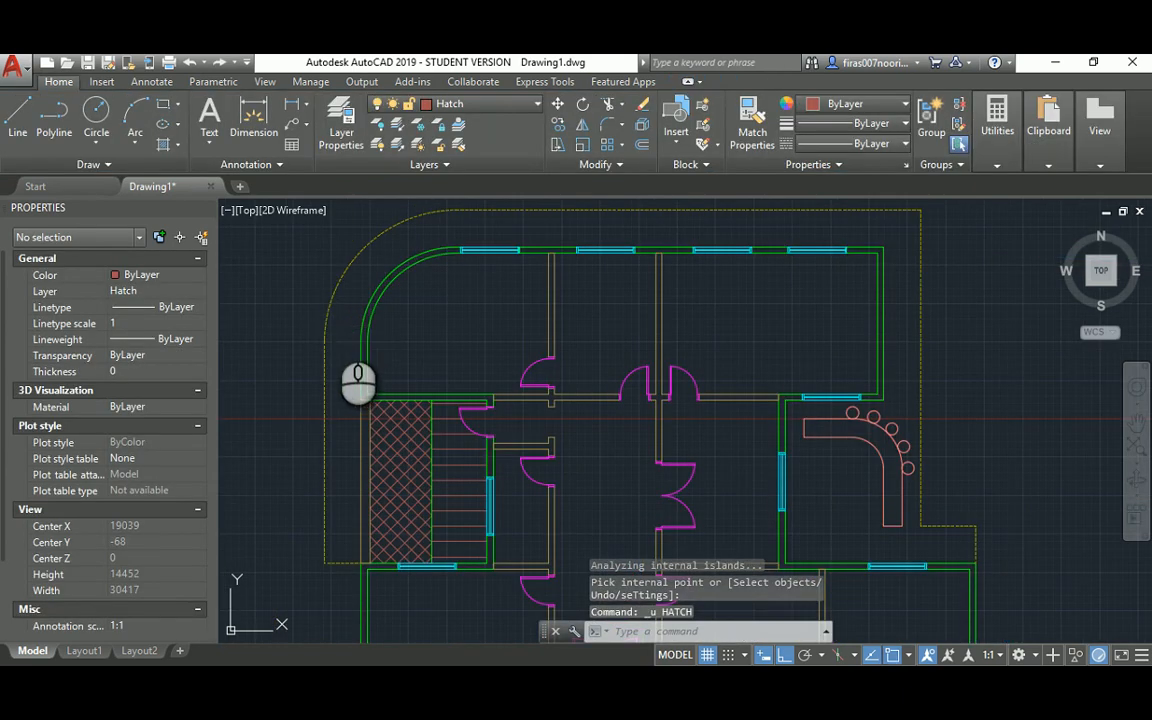
{"action": "key", "text": "Return"}
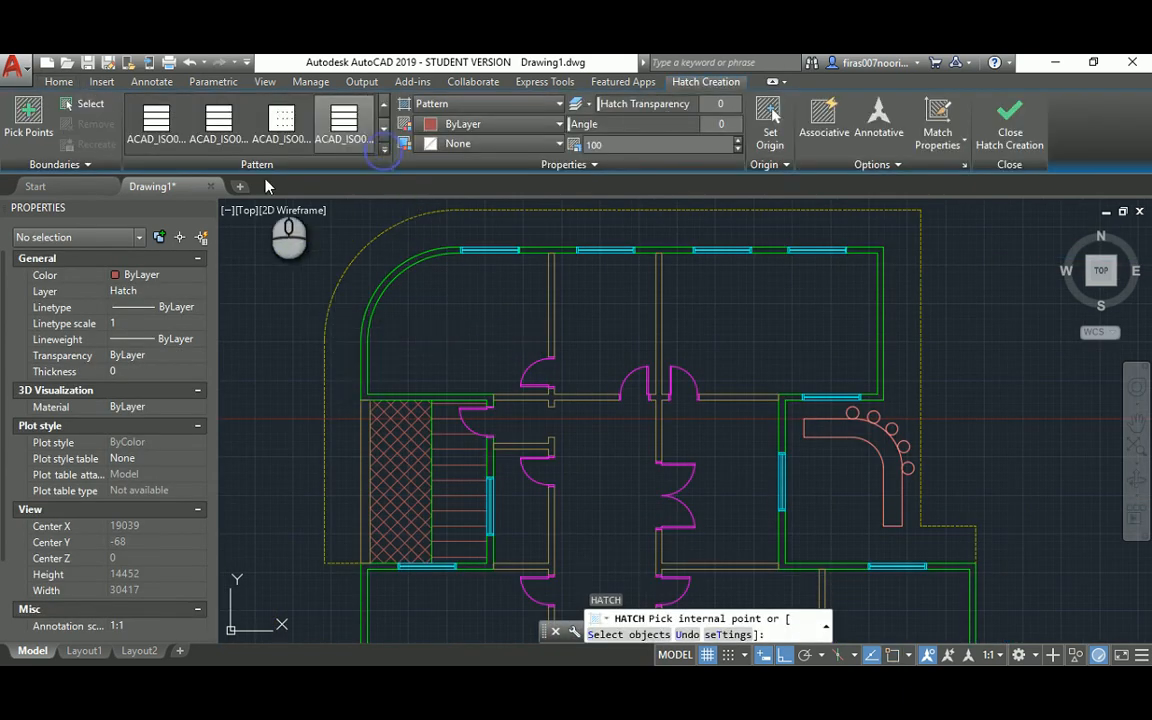
{"action": "left_click", "coordinate": [383, 148]}
{"action": "scroll", "coordinate": [300, 240], "scroll_direction": "up", "scroll_amount": 5}
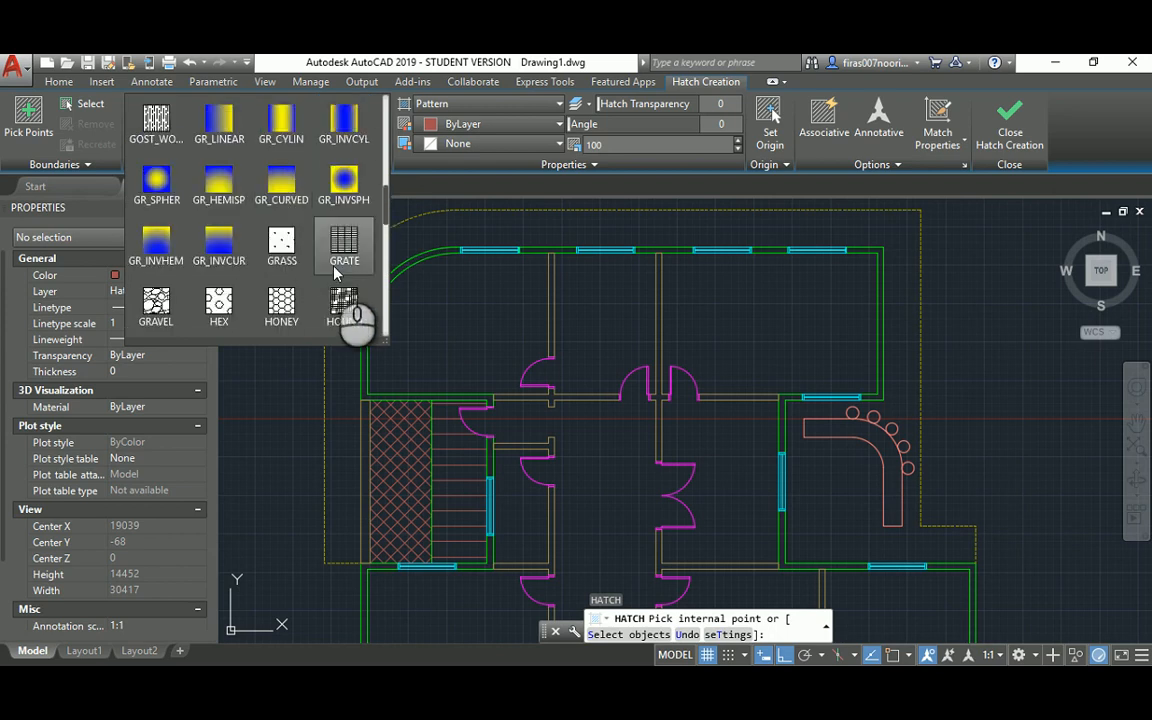
{"action": "scroll", "coordinate": [335, 272], "scroll_direction": "up", "scroll_amount": 5}
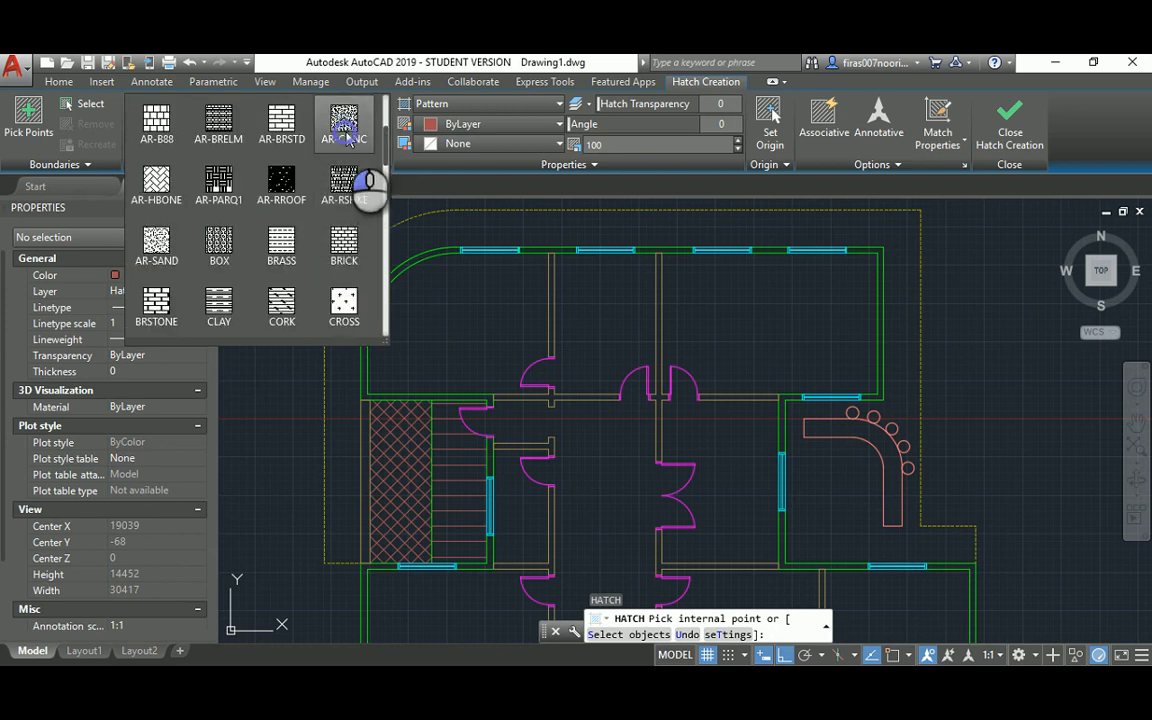
{"action": "left_click", "coordinate": [345, 120]}
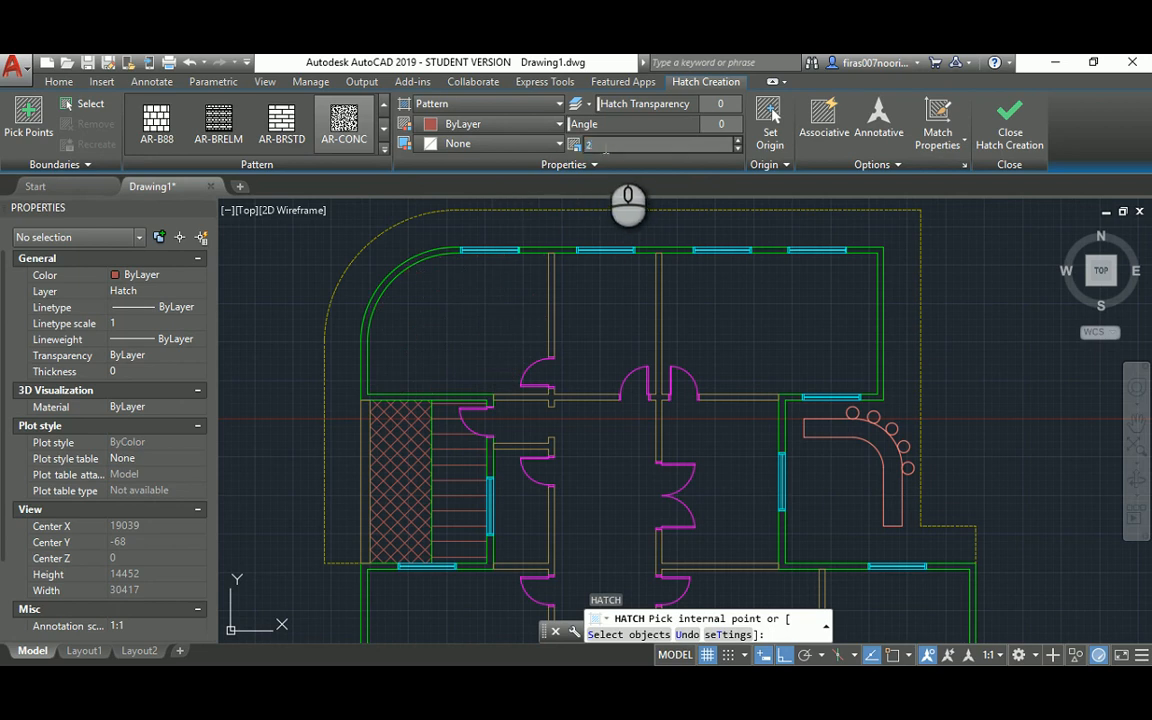
{"action": "left_click", "coordinate": [405, 266]}
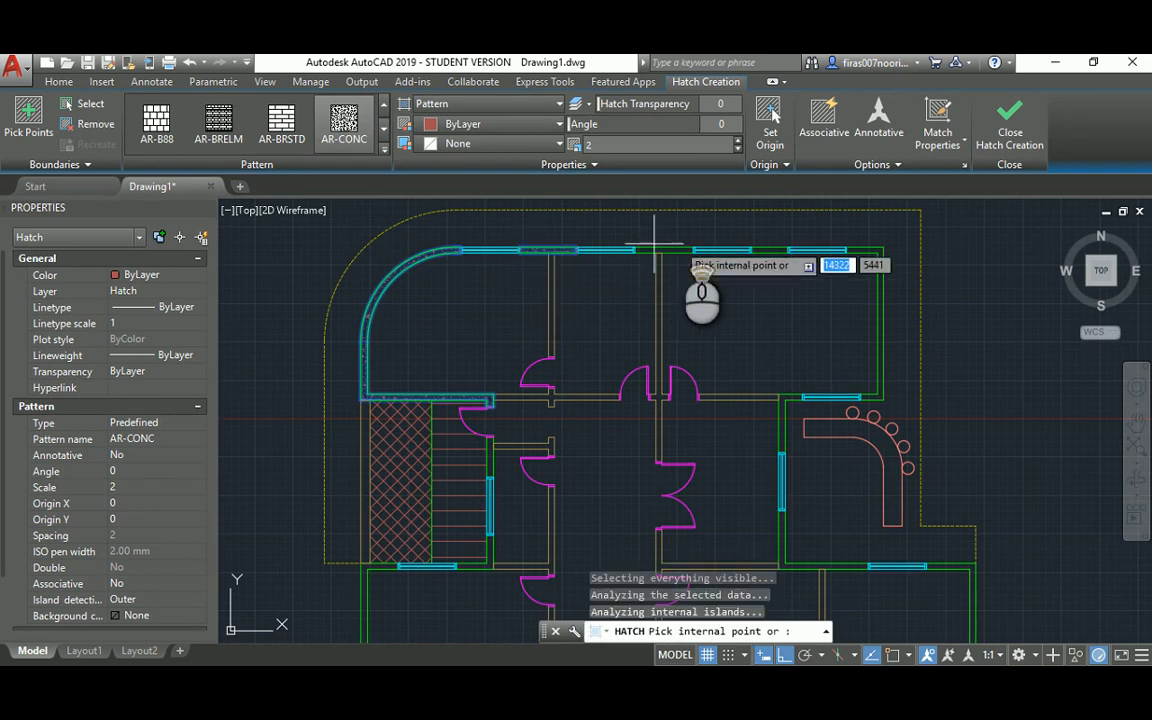
Step: Add the upper exterior wall segments between the windows and the wall running down to the window above the bar counter to the hatch
{"action": "scroll", "coordinate": [670, 247], "scroll_direction": "up", "scroll_amount": 5}
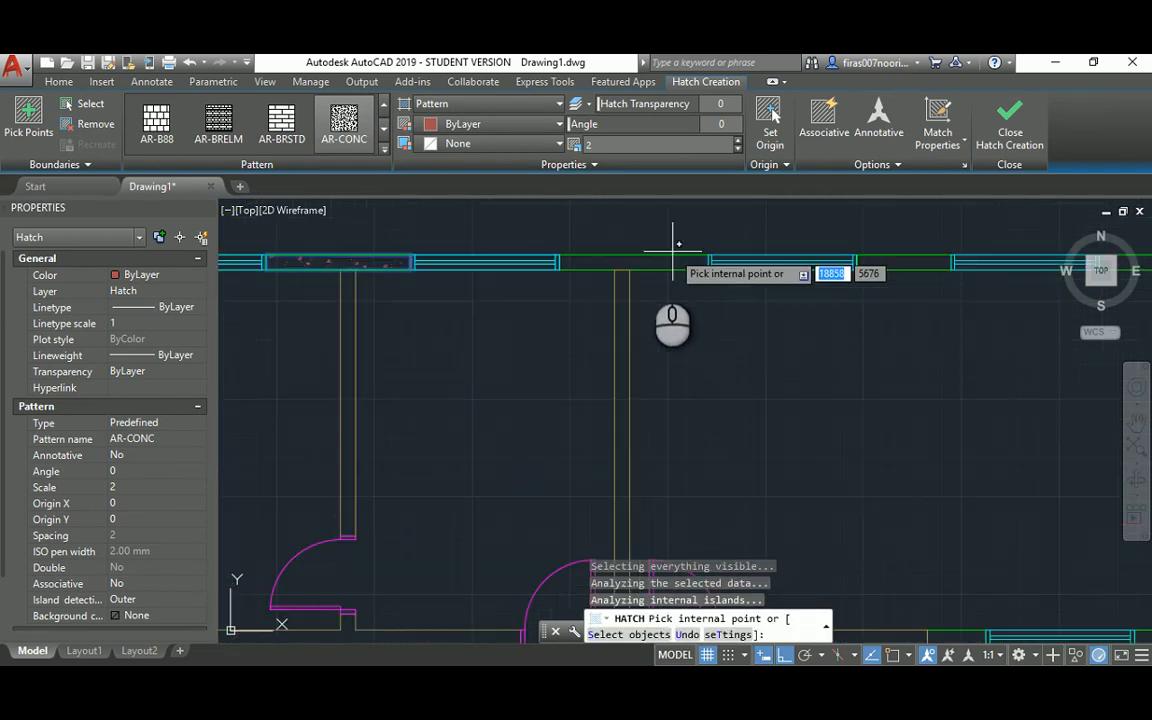
{"action": "left_click", "coordinate": [655, 262]}
{"action": "left_click", "coordinate": [930, 265]}
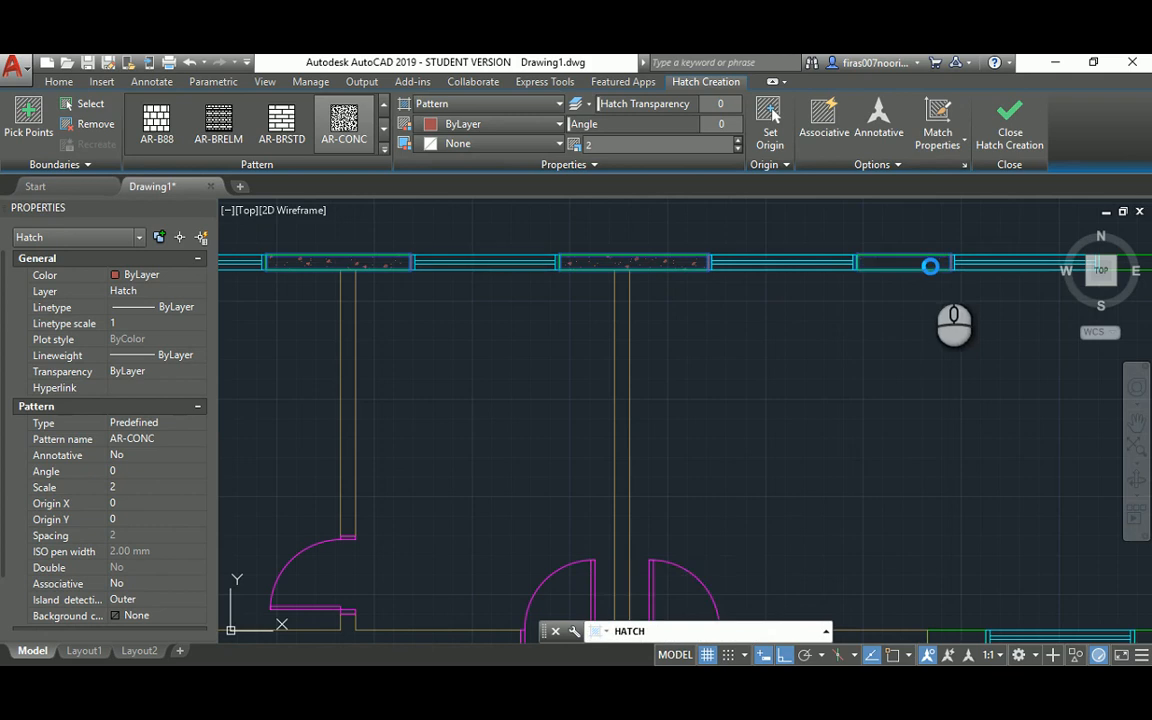
{"action": "mouse_move", "coordinate": [964, 331]}
{"action": "middle_mouse_down"}
{"action": "mouse_move", "coordinate": [607, 293]}
{"action": "mouse_move", "coordinate": [556, 258]}
{"action": "middle_mouse_up"}
{"action": "scroll", "coordinate": [557, 258], "scroll_direction": "down", "scroll_amount": 2}
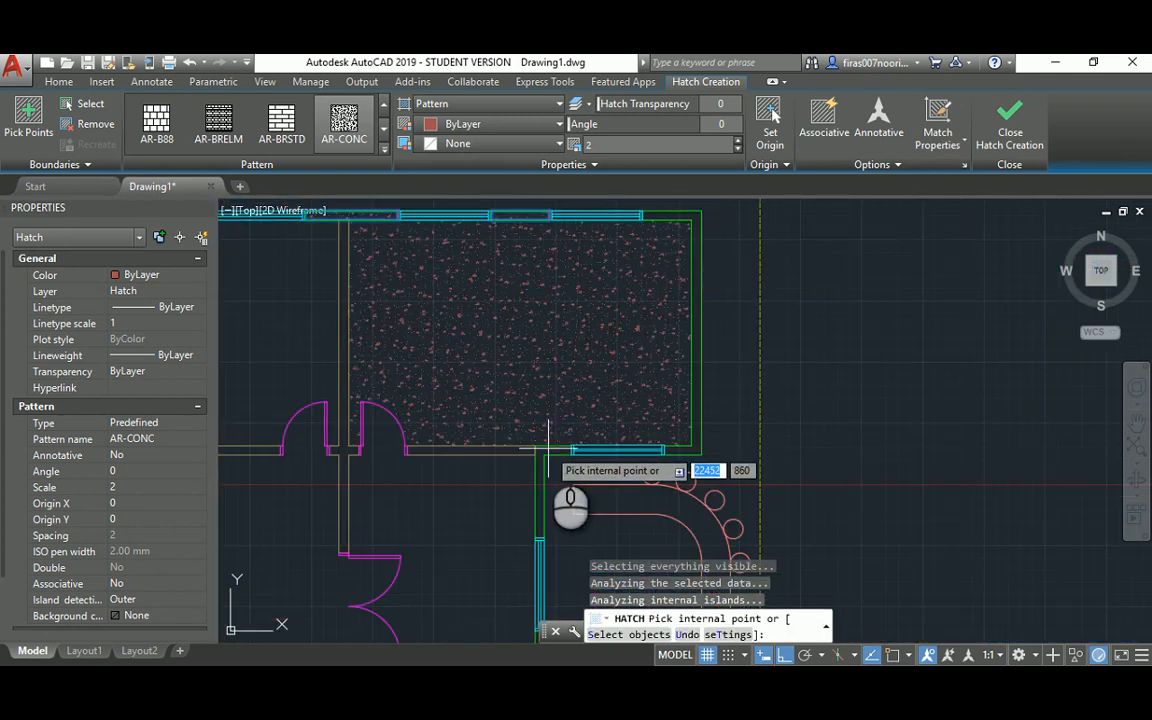
{"action": "left_click", "coordinate": [685, 452]}
Step: Extend the concrete hatch to the wall corner below the bar counter, the curved wall around Room 9 and the entrance wall beside Room 8
{"action": "scroll", "coordinate": [662, 315], "scroll_direction": "down", "scroll_amount": 2}
{"action": "mouse_move", "coordinate": [564, 434]}
{"action": "middle_mouse_down"}
{"action": "mouse_move", "coordinate": [576, 255]}
{"action": "mouse_move", "coordinate": [555, 206]}
{"action": "middle_mouse_up"}
{"action": "scroll", "coordinate": [617, 362], "scroll_direction": "up", "scroll_amount": 2}
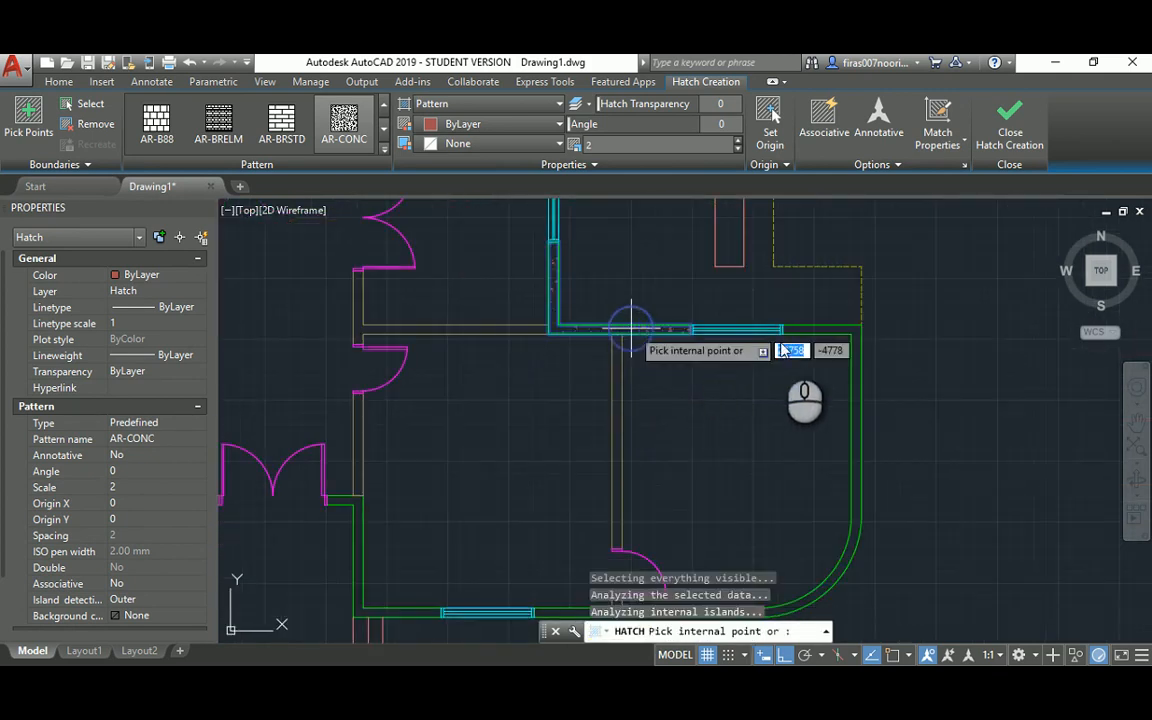
{"action": "left_click", "coordinate": [830, 330]}
{"action": "scroll", "coordinate": [674, 442], "scroll_direction": "down", "scroll_amount": 3}
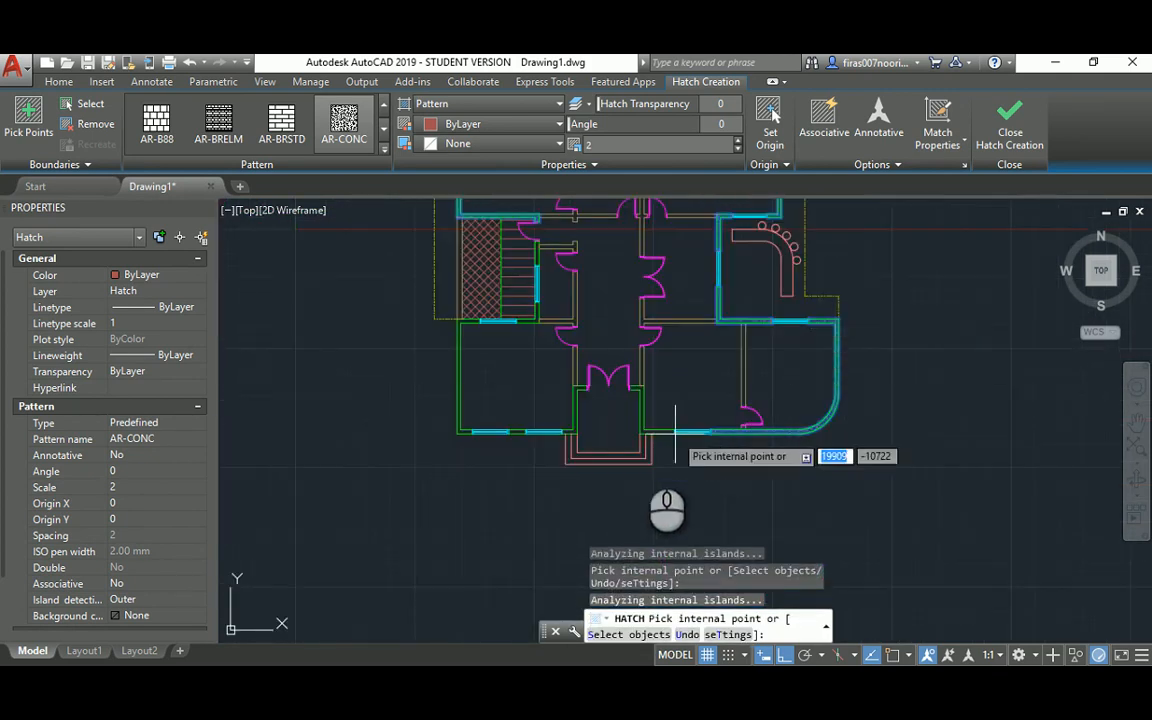
{"action": "scroll", "coordinate": [617, 460], "scroll_direction": "up", "scroll_amount": 2}
{"action": "left_click", "coordinate": [656, 411]}
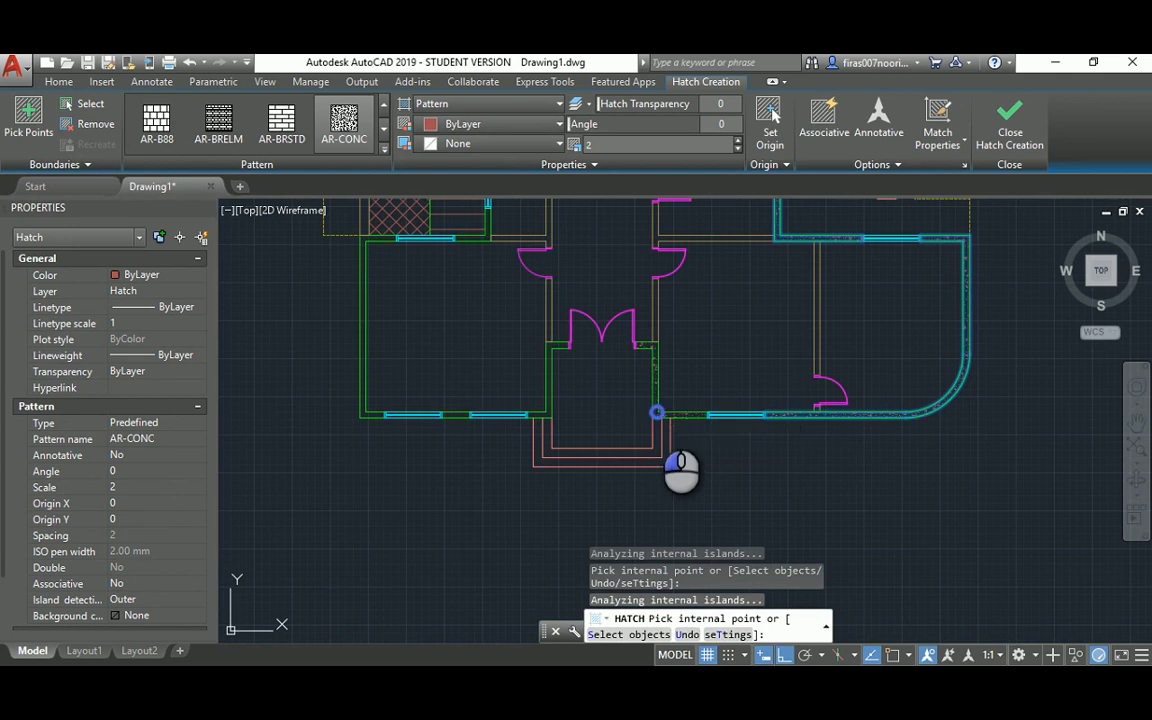
Step: Extend the concrete hatch to the entrance wall beside Room 2 and Room 2's lower and outer exterior wall segments
{"action": "scroll", "coordinate": [545, 415], "scroll_direction": "up", "scroll_amount": 2}
{"action": "left_click", "coordinate": [541, 413]}
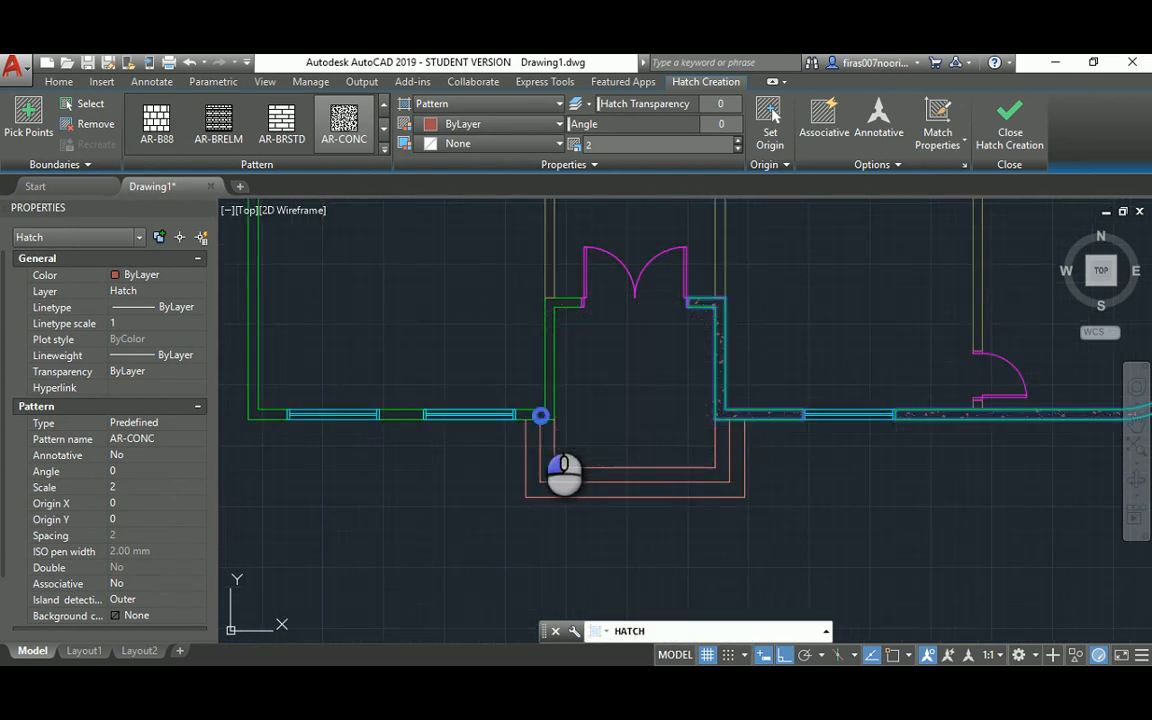
{"action": "left_click", "coordinate": [399, 413]}
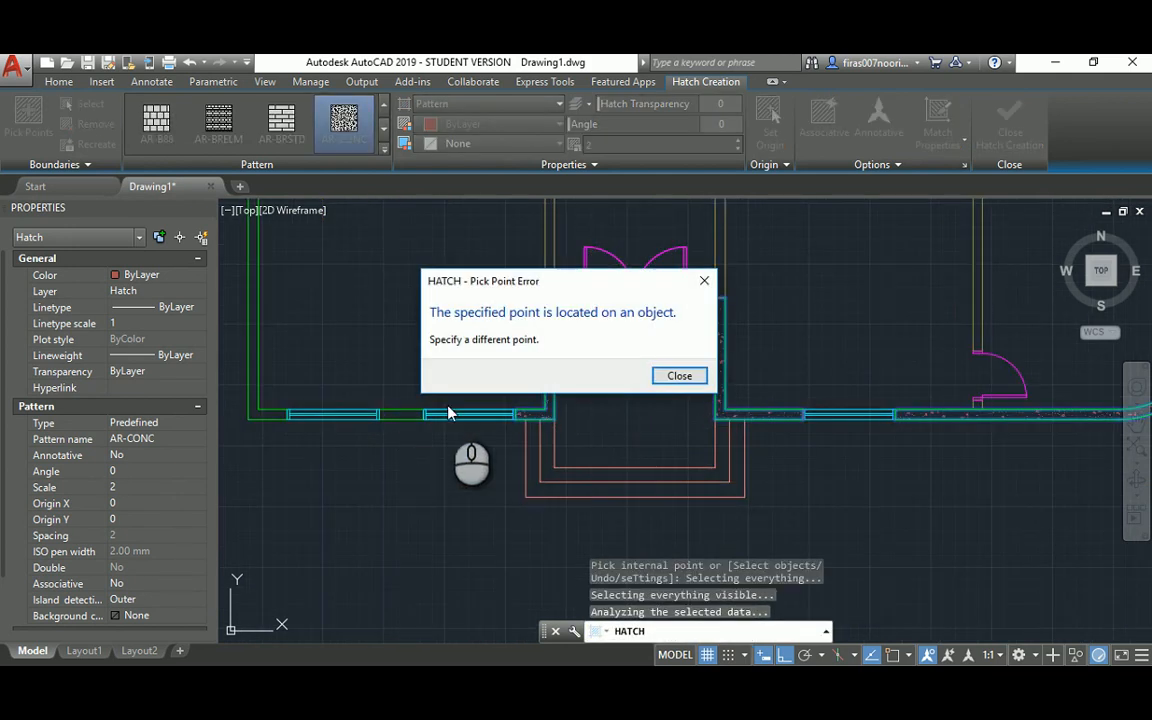
{"action": "left_click", "coordinate": [661, 380]}
{"action": "scroll", "coordinate": [405, 410], "scroll_direction": "up", "scroll_amount": 2}
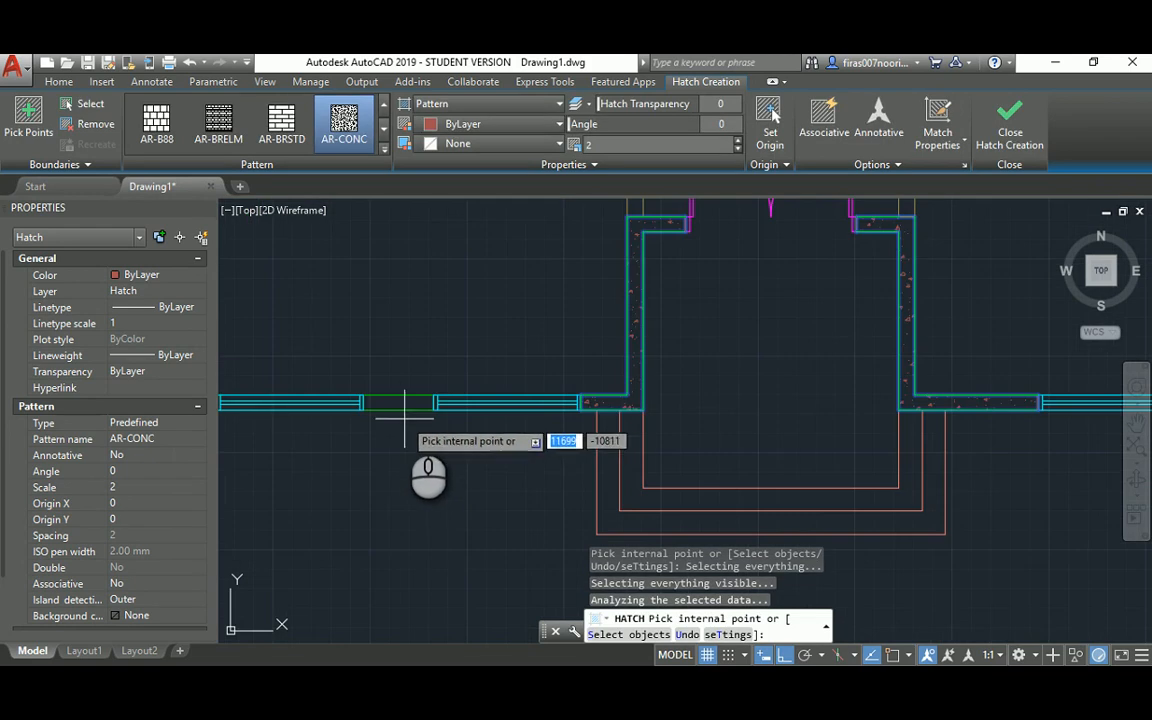
{"action": "scroll", "coordinate": [402, 402], "scroll_direction": "down", "scroll_amount": 4}
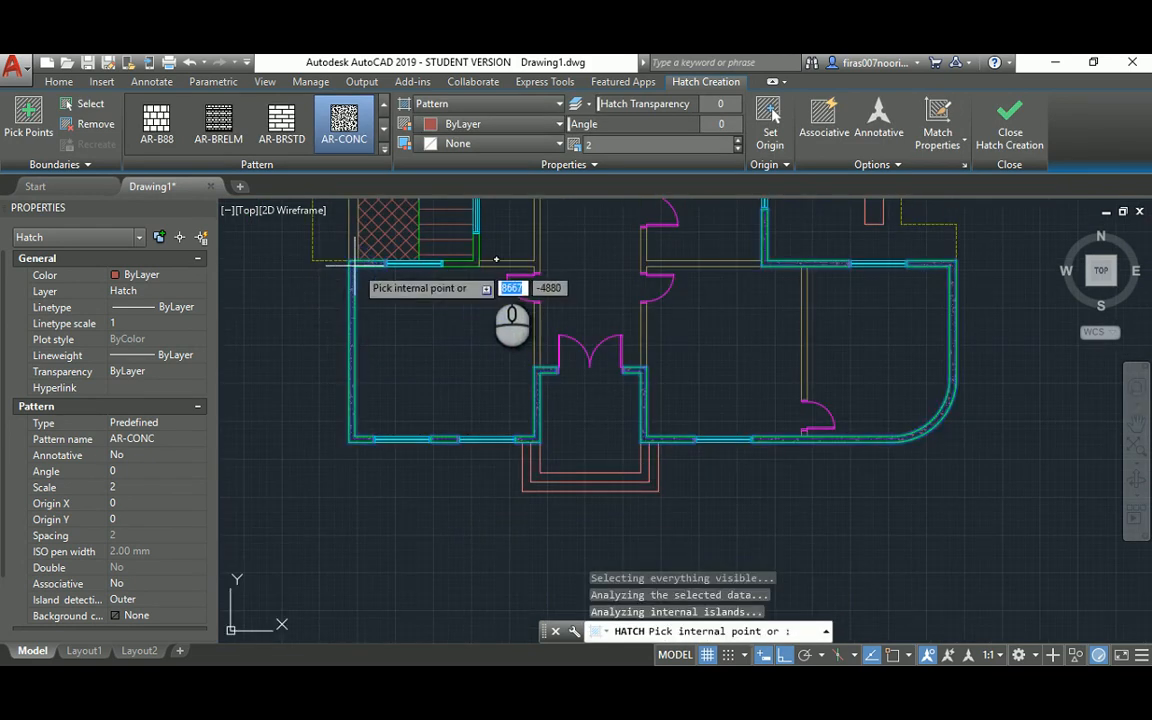
Step: Add the wall corner between Room 2 and the sitting area and the wall between the sitting area's door and window, and finish the hatch
{"action": "scroll", "coordinate": [465, 265], "scroll_direction": "up", "scroll_amount": 4}
{"action": "scroll", "coordinate": [455, 268], "scroll_direction": "down", "scroll_amount": 5}
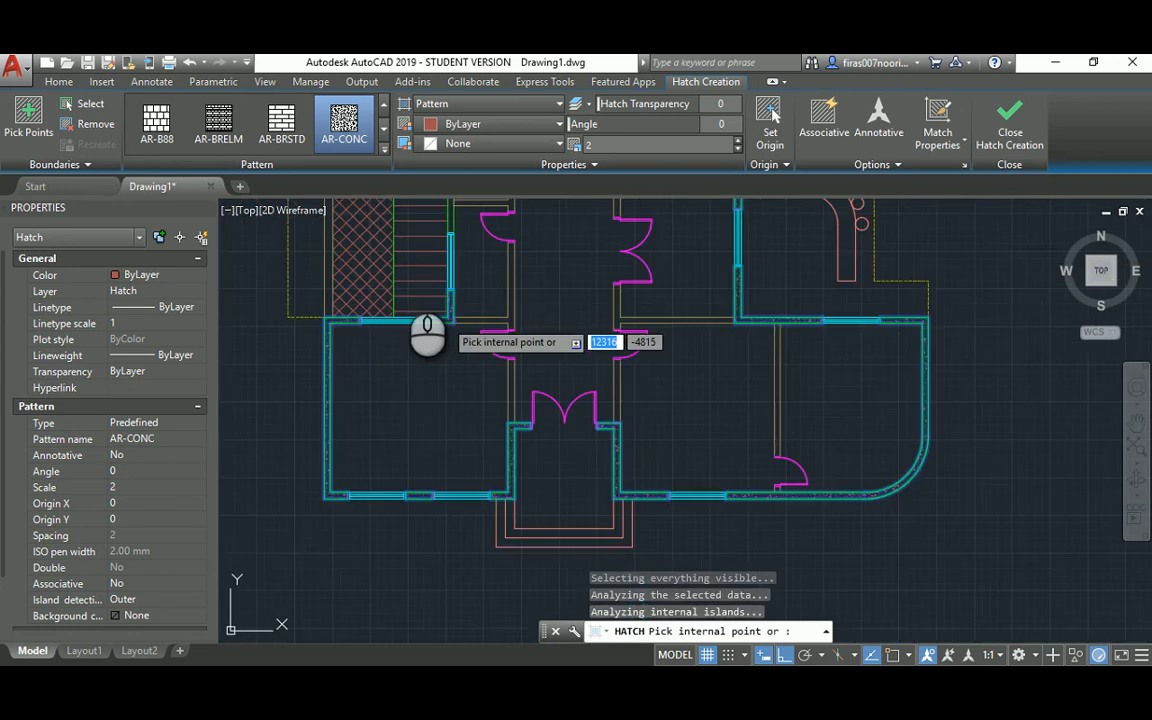
{"action": "scroll", "coordinate": [430, 400], "scroll_direction": "up", "scroll_amount": 5}
{"action": "left_click", "coordinate": [463, 322]}
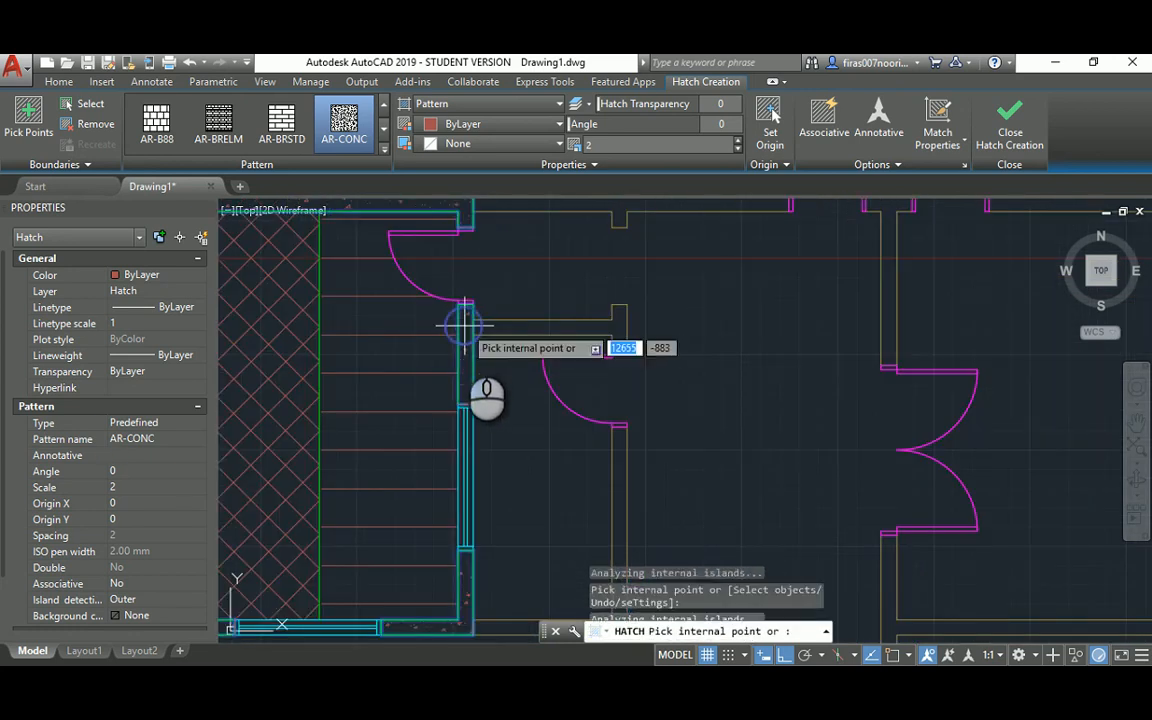
{"action": "key", "text": "Return"}
{"action": "scroll", "coordinate": [418, 368], "scroll_direction": "down", "scroll_amount": 4}
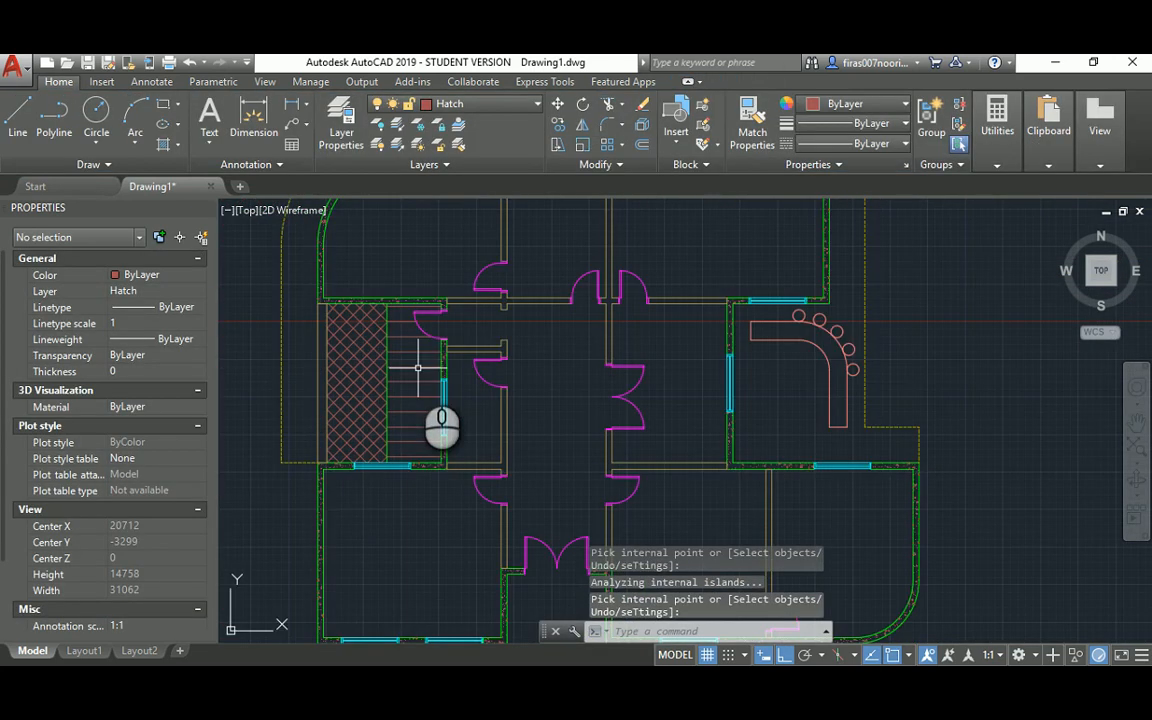
Step: Hatch the horizontal interior wall above Room 3, next to the sitting area door, with the ANSI32 pattern at scale 10
{"action": "left_click", "coordinate": [417, 368]}
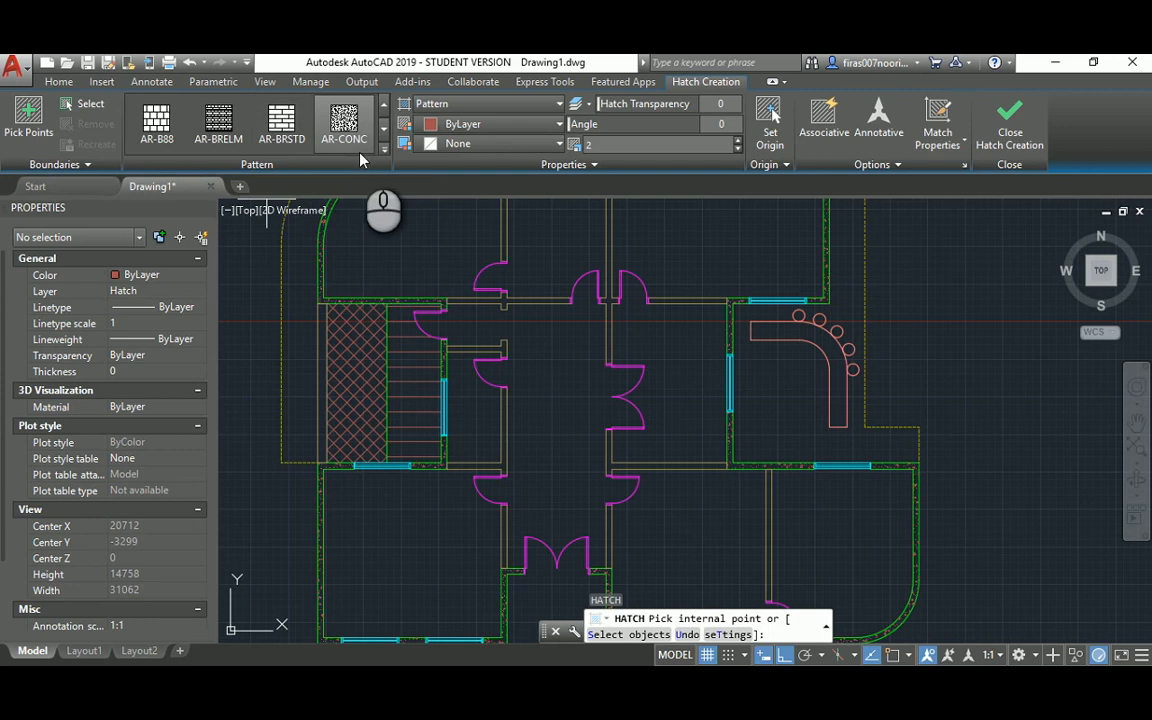
{"action": "left_click", "coordinate": [384, 145]}
{"action": "scroll", "coordinate": [270, 228], "scroll_direction": "up", "scroll_amount": 3}
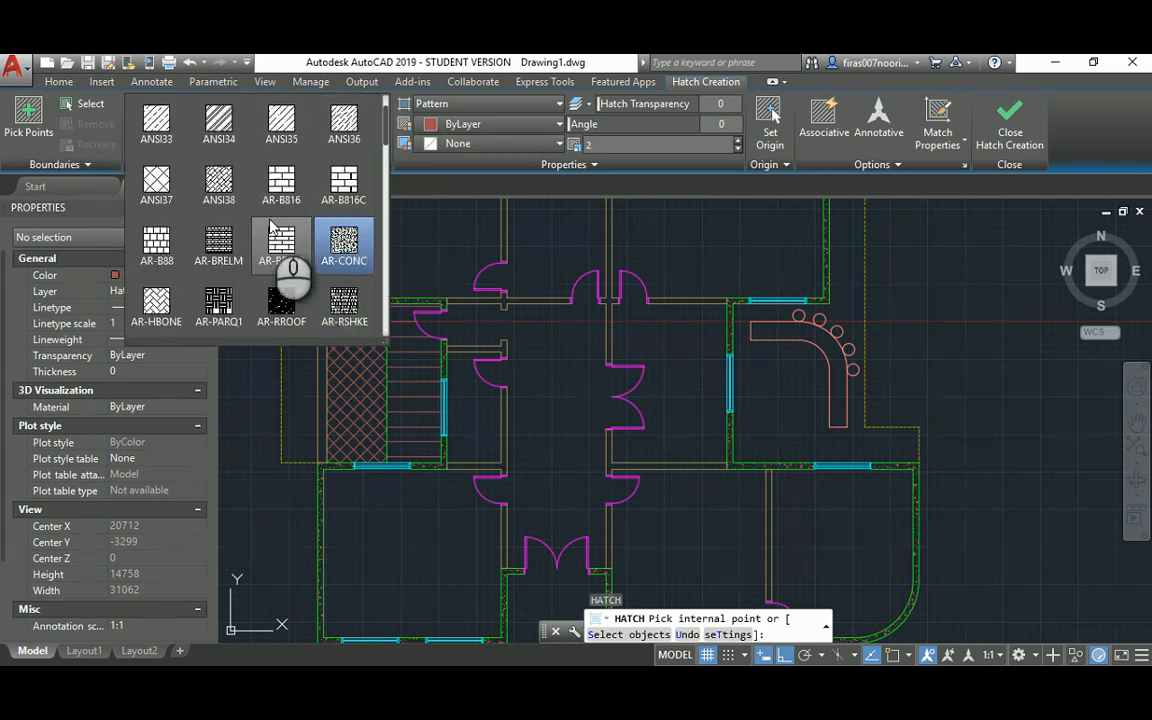
{"action": "scroll", "coordinate": [427, 300], "scroll_direction": "up", "scroll_amount": 6}
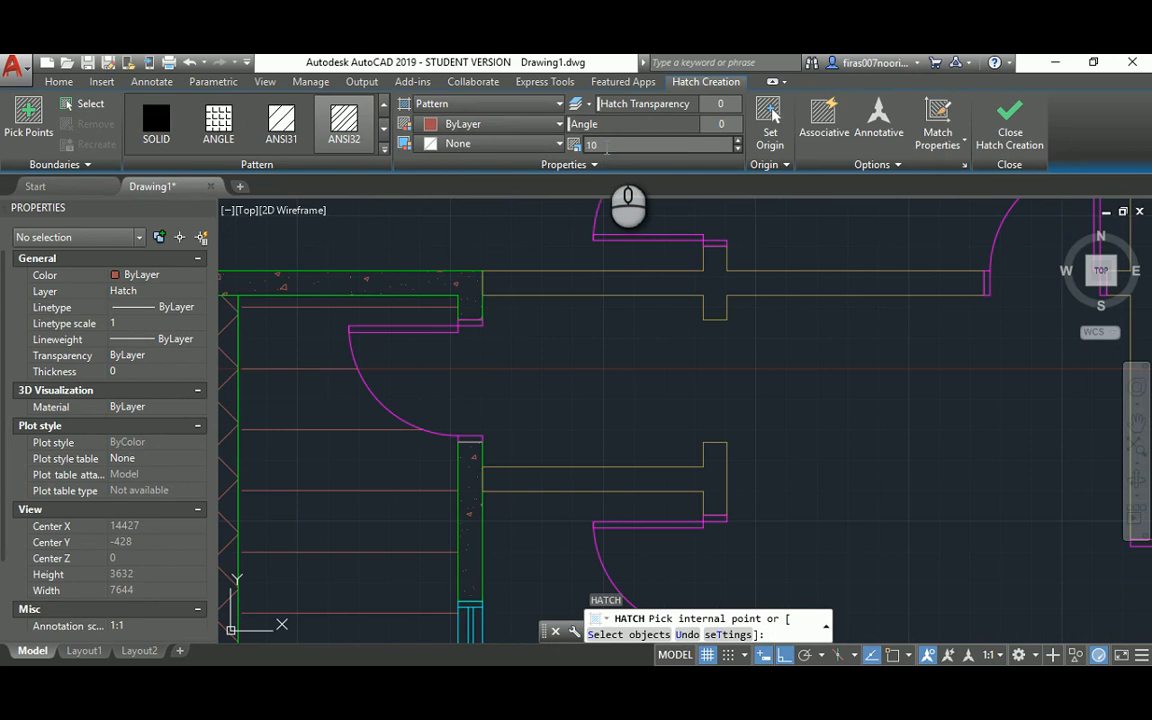
{"action": "left_click", "coordinate": [663, 279]}
{"action": "scroll", "coordinate": [663, 279], "scroll_direction": "down", "scroll_amount": 2}
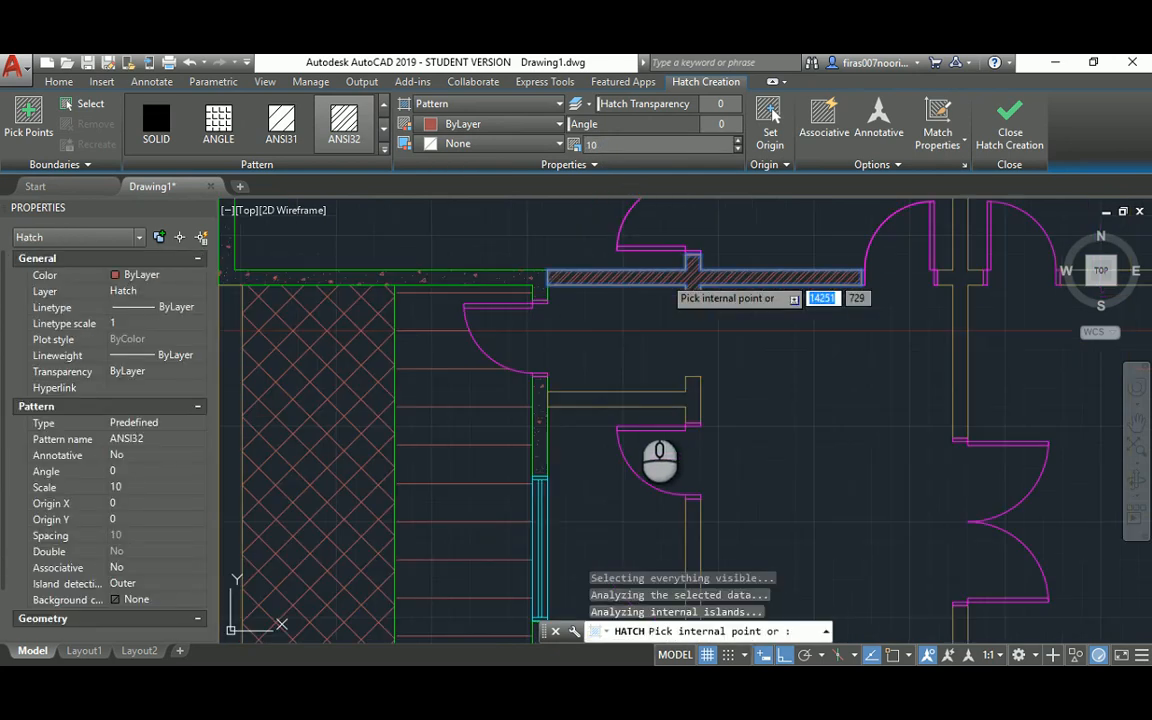
Step: Extend the ANSI32 hatch to the interior walls around Room 3 and the wall between Rooms 7 and 8
{"action": "left_click", "coordinate": [612, 398]}
{"action": "scroll", "coordinate": [612, 398], "scroll_direction": "down", "scroll_amount": 3}
{"action": "scroll", "coordinate": [660, 463], "scroll_direction": "up", "scroll_amount": 2}
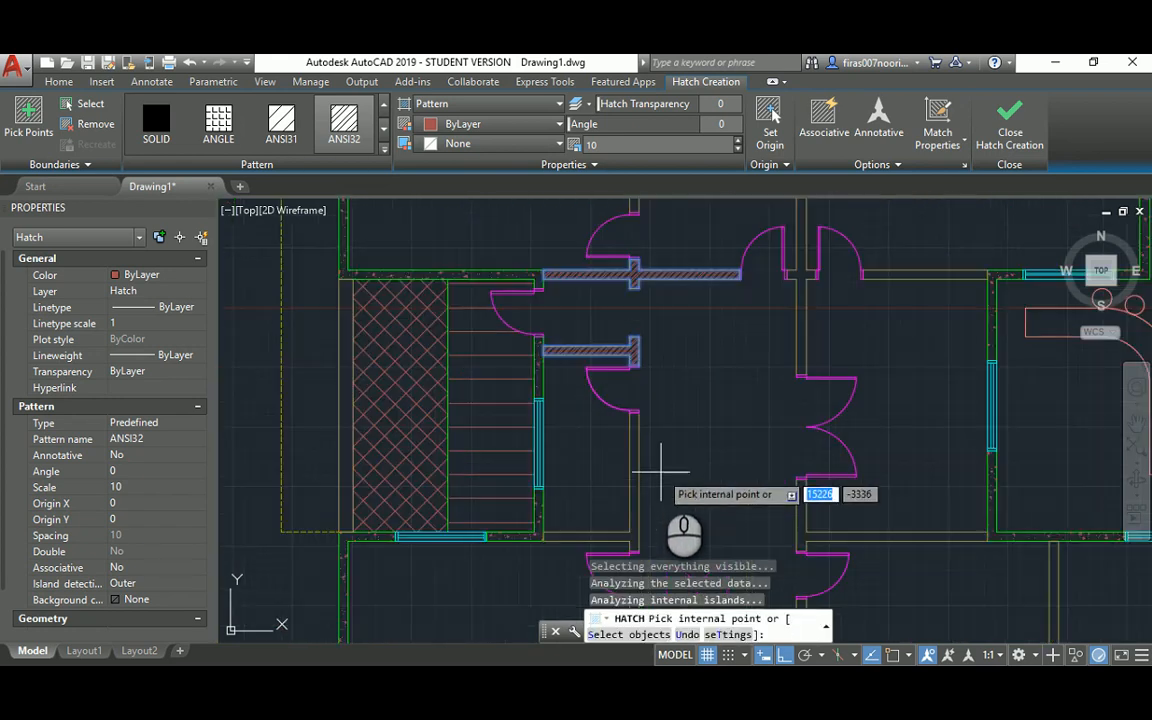
{"action": "middle_click_drag", "start_coordinate": [658, 470], "coordinate": [541, 340]}
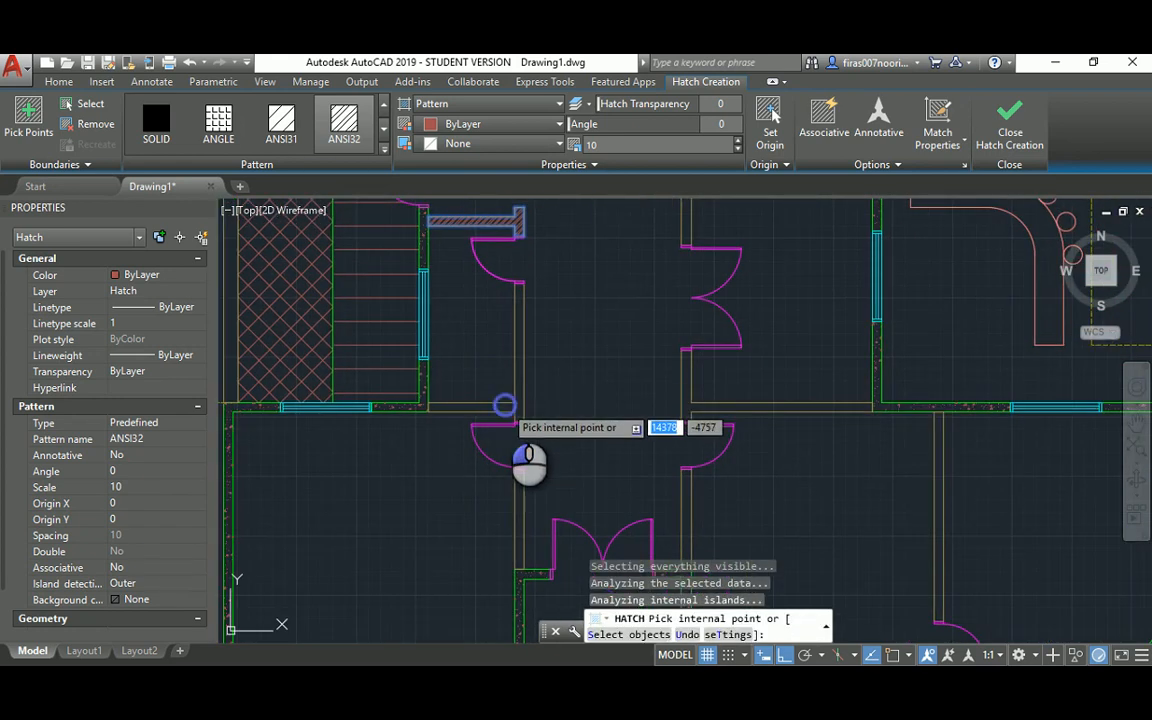
{"action": "left_click", "coordinate": [504, 404]}
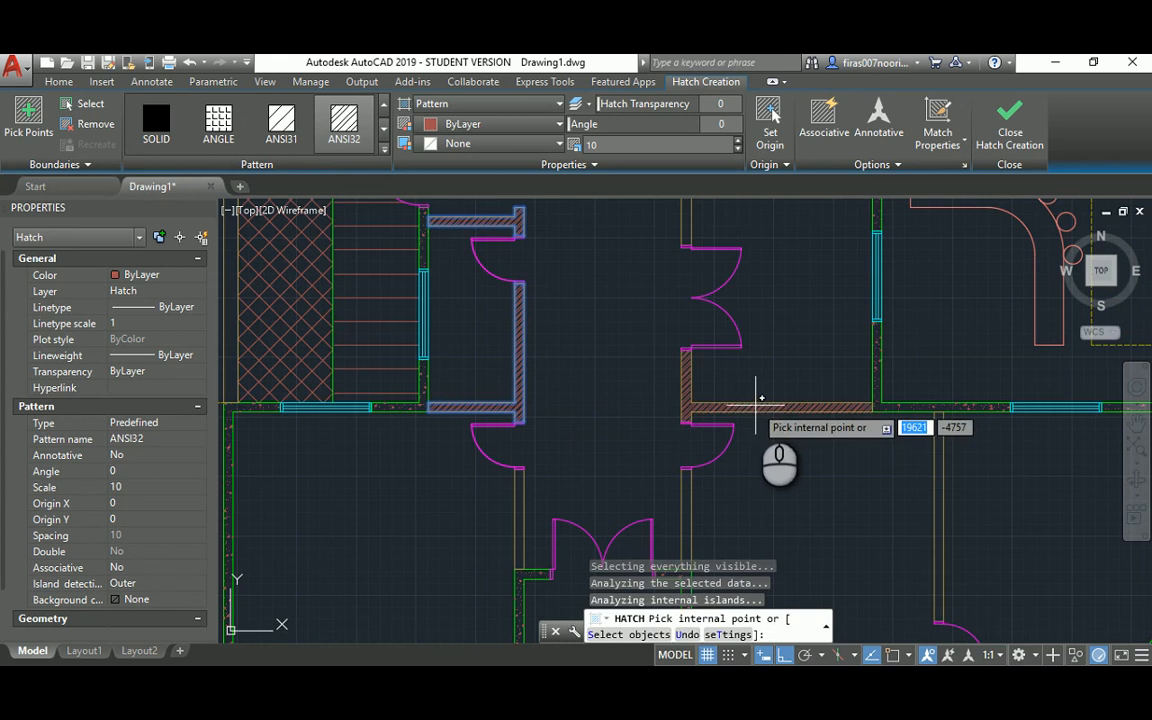
{"action": "left_click", "coordinate": [756, 404]}
Step: Extend the hatch to the walls separating Rooms 4, 5 and 6 and the wall between Rooms 6 and 7
{"action": "scroll", "coordinate": [693, 245], "scroll_direction": "down", "scroll_amount": 2}
{"action": "middle_click_drag", "start_coordinate": [693, 245], "coordinate": [684, 356]}
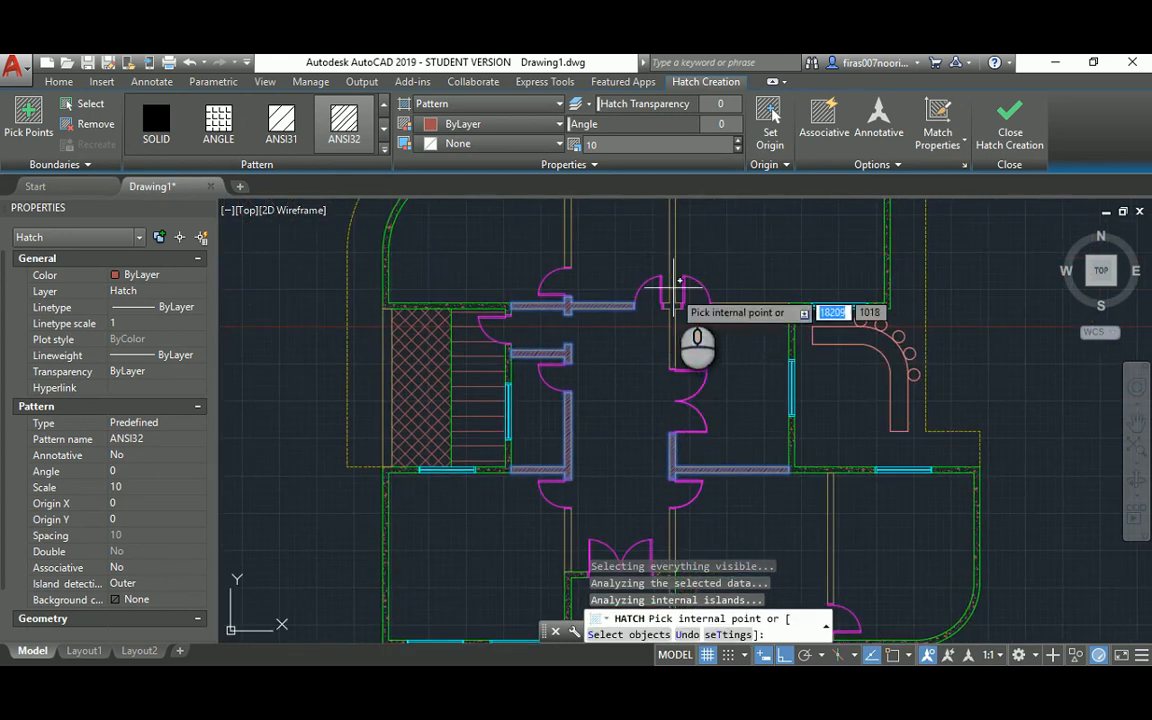
{"action": "middle_click_drag", "start_coordinate": [677, 288], "coordinate": [649, 368]}
{"action": "left_click", "coordinate": [652, 365]}
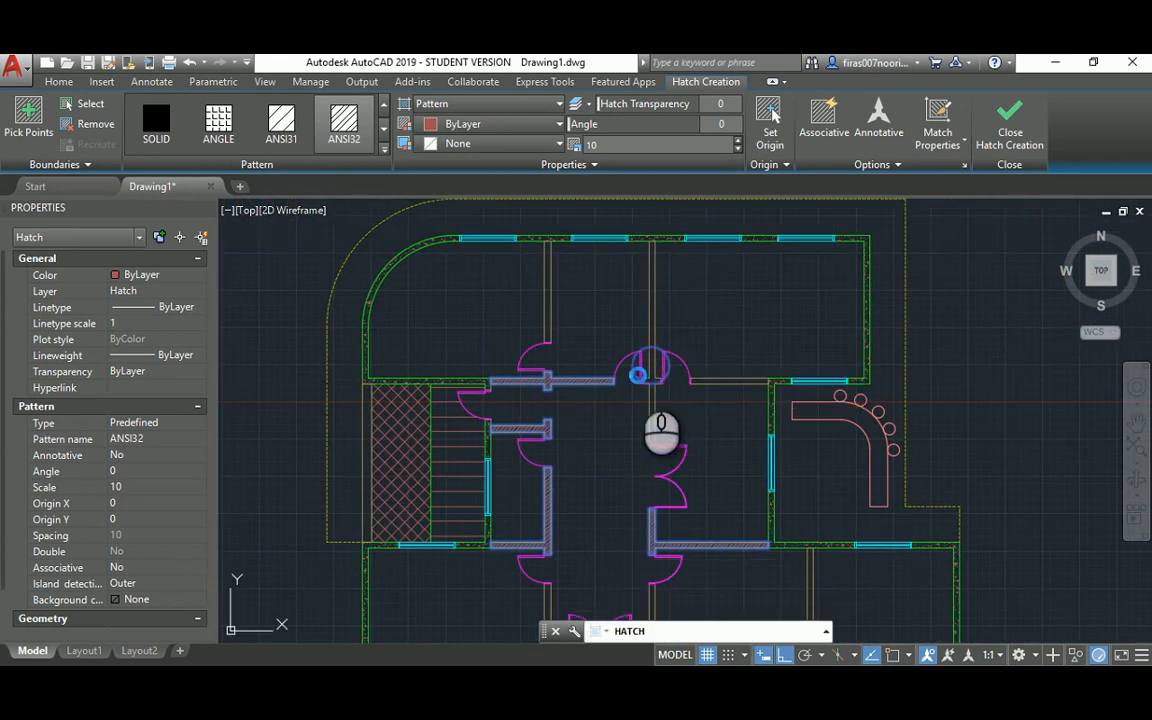
{"action": "left_click", "coordinate": [549, 318]}
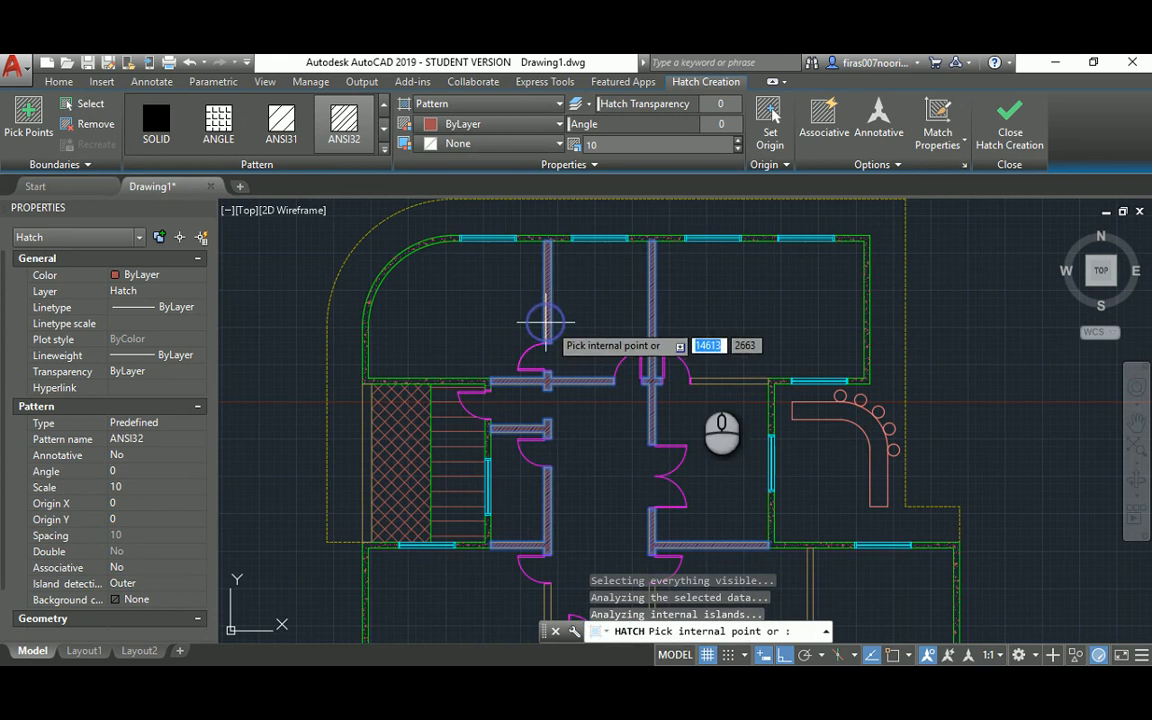
{"action": "left_click", "coordinate": [755, 381]}
Step: Add the entrance hall side walls and the wall between Rooms 8 and 9, including its stub below the door, and finish the hatch
{"action": "middle_click_drag", "start_coordinate": [755, 381], "coordinate": [712, 234]}
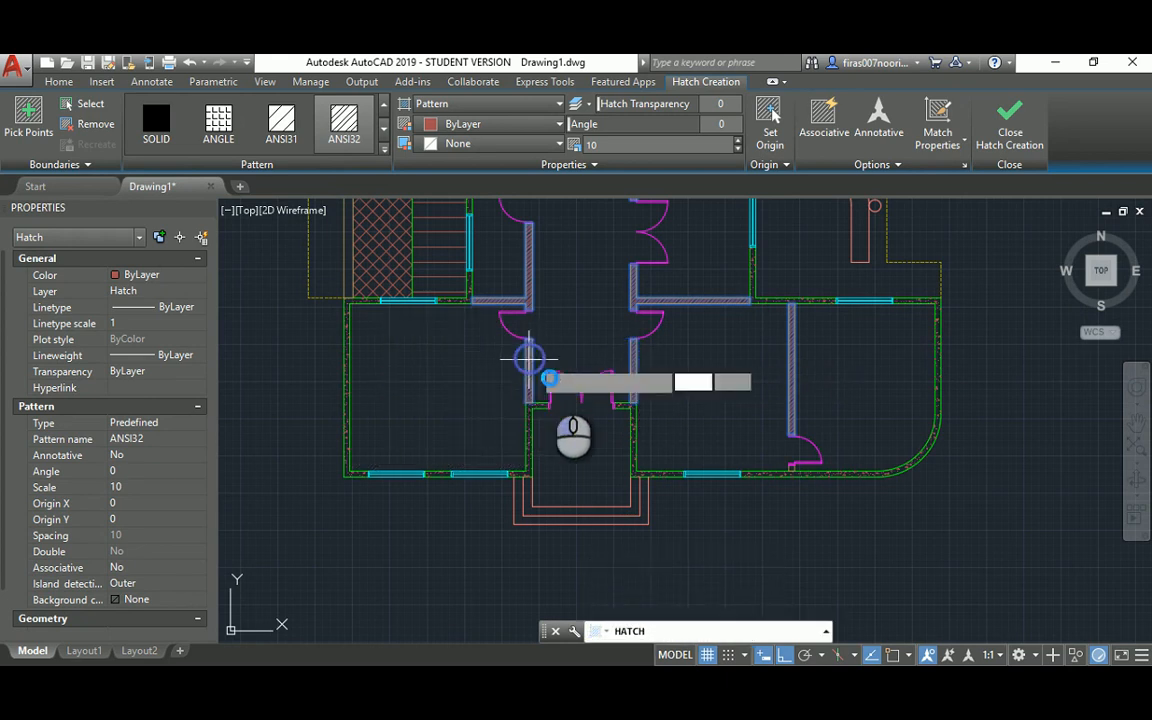
{"action": "scroll", "coordinate": [767, 477], "scroll_direction": "up", "scroll_amount": 4}
{"action": "scroll", "coordinate": [767, 477], "scroll_direction": "down", "scroll_amount": 1}
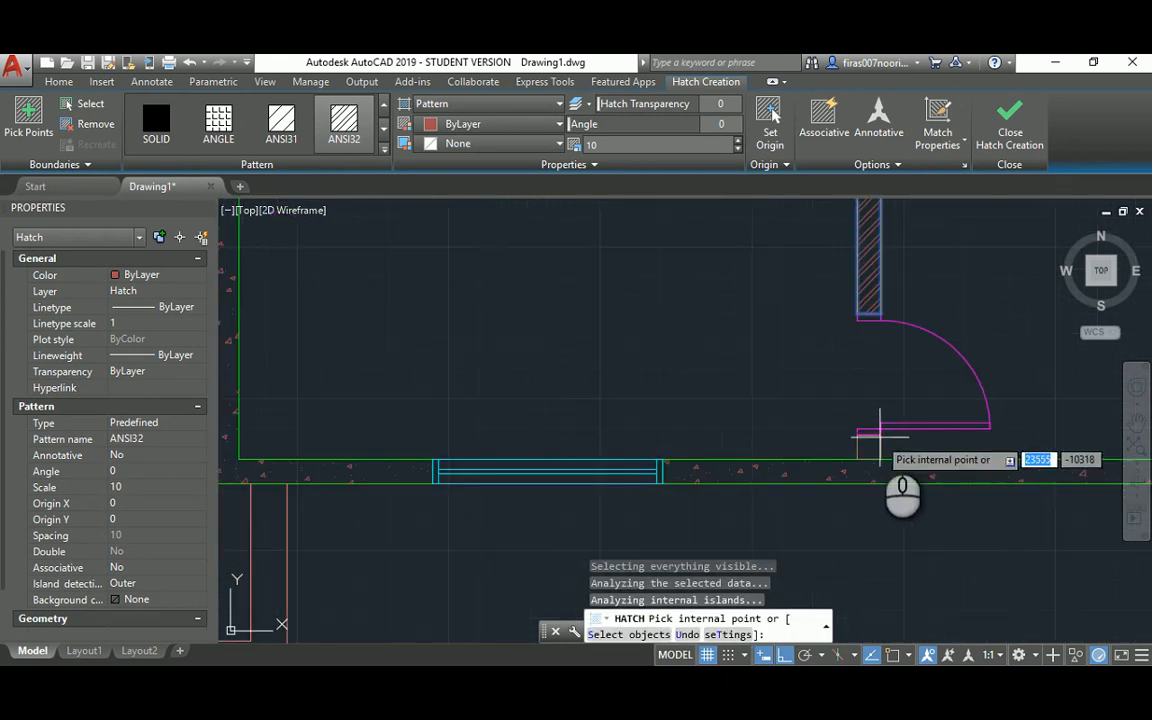
{"action": "scroll", "coordinate": [791, 410], "scroll_direction": "down", "scroll_amount": 1}
{"action": "scroll", "coordinate": [791, 410], "scroll_direction": "down", "scroll_amount": 2}
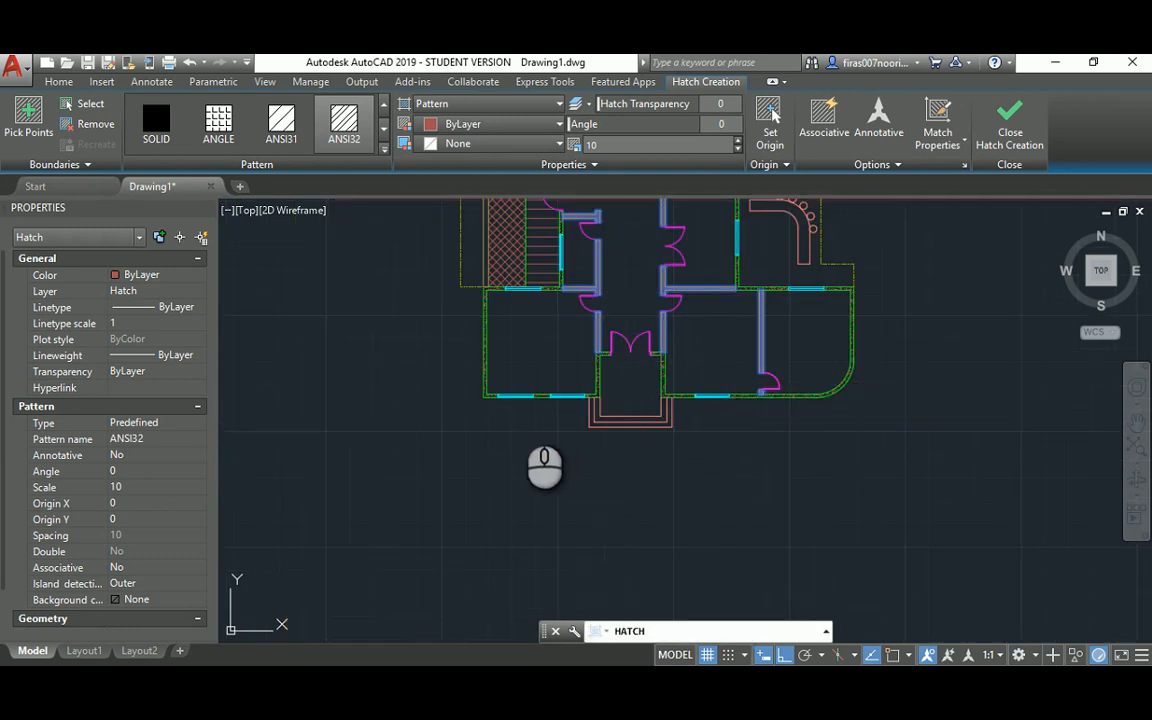
{"action": "key", "text": "Return"}
Step: Turn on all layers so the grid and dimension layers are displayed with the plan
{"action": "middle_click_drag", "start_coordinate": [521, 408], "coordinate": [499, 440]}
{"action": "scroll", "coordinate": [355, 450], "scroll_direction": "down", "scroll_amount": 2}
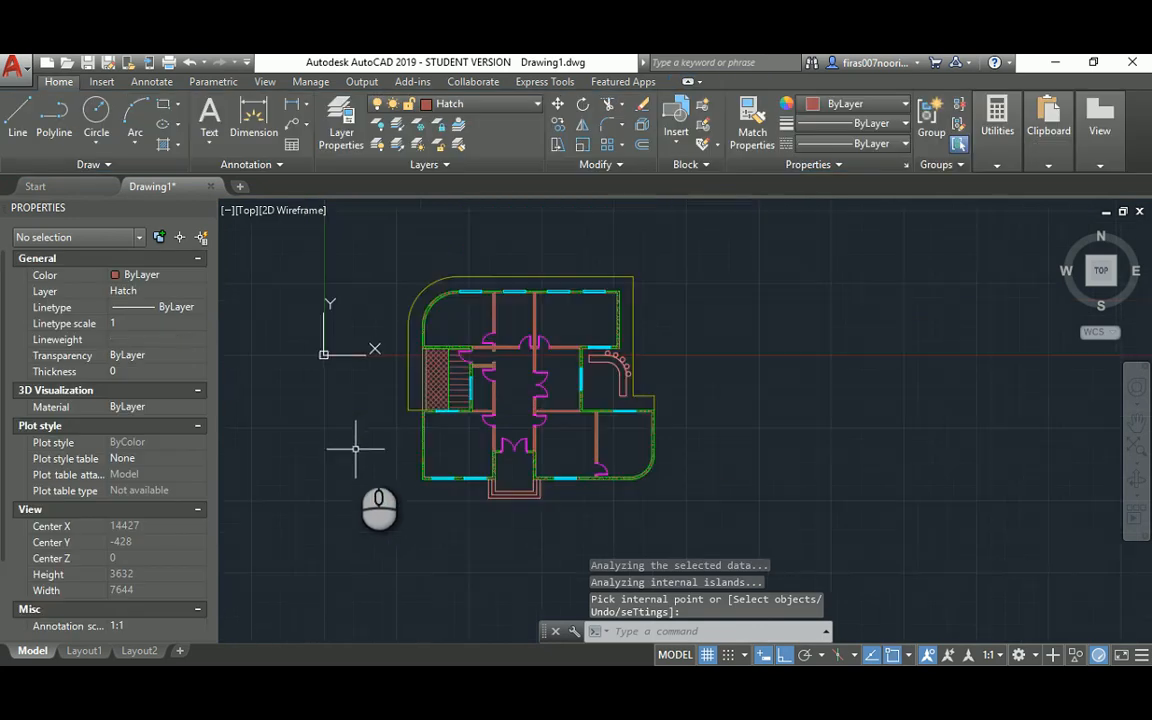
{"action": "key", "text": "Escape"}
{"action": "type", "text": "LA"}
{"action": "key", "text": "Return"}
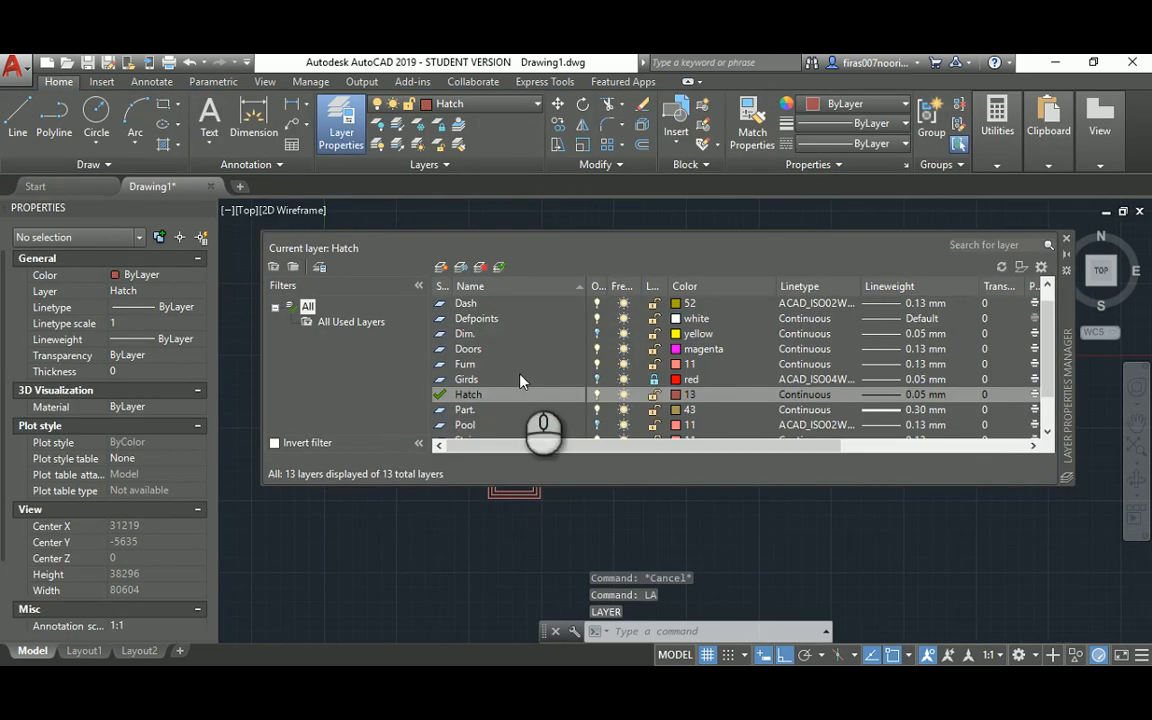
{"action": "left_click", "coordinate": [478, 338]}
{"action": "key", "text": "ctrl+a"}
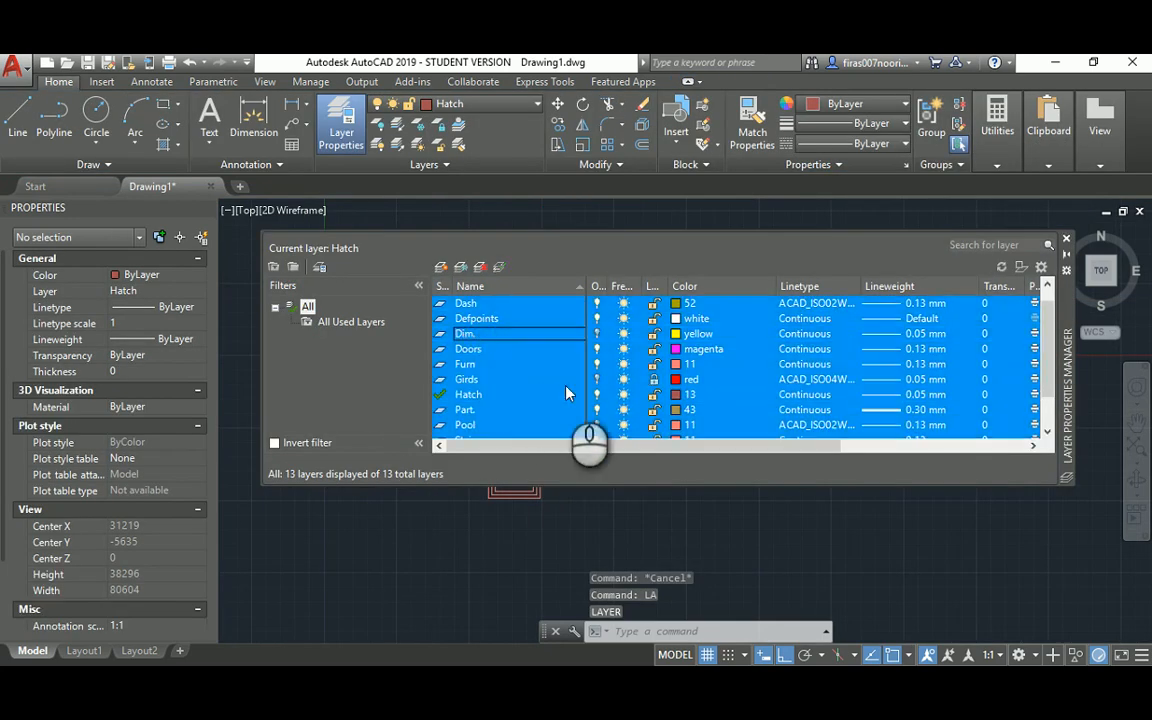
{"action": "left_click", "coordinate": [597, 335]}
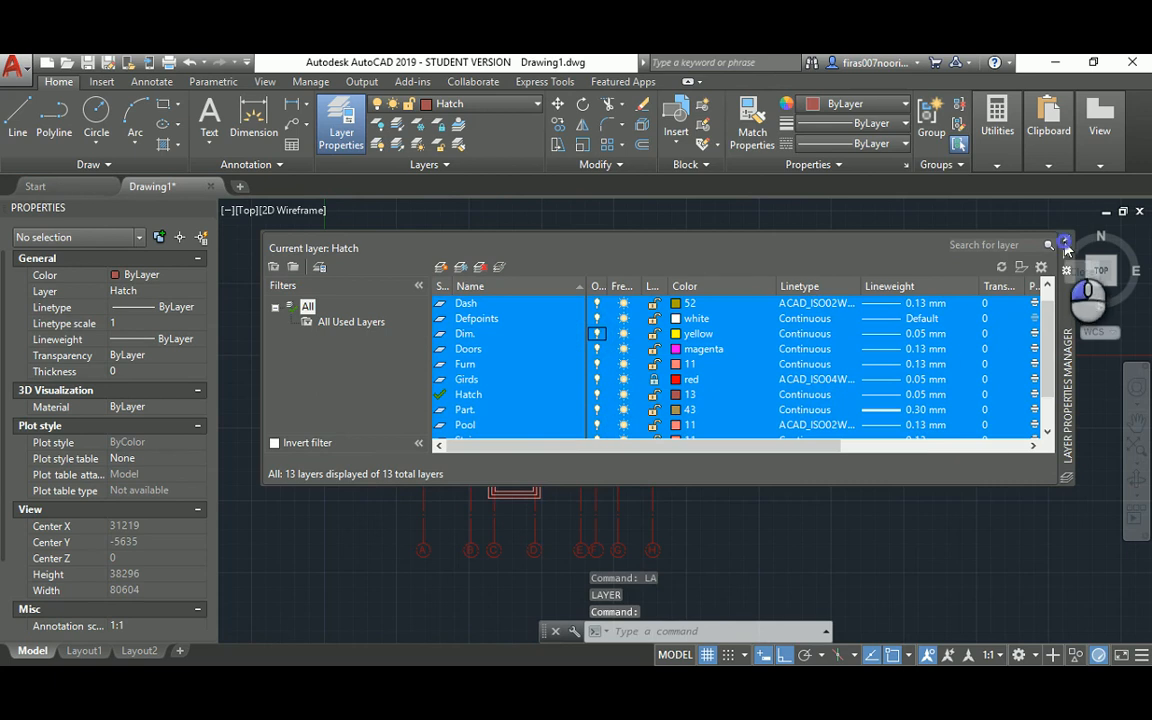
{"action": "left_click", "coordinate": [1064, 243]}
Step: Check the whole reference plan in Photos and, back in AutoCAD, create a layer named Text and make it current
{"action": "scroll", "coordinate": [515, 357], "scroll_direction": "up", "scroll_amount": 2}
{"action": "key", "text": "alt+Tab"}
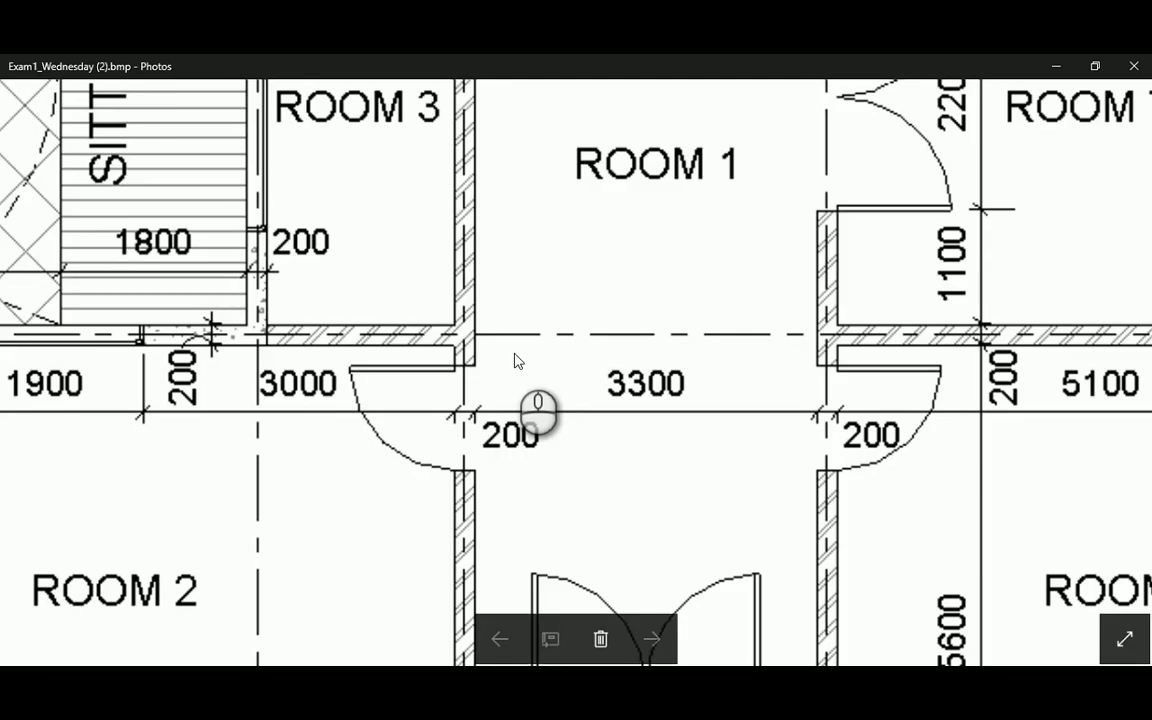
{"action": "scroll", "coordinate": [668, 352], "scroll_direction": "down", "scroll_amount": 2}
{"action": "scroll", "coordinate": [668, 352], "scroll_direction": "down", "scroll_amount": 4}
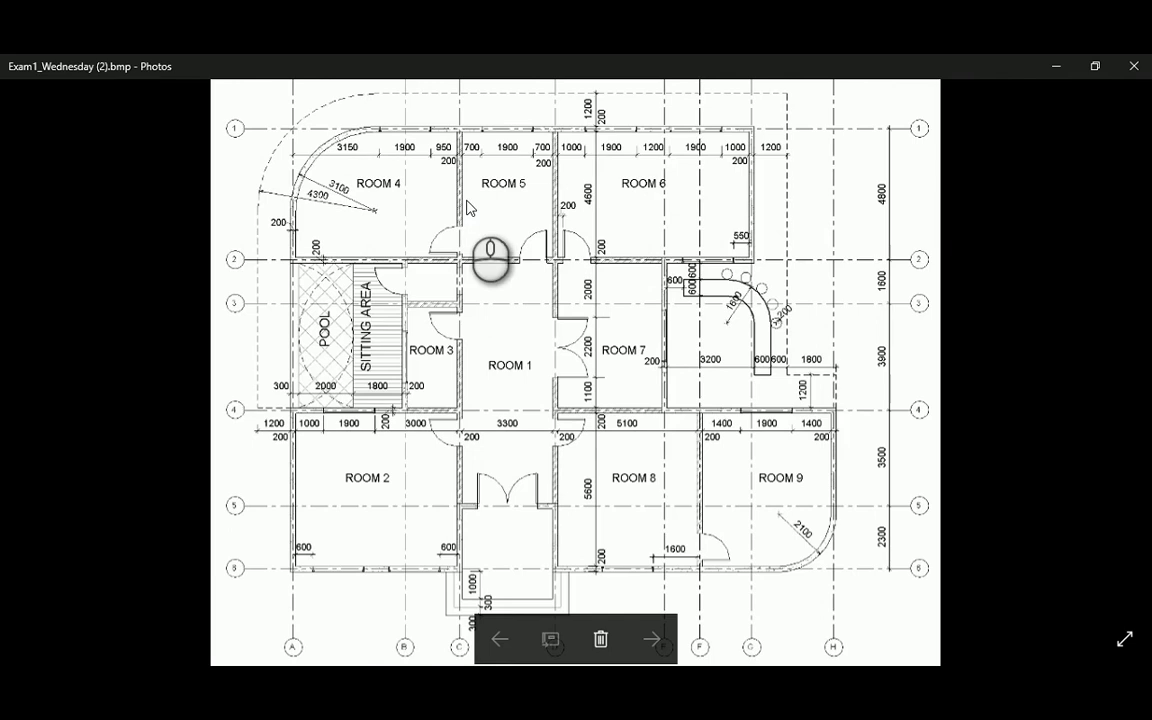
{"action": "key", "text": "alt+Tab"}
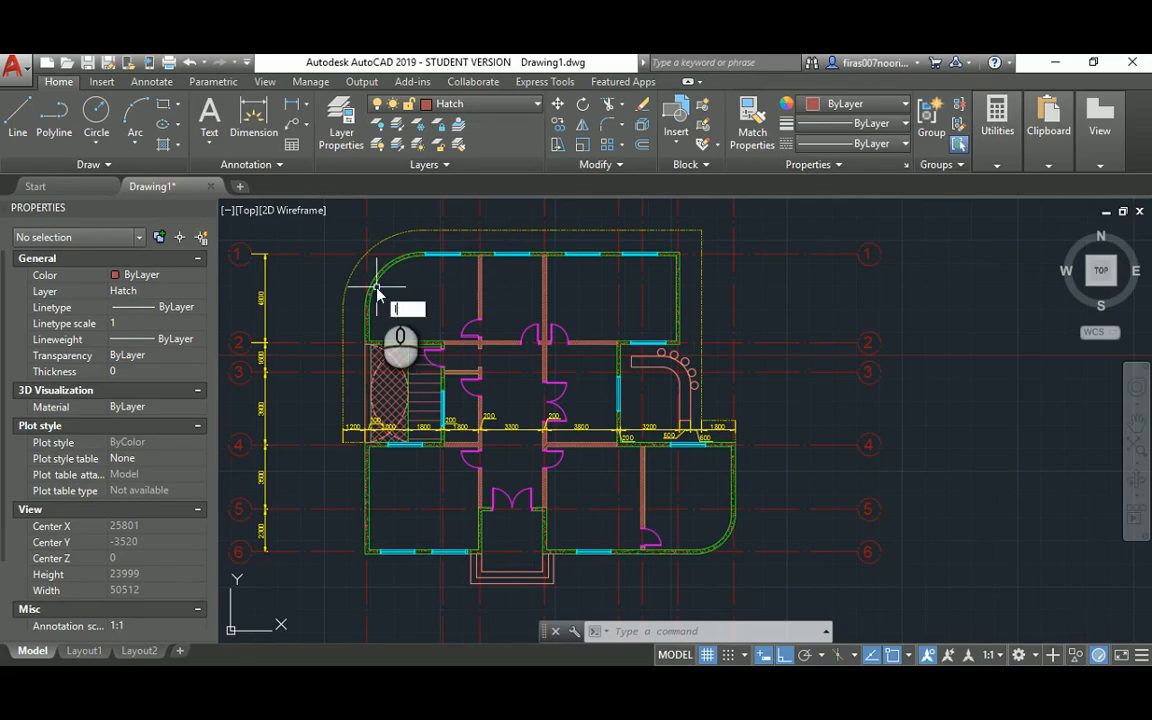
{"action": "type", "text": "la"}
{"action": "key", "text": "Return"}
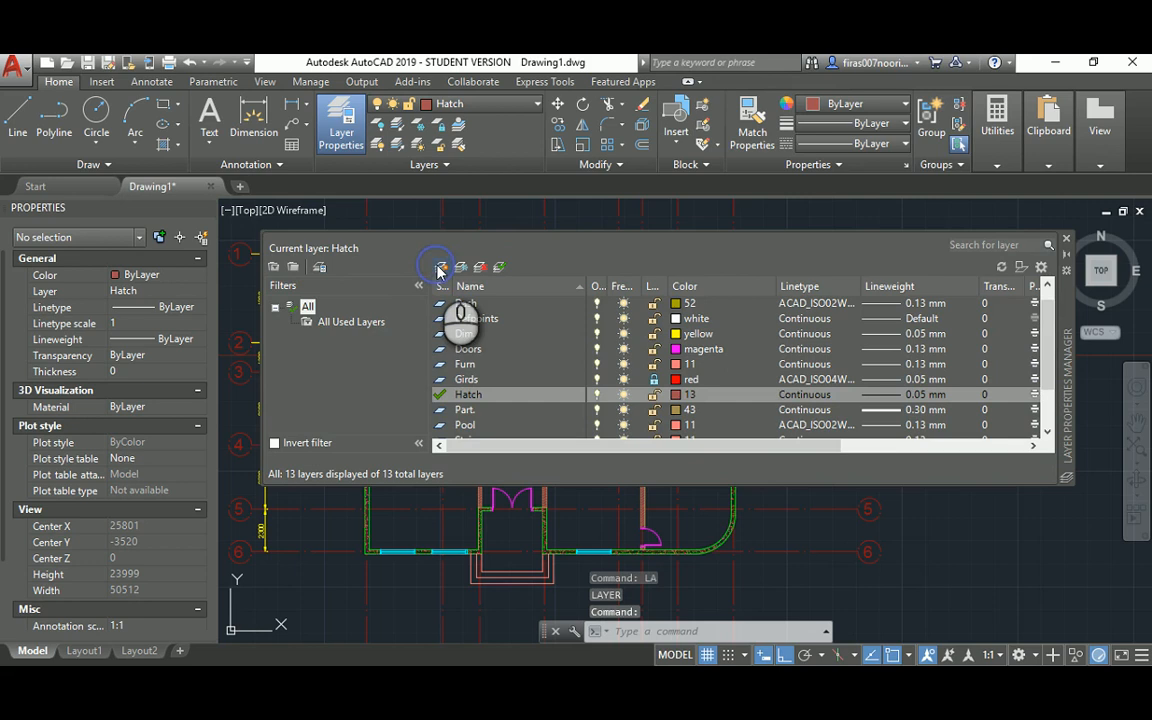
{"action": "left_click", "coordinate": [440, 268]}
{"action": "type", "text": "Text"}
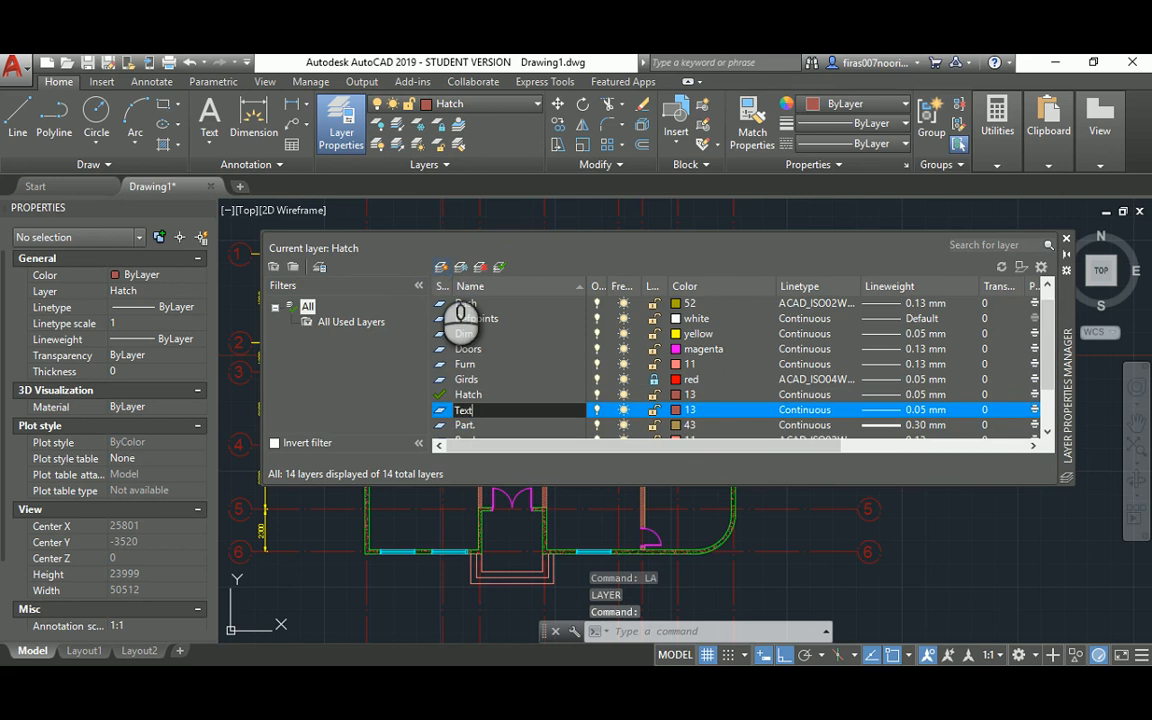
{"action": "key", "text": "Return"}
{"action": "double_click", "coordinate": [441, 411]}
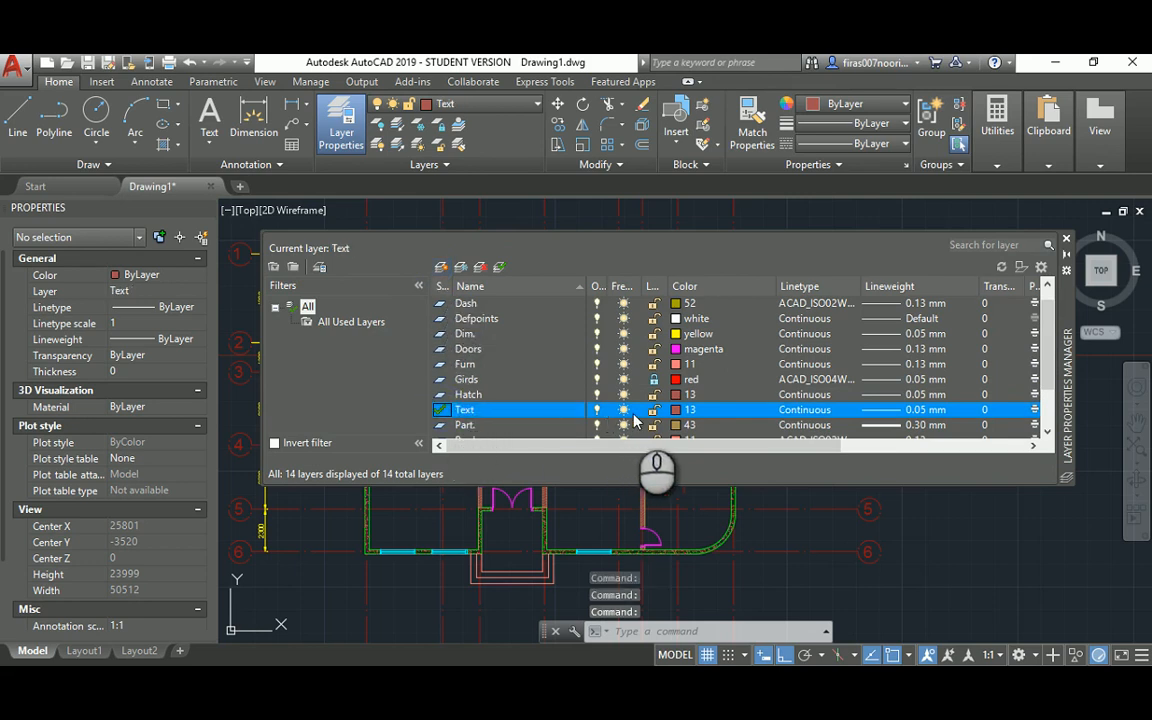
Step: Set the Text layer's color to magenta and close the layer manager
{"action": "left_click", "coordinate": [676, 412]}
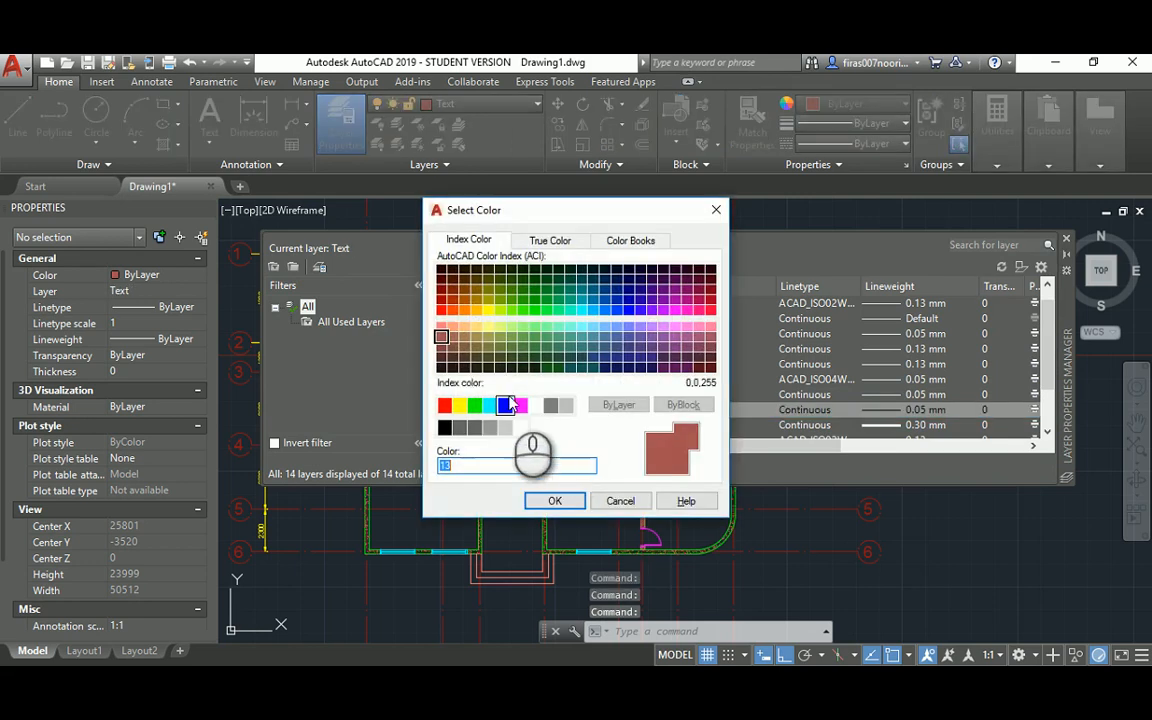
{"action": "left_click", "coordinate": [521, 405]}
{"action": "left_click", "coordinate": [555, 500]}
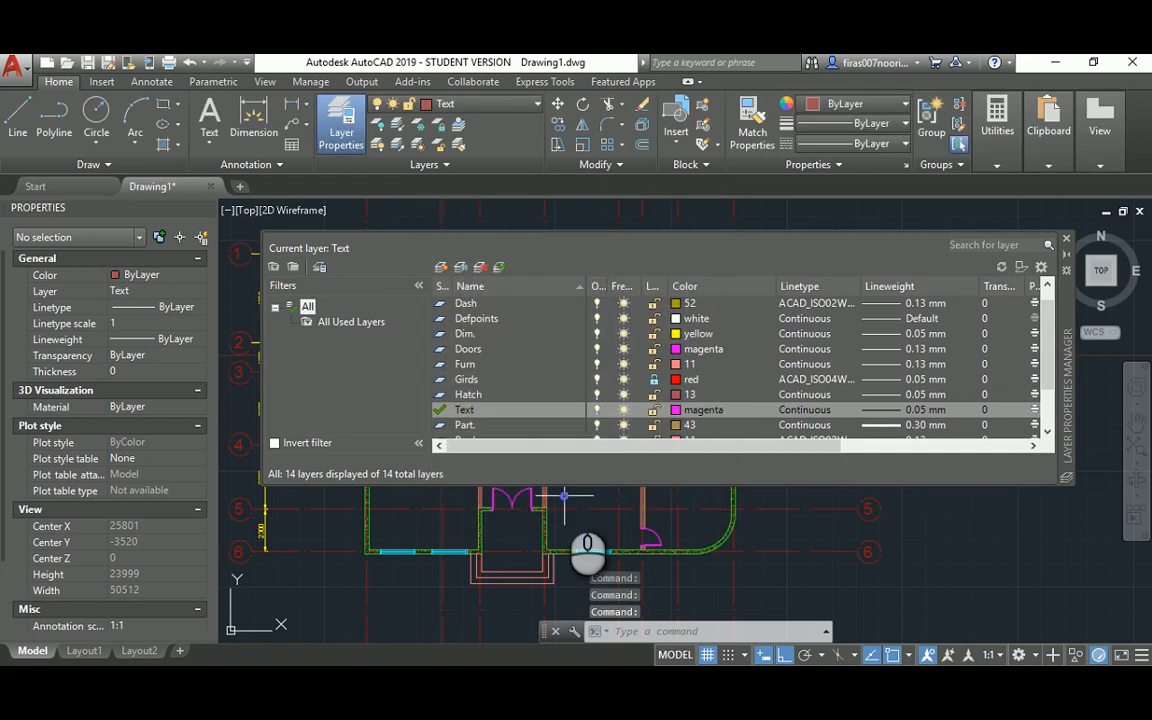
{"action": "left_click", "coordinate": [1066, 239]}
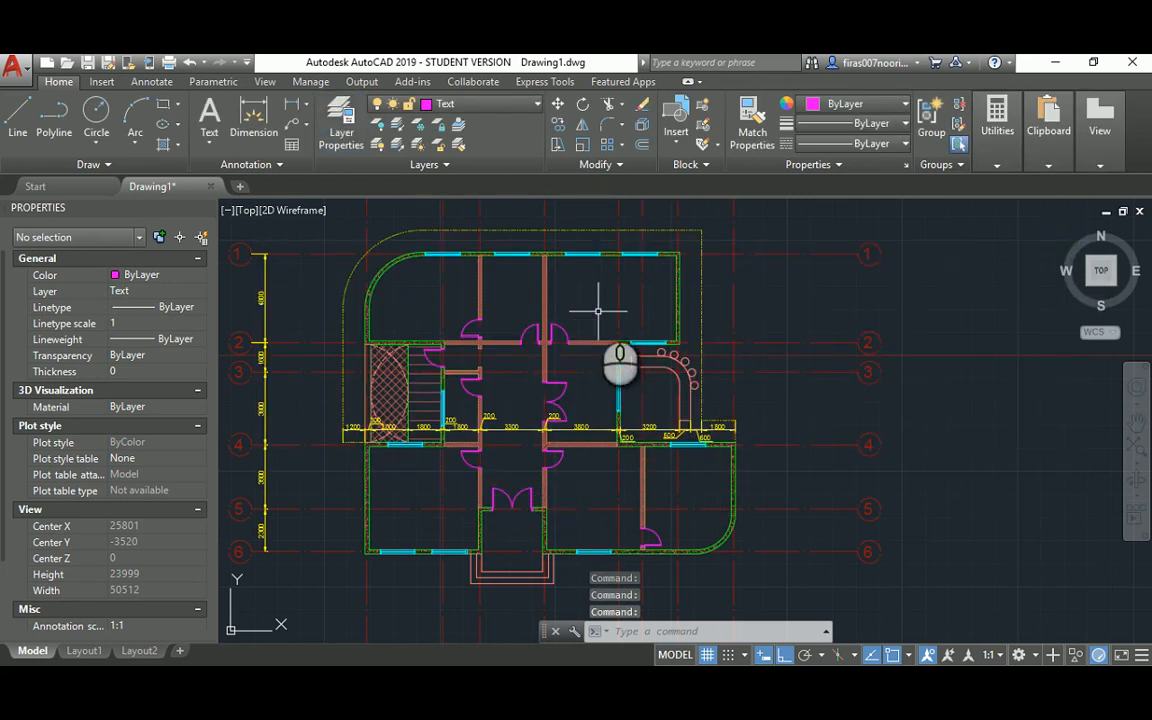
{"action": "scroll", "coordinate": [563, 285], "scroll_direction": "up", "scroll_amount": 4}
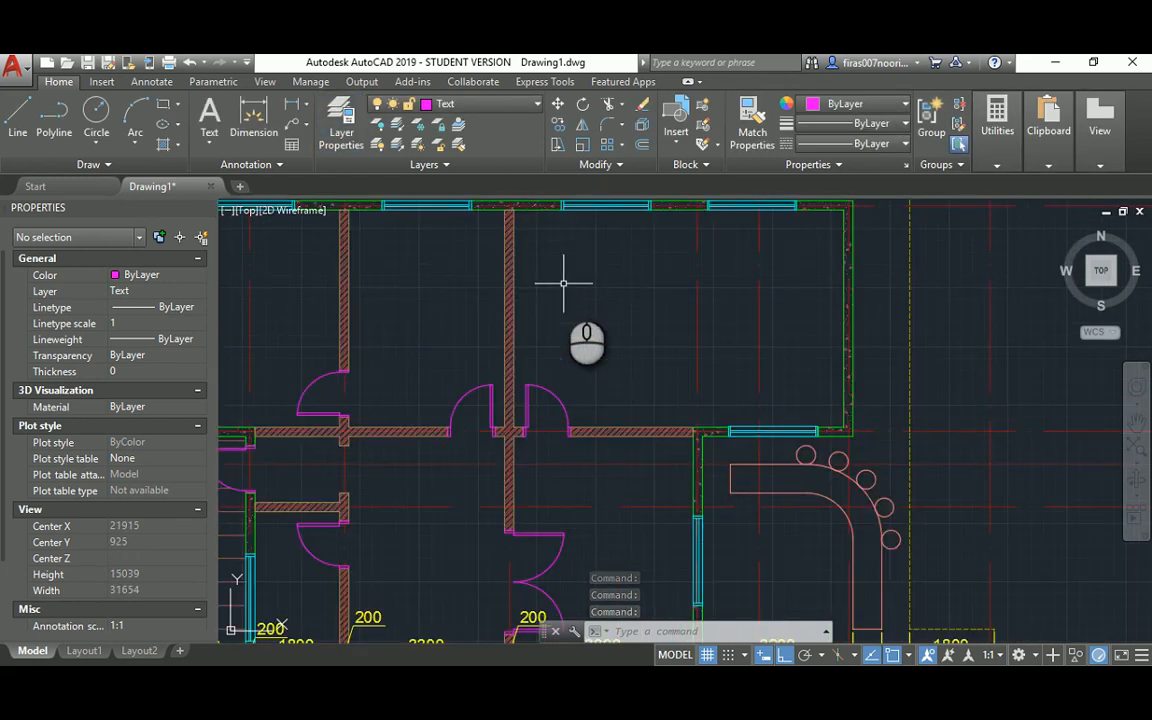
{"action": "scroll", "coordinate": [724, 305], "scroll_direction": "down", "scroll_amount": 6}
{"action": "scroll", "coordinate": [459, 307], "scroll_direction": "up", "scroll_amount": 2}
{"action": "scroll", "coordinate": [459, 307], "scroll_direction": "up", "scroll_amount": 3}
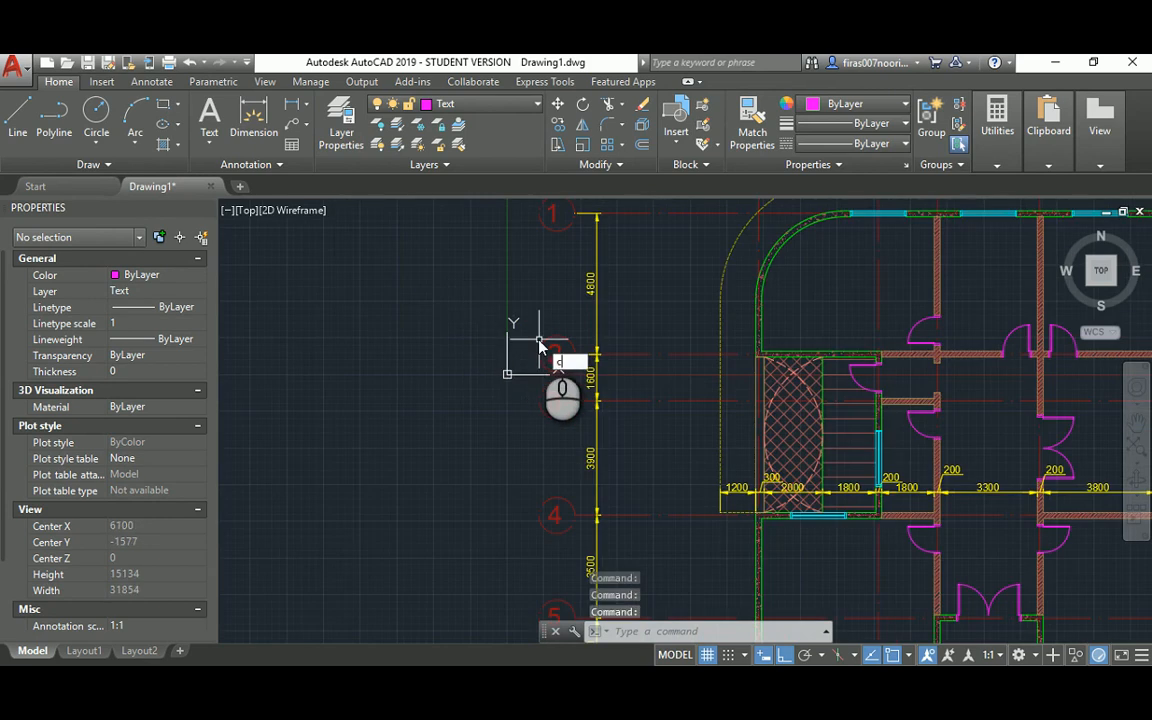
{"action": "type", "text": "o"}
{"action": "key", "text": "Return"}
{"action": "left_click", "coordinate": [545, 342]}
{"action": "left_click", "coordinate": [548, 358]}
{"action": "left_click", "coordinate": [541, 354]}
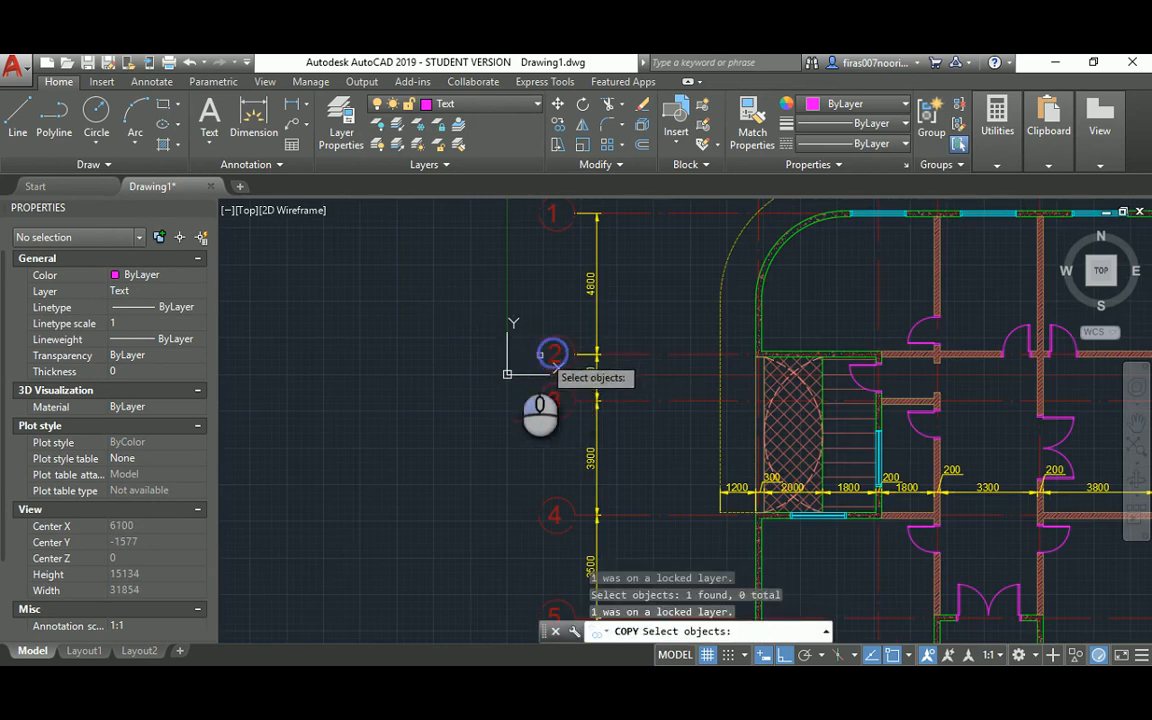
{"action": "key", "text": "Escape"}
{"action": "key", "text": "Escape"}
{"action": "key", "text": "Escape"}
{"action": "key", "text": "Escape"}
Step: Place a multiline text reading "Room1" inside Room 6, near the middle of the room
{"action": "scroll", "coordinate": [600, 370], "scroll_direction": "down", "scroll_amount": 4}
{"action": "scroll", "coordinate": [745, 321], "scroll_direction": "up", "scroll_amount": 6}
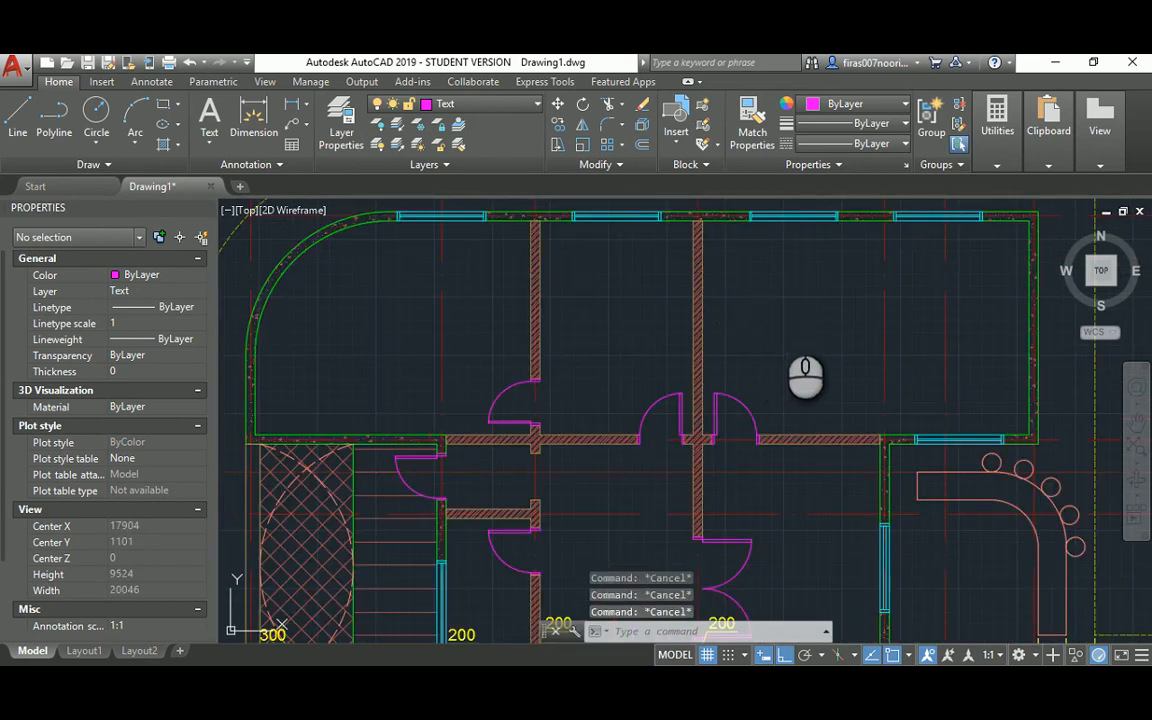
{"action": "scroll", "coordinate": [784, 319], "scroll_direction": "up", "scroll_amount": 2}
{"action": "type", "text": "t"}
{"action": "key", "text": "Return"}
{"action": "left_click", "coordinate": [756, 290]}
{"action": "left_click", "coordinate": [826, 333]}
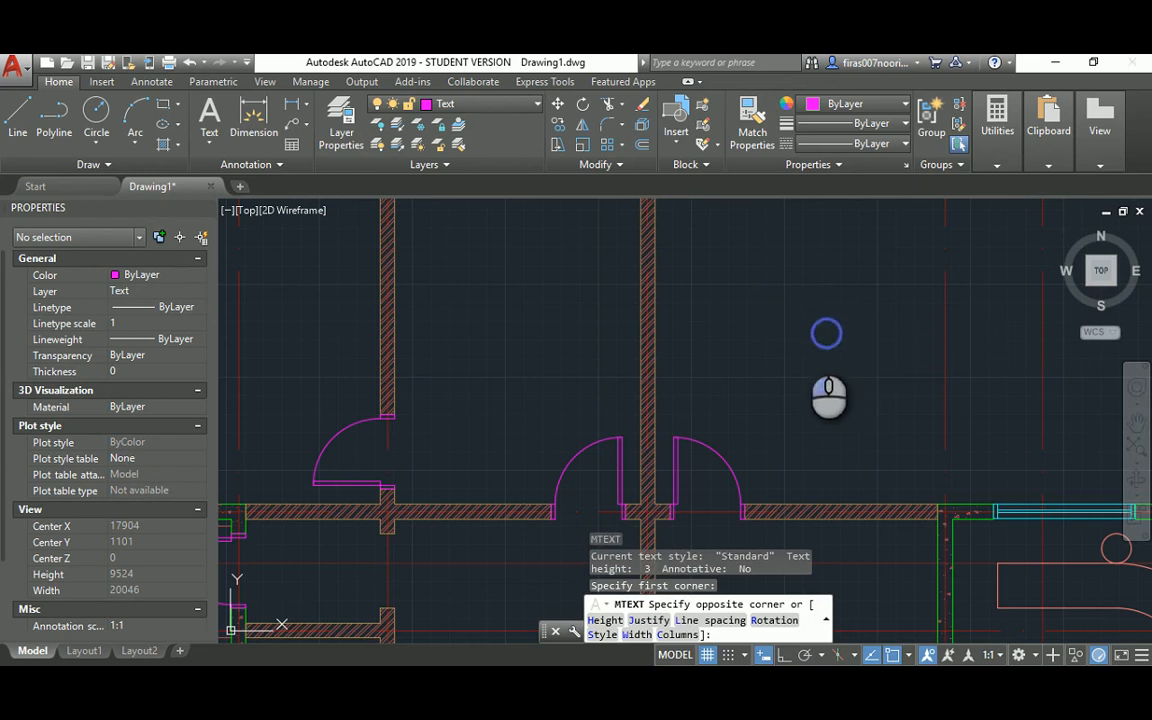
{"action": "type", "text": "Room1"}
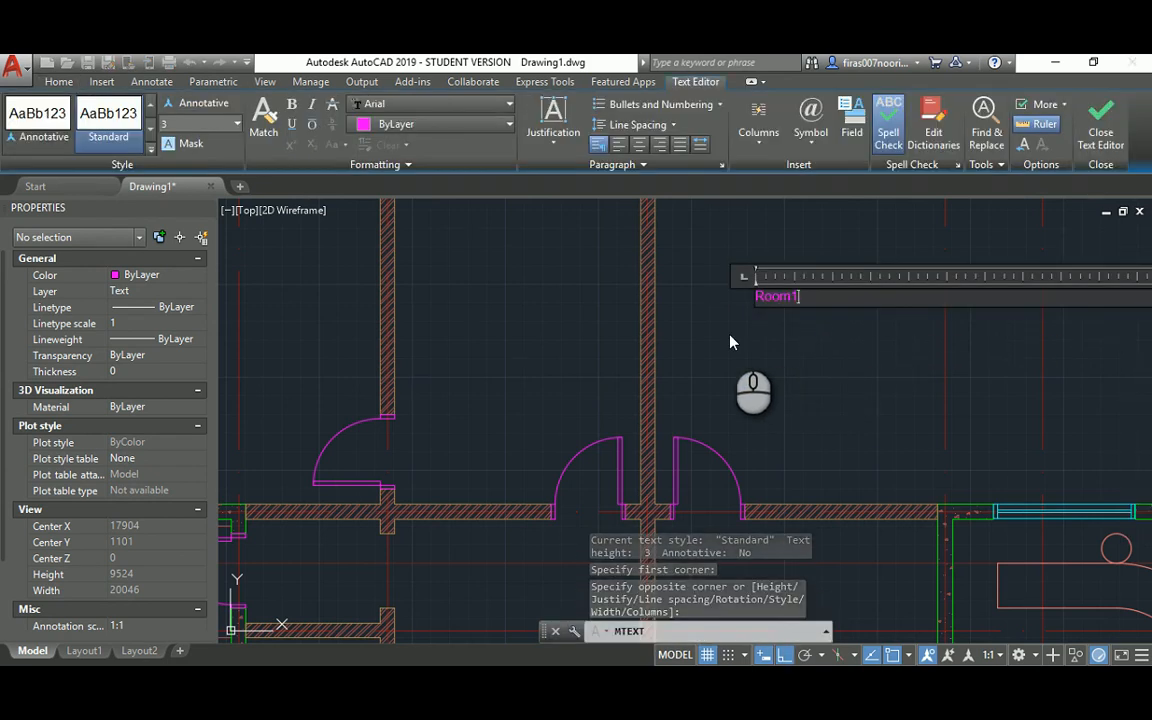
{"action": "left_click", "coordinate": [733, 338]}
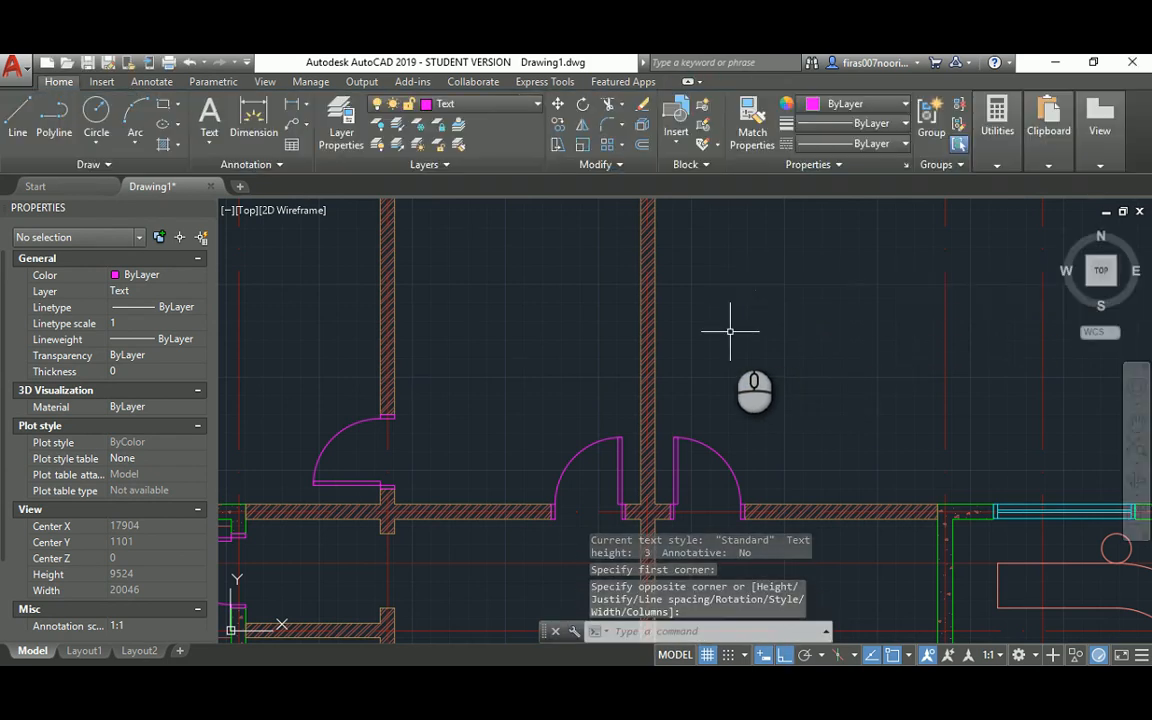
Step: Scale the new room label by a factor of 100
{"action": "type", "text": "sc"}
{"action": "key", "text": "space"}
{"action": "left_click", "coordinate": [802, 268]}
{"action": "left_click", "coordinate": [725, 311]}
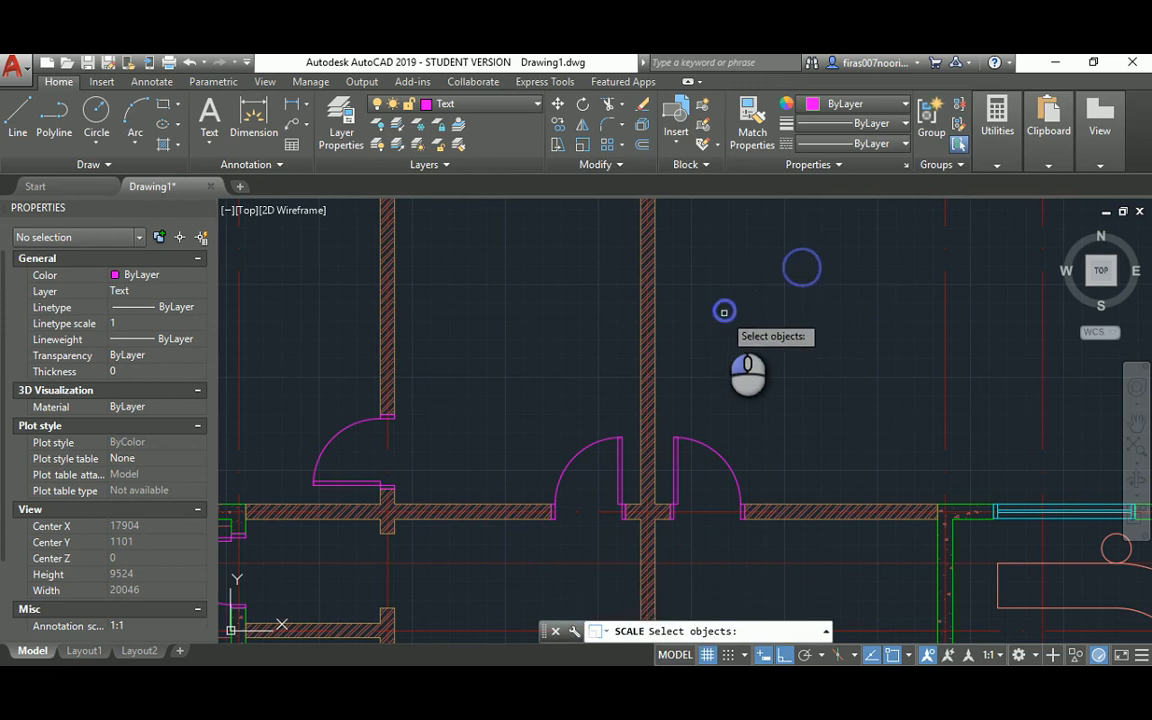
{"action": "key", "text": "space"}
{"action": "left_click", "coordinate": [735, 299]}
{"action": "type", "text": "100"}
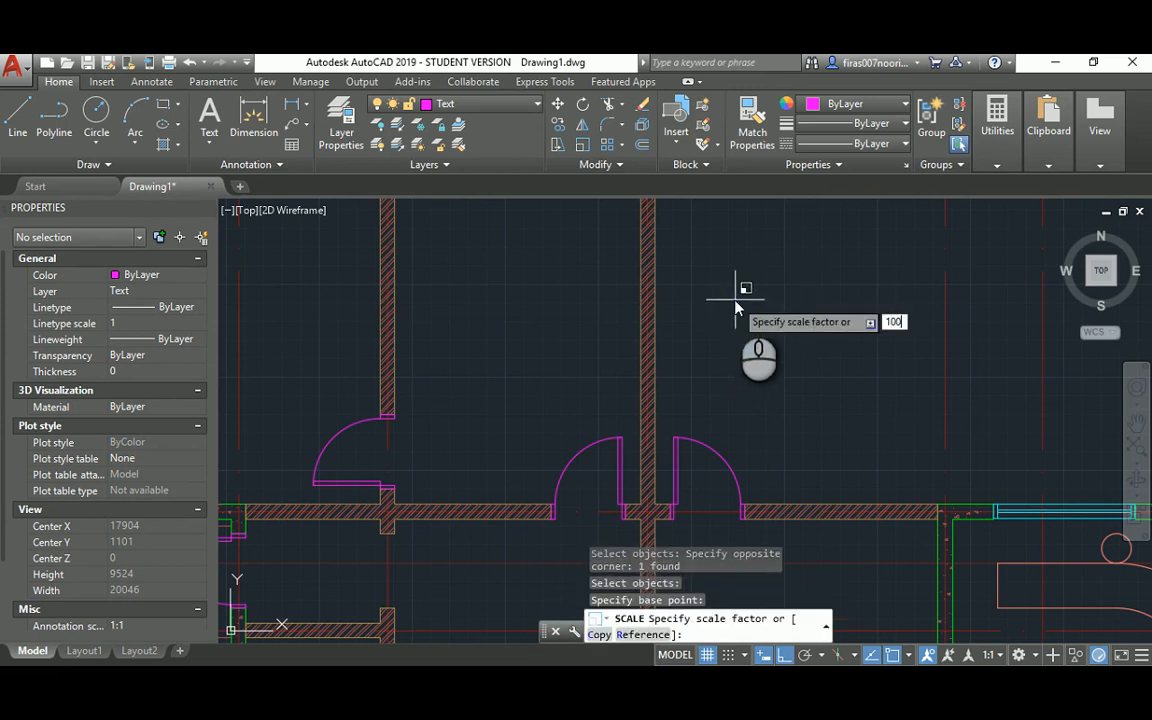
{"action": "key", "text": "Return"}
Step: Move the enlarged Room1 label from outside the plan to the upper exterior wall of Room 6
{"action": "scroll", "coordinate": [729, 305], "scroll_direction": "down", "scroll_amount": 8}
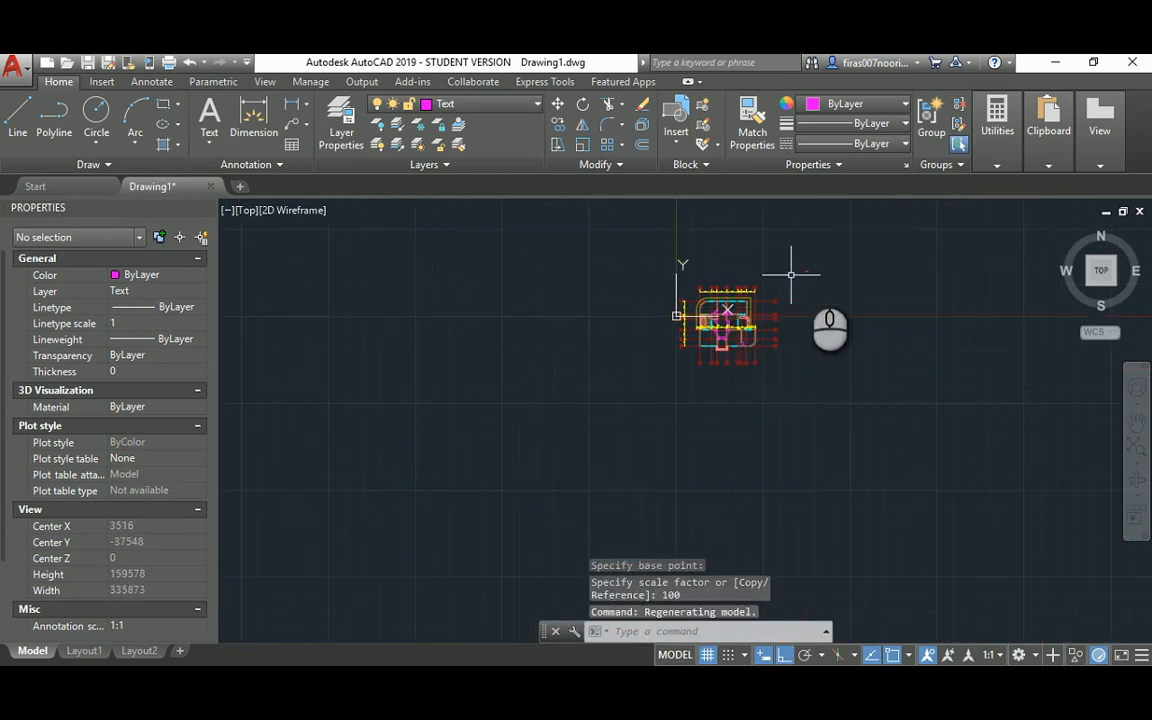
{"action": "scroll", "coordinate": [815, 267], "scroll_direction": "up", "scroll_amount": 4}
{"action": "key", "text": "Escape"}
{"action": "key", "text": "Escape"}
{"action": "type", "text": "m"}
{"action": "key", "text": "space"}
{"action": "left_click", "coordinate": [808, 263]}
{"action": "left_click", "coordinate": [775, 295]}
{"action": "key", "text": "space"}
{"action": "scroll", "coordinate": [793, 279], "scroll_direction": "up", "scroll_amount": 2}
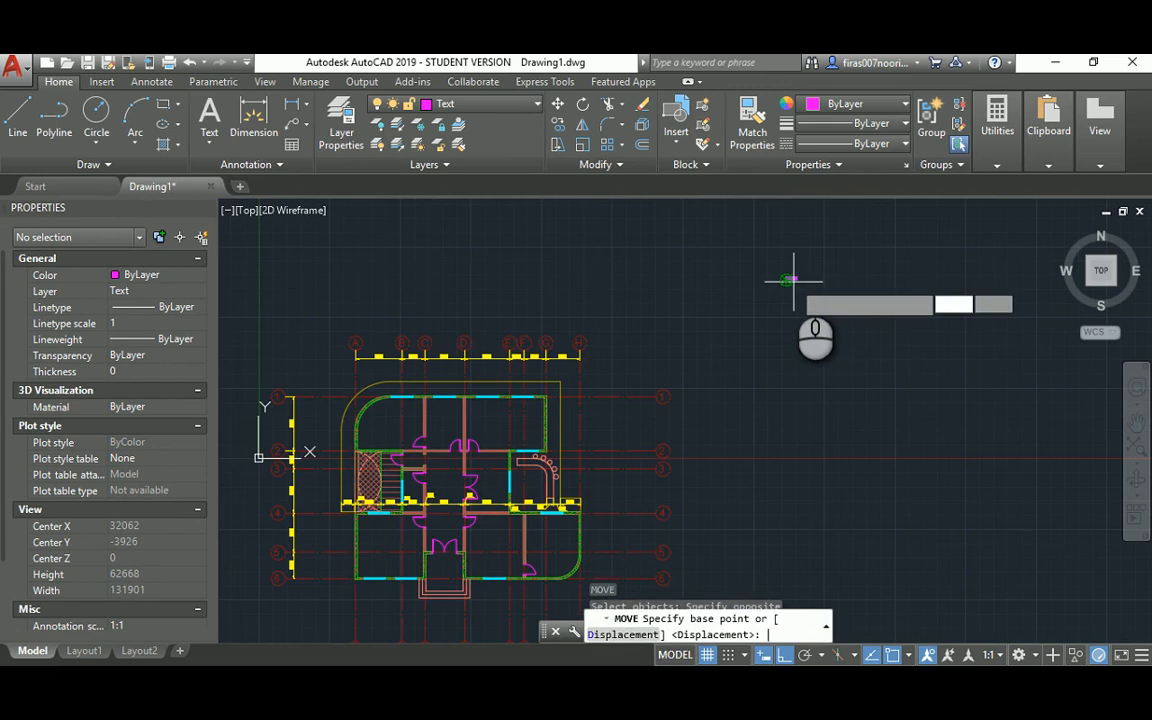
{"action": "left_click", "coordinate": [791, 278]}
{"action": "scroll", "coordinate": [521, 413], "scroll_direction": "up", "scroll_amount": 4}
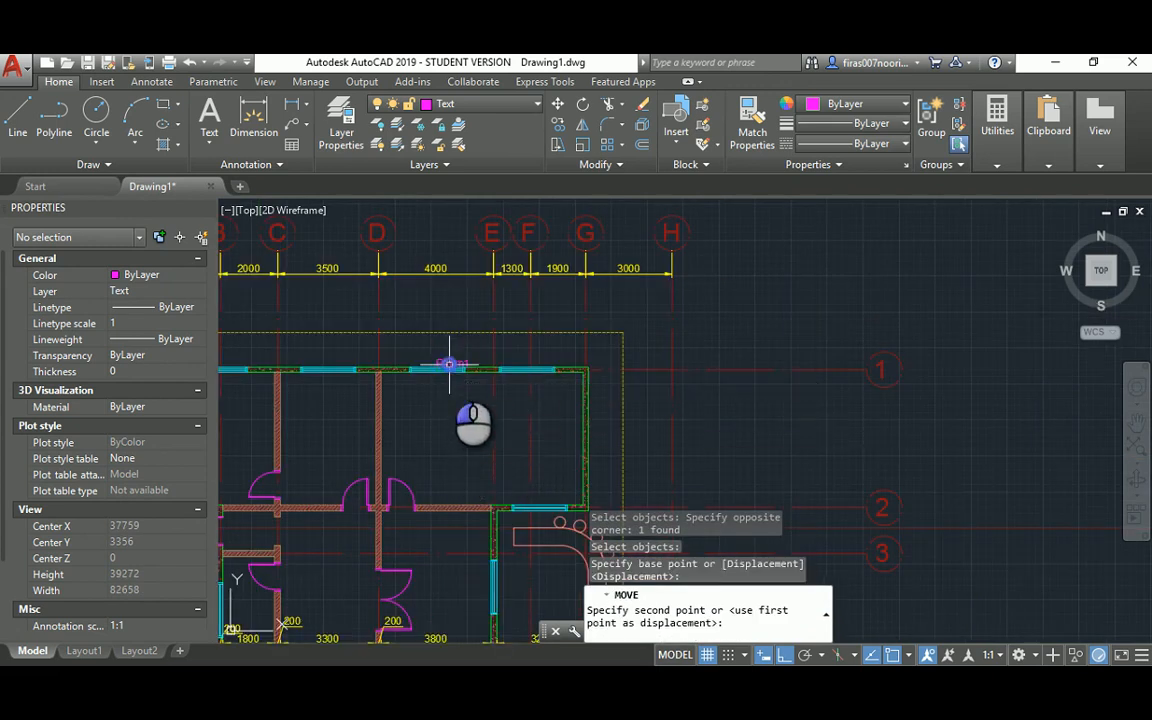
{"action": "key", "text": "Escape"}
{"action": "key", "text": "Escape"}
Step: Move the Room1 label from the upper exterior wall straight down into the middle of Room 6
{"action": "scroll", "coordinate": [470, 395], "scroll_direction": "up", "scroll_amount": 5}
{"action": "type", "text": "m"}
{"action": "key", "text": "space"}
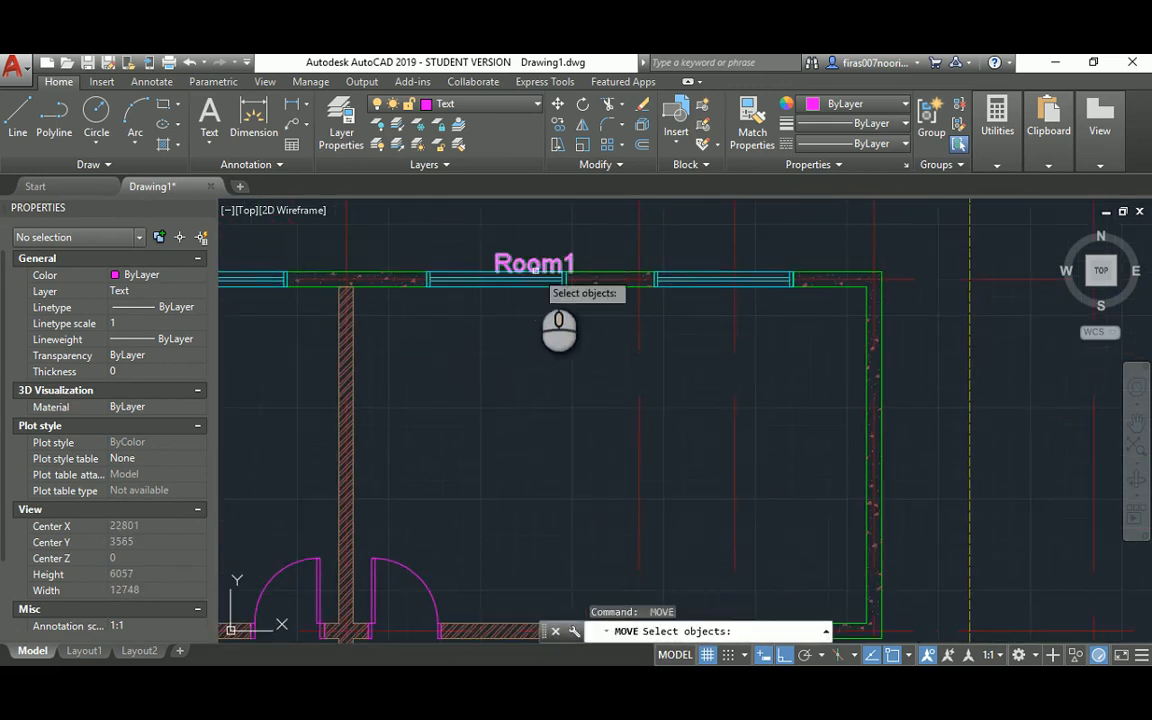
{"action": "left_click", "coordinate": [536, 270]}
{"action": "key", "text": "space"}
{"action": "left_click", "coordinate": [537, 287]}
{"action": "left_click", "coordinate": [536, 484]}
{"action": "key", "text": "Escape"}
{"action": "key", "text": "Escape"}
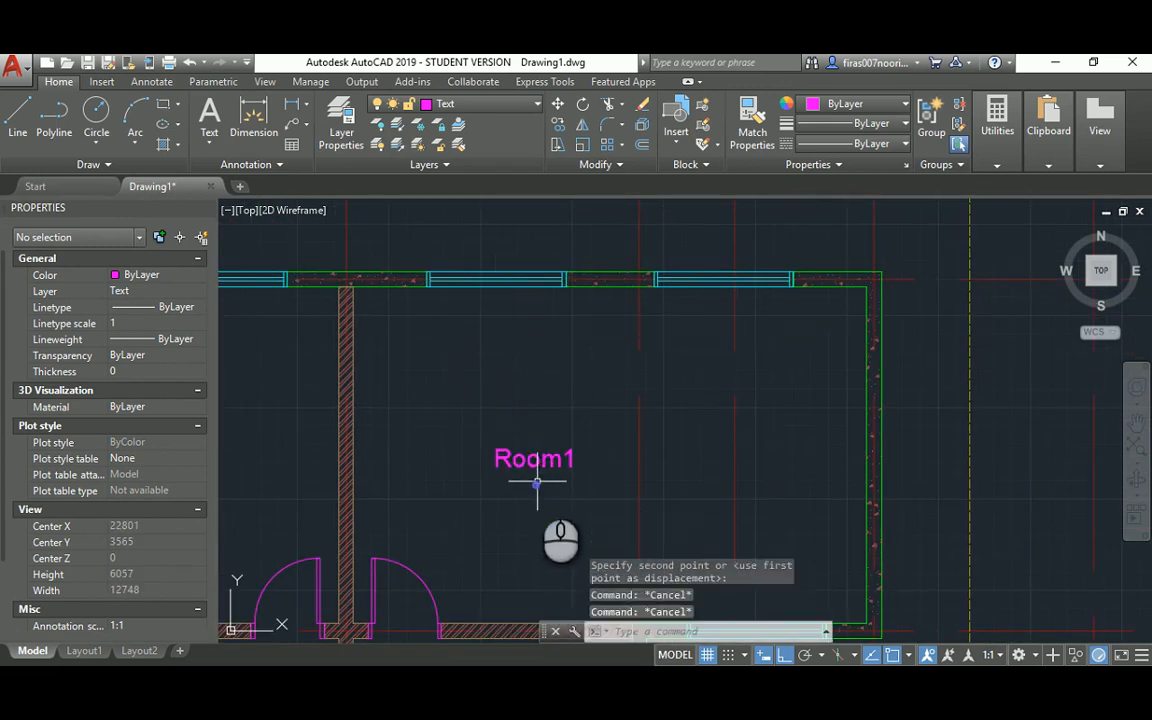
Step: Scale the Room1 label by a factor of 2
{"action": "key", "text": "space"}
{"action": "left_click", "coordinate": [558, 424]}
{"action": "left_click", "coordinate": [507, 489]}
{"action": "key", "text": "space"}
{"action": "left_click", "coordinate": [532, 477]}
{"action": "type", "text": "2"}
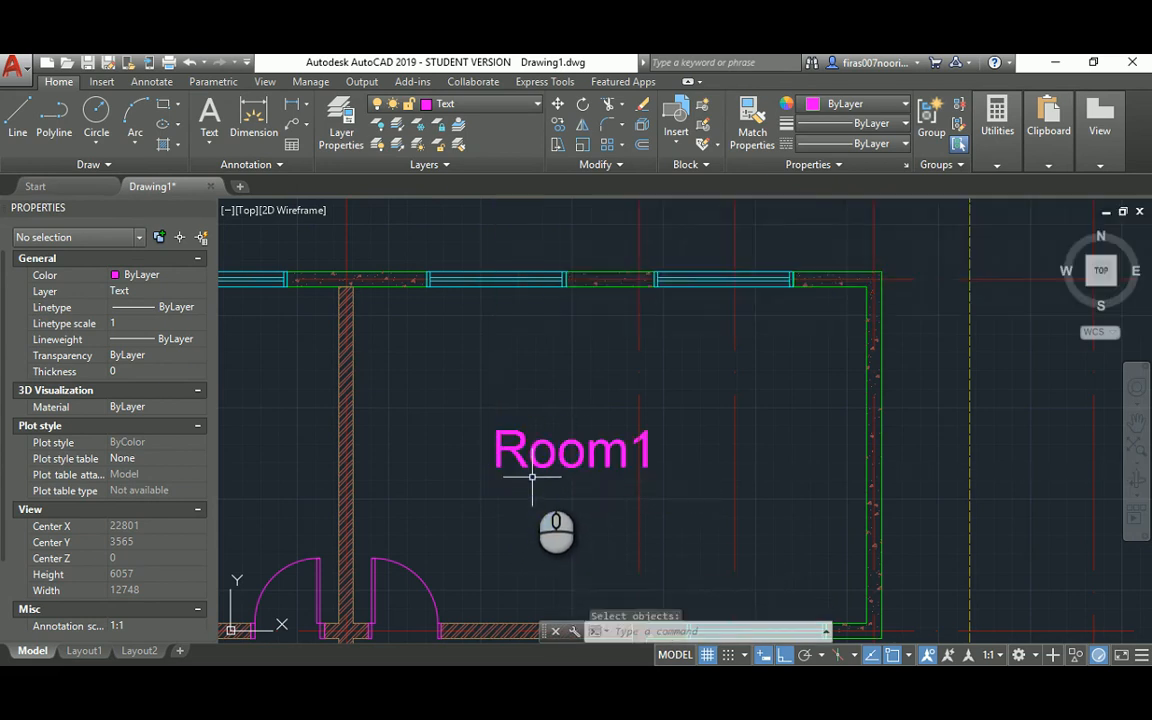
{"action": "key", "text": "Escape"}
{"action": "key", "text": "Escape"}
{"action": "key", "text": "Escape"}
Step: Move the enlarged Room1 label slightly to the right to centre it within Room 6
{"action": "scroll", "coordinate": [531, 472], "scroll_direction": "down", "scroll_amount": 3}
{"action": "type", "text": "m"}
{"action": "key", "text": "space"}
{"action": "left_click", "coordinate": [527, 460]}
{"action": "key", "text": "space"}
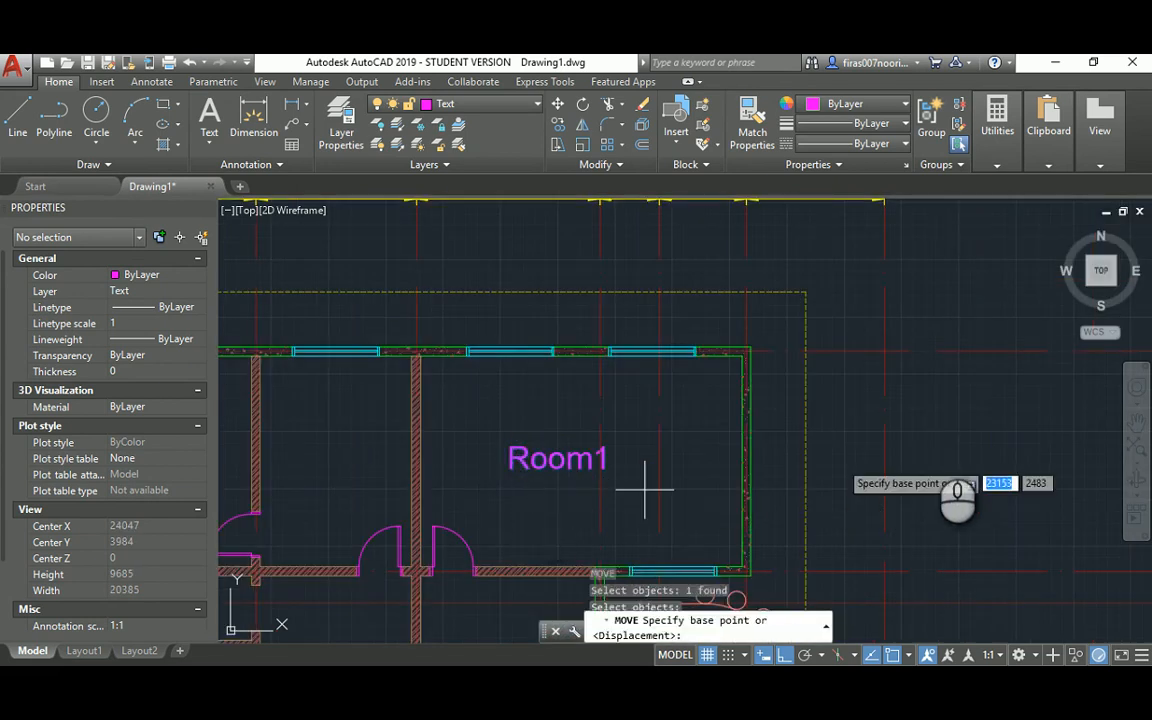
{"action": "left_click", "coordinate": [948, 441]}
{"action": "left_click", "coordinate": [971, 443]}
{"action": "key", "text": "Escape"}
{"action": "scroll", "coordinate": [808, 430], "scroll_direction": "down", "scroll_amount": 4}
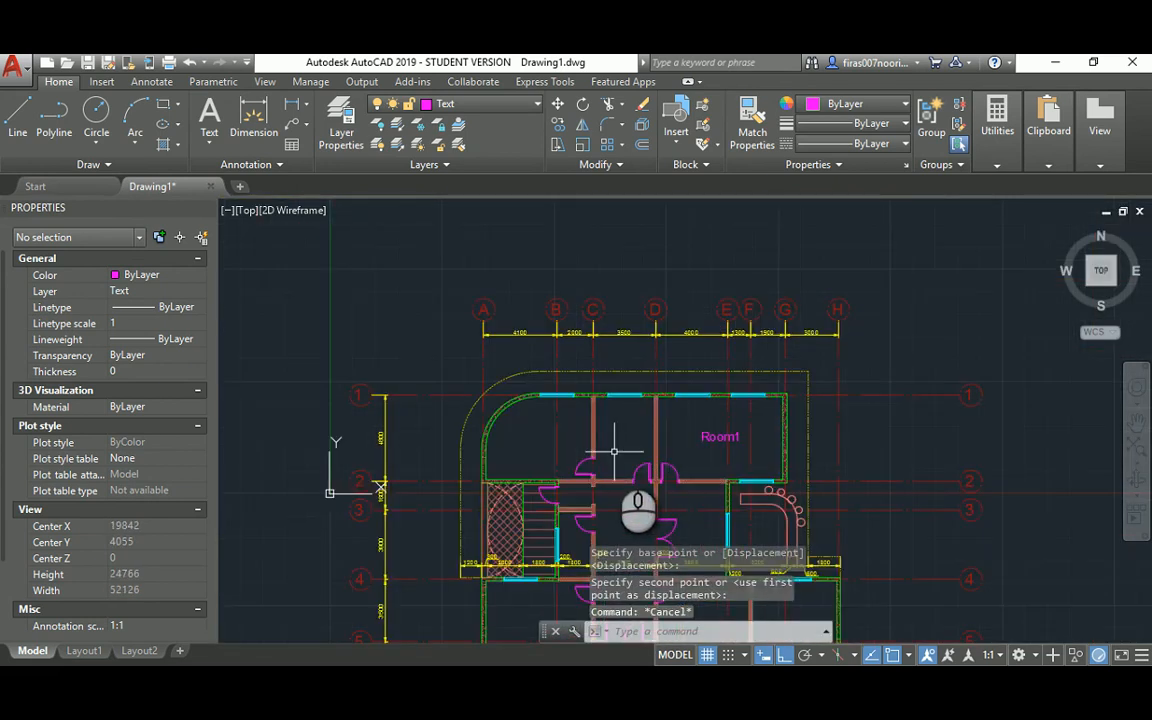
Step: Check the reference plan image and make the Dim. layer current in the drawing
{"action": "middle_click_drag", "start_coordinate": [573, 496], "coordinate": [589, 391]}
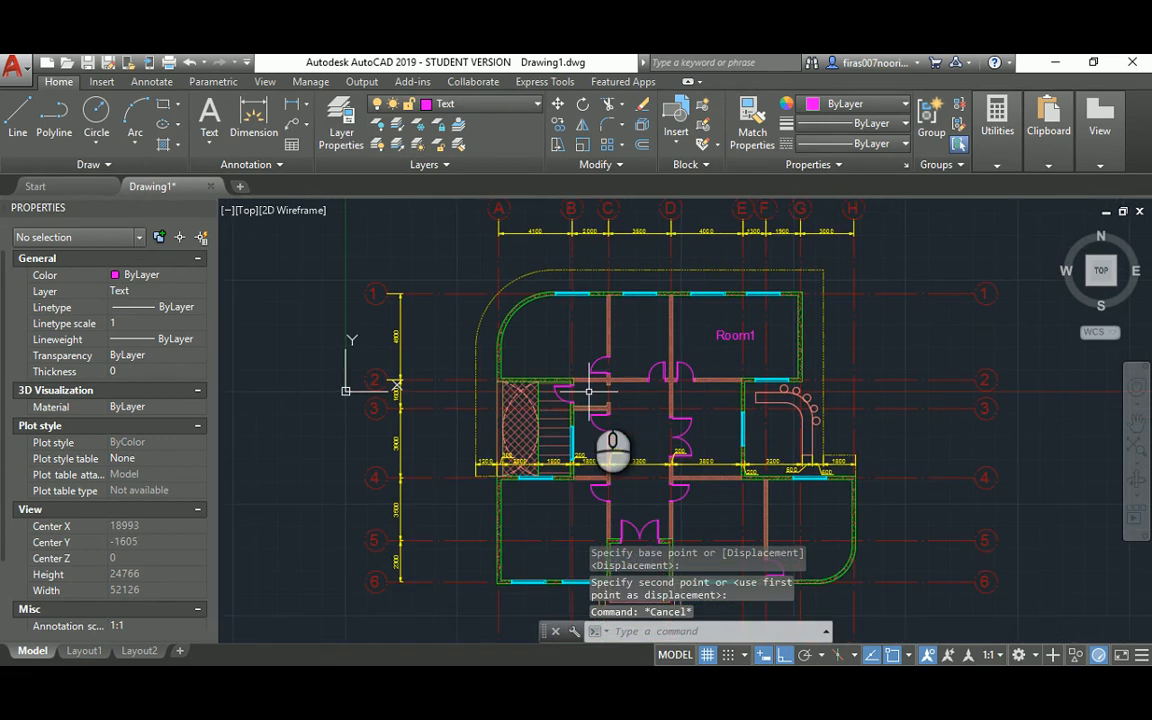
{"action": "key", "text": "alt+Tab"}
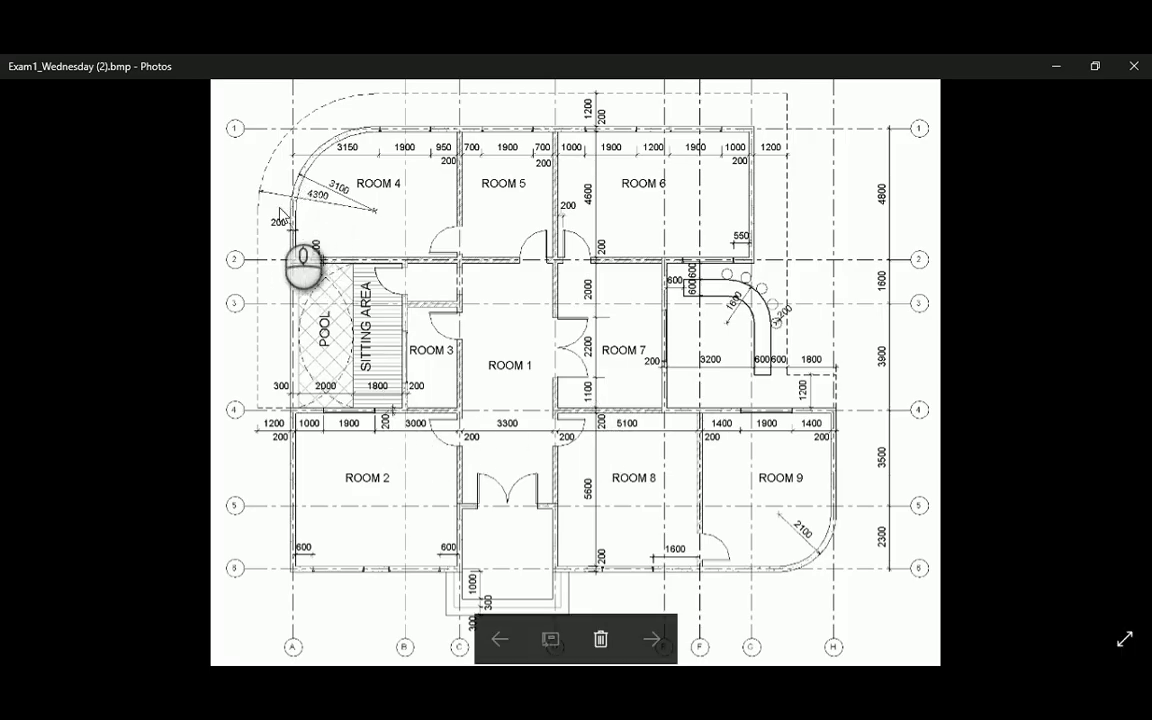
{"action": "key", "text": "alt+Tab"}
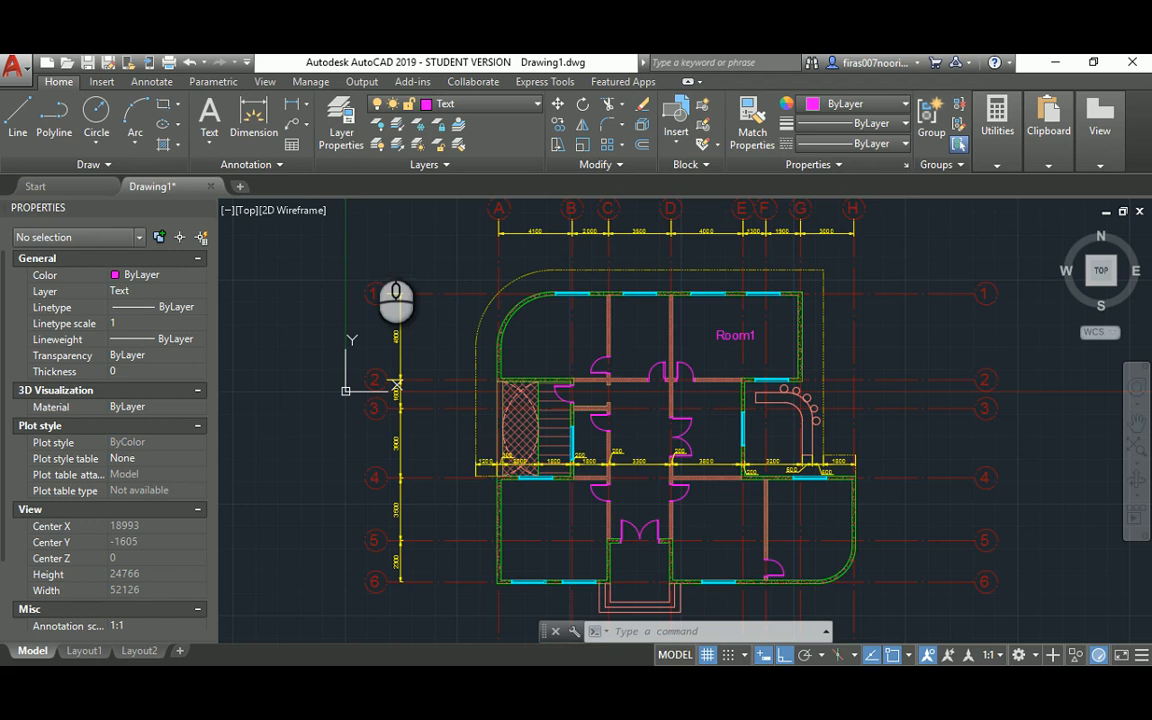
{"action": "type", "text": "la"}
{"action": "key", "text": "Return"}
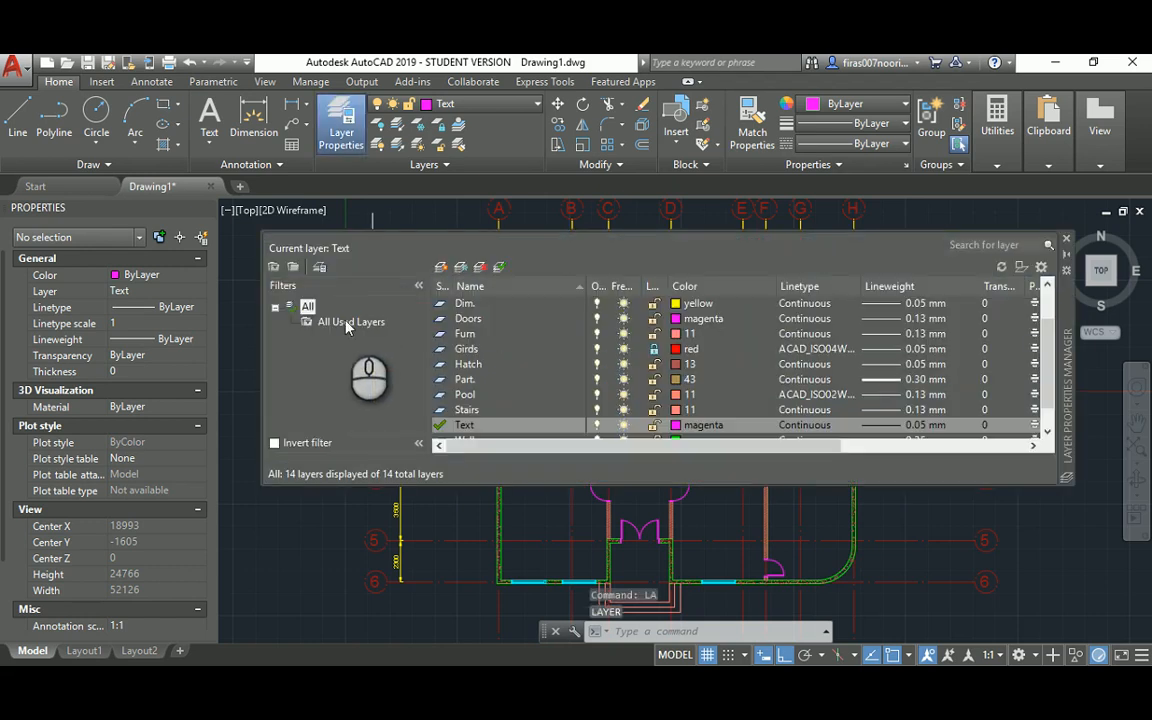
{"action": "double_click", "coordinate": [465, 303]}
{"action": "left_click", "coordinate": [1068, 240]}
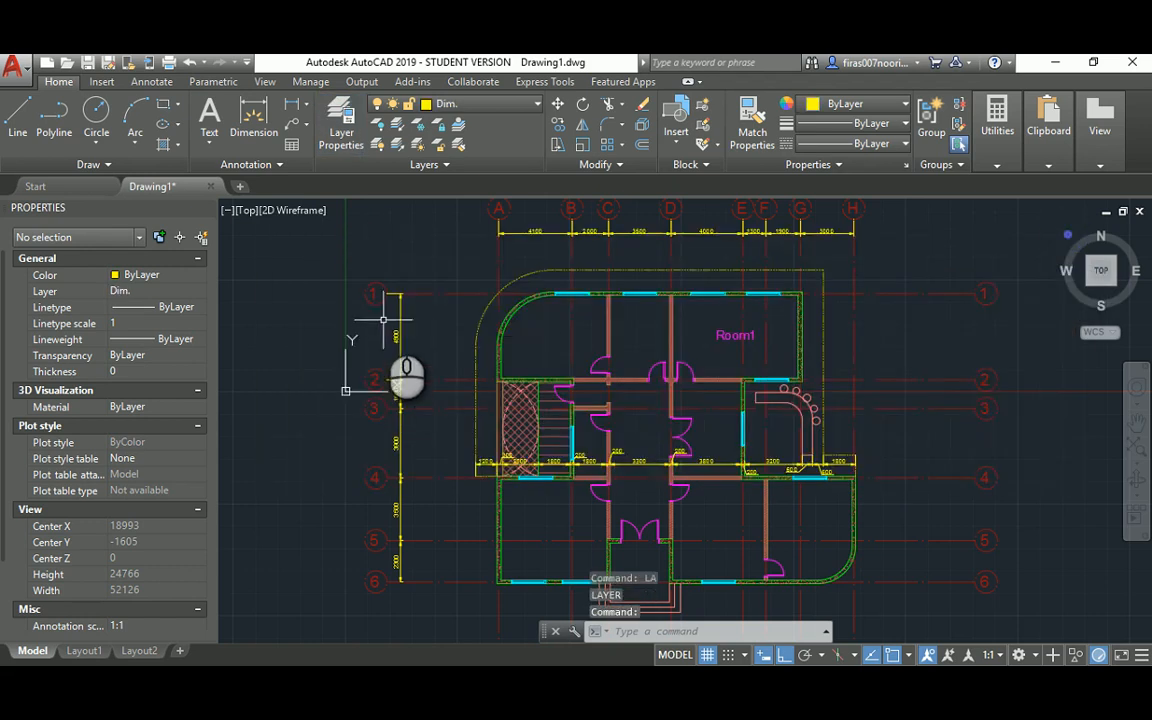
Step: Add radius dimensions to the outer arc of Room 4's curved wall and to the dashed arc outside it
{"action": "scroll", "coordinate": [617, 294], "scroll_direction": "up", "scroll_amount": 6}
{"action": "type", "text": "dra"}
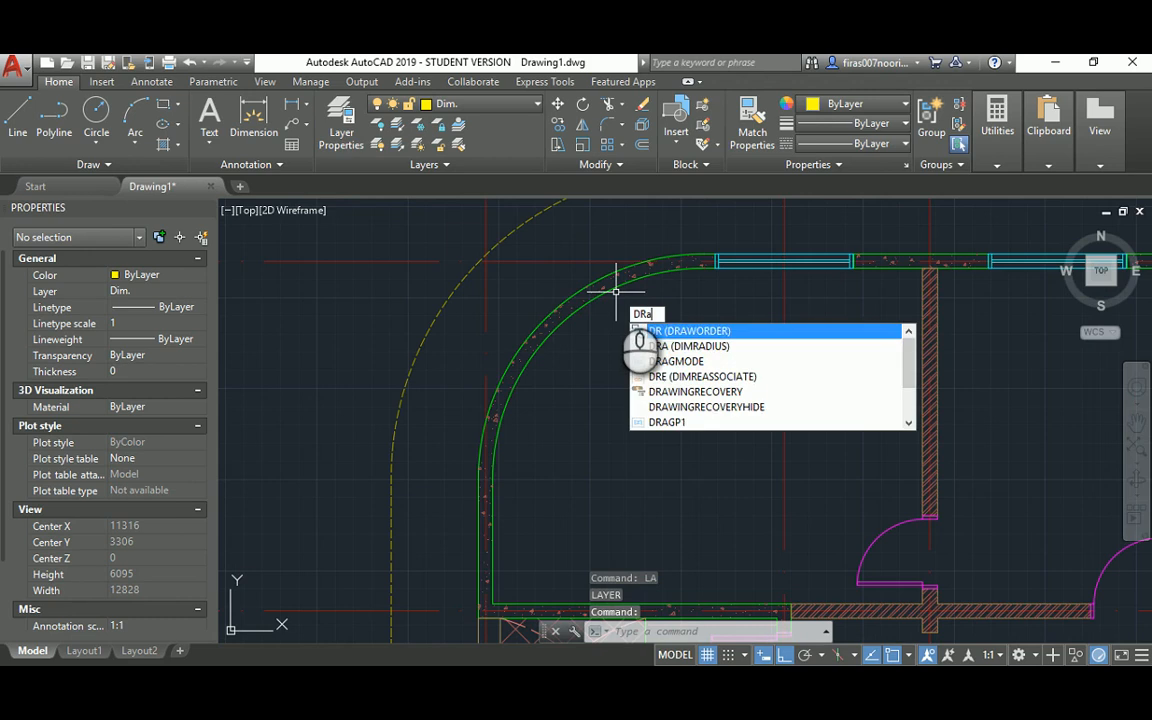
{"action": "key", "text": "Return"}
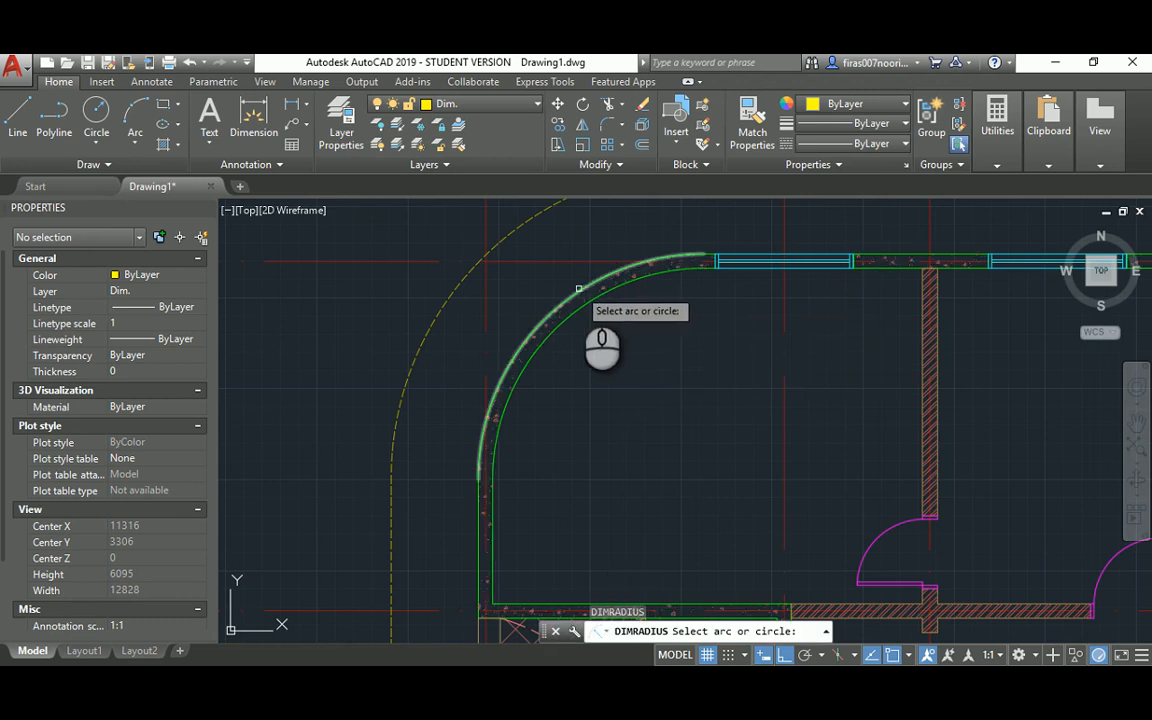
{"action": "left_click", "coordinate": [588, 289]}
{"action": "left_click", "coordinate": [610, 392]}
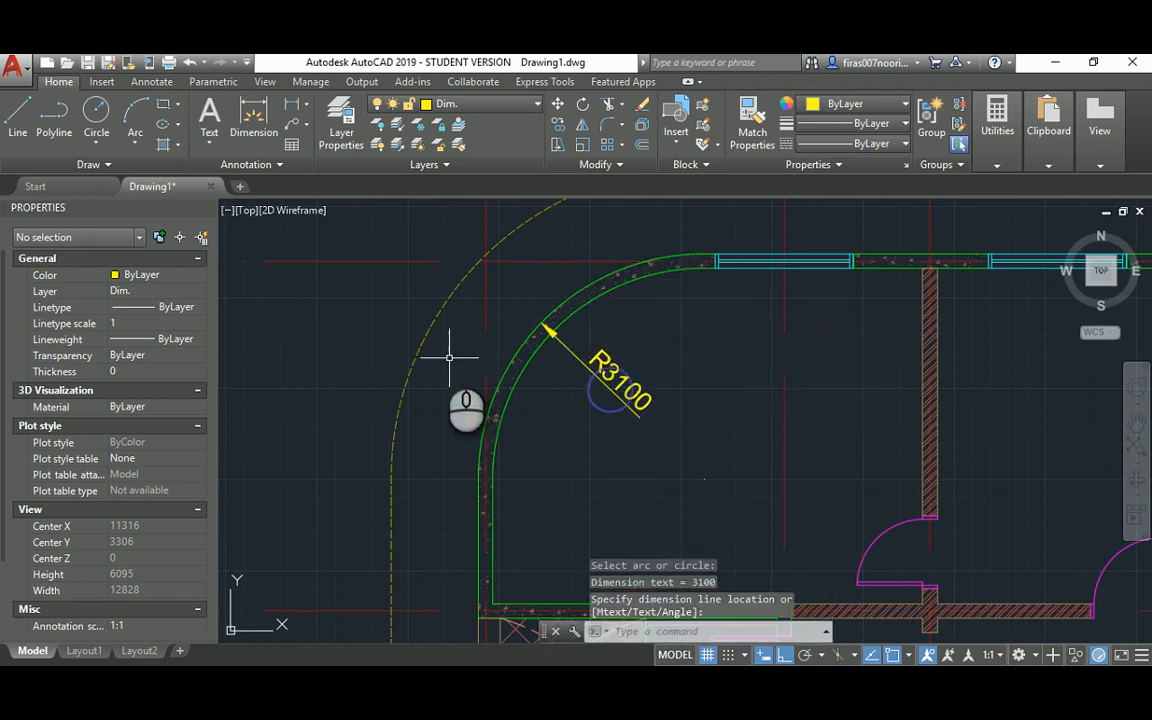
{"action": "key", "text": "Return"}
{"action": "left_click", "coordinate": [420, 358]}
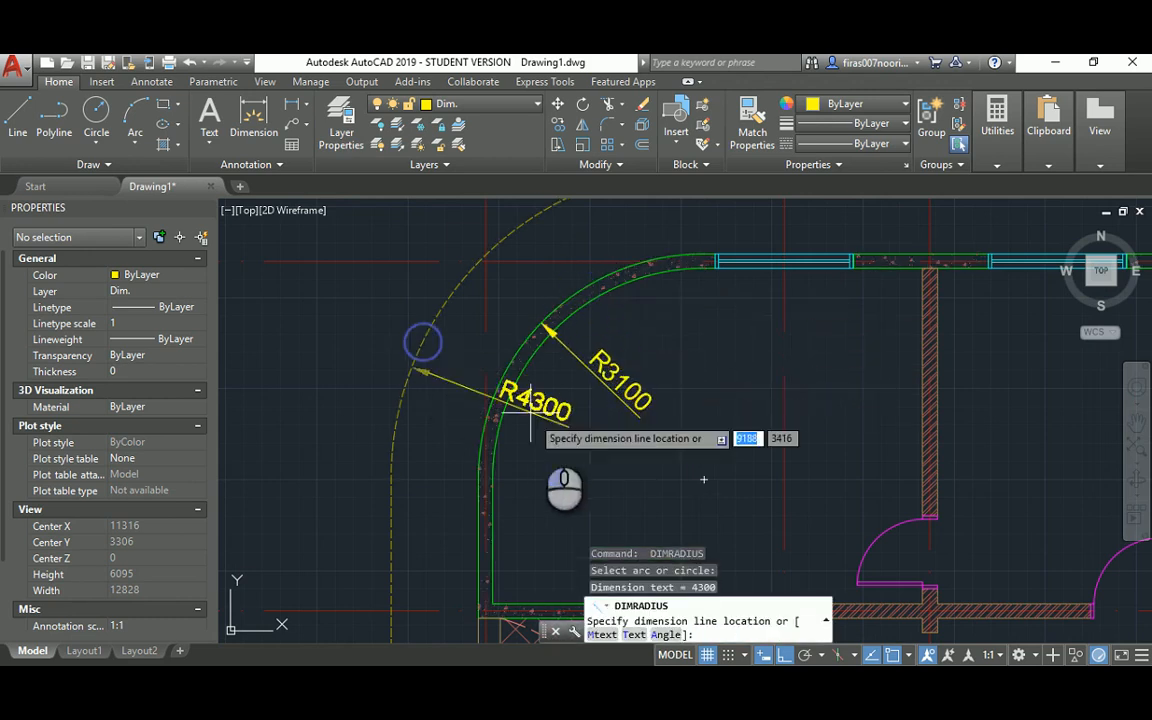
{"action": "left_click", "coordinate": [370, 379]}
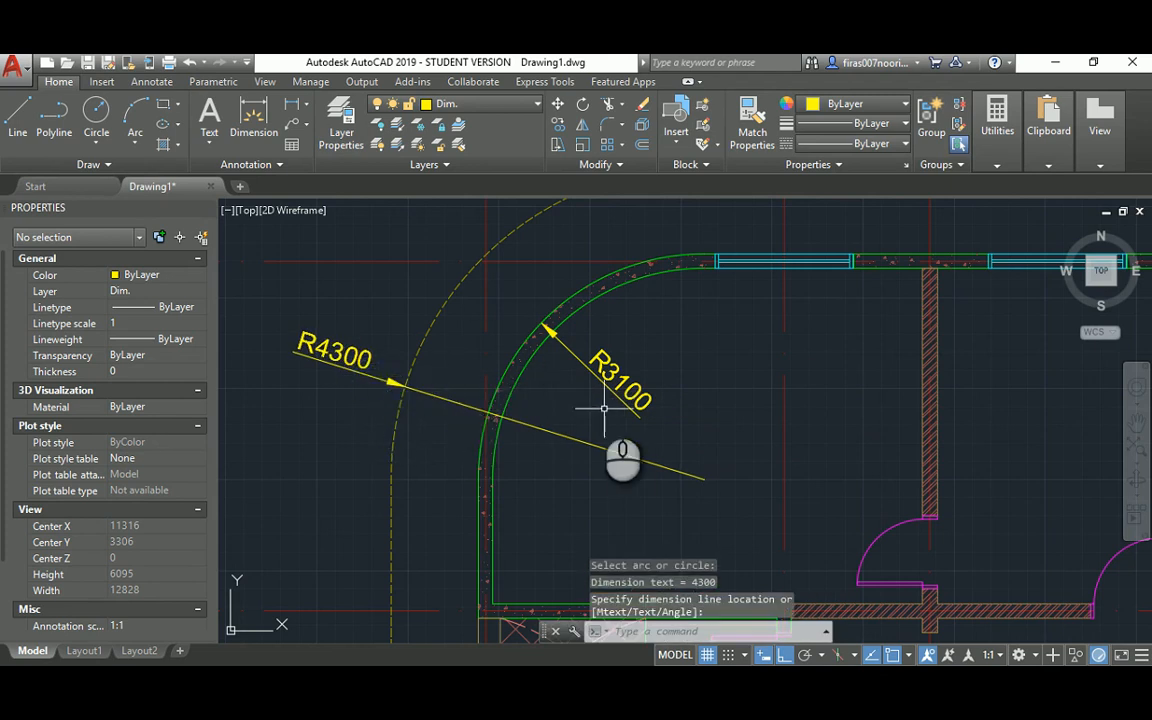
Step: Add a radius dimension to the outer arc of Room 9's rounded wall corner, with its text inside the room
{"action": "scroll", "coordinate": [350, 339], "scroll_direction": "down", "scroll_amount": 3}
{"action": "scroll", "coordinate": [540, 488], "scroll_direction": "down", "scroll_amount": 3}
{"action": "scroll", "coordinate": [591, 527], "scroll_direction": "up", "scroll_amount": 6}
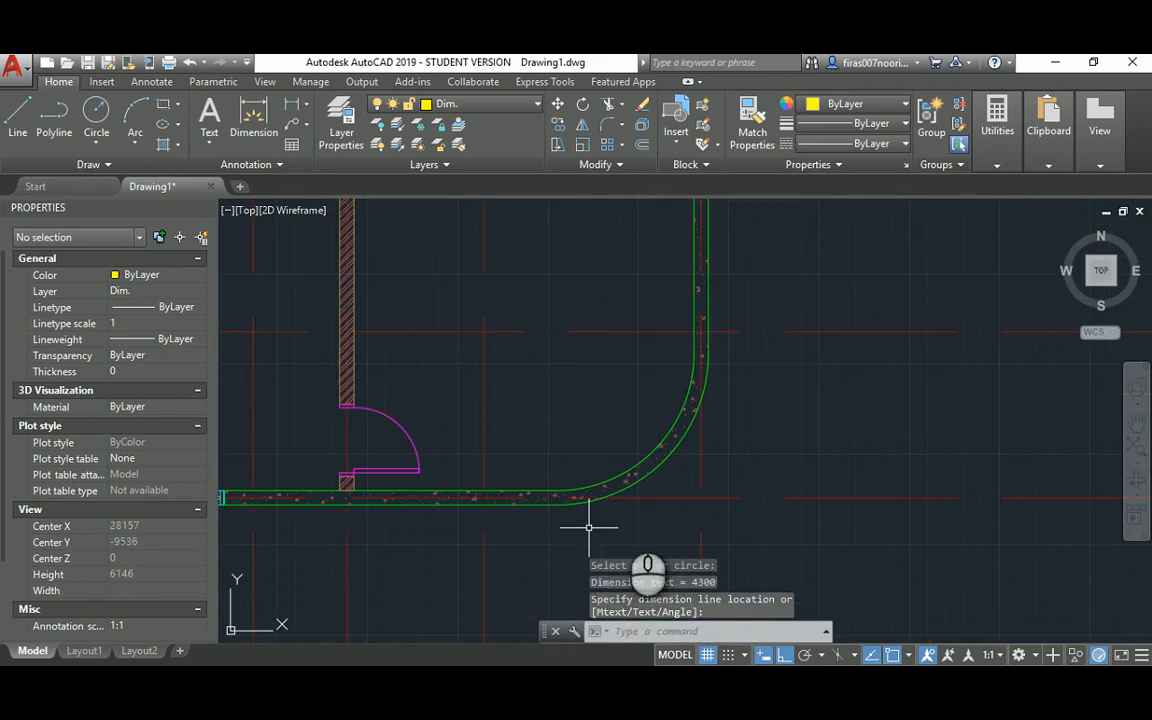
{"action": "key", "text": "Return"}
{"action": "left_click", "coordinate": [672, 453]}
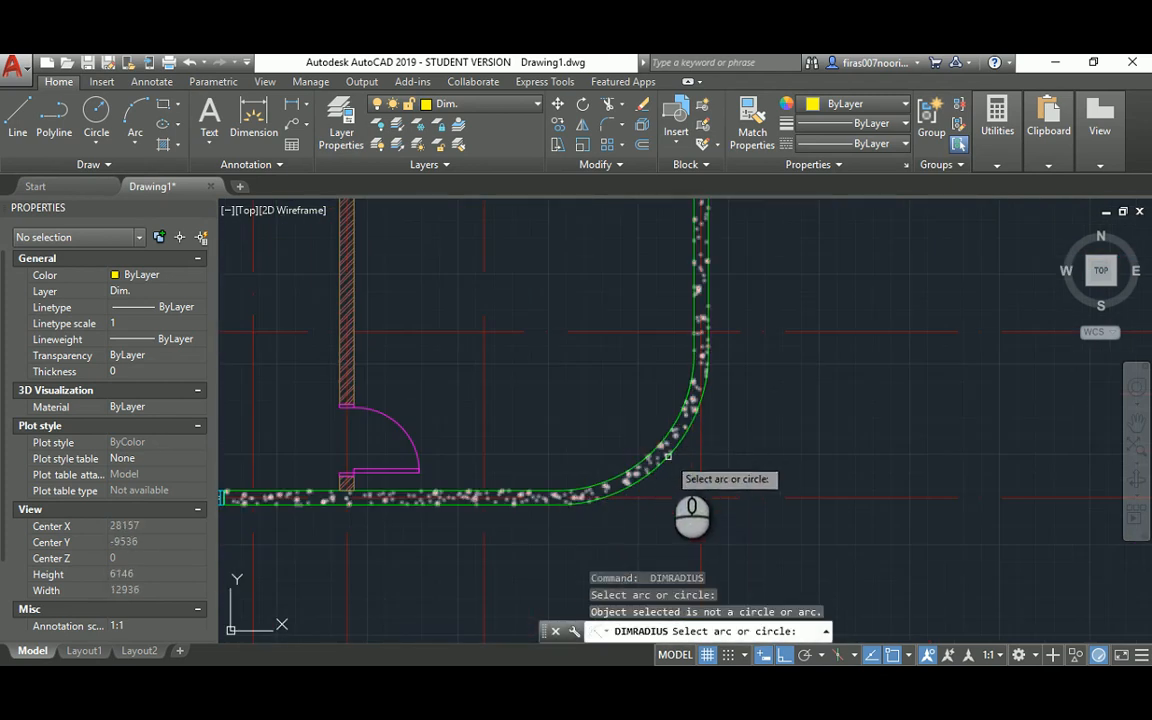
{"action": "left_click", "coordinate": [675, 451]}
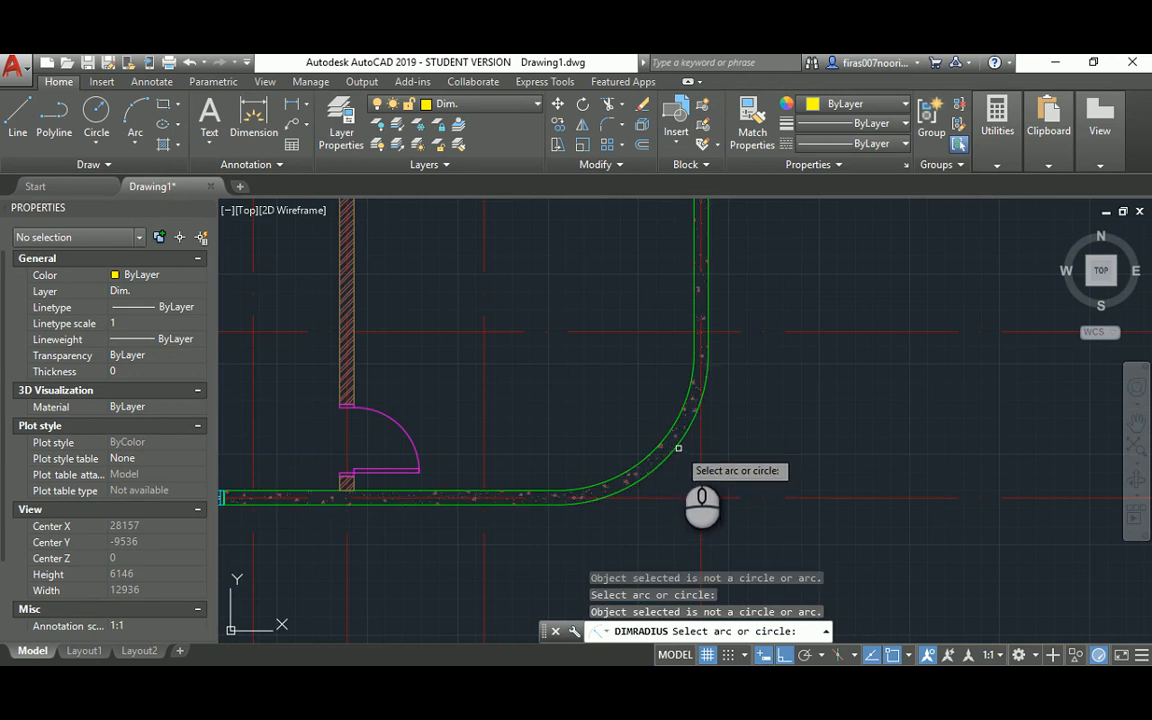
{"action": "left_click", "coordinate": [677, 447]}
{"action": "left_click", "coordinate": [628, 403]}
{"action": "key", "text": "Escape"}
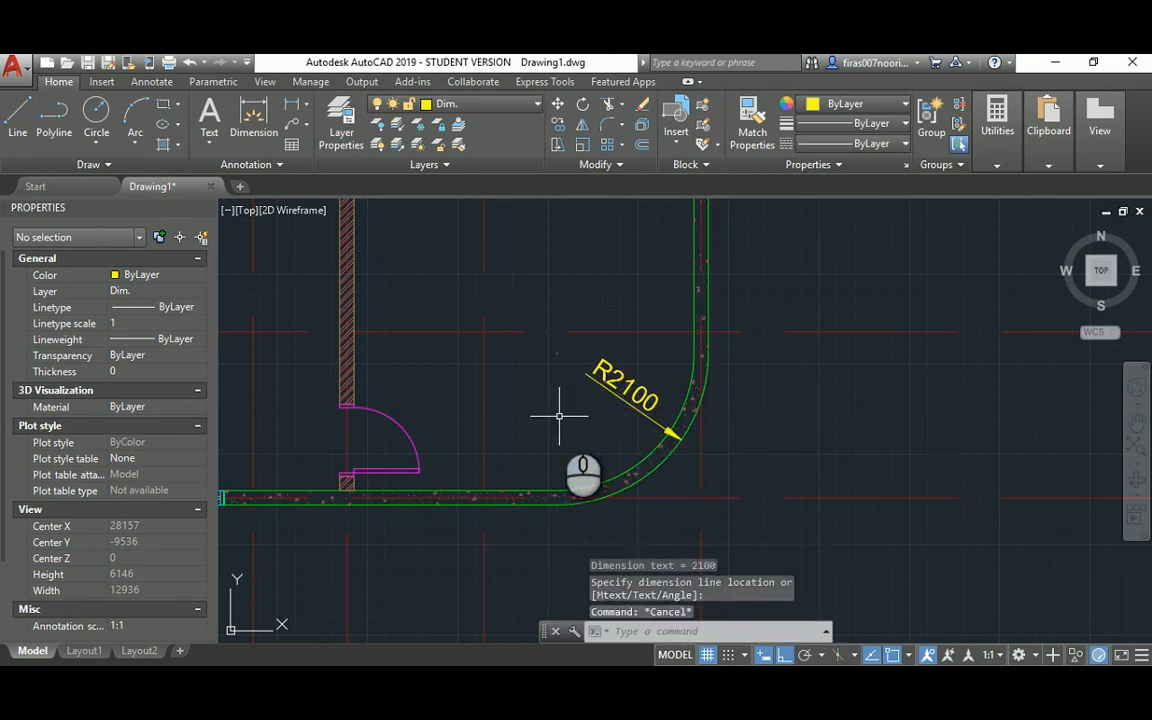
Step: Check the reference plan and add a radius dimension to the outer arc of the curved counter, with text inside the curve
{"action": "key", "text": "alt+Tab"}
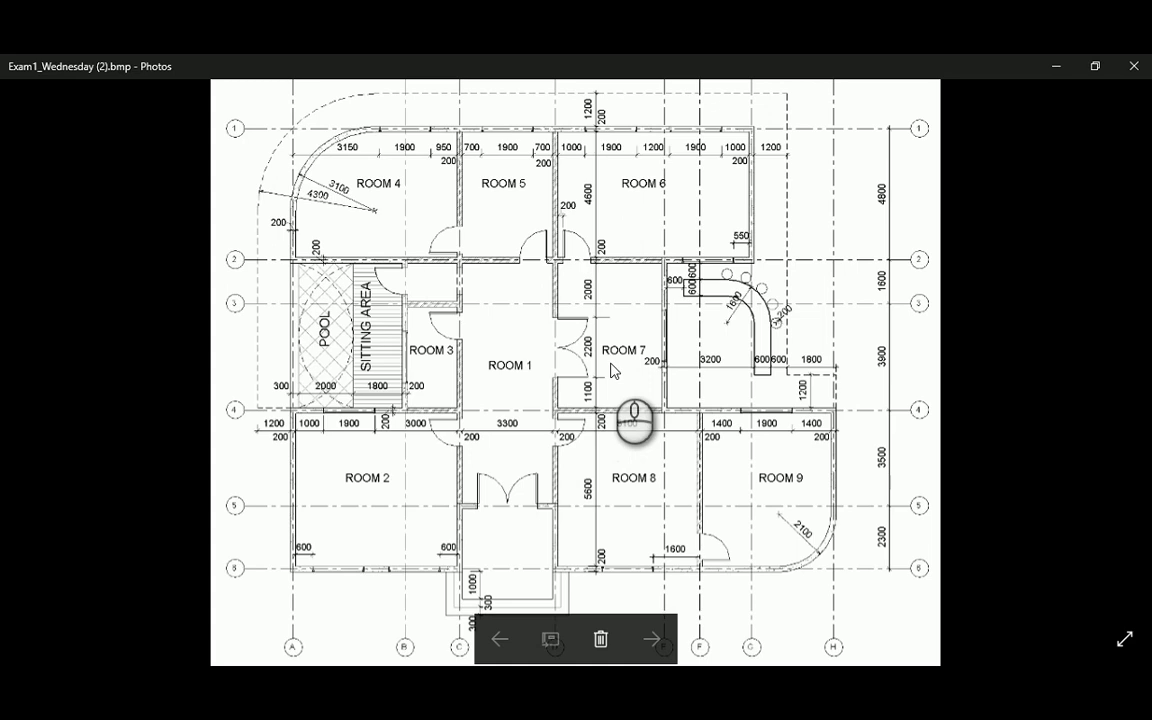
{"action": "key", "text": "alt+Tab"}
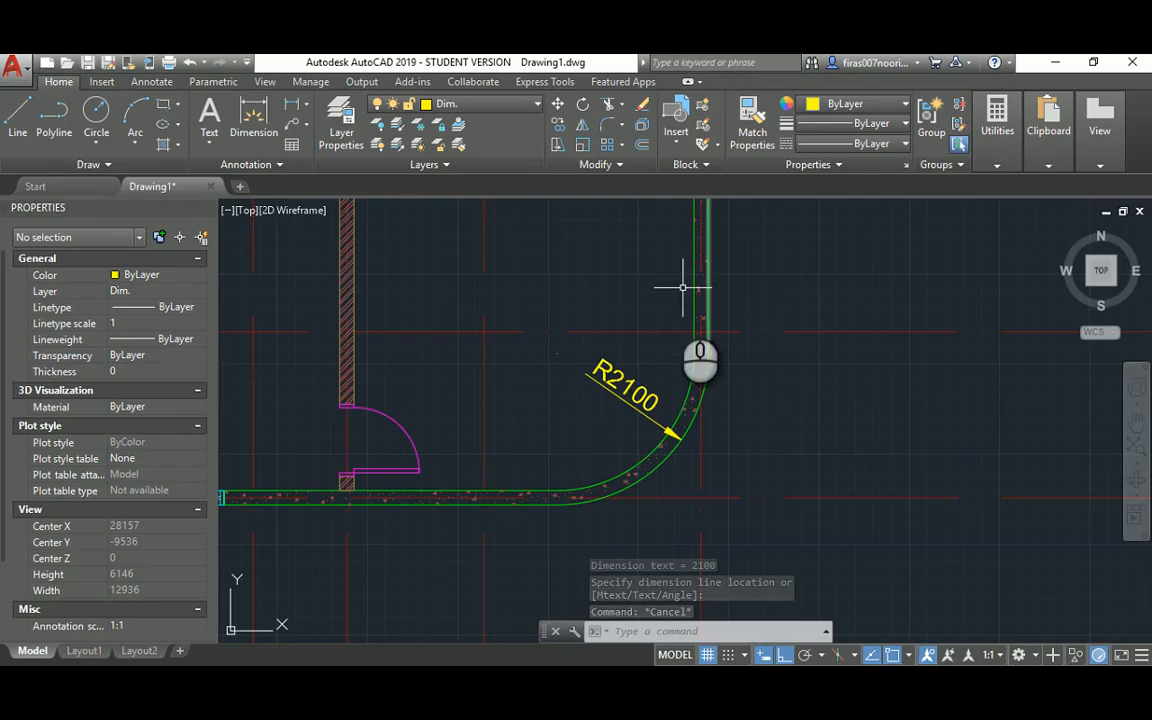
{"action": "middle_click_drag", "start_coordinate": [676, 301], "coordinate": [646, 605]}
{"action": "scroll", "coordinate": [596, 486], "scroll_direction": "down", "scroll_amount": 4}
{"action": "scroll", "coordinate": [541, 339], "scroll_direction": "up", "scroll_amount": 4}
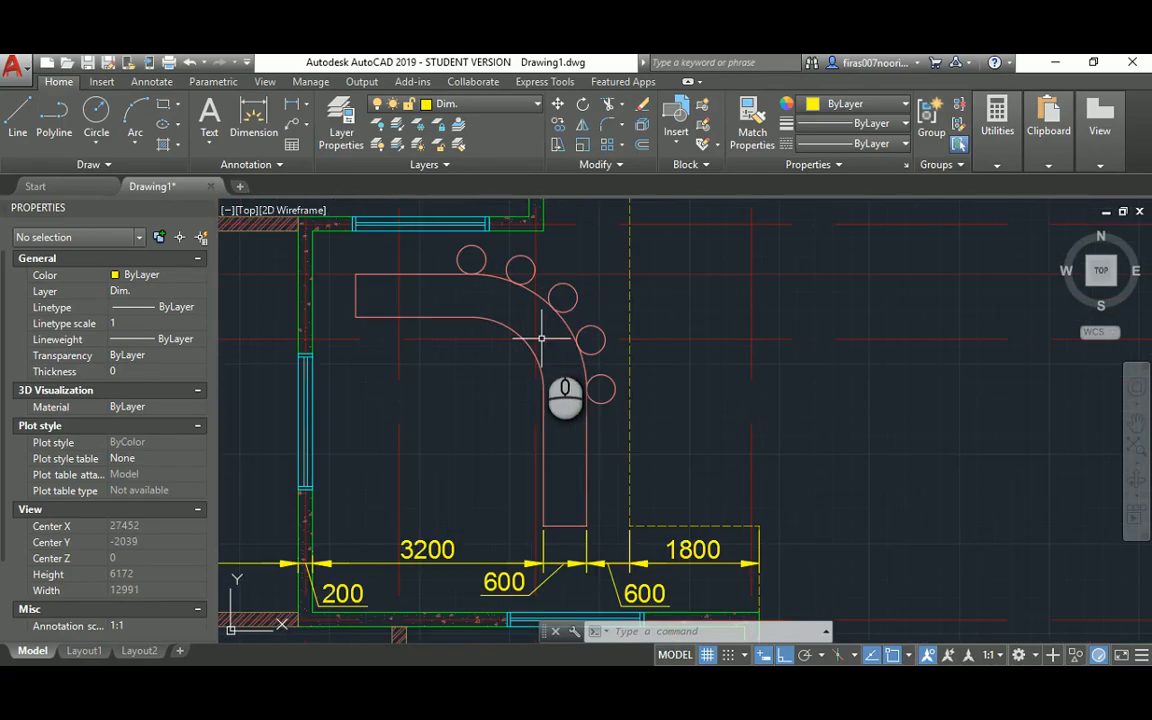
{"action": "type", "text": "dra"}
{"action": "key", "text": "Return"}
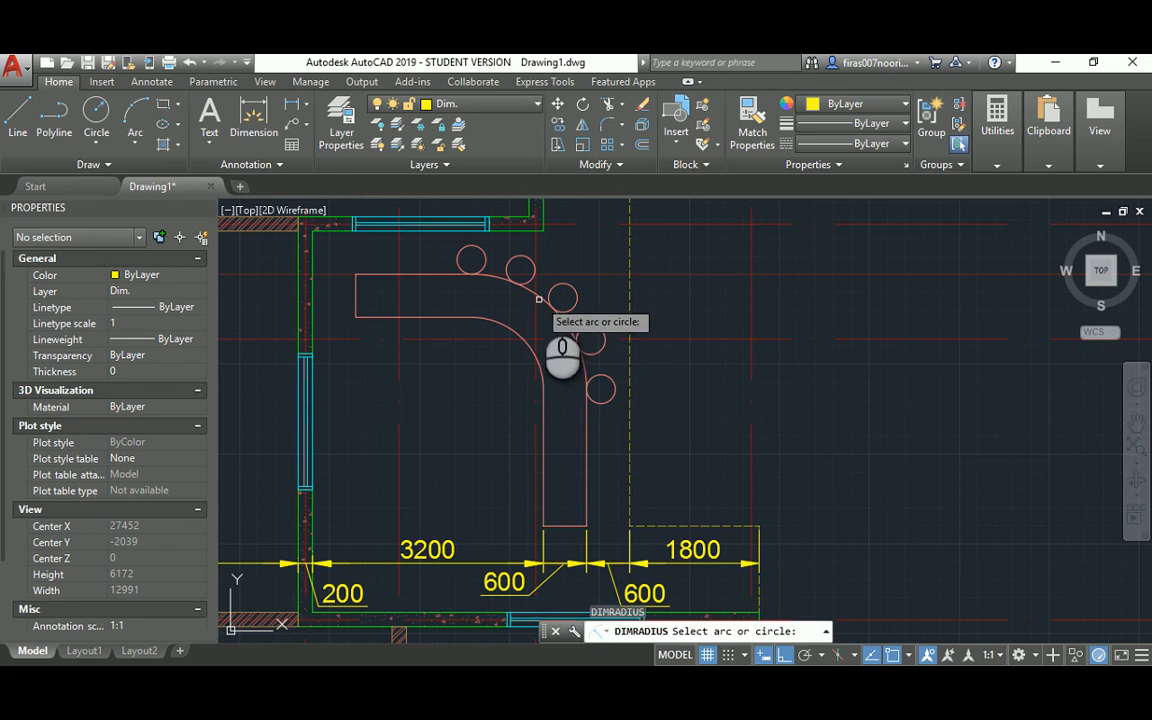
{"action": "left_click", "coordinate": [545, 310]}
{"action": "left_click", "coordinate": [493, 372]}
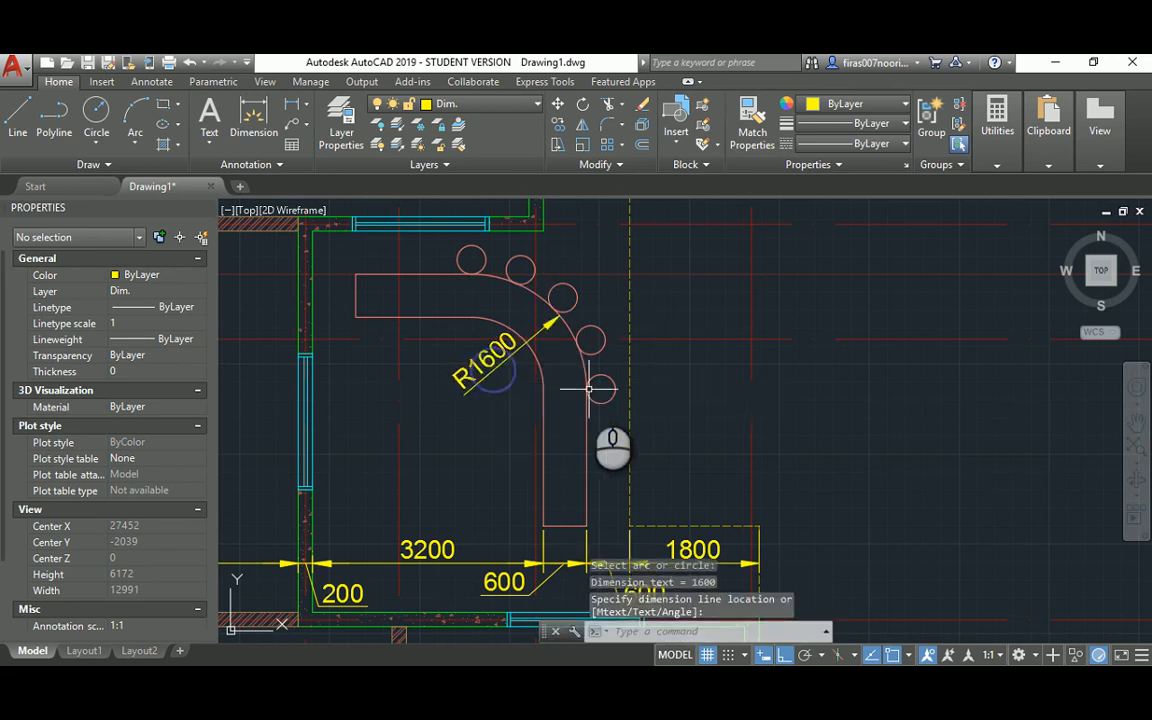
Step: Add a radius dimension to the lowest stool circle beside the counter, with text outside it, and return to the reference plan
{"action": "key", "text": "Return"}
{"action": "left_click", "coordinate": [603, 377]}
{"action": "left_click", "coordinate": [640, 390]}
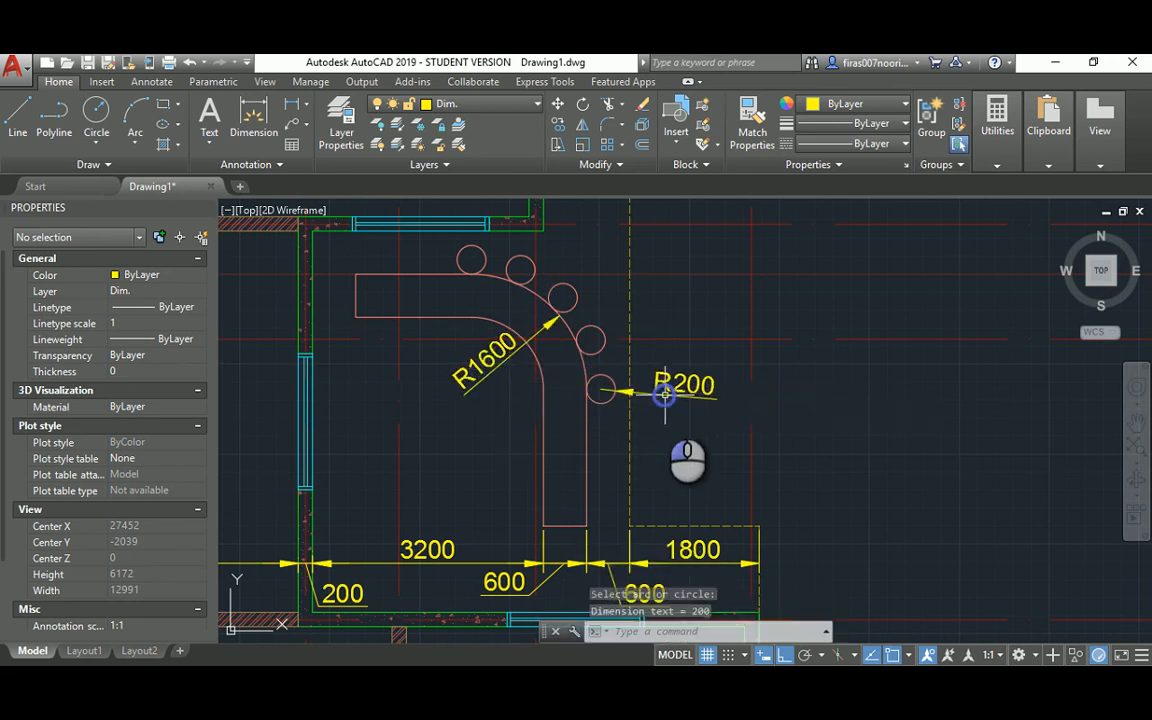
{"action": "scroll", "coordinate": [614, 420], "scroll_direction": "down", "scroll_amount": 2}
{"action": "key", "text": "alt+Tab"}
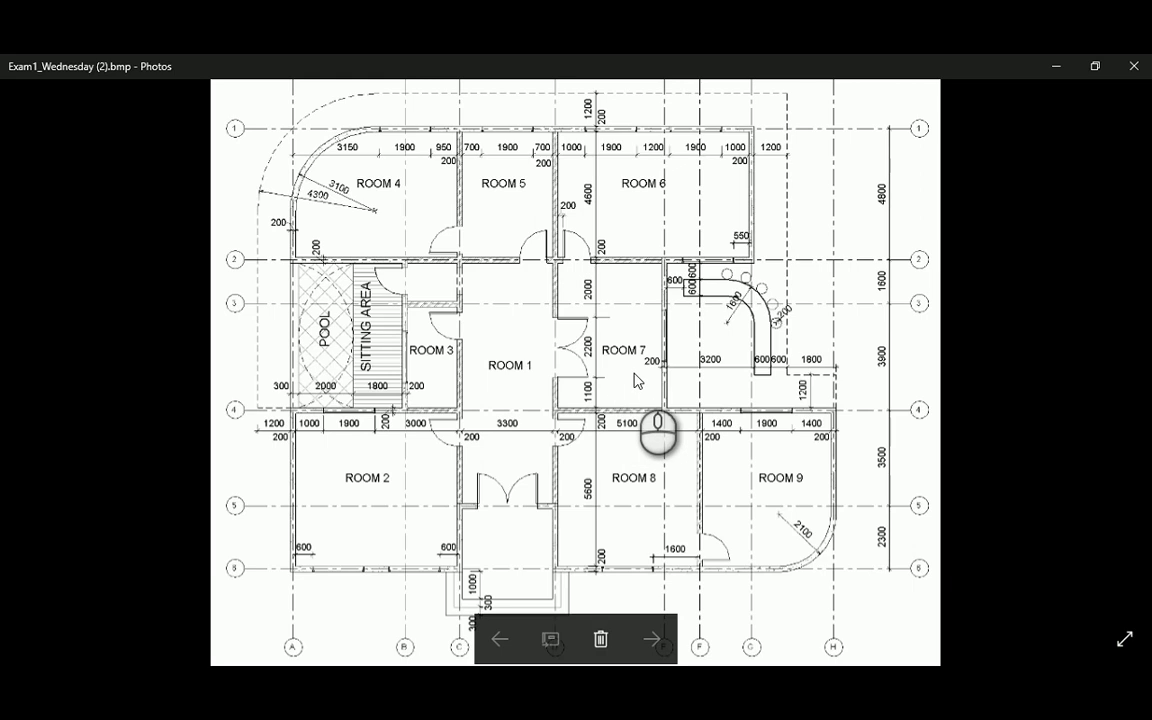